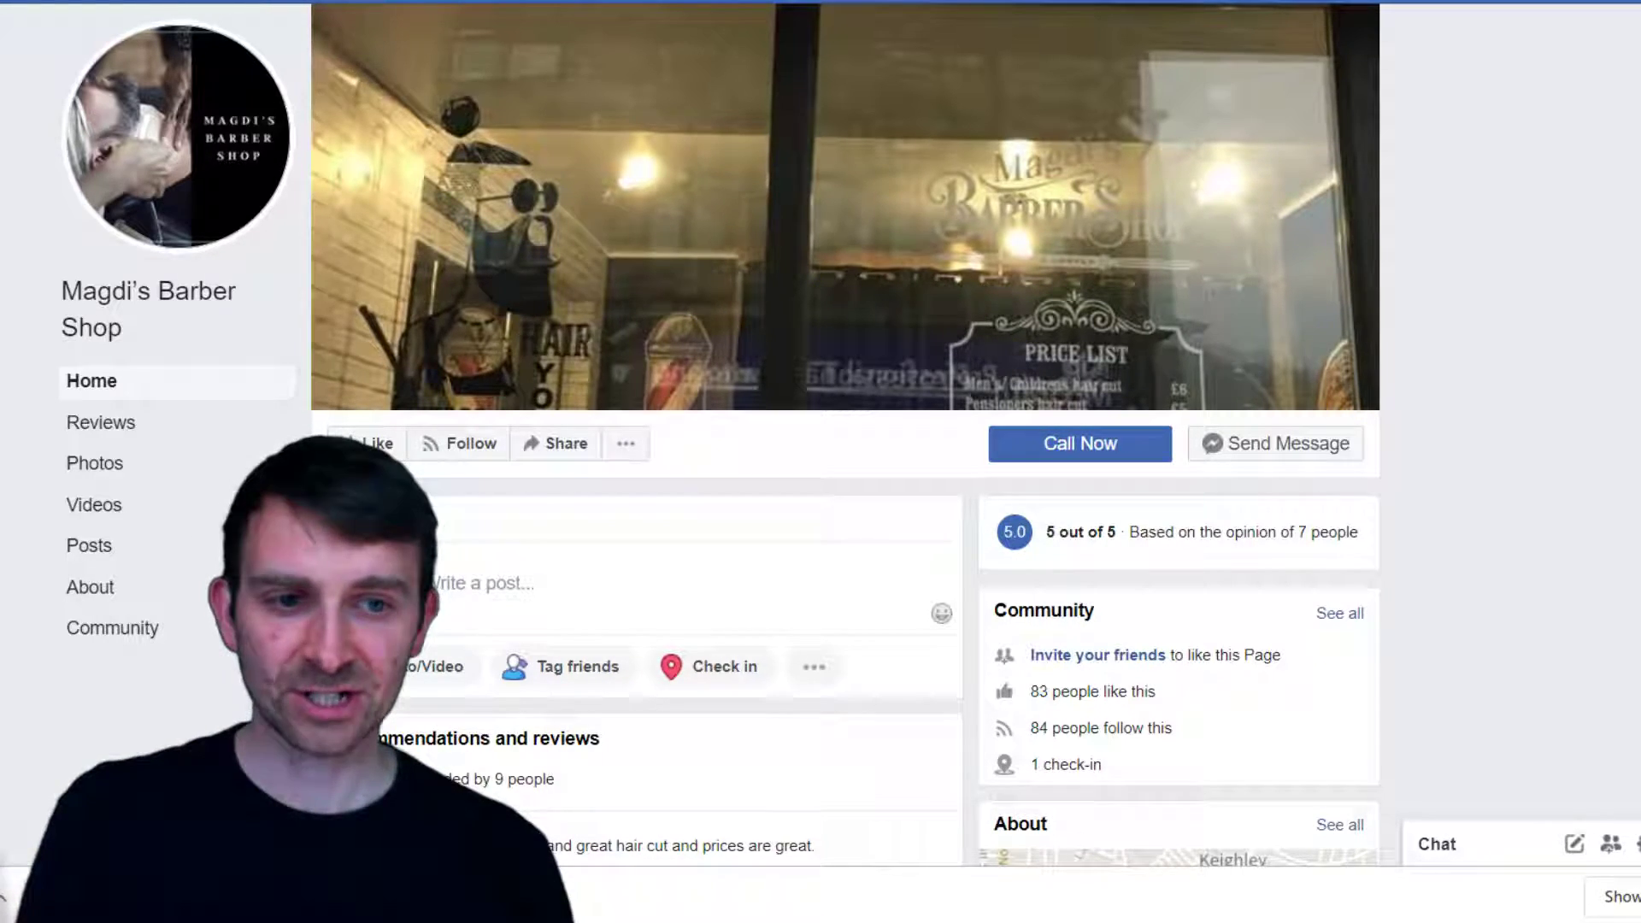
Search Google for "nerf leeds" in a new browser page
key("ctrl+n")
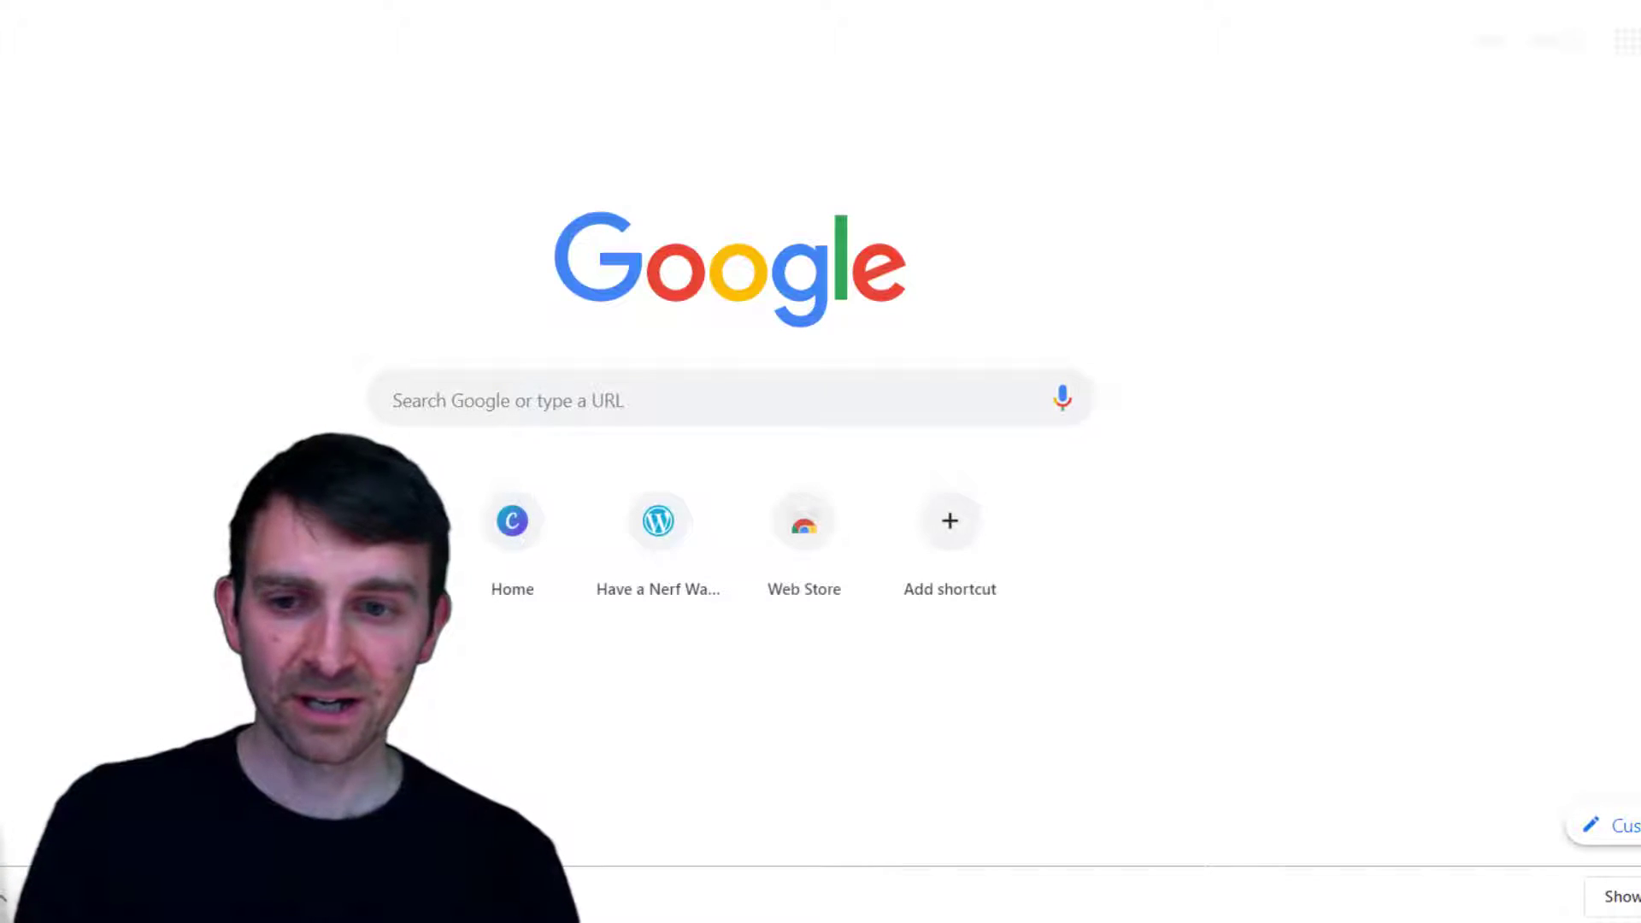
left_click(669, 411)
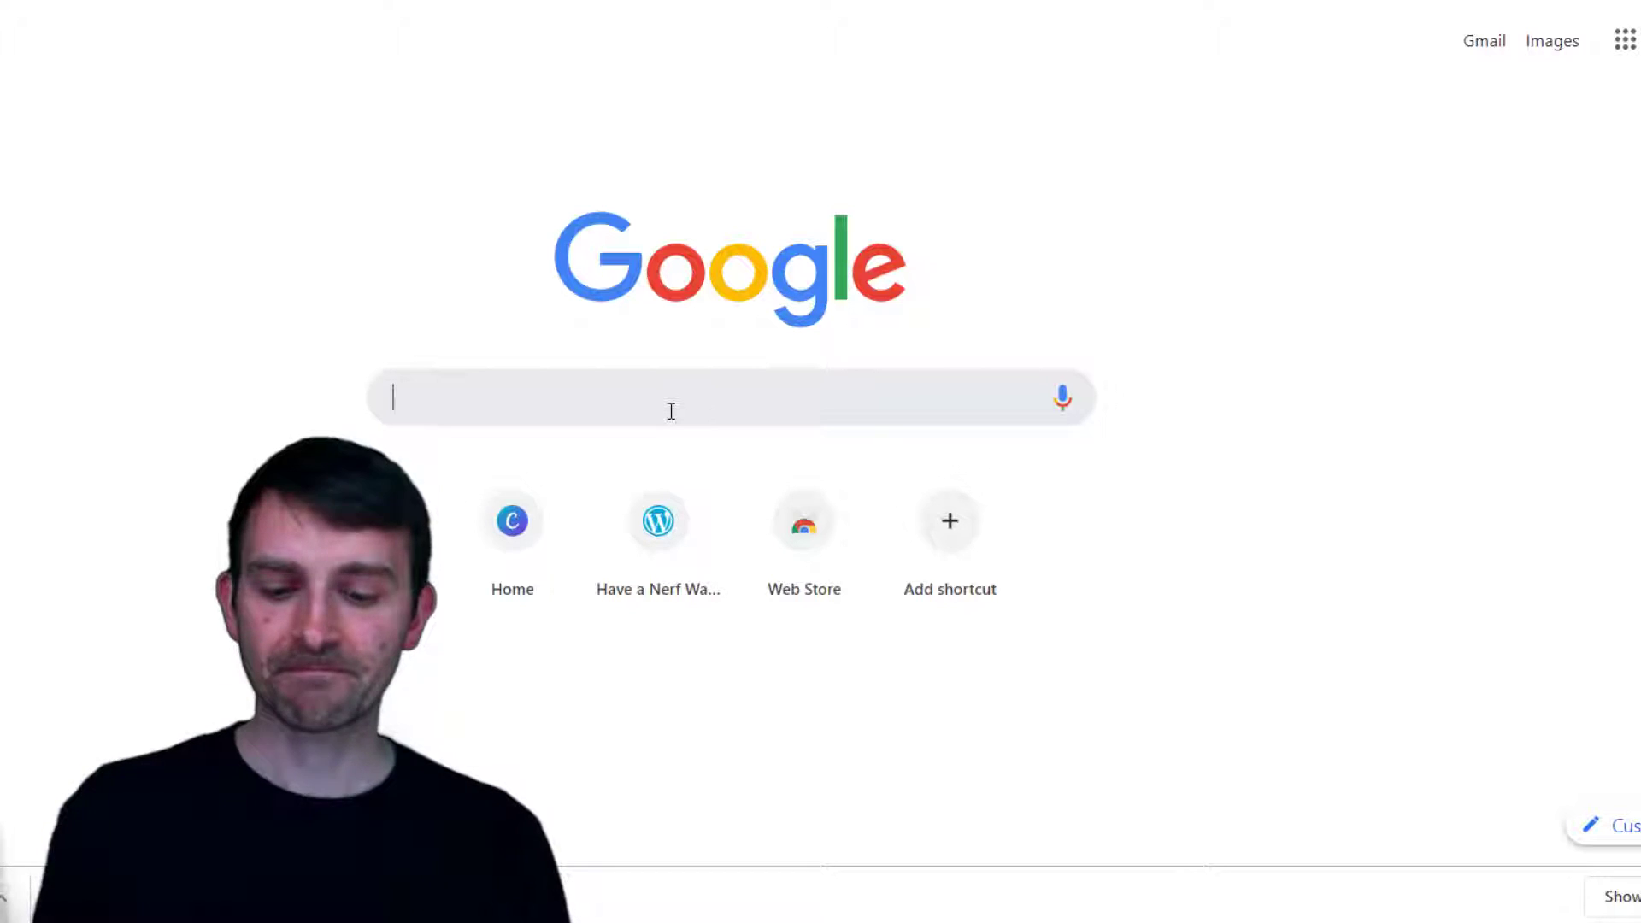
left_click(671, 411)
type("lee")
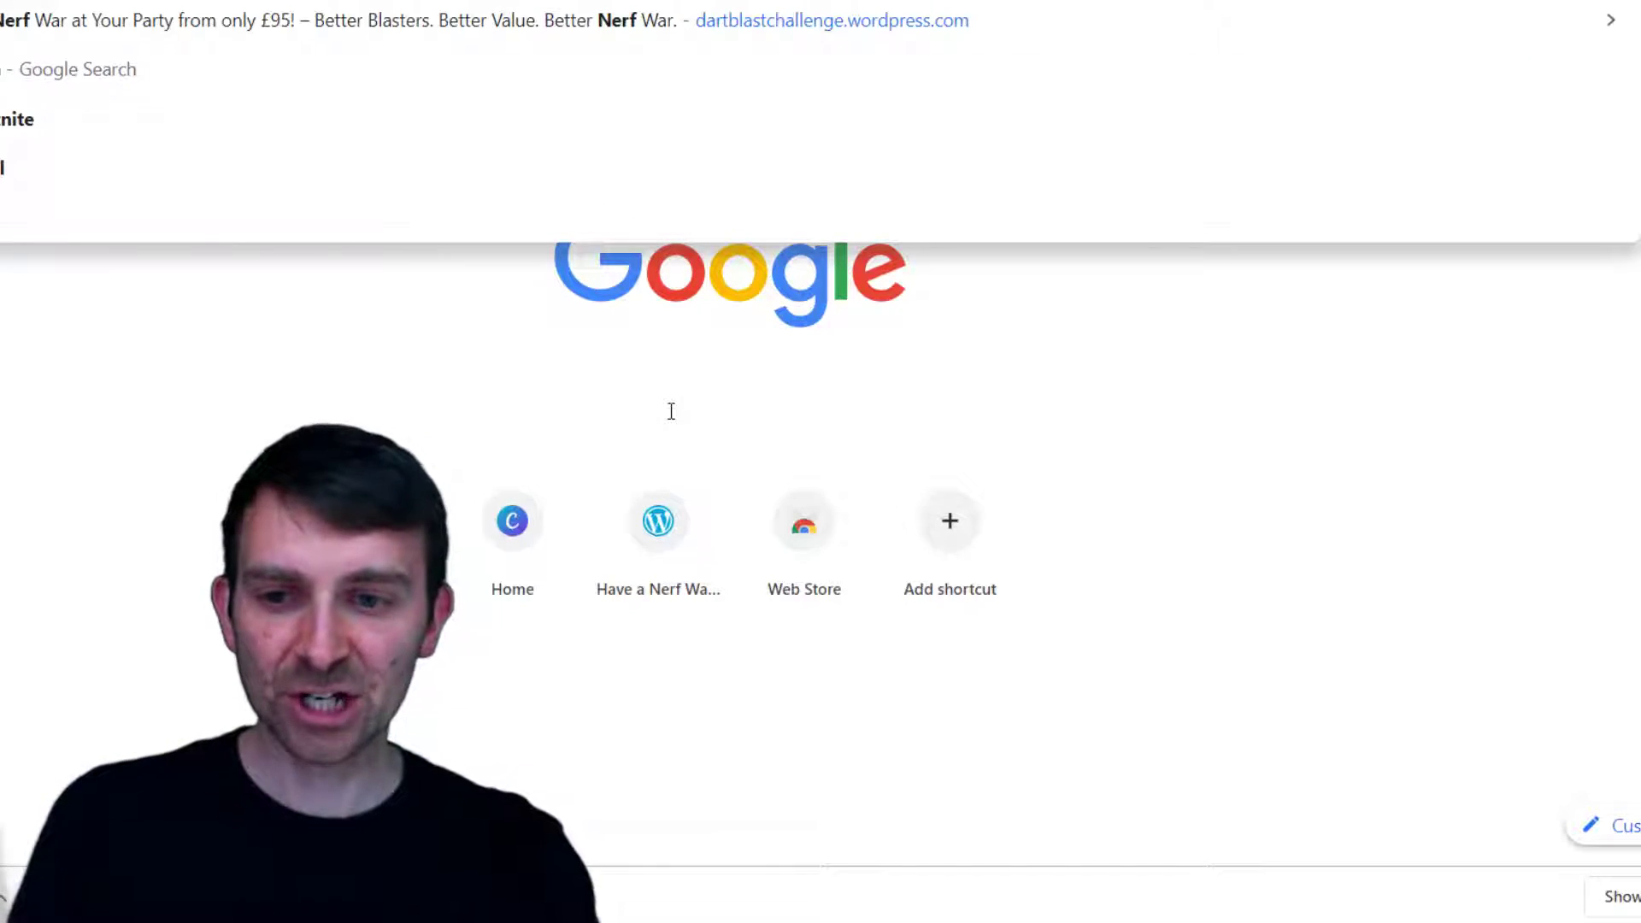
type("ds")
key("Return")
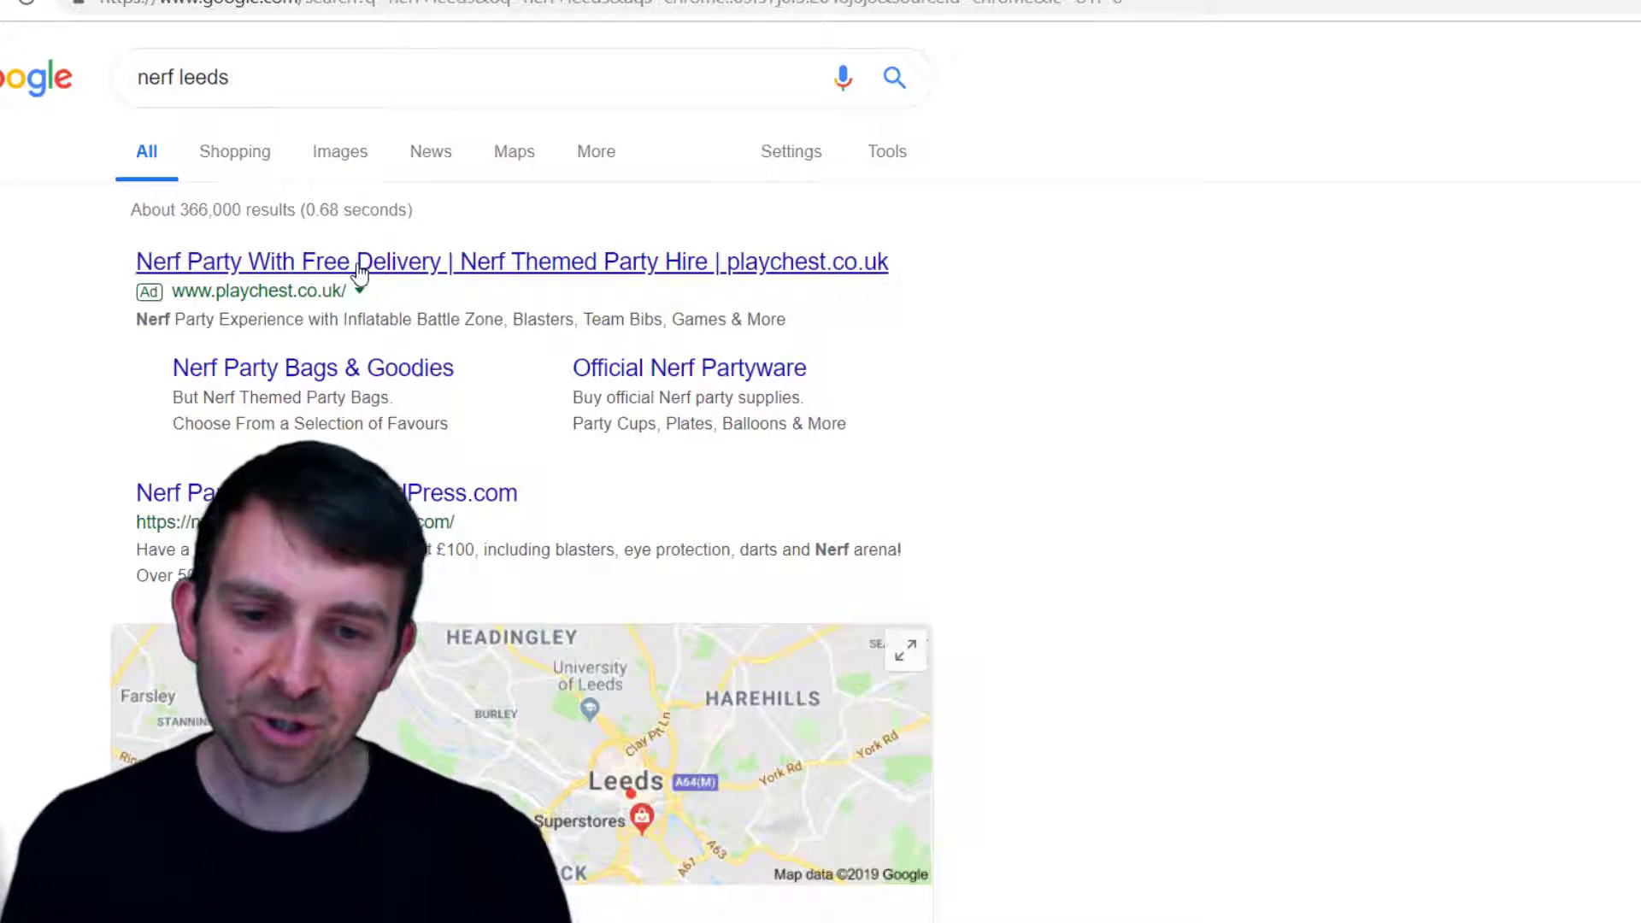
Examine the "nerf leeds" search results, comparing the ad, WordPress site, map listings and Facebook pages
scroll(412, 389, "down", 2)
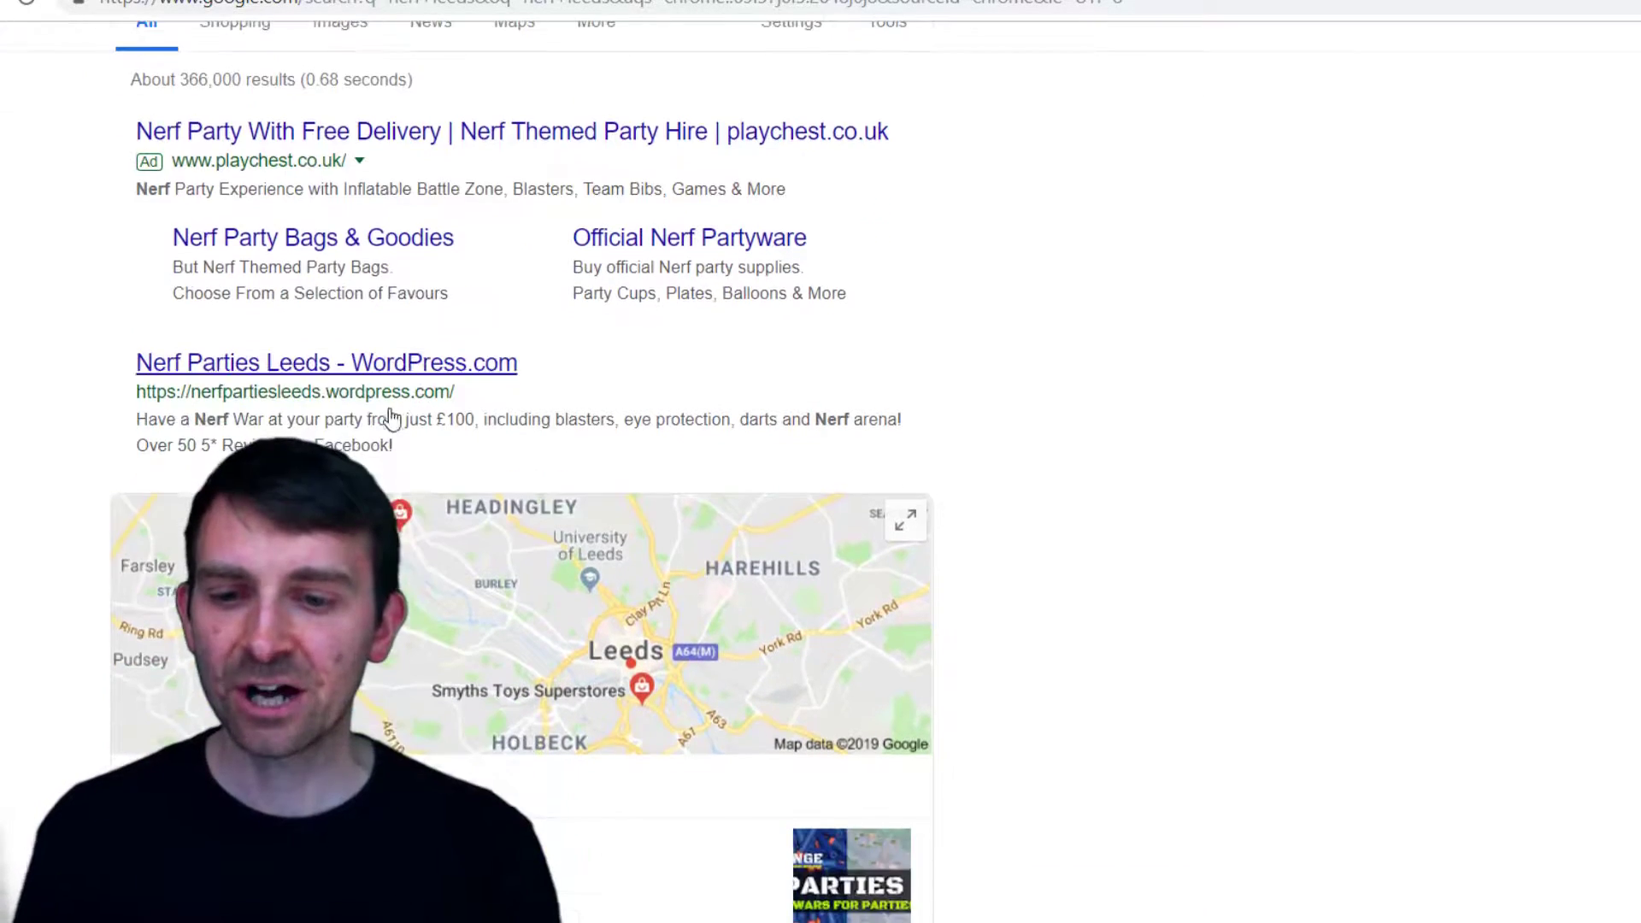
scroll(252, 376, "down", 10)
scroll(252, 376, "up", 12)
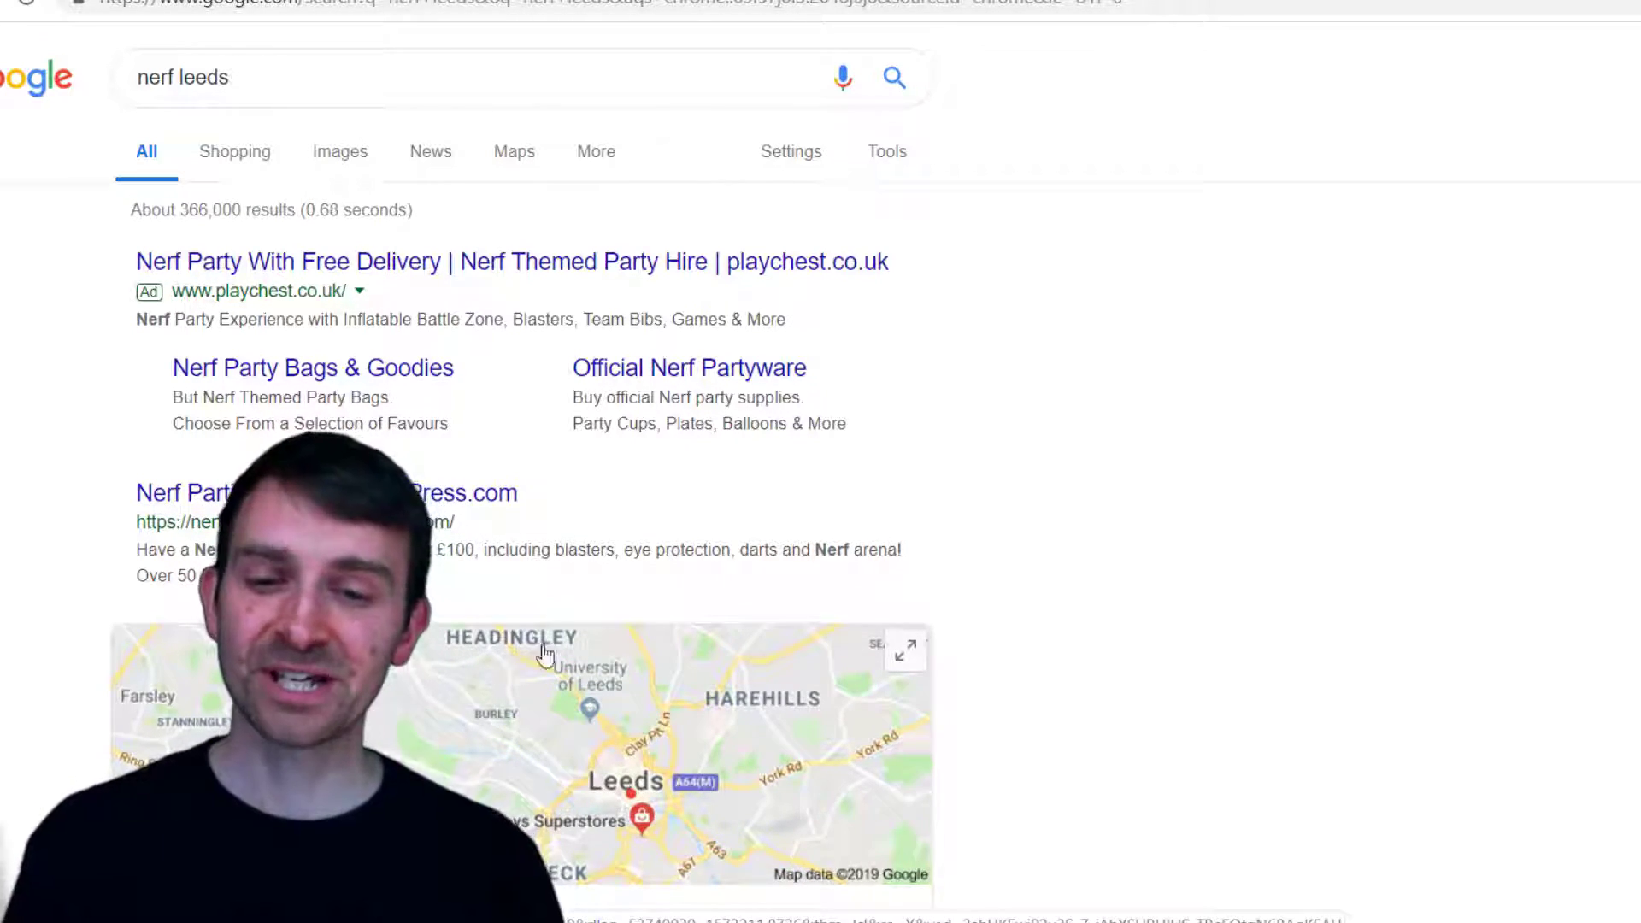
scroll(801, 466, "down", 3)
scroll(802, 466, "down", 10)
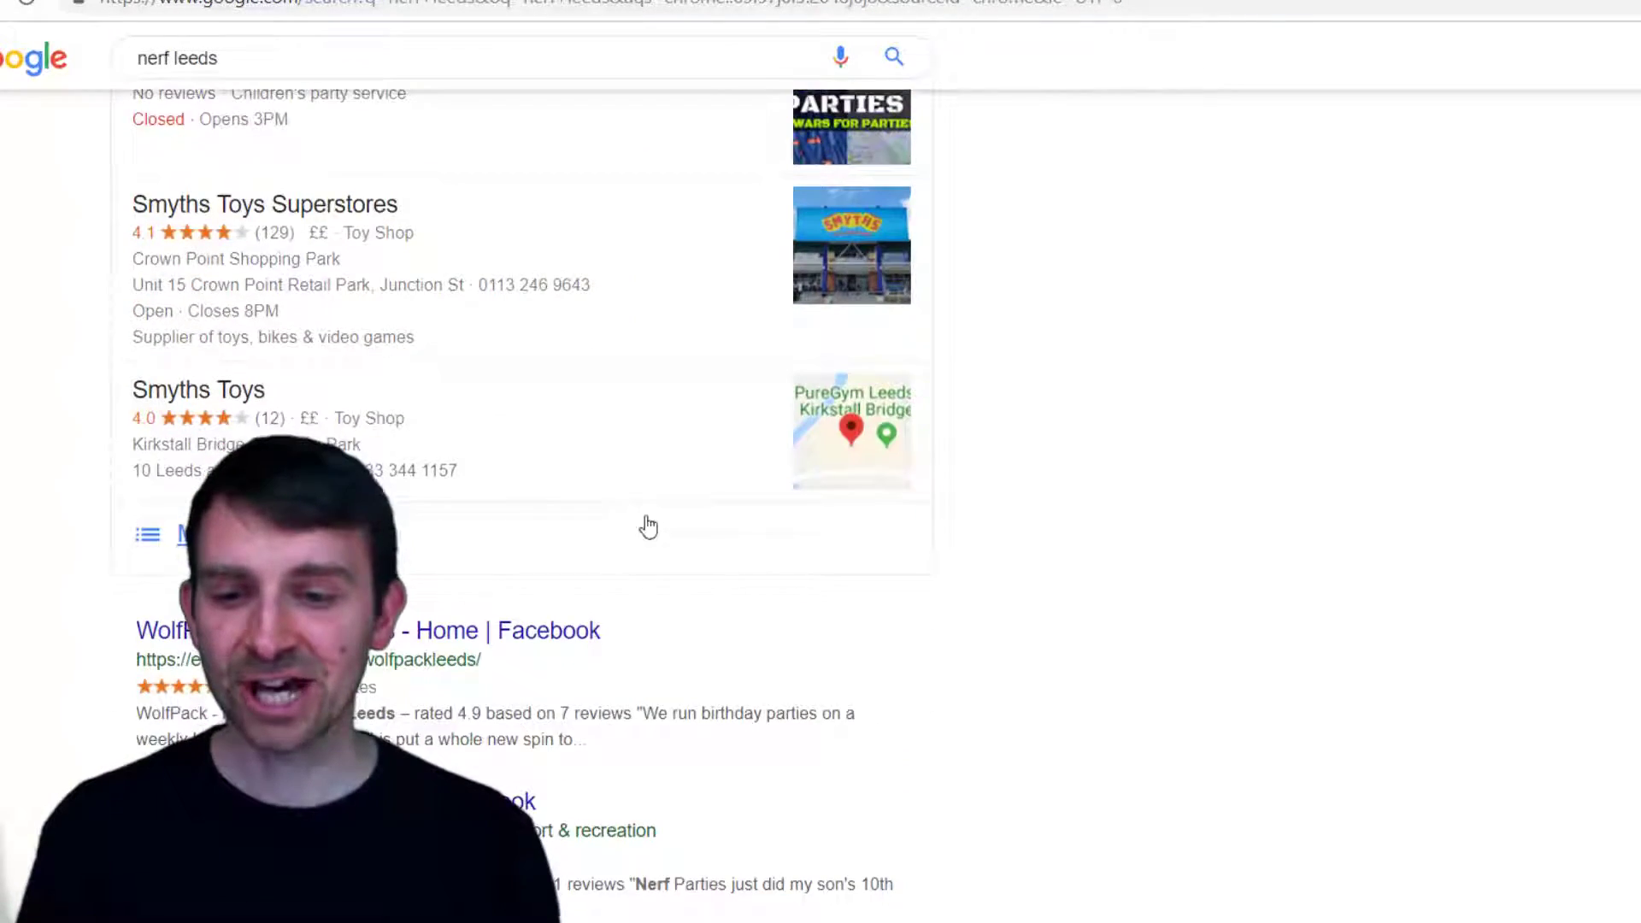
scroll(444, 547, "down", 2)
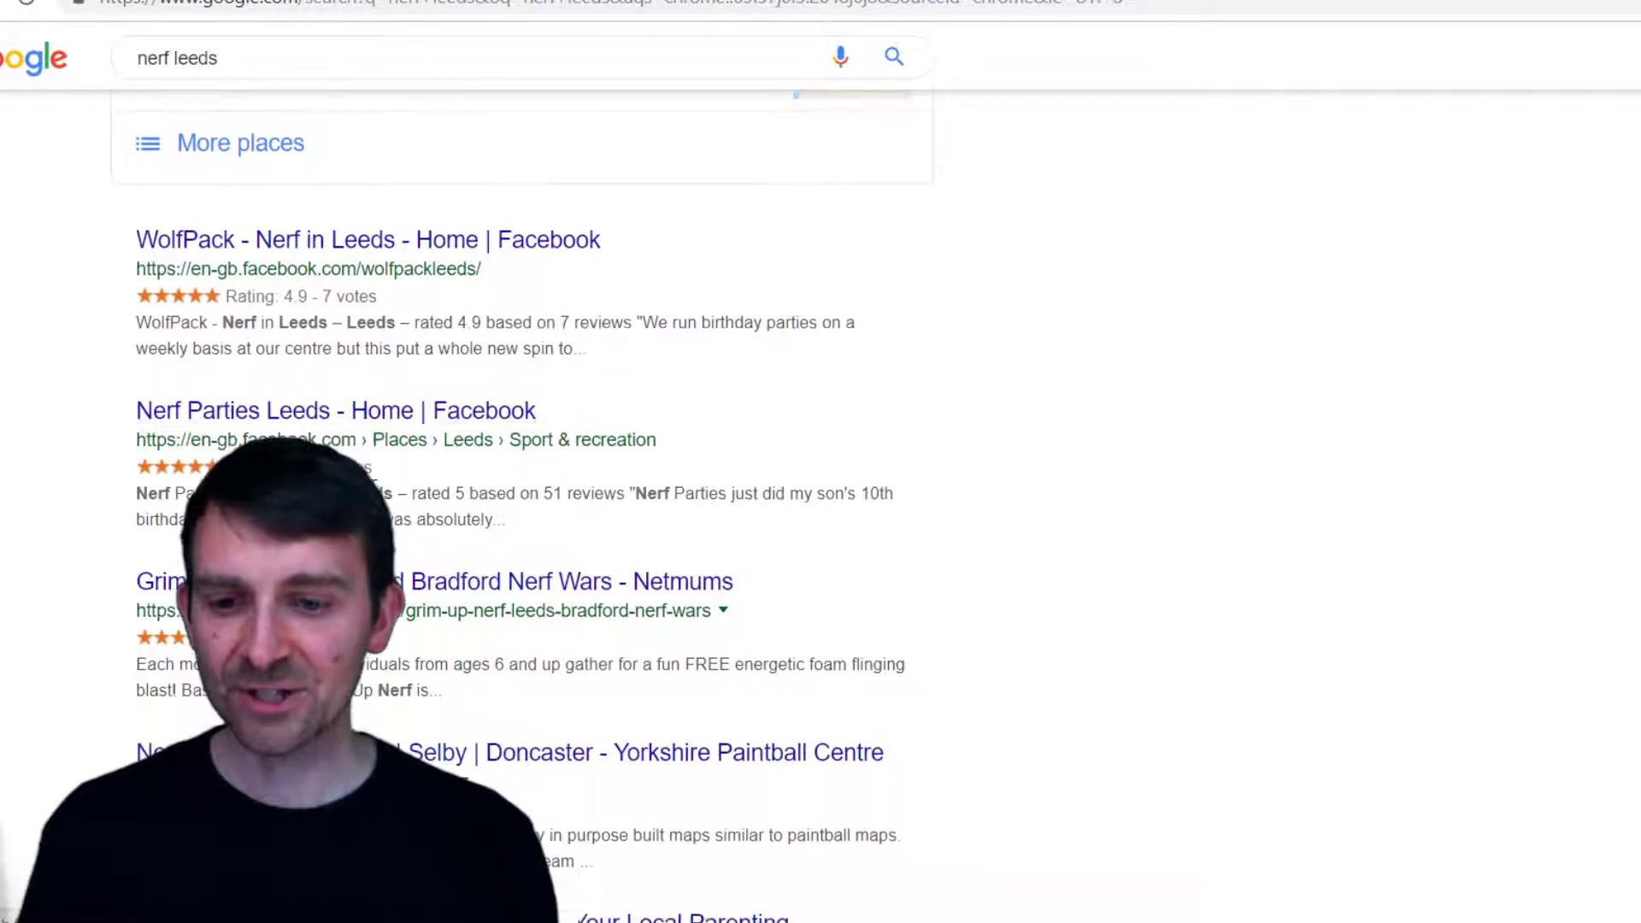
scroll(391, 438, "down", 5)
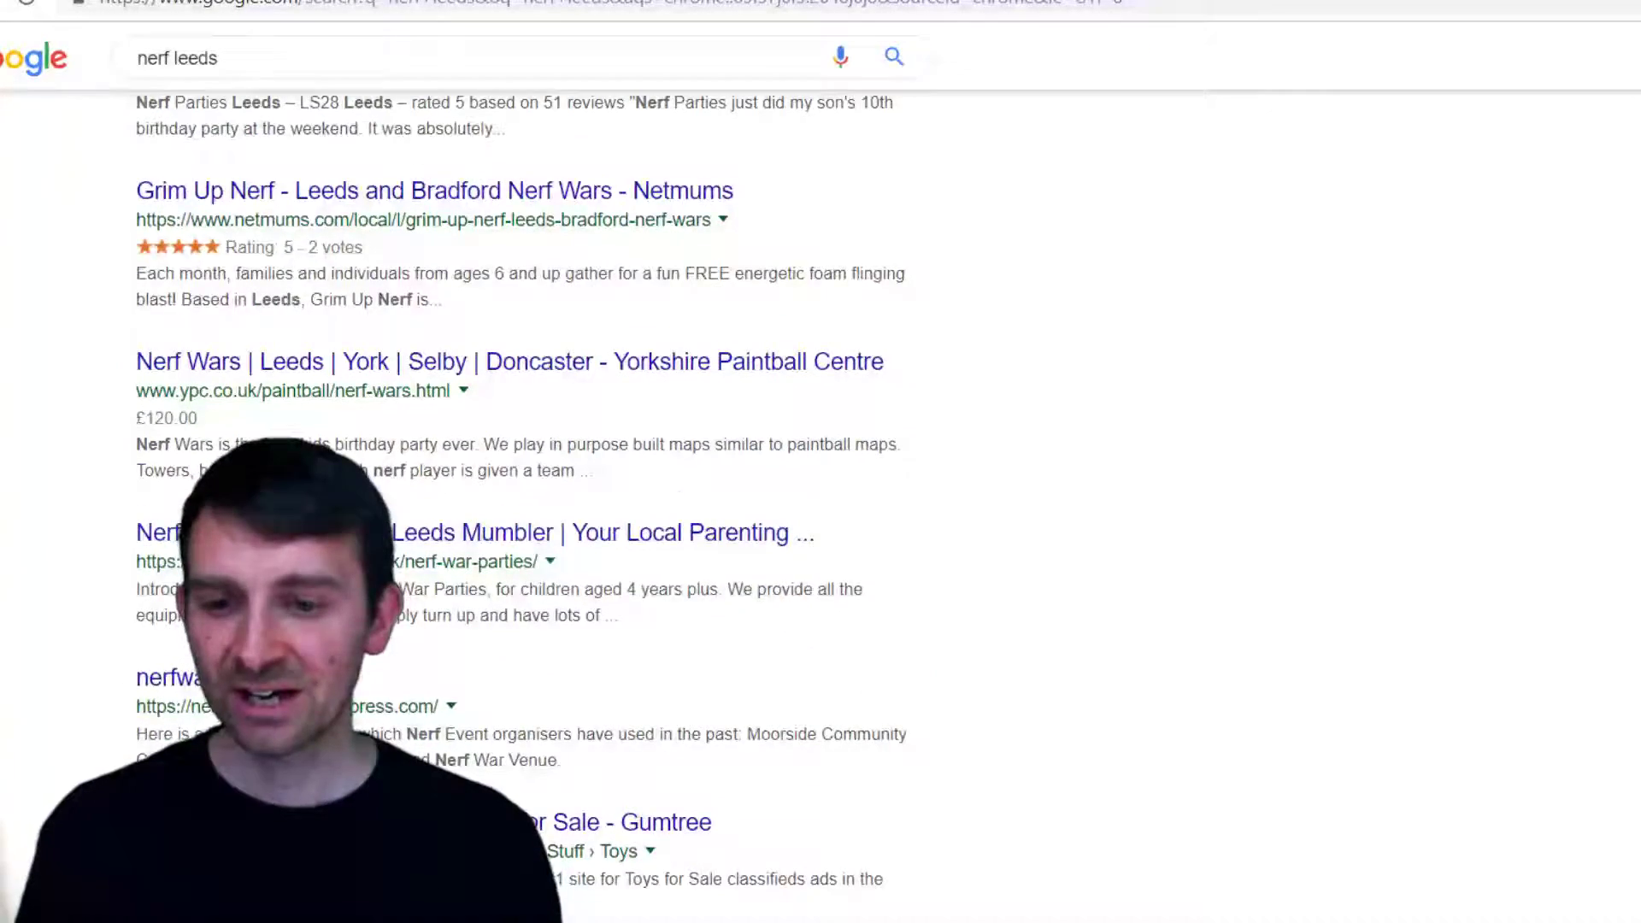
scroll(391, 438, "down", 3)
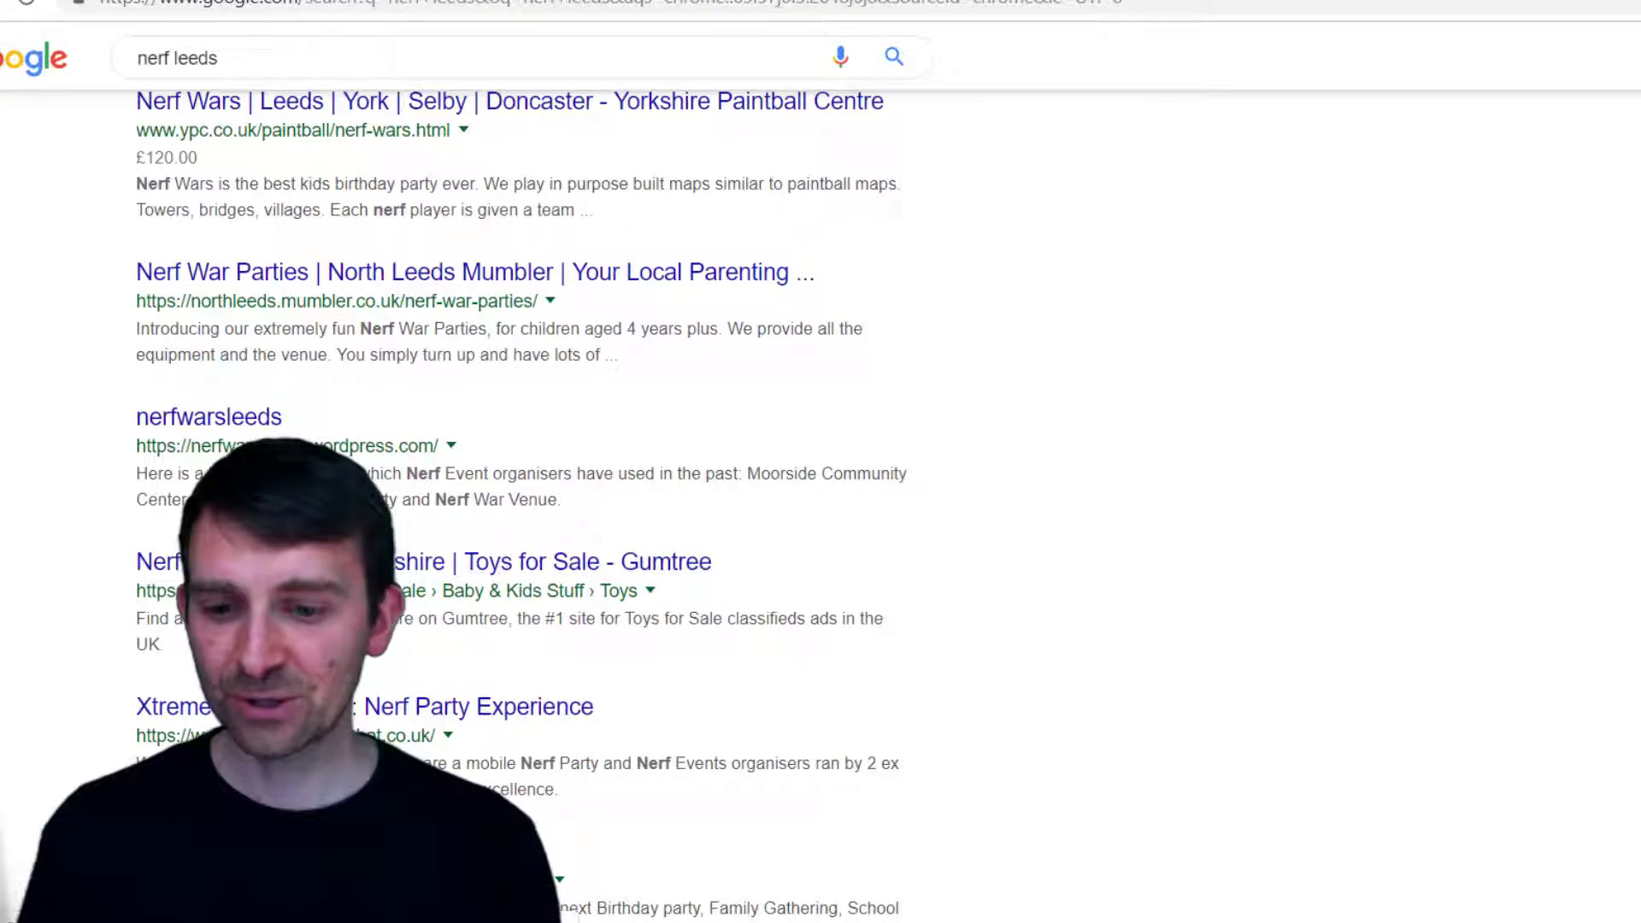
scroll(406, 422, "up", 6)
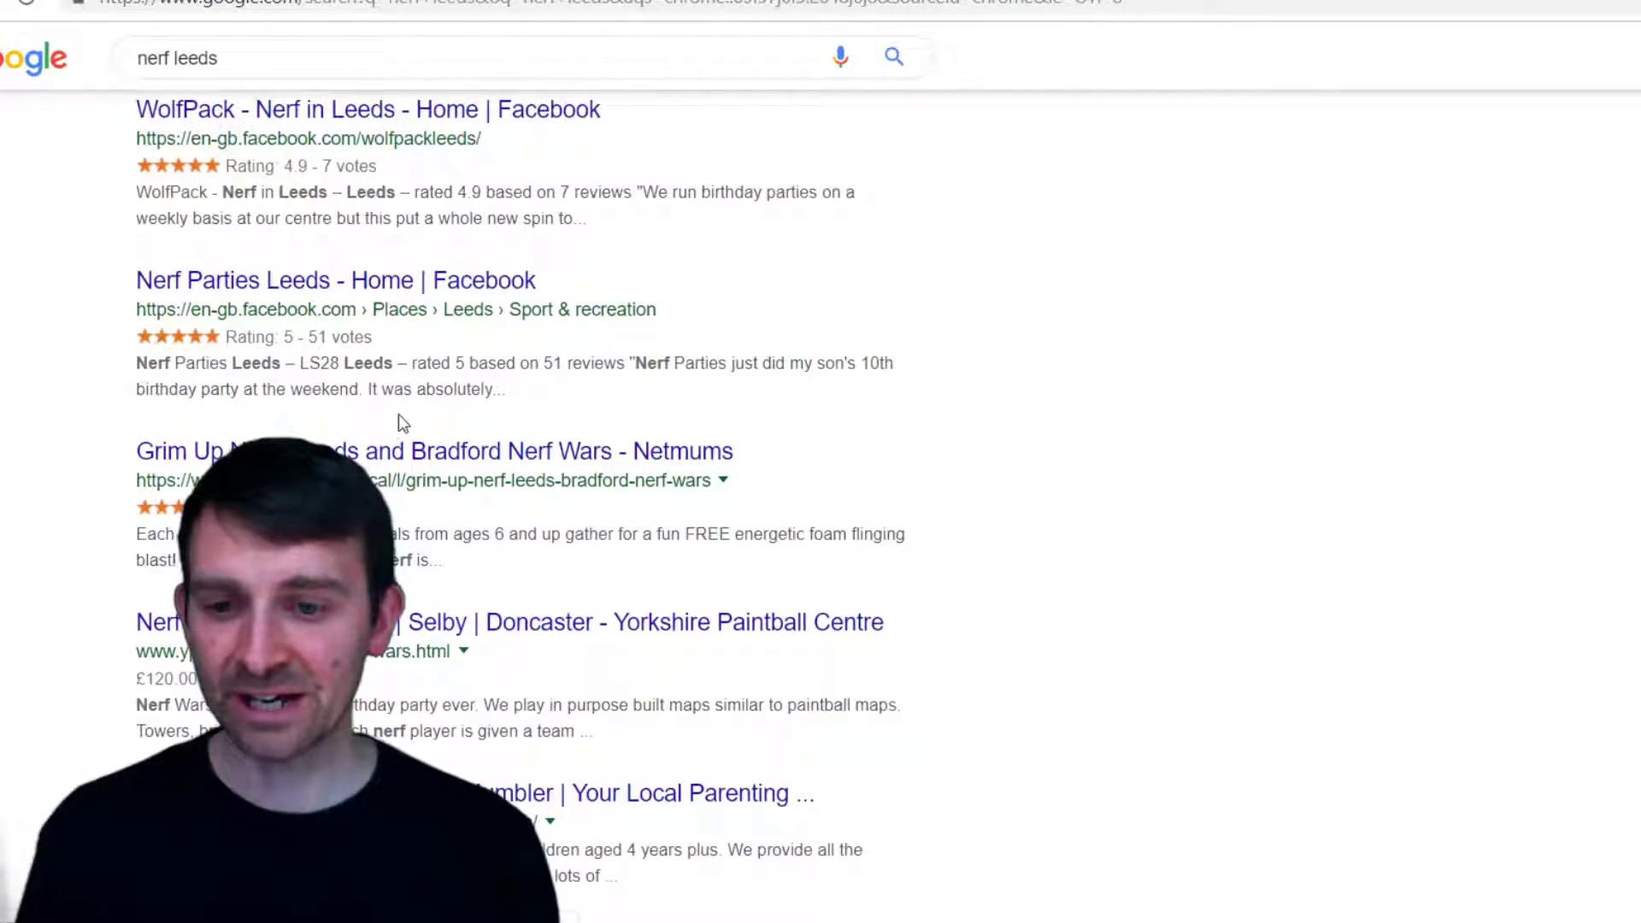
scroll(406, 422, "up", 3)
scroll(520, 436, "up", 10)
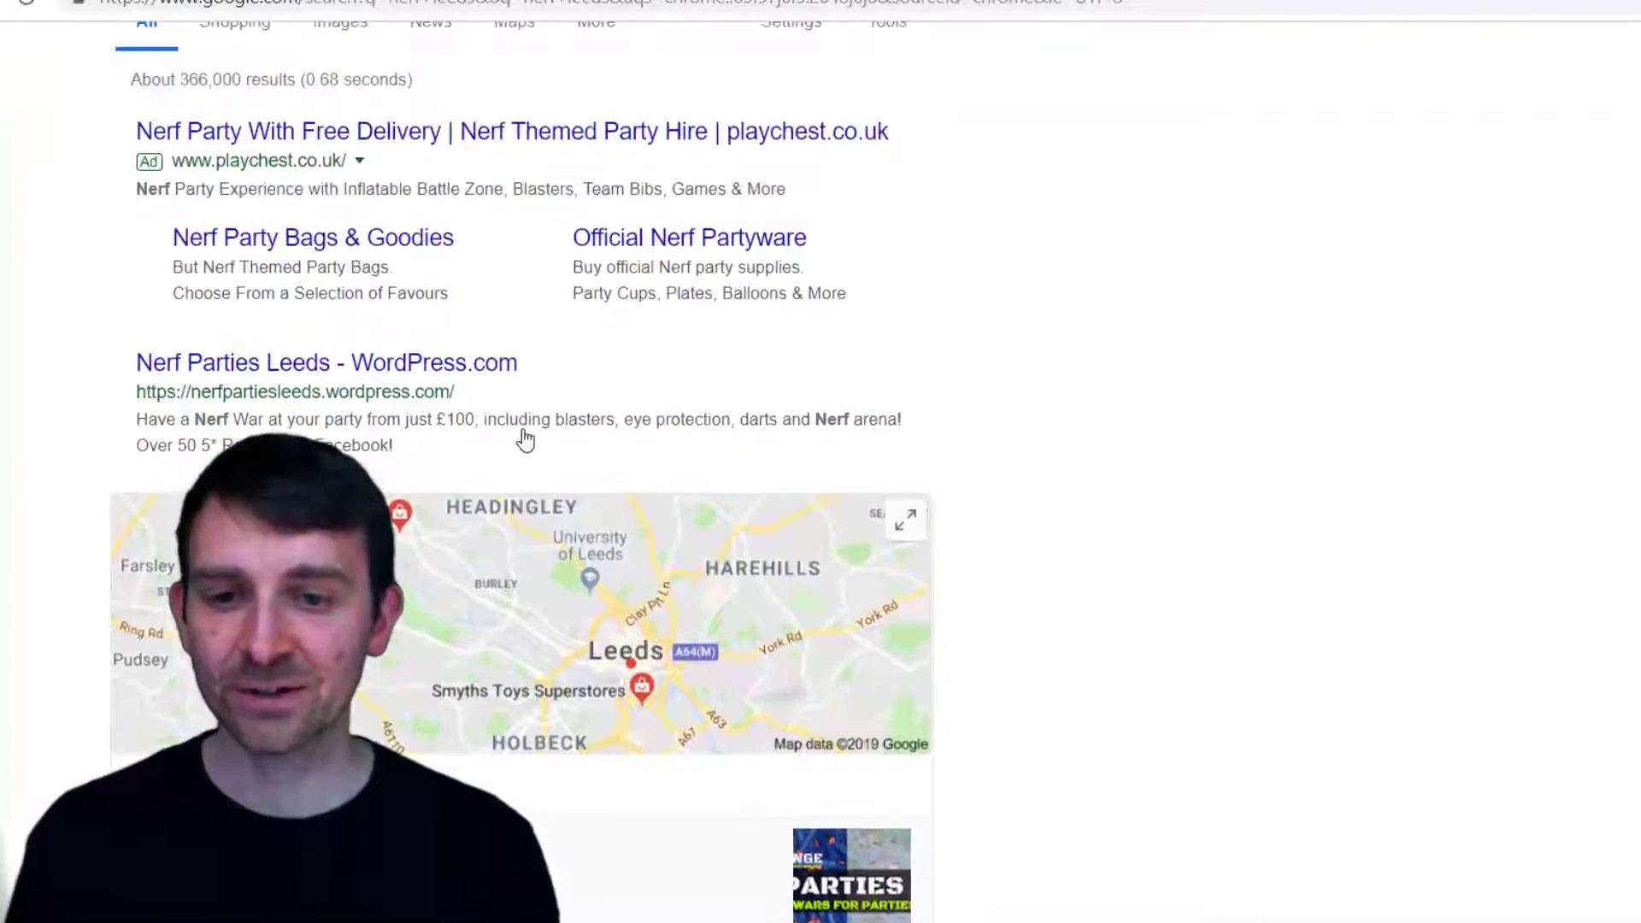
scroll(525, 419, "down", 6)
scroll(543, 444, "down", 6)
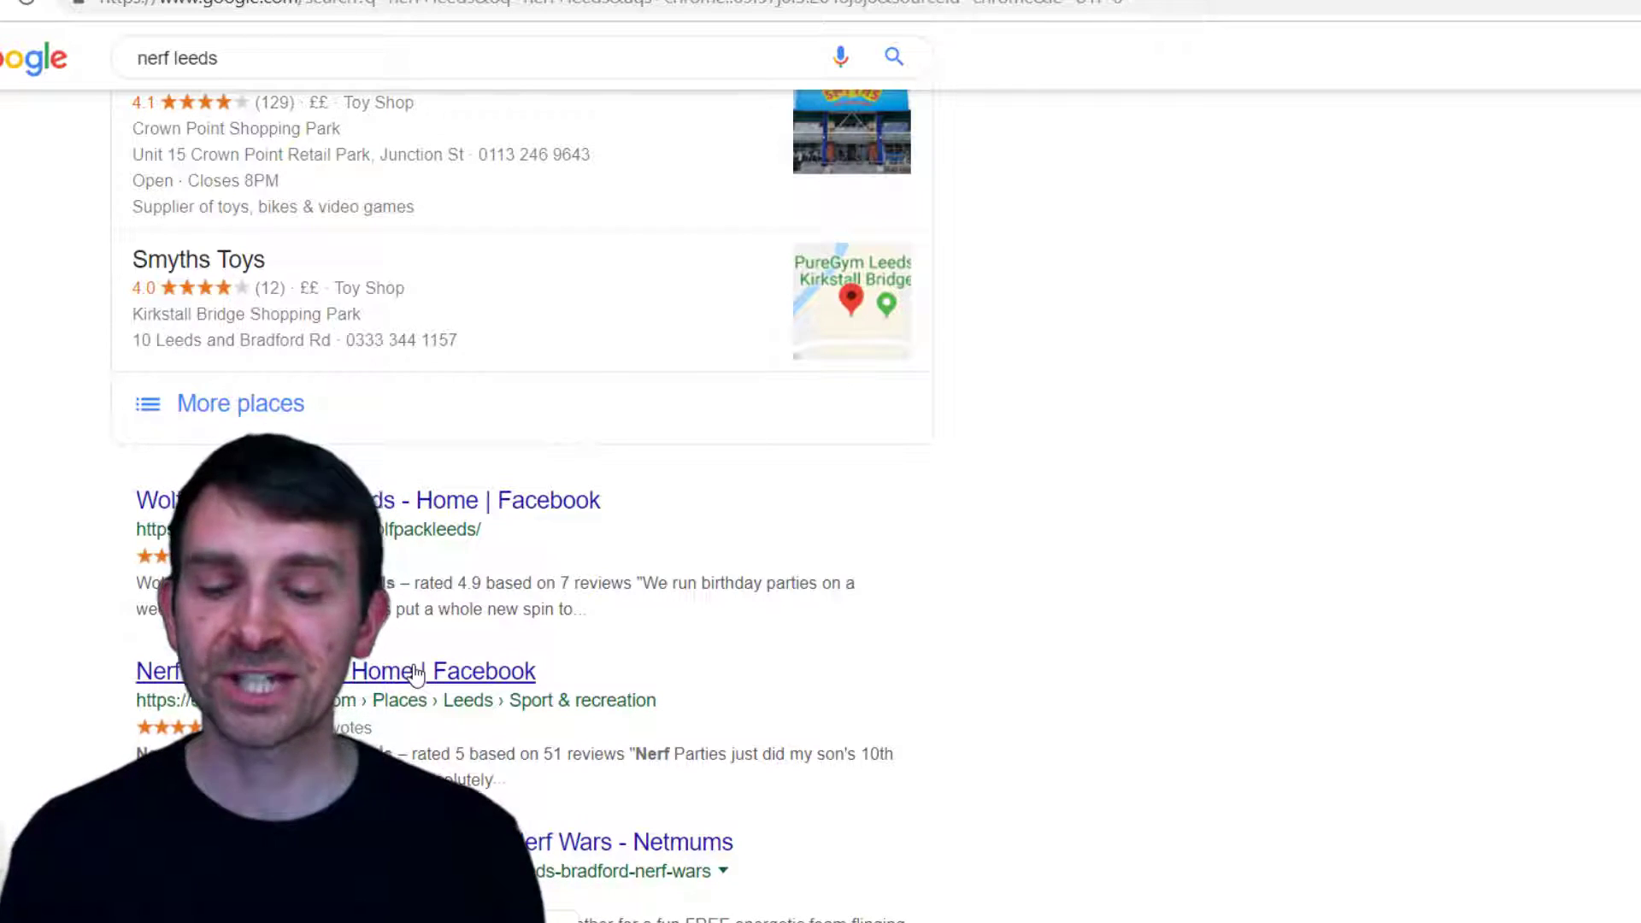
scroll(416, 674, "down", 3)
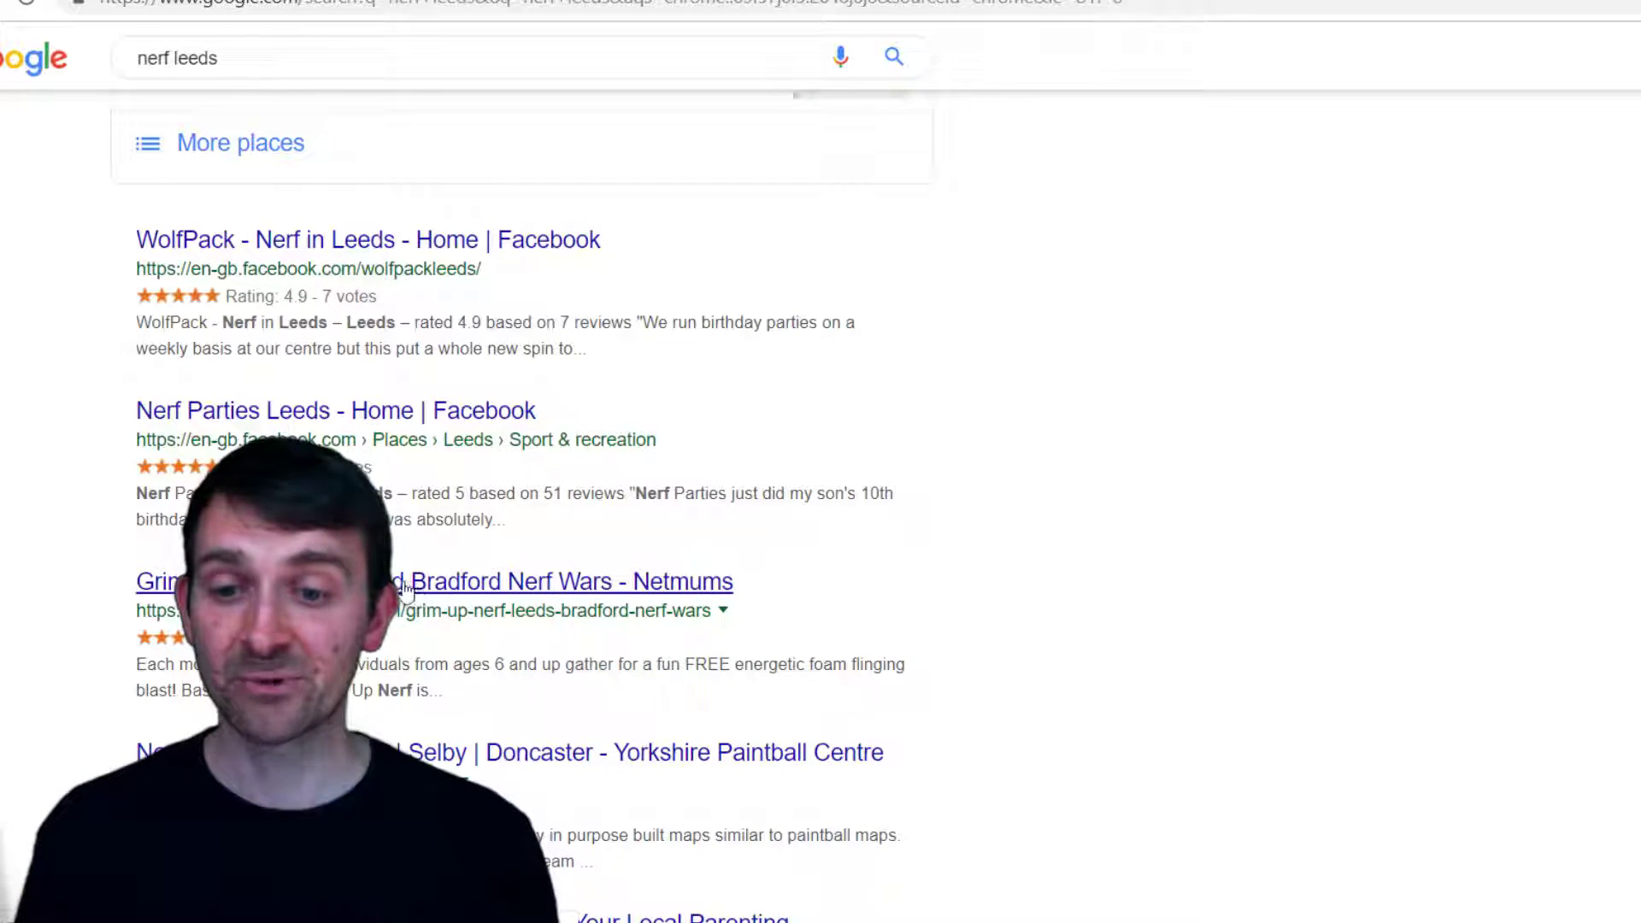
scroll(308, 341, "up", 14)
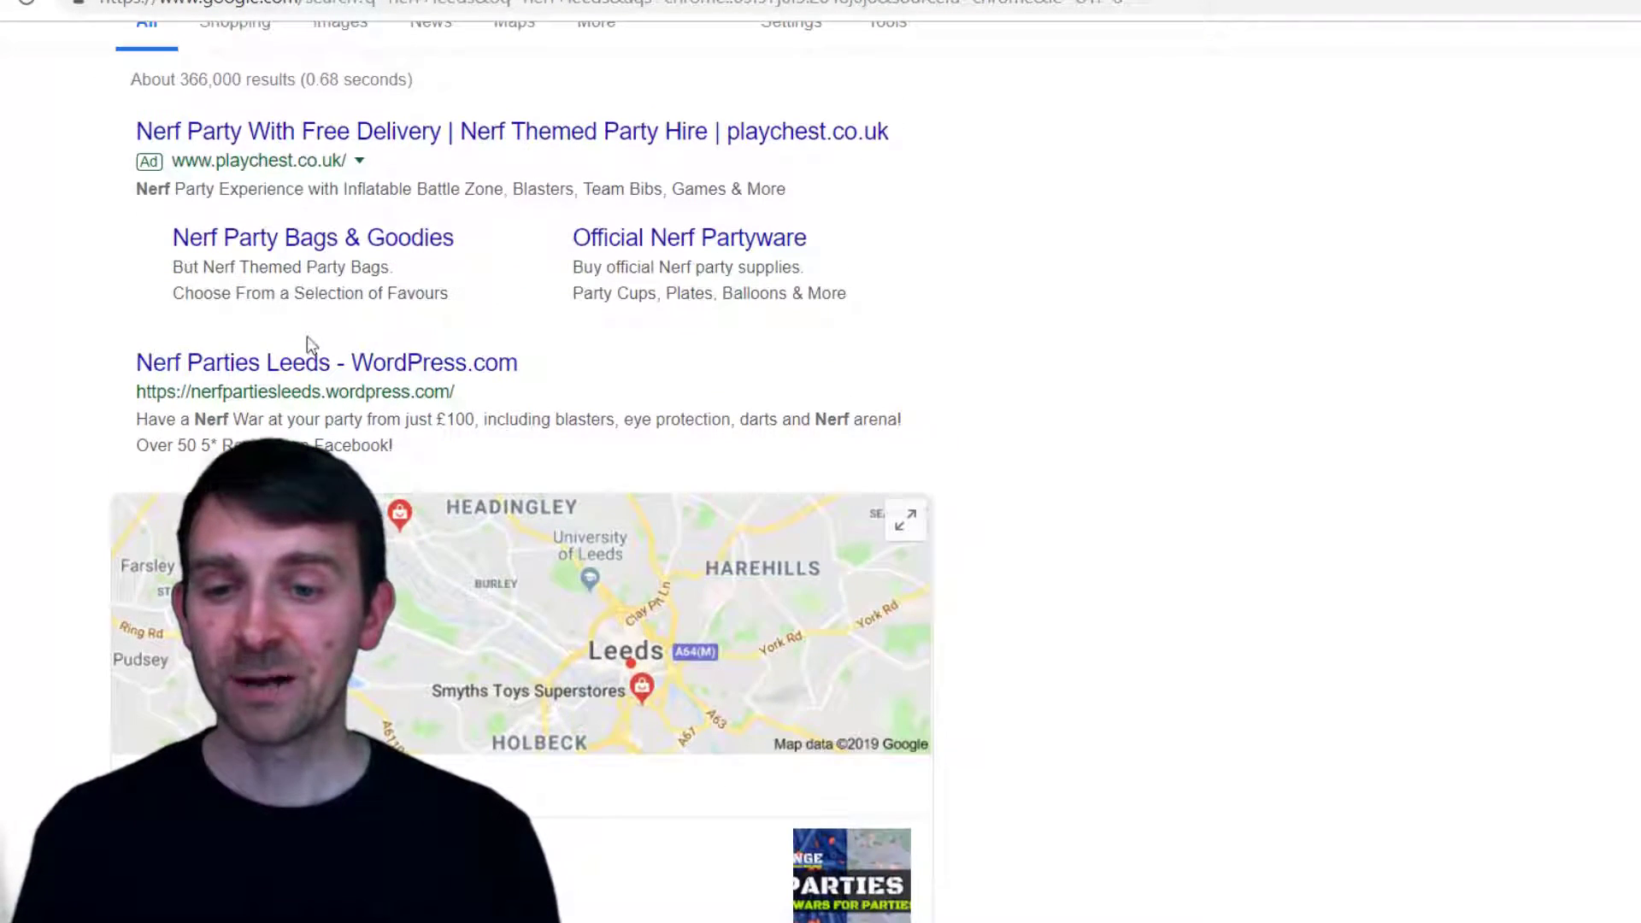
Open the Nerf Parties Leeds WordPress.com result and look through its home page, including the enquiry form and party packages
left_click(302, 371)
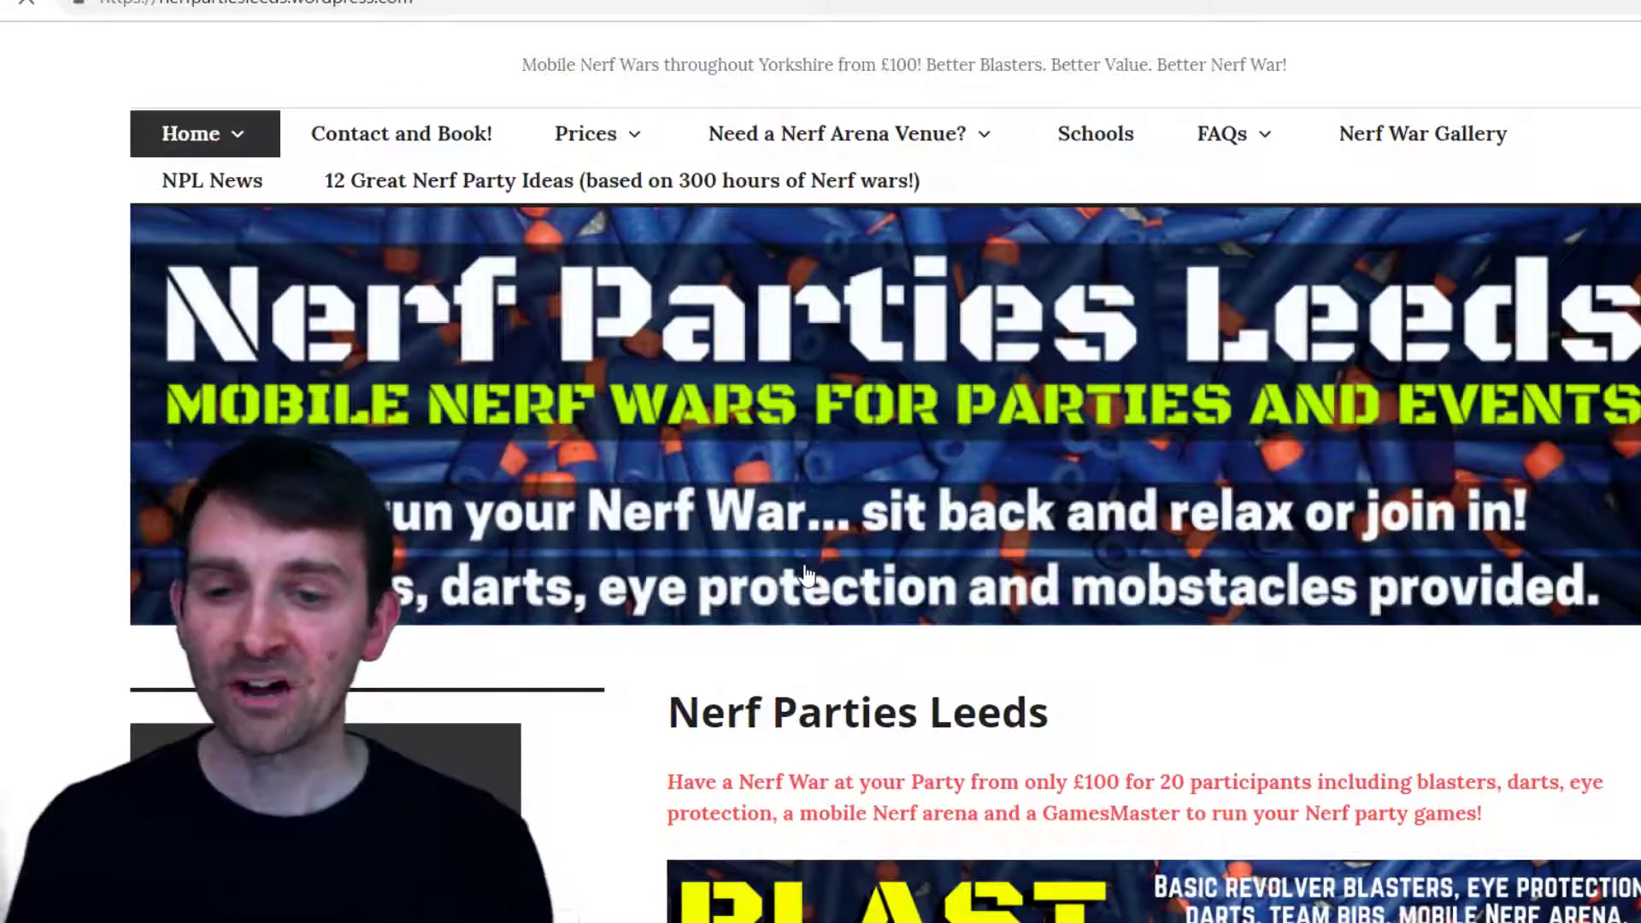
scroll(804, 575, "down", 8)
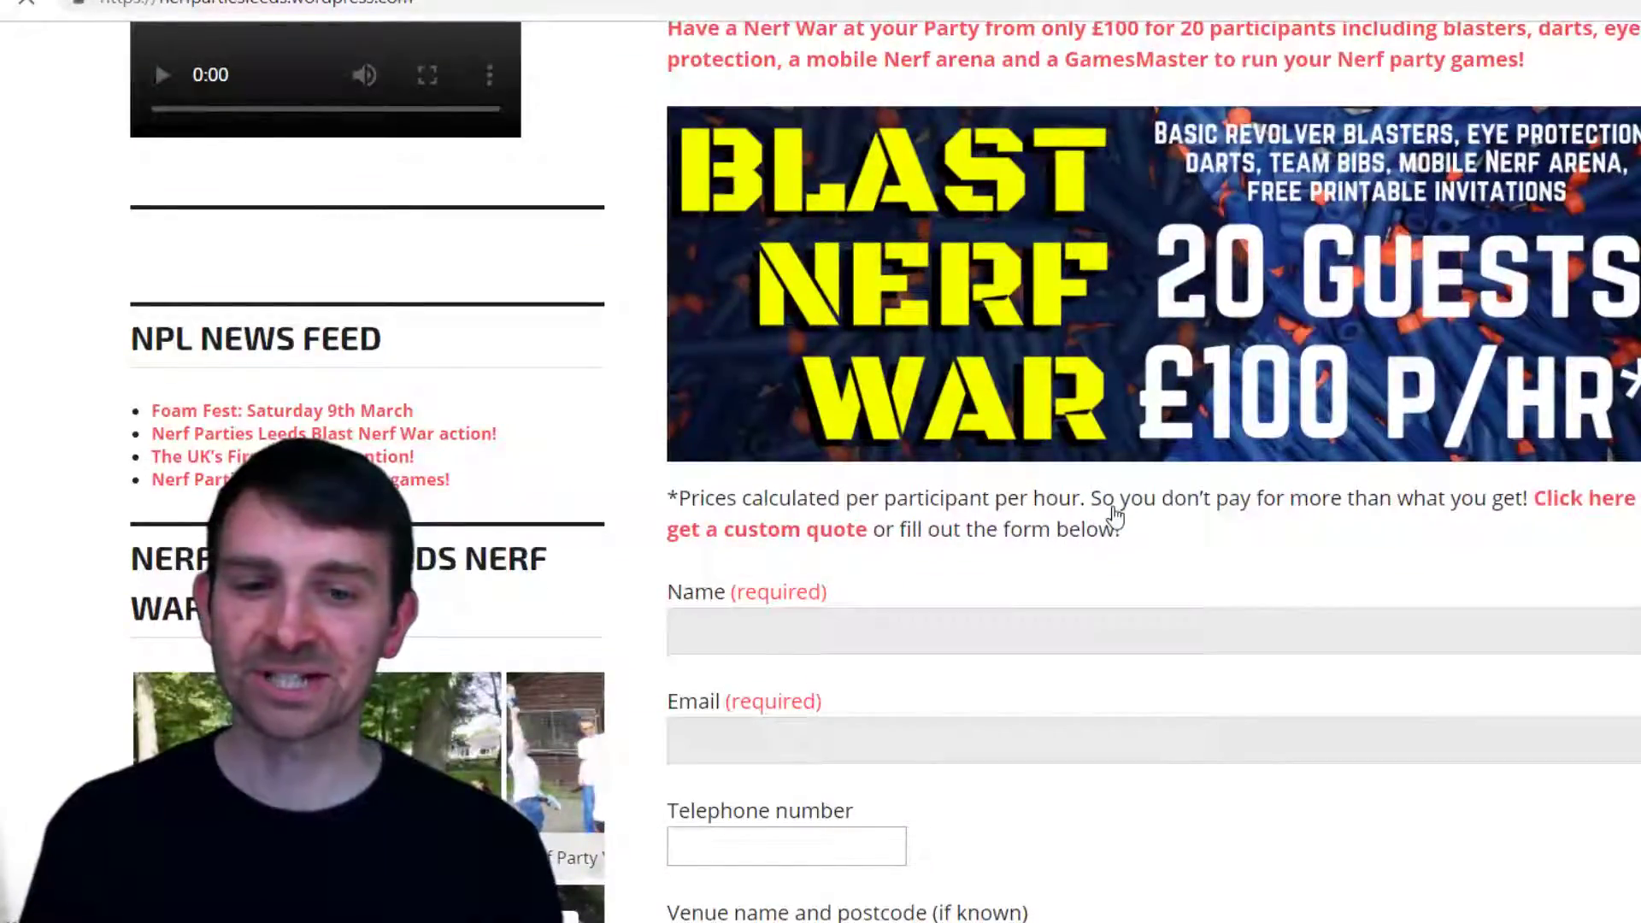
scroll(1063, 535, "down", 12)
scroll(925, 603, "down", 6)
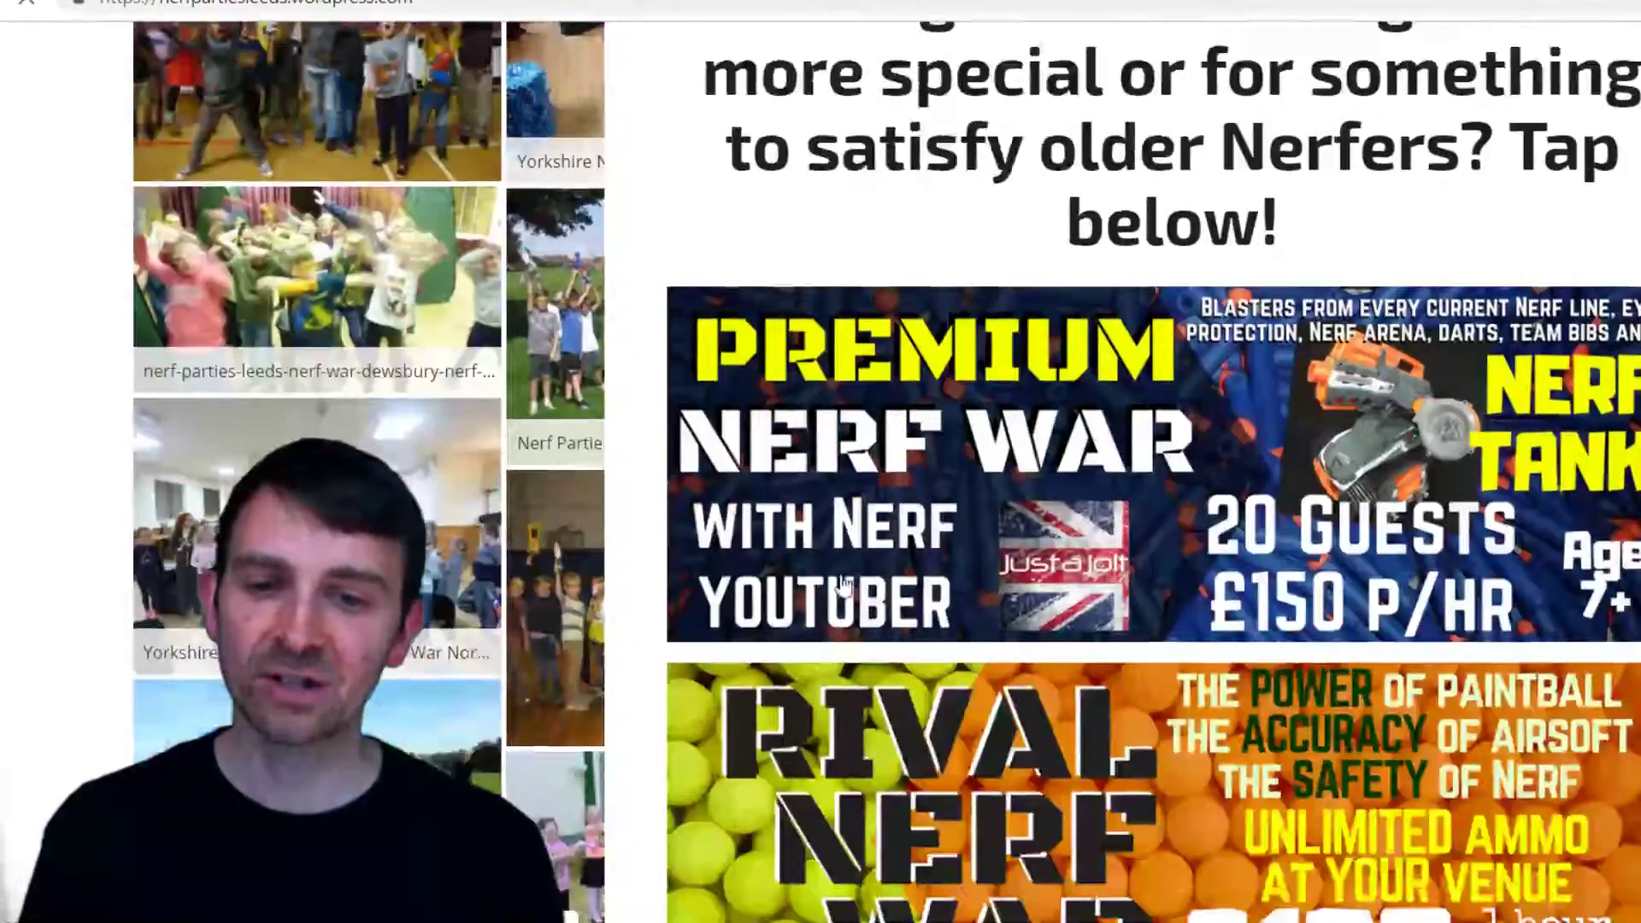
scroll(813, 581, "down", 4)
scroll(813, 581, "up", 20)
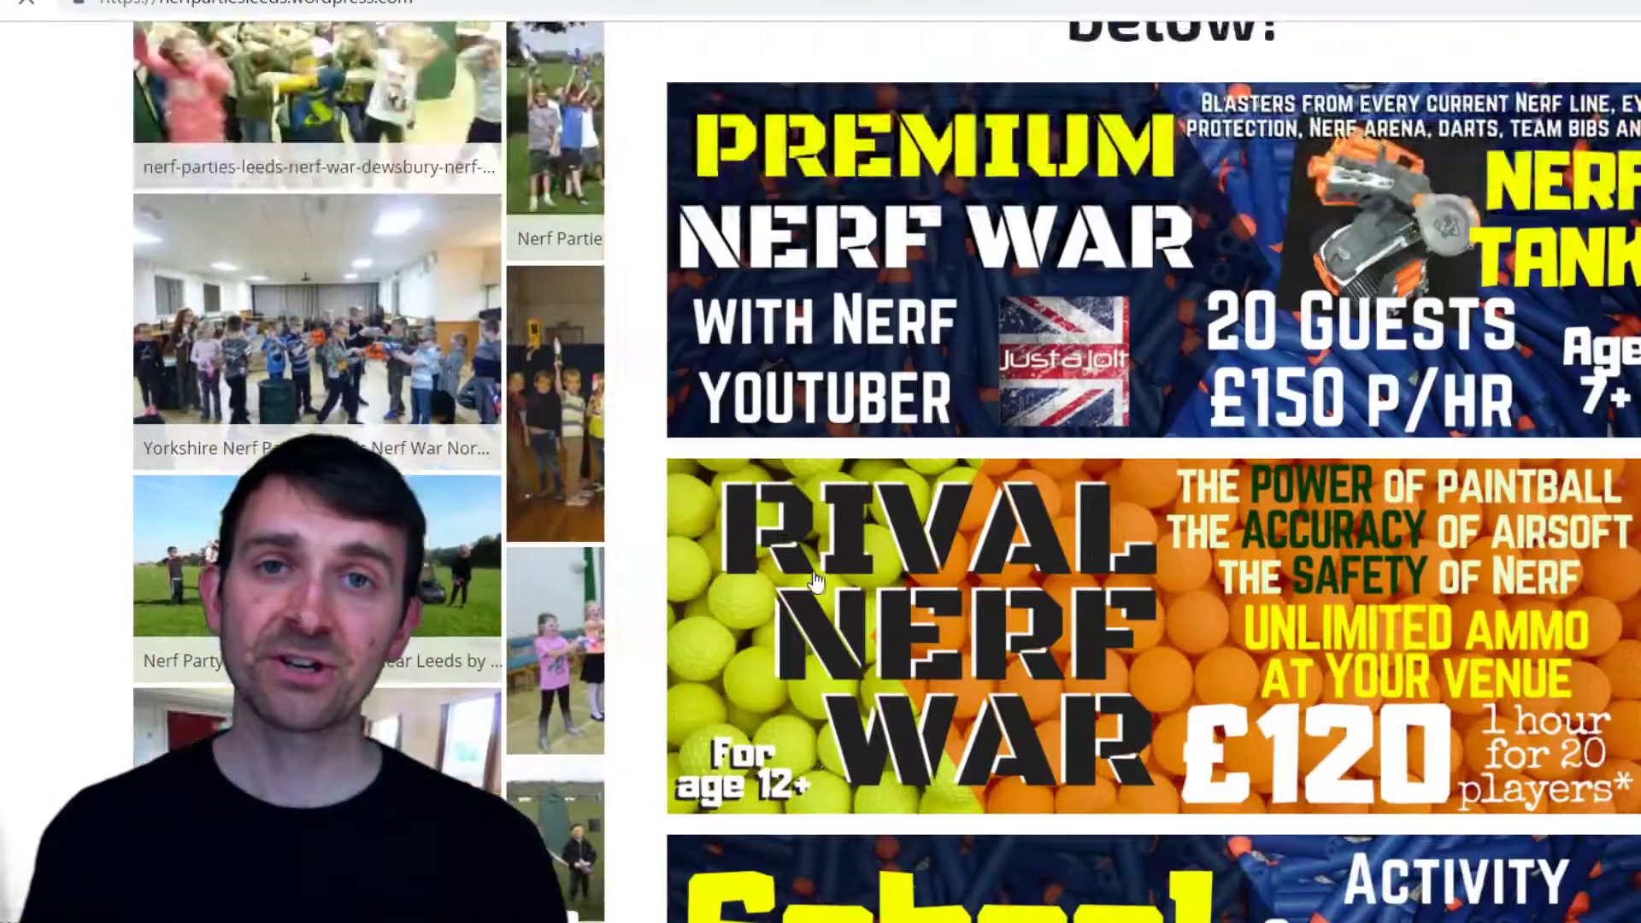
scroll(814, 584, "up", 6)
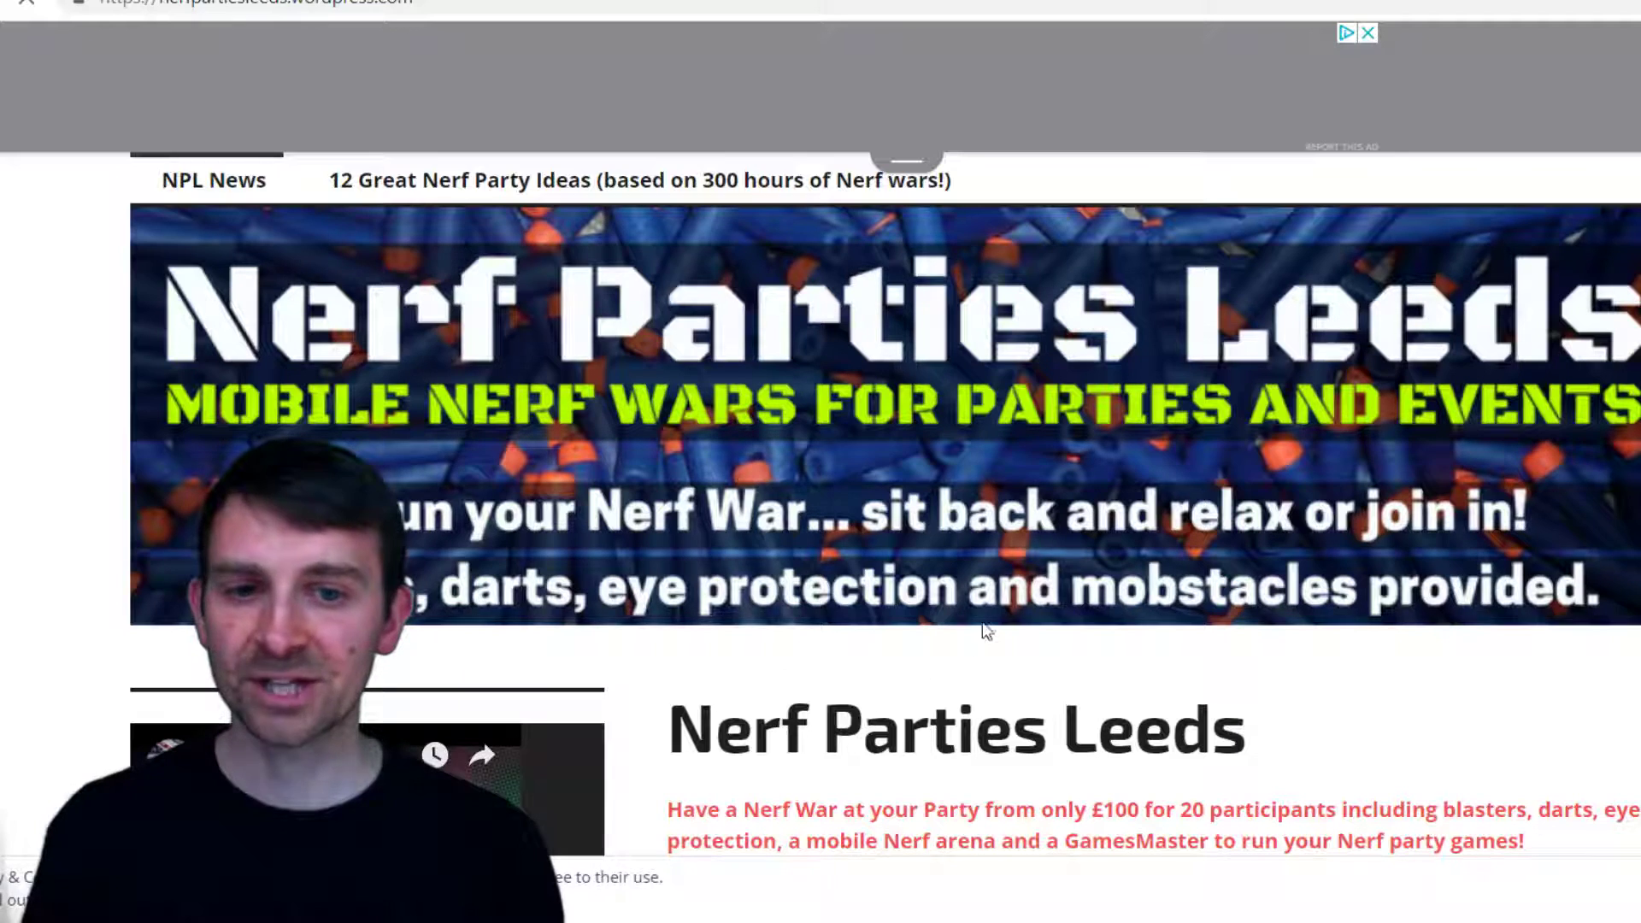
left_click(921, 165)
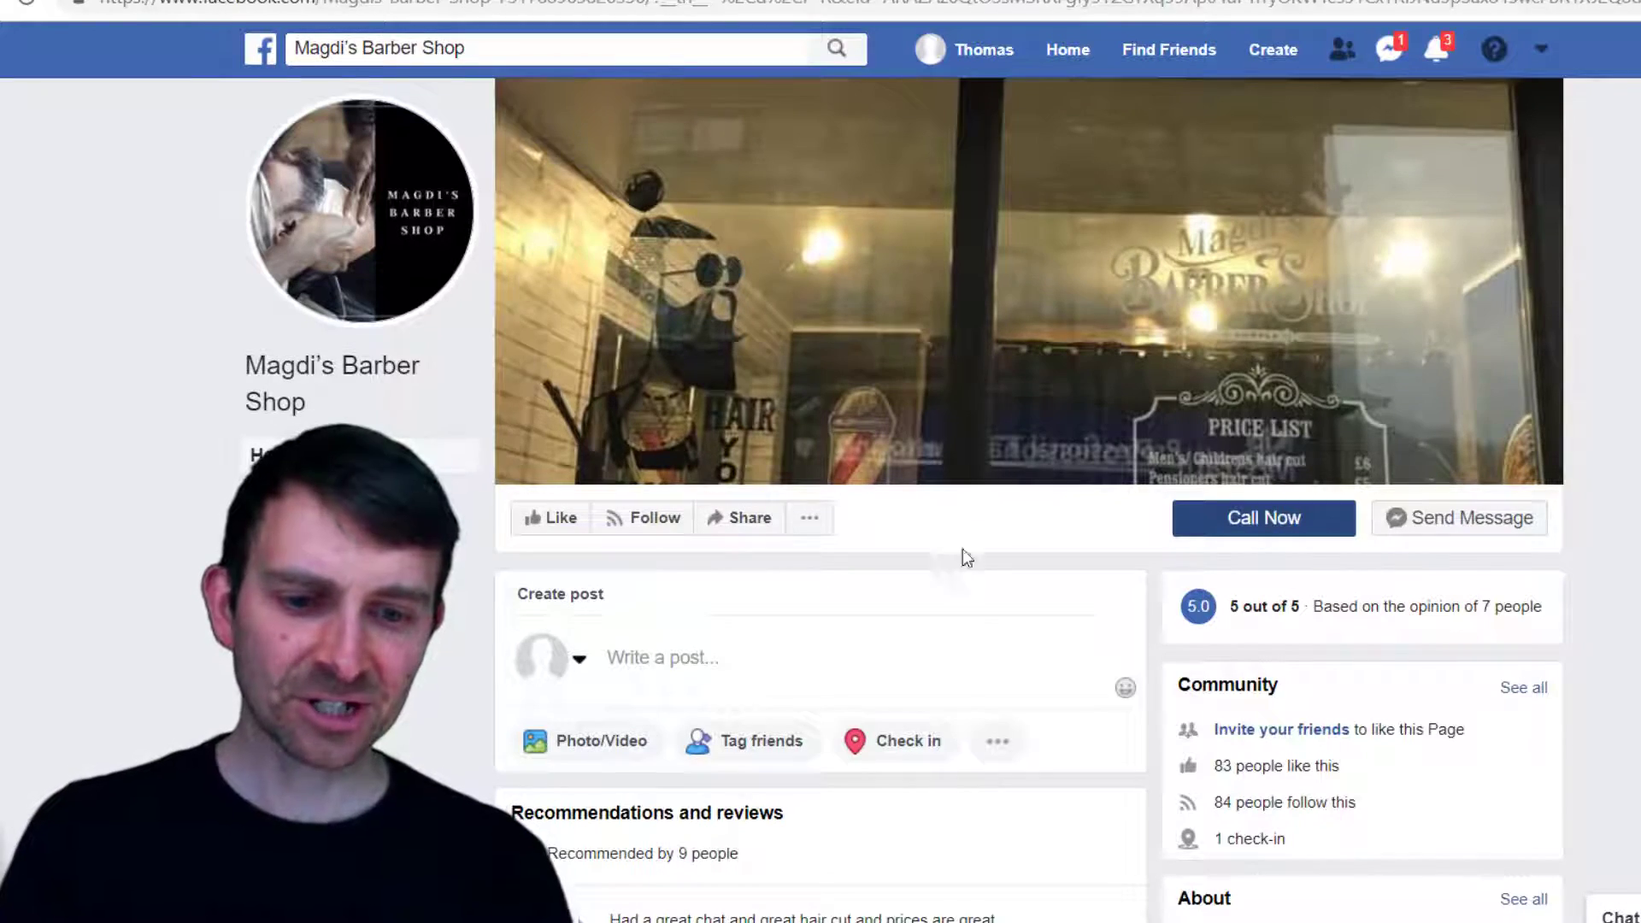
Examine the Magdi's Barber Shop Facebook page, including its photos, videos, posts and call option
scroll(950, 589, "down", 15)
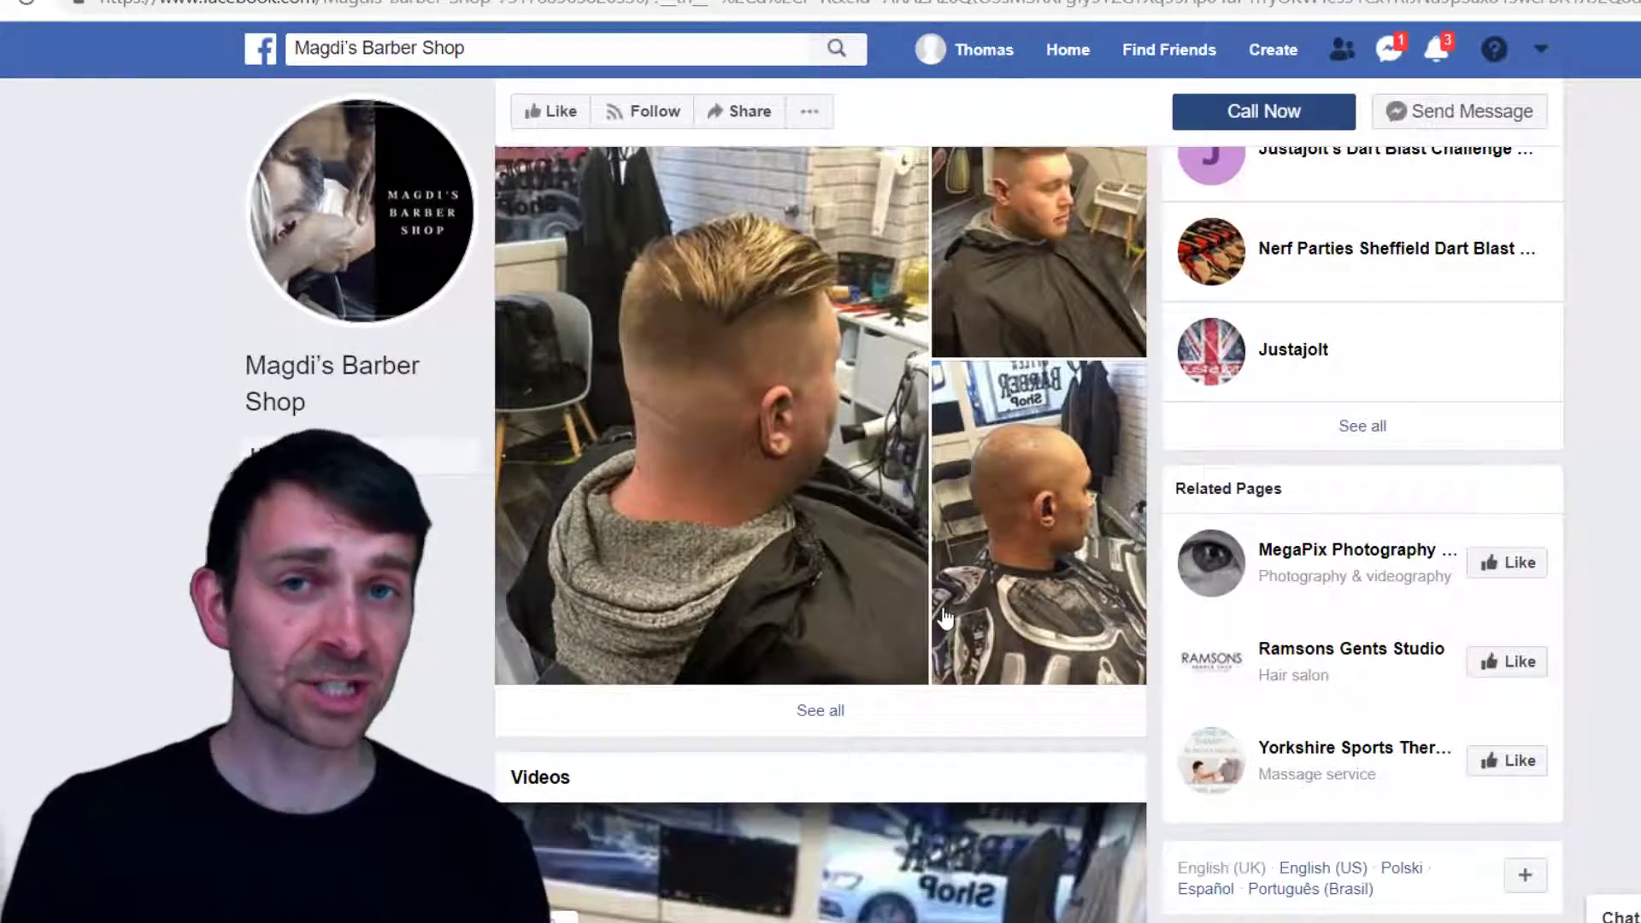
scroll(944, 617, "down", 5)
scroll(941, 617, "up", 20)
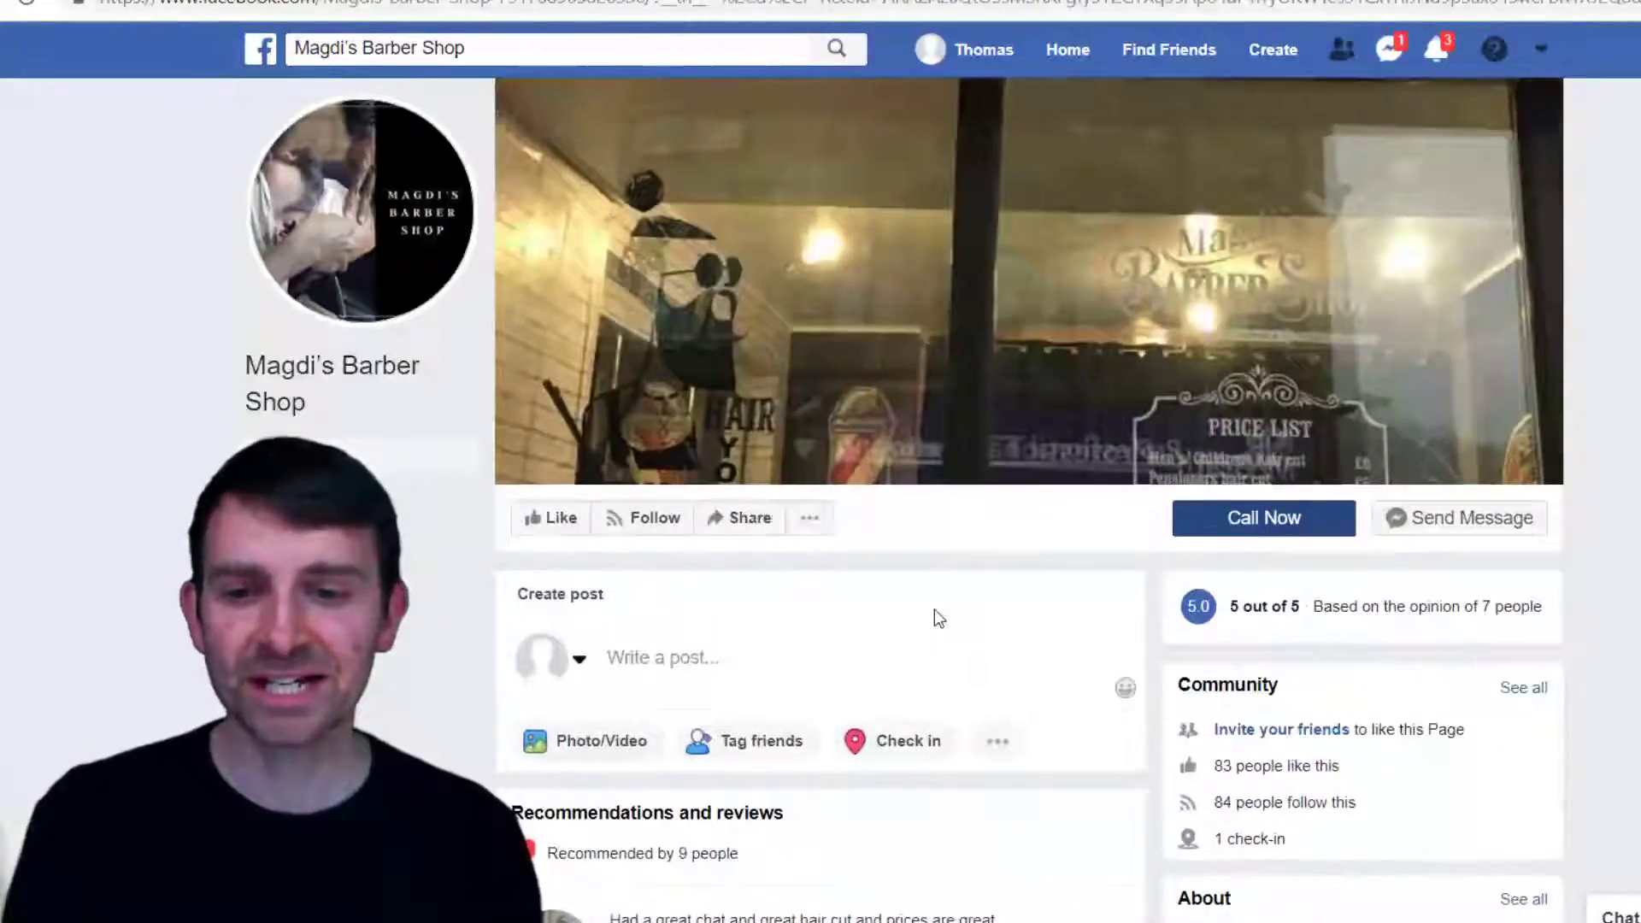
scroll(939, 617, "down", 20)
scroll(936, 617, "down", 8)
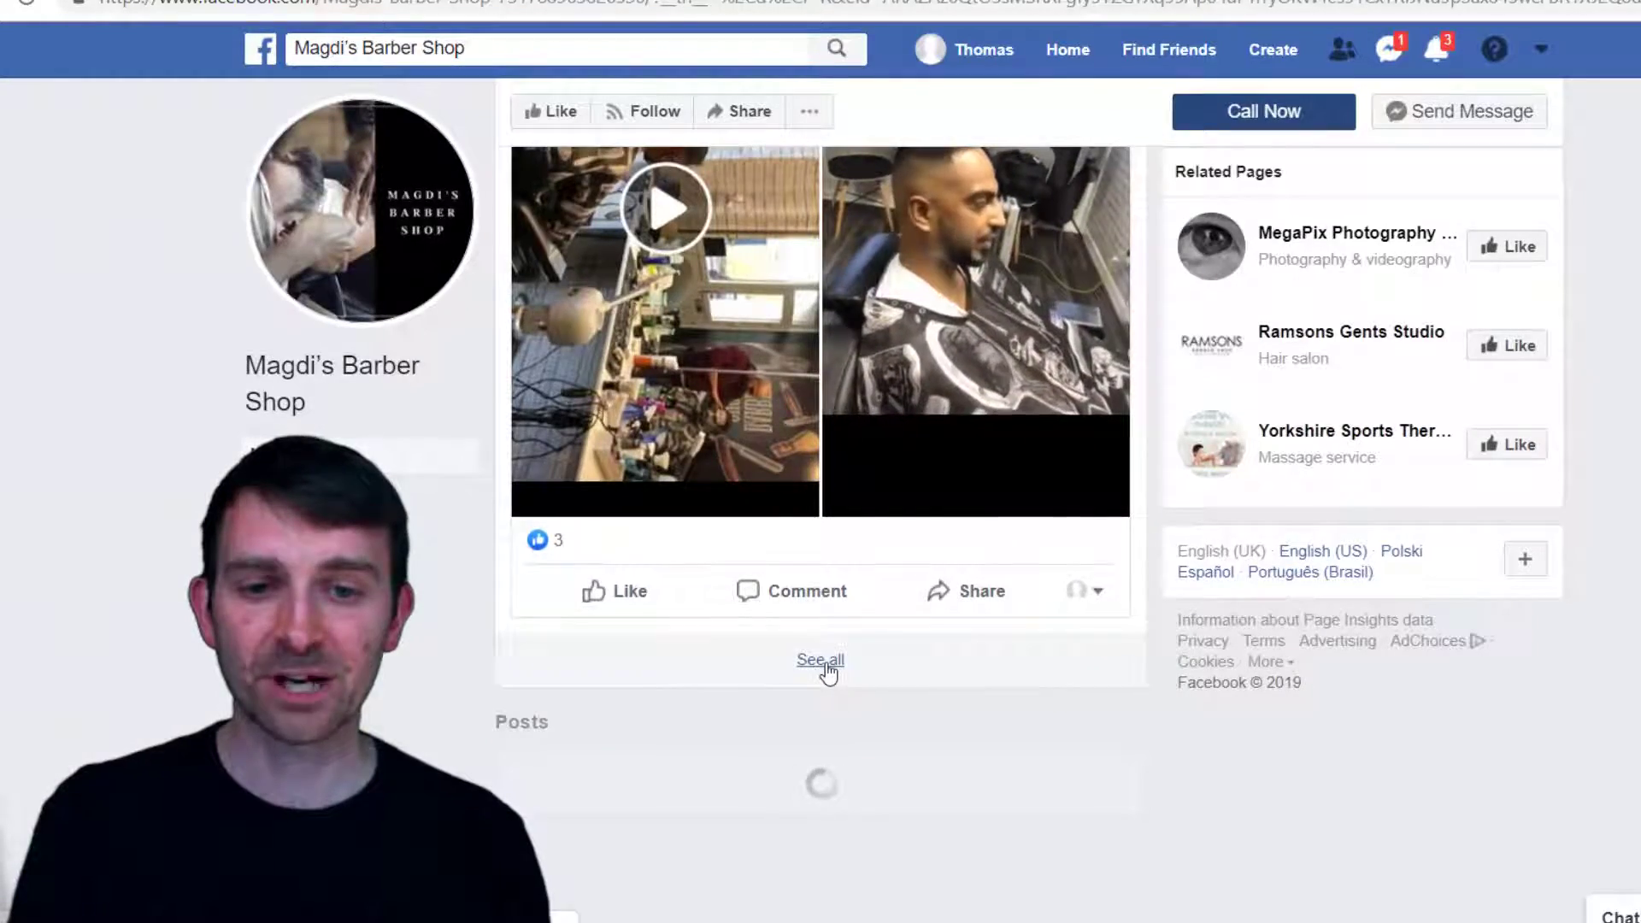
scroll(864, 667, "down", 8)
scroll(1152, 546, "up", 15)
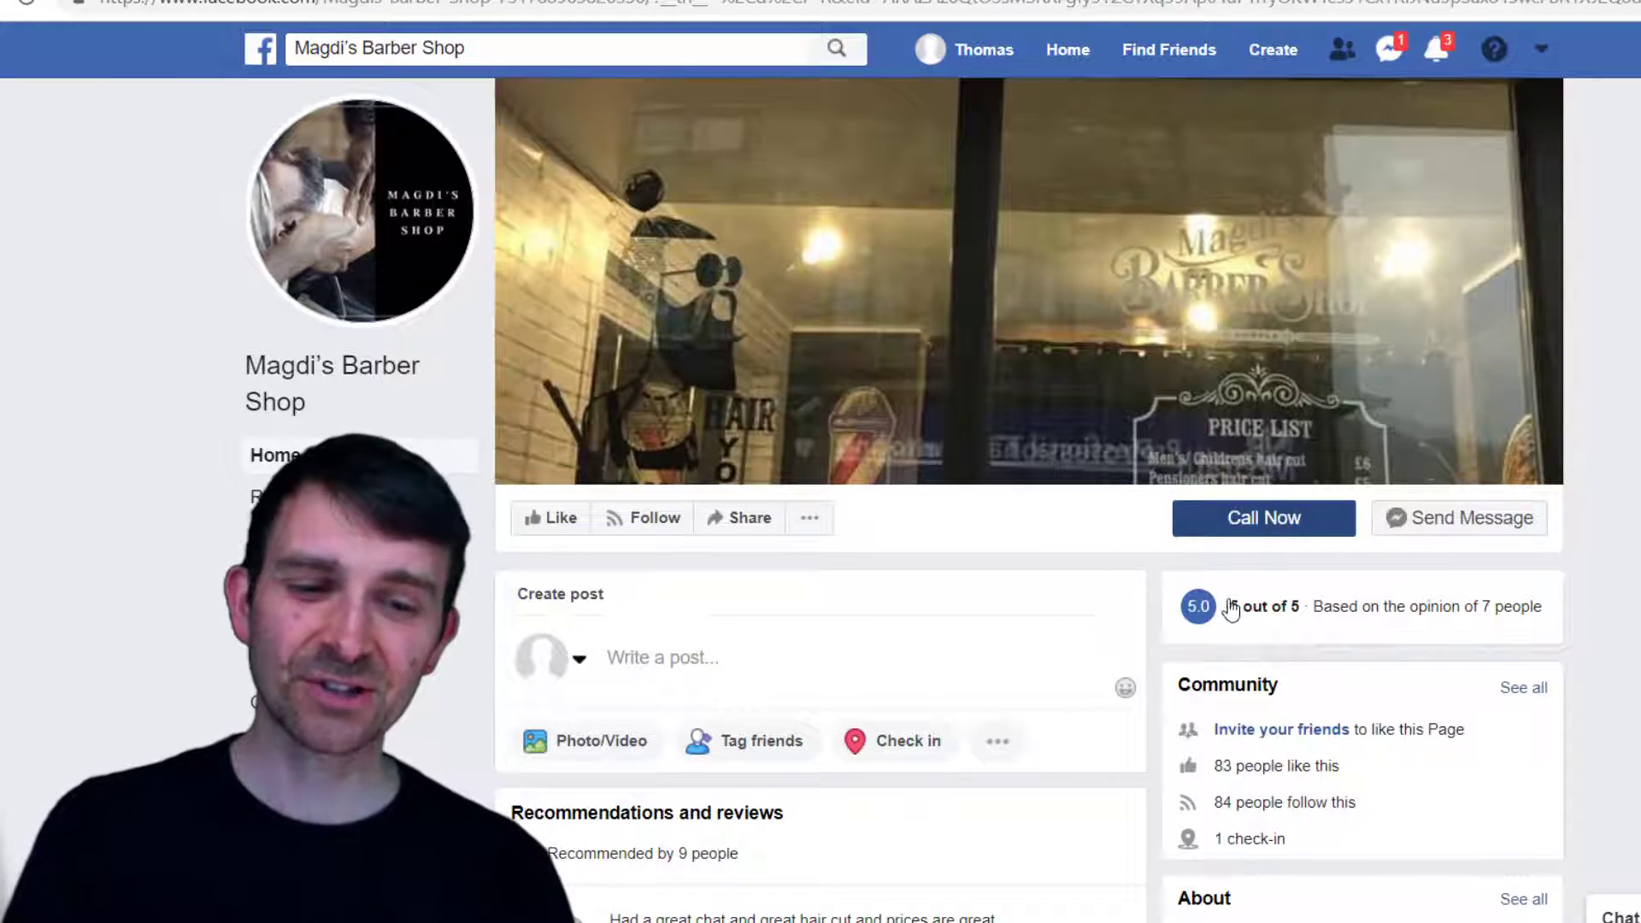
left_click(1243, 521)
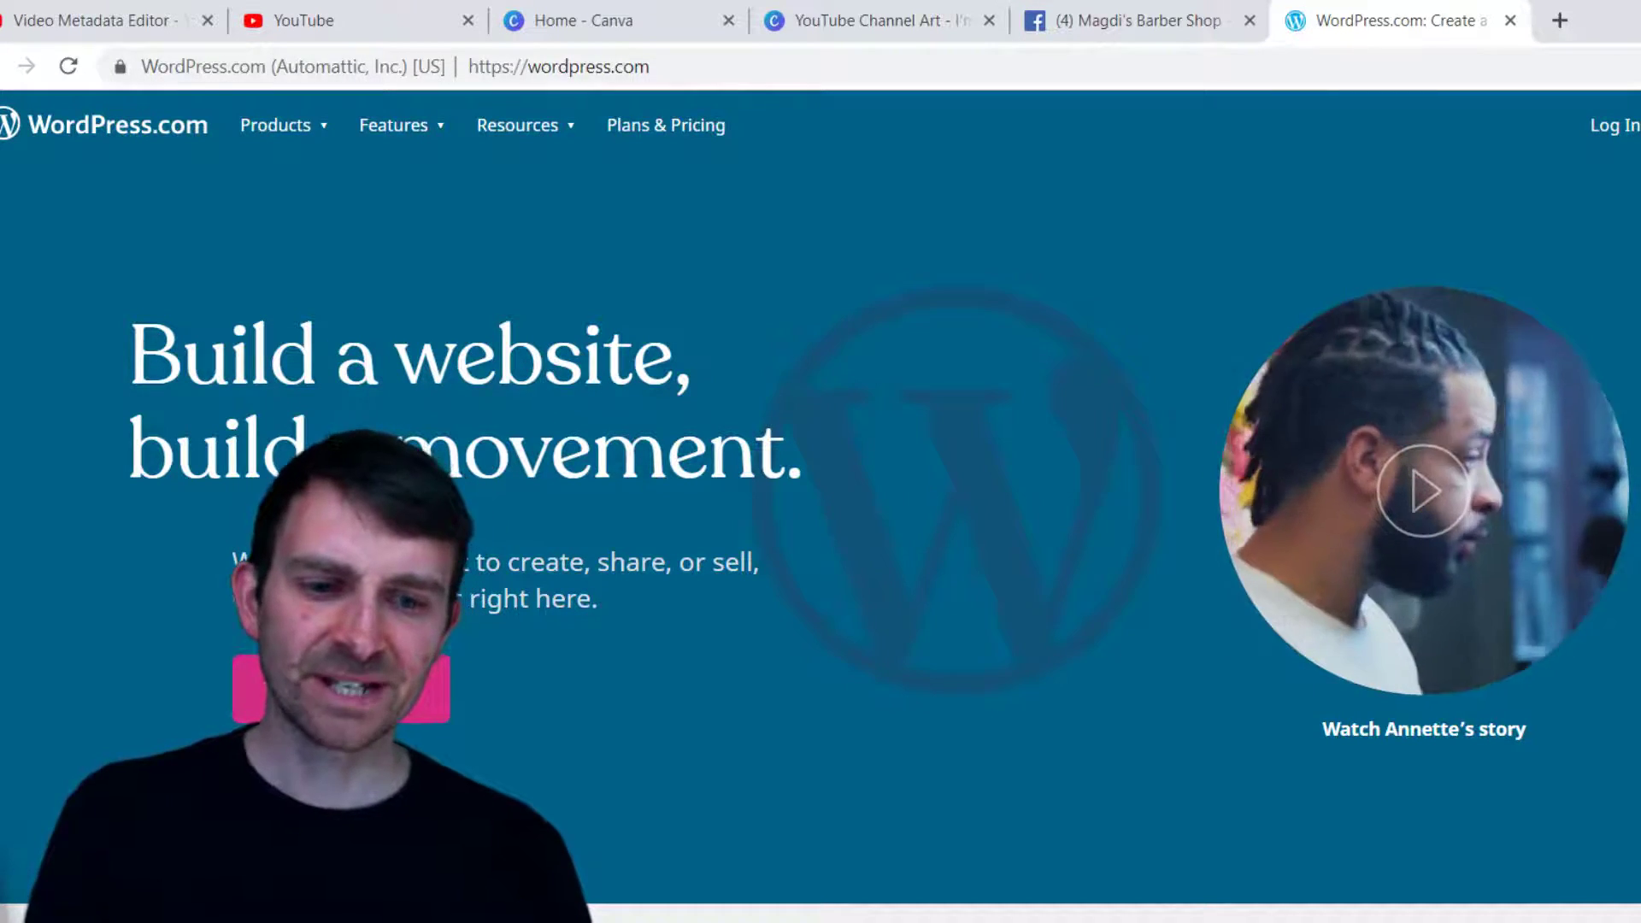
Open the account login page on WordPress.com
left_click(1622, 135)
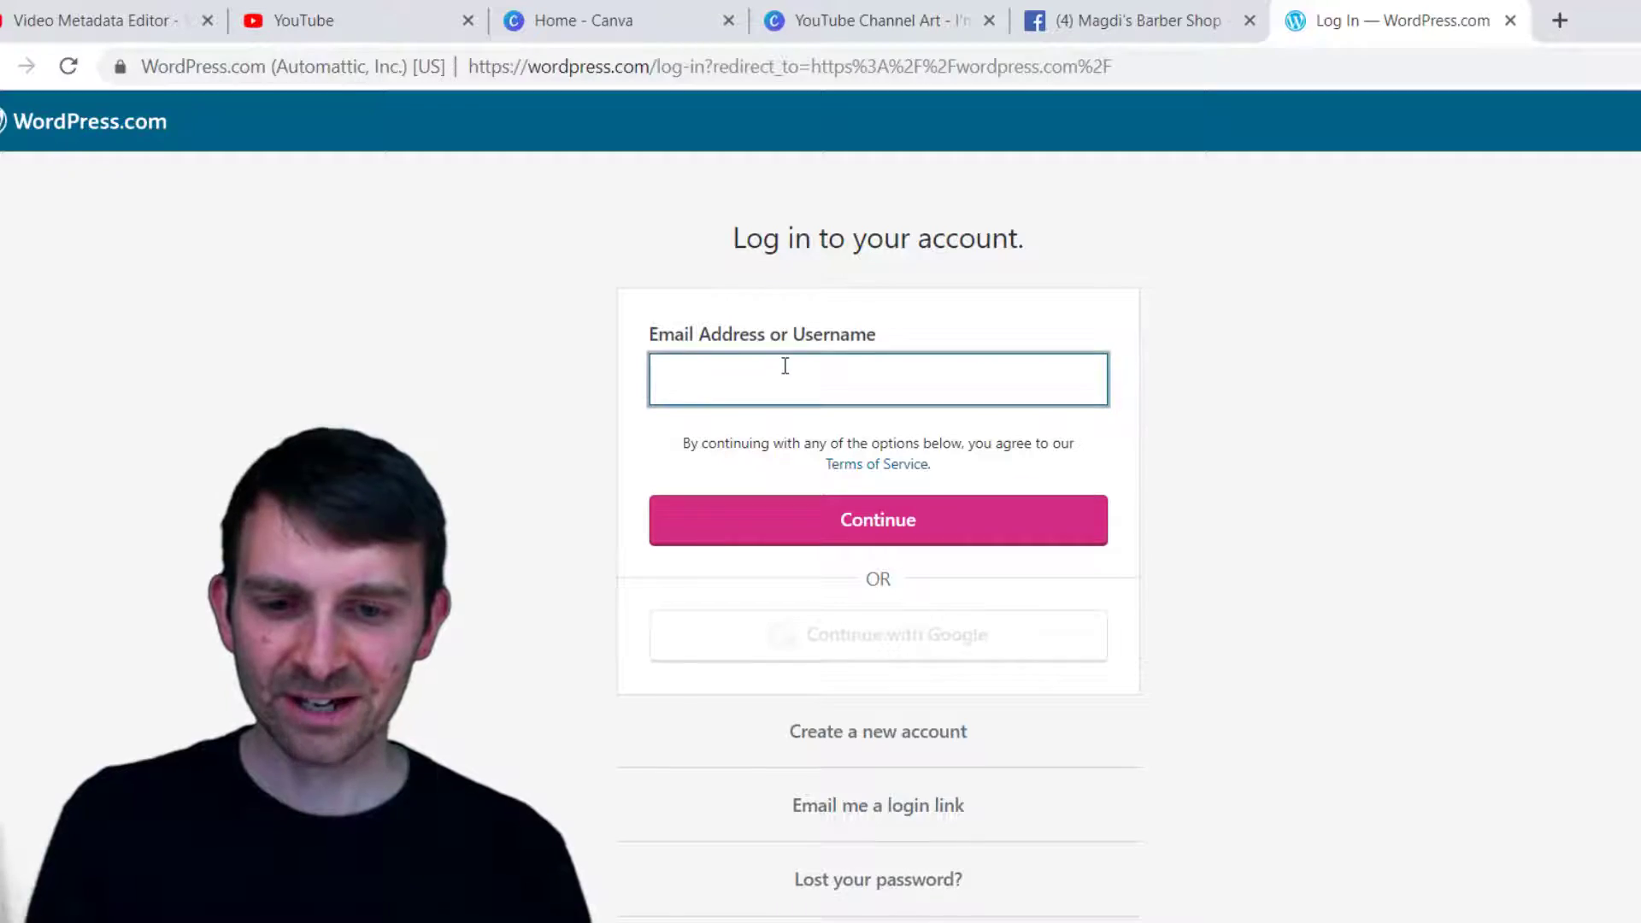
key("super+Down")
key("super+Down")
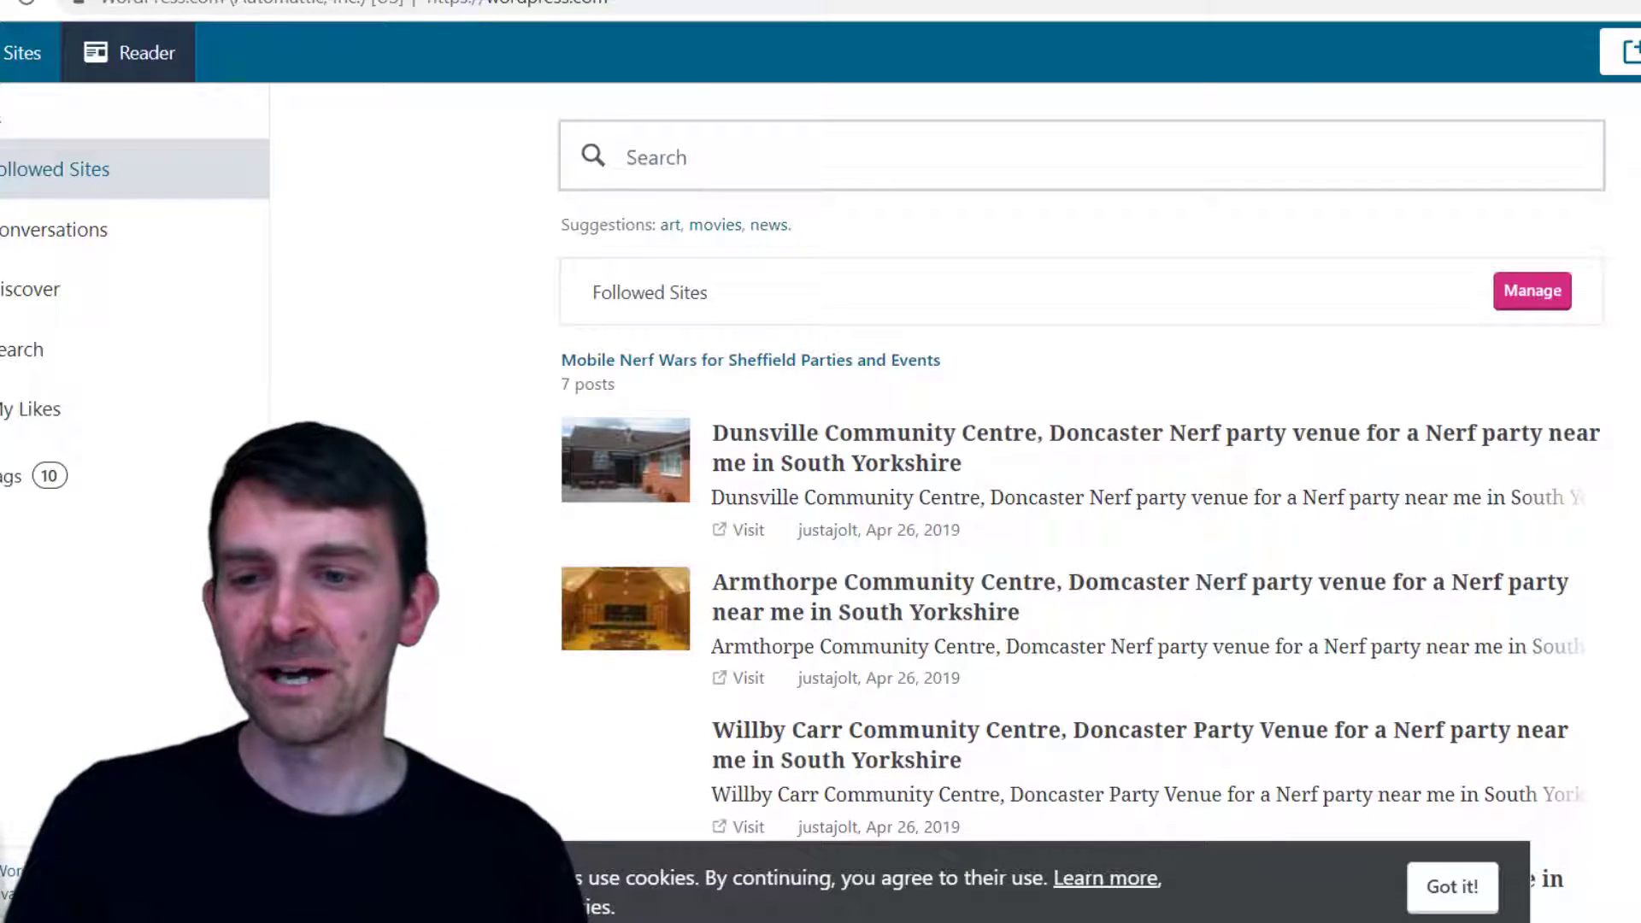
Open the account's list of sites and start adding a new site
left_click(24, 52)
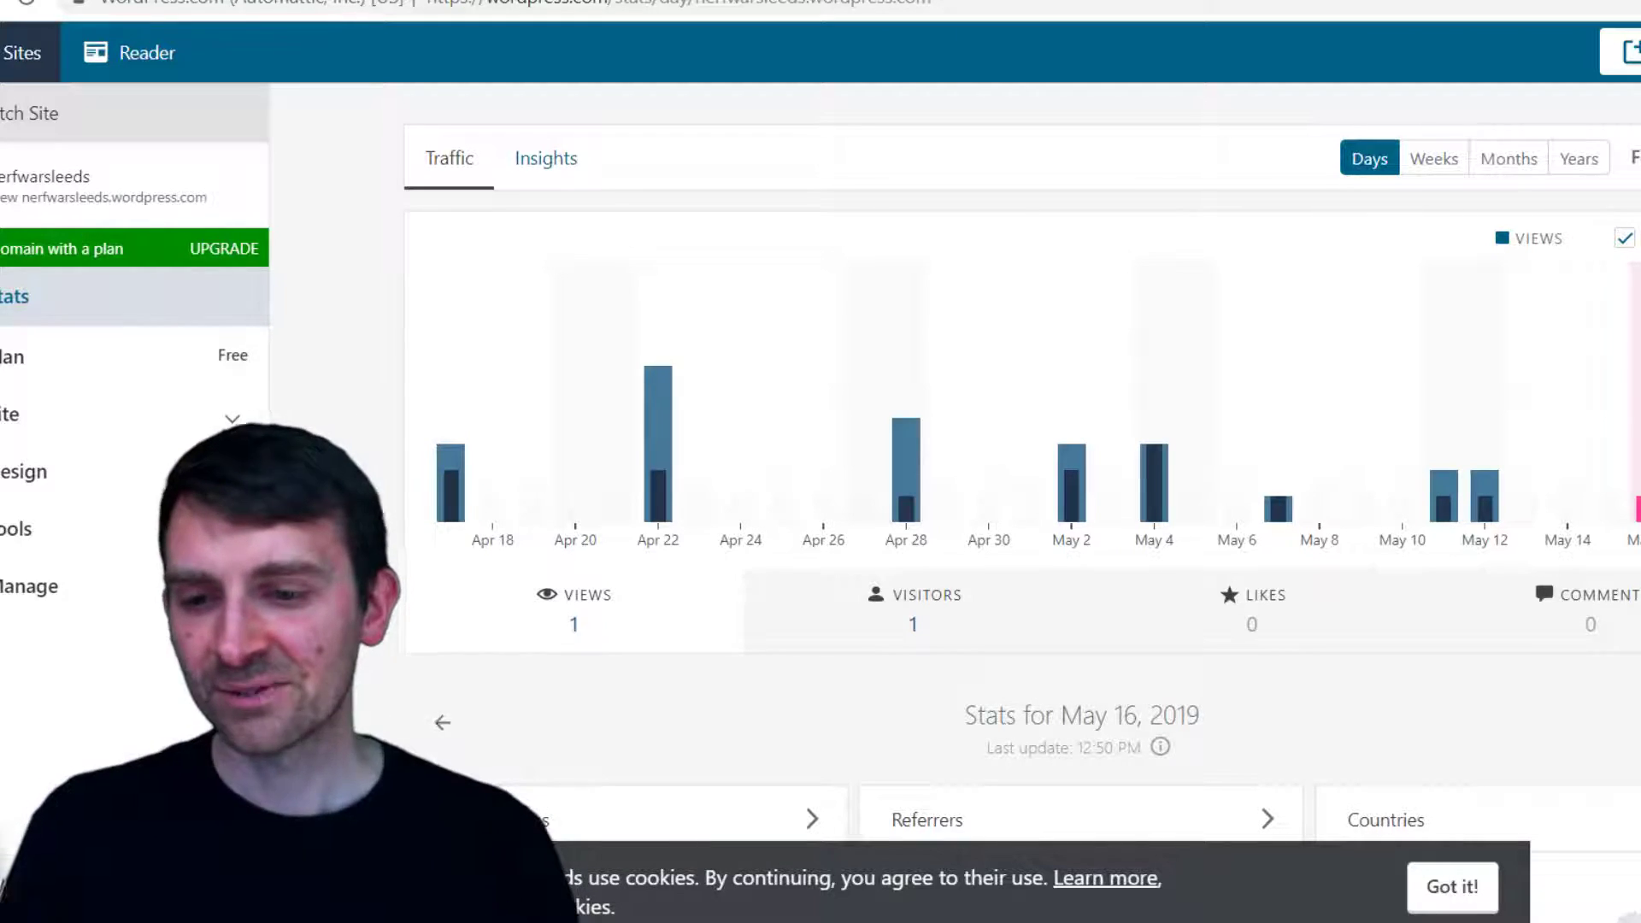
left_click(29, 113)
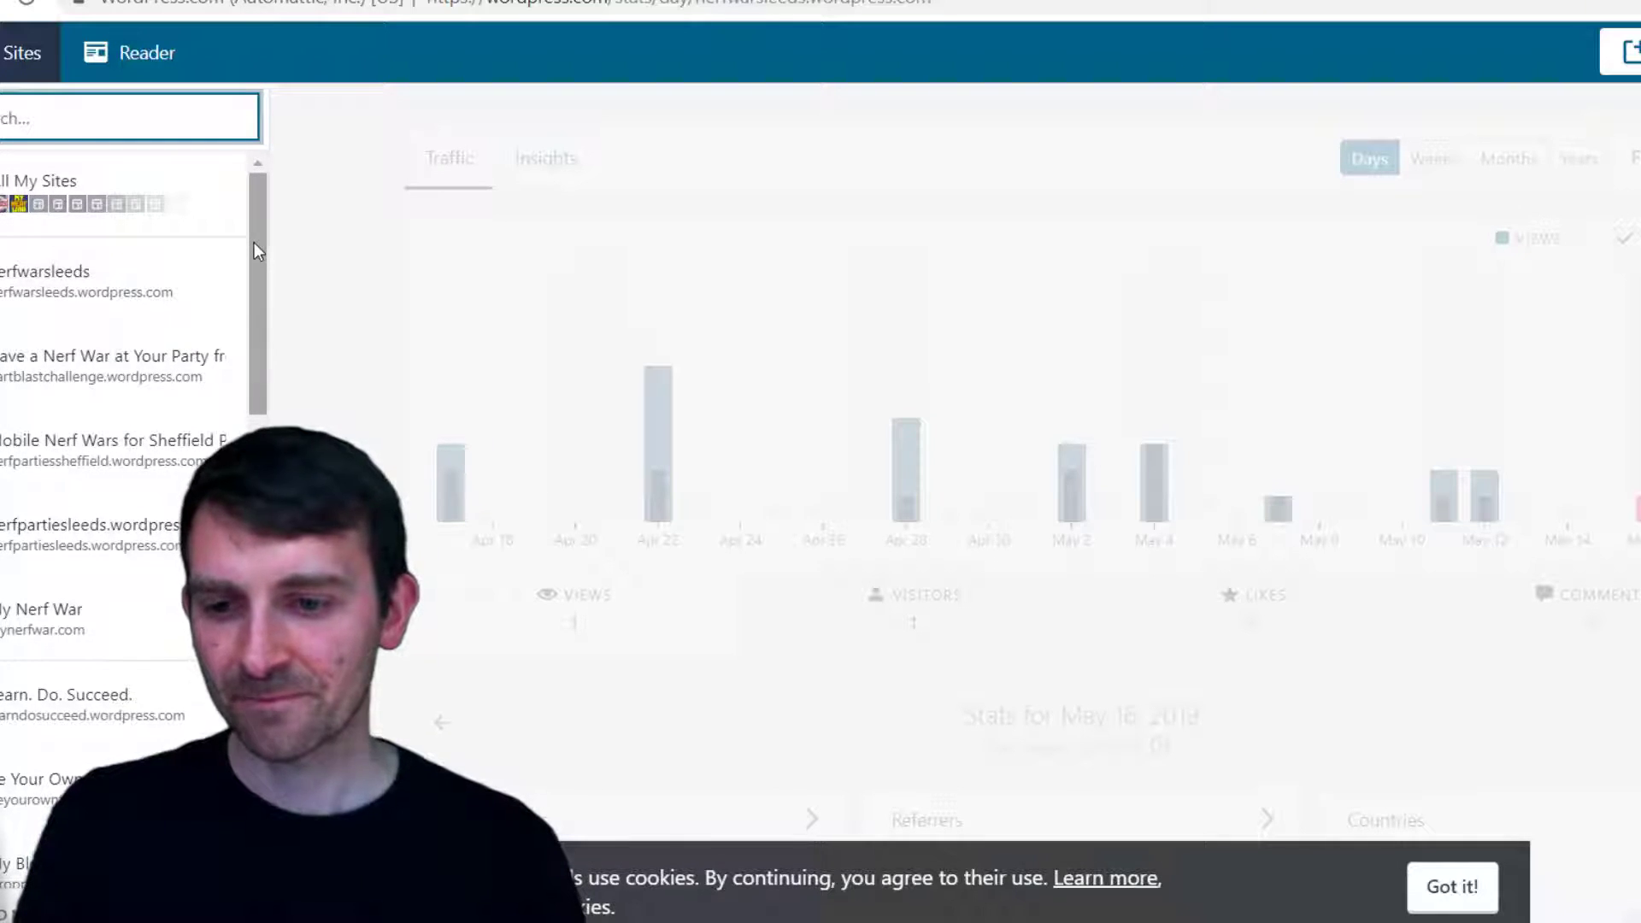
scroll(227, 293, "down", 10)
scroll(124, 512, "down", 5)
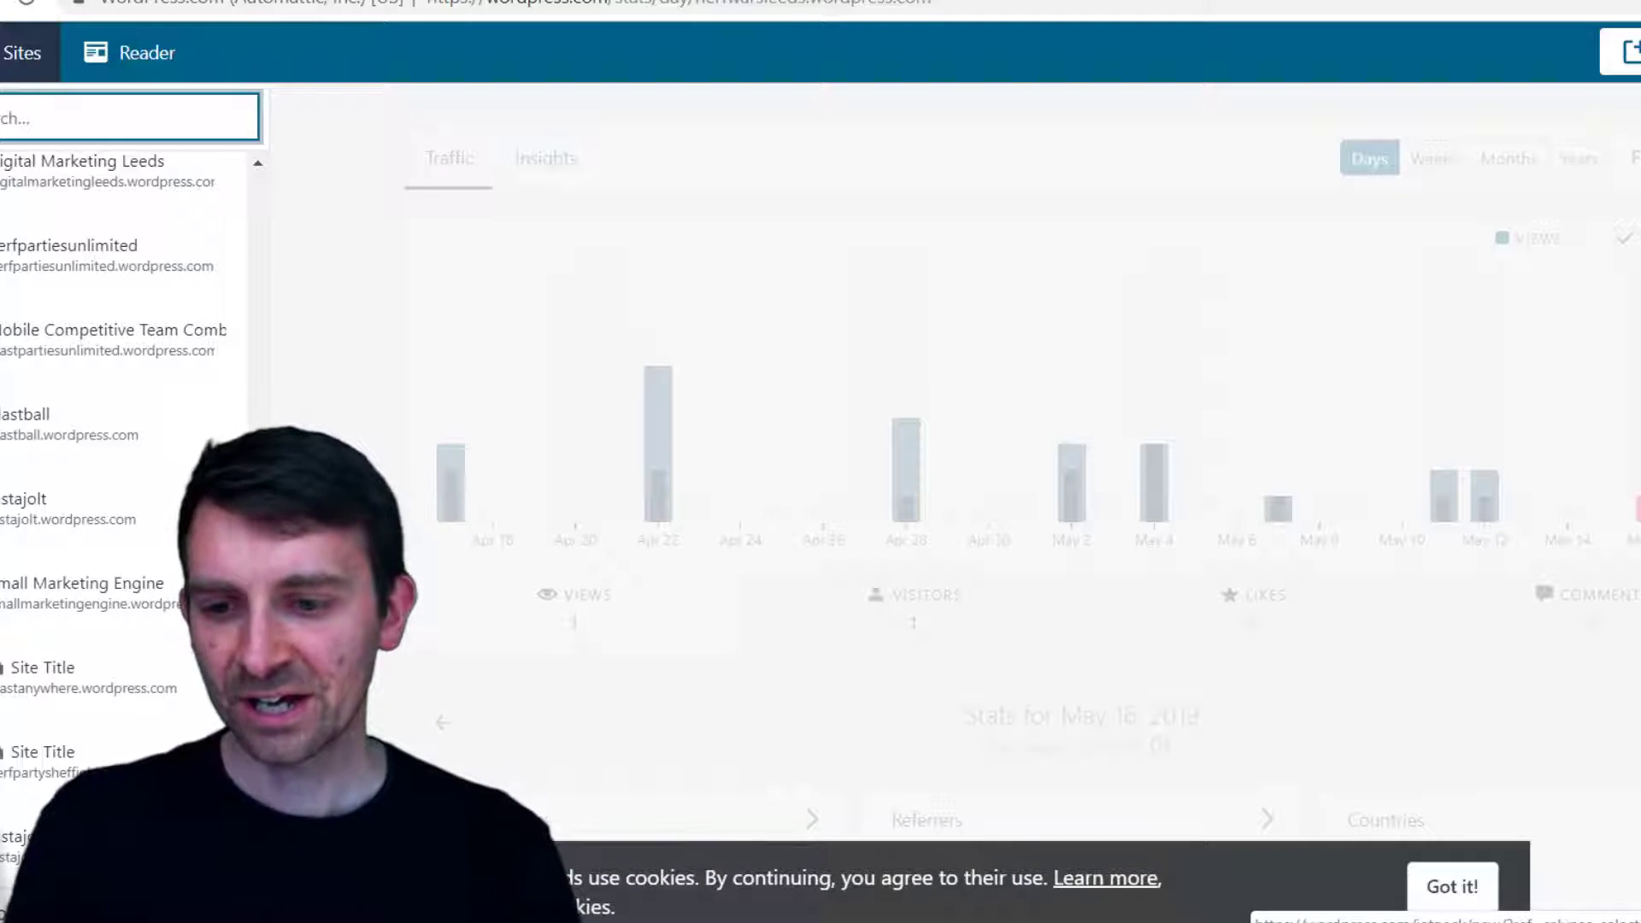
left_click(128, 906)
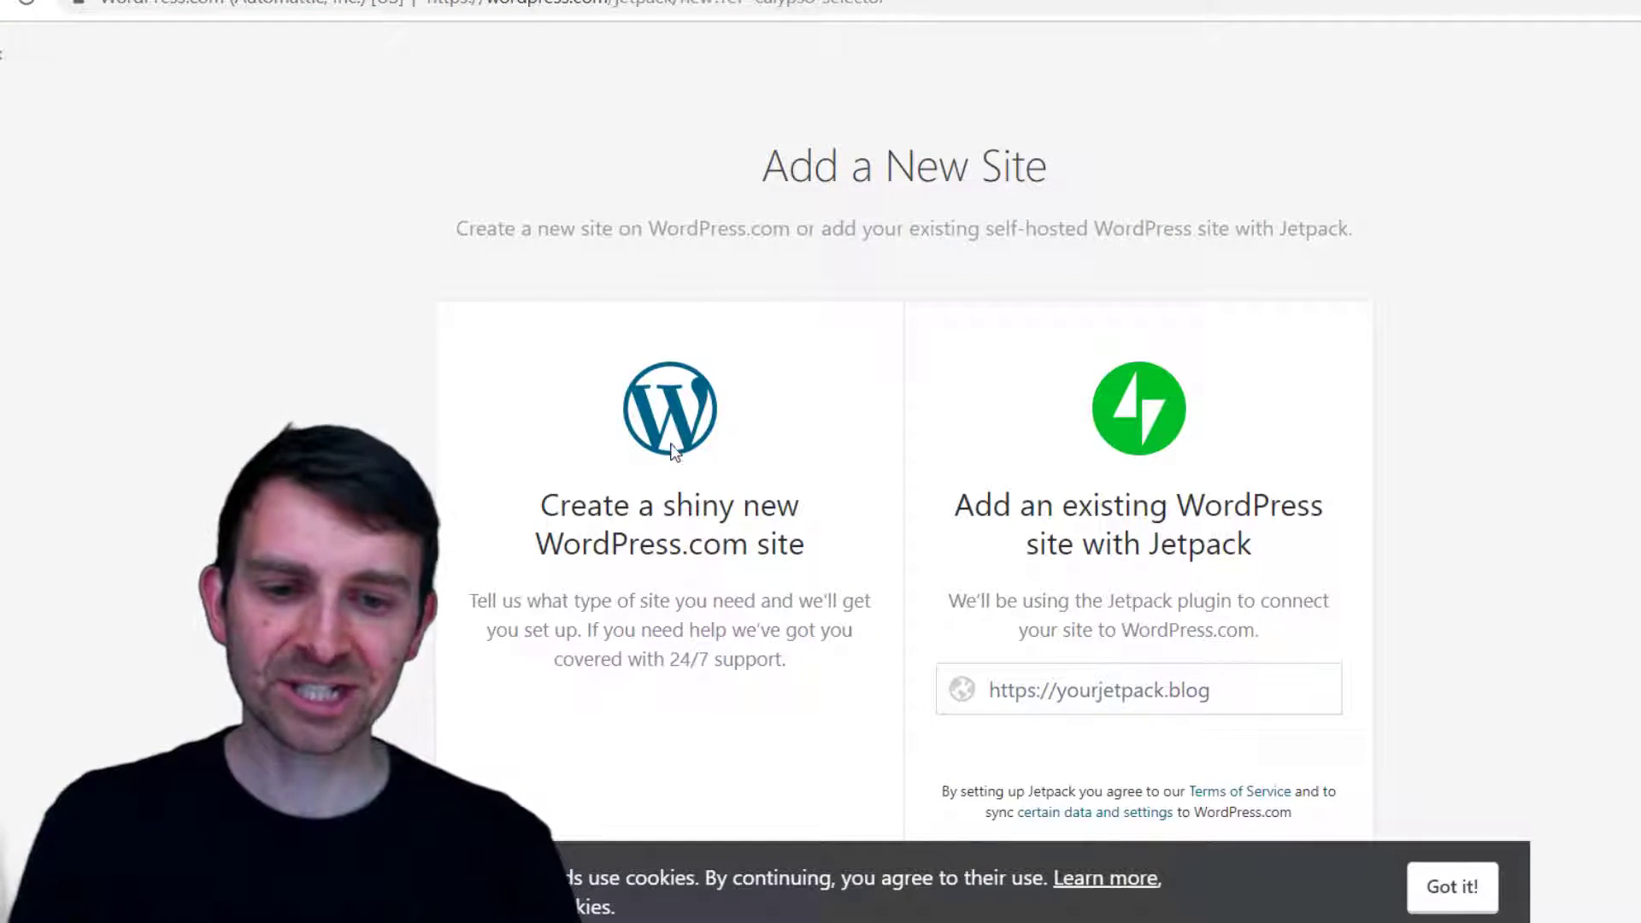
Start creating a new WordPress.com site and choose business as the site type
scroll(679, 500, "down", 2)
left_click(700, 735)
left_click(941, 342)
scroll(773, 491, "down", 5)
scroll(772, 469, "up", 5)
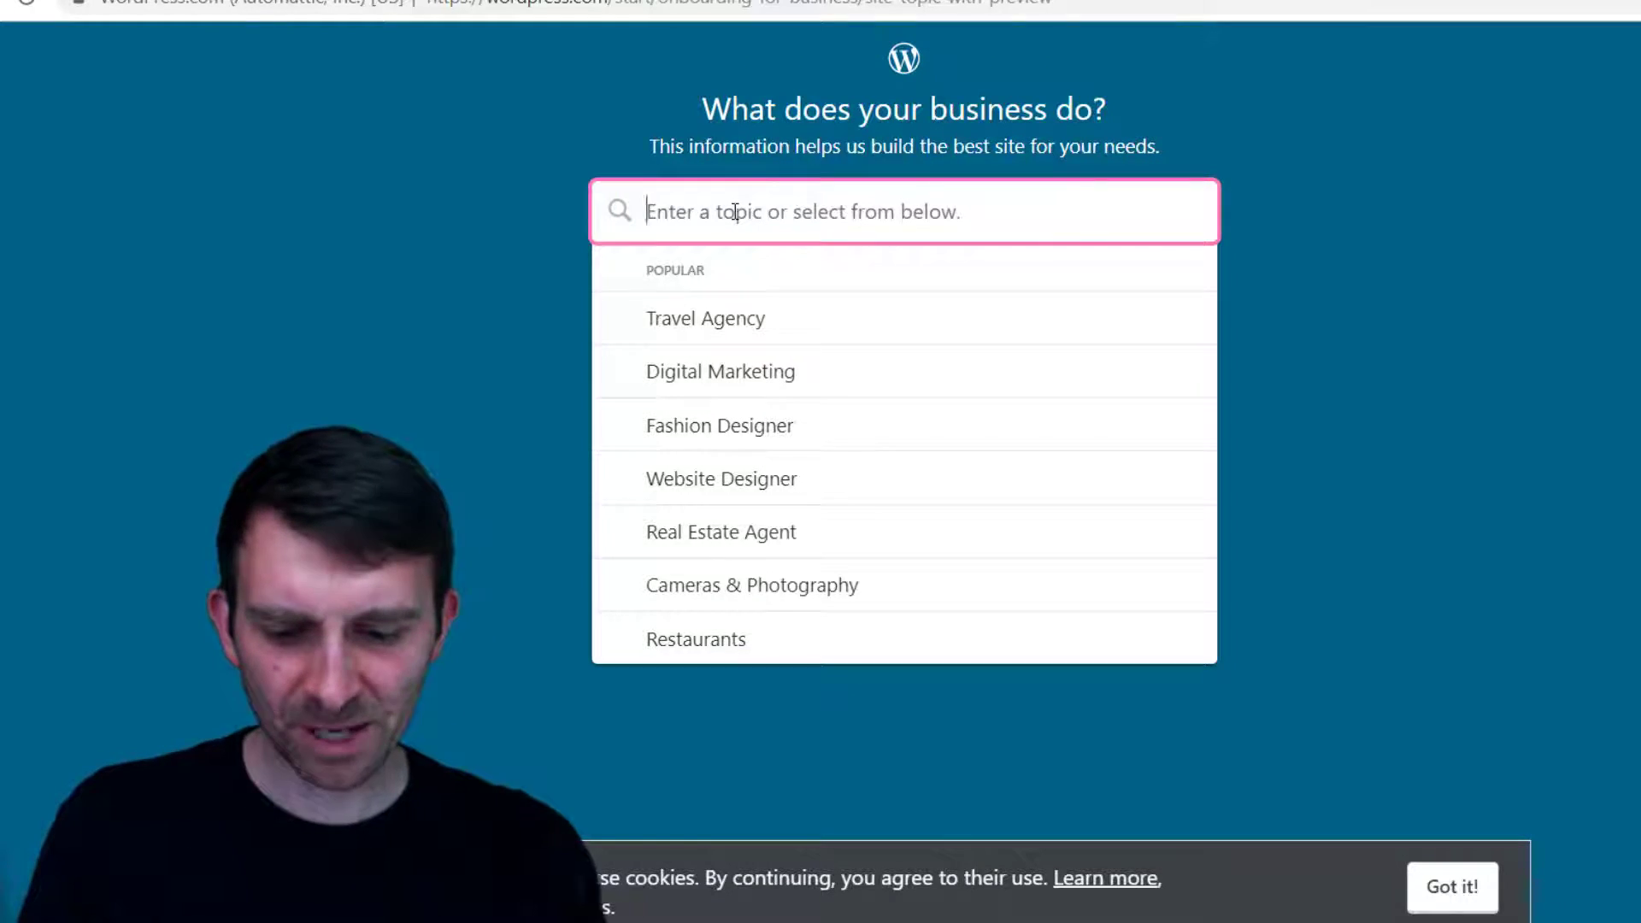
Set the business topic to Barbers, look through the website preview and continue to the site name
type("Barber")
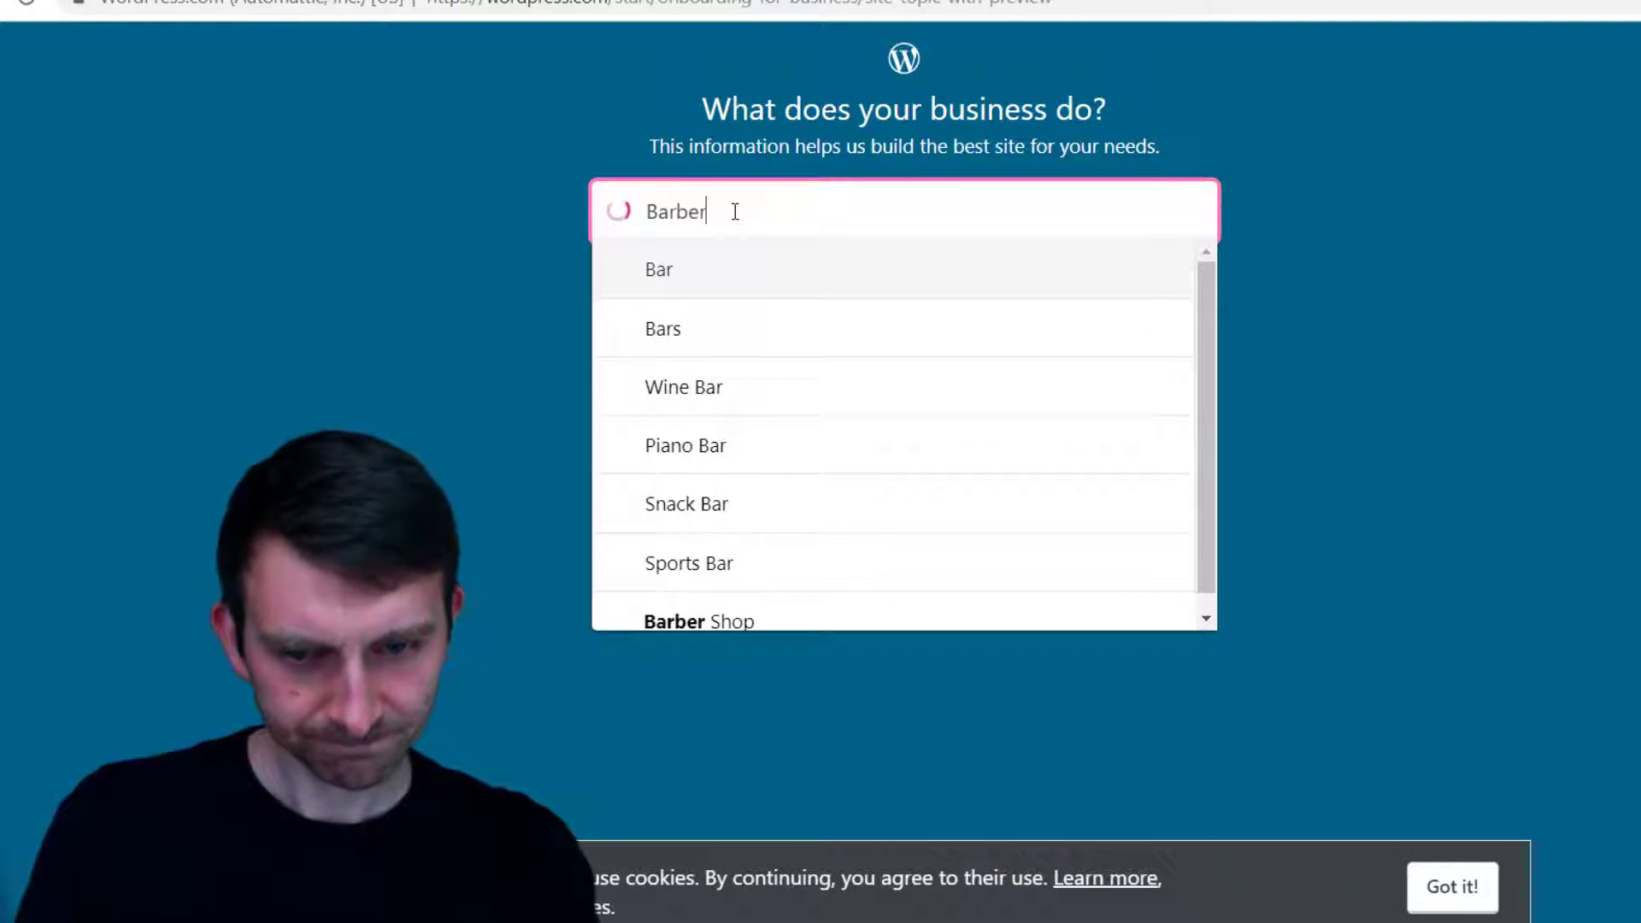
type("s")
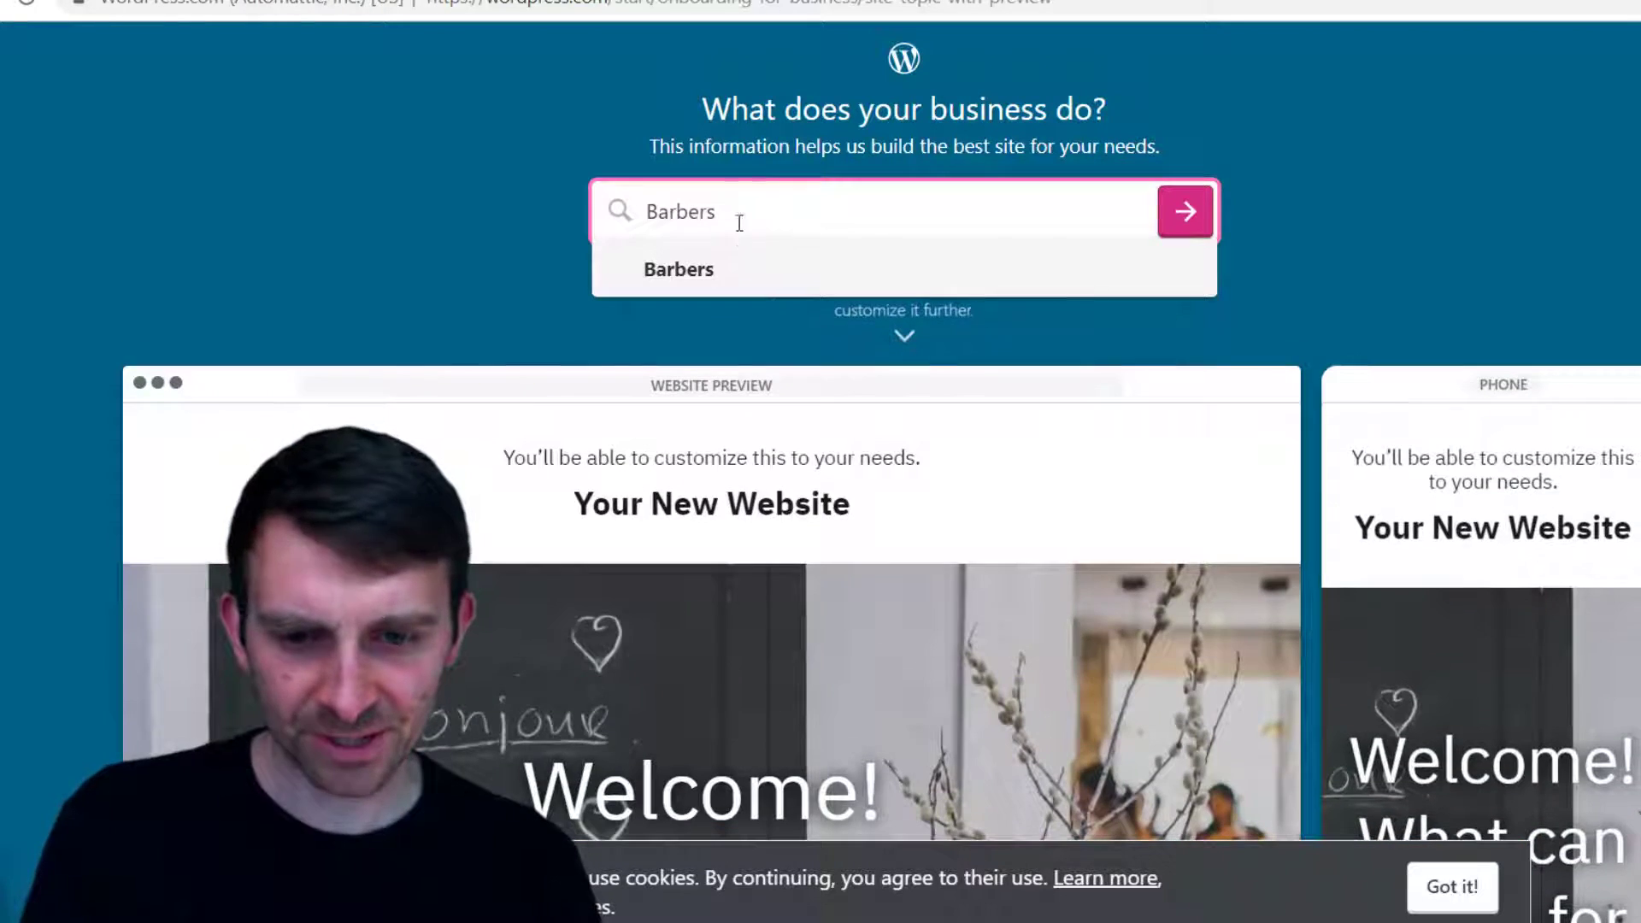
left_click(679, 267)
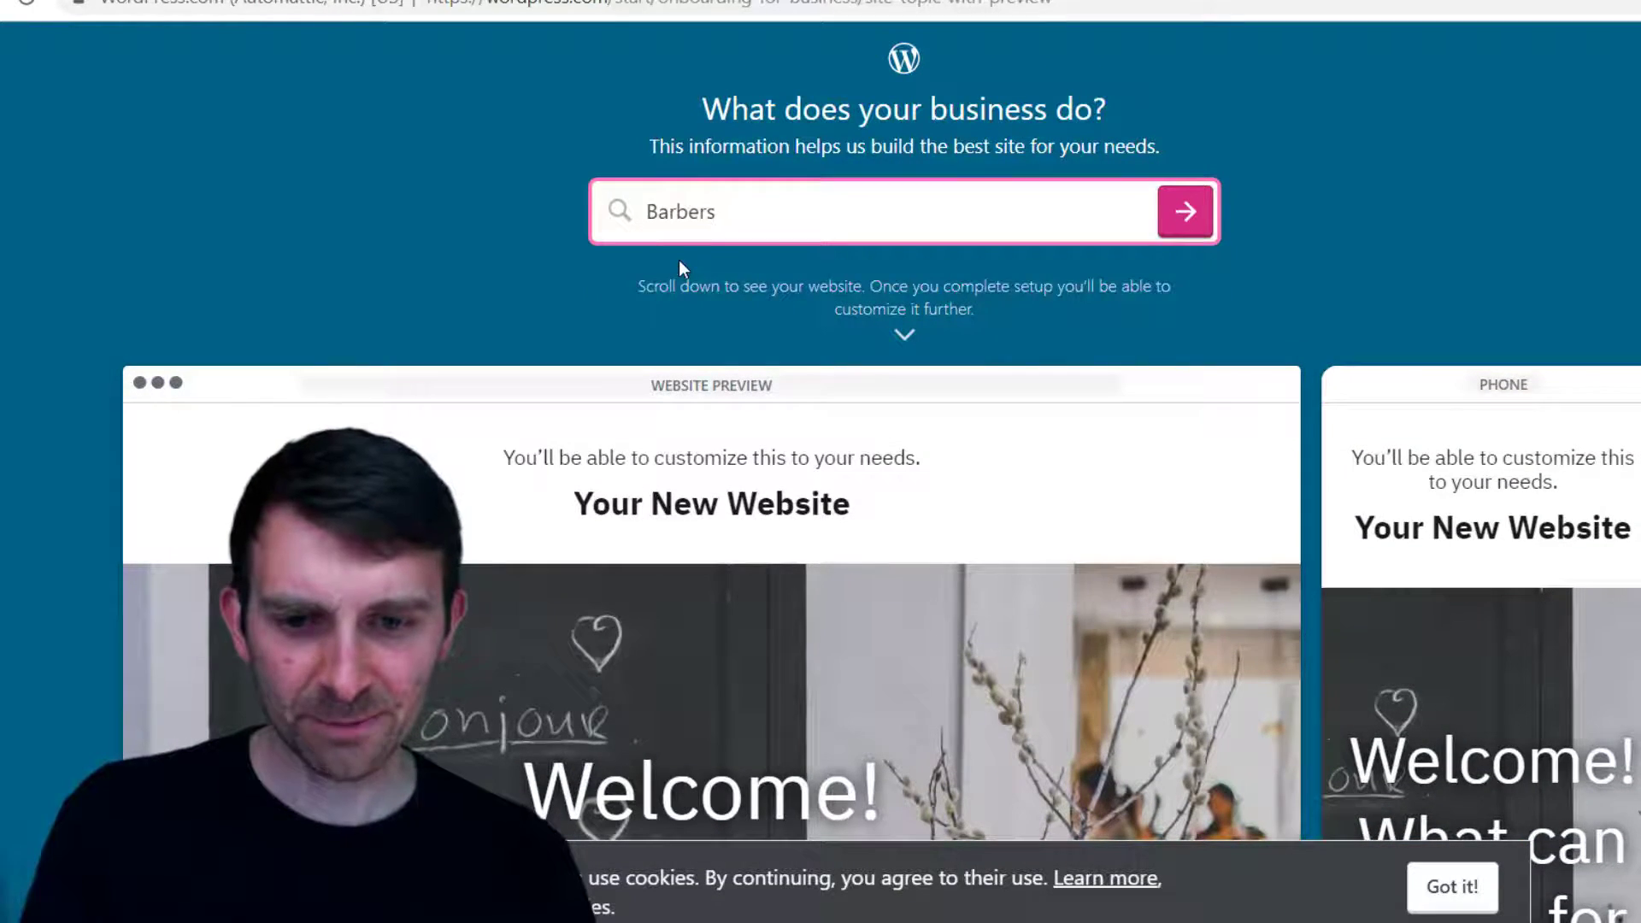
scroll(855, 598, "down", 15)
scroll(1079, 675, "up", 7)
scroll(1079, 675, "up", 8)
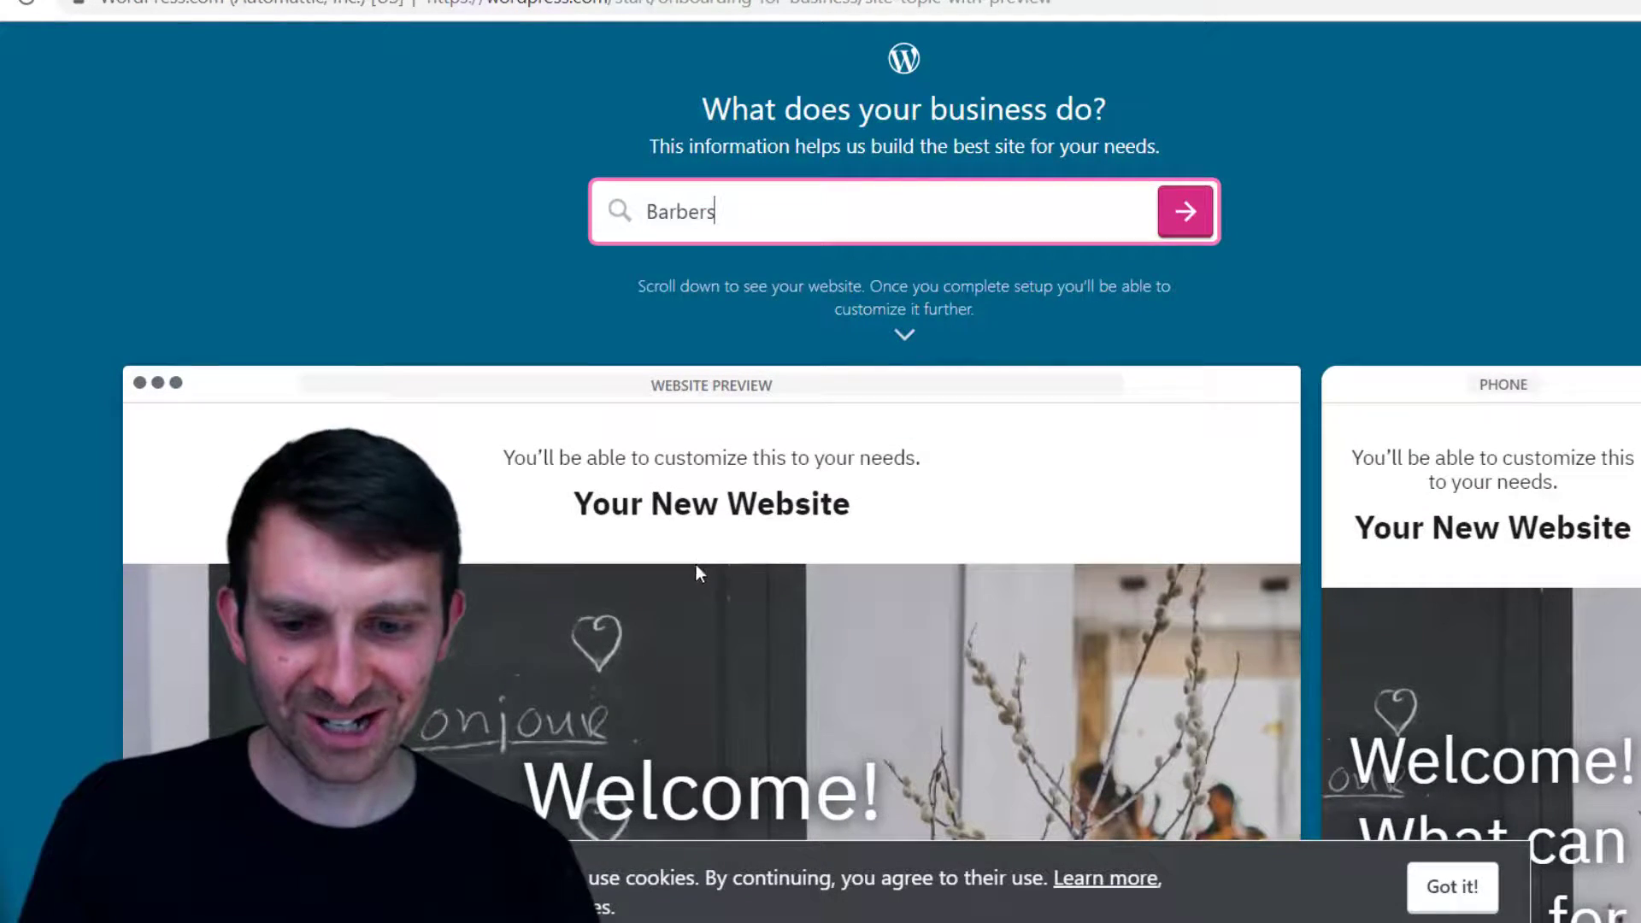
scroll(696, 563, "down", 2)
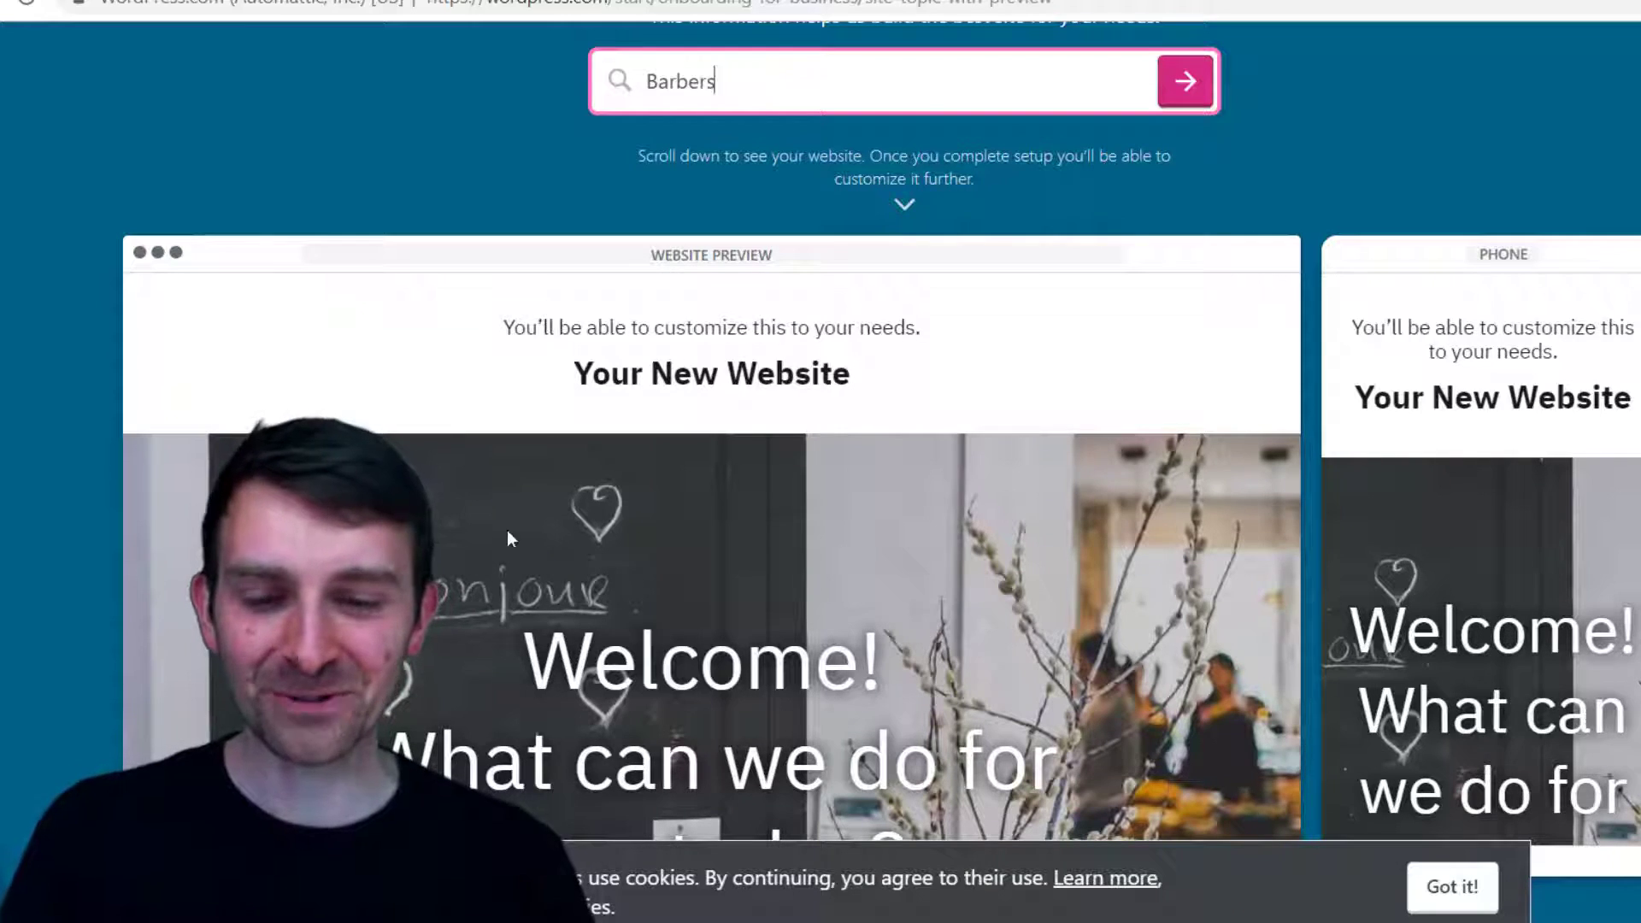
left_click(1054, 208)
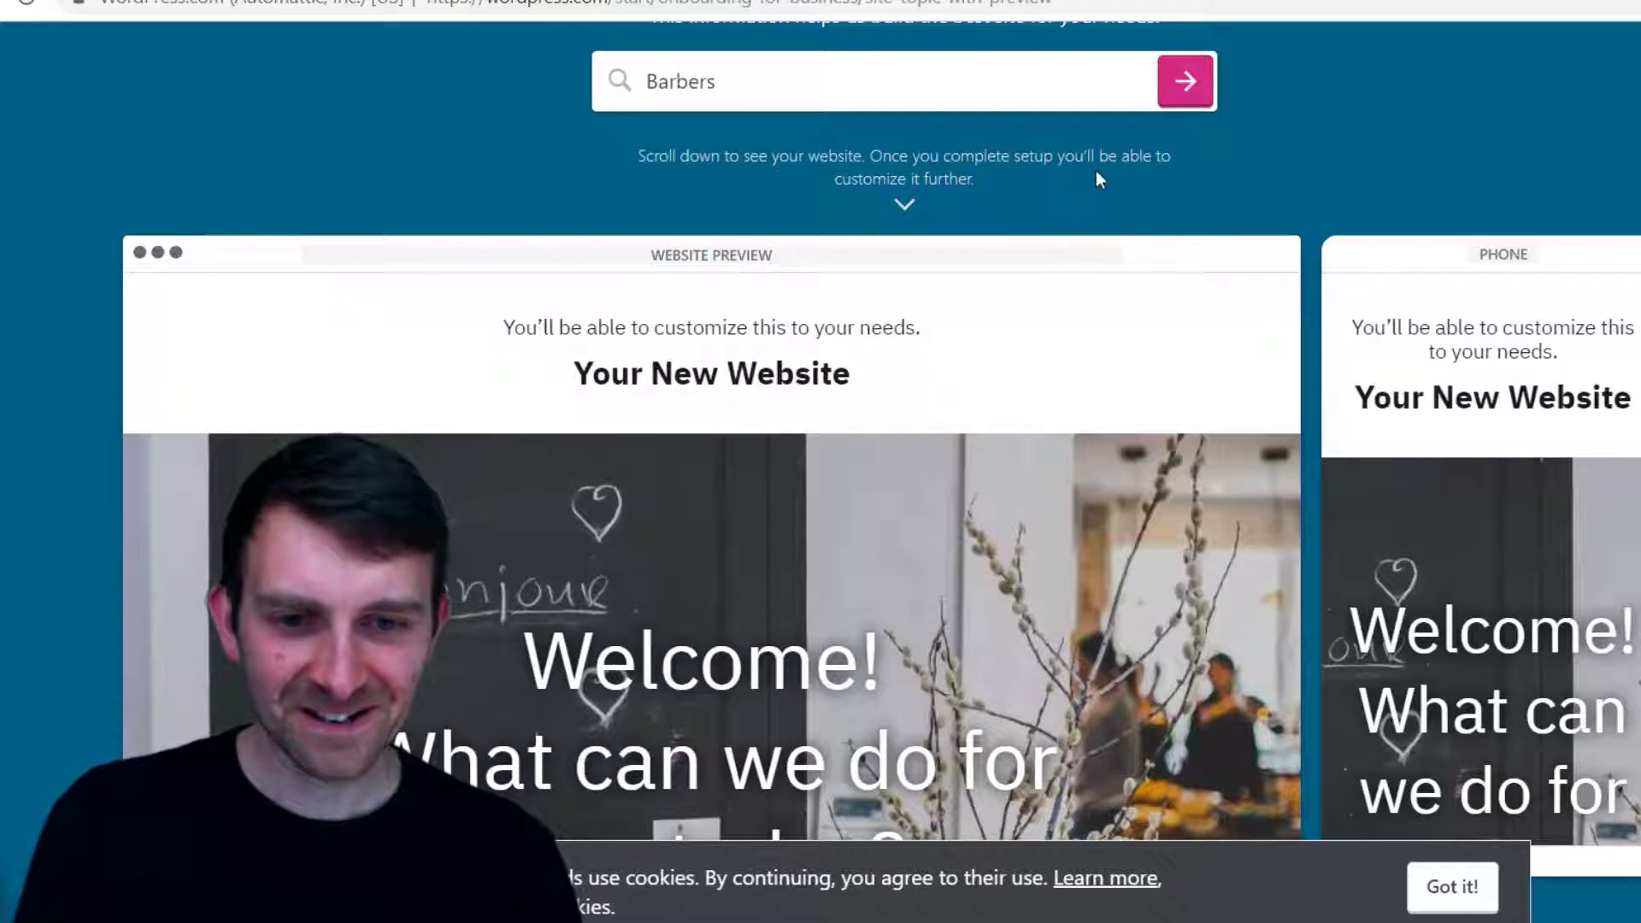
left_click(1185, 82)
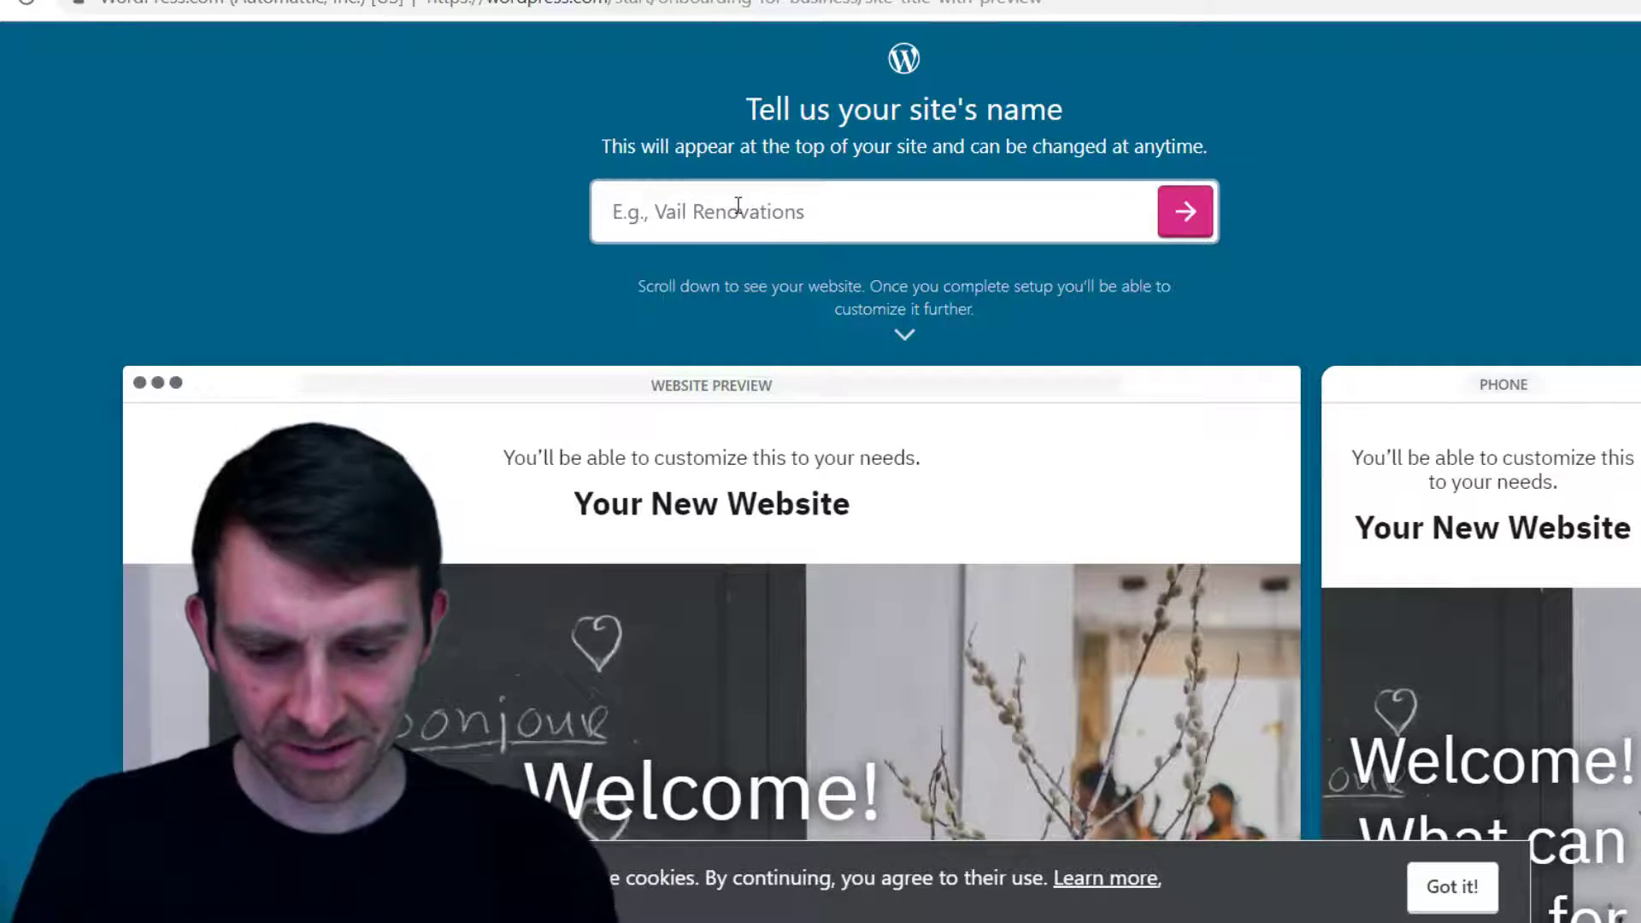
Name the site "Magdi's Barber Shop", dismiss the cookie notice, and continue to the style choice after checking the preview
type("Magdi")
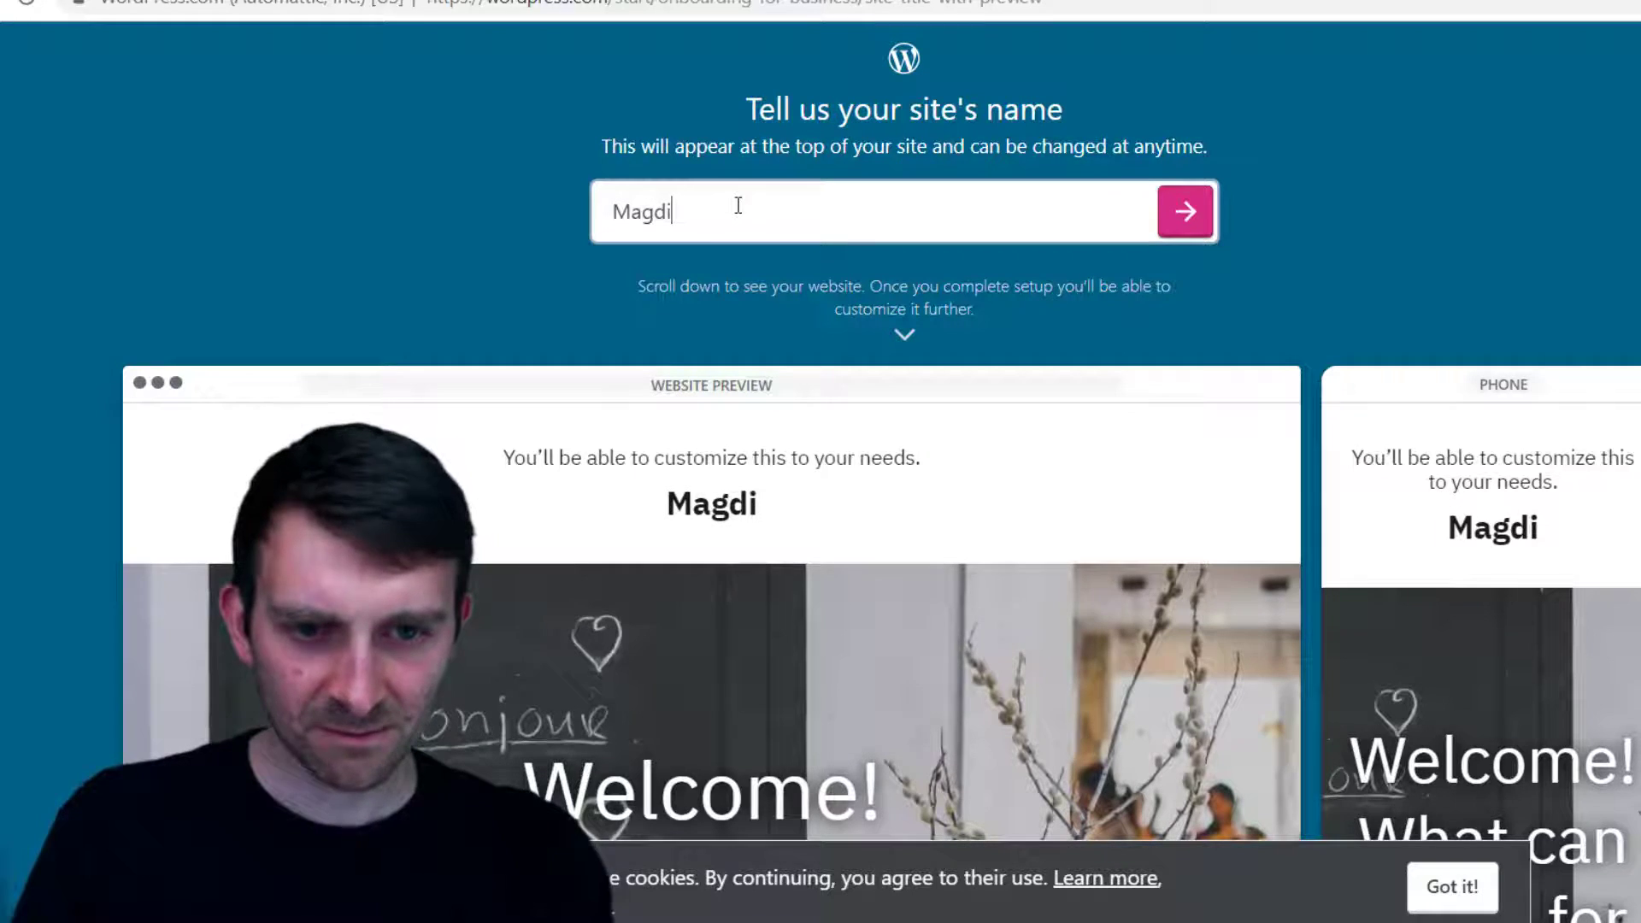
type("'s Barber Shop")
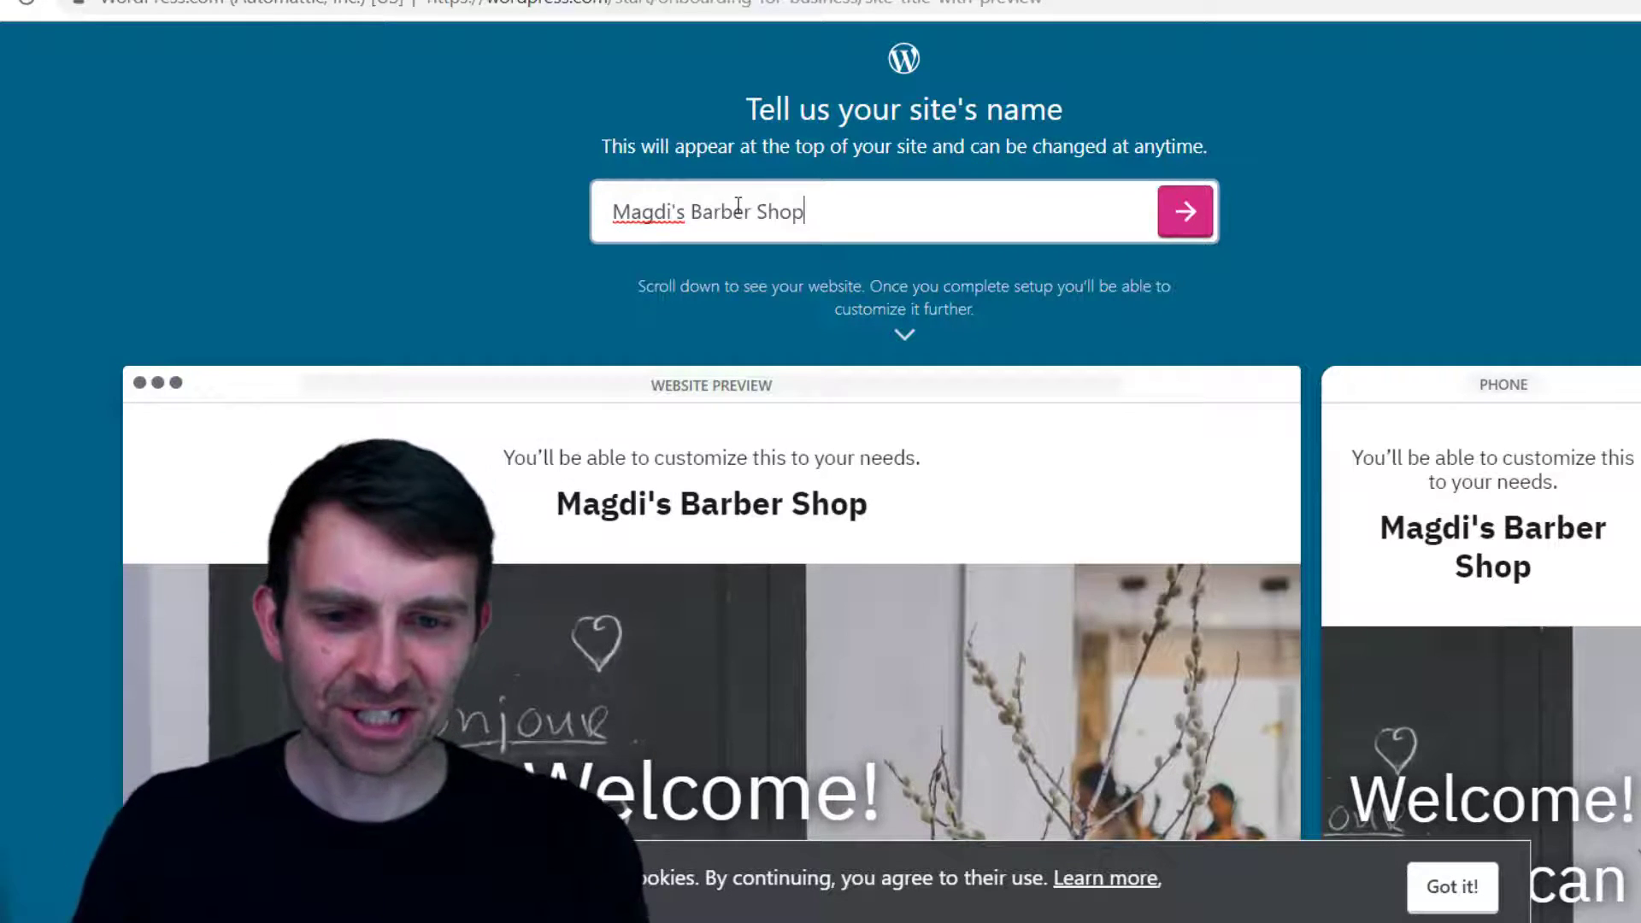
left_click(1470, 887)
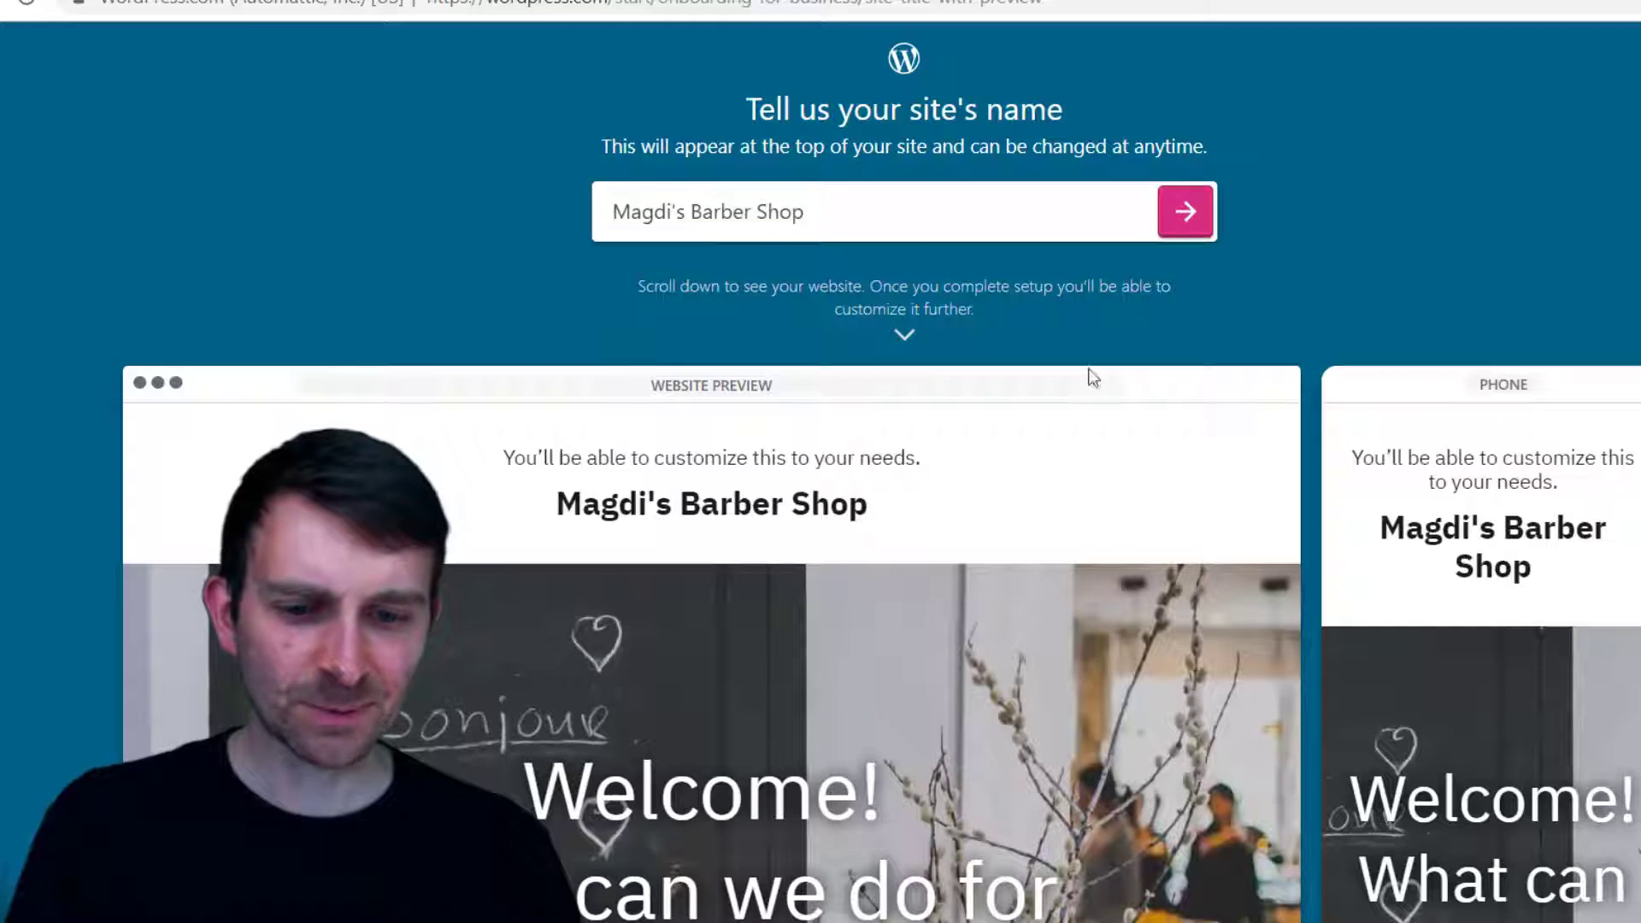
scroll(856, 810, "down", 15)
scroll(854, 793, "up", 8)
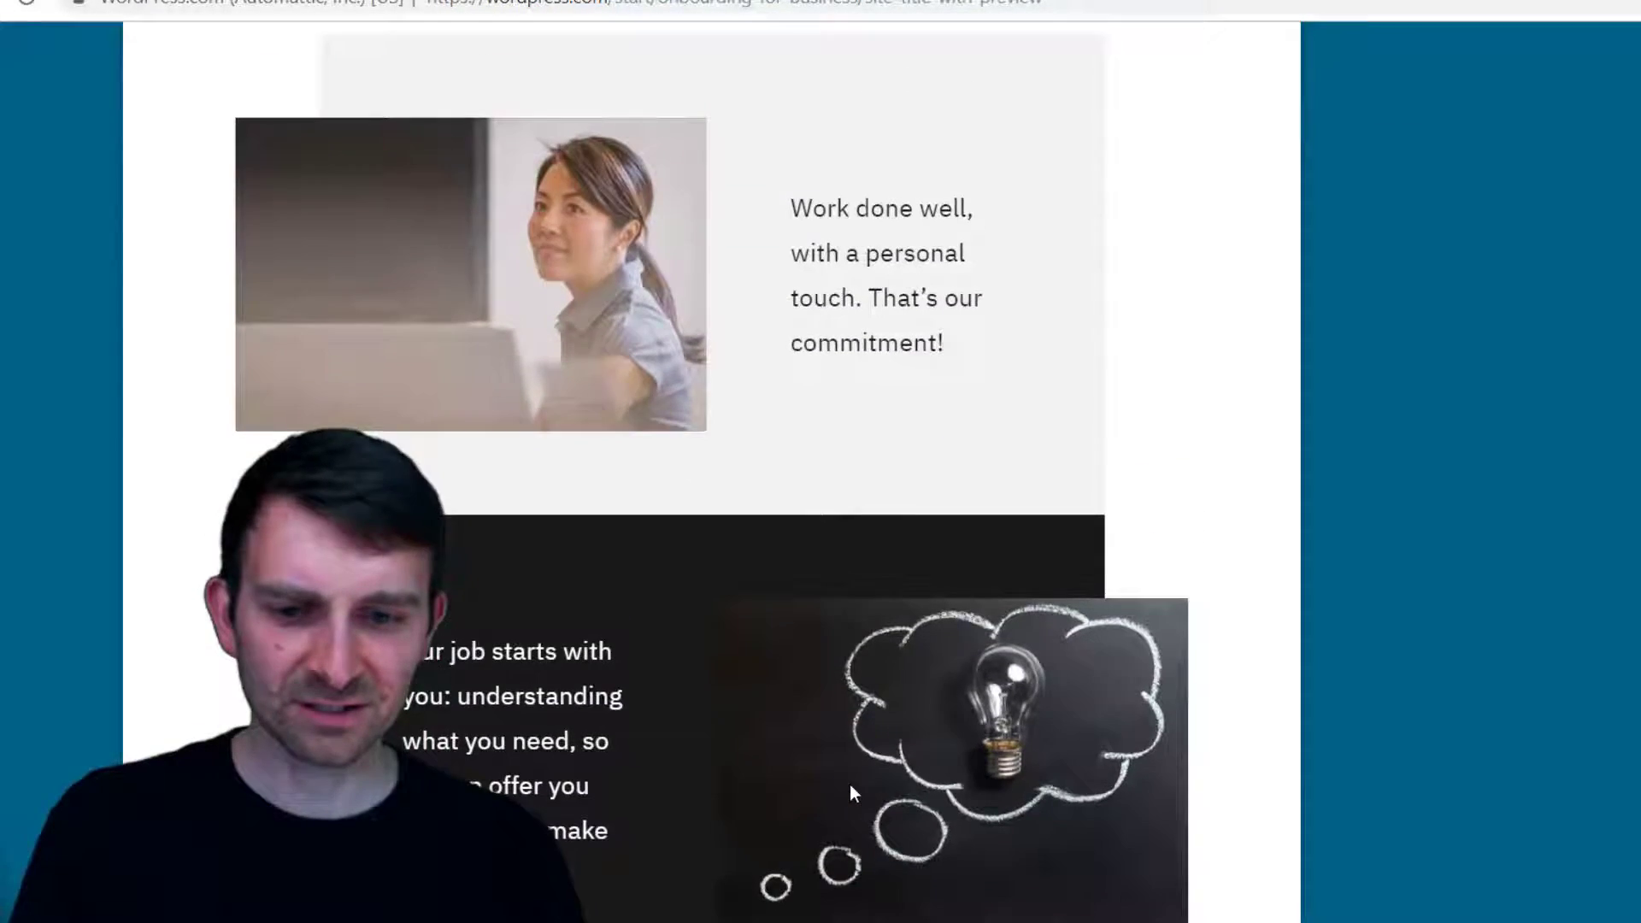
scroll(849, 783, "up", 8)
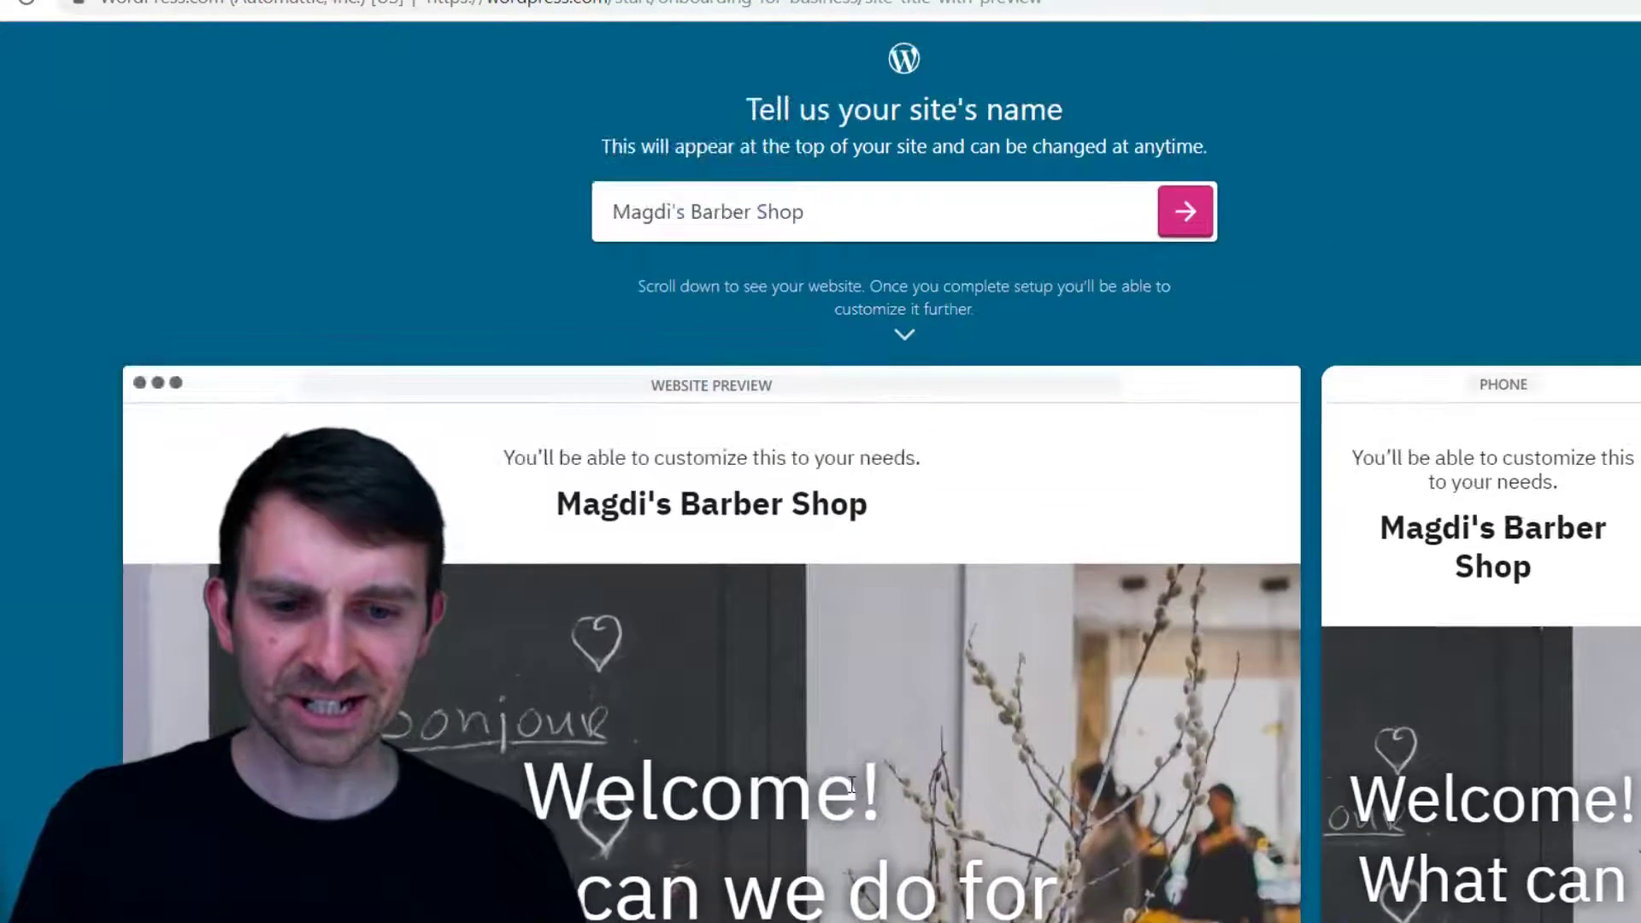
left_click(1194, 221)
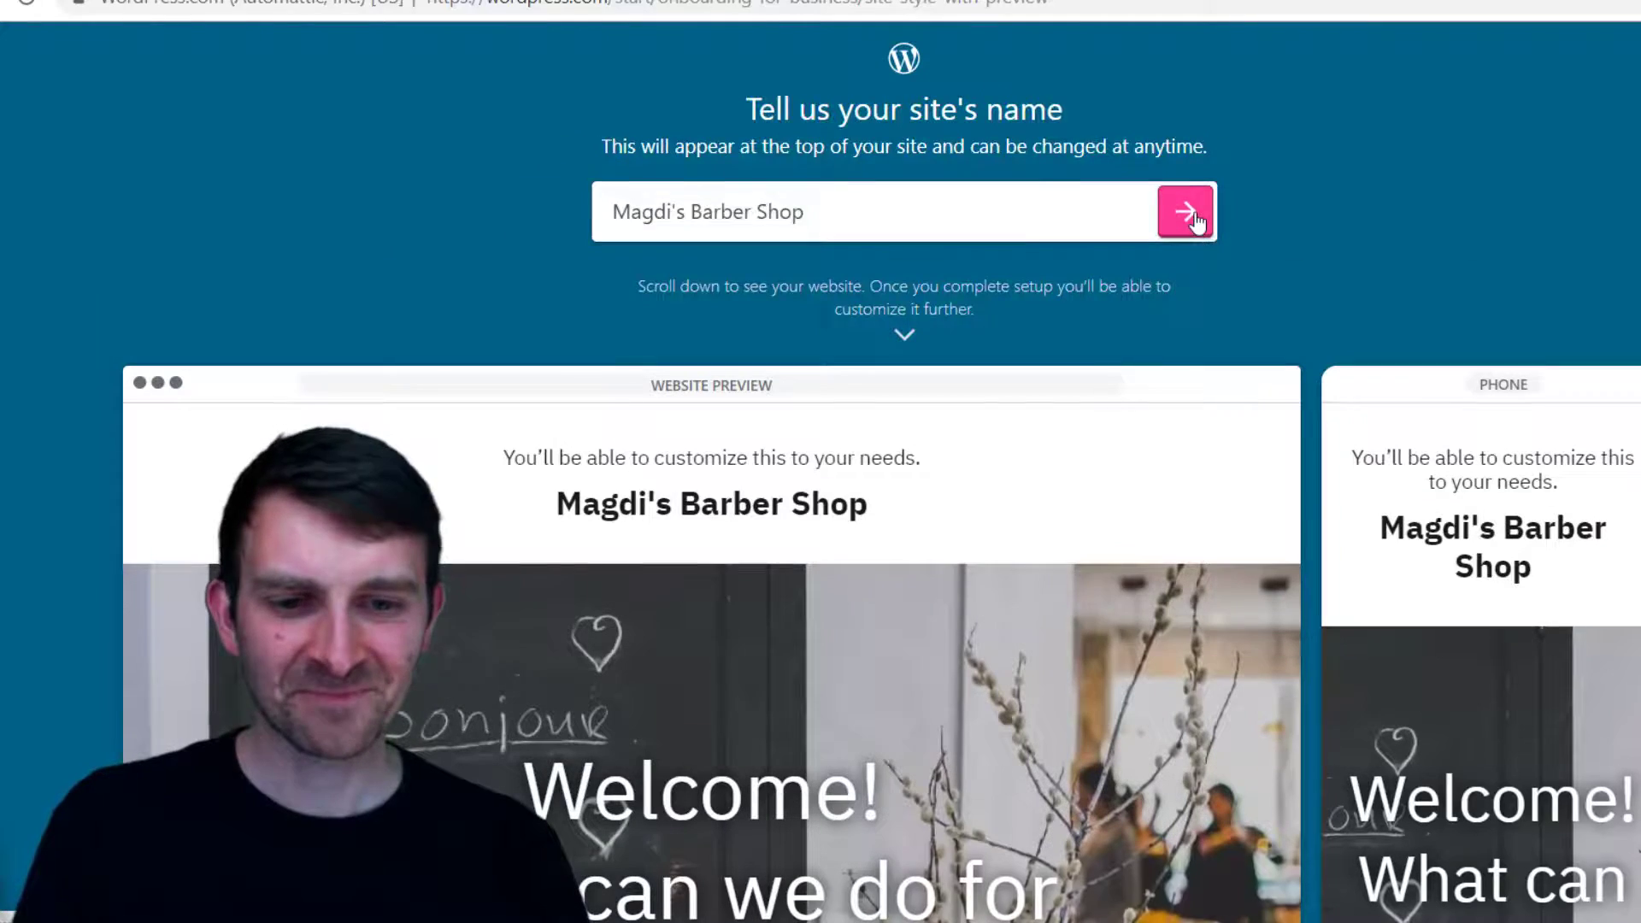
Try the Professional style, select the Sophisticated style instead and look through its preview
left_click(827, 221)
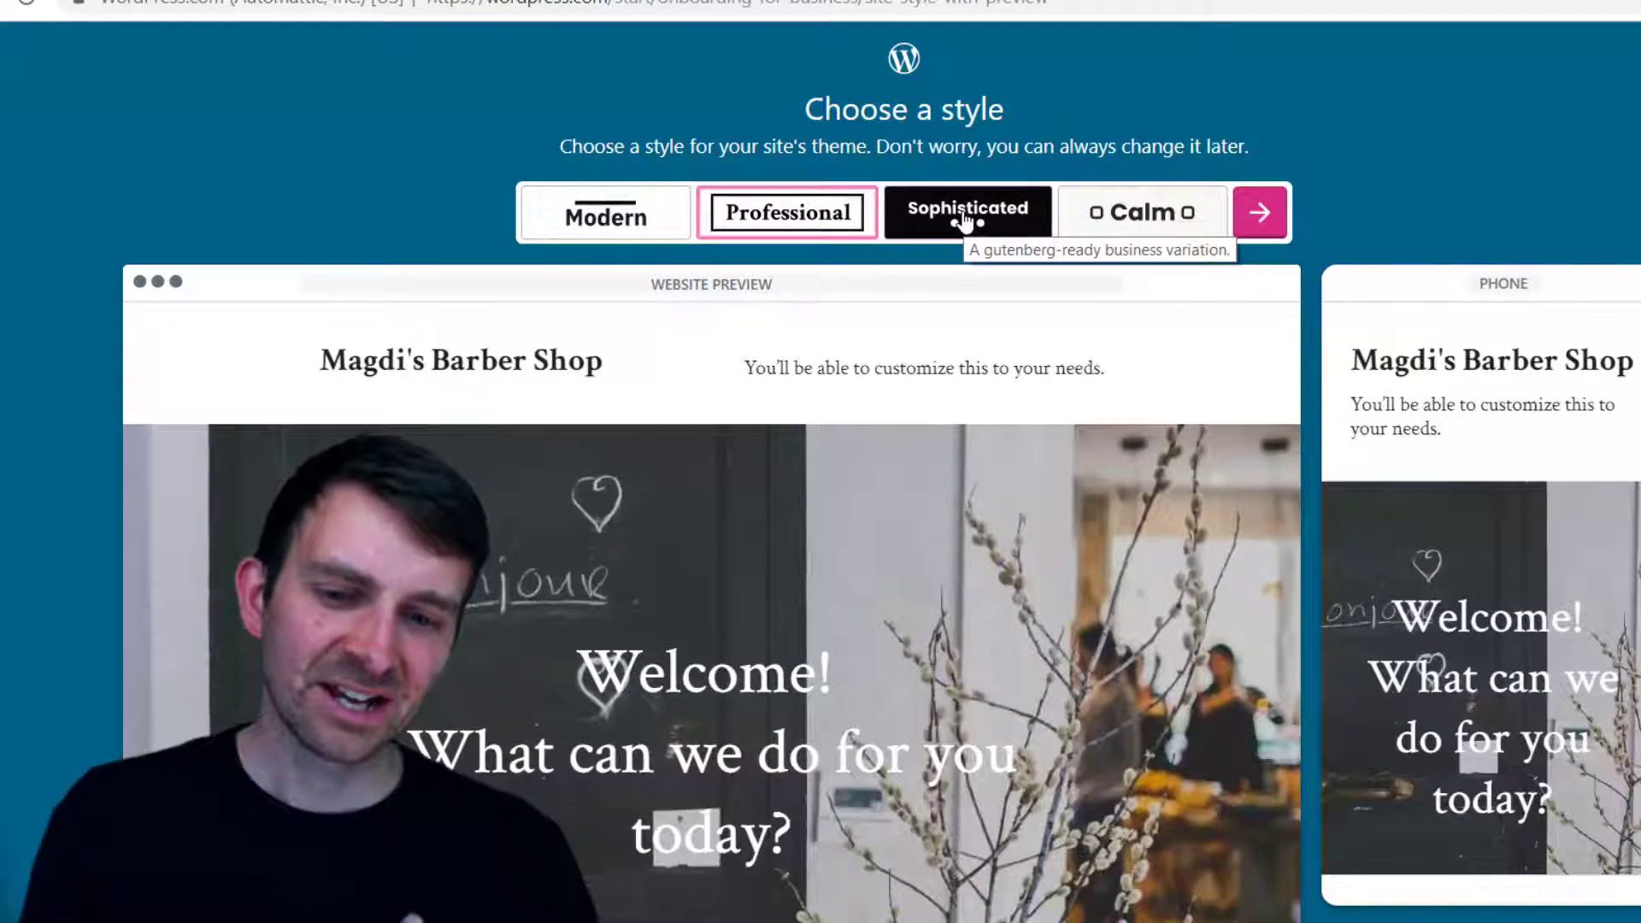
left_click(964, 222)
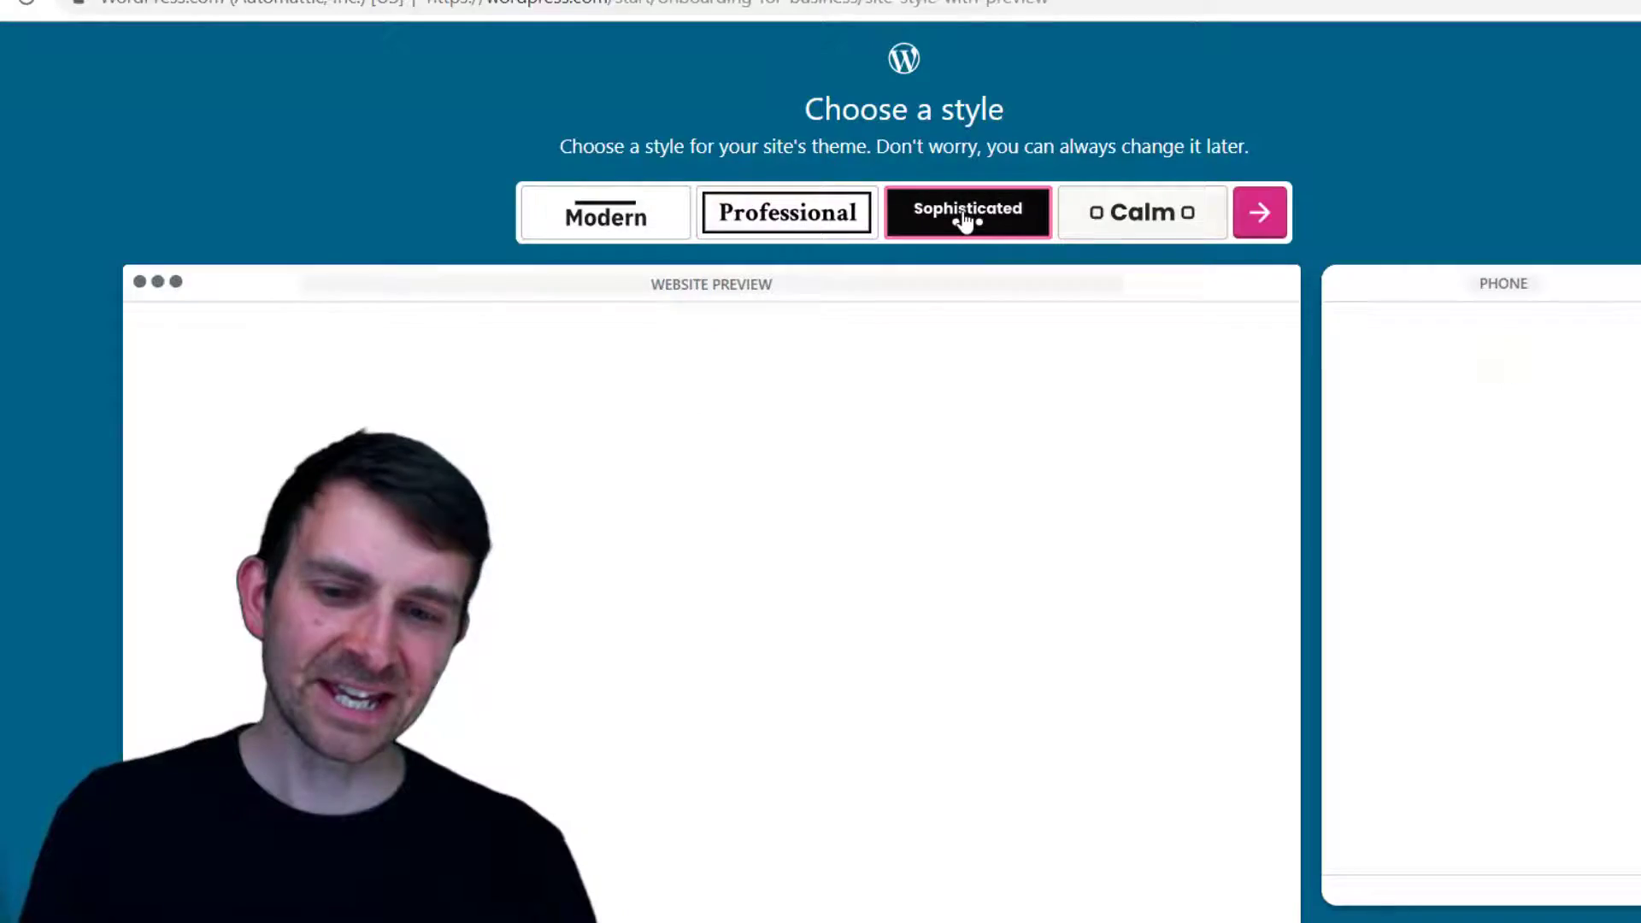
scroll(944, 520, "down", 5)
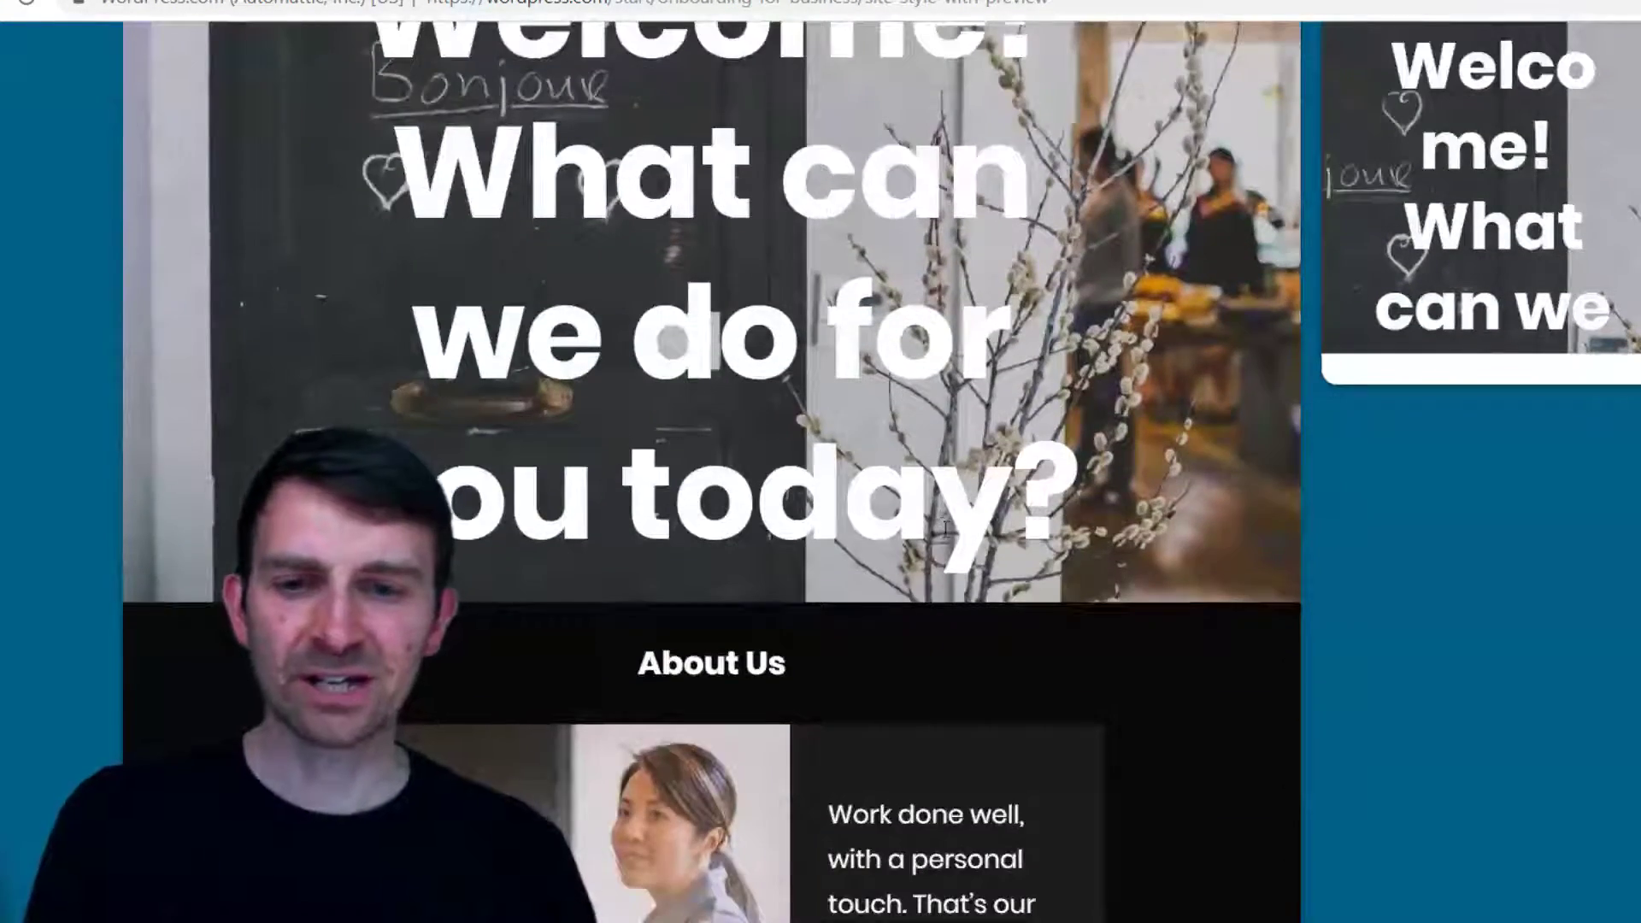
scroll(943, 521, "up", 4)
Compare the Sophisticated preview with the Magdi's Barber Shop Facebook page and continue to the site address with that style
key("ctrl+Tab")
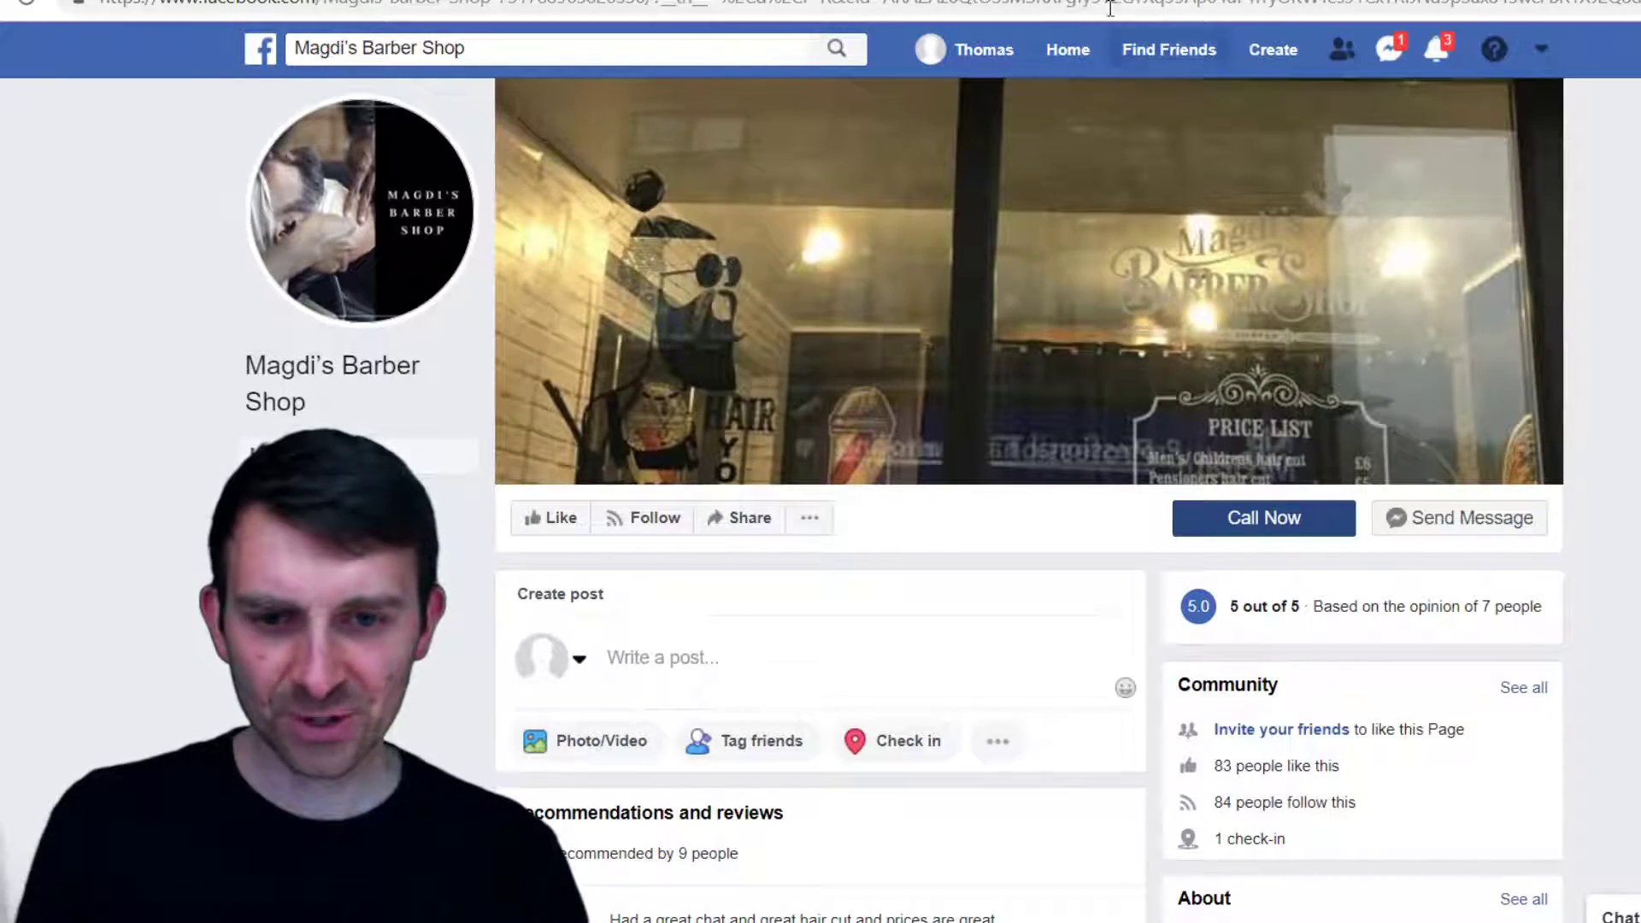
key("ctrl+Tab")
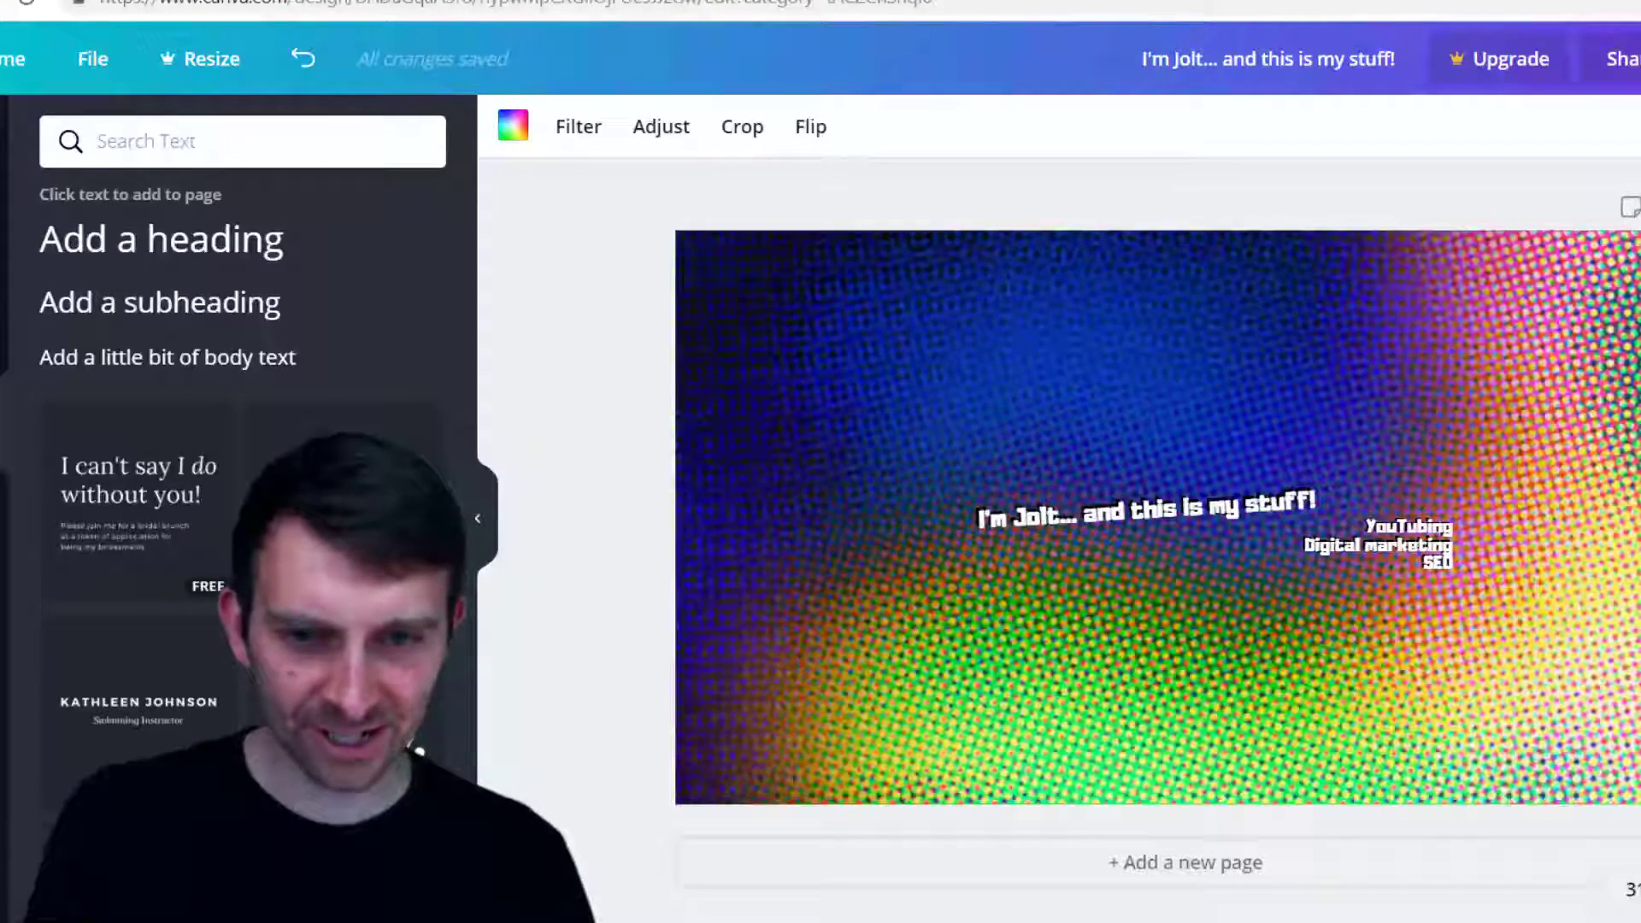
key("ctrl+shift+Tab")
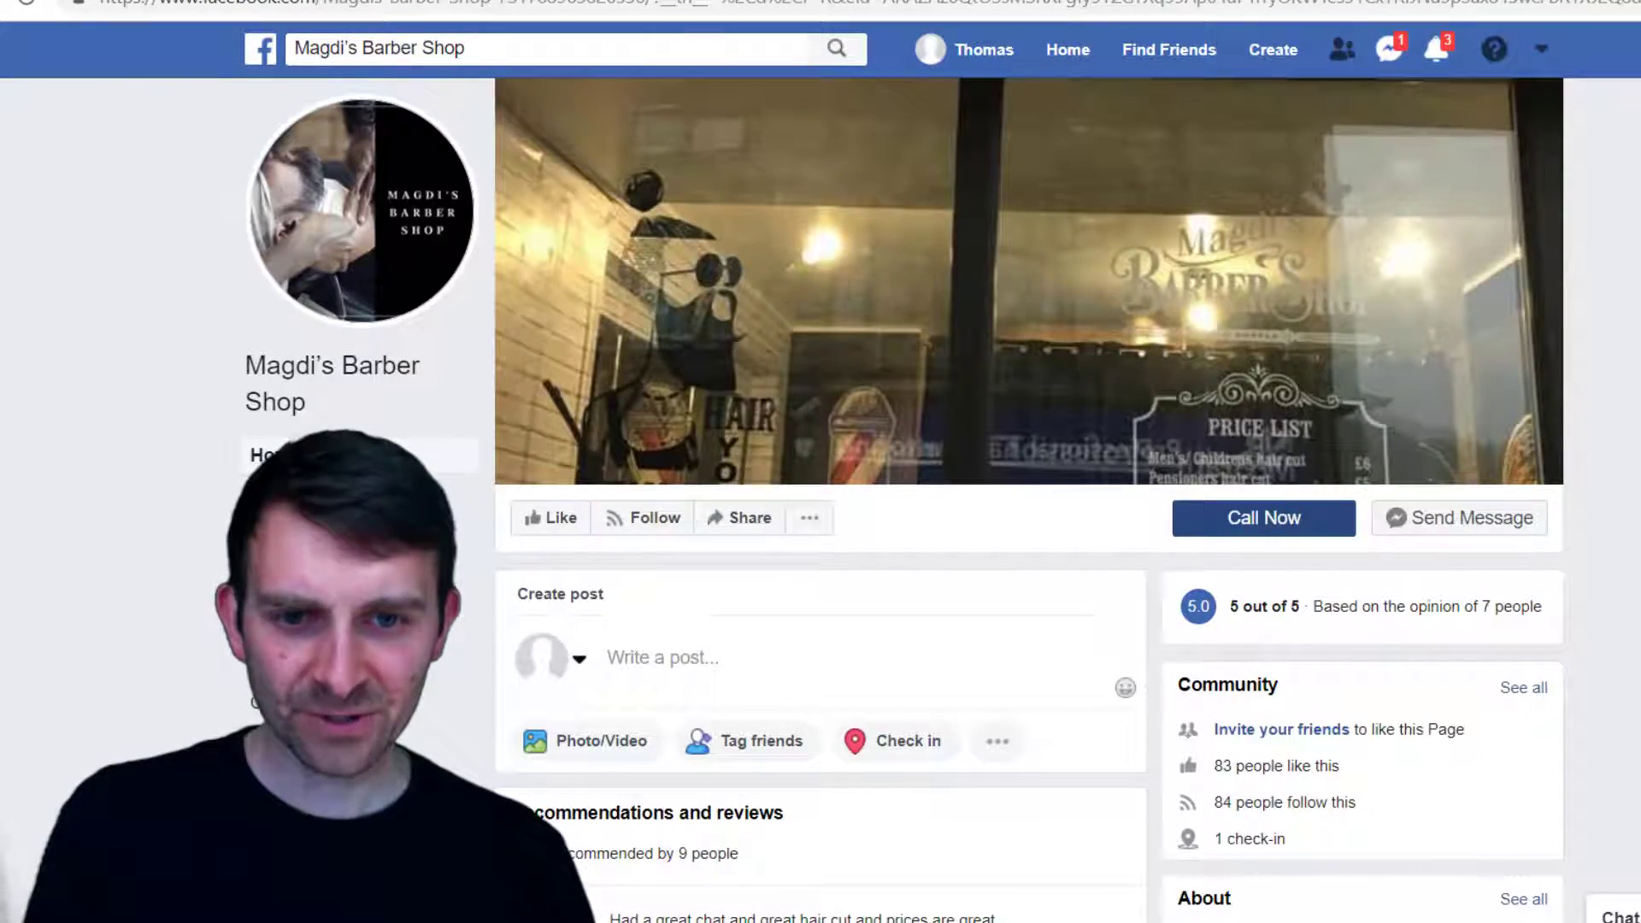
key("ctrl+shift+Tab")
scroll(1079, 445, "down", 3)
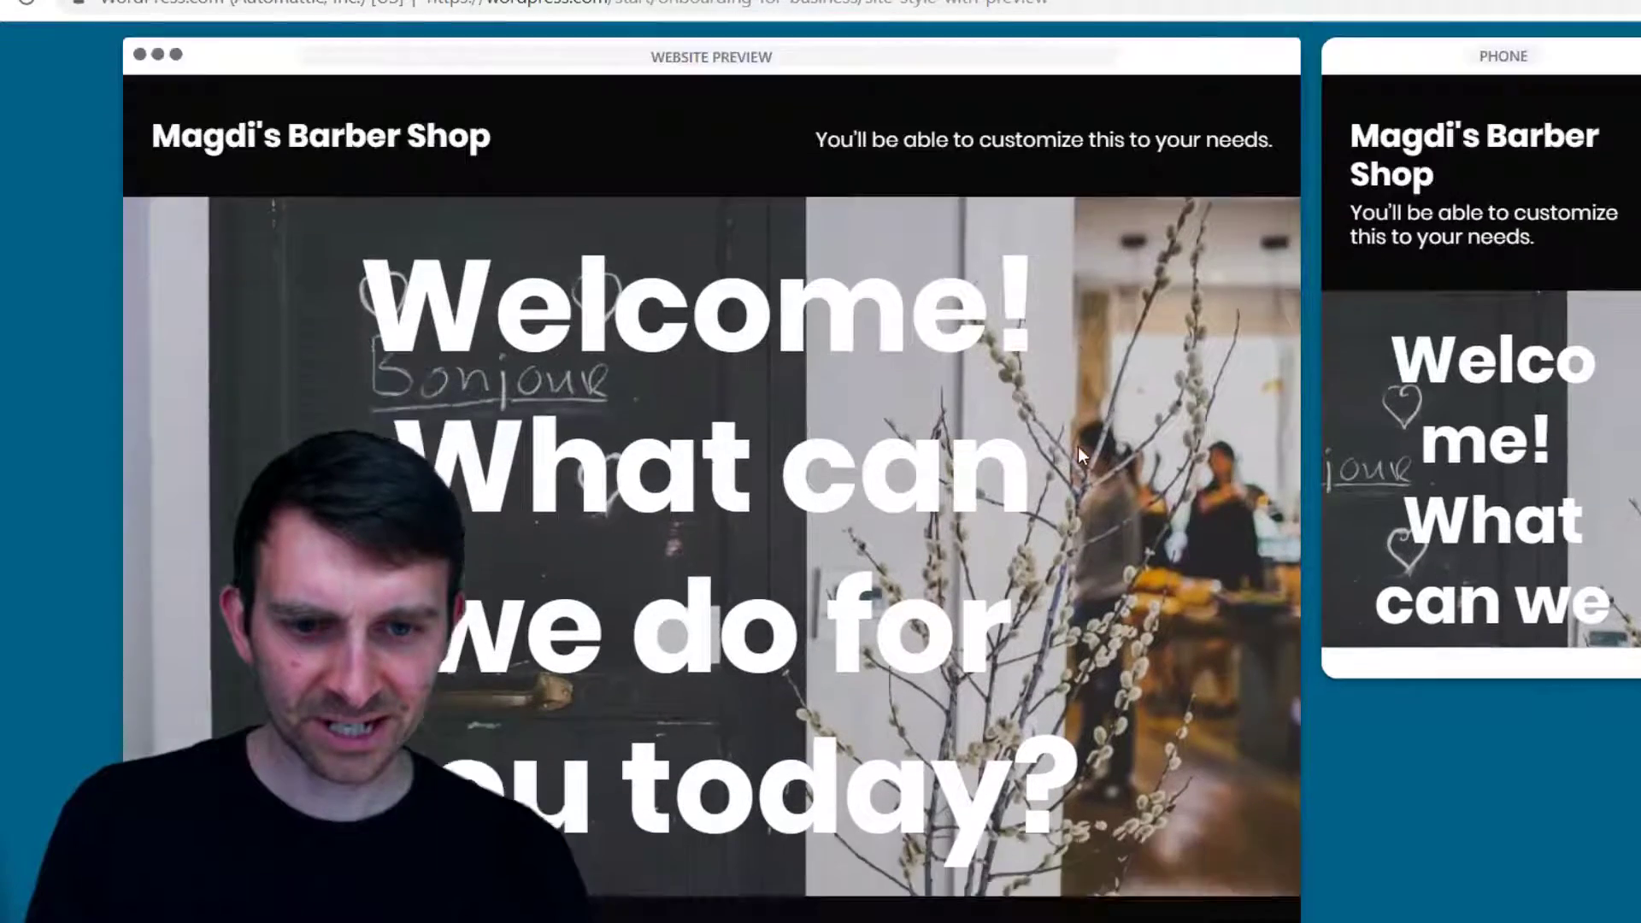
scroll(1074, 453, "up", 4)
key("ctrl+Tab")
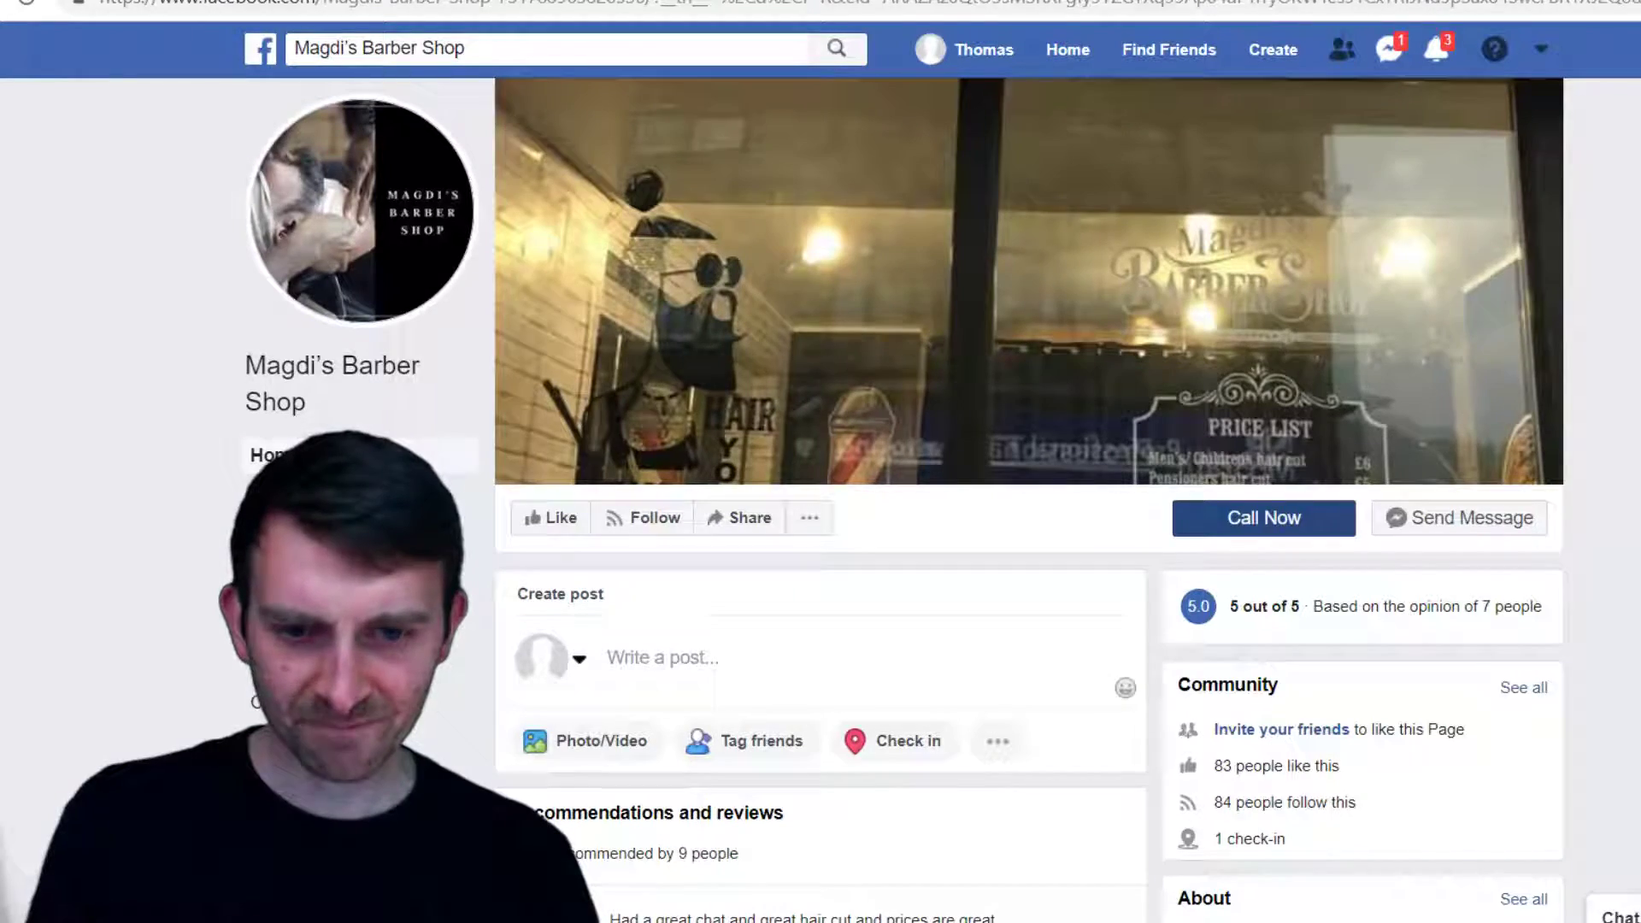
key("ctrl+shift+Tab")
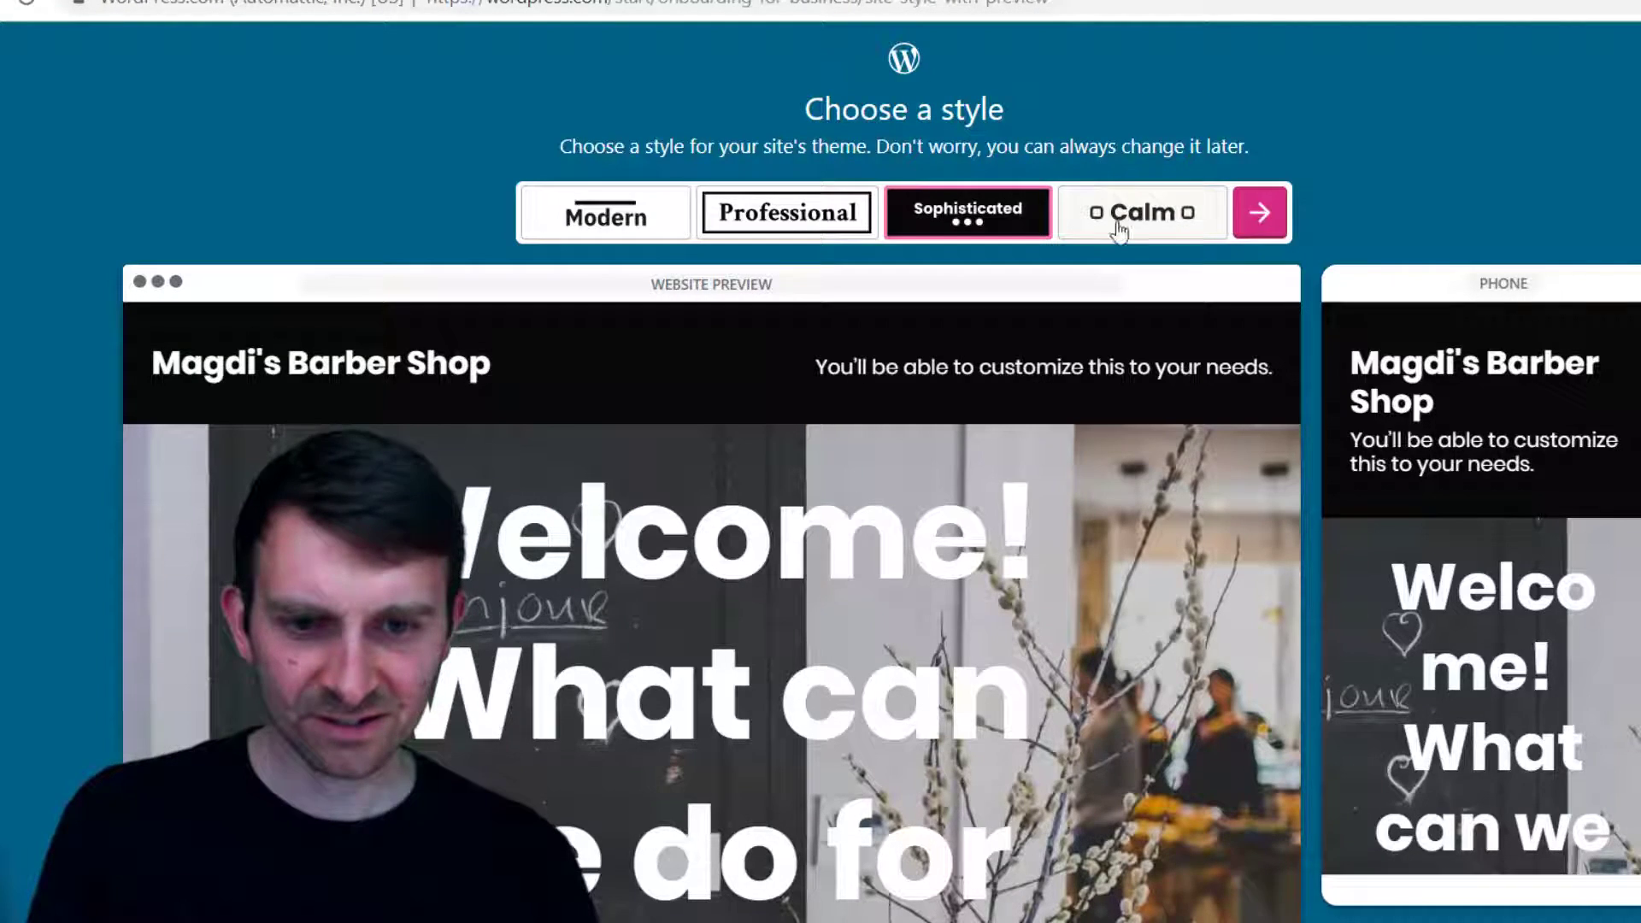
left_click(1259, 213)
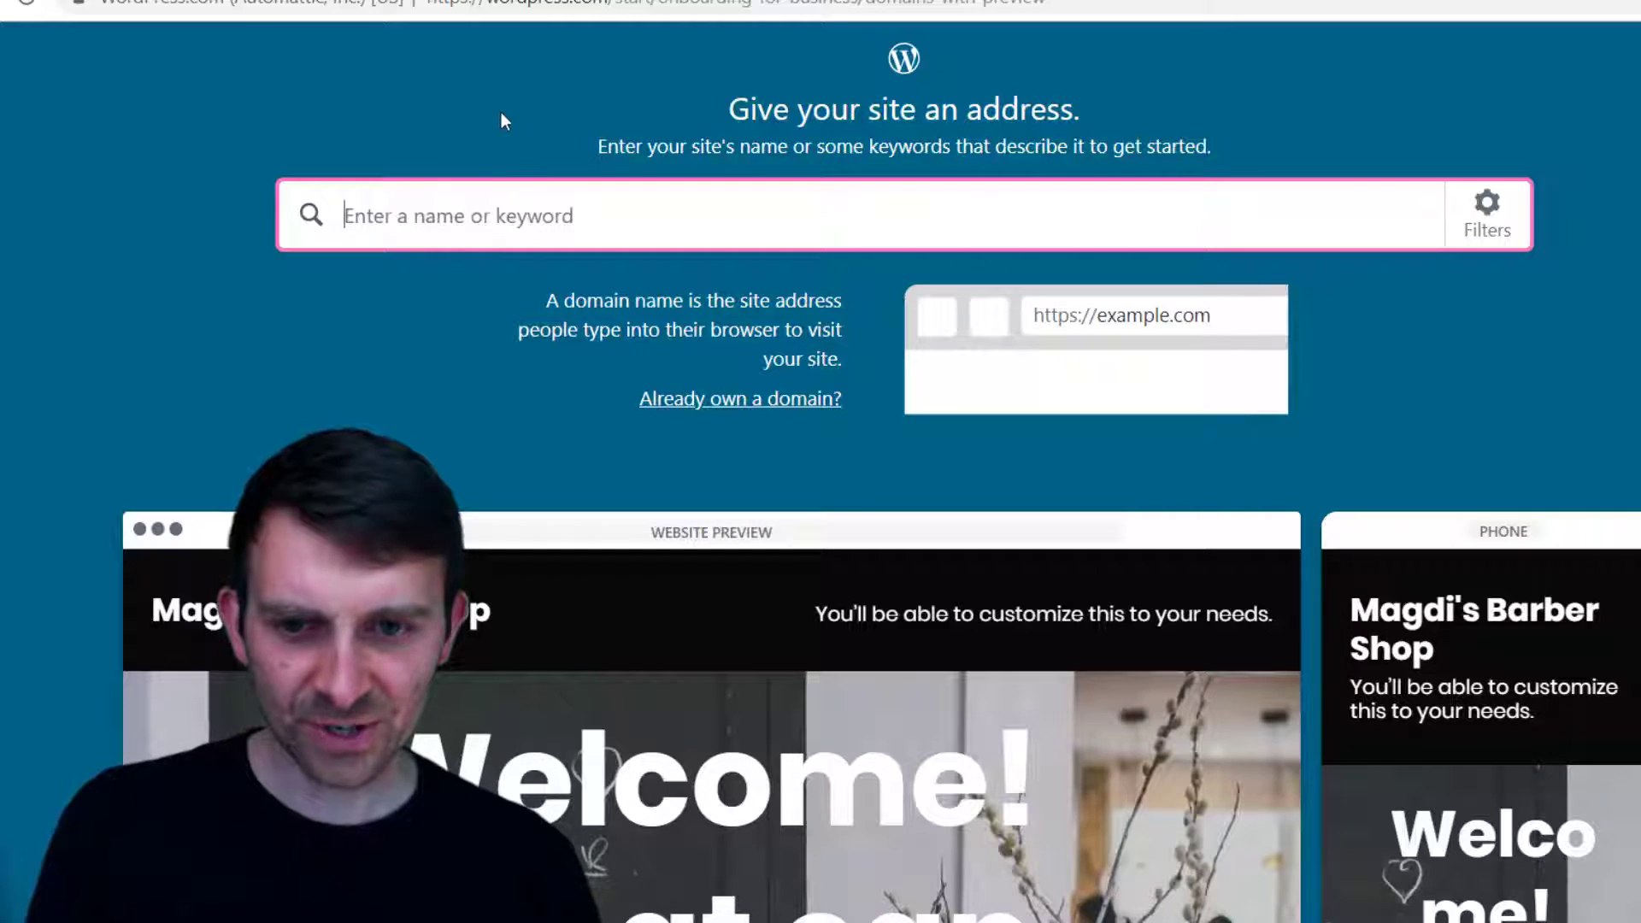
type("Madgi")
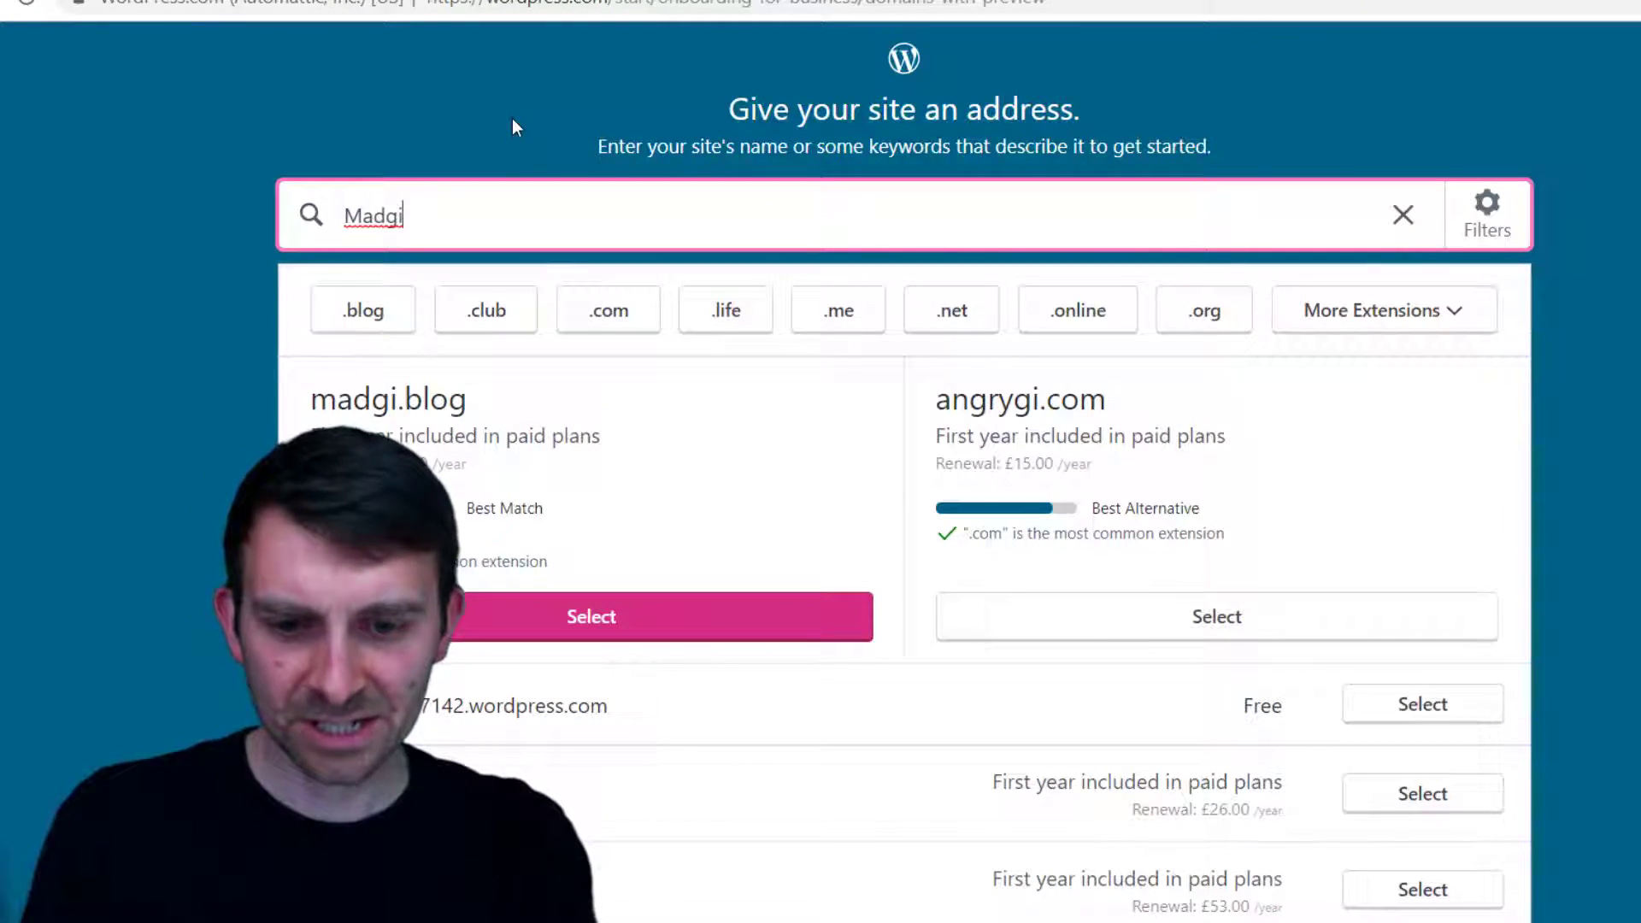
type("'s")
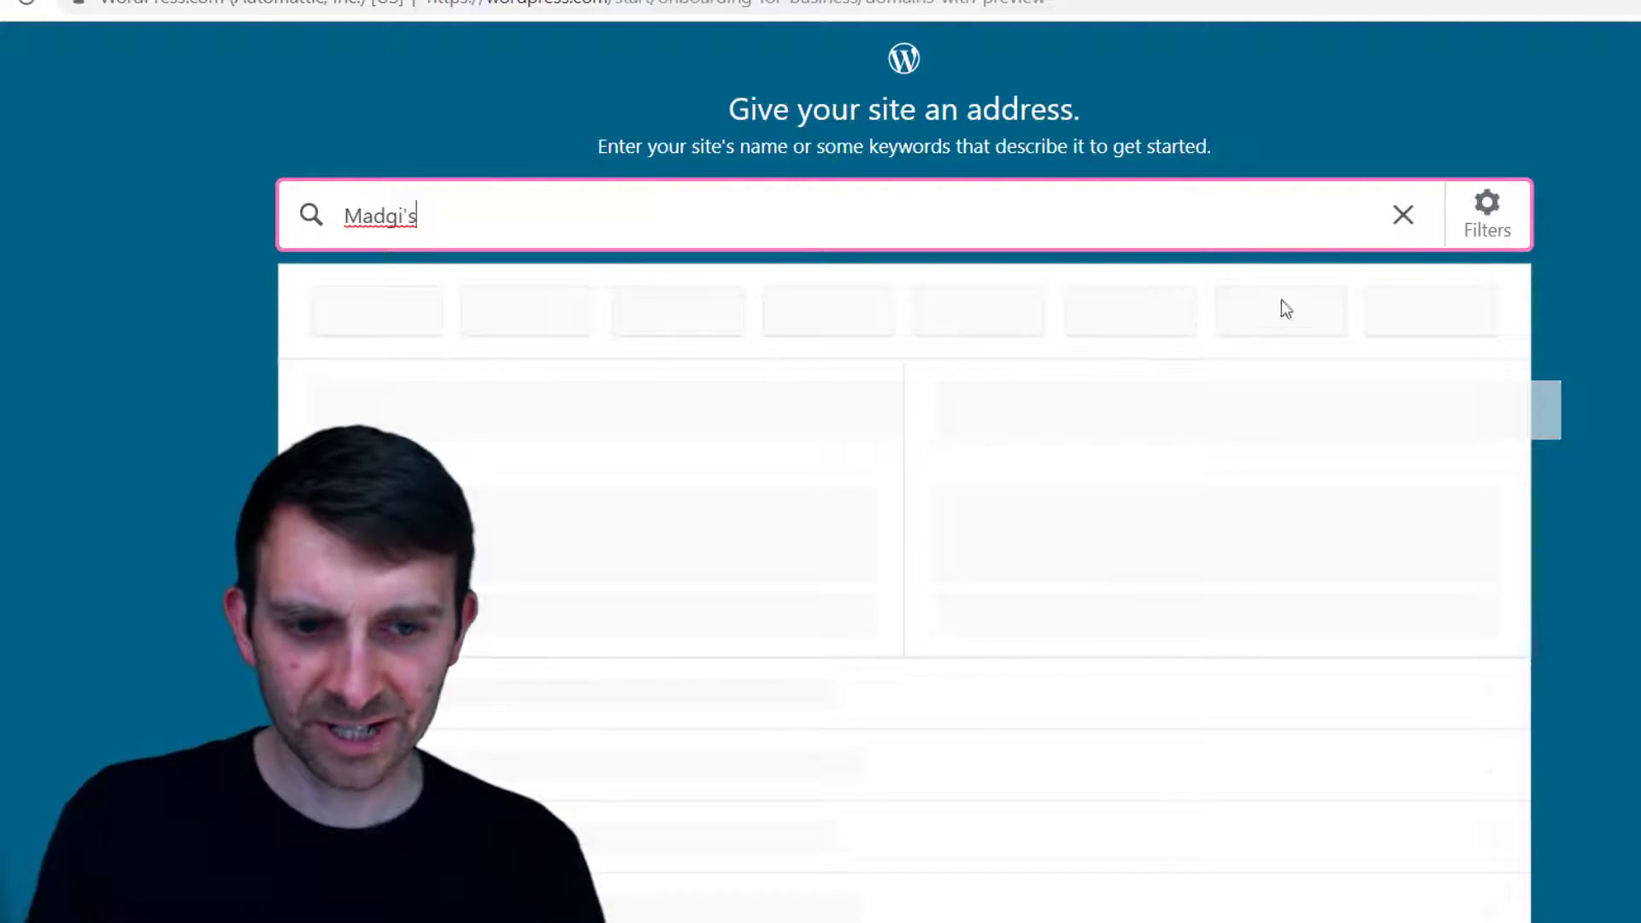
scroll(1480, 611, "down", 15)
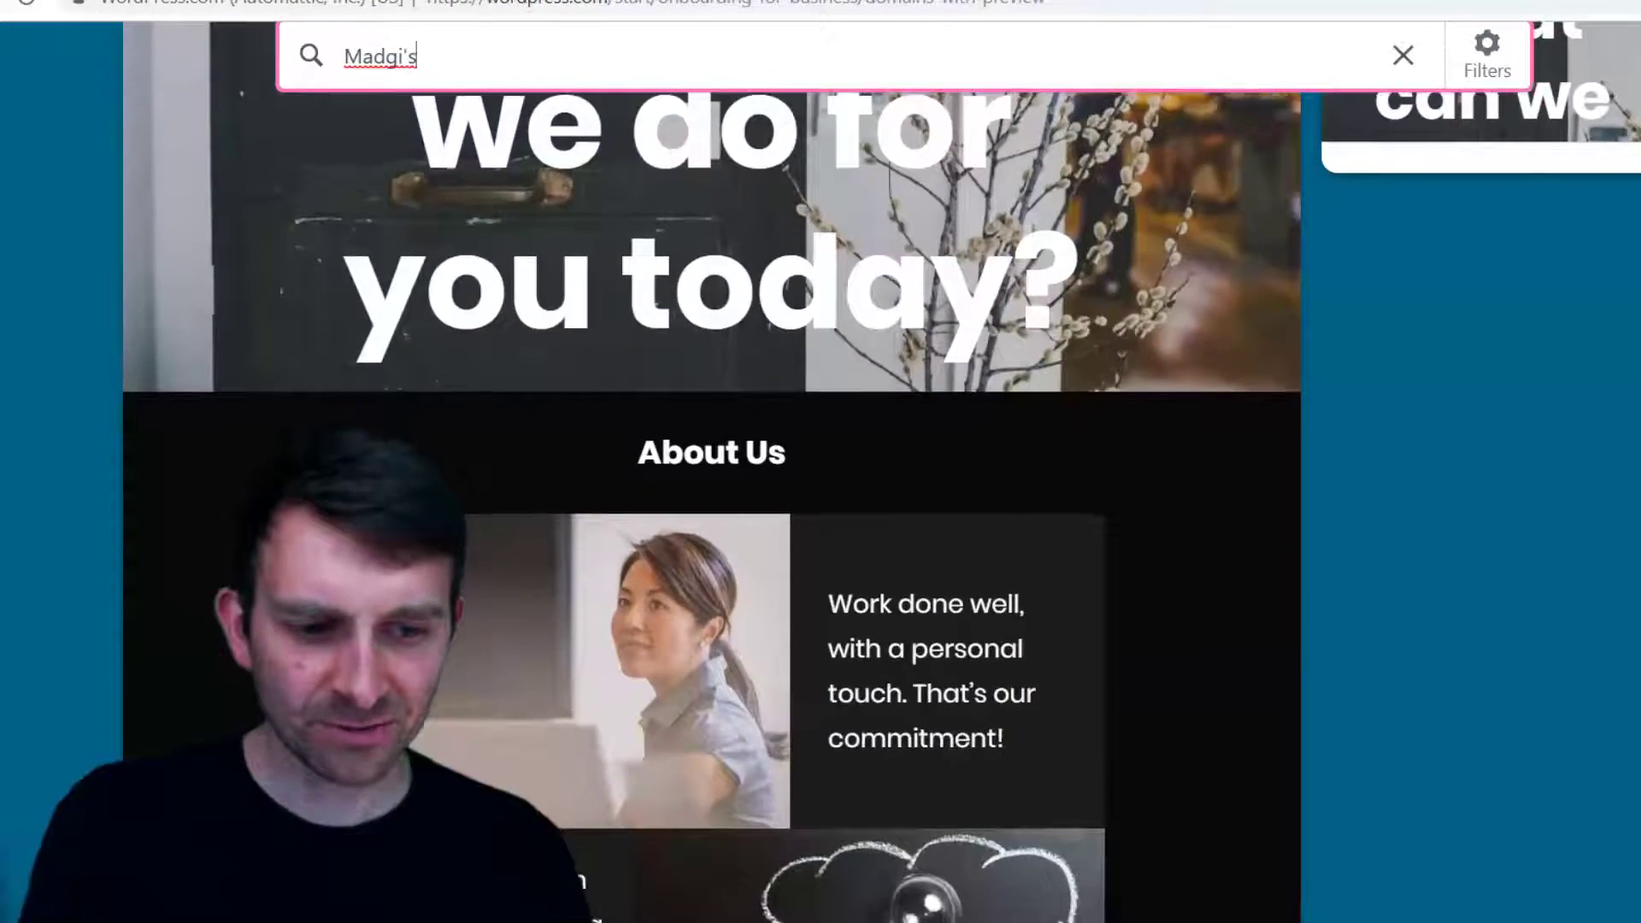
scroll(1614, 654, "up", 10)
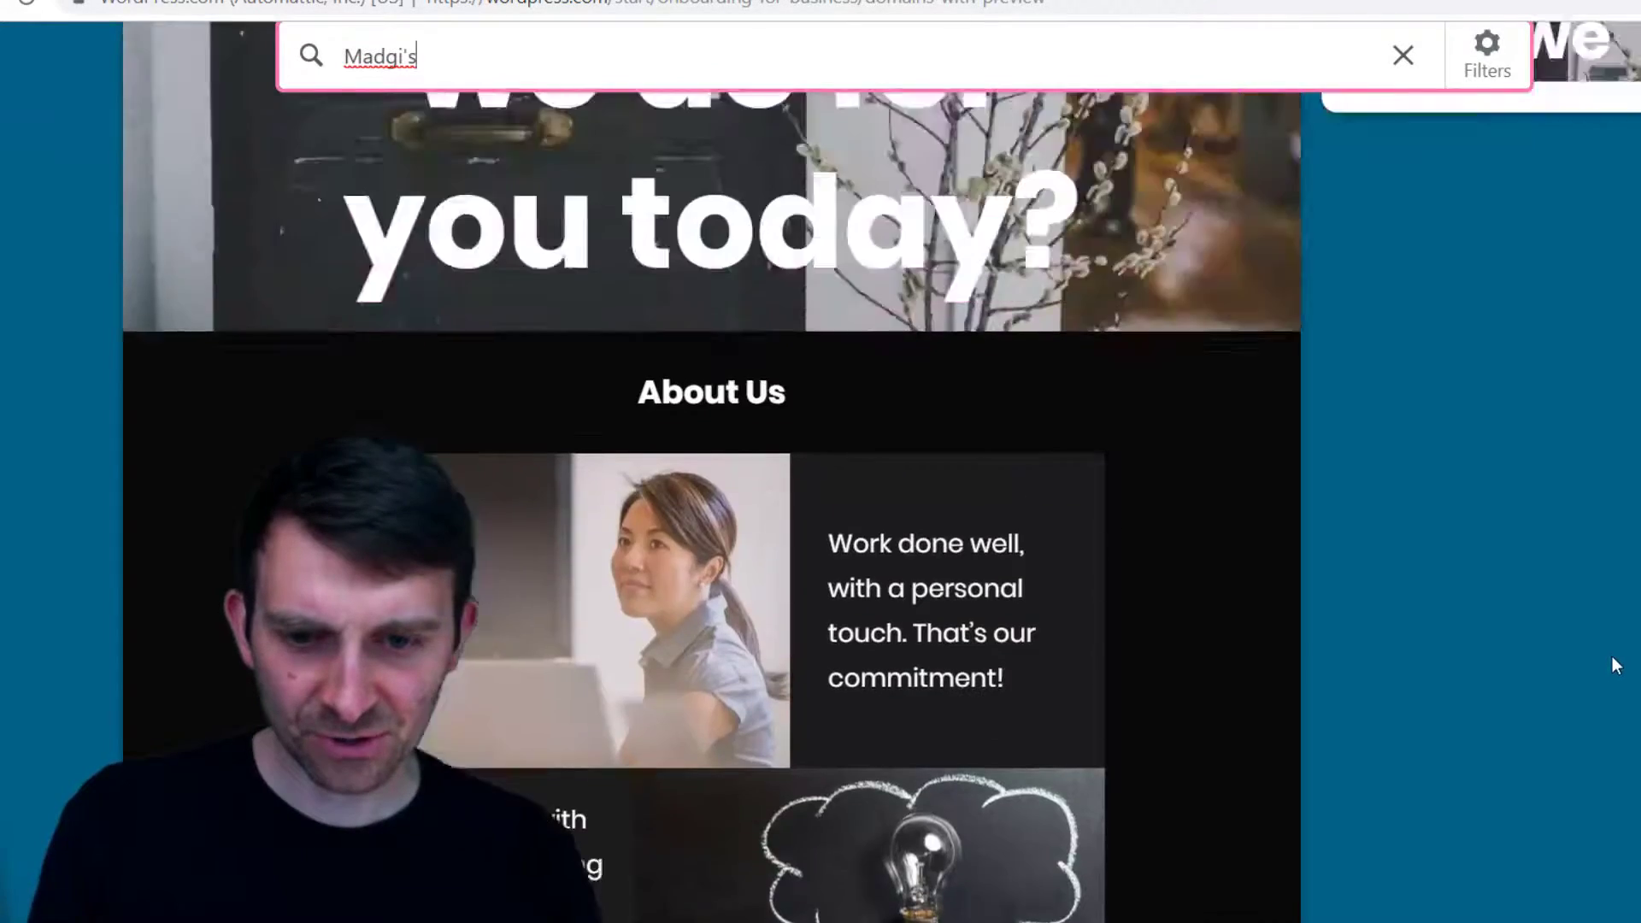
scroll(1614, 653, "up", 5)
scroll(1613, 652, "down", 5)
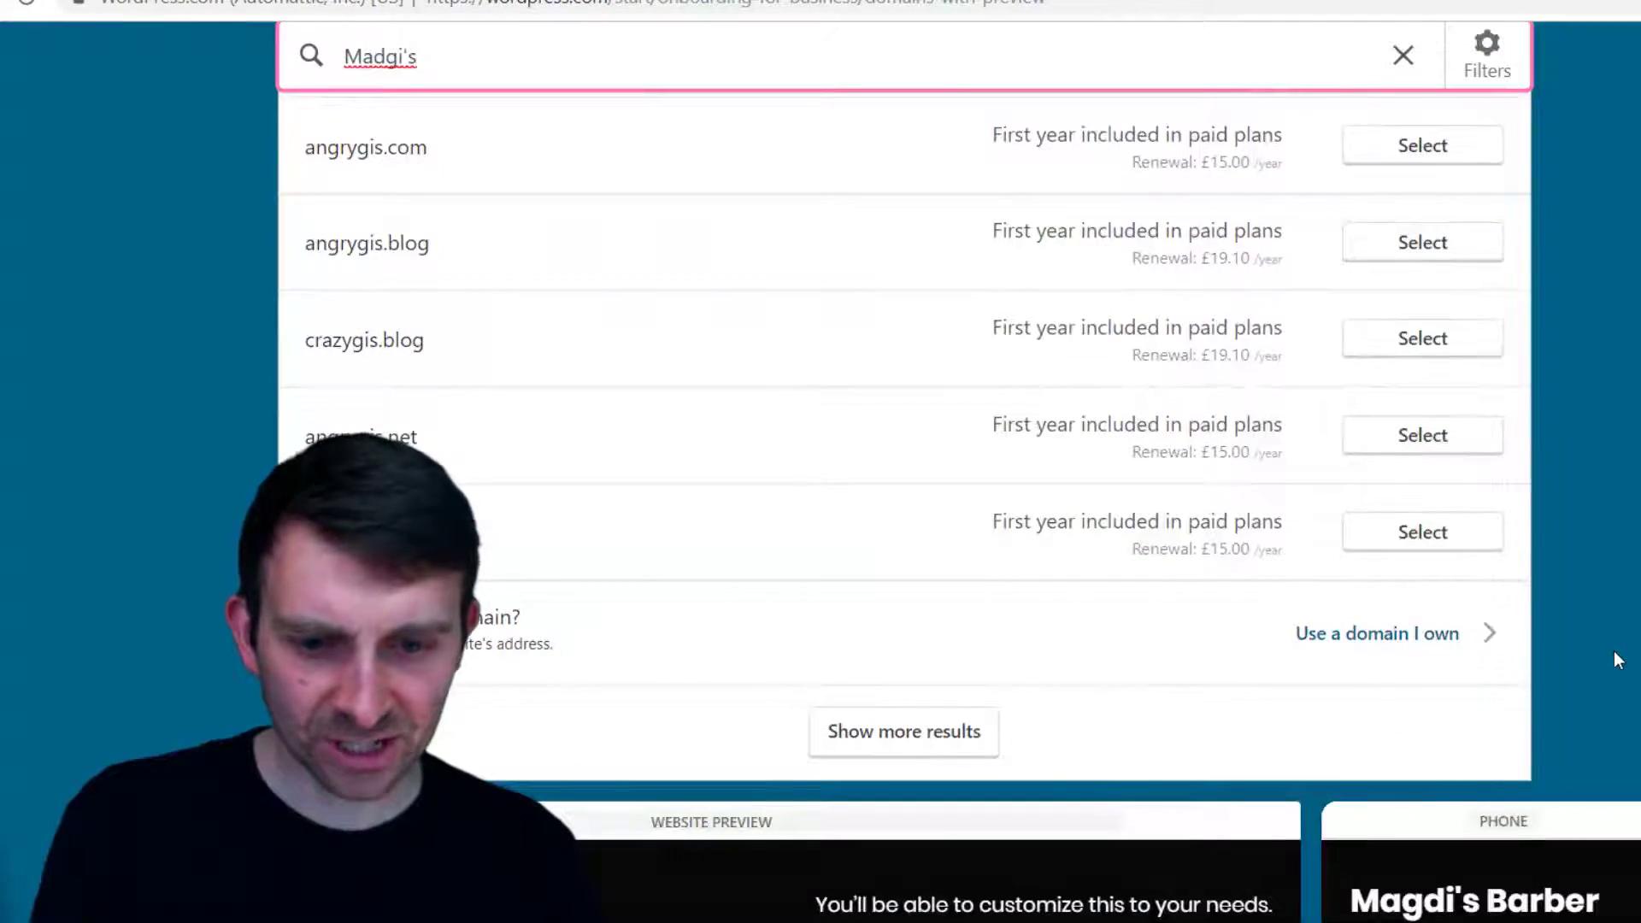
scroll(1614, 650, "up", 5)
scroll(1610, 651, "up", 1)
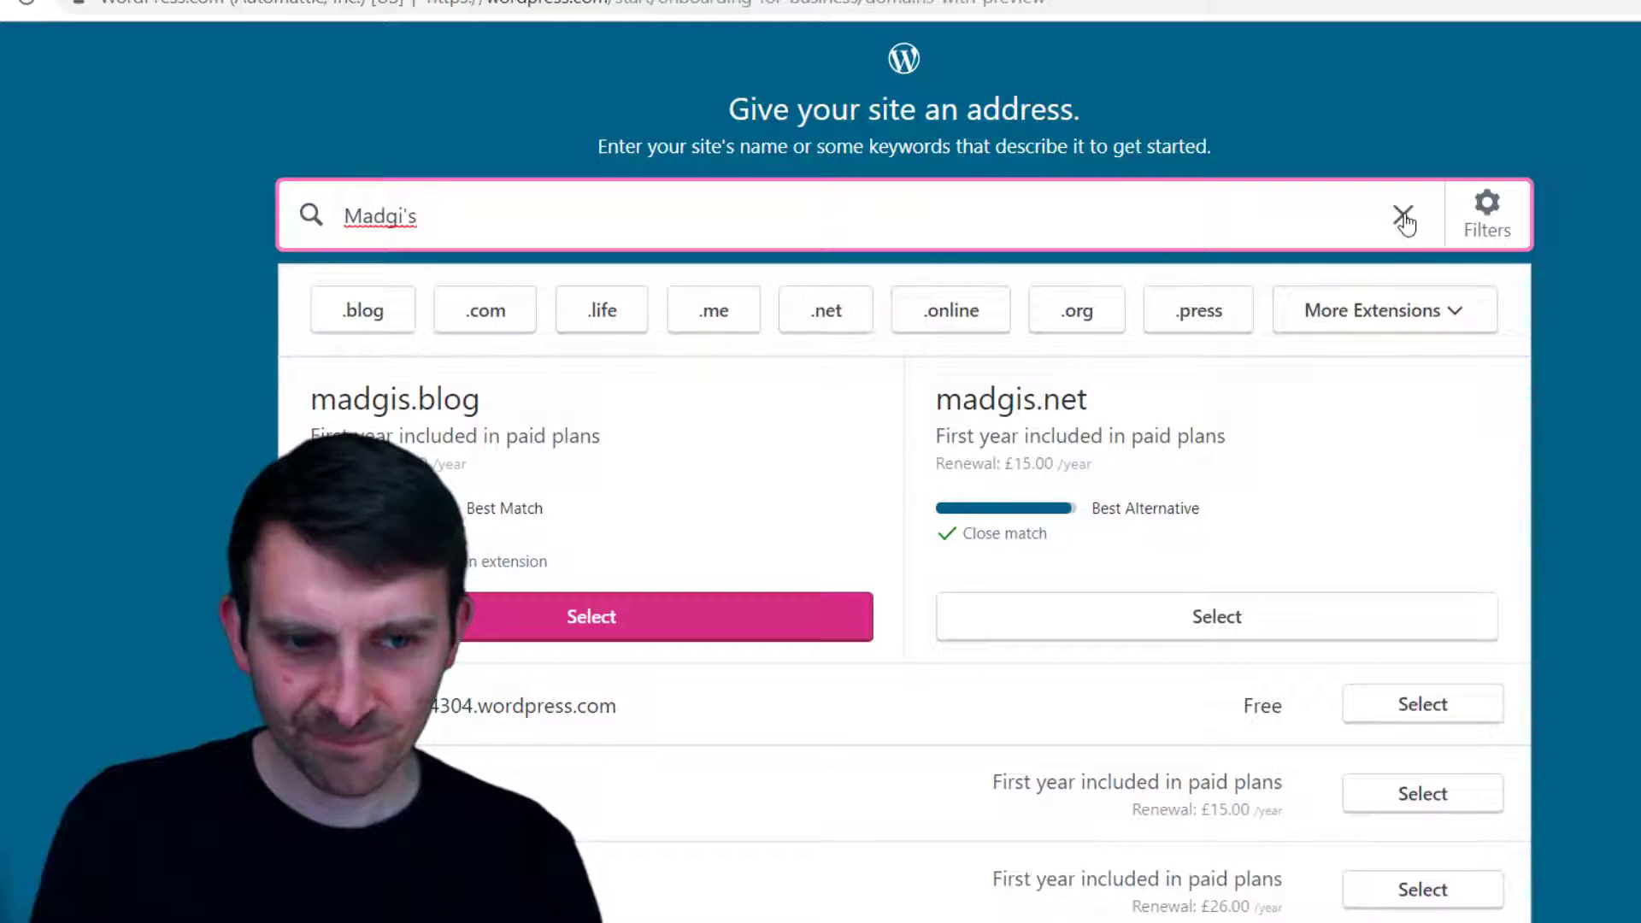
left_click(1404, 218)
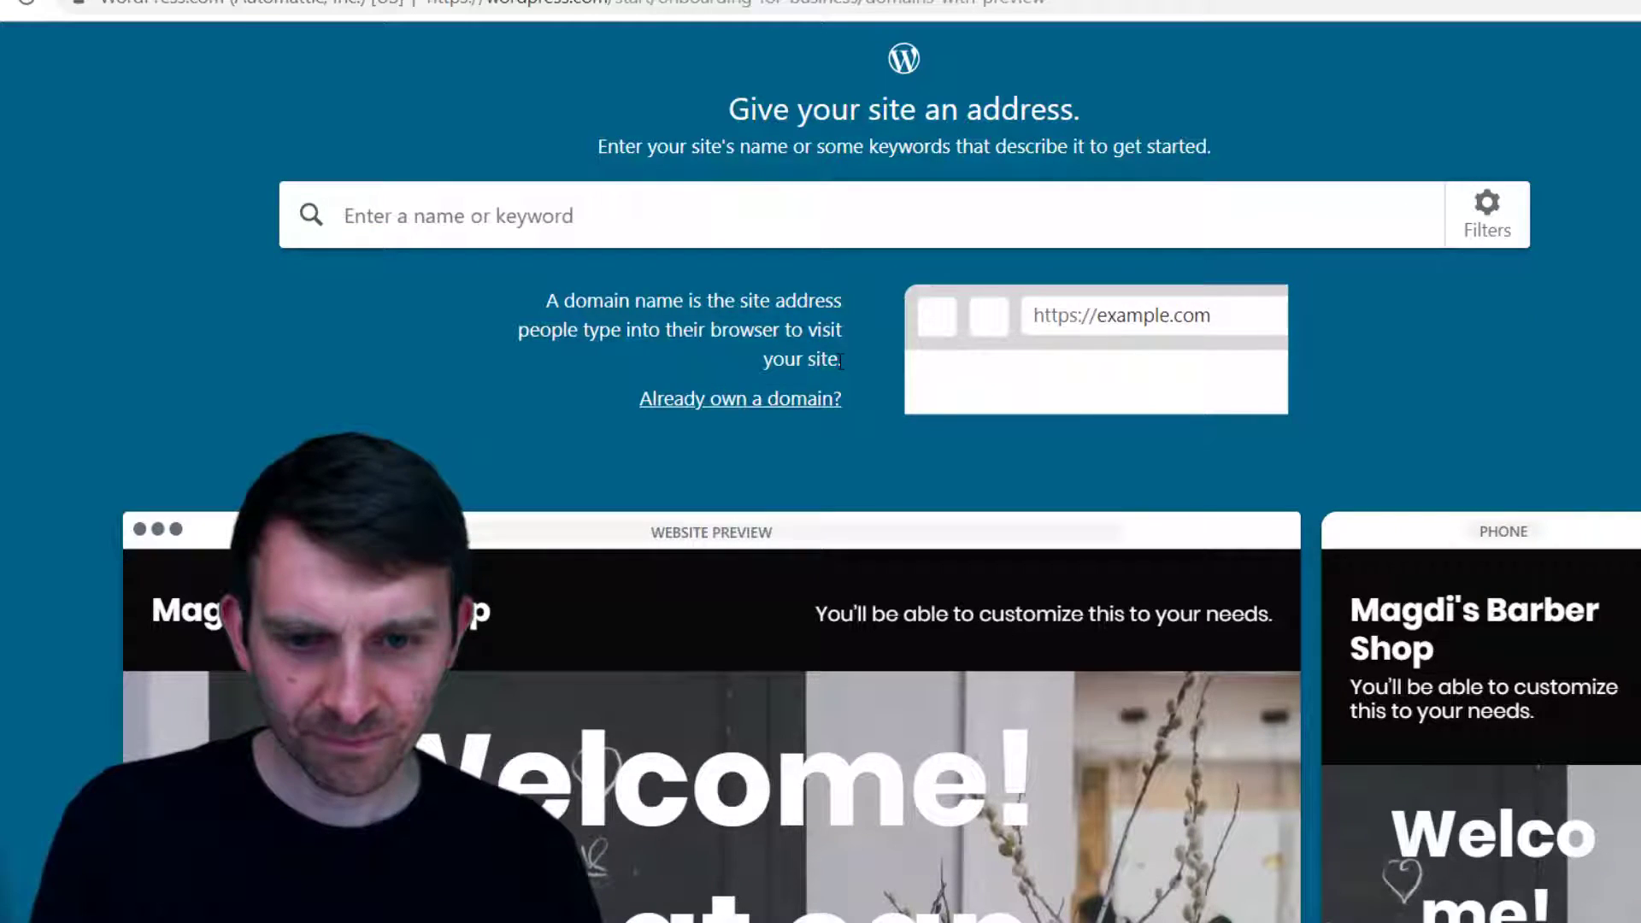
Search for available site addresses with the keyword "magdisbarbers"
left_click(589, 232)
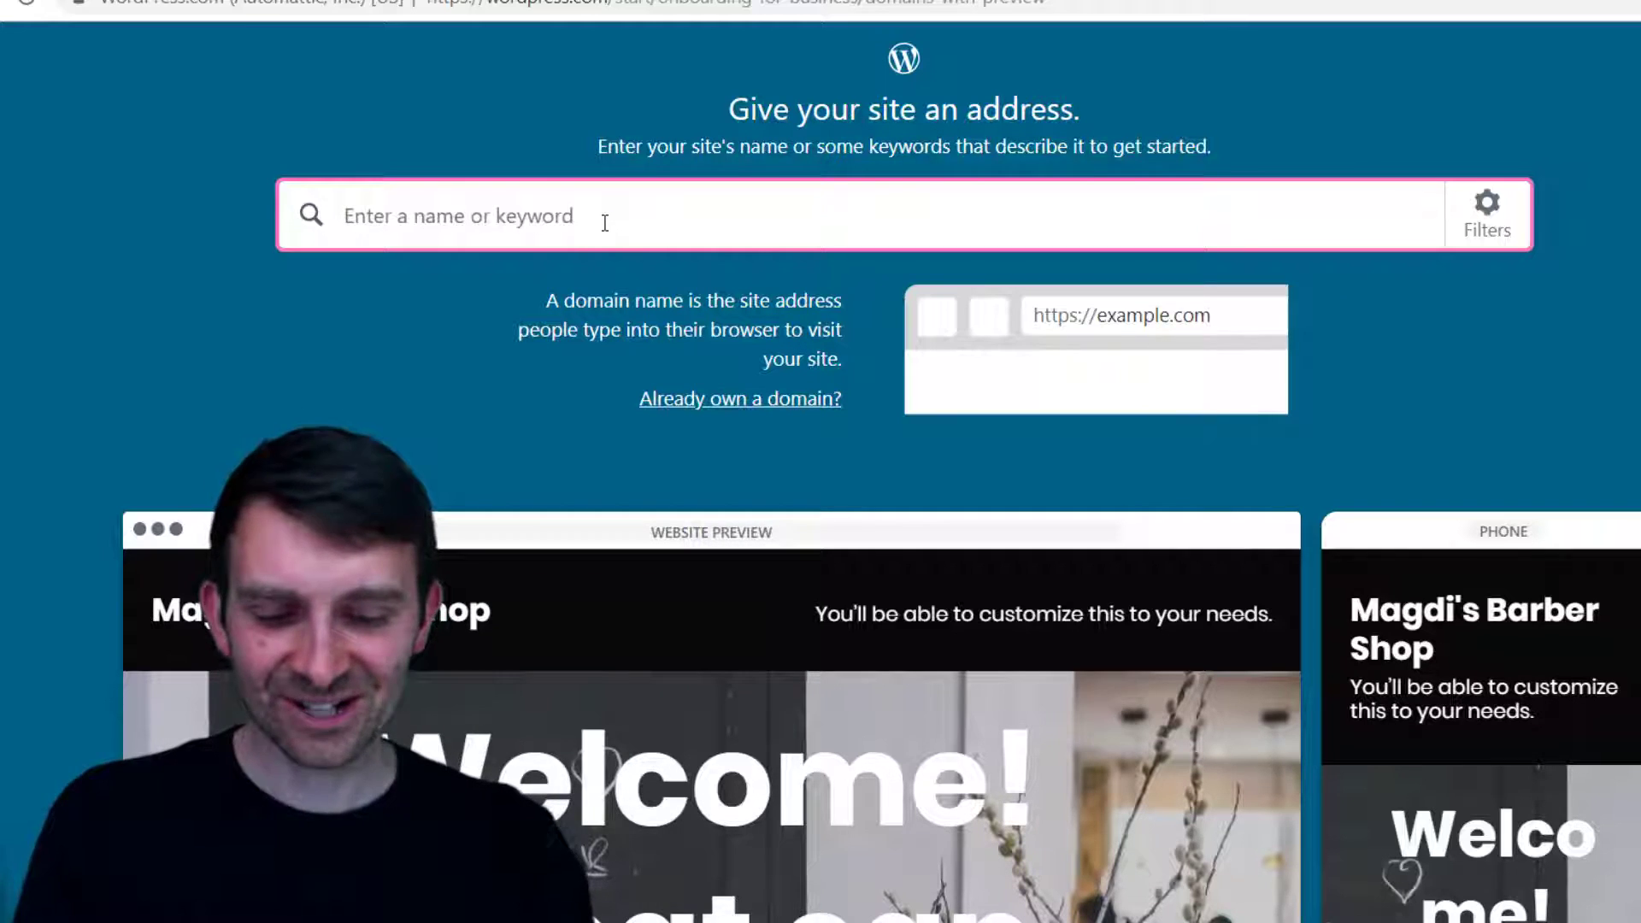
type("r")
key("BackSpace")
type("magdi")
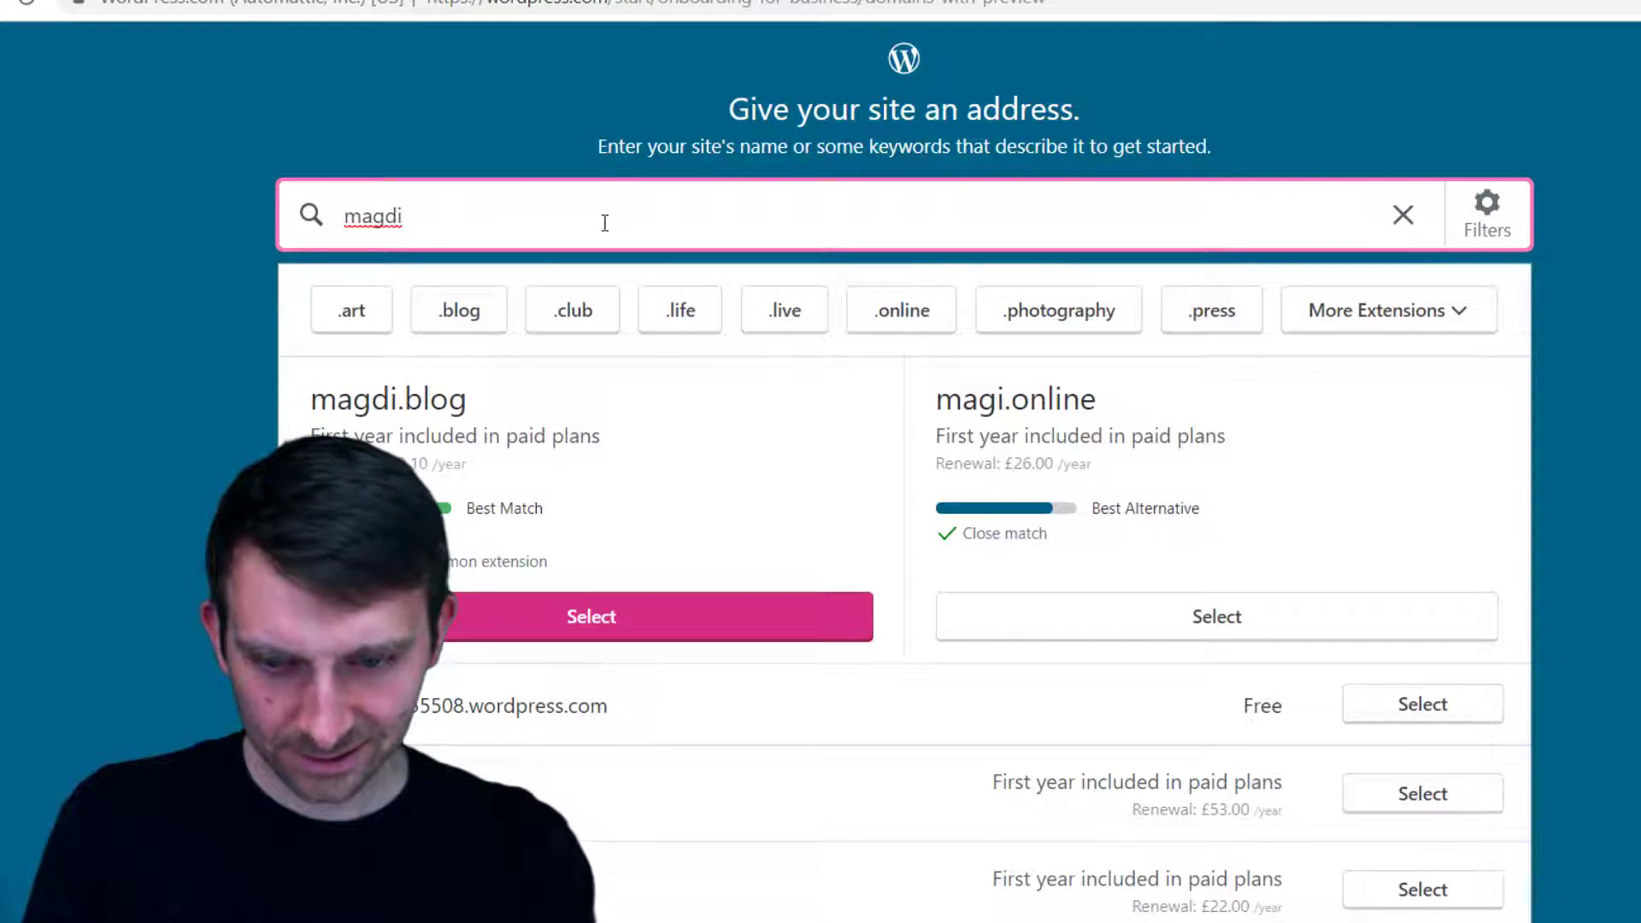
type("s")
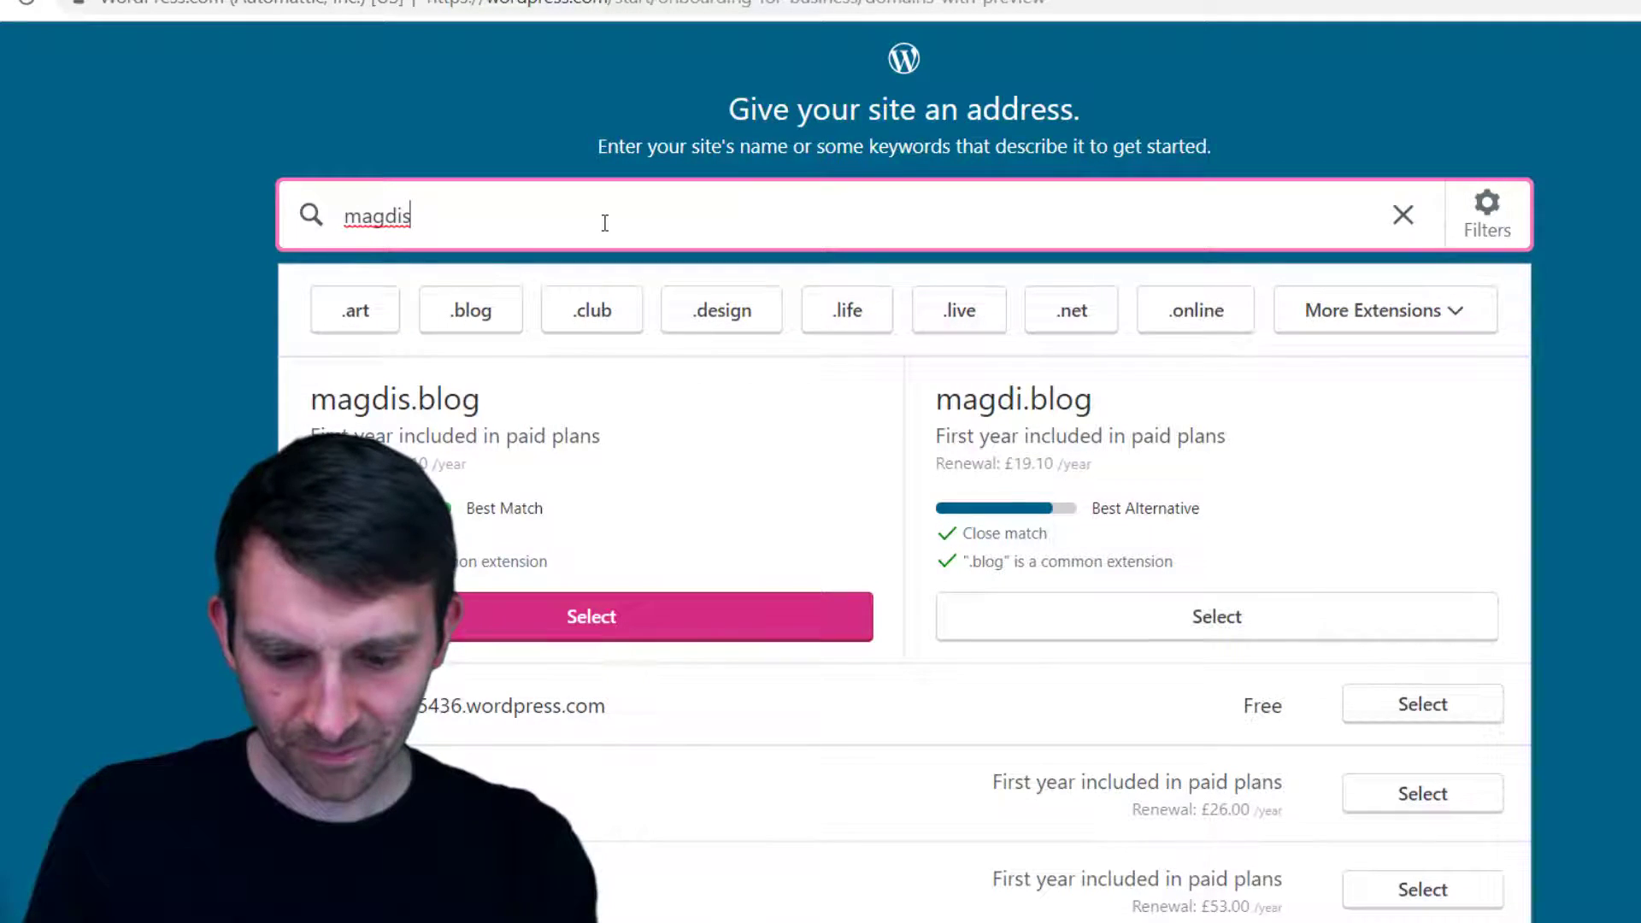
type("barbers")
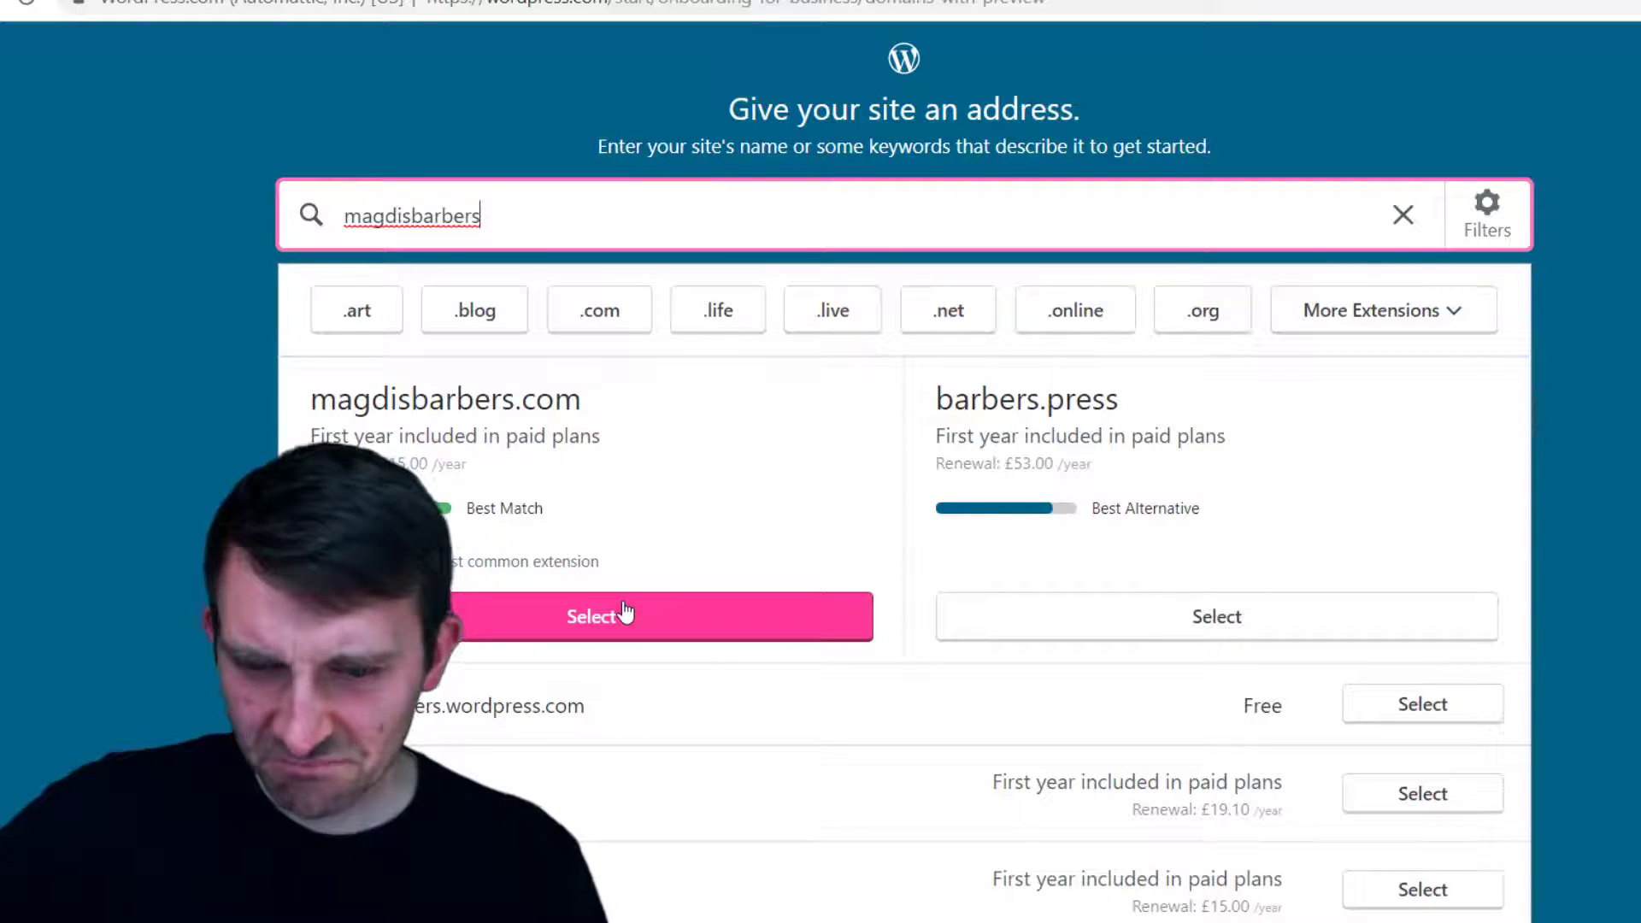
Look through the addresses suggested for "magdisbarbers" and search with the keyword "magdisbarbershop" instead
scroll(1111, 547, "down", 5)
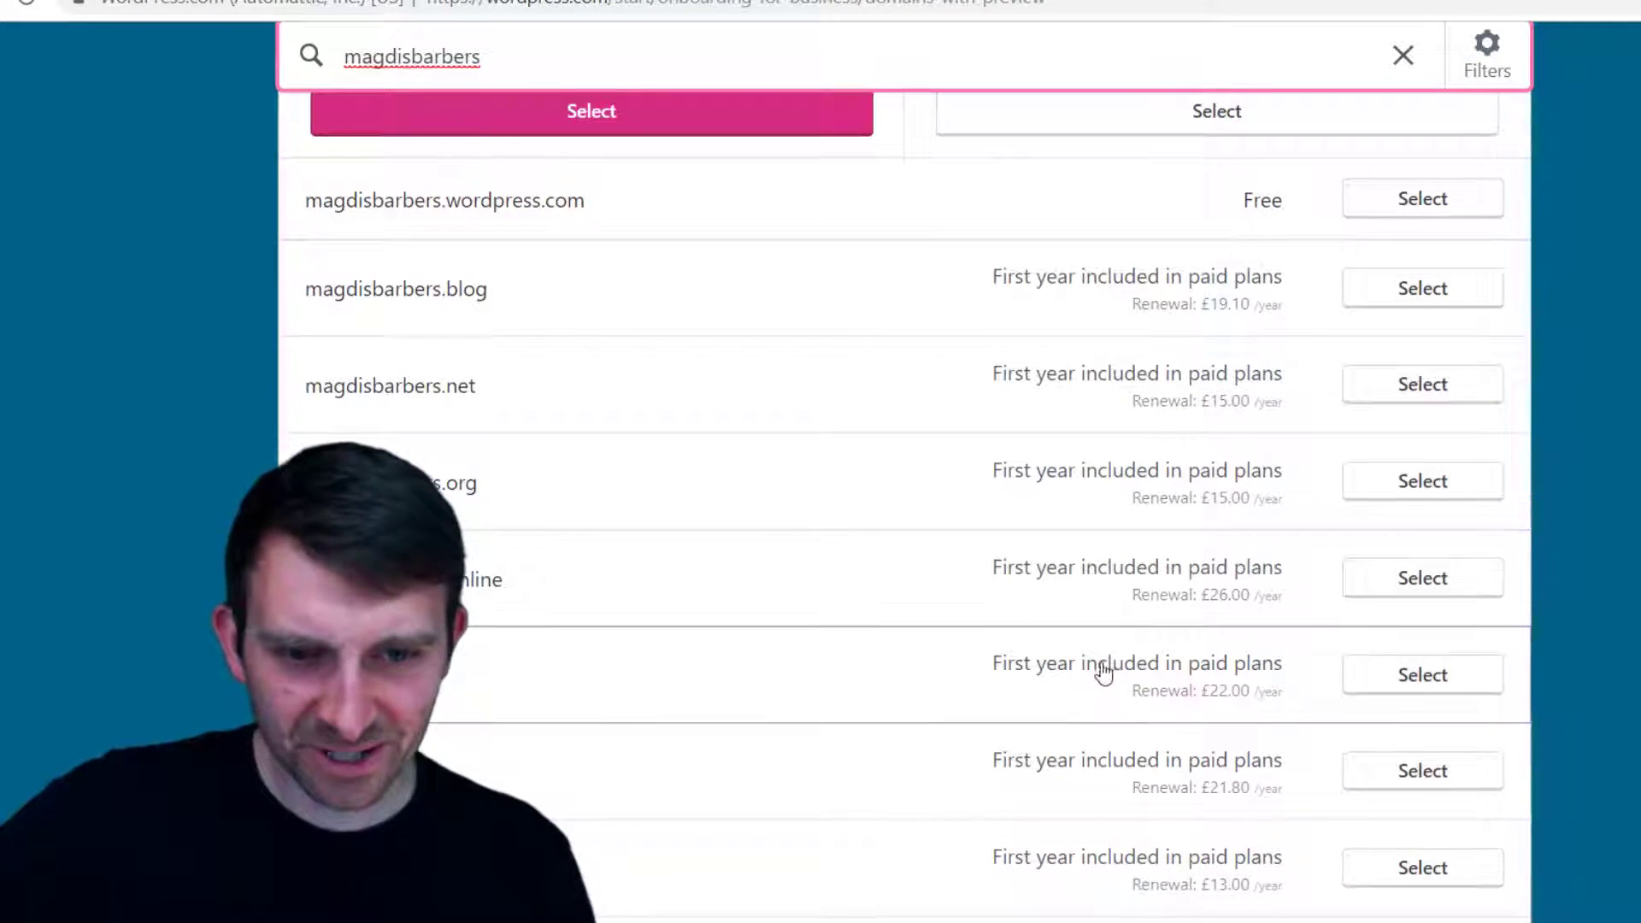
scroll(1004, 658, "up", 3)
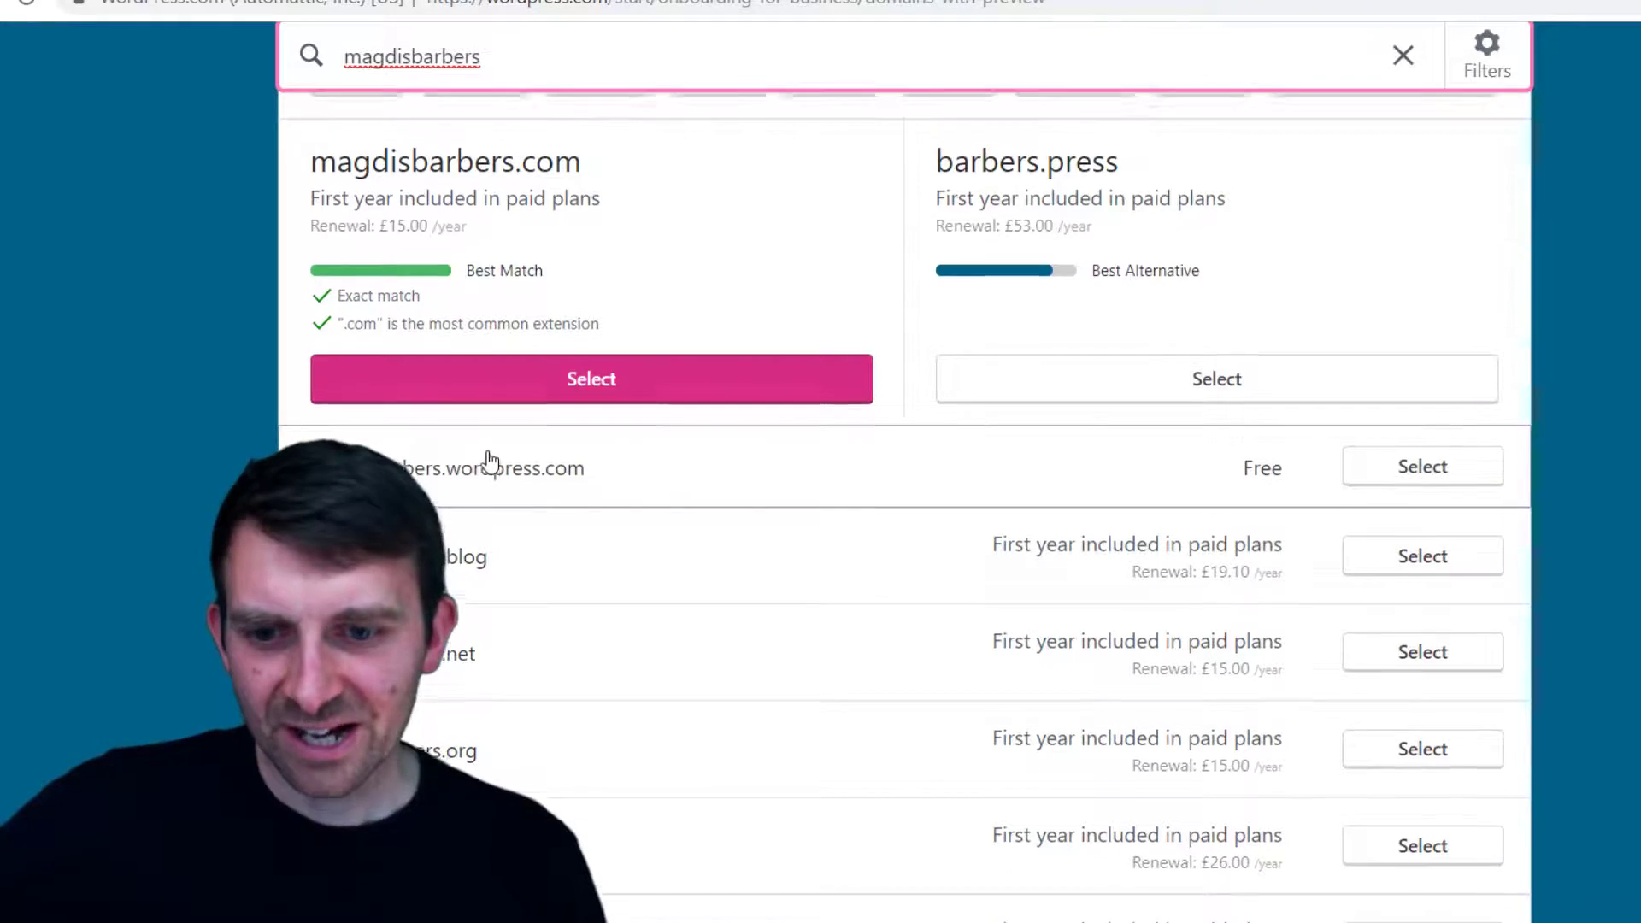
scroll(562, 448, "up", 3)
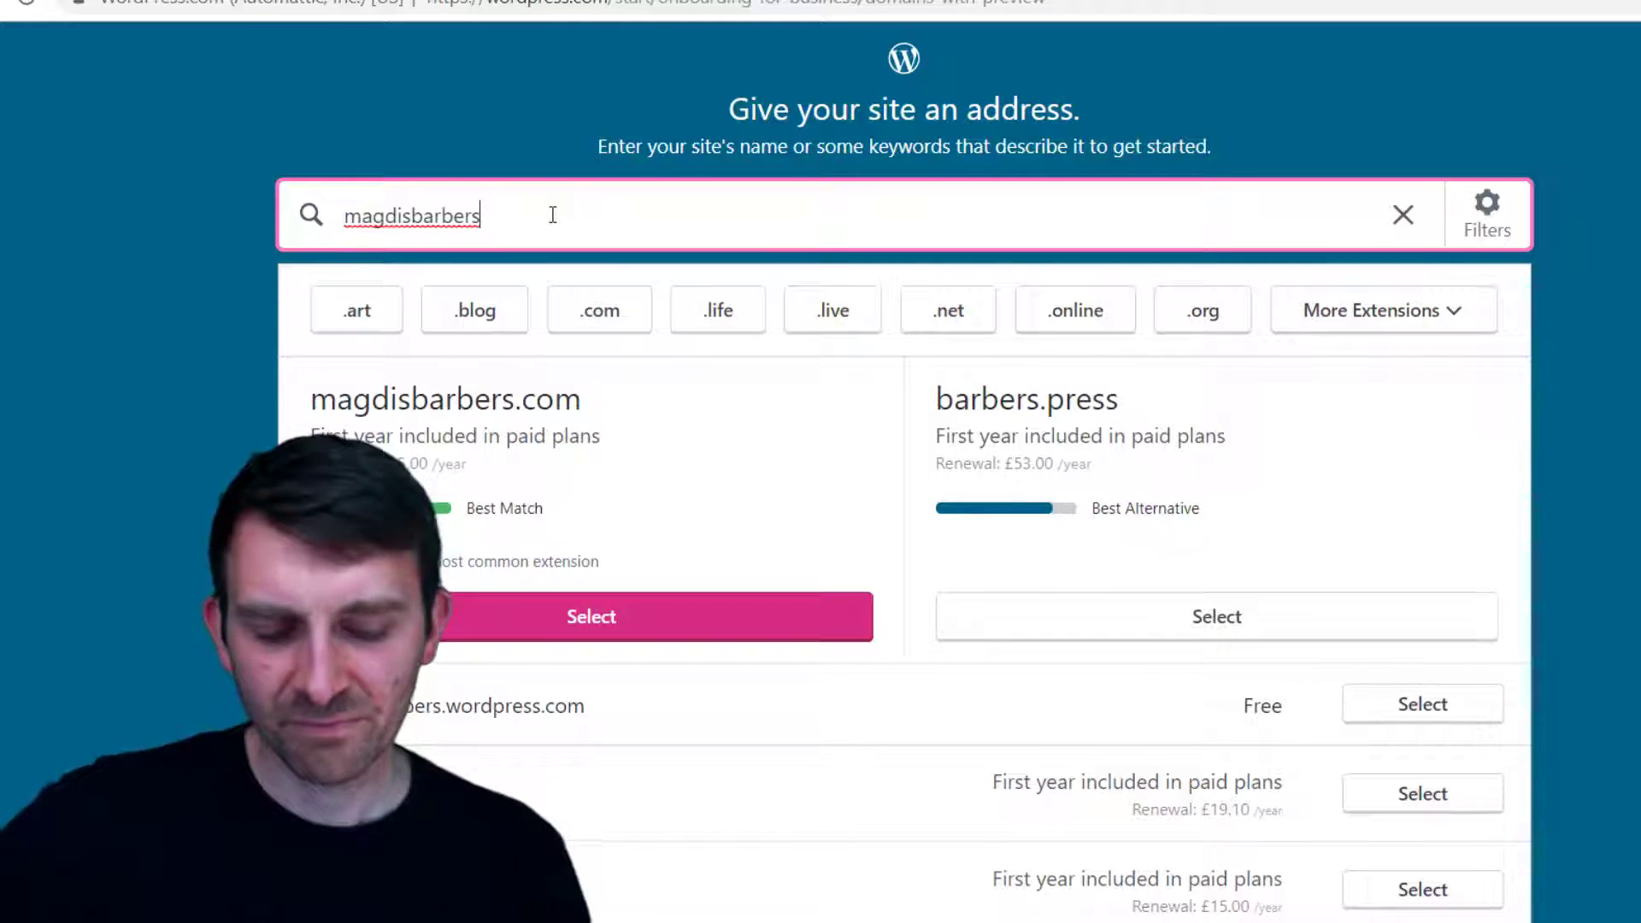
key("BackSpace")
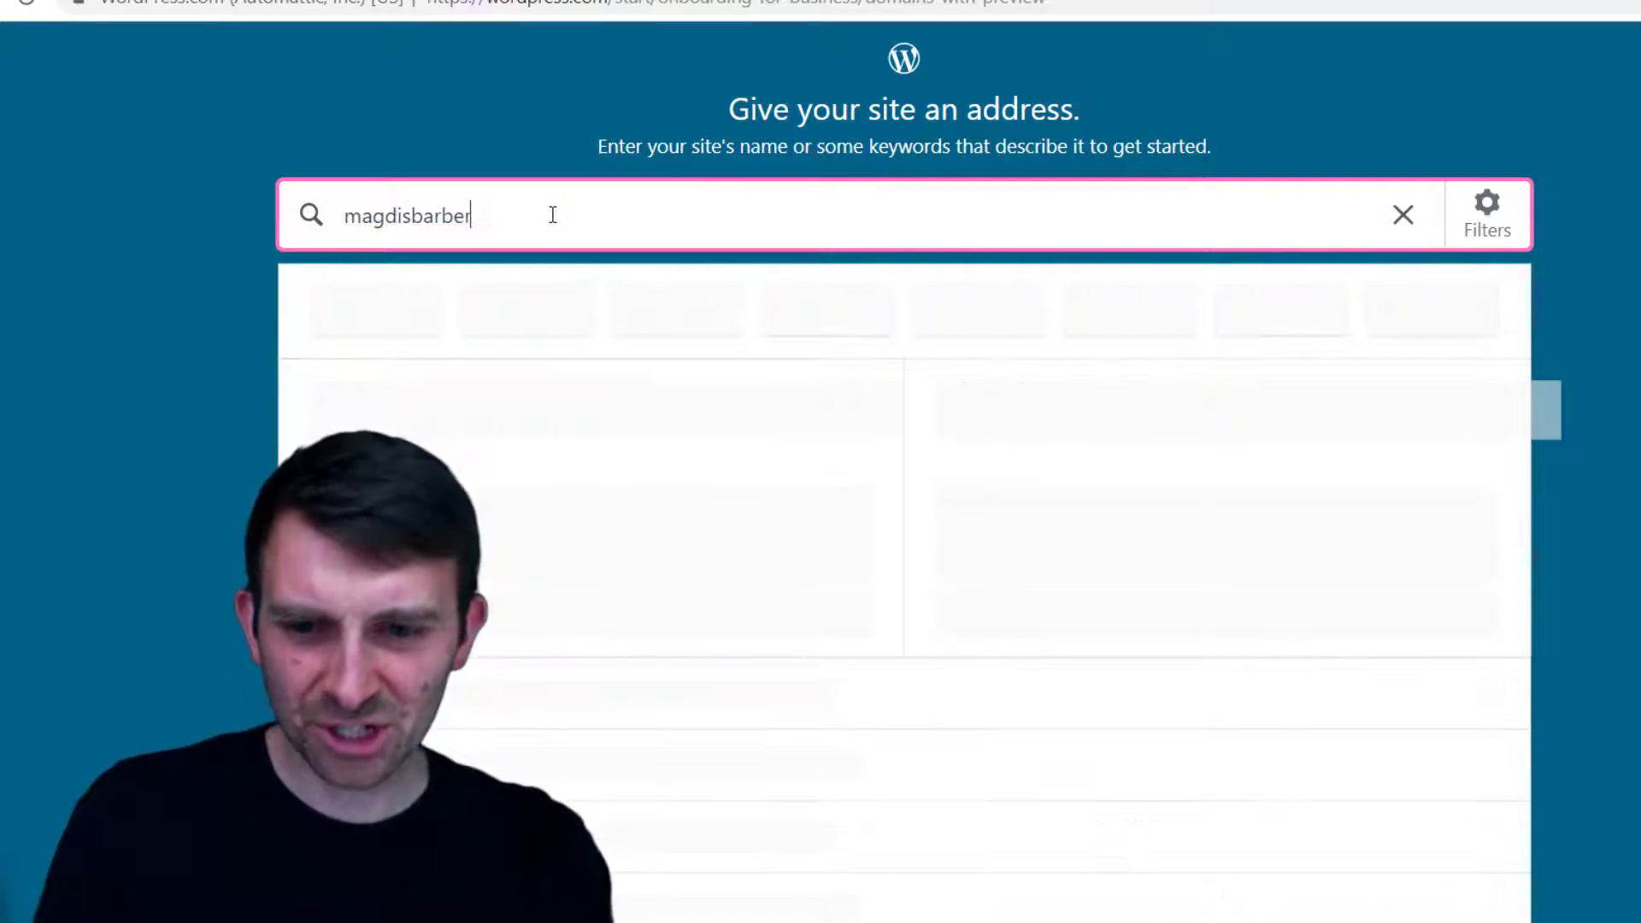
type("shop")
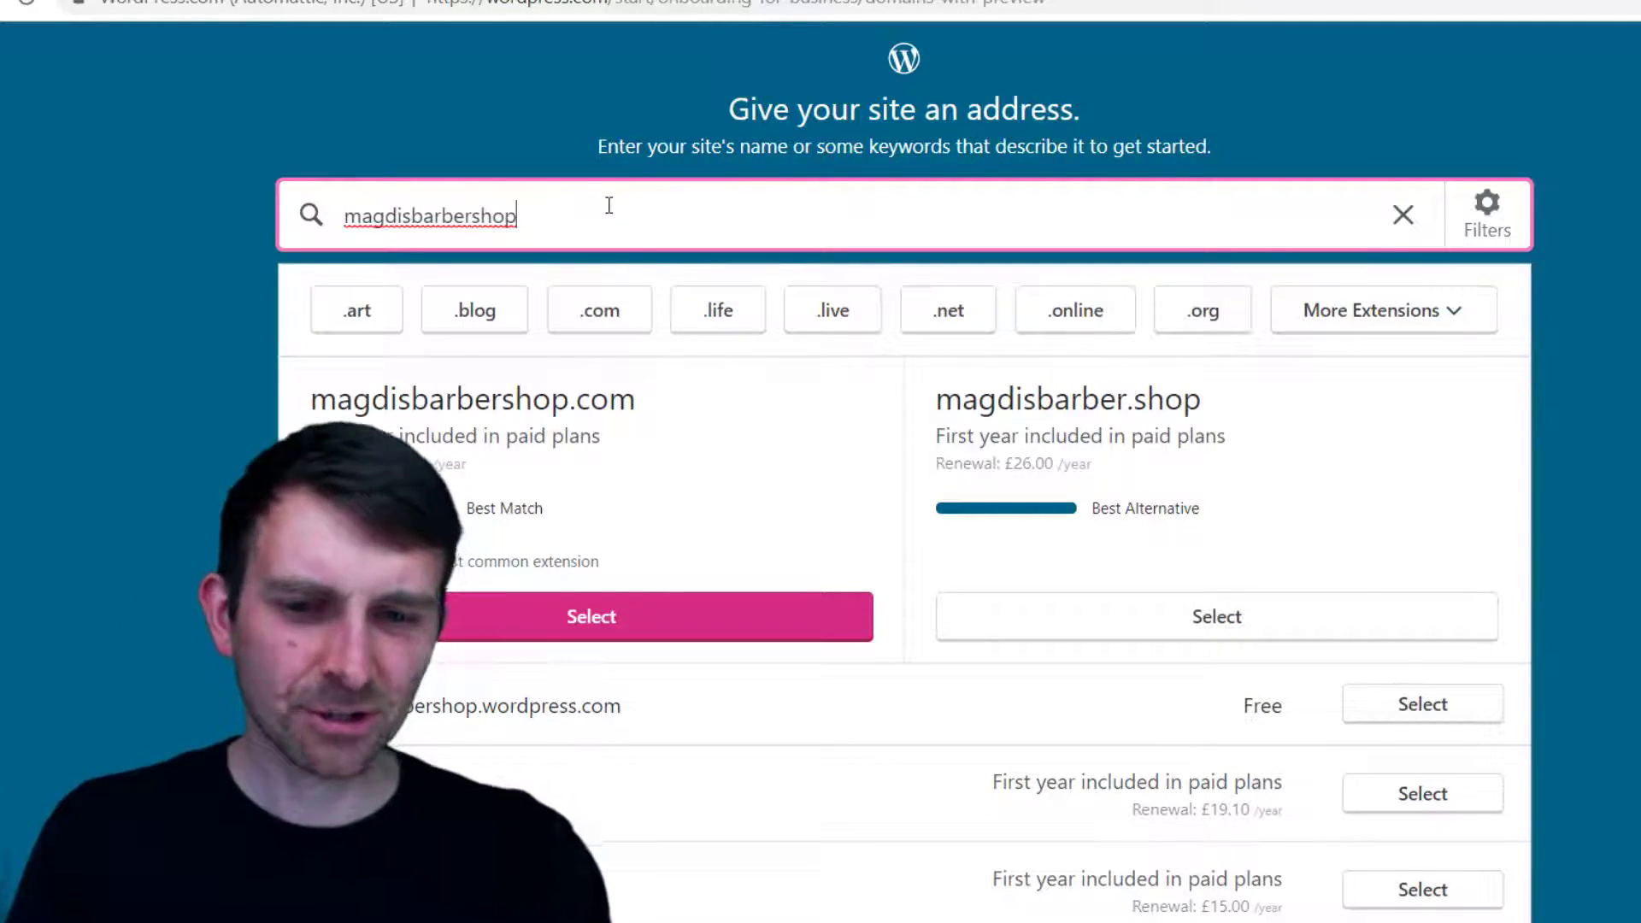
Try the shorter keywords "magdis" and "magdi" in the site address search
key("BackSpace")
key("BackSpace")
key("BackSpace")
key("BackSpace")
key("BackSpace")
key("BackSpace")
key("BackSpace")
key("BackSpace")
key("BackSpace")
key("BackSpace")
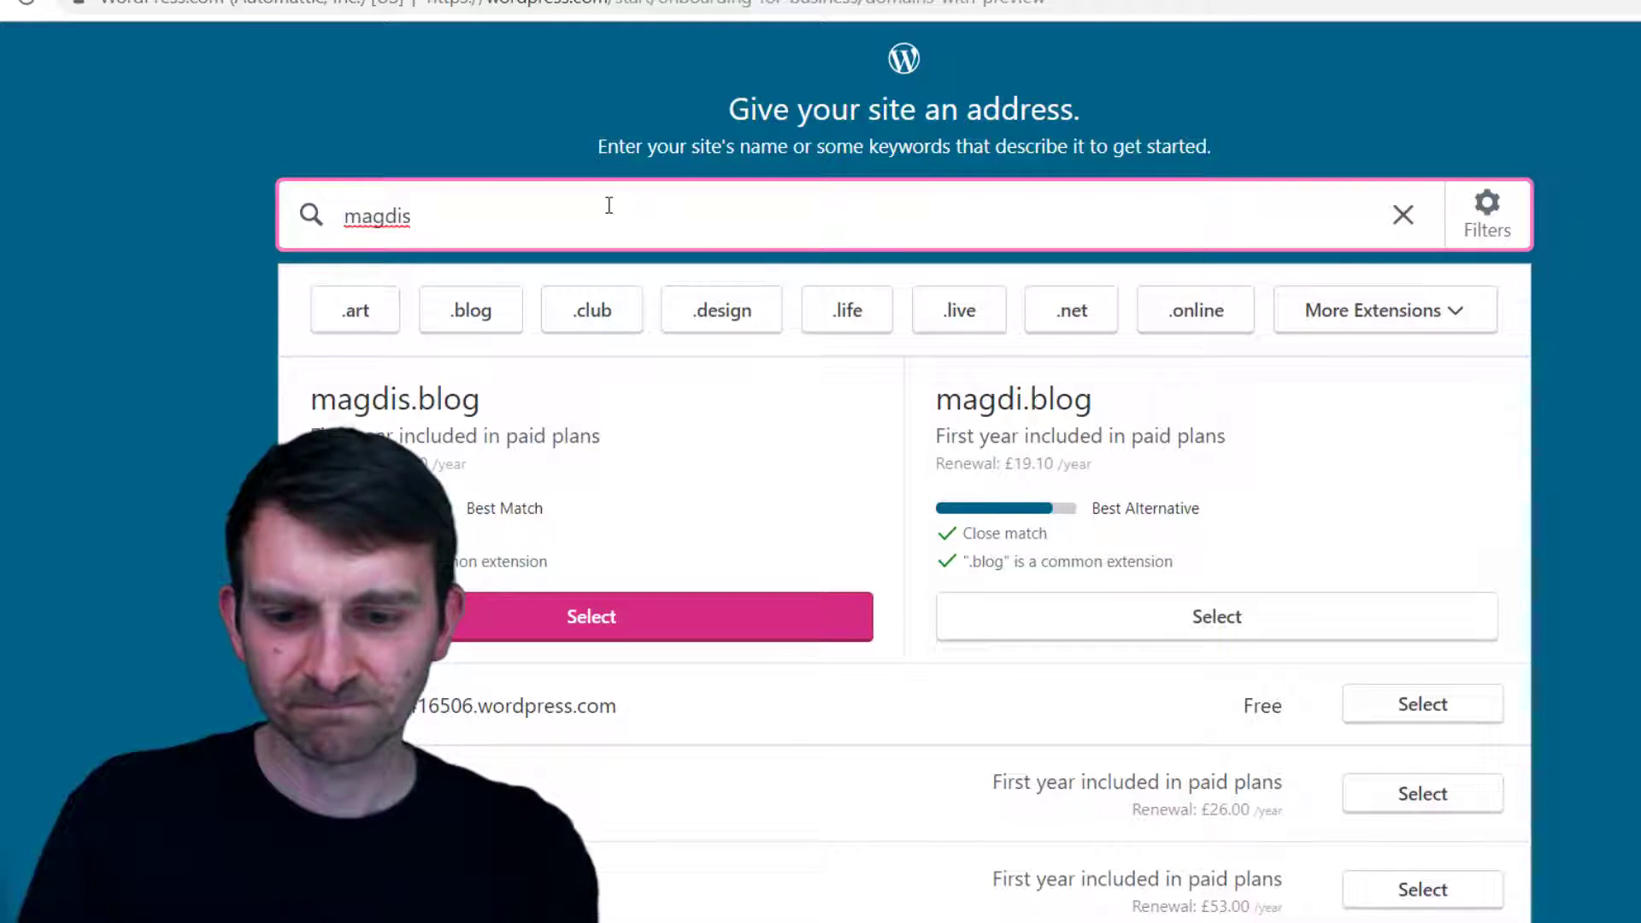
key("BackSpace")
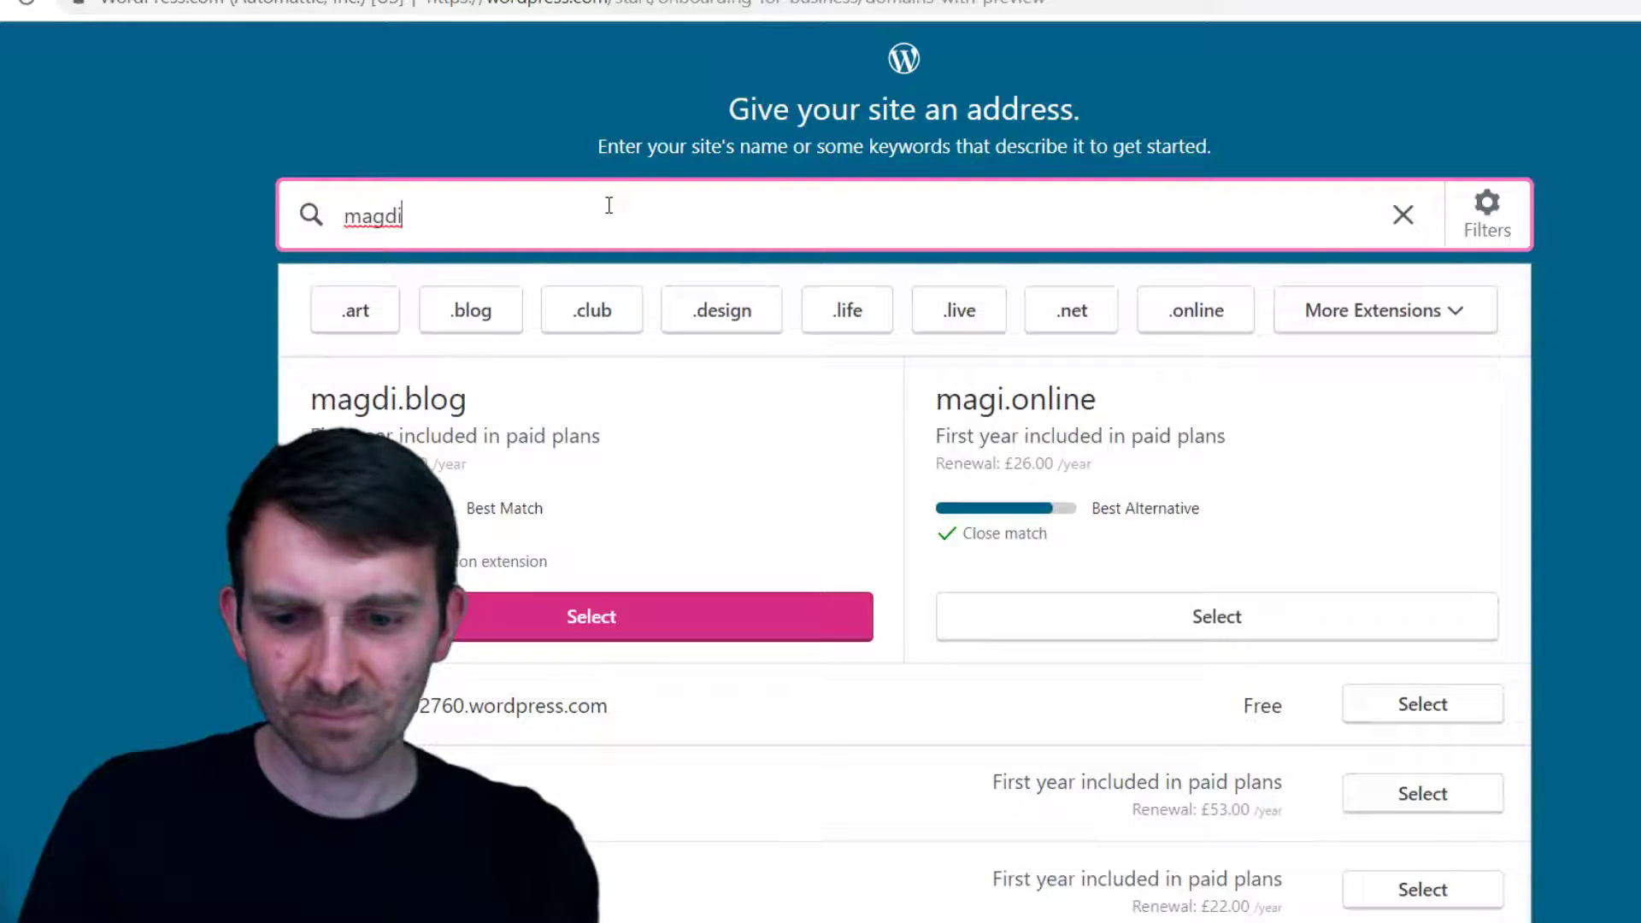
Search for "magdisbarbers" again and select the free magdisbarbers.wordpress.com address
type("sb")
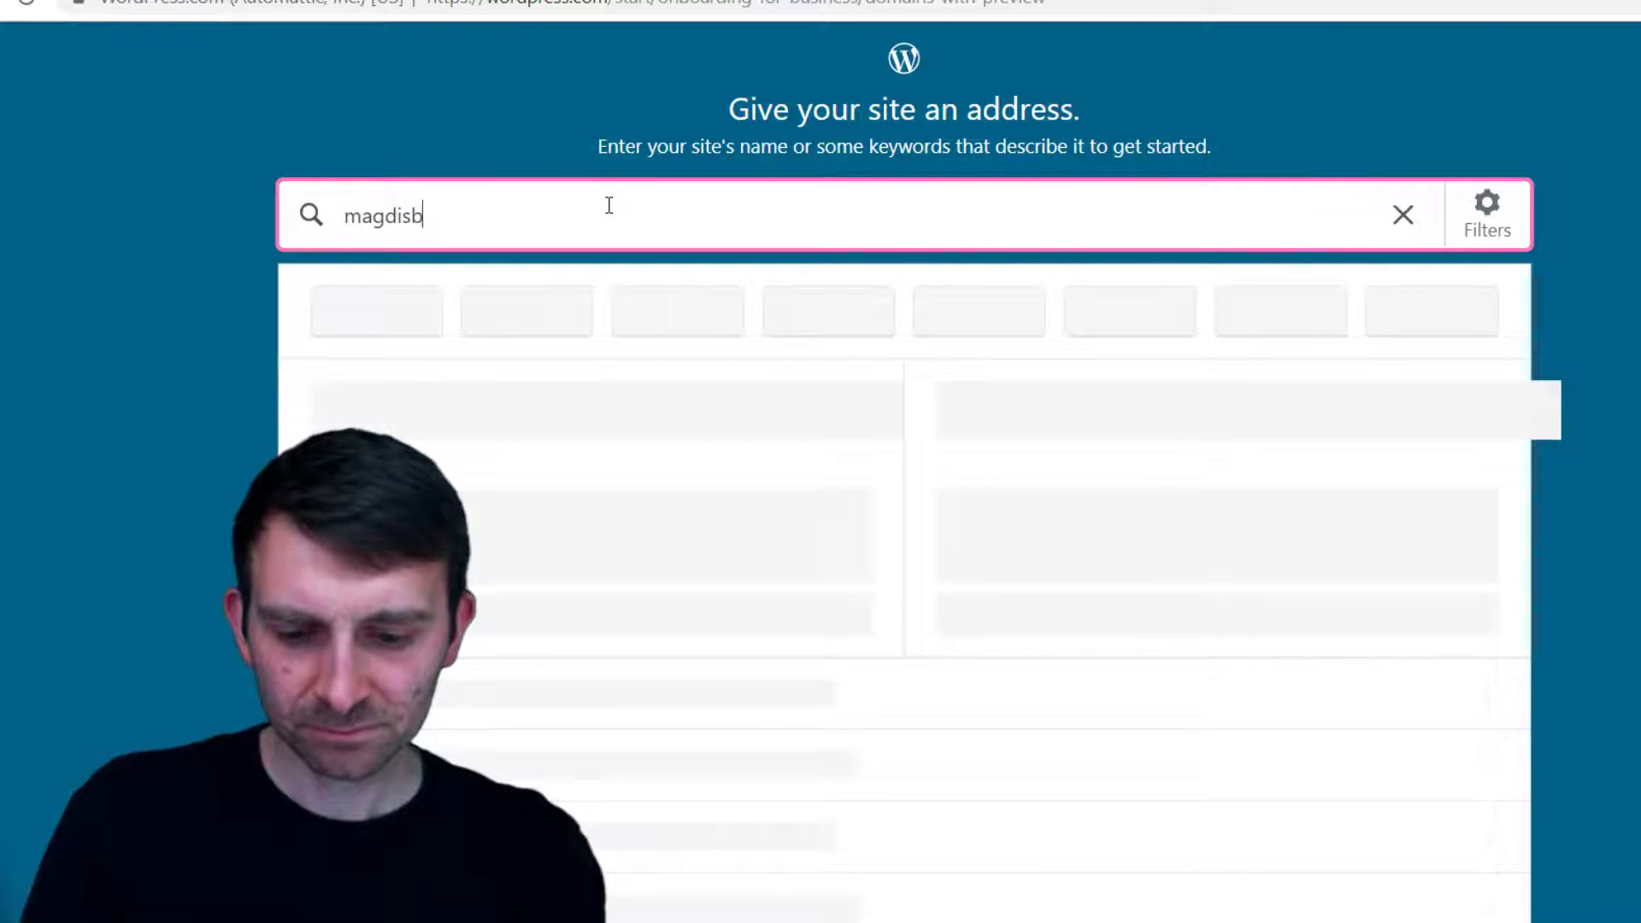
type("arbers")
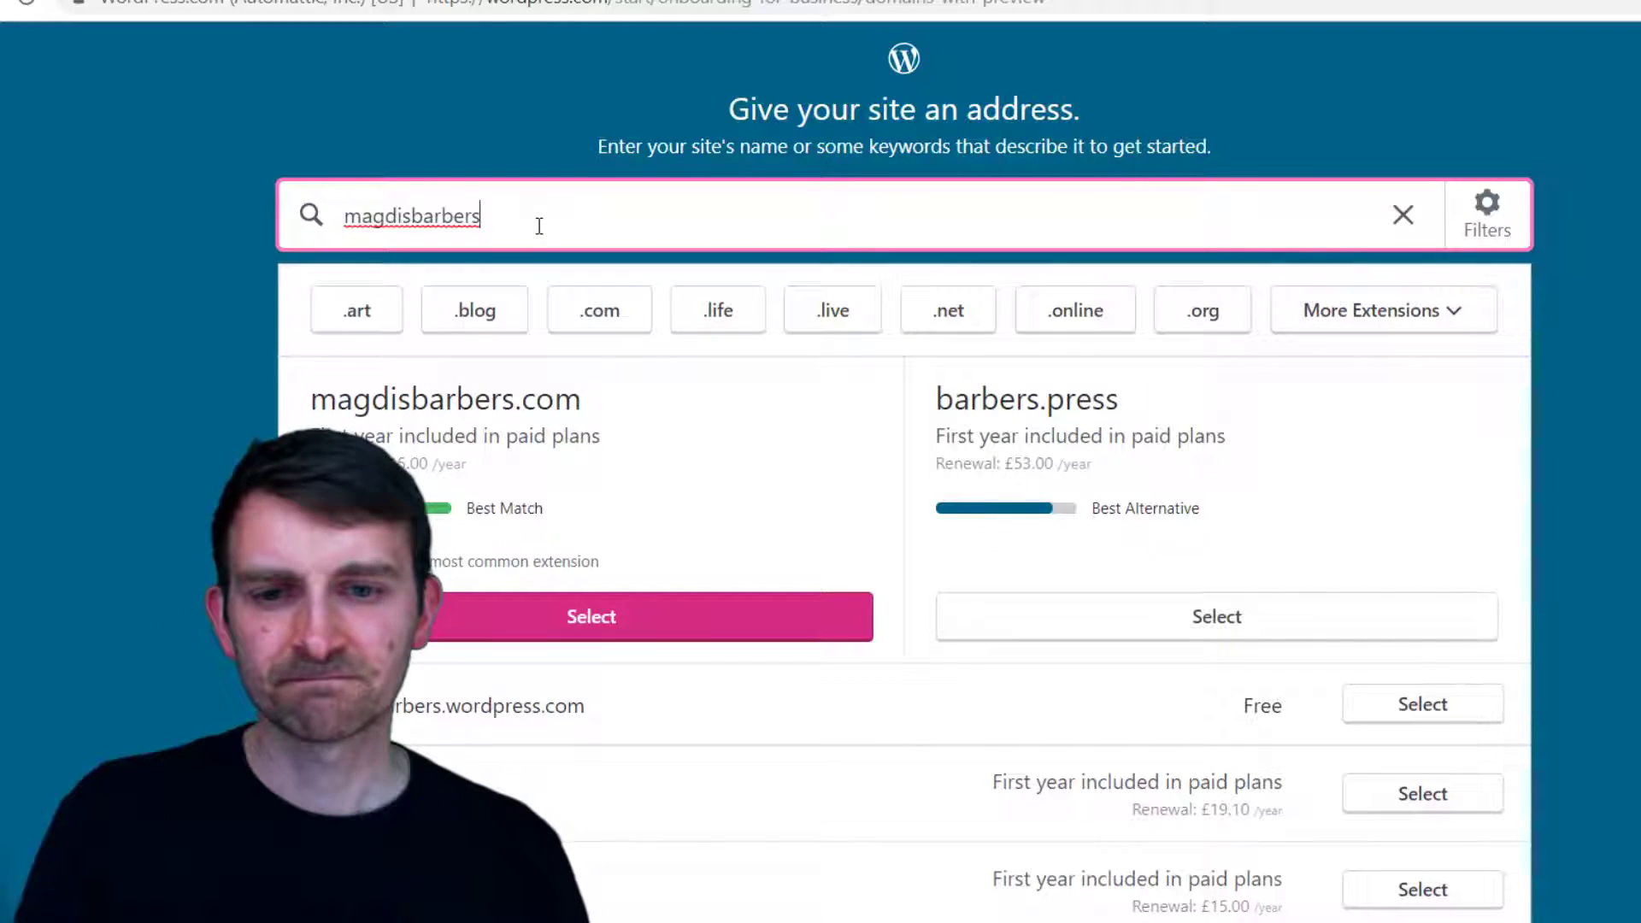
left_click(1429, 711)
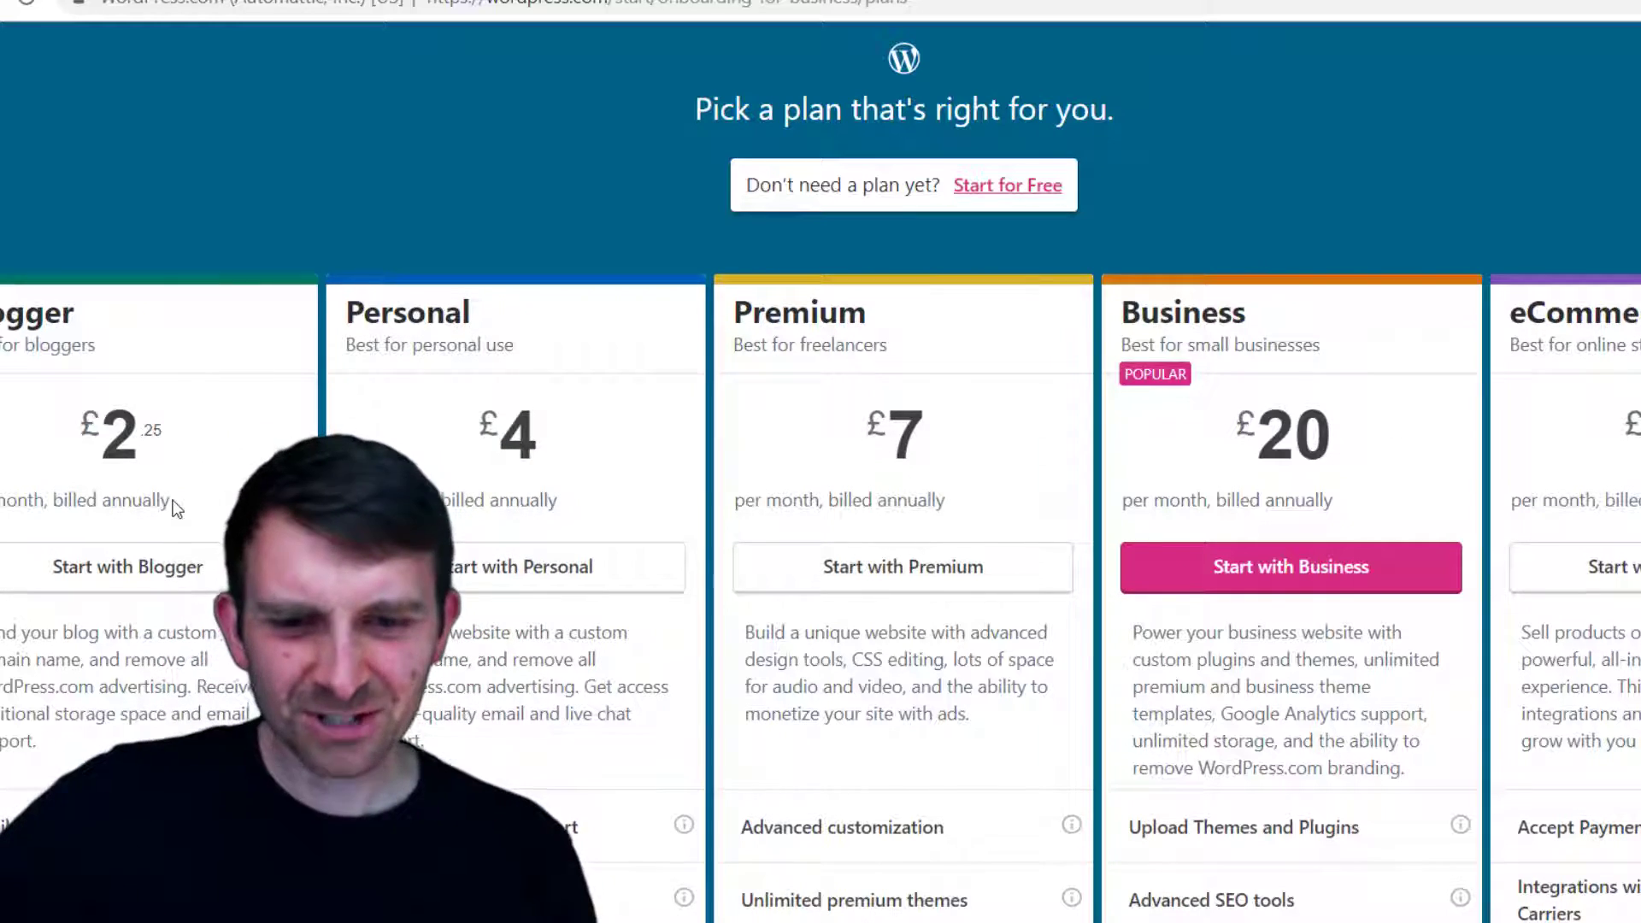
Compare the paid plans and start the site without a paid plan, using the free option
scroll(175, 509, "down", 2)
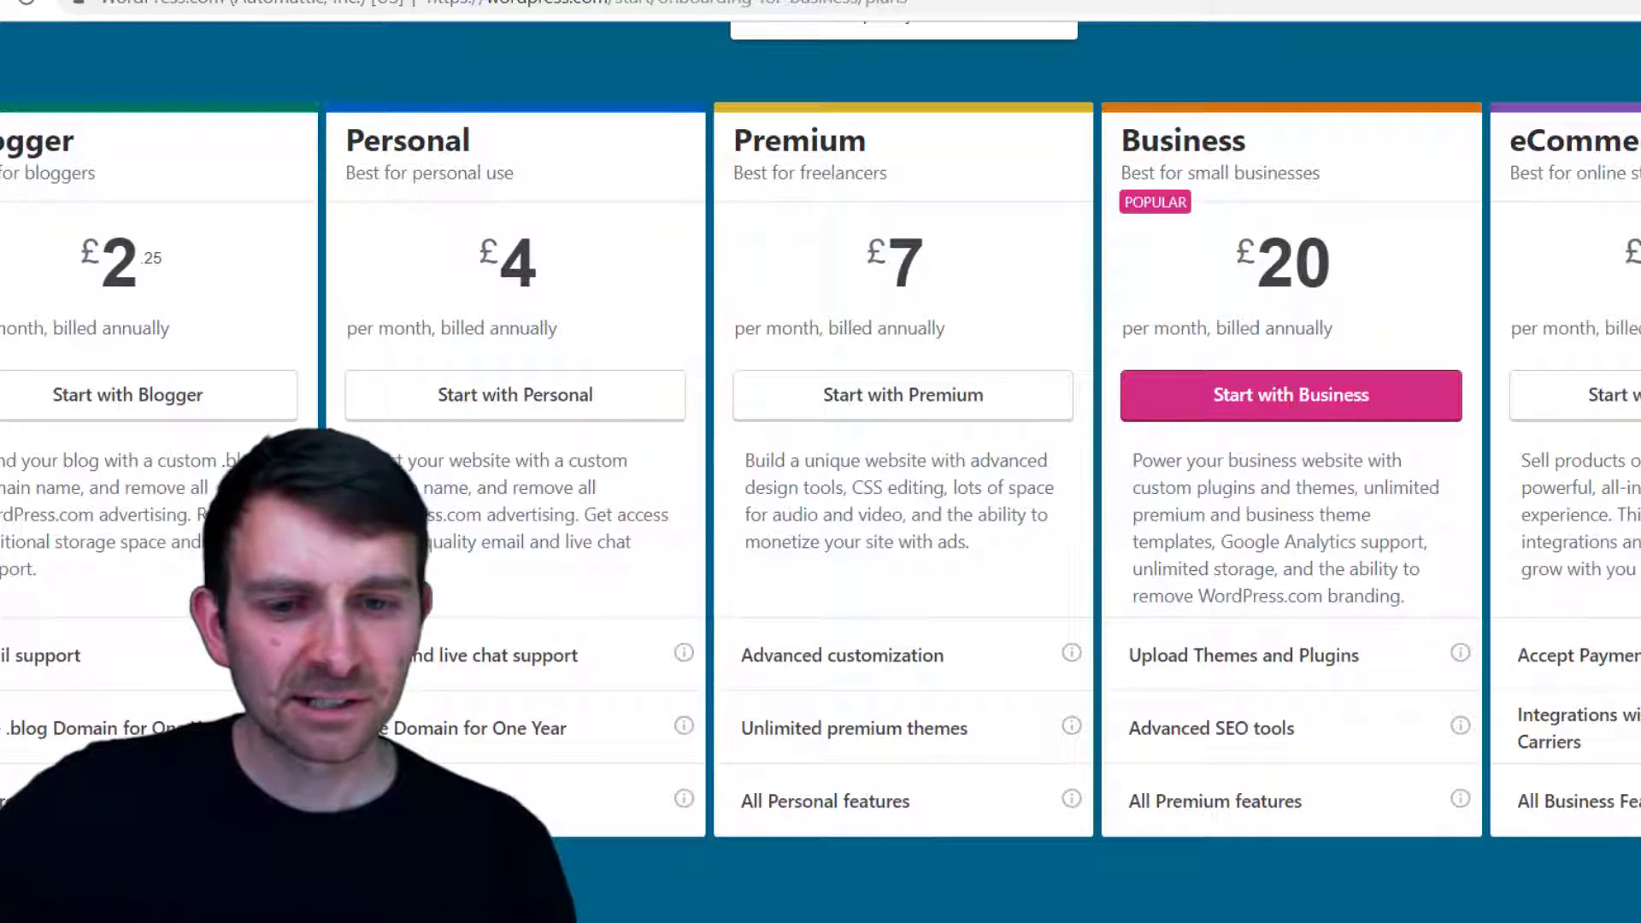
scroll(586, 623, "up", 2)
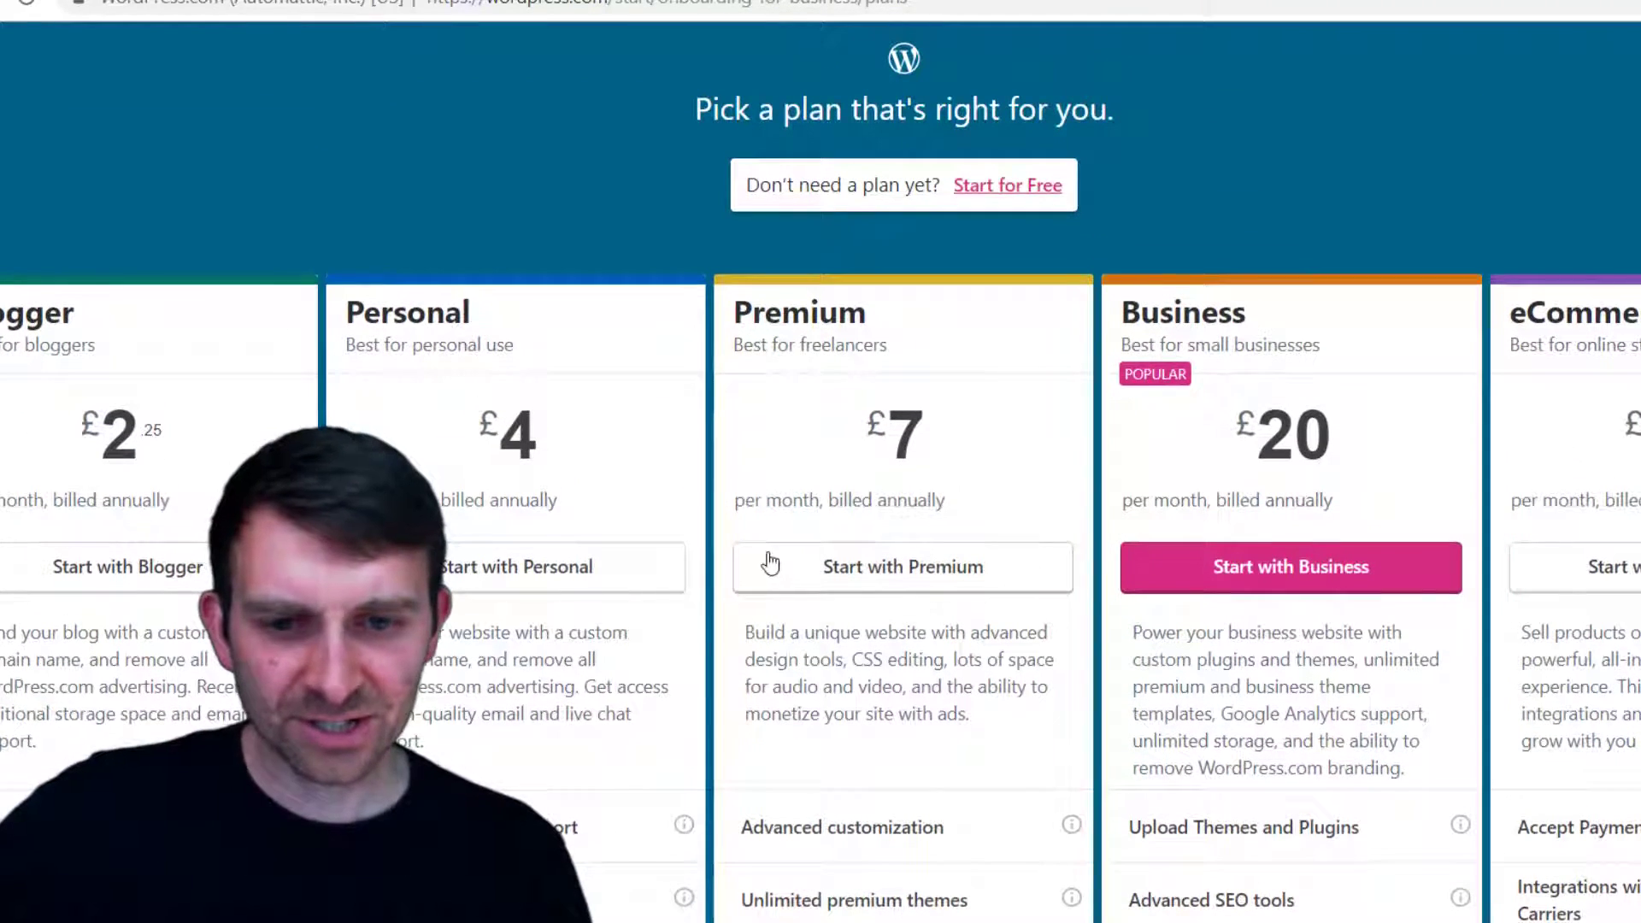
left_click(994, 188)
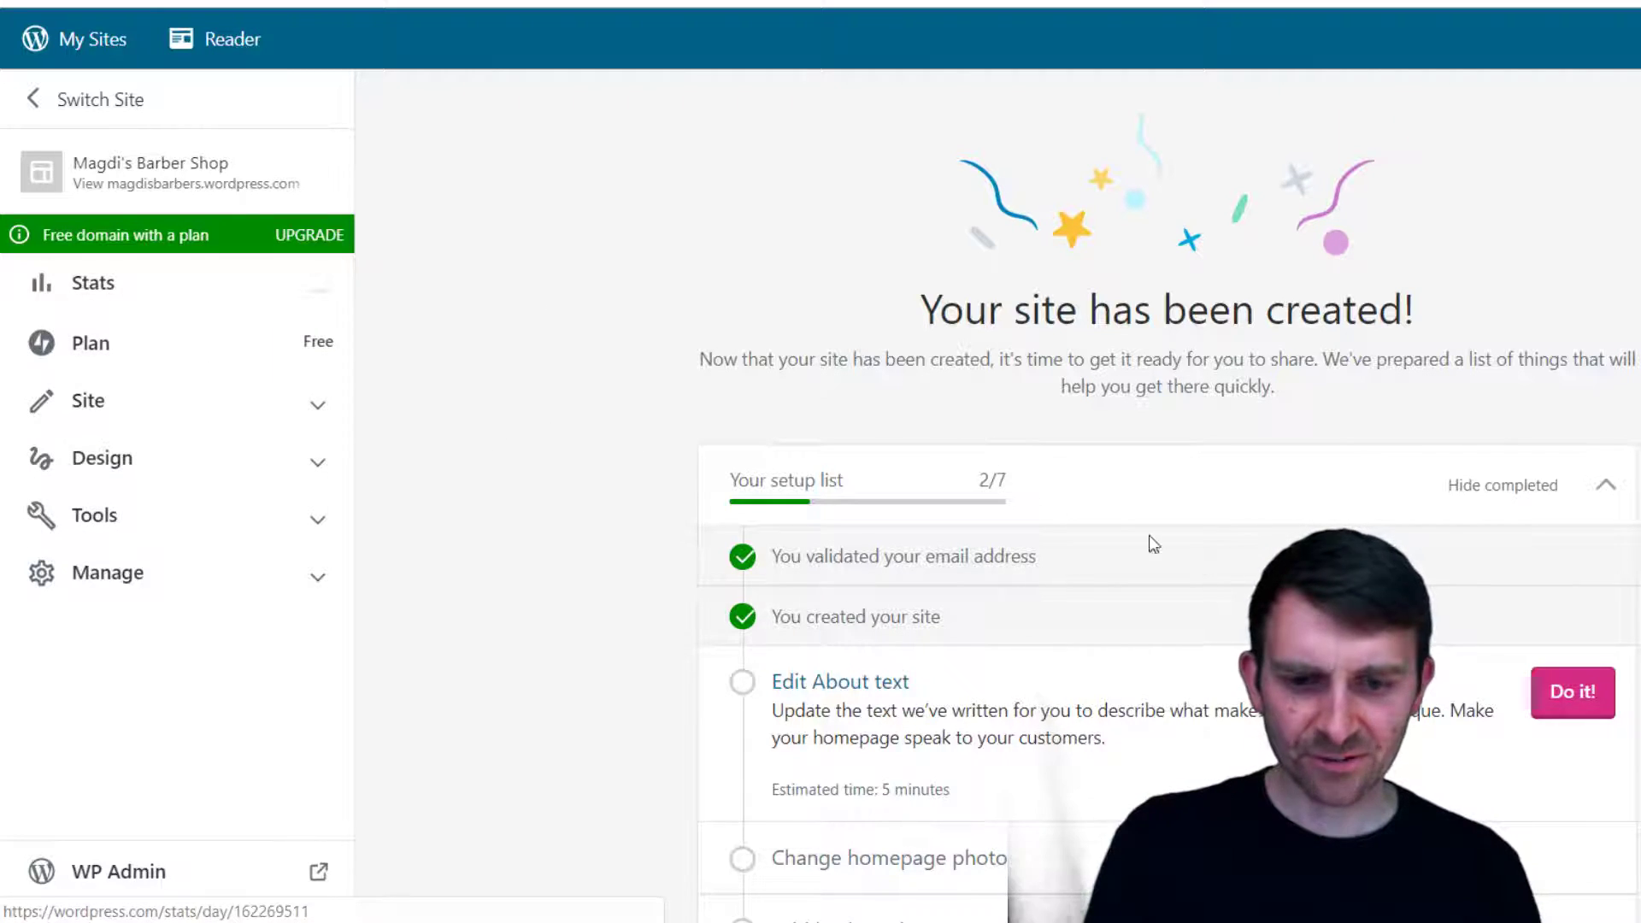
Check the new site's setup list and look through the desktop preview of magdisbarbers.wordpress.com
scroll(1101, 513, "down", 2)
scroll(1116, 711, "up", 2)
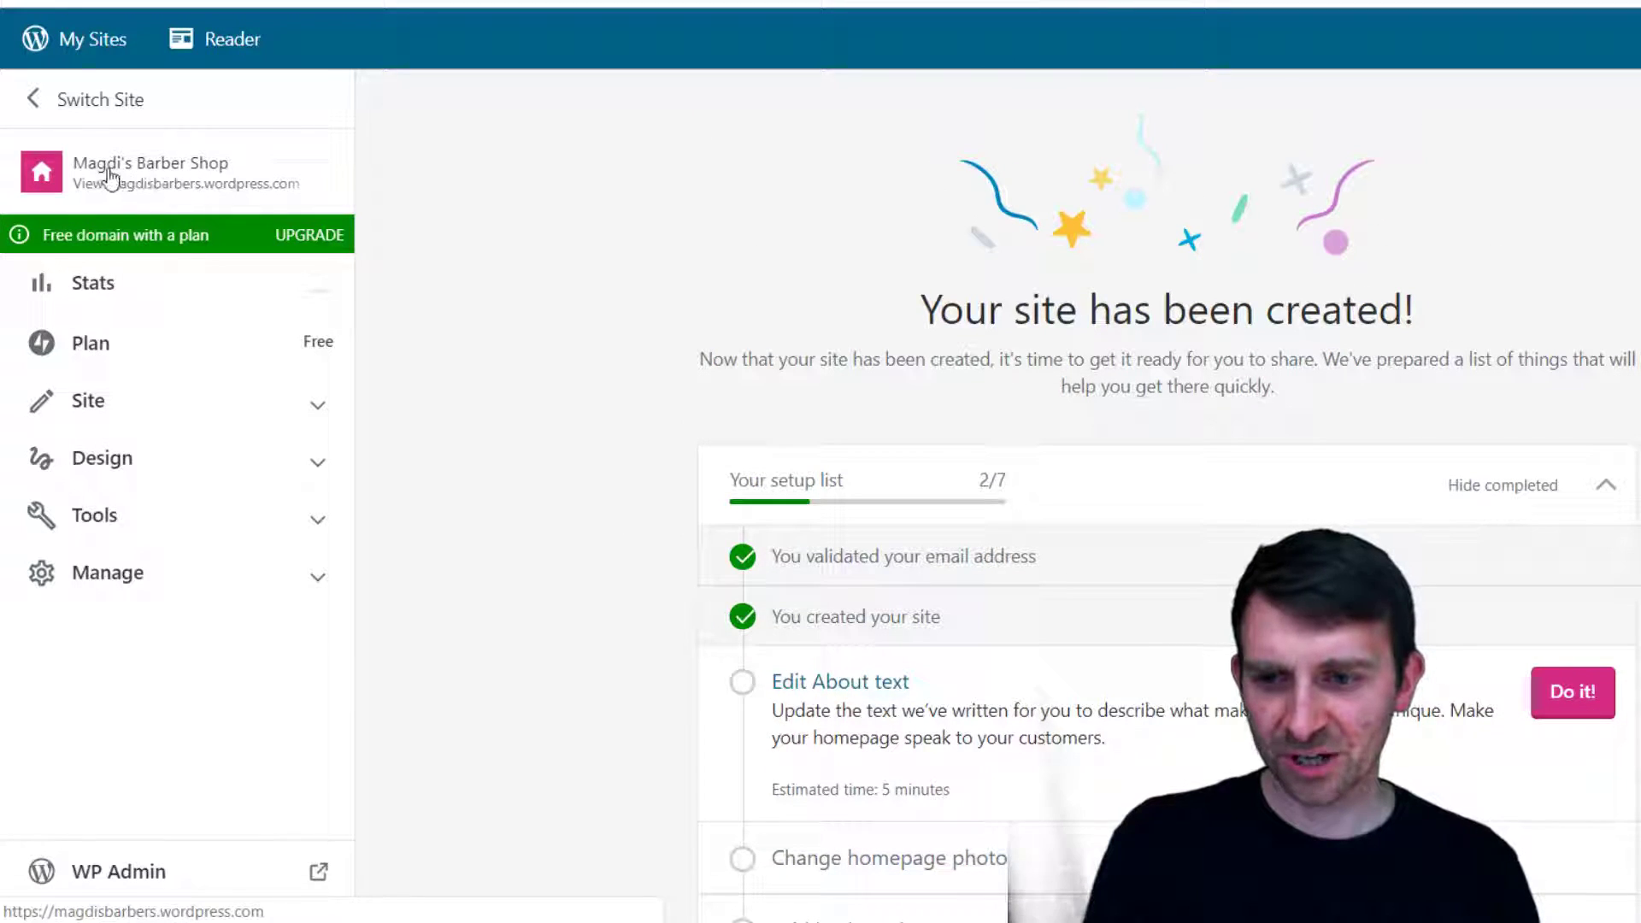
left_click(165, 180)
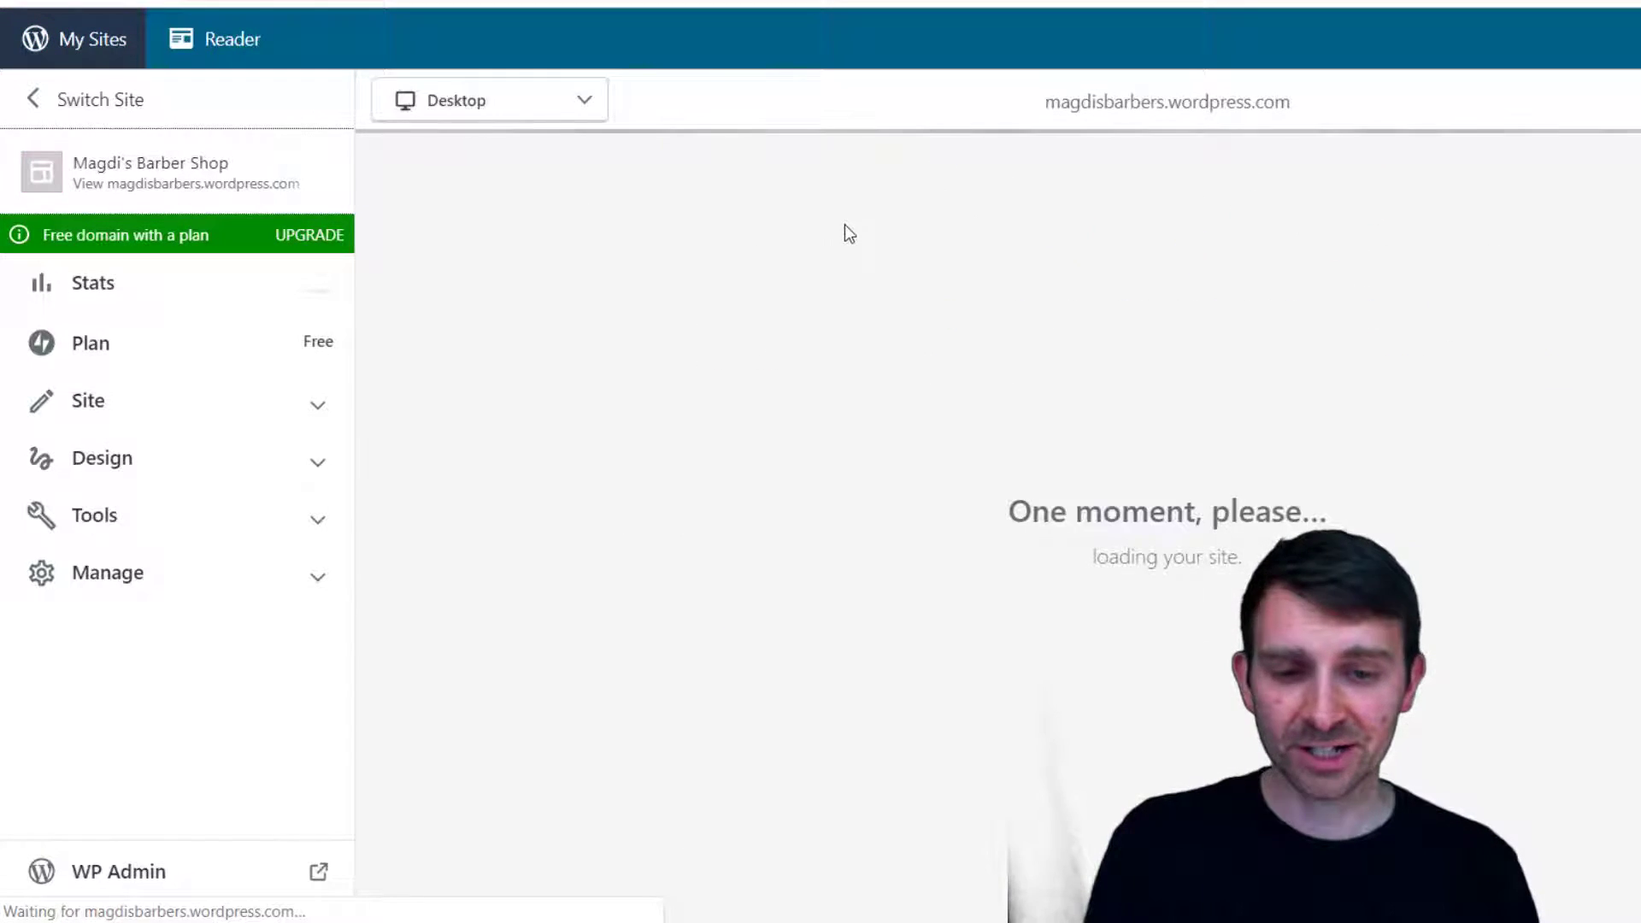
scroll(1146, 644, "down", 15)
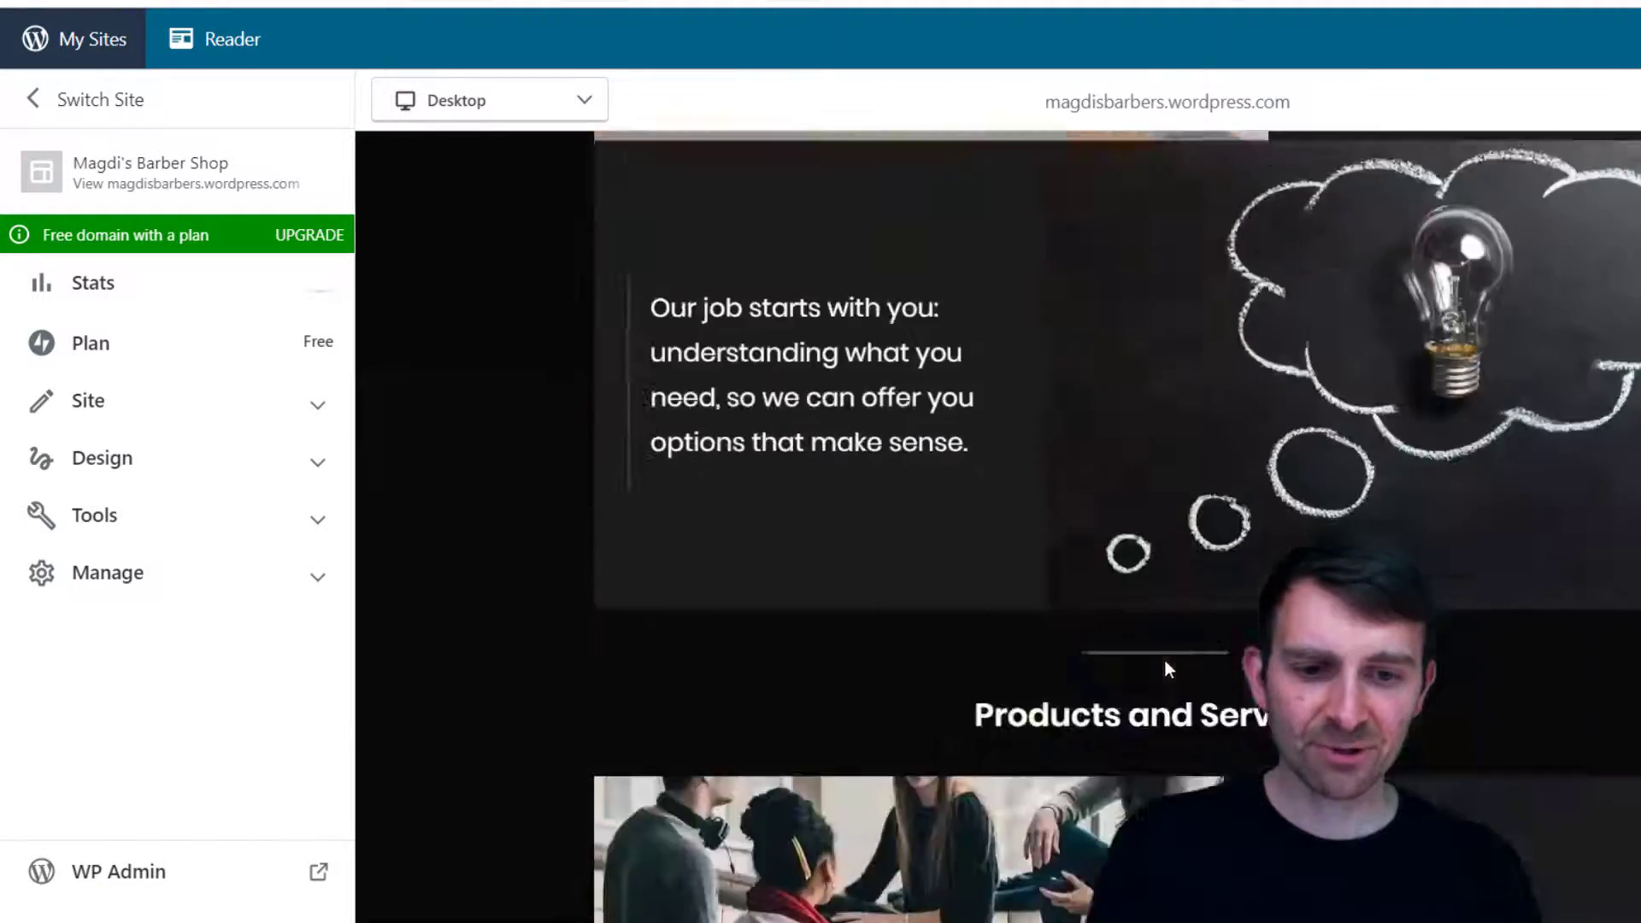
scroll(1145, 643, "down", 5)
scroll(1145, 644, "up", 15)
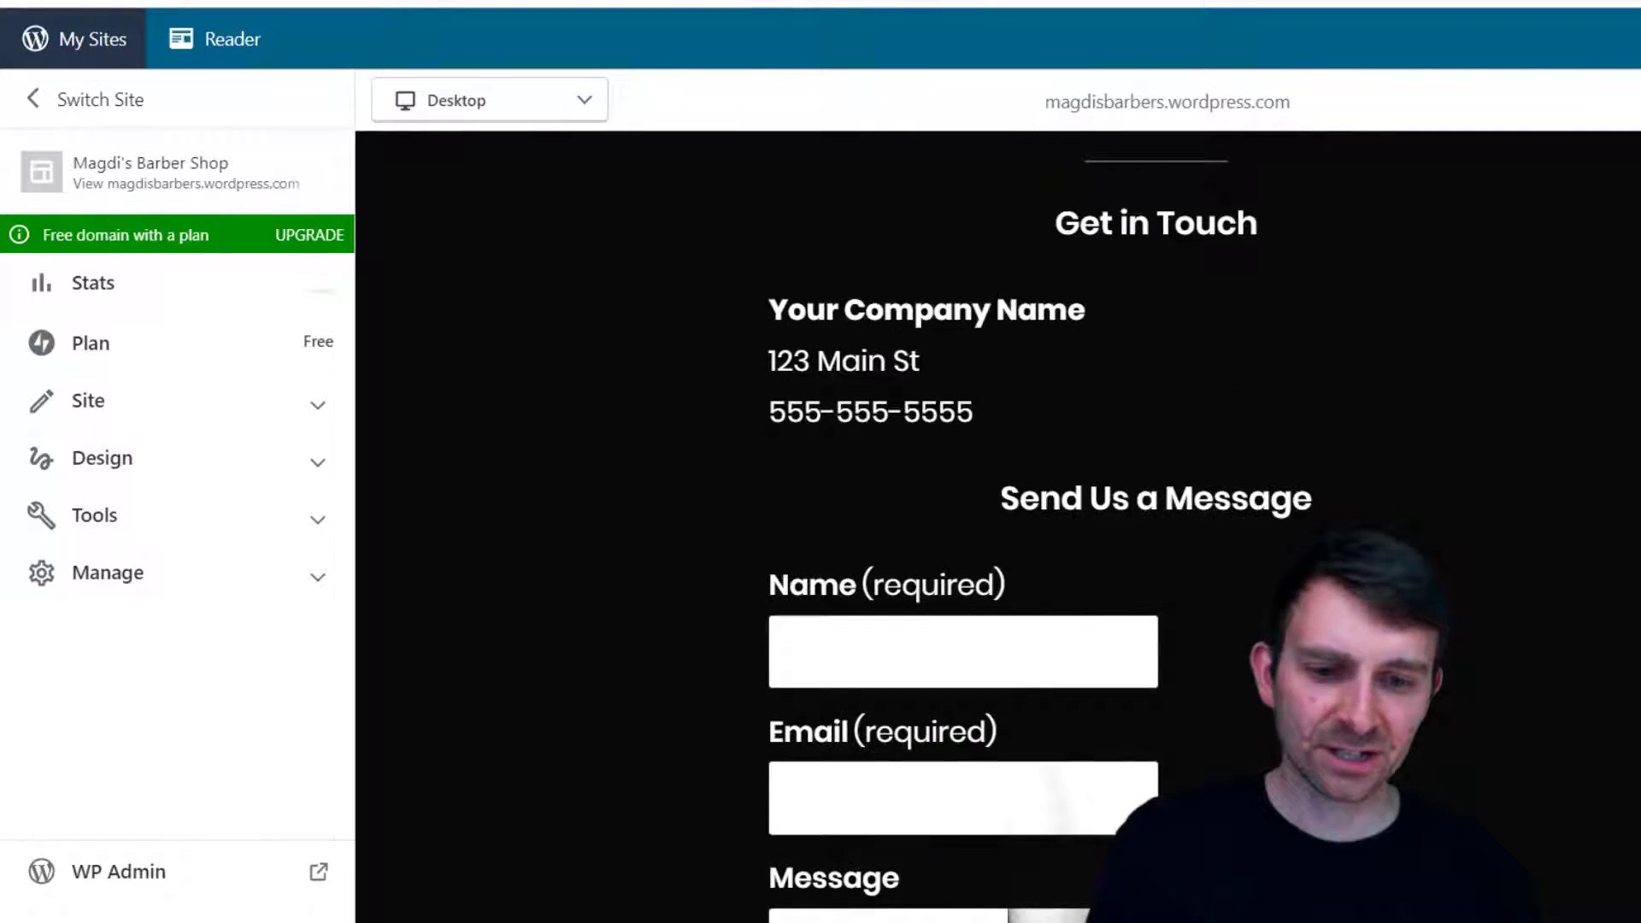
scroll(999, 527, "up", 6)
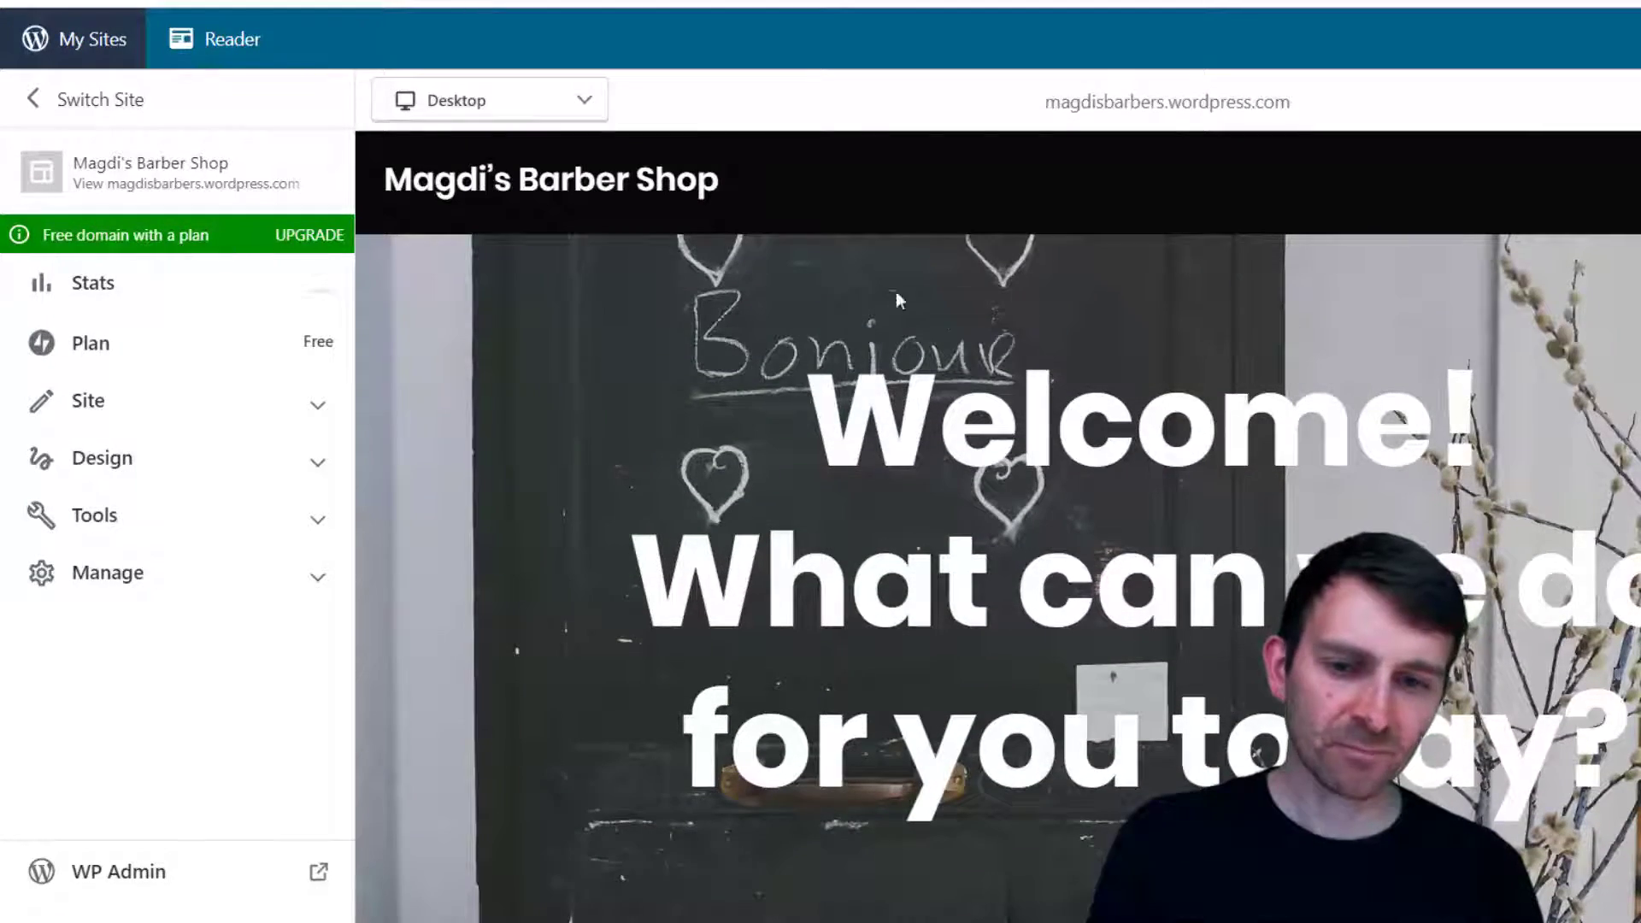
Check the preview's device options and examine the homepage's contact form, footer and placeholder content
left_click(558, 102)
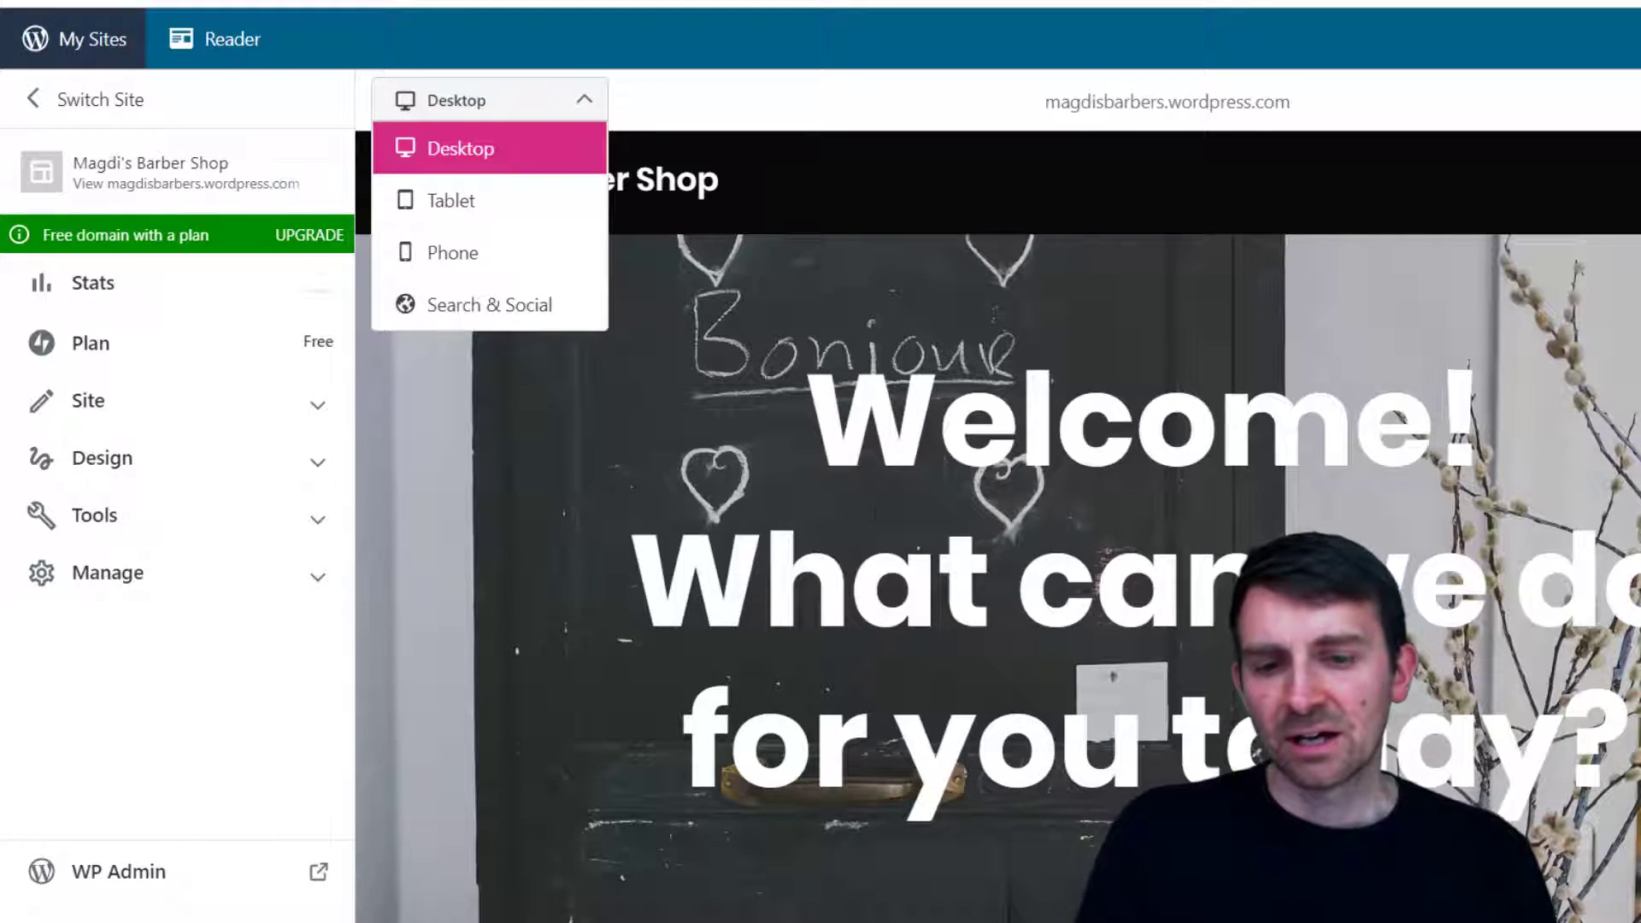
scroll(972, 584, "down", 20)
scroll(971, 658, "up", 5)
scroll(903, 583, "down", 8)
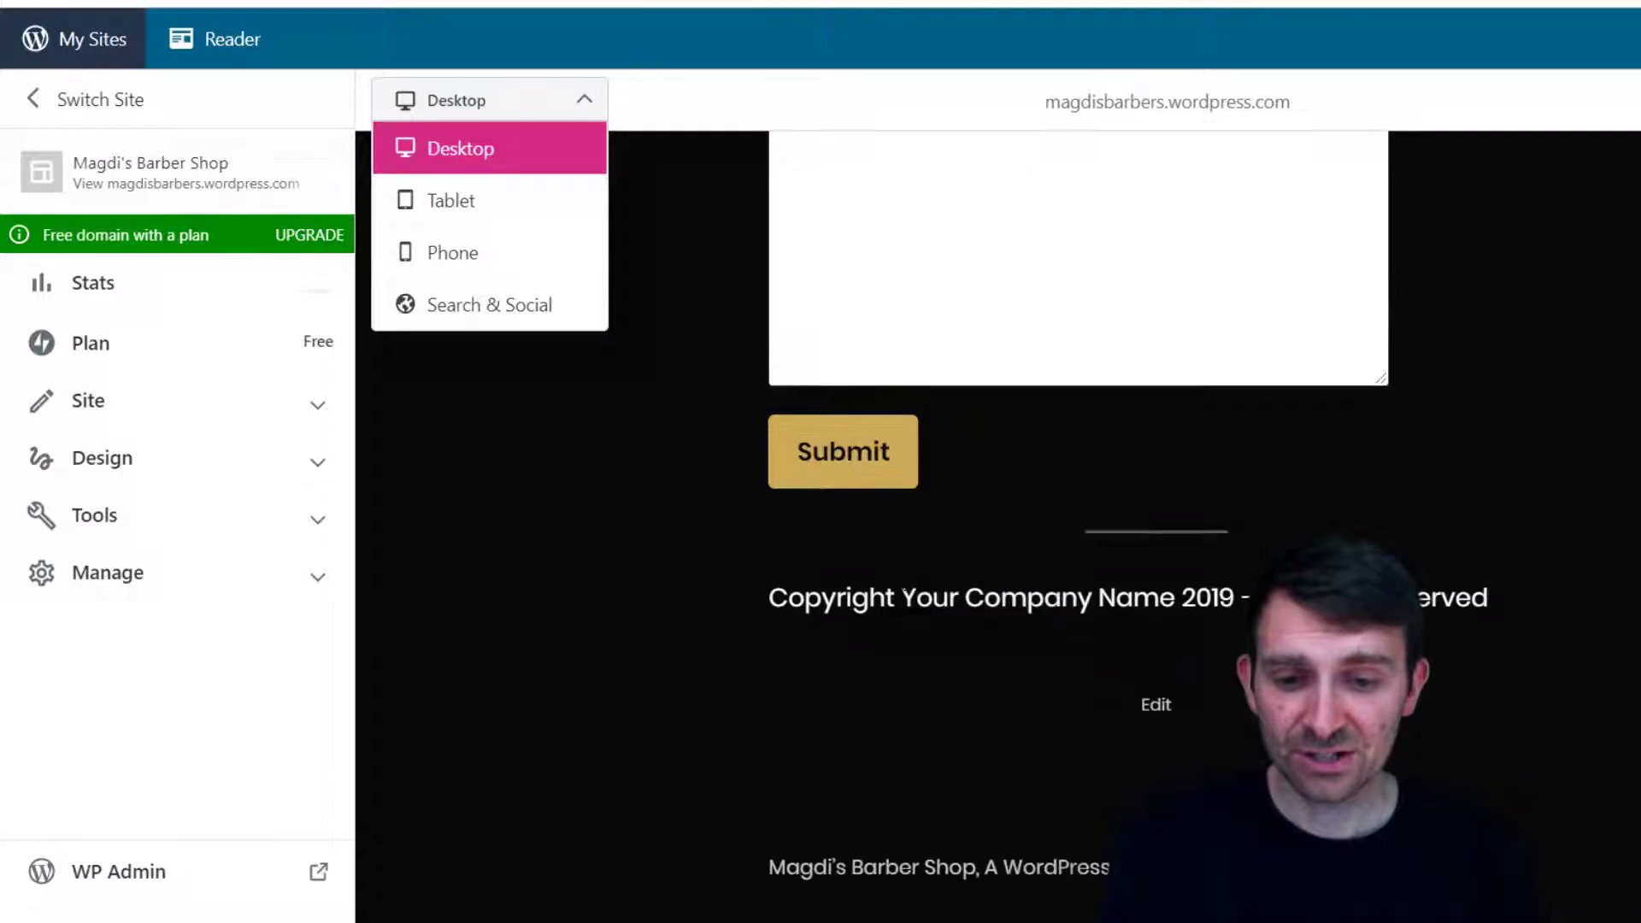
scroll(900, 607, "up", 7)
scroll(899, 607, "down", 3)
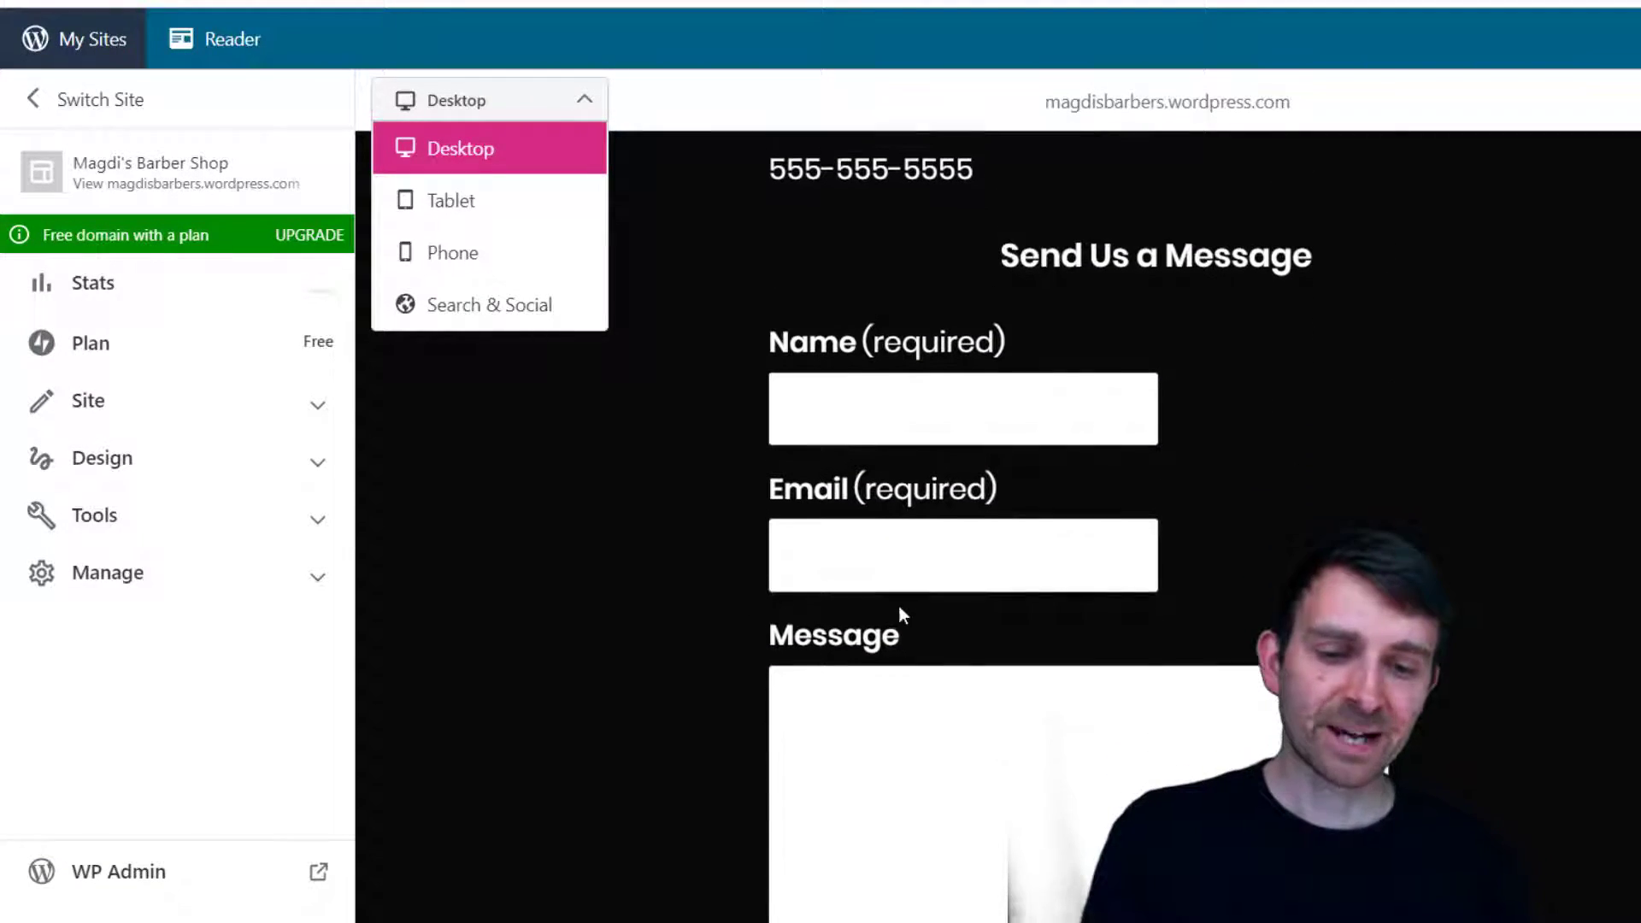
left_click(838, 394)
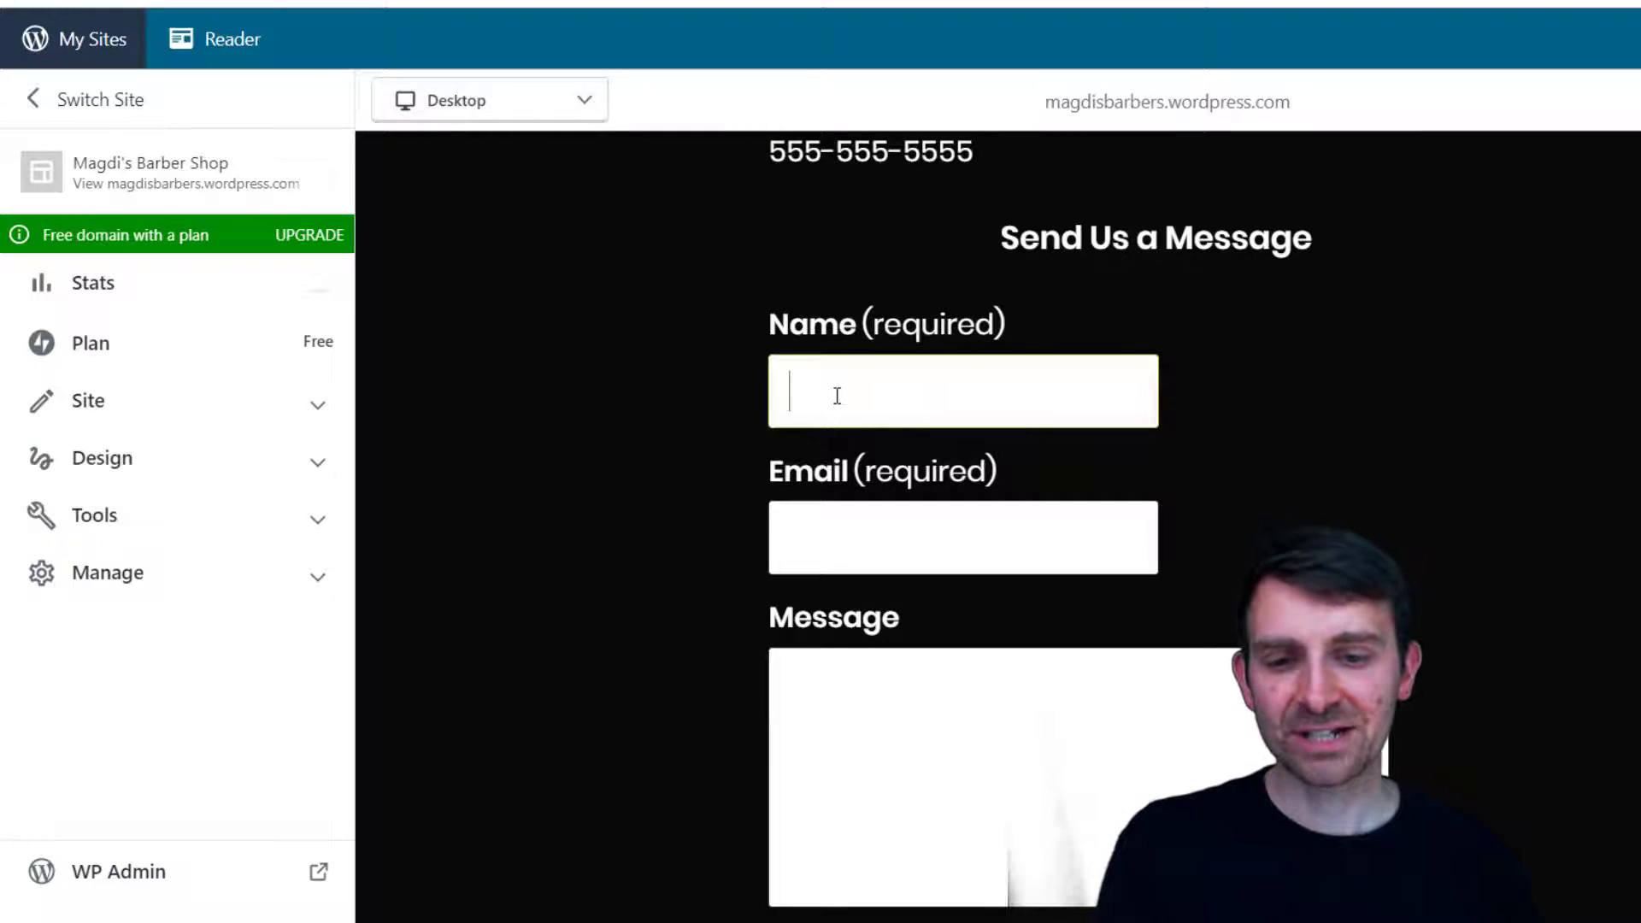
scroll(864, 414, "up", 12)
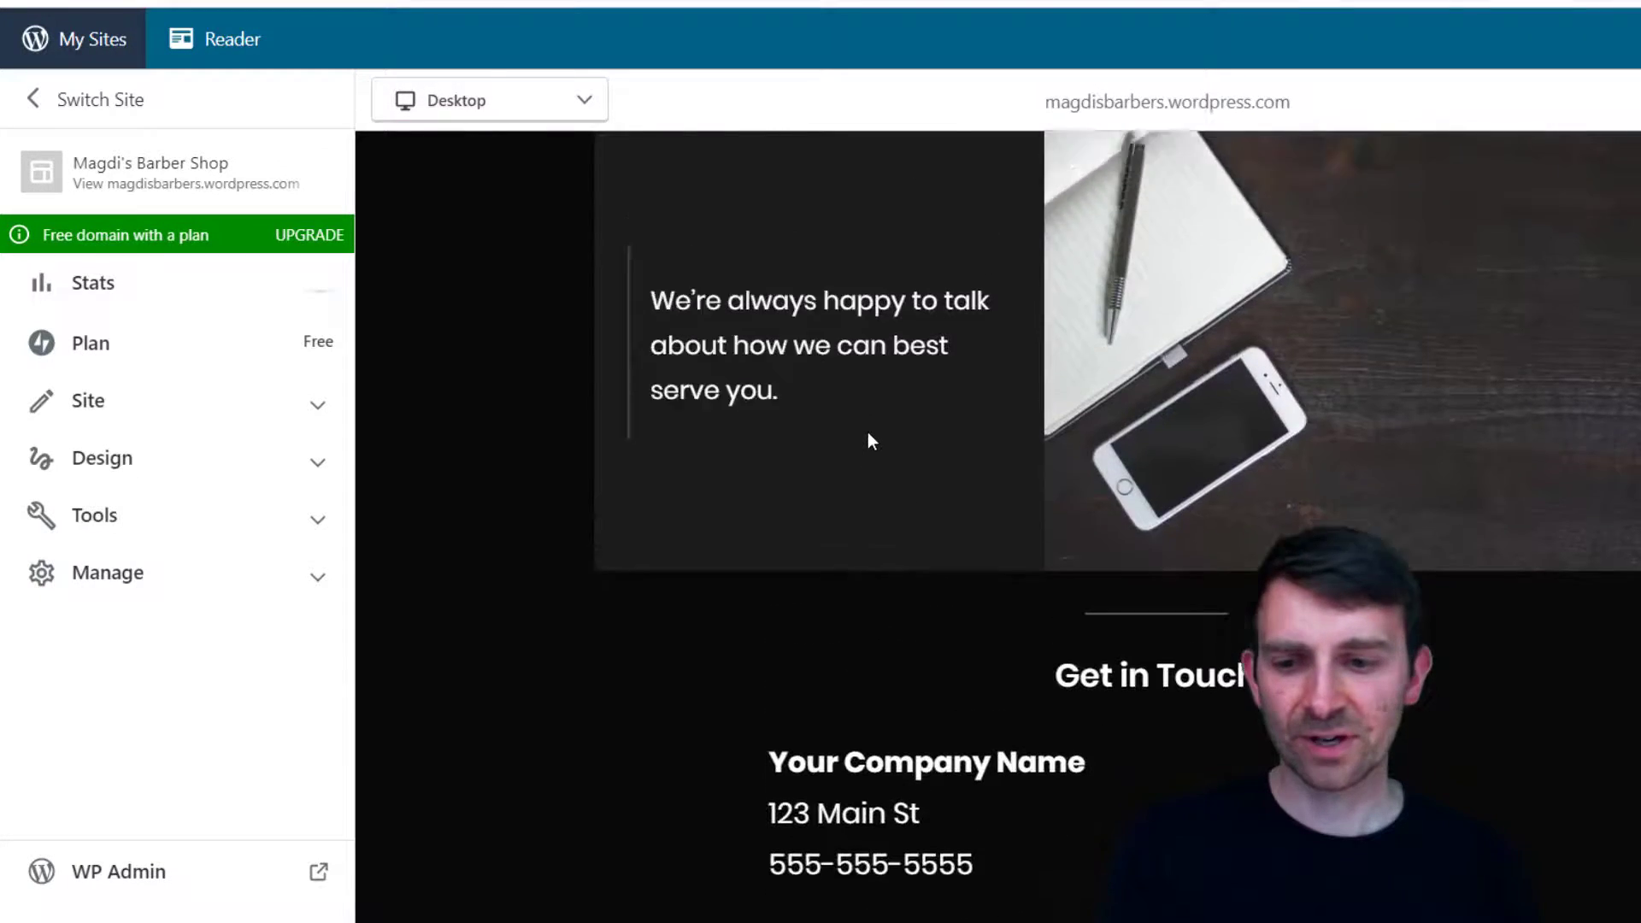
scroll(864, 465, "up", 8)
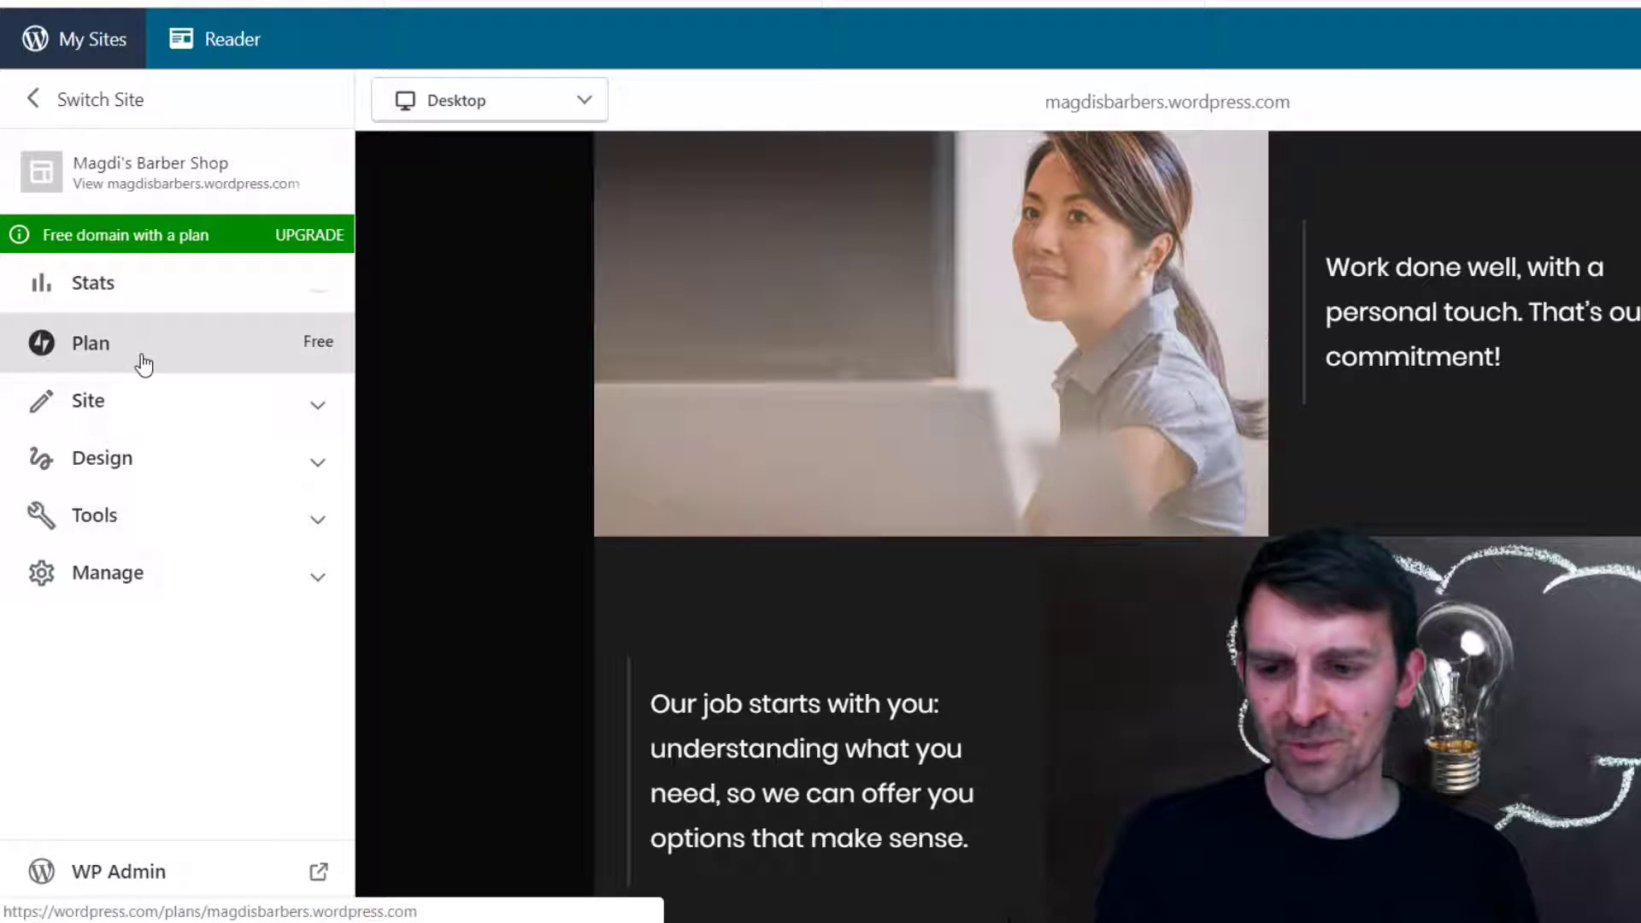
Check the Site and Design options, open the site customizer, and look over the Magdi's Barber Shop Facebook page for reference
left_click(144, 412)
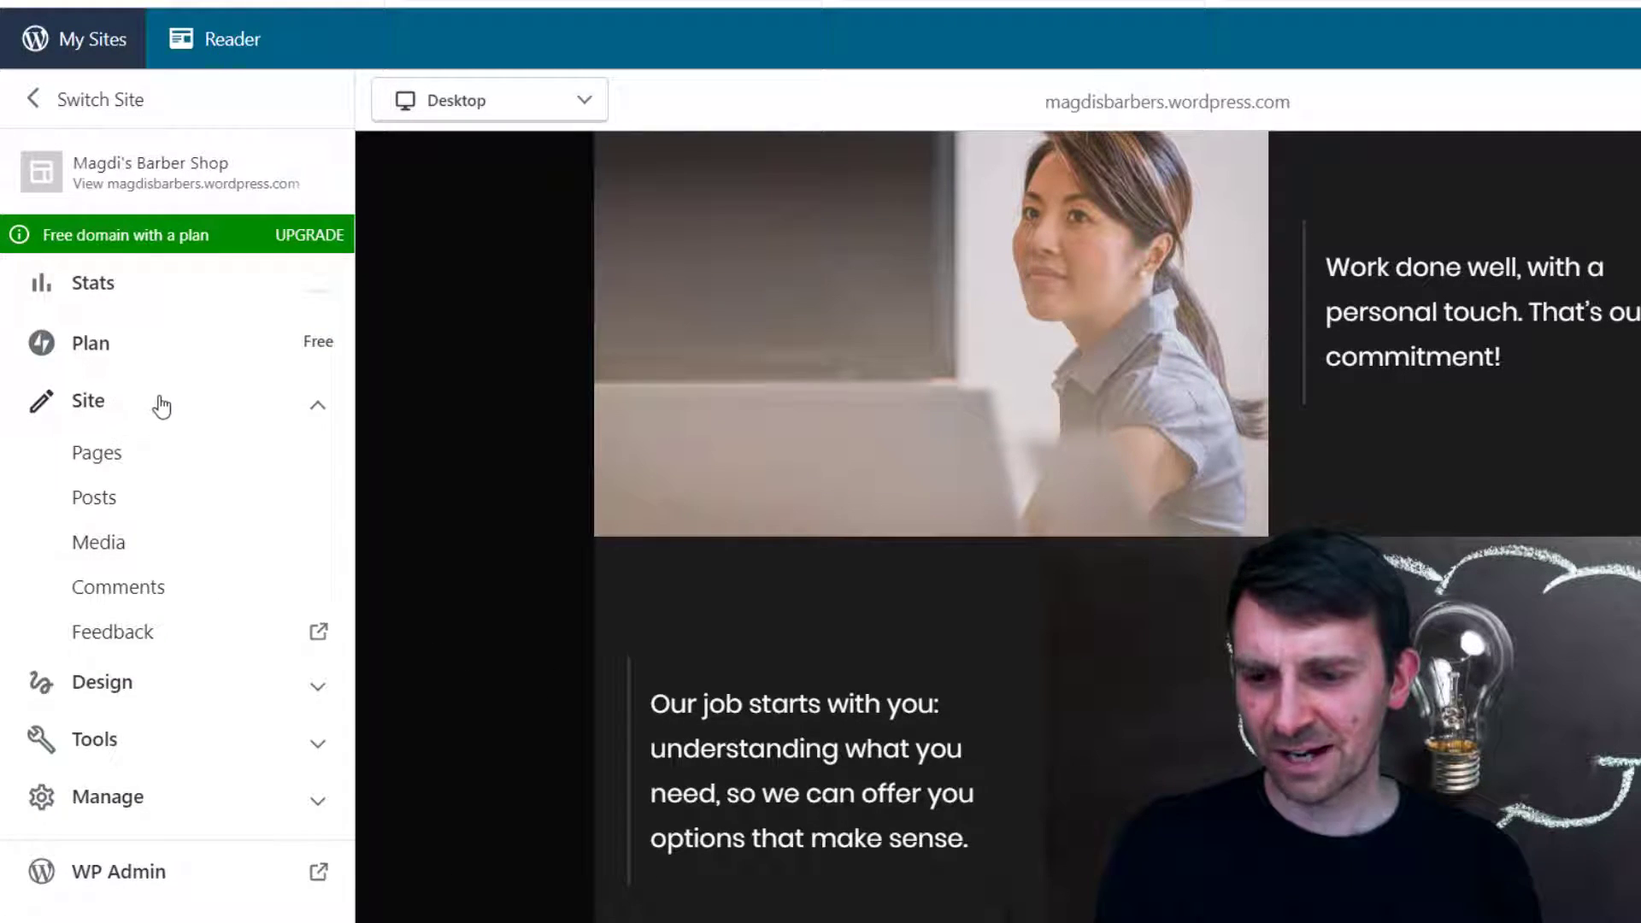
left_click(315, 414)
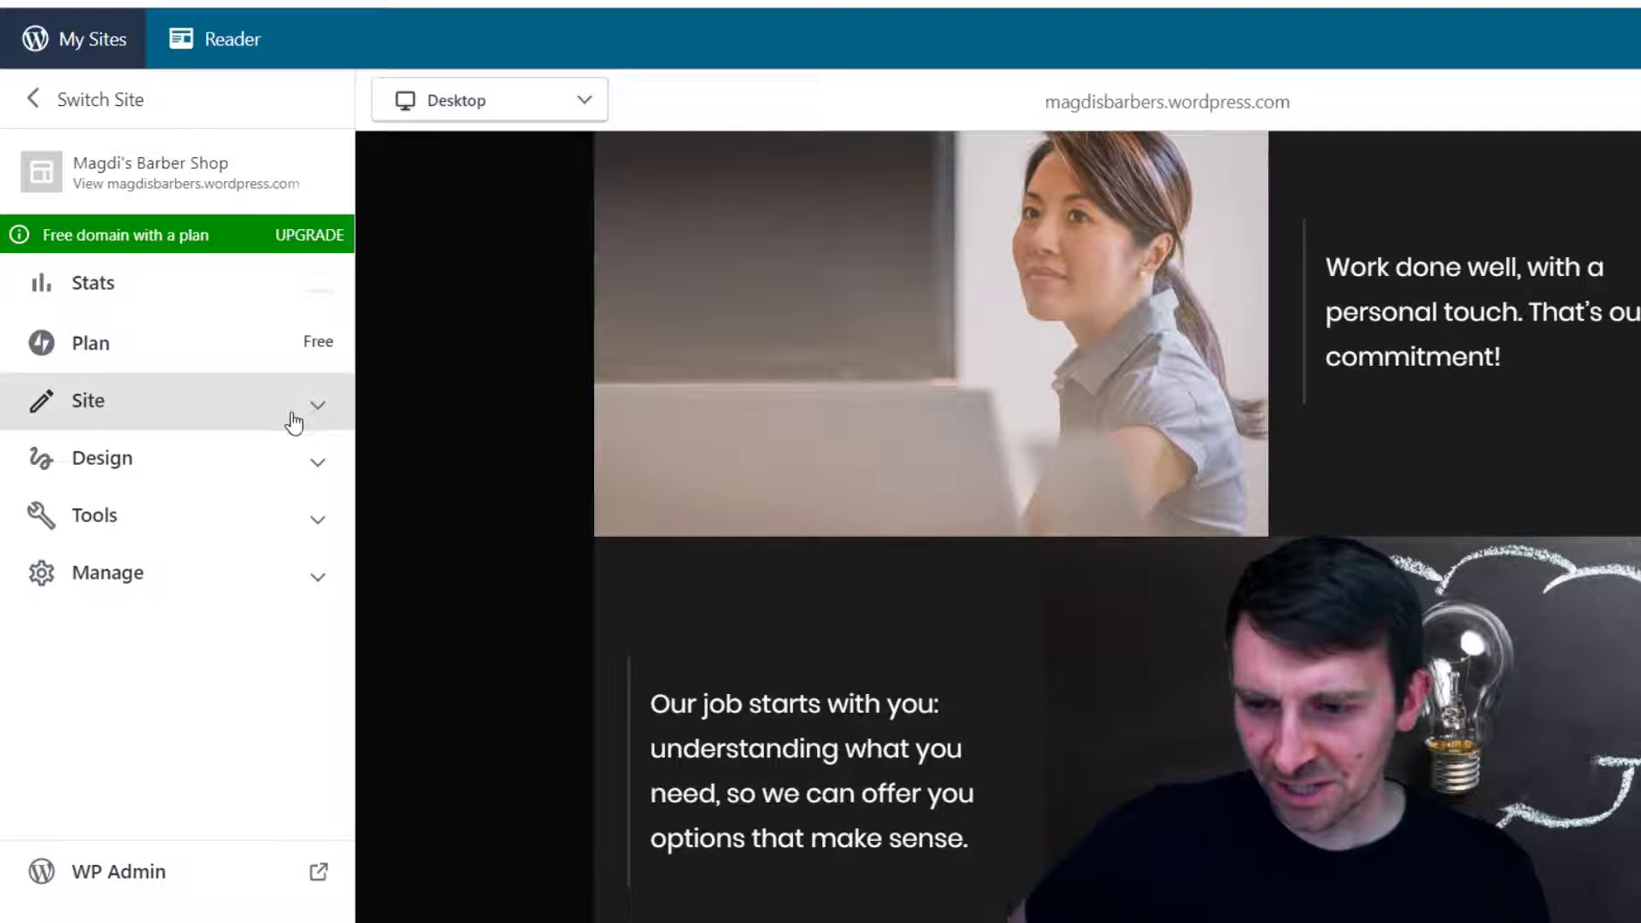
left_click(297, 472)
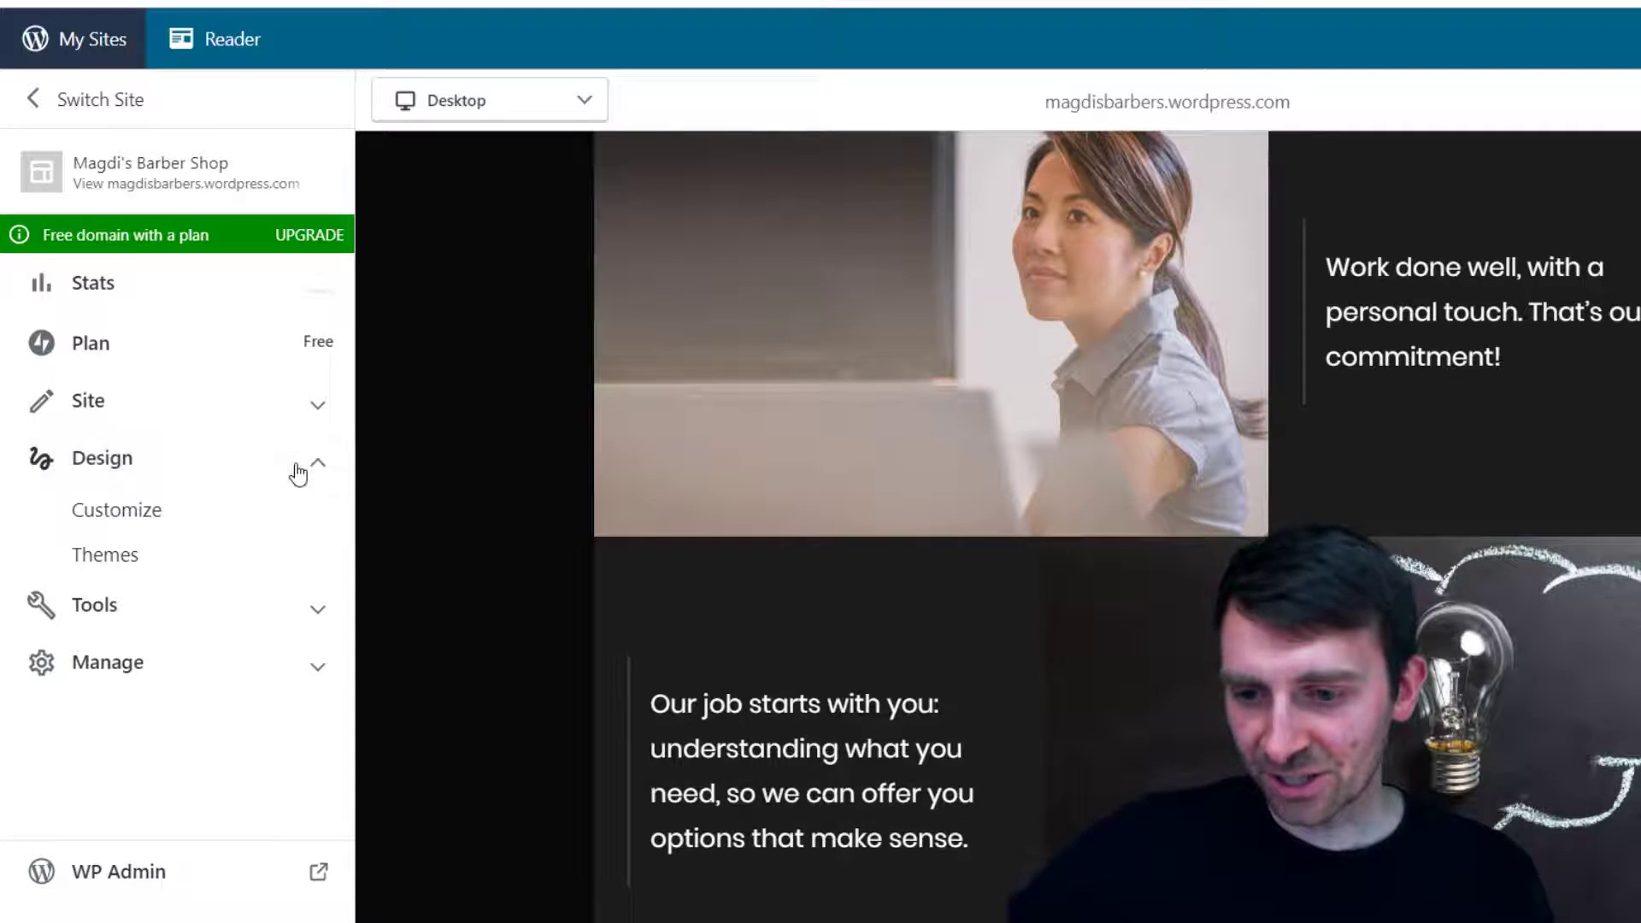
left_click(171, 516)
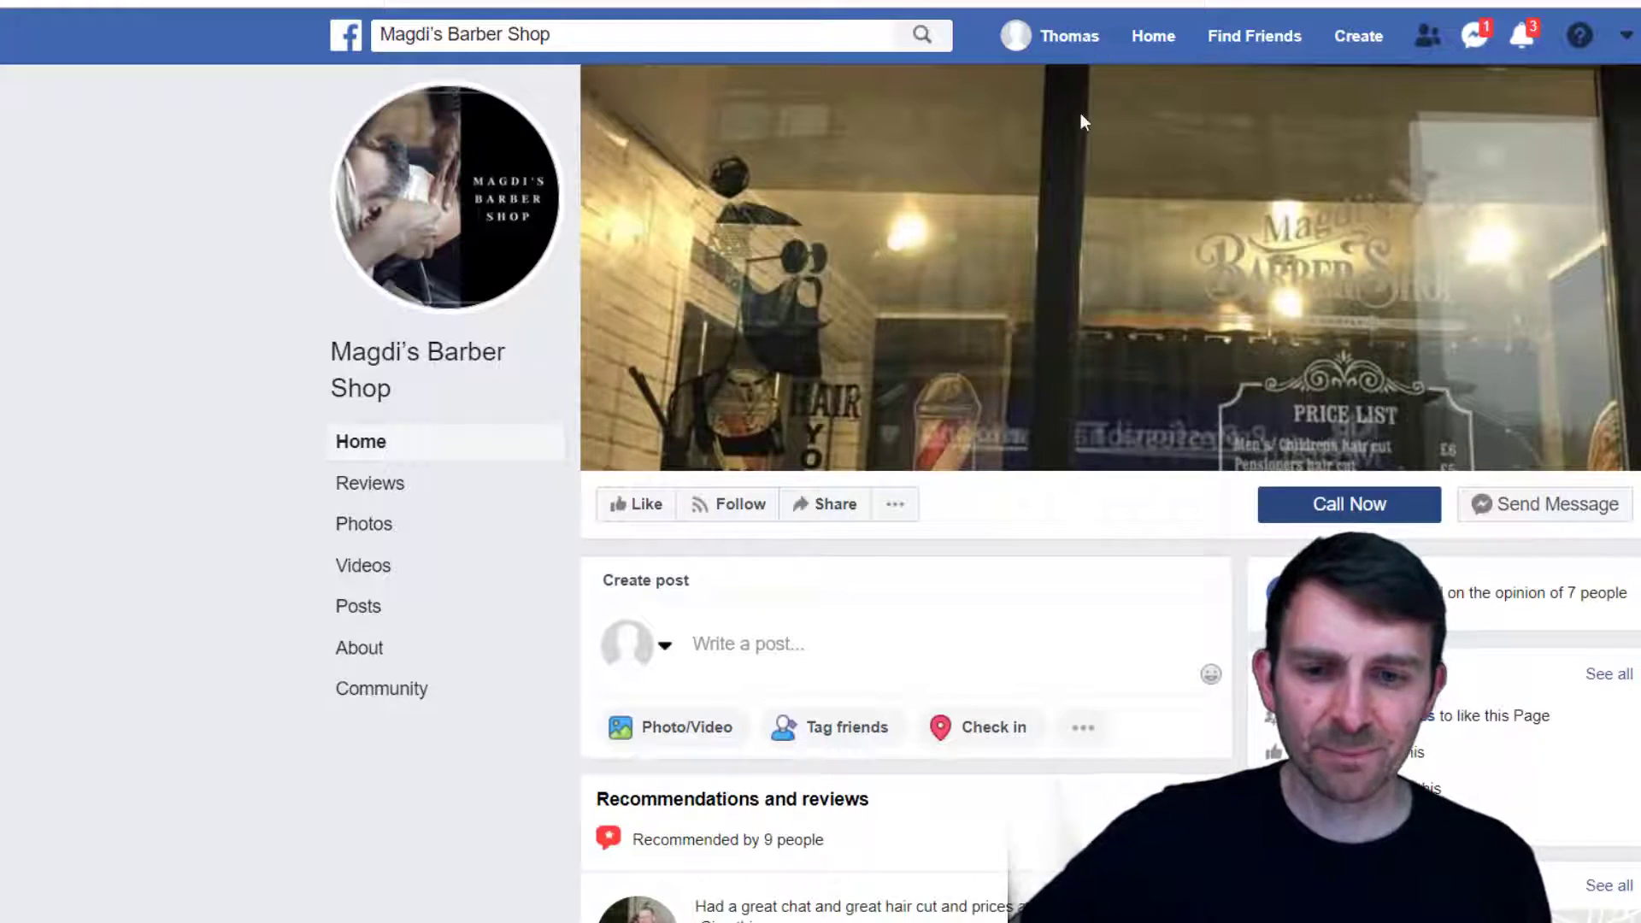
scroll(986, 581, "down", 6)
scroll(986, 588, "up", 6)
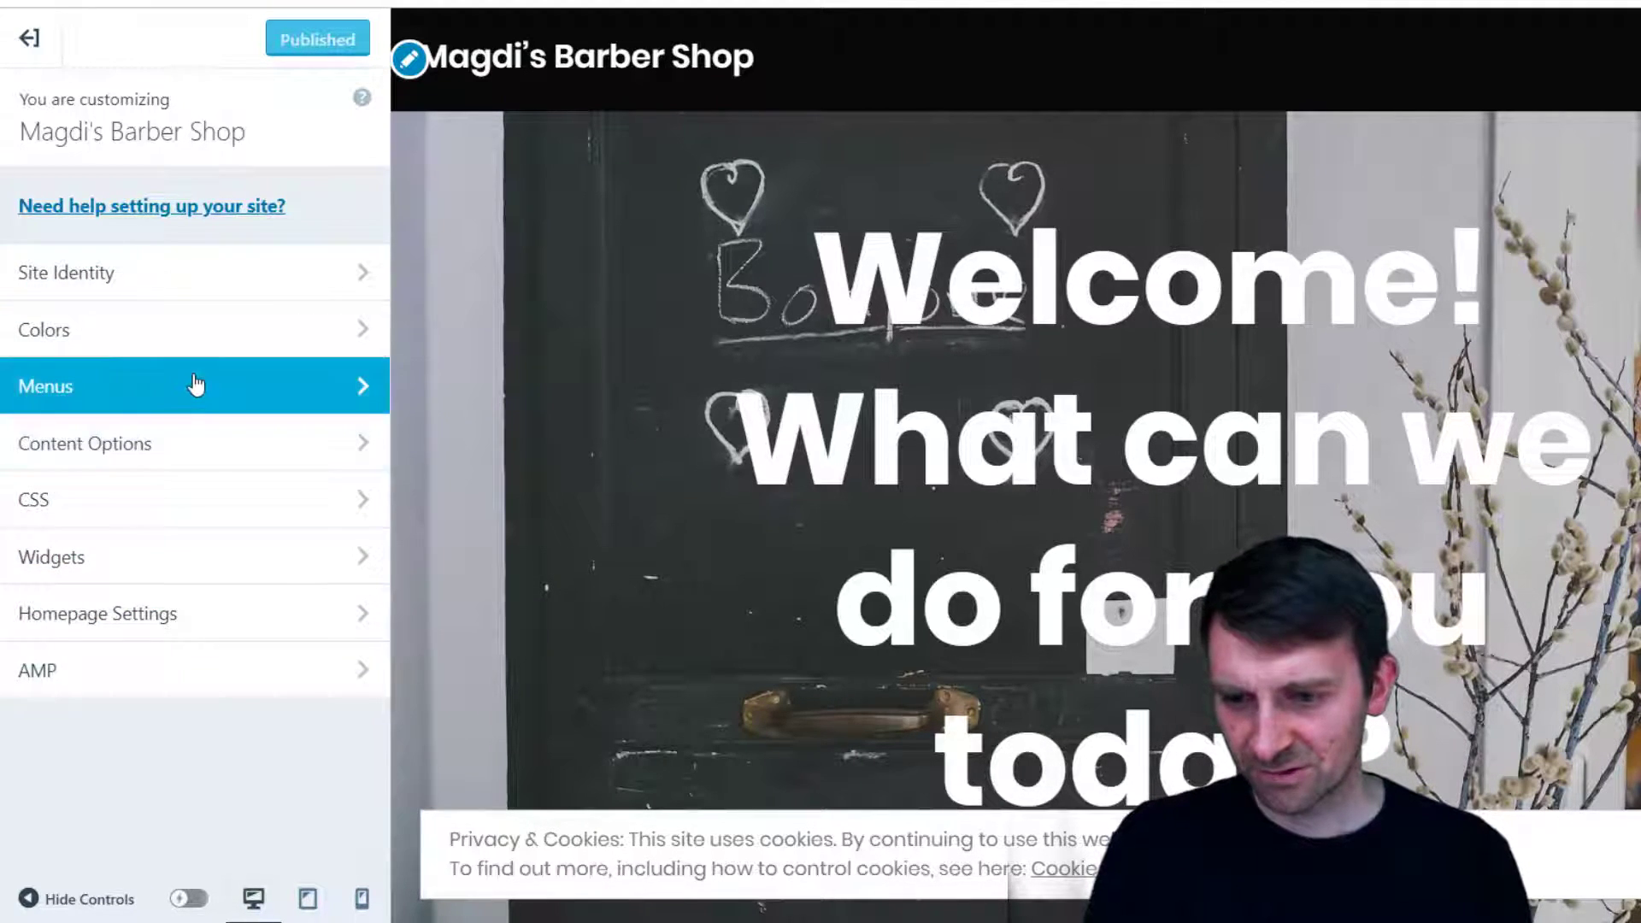
Inspect the customizer's AMP settings and exit the customizer to the site preview
left_click(224, 682)
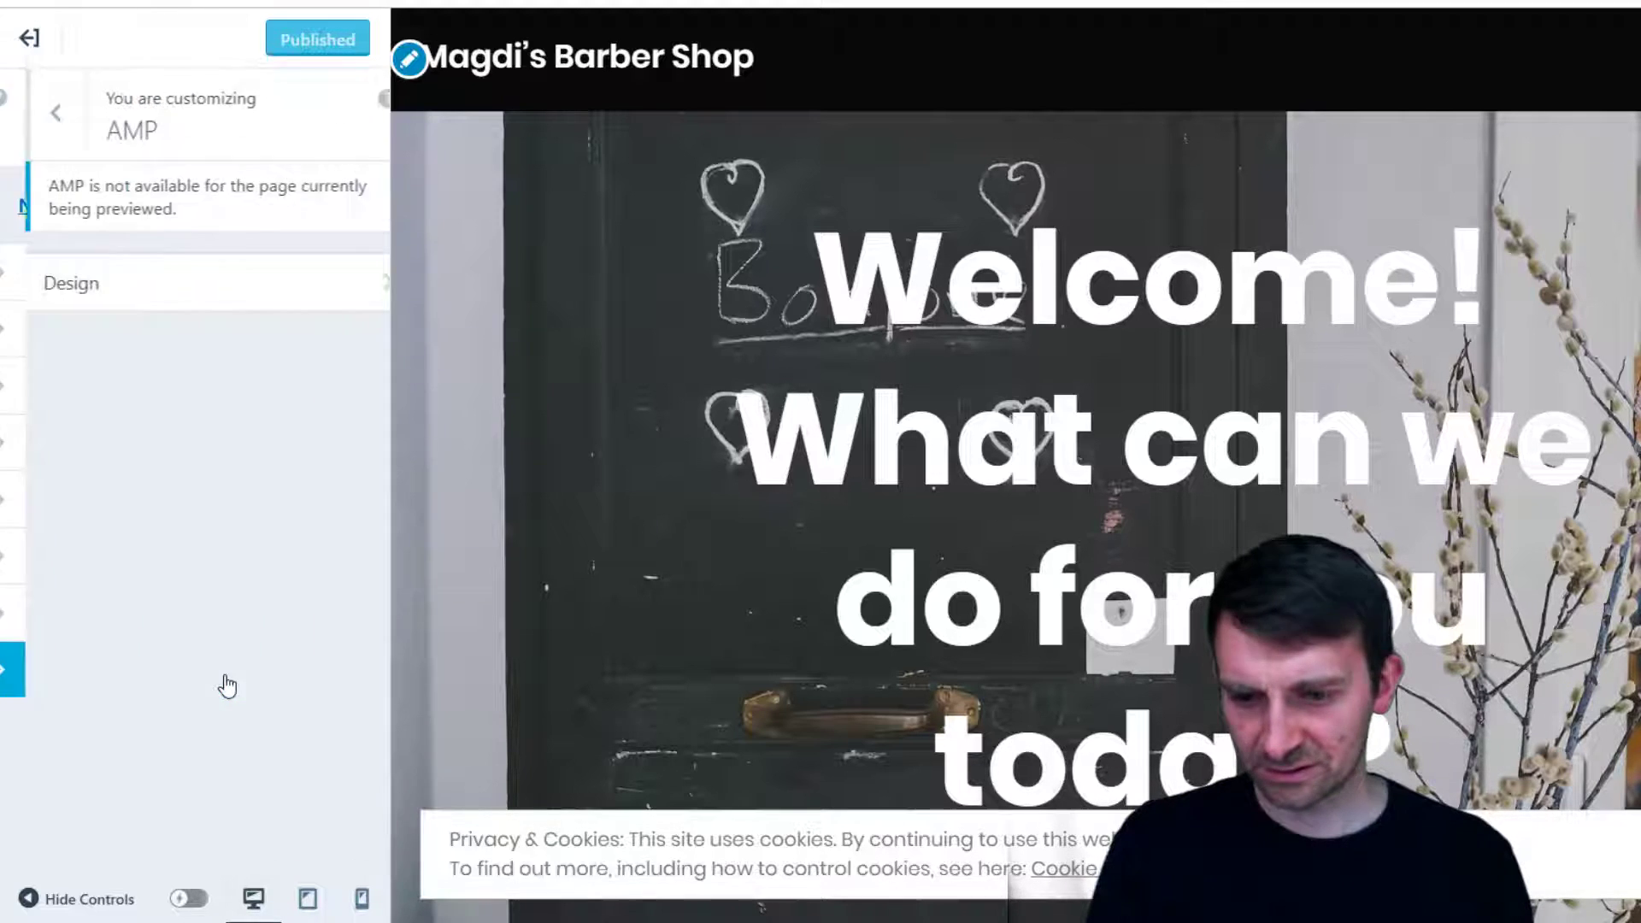
left_click(121, 295)
left_click(51, 130)
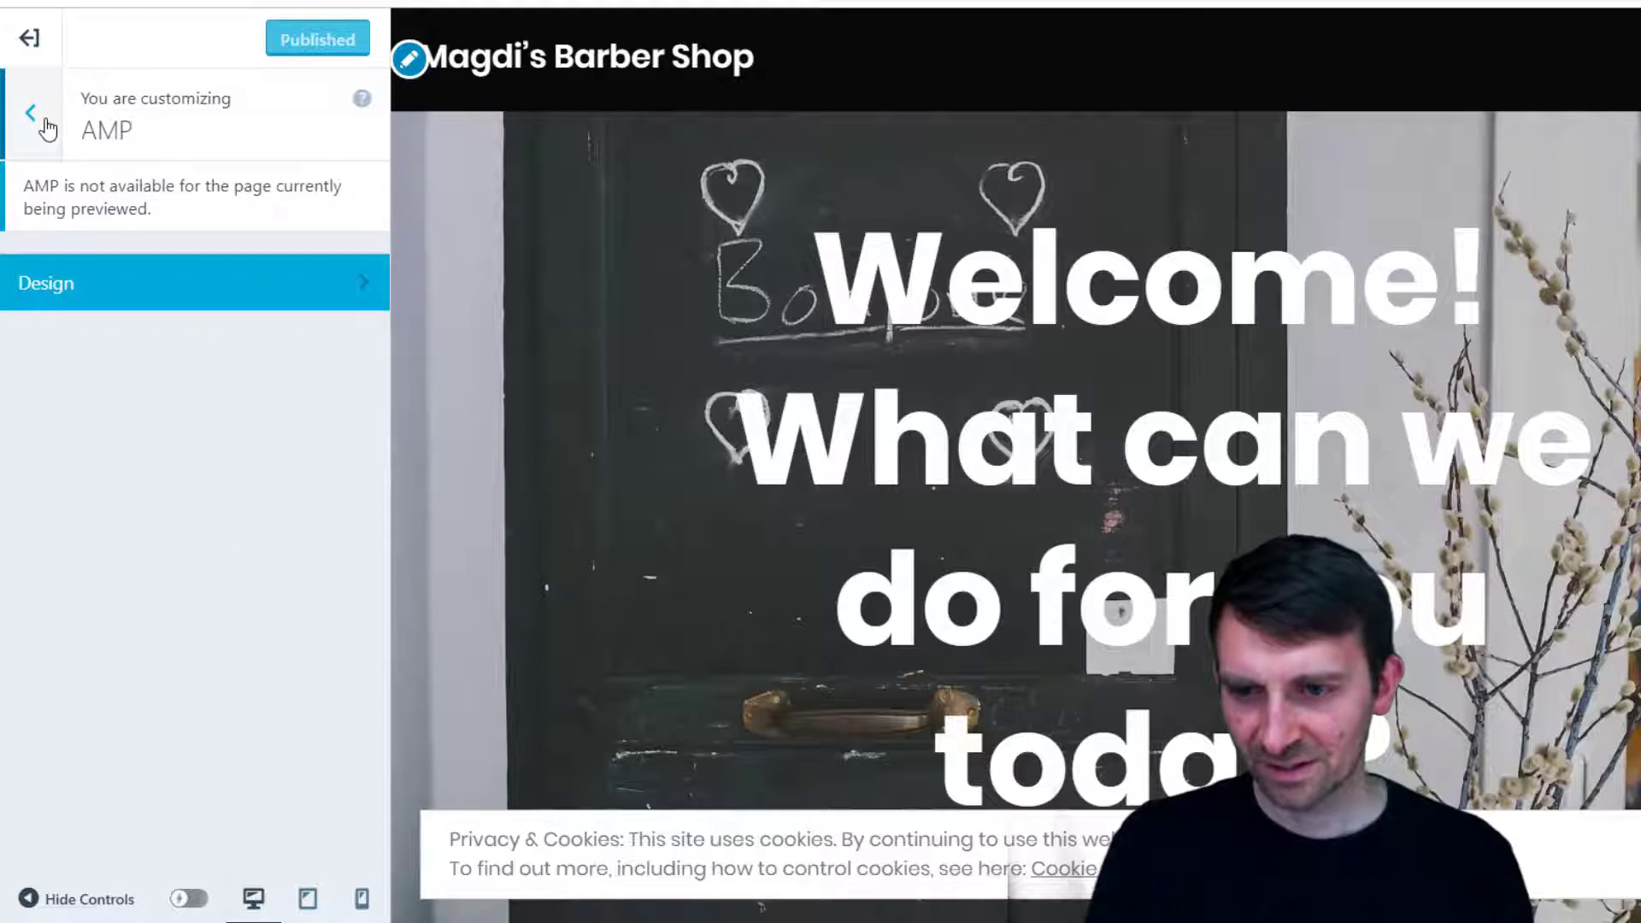
left_click(45, 123)
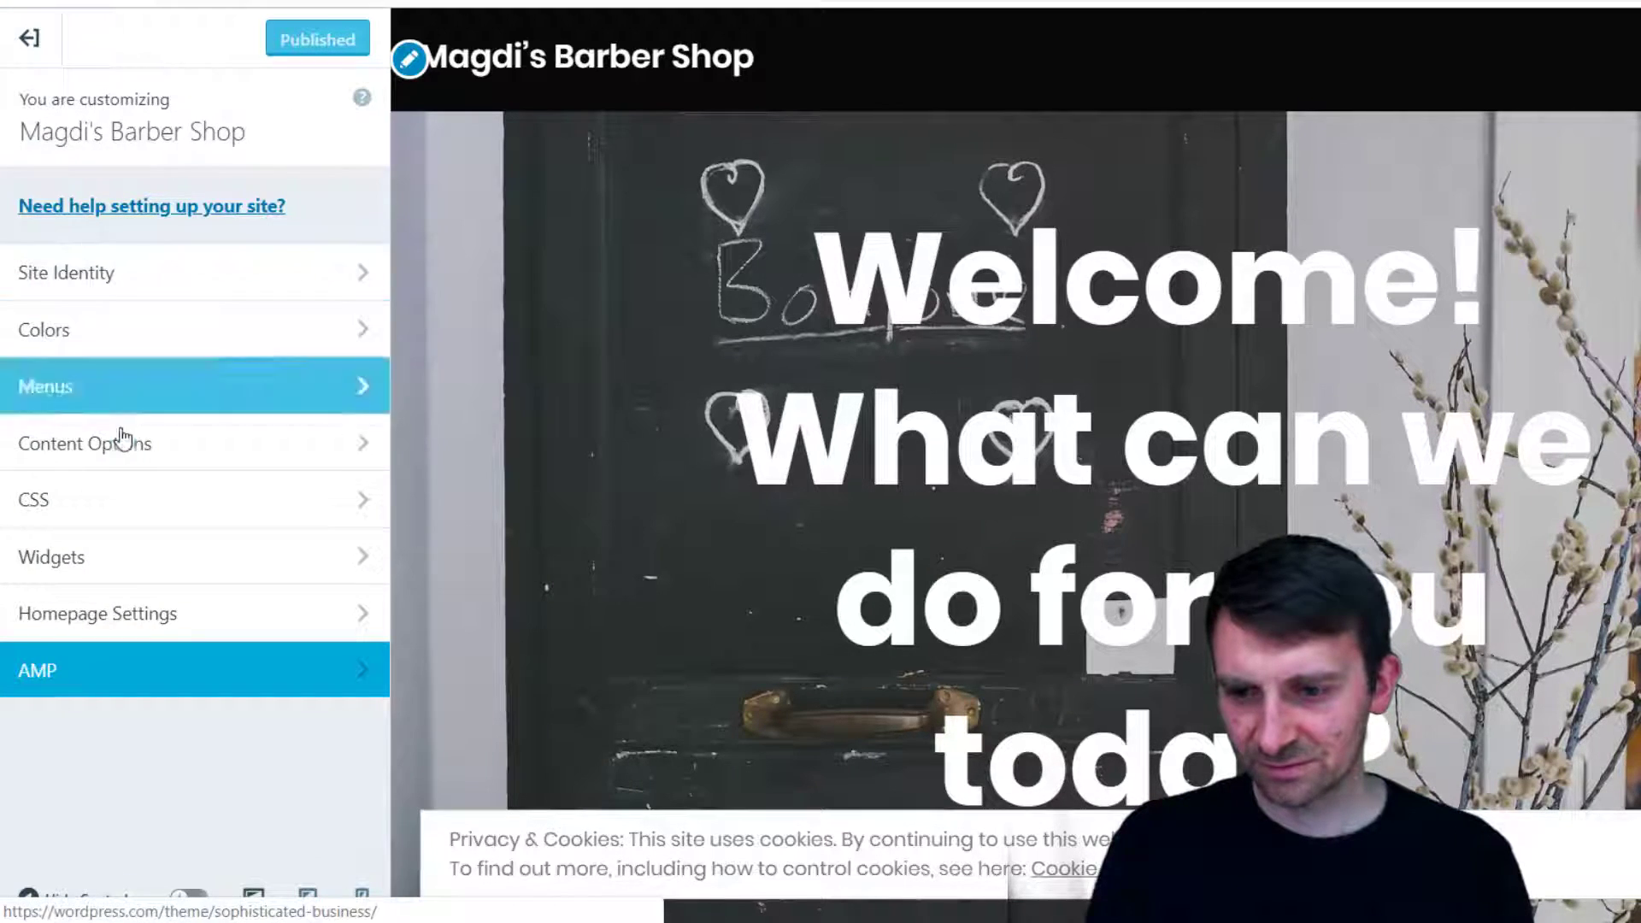
left_click(28, 53)
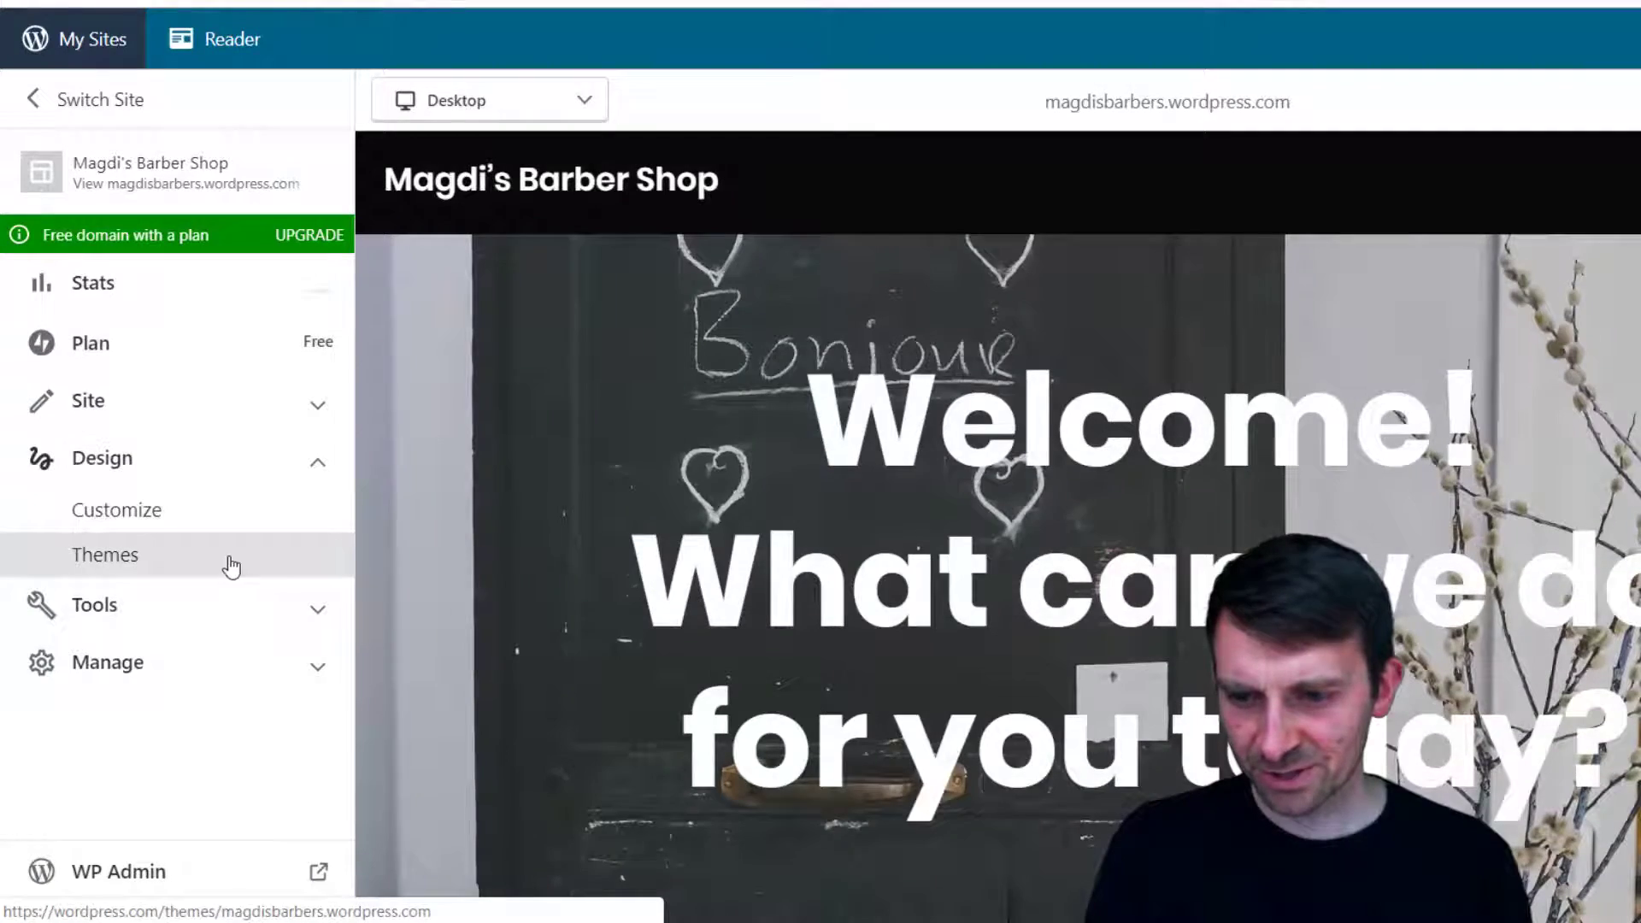
Open the site's theme gallery and look through the available WordPress.com themes
left_click(231, 567)
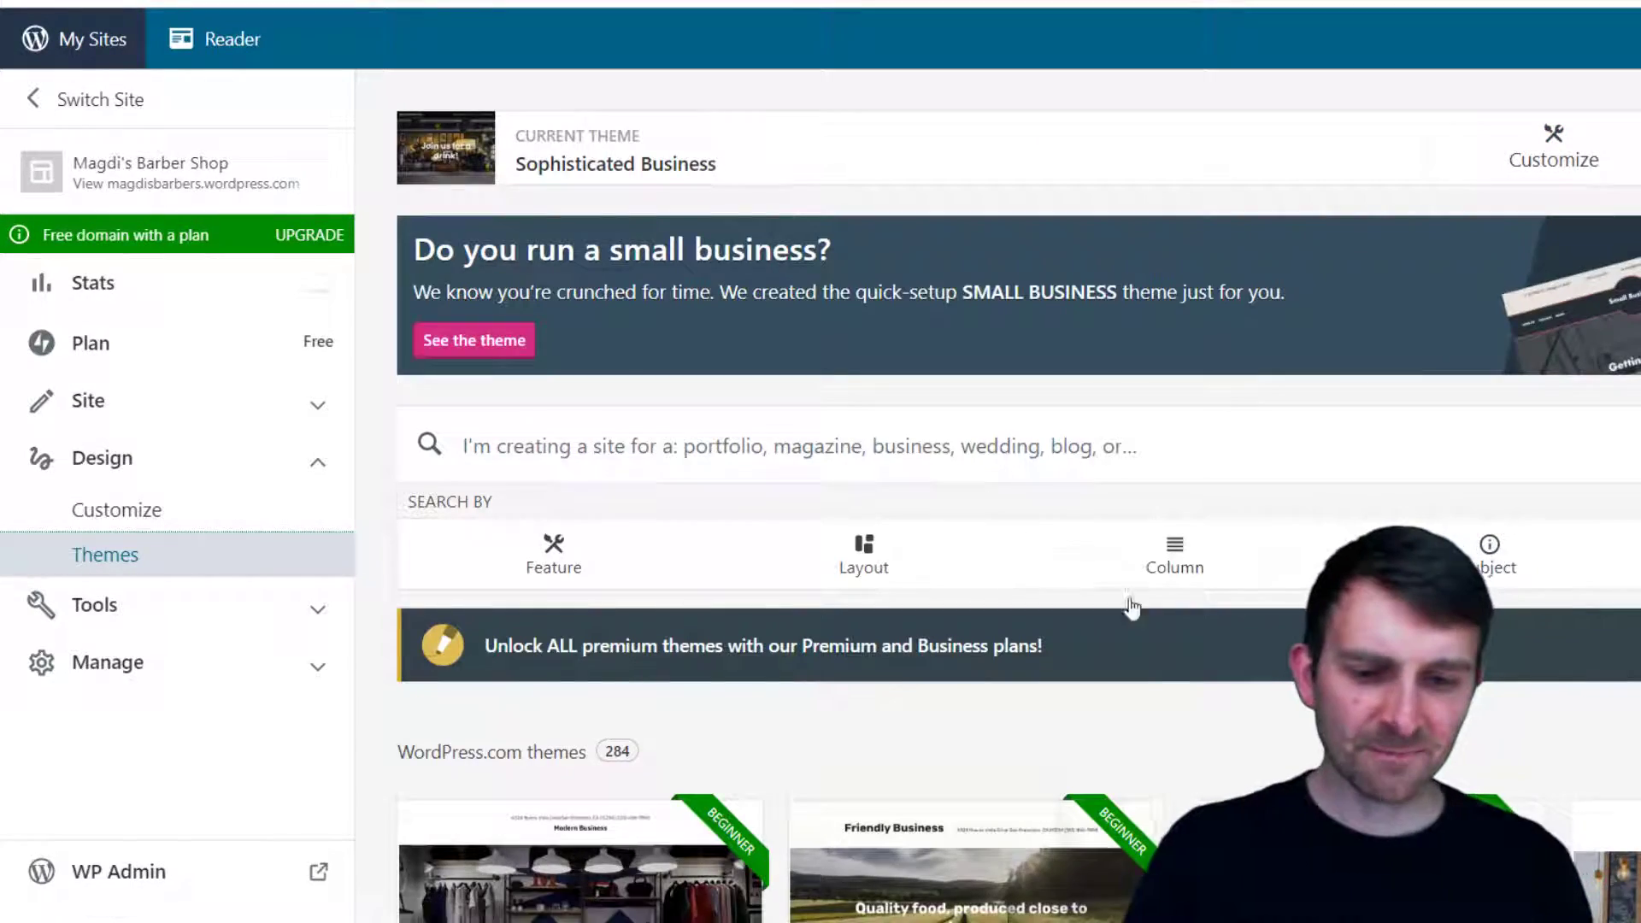
scroll(1117, 578, "down", 4)
scroll(1160, 655, "up", 2)
scroll(1160, 655, "up", 2)
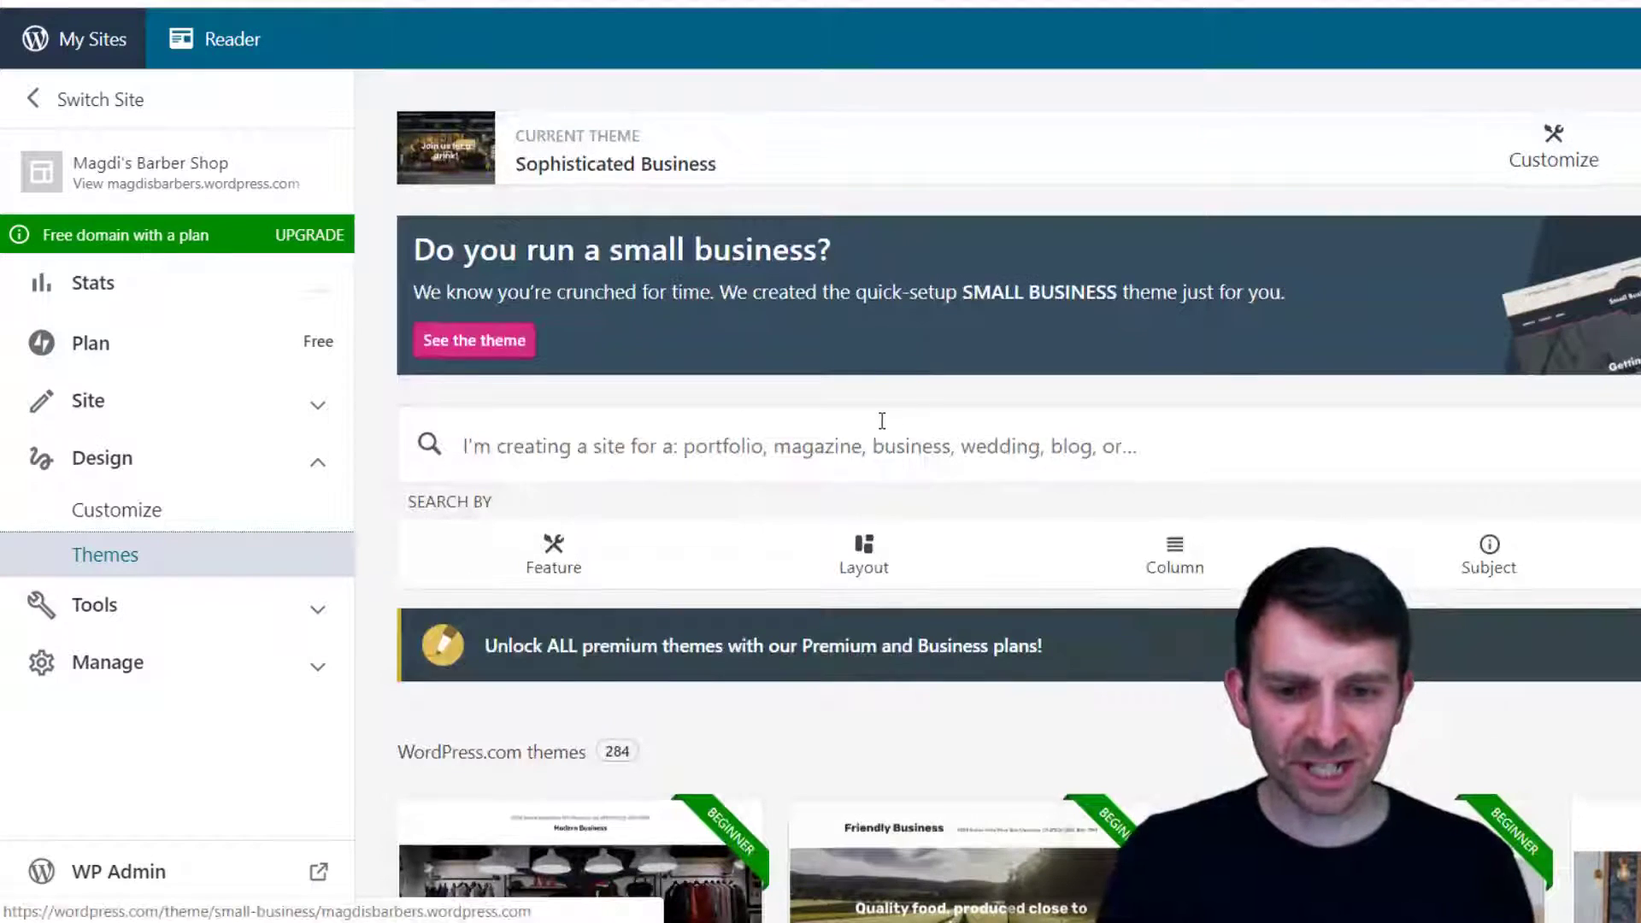
Filter the WordPress.com theme gallery by the elegant style
left_click(890, 425)
type("el")
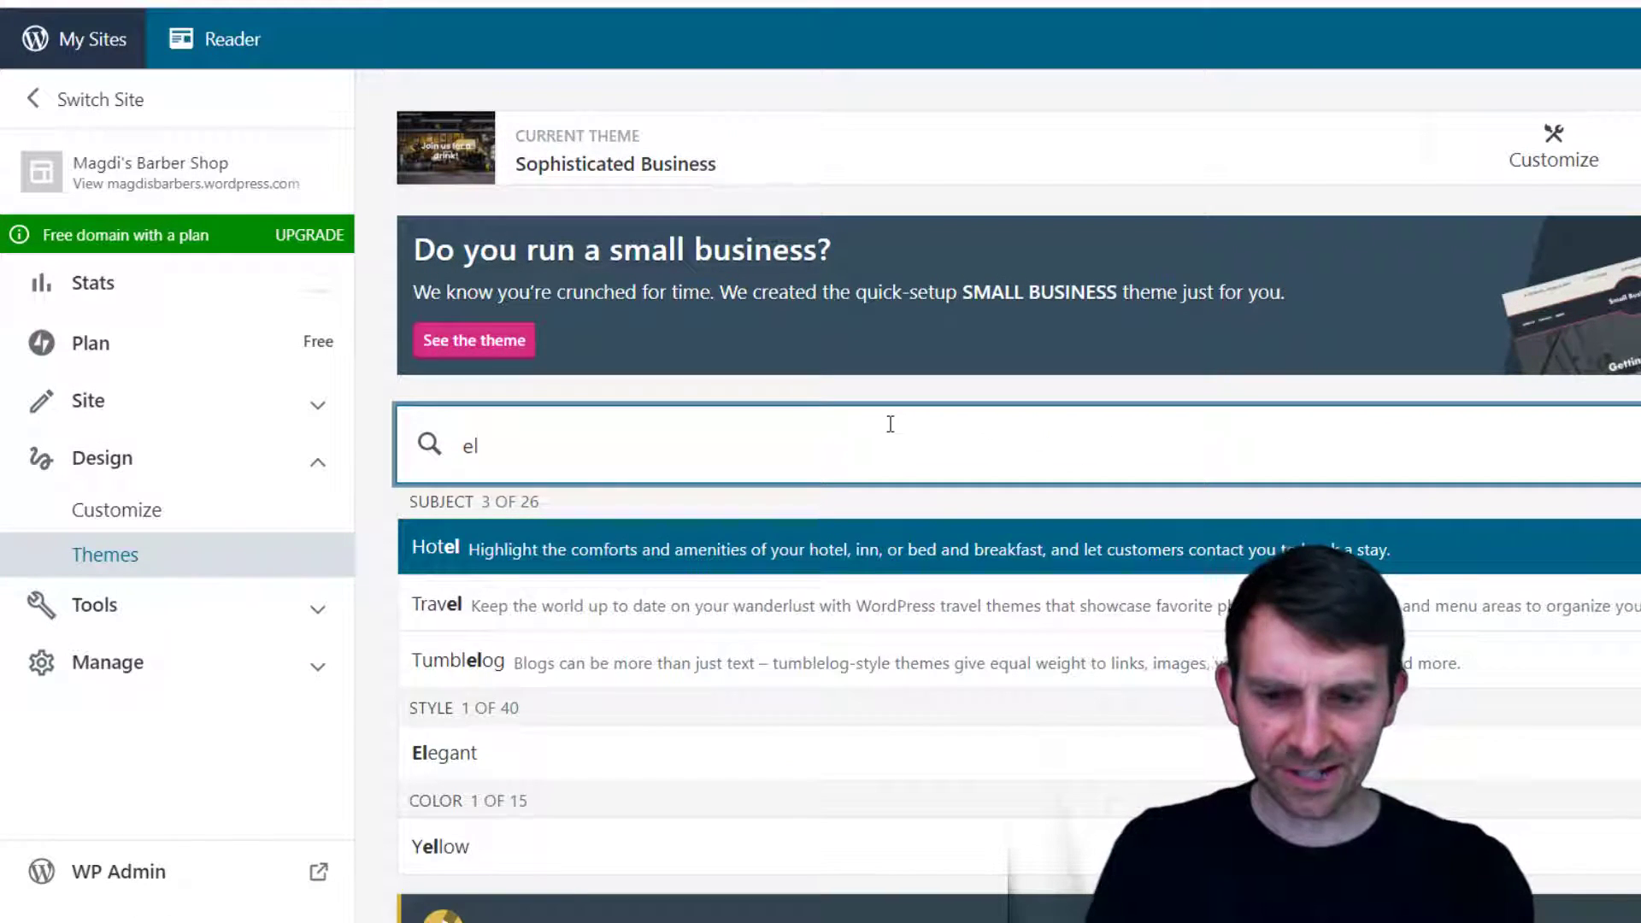
type("egant")
key("Return")
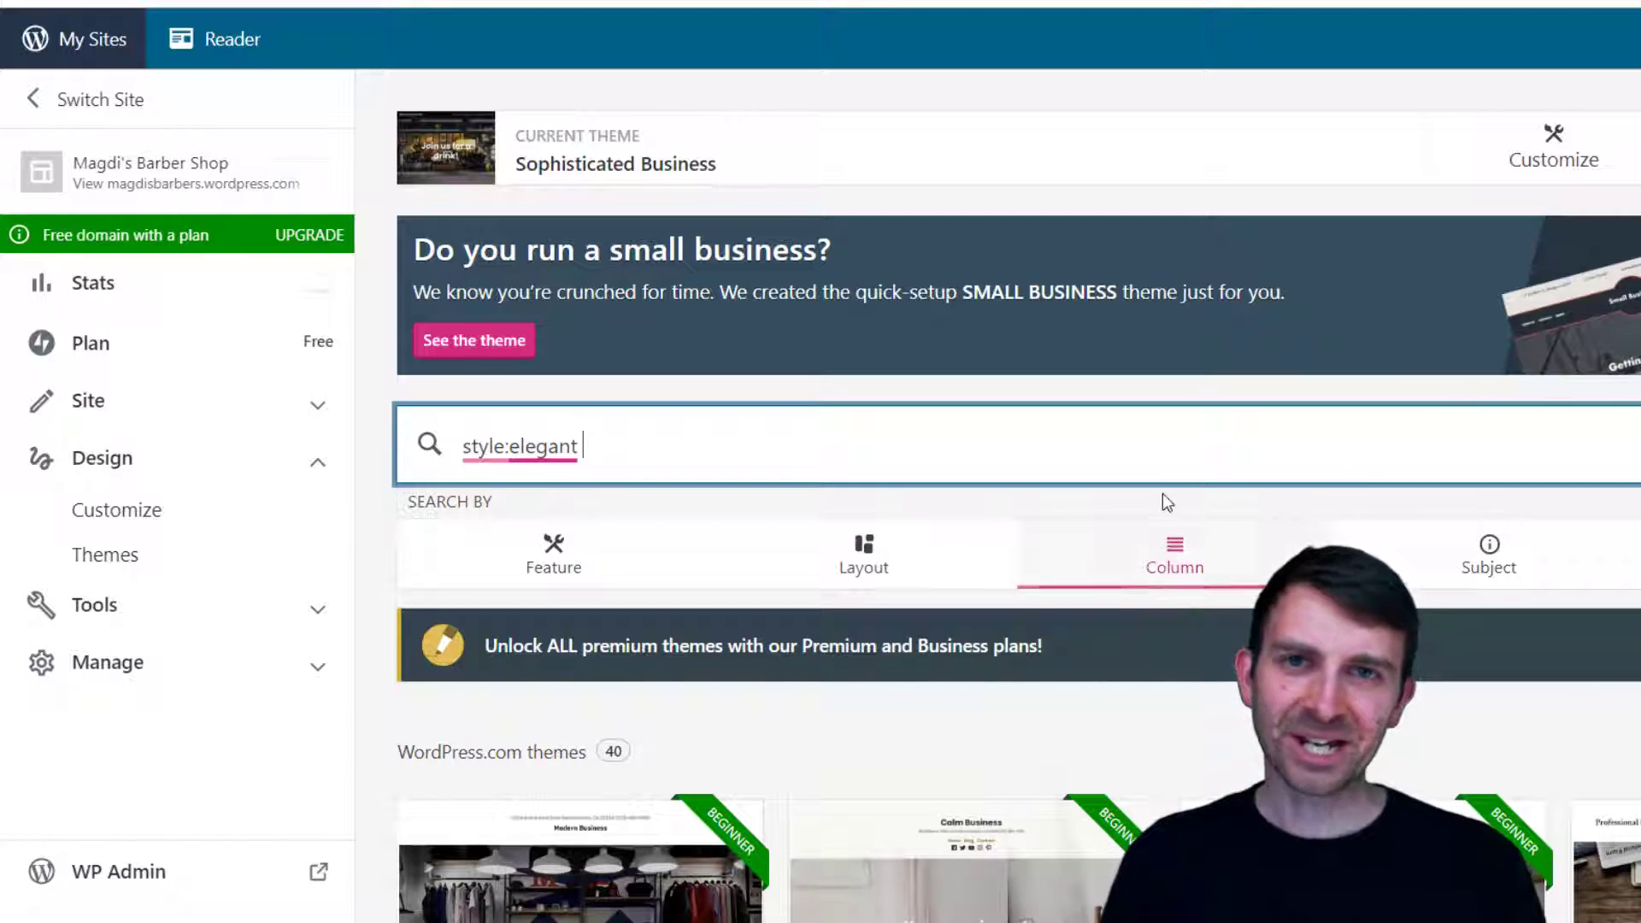
Look through the elegant-style themes for a design that could suit the barber shop, covering the whole filtered list
scroll(1146, 513, "down", 6)
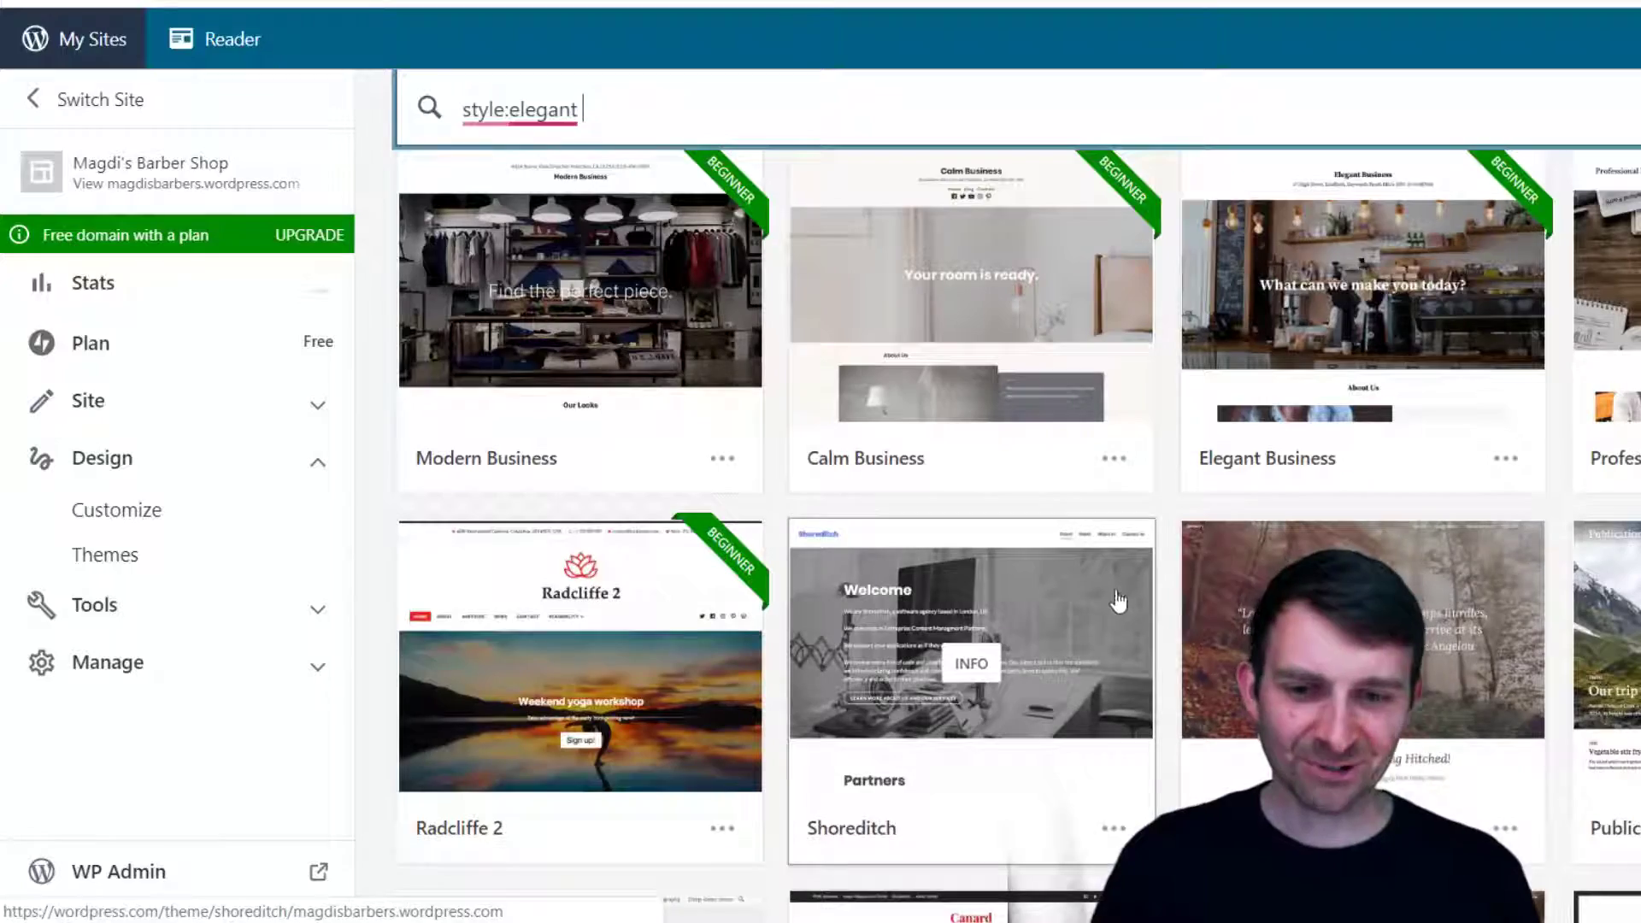
scroll(1120, 620, "down", 6)
scroll(1126, 627, "down", 3)
scroll(1129, 629, "down", 6)
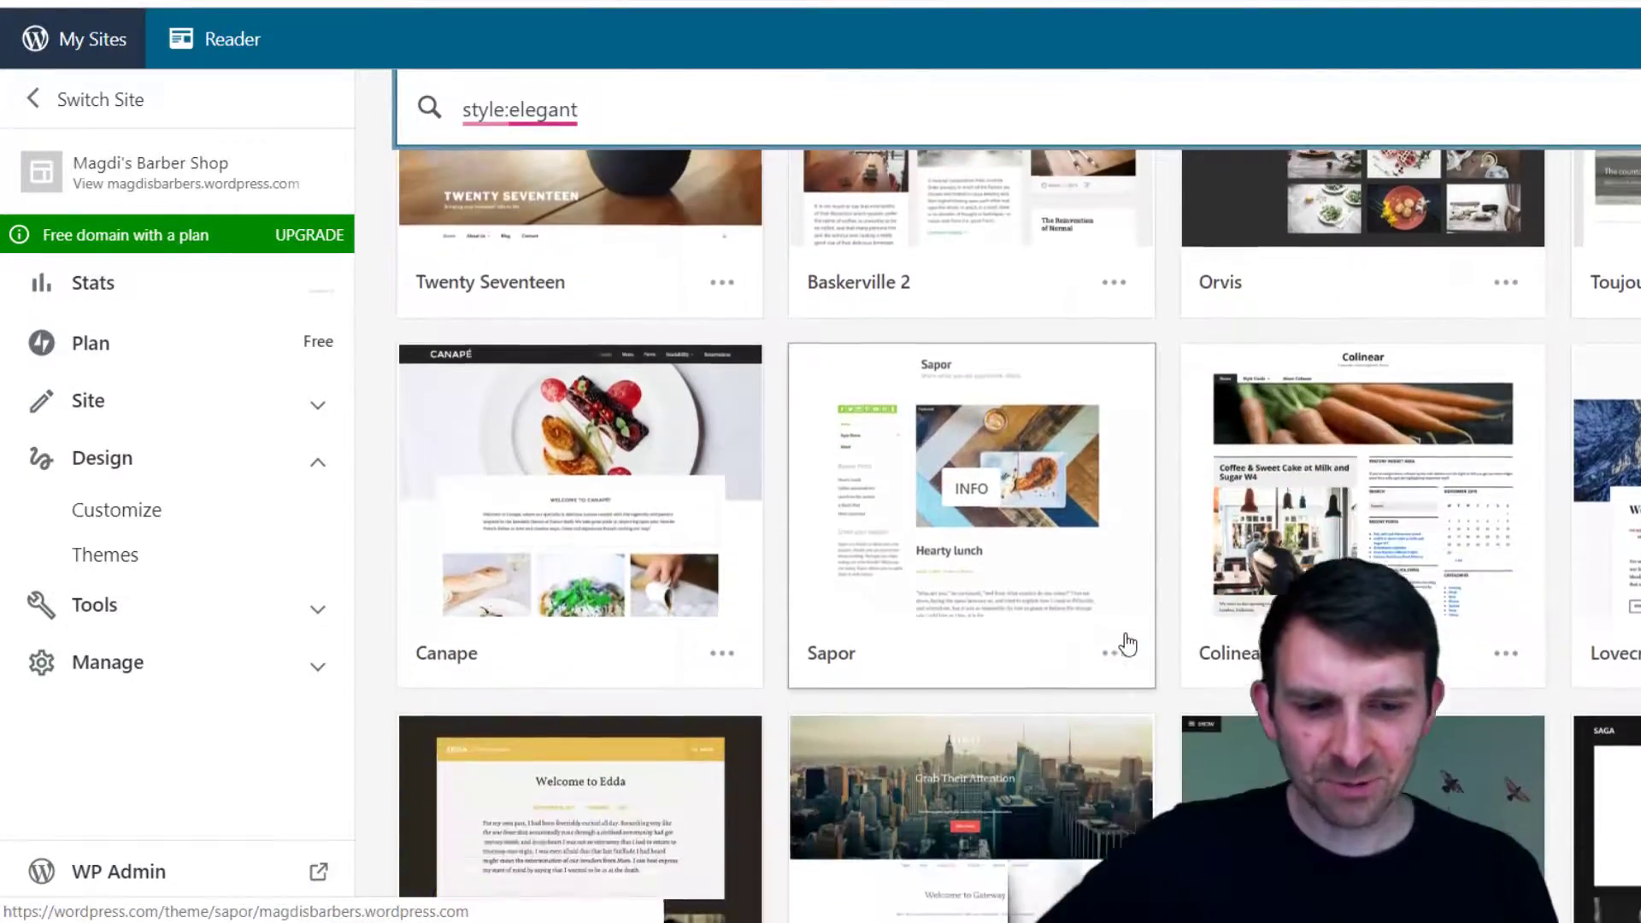
scroll(1364, 513, "down", 6)
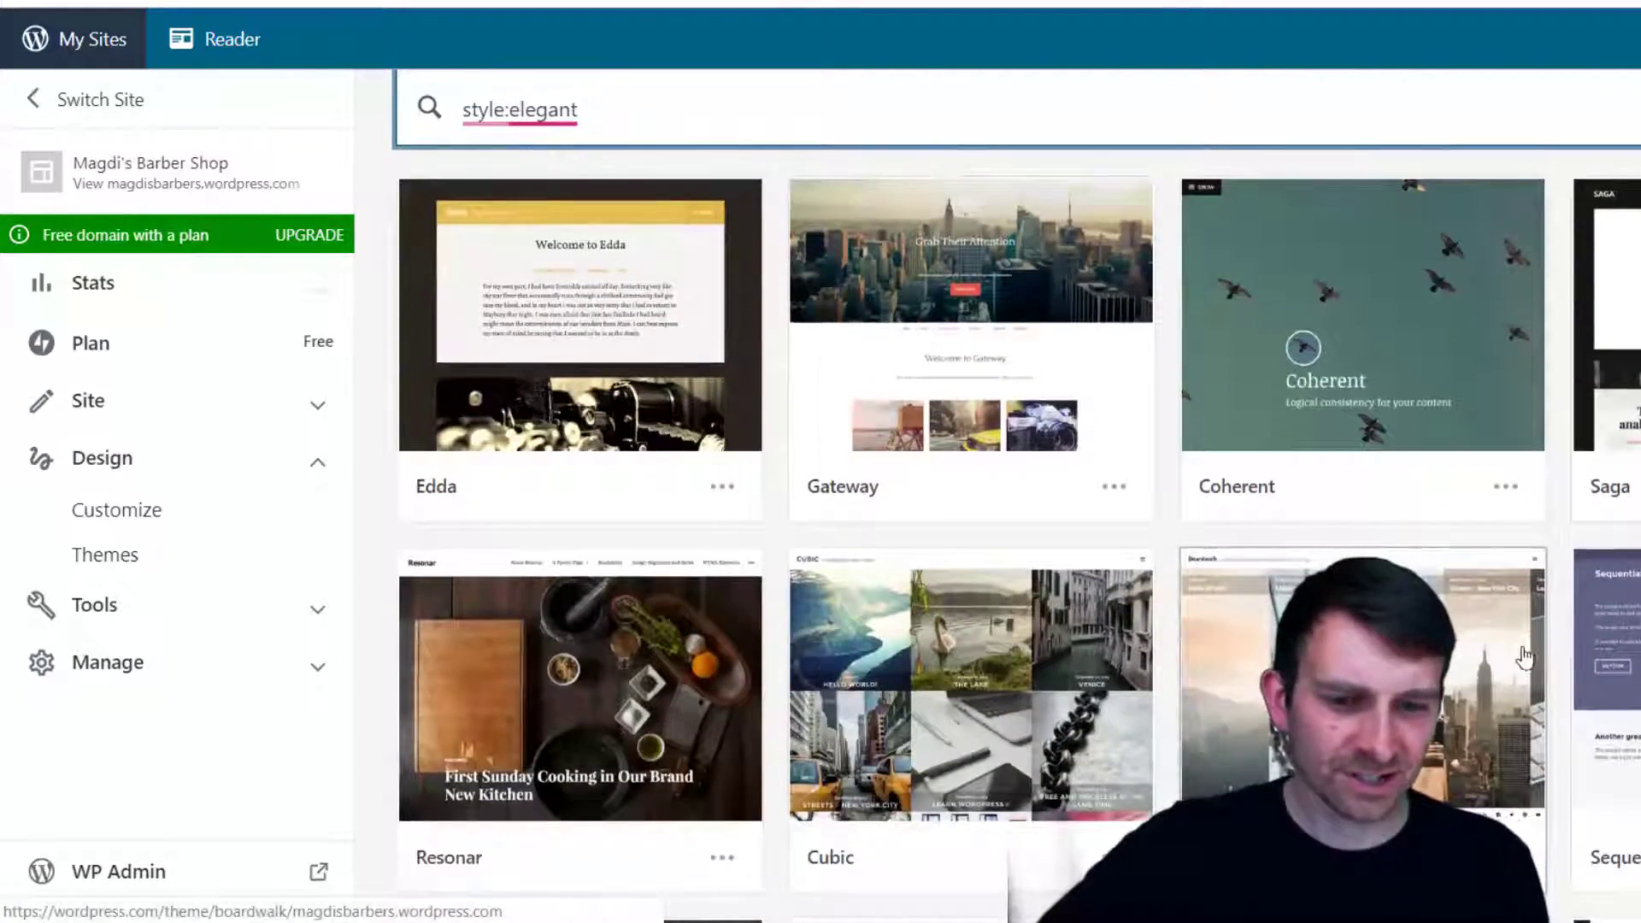
scroll(862, 637, "down", 6)
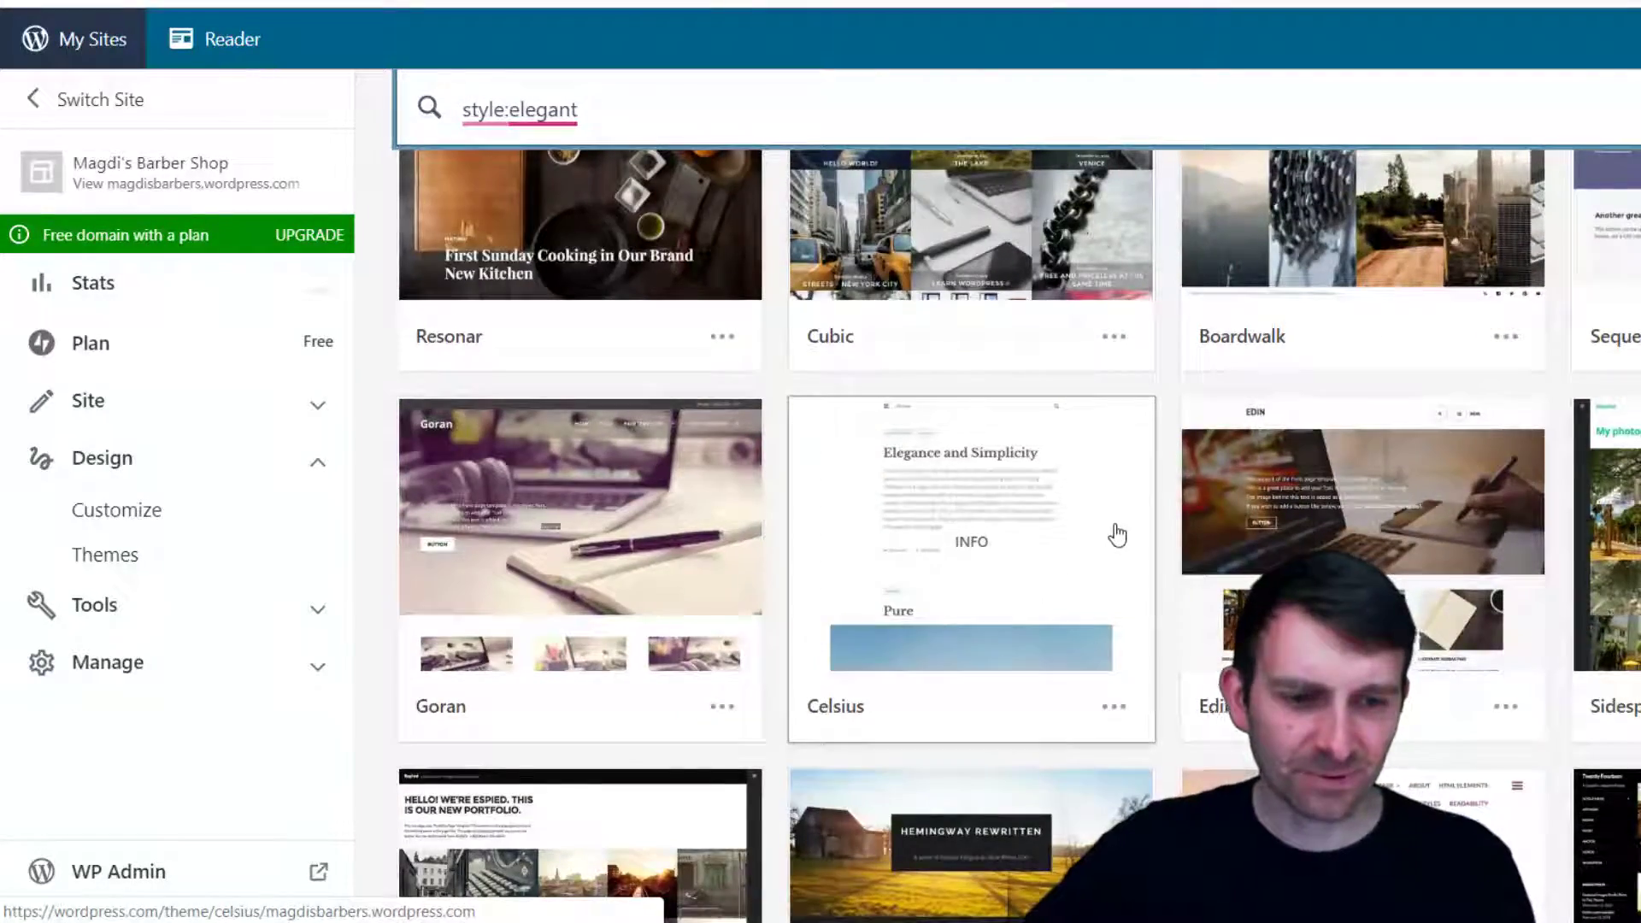
scroll(1180, 608, "down", 7)
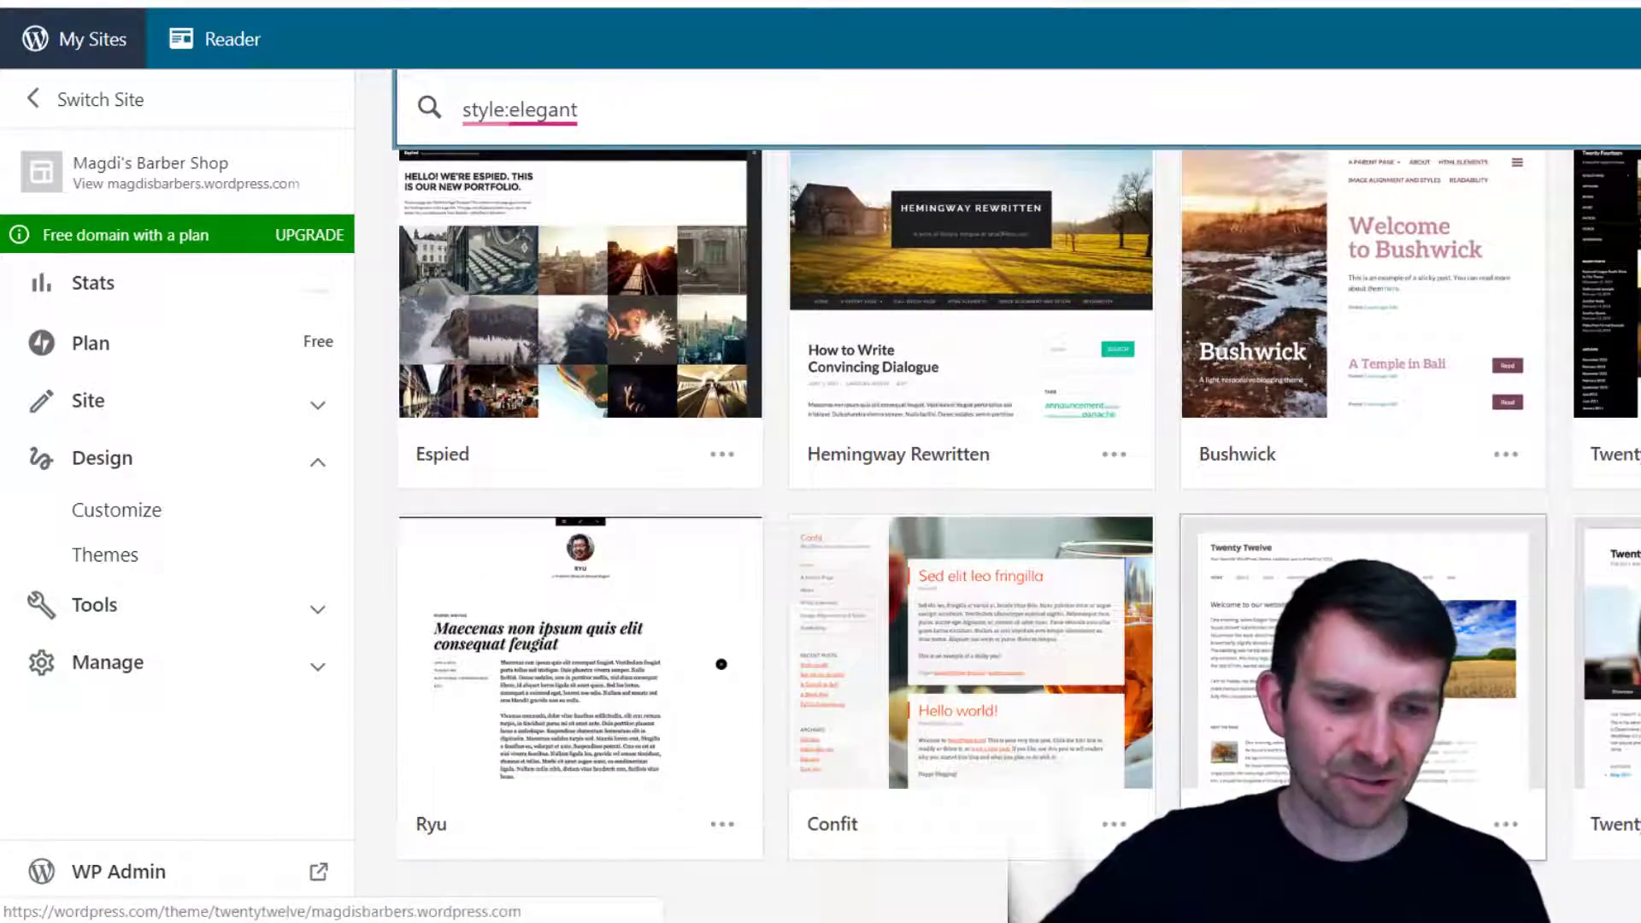
scroll(1502, 726, "up", 4)
scroll(1502, 725, "down", 4)
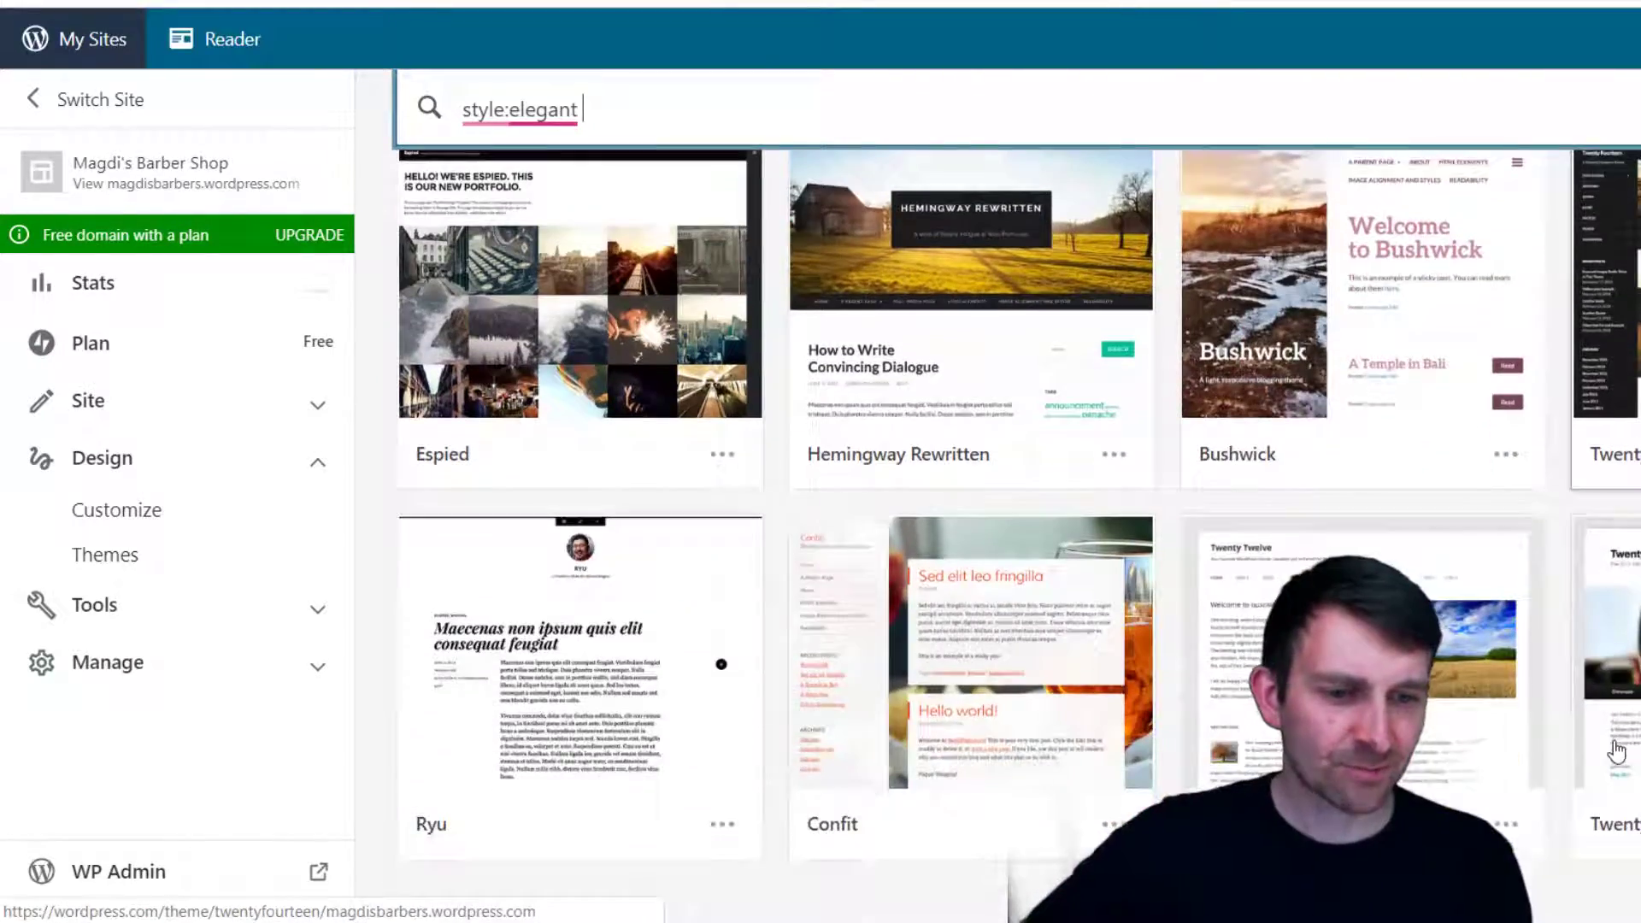
scroll(1544, 829, "down", 10)
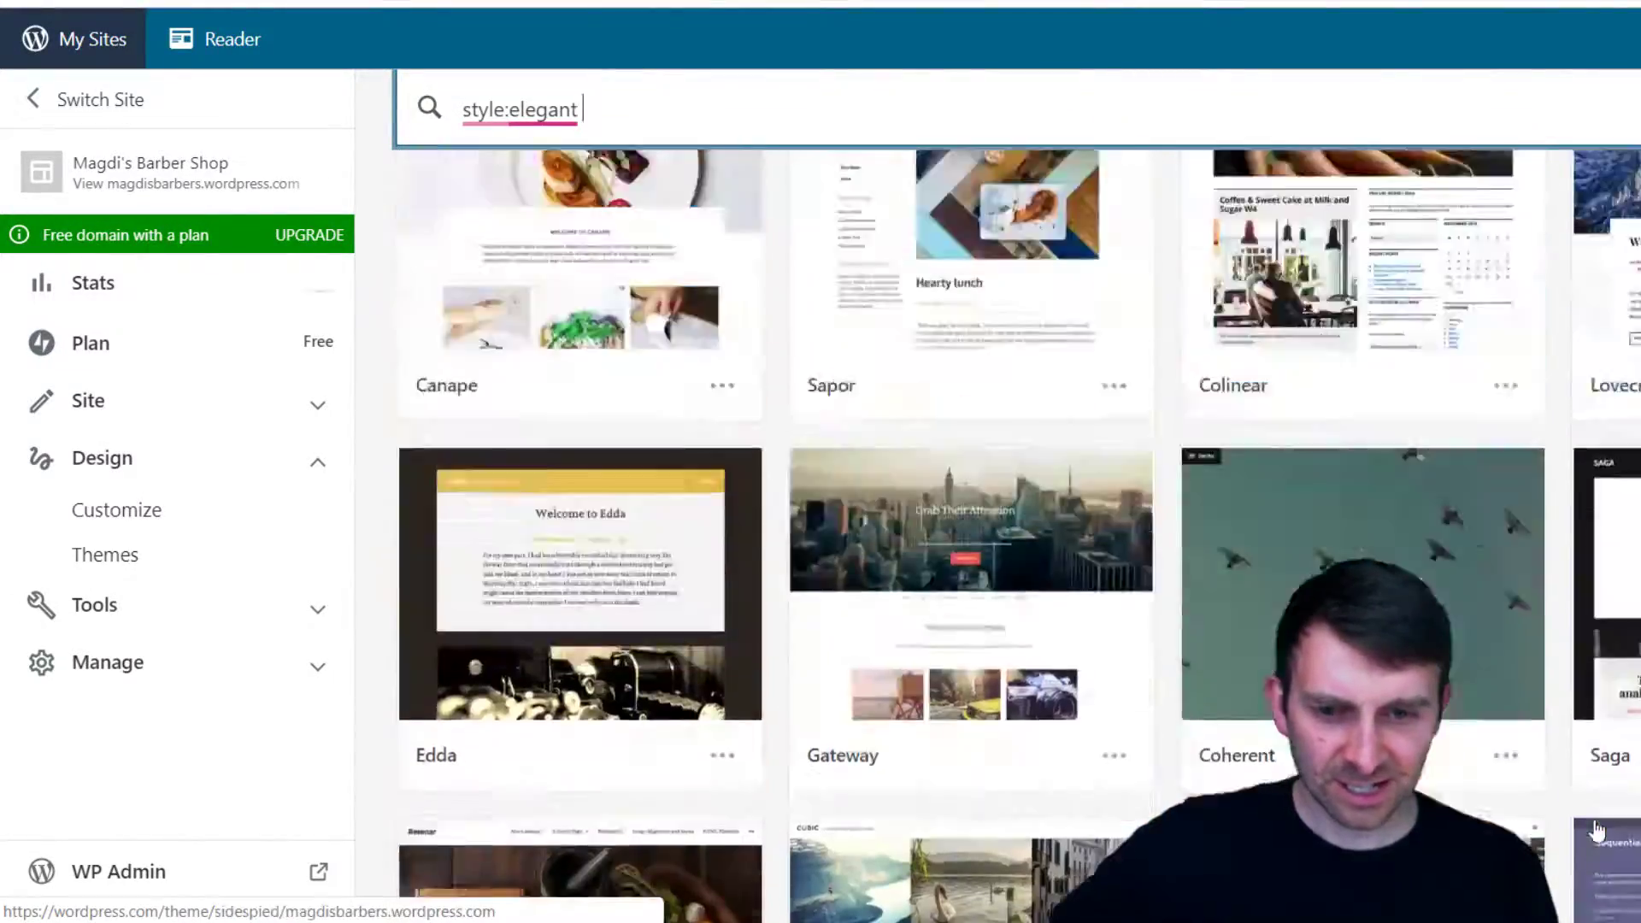
scroll(838, 524, "up", 15)
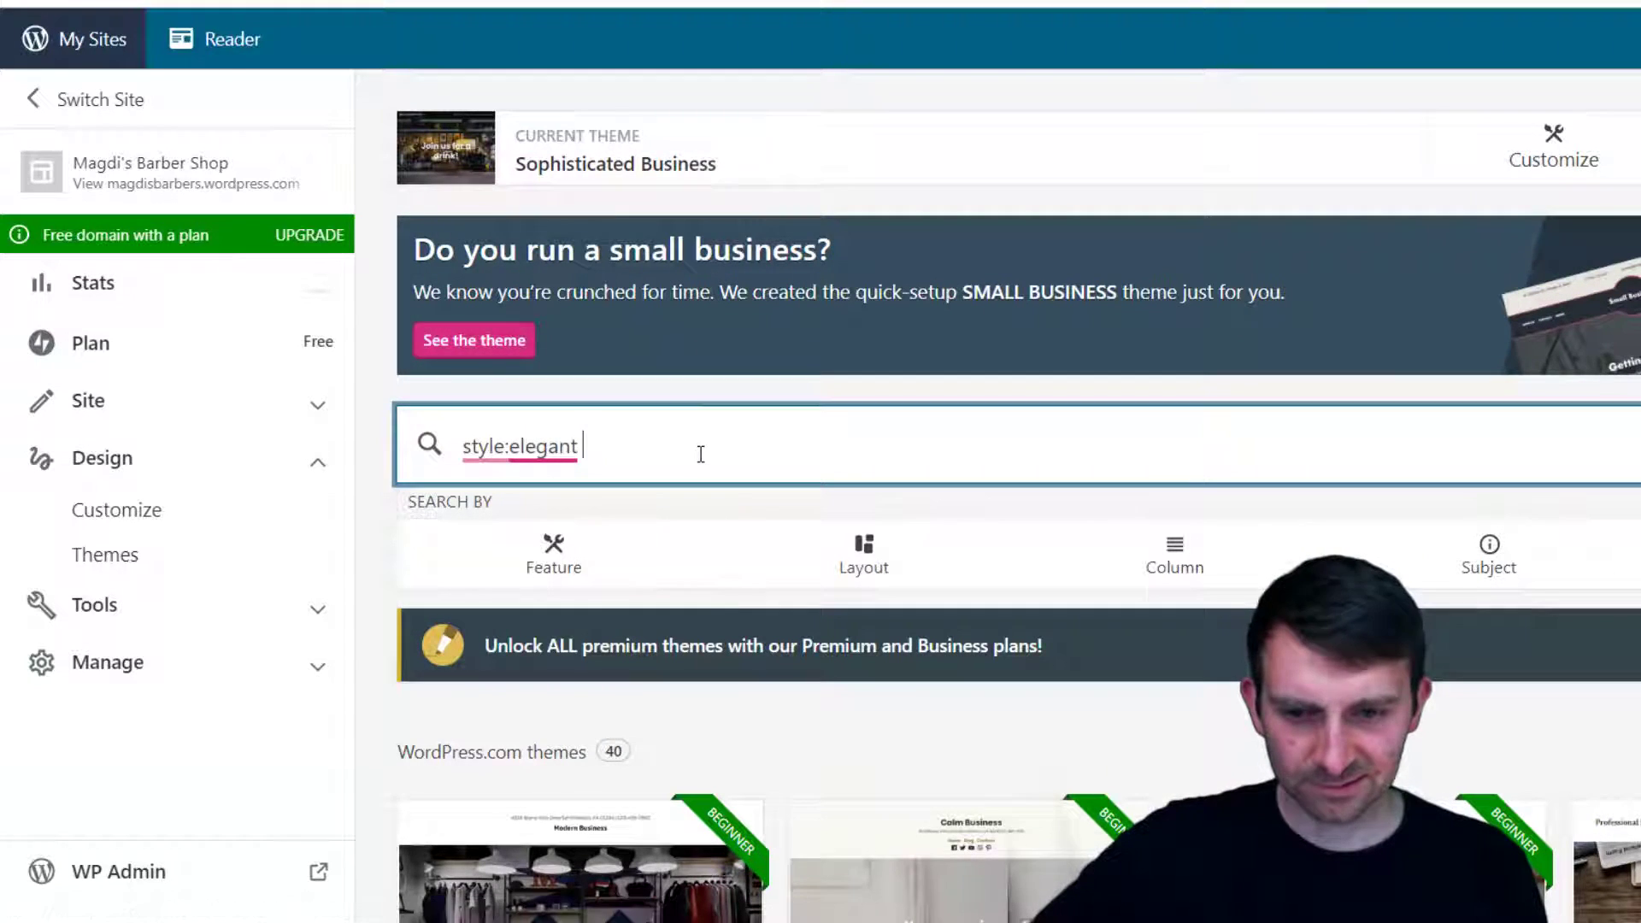
Replace the style filter with a theme search for "barber" and check the matching themes
type("barba")
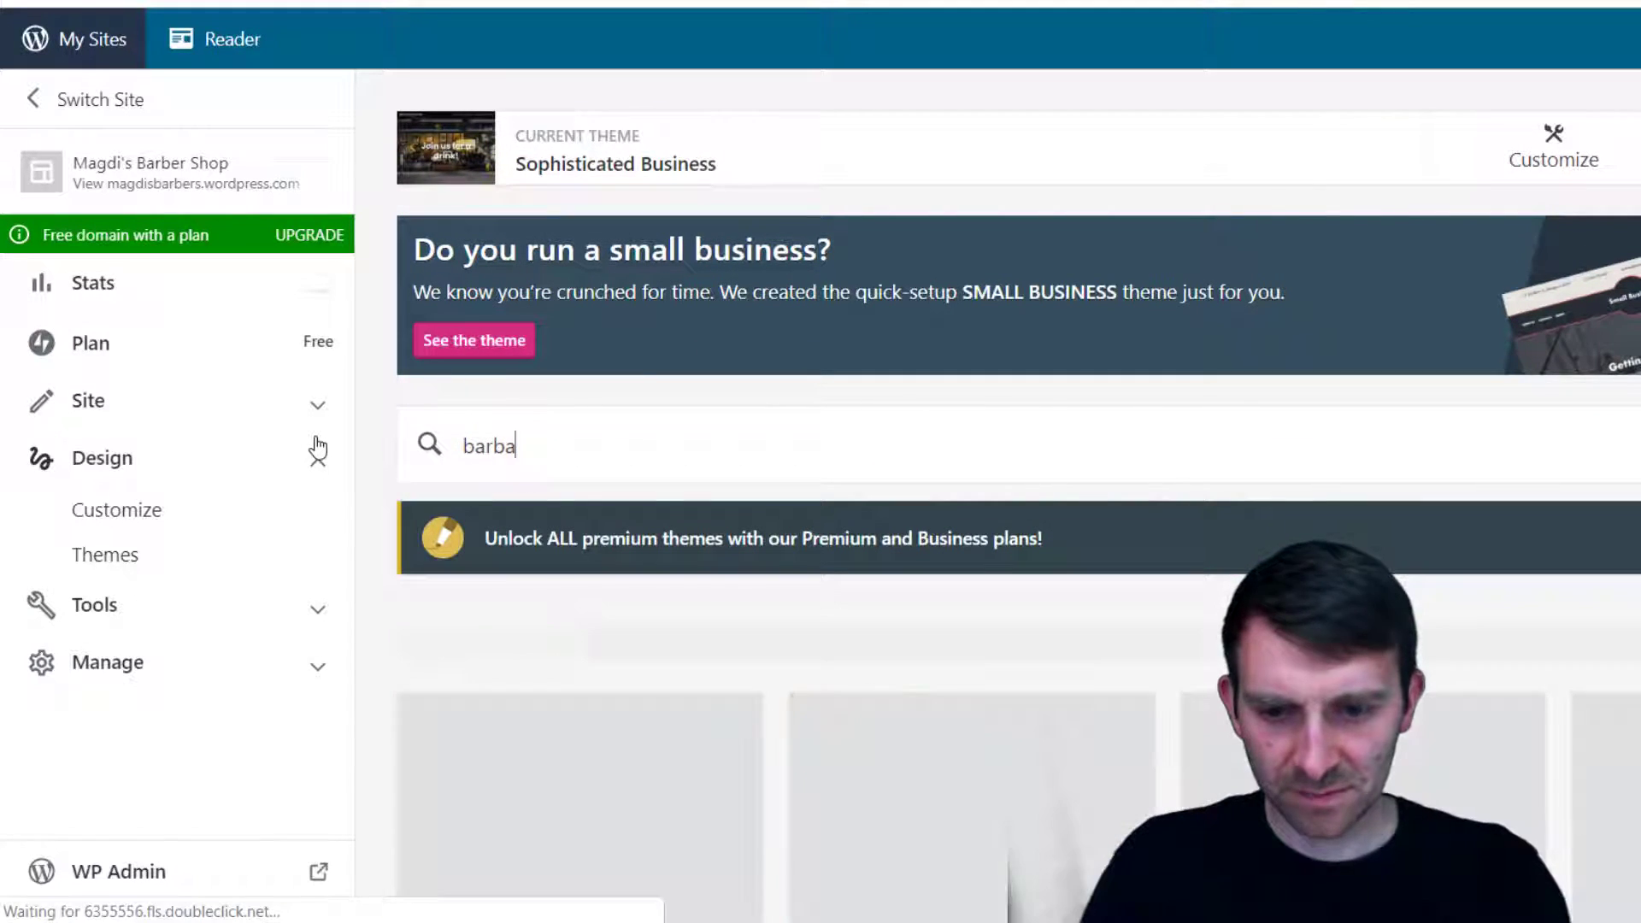
key("BackSpace")
type("er")
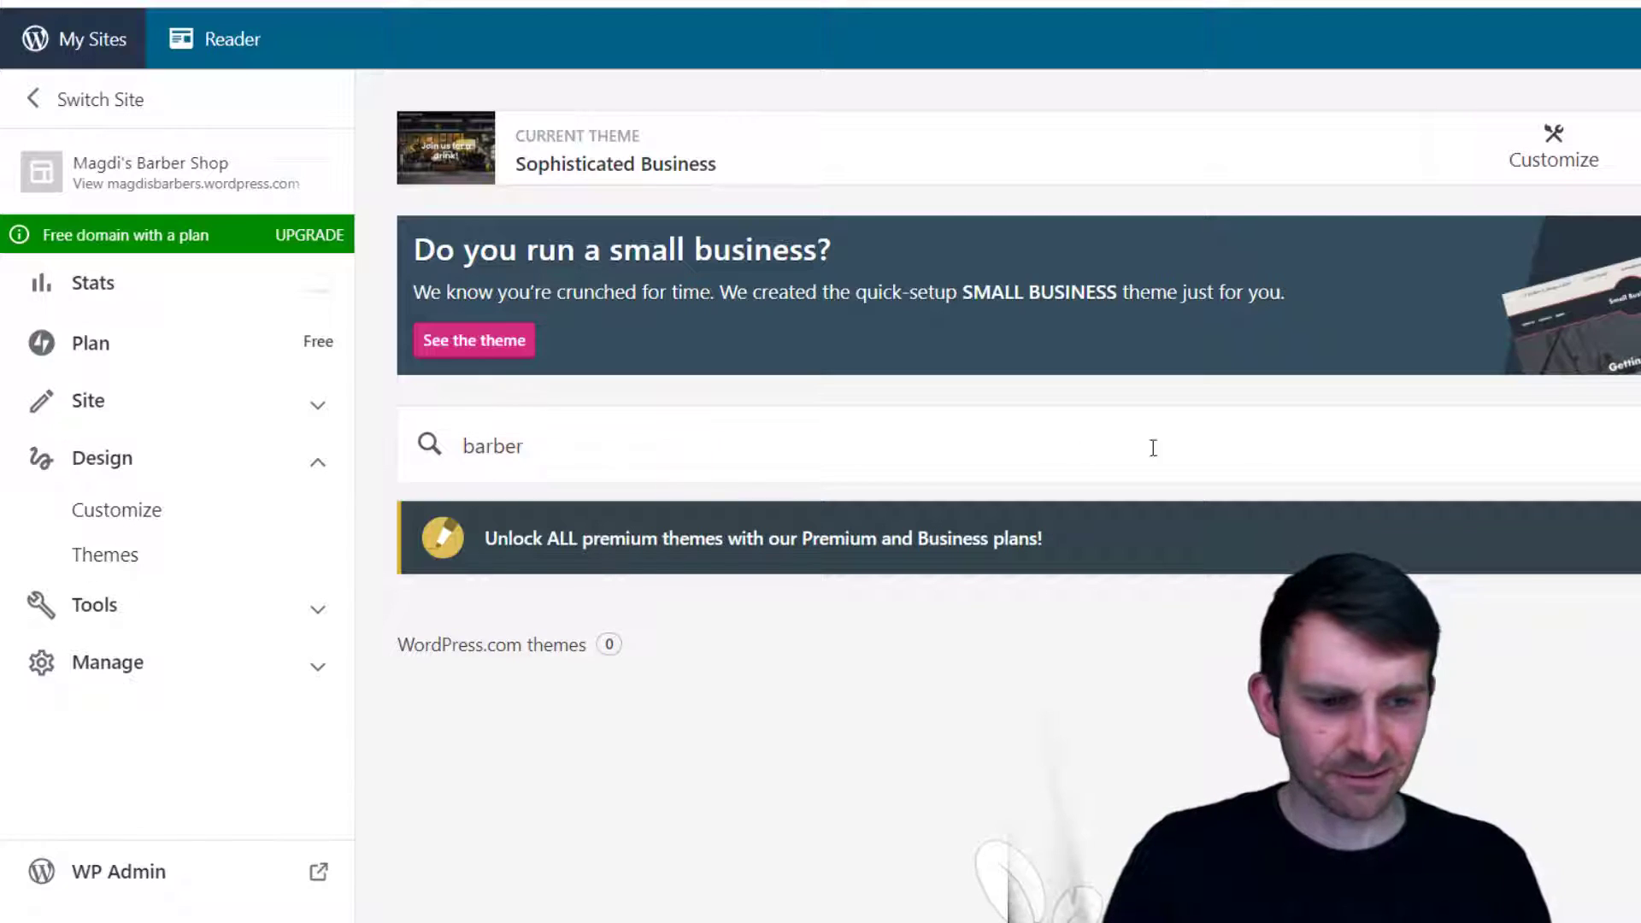
scroll(1550, 827, "down", 3)
scroll(481, 438, "up", 3)
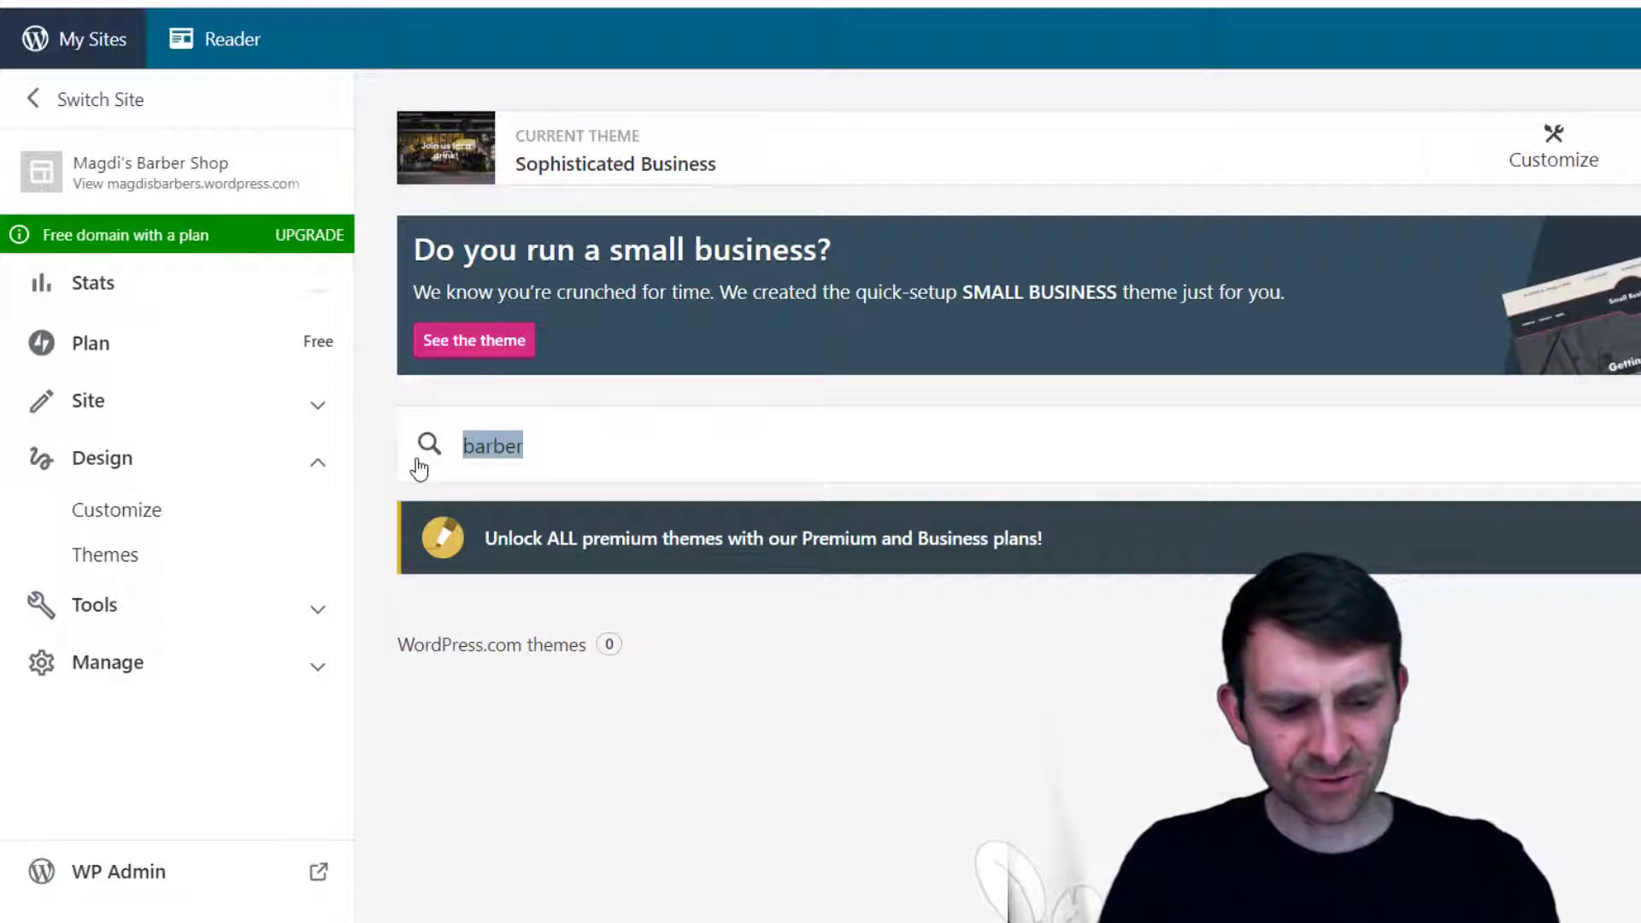
Clear the "barber" search and look through the general theme list to its end, comparing the preview designs
key("BackSpace")
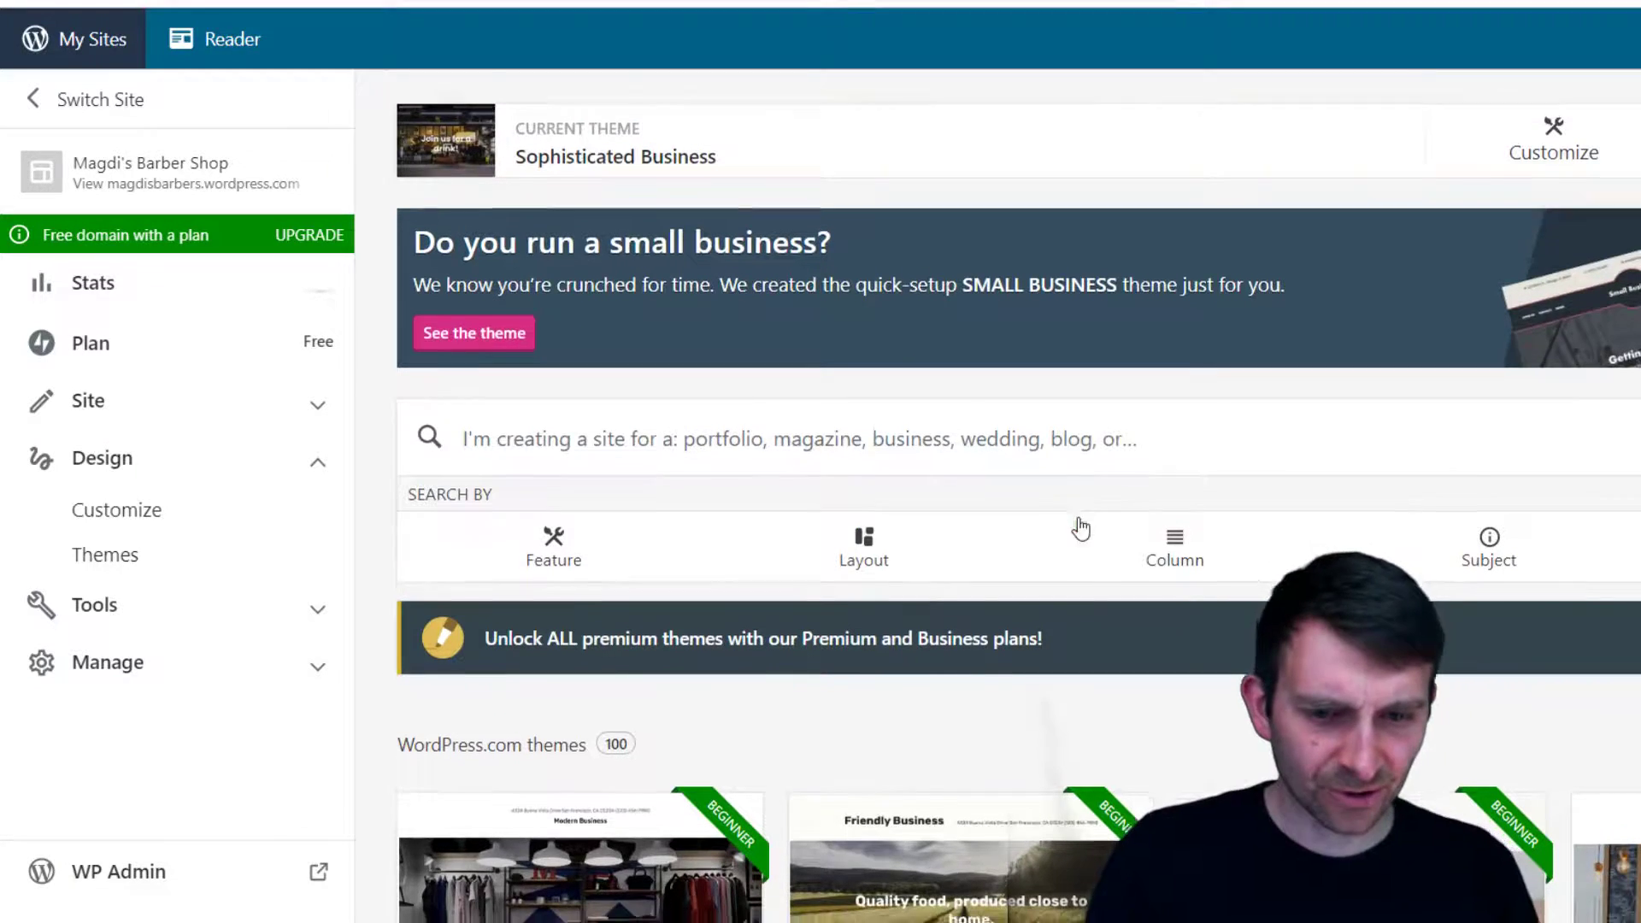
scroll(1077, 524, "down", 4)
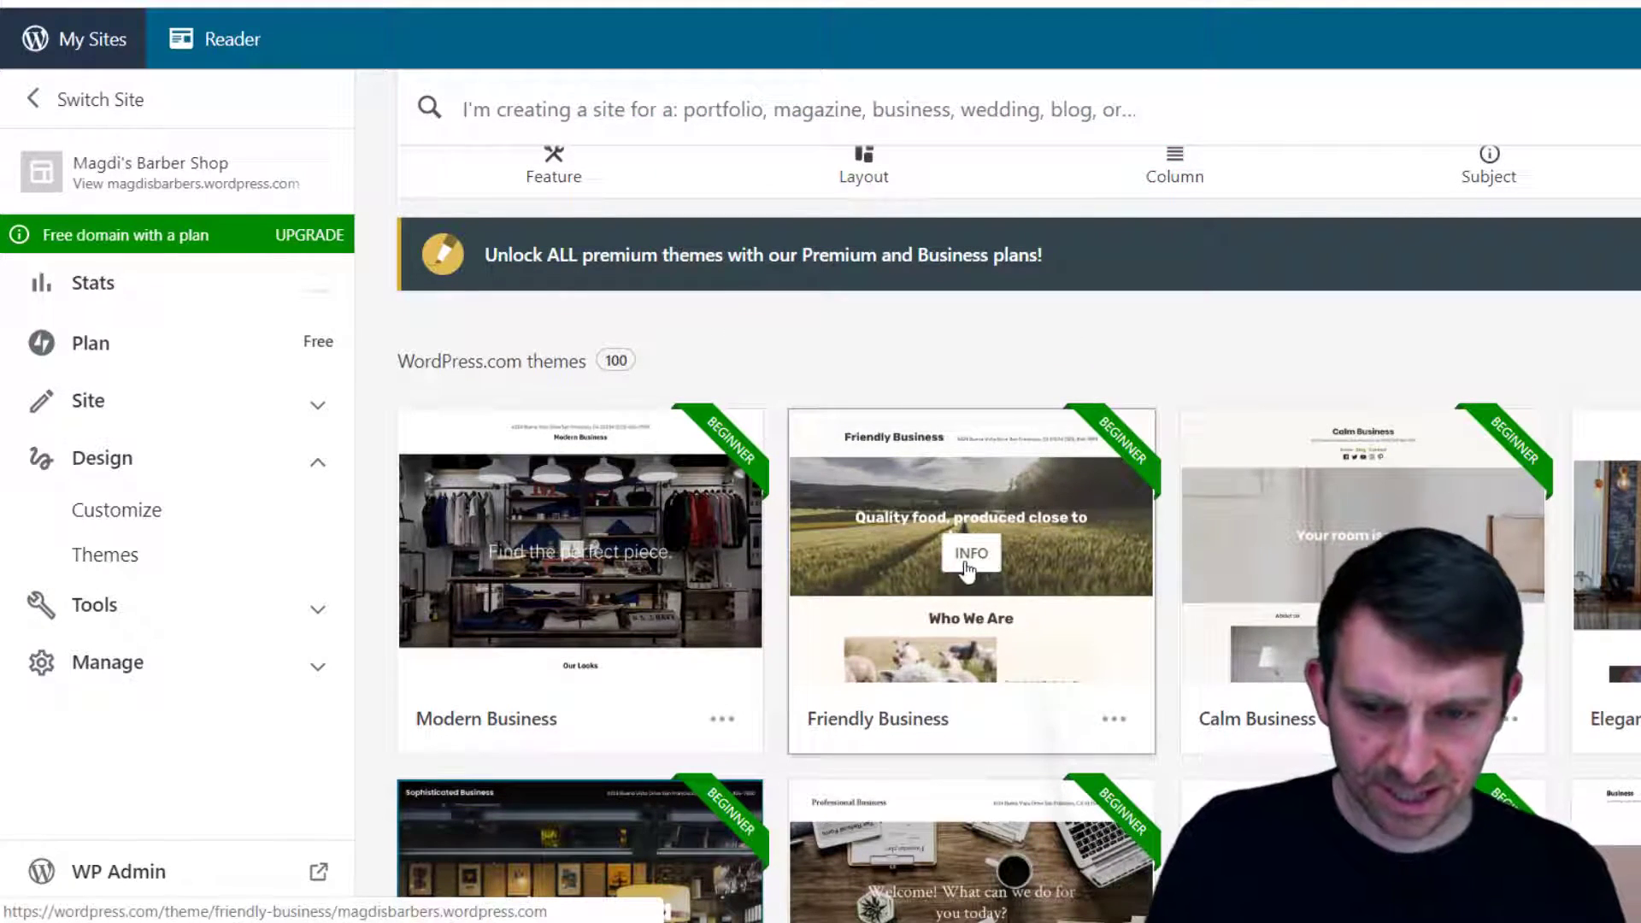
scroll(771, 625, "down", 10)
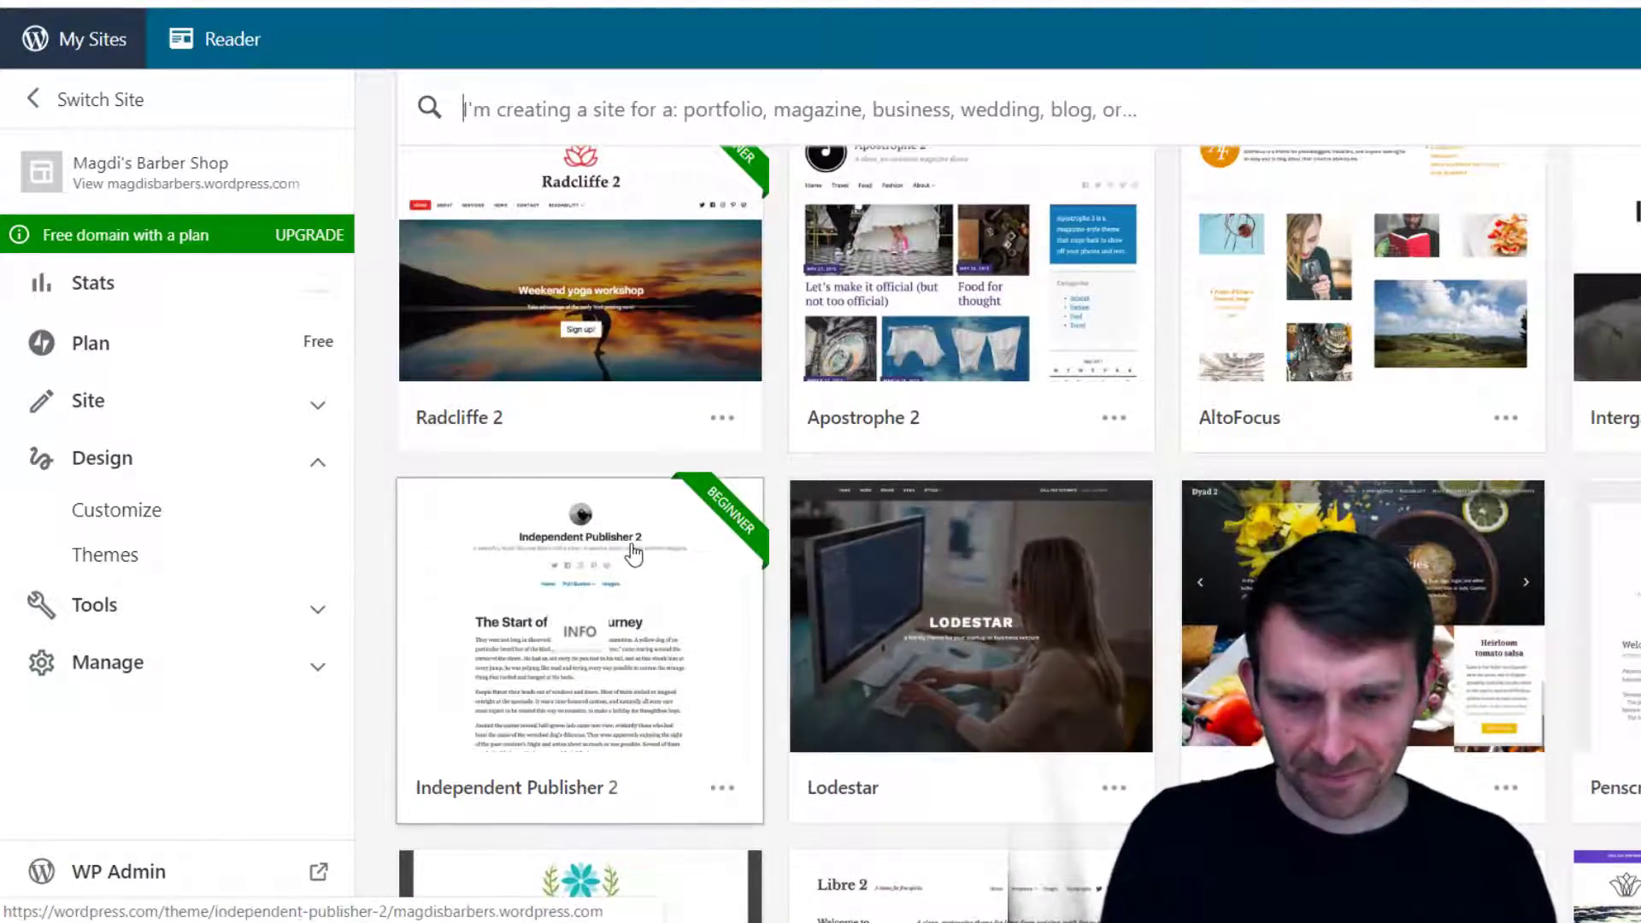
scroll(640, 554, "up", 1)
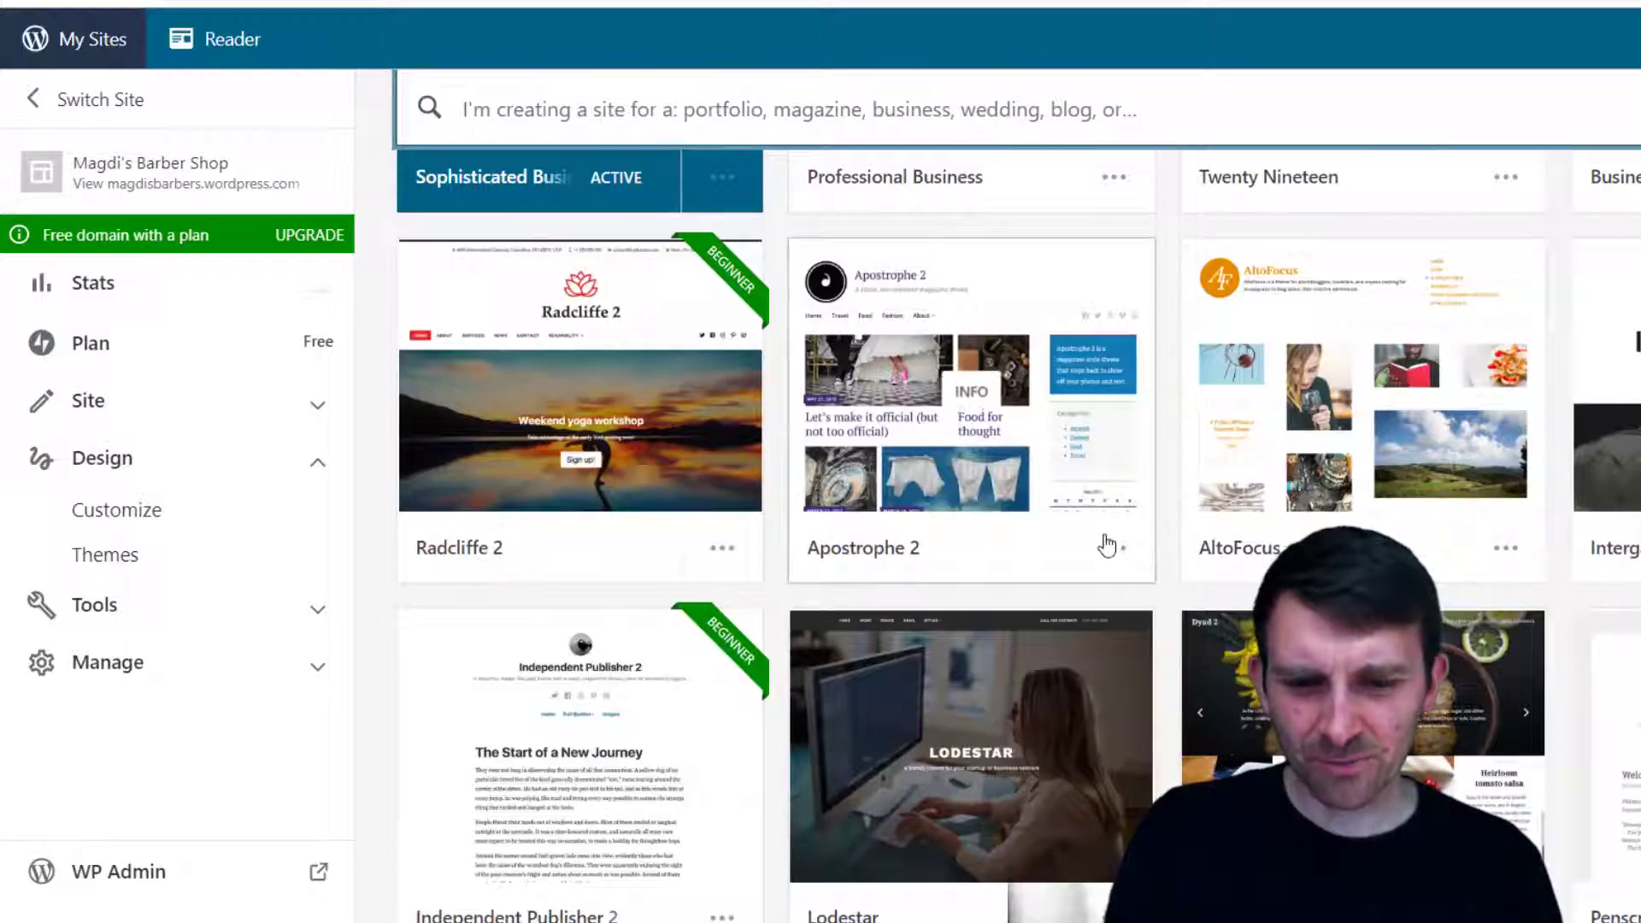
scroll(1106, 542, "down", 10)
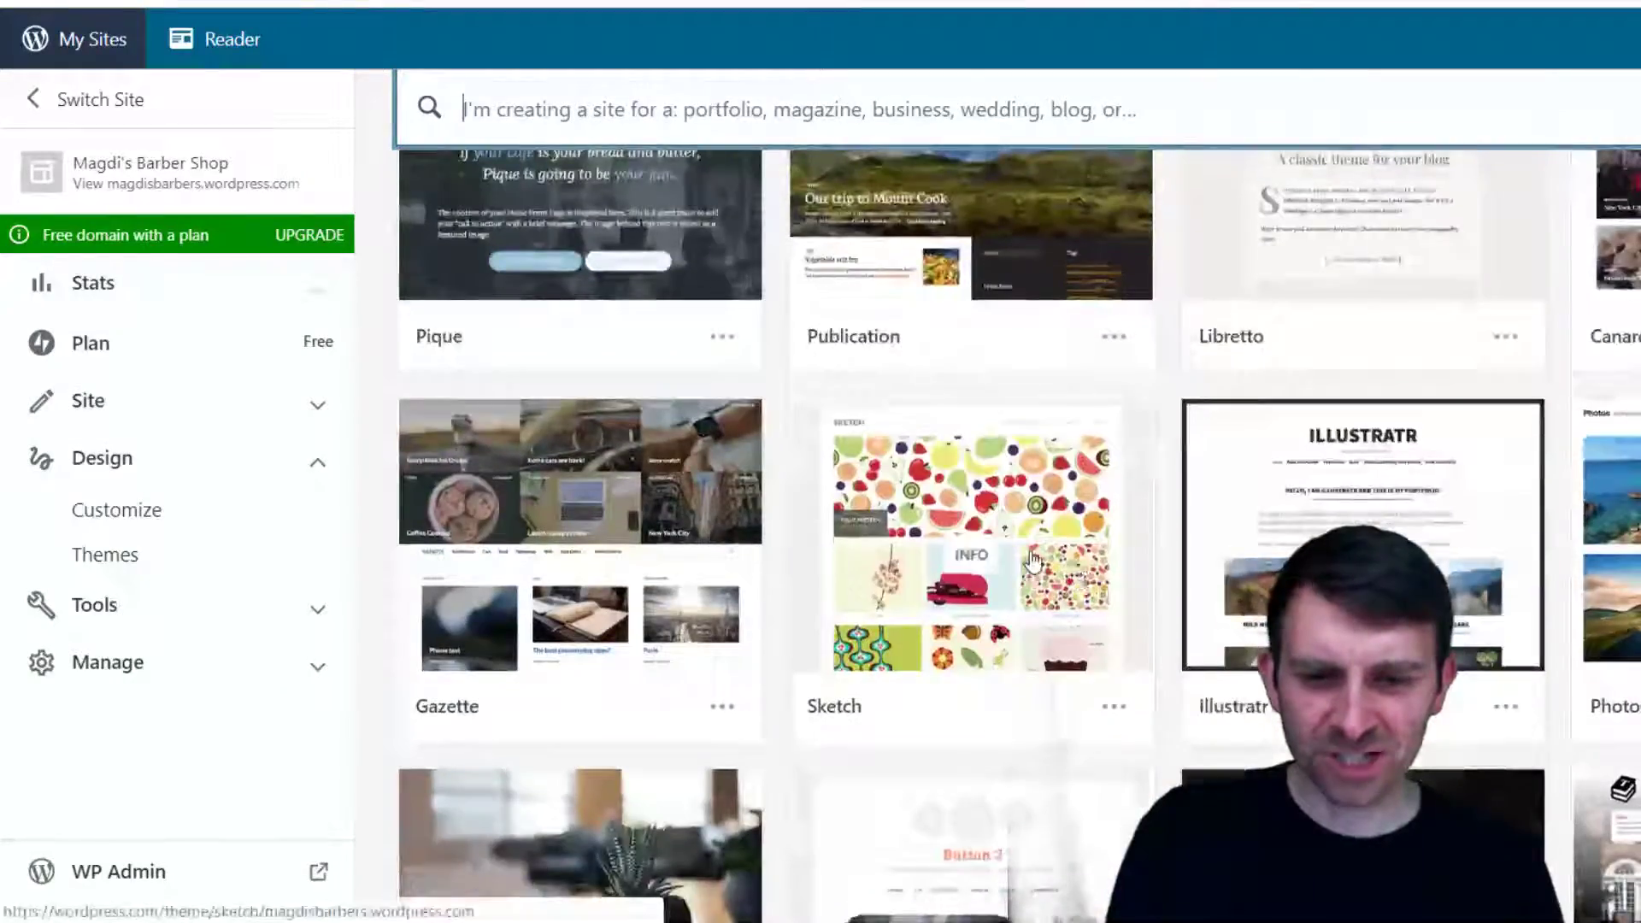
scroll(1033, 560, "up", 5)
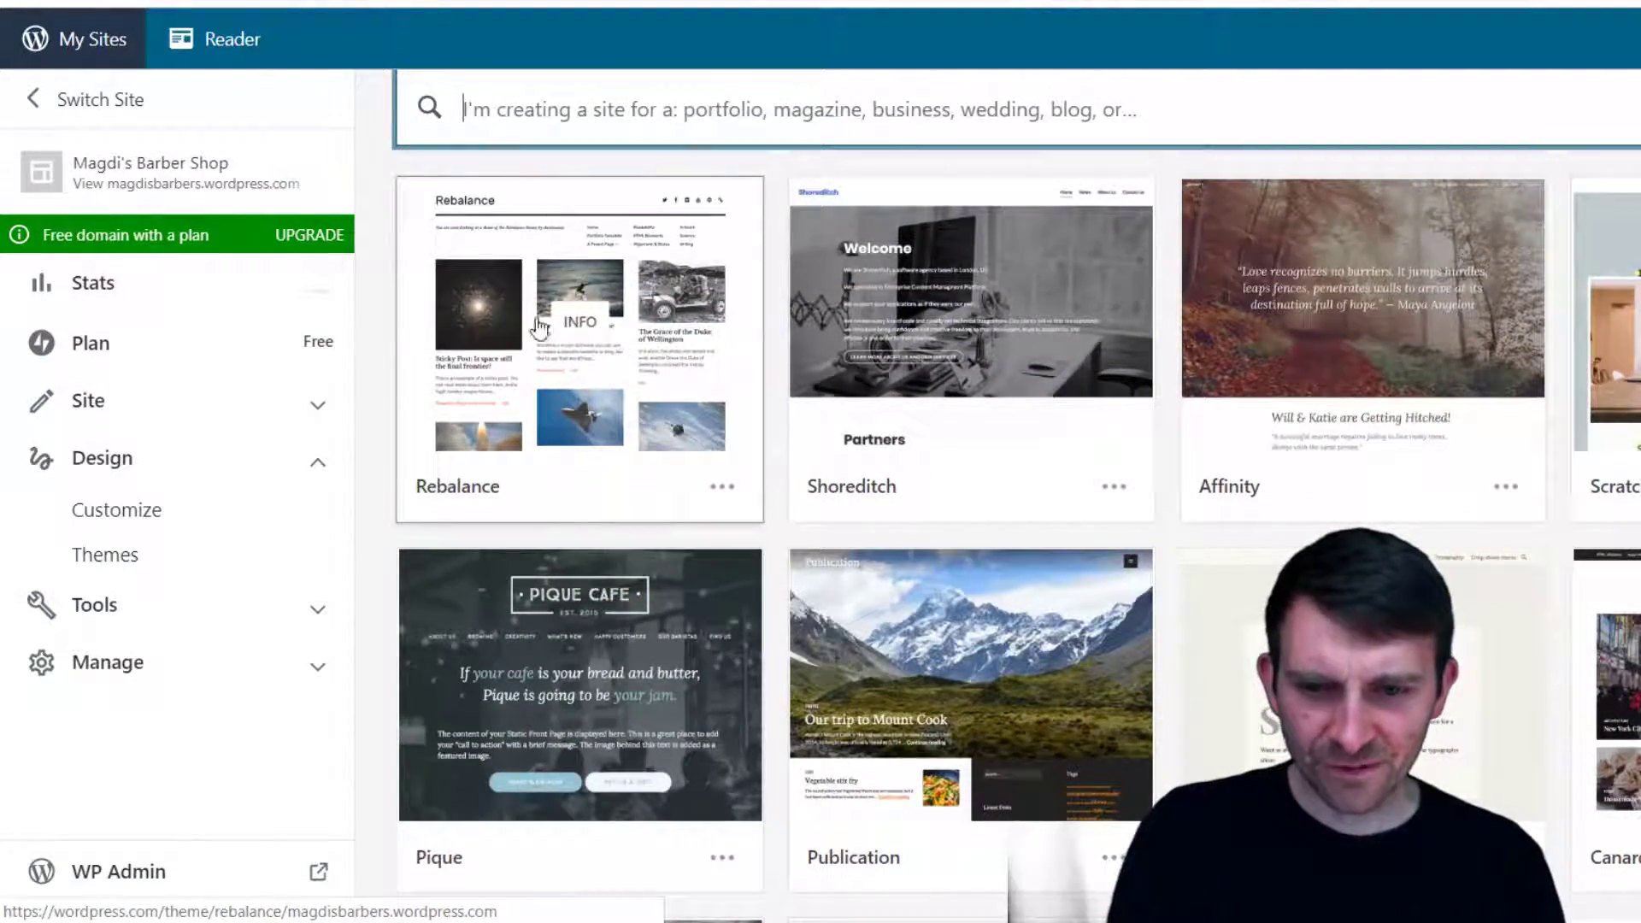
scroll(970, 695, "down", 10)
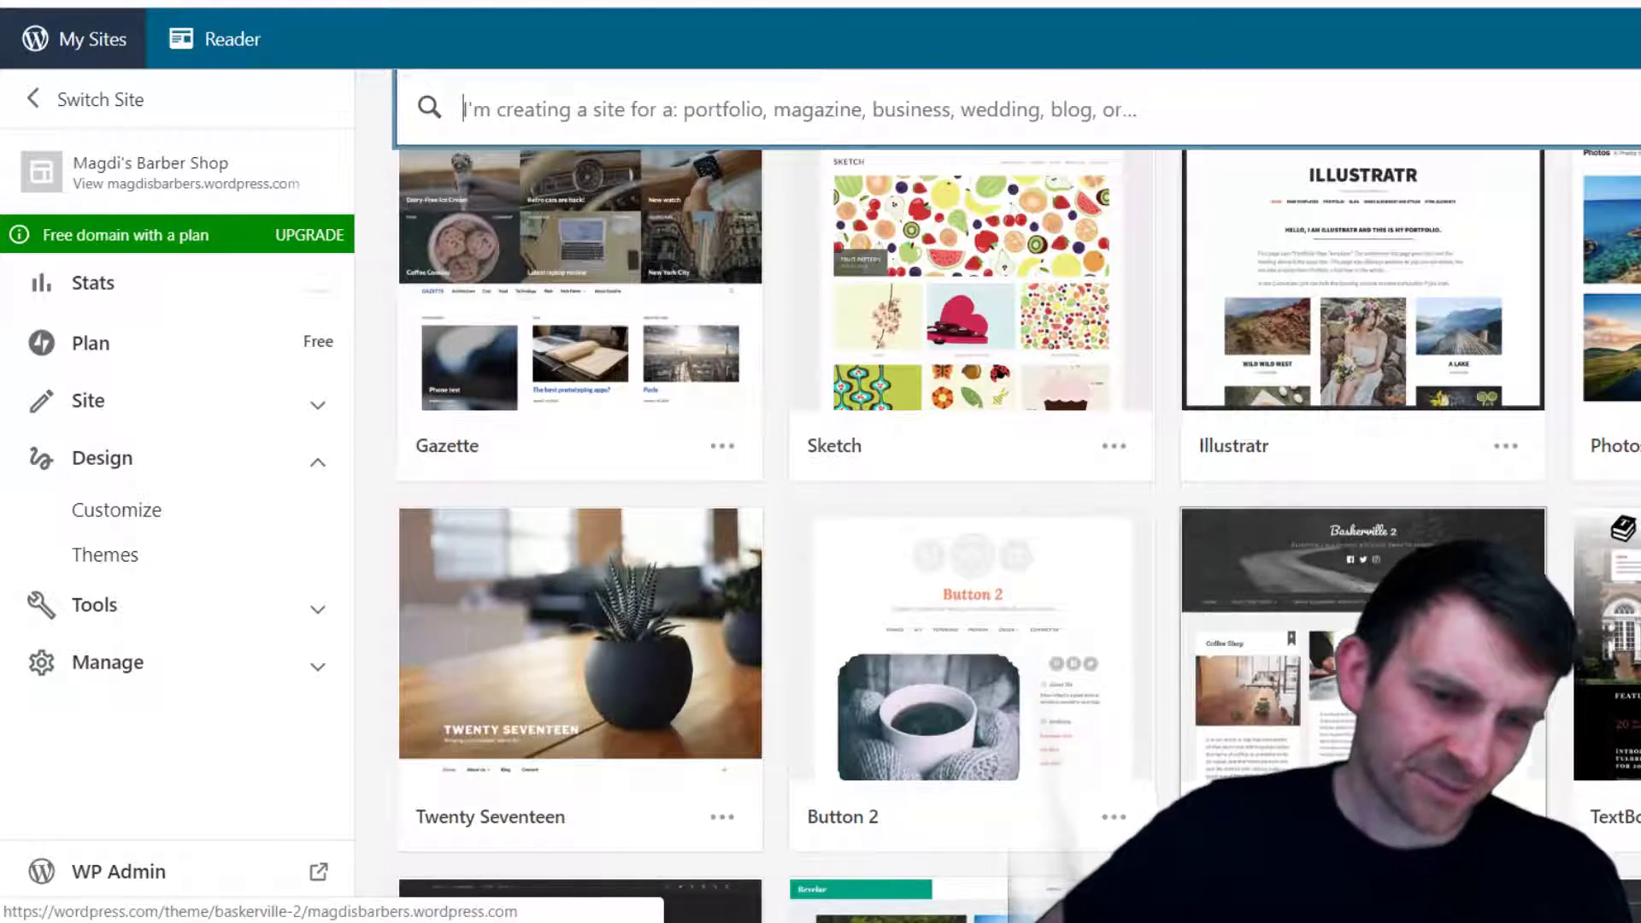
scroll(1169, 596, "down", 9)
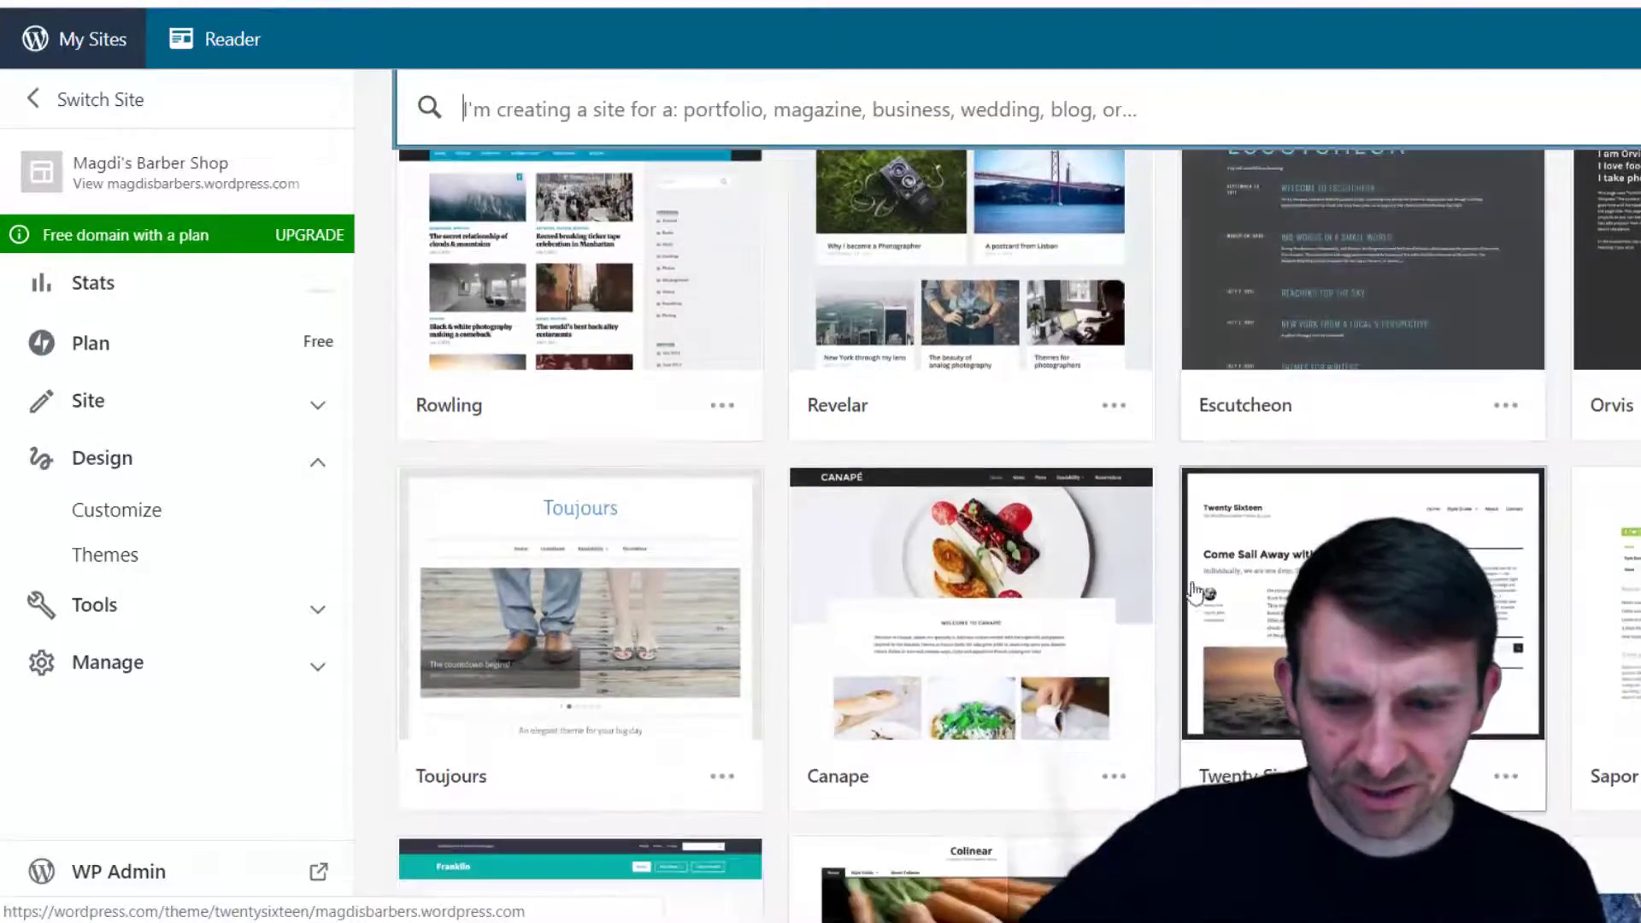
scroll(1094, 619, "down", 8)
scroll(1085, 633, "up", 3)
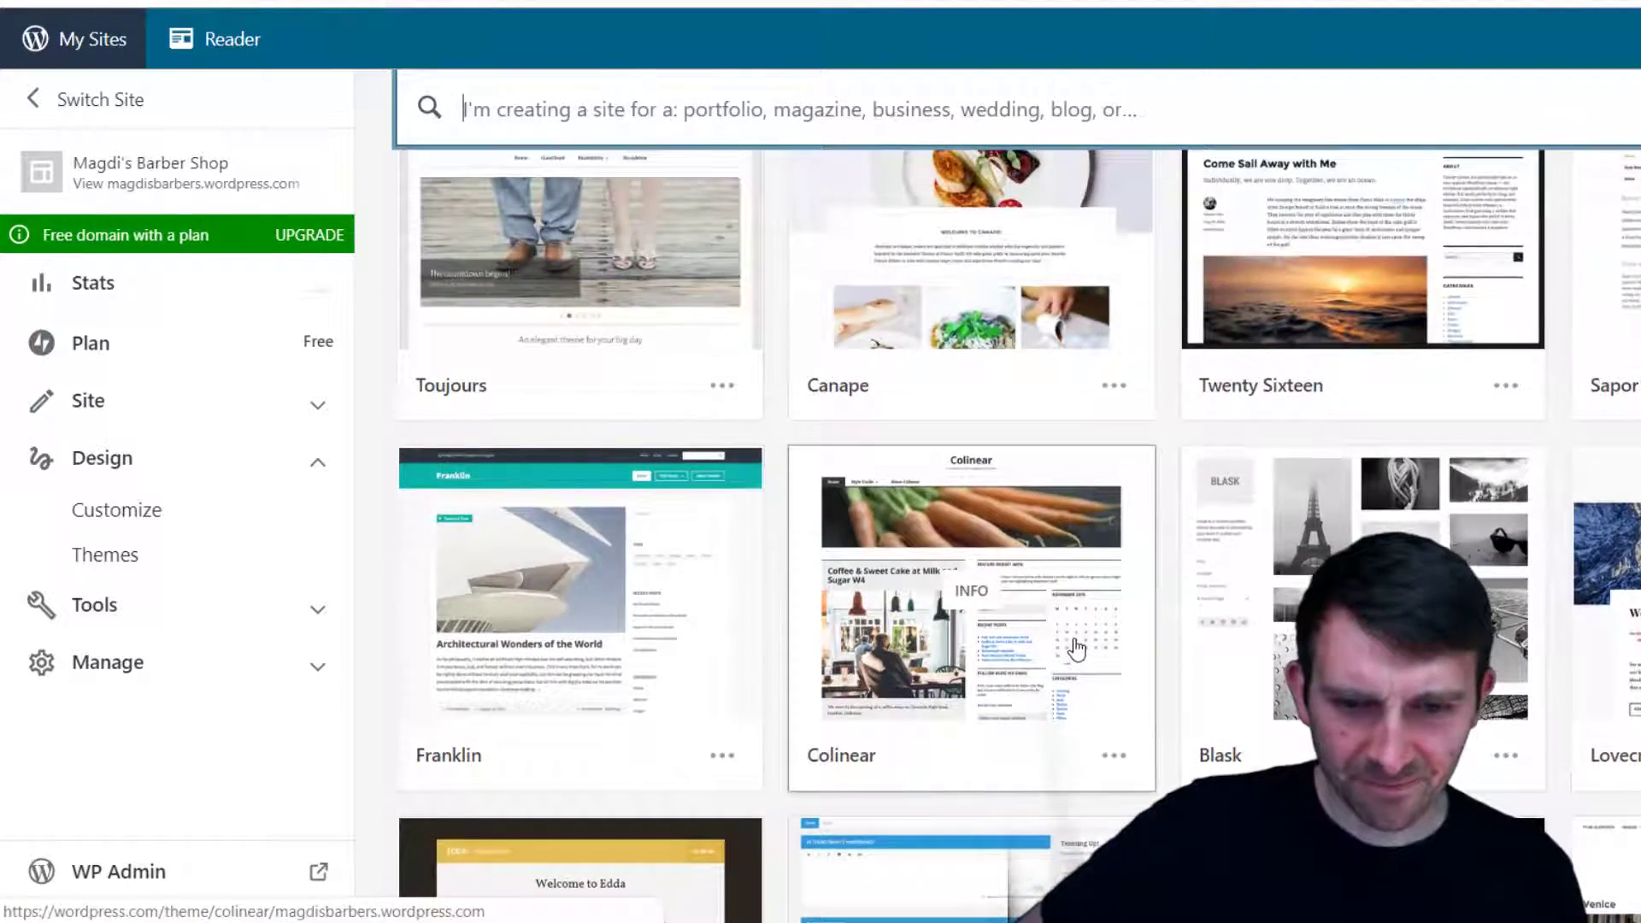
scroll(1077, 650, "up", 2)
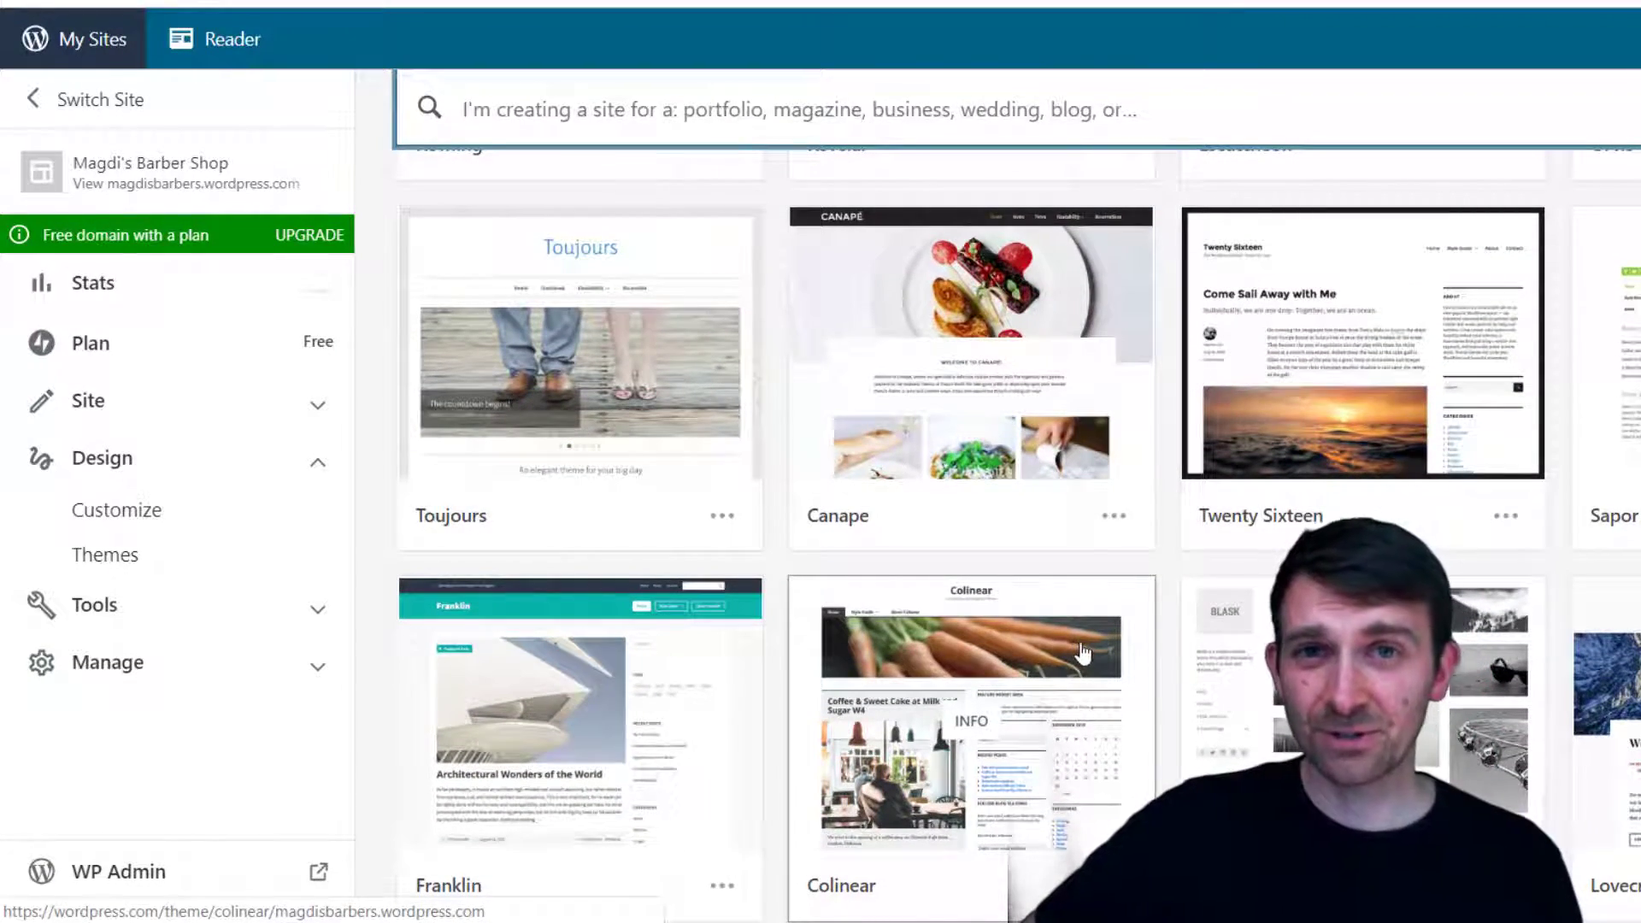
scroll(1103, 660, "down", 12)
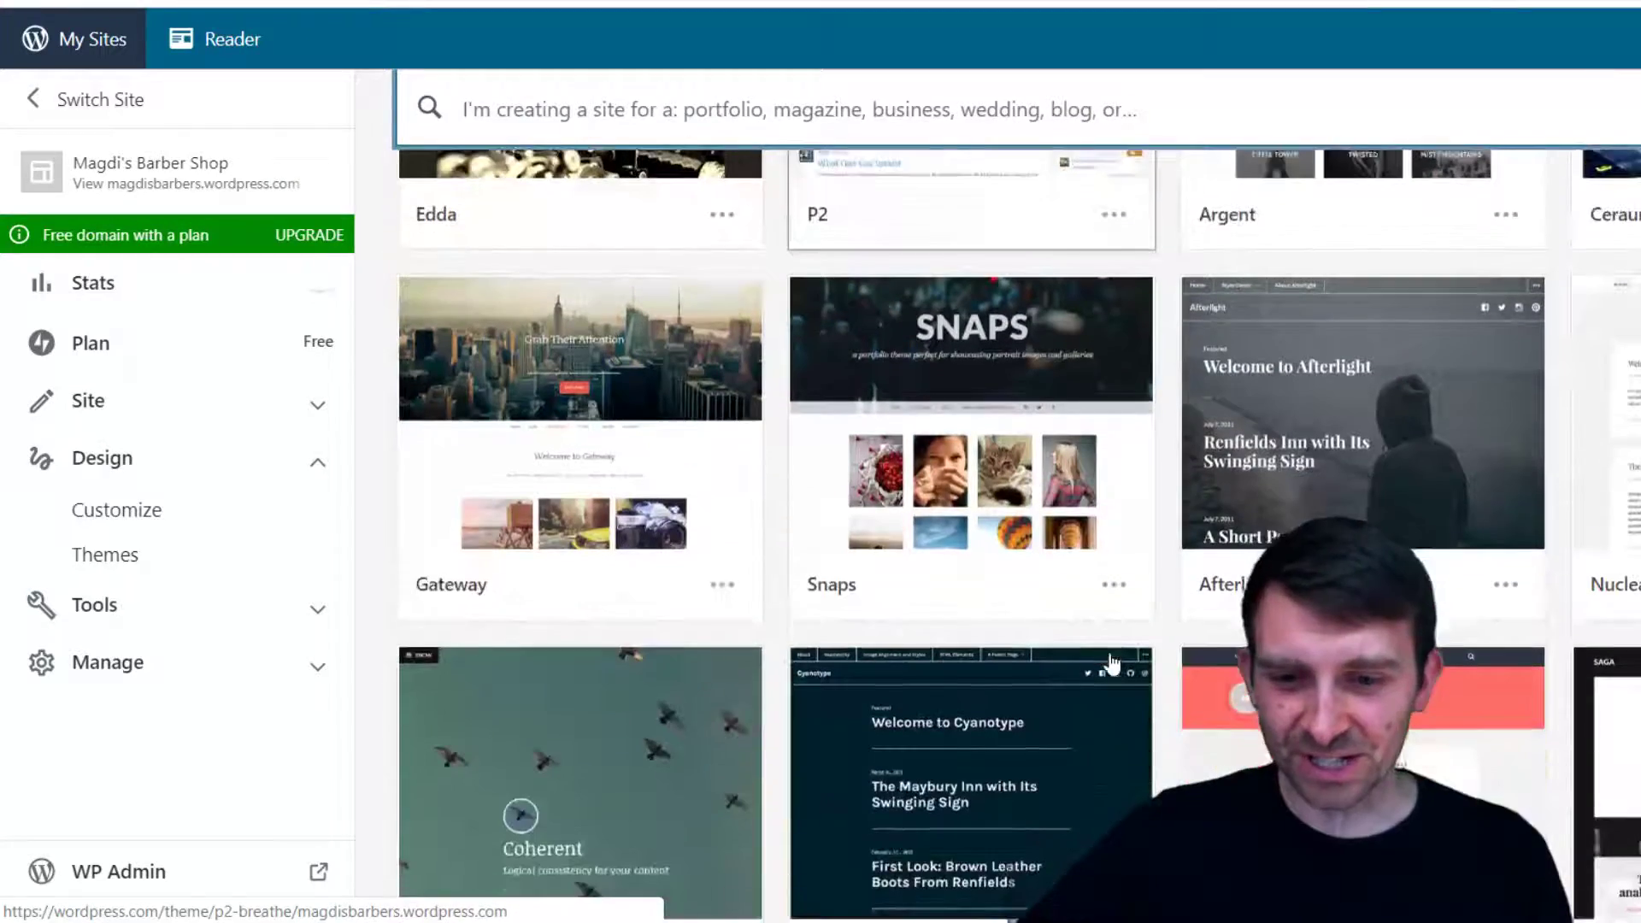
scroll(1110, 669, "down", 4)
scroll(1111, 667, "down", 4)
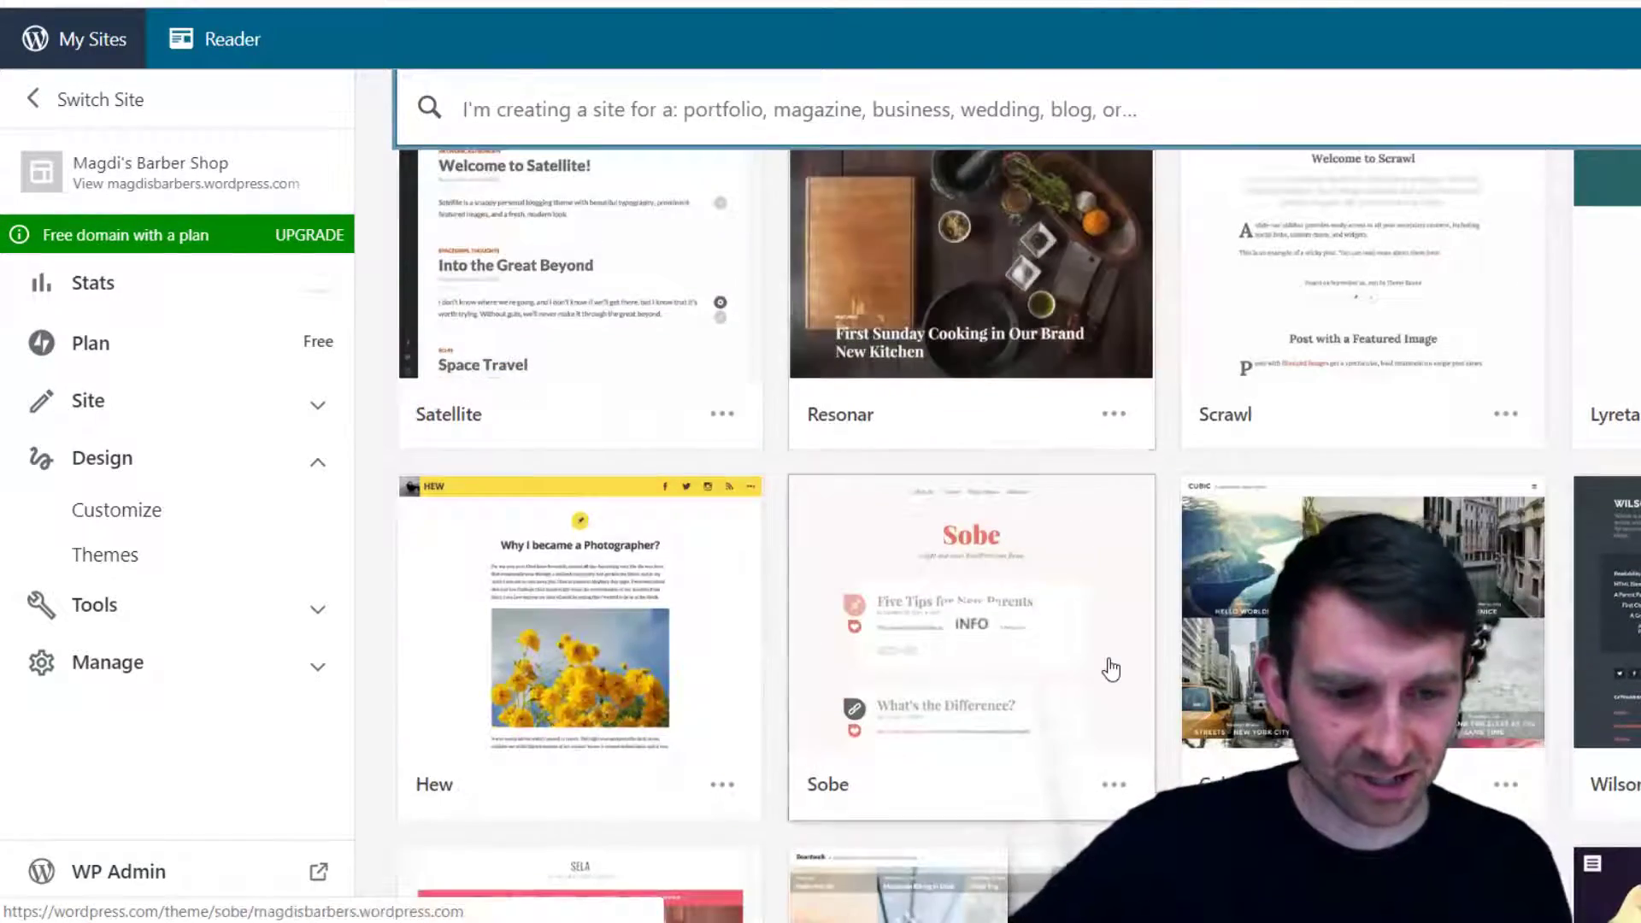
scroll(1173, 662, "down", 7)
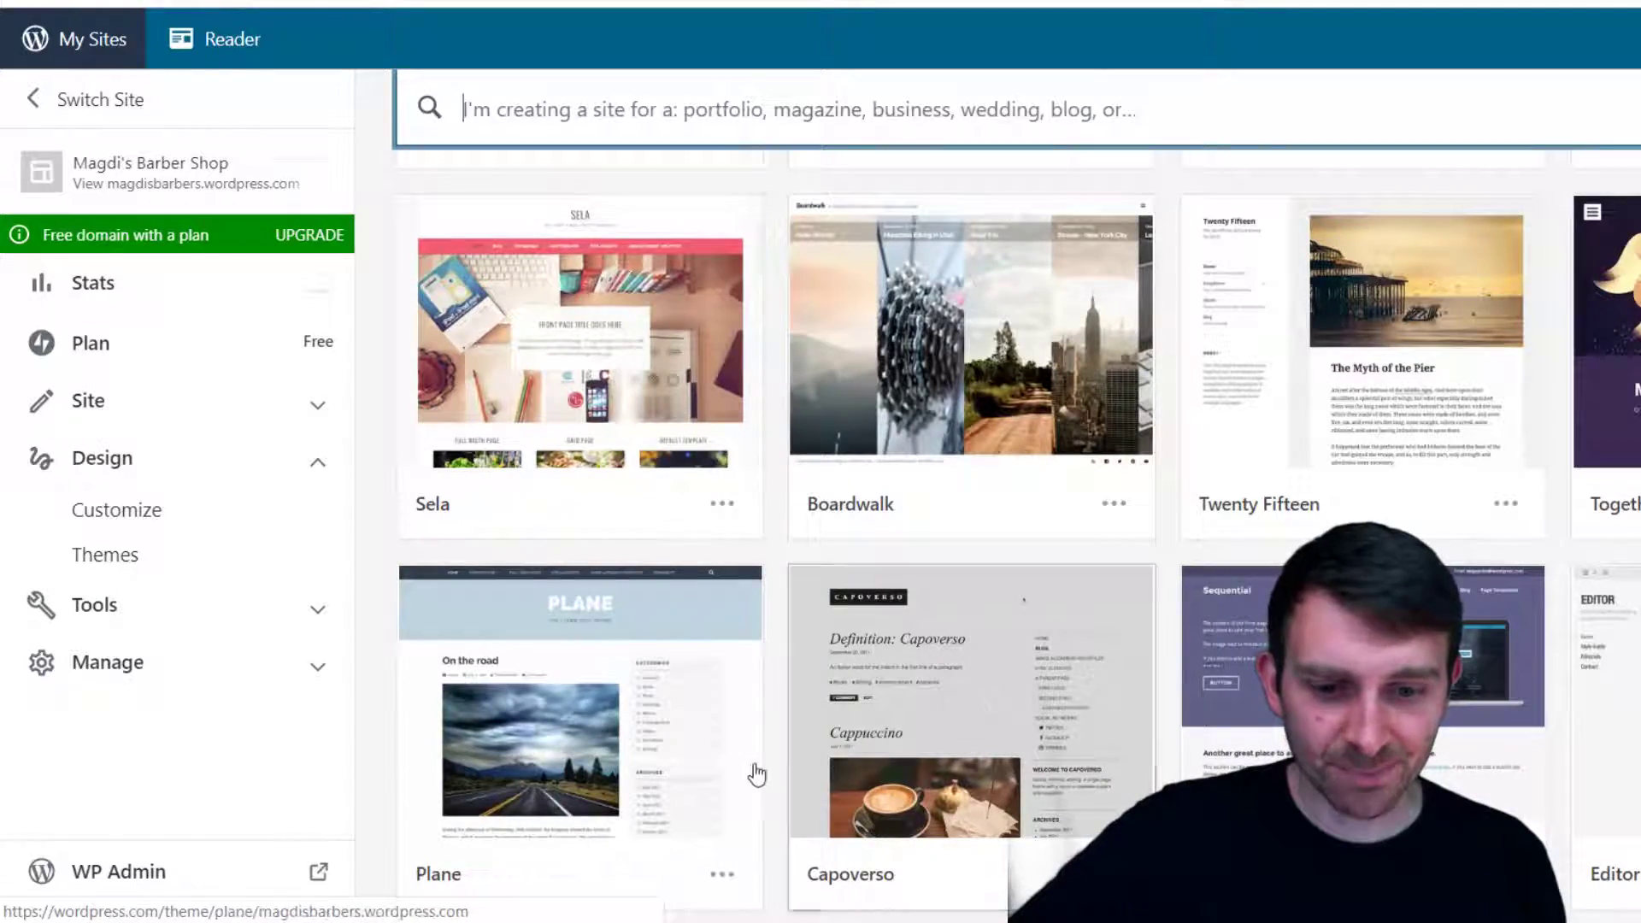
scroll(757, 775, "down", 10)
scroll(787, 754, "up", 4)
scroll(1206, 751, "down", 4)
scroll(1209, 751, "up", 3)
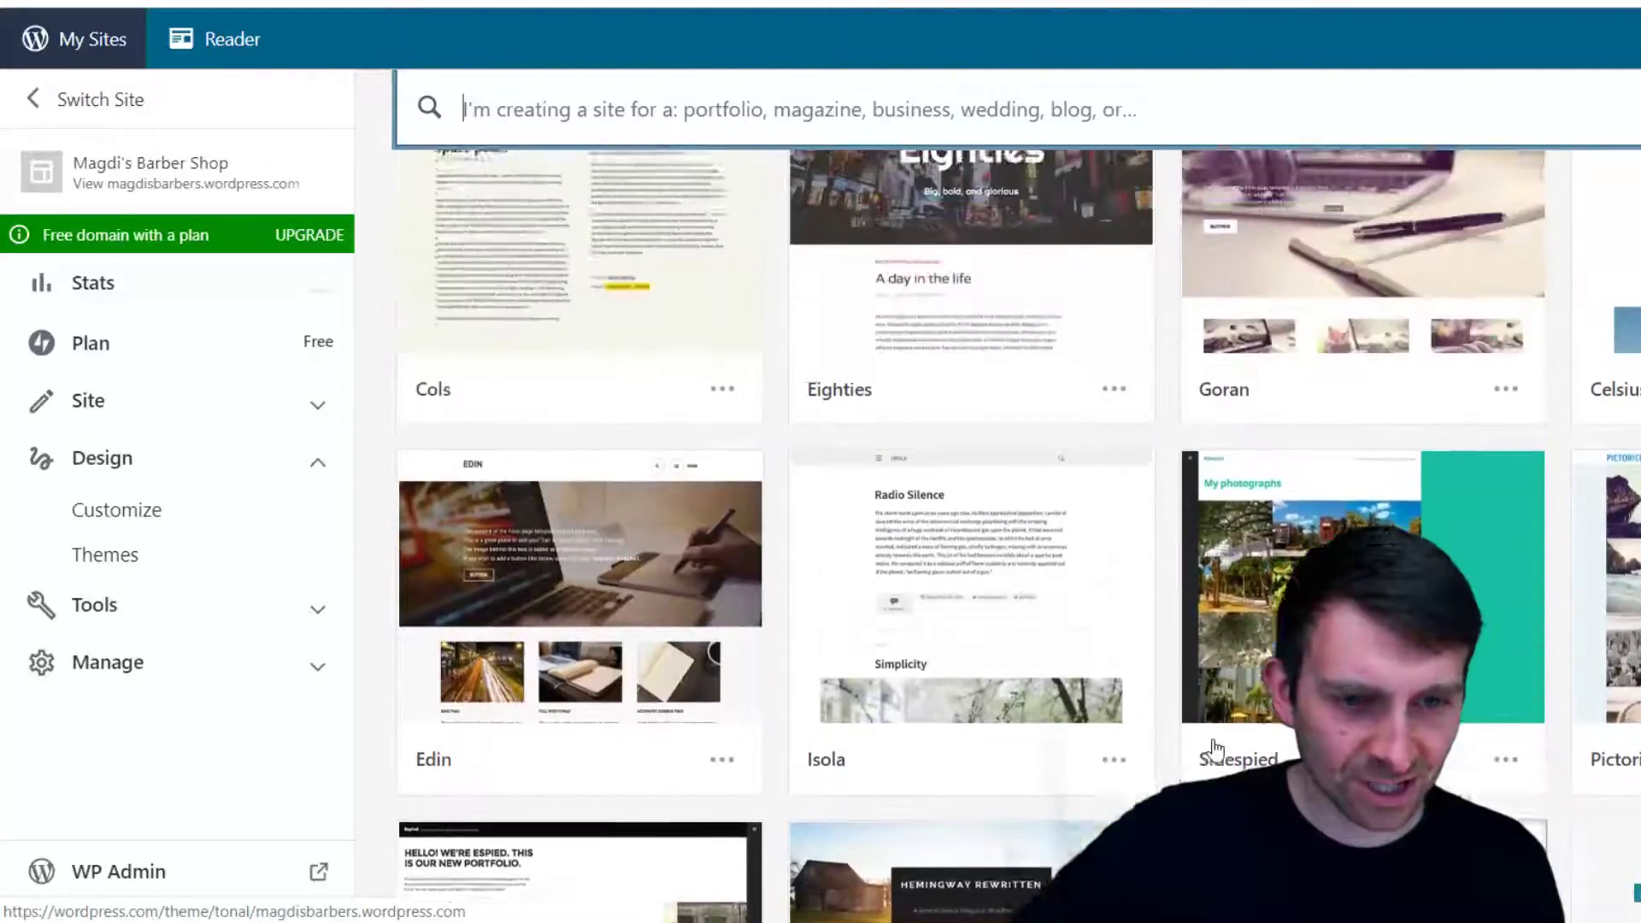
scroll(921, 756, "down", 1)
scroll(922, 757, "down", 5)
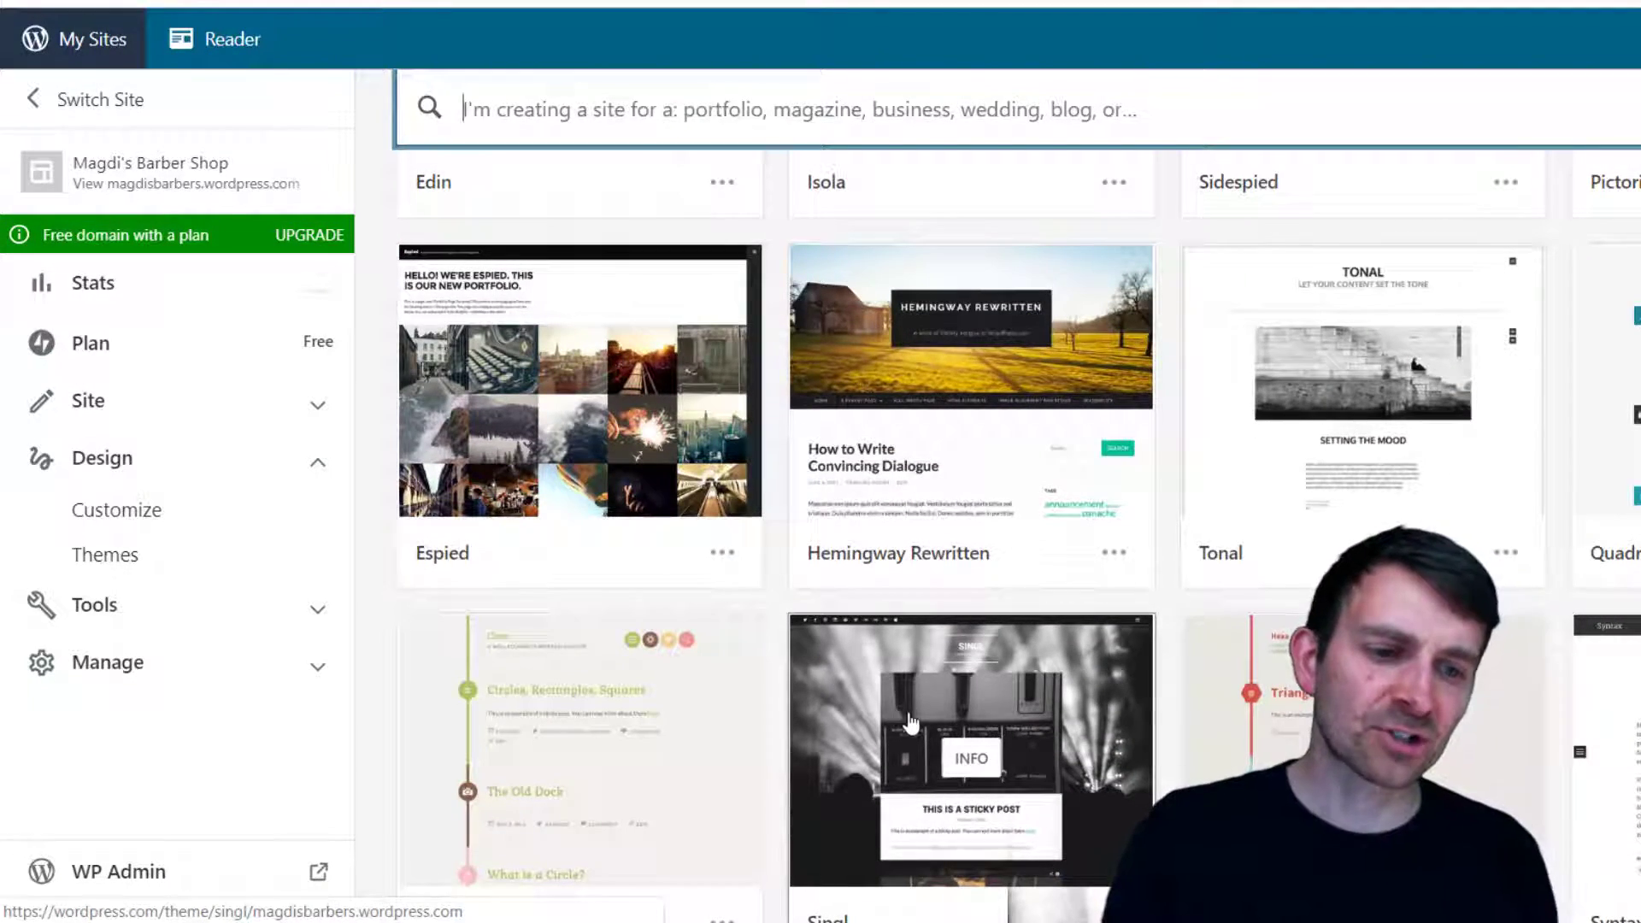
scroll(932, 718, "down", 8)
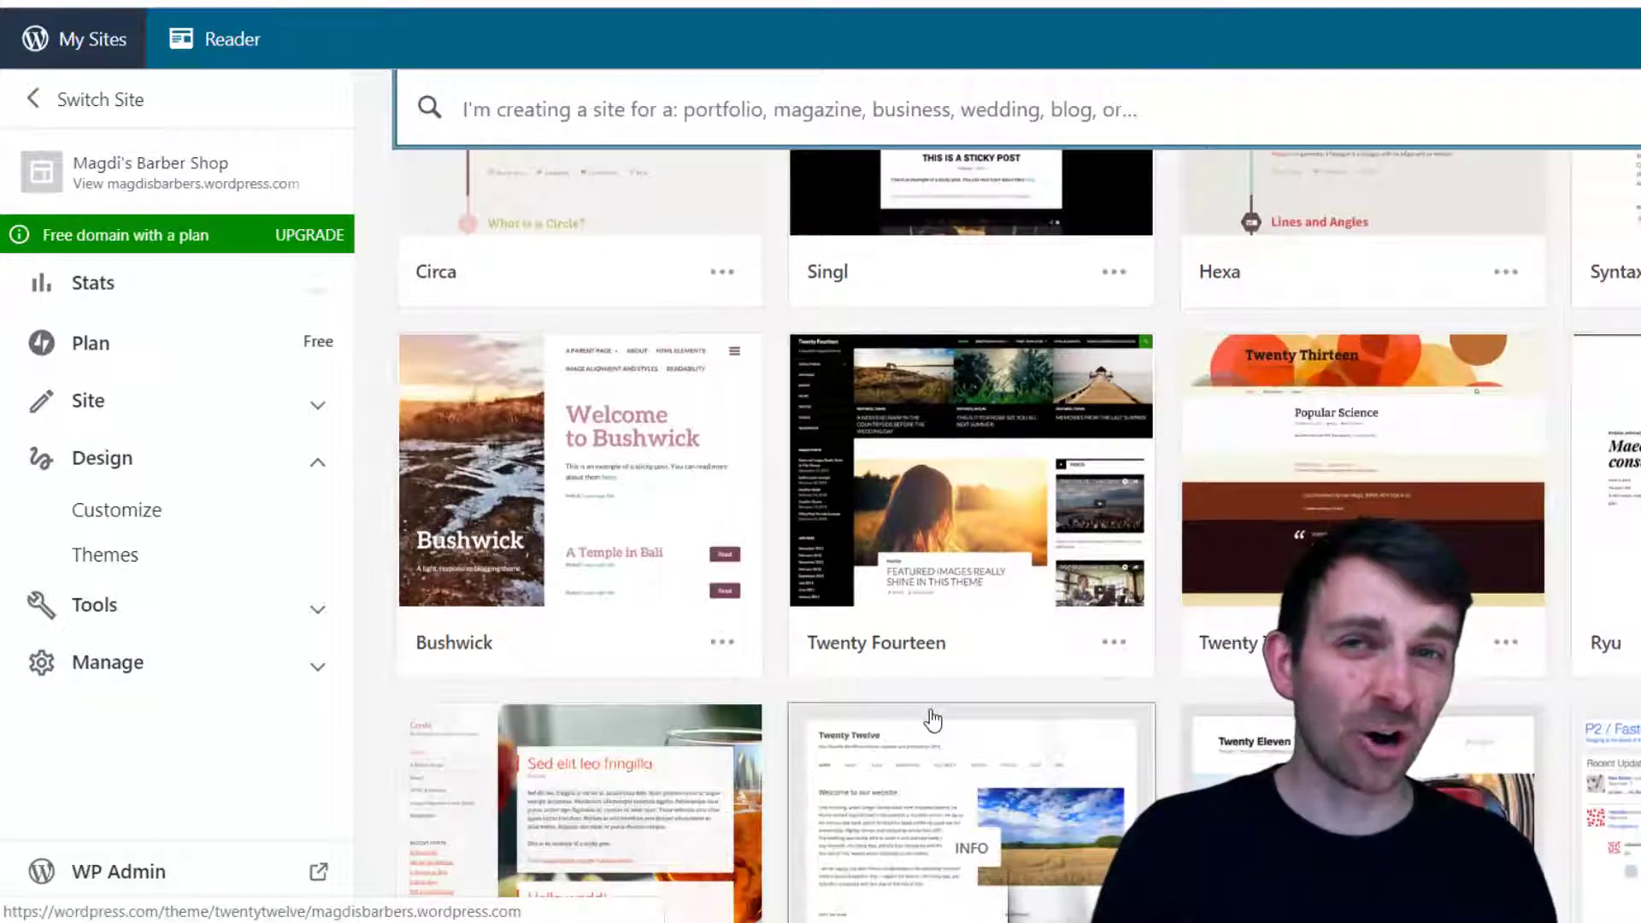
scroll(931, 718, "down", 2)
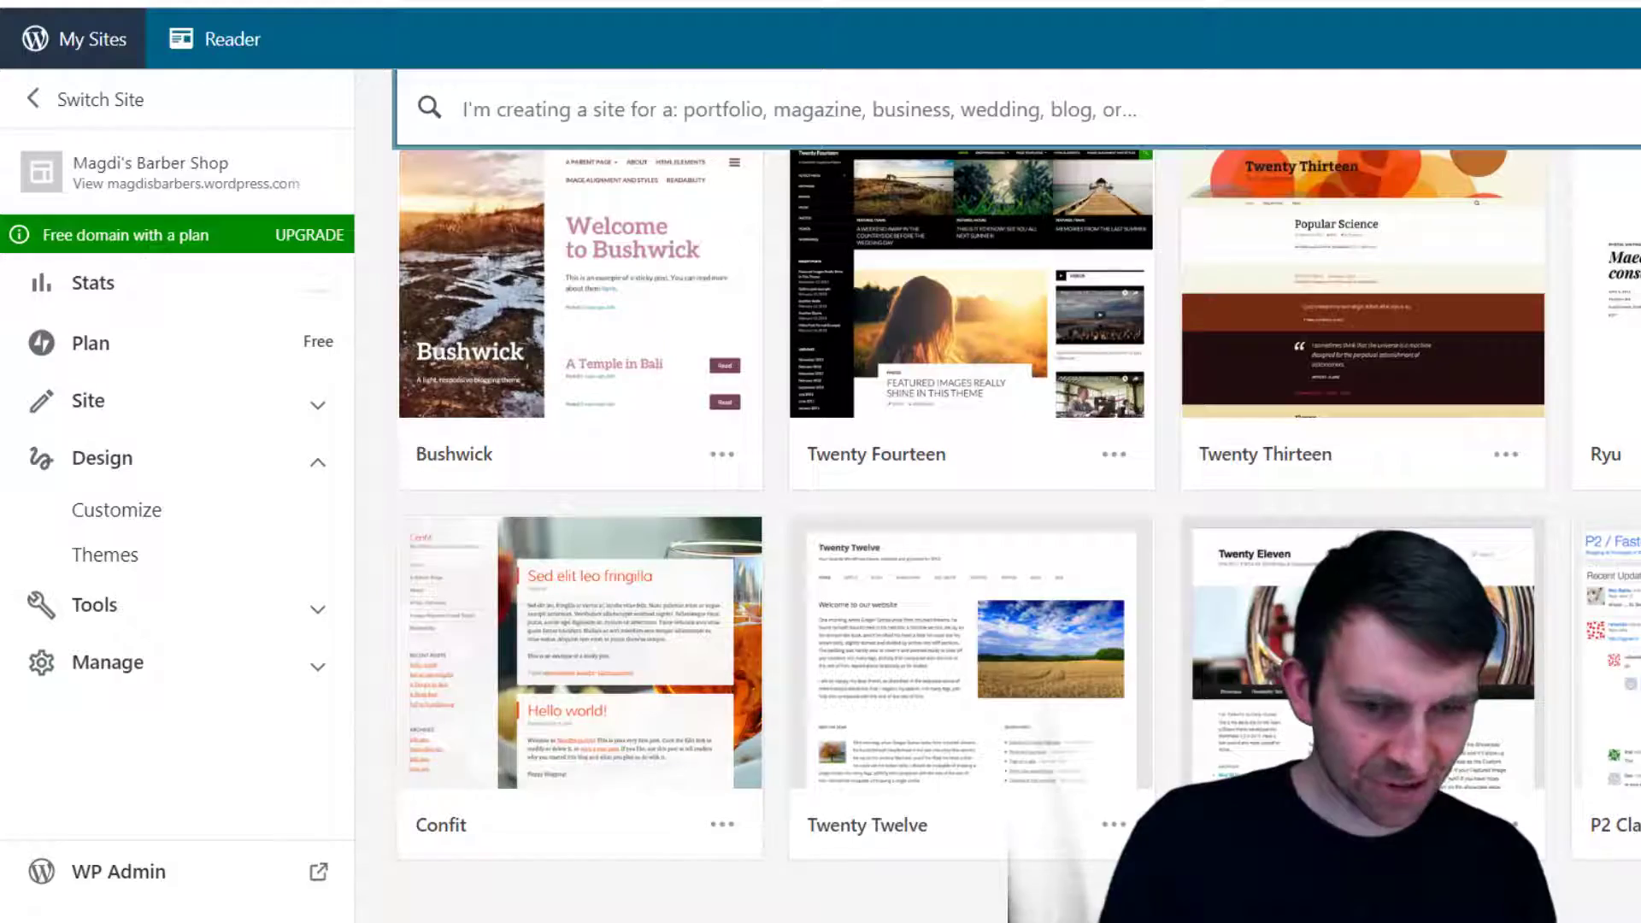
Return to the start of the theme list and examine the beginner business themes around the active Sophisticated Business theme
scroll(1017, 547, "up", 20)
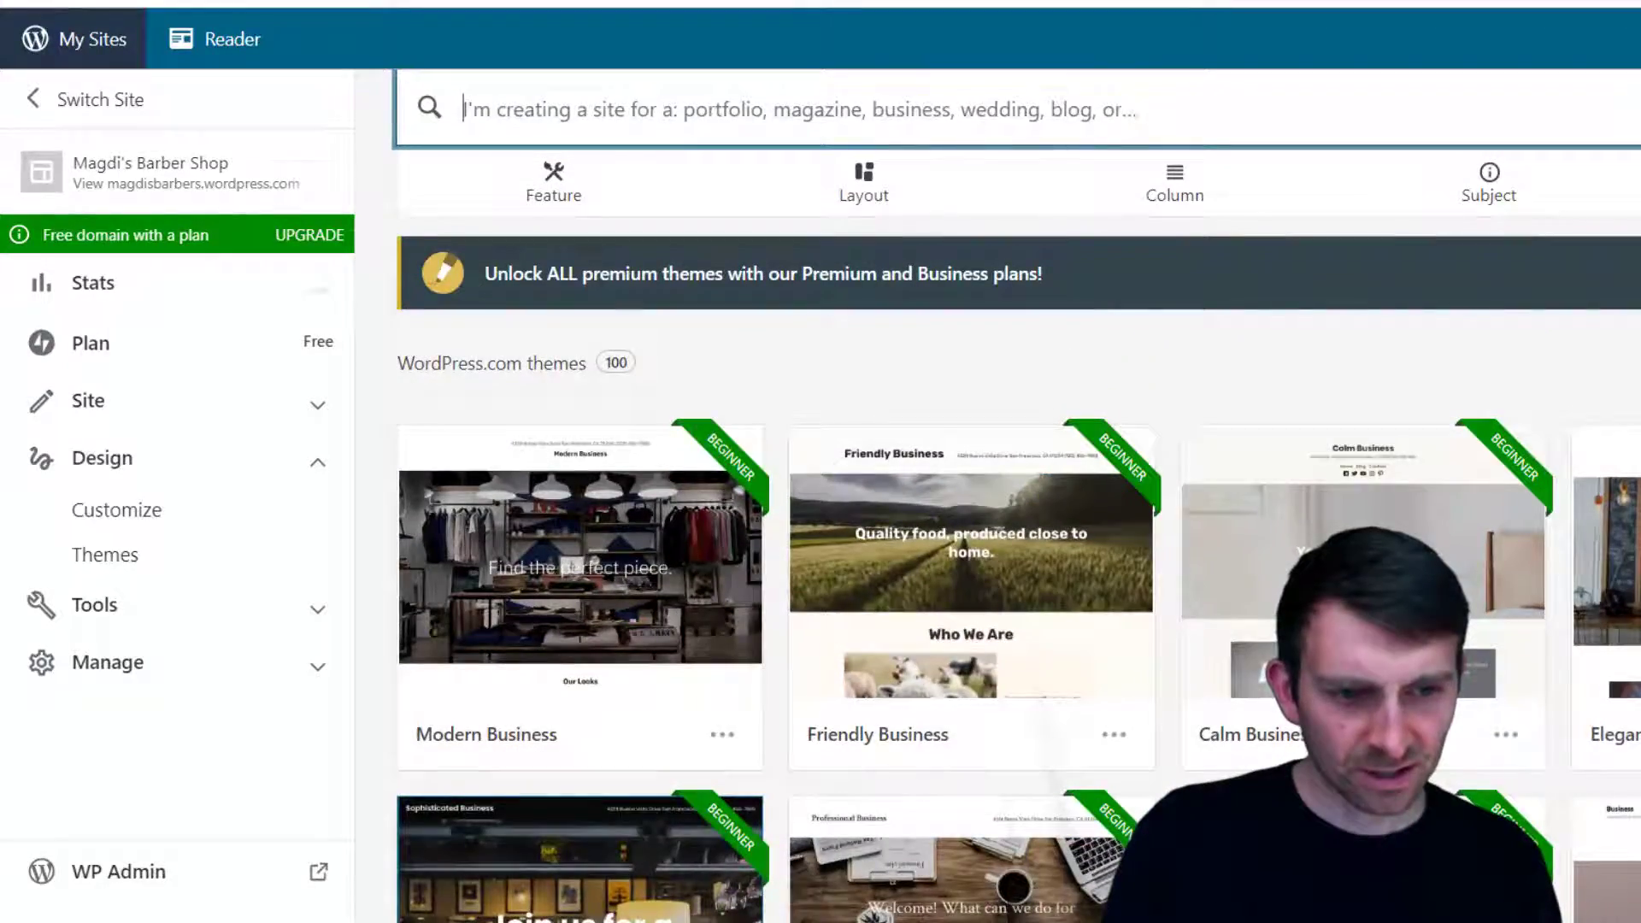
scroll(1018, 496, "up", 2)
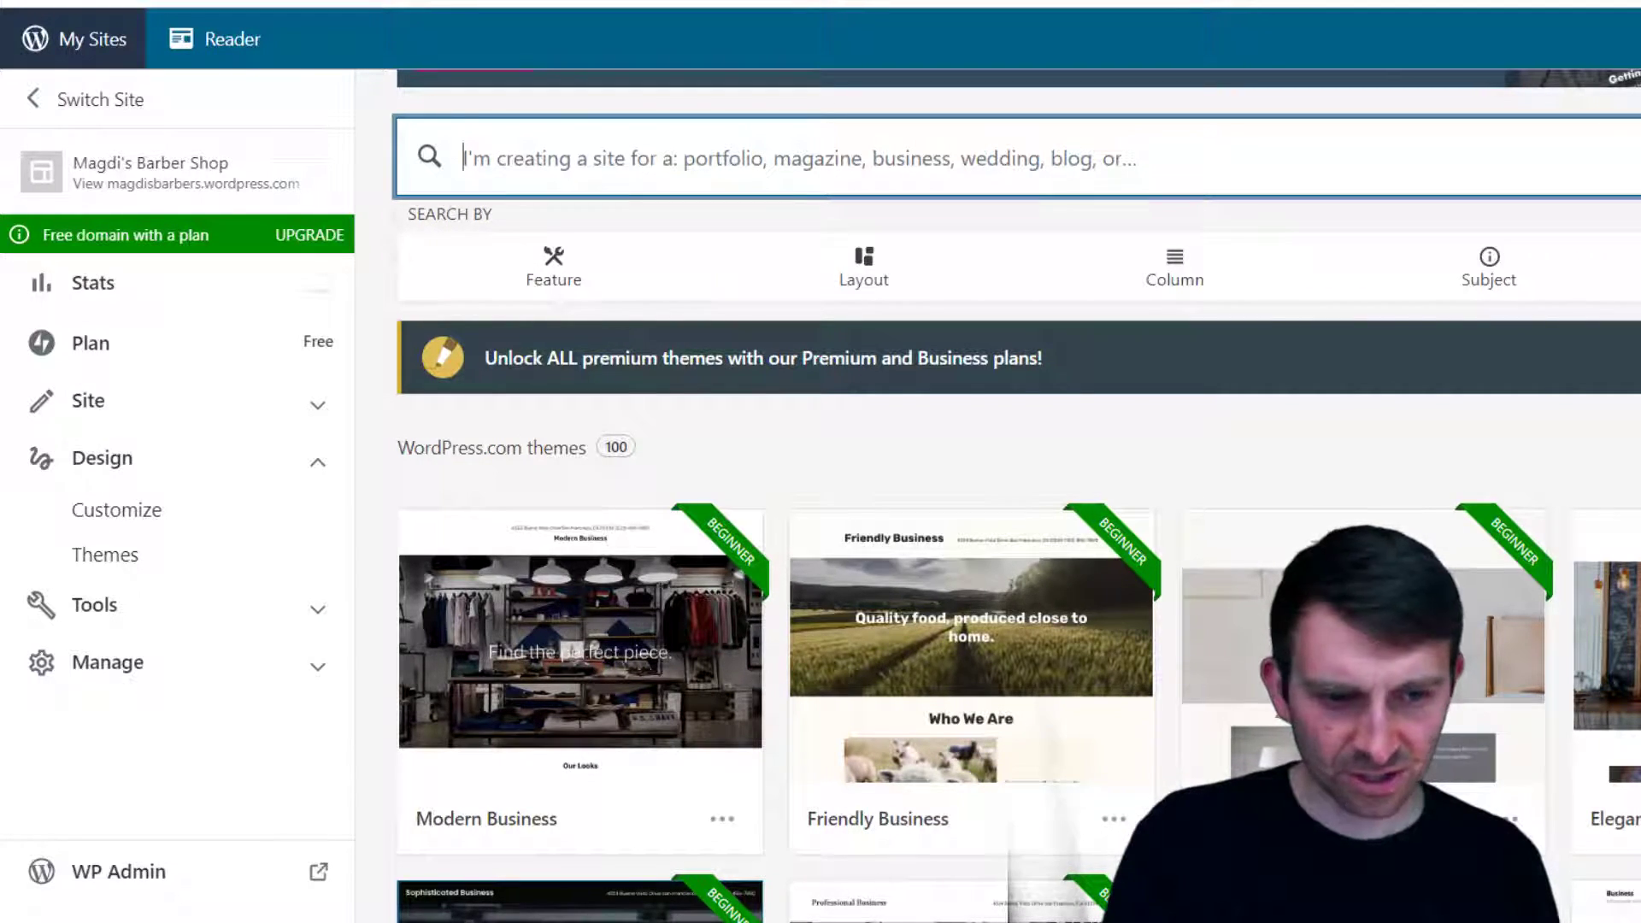
scroll(1015, 496, "down", 2)
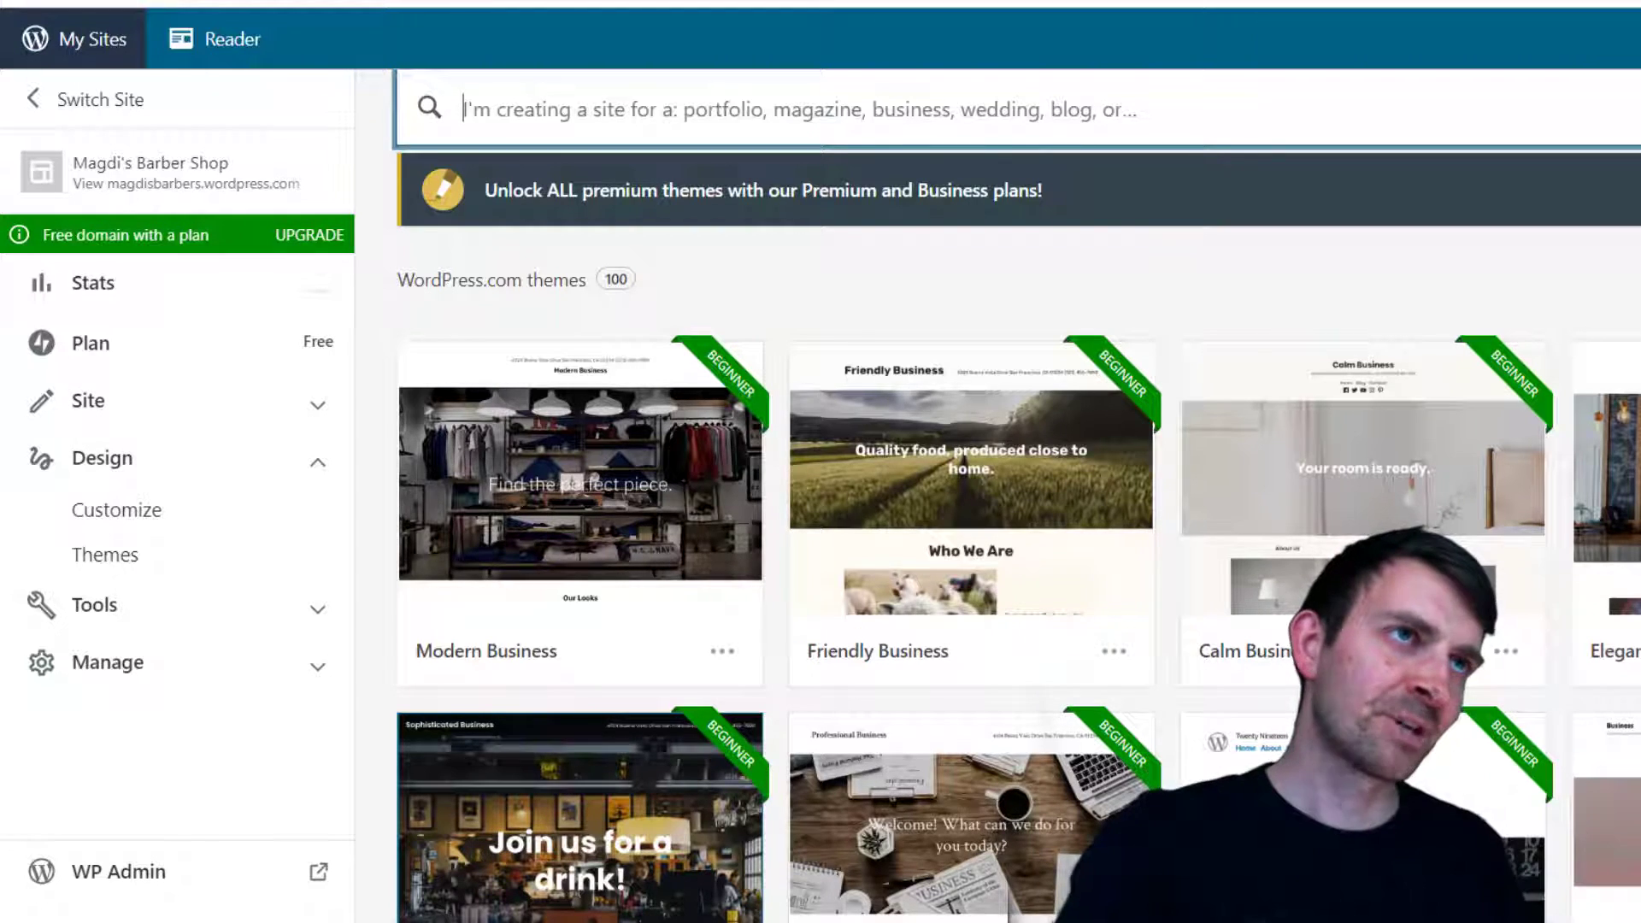
scroll(1017, 538, "down", 1)
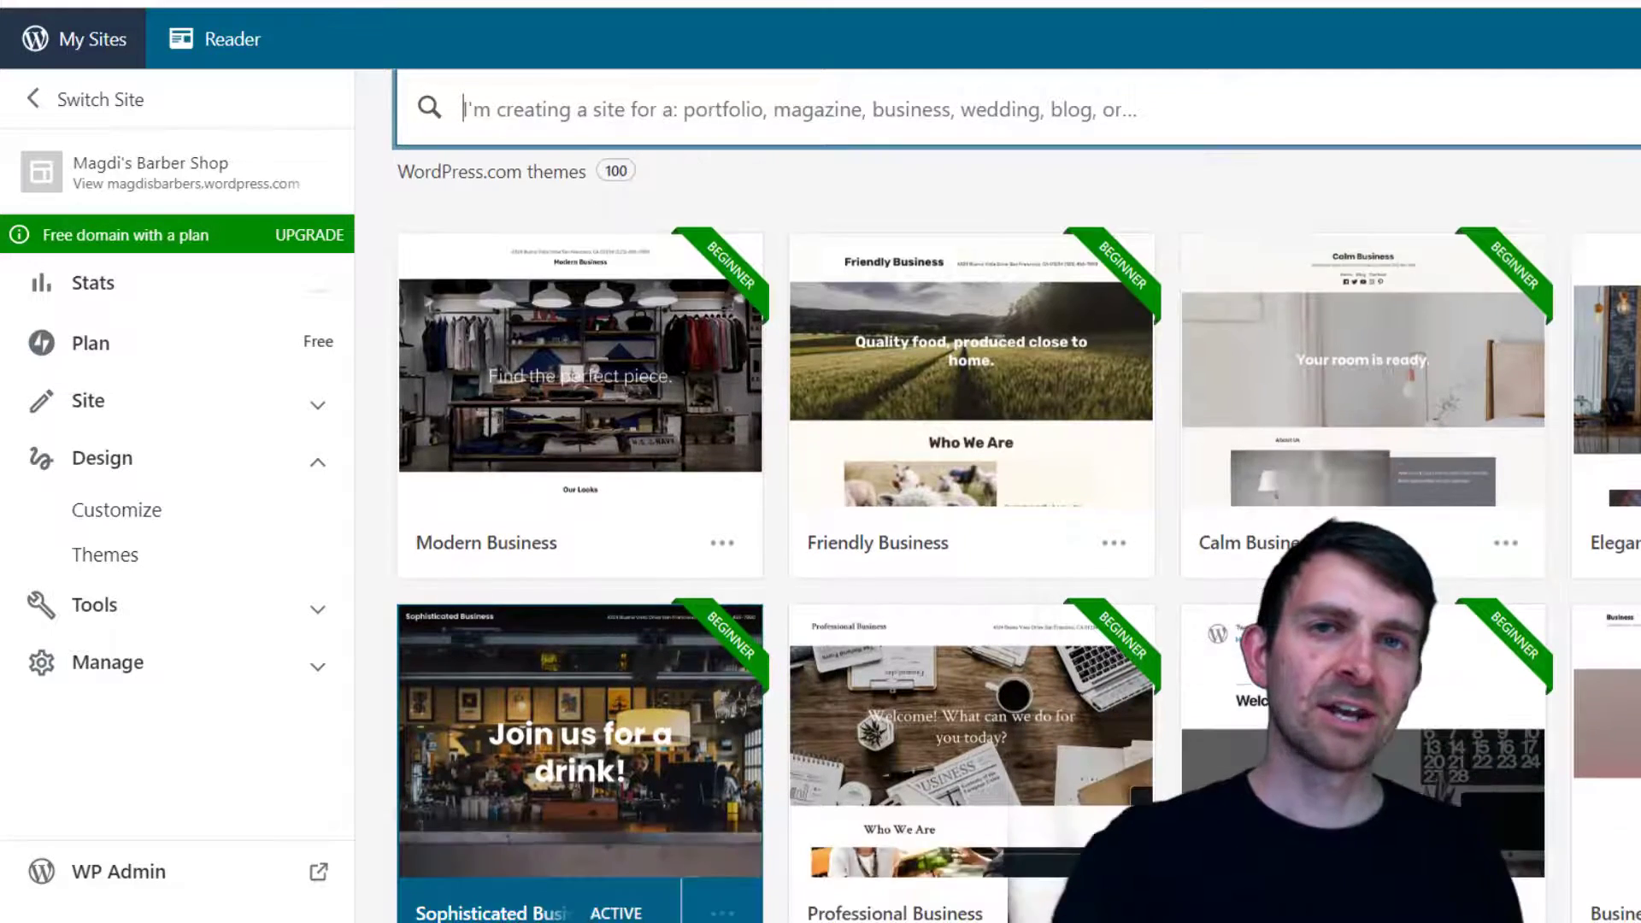
scroll(1017, 534, "down", 1)
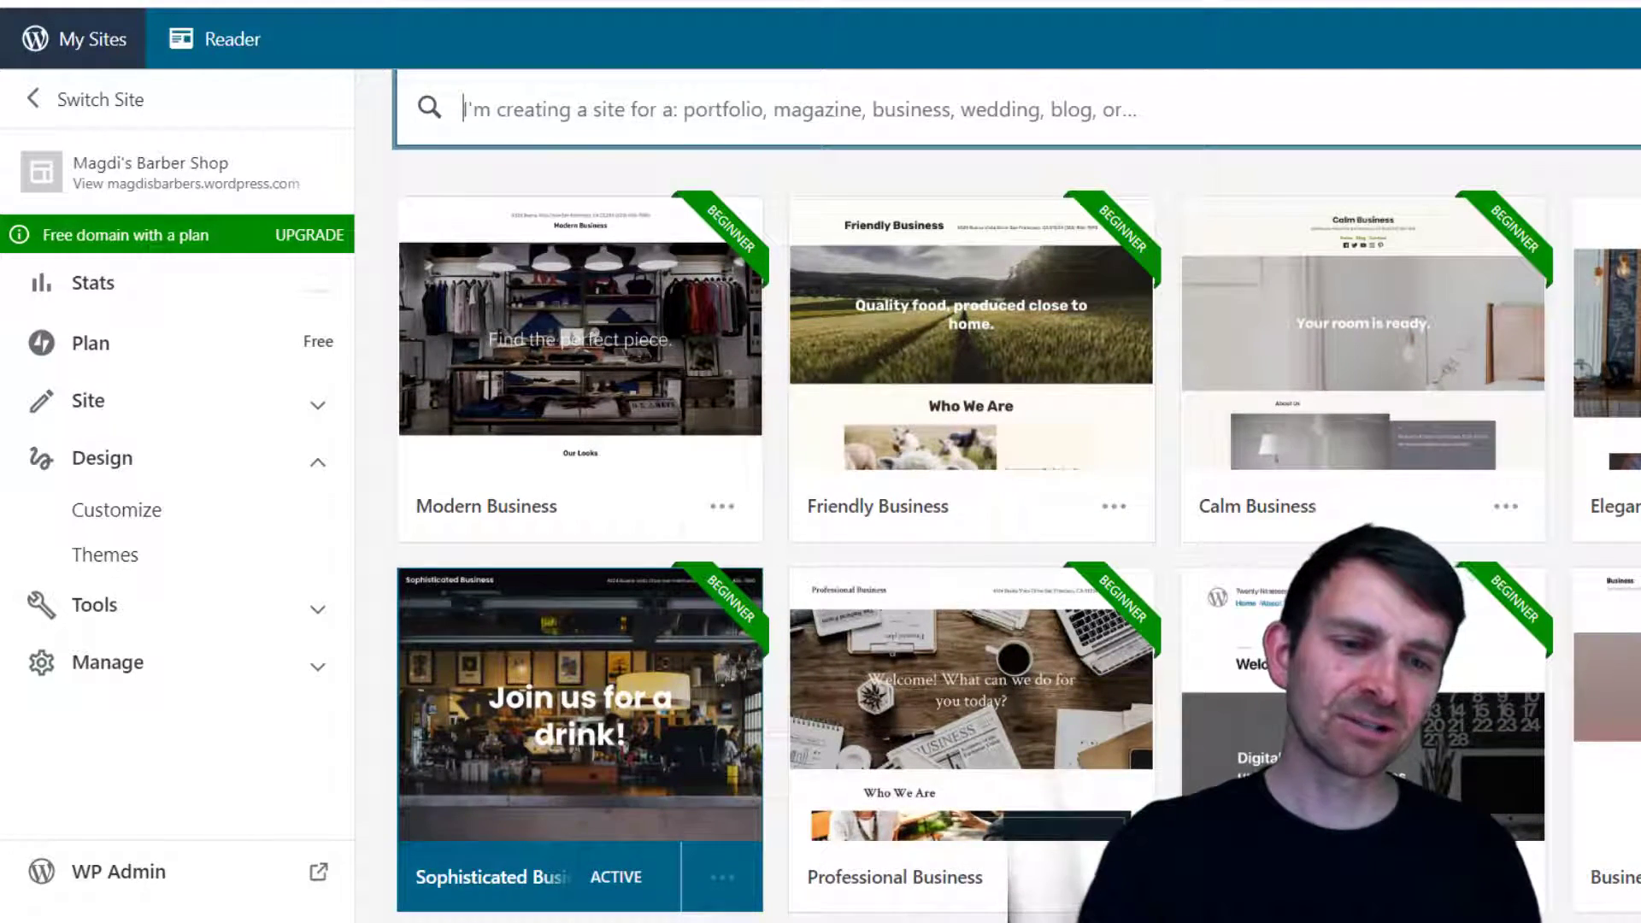
Look through the general theme list again, from the beginner business themes down to Pique and Publication, and return to its start
scroll(1017, 534, "up", 4)
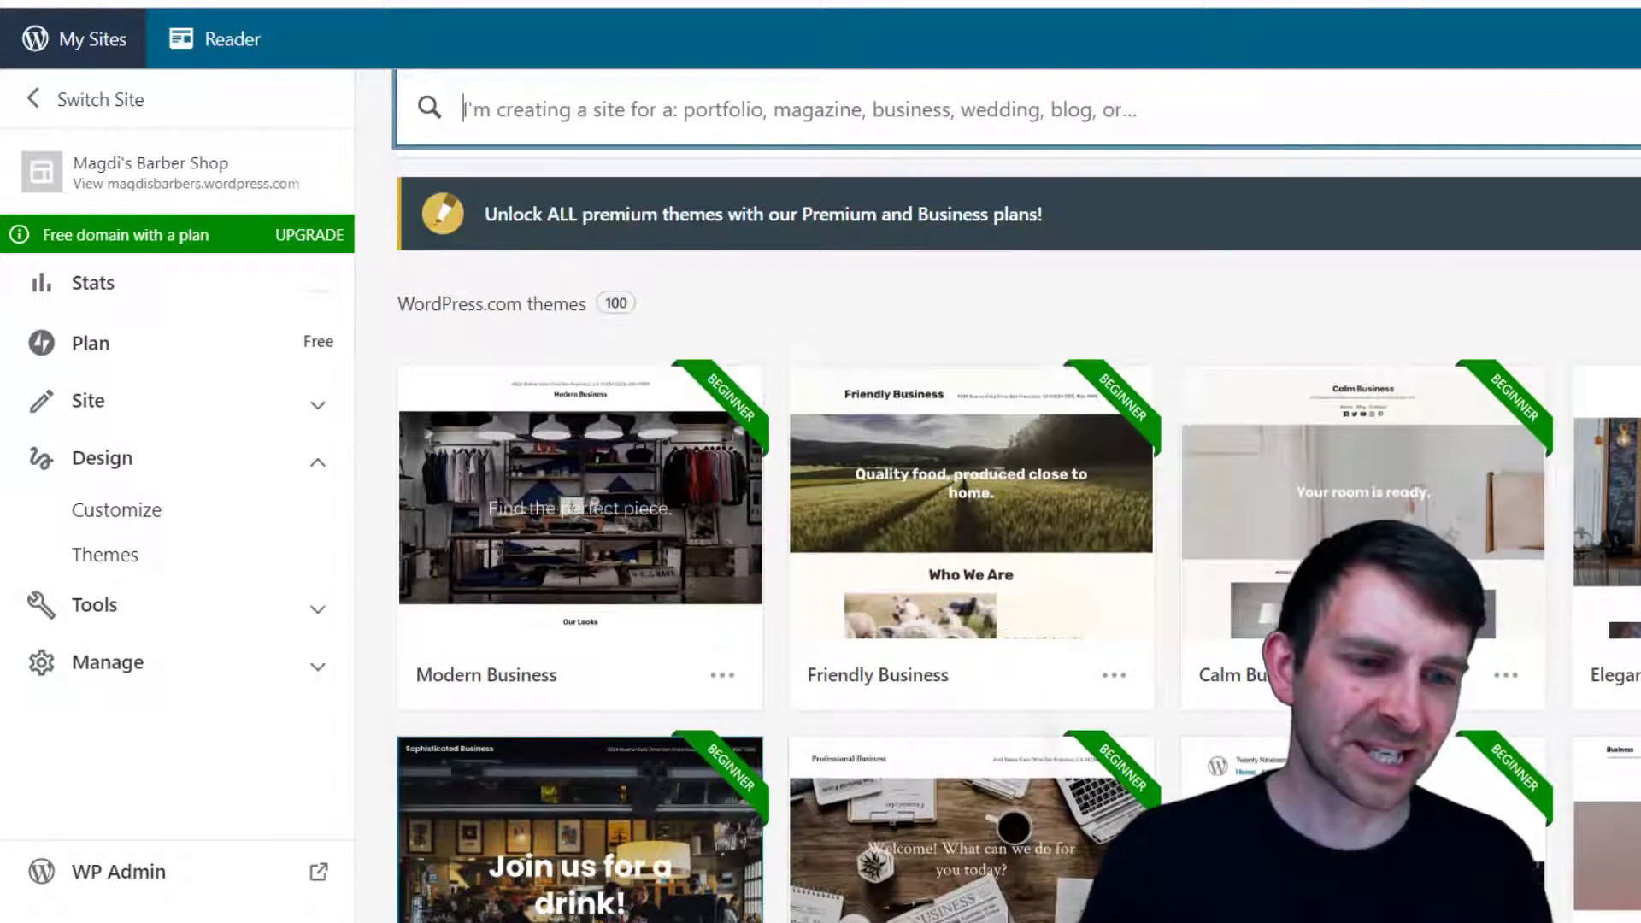
scroll(1017, 534, "down", 3)
scroll(1017, 534, "up", 2)
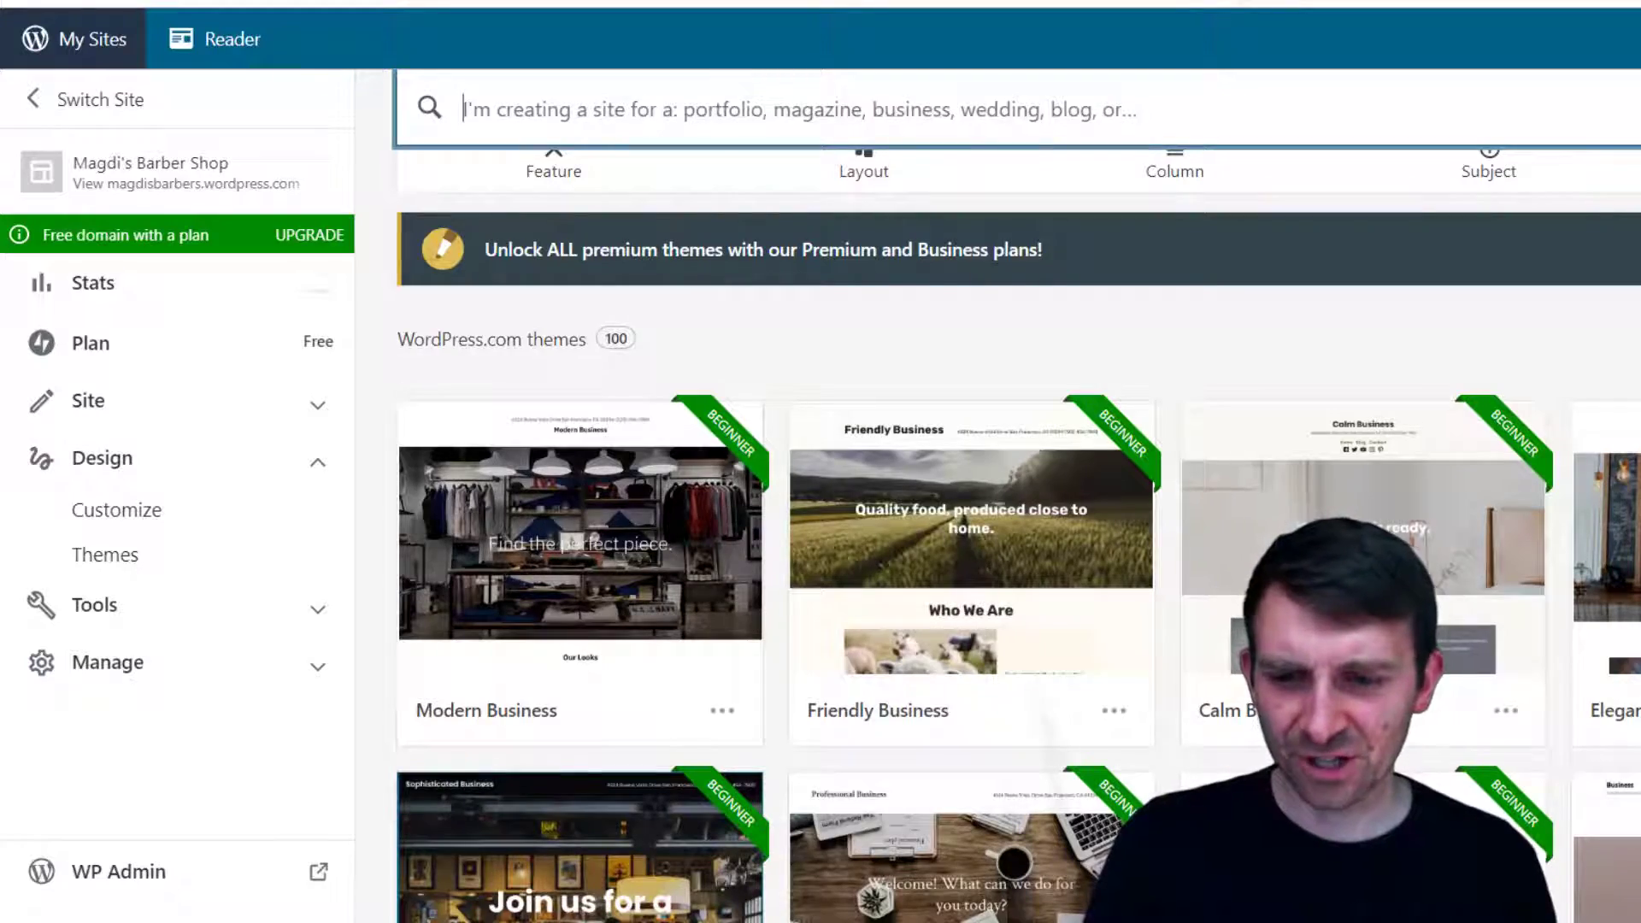
scroll(1017, 534, "down", 7)
scroll(1017, 535, "up", 2)
scroll(1017, 534, "down", 2)
scroll(1017, 534, "up", 2)
scroll(1017, 534, "down", 3)
scroll(1018, 534, "down", 4)
scroll(1017, 534, "down", 1)
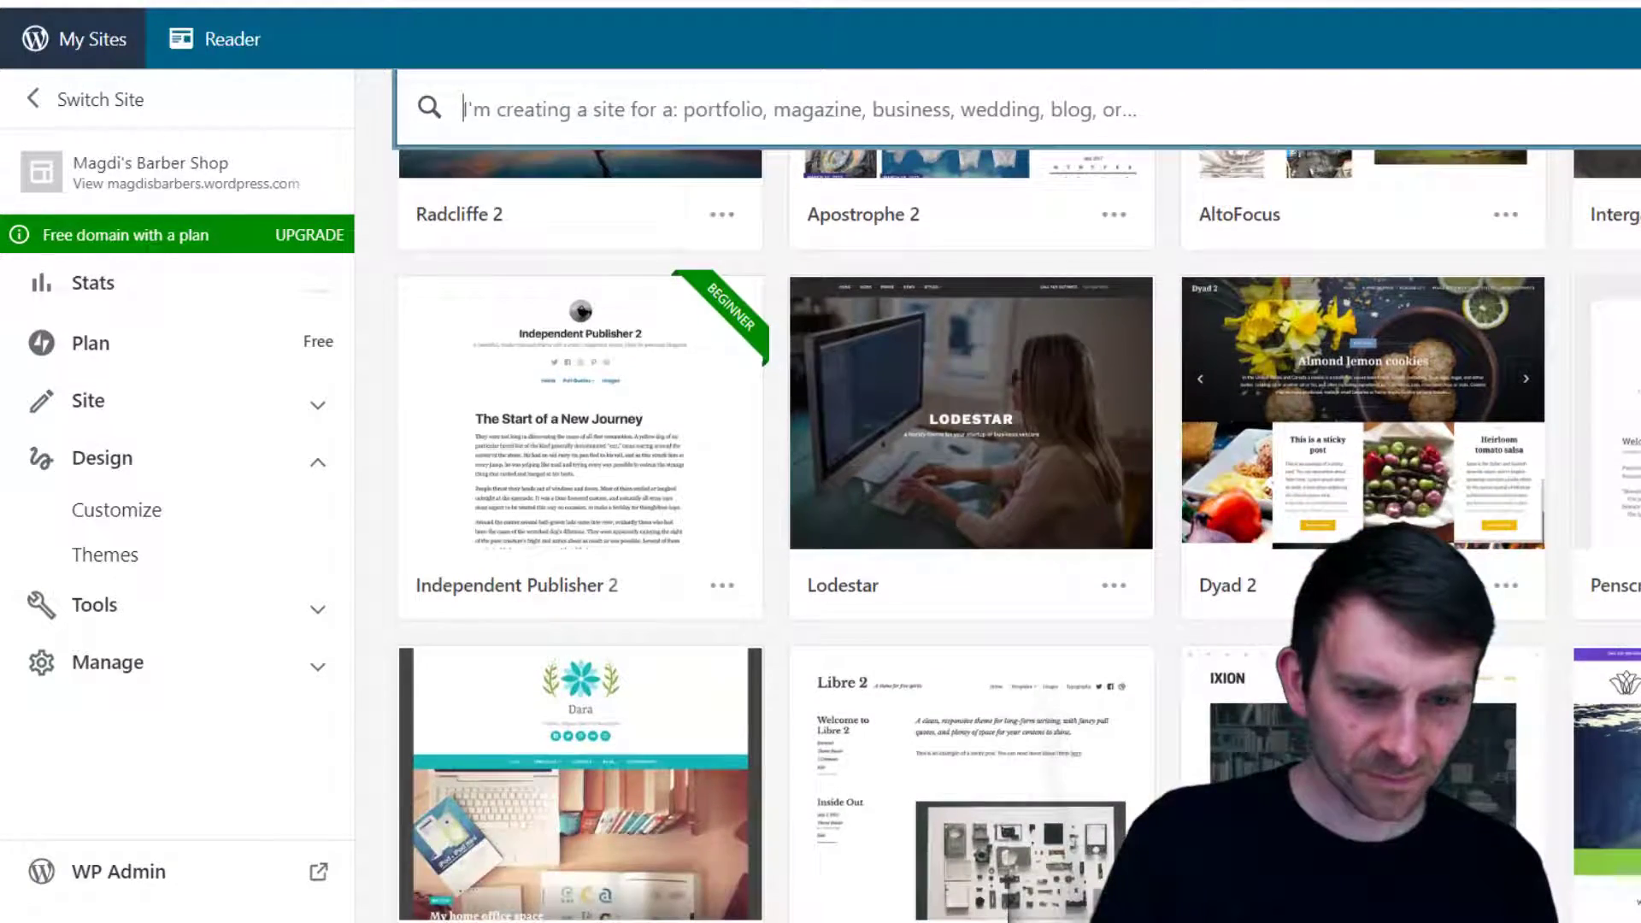
scroll(1017, 535, "down", 3)
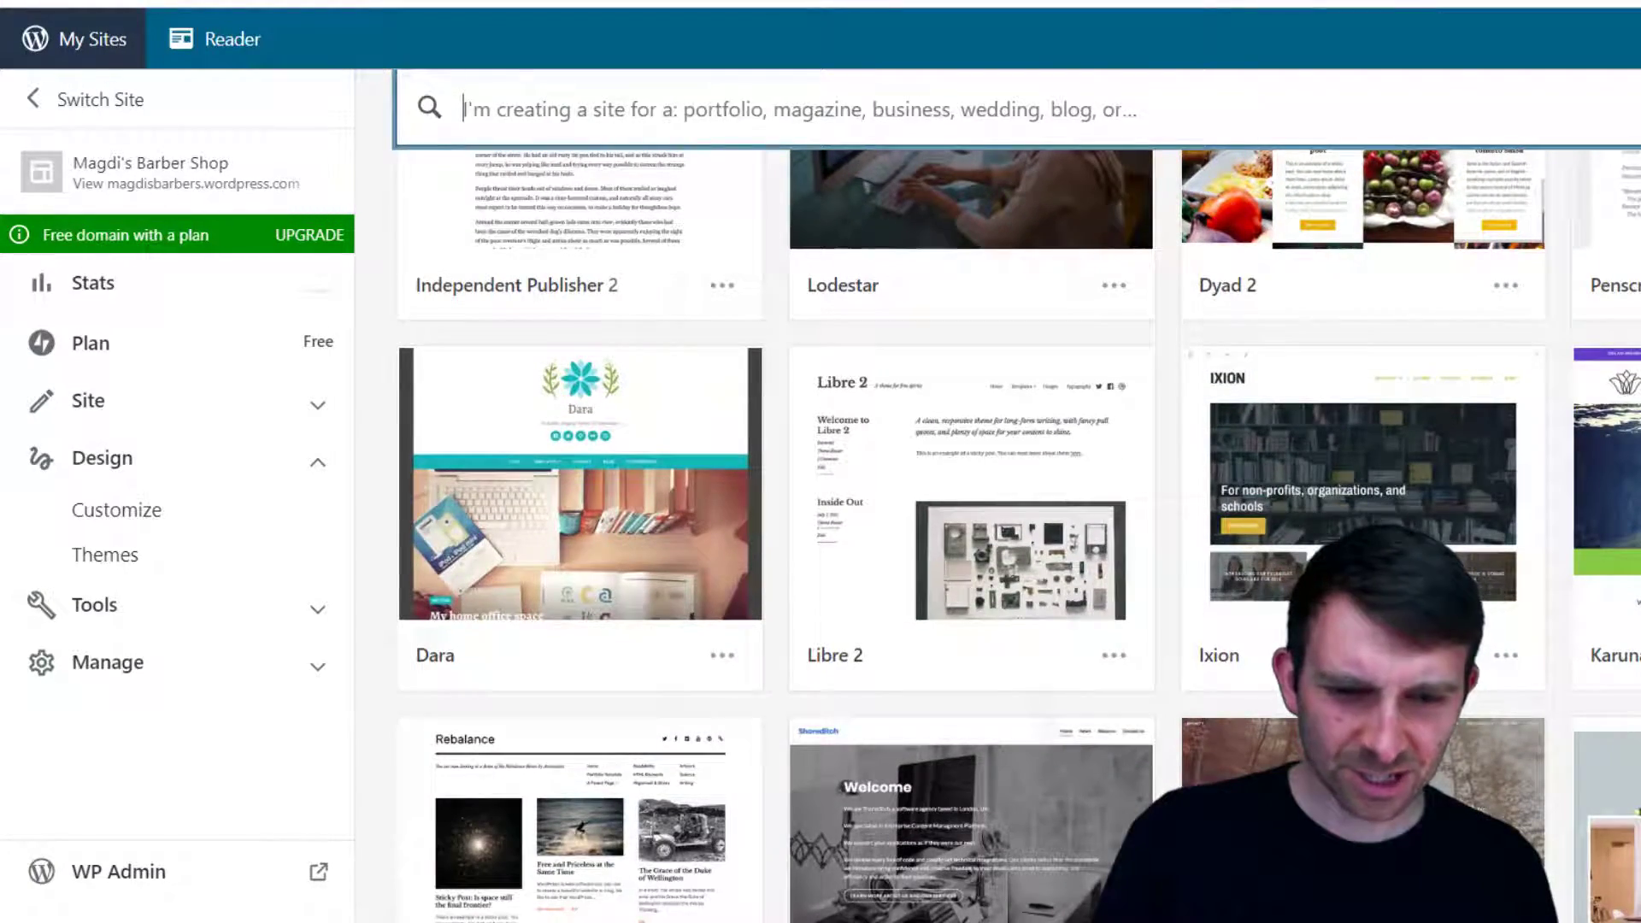
scroll(1017, 534, "down", 6)
scroll(1017, 535, "up", 1)
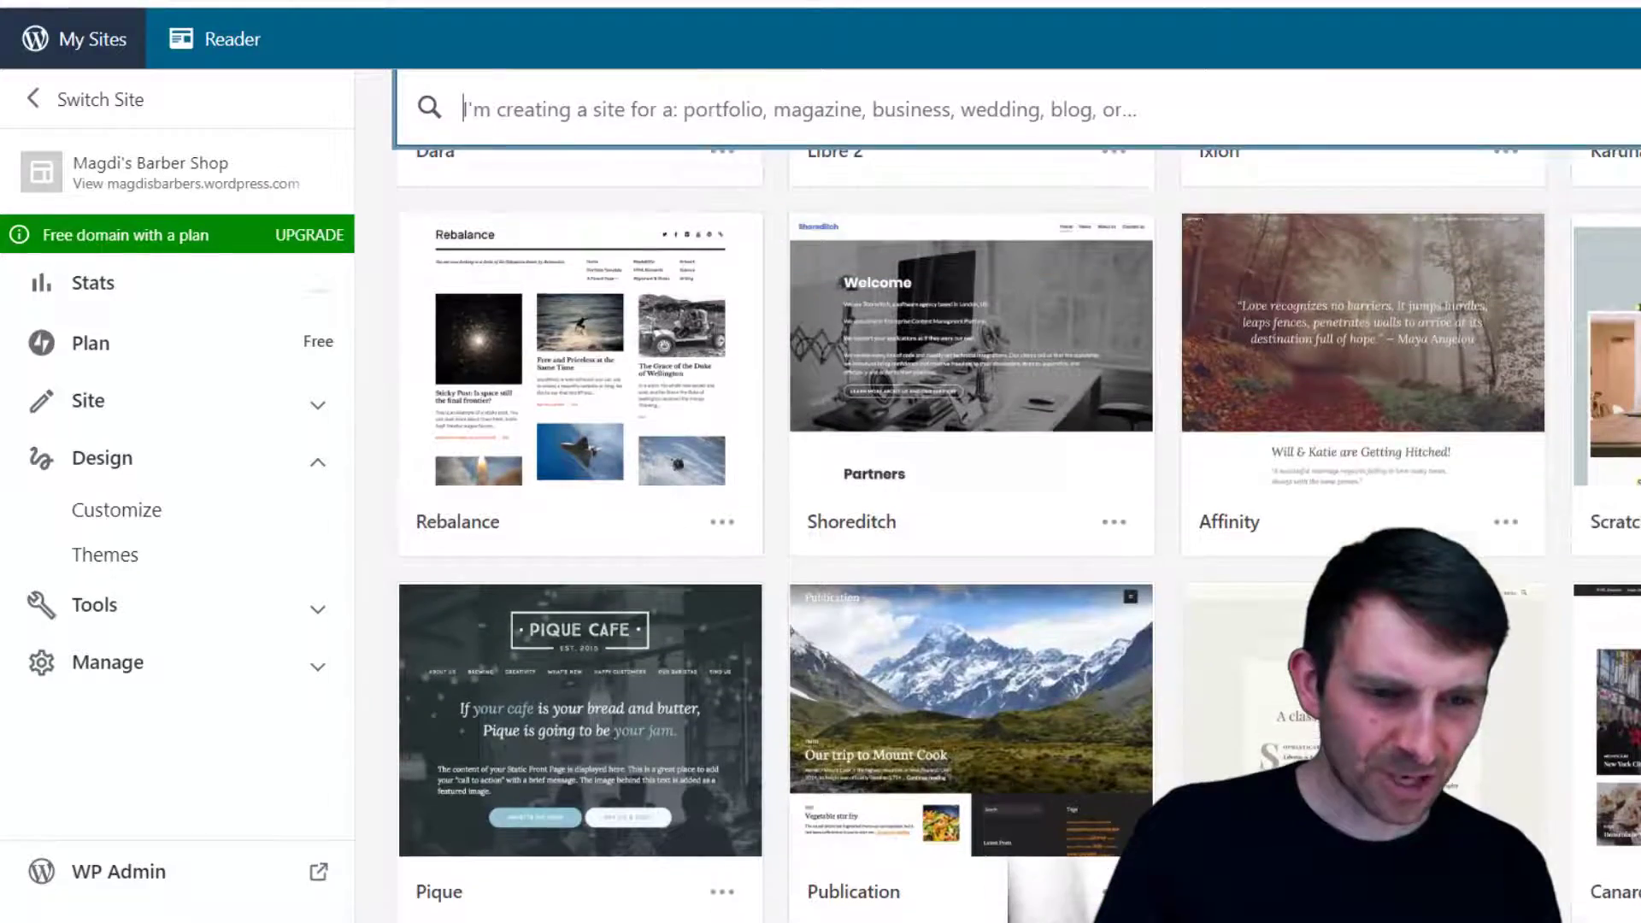
scroll(1017, 535, "down", 1)
scroll(1017, 534, "up", 20)
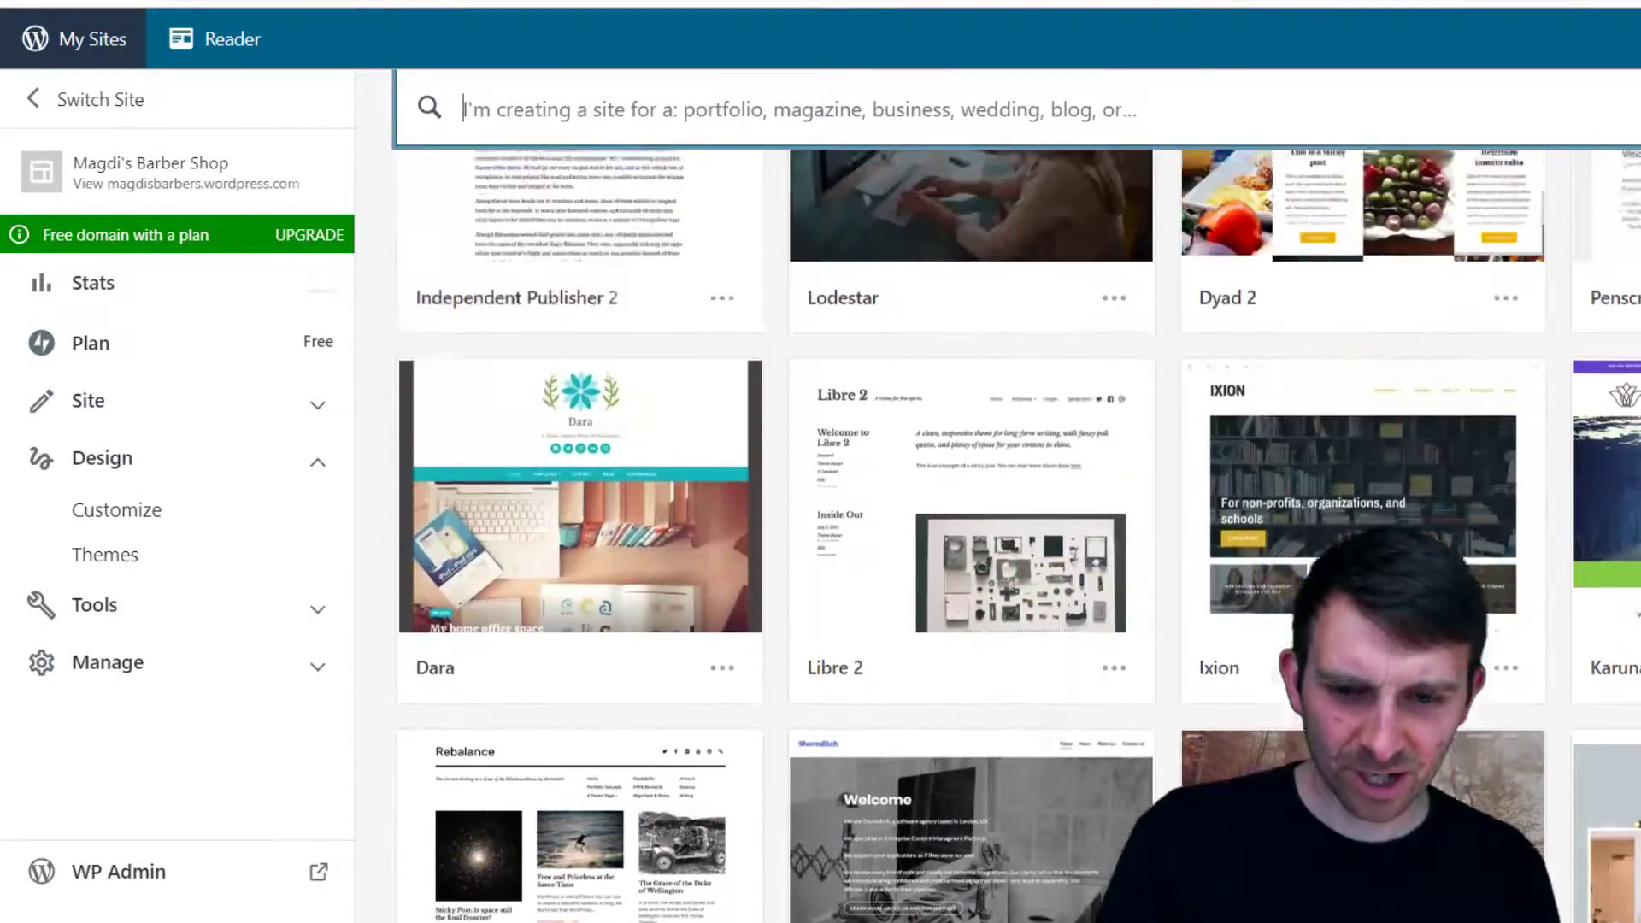
scroll(1017, 534, "up", 3)
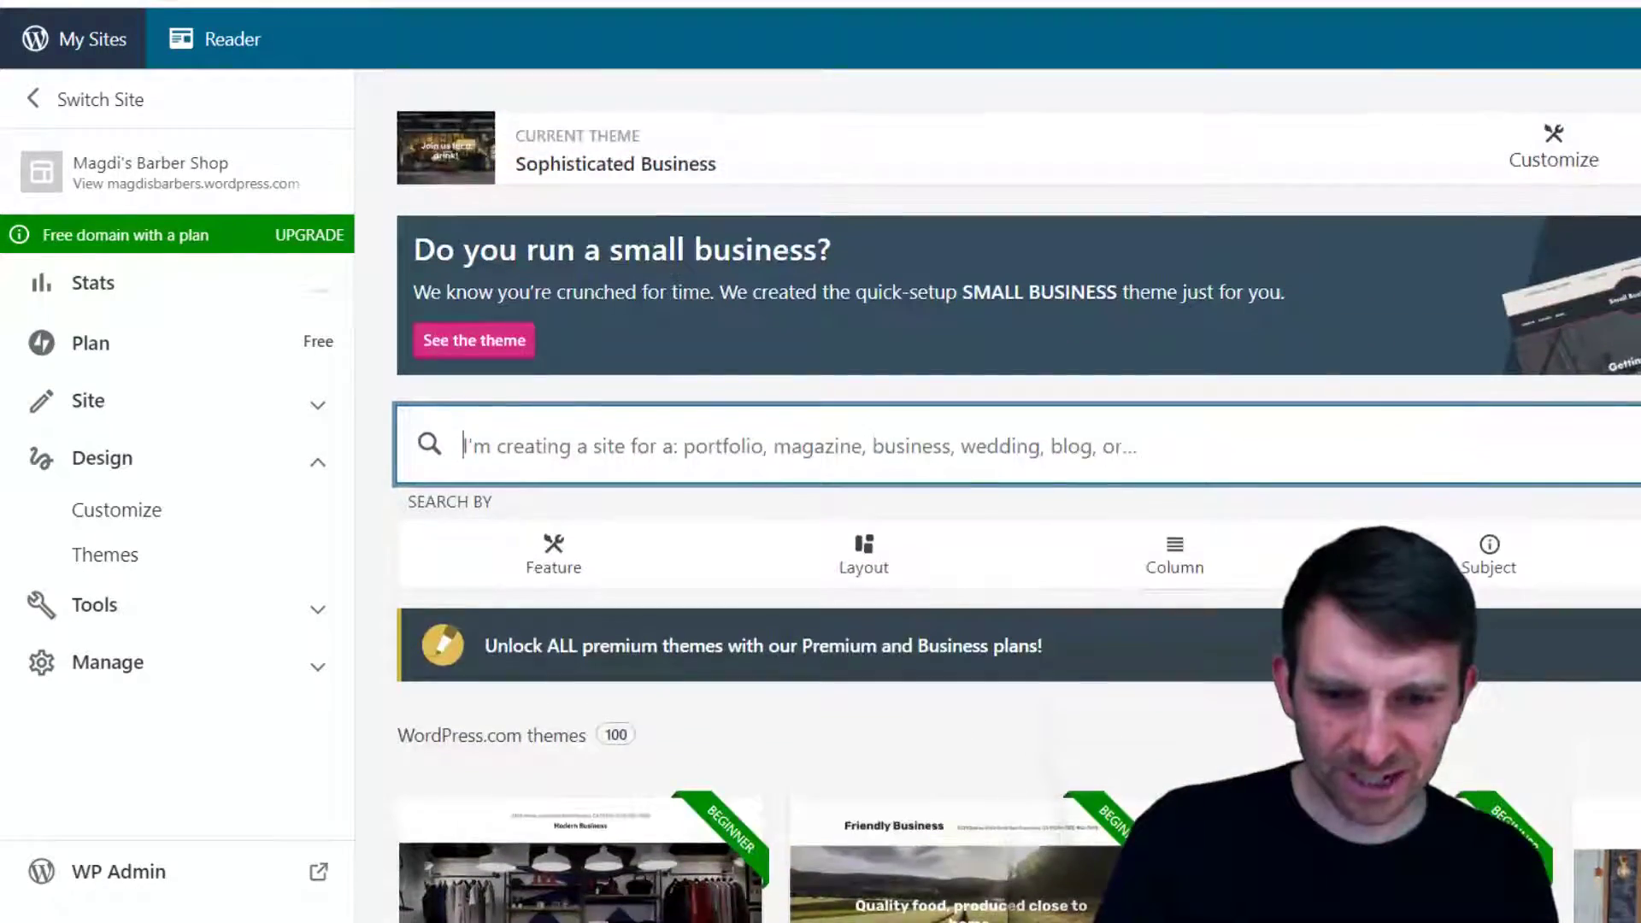
Filter the themes by Fluid Layout and compare the matching designs
scroll(1348, 242, "down", 2)
left_click(879, 405)
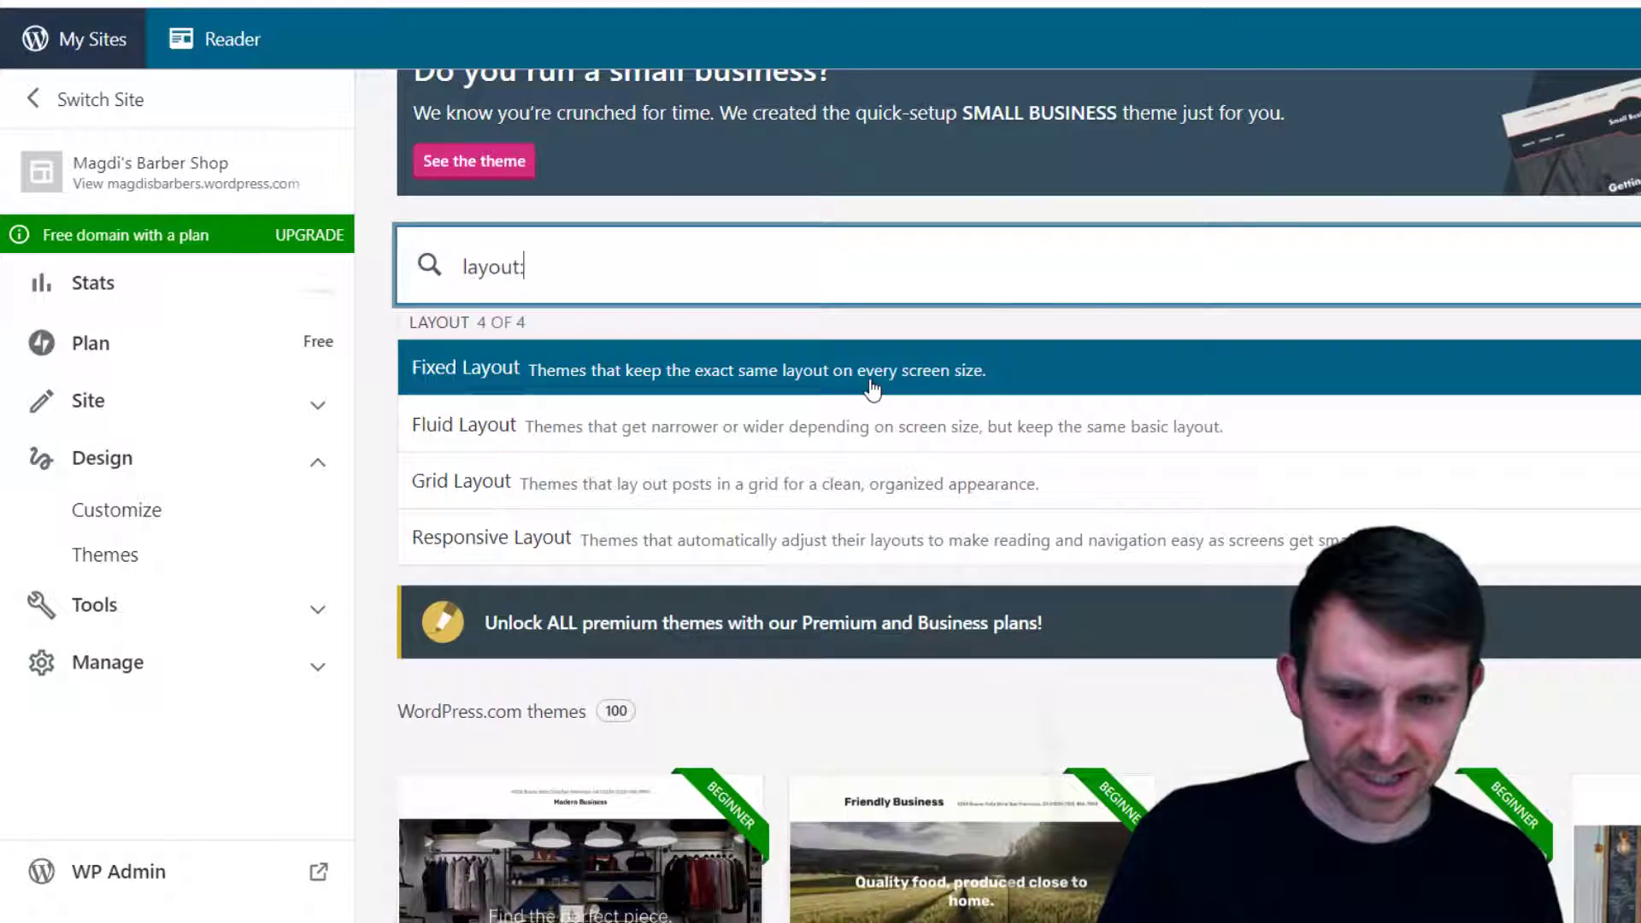
scroll(769, 513, "up", 2)
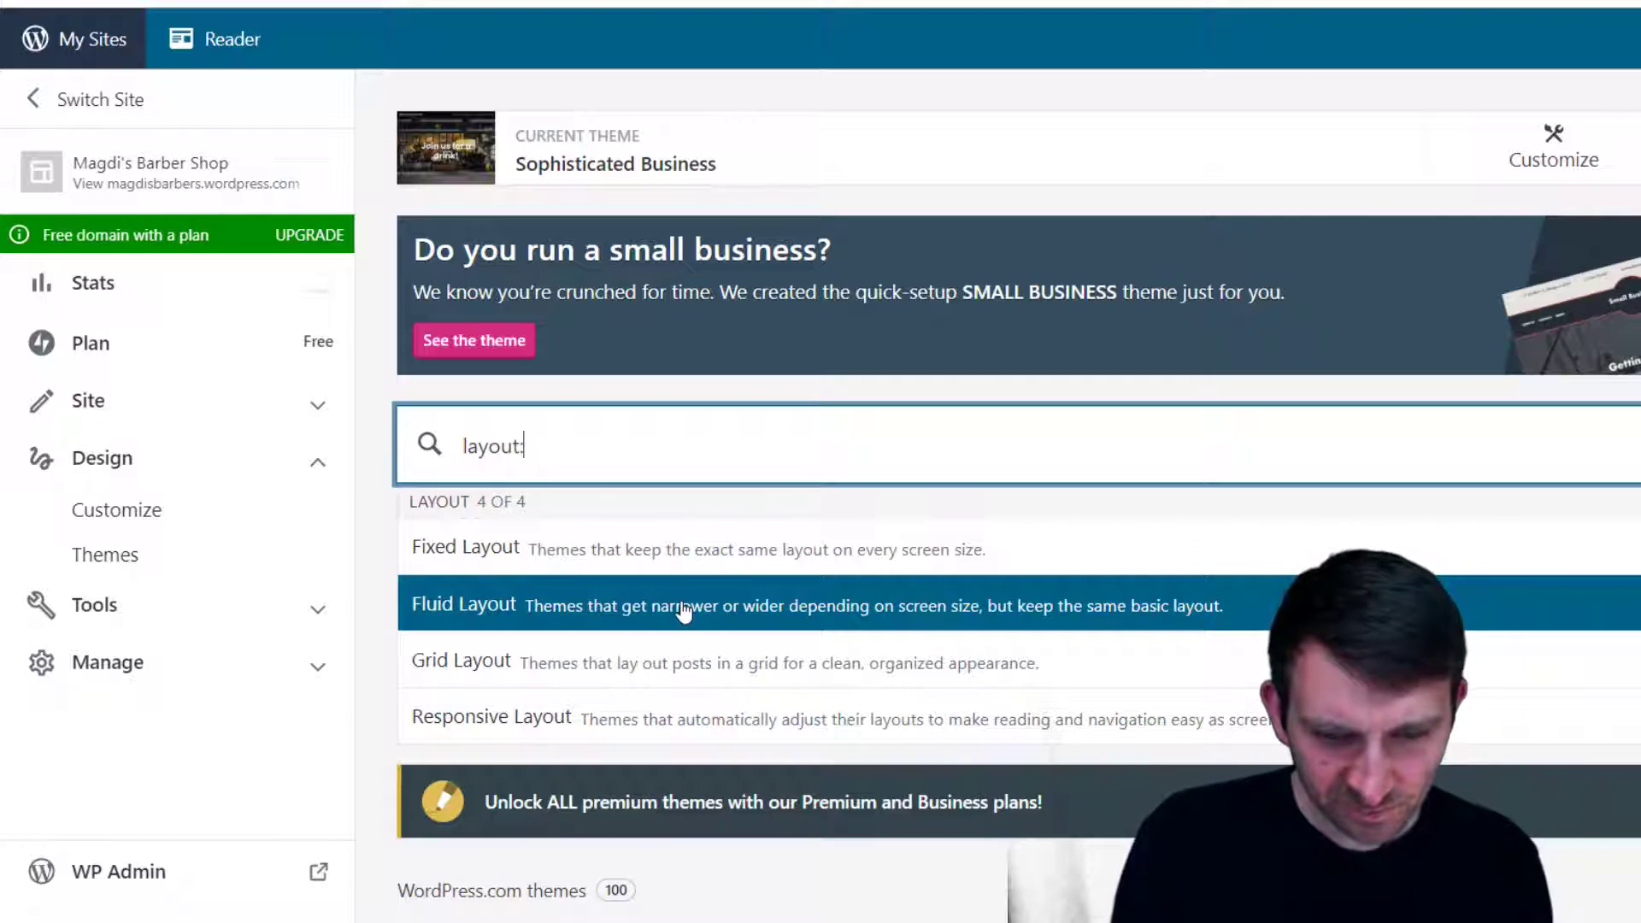
left_click(578, 607)
scroll(940, 697, "down", 4)
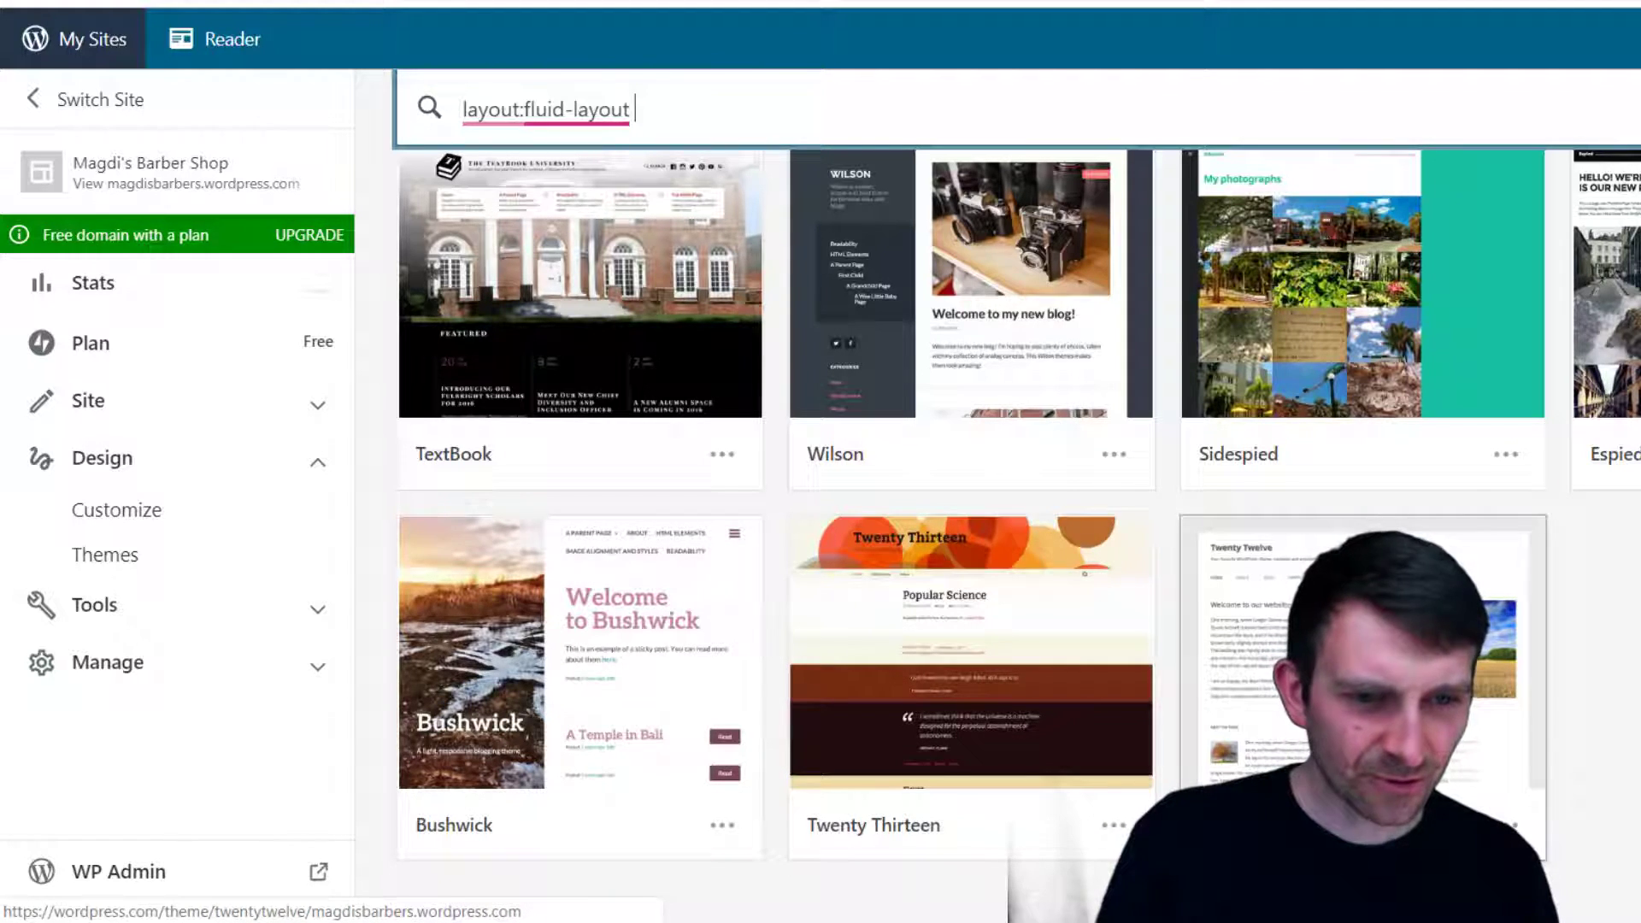
scroll(1367, 649, "up", 3)
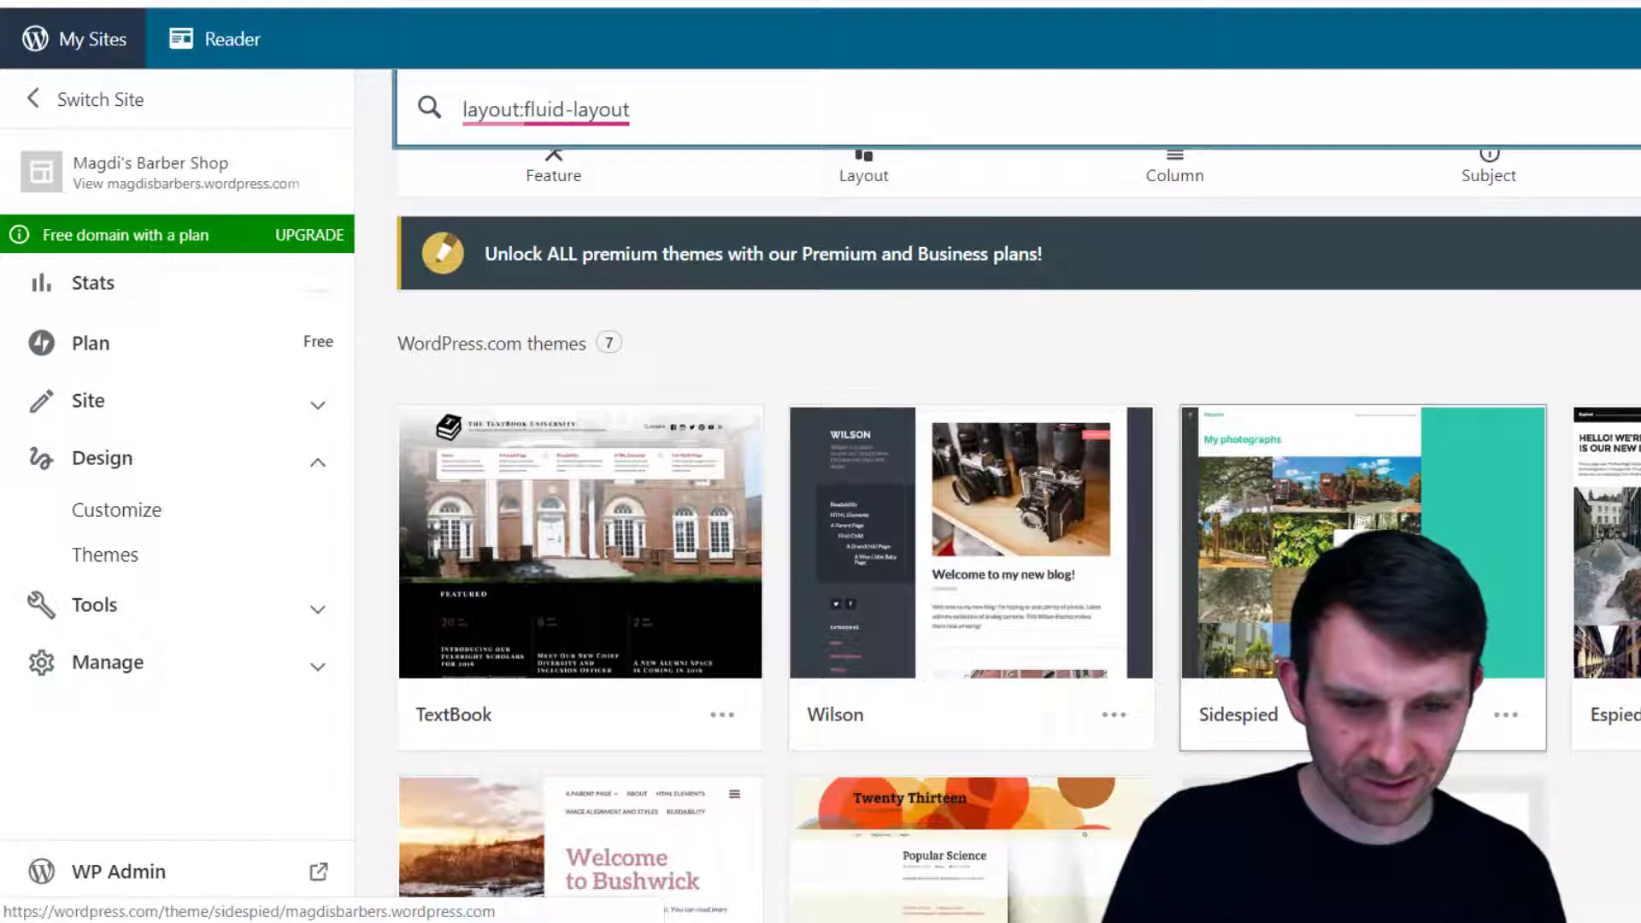
scroll(1576, 573, "down", 3)
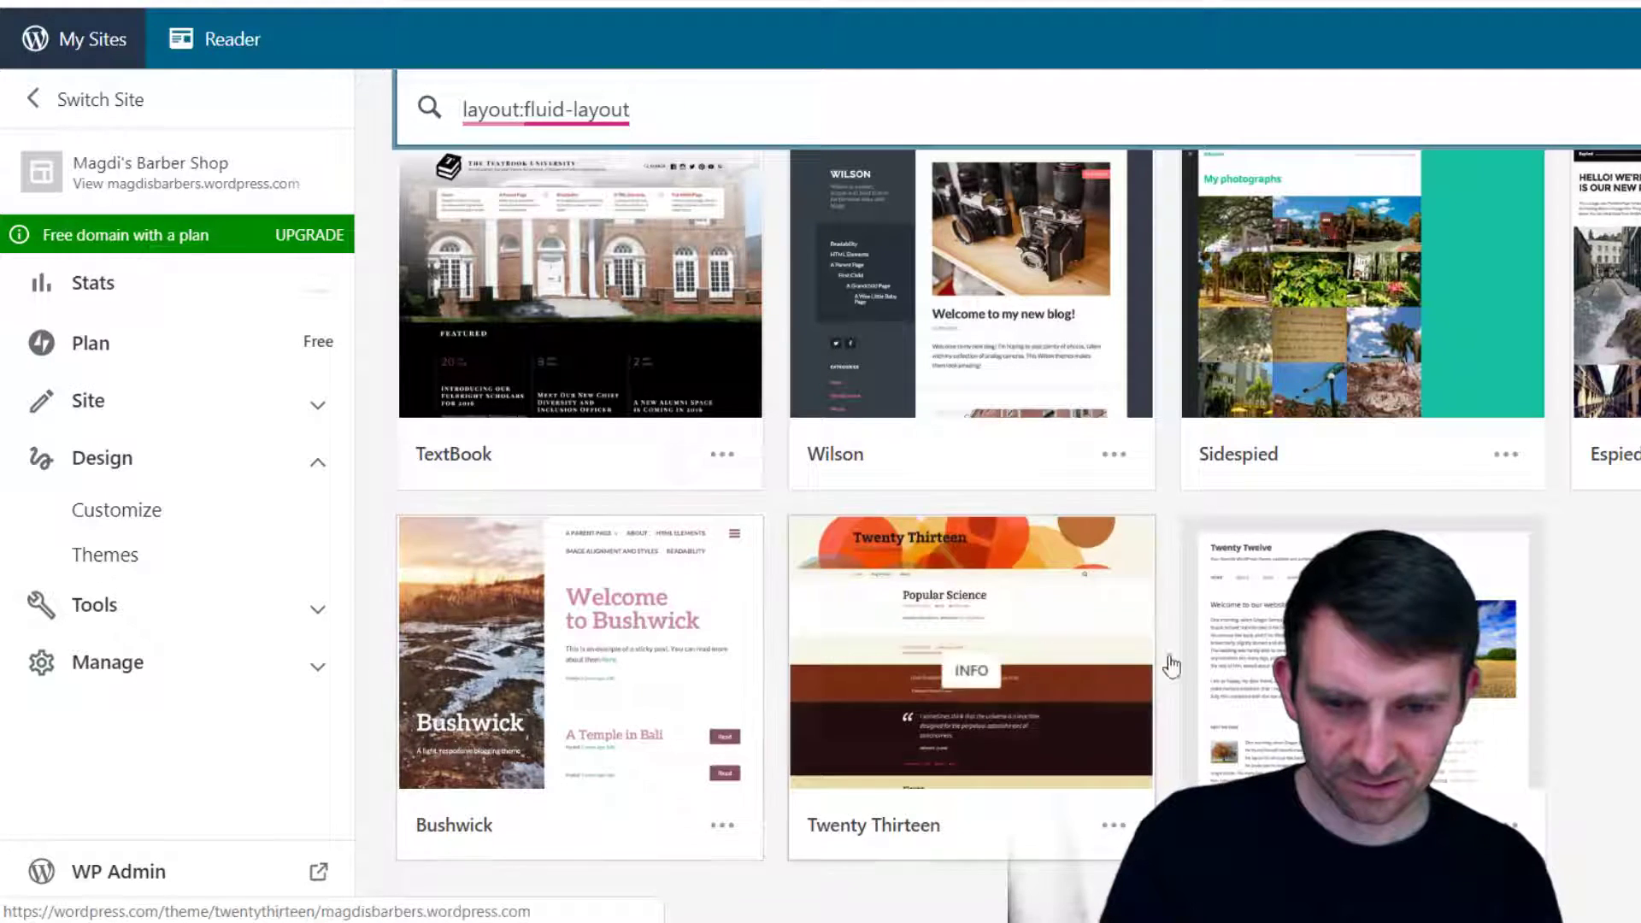
Activate the free Twenty Twelve theme and open the tagline for editing in the site identity settings of the customizer
left_click(1364, 650)
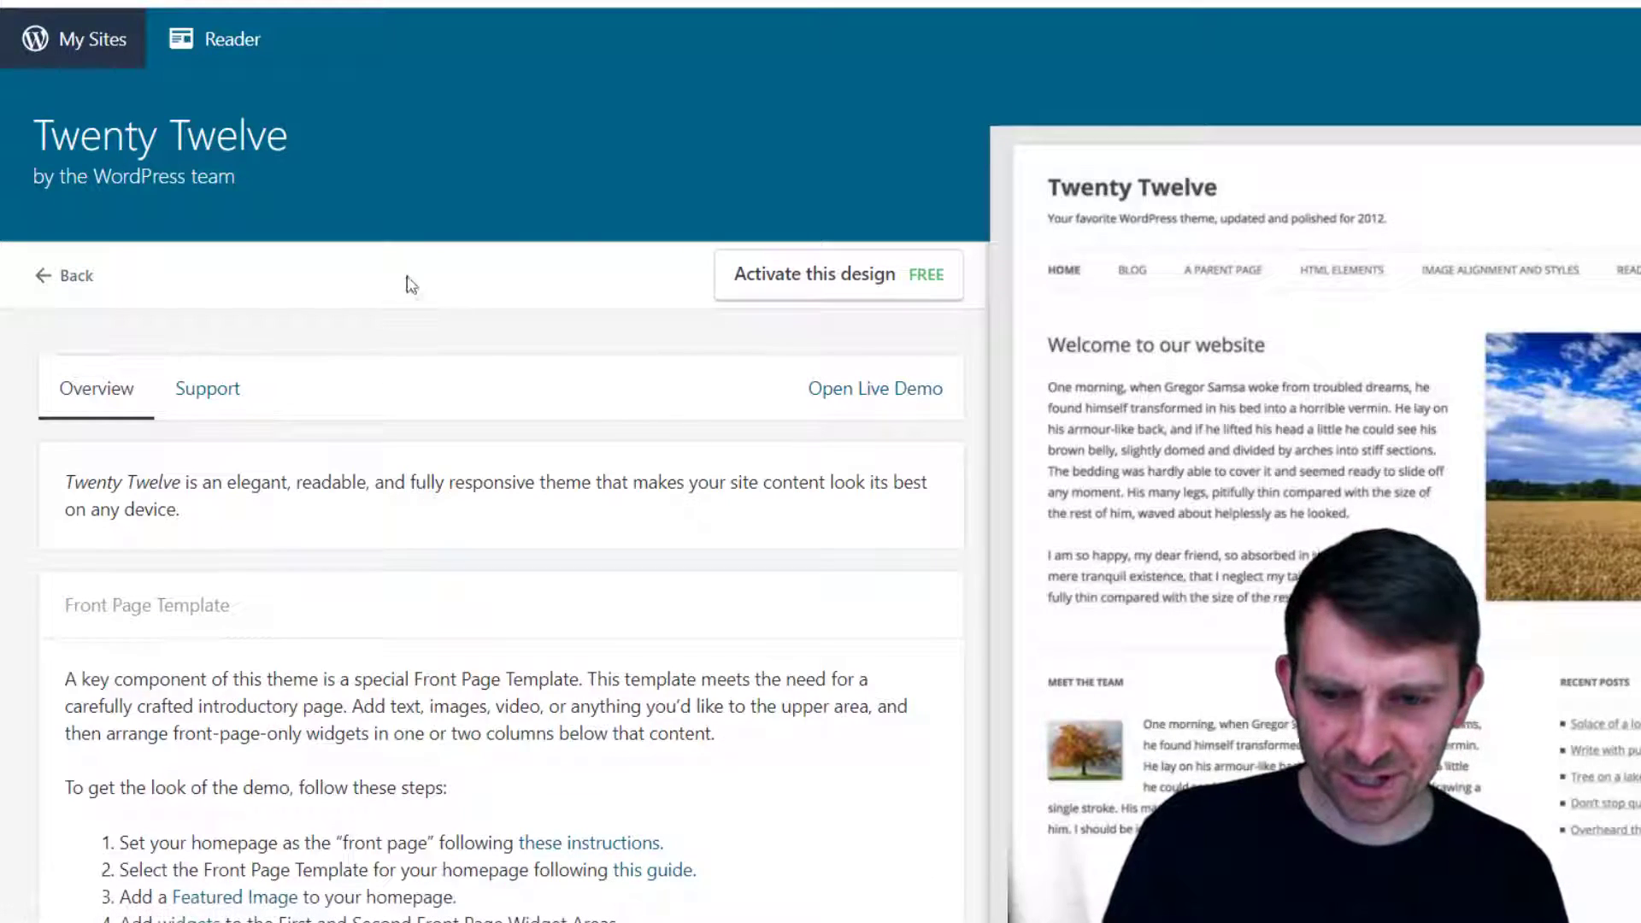
left_click(812, 279)
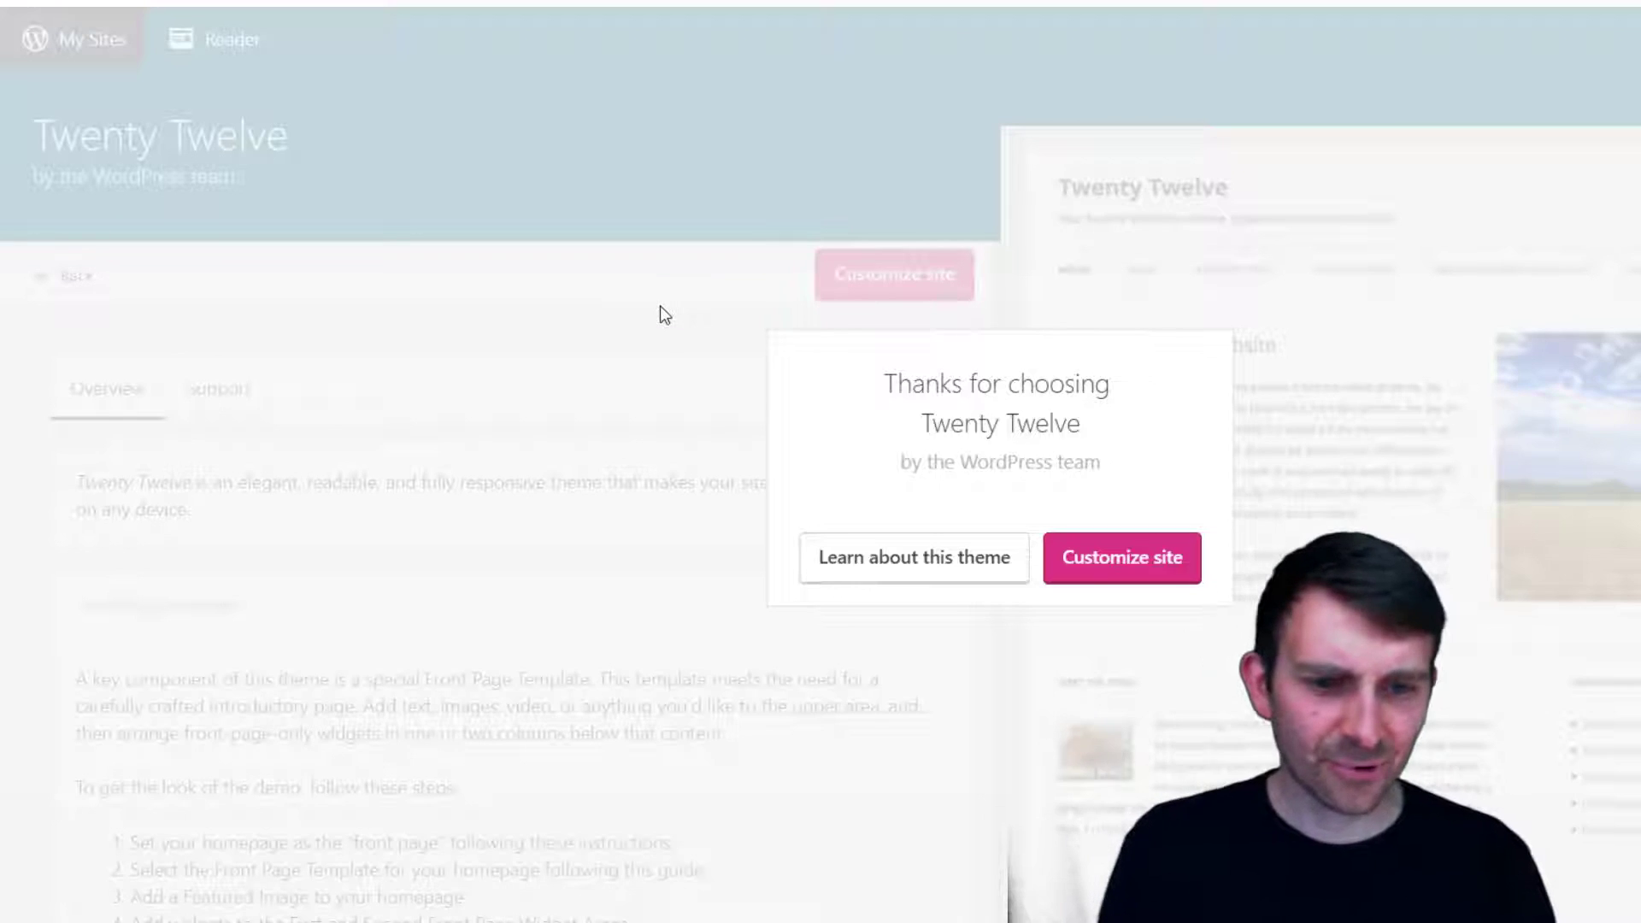
left_click(1090, 557)
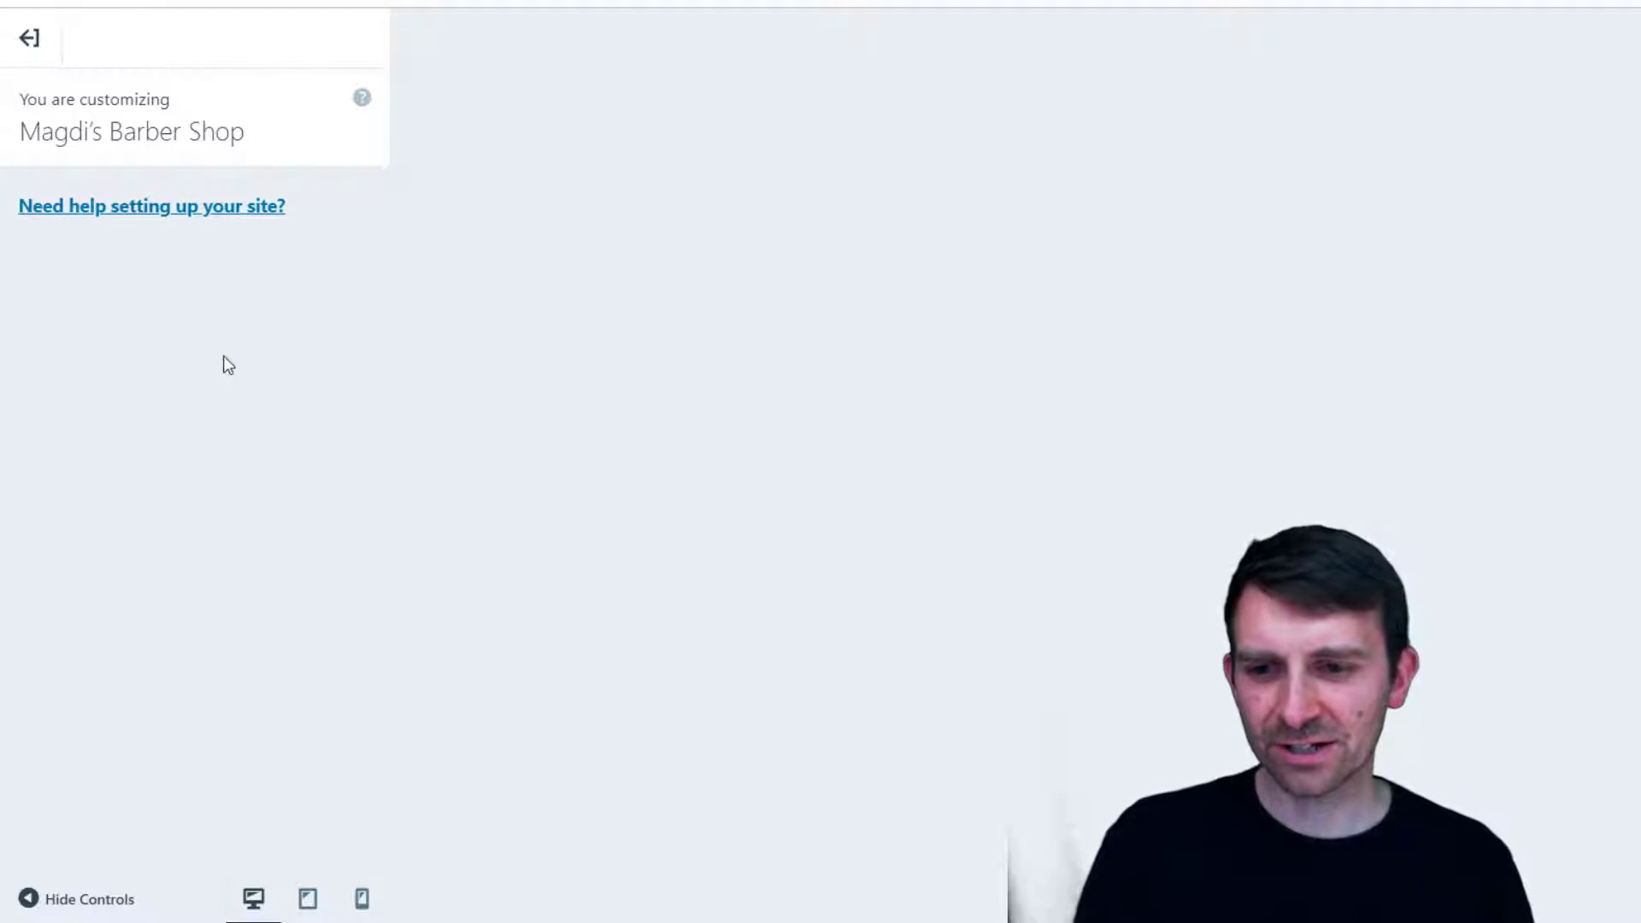
left_click(118, 275)
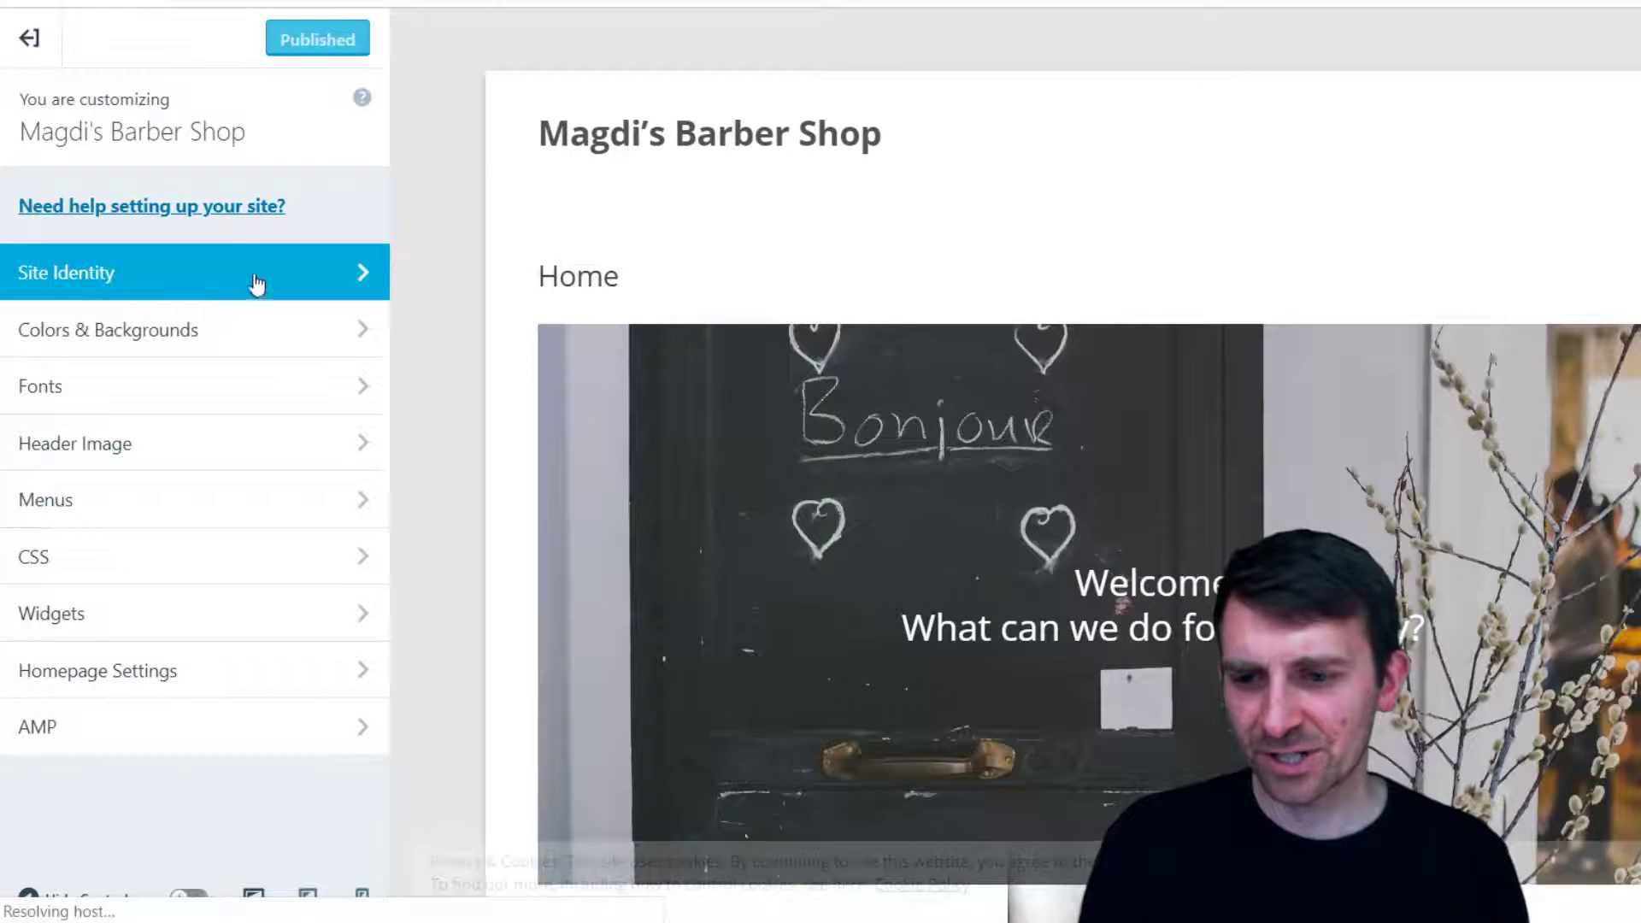
left_click(219, 358)
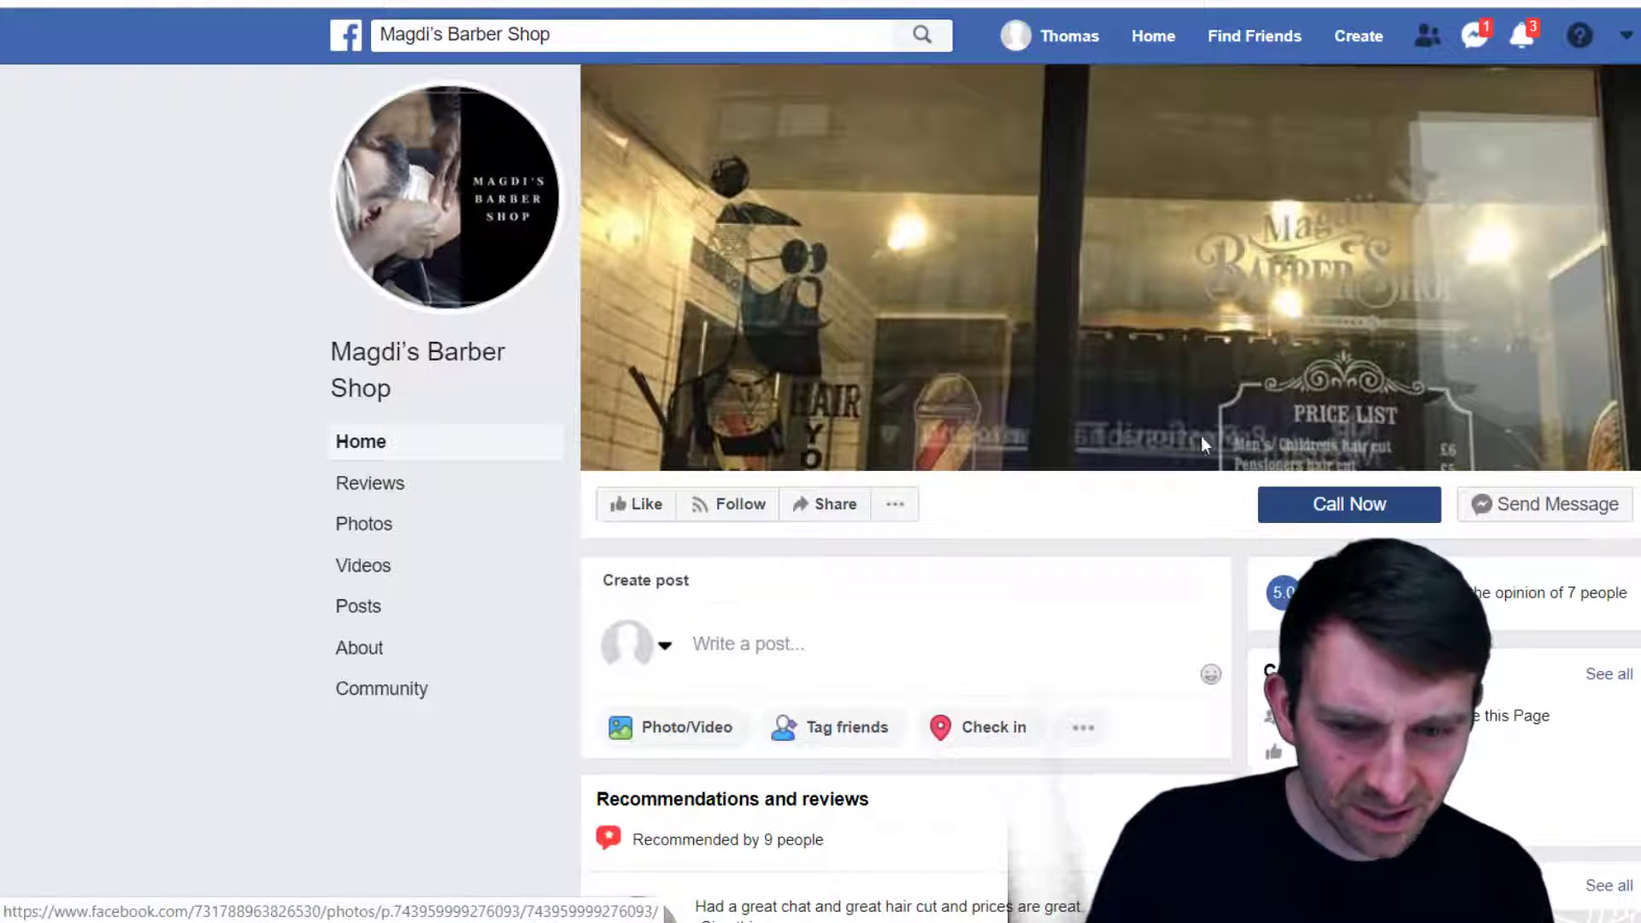
Switch to the barber shop's Facebook page and examine the shopfront photo in the Cover photos album for its slogan
scroll(804, 417, "down", 3)
scroll(807, 305, "up", 1)
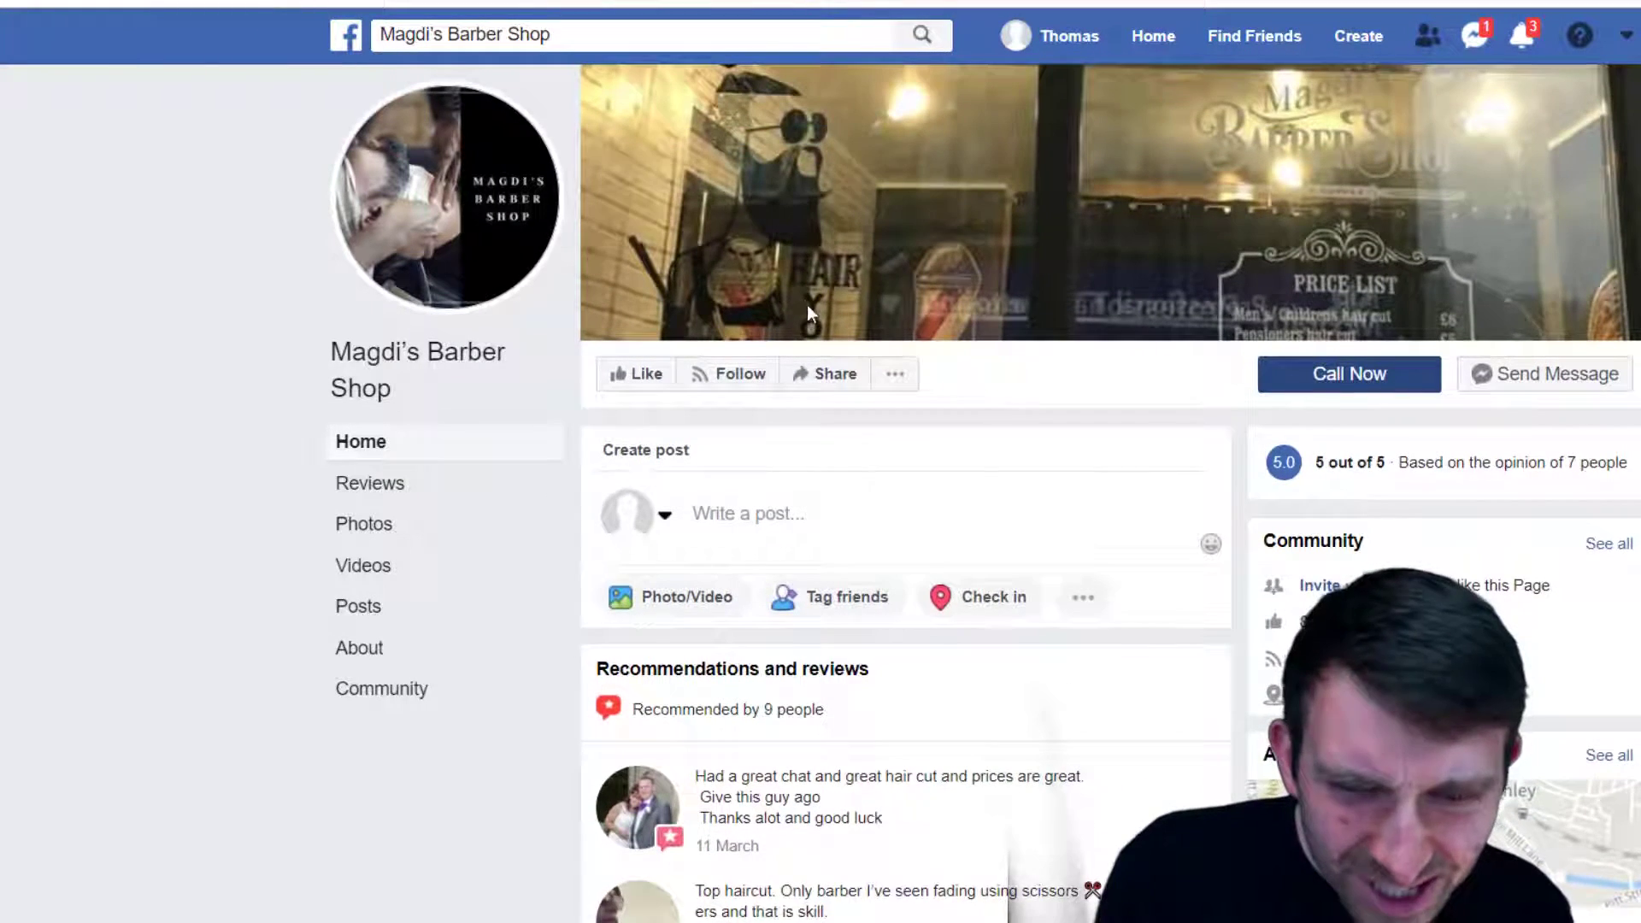
left_click(364, 526)
scroll(1043, 366, "down", 3)
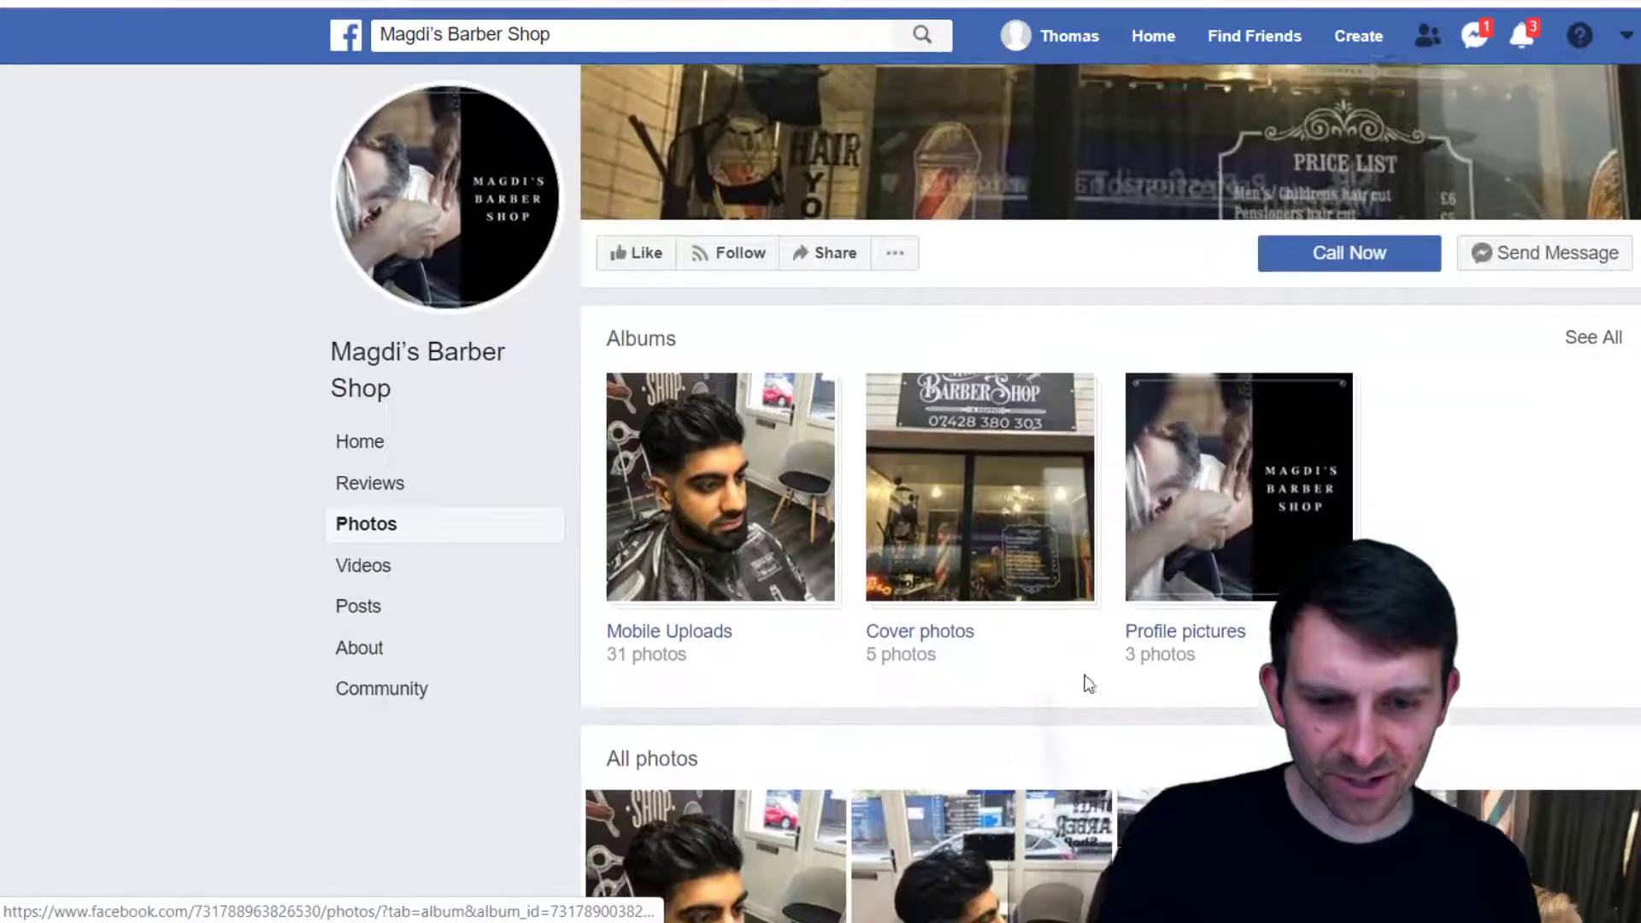
left_click(1015, 505)
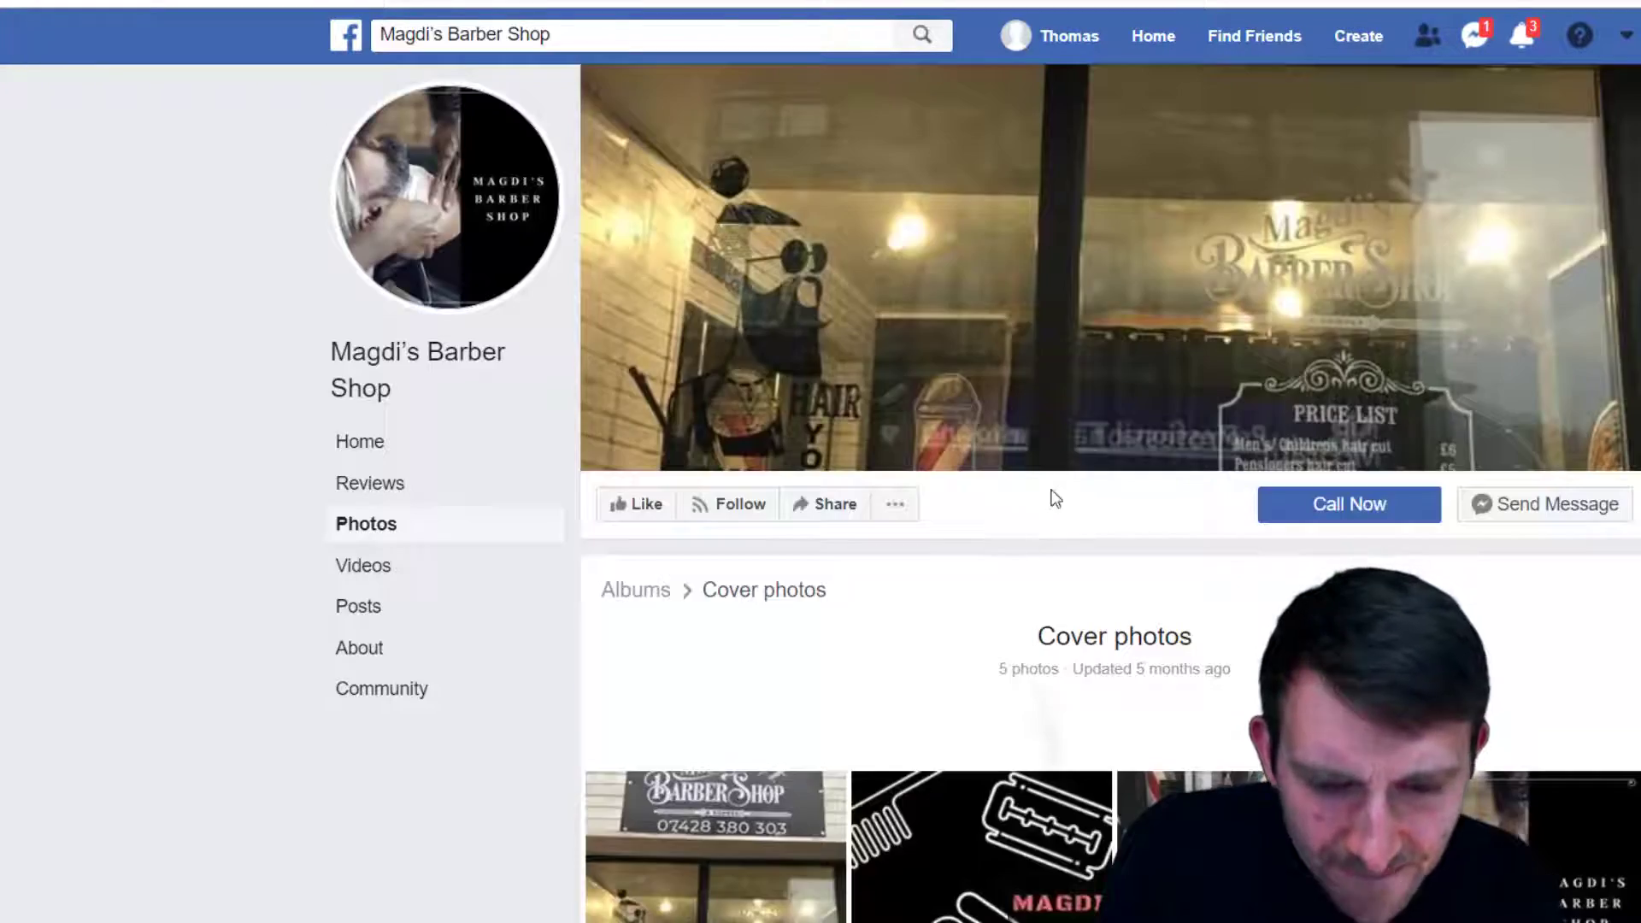
scroll(1086, 518, "down", 8)
scroll(935, 568, "up", 4)
left_click(687, 457)
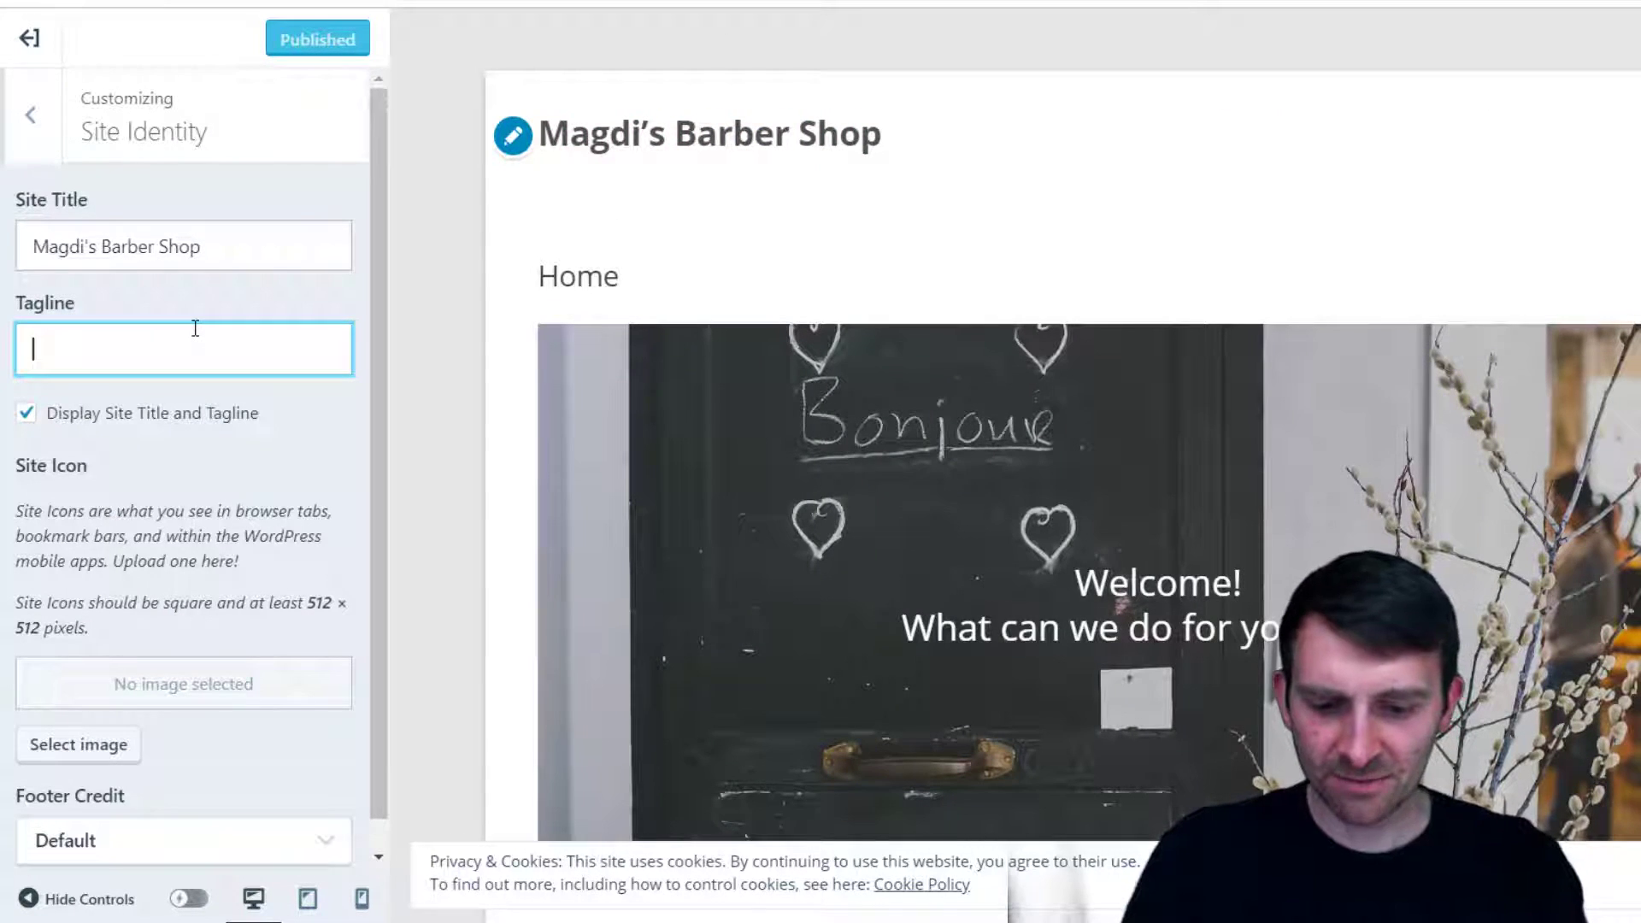
Set the site tagline to "Hair your style", enclosed in quotation marks
type("Hair")
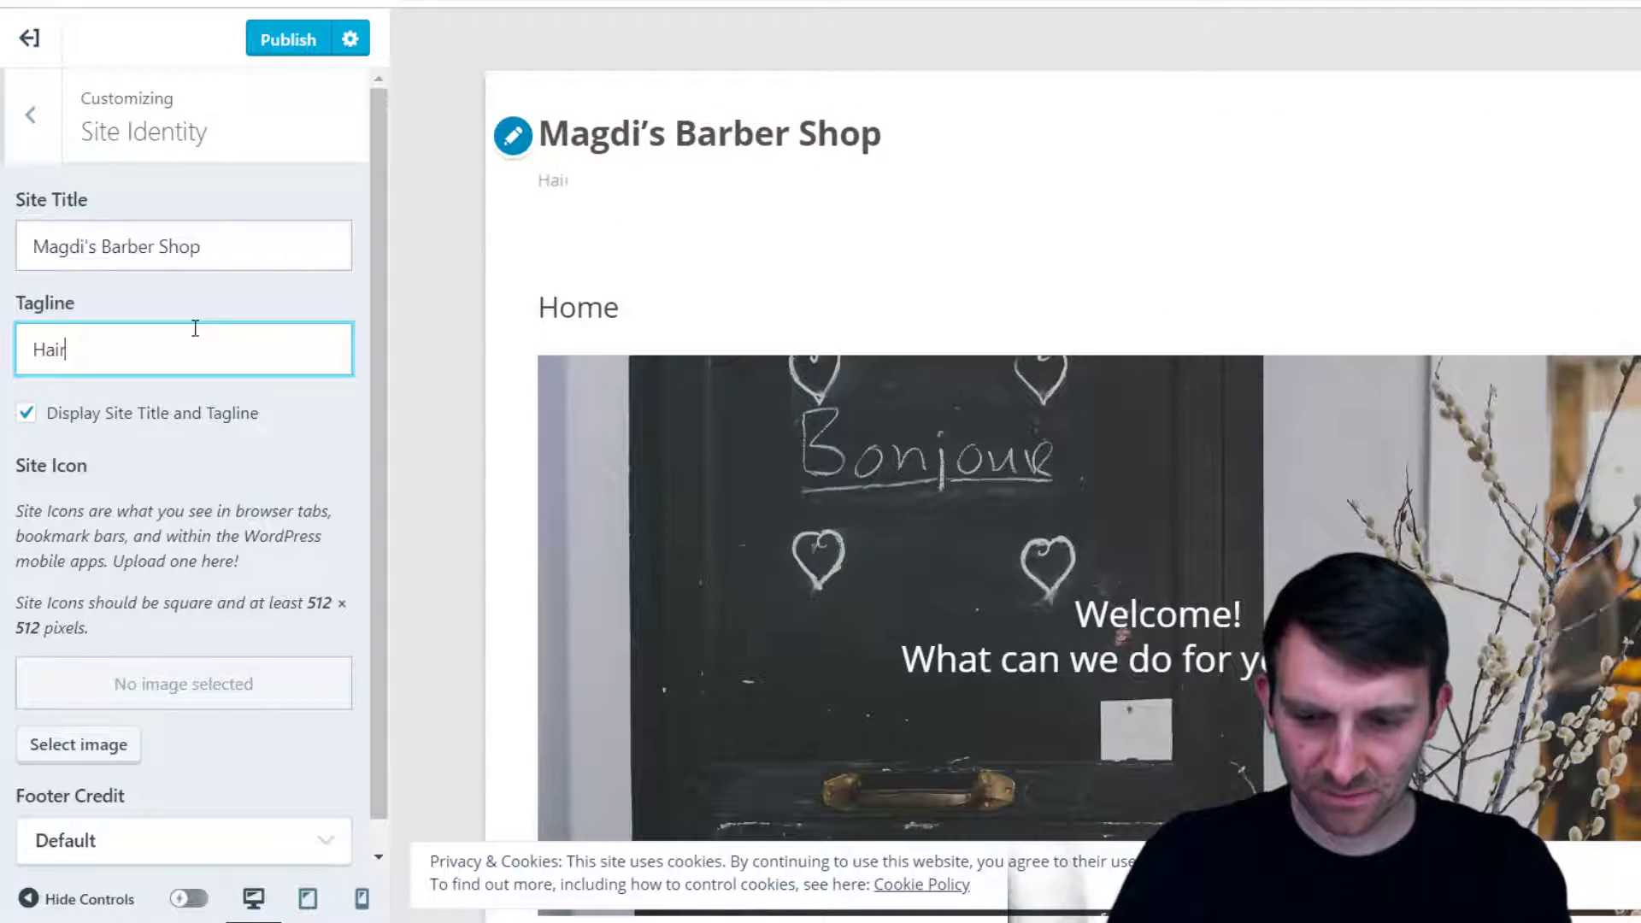
type(" Y")
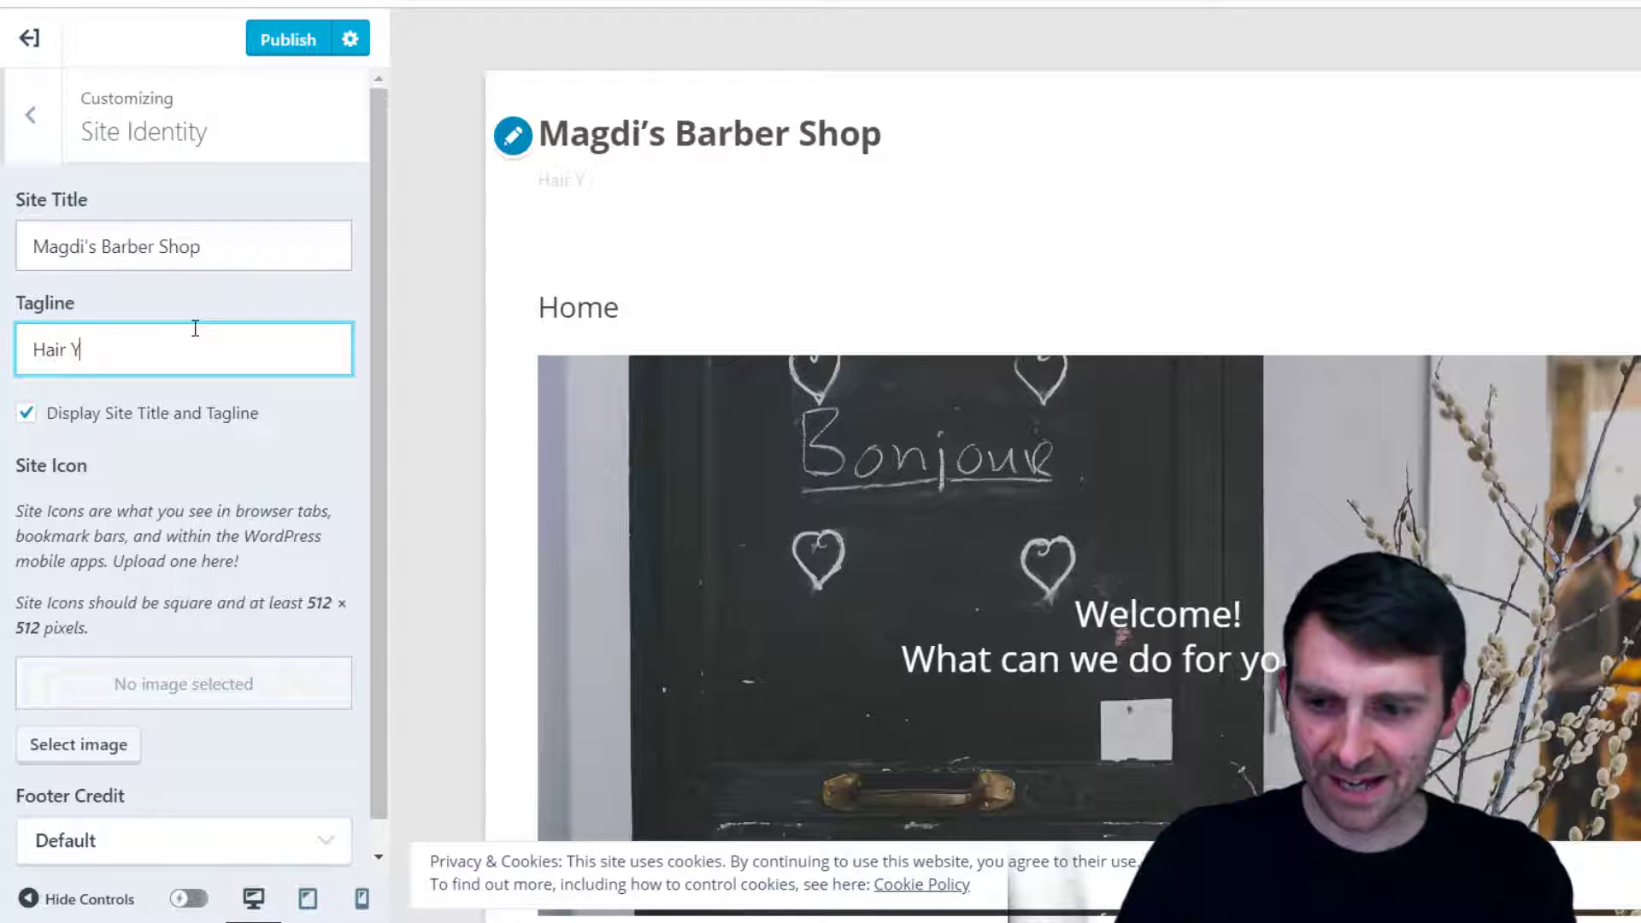
type("our S")
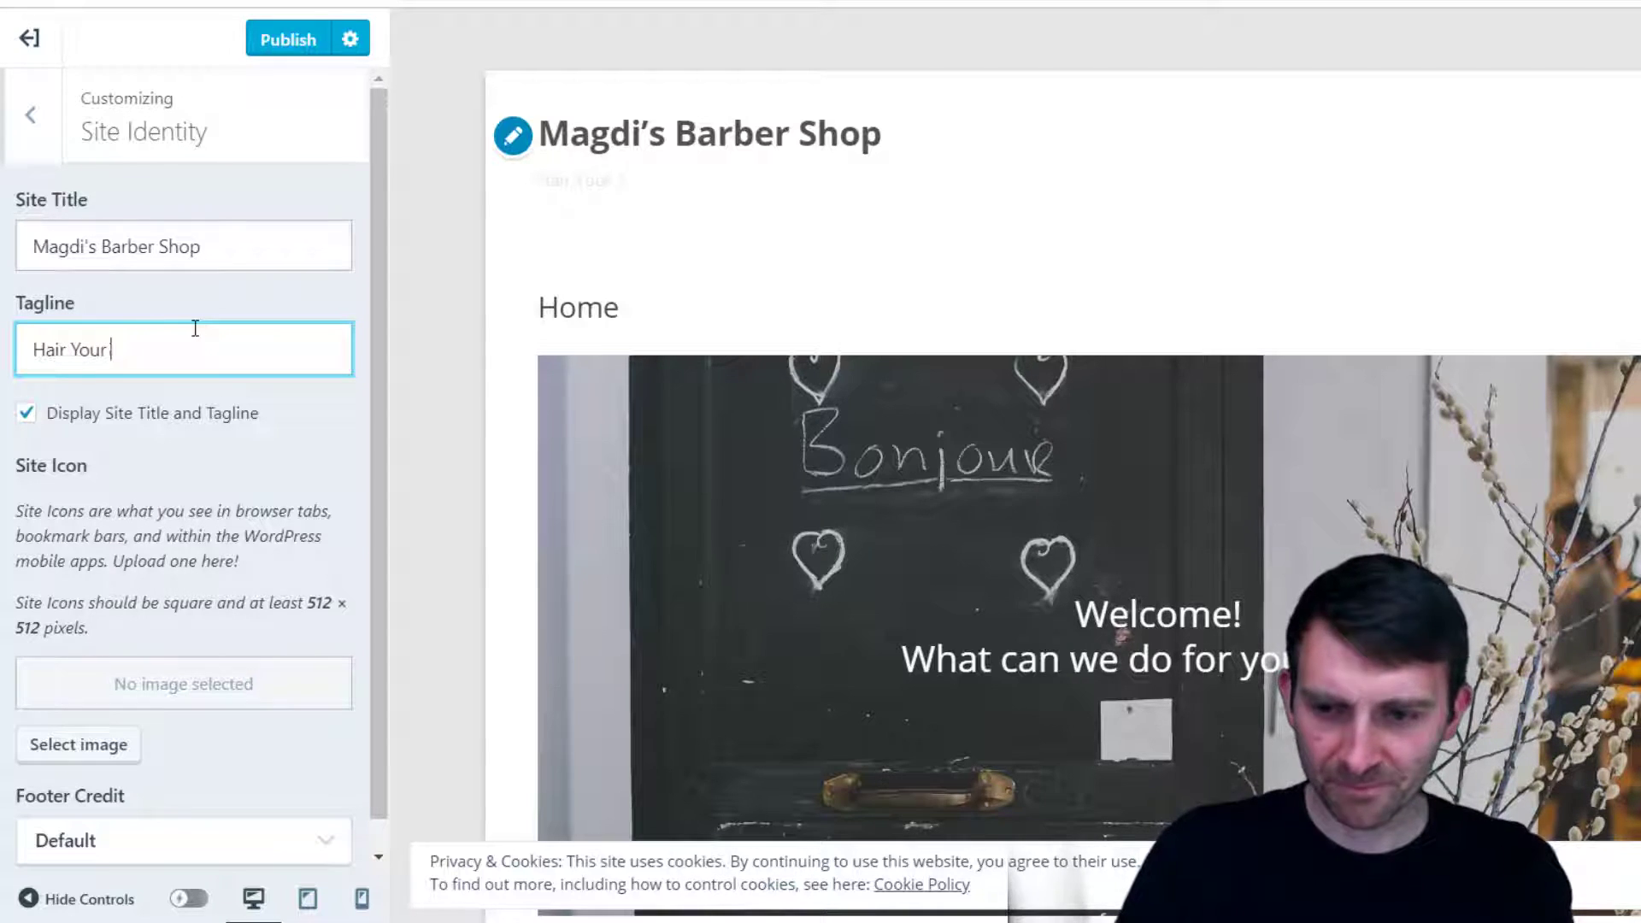
key("BackSpace")
key("BackSpace")
key("BackSpace")
key("BackSpace")
type("your style")
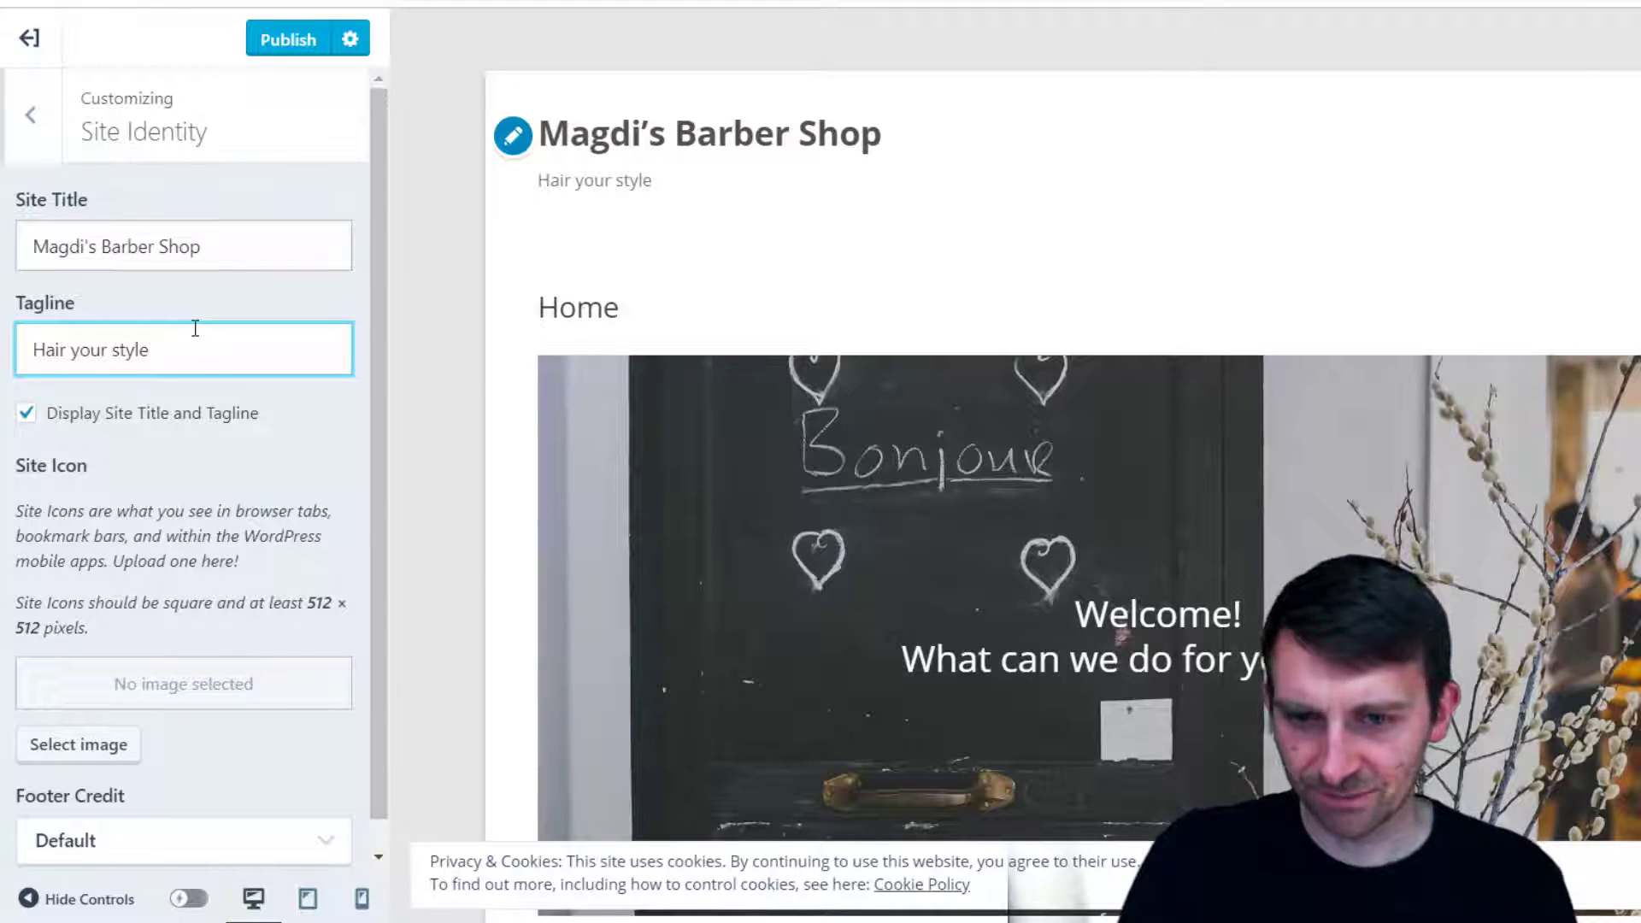
type("\"")
left_click(30, 350)
type("\"")
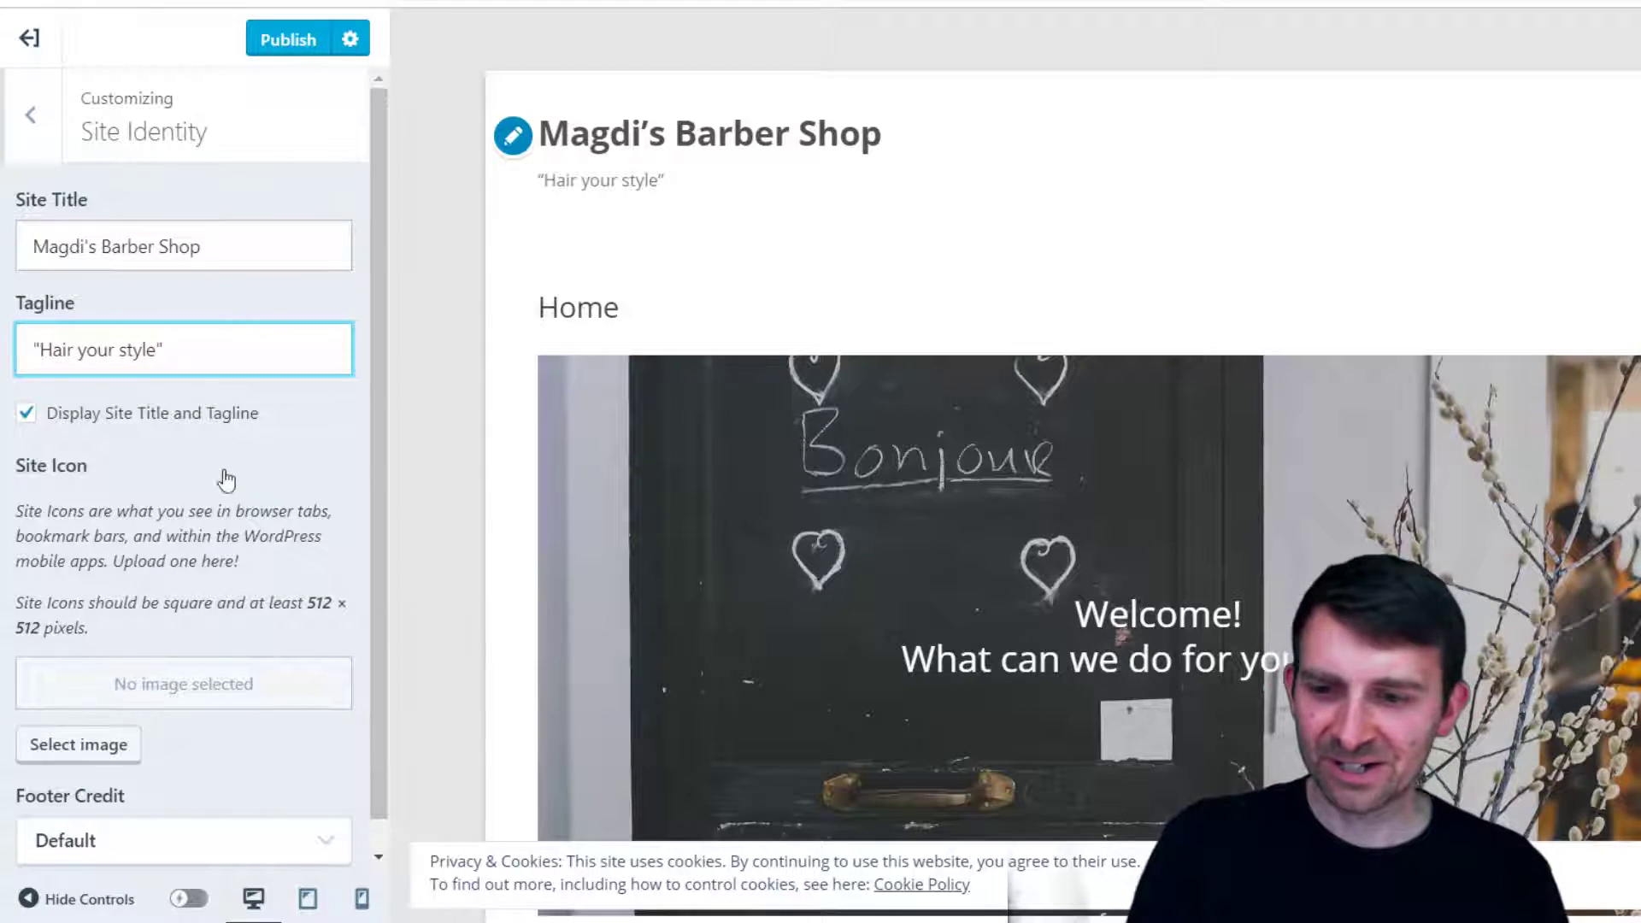
Return to the barber shop's Facebook page, close the shopfront photo and open the profile picture at full size
scroll(128, 510, "down", 1)
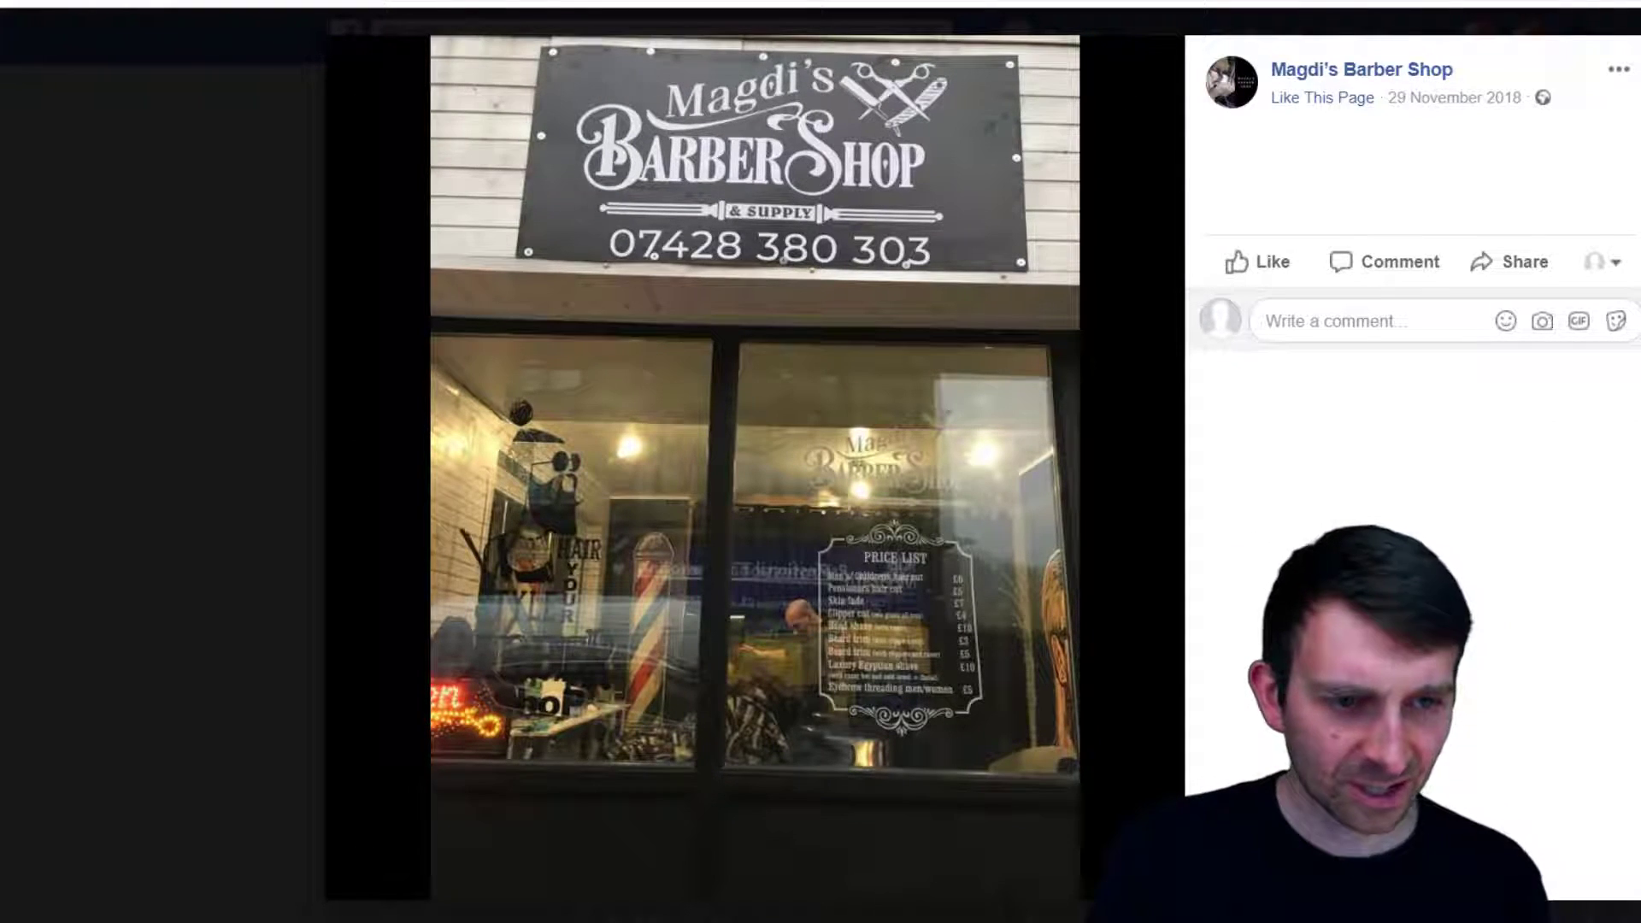
key("Escape")
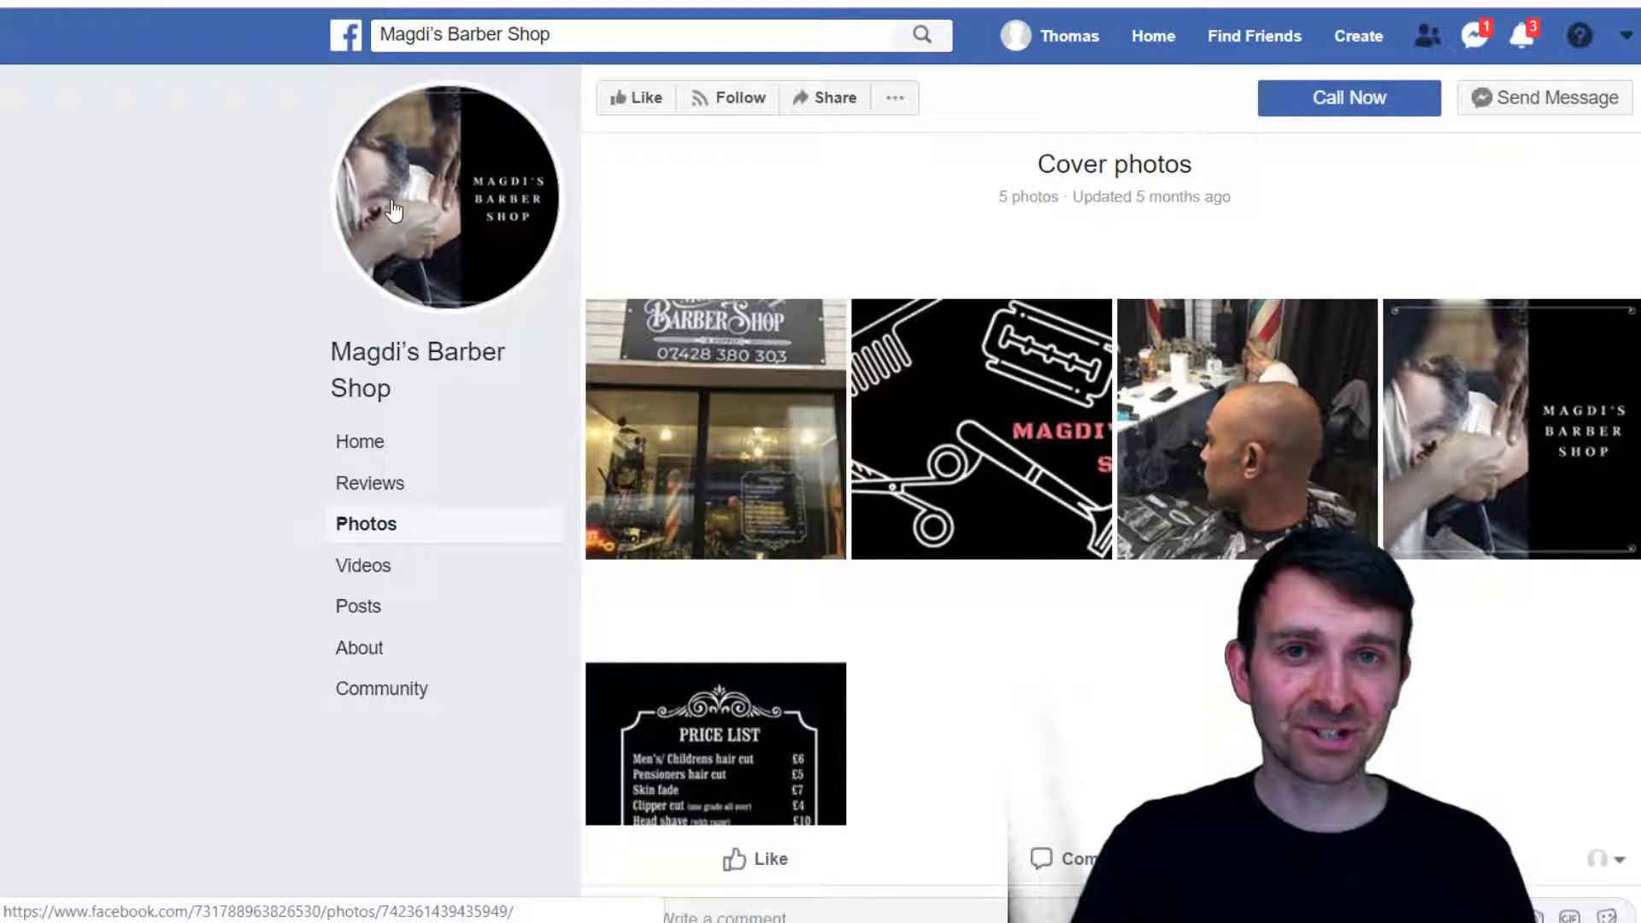
right_click(420, 214)
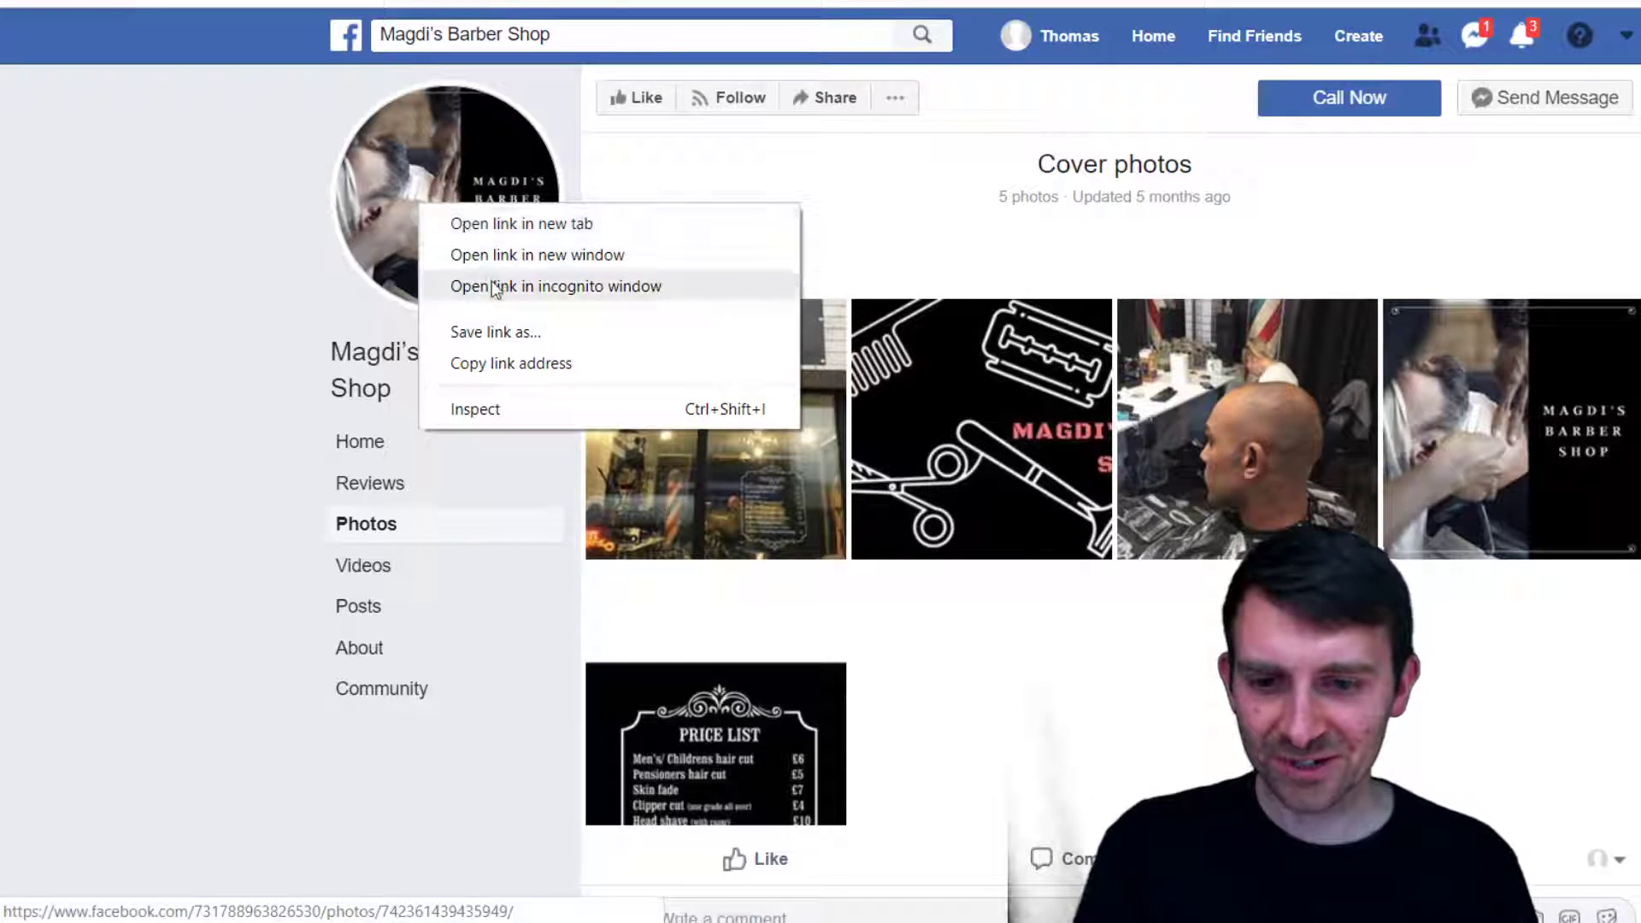
left_click(420, 172)
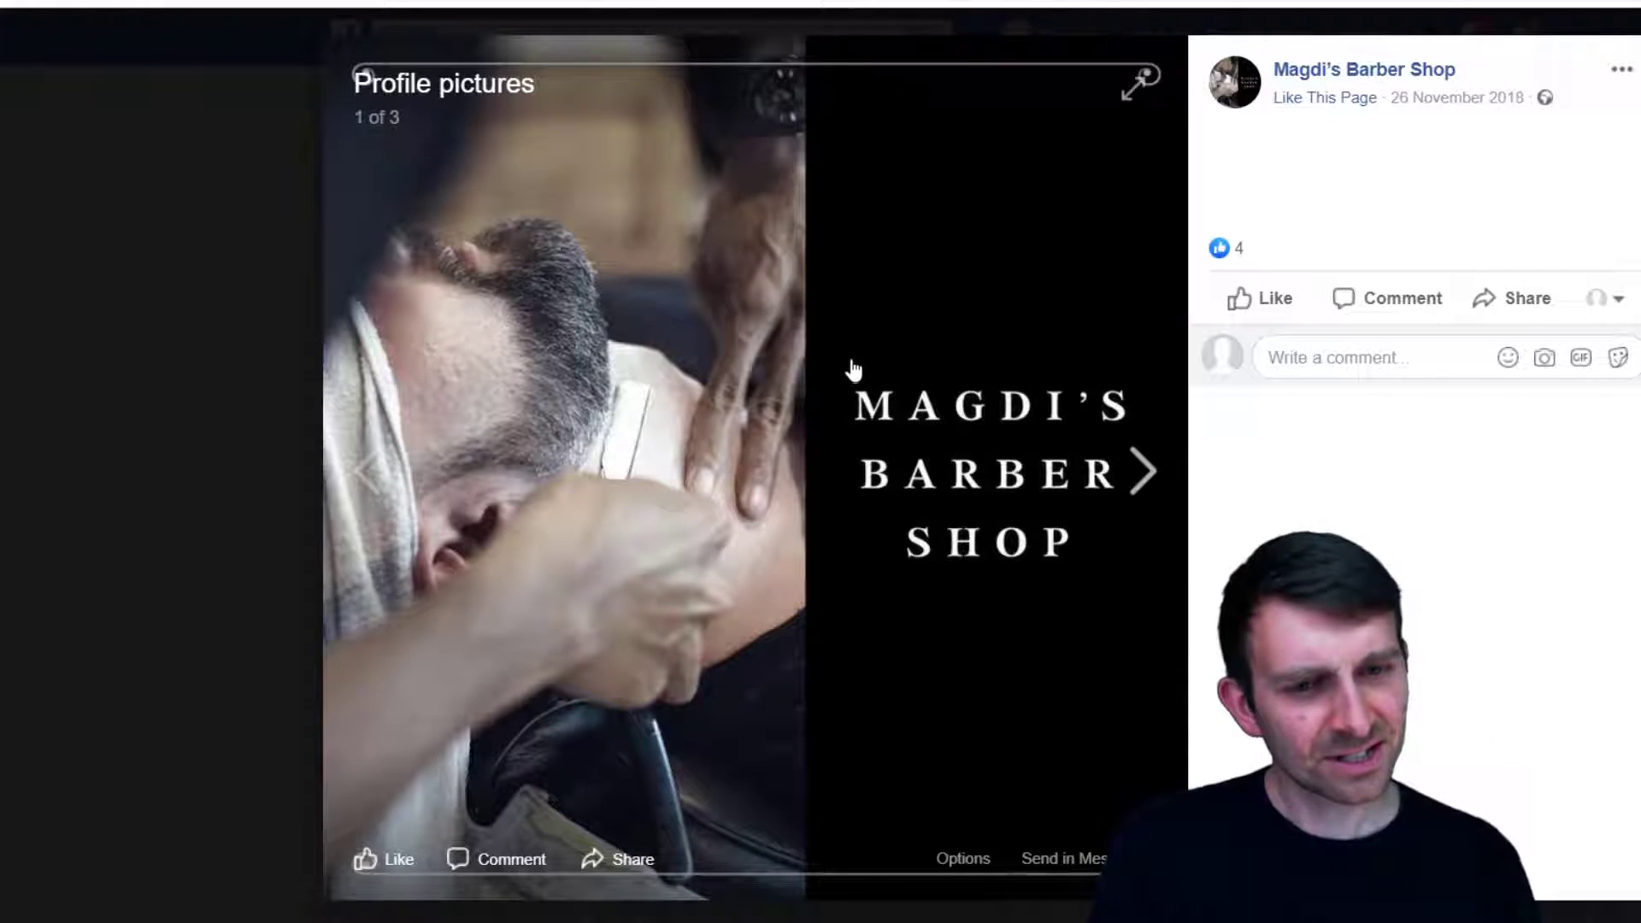
Save the barber shop's profile picture to the Desktop as a JPEG named "Magdi Logo" and close the photo
right_click(791, 377)
left_click(915, 433)
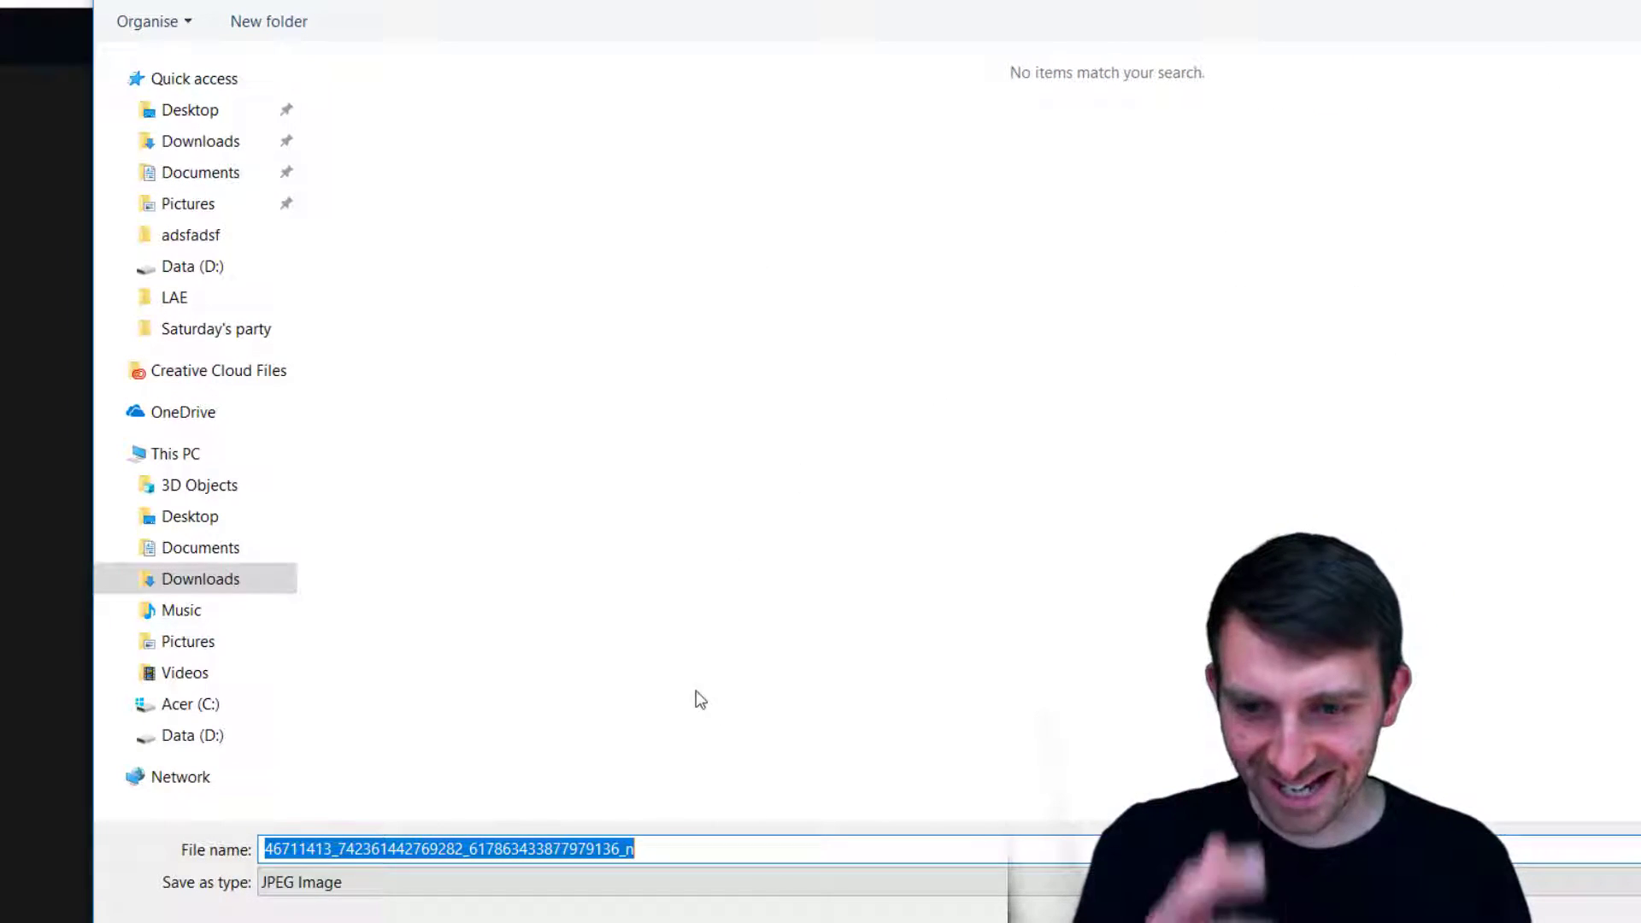
left_click(219, 112)
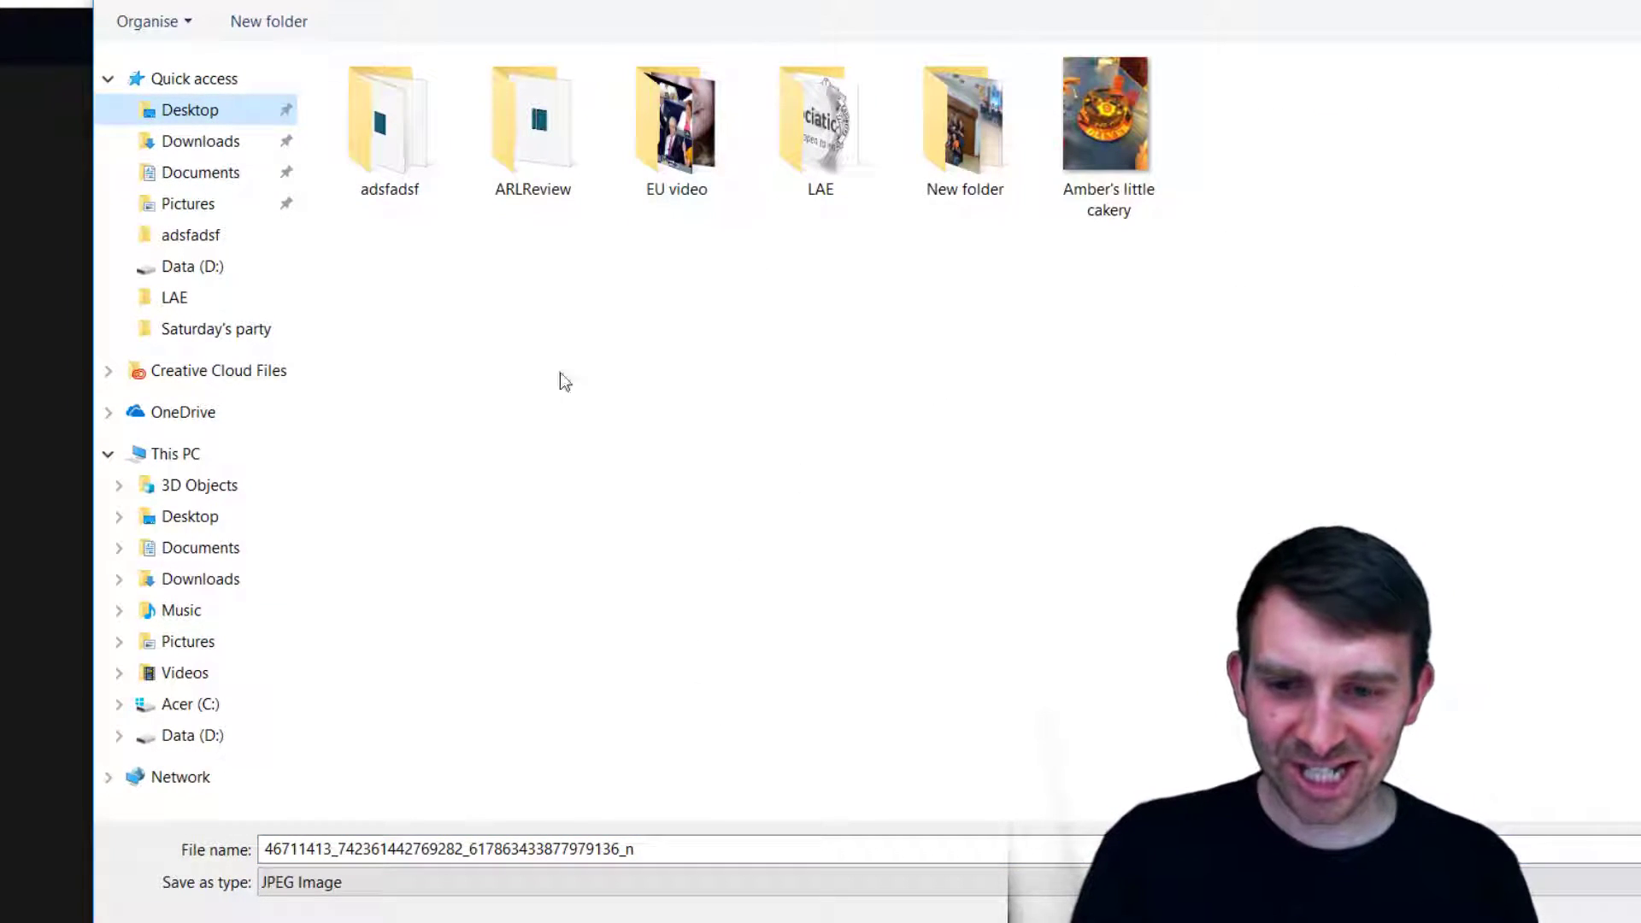
double_click(709, 852)
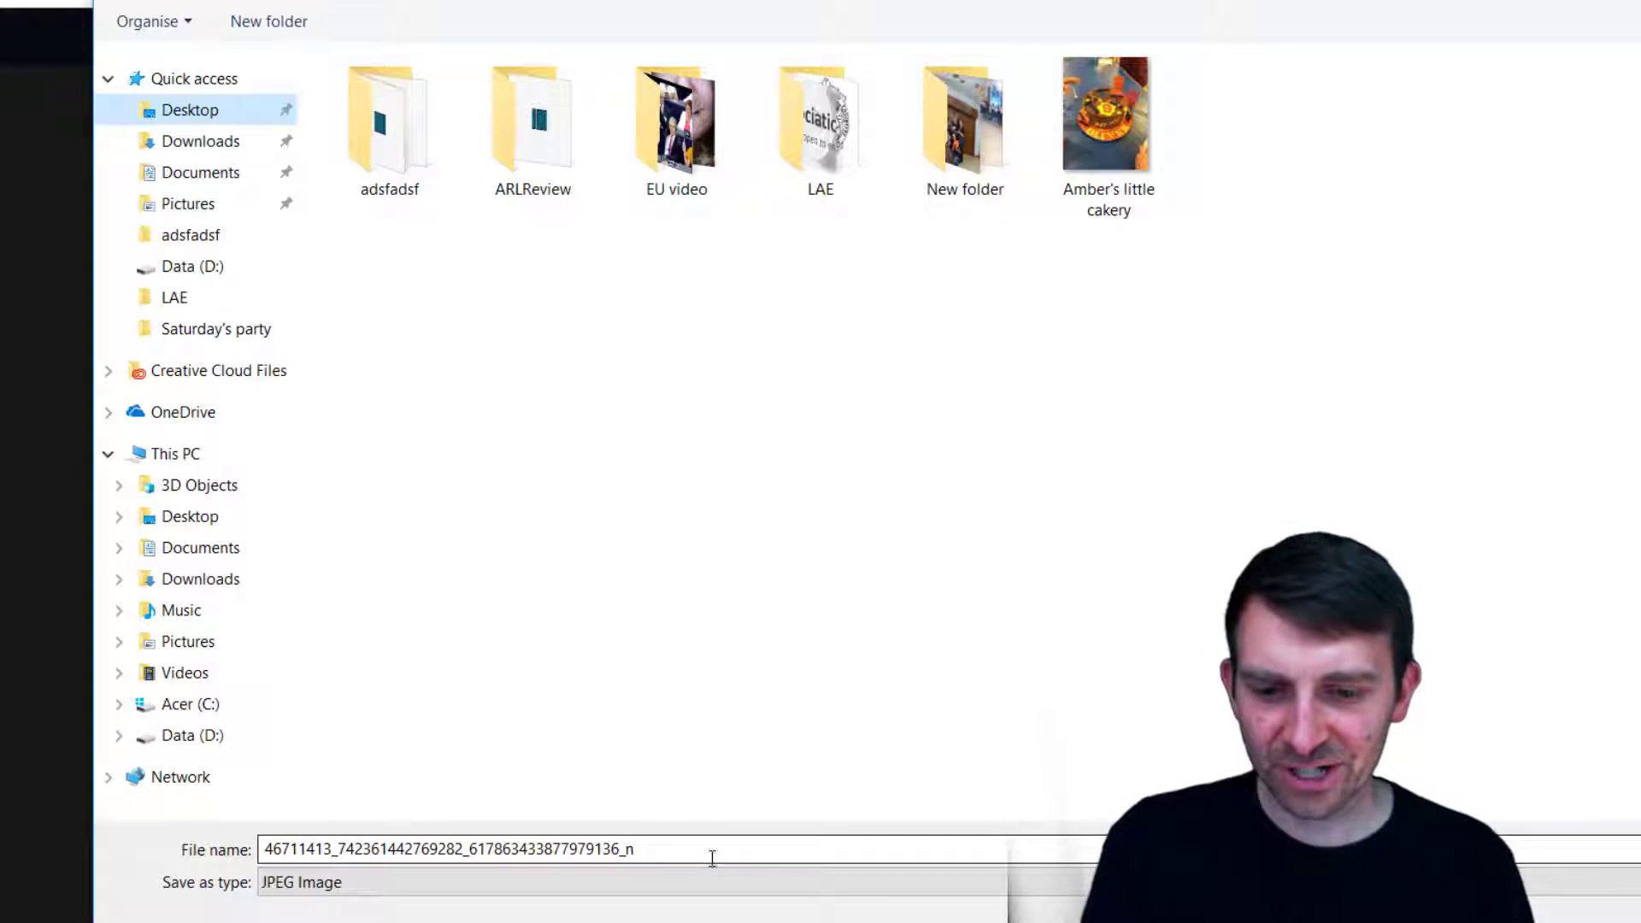
type("Ma")
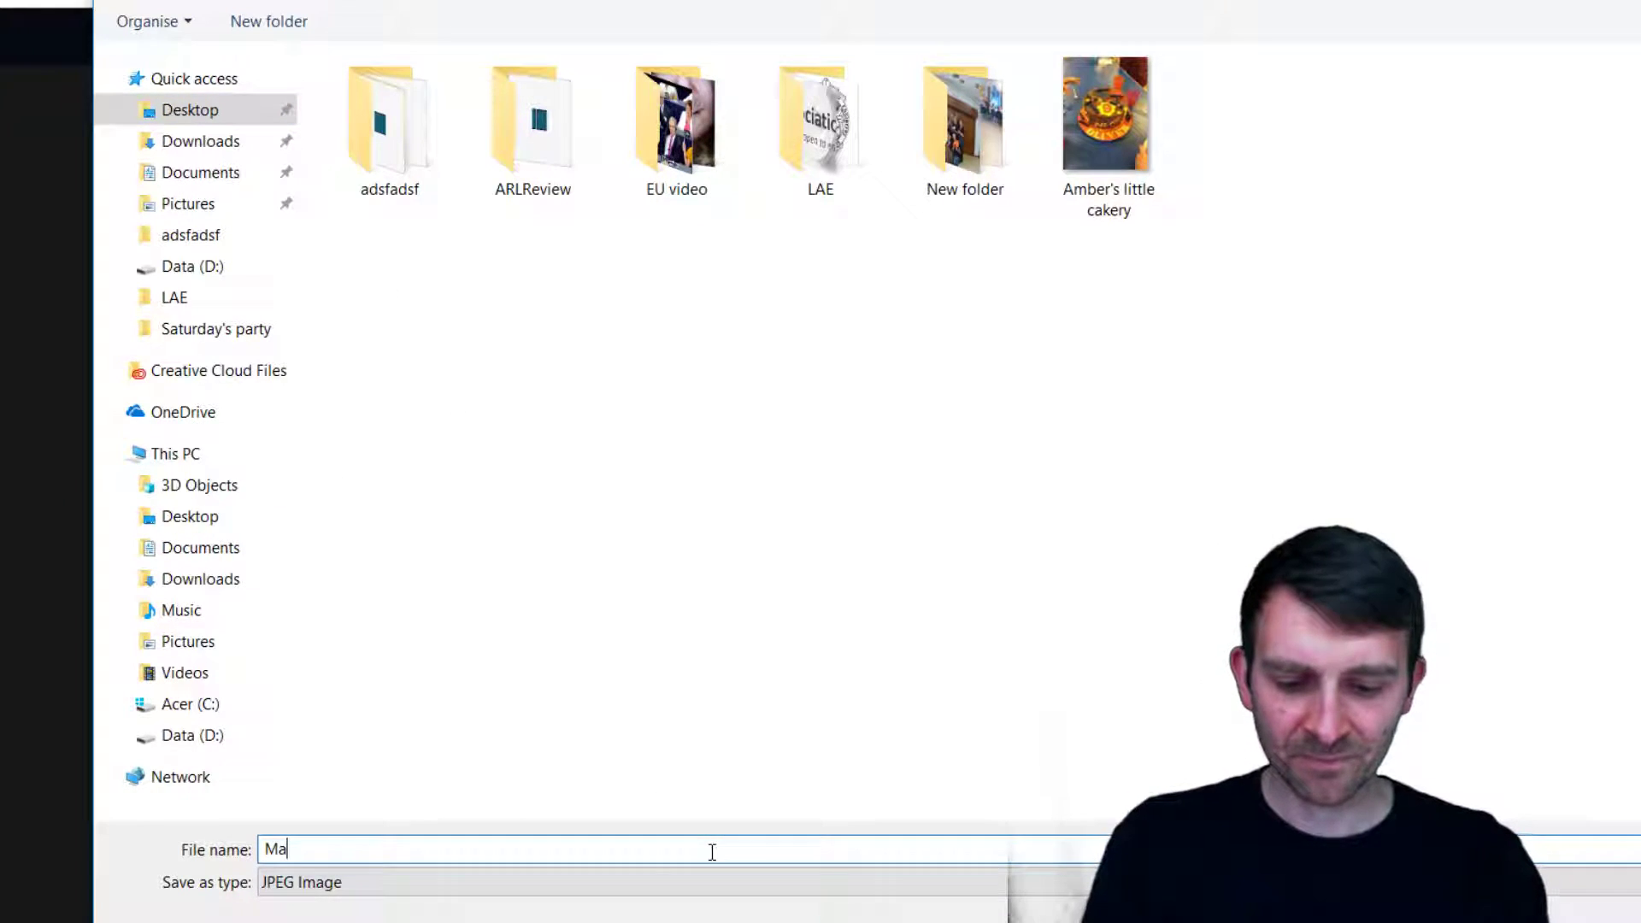
type("gi")
key("BackSpace")
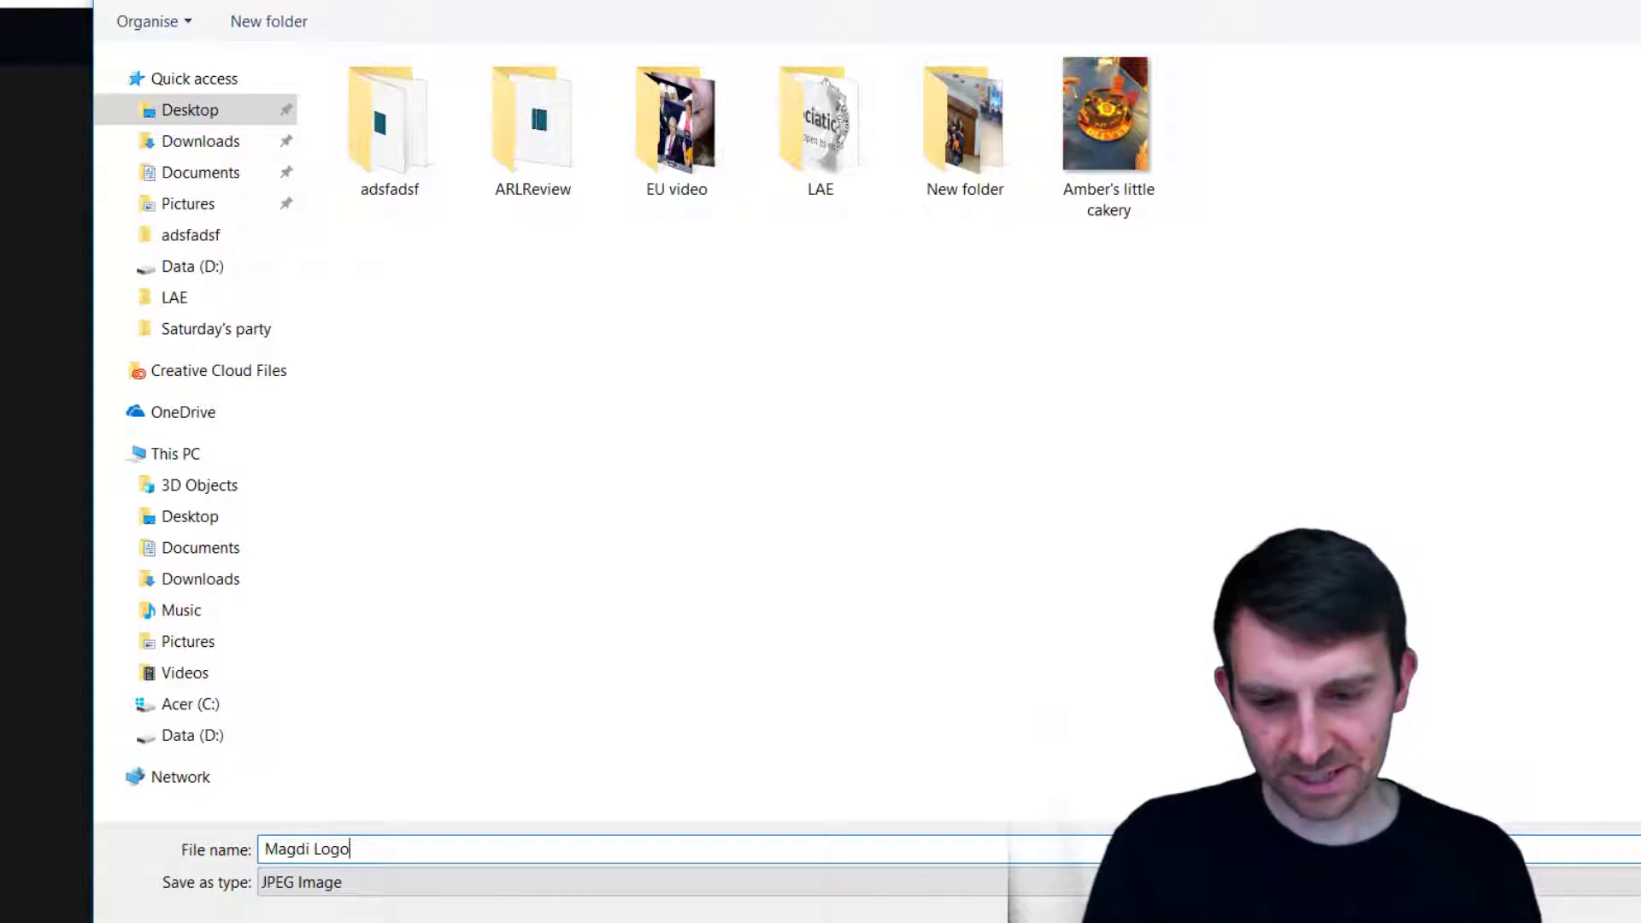
key("Return")
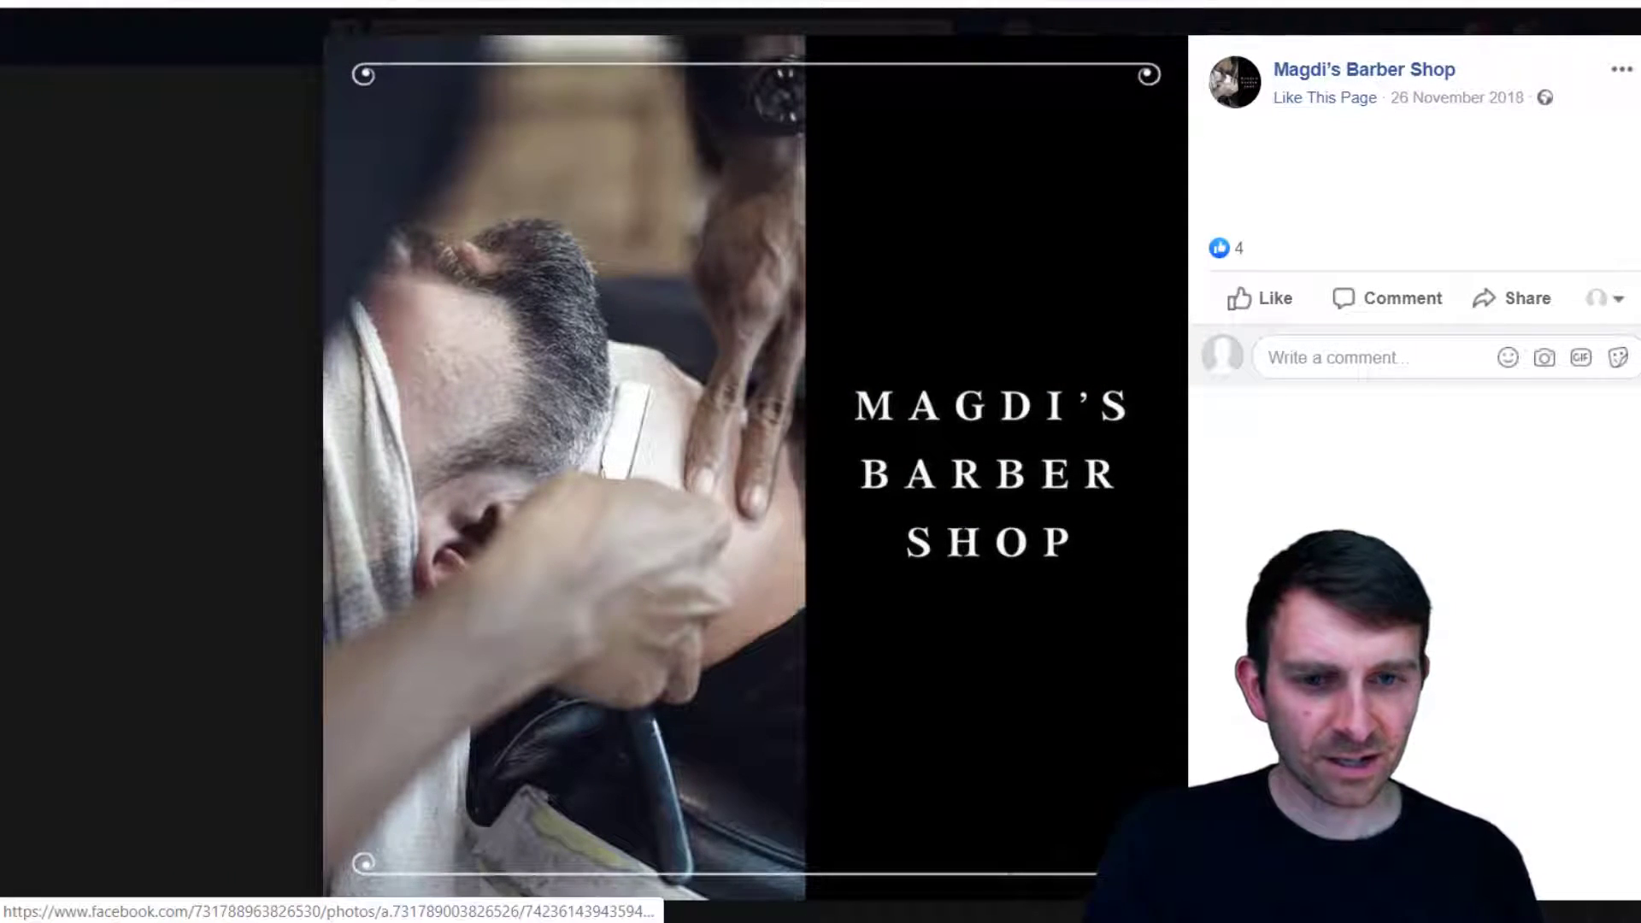
key("Escape")
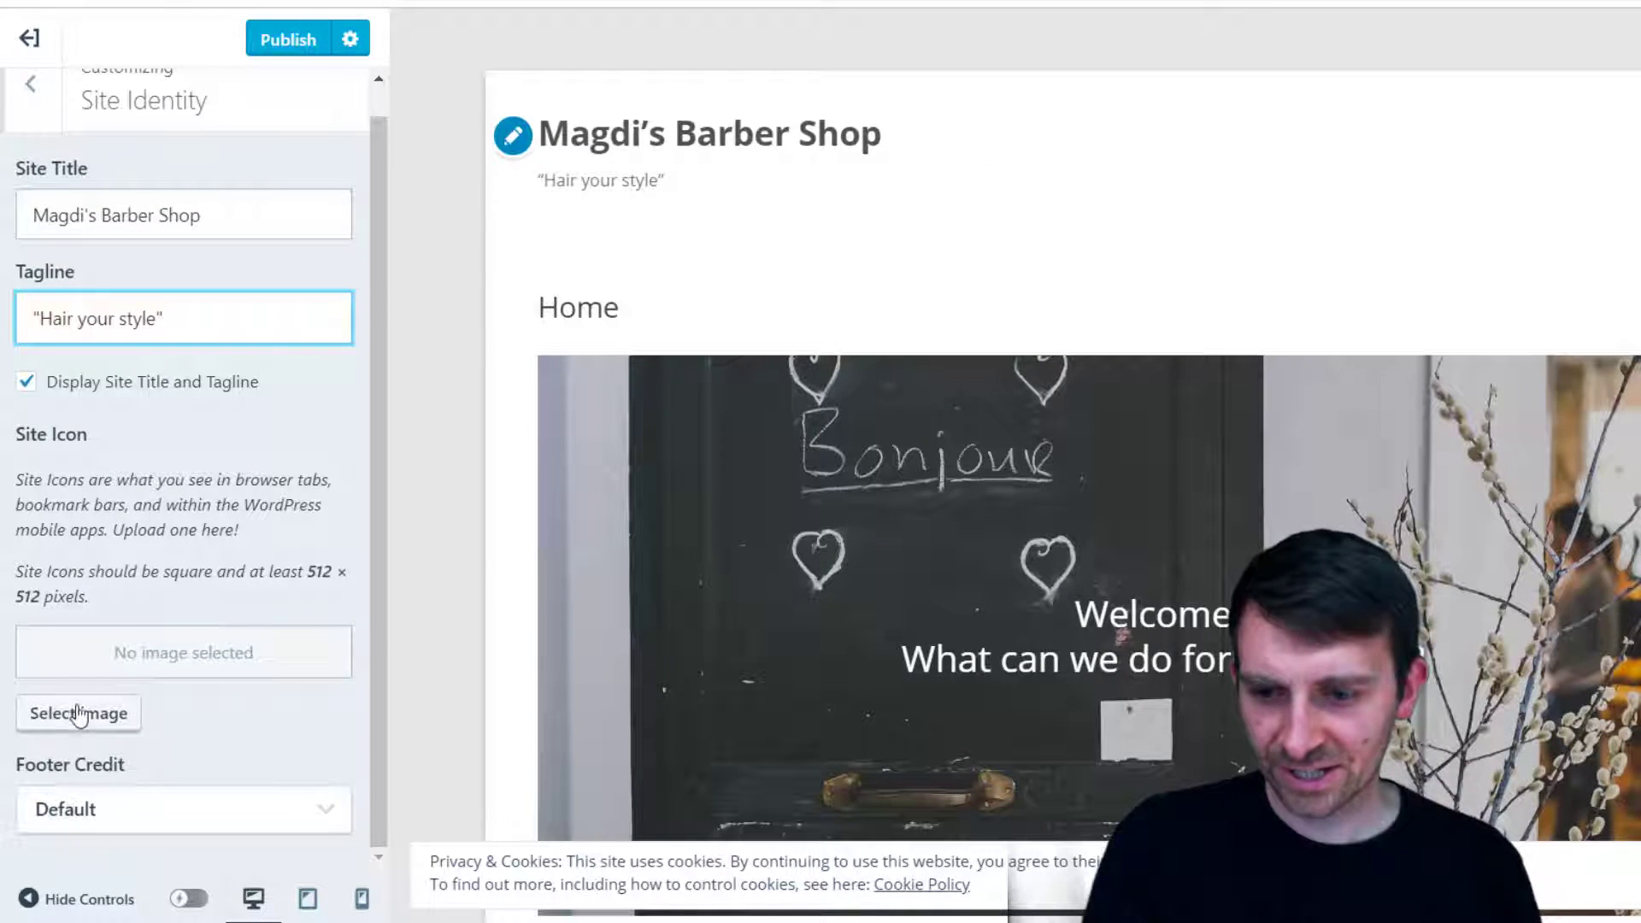
Switch to the WordPress customizer and upload the Magdi Logo picture from the Desktop as the site icon image
left_click(76, 716)
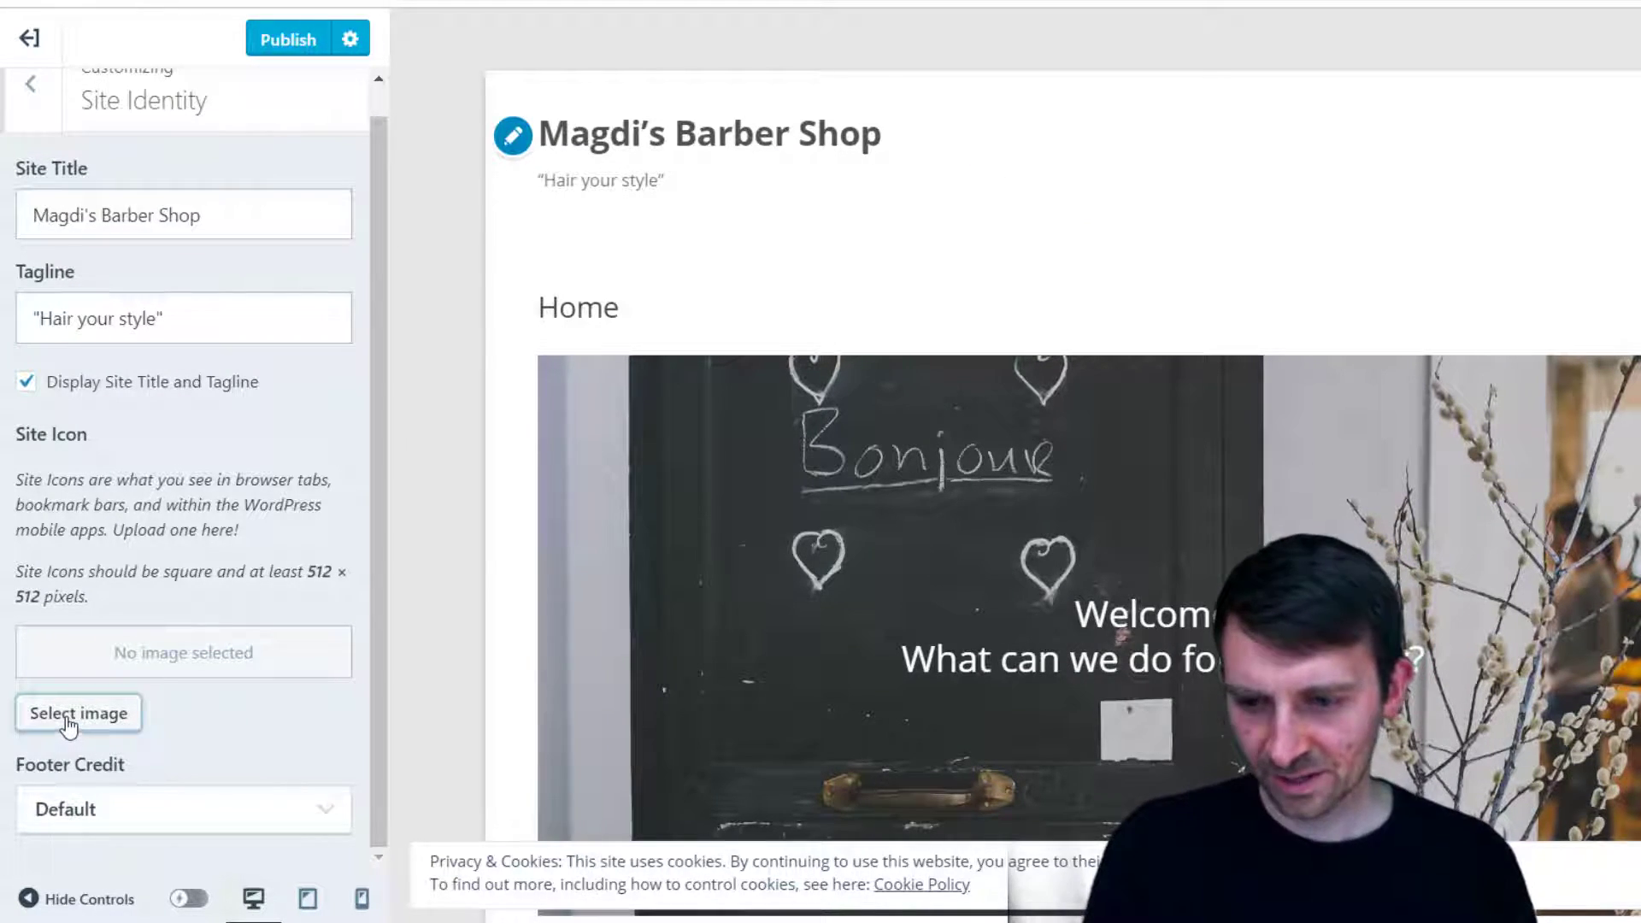
left_click(67, 720)
left_click(975, 495)
scroll(817, 341, "down", 10)
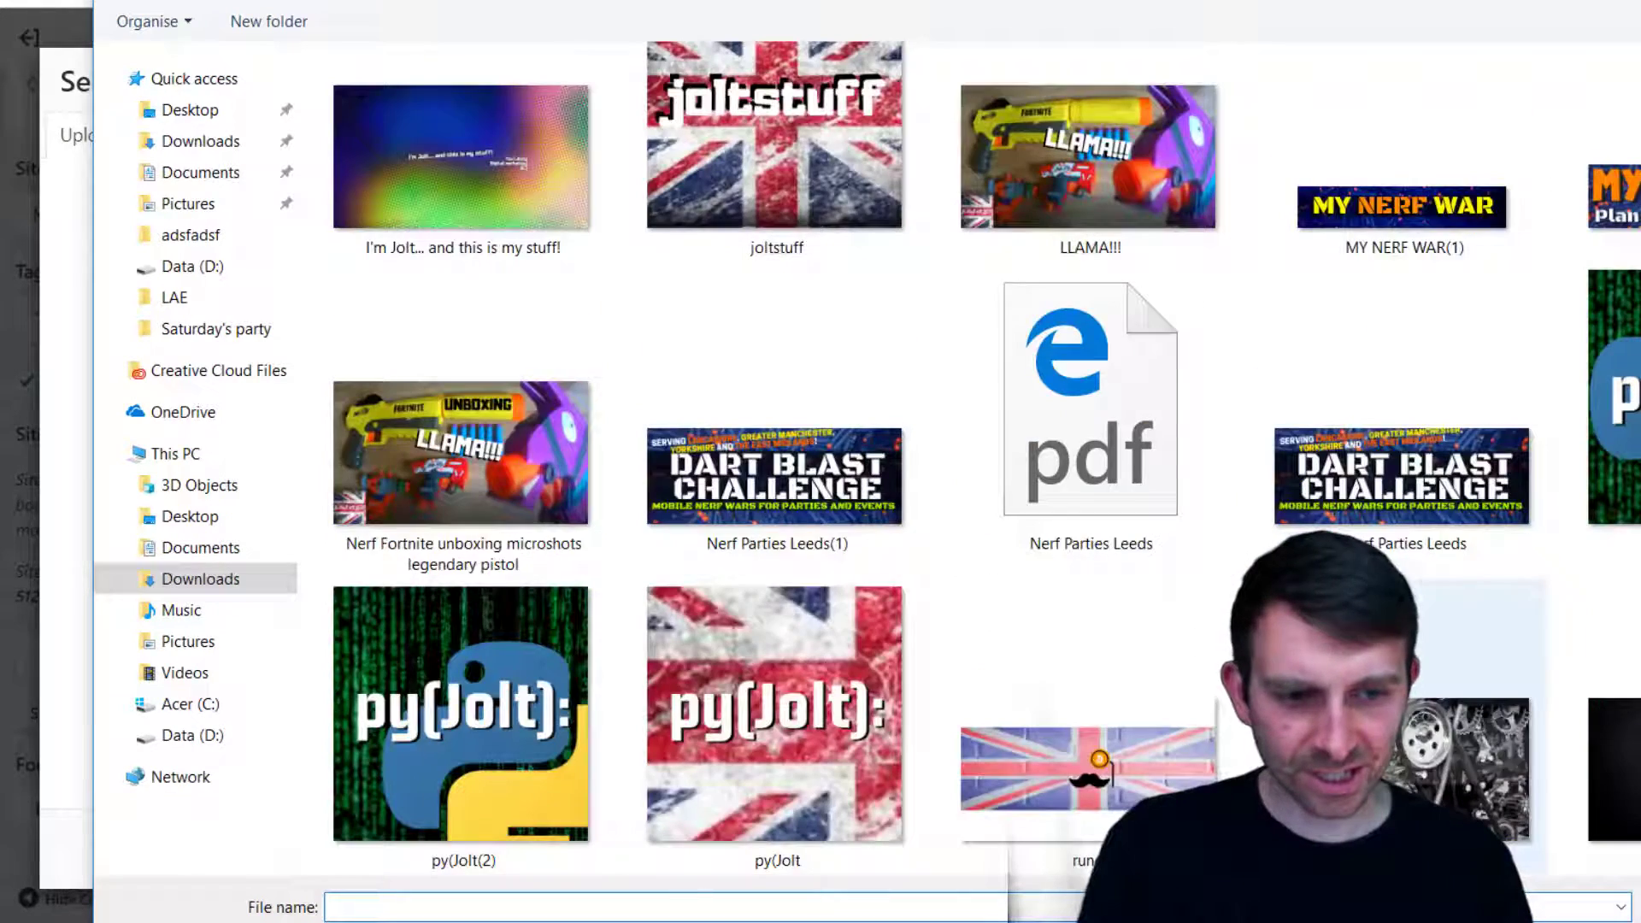
scroll(818, 427, "up", 10)
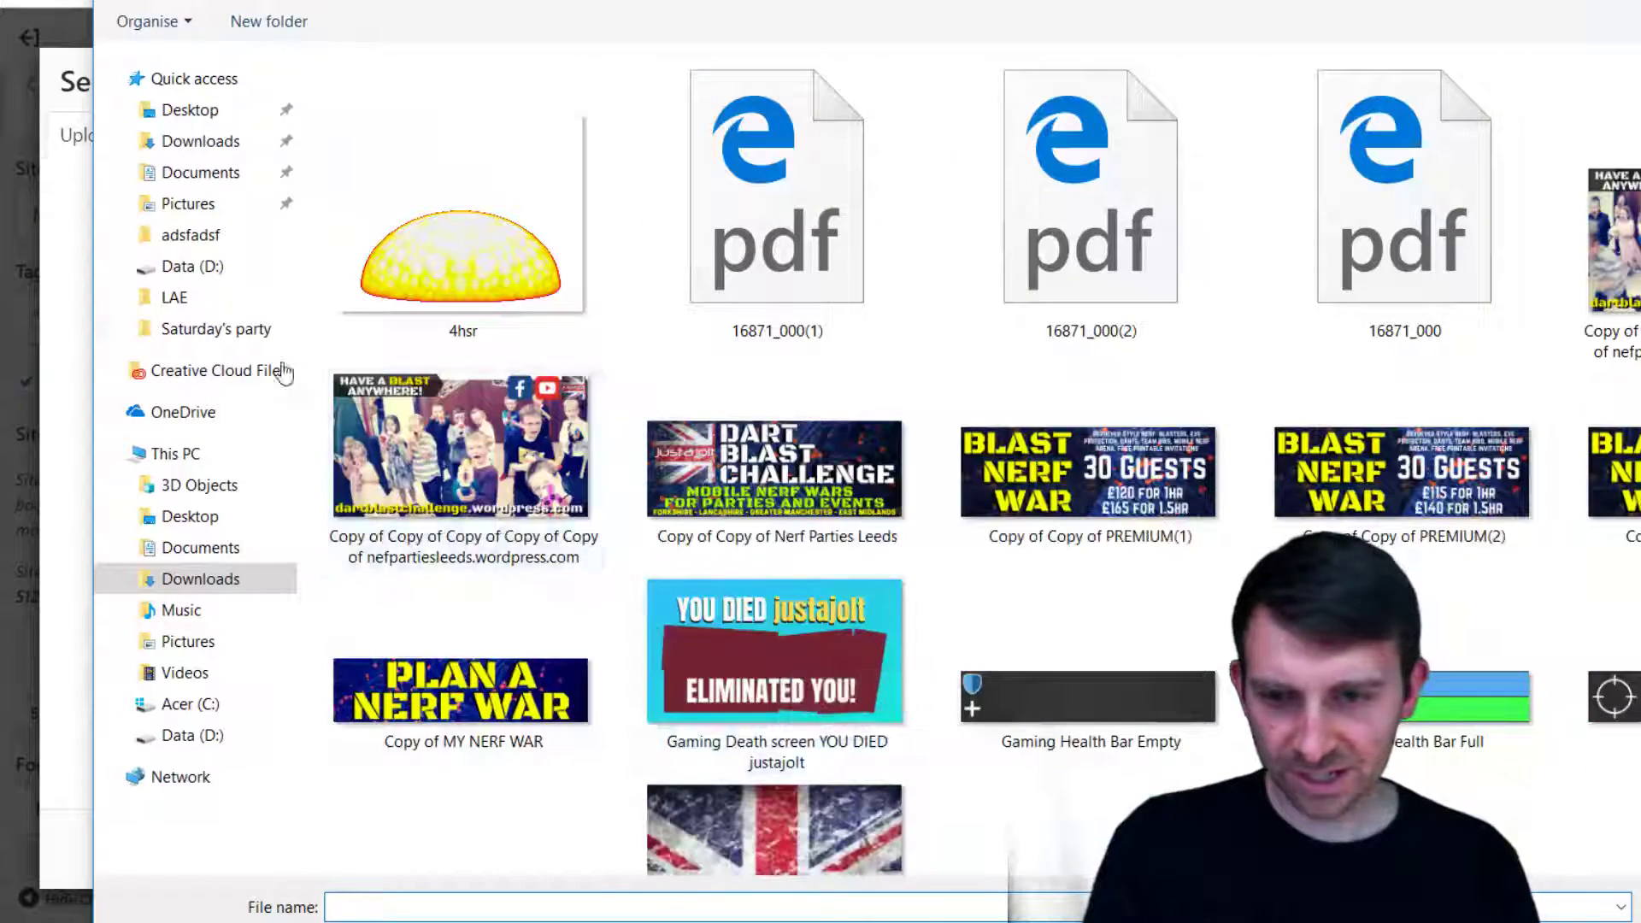
left_click(195, 114)
double_click(1226, 270)
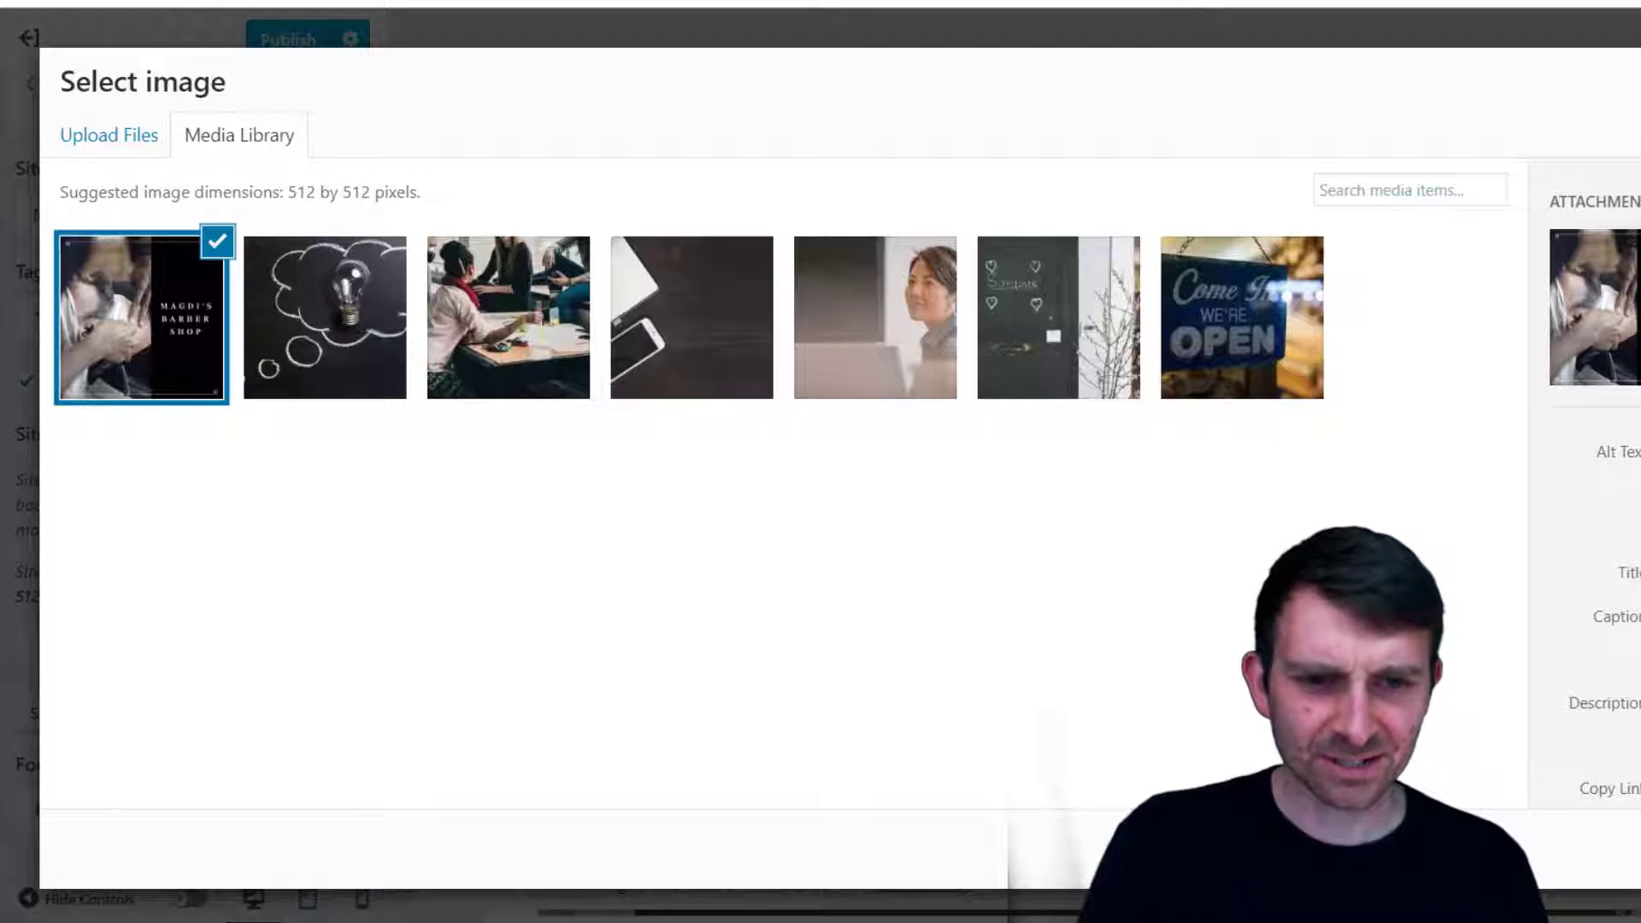
Open Google Maps in a new browser tab and examine the area around Keighley
key("ctrl+t")
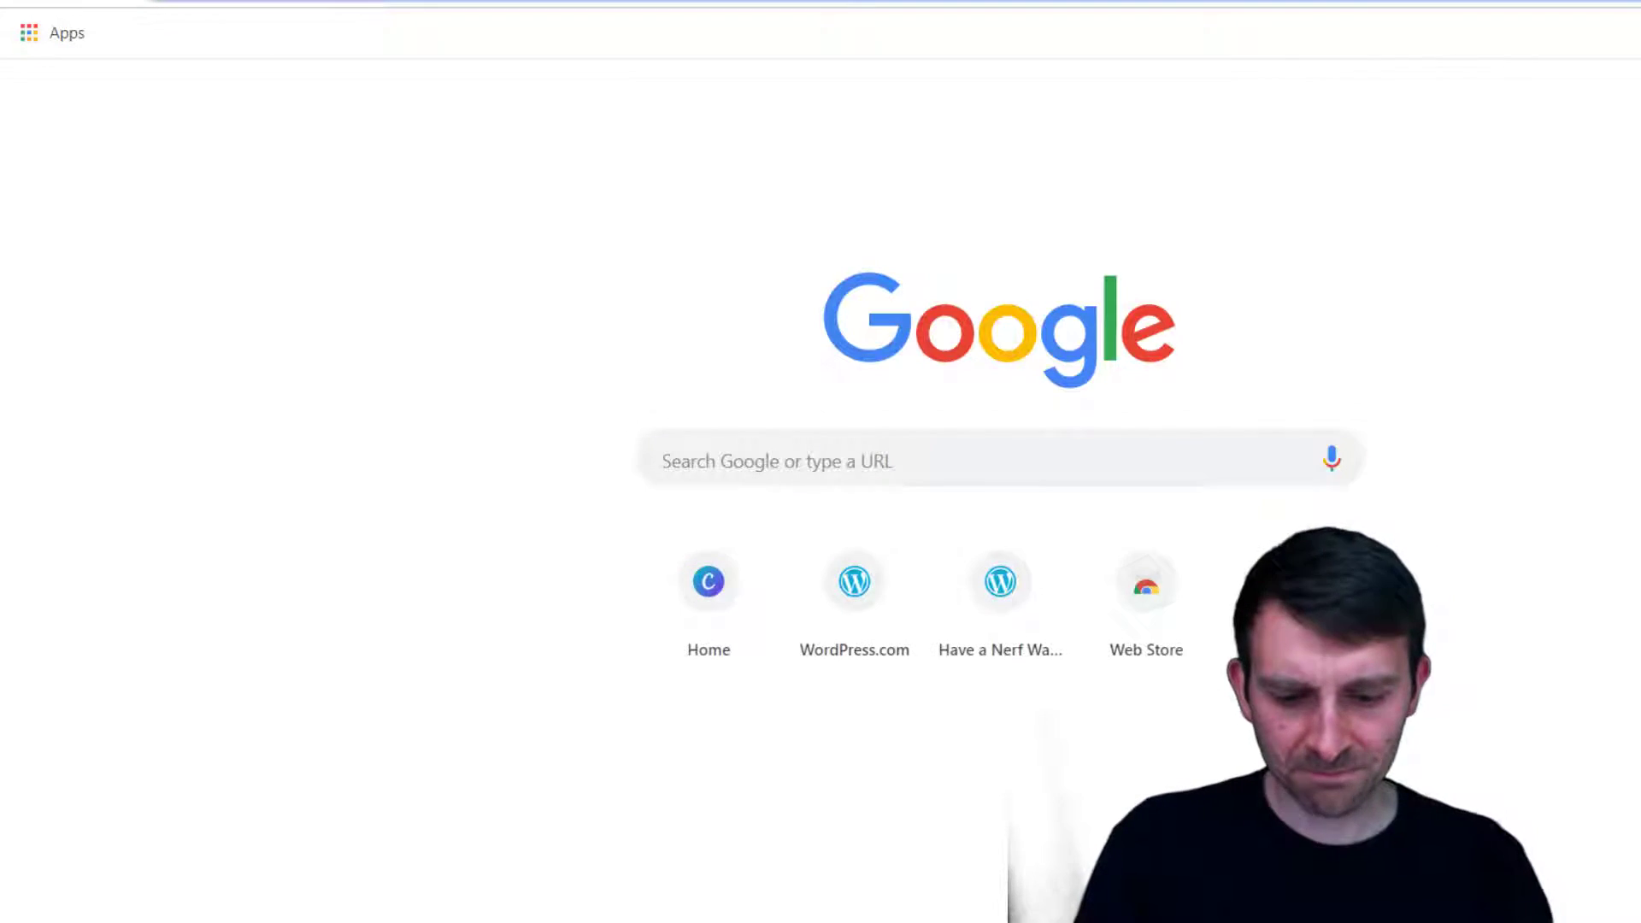
type("google maps")
key("Return")
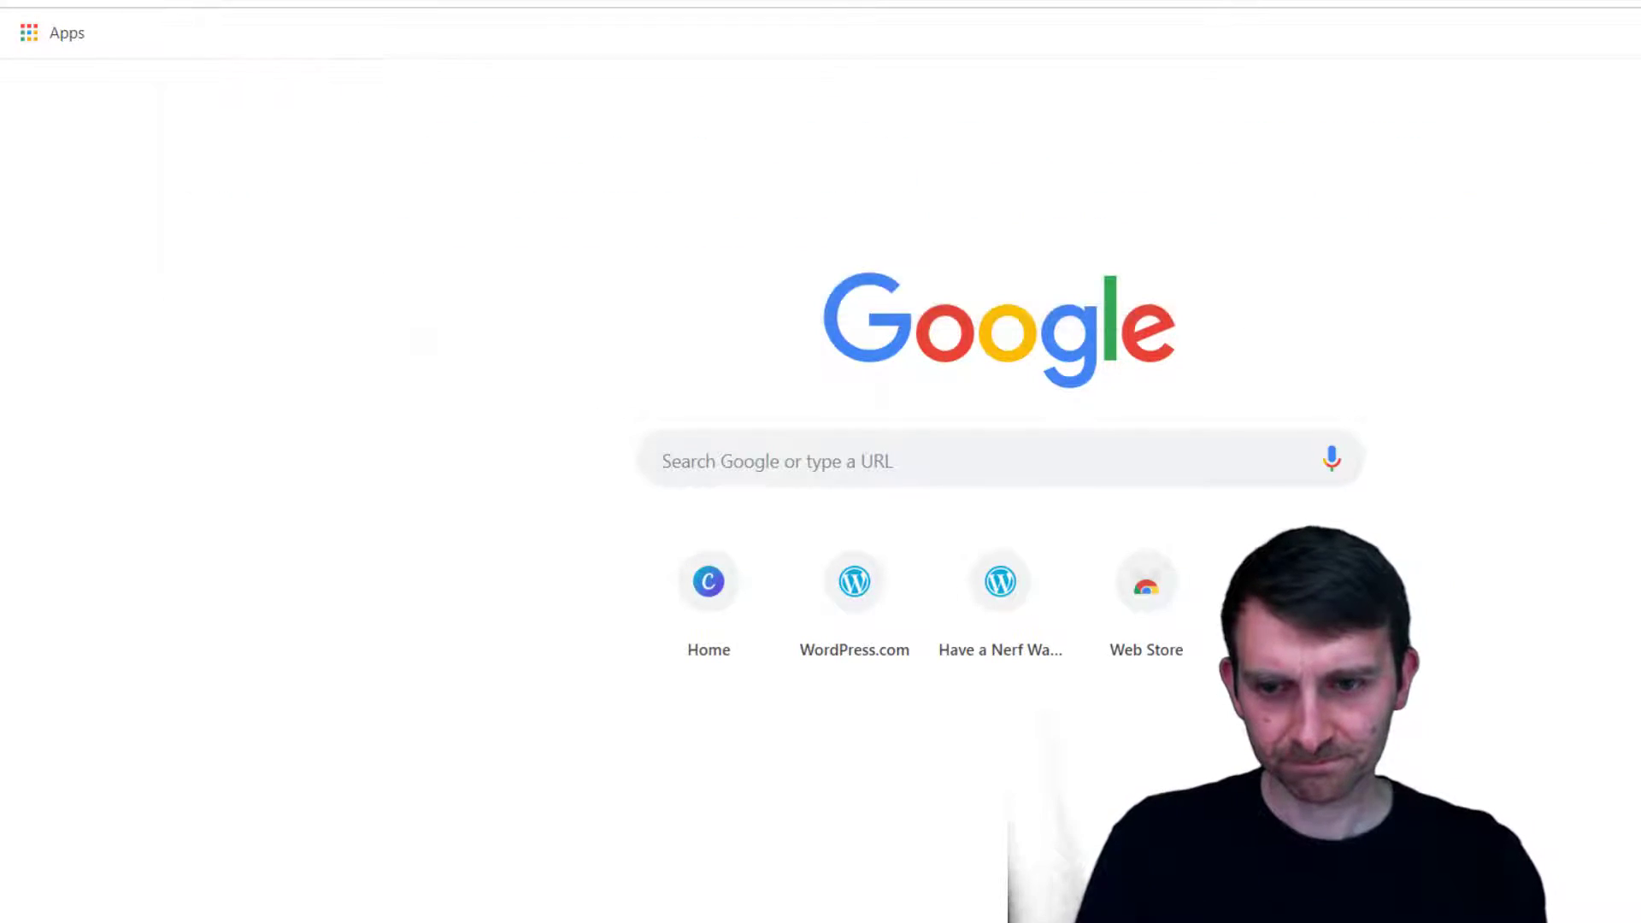
left_click(304, 248)
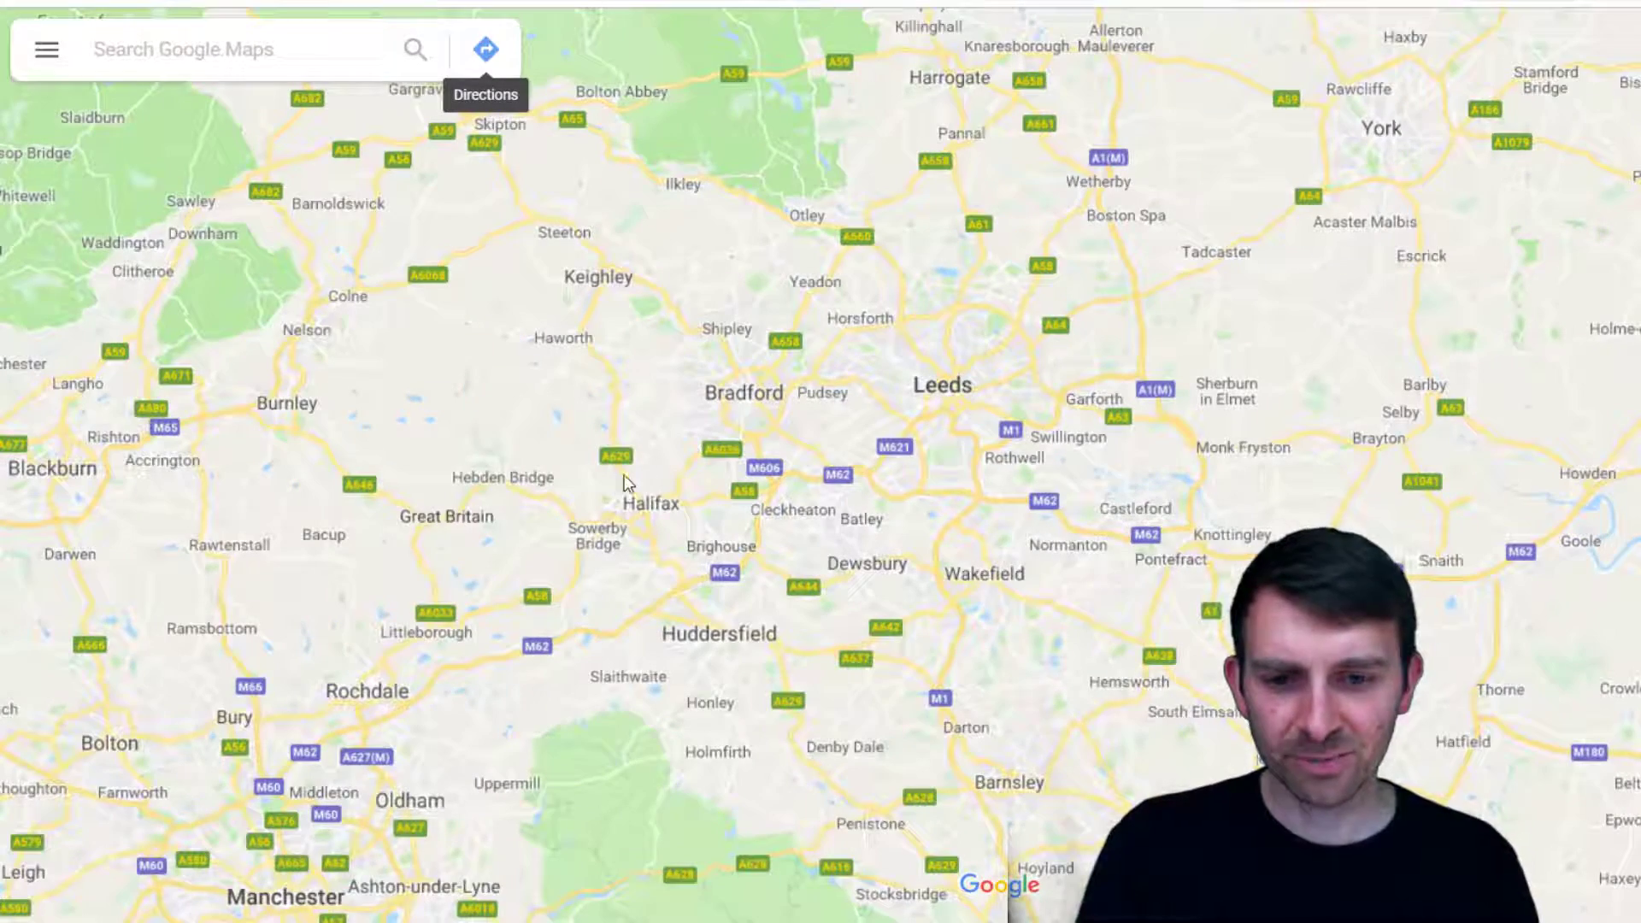
left_click_drag(625, 483, 879, 469)
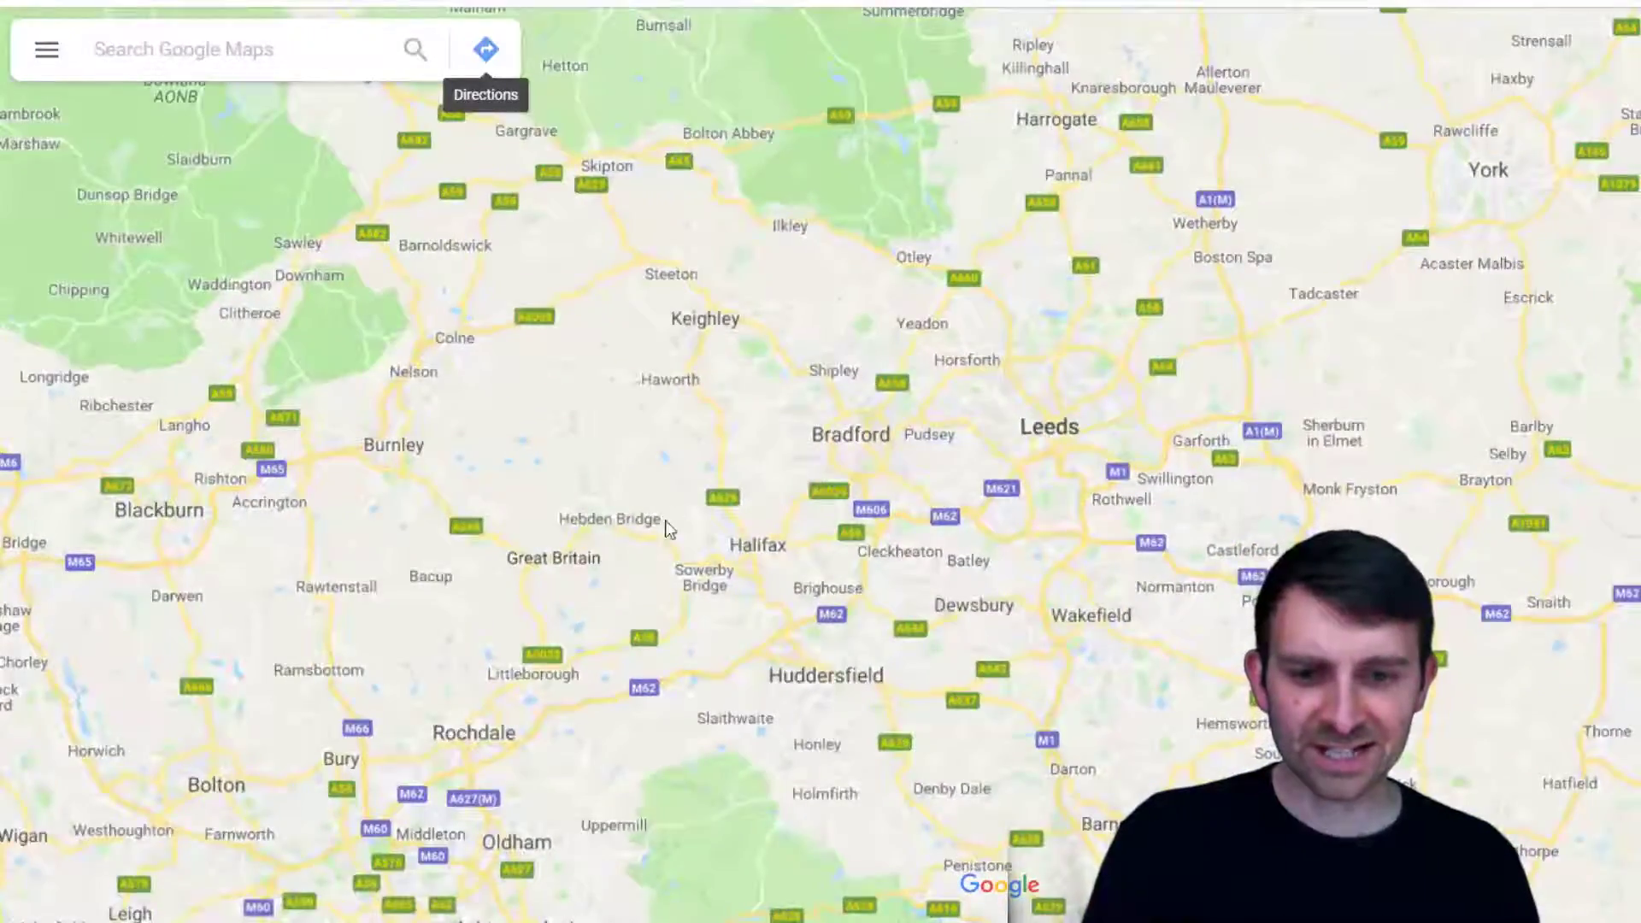
scroll(705, 350, "up", 2)
scroll(675, 383, "up", 3)
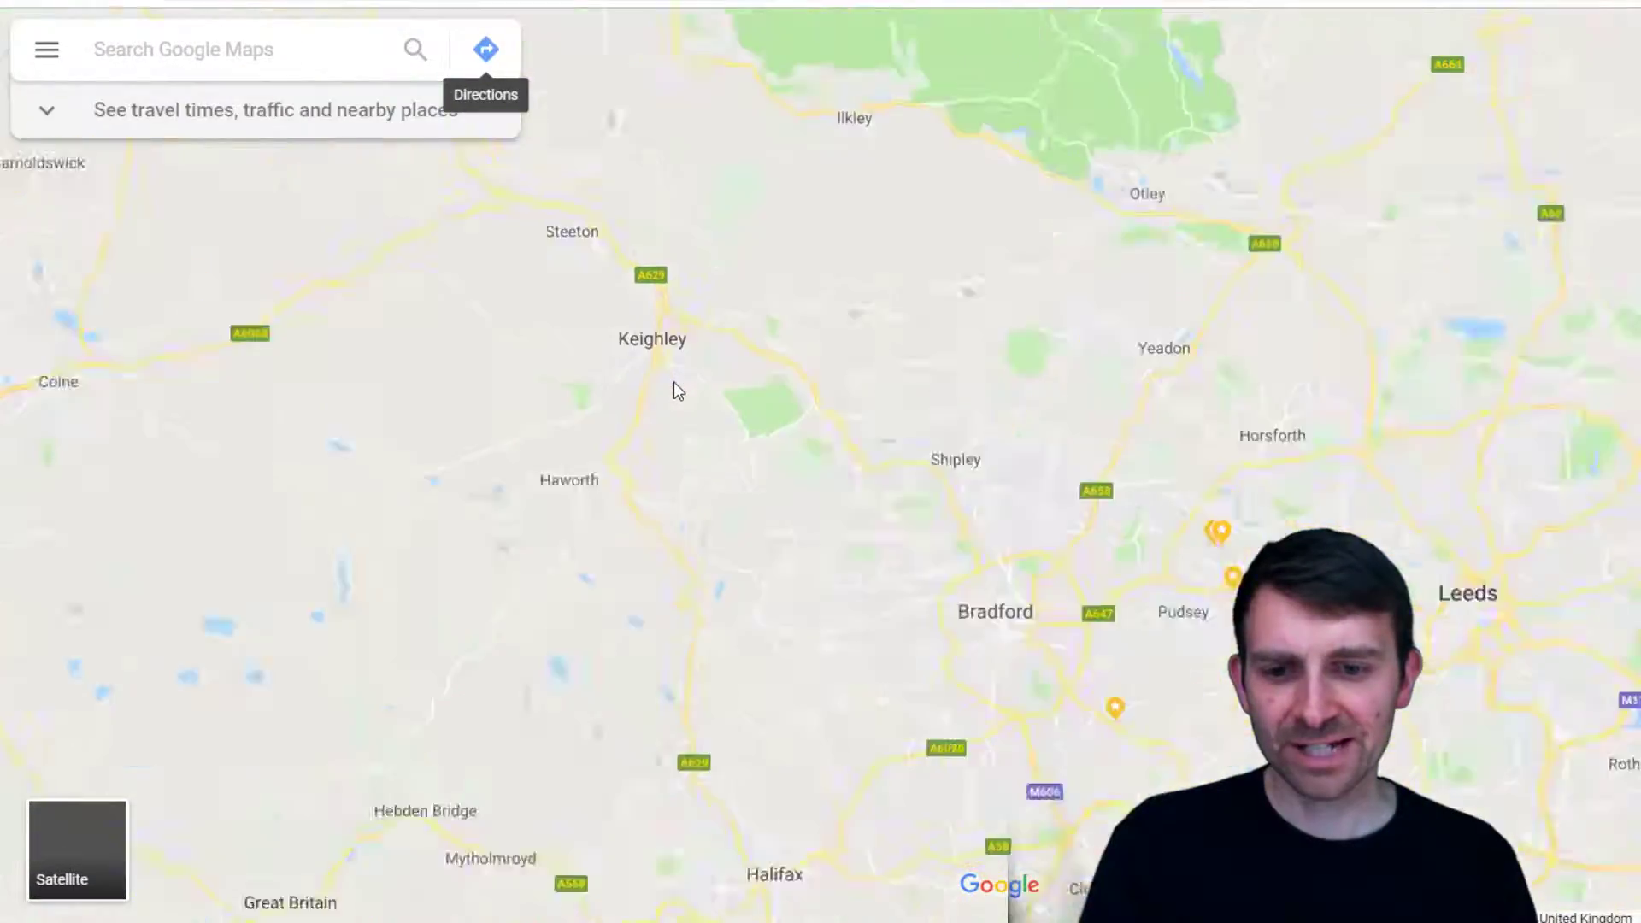
left_click_drag(630, 366, 842, 600)
scroll(804, 596, "down", 1)
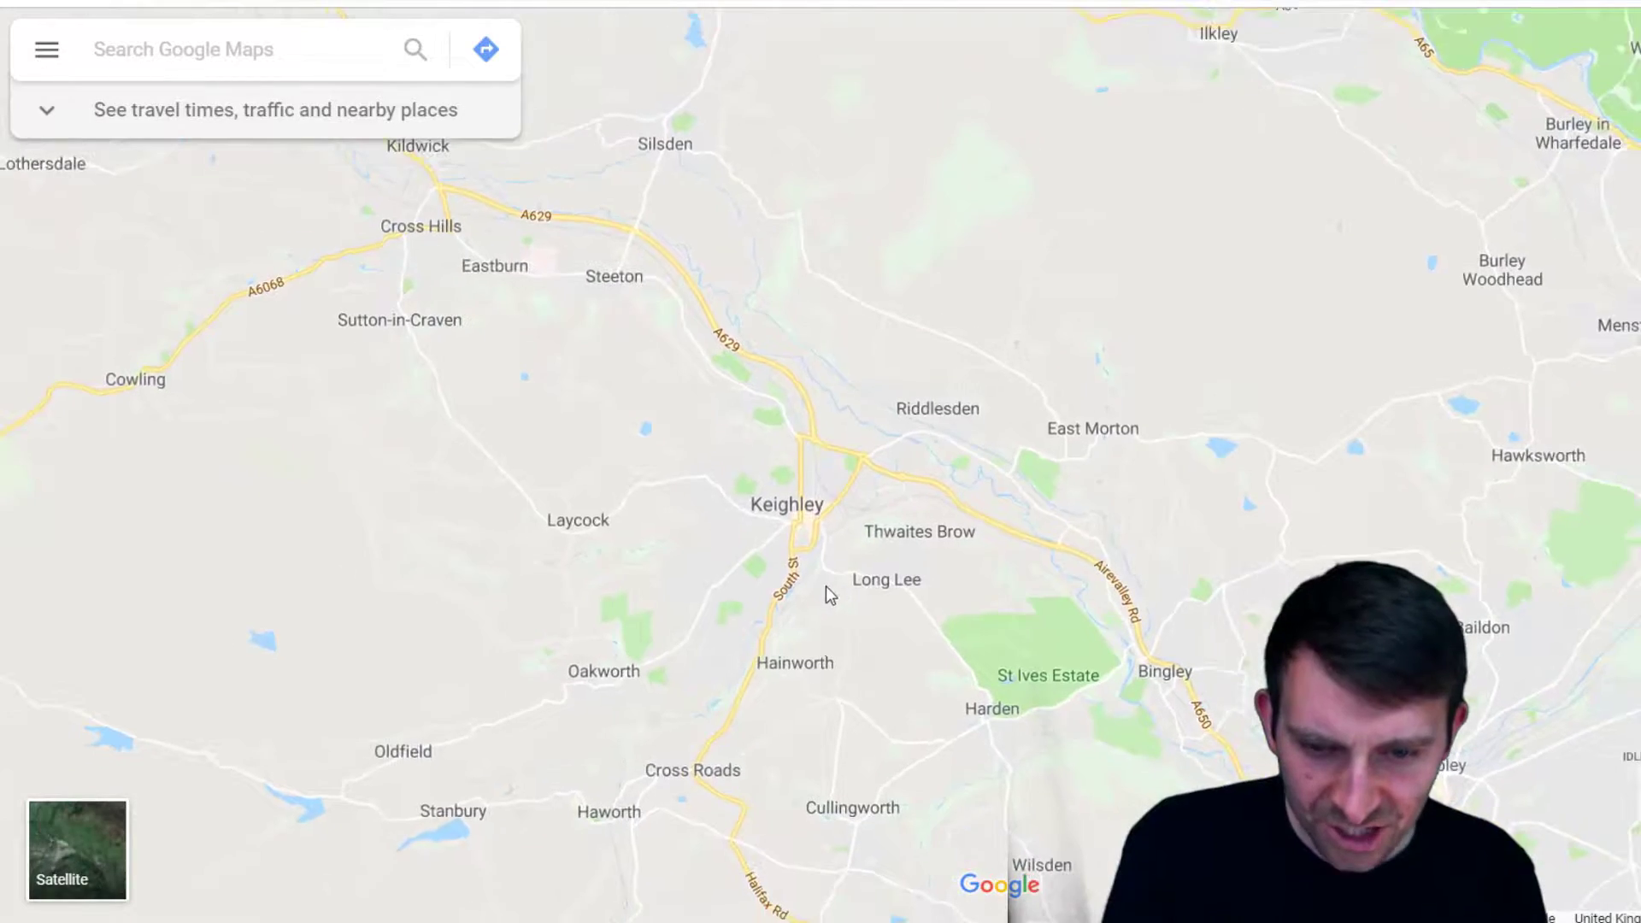
scroll(784, 536, "up", 1)
scroll(782, 536, "up", 1)
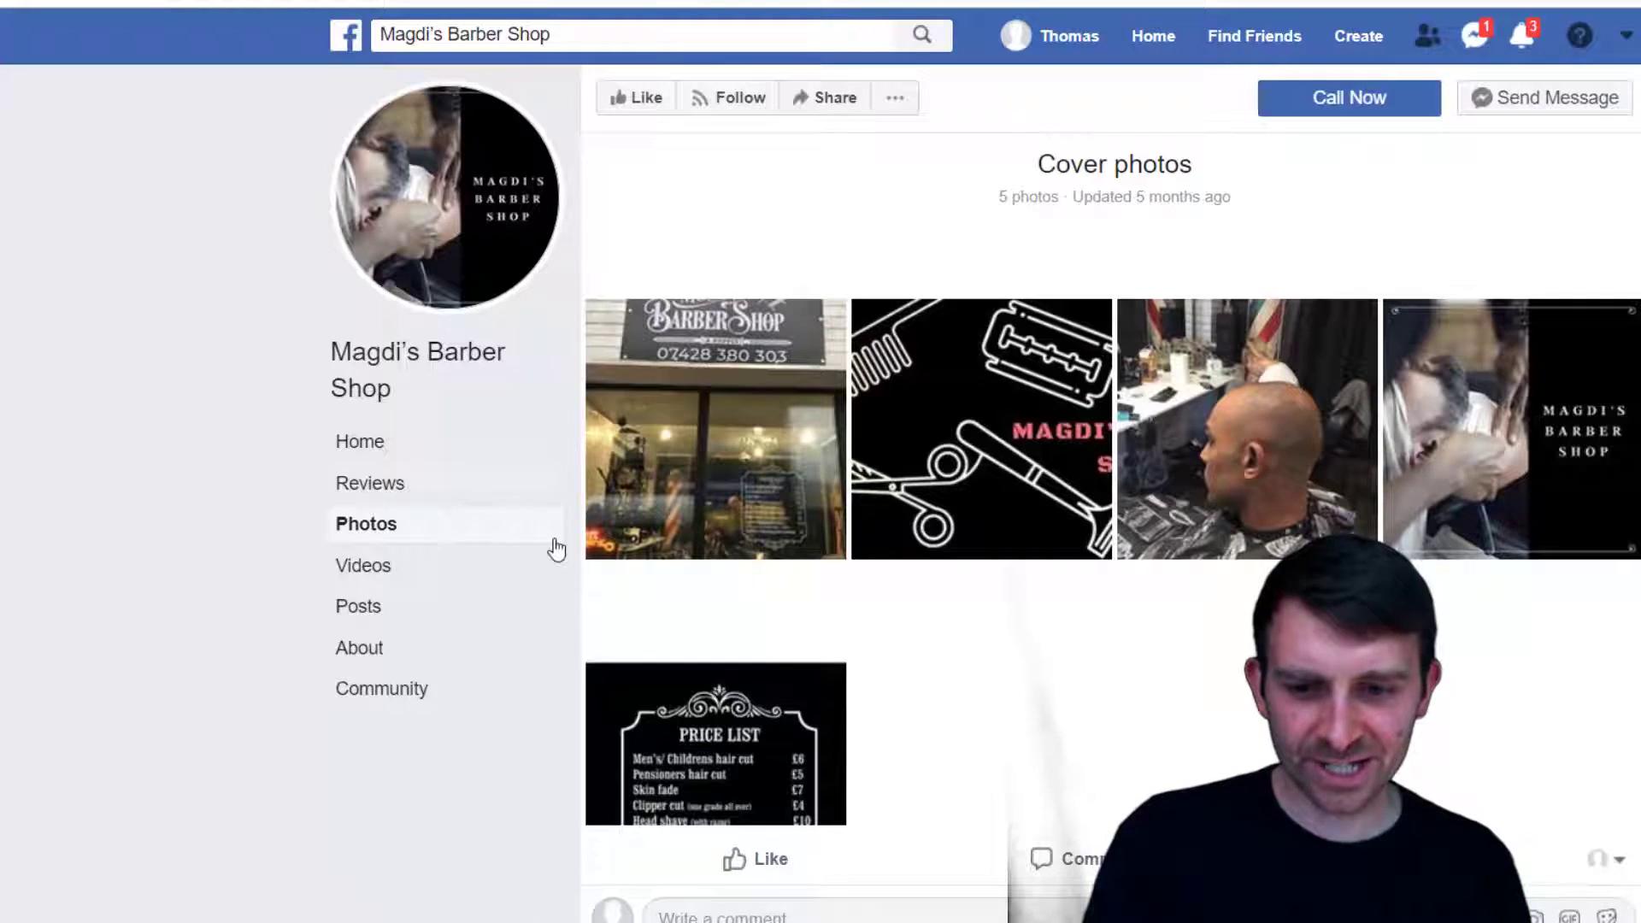
Copy the shop's address from the About section of its Facebook page and look it up in Google Maps
left_click(358, 651)
scroll(855, 552, "down", 3)
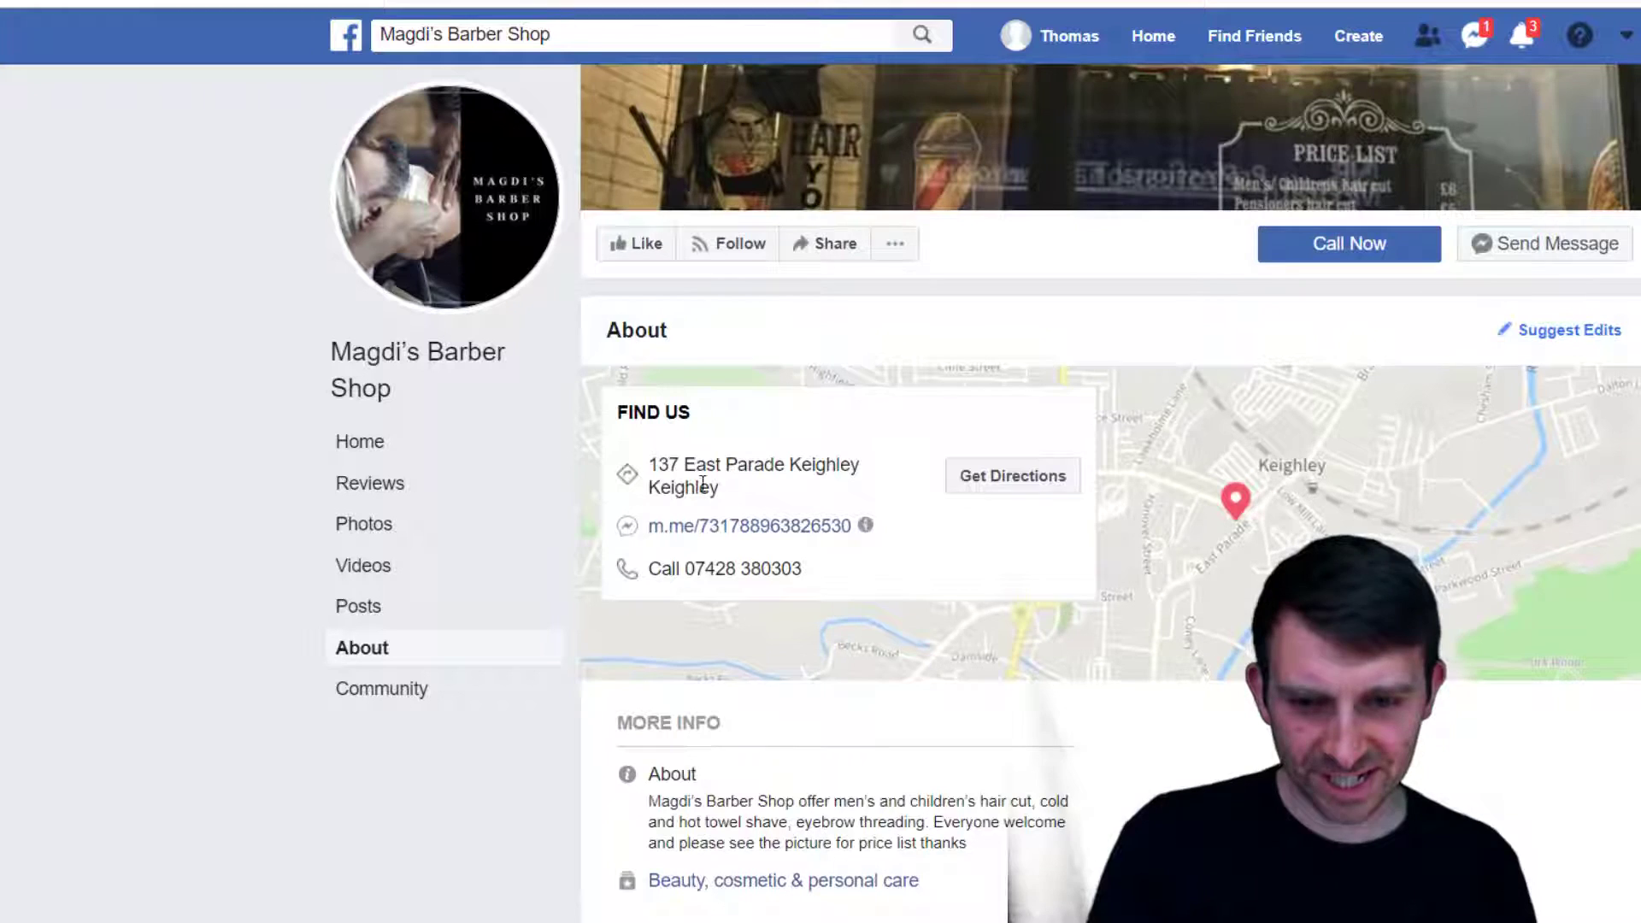
left_click_drag(647, 461, 745, 489)
key("ctrl+c")
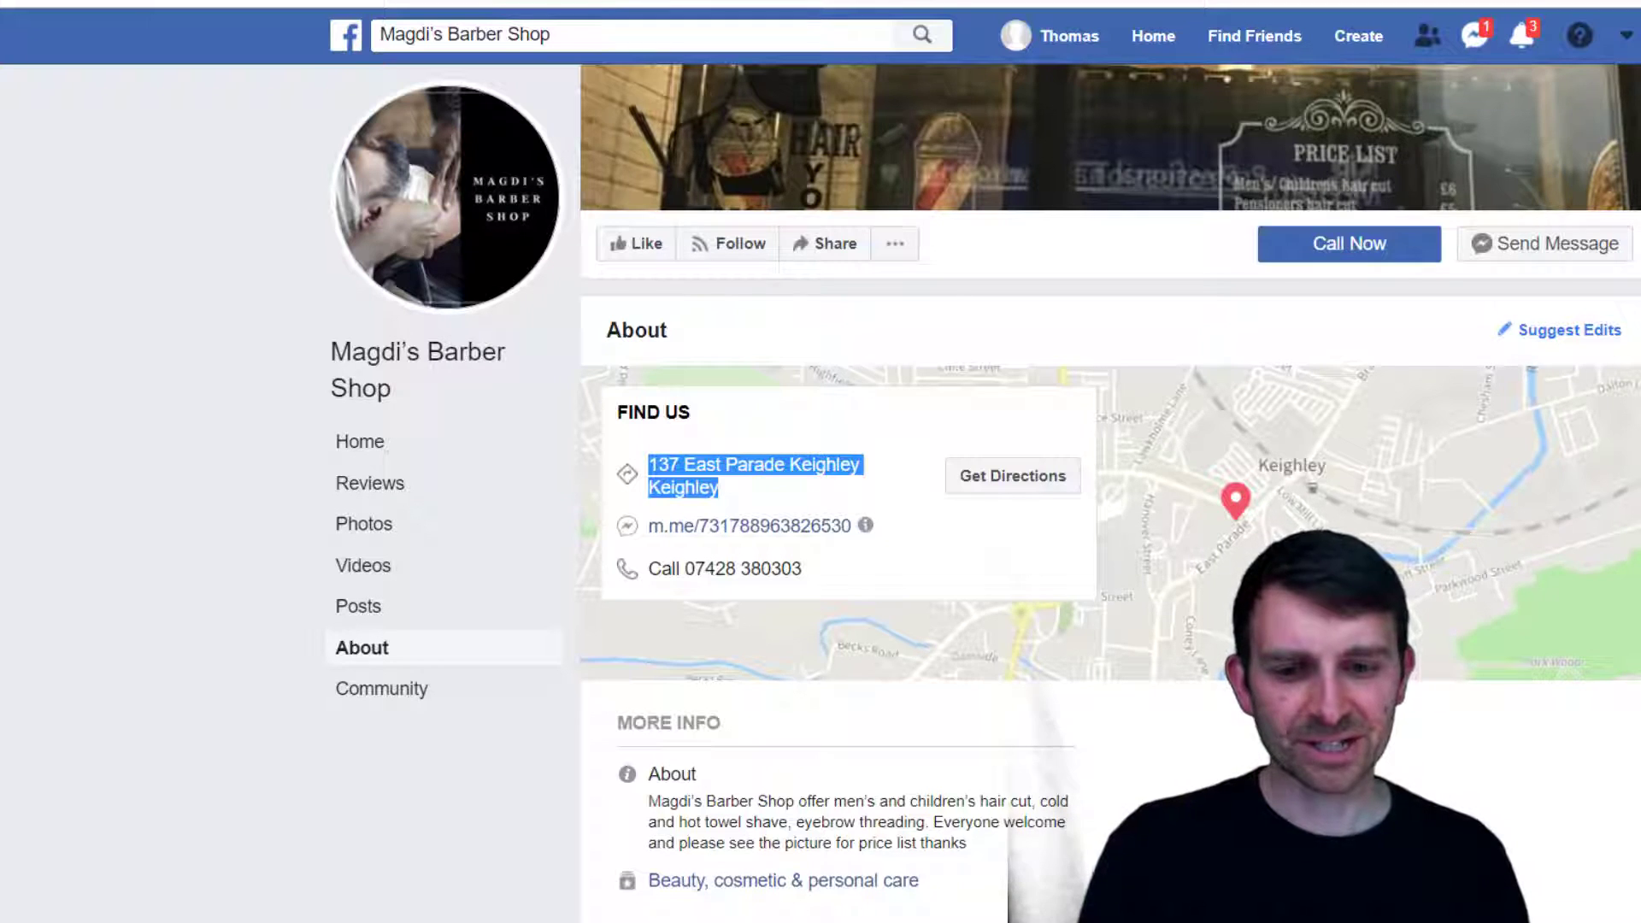
key("ctrl+Tab")
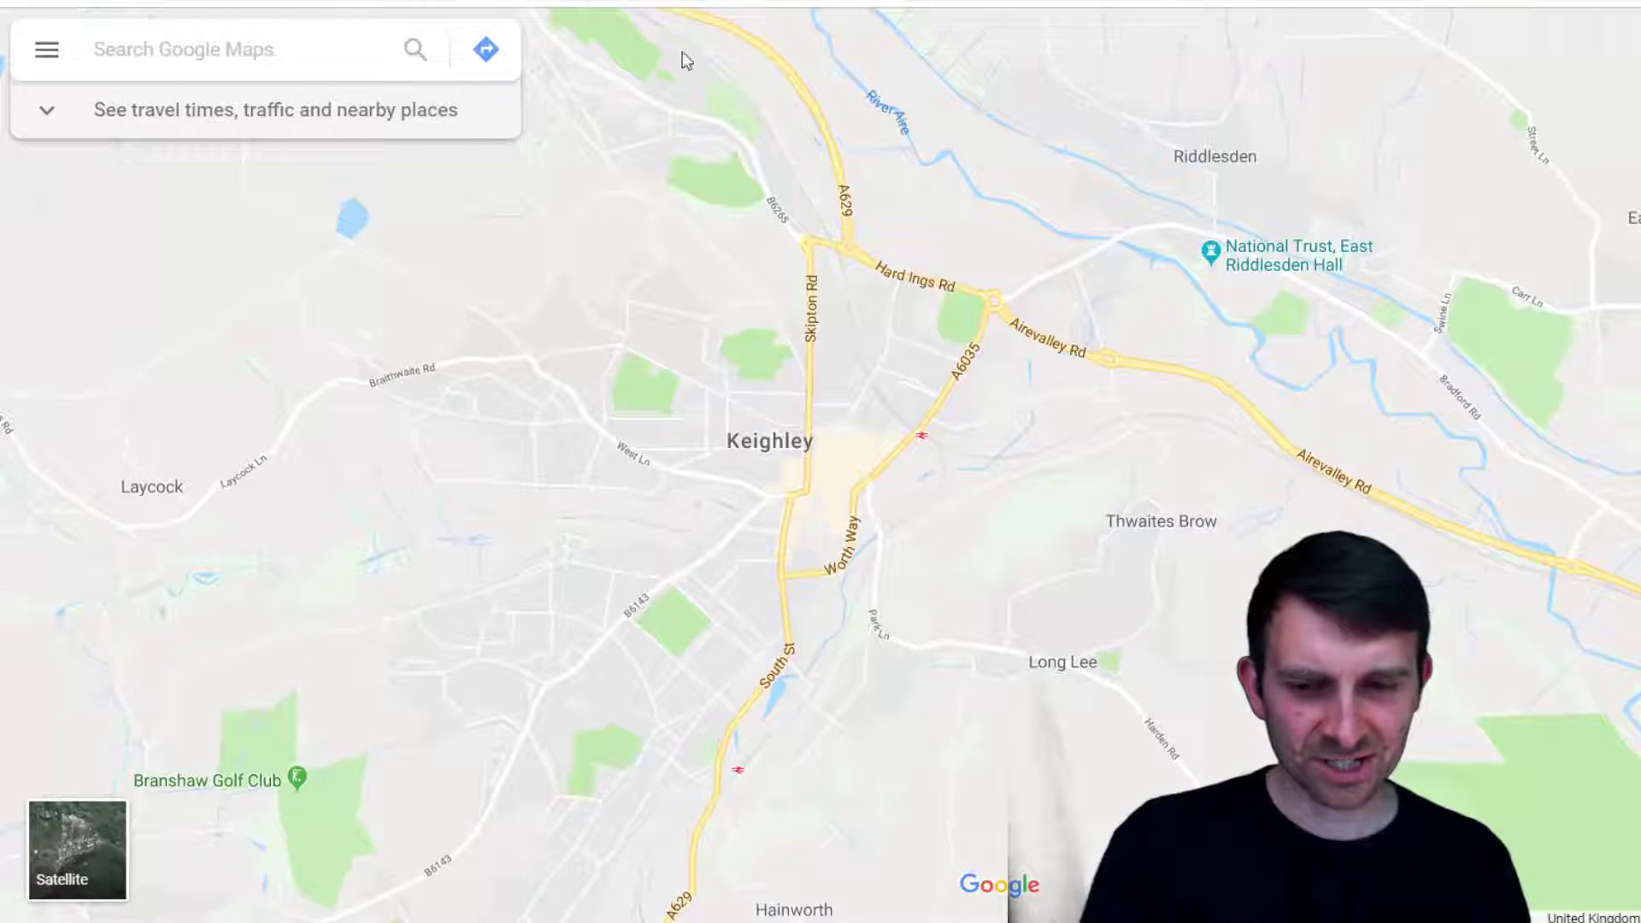
left_click(221, 38)
key("ctrl+v")
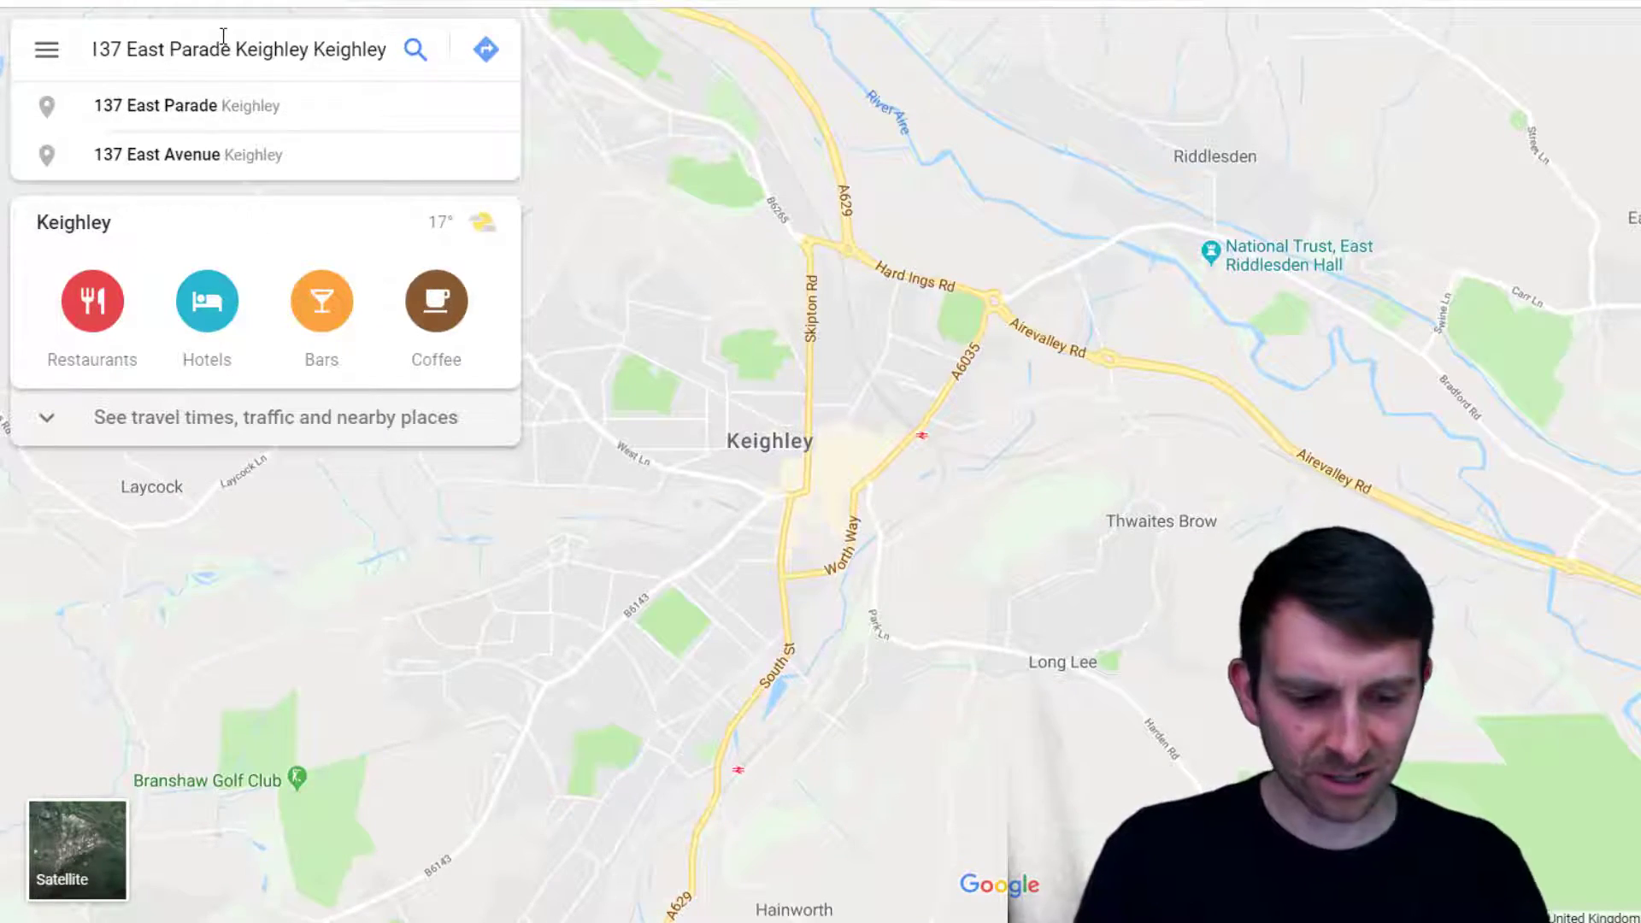
key("Return")
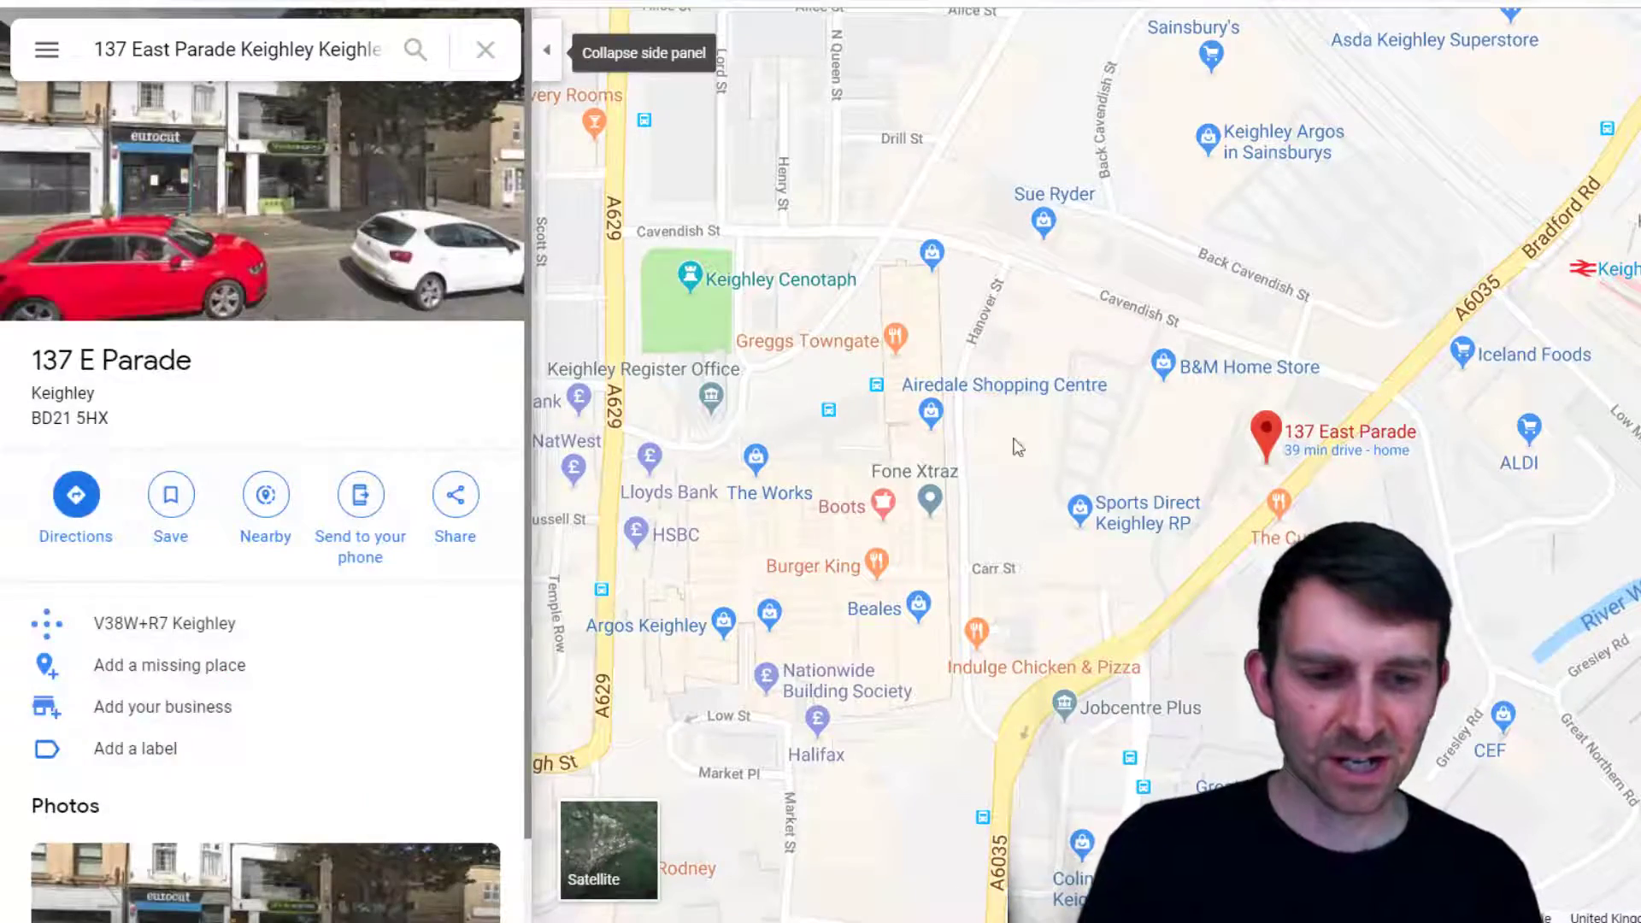
Examine the streets and town centre surrounding the shop's marked location on the map
scroll(1029, 462, "down", 2)
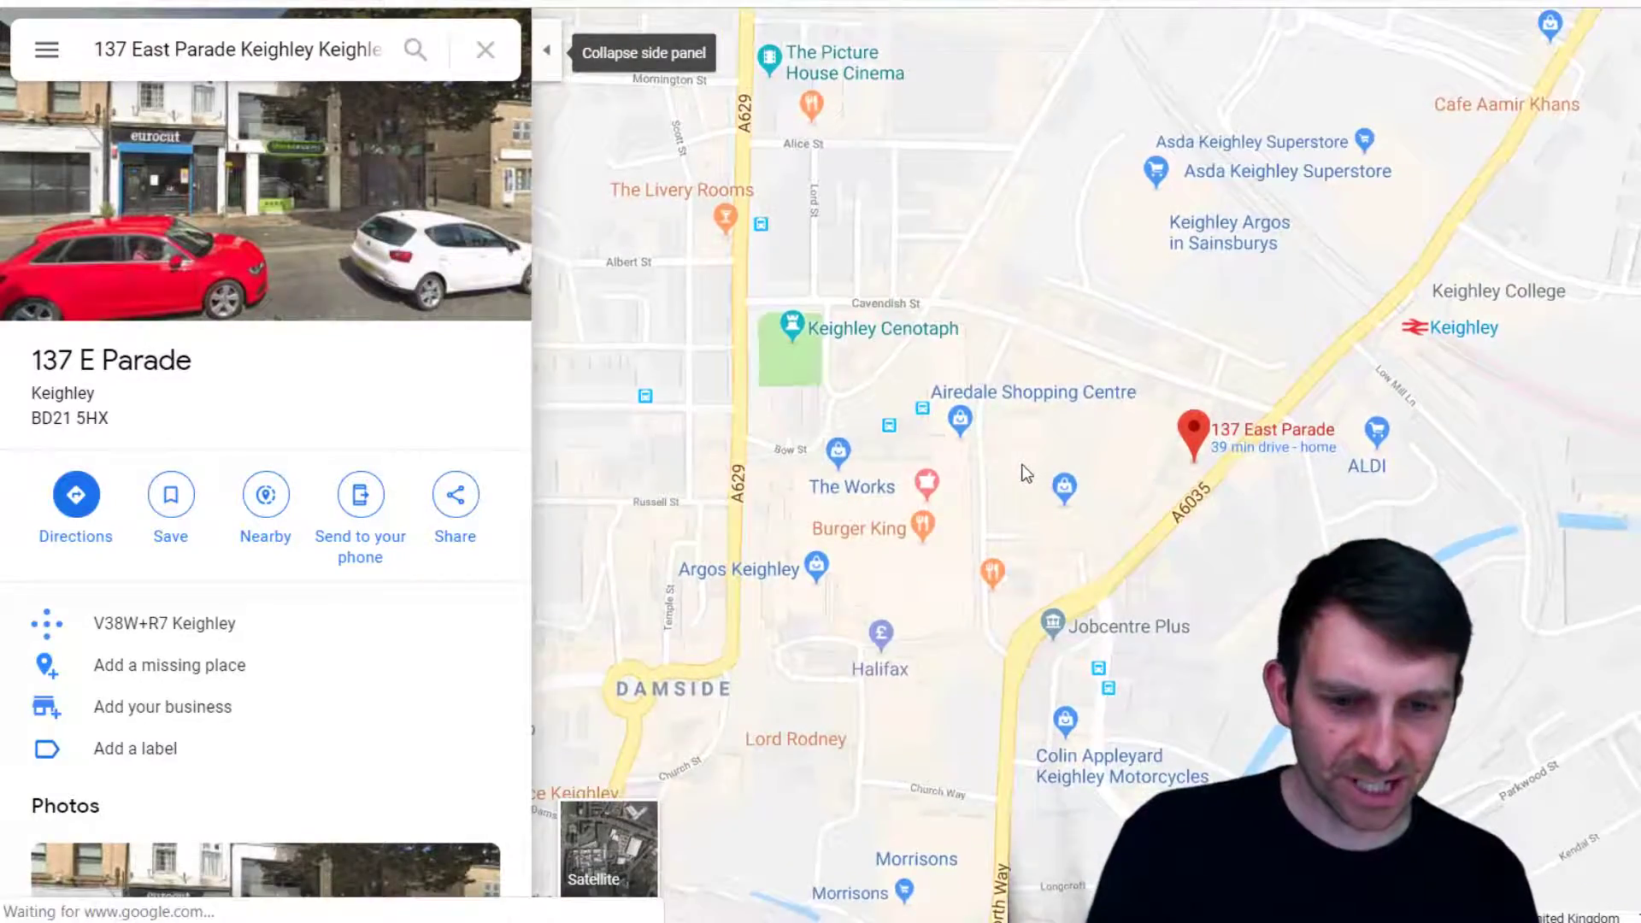
scroll(1013, 498, "down", 1)
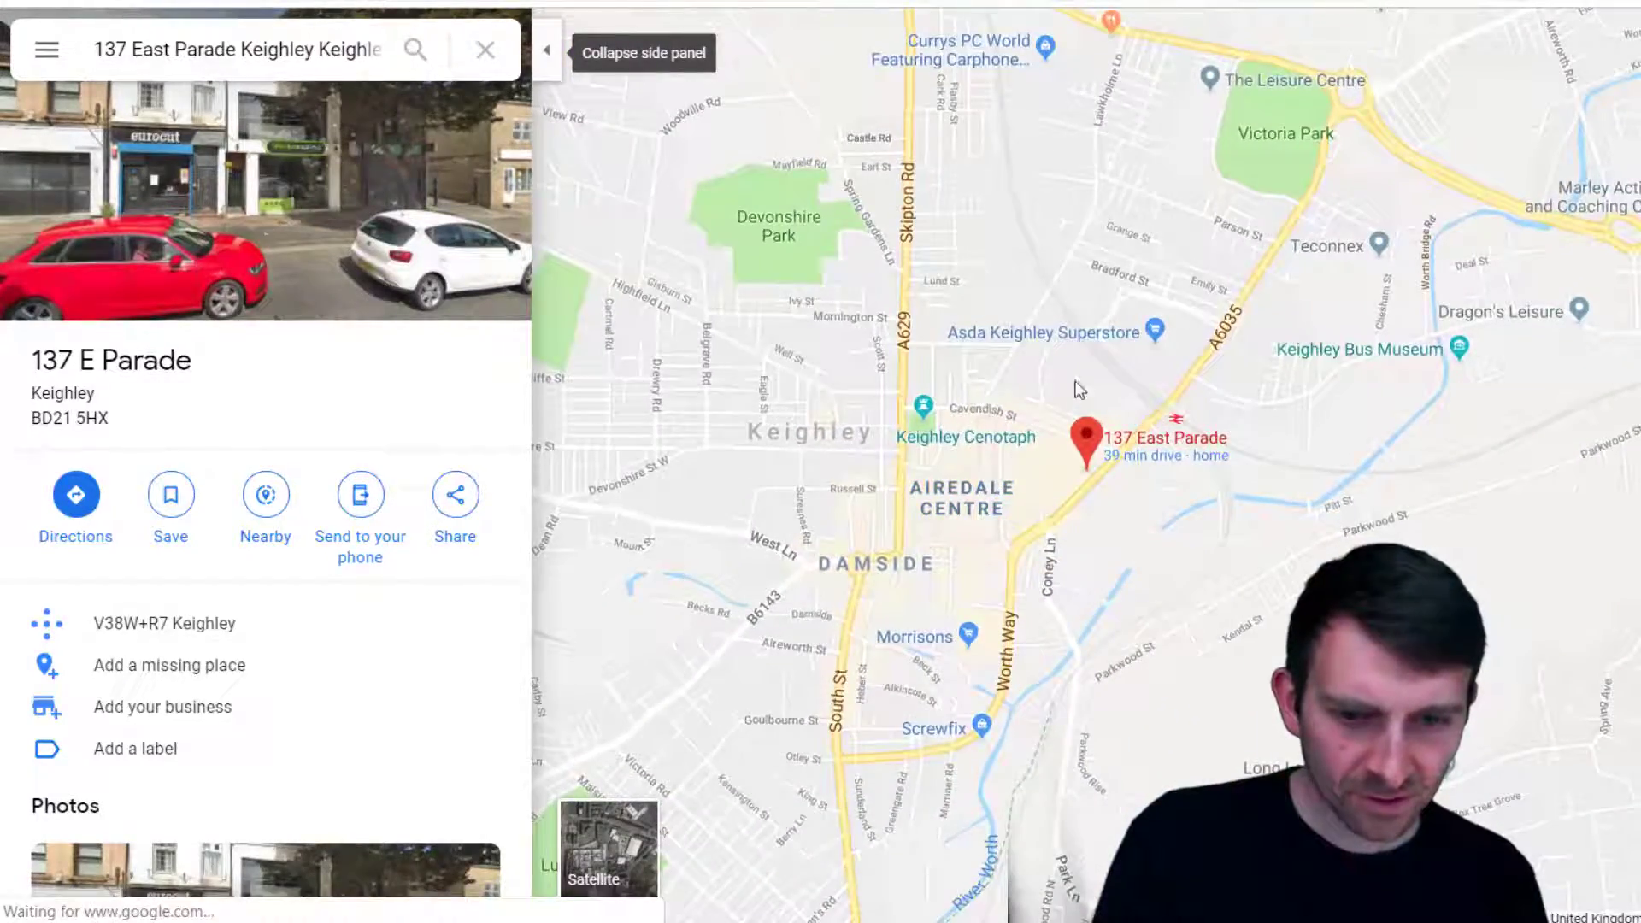
left_click_drag(1176, 344, 1086, 379)
scroll(1086, 378, "down", 1)
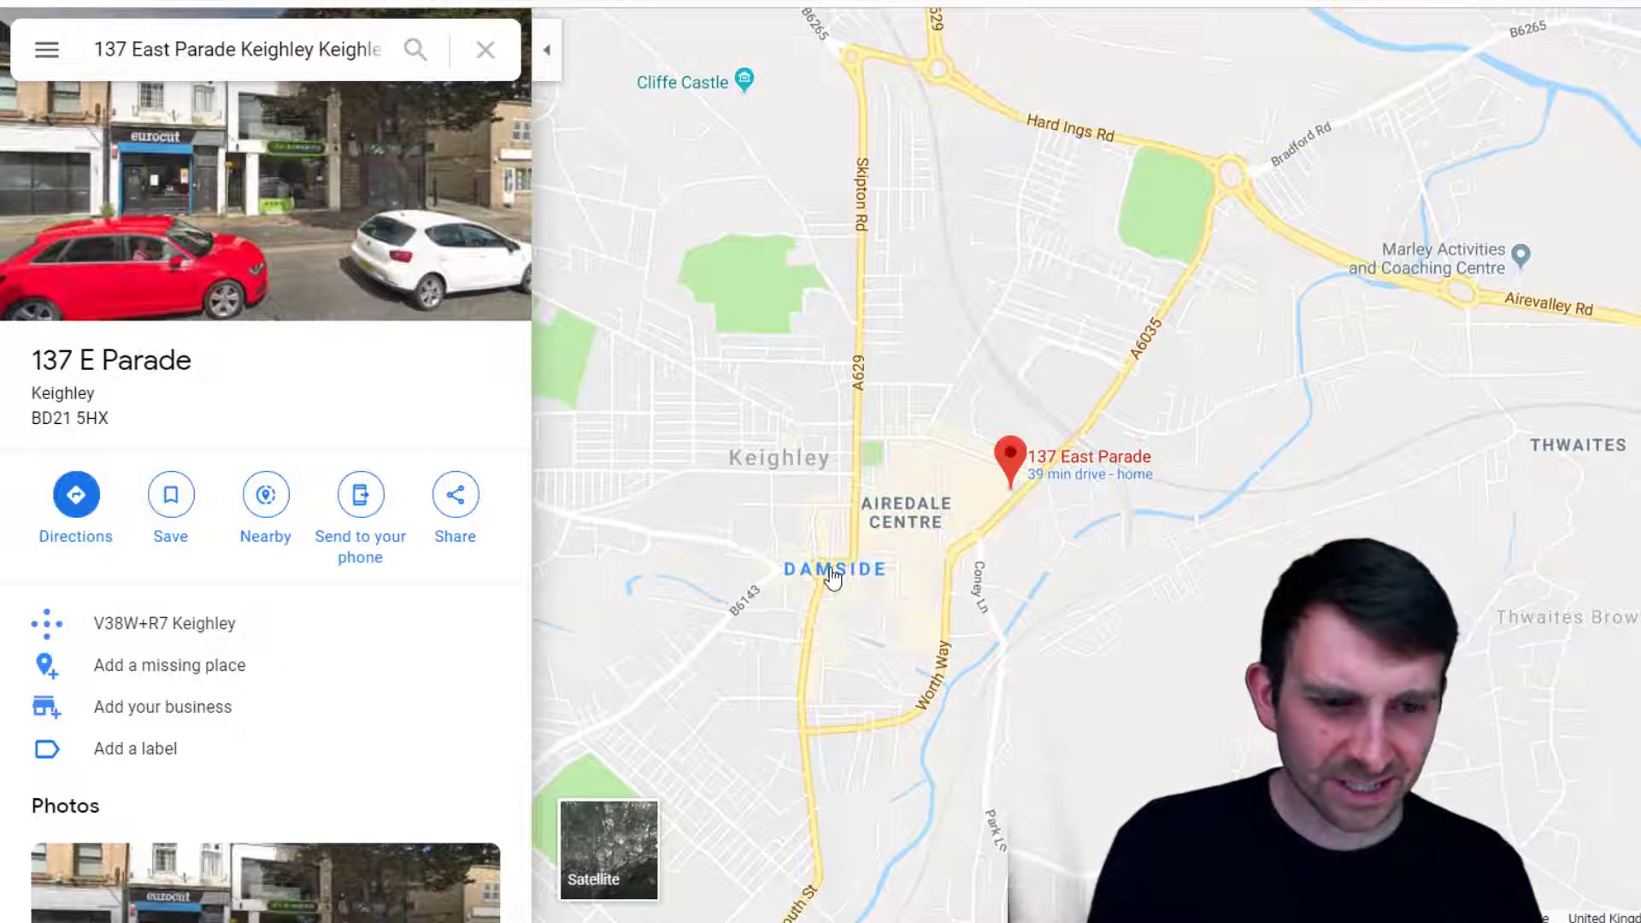
left_click_drag(1121, 355, 1098, 384)
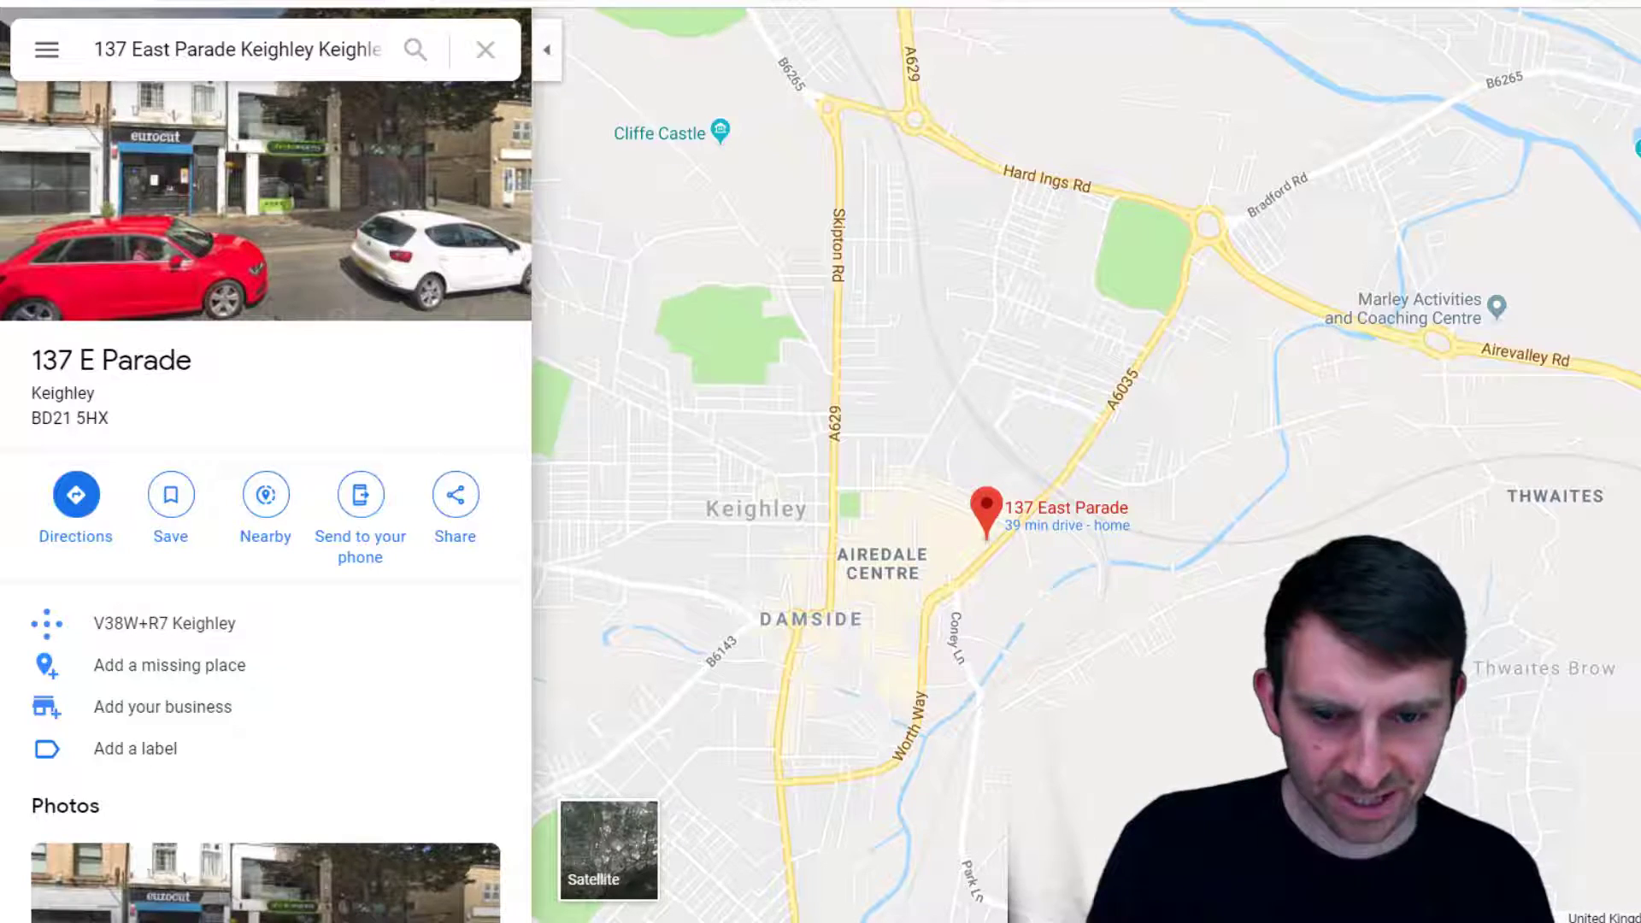
scroll(1080, 264, "down", 1)
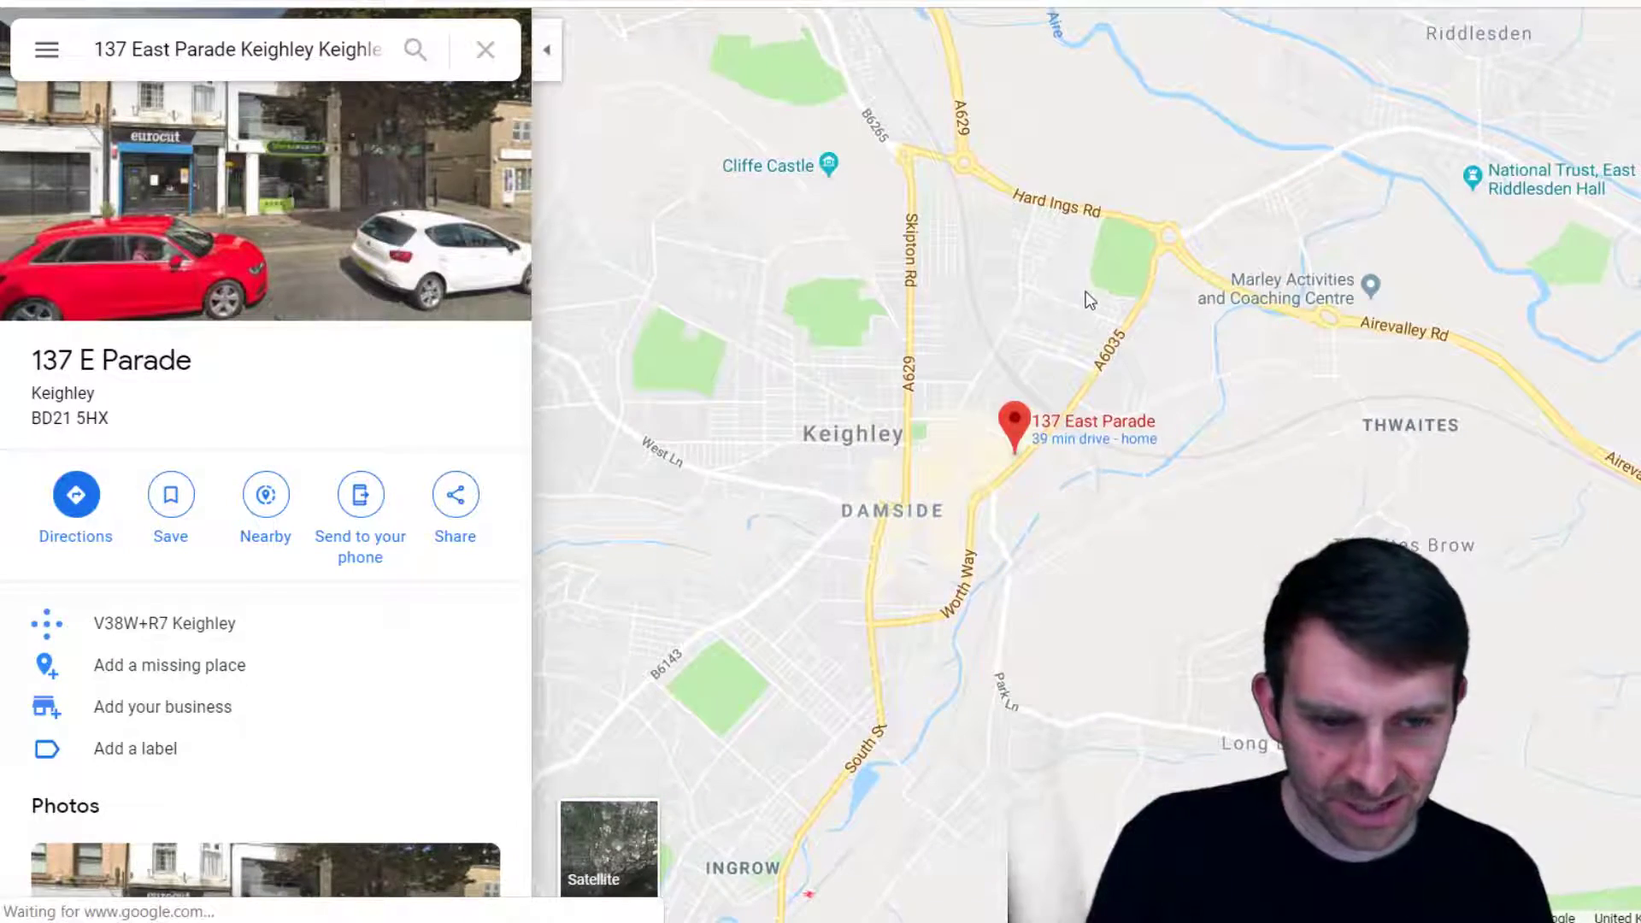
mouse_move(1092, 327)
left_mouse_down()
mouse_move(1165, 467)
mouse_move(1102, 178)
mouse_move(1127, 190)
mouse_move(1109, 309)
left_mouse_up()
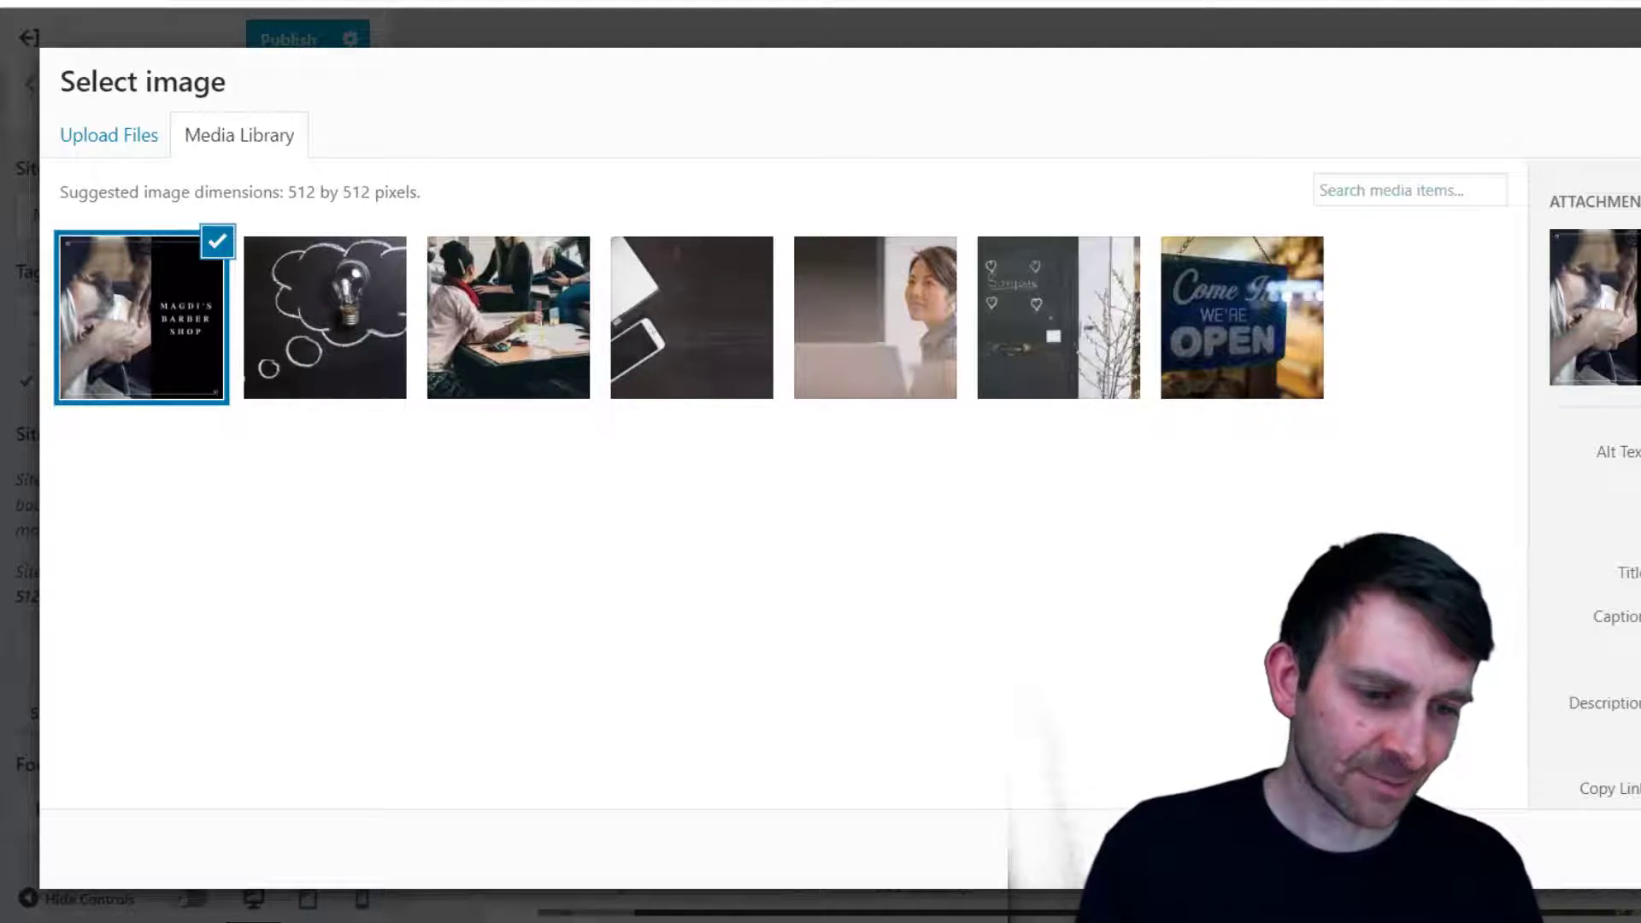
Return to the WordPress customizer, set the full uncropped logo as the site icon and change the footer credit to WordPress.com
scroll(1595, 479, "down", 1)
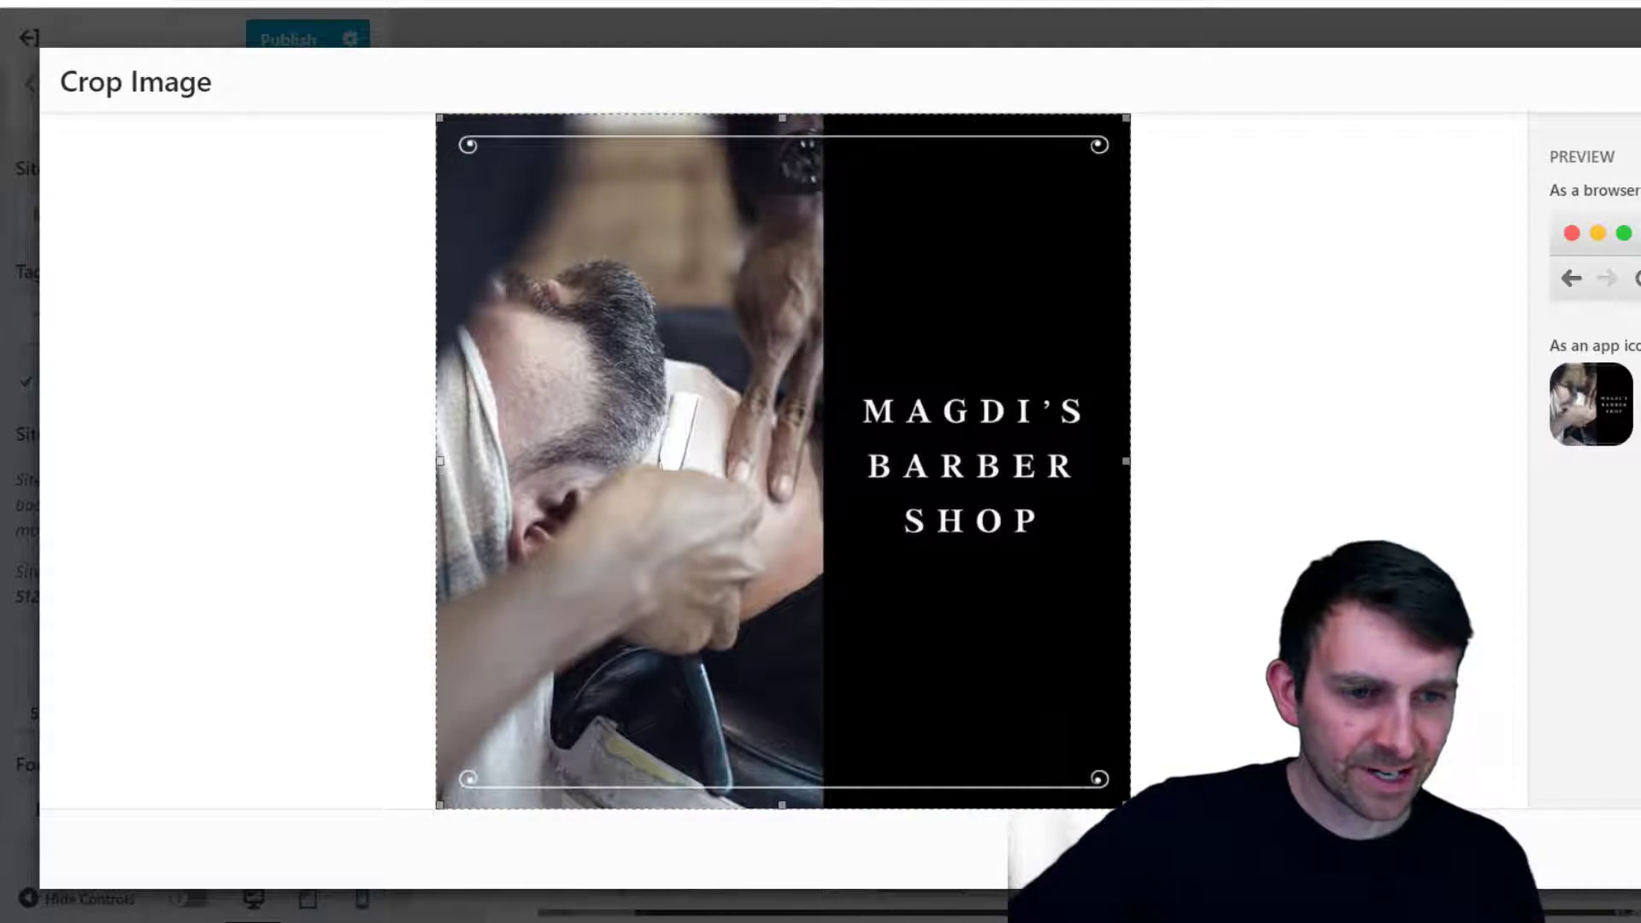
left_click(1556, 847)
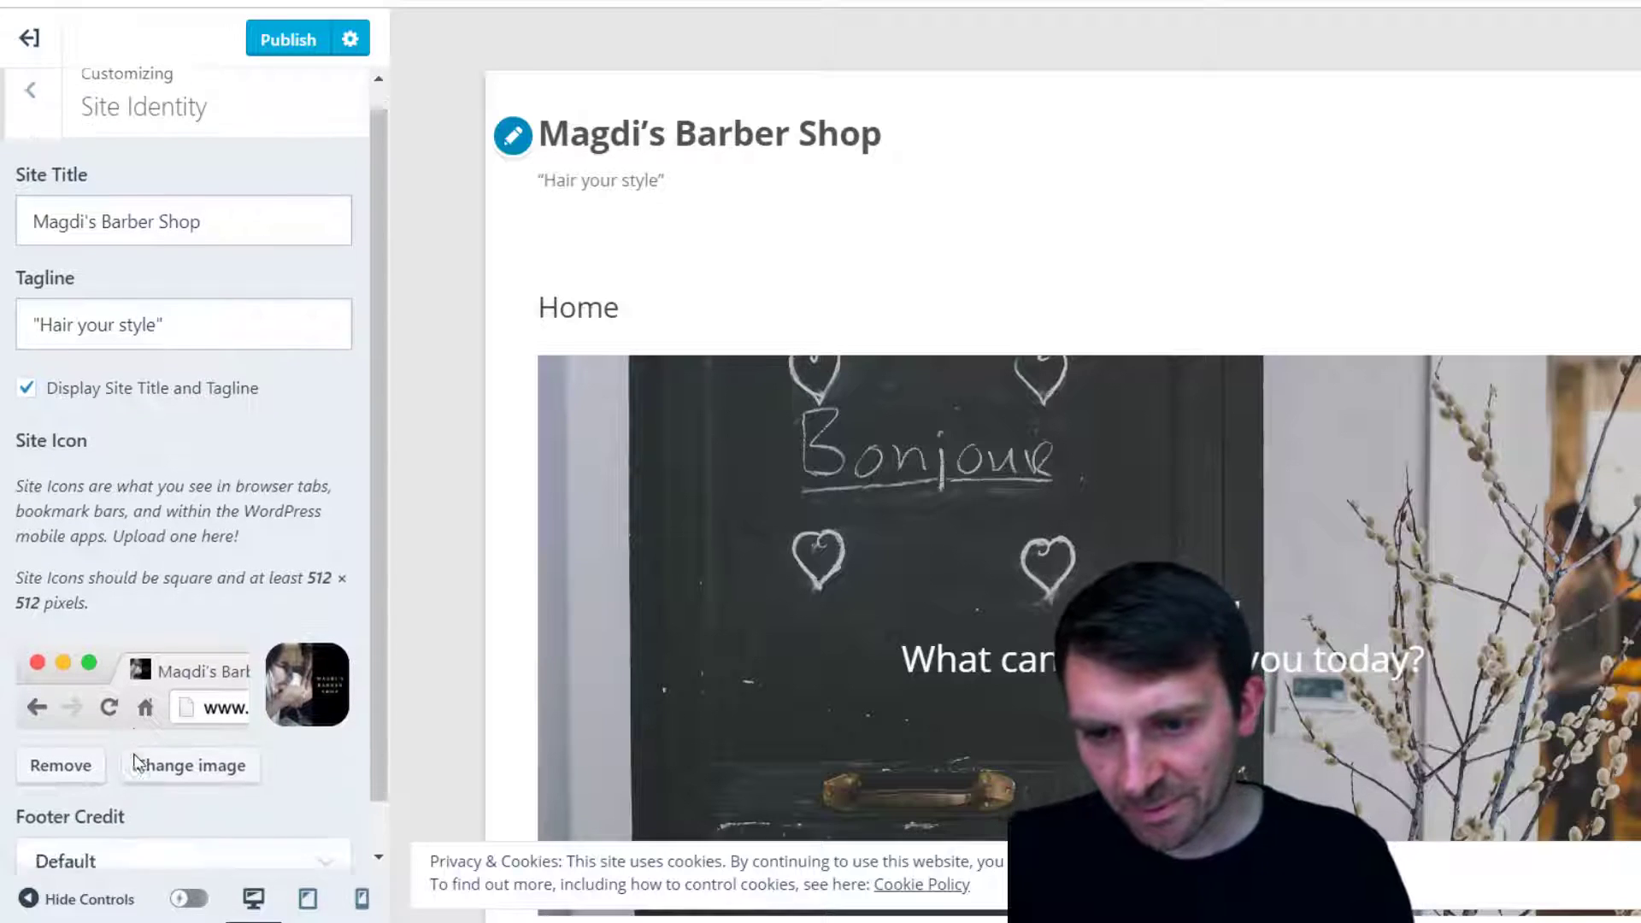
scroll(150, 786, "down", 2)
left_click(160, 808)
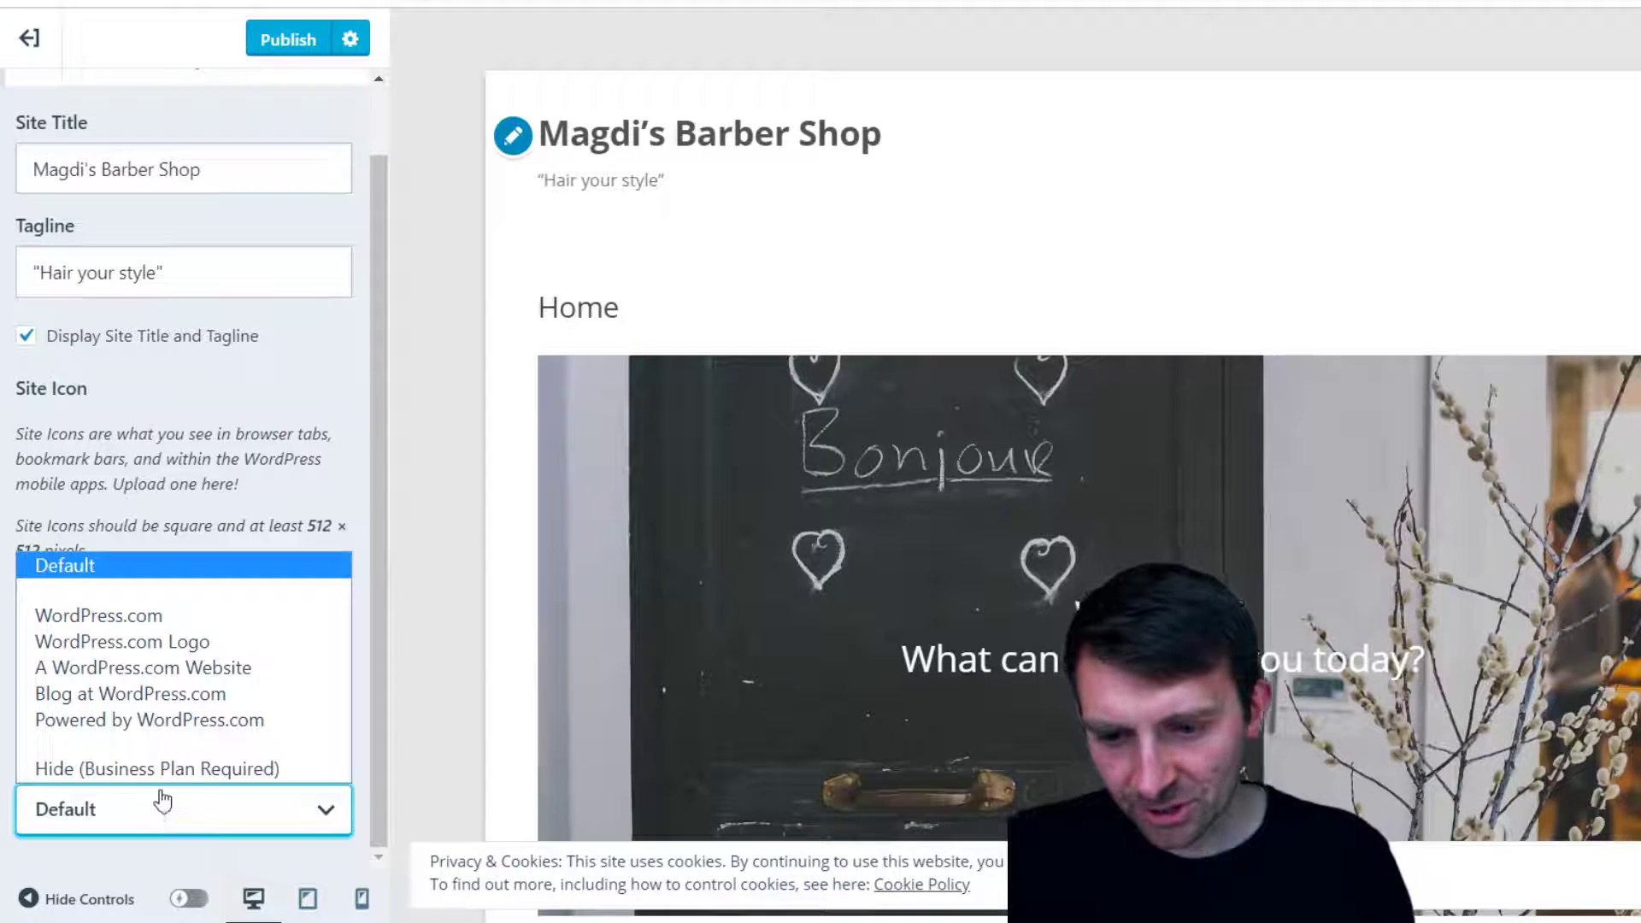
left_click(175, 617)
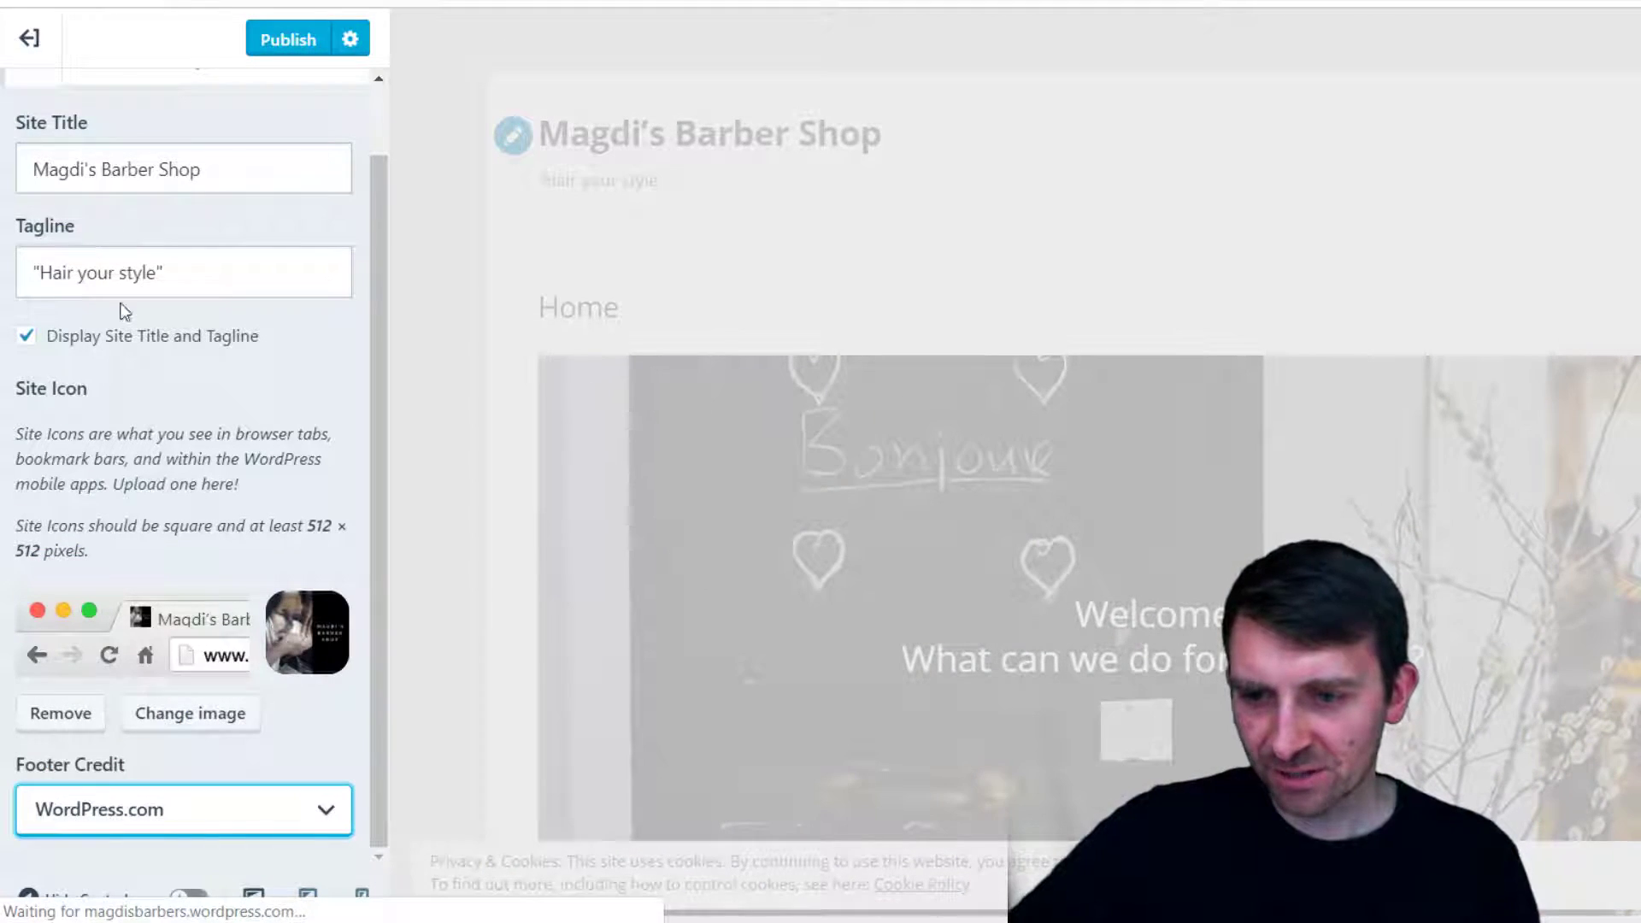
Publish the site identity changes and return to the customizer's main list of options
scroll(282, 389, "up", 1)
scroll(282, 389, "up", 1)
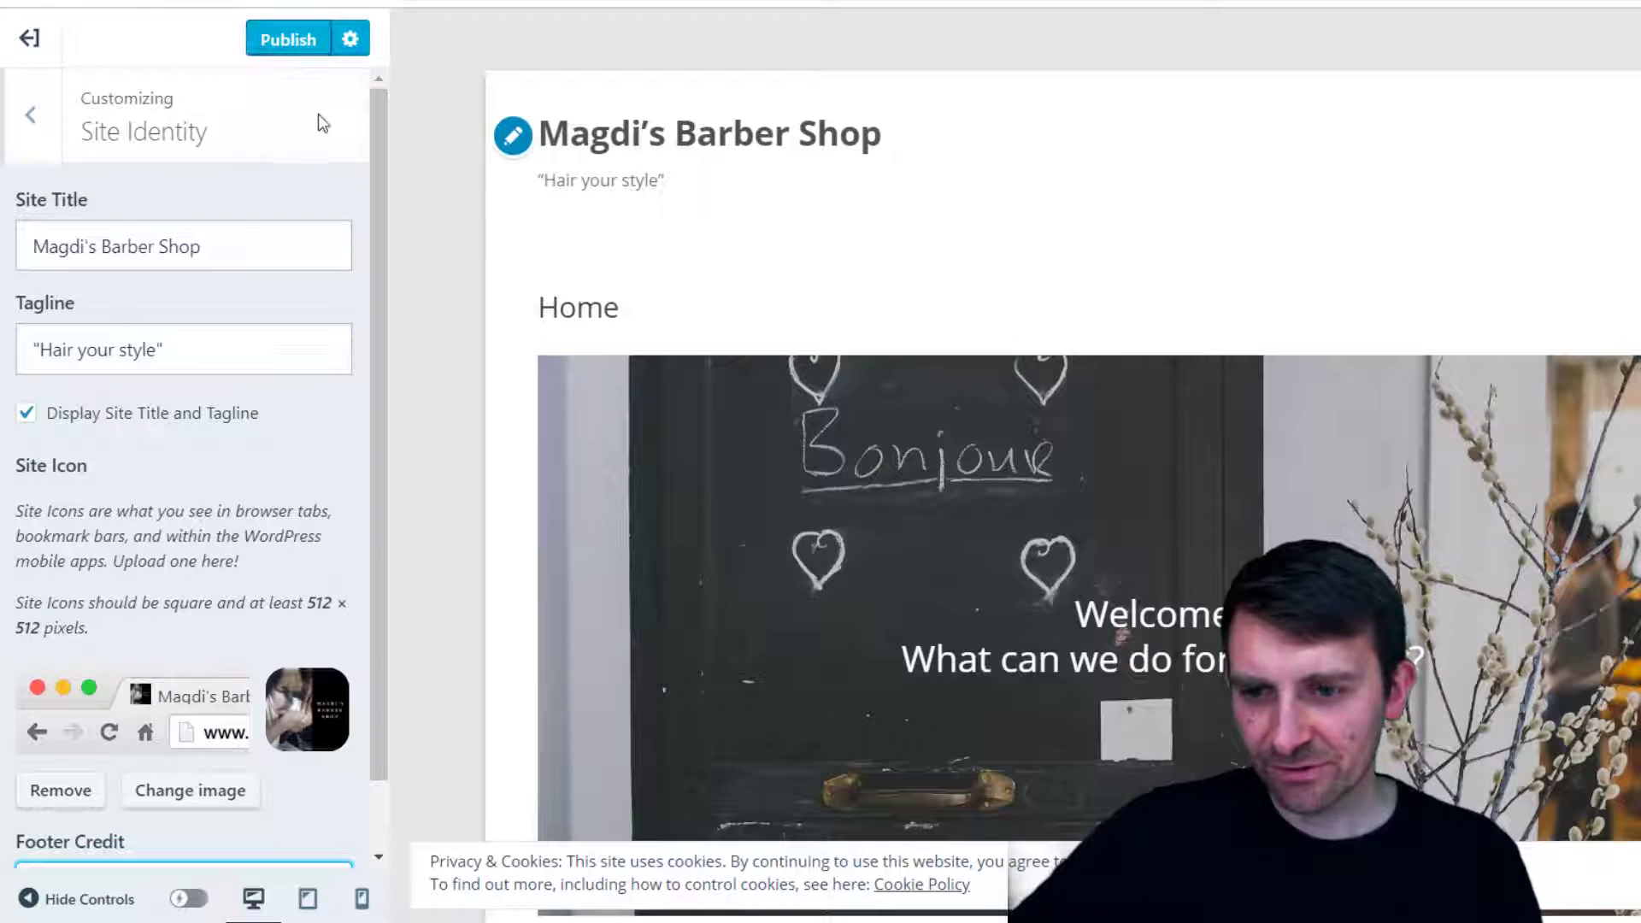
left_click(285, 44)
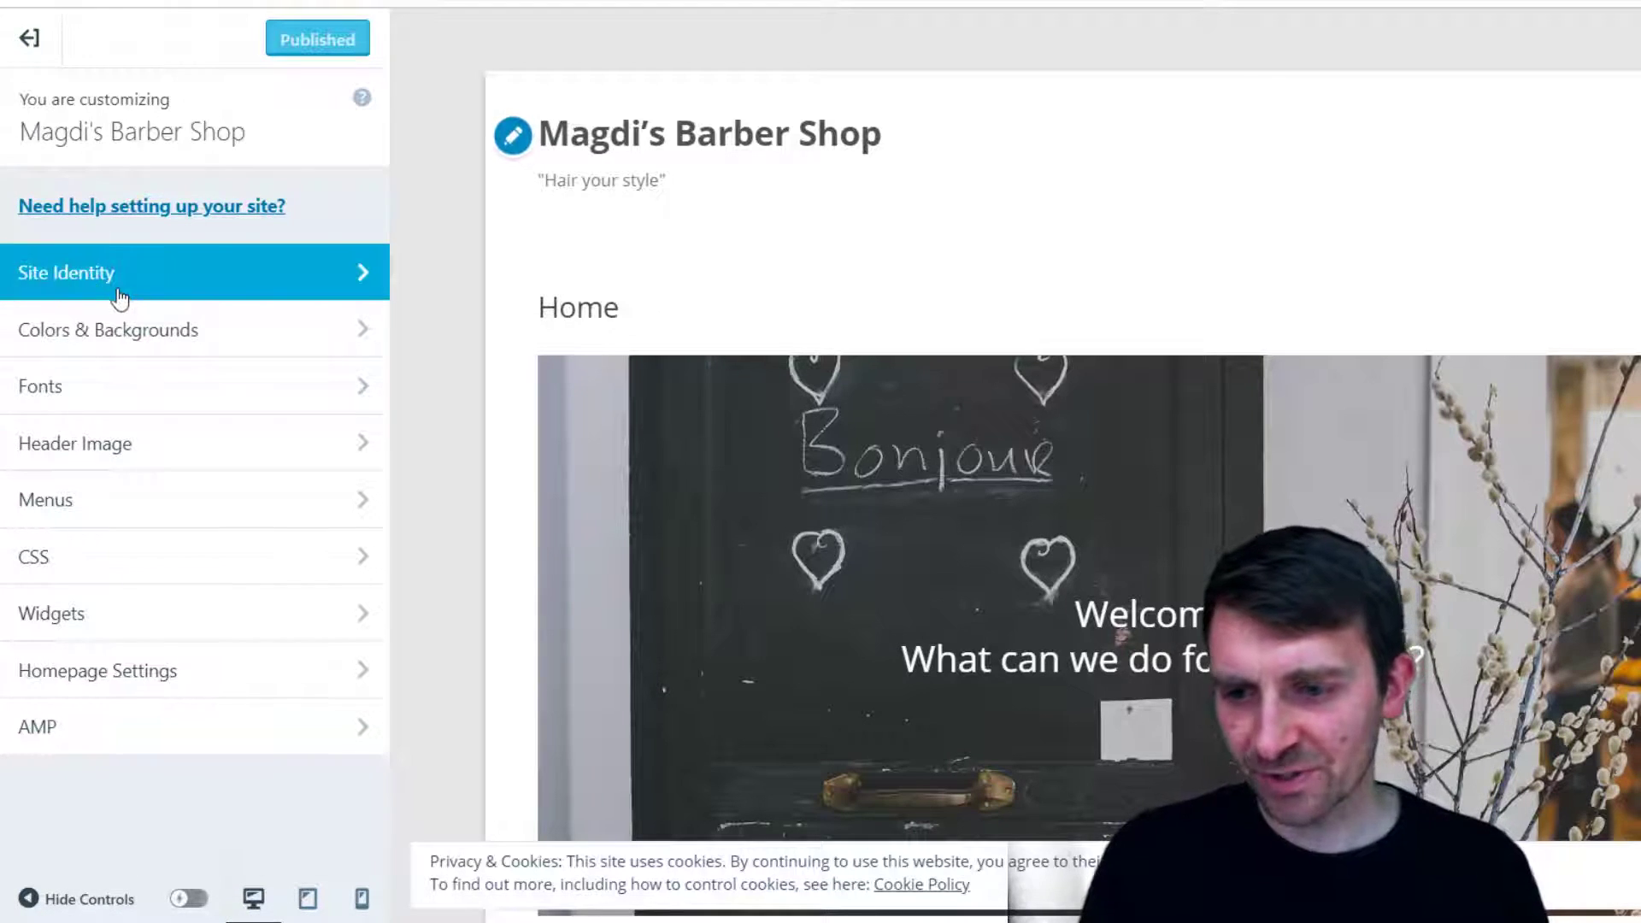
Open the Colors & Backgrounds settings and load a different set of suggested background colours
left_click(254, 331)
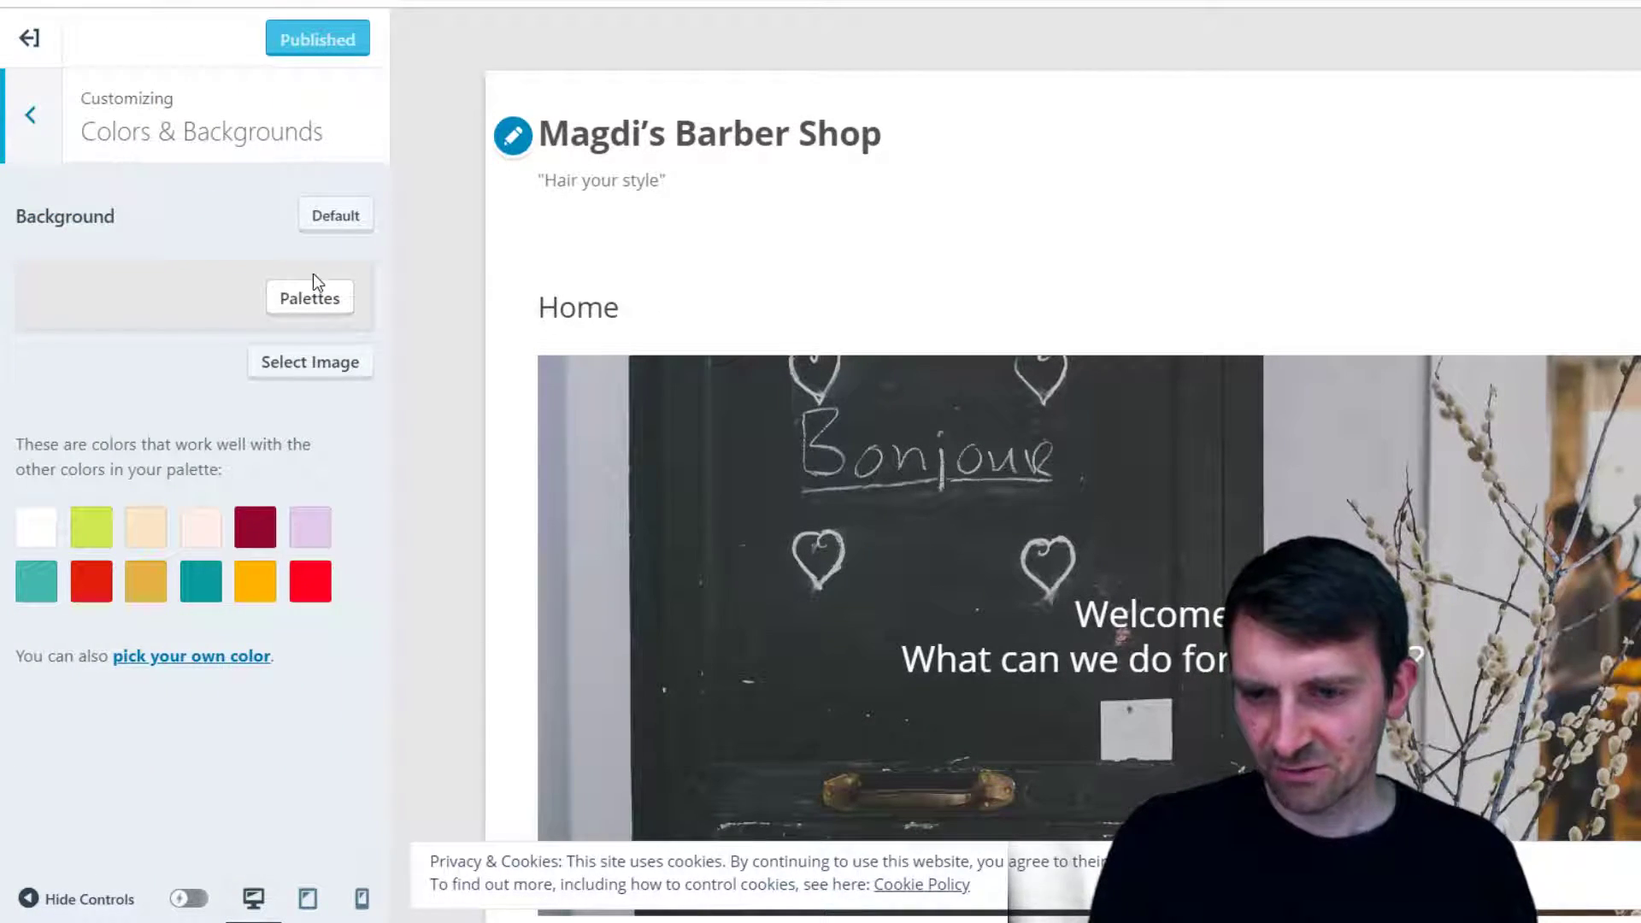
left_click(310, 299)
left_click(310, 299)
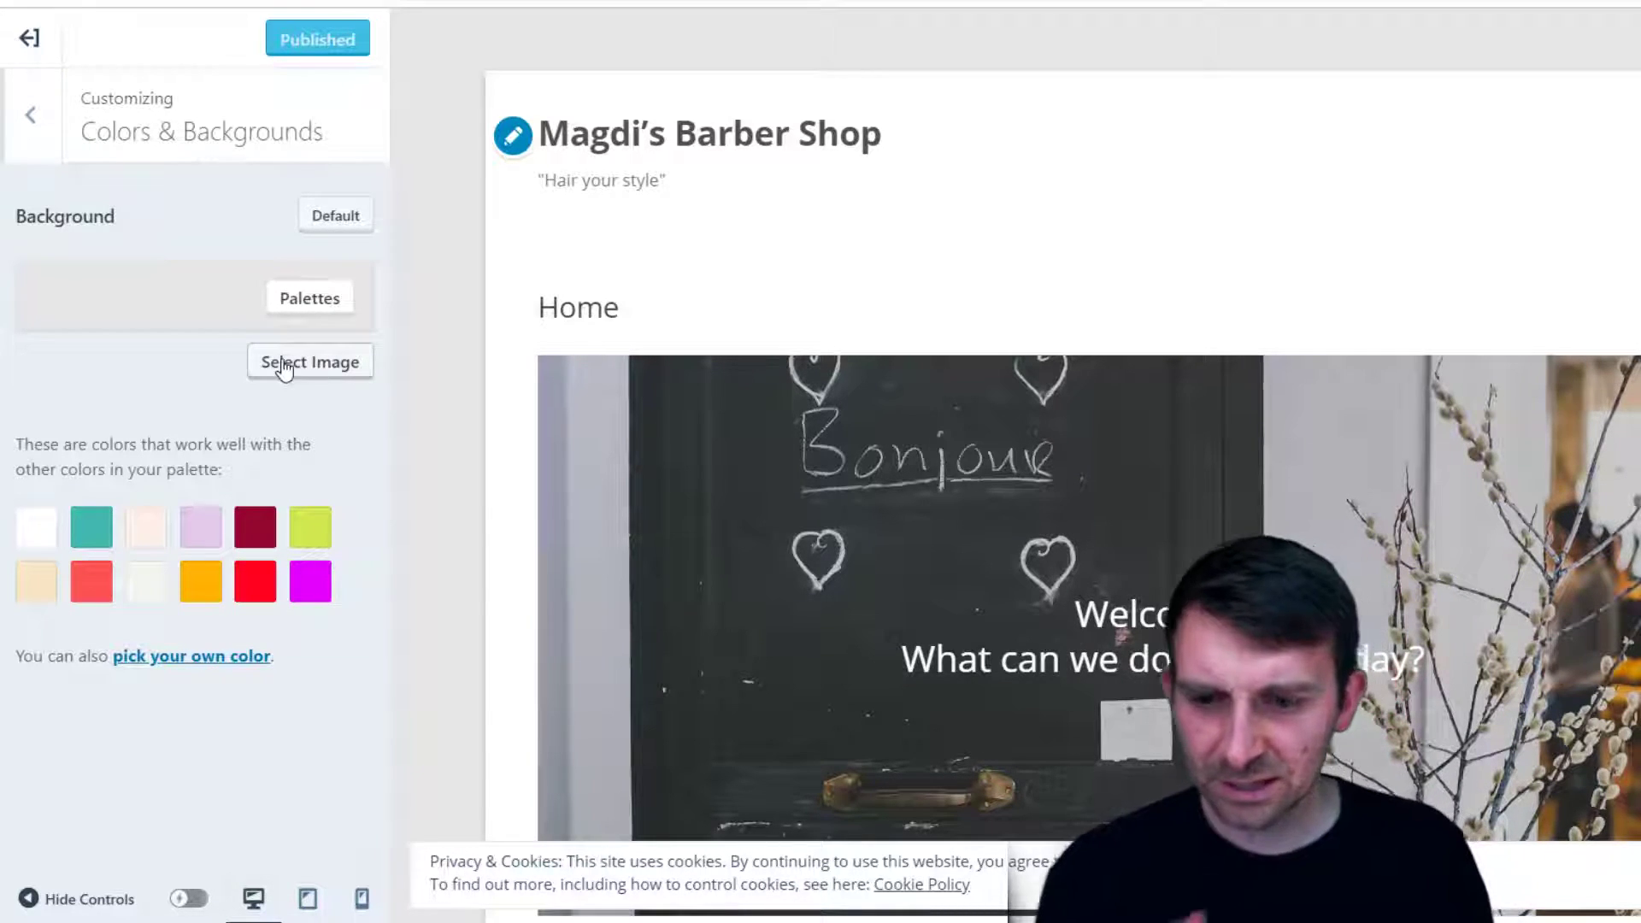
Try several suggested palette colours for the site background, including red, lilac, teal and orange
left_click(303, 582)
left_click(256, 580)
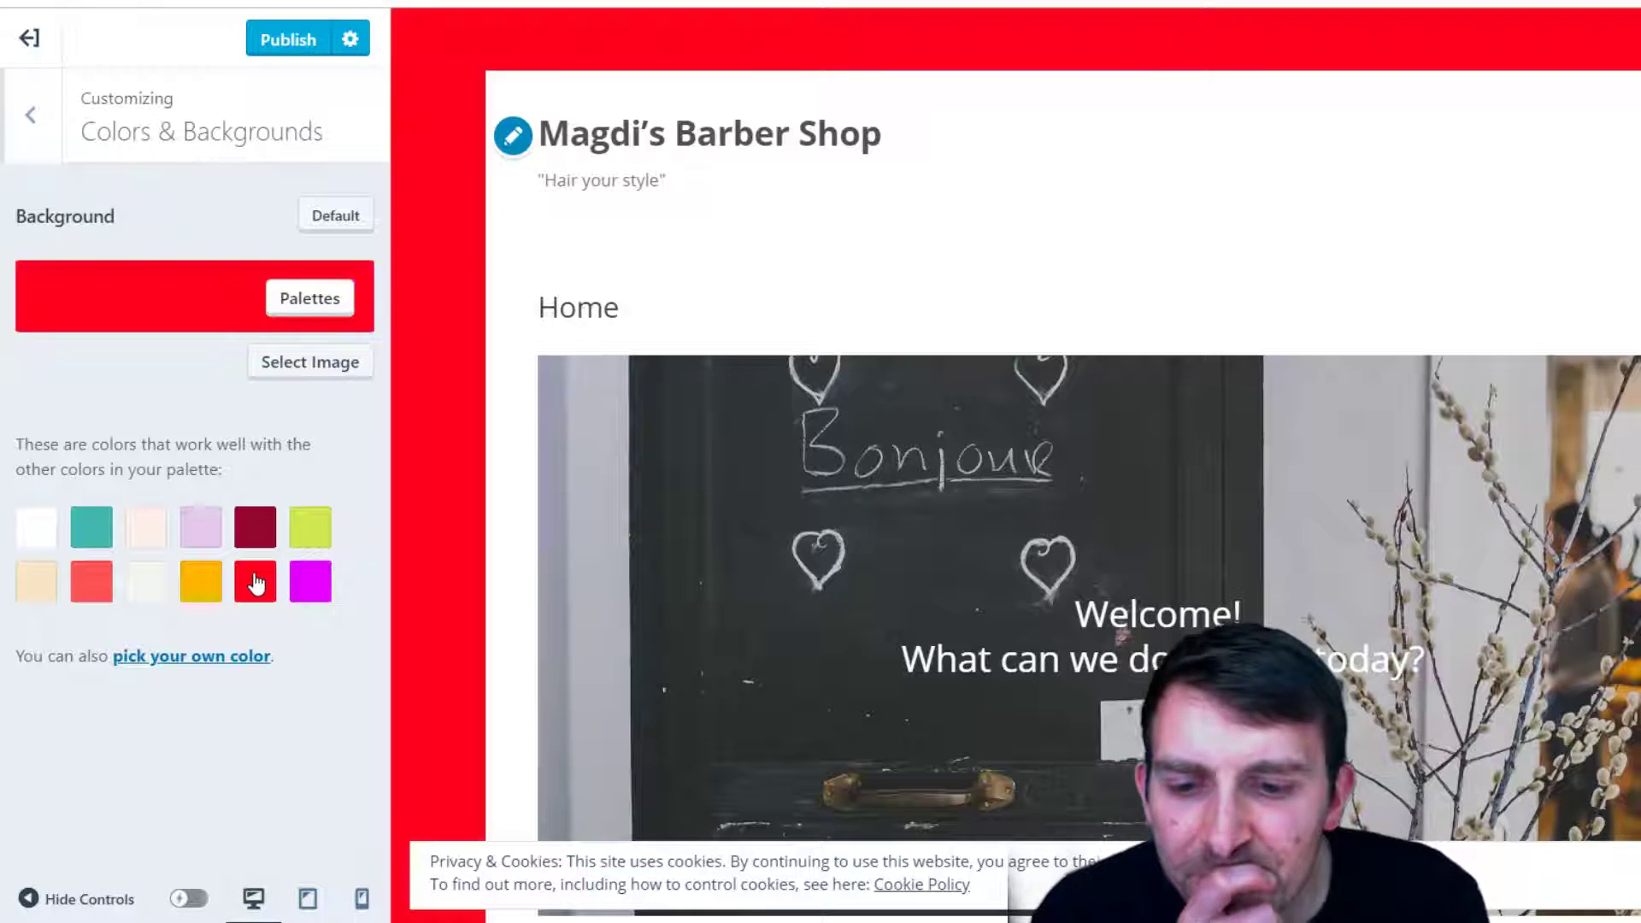
left_click(218, 529)
left_click(240, 523)
left_click(209, 538)
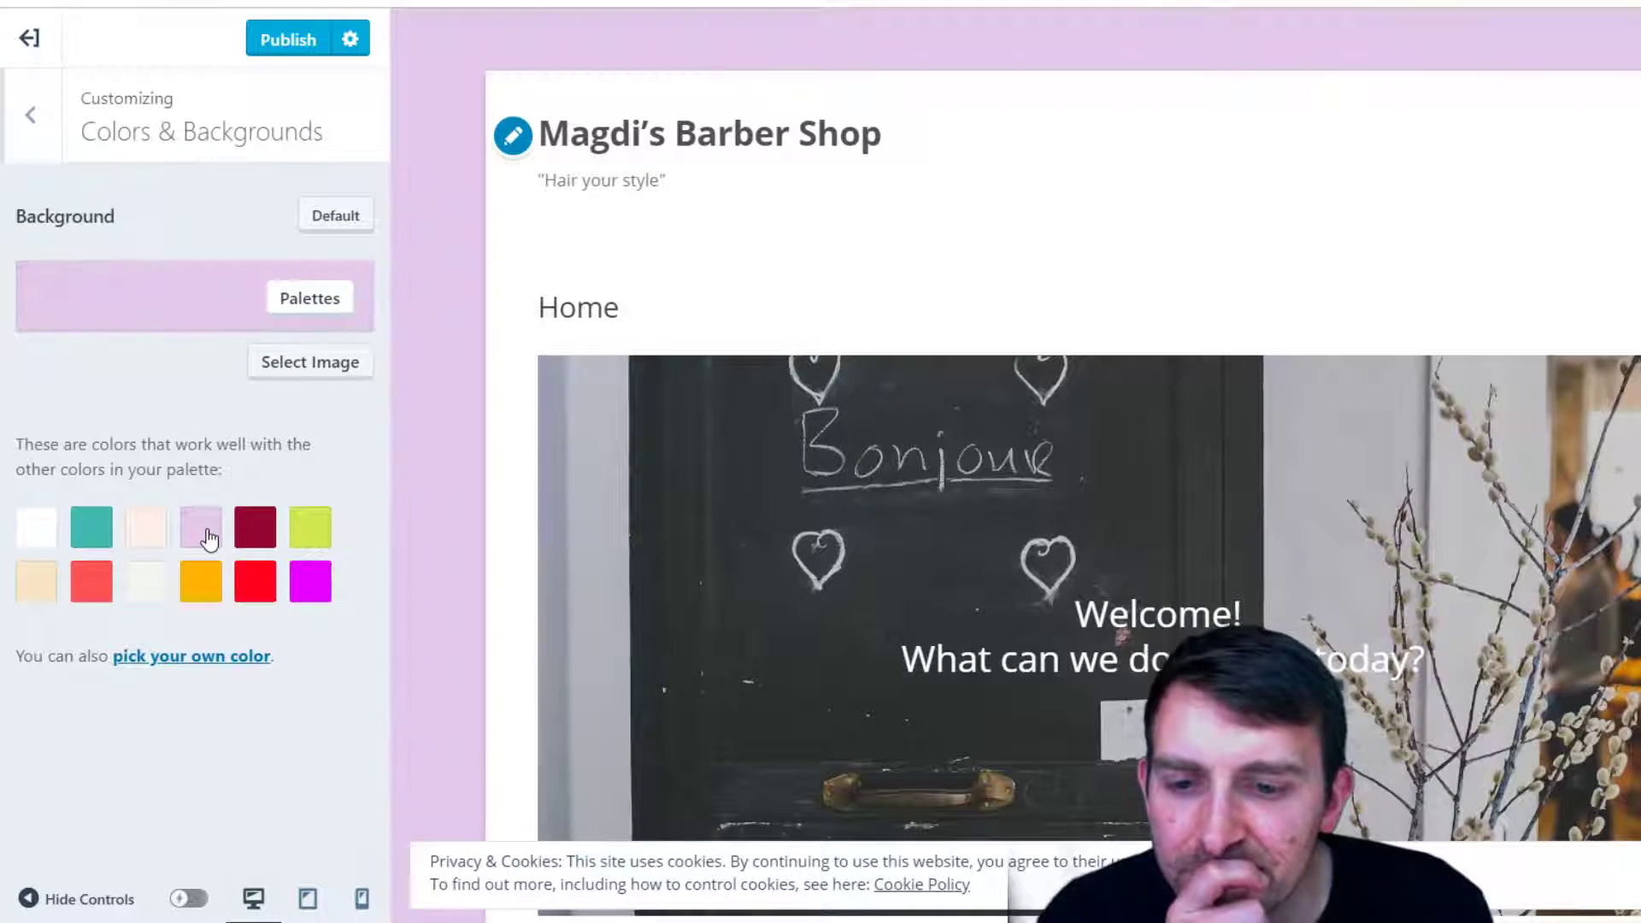
left_click(93, 587)
left_click(96, 540)
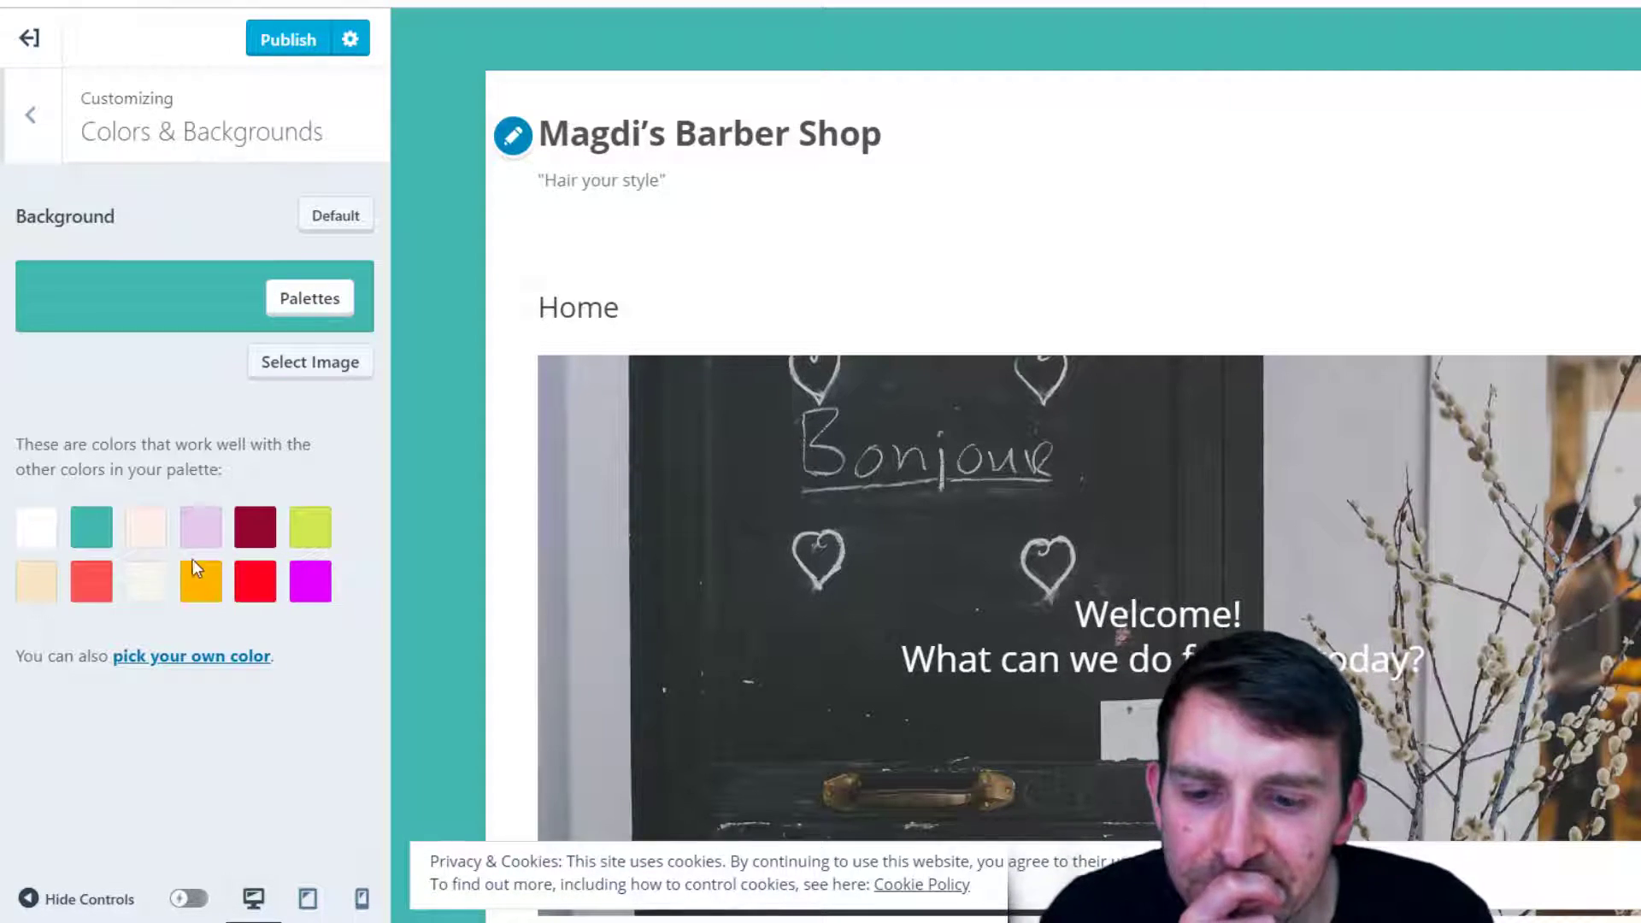
left_click(250, 590)
left_click(203, 585)
Pick a custom dark grey, #2d2d2d, as the site's background colour
left_click(197, 656)
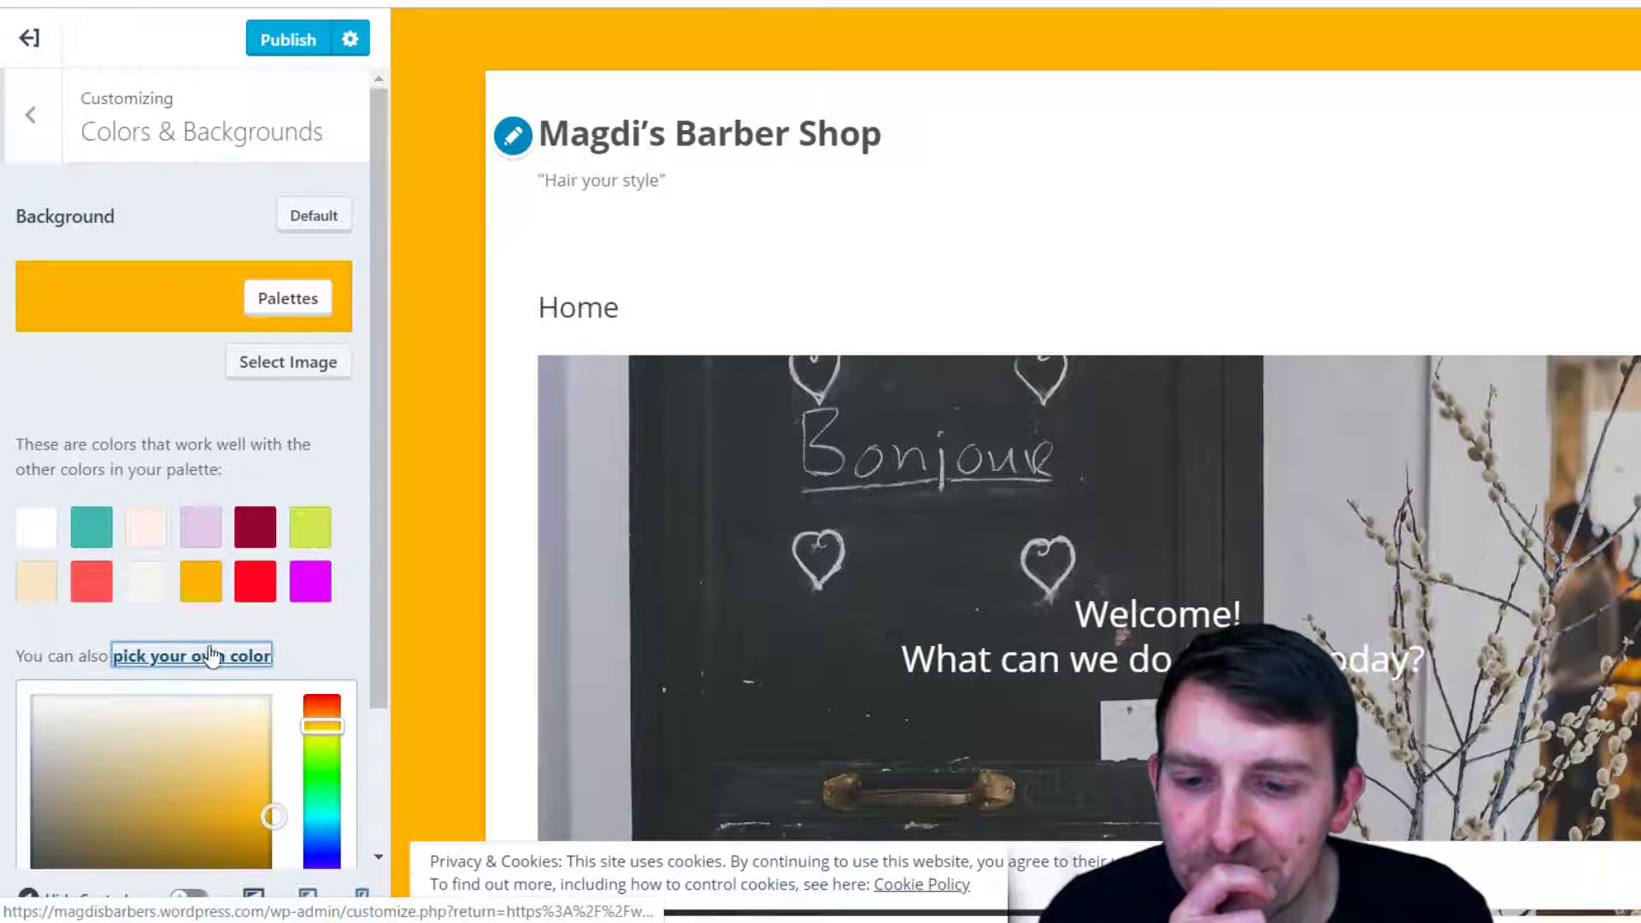
scroll(89, 668, "down", 2)
left_click_drag(260, 630, 16, 712)
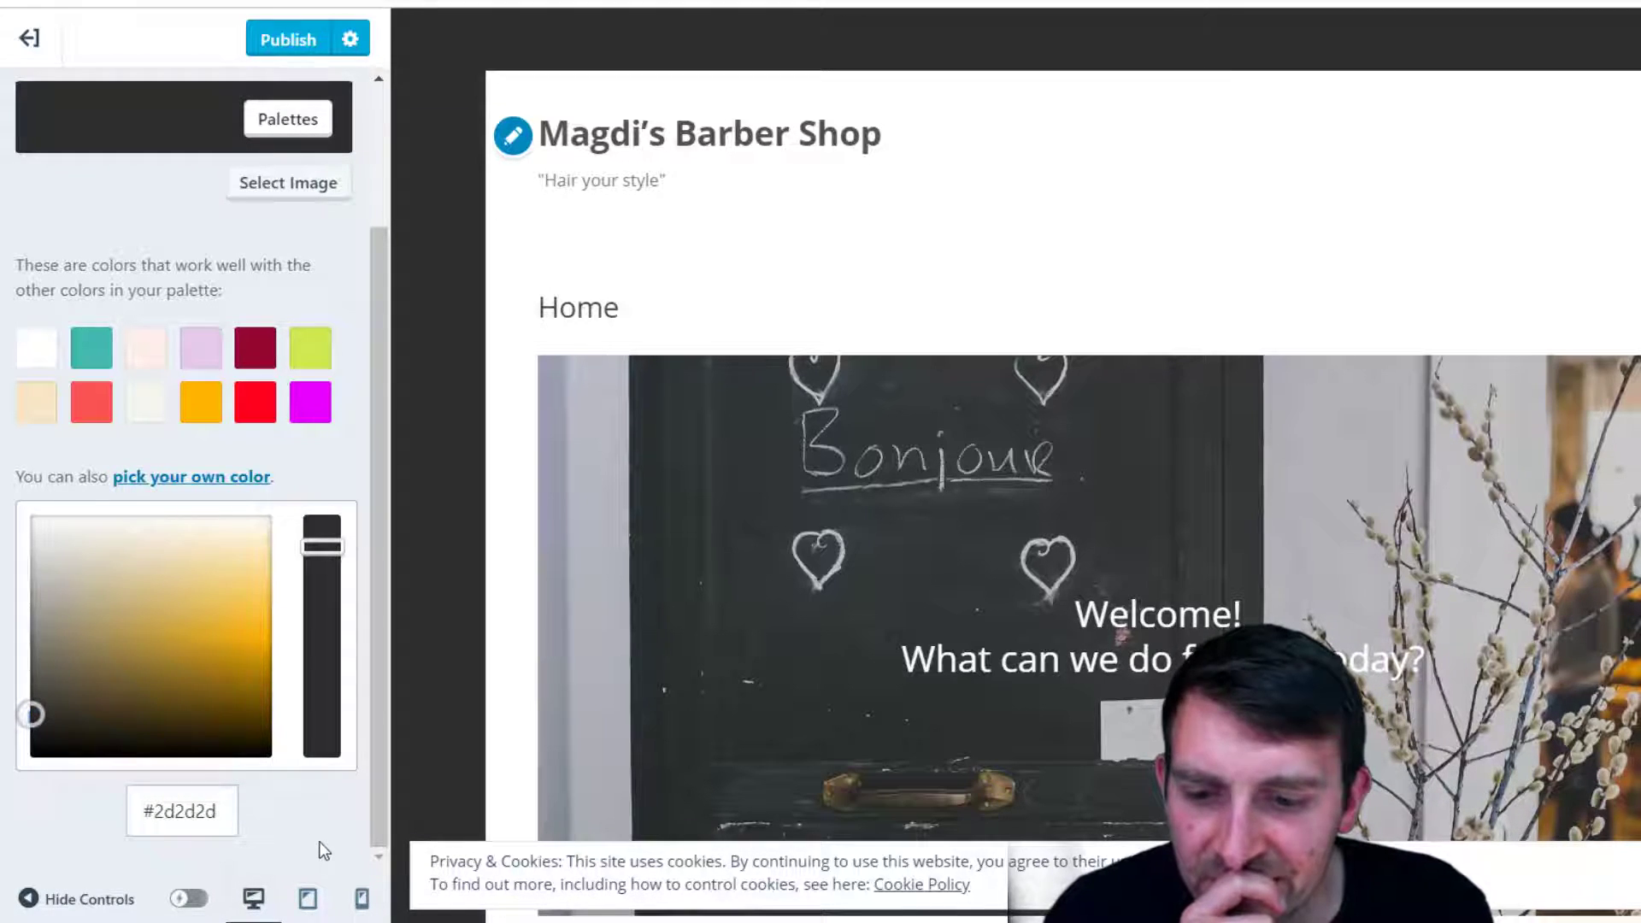
Preview the site at tablet and phone sizes and return to the desktop preview
left_click(309, 902)
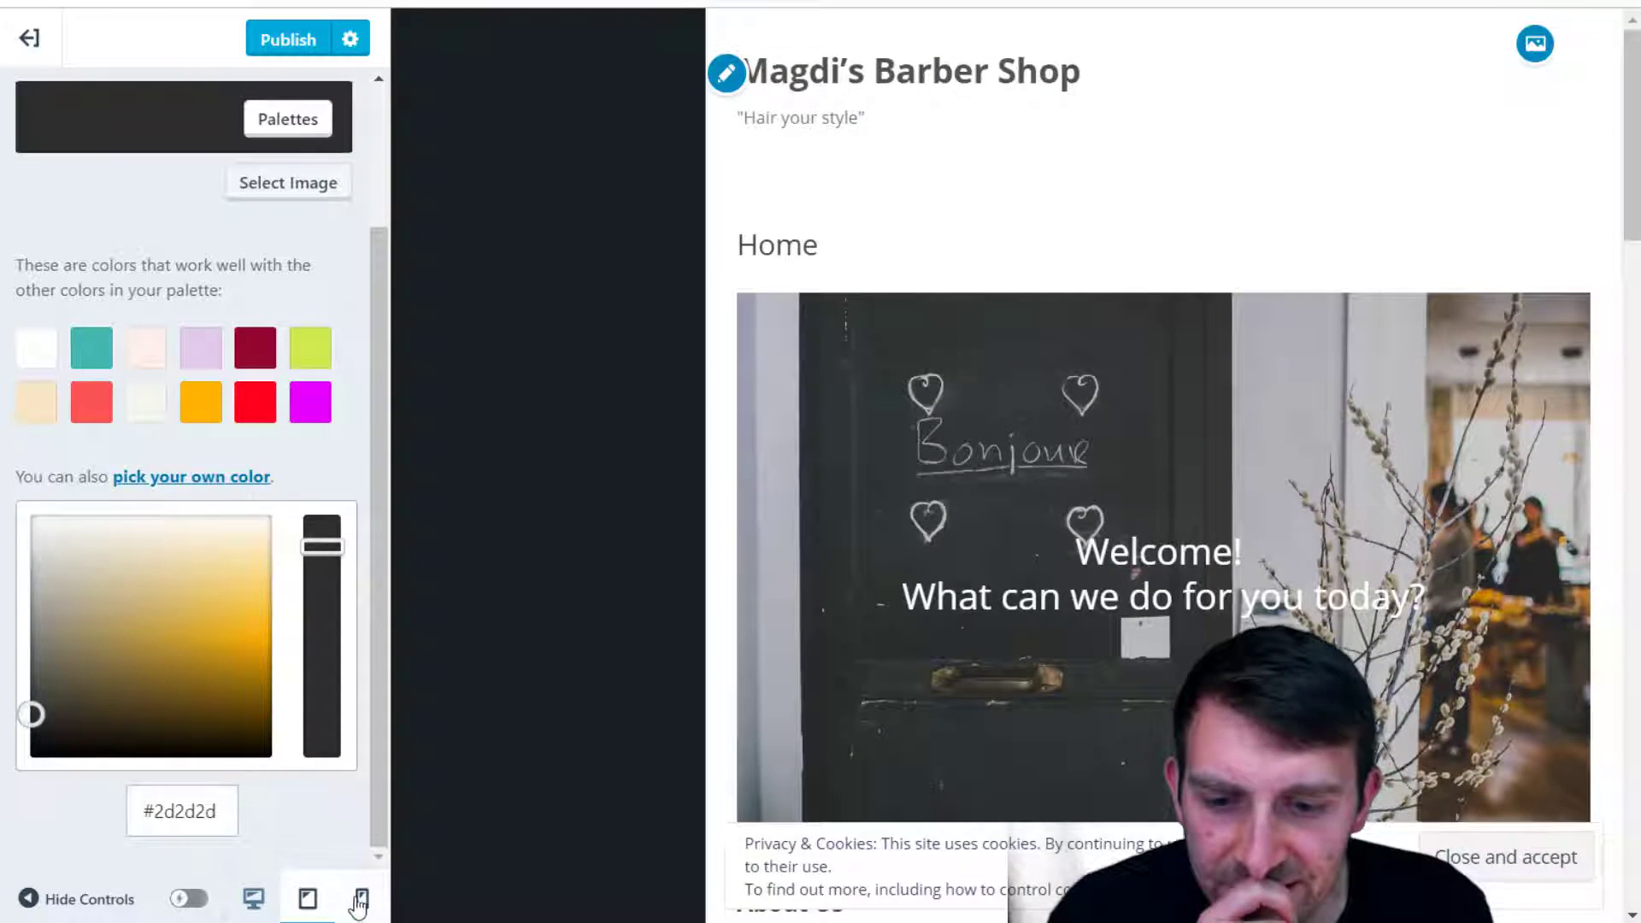
left_click(360, 898)
left_click(308, 897)
left_click(253, 898)
left_click(308, 898)
left_click(368, 906)
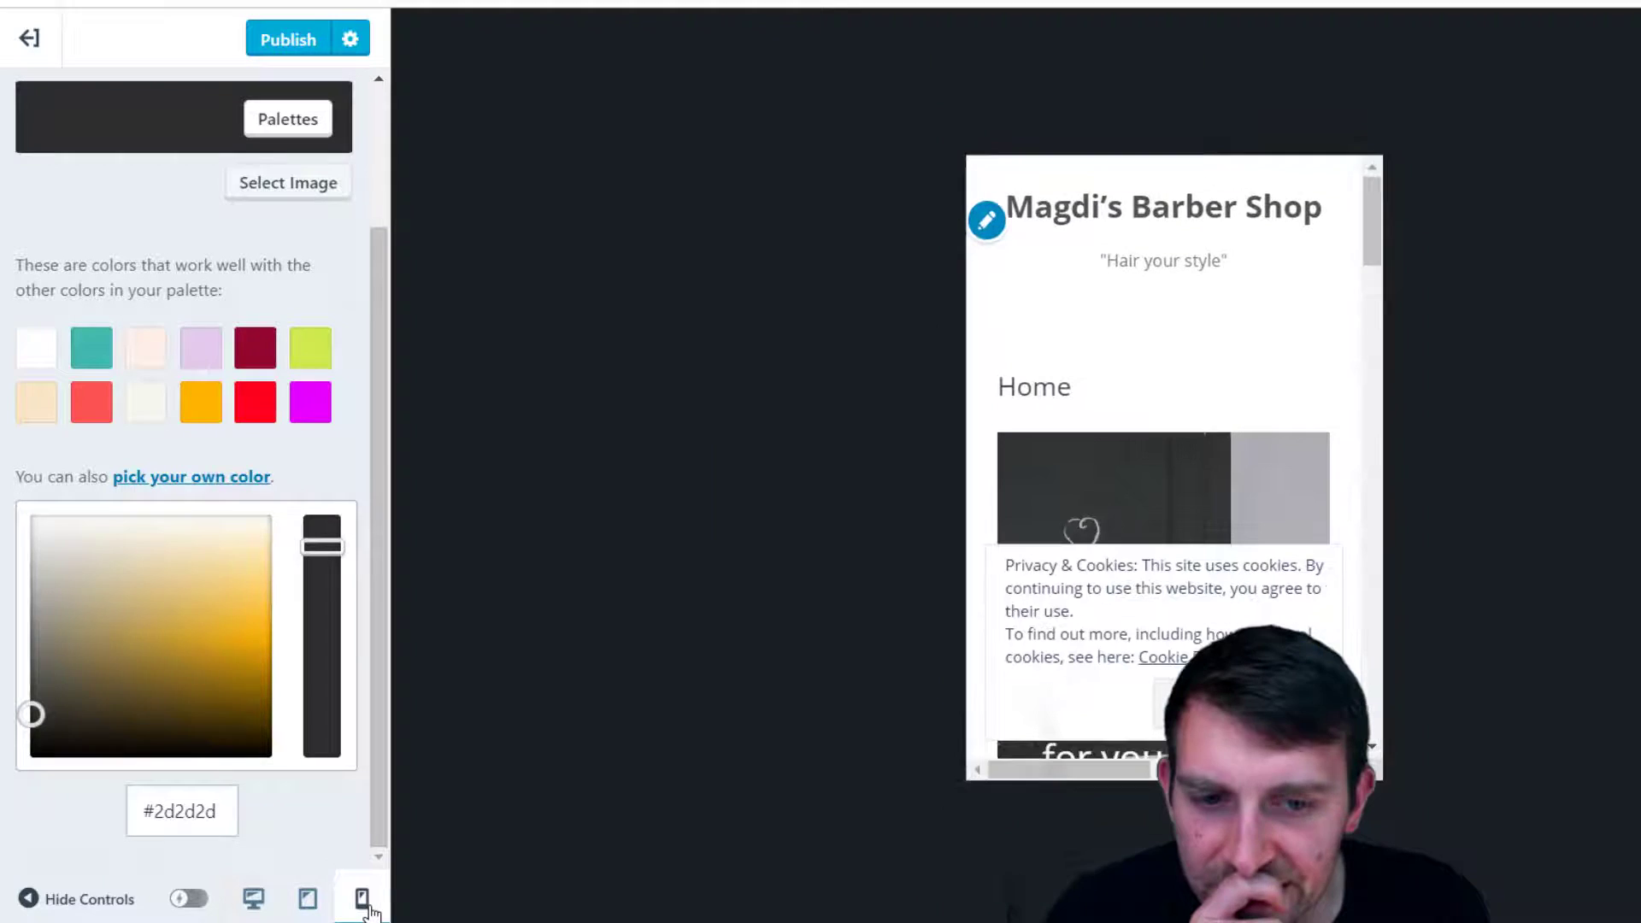
left_click(307, 902)
left_click(252, 896)
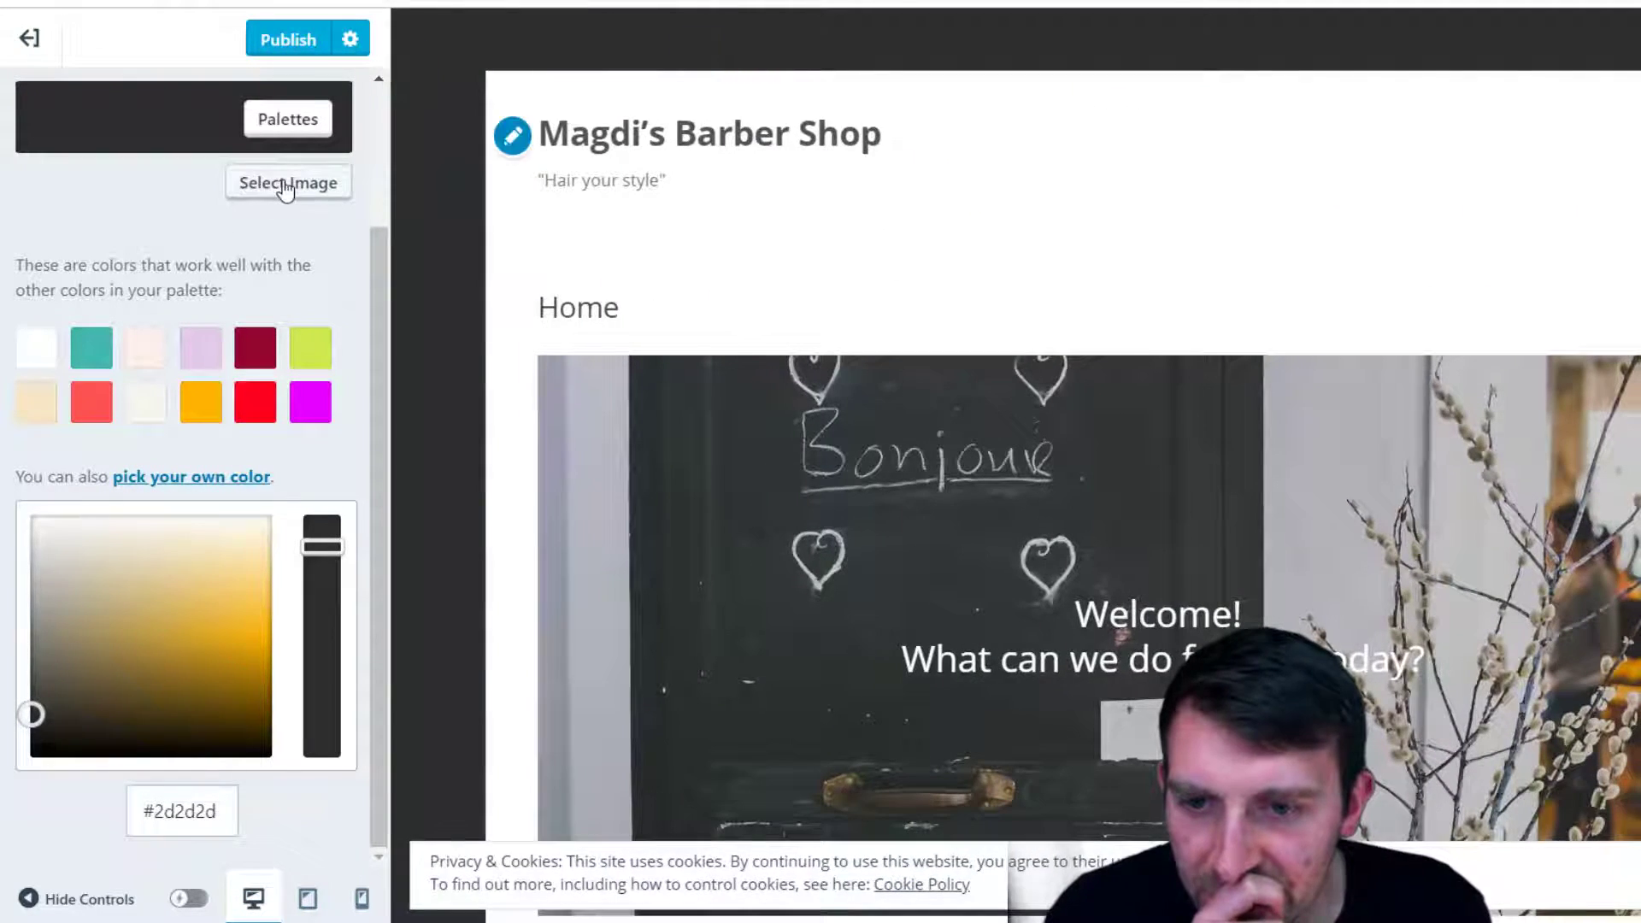
left_click(288, 182)
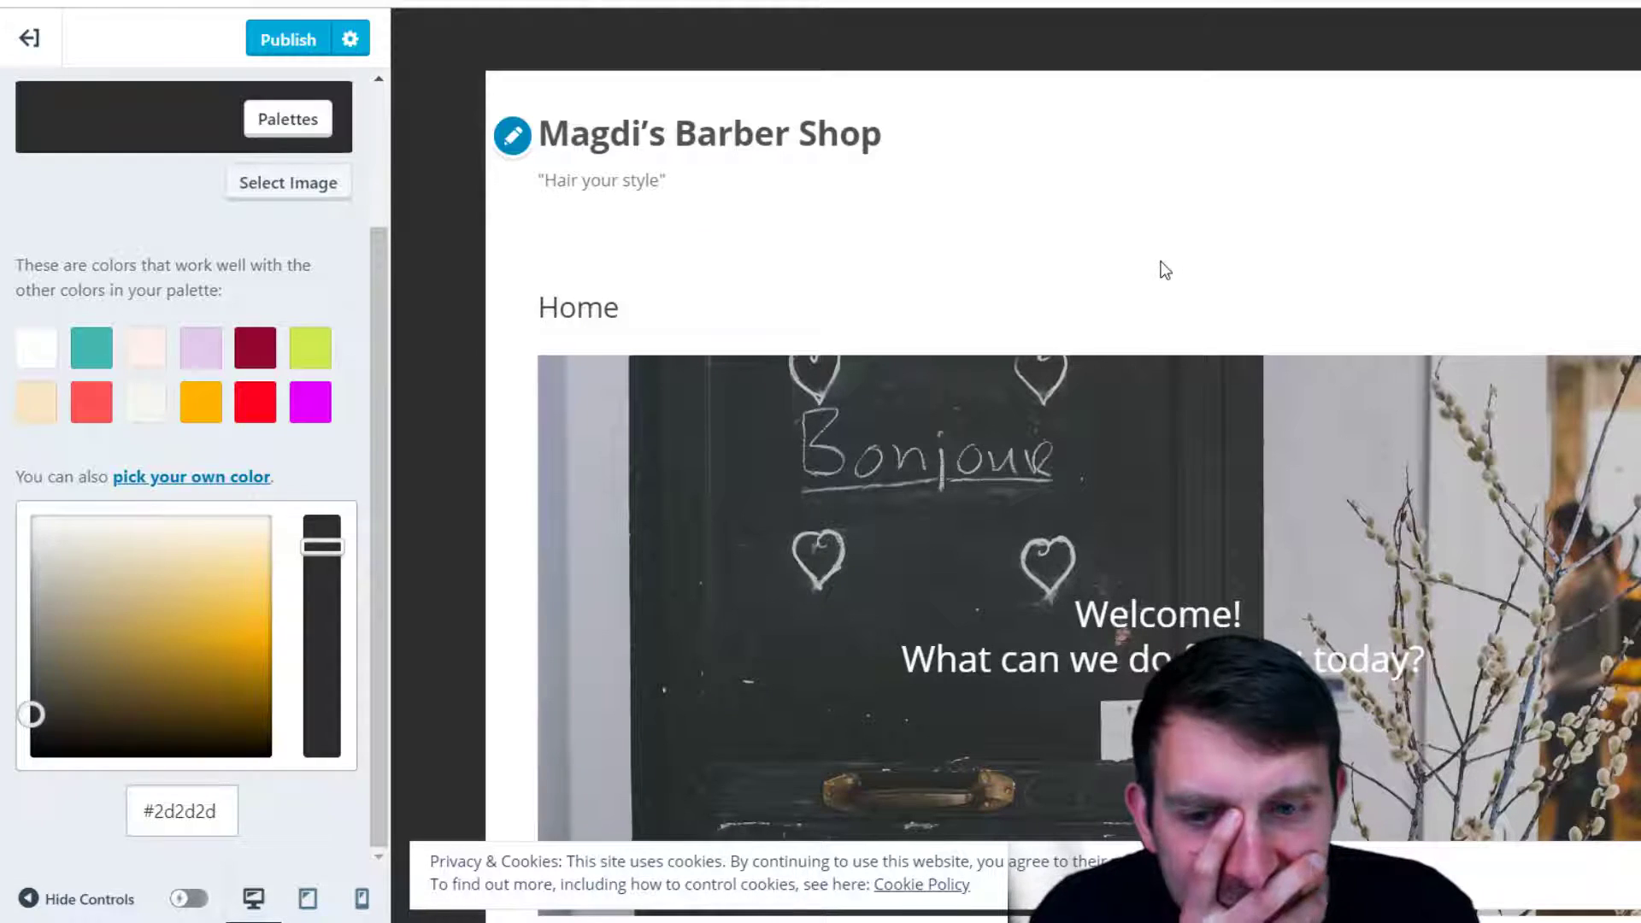
scroll(299, 235, "up", 2)
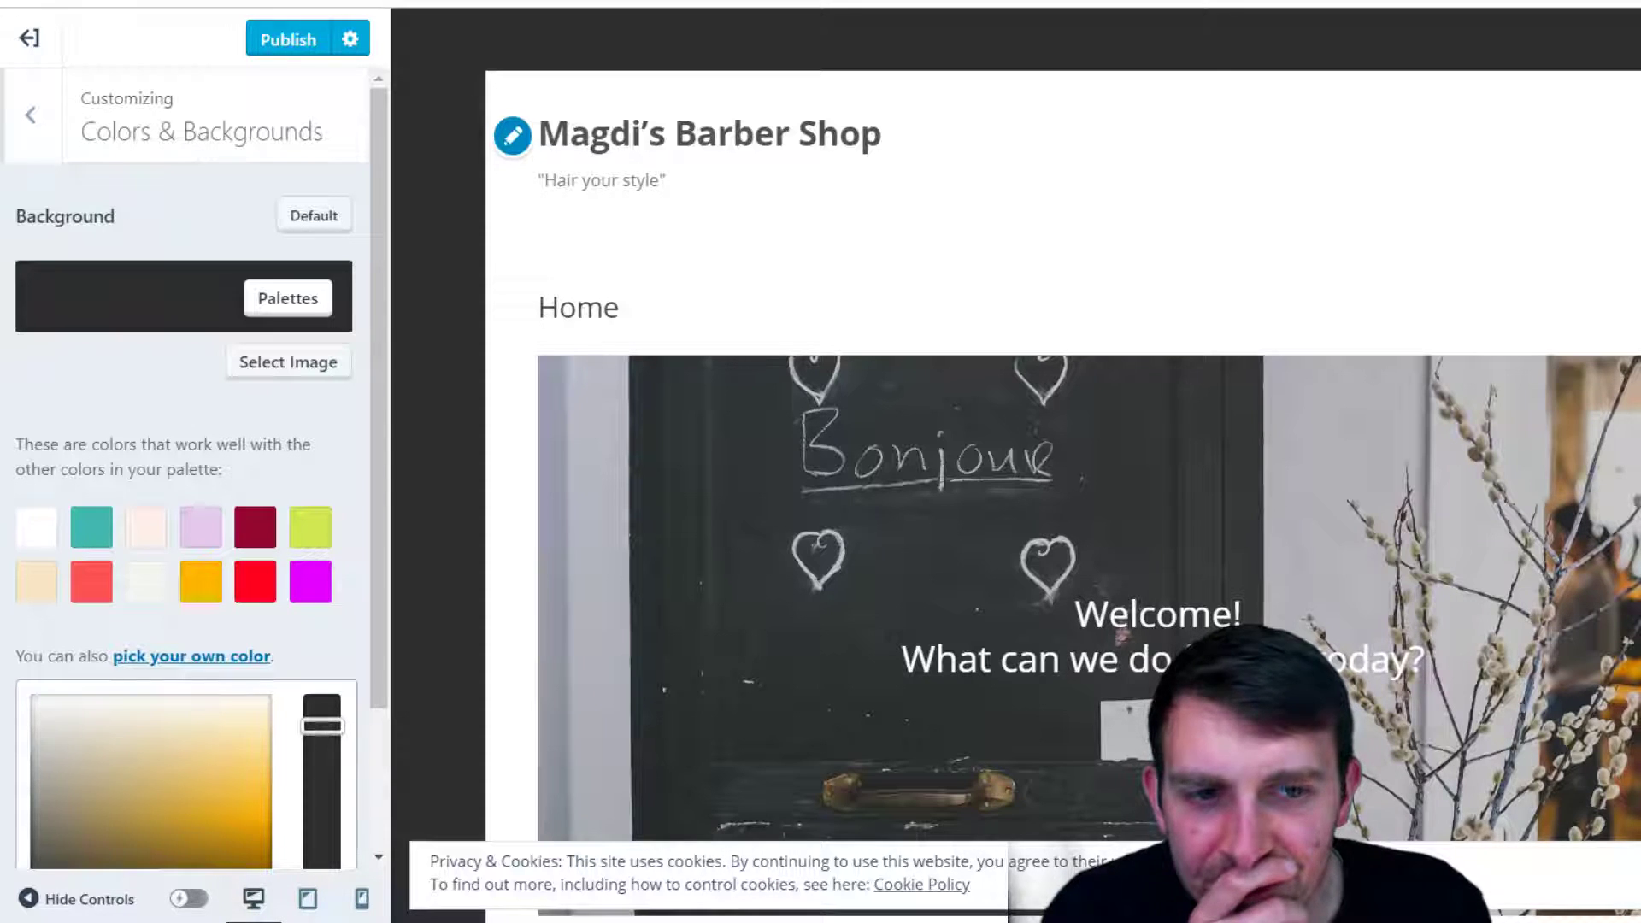
Switch to the shop's Facebook page and examine its full photo collection for images suitable for the website
key("ctrl+t")
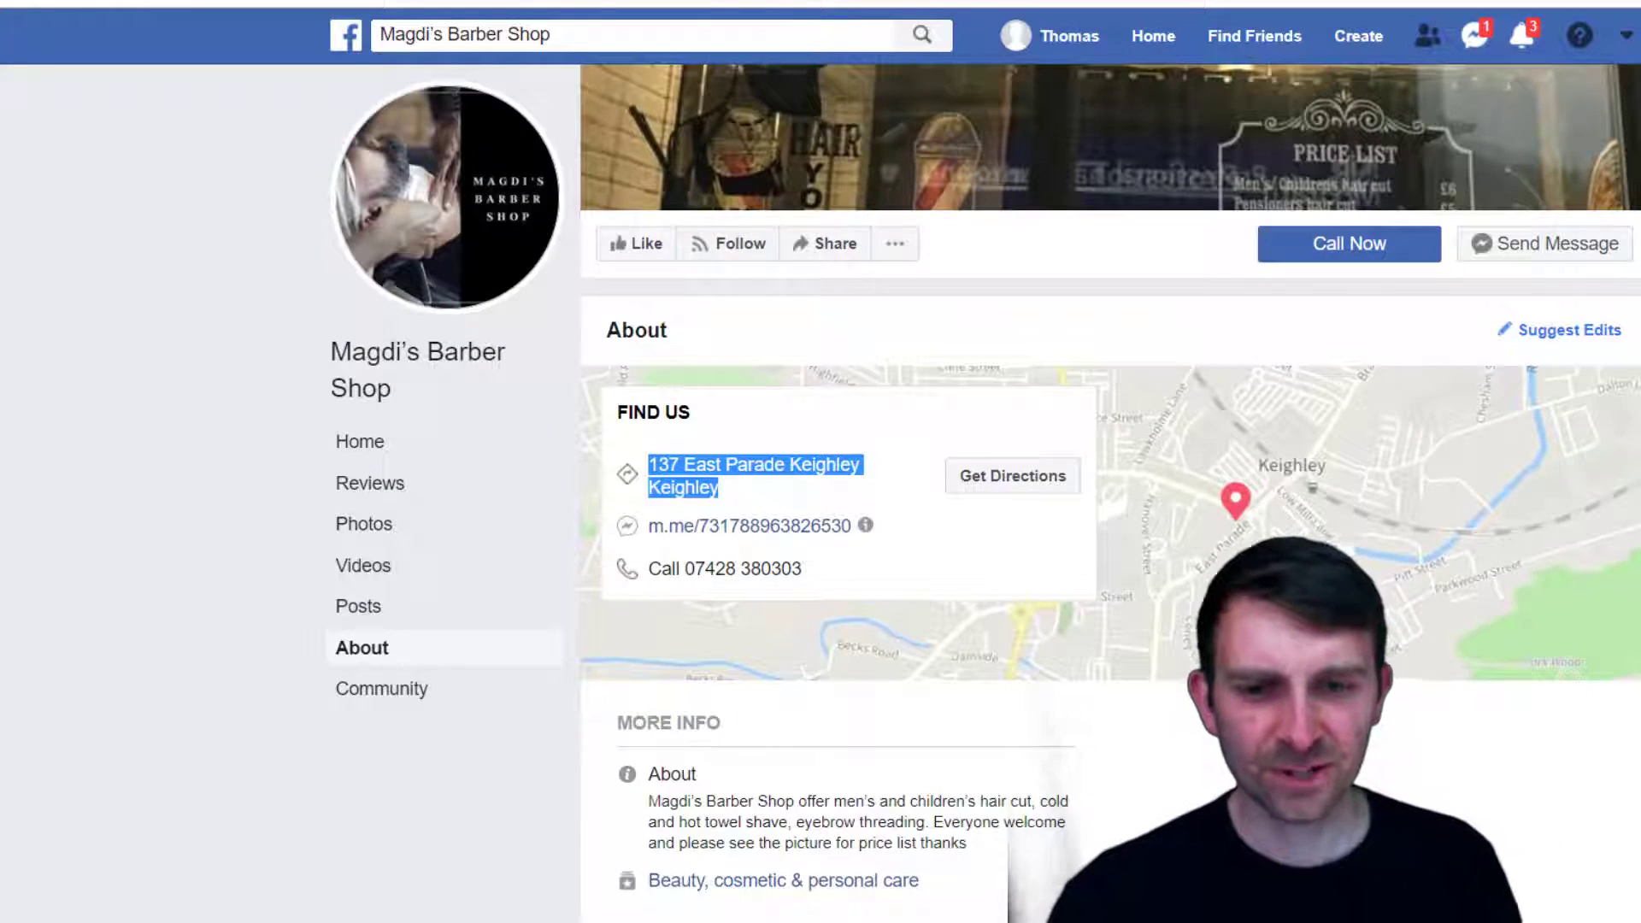
scroll(1104, 217, "up", 3)
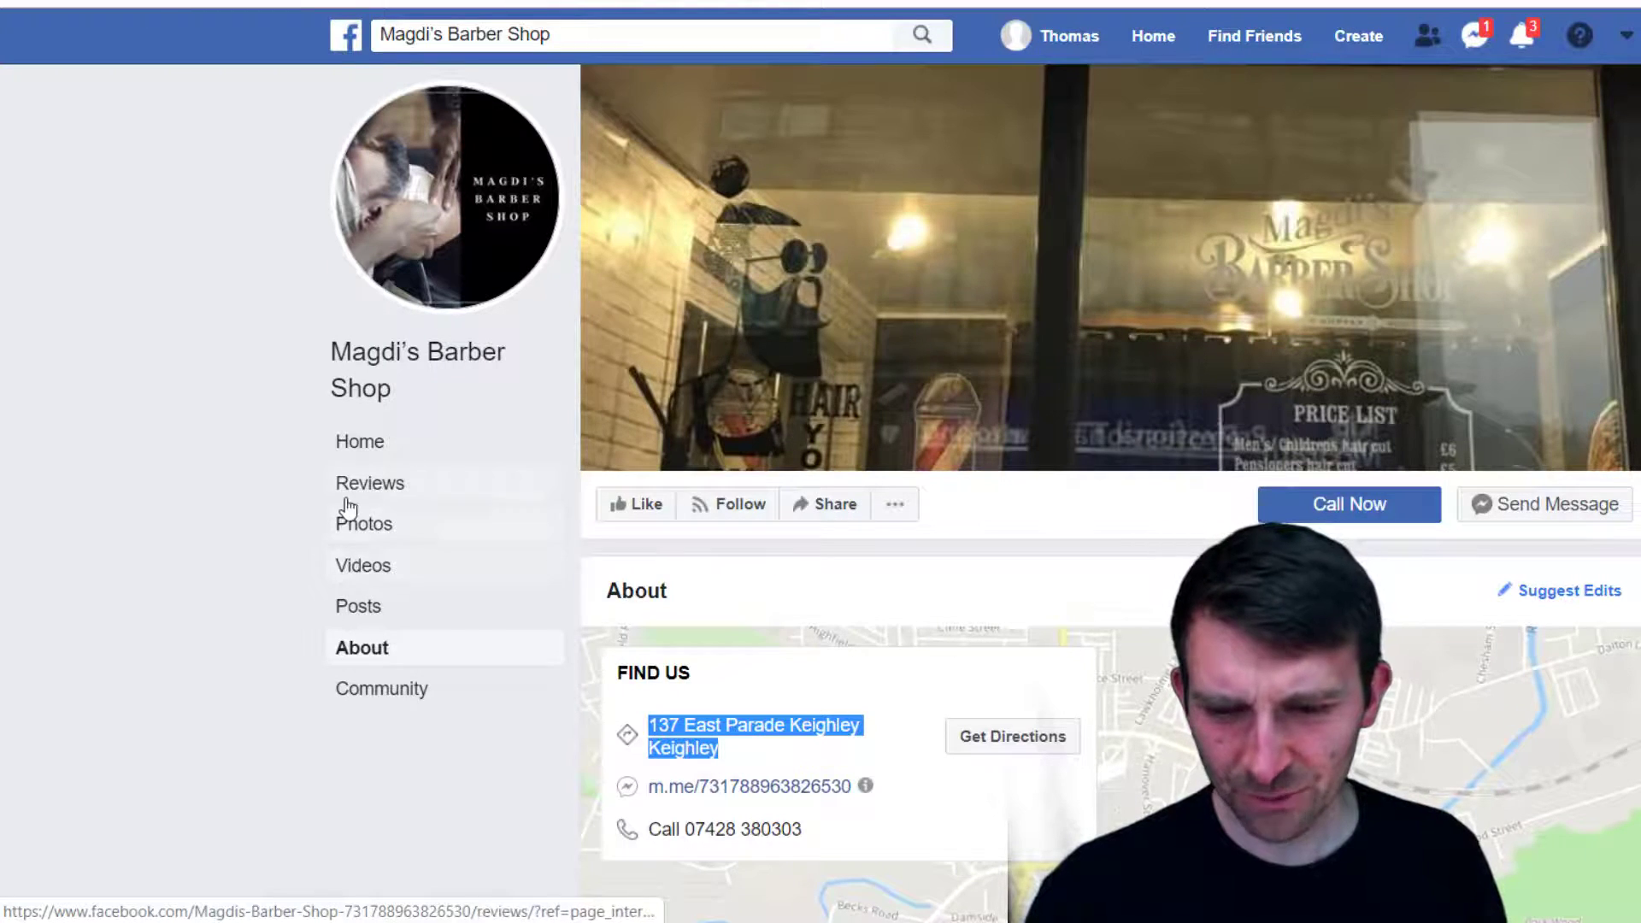
left_click(366, 525)
scroll(1097, 549, "down", 3)
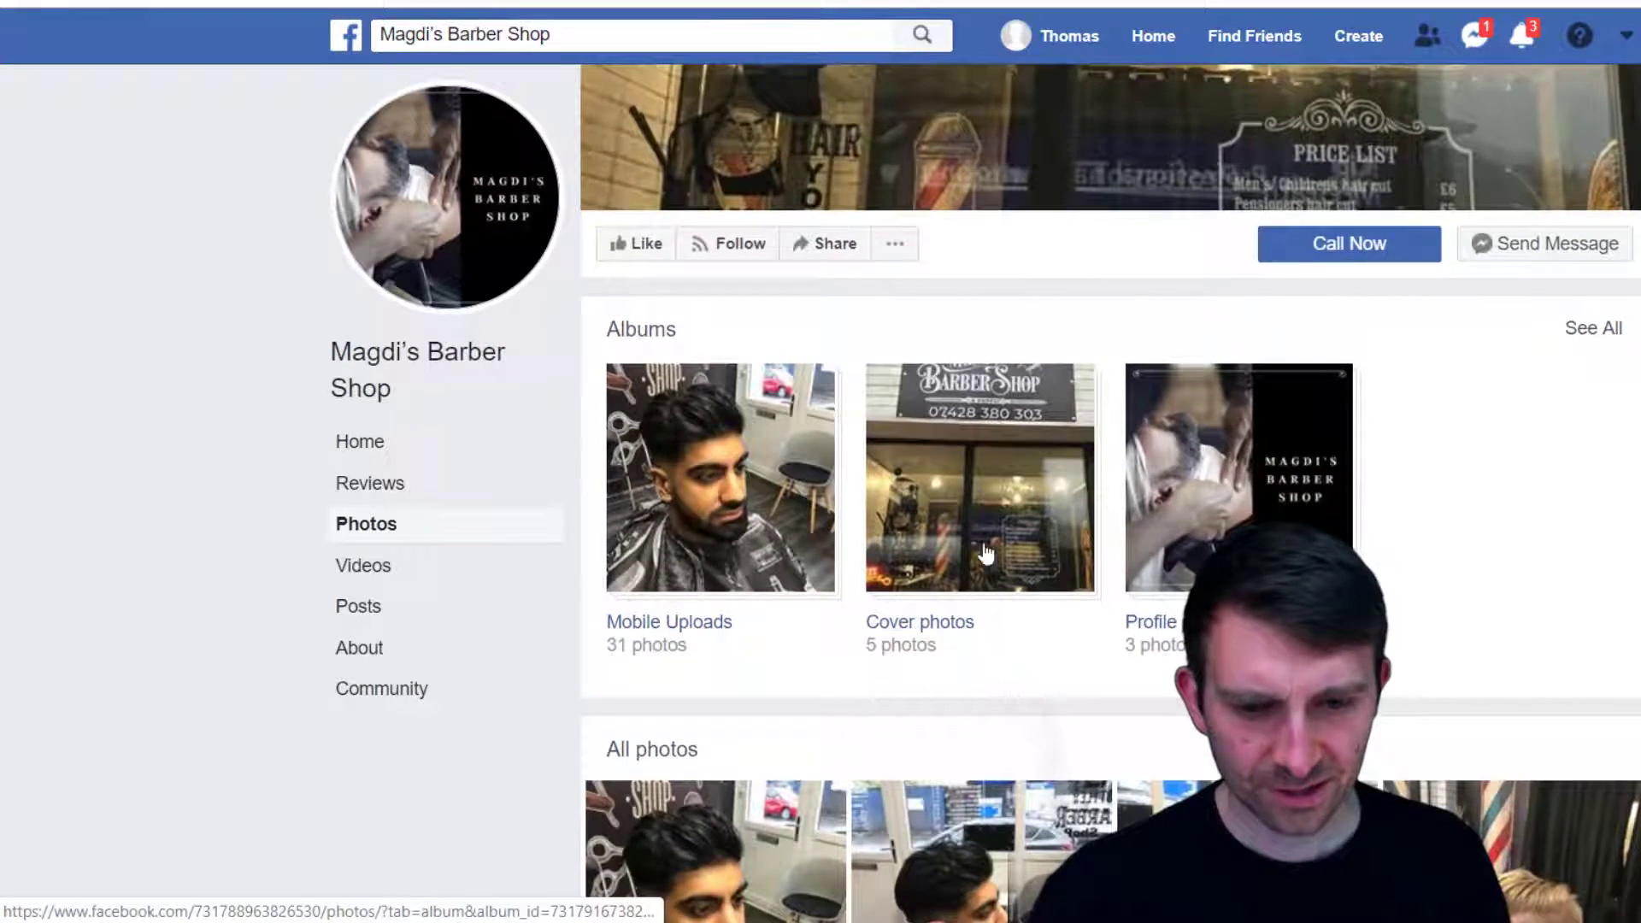
scroll(971, 510, "down", 4)
scroll(971, 469, "up", 3)
scroll(974, 513, "down", 9)
scroll(977, 536, "down", 4)
scroll(977, 496, "up", 7)
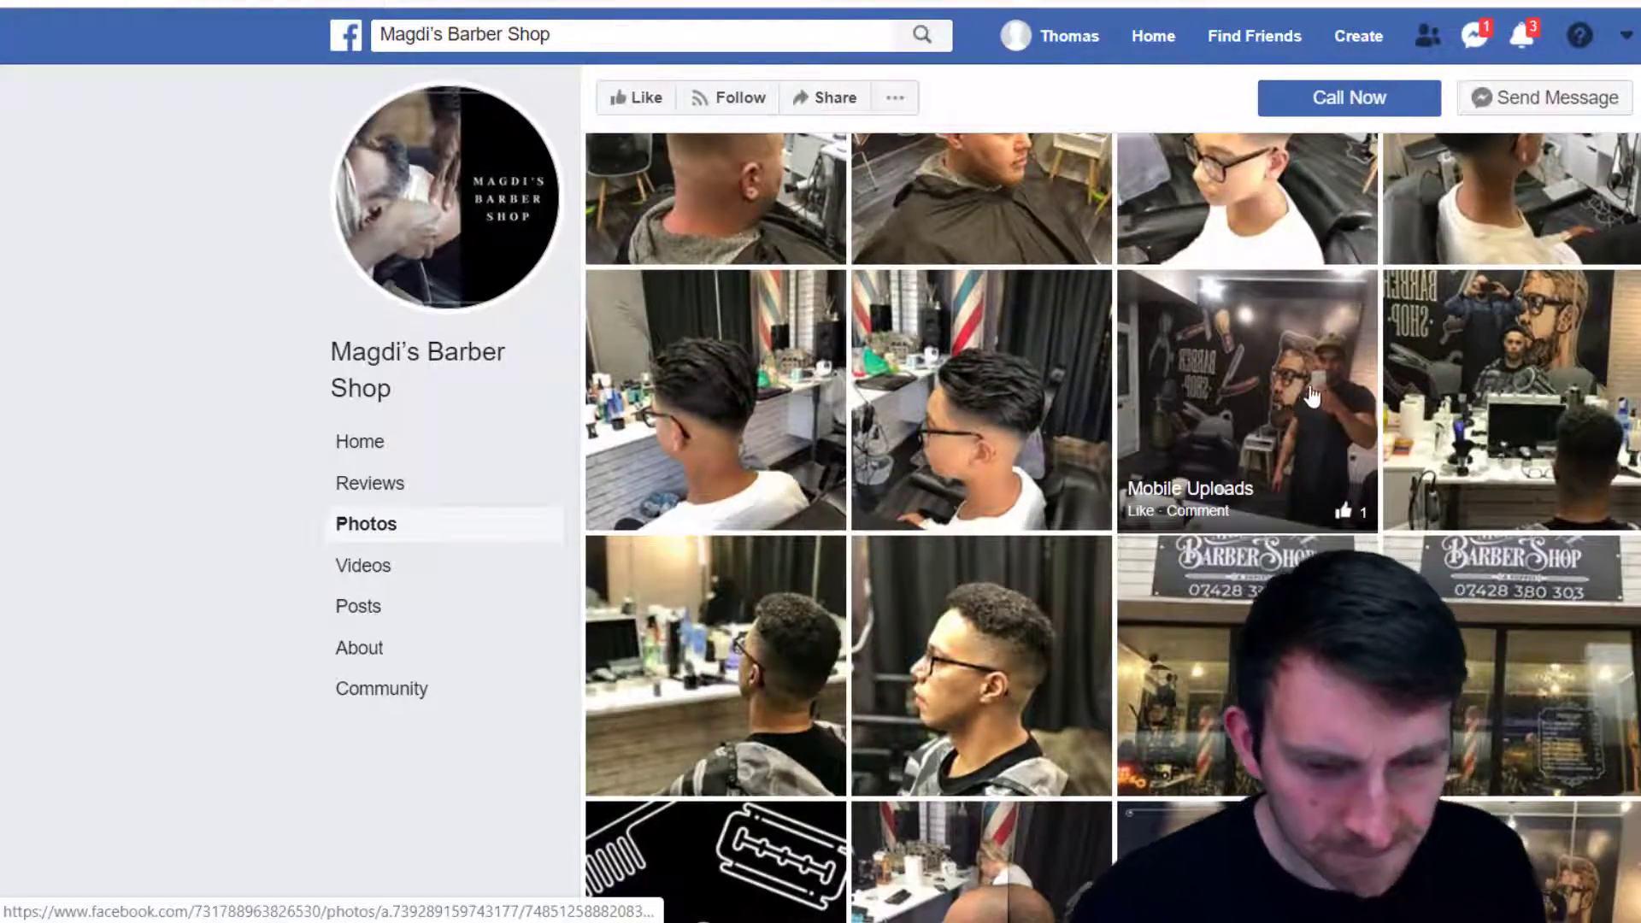
scroll(1349, 397, "down", 9)
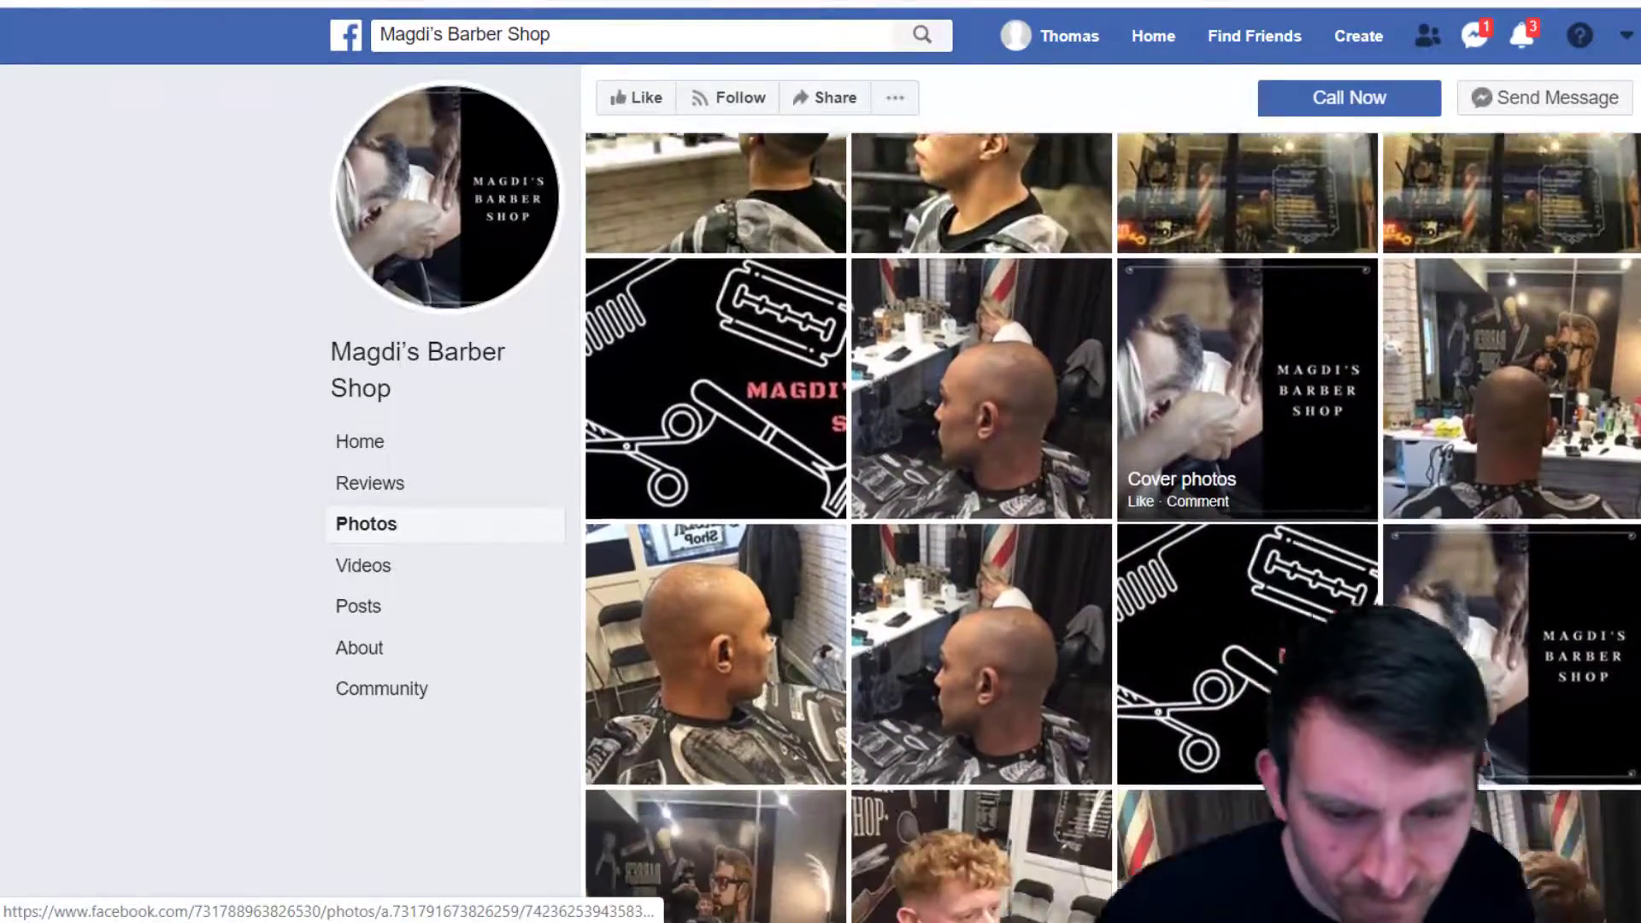
scroll(1032, 669, "down", 10)
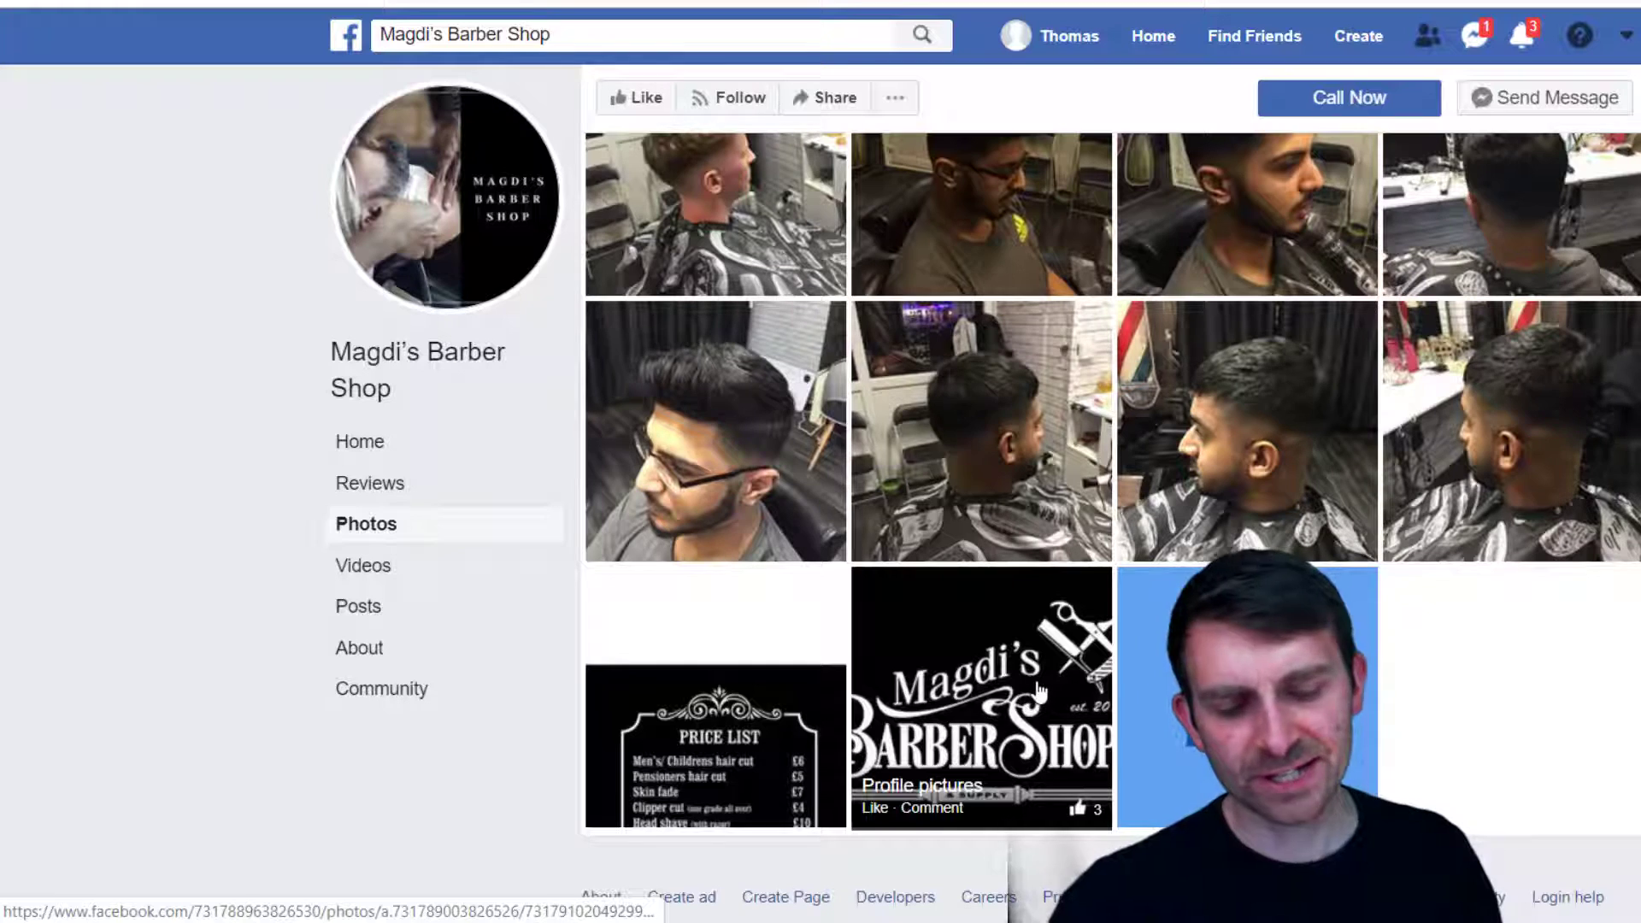
scroll(916, 590, "down", 3)
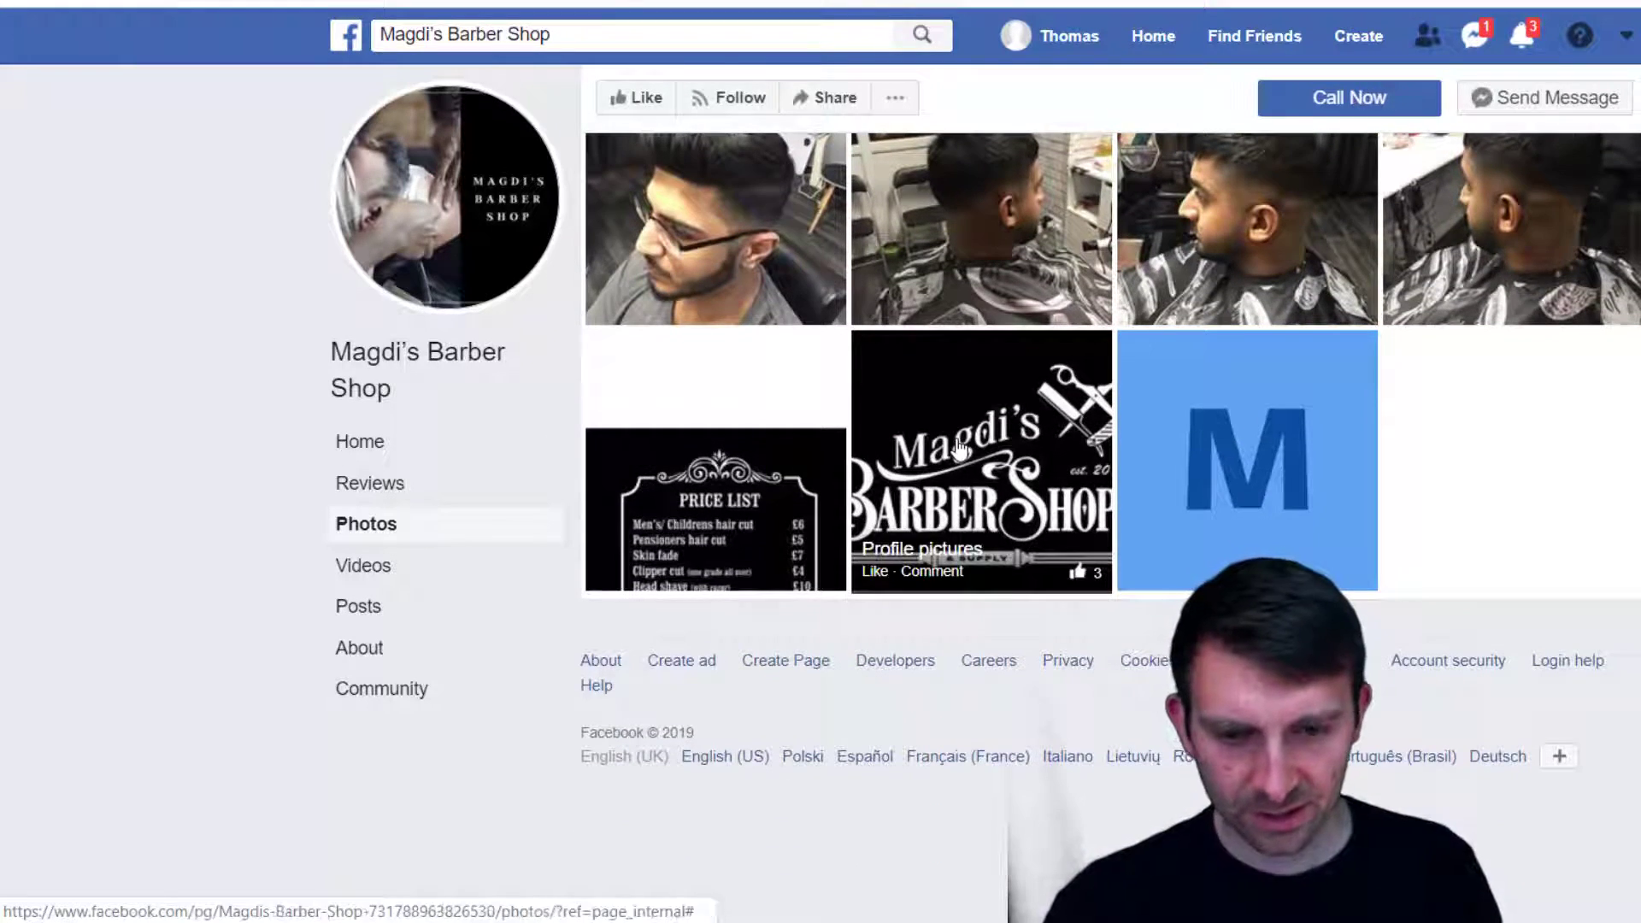
Open the shop's black-and-white lettered logo from the Facebook photos and start saving the image
left_click(919, 568)
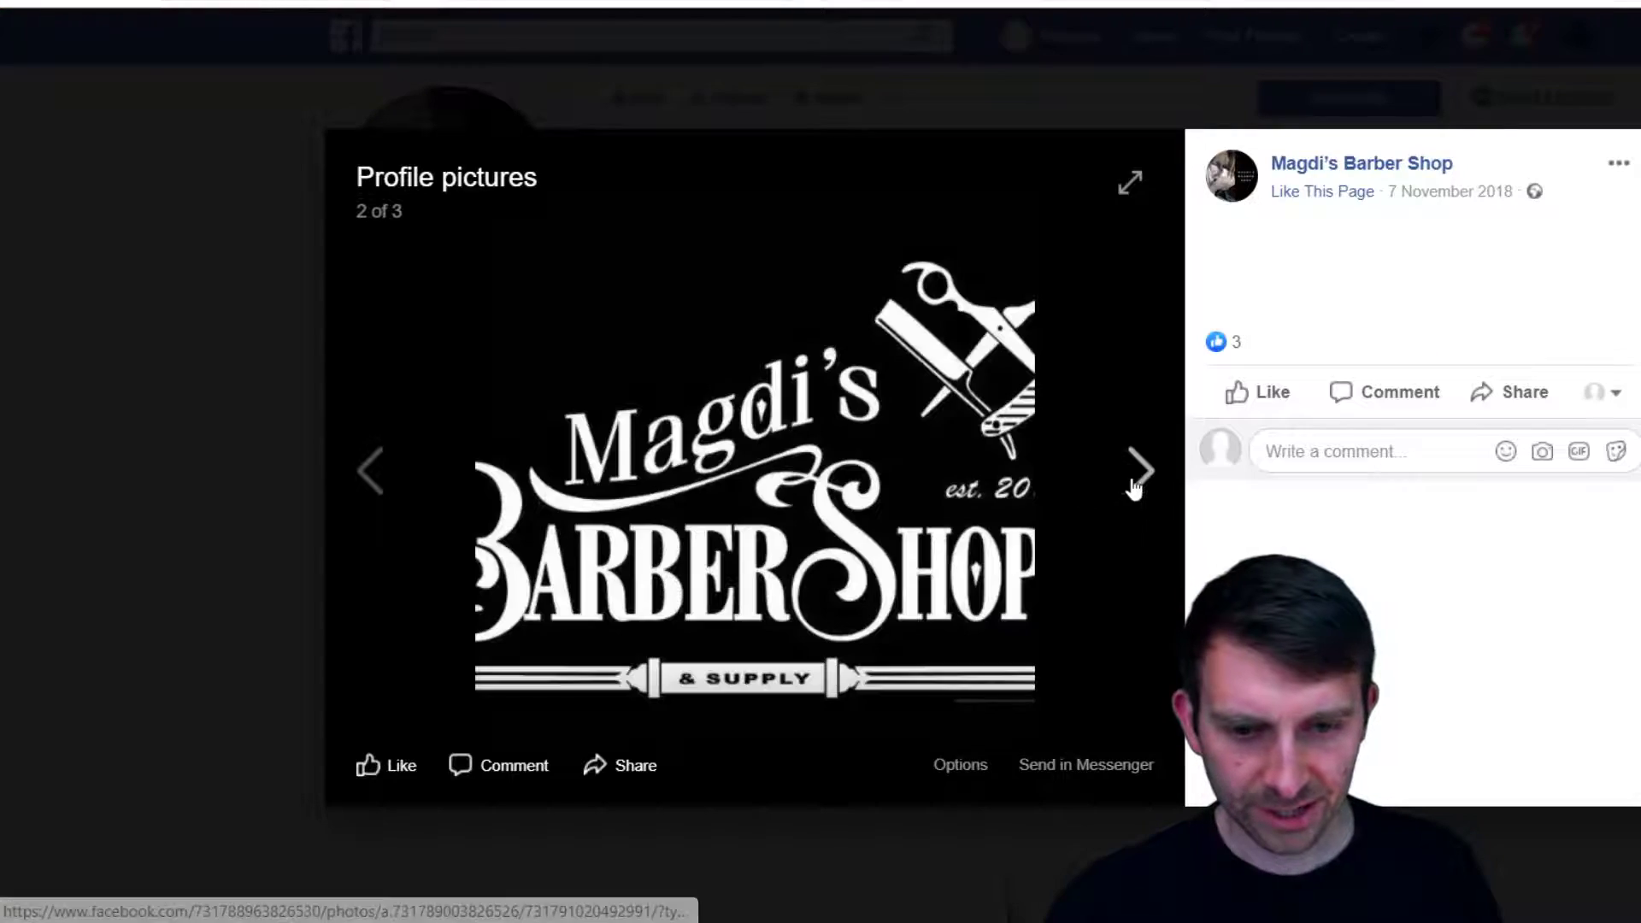
right_click(767, 525)
left_click(905, 569)
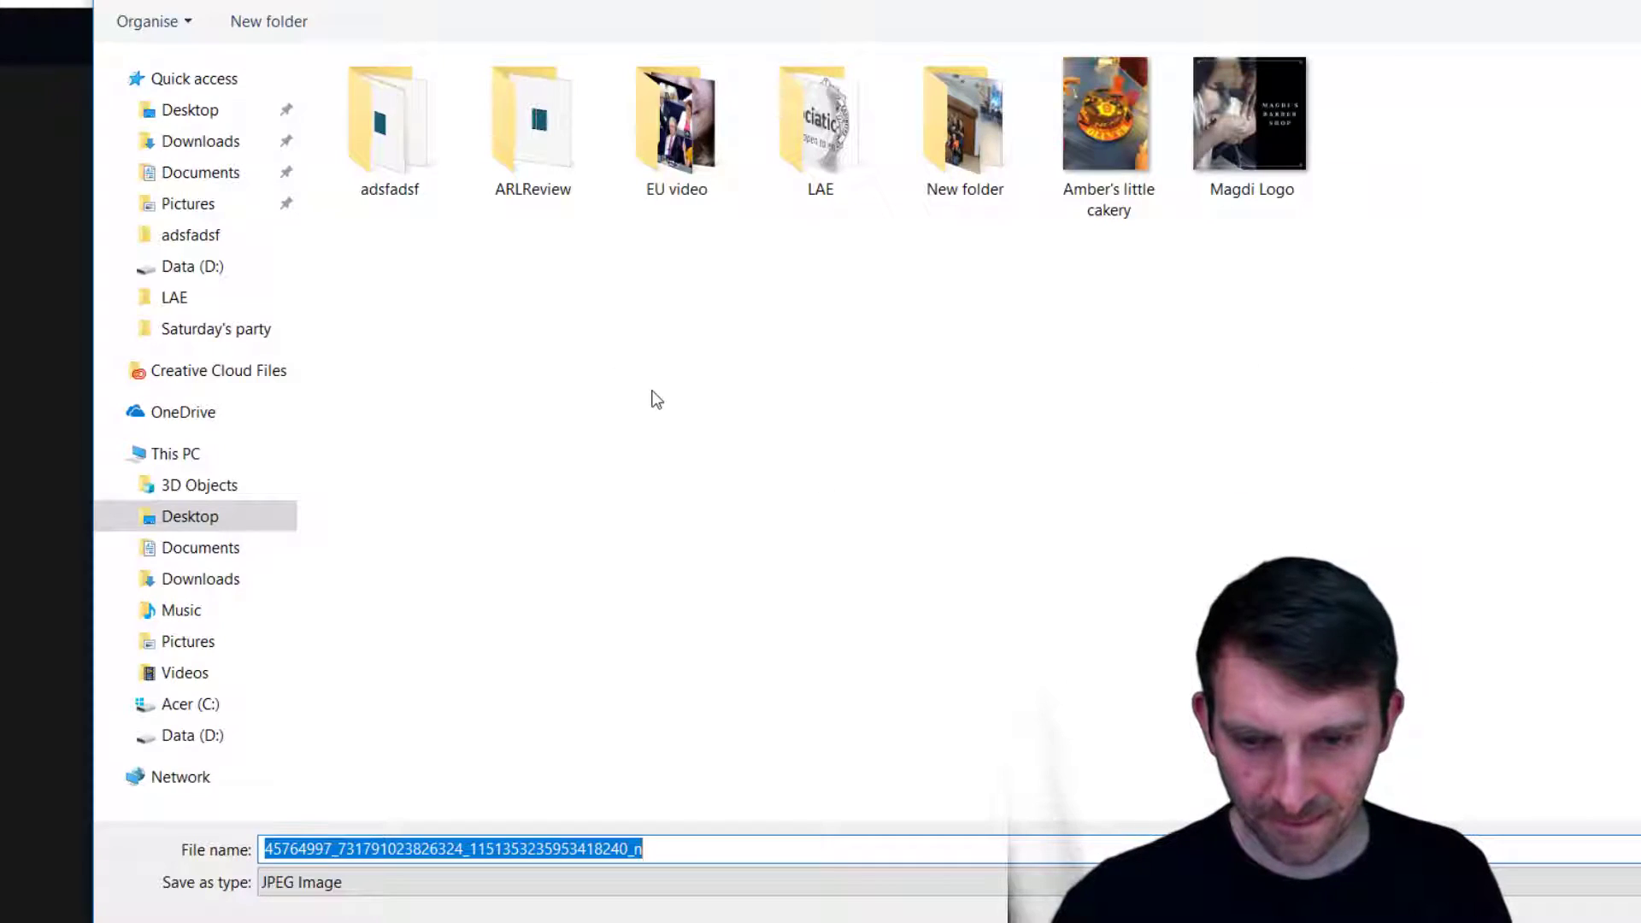
Create a folder named Magdi's Barbers Shop on the Desktop and move the Magdi Logo file into it
right_click(498, 297)
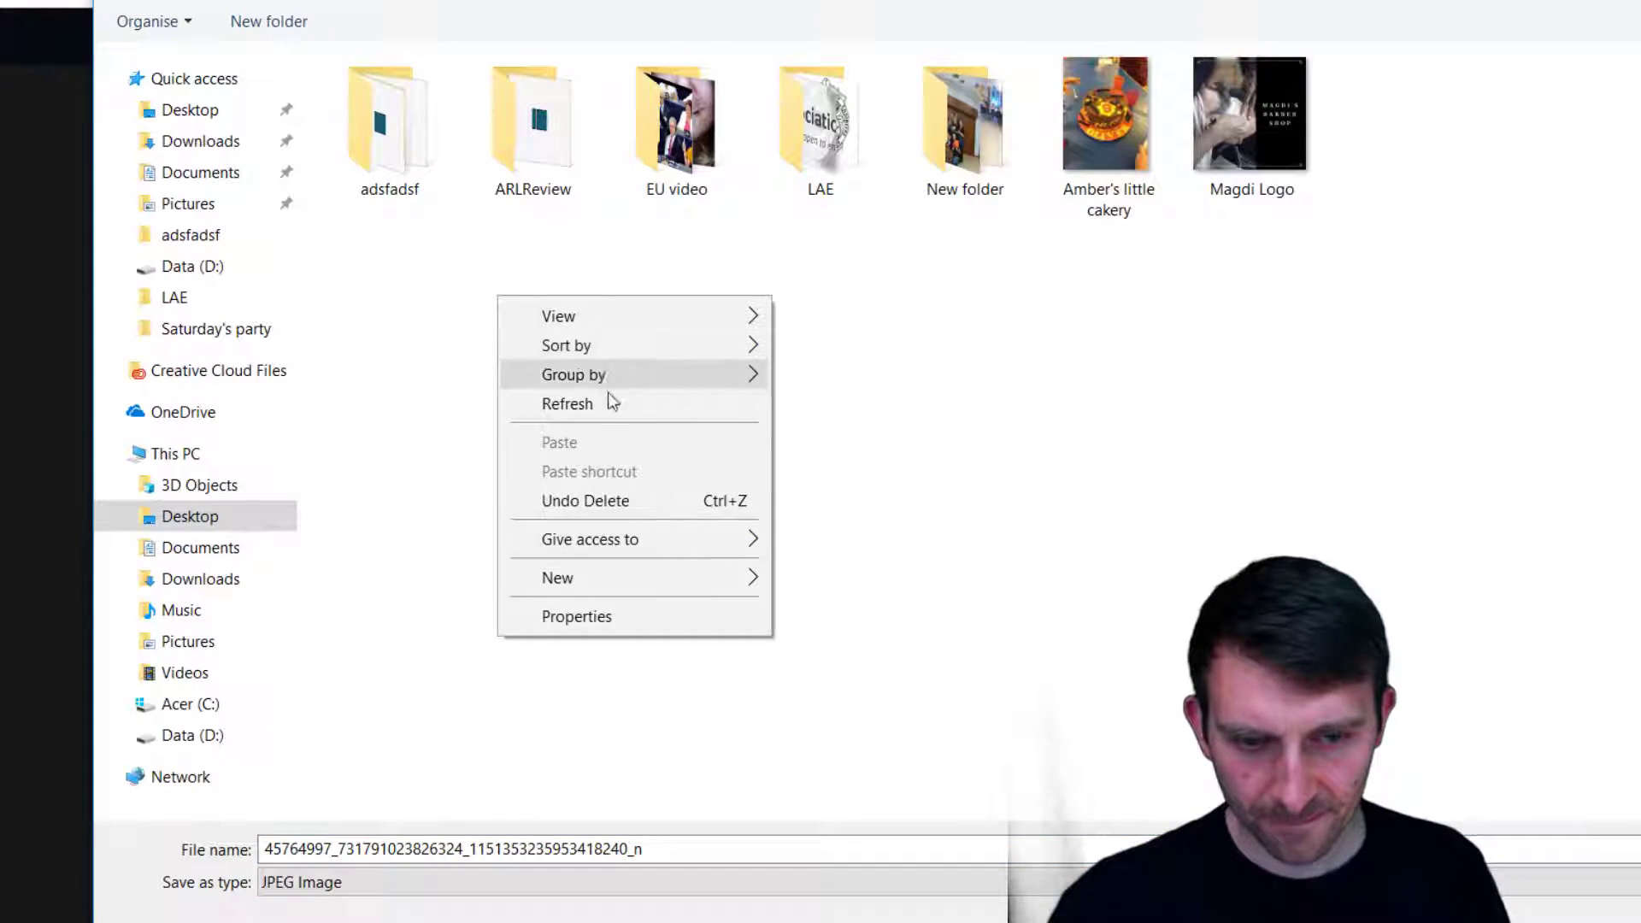
mouse_move(607, 578)
left_click(868, 583)
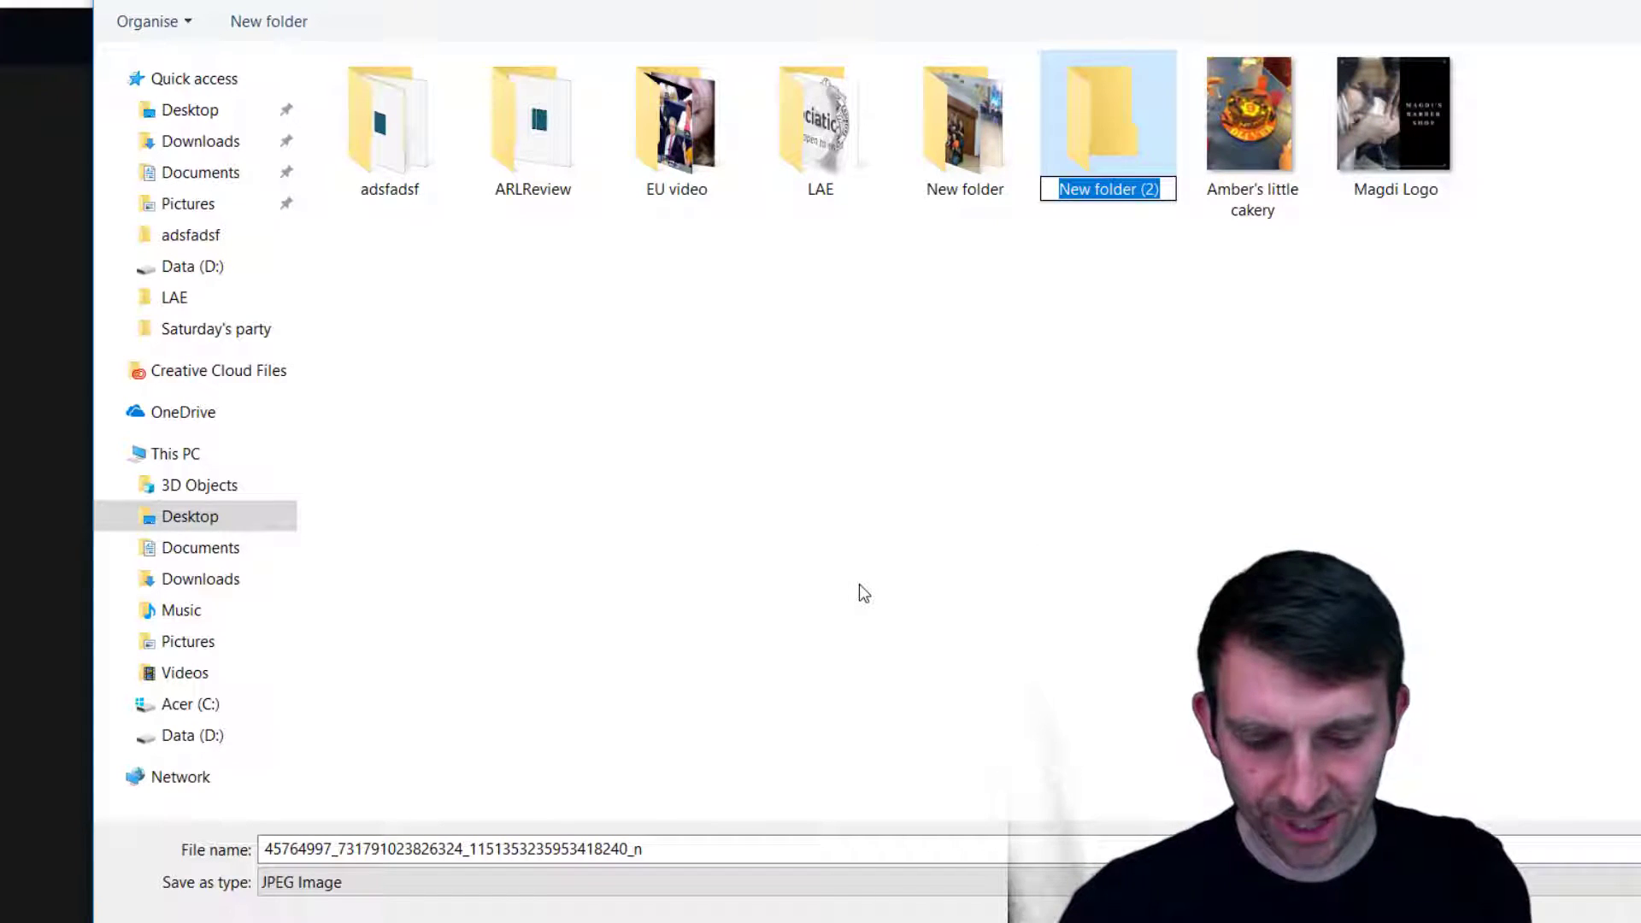
type("Ma")
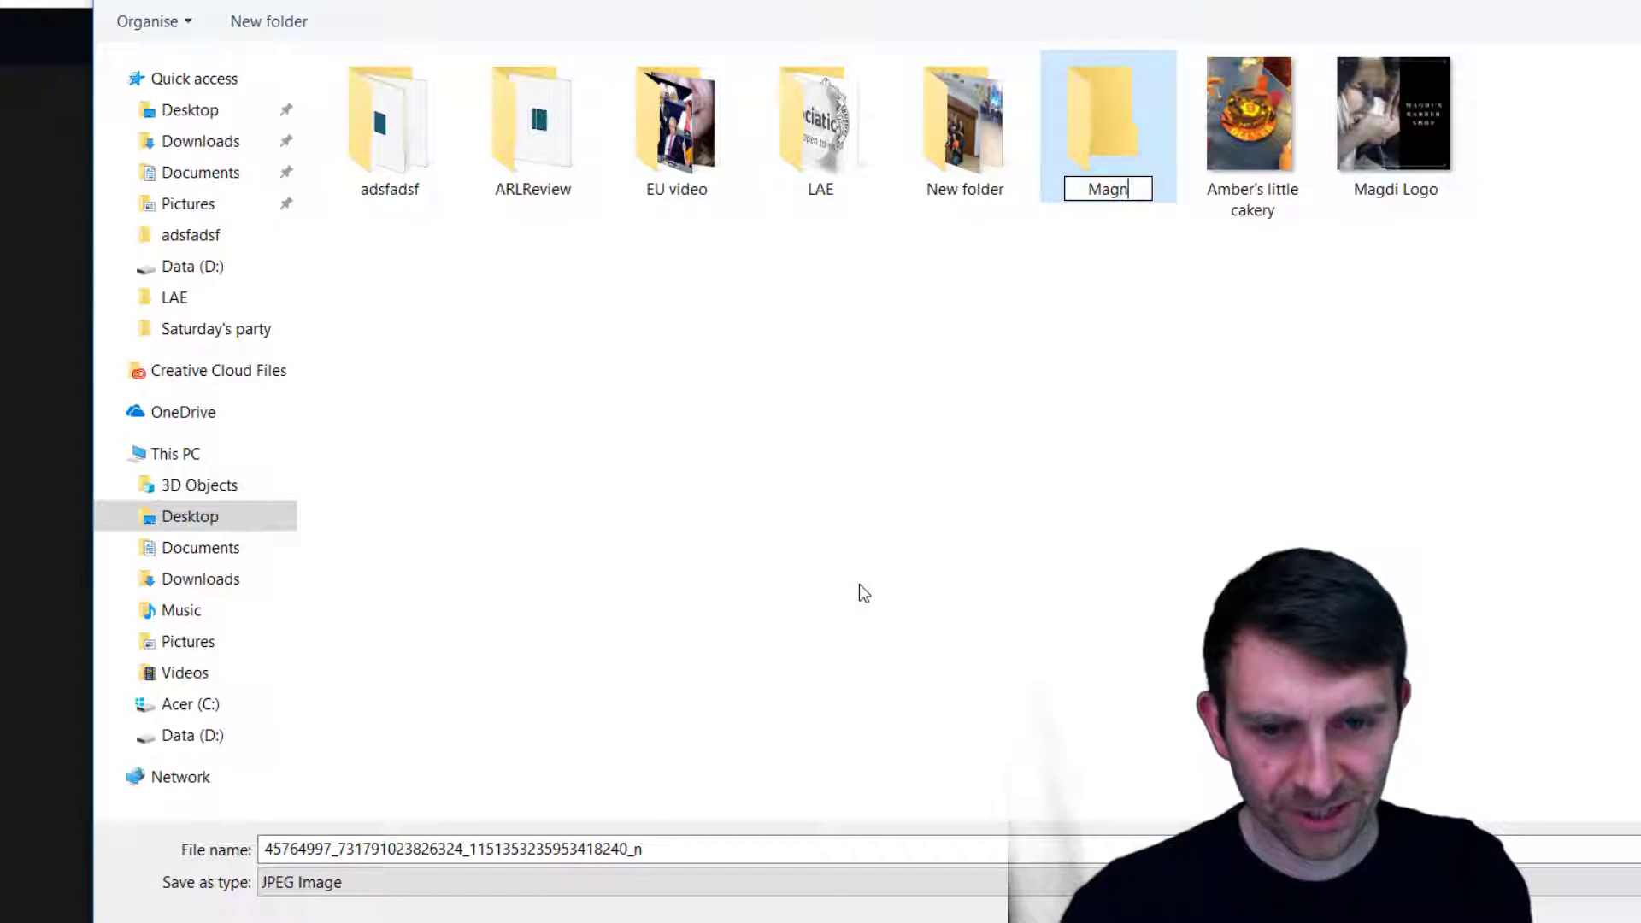
type("gdi's")
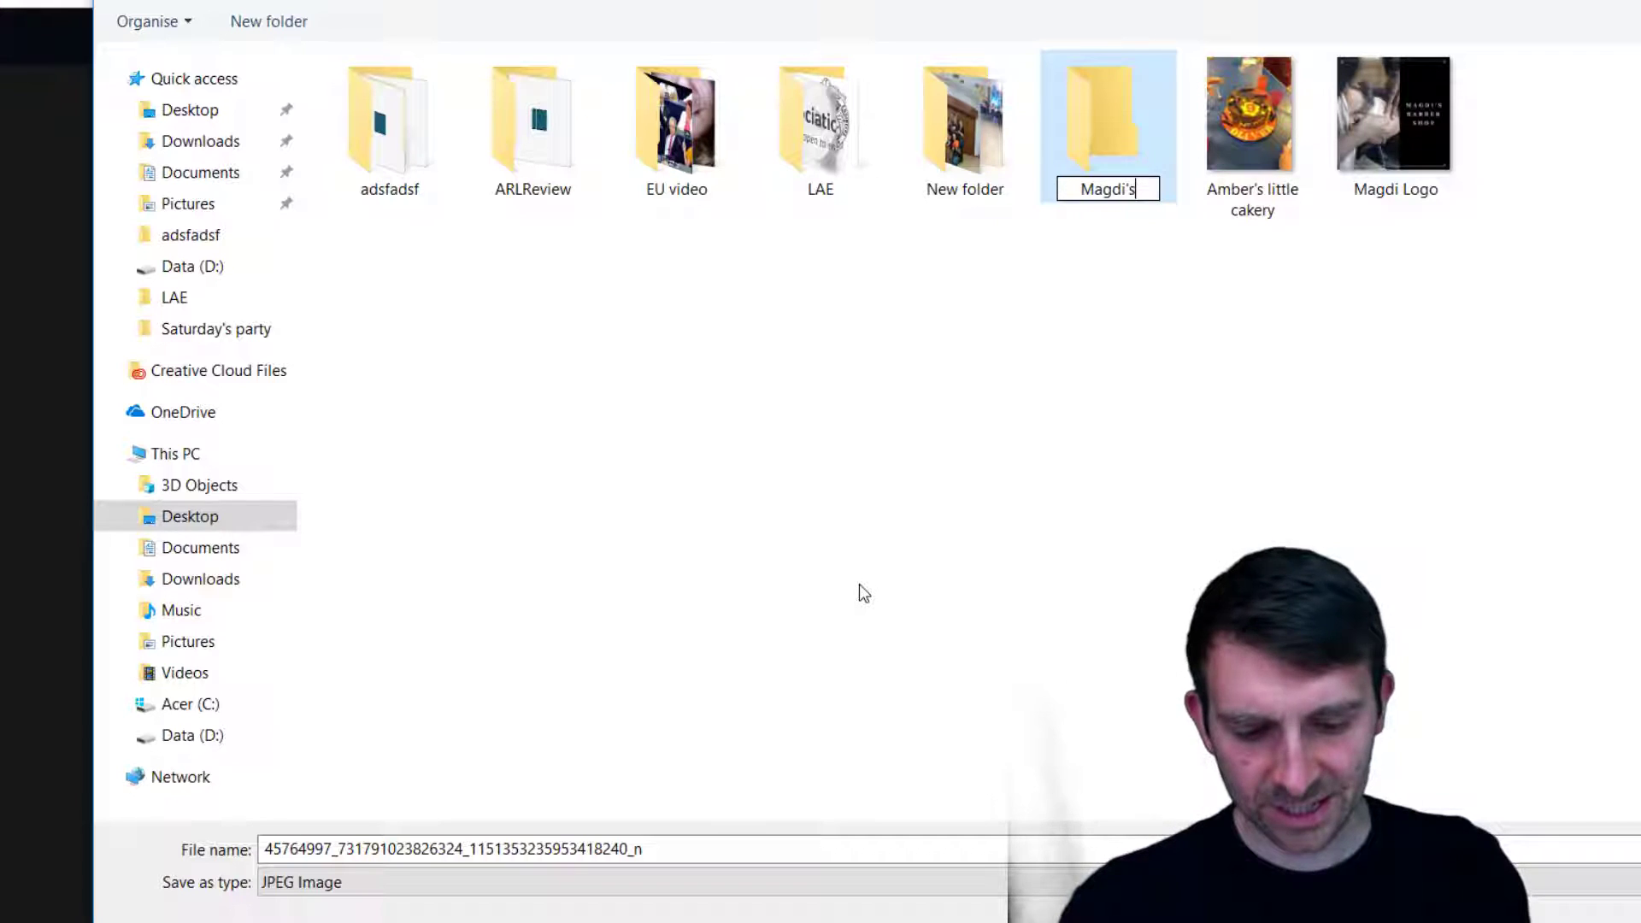
type(" Barbers Shot")
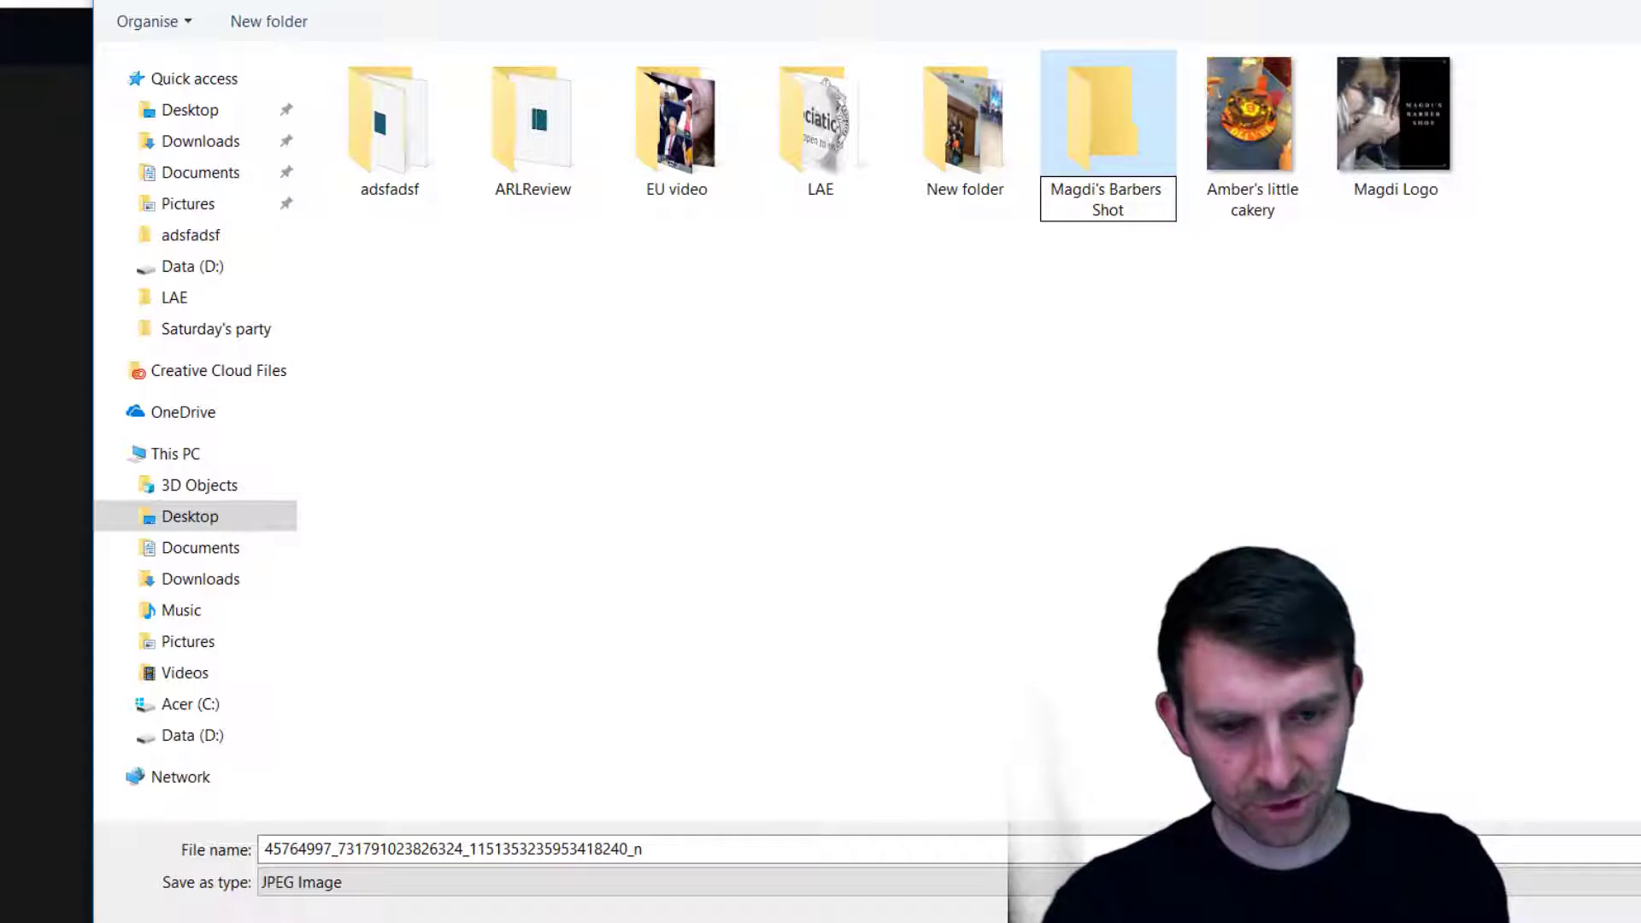
key("BackSpace")
type("p")
key("Return")
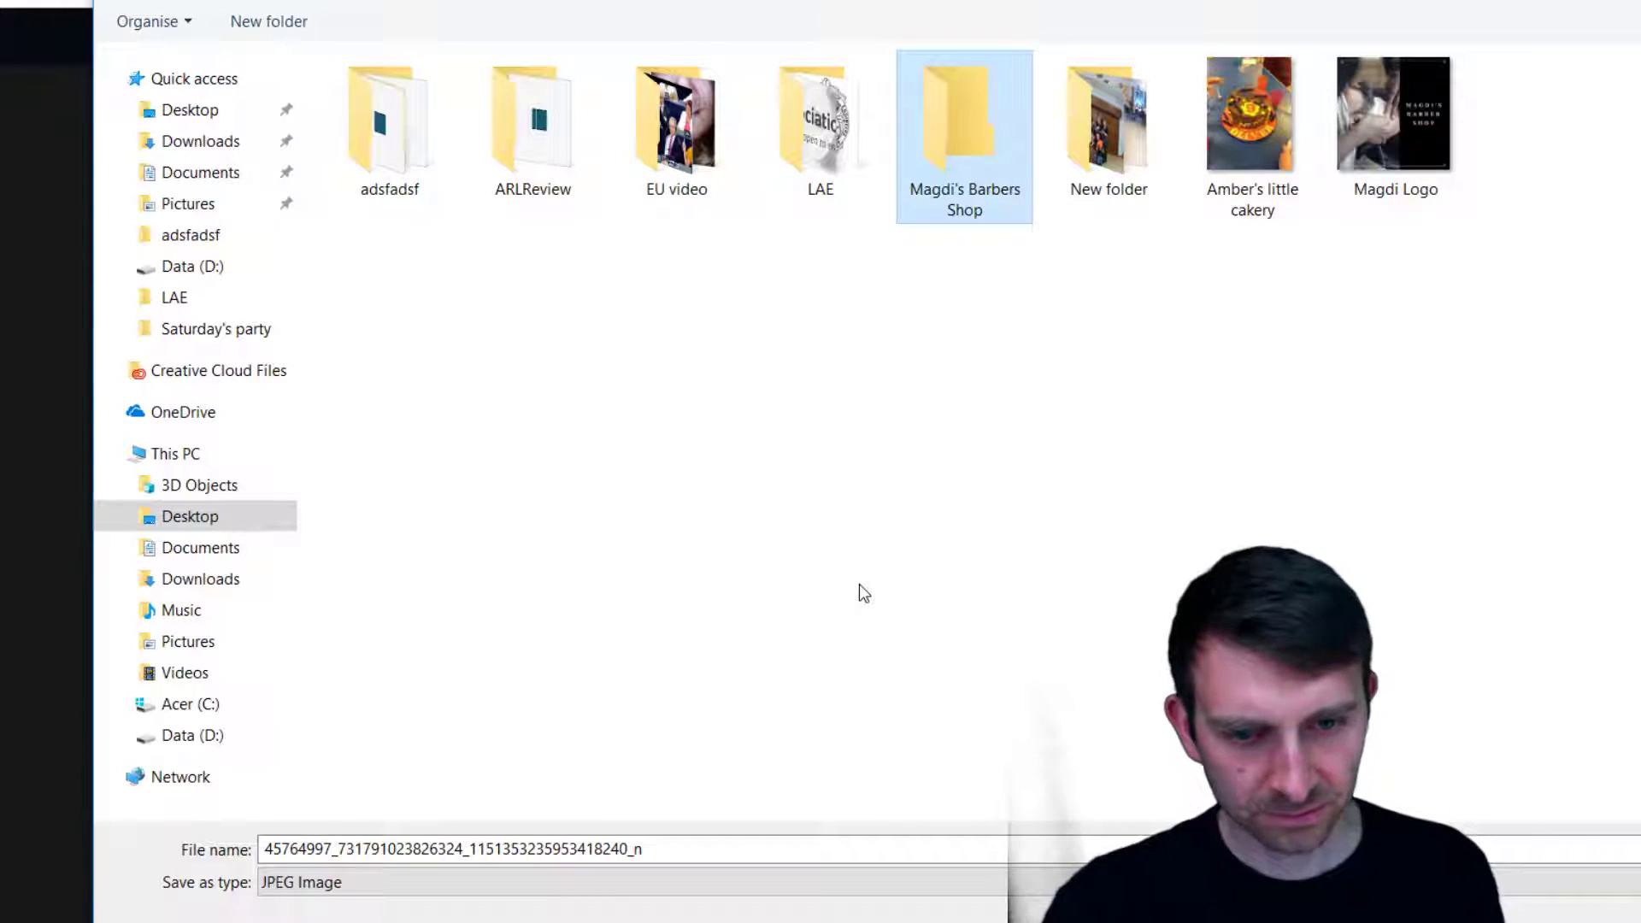
left_click_drag(1372, 109, 938, 156)
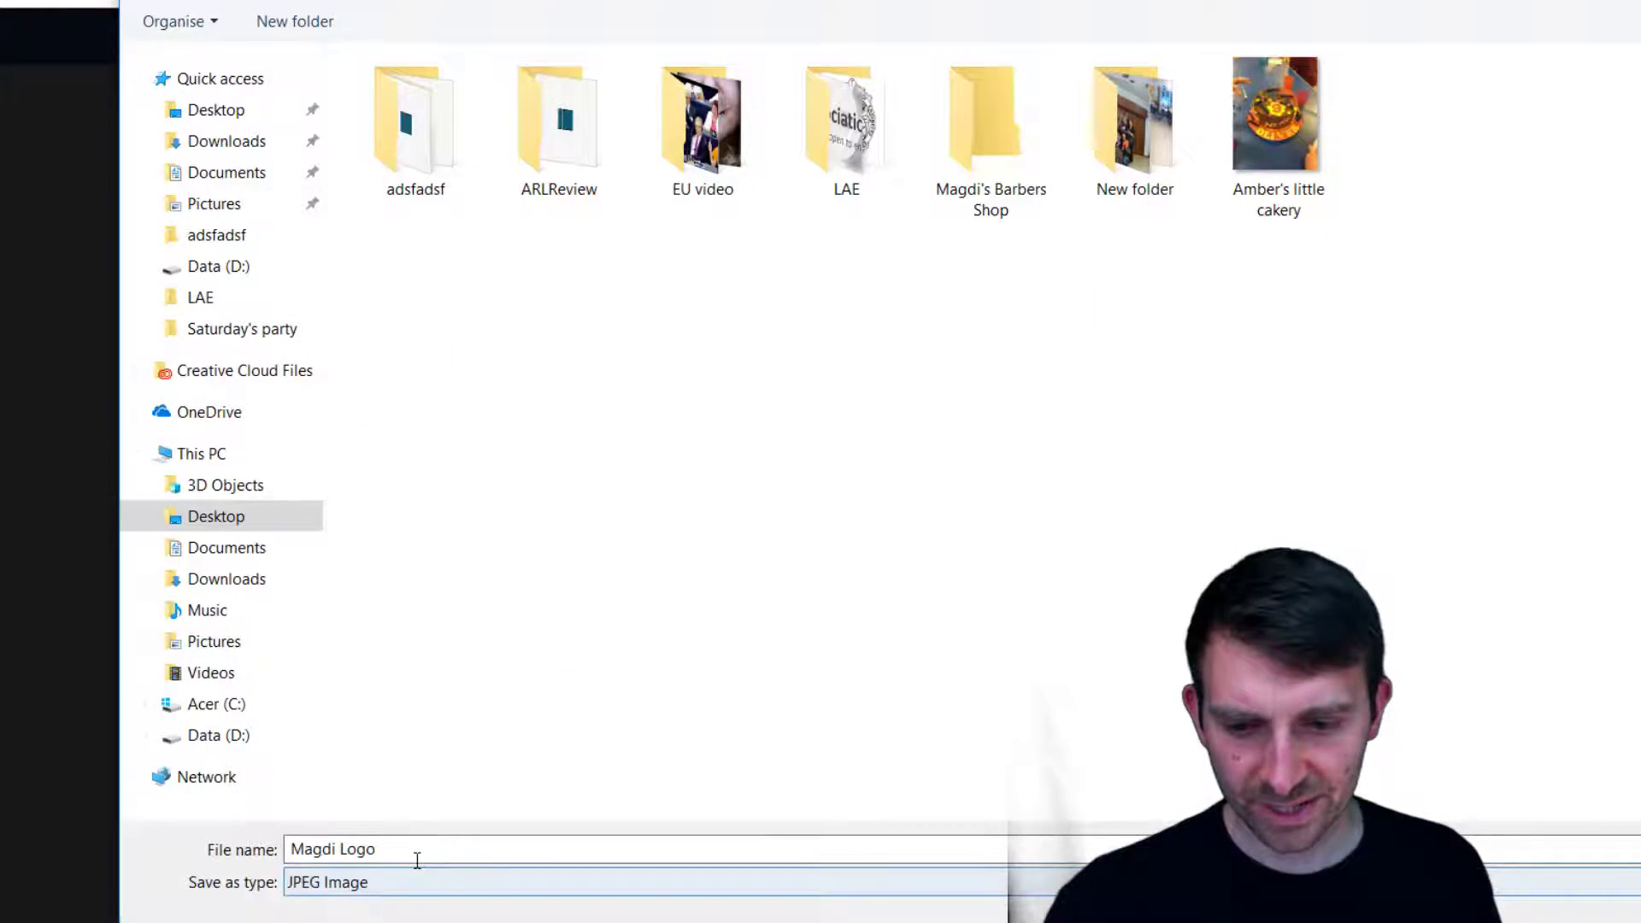
Save the logo image to the Desktop as Magdi Logo2 and close the photo viewer
left_click(418, 858)
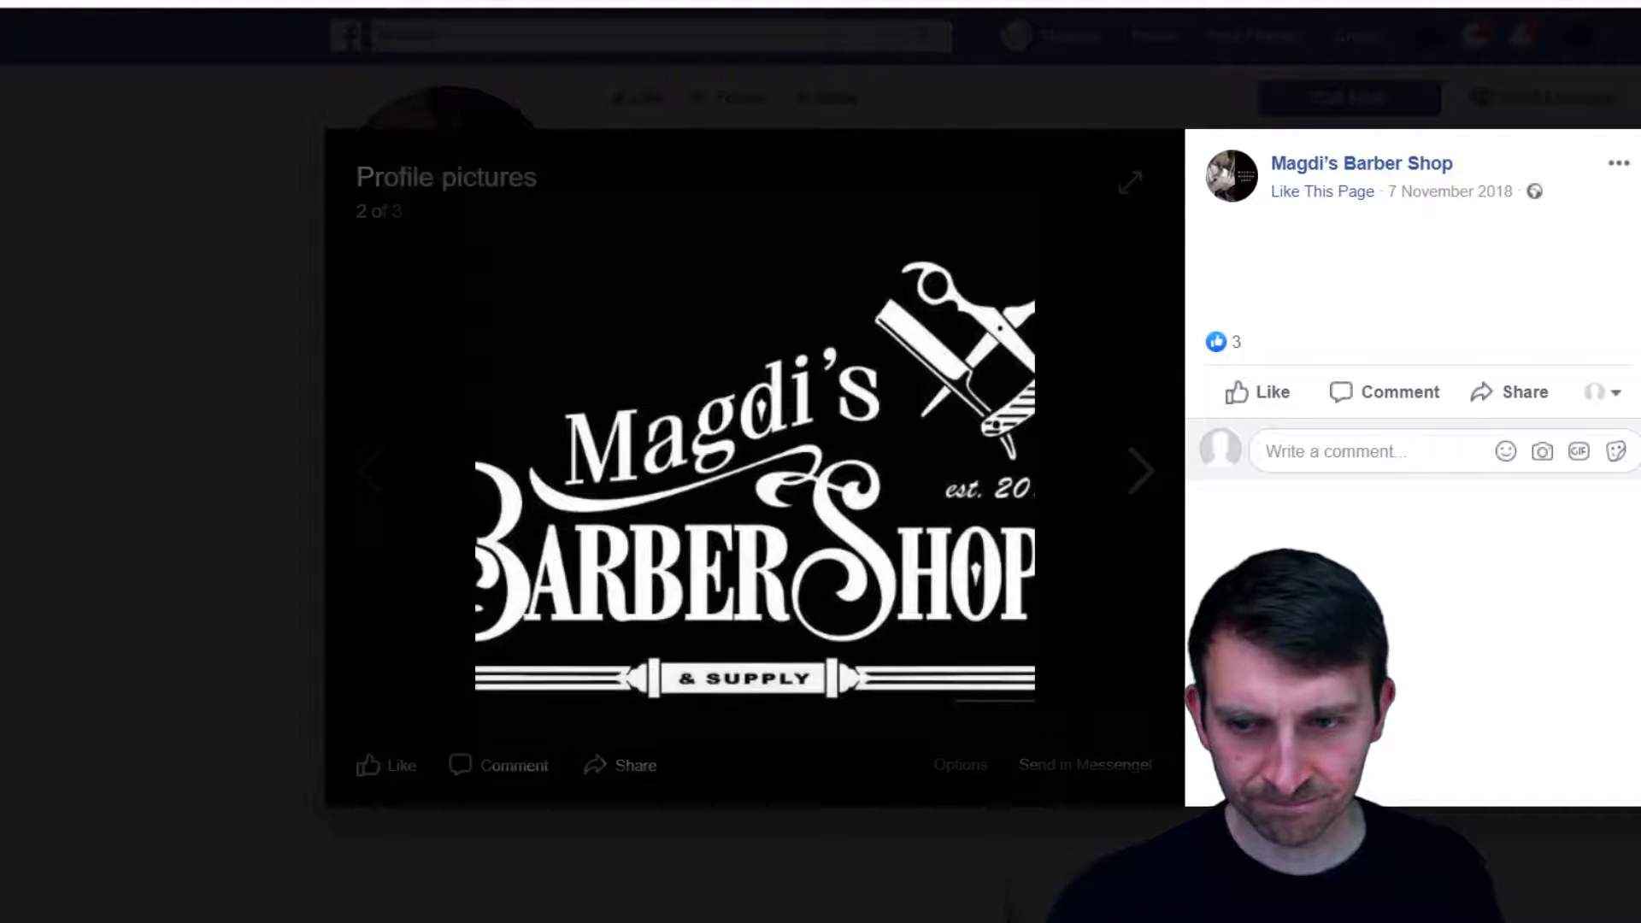
key("Escape")
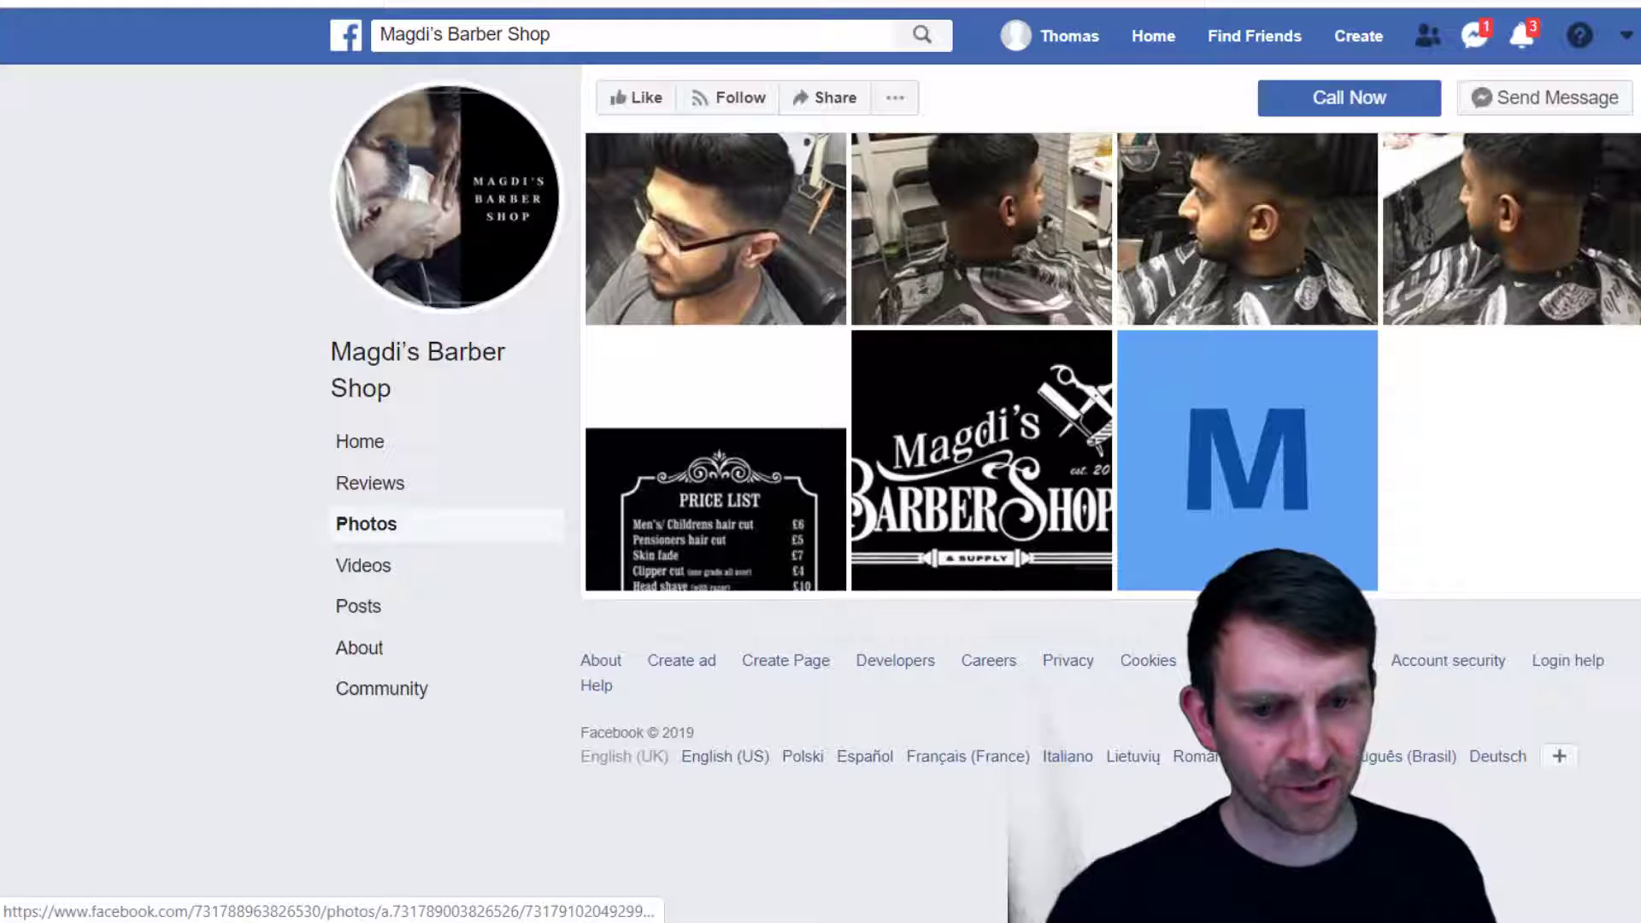
Open the price list picture from the Facebook photos and save it to the Desktop as Magdi Price list
left_click(743, 479)
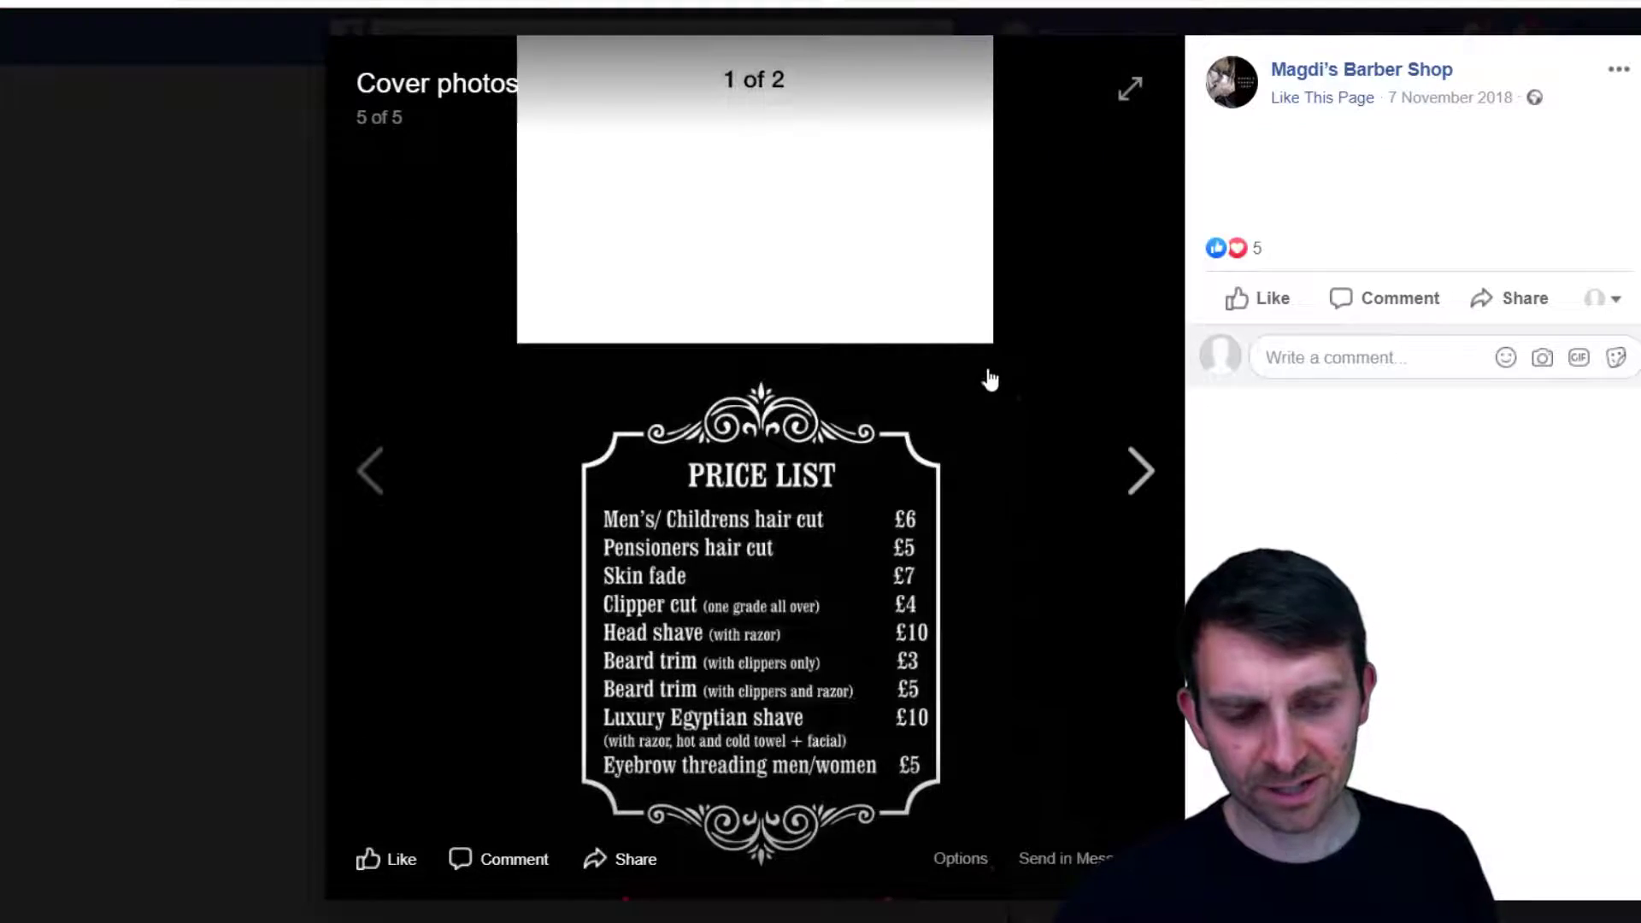
right_click(797, 566)
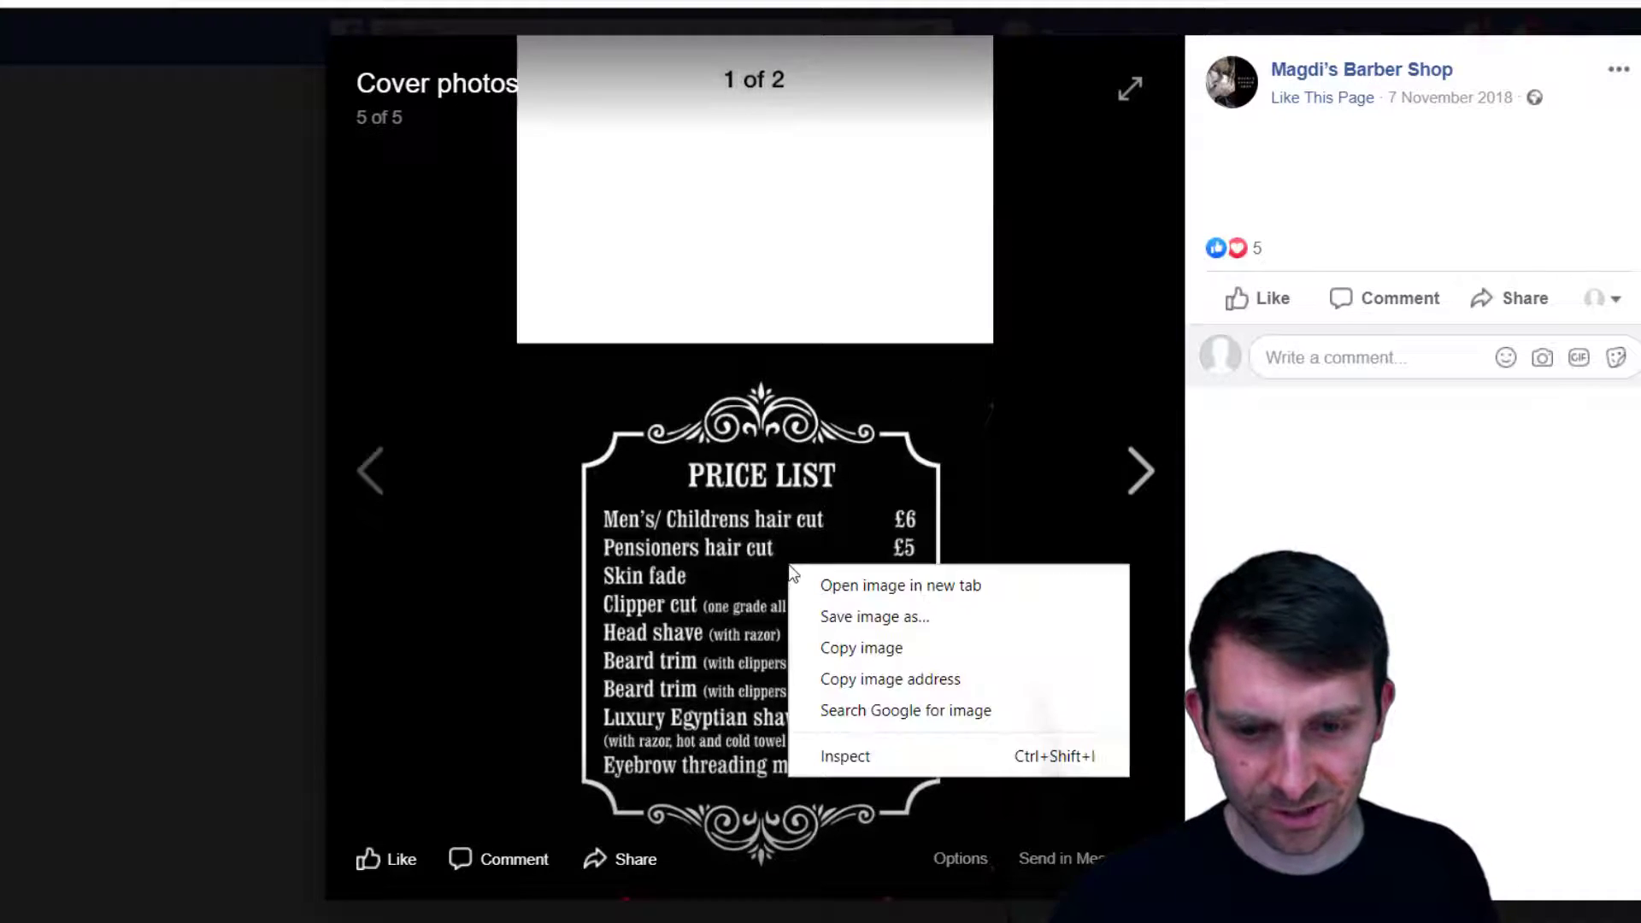
left_click(900, 617)
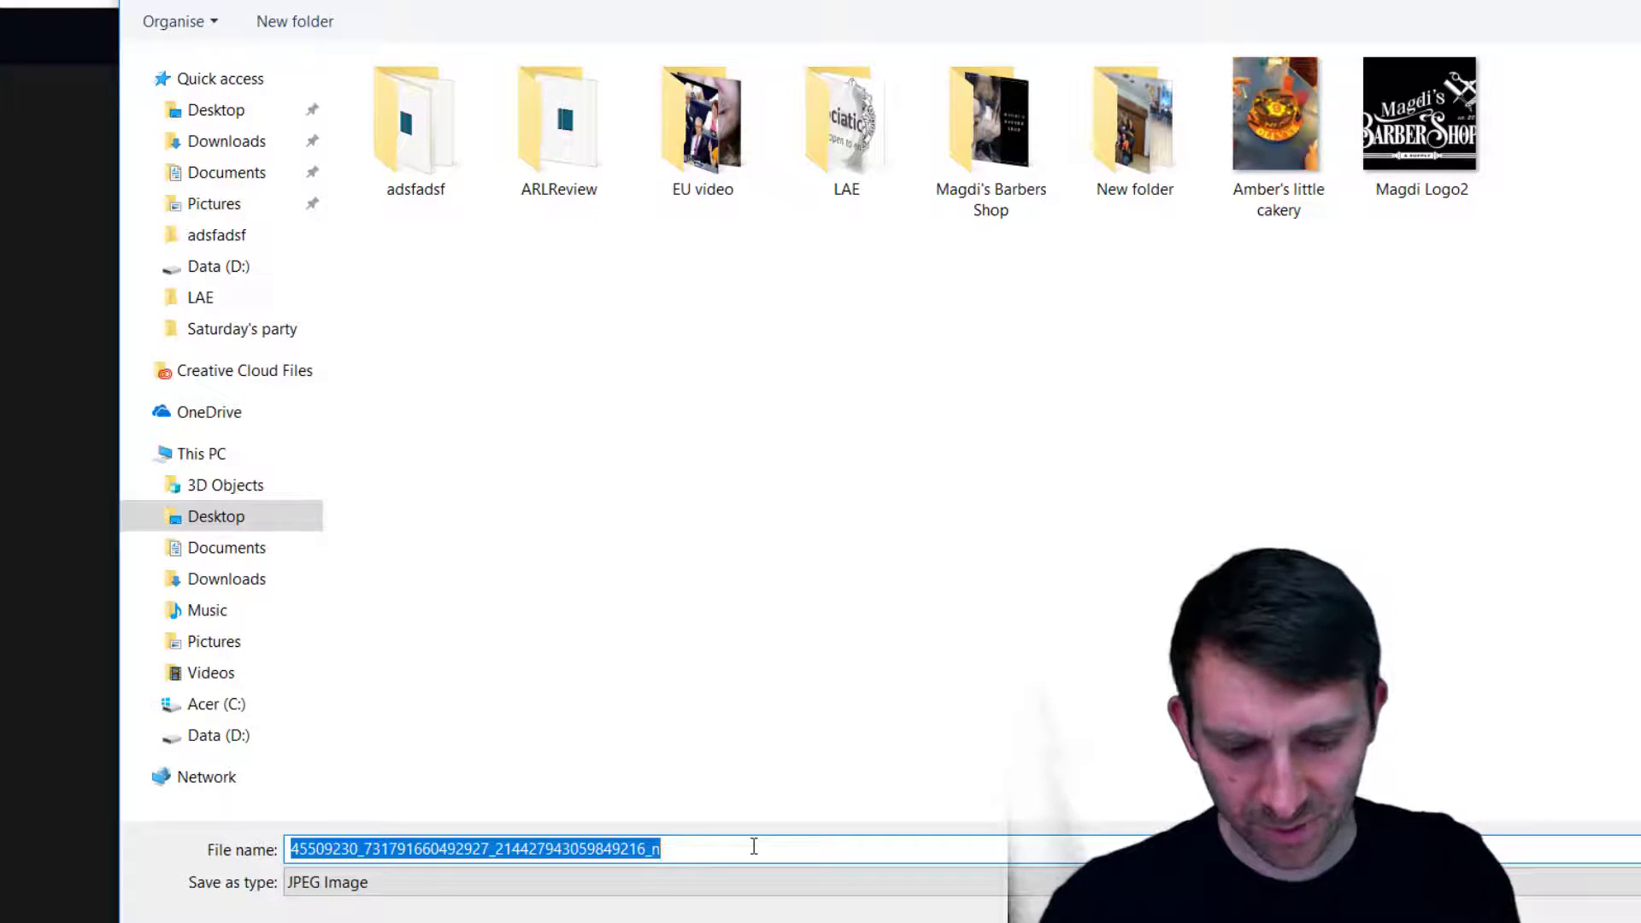
type("Magdi Price list")
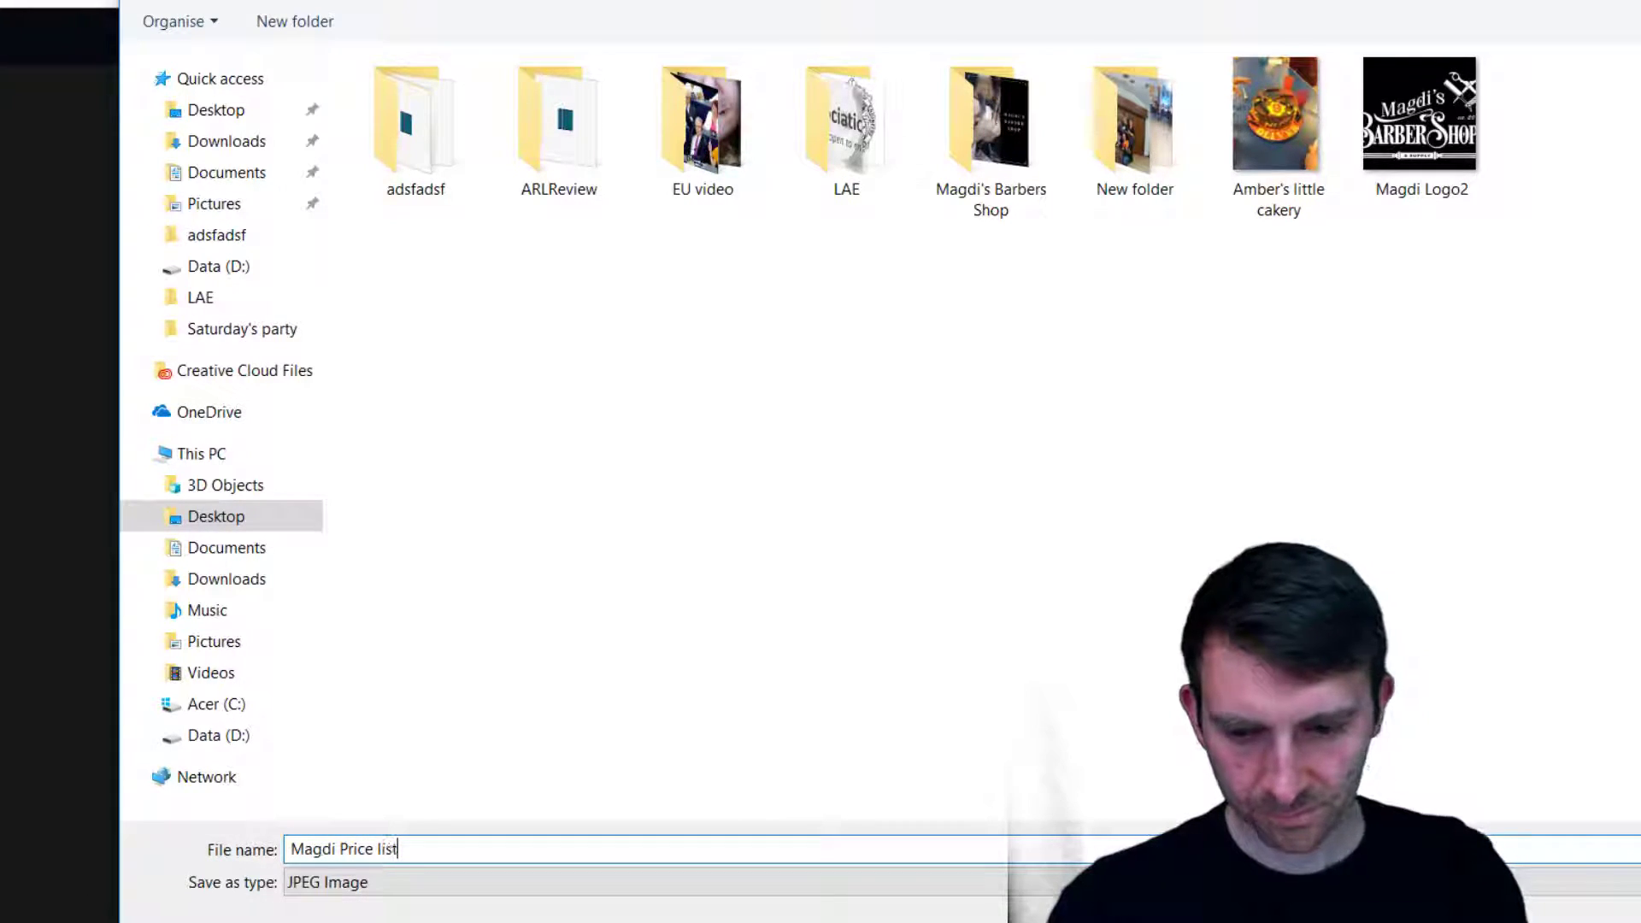
key("Return")
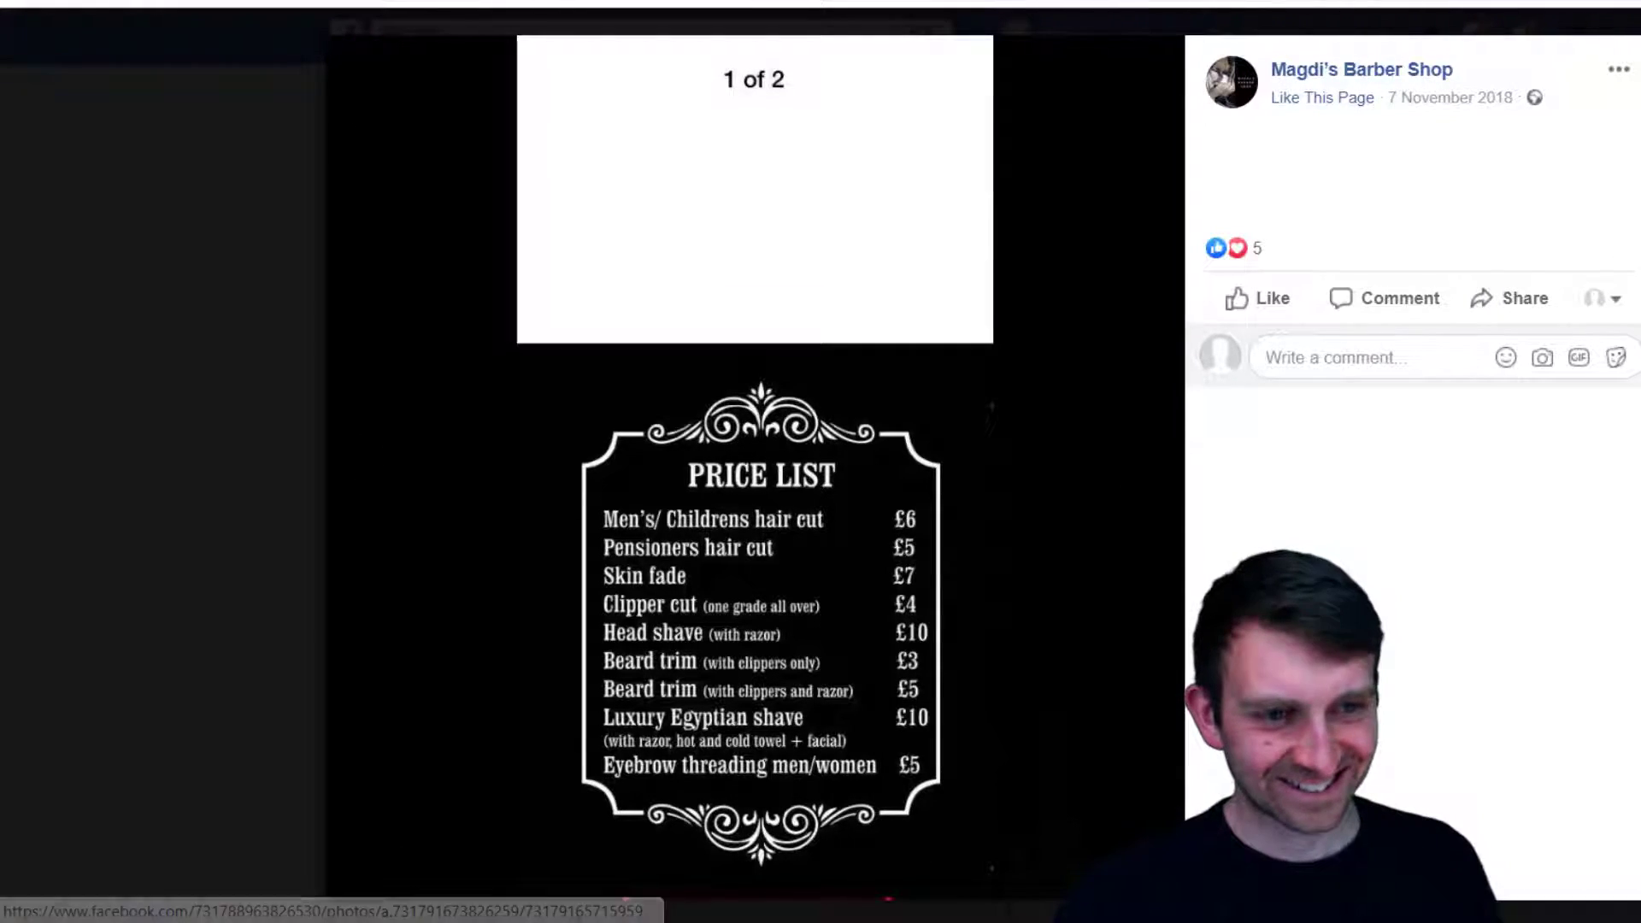
Open the black banner with barber tools and red lettering from the Facebook photos and save it to the Desktop as Magdi Canva
key("Escape")
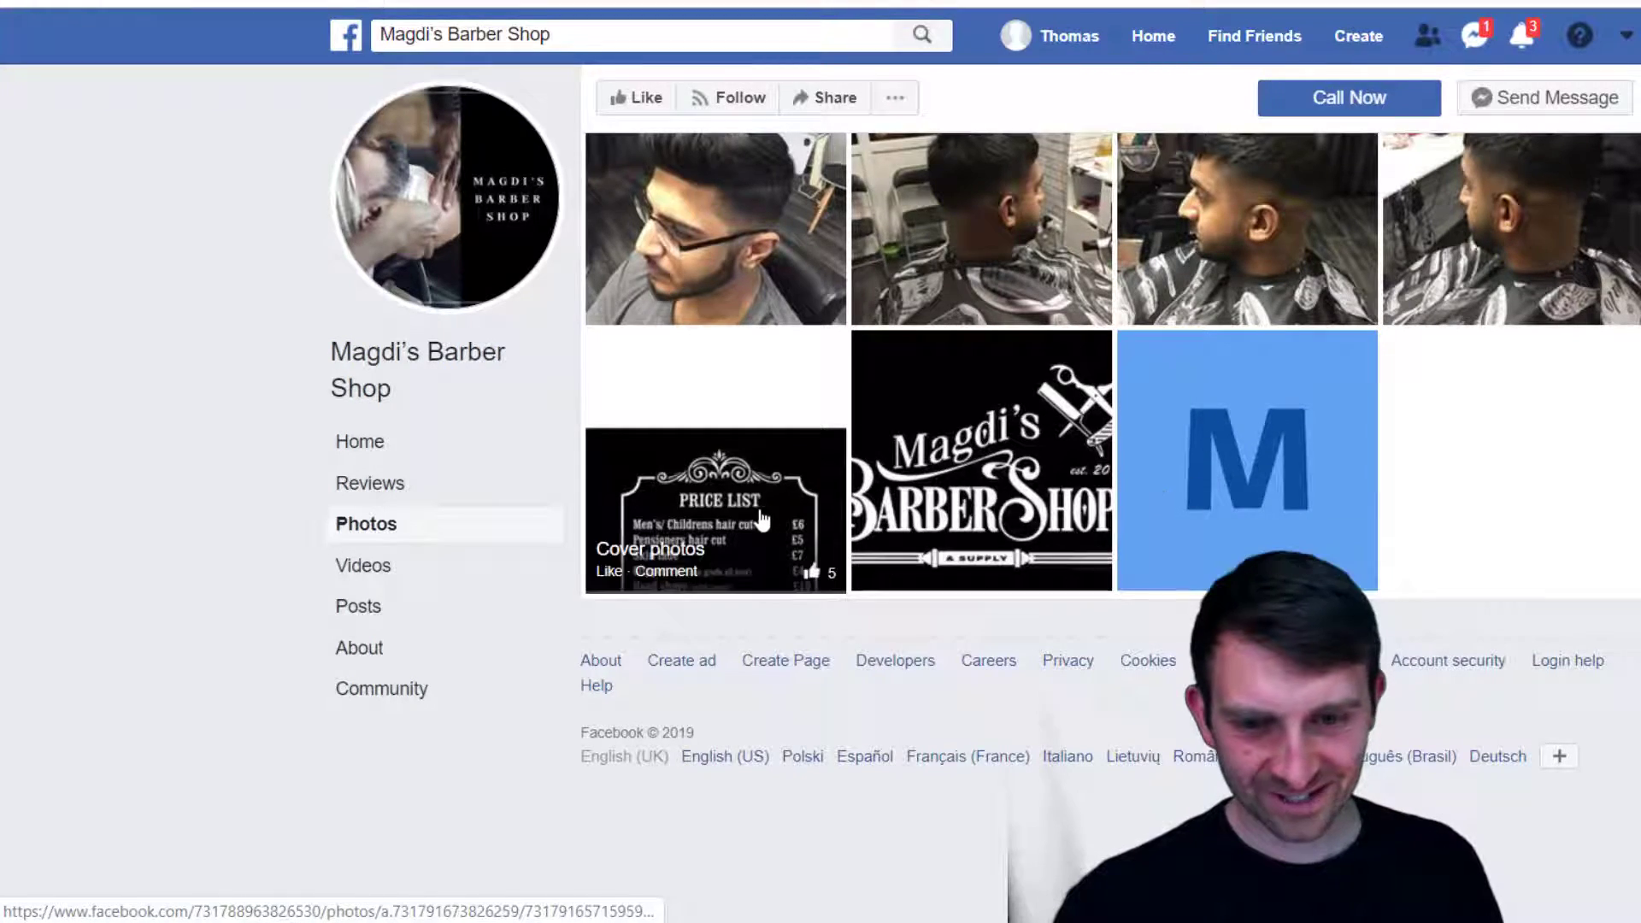
scroll(941, 581, "down", 5)
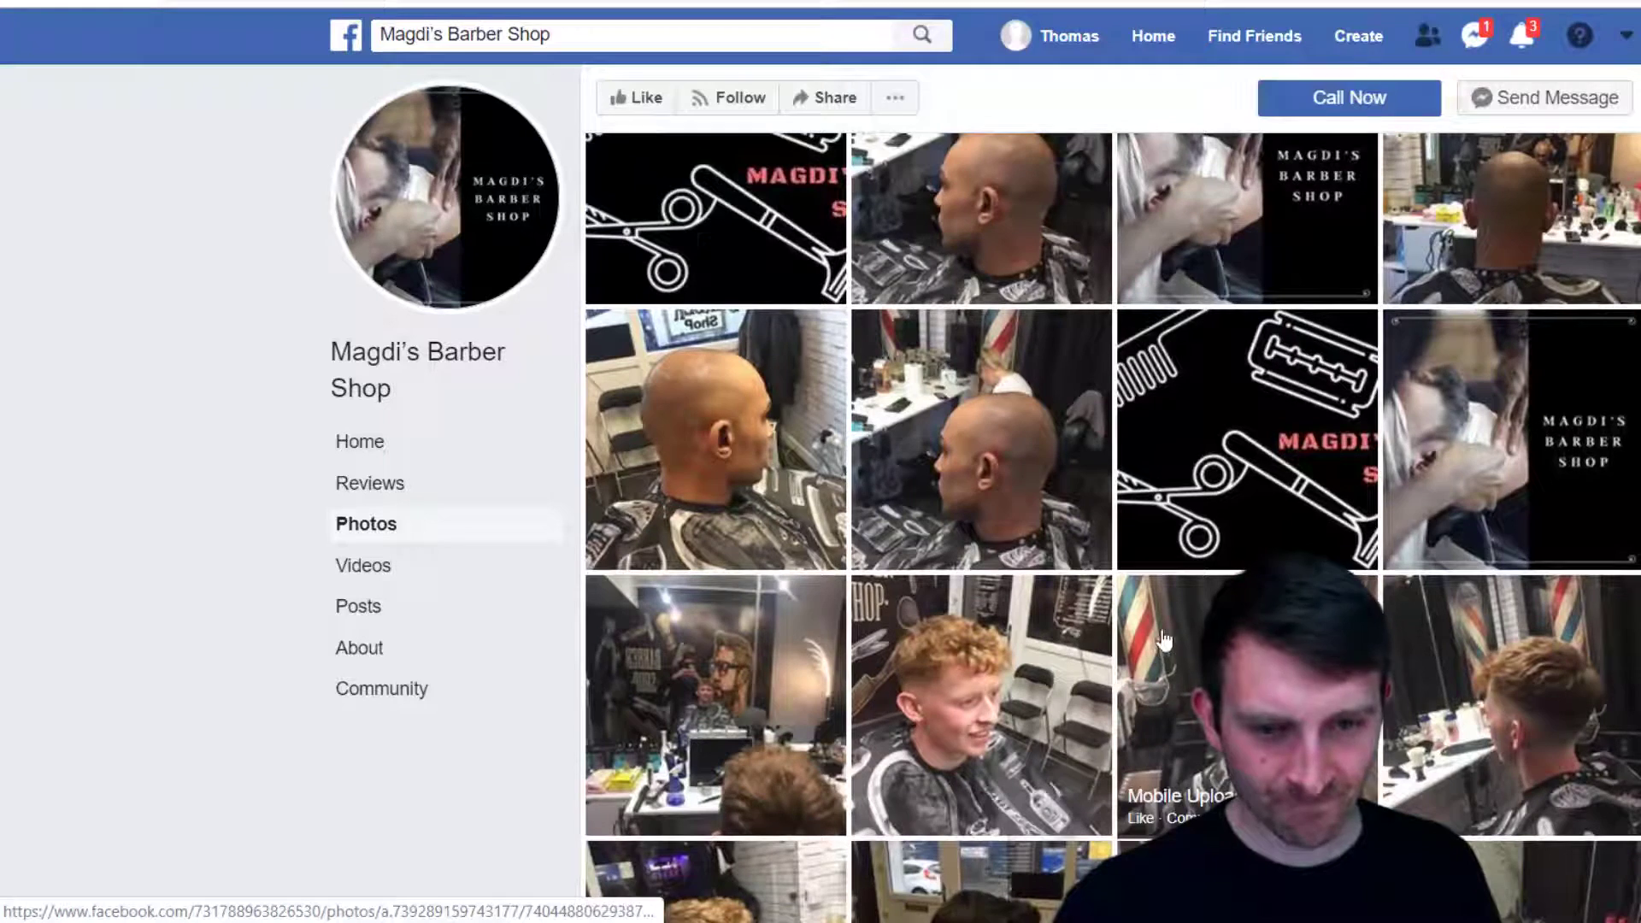
left_click(1282, 460)
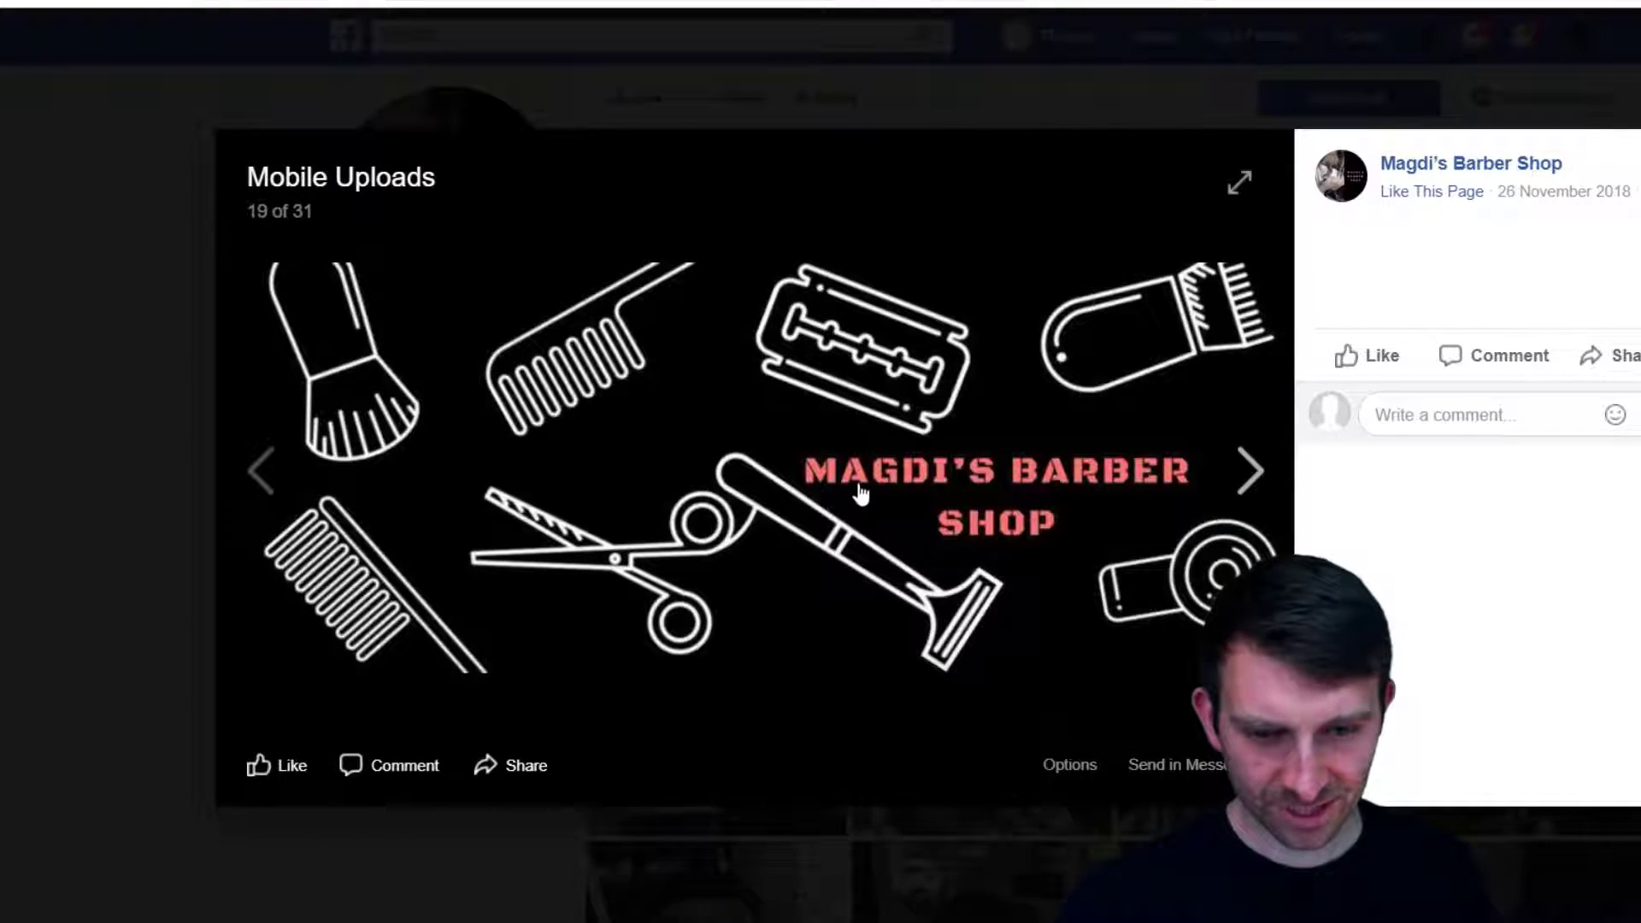
right_click(856, 477)
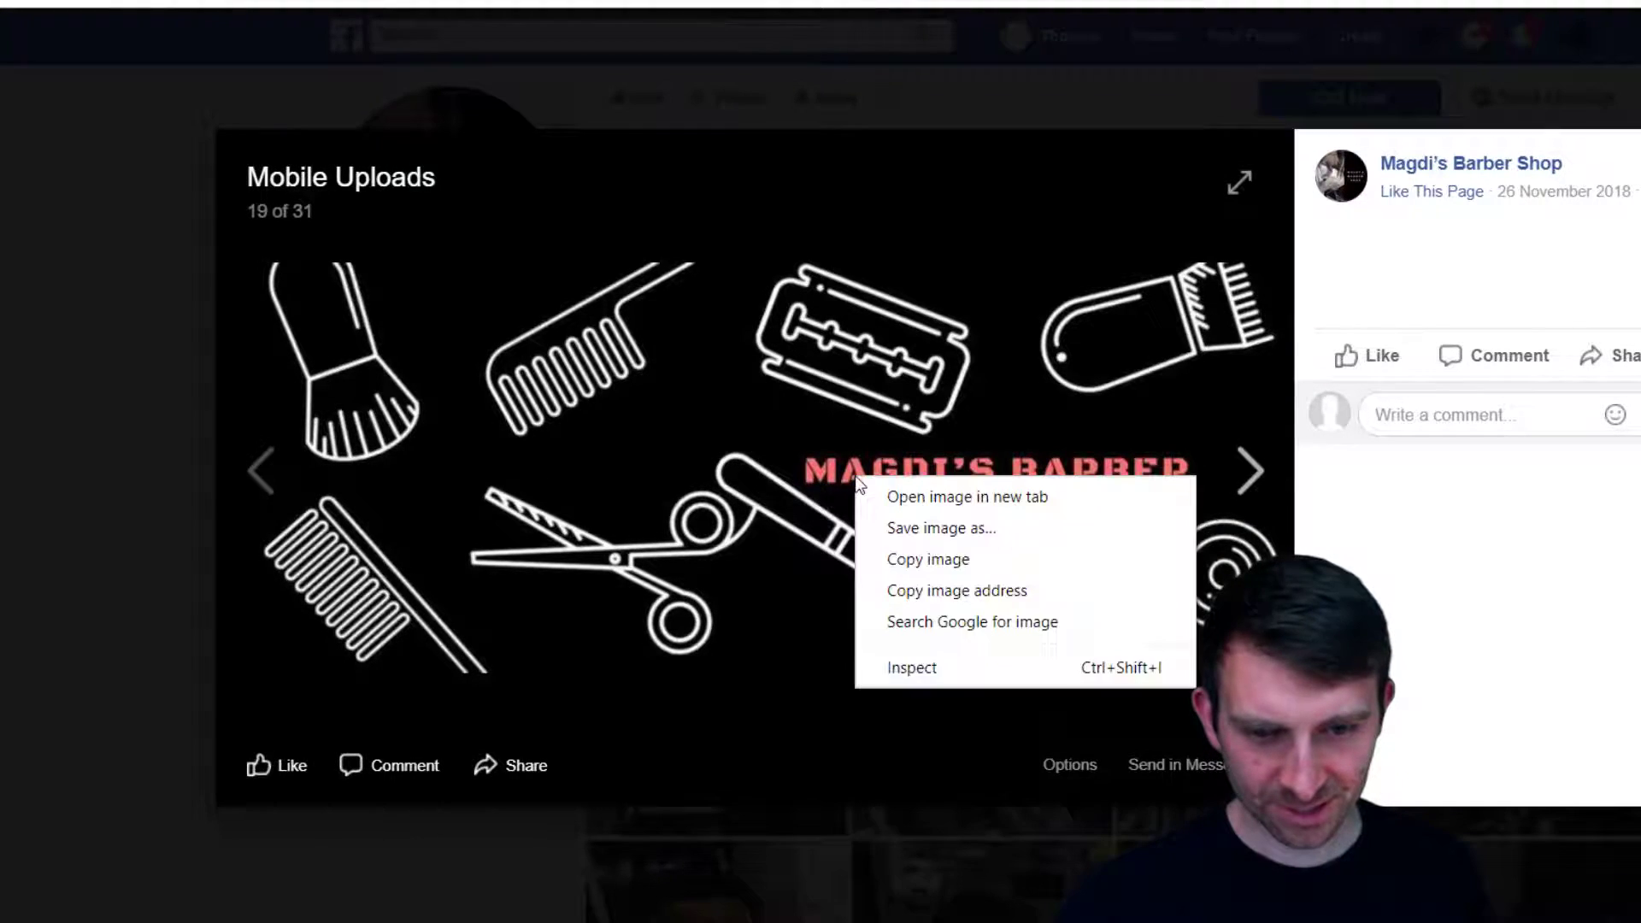
left_click(984, 530)
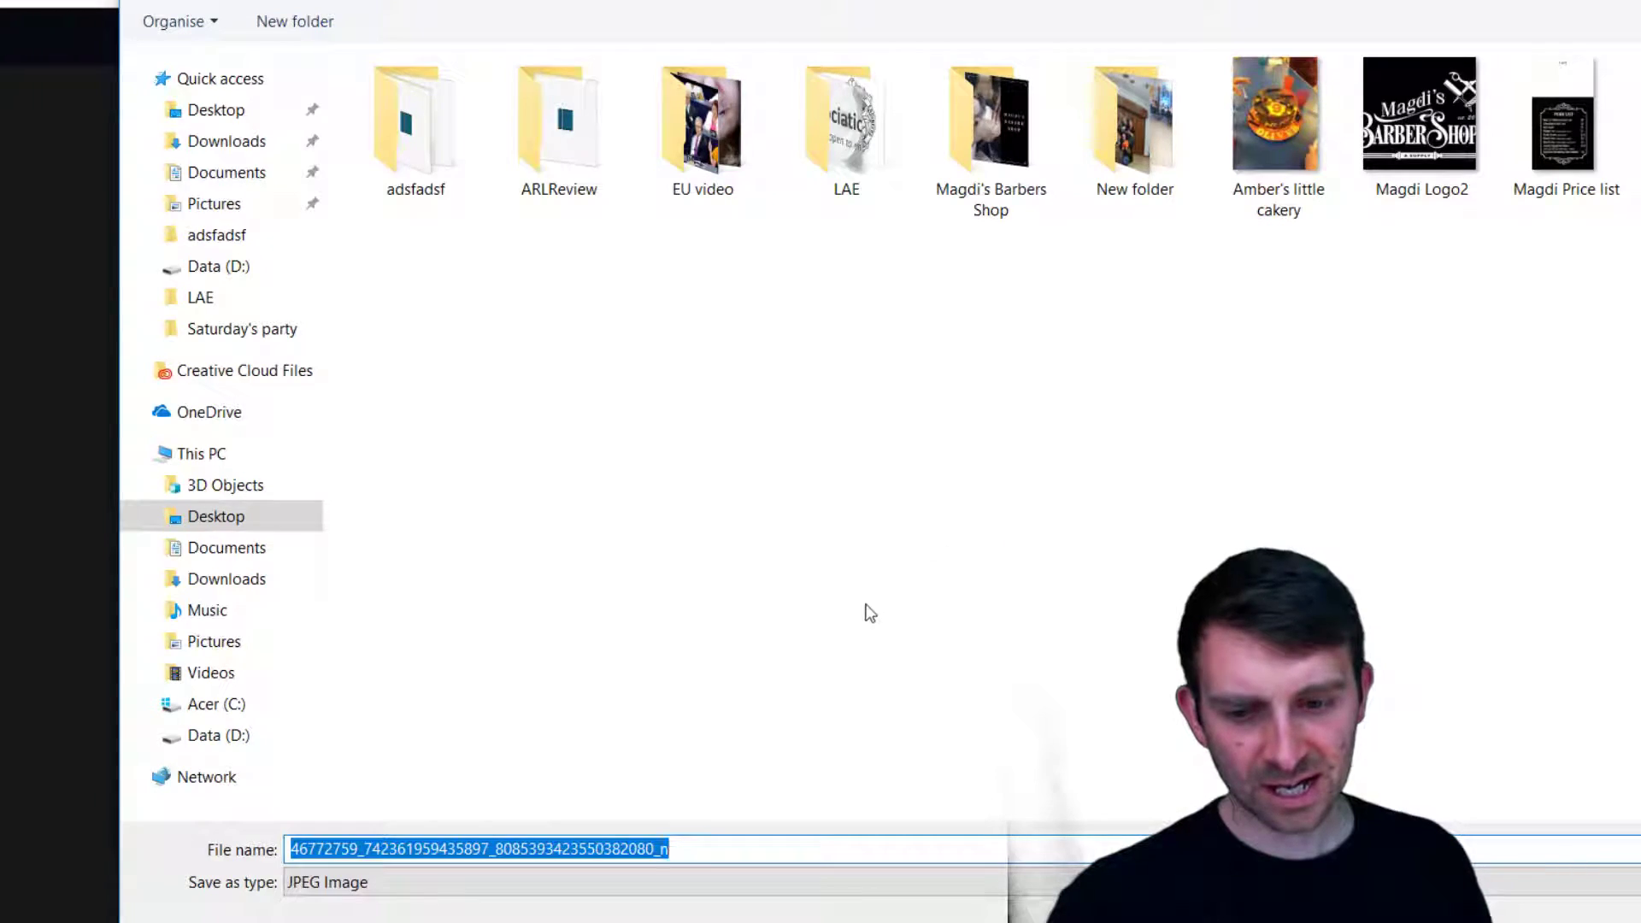
type("Ma")
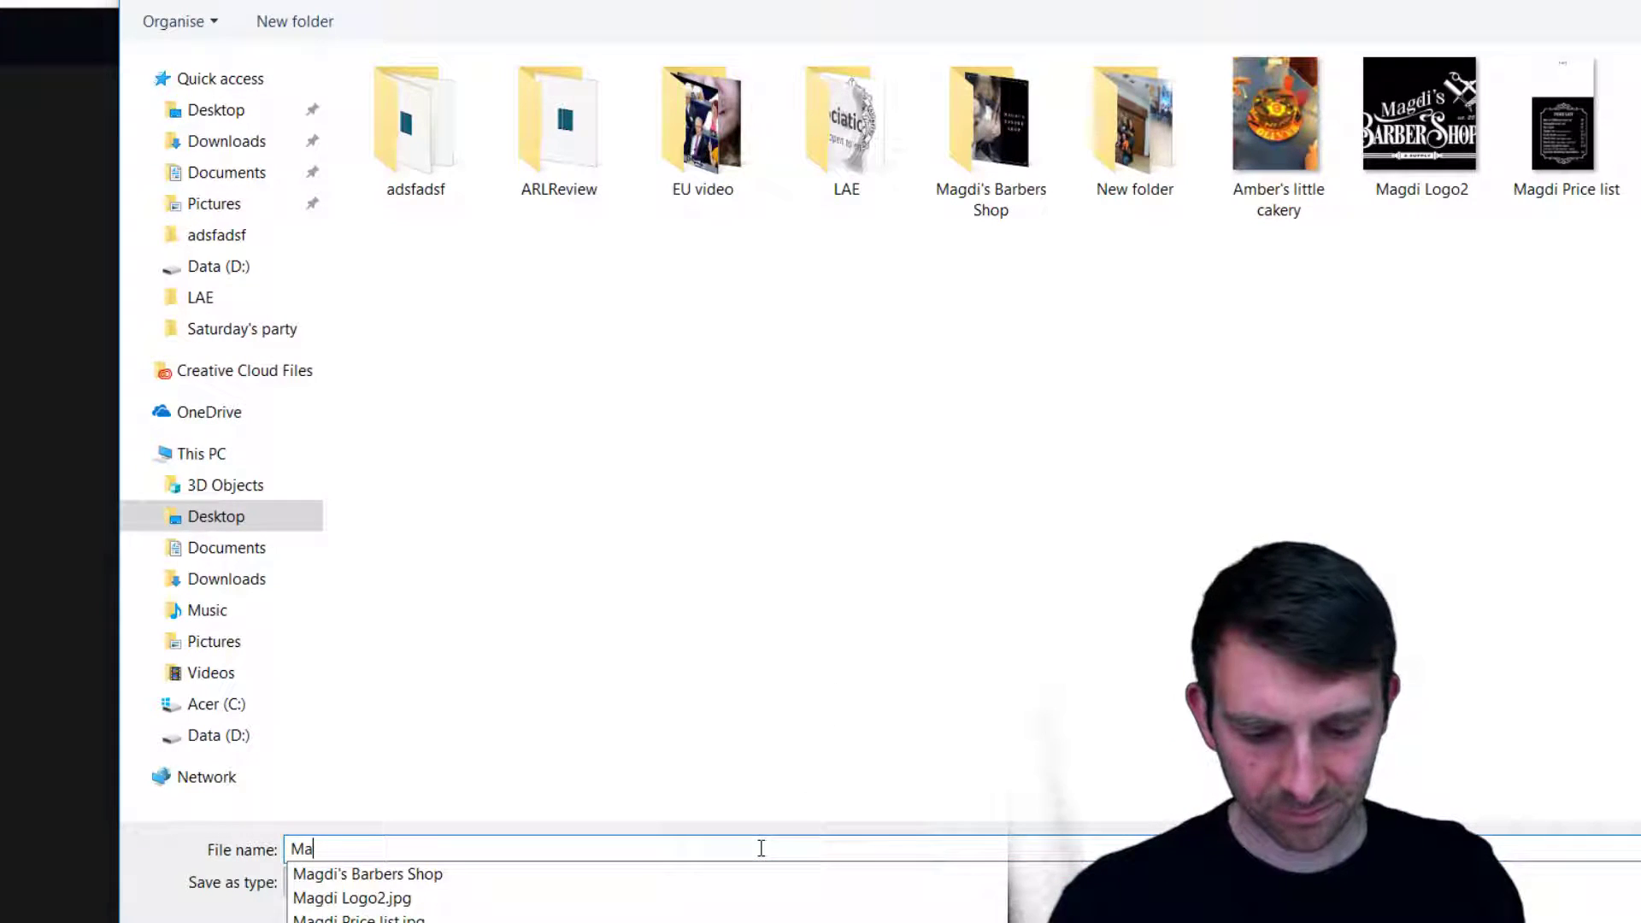
type("gdi Canva")
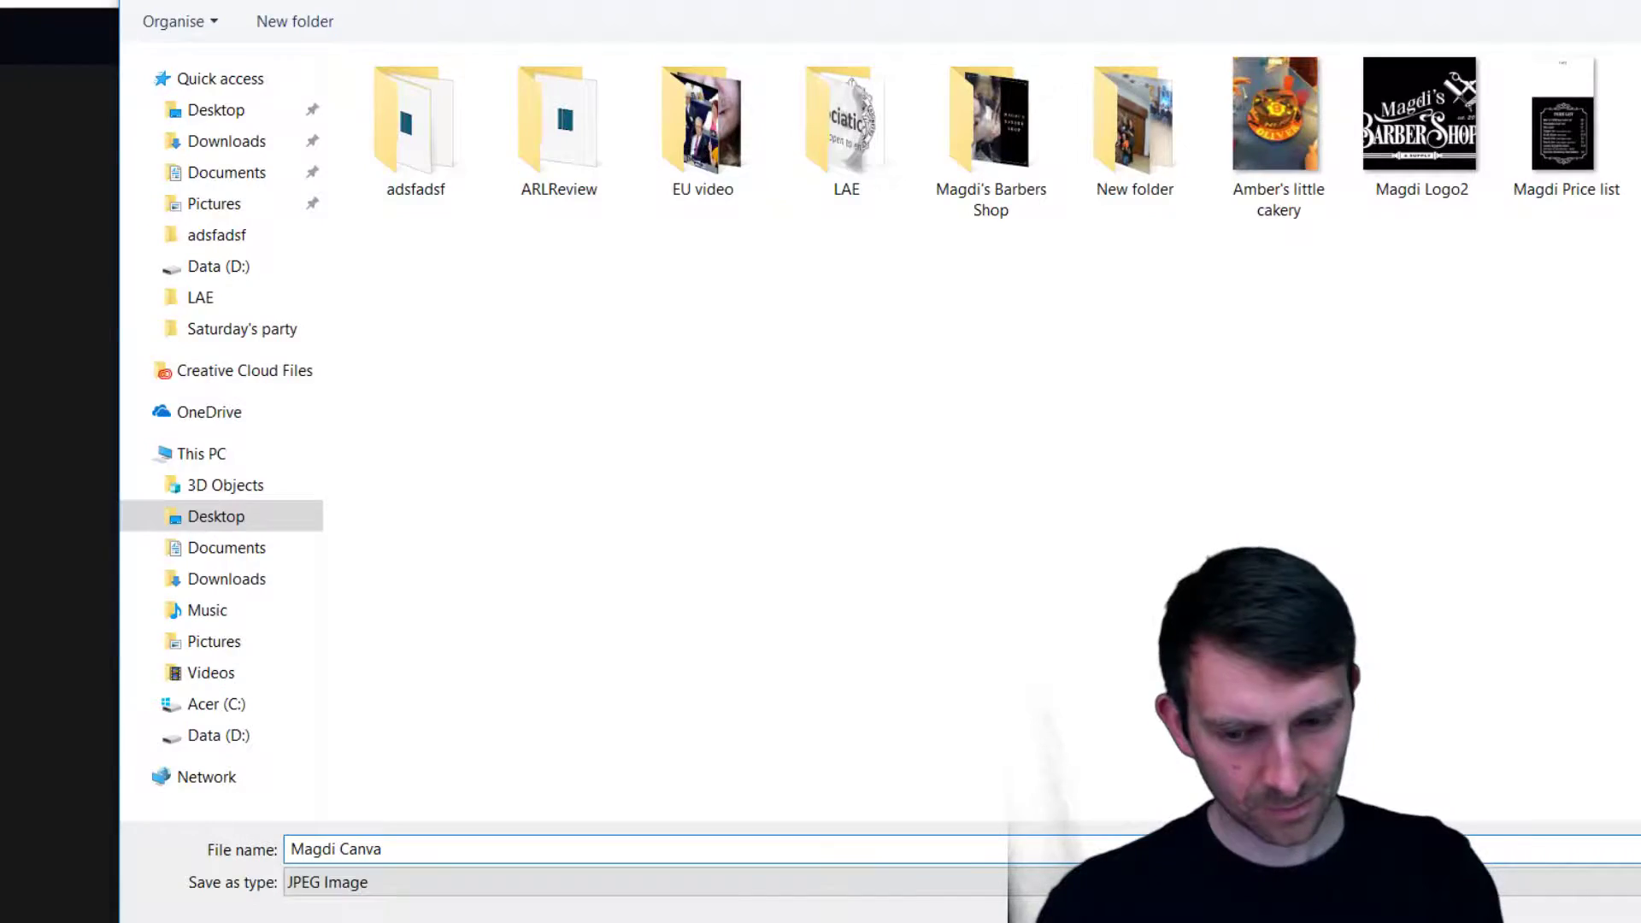
key("Return")
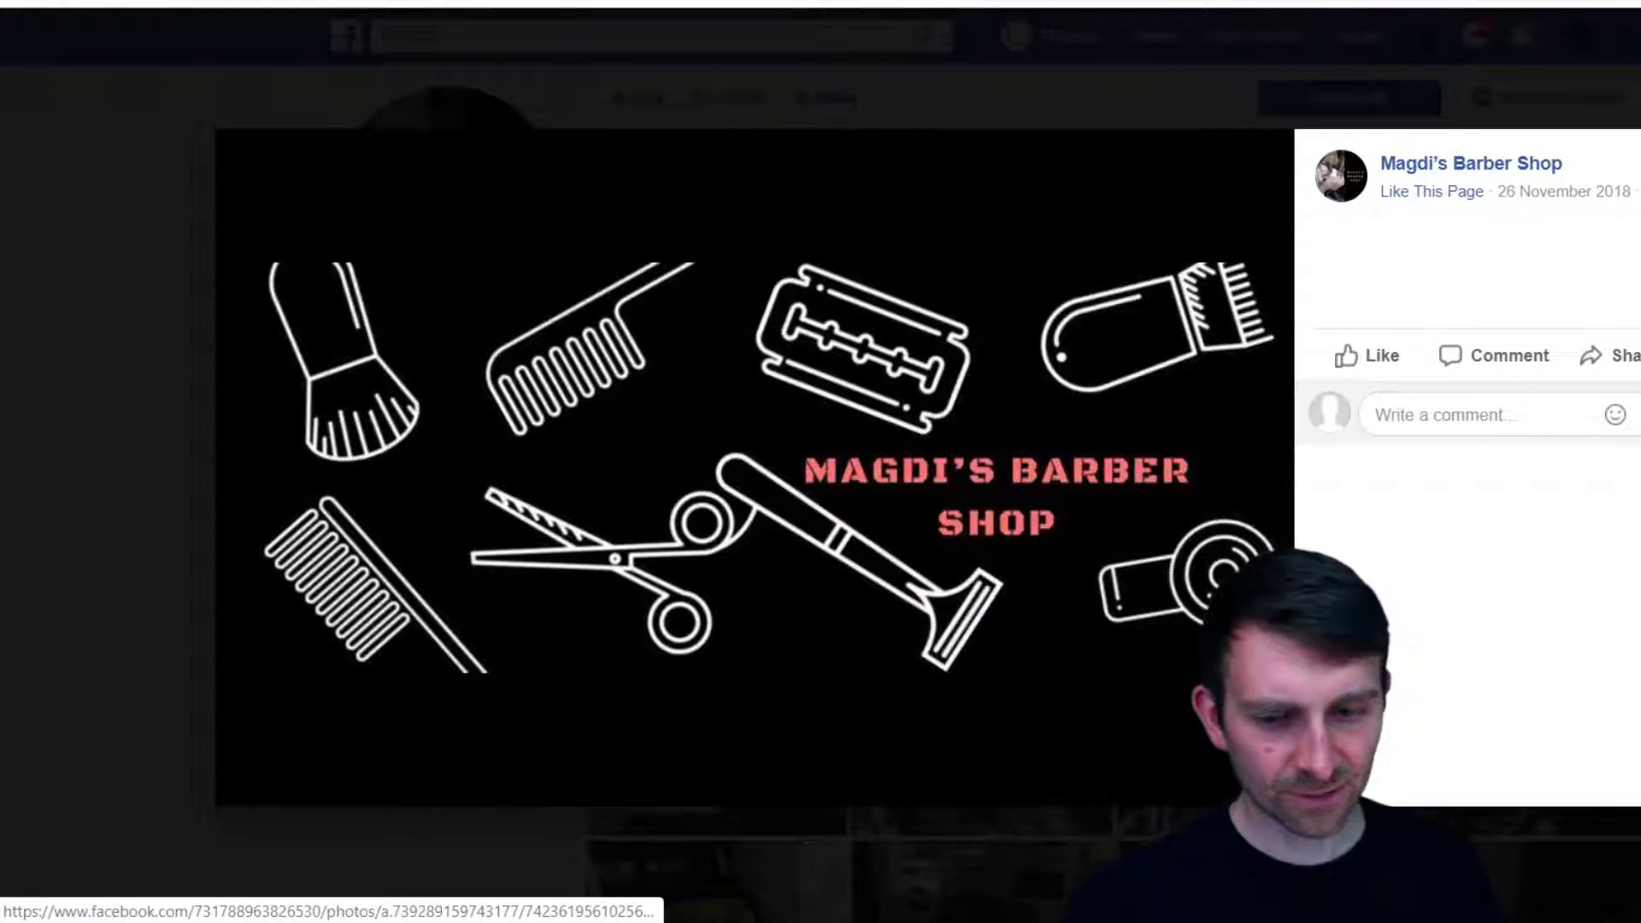
key("Escape")
Open the Facebook photo of the shop's front window and sign and save it to the Desktop as Shopfront
scroll(1282, 615, "down", 15)
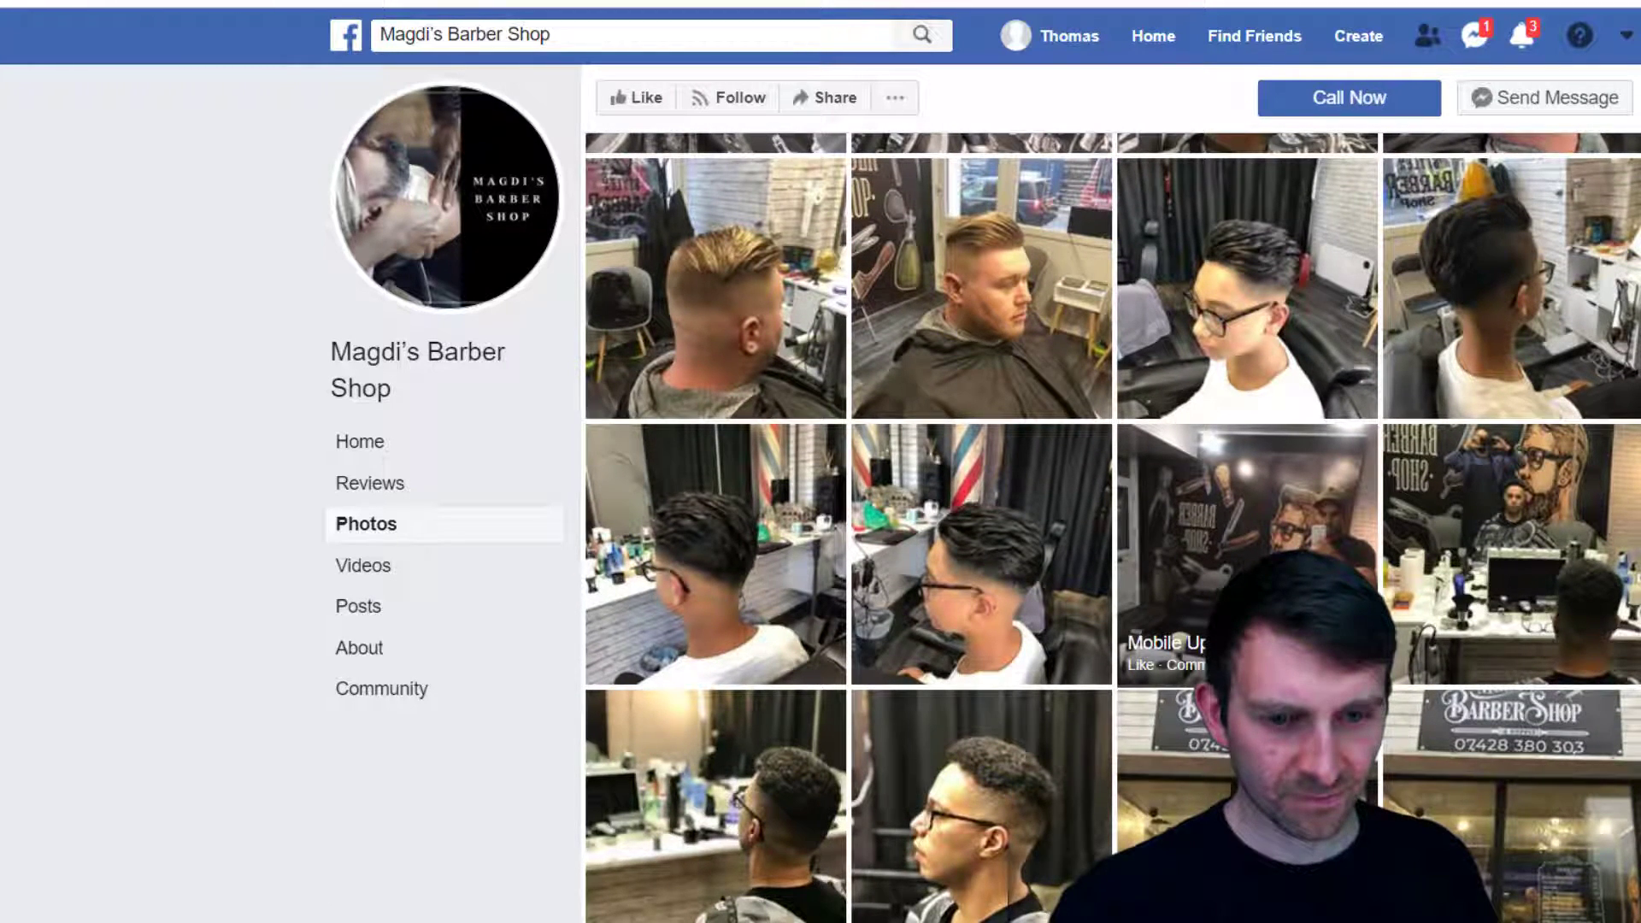
scroll(1487, 626, "down", 3)
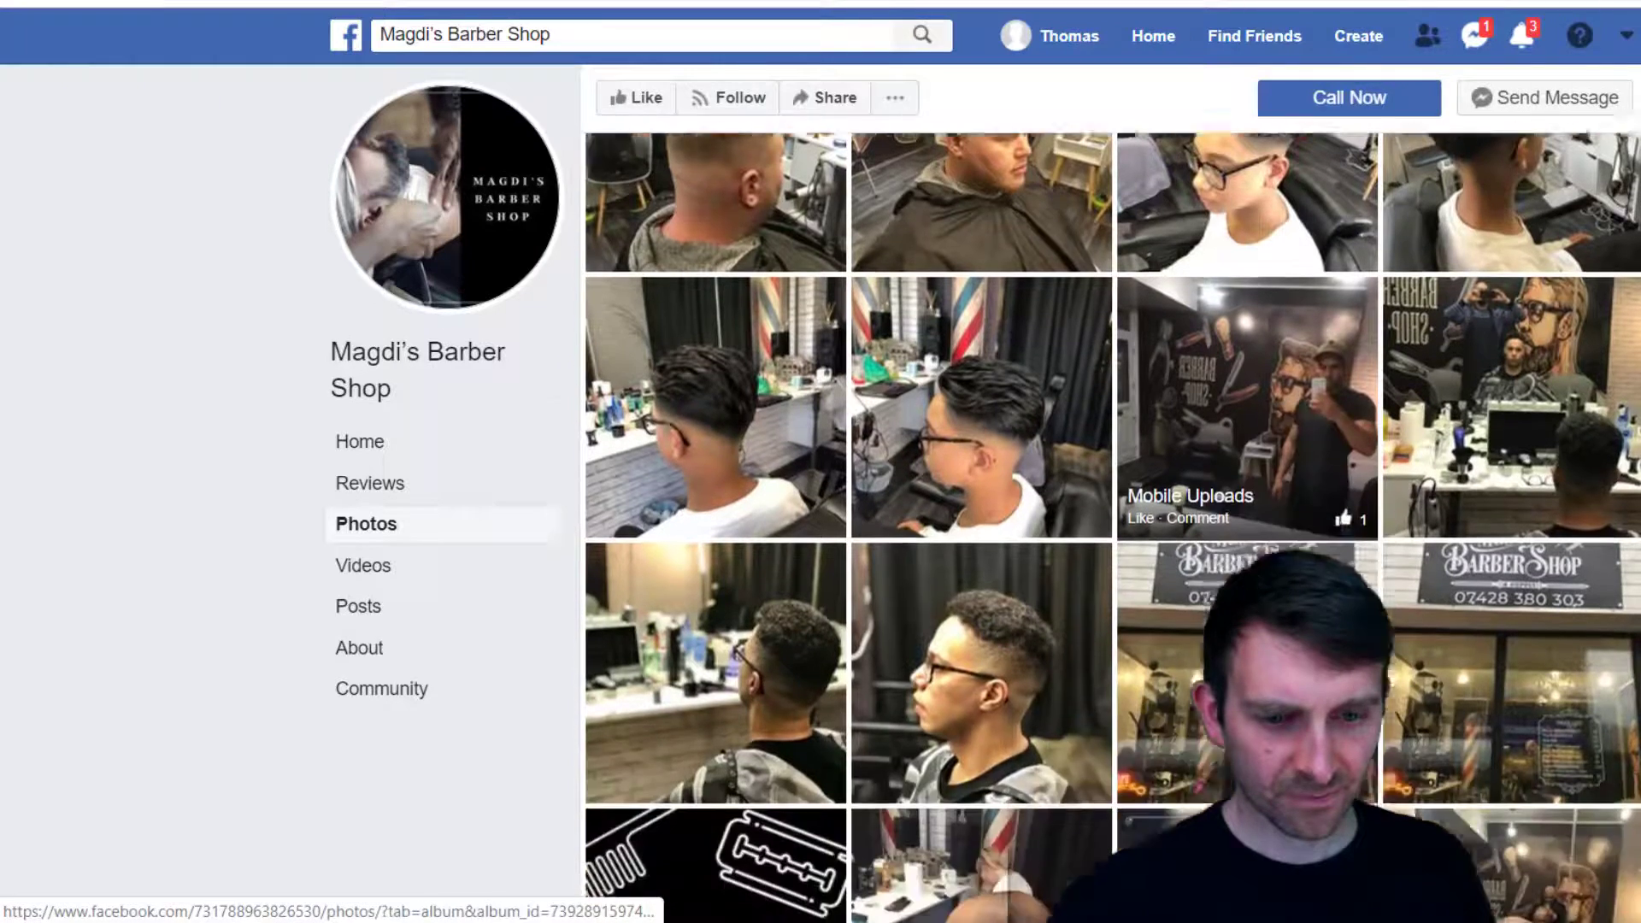
left_click(1487, 624)
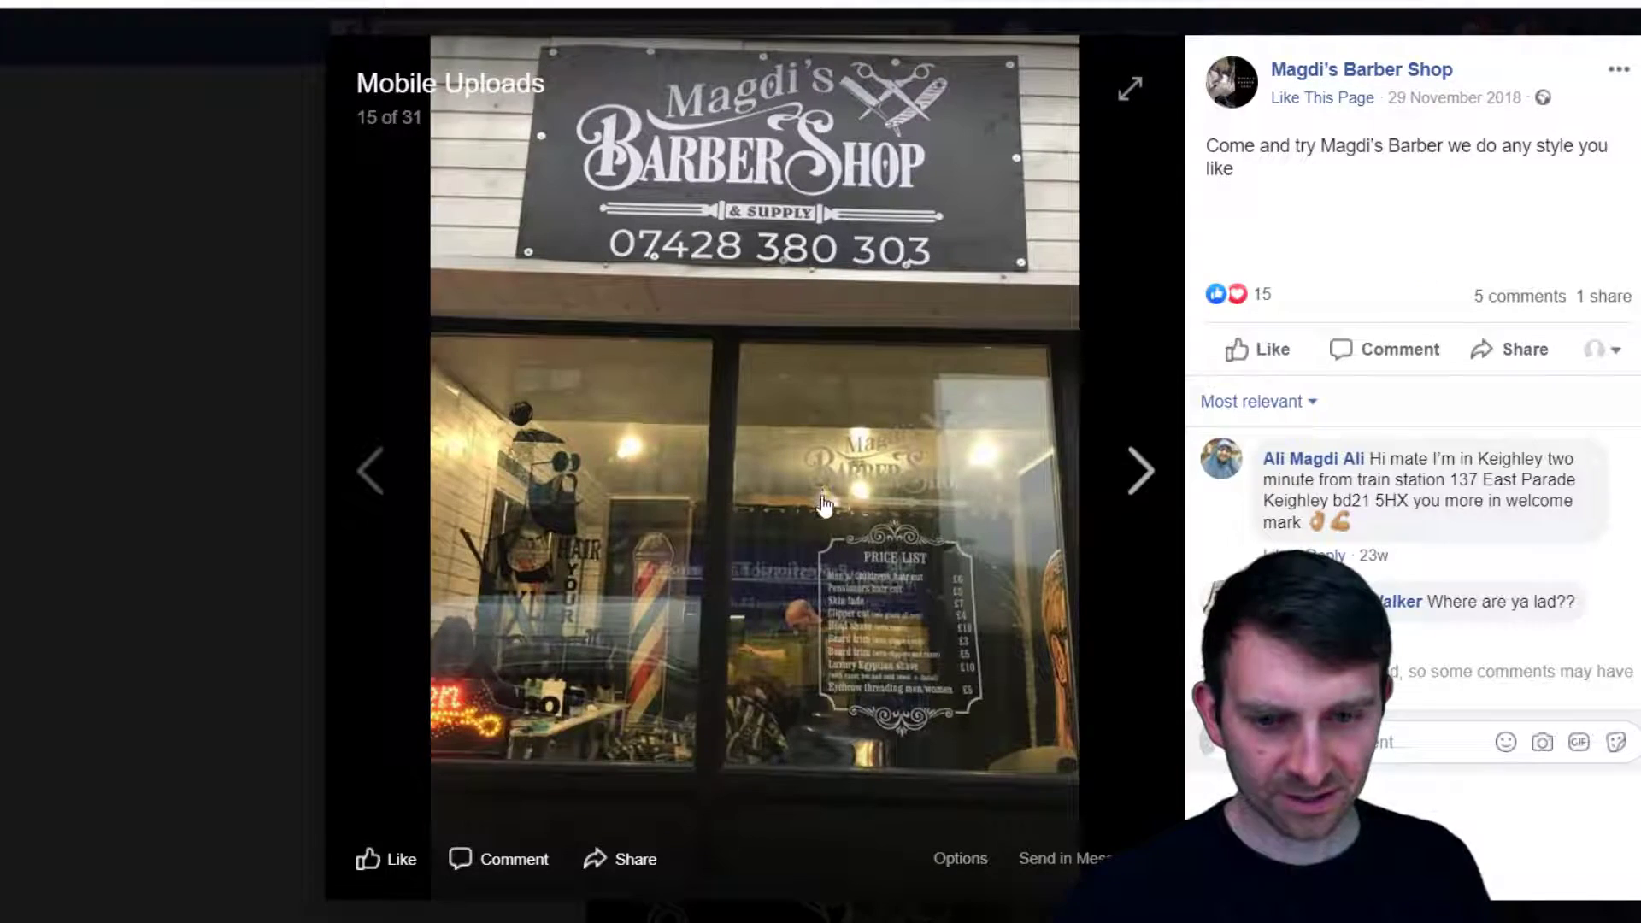
right_click(763, 472)
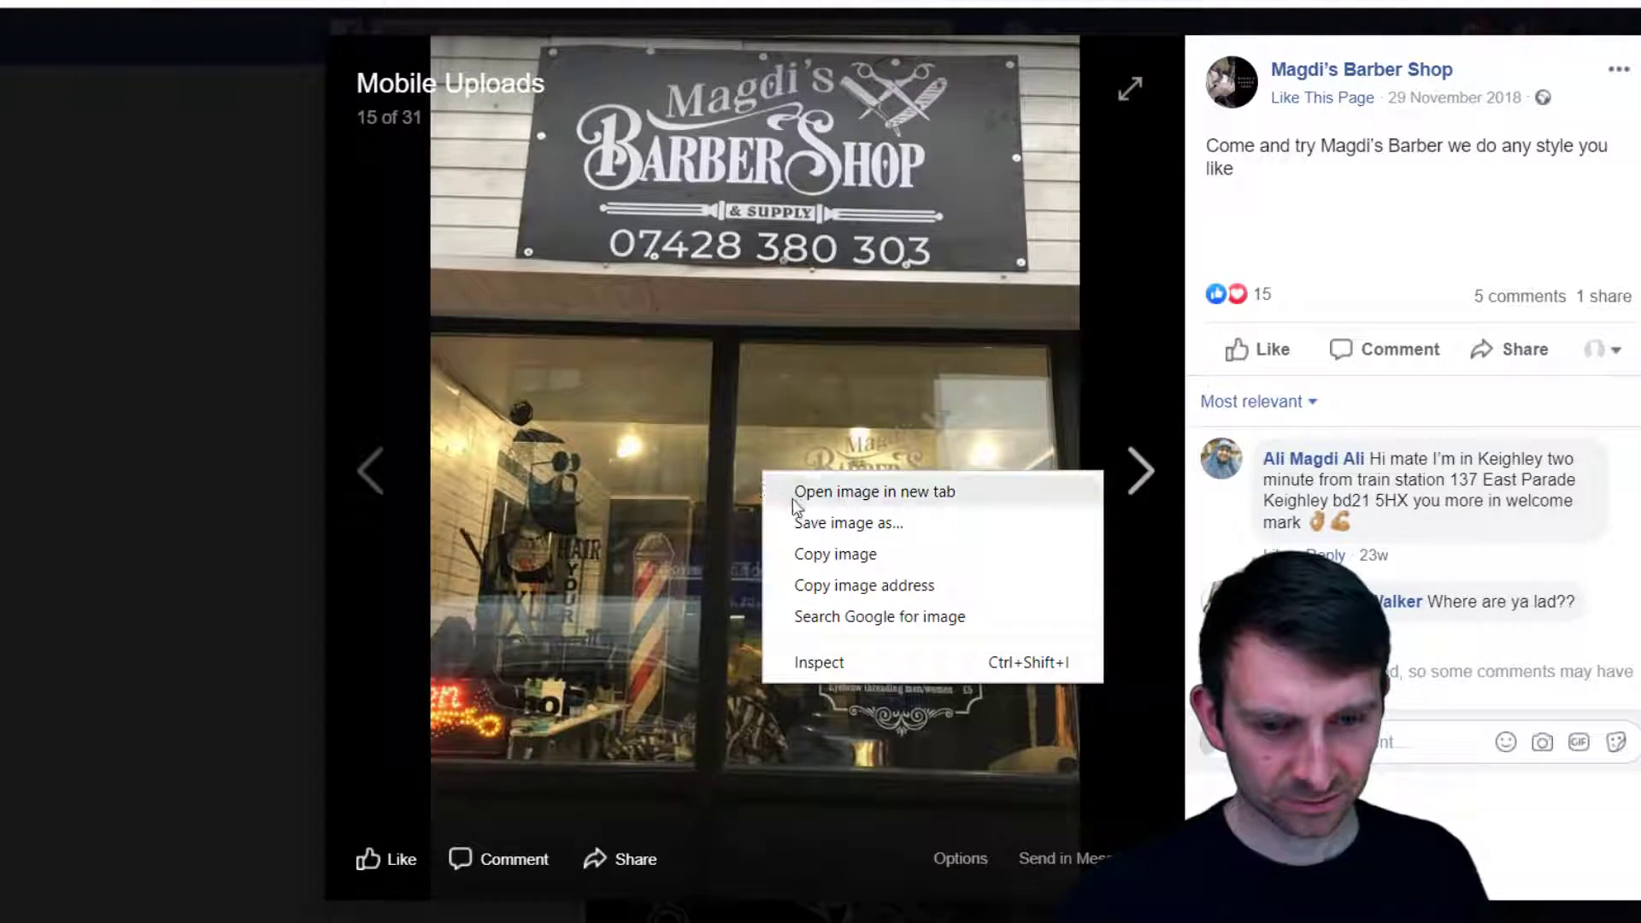
left_click(872, 523)
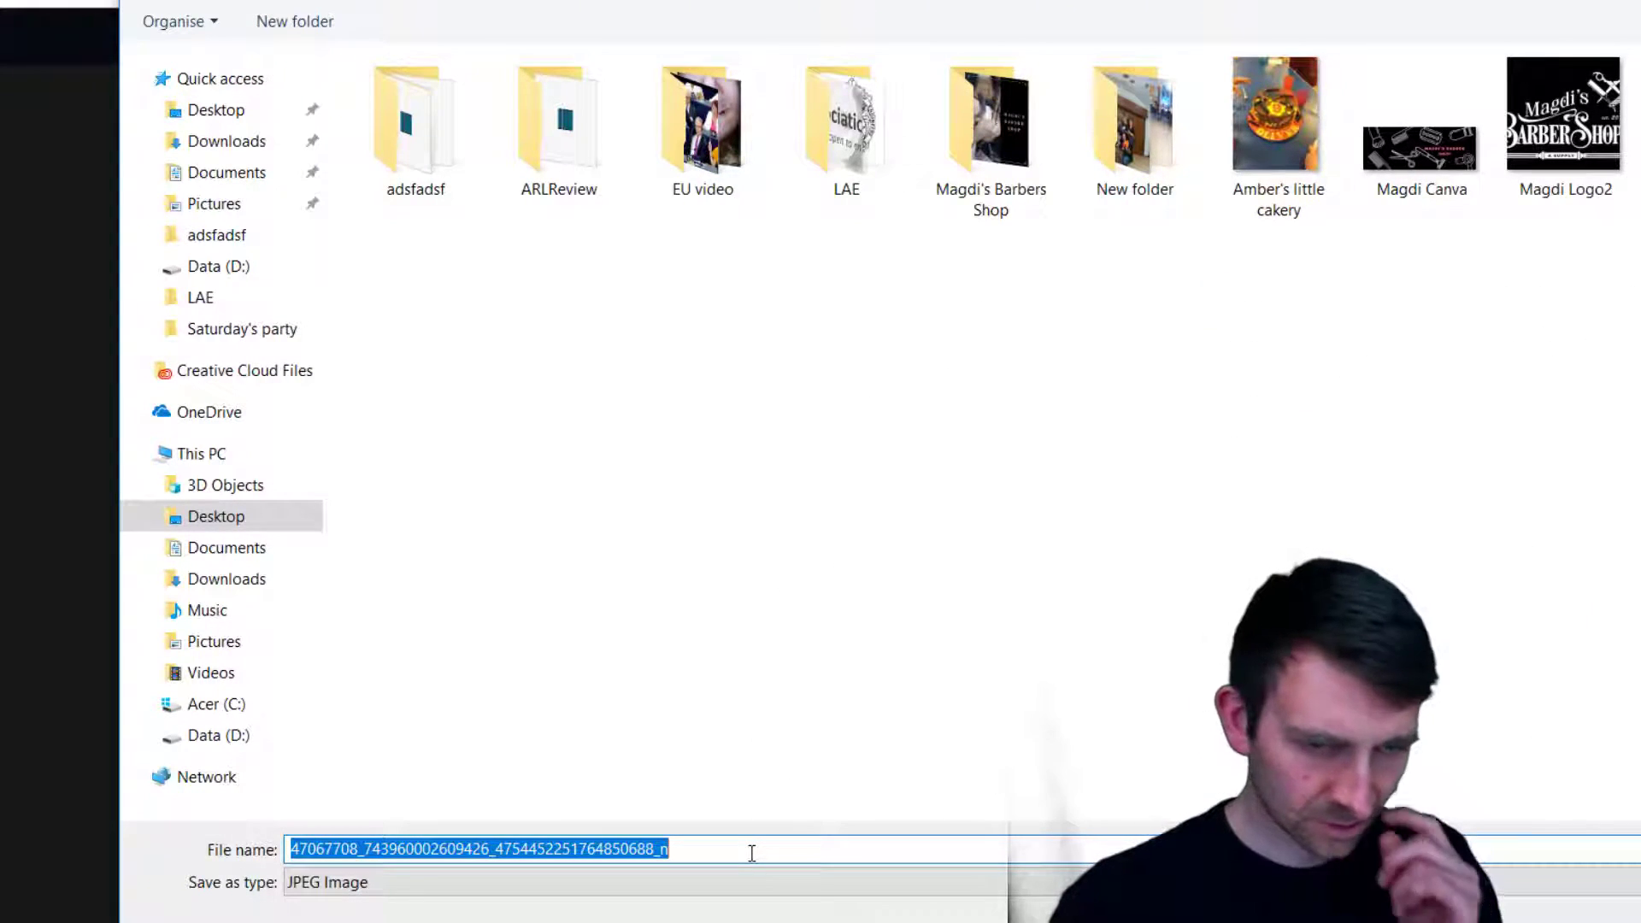
type("Sh")
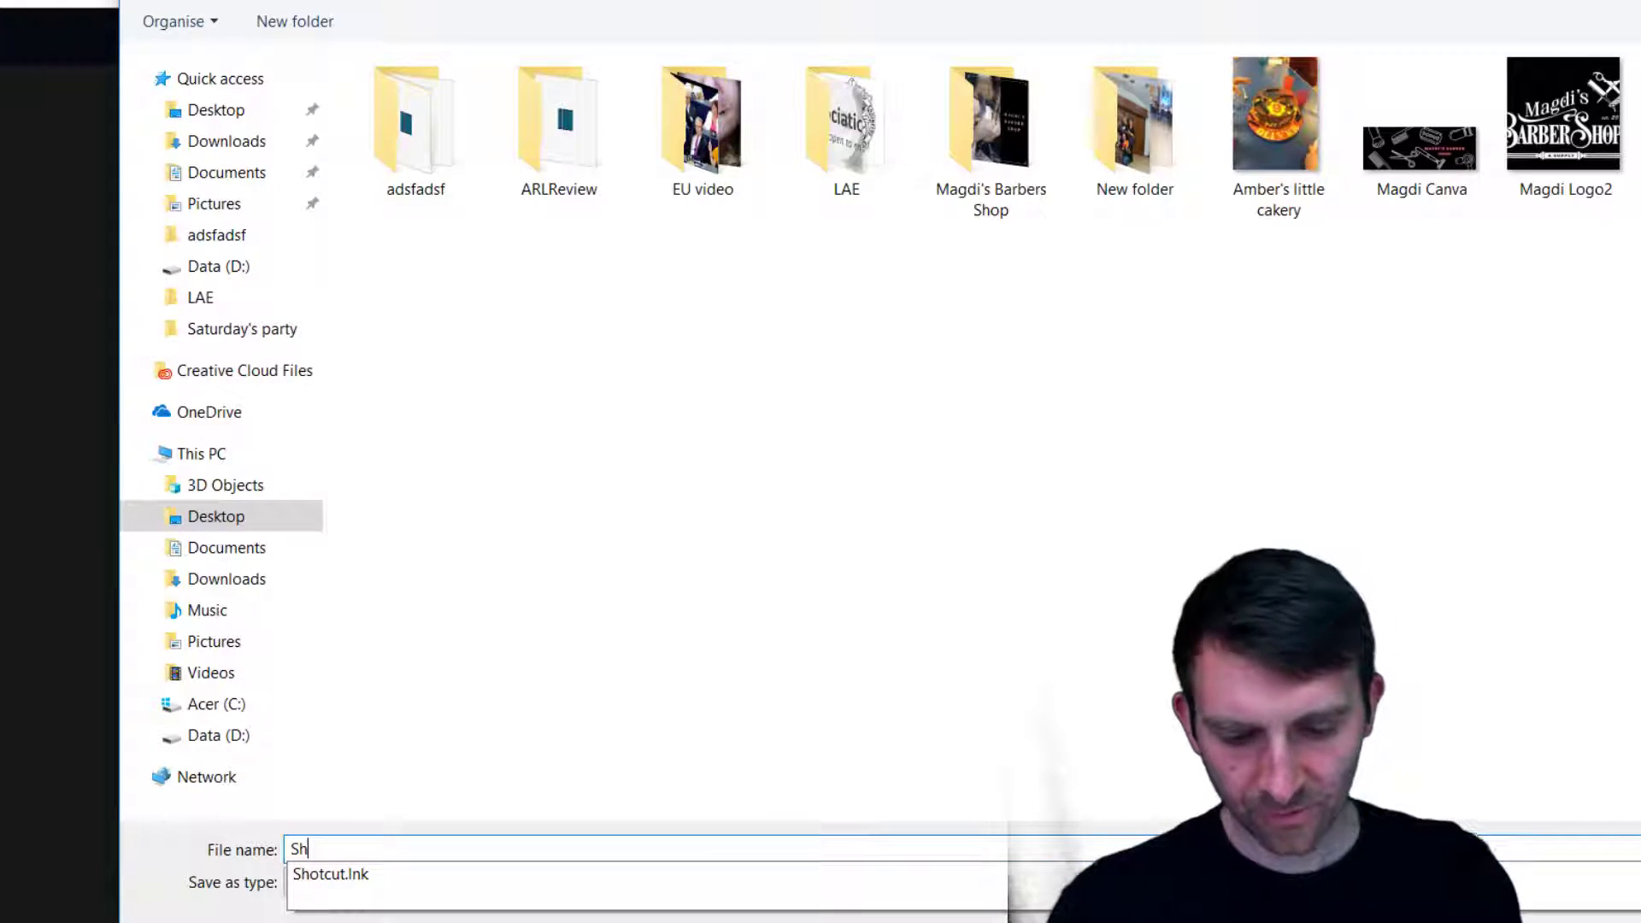
type("opfront")
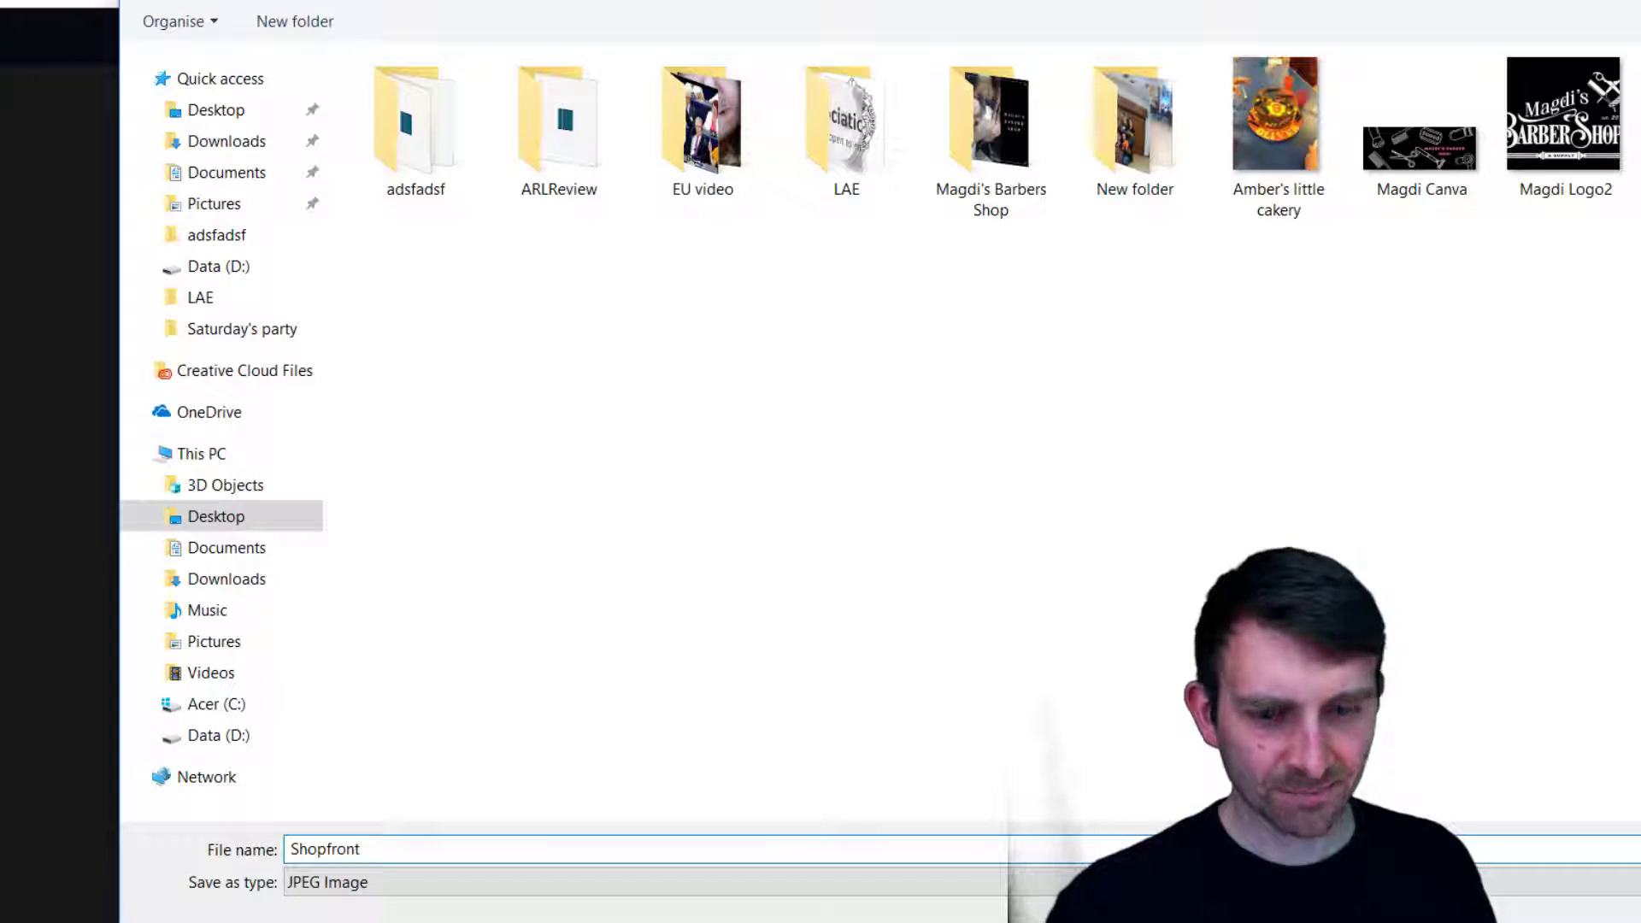
key("Return")
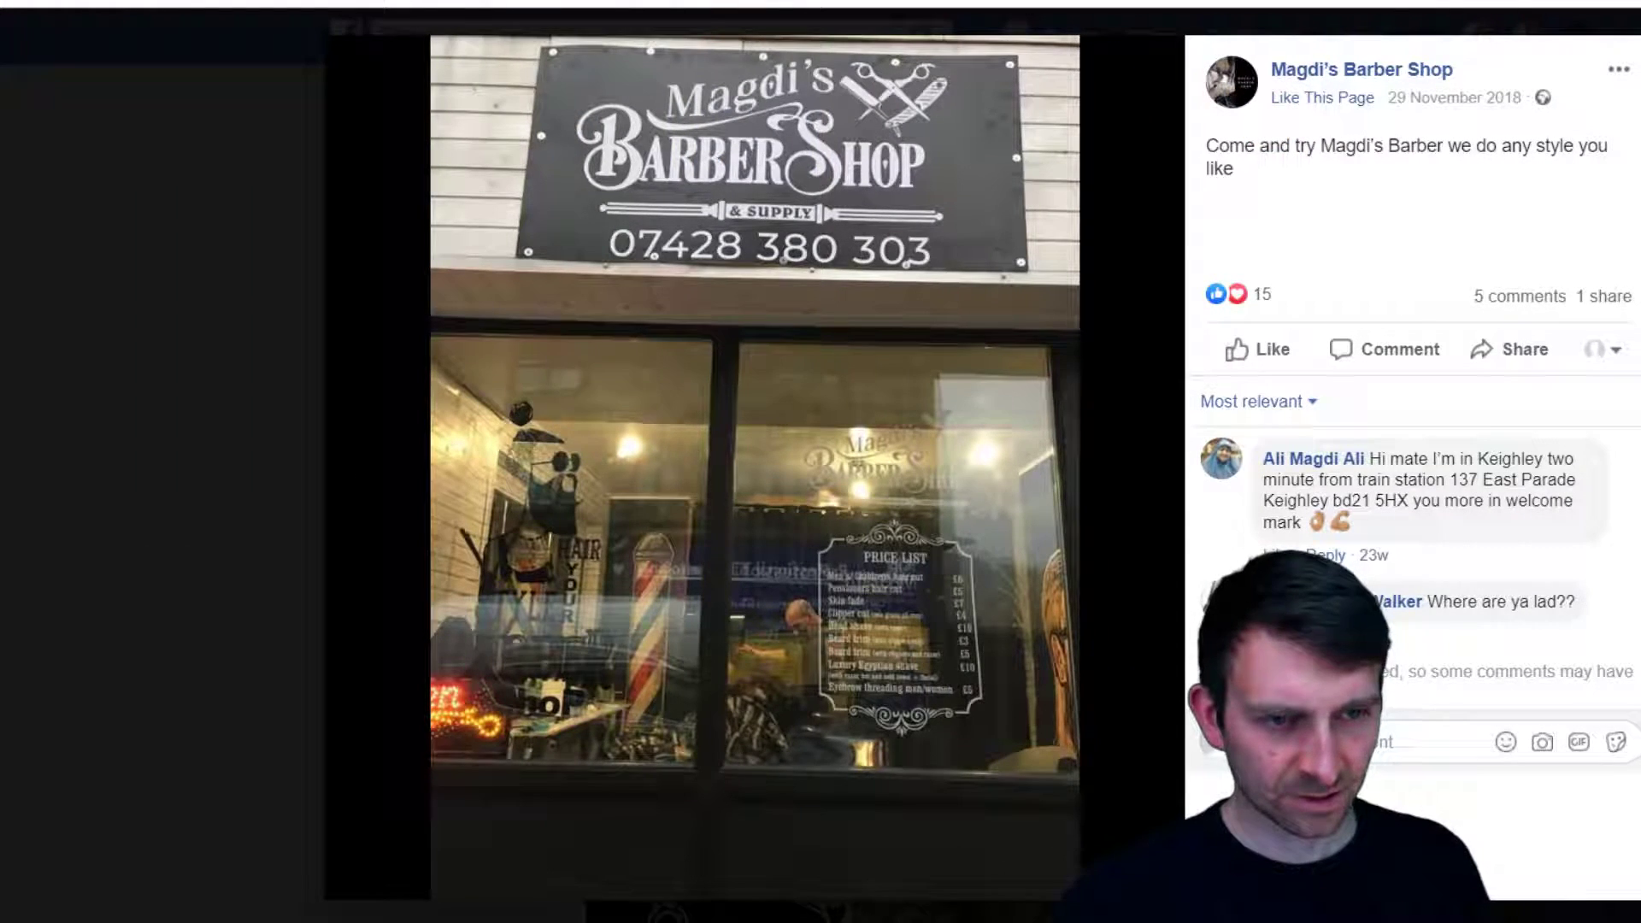
key("Escape")
Open the mirror photo of the shop's interior with the barber mural and save it to the Desktop as Inside
scroll(1165, 669, "up", 2)
scroll(1165, 669, "down", 5)
scroll(1165, 670, "up", 6)
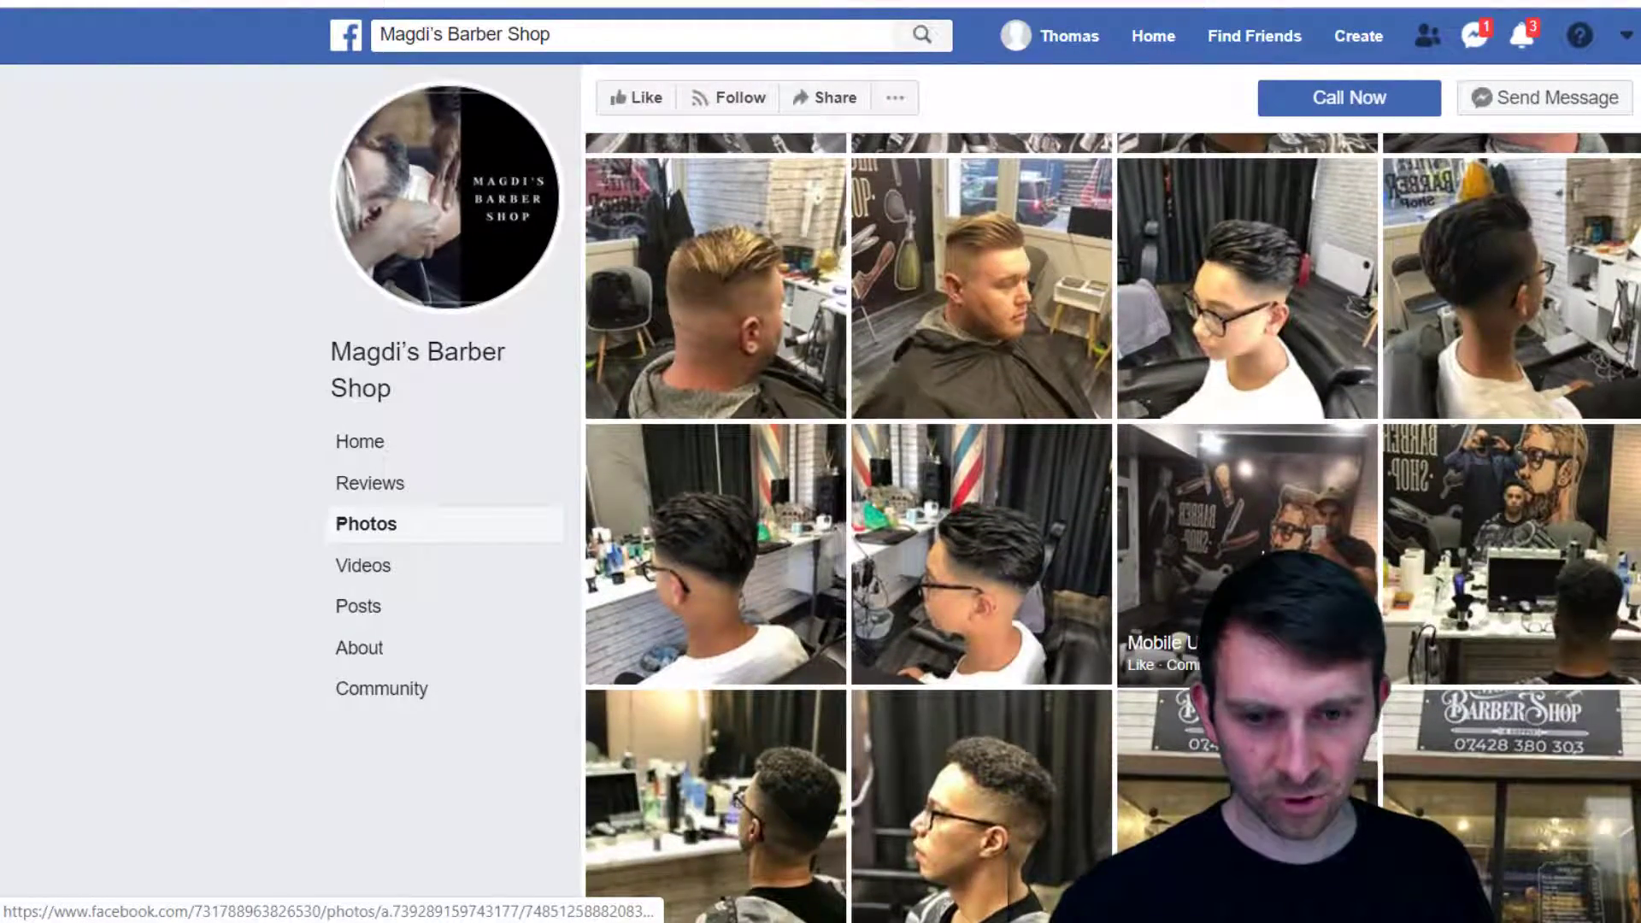
left_click(1248, 598)
right_click(825, 451)
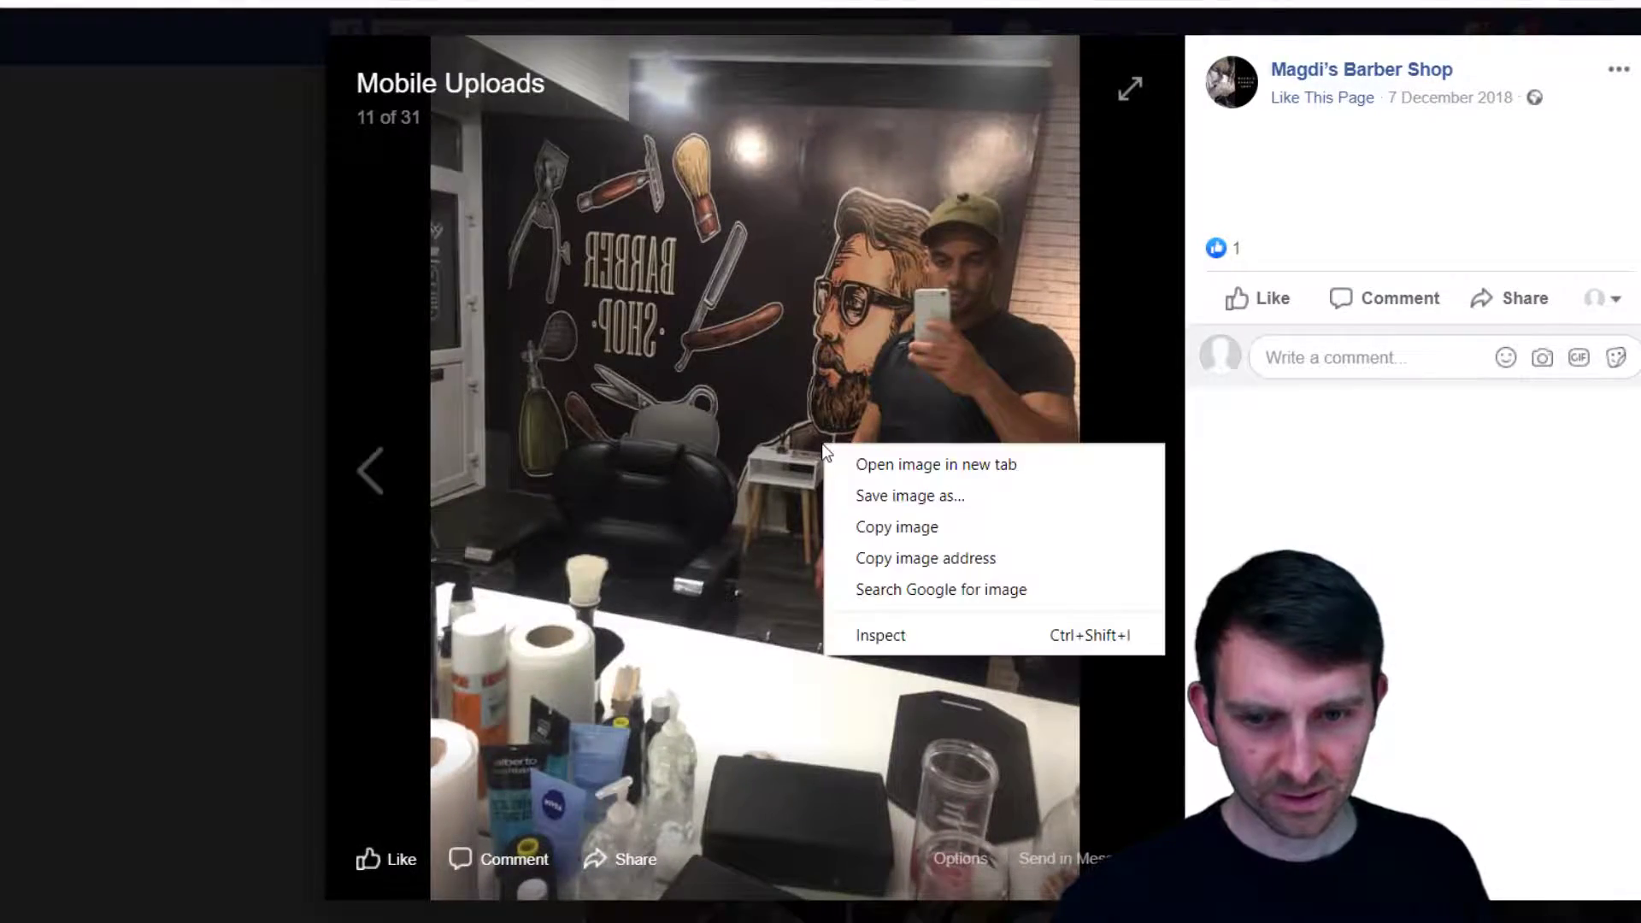
left_click(932, 500)
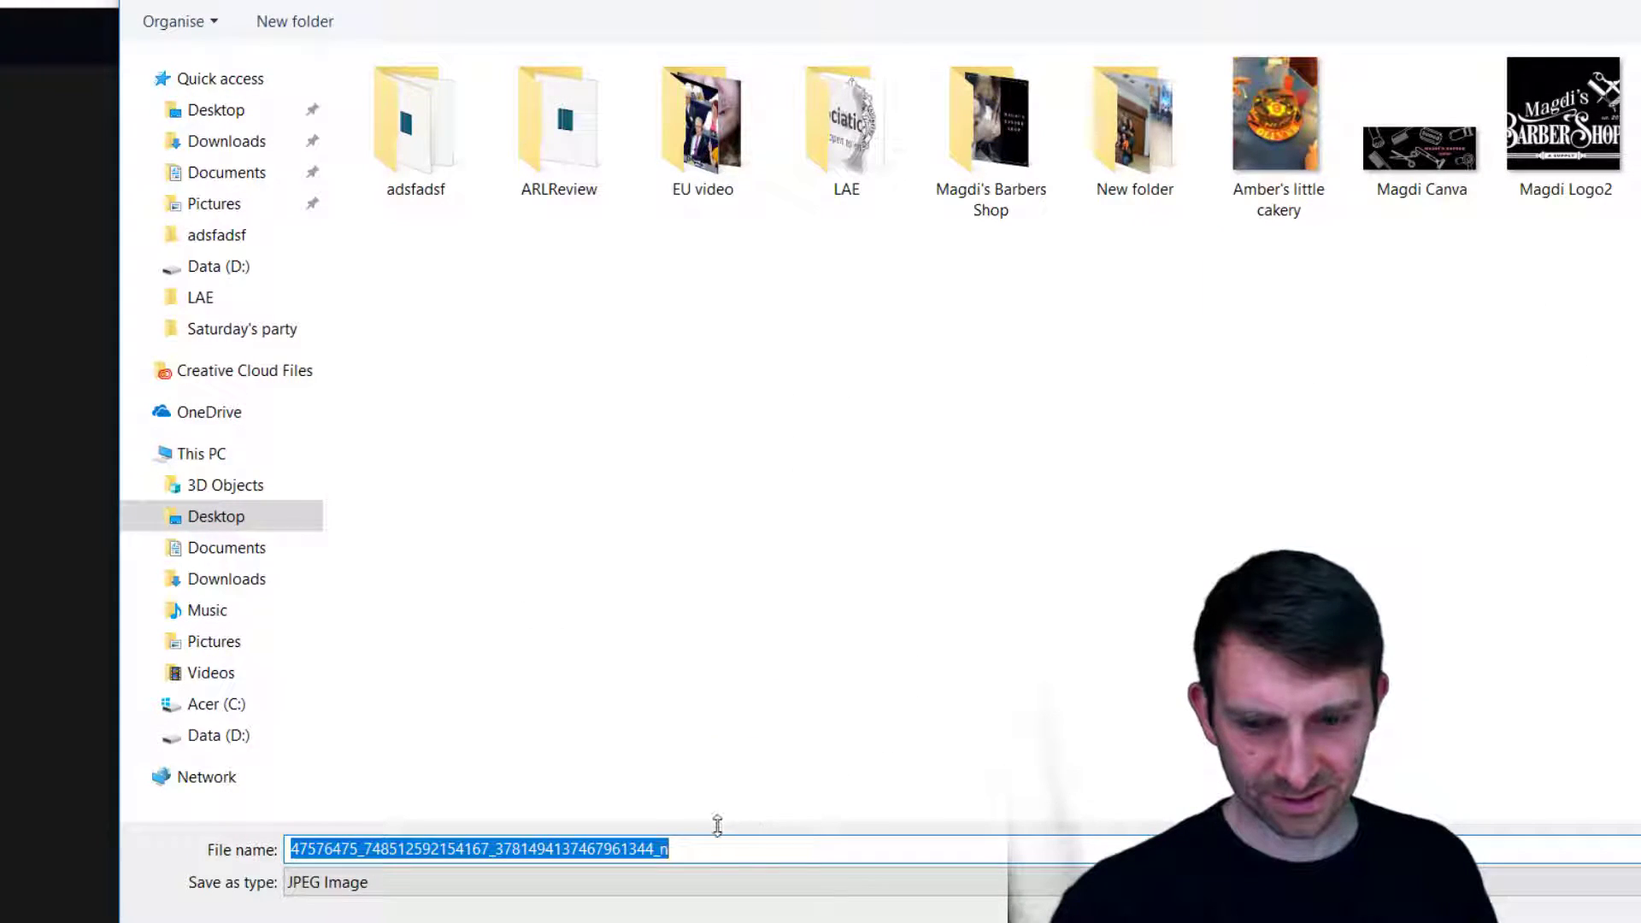
key("BackSpace")
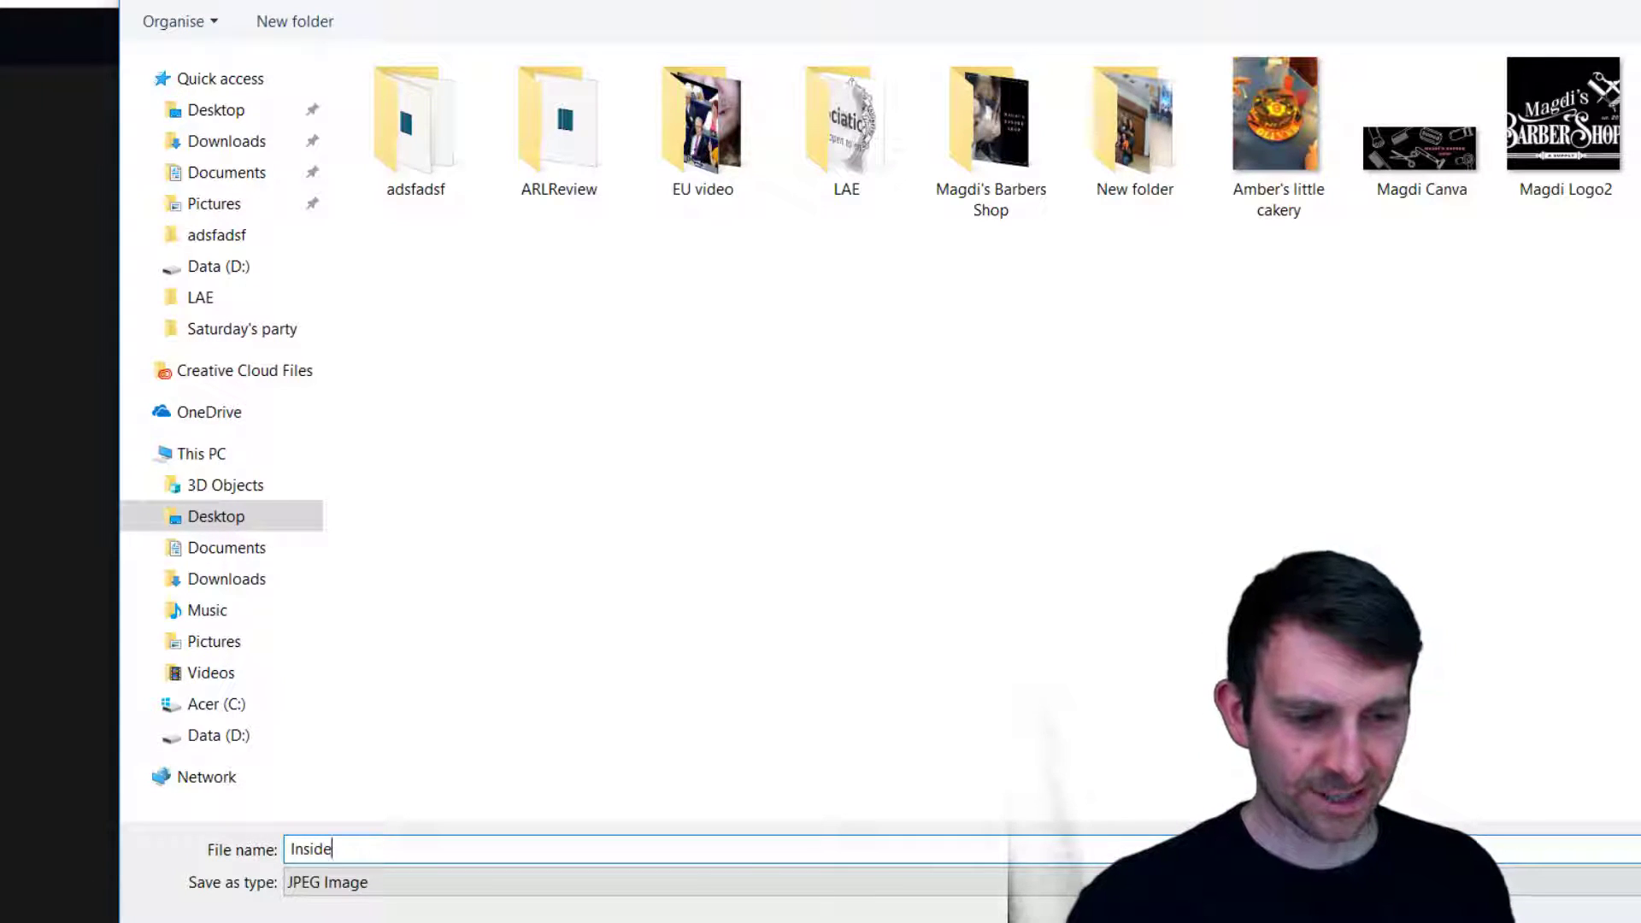
key("Return")
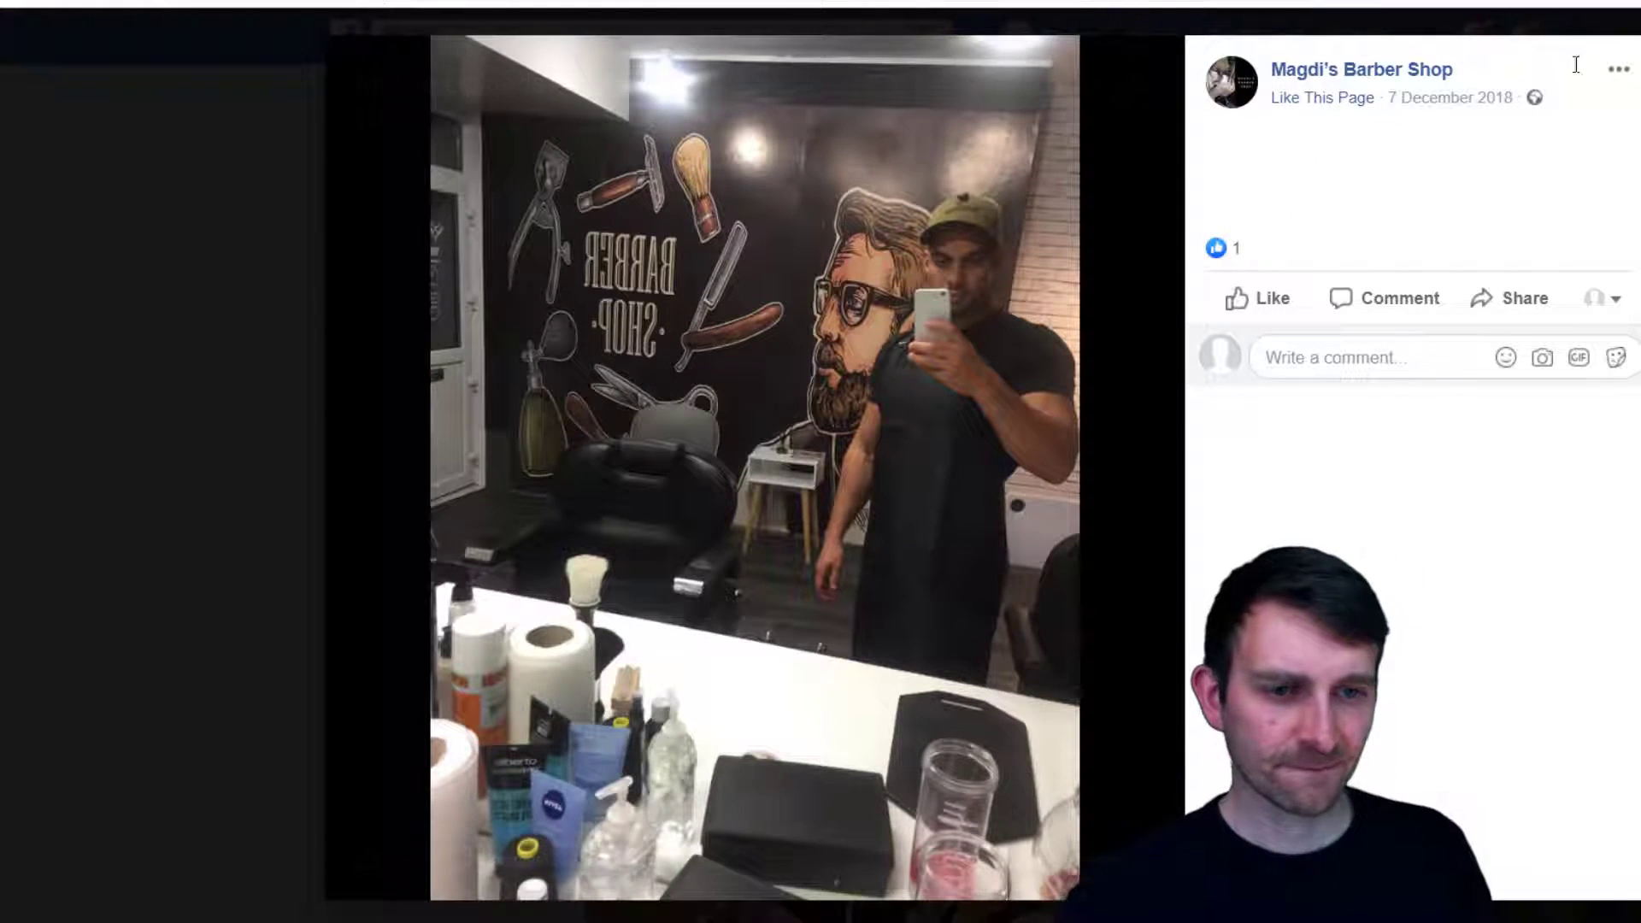
key("Escape")
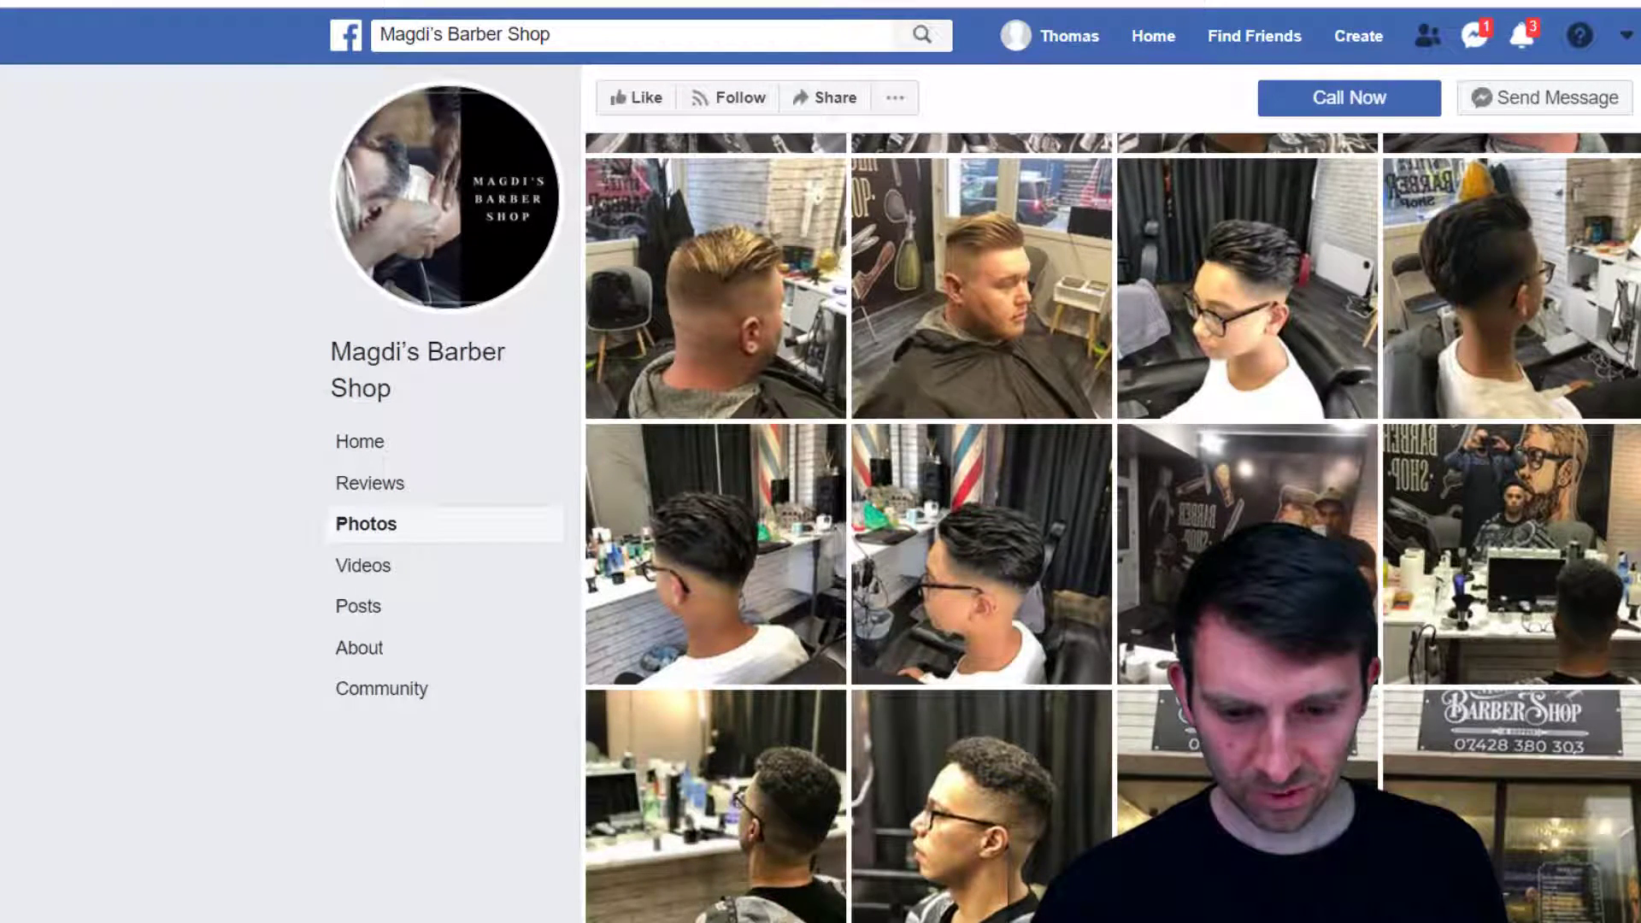
In File Explorer, move Inside, Magdi Canva, Magdi Logo2, Magdi Price list and Shopfront from the Desktop into the Magdi's Barbers Shop folder
key("alt+Tab")
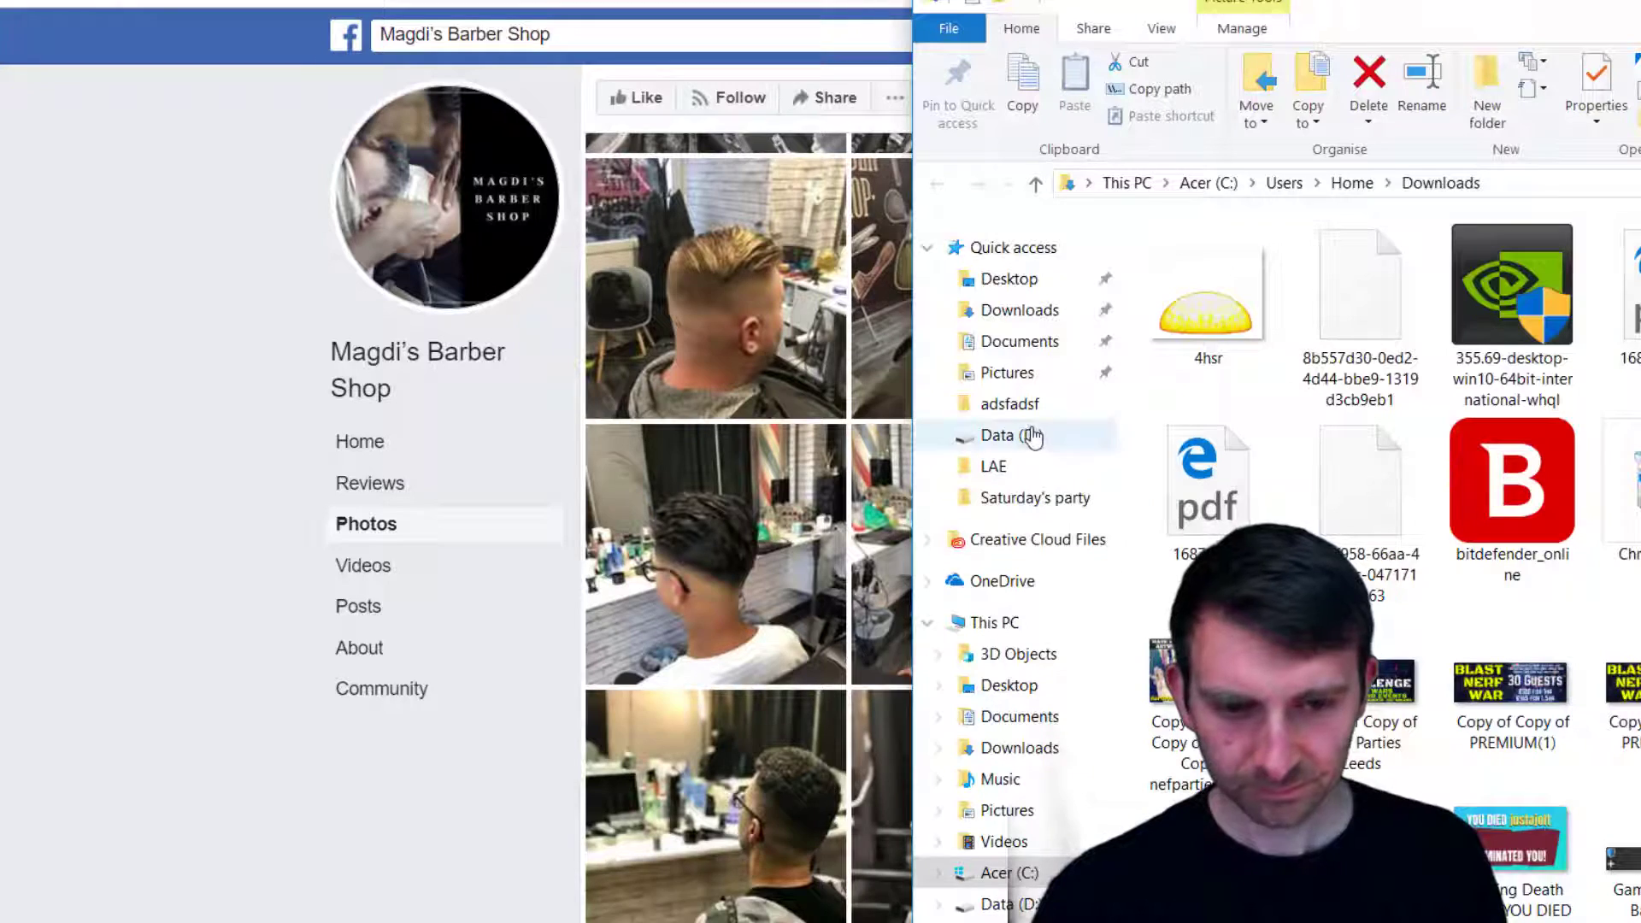
left_click(991, 281)
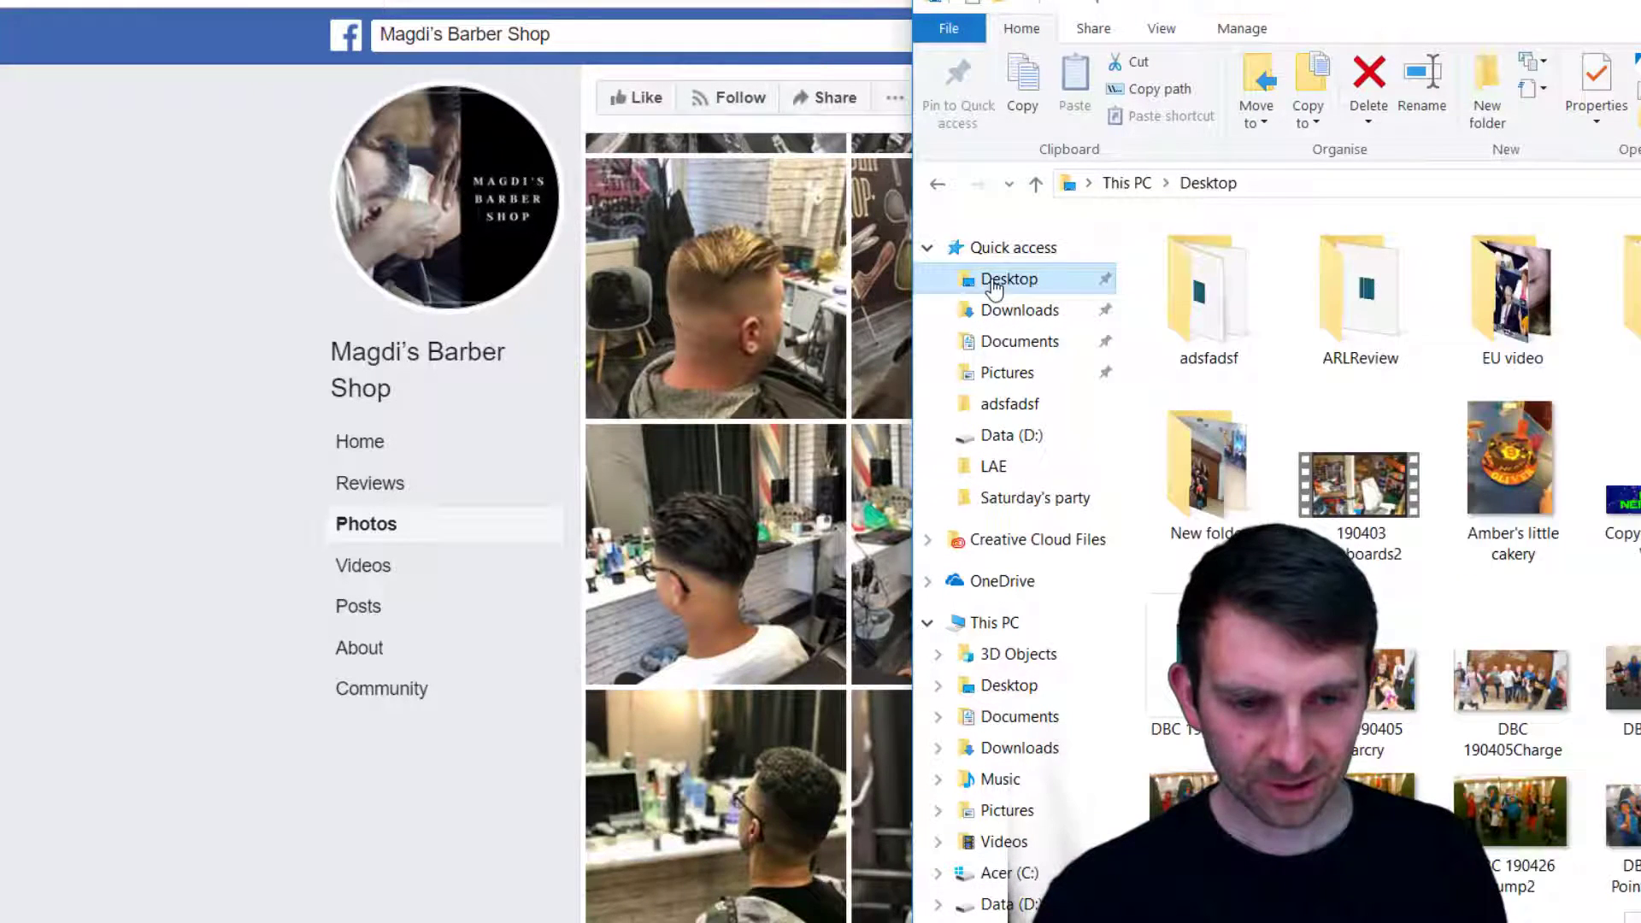
scroll(1568, 581, "down", 5)
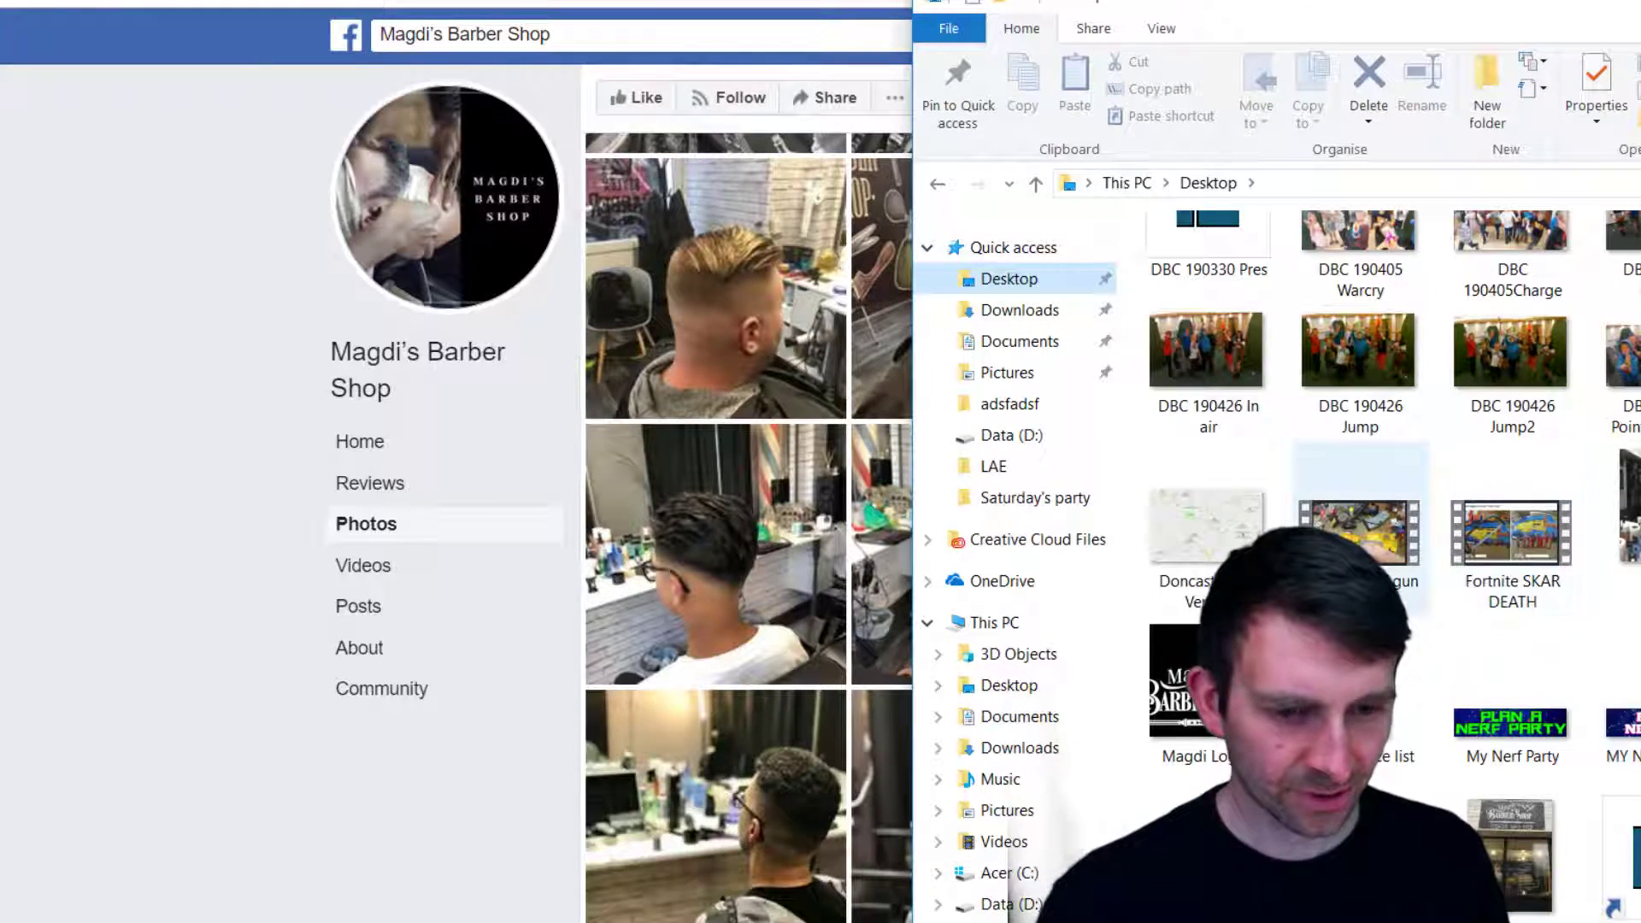
left_click(1205, 688)
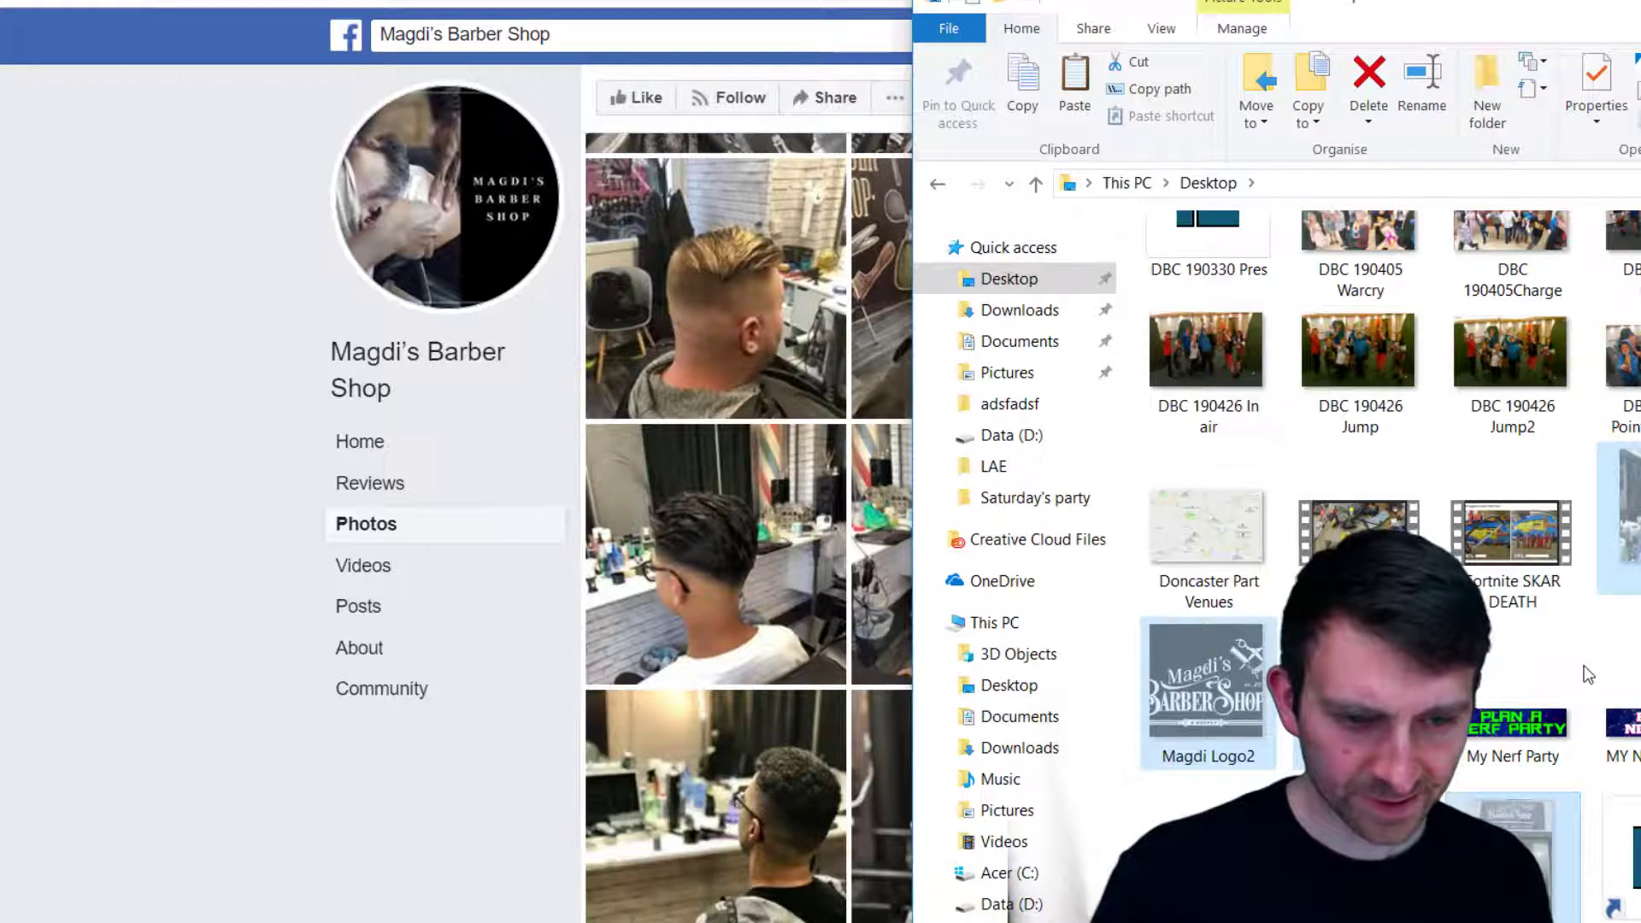
scroll(1368, 556, "up", 5)
double_click(1619, 908)
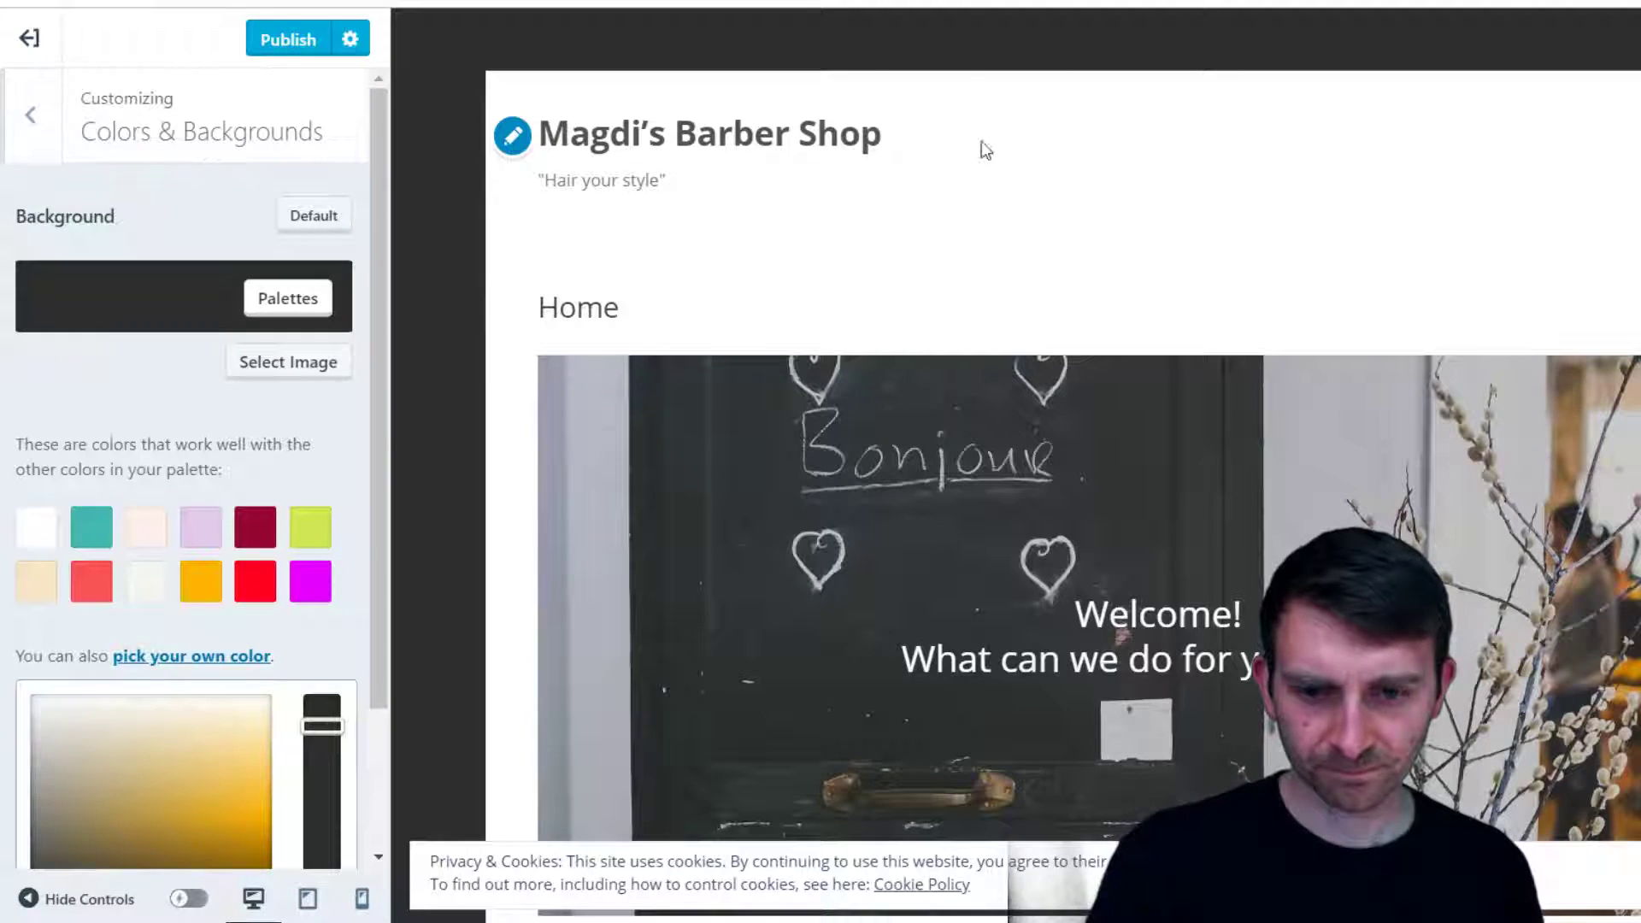
In the WordPress customizer's background image selection, upload all six images from the Magdi's Barbers Shop folder to the media library
scroll(573, 340, "down", 5)
scroll(900, 406, "up", 4)
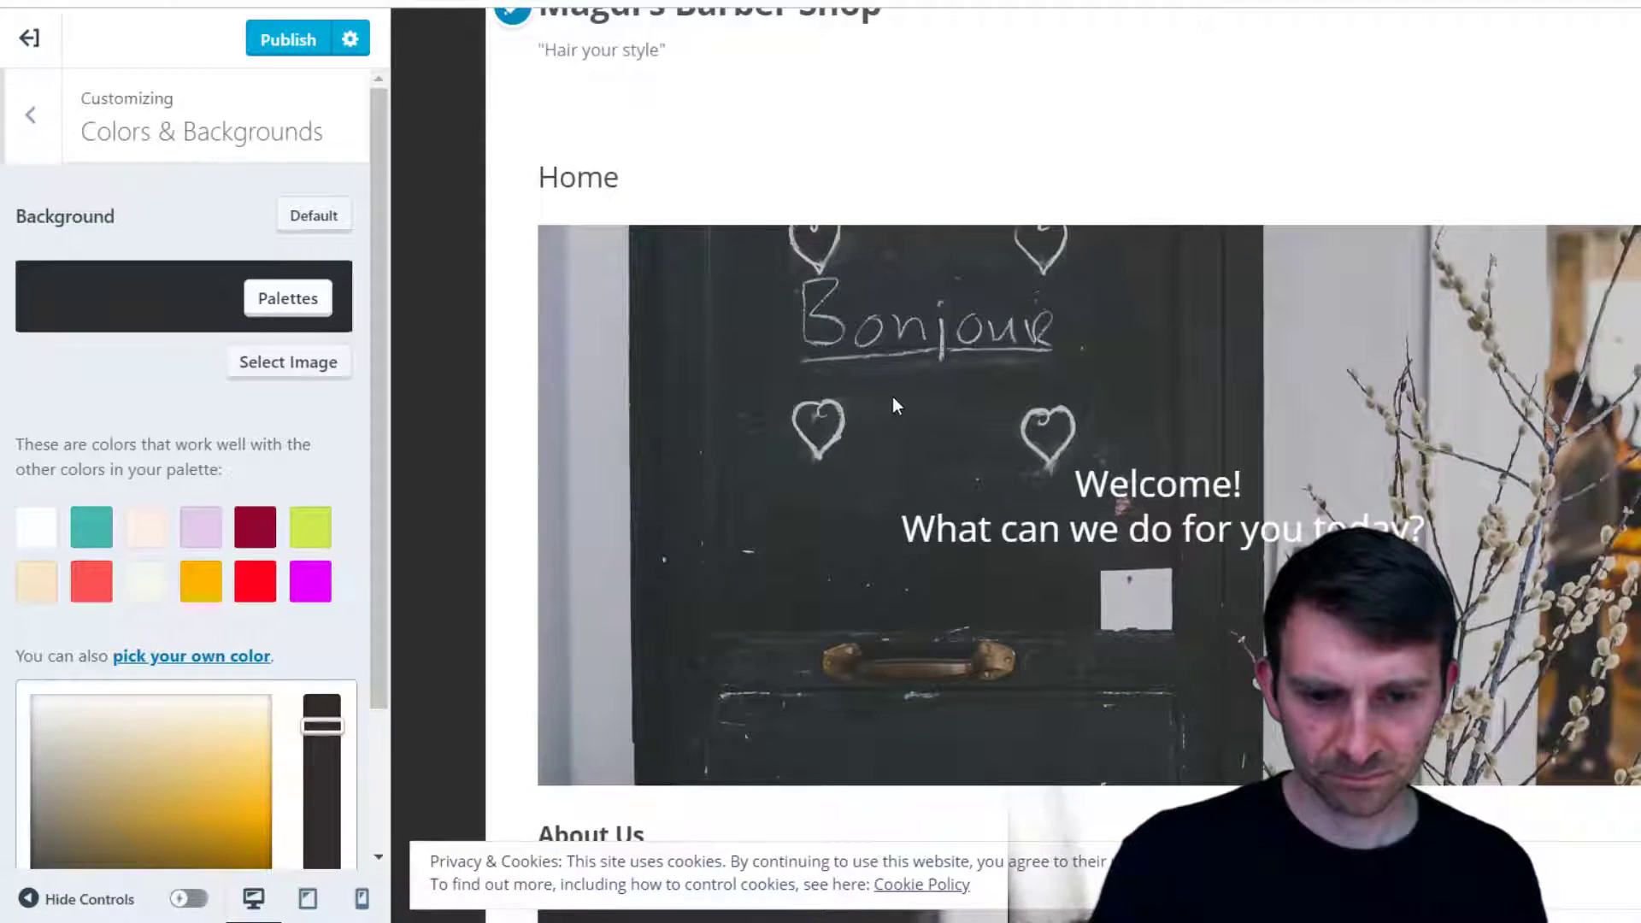
scroll(959, 491, "up", 2)
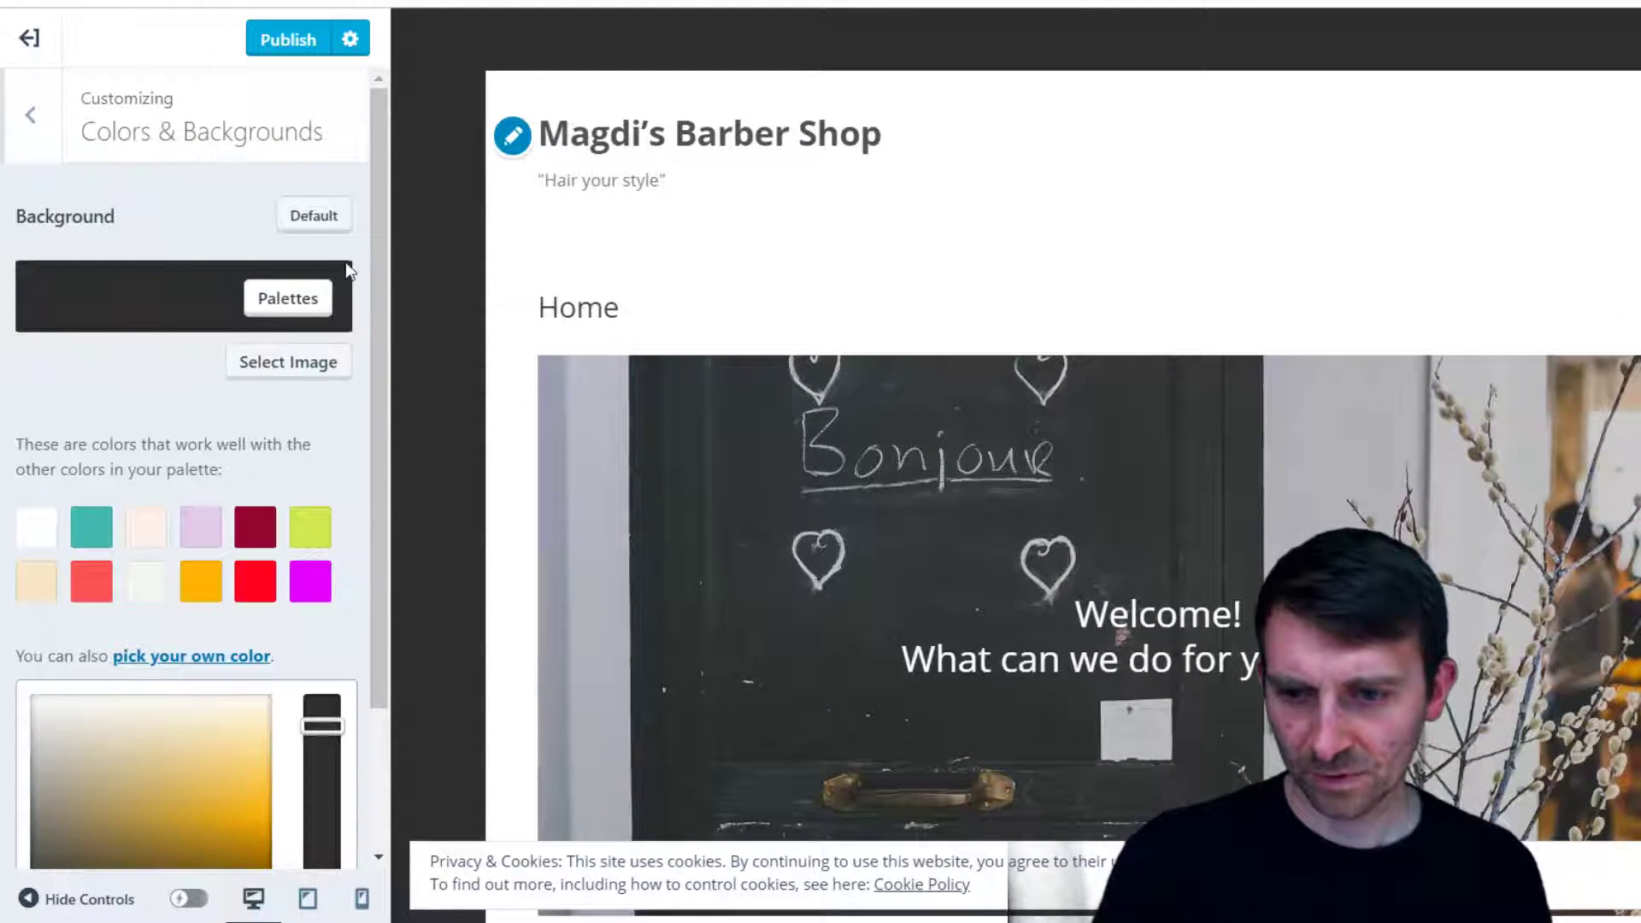
left_click(289, 362)
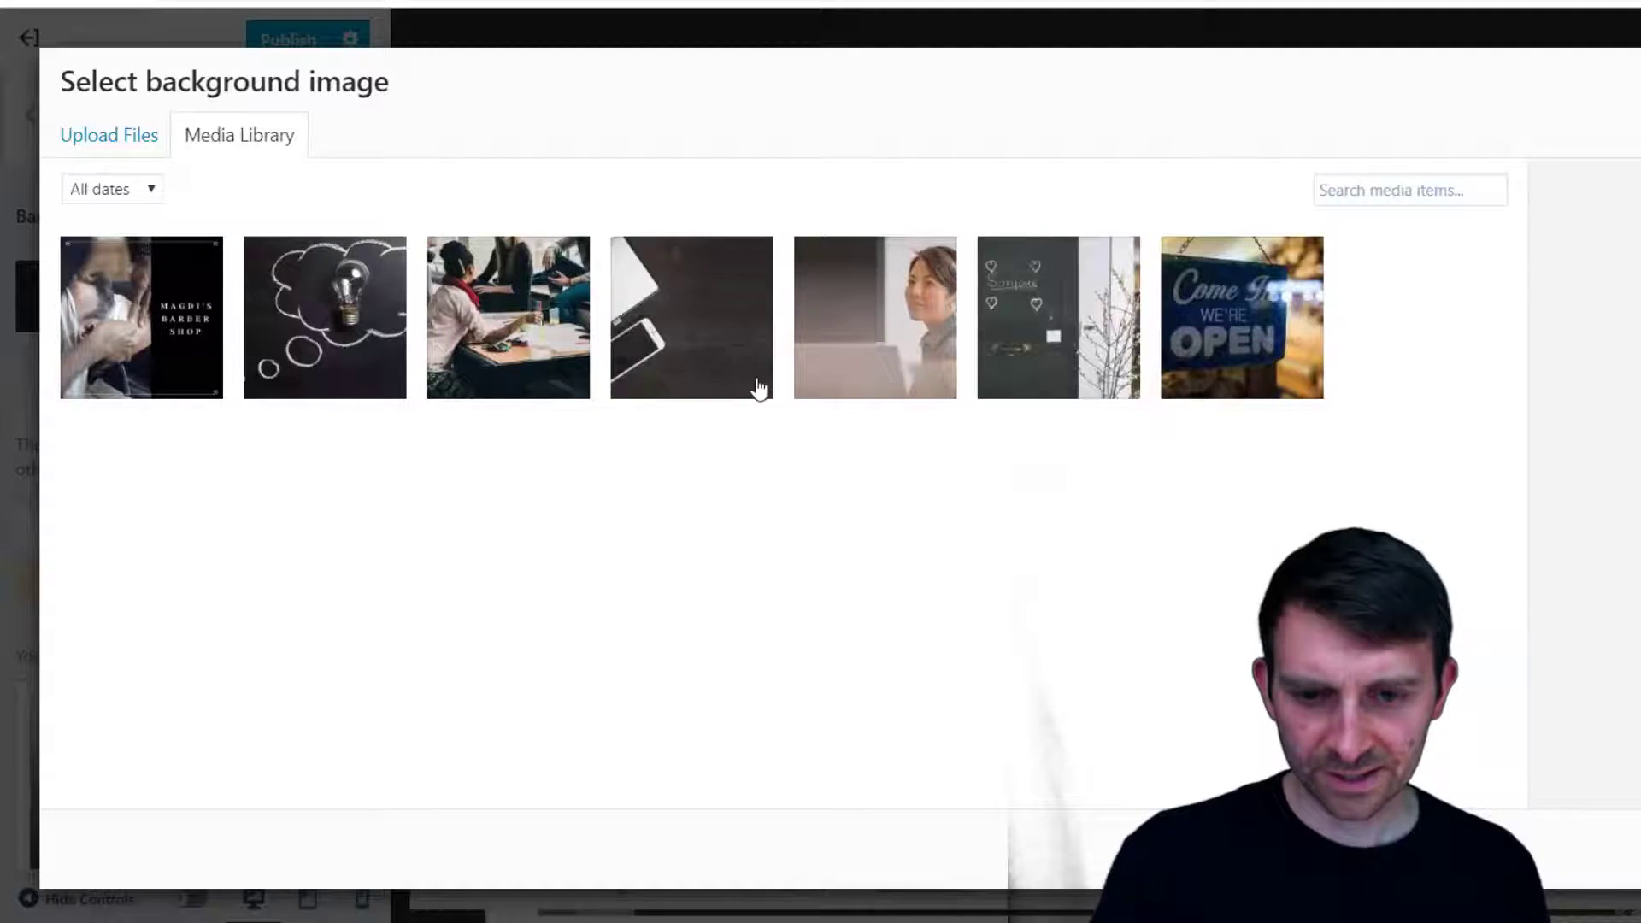
left_click(132, 140)
left_click(987, 470)
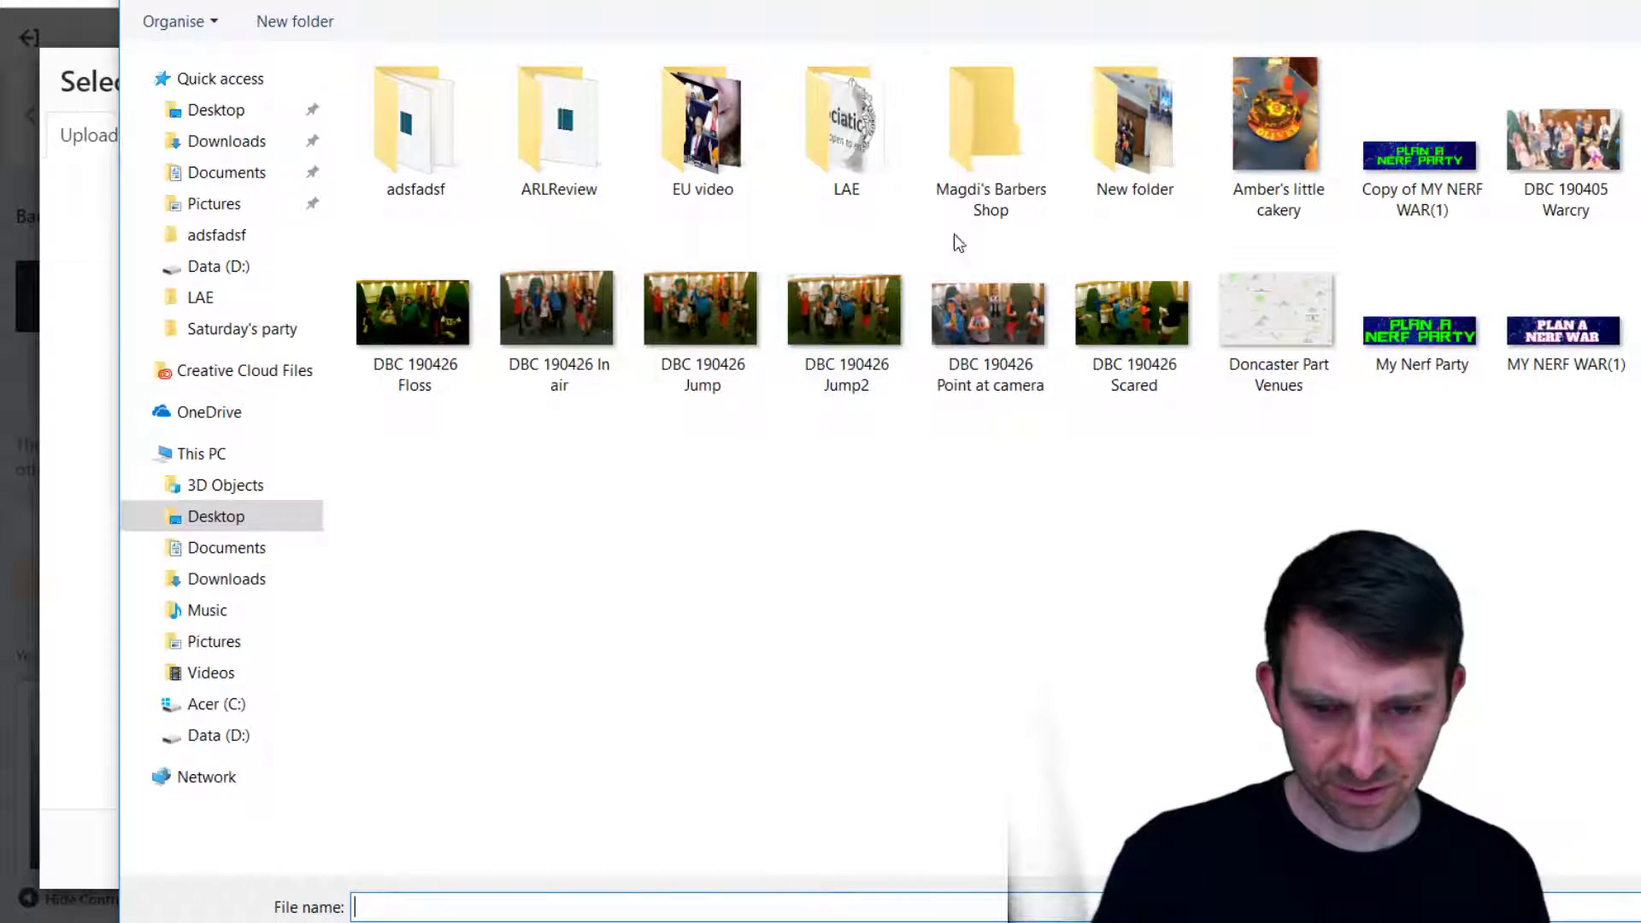
double_click(964, 147)
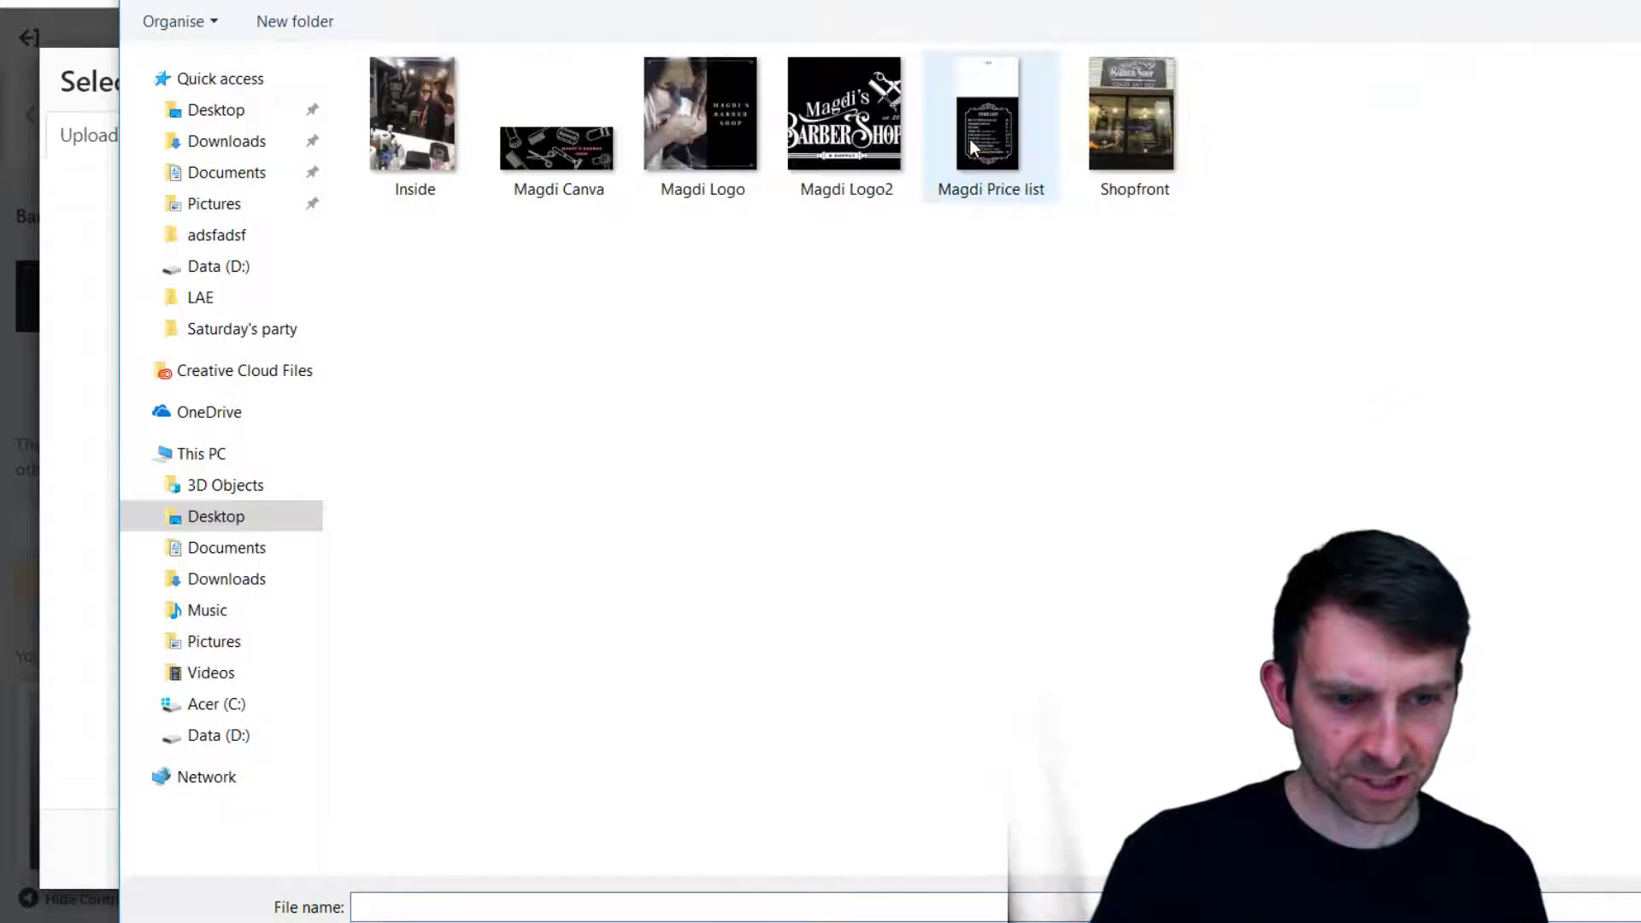
left_click_drag(443, 250, 1159, 66)
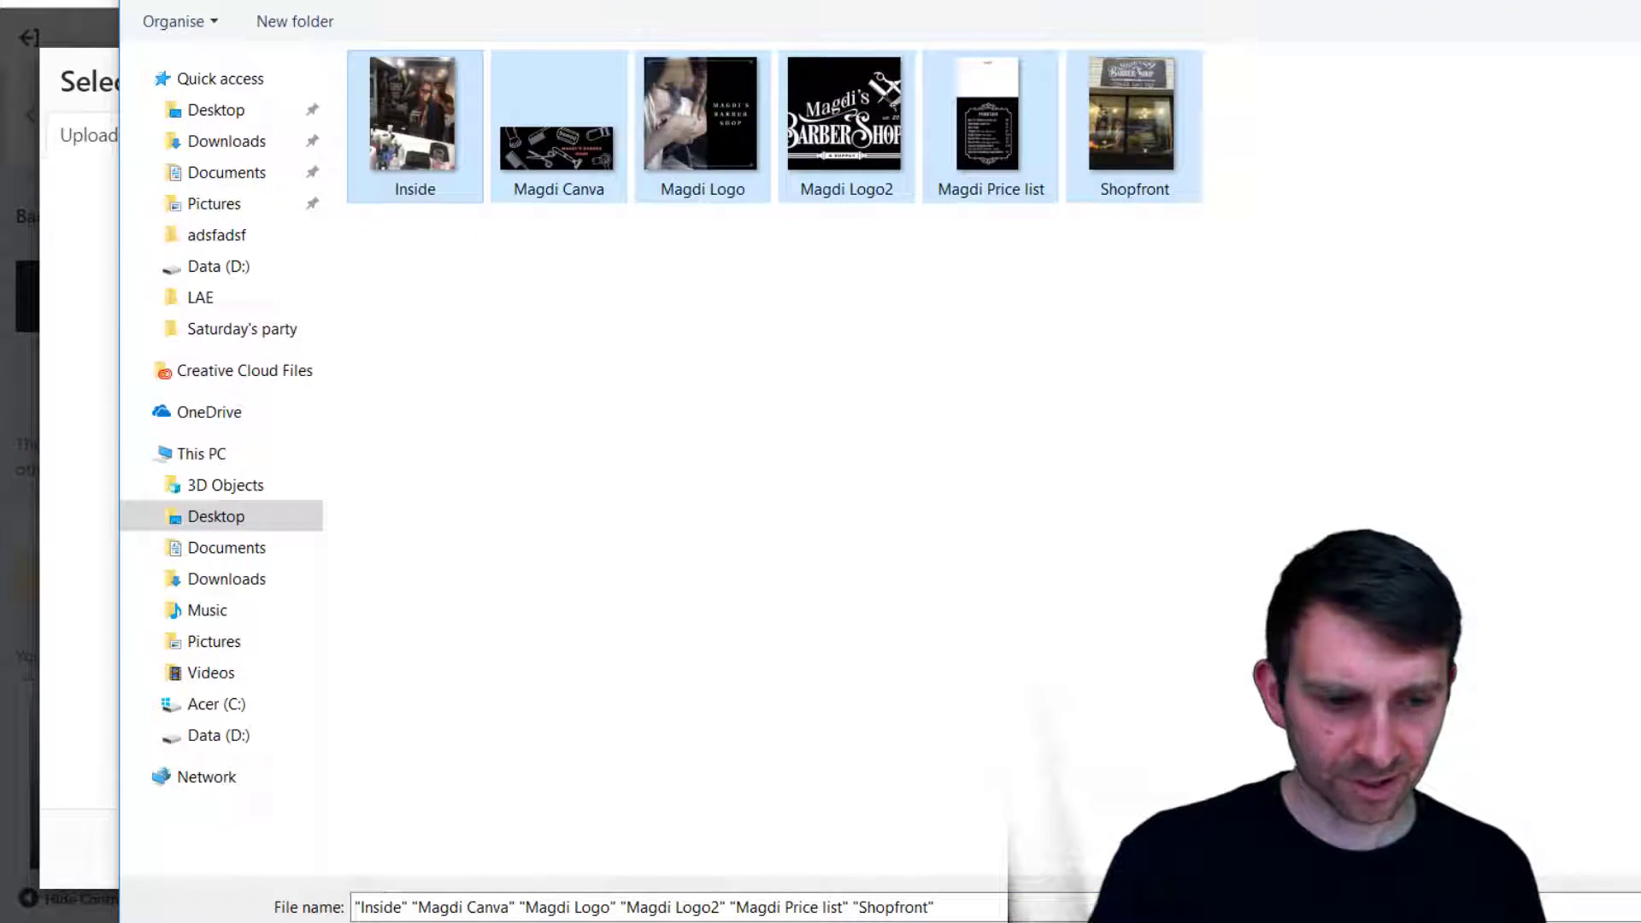
key("Return")
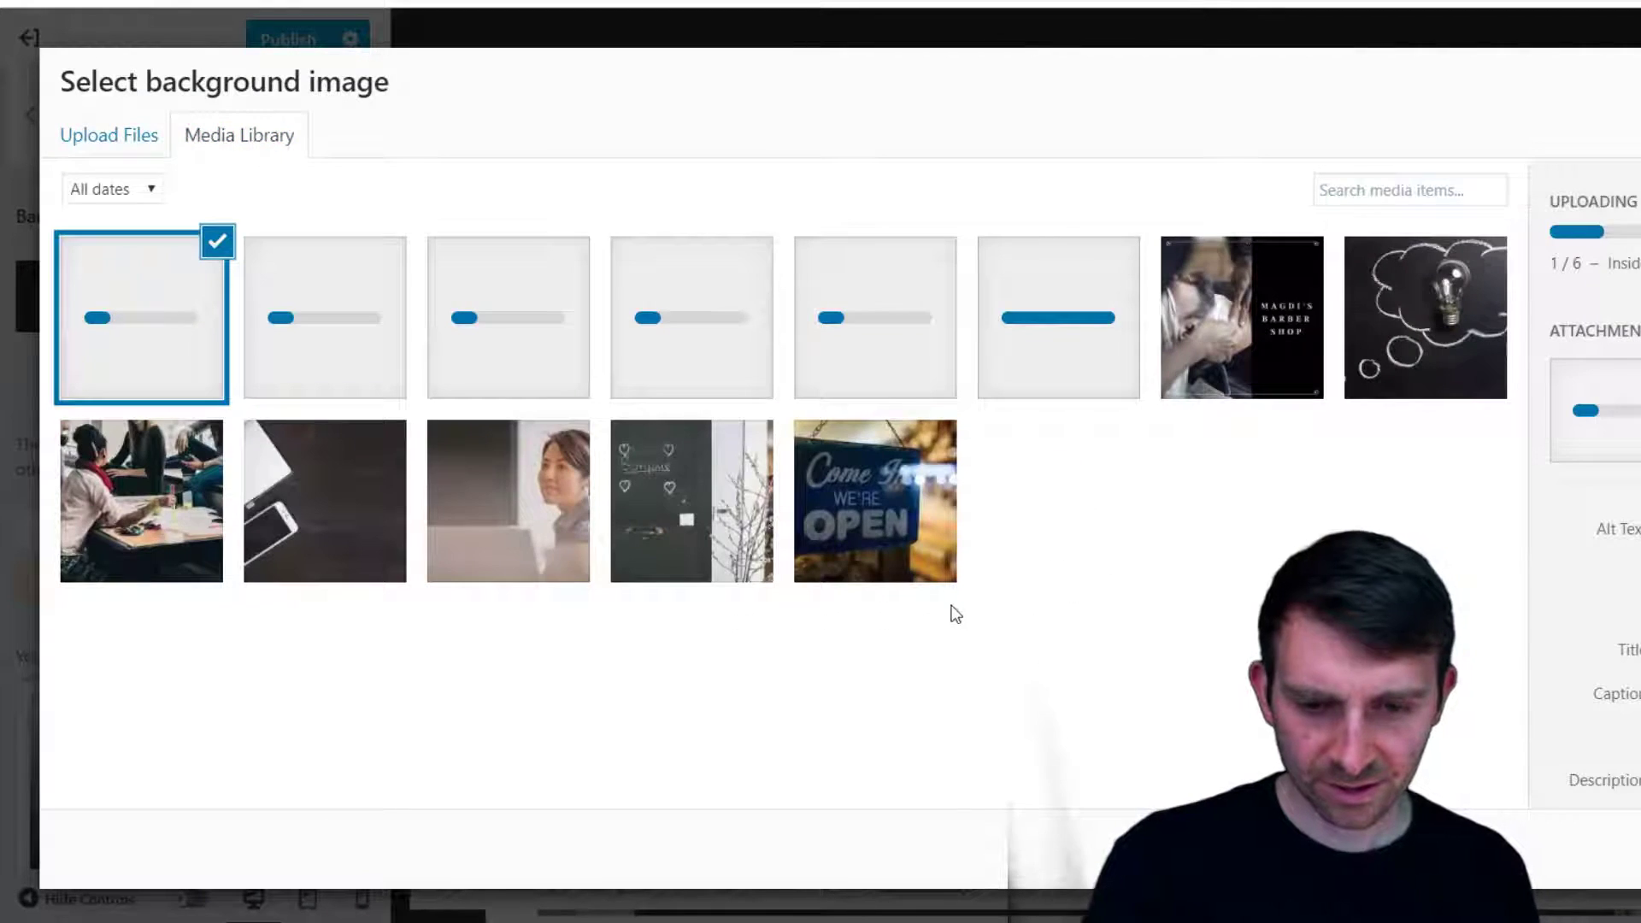
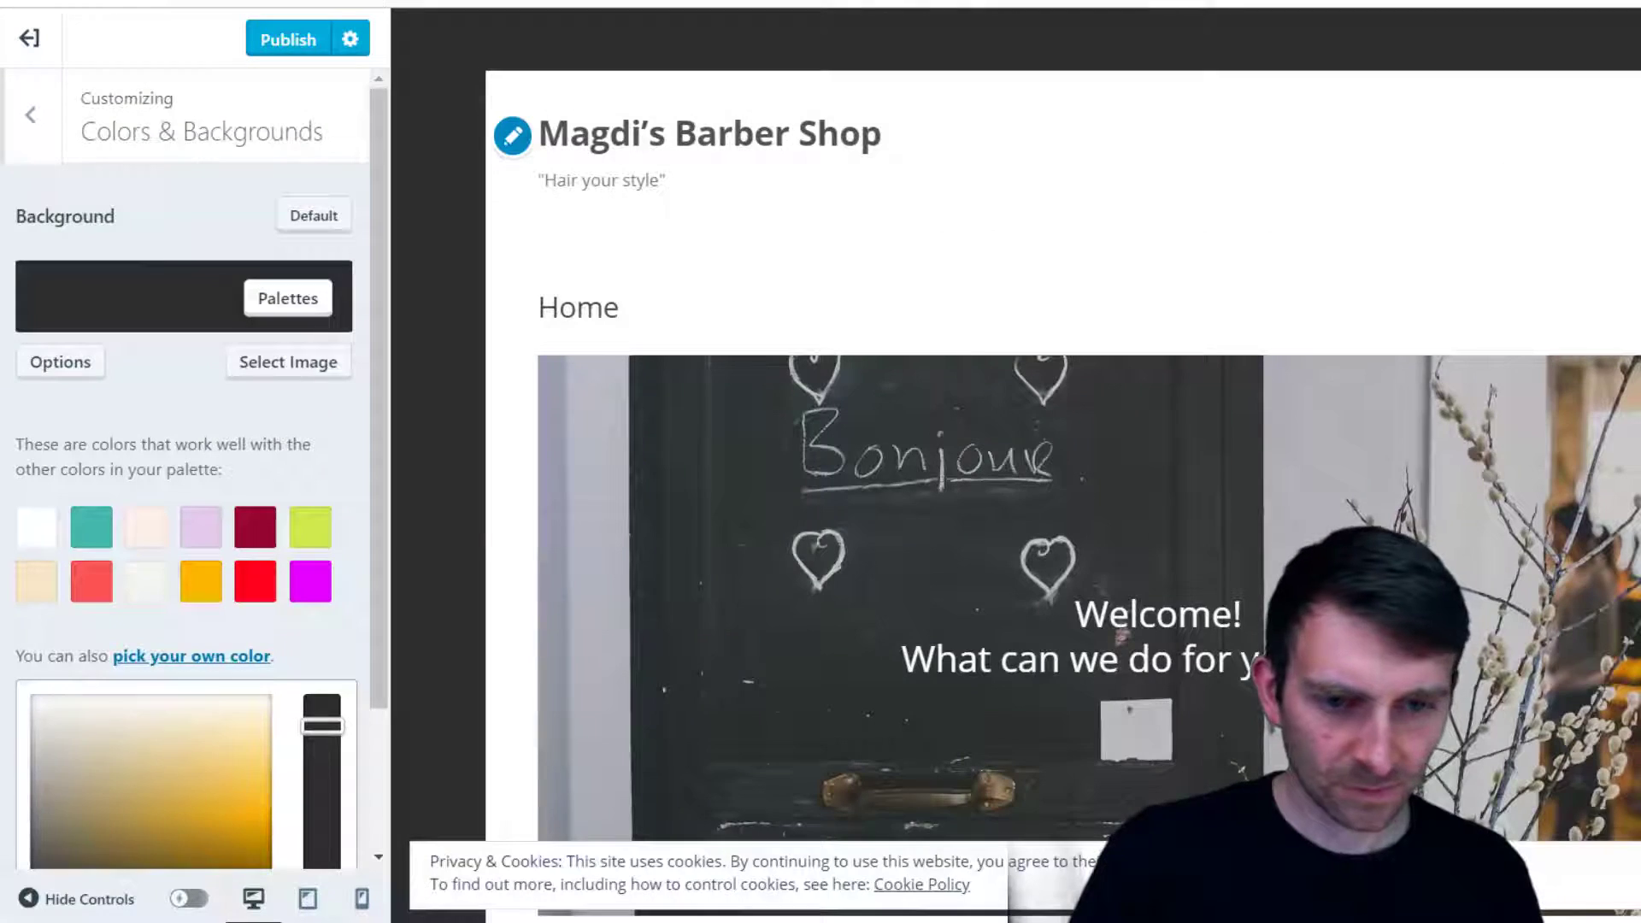
Apply the shopfront photo as the site's background image and check it along the page preview
left_click(1564, 846)
scroll(1306, 371, "down", 10)
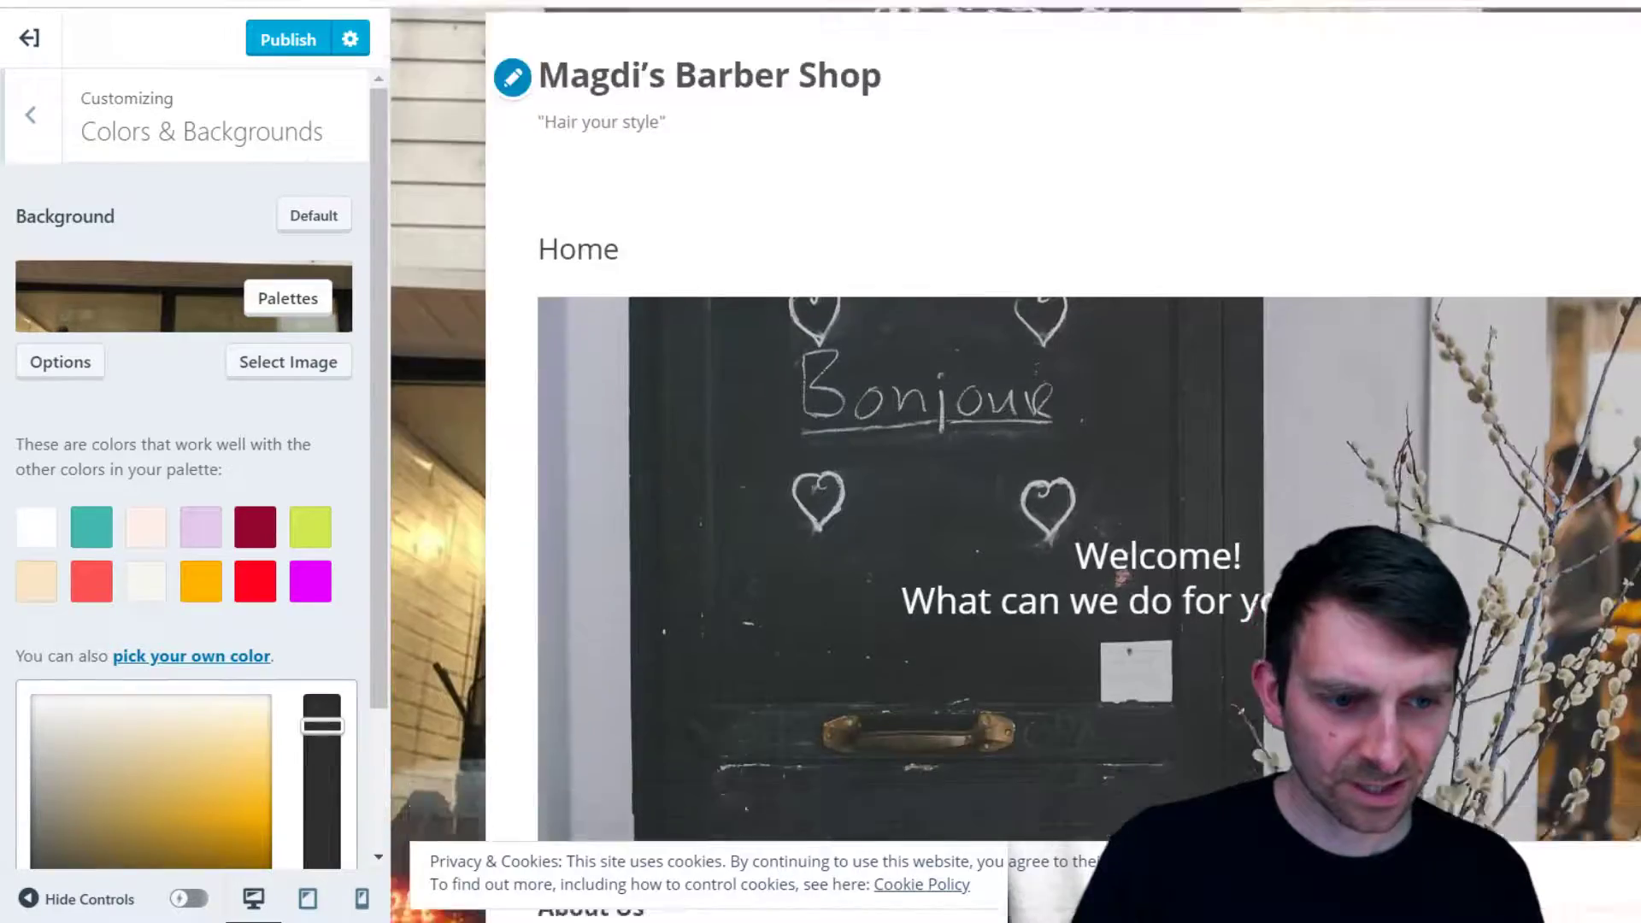
scroll(1015, 461, "down", 15)
scroll(1015, 461, "up", 8)
scroll(1016, 461, "up", 12)
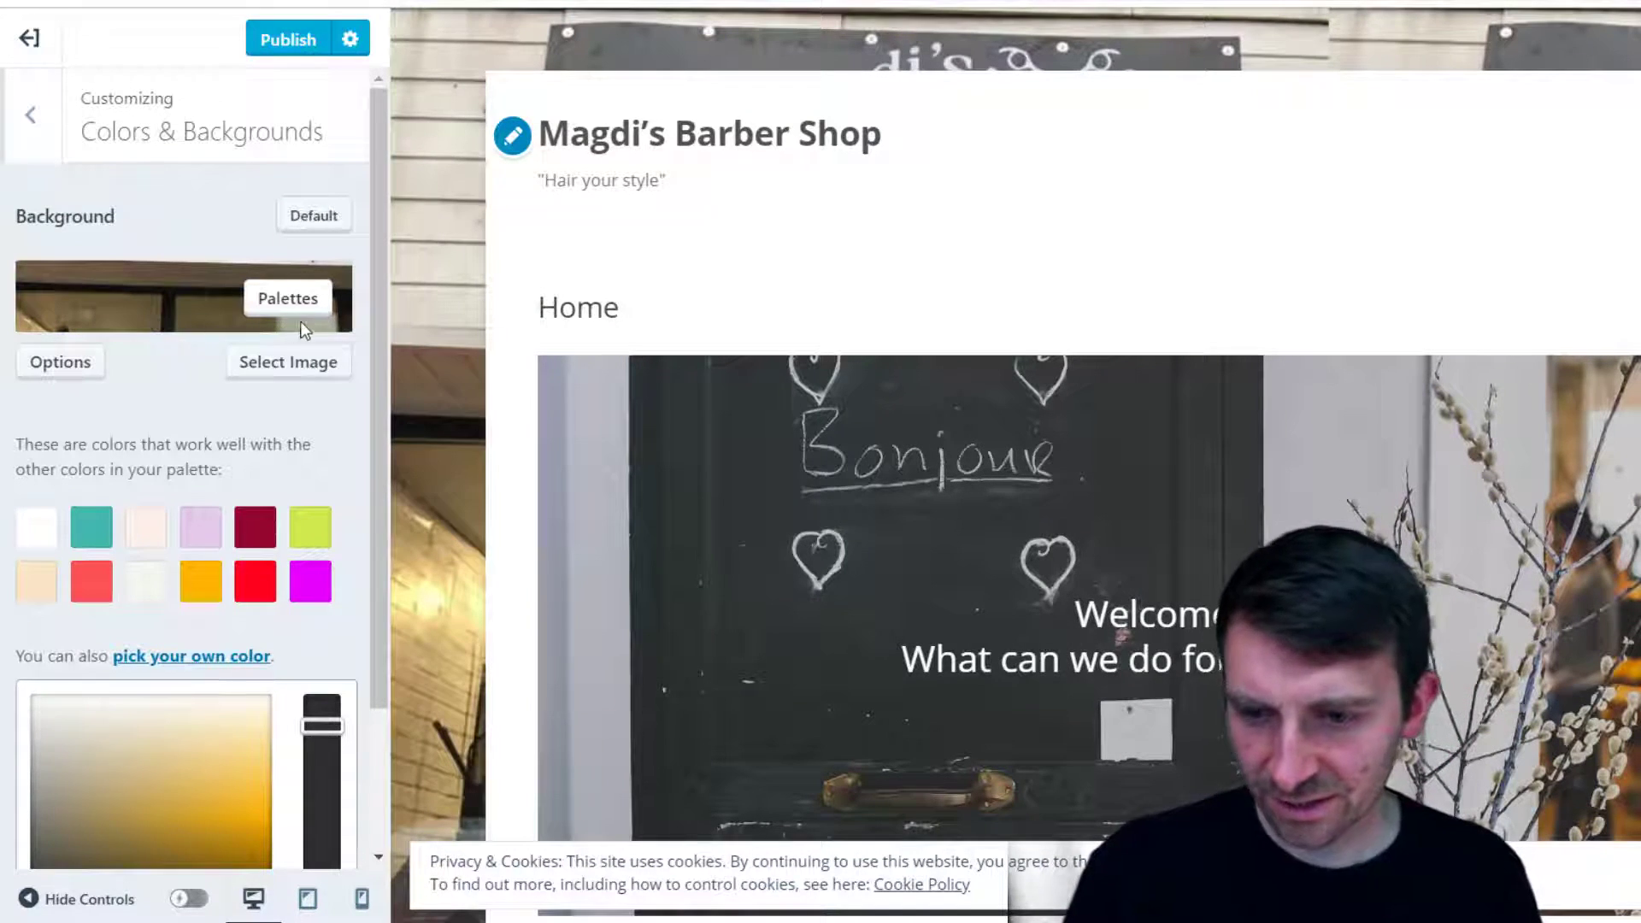
Set the black barber-tools pattern with the shop name as the site's background image and publish the change
left_click(318, 365)
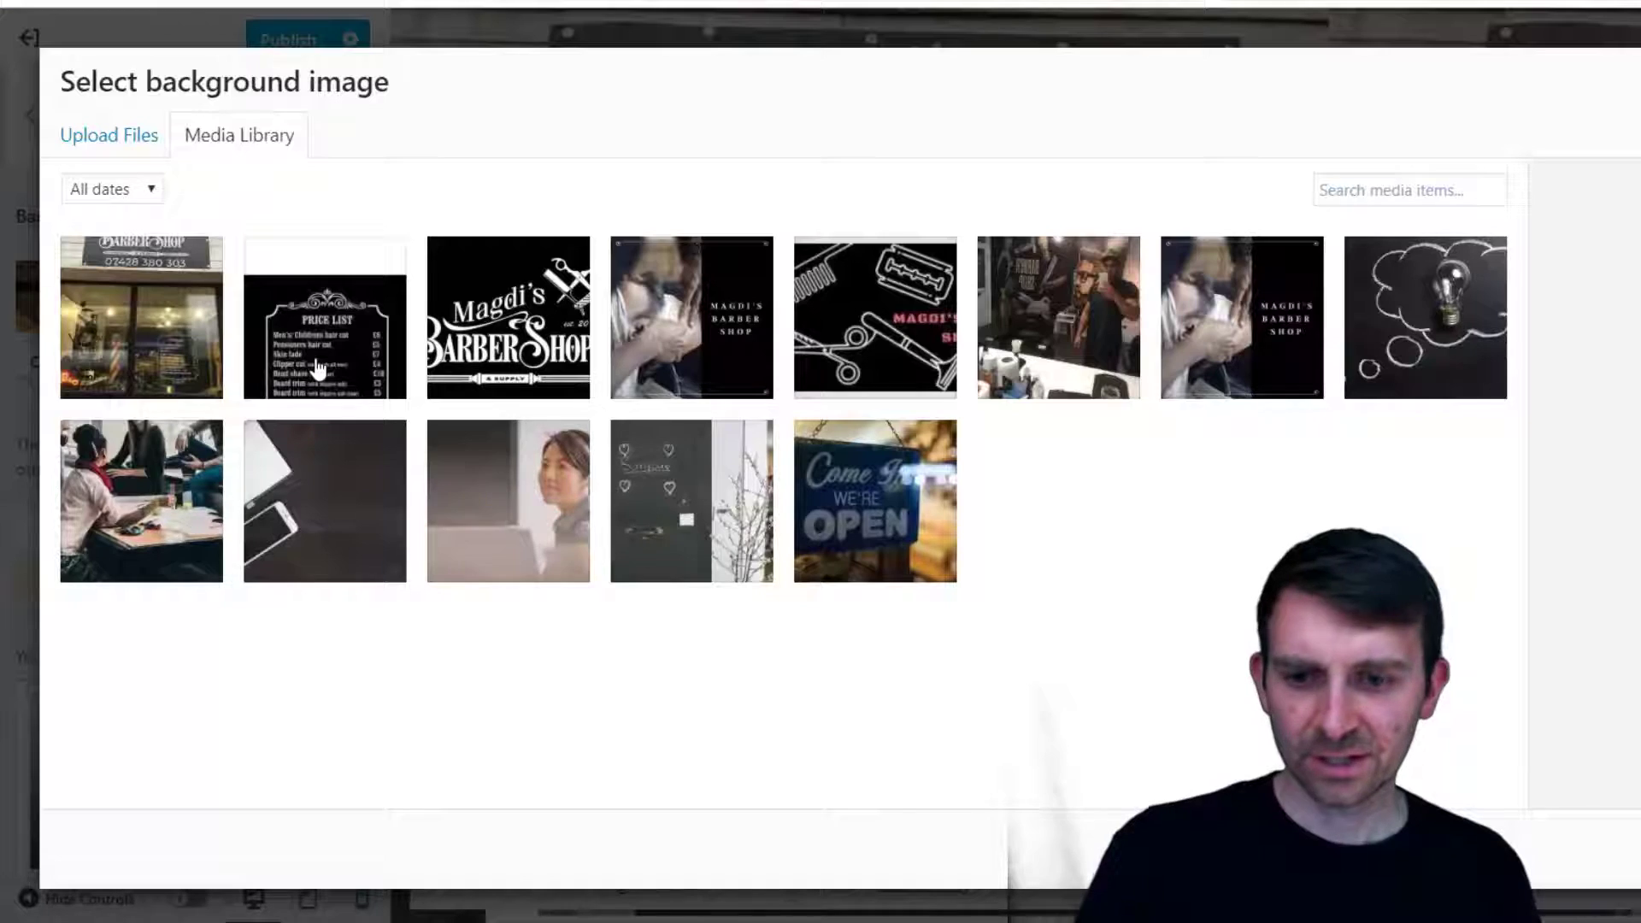
left_click(878, 338)
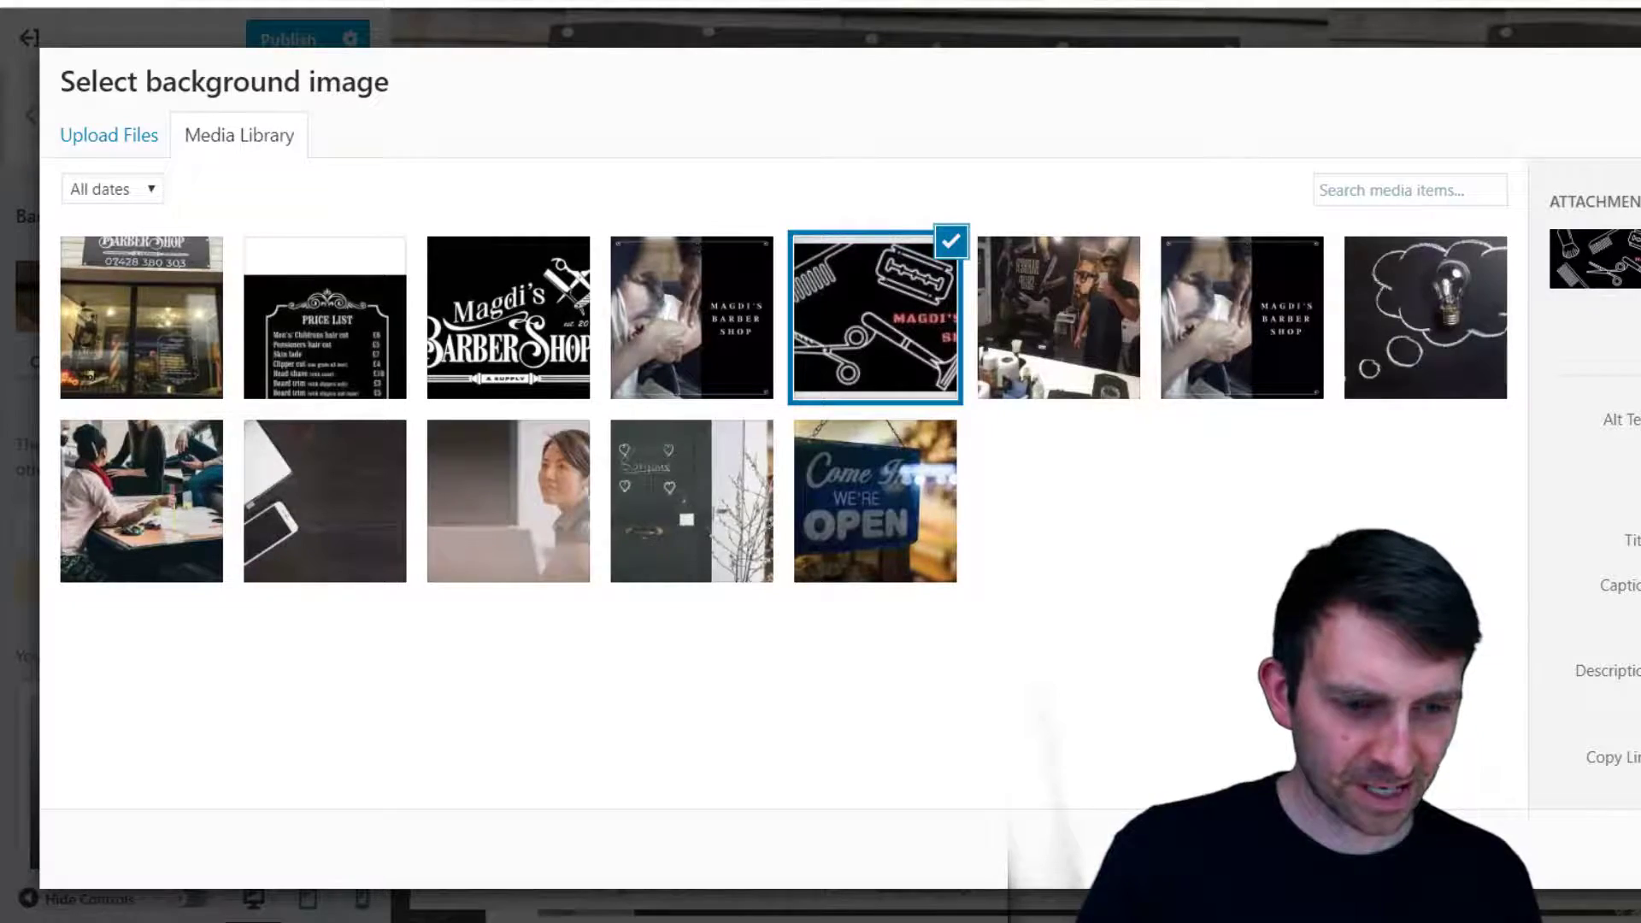
left_click(1573, 849)
scroll(1339, 461, "down", 20)
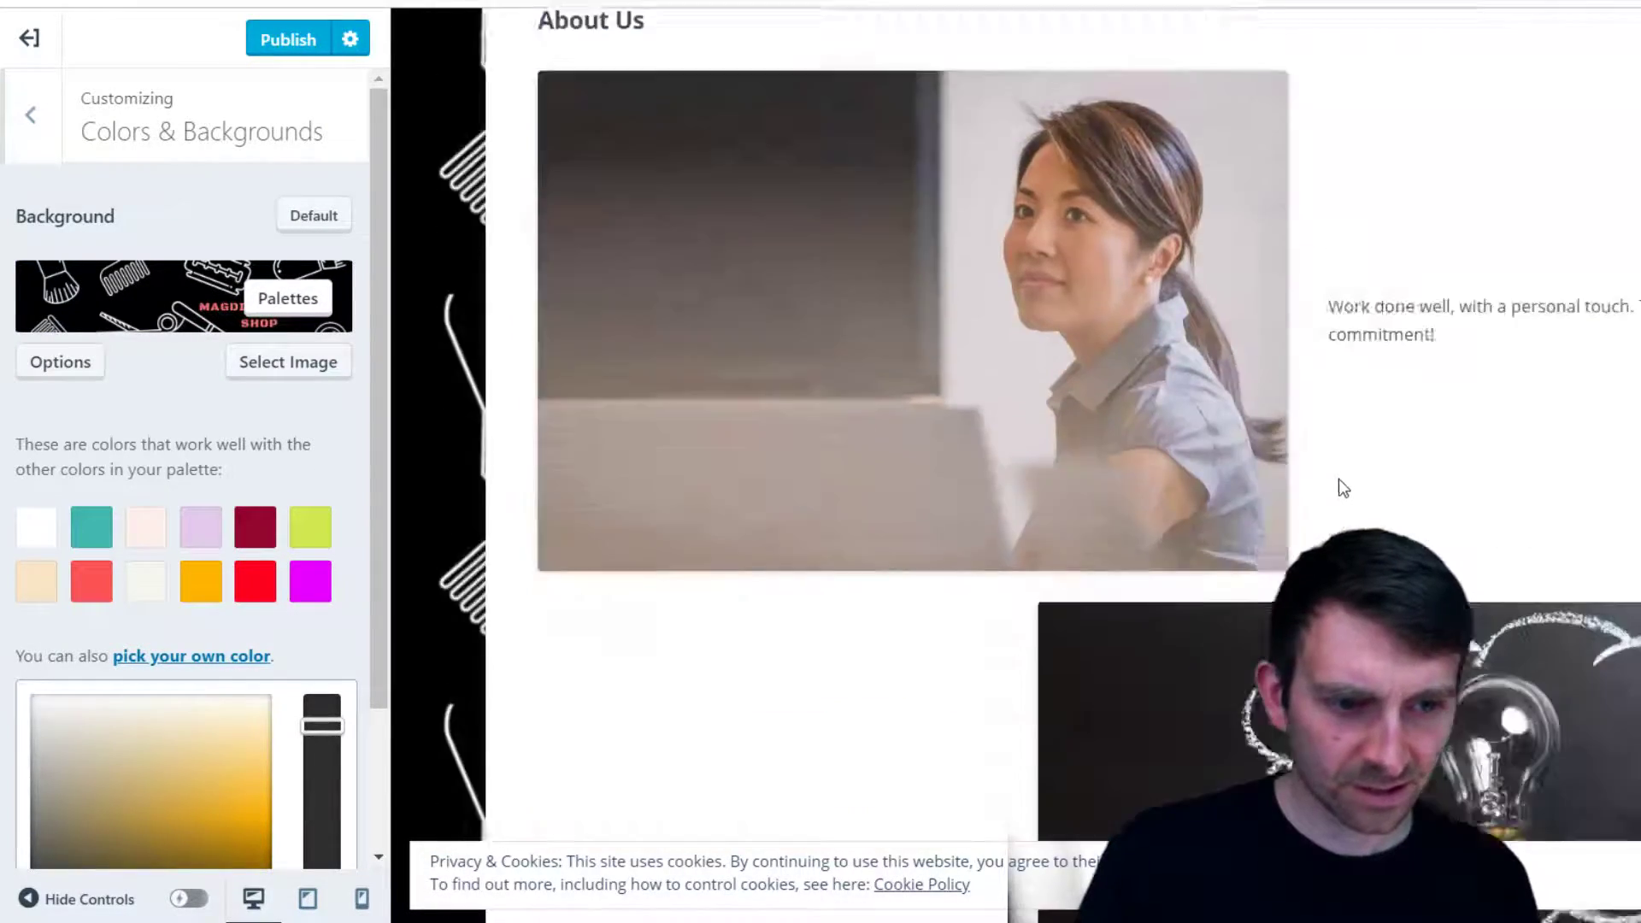
scroll(1339, 491, "up", 20)
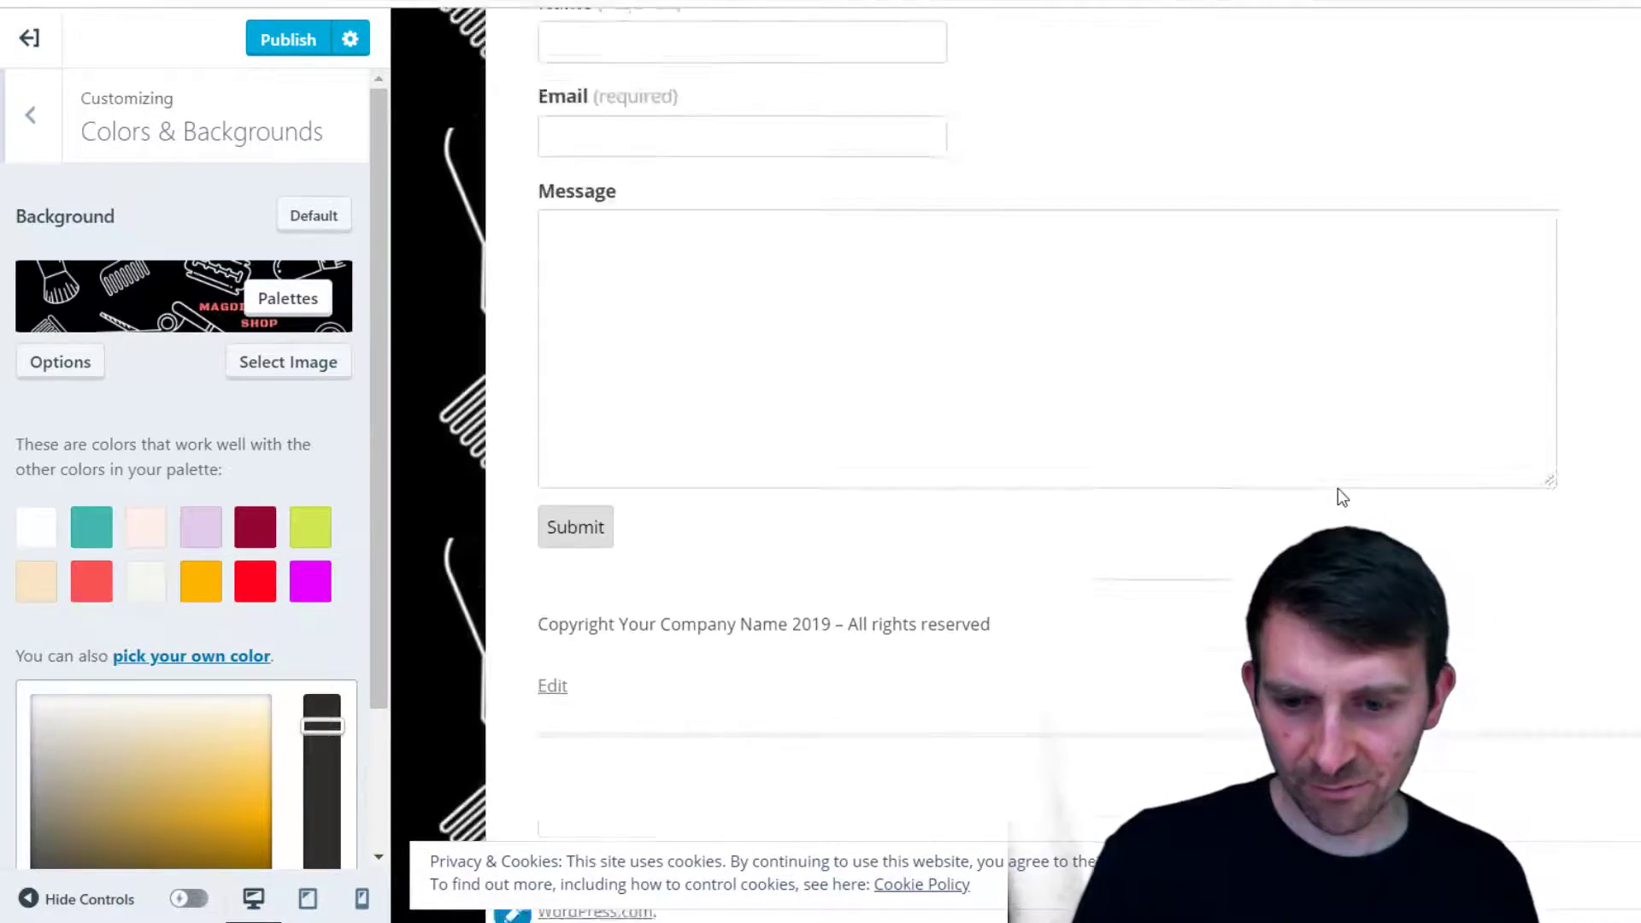
scroll(1335, 498, "up", 8)
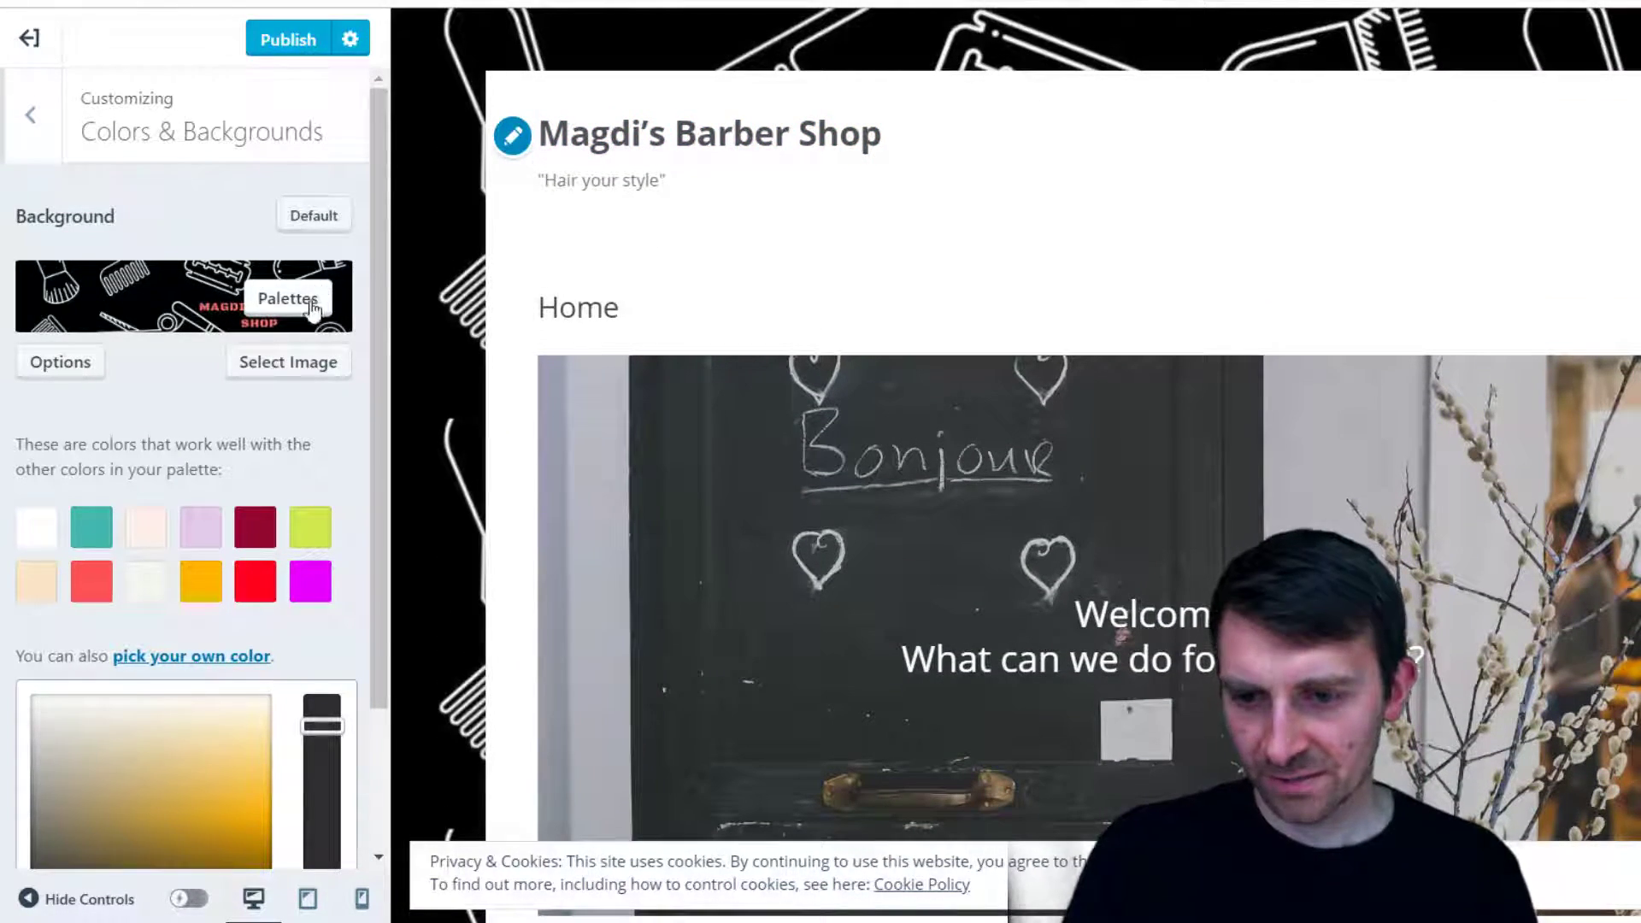
left_click(32, 117)
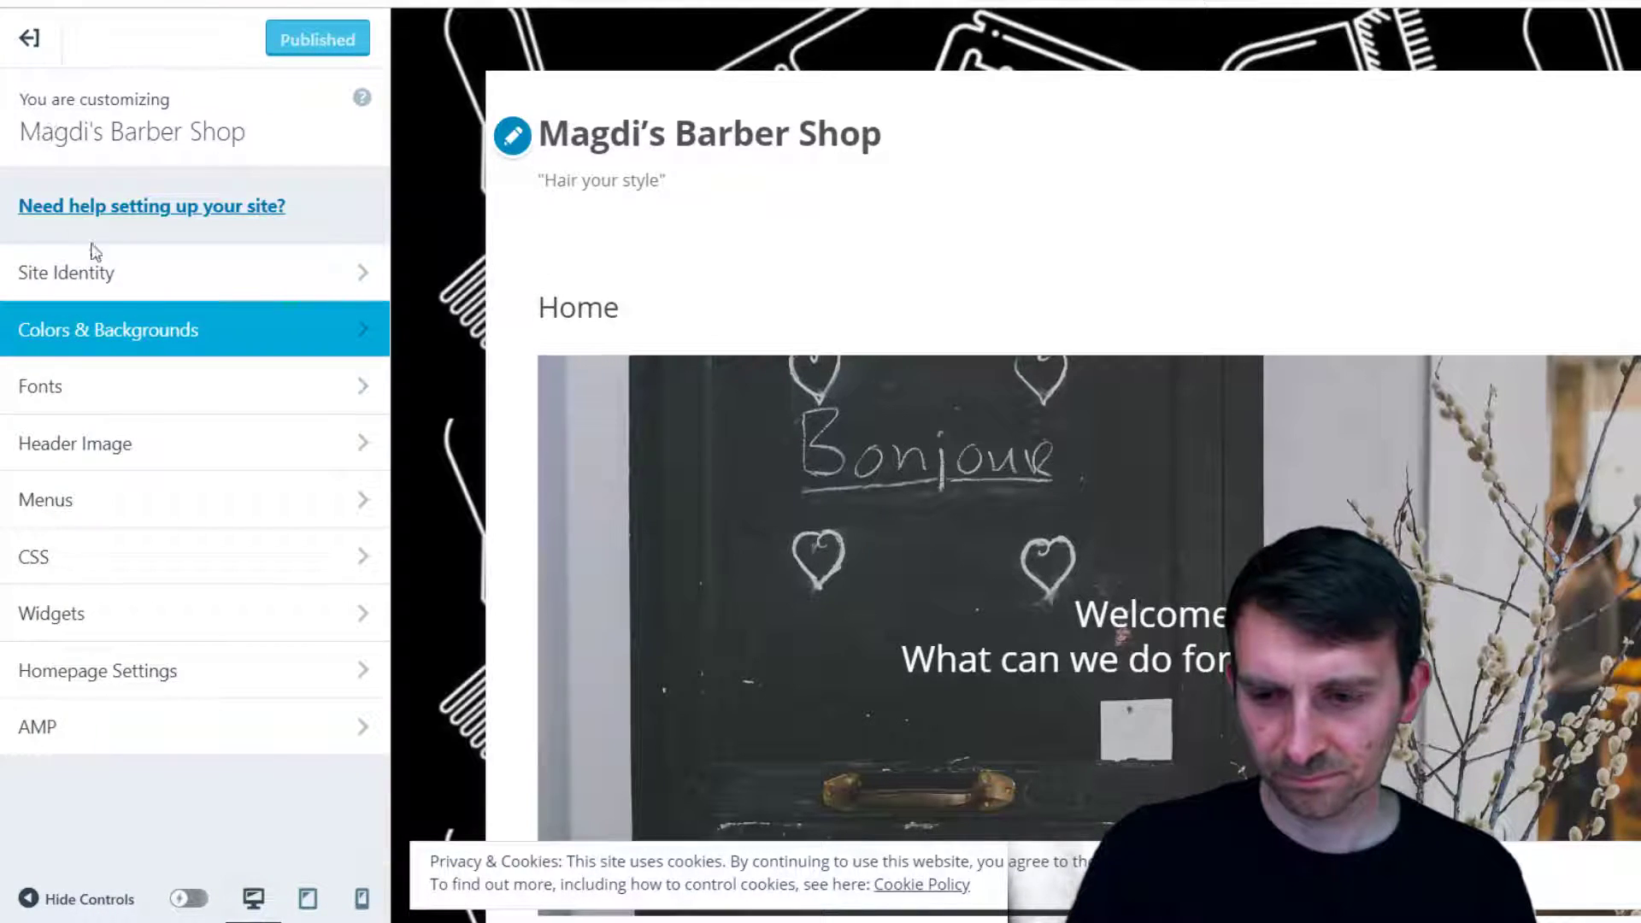
Browse the available heading fonts and set the headings font to Tangerine
left_click(183, 404)
left_click(212, 267)
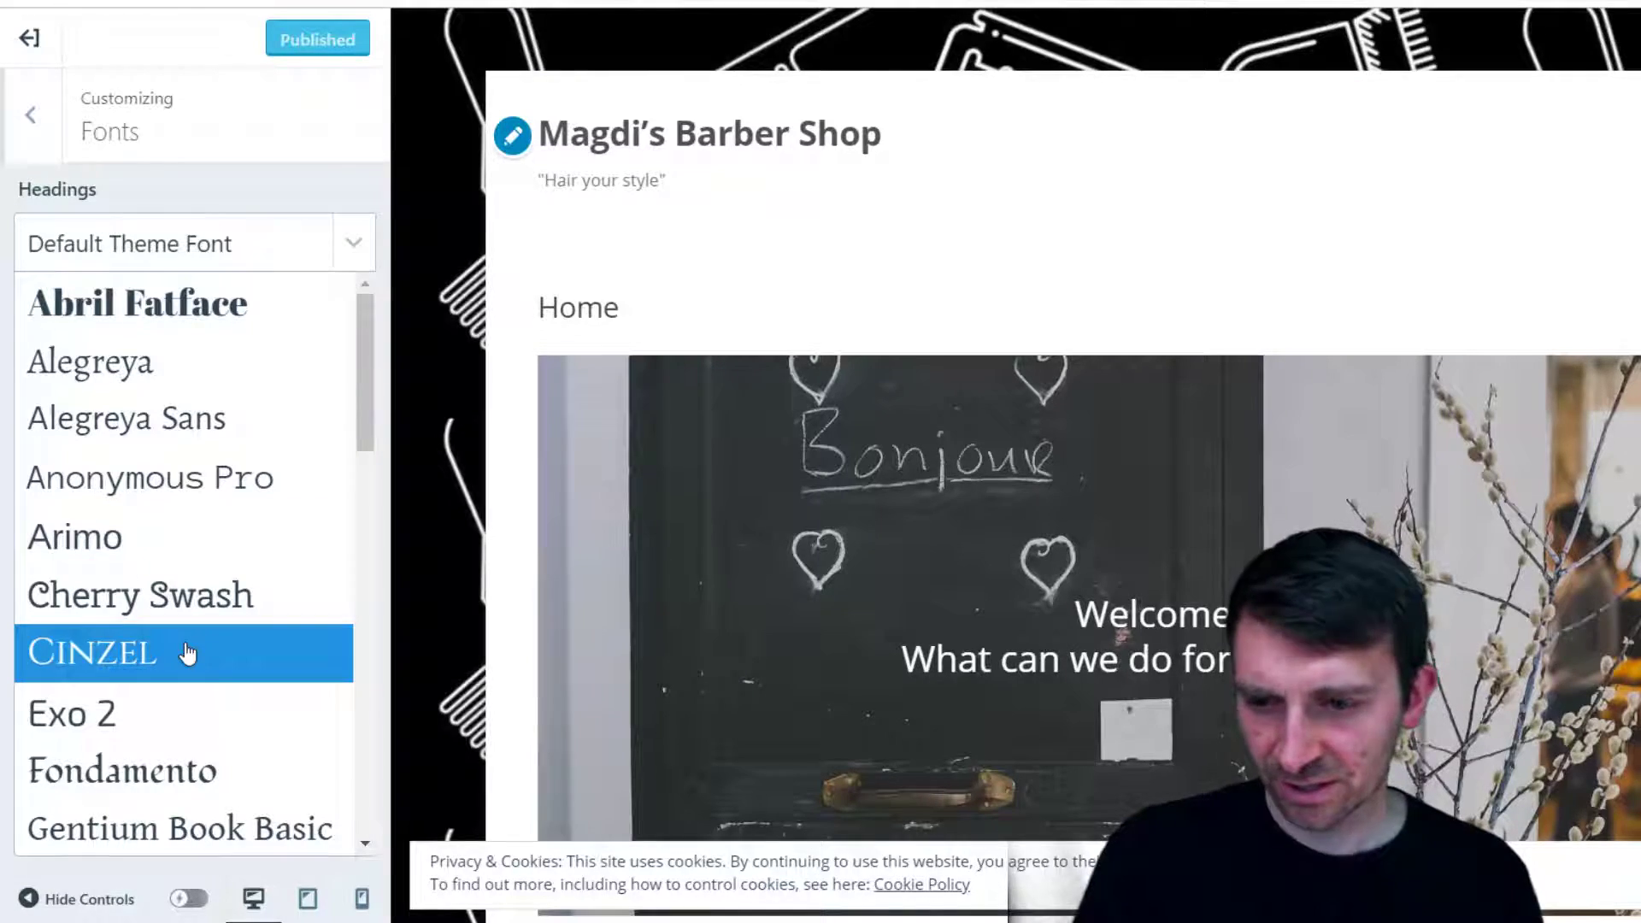
scroll(193, 667, "down", 5)
scroll(195, 672, "up", 3)
scroll(188, 693, "down", 5)
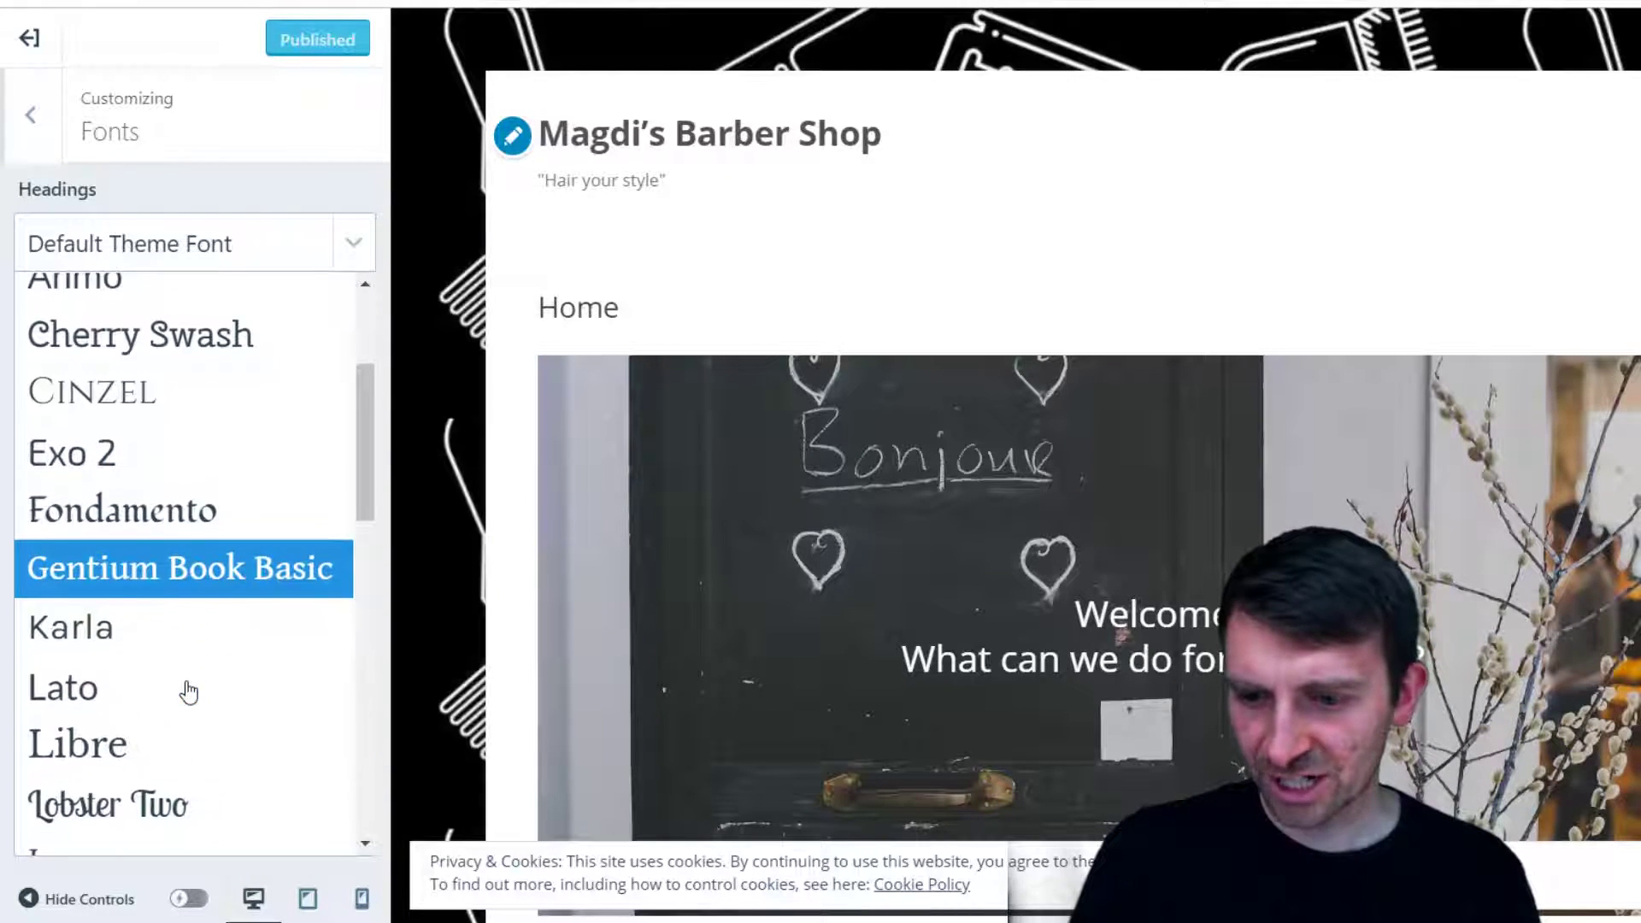
scroll(180, 556, "down", 2)
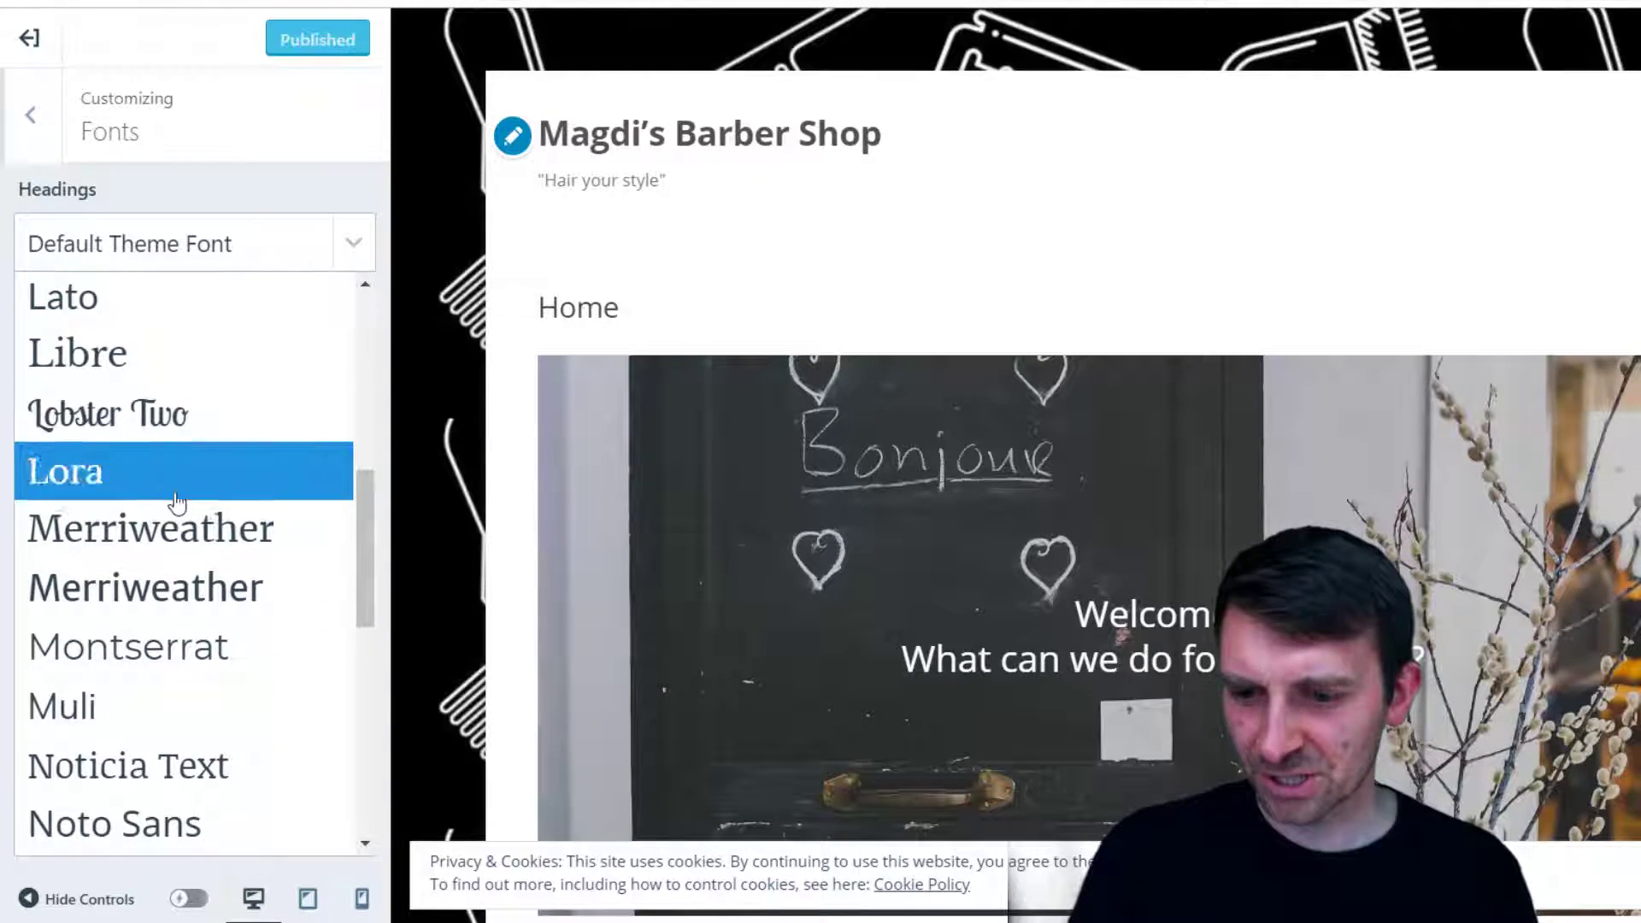
scroll(145, 598, "down", 8)
scroll(171, 683, "down", 1)
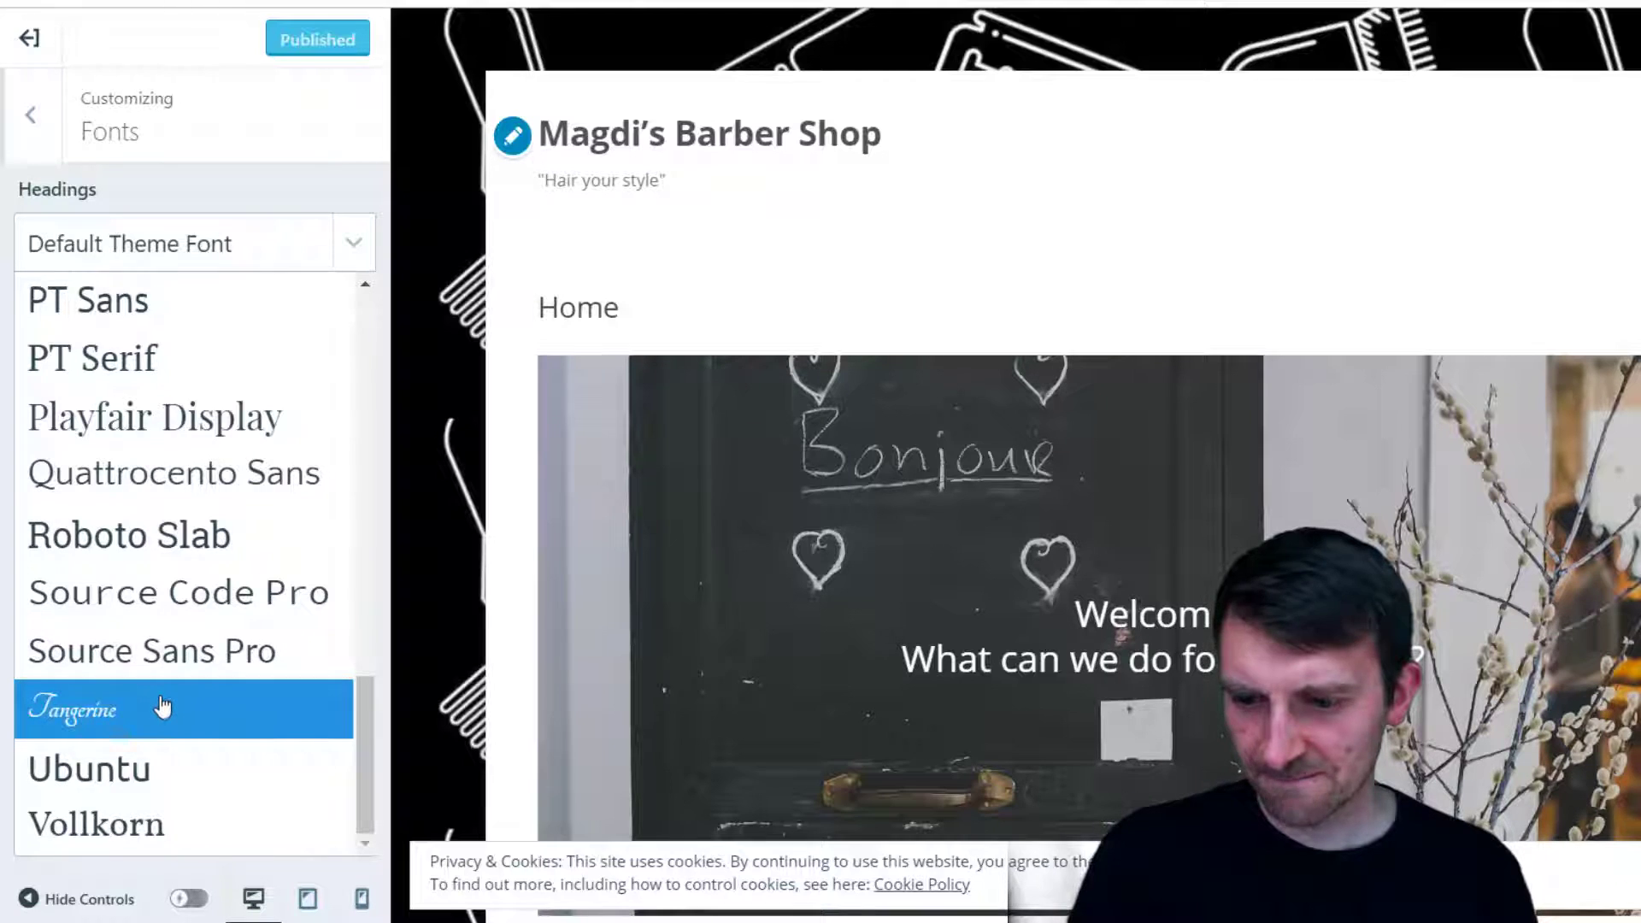
left_click(162, 707)
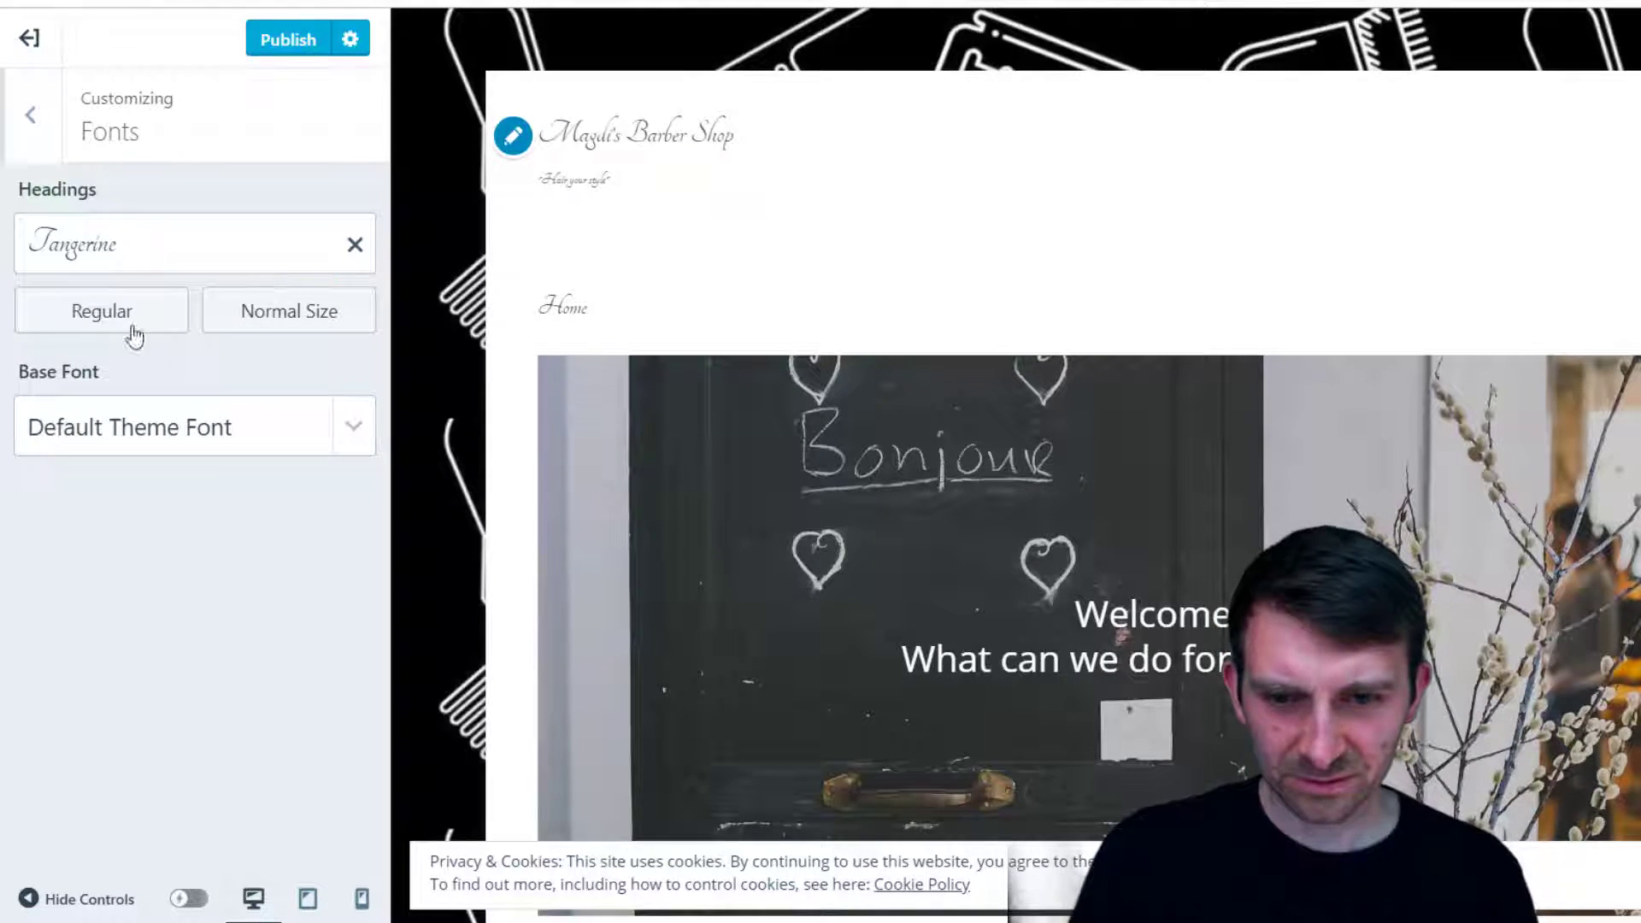
Set the headings font to Cherry Swash and publish the change
left_click(246, 264)
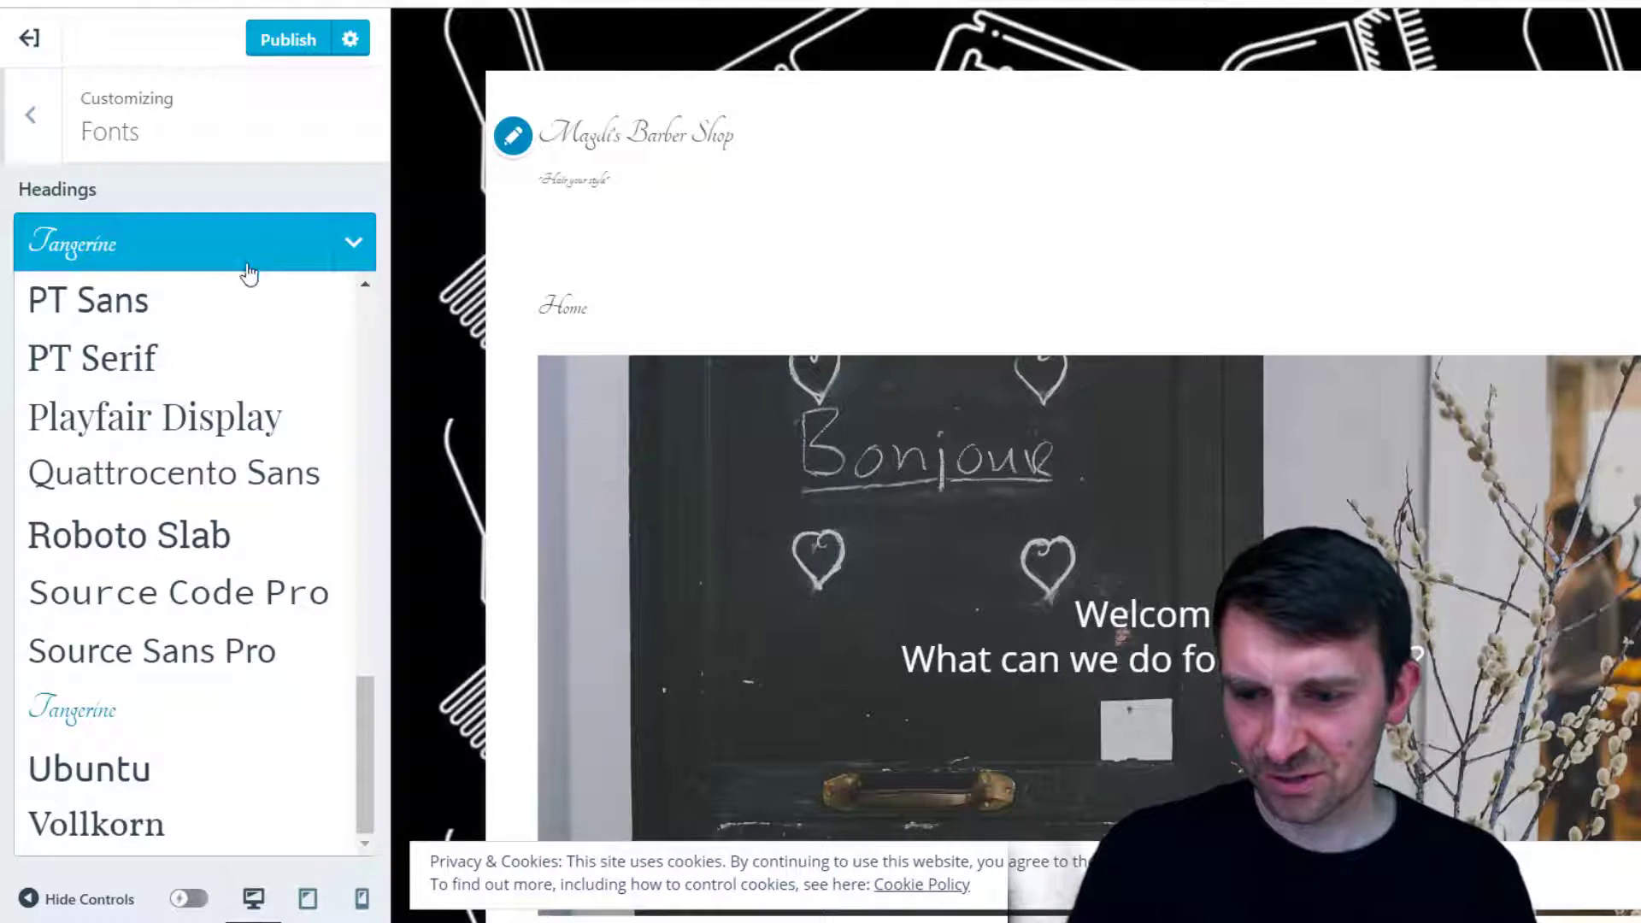
scroll(146, 606, "up", 3)
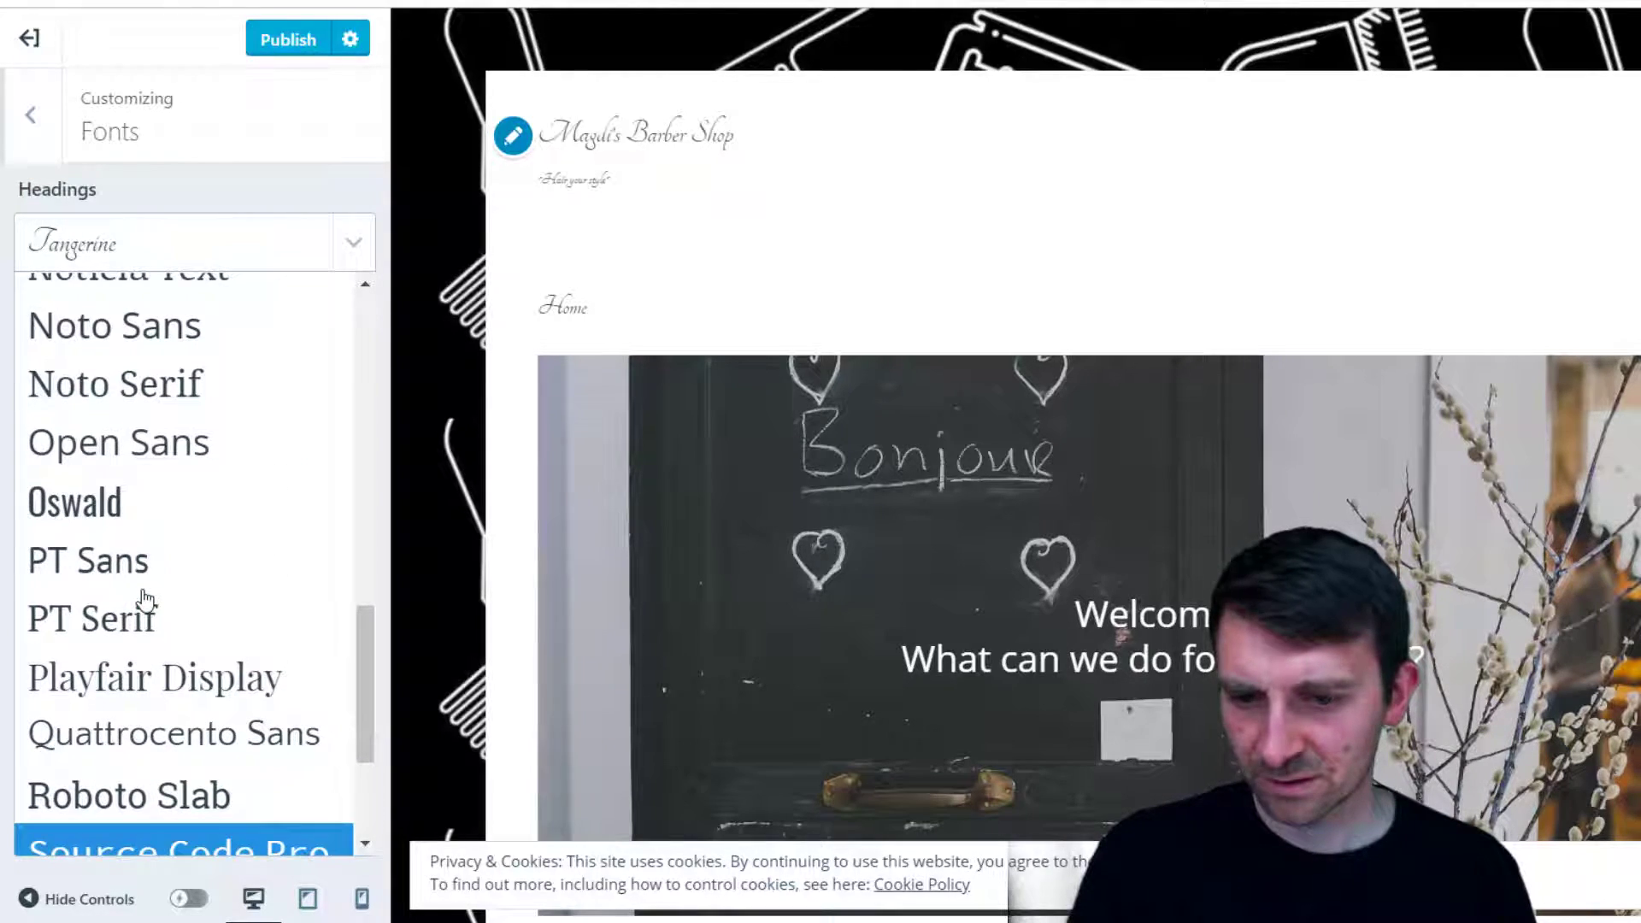
scroll(767, 516, "down", 8)
scroll(767, 525, "up", 6)
scroll(753, 538, "down", 6)
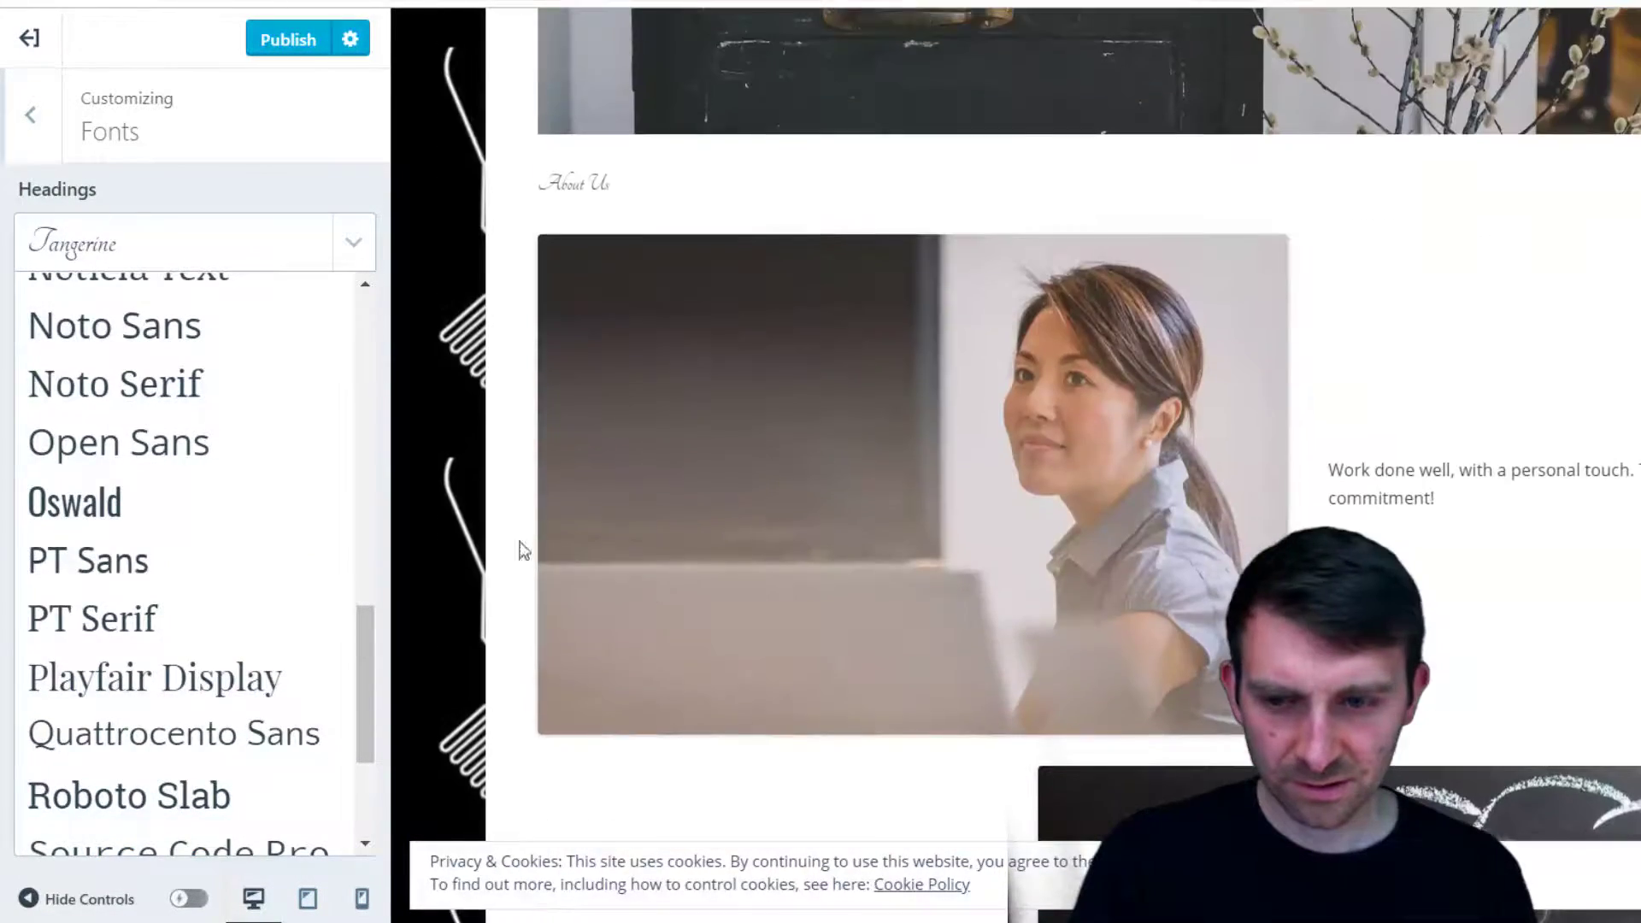
scroll(217, 538, "up", 8)
scroll(227, 509, "up", 4)
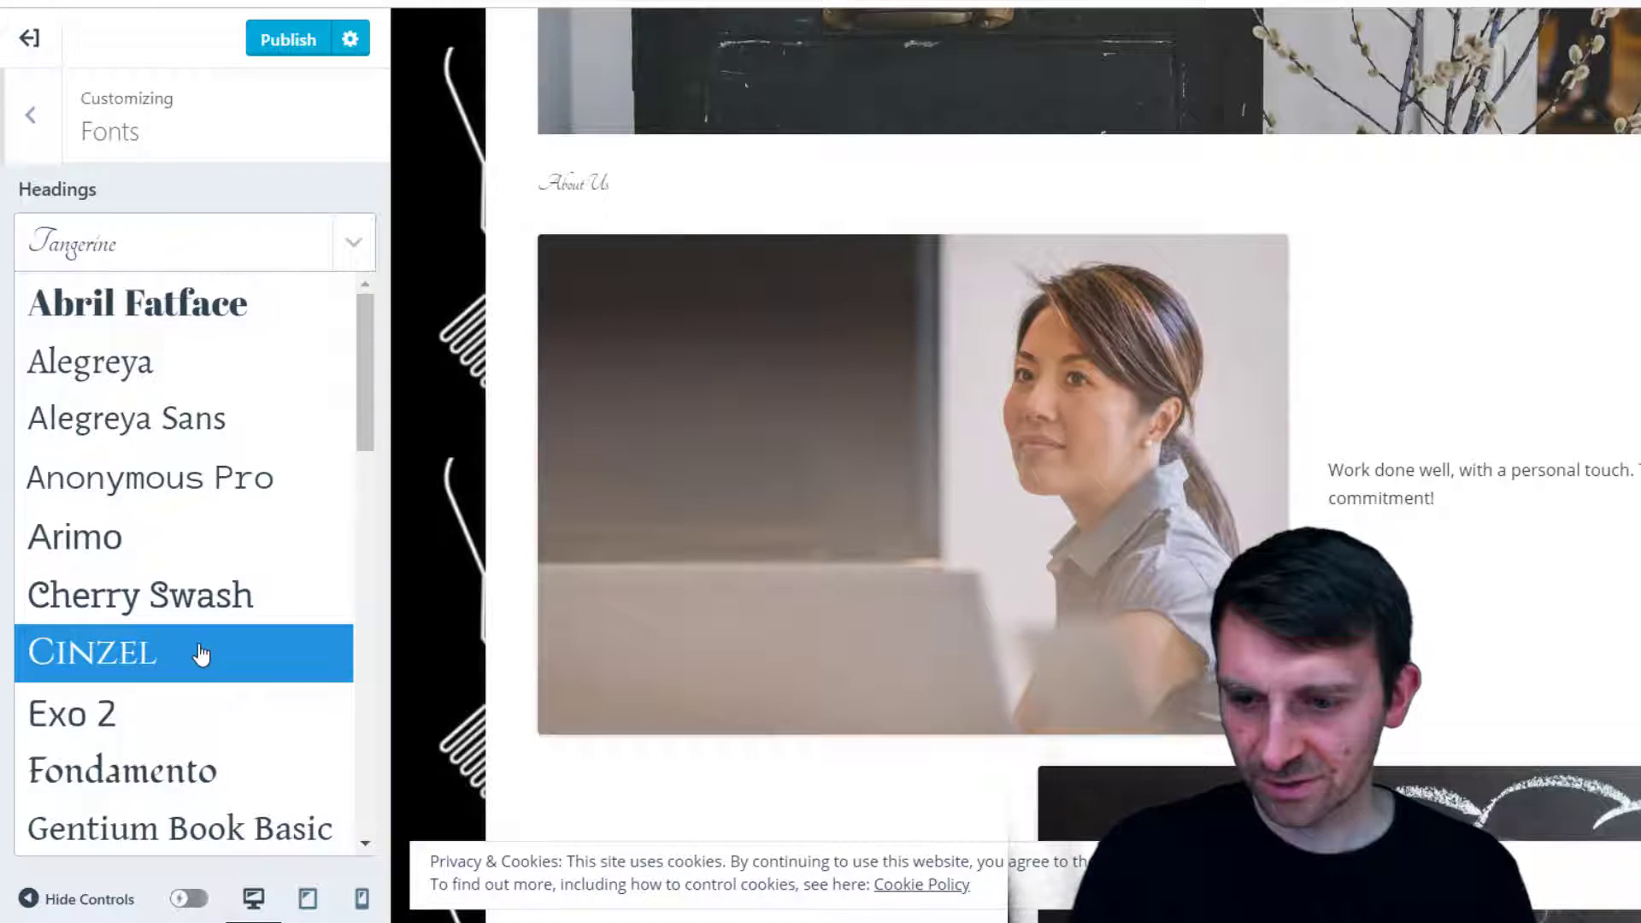
left_click(195, 611)
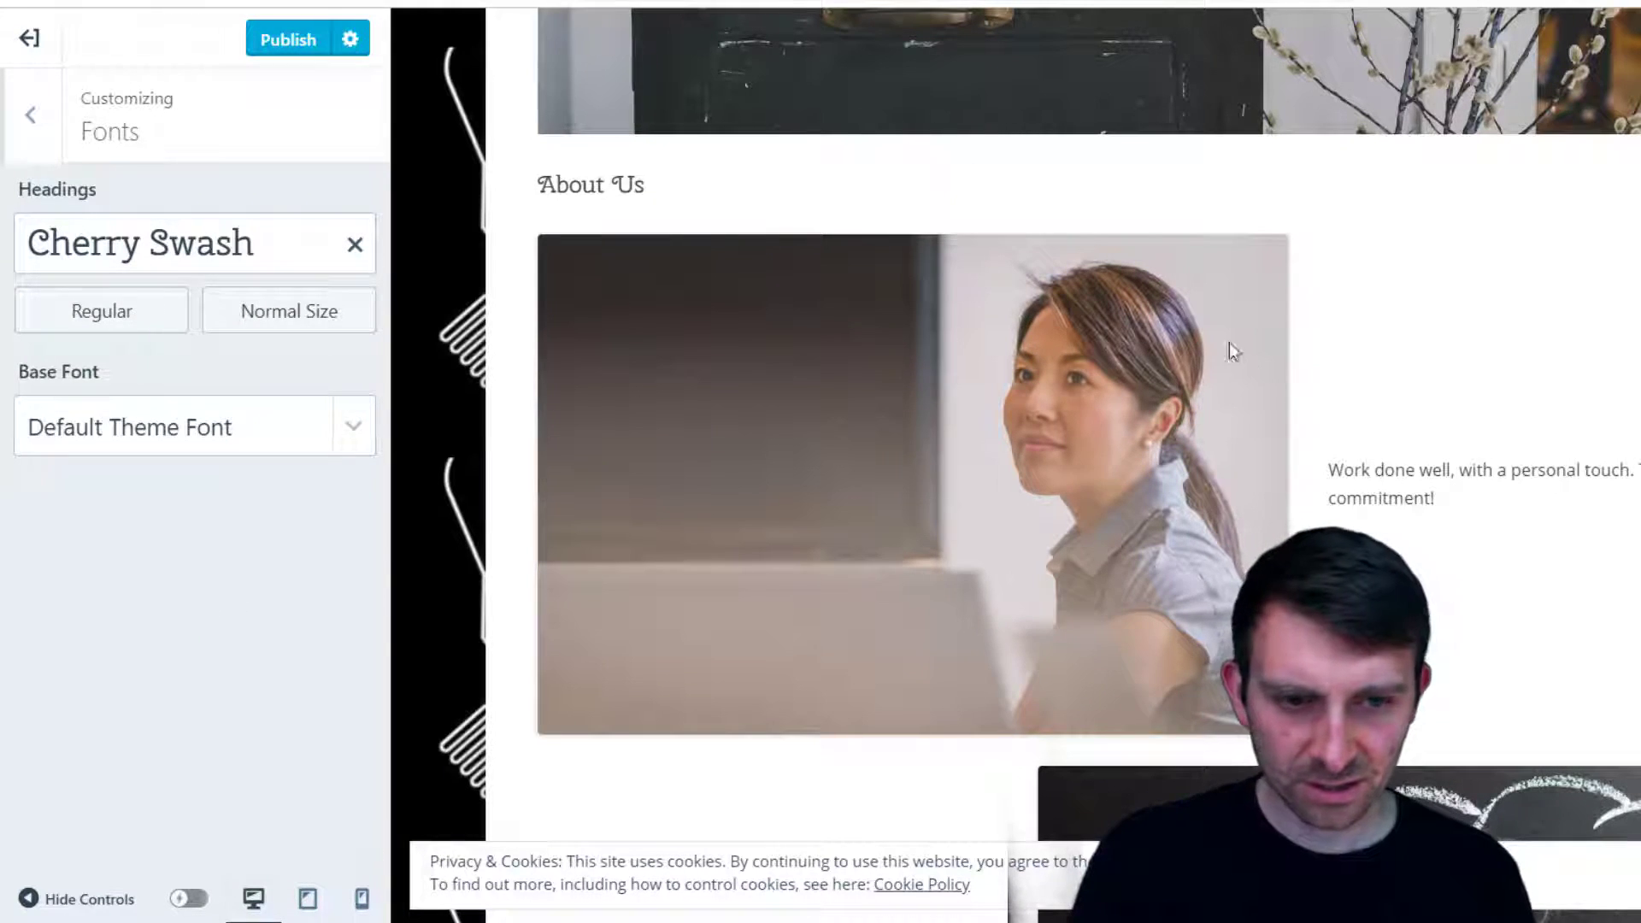
scroll(1214, 332, "up", 10)
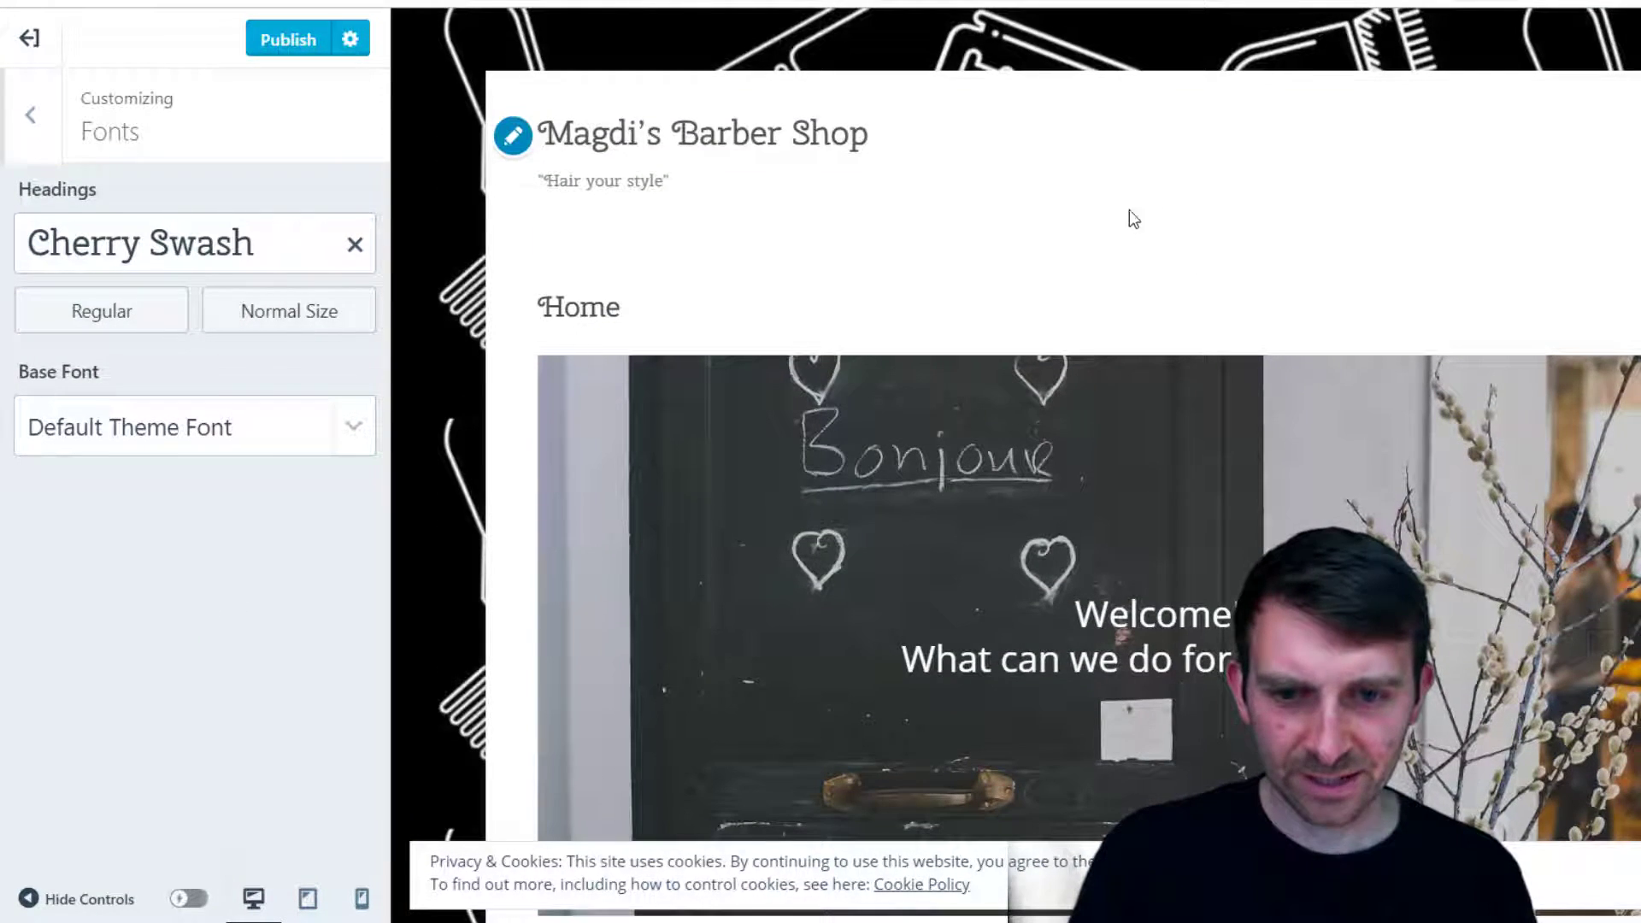
left_click(288, 43)
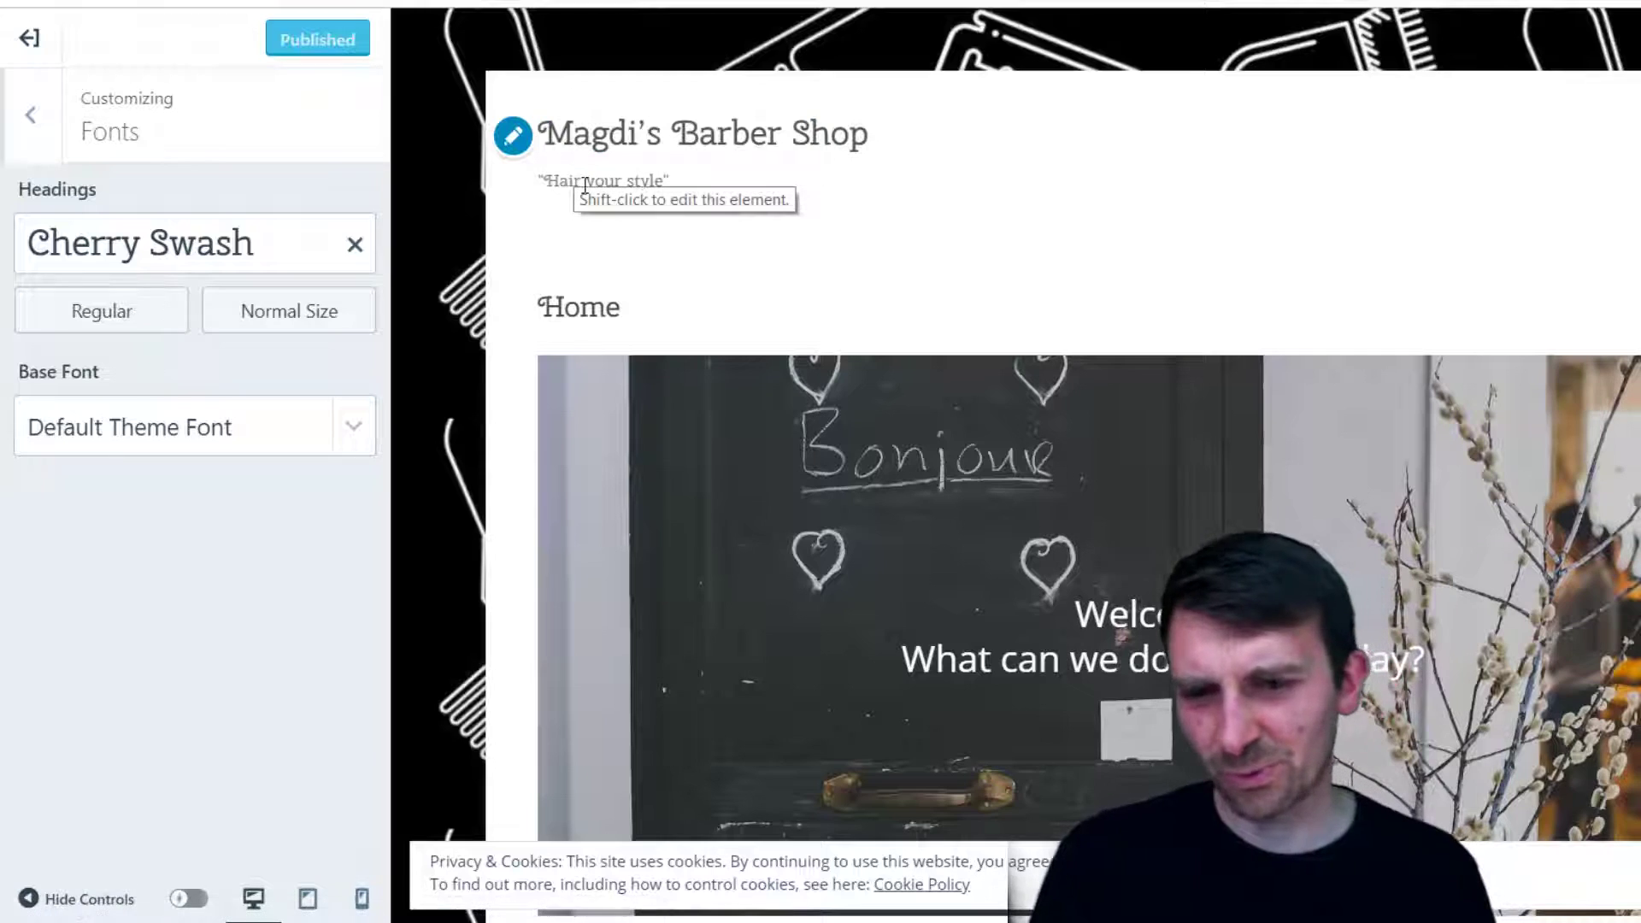
Set the heading size to Huge, publish the change and check the page, keeping the default base font
left_click(270, 316)
left_click(252, 441)
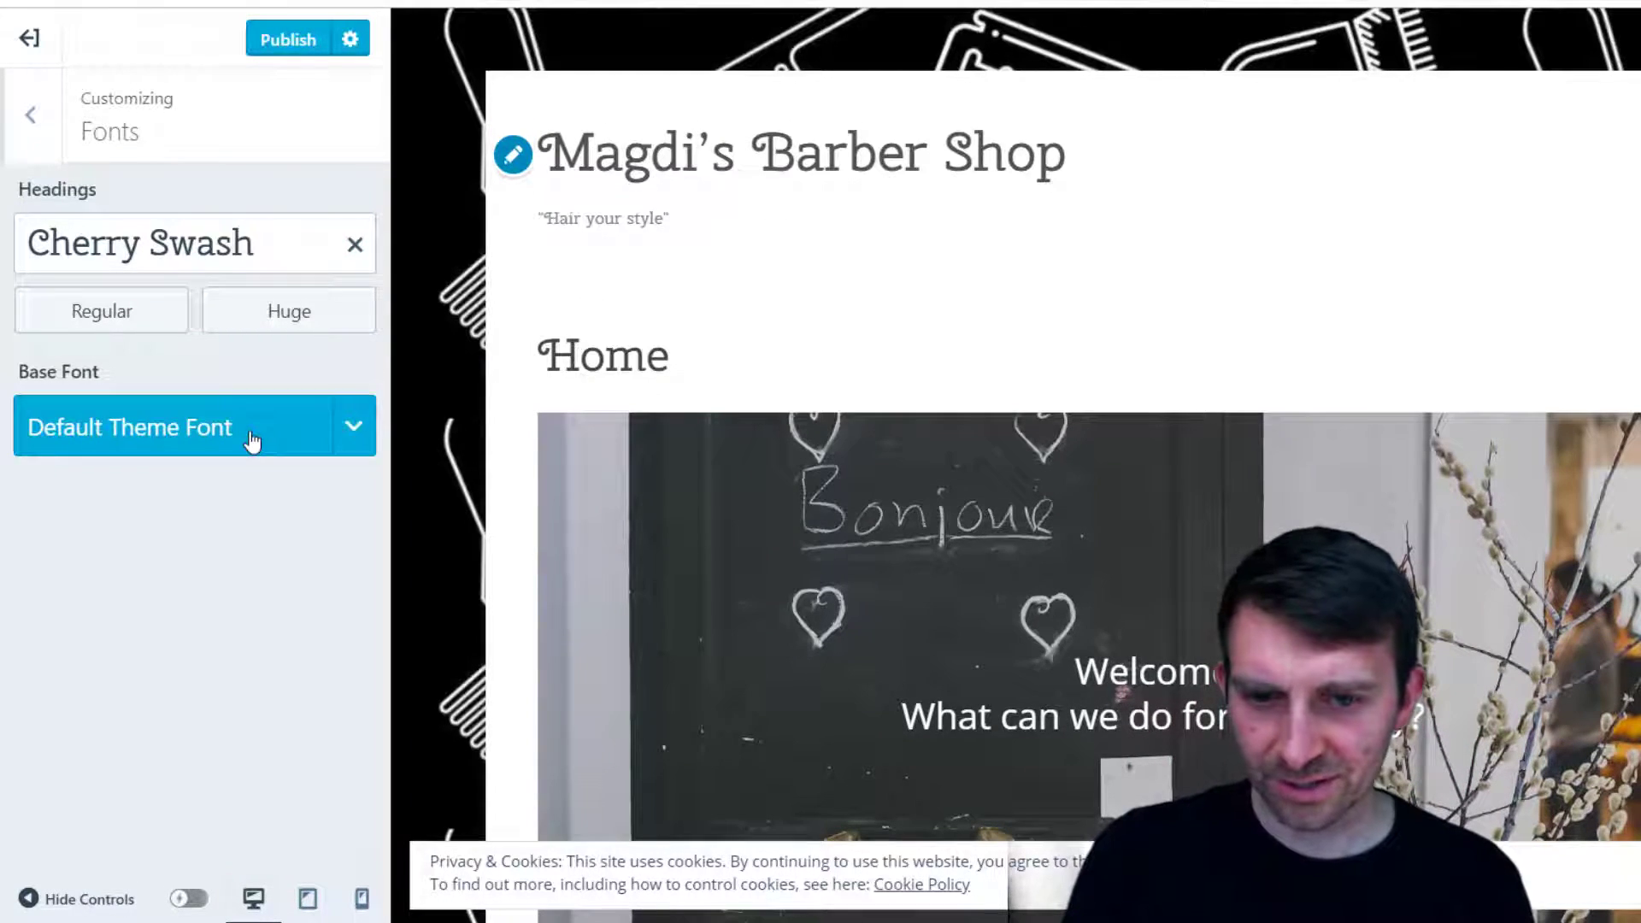
left_click(291, 39)
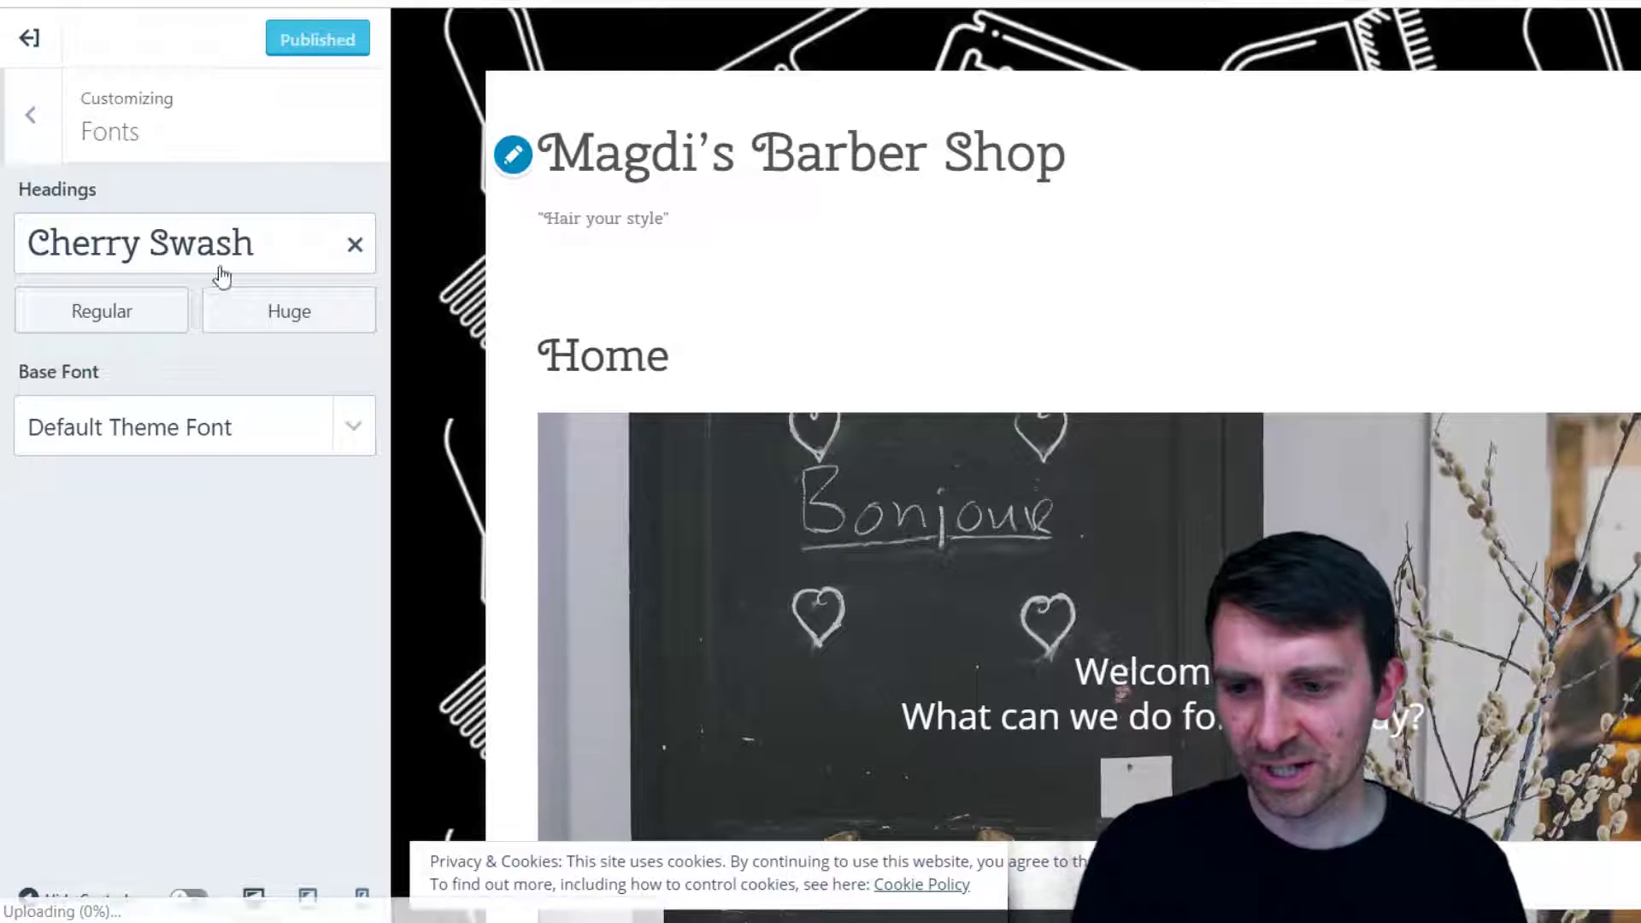
scroll(631, 465, "down", 5)
scroll(633, 465, "down", 5)
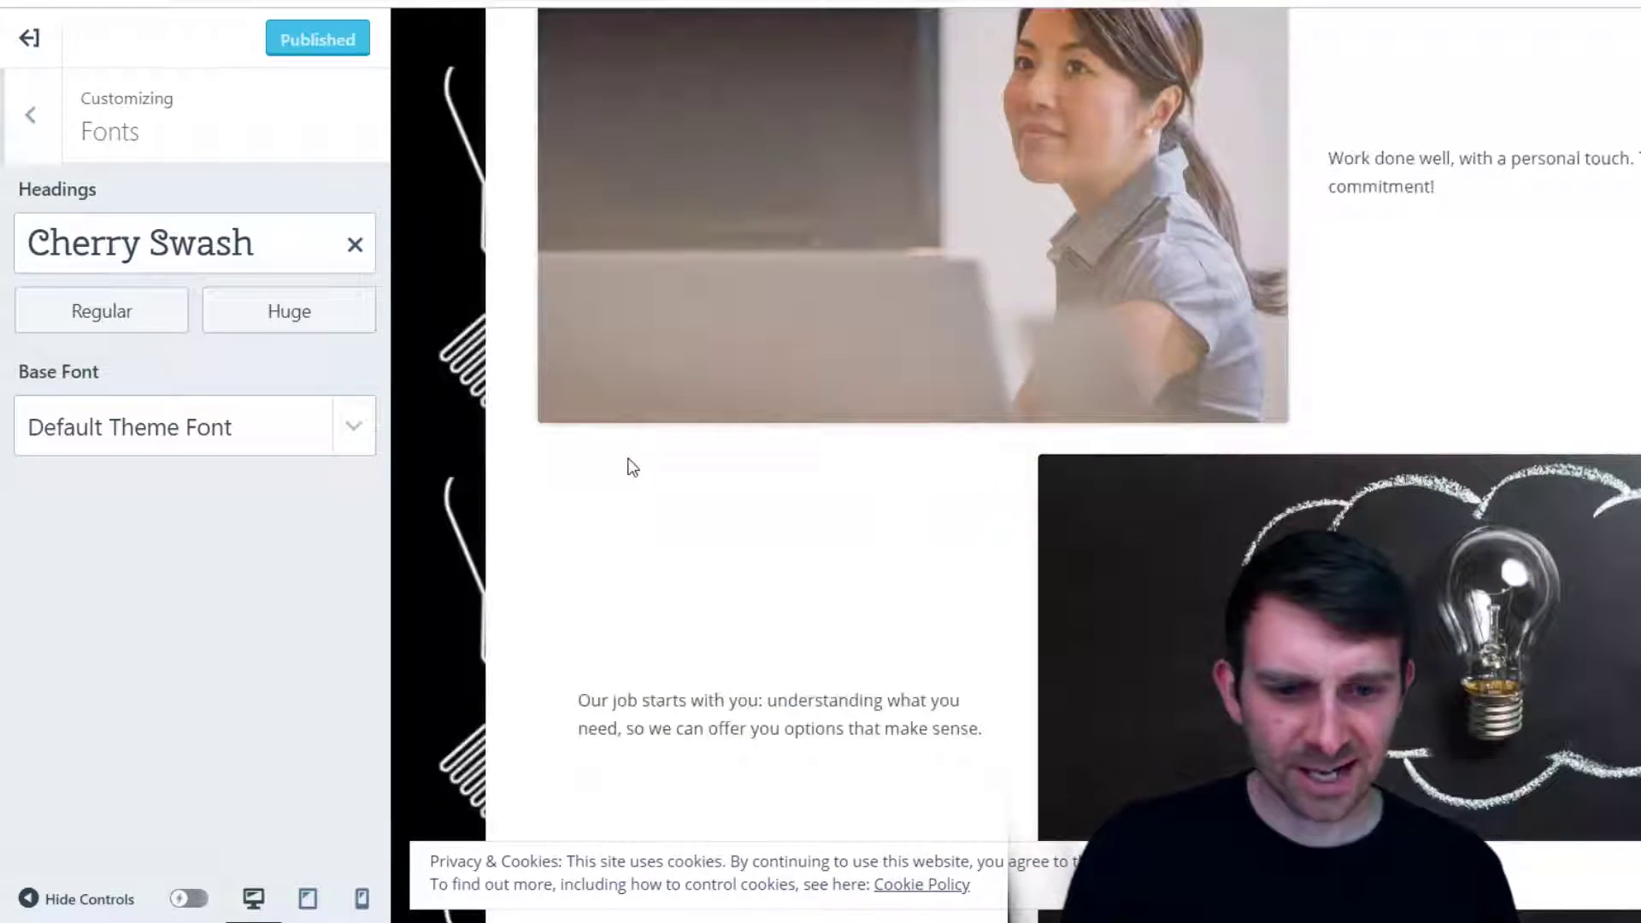
left_click(323, 427)
left_click(341, 425)
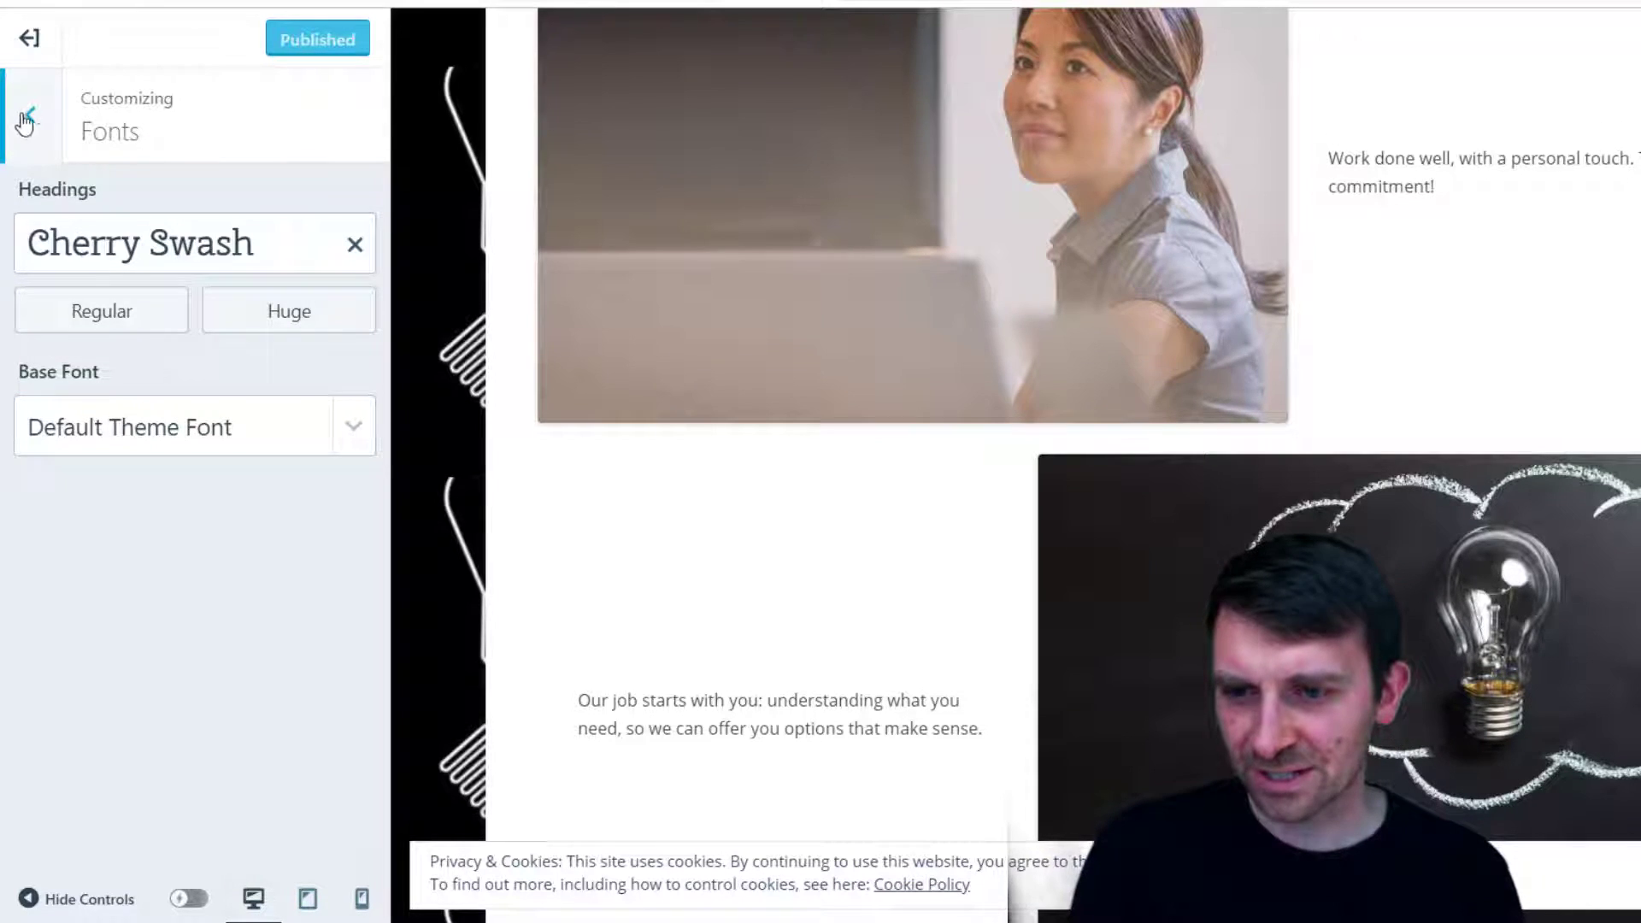
Choose the price list image from the media library as a new header image
left_click(23, 120)
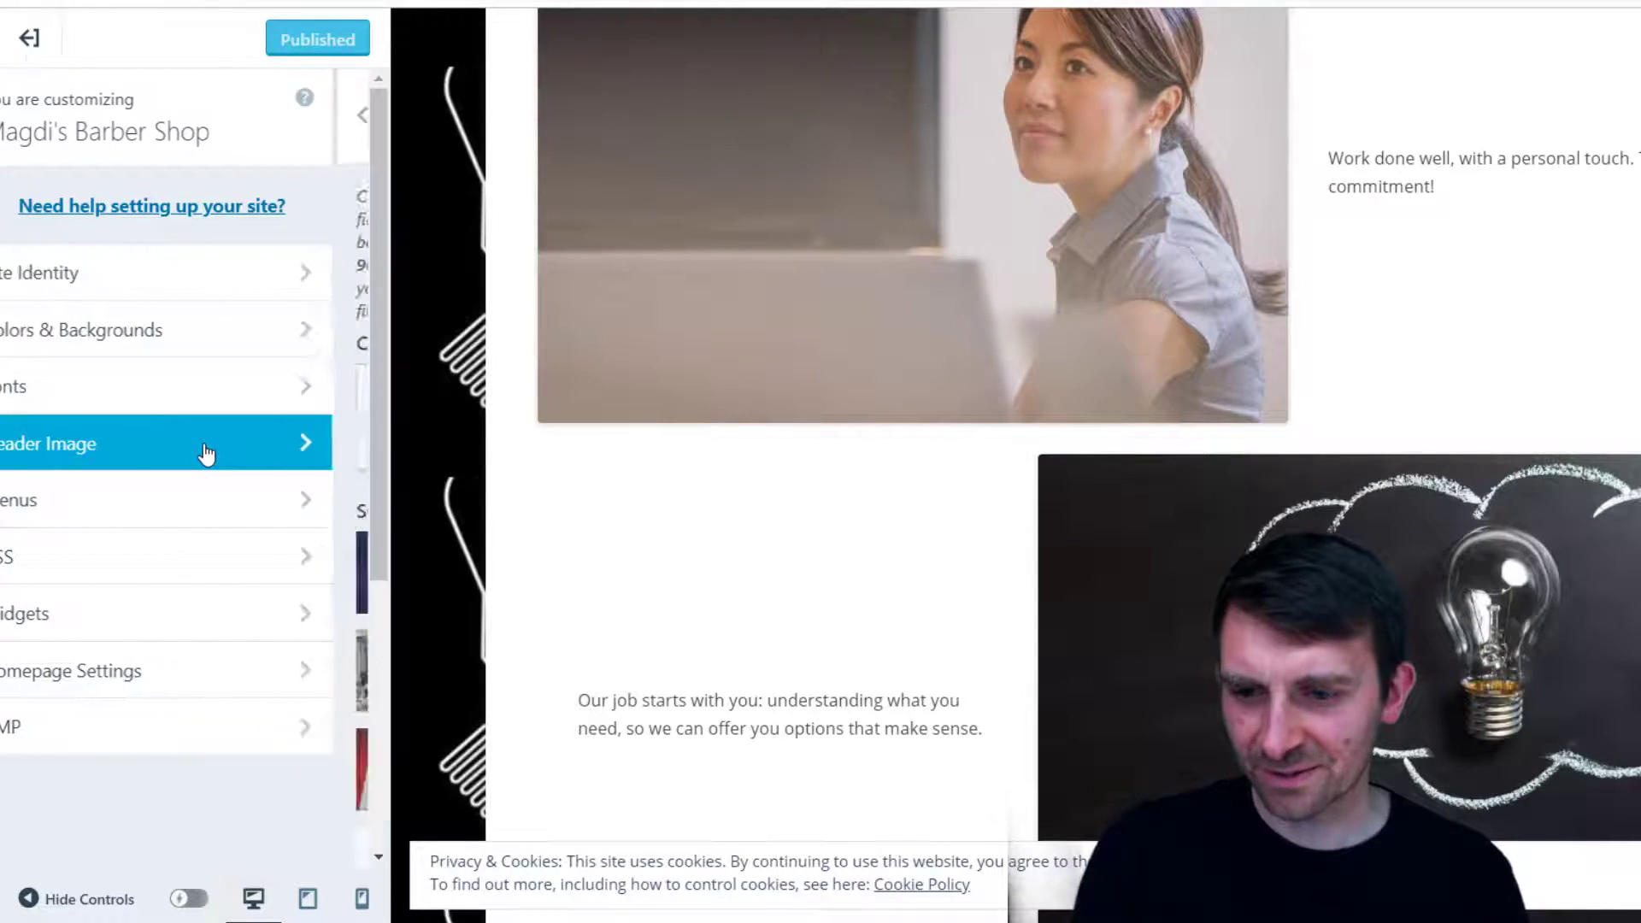
left_click(205, 455)
left_click(117, 453)
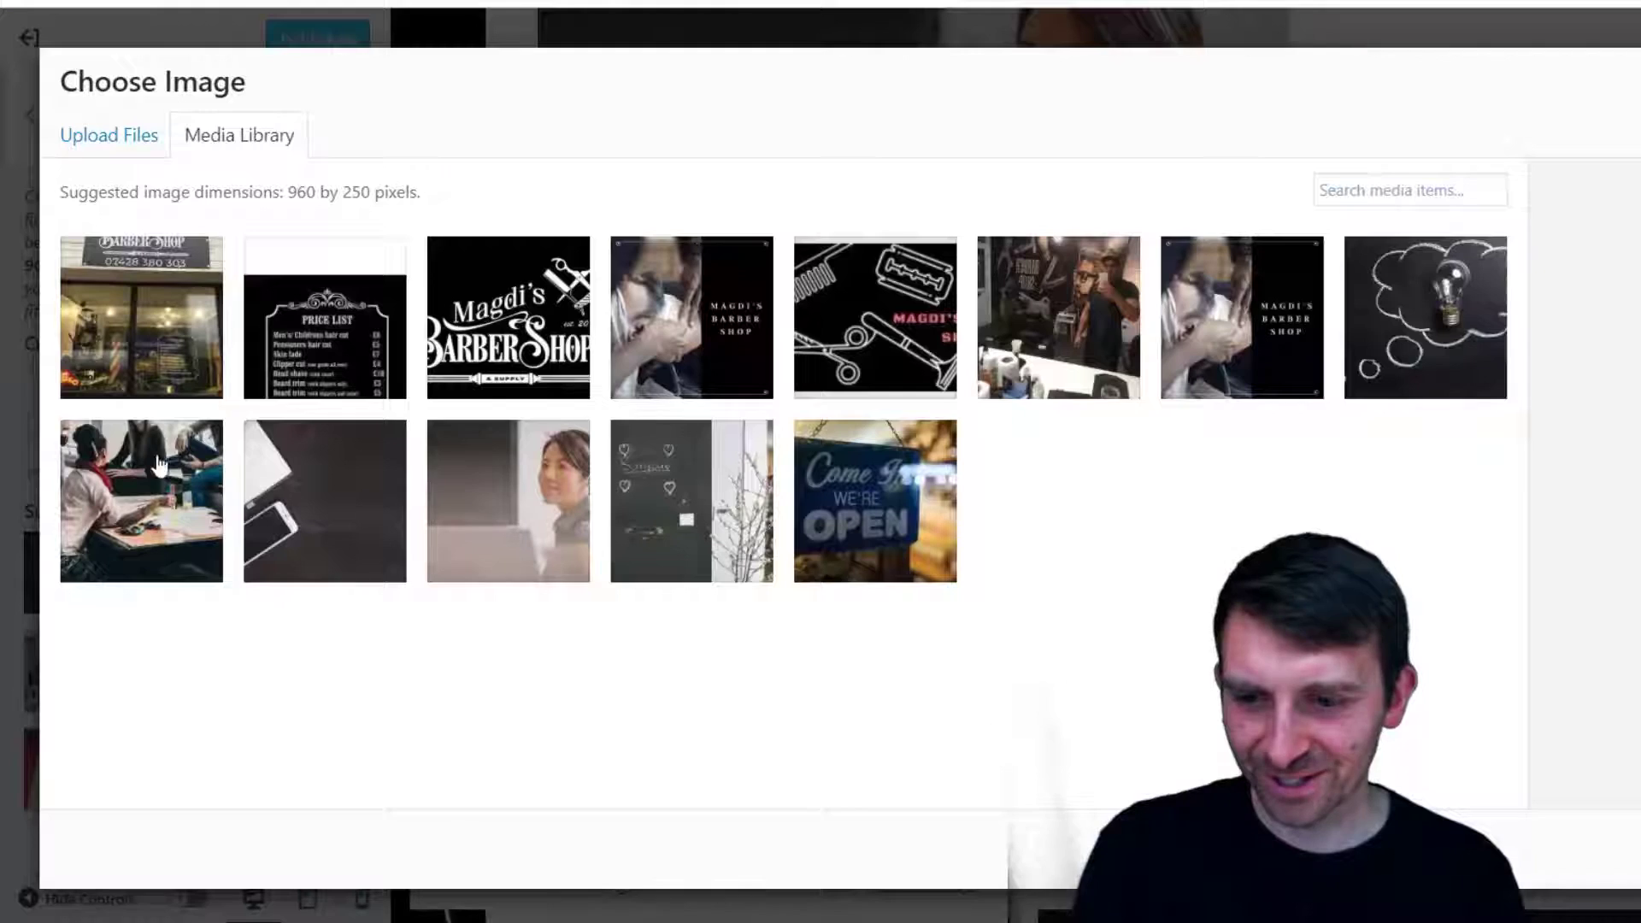
left_click(380, 381)
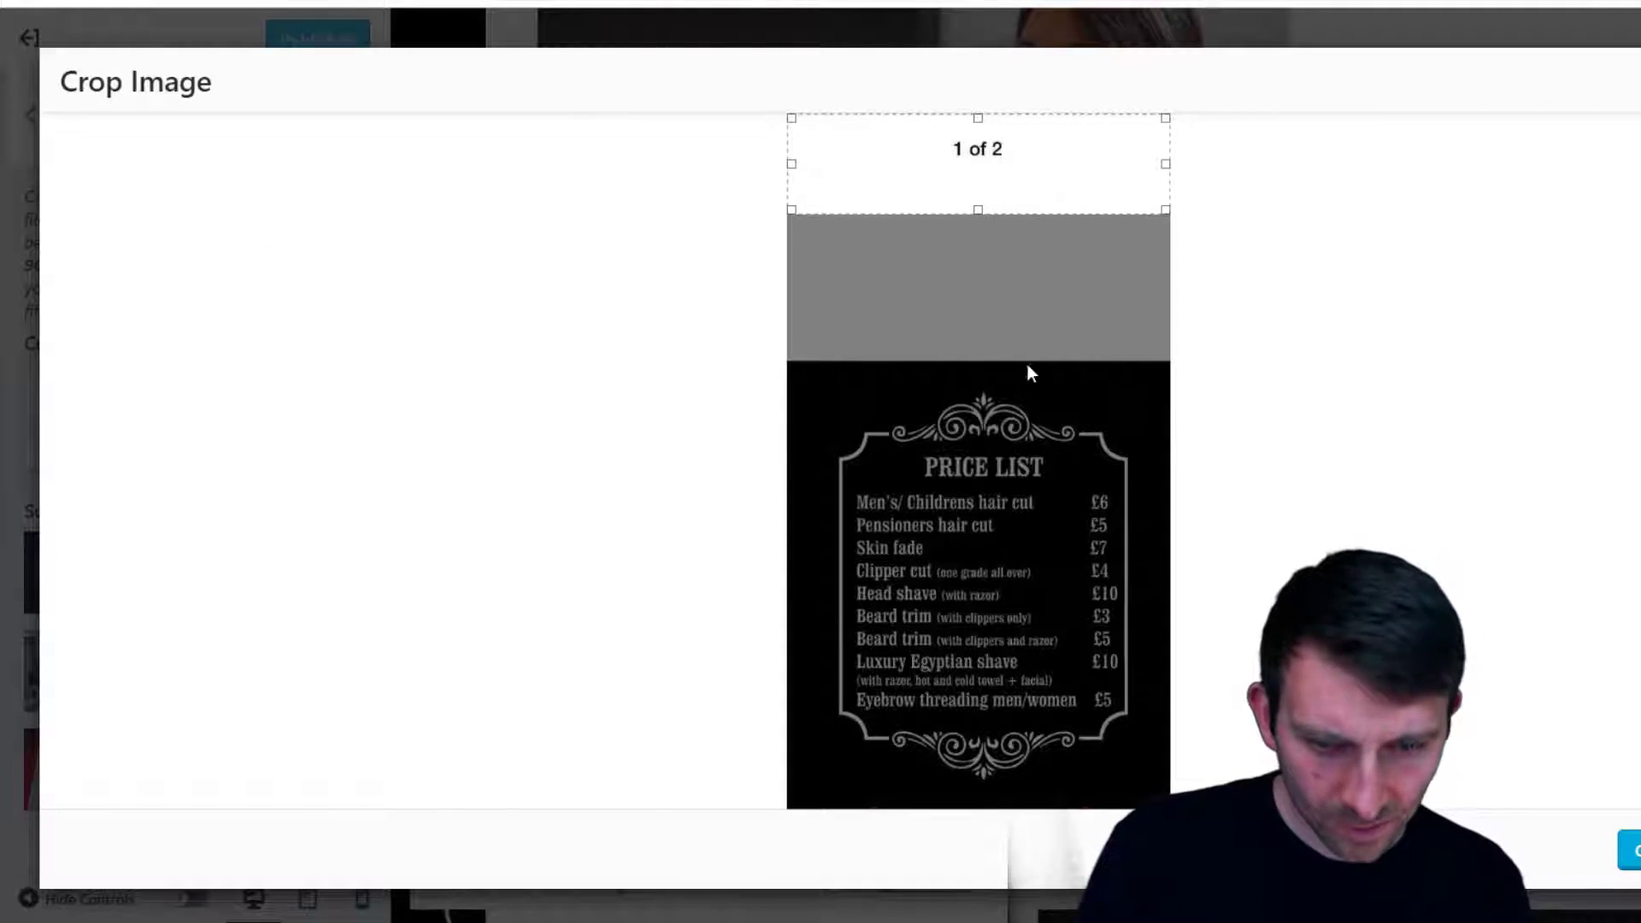
Crop the price list image tightly around its decorative frame, excluding the white area above, and apply it as the header
left_click_drag(1007, 164, 978, 245)
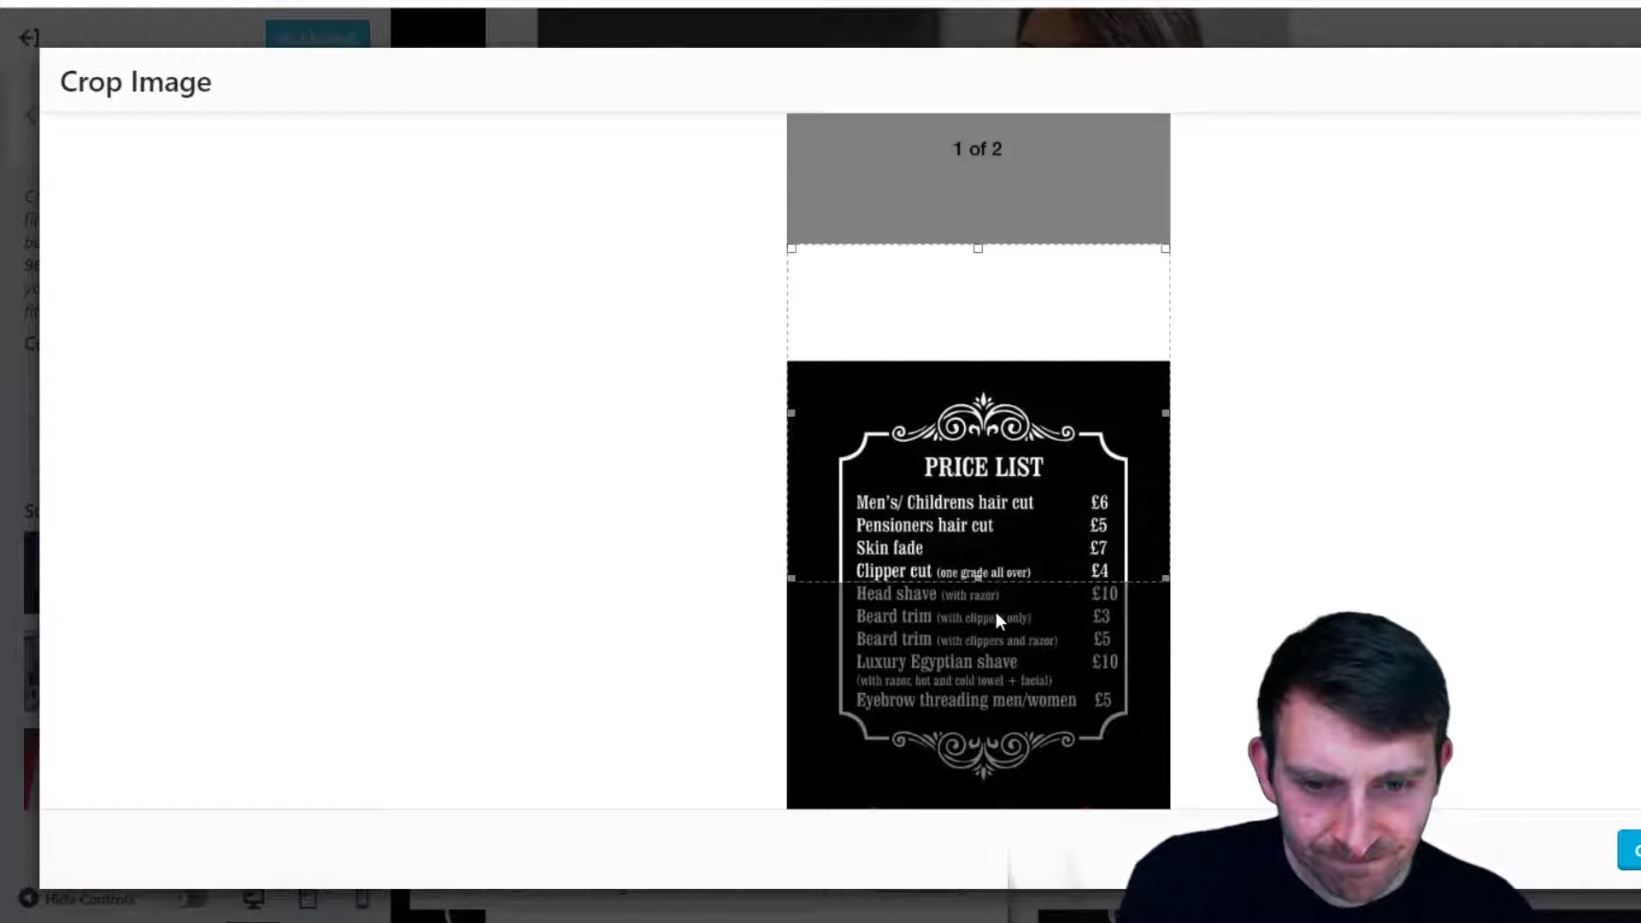
left_click_drag(987, 591, 987, 610)
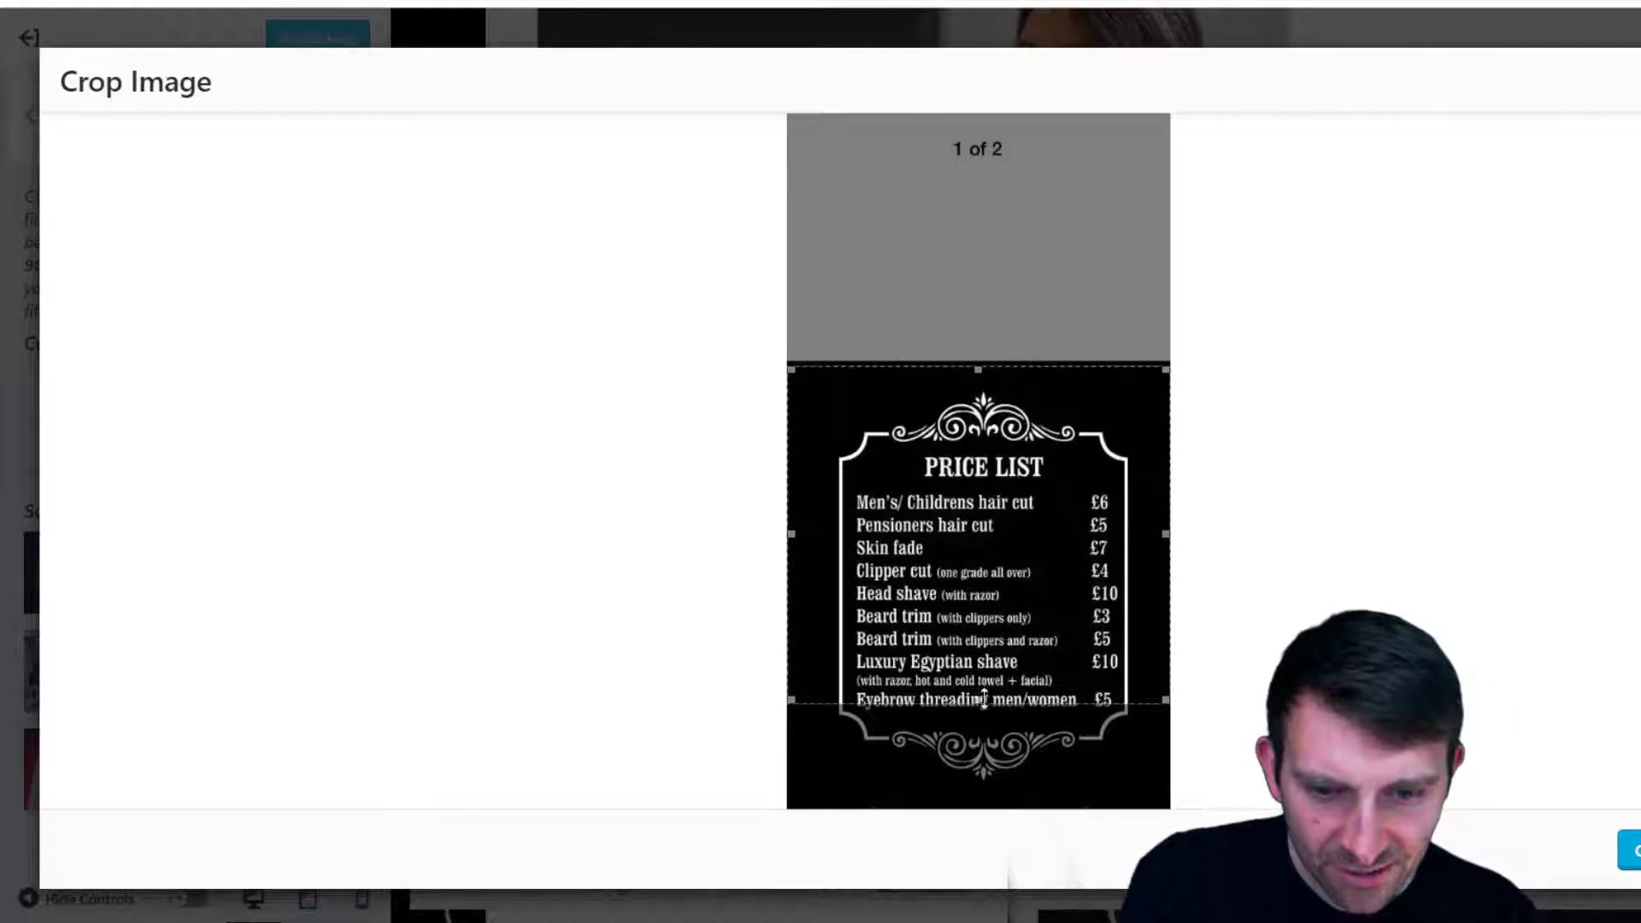
left_click_drag(983, 704, 978, 787)
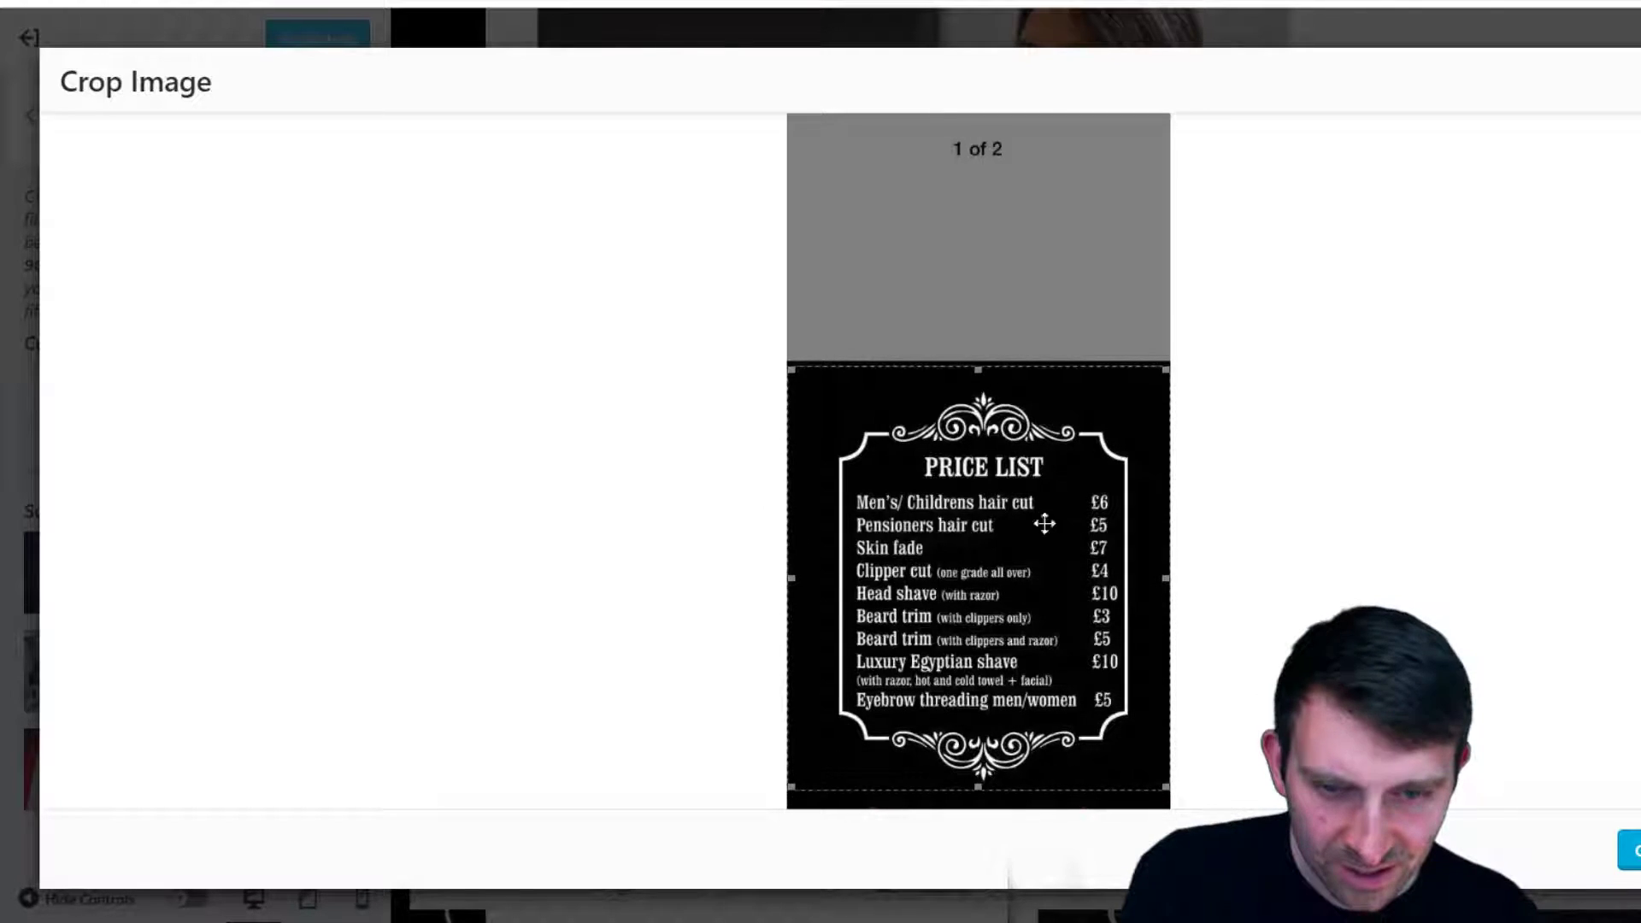
left_click_drag(977, 374, 977, 390)
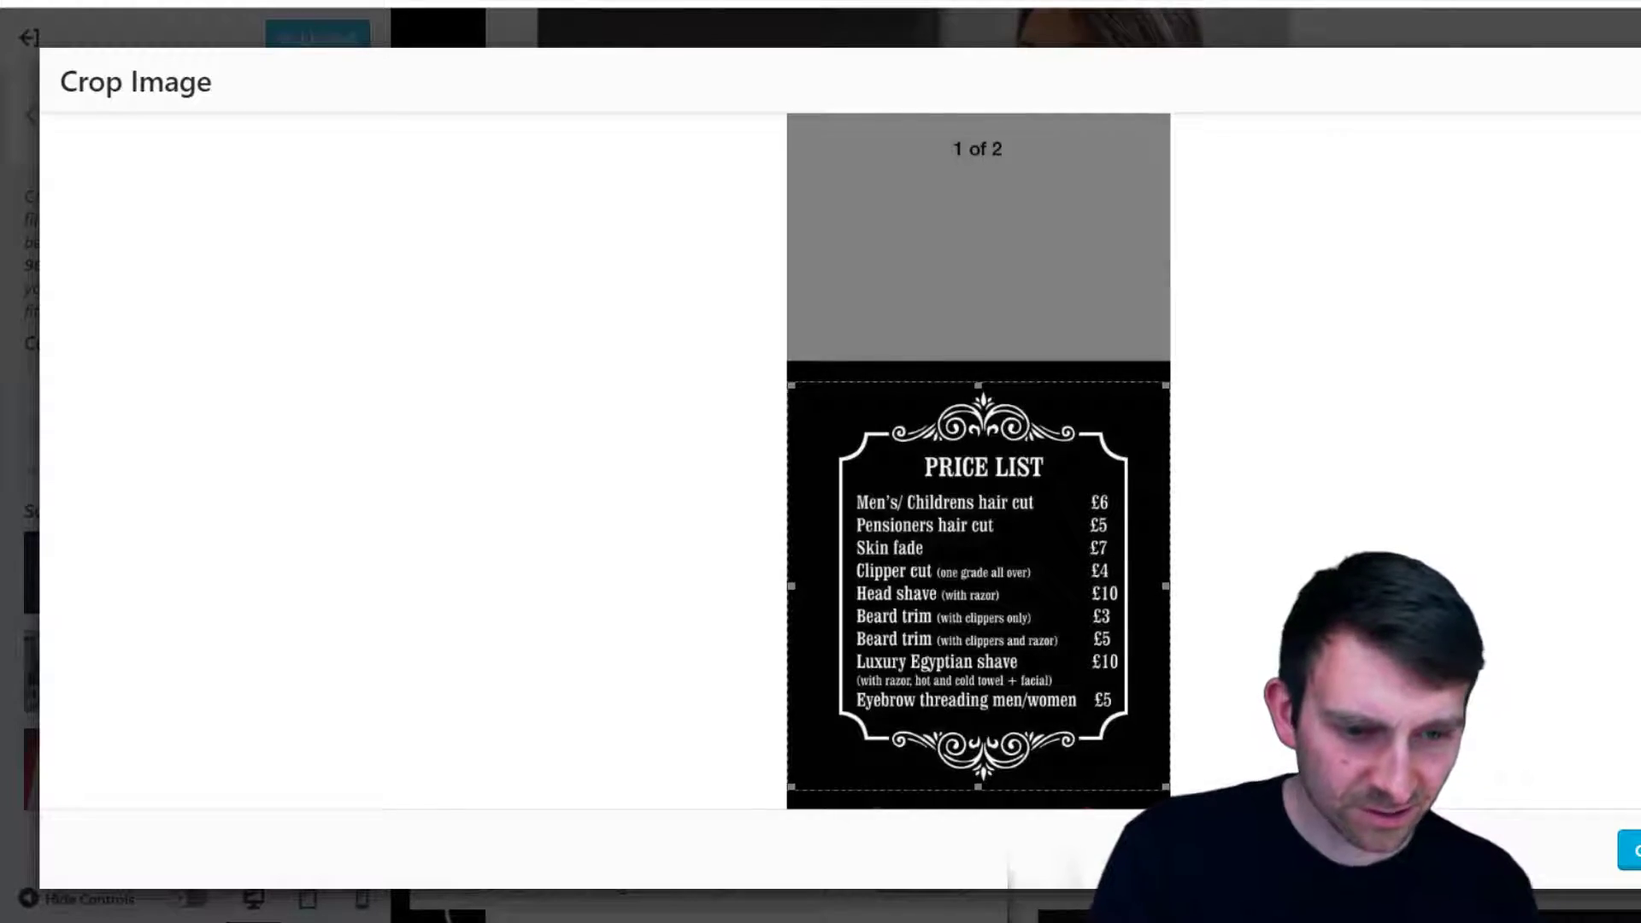
left_click(1629, 851)
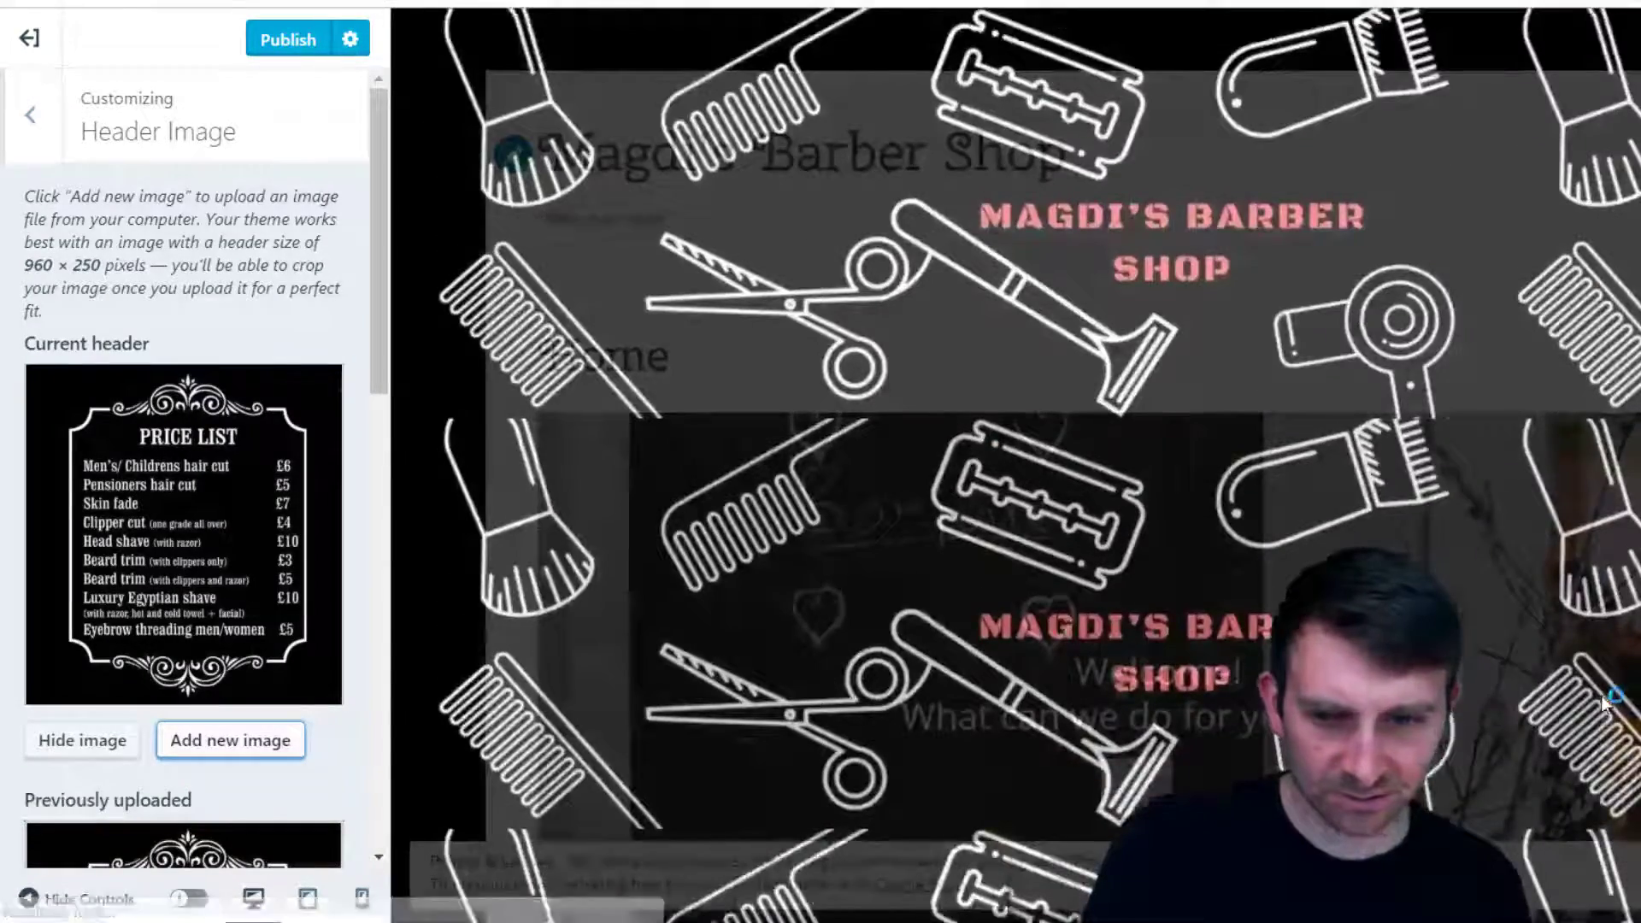
Review the price list header in the page preview and look through the suggested header images
scroll(1585, 691, "up", 4)
scroll(1539, 667, "down", 3)
scroll(1462, 689, "up", 3)
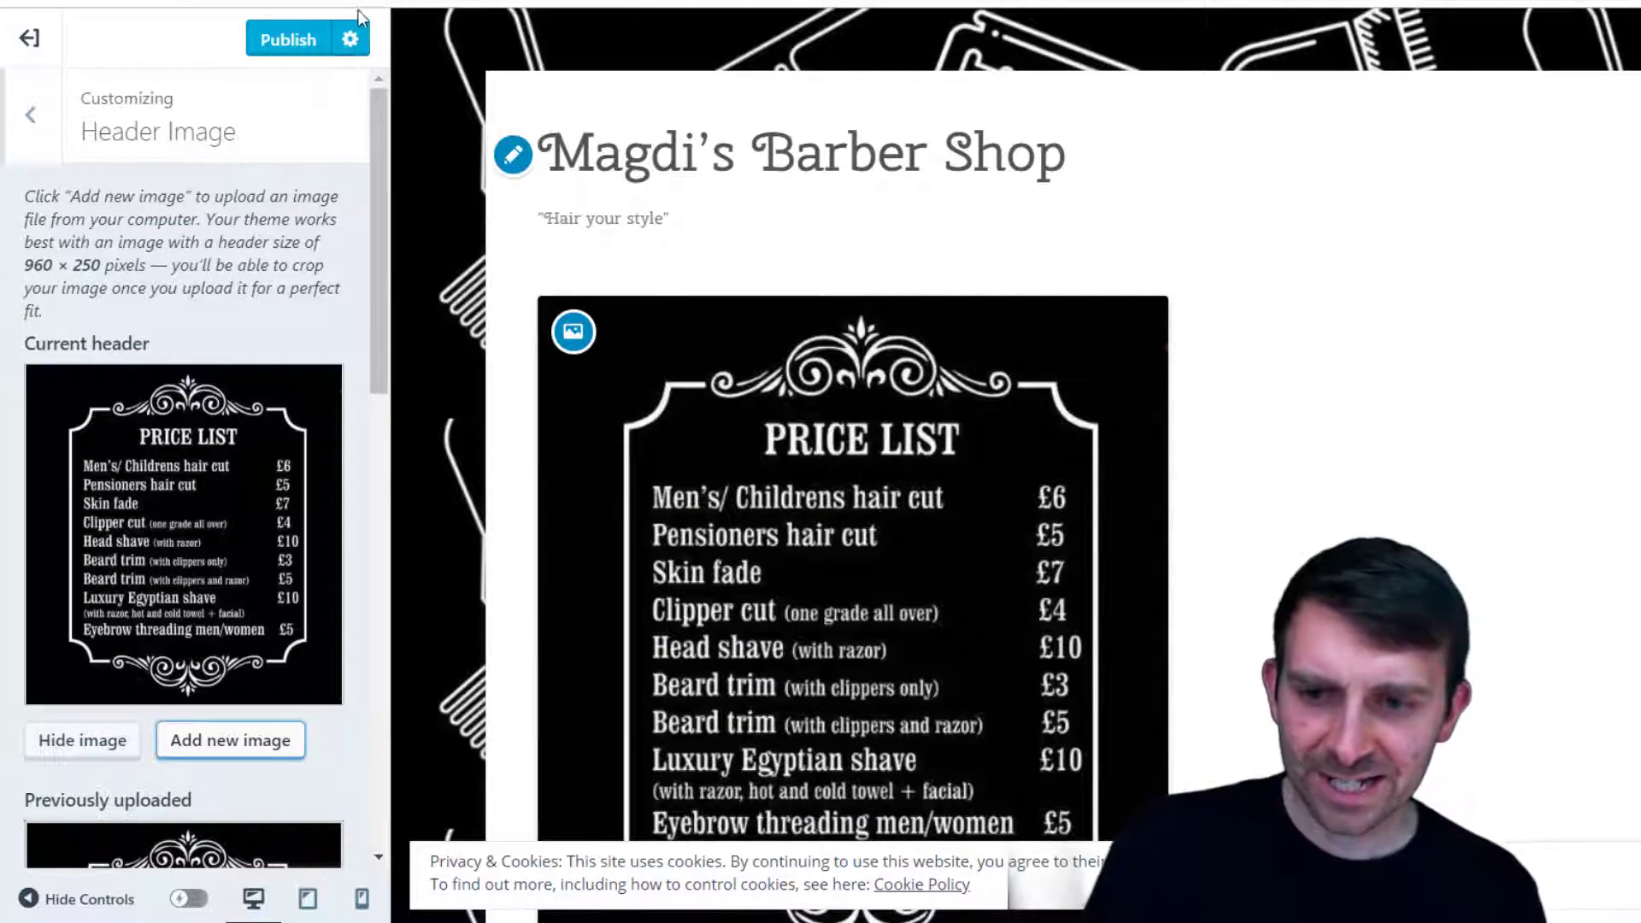
scroll(201, 654, "down", 3)
scroll(227, 499, "down", 5)
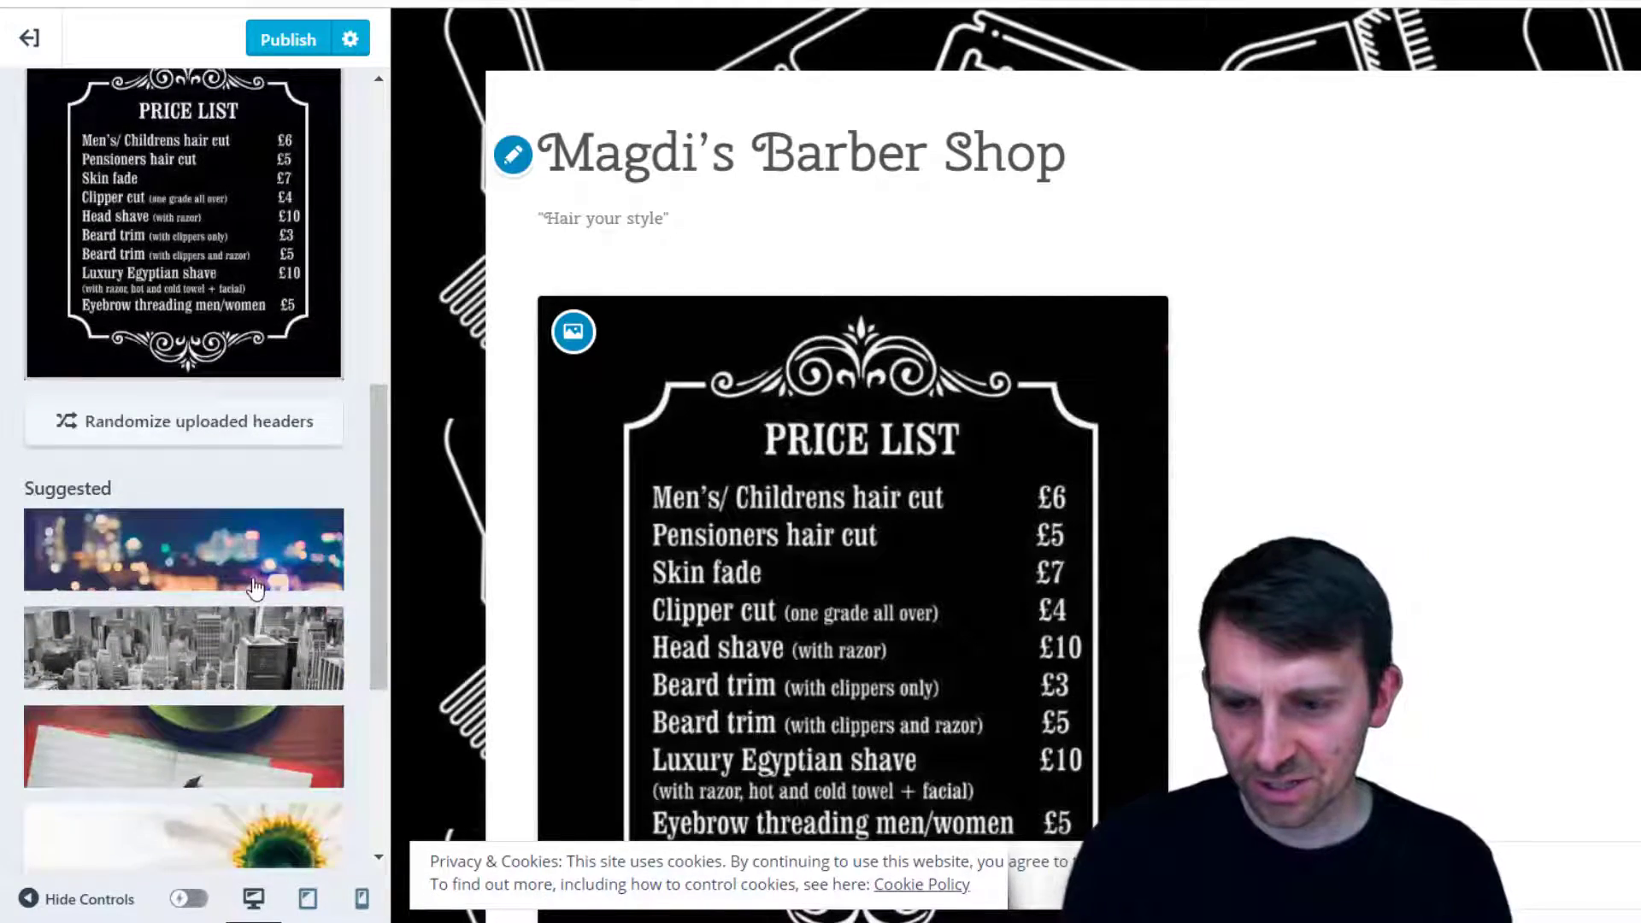
scroll(253, 584, "up", 6)
scroll(248, 573, "down", 6)
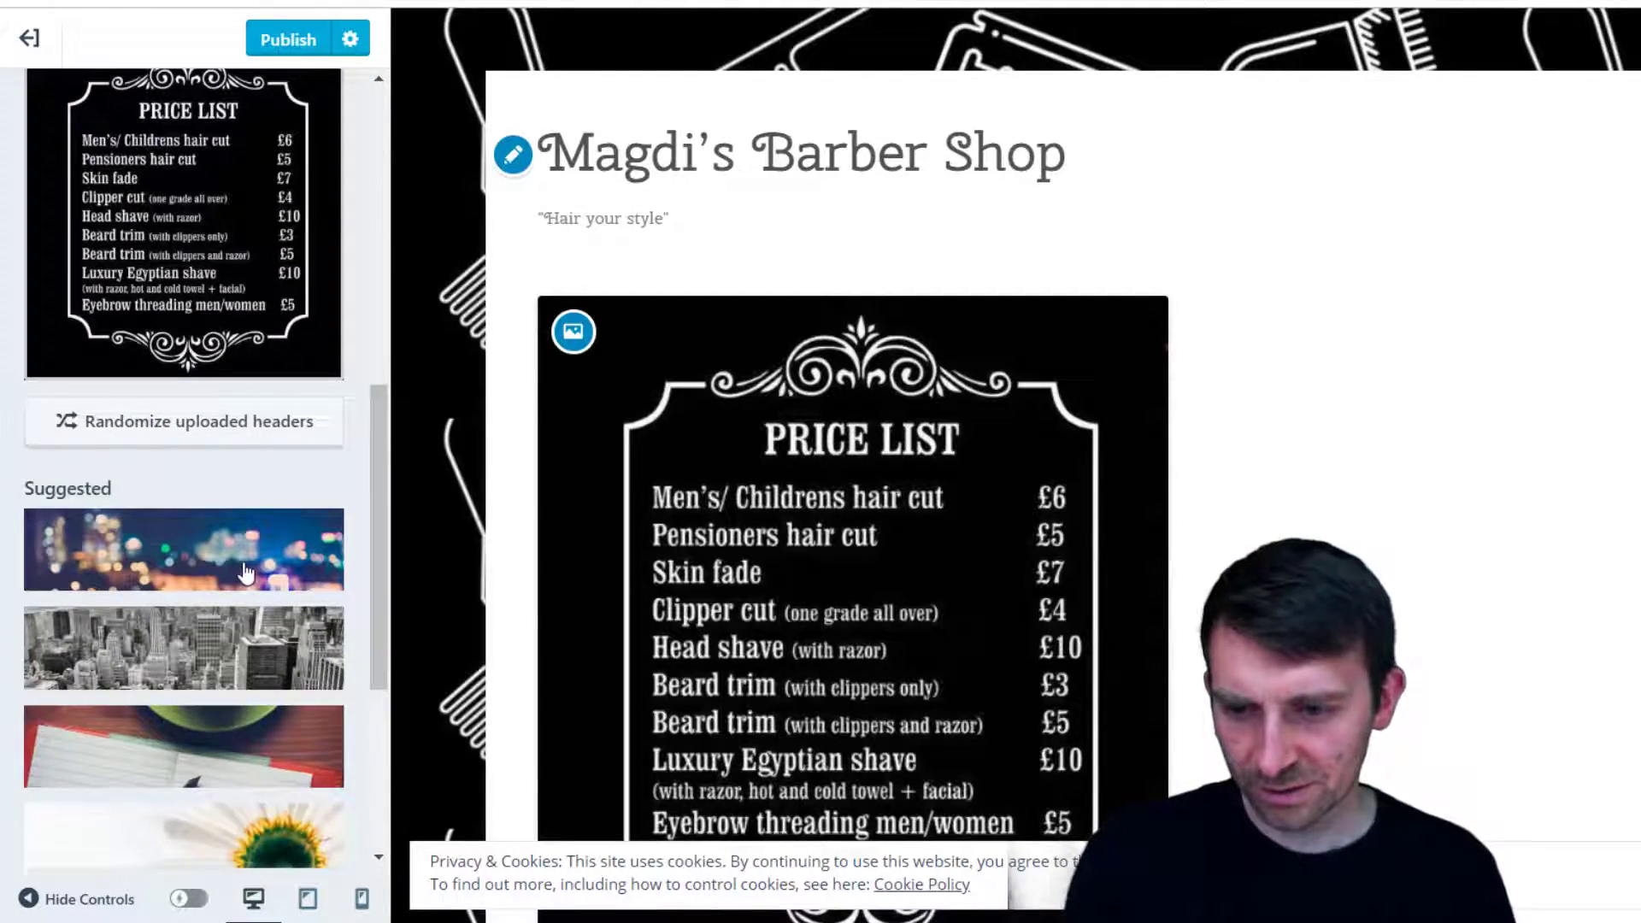
Choose the white-on-black Magdi's Barber Shop logo from the media library as a new header image
scroll(245, 573, "down", 4)
scroll(245, 567, "up", 10)
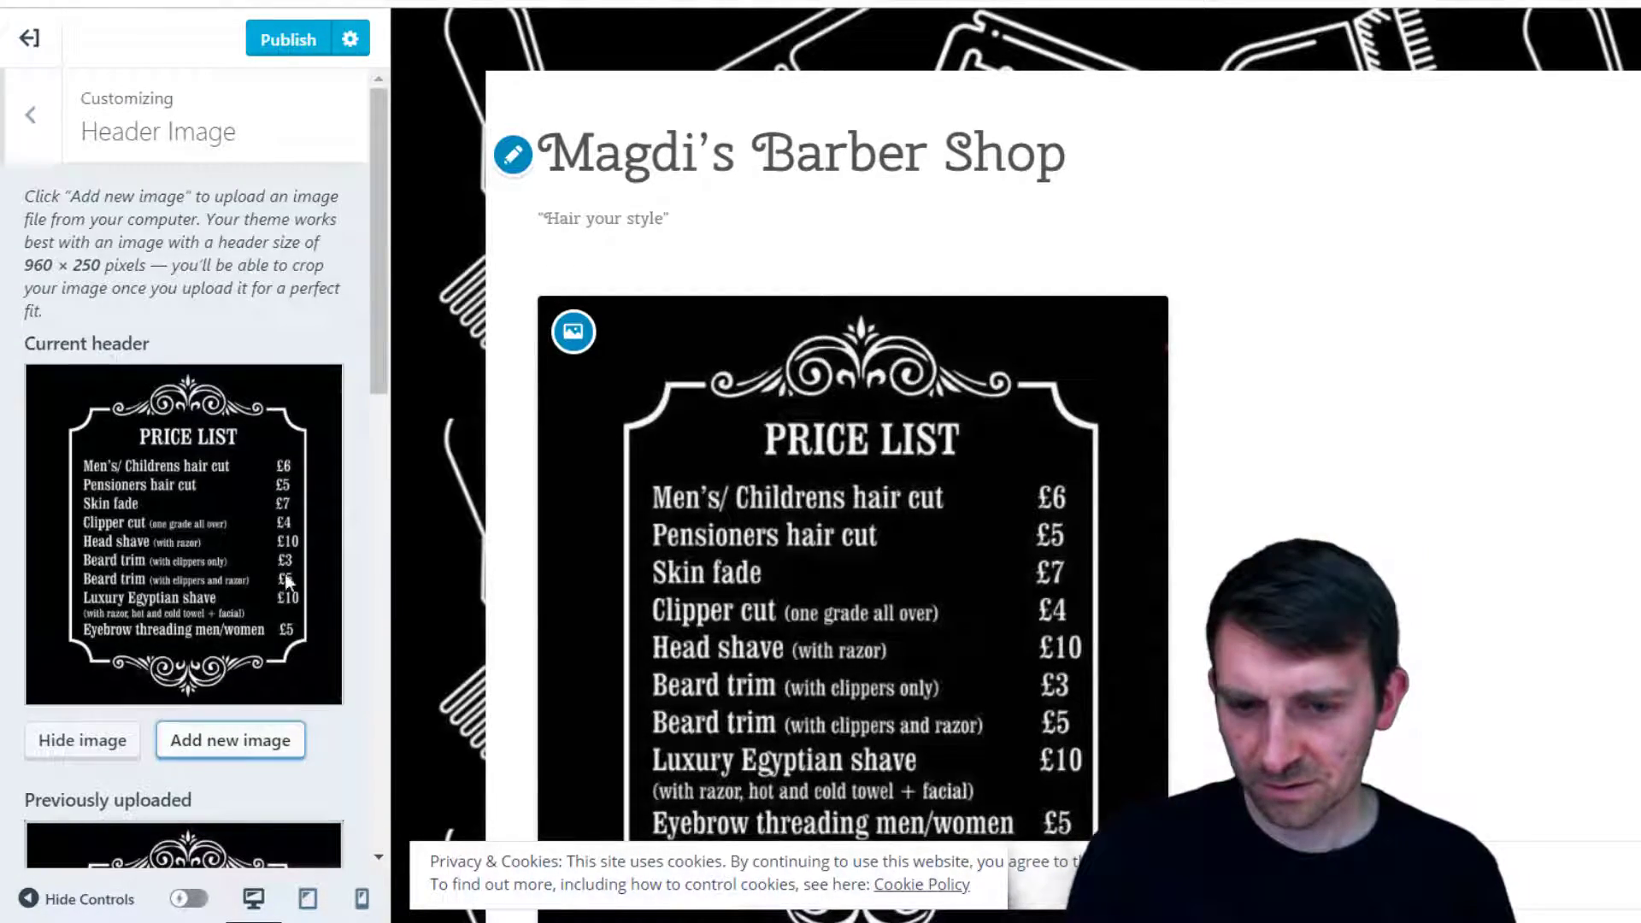
scroll(256, 574, "down", 4)
scroll(238, 581, "up", 2)
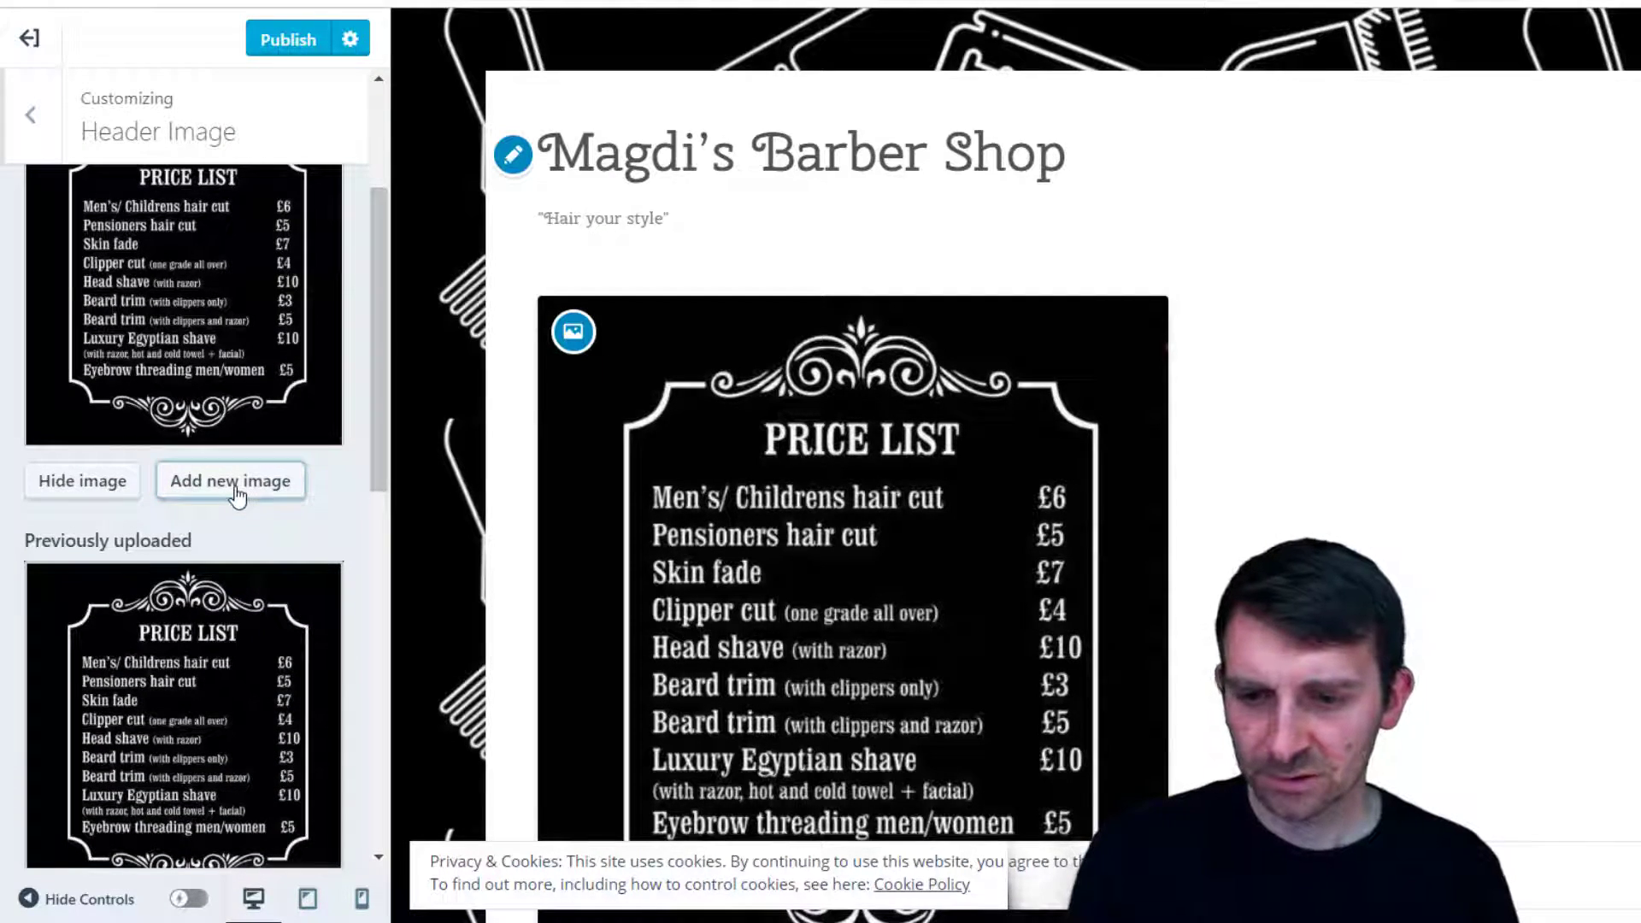
left_click(232, 481)
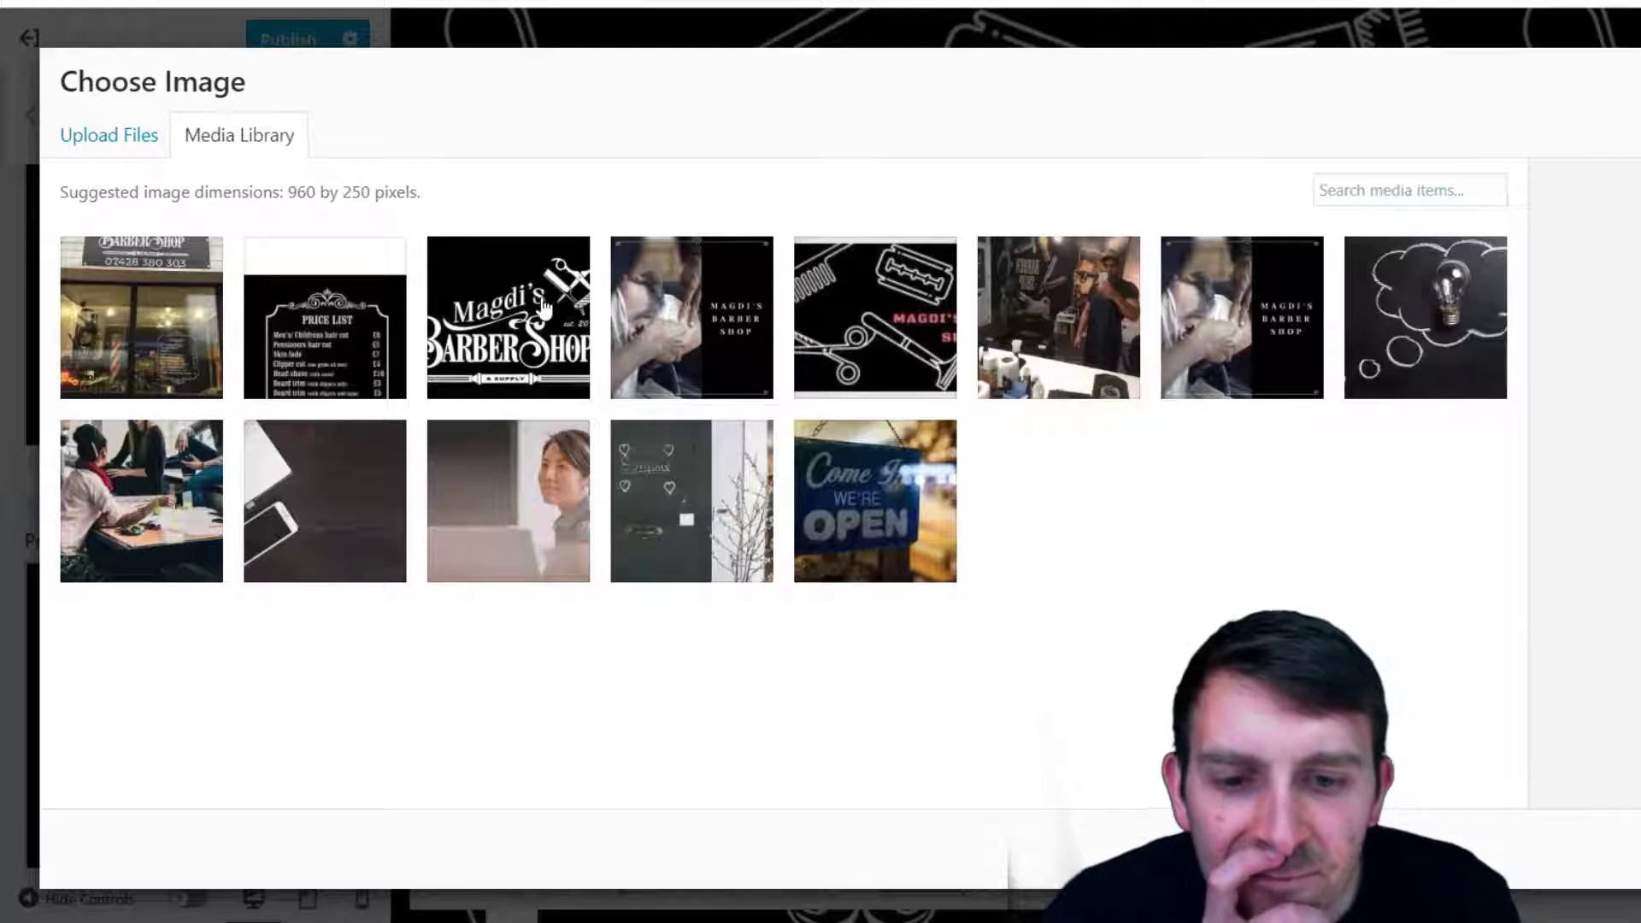
left_click(551, 350)
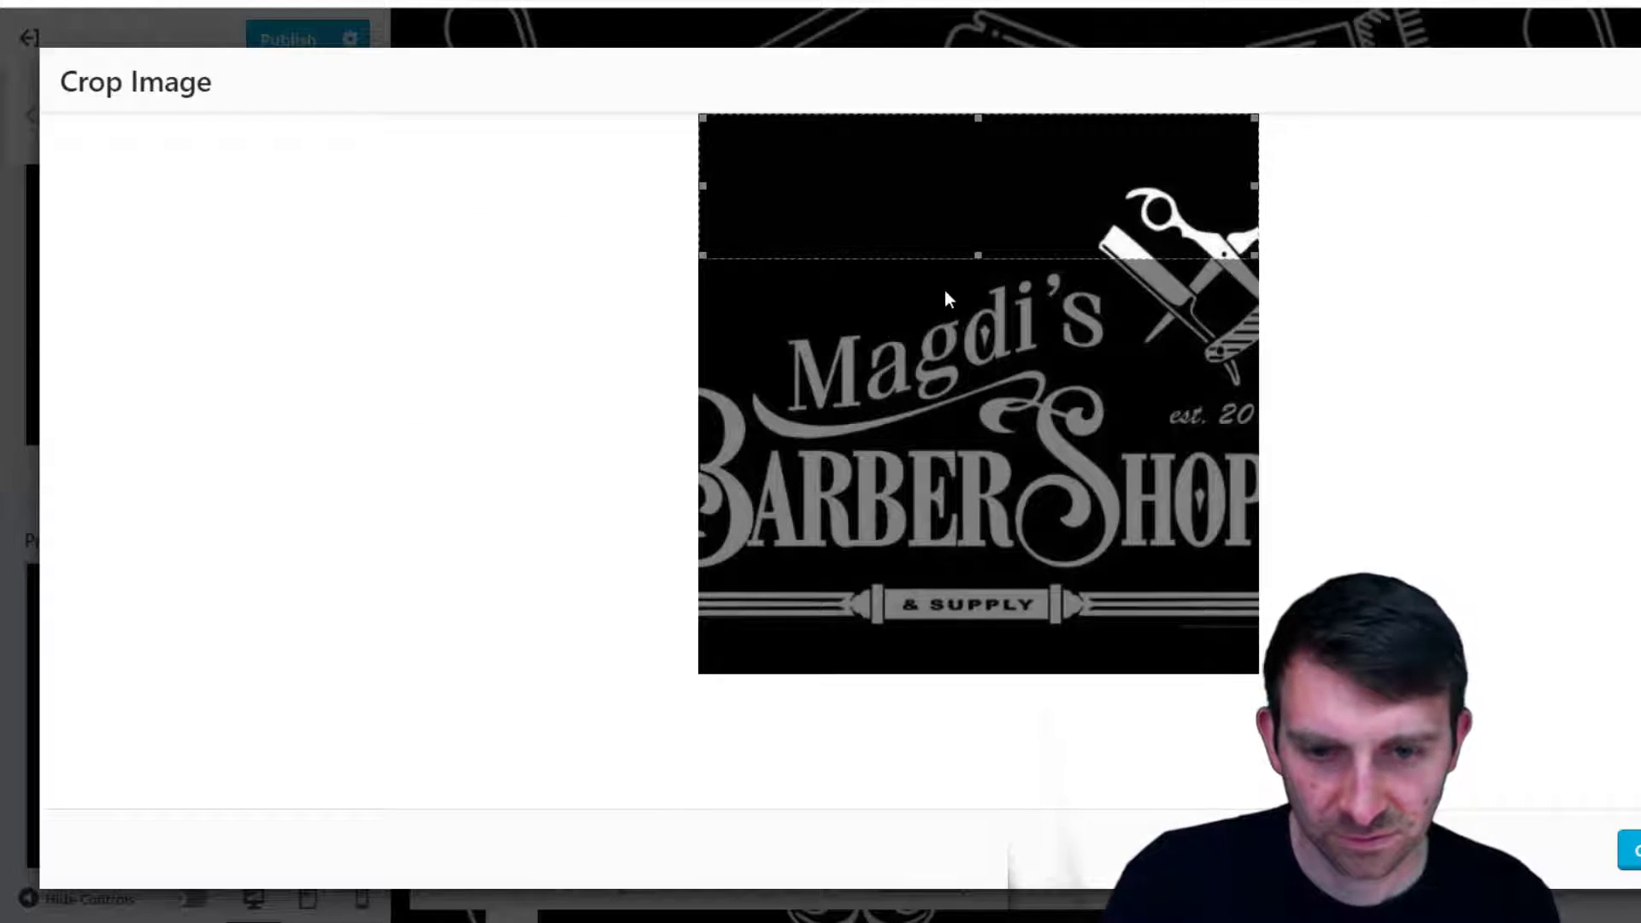
Crop the logo image closely around the word "Magdi's" and apply it as the header
left_click_drag(945, 301, 1048, 514)
left_click_drag(756, 439, 808, 300)
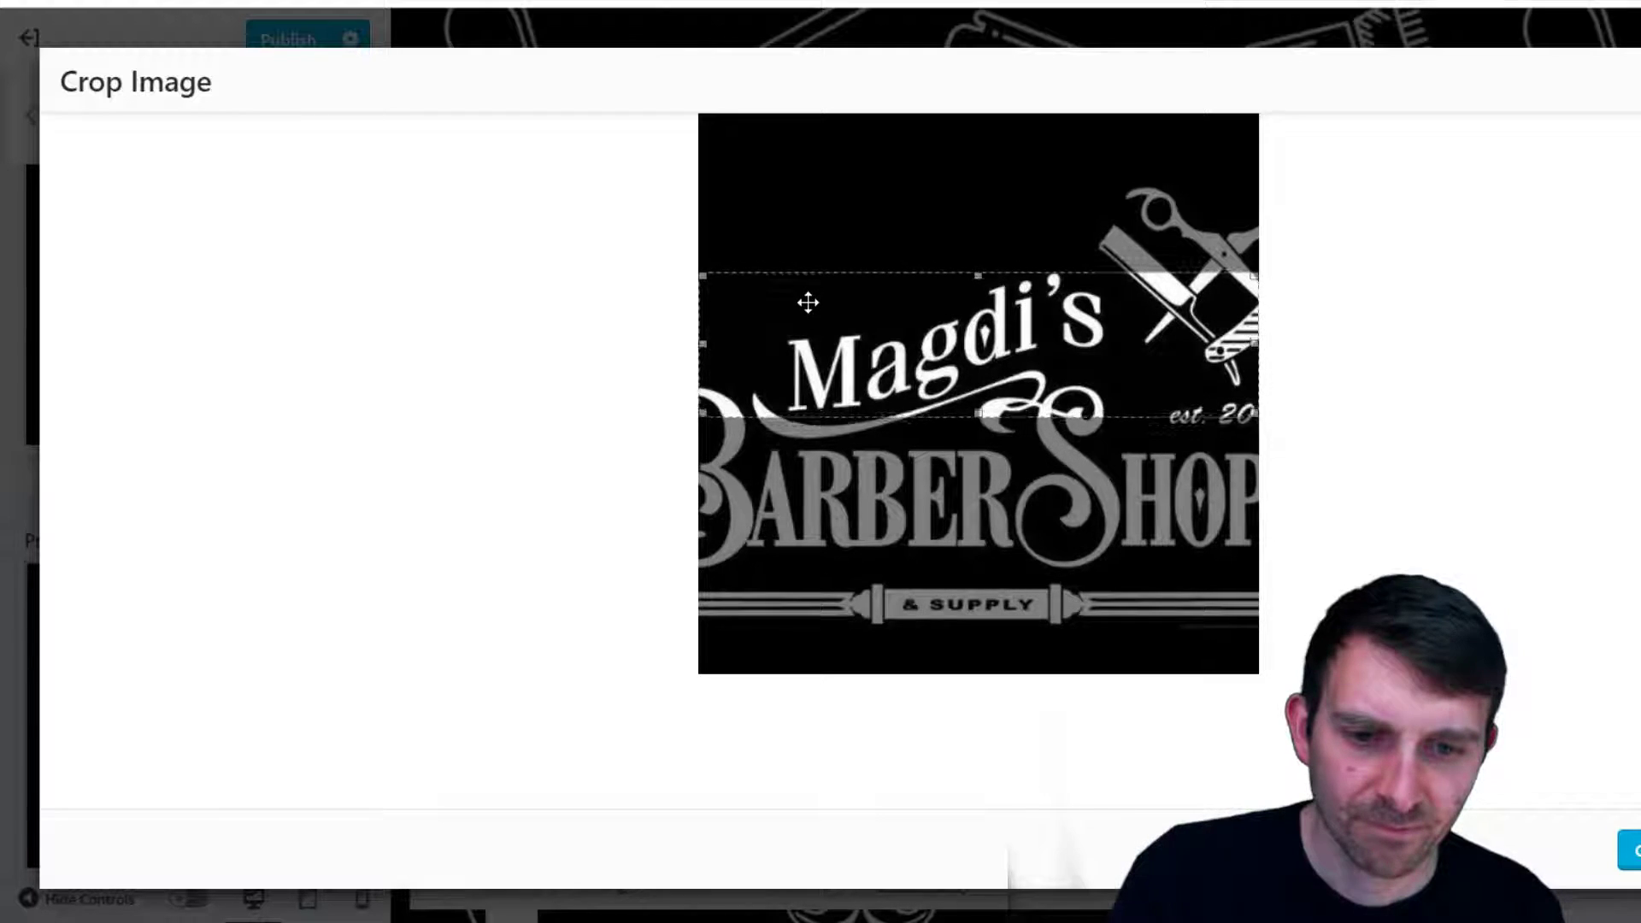
left_click_drag(1263, 352, 1187, 351)
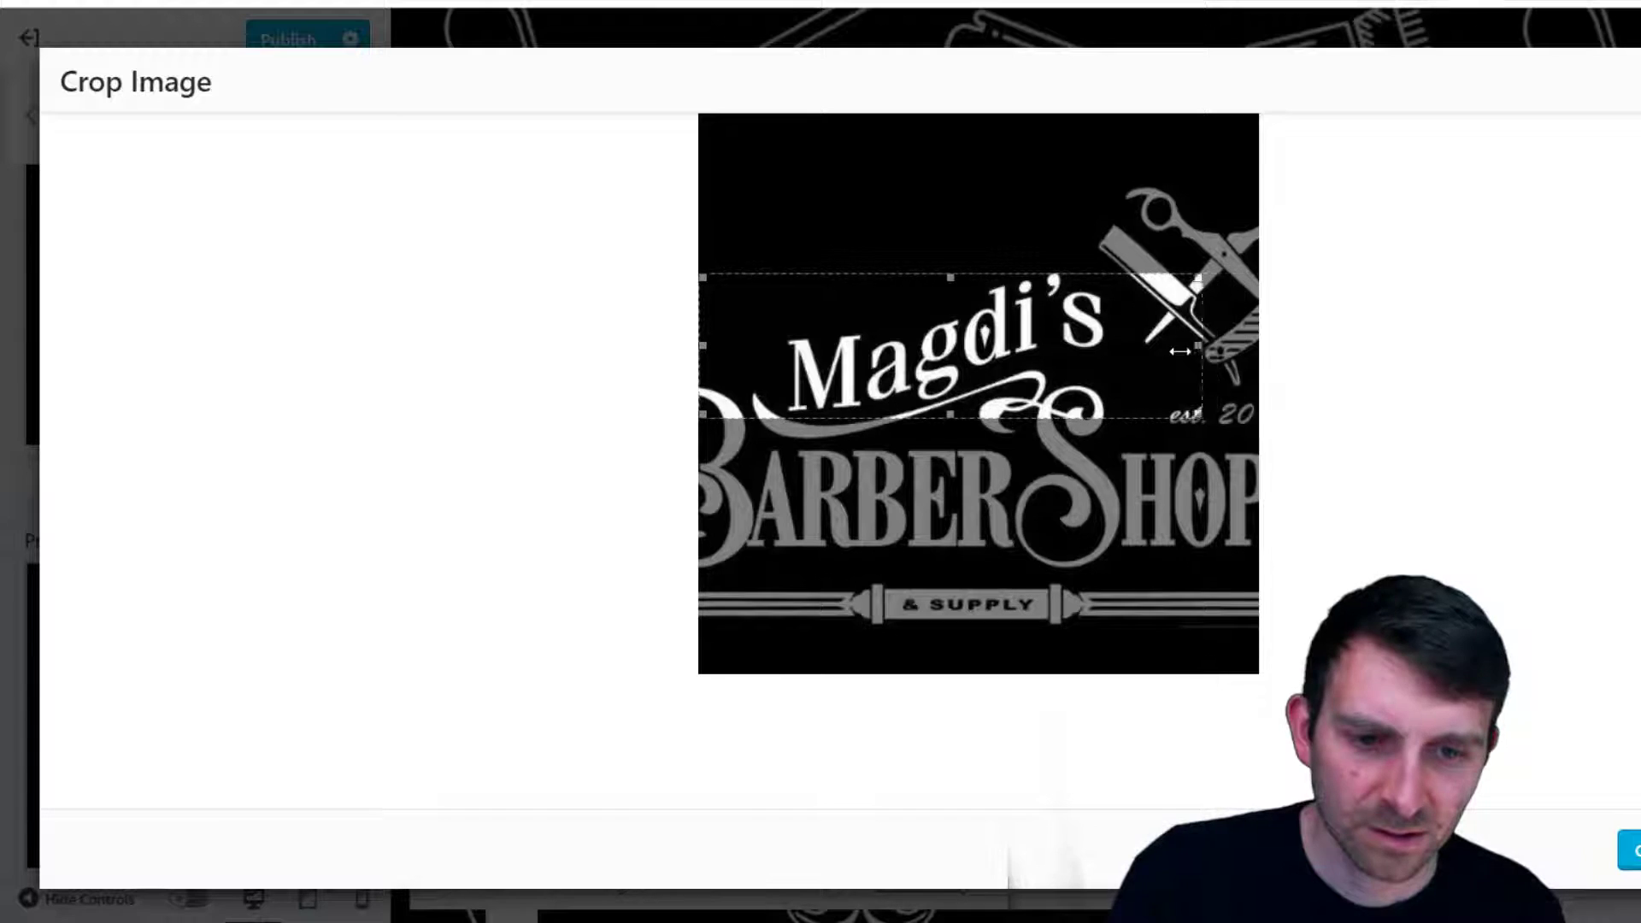
left_click_drag(1076, 359, 1075, 349)
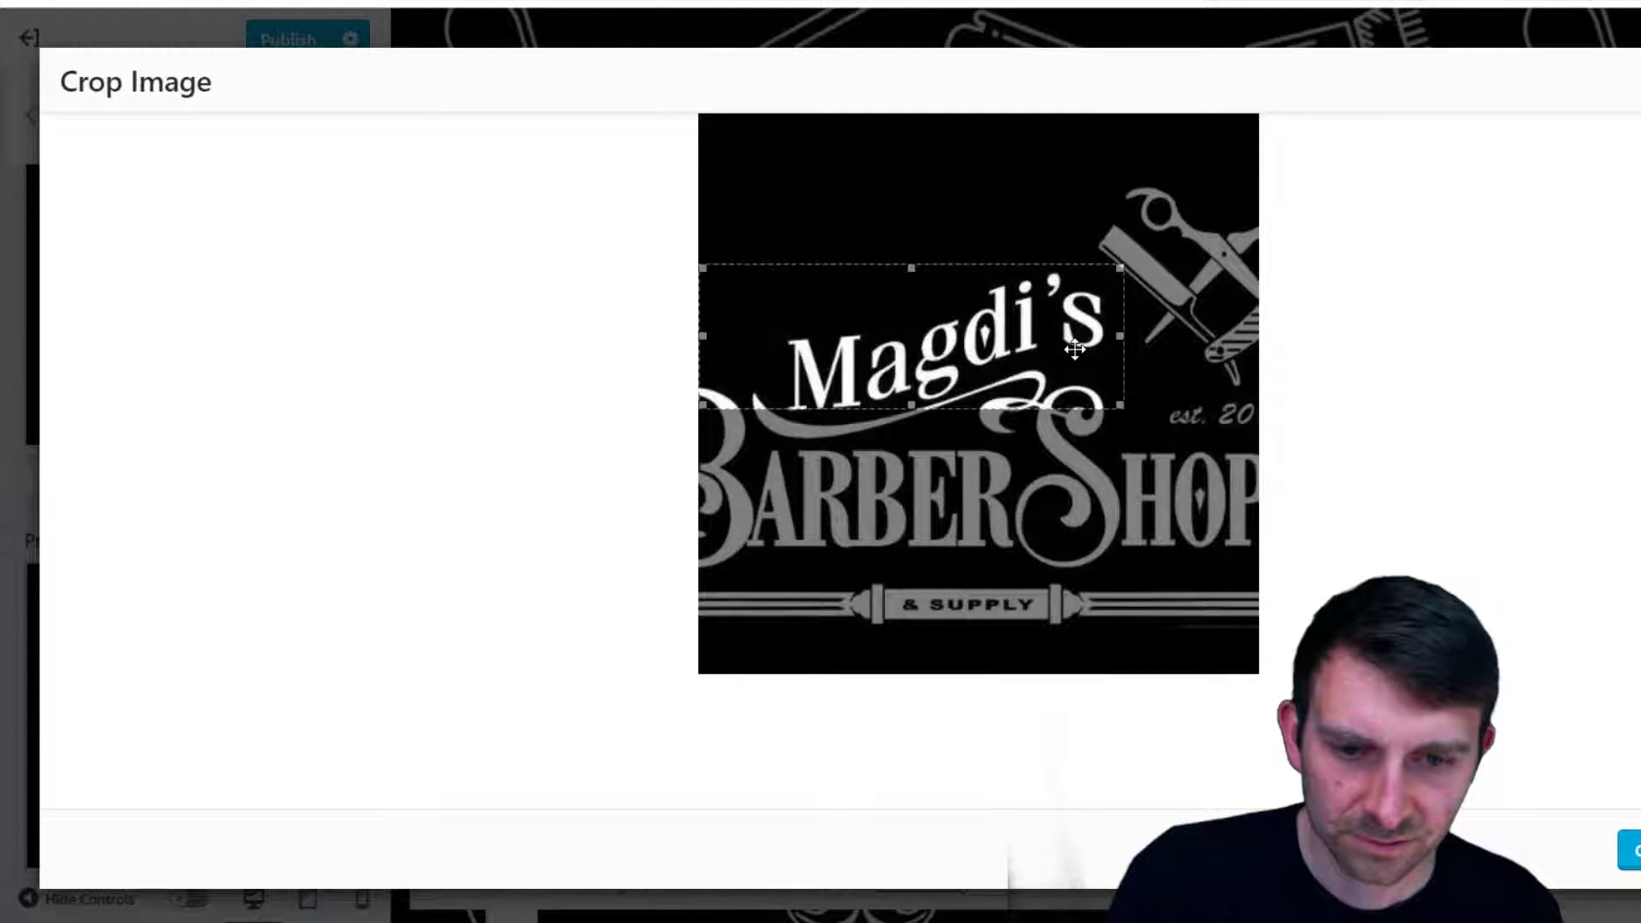
left_click_drag(701, 336, 743, 338)
left_click_drag(841, 341, 843, 353)
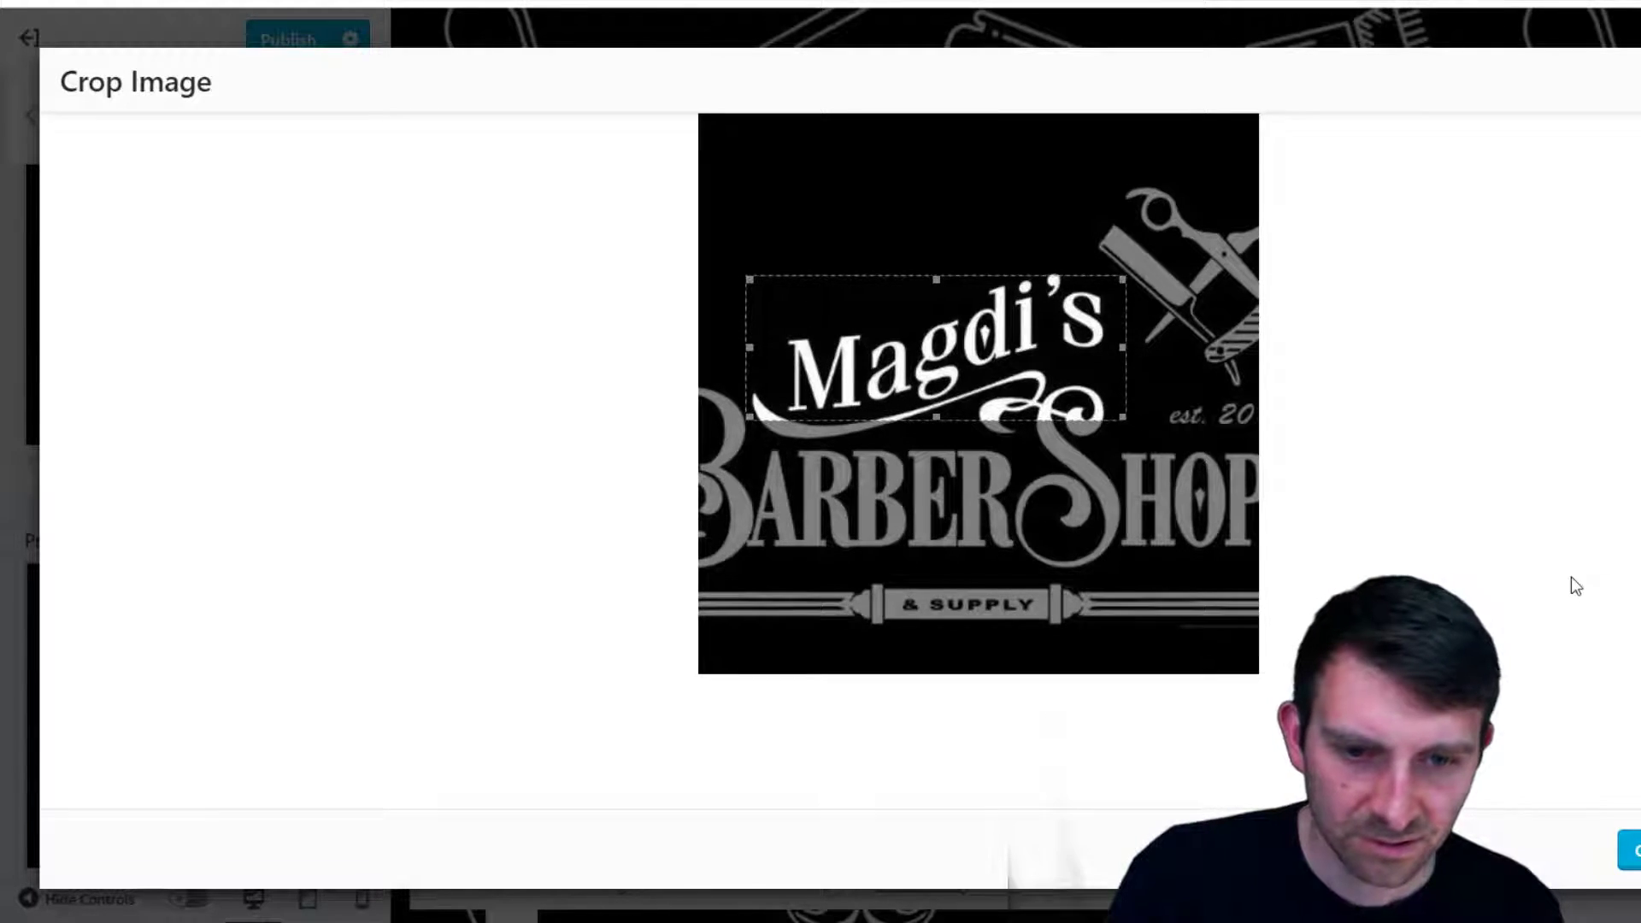
left_click(1629, 850)
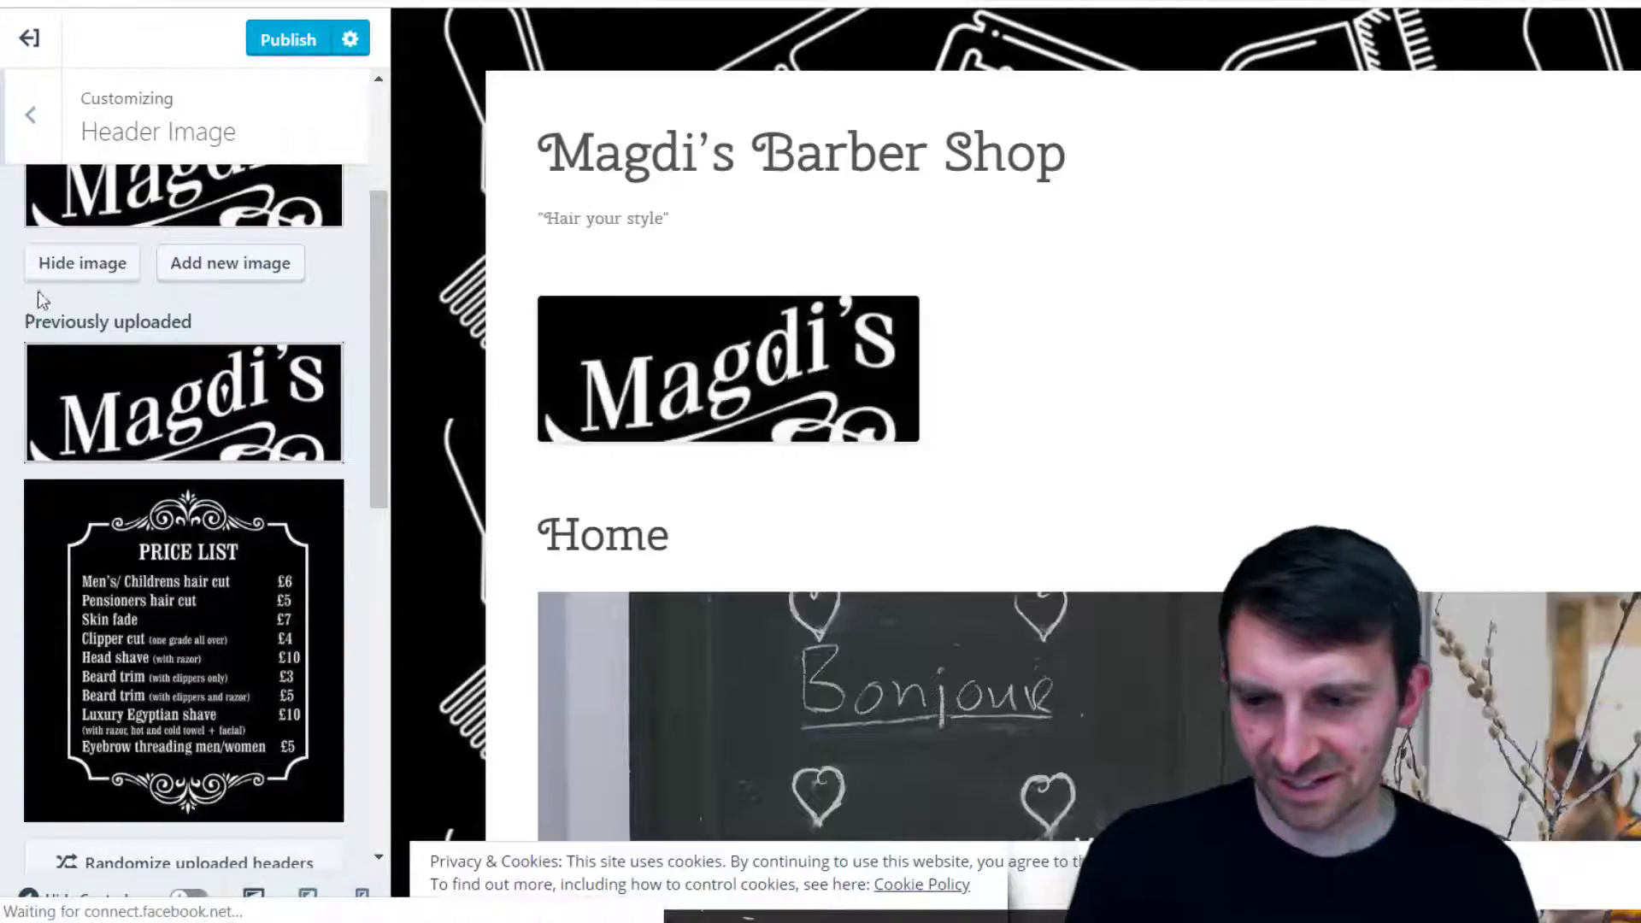
Replace the header with the shopfront photo from the media library, cropped to the full width and height of the shop sign
left_click(232, 264)
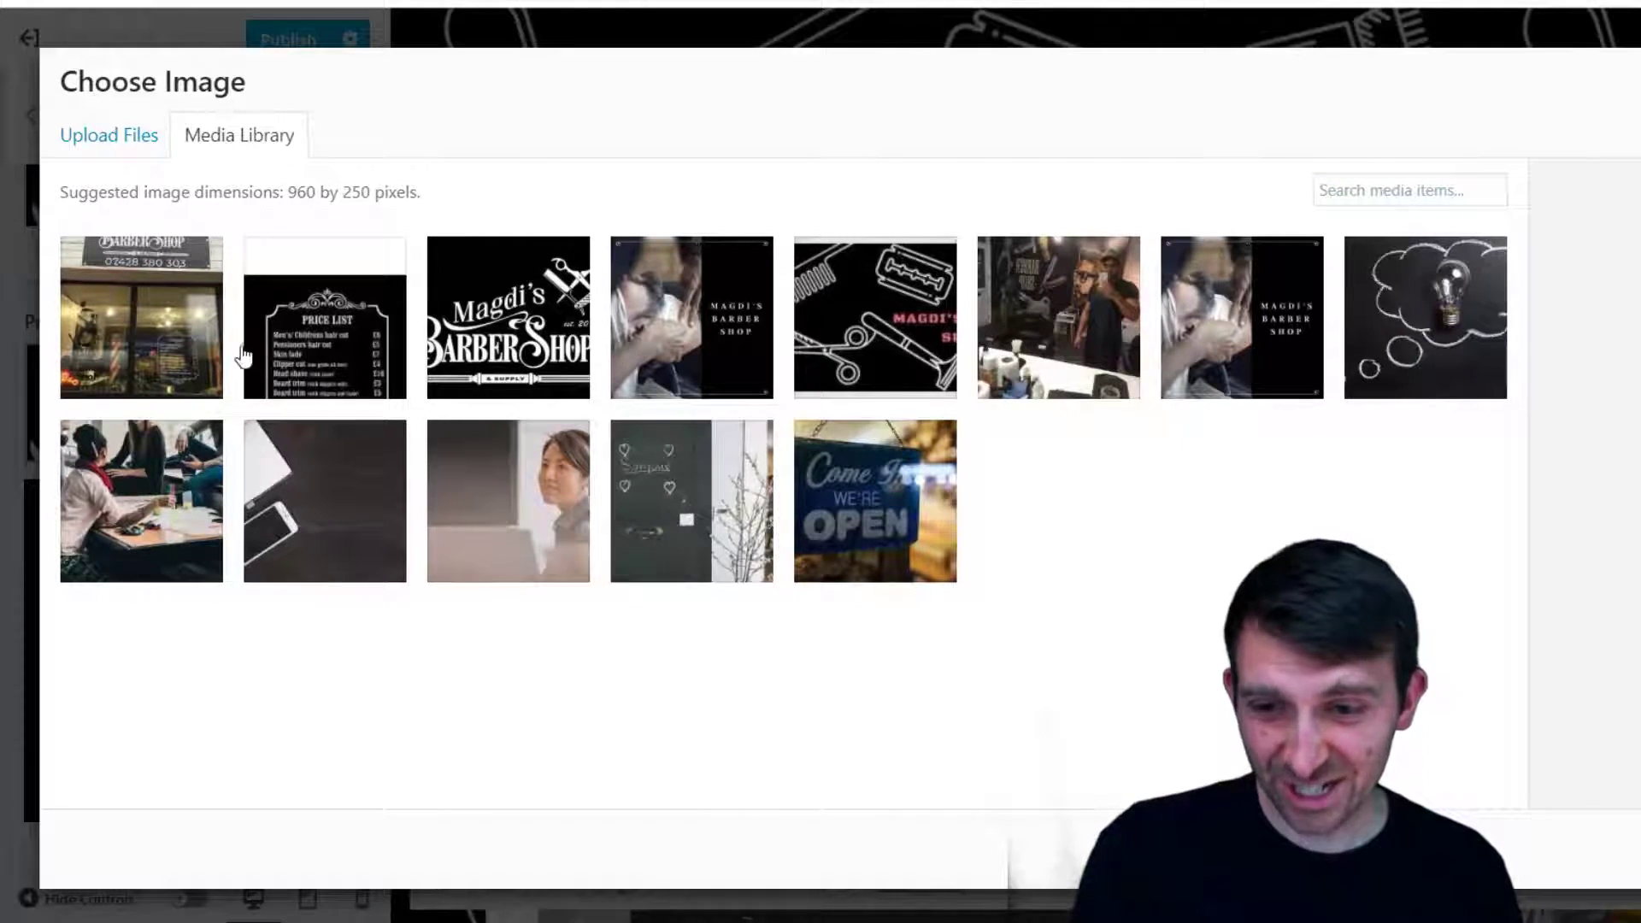
left_click(163, 349)
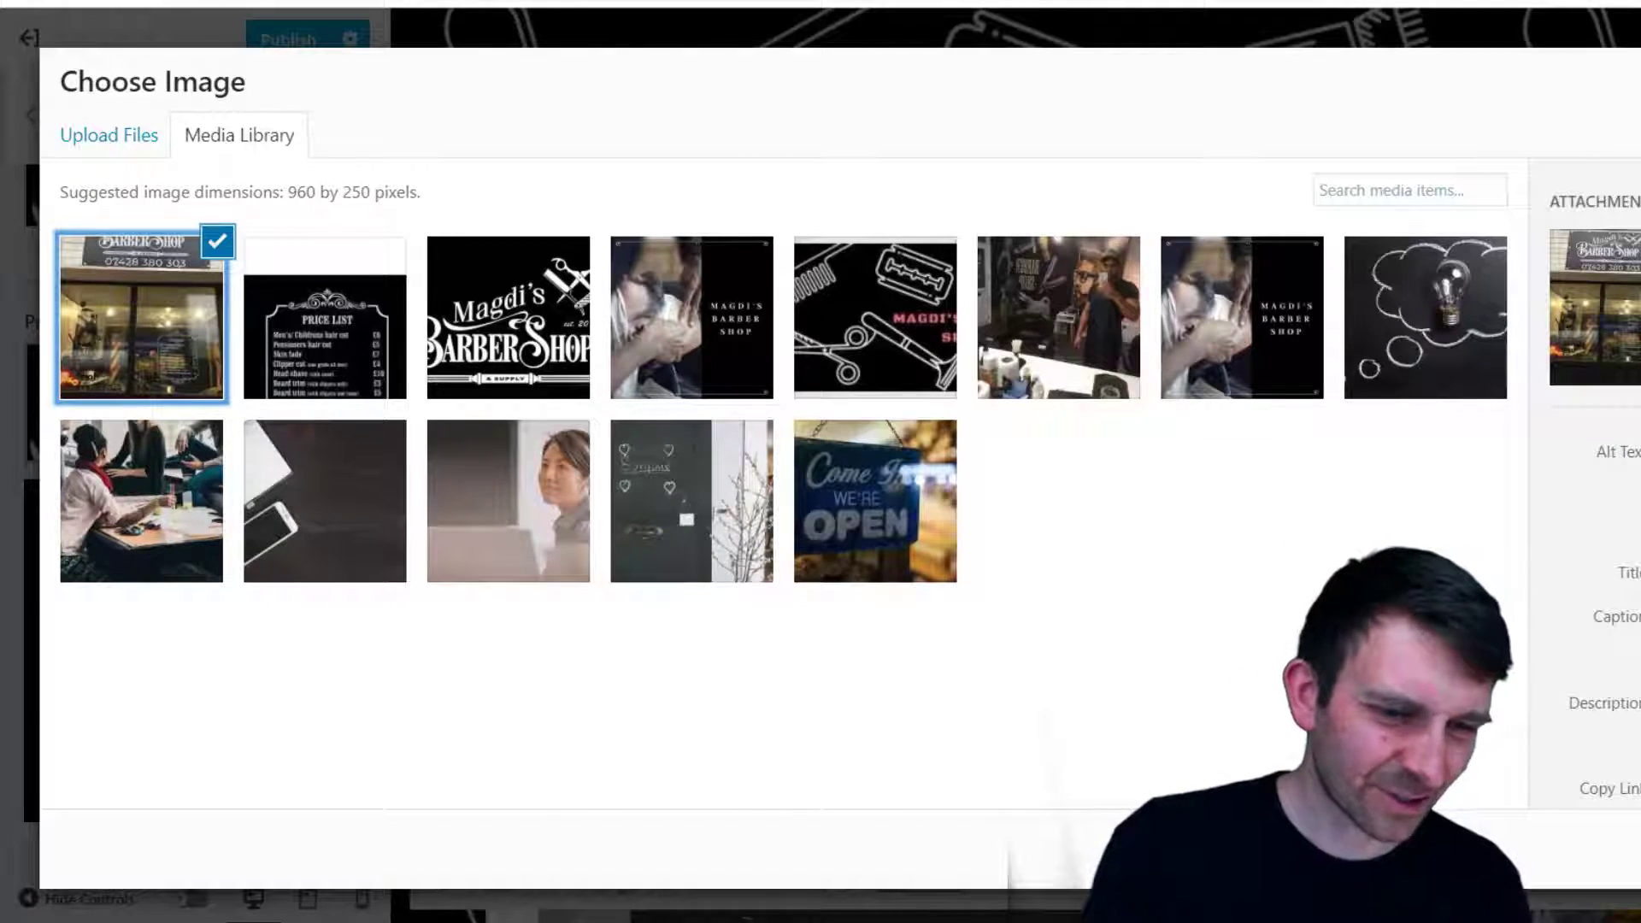
left_click(1628, 851)
left_click_drag(1043, 243, 1057, 207)
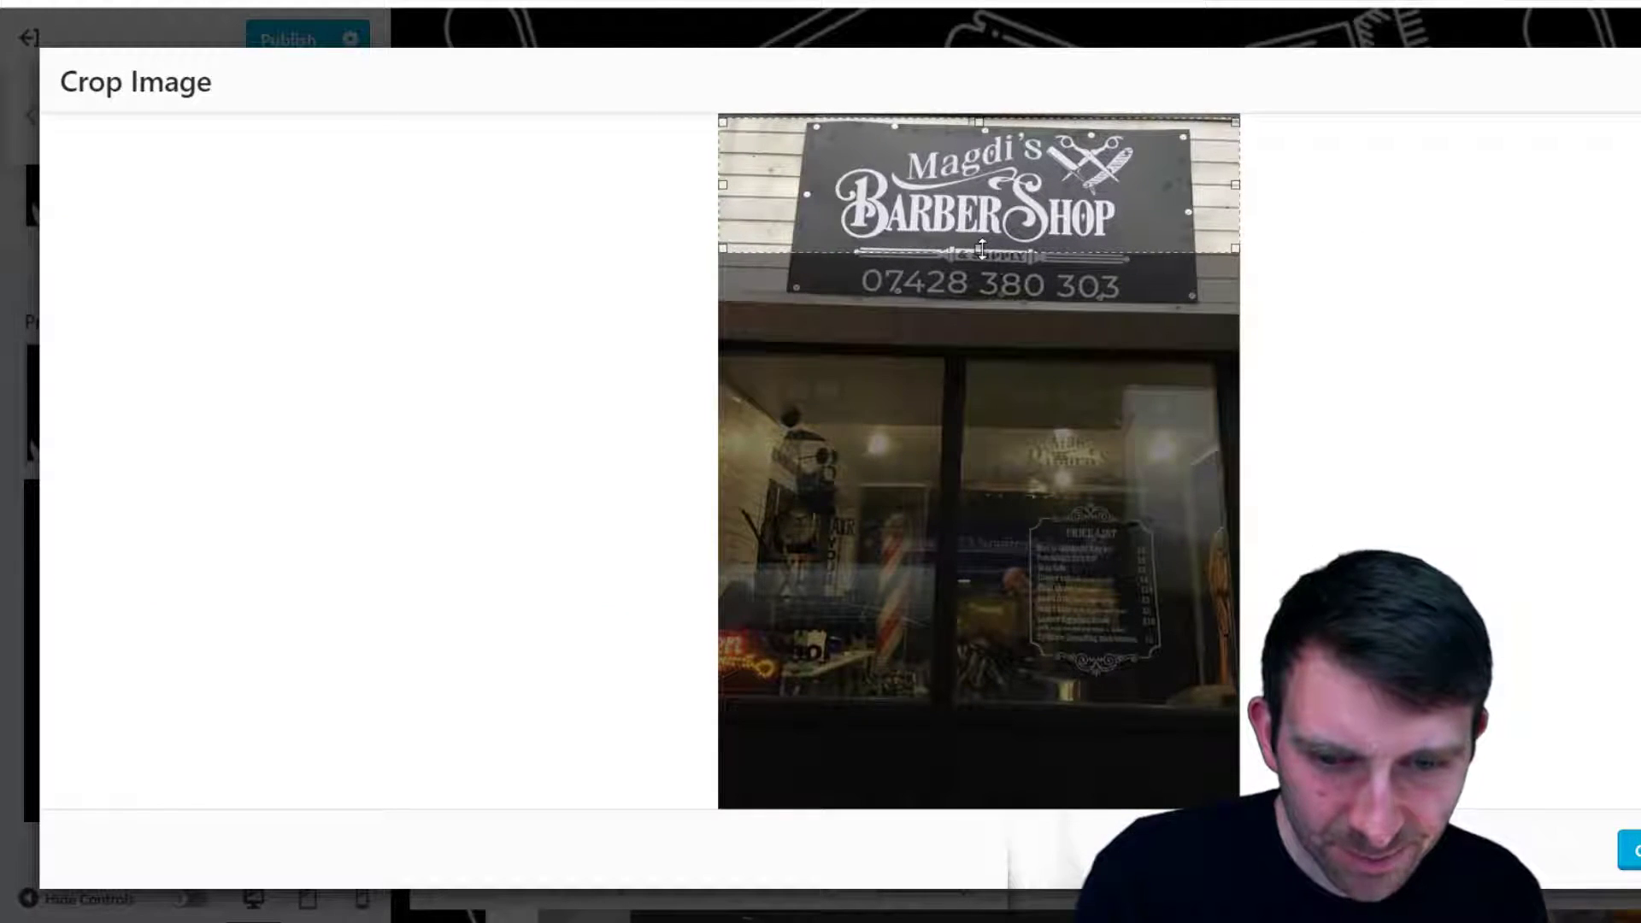
left_click_drag(984, 250, 995, 306)
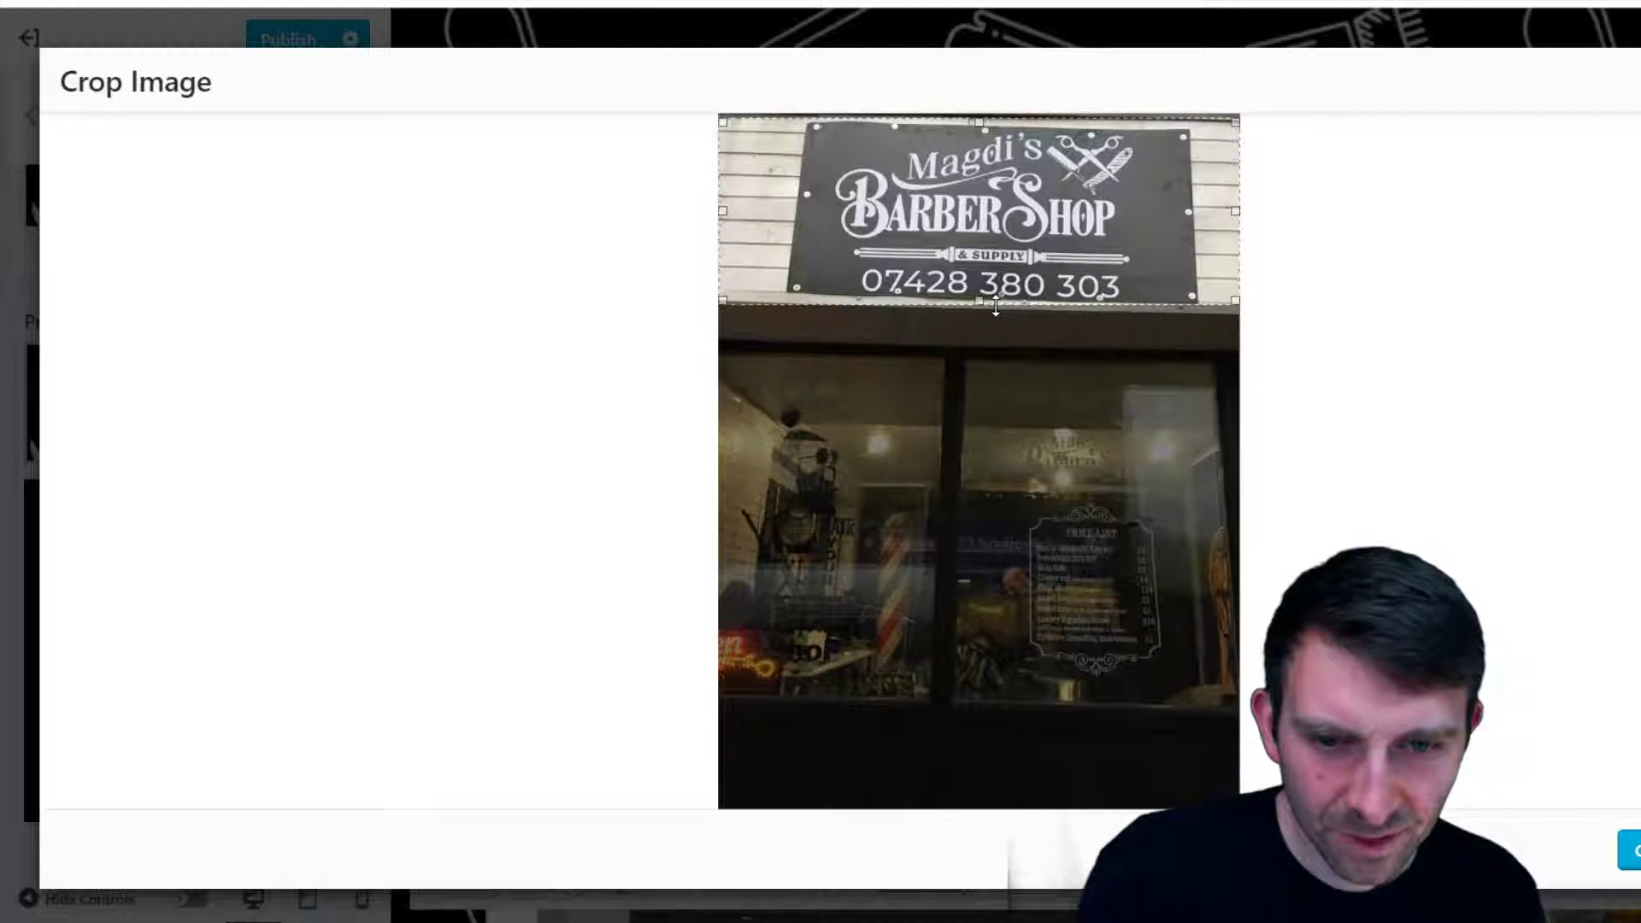
left_click(1628, 850)
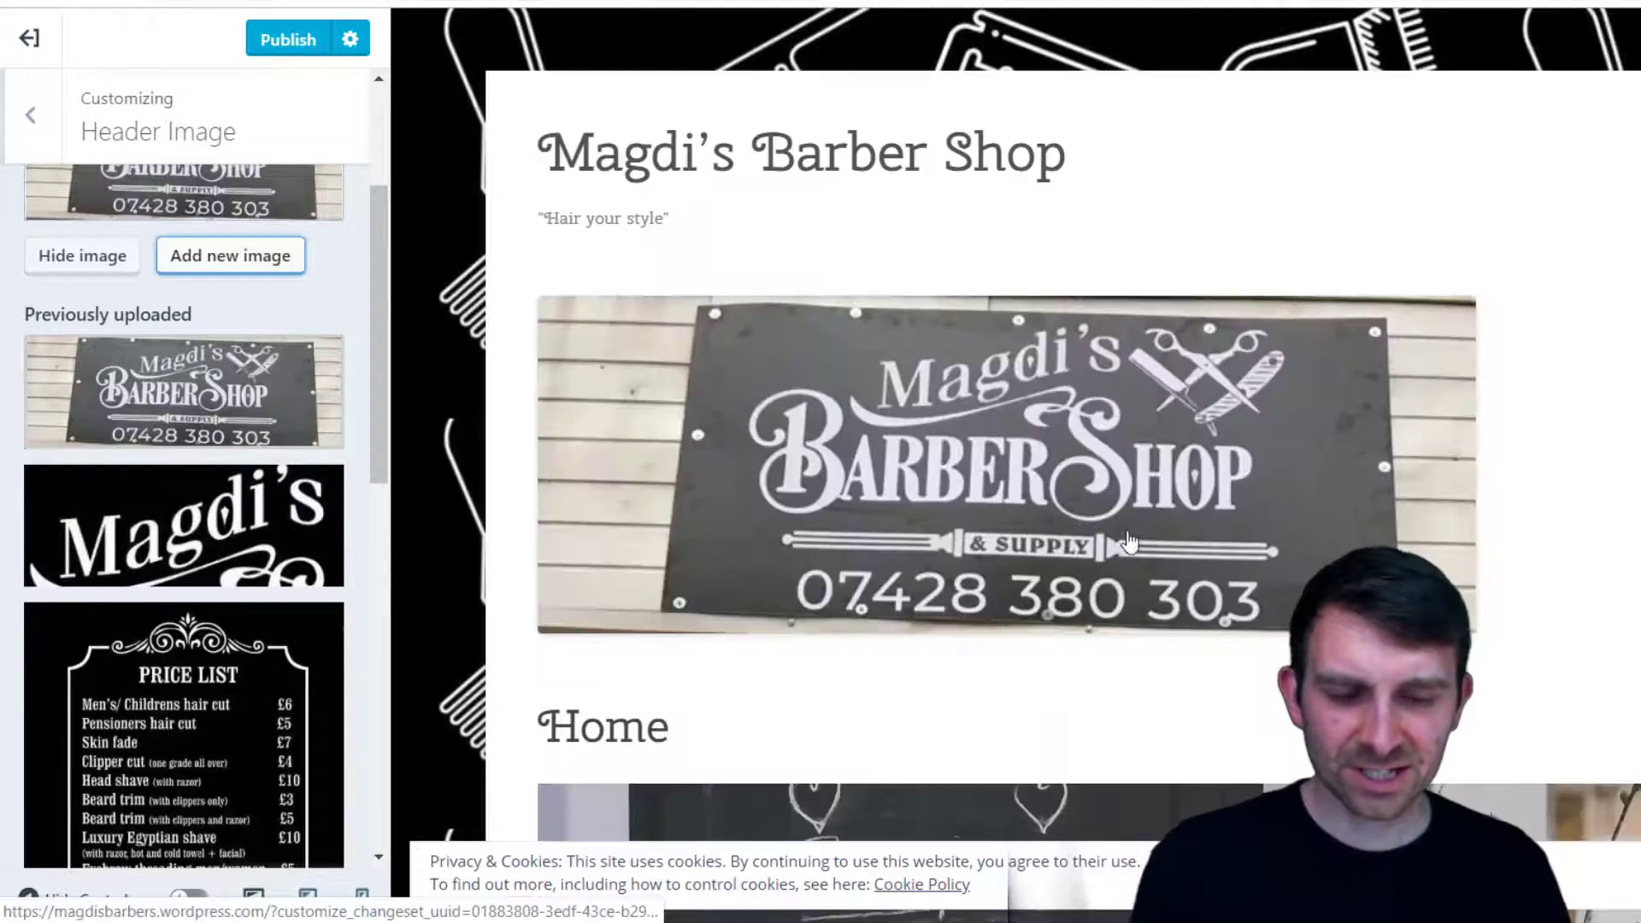
Check the shop sign header in the page preview and publish the change
scroll(1269, 530, "down", 4)
scroll(1205, 350, "up", 3)
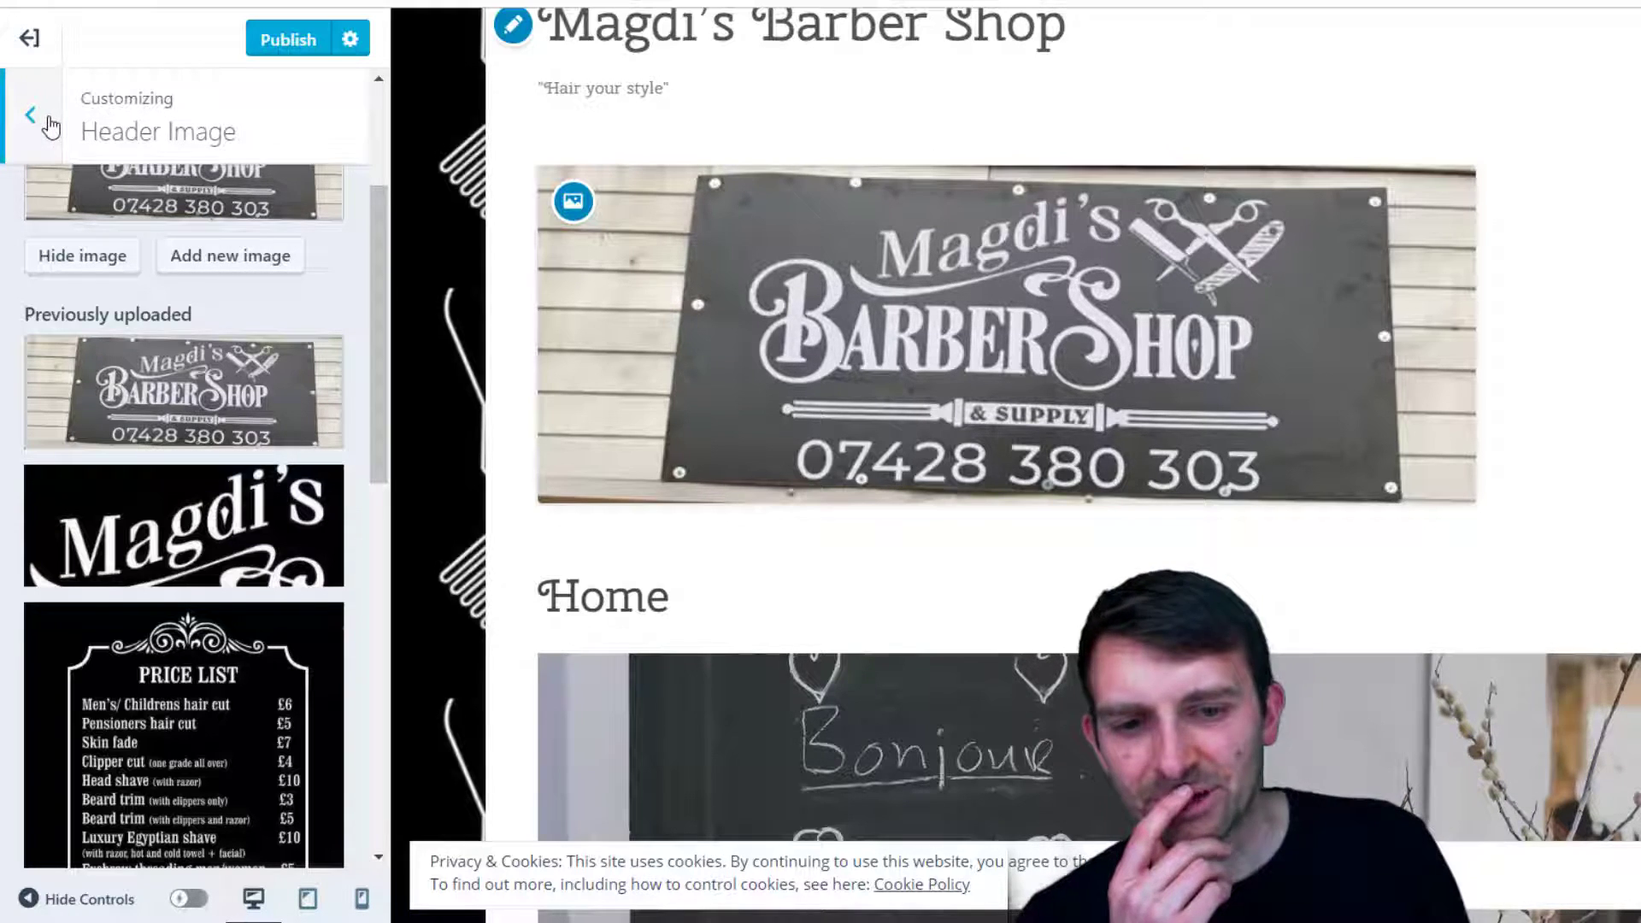
scroll(989, 471, "up", 2)
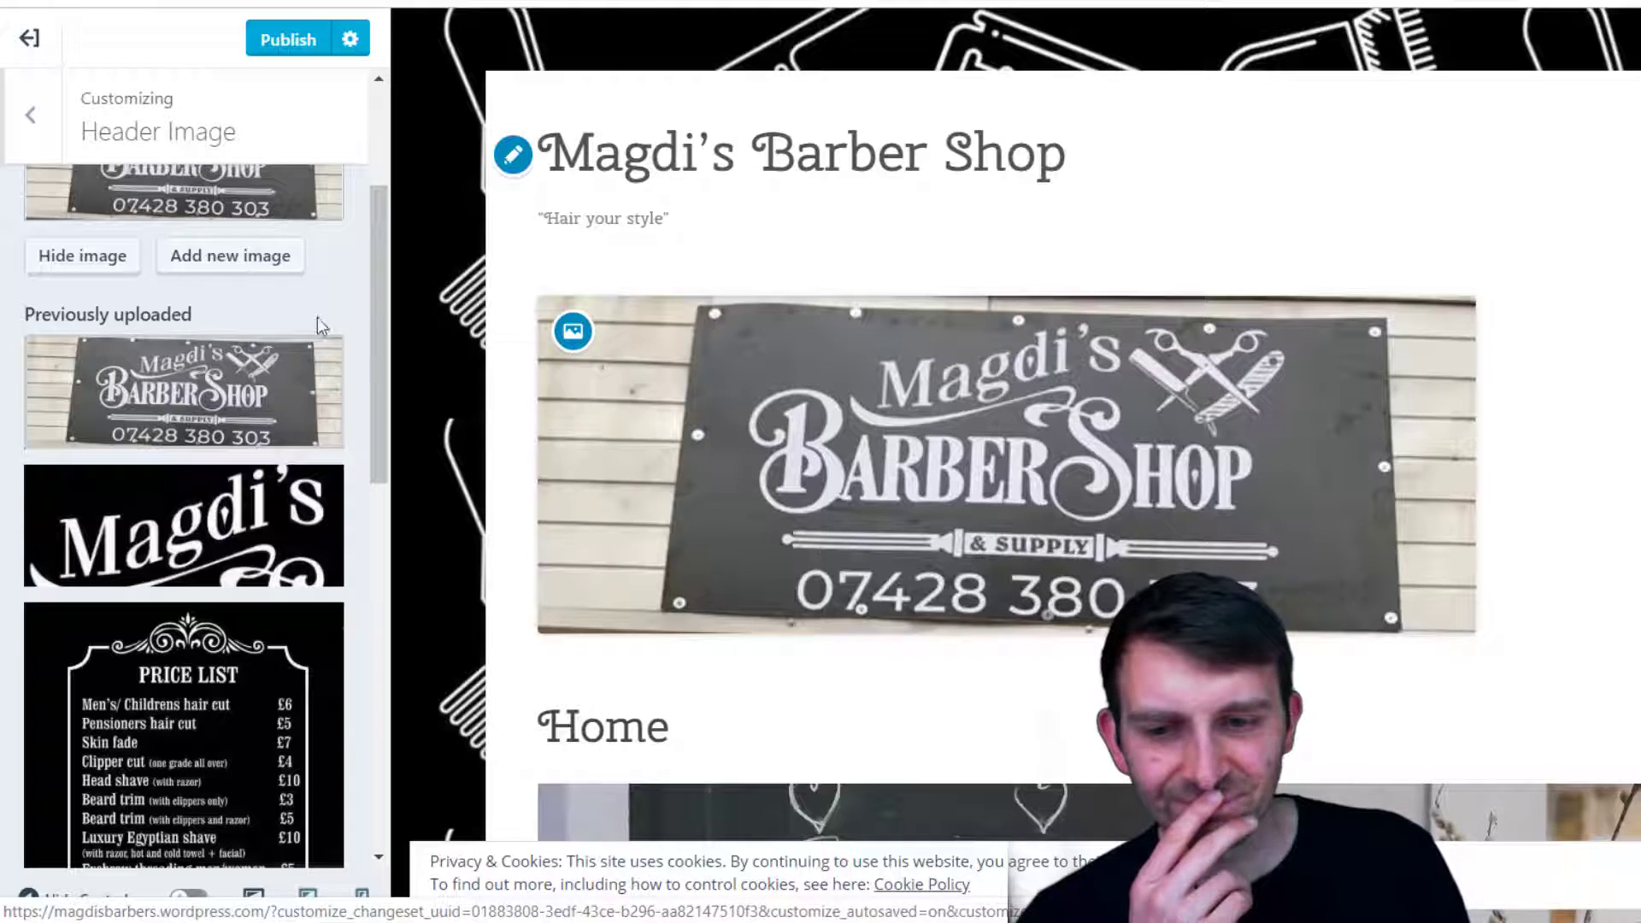
left_click(293, 39)
Return to the site dashboard, add a new page to the site and title it "Prices"
left_click(25, 2)
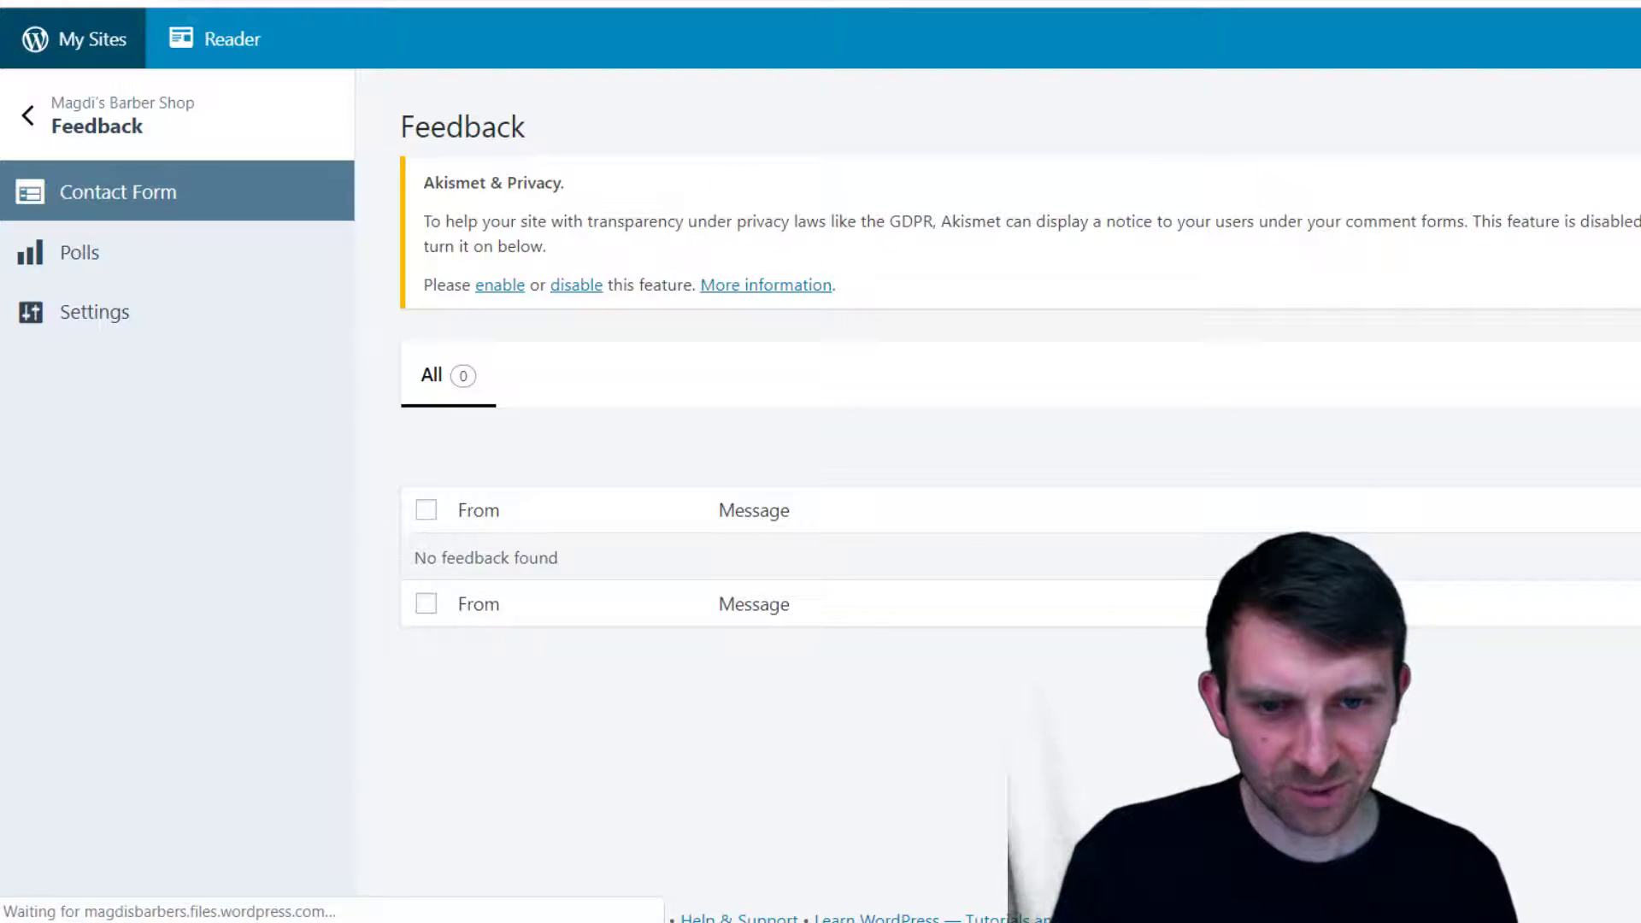
scroll(167, 615, "down", 2)
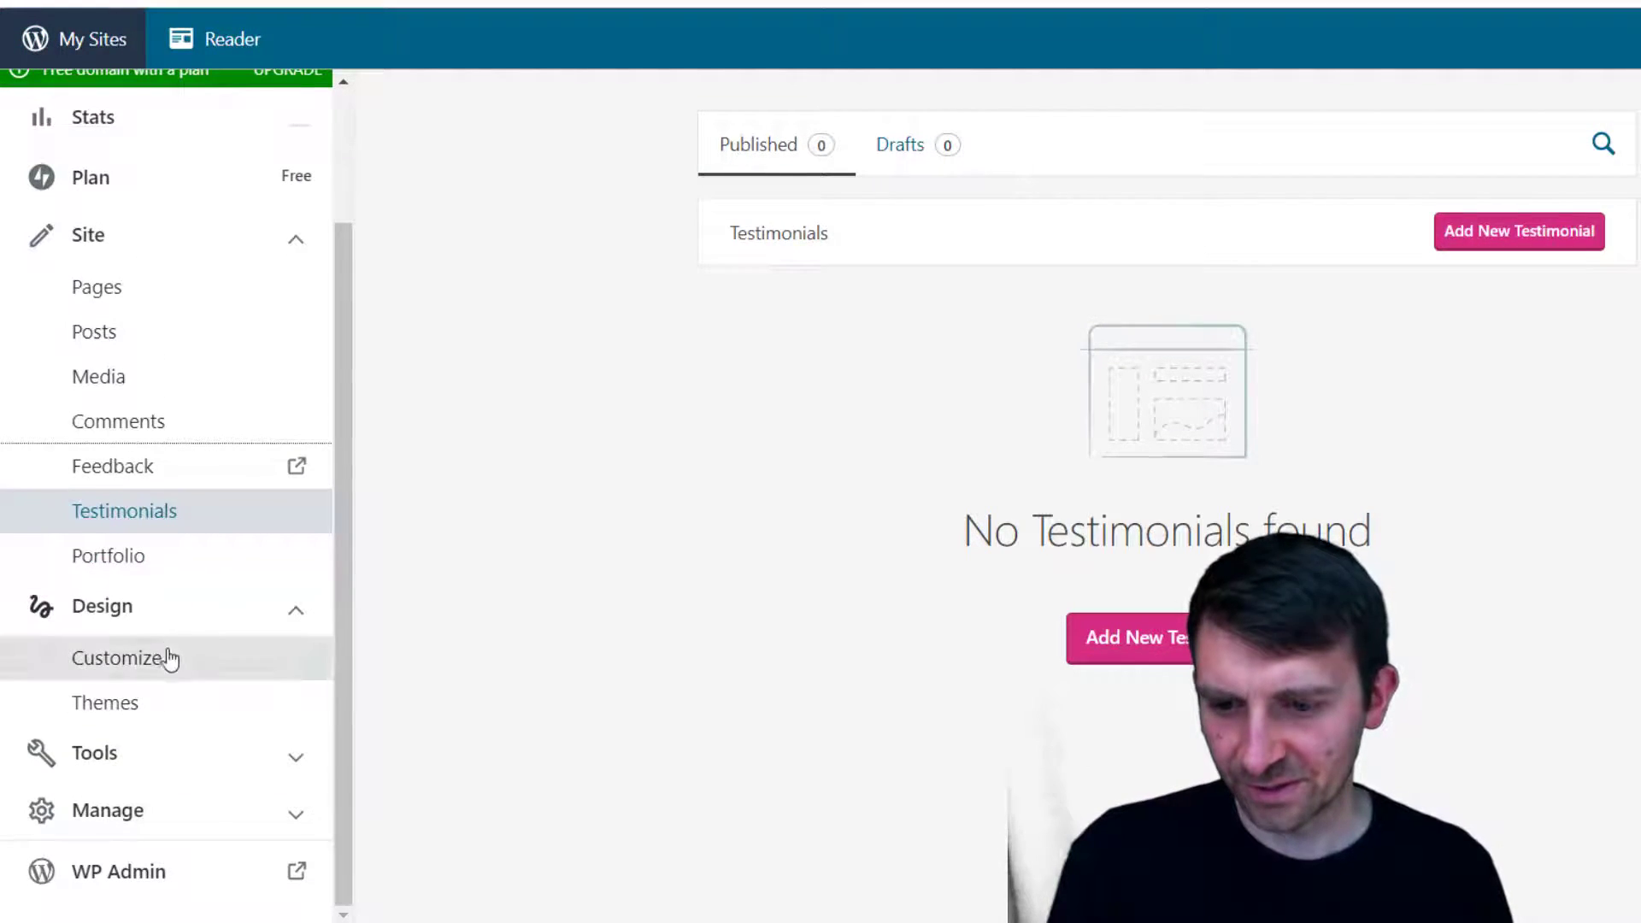
scroll(175, 765, "up", 1)
scroll(157, 726, "up", 1)
scroll(157, 718, "down", 1)
scroll(157, 714, "up", 2)
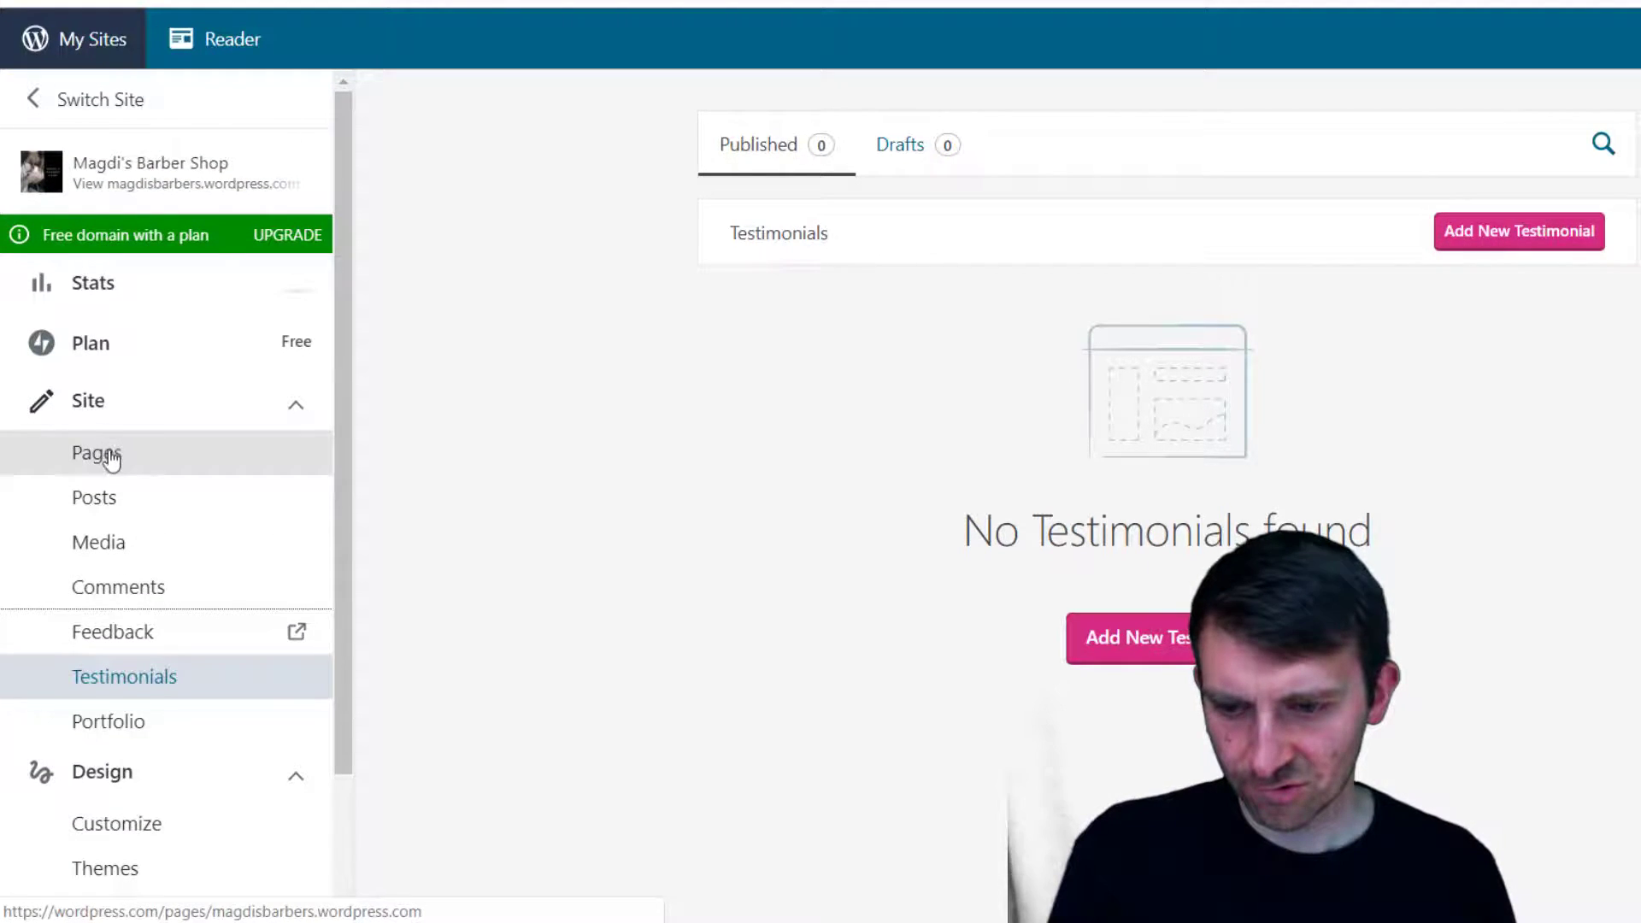
left_click(109, 456)
left_click(1498, 342)
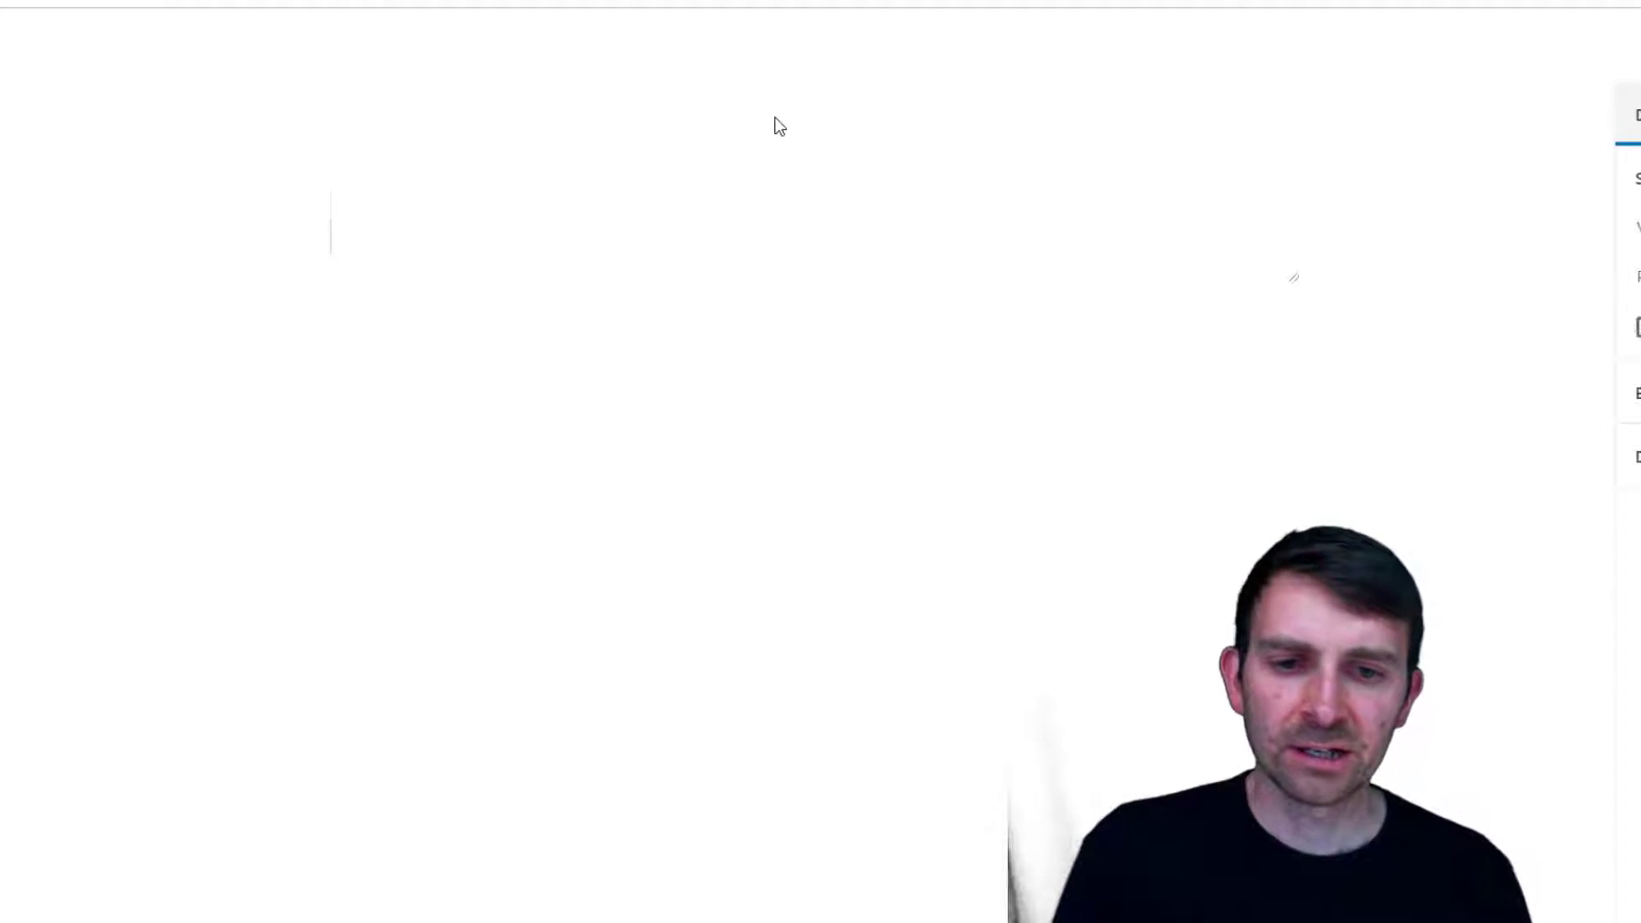
left_click(669, 123)
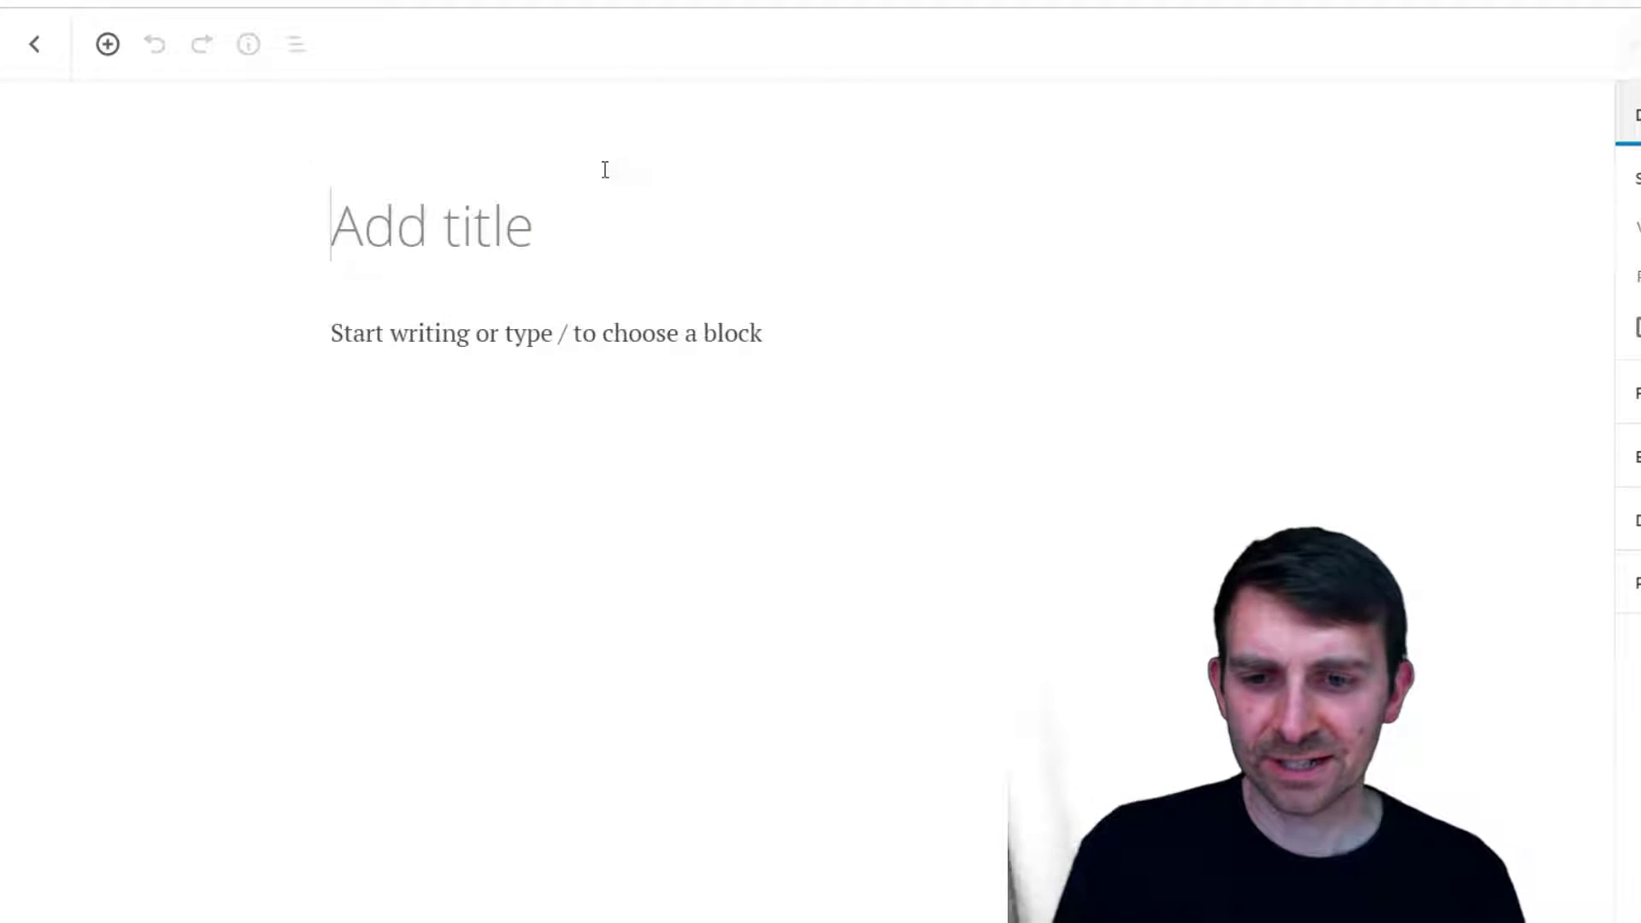
type("Prices")
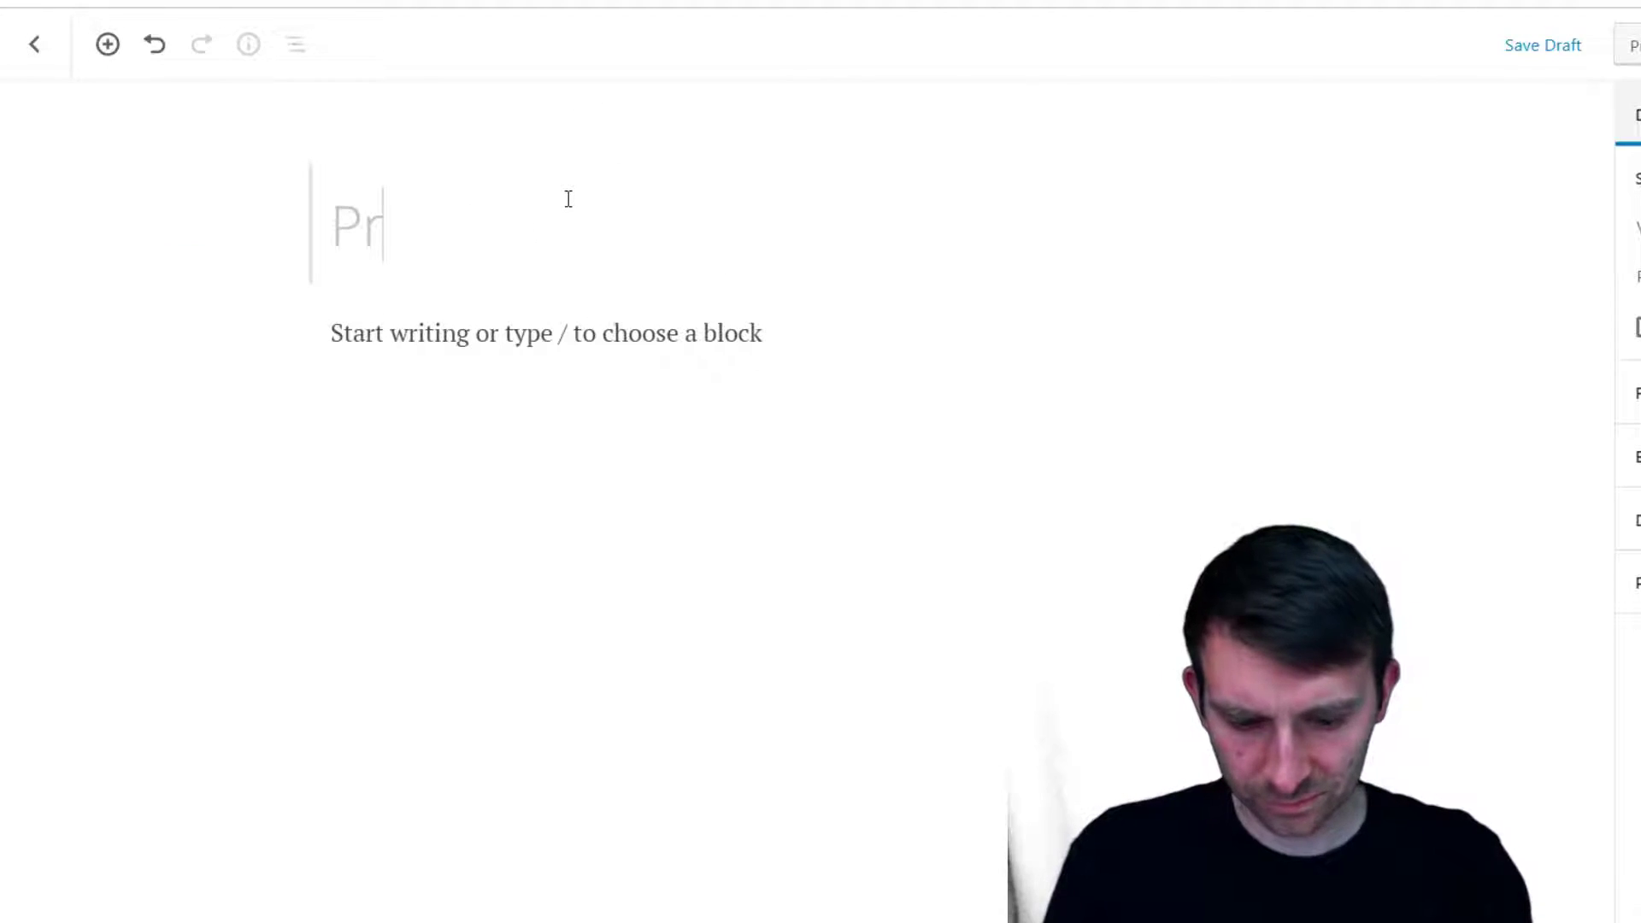
Insert an image block below the Prices title and open the media library for it
left_click(617, 334)
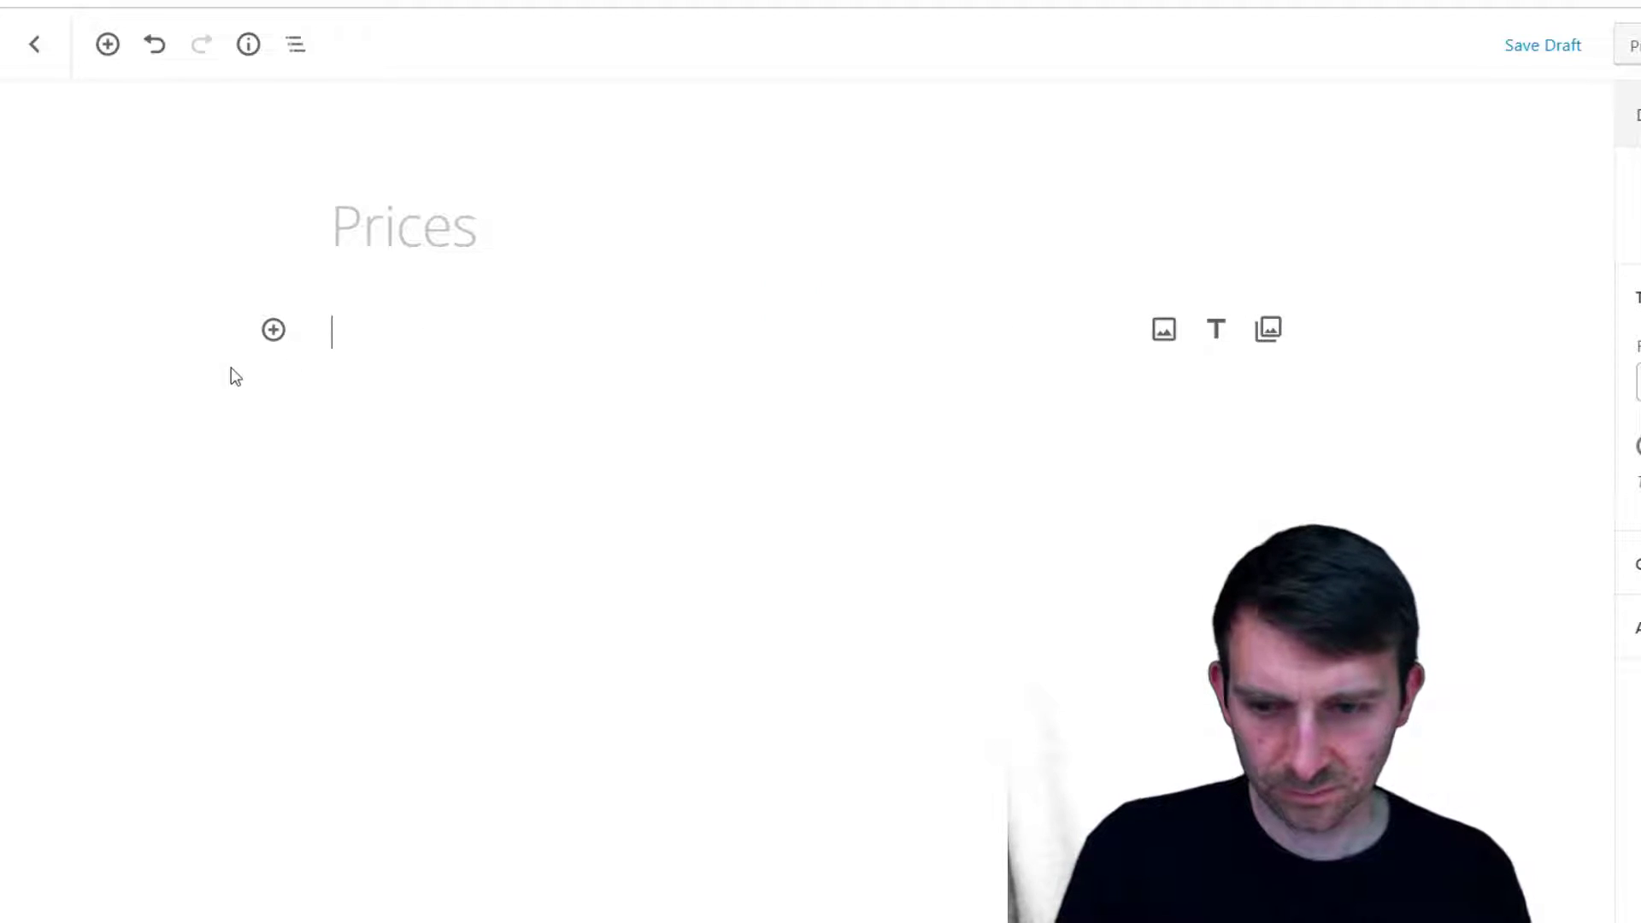
left_click(273, 330)
left_click(496, 577)
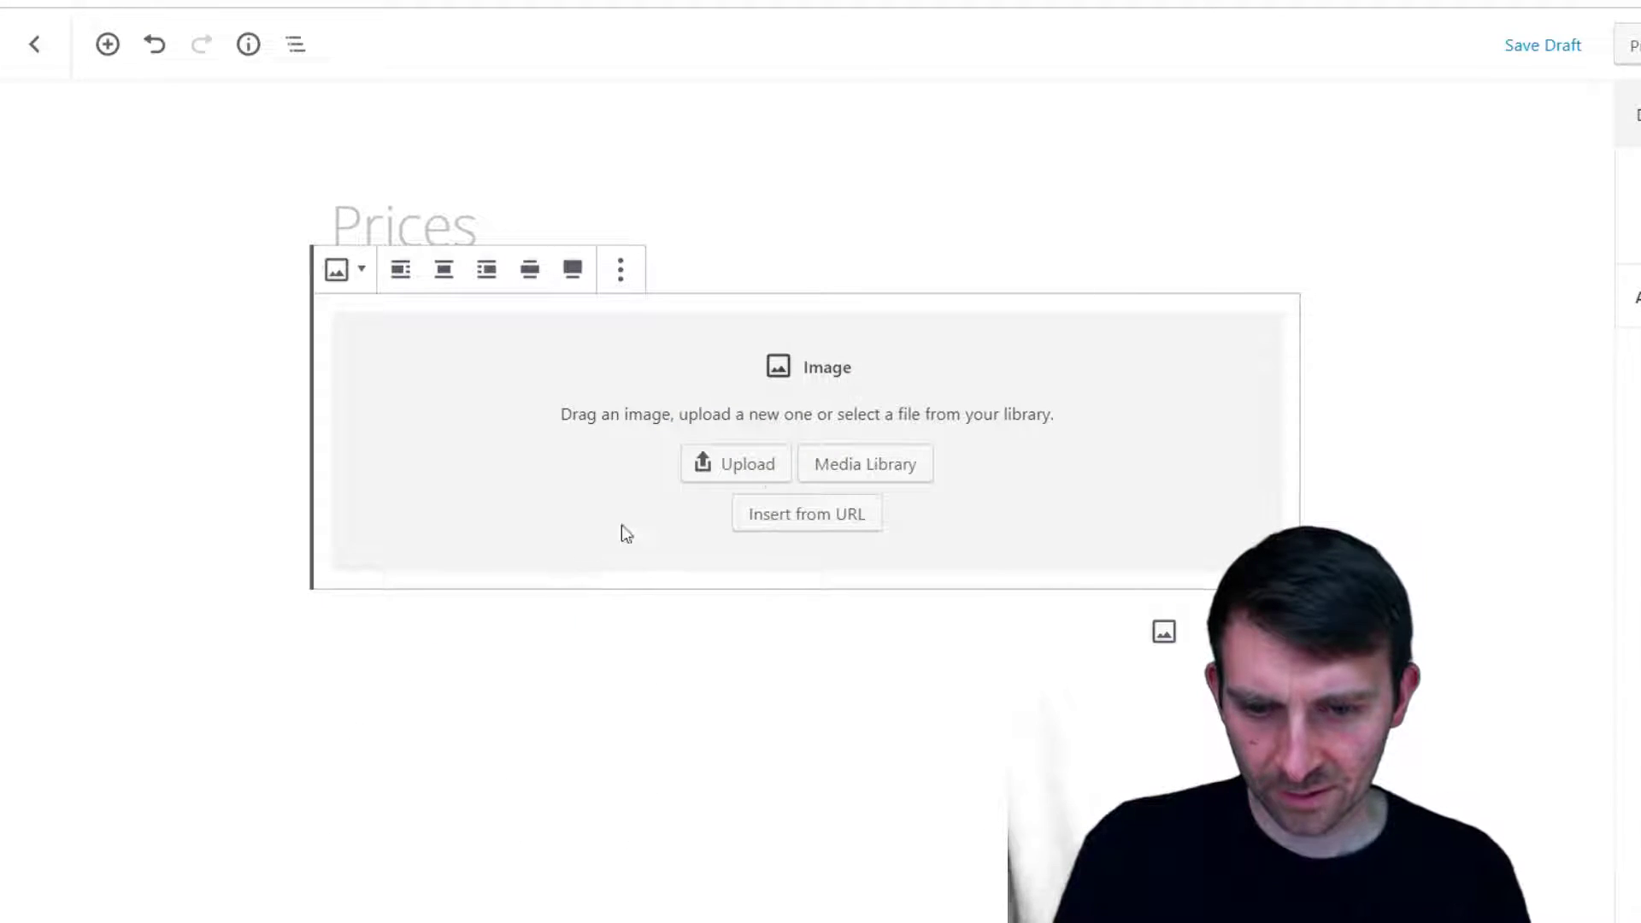
left_click(841, 463)
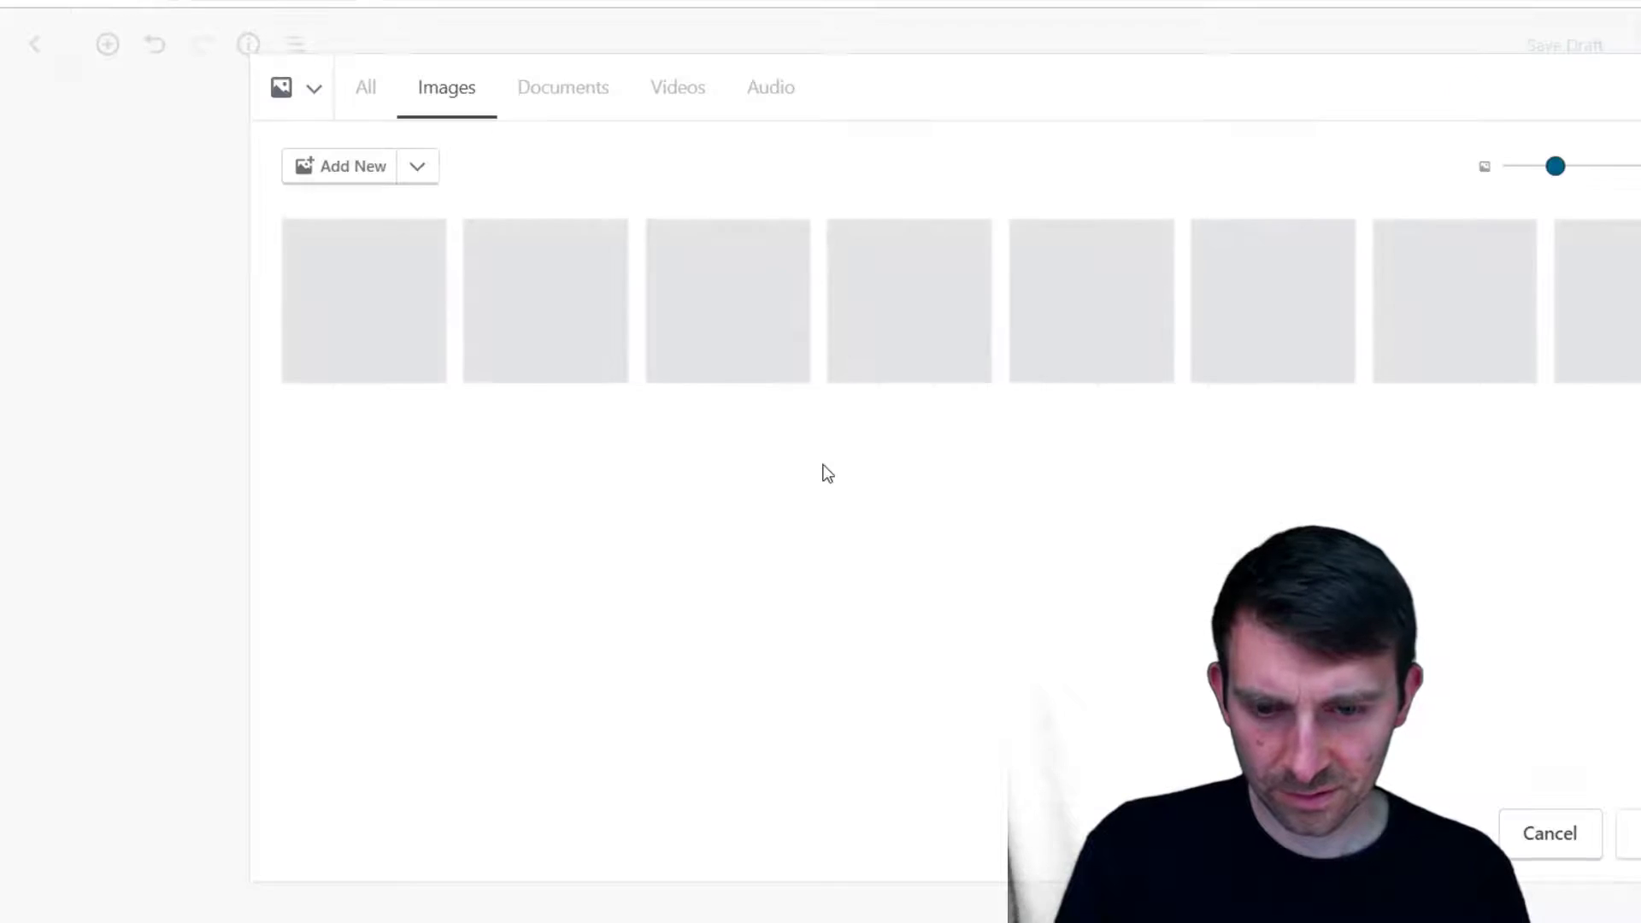
Insert the square price list image from the media library into the Prices page, centre-align it and enlarge it to nearly the full column width
left_click(1257, 374)
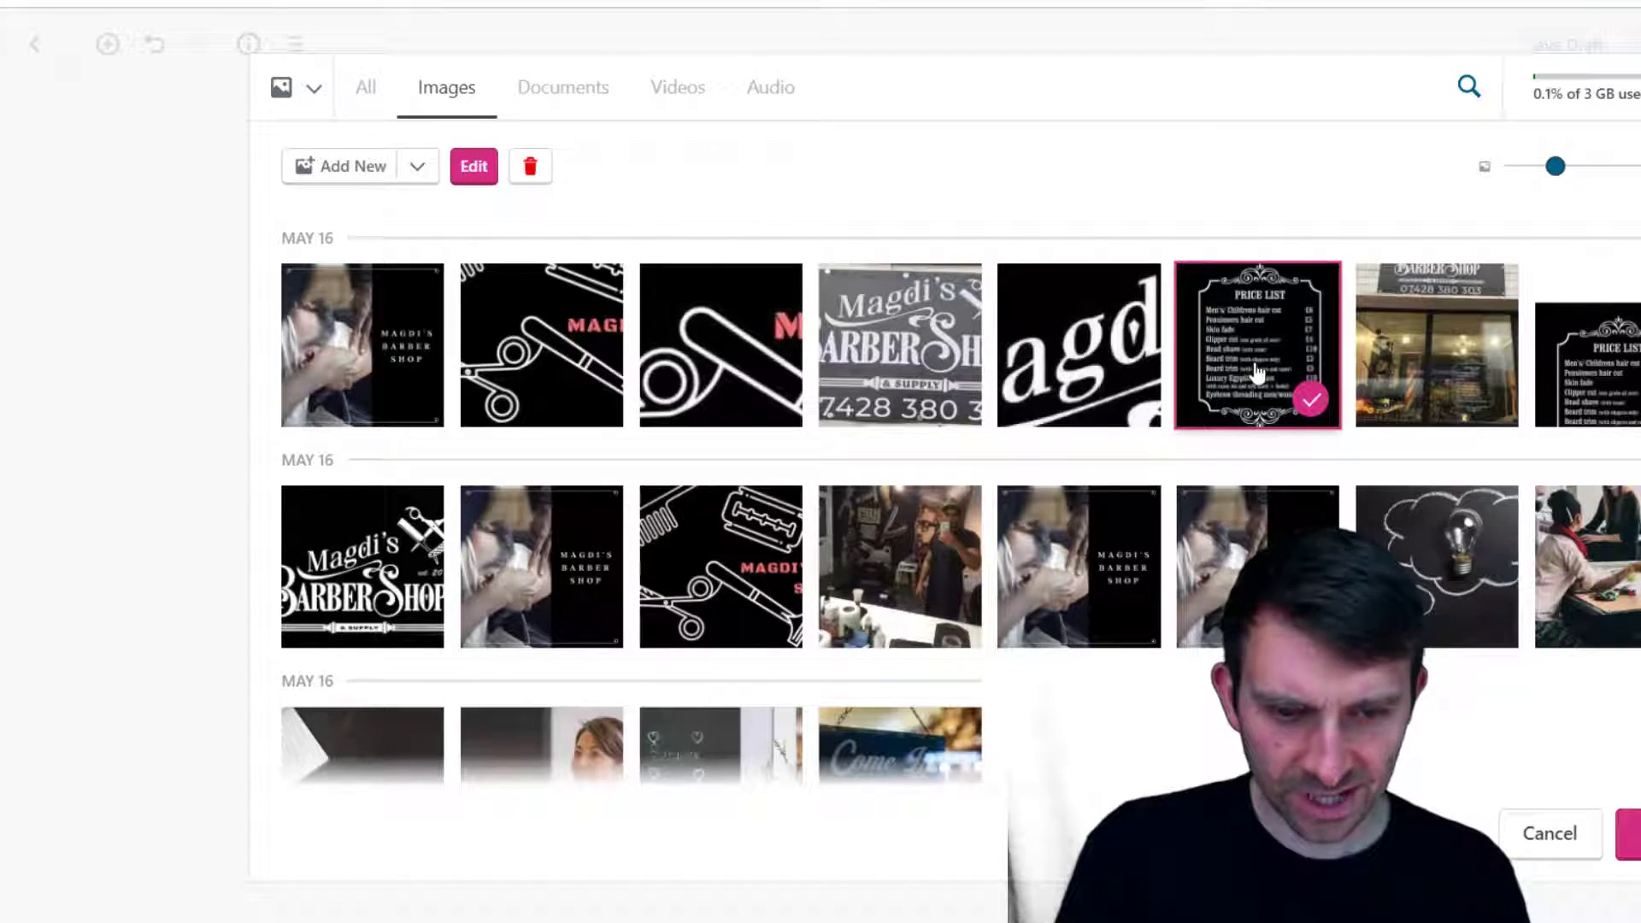
left_click(1624, 823)
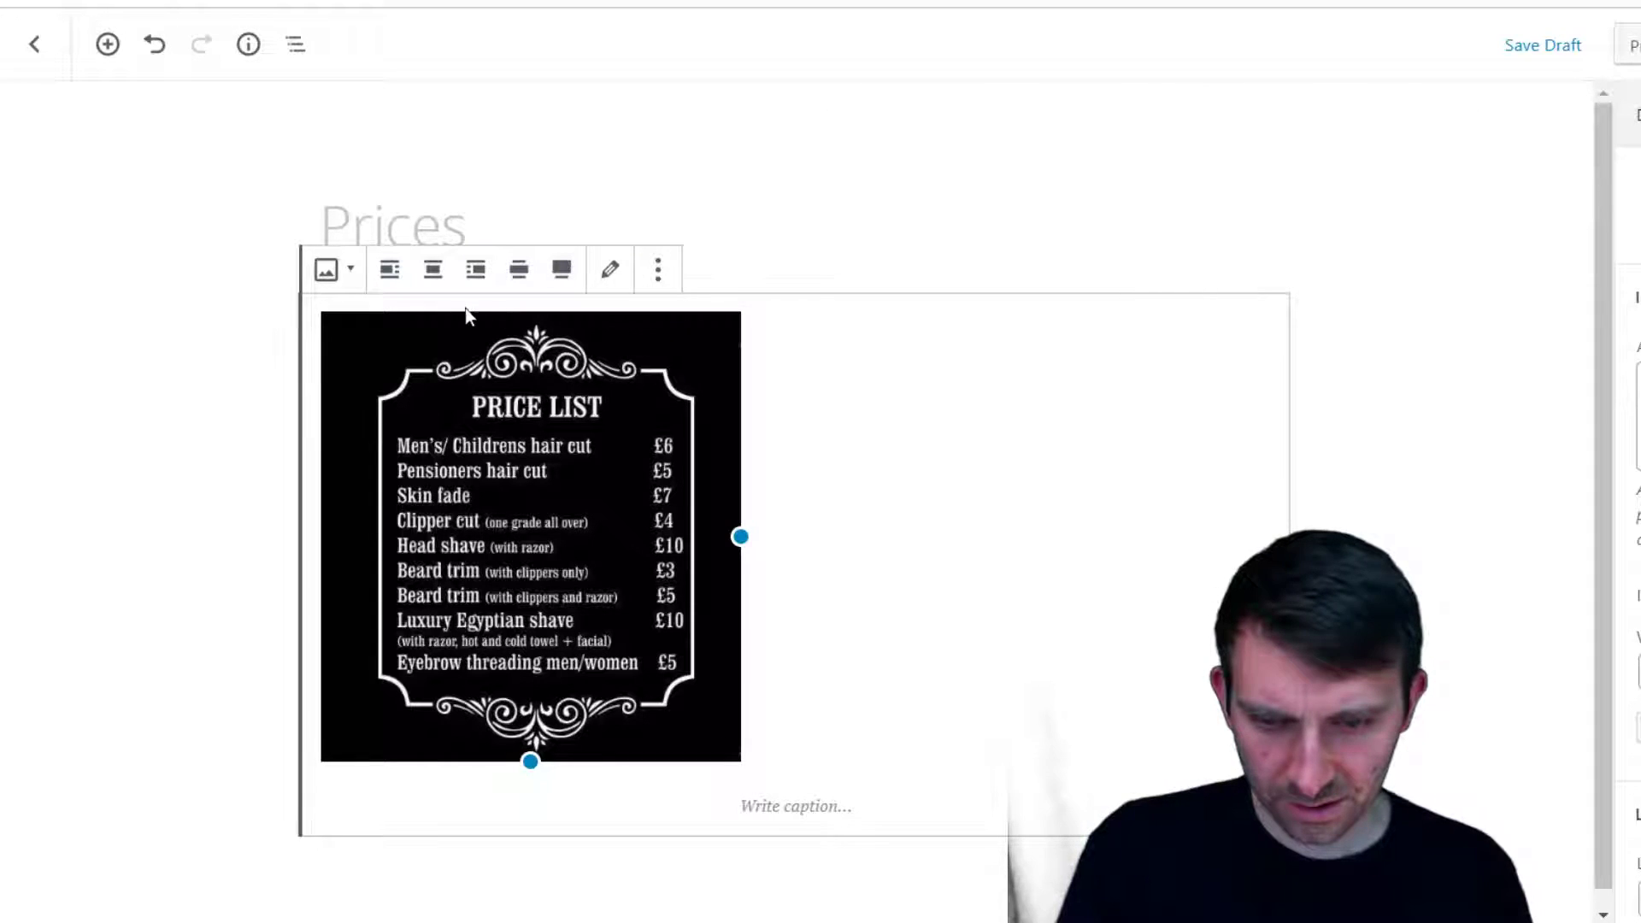
left_click(433, 270)
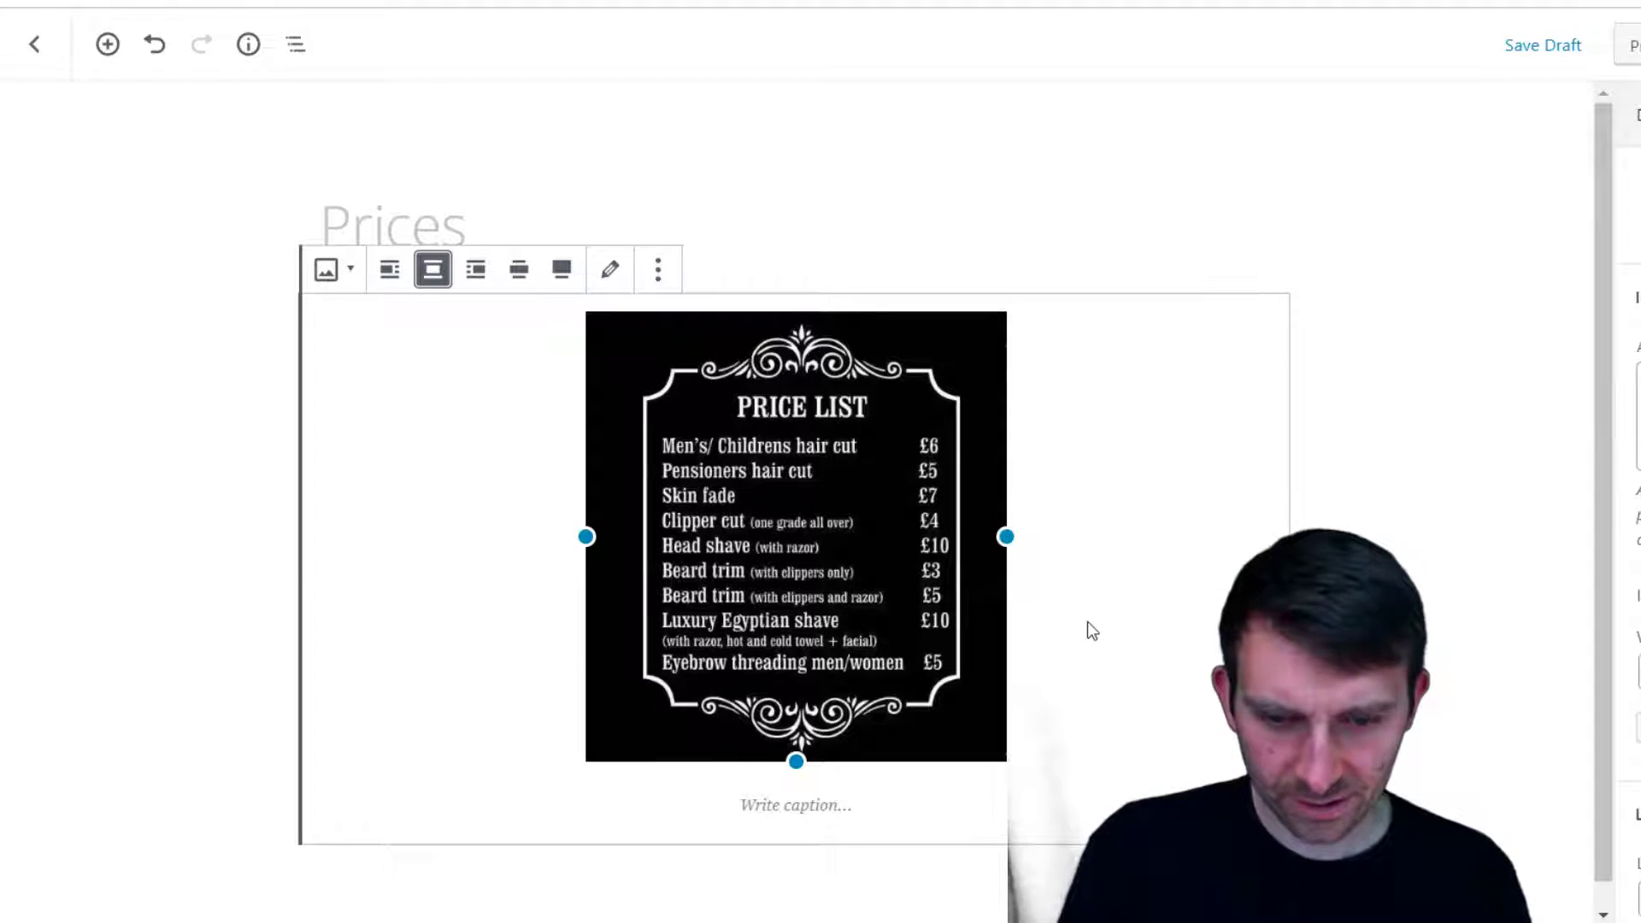
scroll(1052, 650, "down", 1)
left_click_drag(584, 507, 88, 641)
Replace the page title with "Madgi's Services"
left_click(441, 196)
left_click_drag(485, 197, 330, 232)
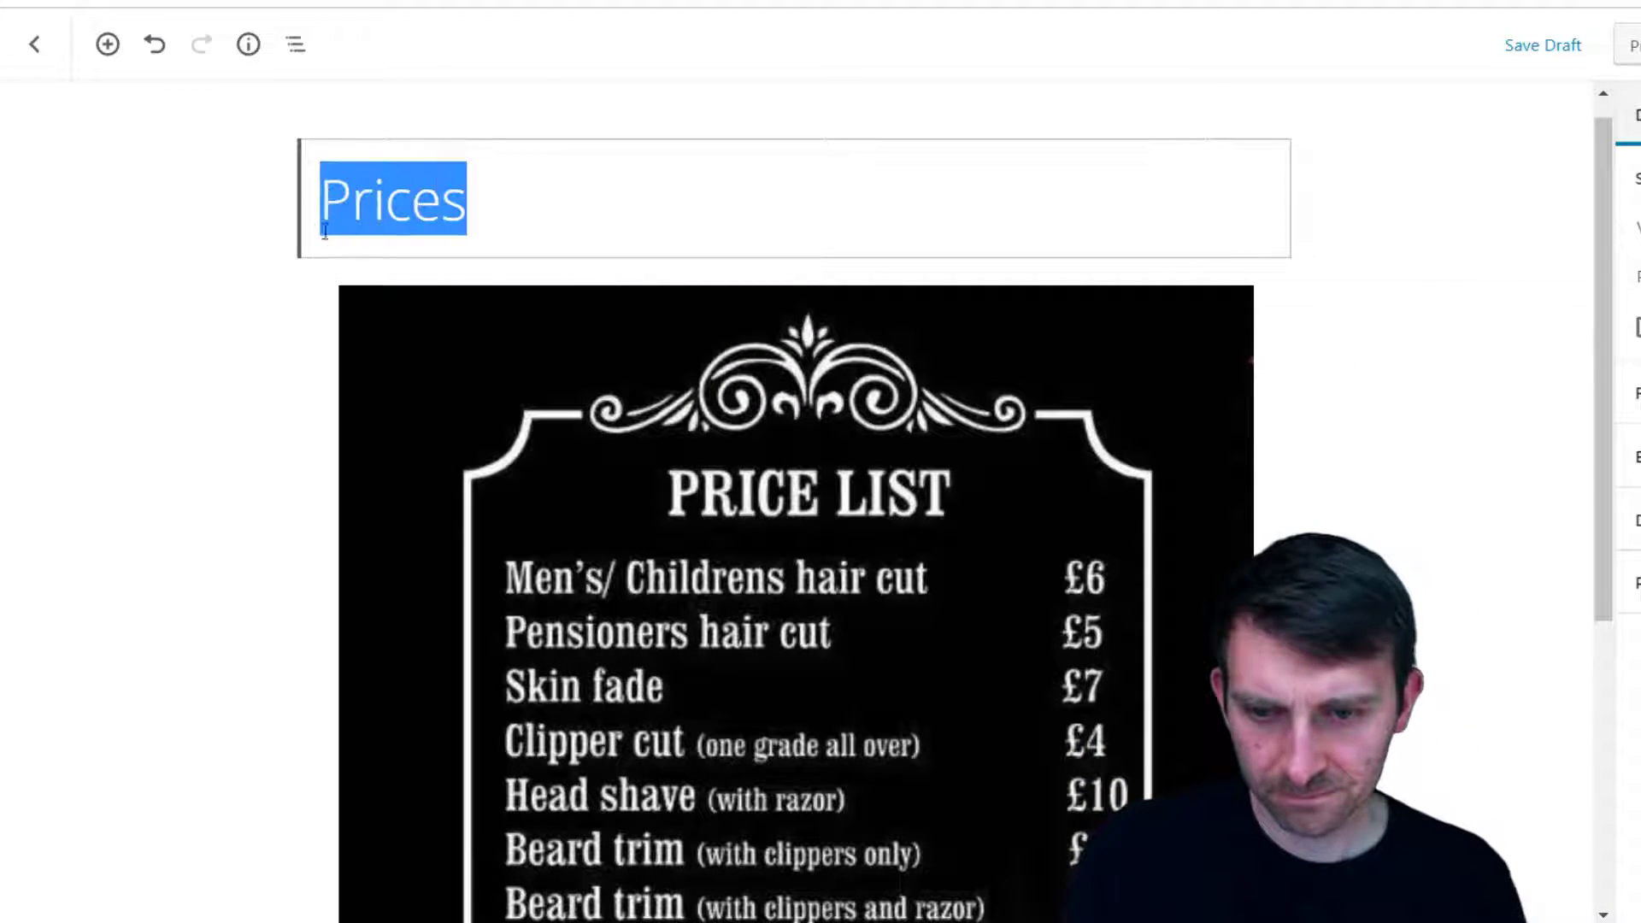
type("Mad")
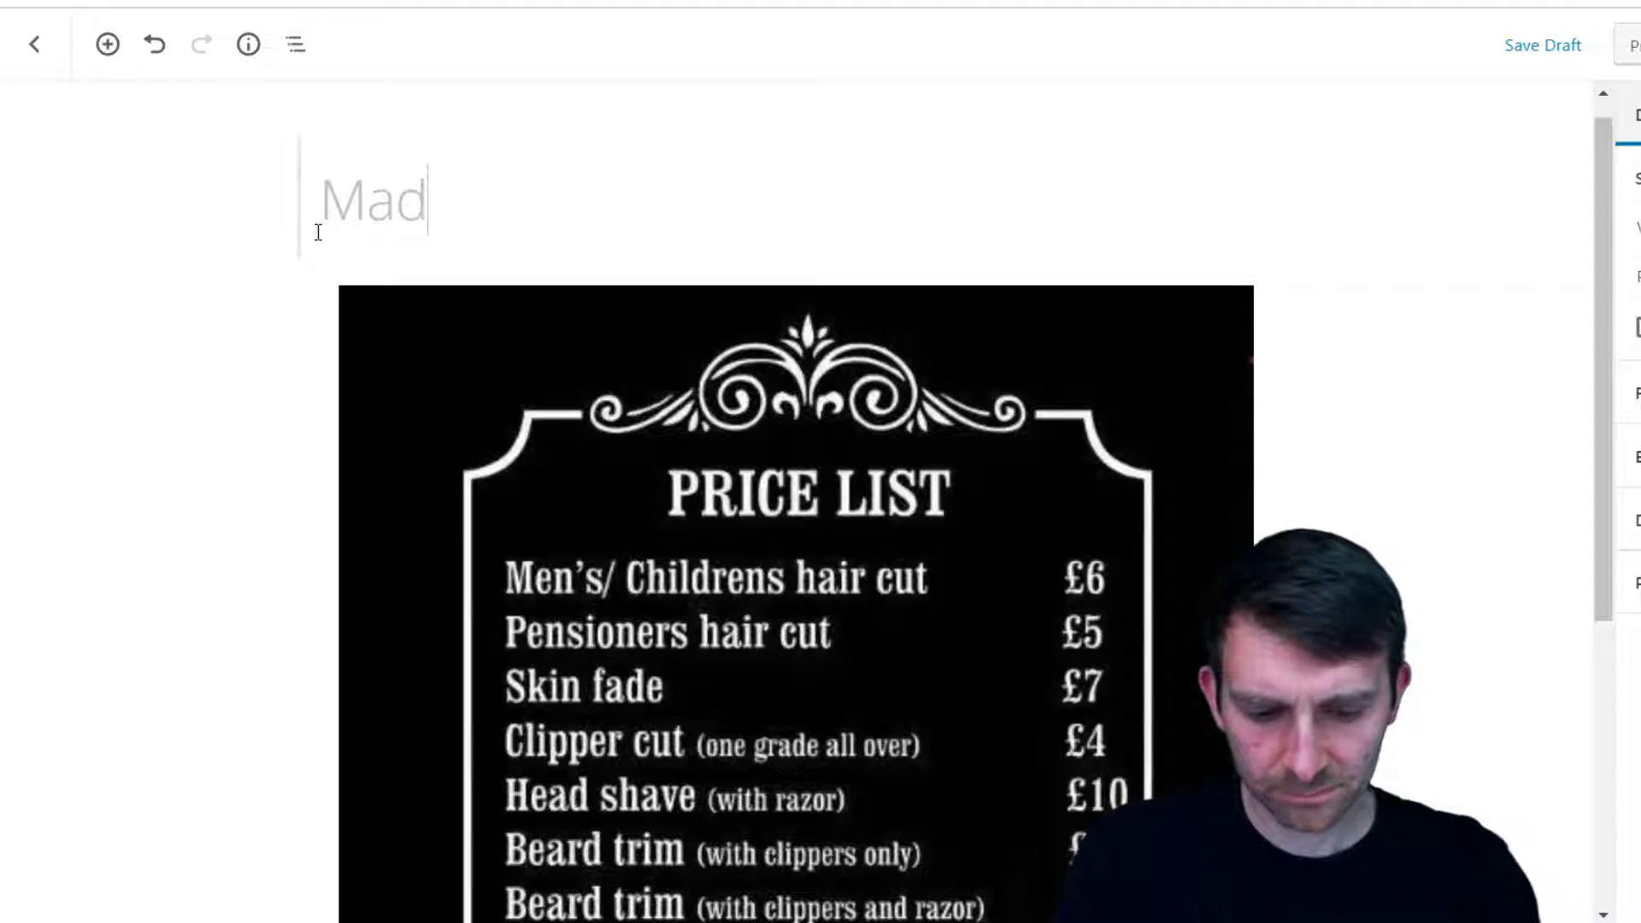
type("gi's Prices")
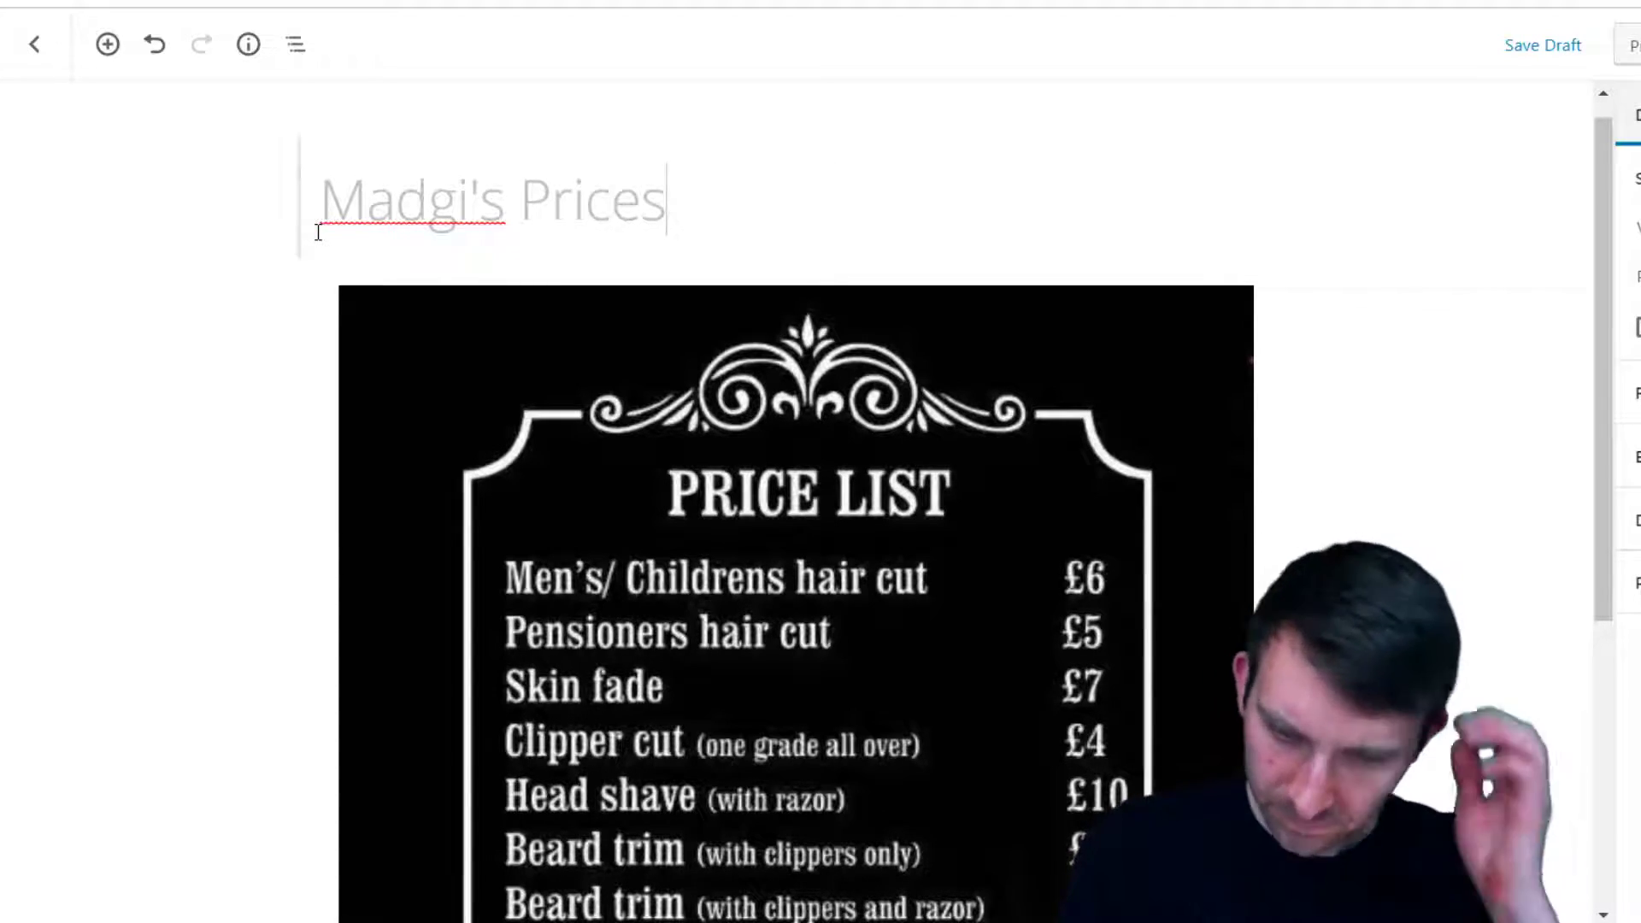
key("BackSpace")
key("BackSpace")
key("BackSpace")
key("BackSpace")
key("BackSpace")
key("BackSpace")
type("Services")
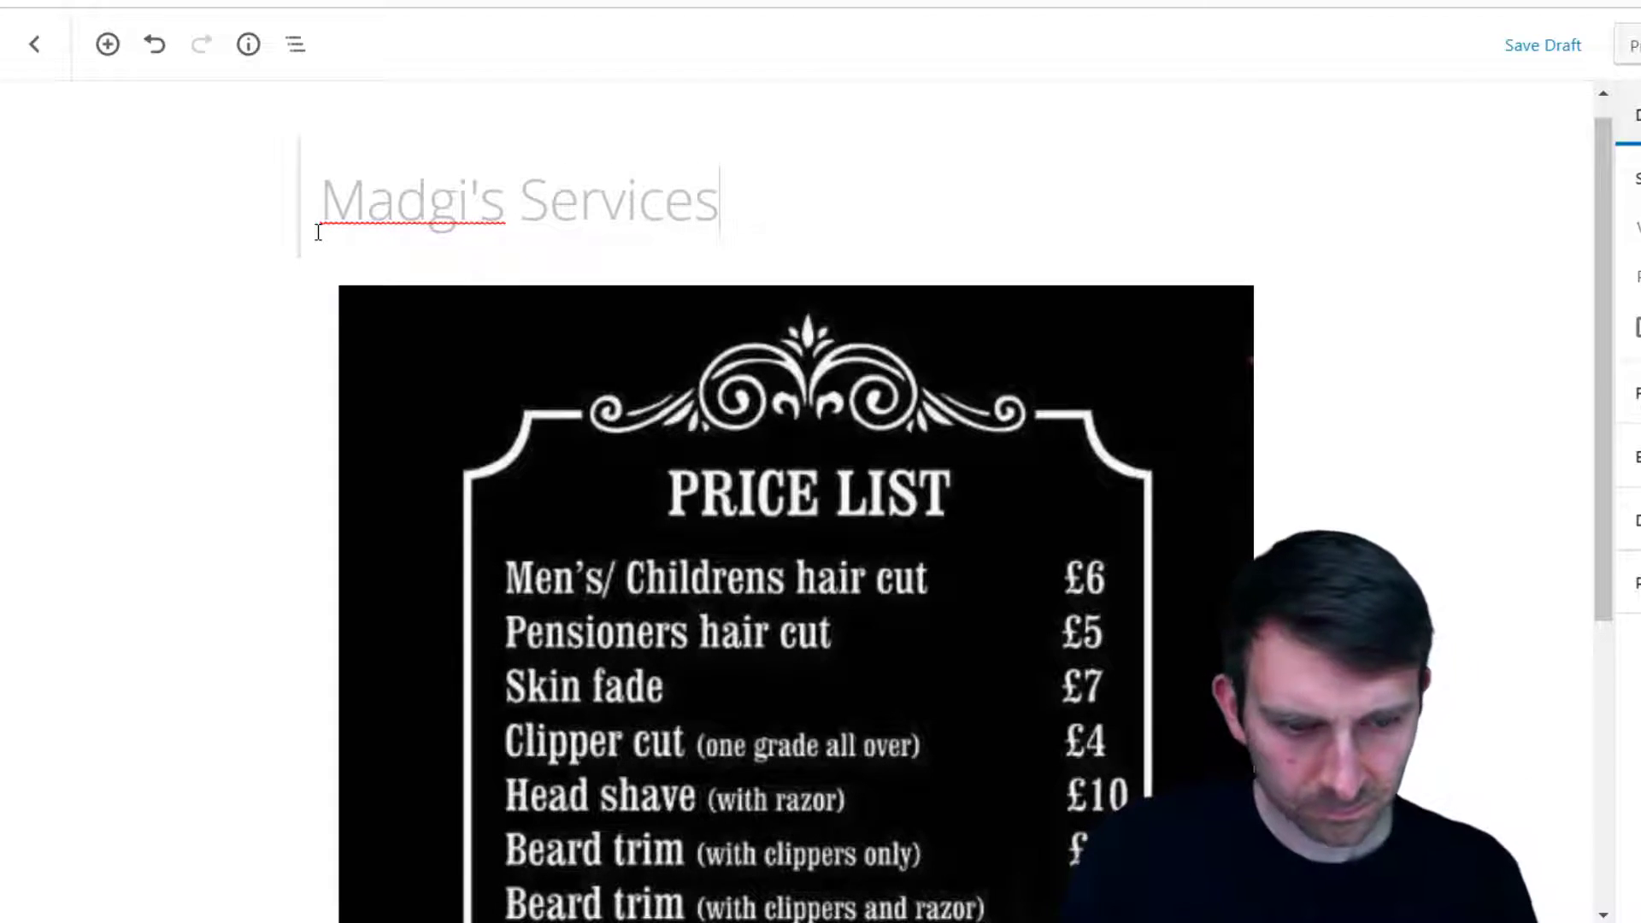
Delete the price list image from the page body
left_click(1628, 393)
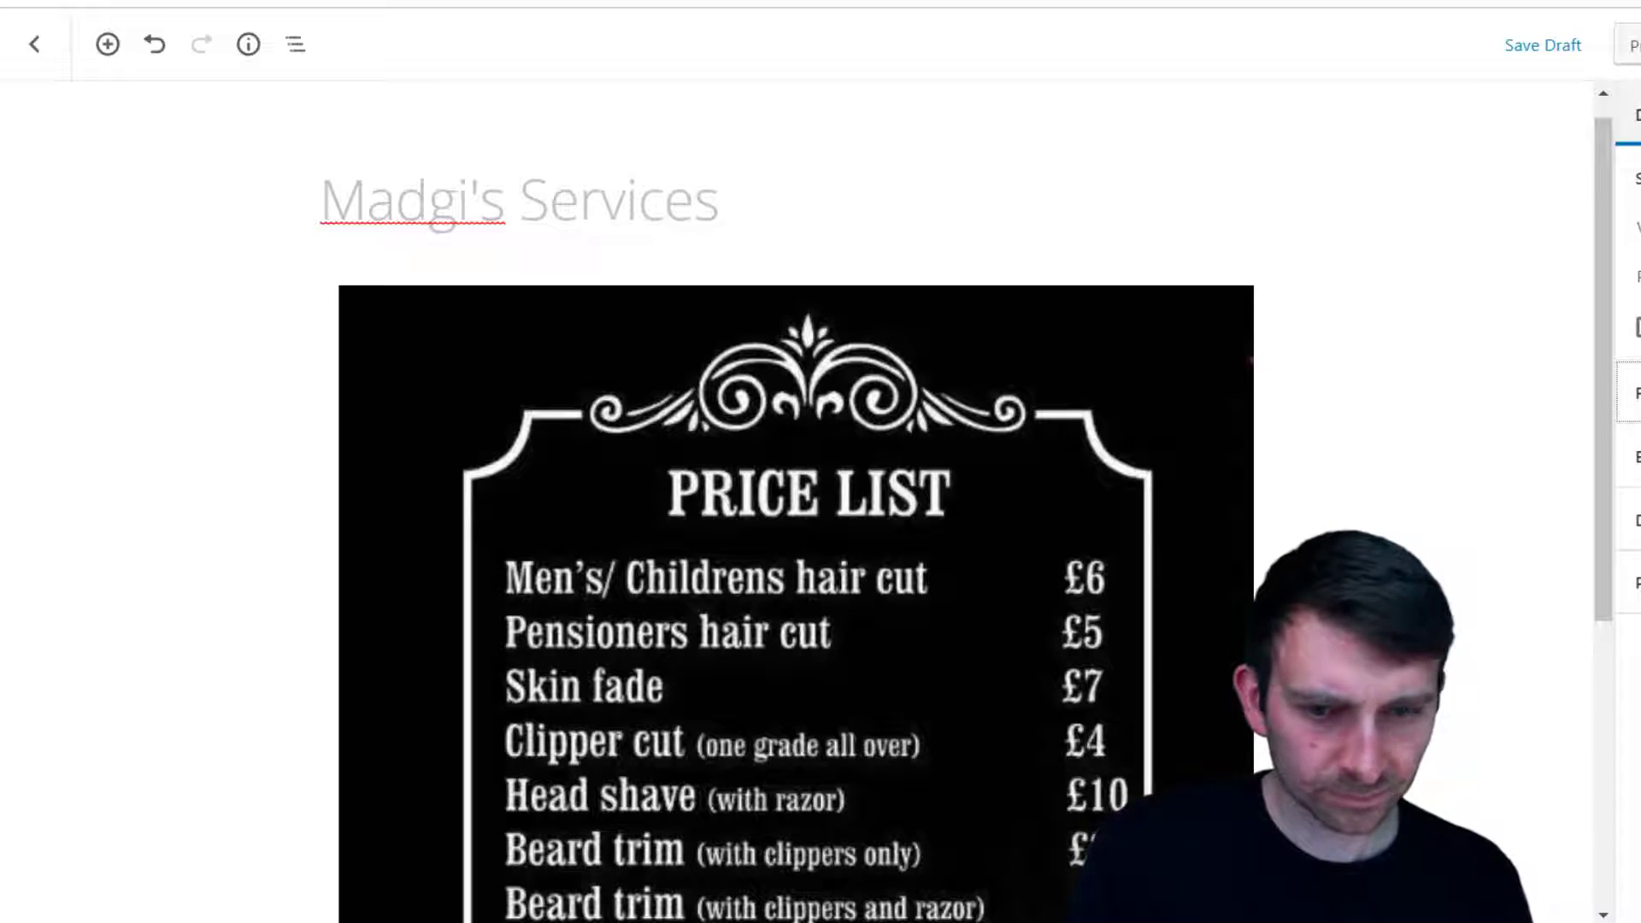
left_click(988, 522)
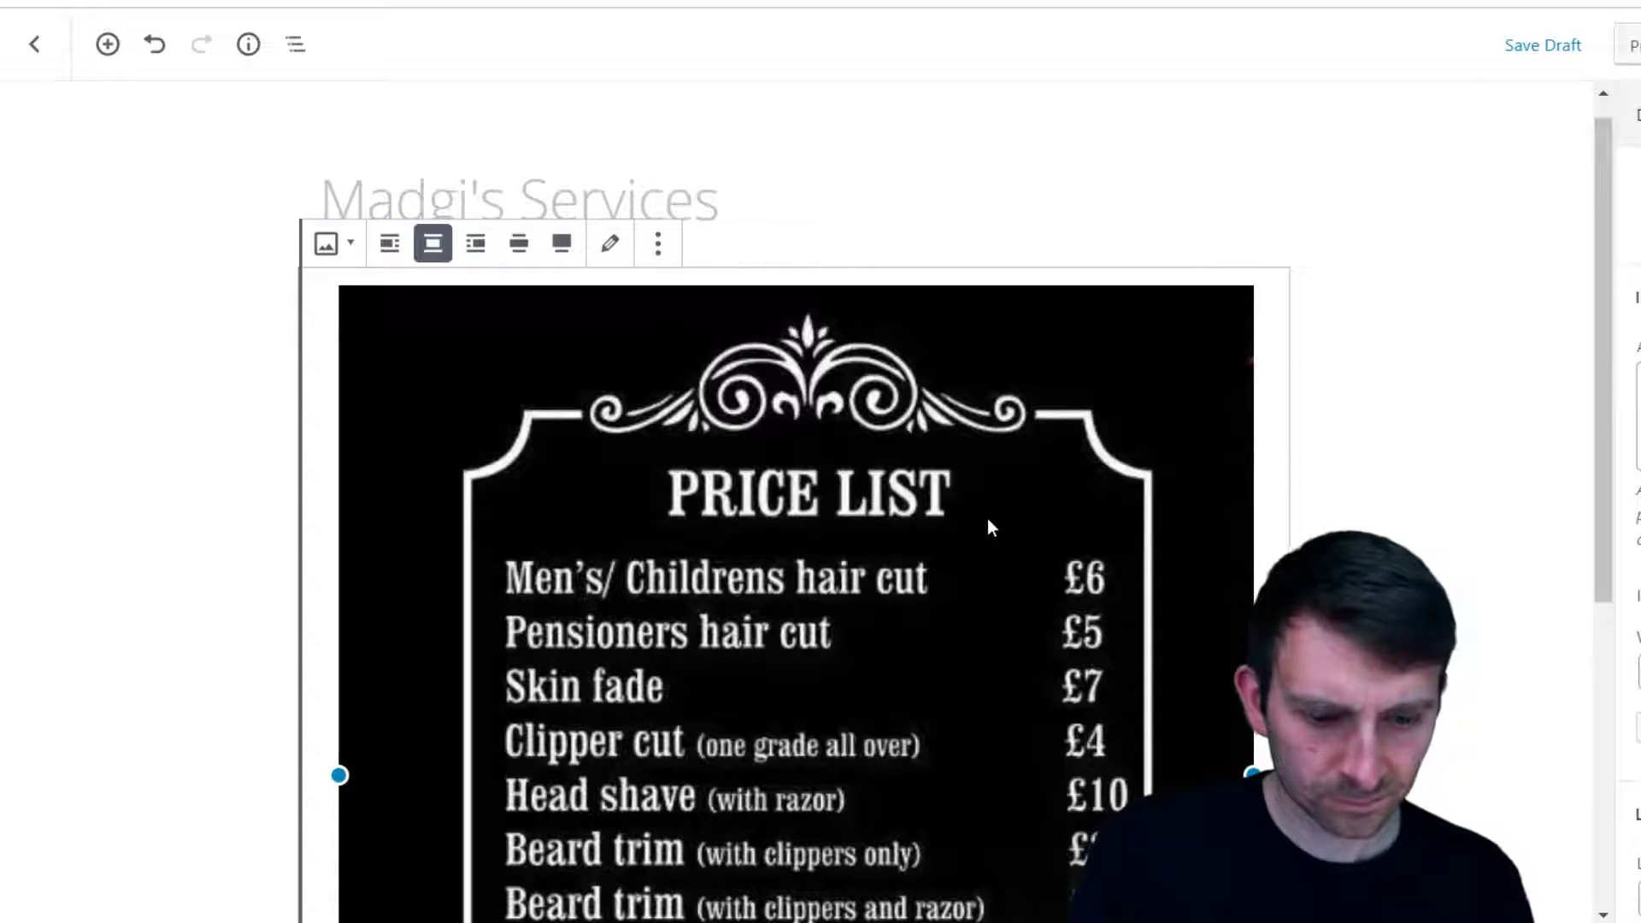
key("Delete")
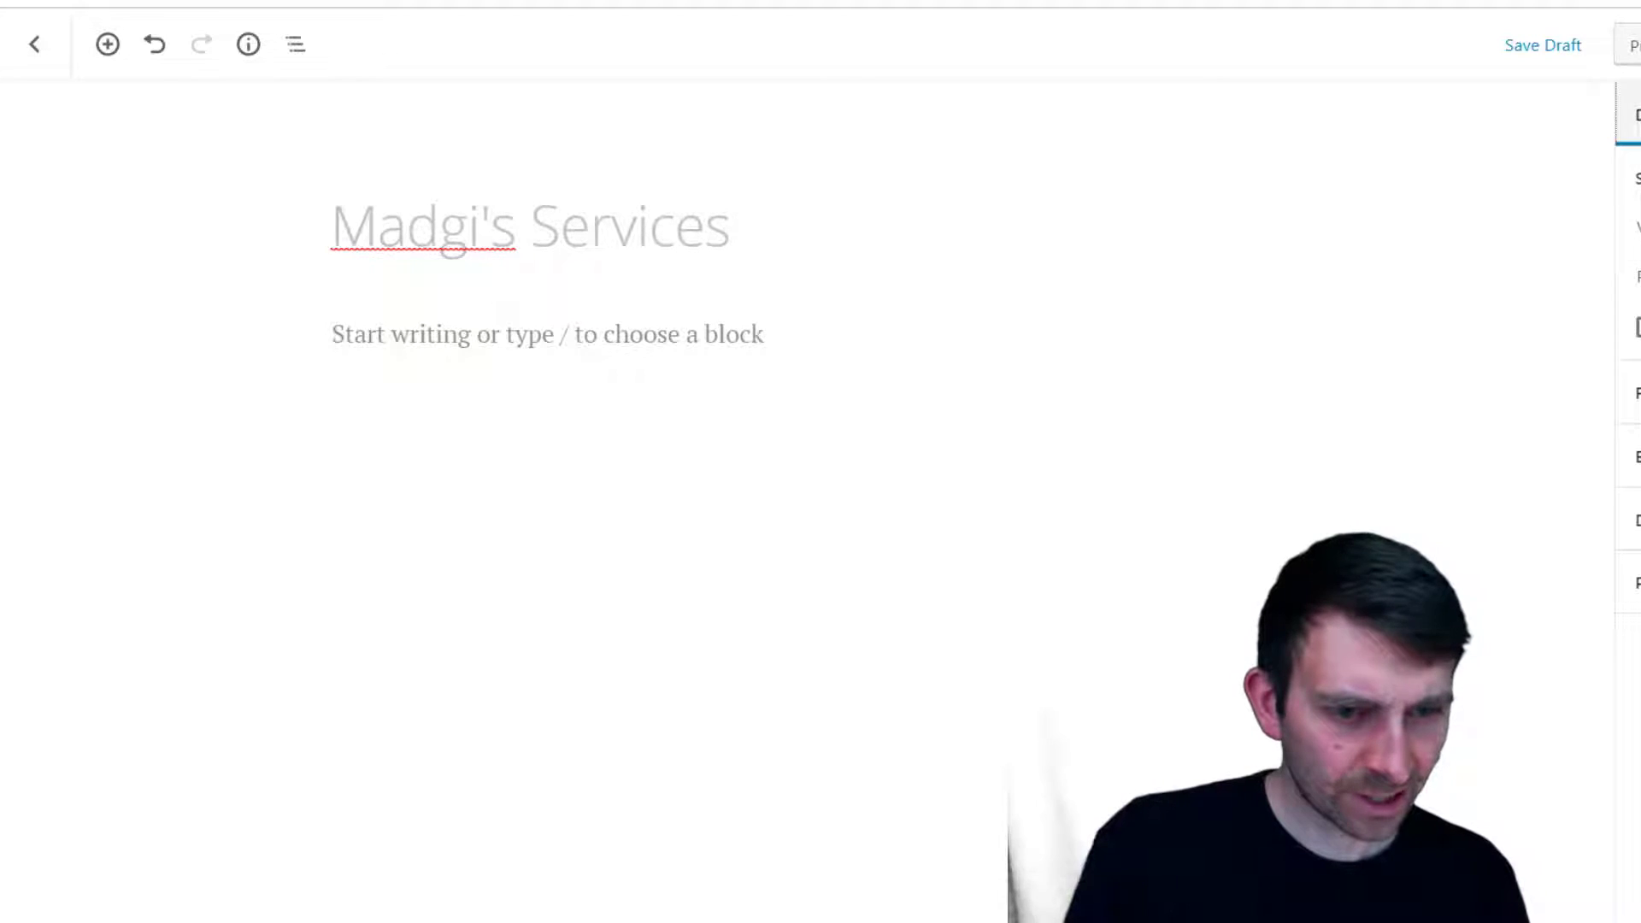
Set the square price list image from the media library as the page's featured image
left_click(1163, 329)
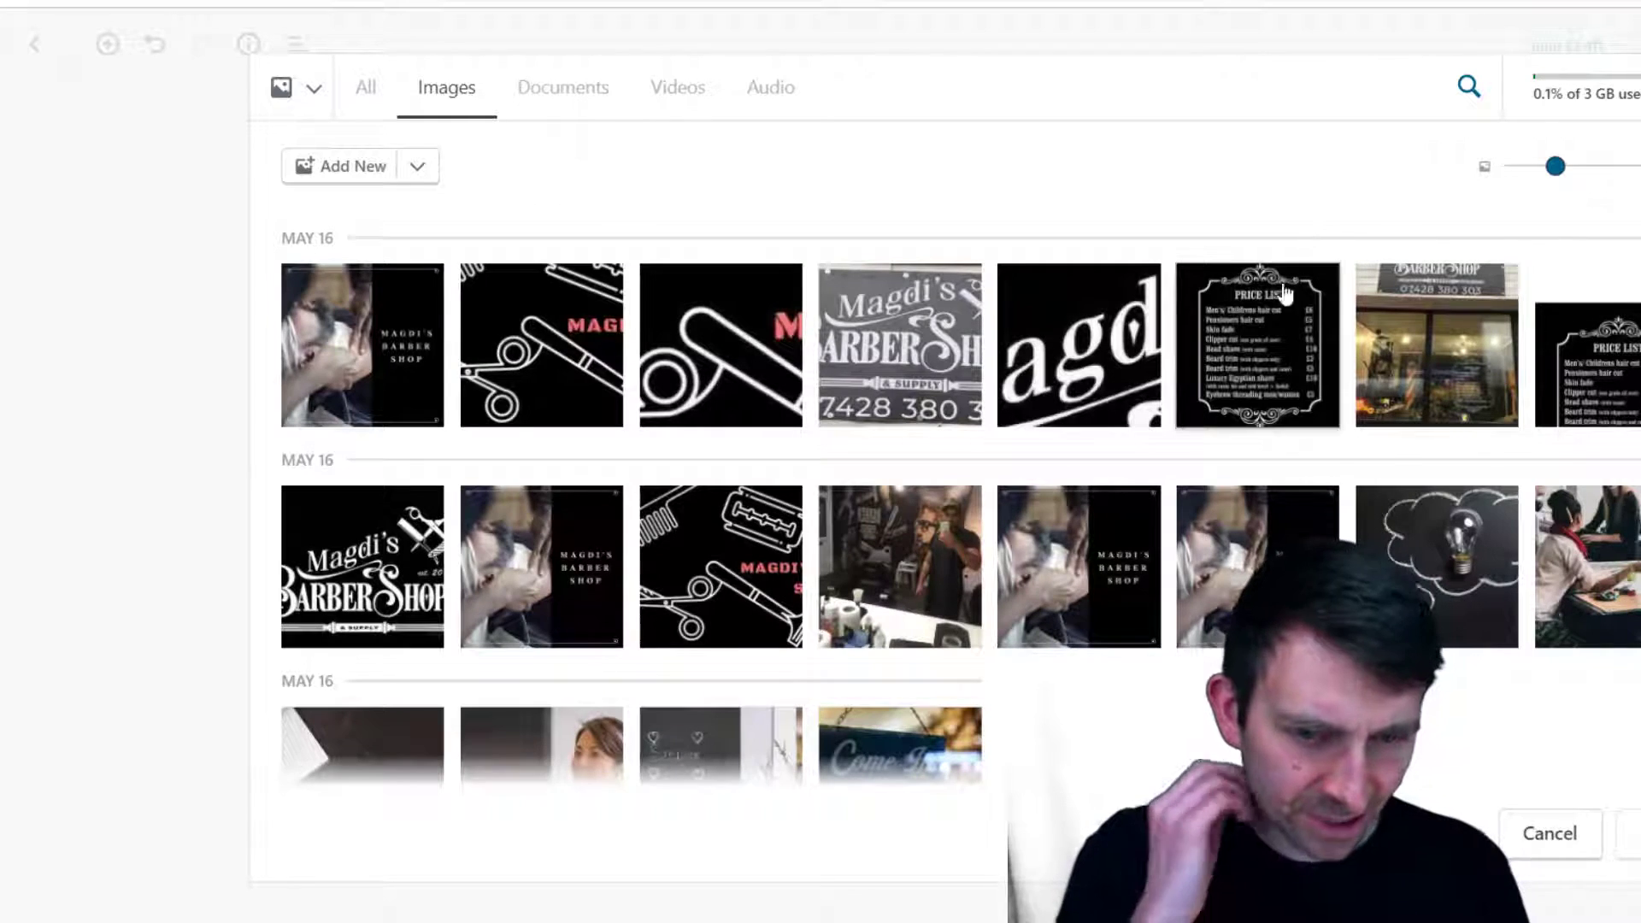
left_click(1267, 329)
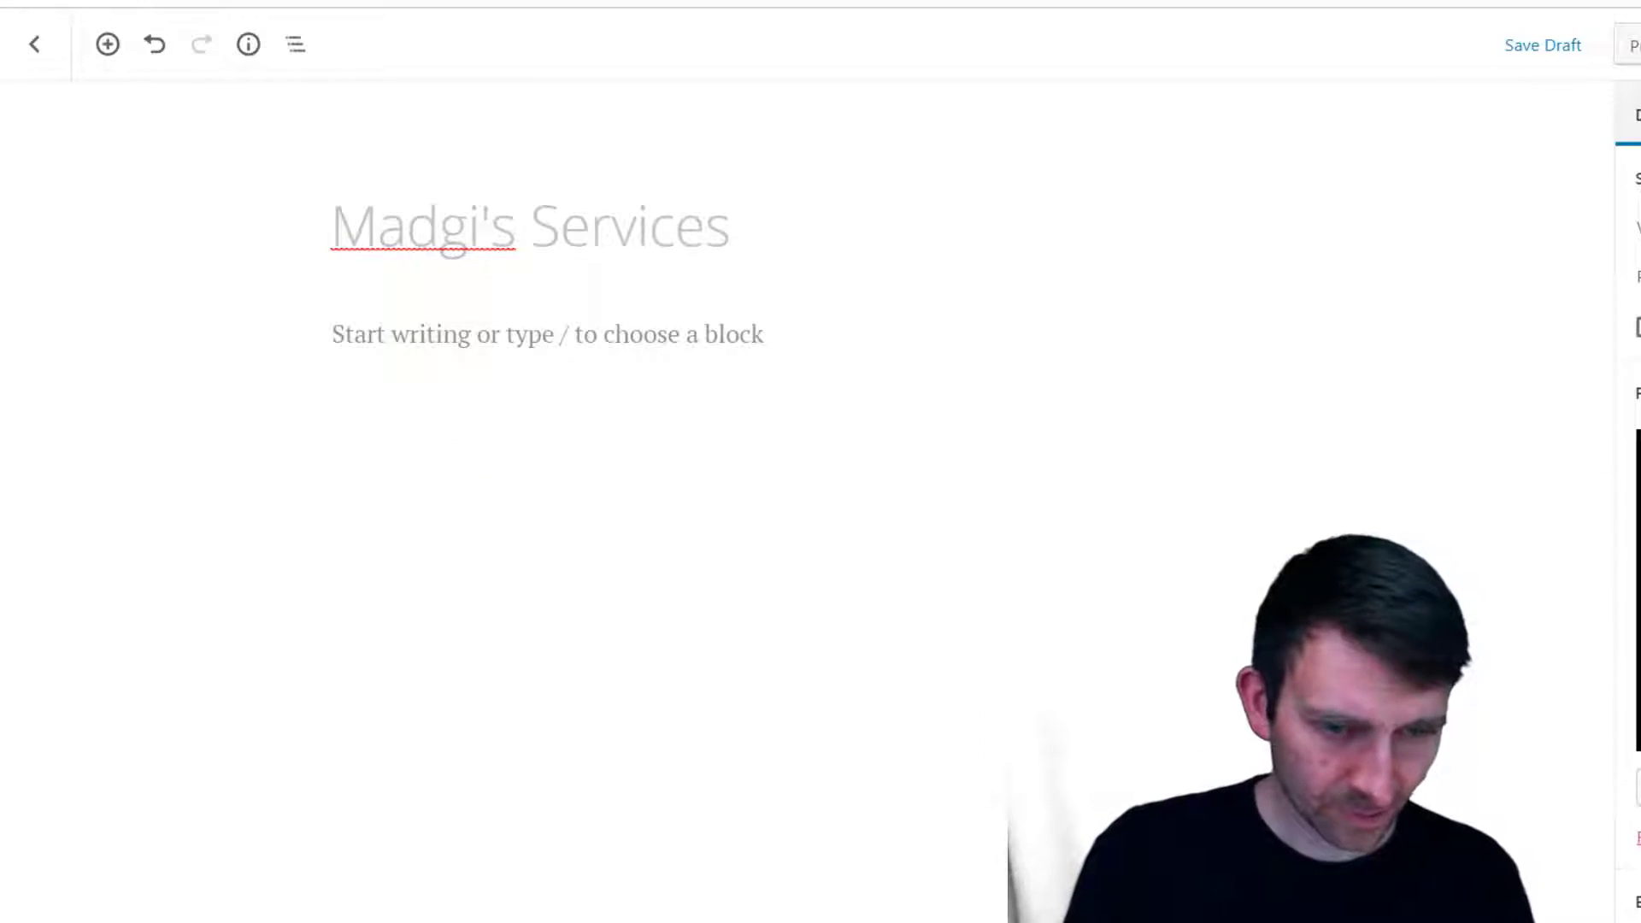
Open the price list picture from its folder on the Desktop in File Explorer and arrange it side by side with the page editor
left_click(577, 331)
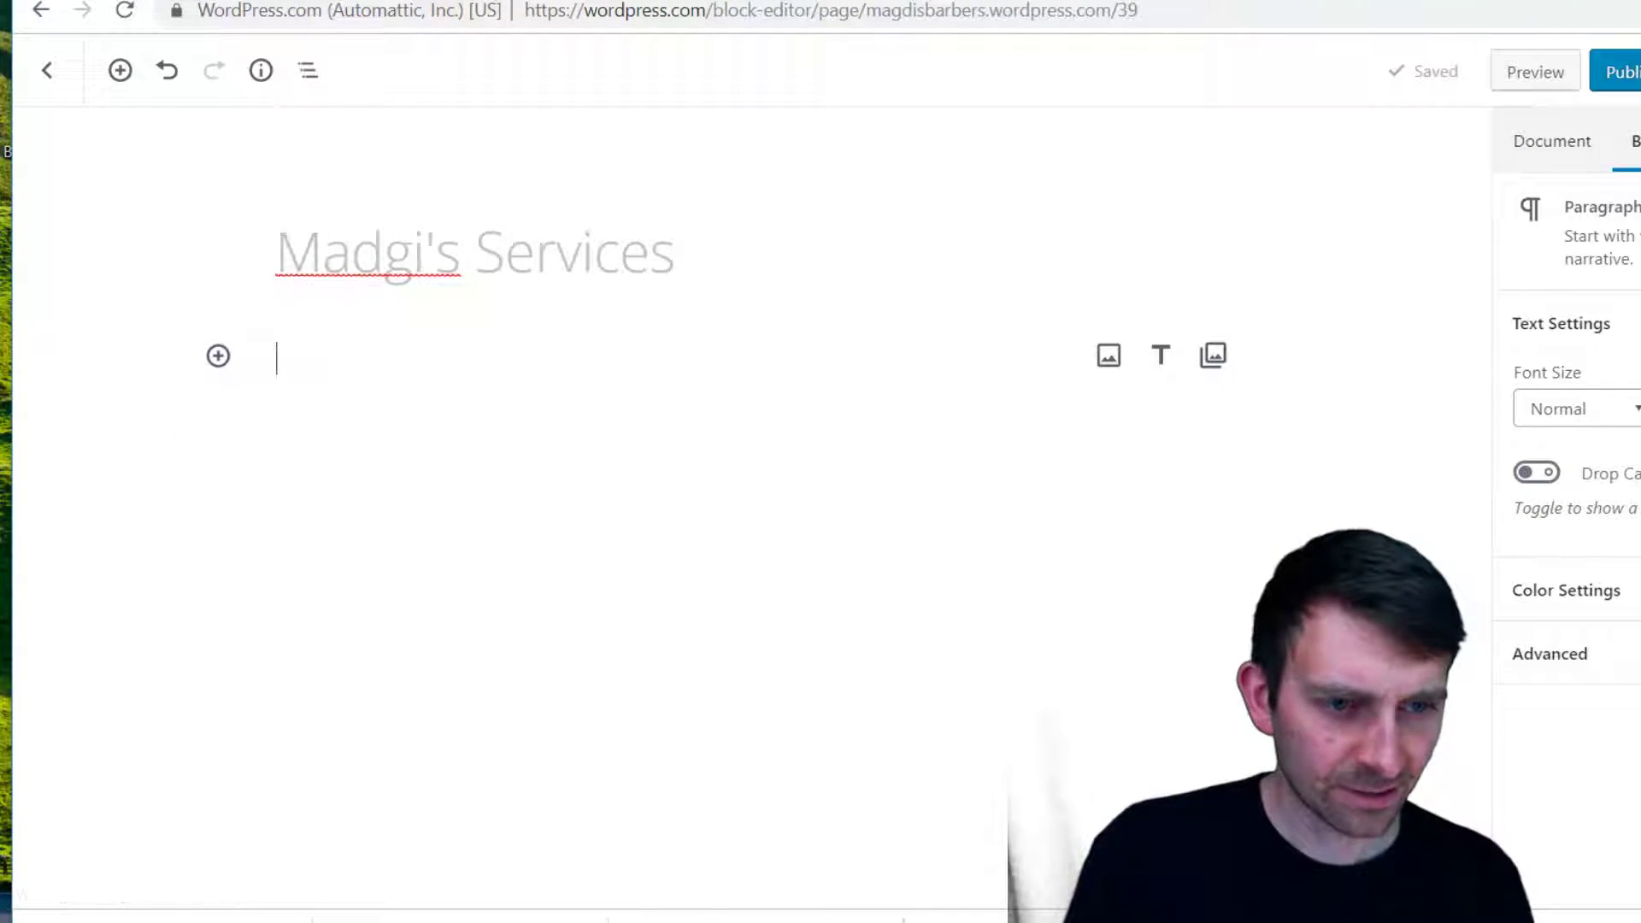
key("super+Left")
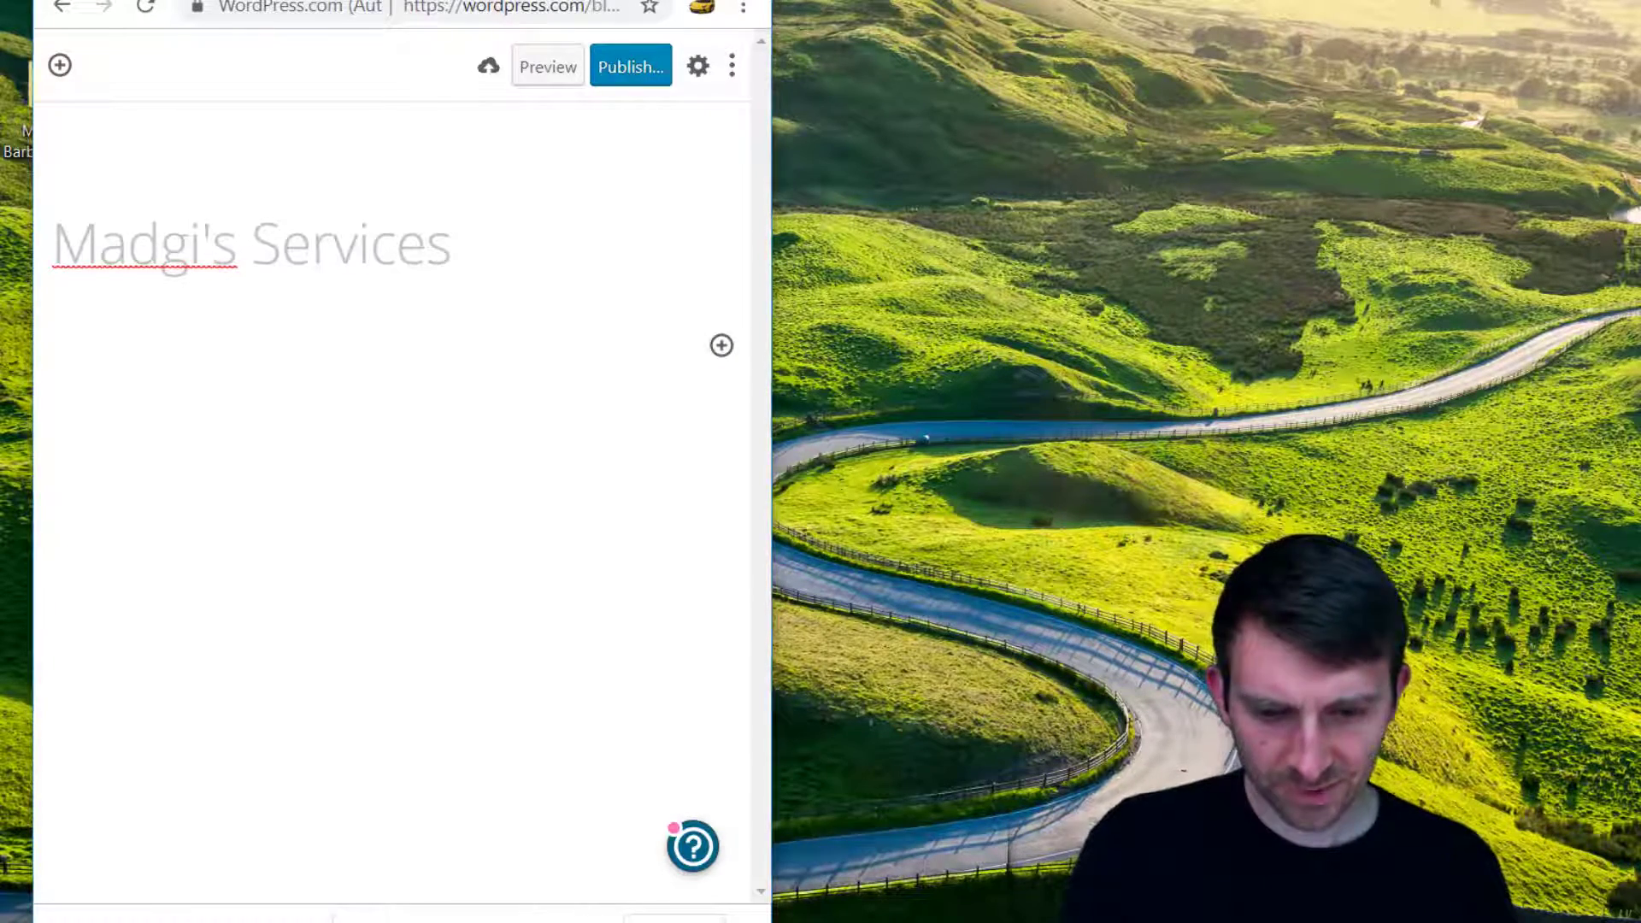
key("super+e")
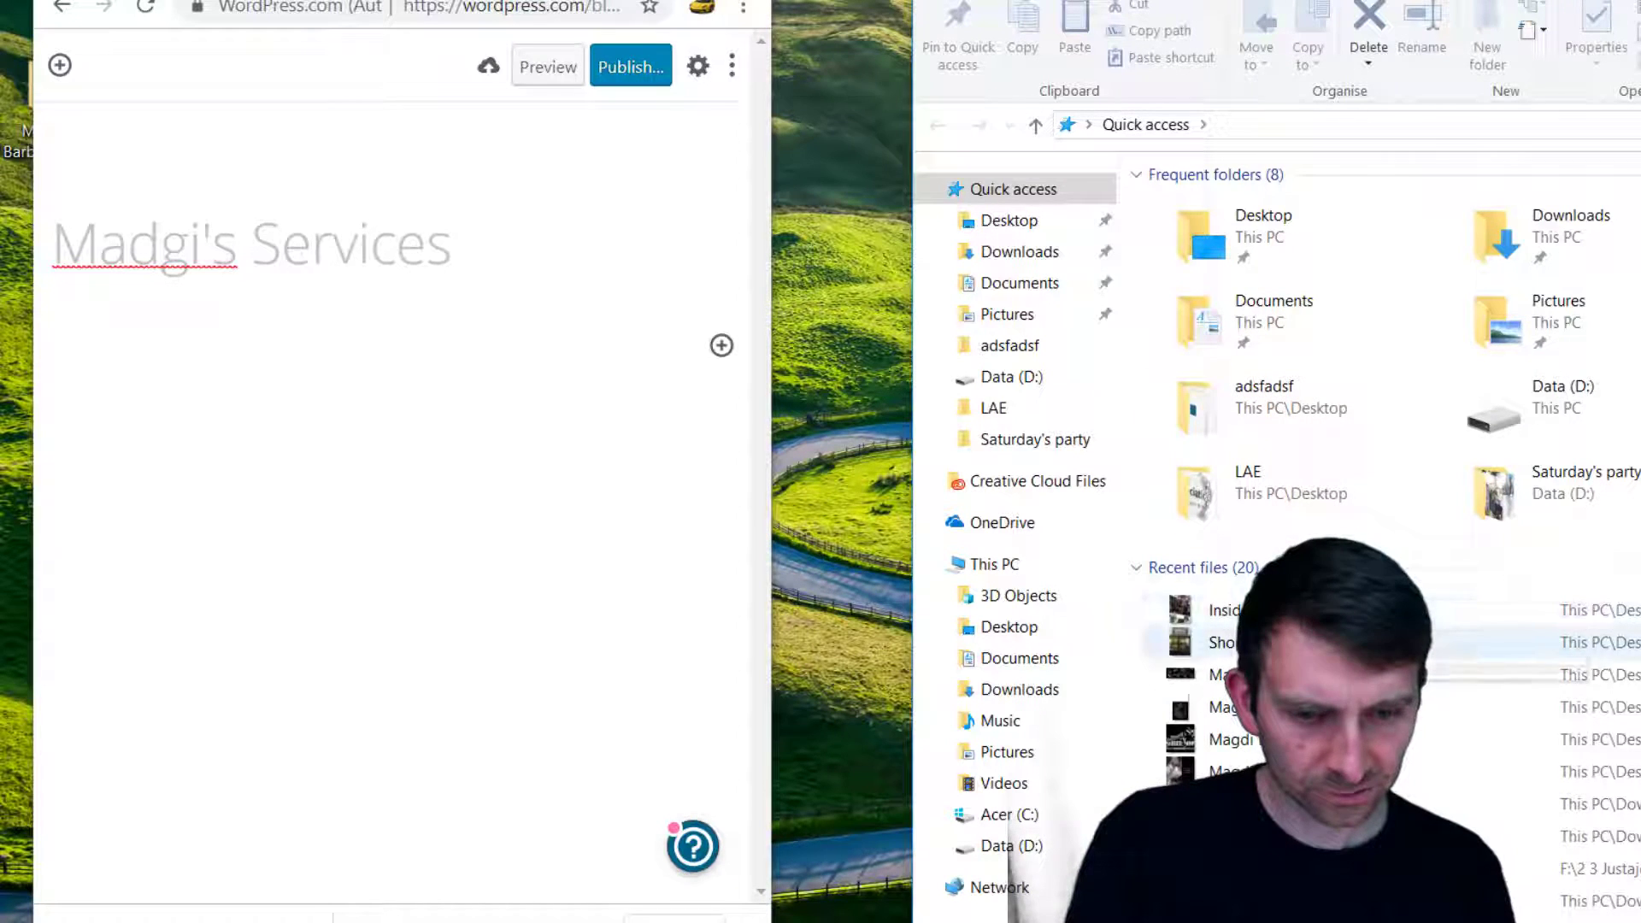
left_click(1017, 222)
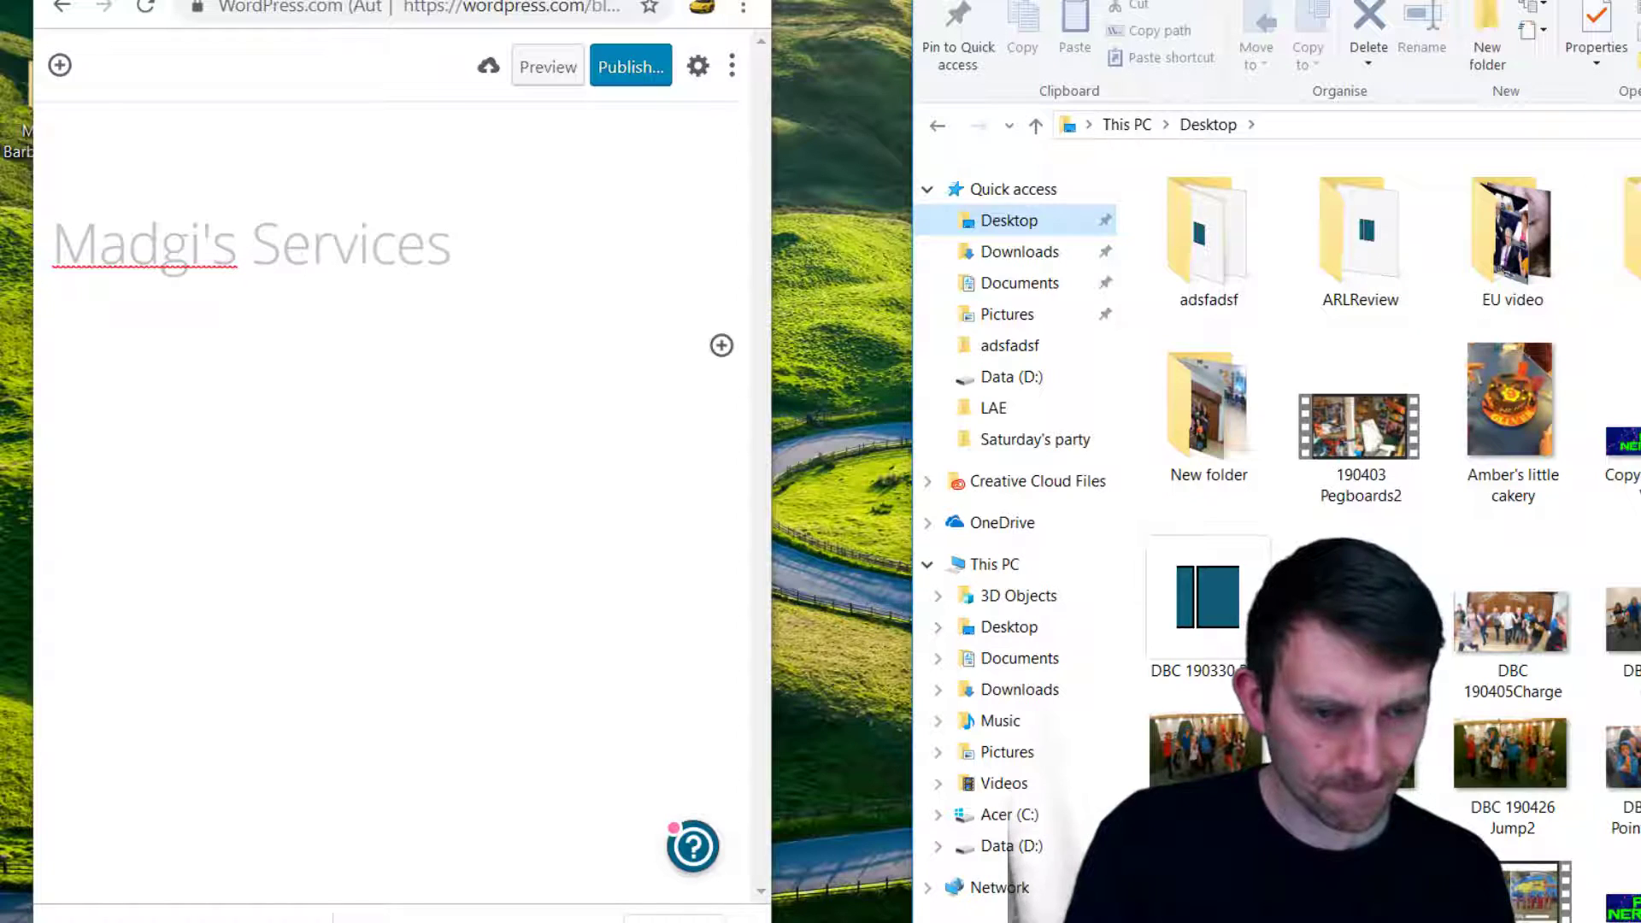
double_click(1601, 246)
double_click(1518, 224)
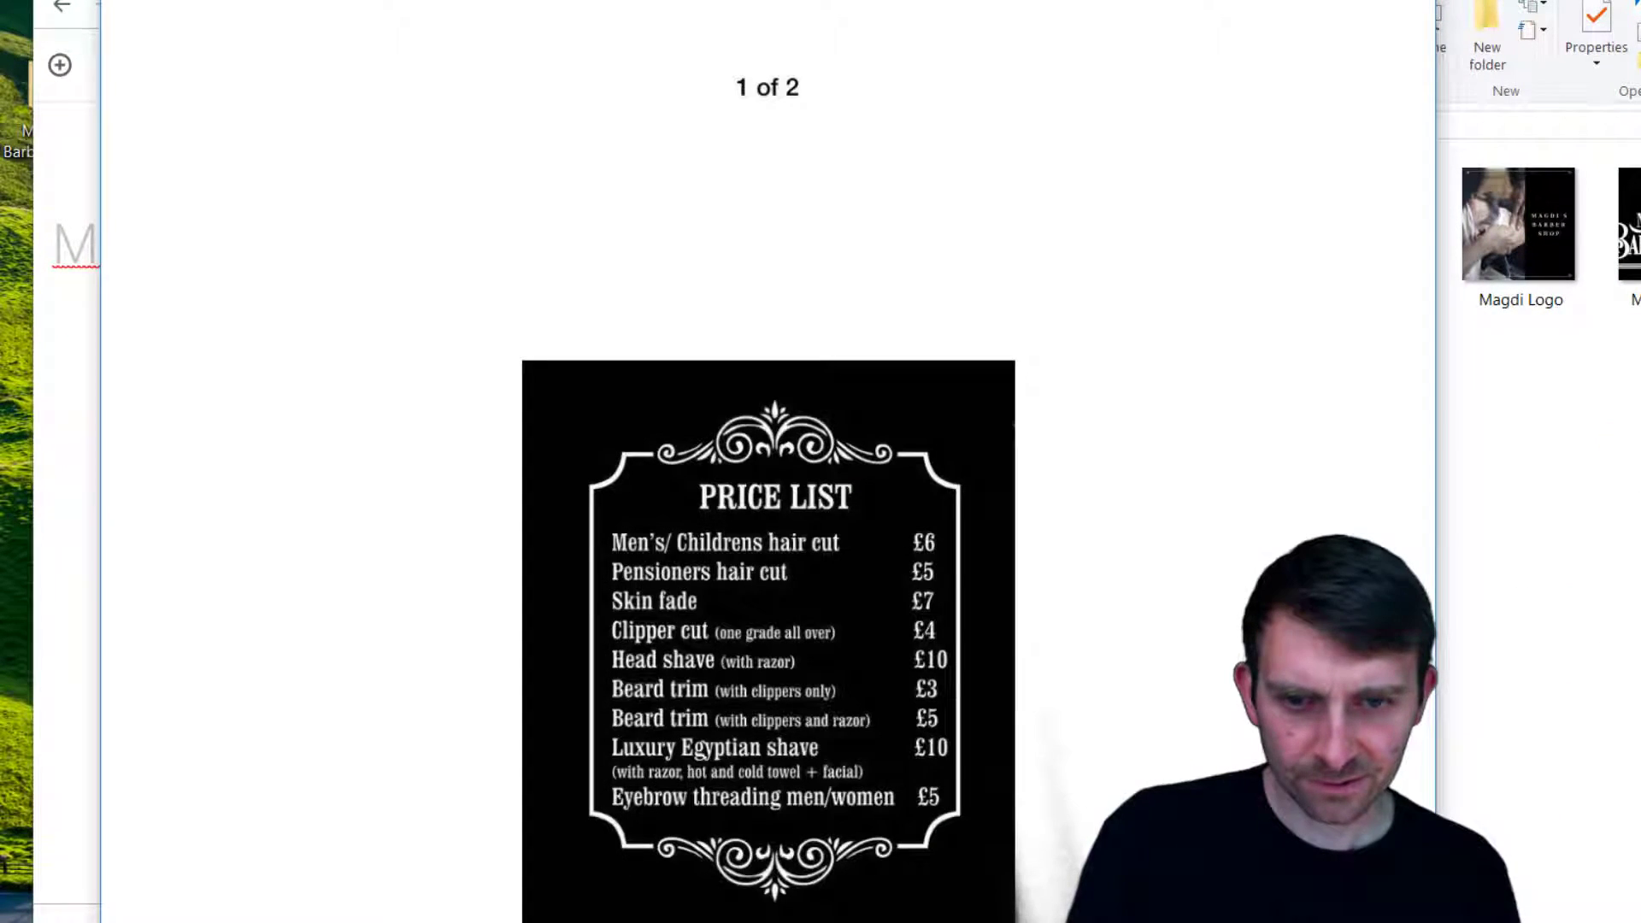
key("super+Right")
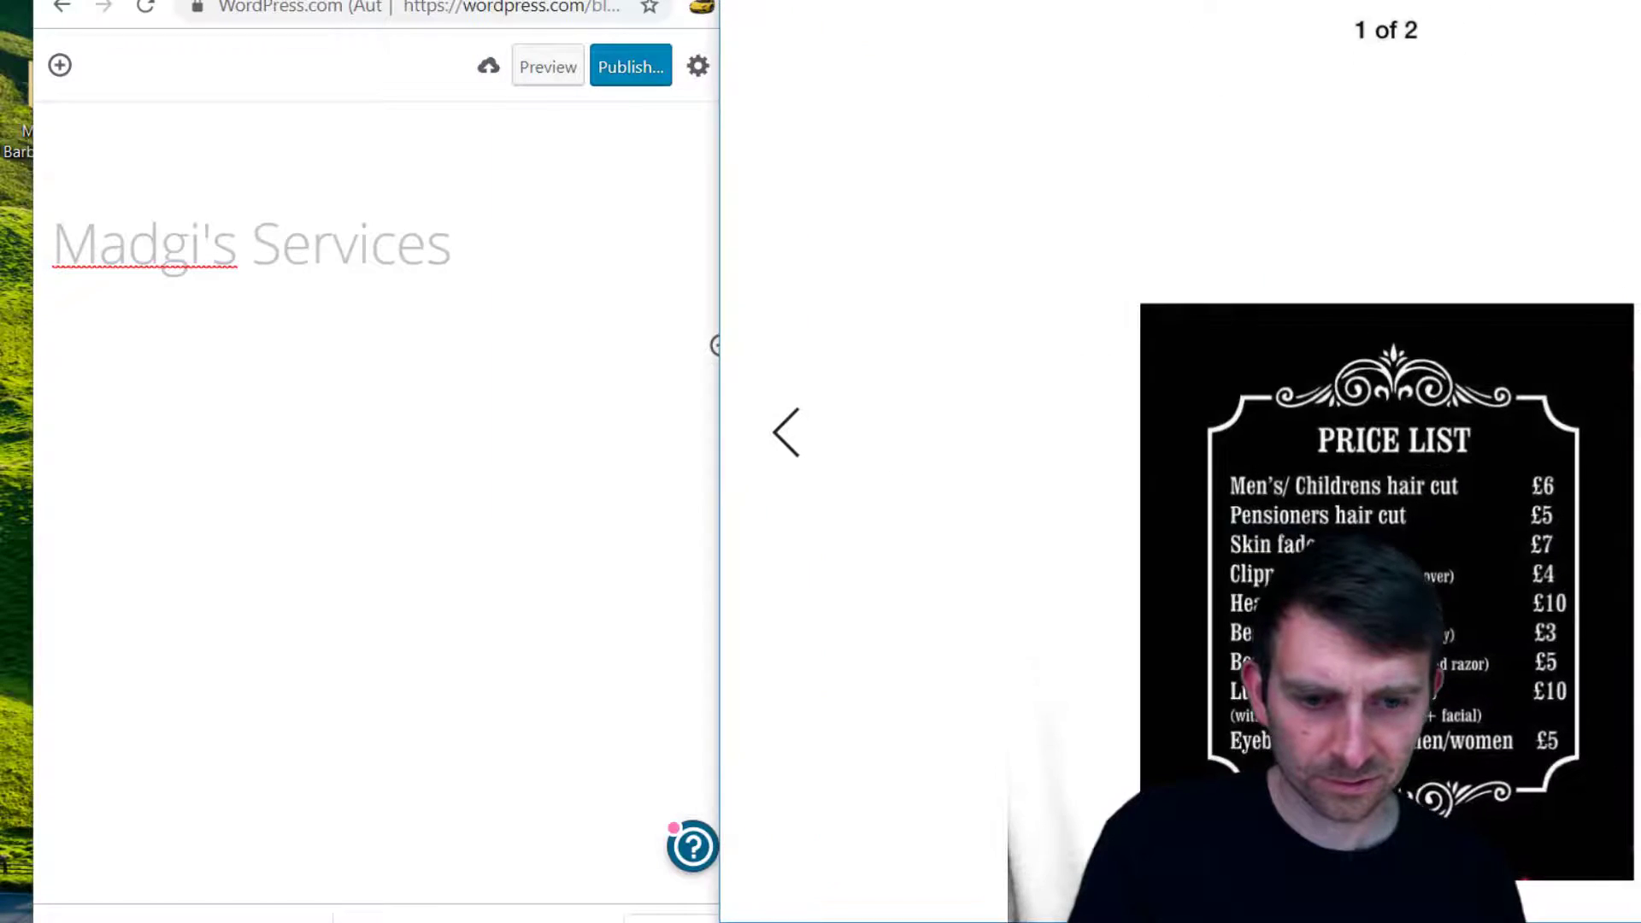
Start the page body below the title with the text "Men's Hair cut"
left_click(526, 270)
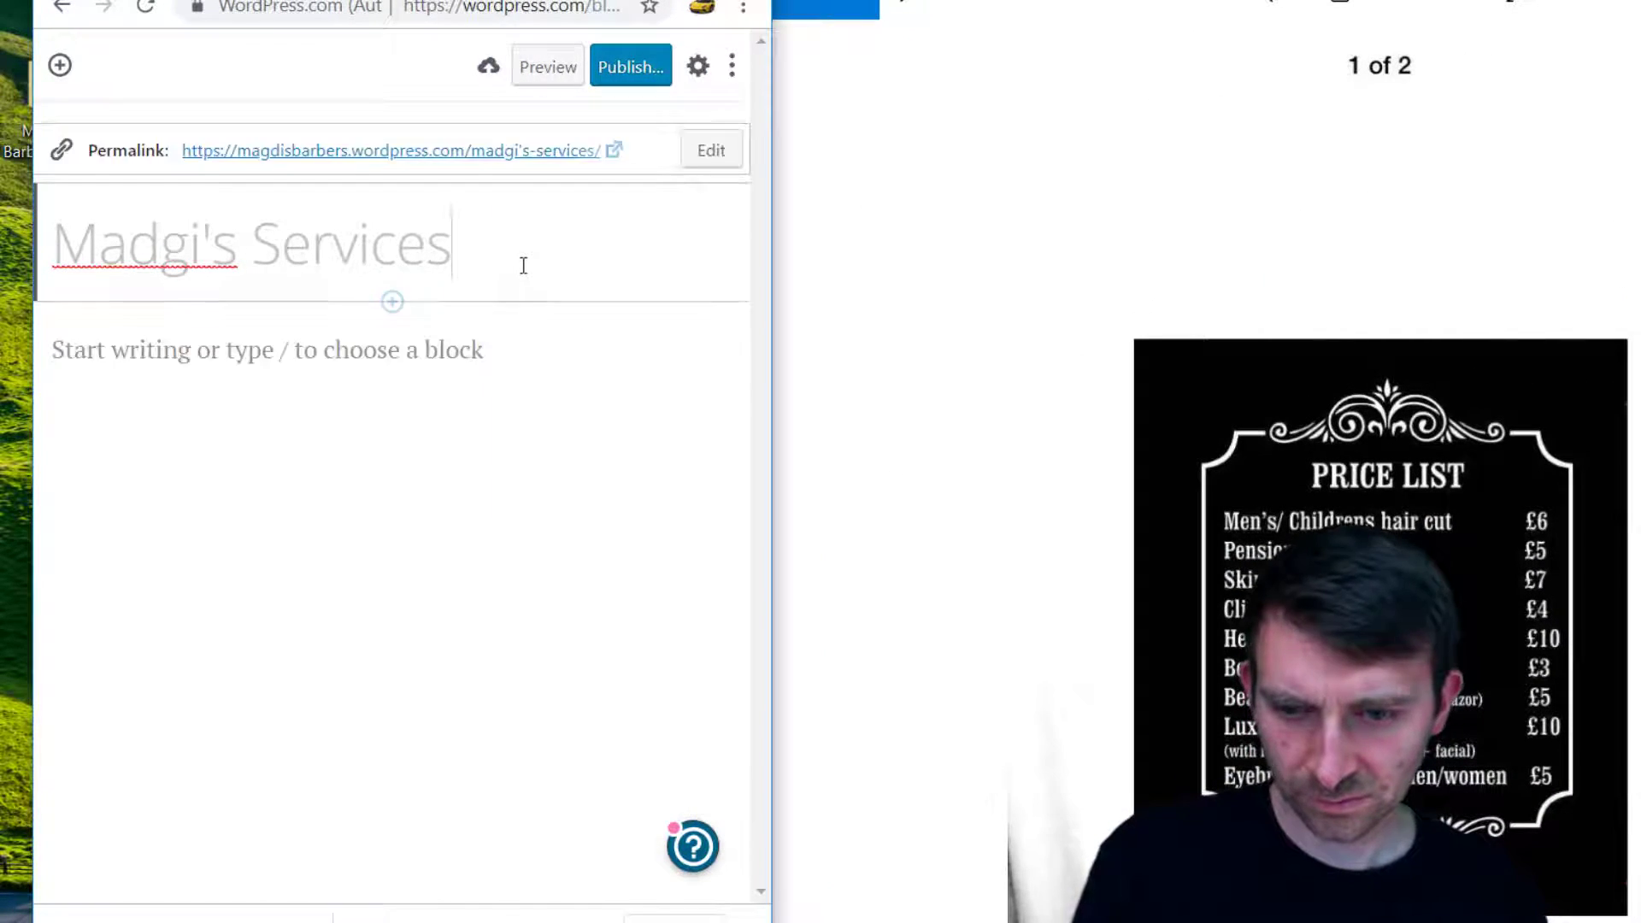
left_click(300, 349)
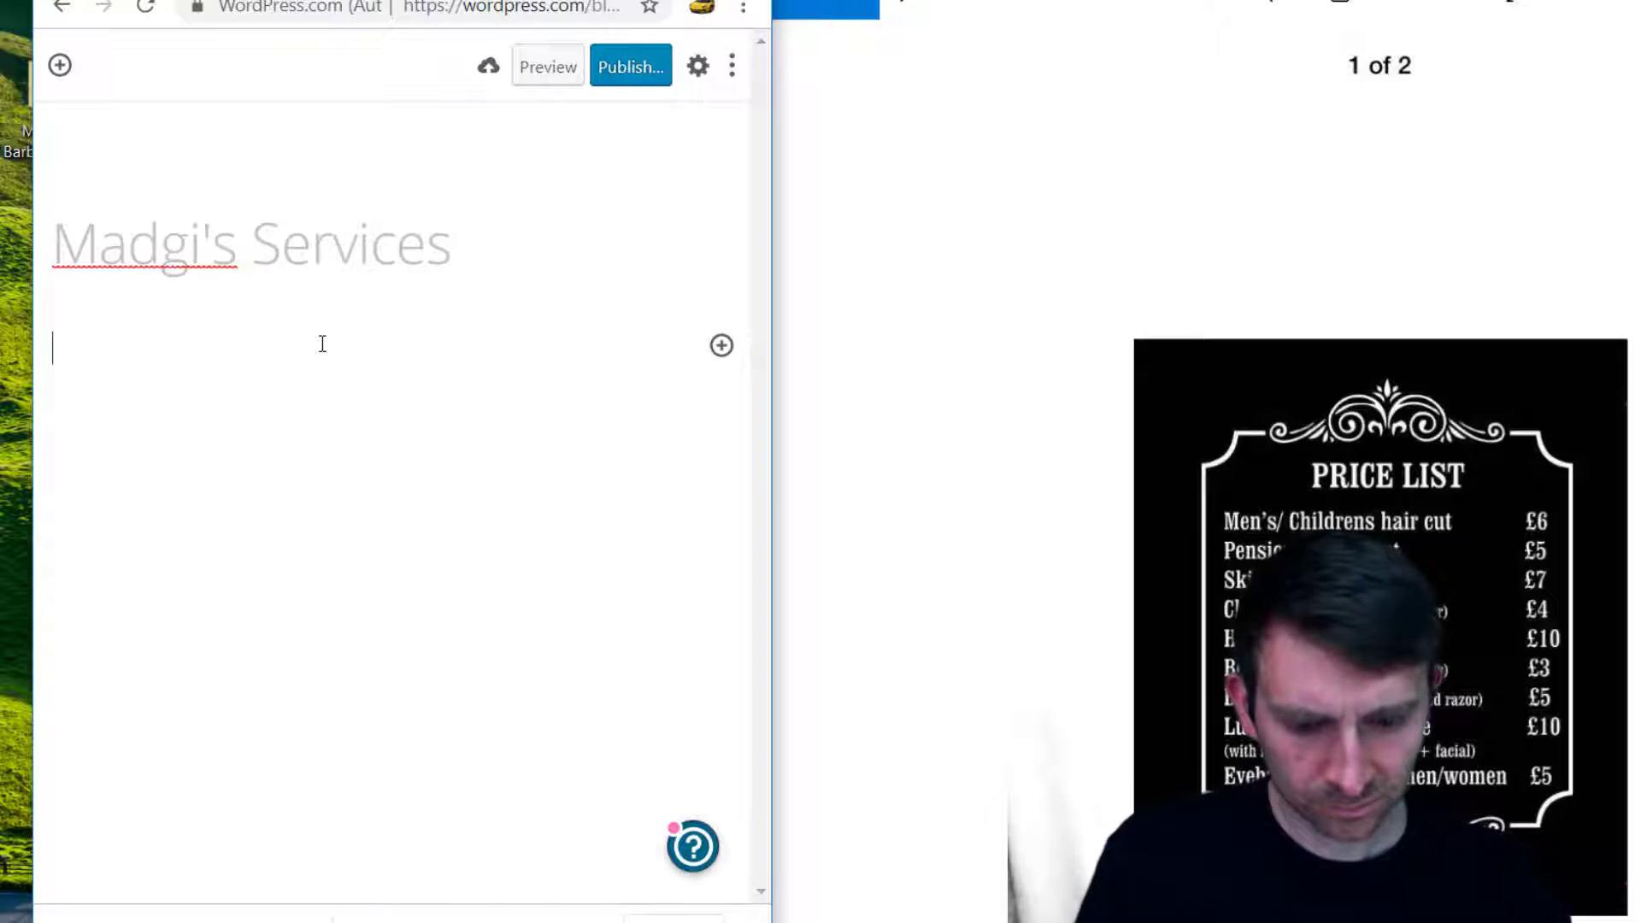
type("Men's Hair cut")
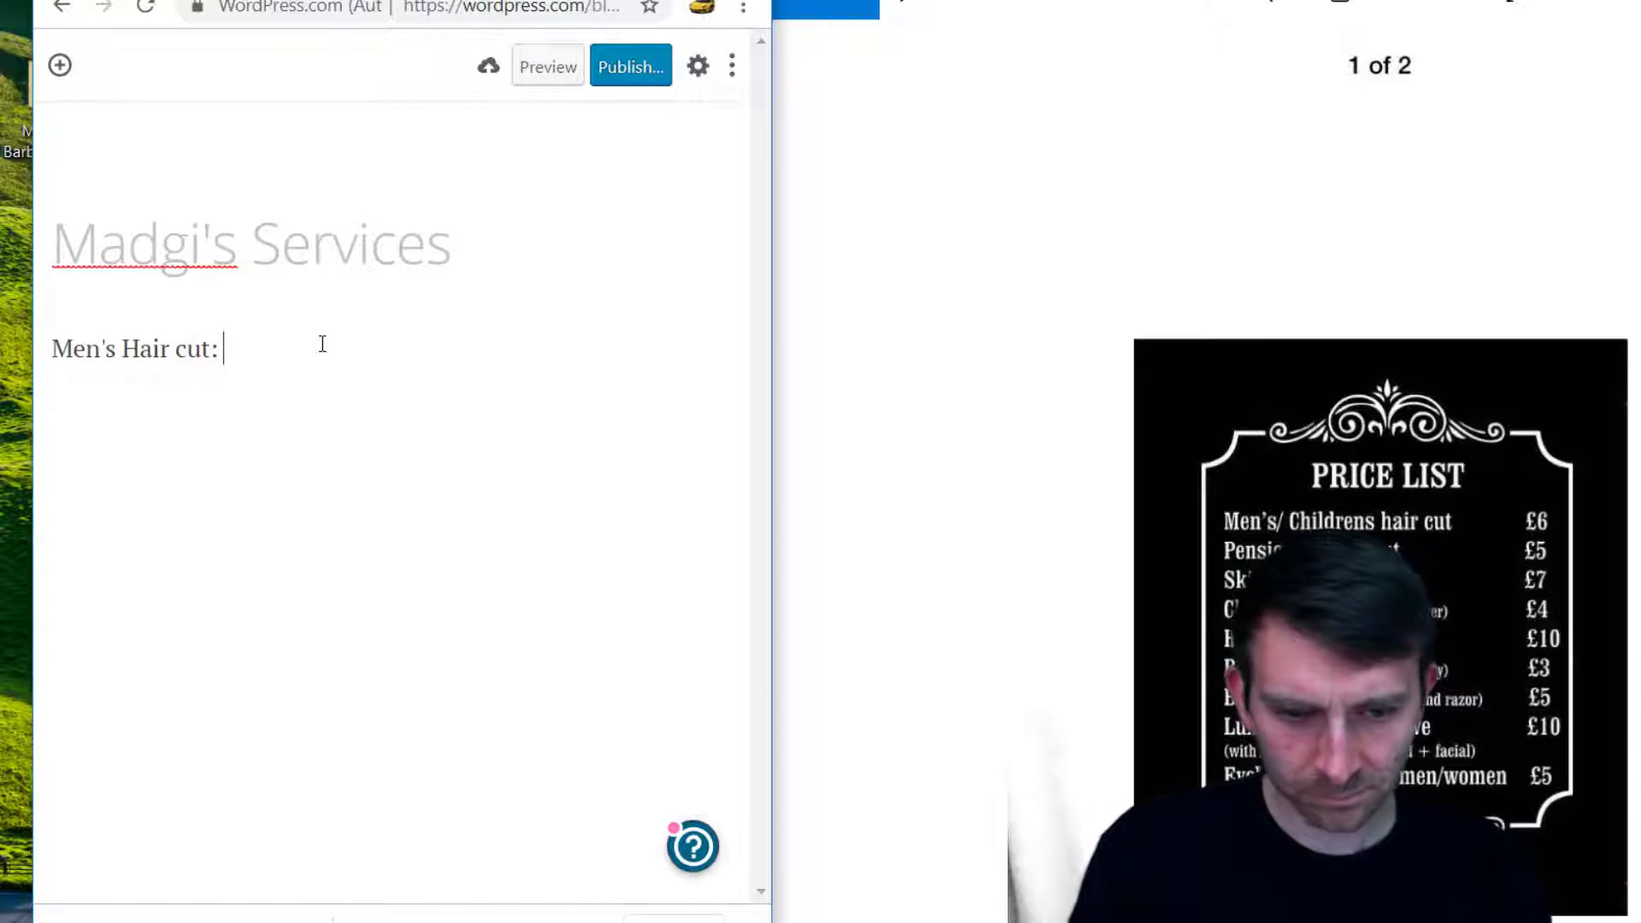
key("Tab")
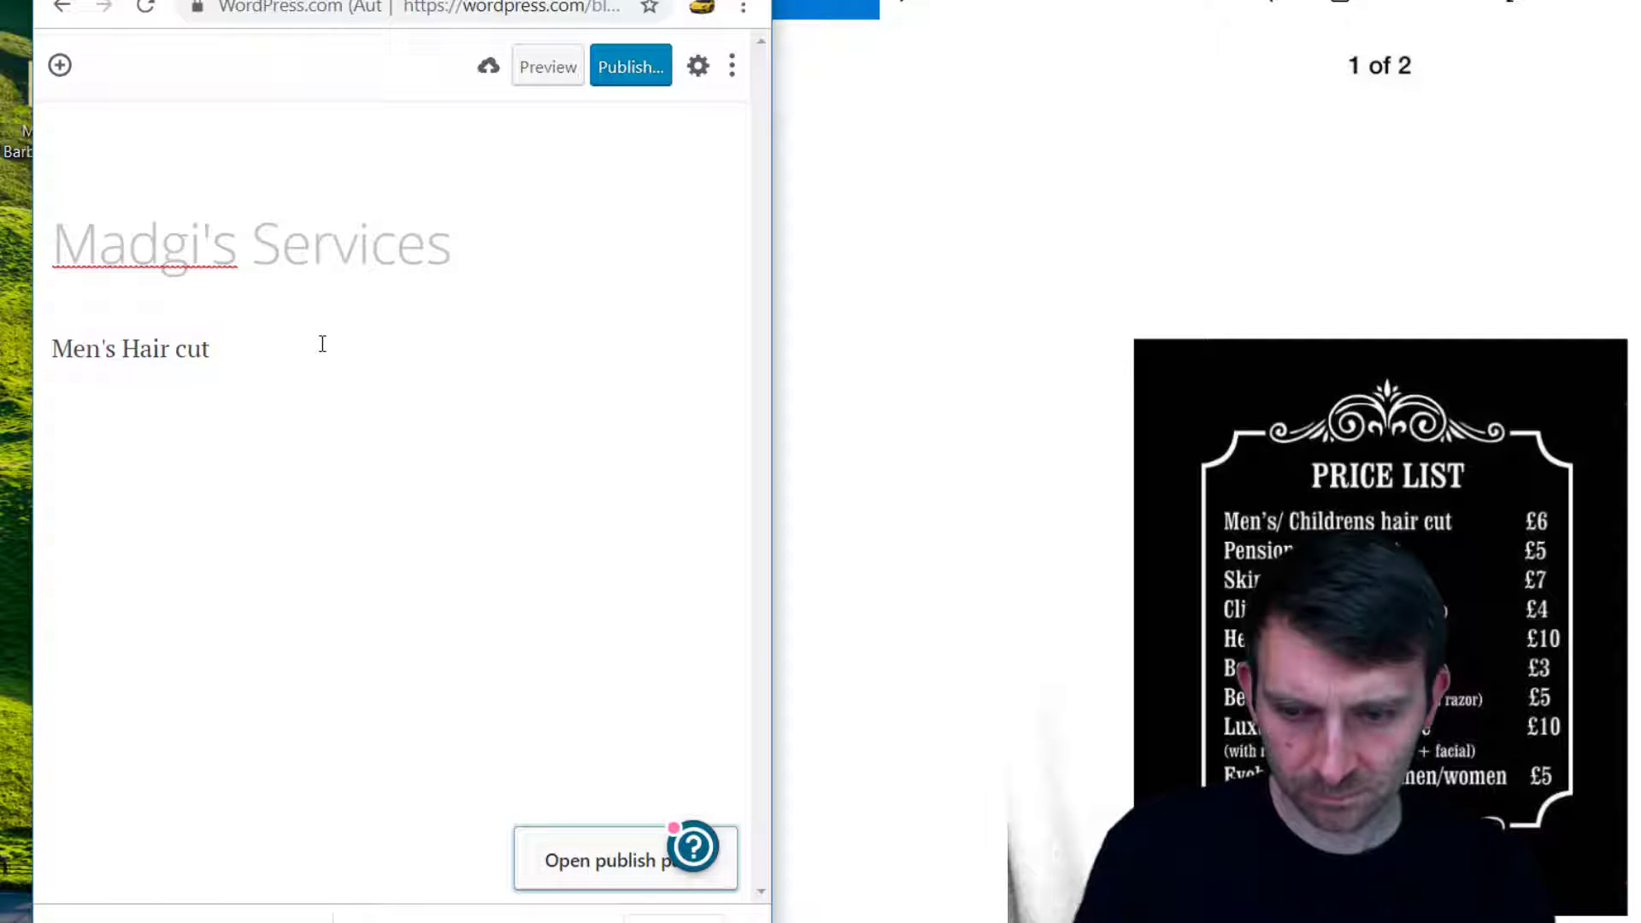
Convert the "Men's Hair cut" paragraph into a bulleted list and add the price £6 to the item
left_click(324, 351)
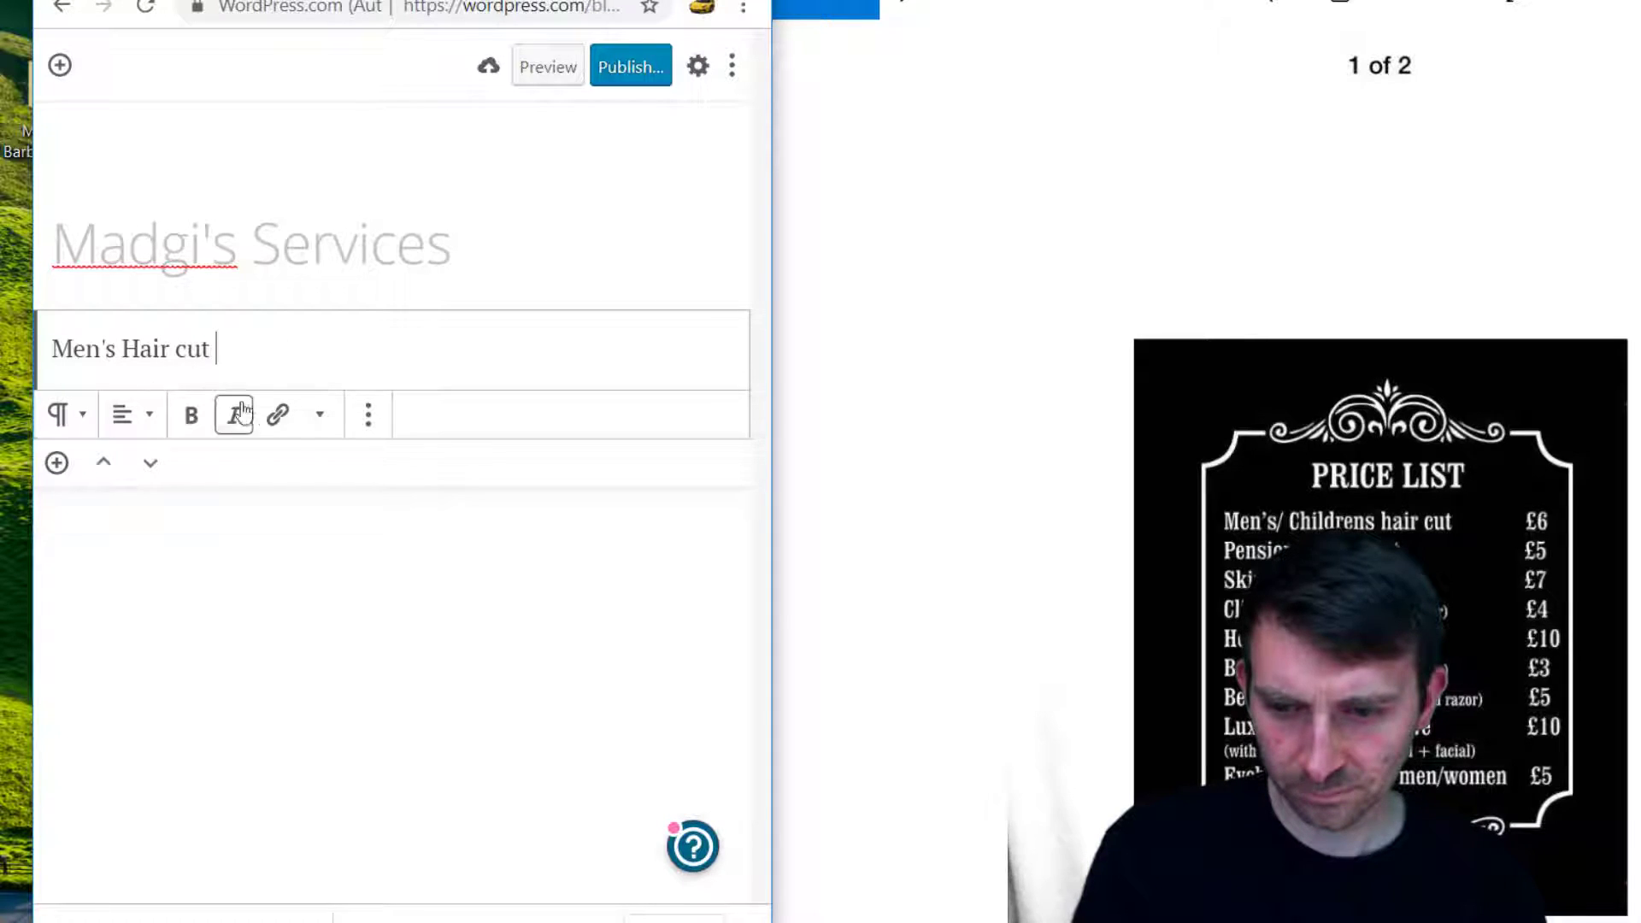
left_click(66, 415)
left_click(256, 596)
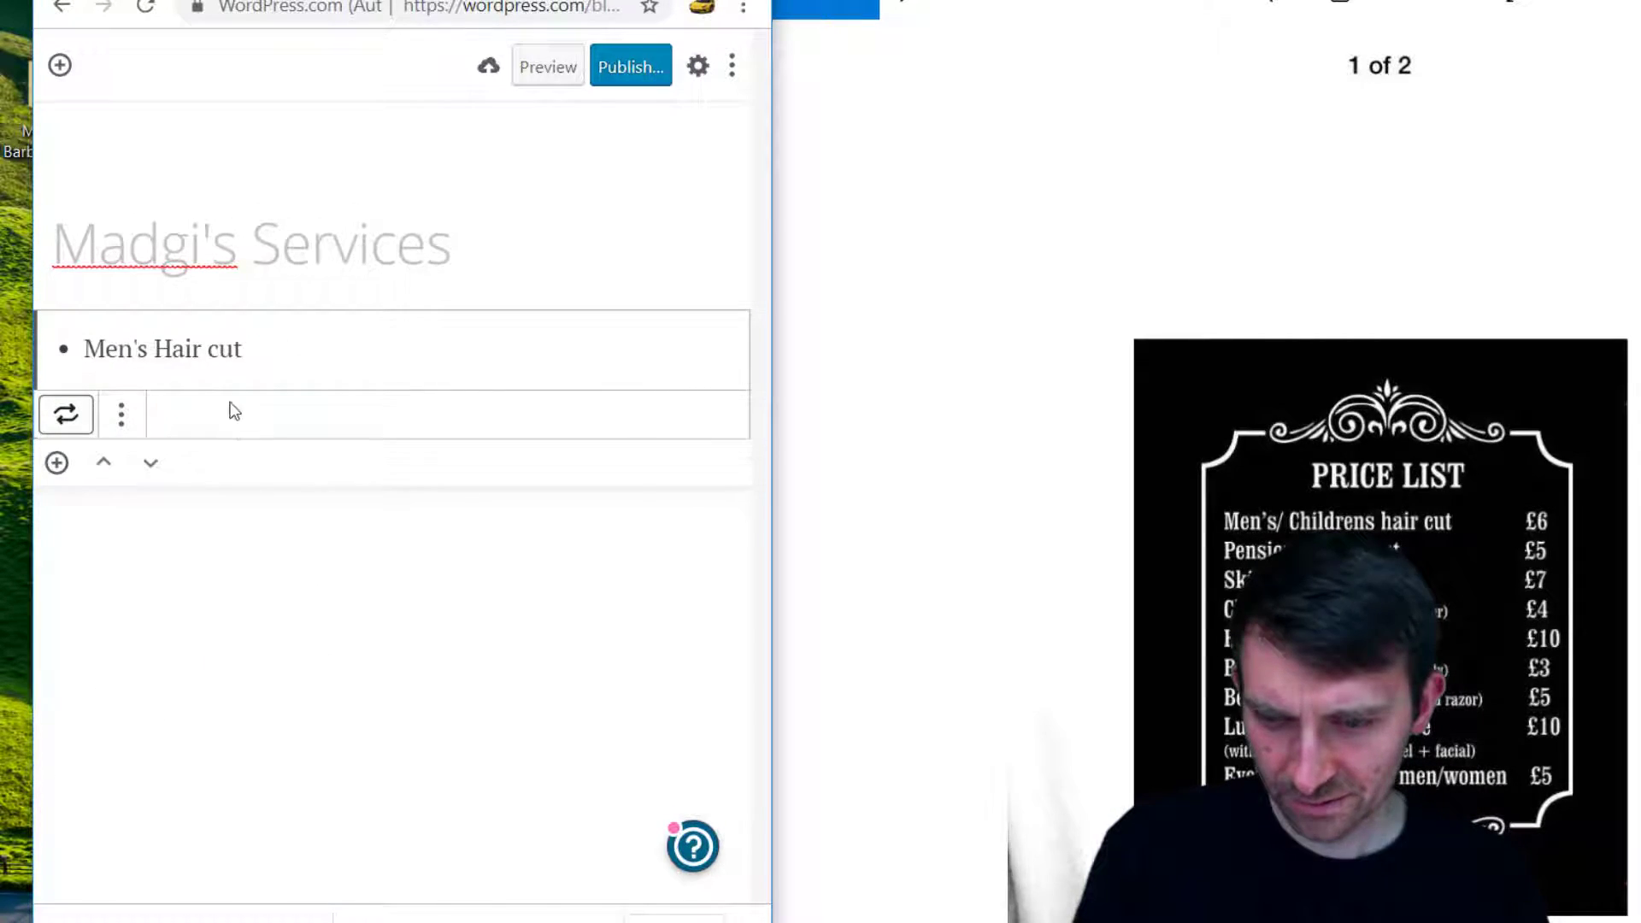
left_click(285, 343)
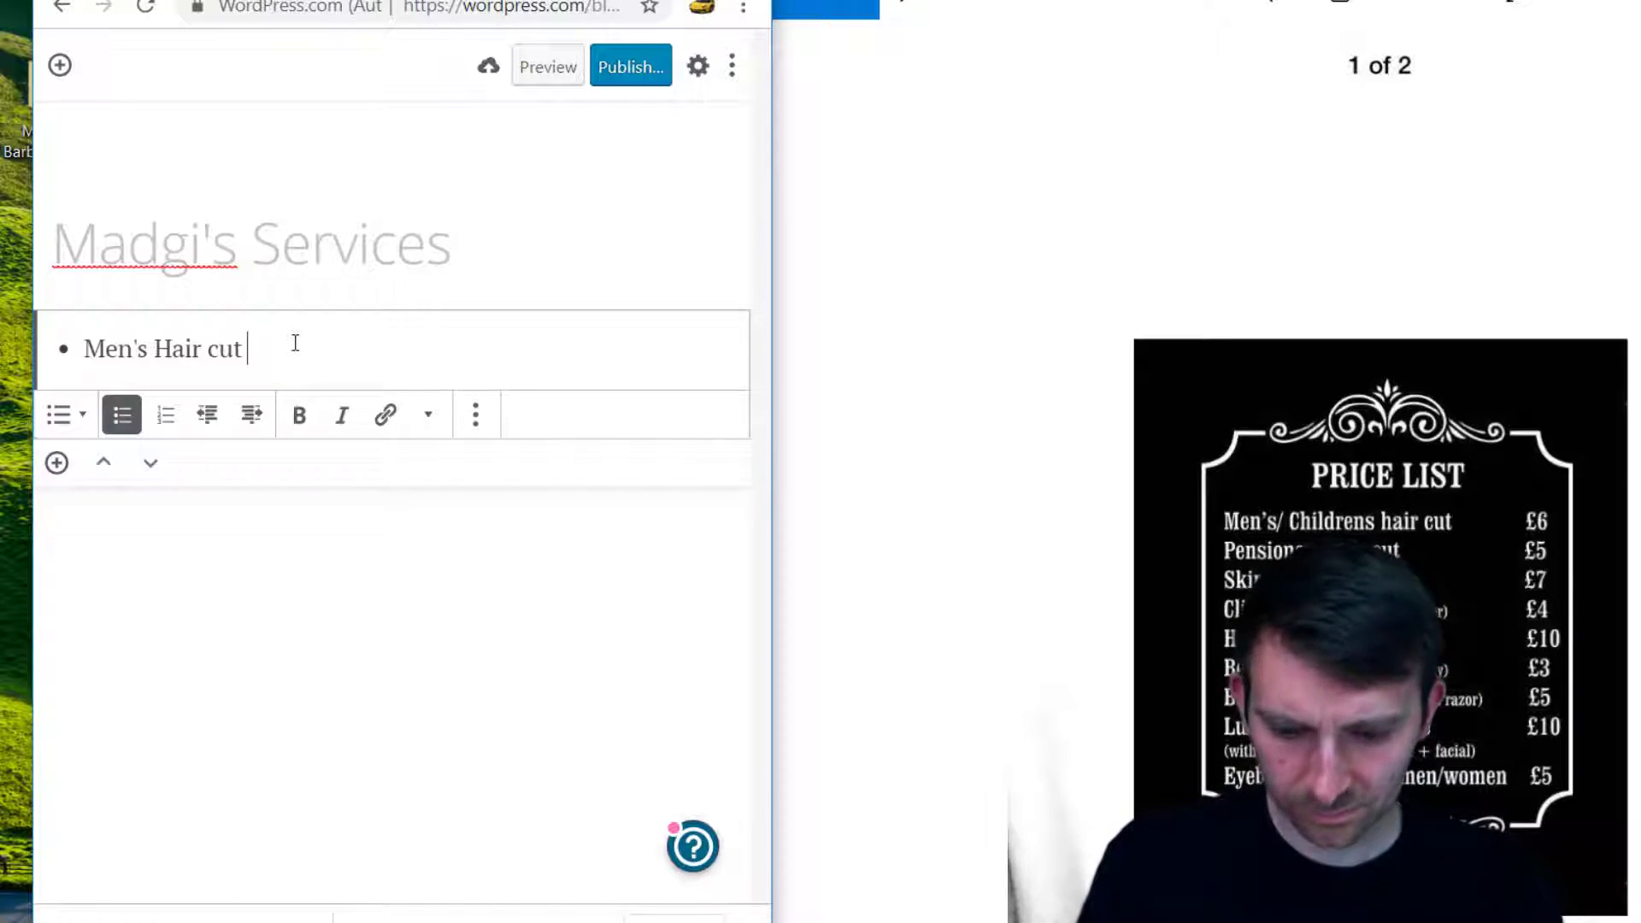
type("£6")
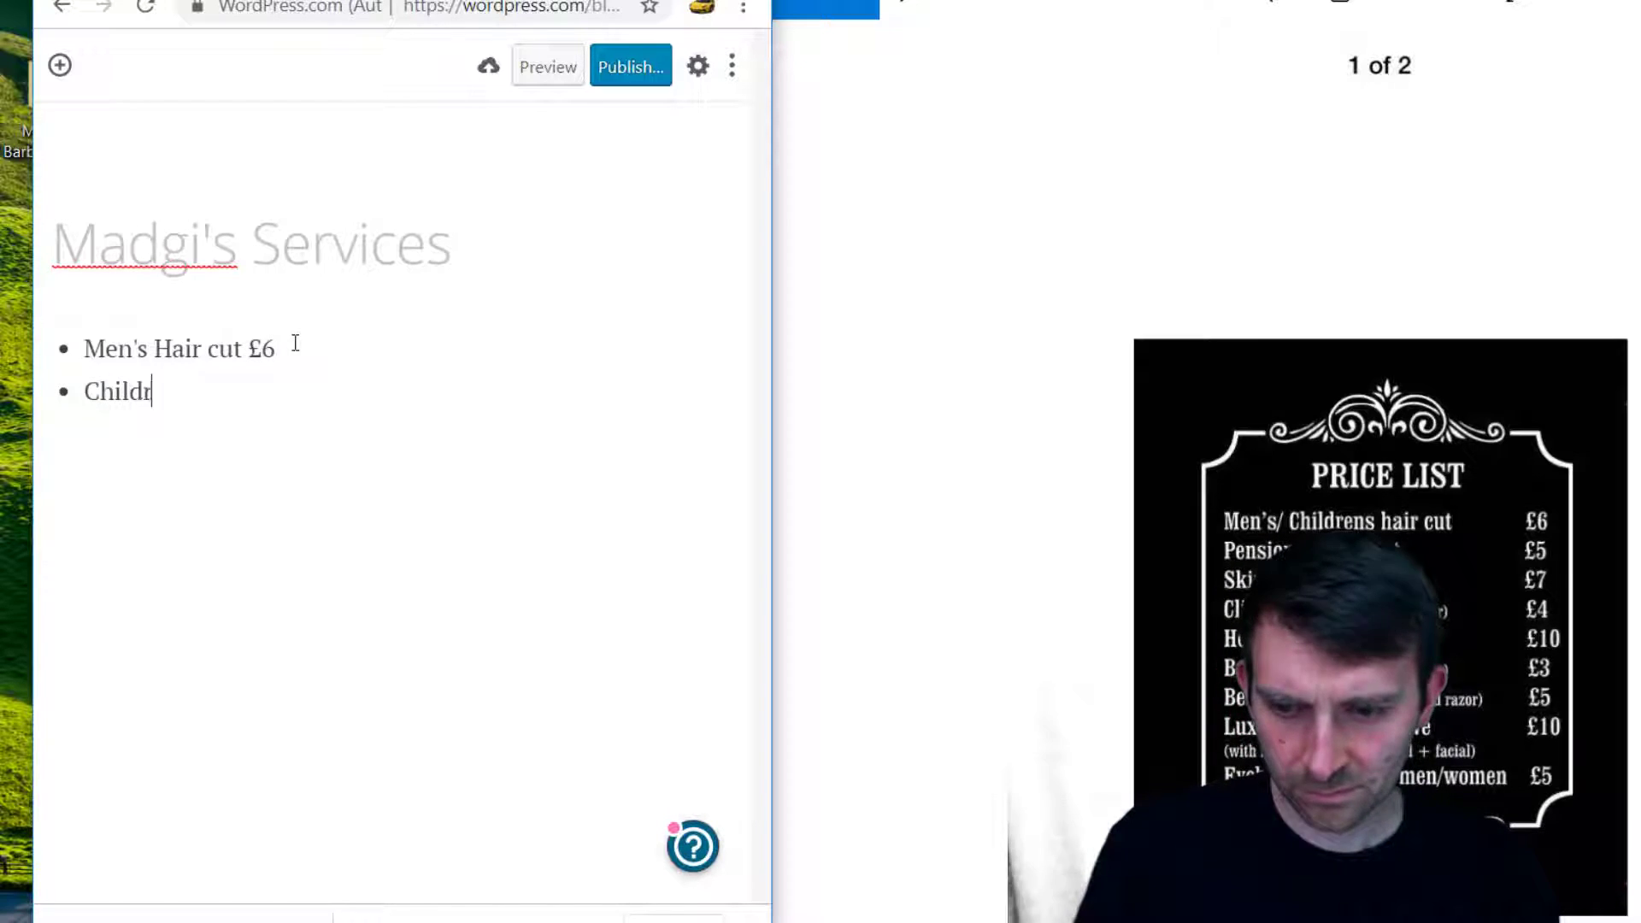
Add a second list item reading "Children's hair cut £6"
type("ir Cut")
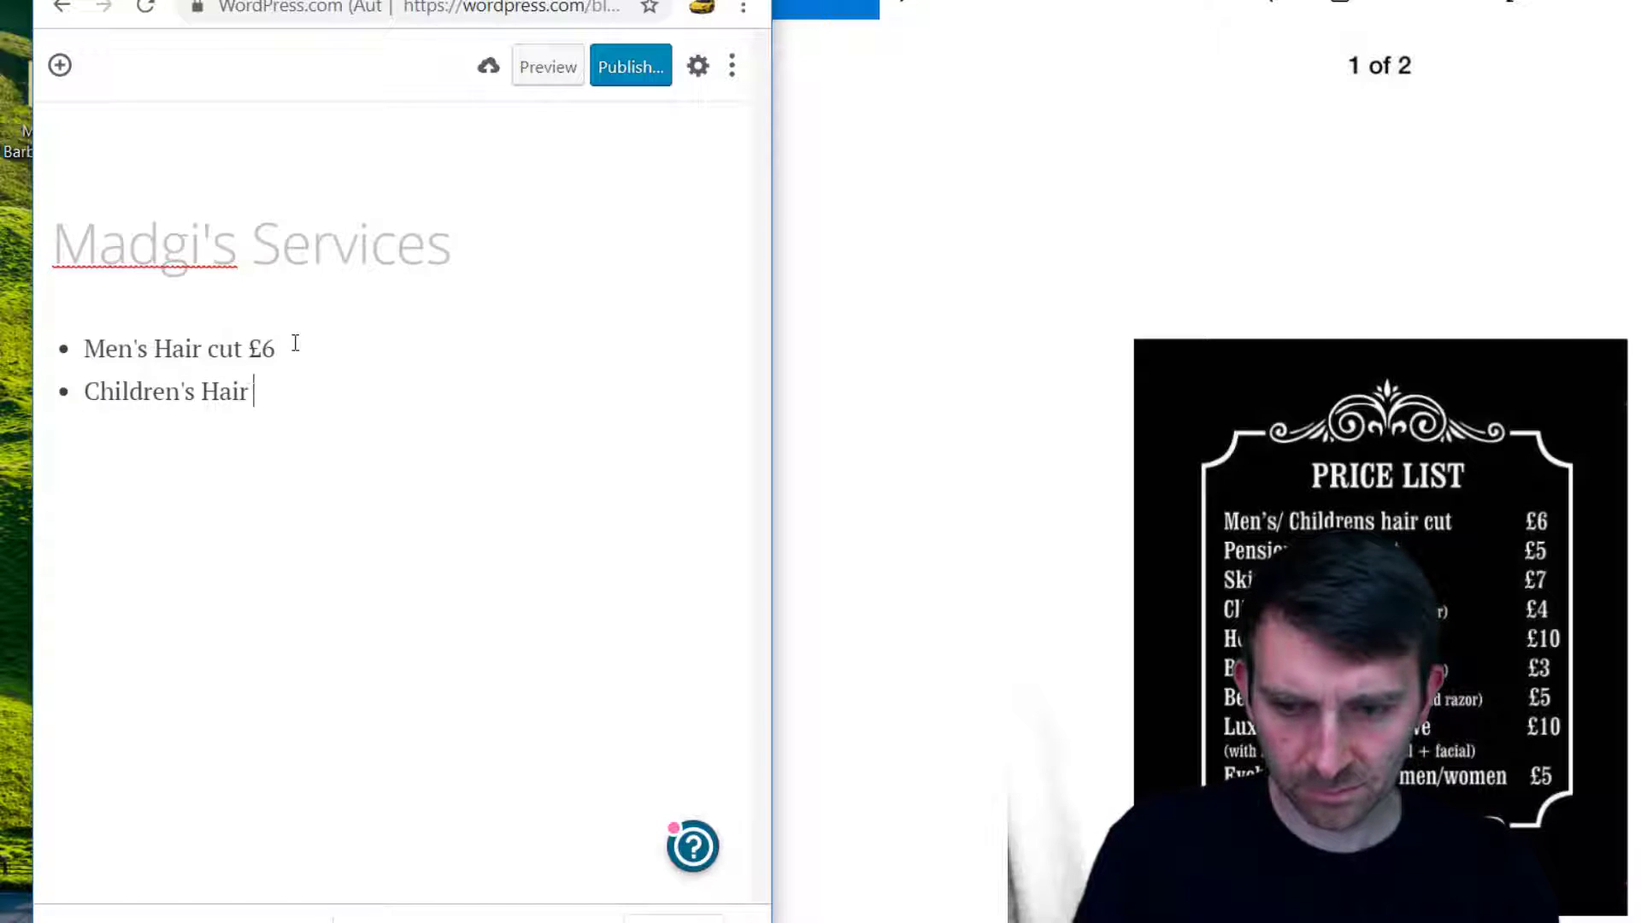
key("BackSpace")
key("BackSpace")
key("BackSpace")
type("cut")
key("BackSpace")
key("BackSpace")
key("BackSpace")
key("BackSpace")
key("BackSpace")
key("BackSpace")
key("BackSpace")
key("BackSpace")
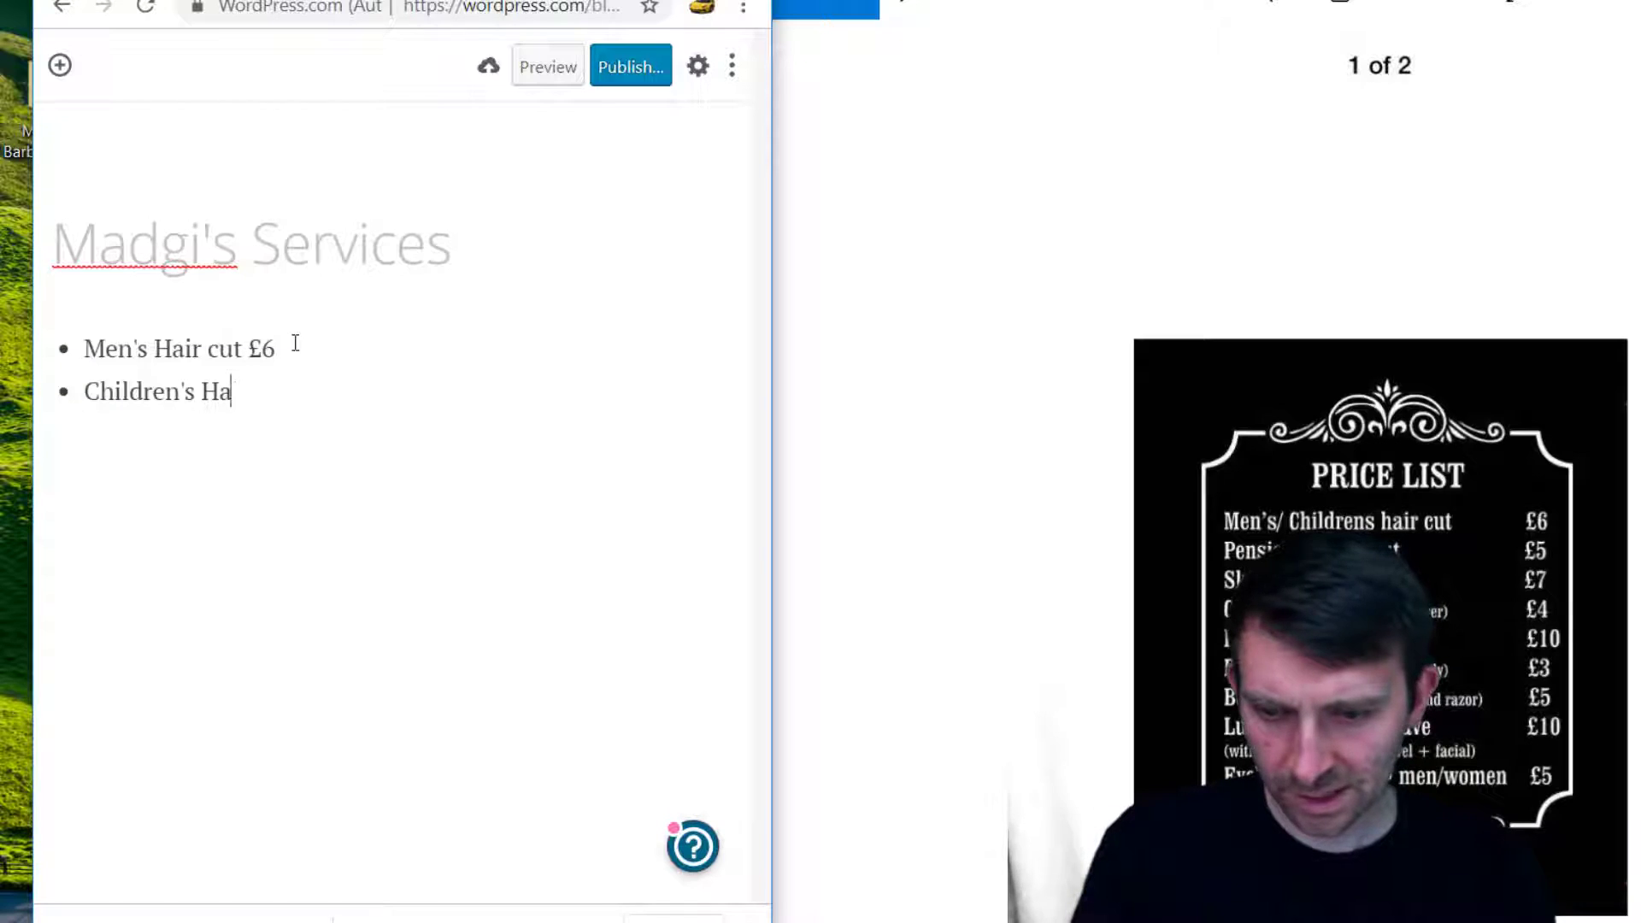
type("hair cut £6")
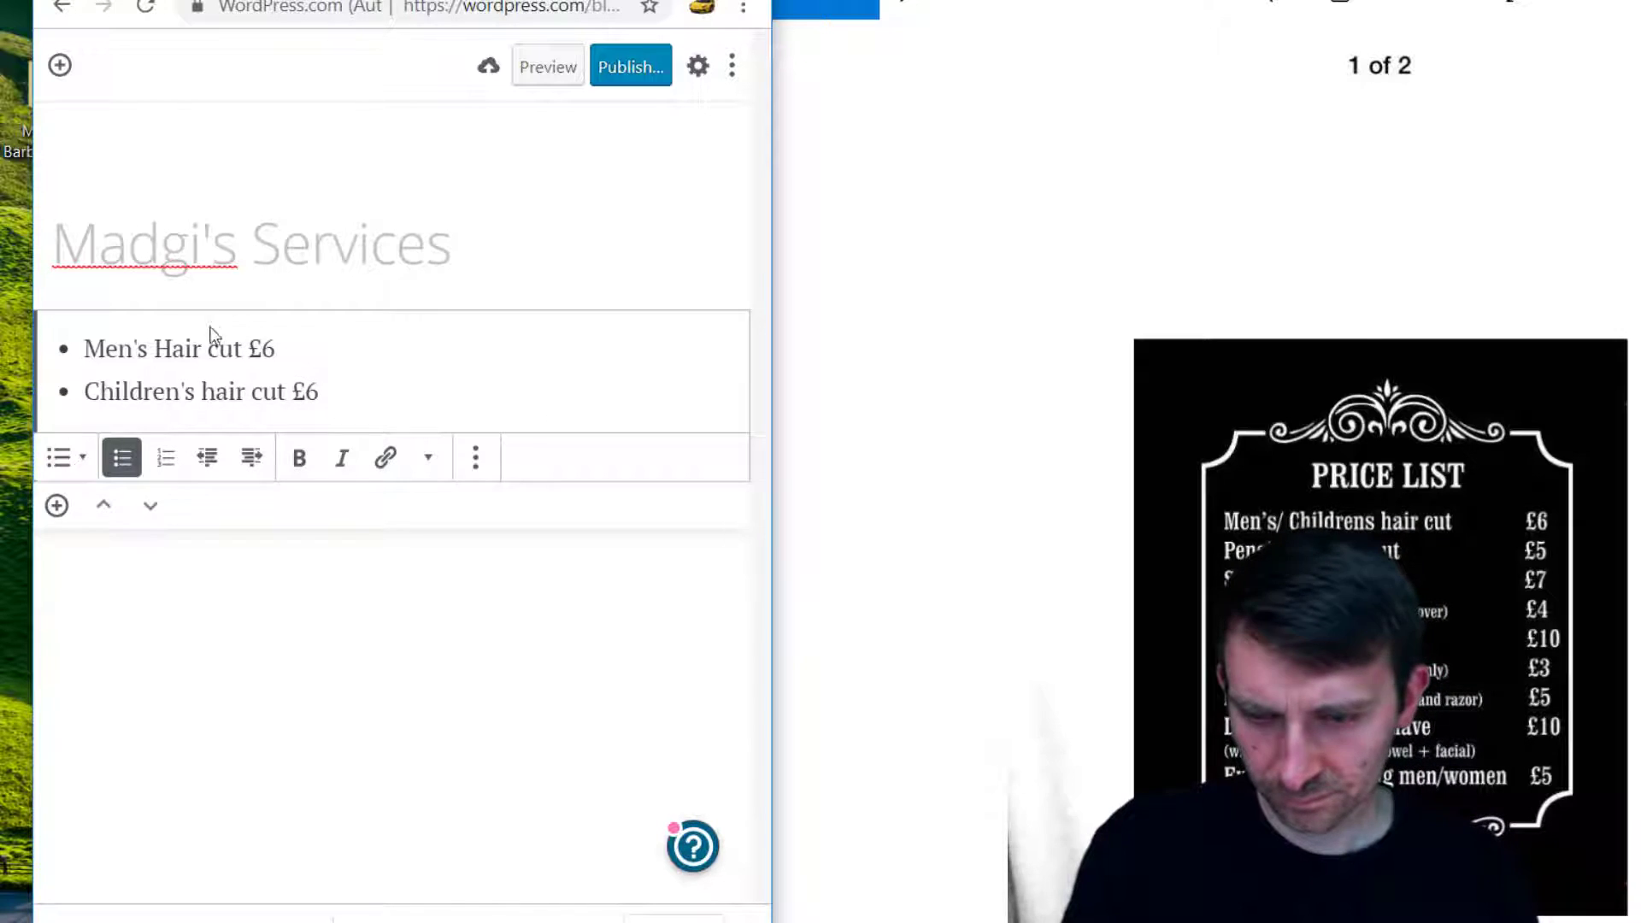
Change "Hair" to lowercase "hair" in the men's hair cut item
left_click(170, 349)
key("BackSpace")
type("h")
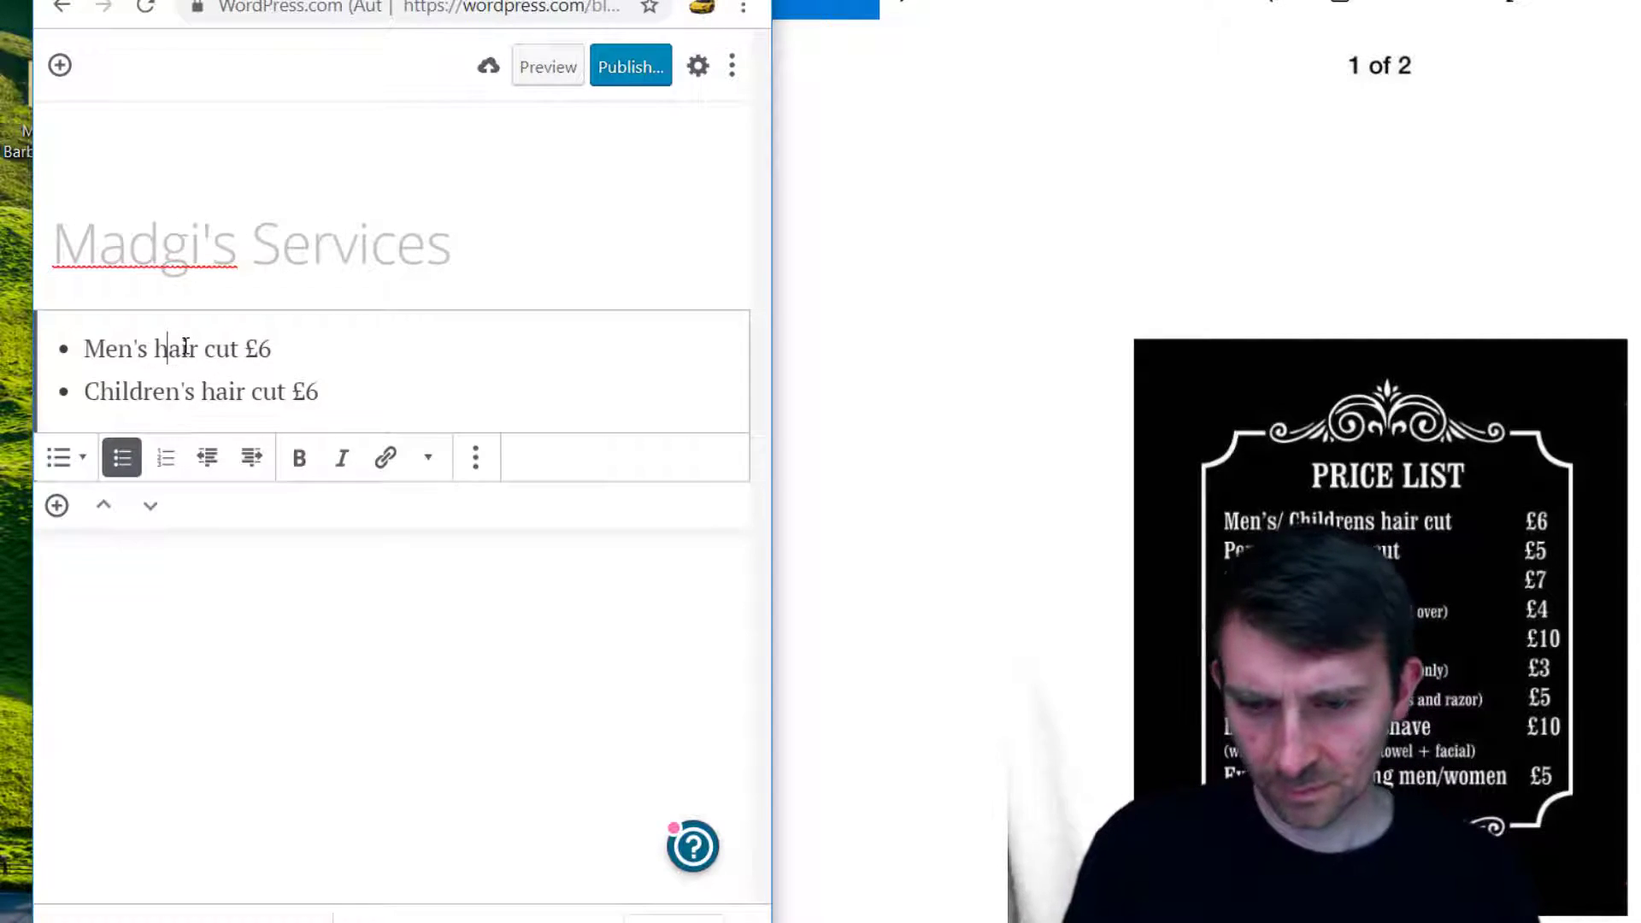
Add a third list item below the children's hair cut reading "Pensioner's hair cut £5"
left_click(341, 393)
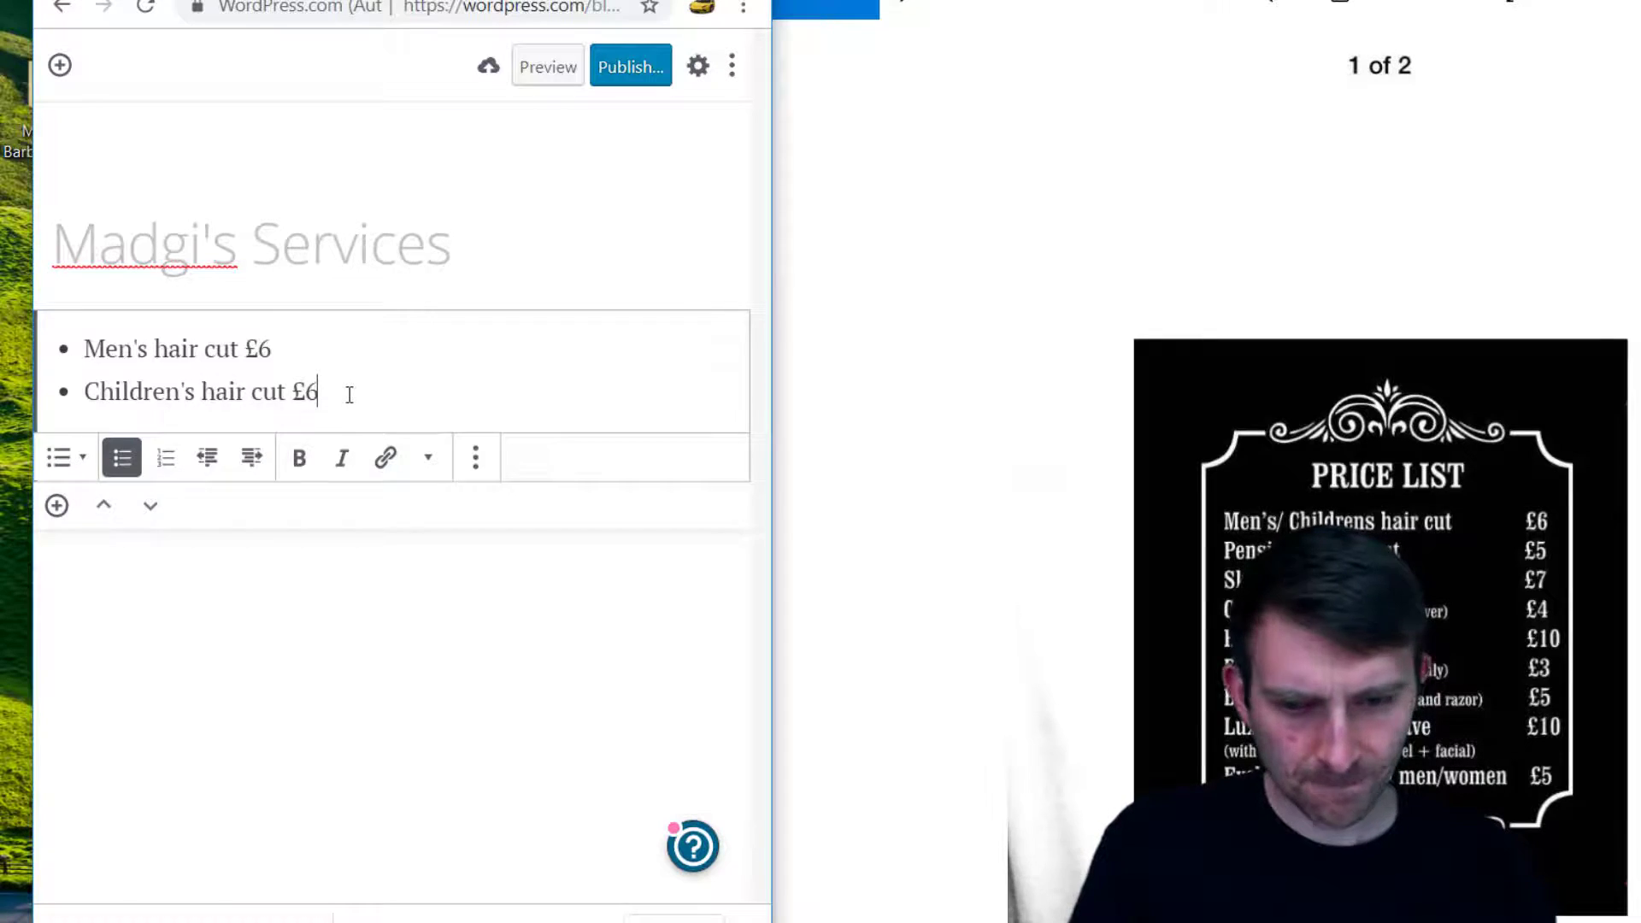
key("Return")
type("Pension")
key("BackSpace")
type("nerf")
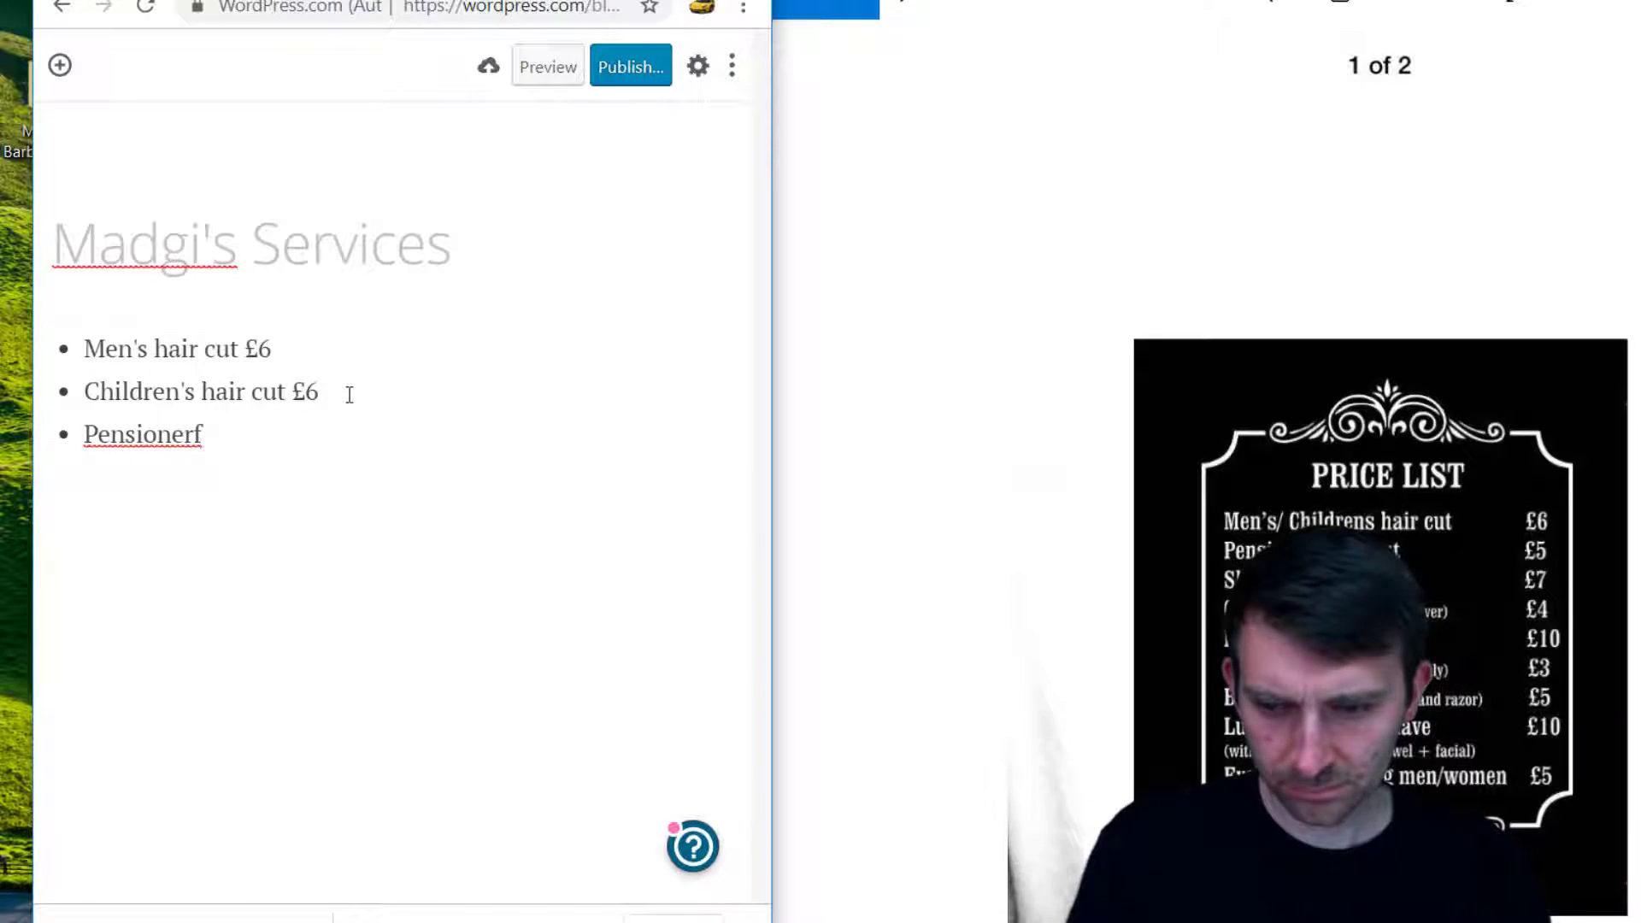
type("'")
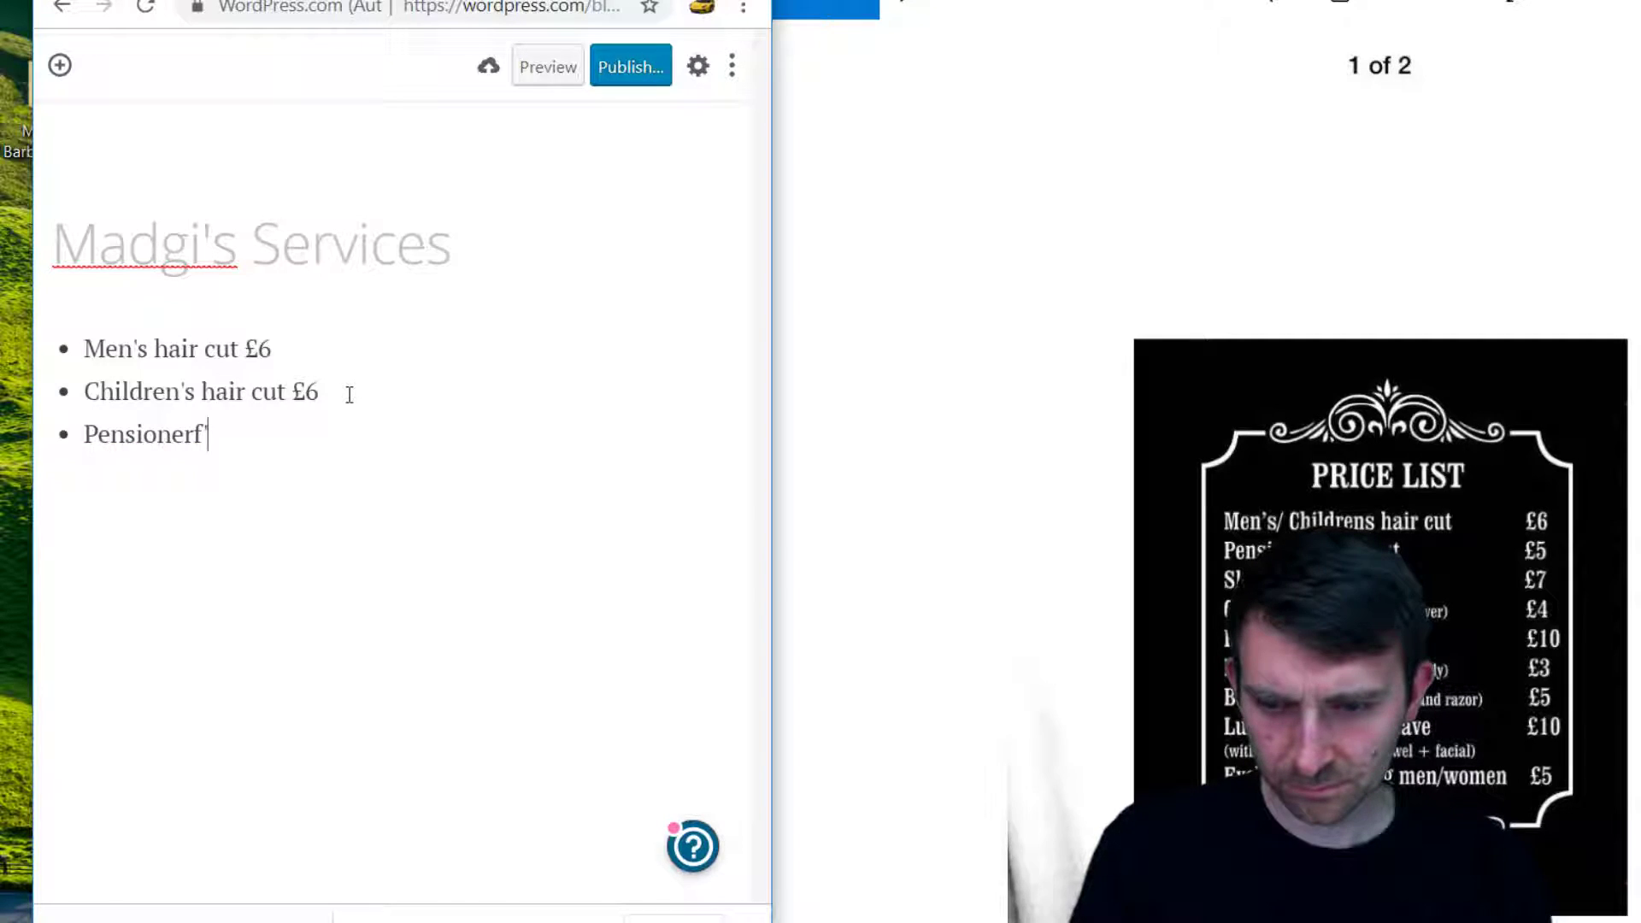
key("BackSpace")
type("'s H")
key("BackSpace")
type("ha")
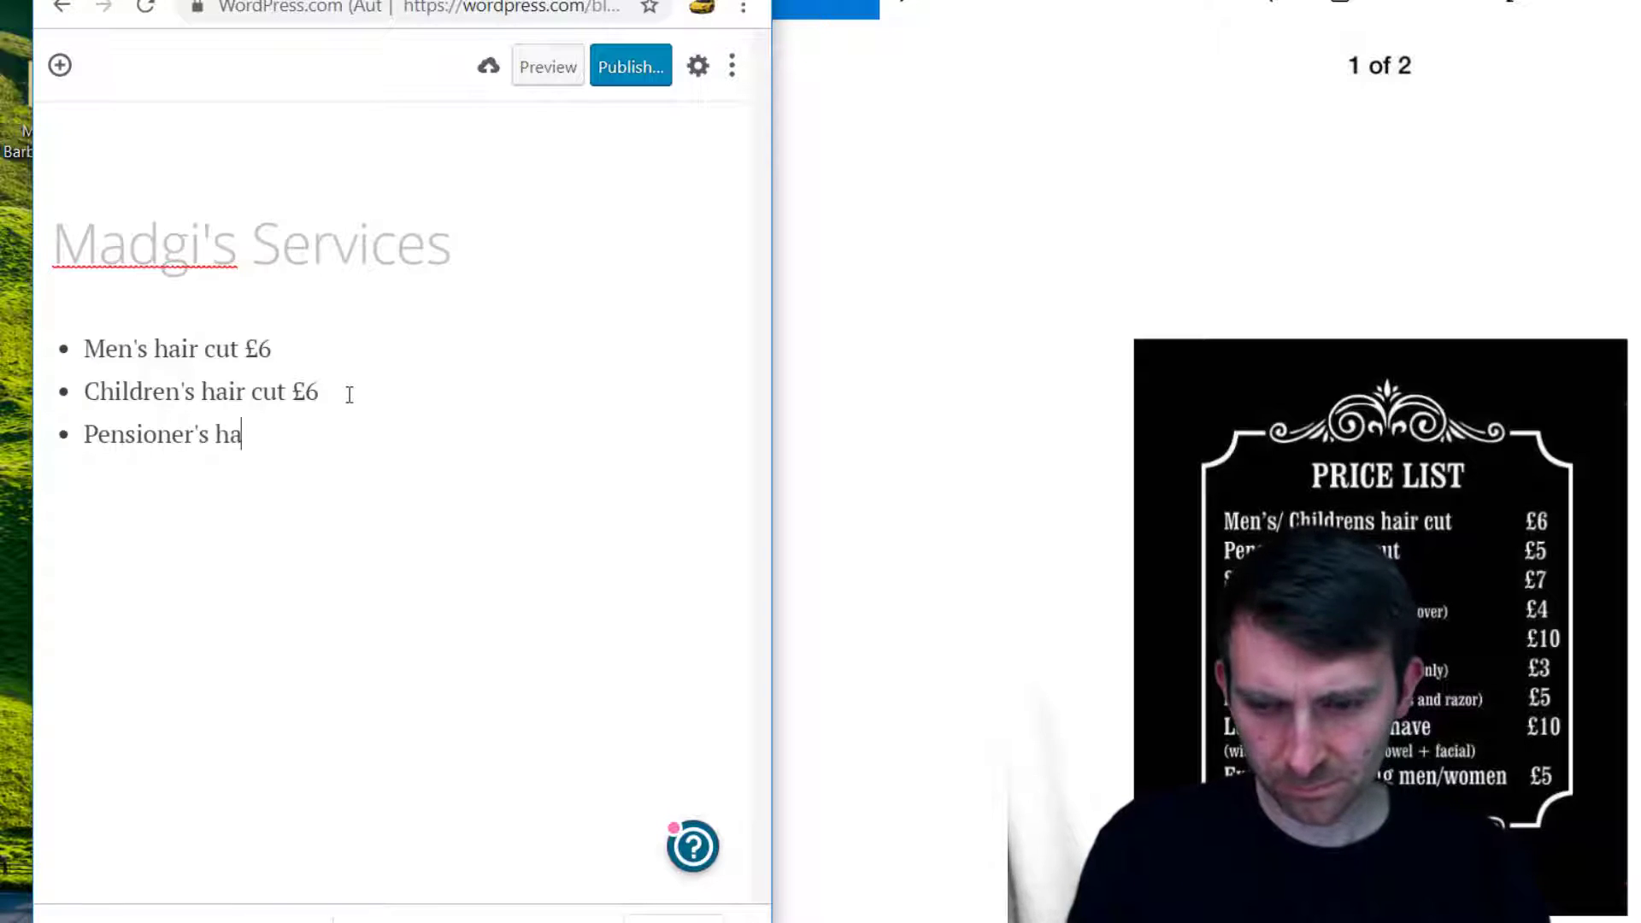
type("ir cut")
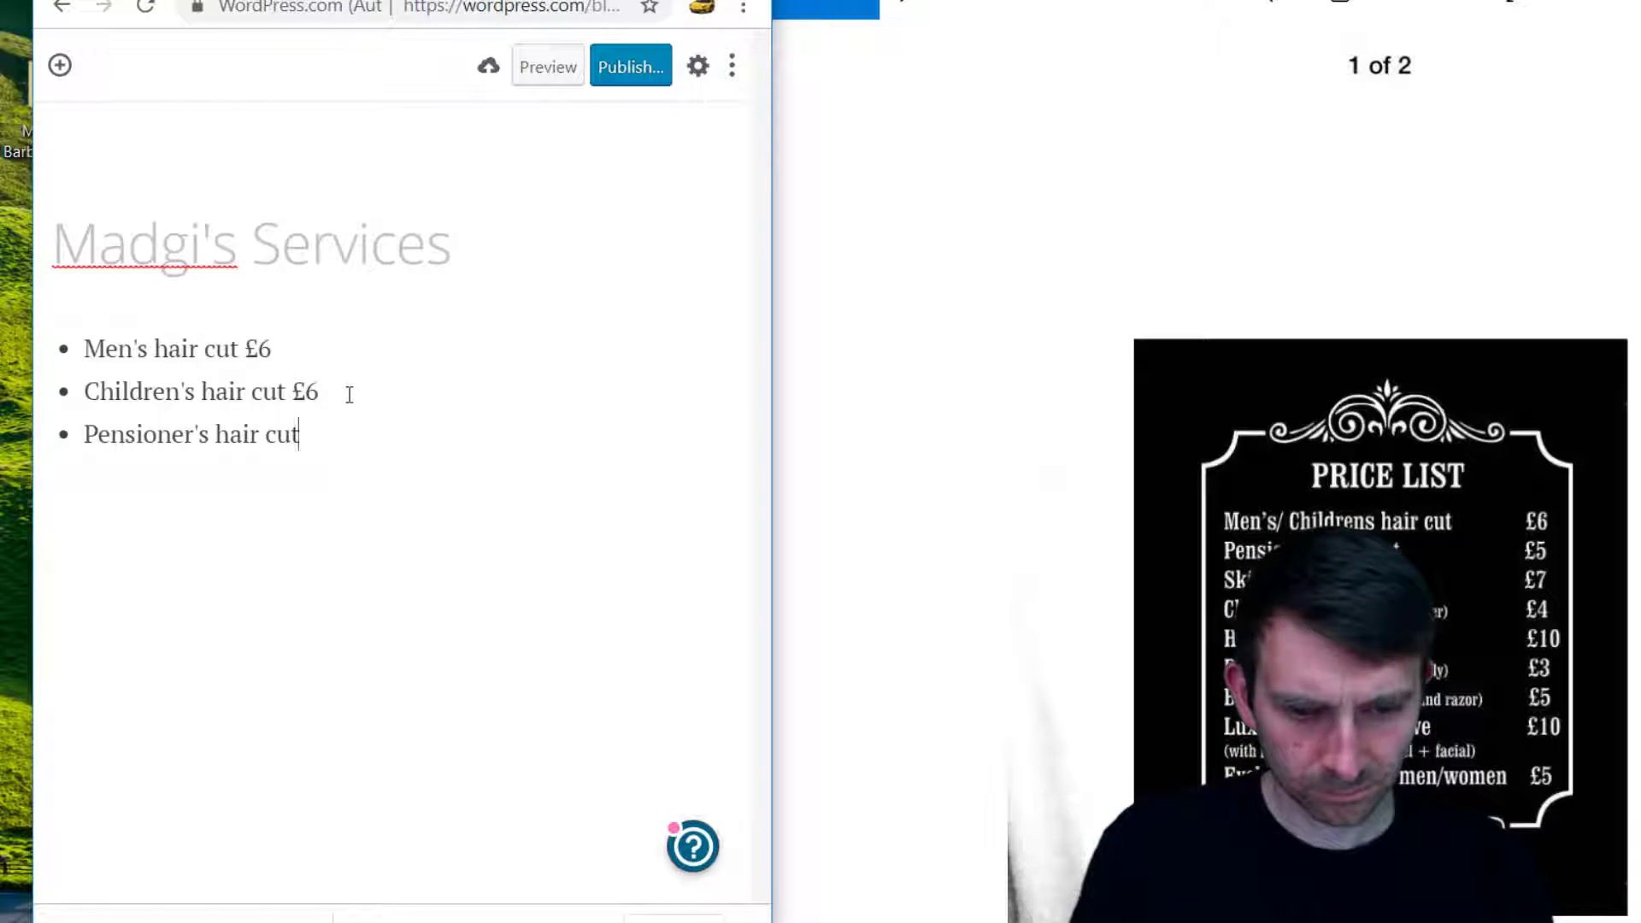
type(" £5")
Add a list item reading "Skin fade £7" below the pensioner's hair cut
key("Return")
type("Skin face")
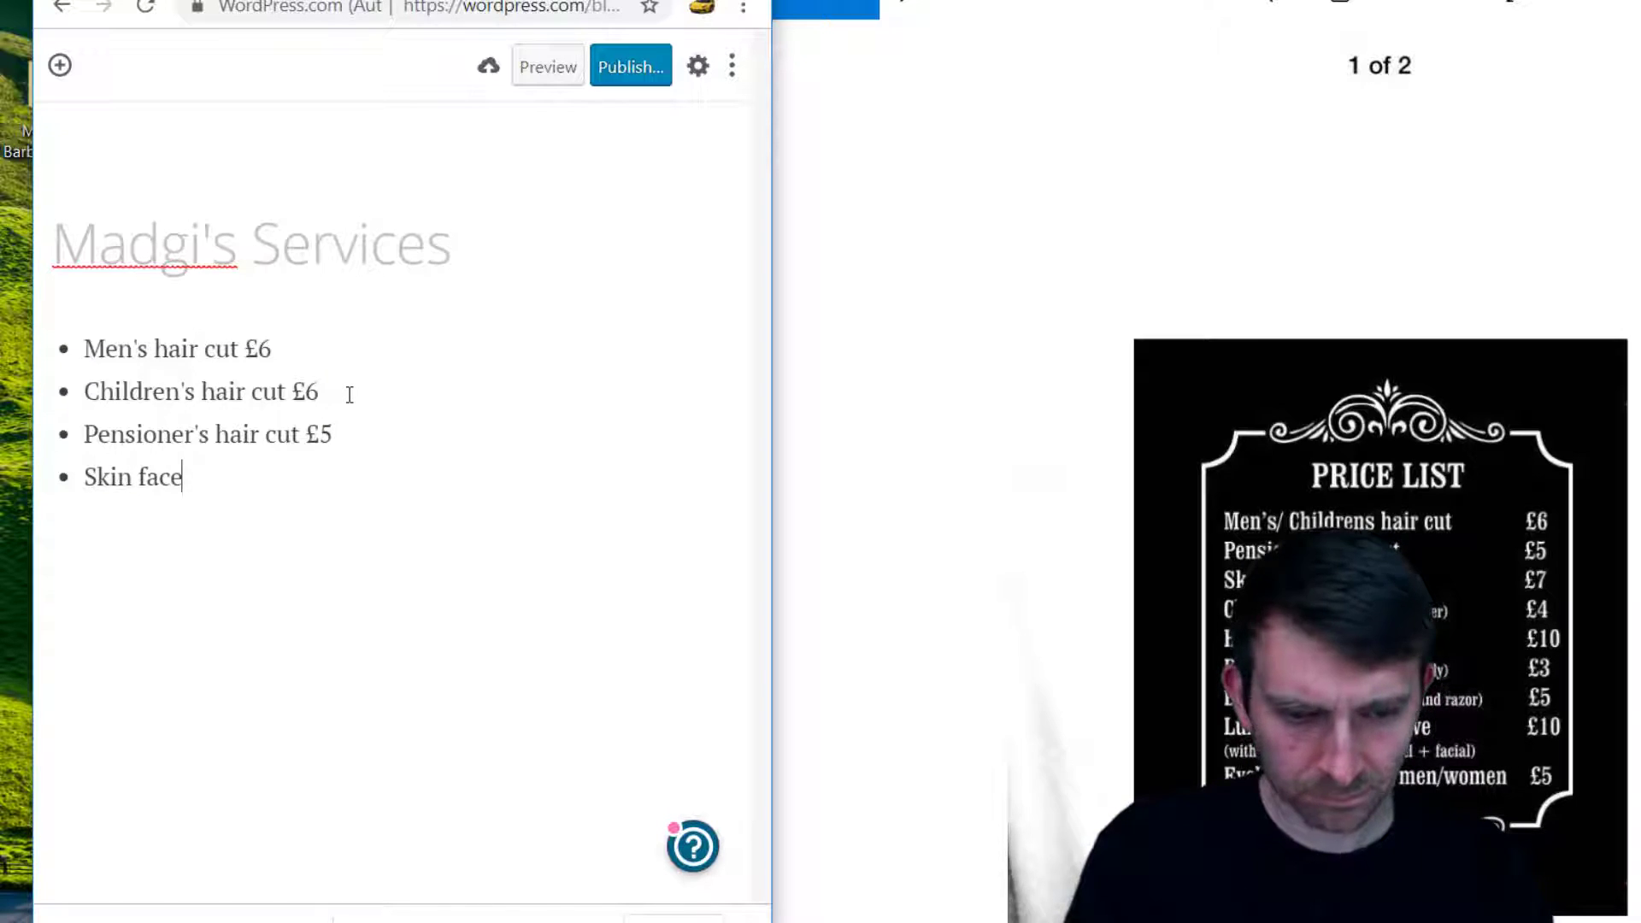
type("e ")
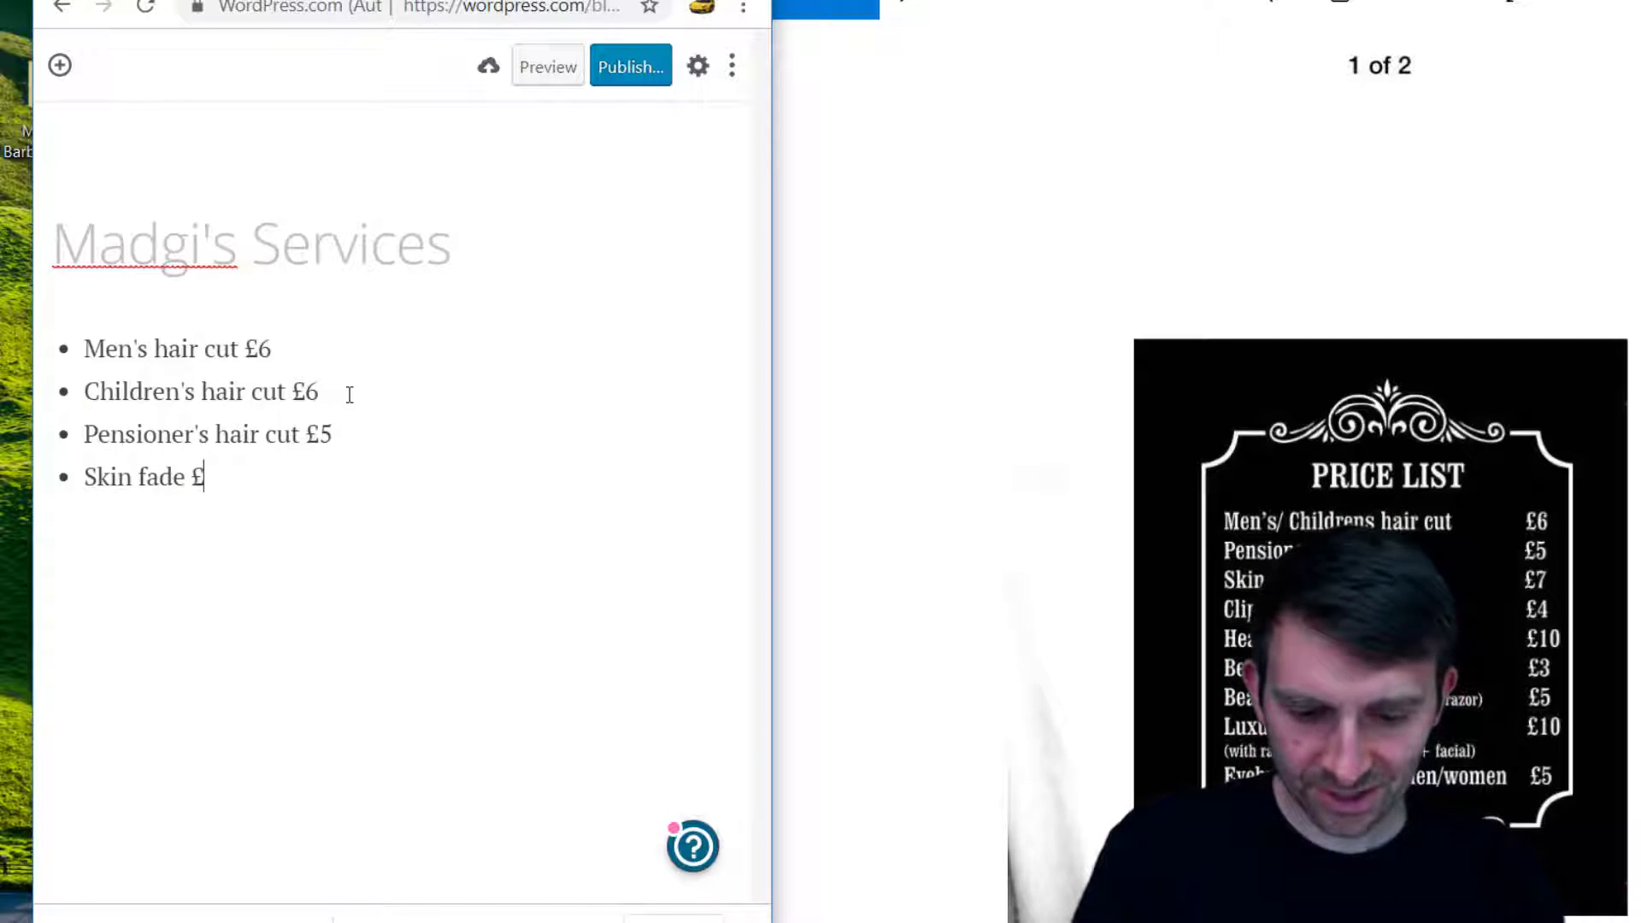
type("£7")
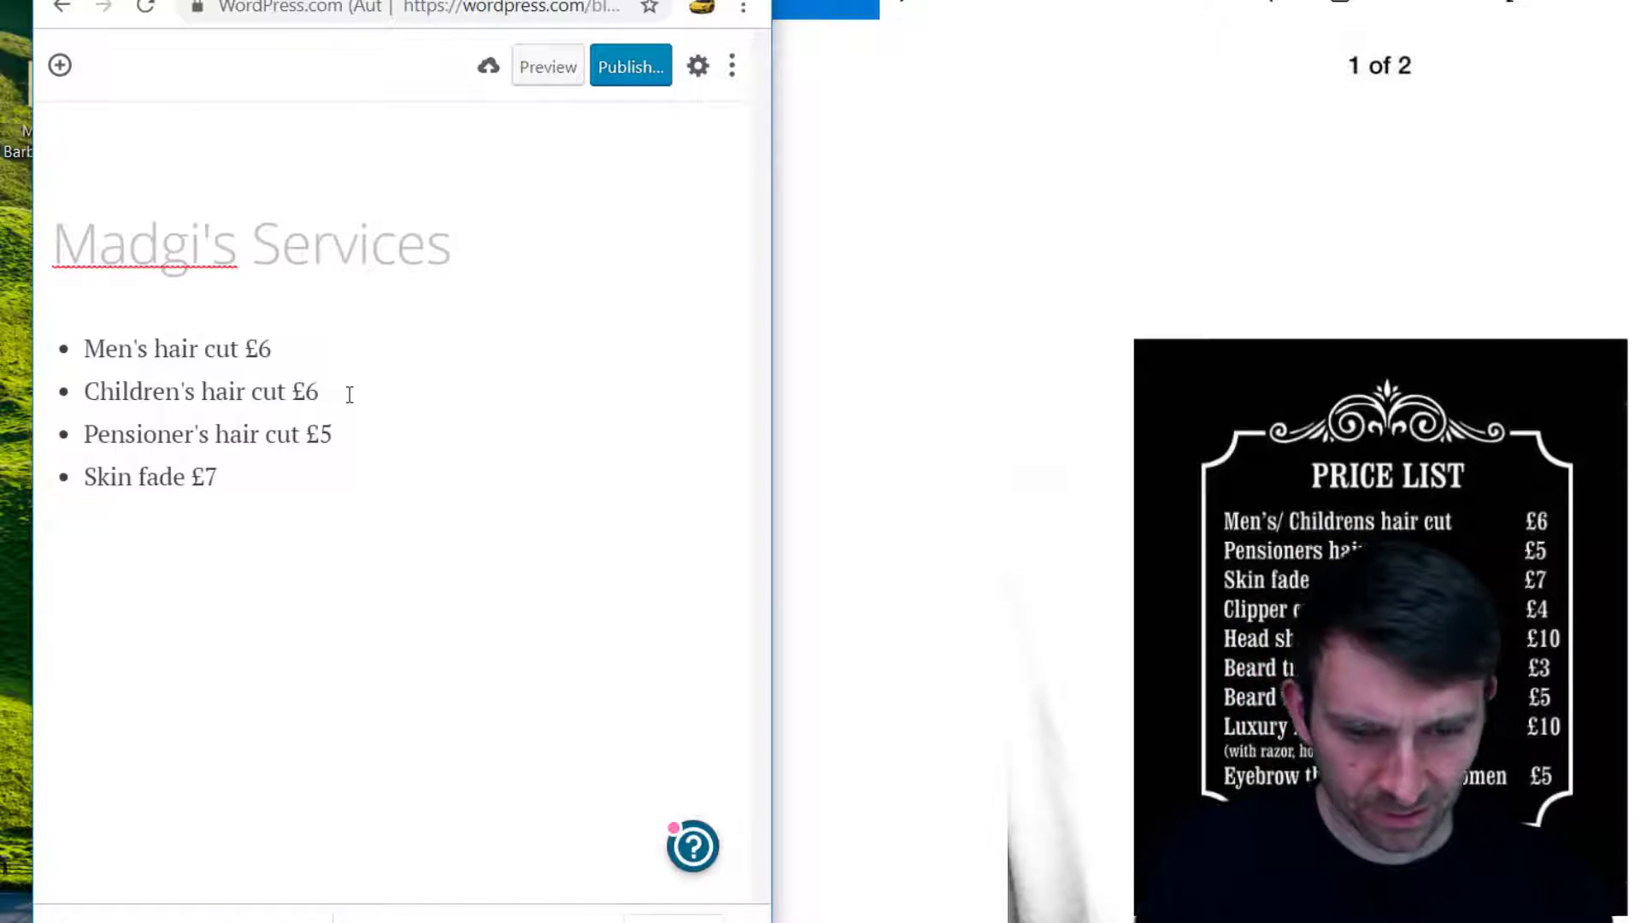
Add the list items "Clipper cut (one grade all over) £4" and "Head shave (with razor) £10" below the skin fade
key("Return")
type("Clipper ")
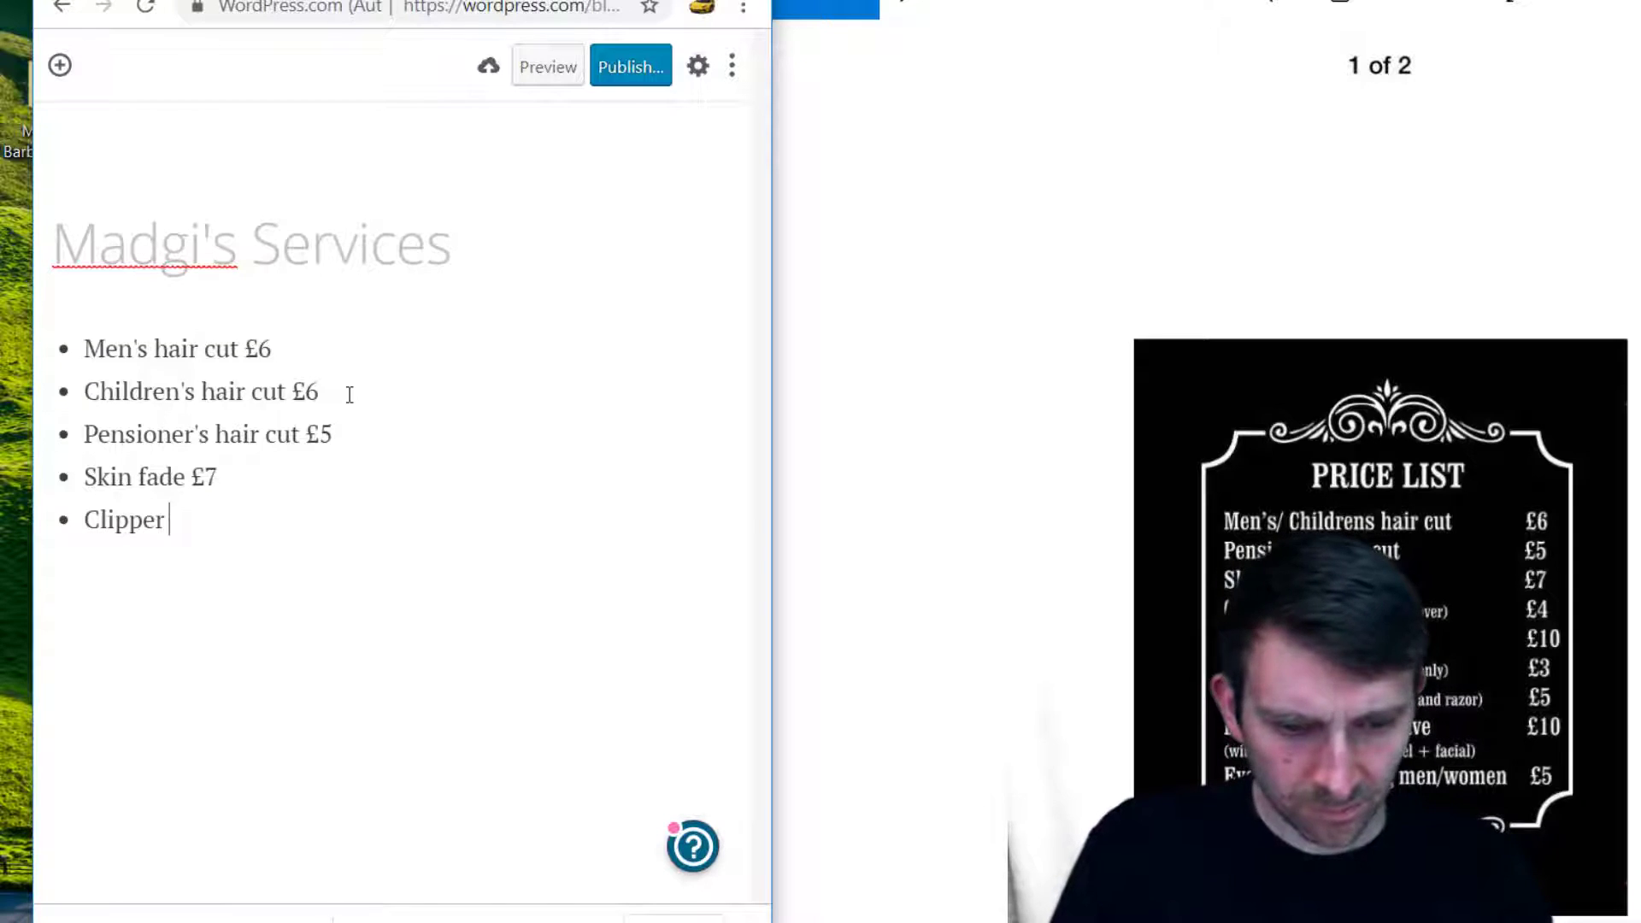
type("cut ")
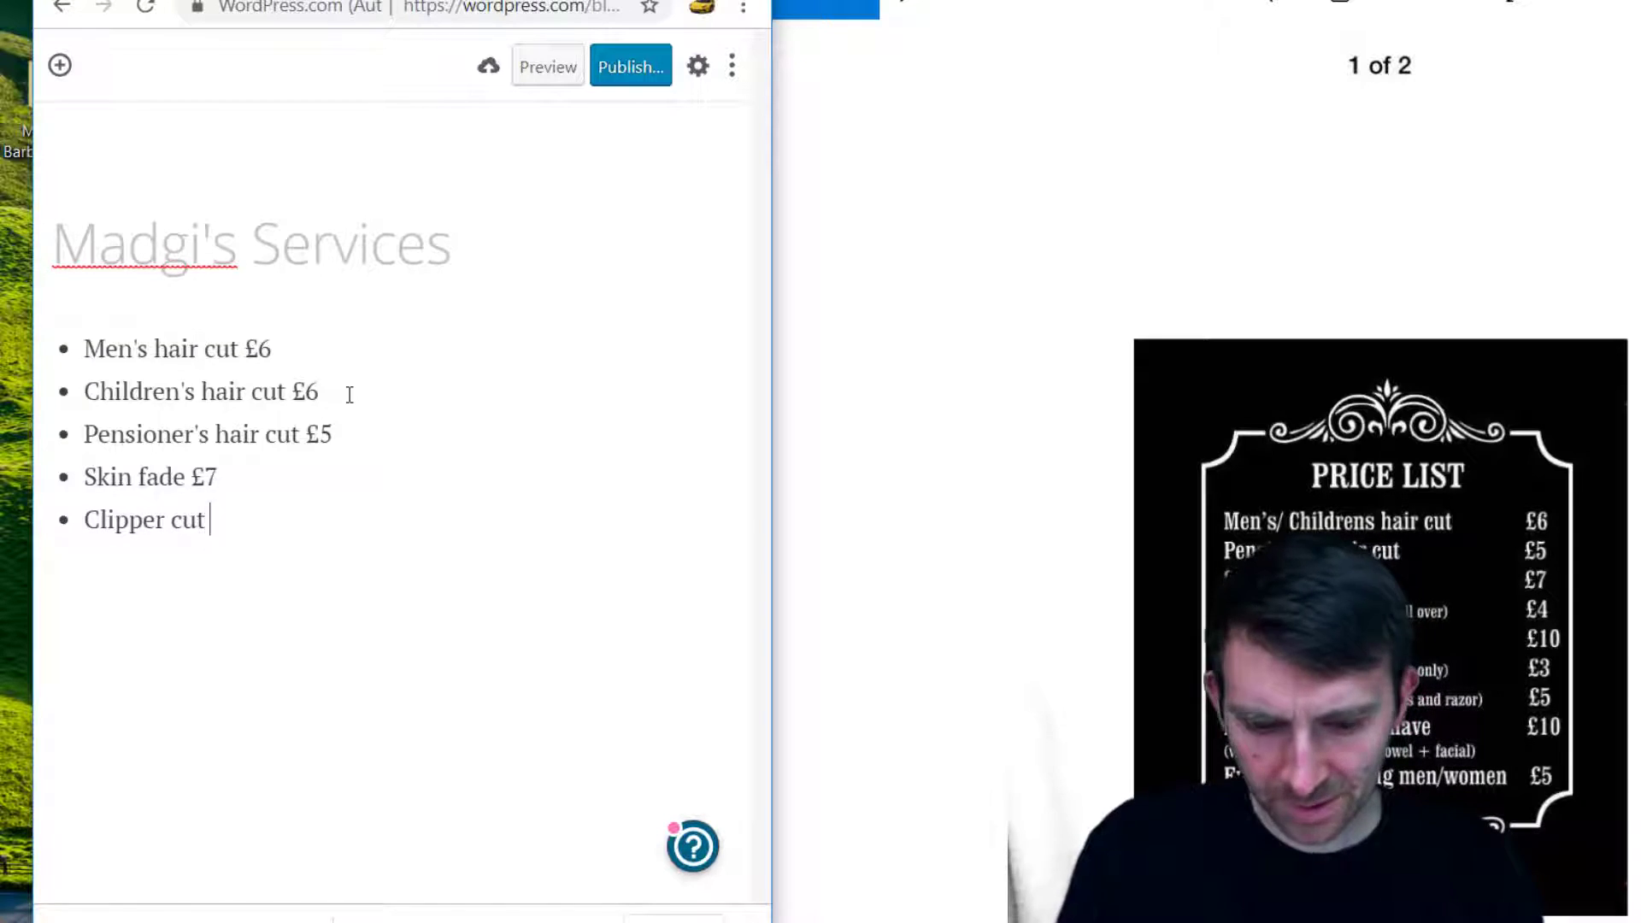
type("(one grade all over")
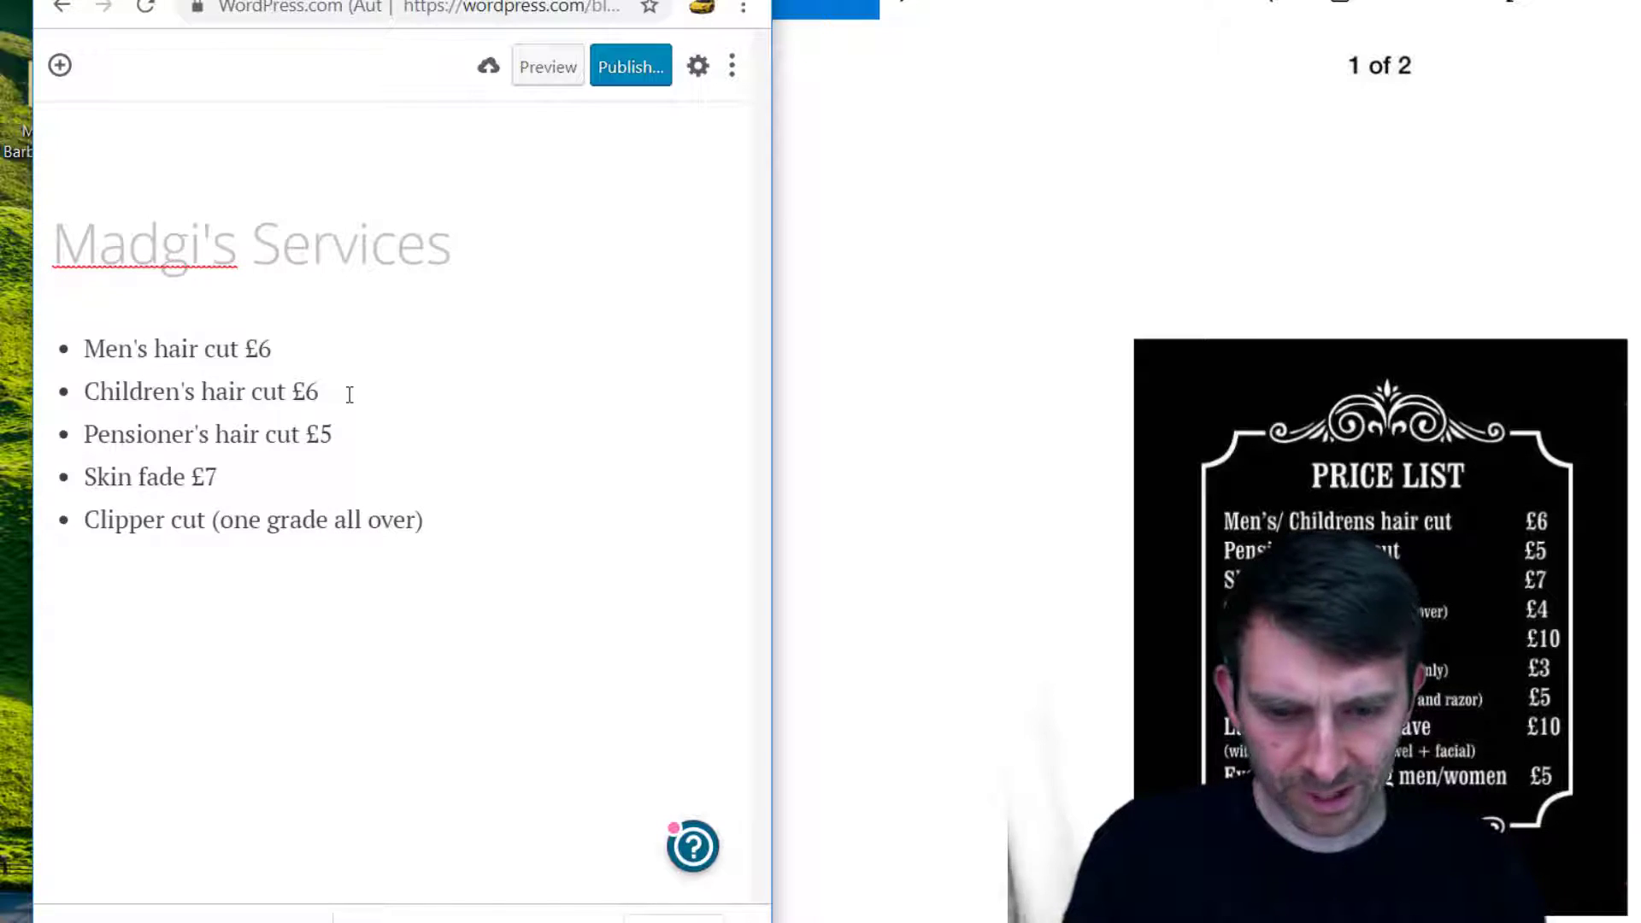
type(") £")
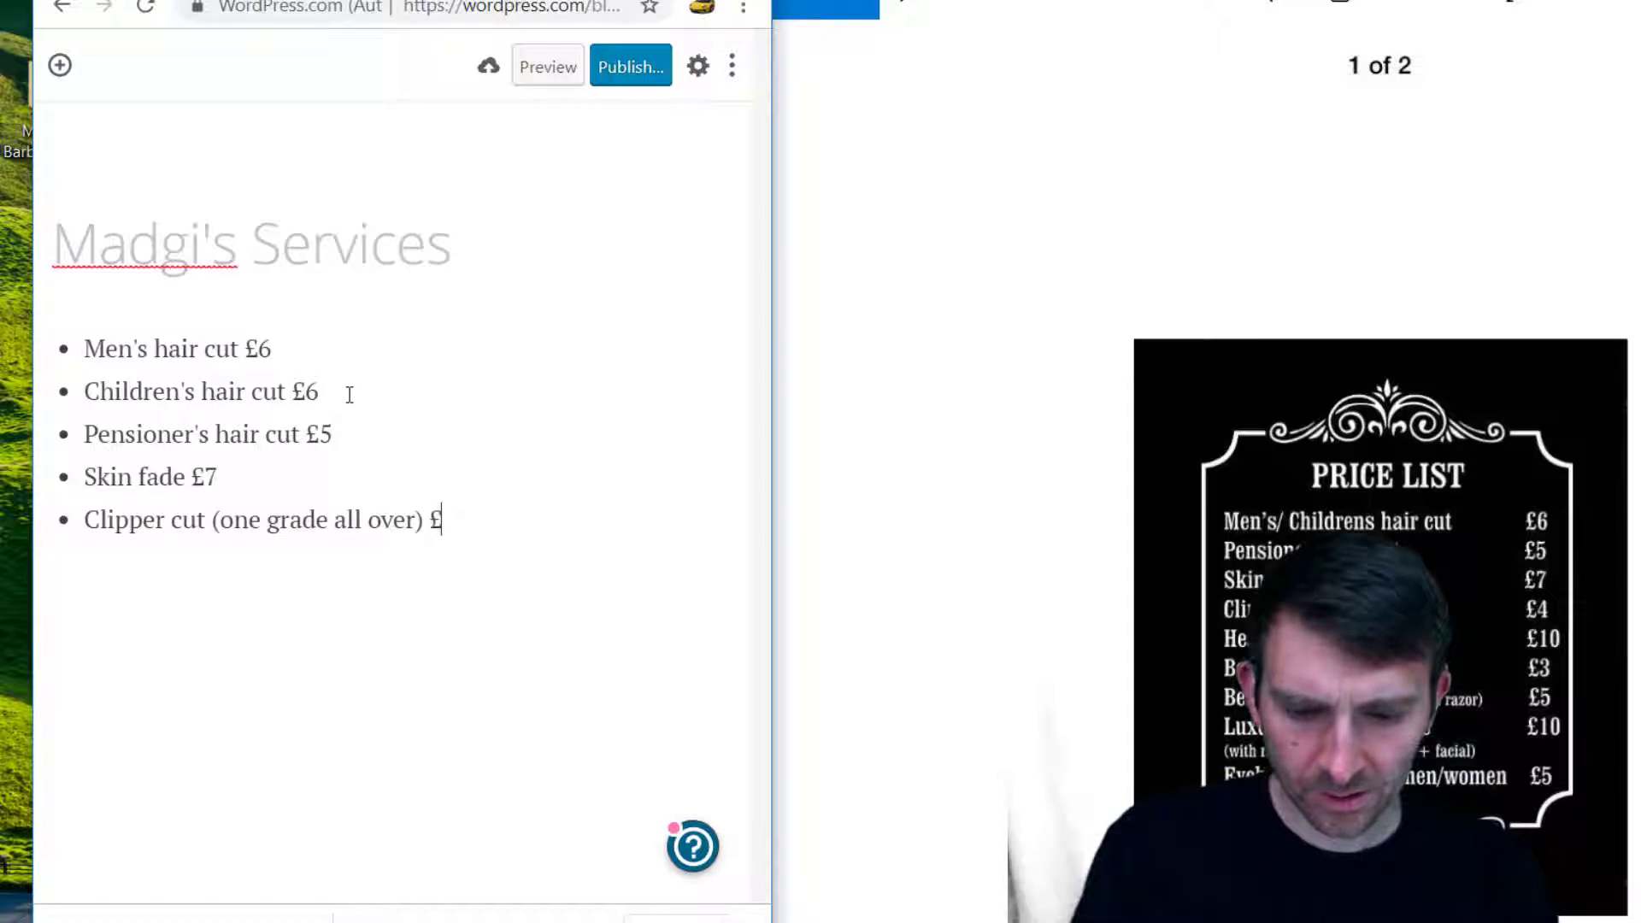
type("4 Head shave (with ra")
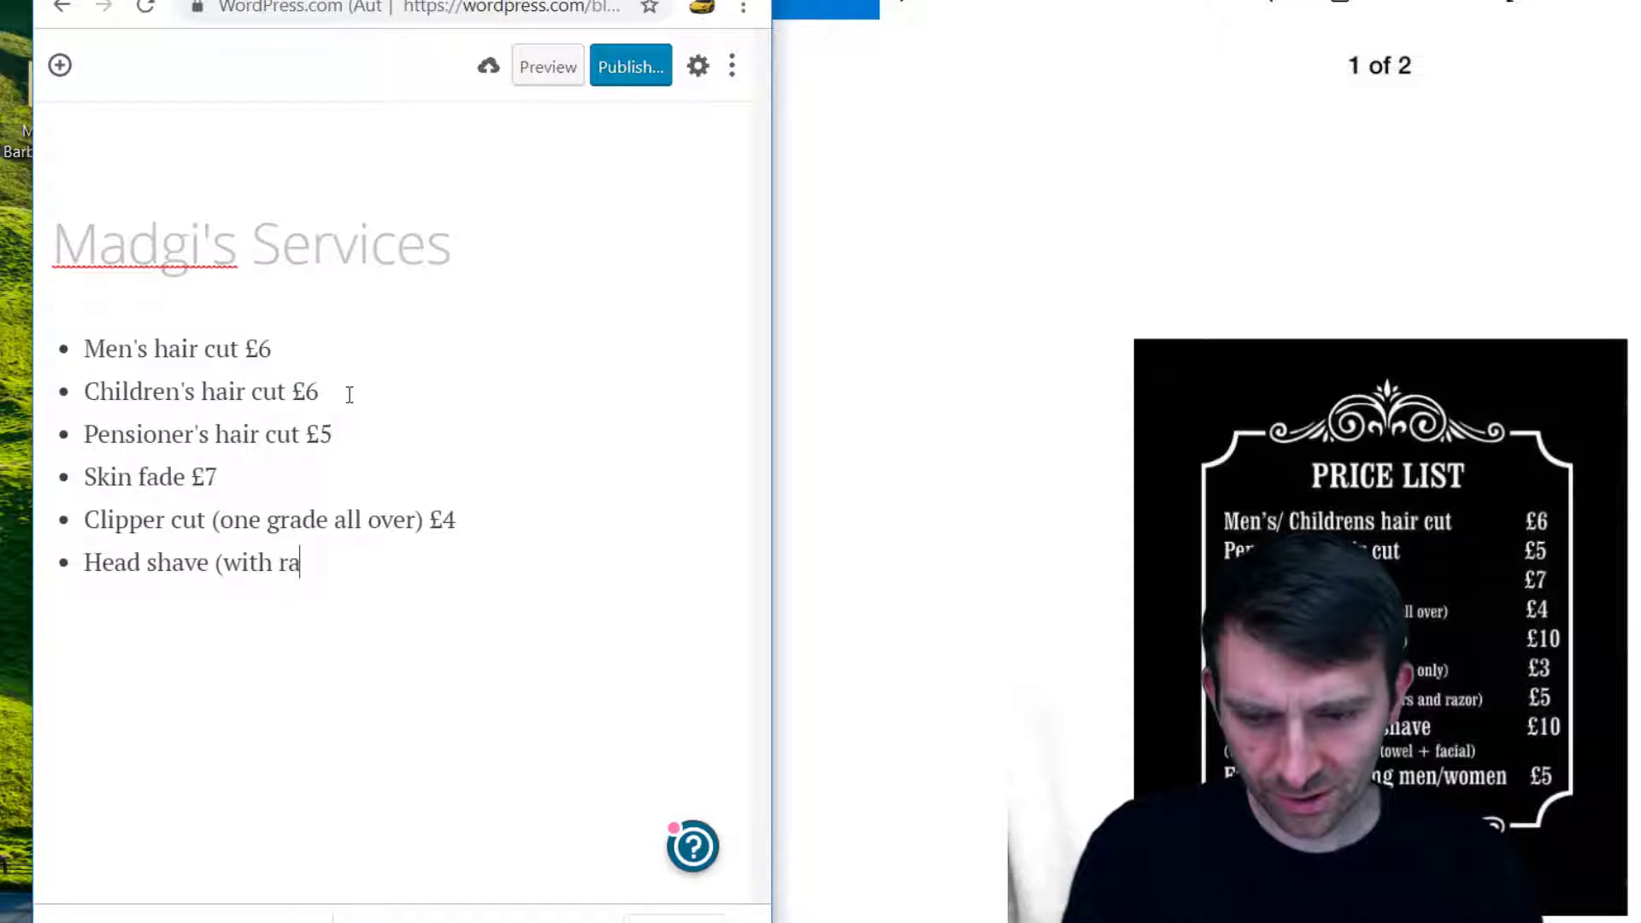
type("zor)")
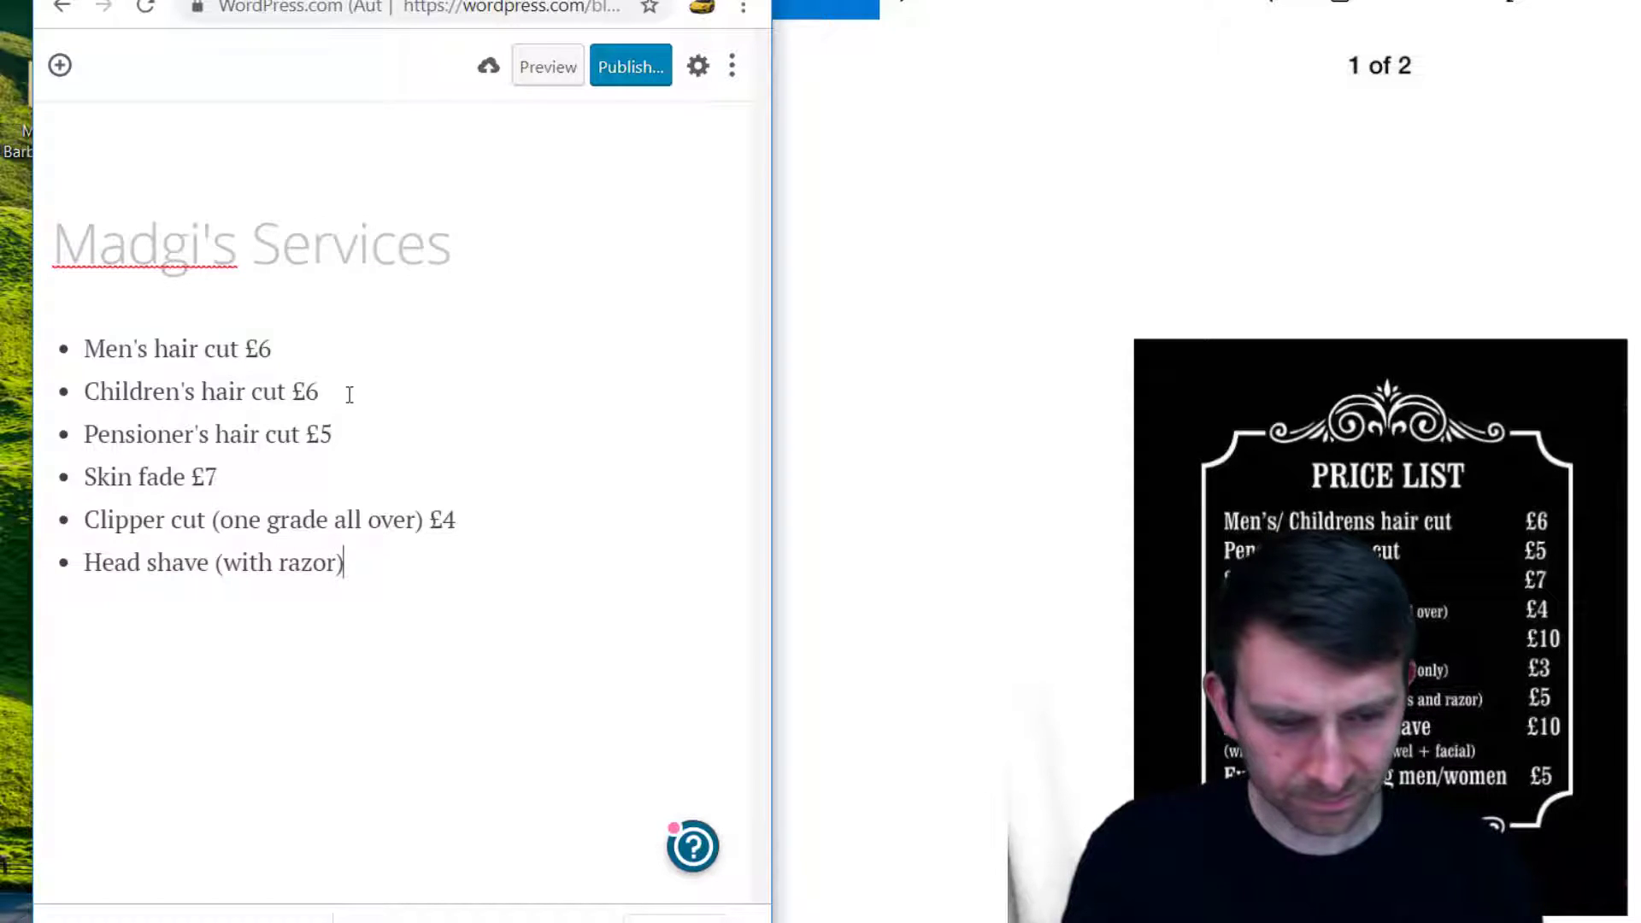
type(" £10 Bea")
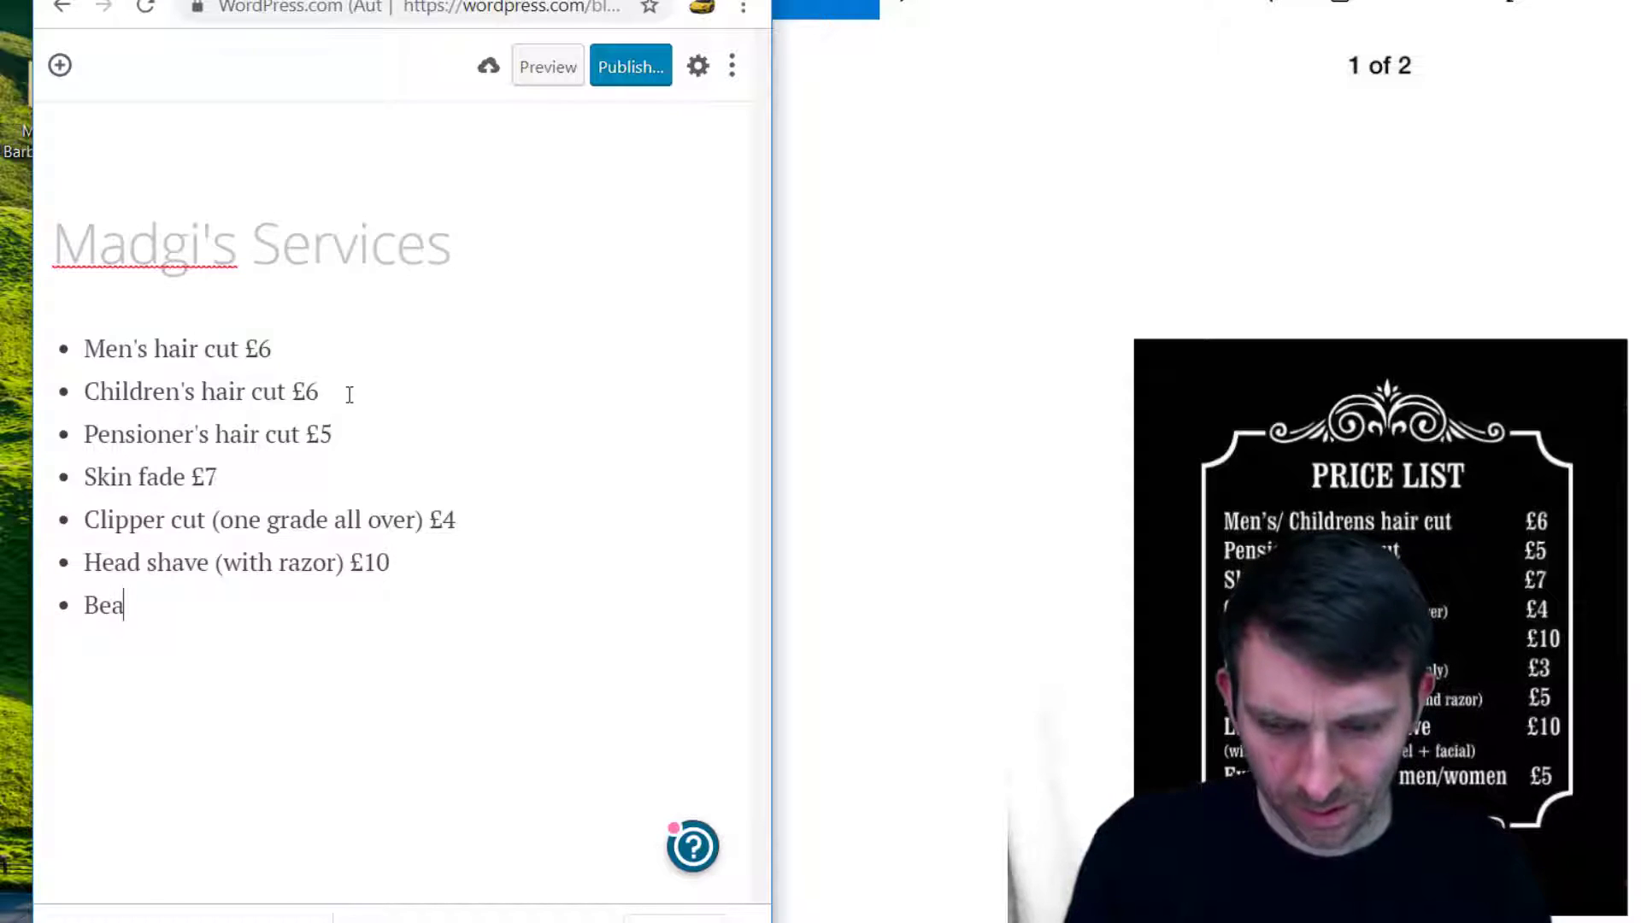
Enter the list item "Beard trim (clippers only) £3" below the head shave
type("rd trip")
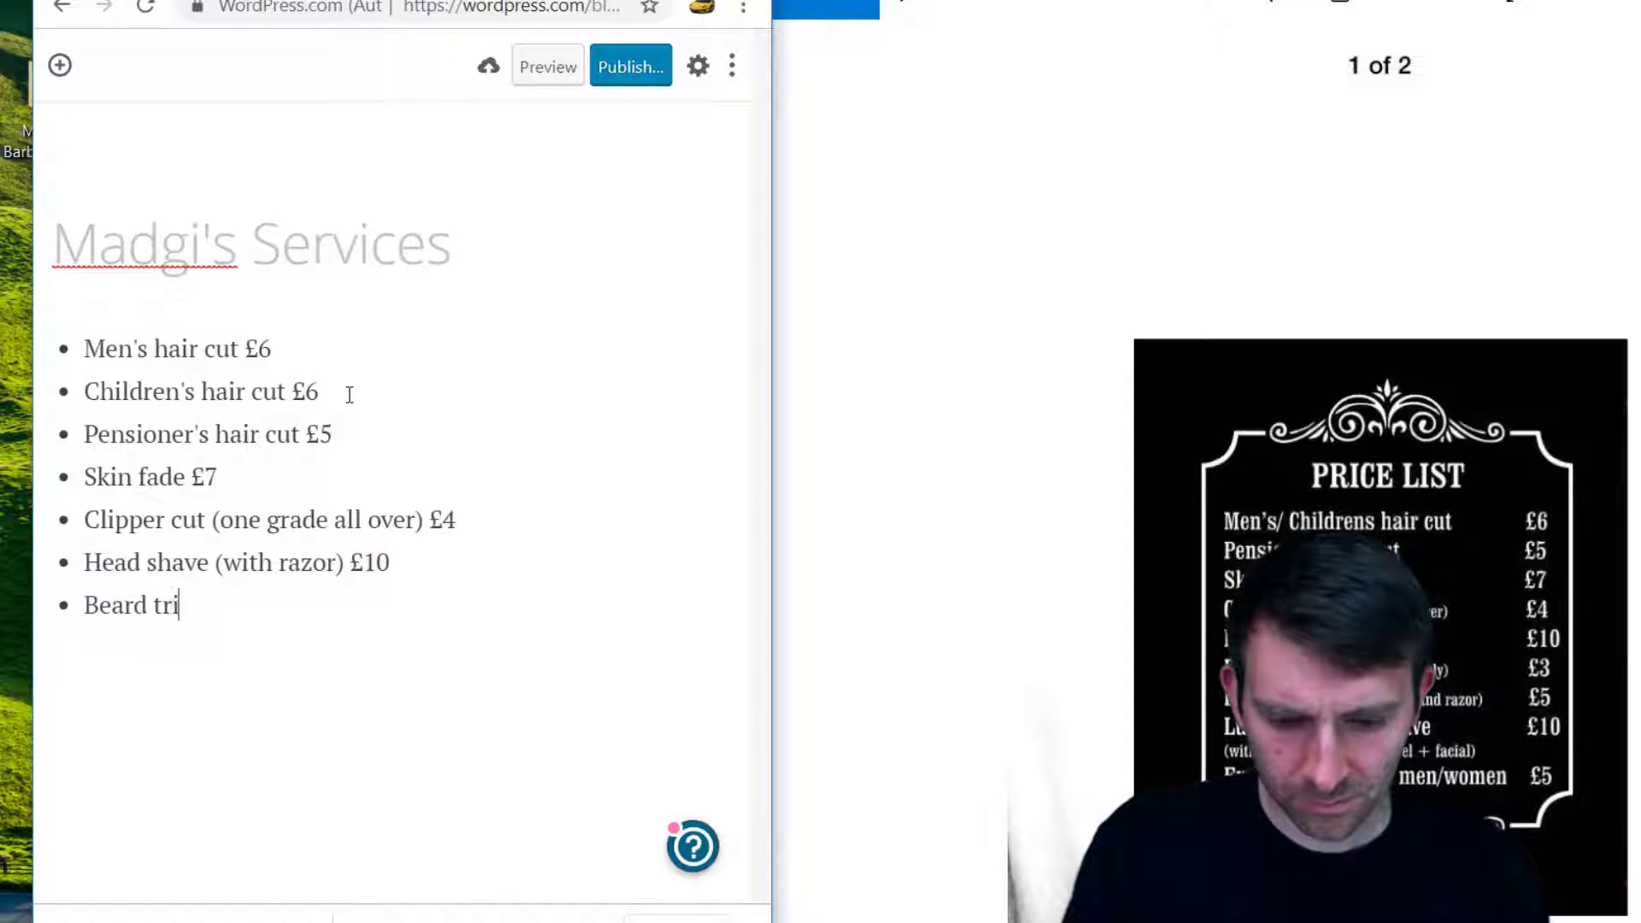
key("BackSpace")
key("BackSpace")
type("im (cli")
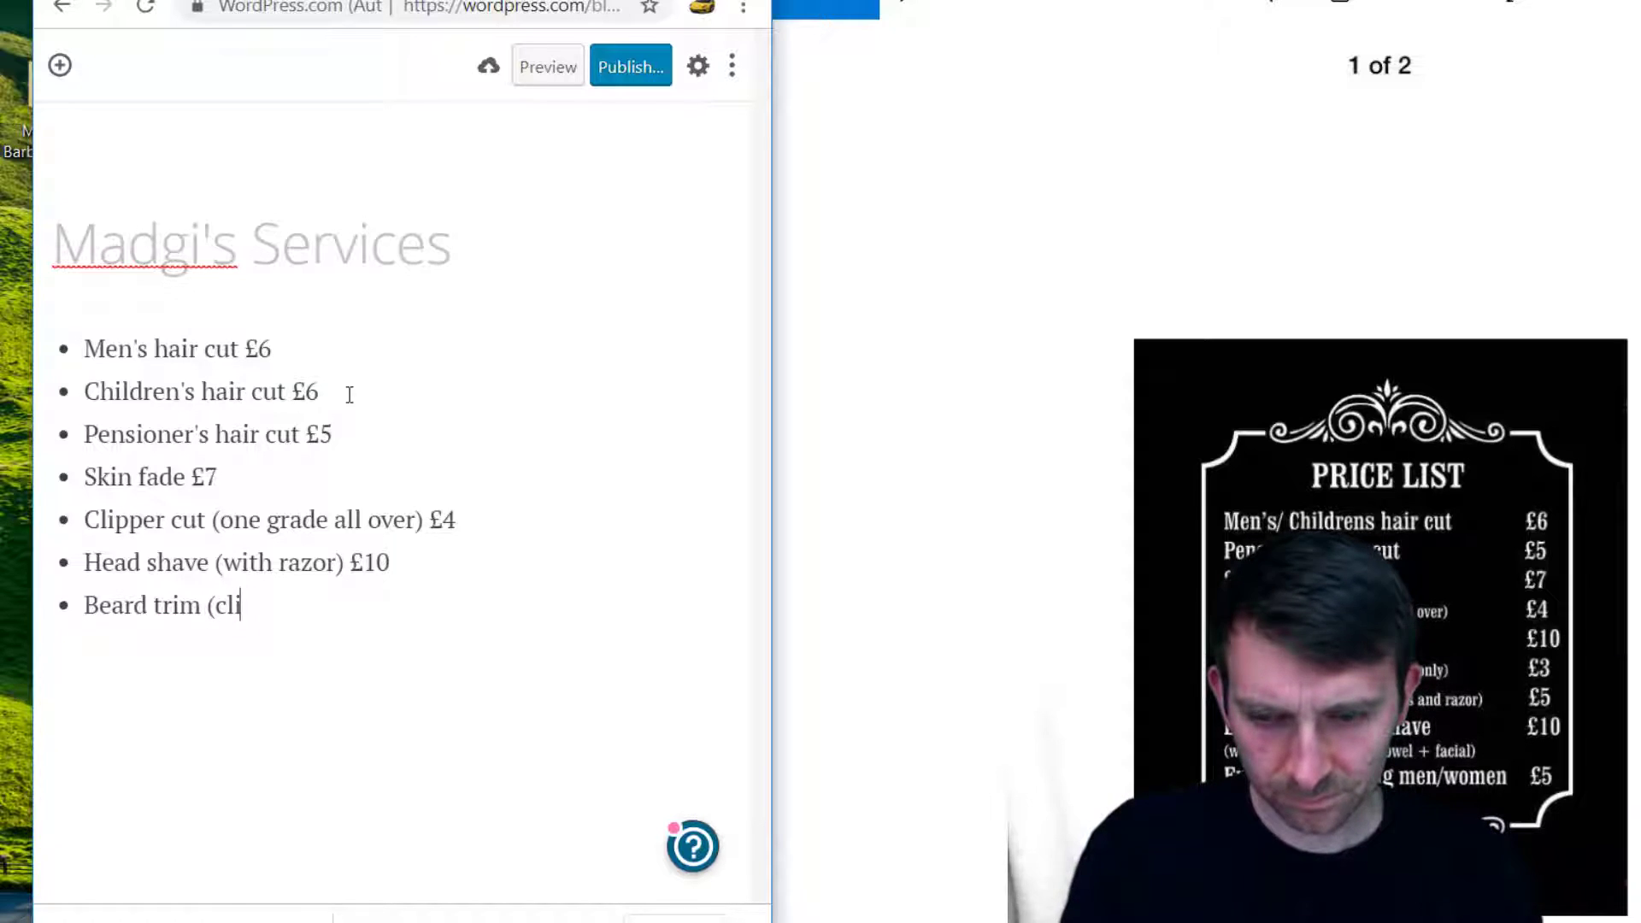
type("ppers only")
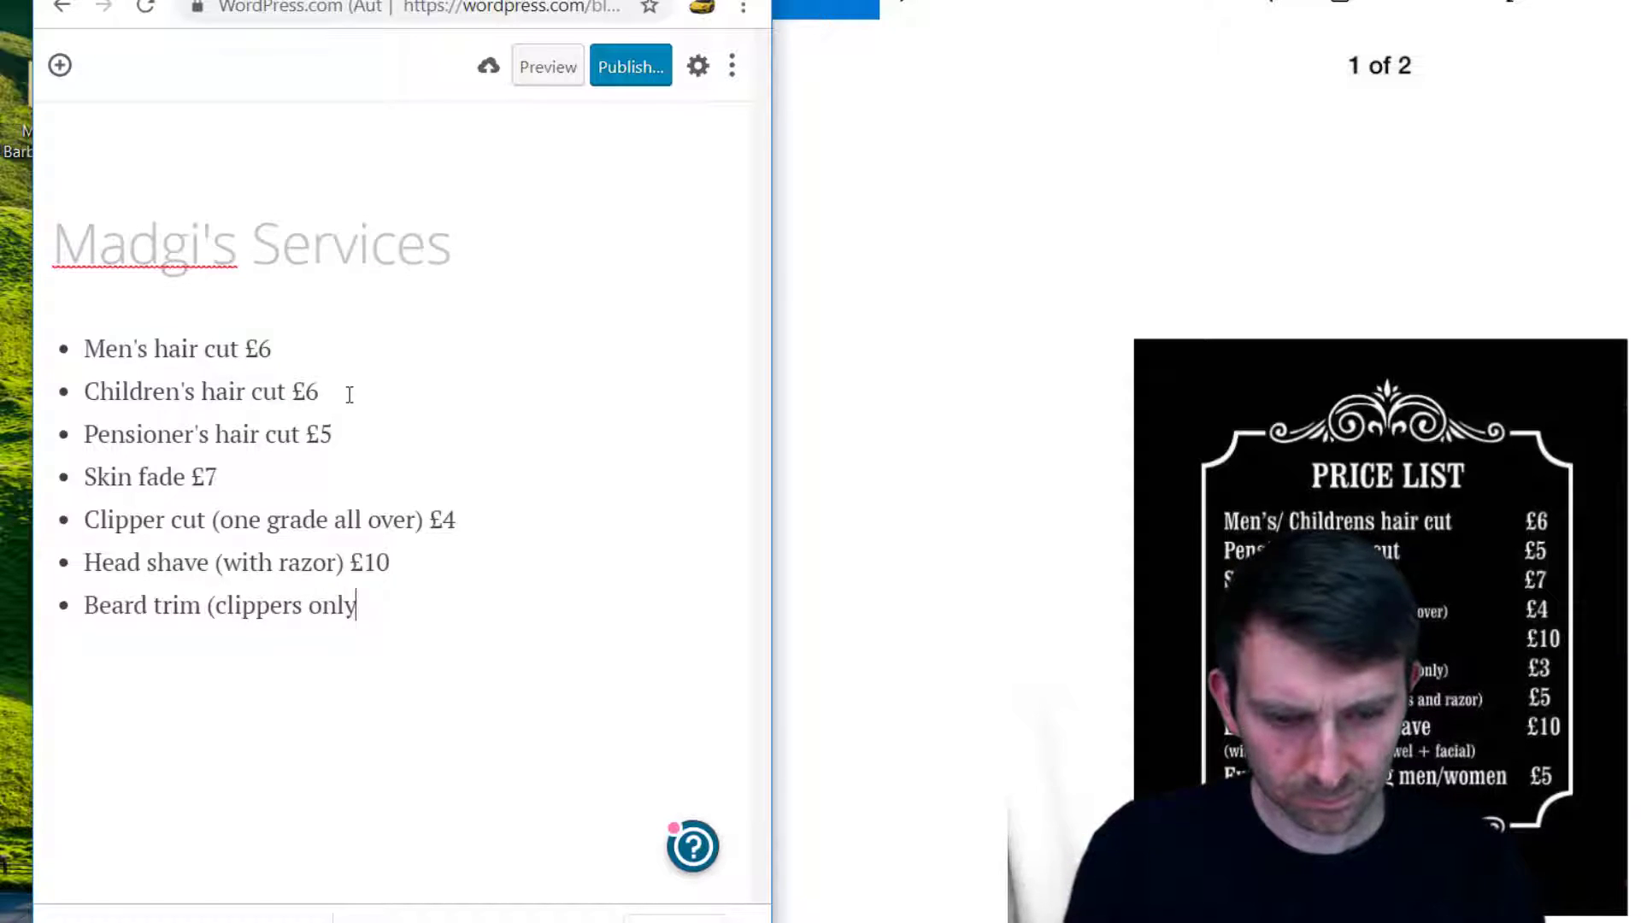
type(") £3")
Add a second beard trim item reading "Beard trim (clippers and razor) £5"
type("Beard")
type(" T")
key("BackSpace")
key("BackSpace")
type("trim")
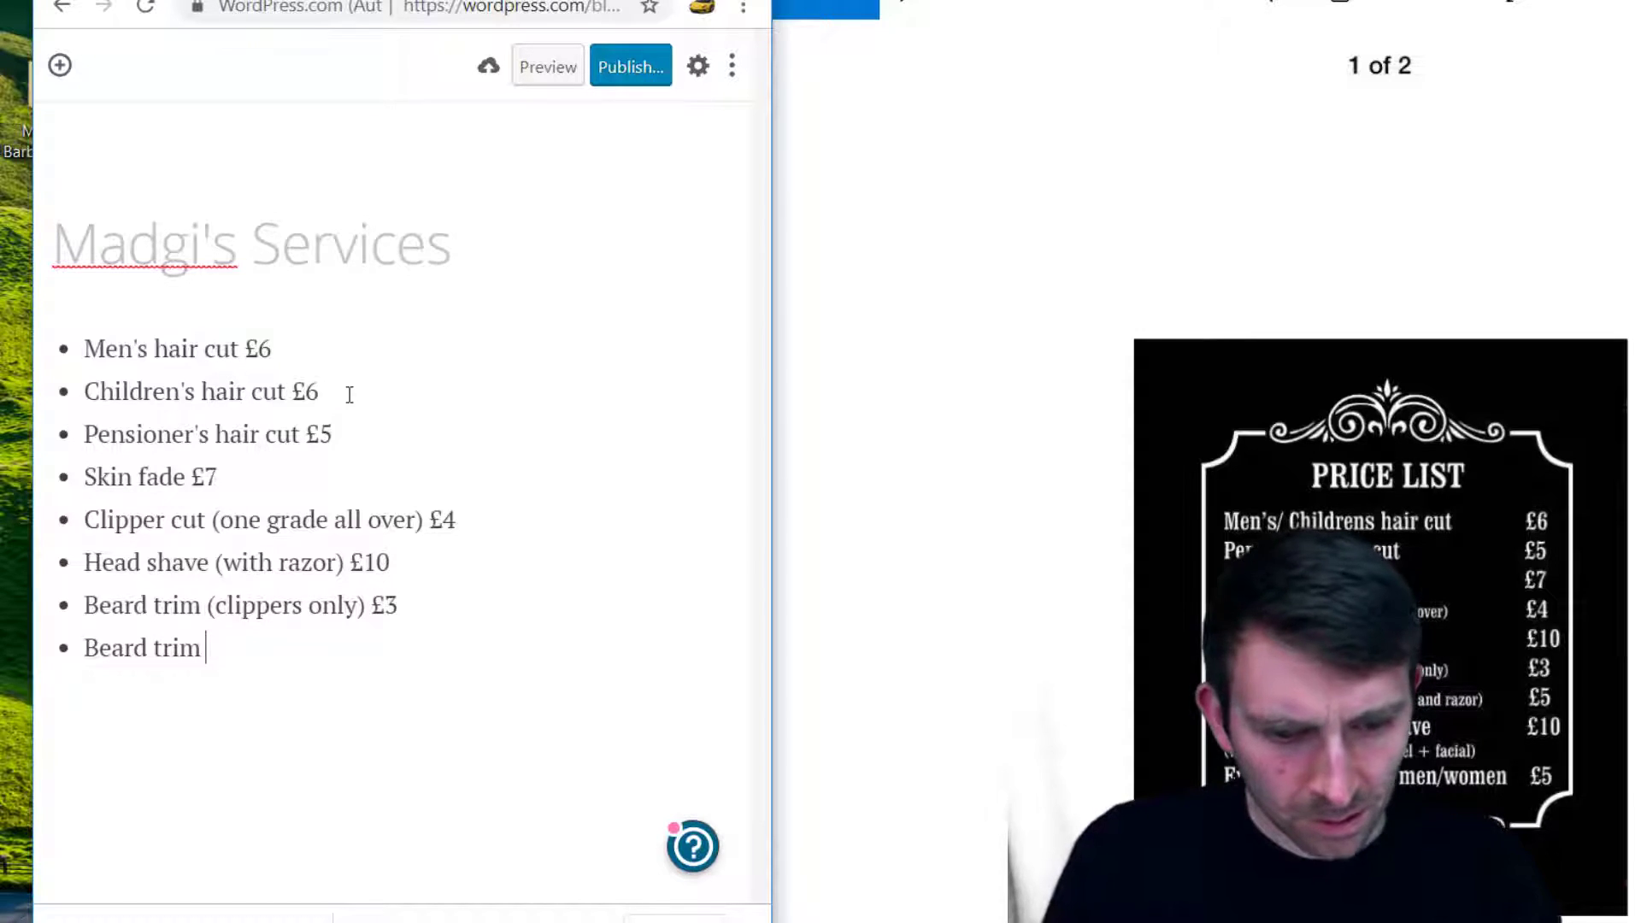
type(" (c")
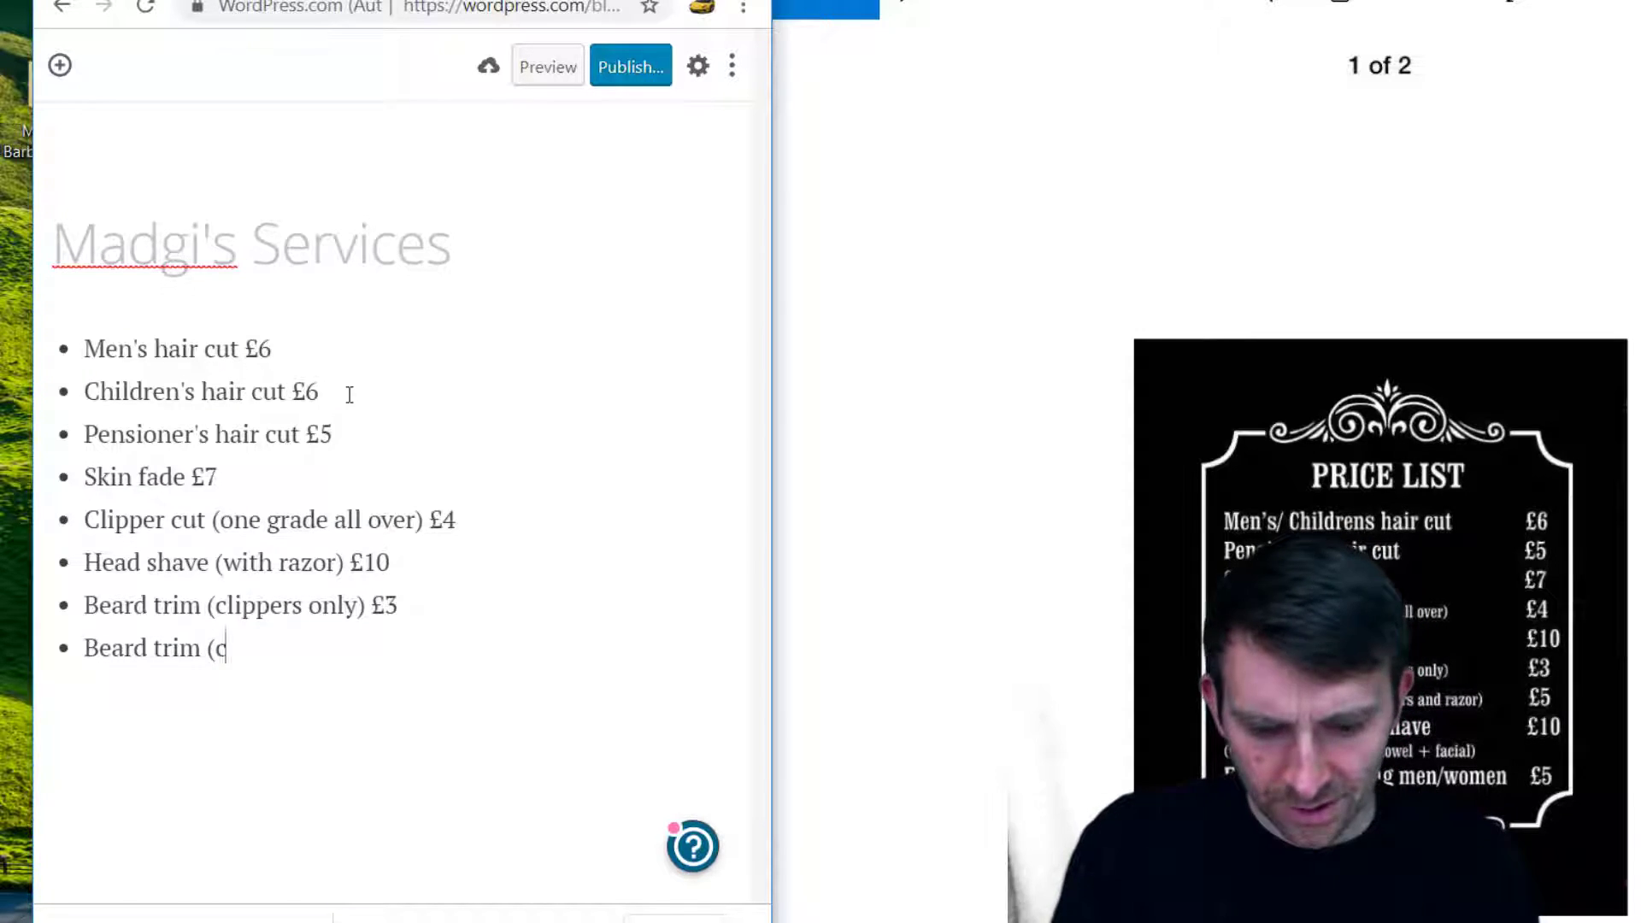
type("lippers and razor")
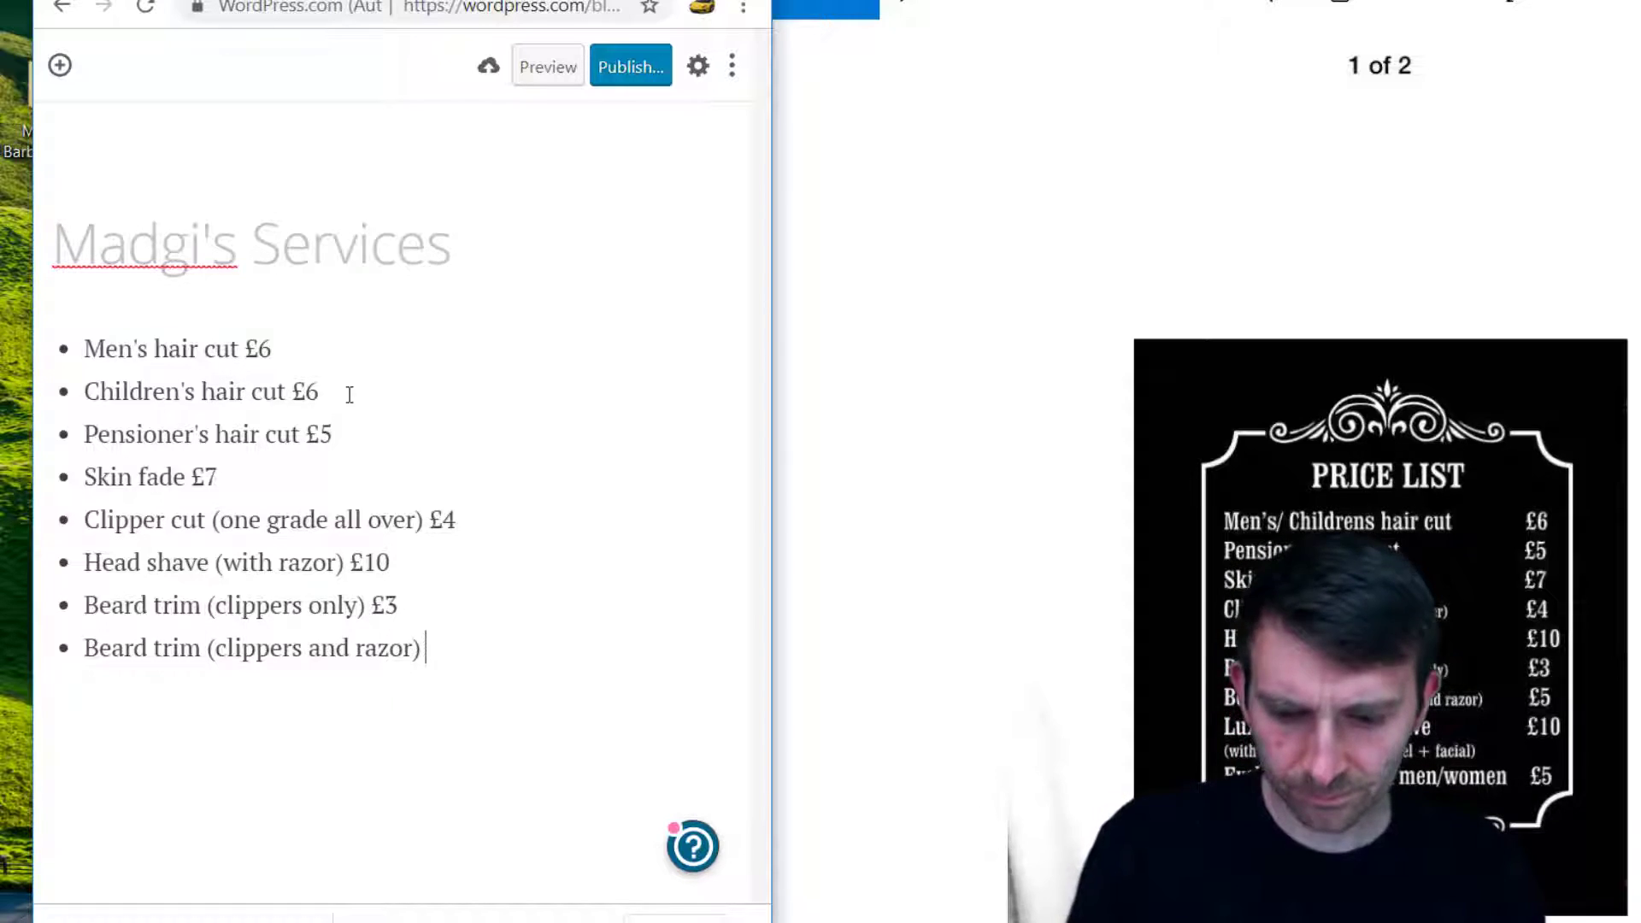
type(") £5 L")
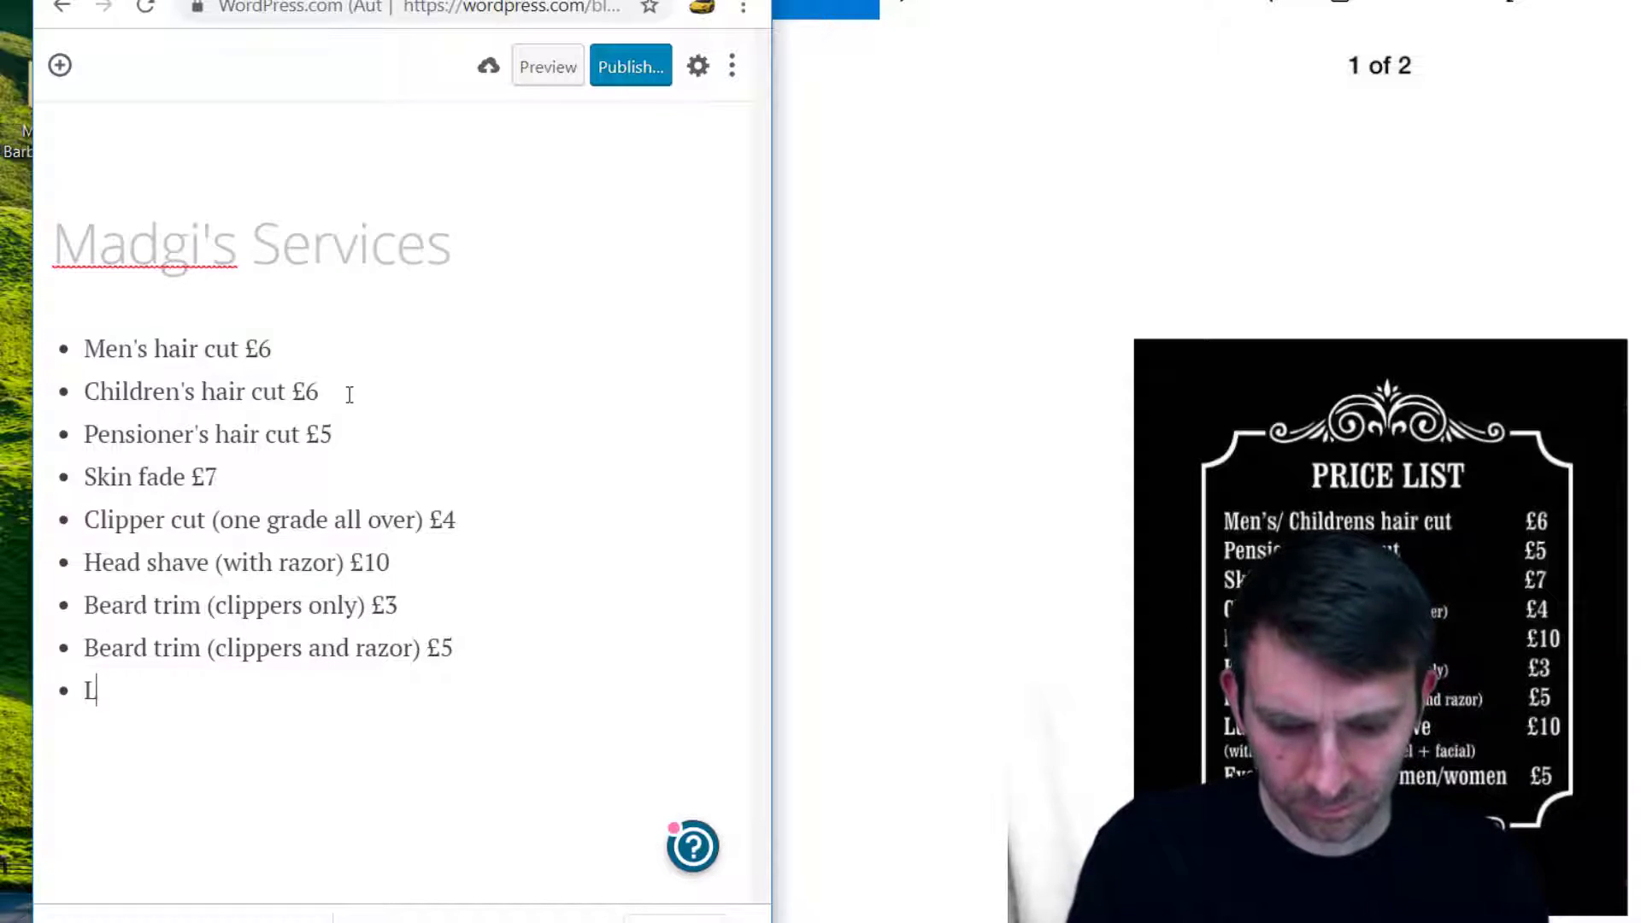
Enter the list item "Luxury Egyptian Shave (razor, hot and cold towel and facial) £10" below the beard trims
type("uxury")
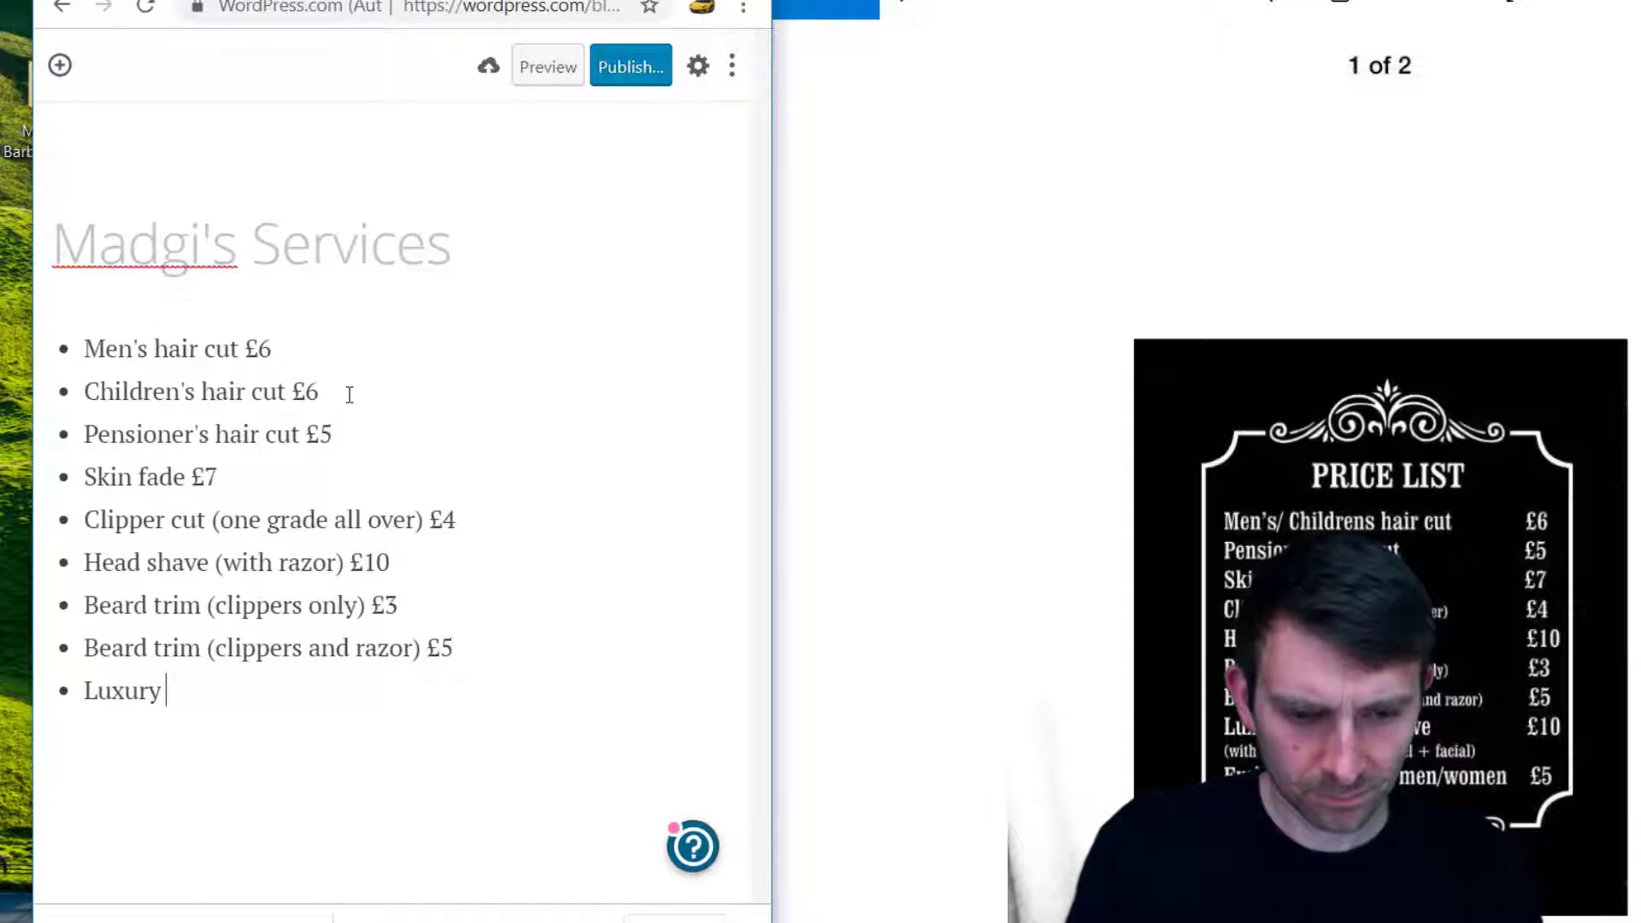
type(" Egyp")
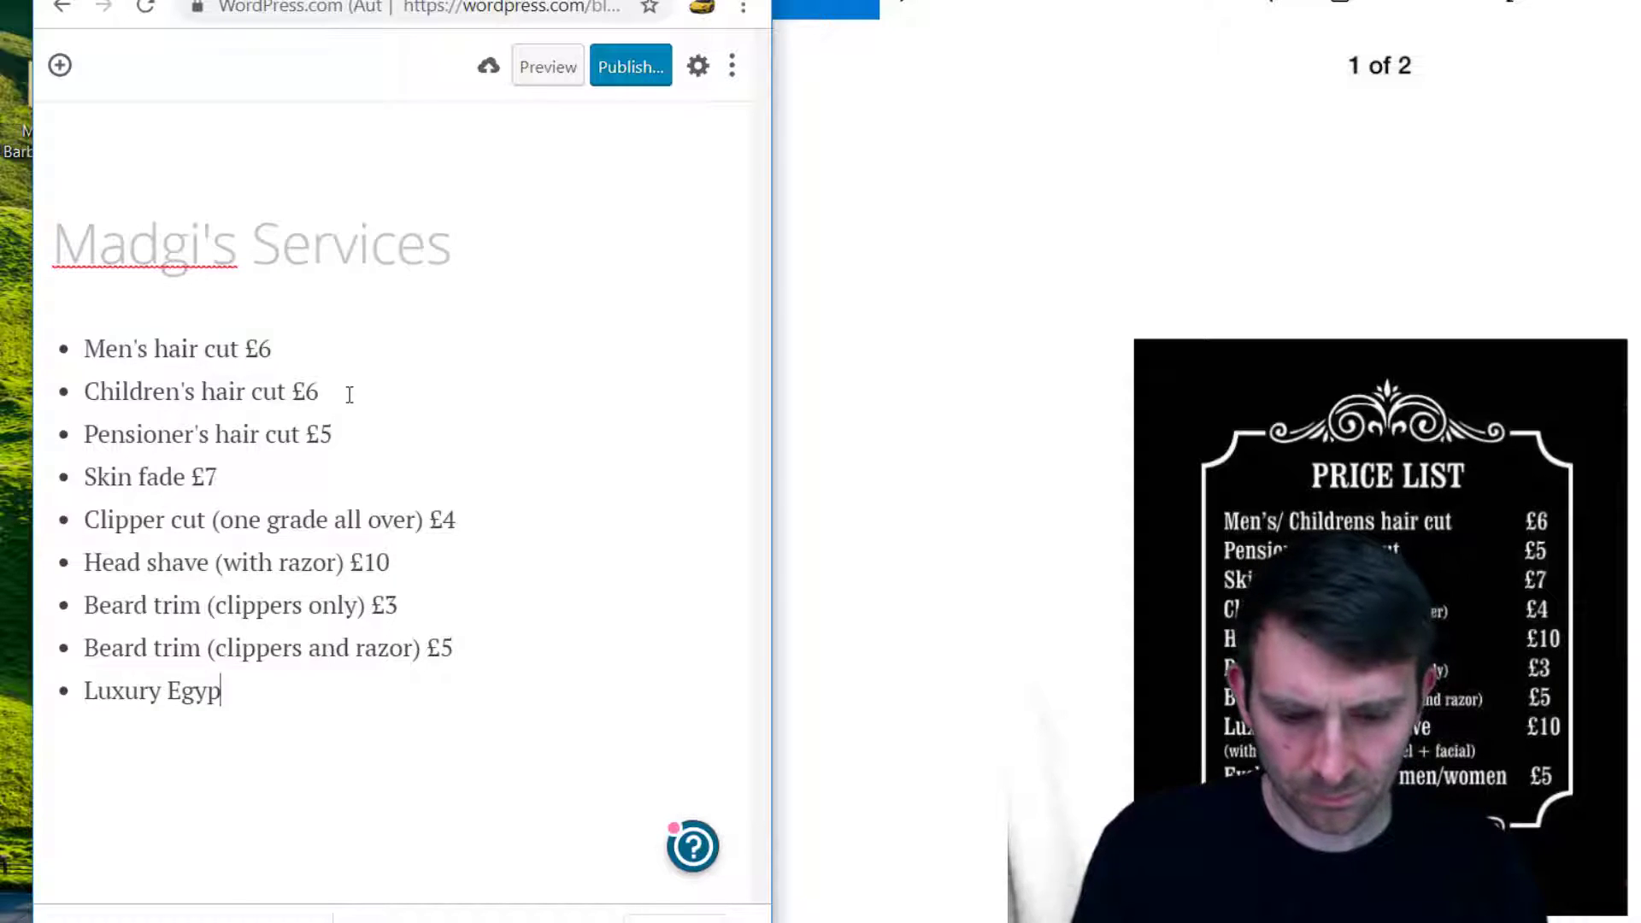
type("tian Shave")
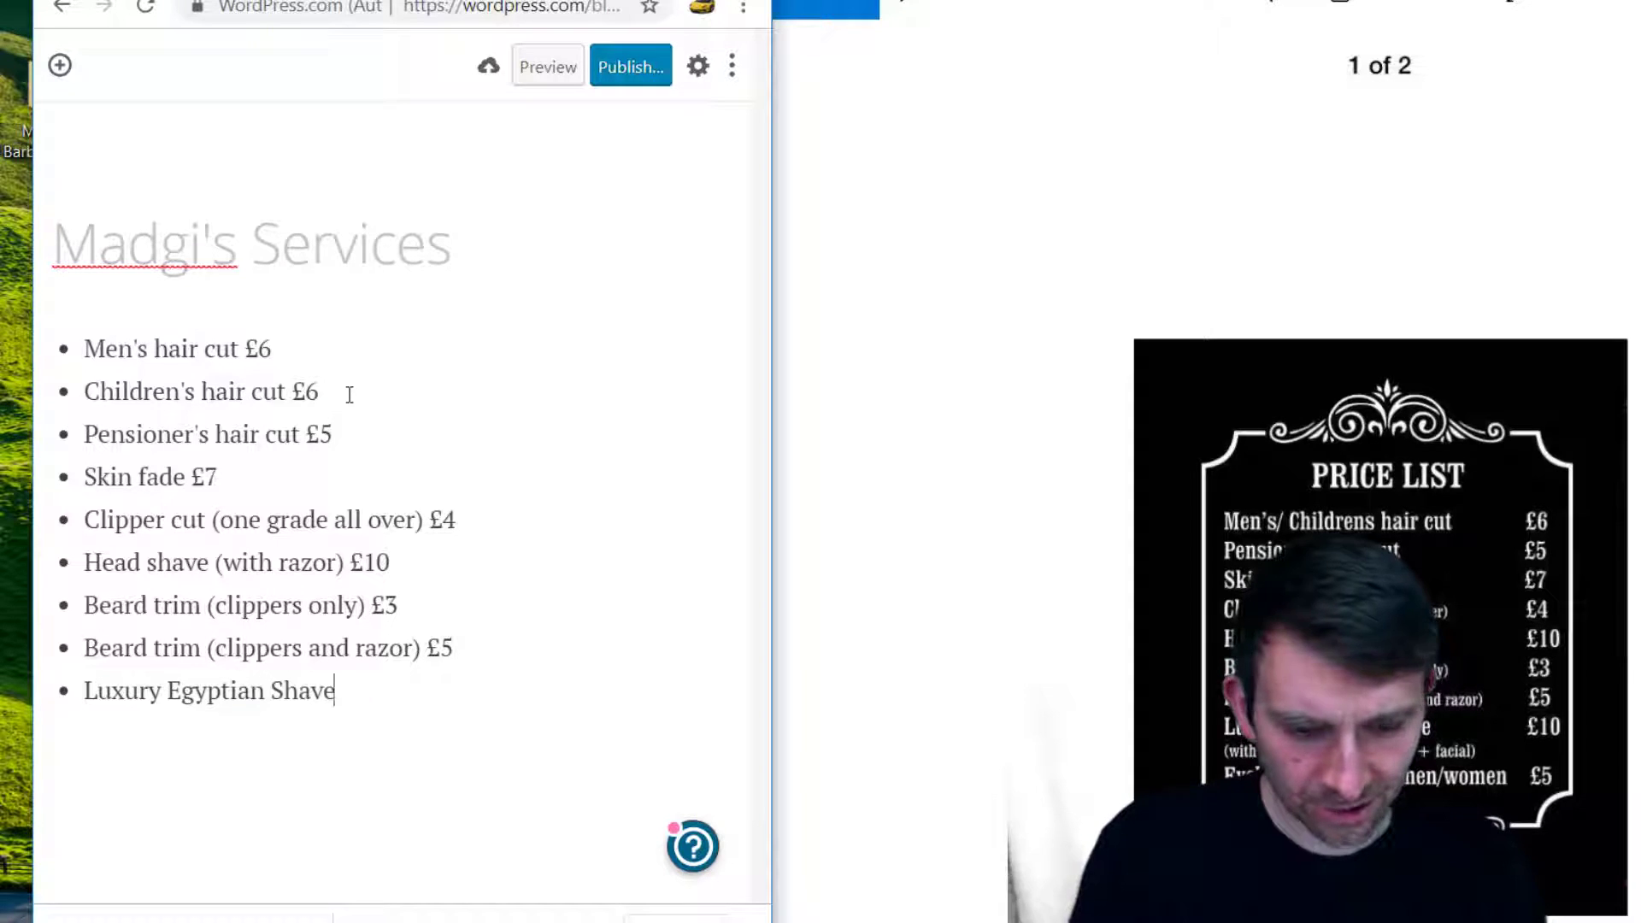
type(" £10")
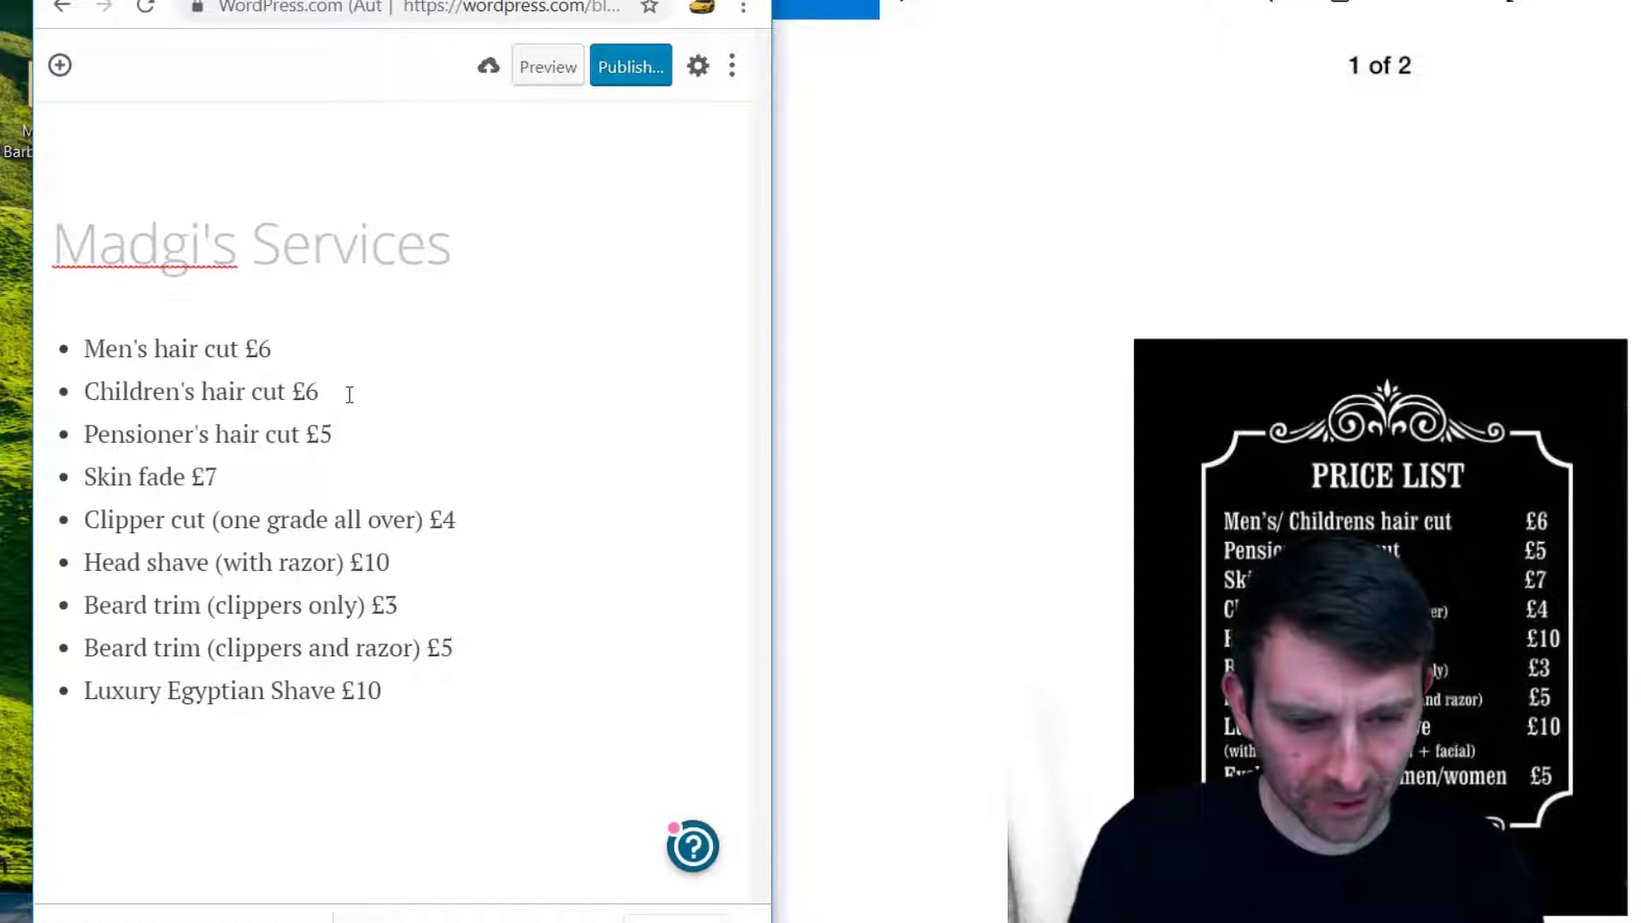
key("BackSpace")
key("BackSpace")
key("BackSpace")
type("(ra")
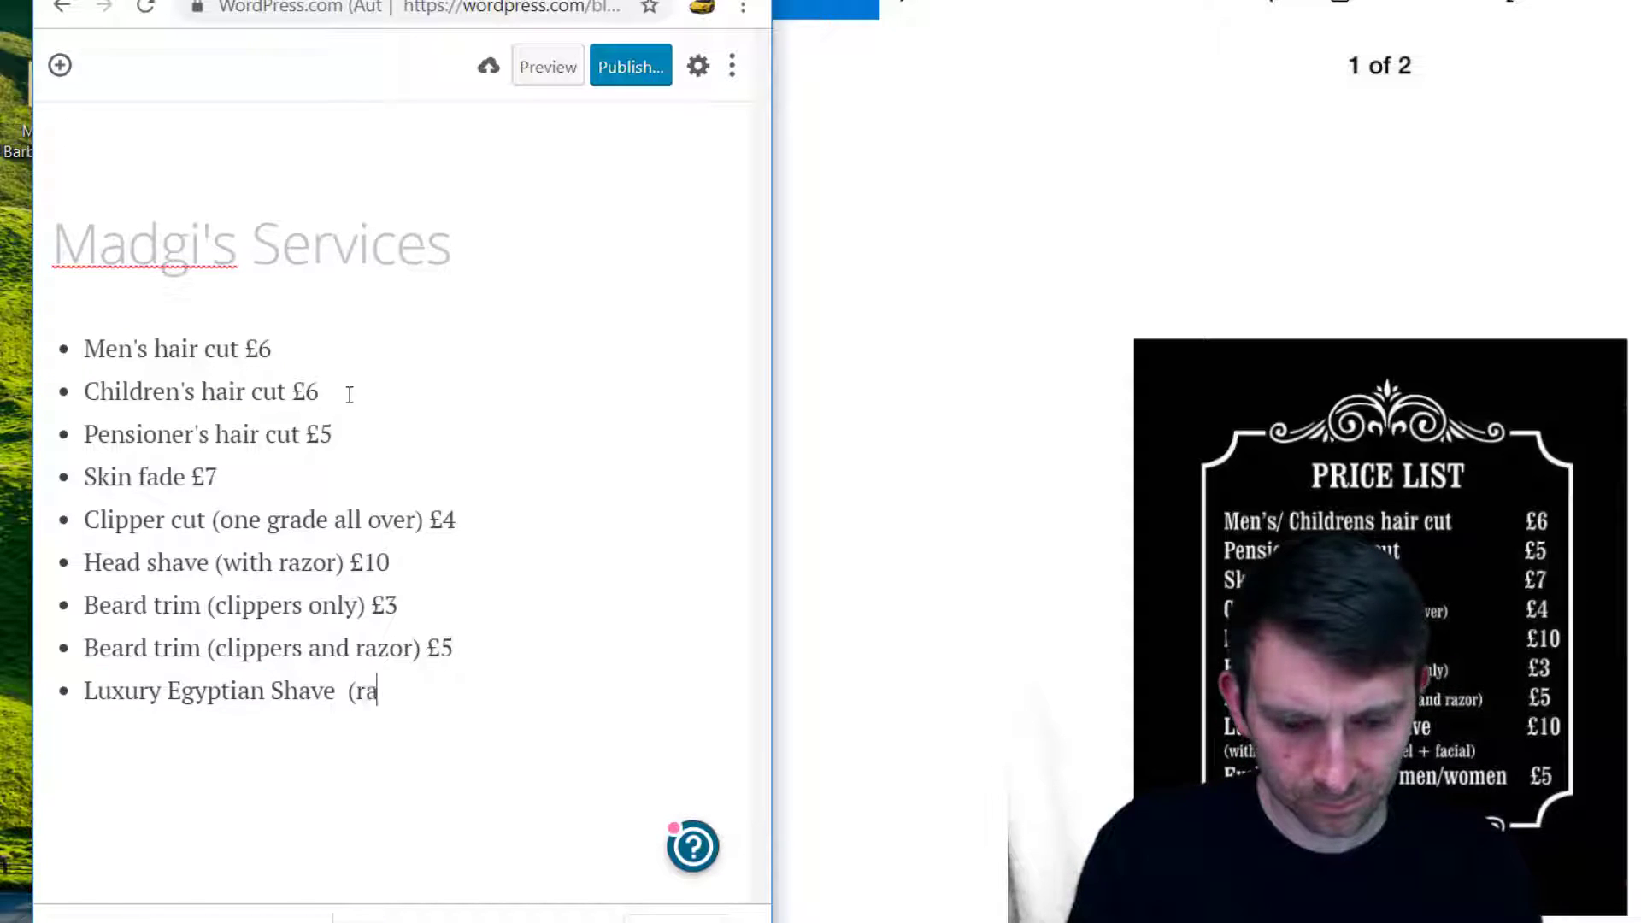
type("zor, hot and cold towel")
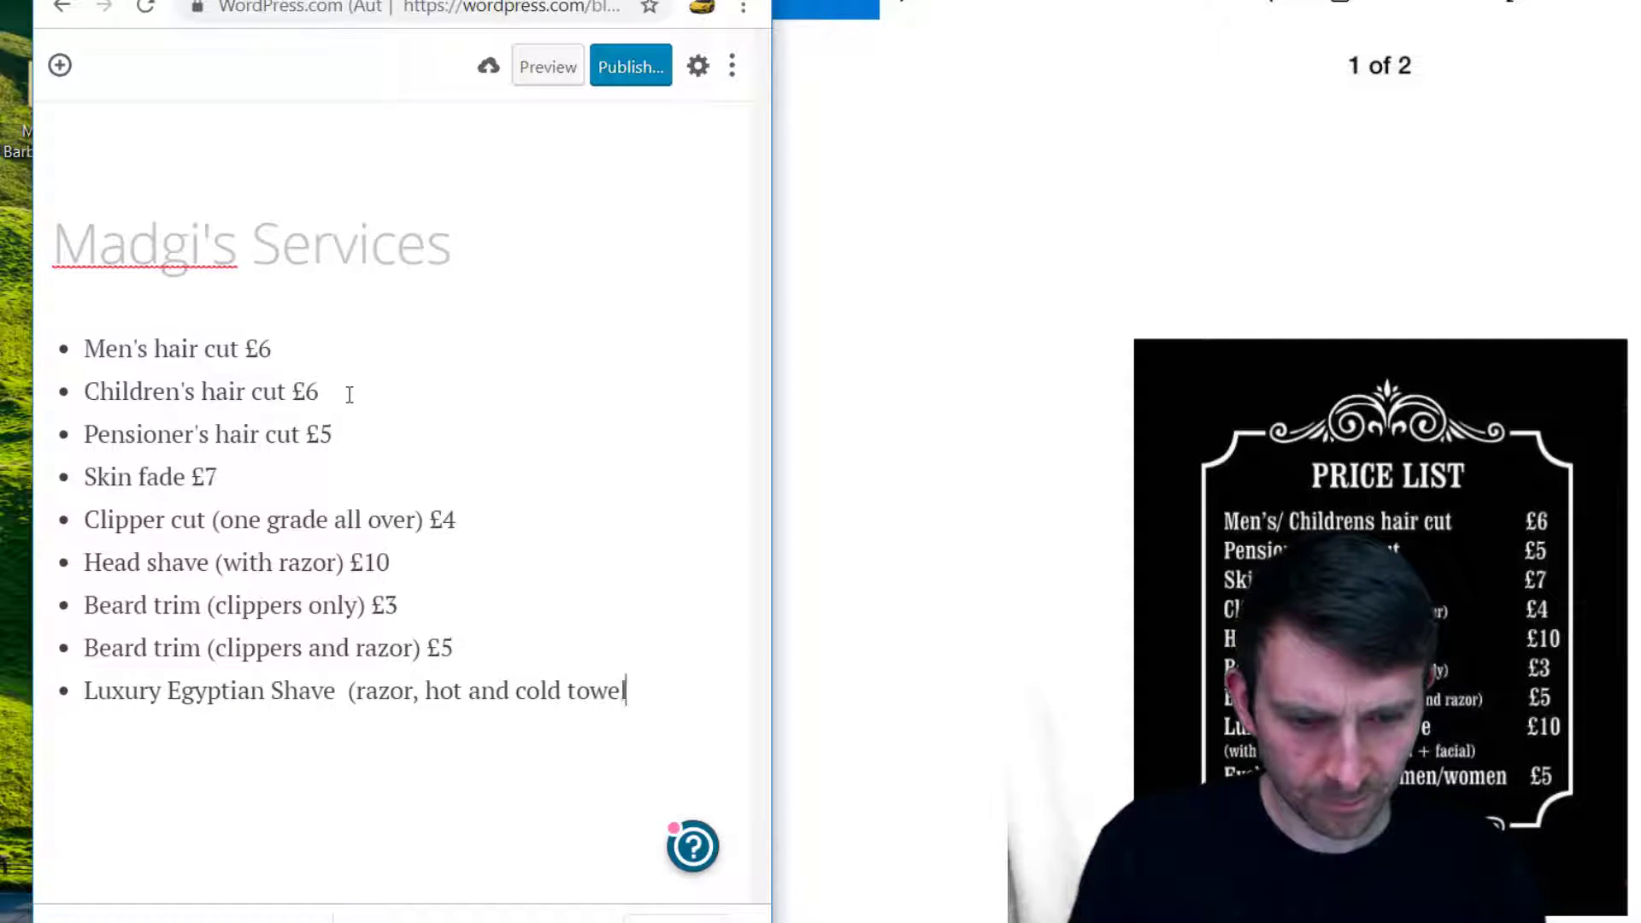
type(" and facial) £10")
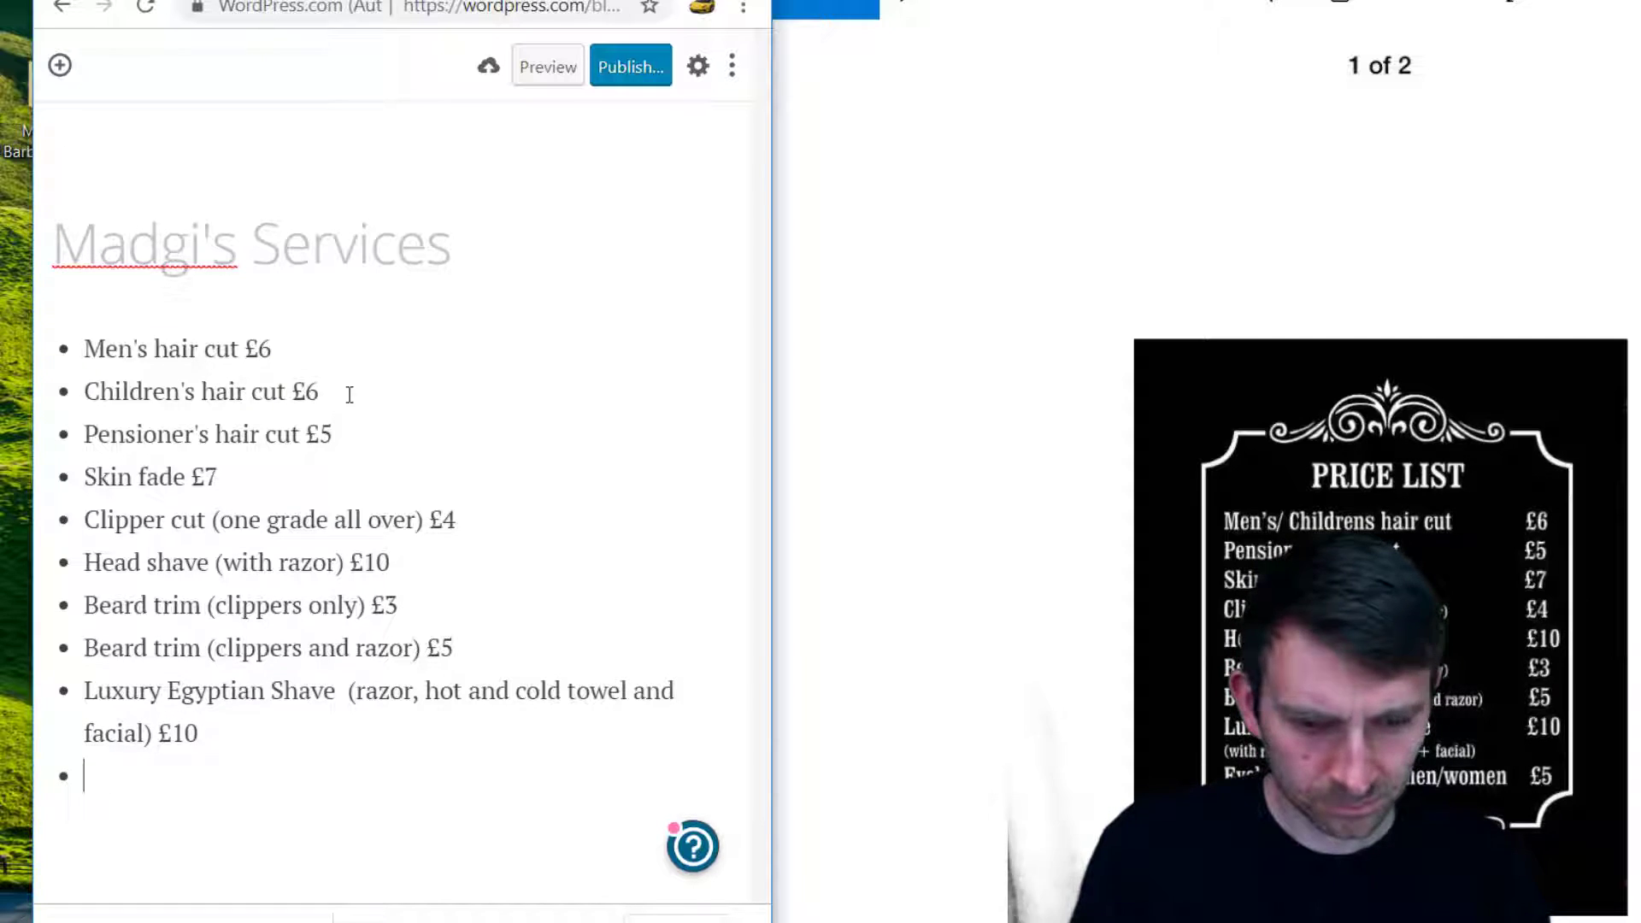
Complete the services list with a last item reading "Eyebrow threading men/women £5"
type("Eyebro")
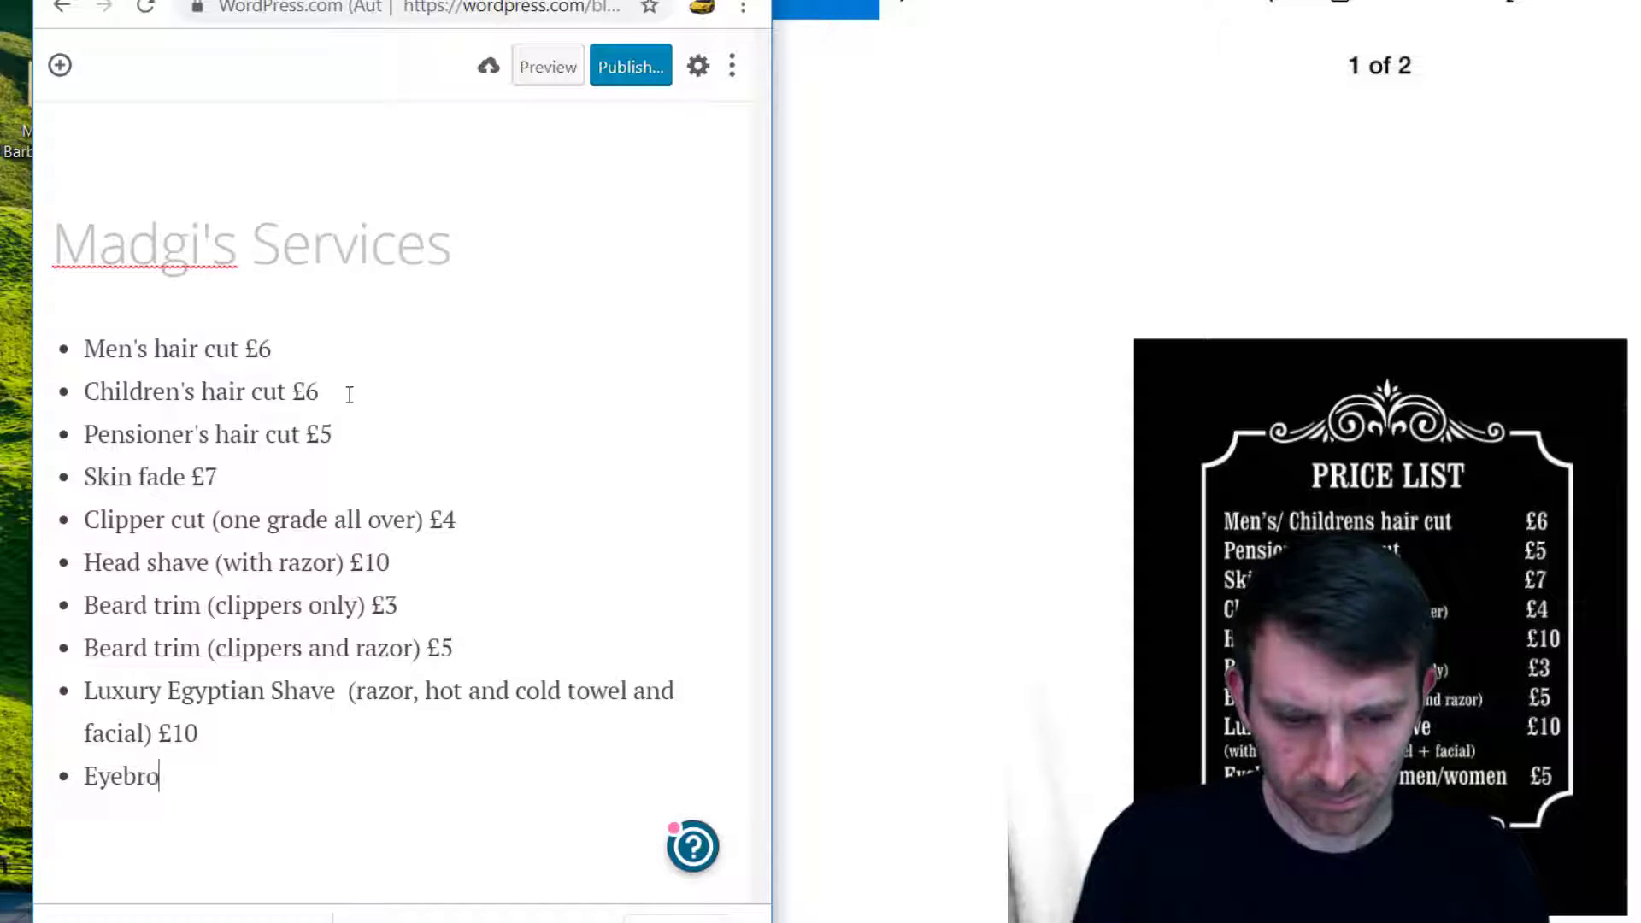
type("w threadi")
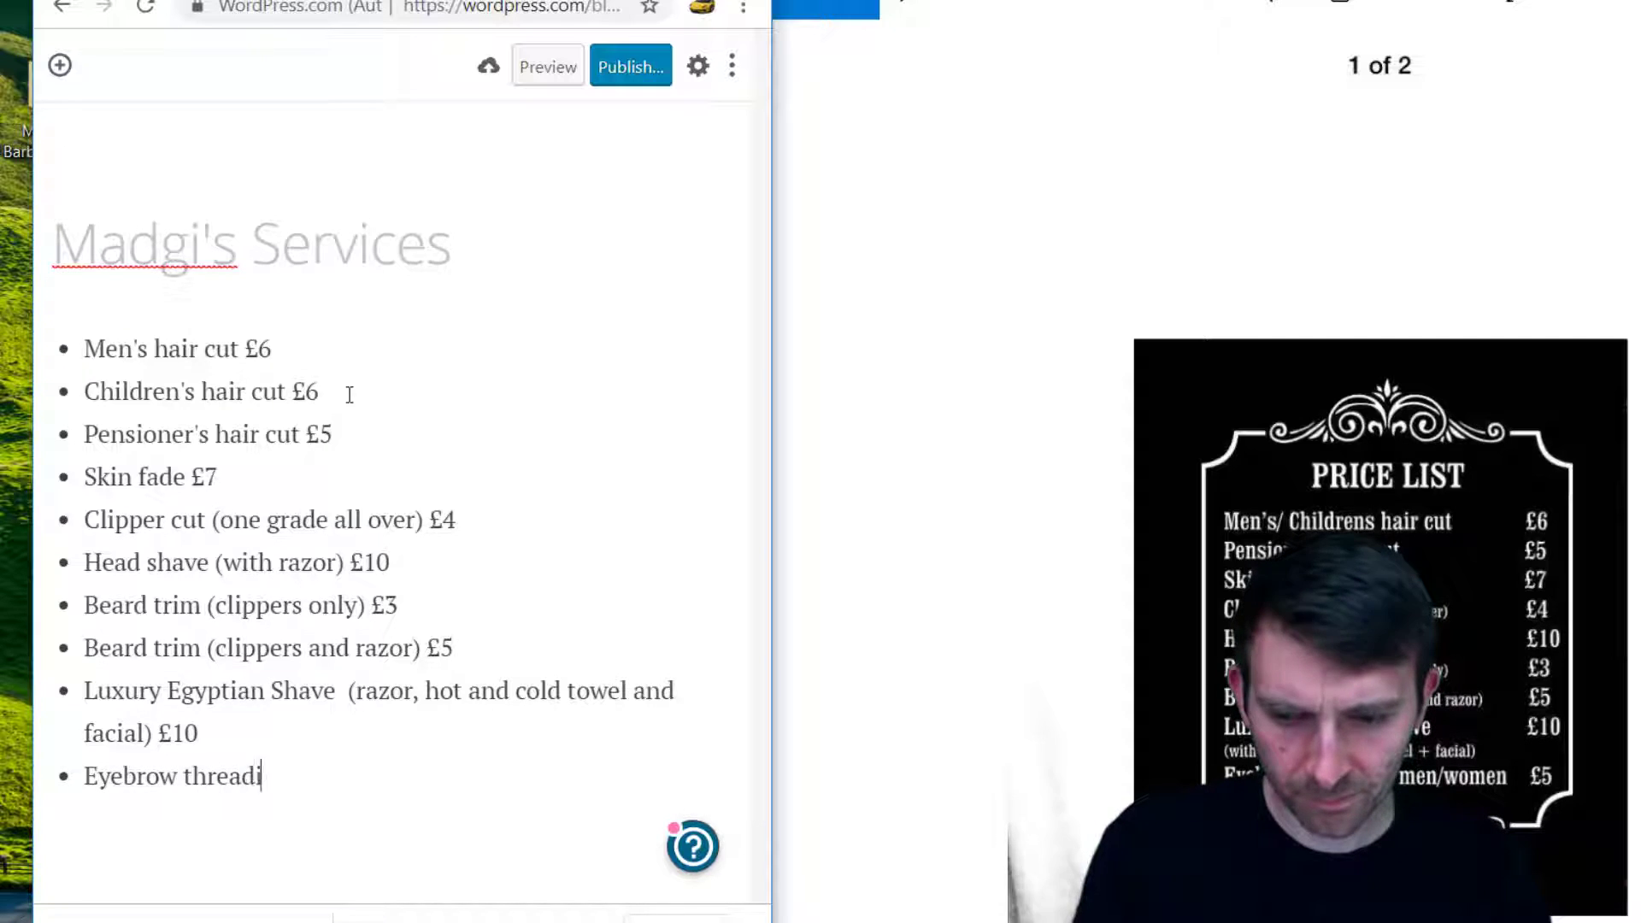
type("ng mean")
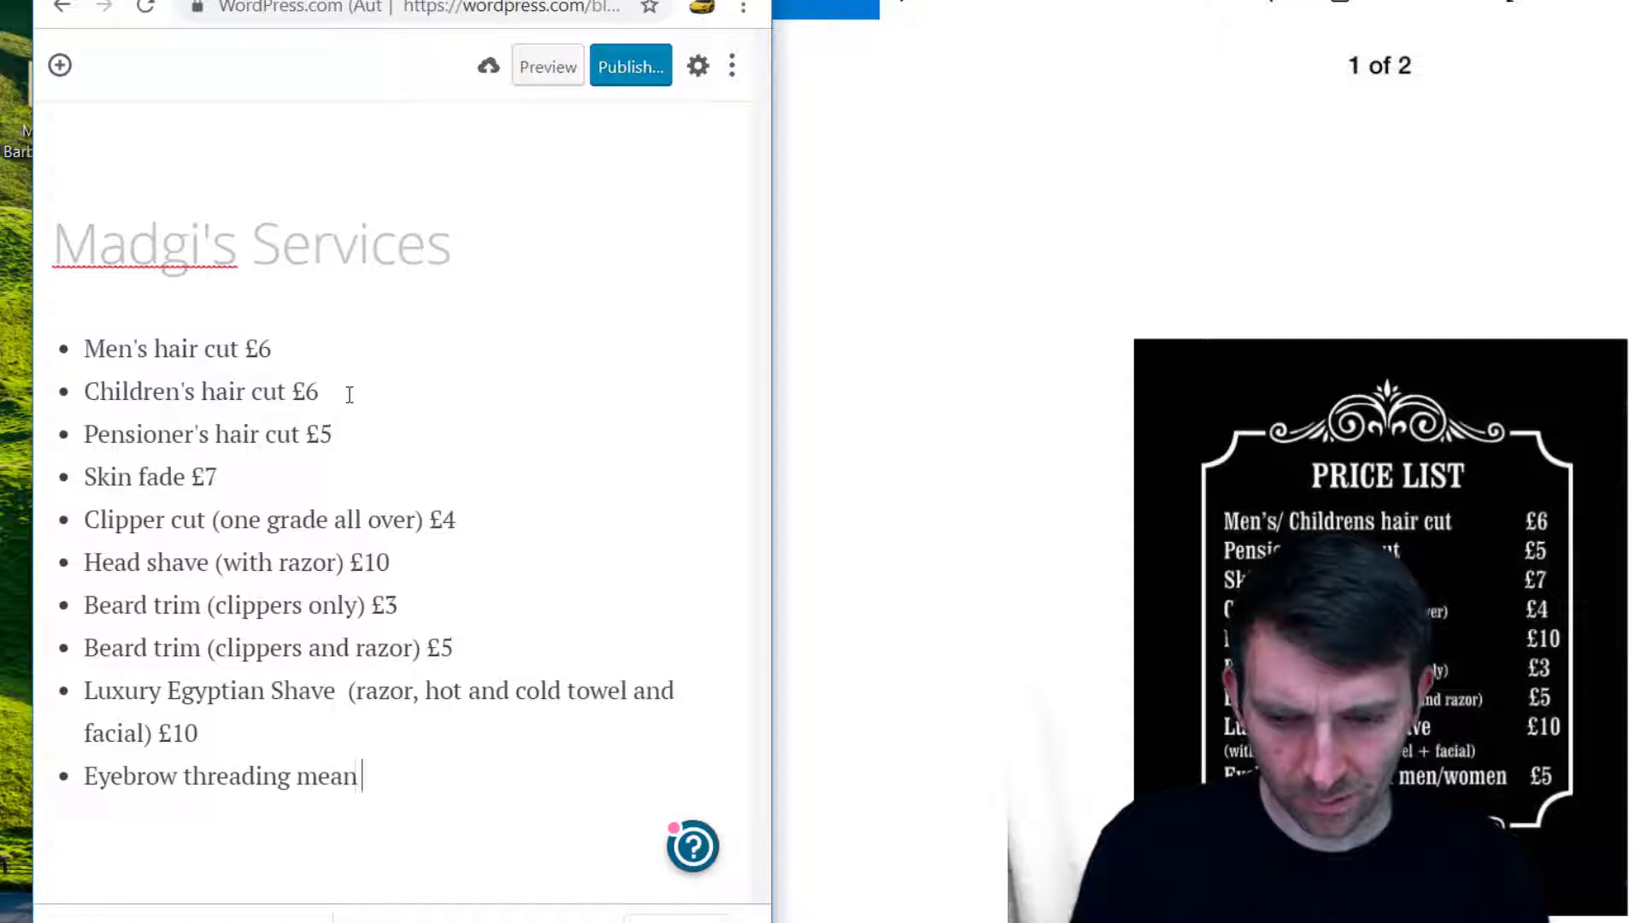
type("n /")
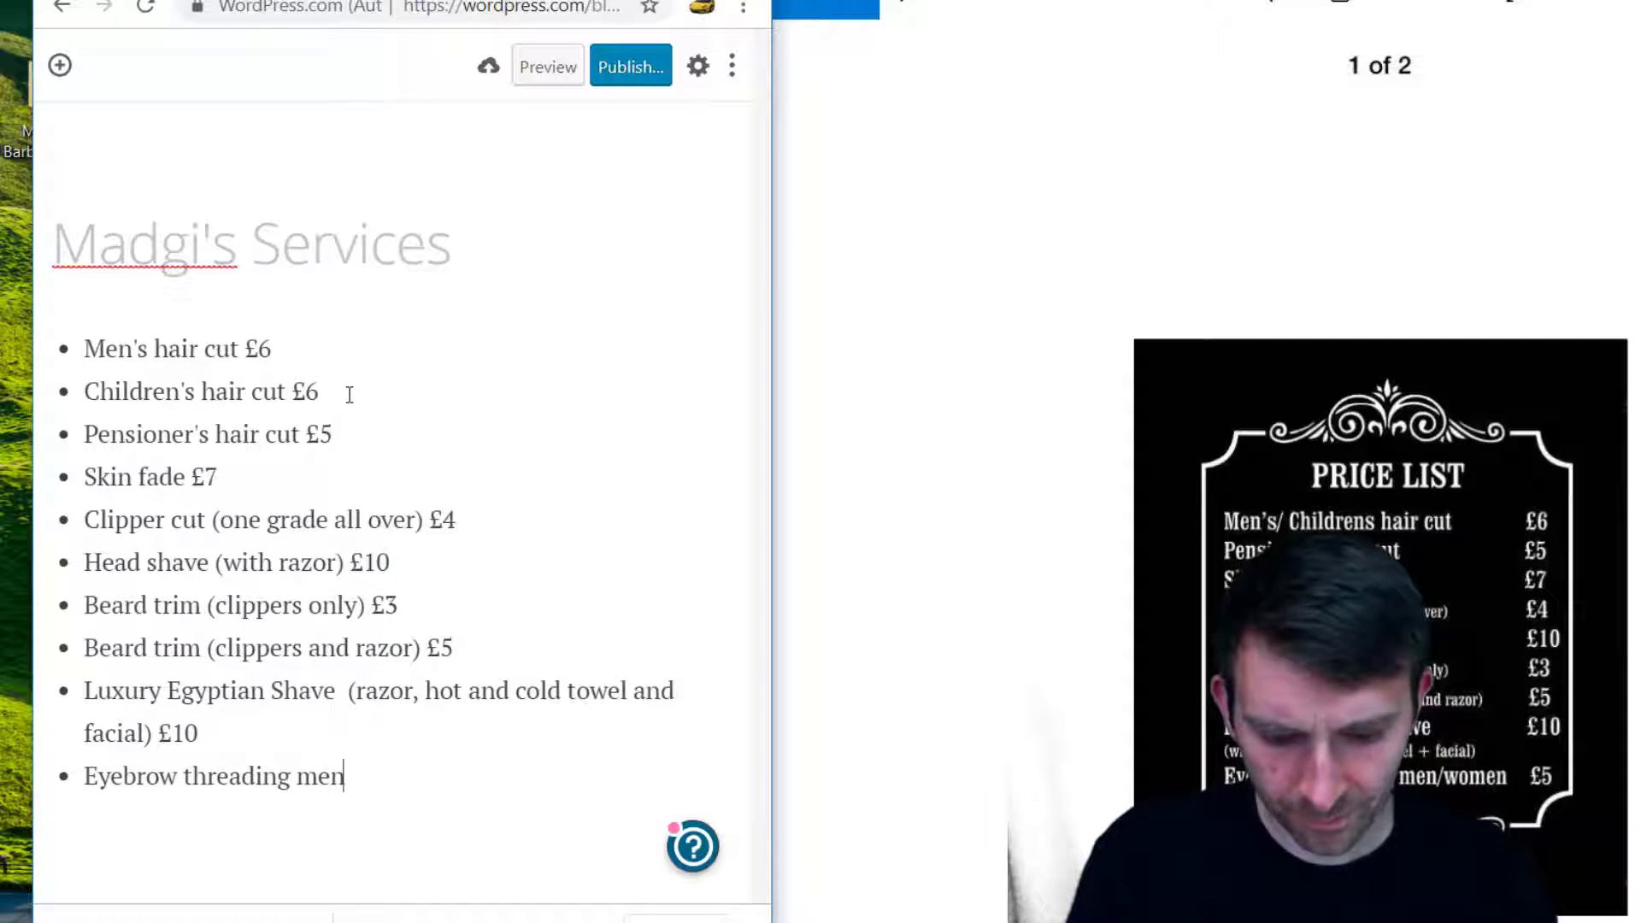
type("/w")
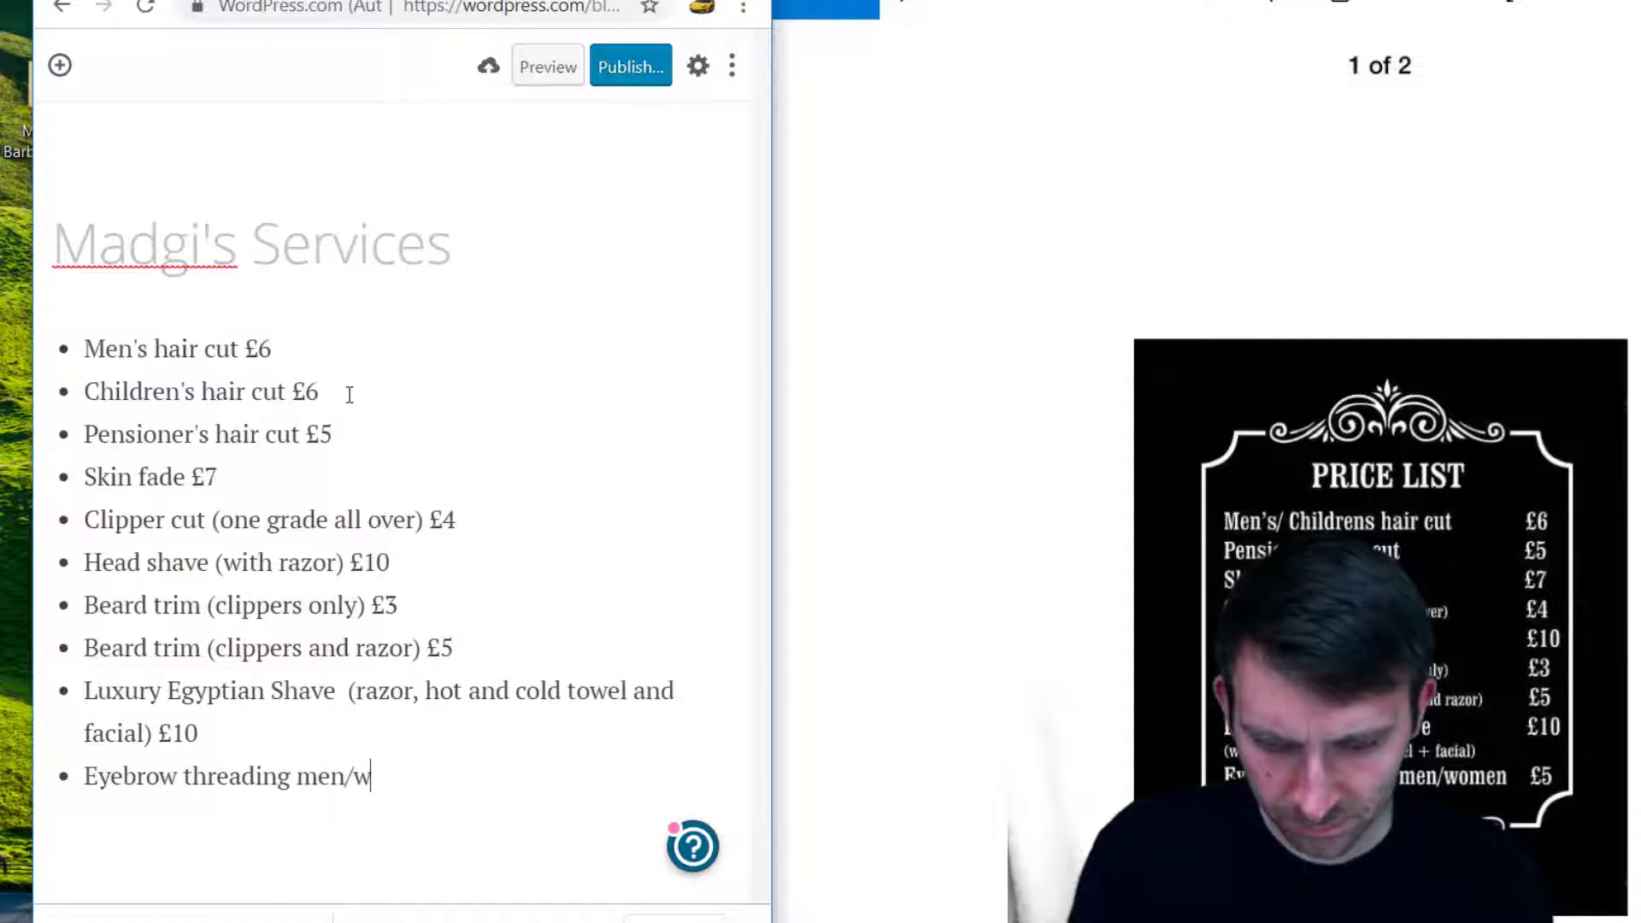
type("omen £5")
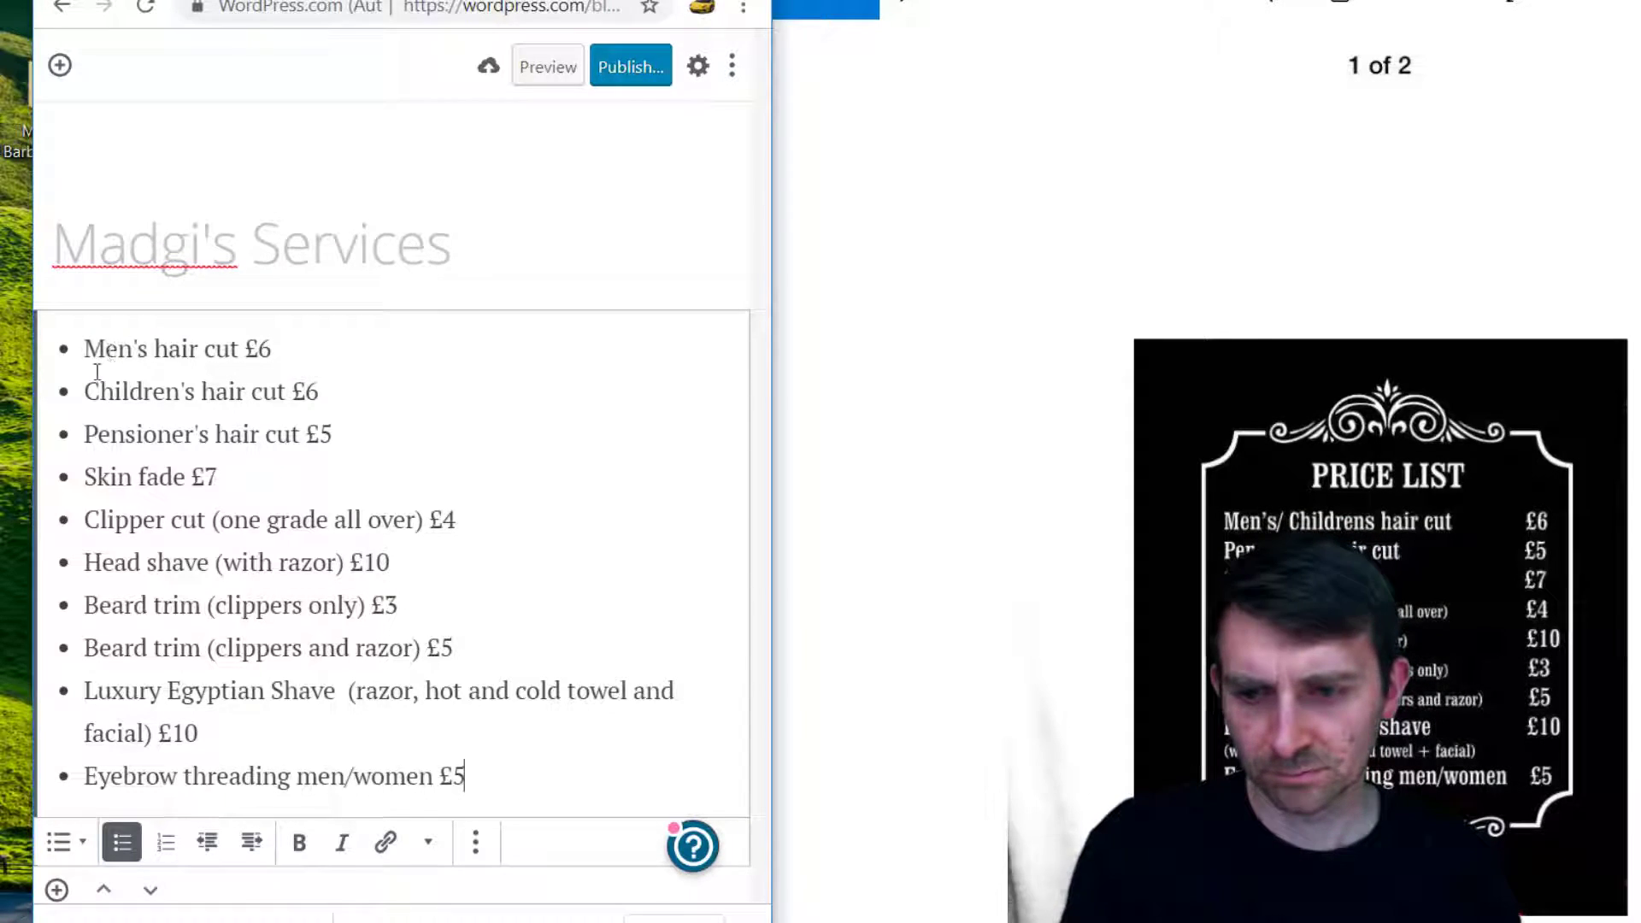
Publish the "Madgi's Services" page with its finished list of services and prices
scroll(468, 612, "down", 3)
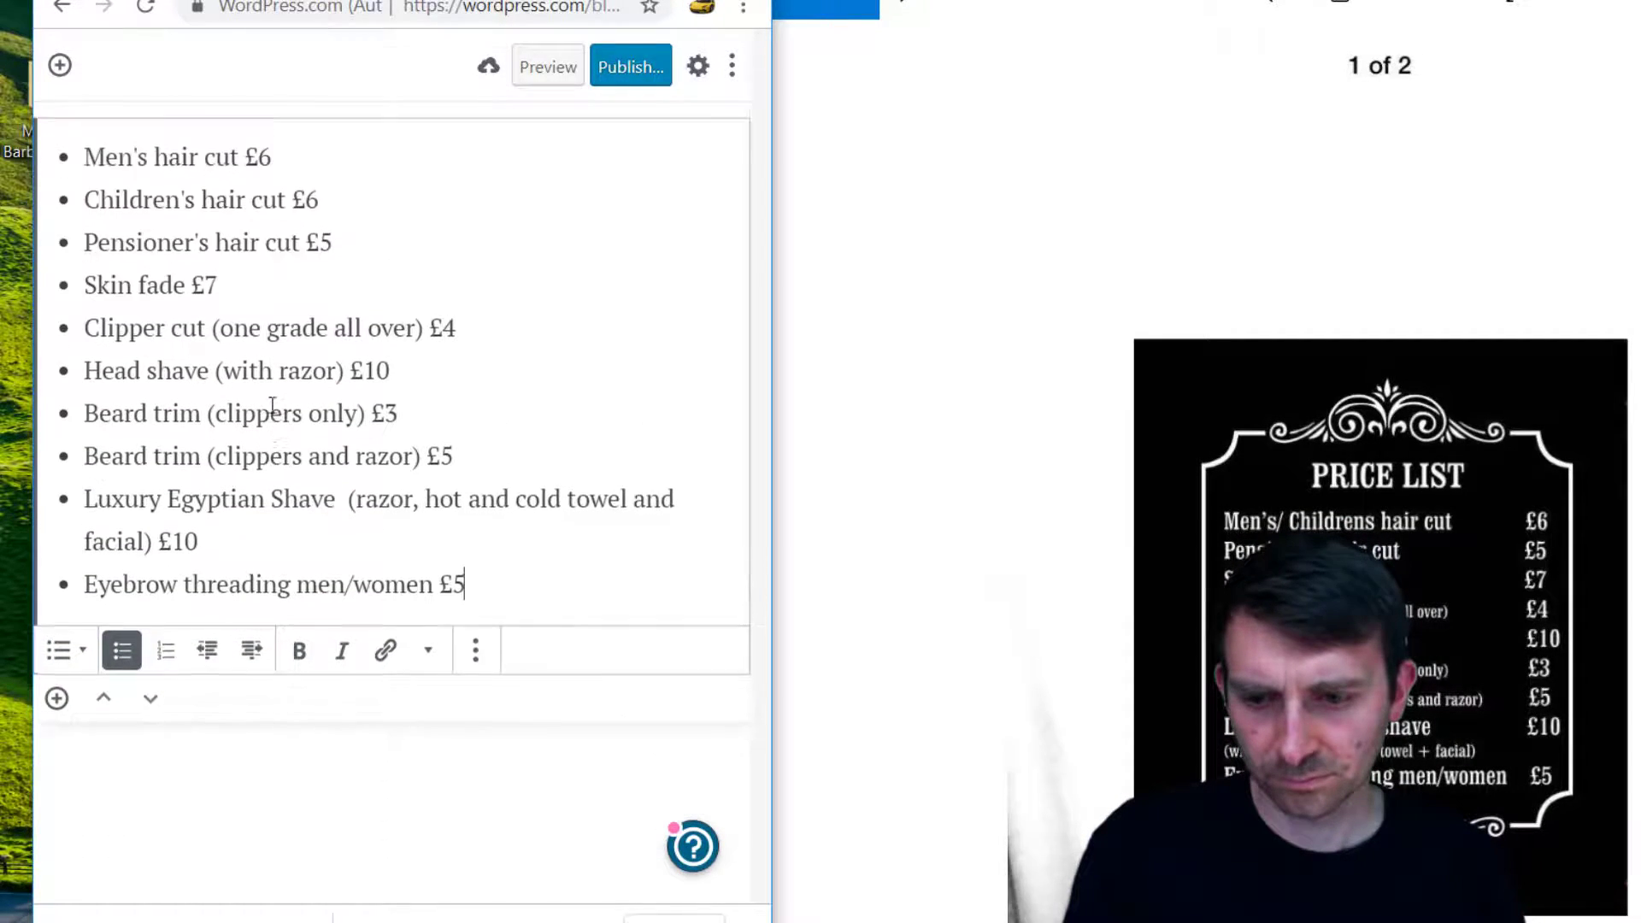
scroll(273, 405, "up", 3)
left_click(83, 349)
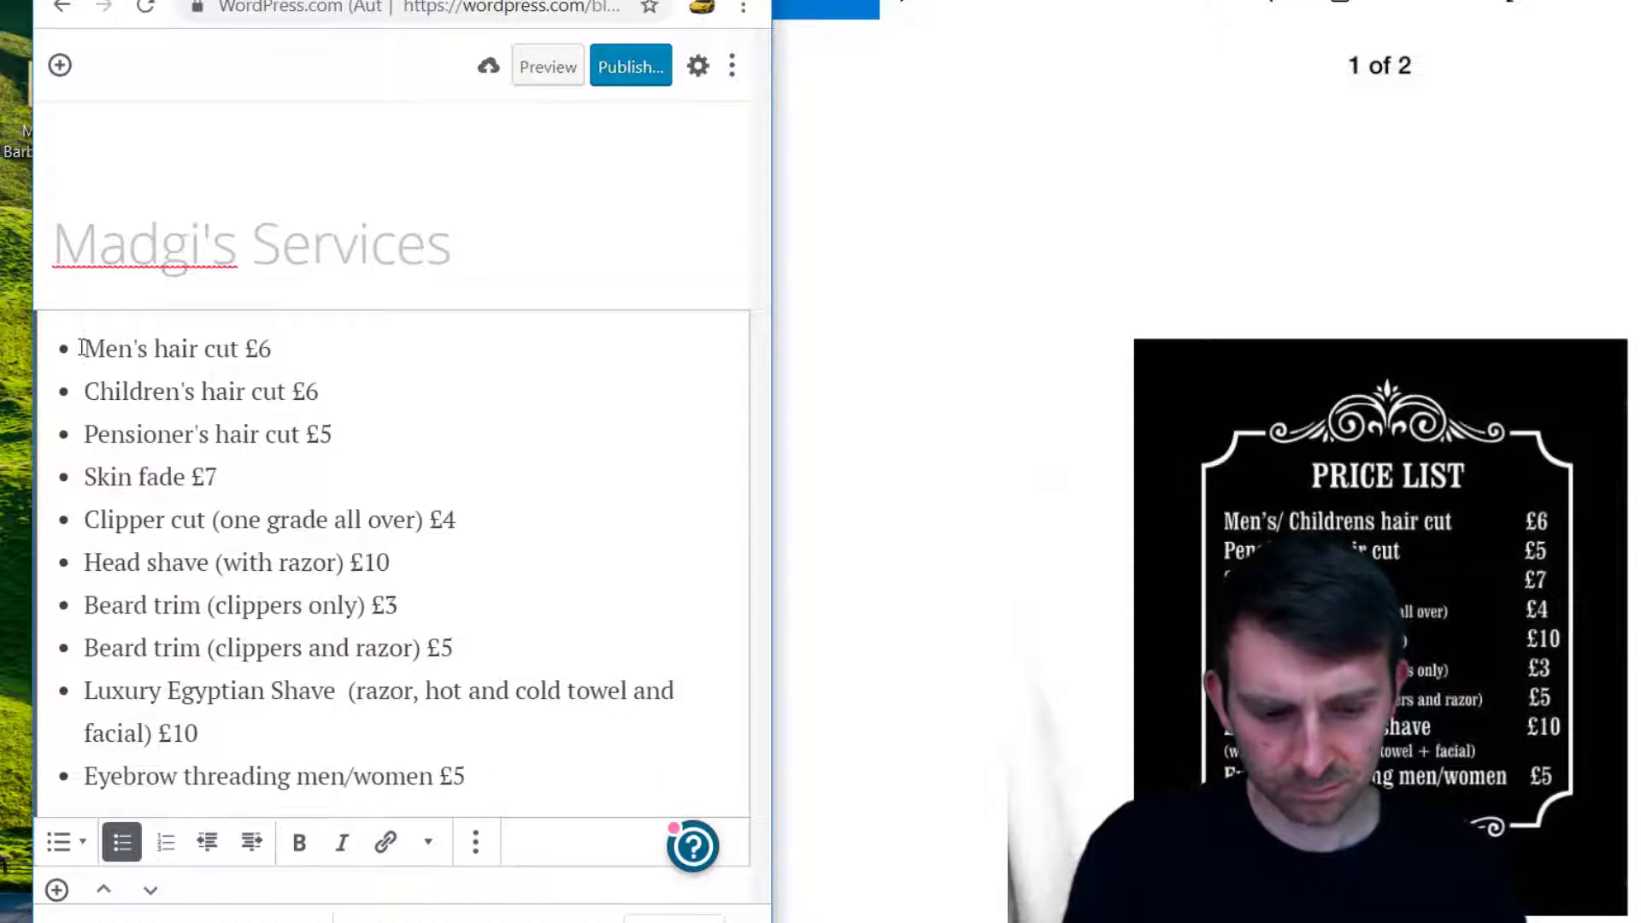
left_click(628, 75)
left_click(608, 125)
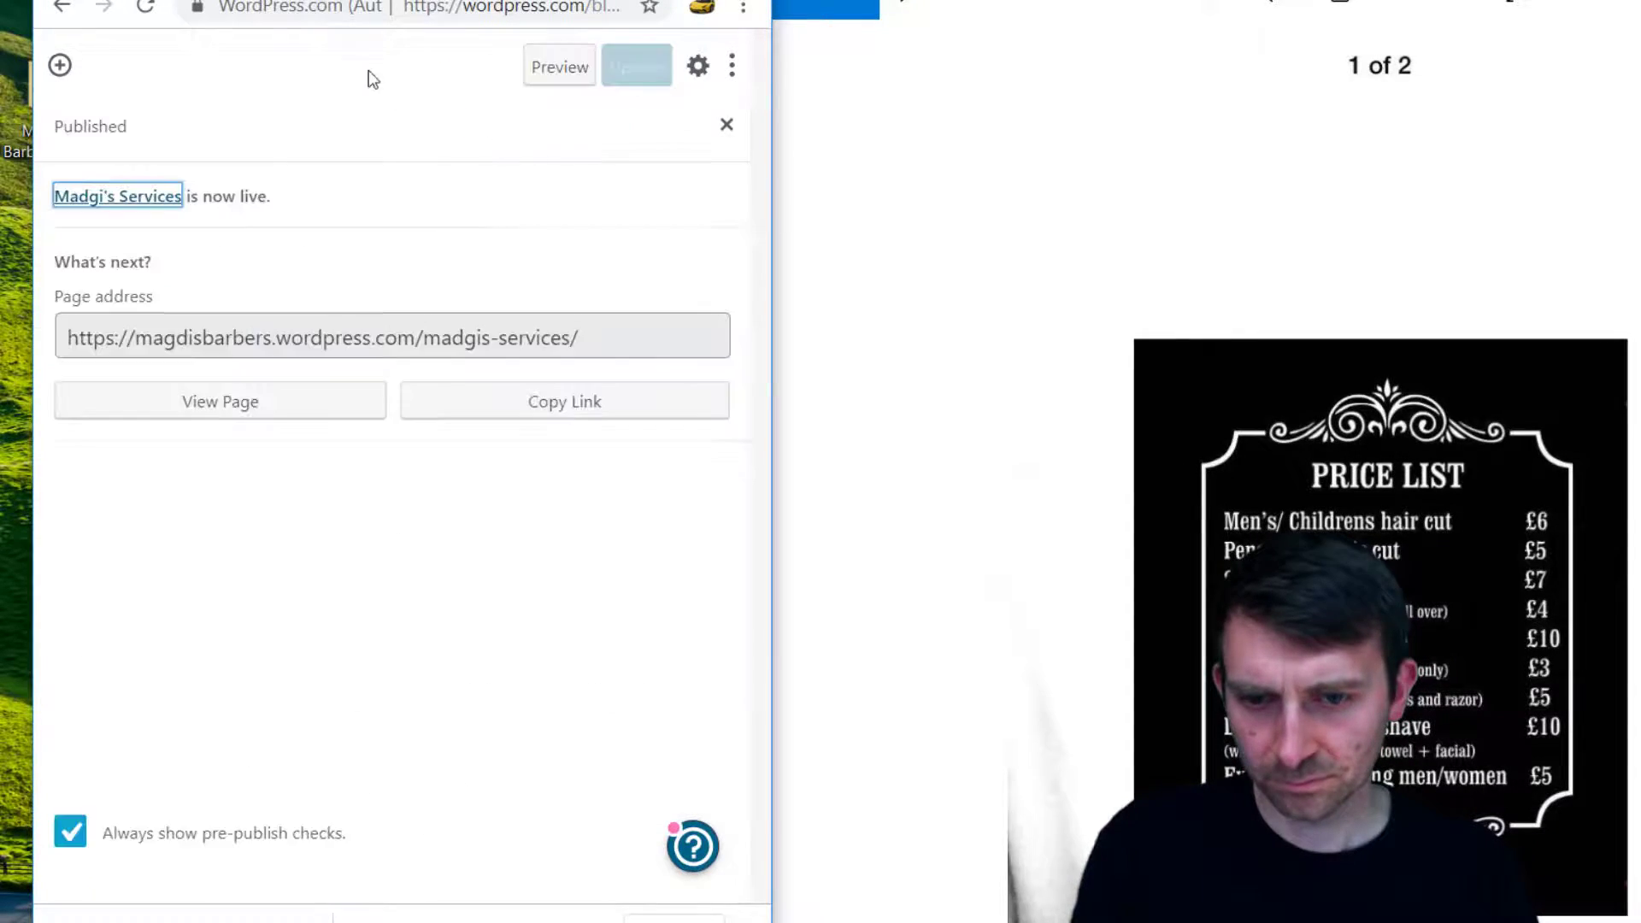
View the published services page in a maximized window and review the full list of services and prices
key("ctrl+t")
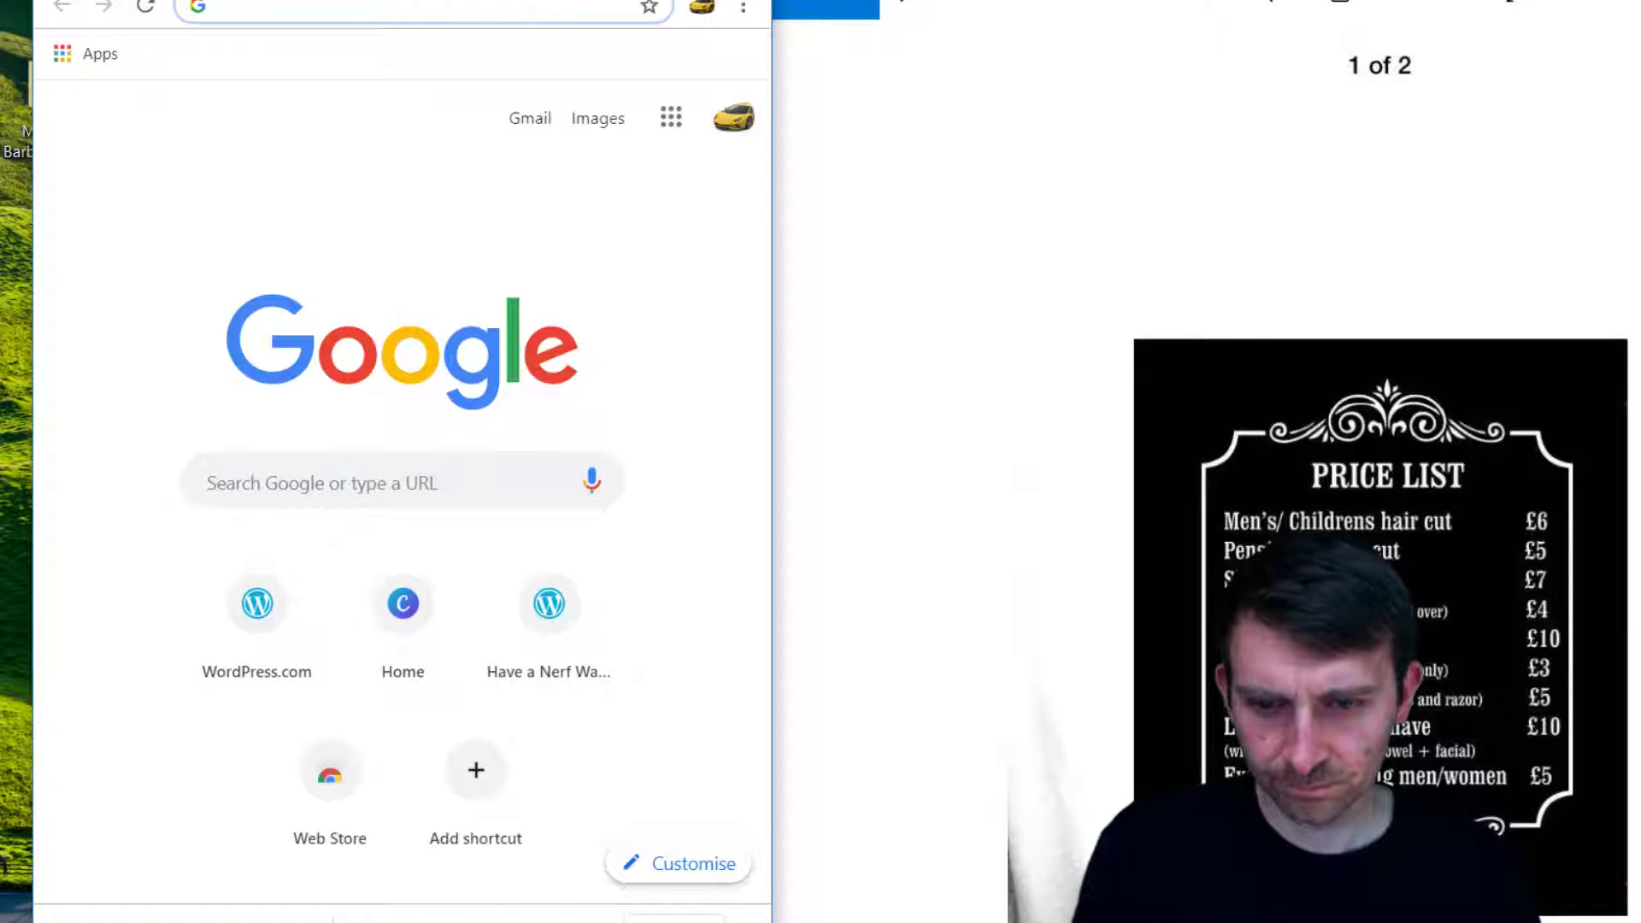
key("super+Up")
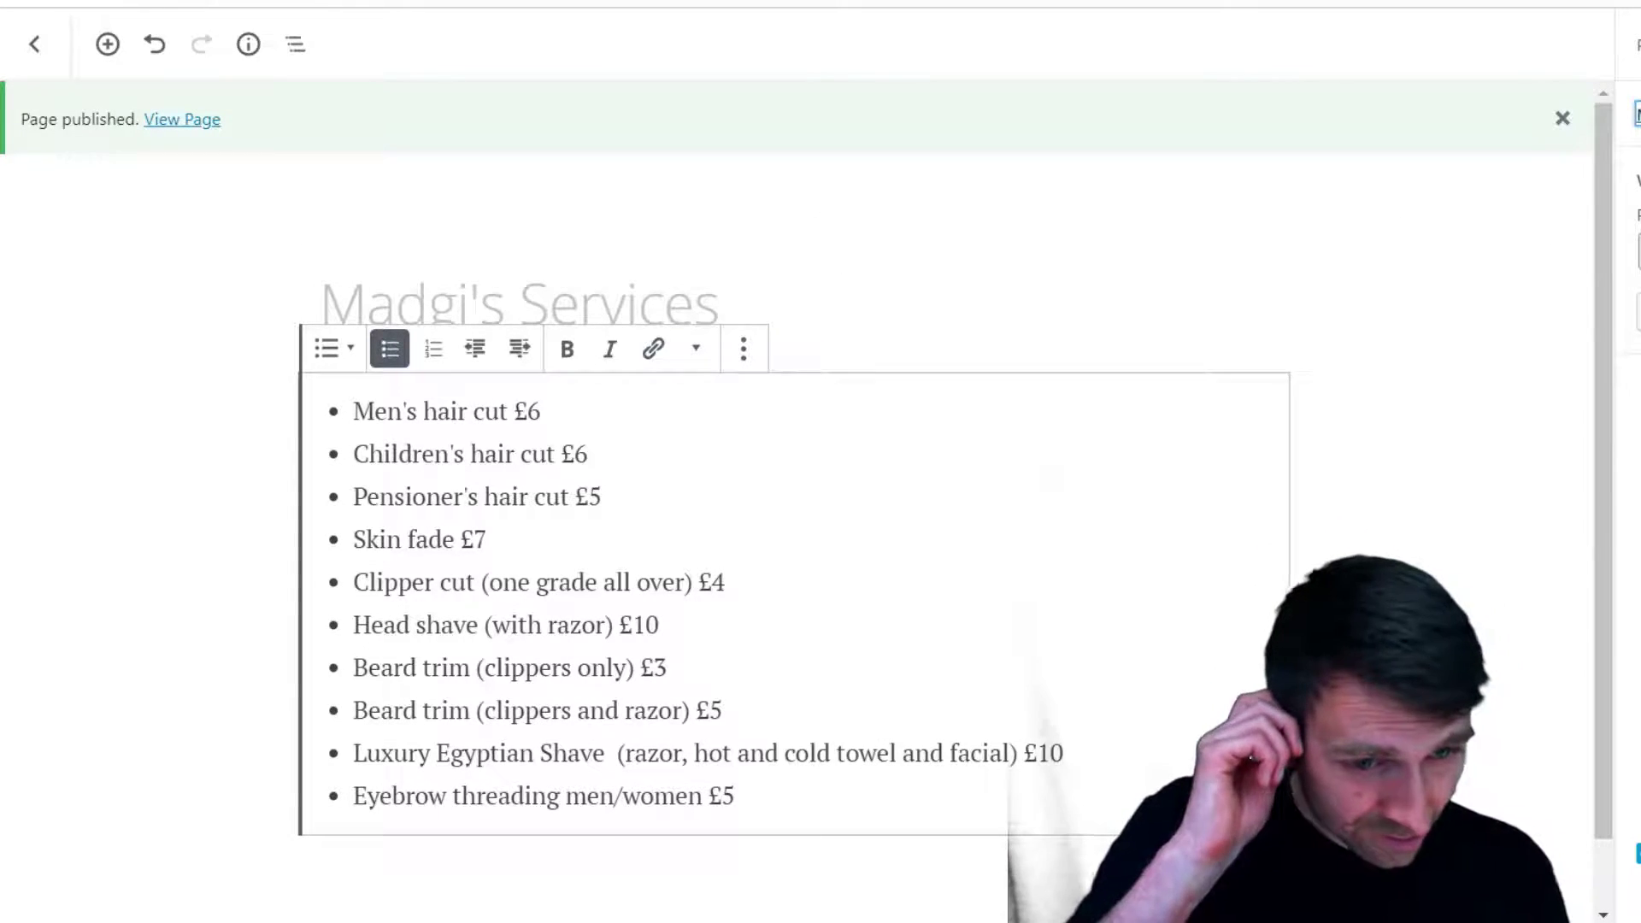
left_click(1636, 312)
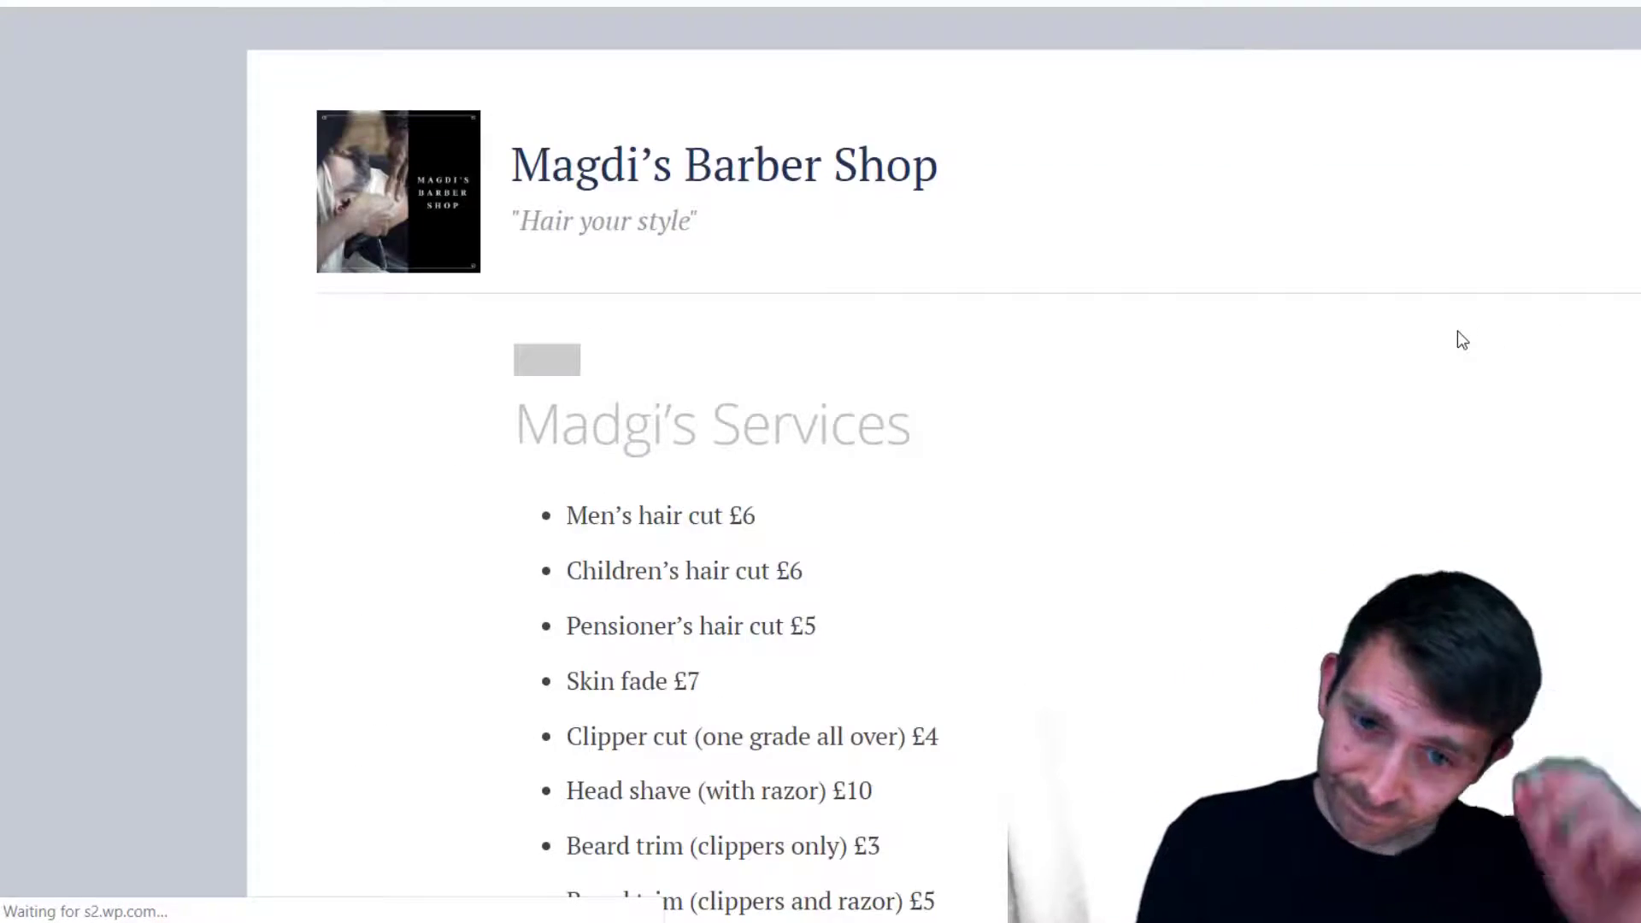
scroll(962, 398, "down", 7)
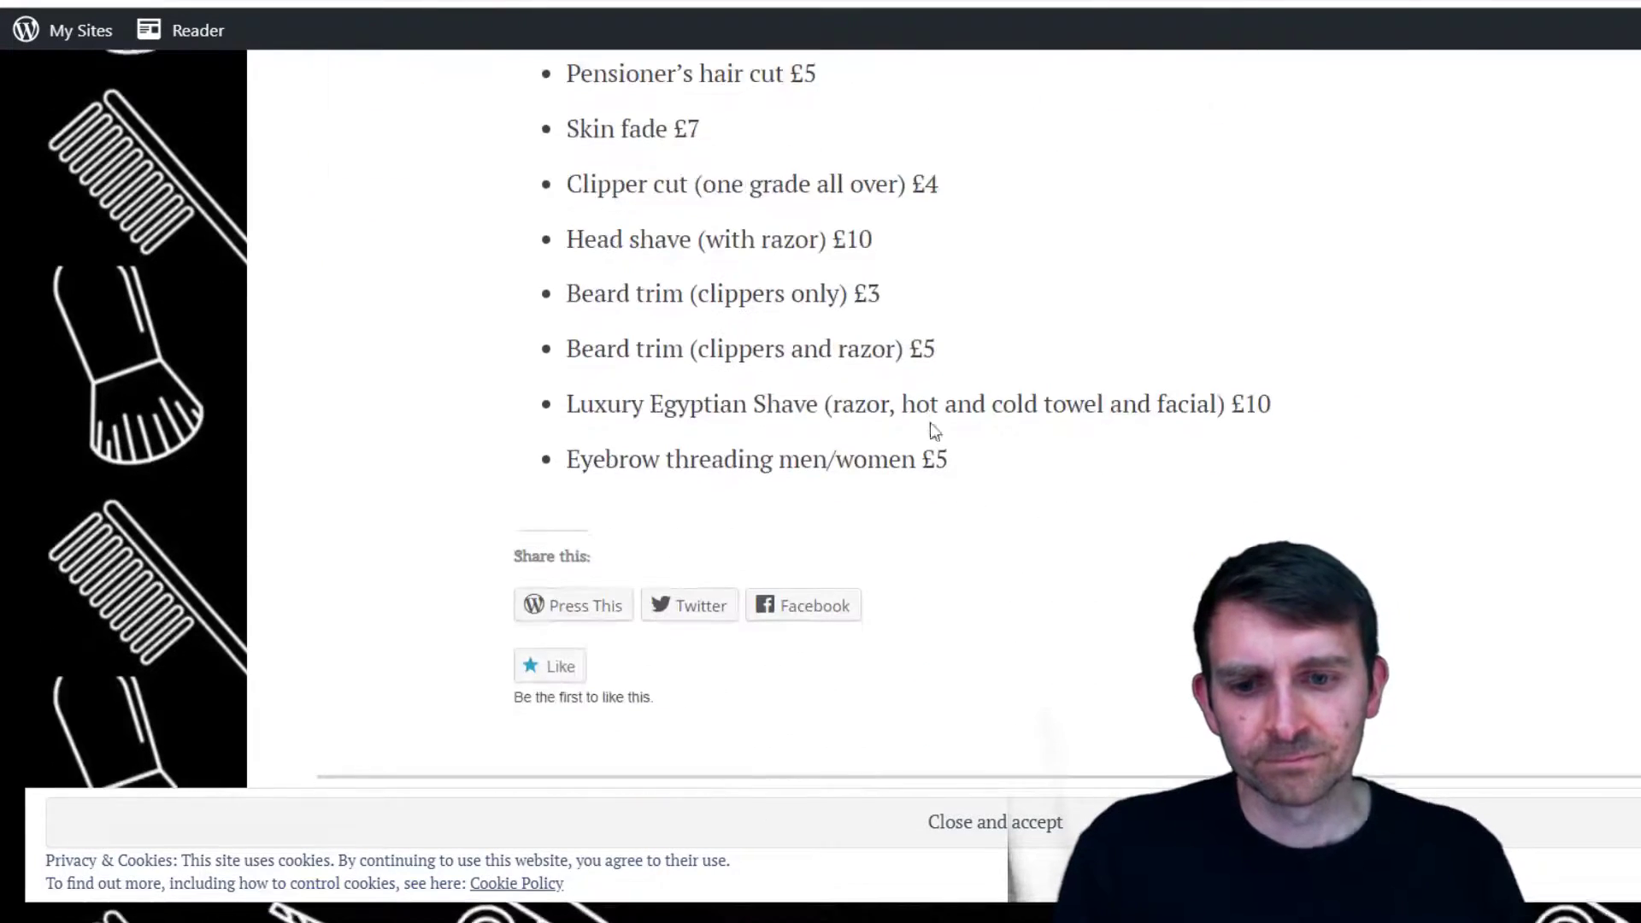
scroll(929, 453, "up", 7)
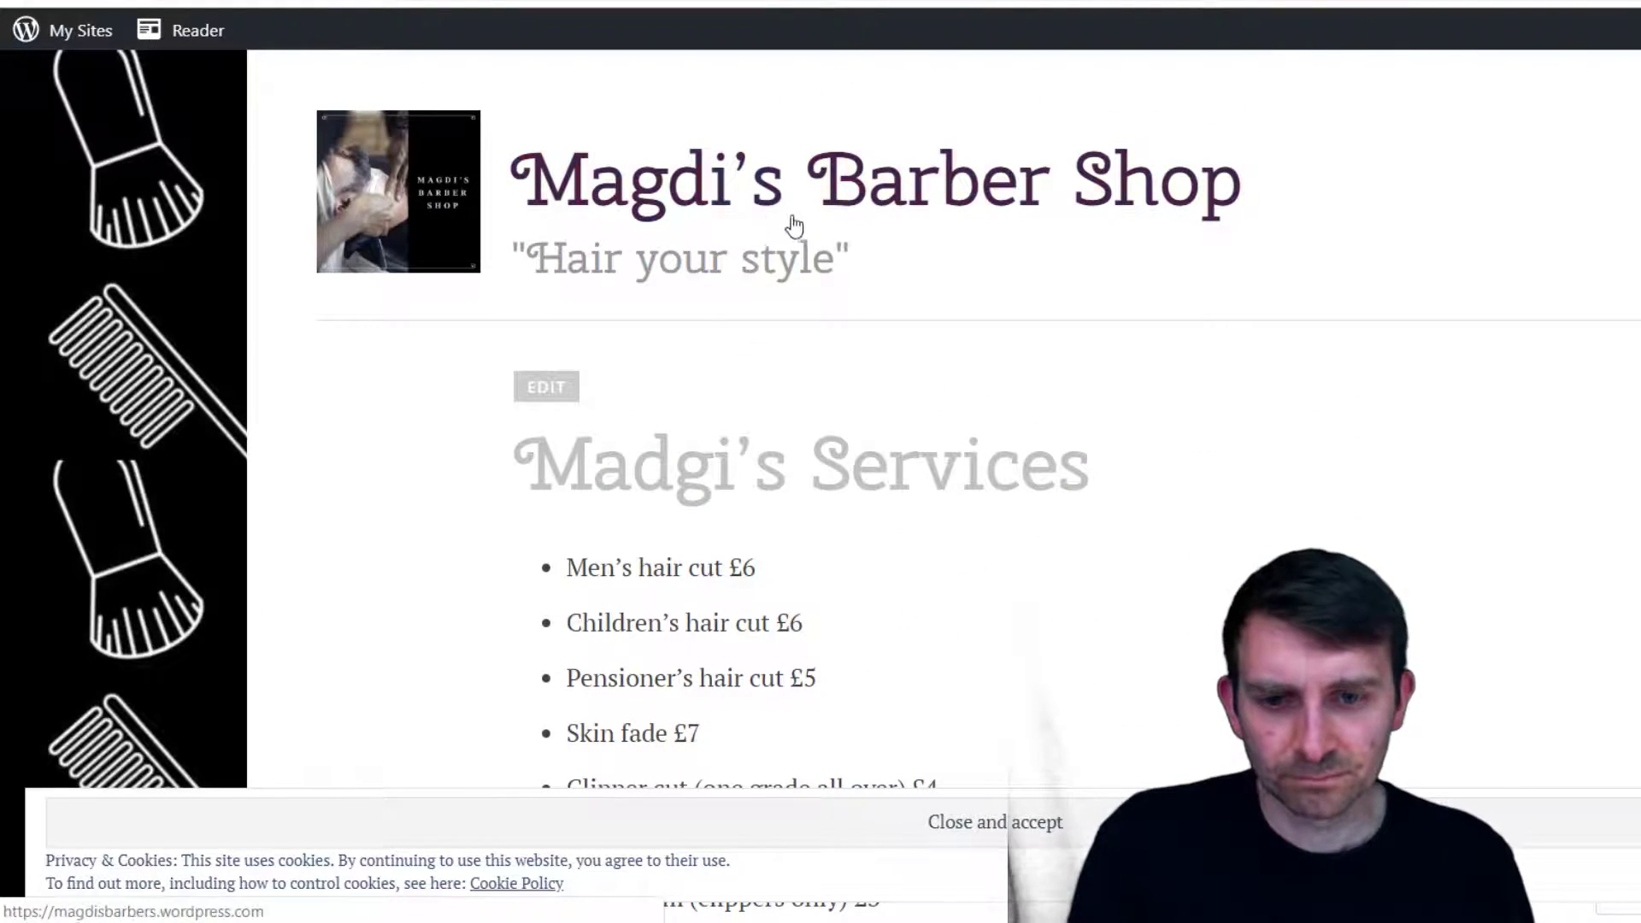
scroll(787, 402, "down", 7)
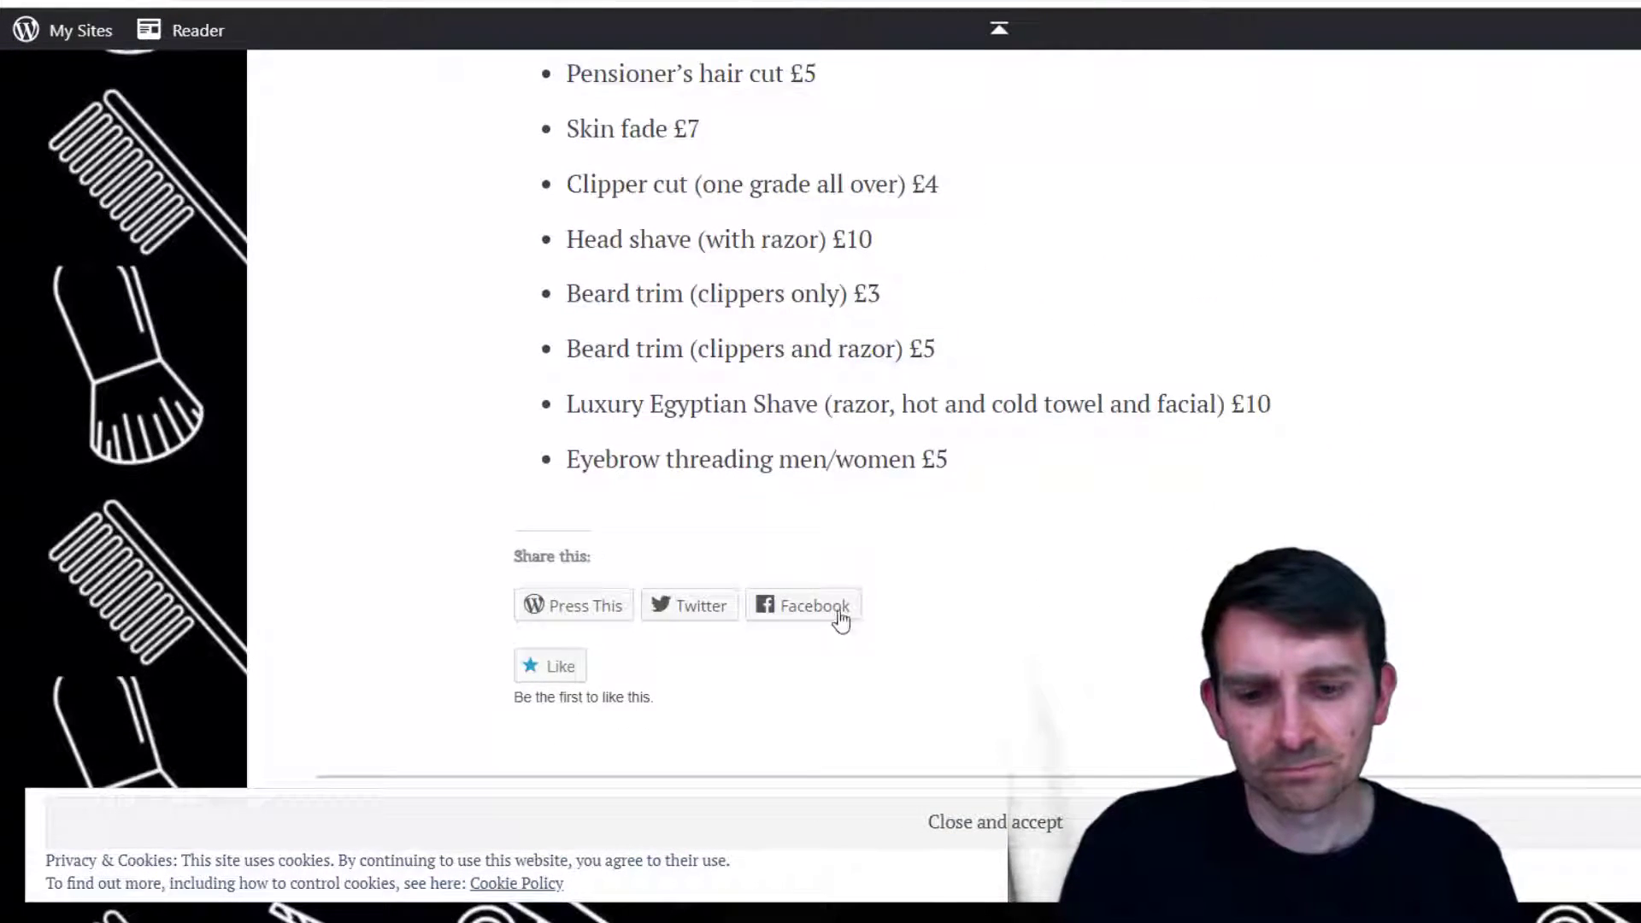
scroll(839, 612, "up", 7)
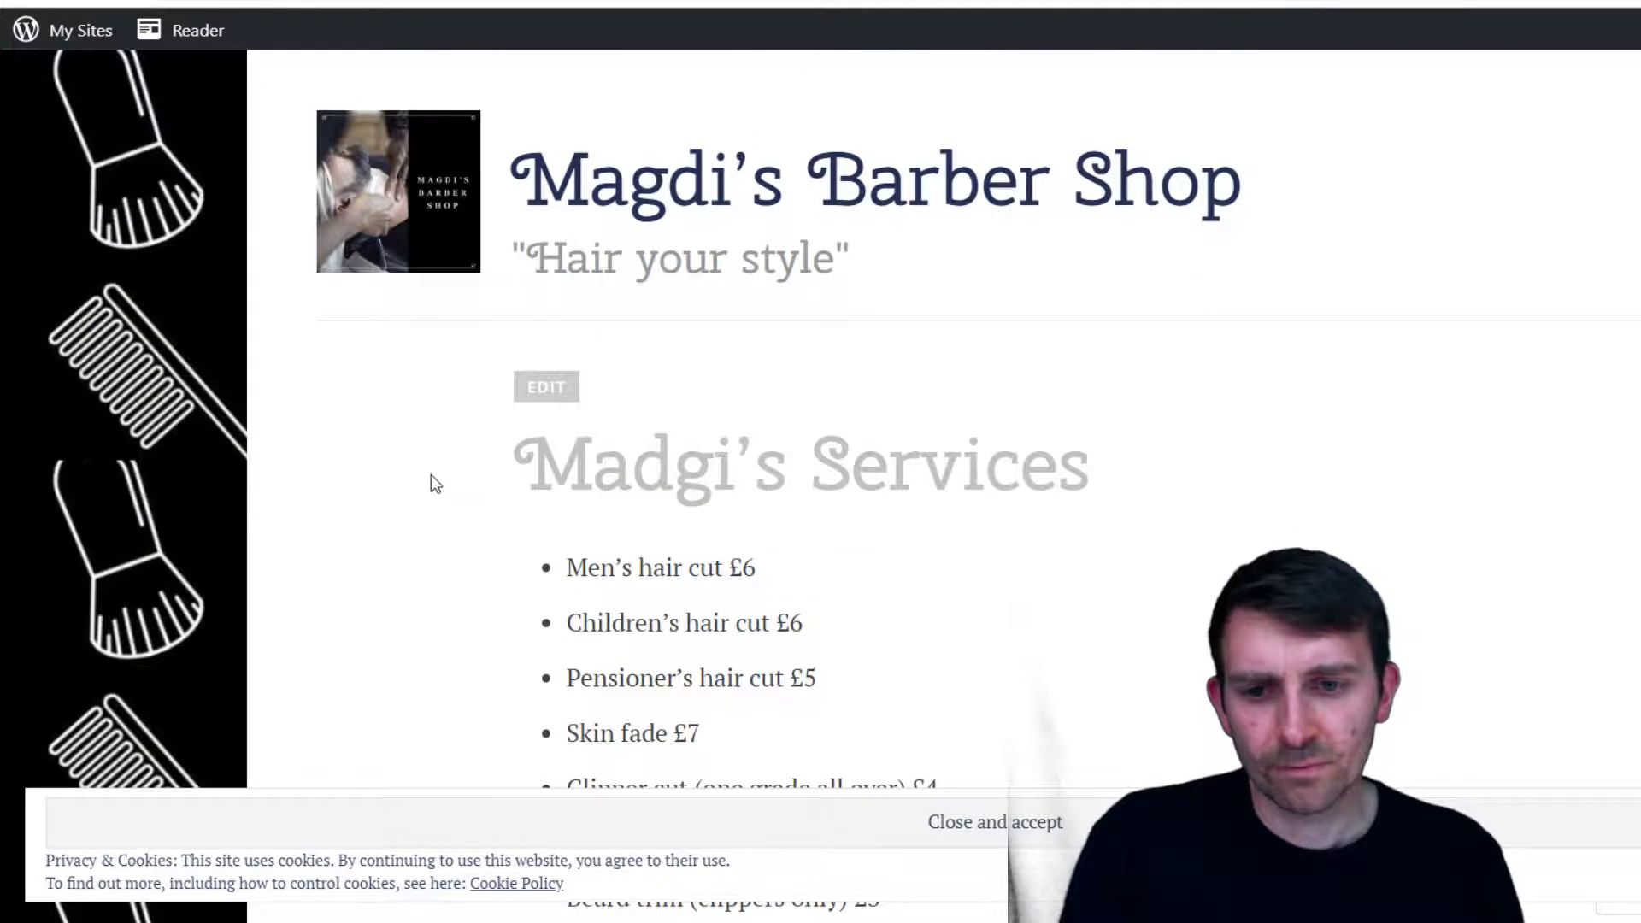
Go to the live site's home page and look through its welcome banner and About Us sections
left_click(56, 45)
left_click(146, 142)
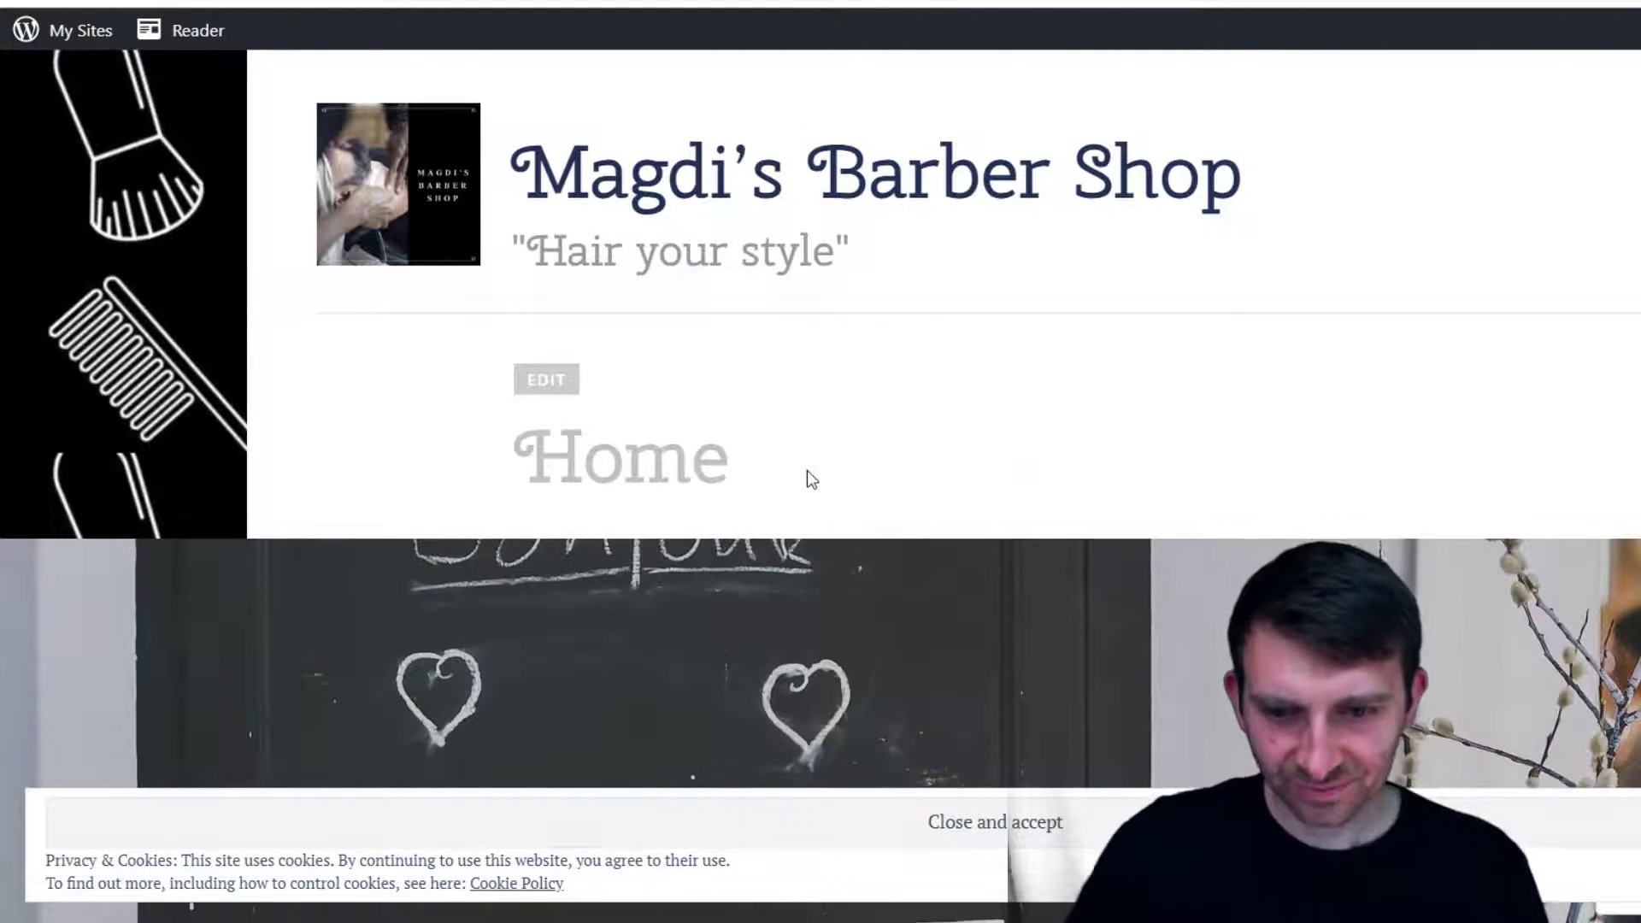
scroll(807, 478, "down", 5)
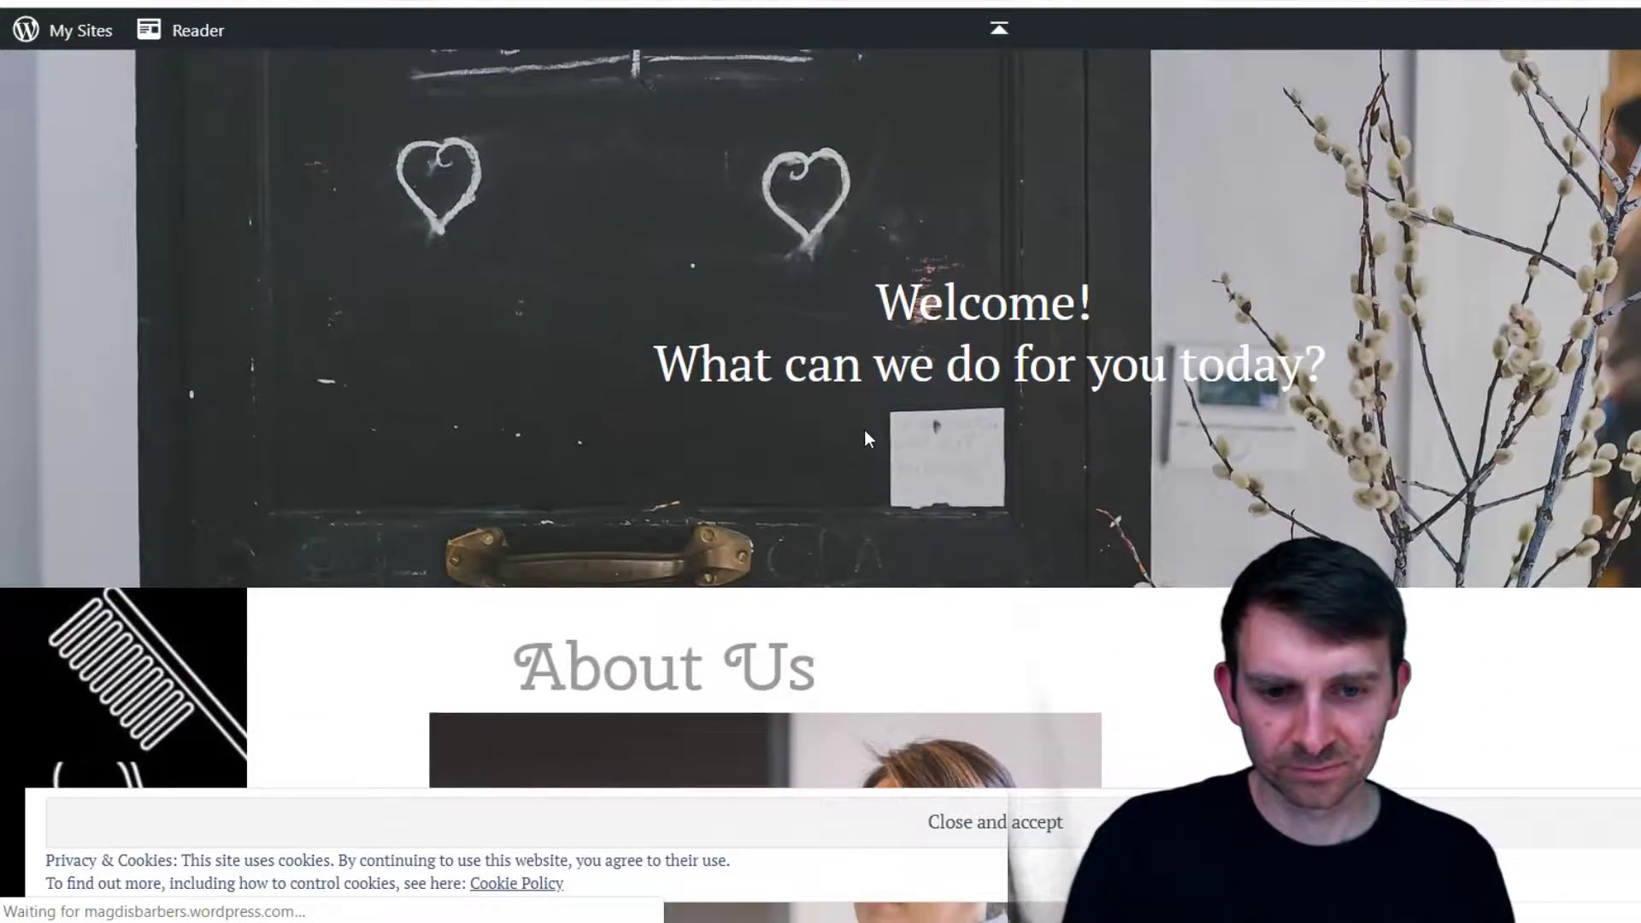
scroll(879, 499, "down", 10)
scroll(883, 508, "down", 5)
scroll(883, 509, "up", 10)
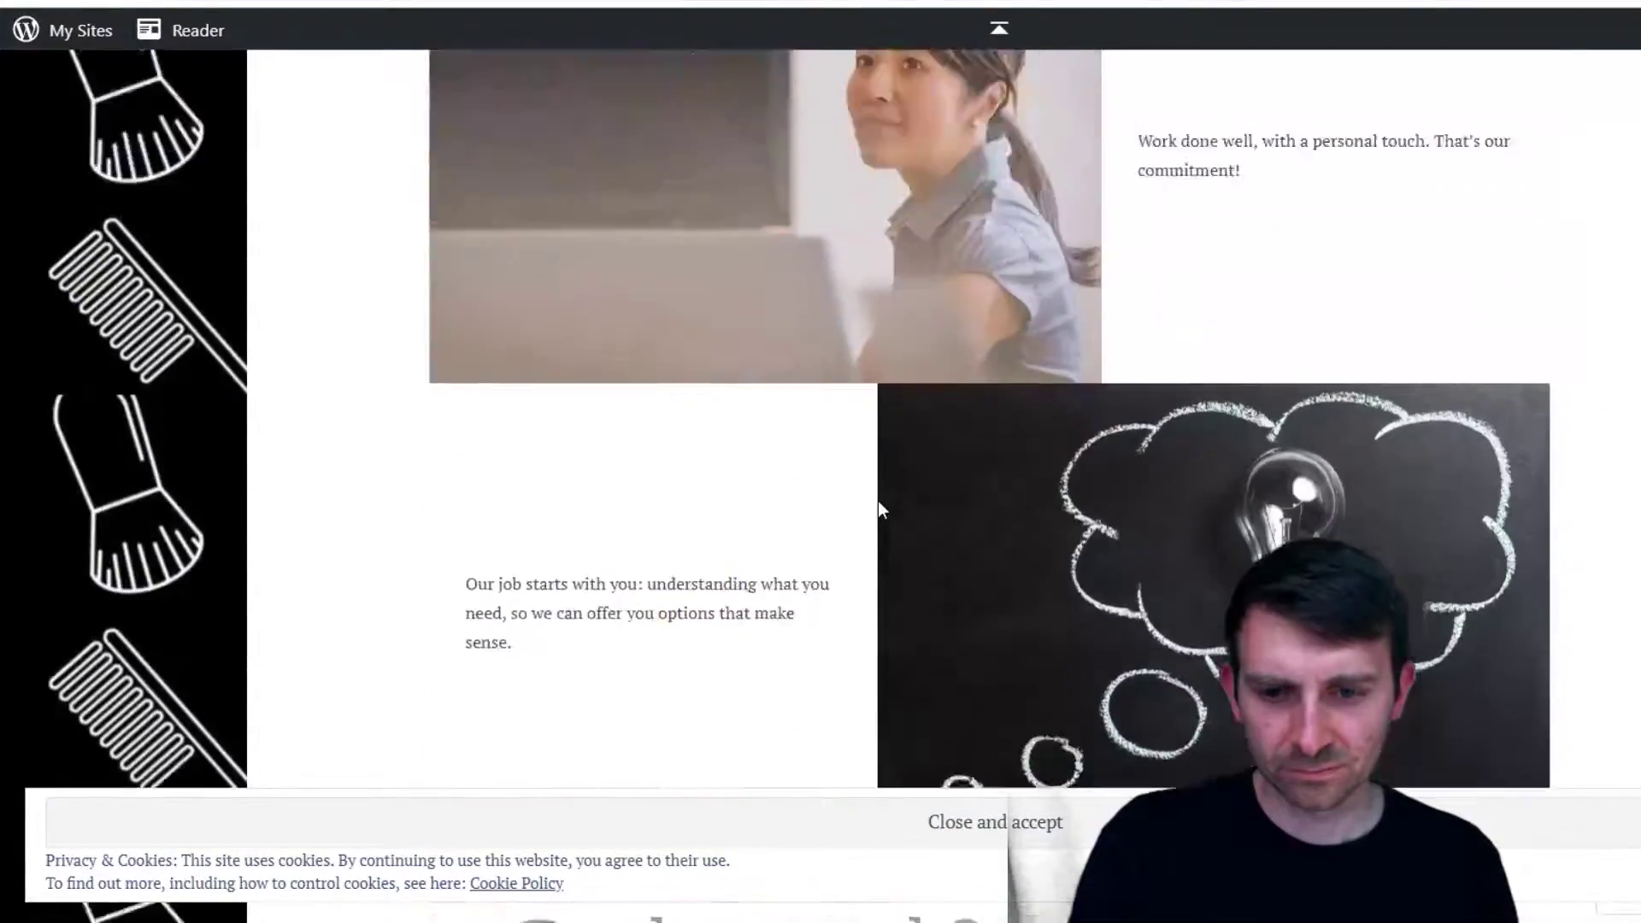
Open the list of site pages and expand the Tools and Manage groups to review the available site options
left_click(67, 35)
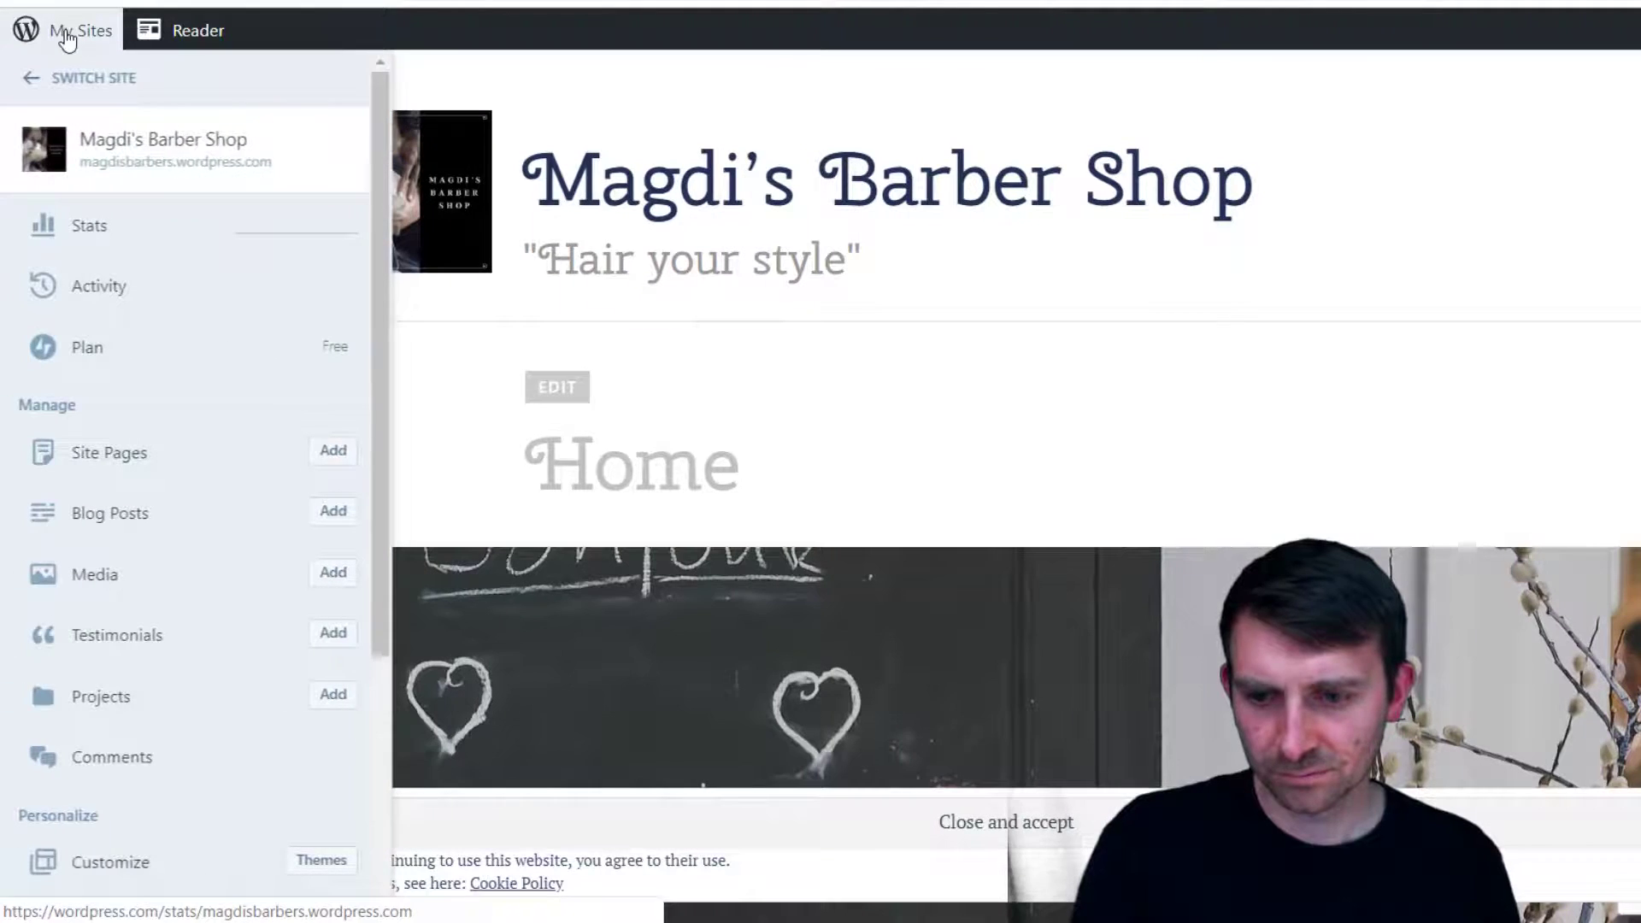
left_click(128, 458)
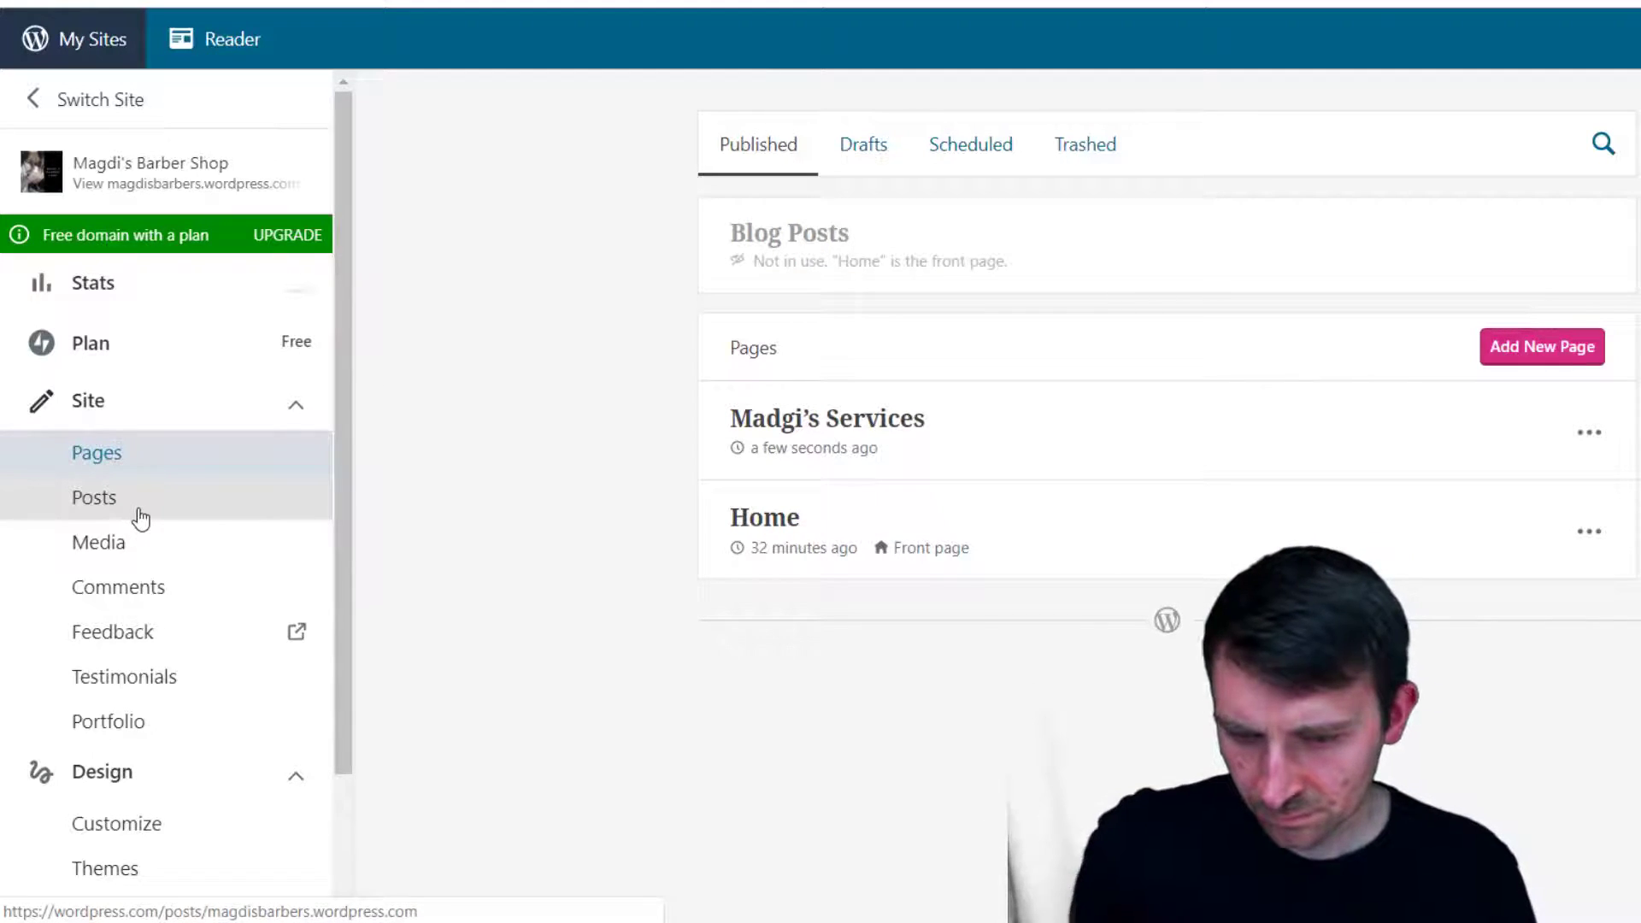
scroll(159, 644, "down", 3)
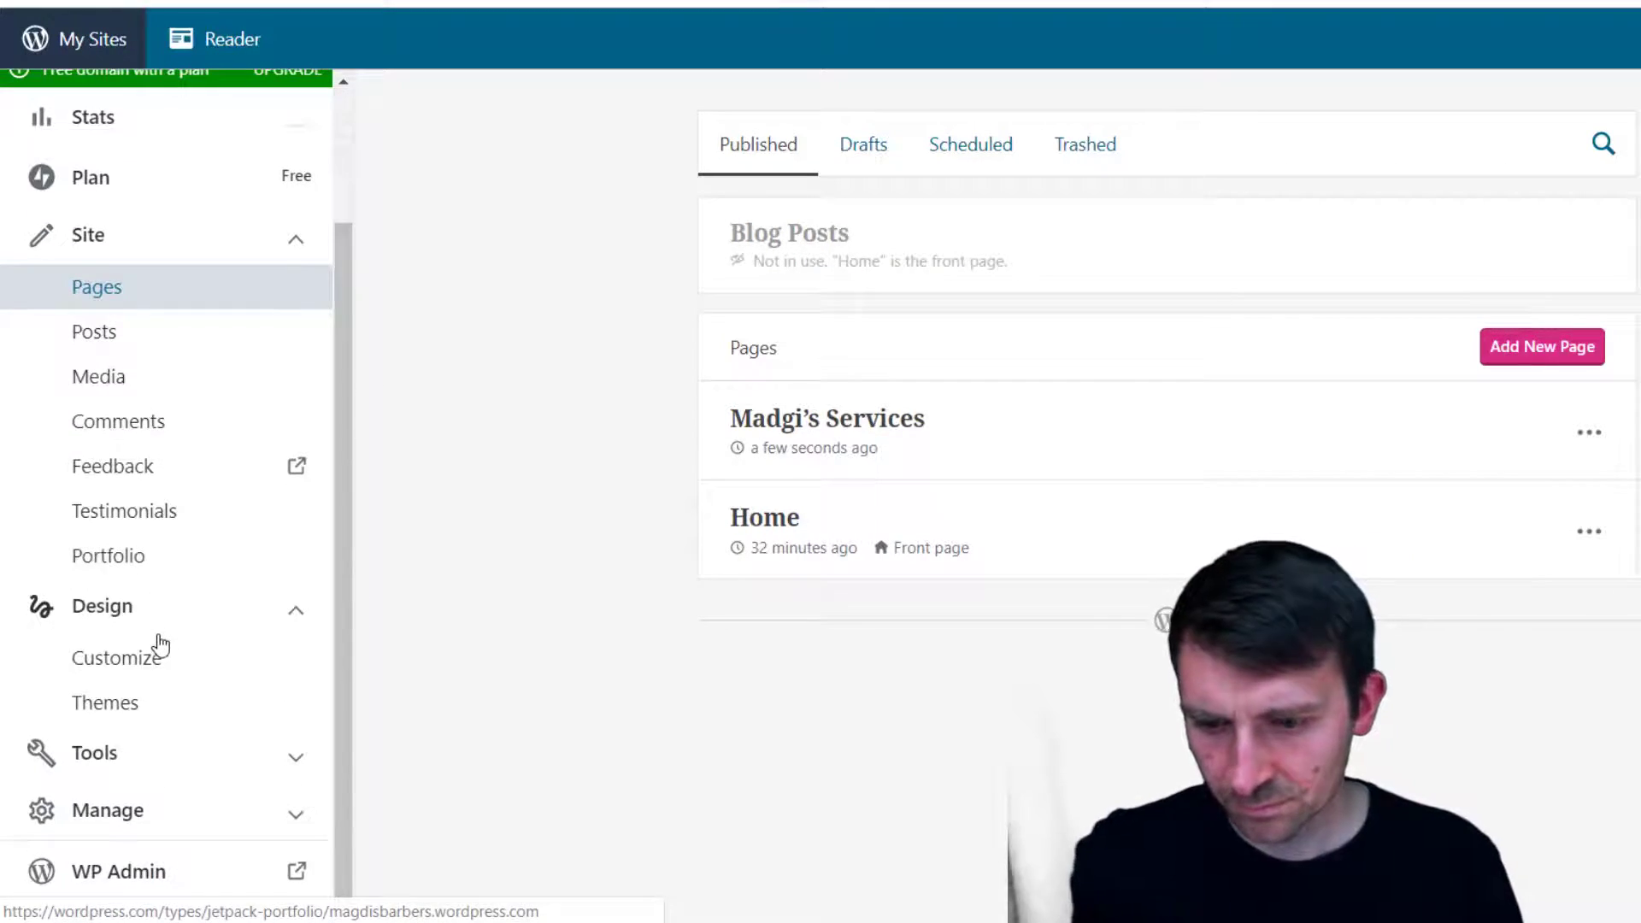
left_click(159, 767)
scroll(158, 752, "down", 3)
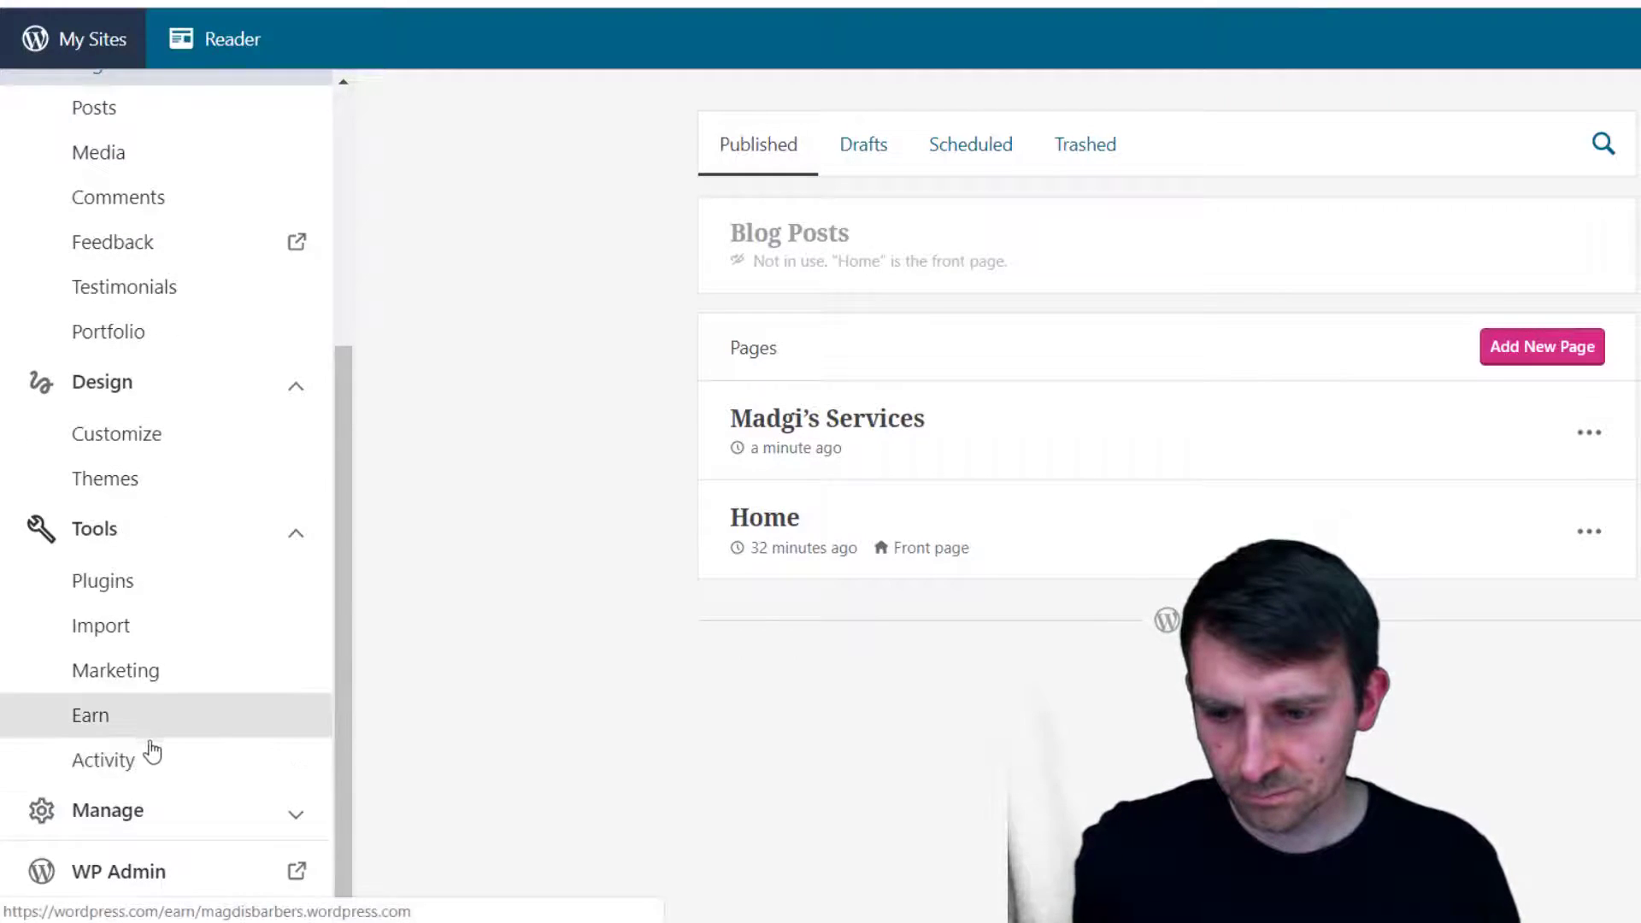
left_click(162, 819)
scroll(180, 684, "down", 2)
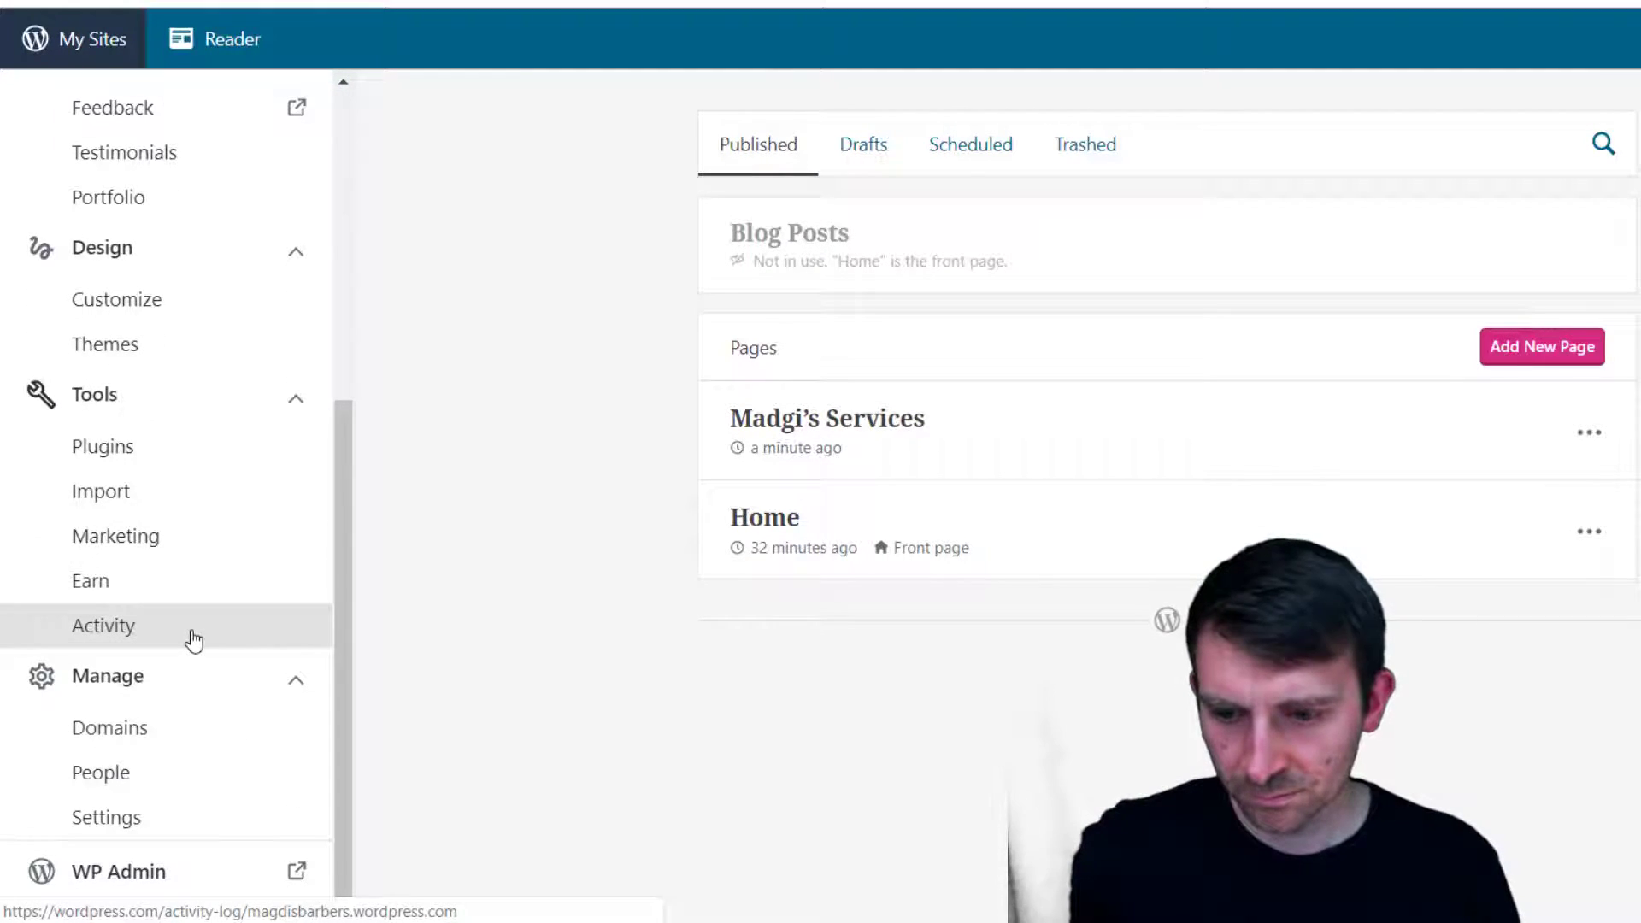
scroll(192, 640, "up", 8)
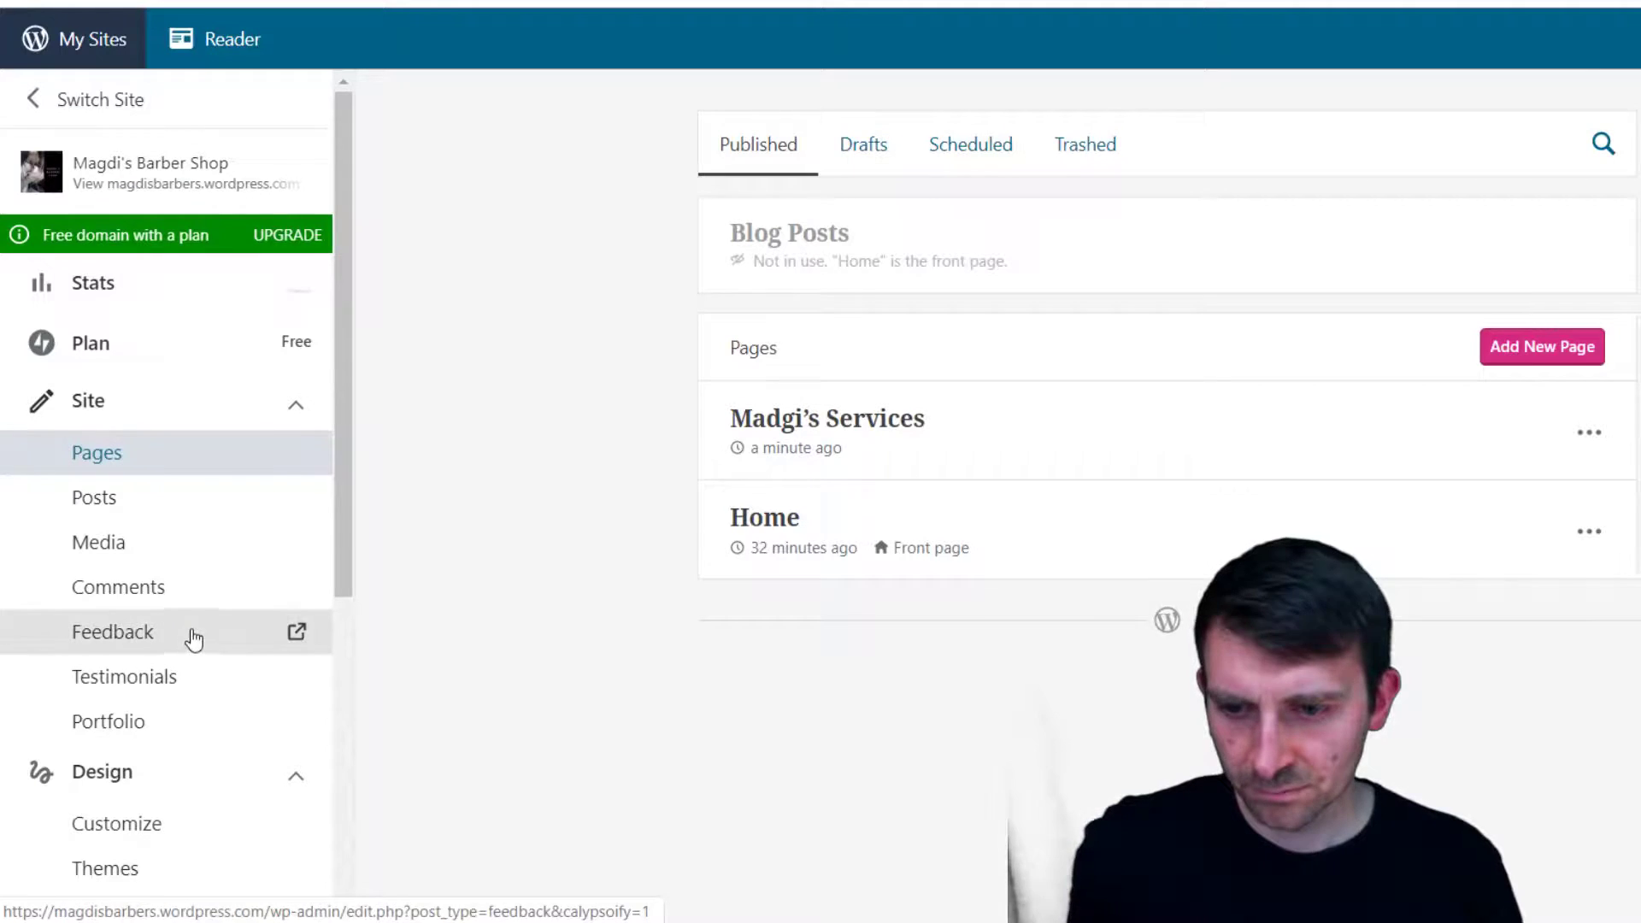
Check the site's media library, its list of pages and its list of blog posts
left_click(126, 540)
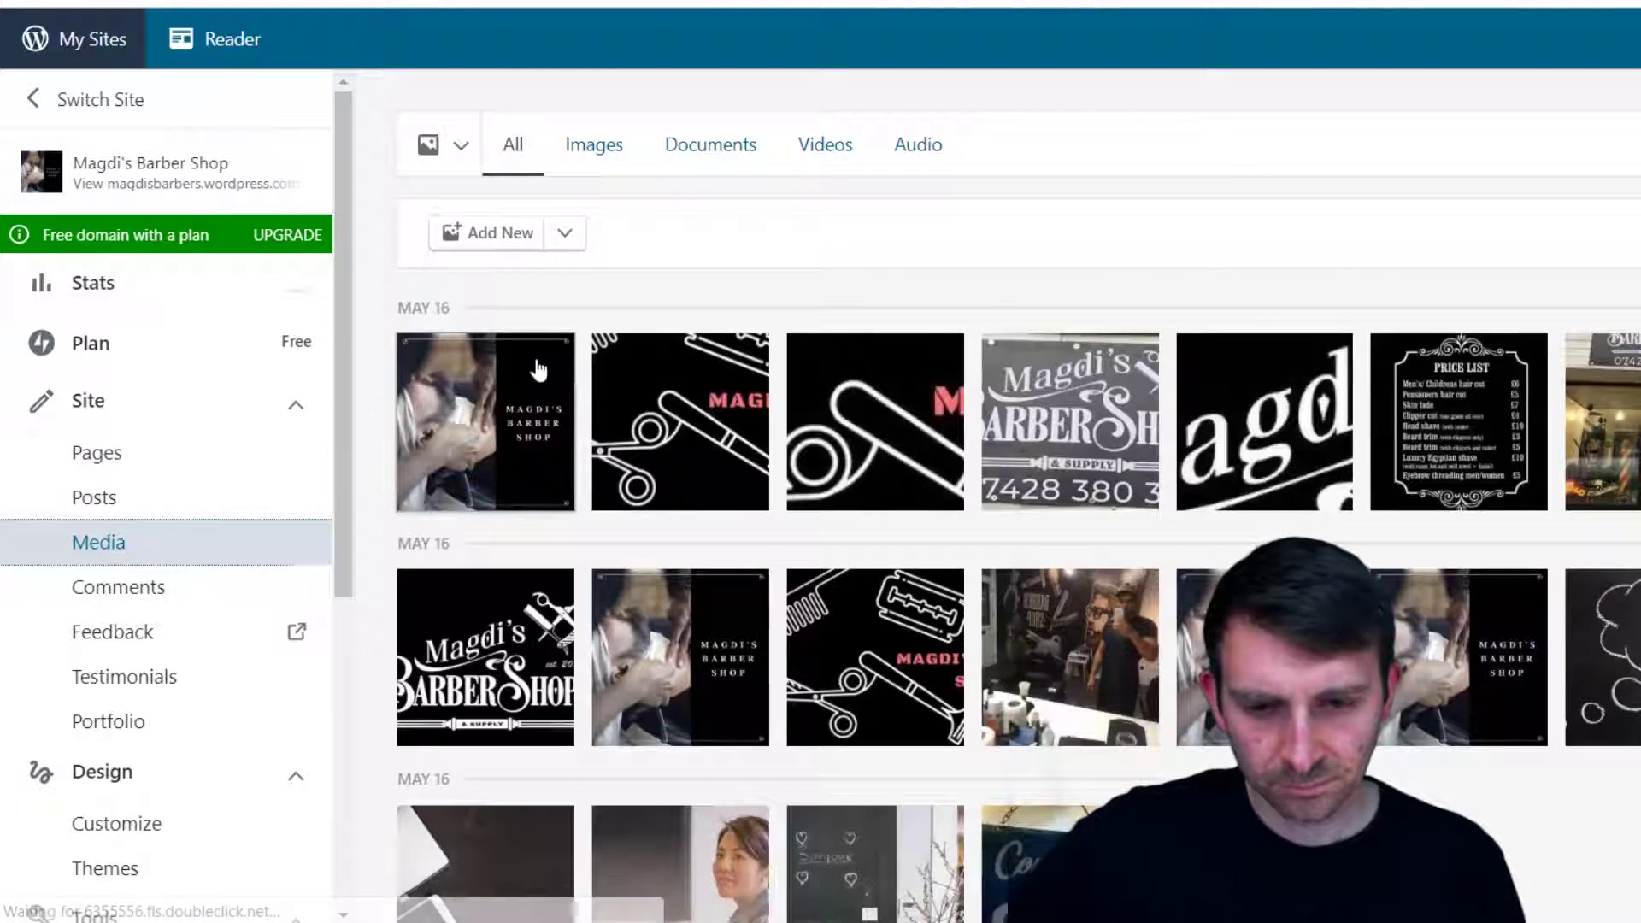
left_click(133, 455)
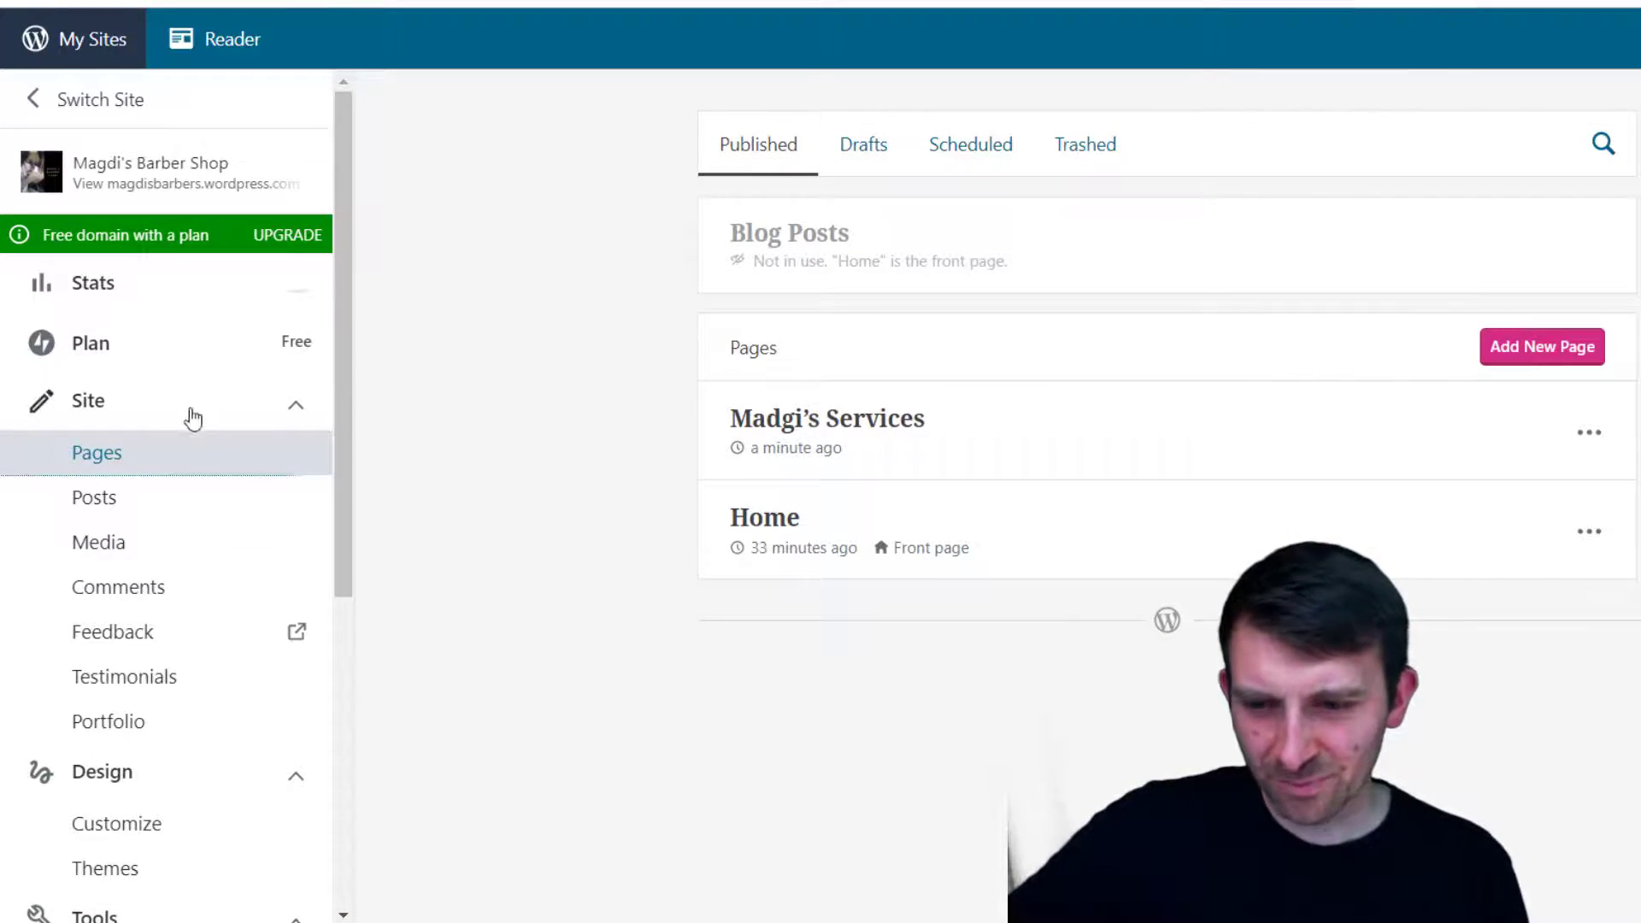
left_click(169, 500)
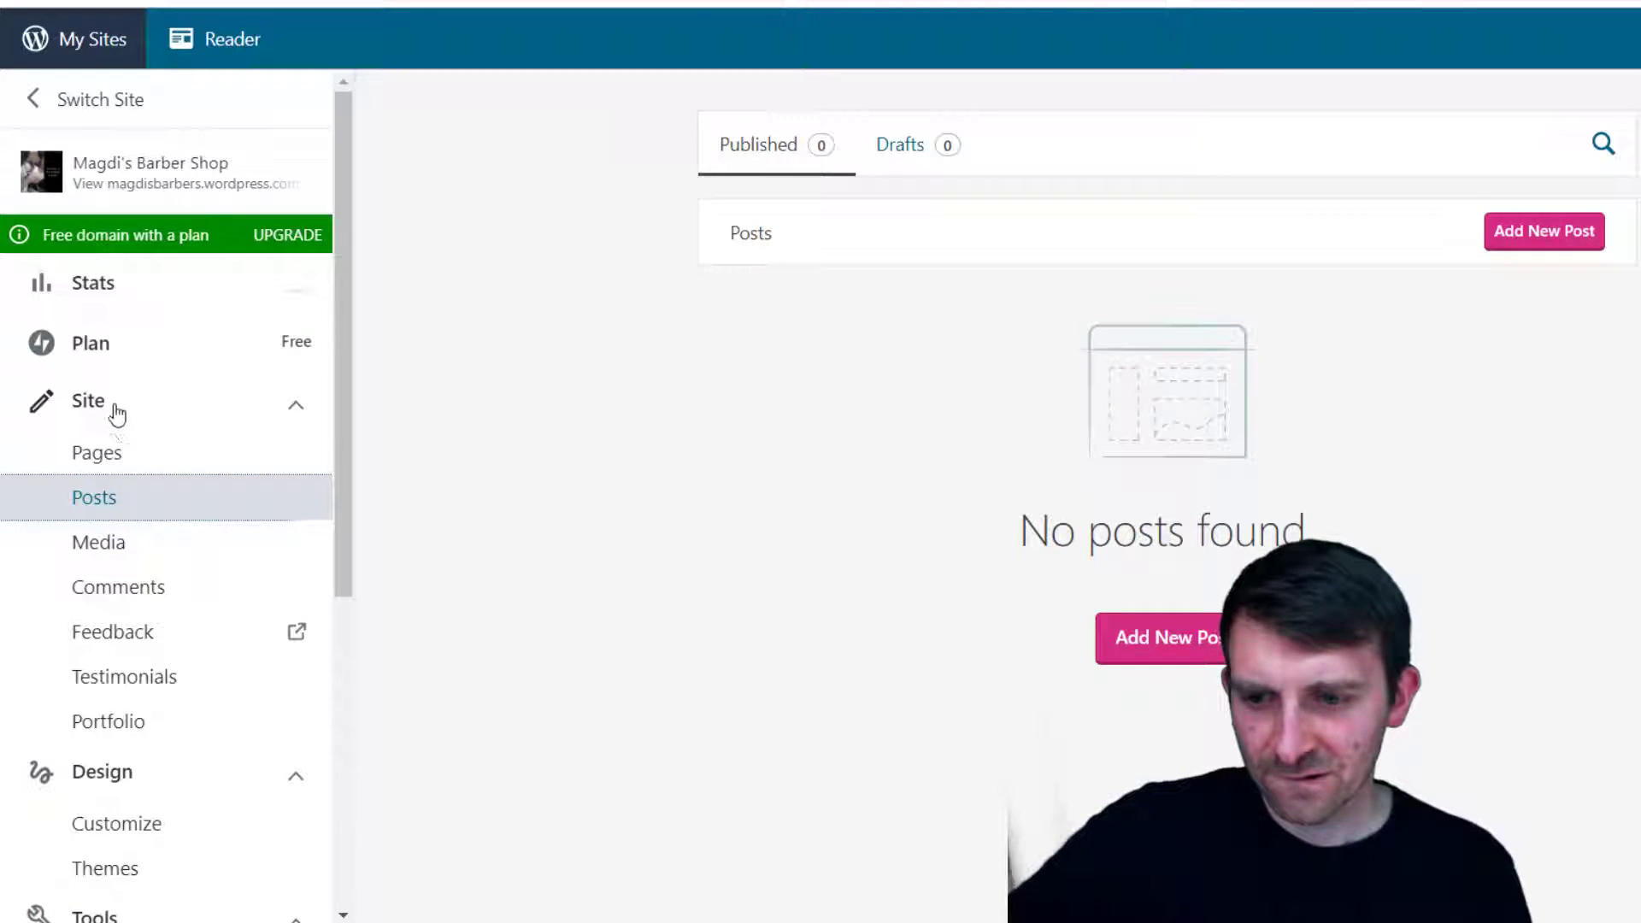
Preview the site in desktop view and examine the home page from its header to the contact form and footer
left_click(101, 161)
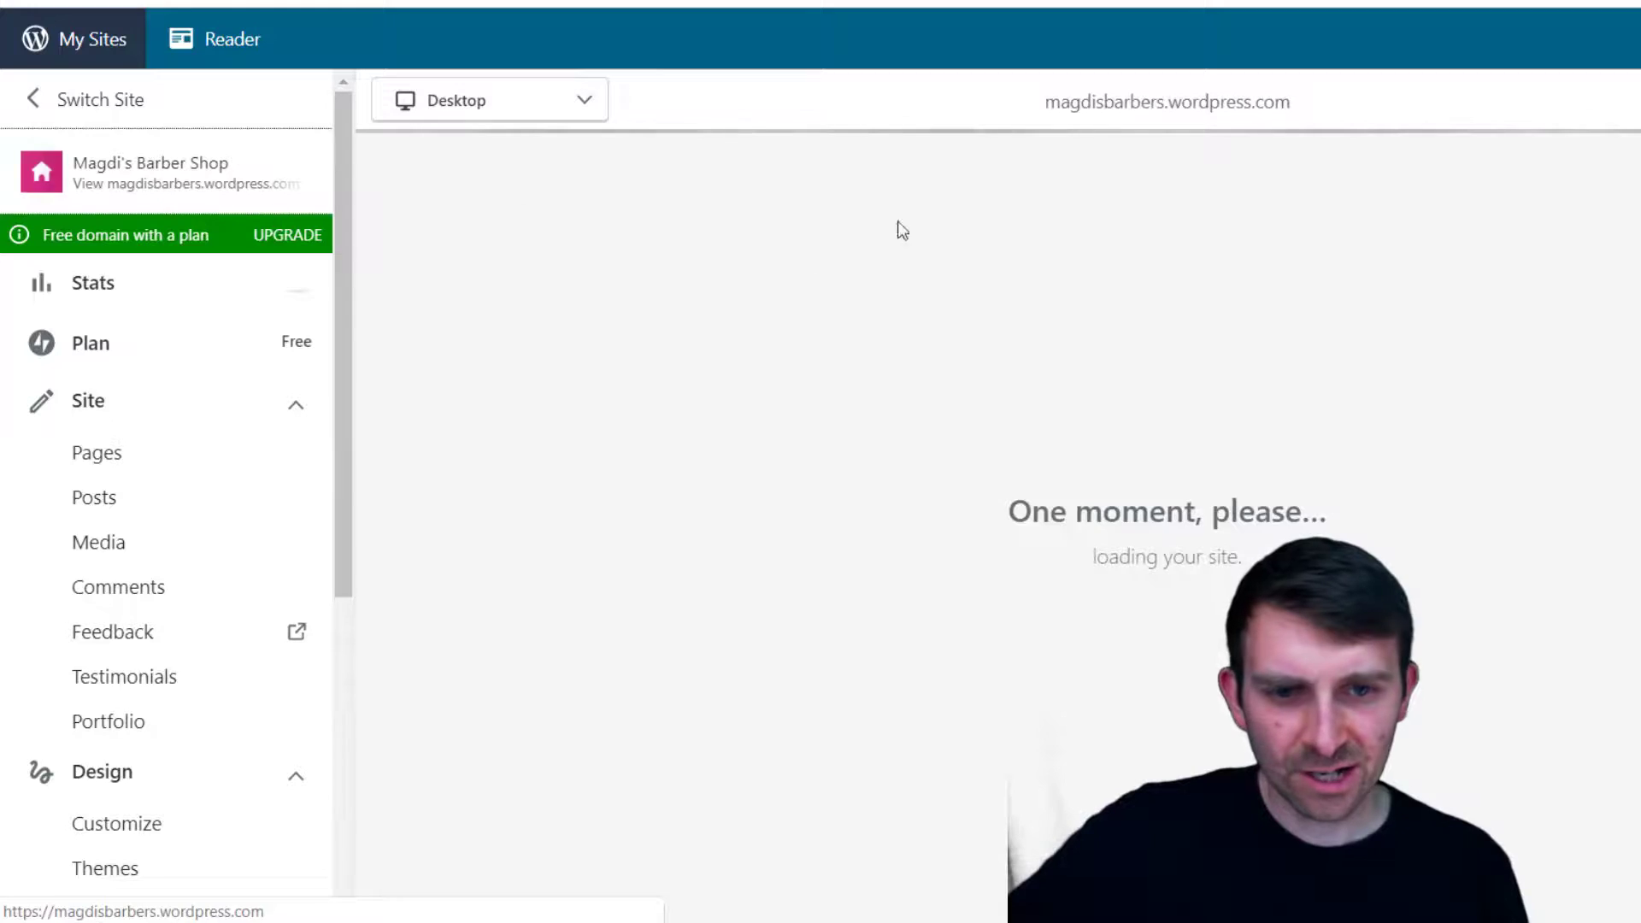
scroll(1152, 590, "down", 5)
scroll(1084, 590, "up", 2)
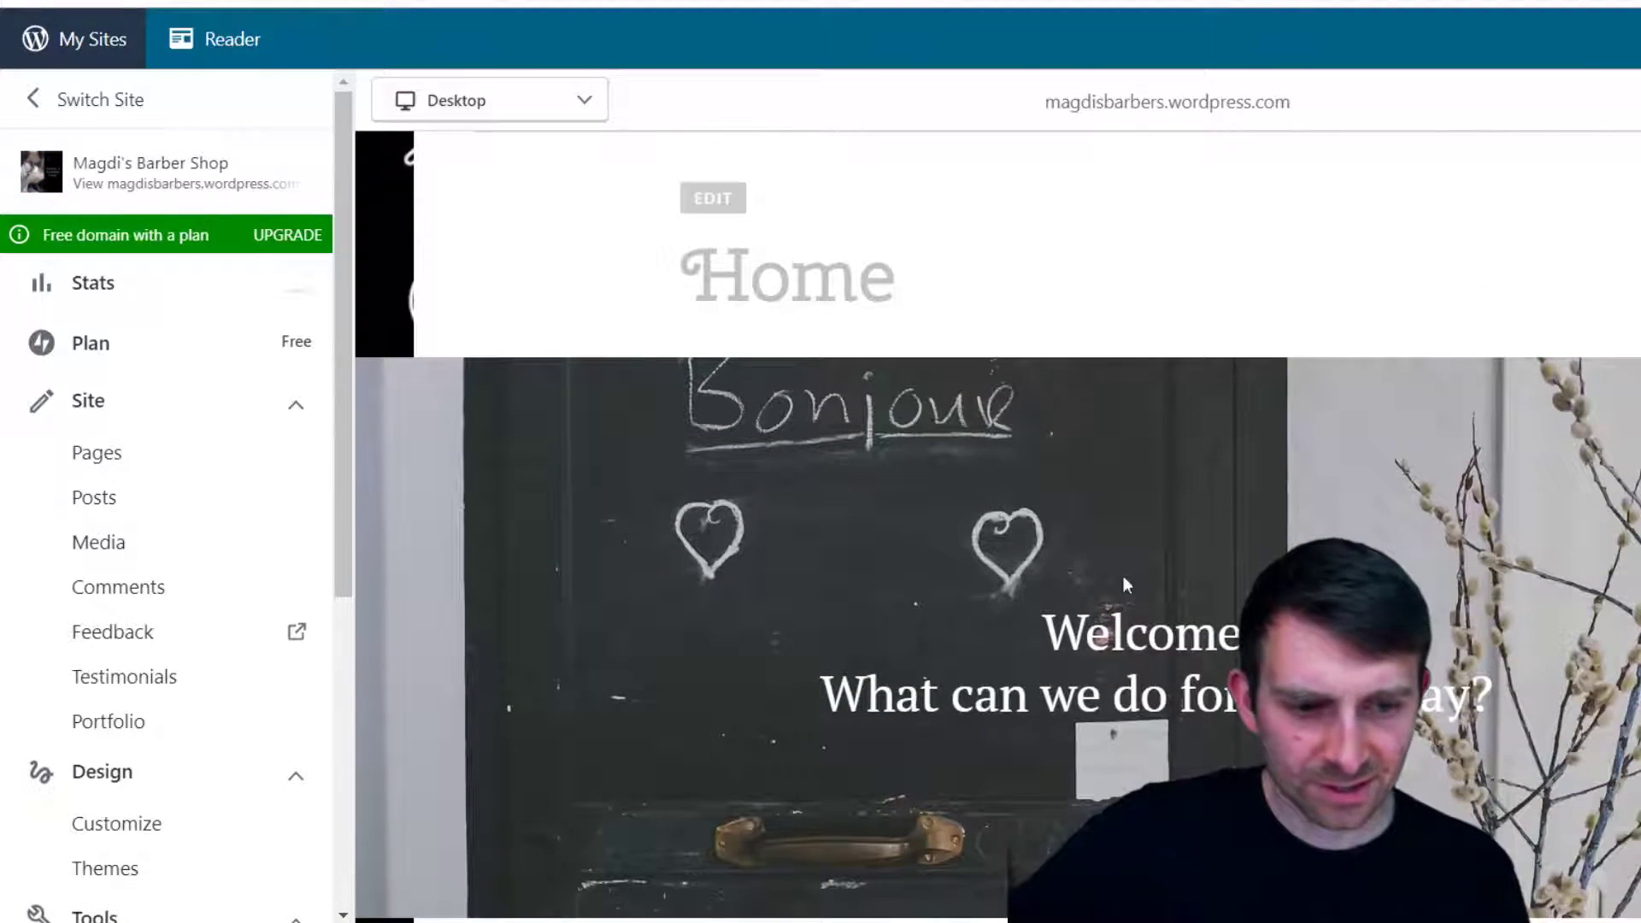
scroll(1084, 590, "down", 1)
scroll(1593, 568, "down", 6)
scroll(1342, 258, "down", 20)
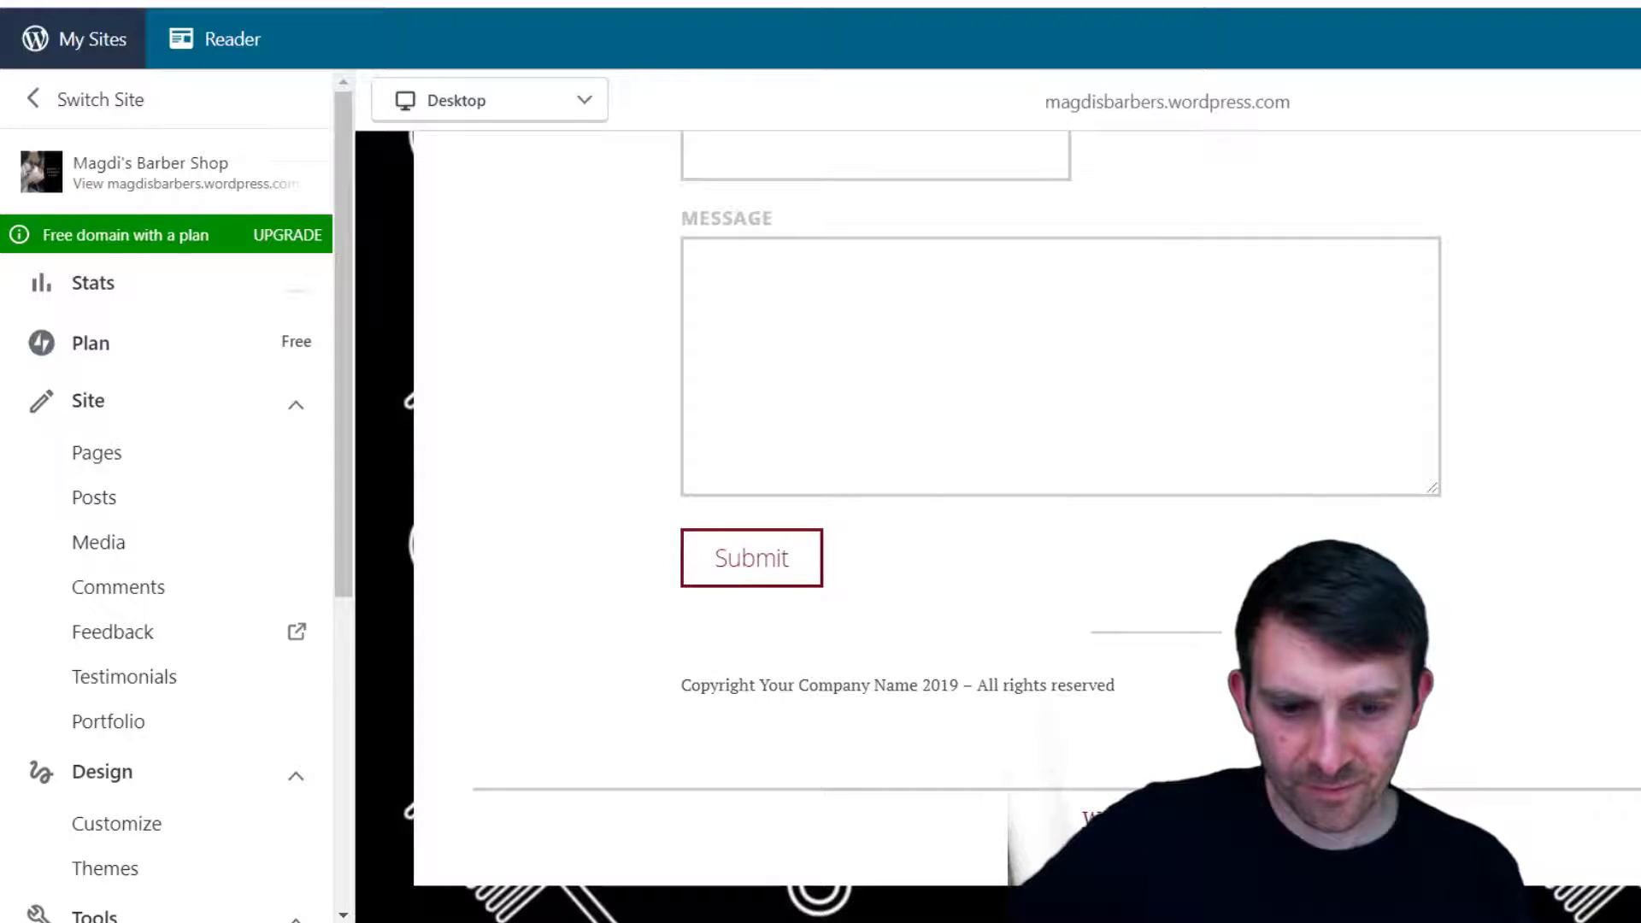
scroll(1055, 685, "up", 4)
scroll(872, 681, "down", 2)
scroll(915, 641, "up", 12)
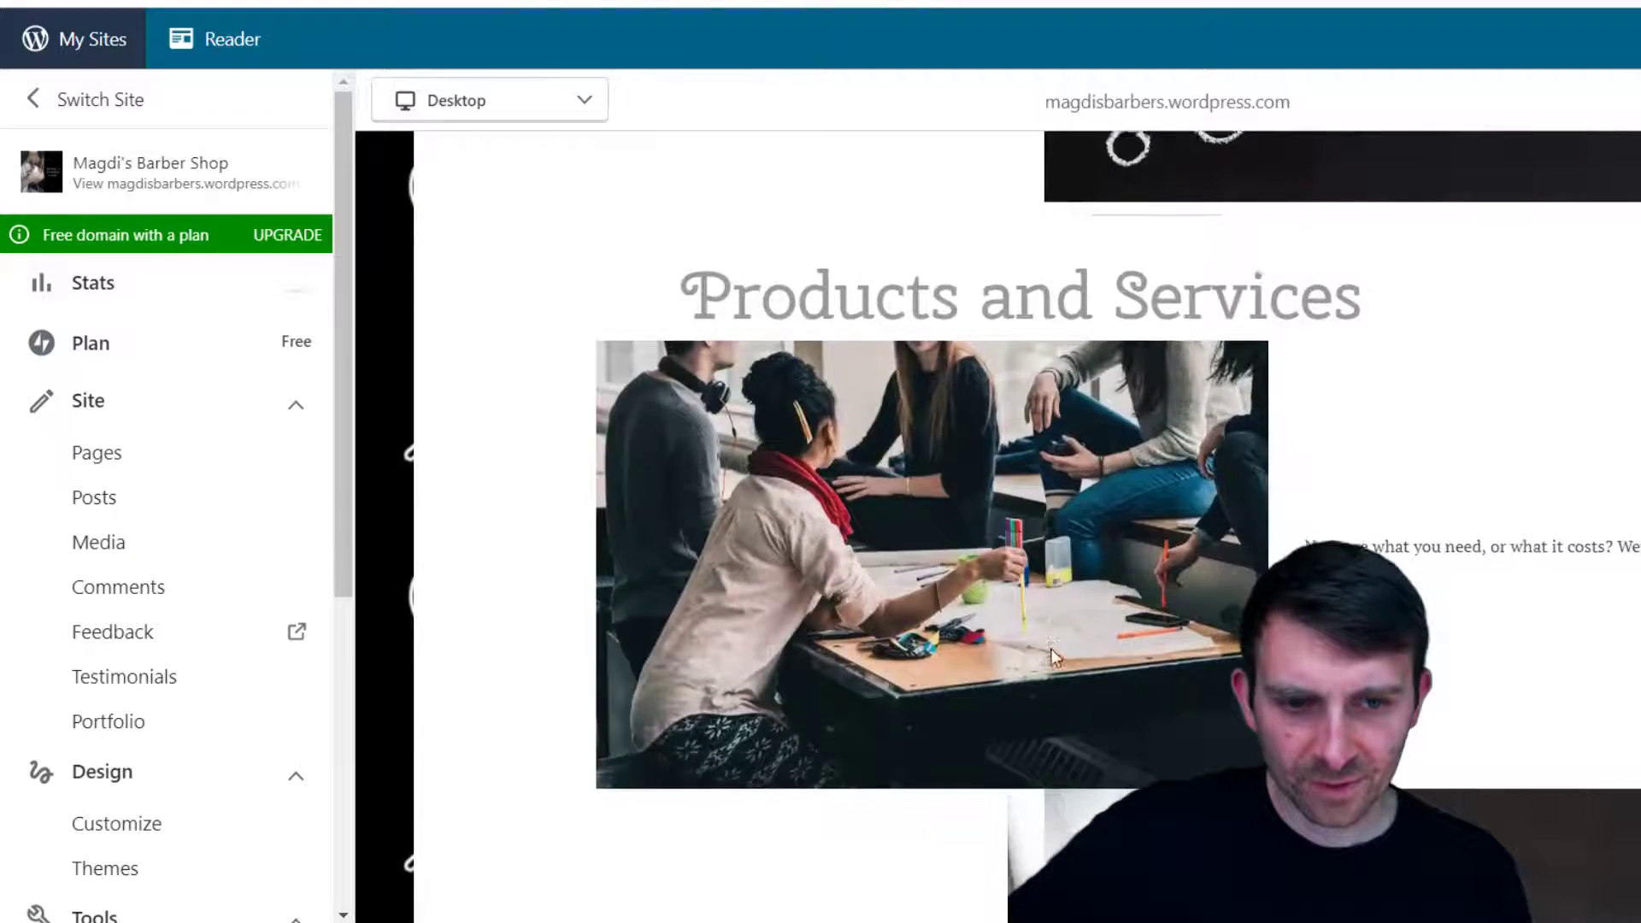
scroll(1053, 651, "up", 10)
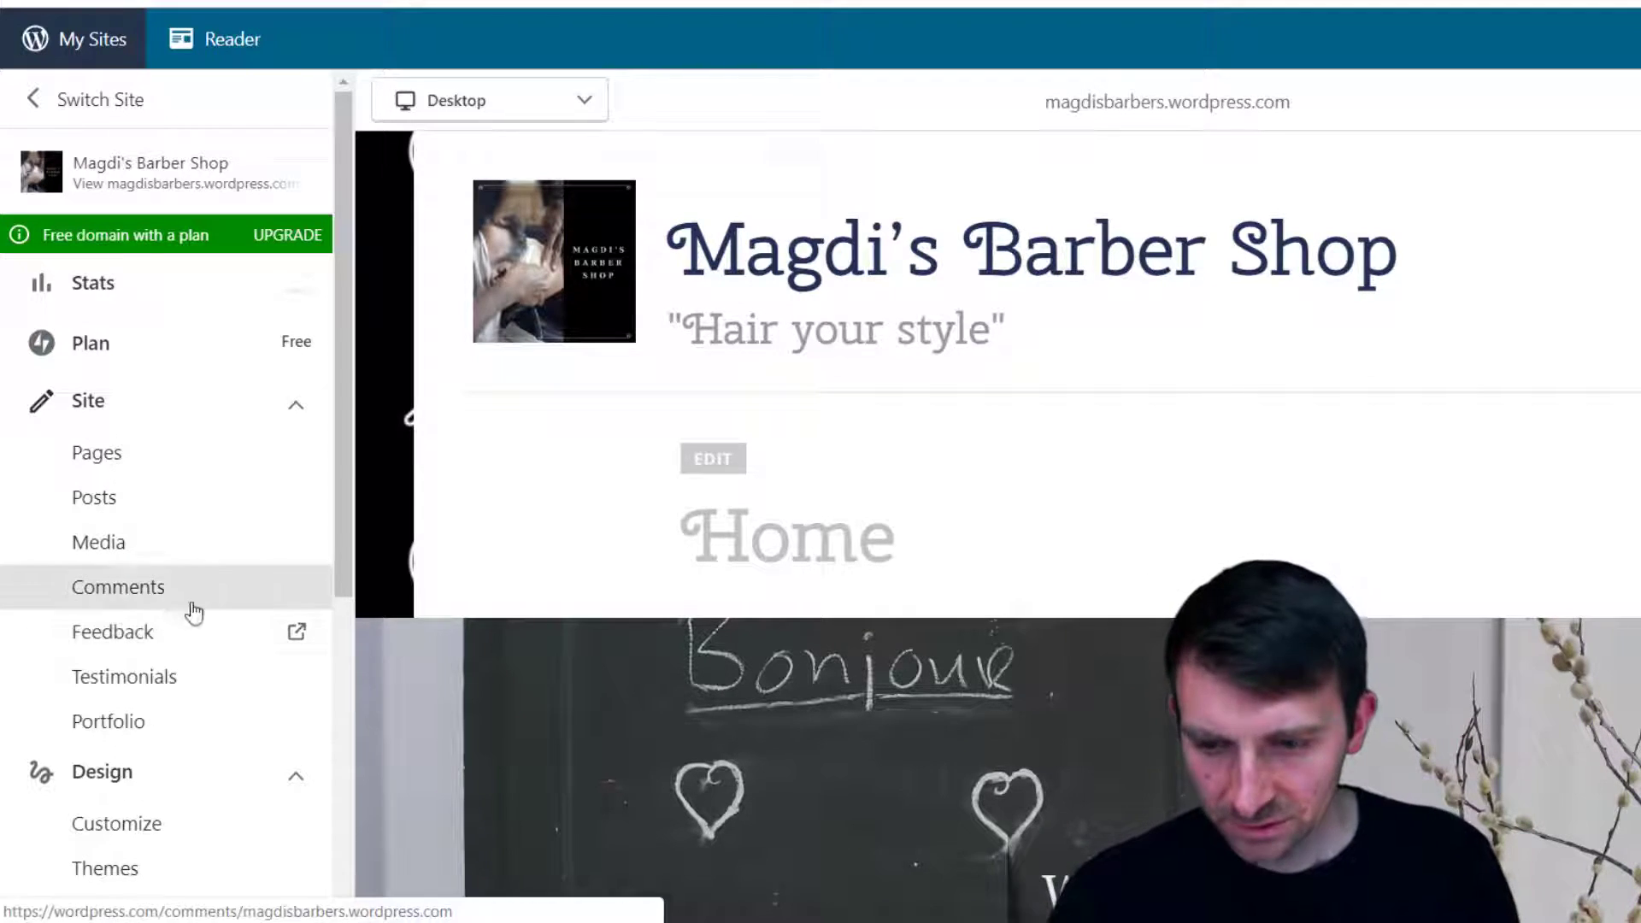
Check the site's comments, and collapse the Site and Design groups of the site navigation
left_click(146, 584)
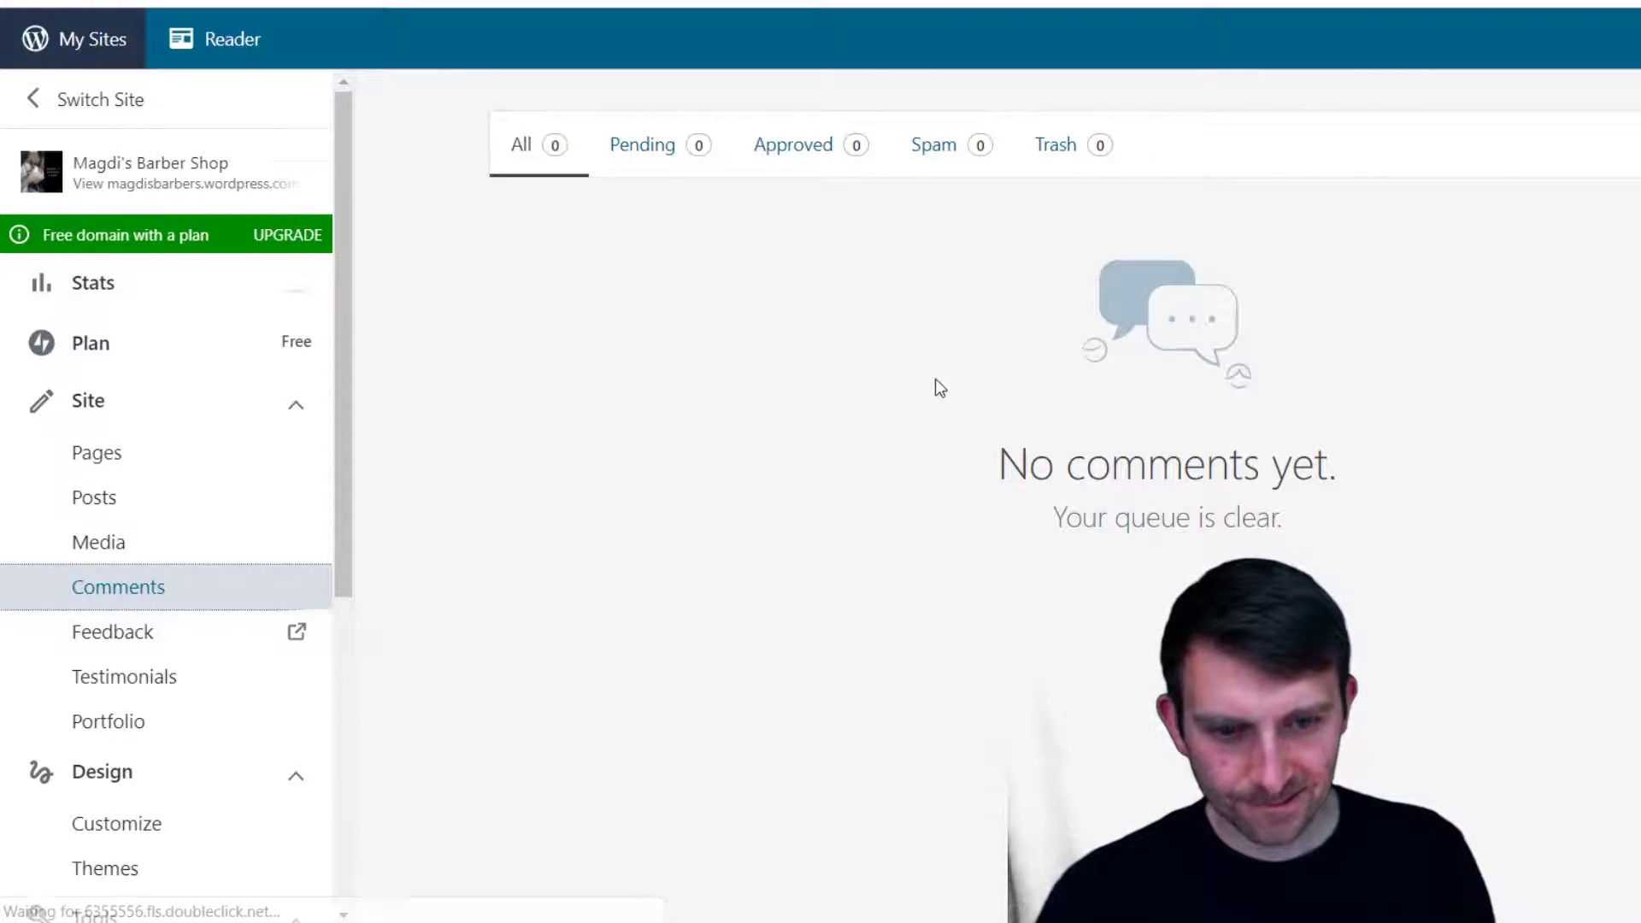
left_click(84, 409)
scroll(171, 684, "down", 2)
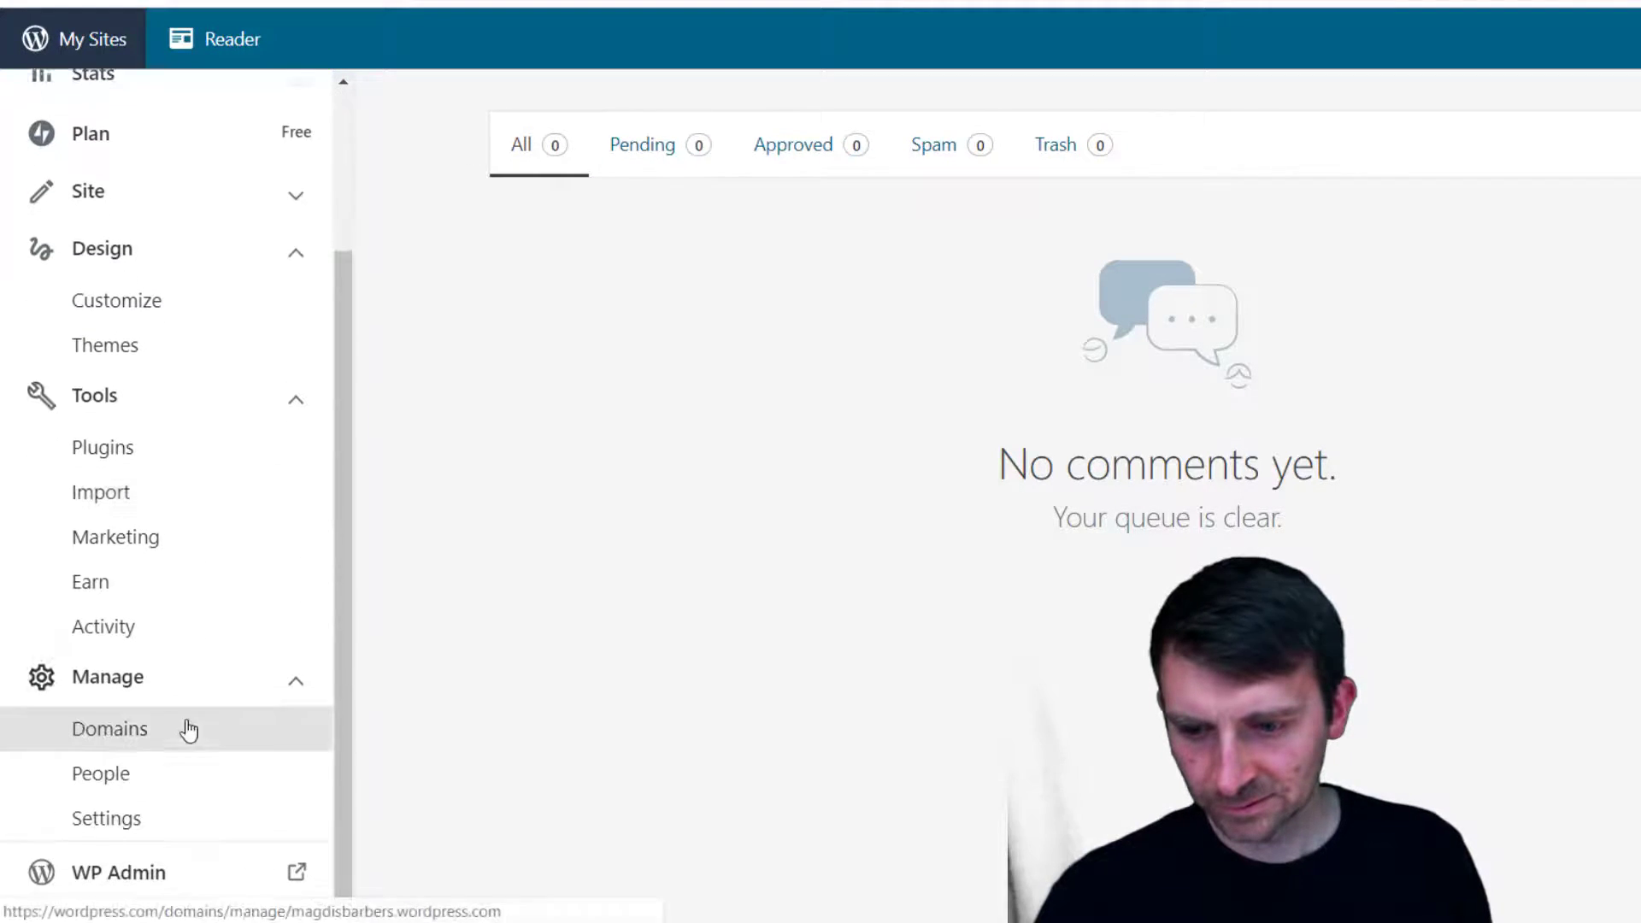
scroll(136, 757, "up", 2)
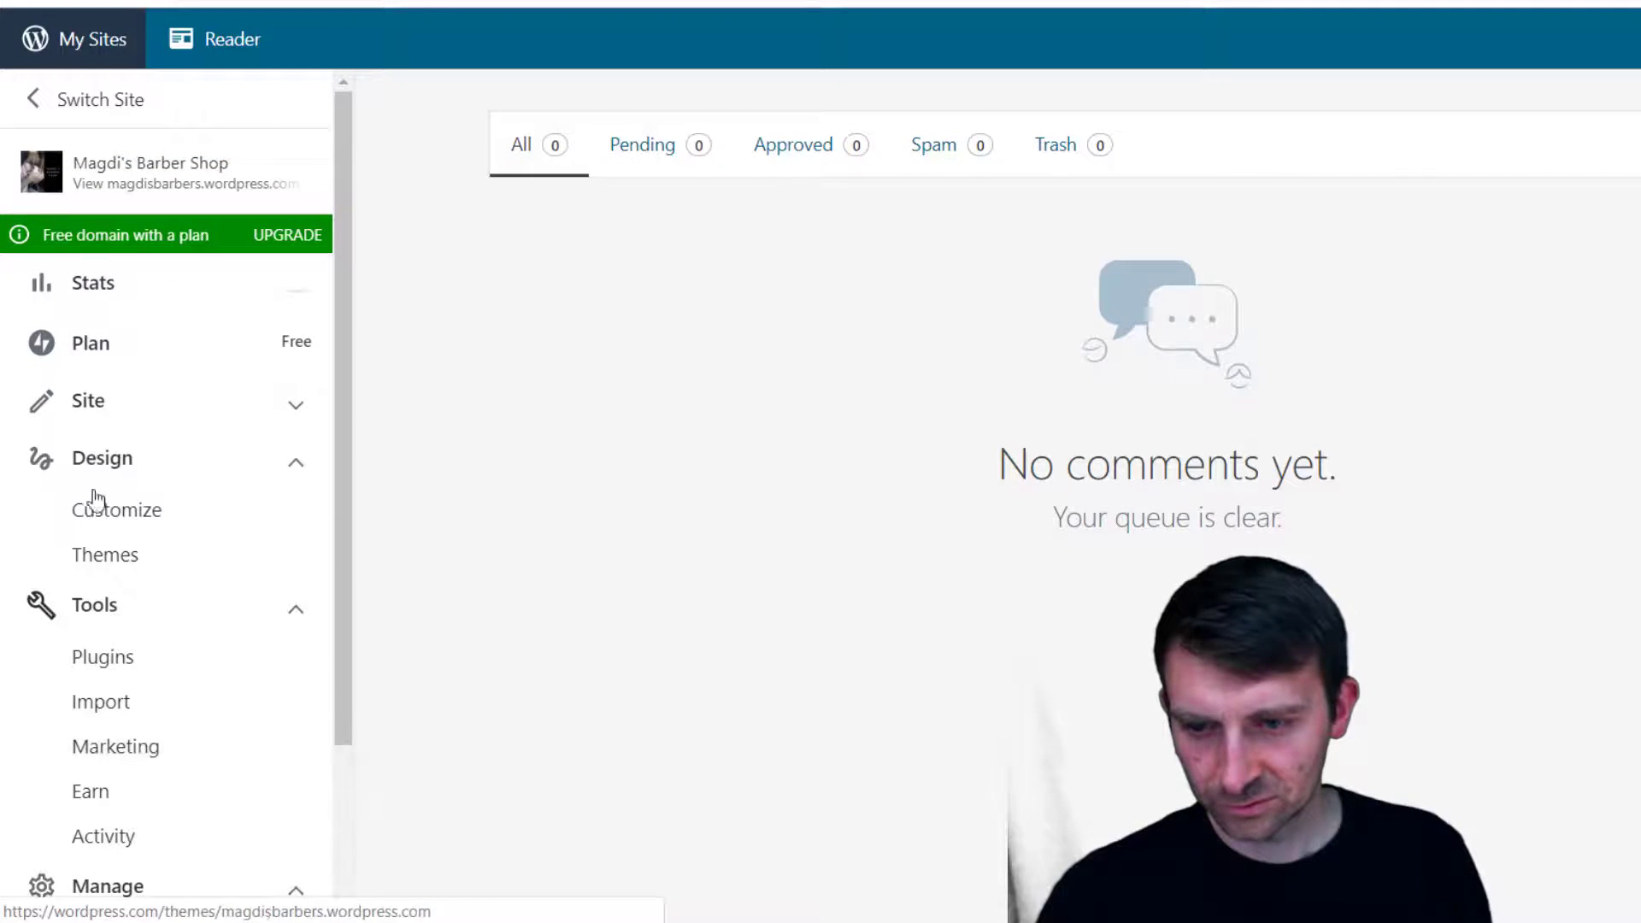
left_click(124, 467)
double_click(122, 466)
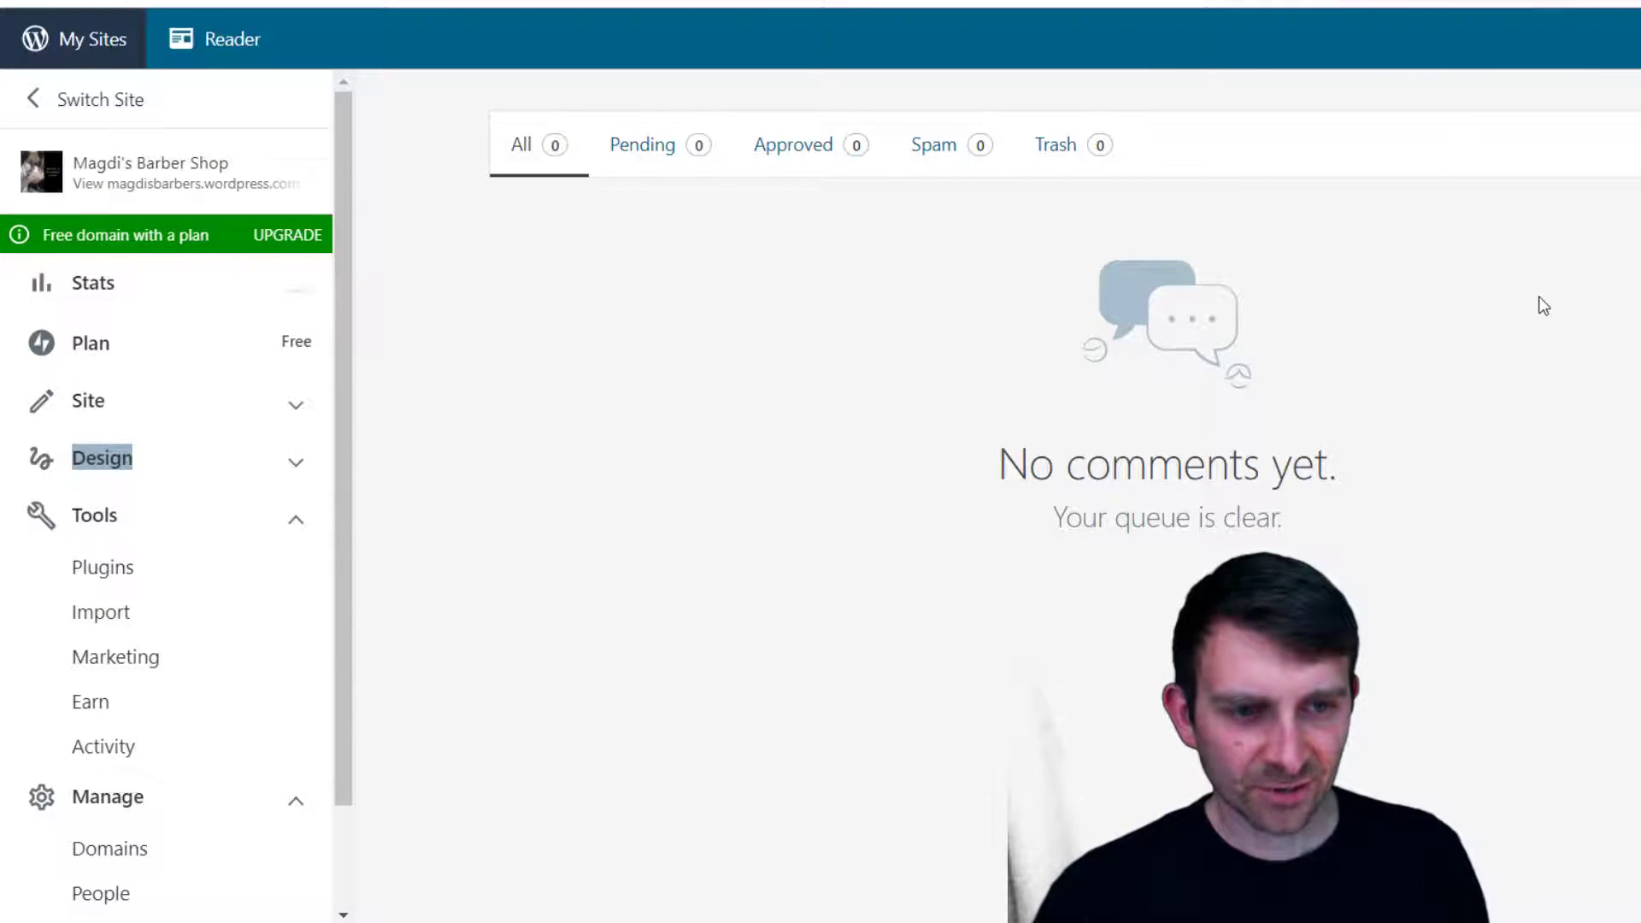
Open the list of owned sites, reselect Magdi's Barber Shop and review its Tools and Manage options
left_click(41, 101)
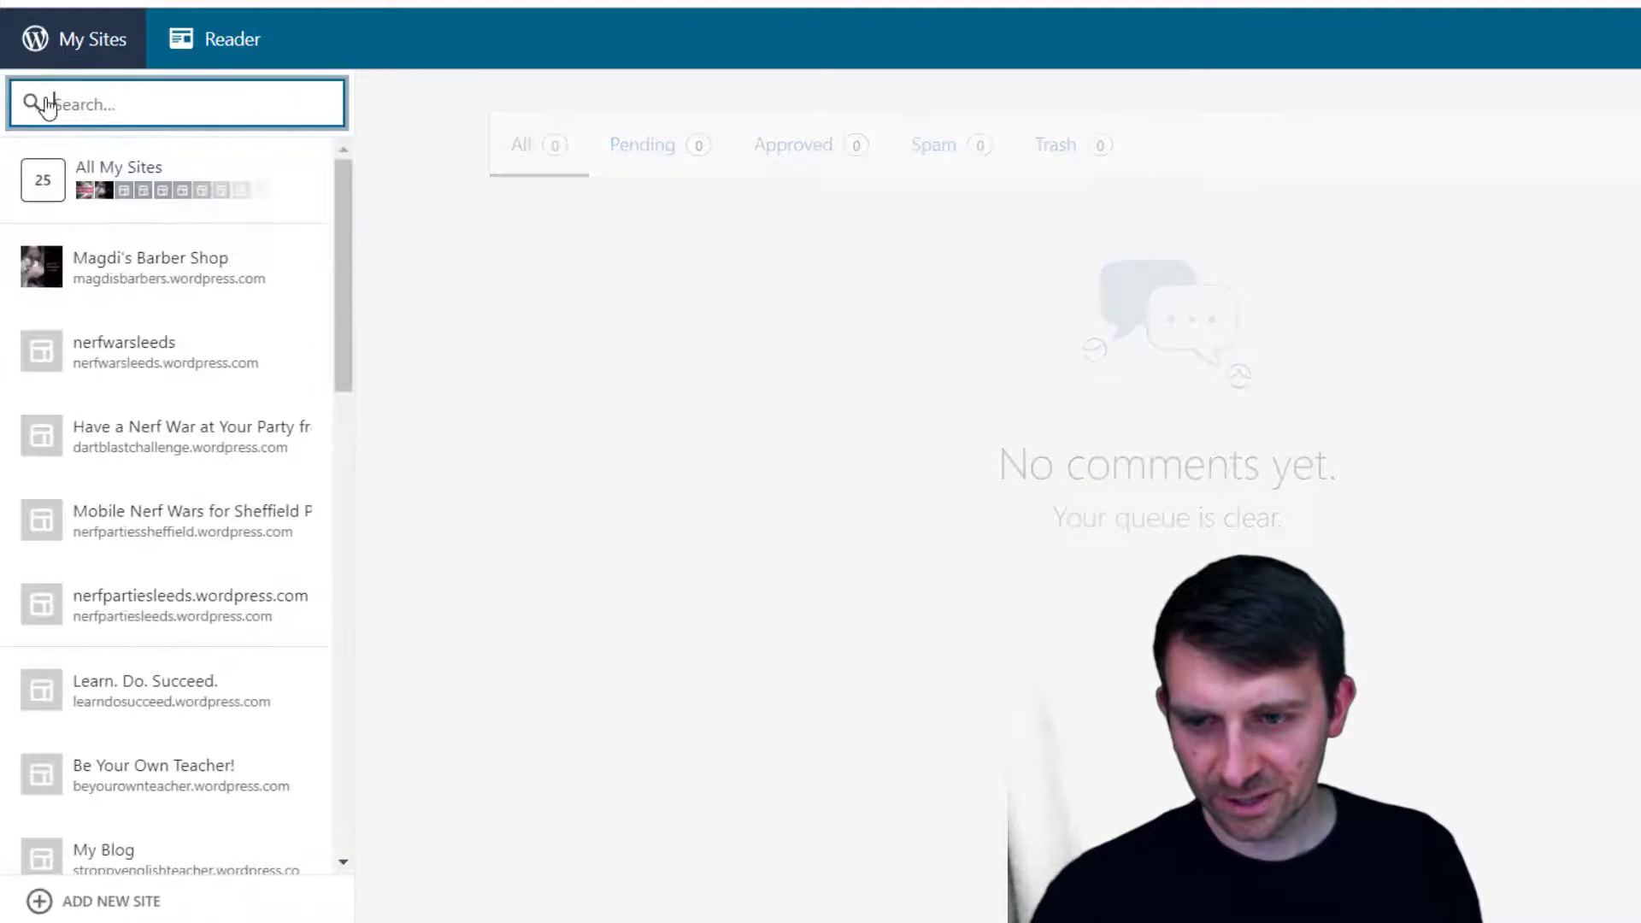
left_click(146, 278)
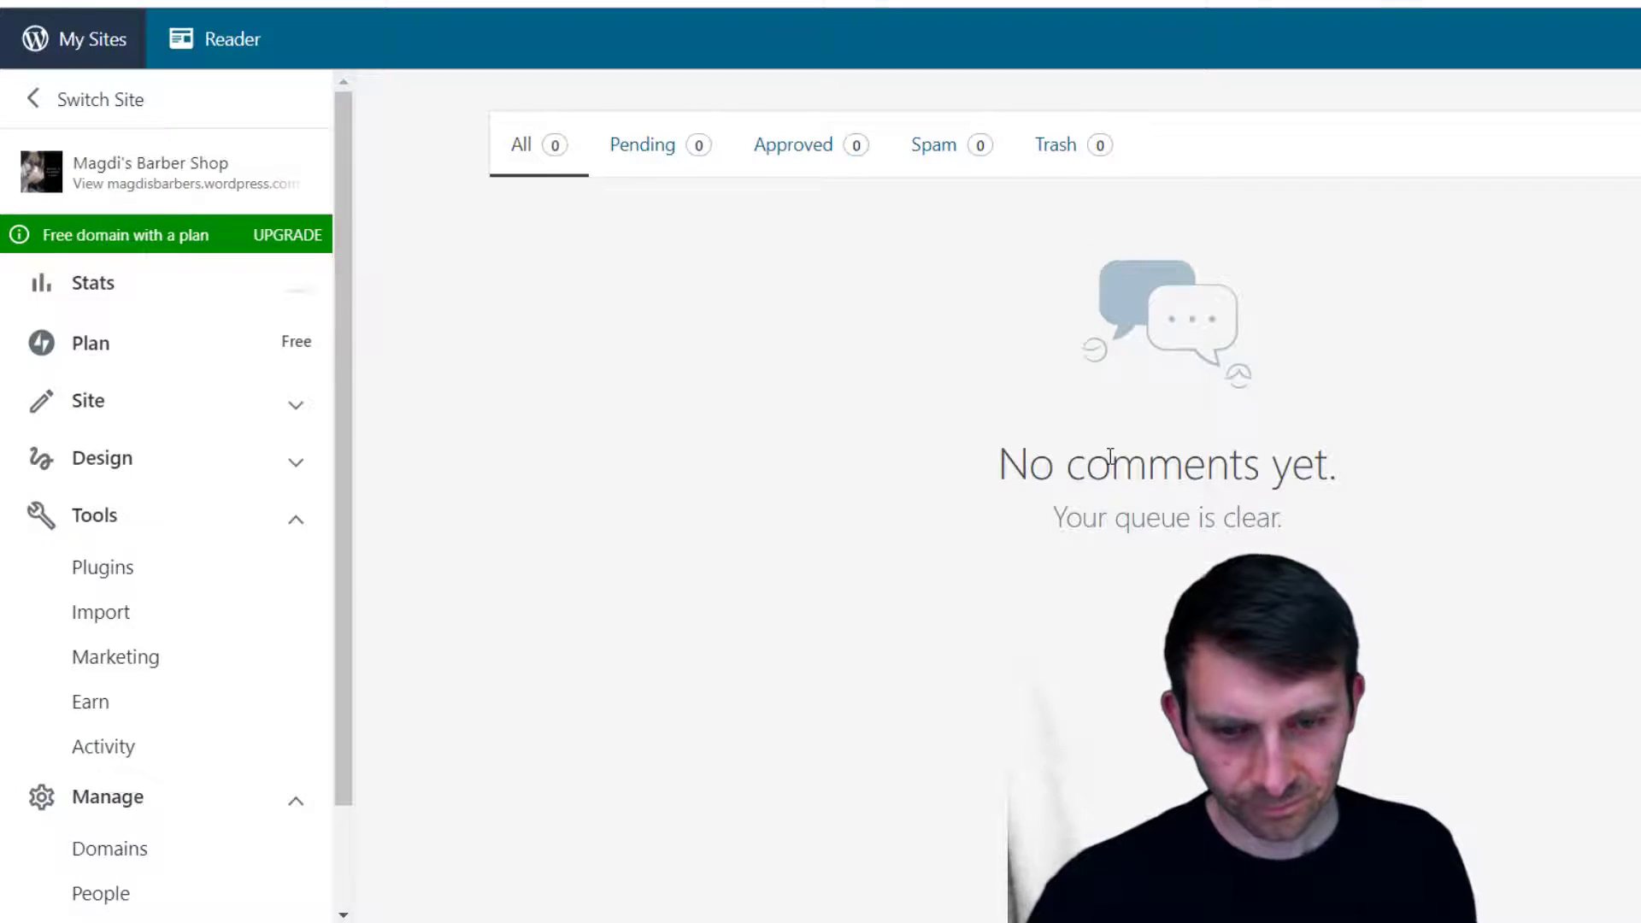
scroll(137, 564, "down", 2)
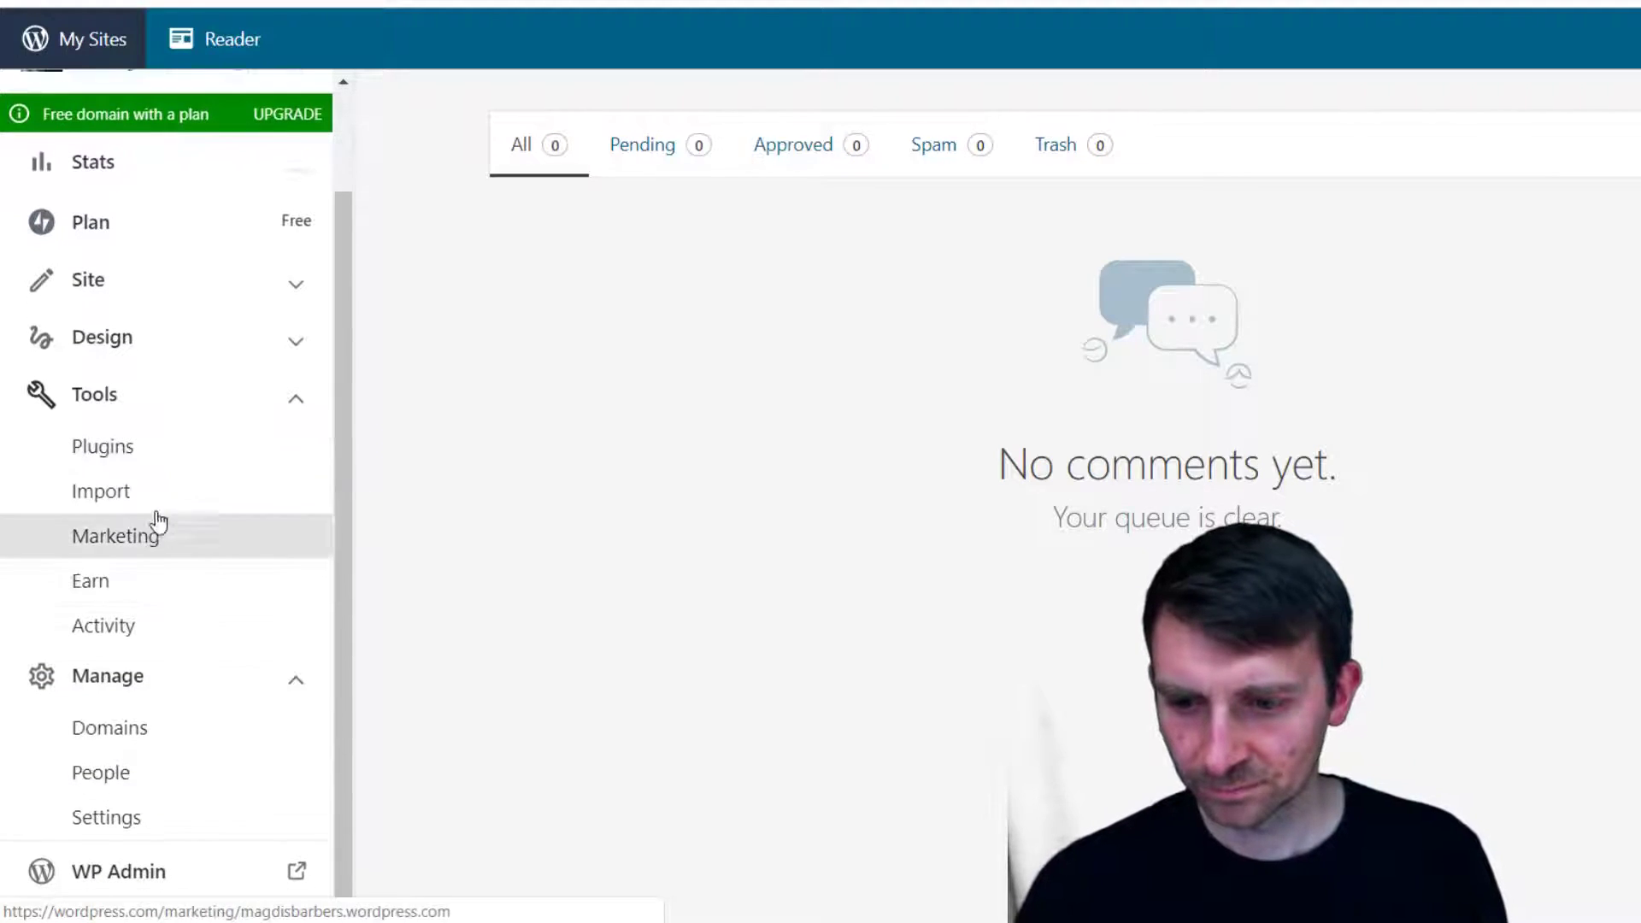
scroll(231, 743, "up", 2)
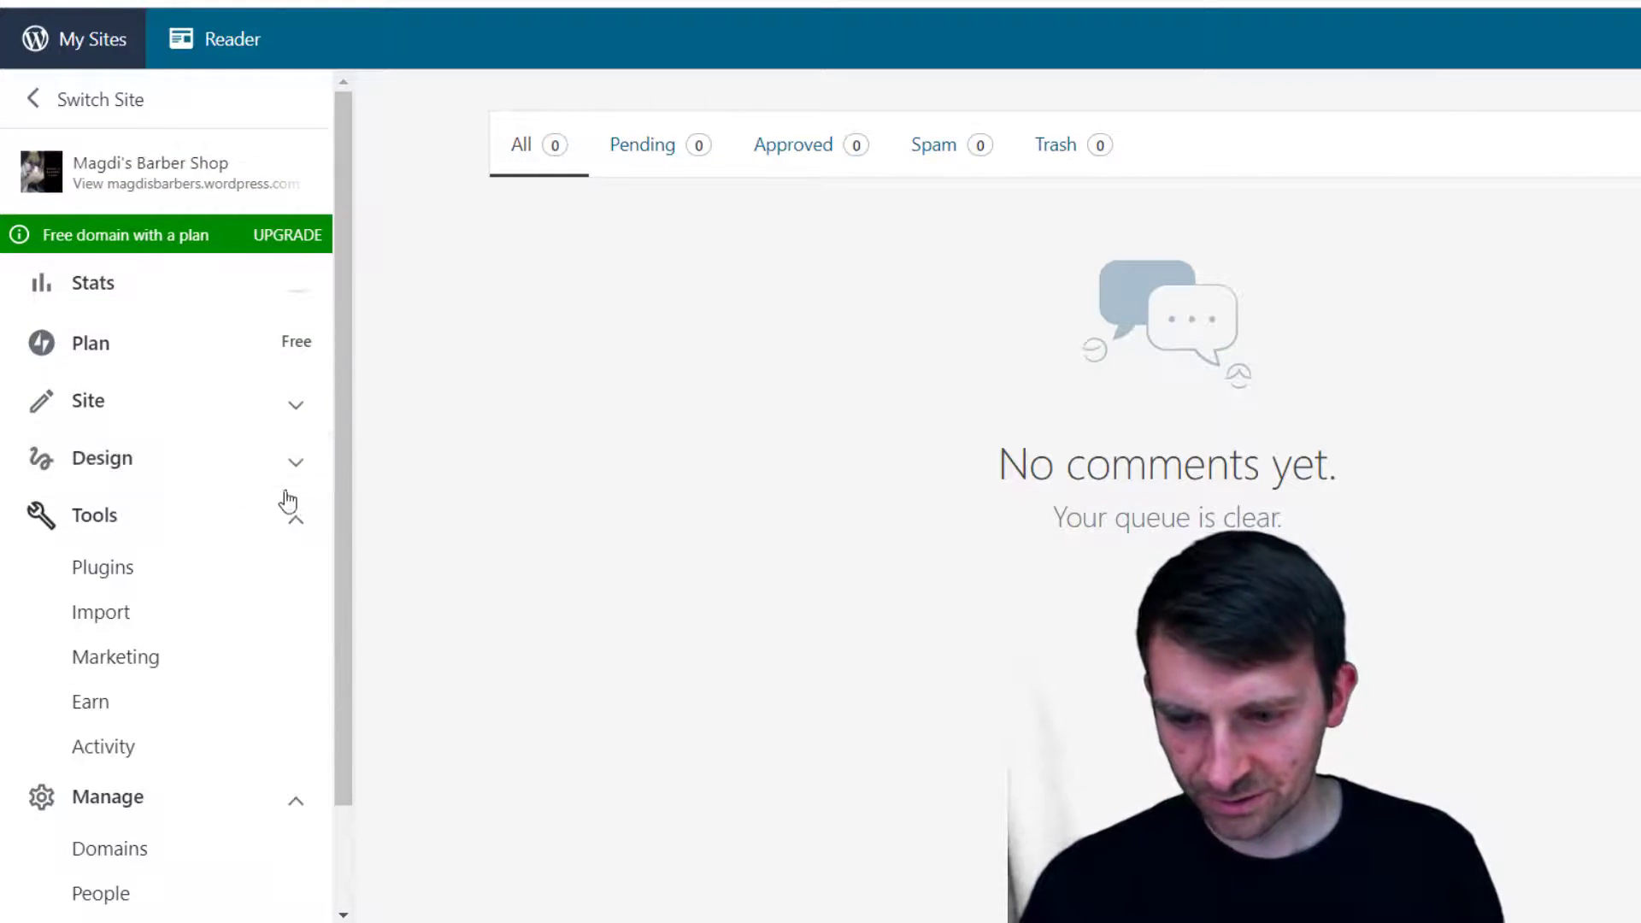
Expand the Design and Site groups of the site navigation and check the site's contact form feedback
left_click(290, 464)
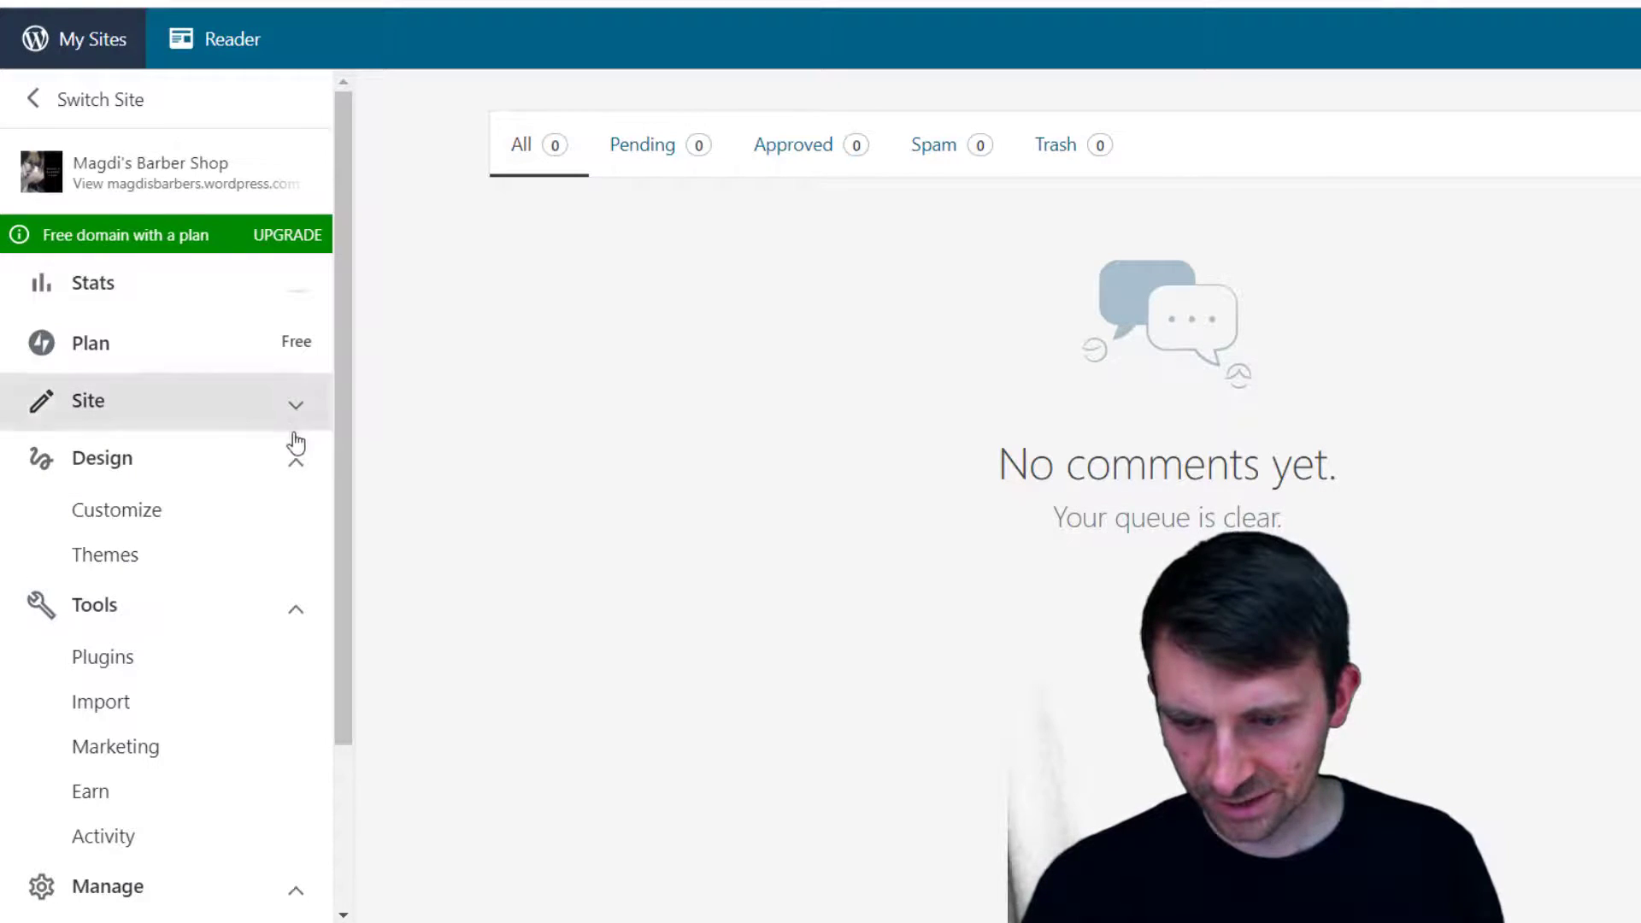
left_click(294, 415)
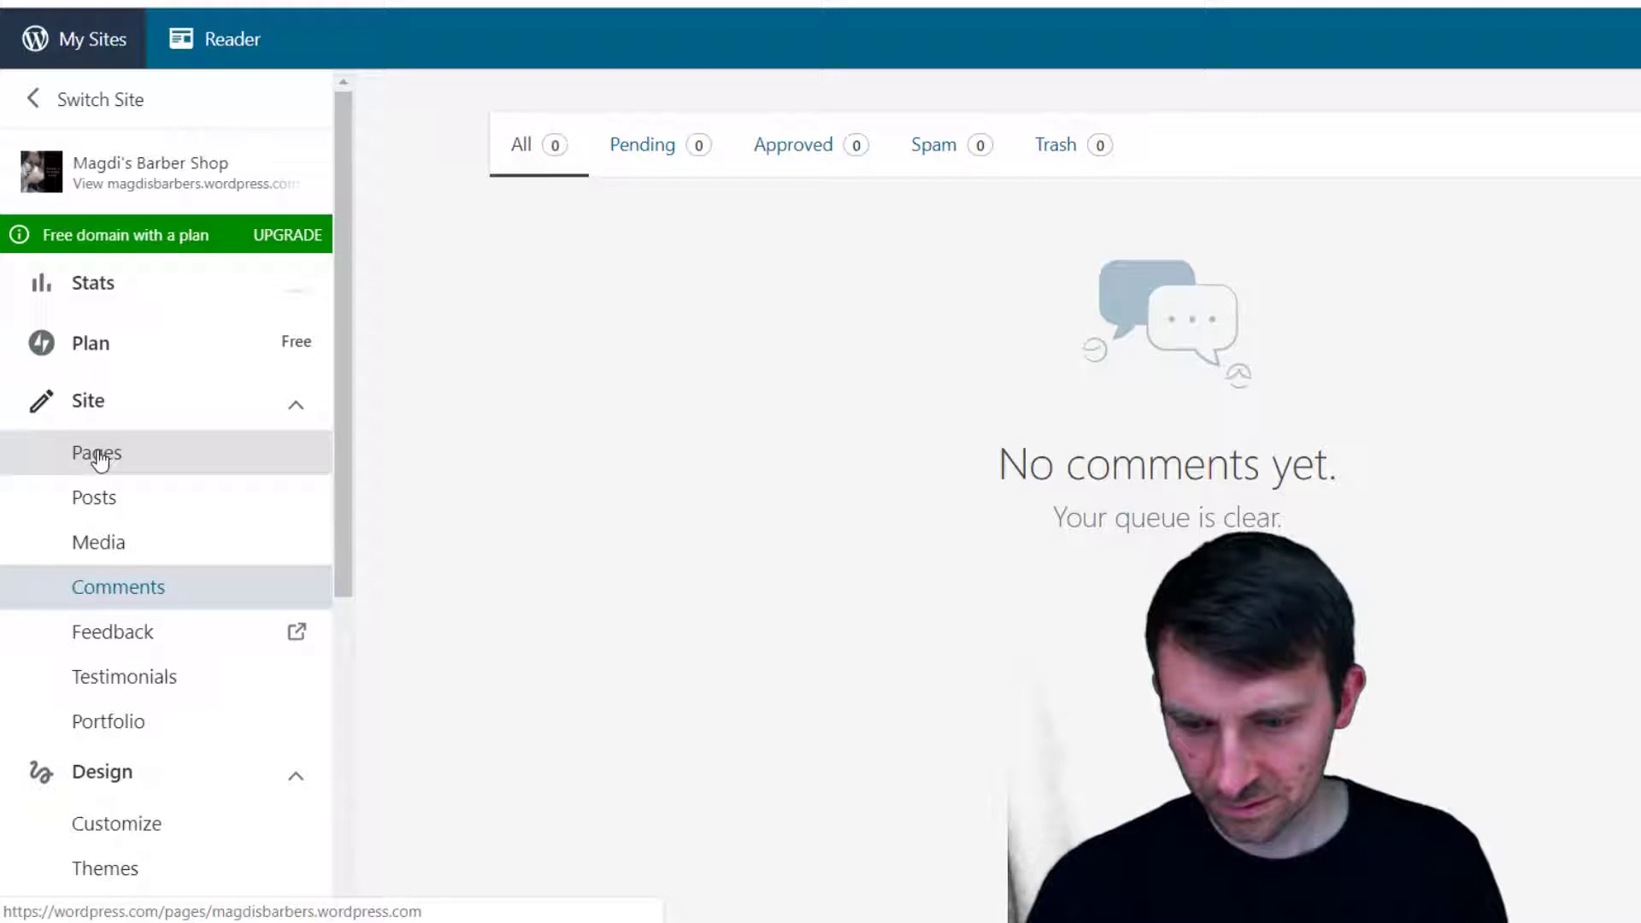
left_click(300, 634)
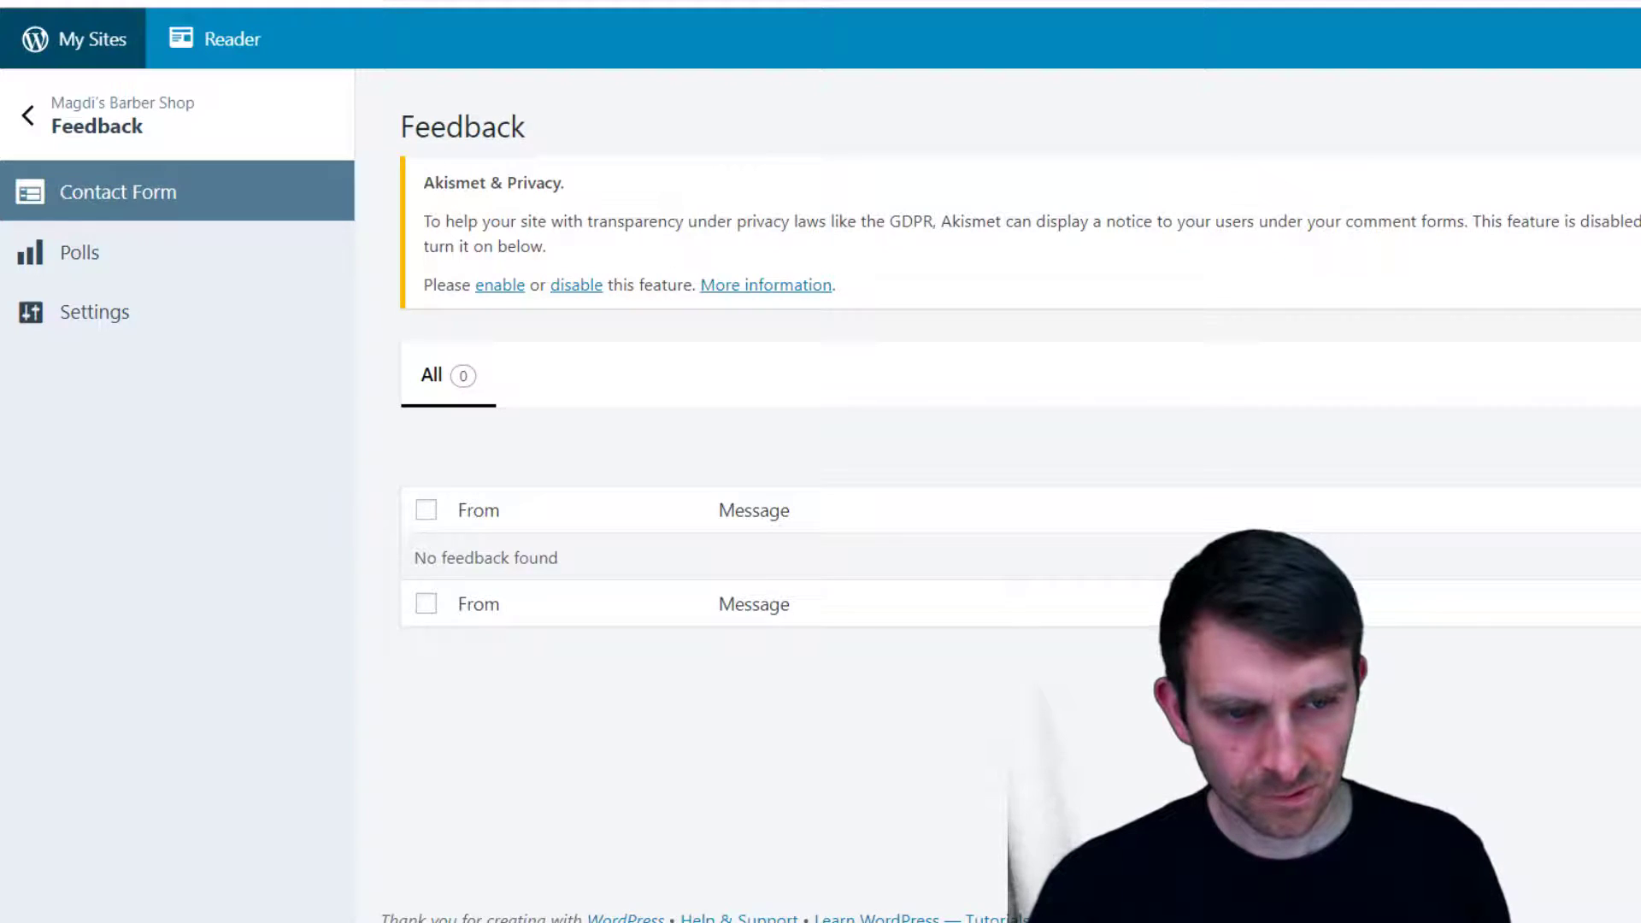
key("alt+Left")
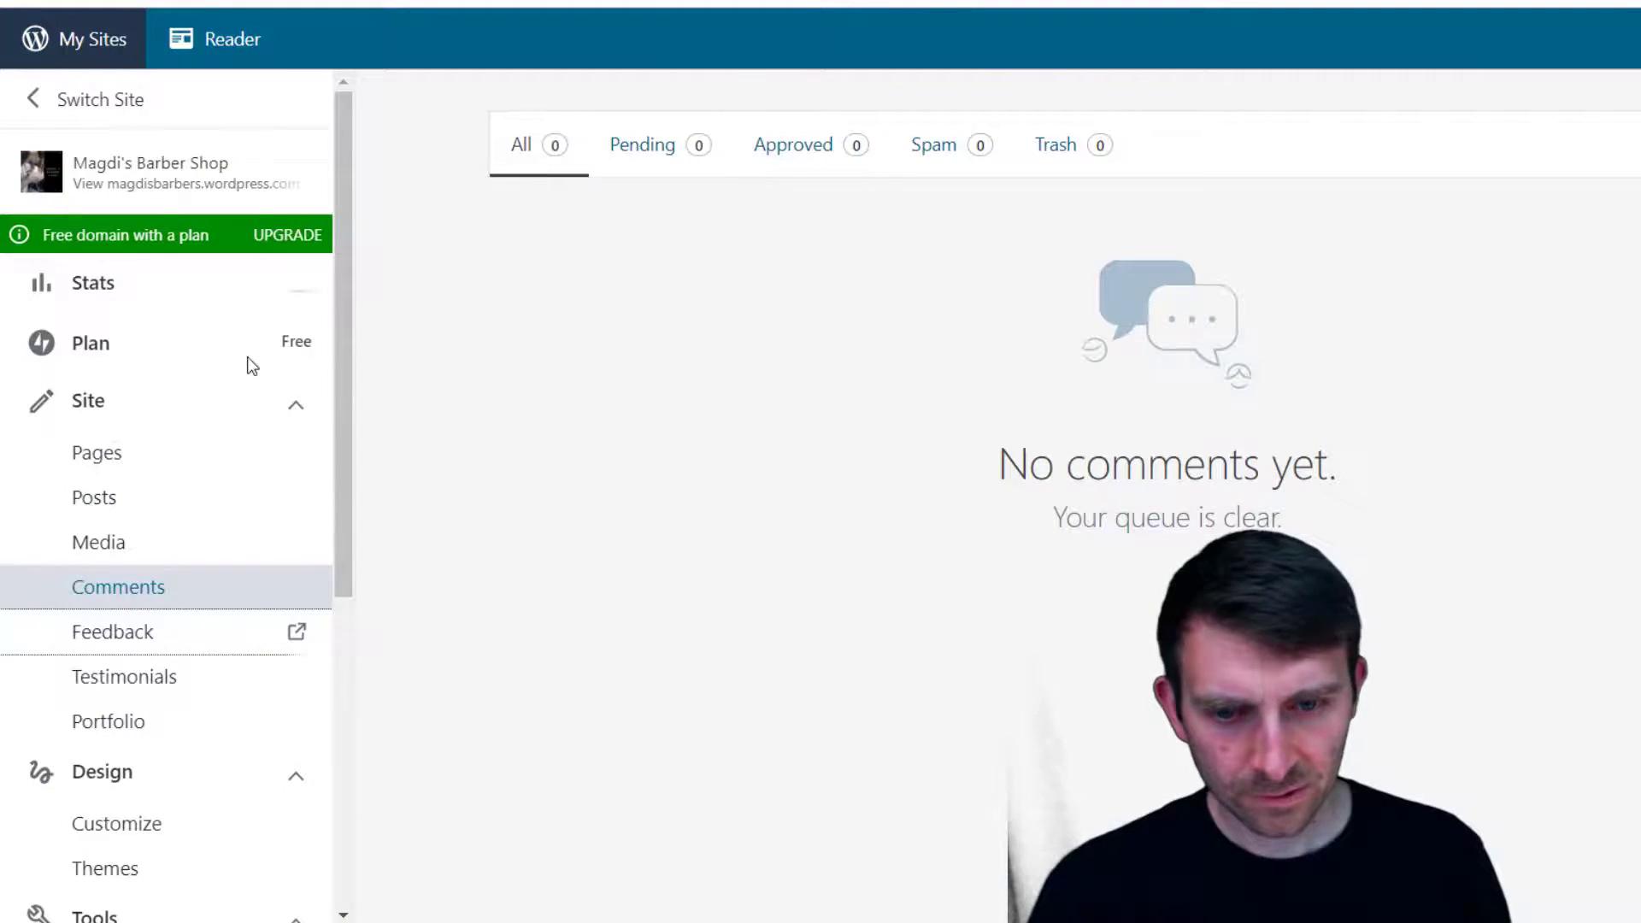
Add a new page from the site's list of pages and title it Location
left_click(119, 466)
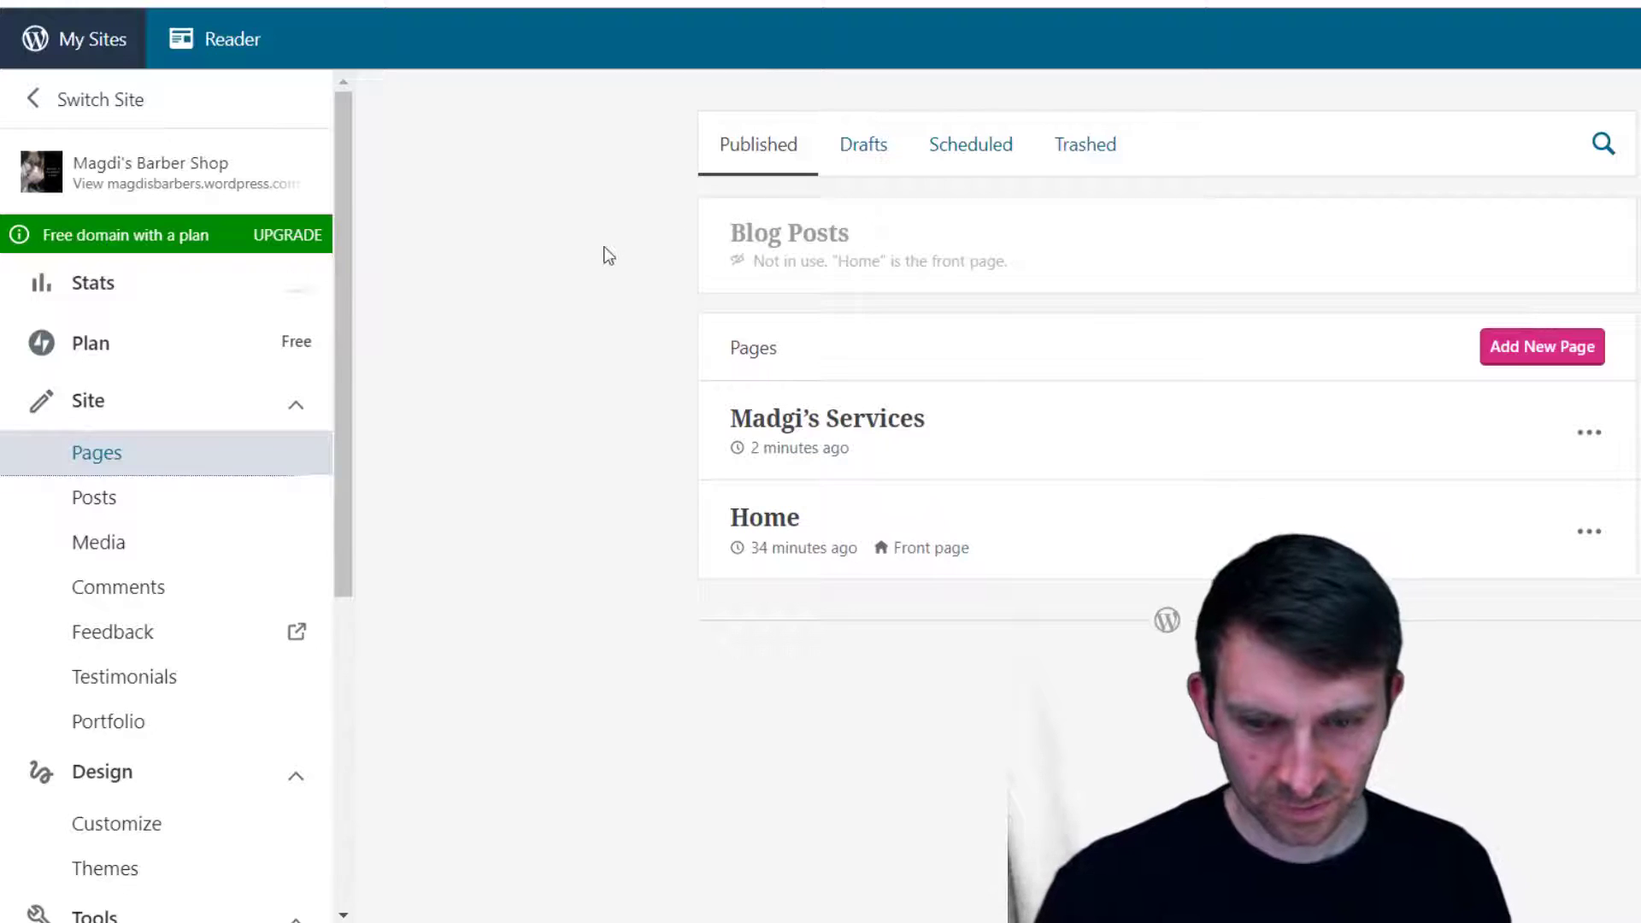
left_click(1500, 355)
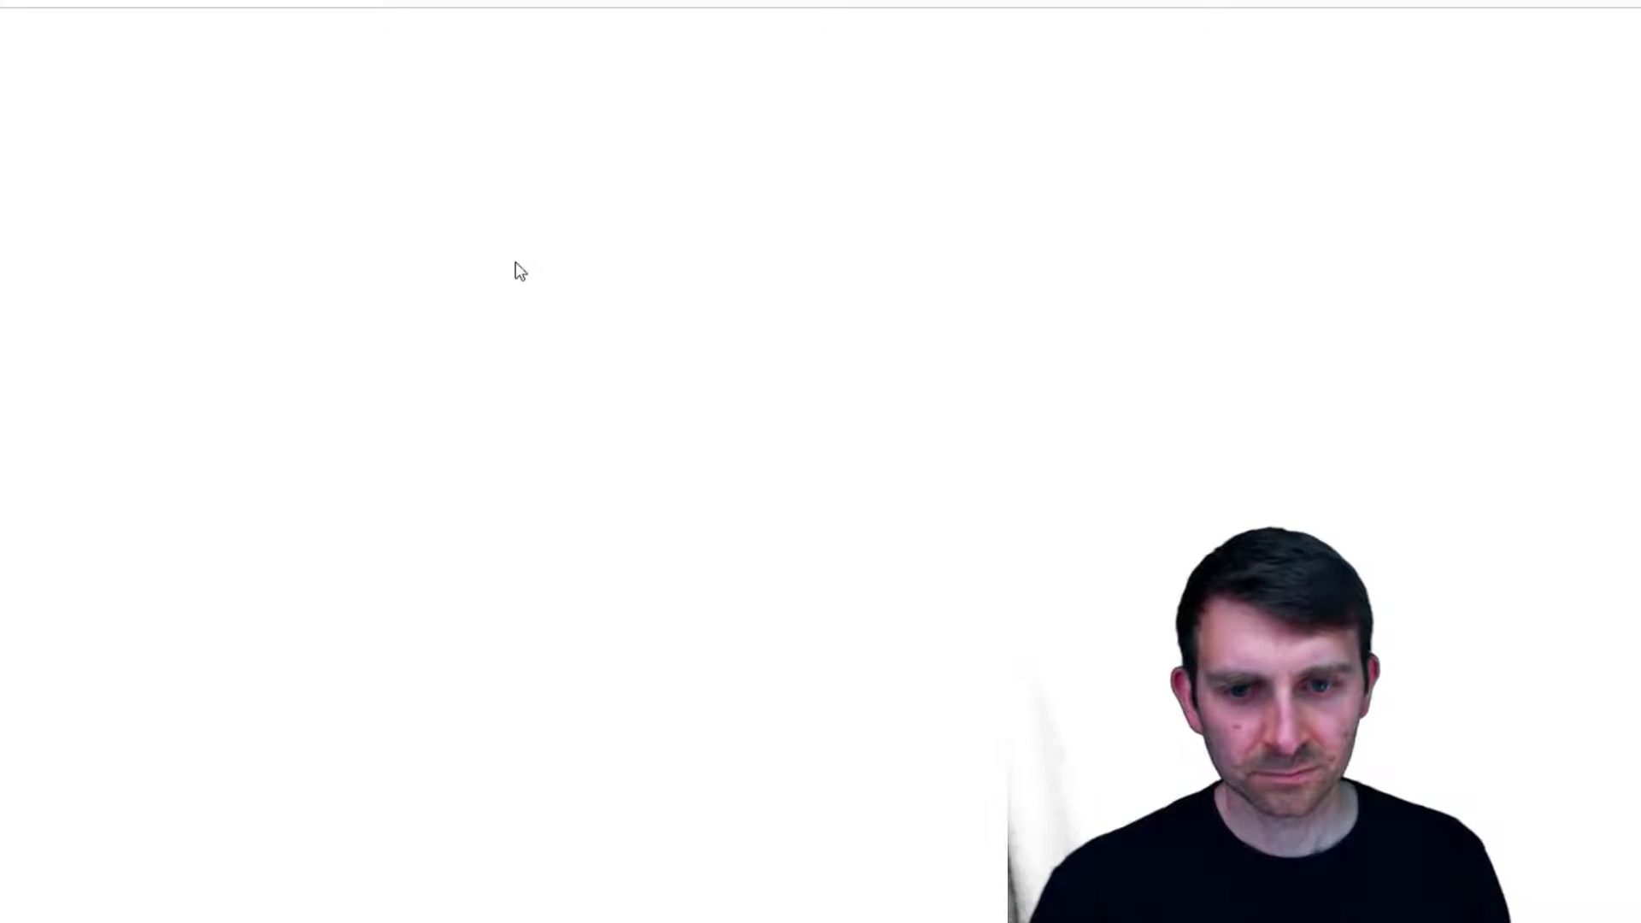
type("Location")
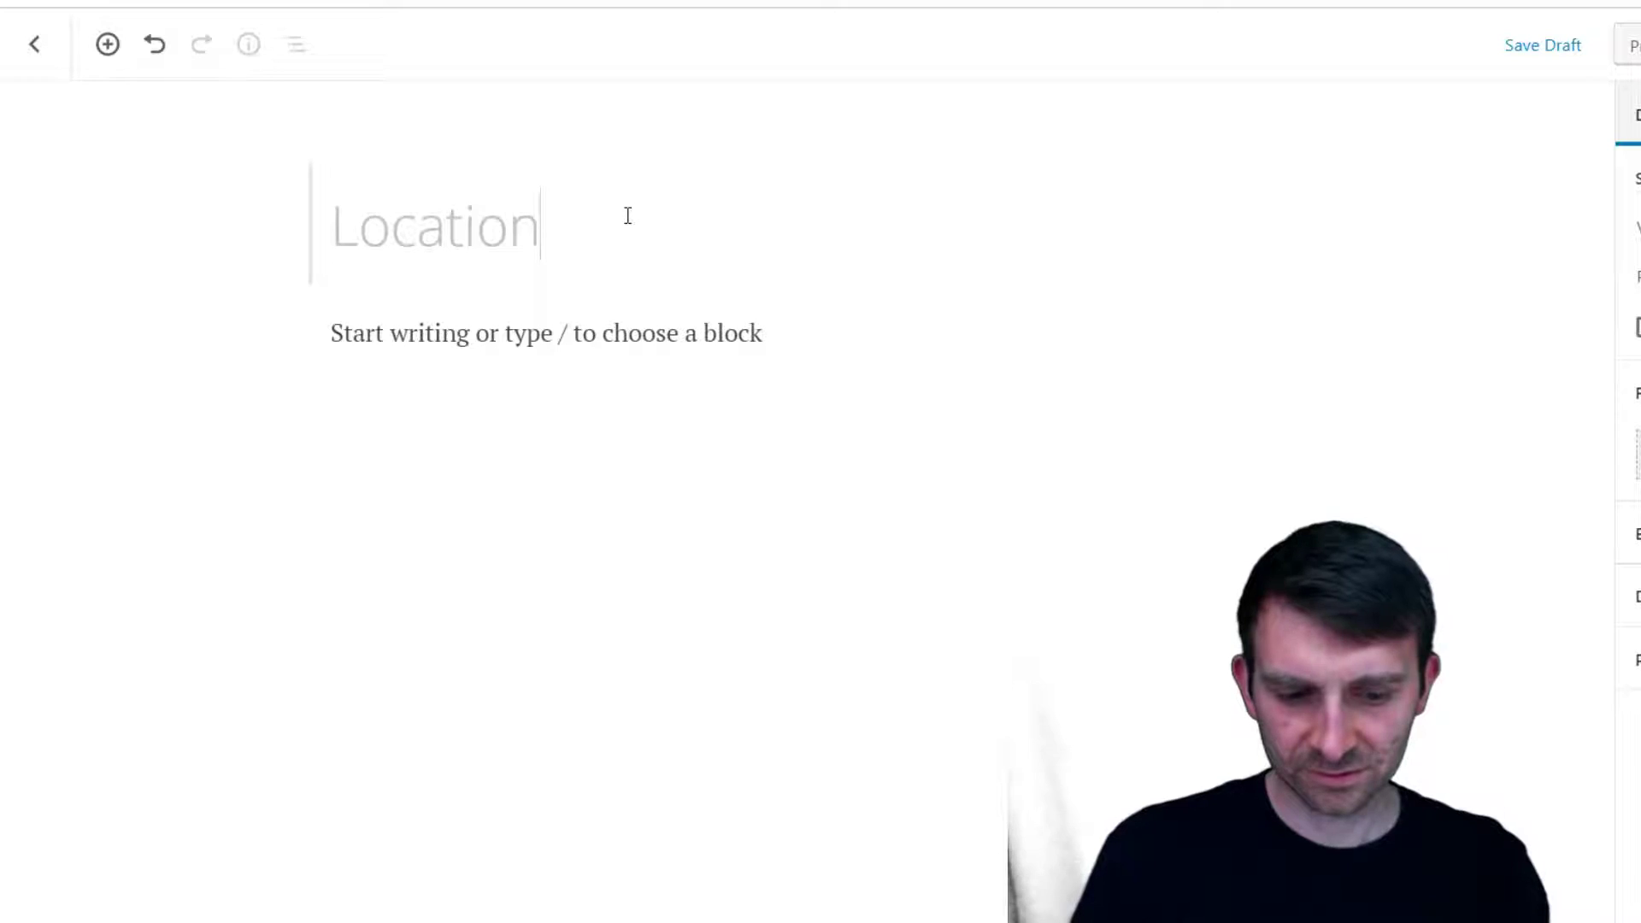
key("Return")
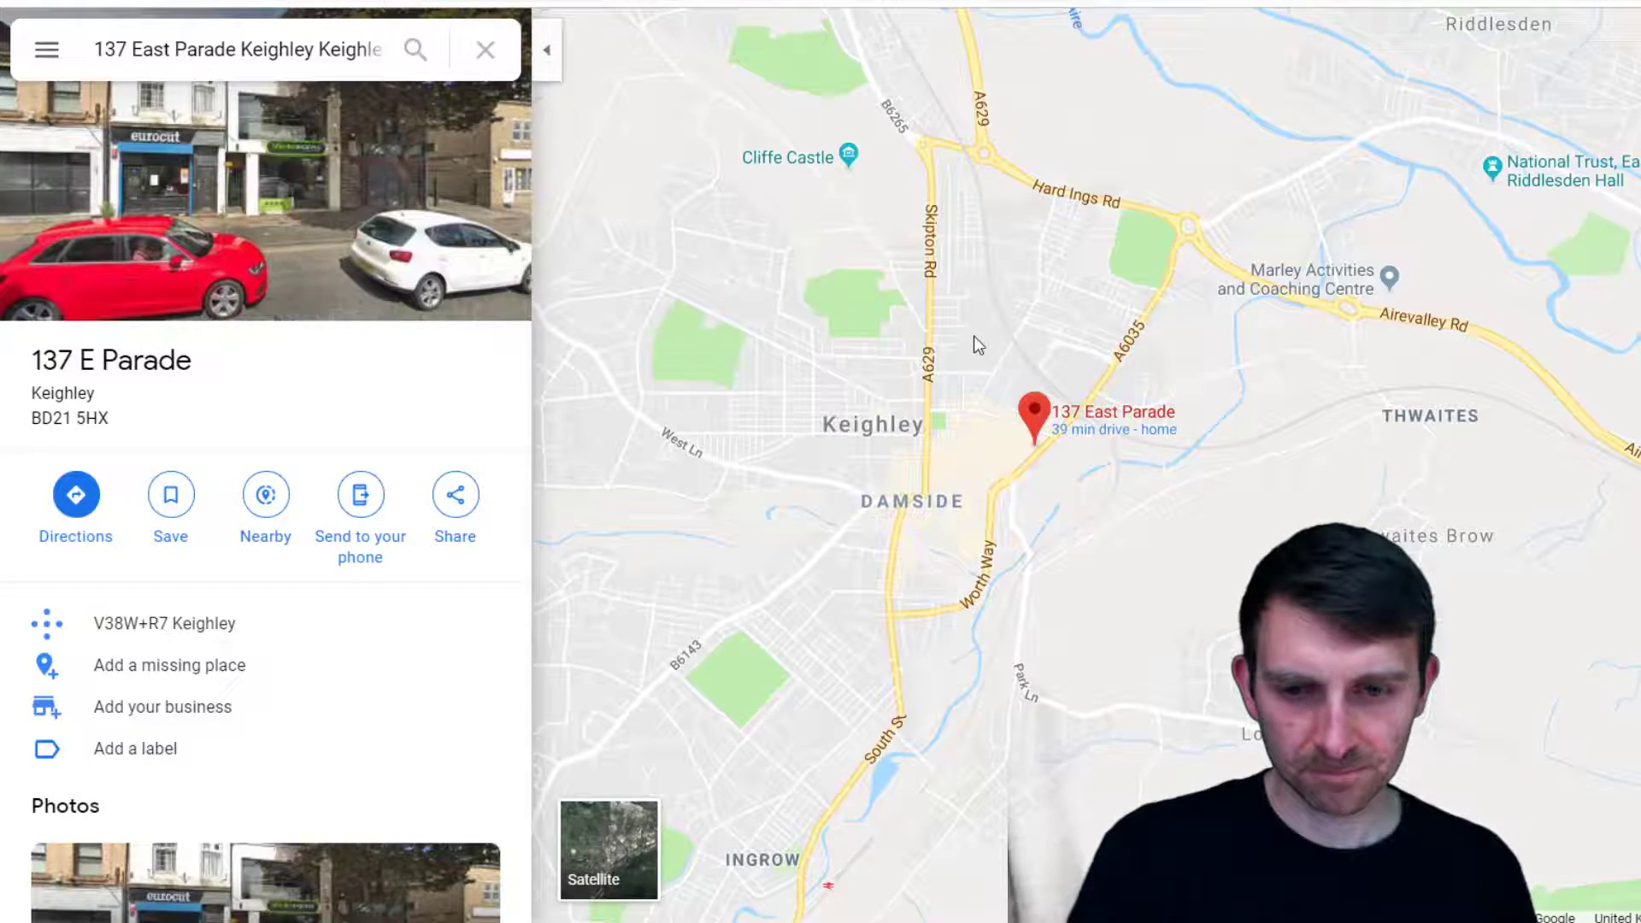
Copy the shop's address from Google Maps, paste it under the page title, and open the block choices for a new block below
left_click_drag(972, 336, 1032, 388)
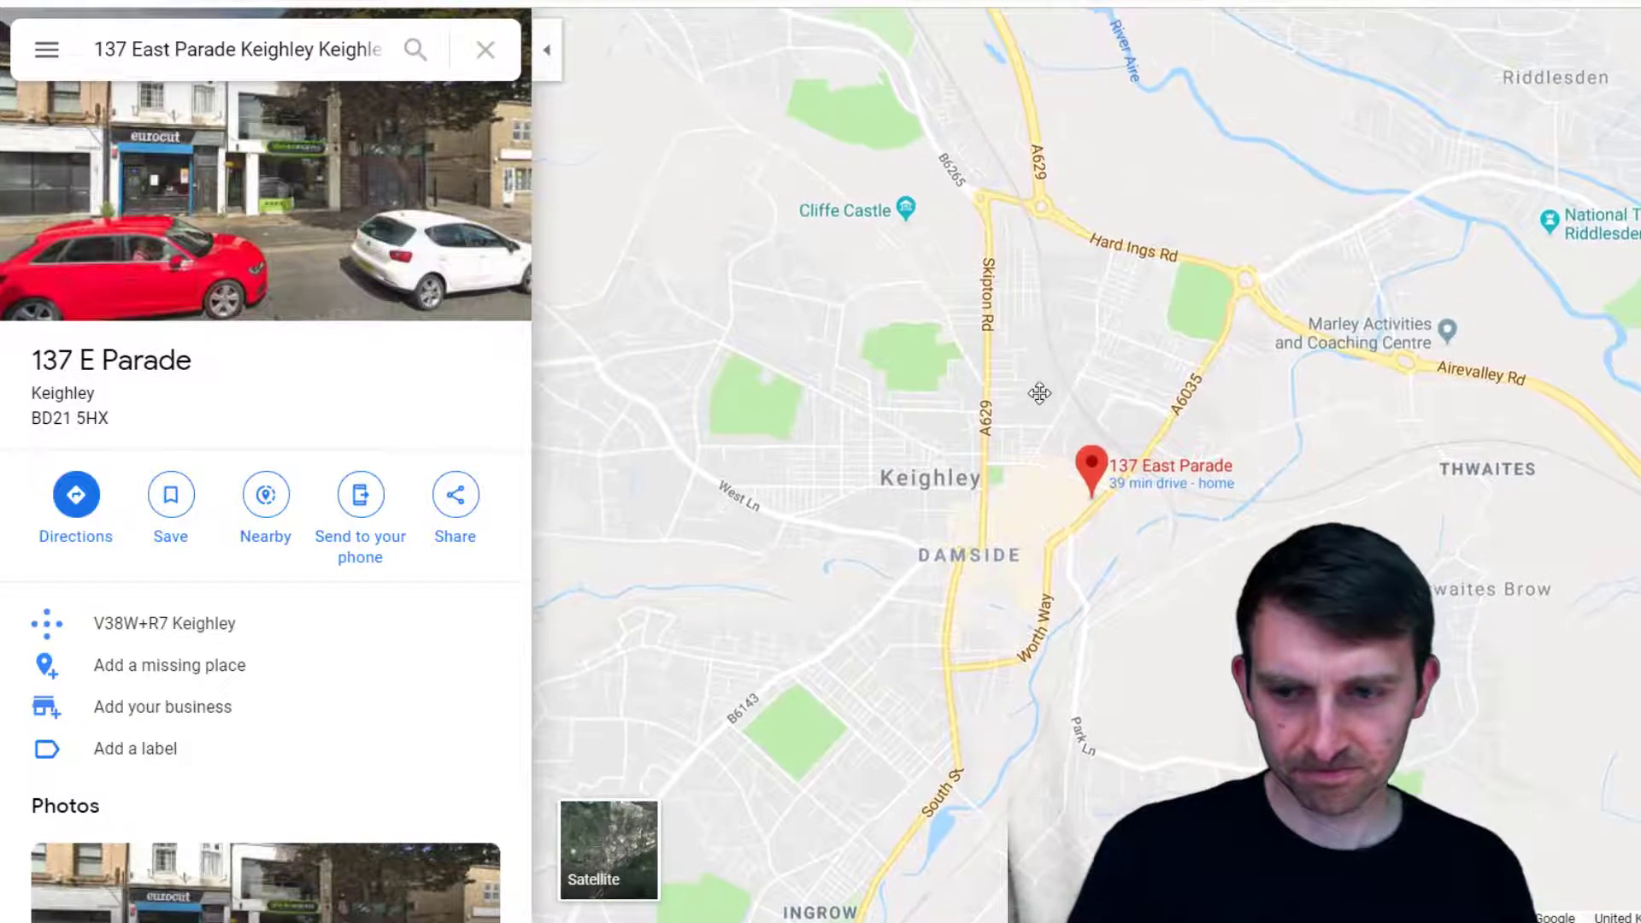
left_click(91, 49)
left_click_drag(33, 366, 174, 411)
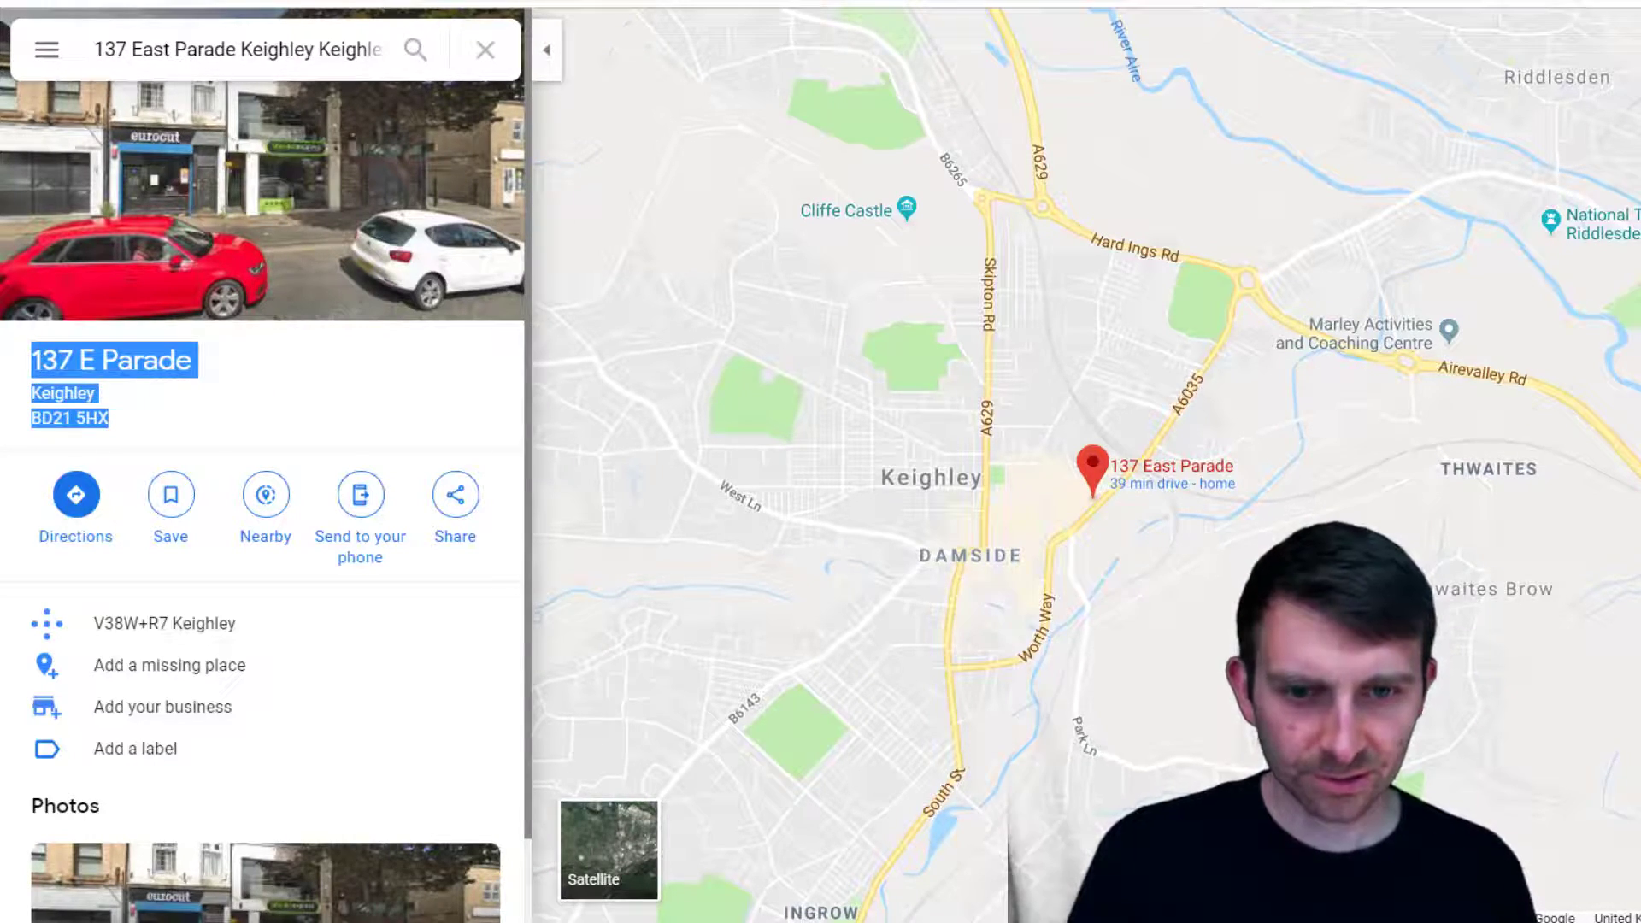
key("ctrl+c")
key("alt+Tab")
key("ctrl+v")
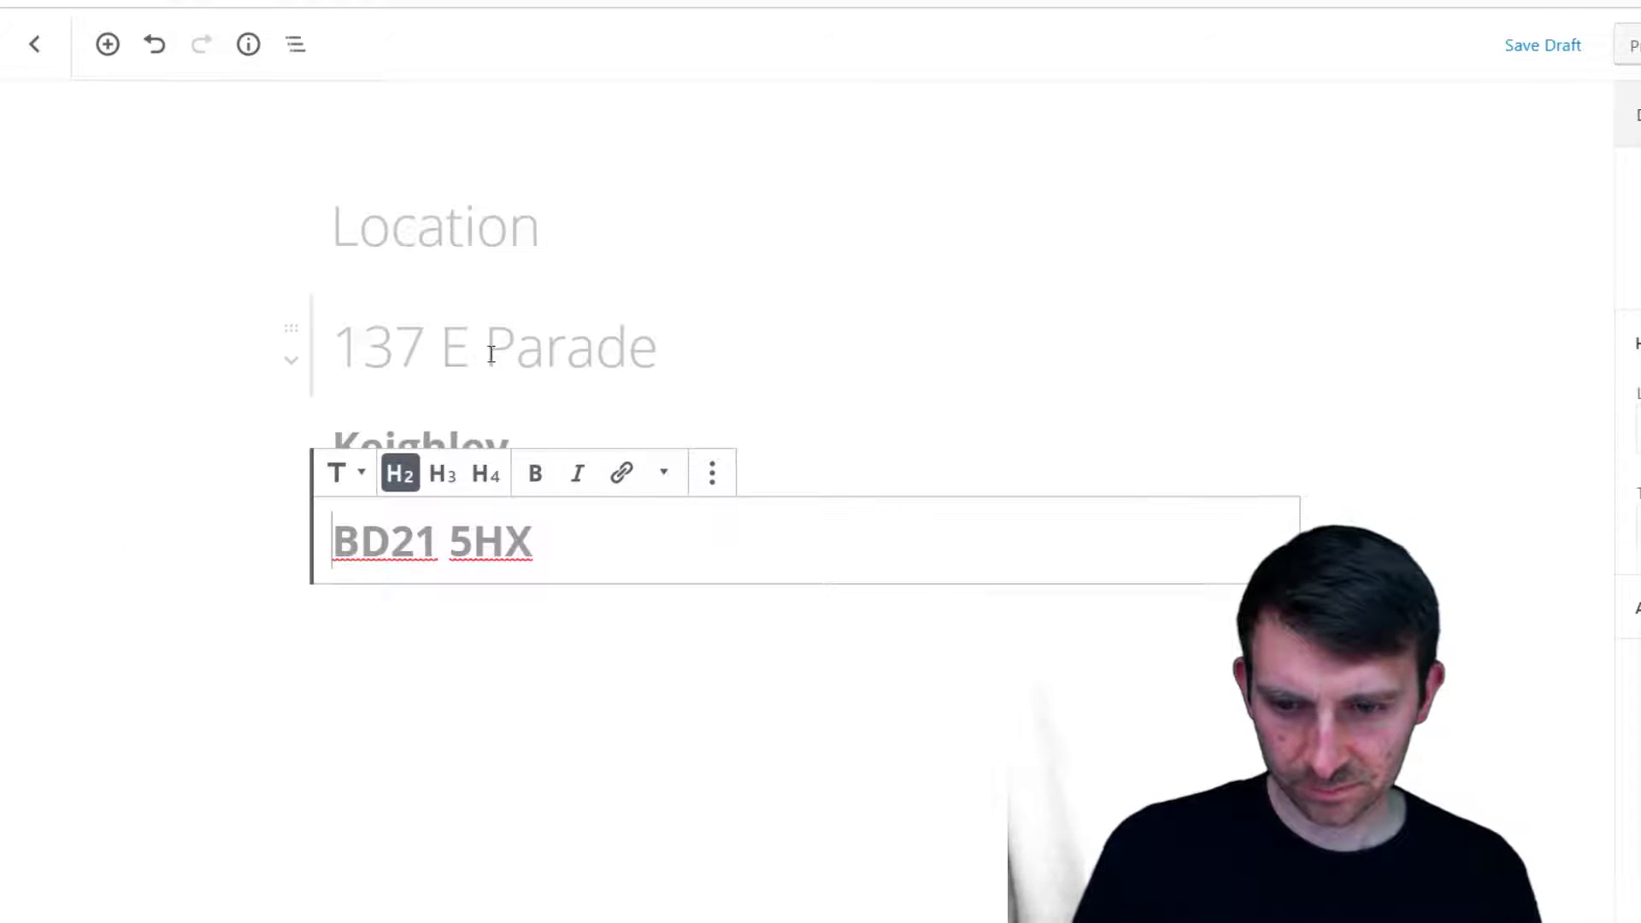
left_click(572, 670)
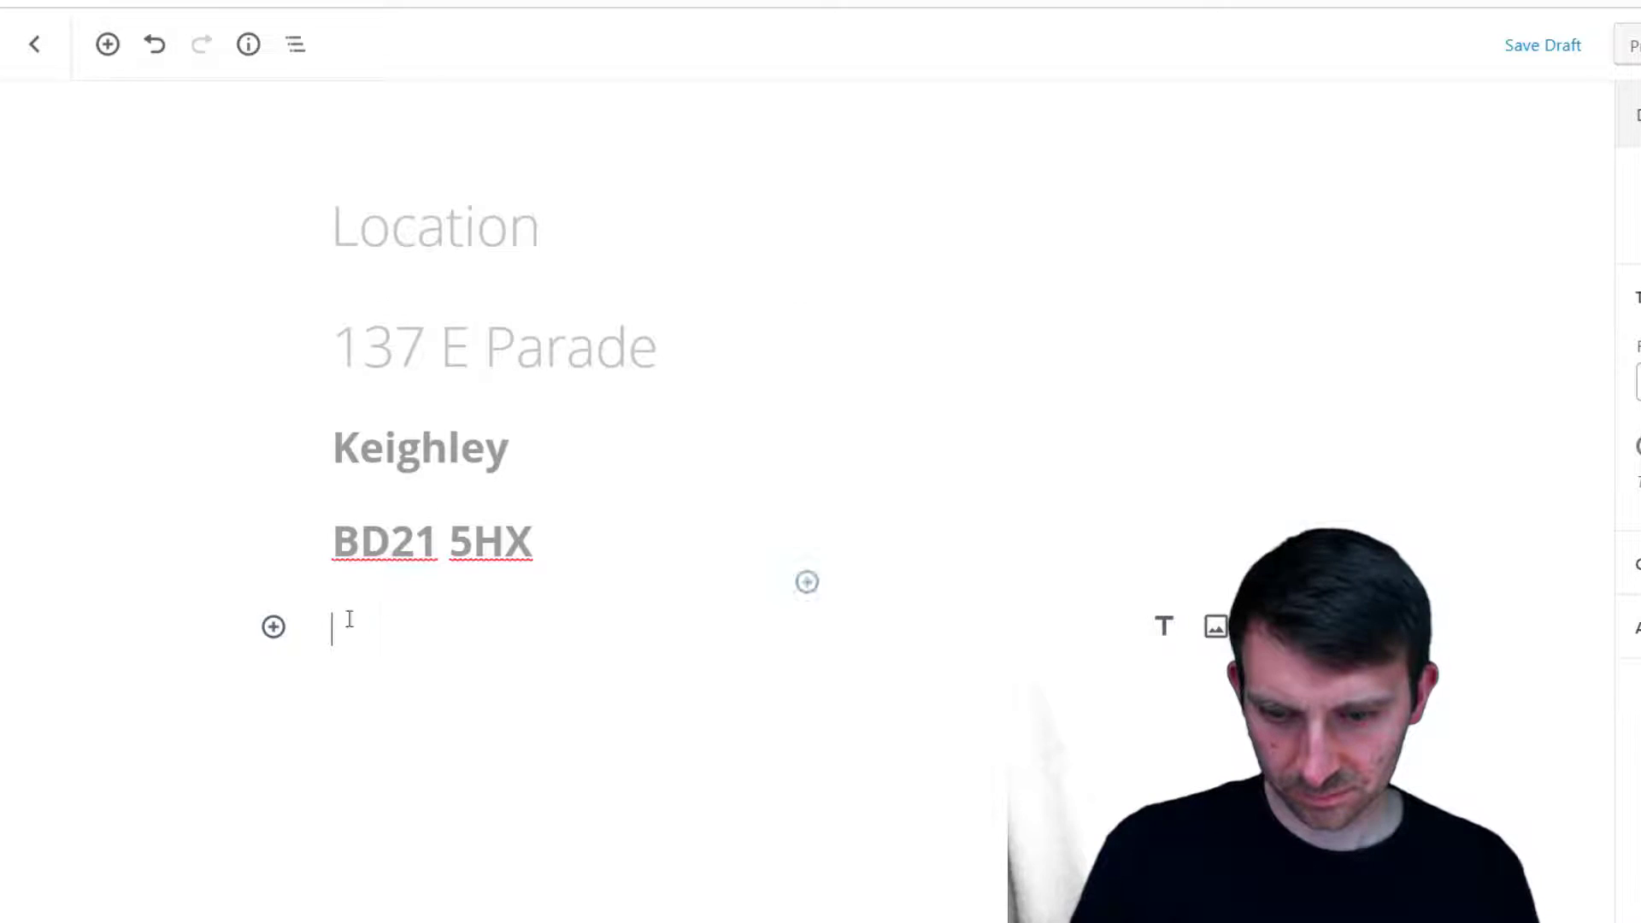
left_click(274, 629)
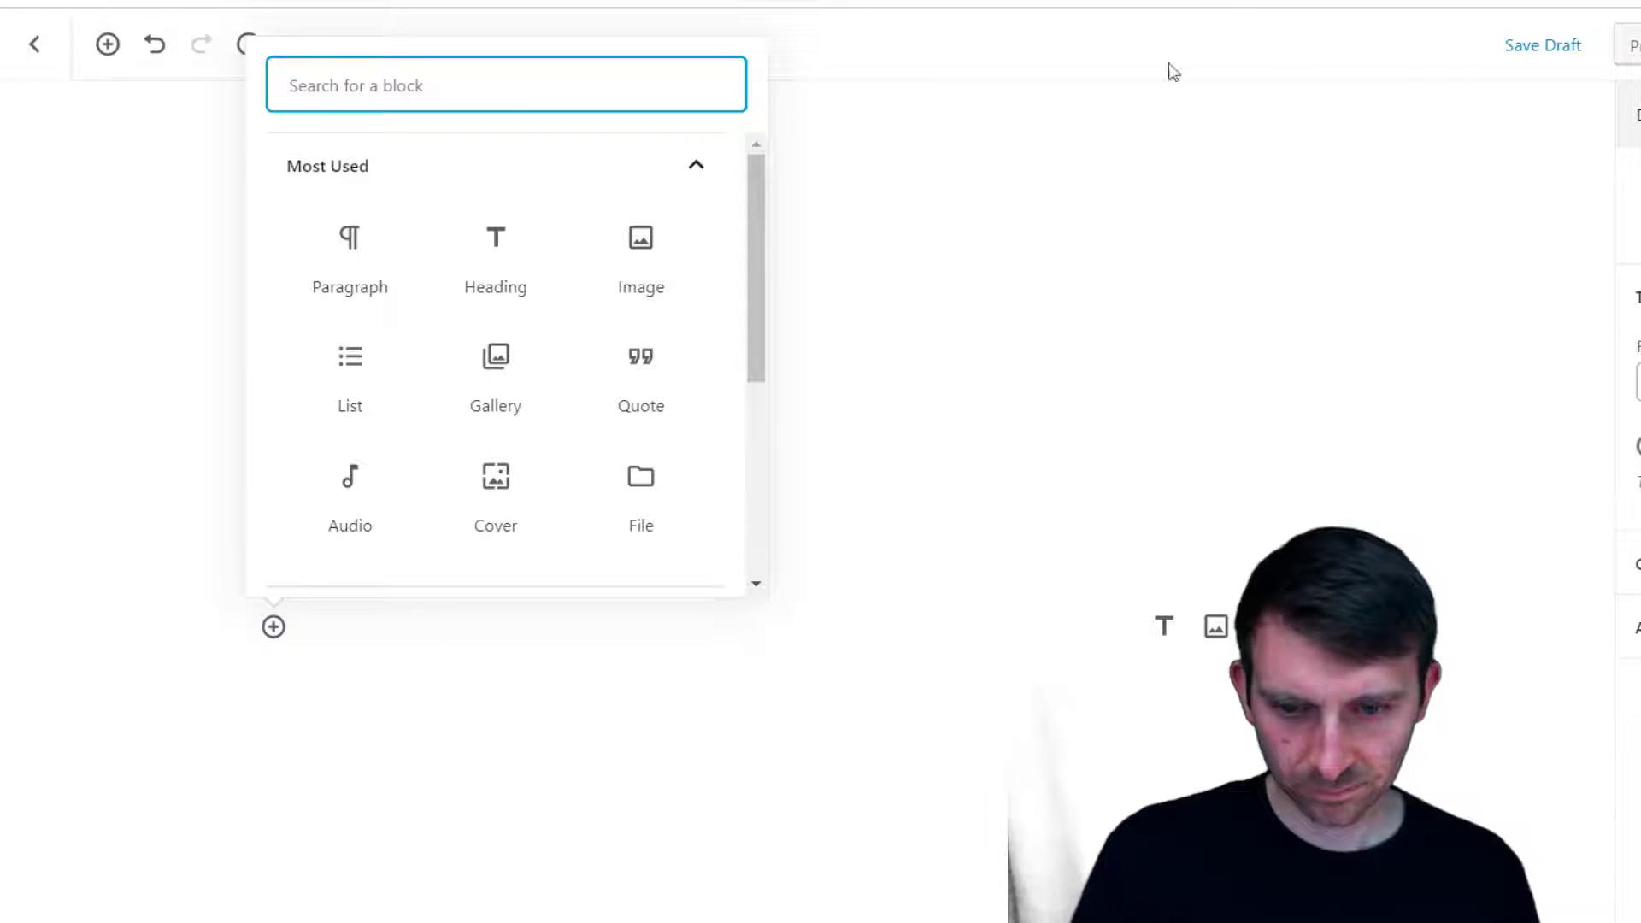
Switch to Google Maps, zoom in around the shop's marker and take a rectangular snip of the surrounding map
key("alt+Tab")
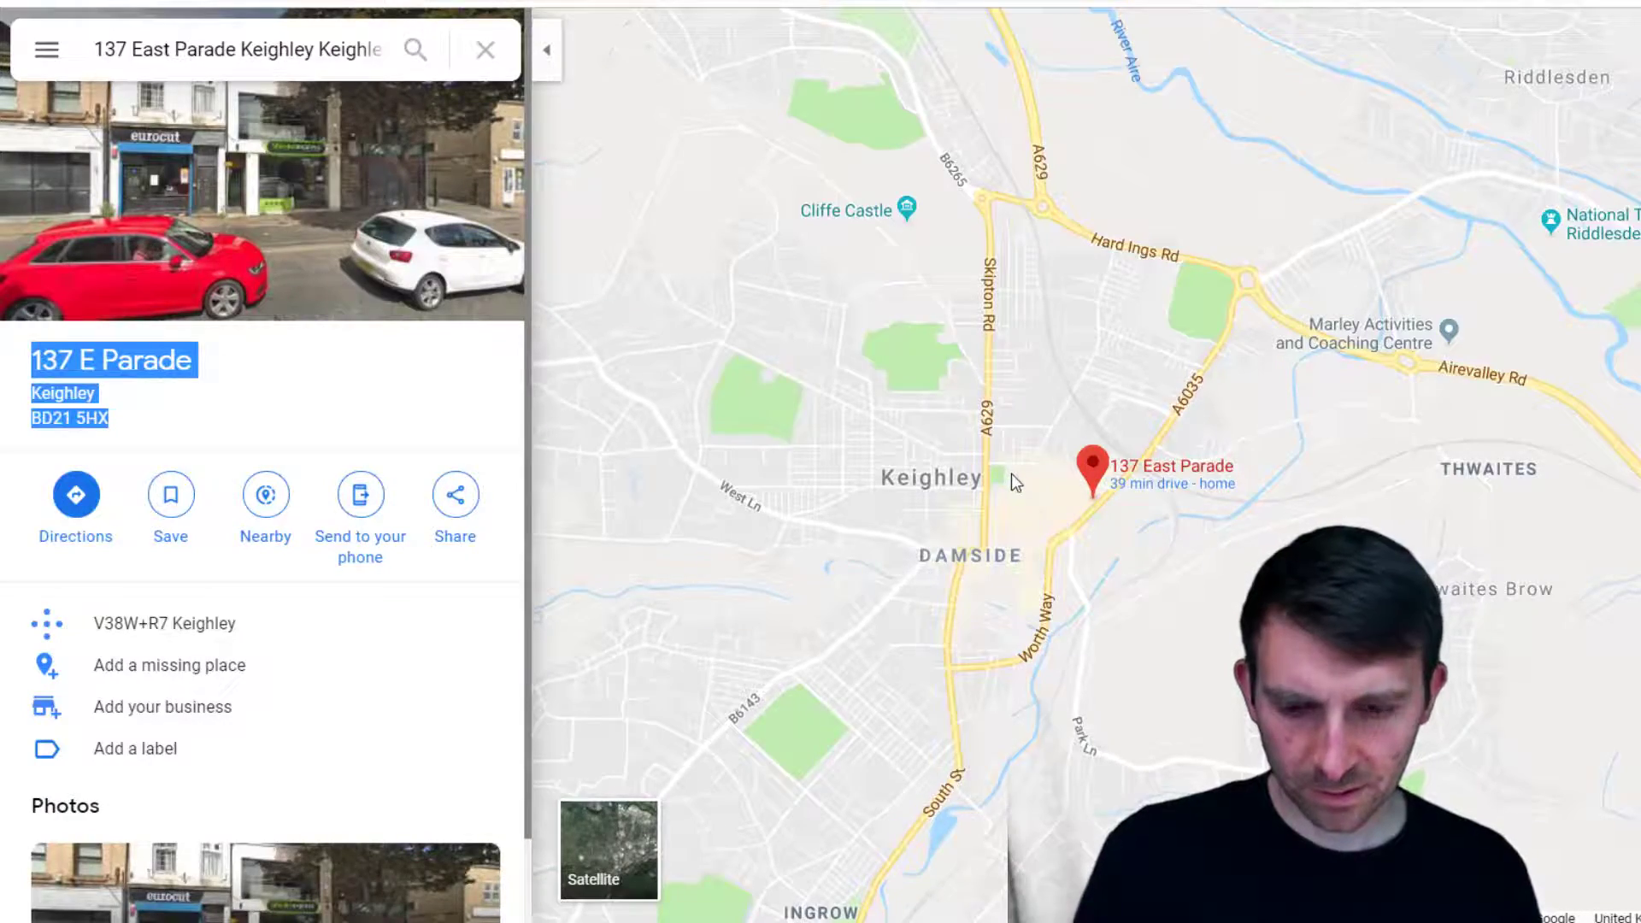
scroll(1012, 474, "up", 3)
scroll(1115, 498, "down", 1)
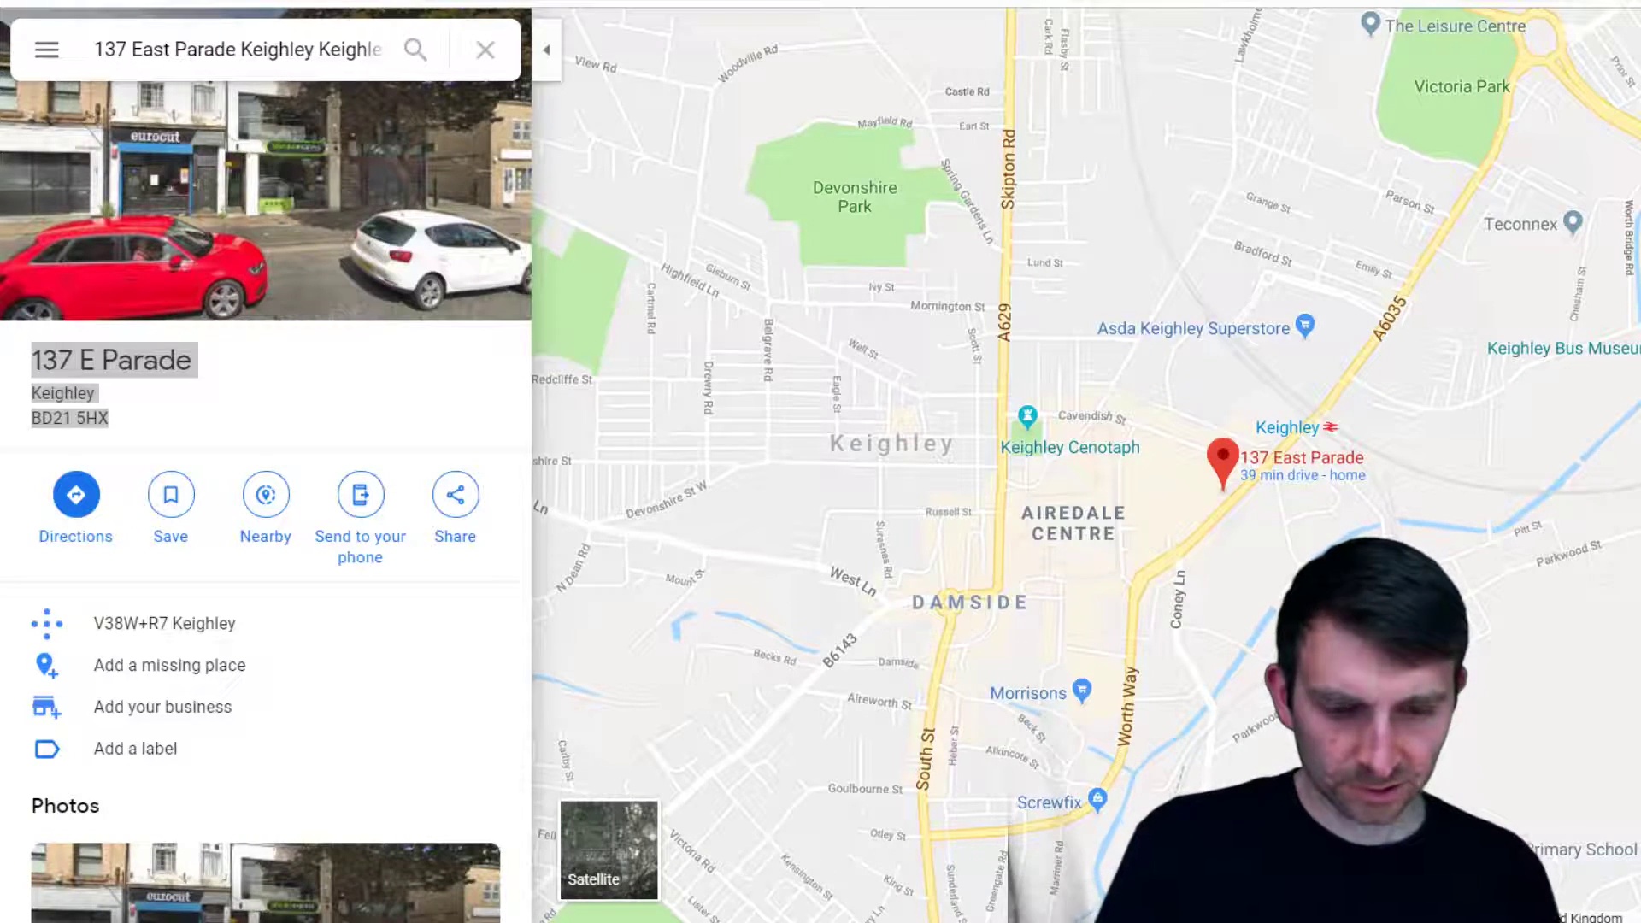
left_click(1166, 248)
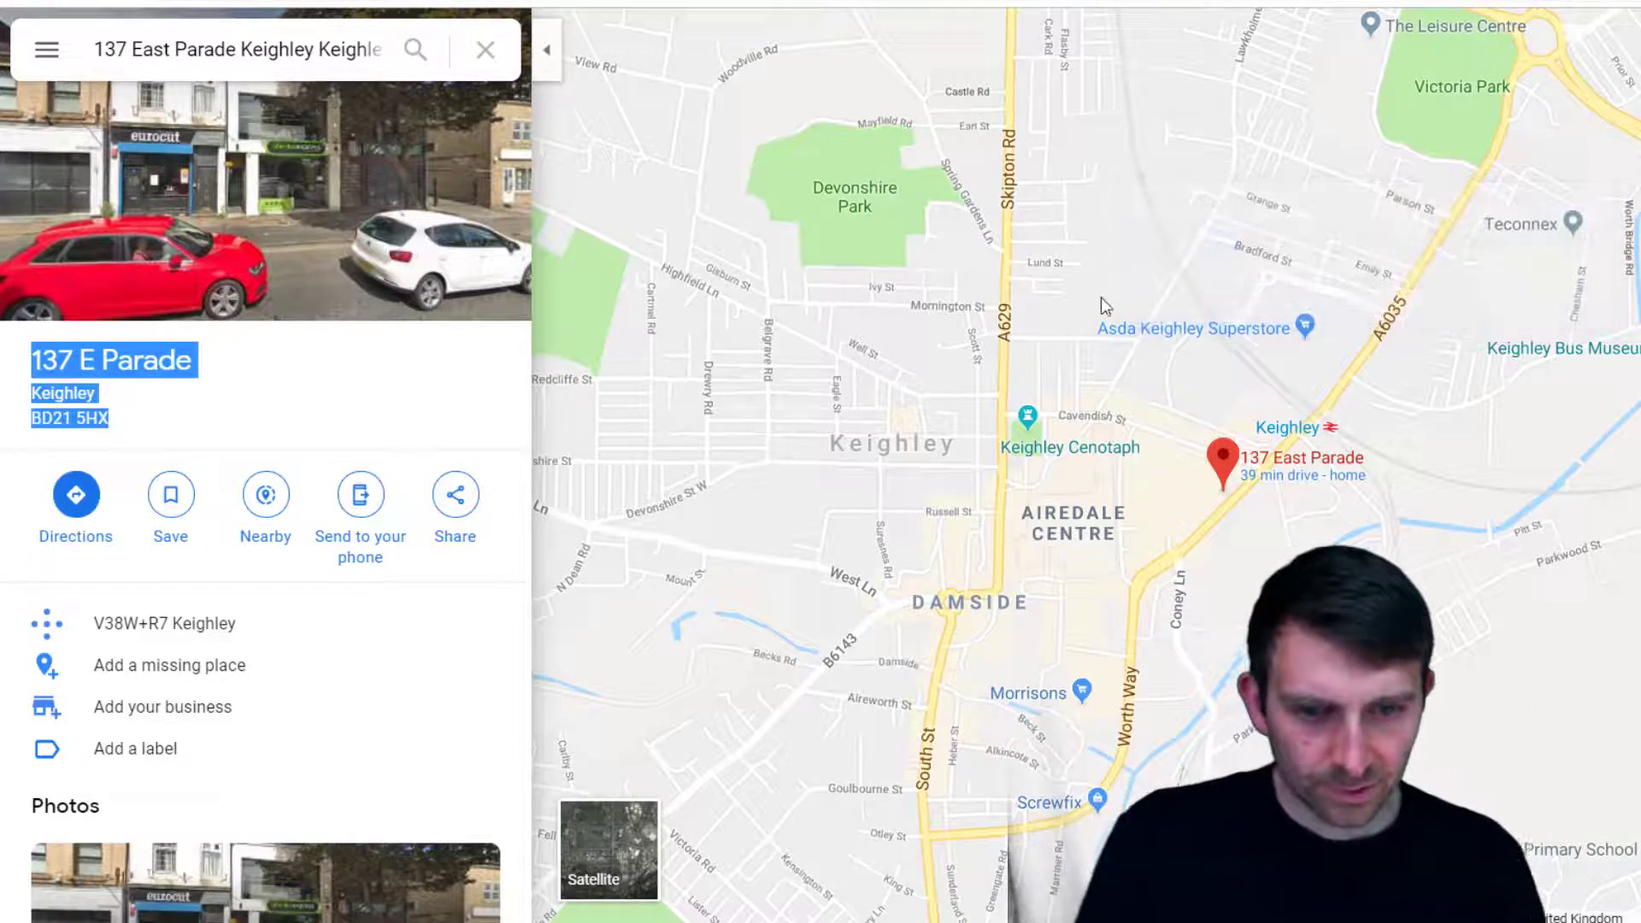
left_click_drag(688, 115, 1634, 874)
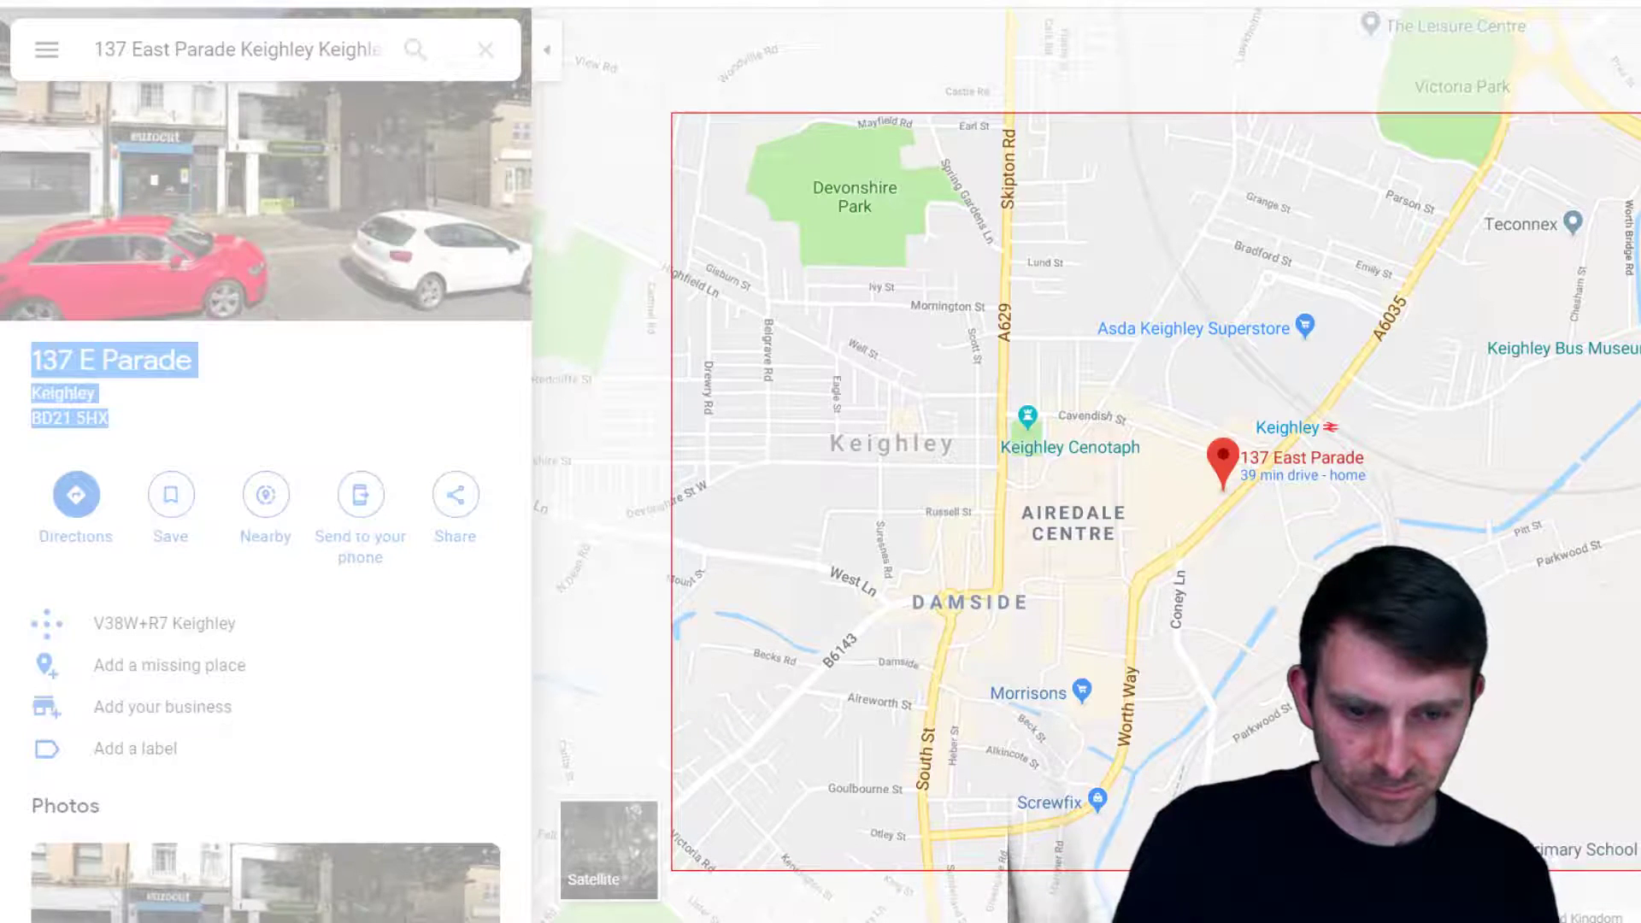
left_click_drag(1634, 872, 1634, 872)
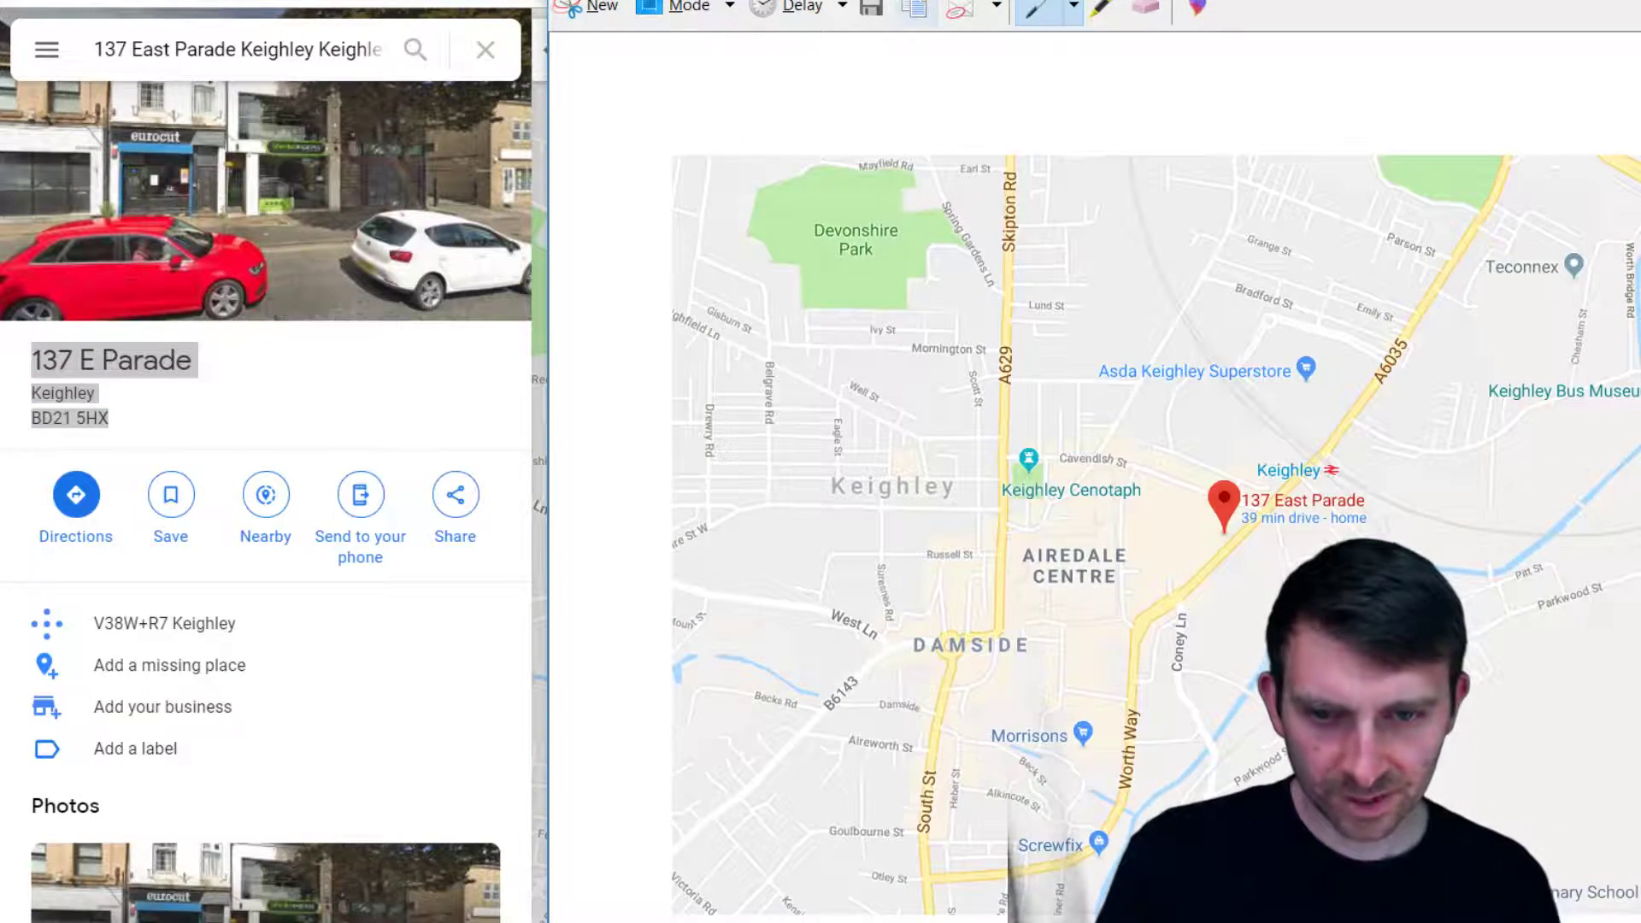
Save the map snip as a PNG named "Magdi's Barbers Keighley Bradford" in the Magdi's Barbers Shop folder on the Desktop
left_click(870, 11)
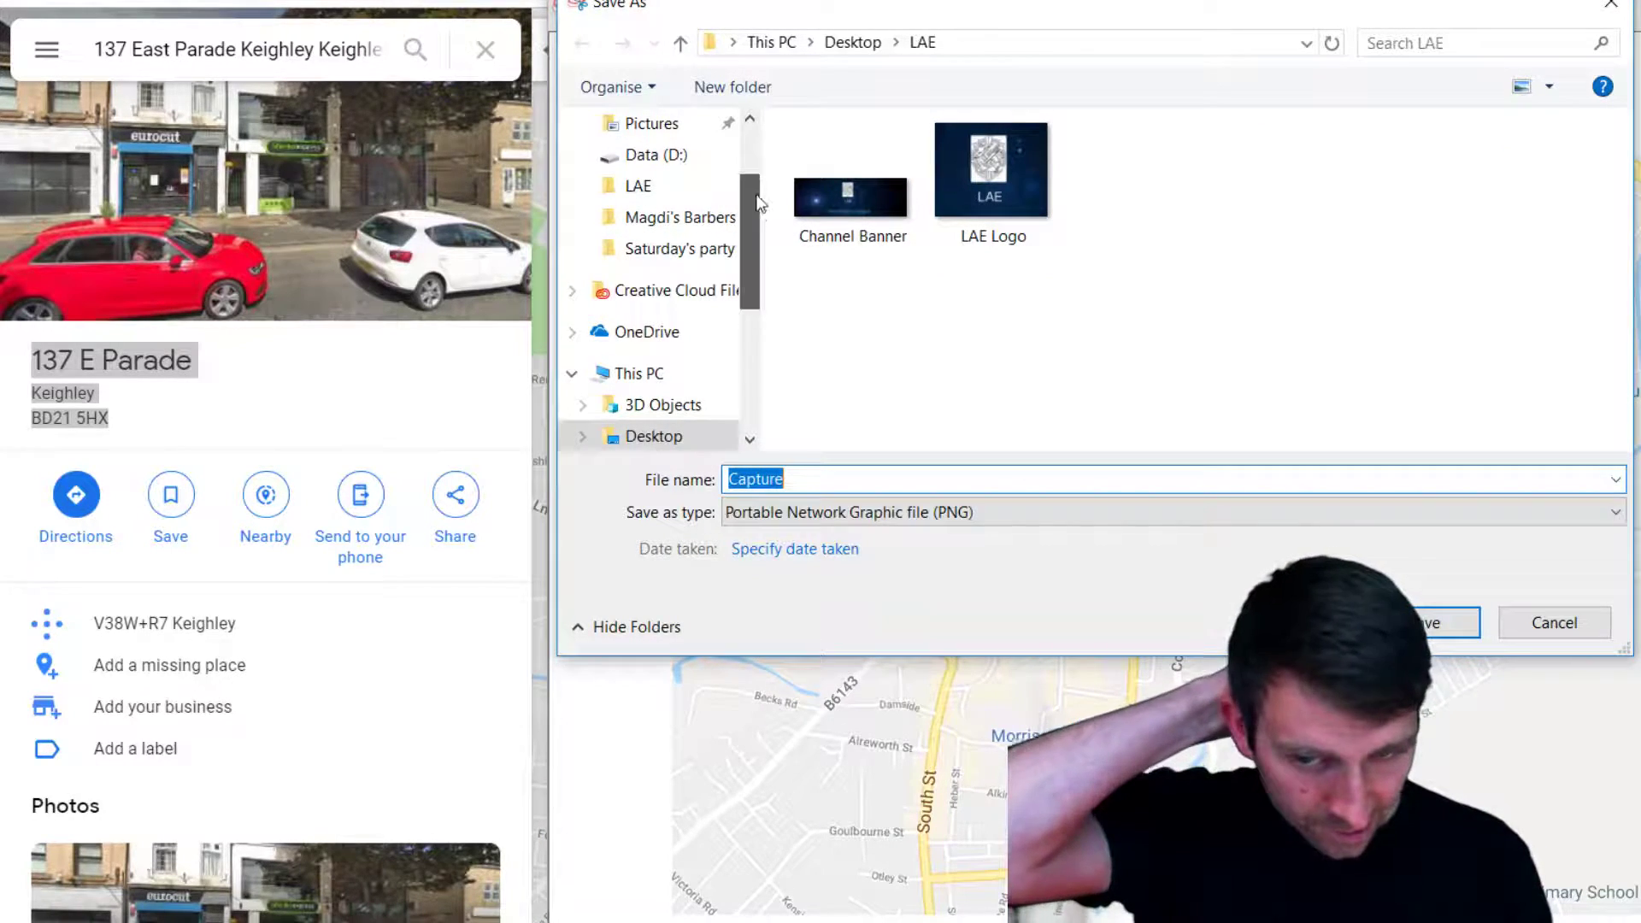
scroll(753, 146, "up", 2)
left_click(688, 175)
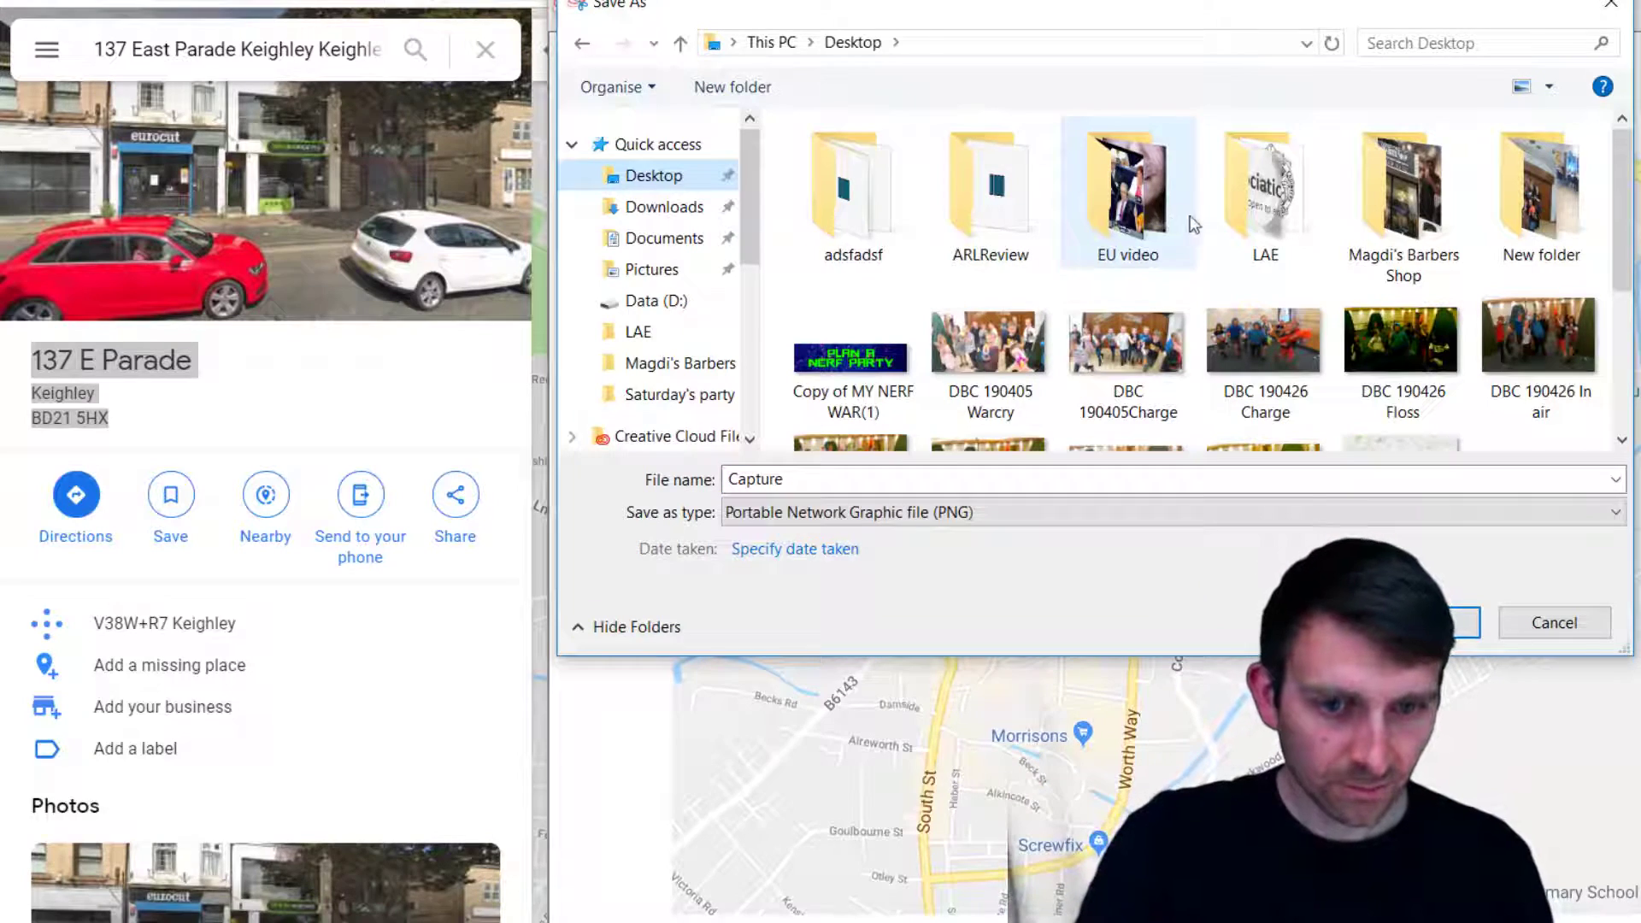
double_click(1401, 197)
double_click(819, 480)
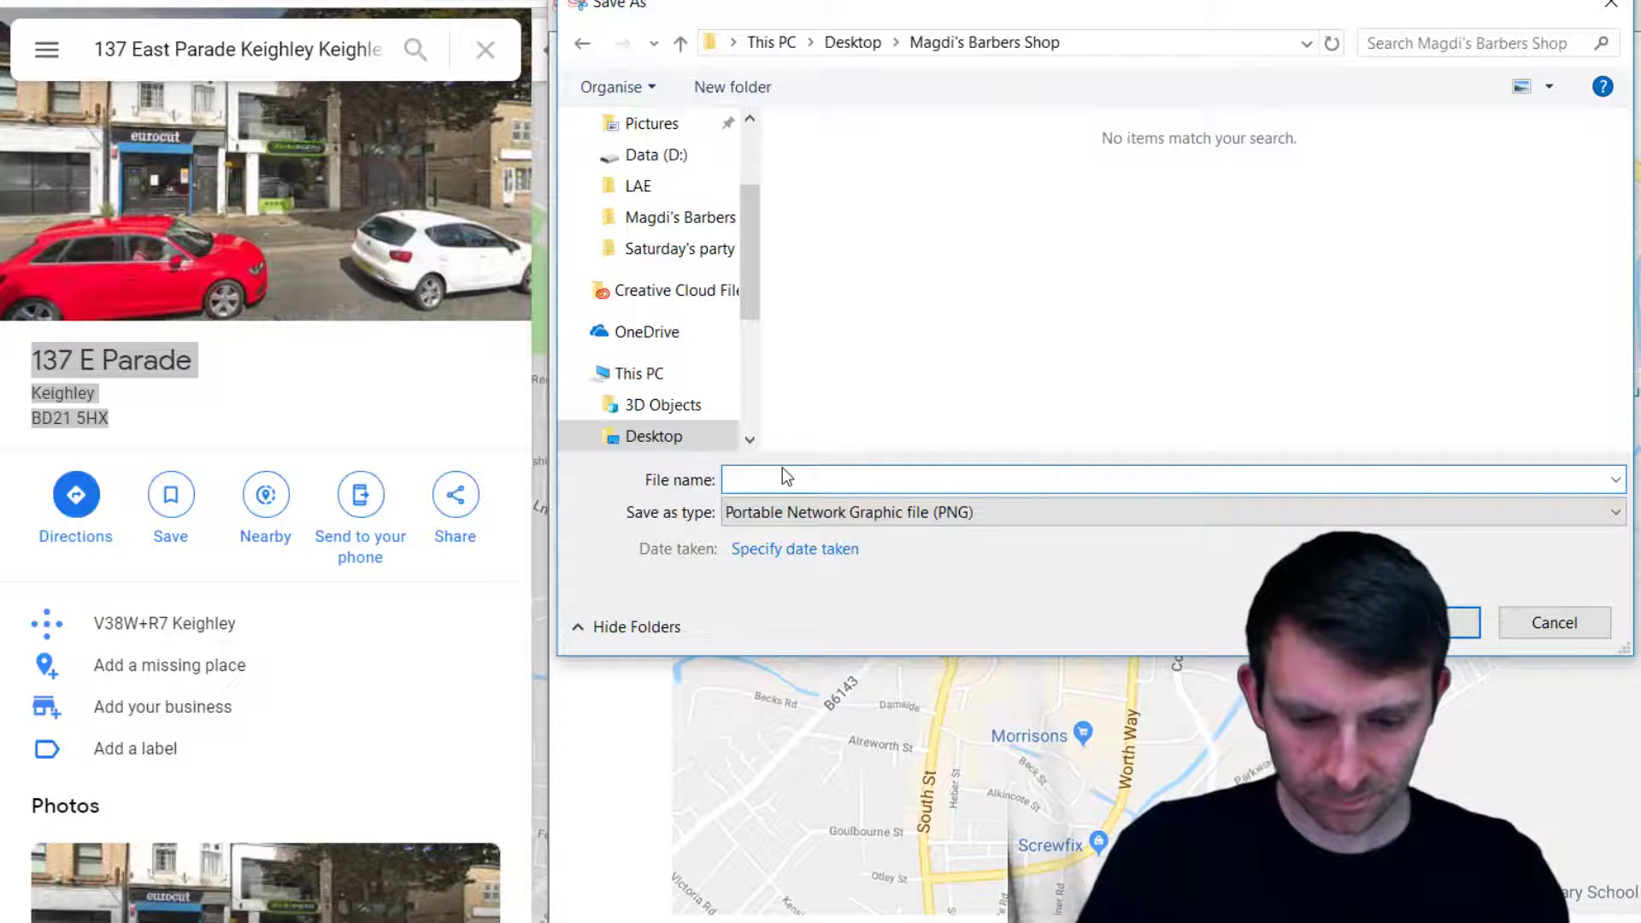
type("Magdi")
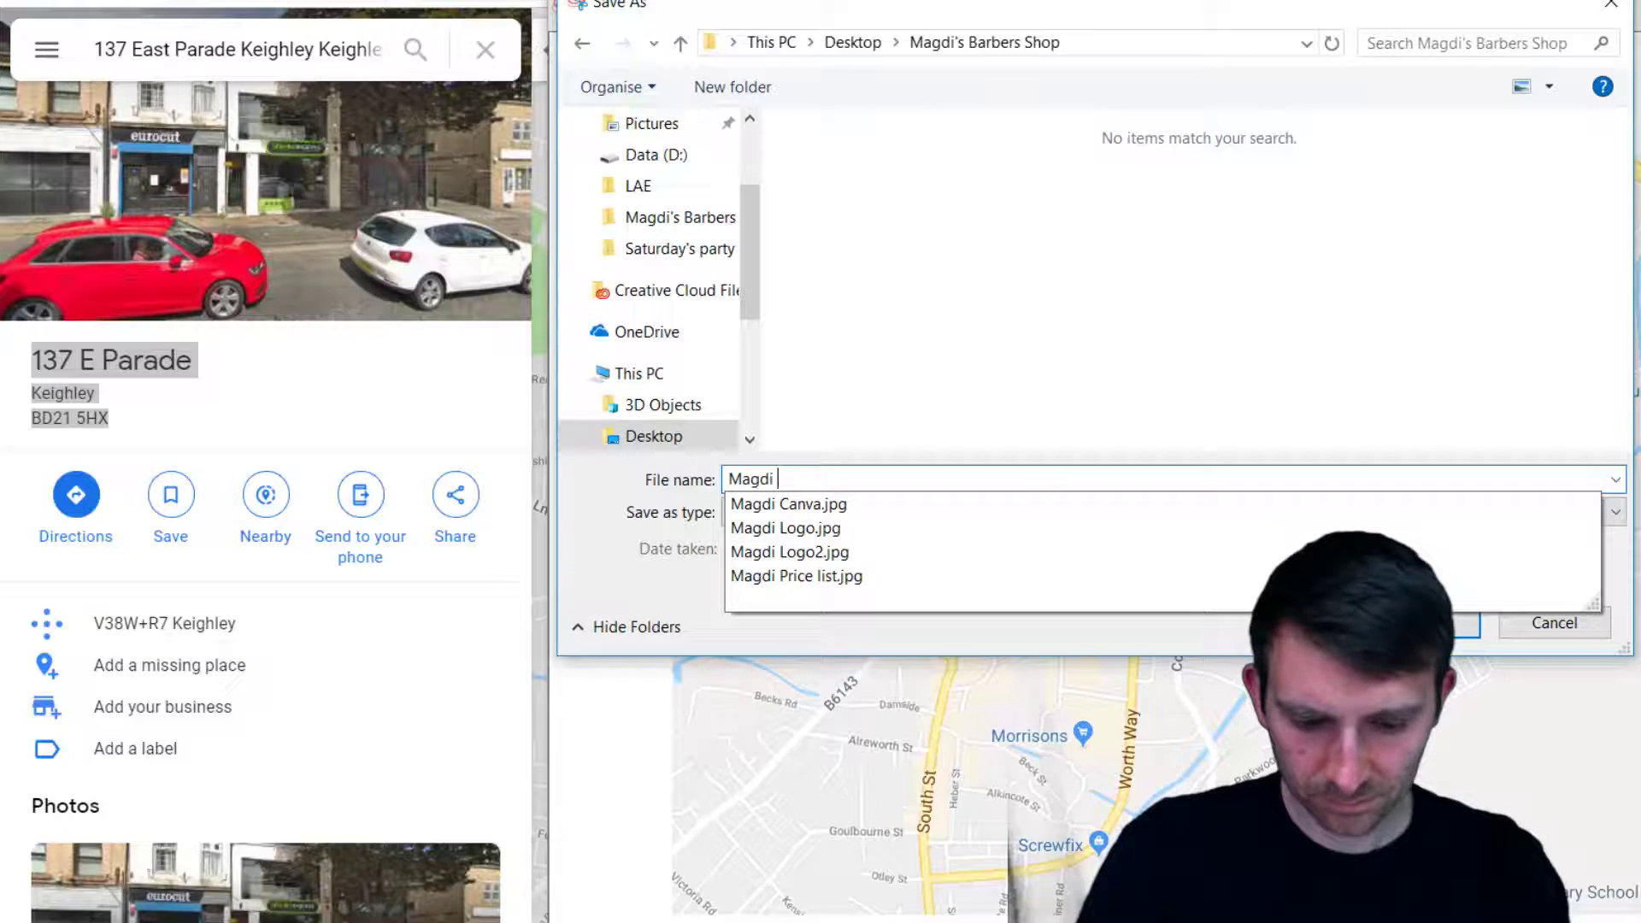
type("'s Barbers Keighley Bradford")
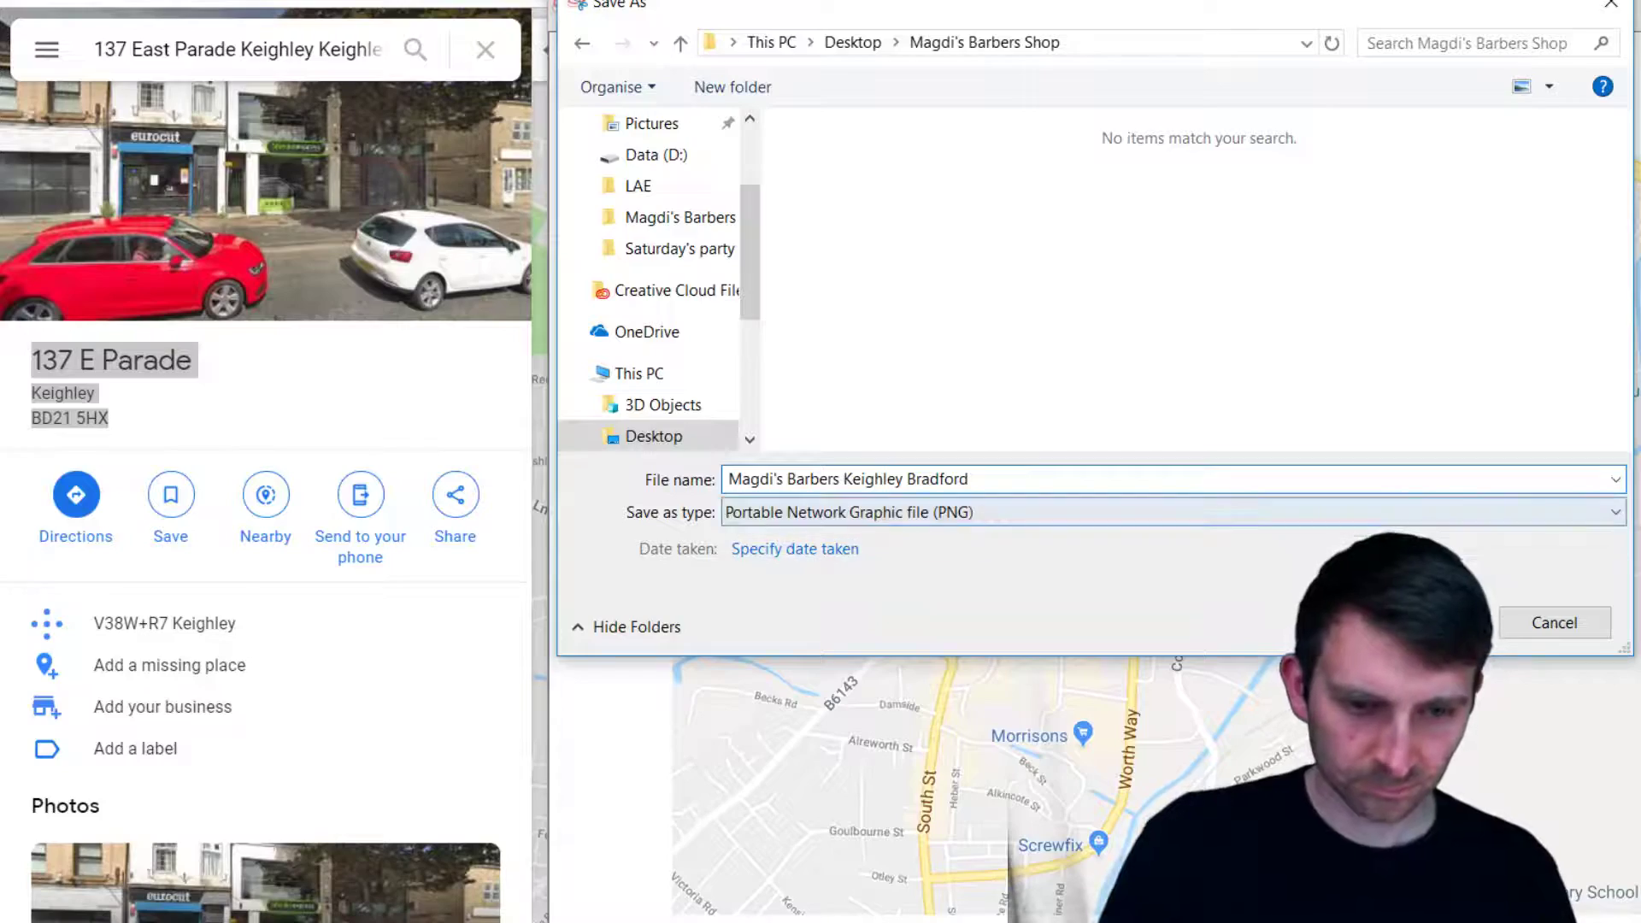
key("Return")
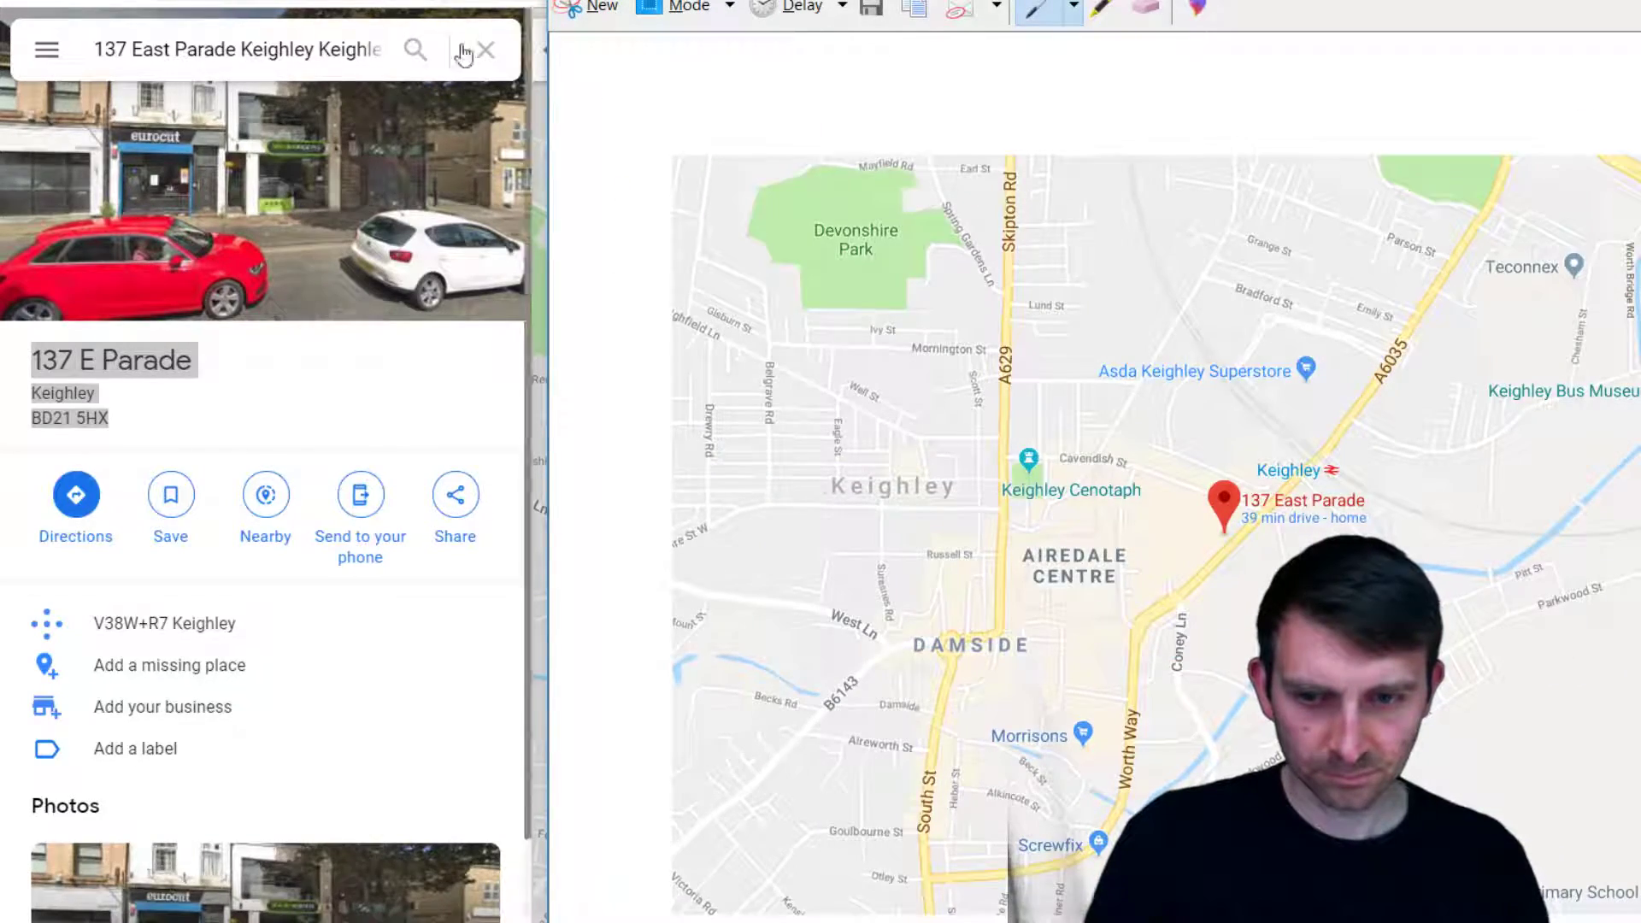
Return to the WordPress page editor, insert an Image block below the address, upload the saved map snip and centre it
left_click_drag(923, 2, 997, 531)
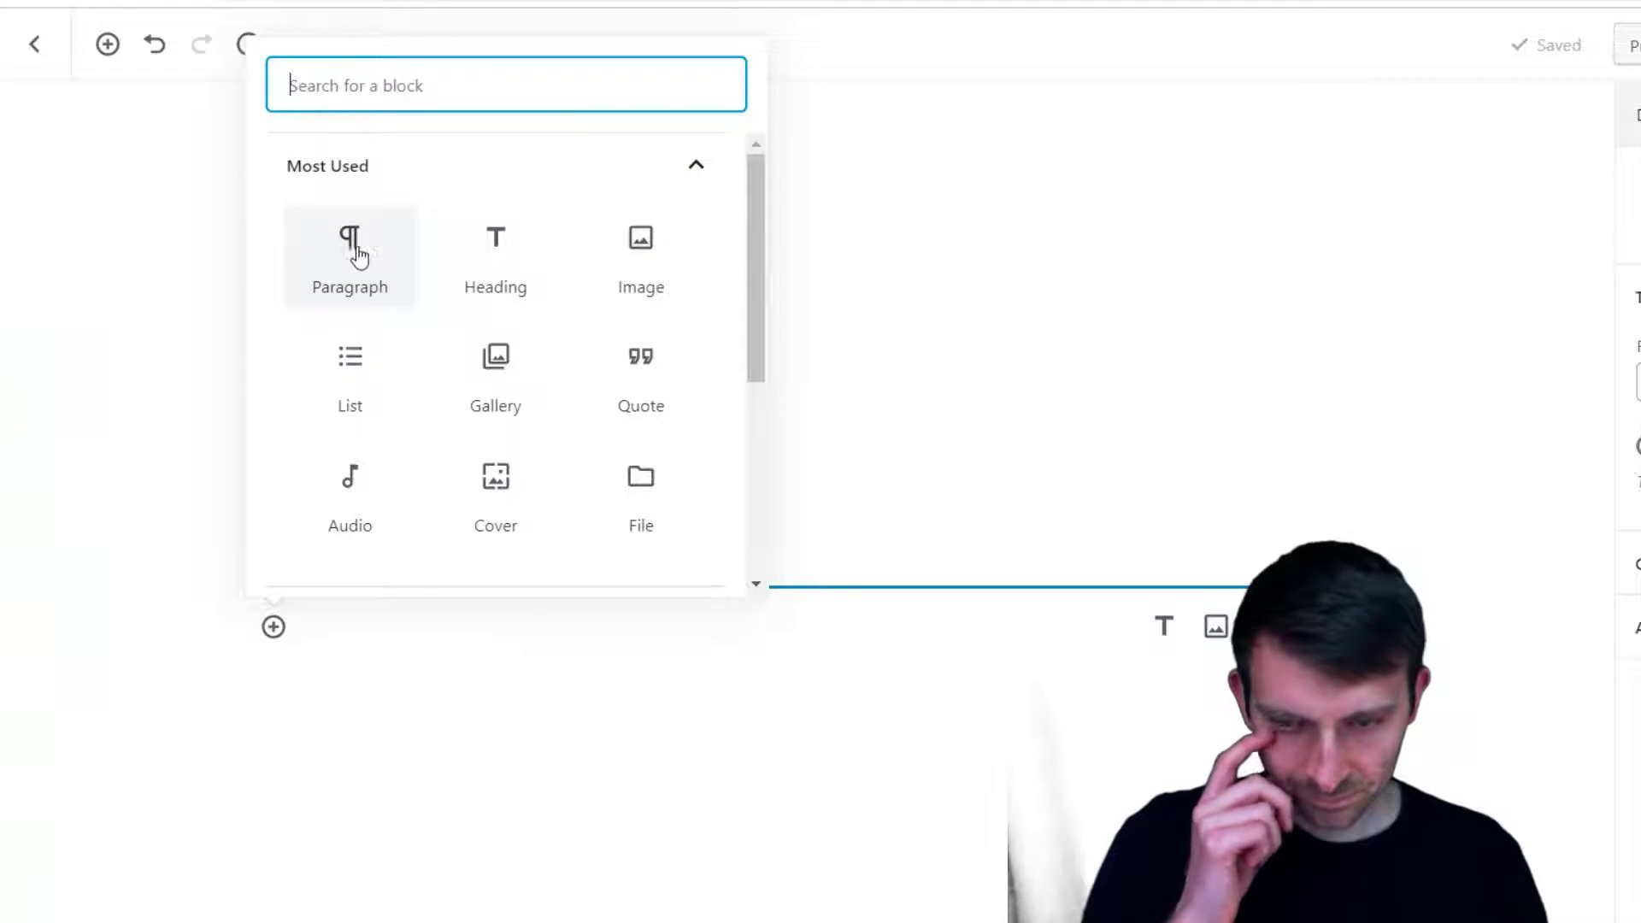
left_click(663, 282)
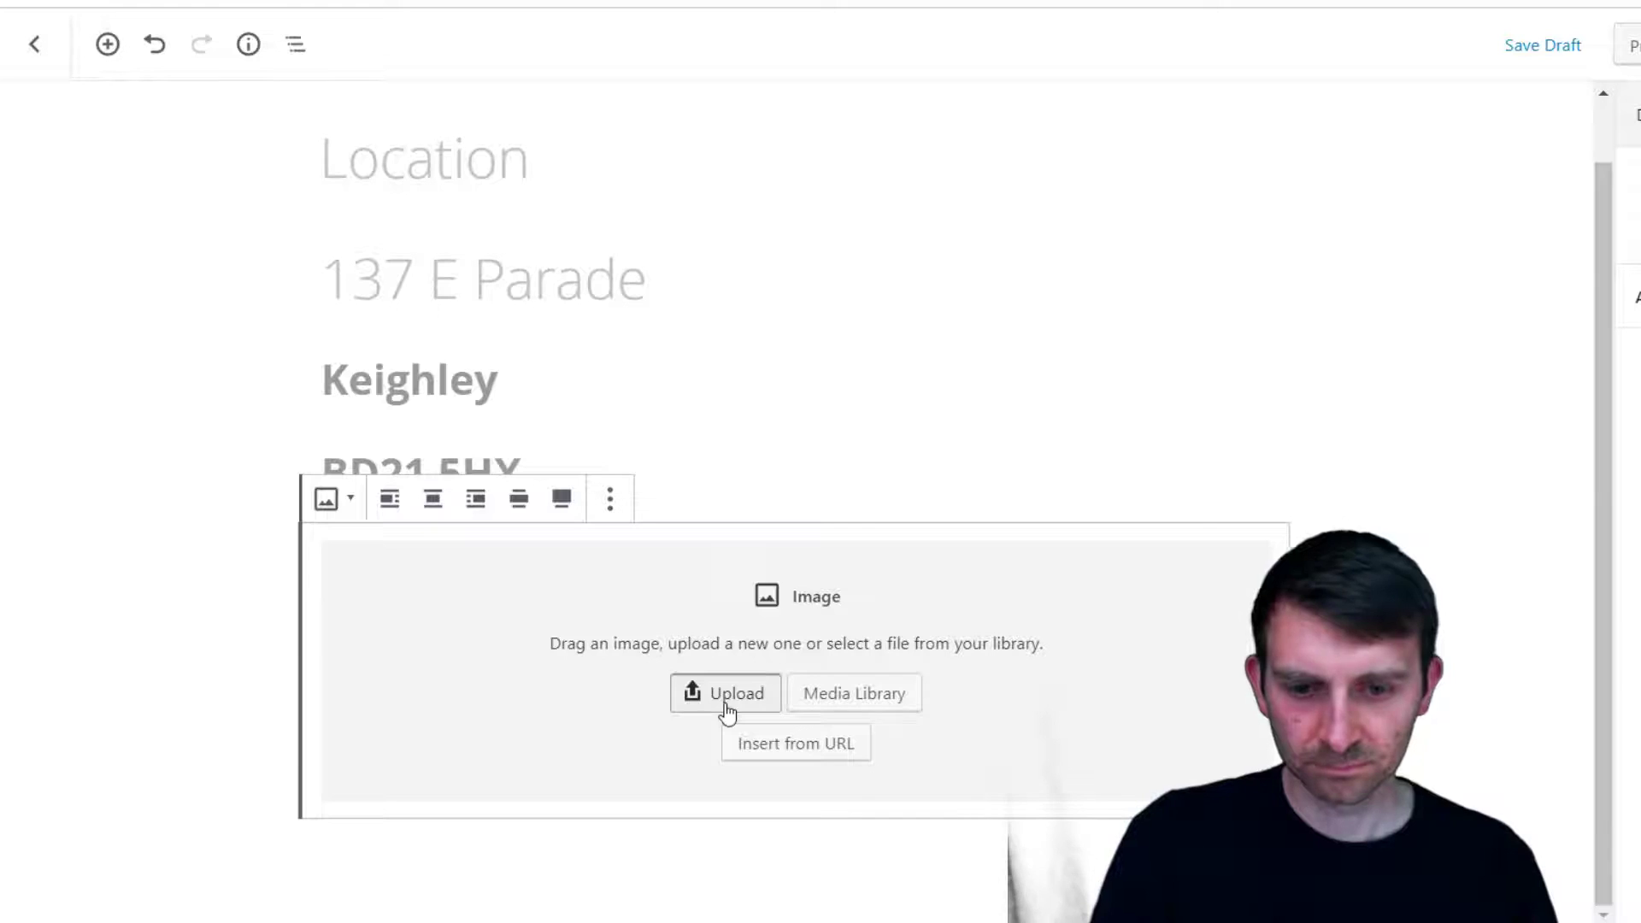
left_click(726, 706)
double_click(1115, 136)
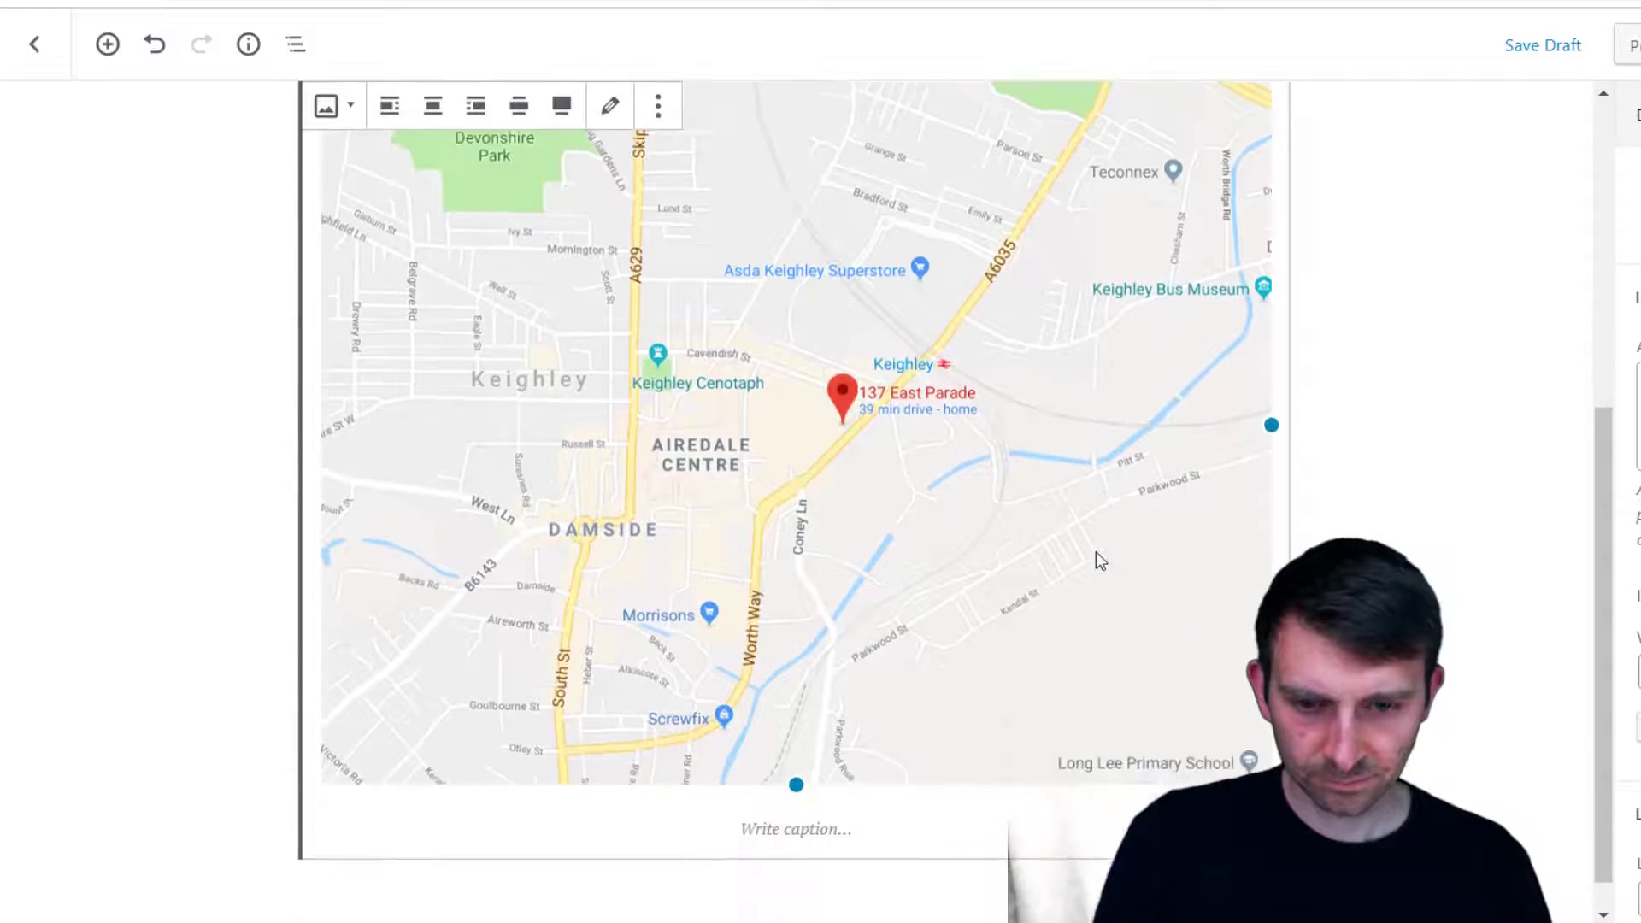
scroll(532, 300, "up", 5)
left_click(432, 504)
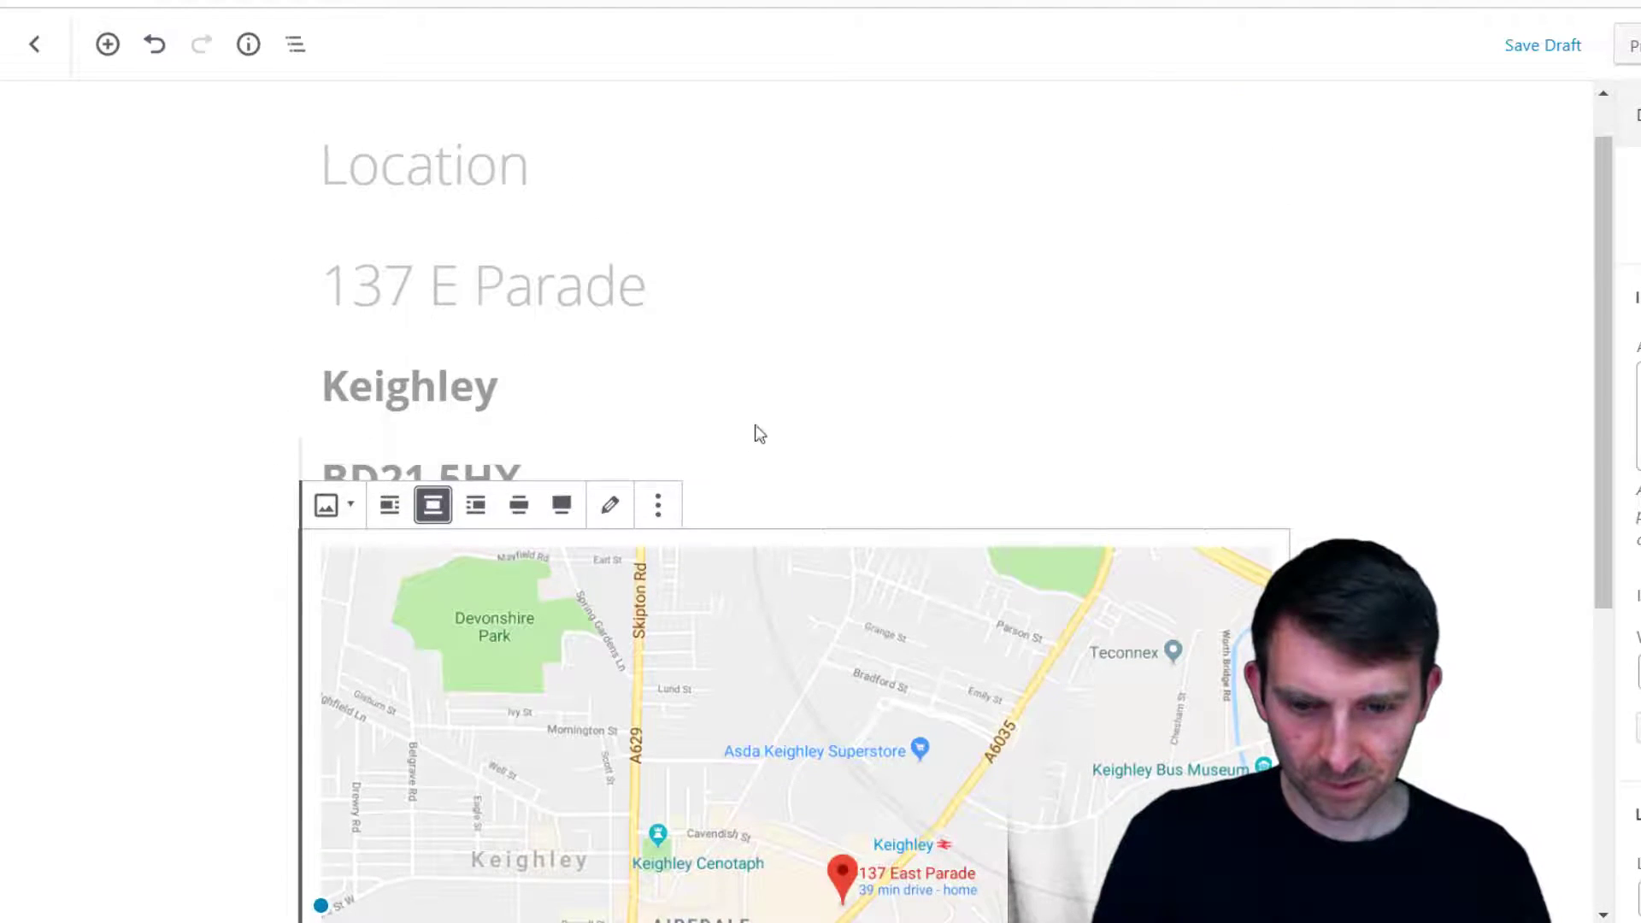
left_click(861, 392)
left_click(1072, 611)
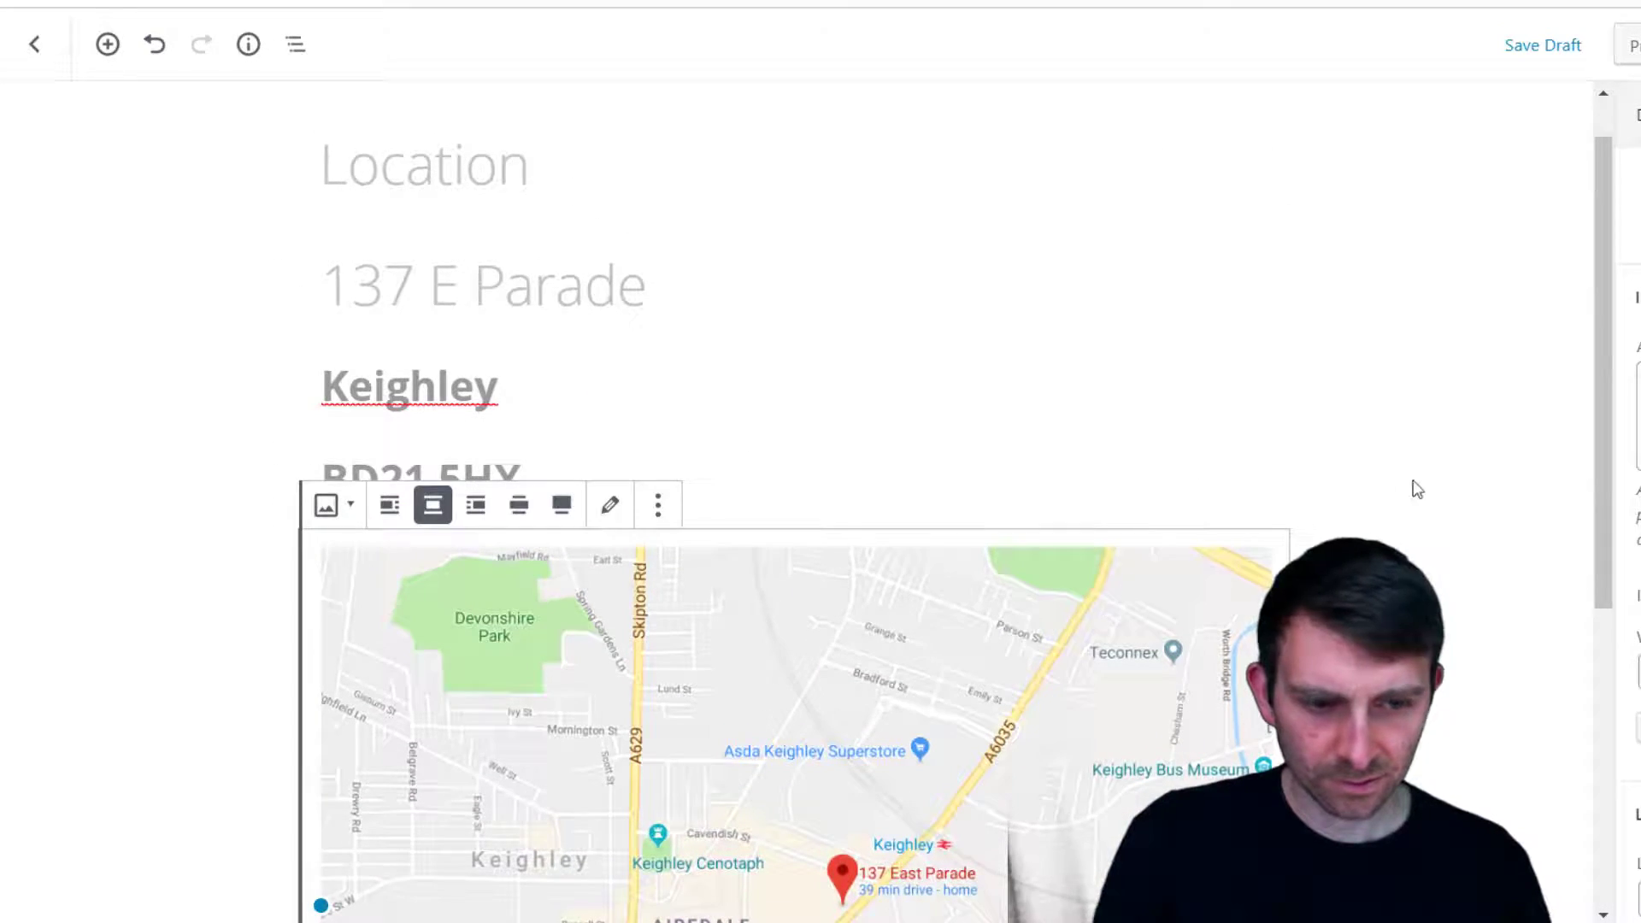
Insert the heading "Magdi's Barber's Shop" above the street address, moving the street address onto its own line
scroll(1414, 490, "down", 5)
scroll(1465, 520, "up", 3)
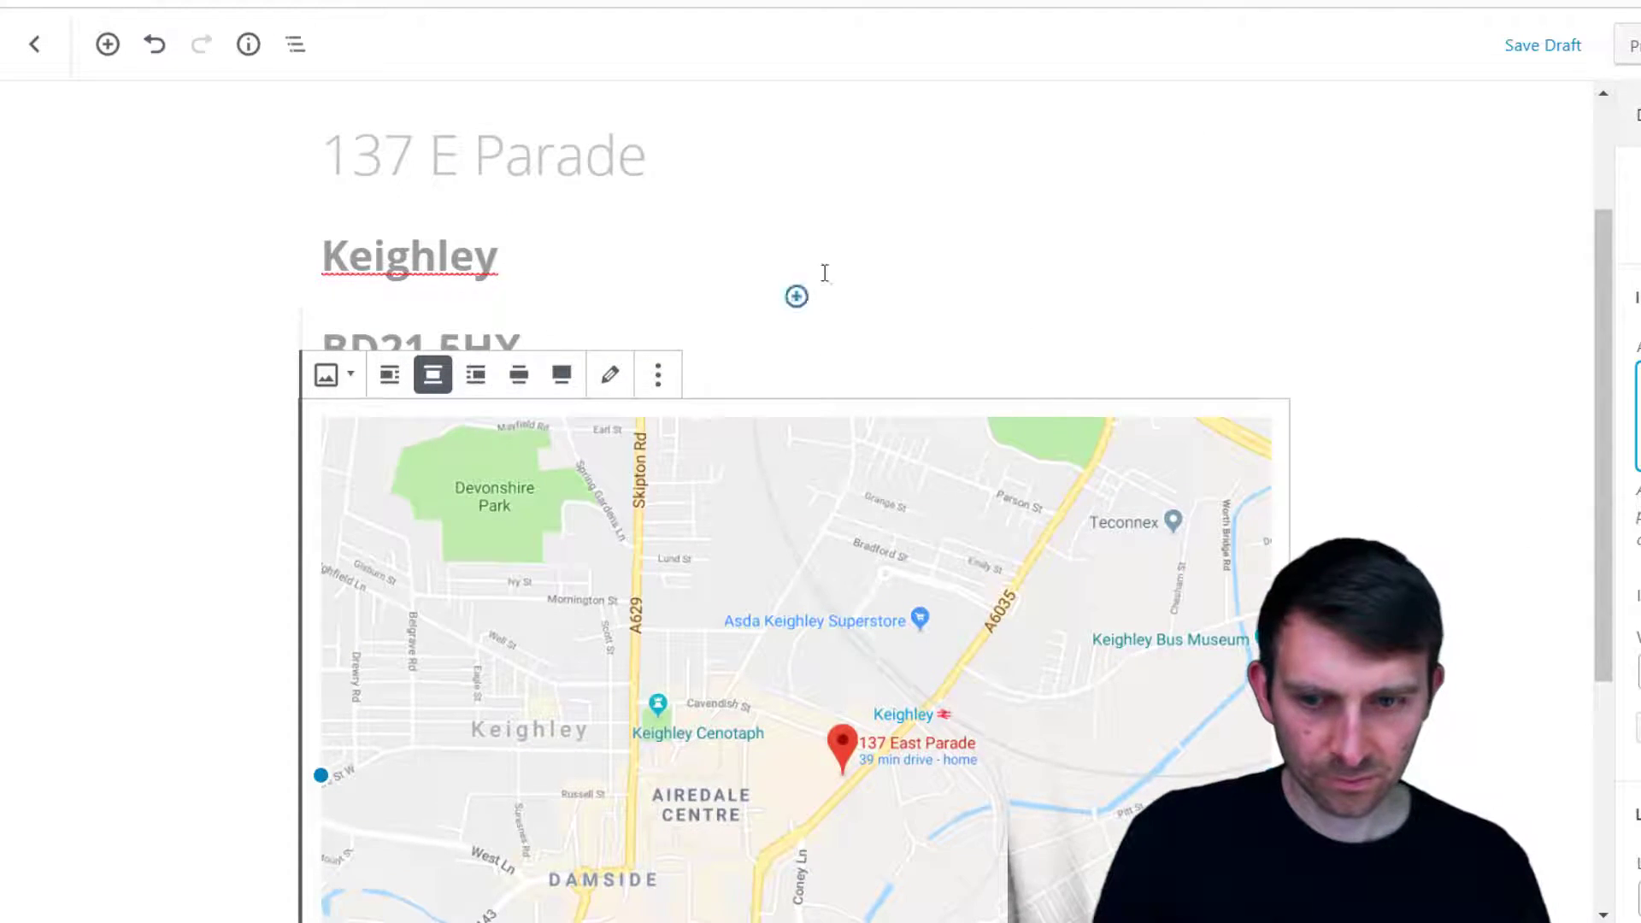
scroll(480, 300, "up", 2)
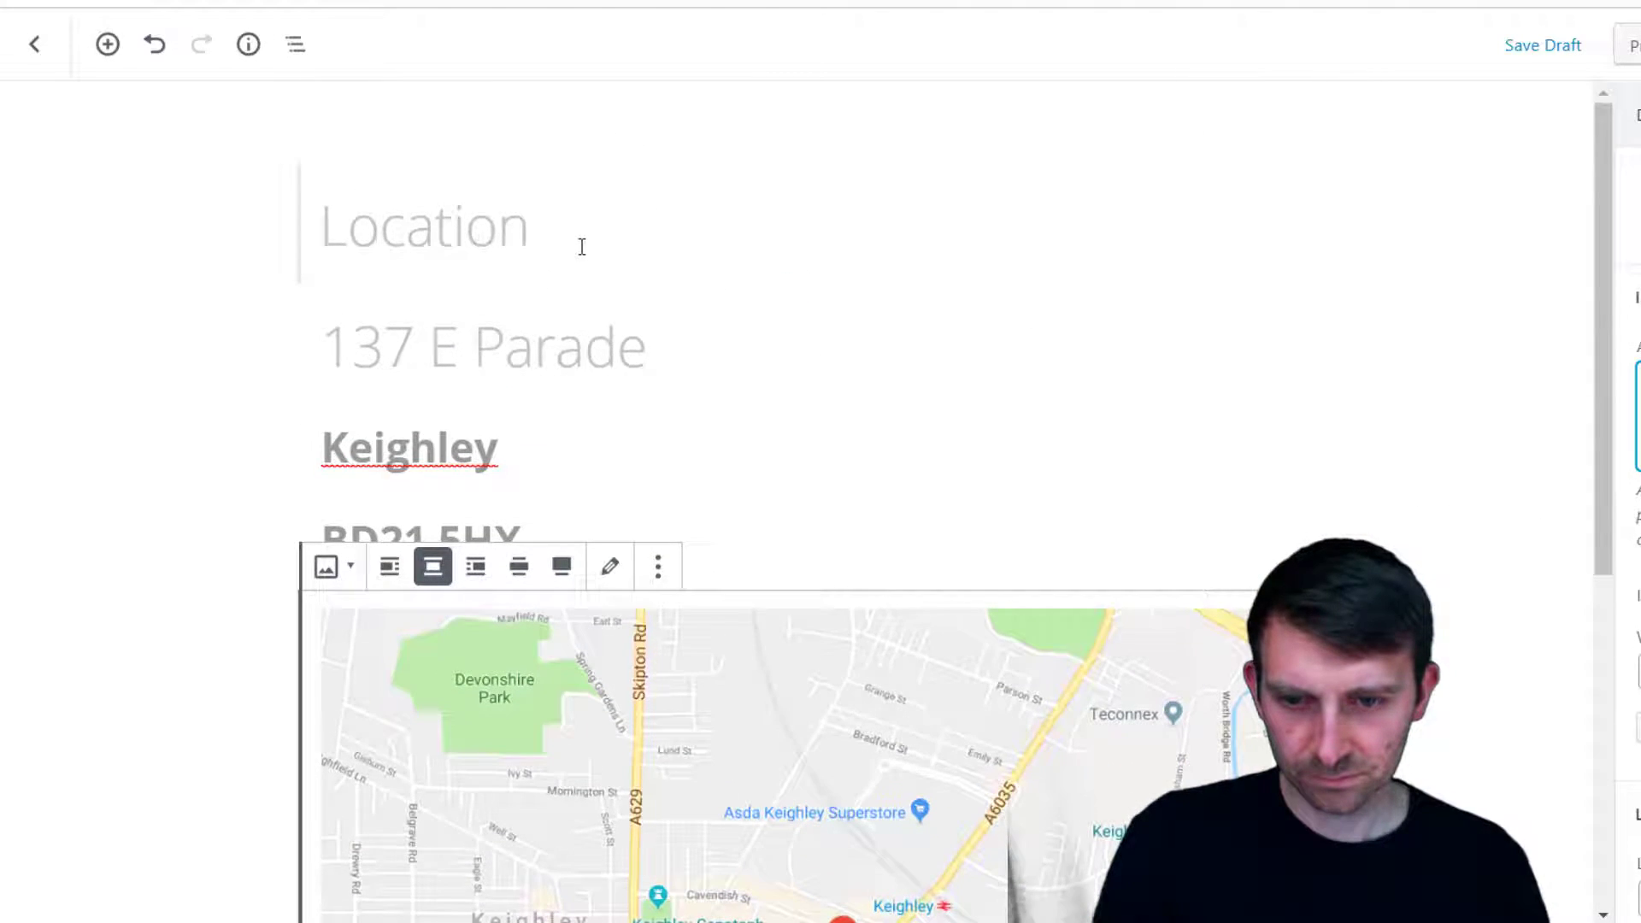
left_click(332, 346)
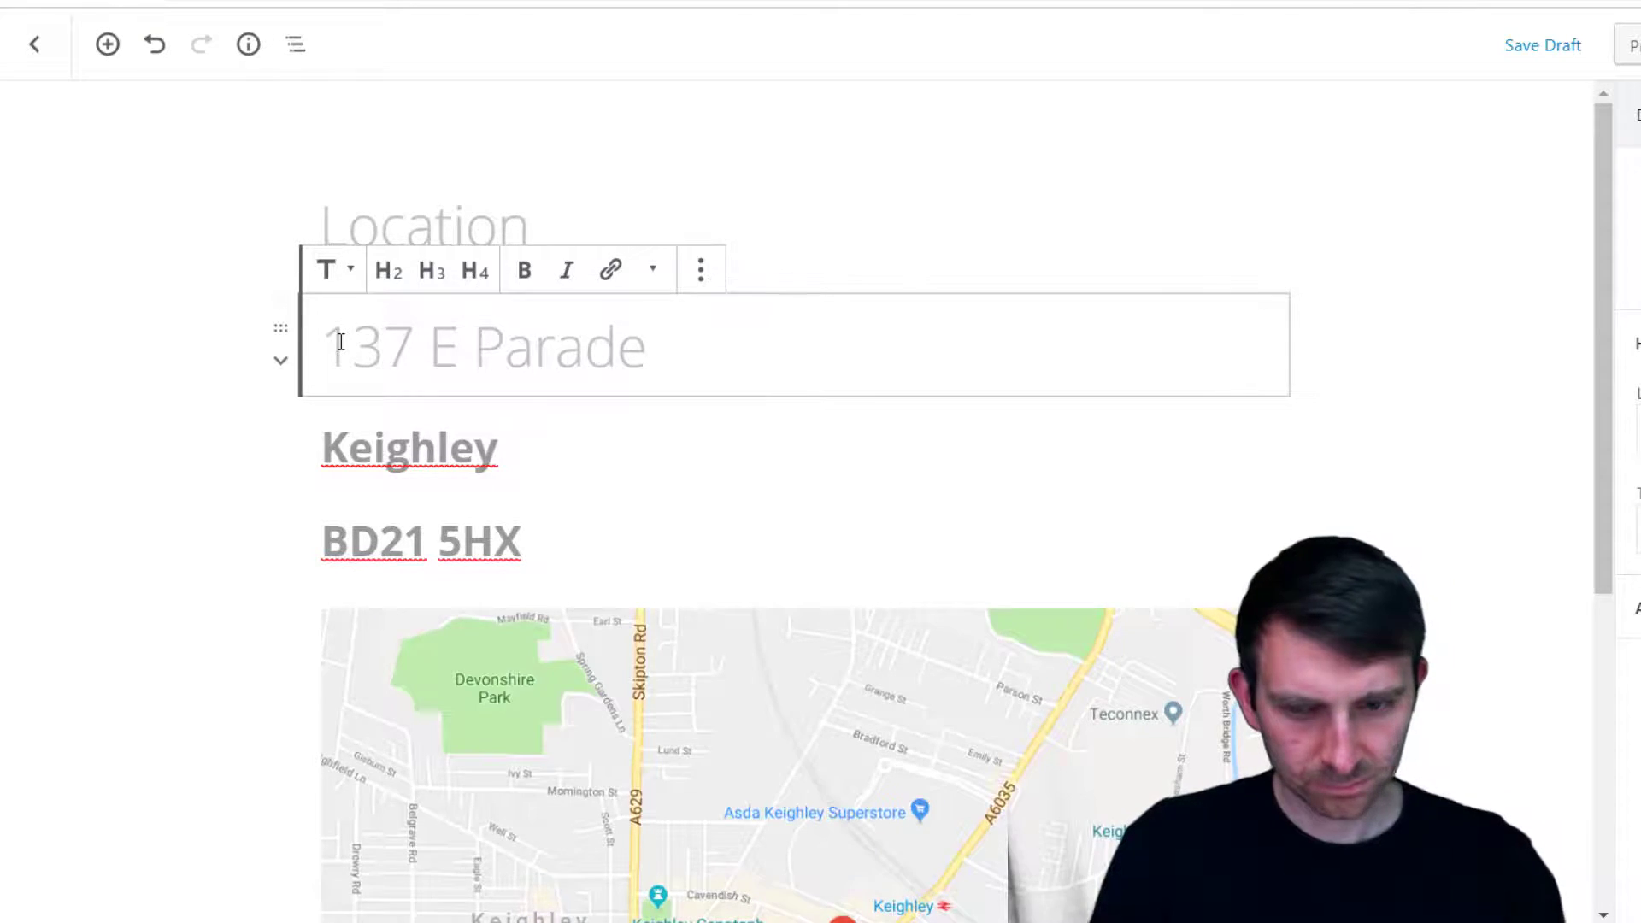
key("Return")
left_click(341, 342)
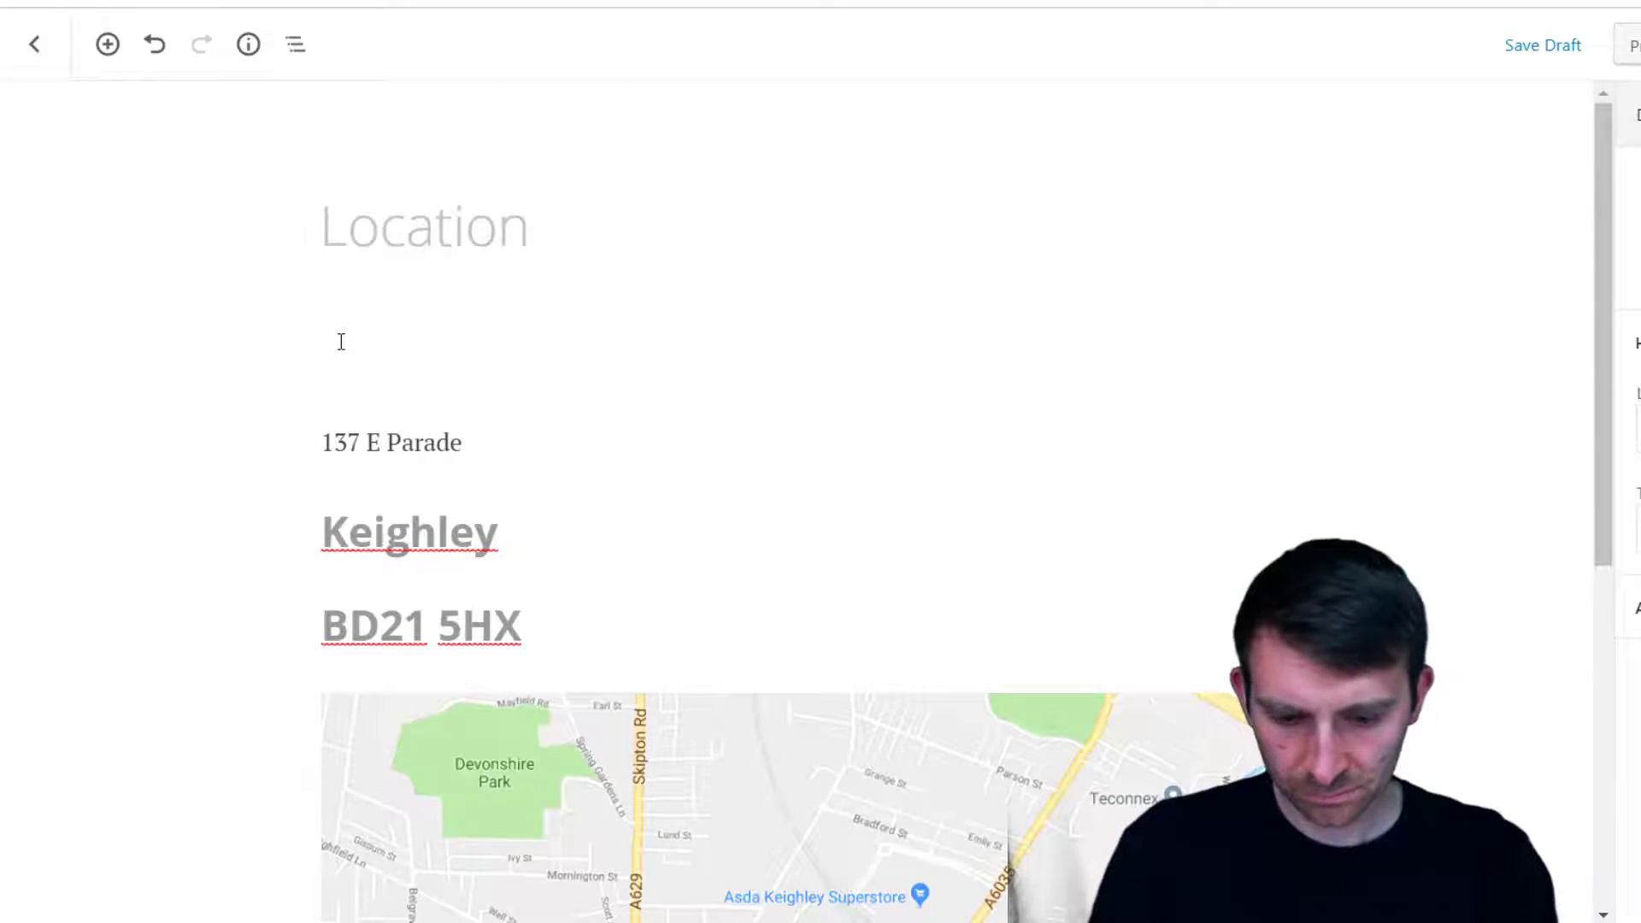
type("Magd")
key("BackSpace")
type("gdi's Barber's Shop")
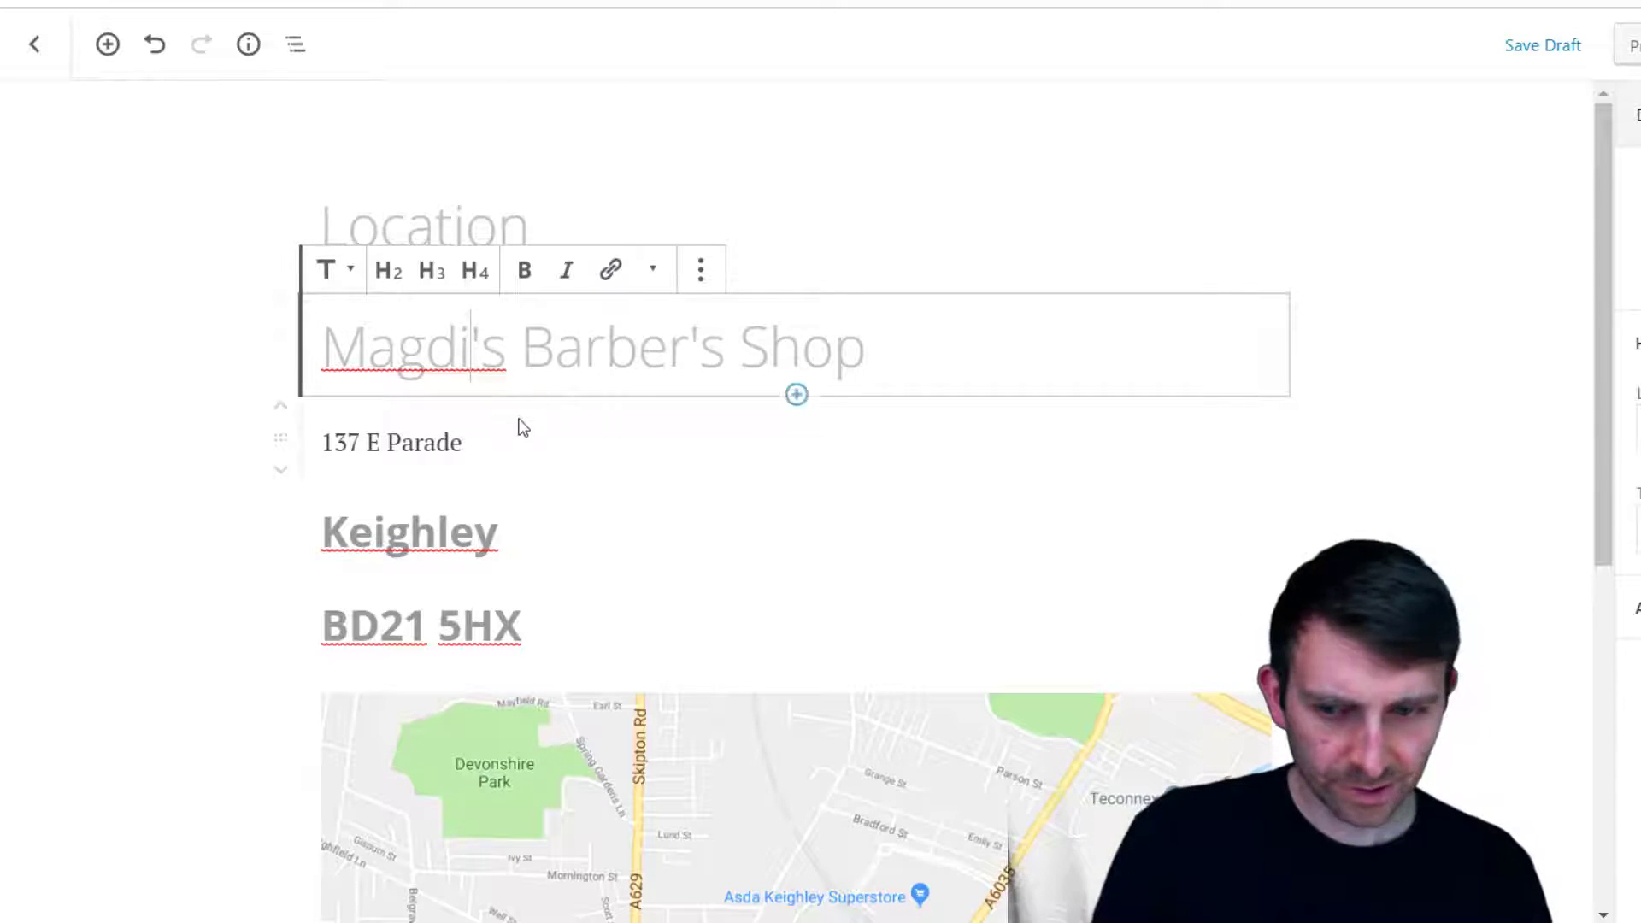
Set the font size of the street address paragraph on the Location page to Large
left_click_drag(477, 443, 286, 445)
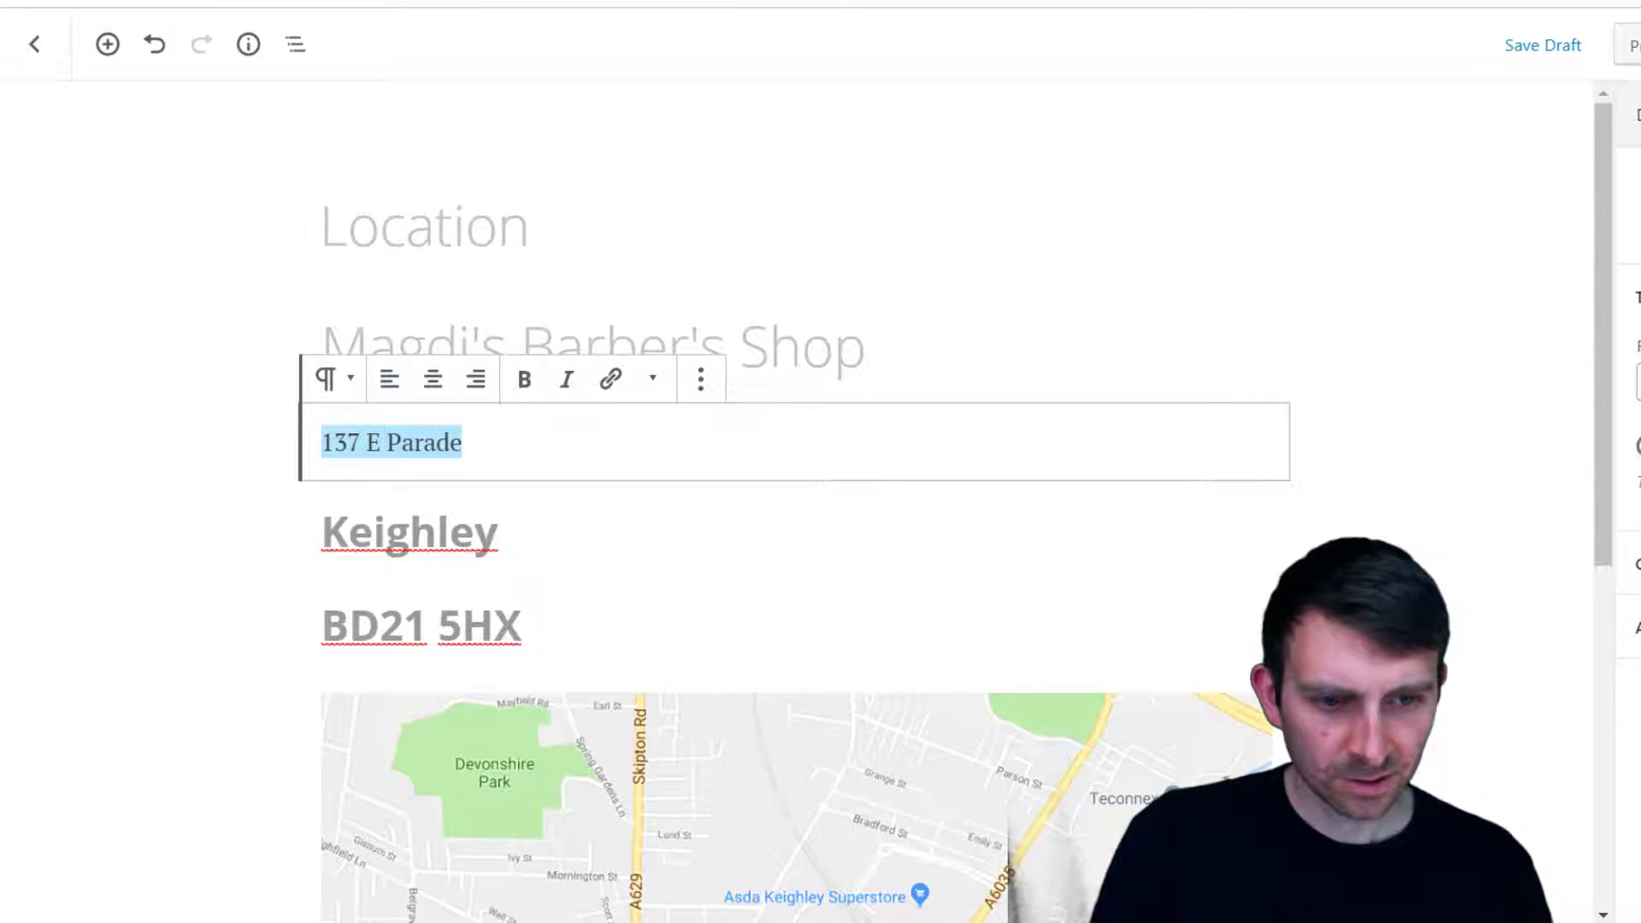
left_click(1636, 444)
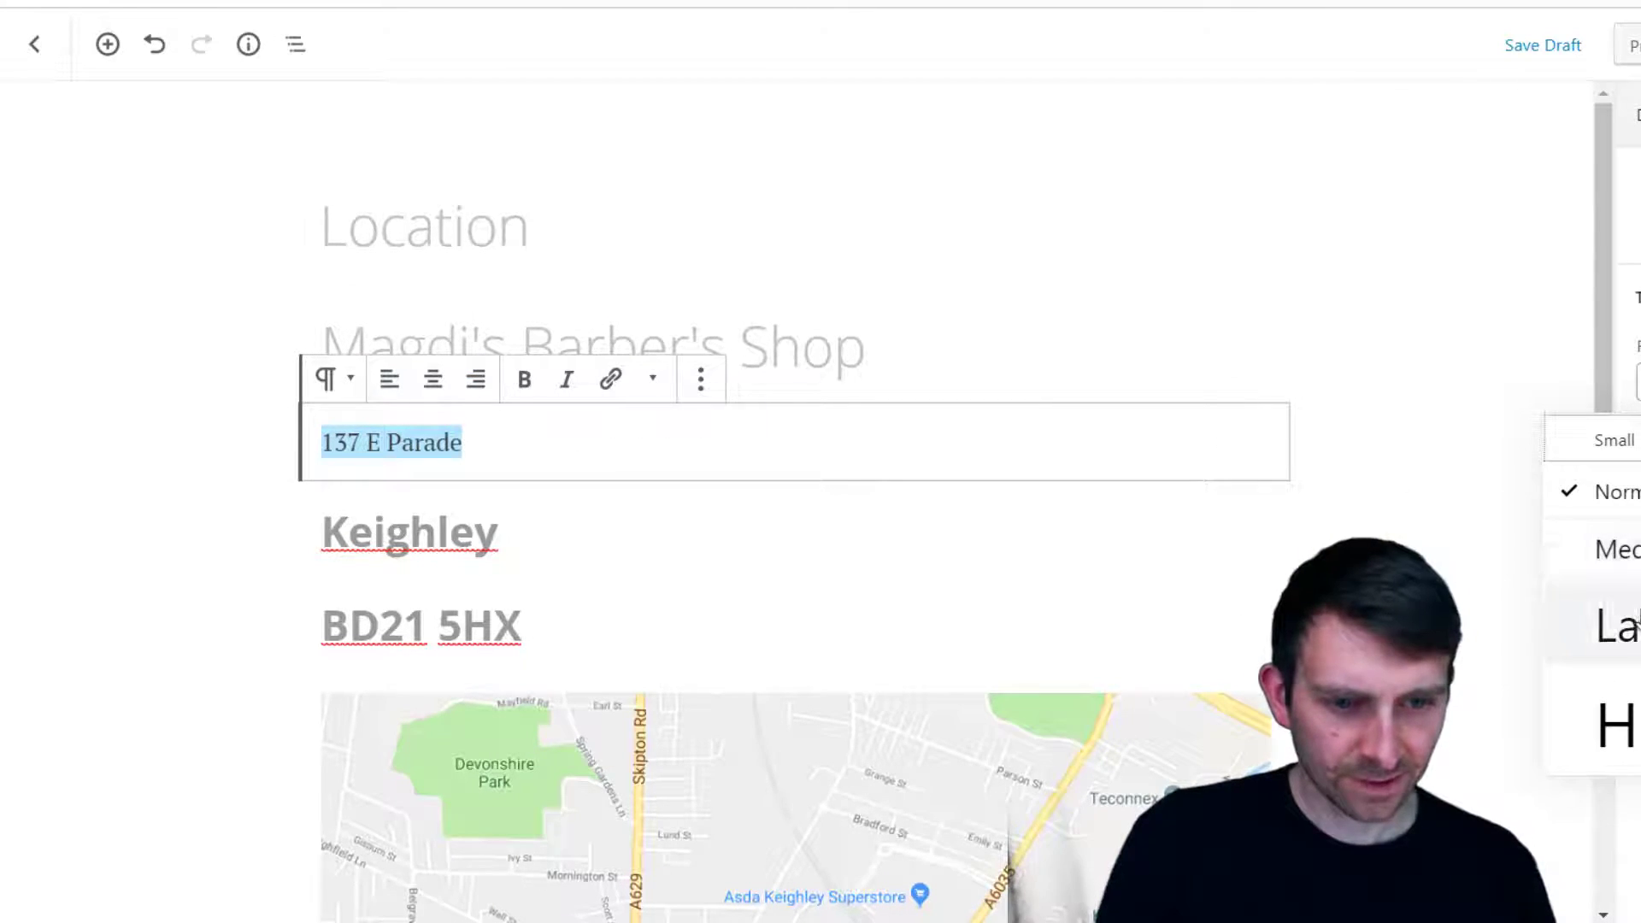
left_click(1615, 626)
left_click(849, 414)
Convert the "Magdi's Barber's Shop" heading to a paragraph and set its font size to Large
left_click(869, 351)
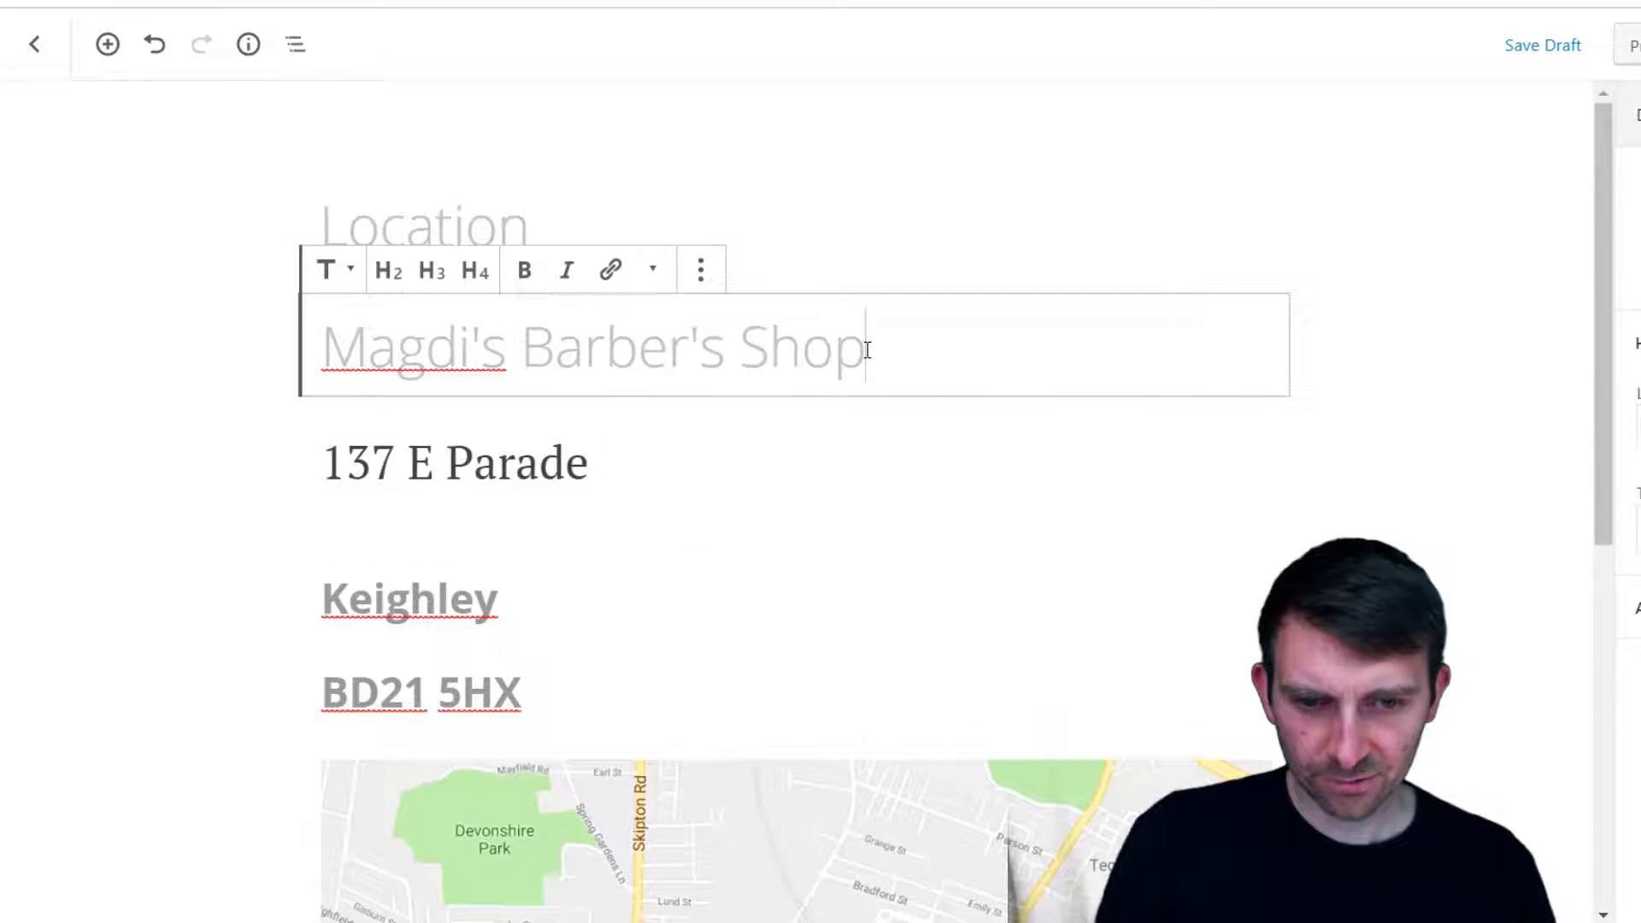
left_click(353, 270)
left_click(396, 407)
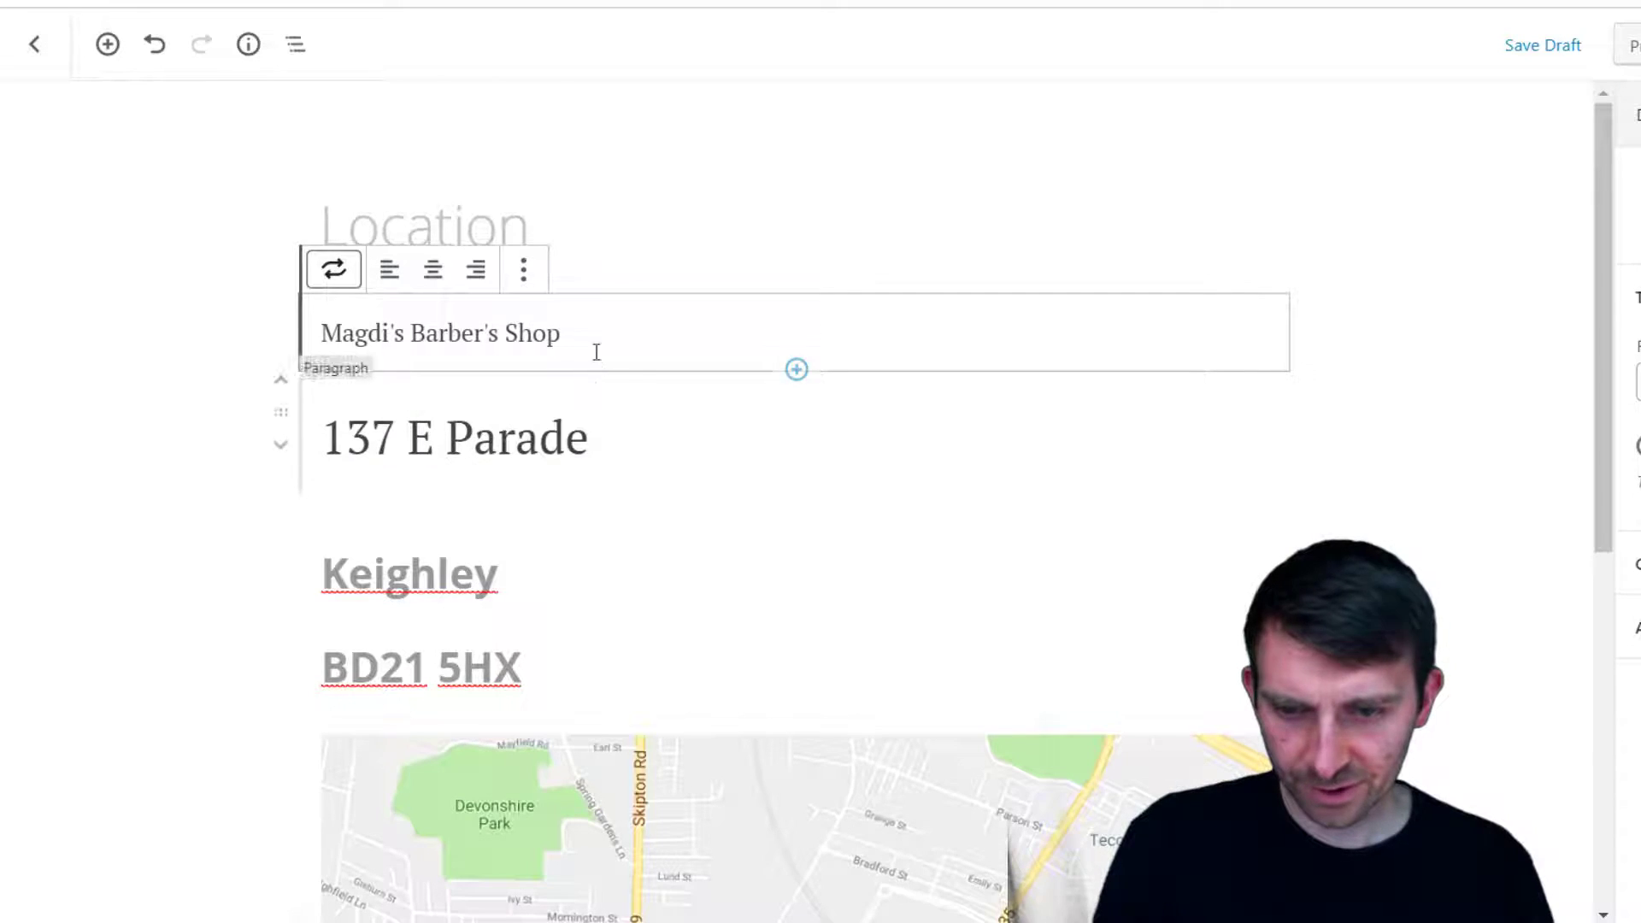
left_click_drag(596, 364, 309, 336)
left_click(1637, 381)
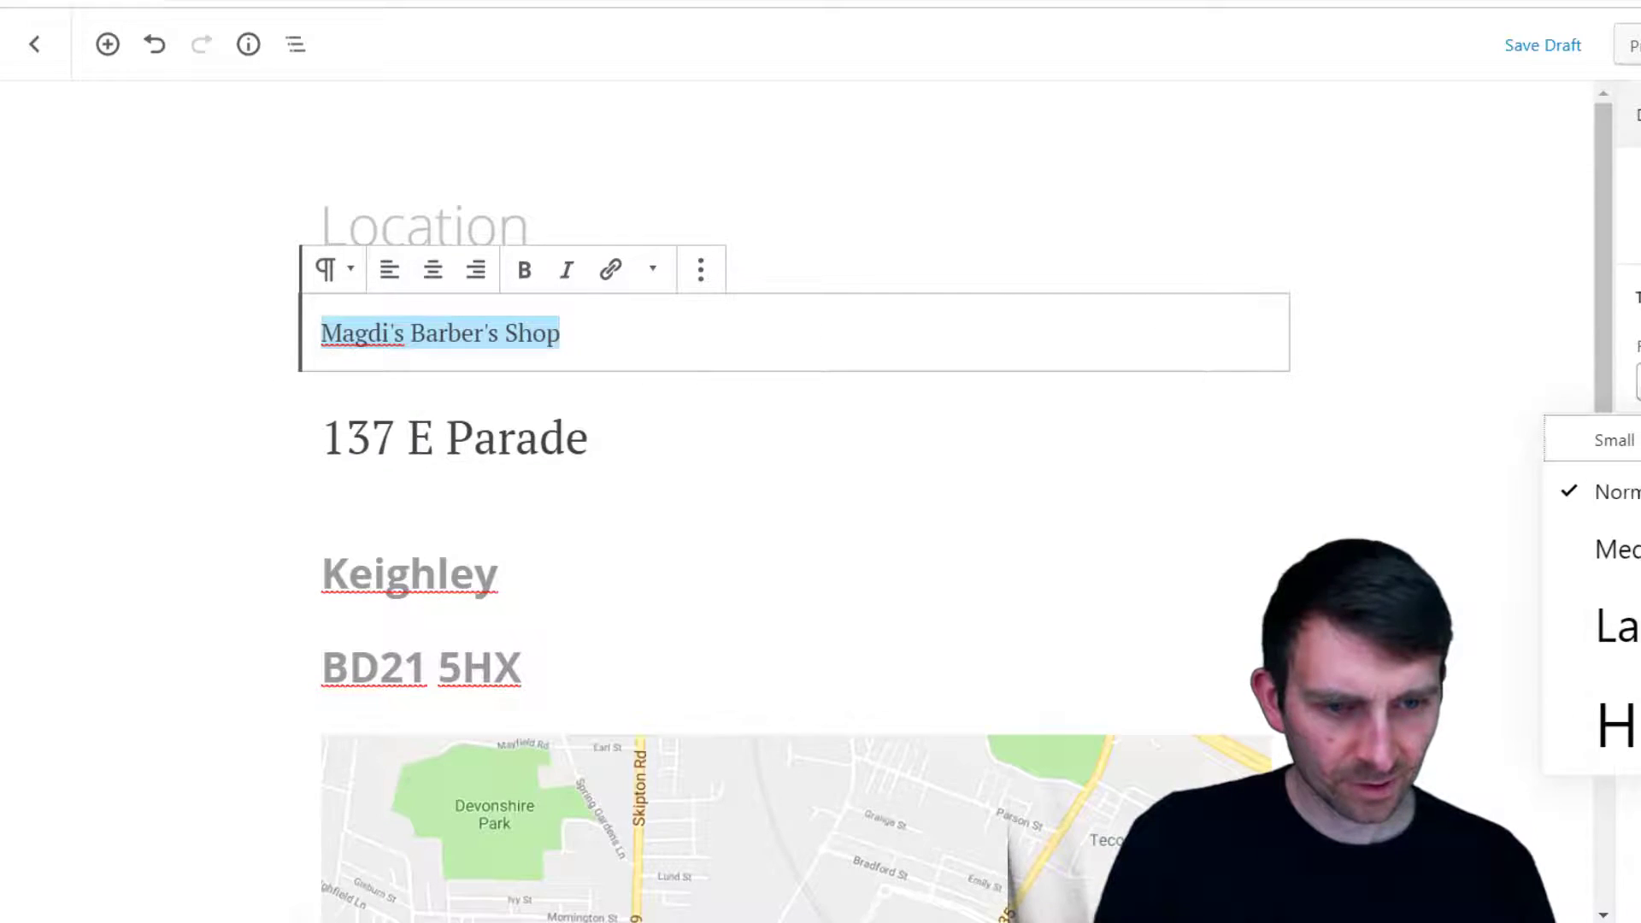
left_click(1567, 549)
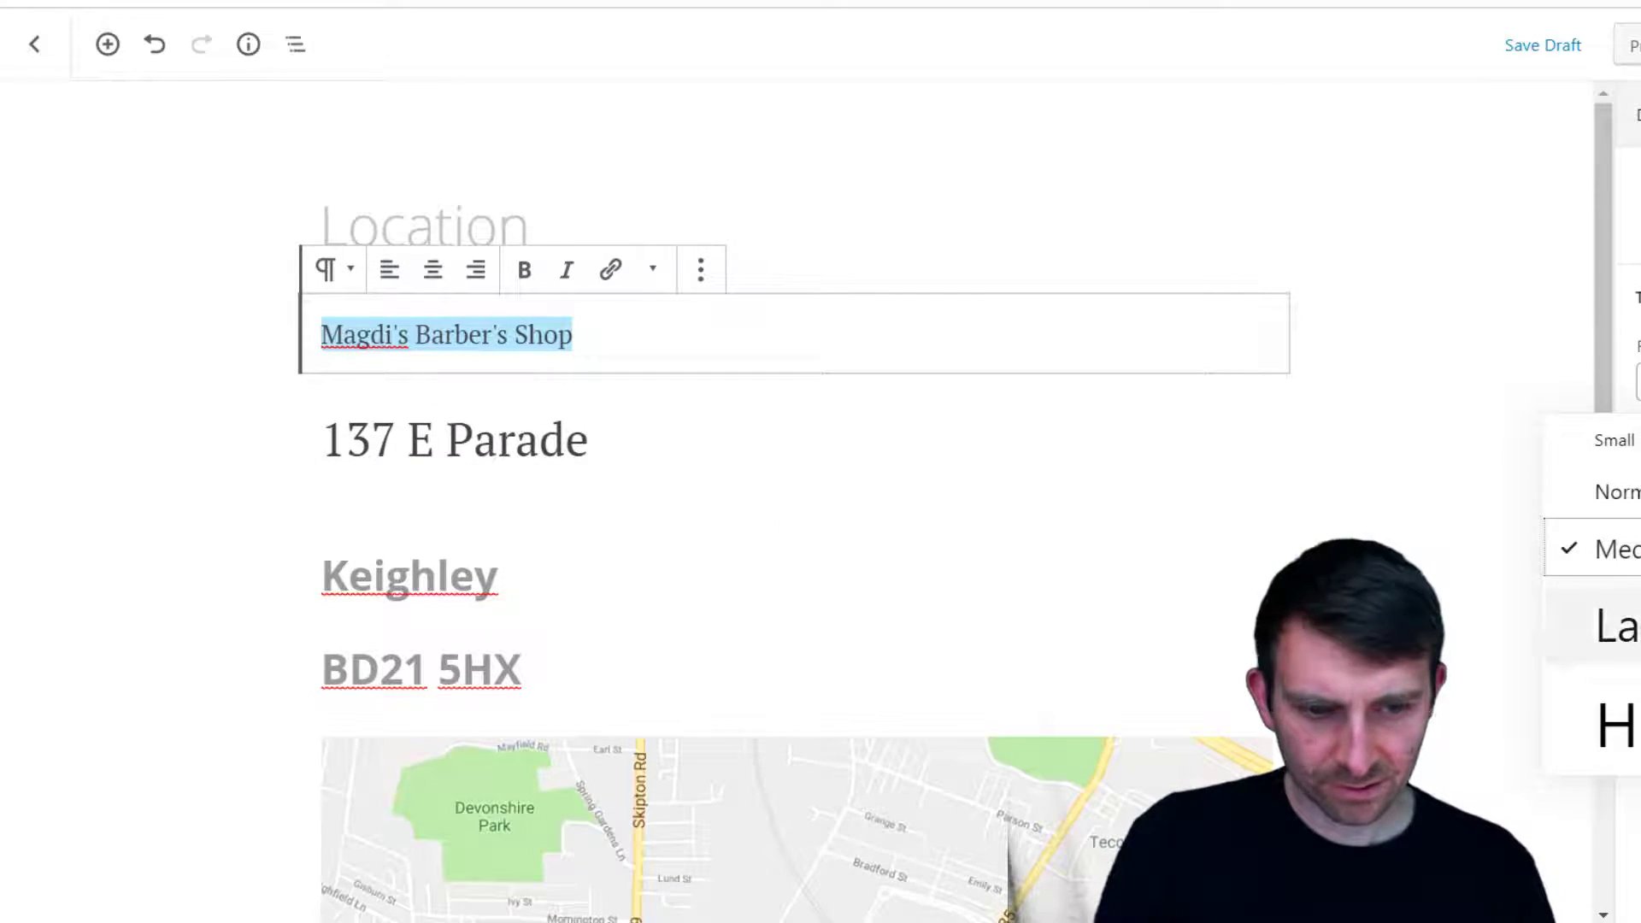
left_click(1615, 625)
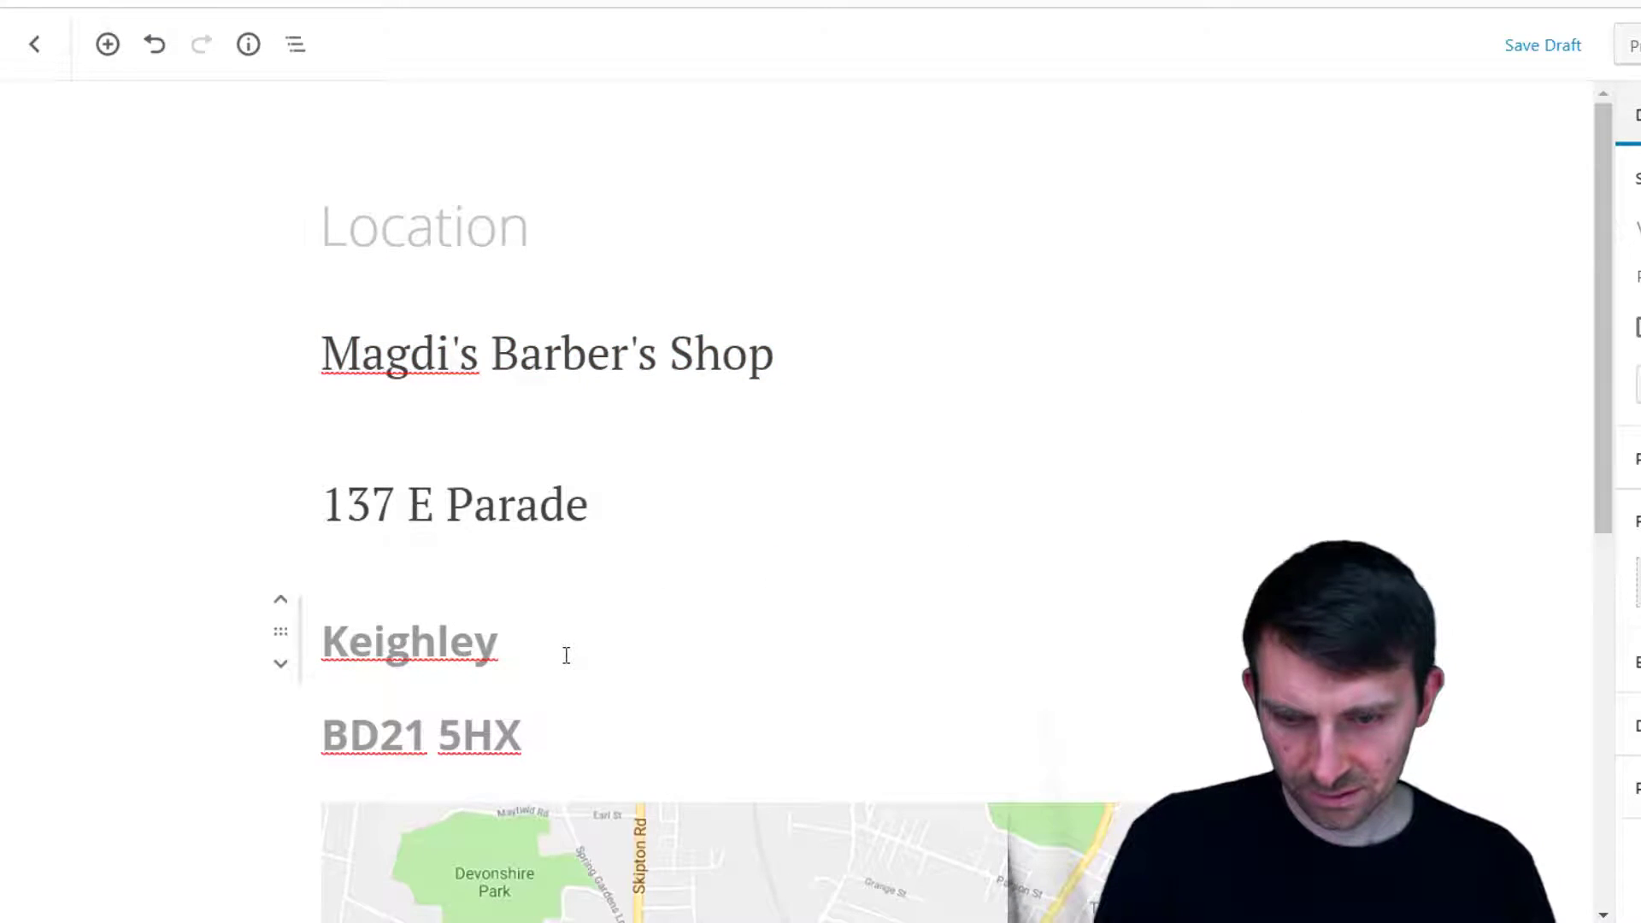
Convert the town name heading below the street address to a paragraph and set its font size to Large
left_click_drag(566, 656, 313, 659)
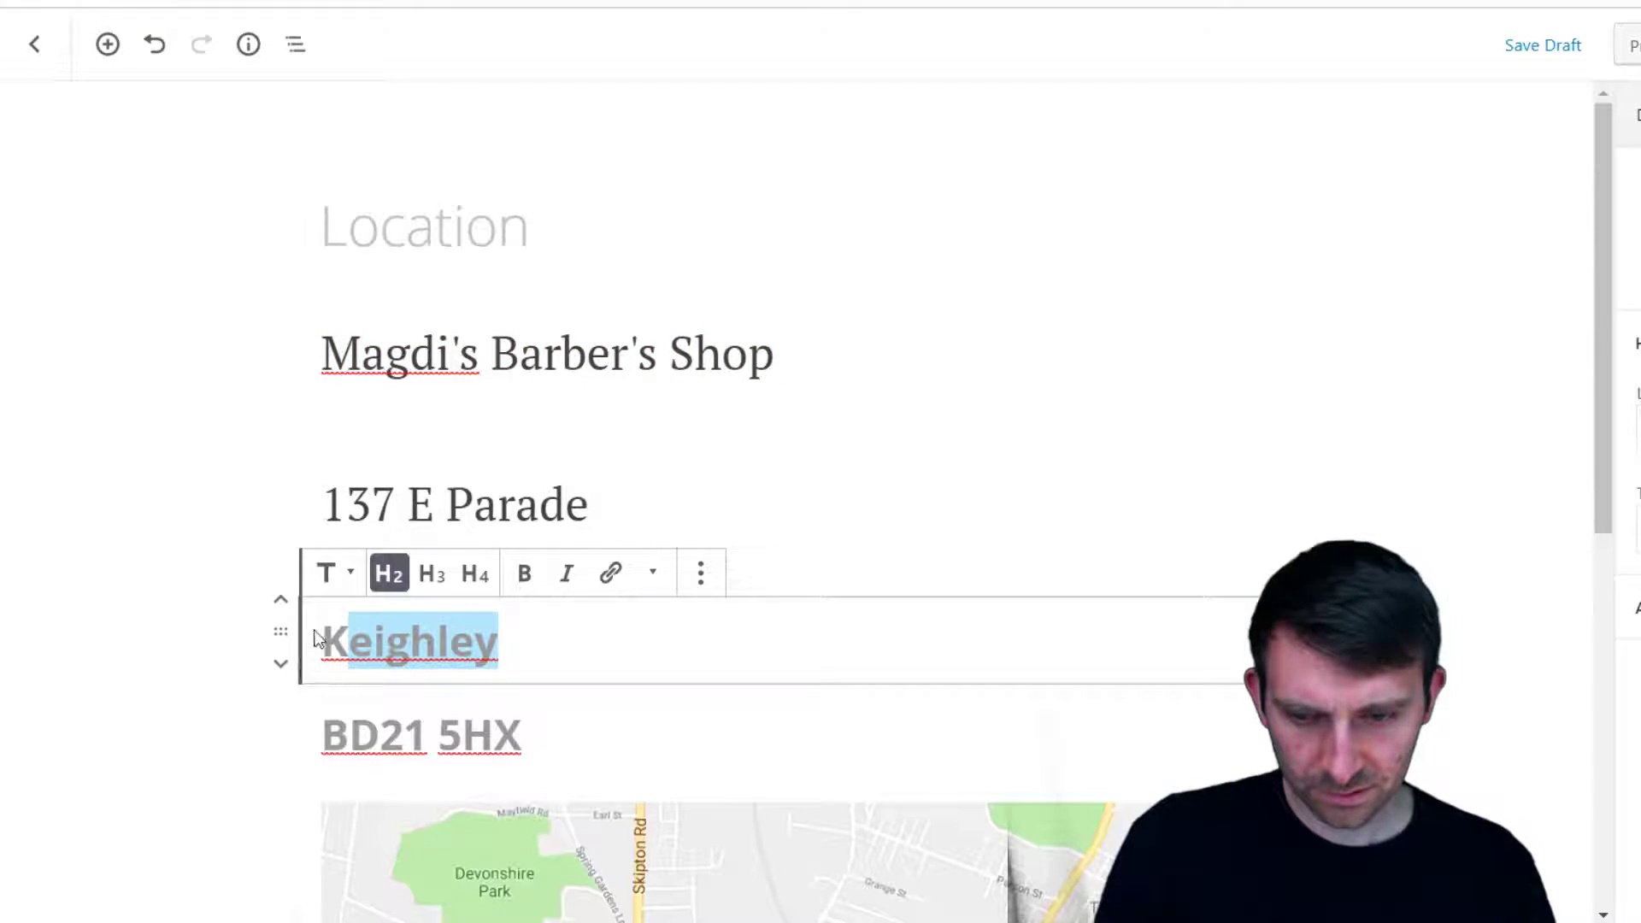
left_click(322, 644)
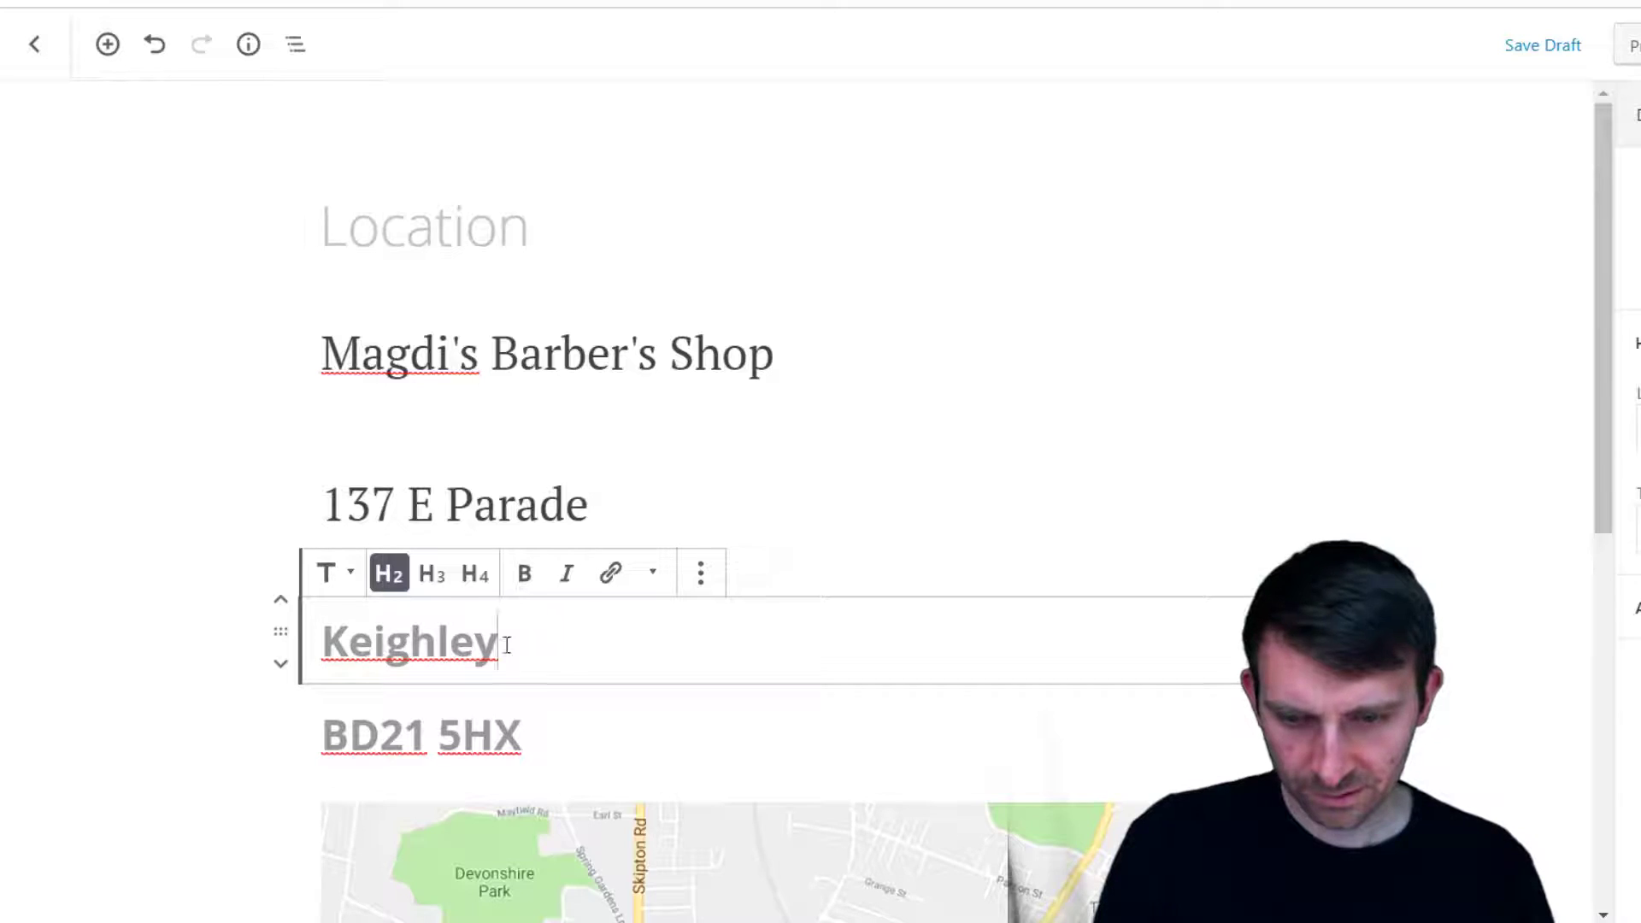
left_click_drag(535, 644, 326, 632)
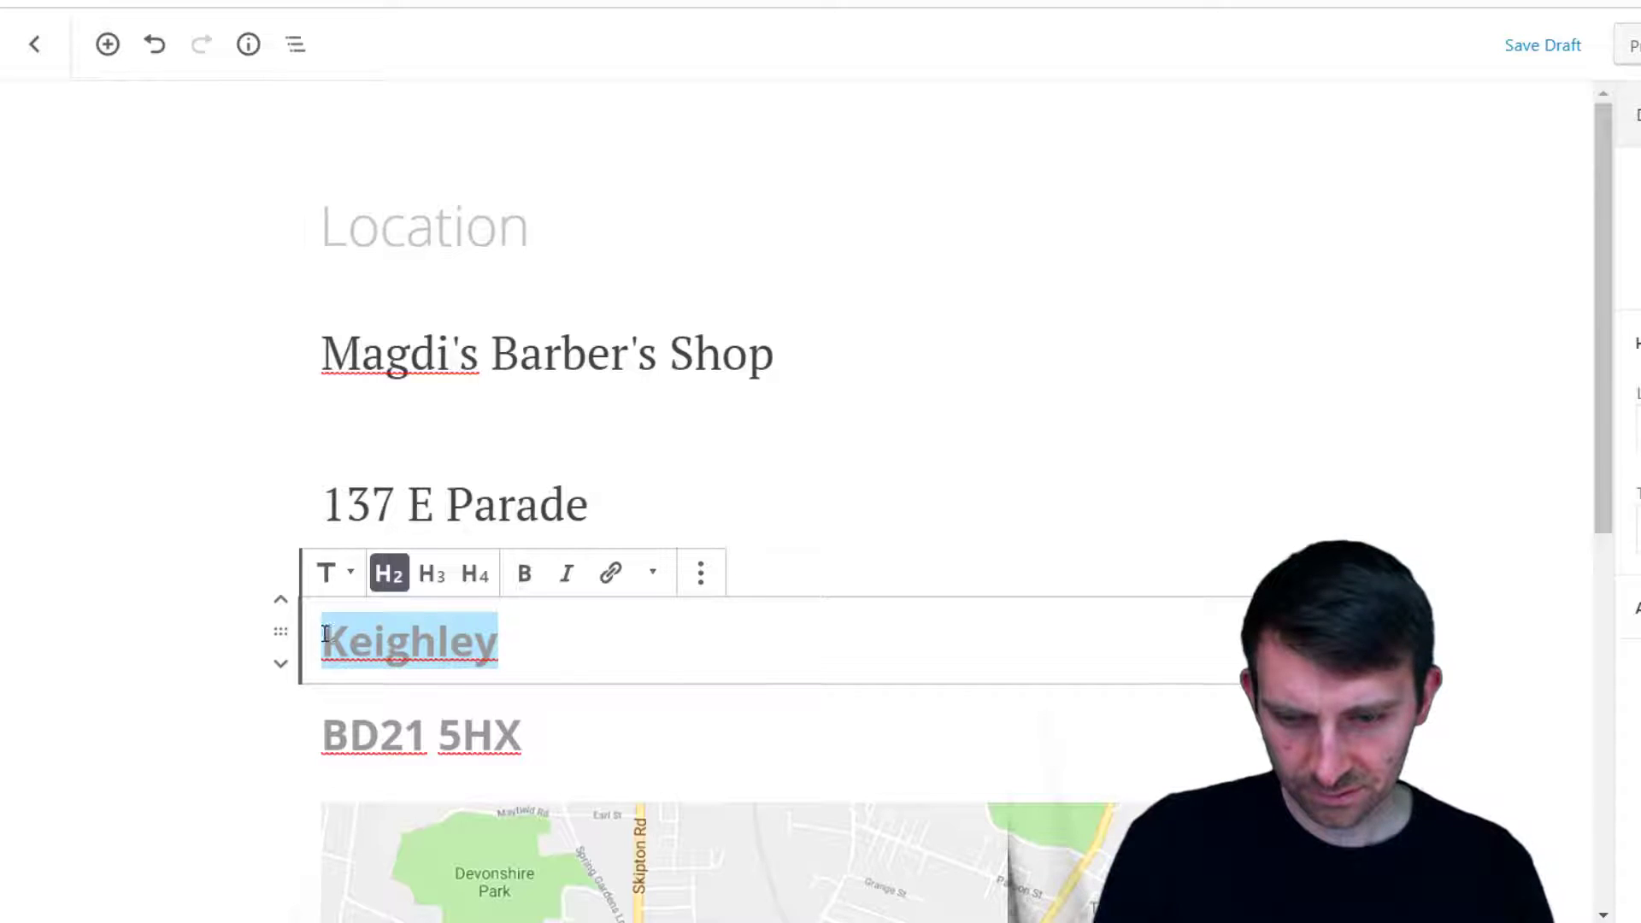
left_click(353, 584)
left_click(376, 712)
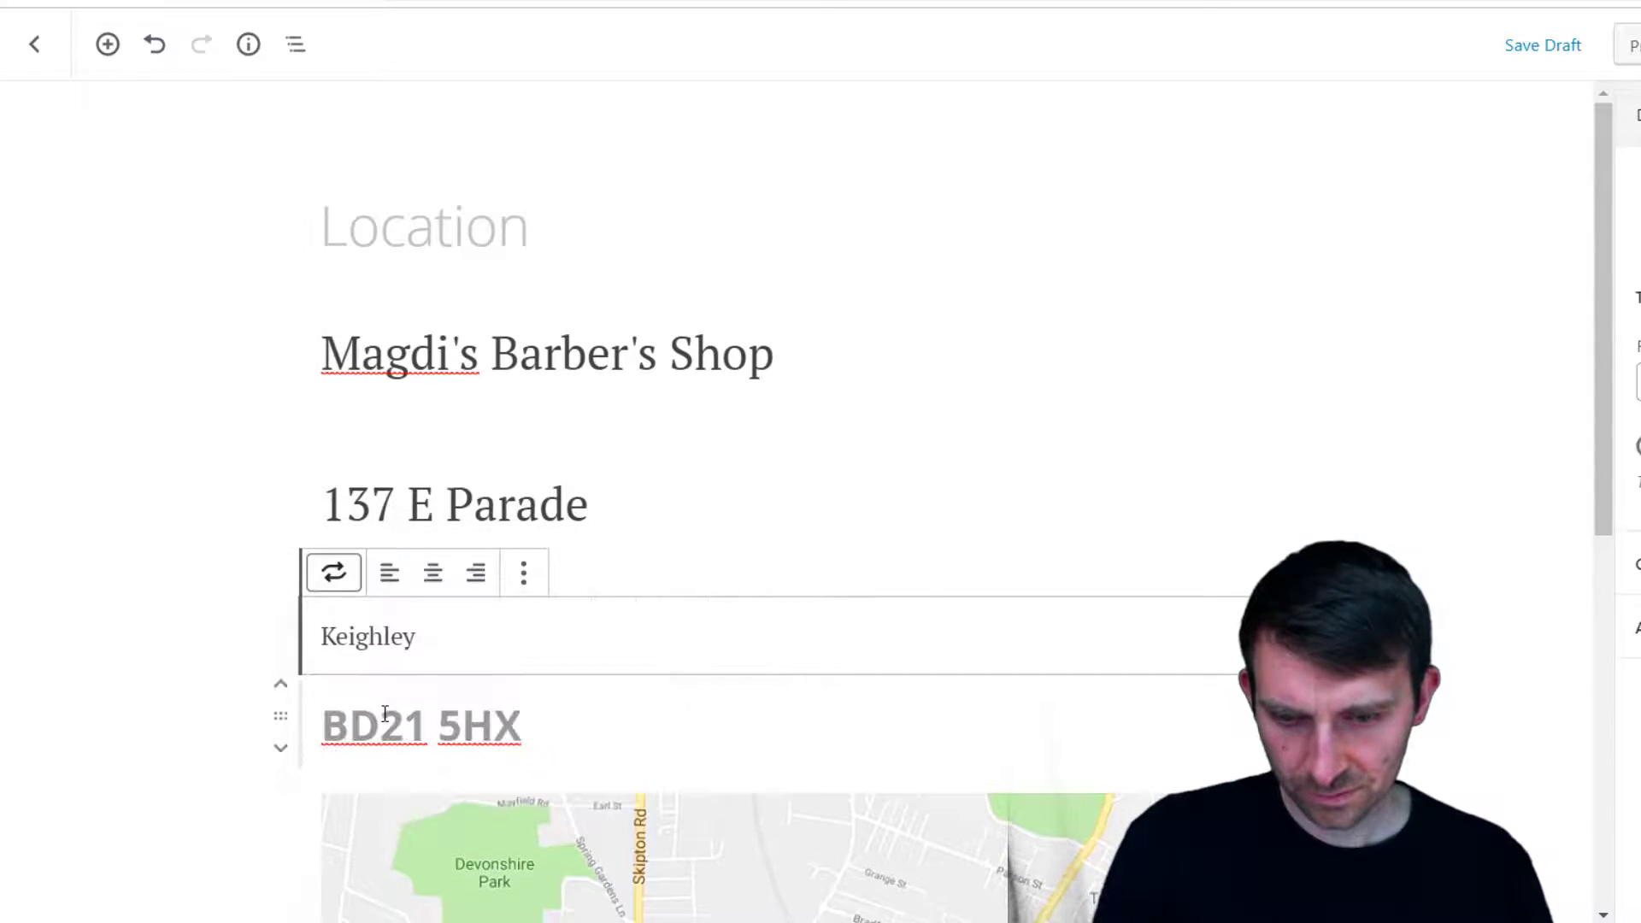
left_click(470, 637)
left_click(1637, 382)
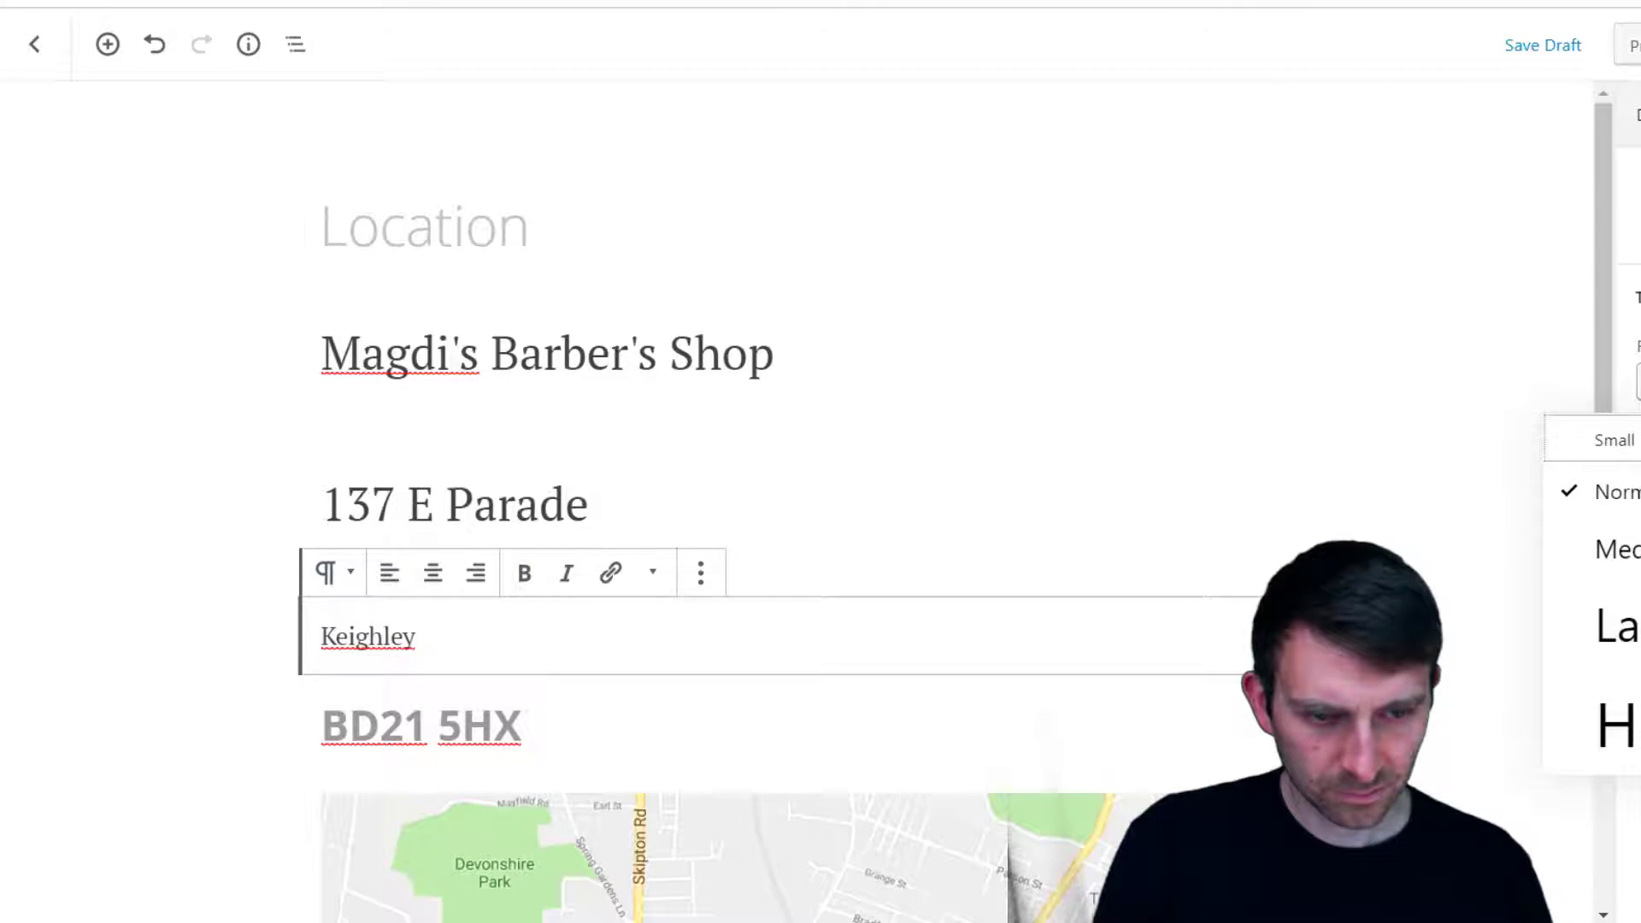
left_click(1611, 626)
Convert the postcode heading above the map image to a paragraph and set its font size to Large
scroll(617, 403, "down", 2)
scroll(617, 403, "down", 3)
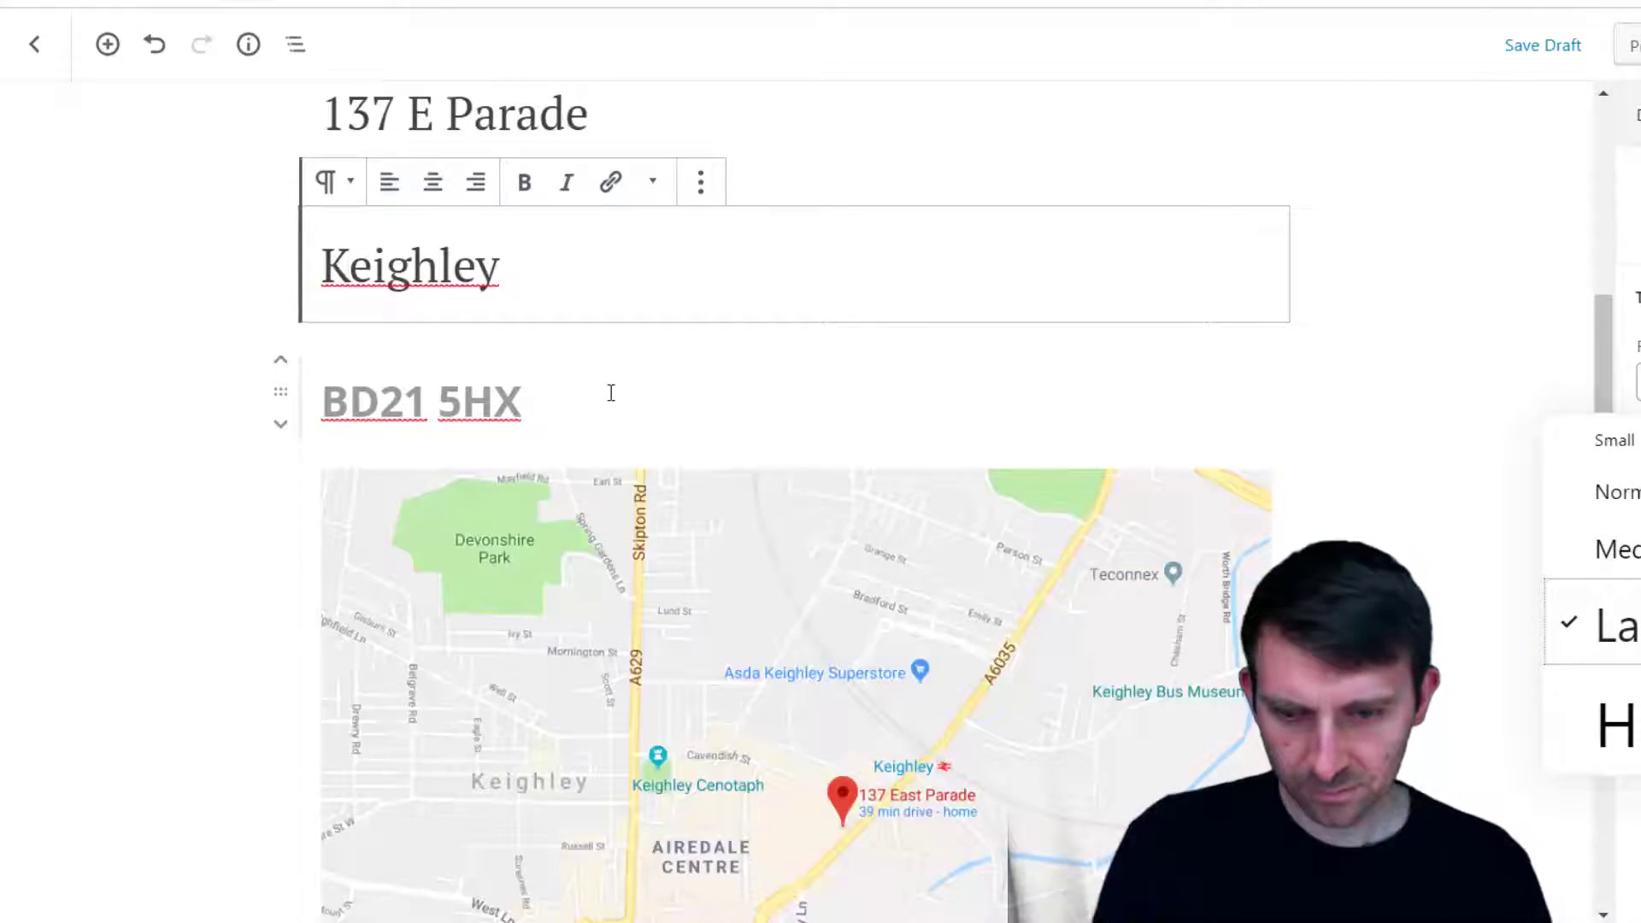
left_click(649, 410)
left_click_drag(649, 411, 332, 405)
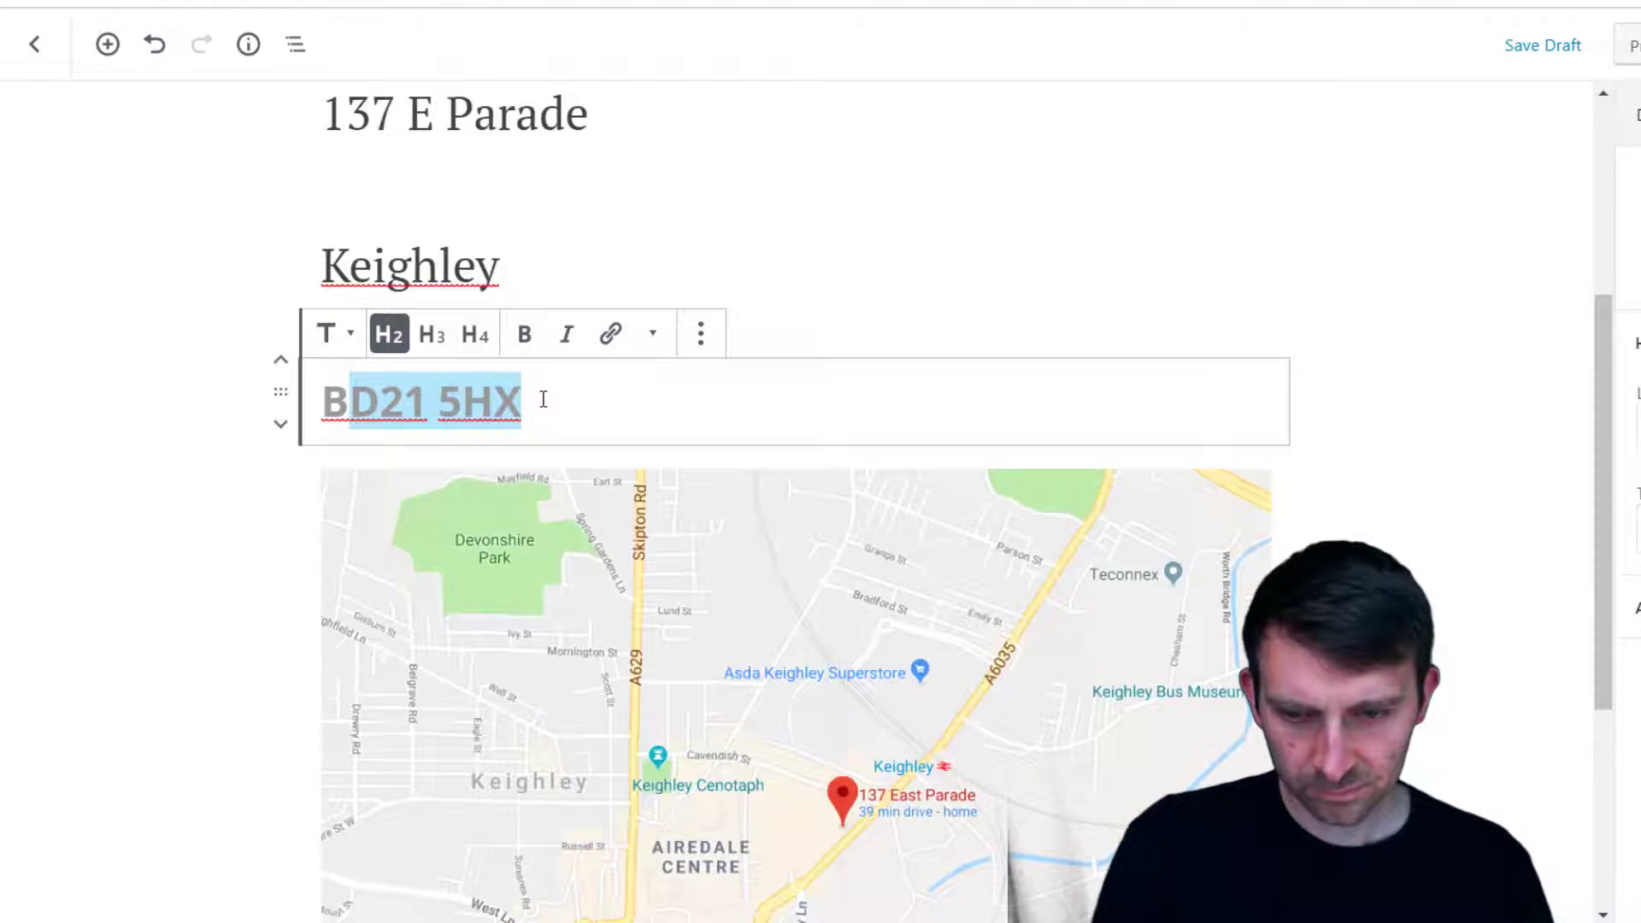
left_click_drag(584, 404, 338, 399)
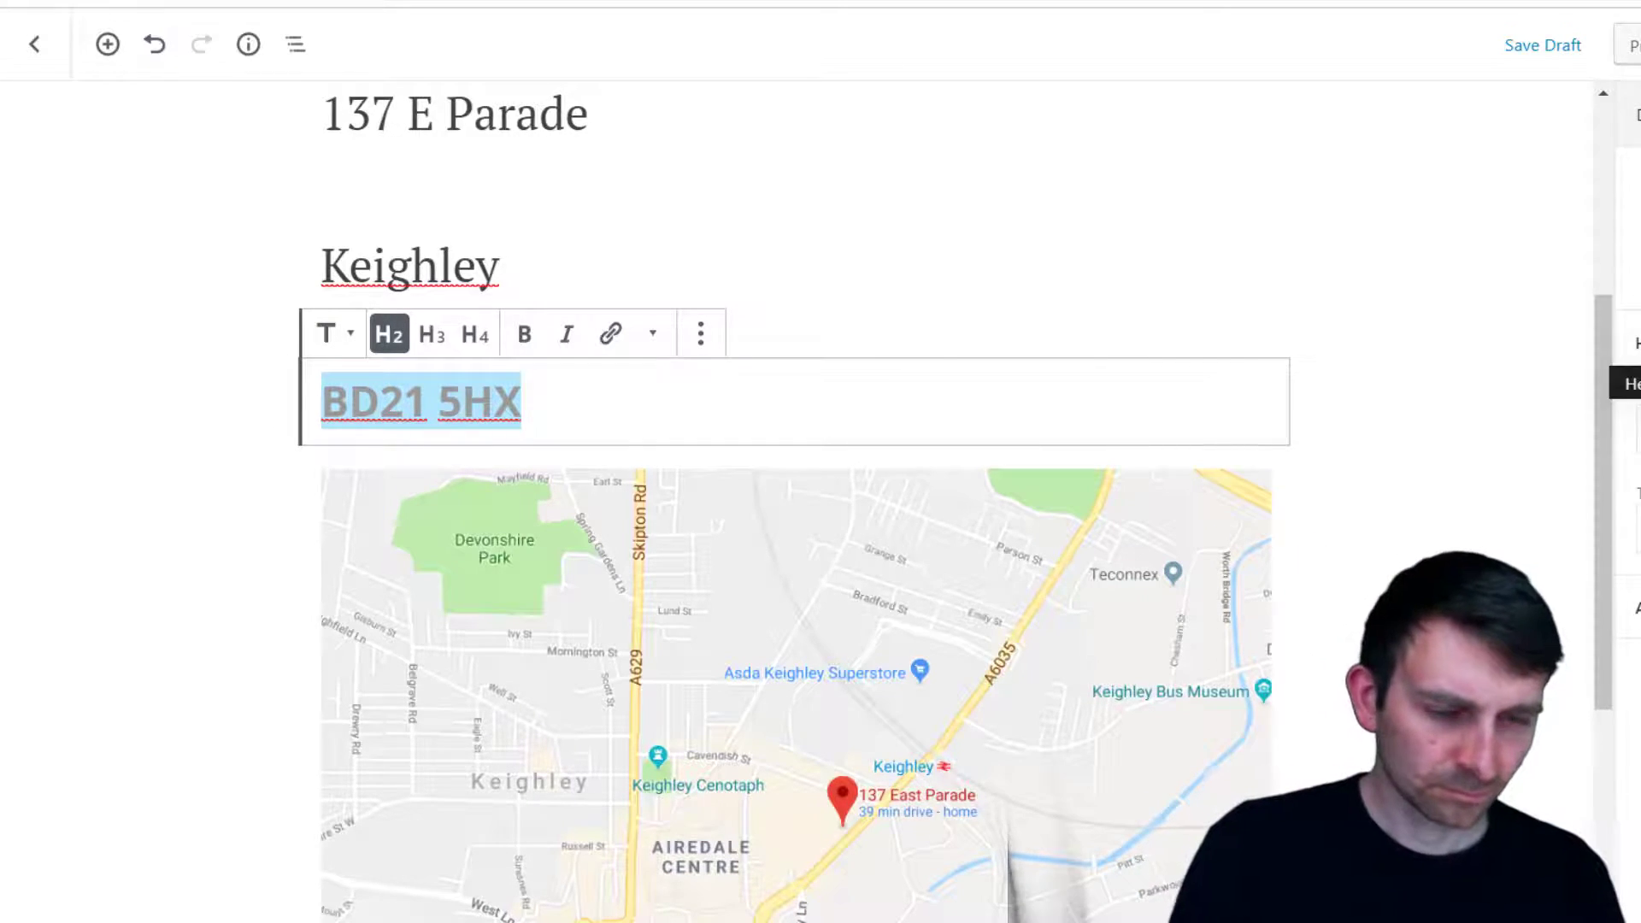
left_click(333, 333)
left_click(377, 471)
left_click_drag(566, 394, 316, 397)
left_click(1635, 381)
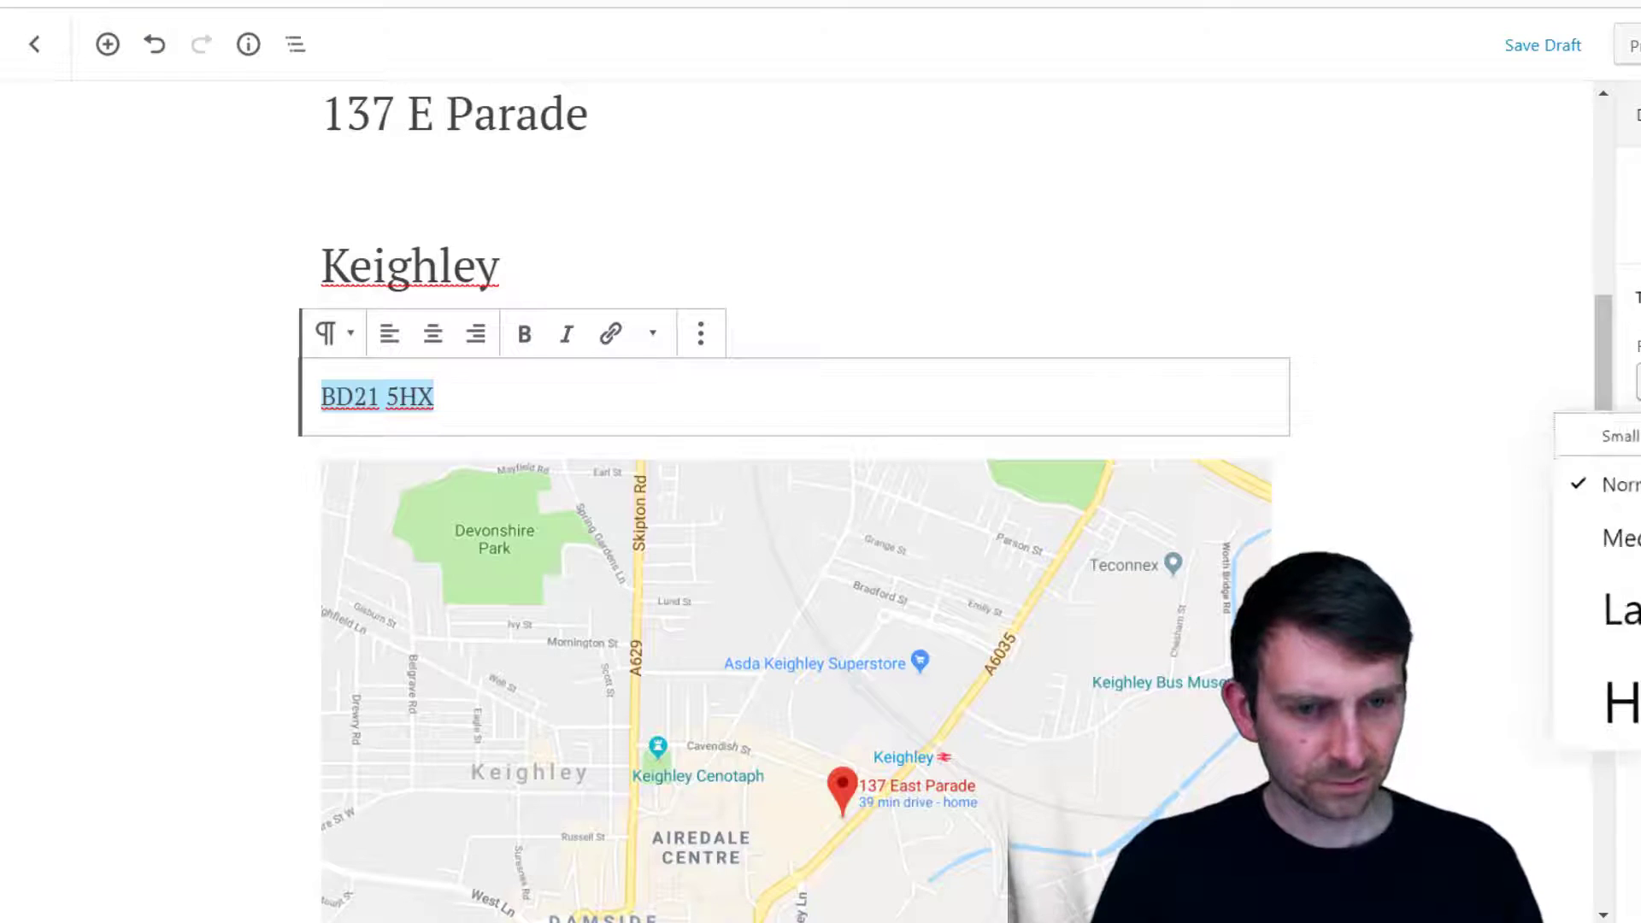
left_click(1615, 627)
scroll(1271, 392, "up", 5)
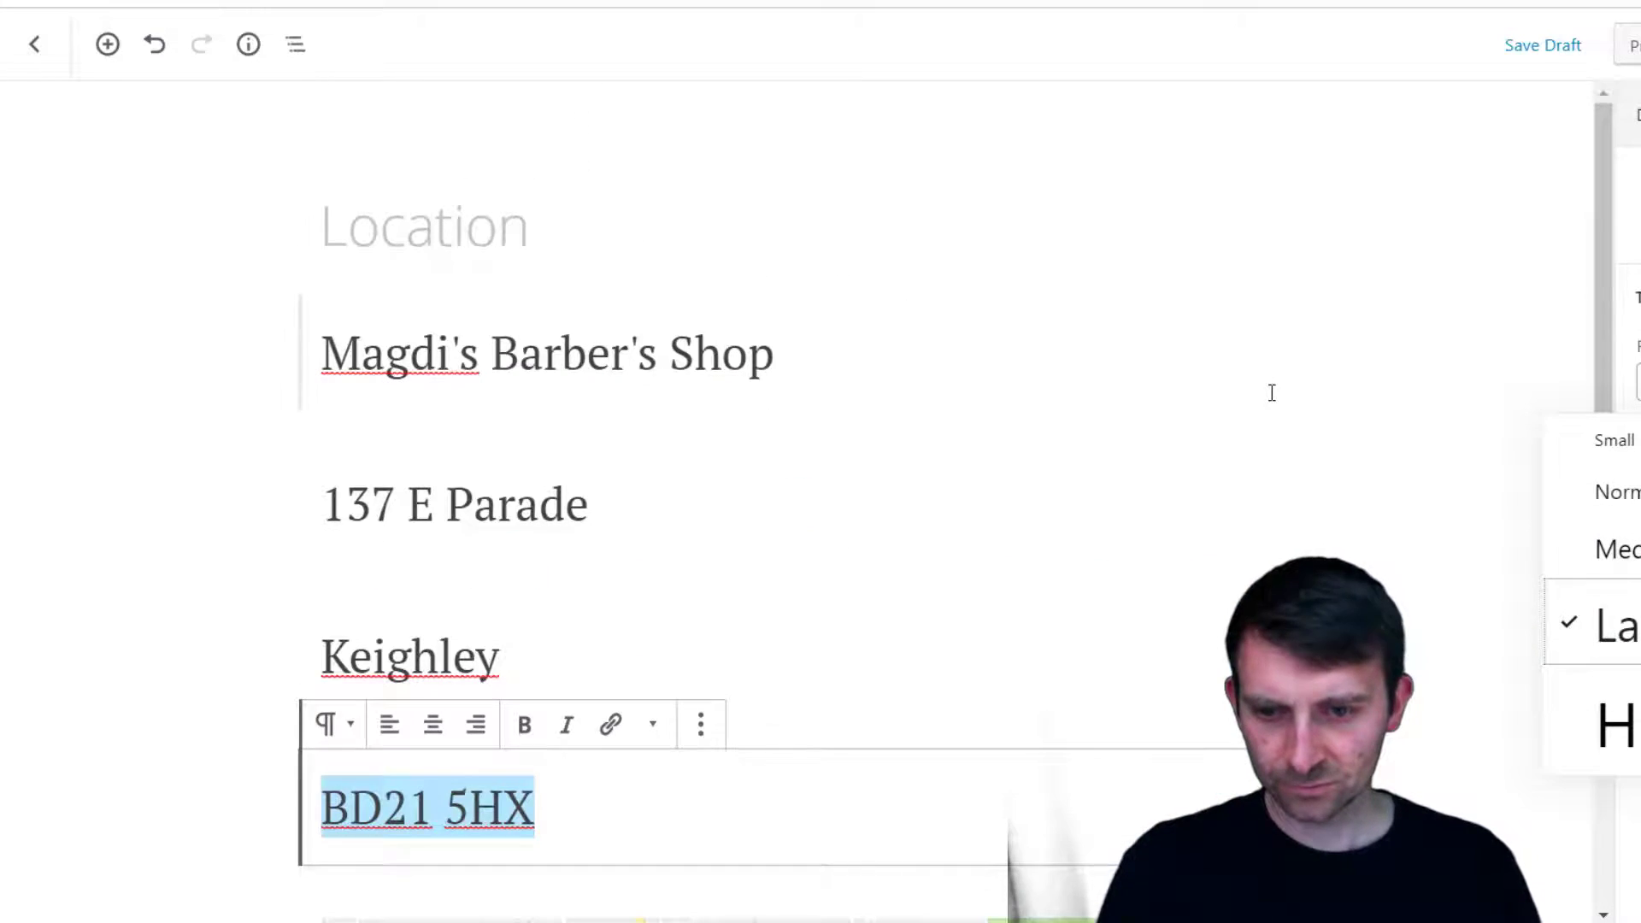
left_click(855, 500)
left_click(604, 233)
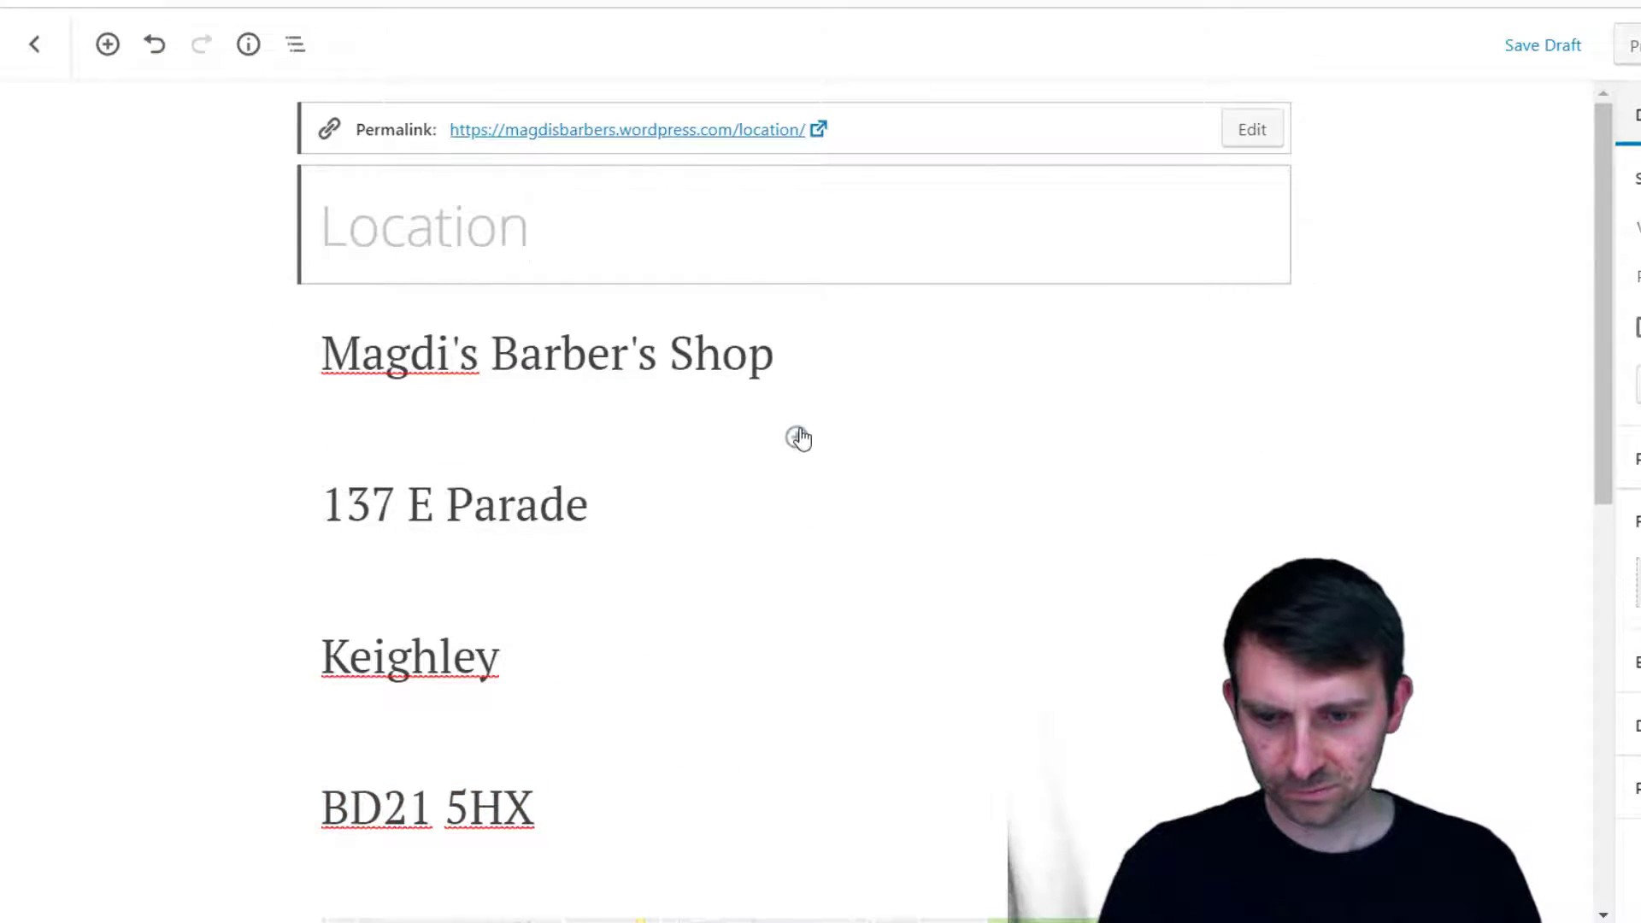
scroll(669, 525, "down", 5)
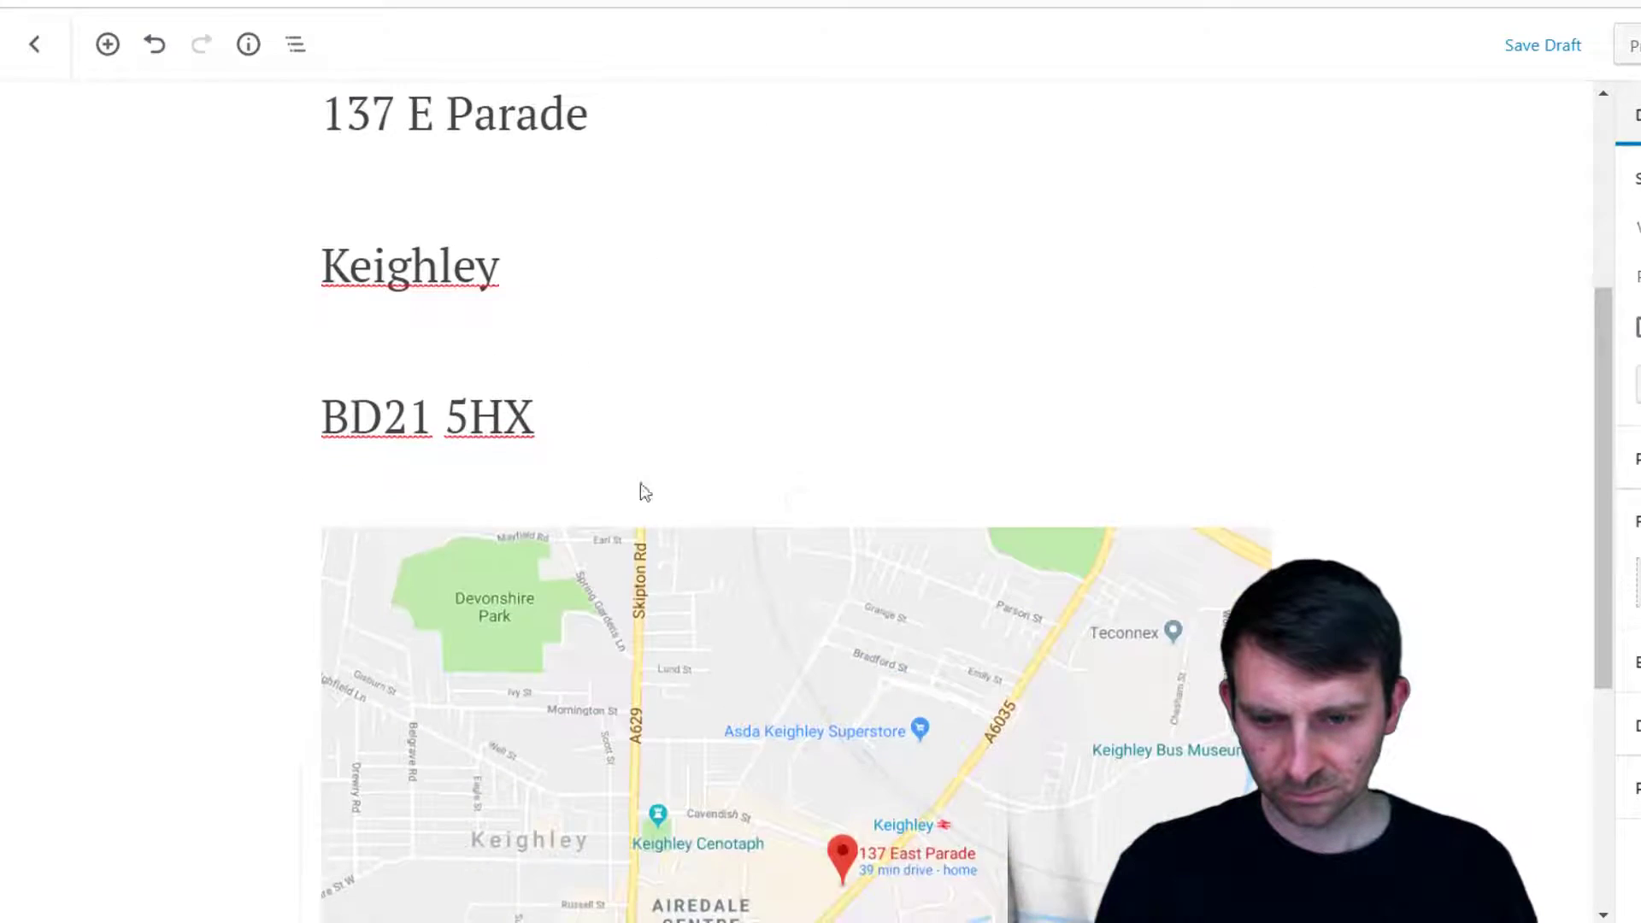
scroll(659, 524, "up", 3)
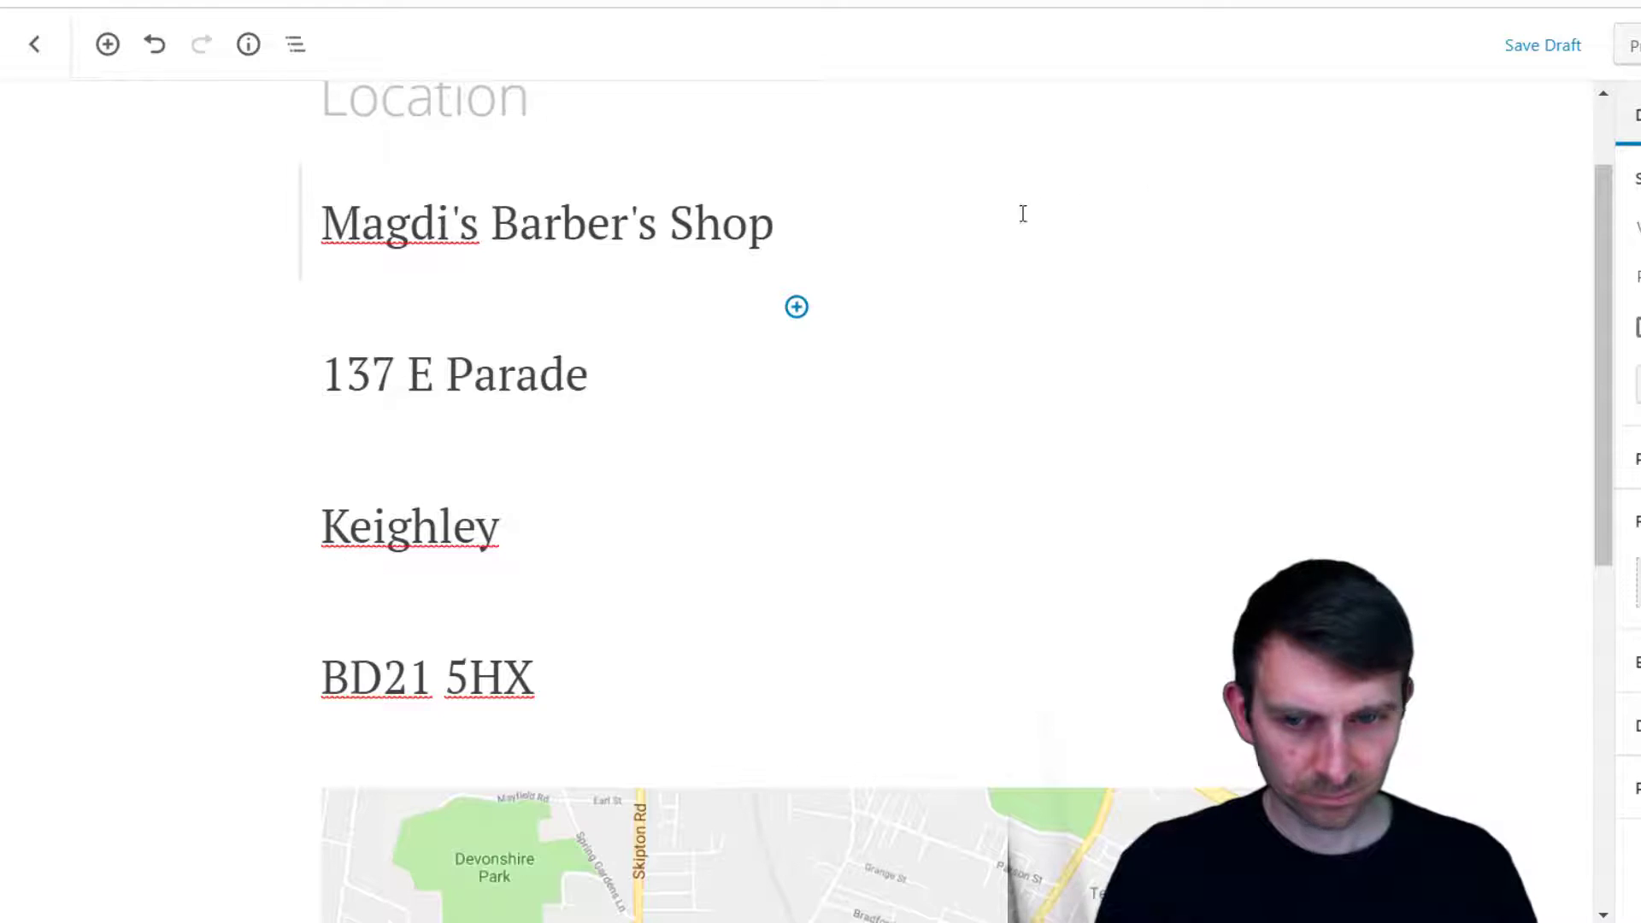
scroll(403, 414, "up", 2)
left_click_drag(323, 352, 707, 826)
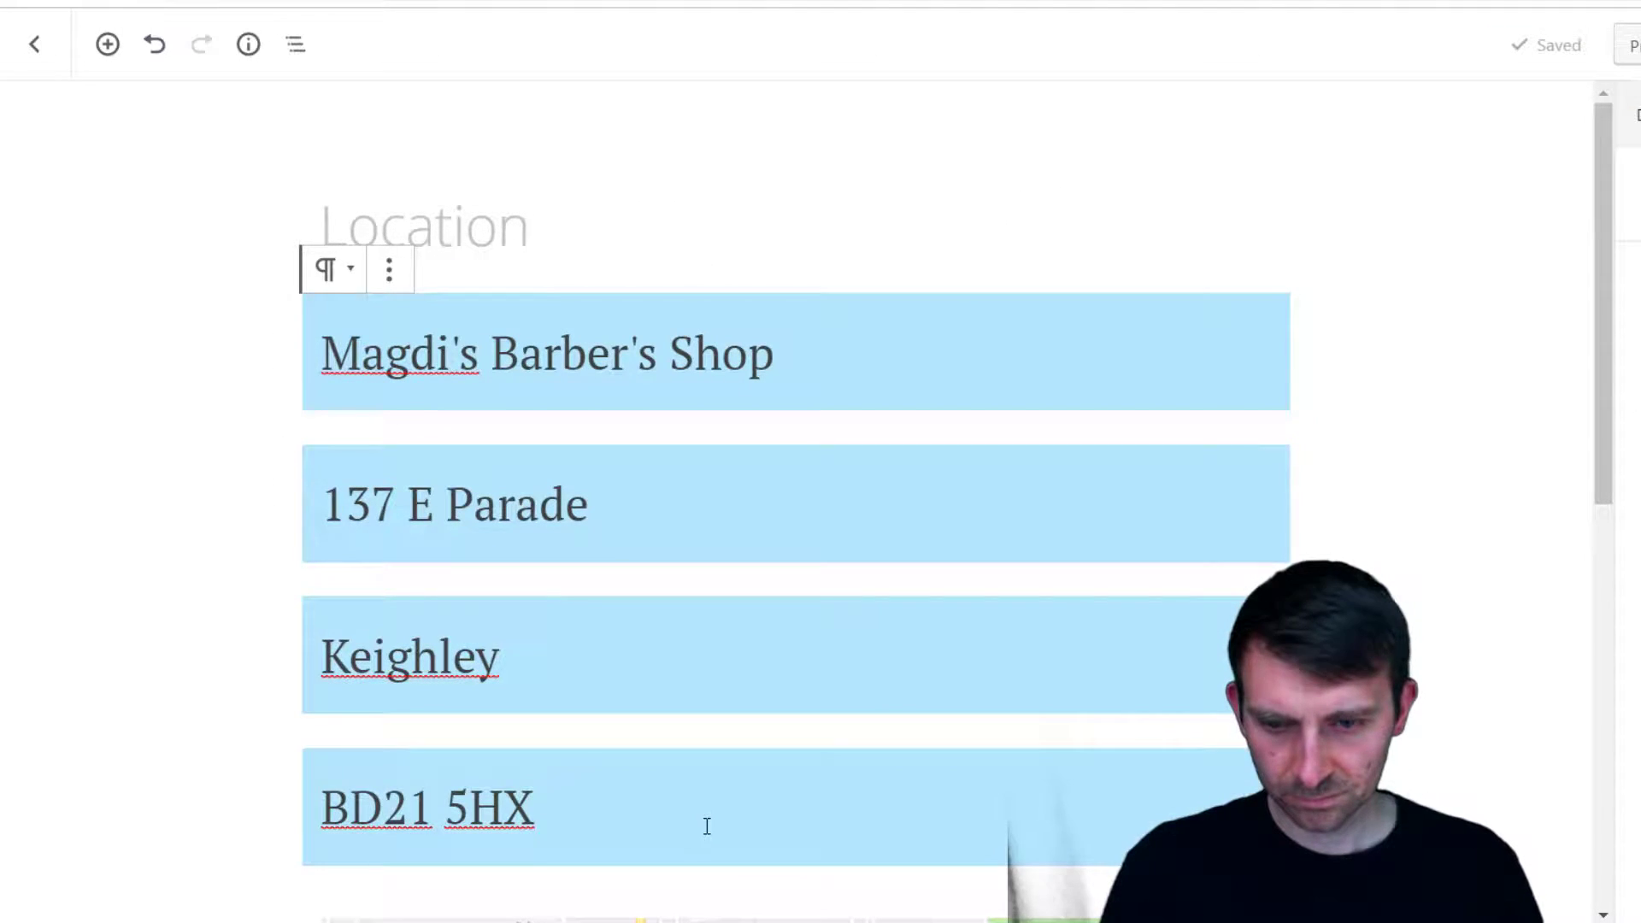
left_click(389, 272)
left_click(389, 274)
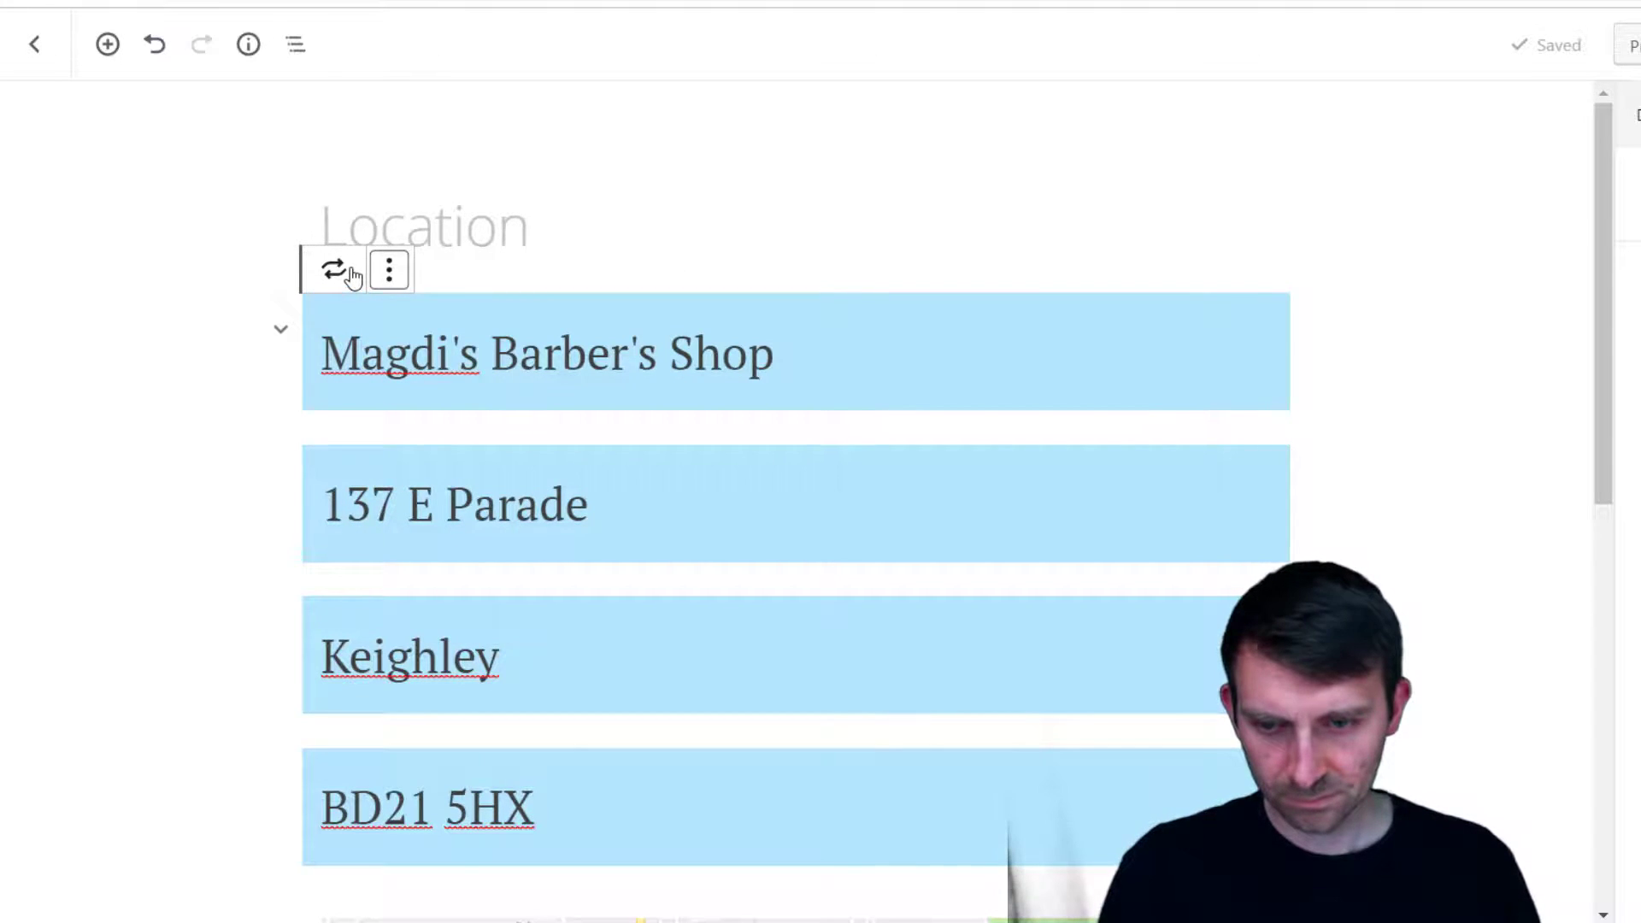
left_click(350, 274)
left_click(351, 274)
left_click(1408, 376)
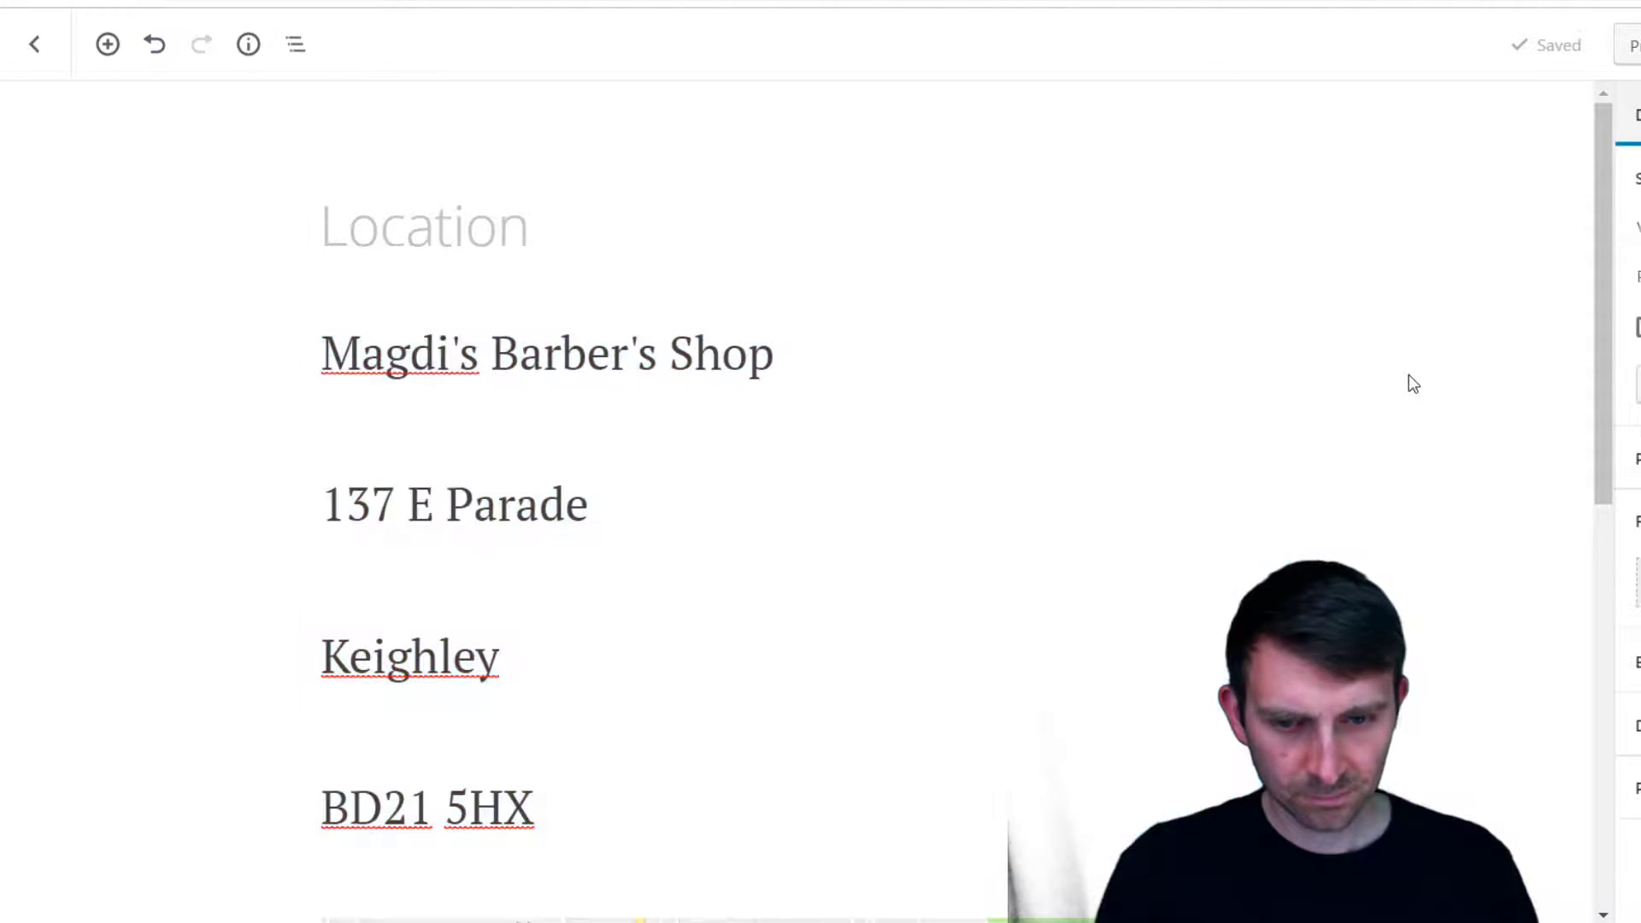
Publish the Location page and return to the site's list of pages
scroll(1259, 484, "down", 10)
scroll(1263, 530, "up", 10)
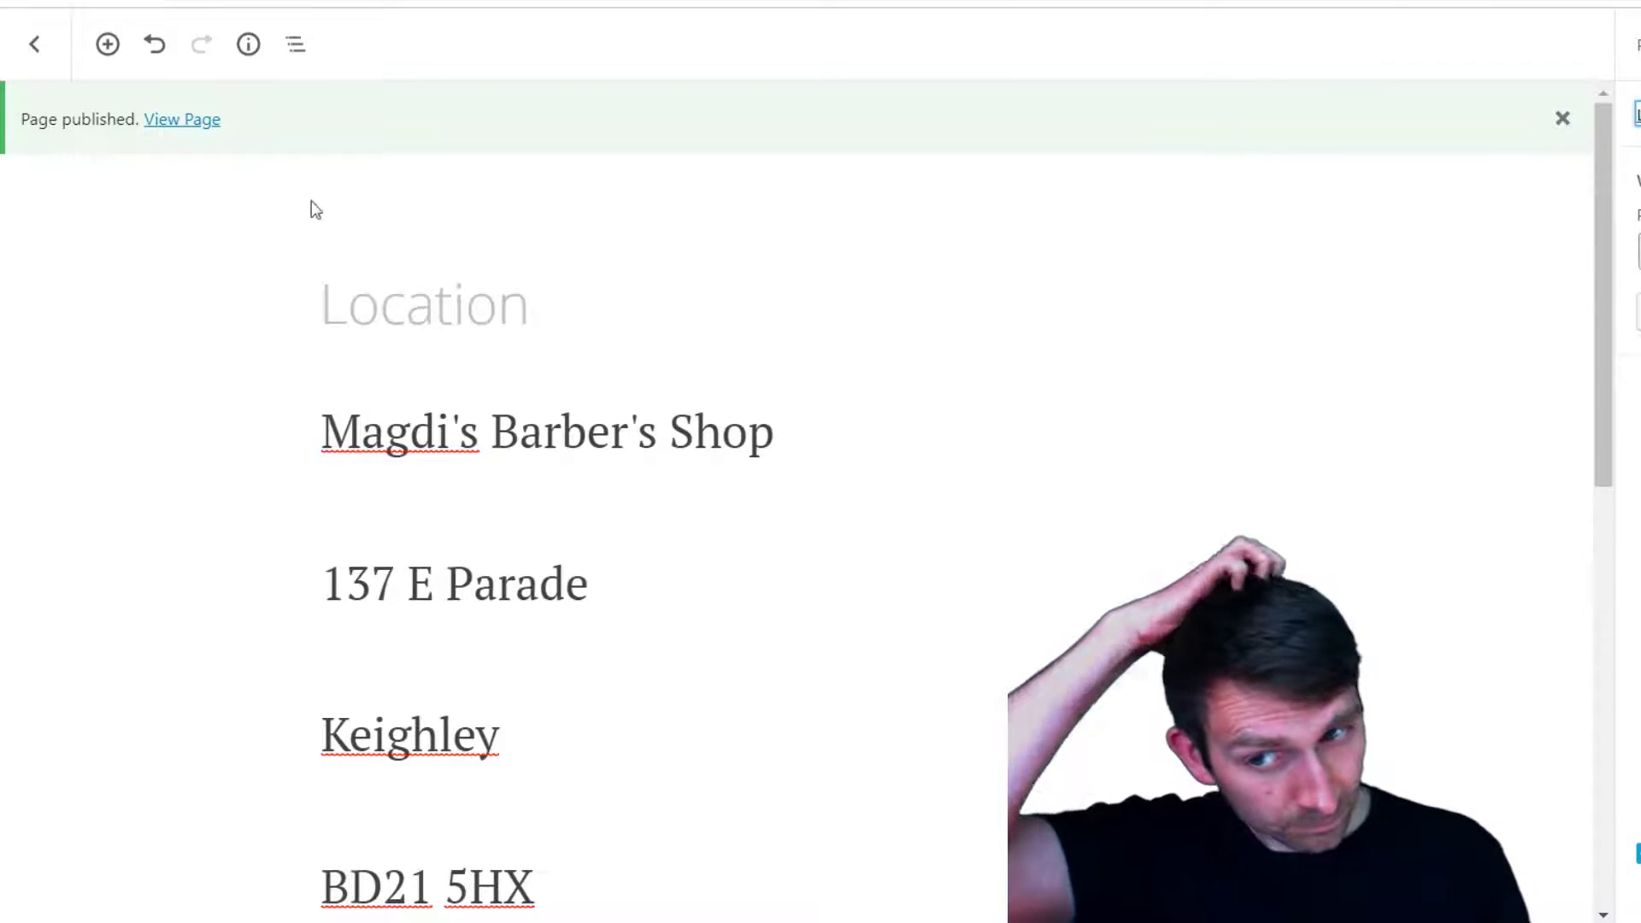
left_click(36, 46)
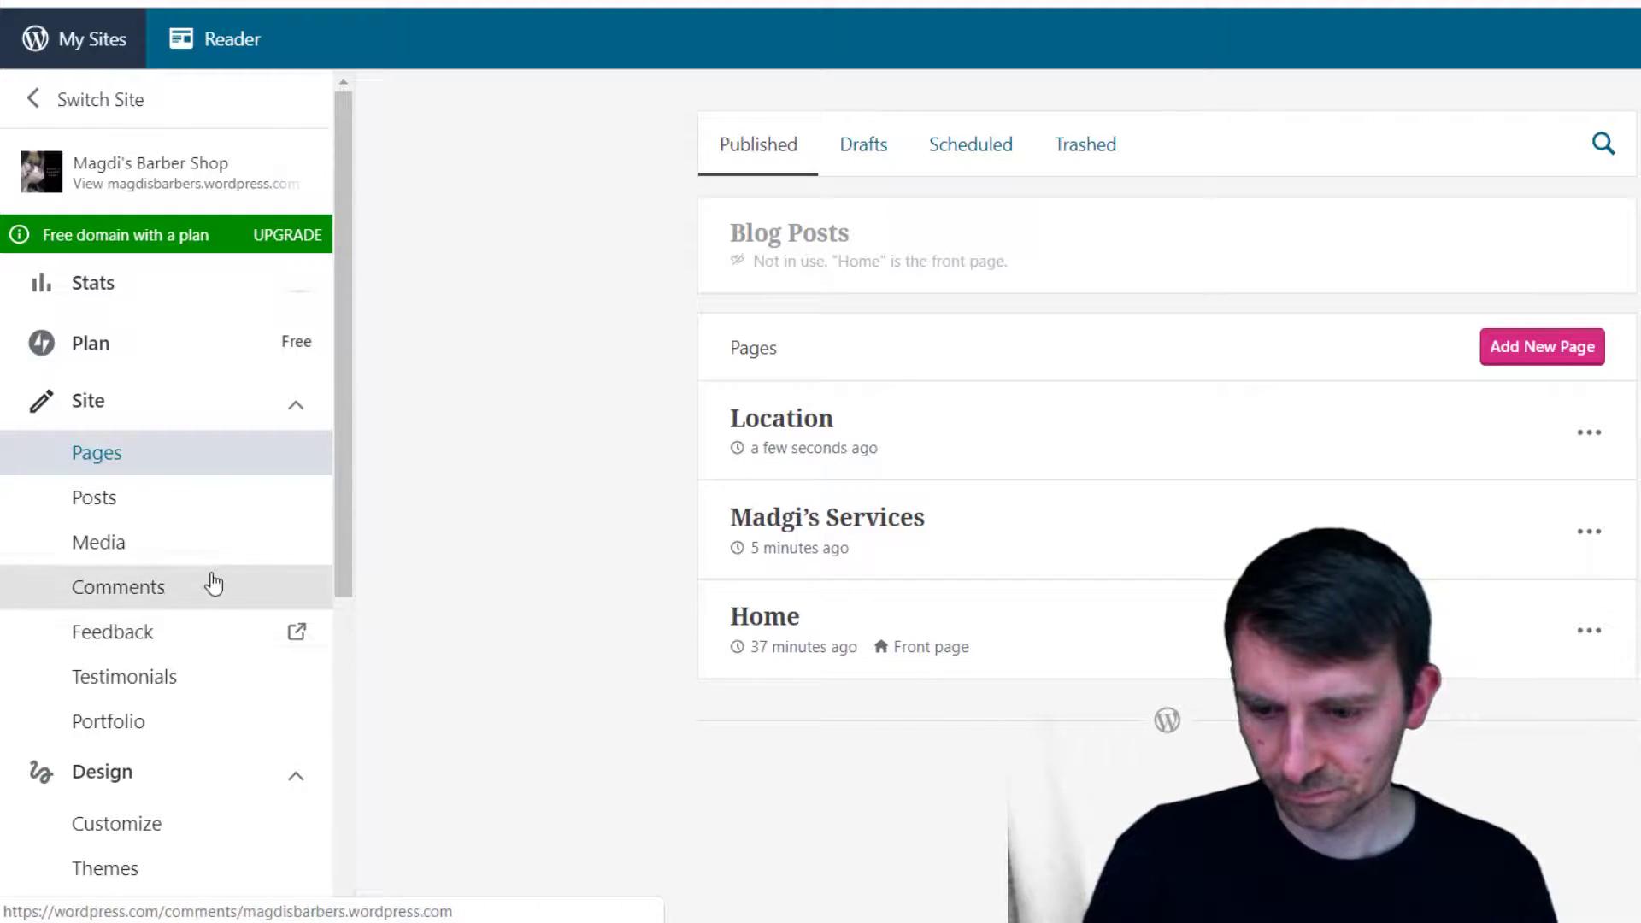
Open the site customizer and open the header's Empty Menu for editing
scroll(188, 607, "down", 5)
scroll(180, 599, "up", 5)
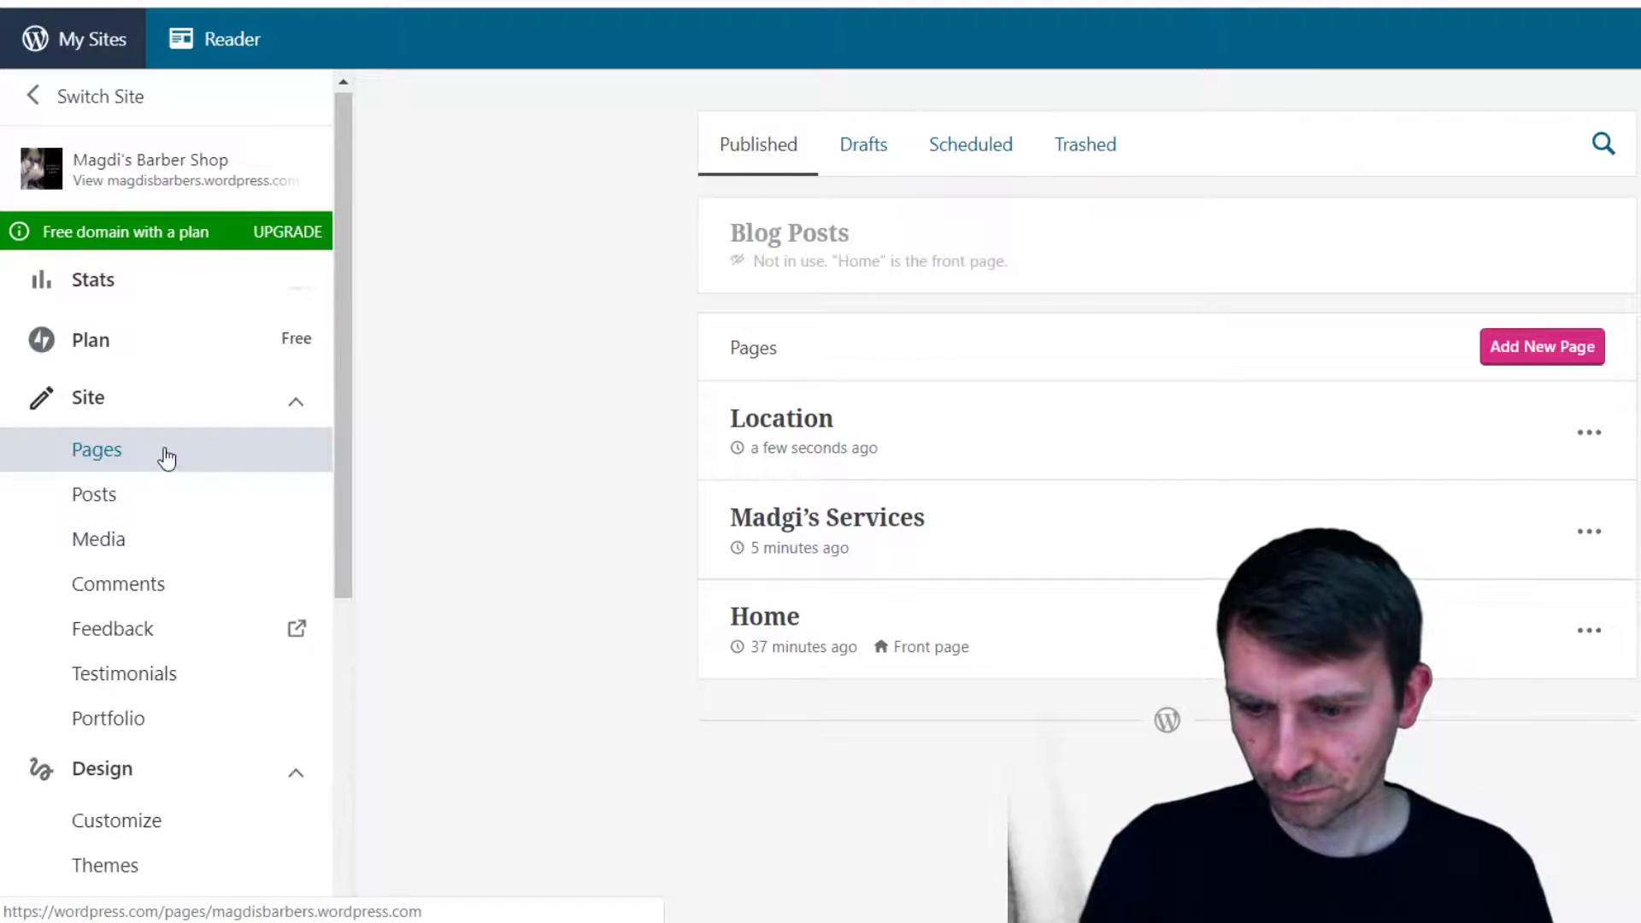
scroll(202, 659, "down", 5)
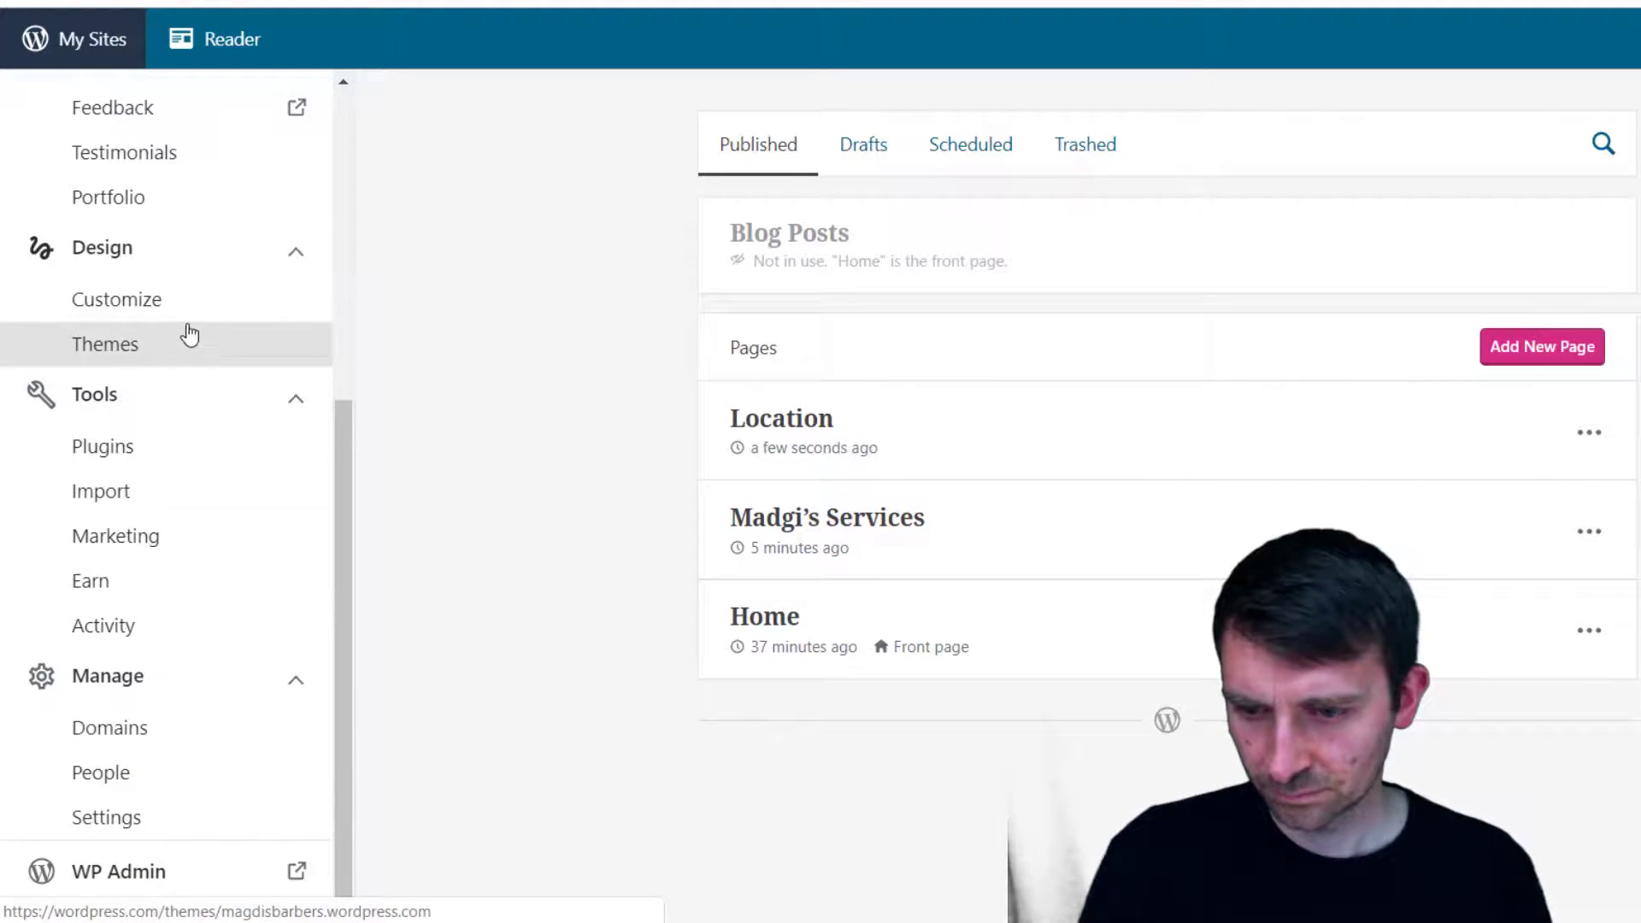
left_click(126, 317)
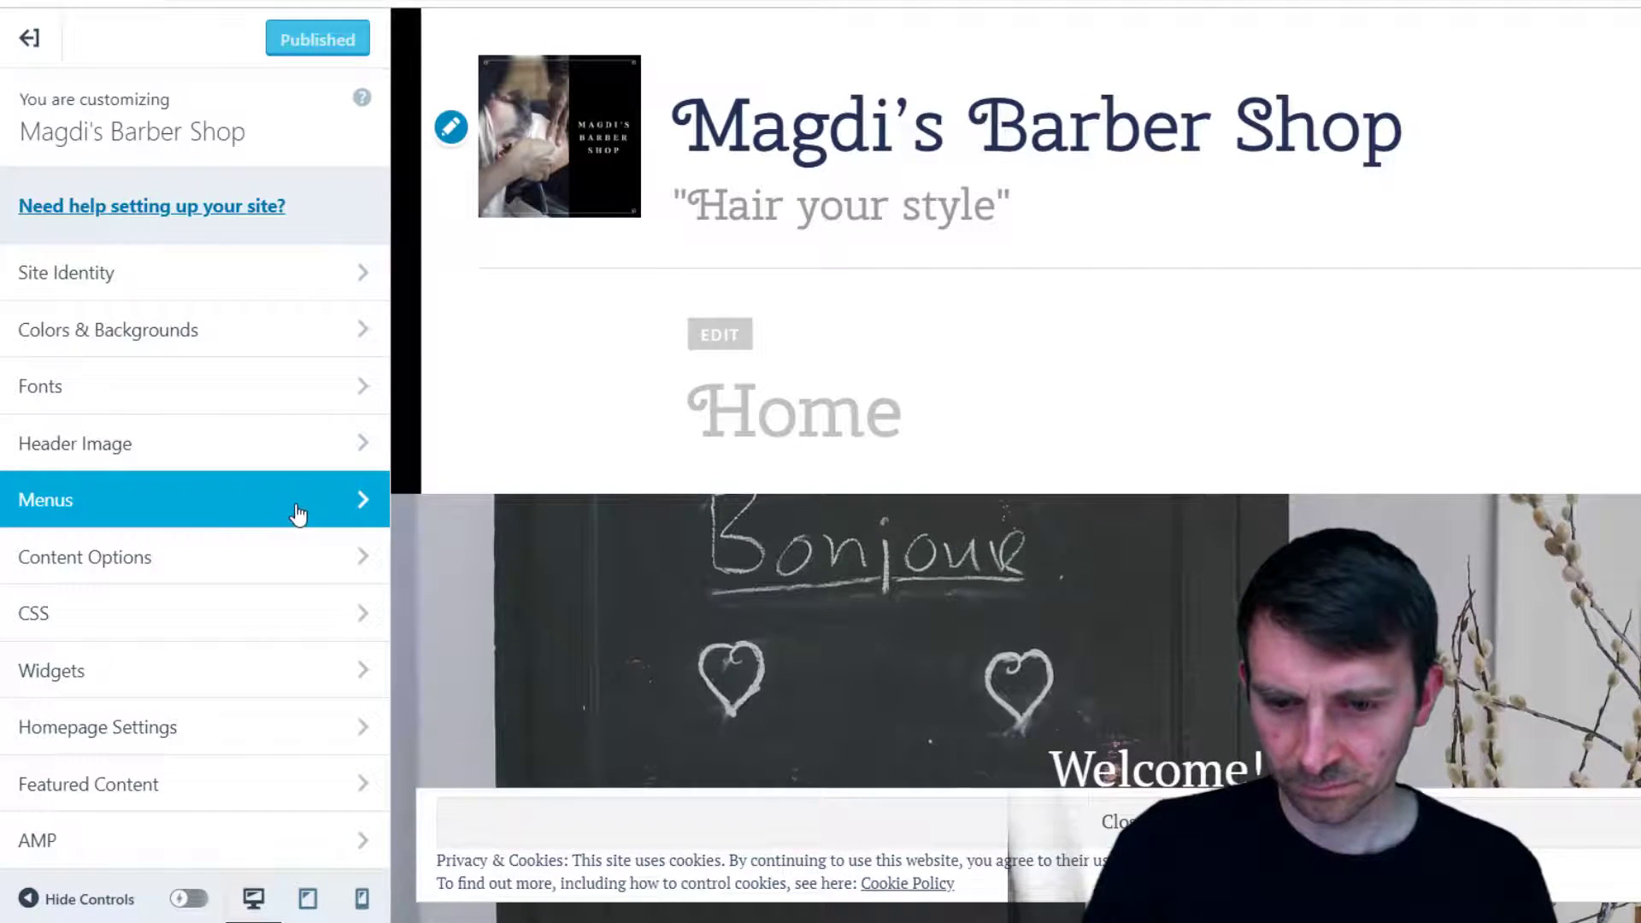
left_click(298, 513)
left_click(227, 259)
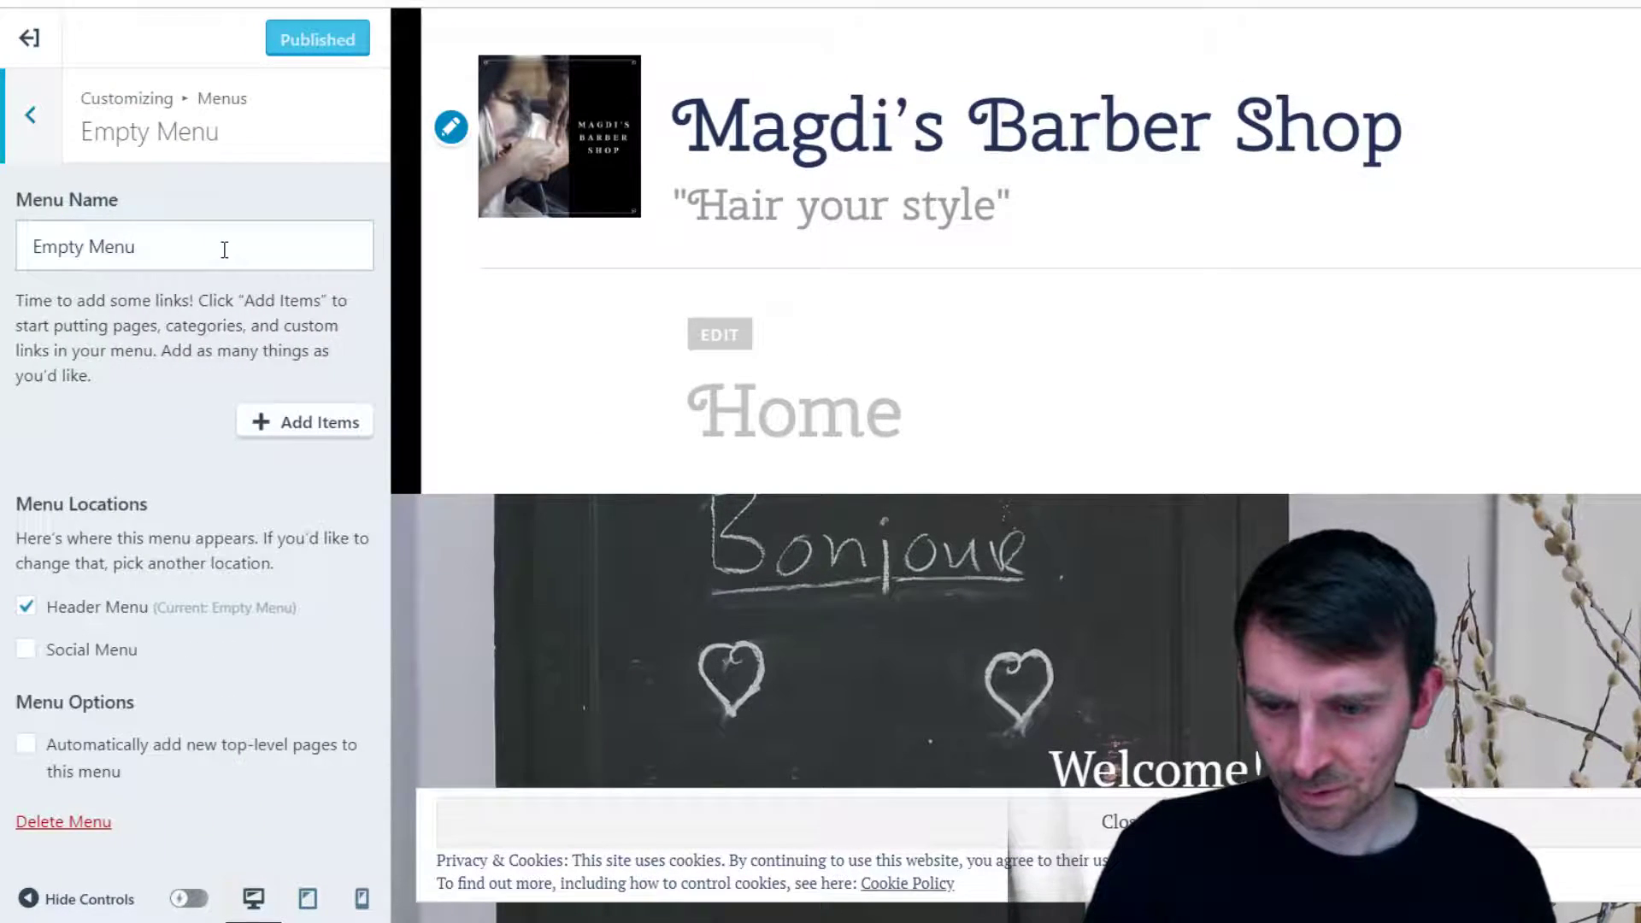
Add Home, Location, Madgi's Services and a second Home custom link to Empty Menu, and move Madgi's Services above Location
left_click(342, 427)
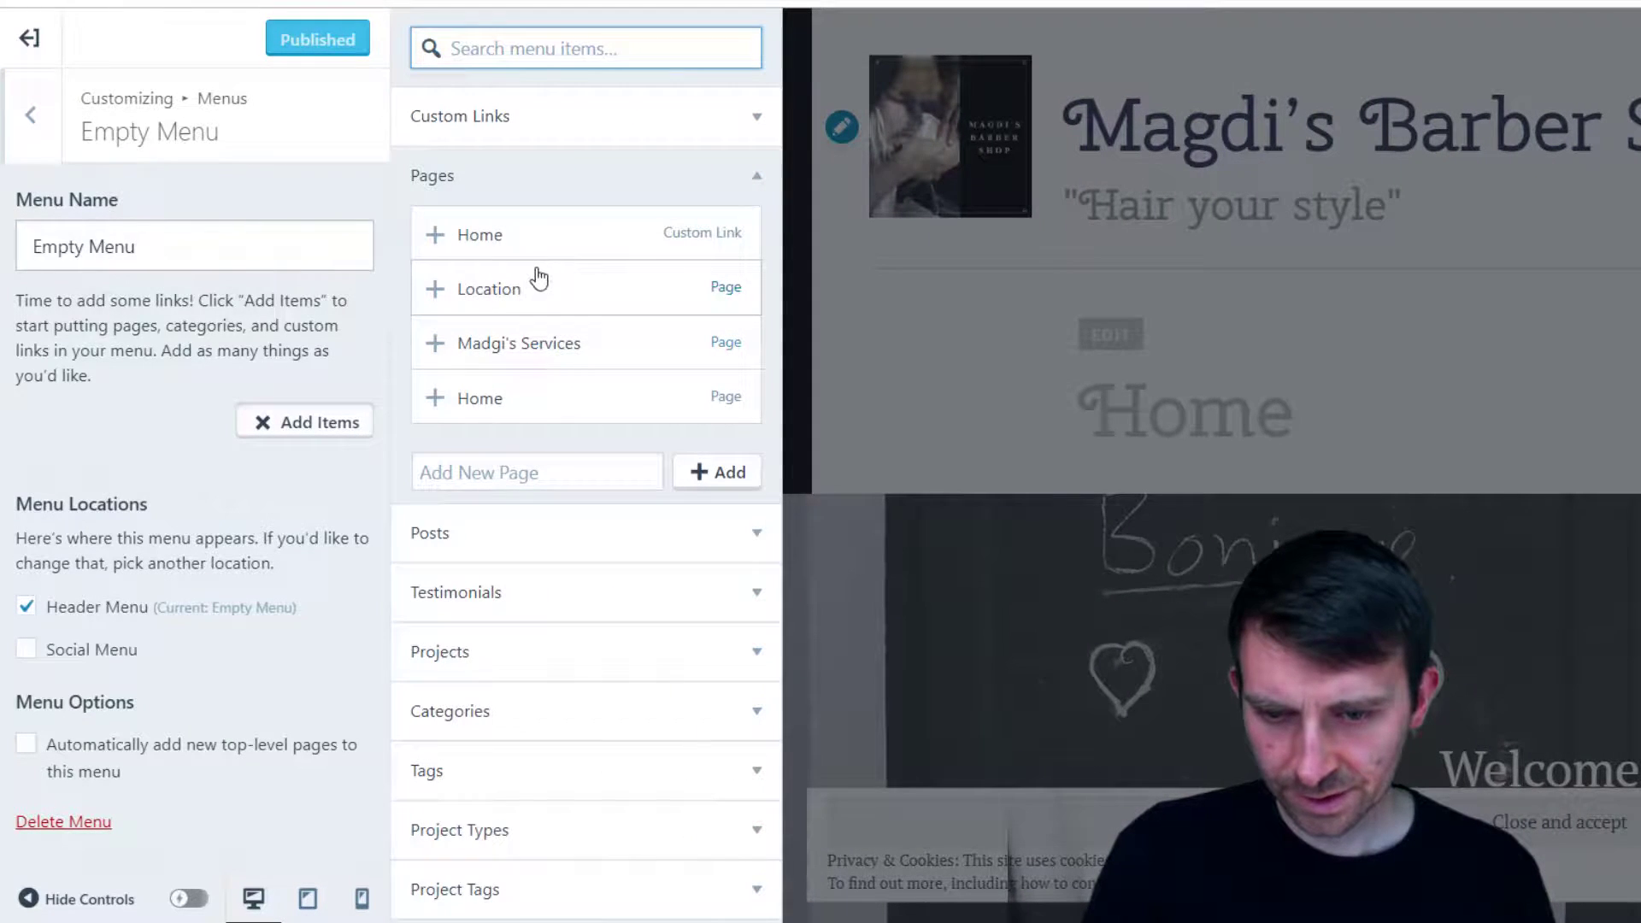
triple_click(485, 243)
left_click(487, 247)
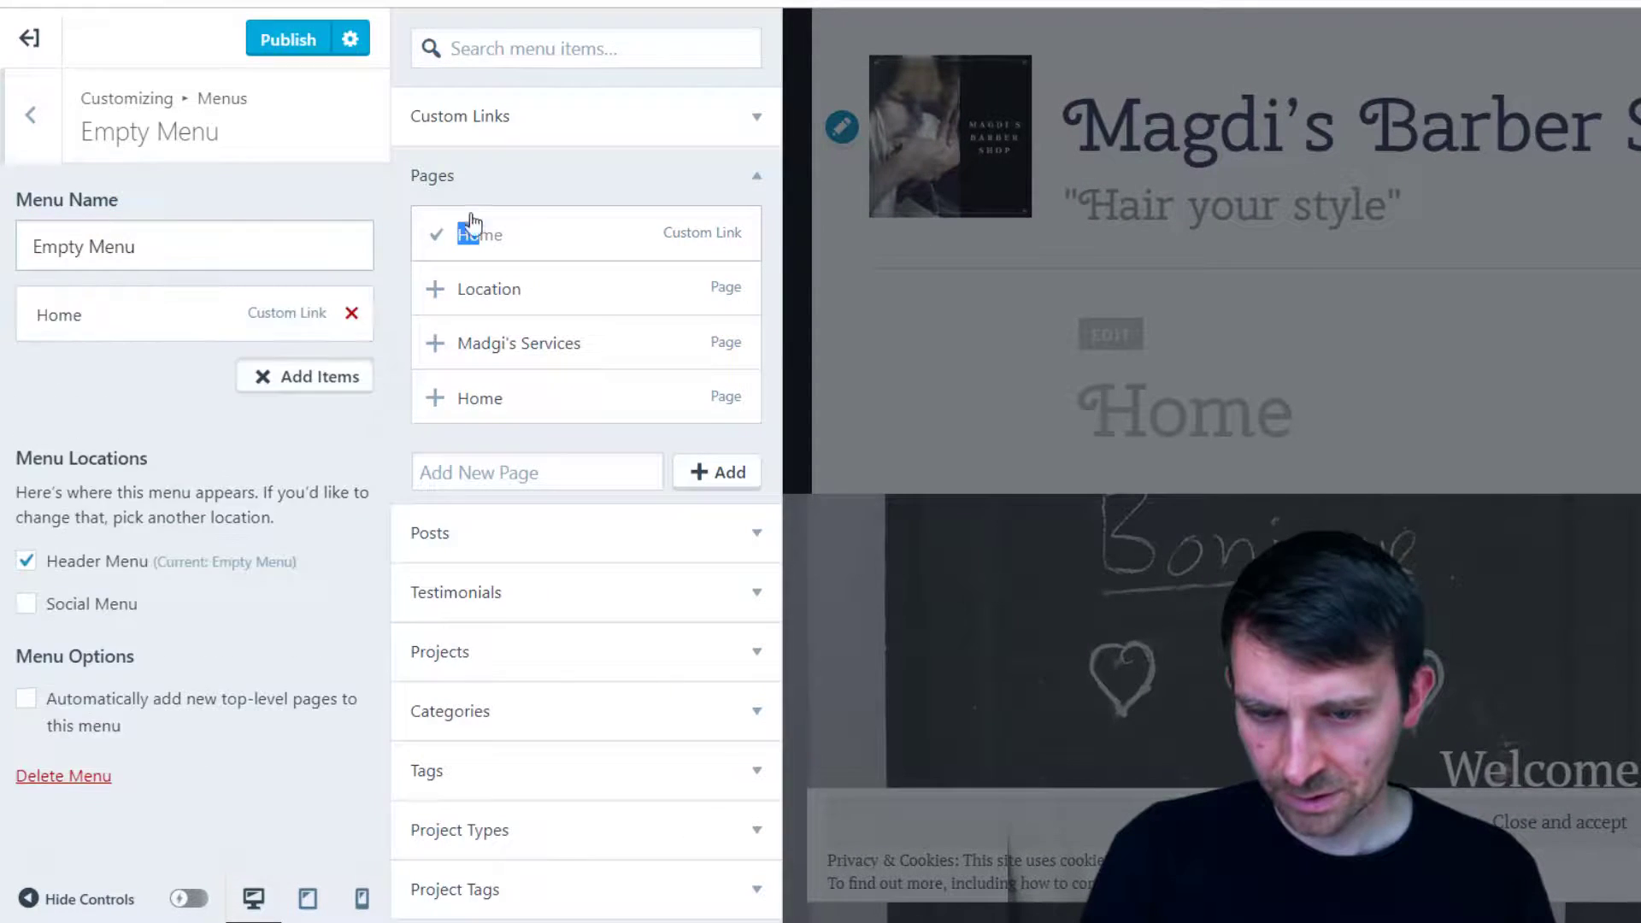
left_click(436, 310)
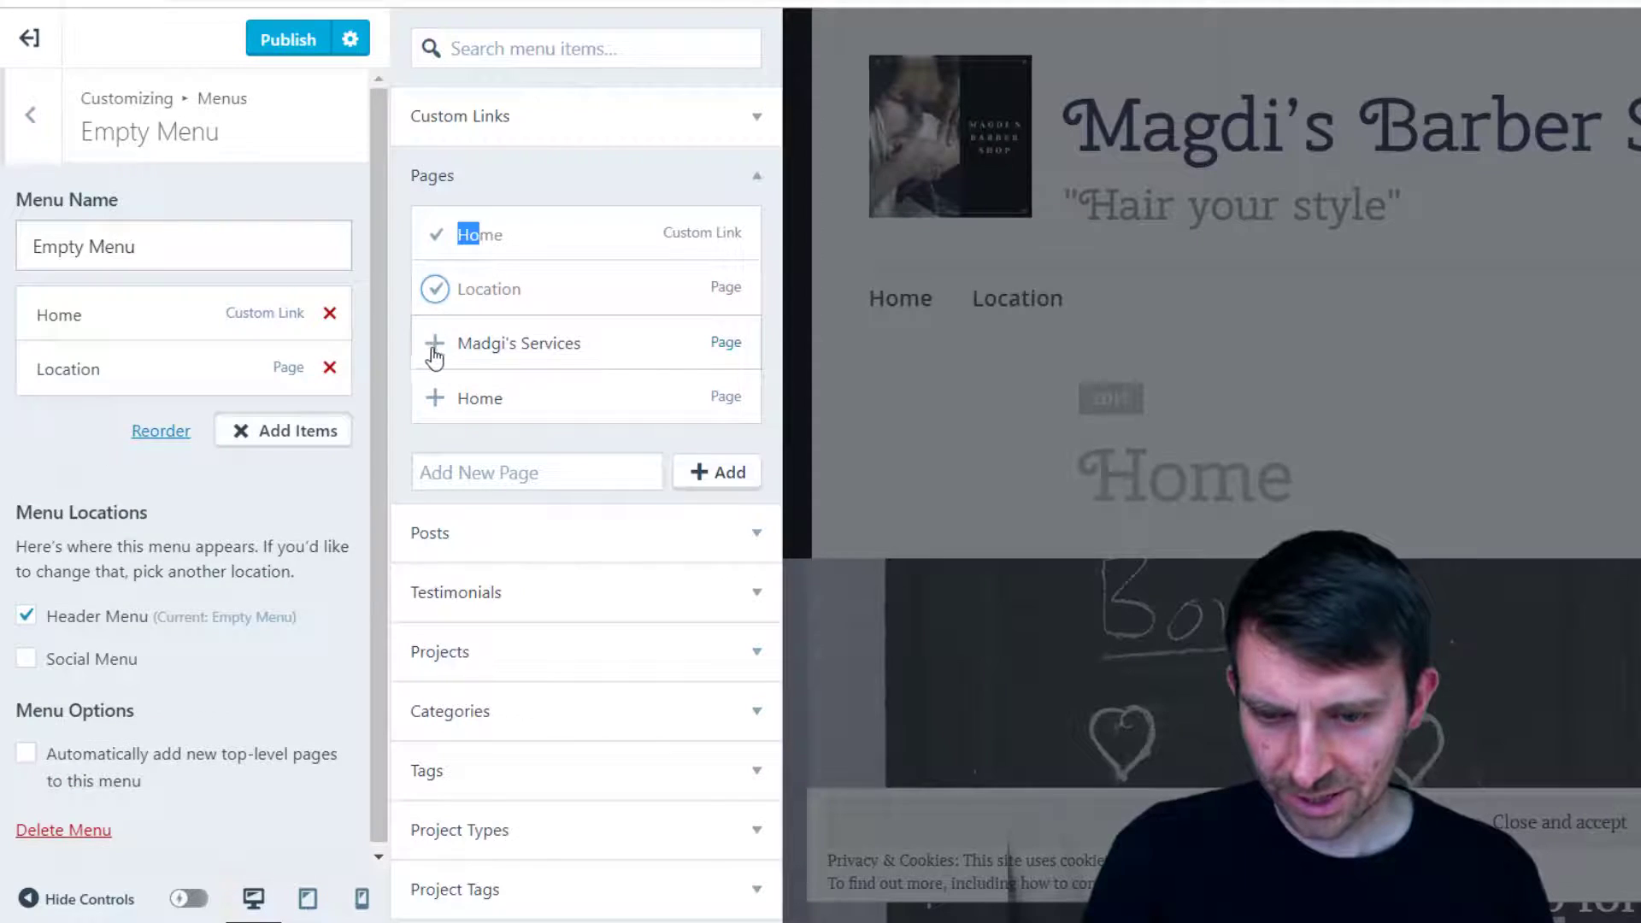
left_click(434, 346)
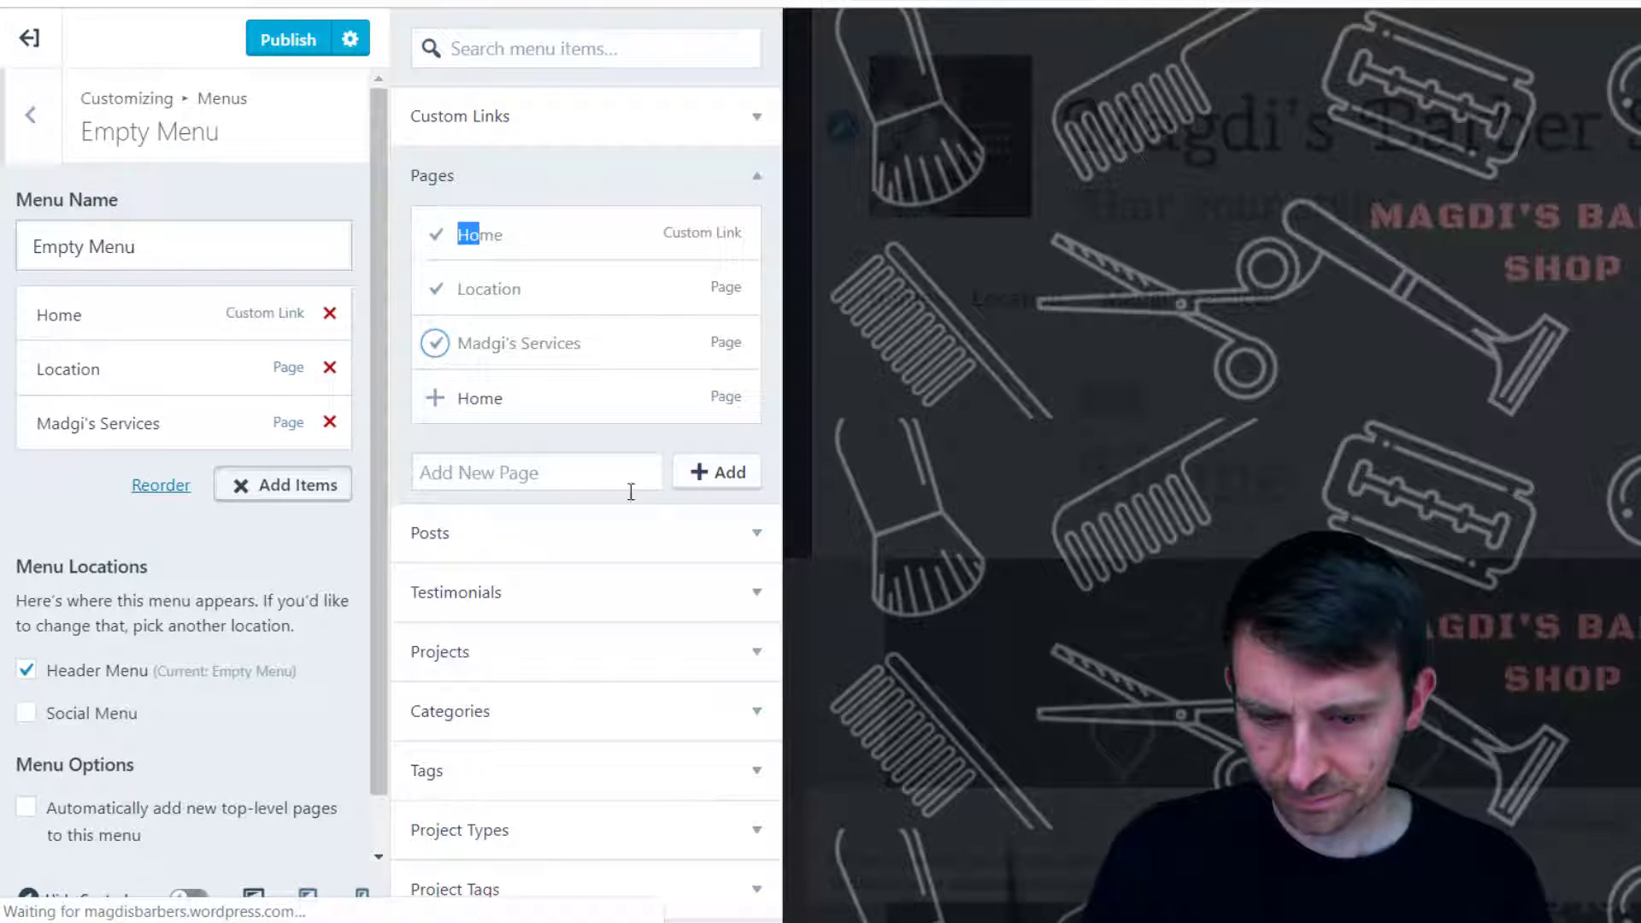
left_click(455, 225)
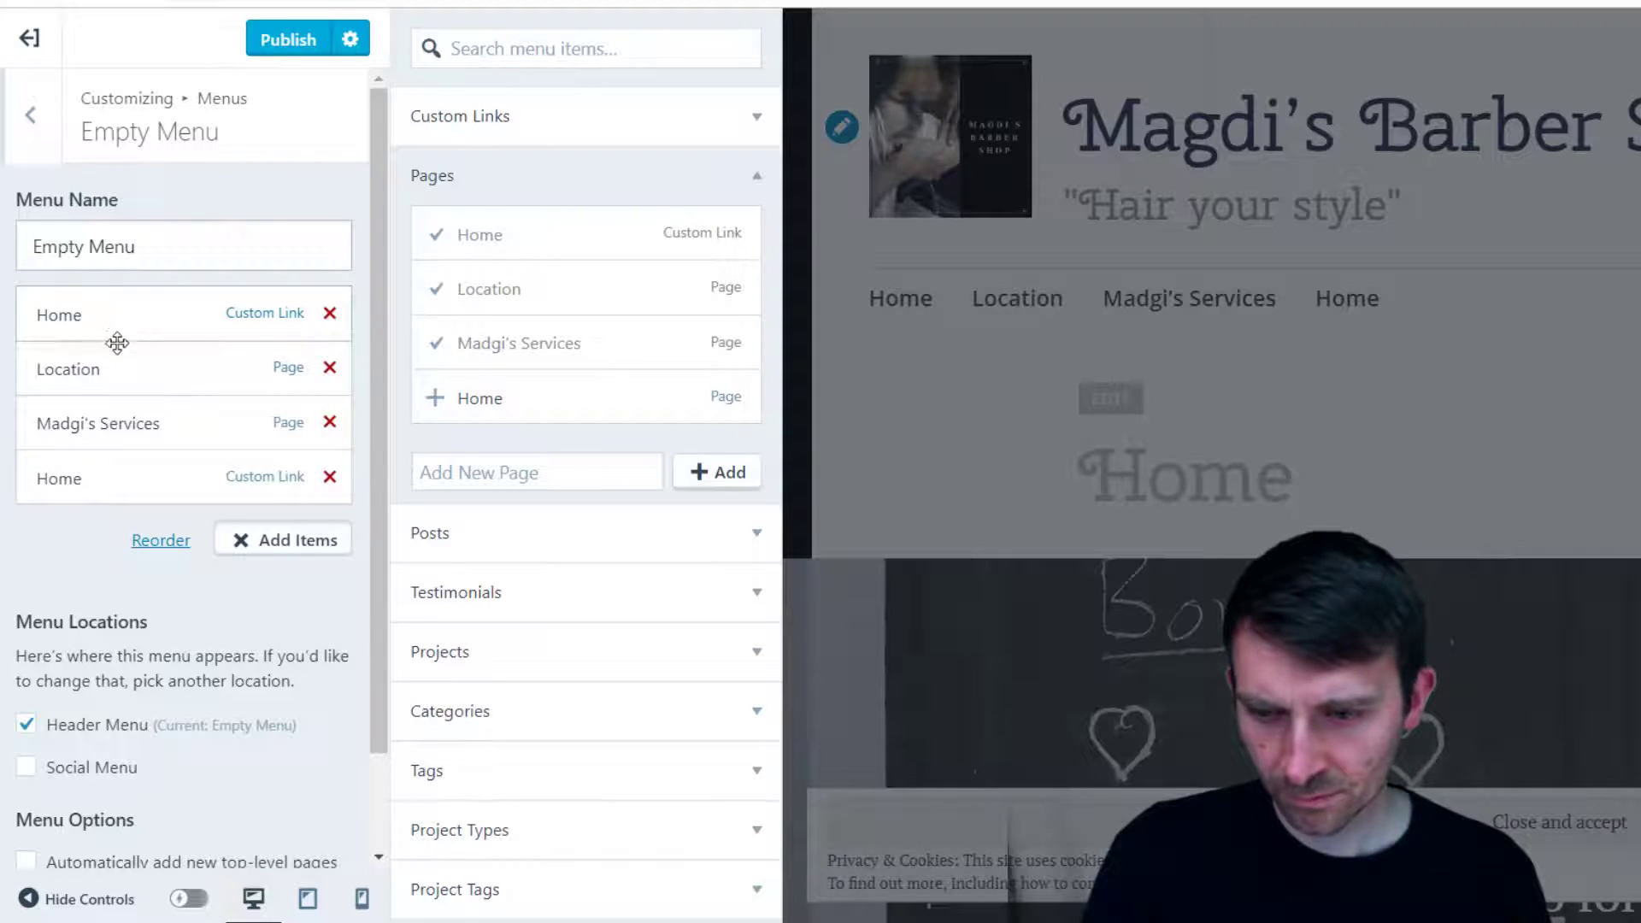
left_click_drag(154, 422, 163, 362)
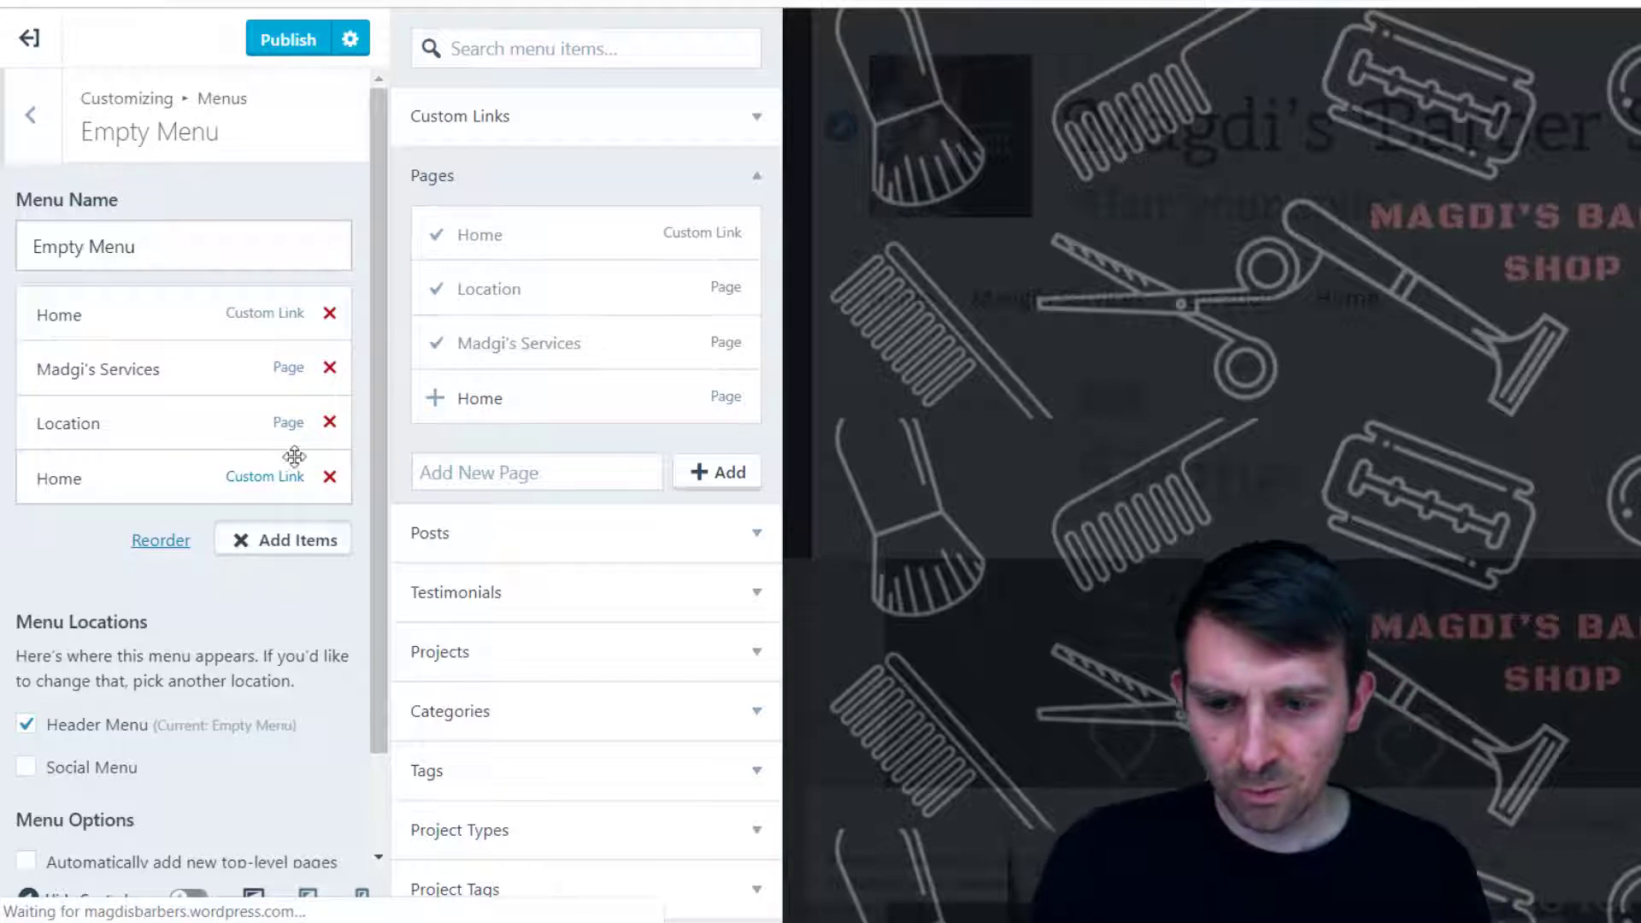
Remove the second Home custom link from the end of Empty Menu and publish the menu changes
left_click(329, 476)
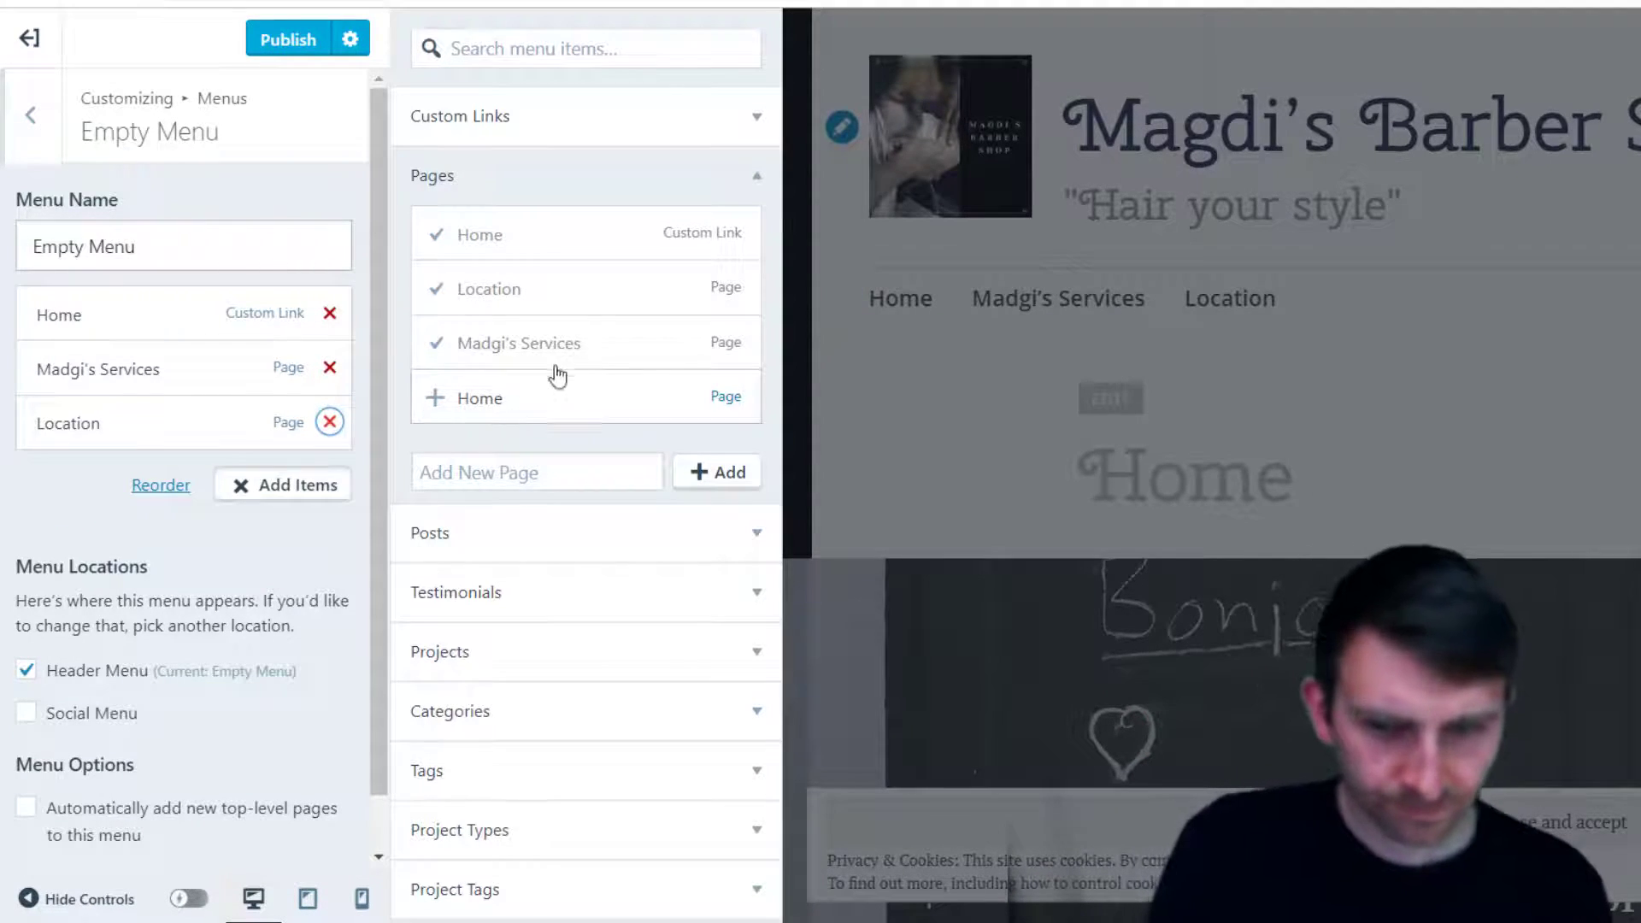
left_click(292, 50)
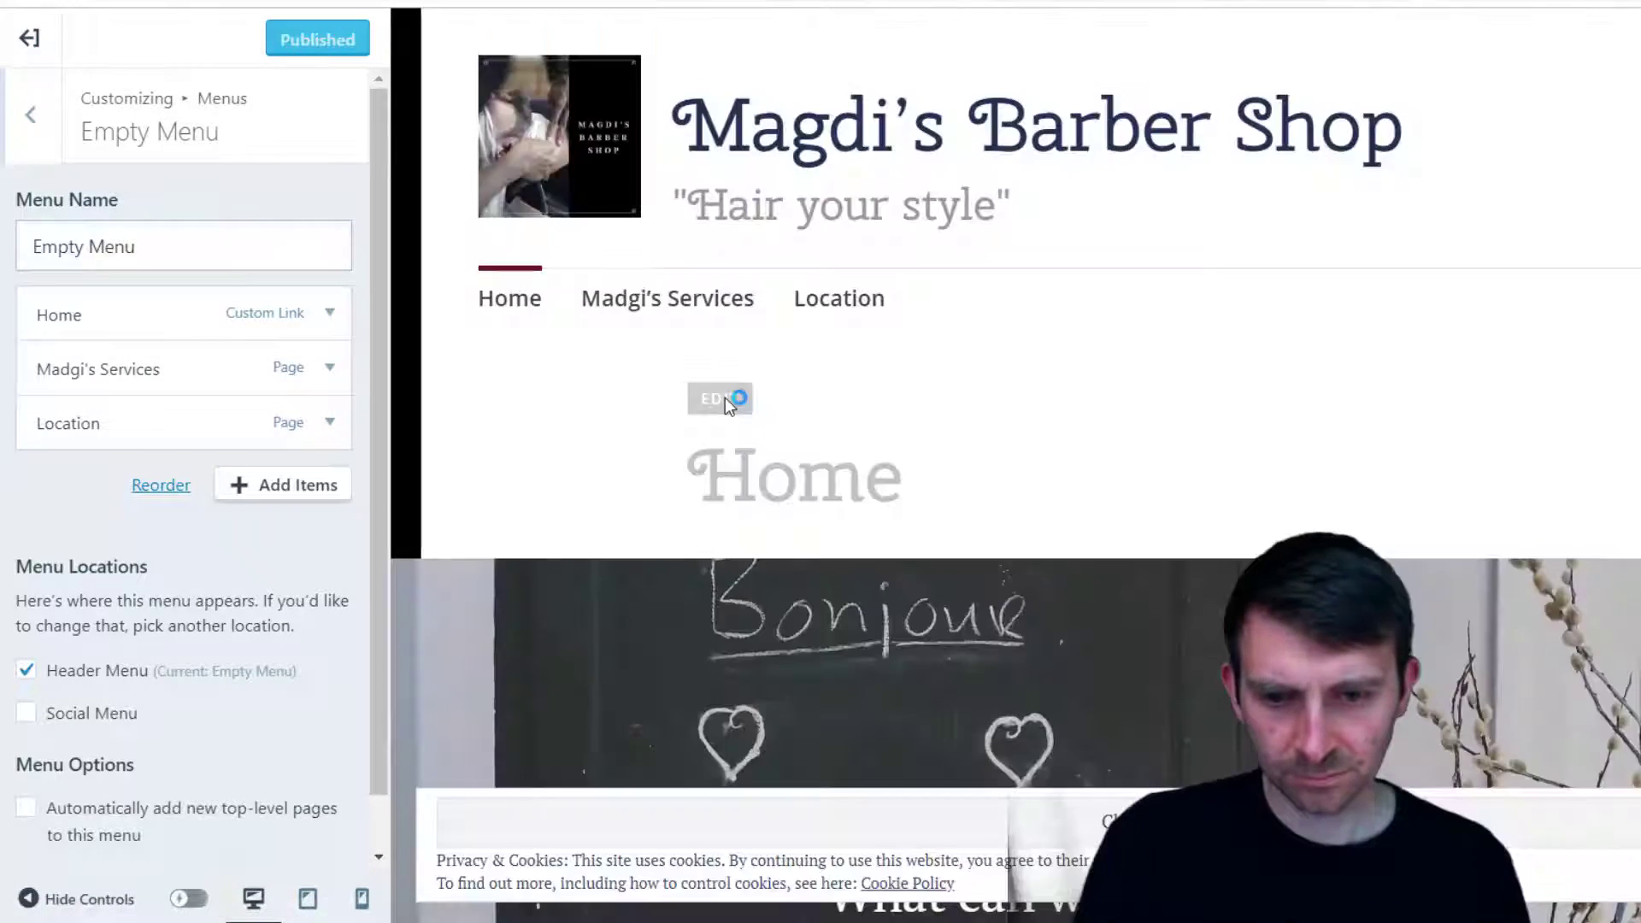
Open the Home page for editing and replace "Your Company Name" in its copyright line with "Magdi's Barbers Shop"
left_click(720, 398)
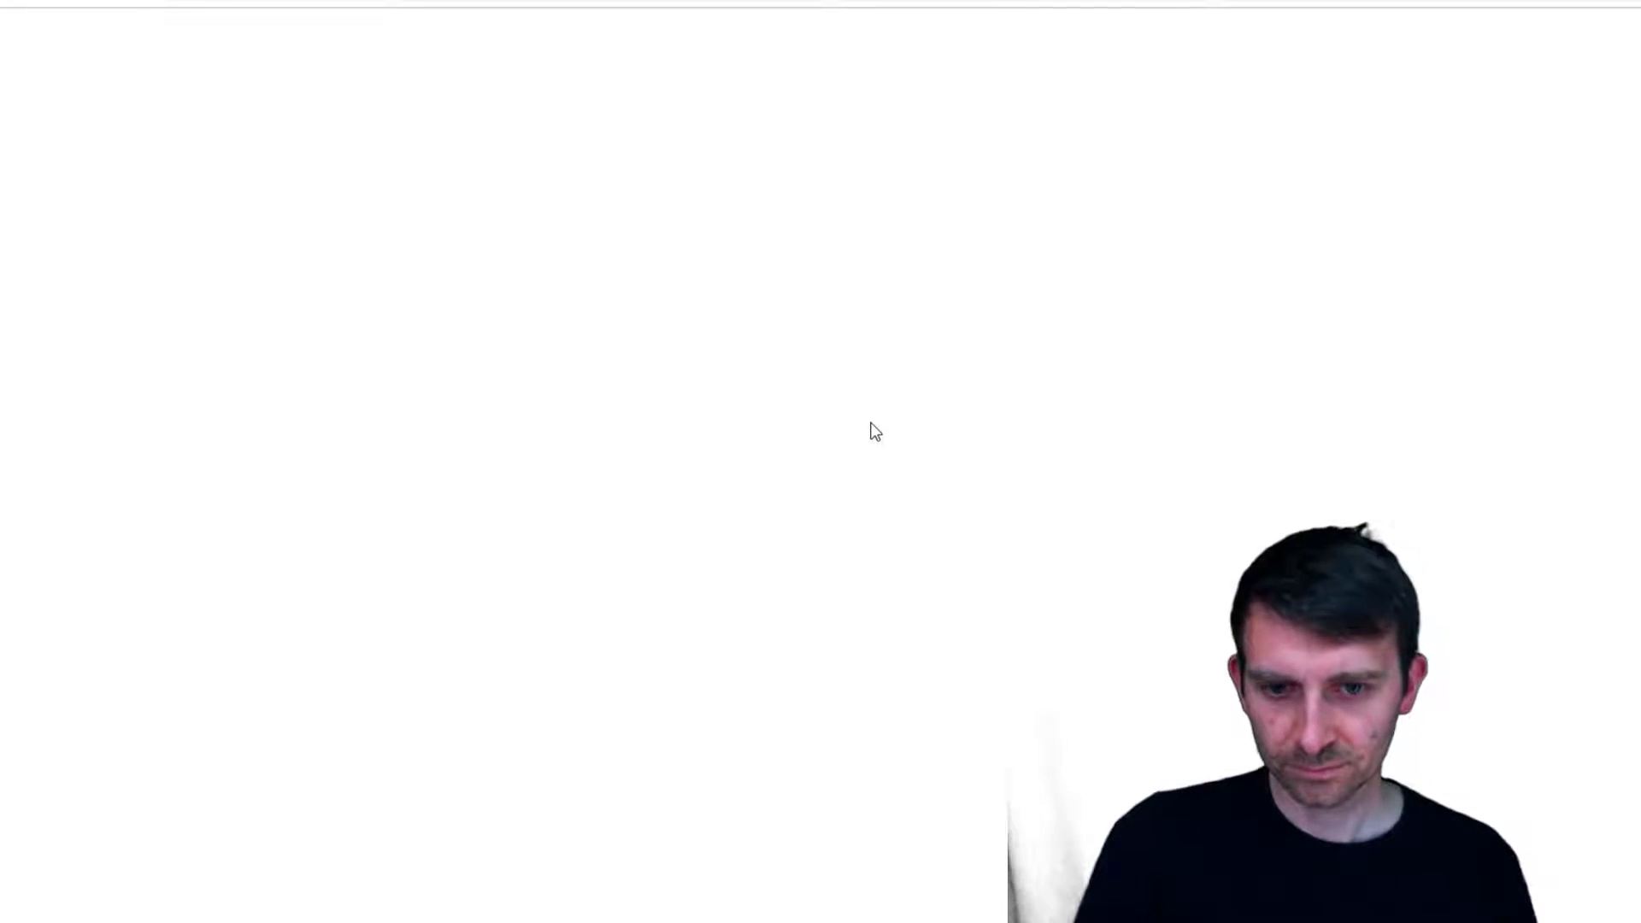
scroll(855, 429, "down", 20)
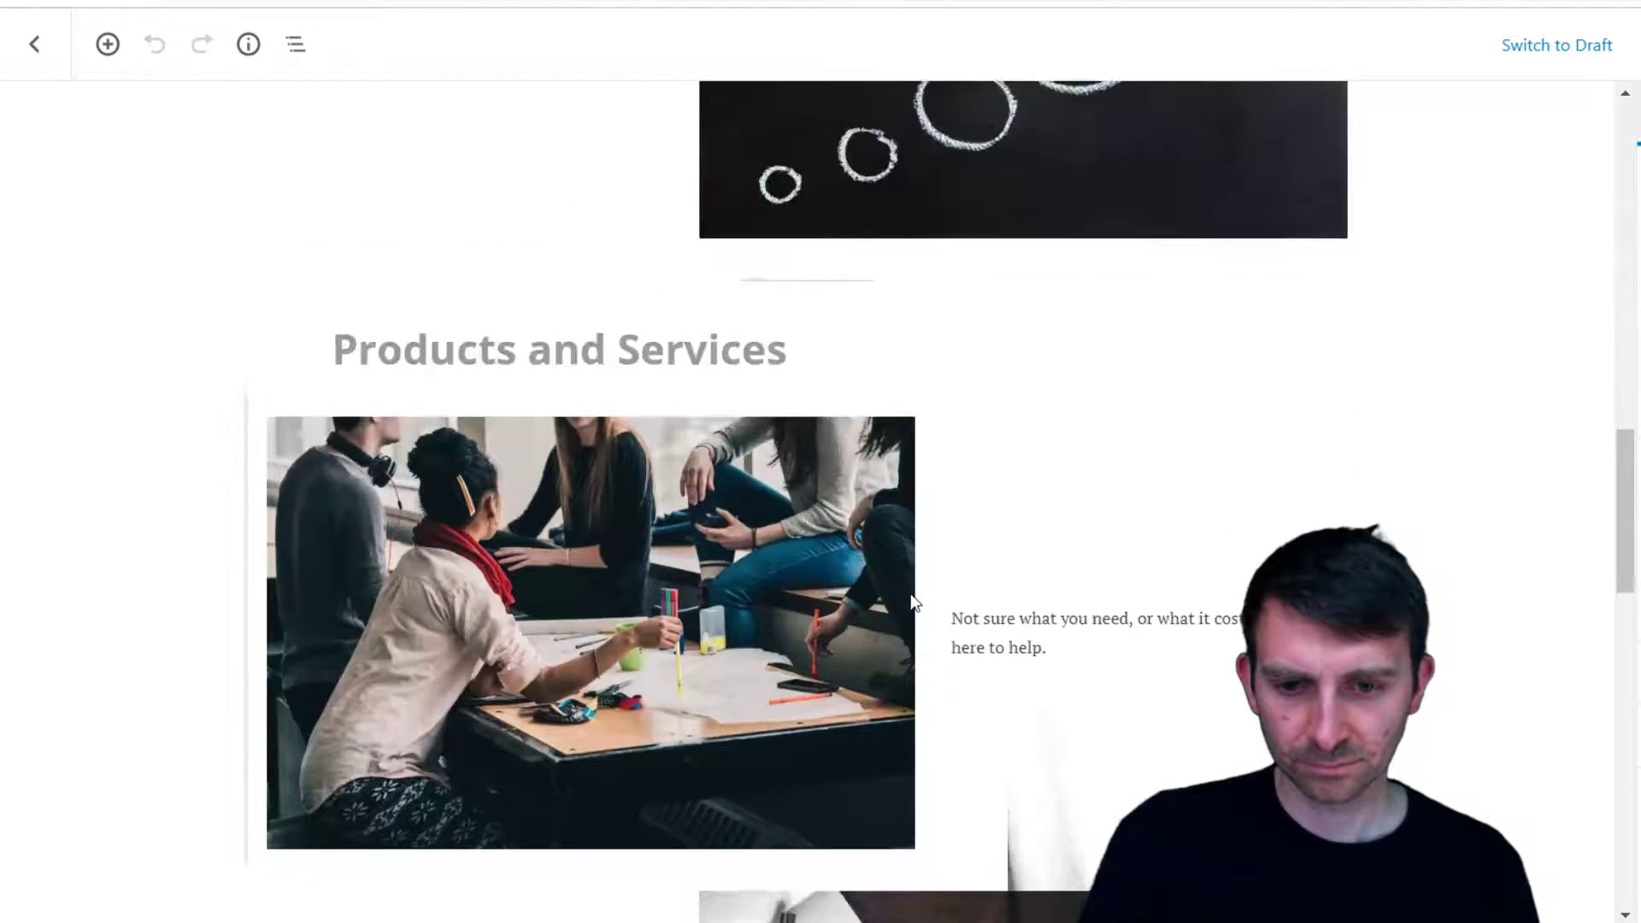
scroll(913, 601, "down", 15)
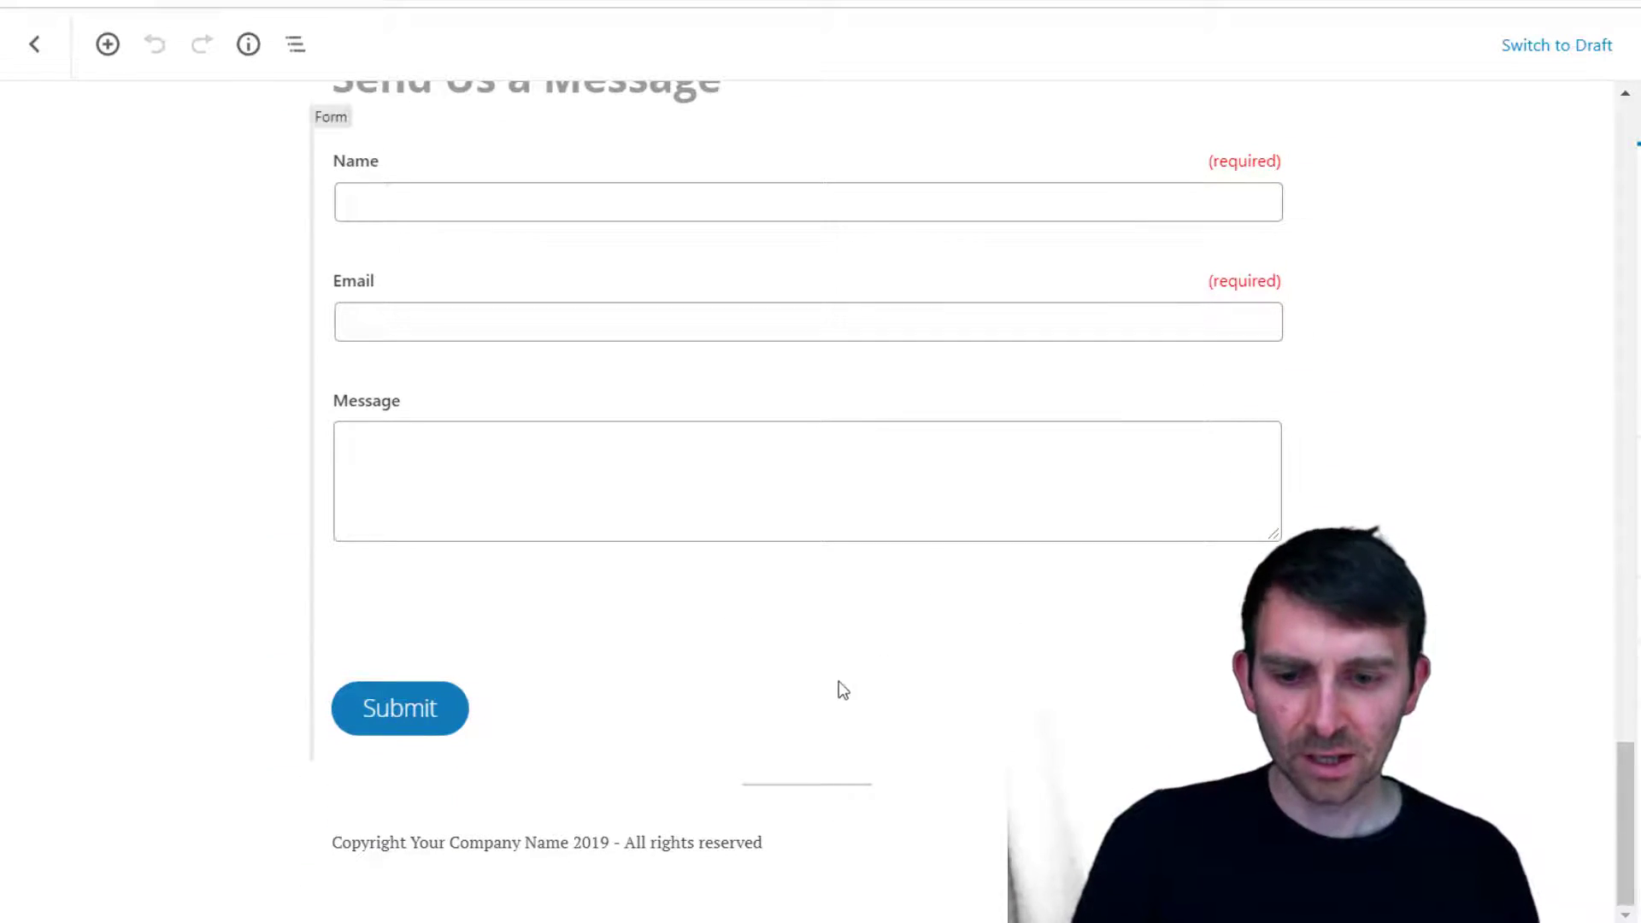
left_click(801, 848)
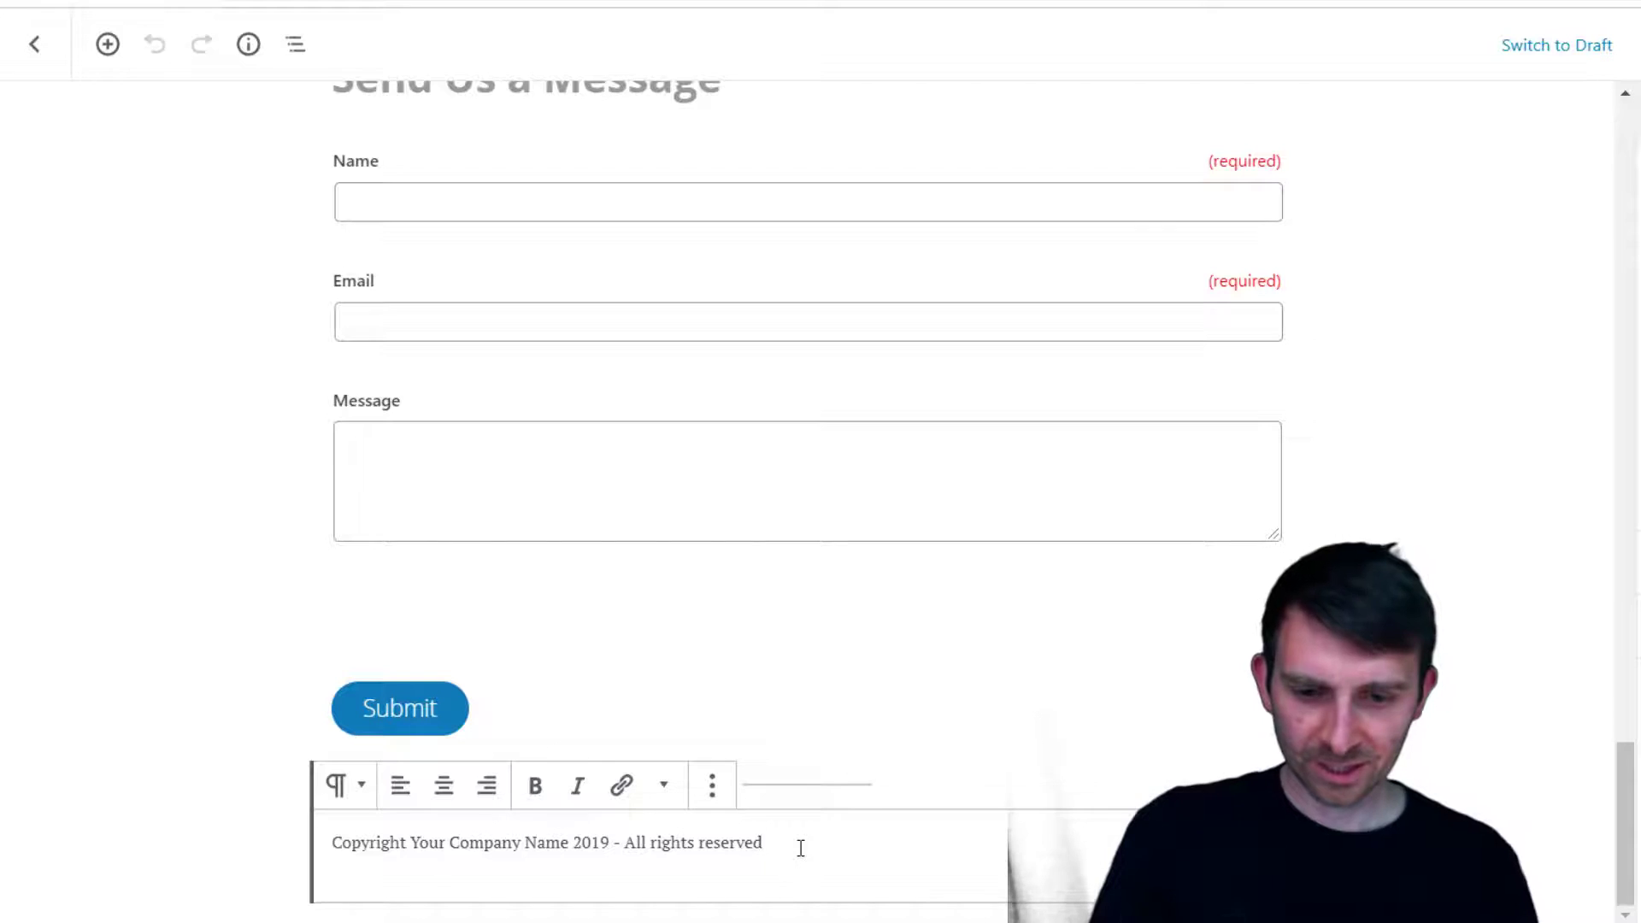
left_click_drag(414, 871, 318, 846)
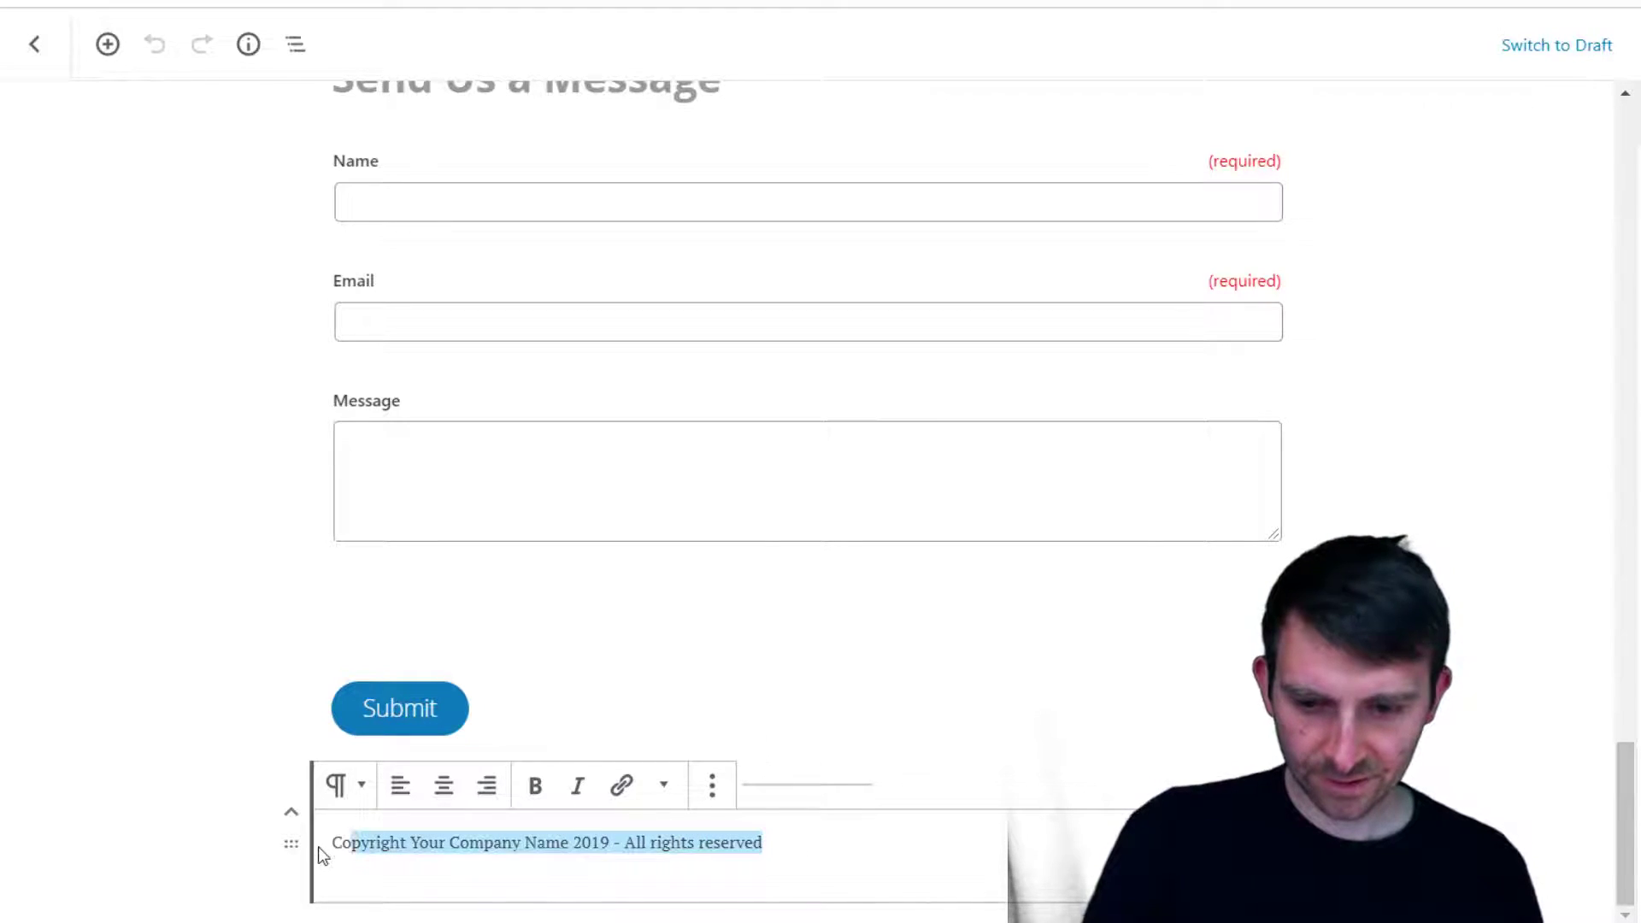
left_click(590, 874)
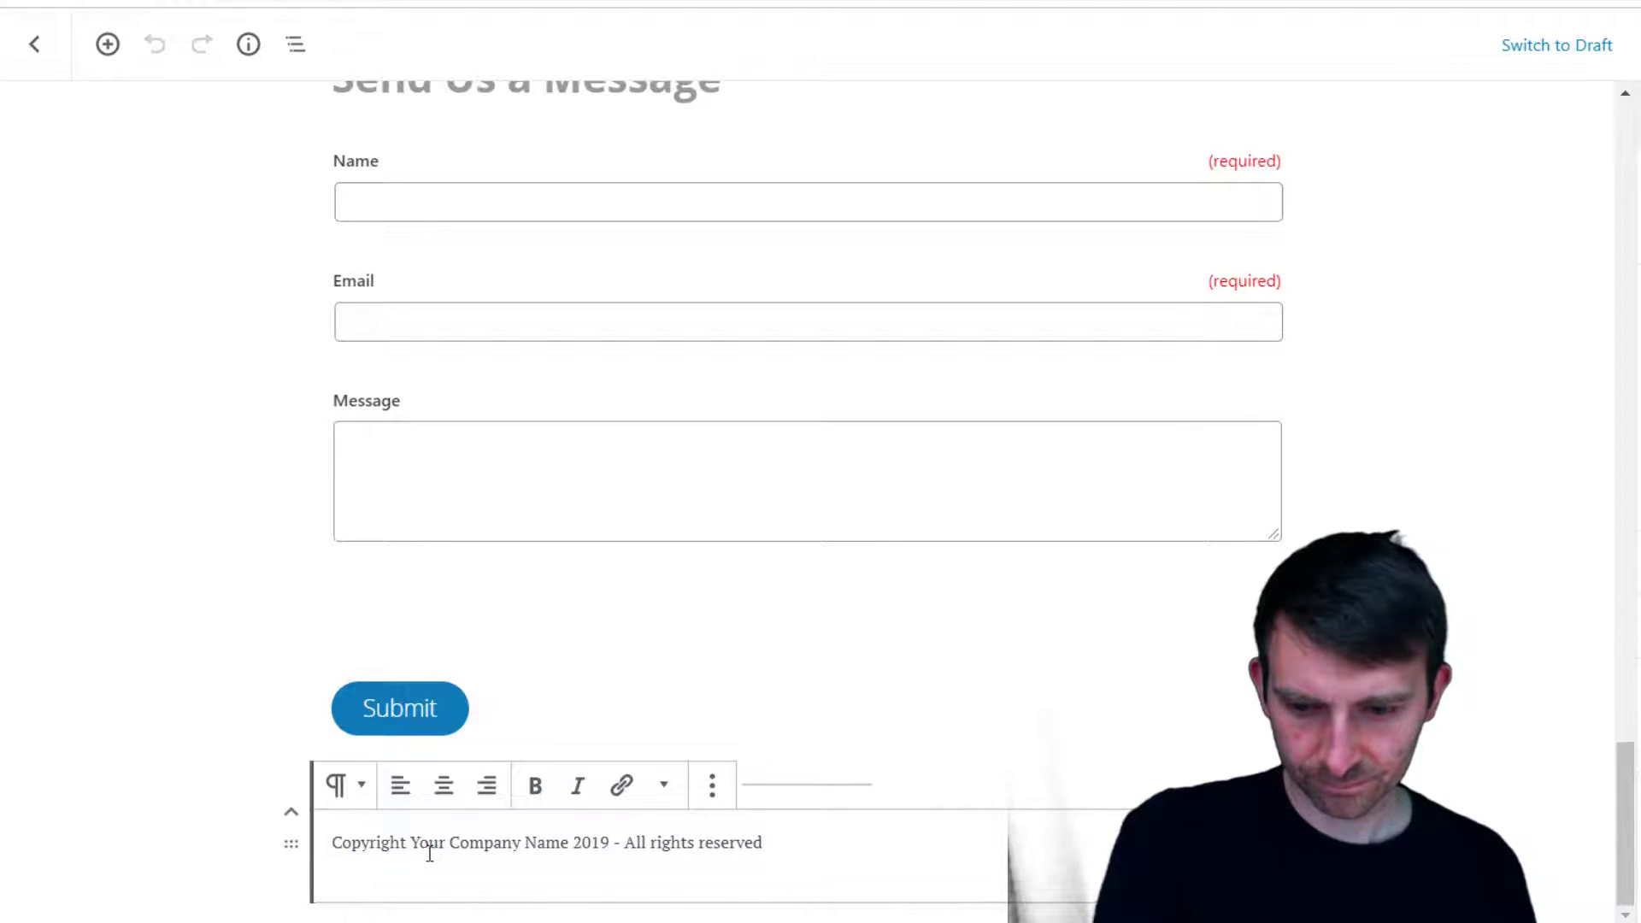
left_click_drag(411, 843, 568, 846)
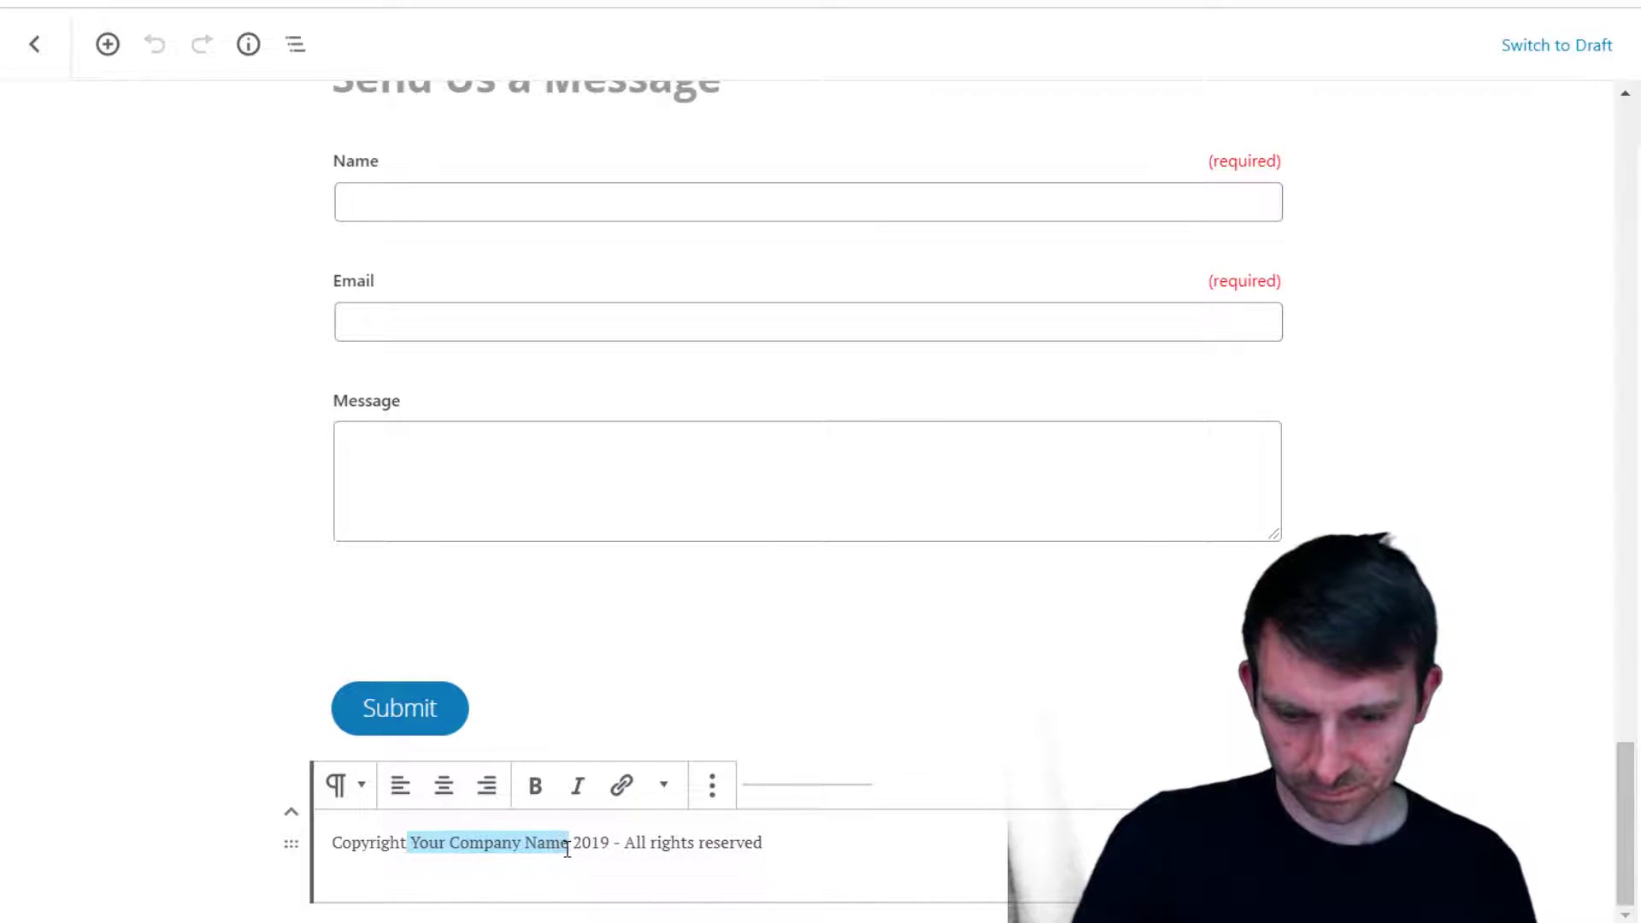
key("BackSpace")
type("Magdi's")
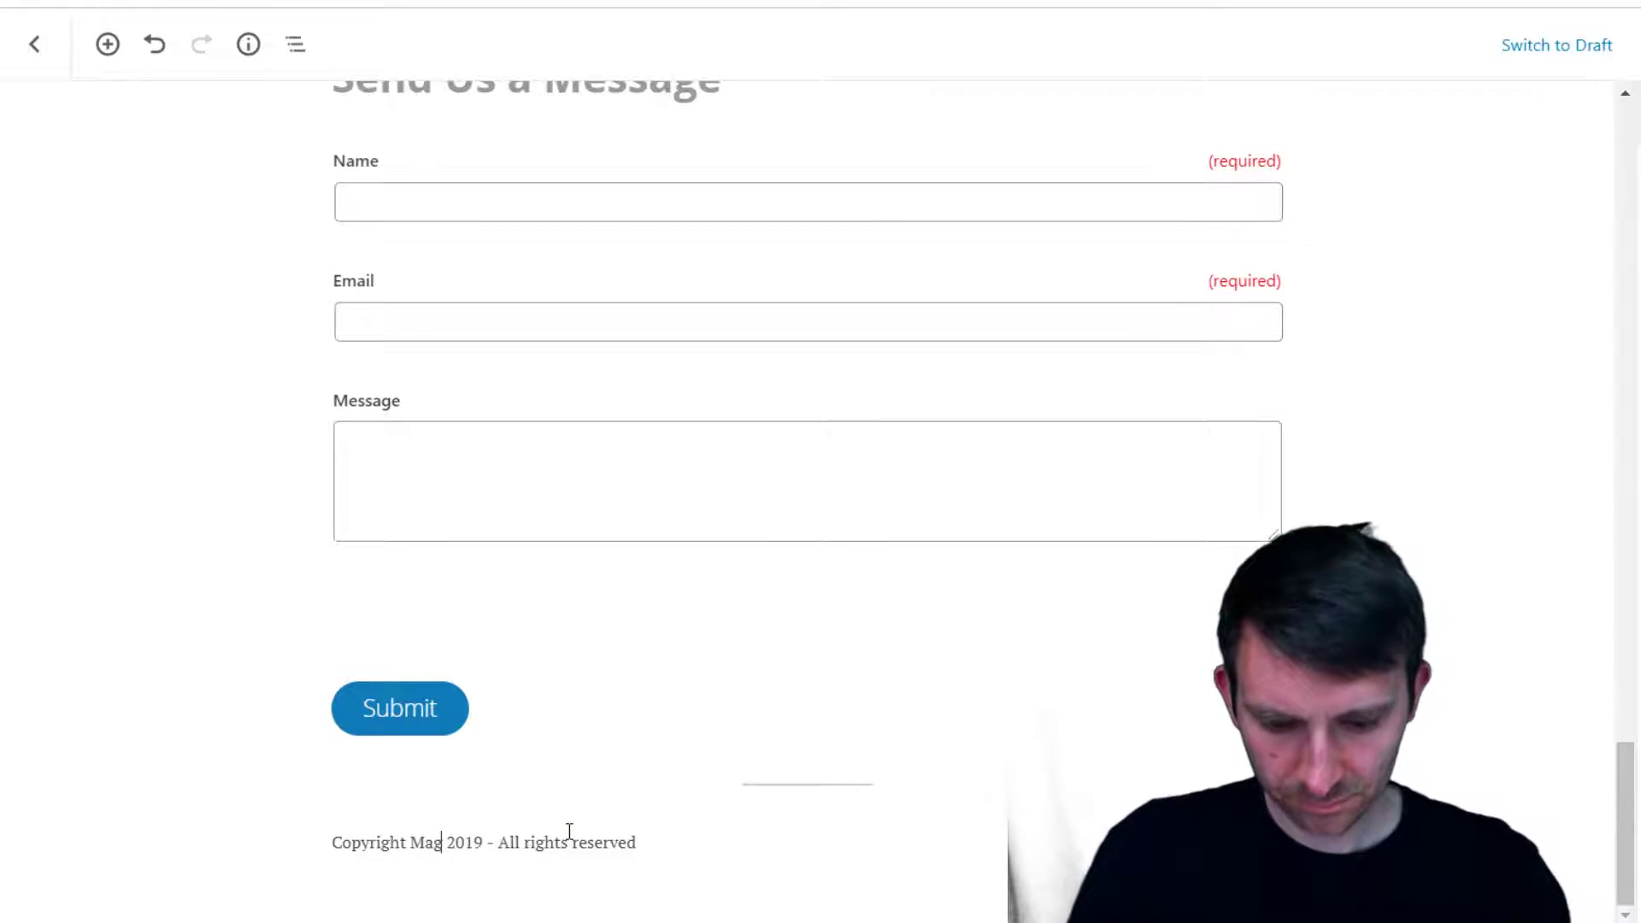
type(" Barbers")
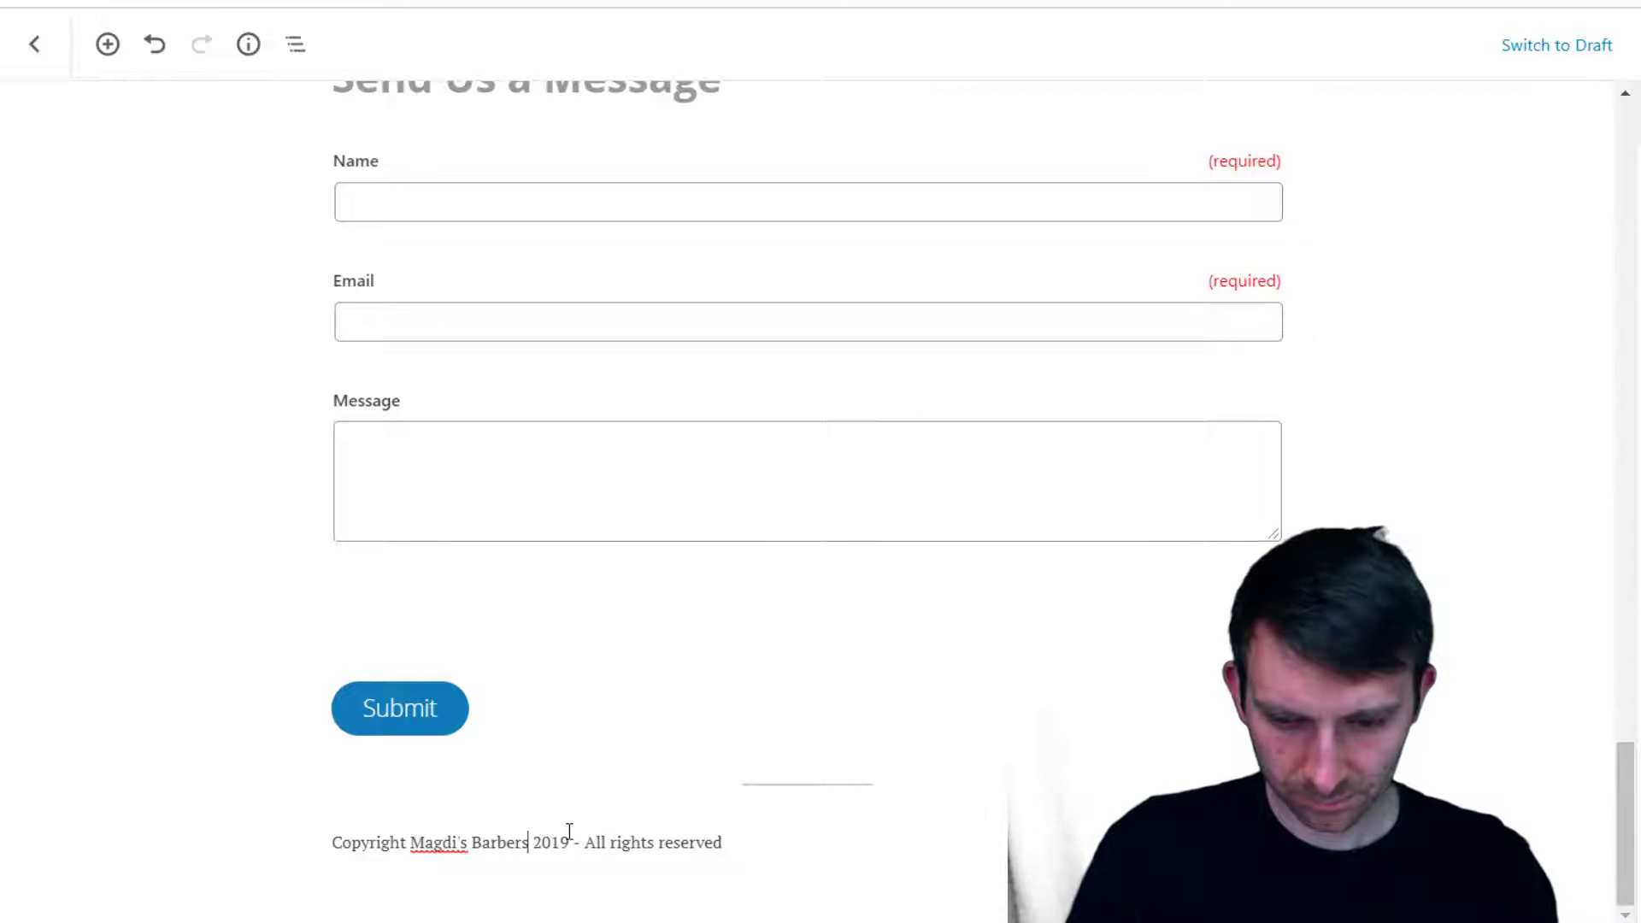
type(" Shop")
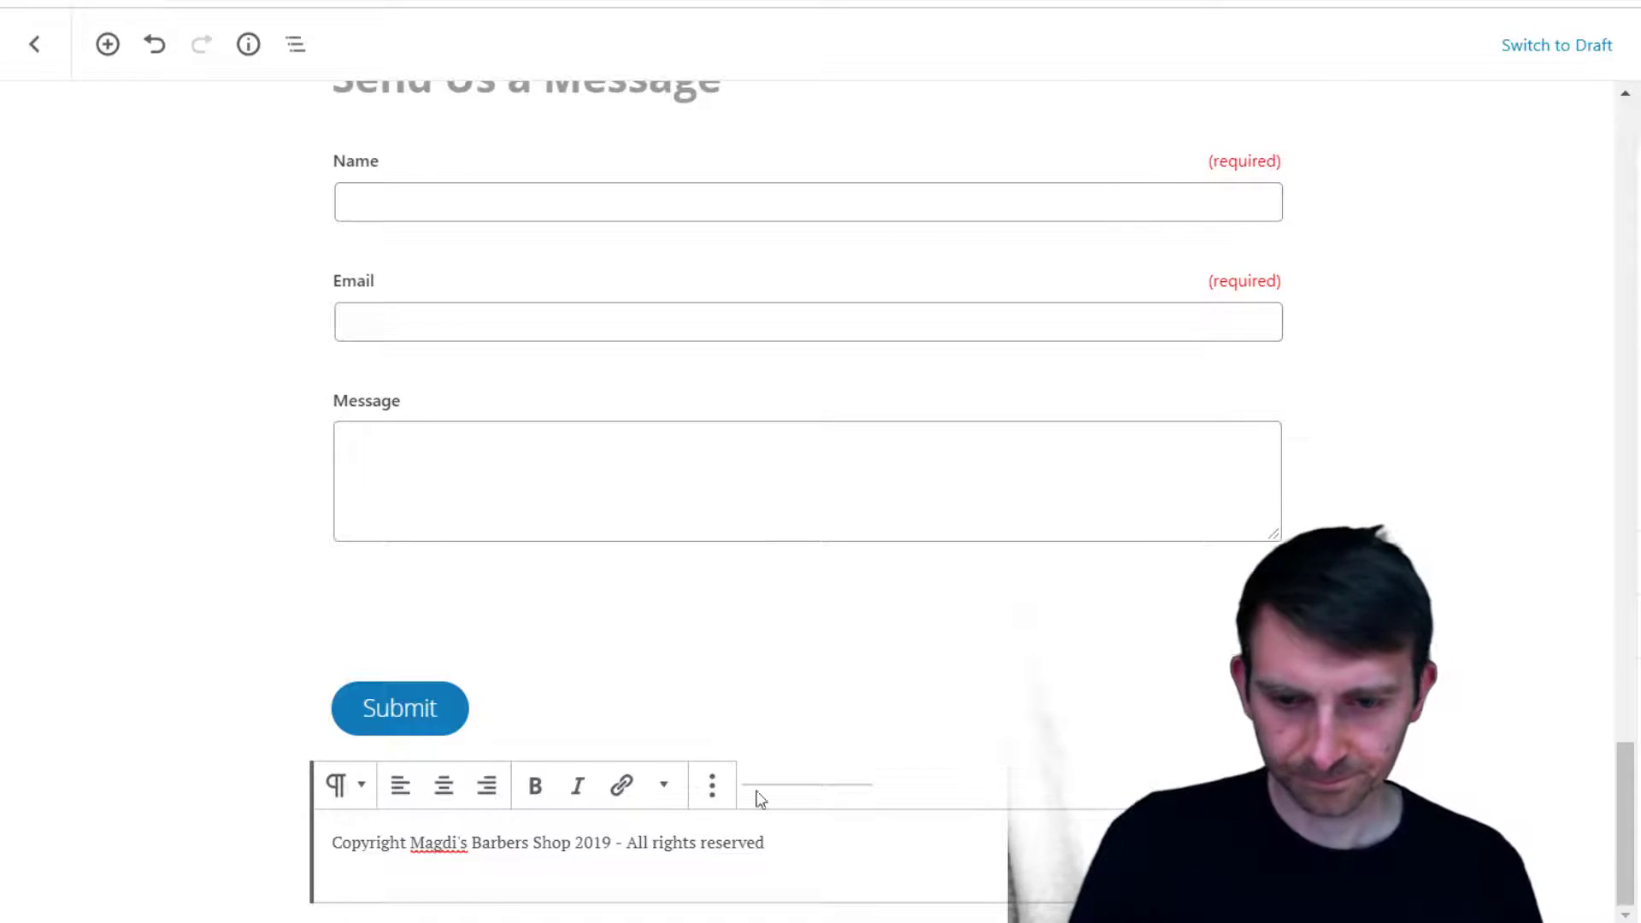
scroll(853, 726, "up", 3)
scroll(1146, 784, "down", 3)
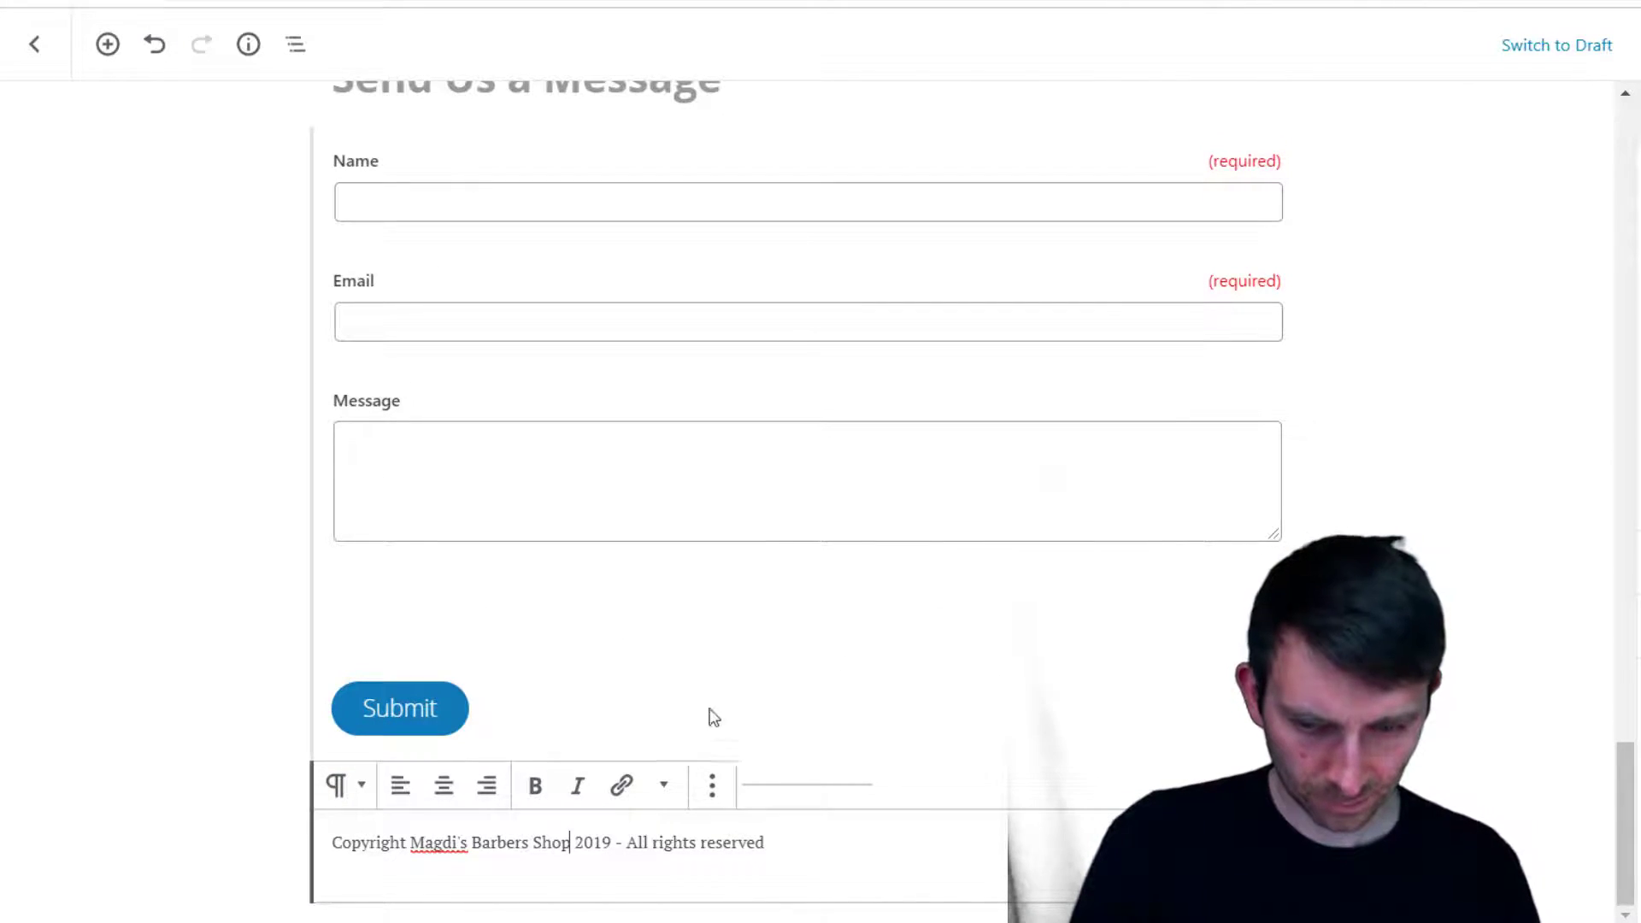
Delete the contact form and the Get in Touch, company details and Send Us a Message blocks from the Home page
left_click(1238, 740)
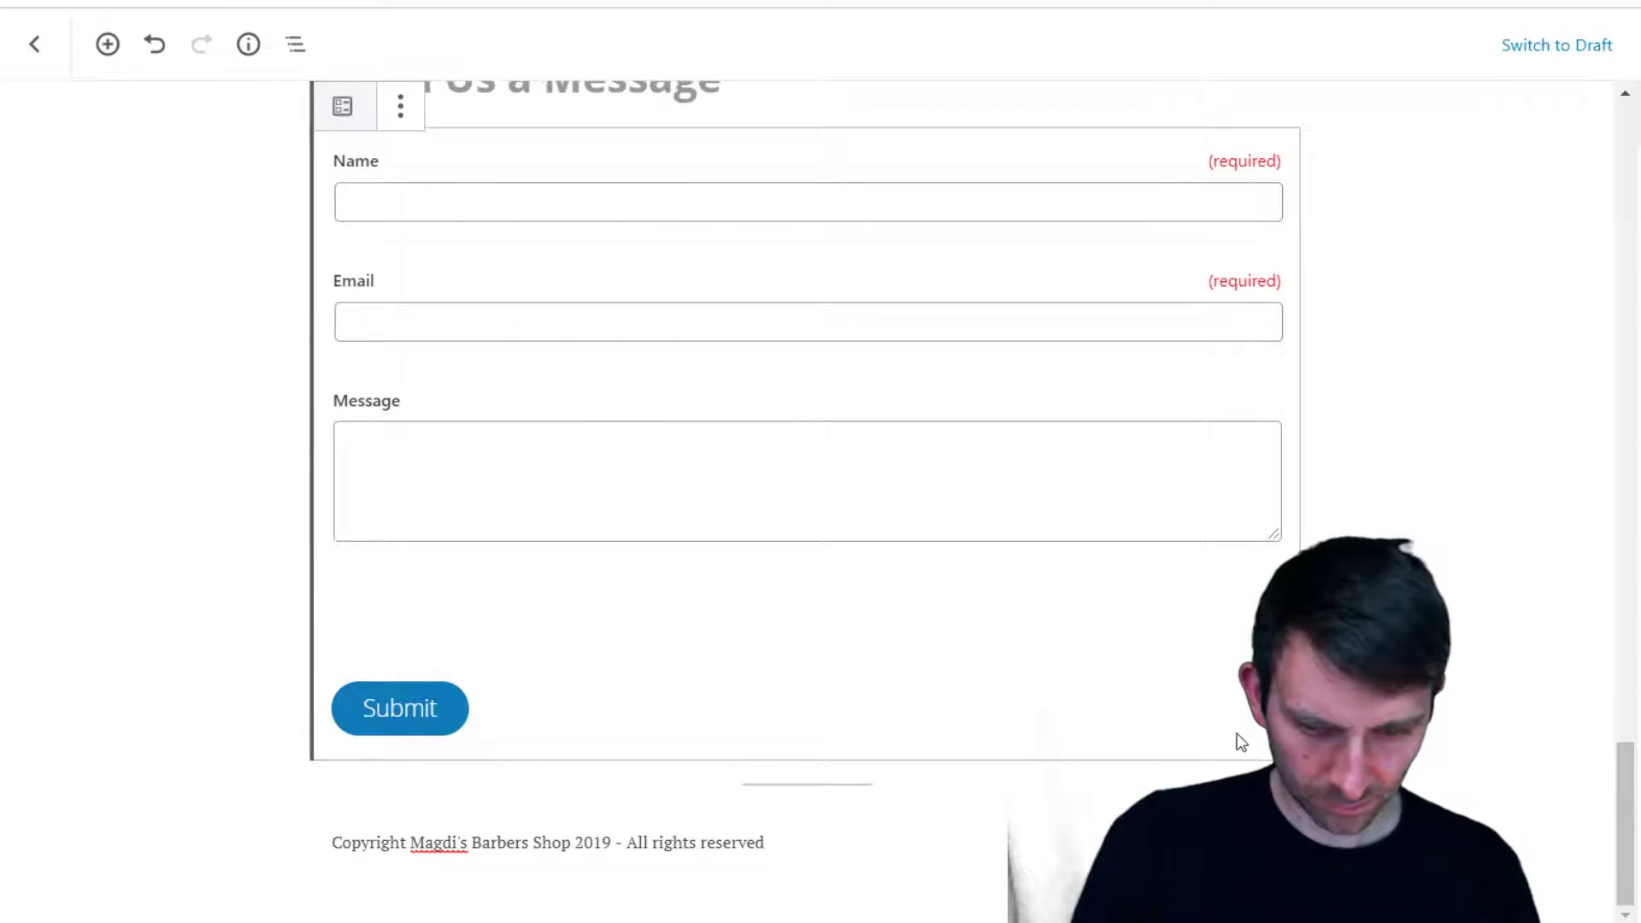
key("Up")
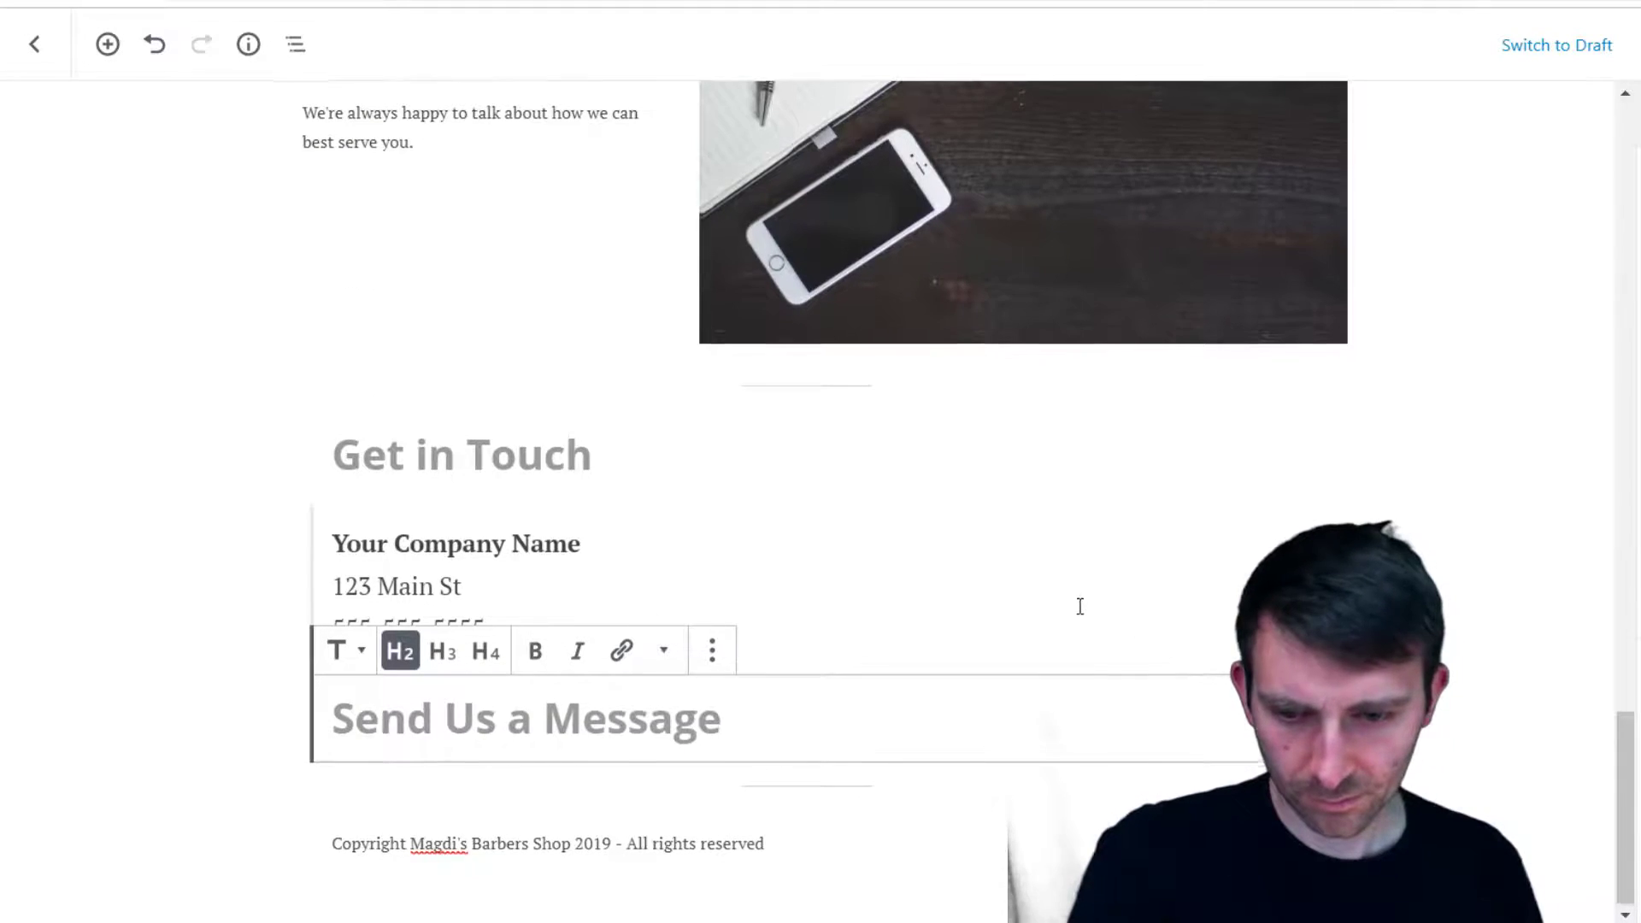
scroll(1080, 604, "up", 2)
key("BackSpace")
key("BackSpace")
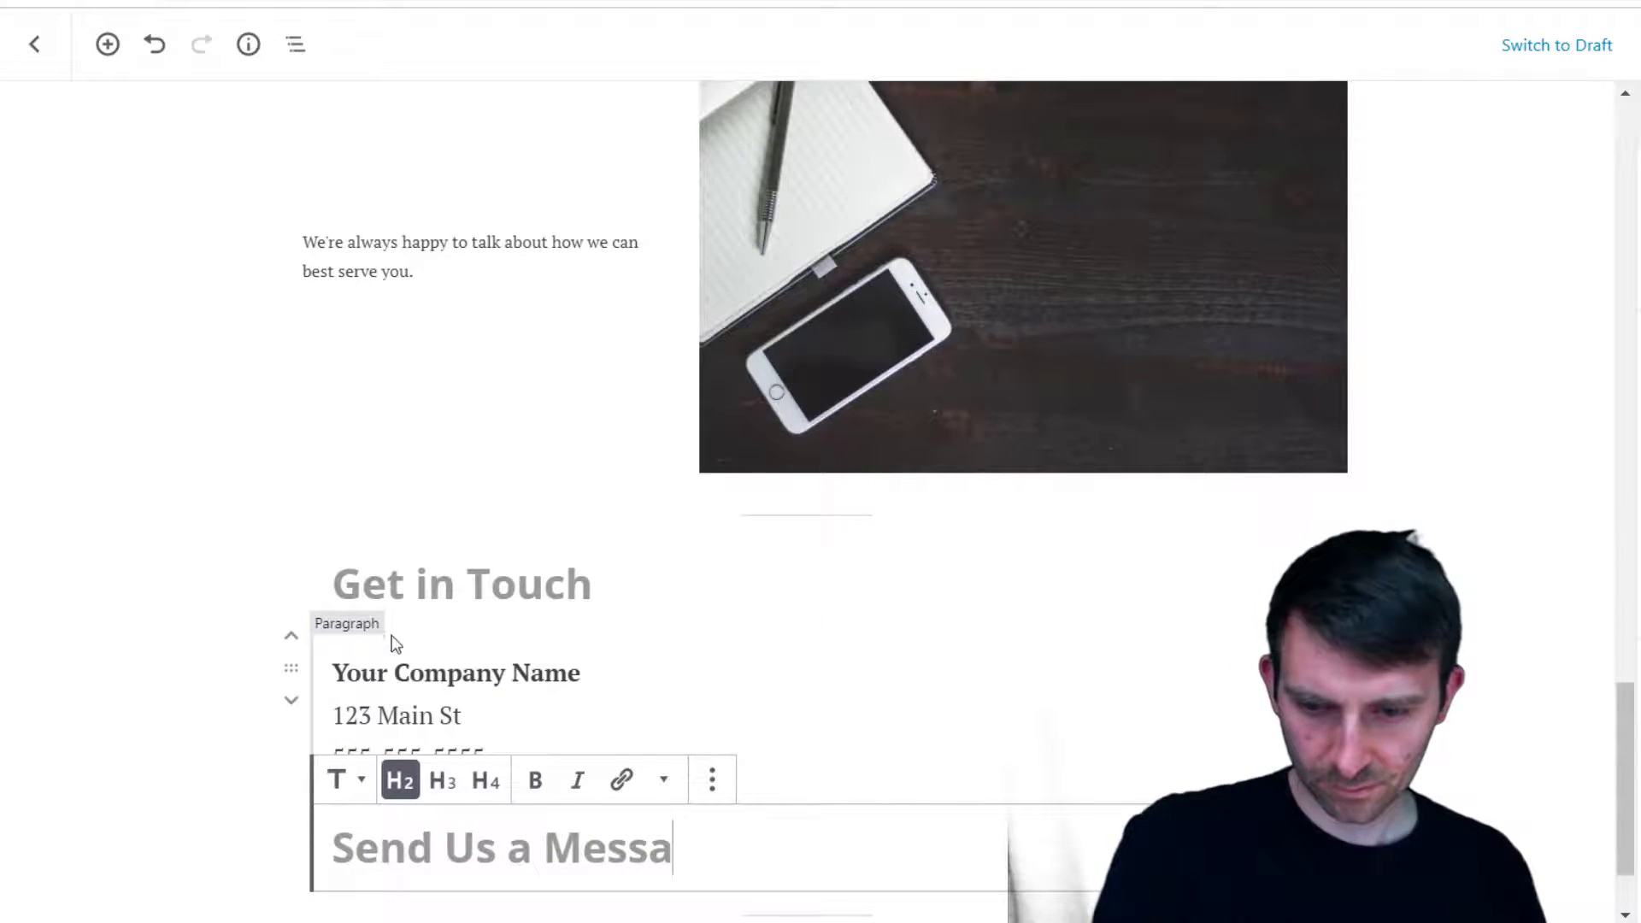
left_click_drag(334, 581, 1111, 827)
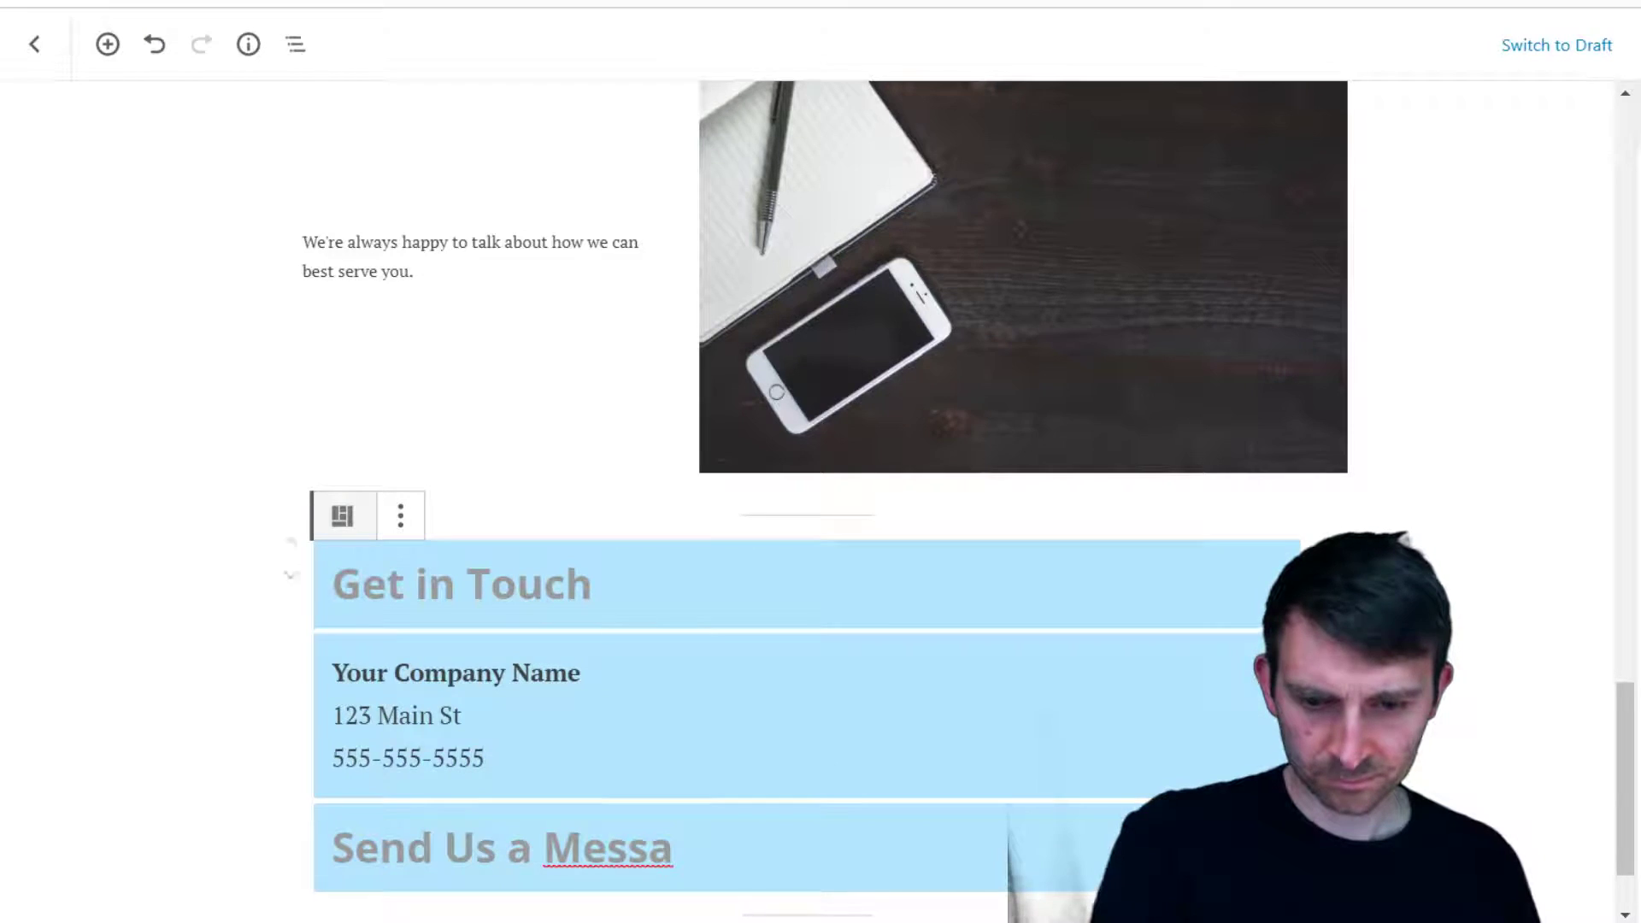
key("Delete")
Delete the Products and Services heading with its two image-and-text blocks, and the lightbulb image-and-text block above it
left_click(1188, 581)
key("ctrl+a")
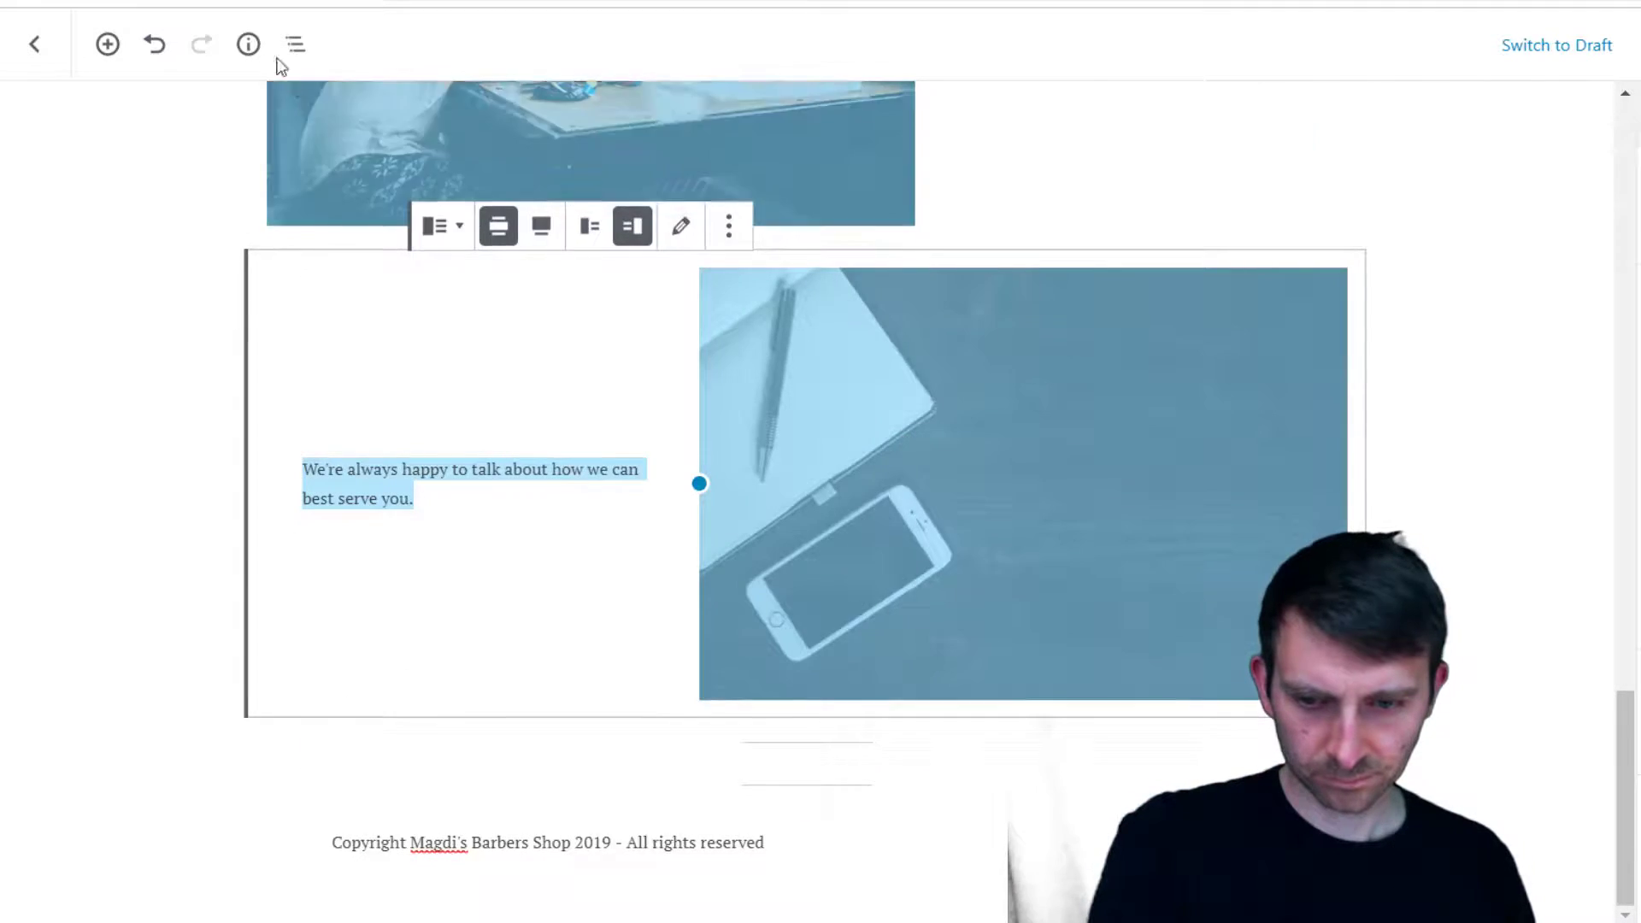
scroll(257, 271, "up", 20)
scroll(299, 284, "down", 20)
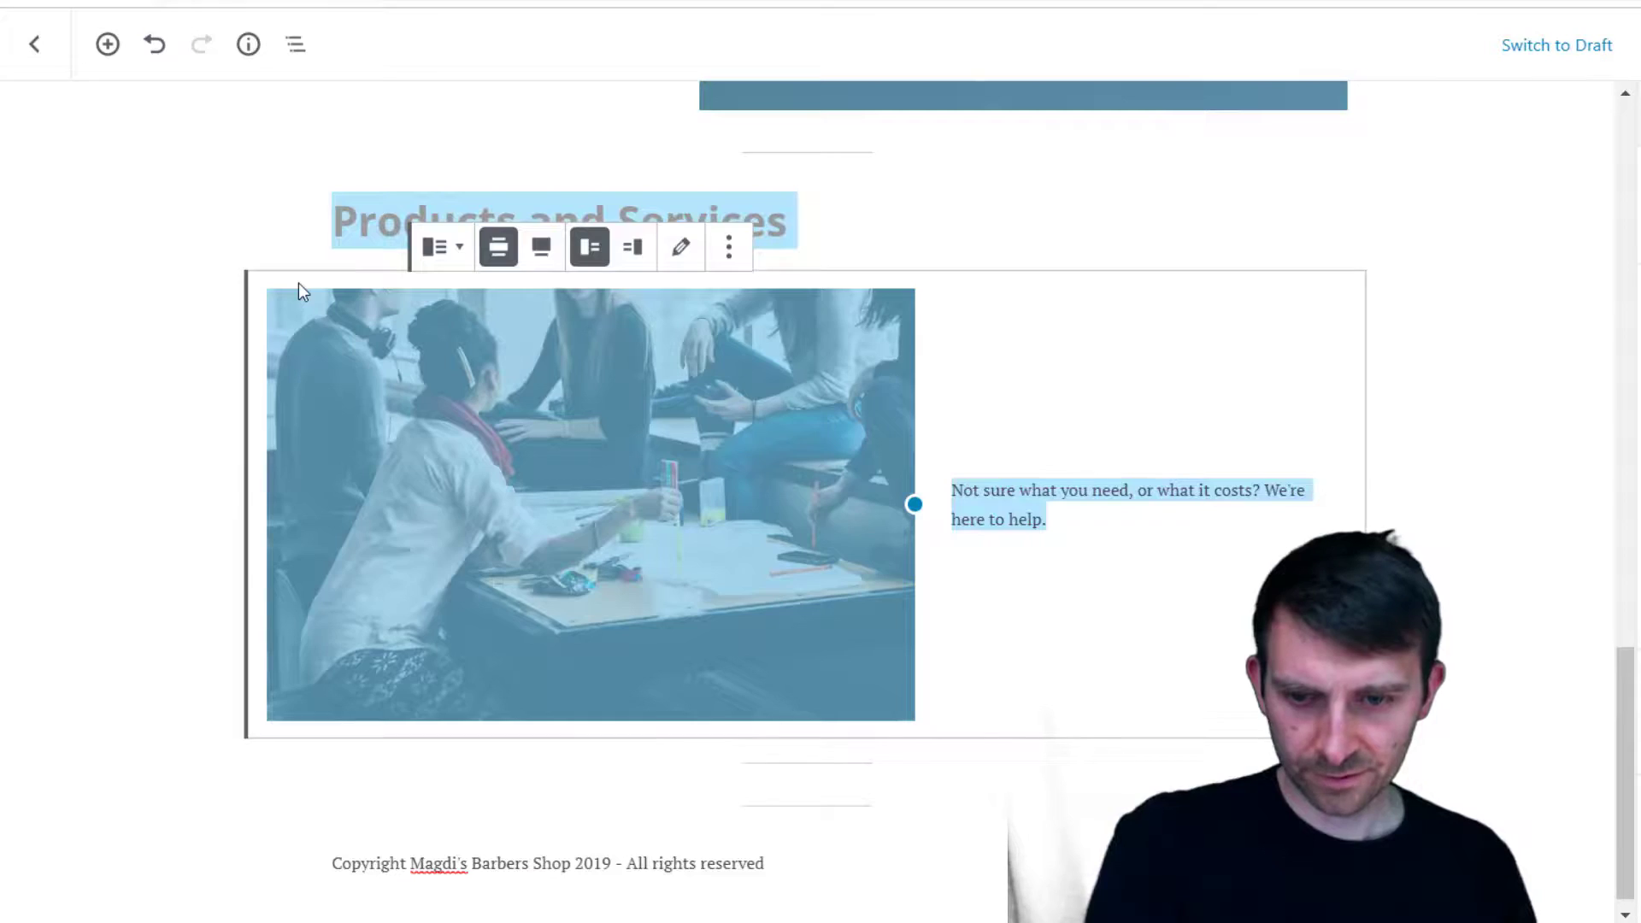
left_click(802, 566)
key("Delete")
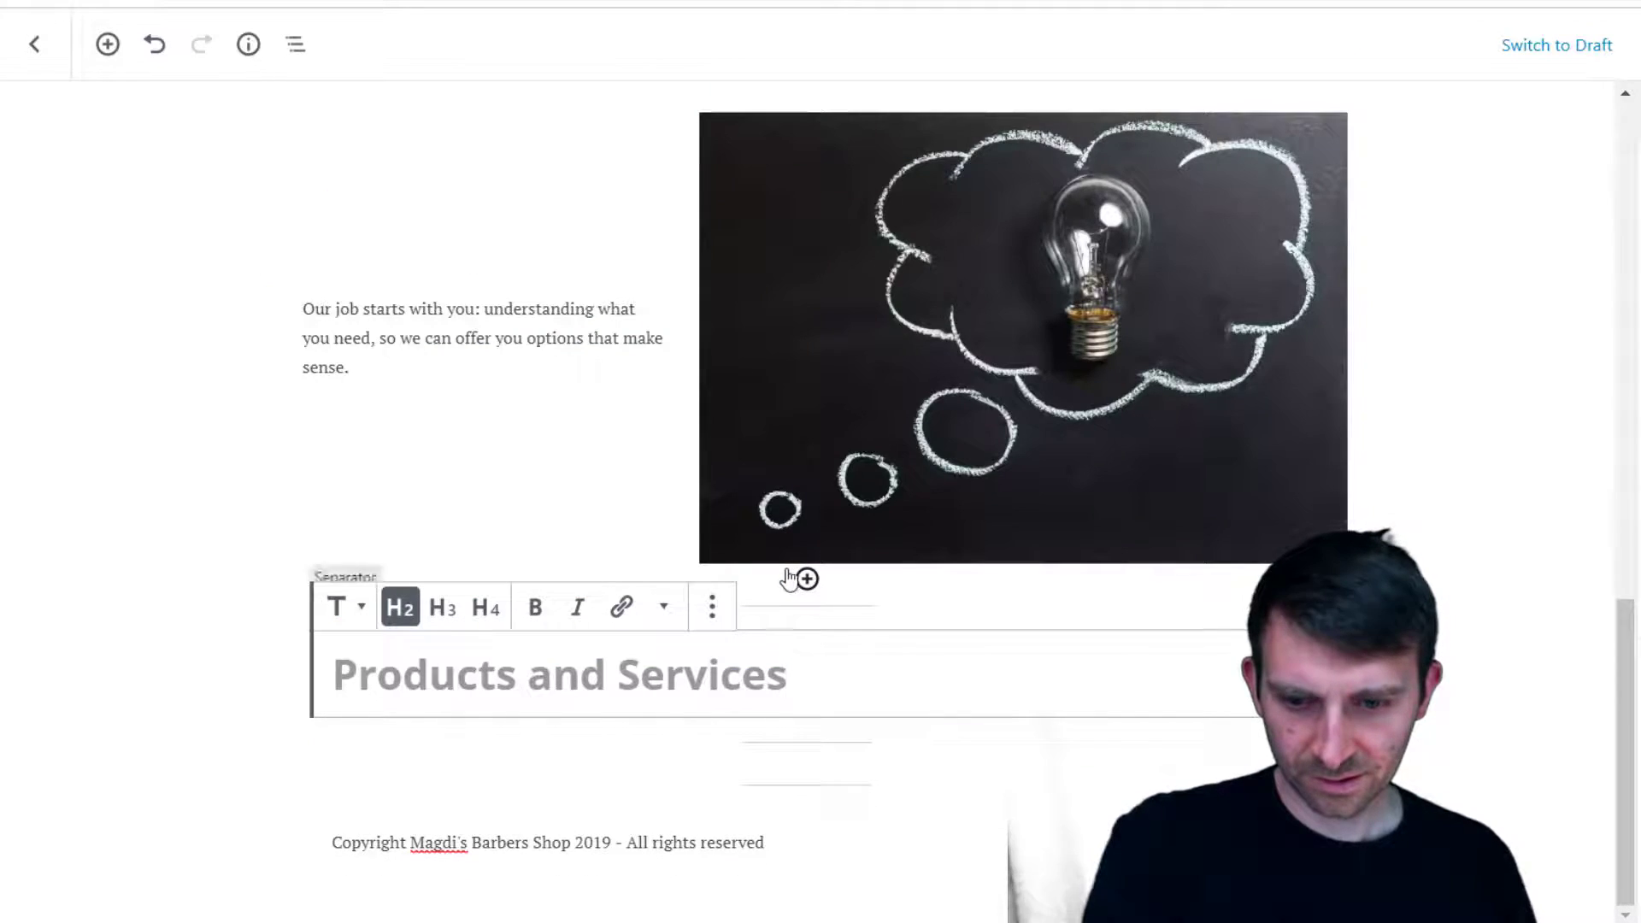
key("BackSpace")
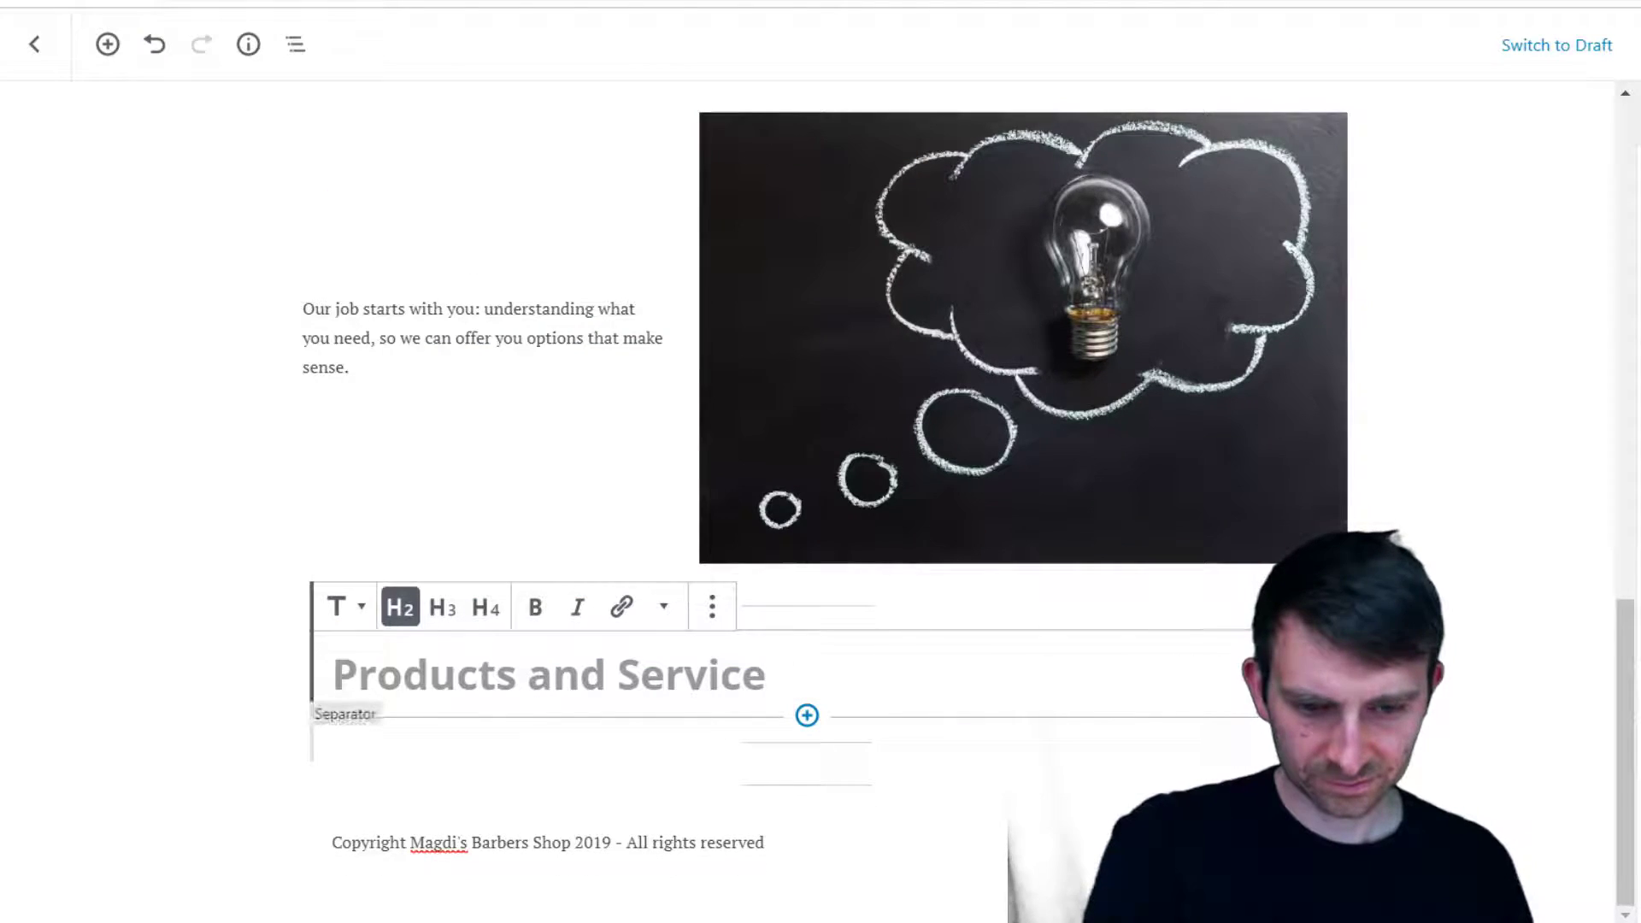
key("shift+alt+z")
key("Delete")
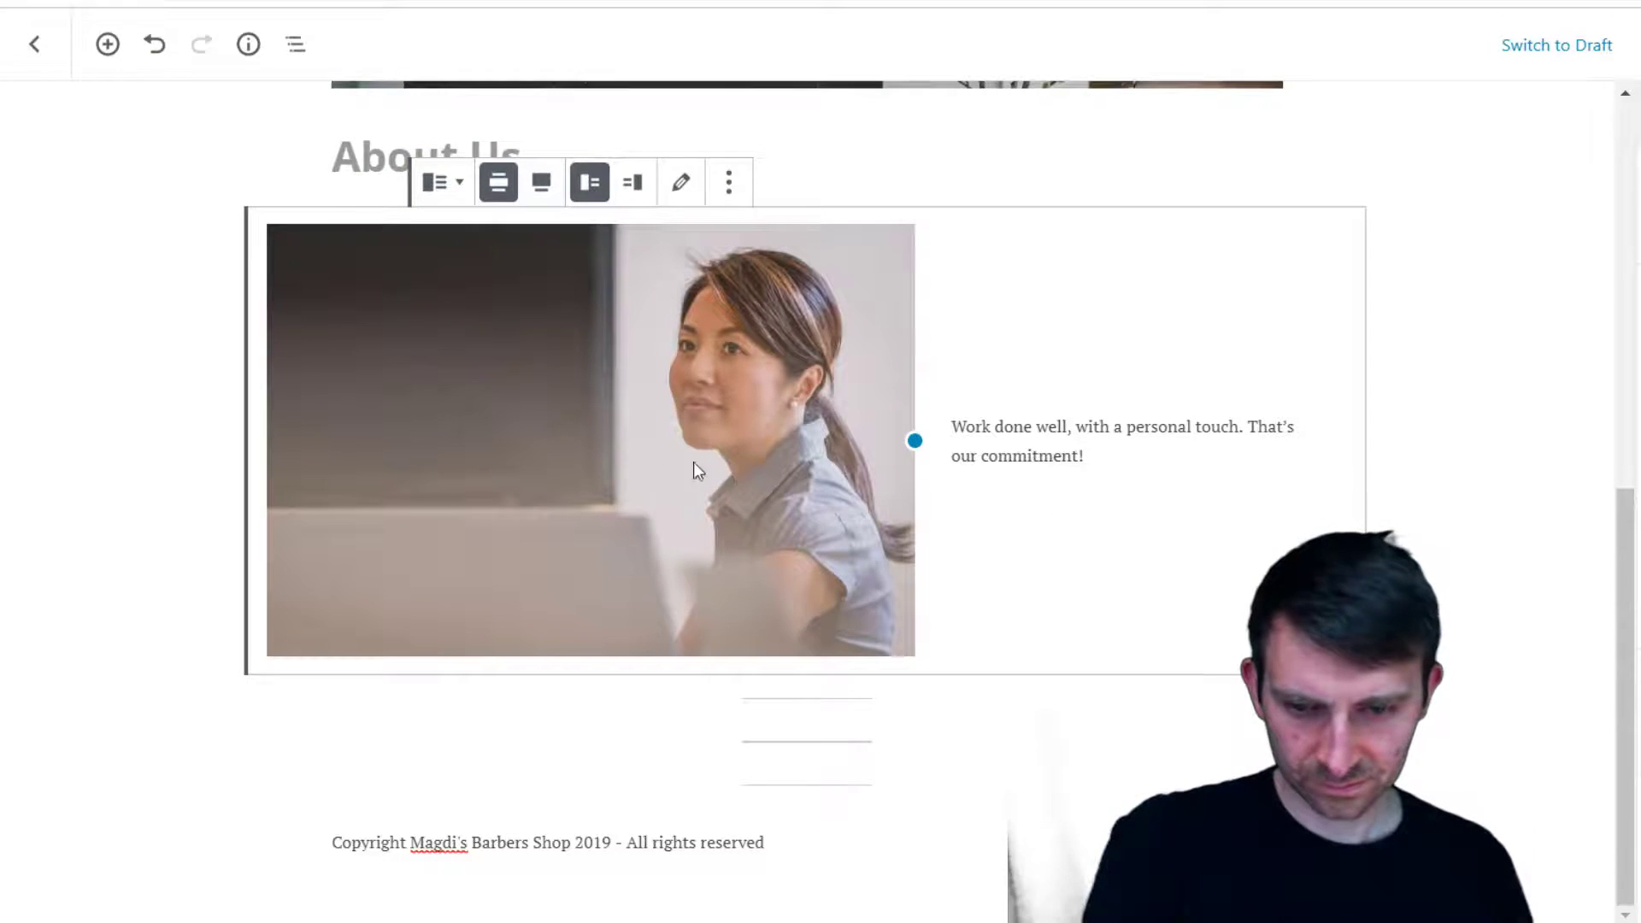
Delete the rest of the About Us section, the welcome cover image and the leftover separators, keeping only the copyright line
key("Delete")
left_click(1009, 513)
key("Delete")
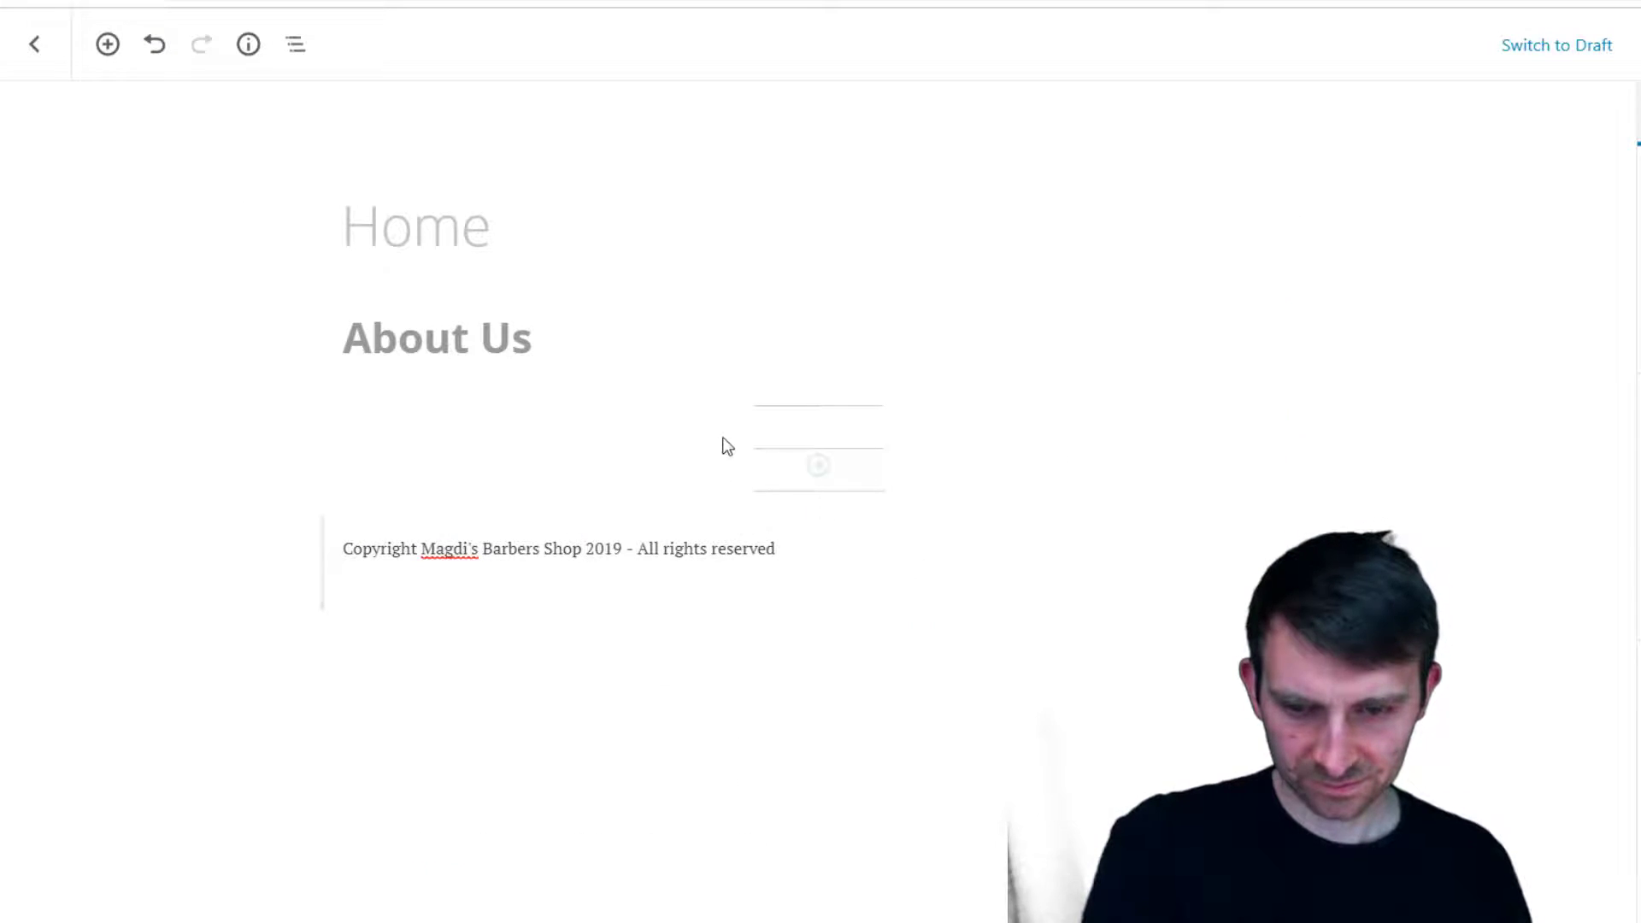
key("Delete")
key("Delete")
key("Delete")
left_click(869, 407)
key("Delete")
left_click_drag(697, 351, 284, 326)
key("BackSpace")
key("BackSpace")
Retitle the page "Magdi's Barber's Shop" and insert an empty paragraph block between the title and the copyright line
left_click_drag(597, 234, 349, 232)
type("Magdi's Barber's Shop")
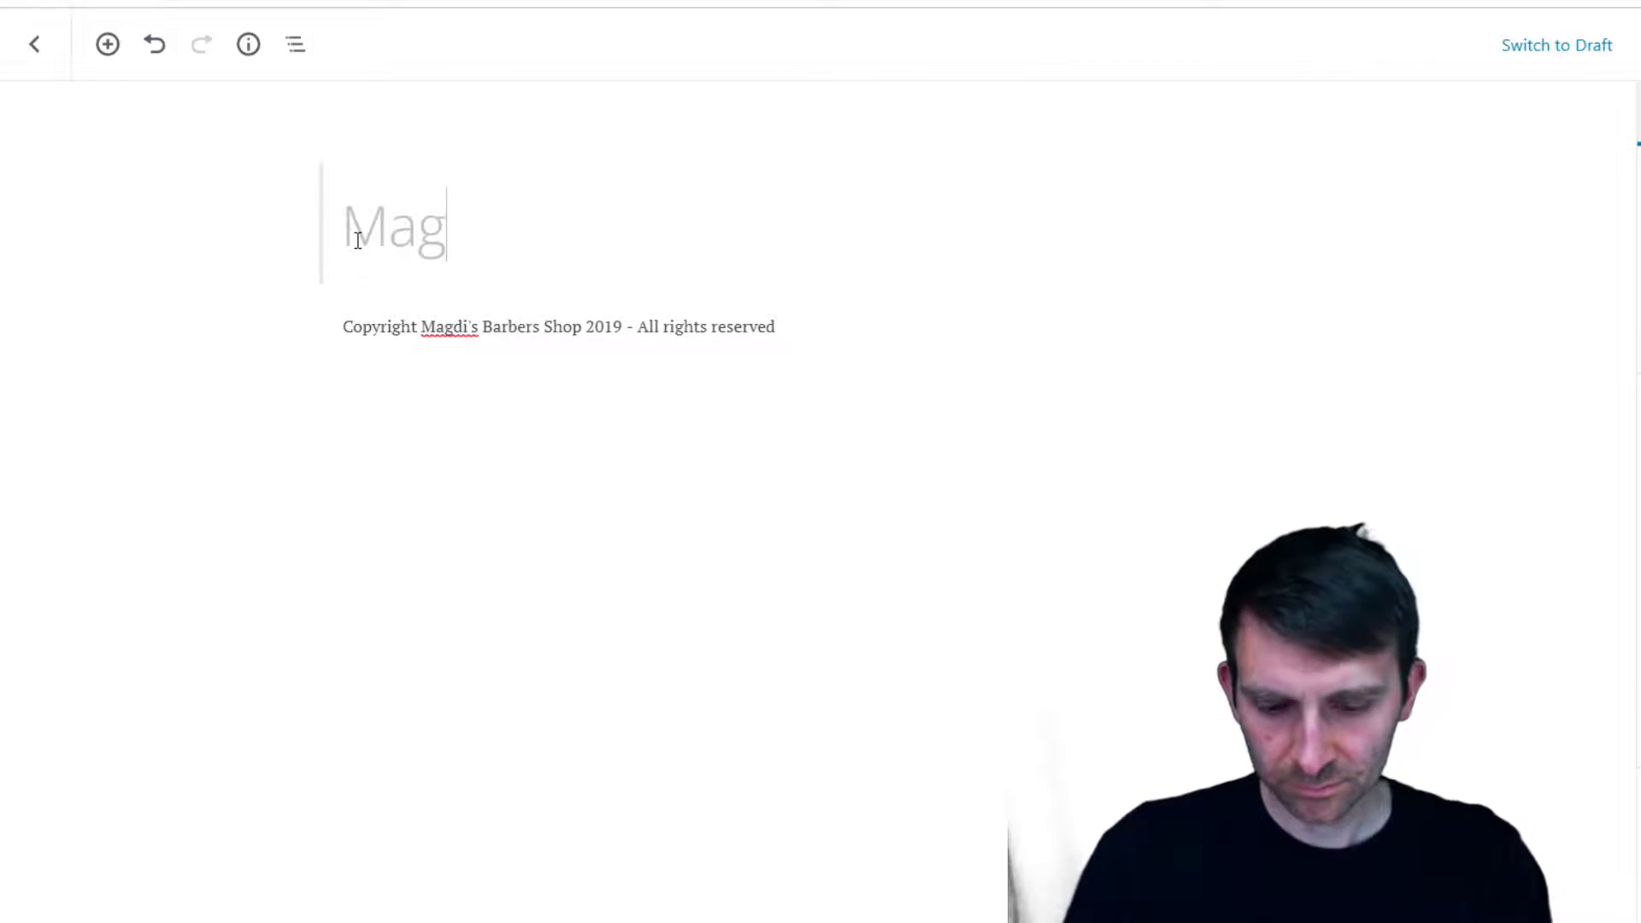
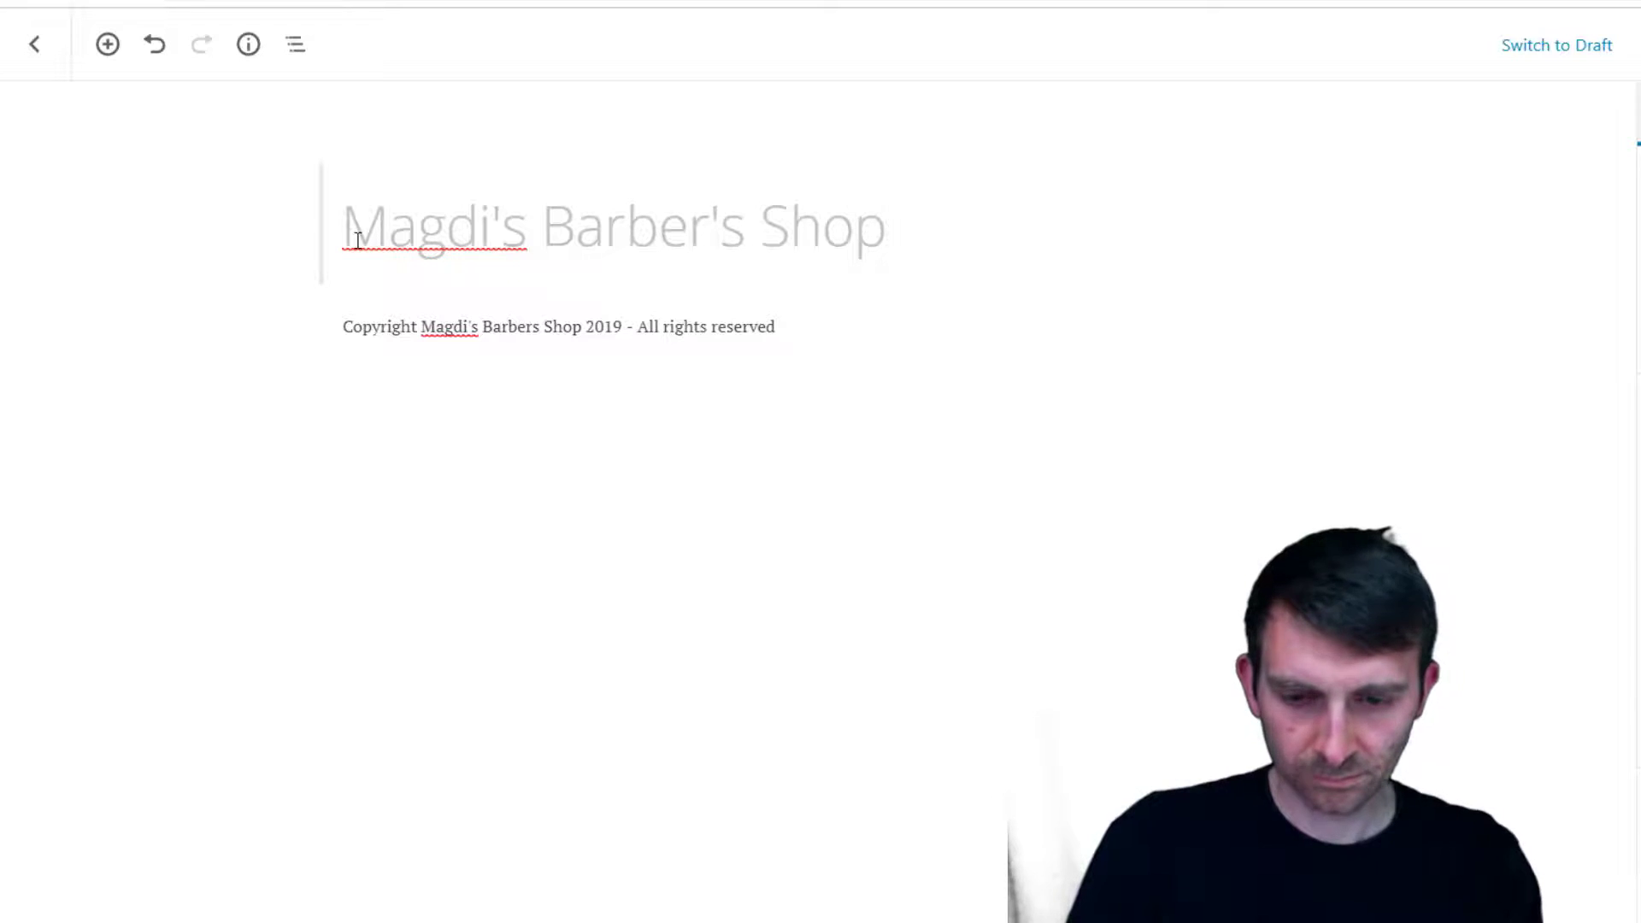
key("Return")
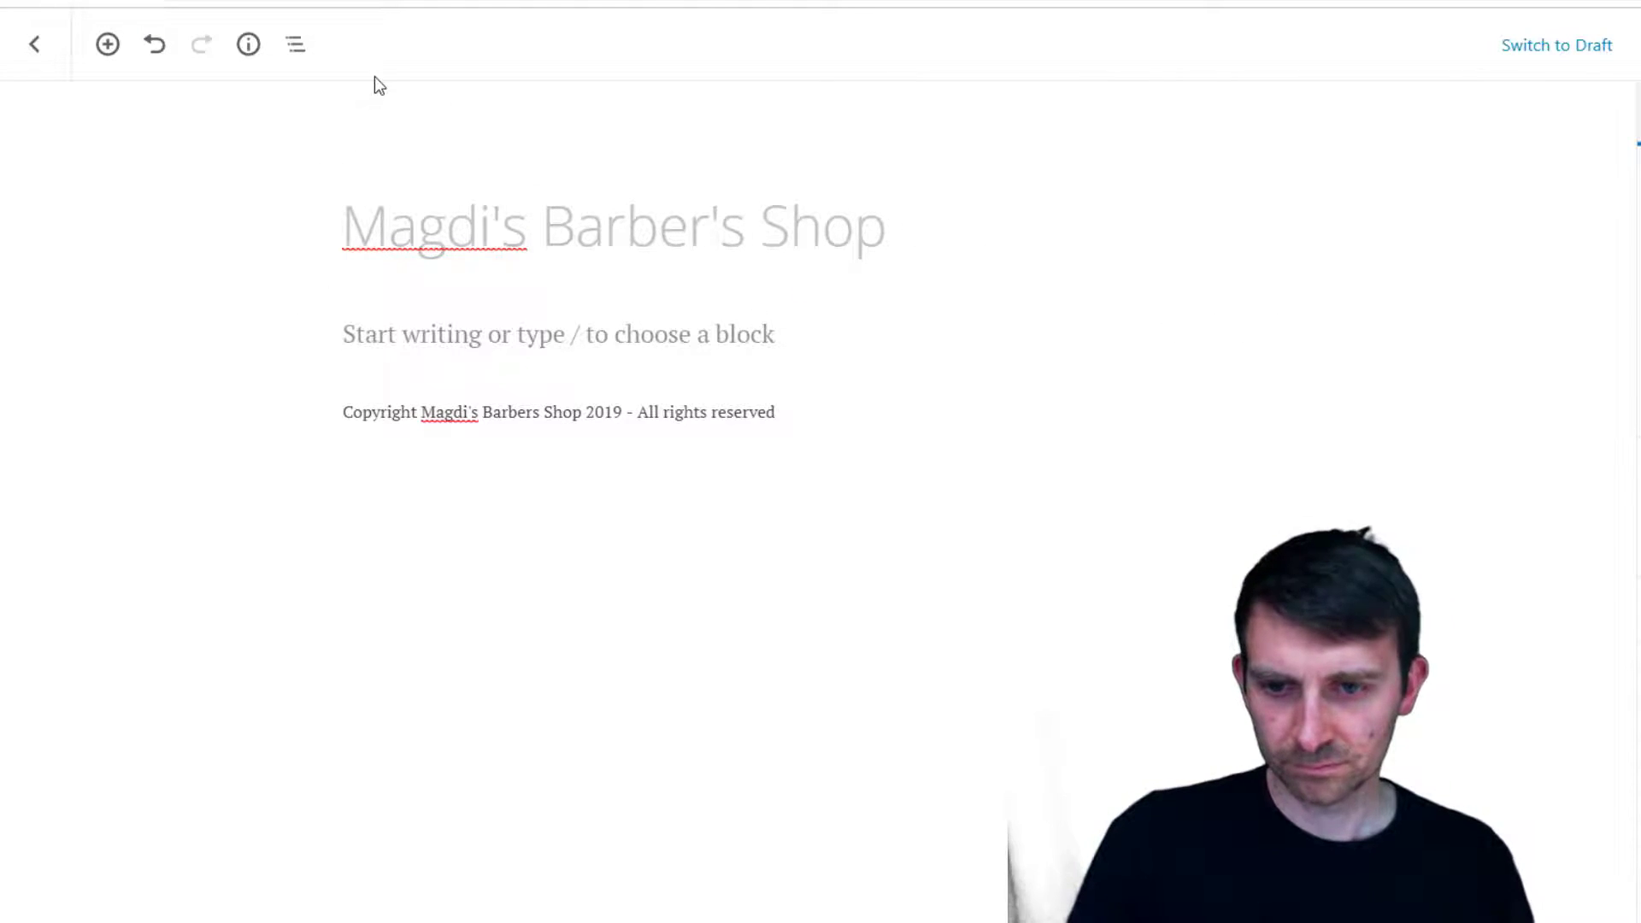
left_click(810, 343)
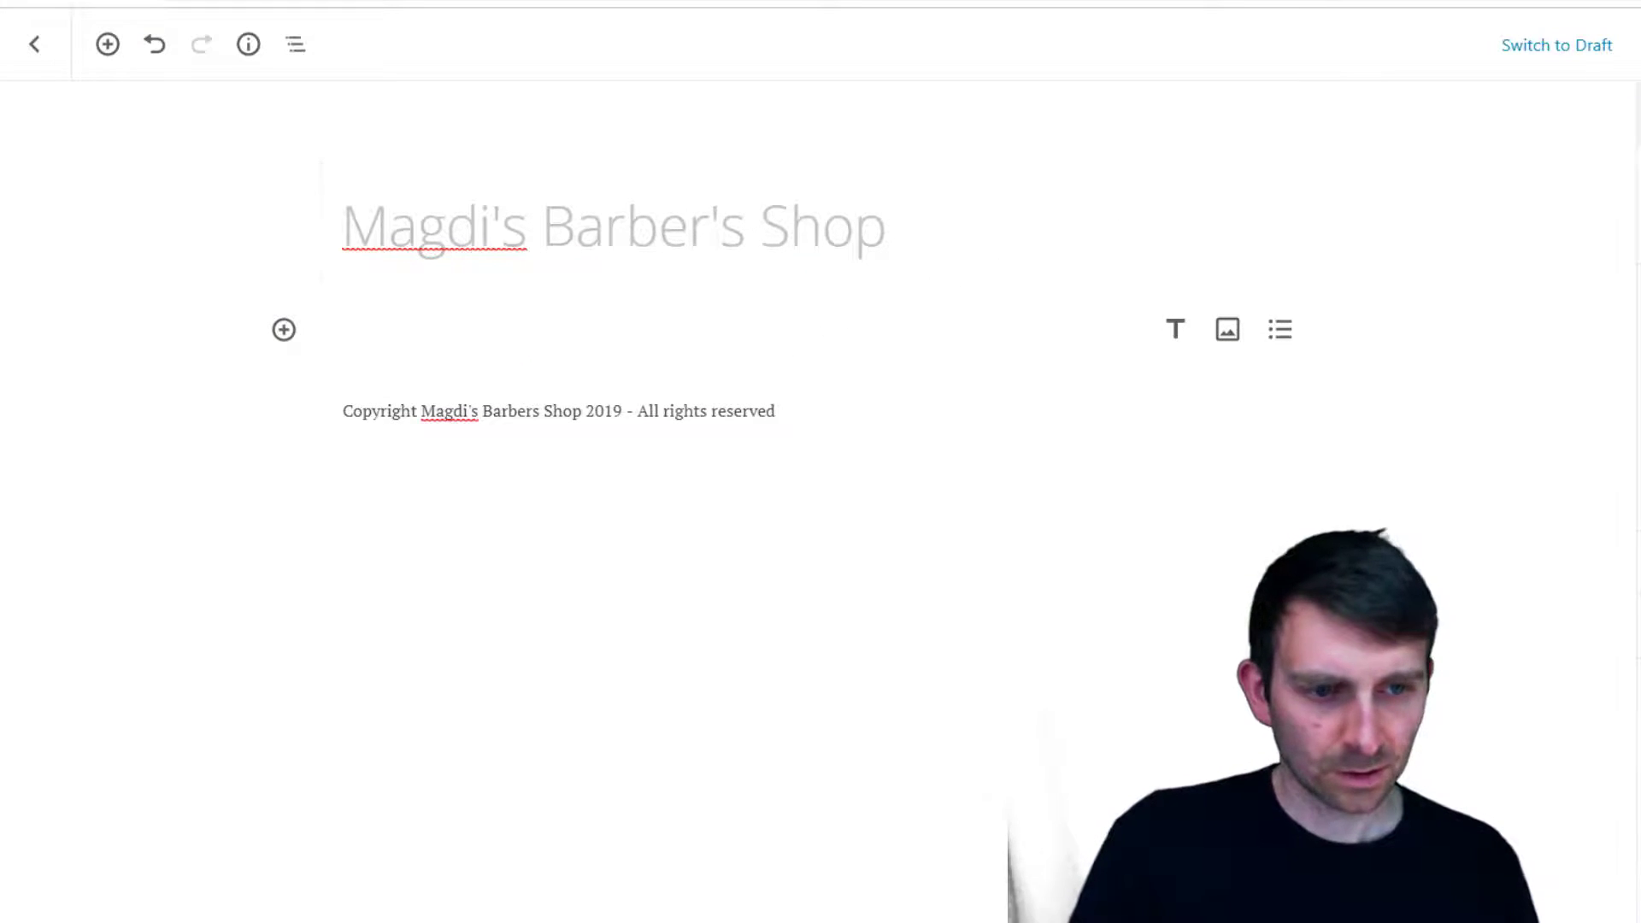
Switch to the shop's Facebook page, copy the description from its About section, and return to the WordPress page editor
key("ctrl+Tab")
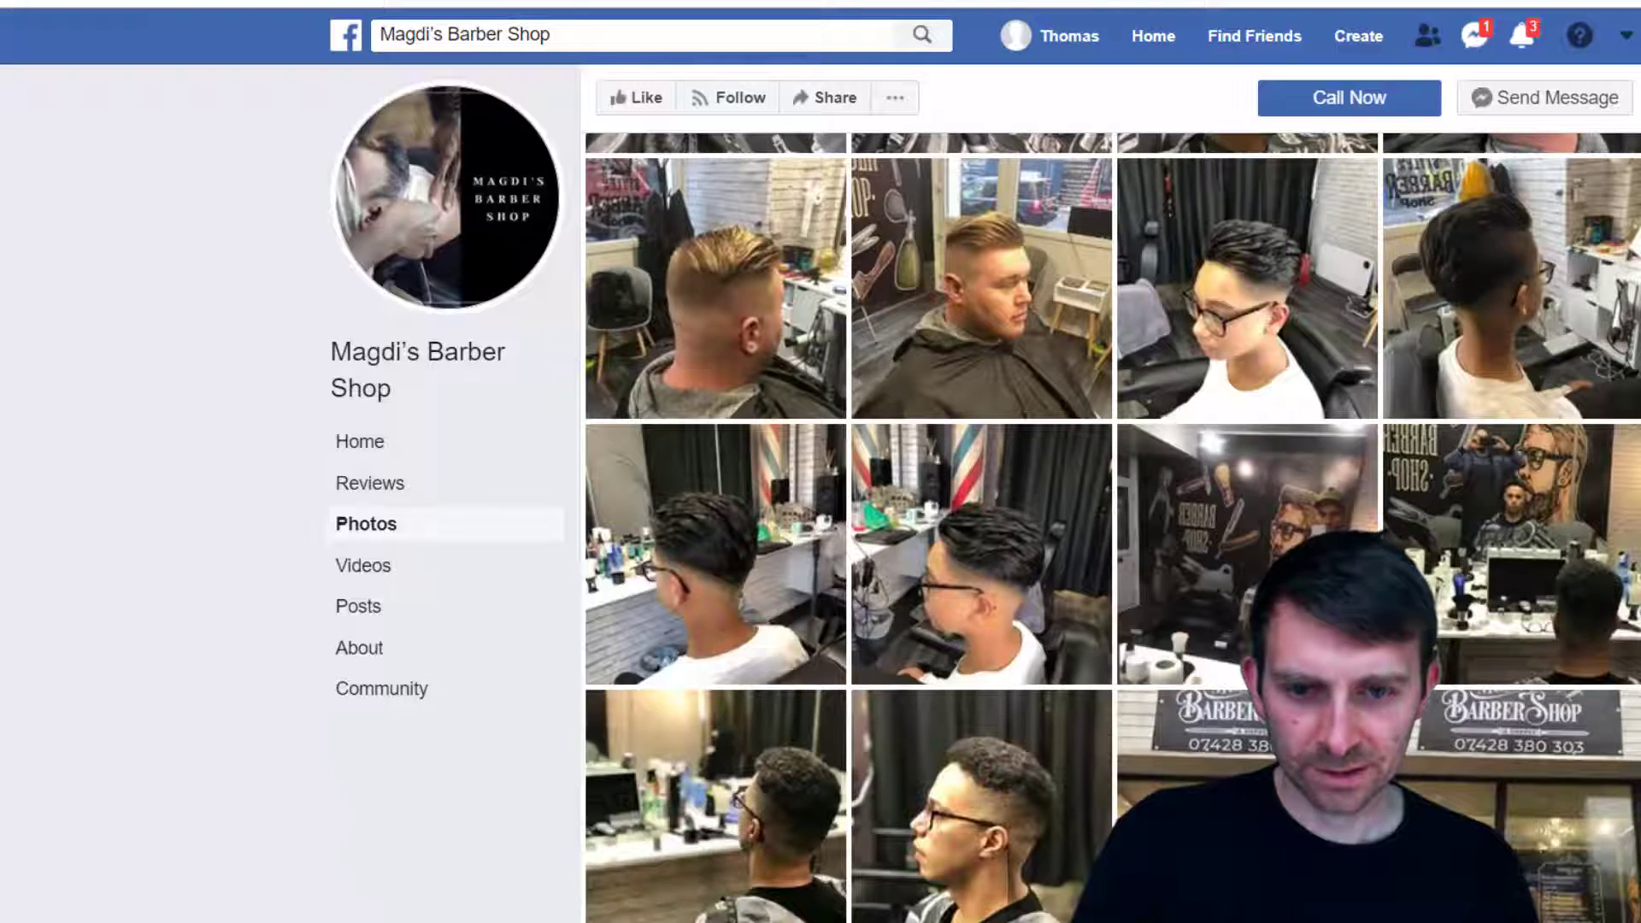
scroll(889, 465, "up", 12)
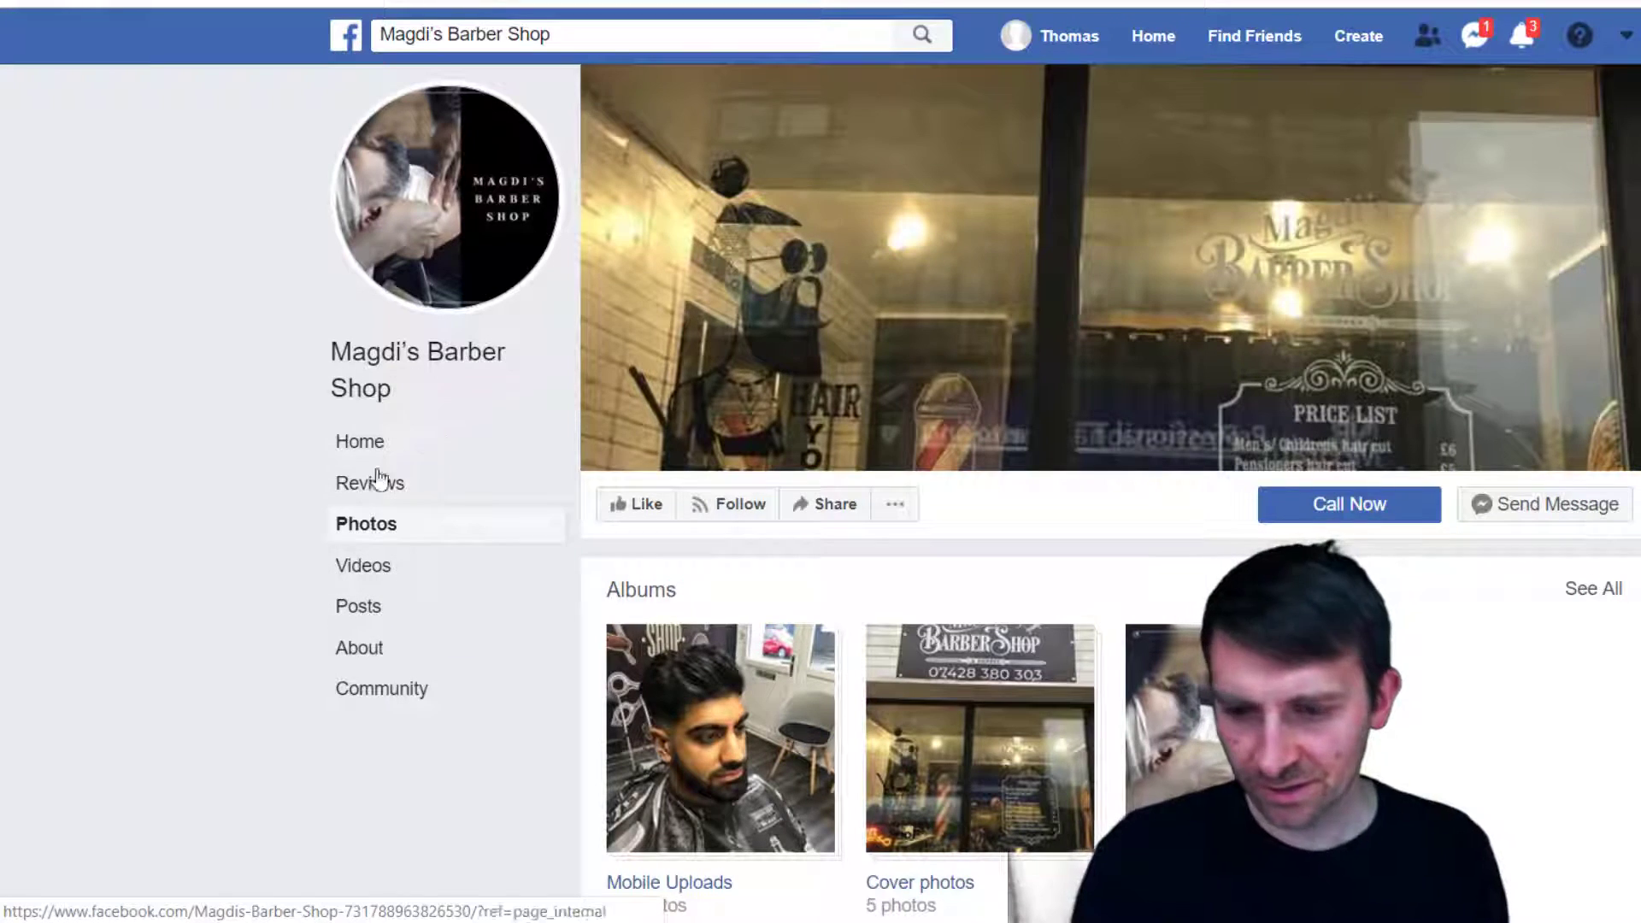
left_click(357, 650)
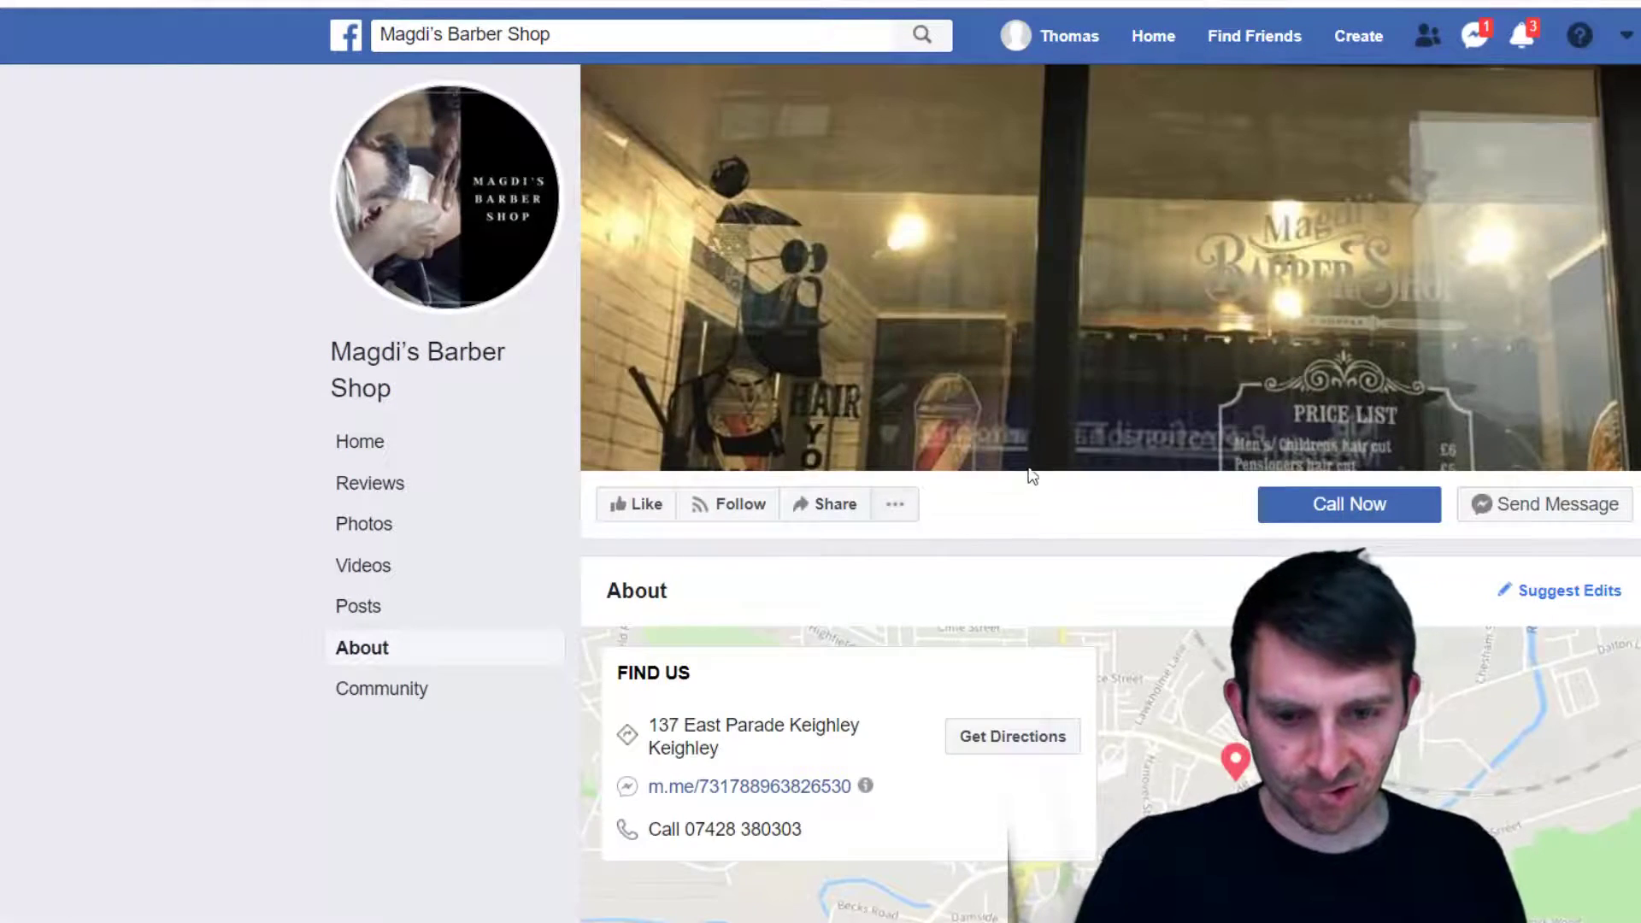
scroll(676, 647, "down", 7)
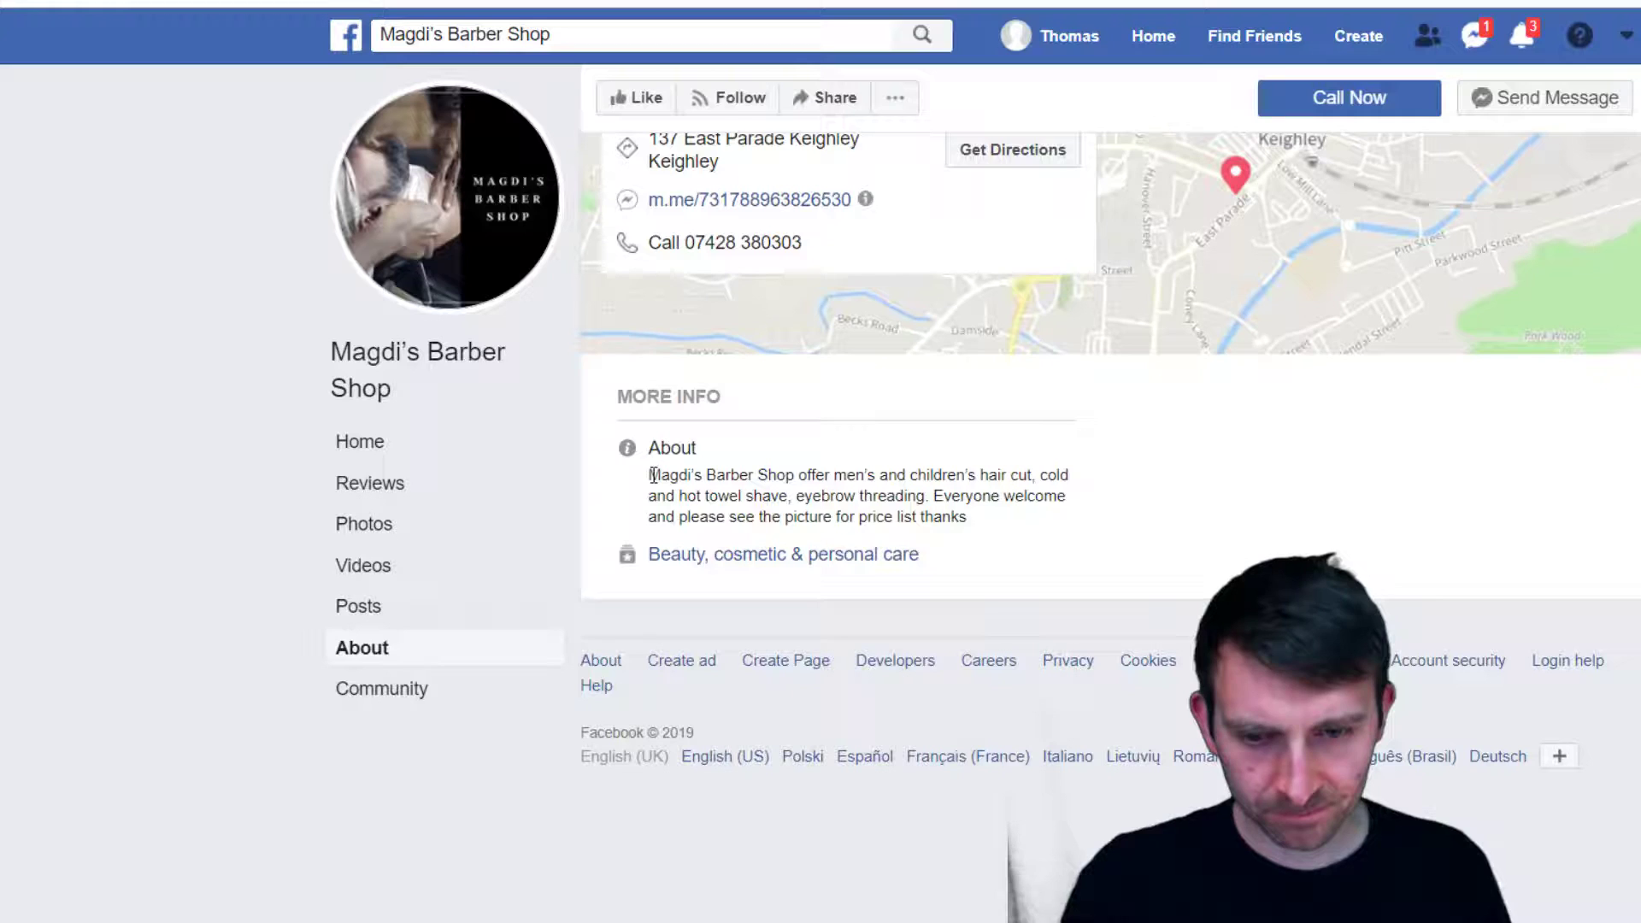
left_click_drag(772, 470, 977, 521)
key("ctrl+c")
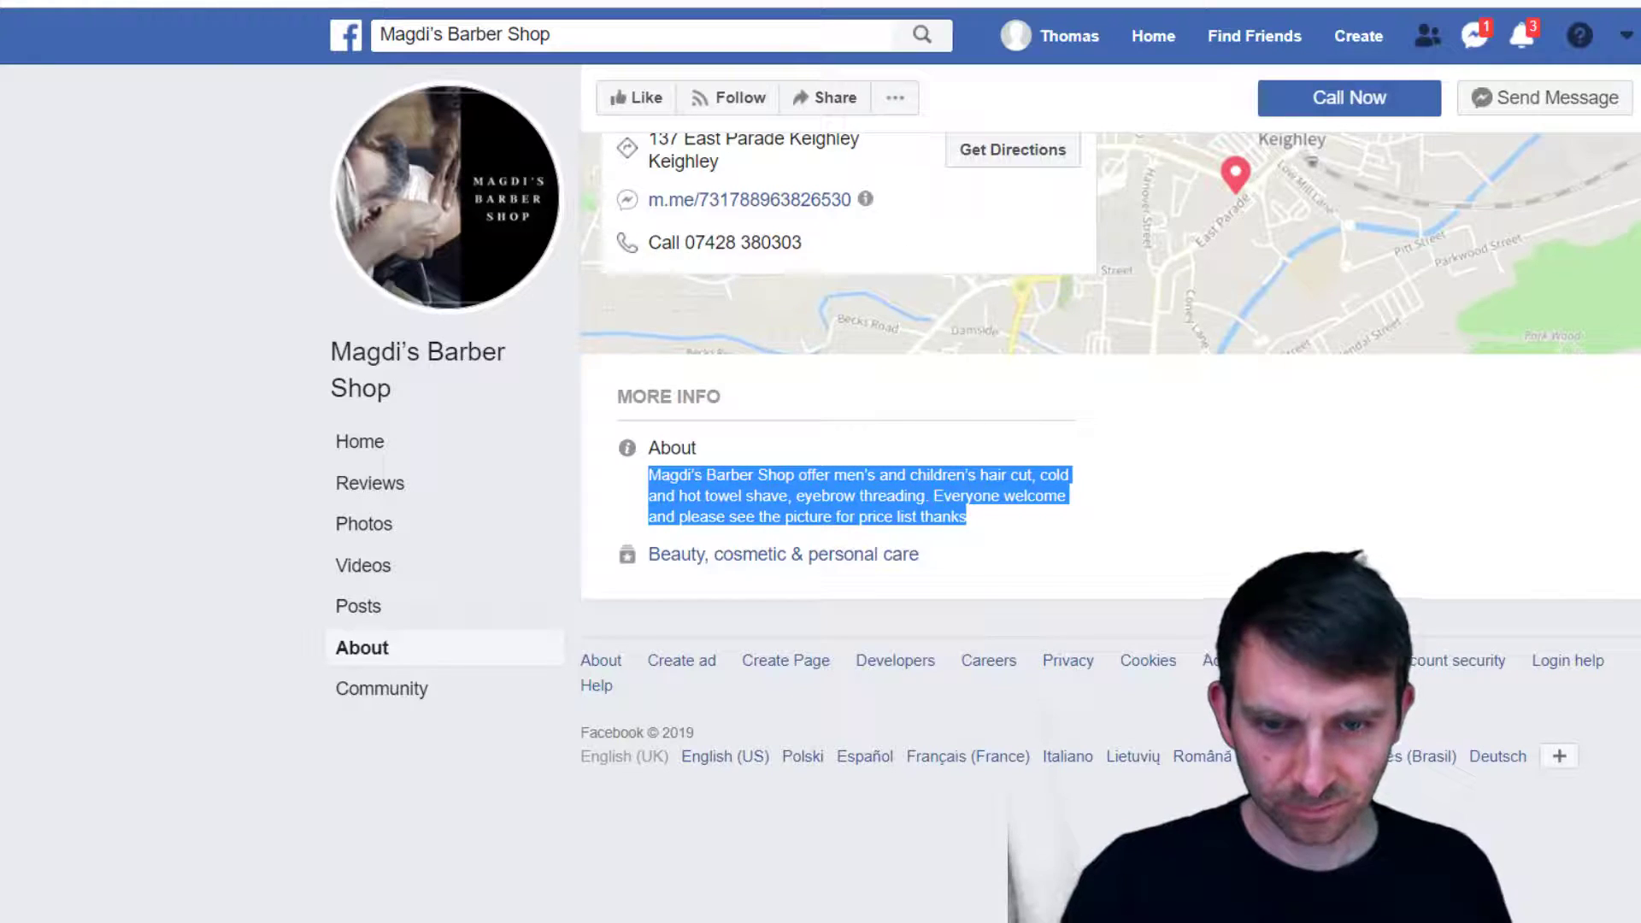
key("ctrl+Tab")
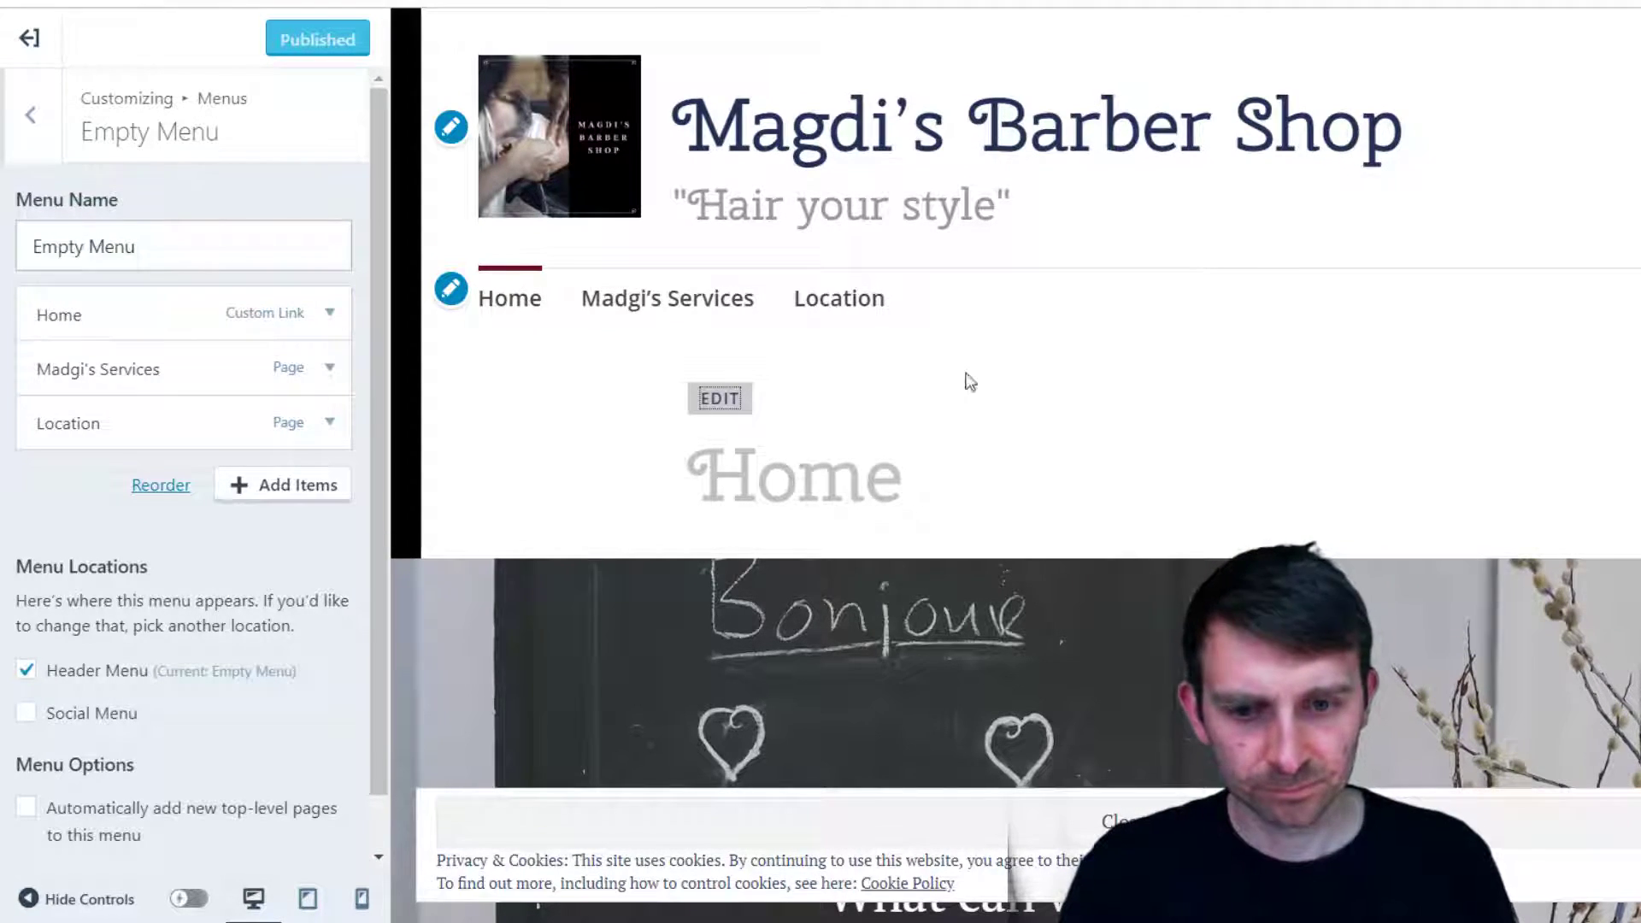
scroll(985, 373, "down", 3)
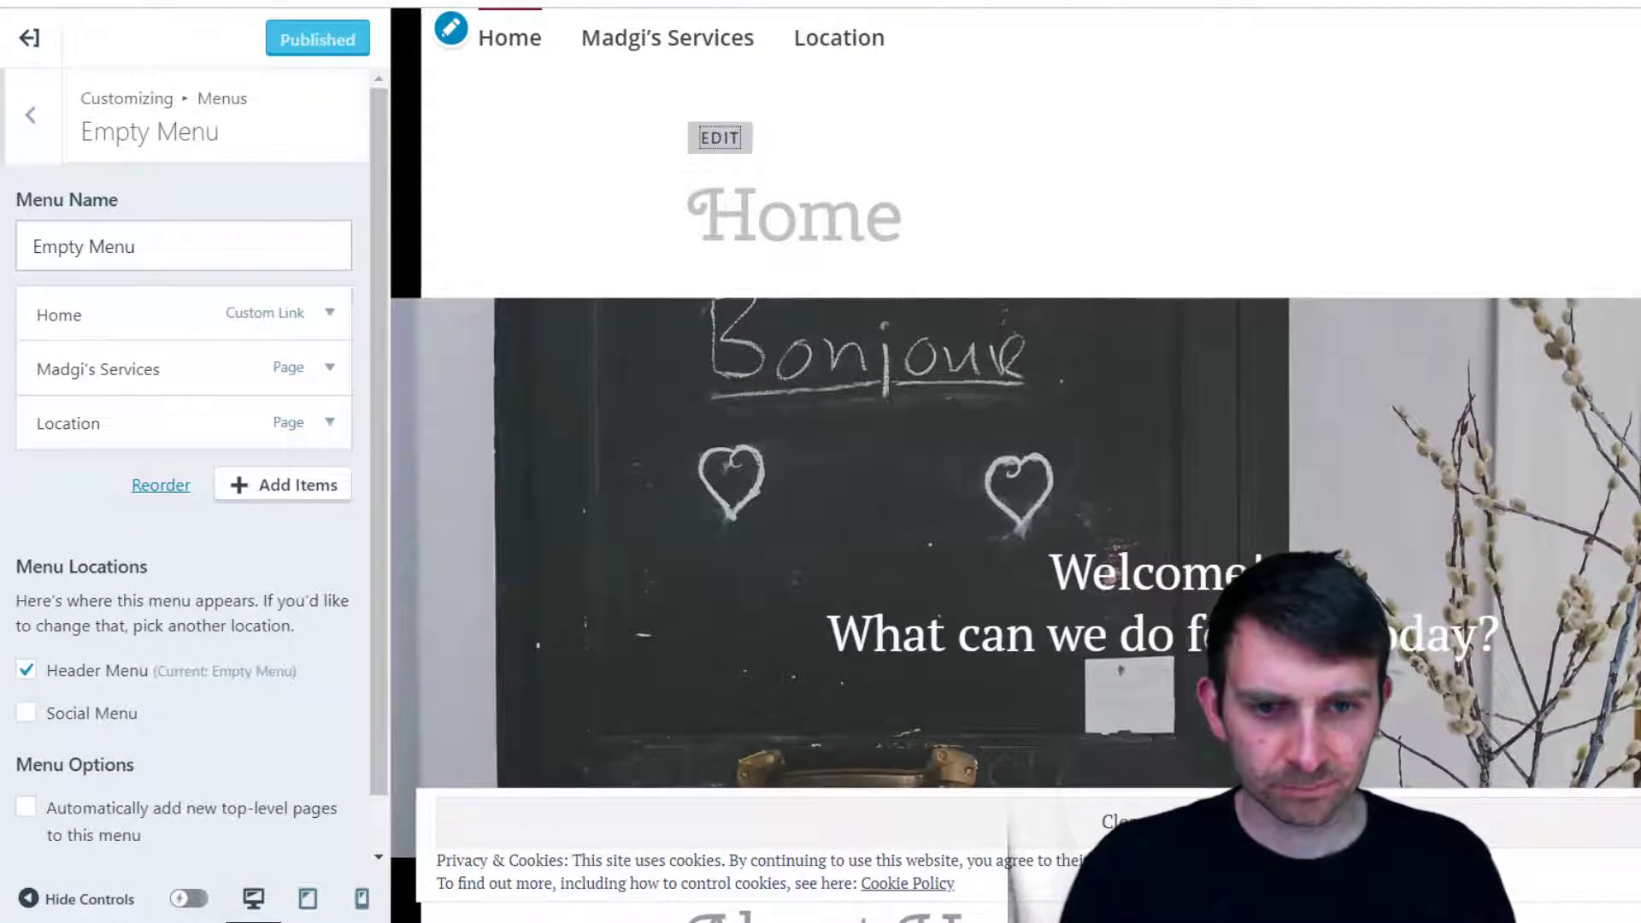
key("ctrl+Tab")
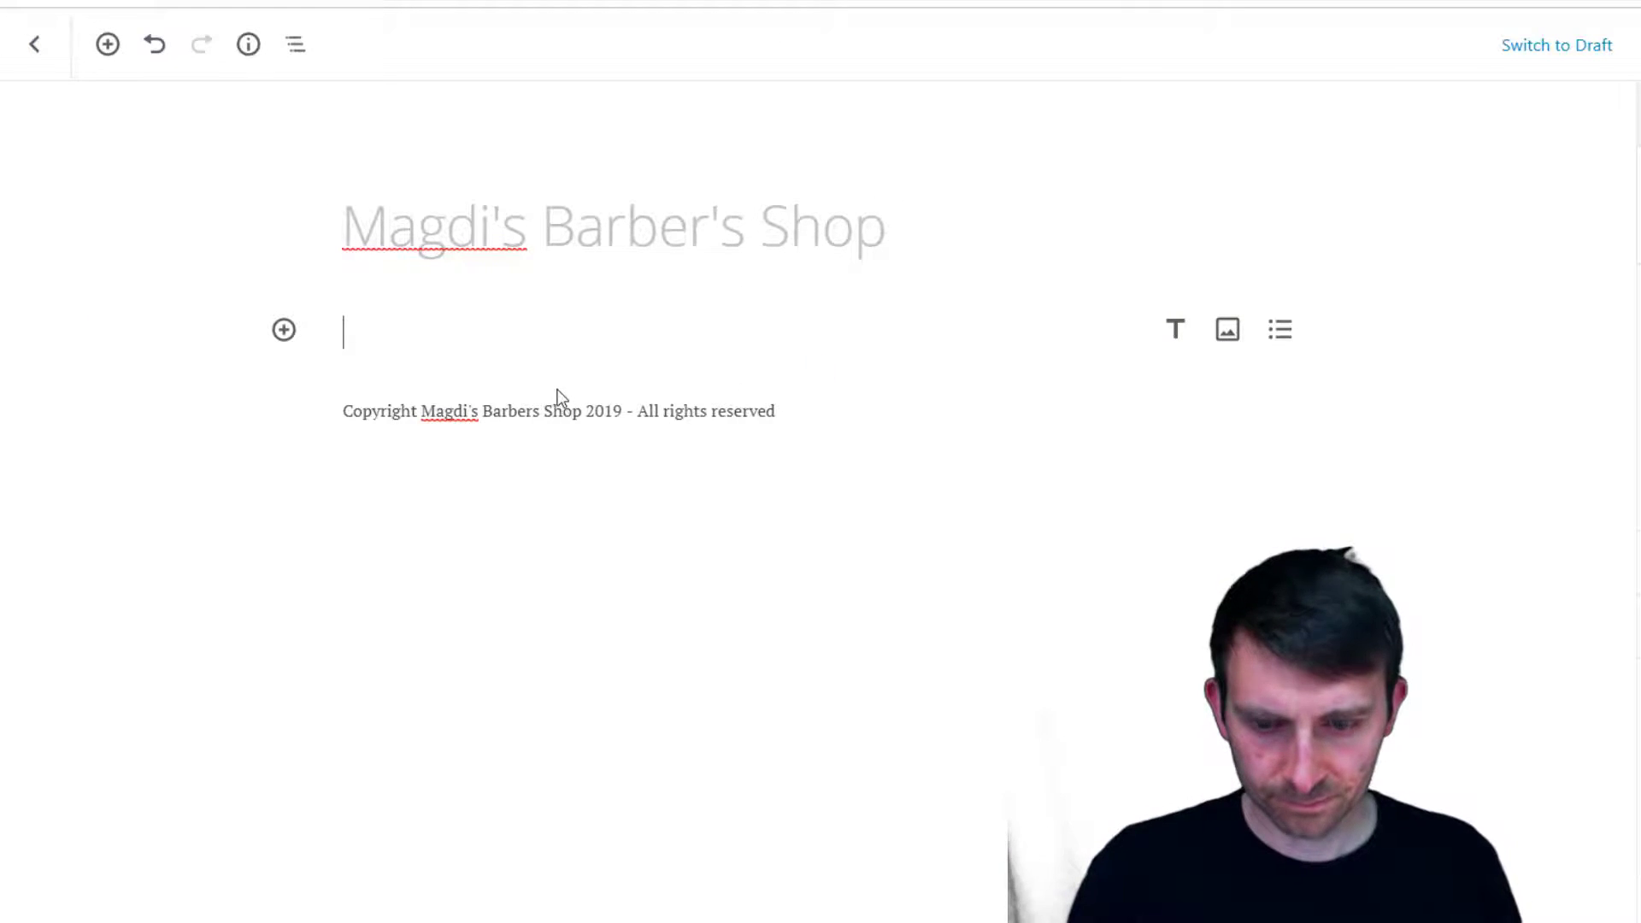
Paste the copied shop description into the empty paragraph and remove its last sentence about everyone being welcome and the price list
key("ctrl+v")
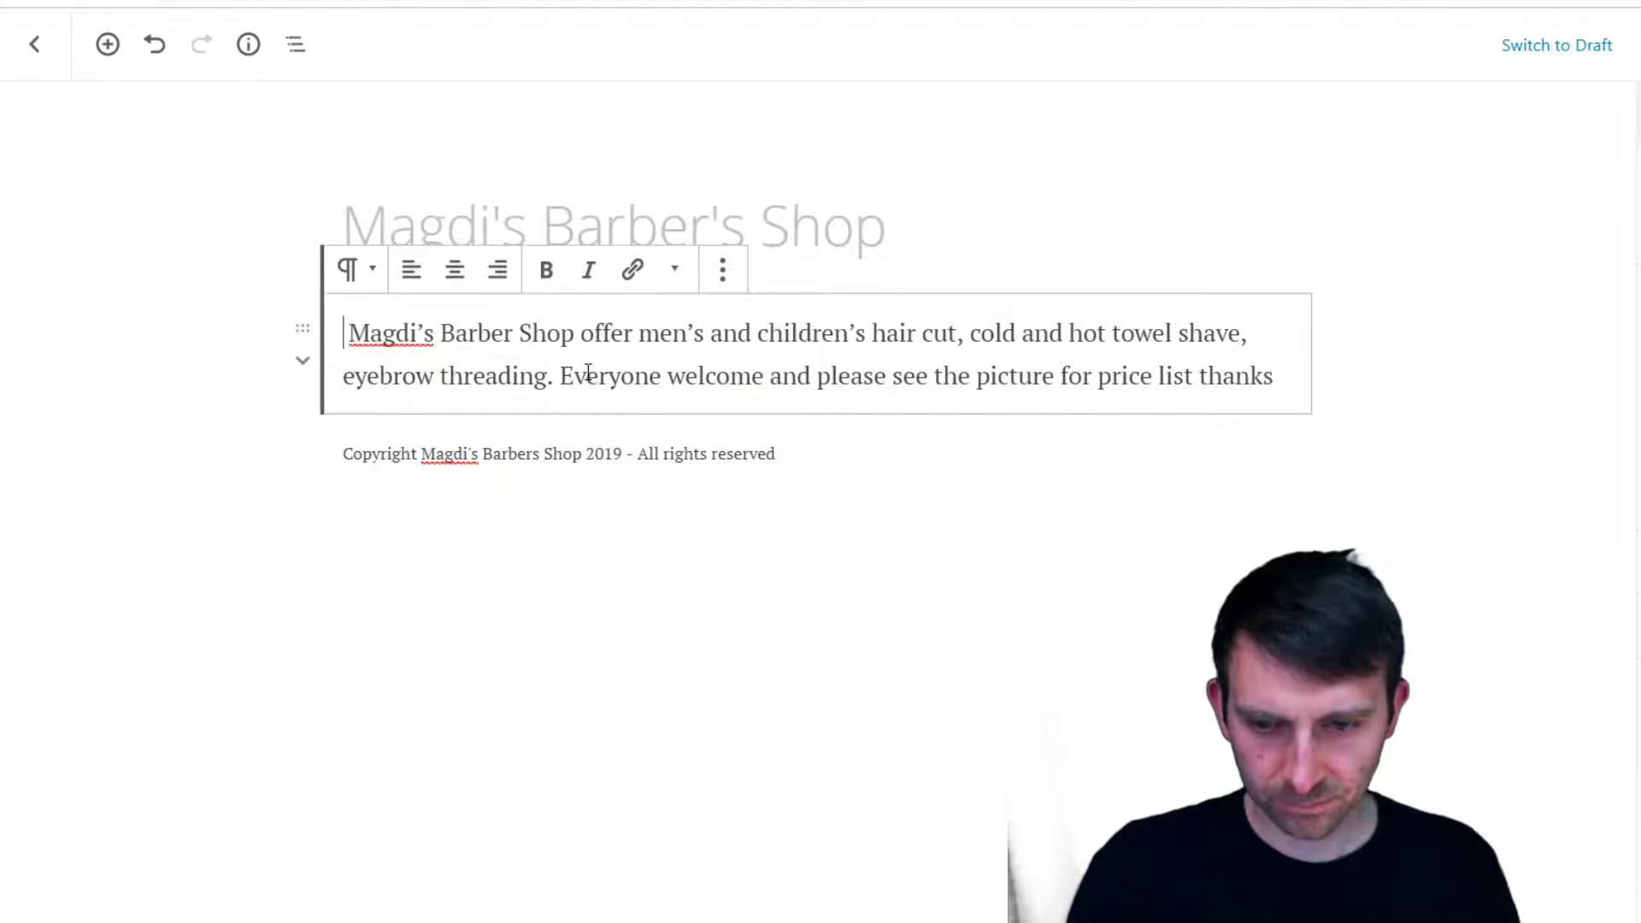
left_click_drag(563, 376, 1241, 376)
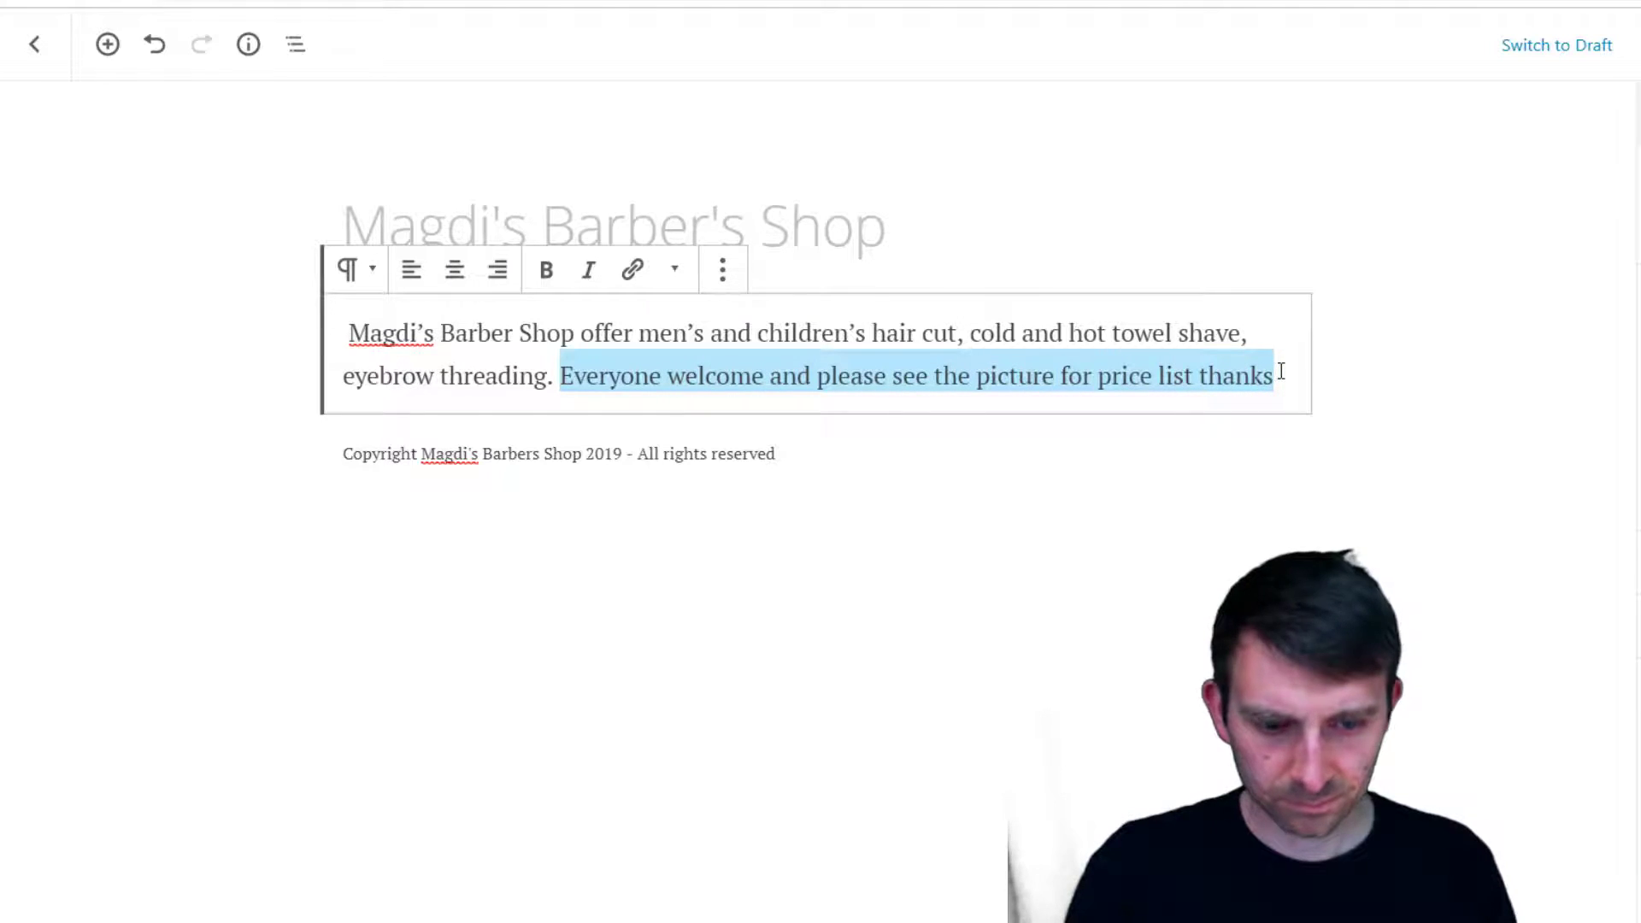
key("BackSpace")
key("Return")
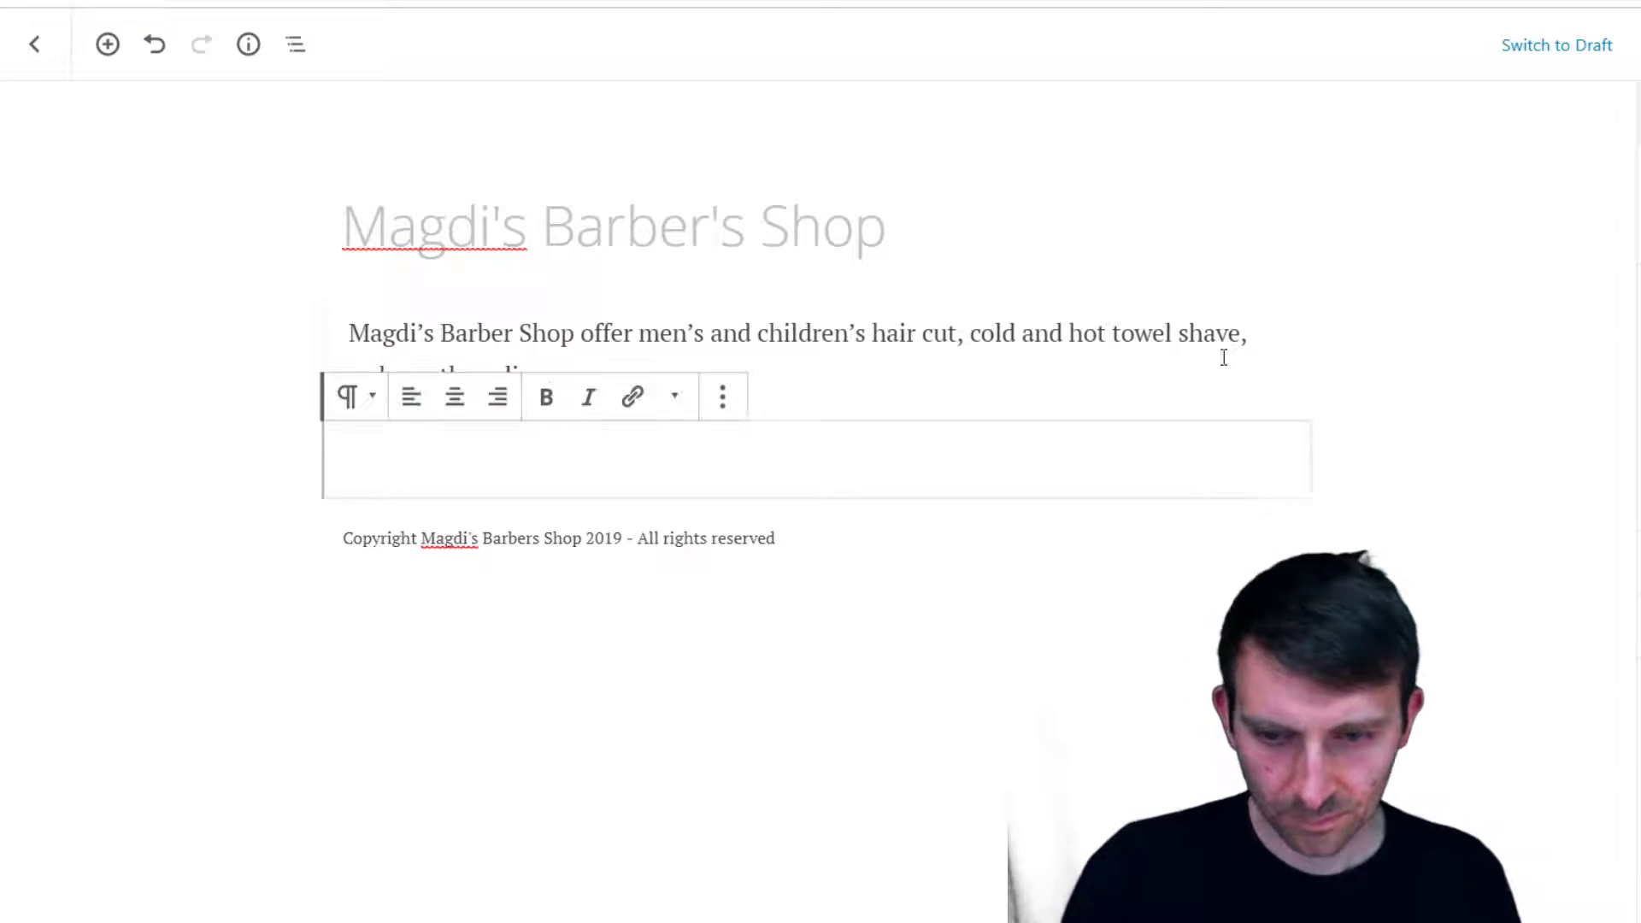
left_click(356, 396)
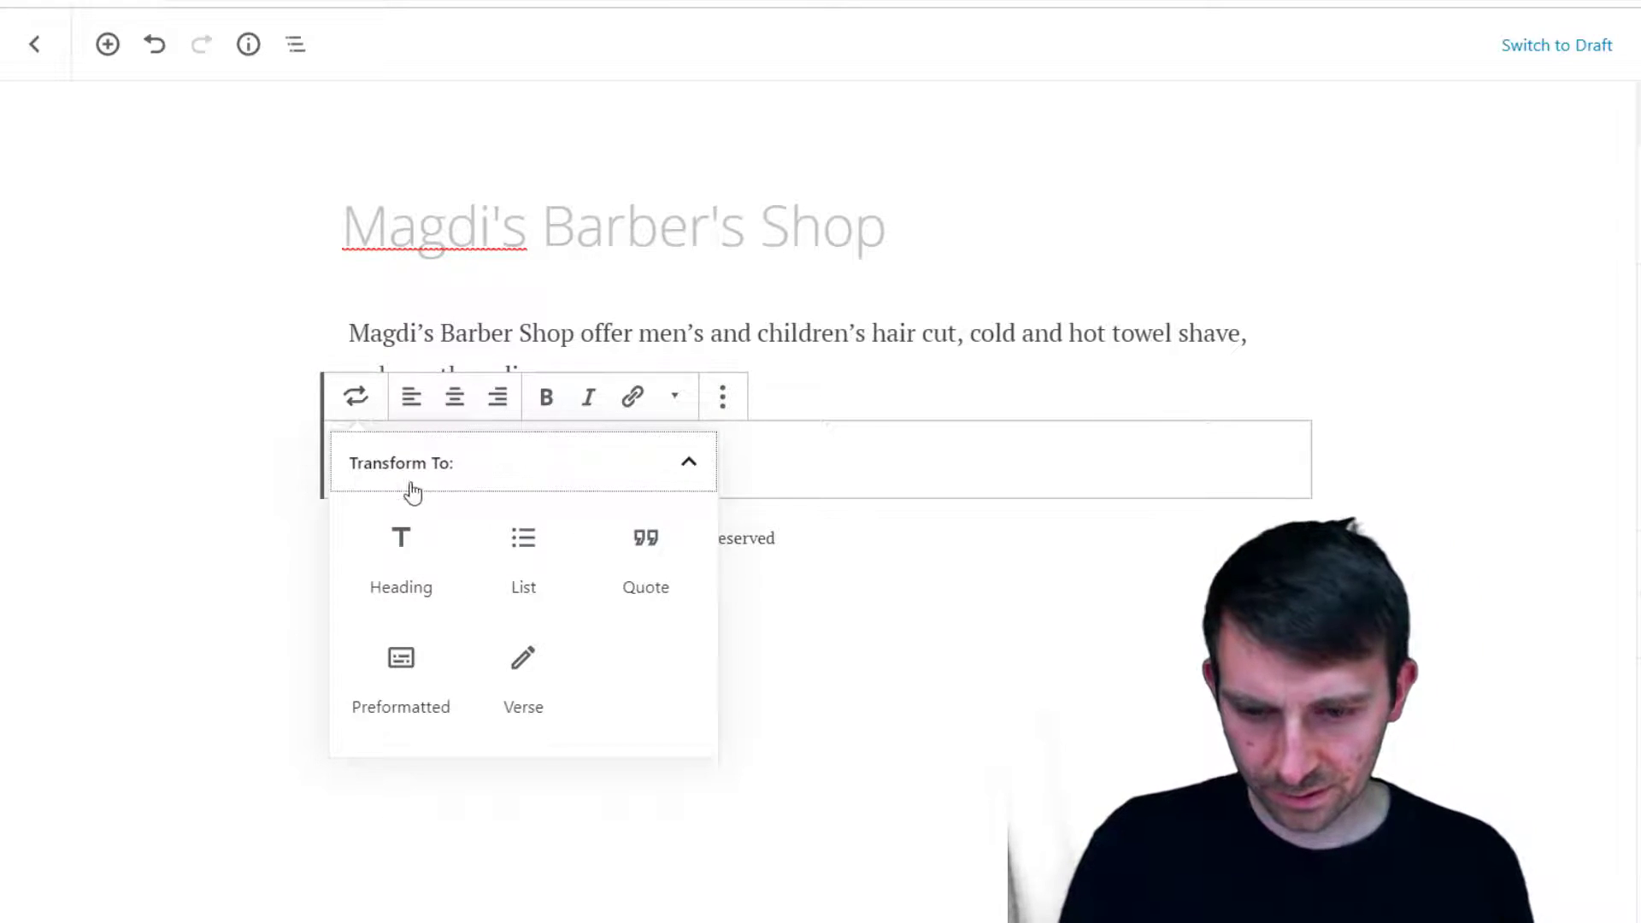
left_click(734, 398)
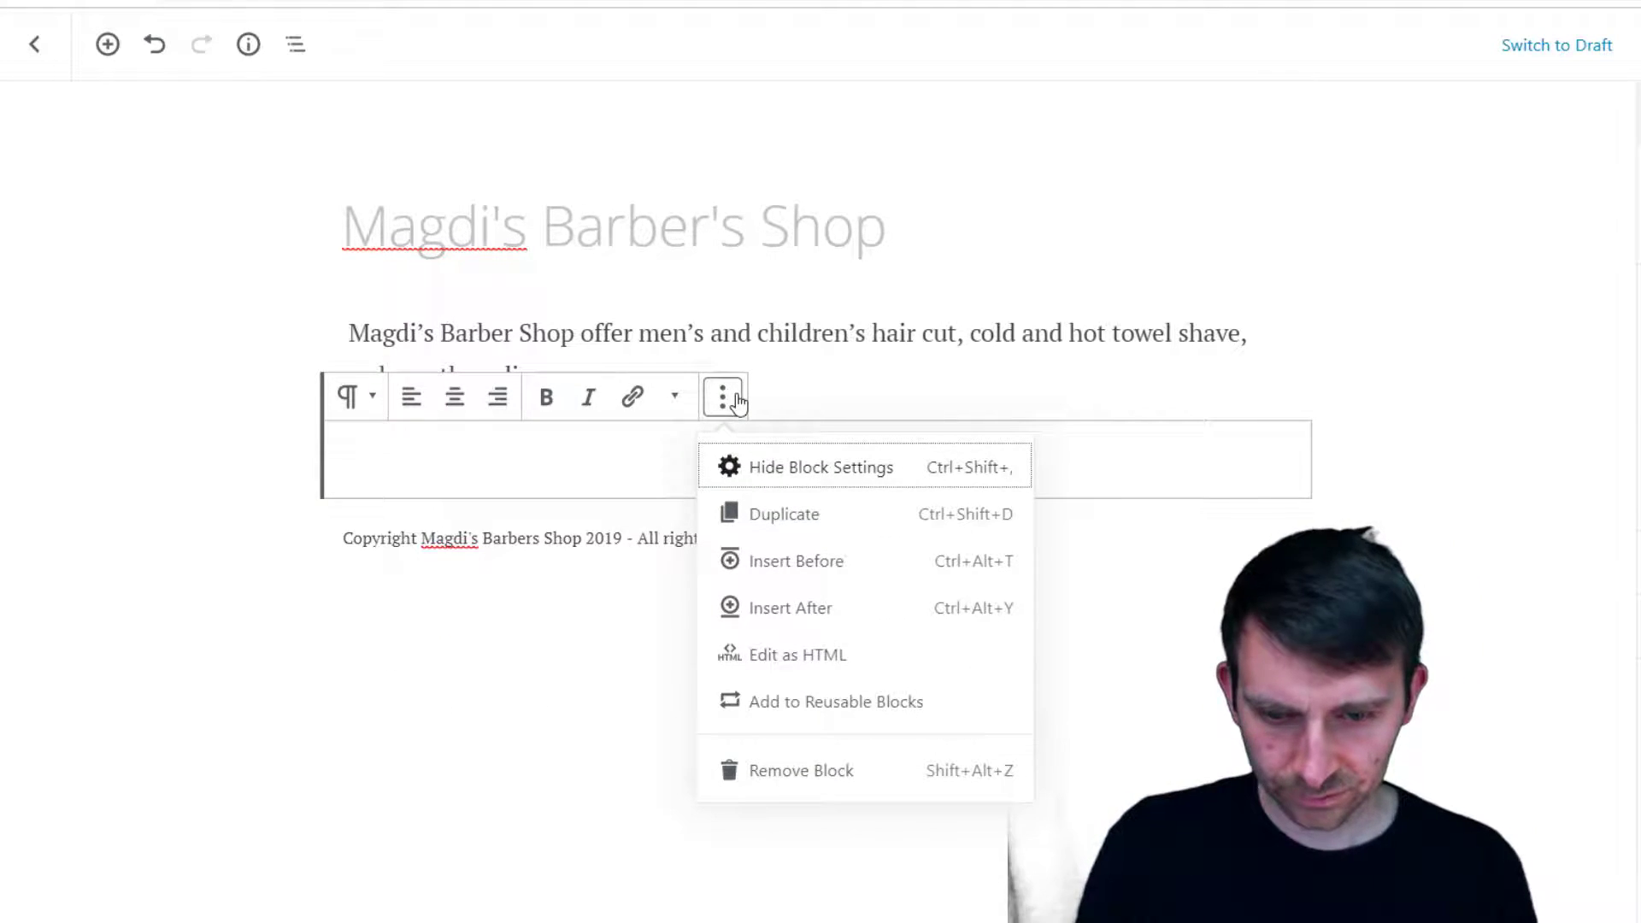
left_click(411, 471)
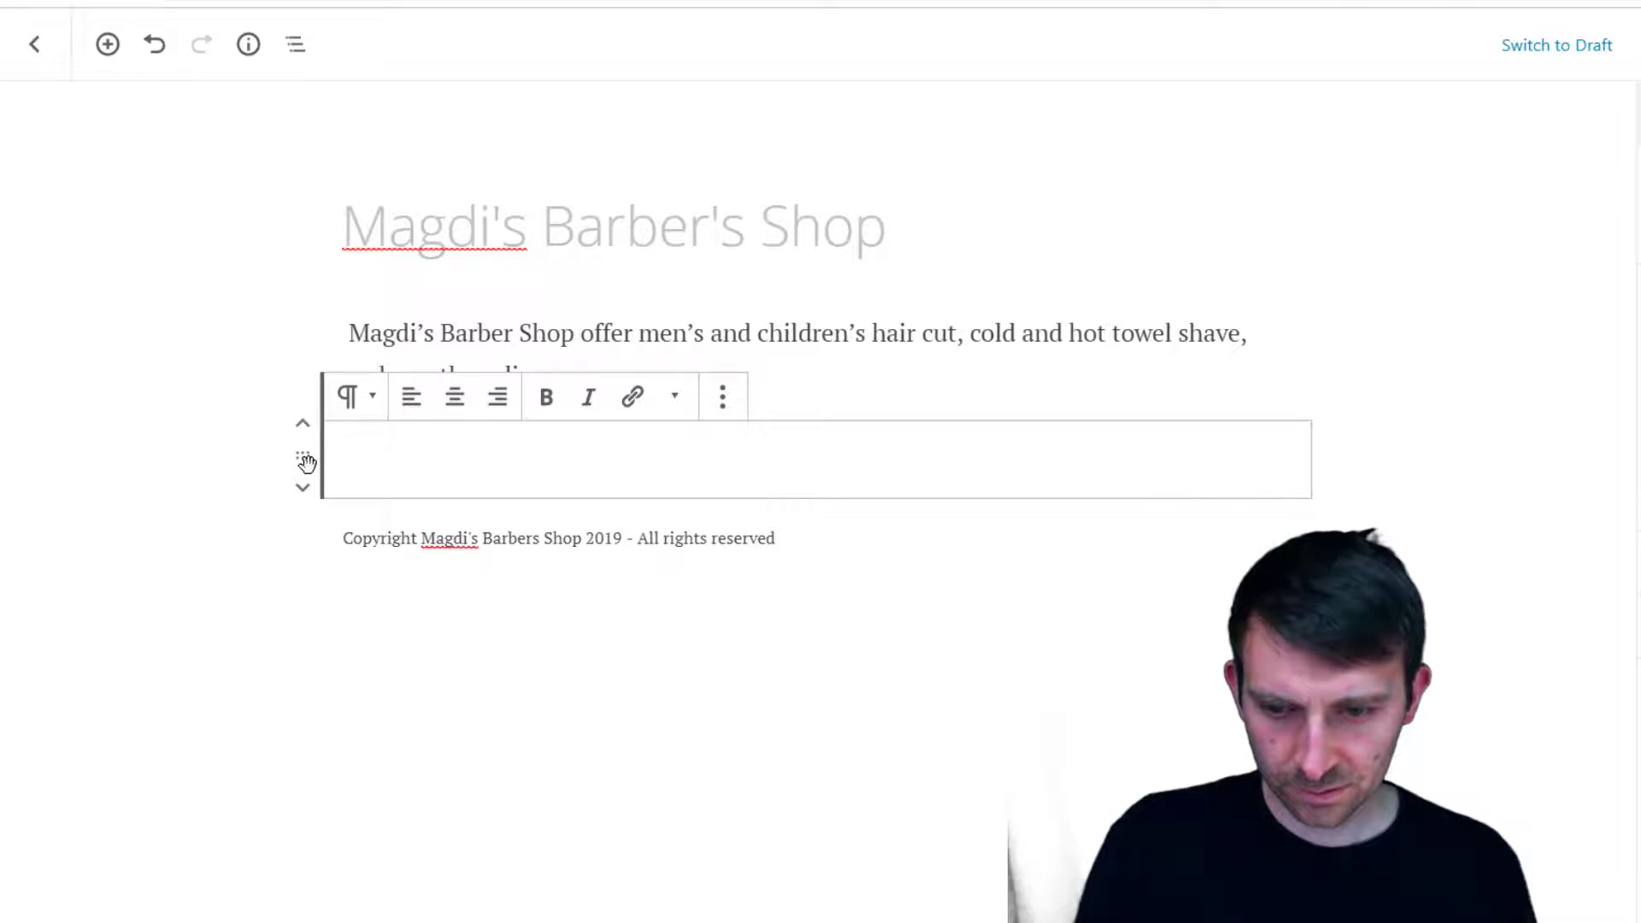
left_click(370, 406)
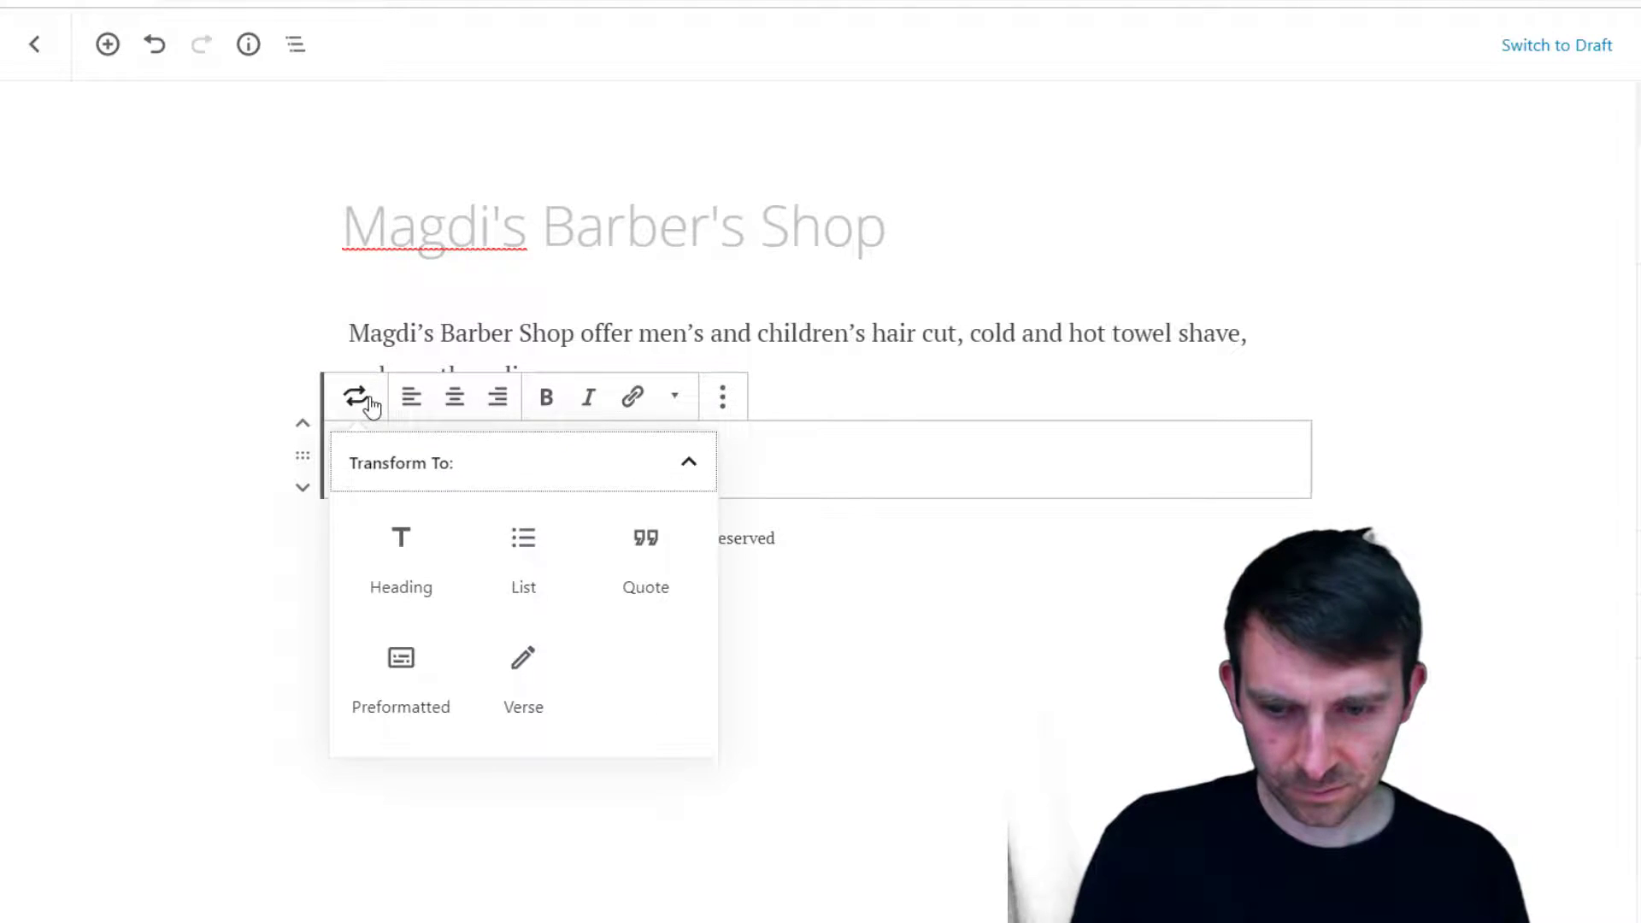
left_click(394, 679)
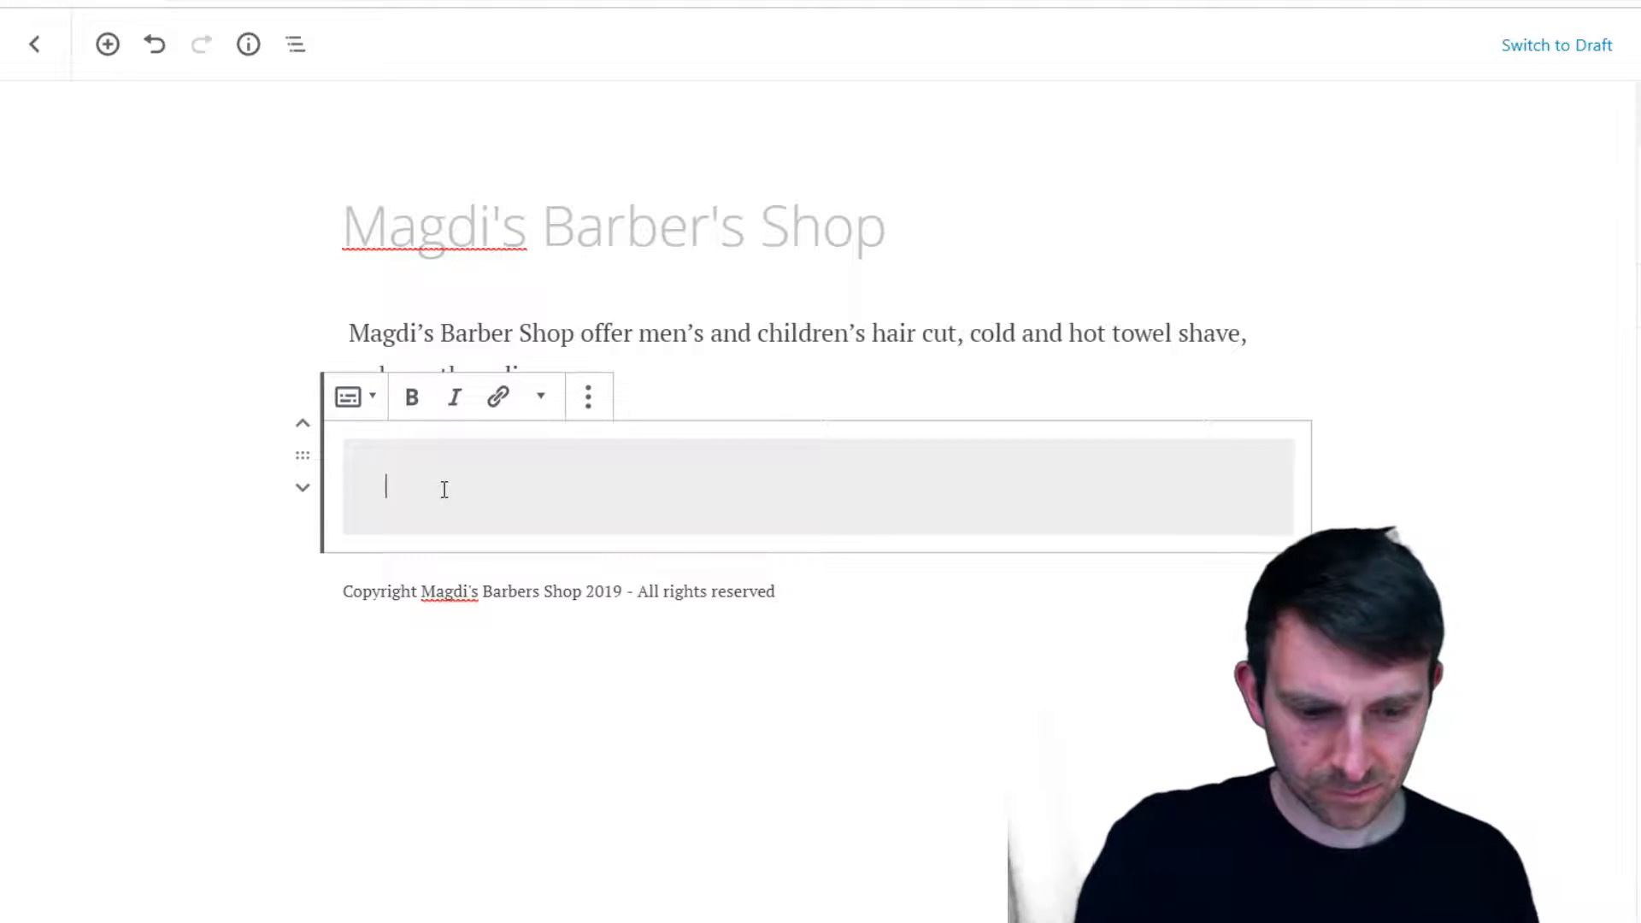
key("BackSpace")
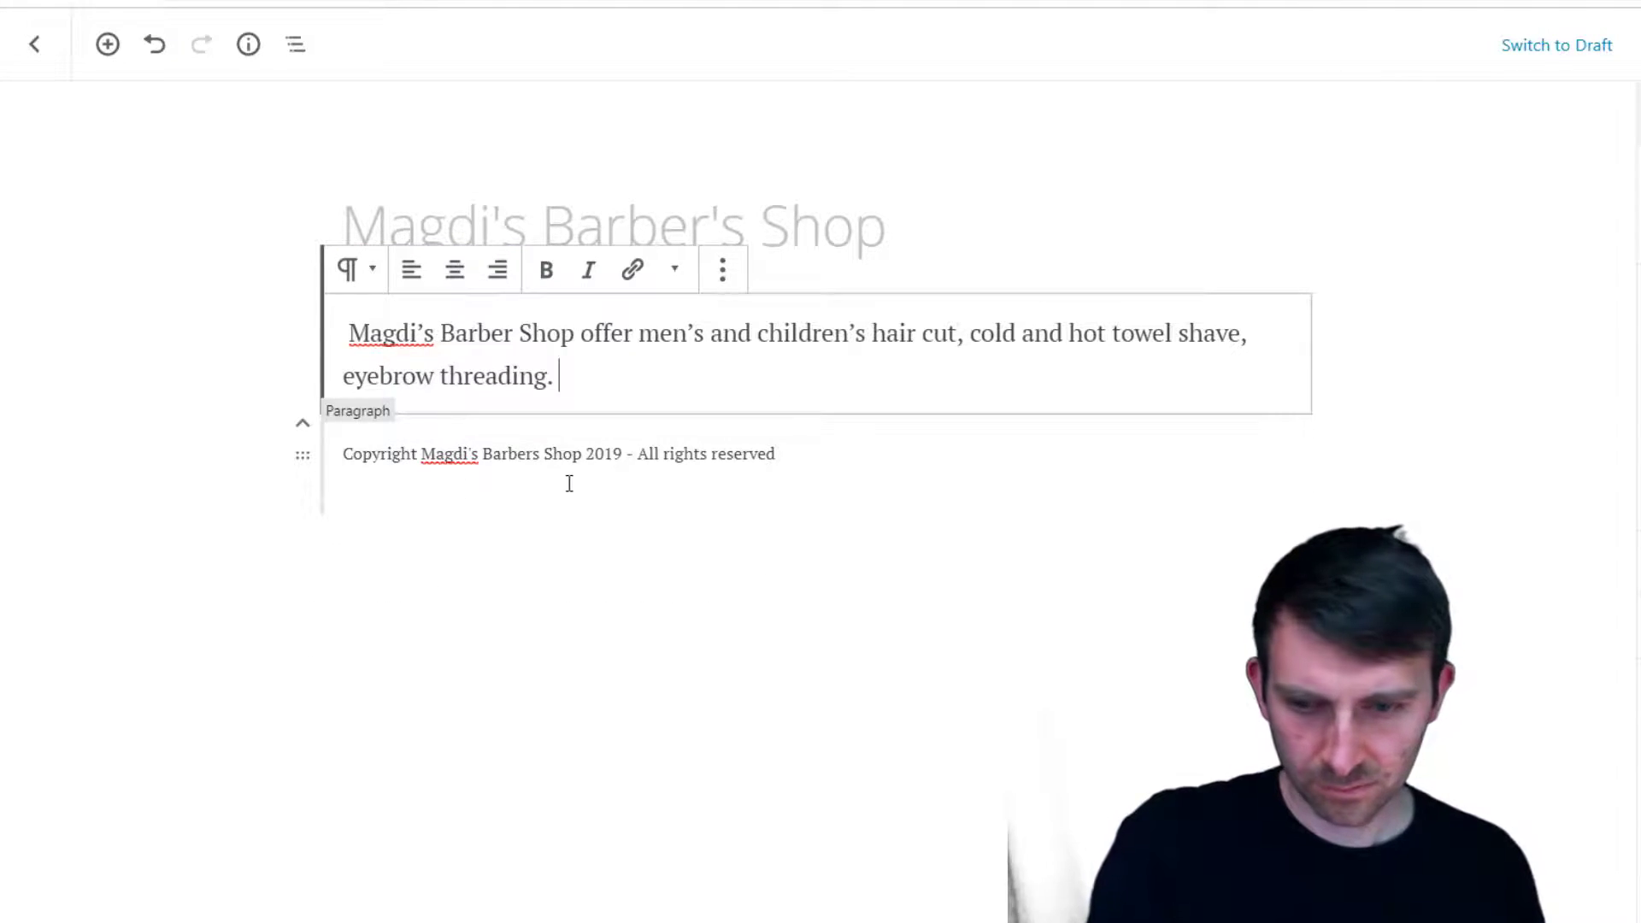
Add an image block below the description and fill it with the shopfront photo from the media library
key("Return")
left_click(1228, 457)
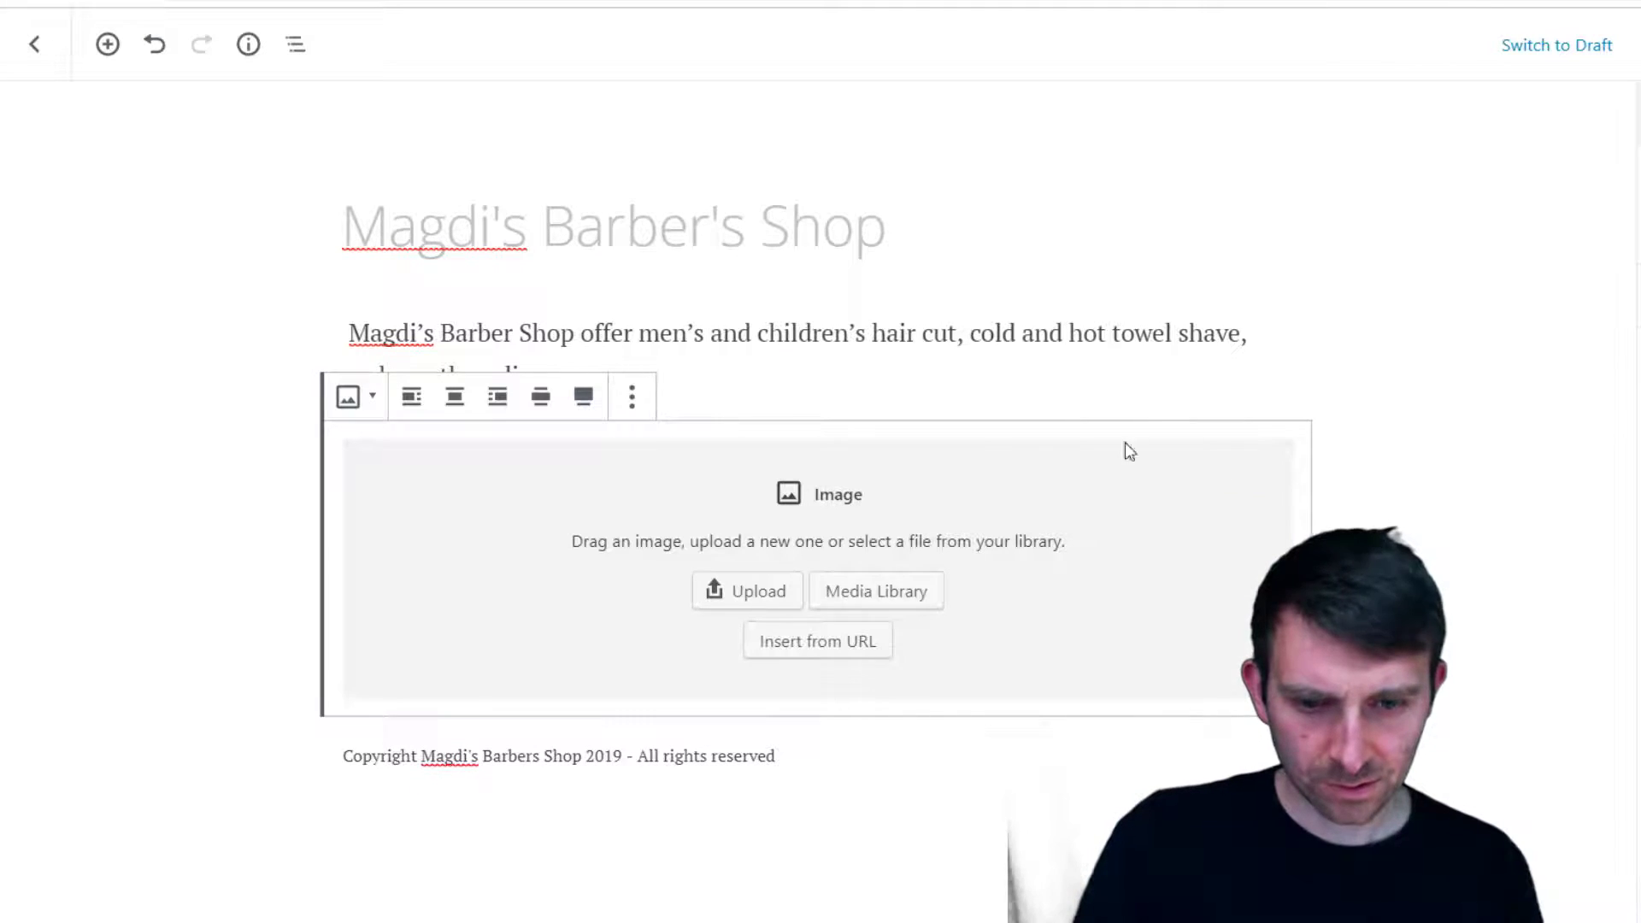
left_click(853, 596)
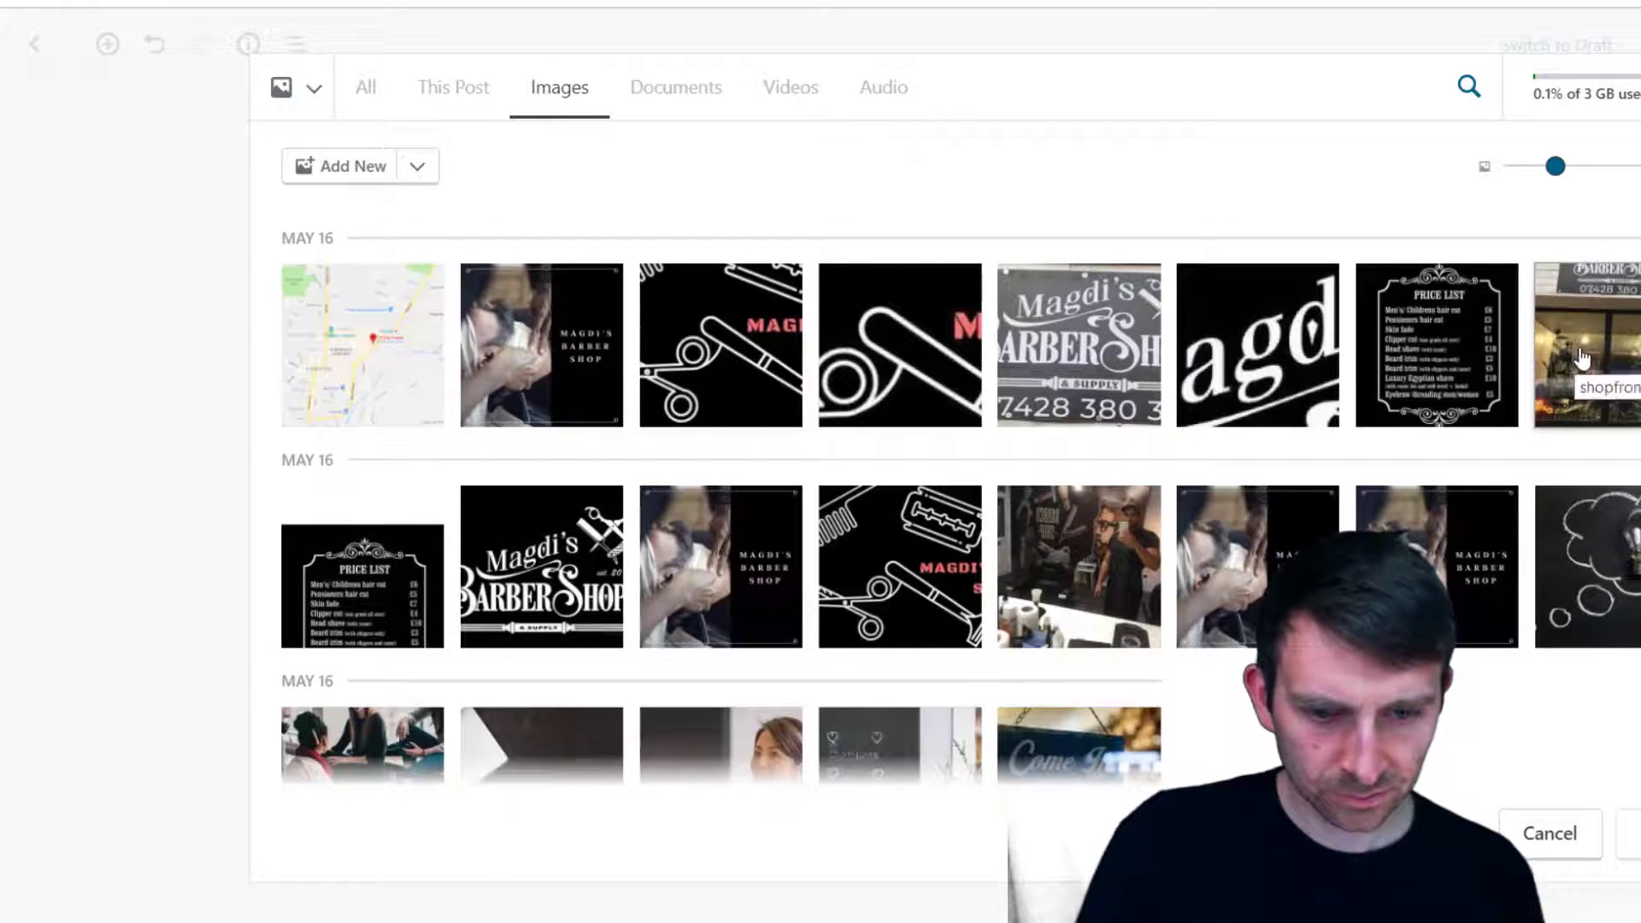
left_click(1582, 358)
left_click(1104, 596)
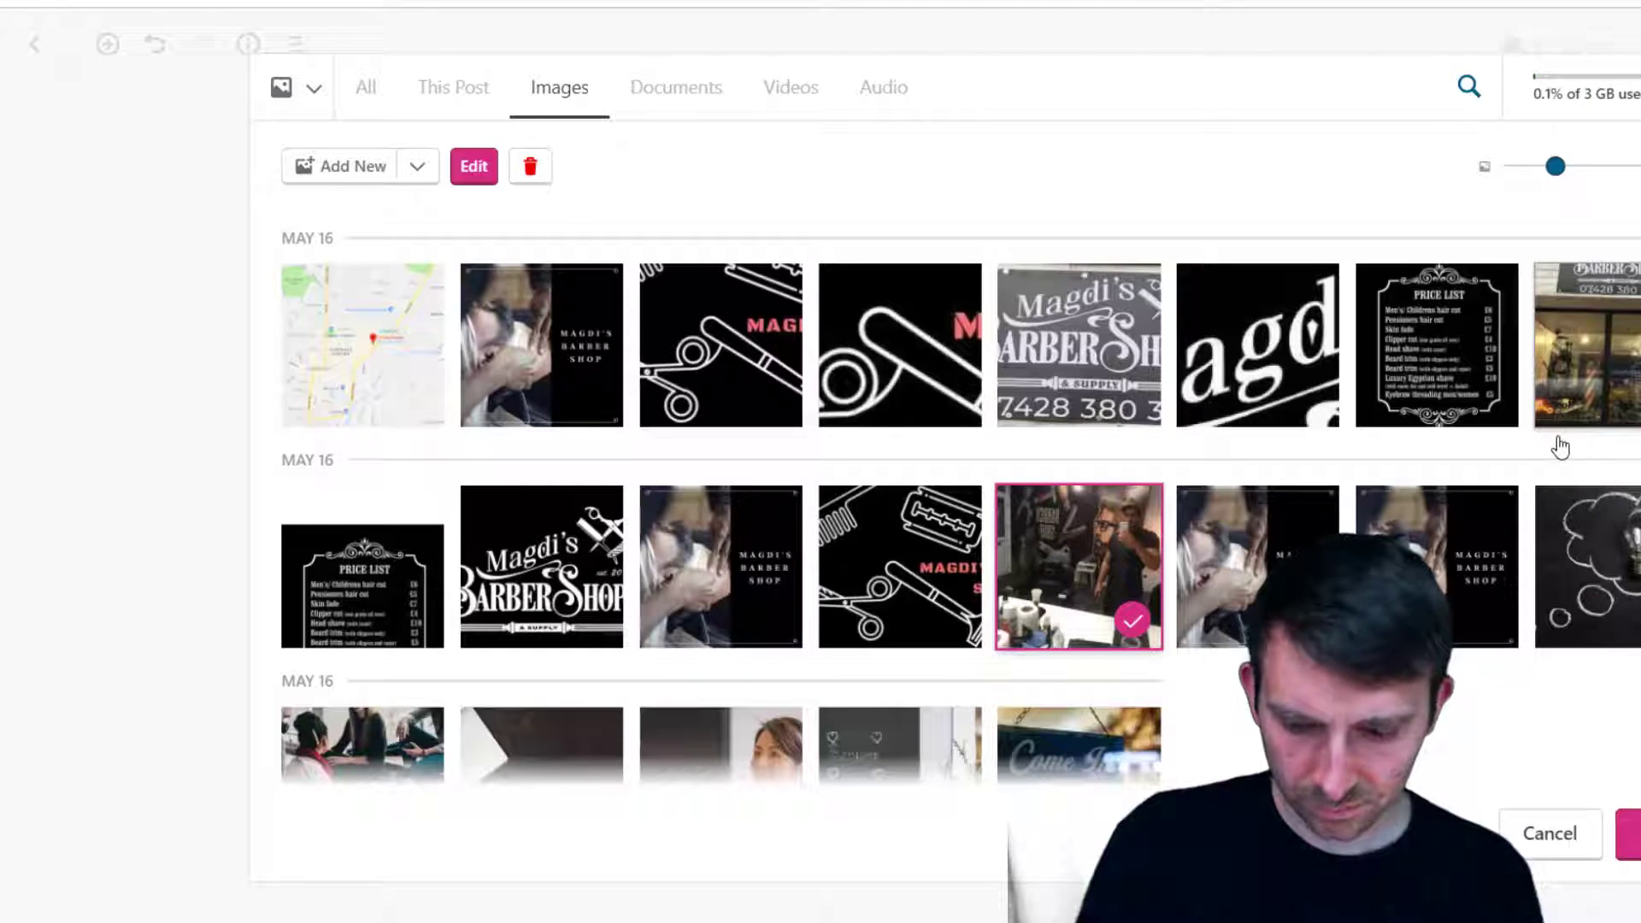
left_click(1584, 410)
left_click(1147, 605)
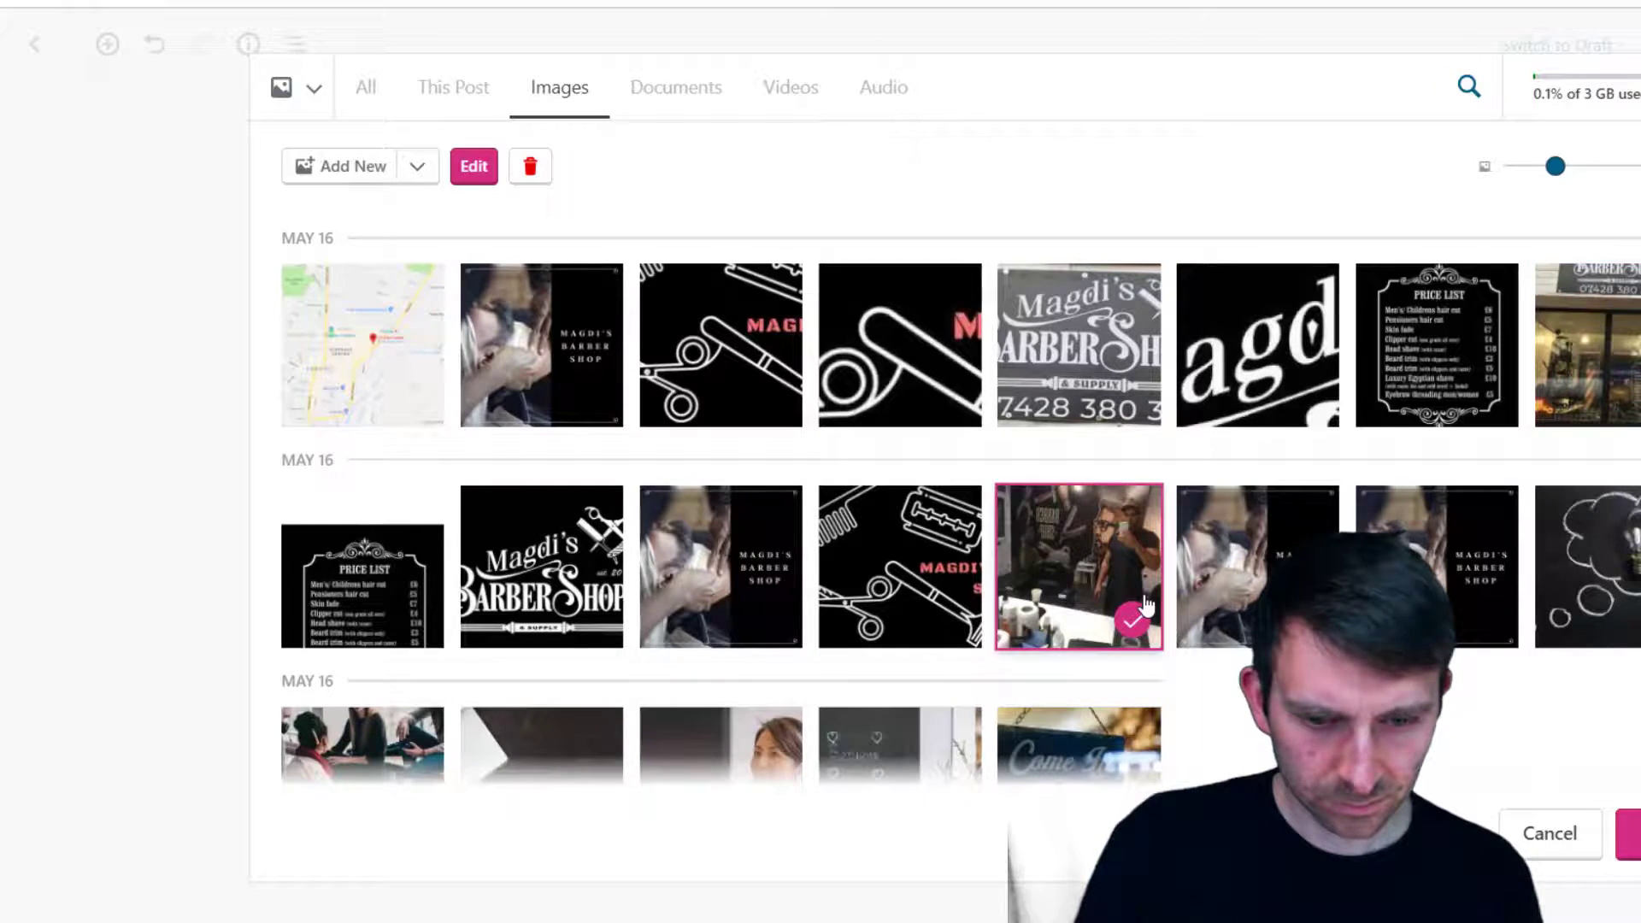
left_click(1601, 386)
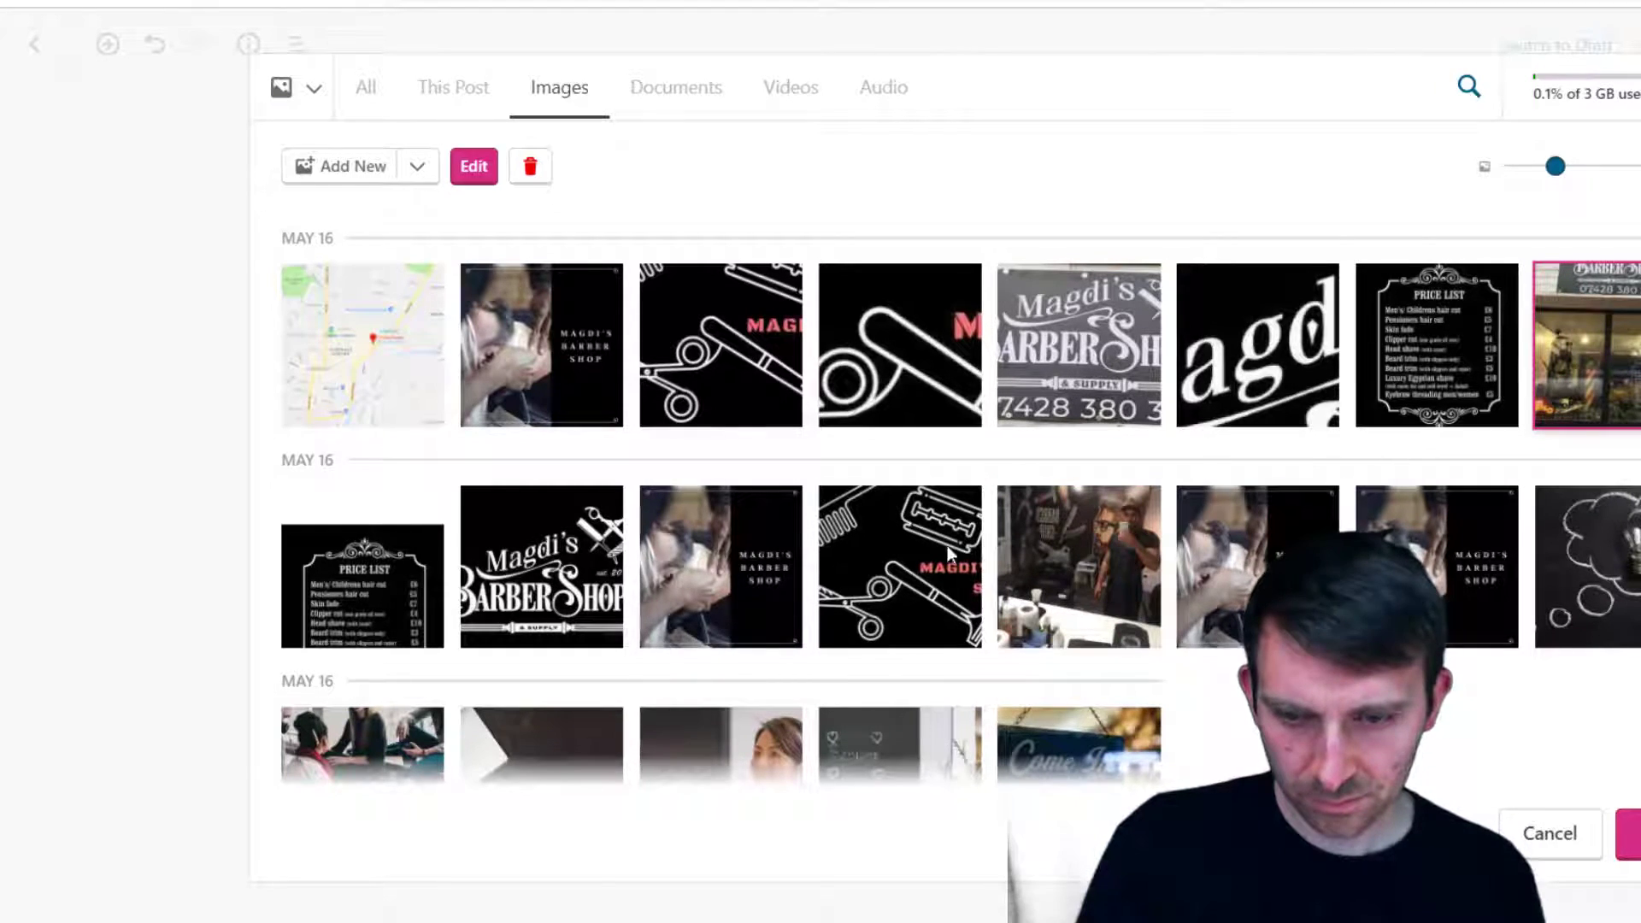
scroll(1426, 428, "down", 1)
scroll(1327, 464, "up", 1)
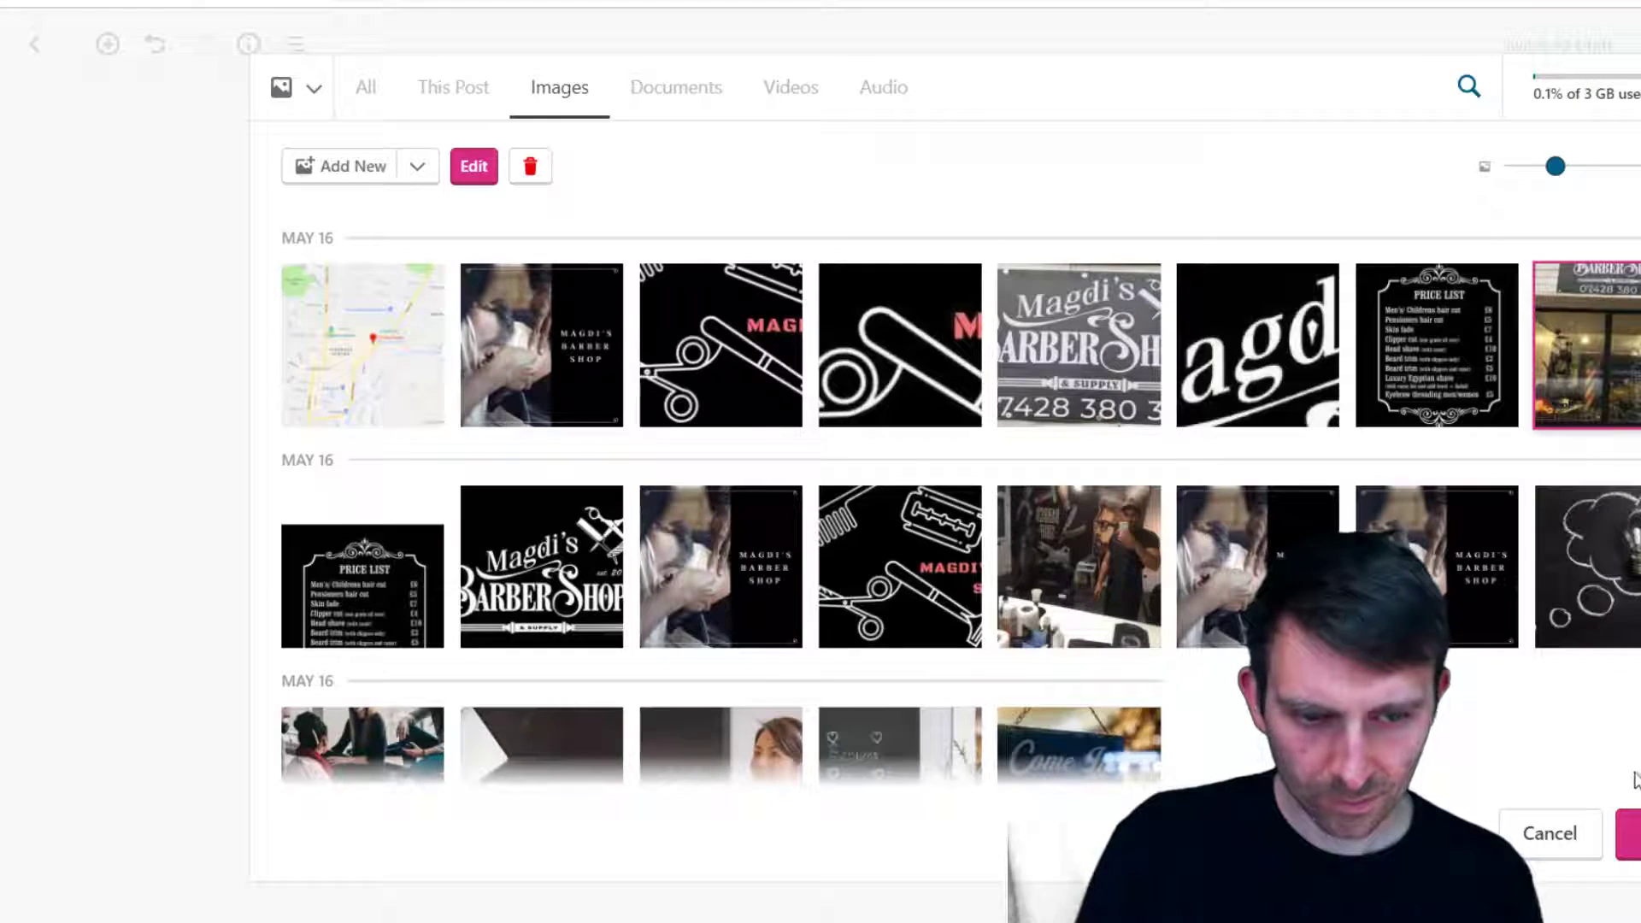
left_click(1075, 592)
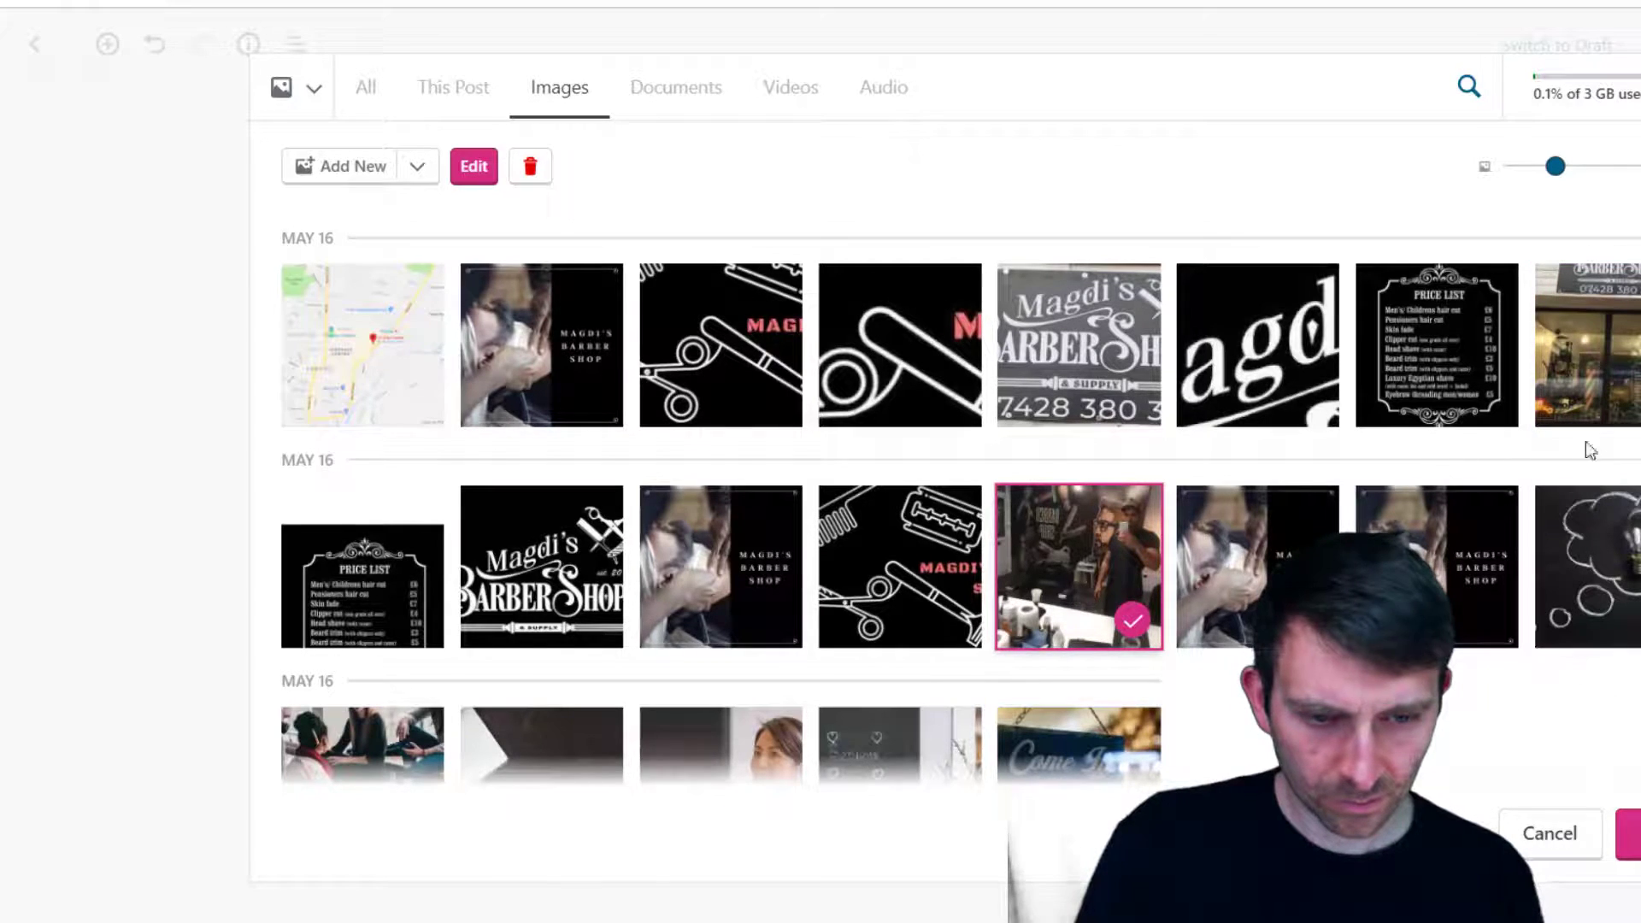
left_click(1591, 404)
left_click(1628, 834)
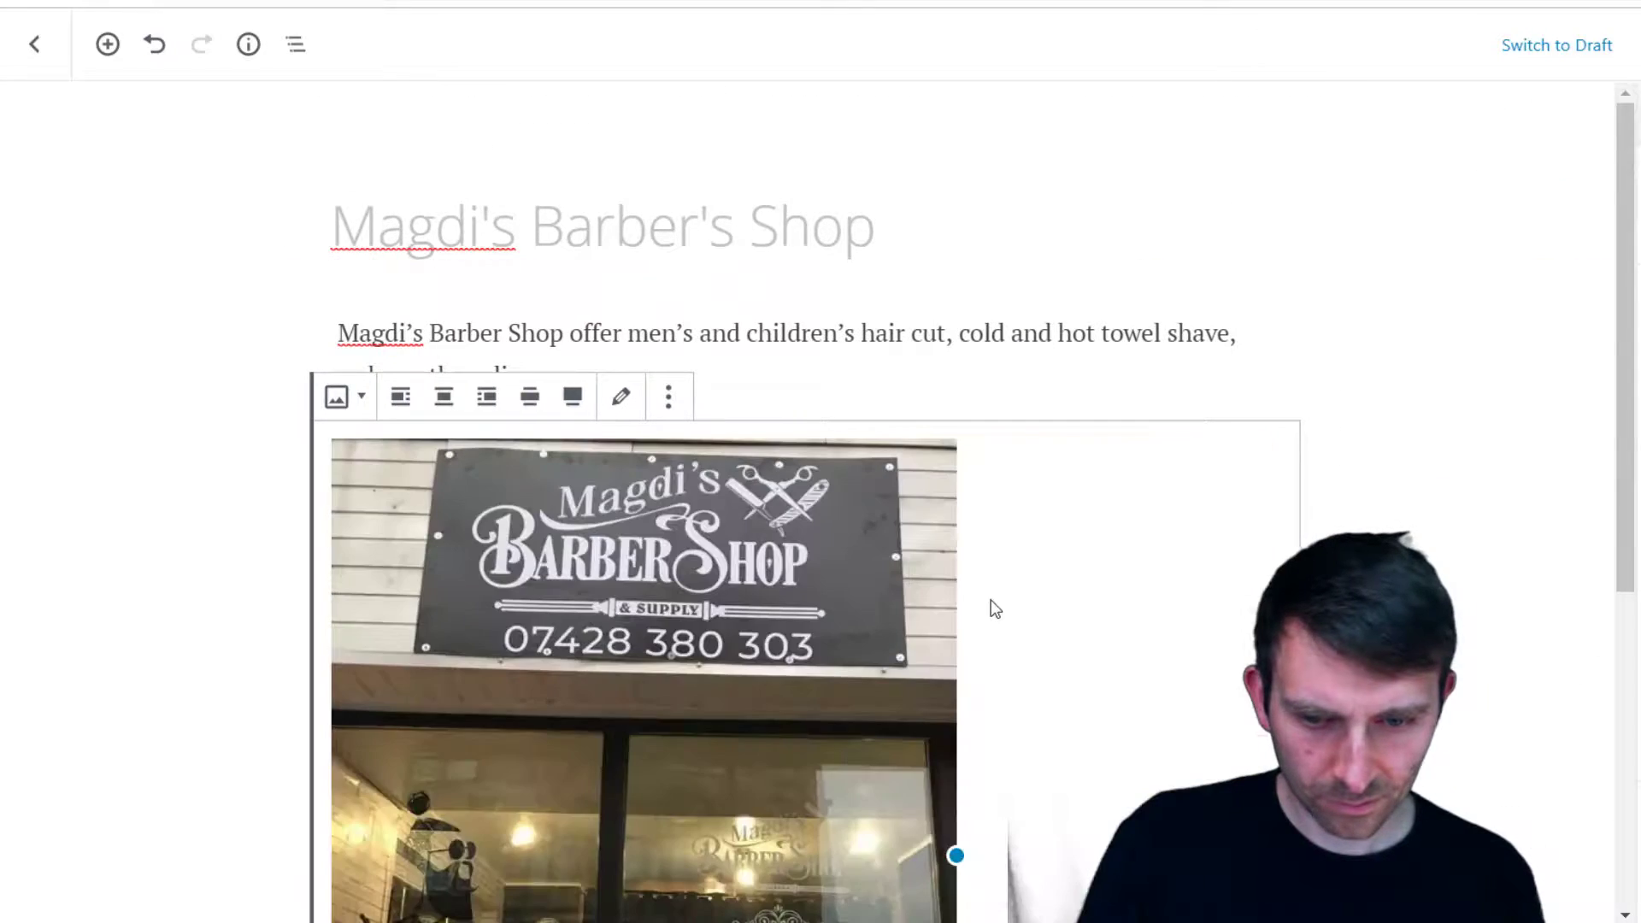
Centre the shopfront photo on the page
scroll(783, 571, "down", 6)
scroll(812, 575, "up", 3)
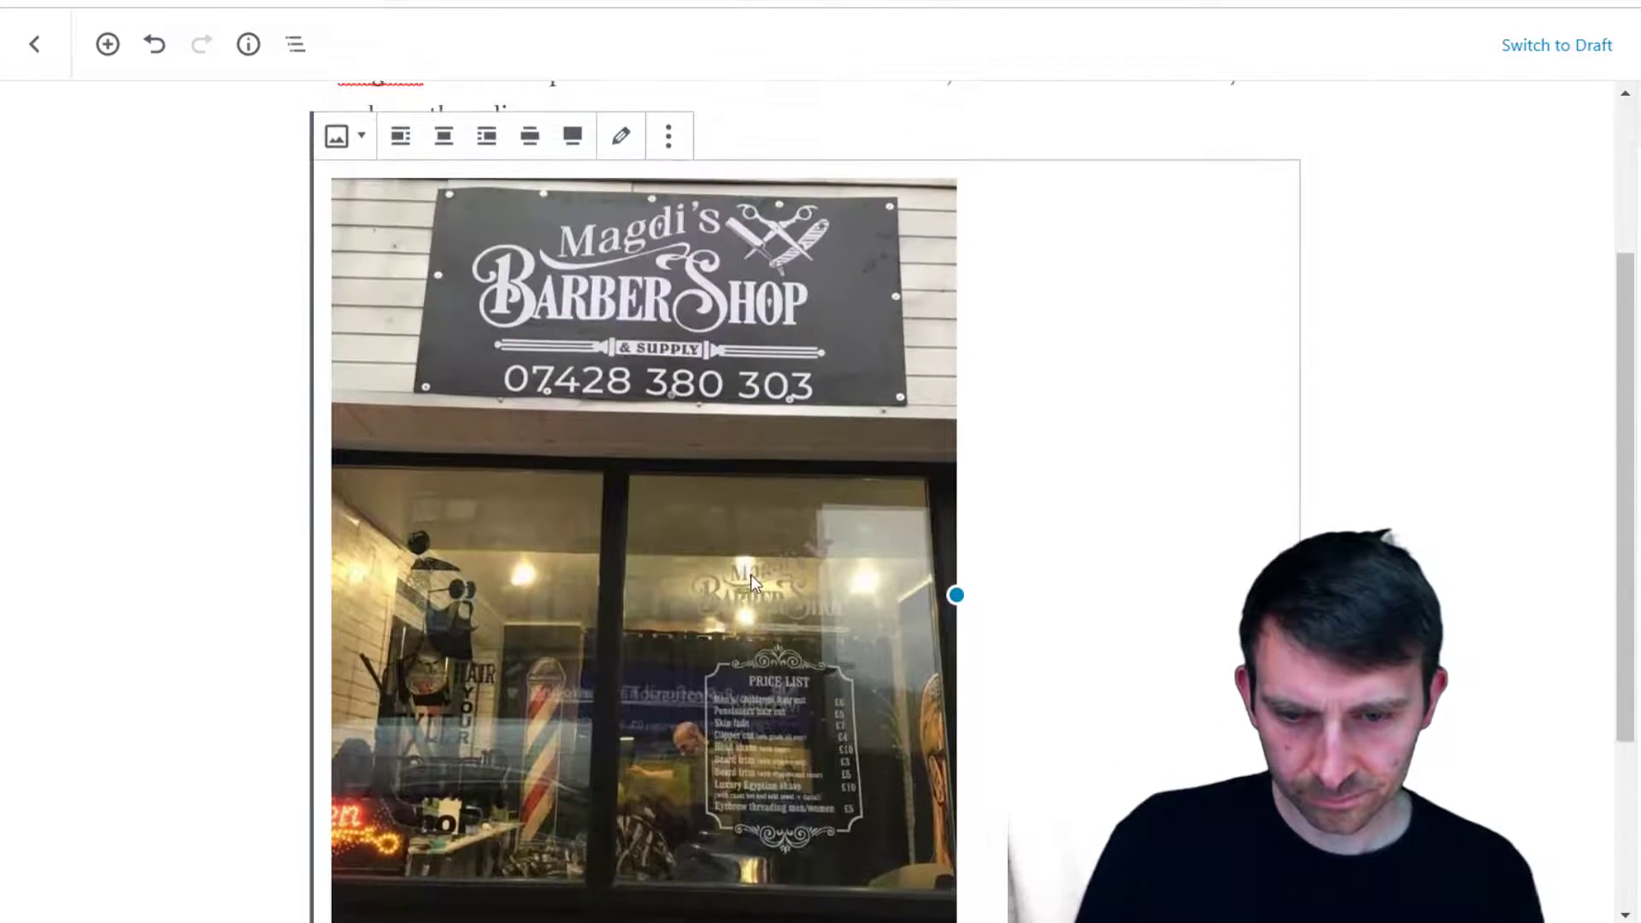
left_click(445, 137)
scroll(1150, 553, "up", 3)
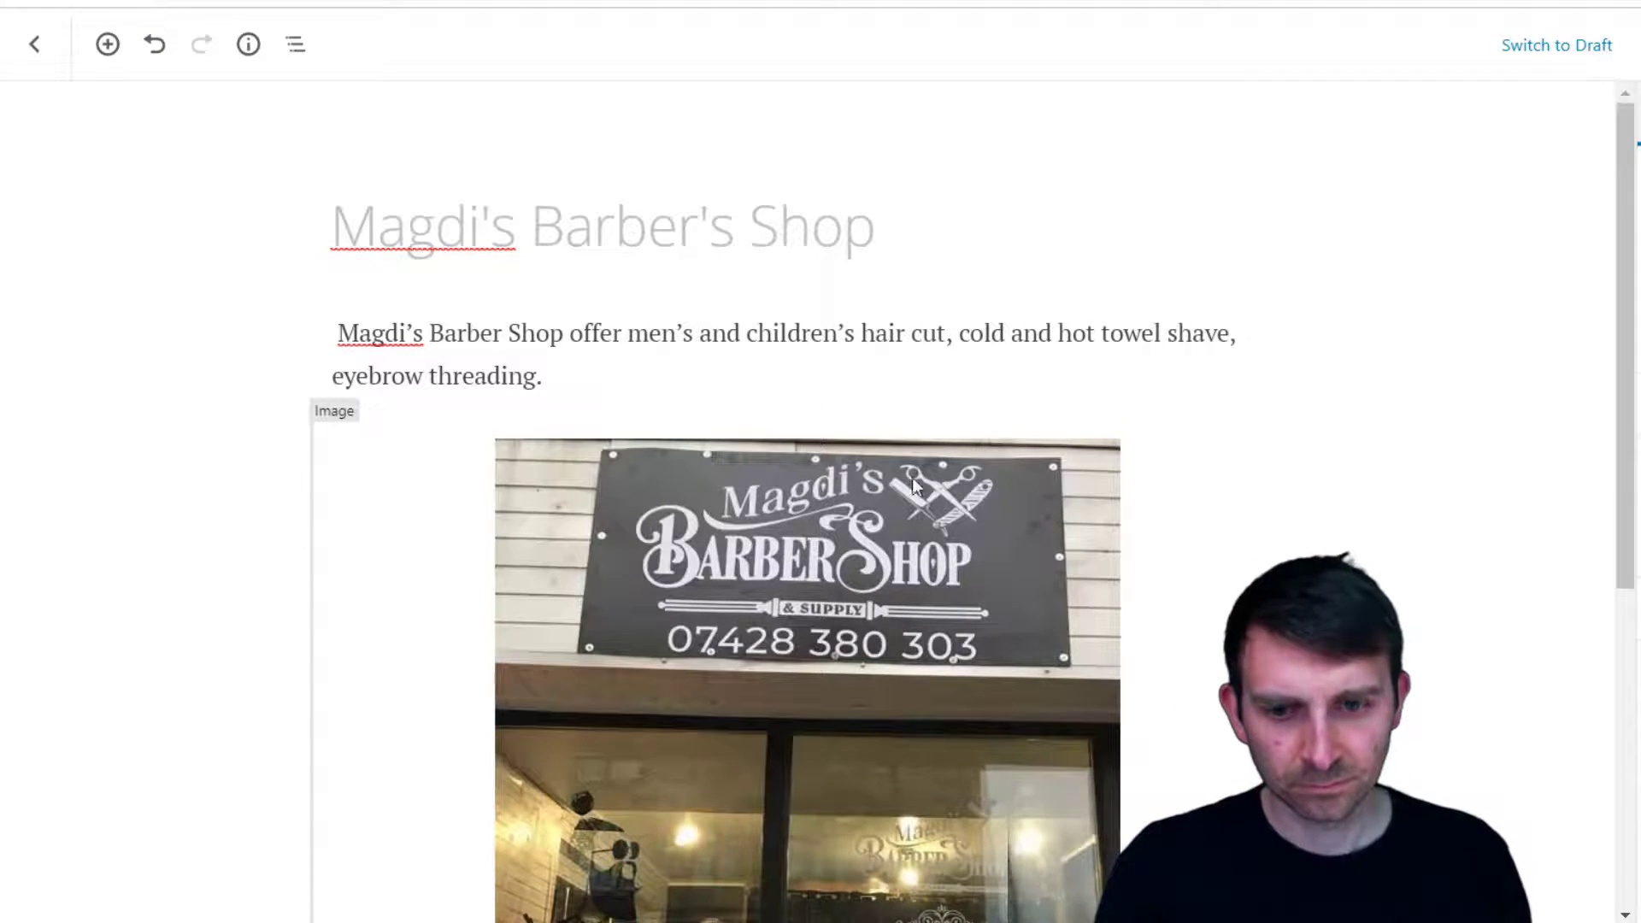
Correct the description by changing "hair cut" to "hair cuts" and replacing the comma after "shave" with "and"
left_click(947, 346)
type("s")
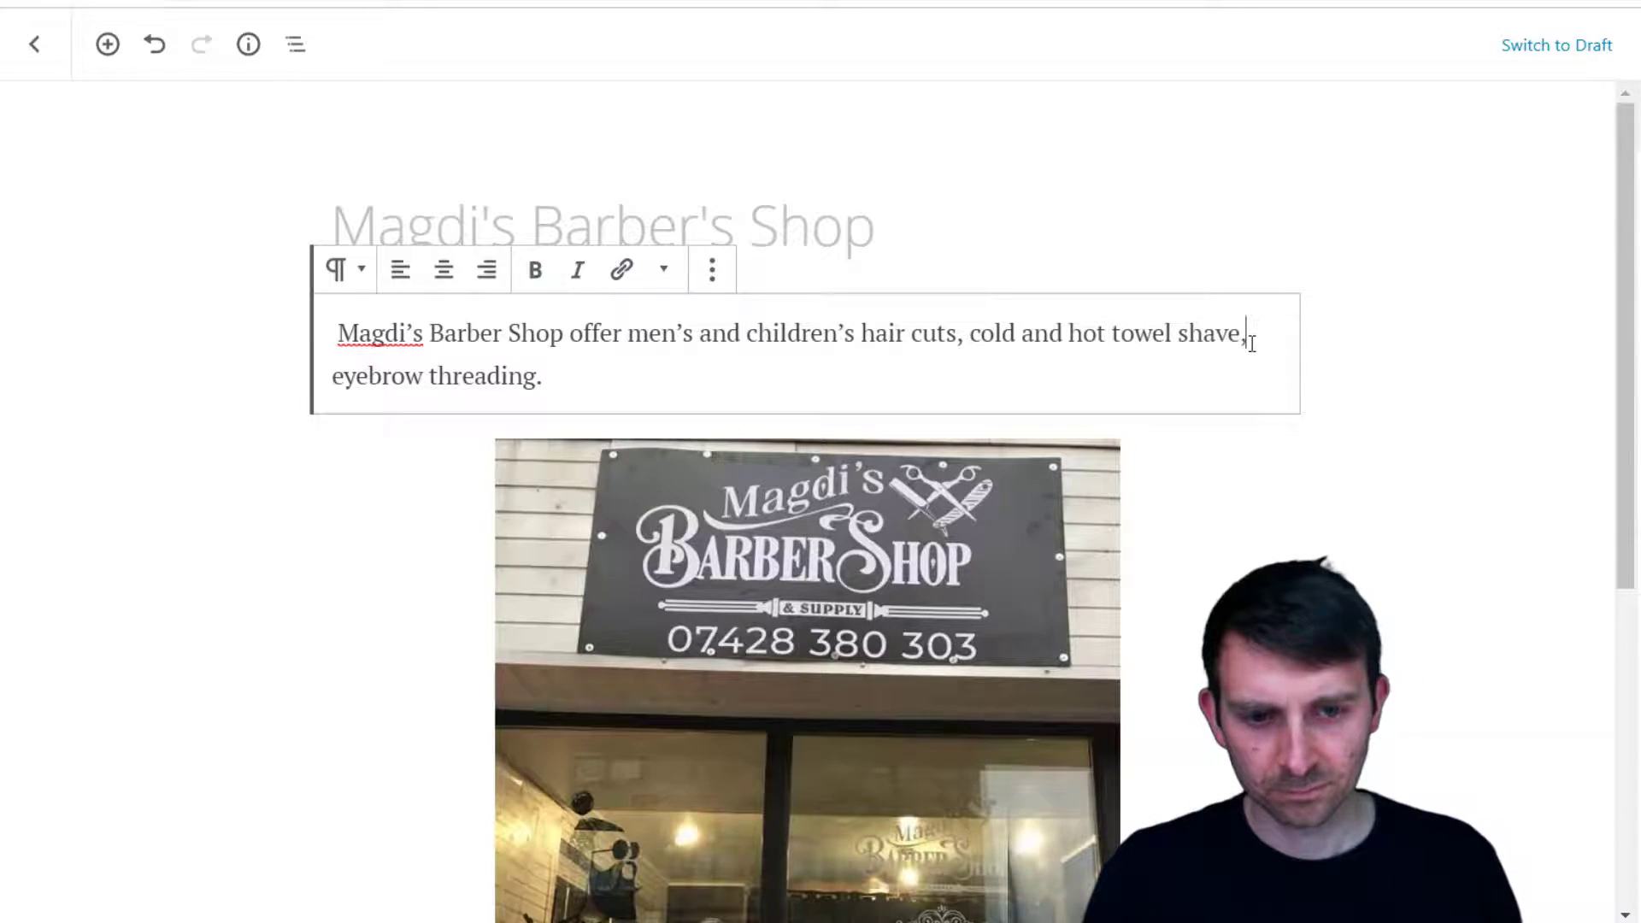
key("BackSpace")
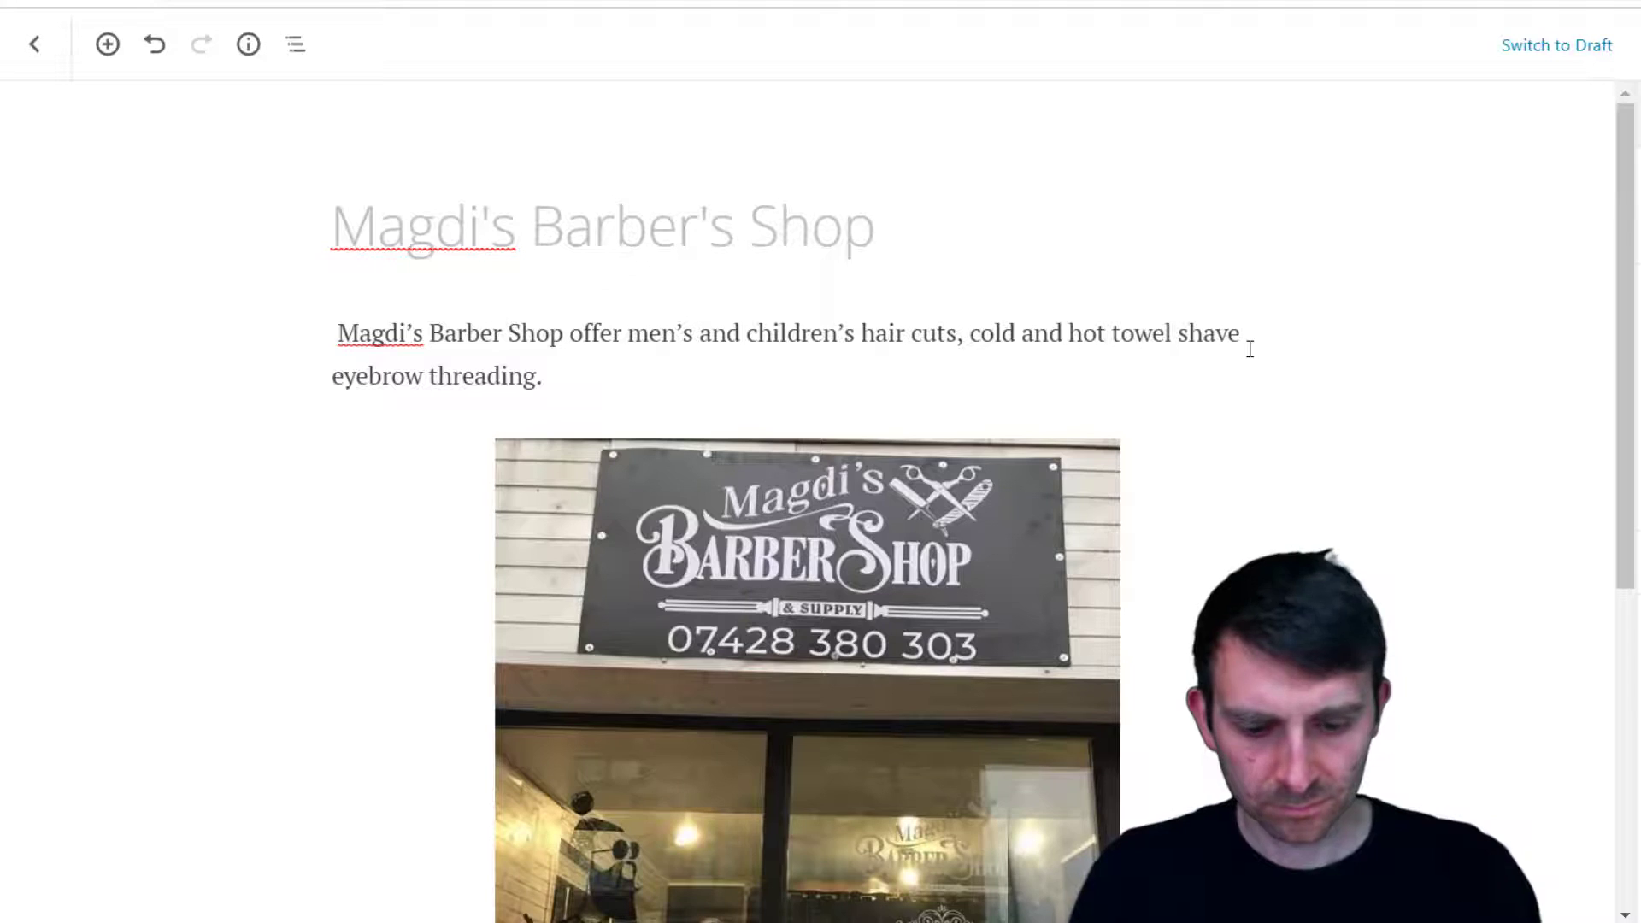
type("and")
Check the page from its title and description through the shopfront photo and caption to the copyright line
scroll(1277, 389, "down", 5)
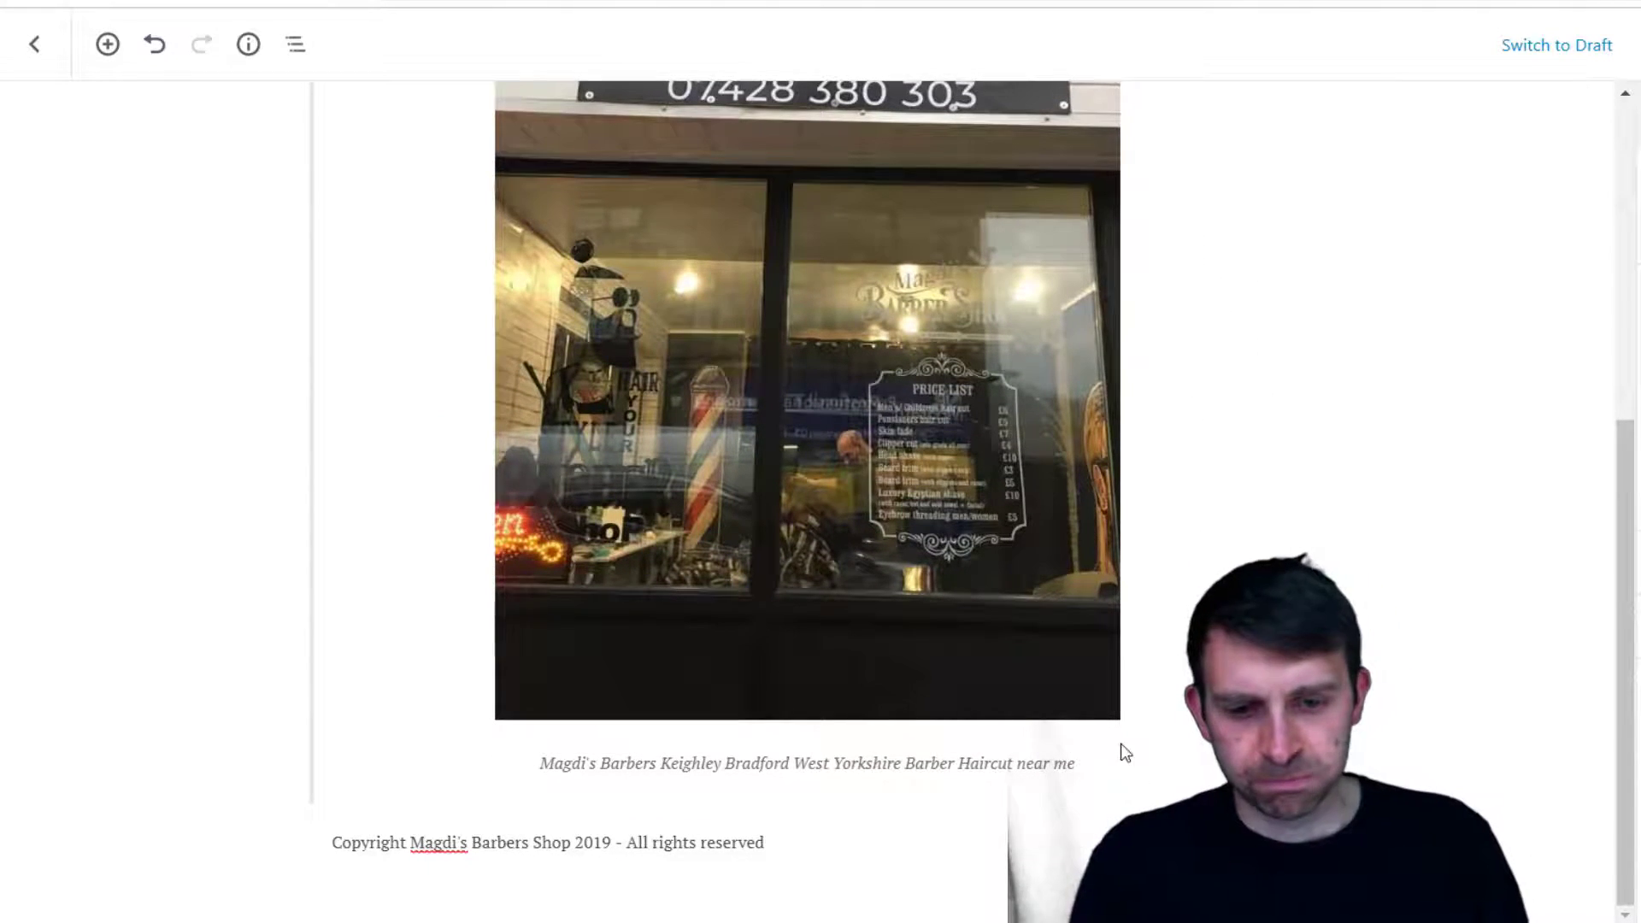
scroll(1106, 769, "up", 5)
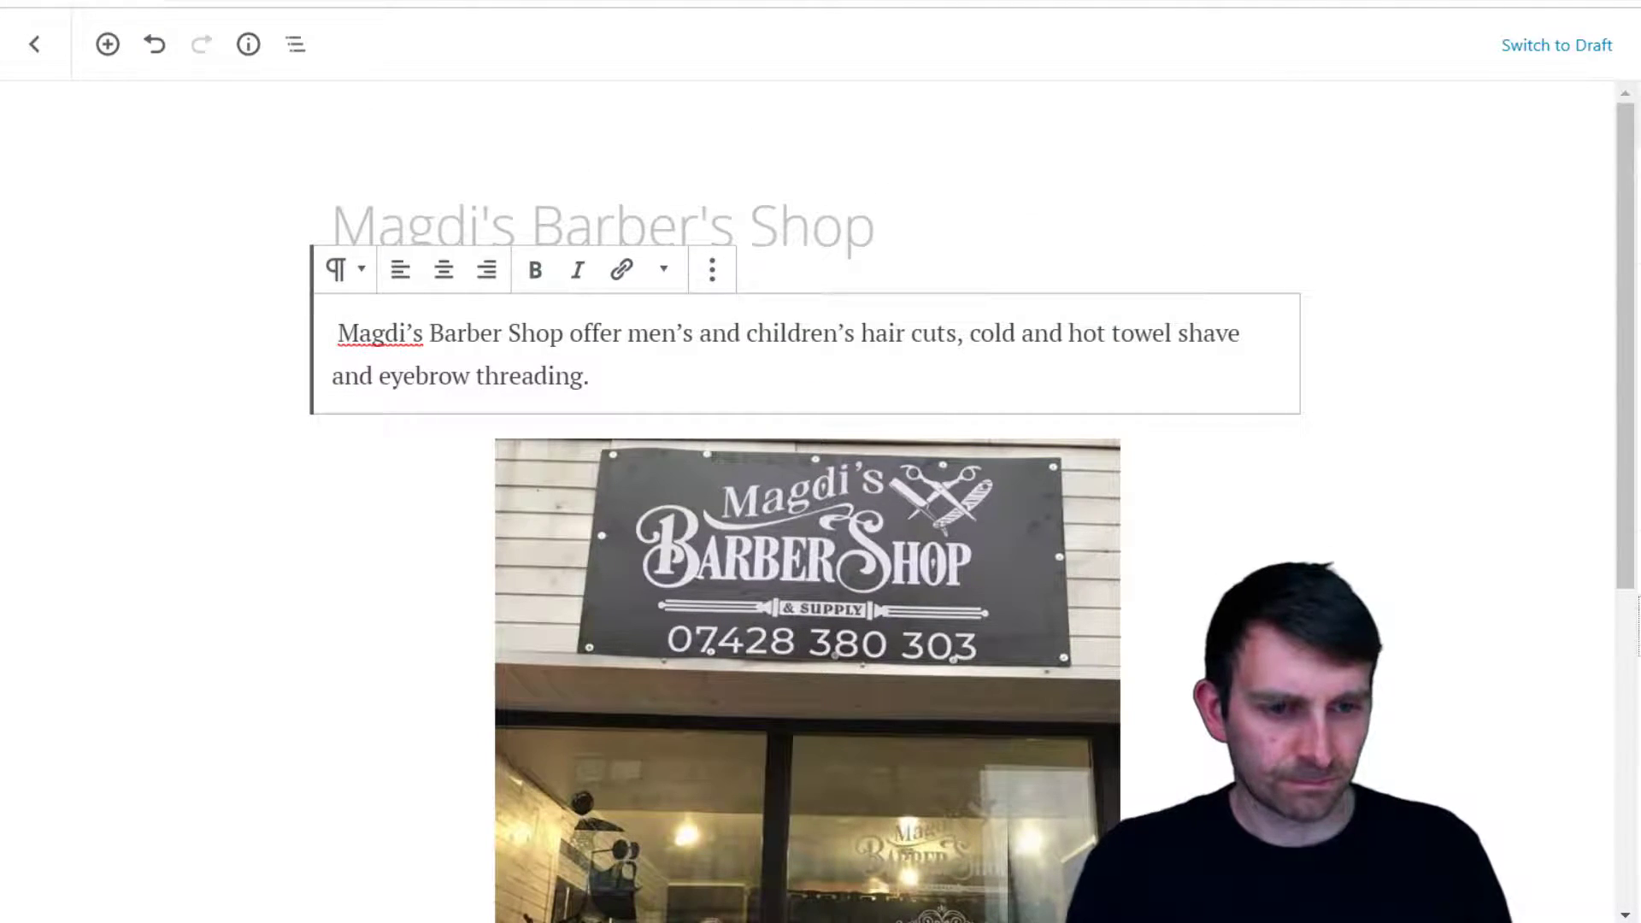
left_click(598, 227)
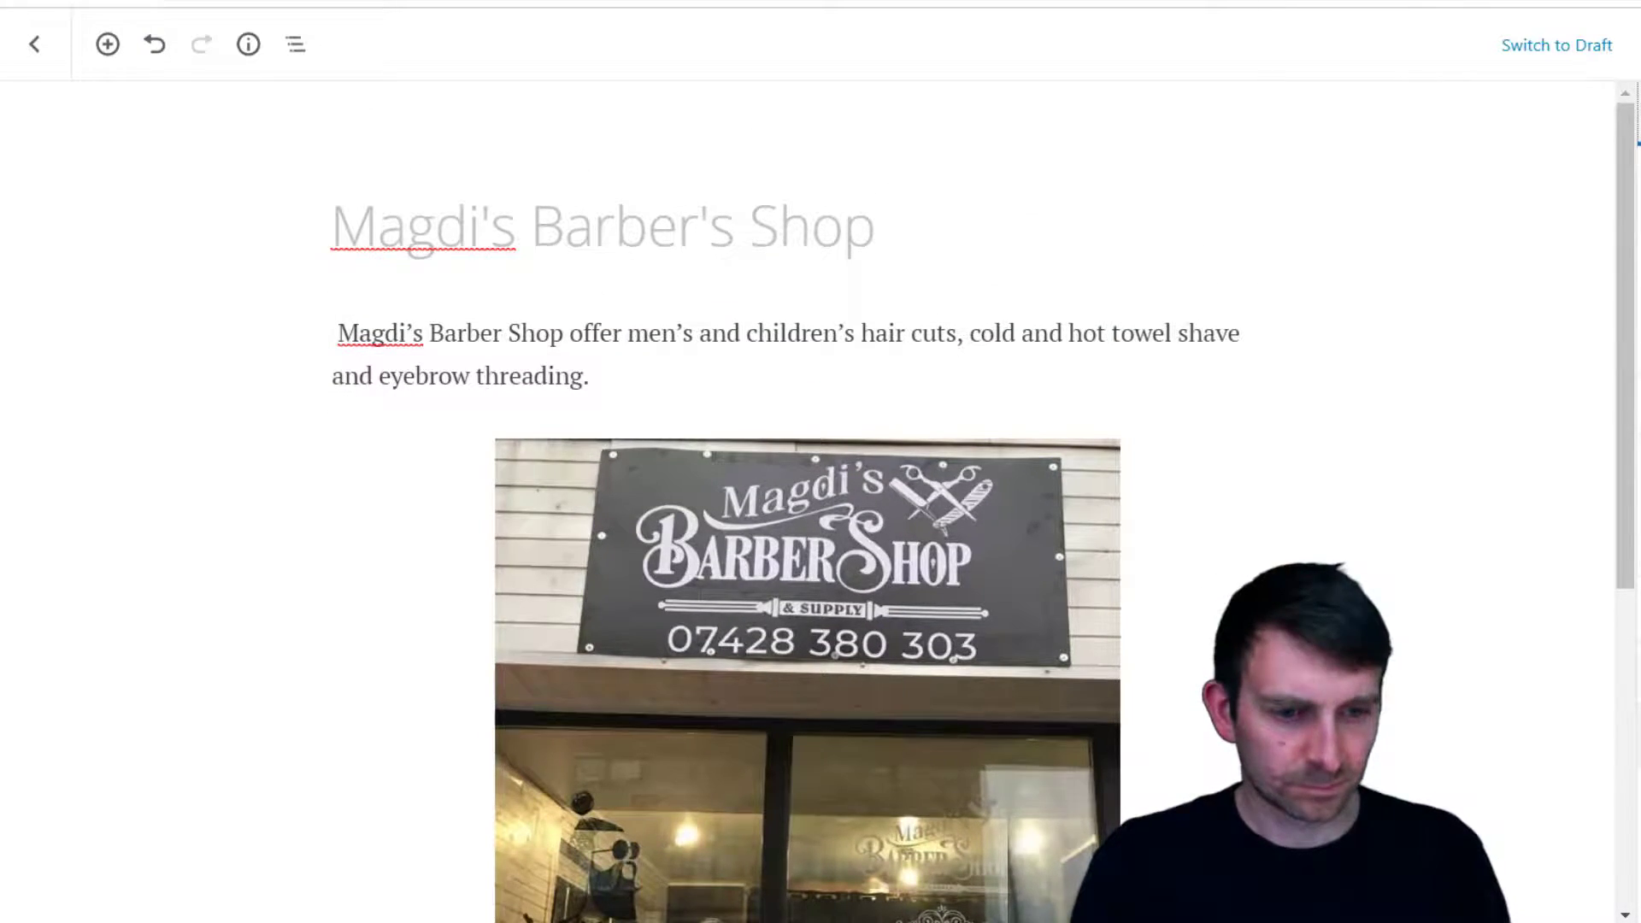
left_click(433, 330)
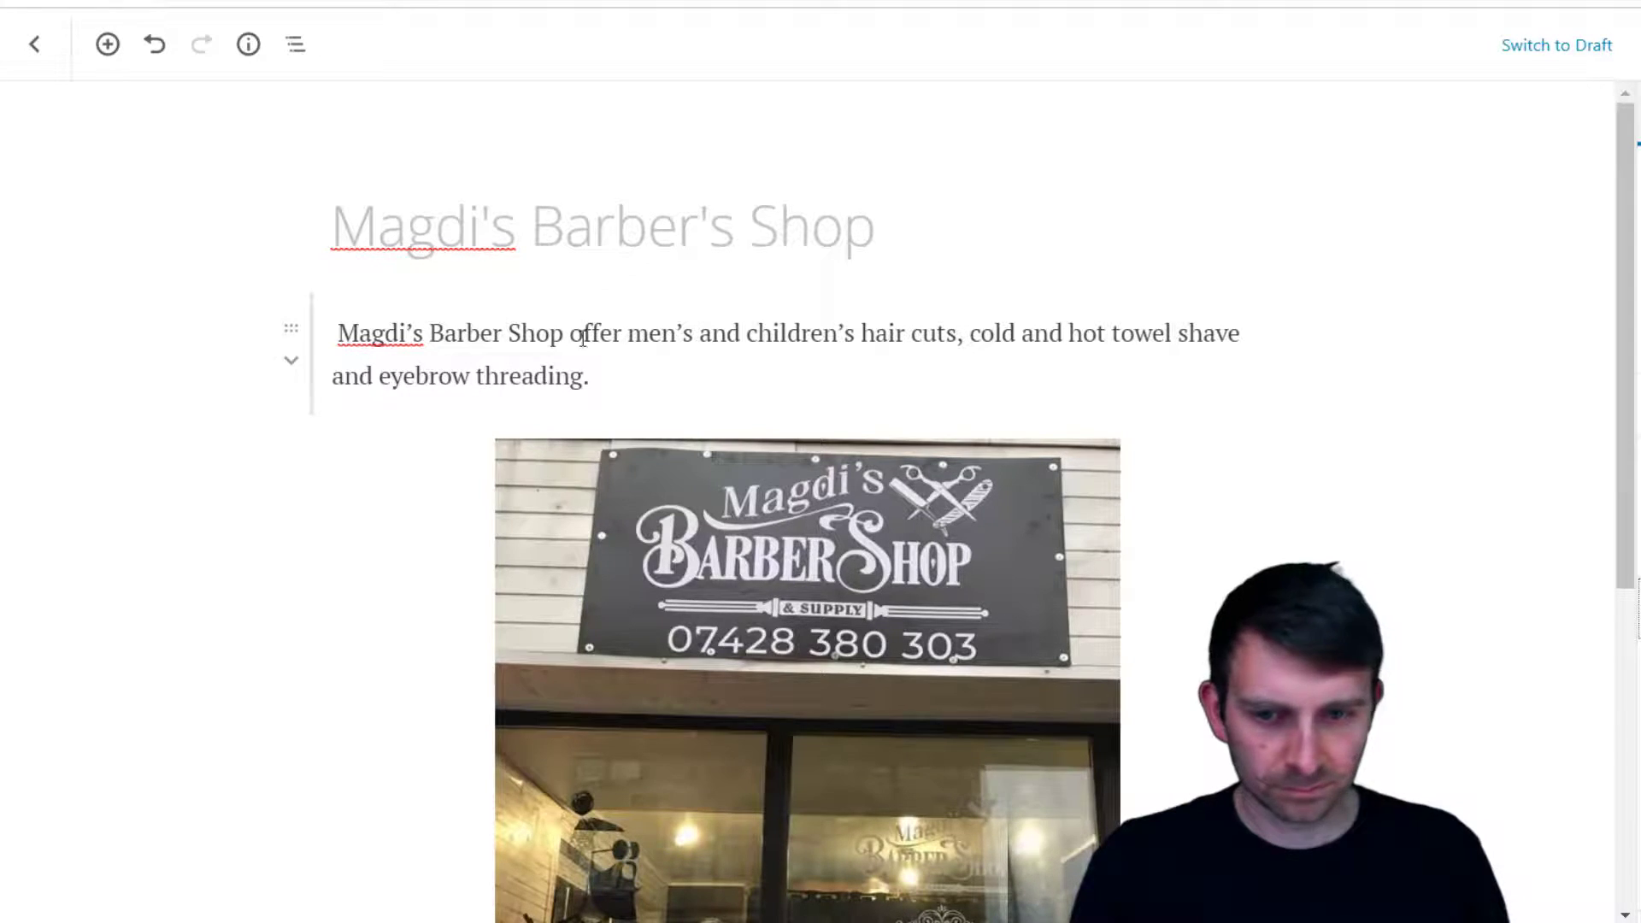
left_click_drag(586, 370, 282, 323)
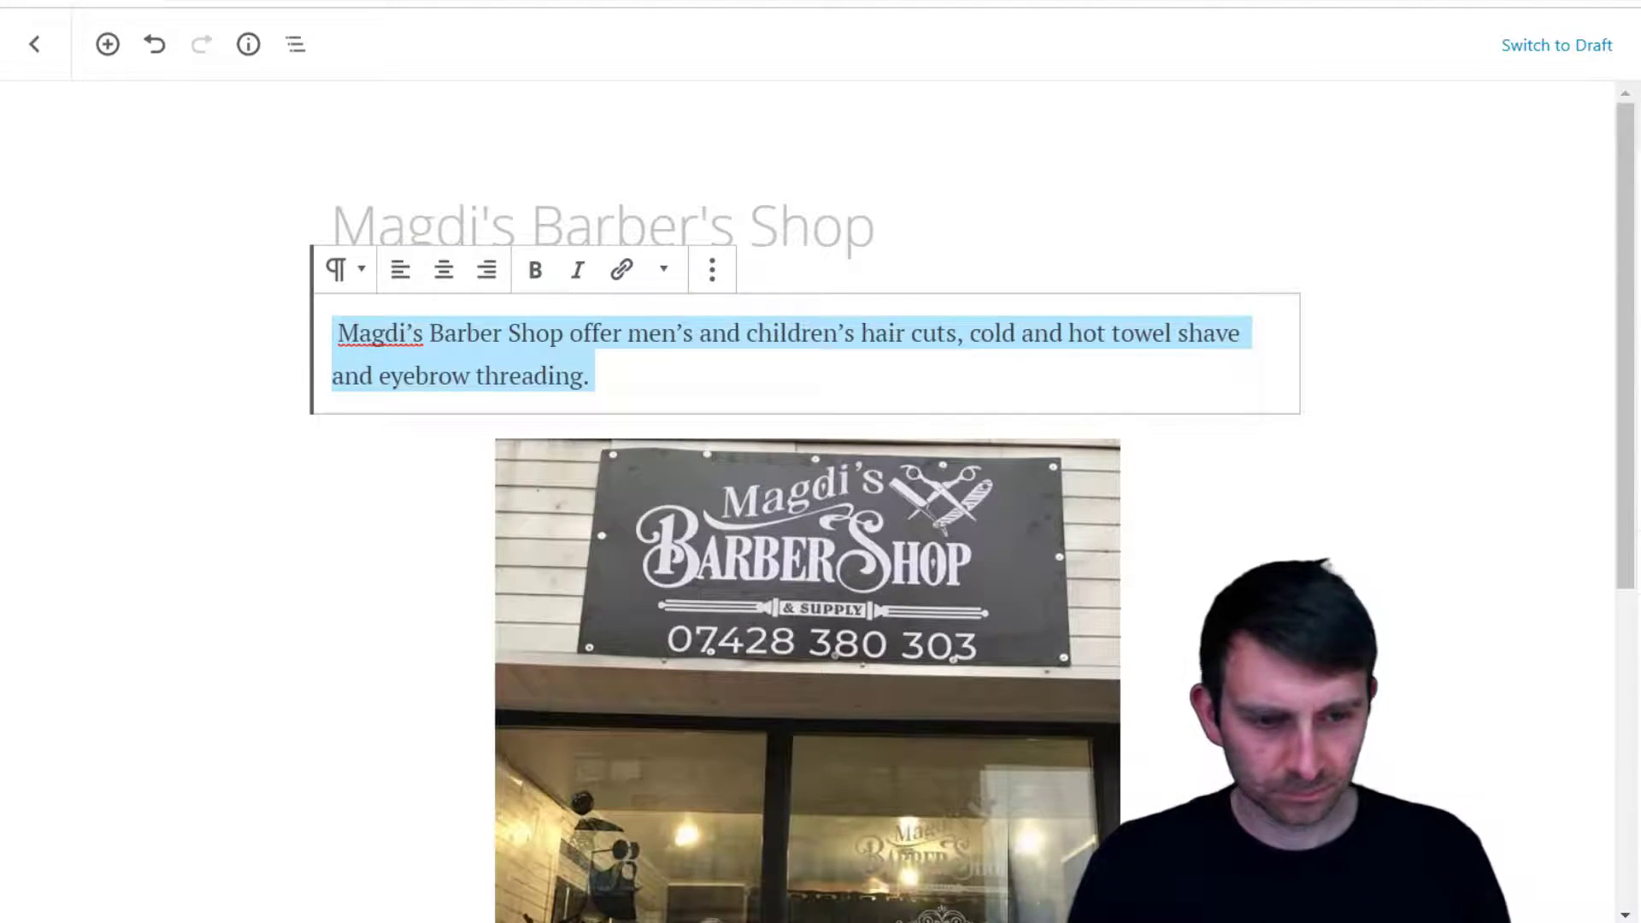
key("Right")
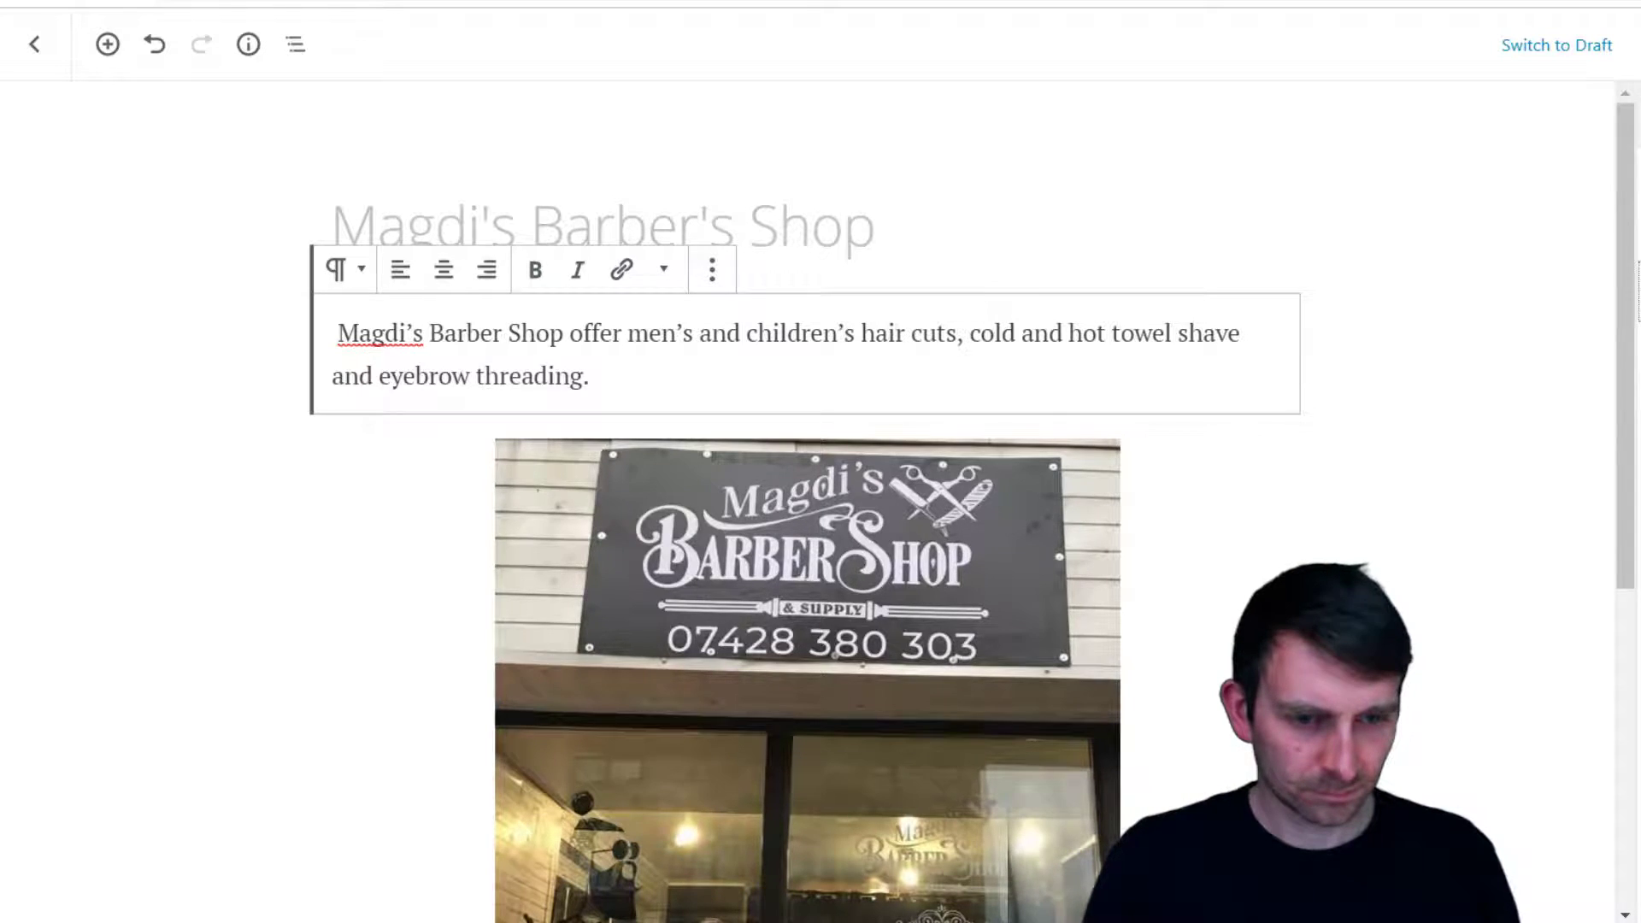
left_click(602, 227)
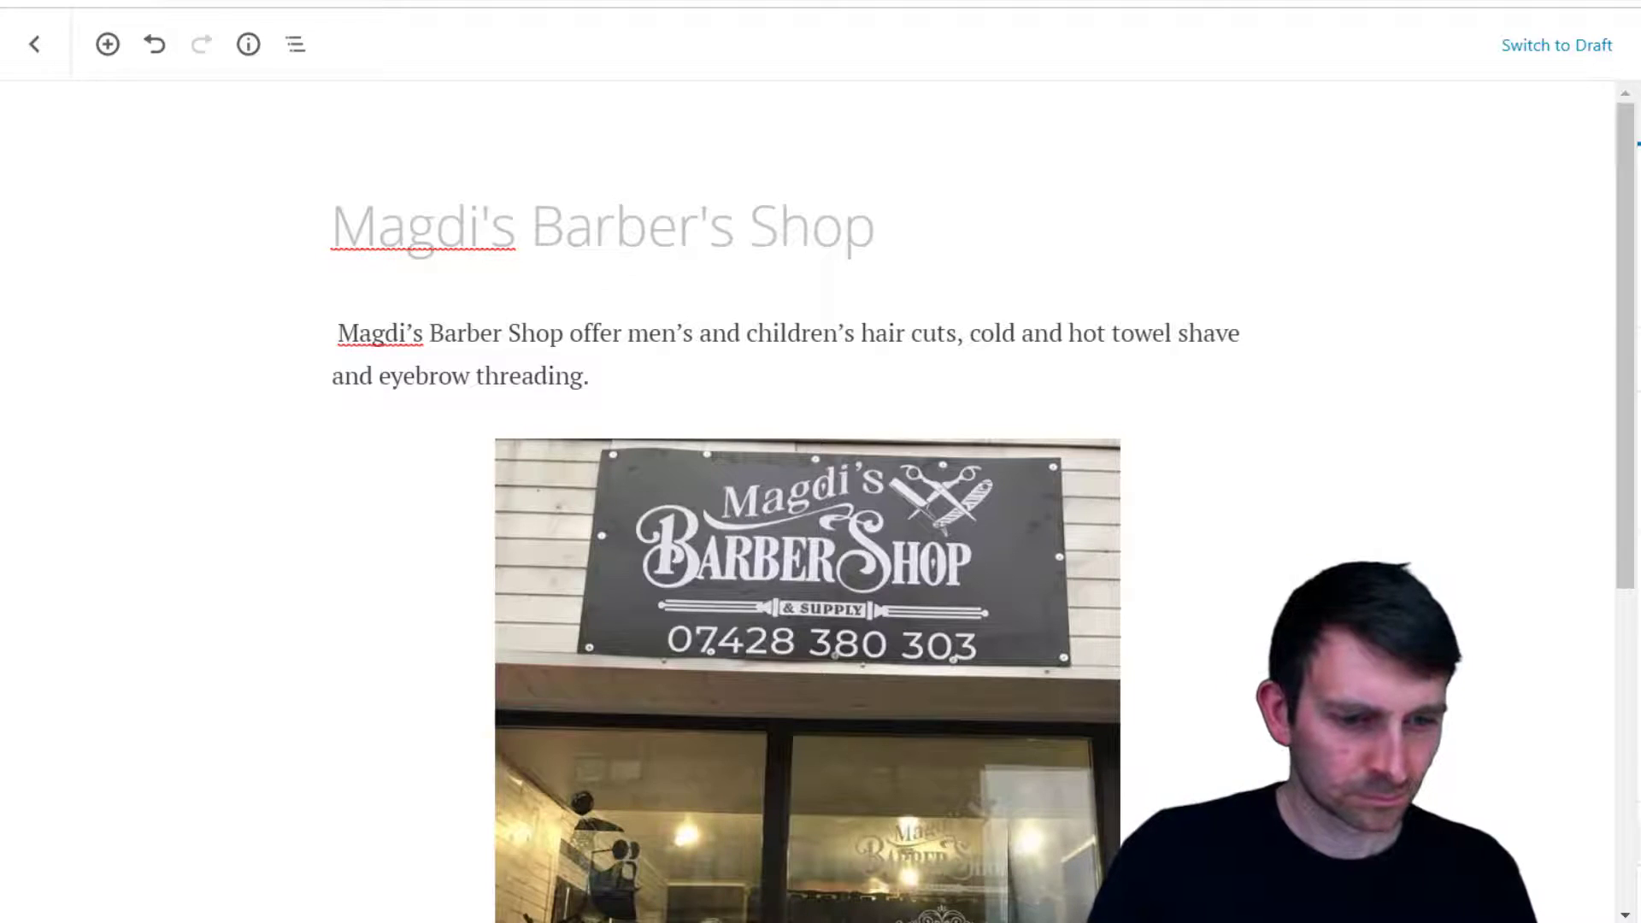
scroll(1598, 770, "down", 6)
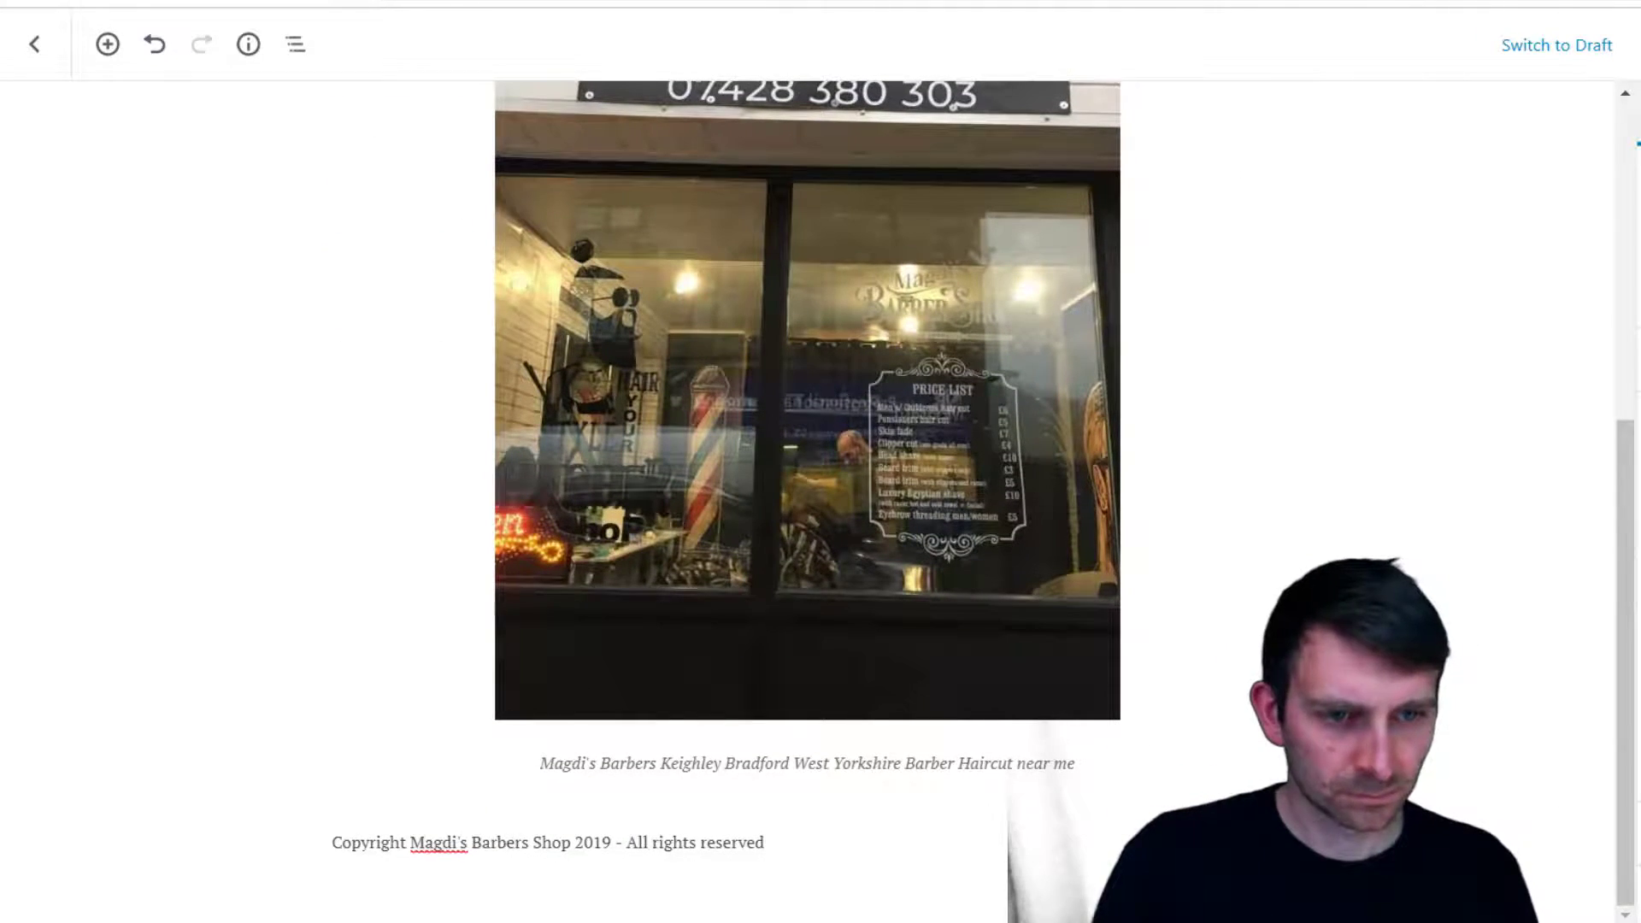
scroll(1157, 612, "up", 7)
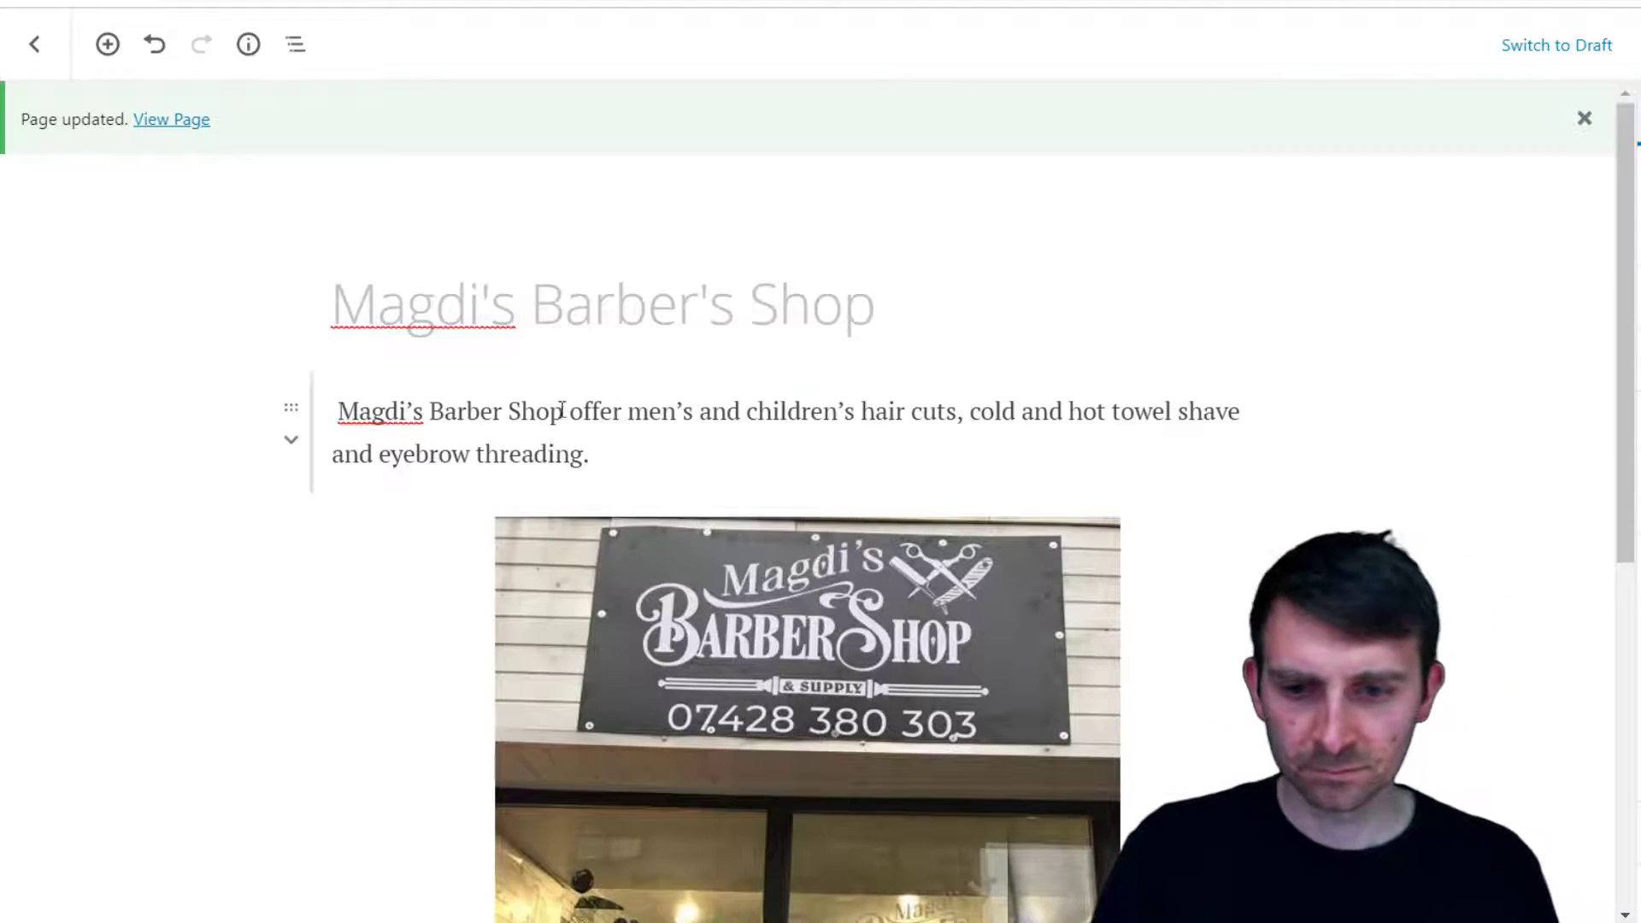
Change "offer" to "offers" in the description and save the page
left_click(630, 415)
type("s")
scroll(841, 439, "down", 8)
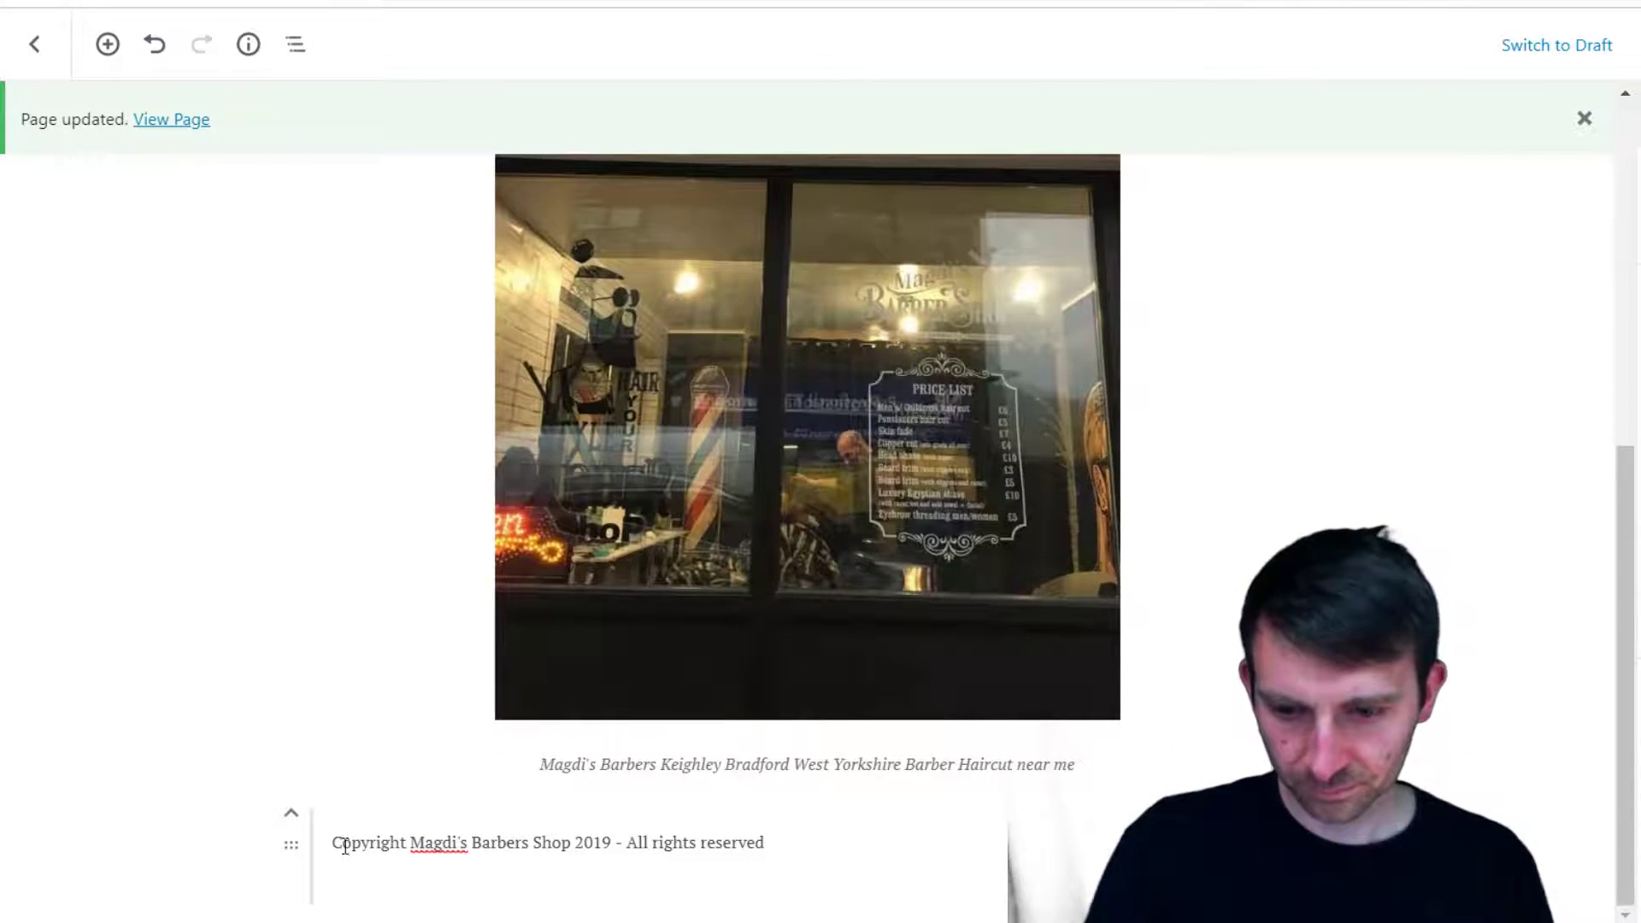
scroll(1138, 762, "up", 5)
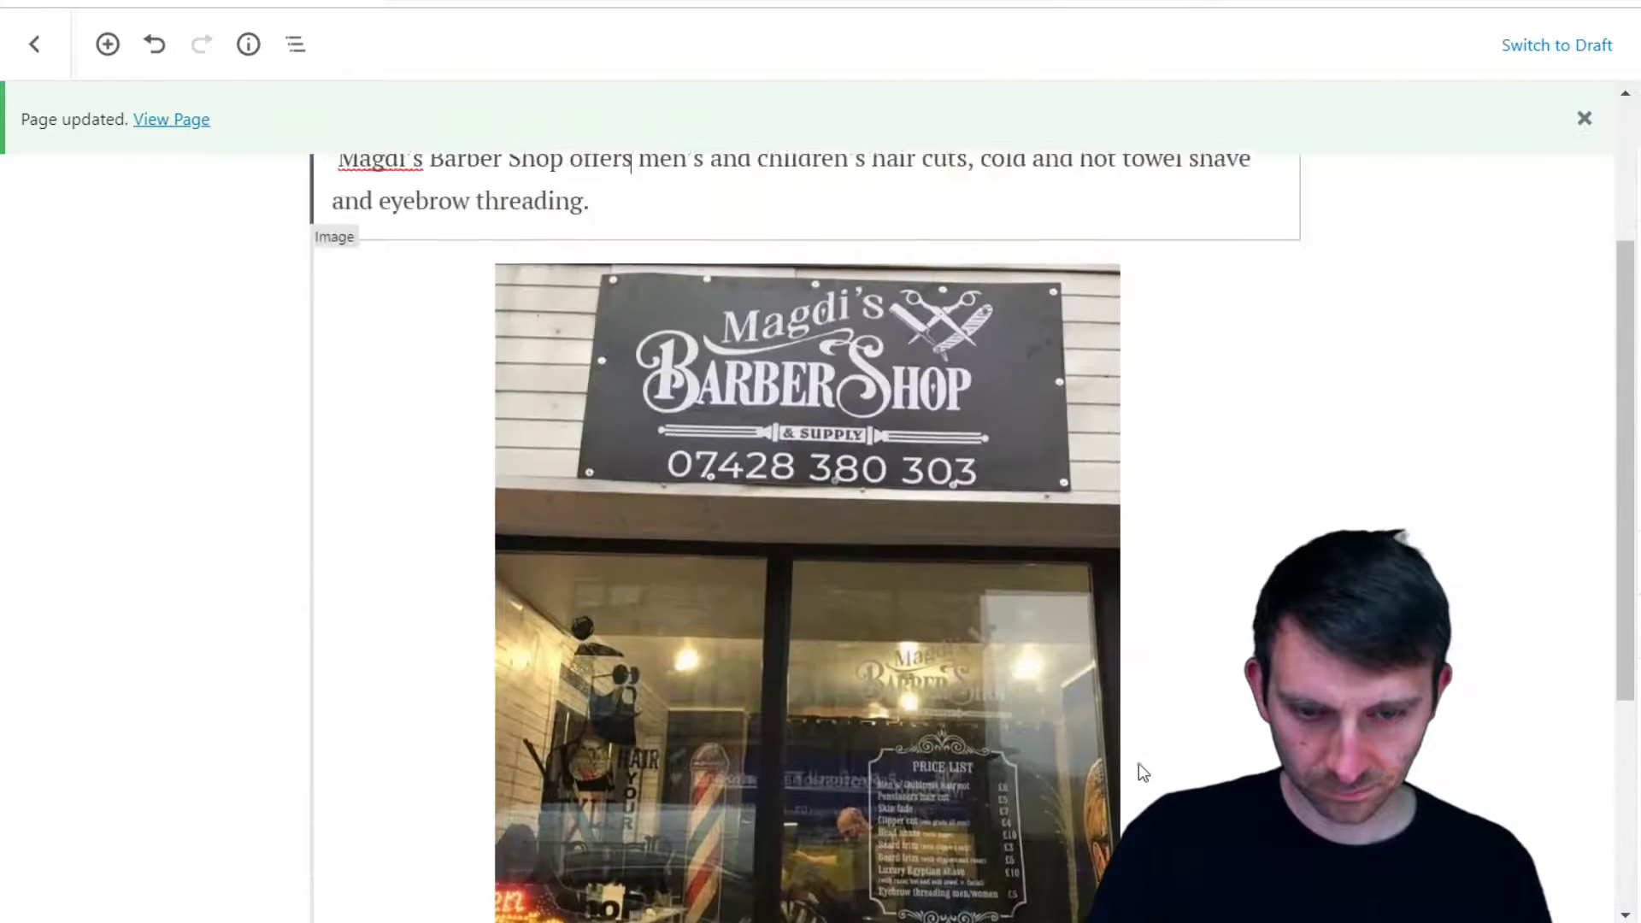
scroll(1153, 753, "down", 5)
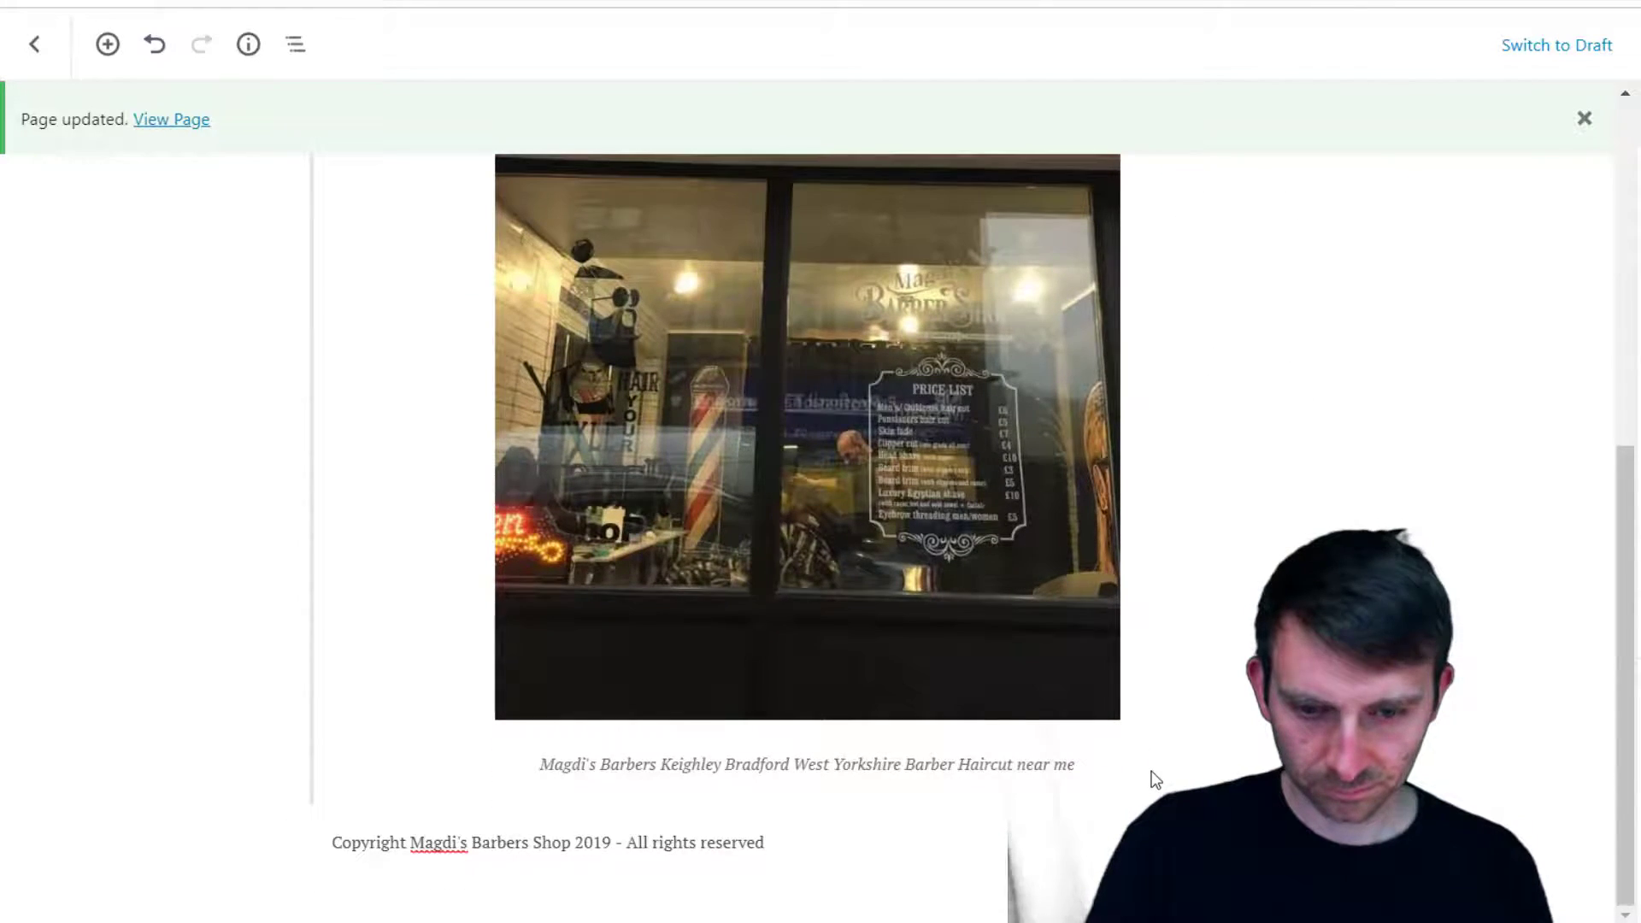
scroll(1068, 757, "up", 5)
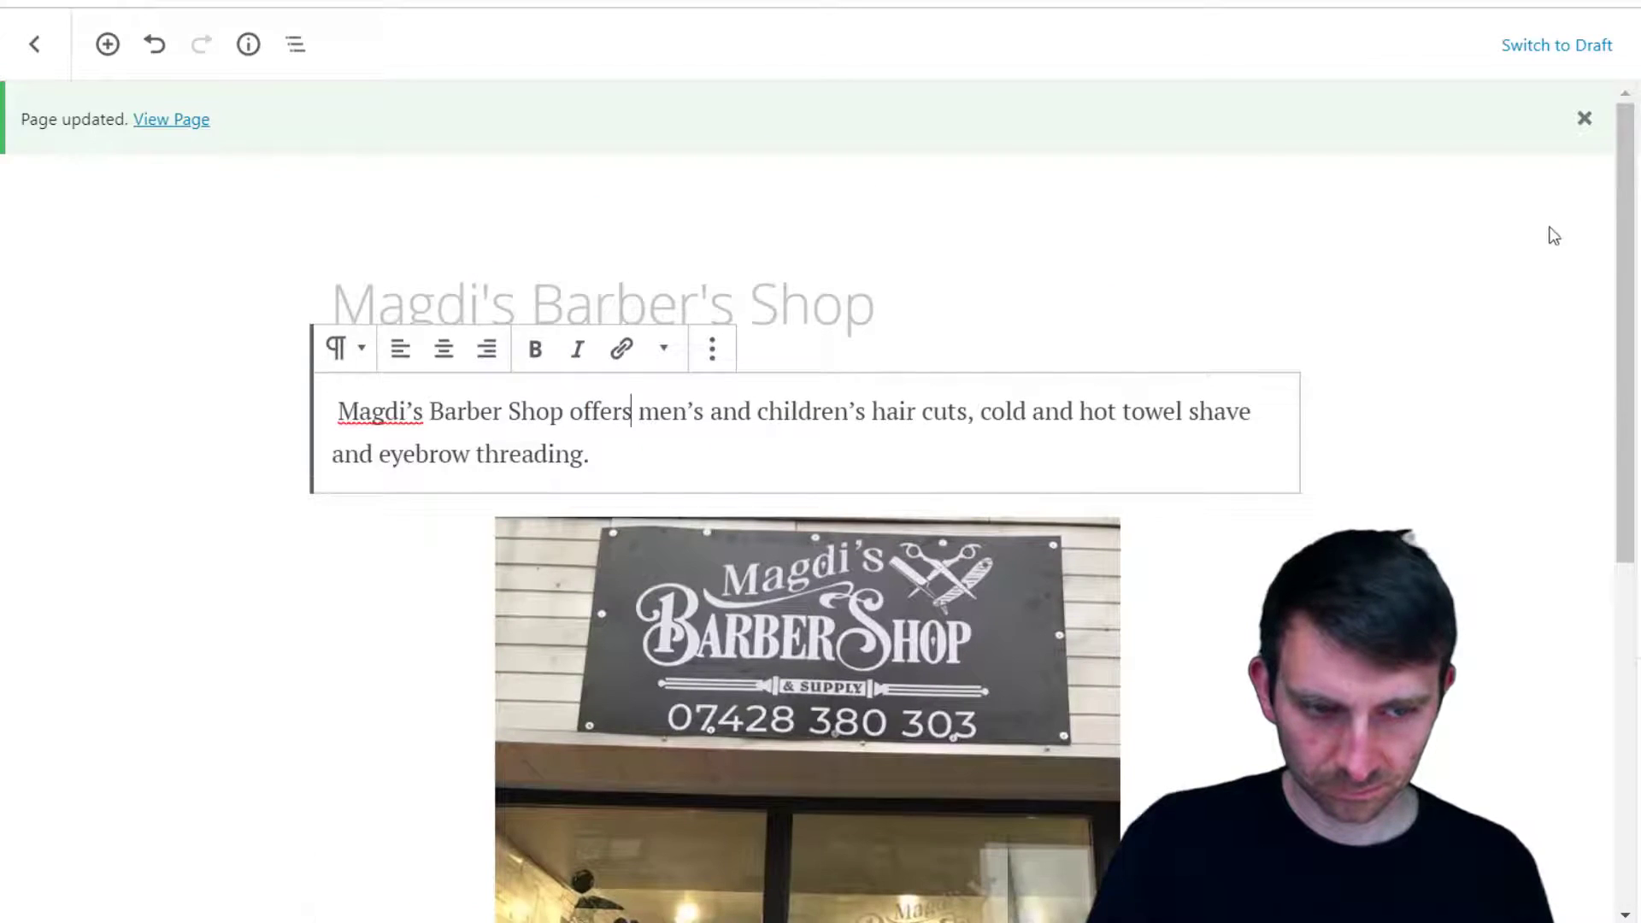
key("ctrl+s")
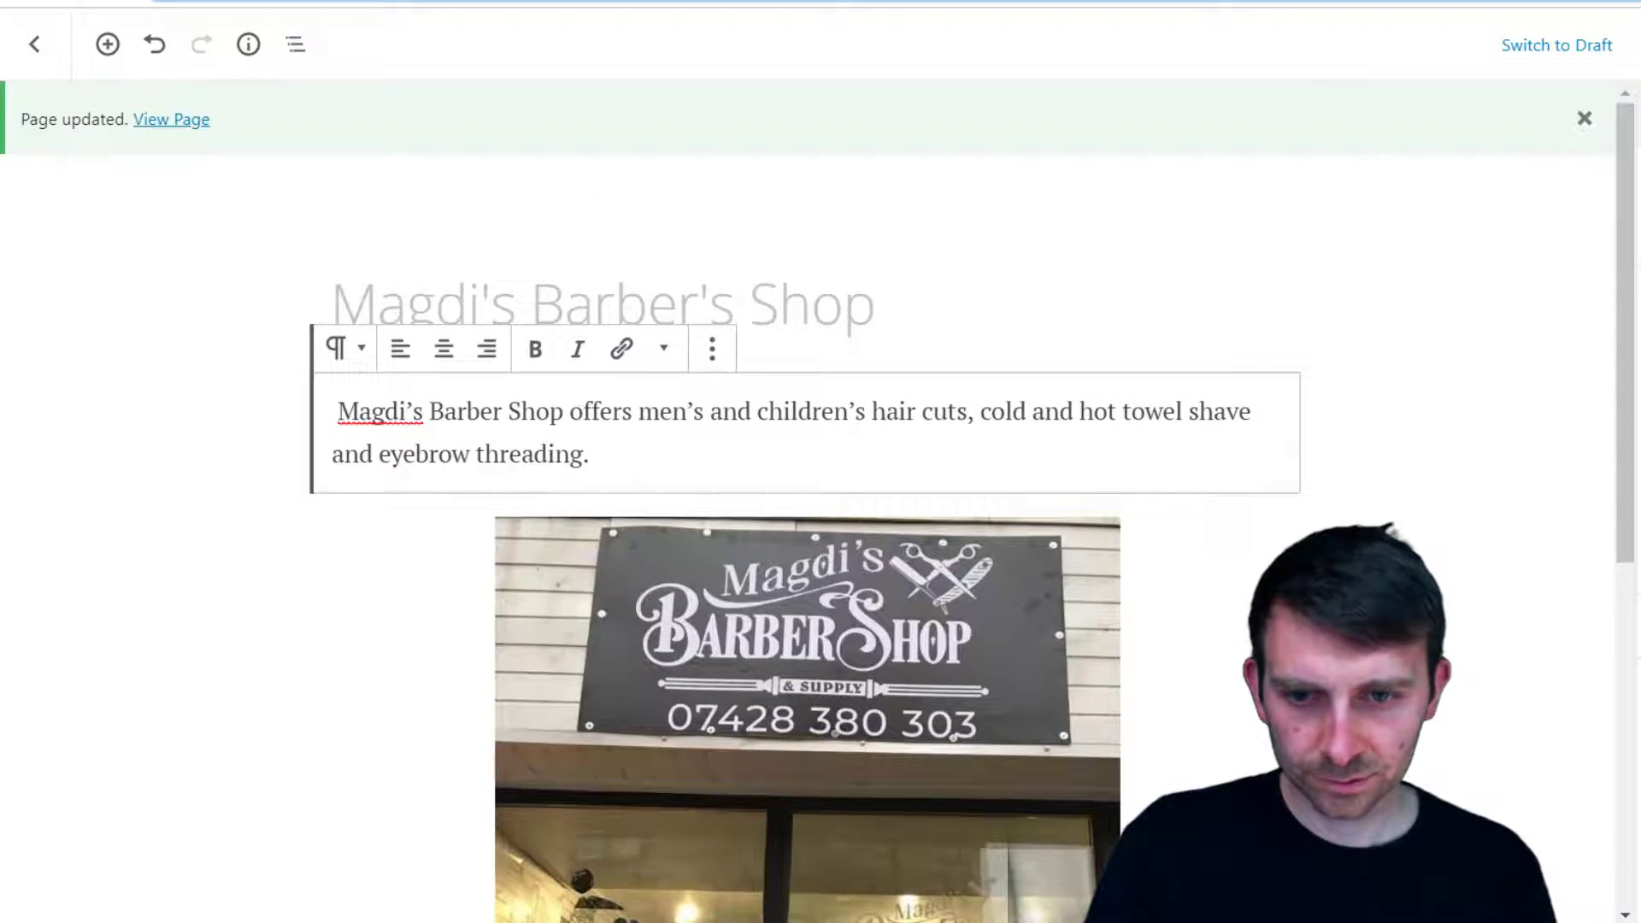
Open the live site at magdisbarbers.wordpress.com and check the published Home page from header to footer
key("ctrl+l")
type("magdi")
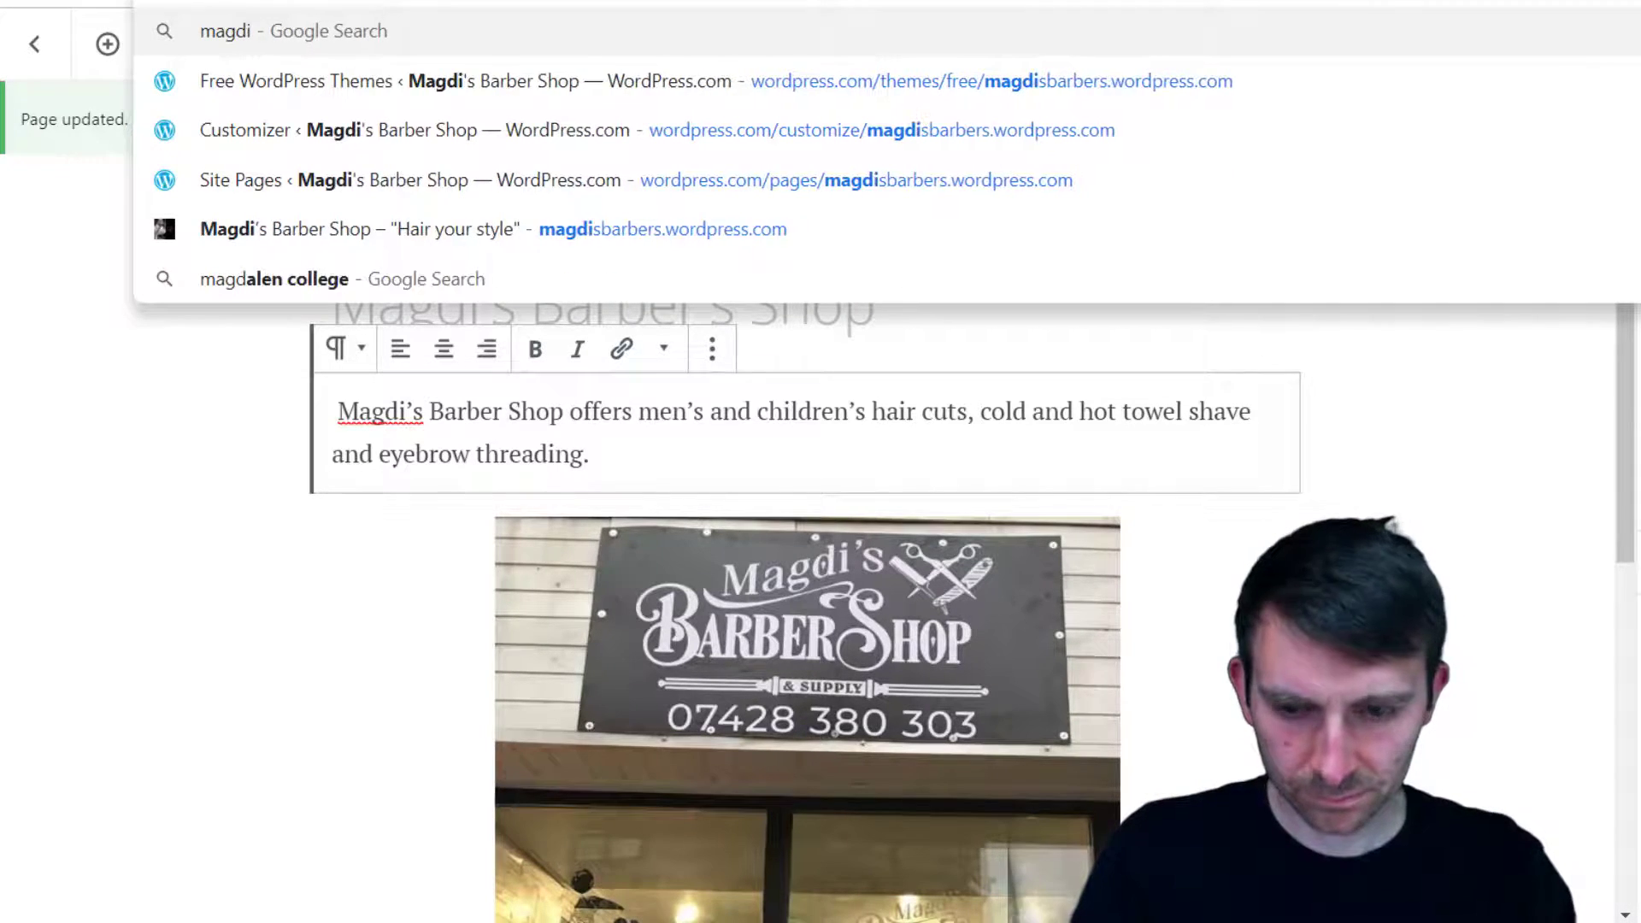
type("sbar")
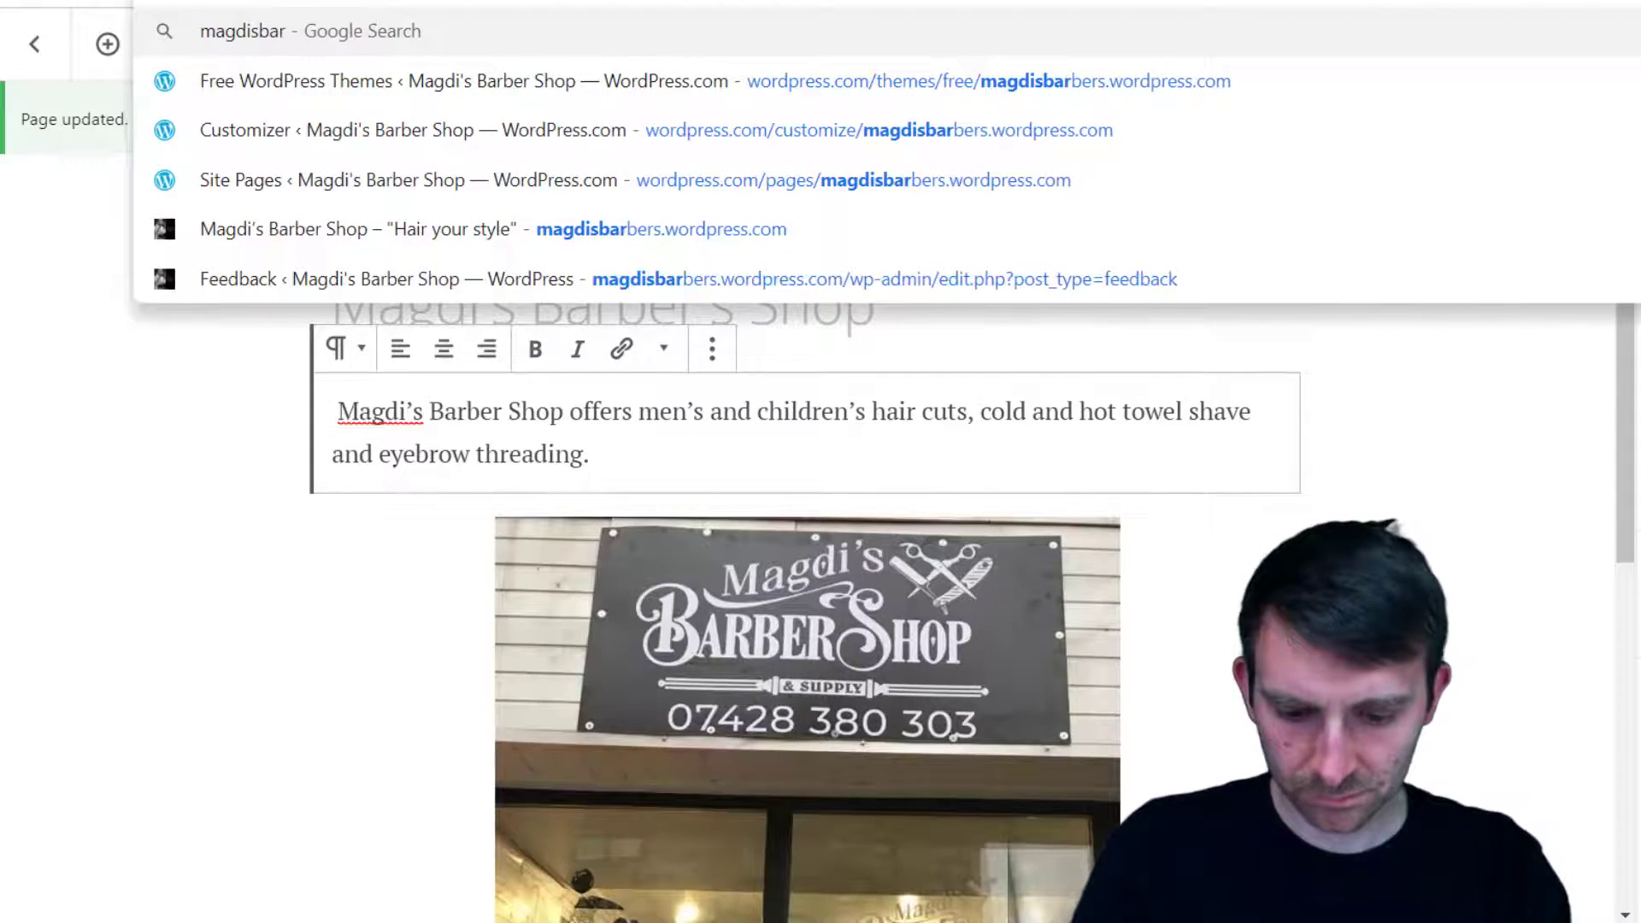
type("bers.w")
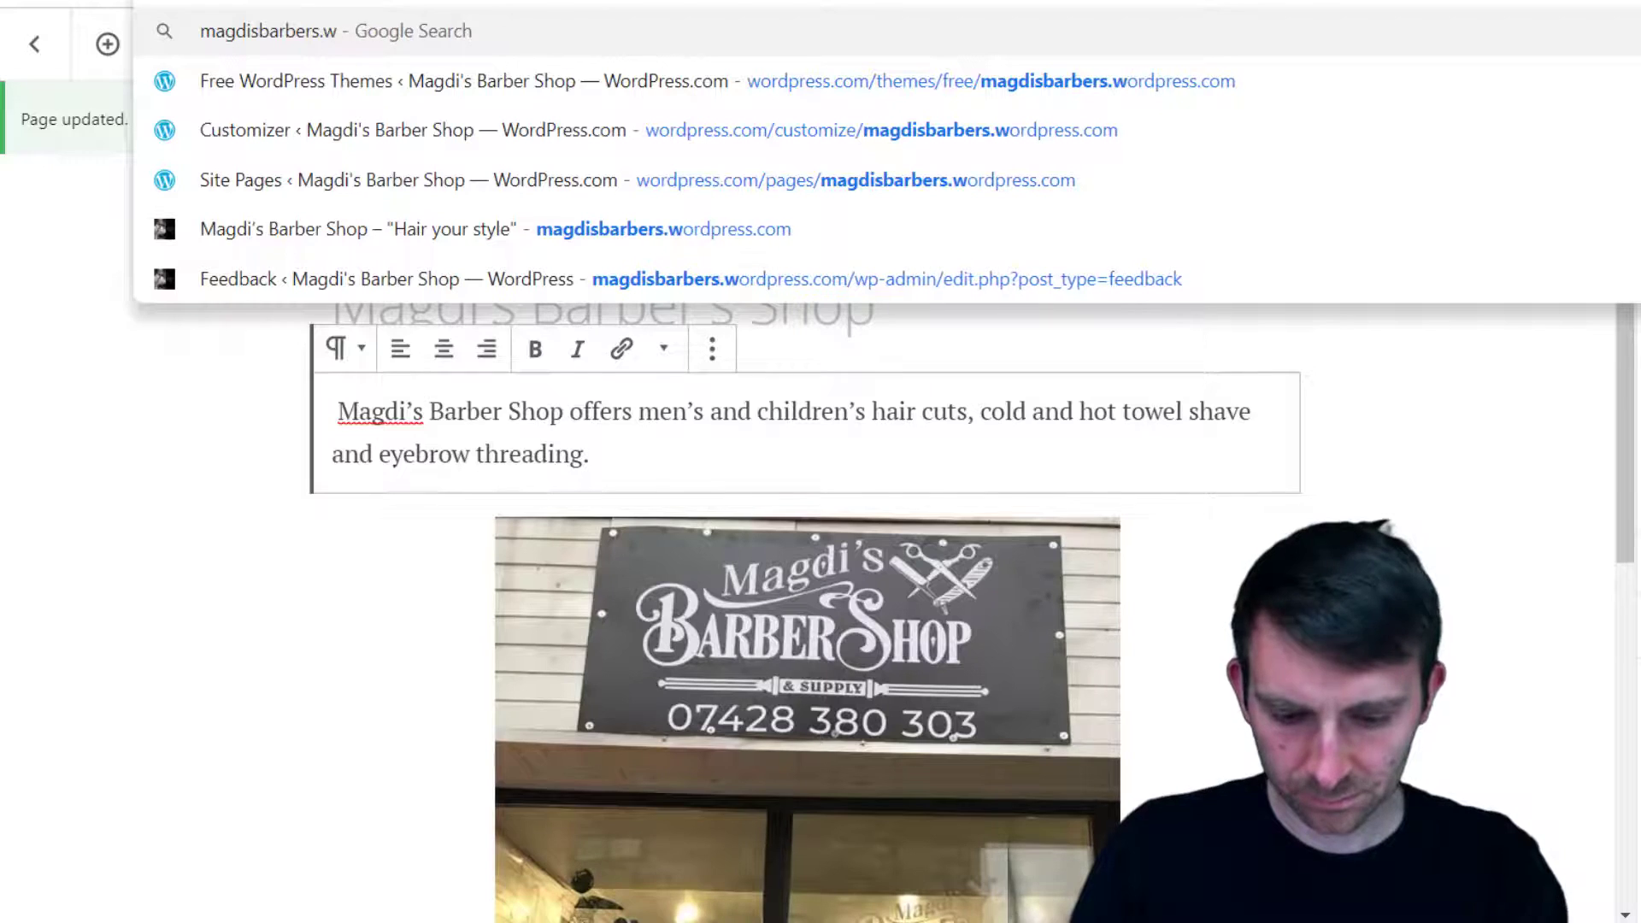
type("ordpress.com")
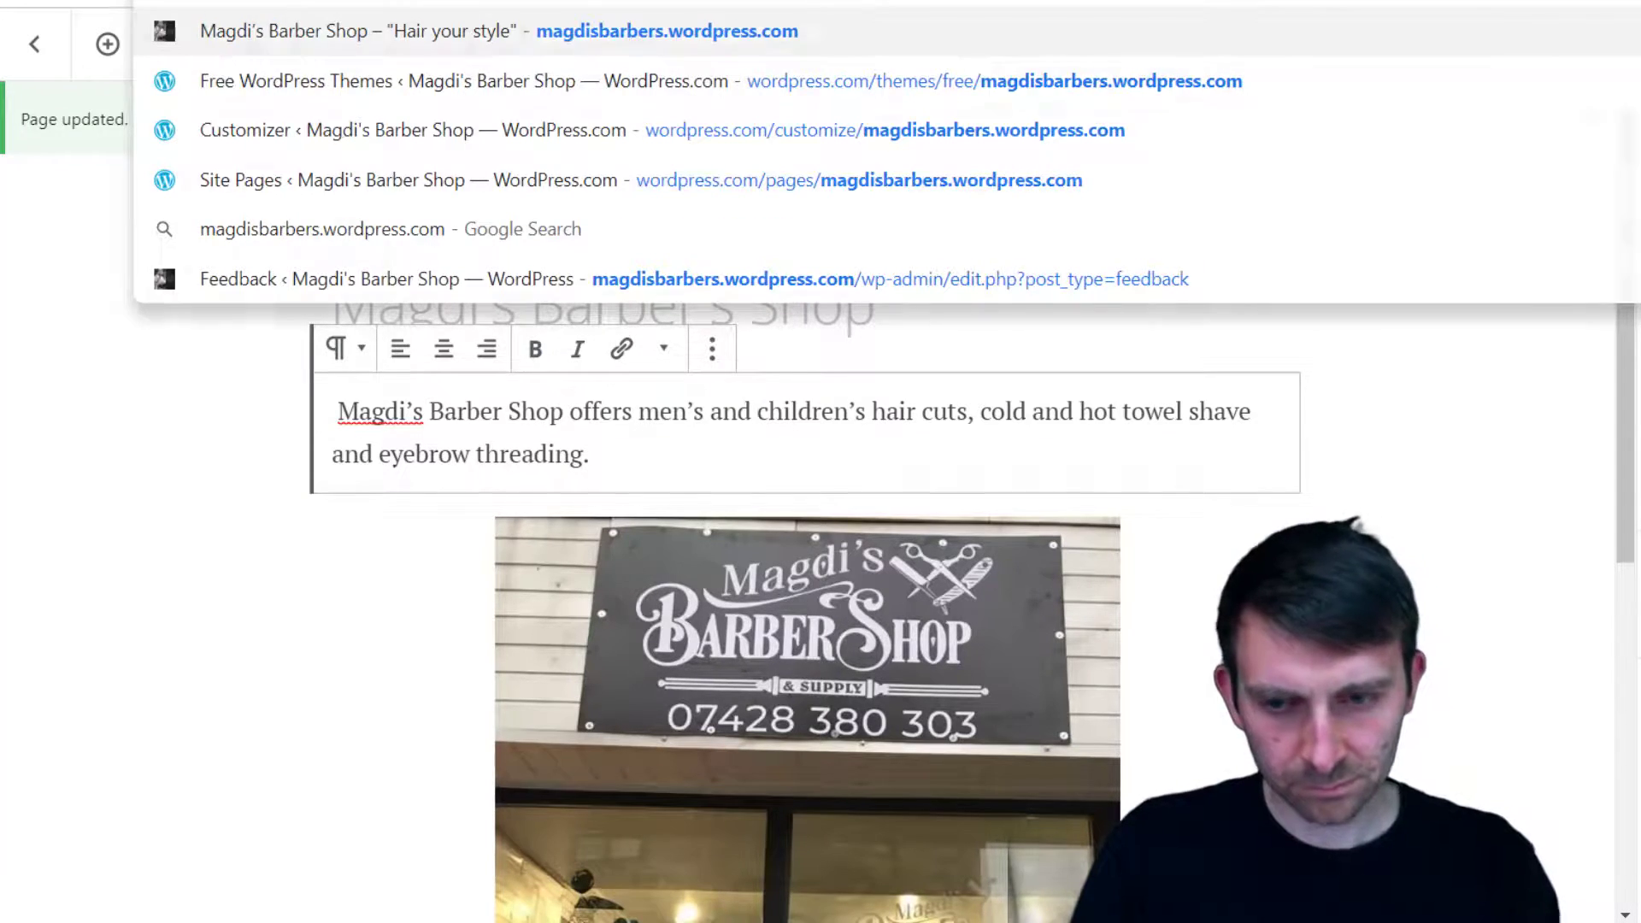
key("Return")
scroll(1087, 363, "down", 1)
scroll(1087, 362, "down", 10)
left_click(980, 844)
scroll(1042, 783, "up", 10)
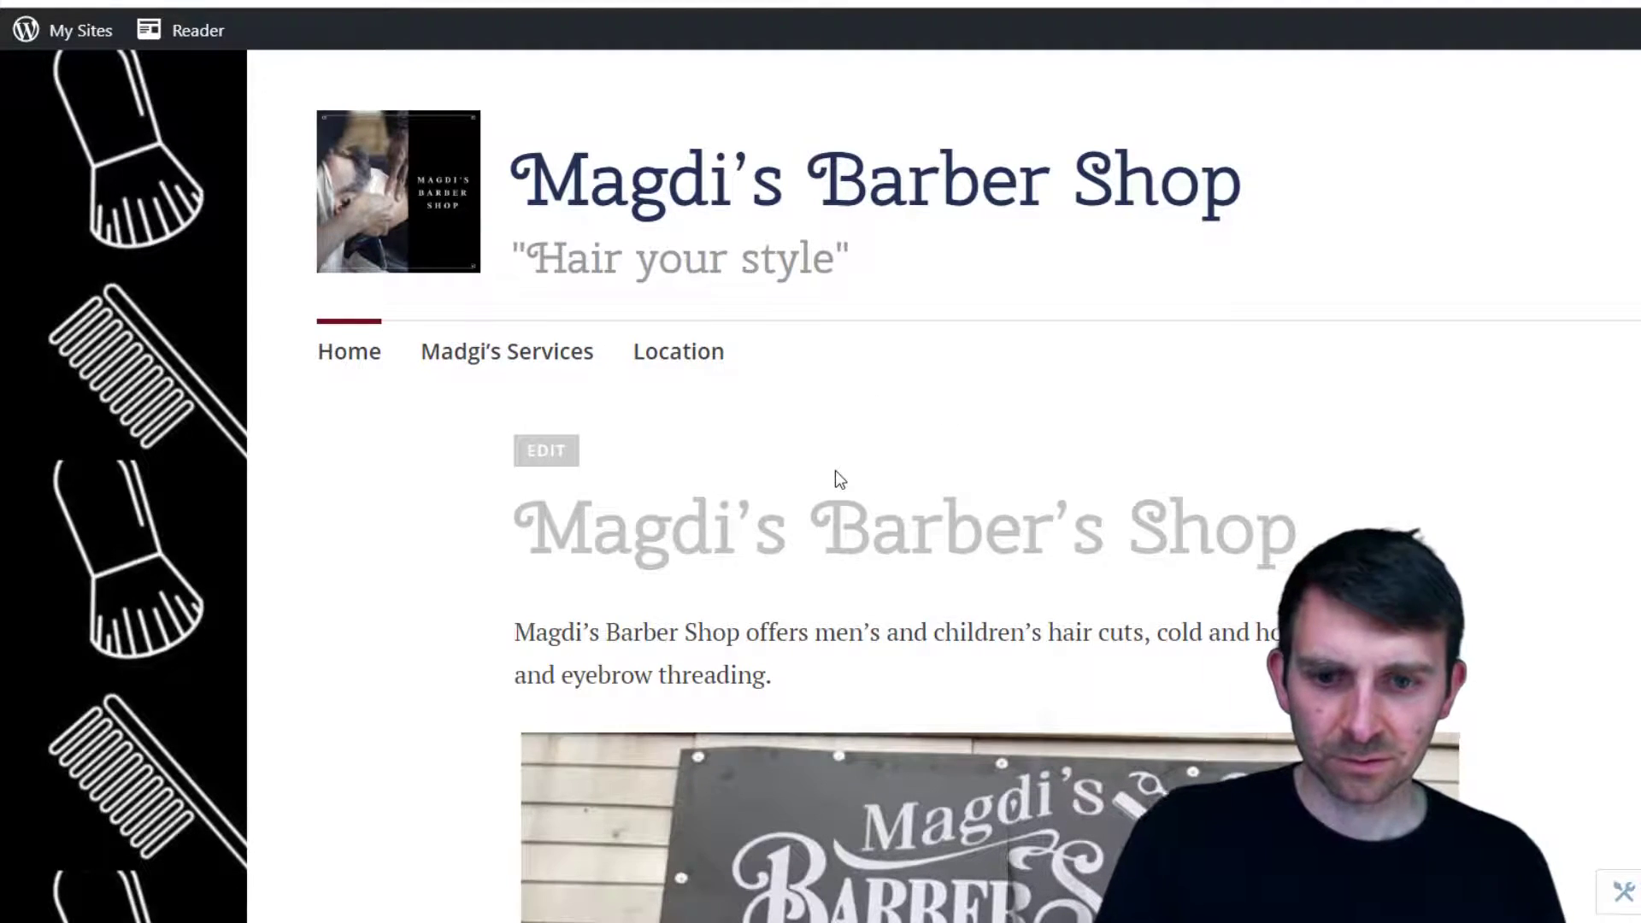
left_click(66, 44)
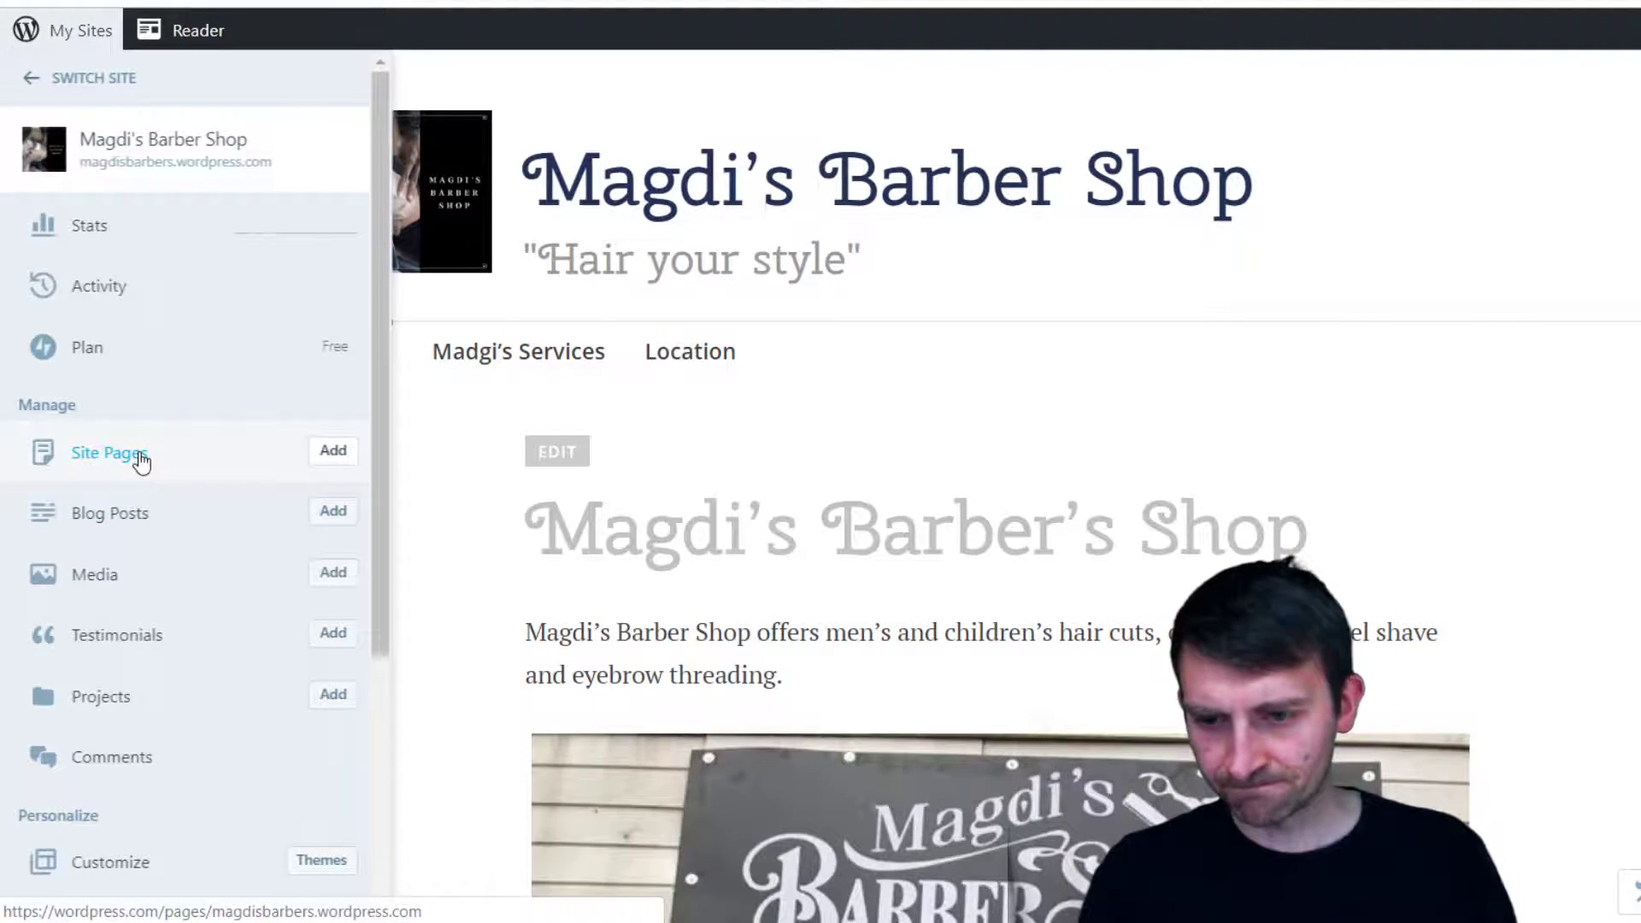
left_click(137, 162)
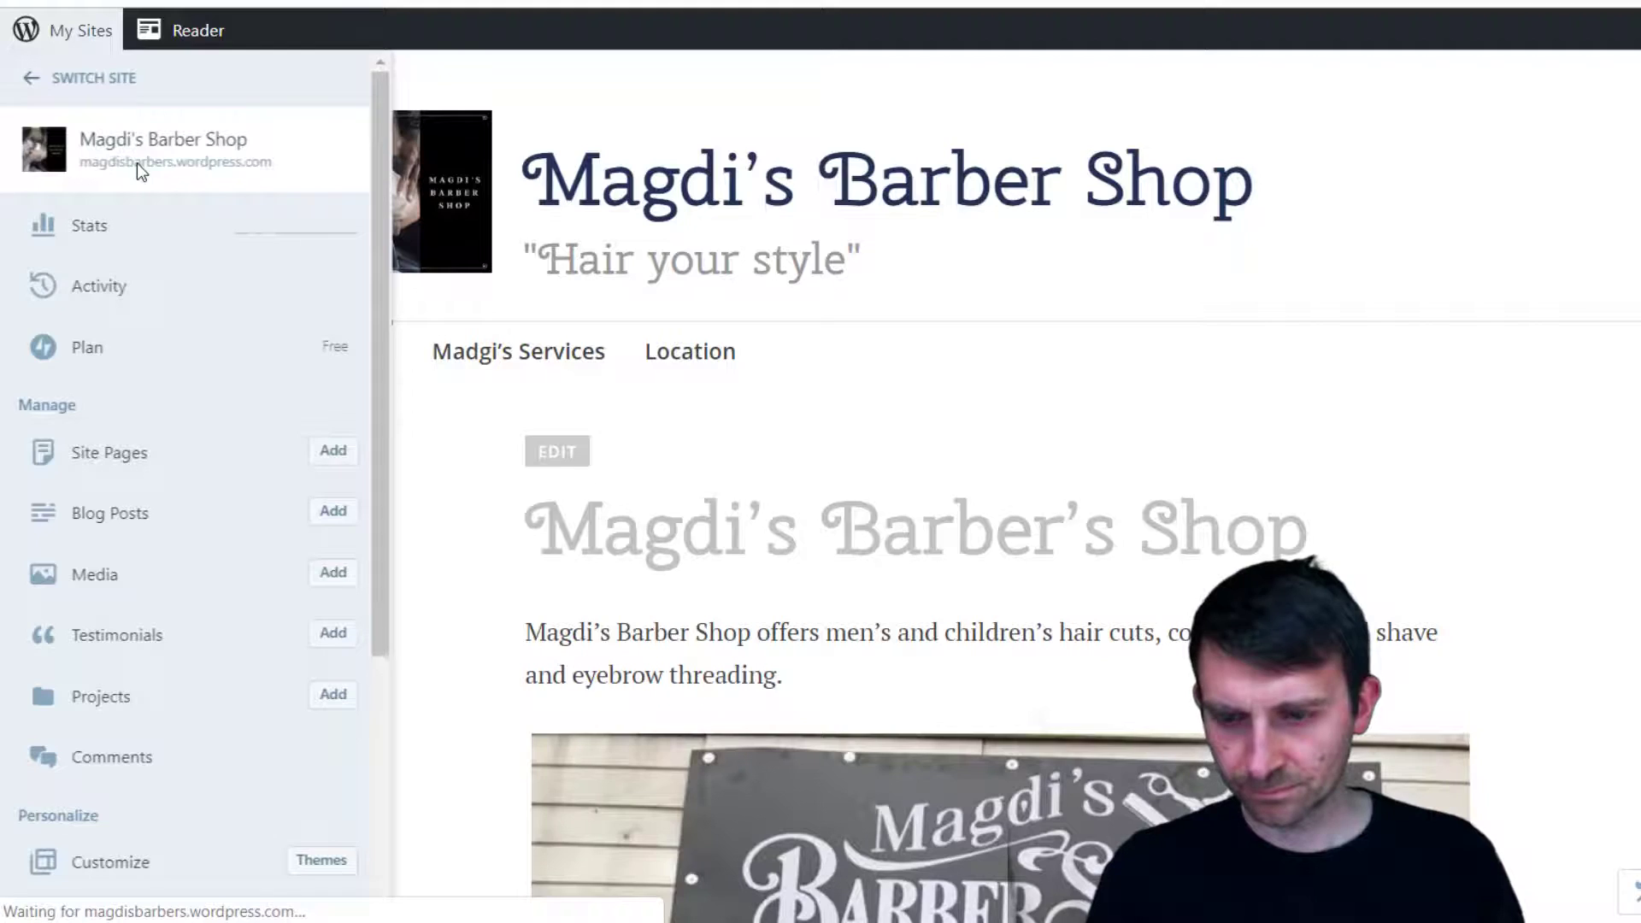
left_click(83, 34)
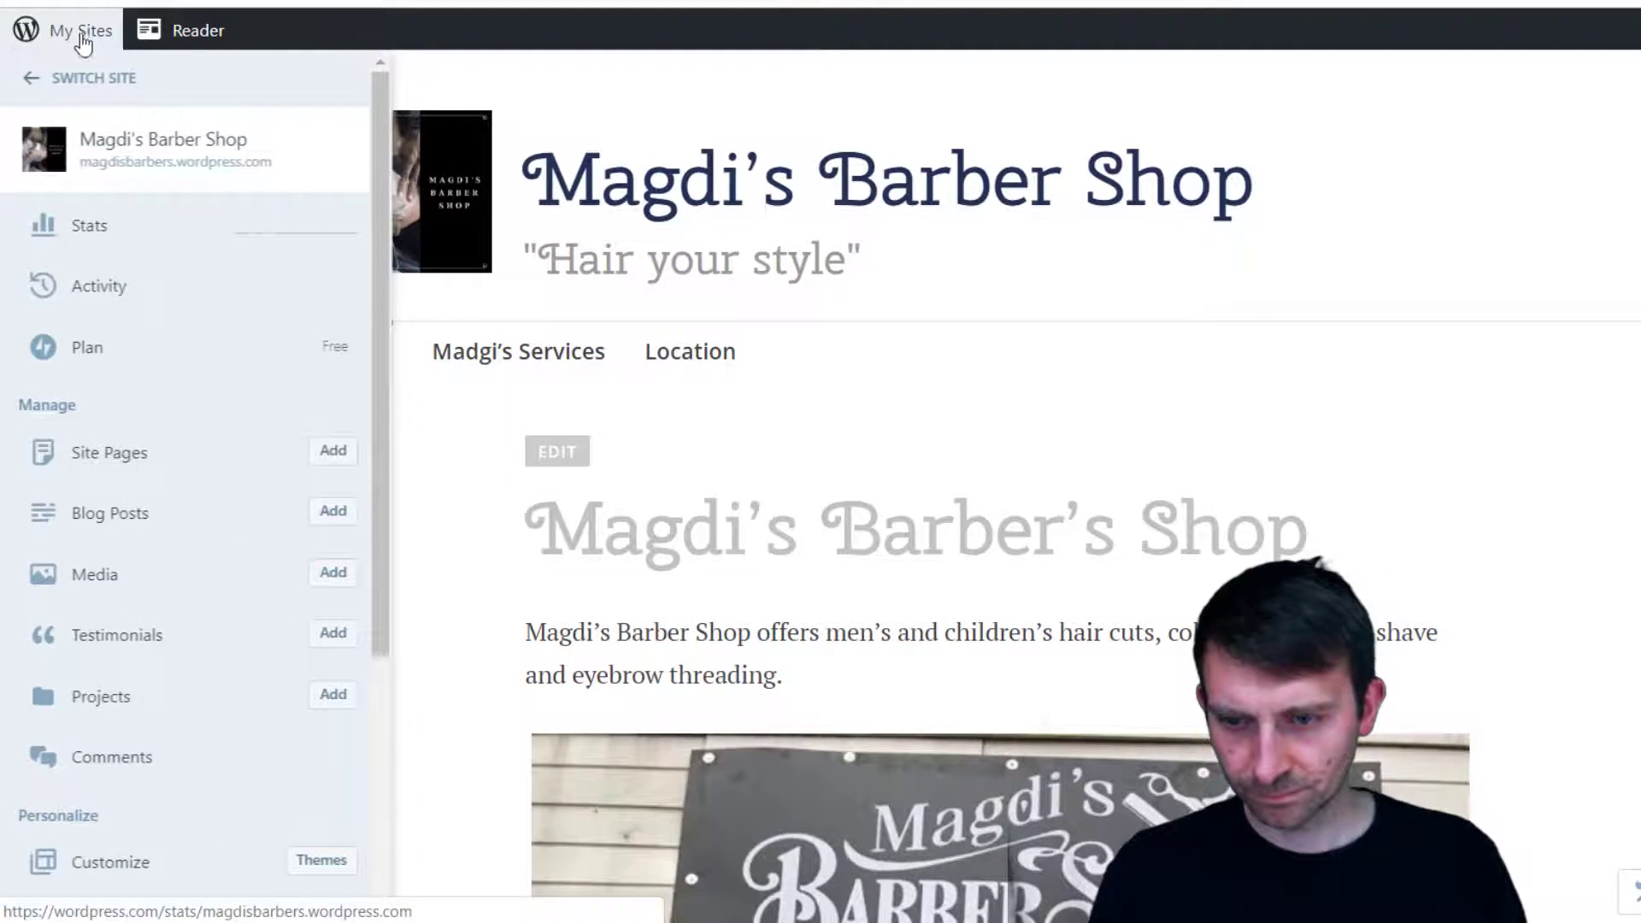
scroll(346, 774, "down", 1)
scroll(346, 773, "down", 3)
left_click(321, 597)
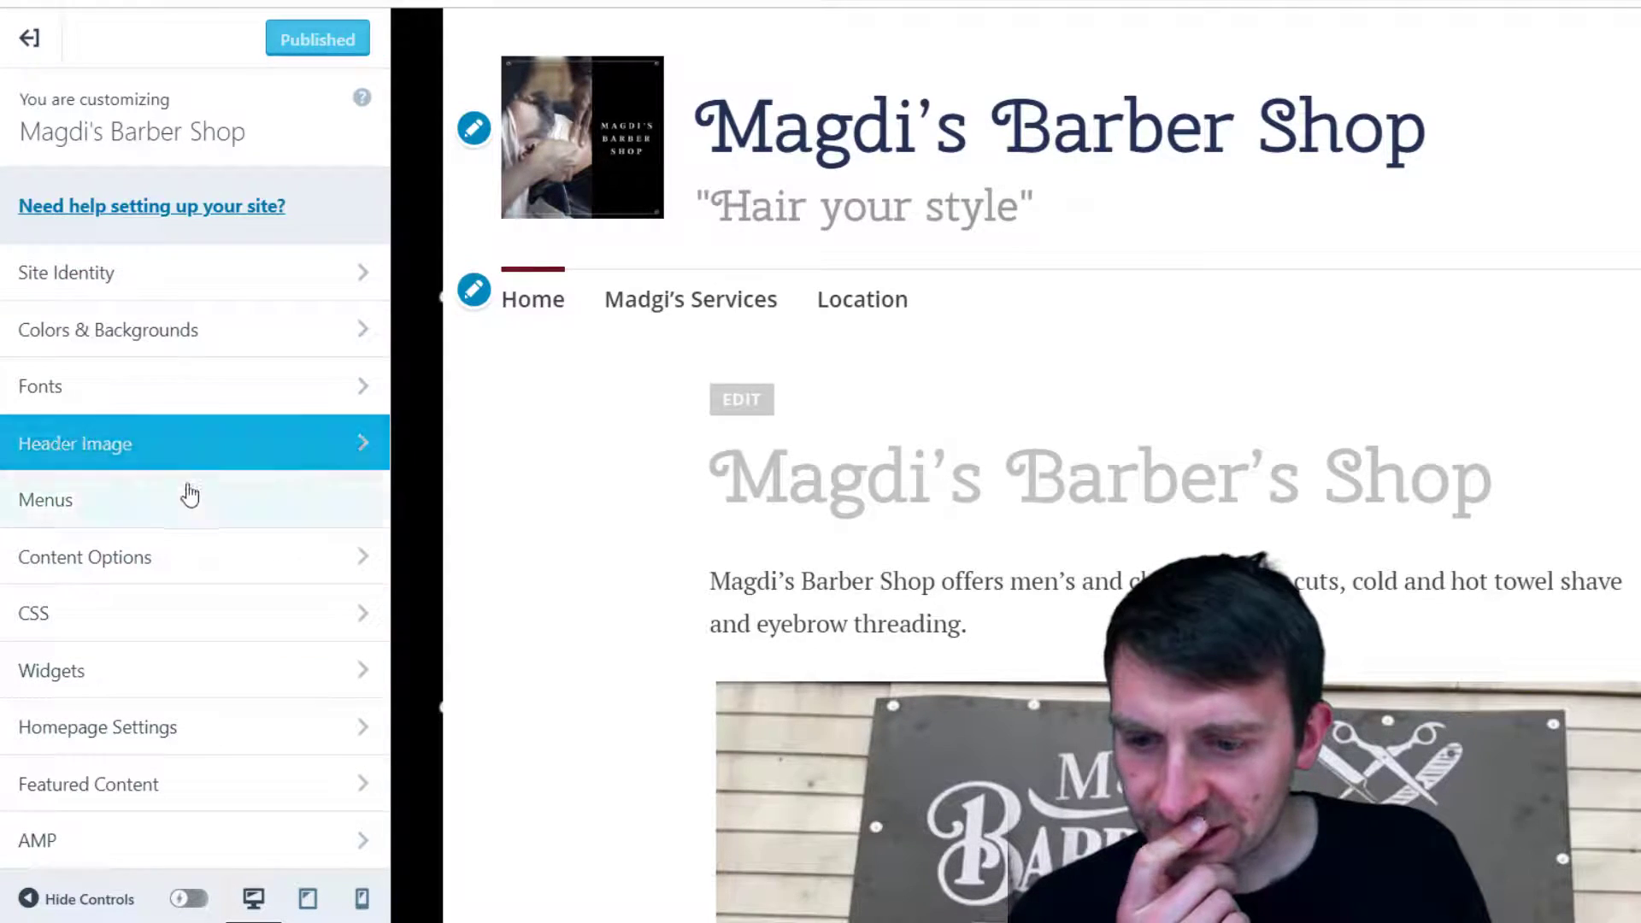
left_click(42, 51)
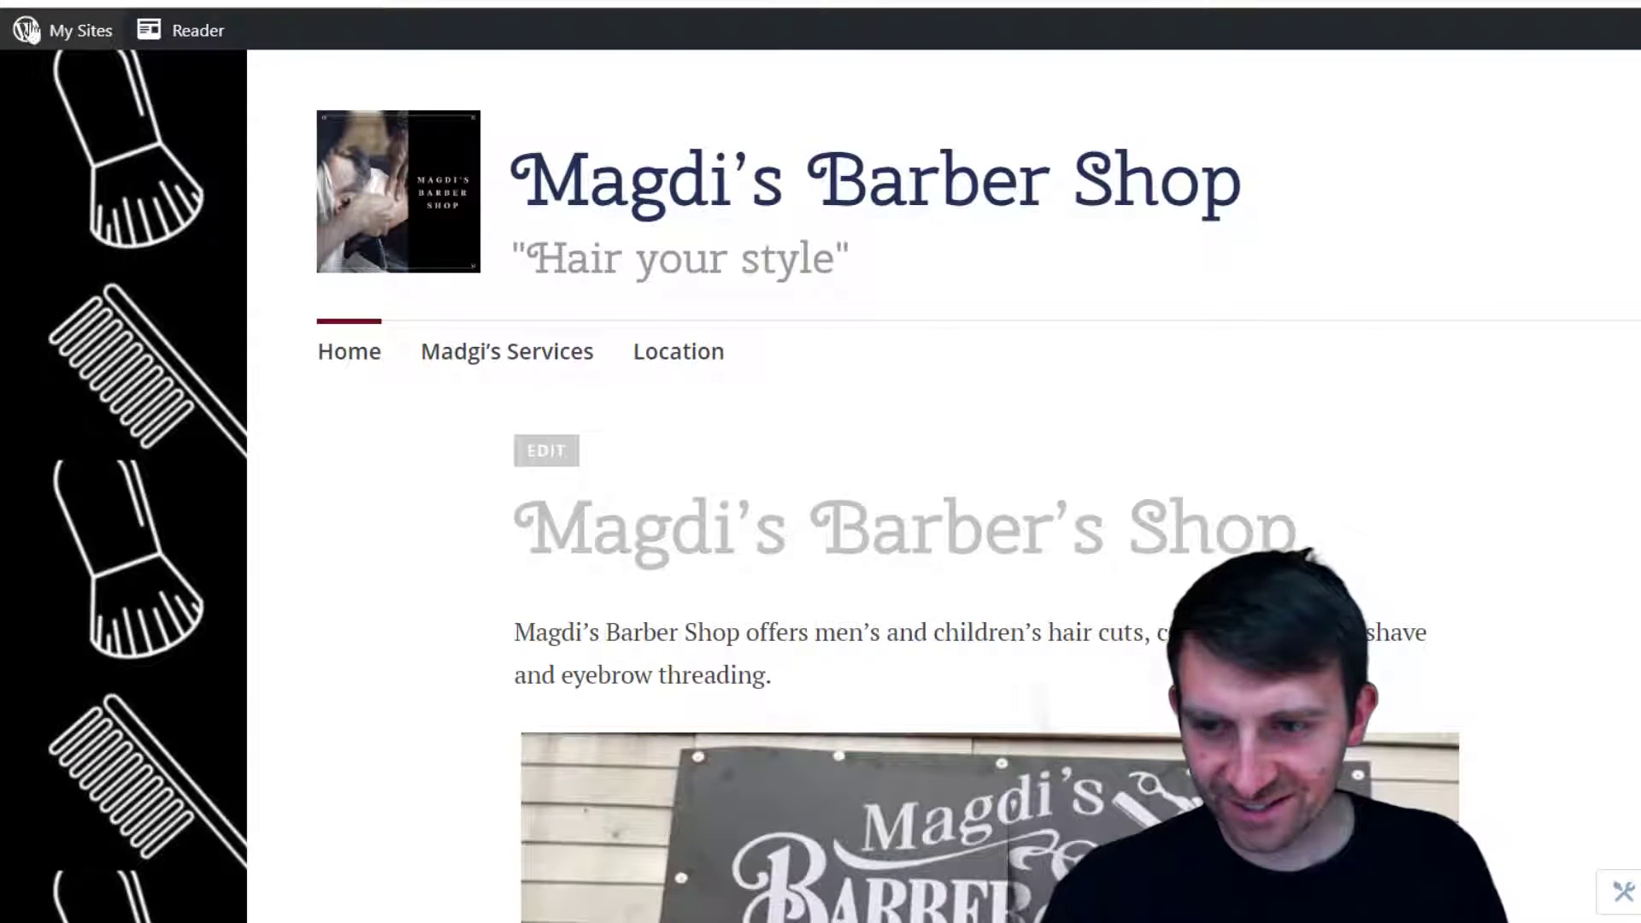
Browse the WordPress.com theme gallery for the barber shop's site and activate the free Pique theme
left_click(23, 26)
scroll(163, 701, "down", 3)
left_click(126, 593)
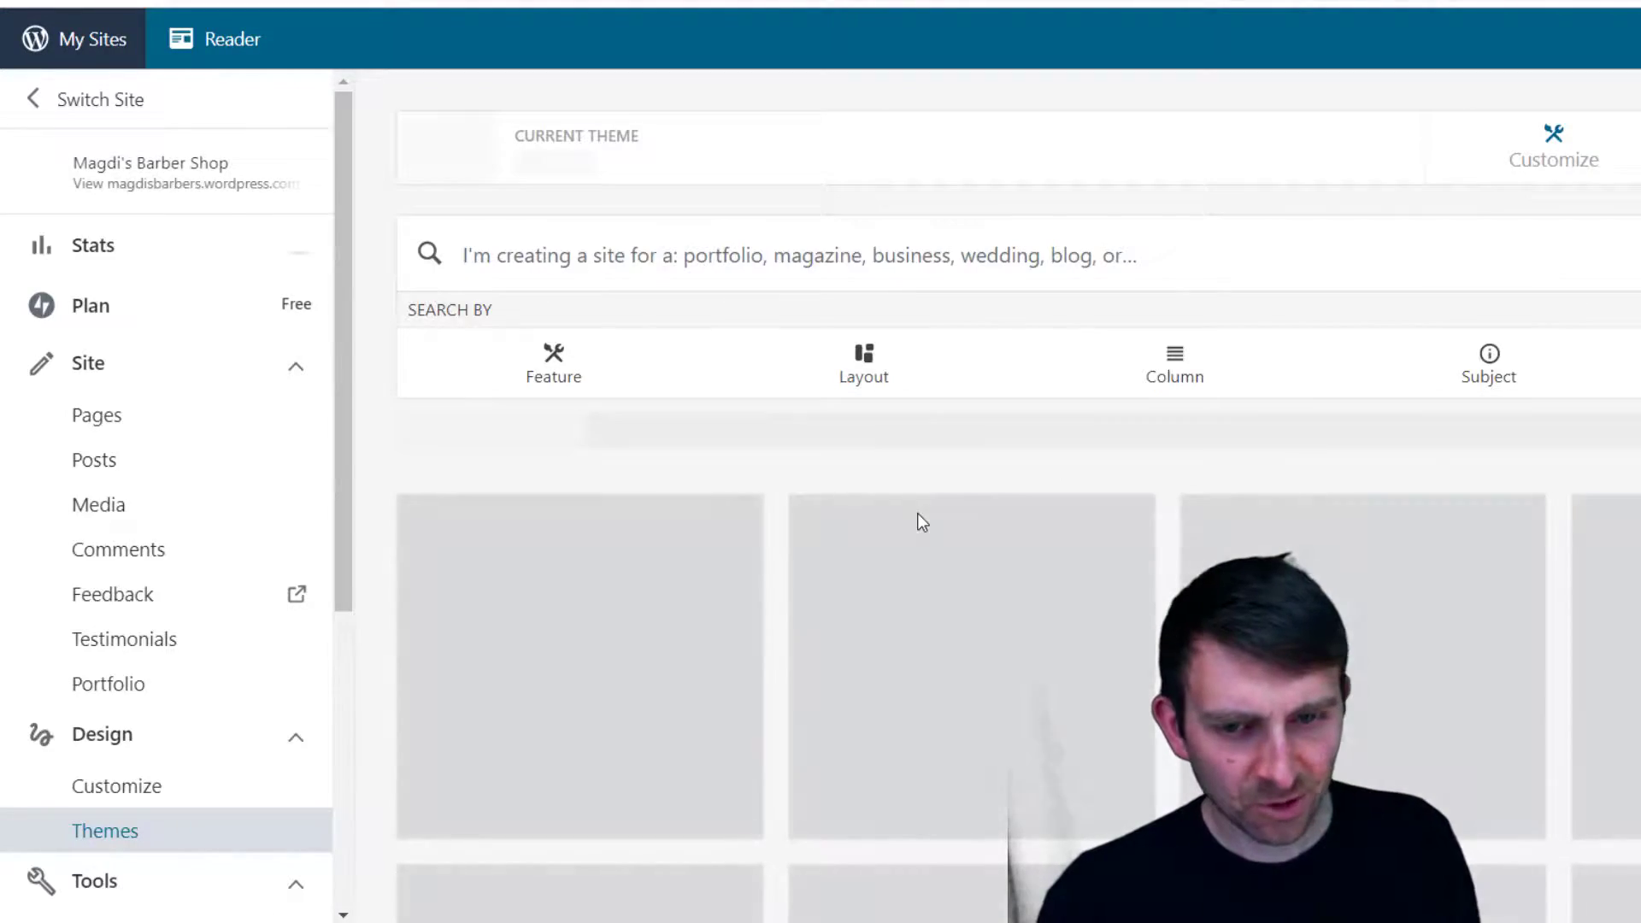
scroll(932, 650, "down", 10)
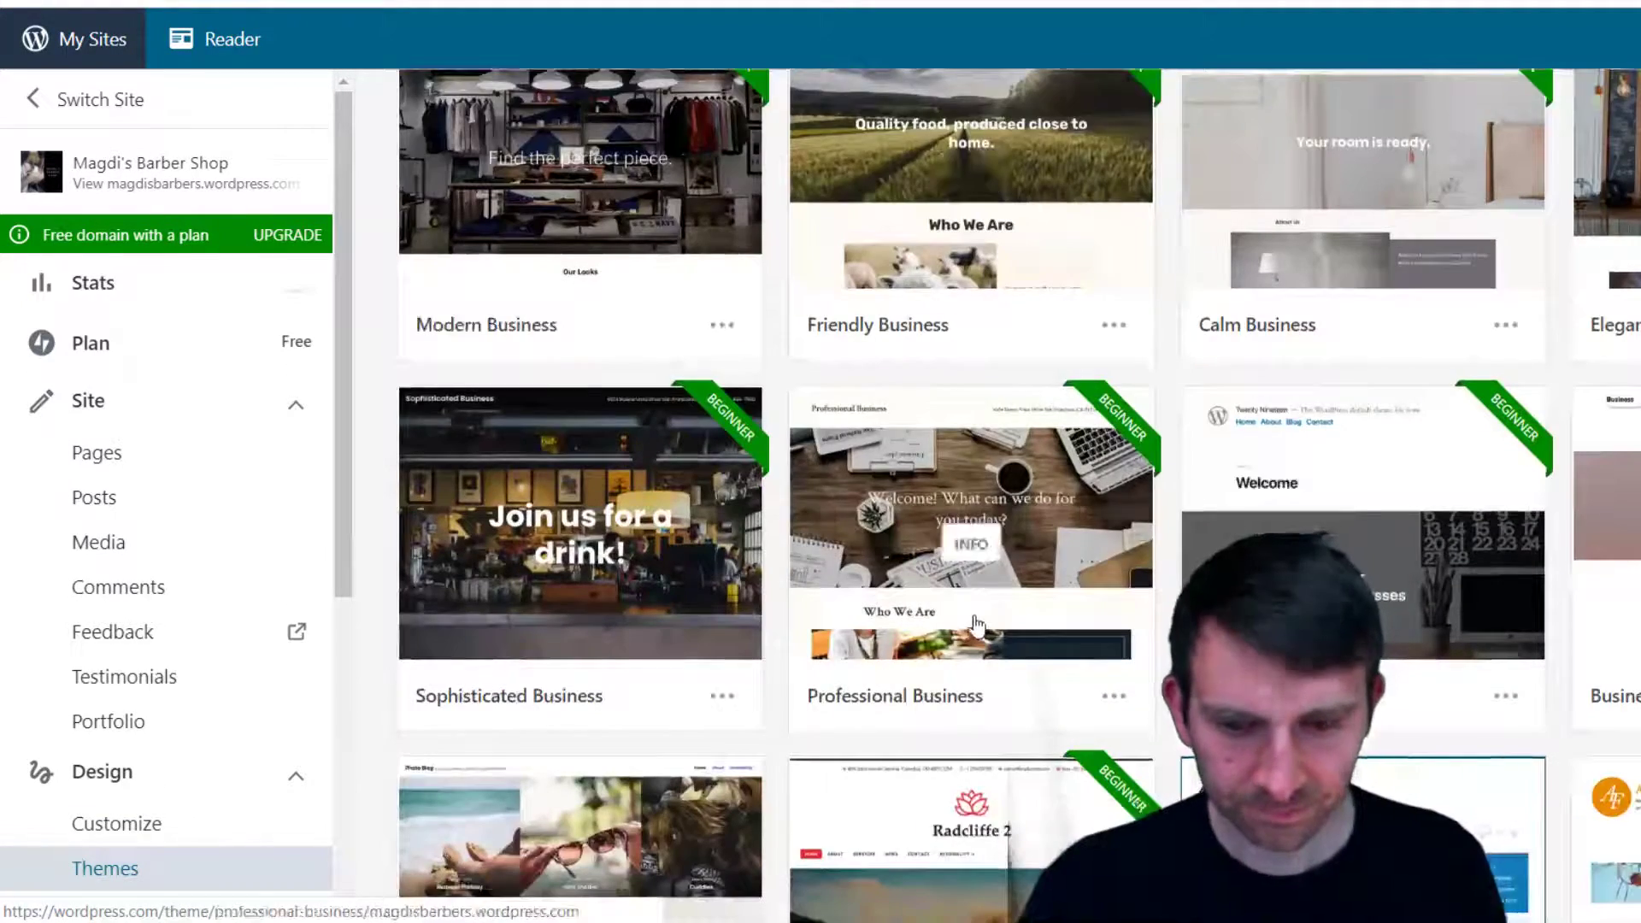
scroll(1062, 567, "down", 10)
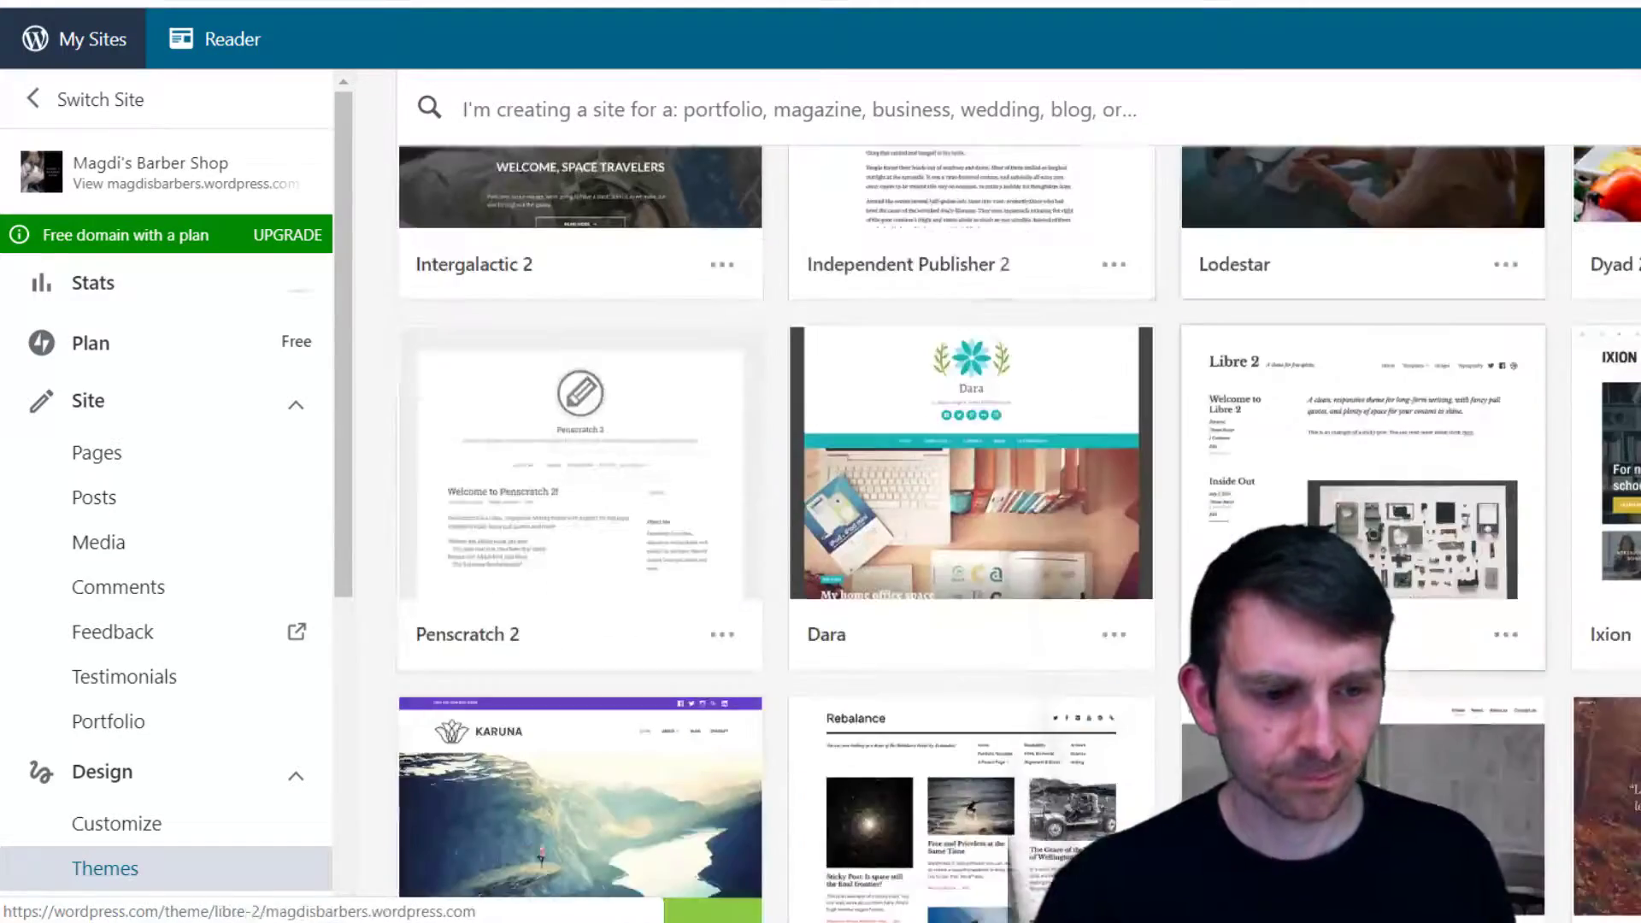
scroll(970, 556, "down", 3)
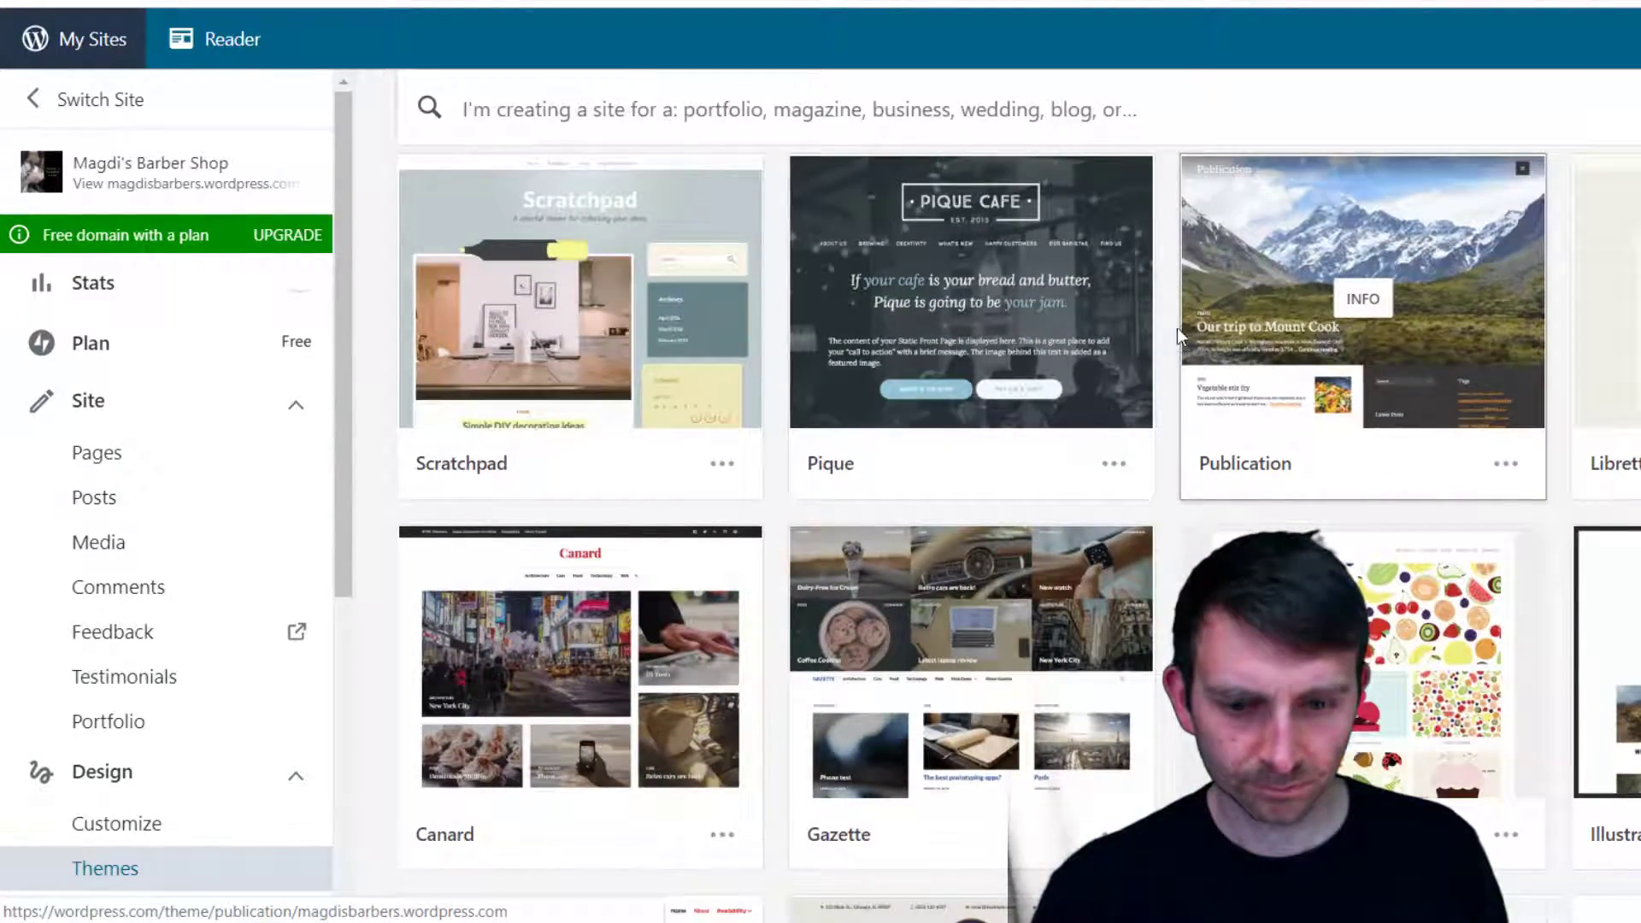
left_click(1092, 257)
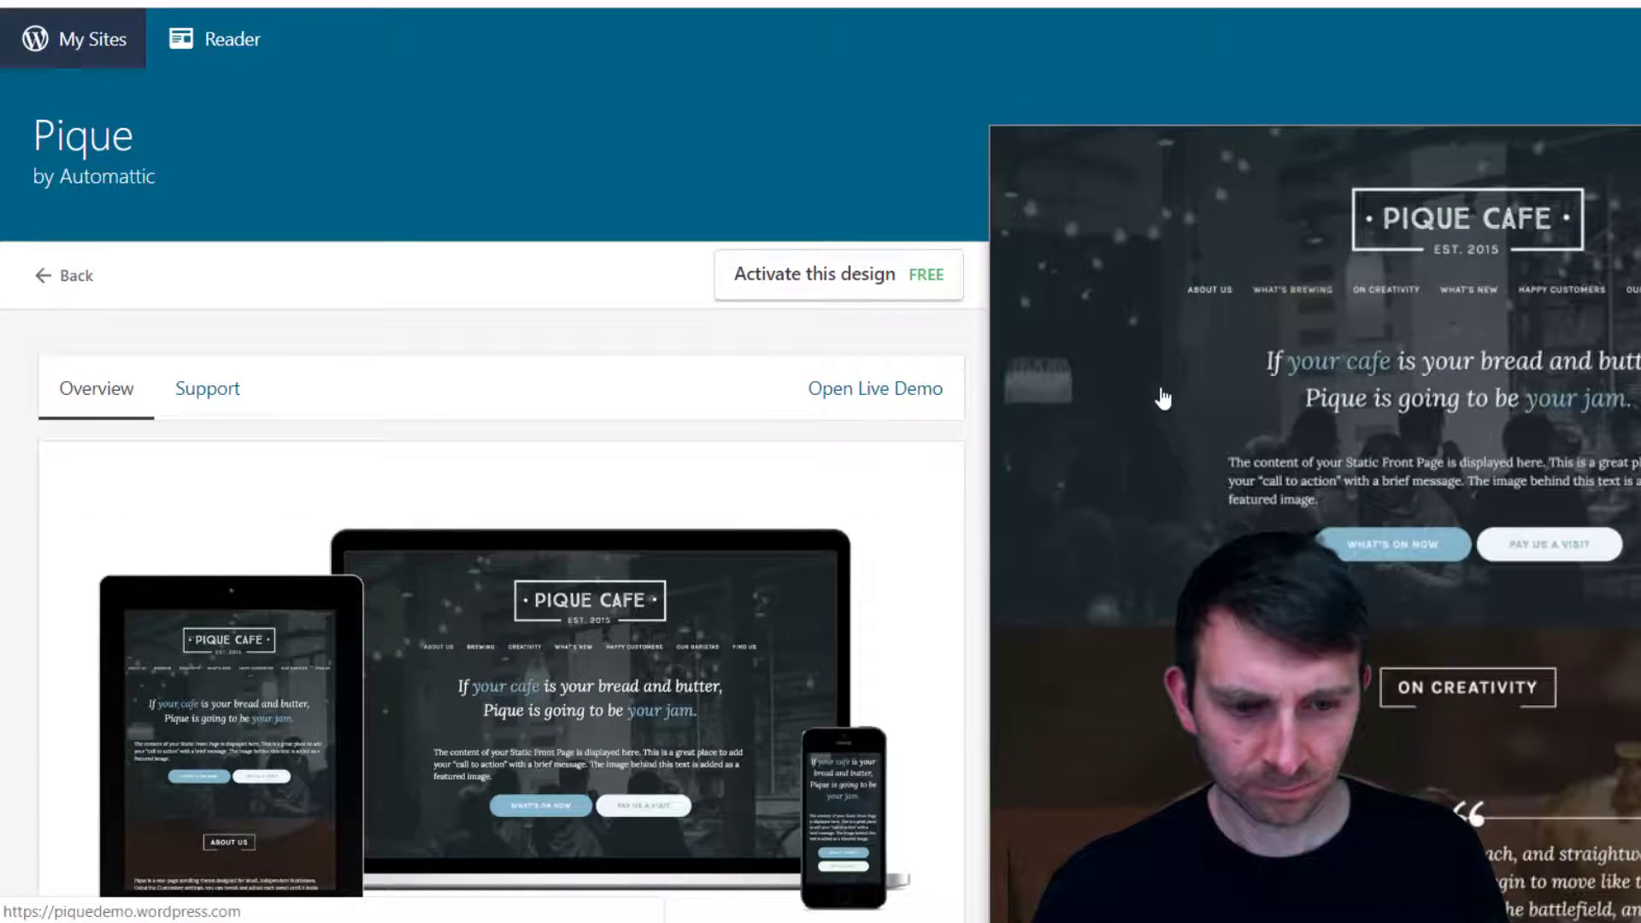
left_click(842, 276)
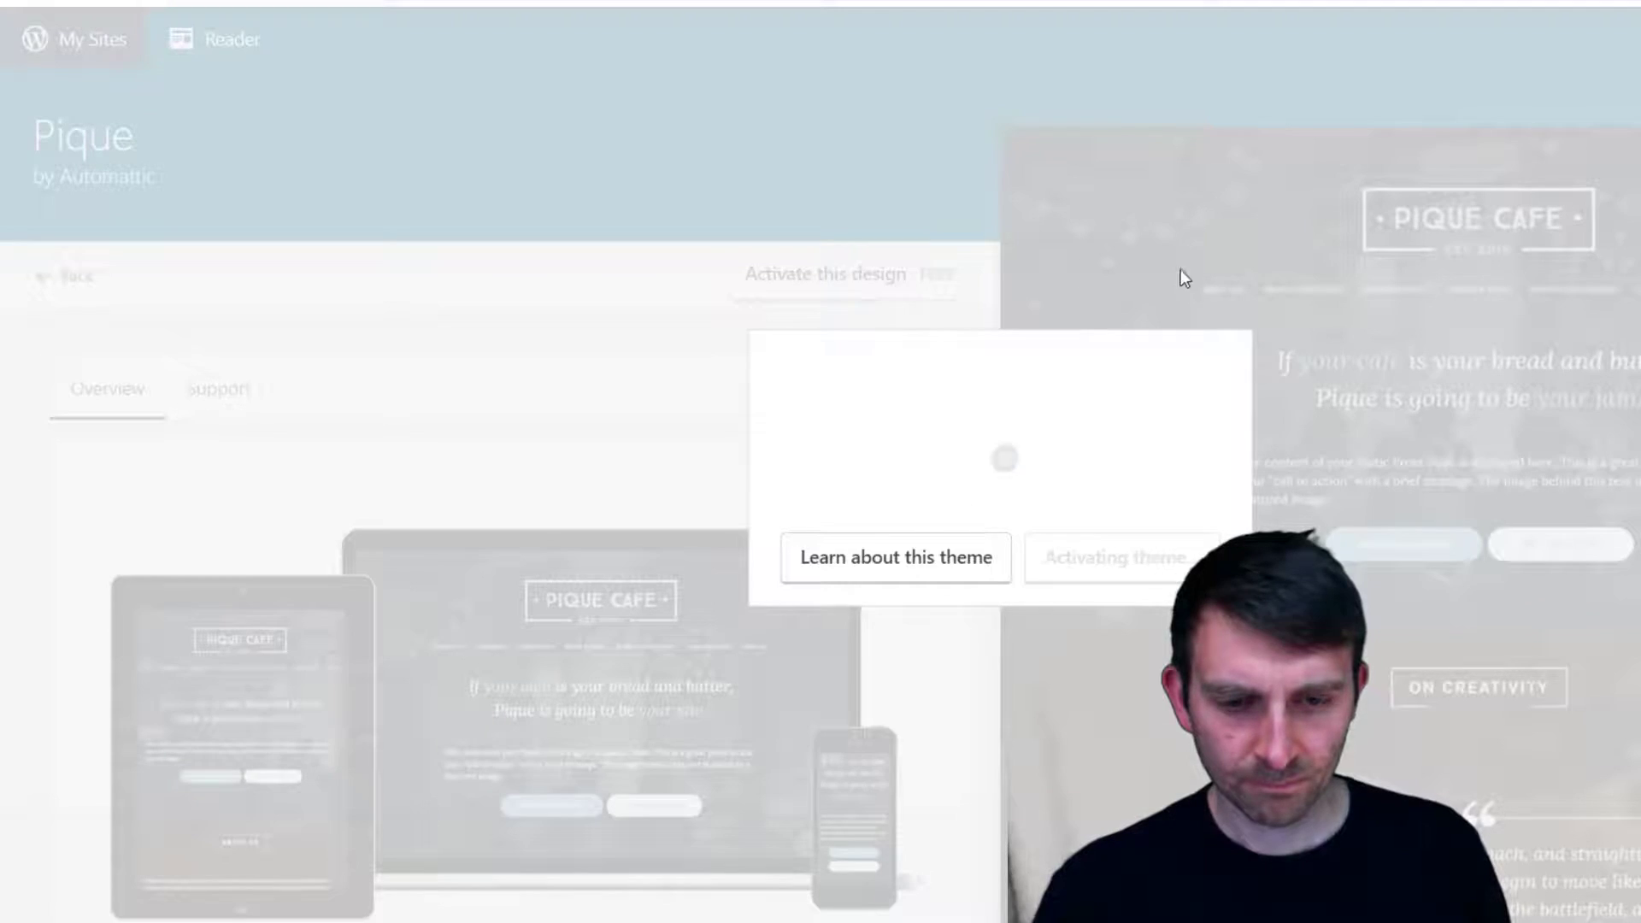
Open the site in the Customizer and examine how the Home page looks with the Pique theme
left_click(1098, 572)
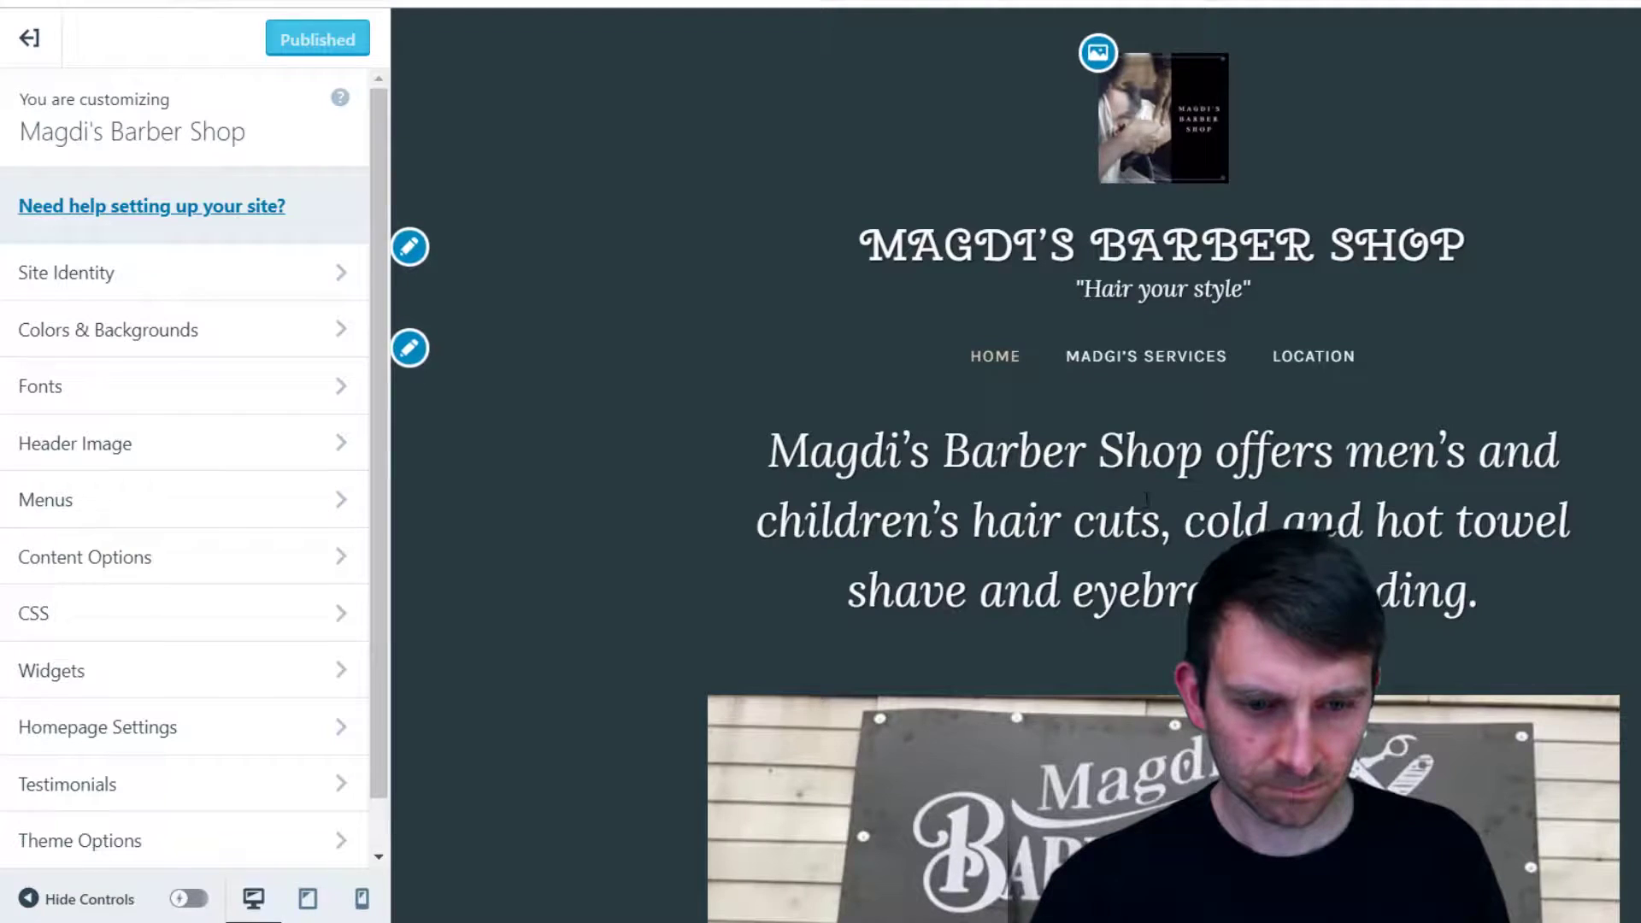
scroll(1147, 513, "down", 10)
scroll(1182, 638, "up", 7)
scroll(1181, 638, "up", 5)
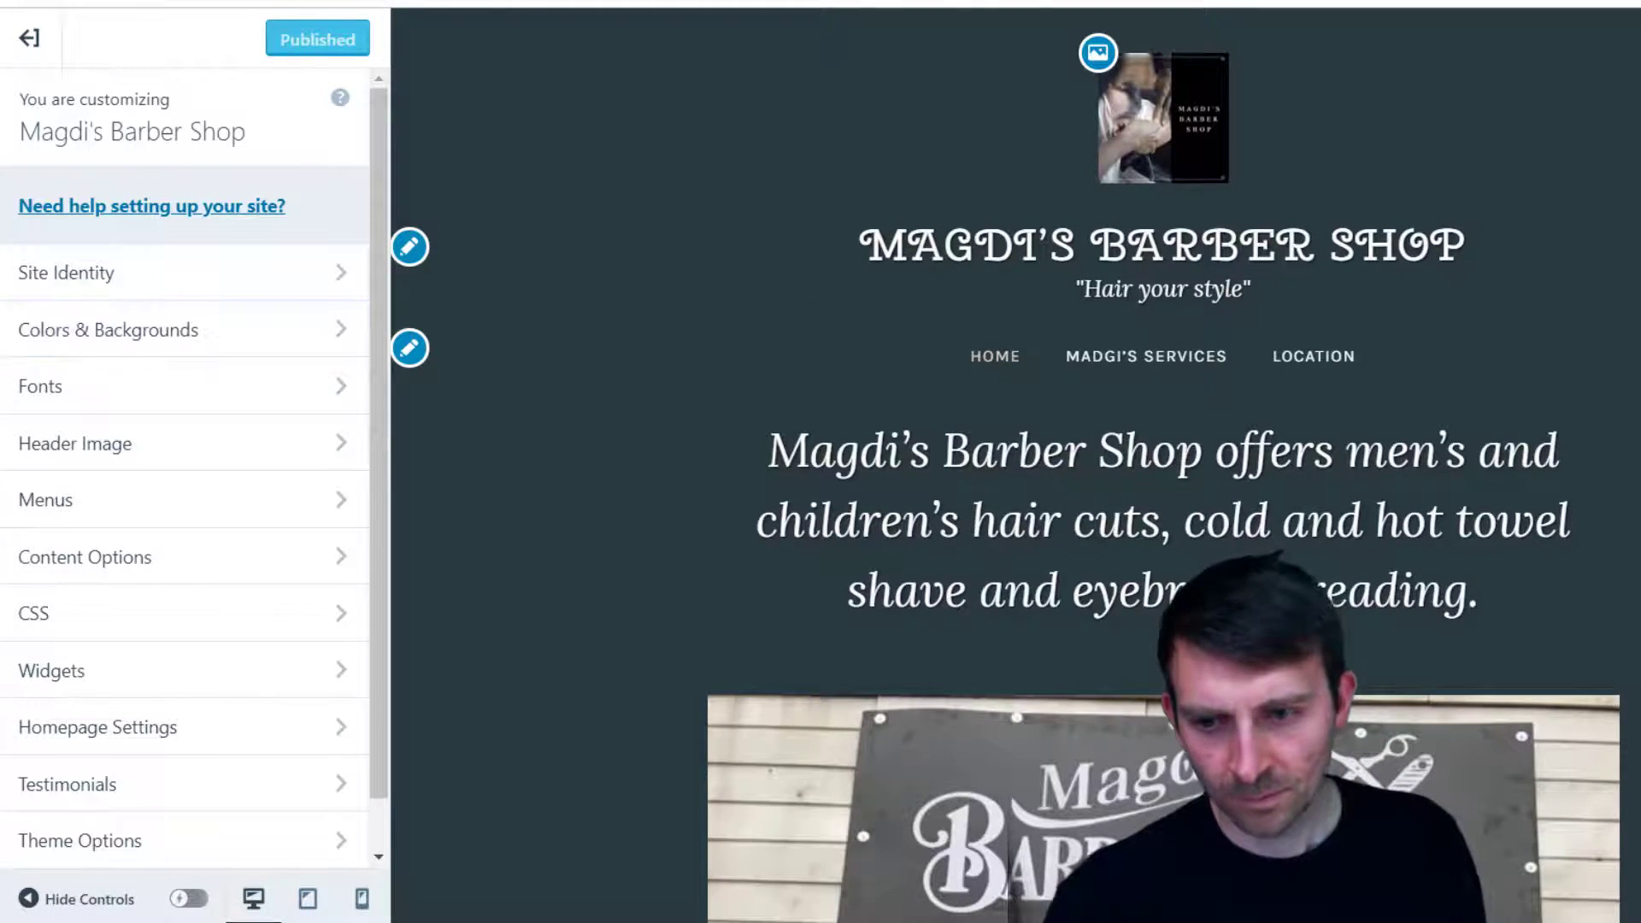
Inspect Pique's available widget areas and the Home page preview, then leave the Customizer
left_click(187, 677)
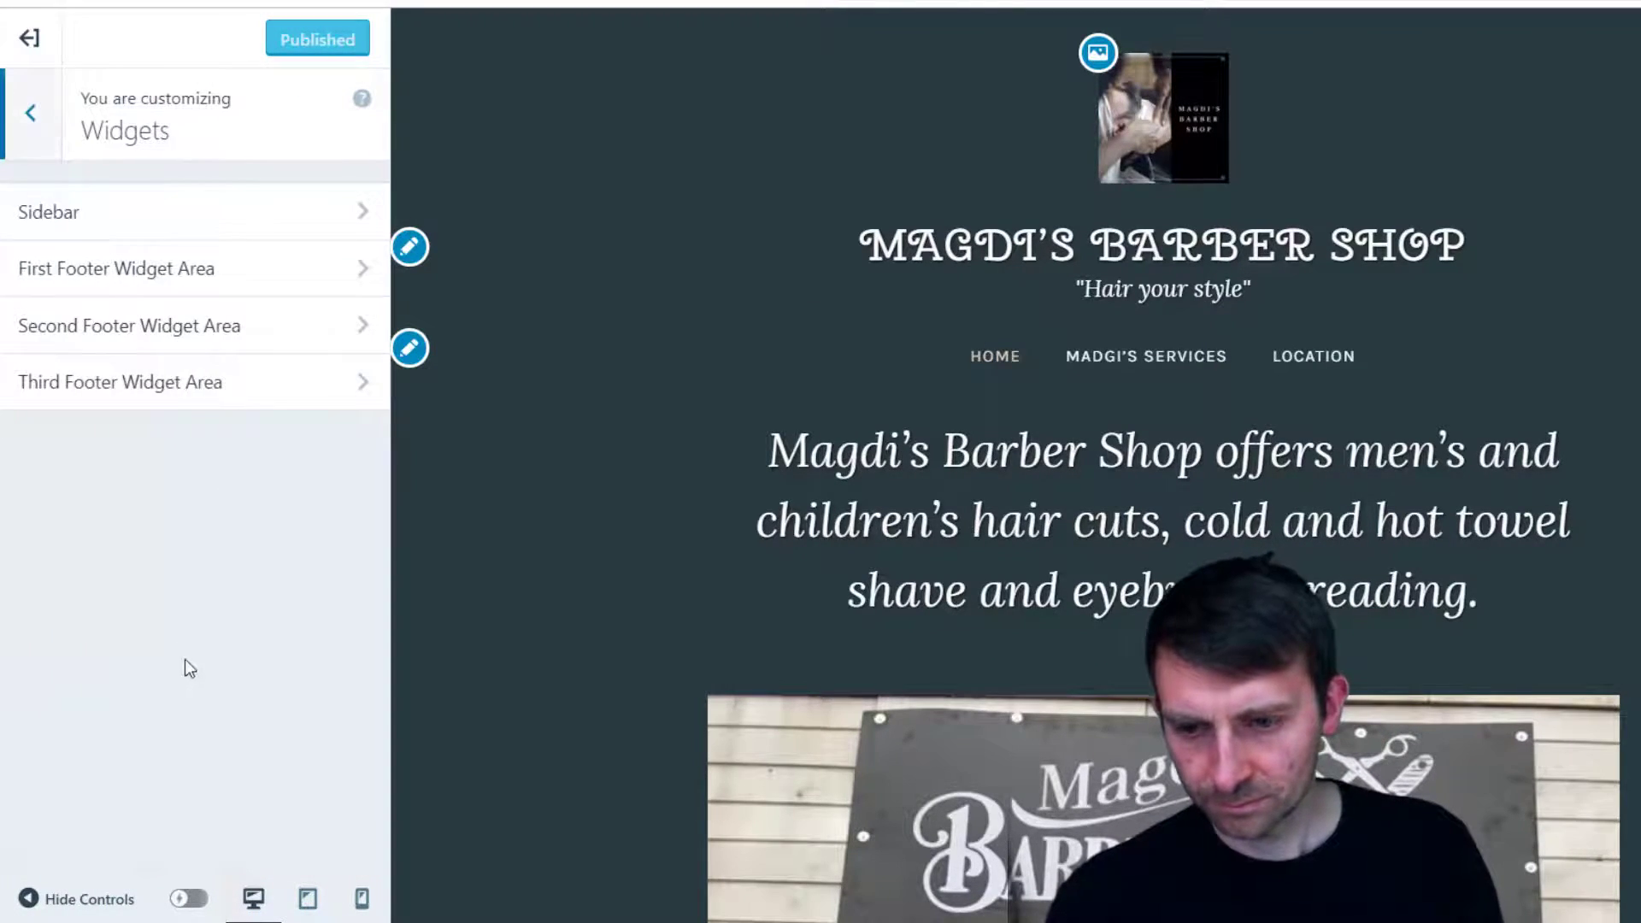
scroll(490, 704, "down", 7)
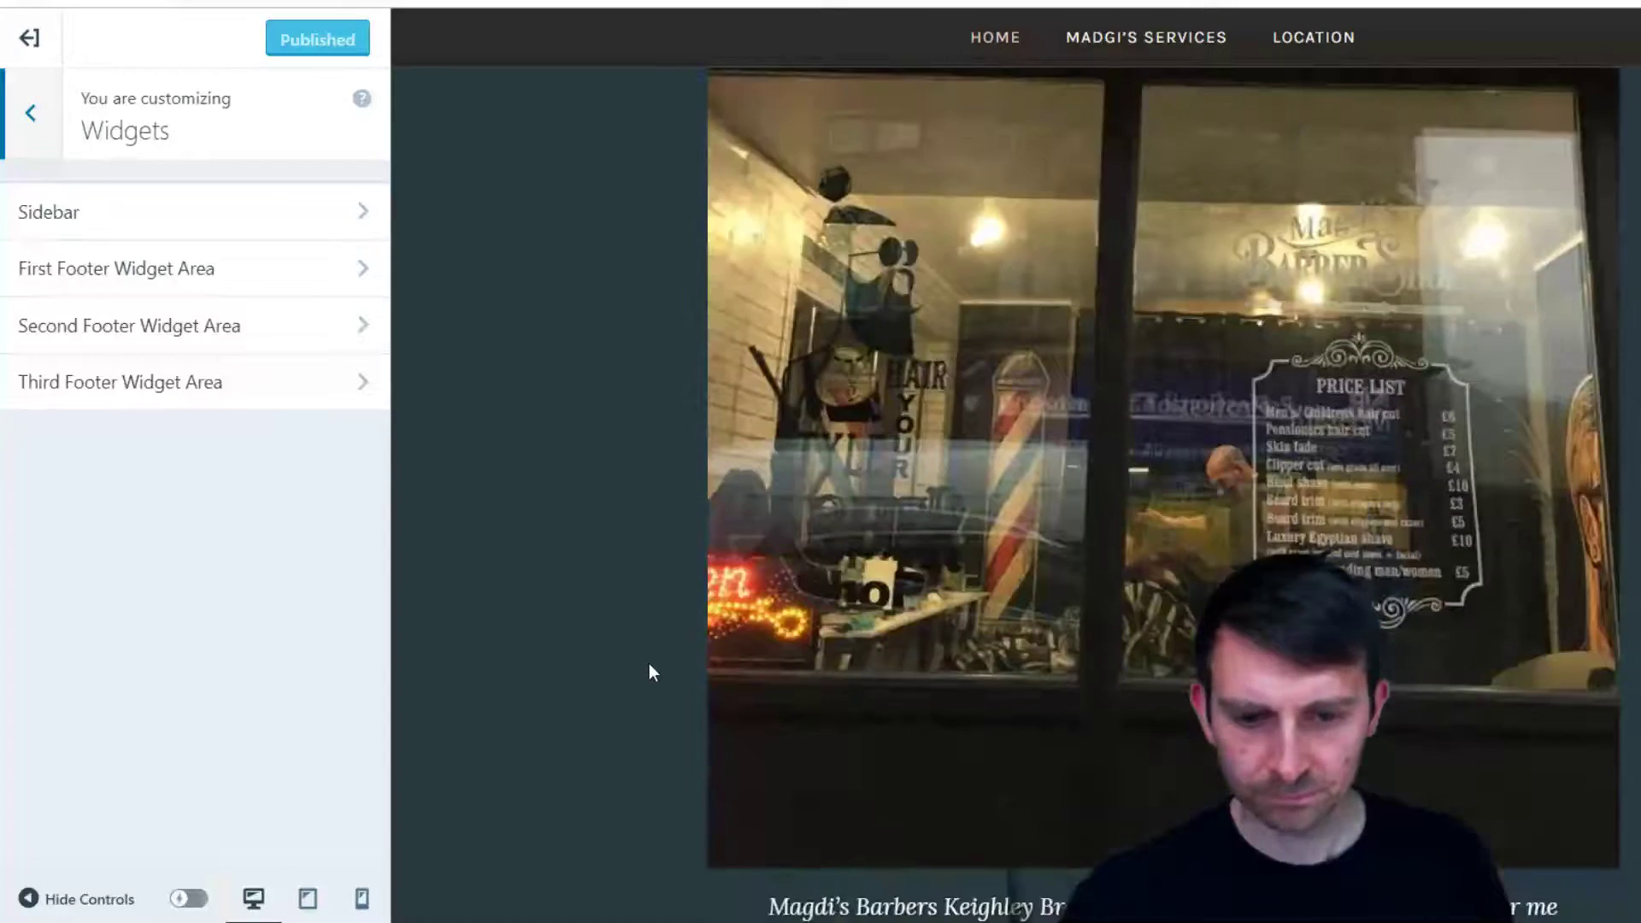
scroll(649, 663, "down", 3)
scroll(636, 673, "up", 8)
scroll(636, 674, "up", 5)
left_click(54, 113)
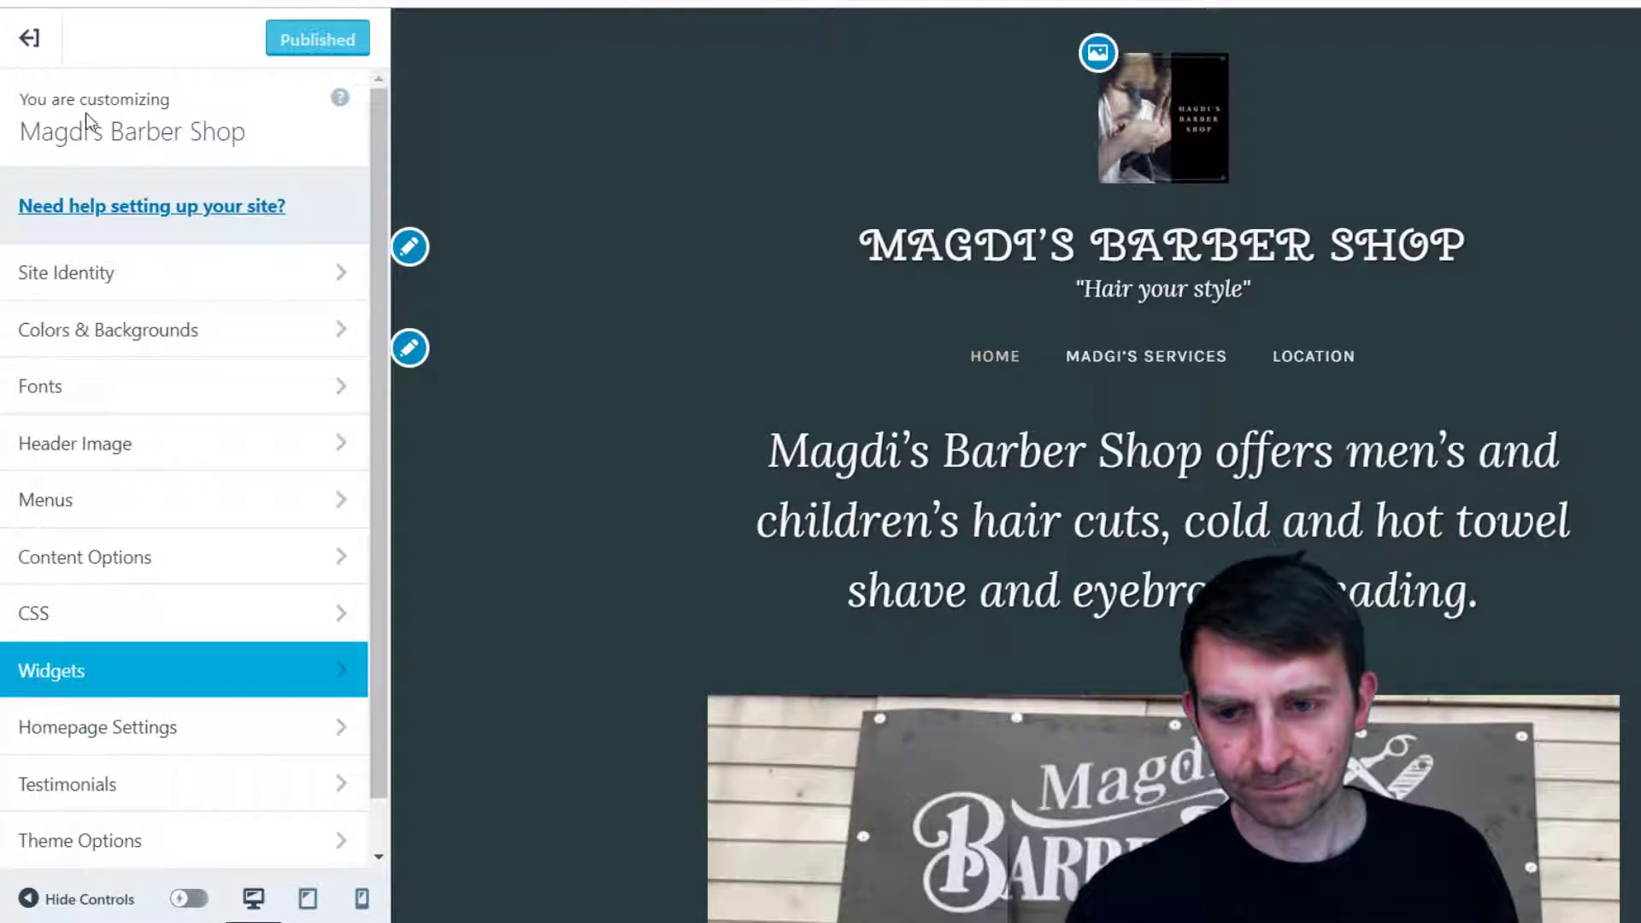
left_click(29, 38)
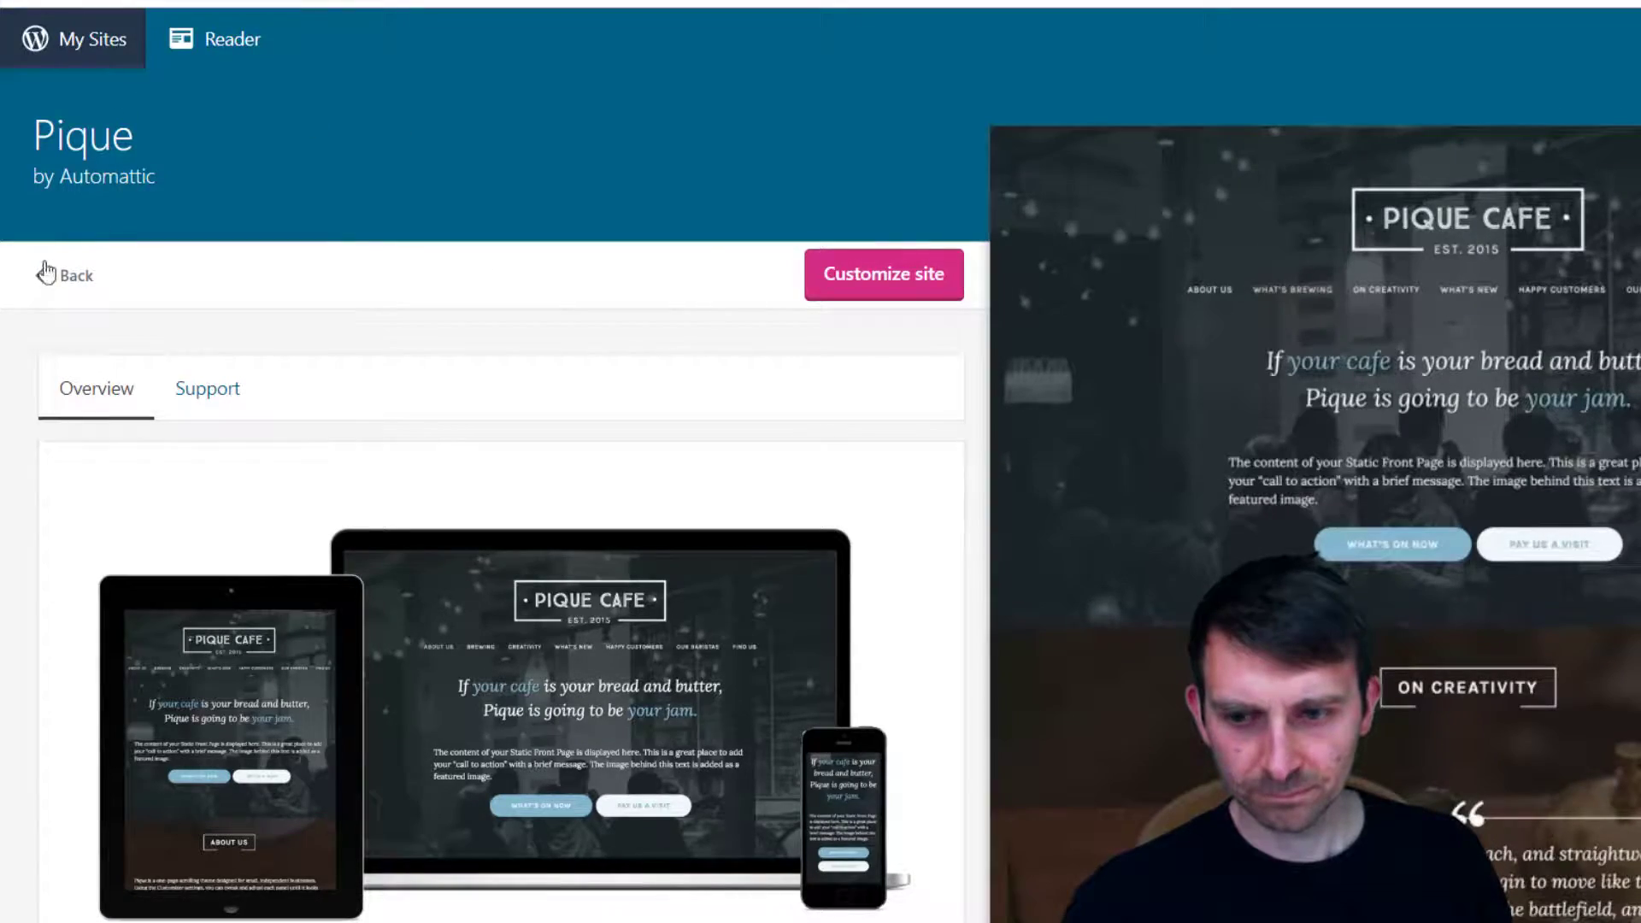
Return to the theme gallery and search for "side bar", applying the Left Sidebar column filter
left_click(64, 275)
scroll(996, 331, "down", 5)
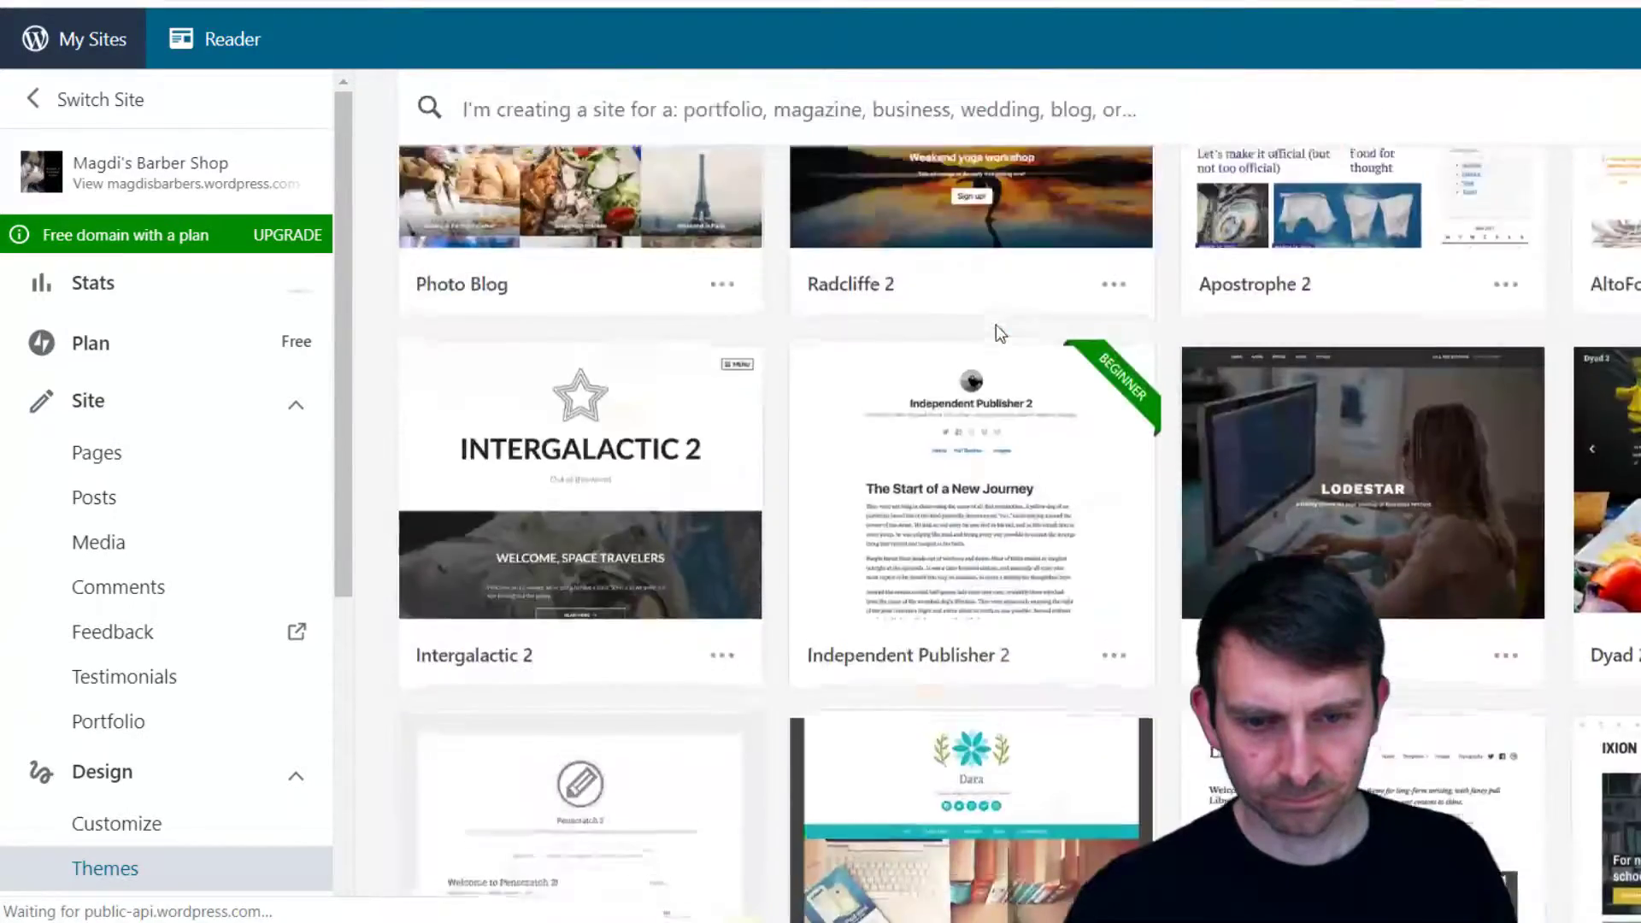
scroll(997, 333, "up", 5)
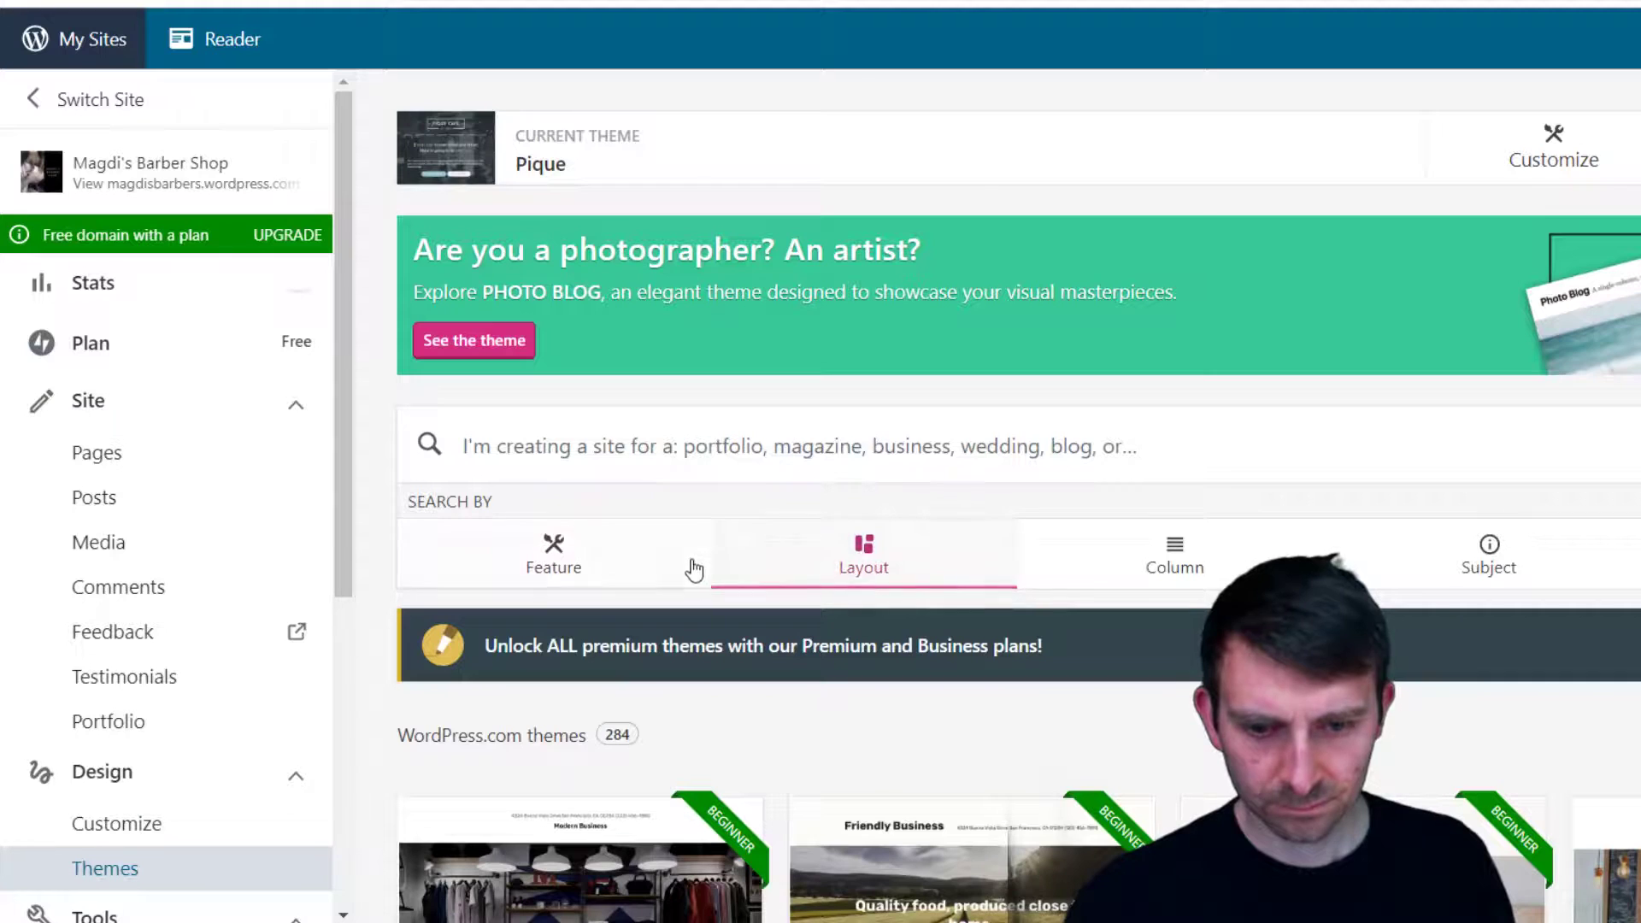
left_click(1149, 450)
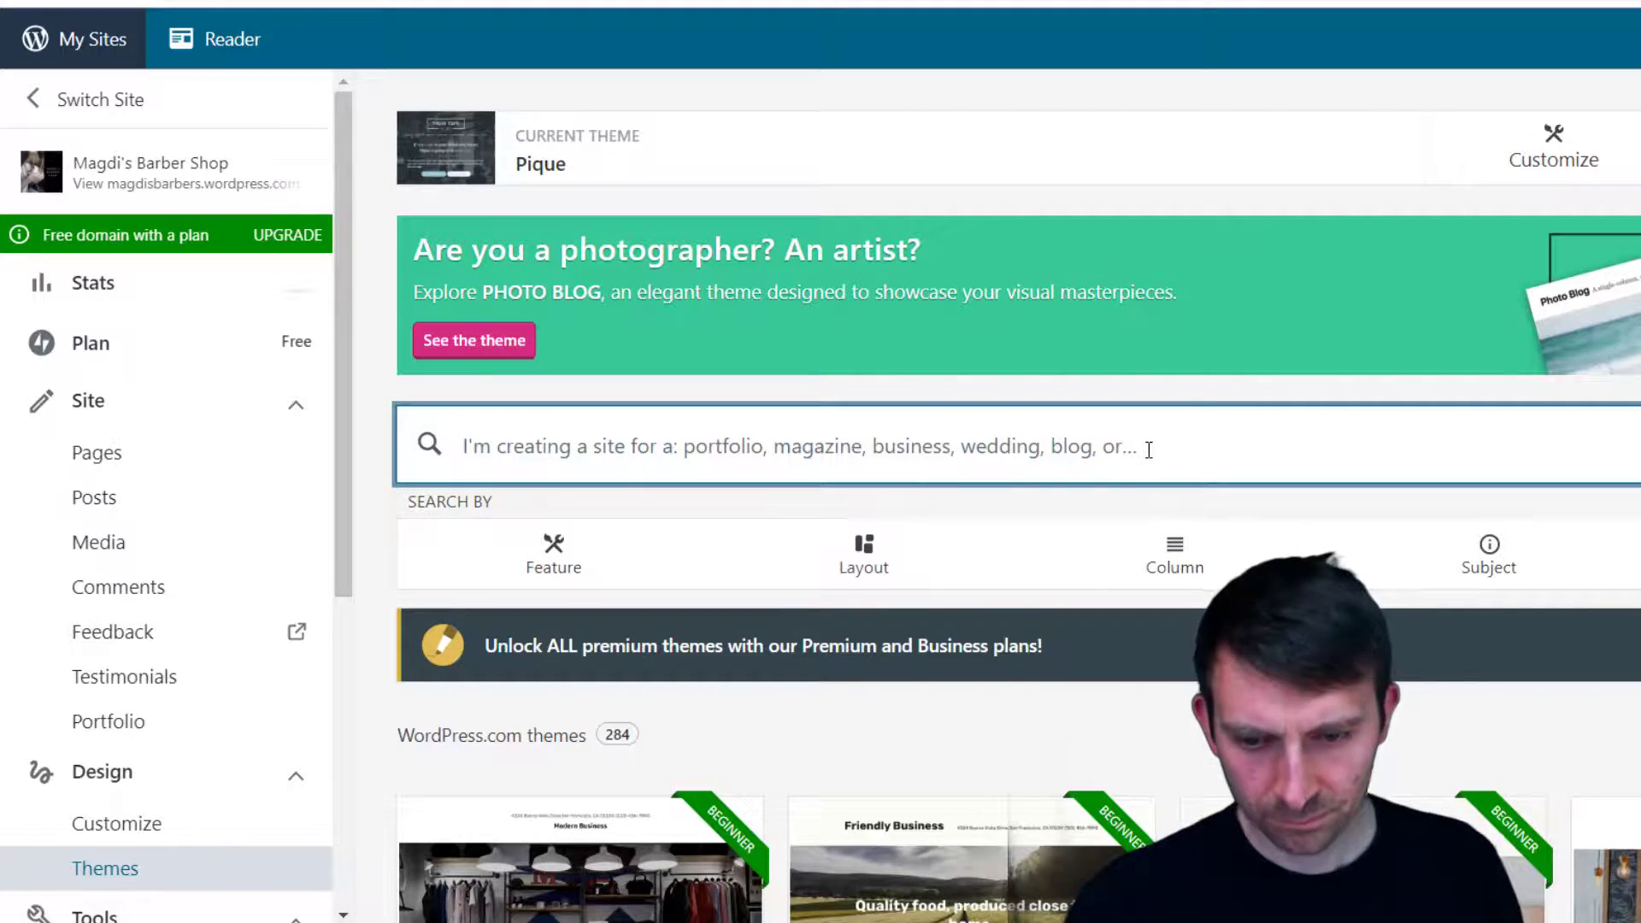
type("side bar")
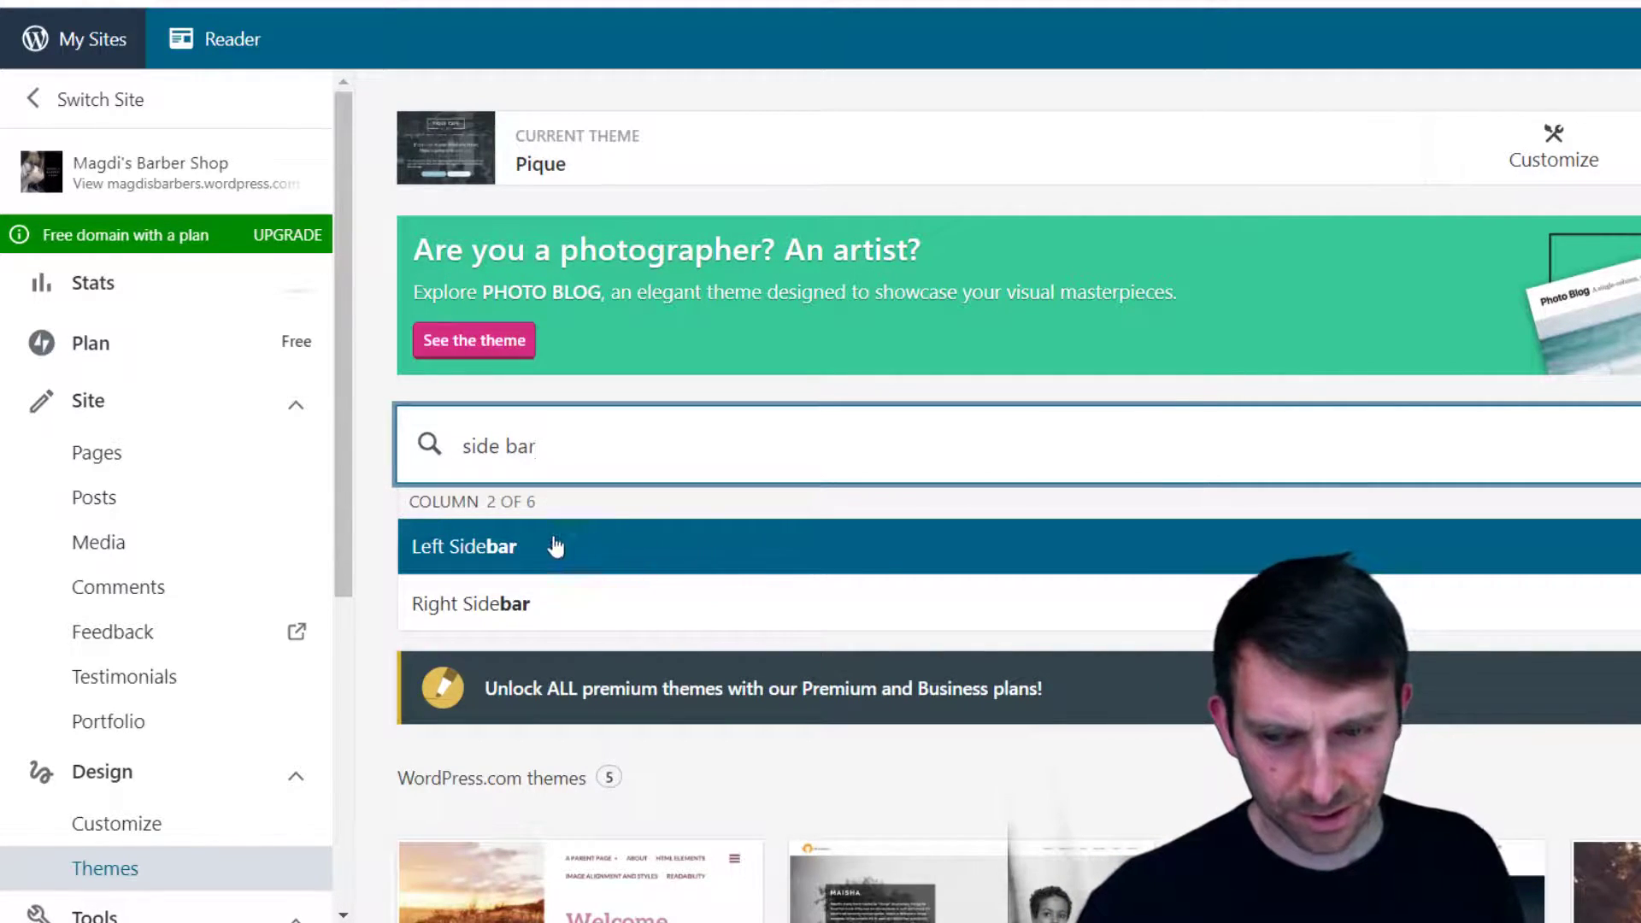
key("Return")
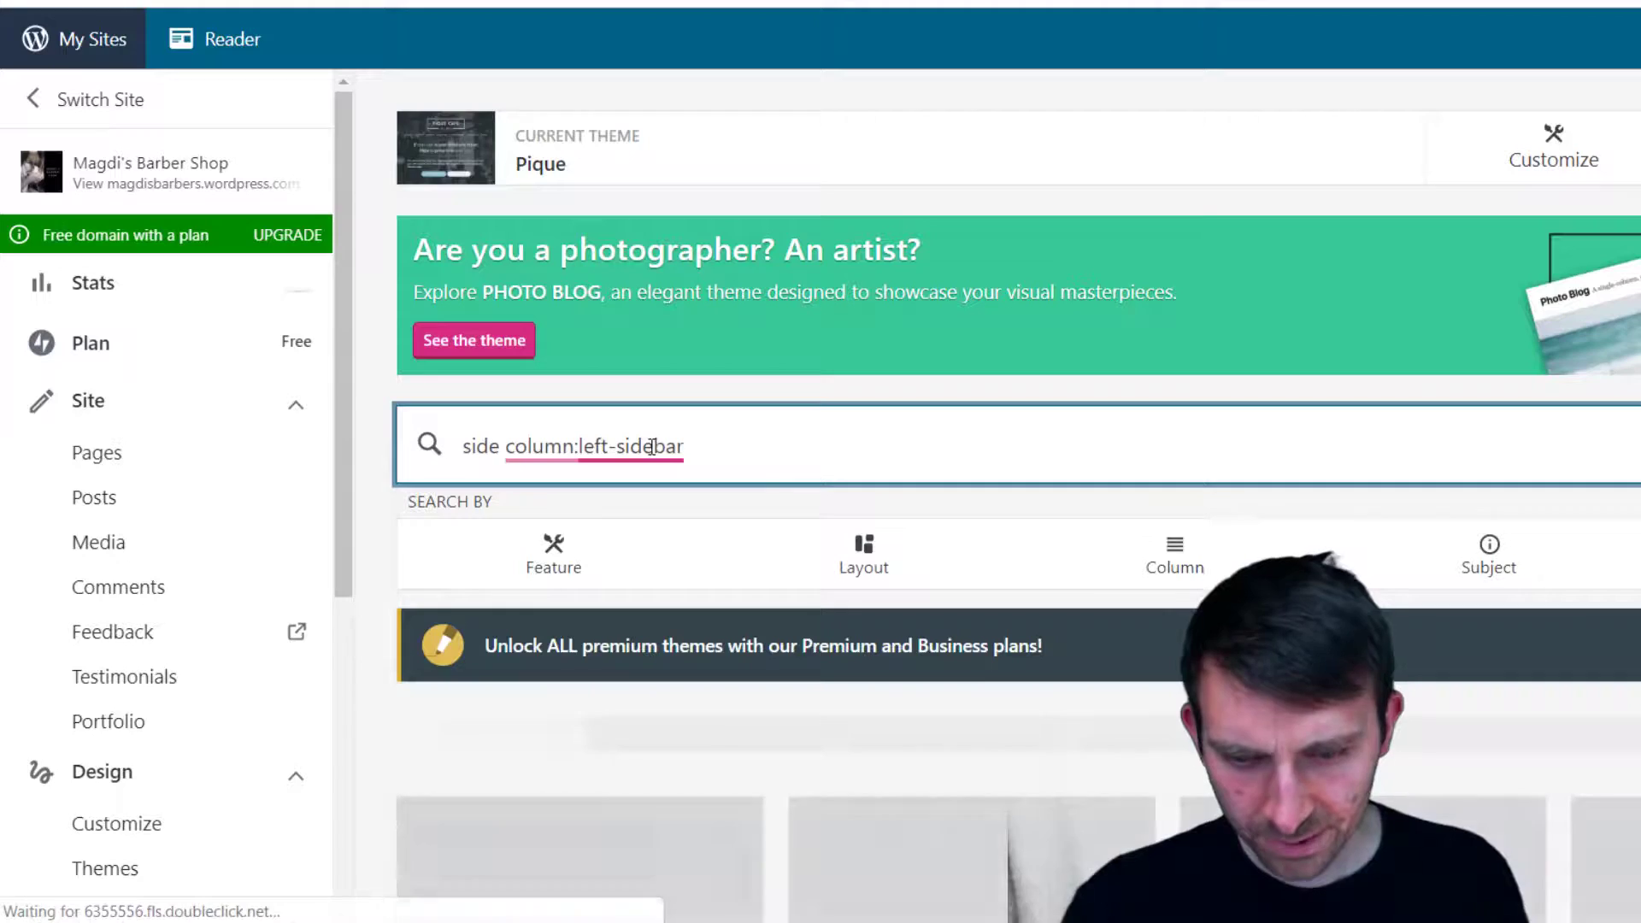
Browse the left-sidebar results in the theme gallery and check the Poly theme's details and price before returning to the results
scroll(940, 511, "down", 6)
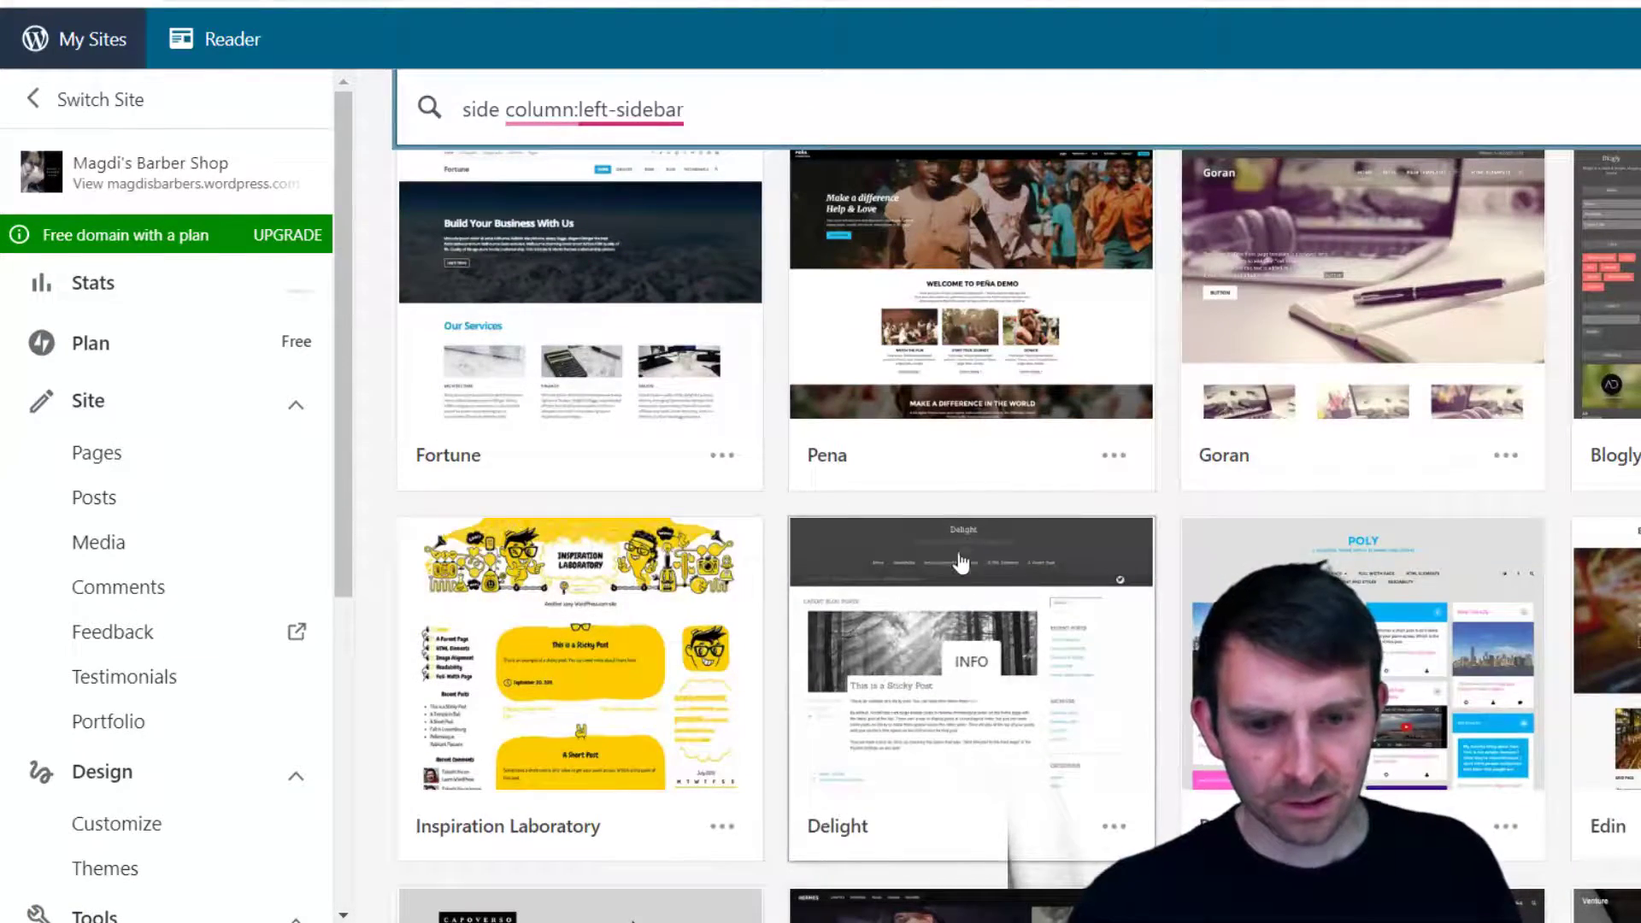
scroll(1032, 675, "up", 5)
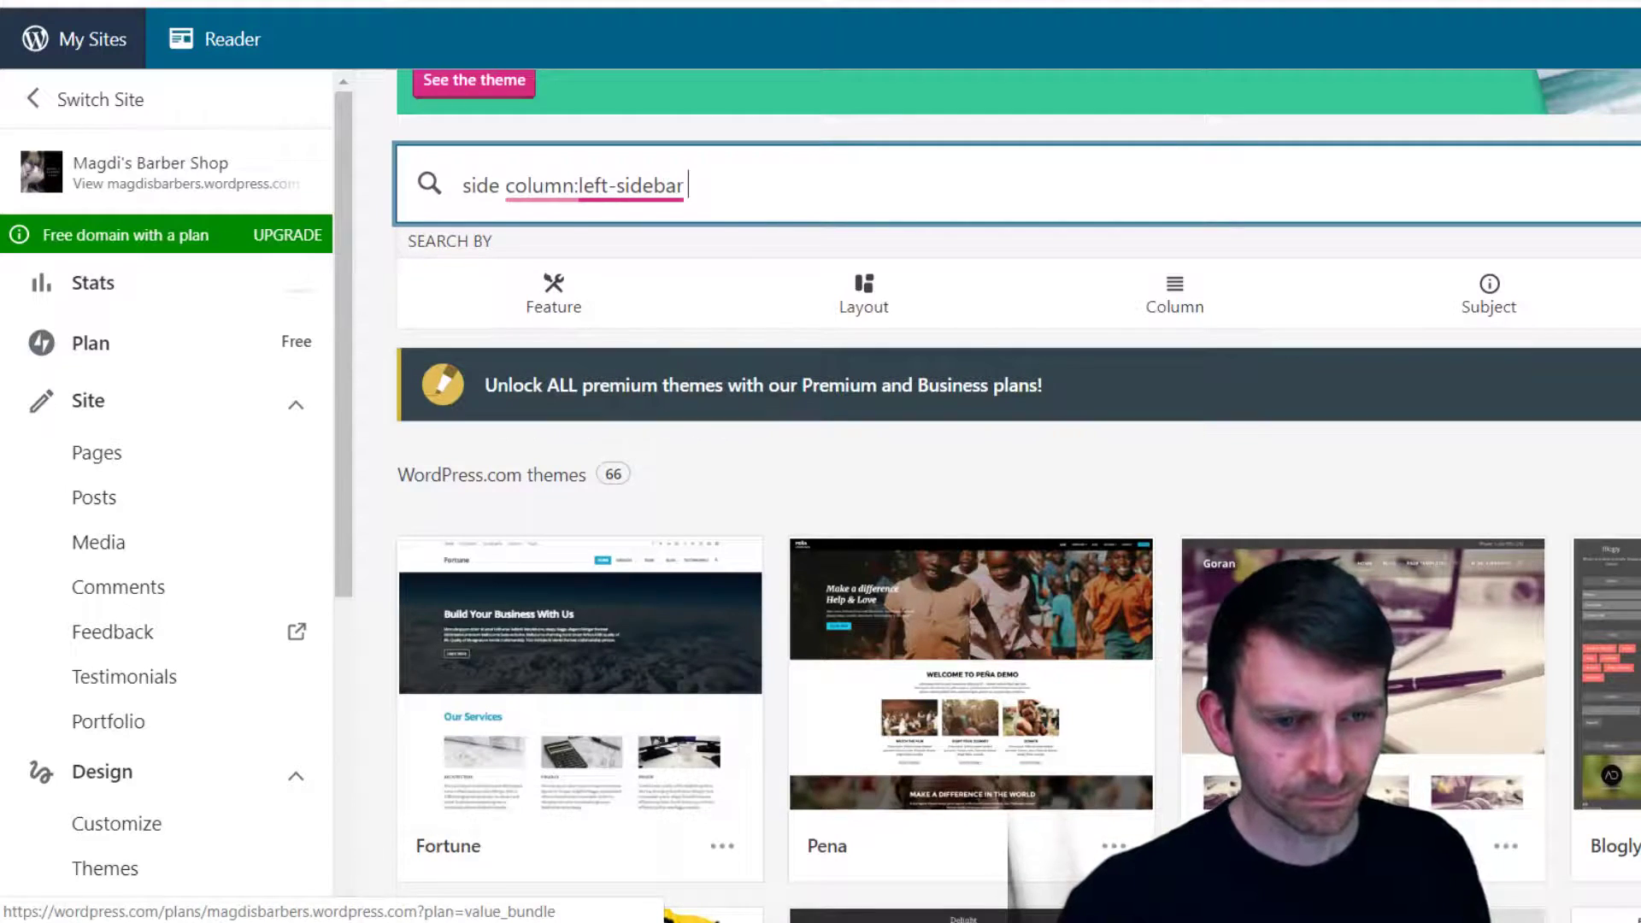
scroll(1434, 604, "down", 3)
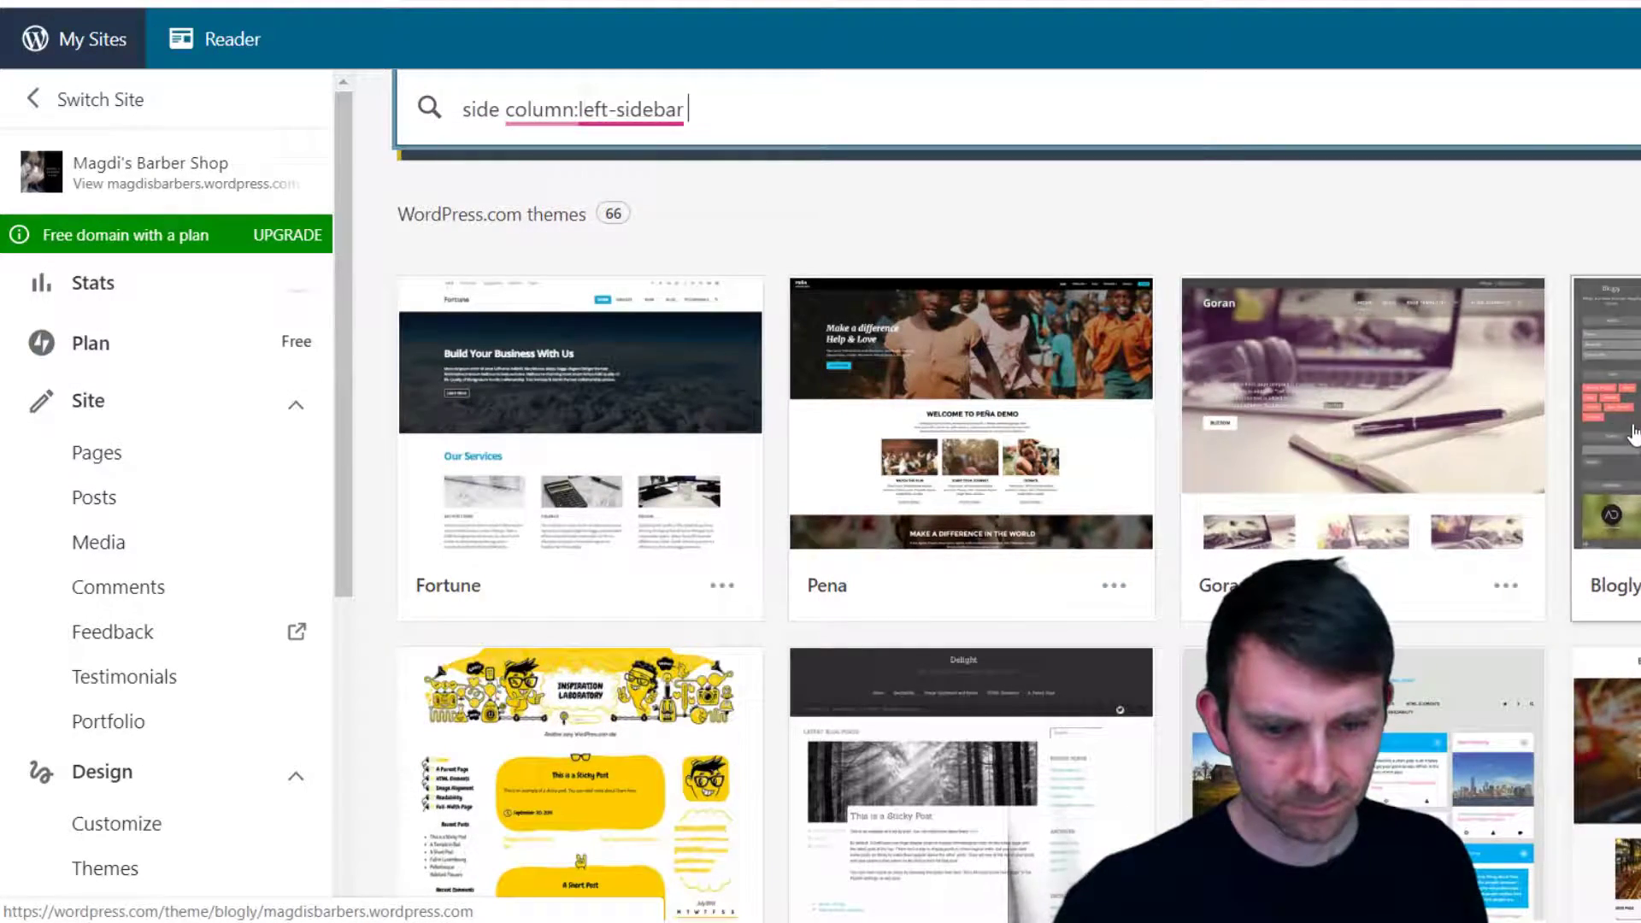
scroll(704, 755, "down", 3)
scroll(704, 755, "down", 3)
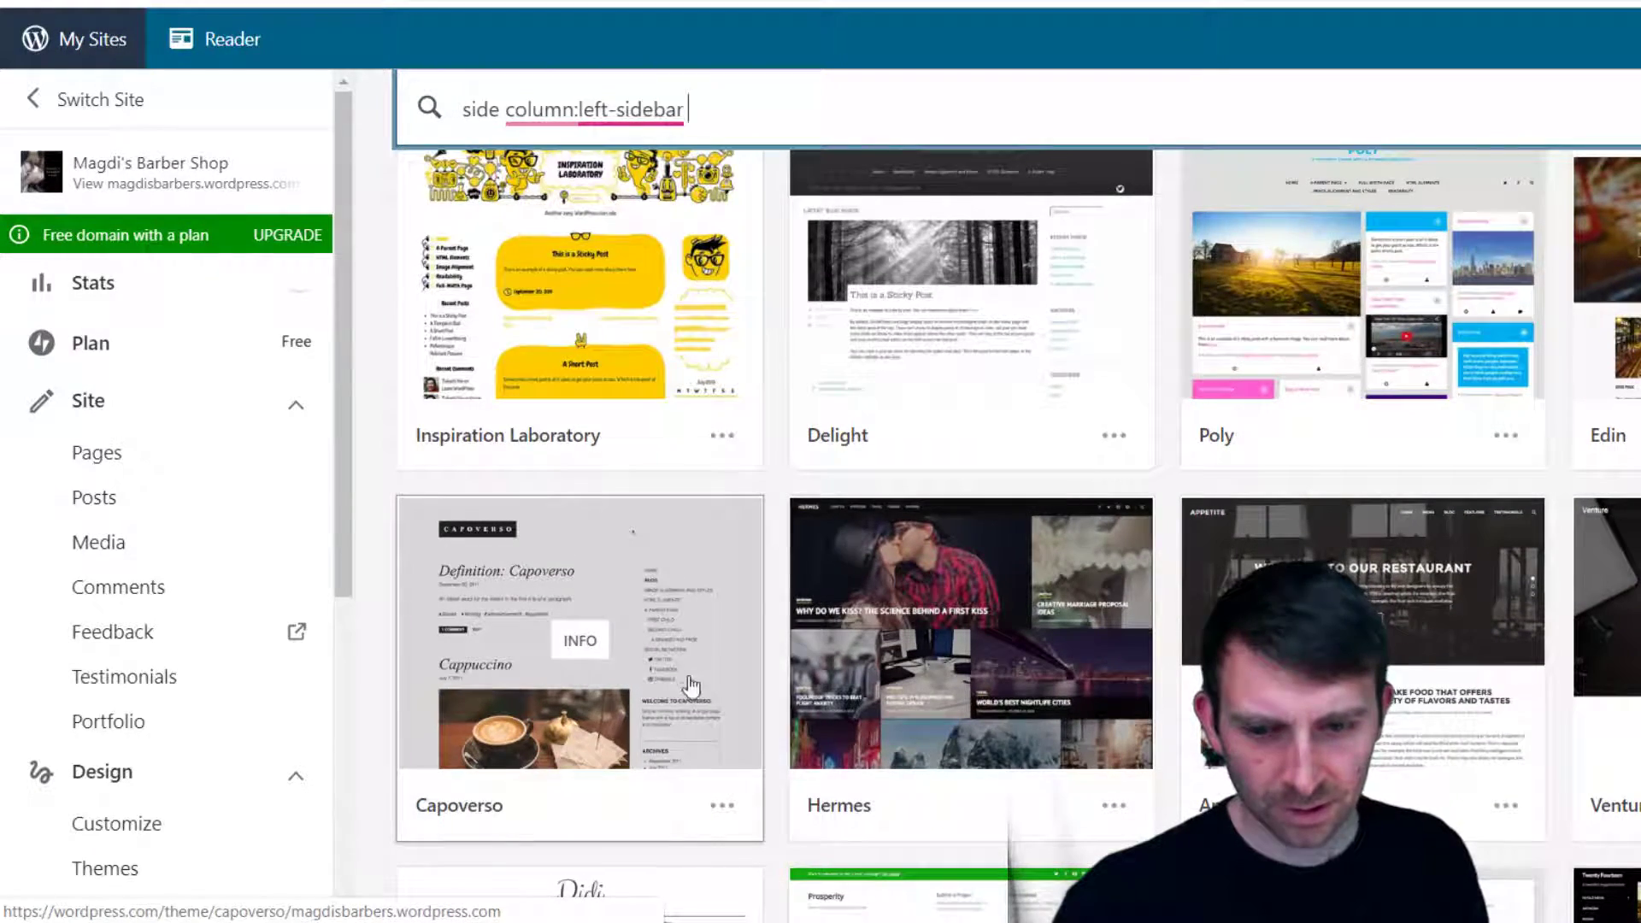
scroll(896, 819, "up", 6)
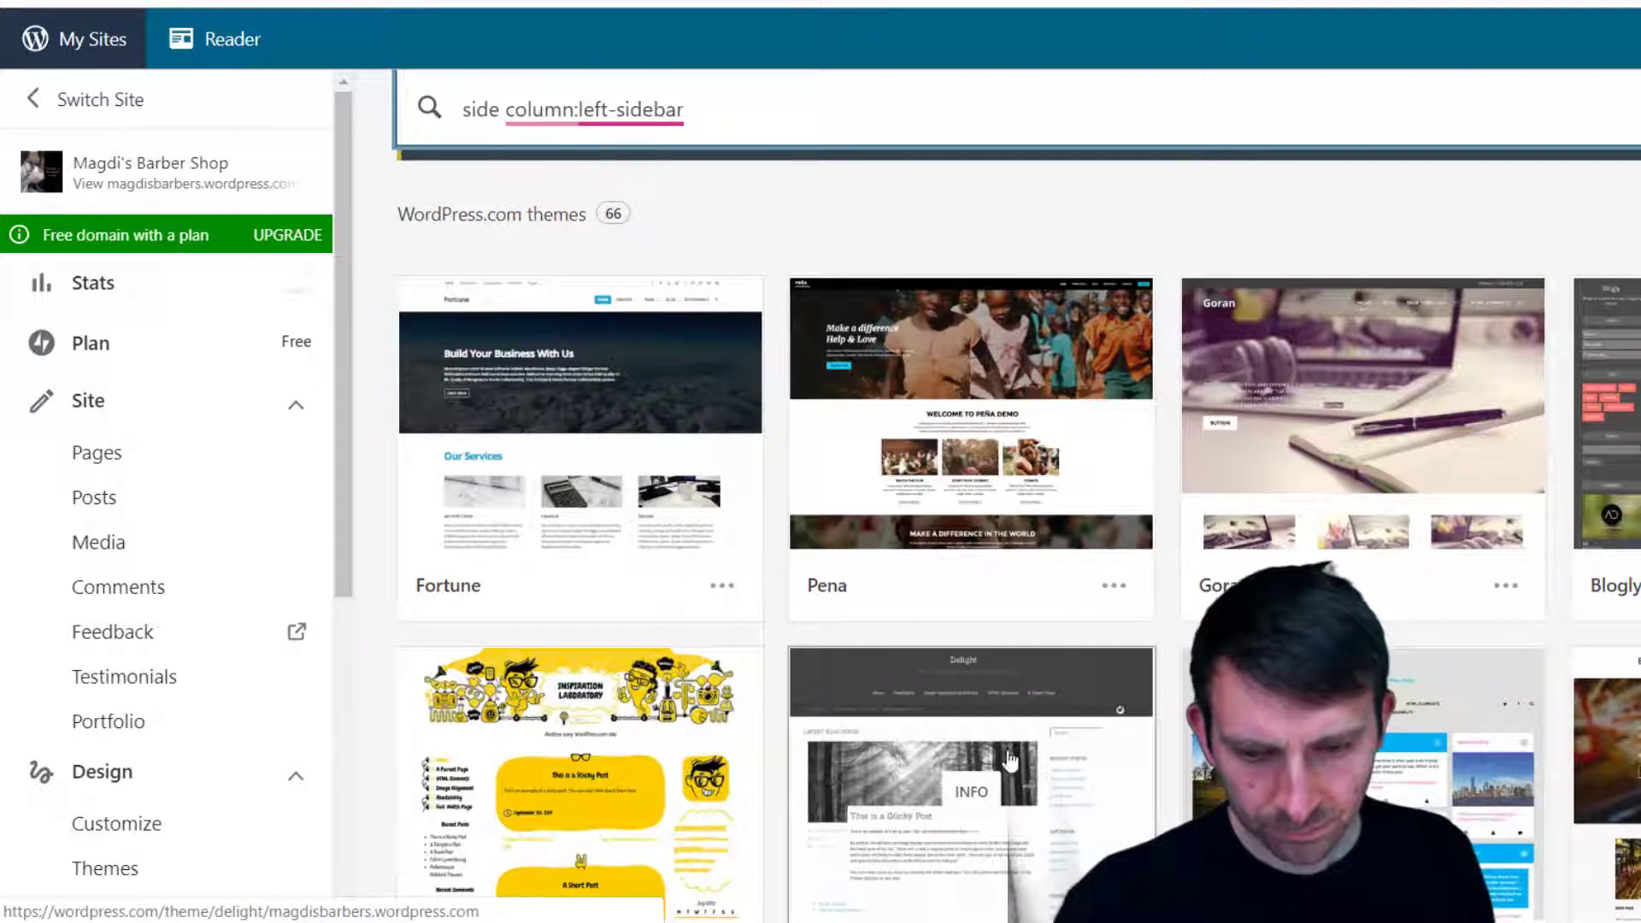
scroll(1282, 726, "down", 2)
scroll(1365, 557, "down", 6)
scroll(1365, 557, "up", 5)
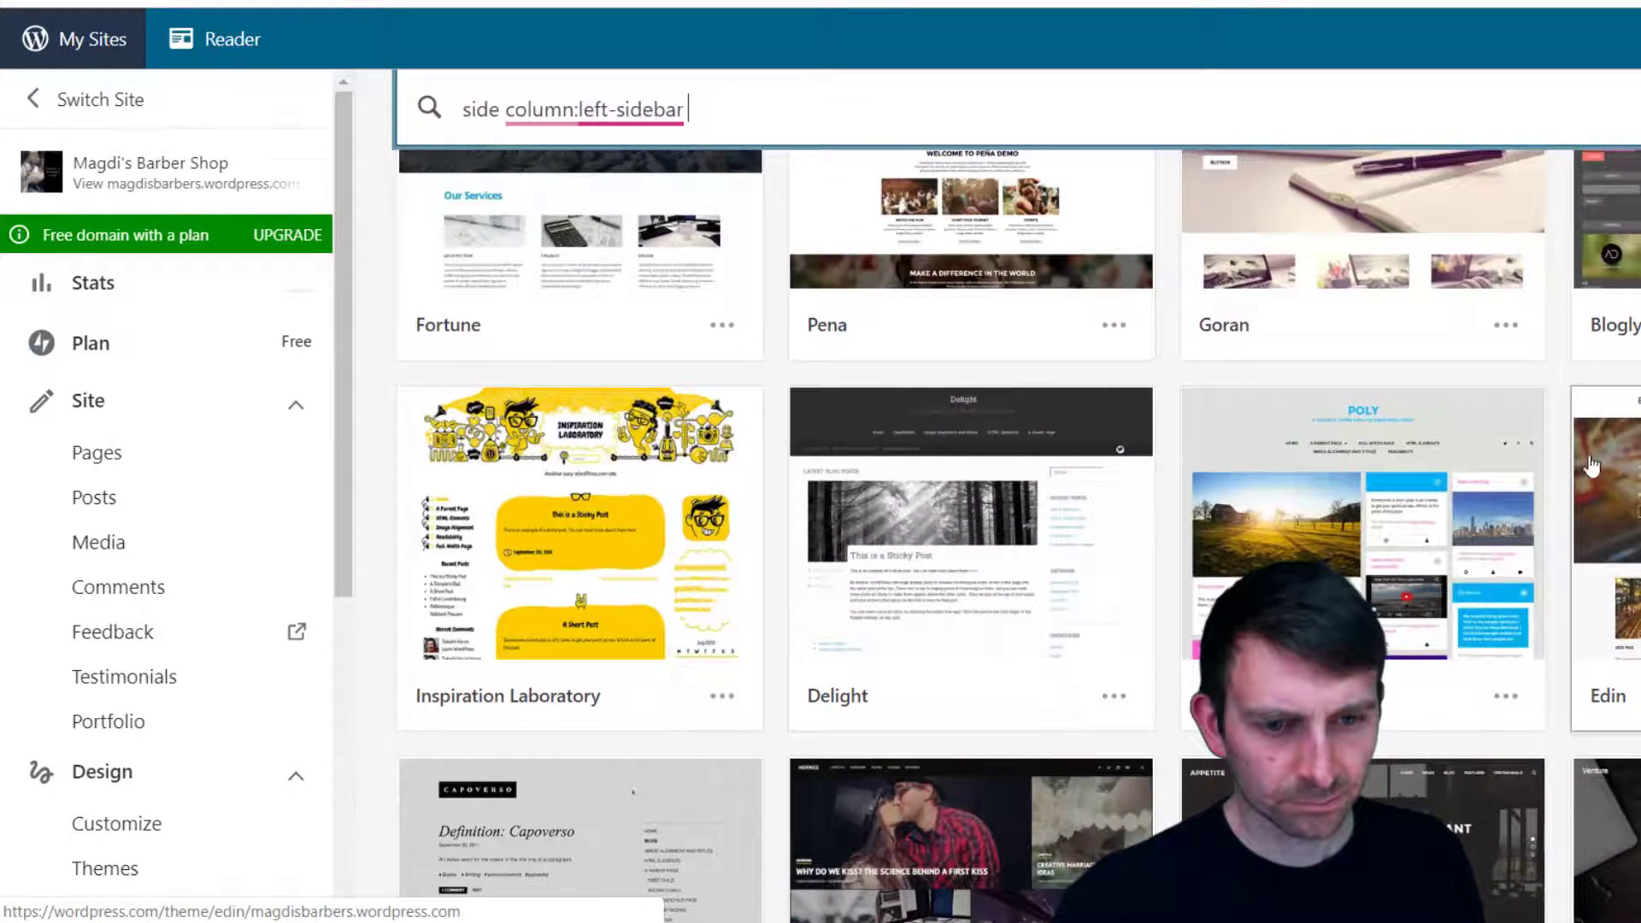
scroll(1436, 769, "down", 15)
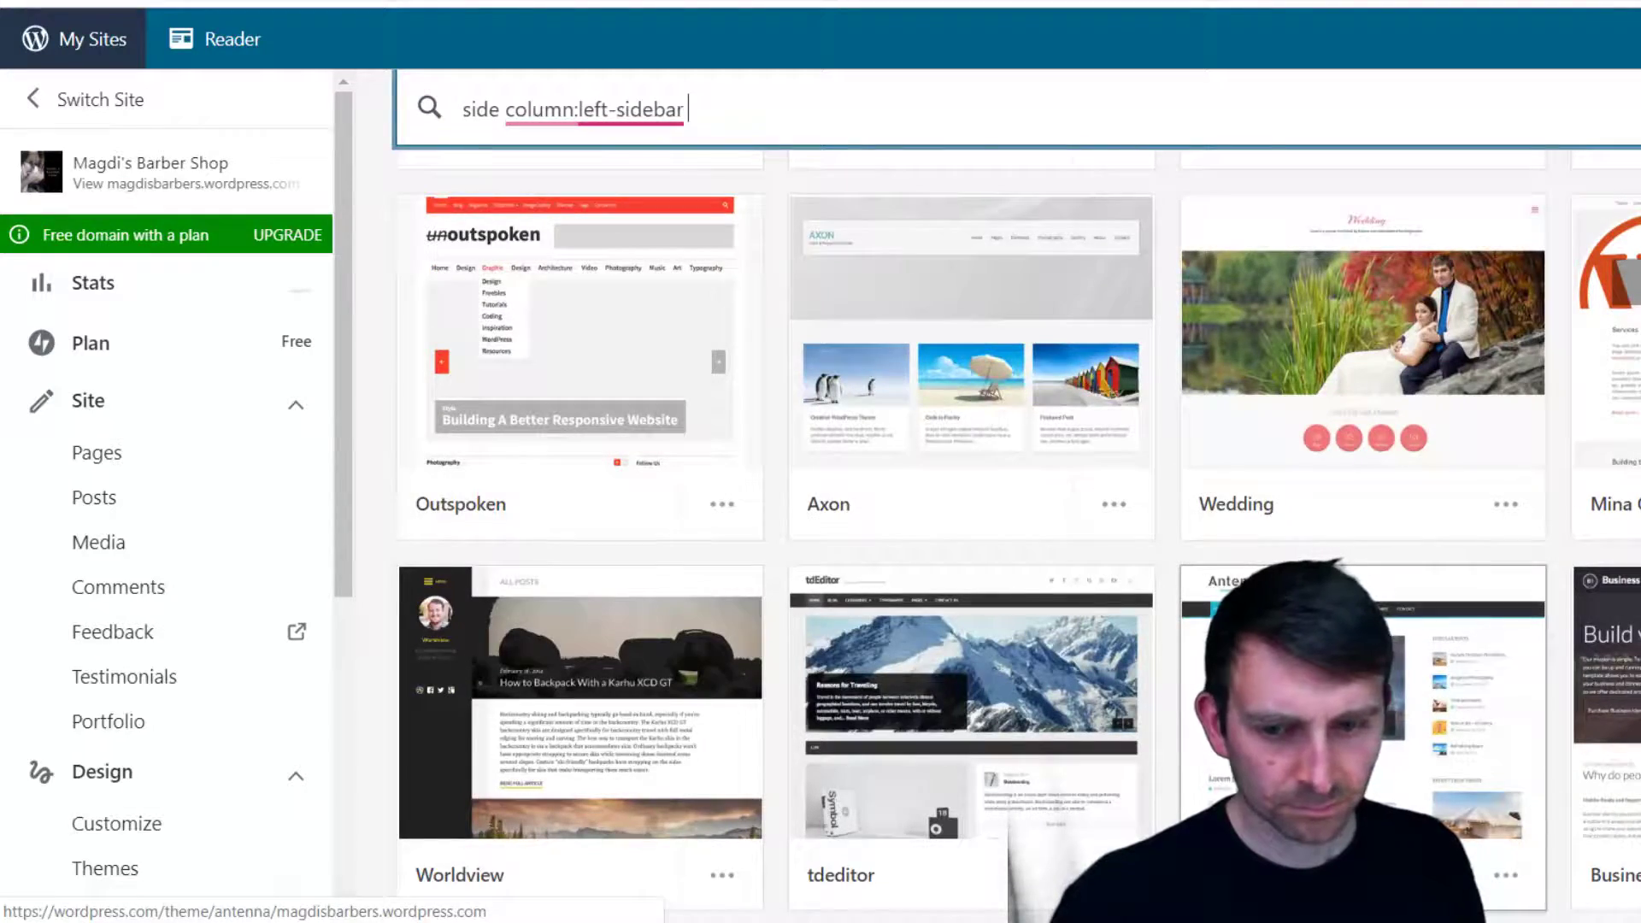
scroll(1436, 807, "up", 6)
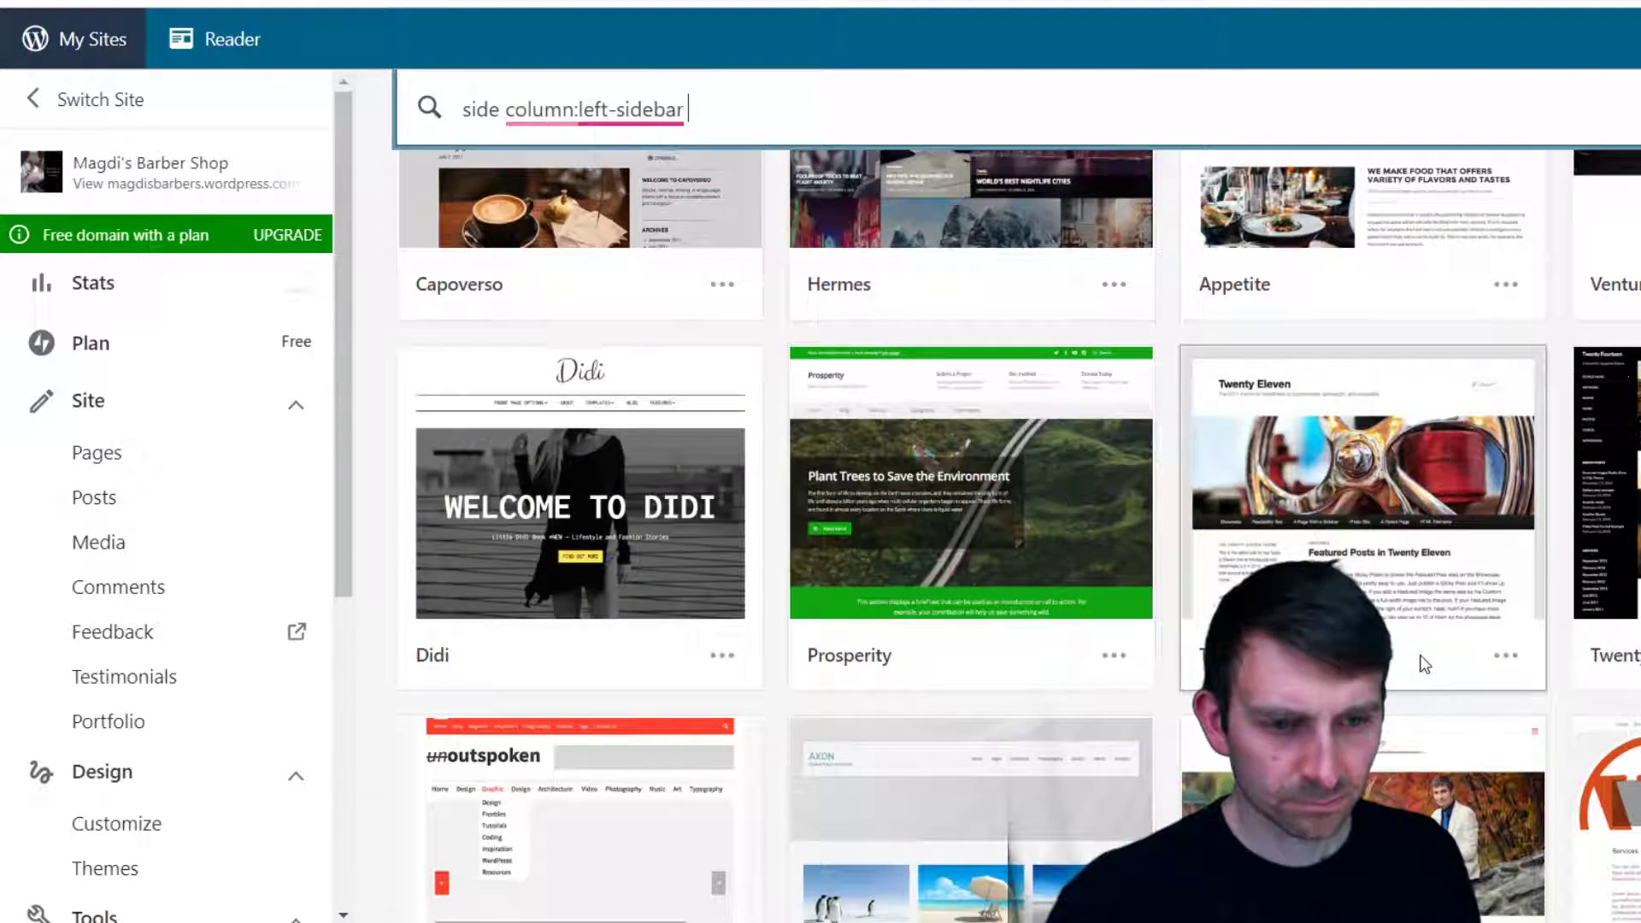
scroll(1410, 652, "up", 5)
scroll(1385, 620, "up", 4)
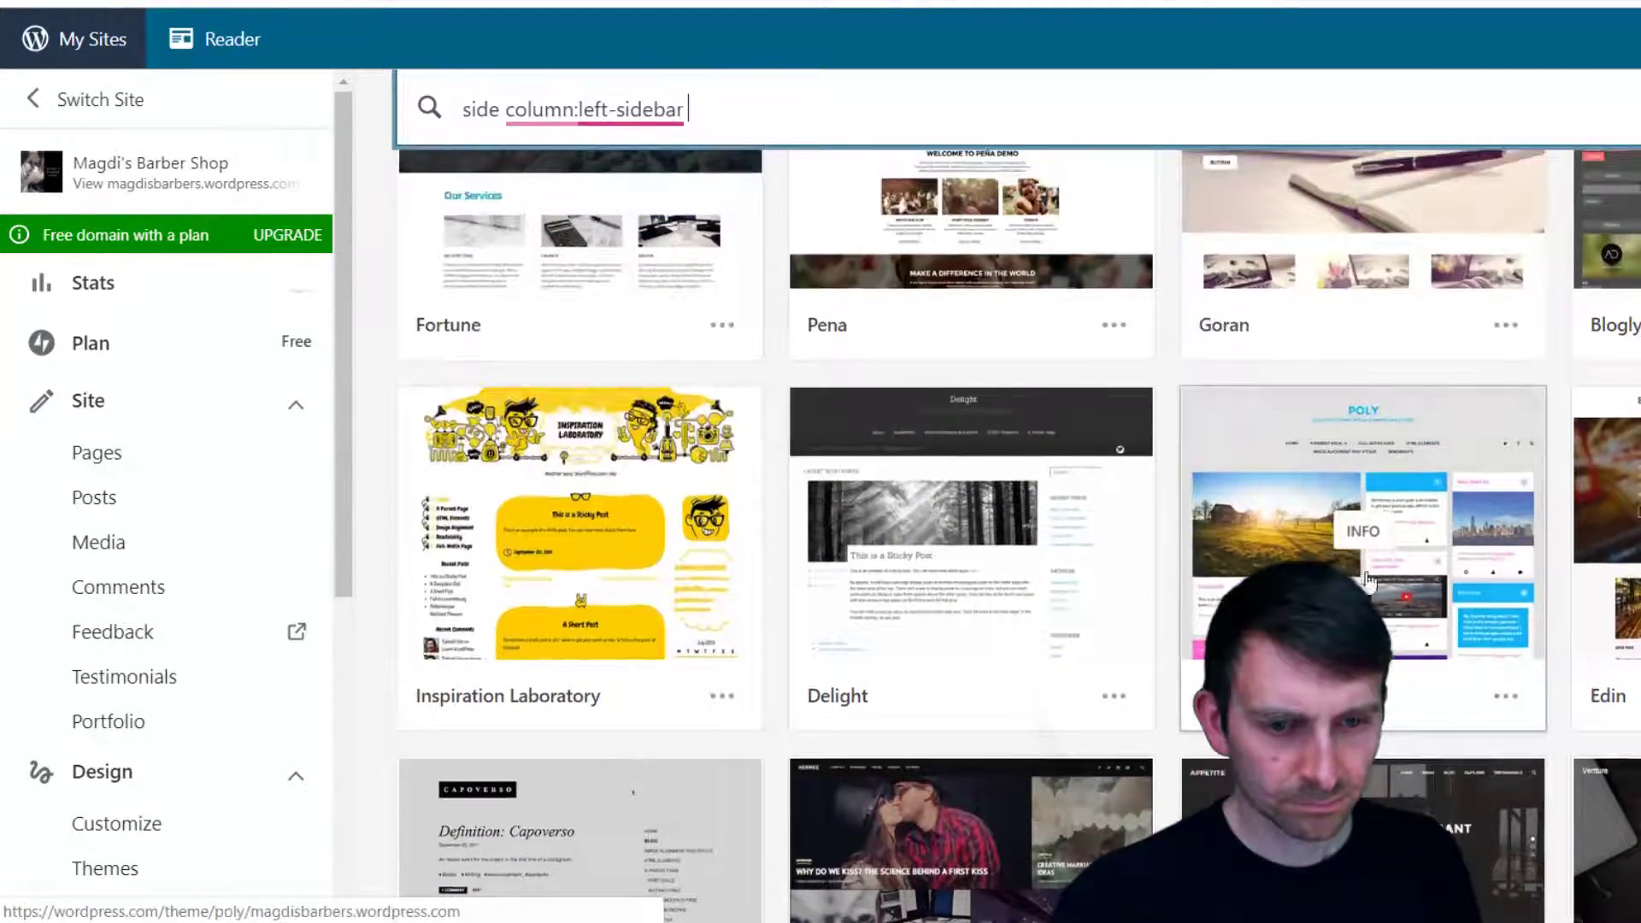
left_click(1459, 462)
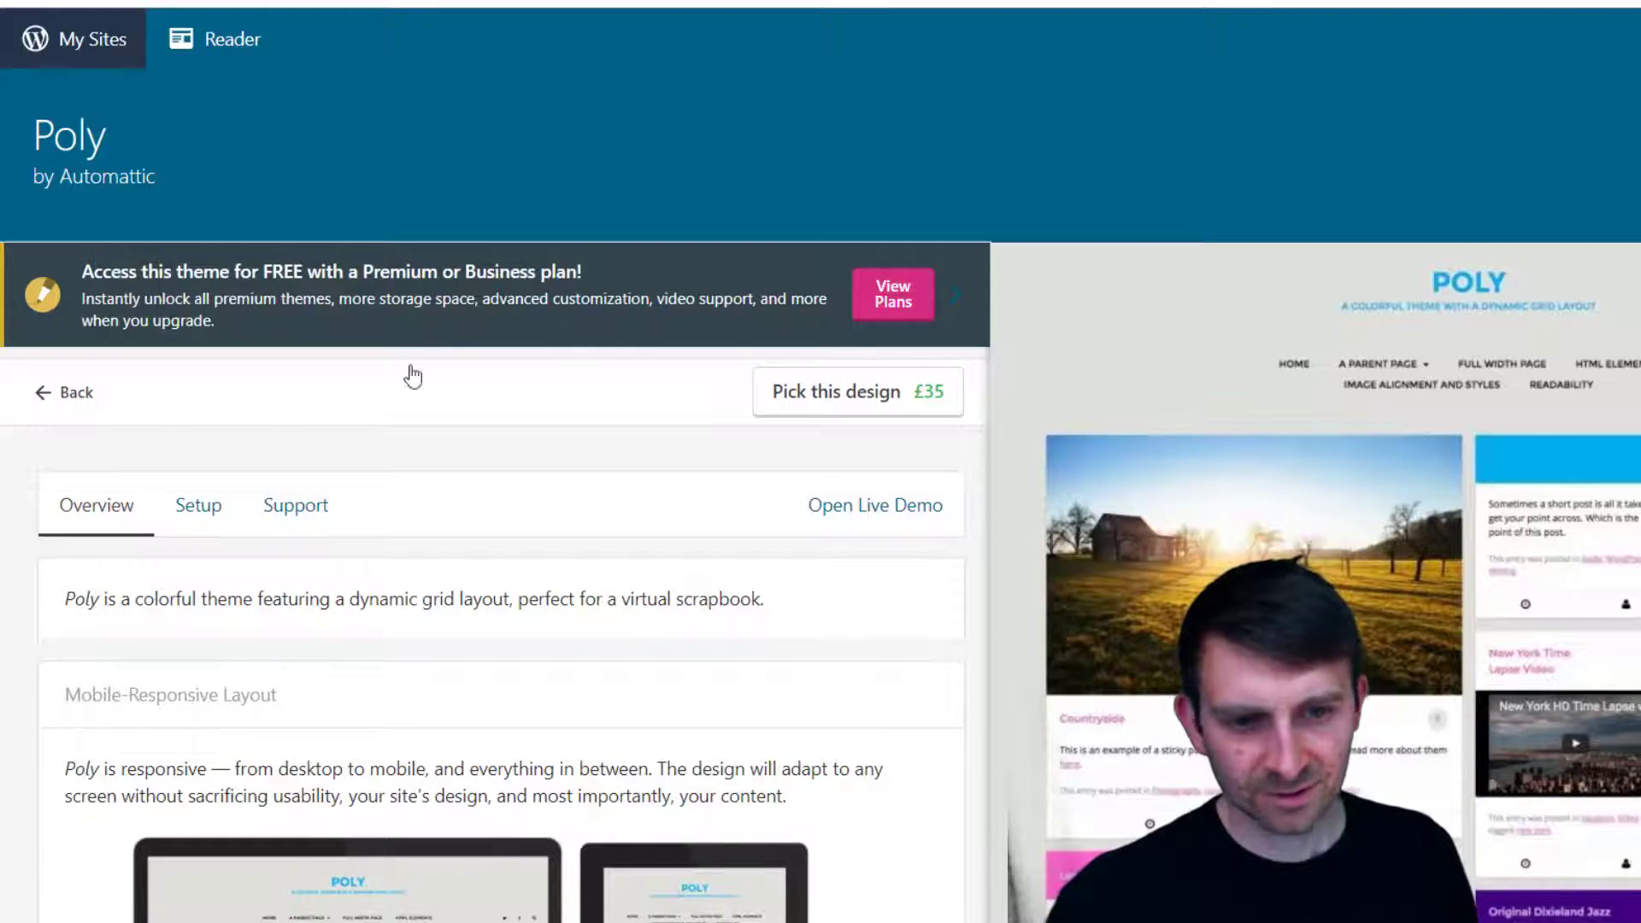
left_click(261, 386)
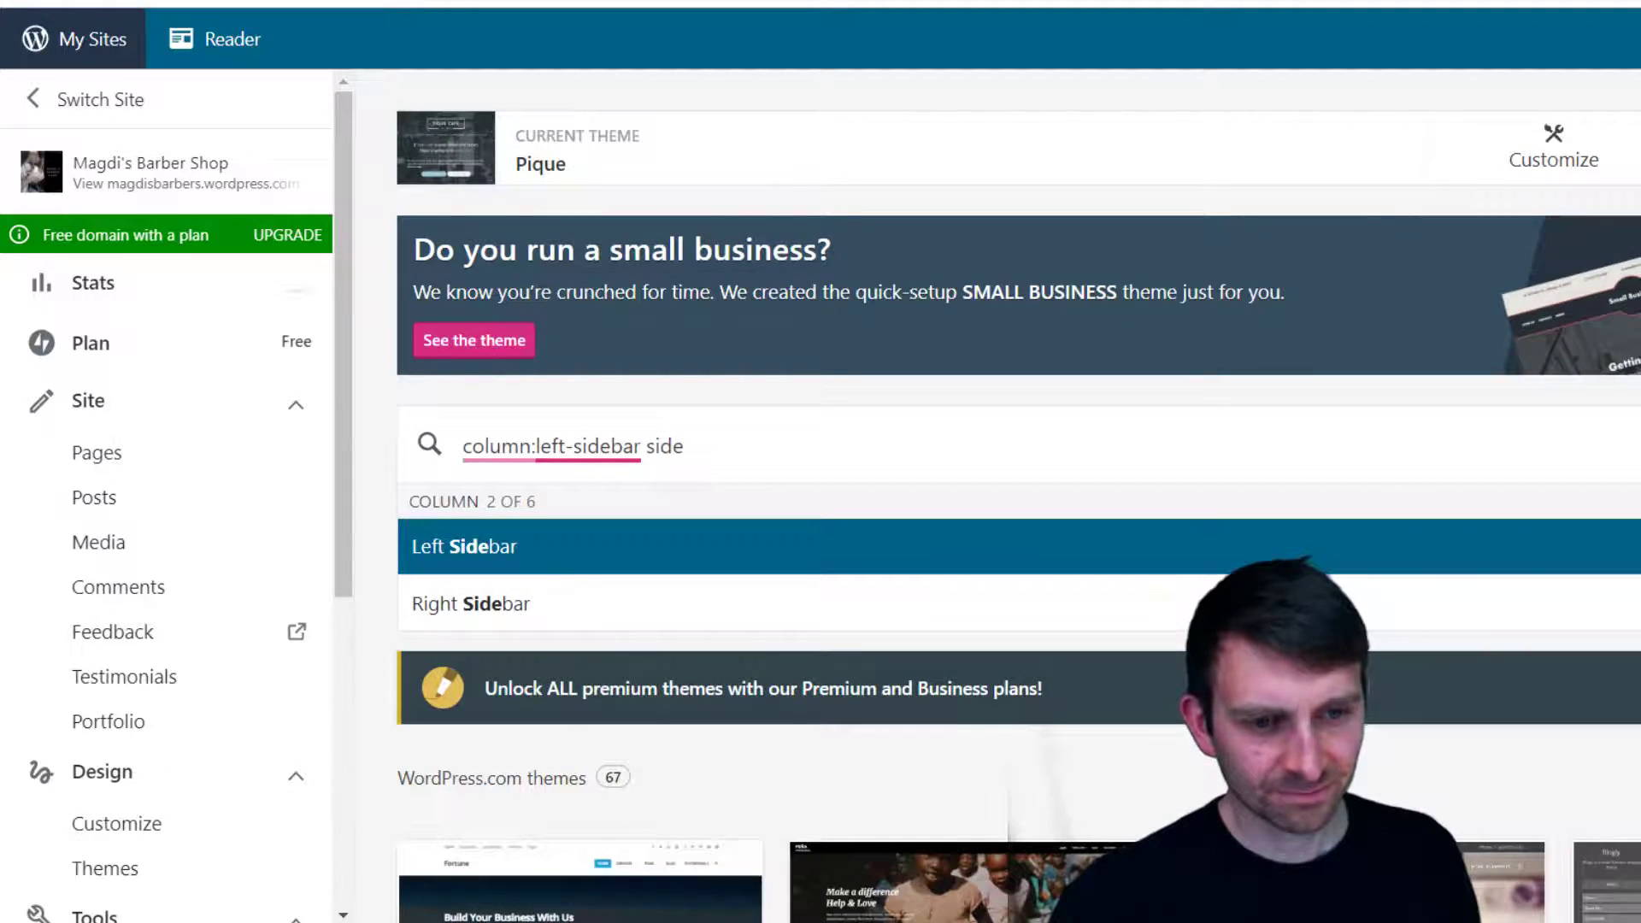
Pick the free Colinear theme from the left-sidebar results, activate it and open the site in the Customizer
scroll(1249, 421, "down", 5)
scroll(1207, 537, "down", 3)
scroll(1207, 536, "up", 3)
scroll(1282, 513, "down", 2)
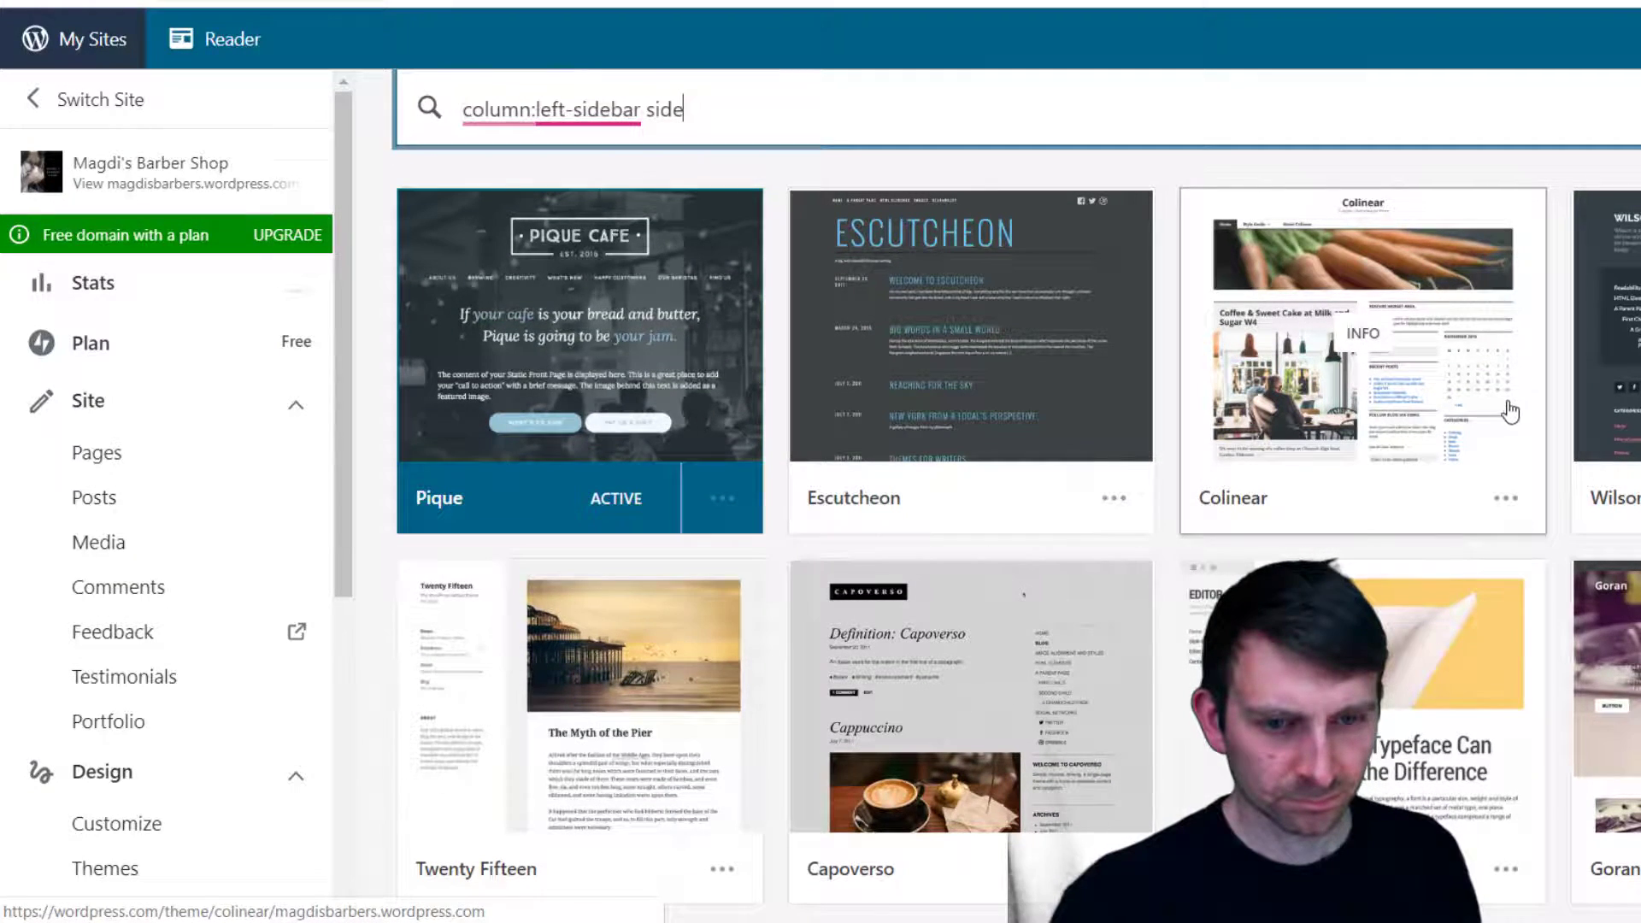
scroll(1491, 384, "down", 3)
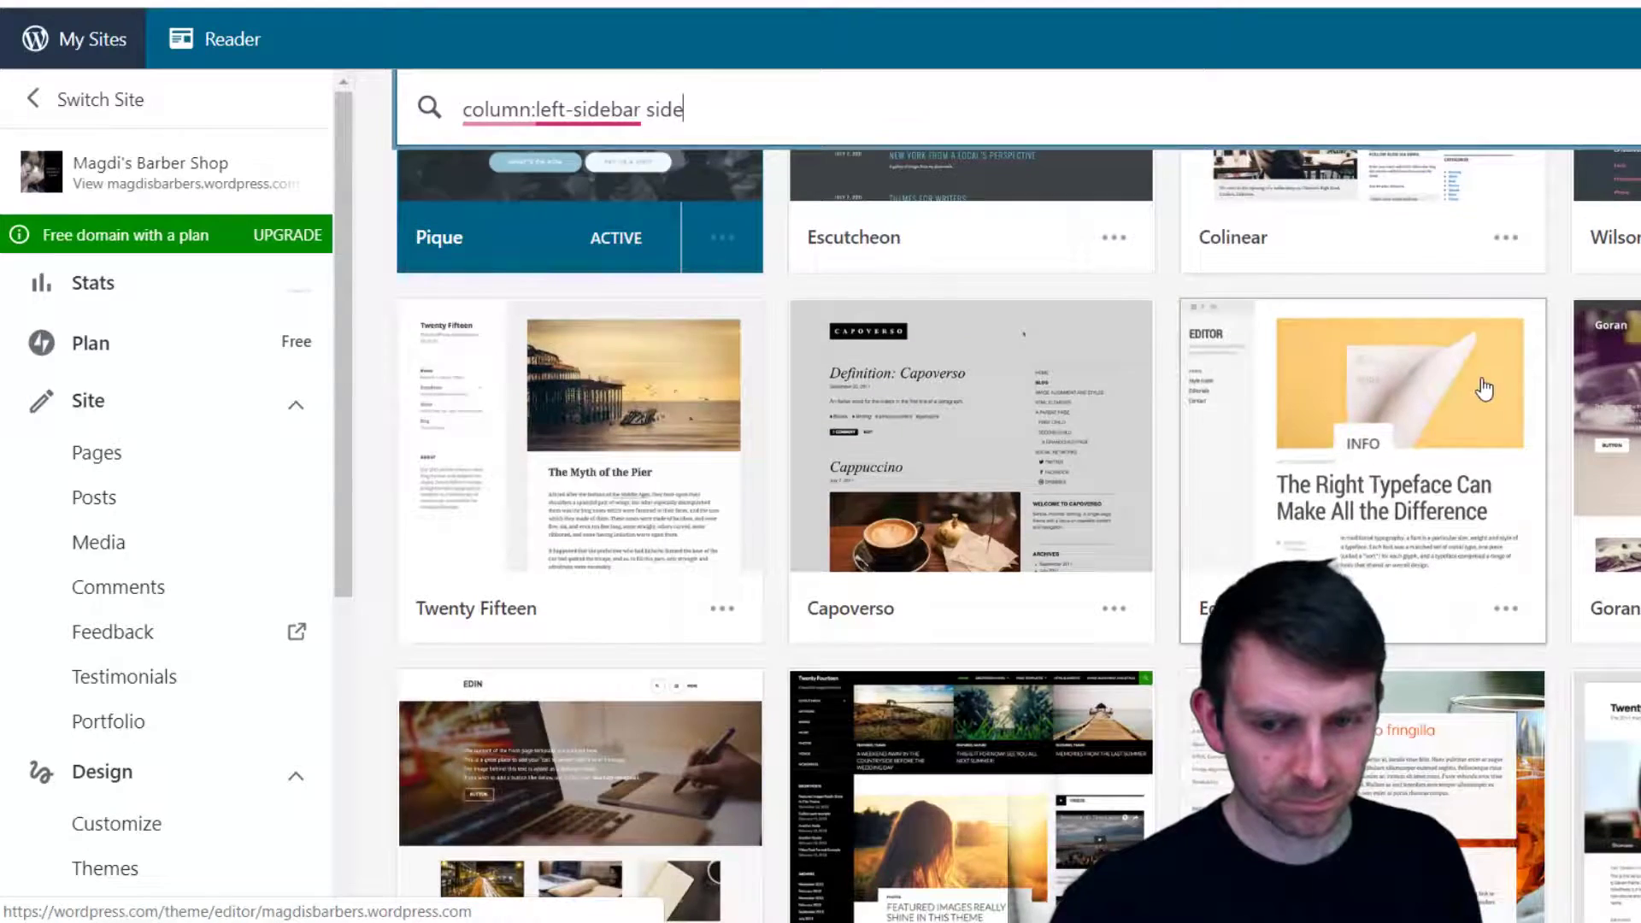
scroll(1484, 386, "up", 2)
scroll(1479, 401, "down", 3)
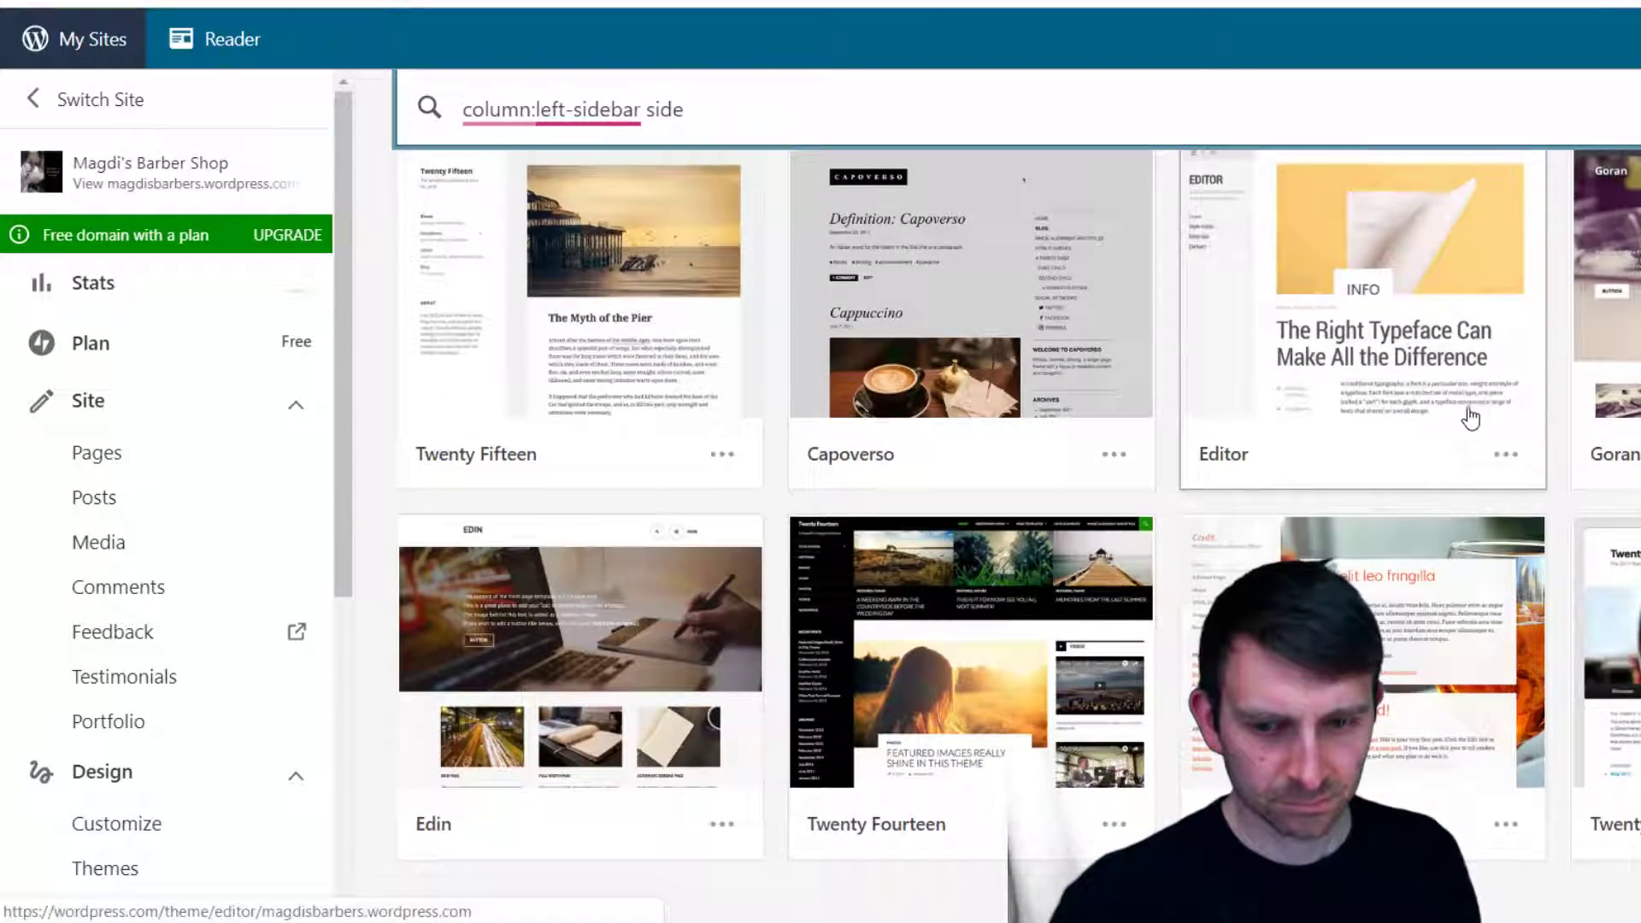
scroll(1487, 736, "up", 7)
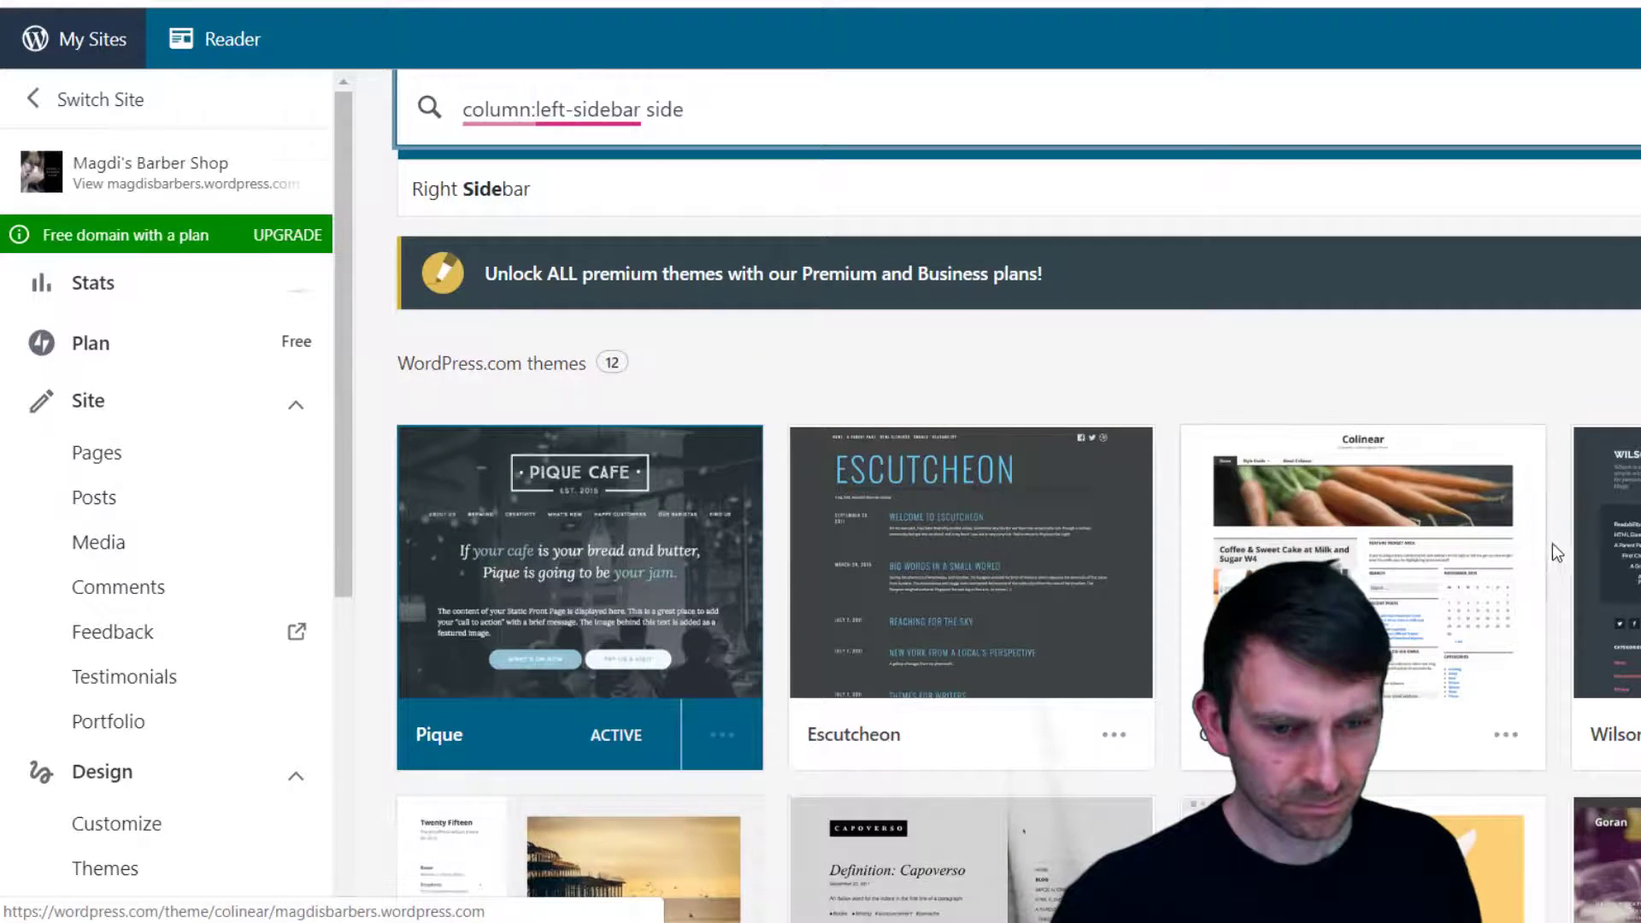
left_click(1402, 545)
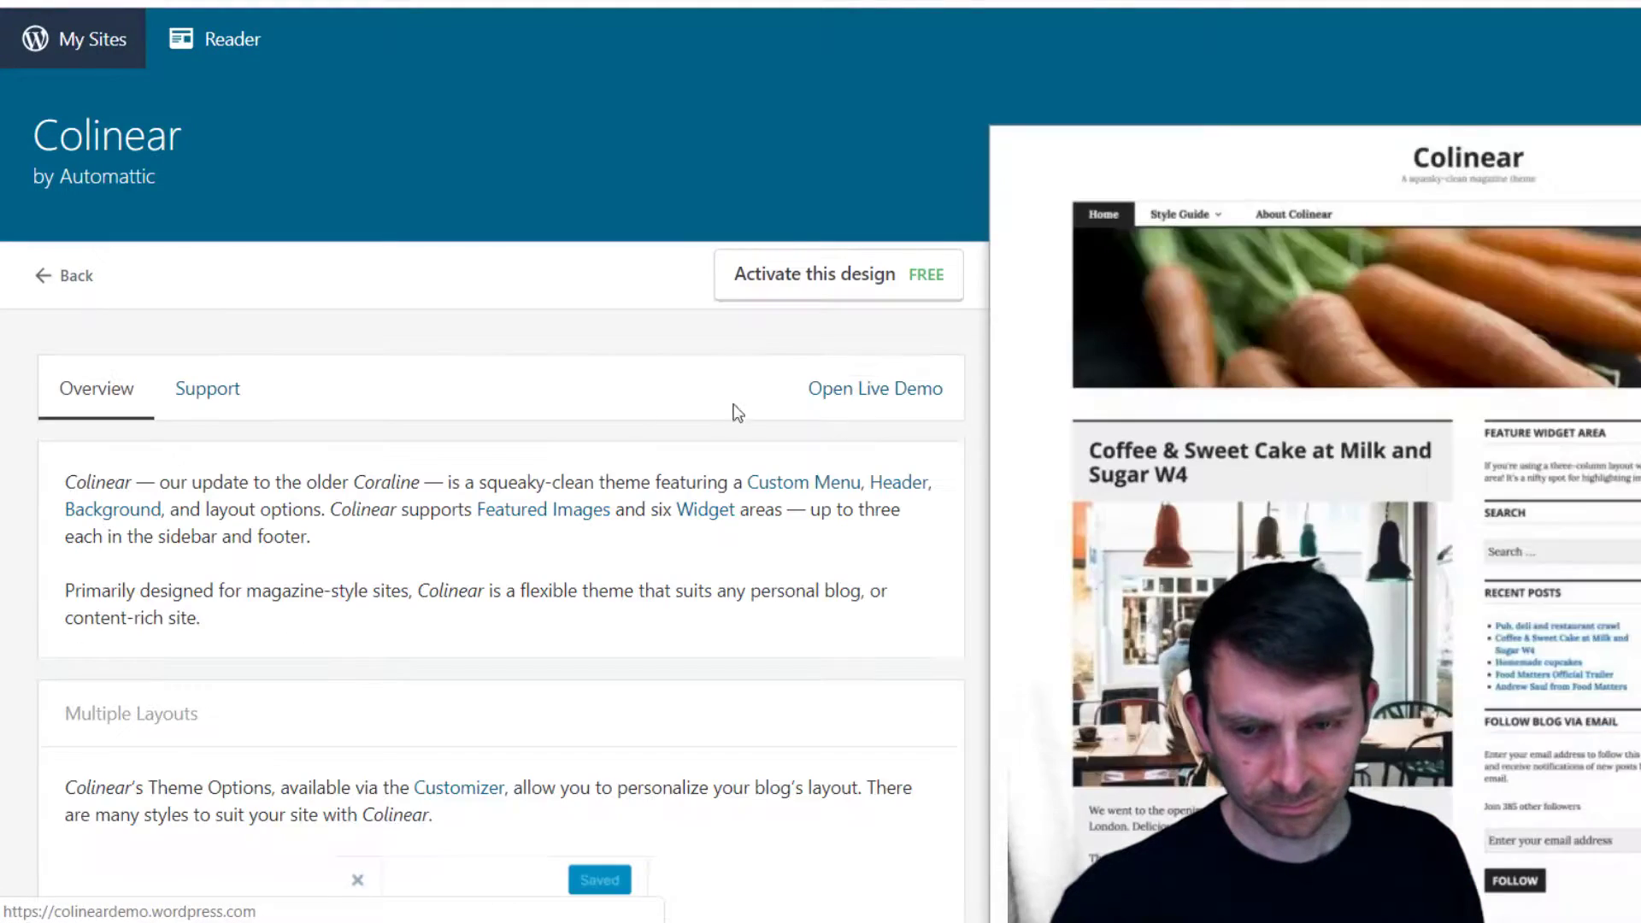
left_click(812, 282)
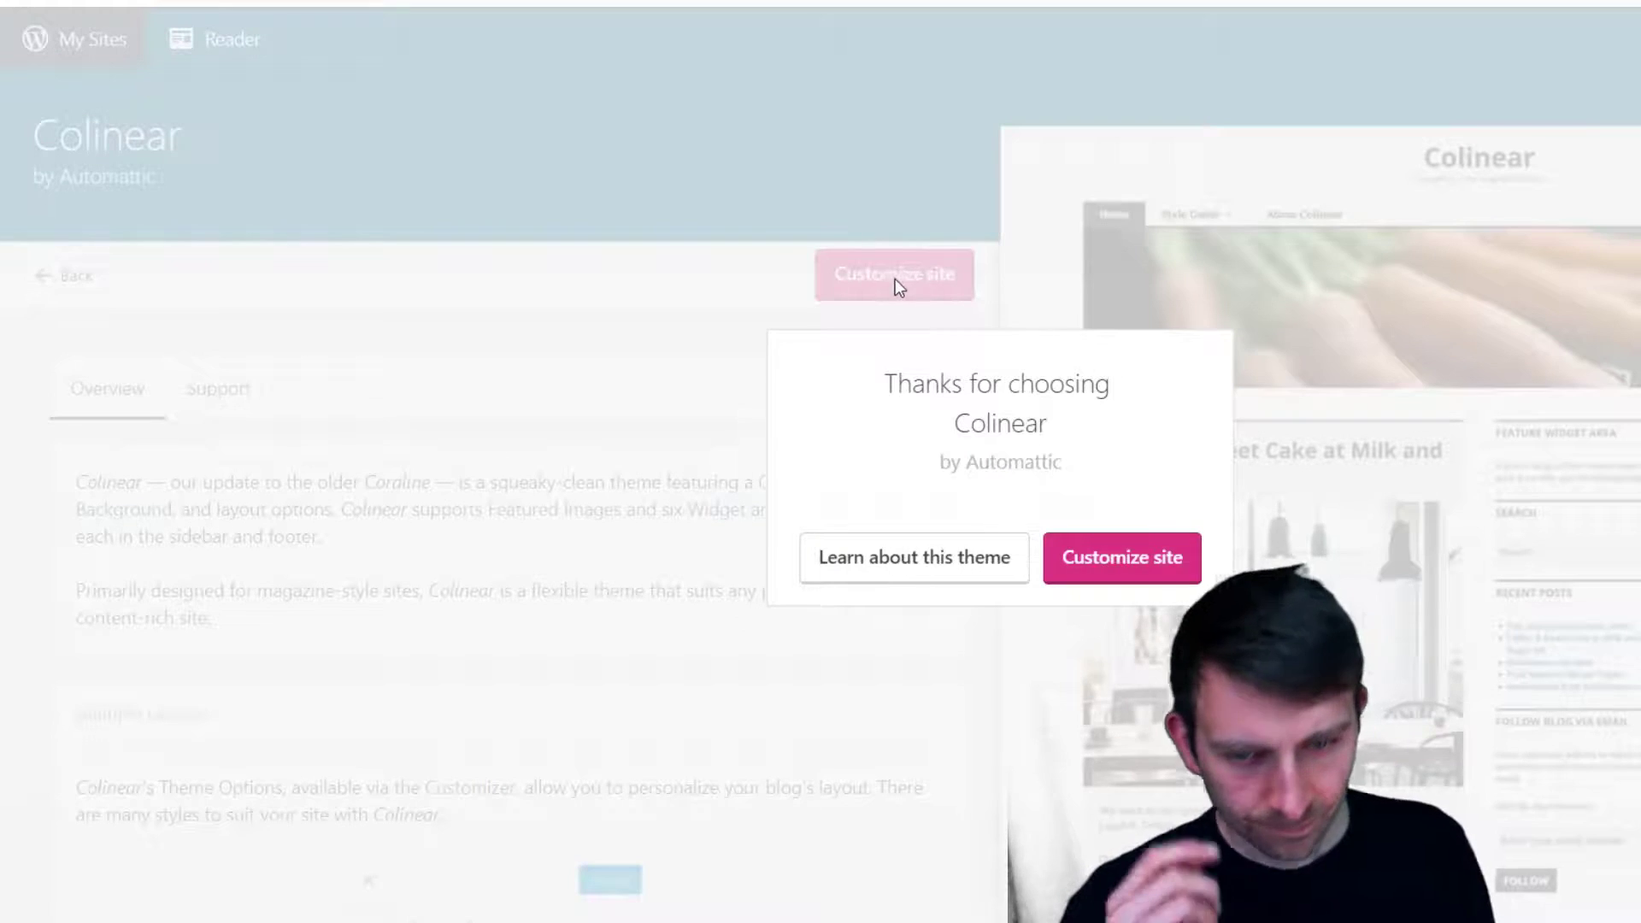
left_click(1154, 563)
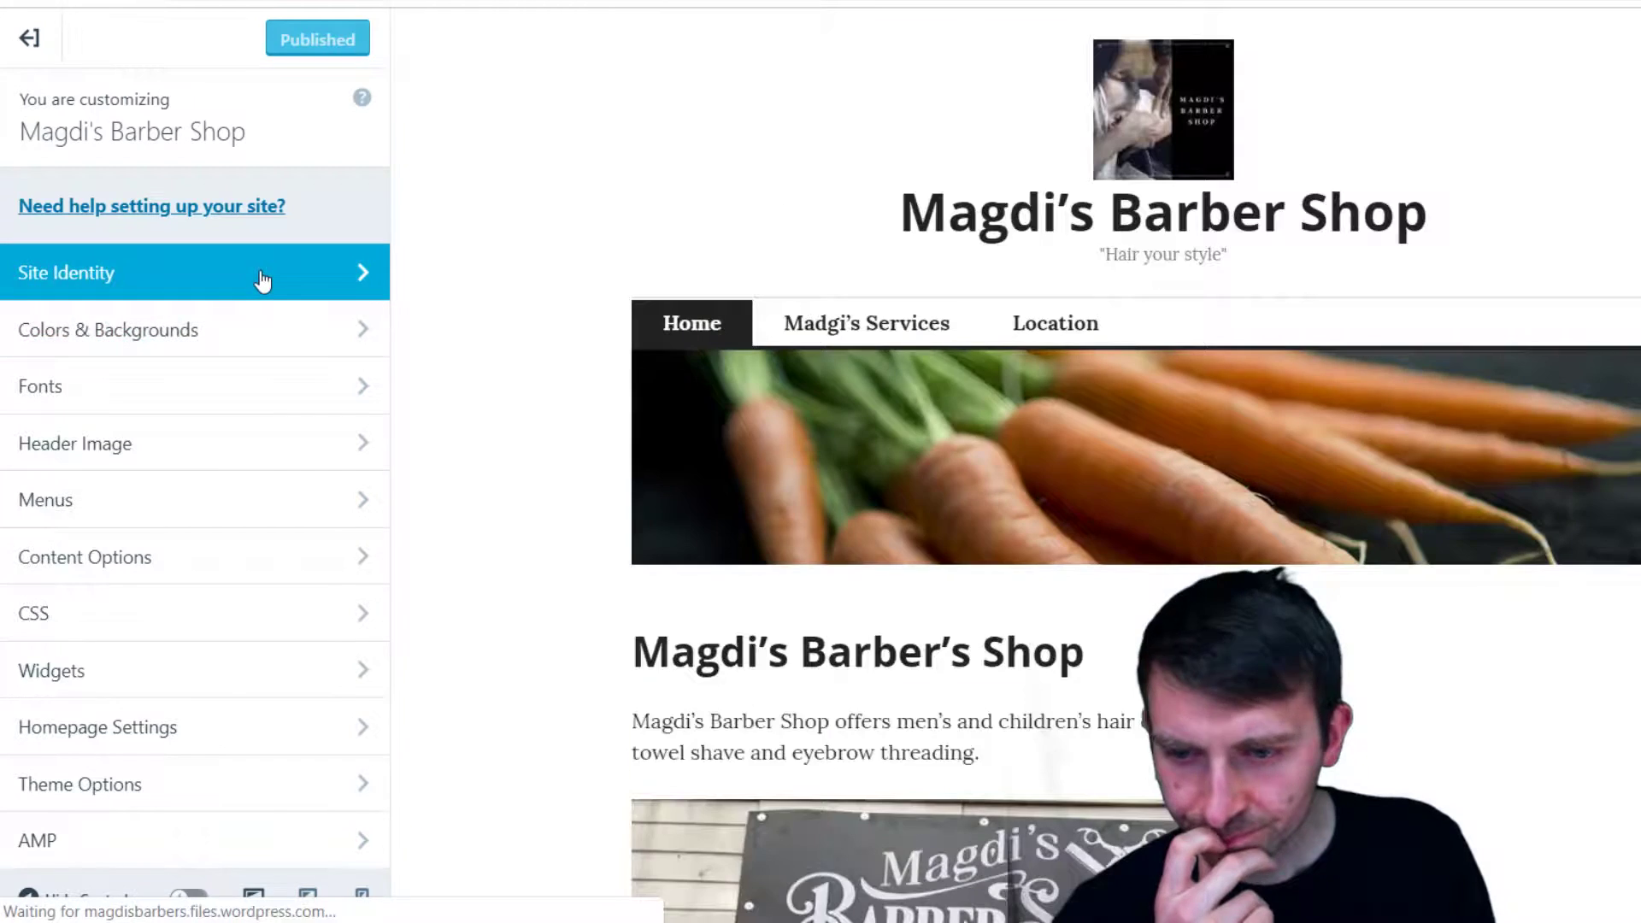
Compare the featured color palettes for the site and publish the black-background palette with the blue accent
left_click(264, 275)
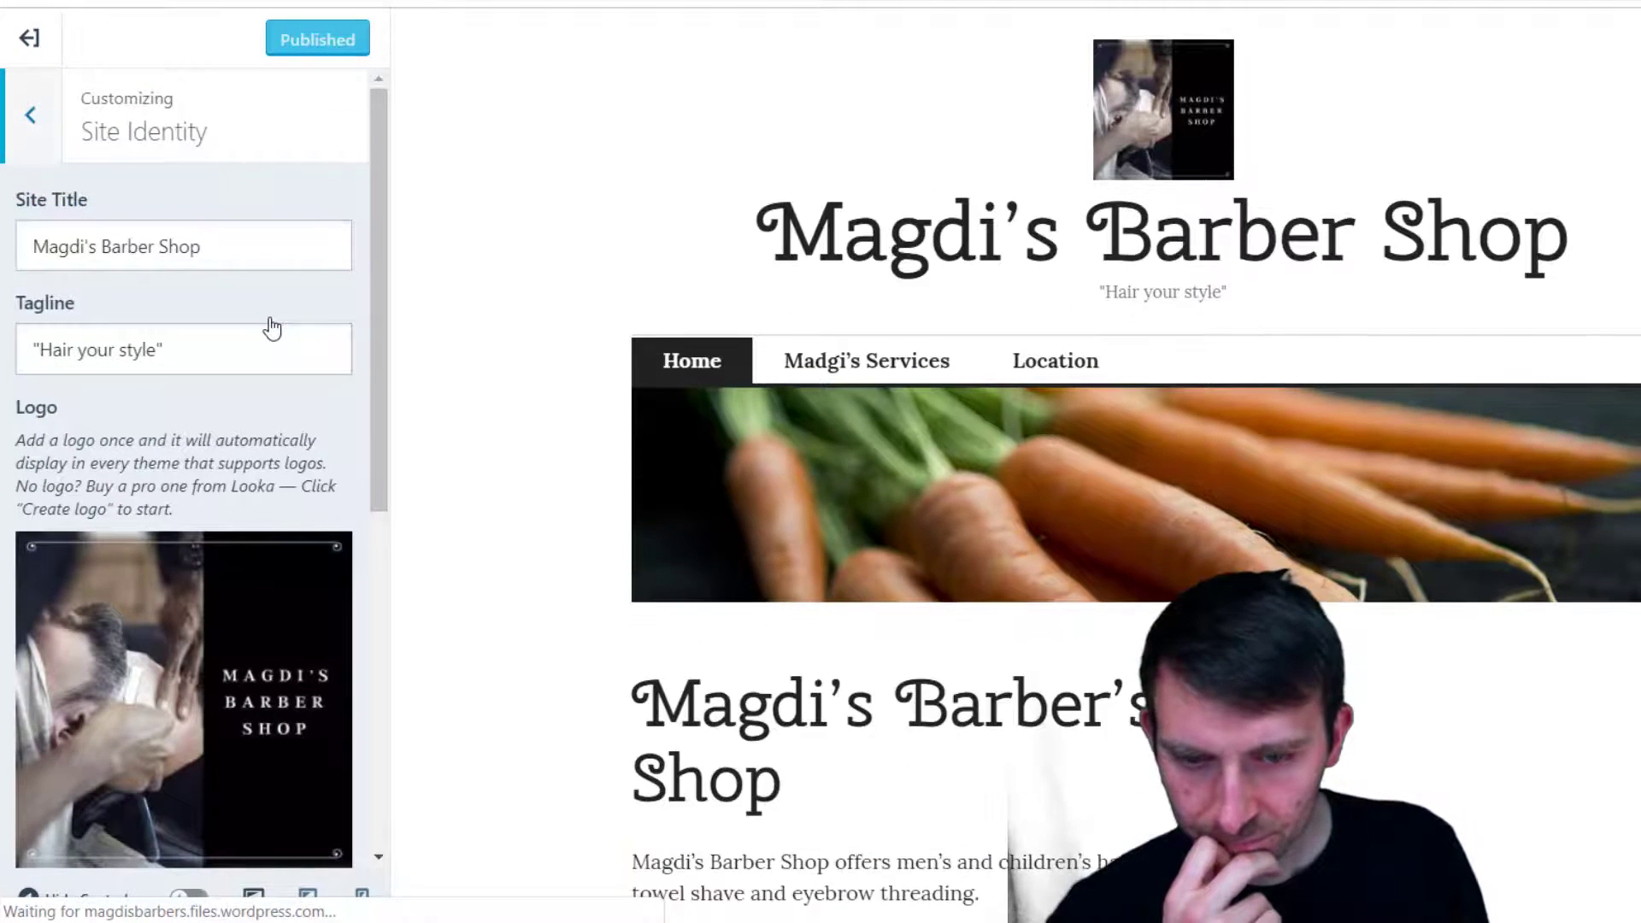
left_click(31, 118)
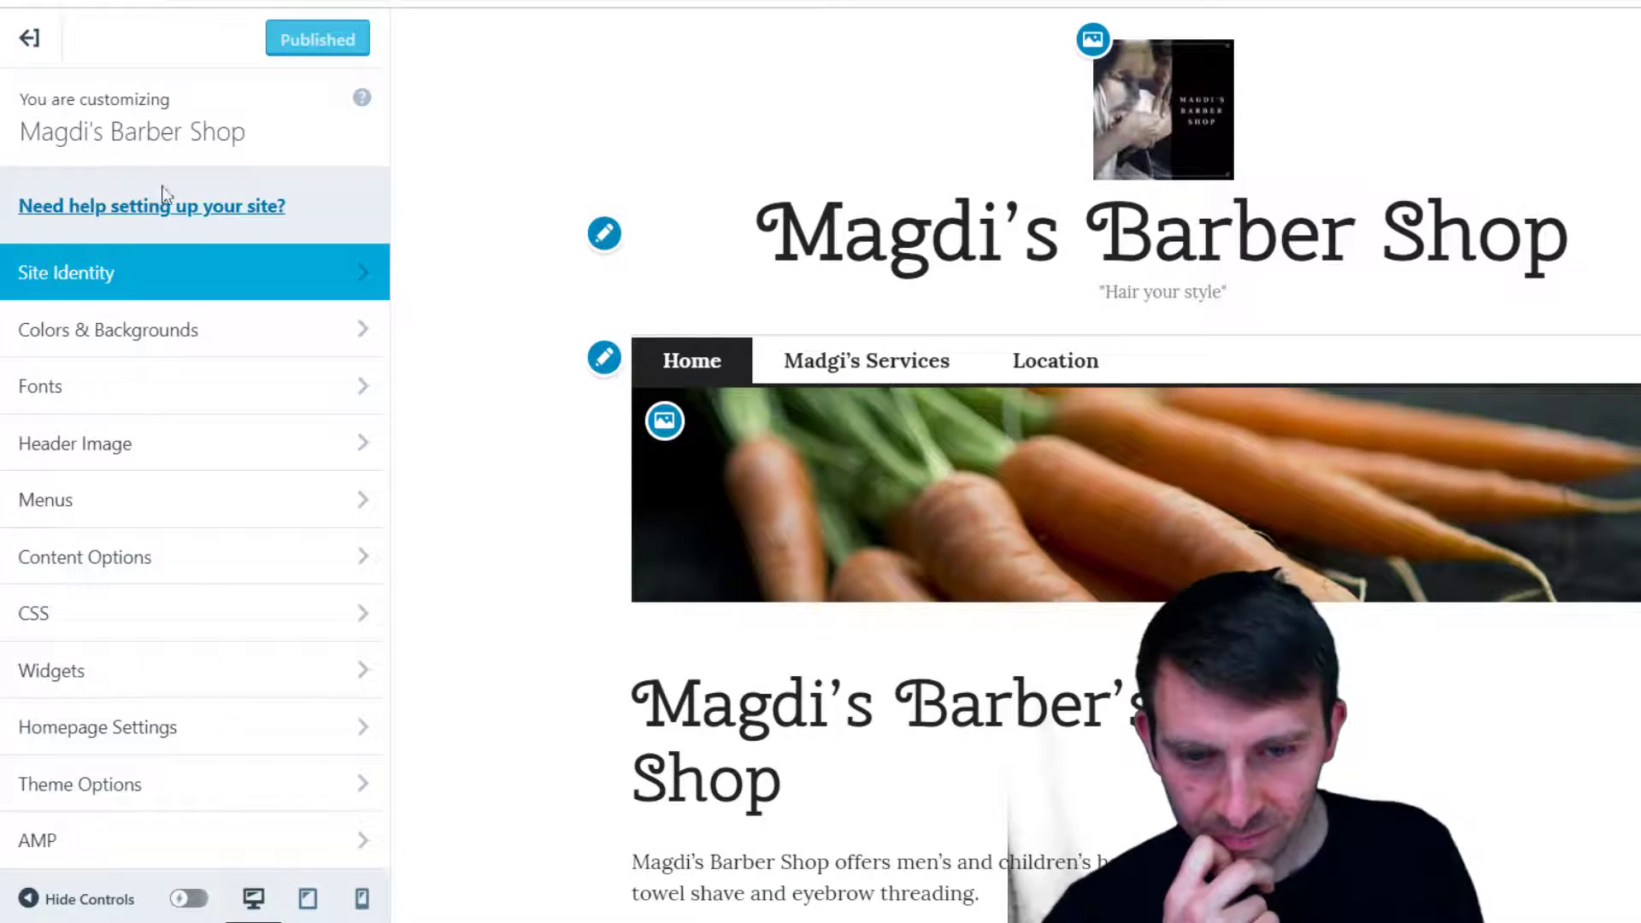
left_click(268, 325)
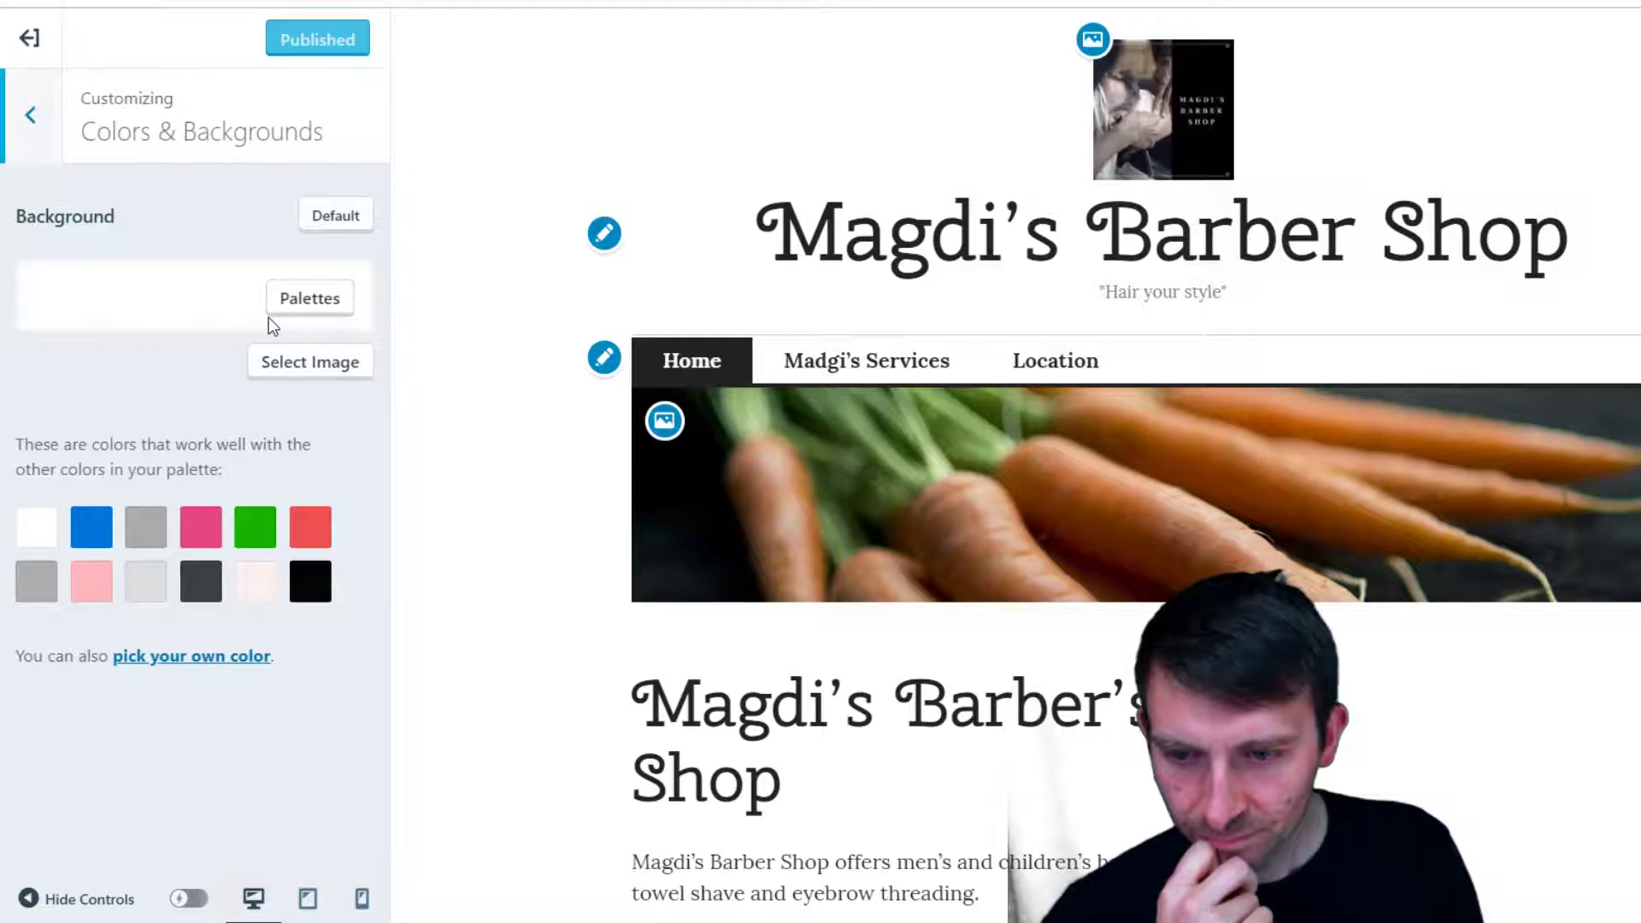
left_click(312, 298)
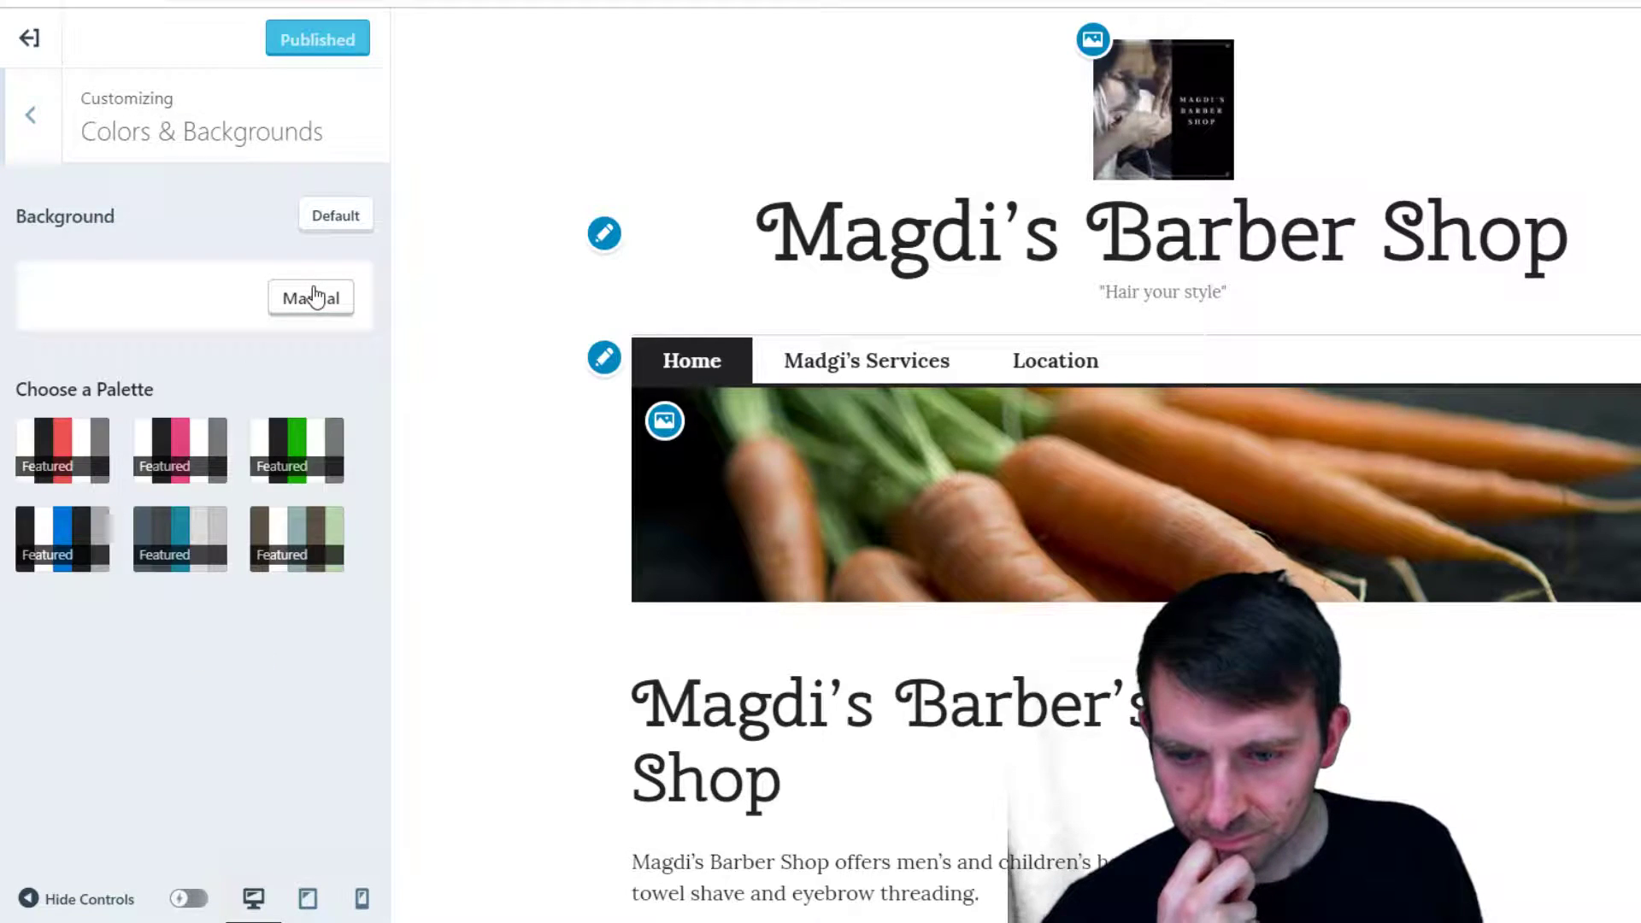
left_click(83, 535)
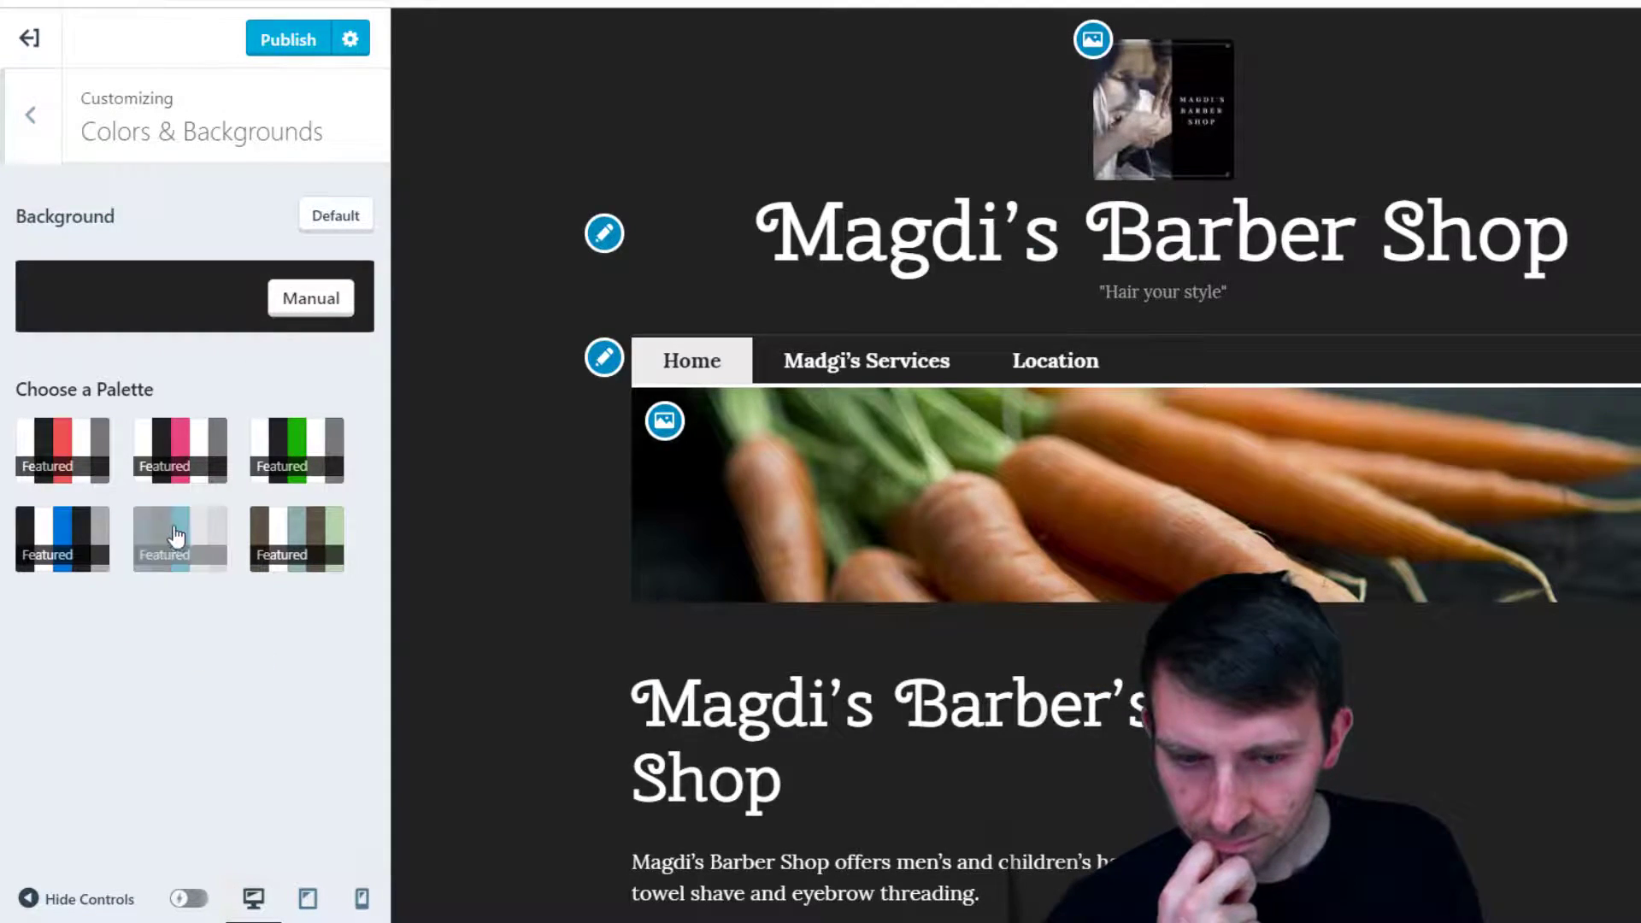
left_click(174, 536)
left_click(301, 537)
left_click(326, 440)
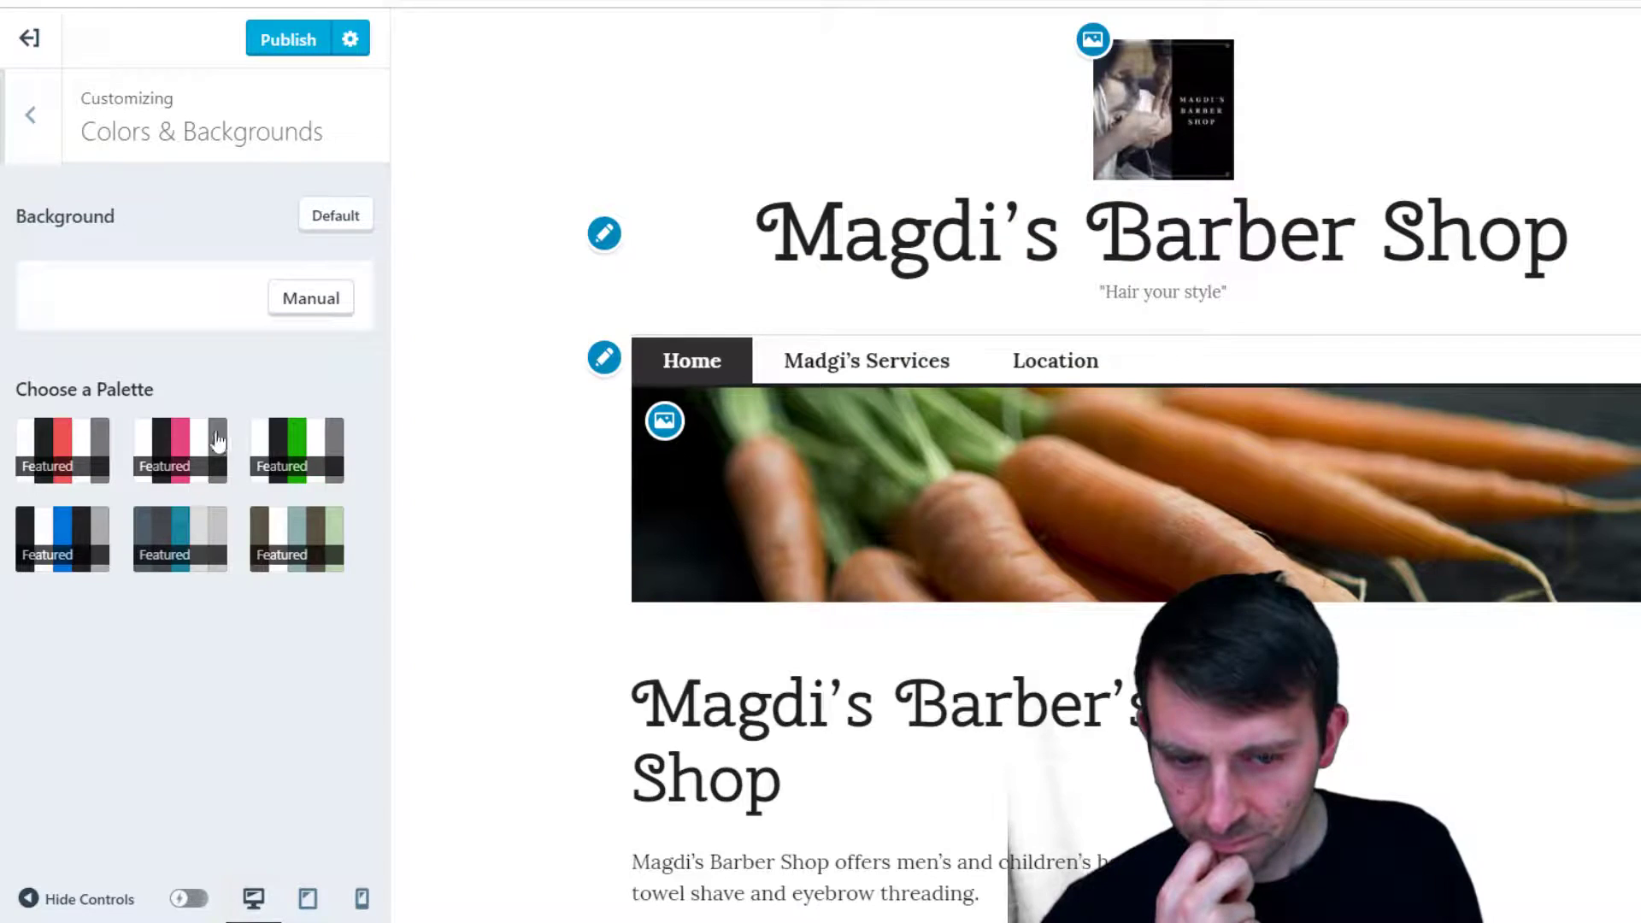
left_click(186, 478)
left_click(87, 519)
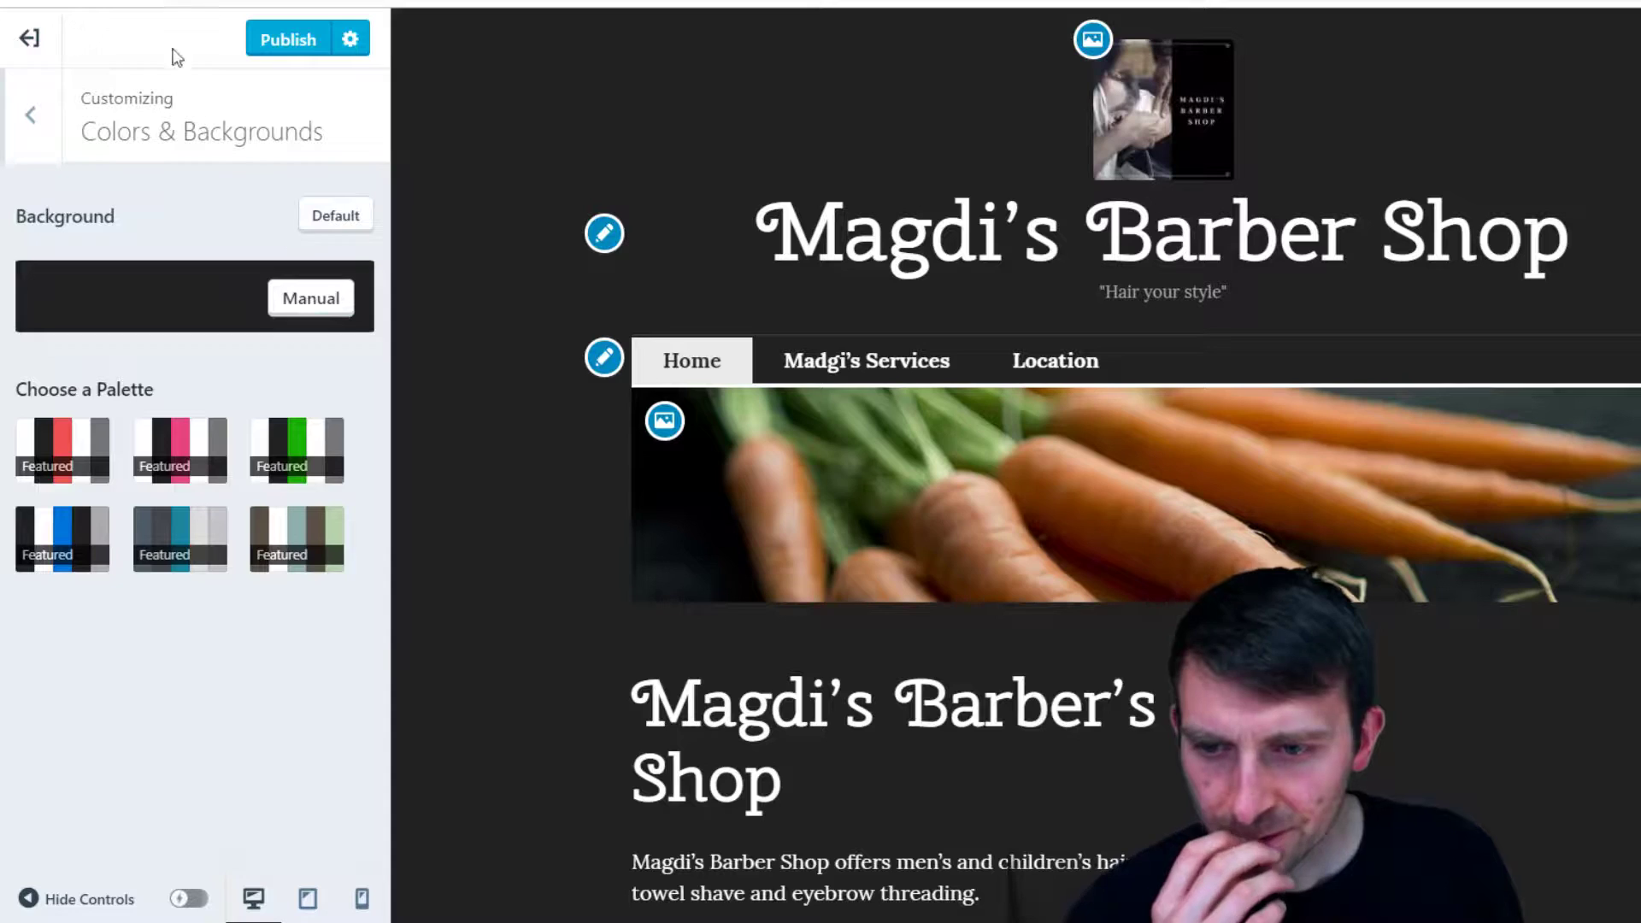
left_click(288, 41)
left_click(30, 114)
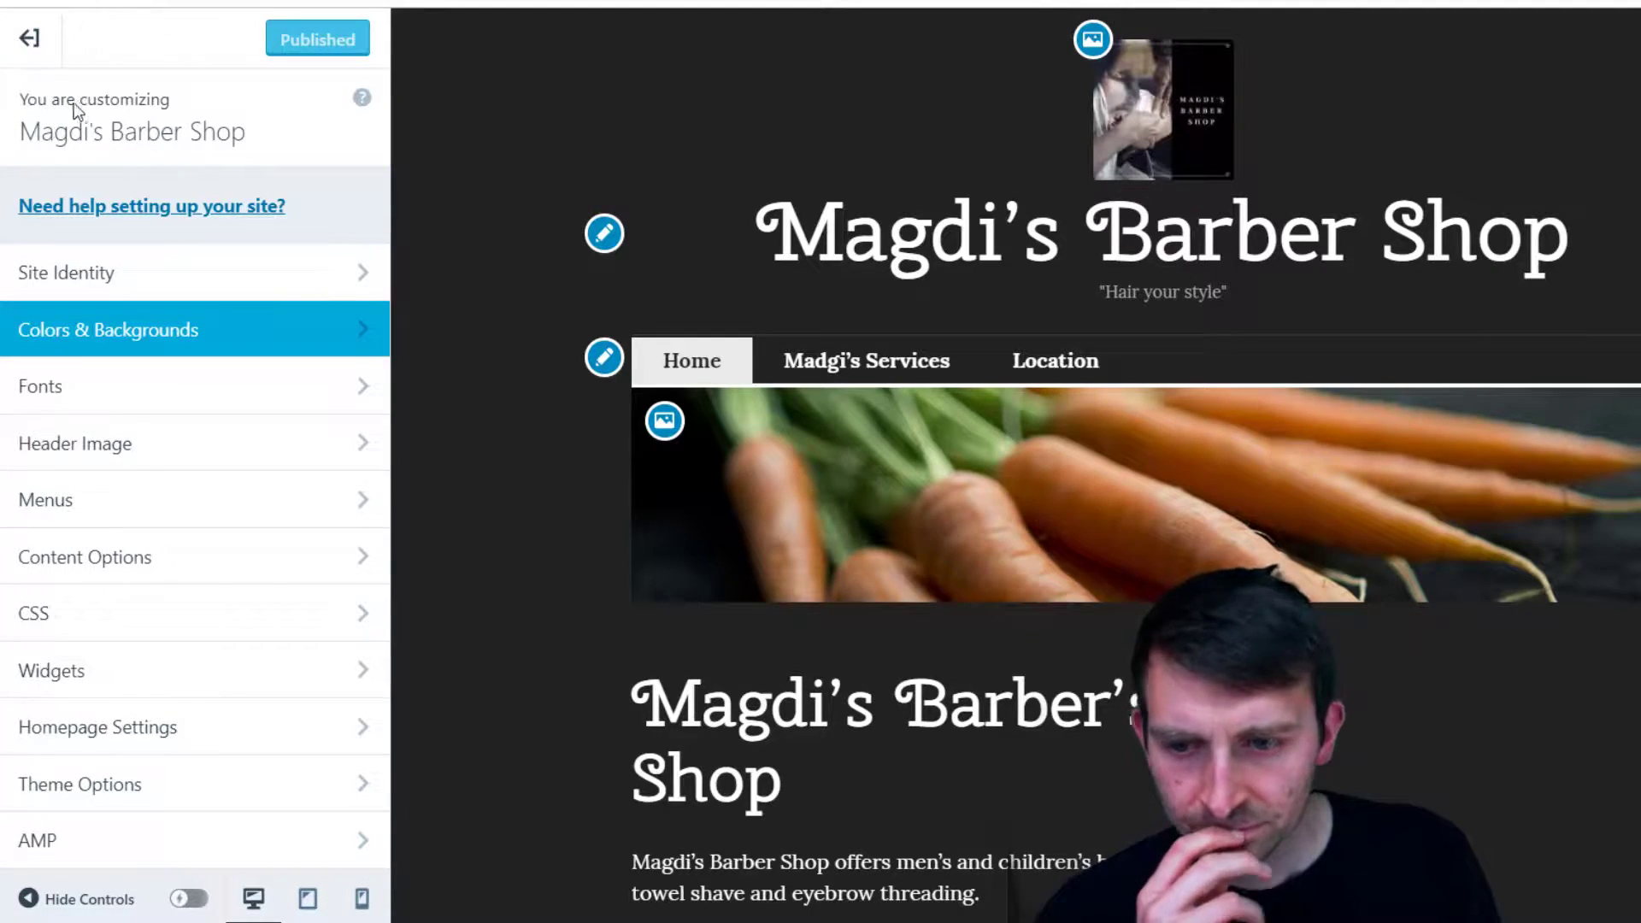
Review the Header Image section and the Site Identity settings, including the title, tagline, logo and site icon
left_click(168, 429)
left_click(42, 94)
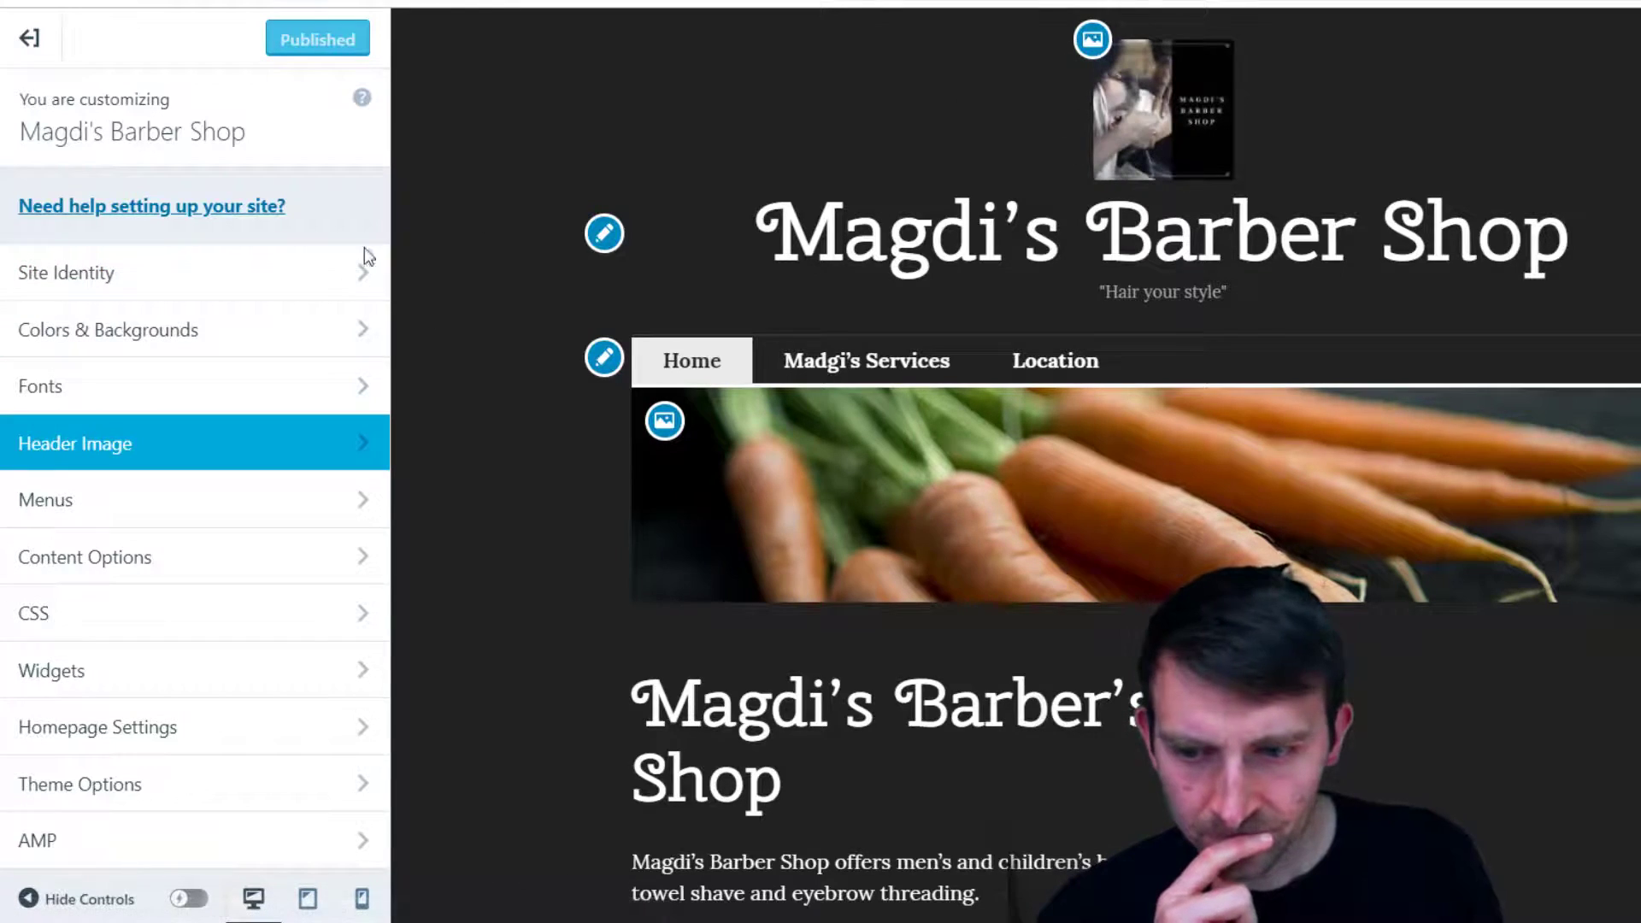
left_click(152, 286)
scroll(181, 452, "down", 5)
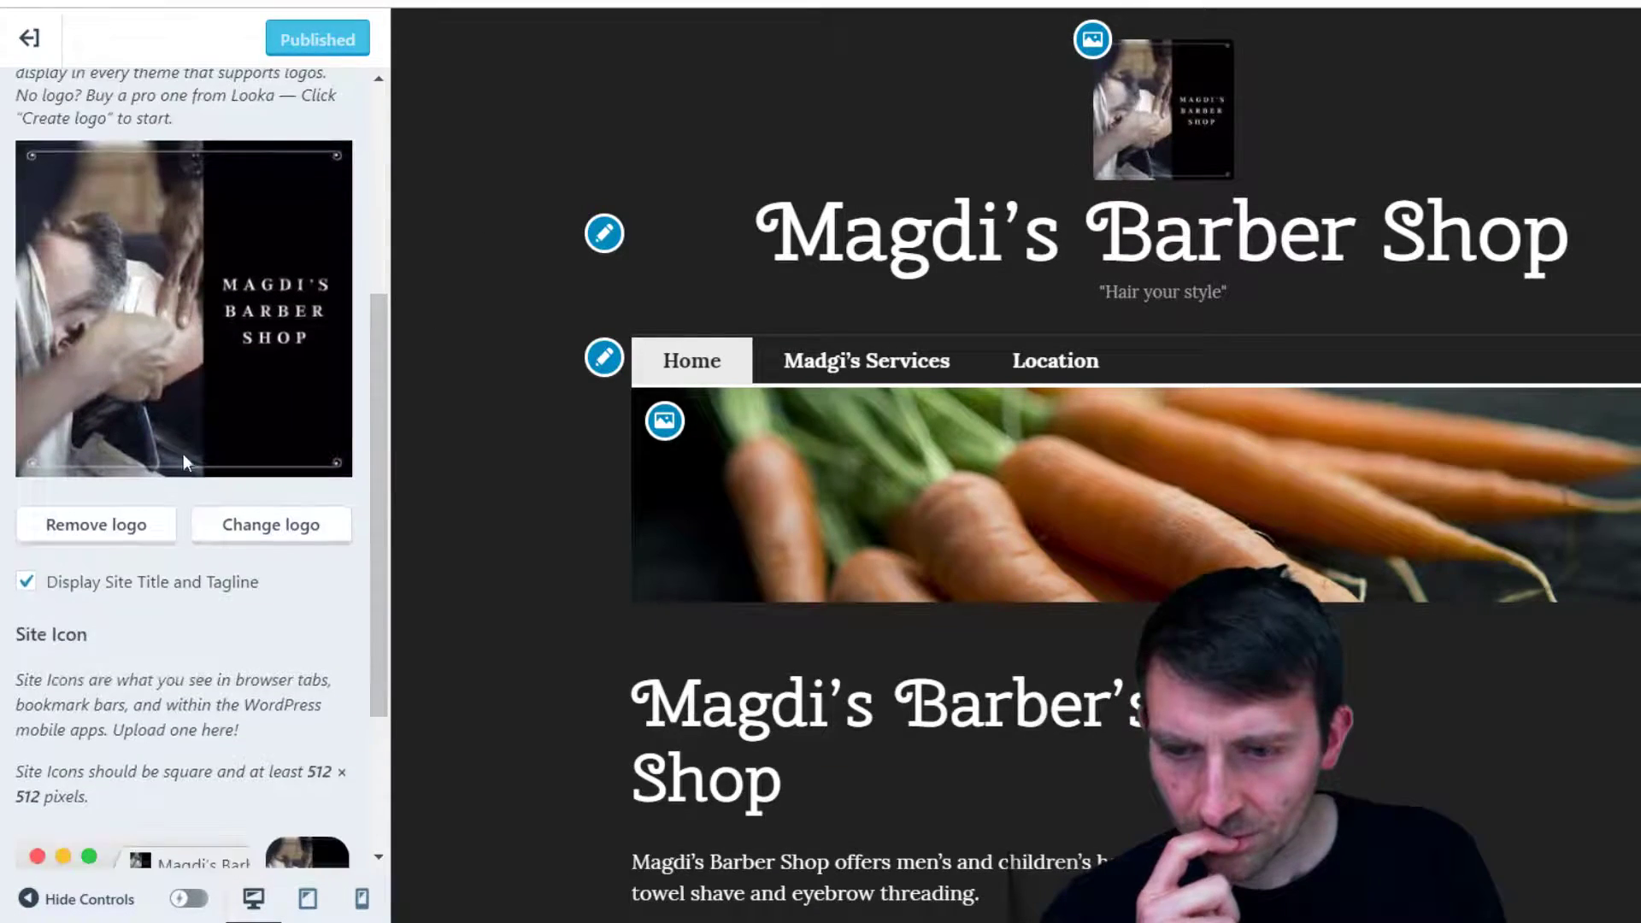
scroll(188, 503, "down", 2)
scroll(293, 506, "up", 3)
scroll(290, 530, "down", 5)
scroll(286, 560, "up", 10)
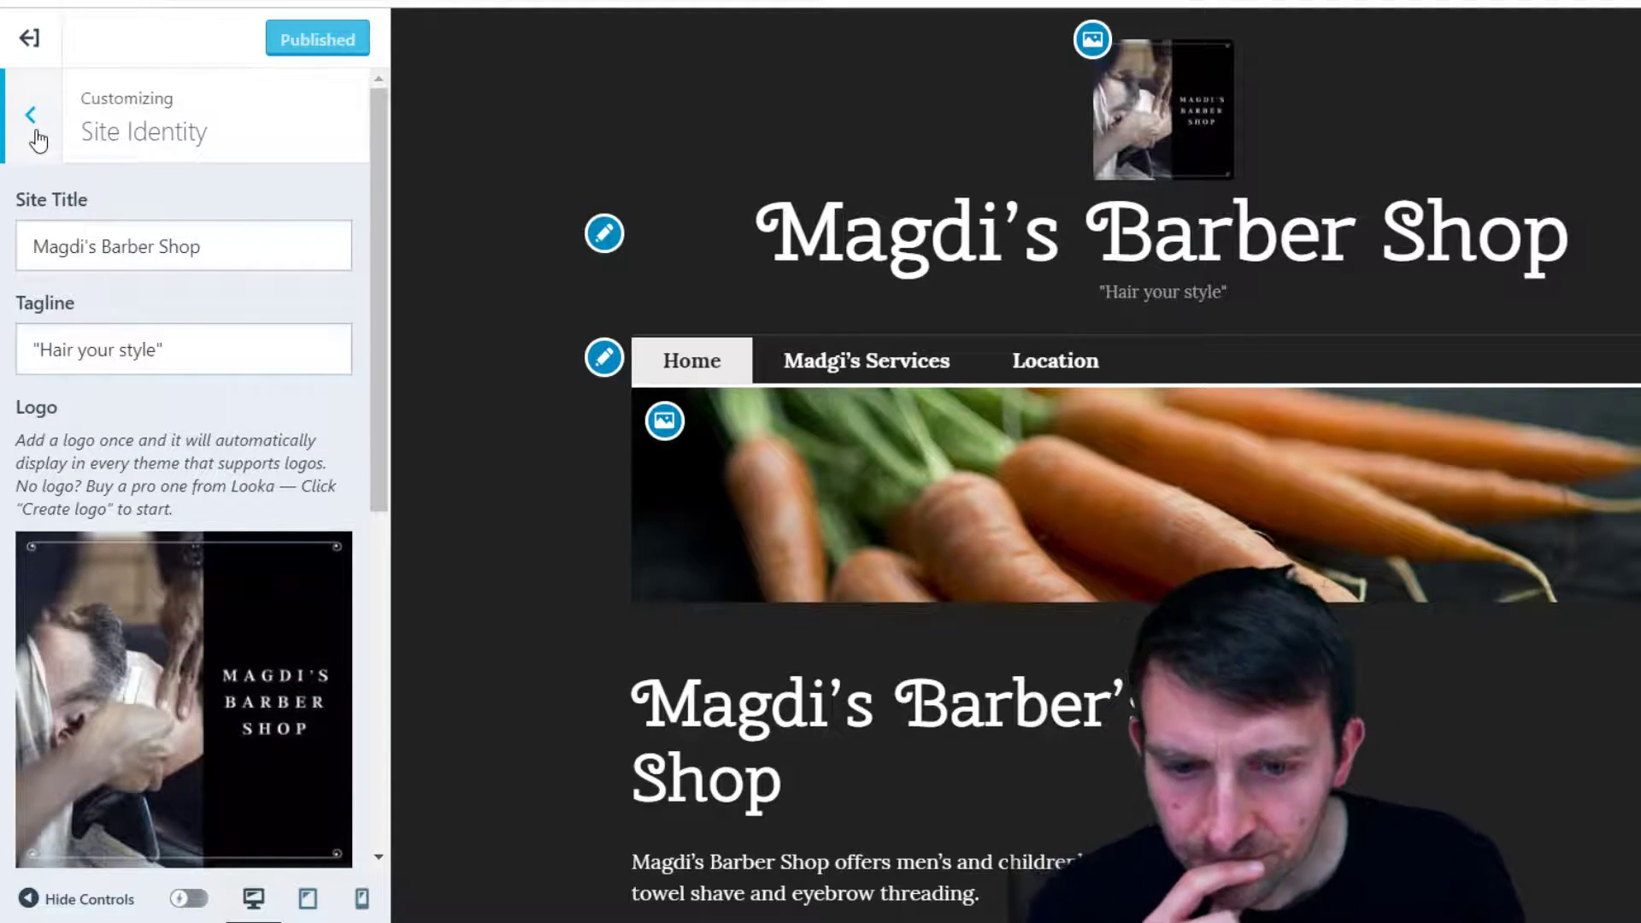
left_click(31, 116)
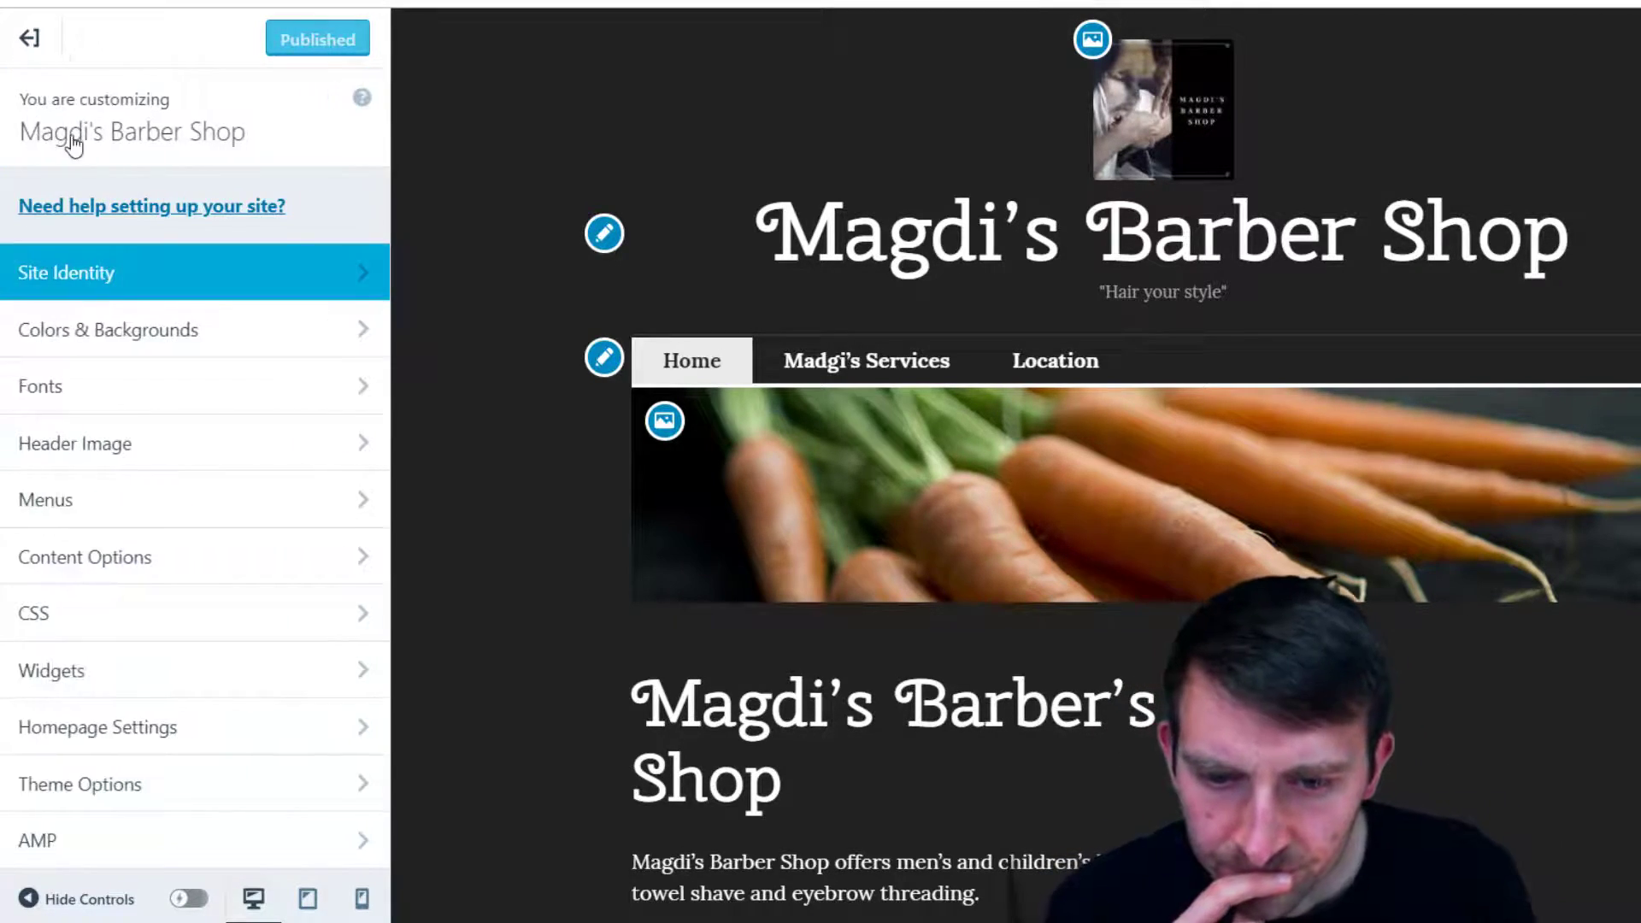
Replace the carrot header image with the black barber-tools banner from the media library, using the full picture uncropped
left_click(672, 430)
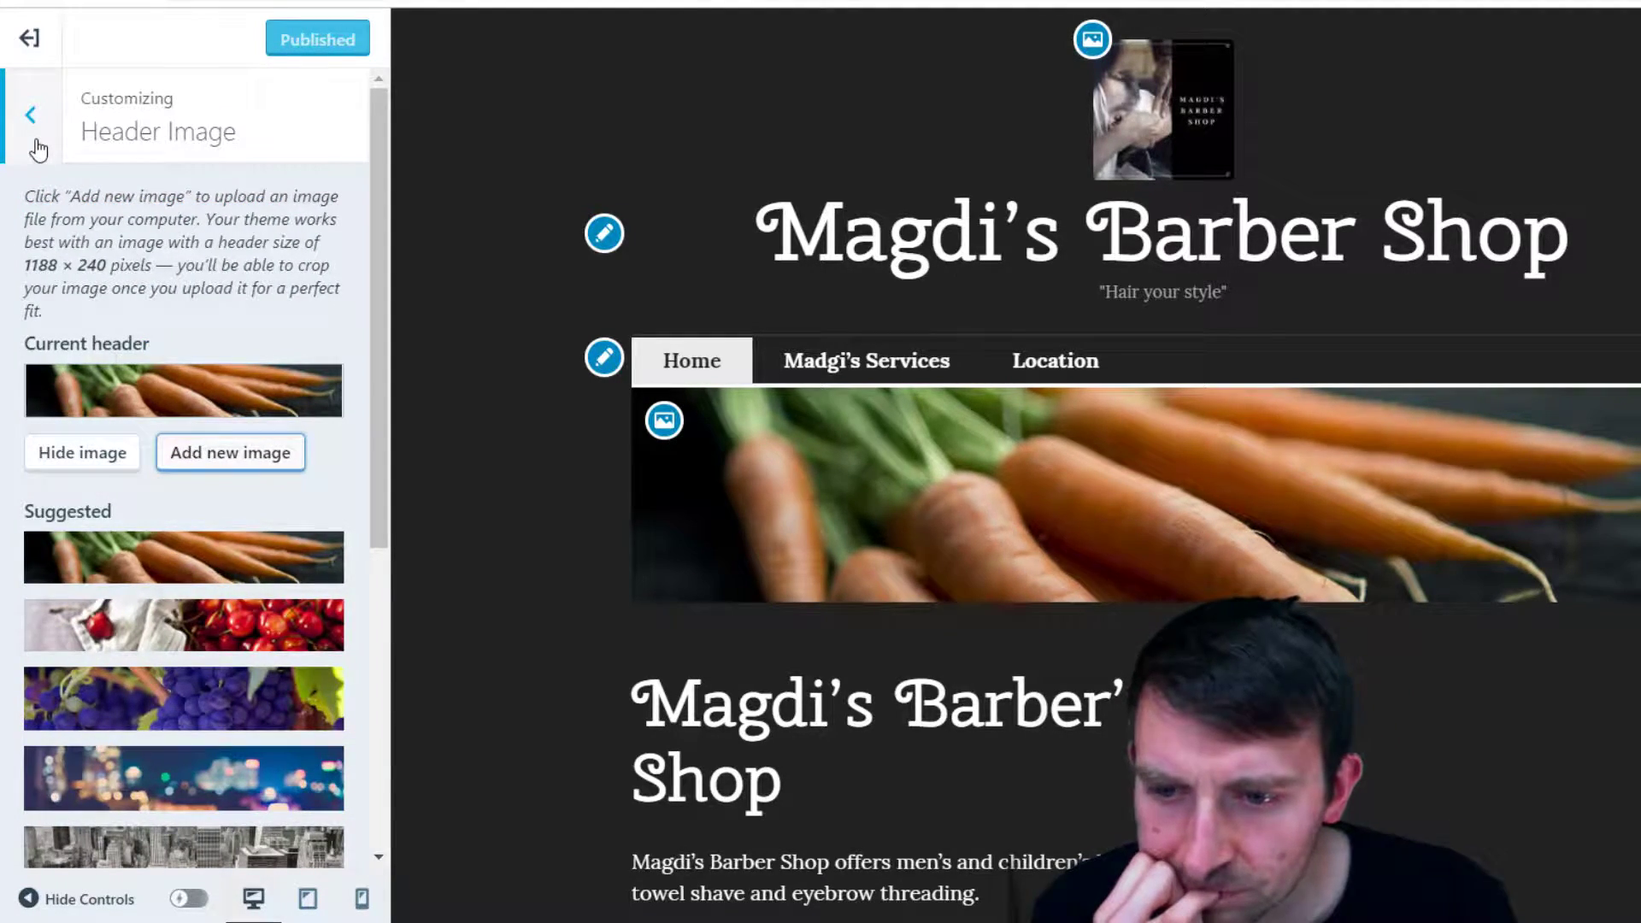
left_click(240, 460)
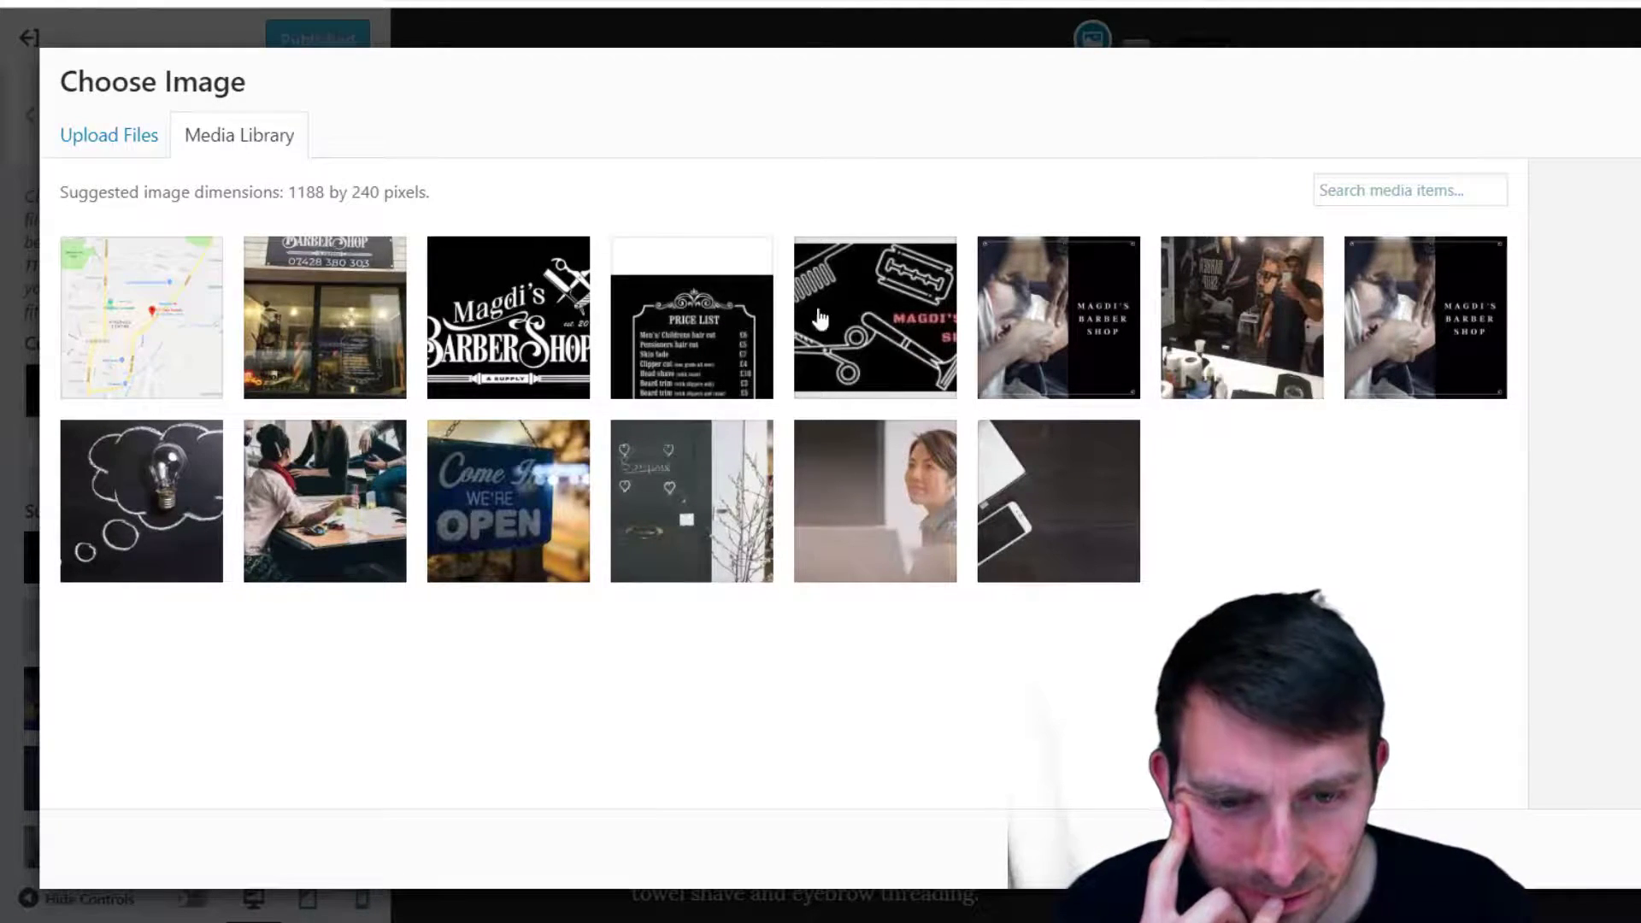
left_click(864, 316)
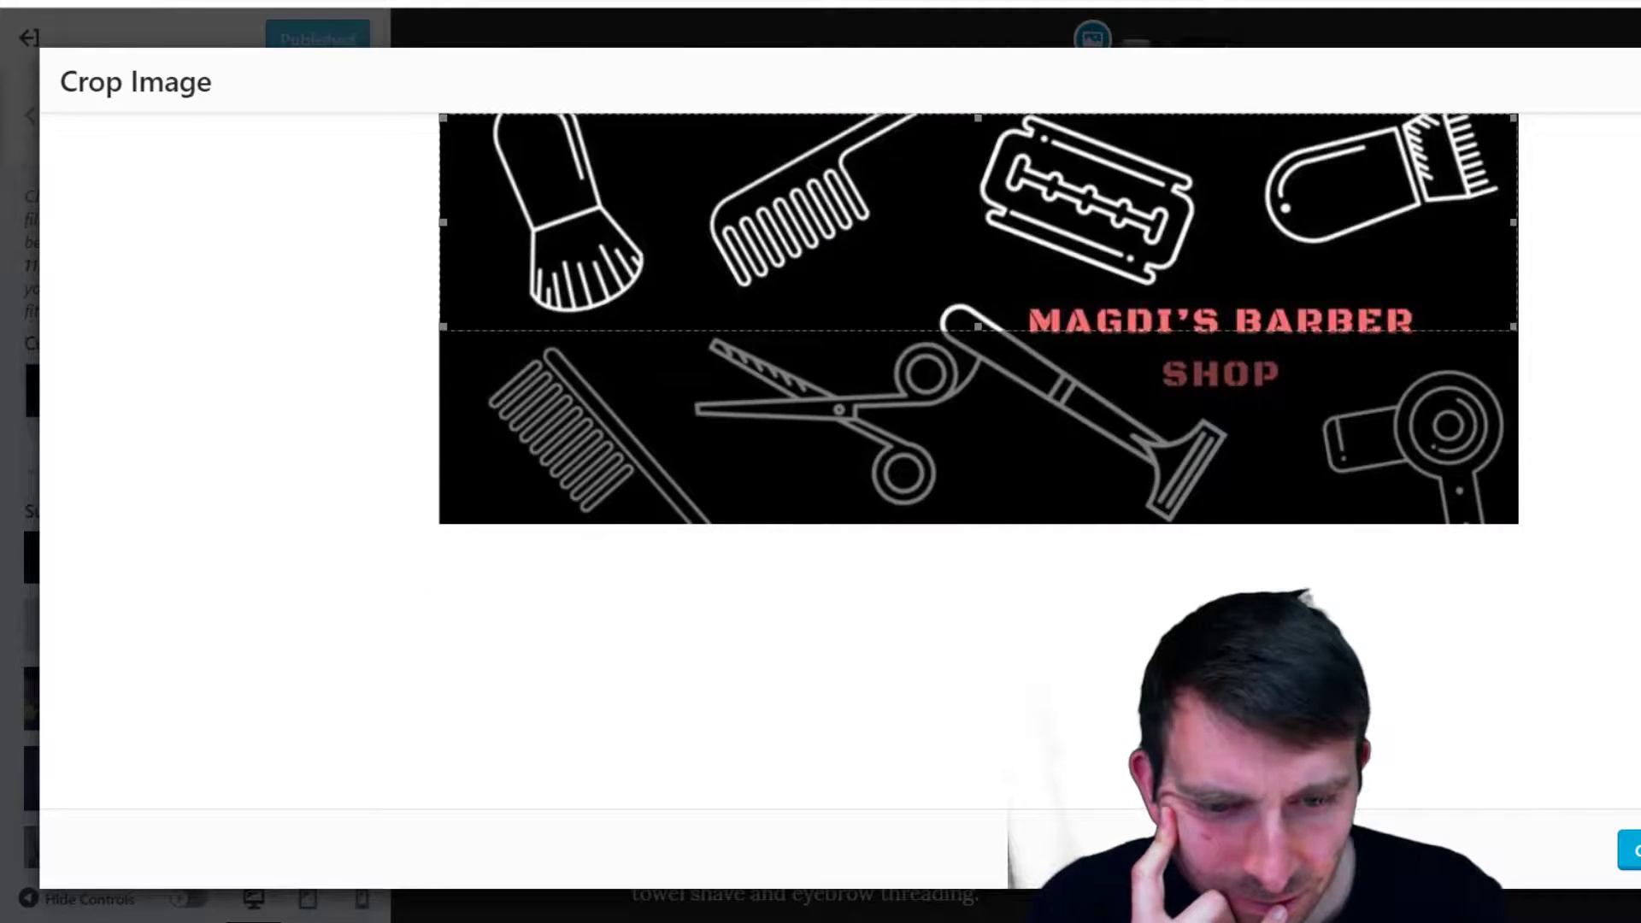
left_click_drag(1297, 272, 1322, 374)
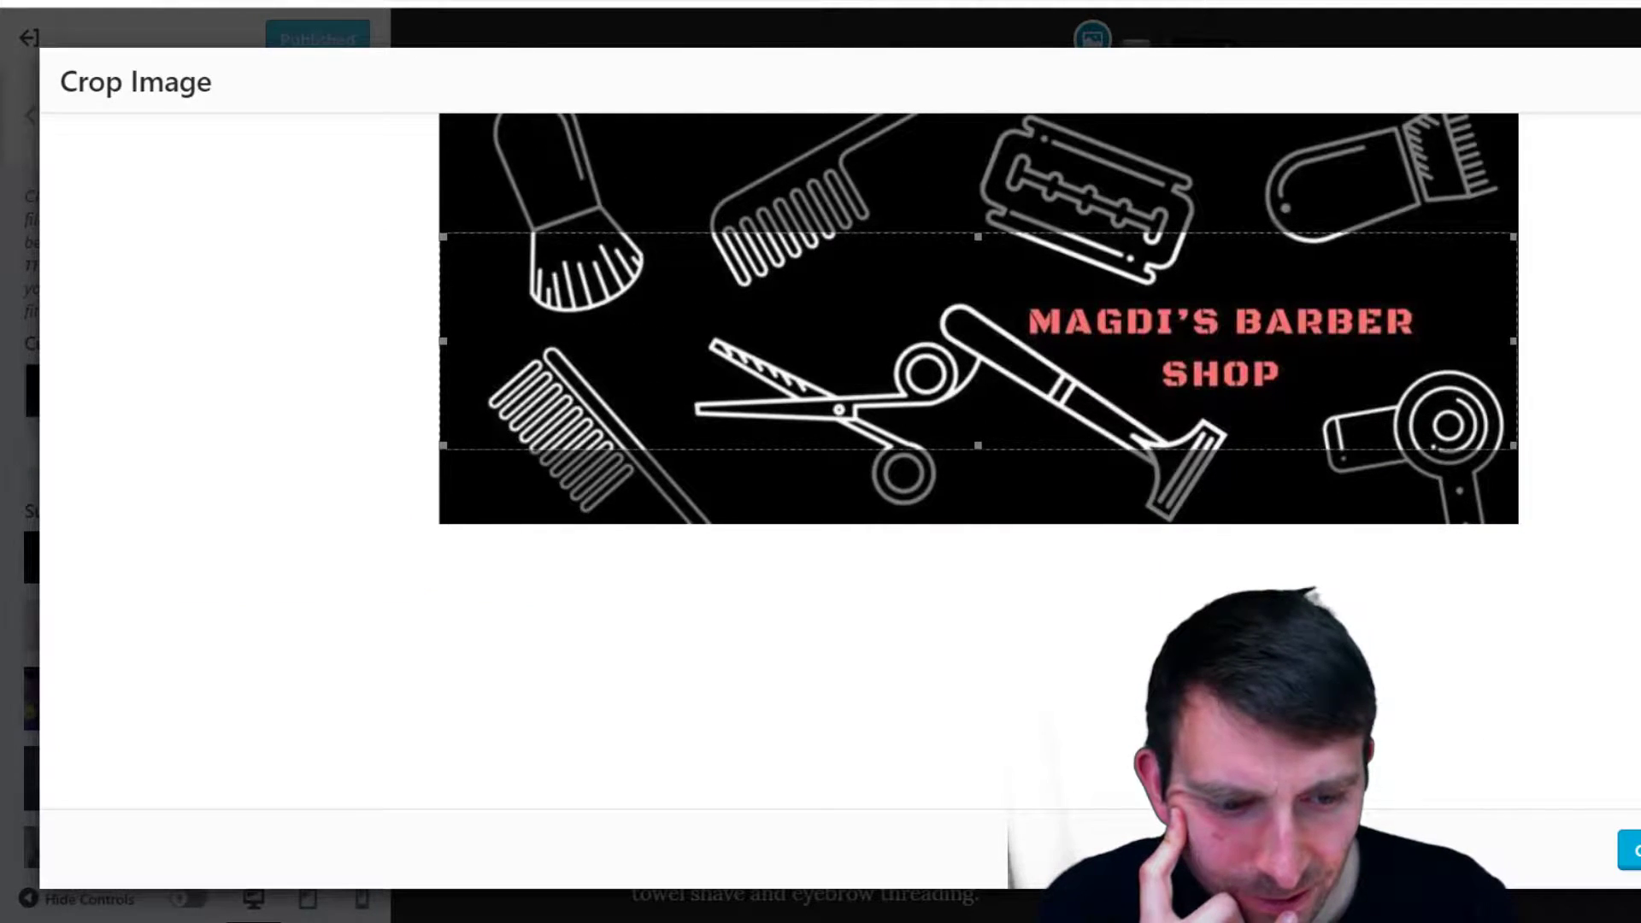
left_click(1629, 851)
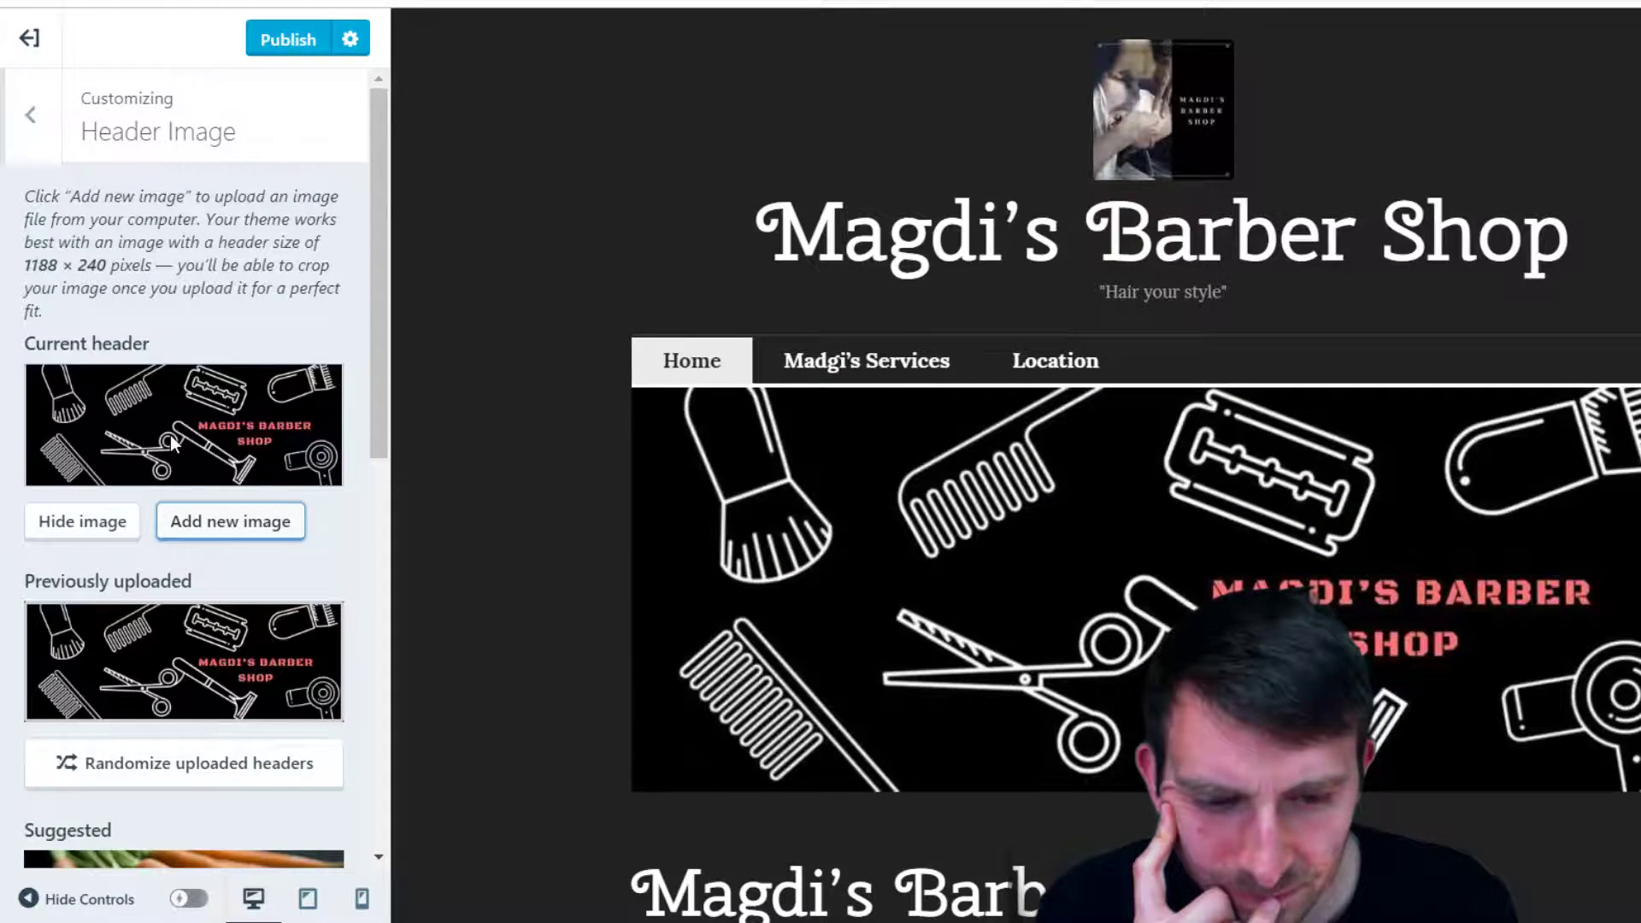
Review the barber-tools header in the site preview and exit the Customizer without publishing the header change
scroll(304, 327, "down", 2)
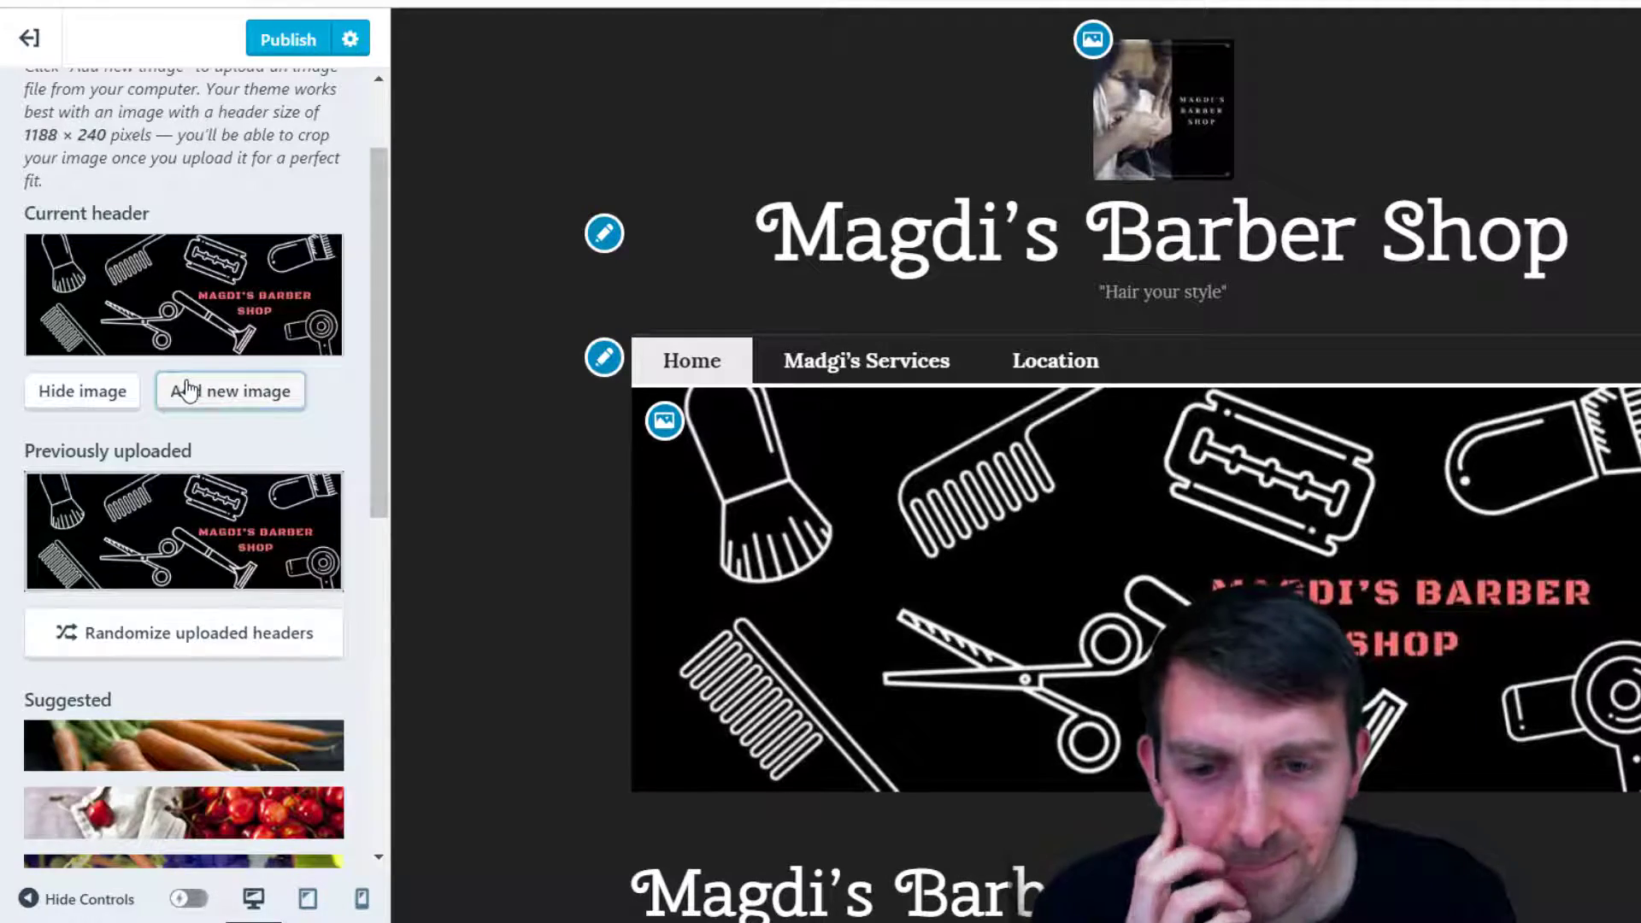
scroll(1184, 547, "down", 15)
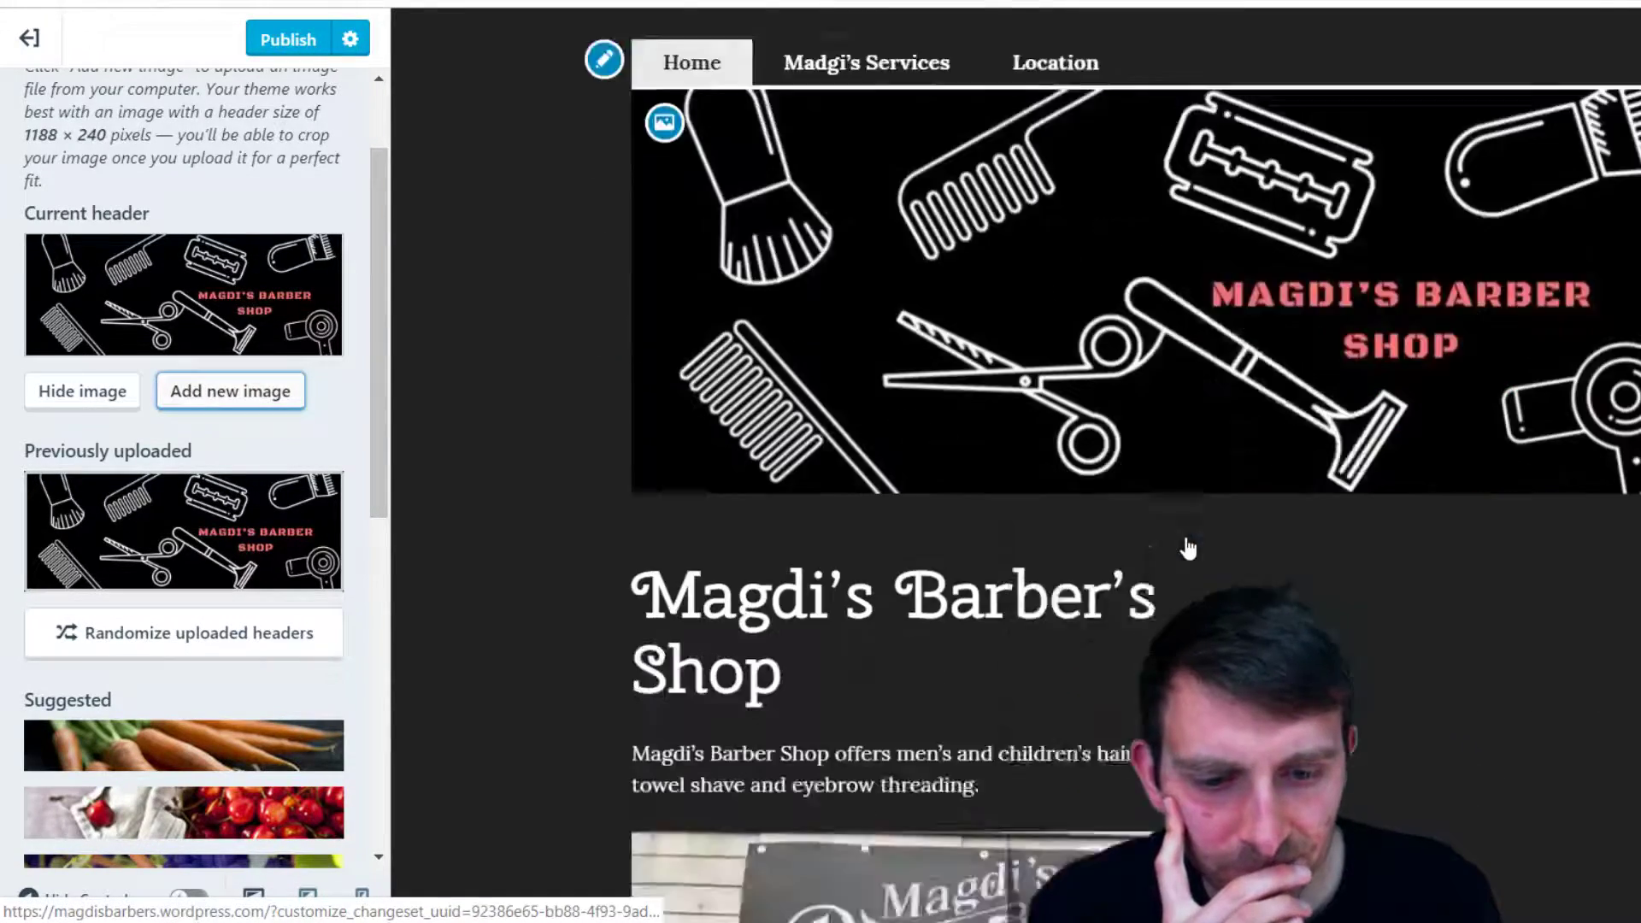
scroll(1190, 543, "up", 10)
scroll(1188, 540, "up", 5)
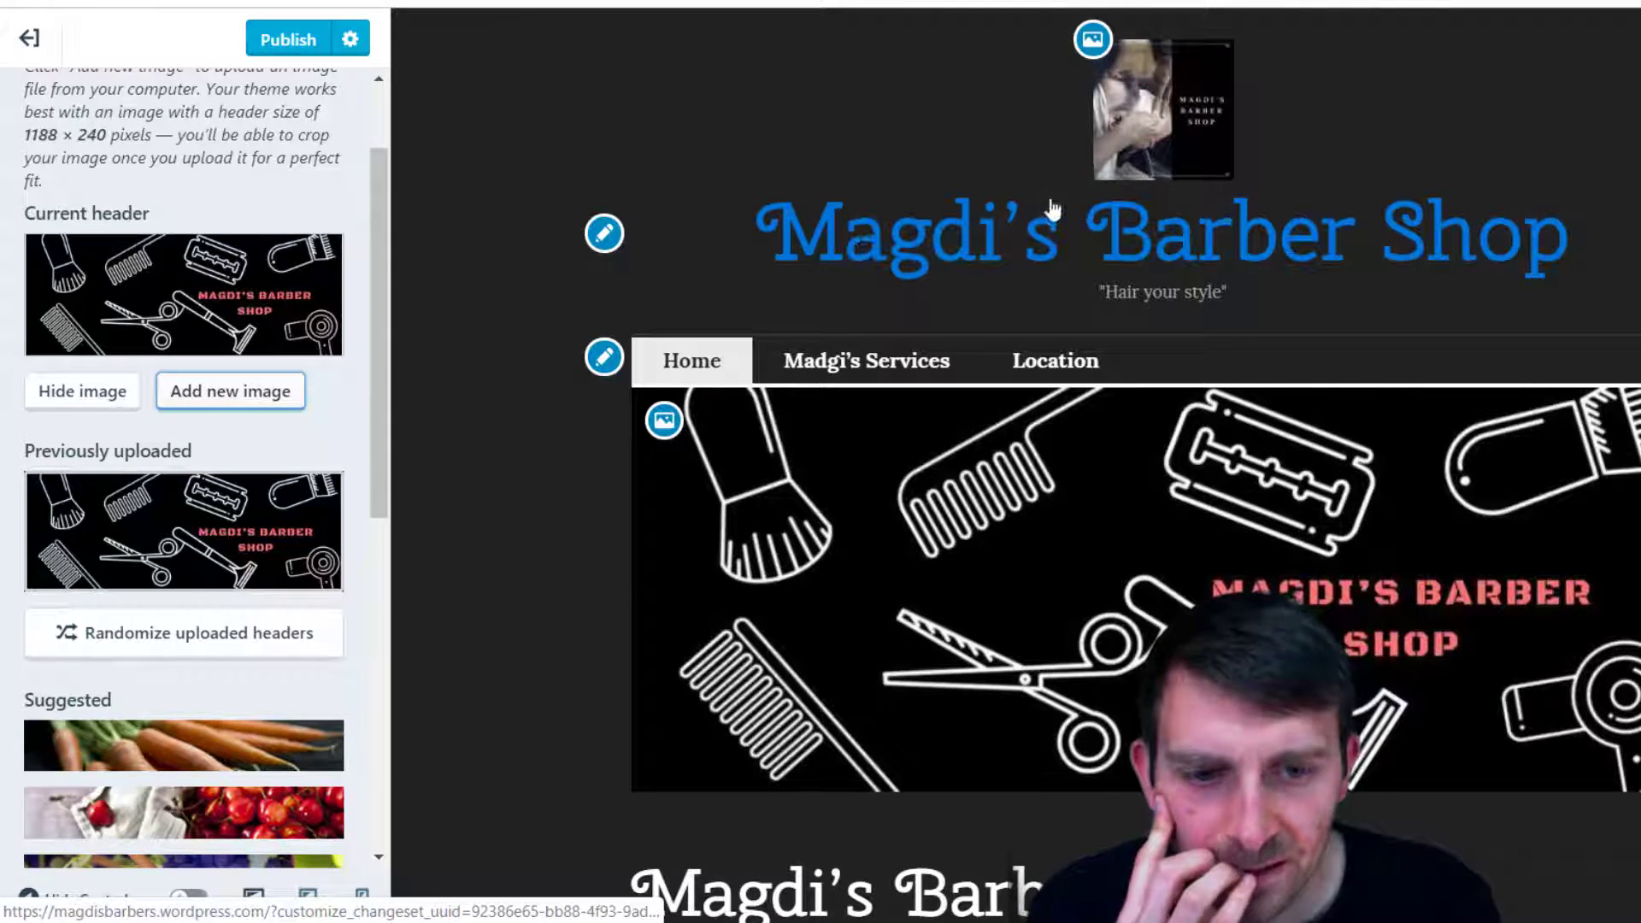
left_click(31, 38)
left_click(846, 289)
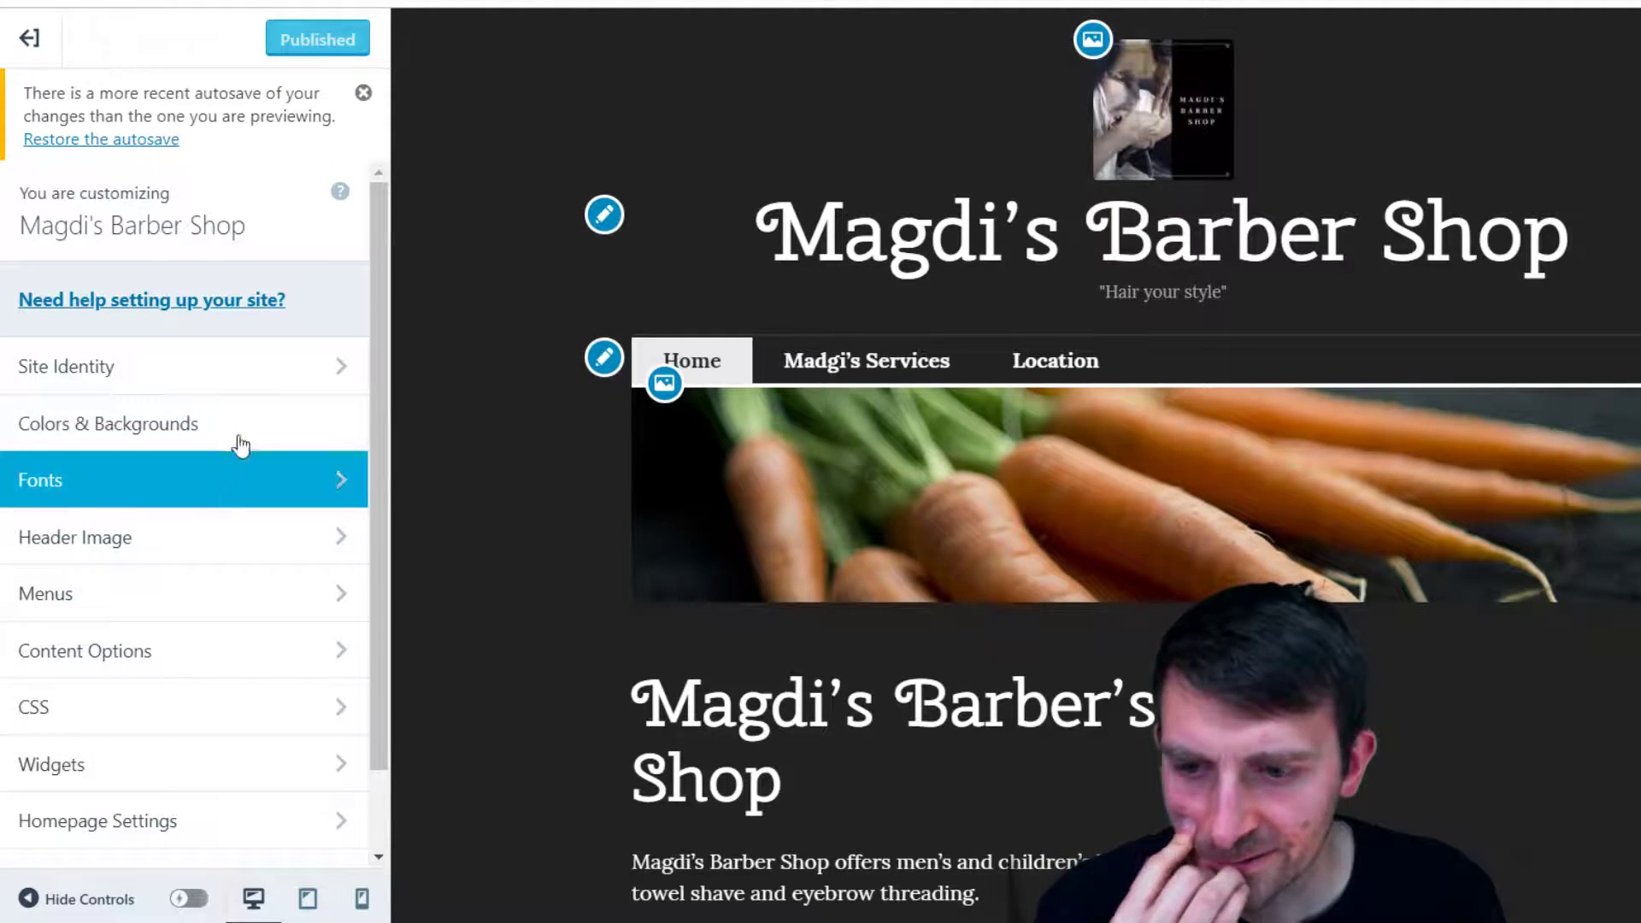
Set the black barber-tools banner from the media library as the site's background image and check it in the preview
left_click(246, 428)
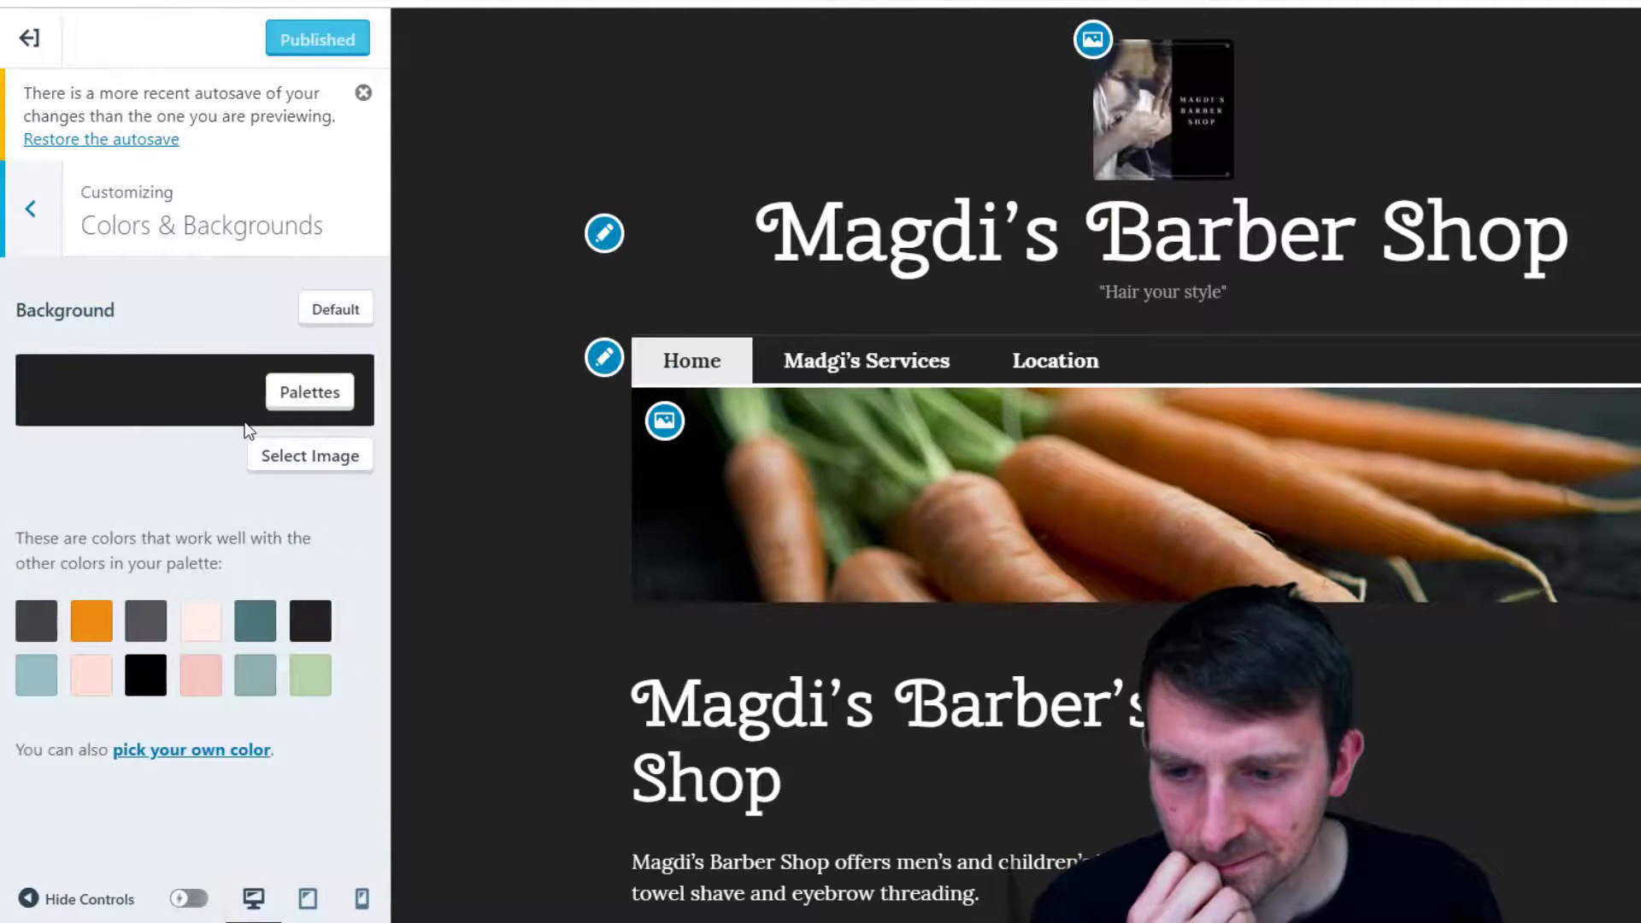
left_click(330, 466)
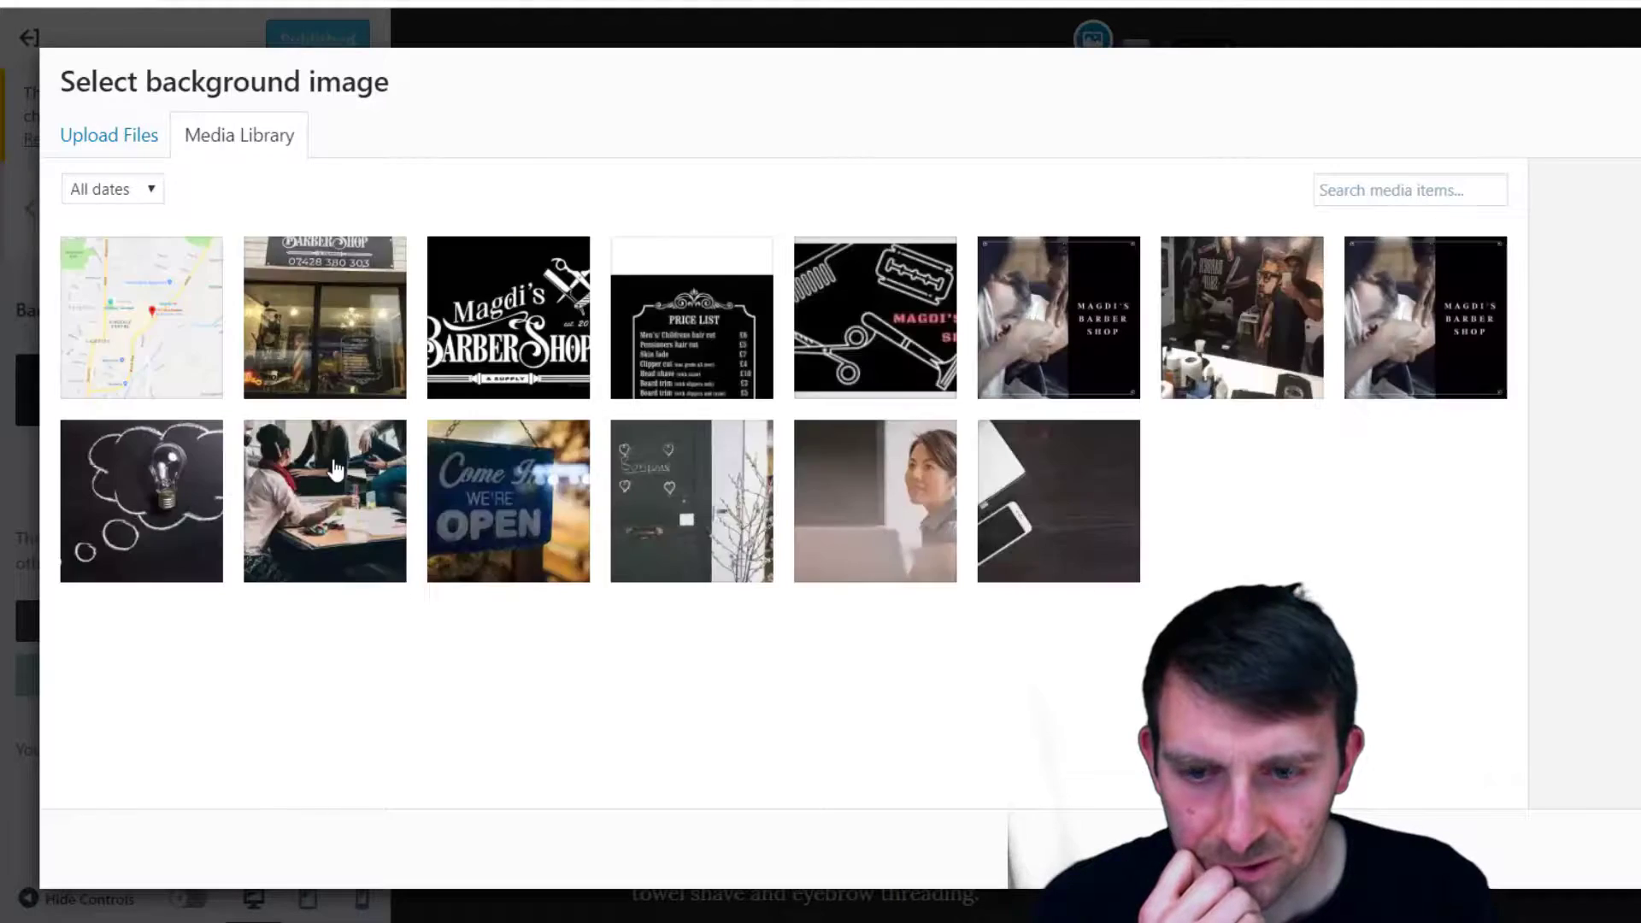
left_click(921, 358)
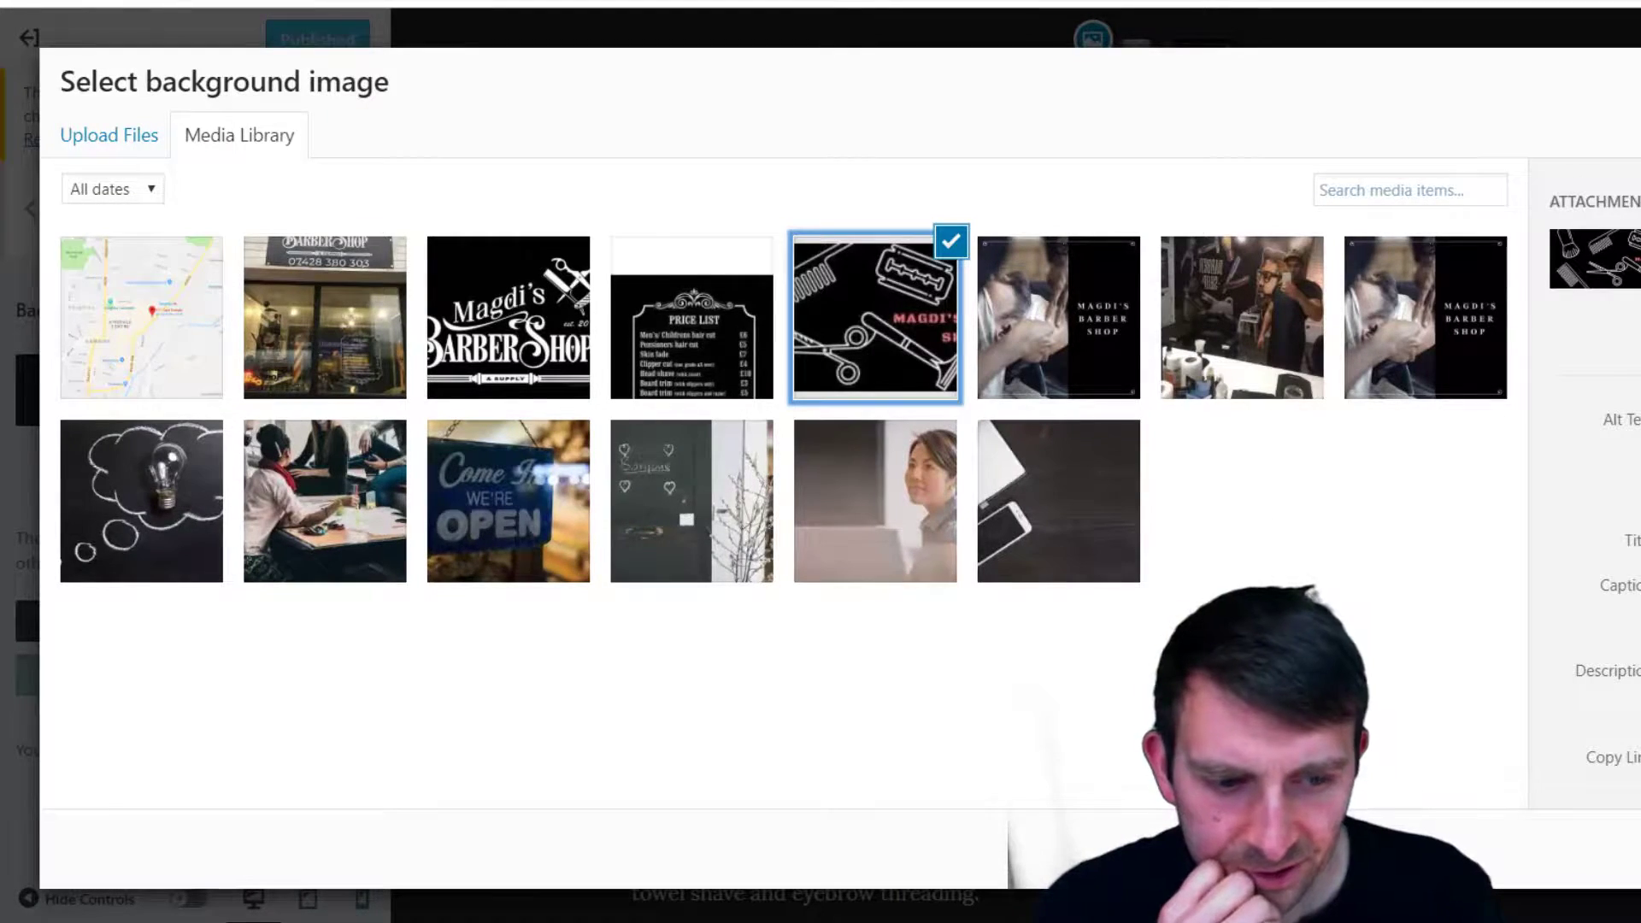
left_click(1581, 849)
scroll(1463, 793, "down", 10)
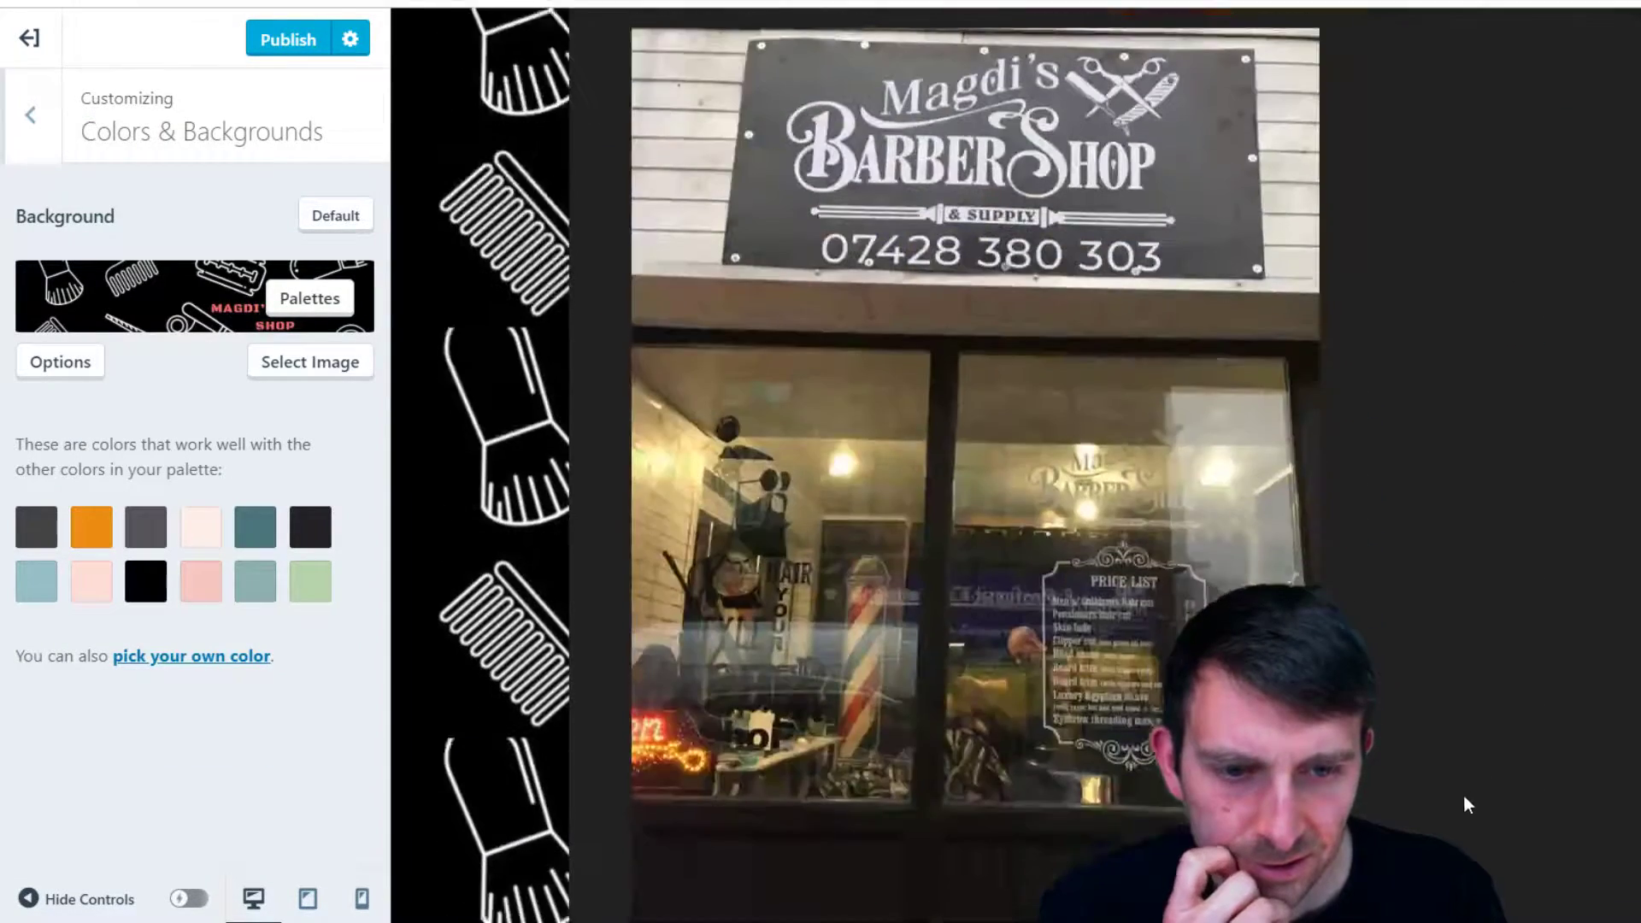
scroll(1460, 797, "up", 15)
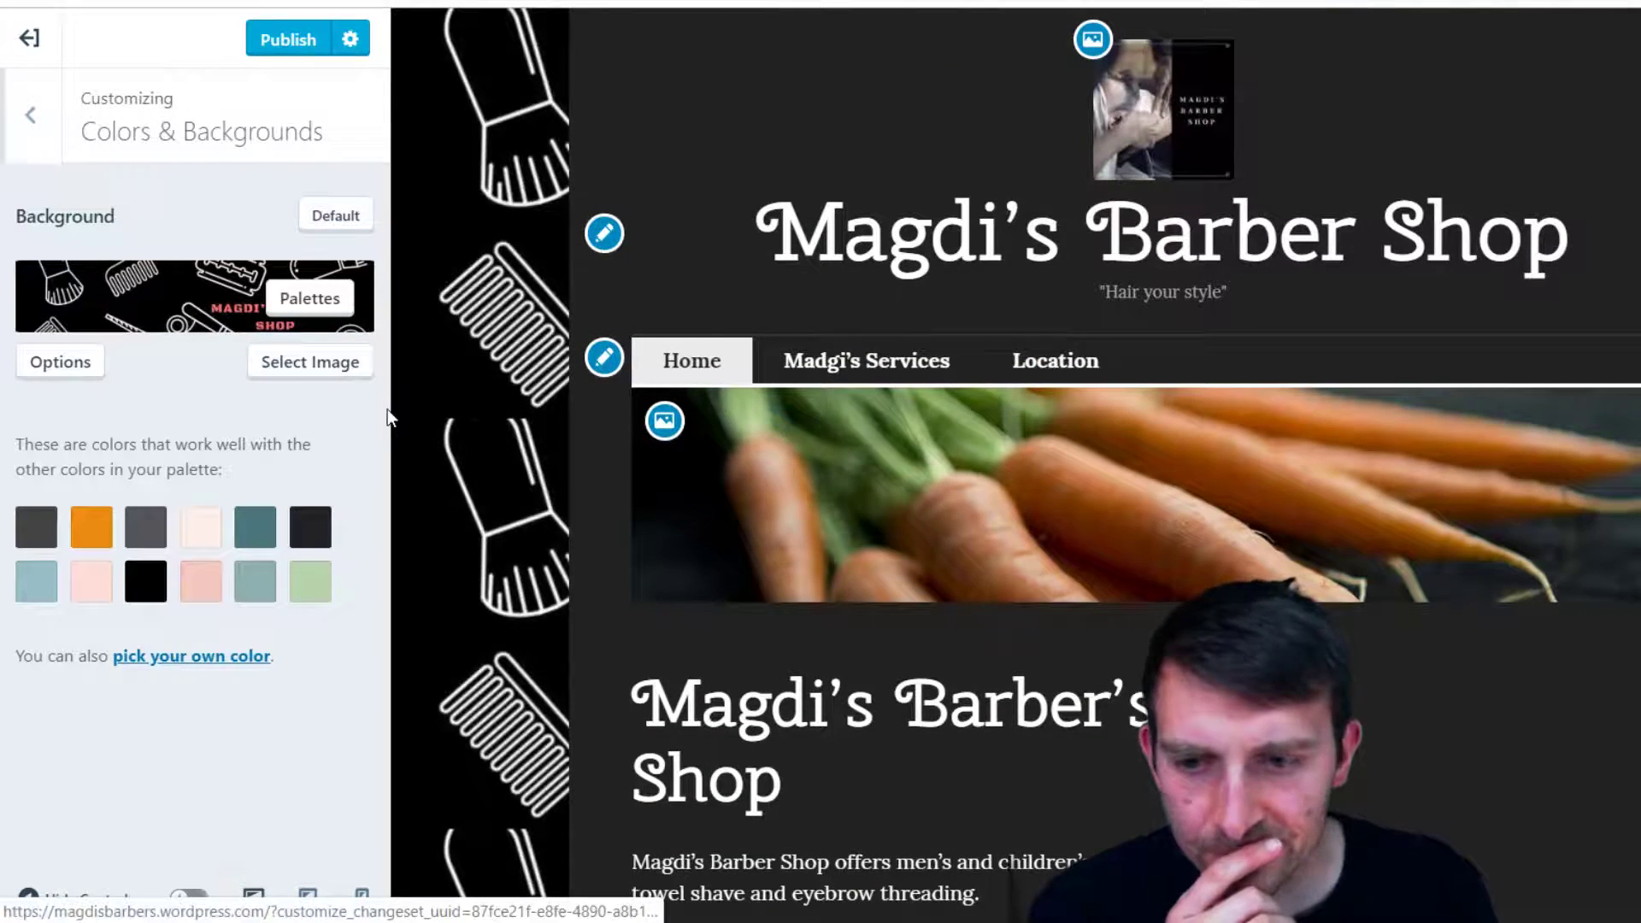
left_click(282, 41)
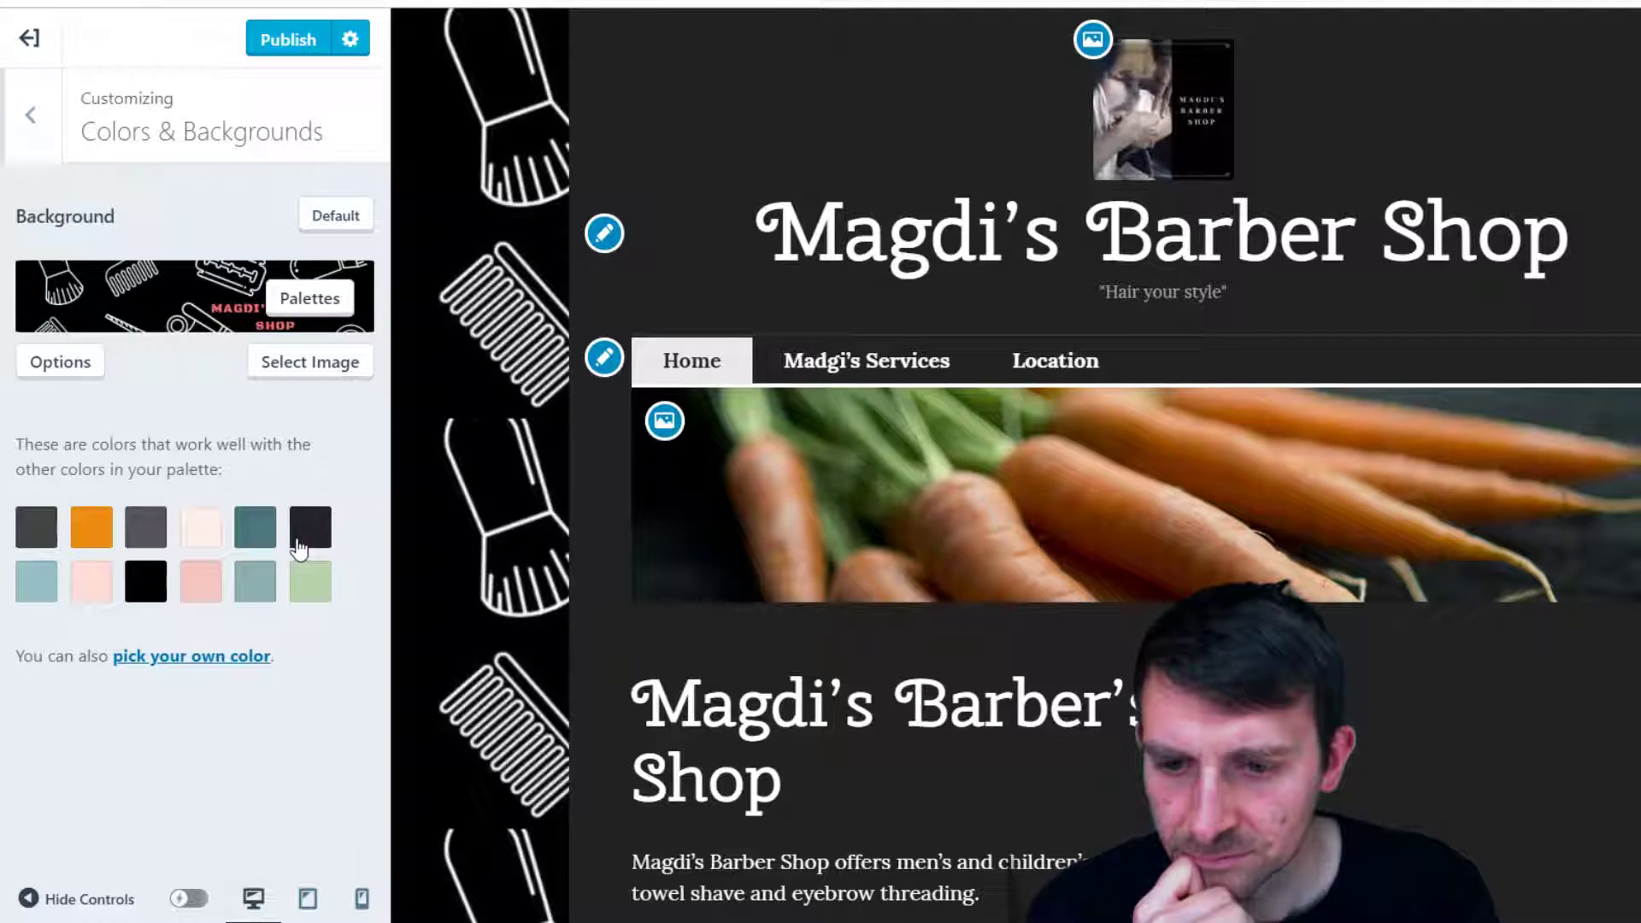
Try Abril Fatface and Lobster Two as the site's headings font
left_click(32, 128)
left_click(268, 385)
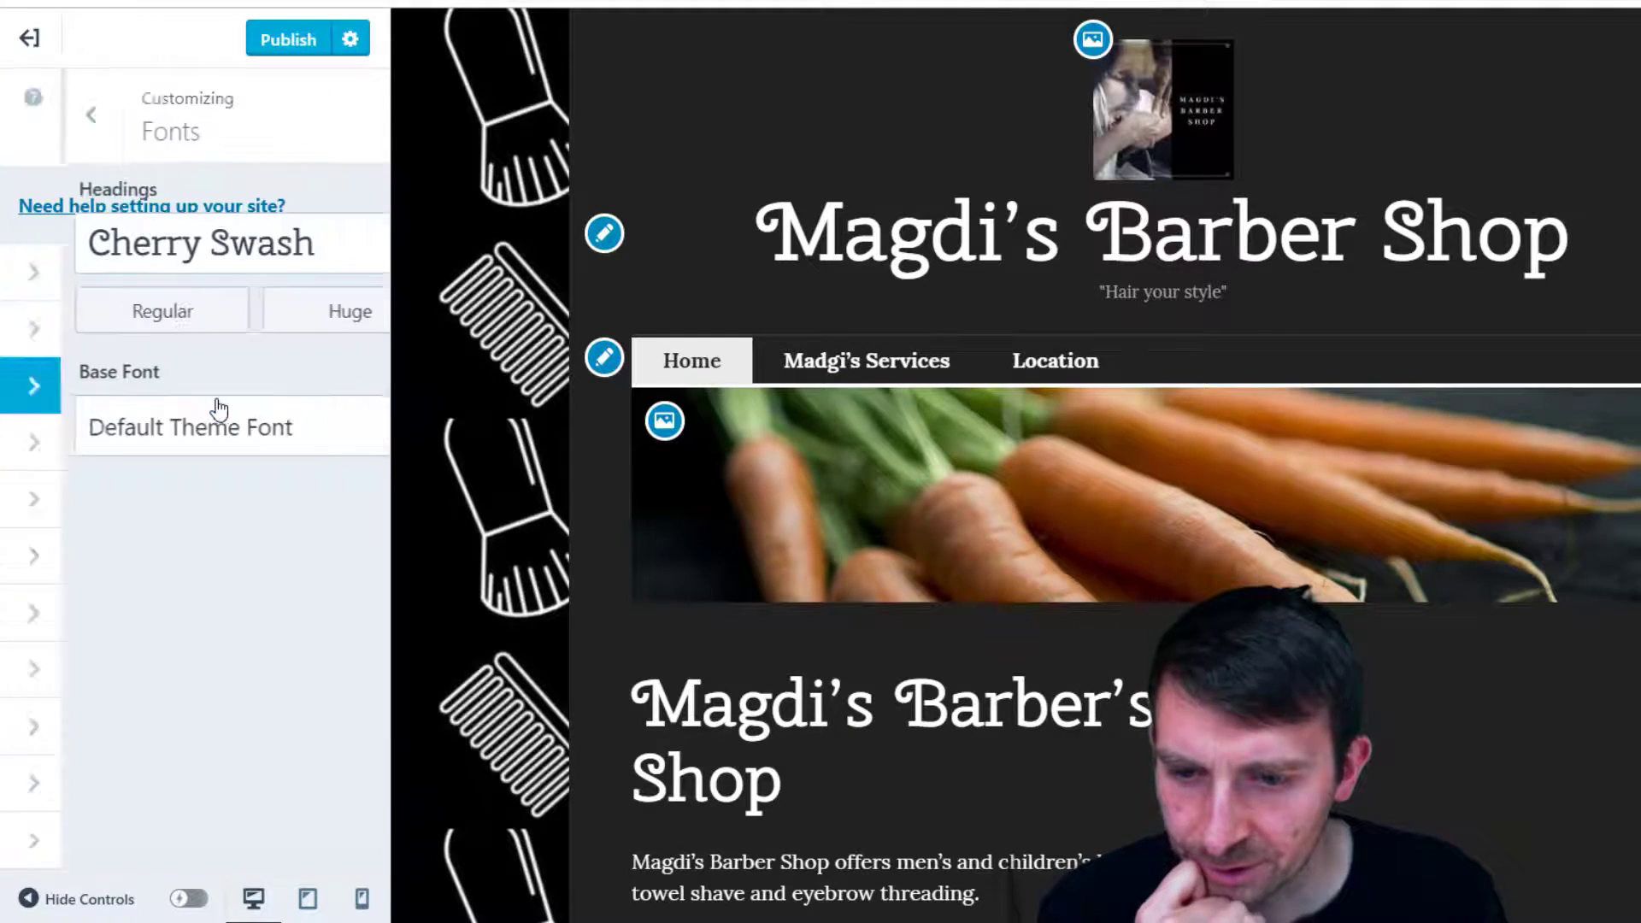
left_click(274, 241)
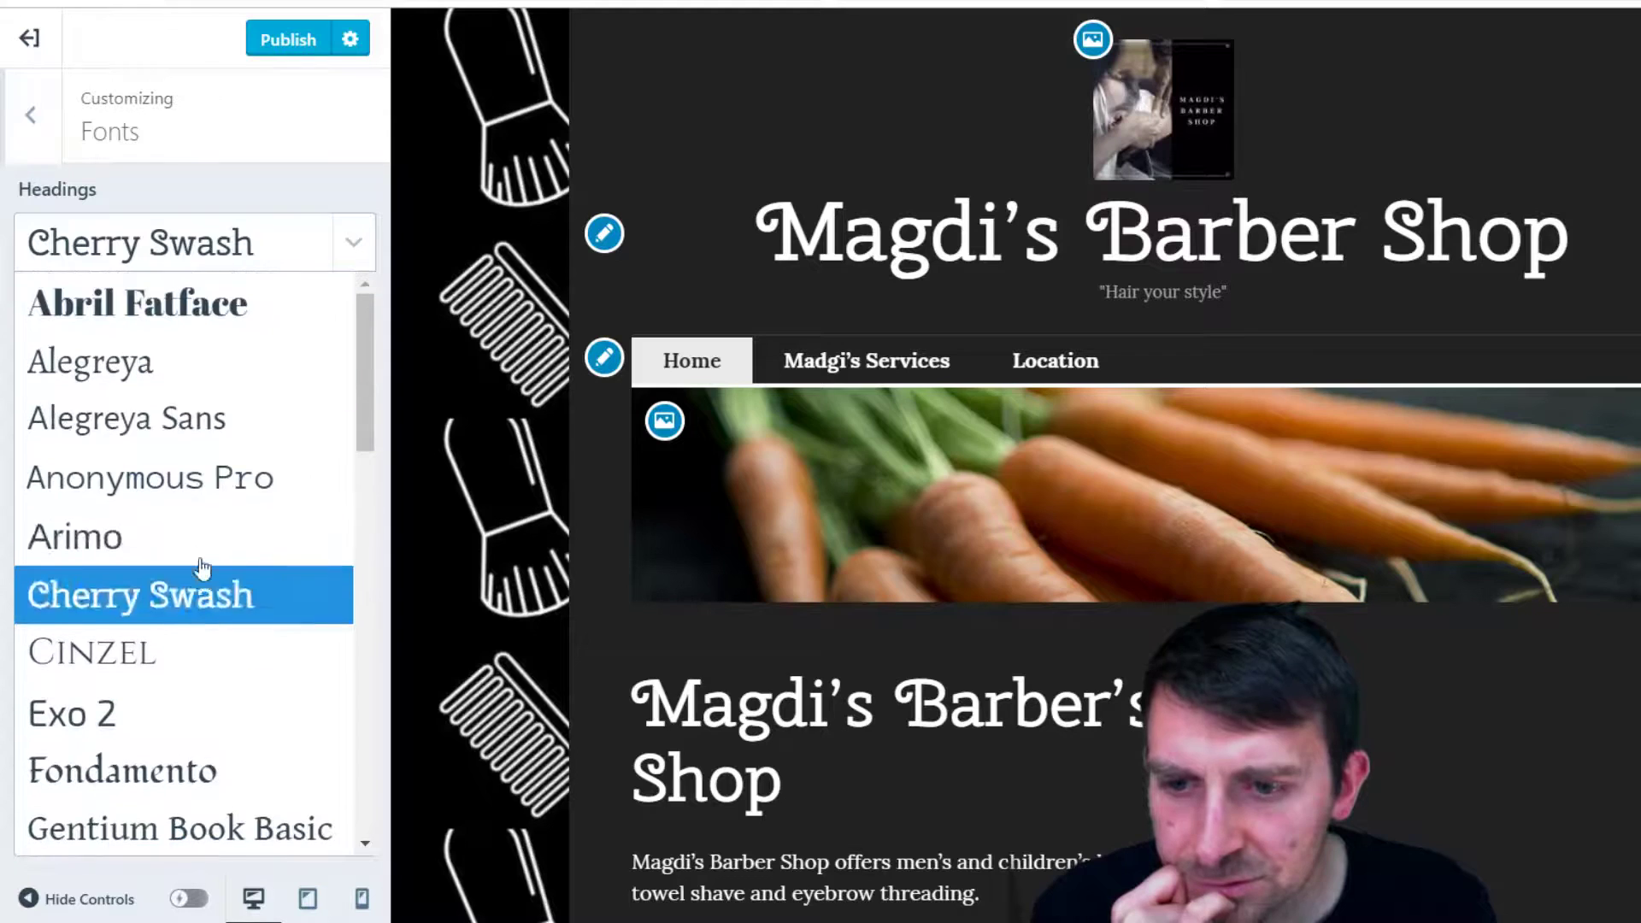
left_click(213, 330)
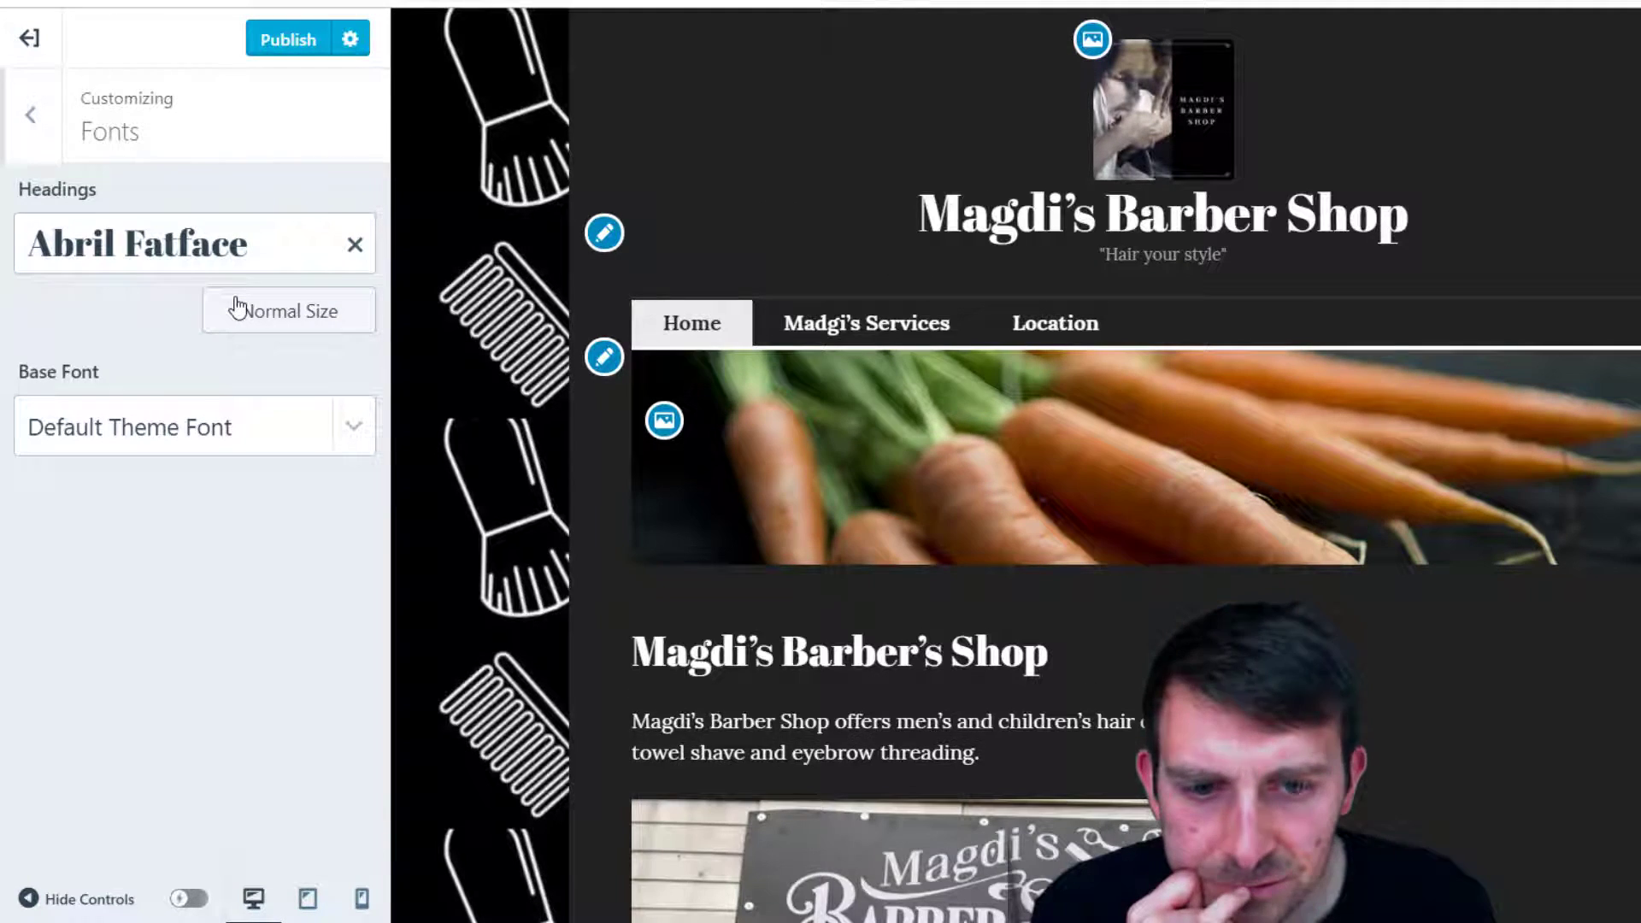
left_click(287, 265)
scroll(239, 675, "down", 5)
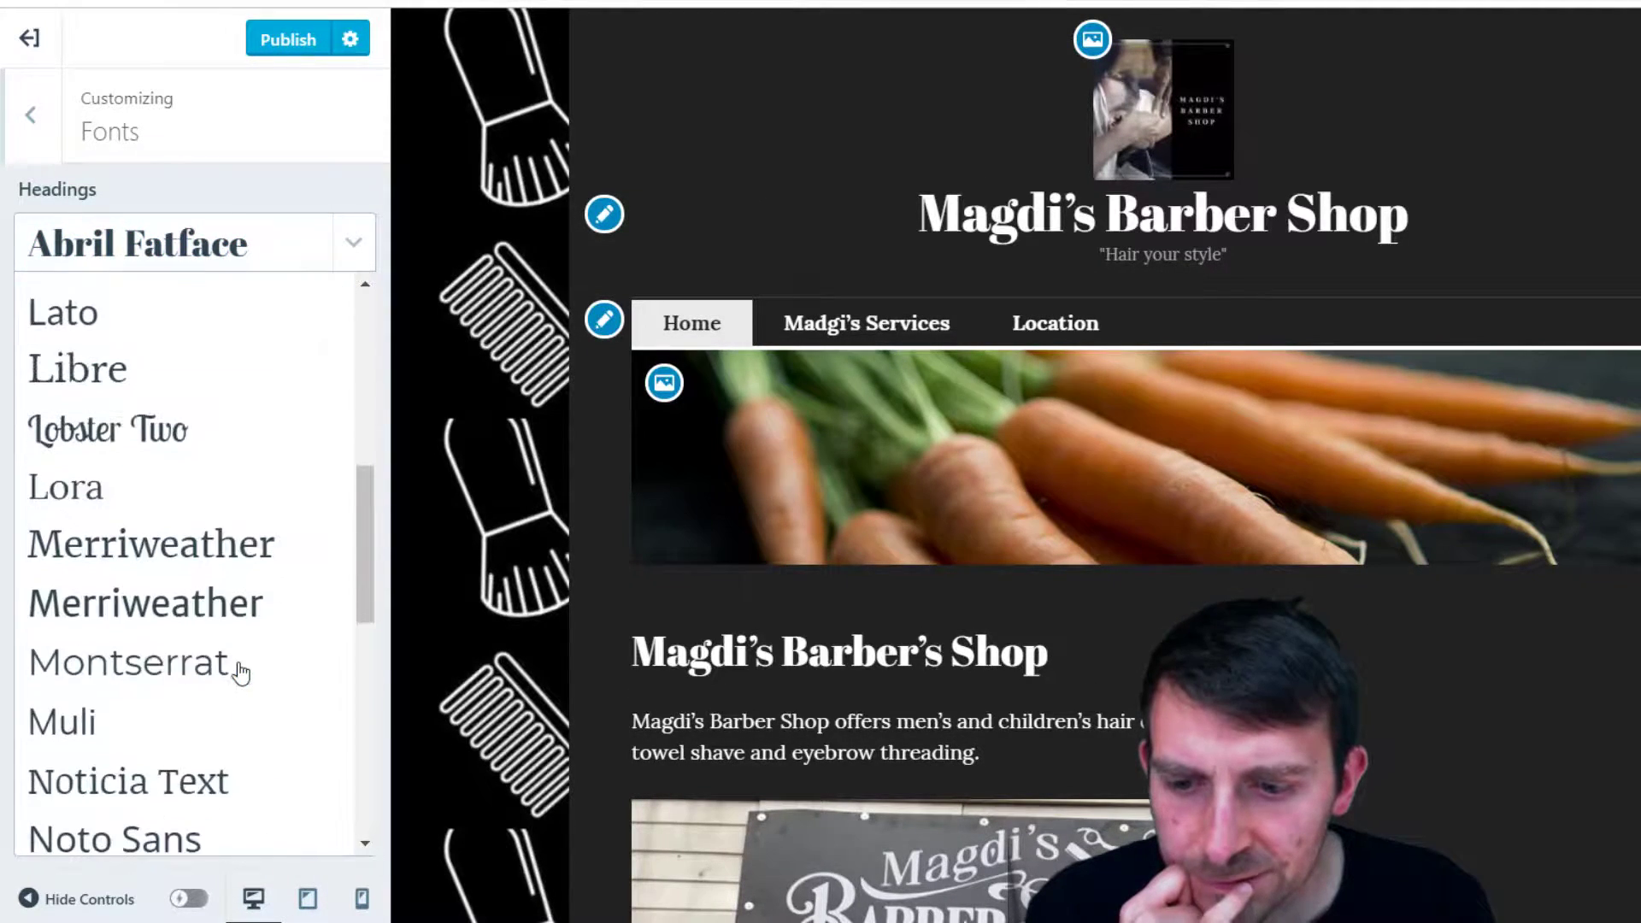
scroll(232, 689, "down", 4)
scroll(815, 591, "down", 5)
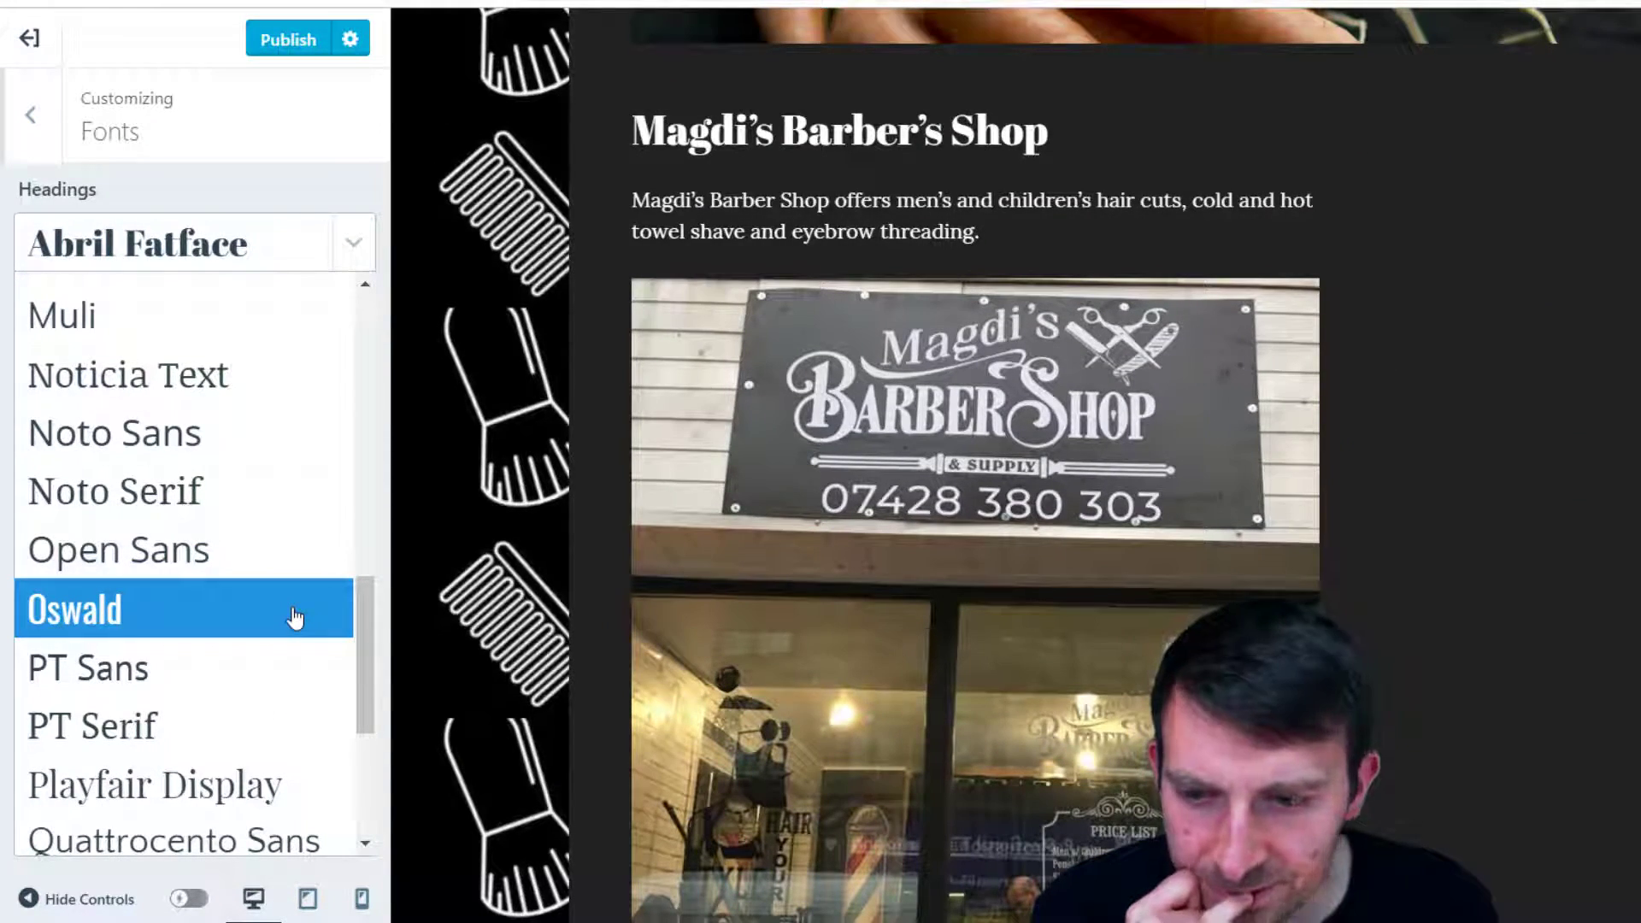
scroll(229, 603, "up", 5)
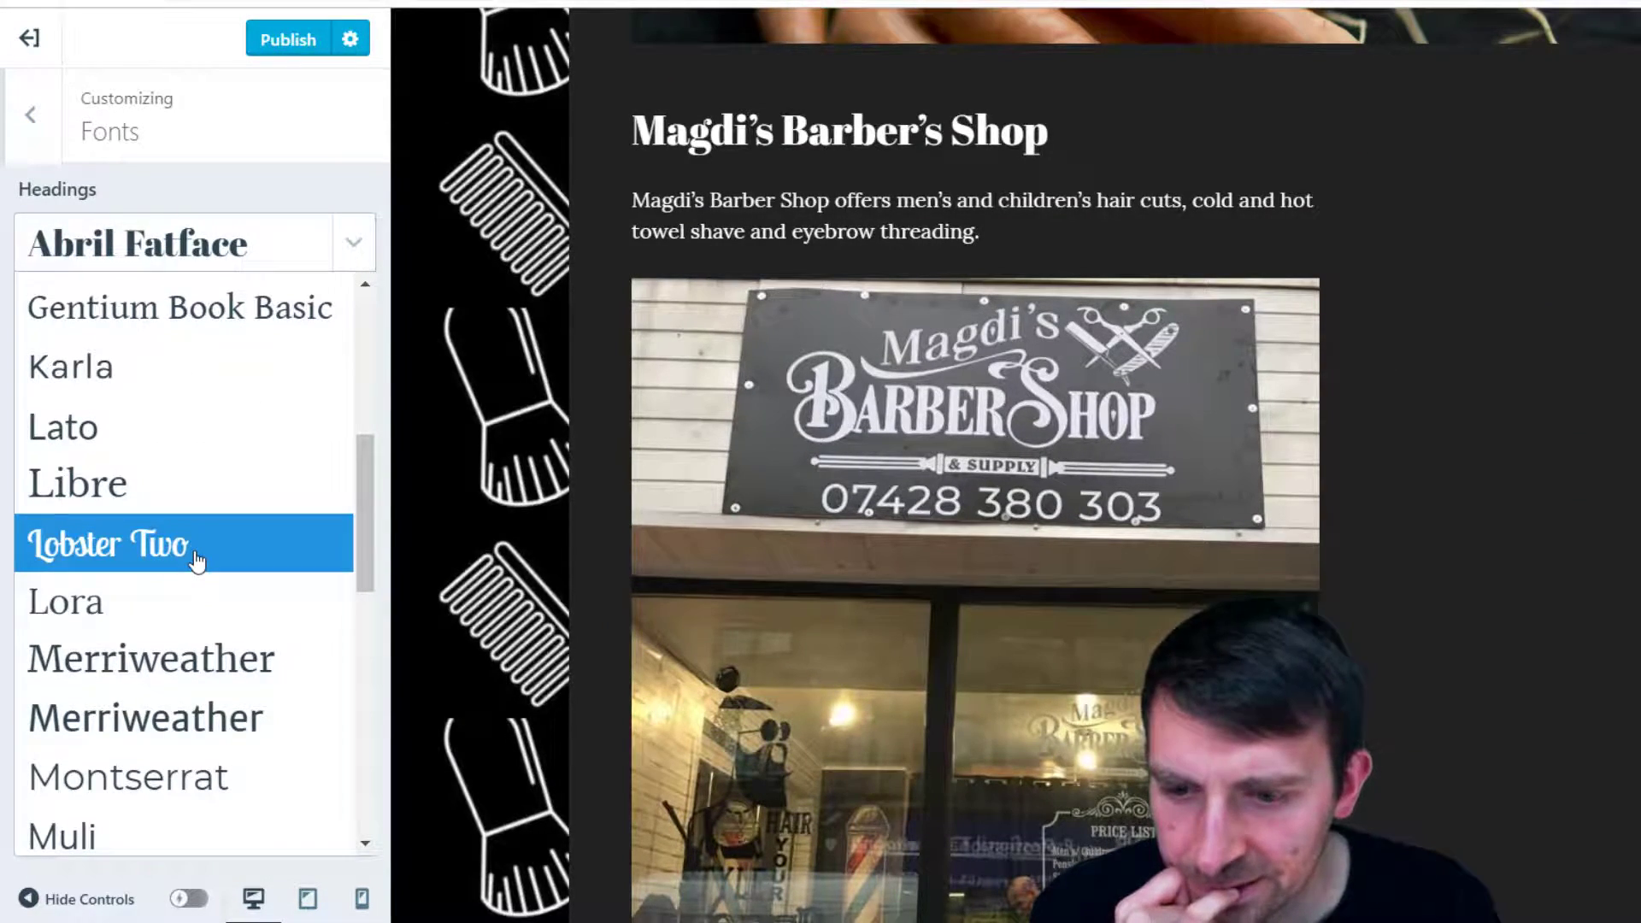
left_click(196, 561)
scroll(817, 518, "up", 2)
Set the headings font to Merriweather and publish the changes
left_click(322, 264)
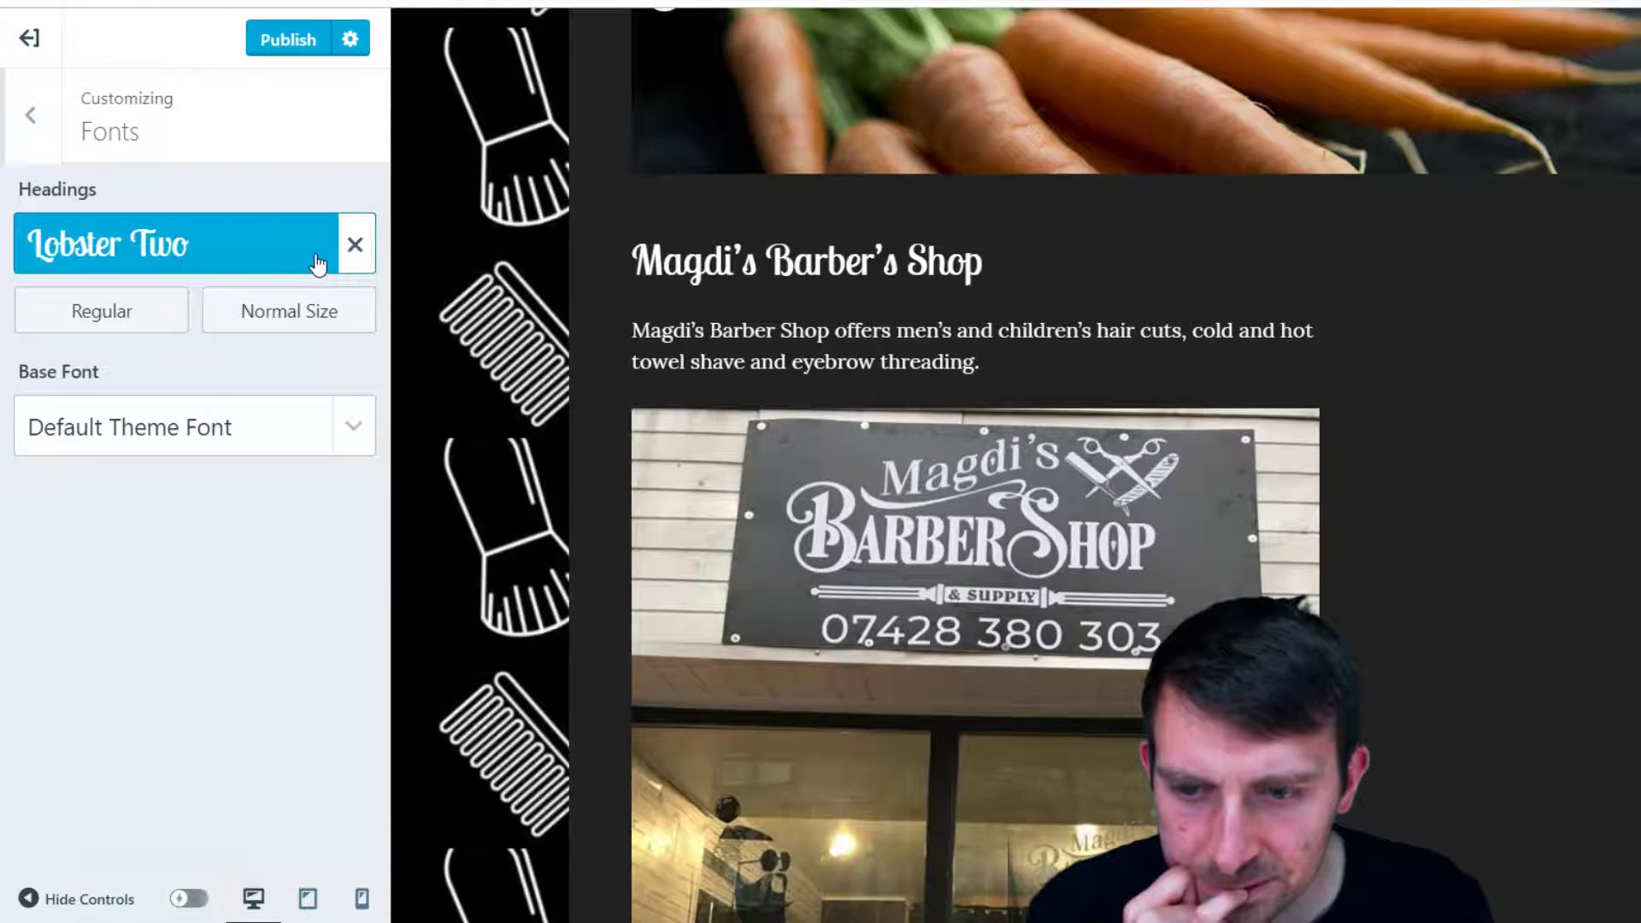
left_click(220, 659)
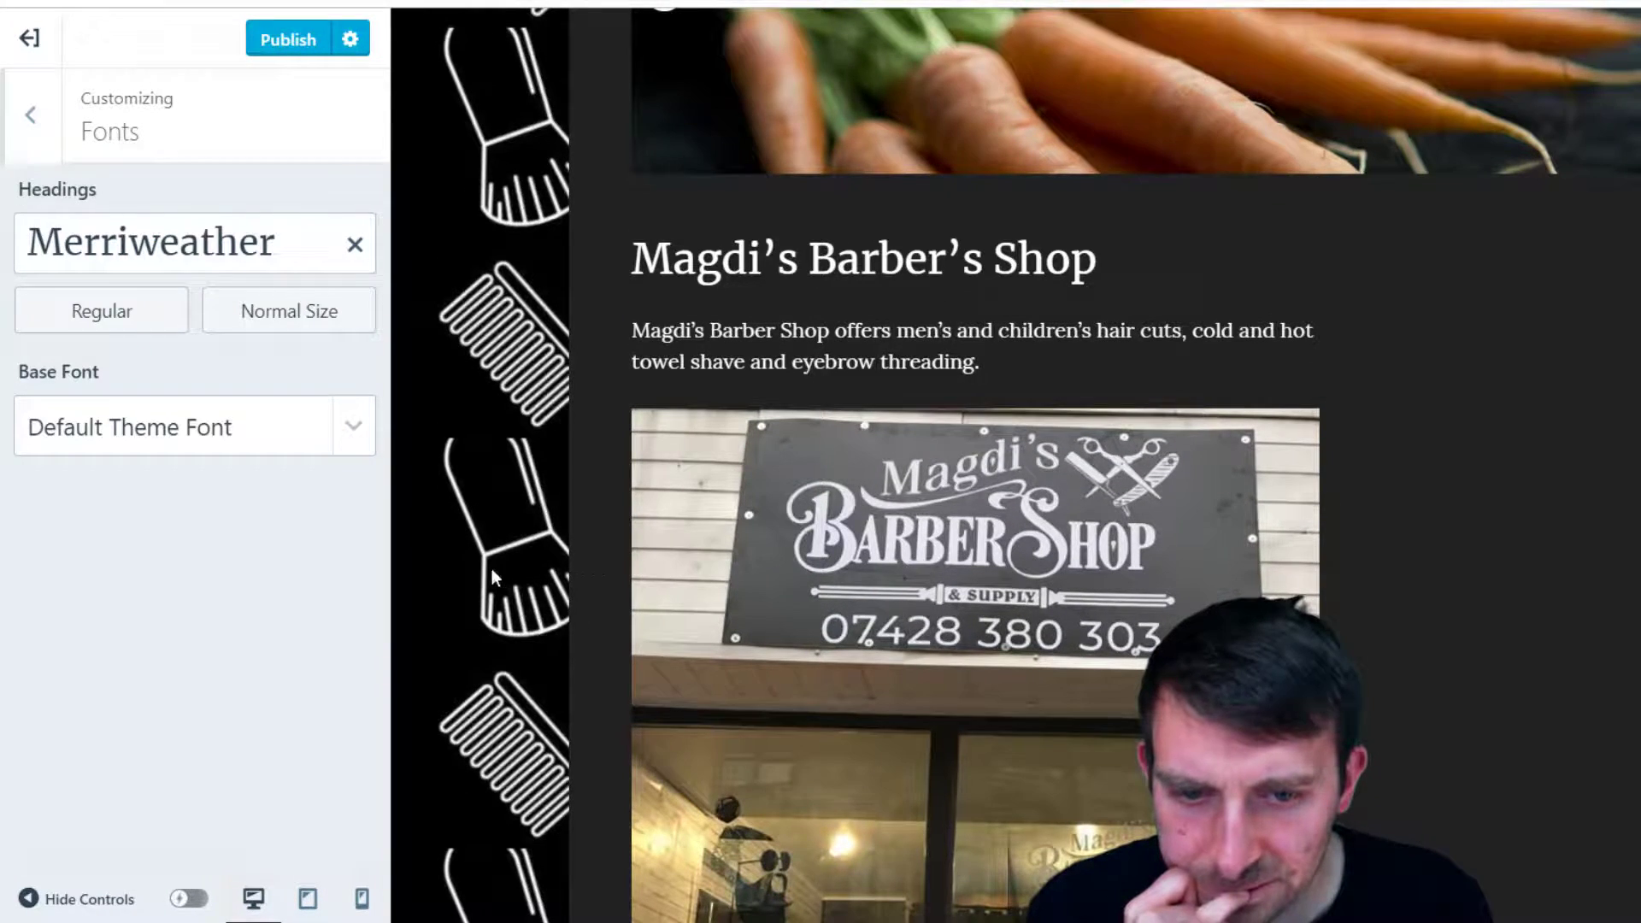
scroll(516, 595, "up", 5)
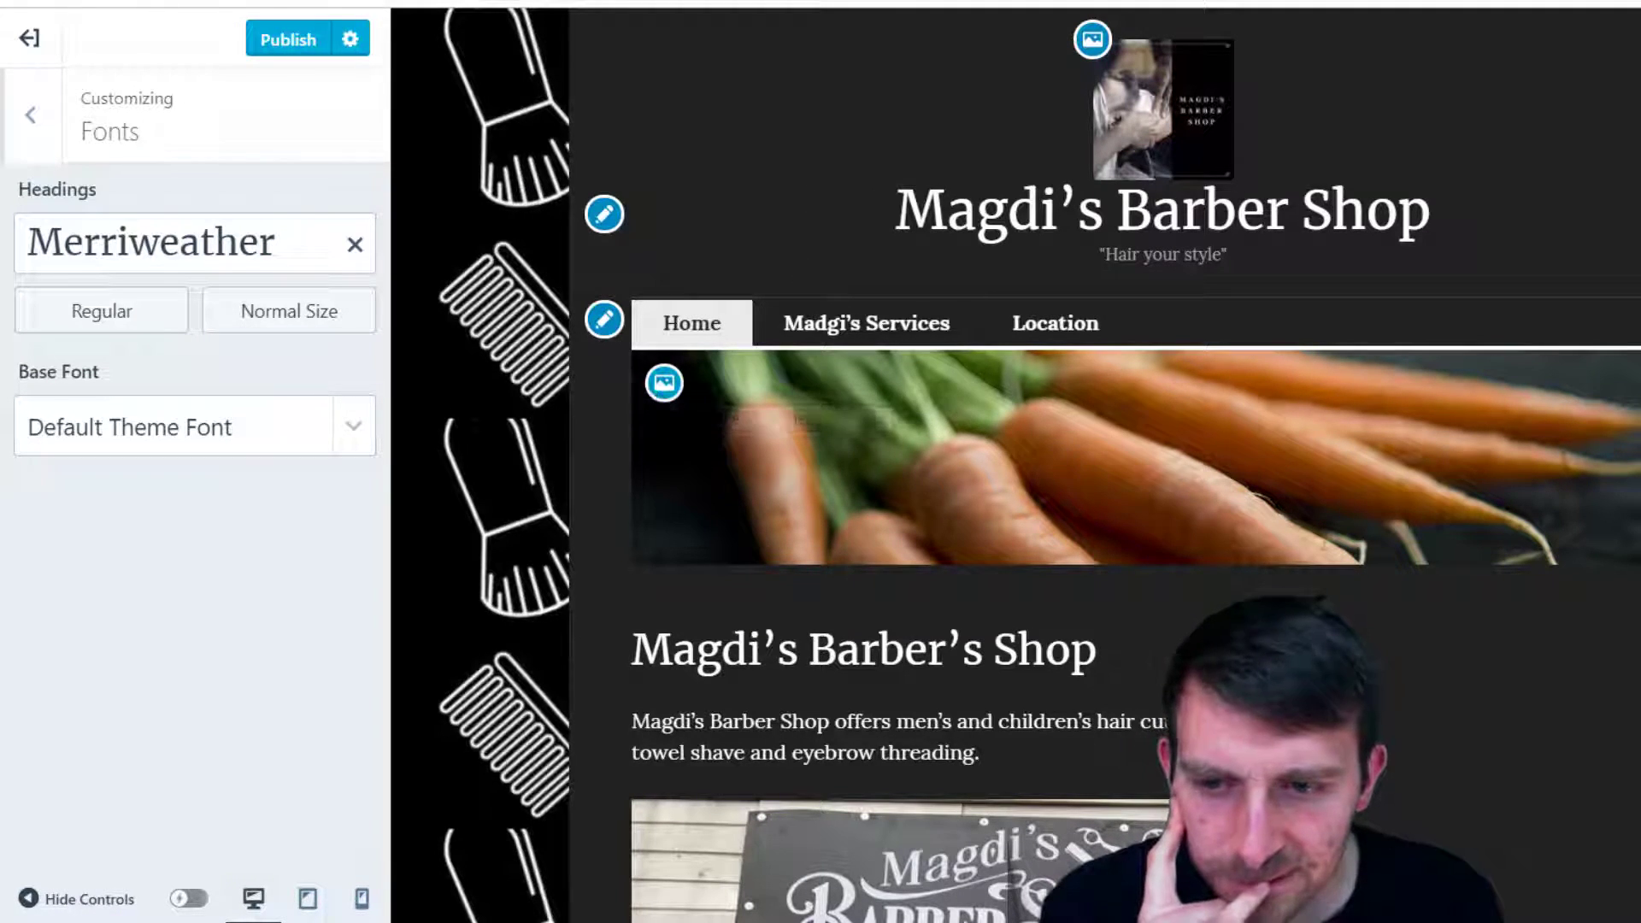
left_click(288, 42)
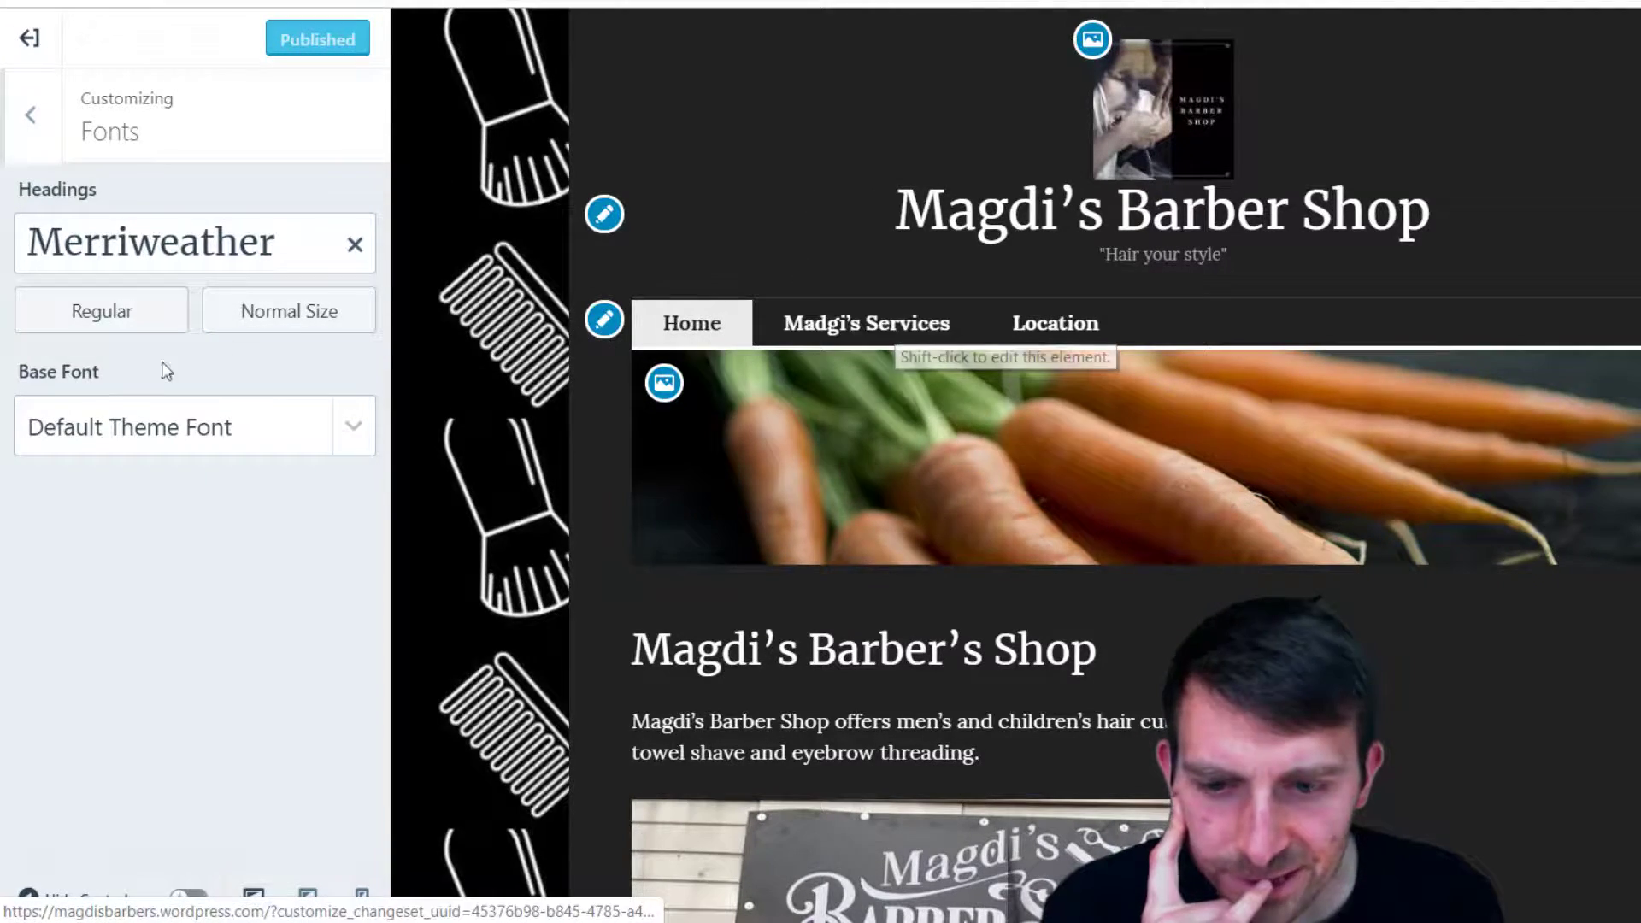
Set the base font to Exo 2 and publish the change
left_click(318, 444)
scroll(947, 635, "down", 10)
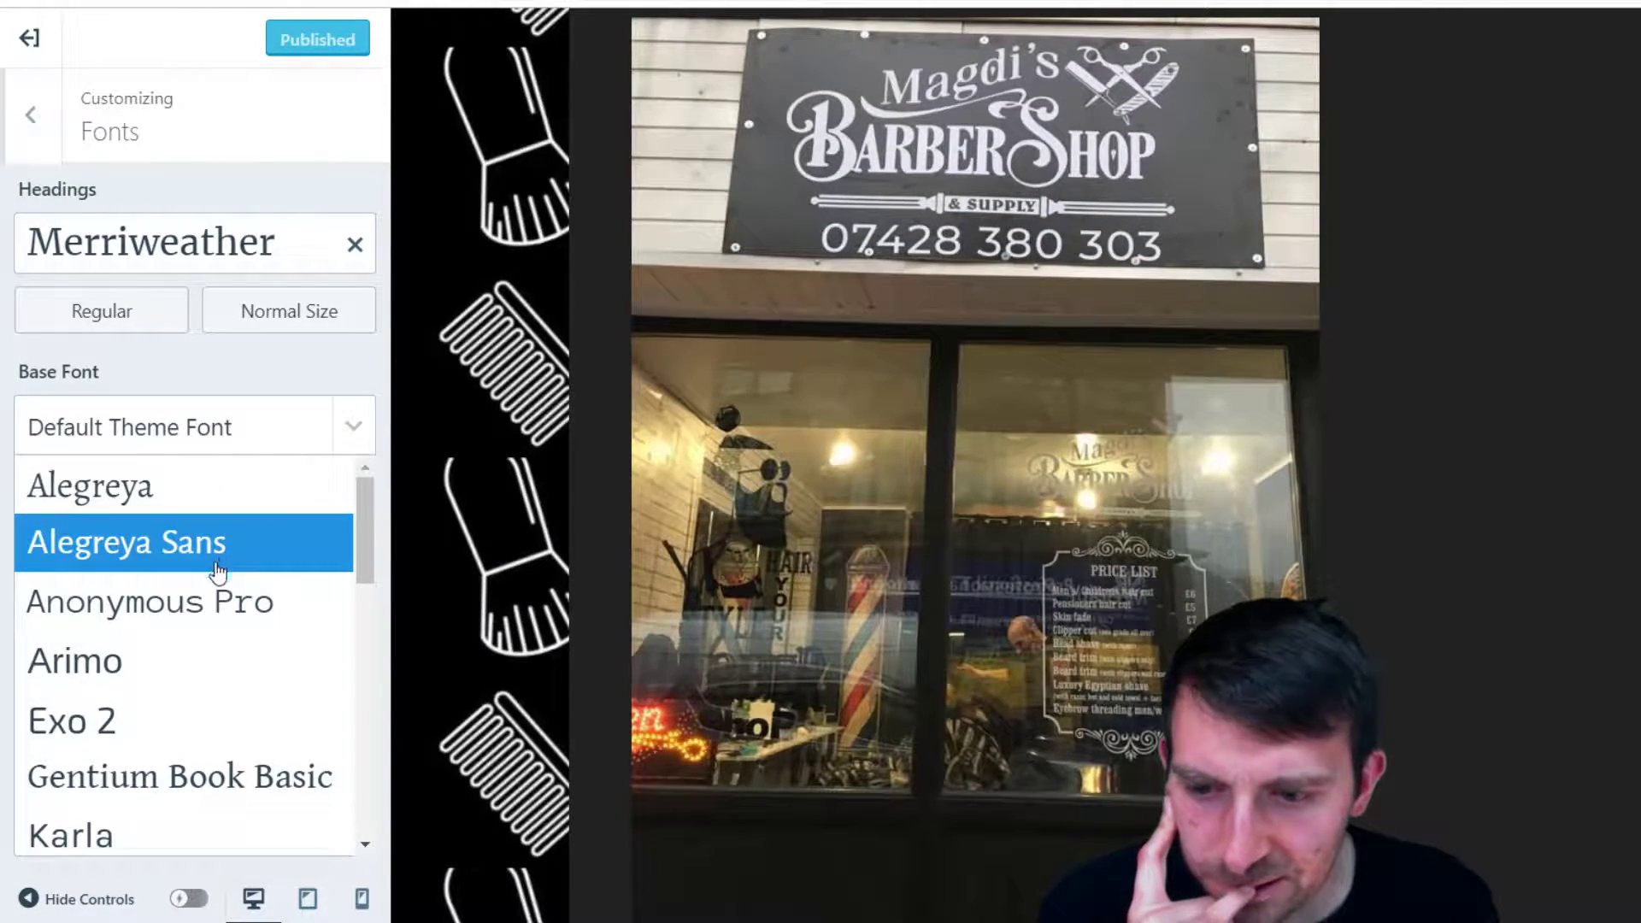
left_click(139, 720)
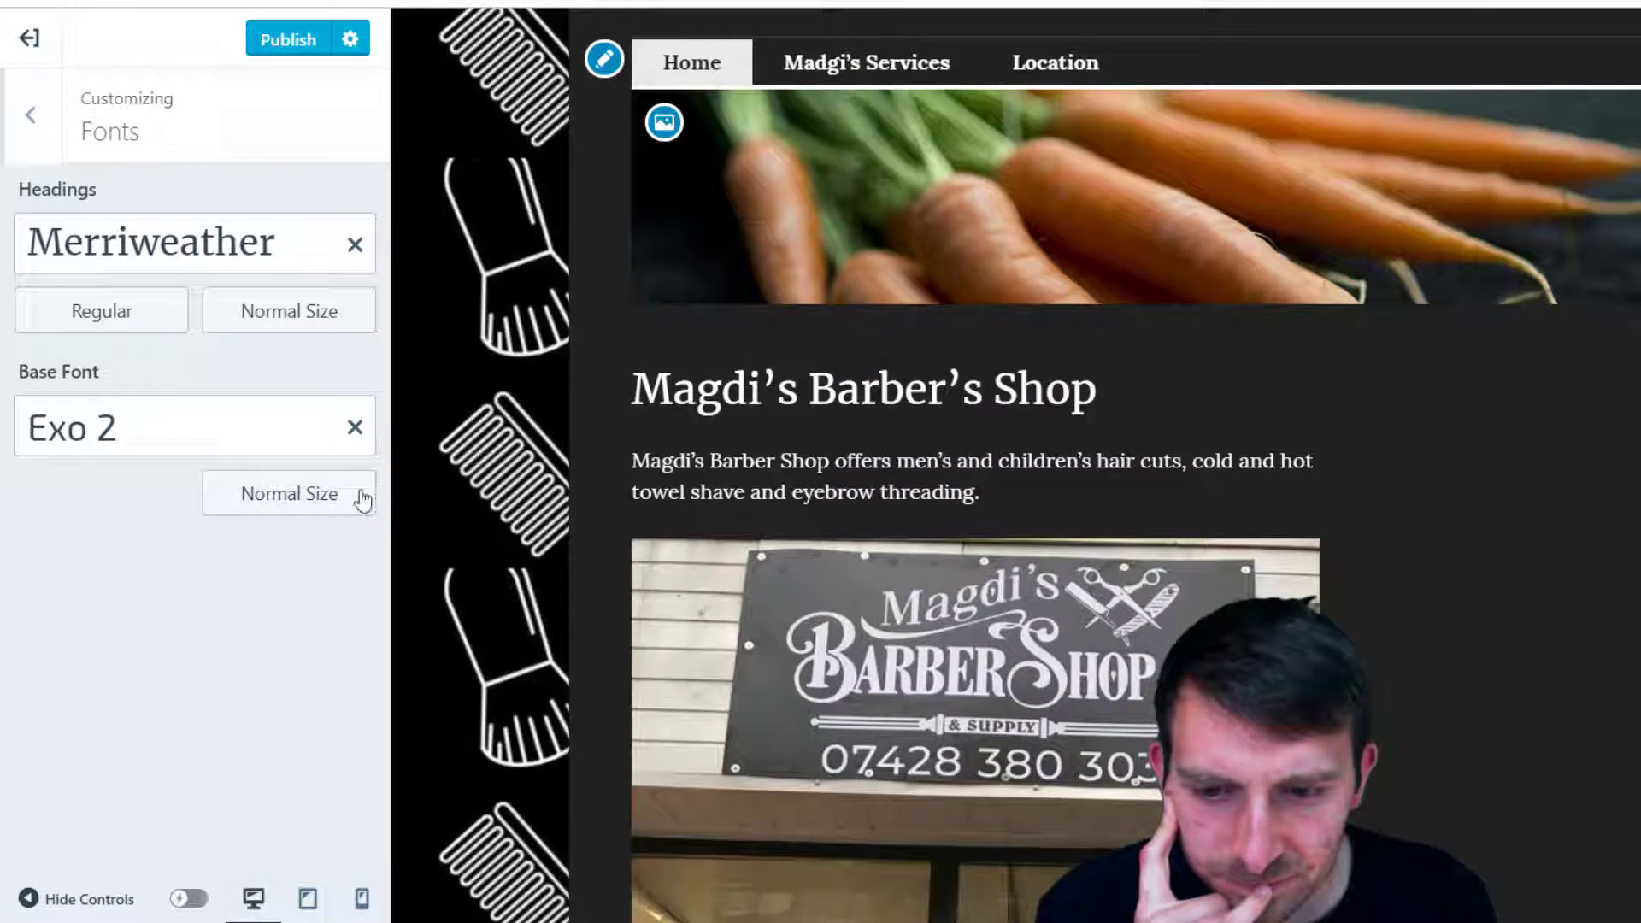
left_click(288, 40)
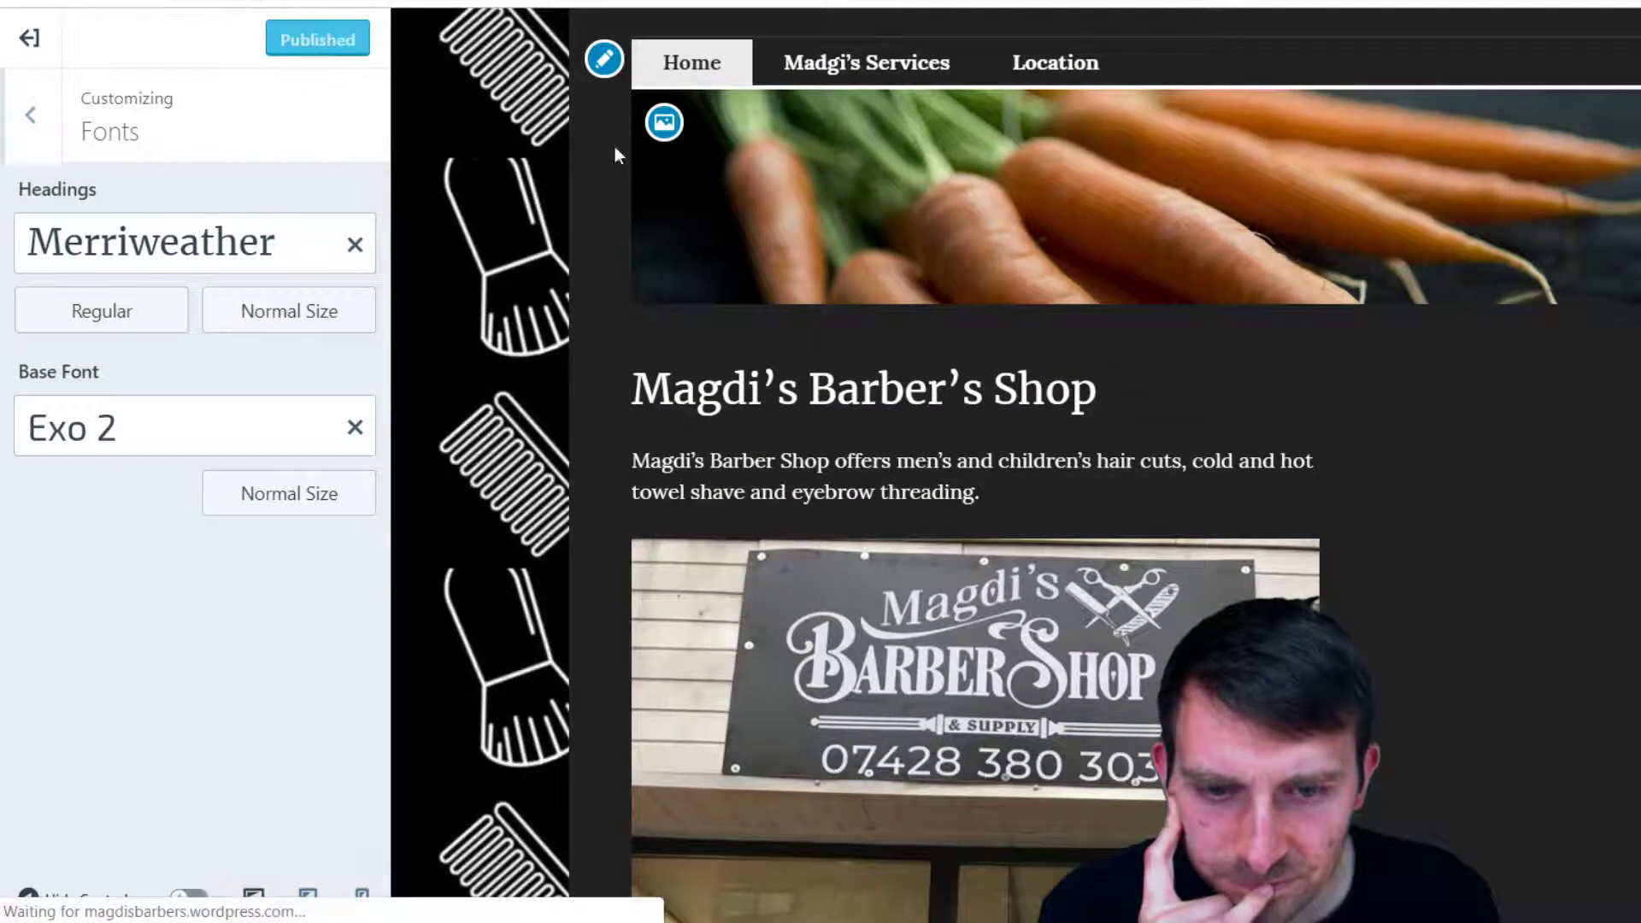
scroll(867, 148, "up", 3)
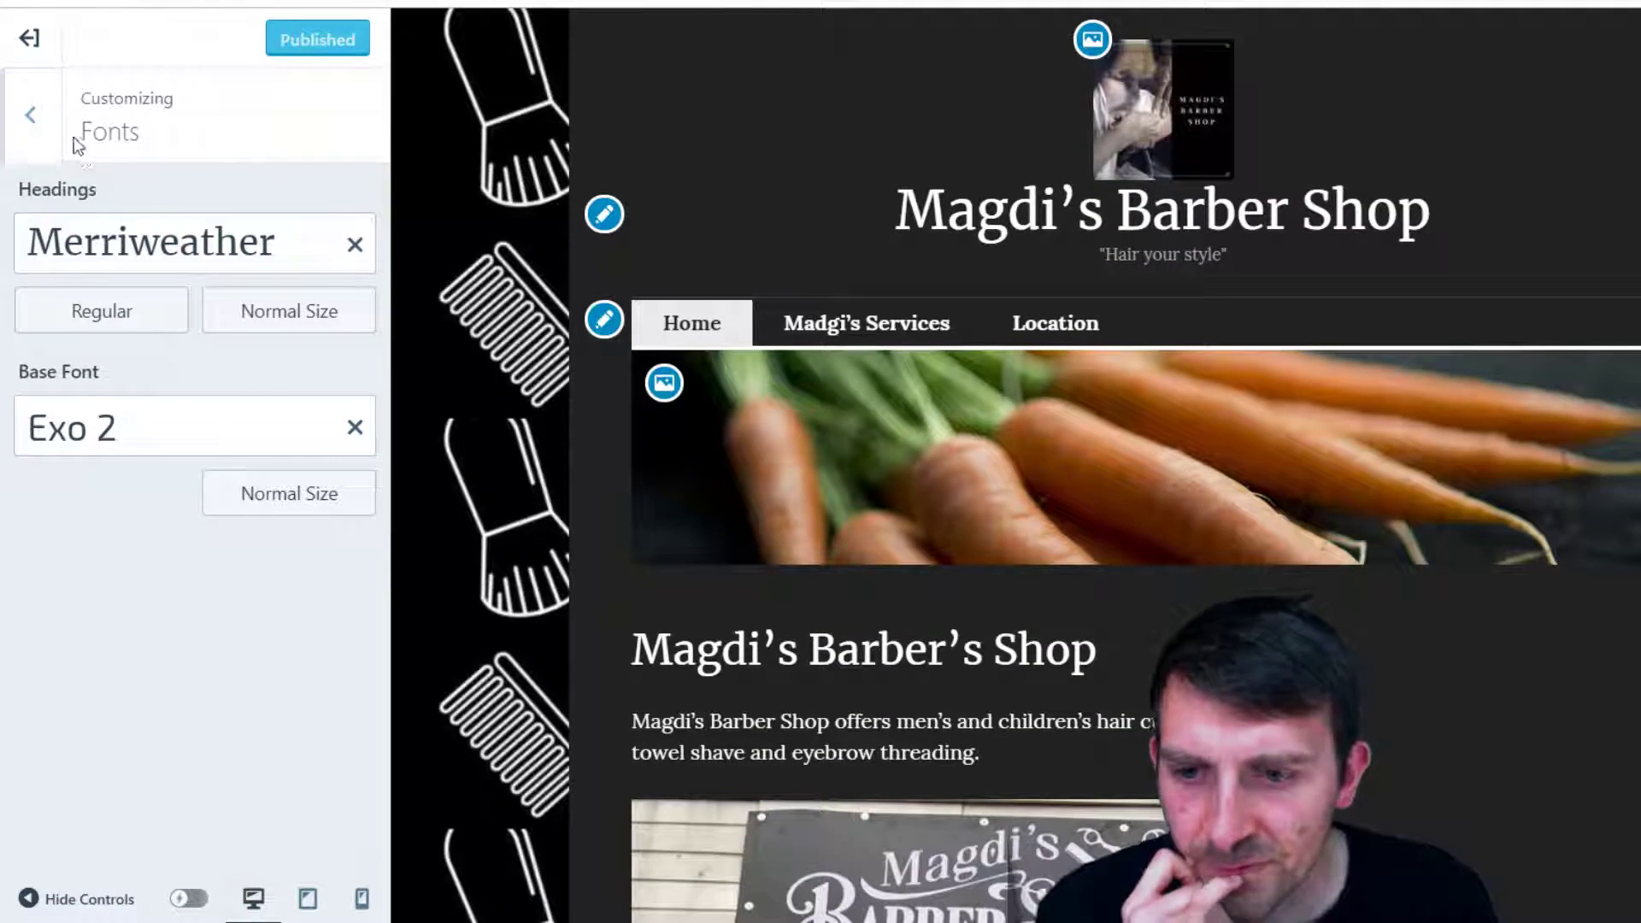
Replace the carrot header image with the barber-tools banner, cropped to the lower part that contains the full shop name
left_click(33, 115)
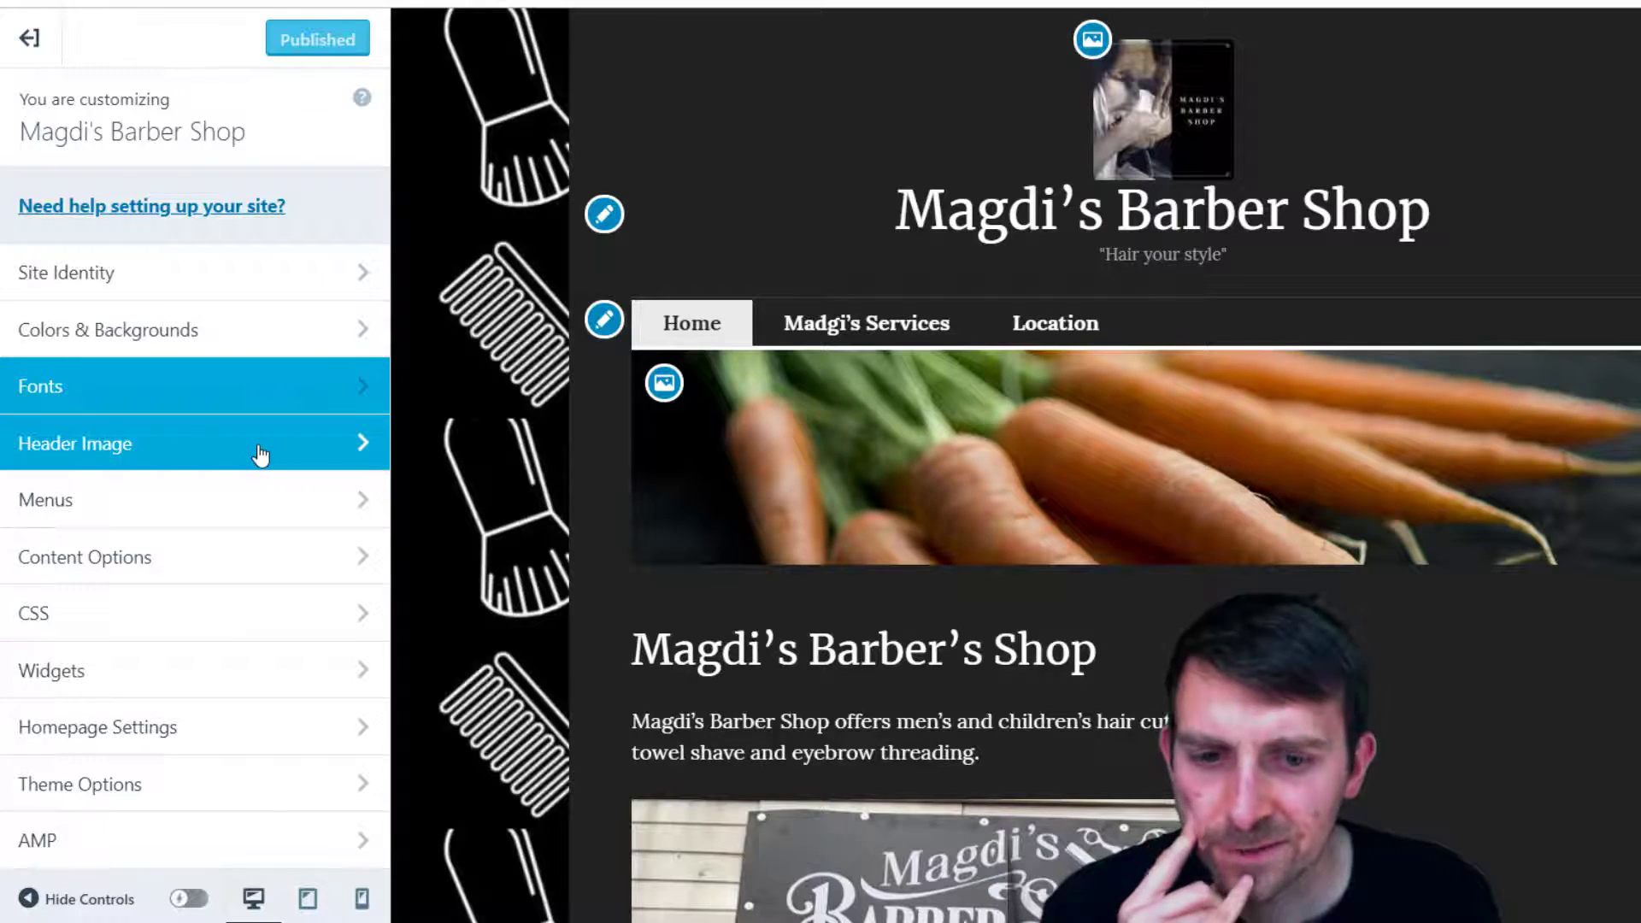
left_click(261, 456)
scroll(228, 575, "down", 3)
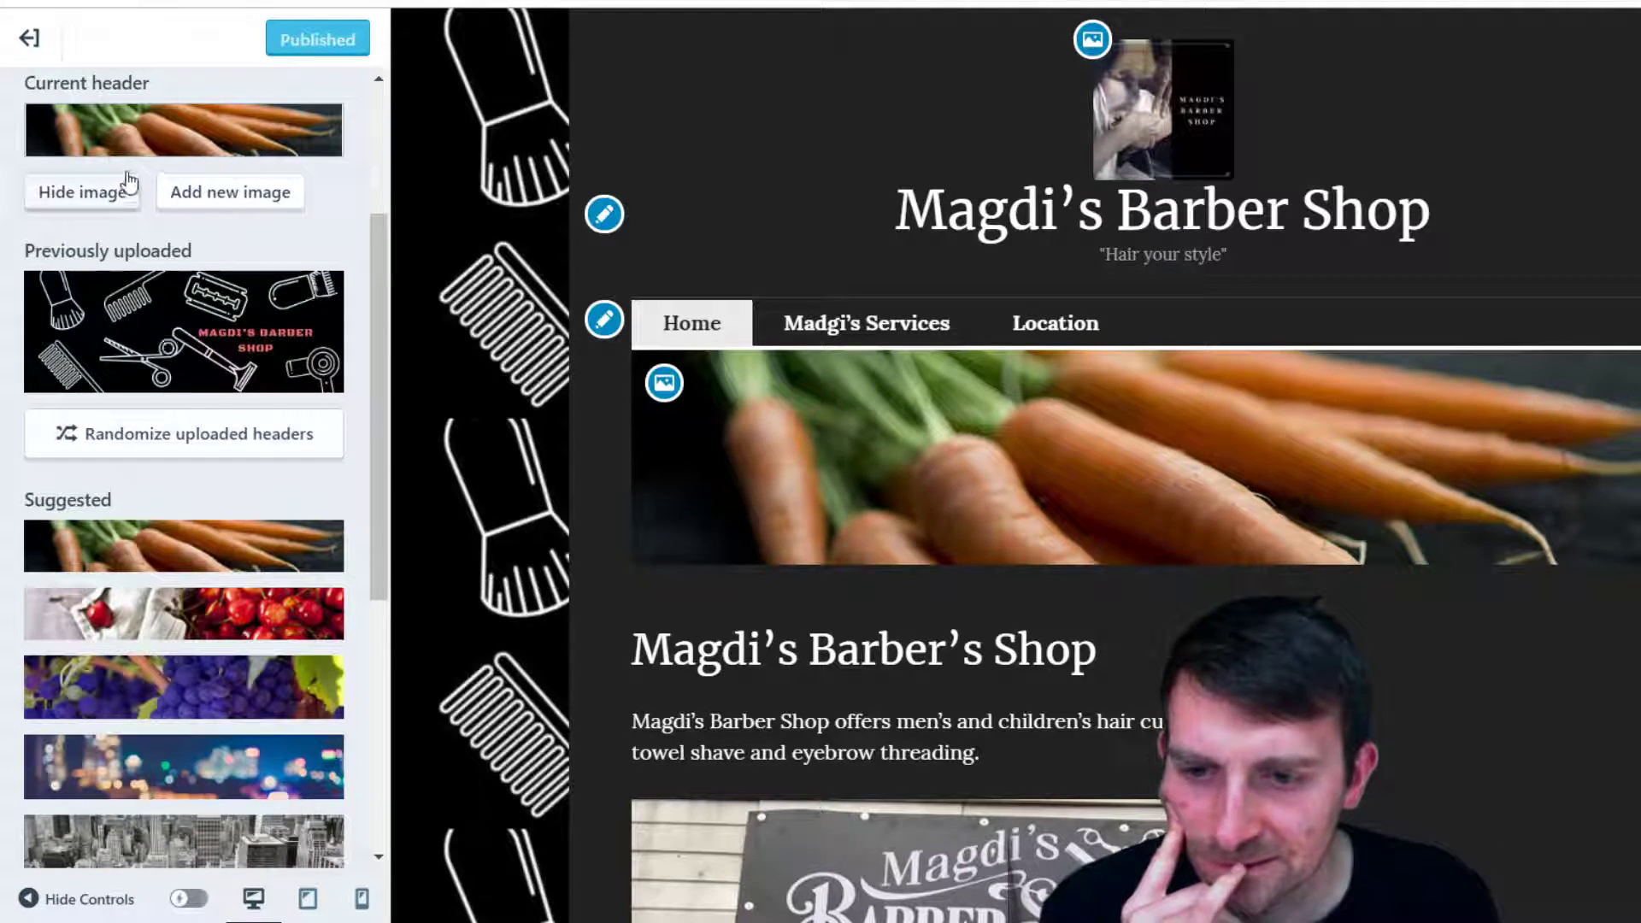
left_click(208, 214)
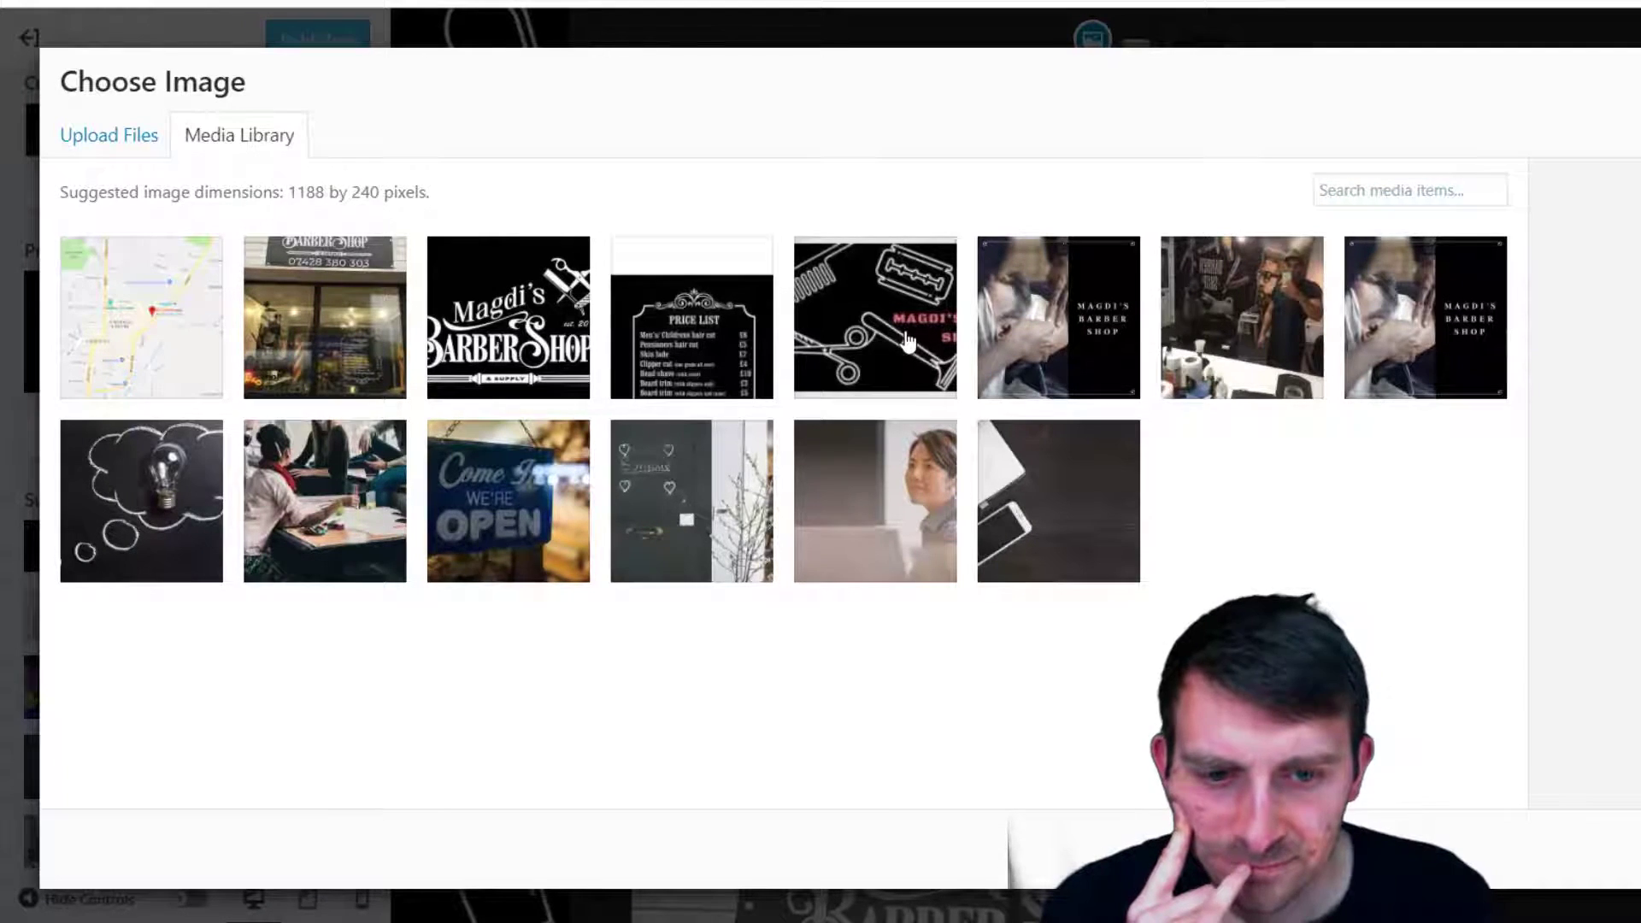
left_click(872, 346)
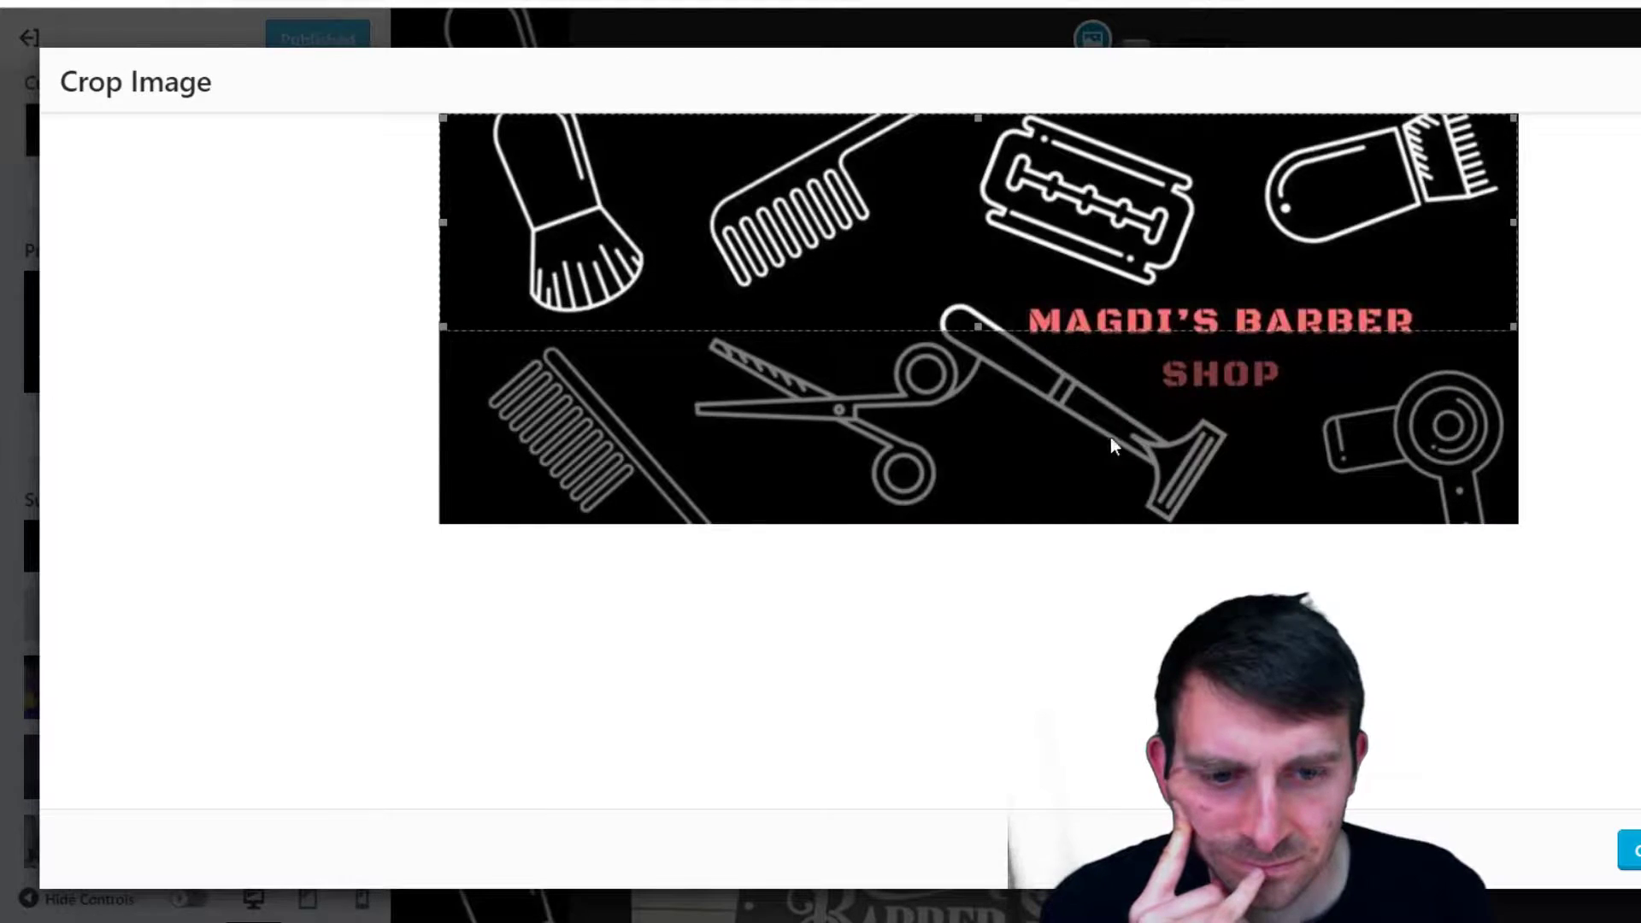
left_click_drag(1111, 438, 1156, 377)
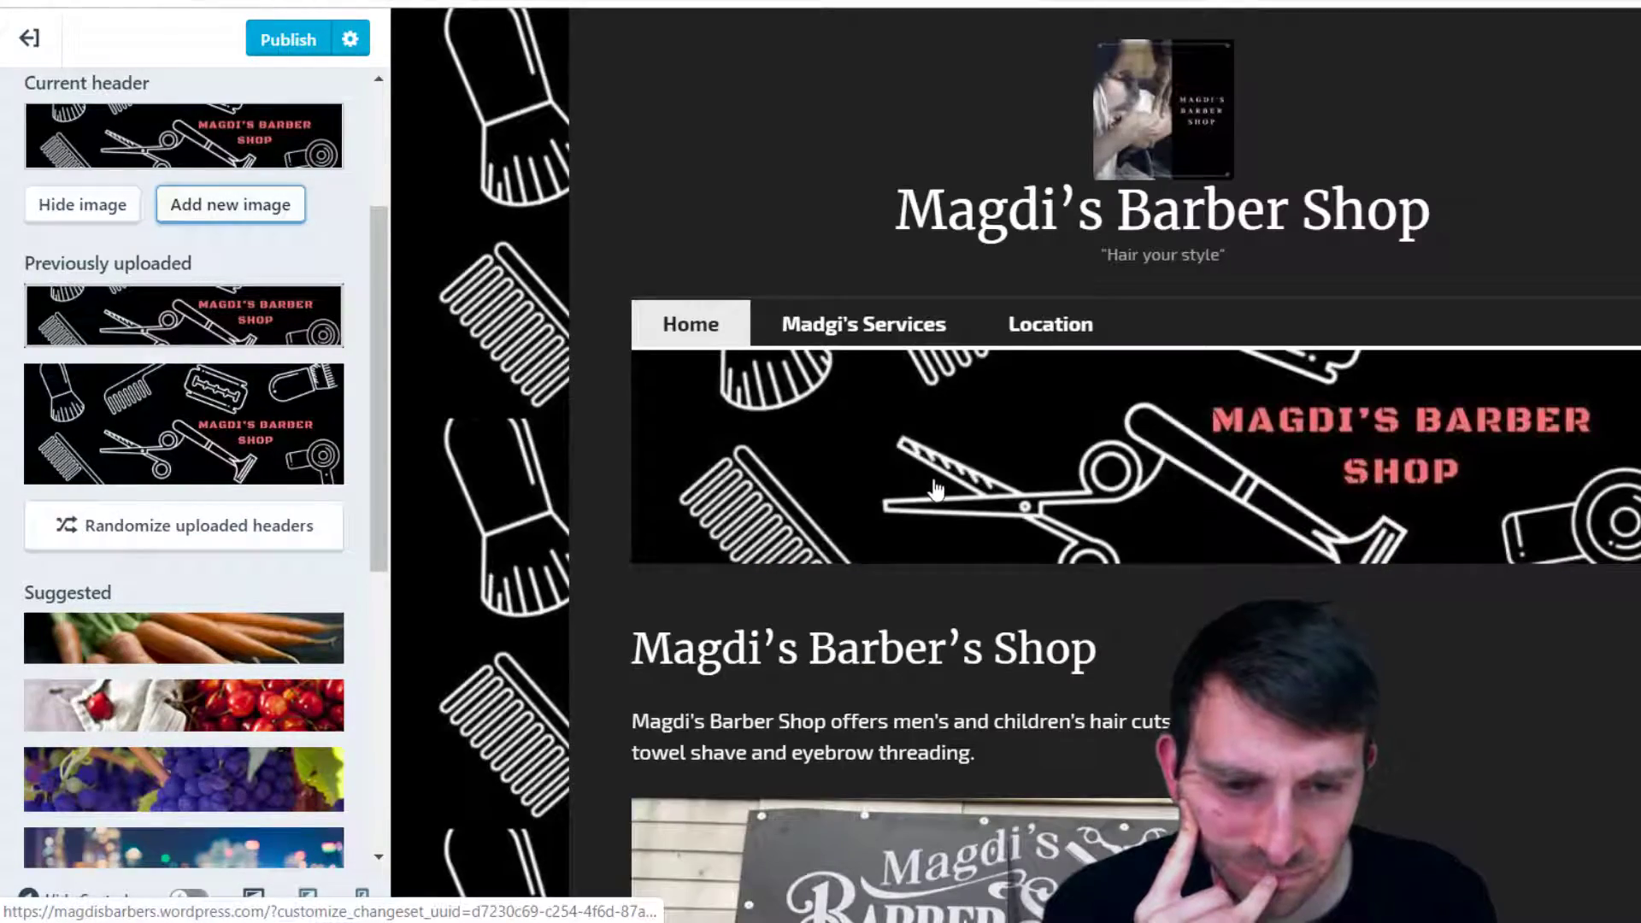
Check the cropped header against the page content in the preview and publish it
scroll(1022, 567, "down", 7)
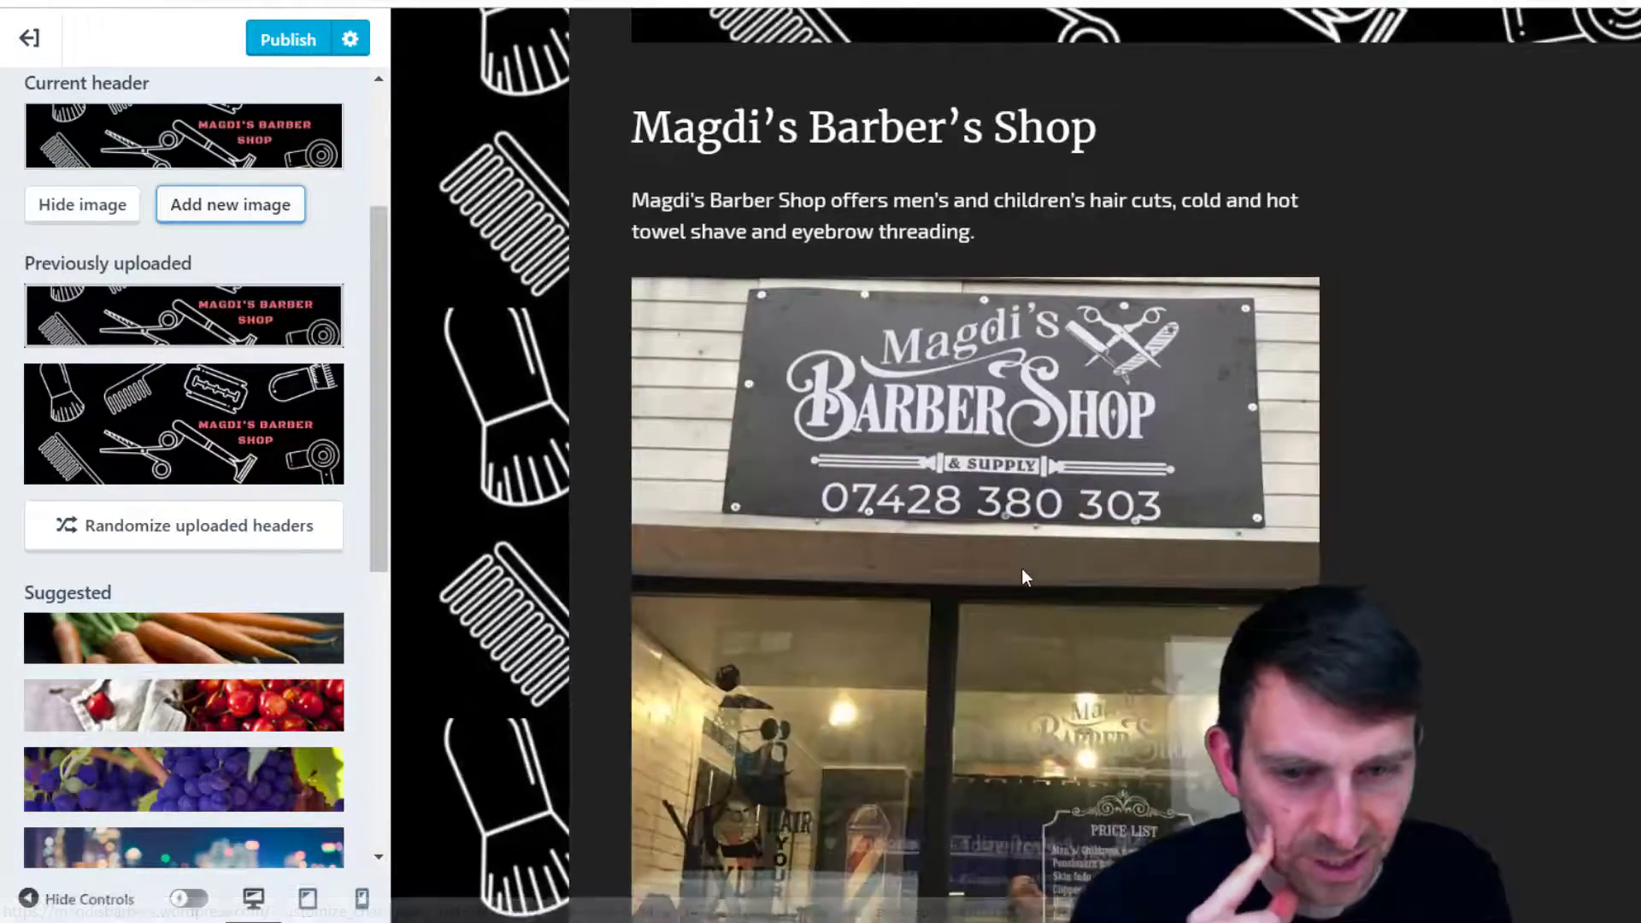
scroll(1022, 567, "up", 3)
scroll(1026, 577, "up", 2)
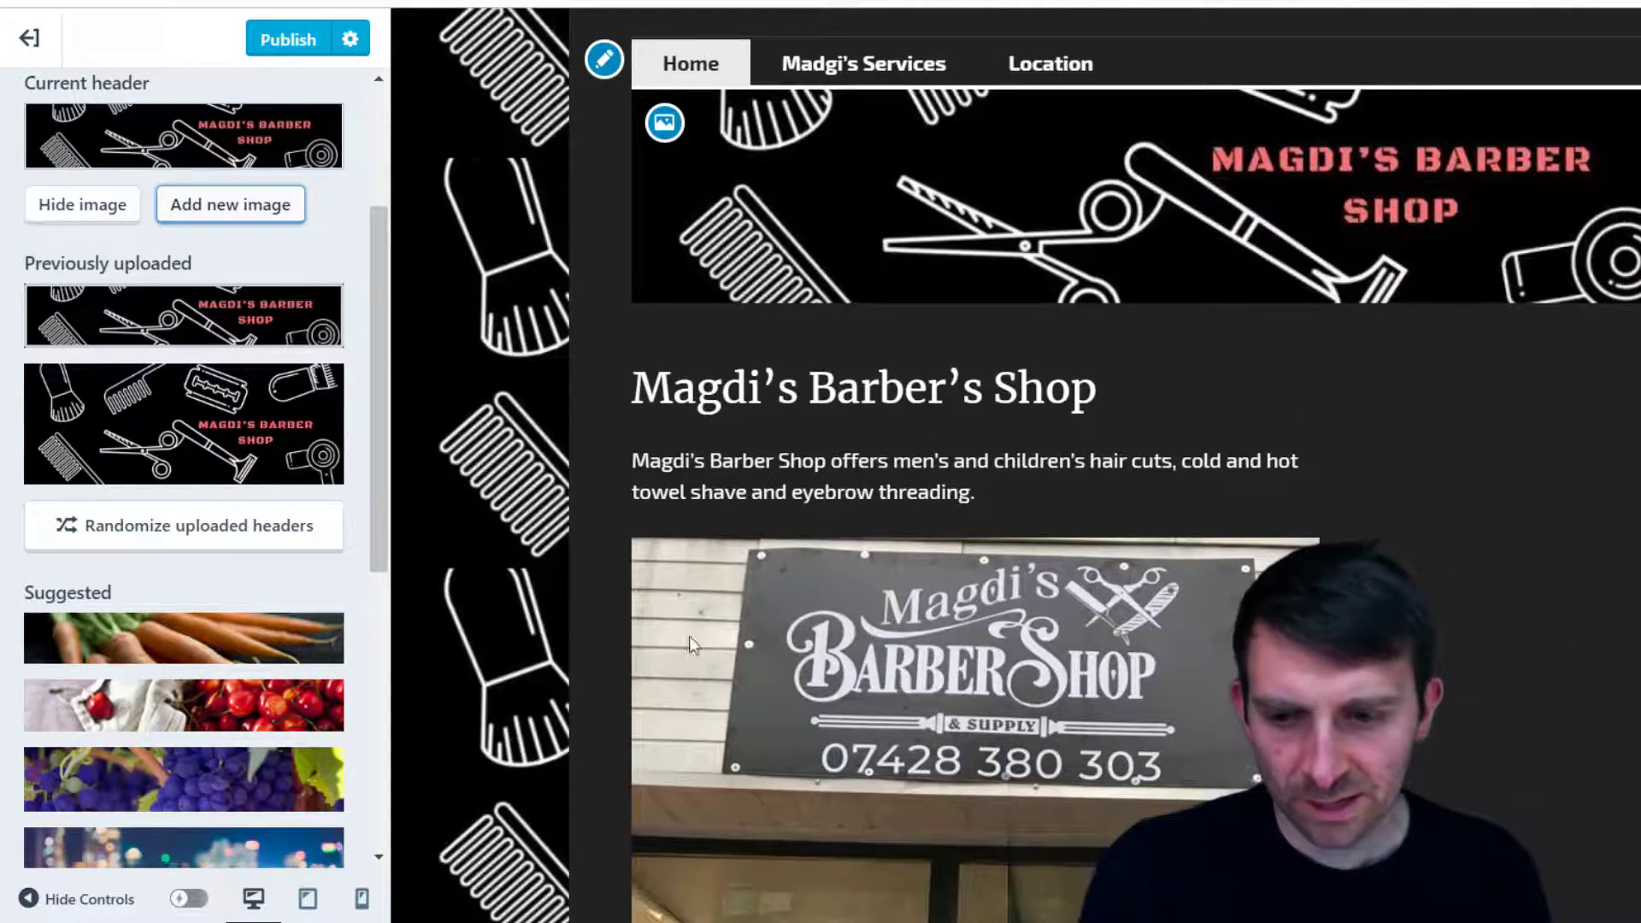
scroll(709, 643, "up", 2)
left_click(297, 50)
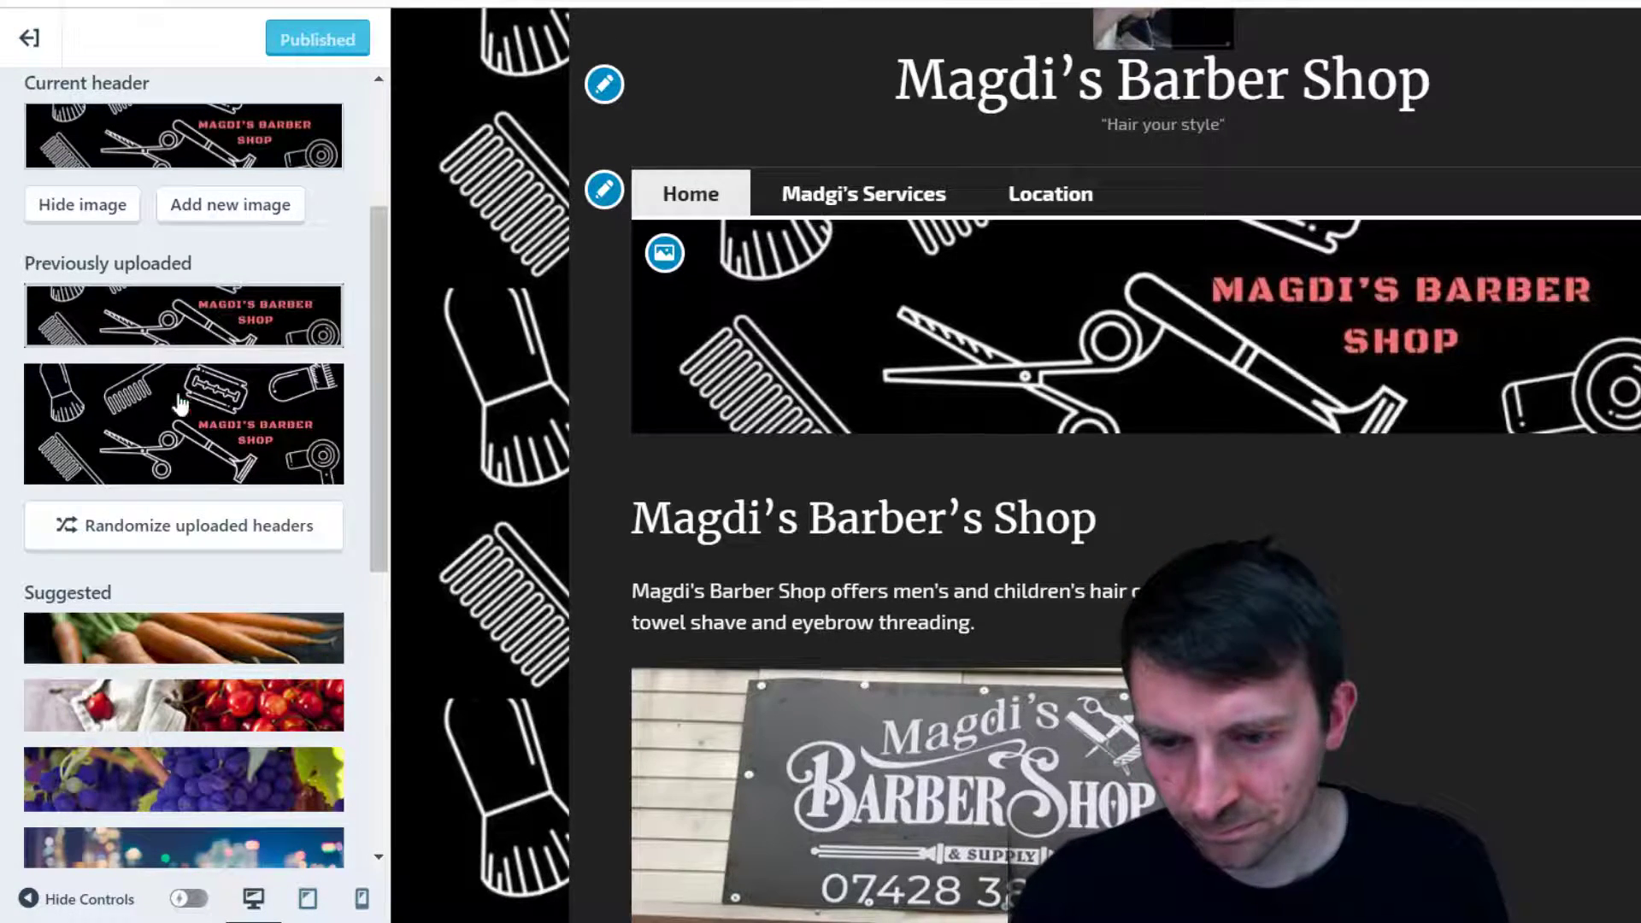
Review the name, items and location options of the Primary menu in the site customizer
scroll(169, 382, "up", 3)
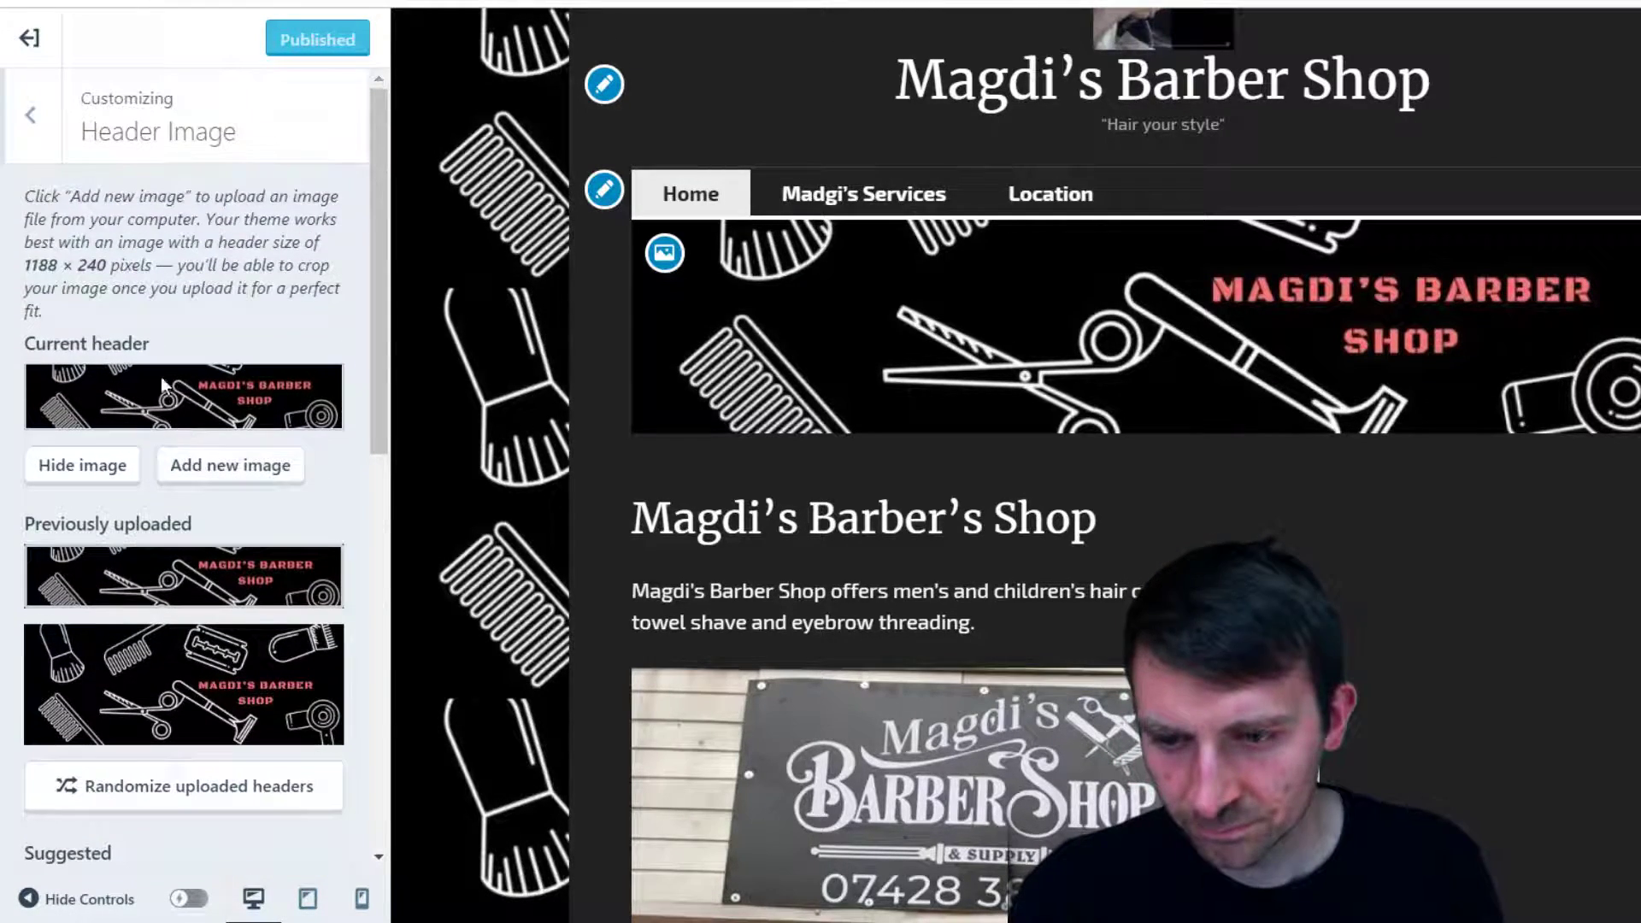
left_click(28, 124)
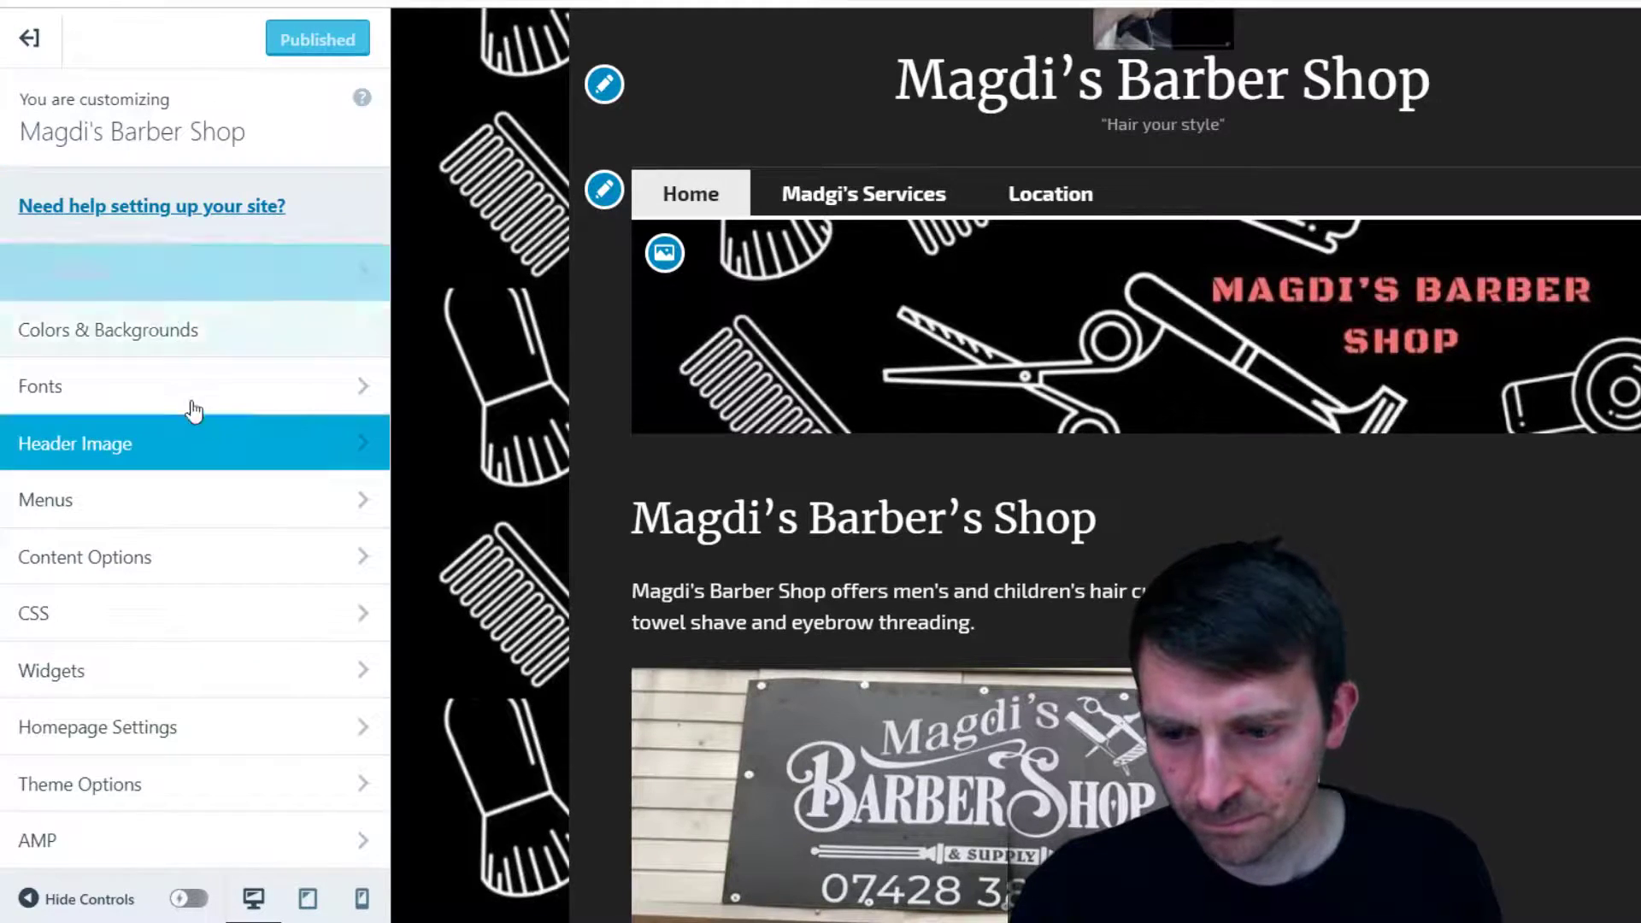
left_click(197, 513)
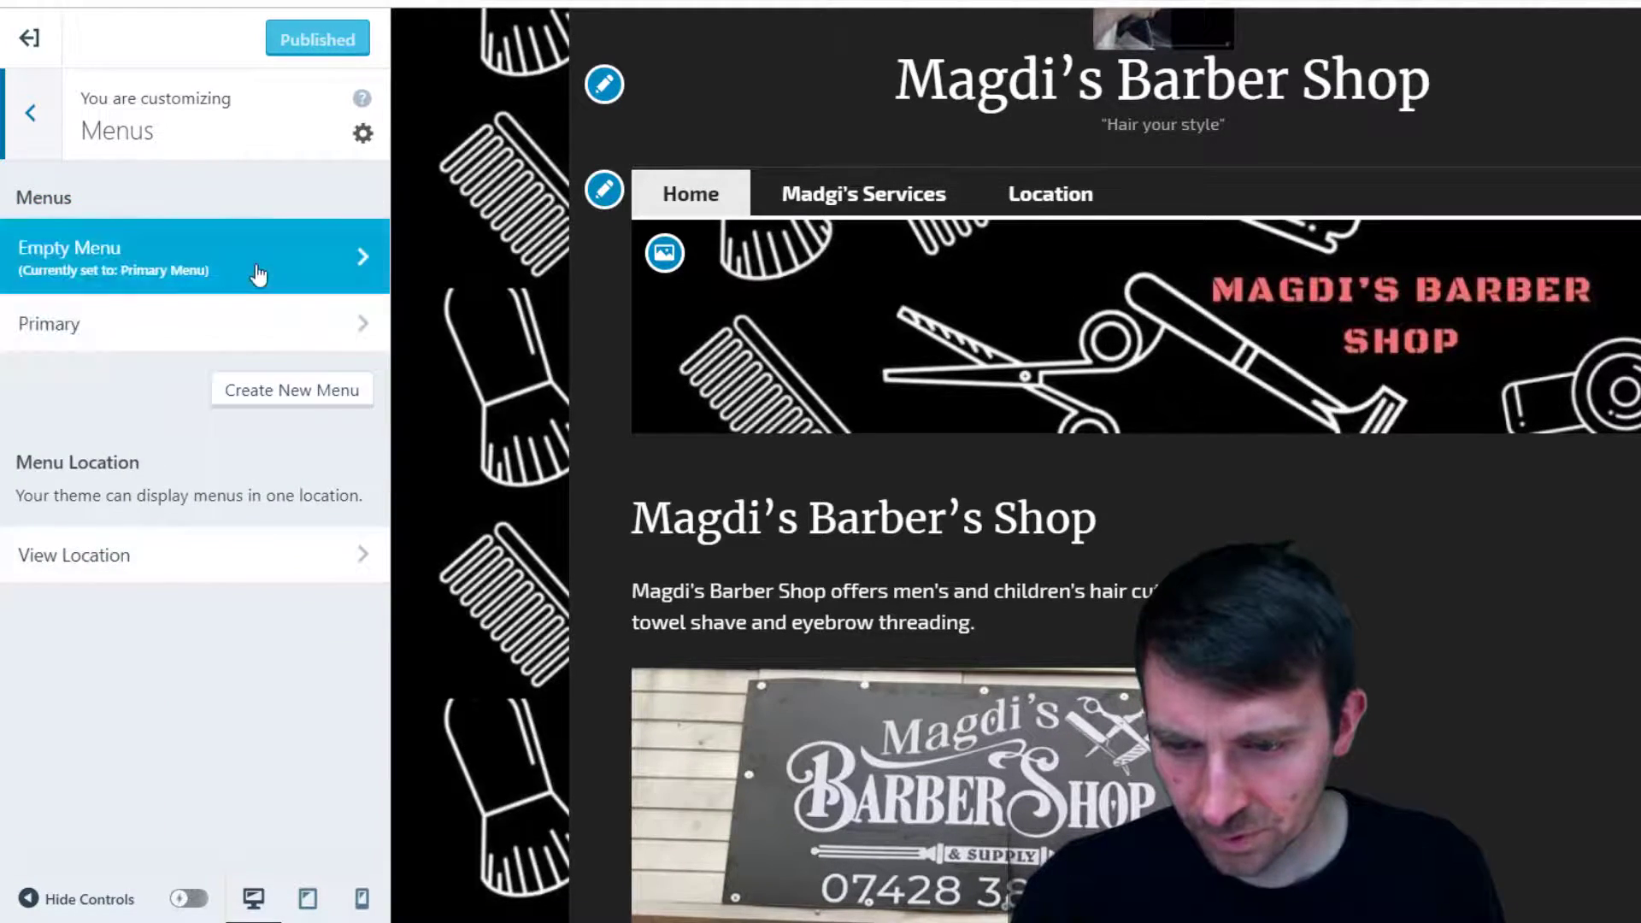
left_click(299, 341)
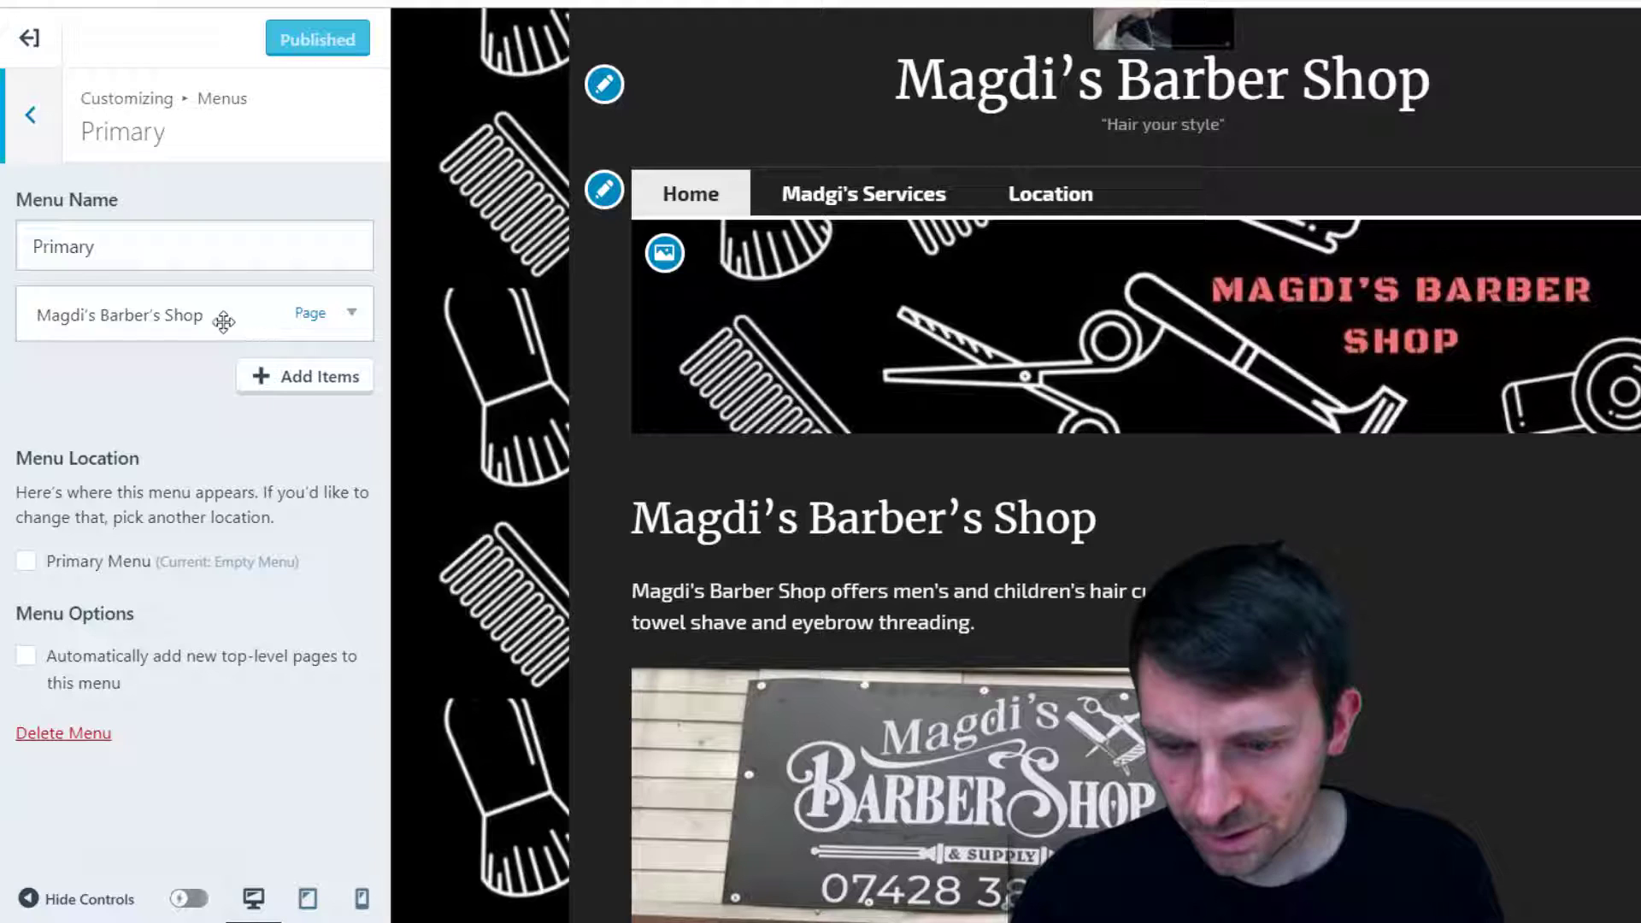
left_click(211, 244)
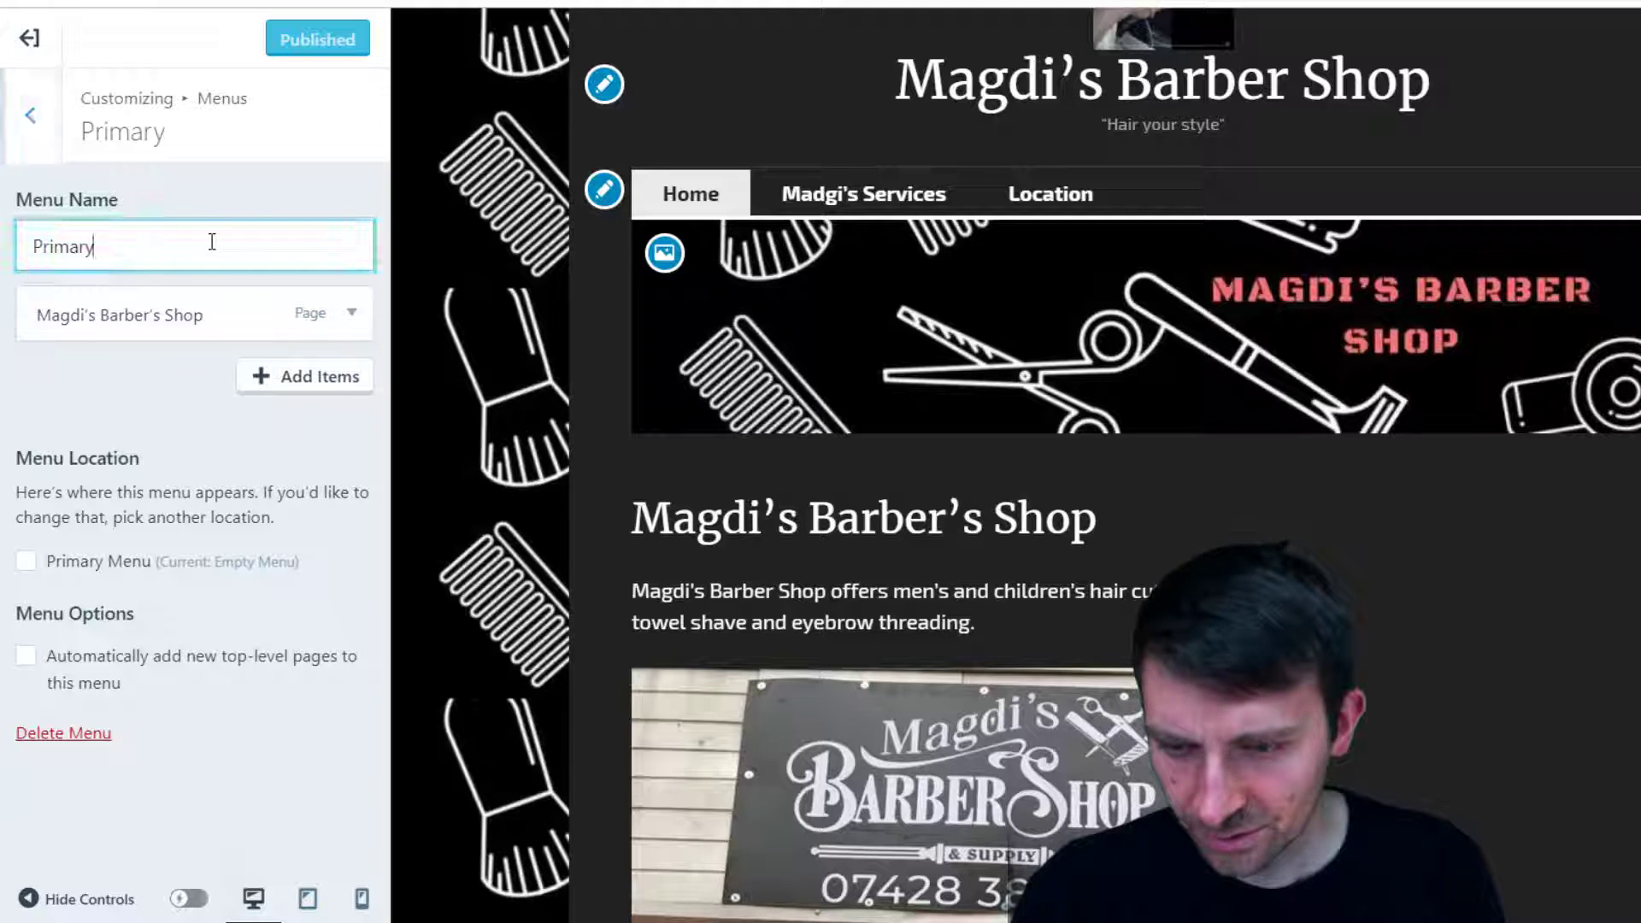
left_click(32, 126)
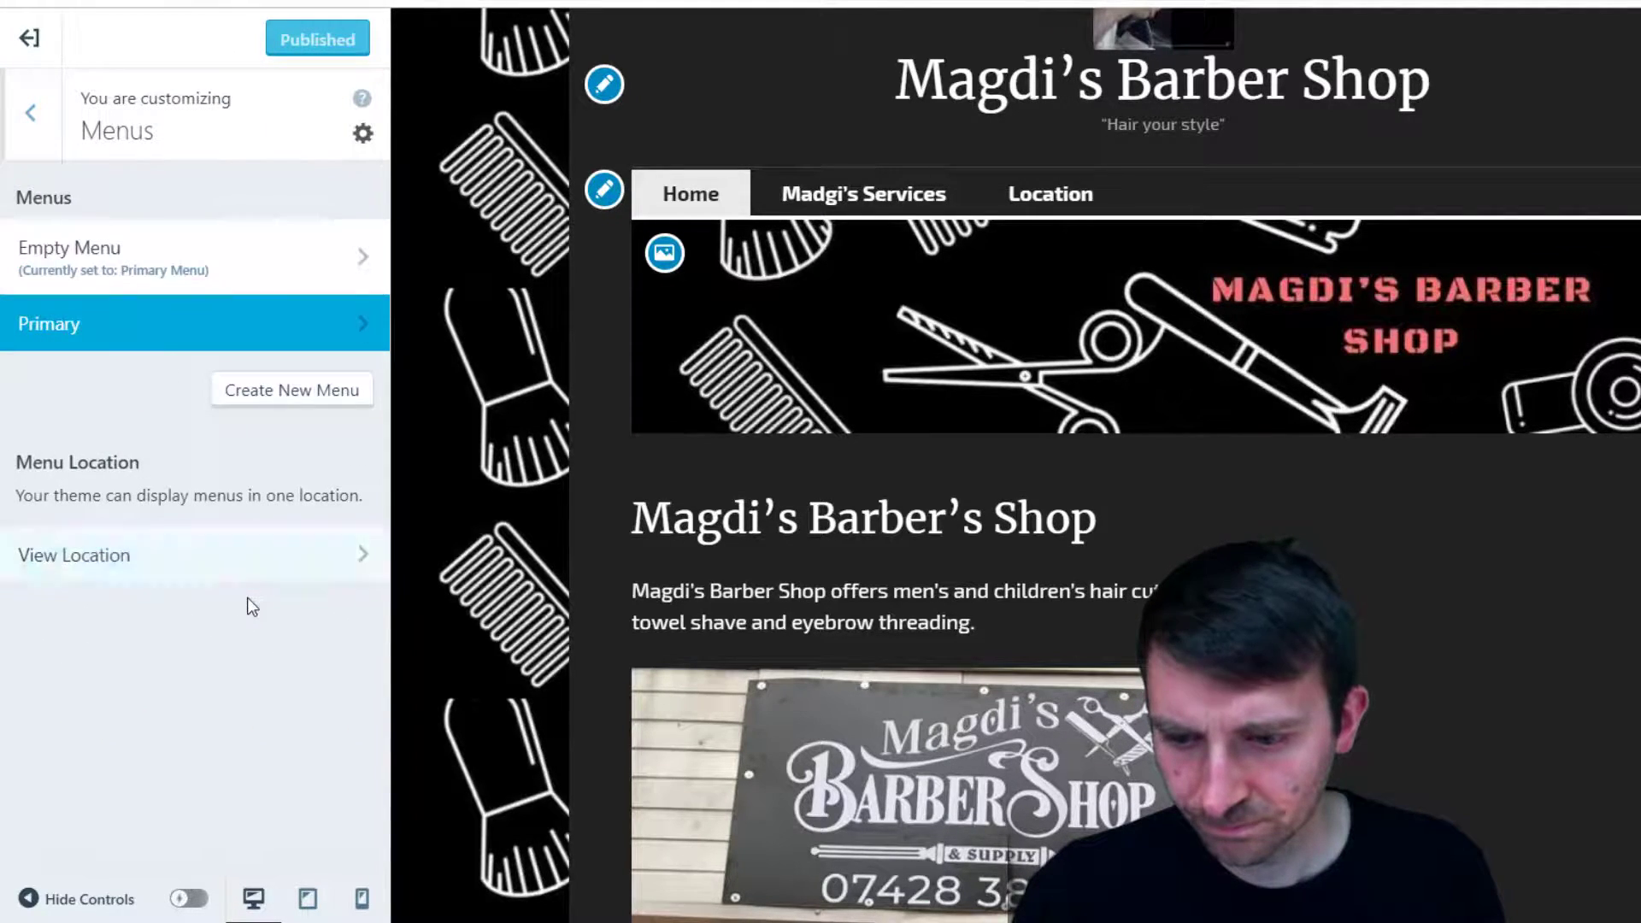
Try assigning the Primary menu to the theme's Primary Menu location
left_click(254, 565)
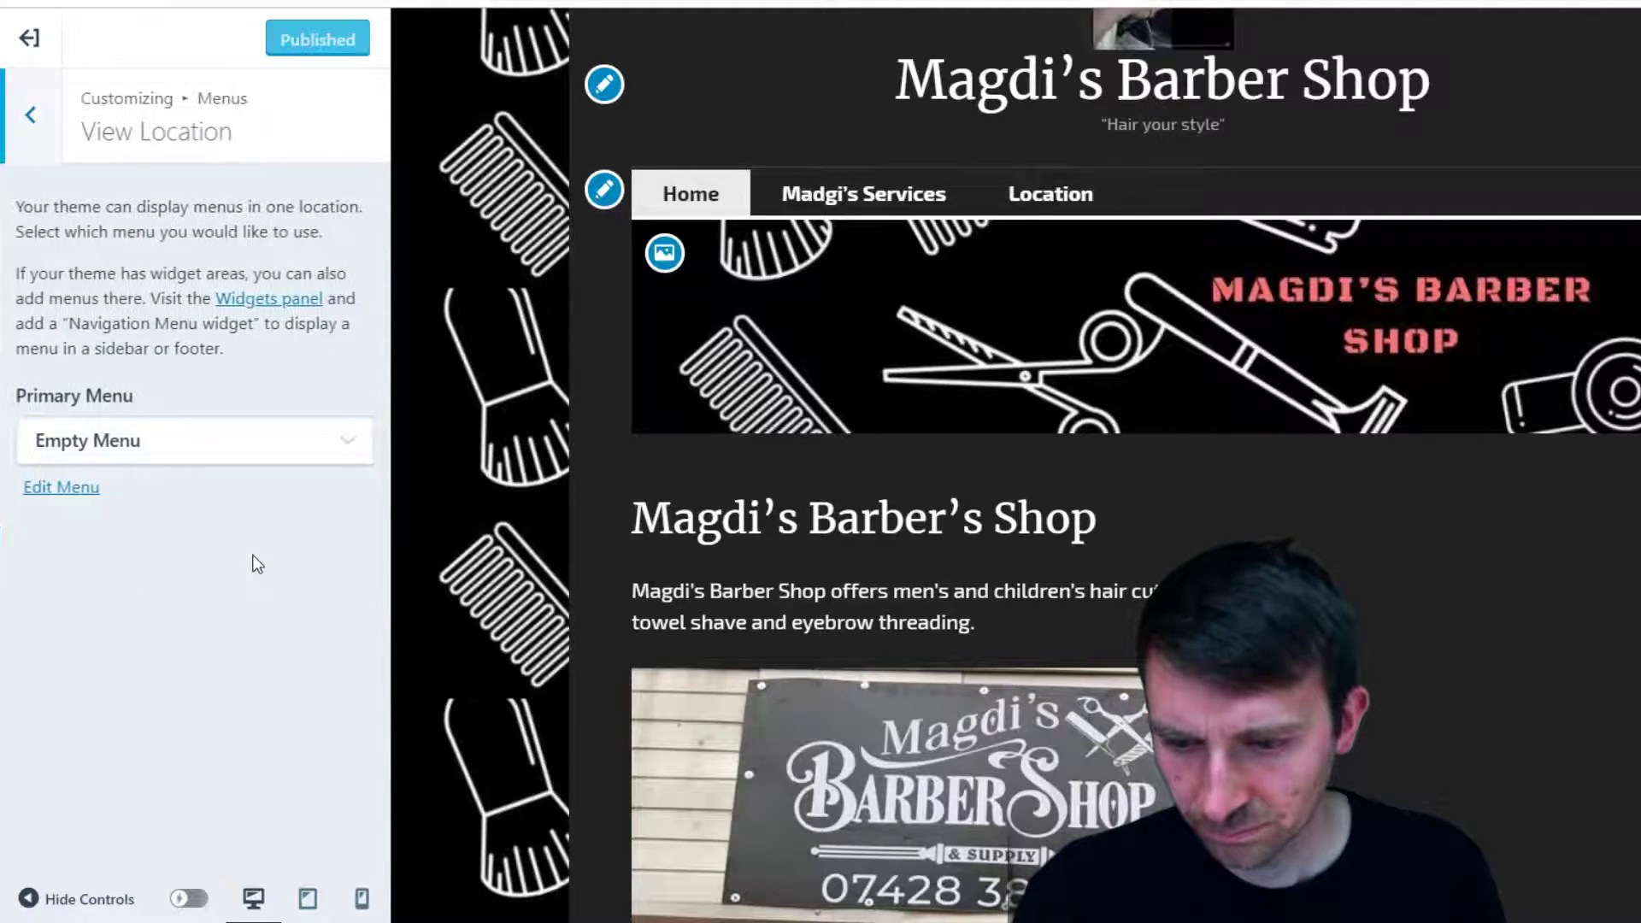
left_click(221, 453)
left_click(179, 538)
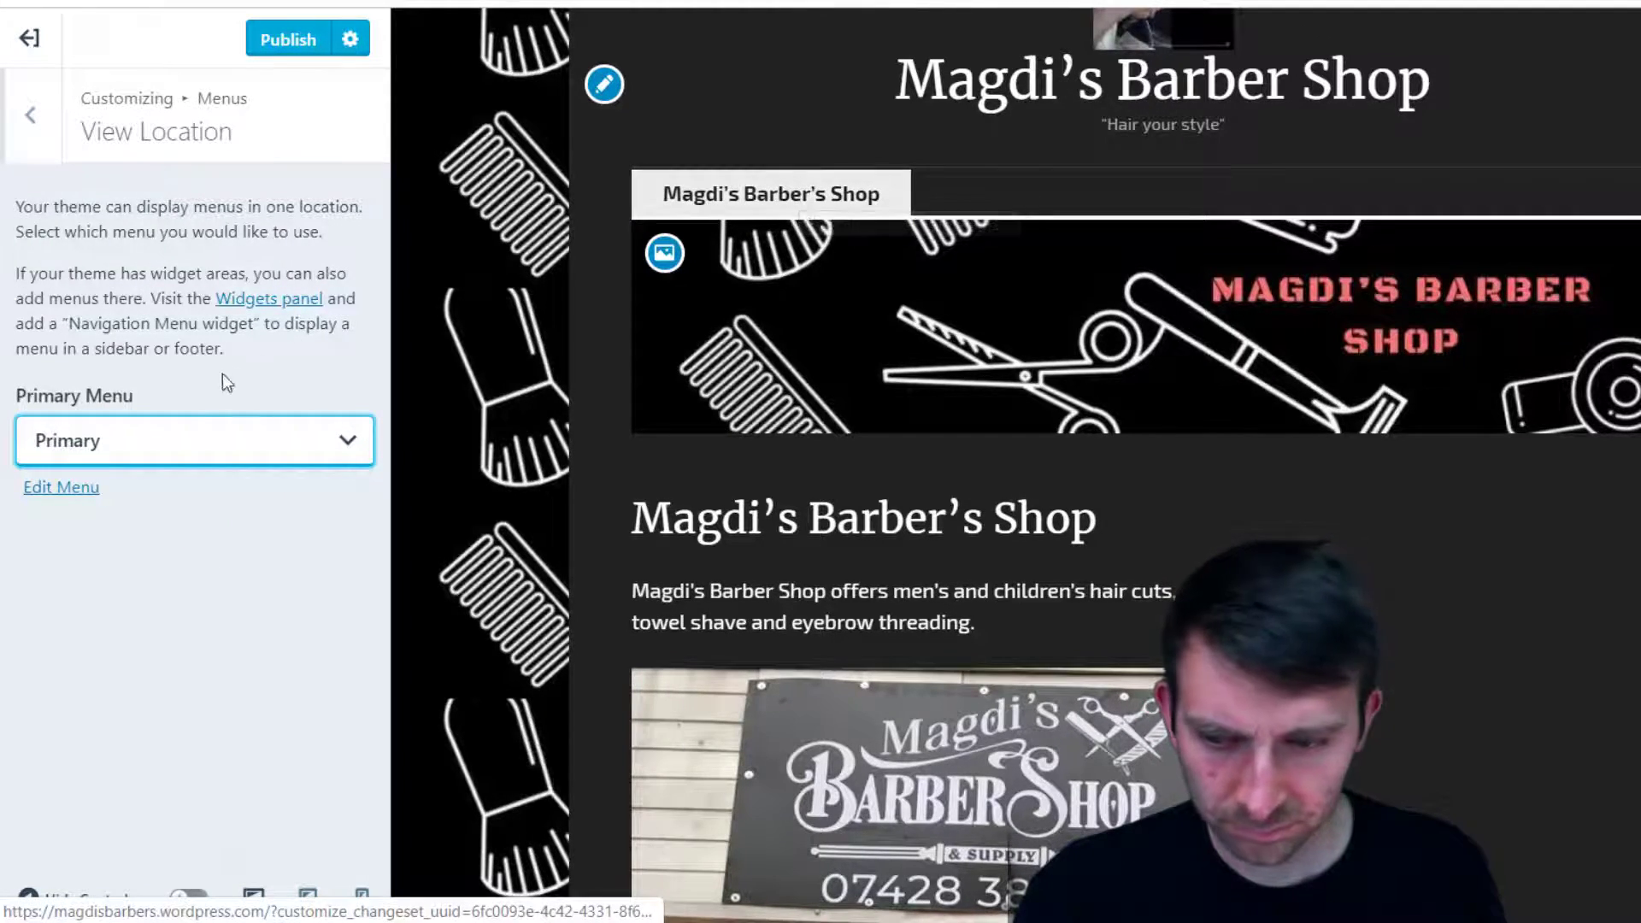
Assign Empty Menu to the Primary Menu location again and publish the change
left_click(167, 453)
left_click(146, 499)
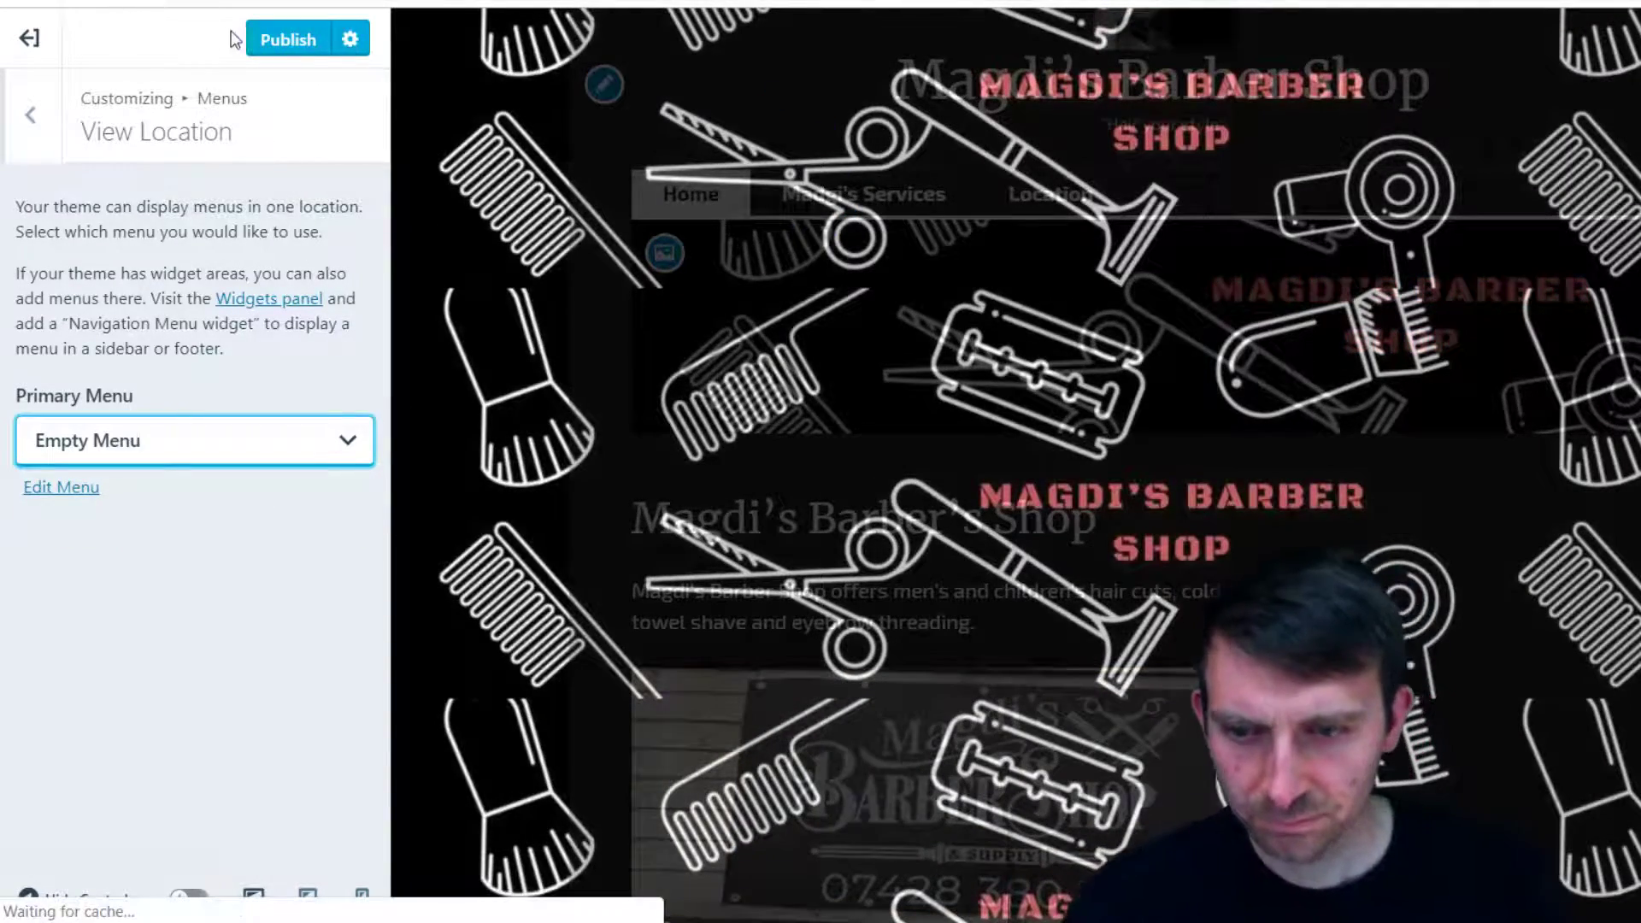
left_click(282, 41)
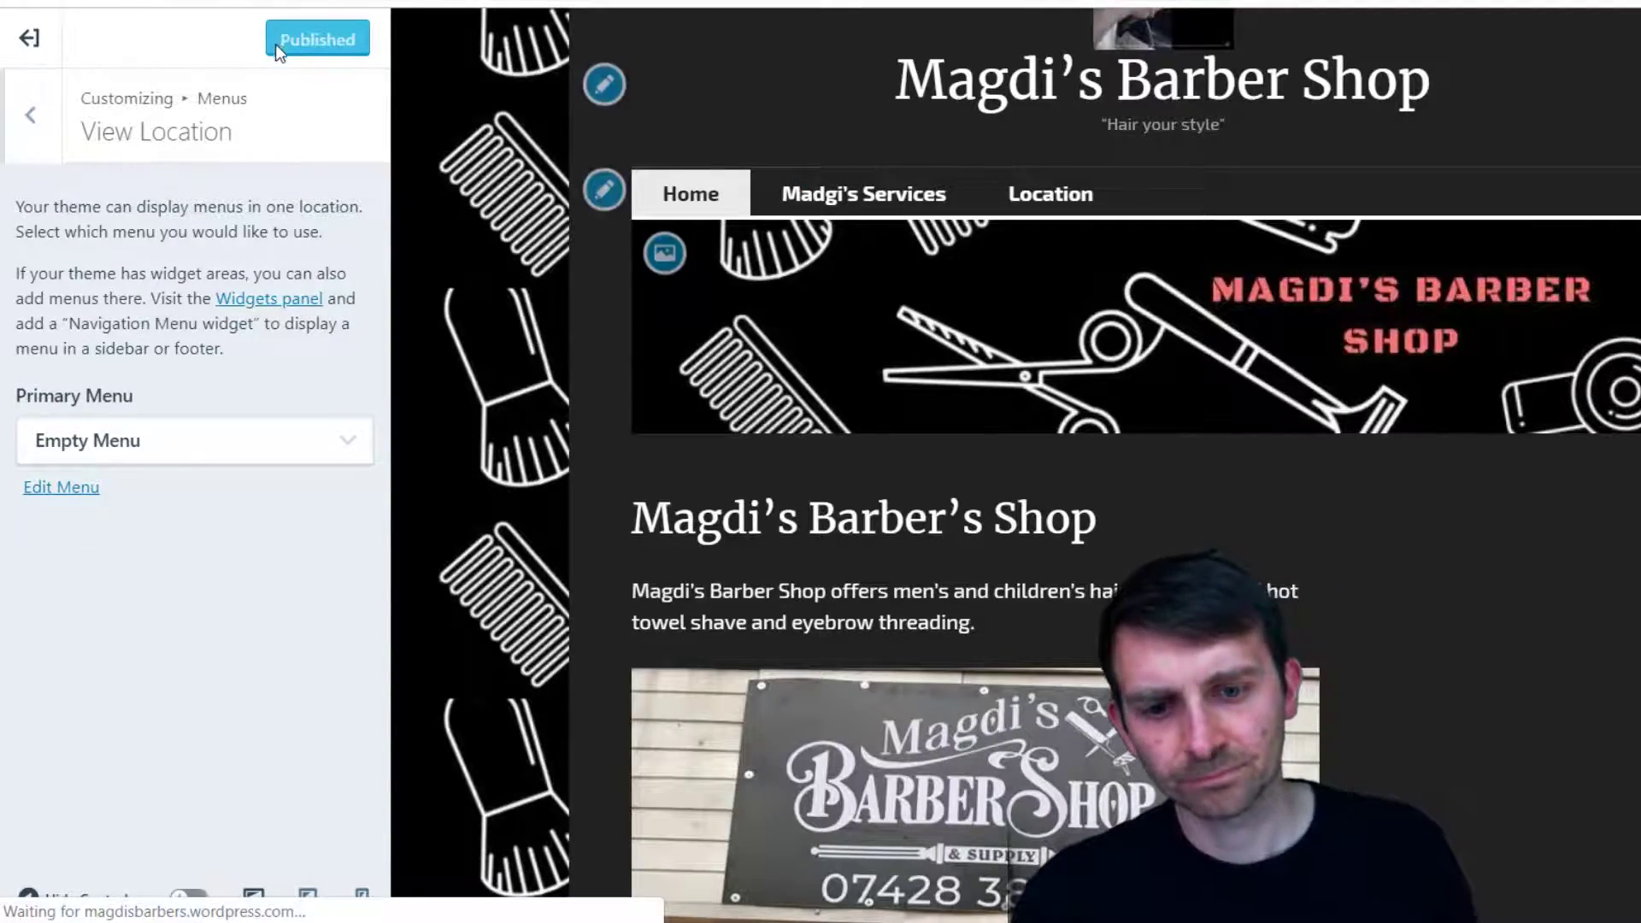
left_click(30, 115)
Review the Content Options for blog display, author bio, post details and featured images
scroll(1113, 649, "up", 2)
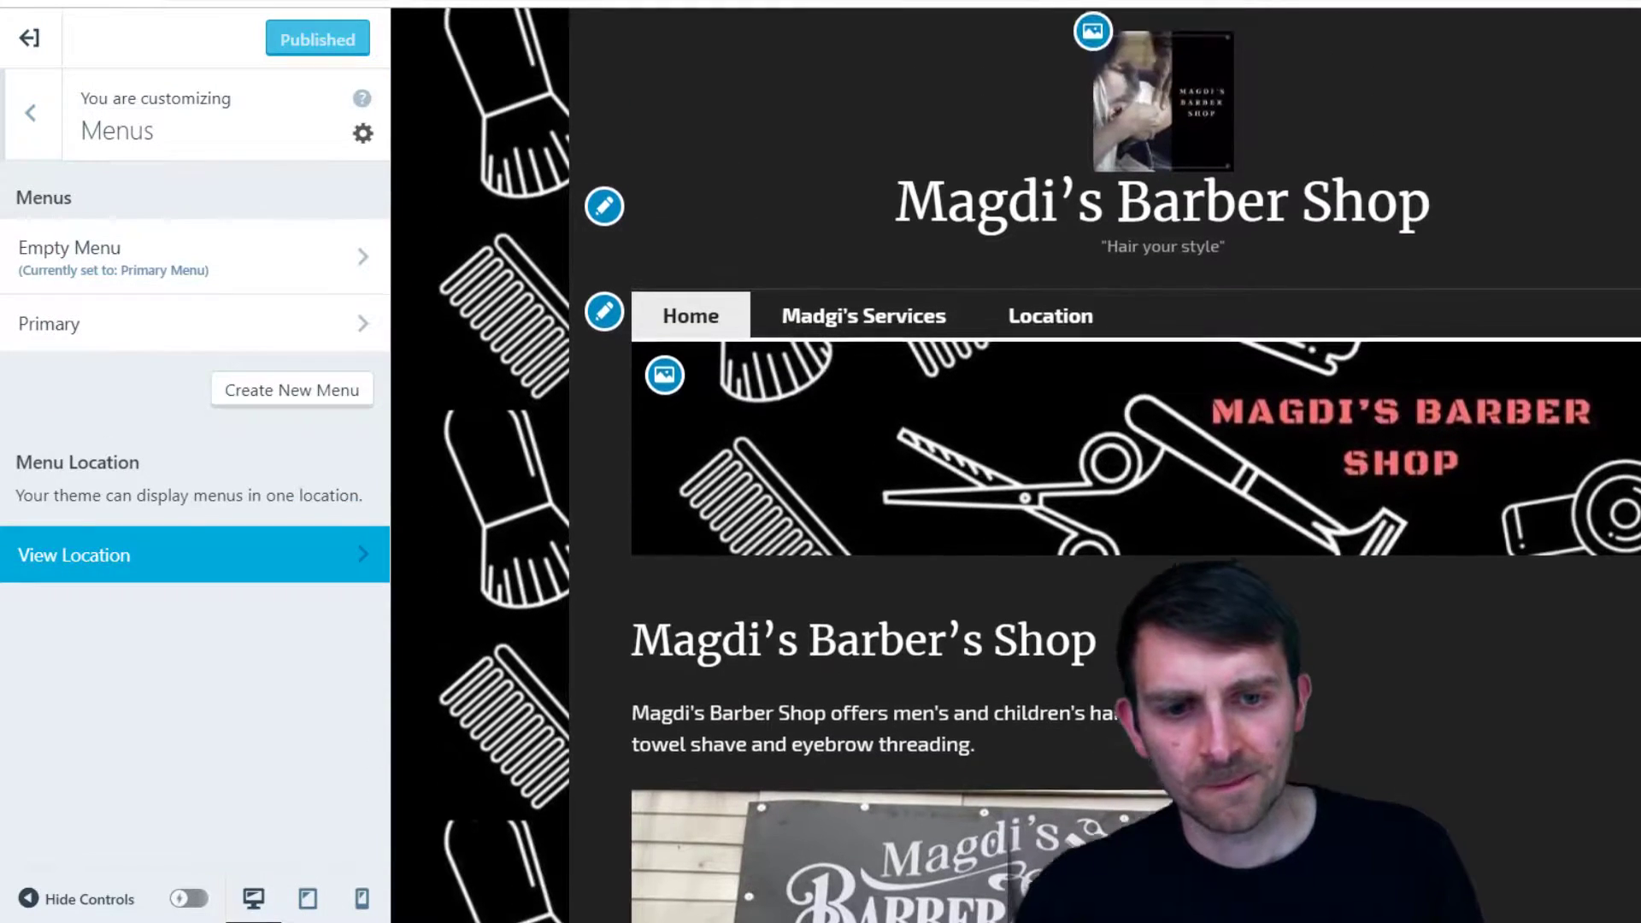
left_click(19, 145)
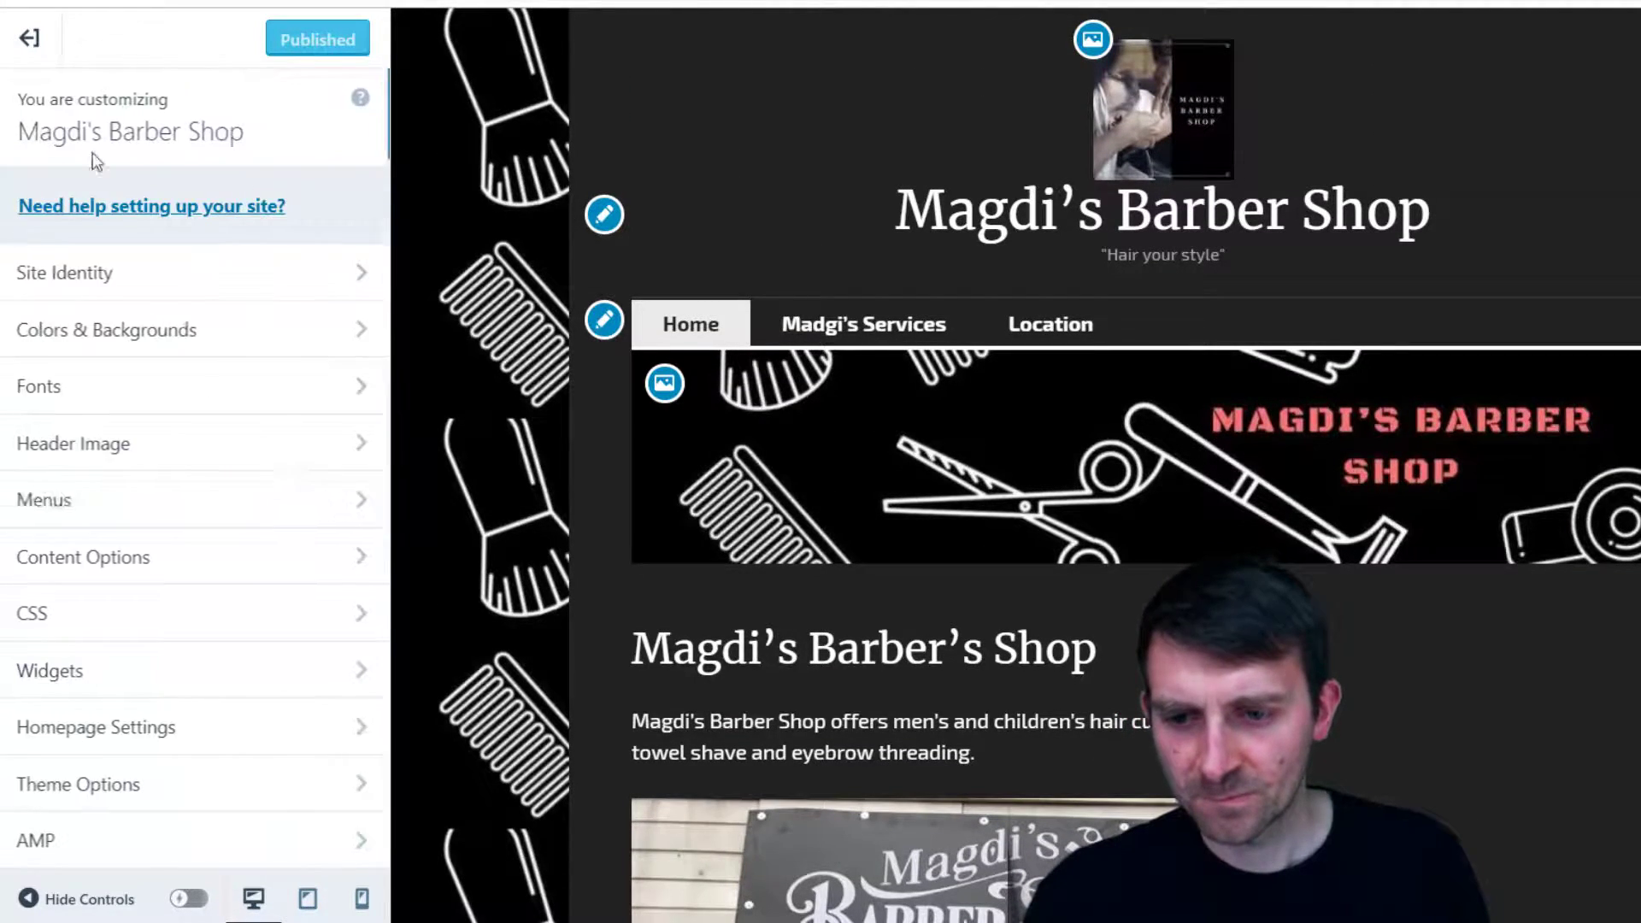
left_click(198, 564)
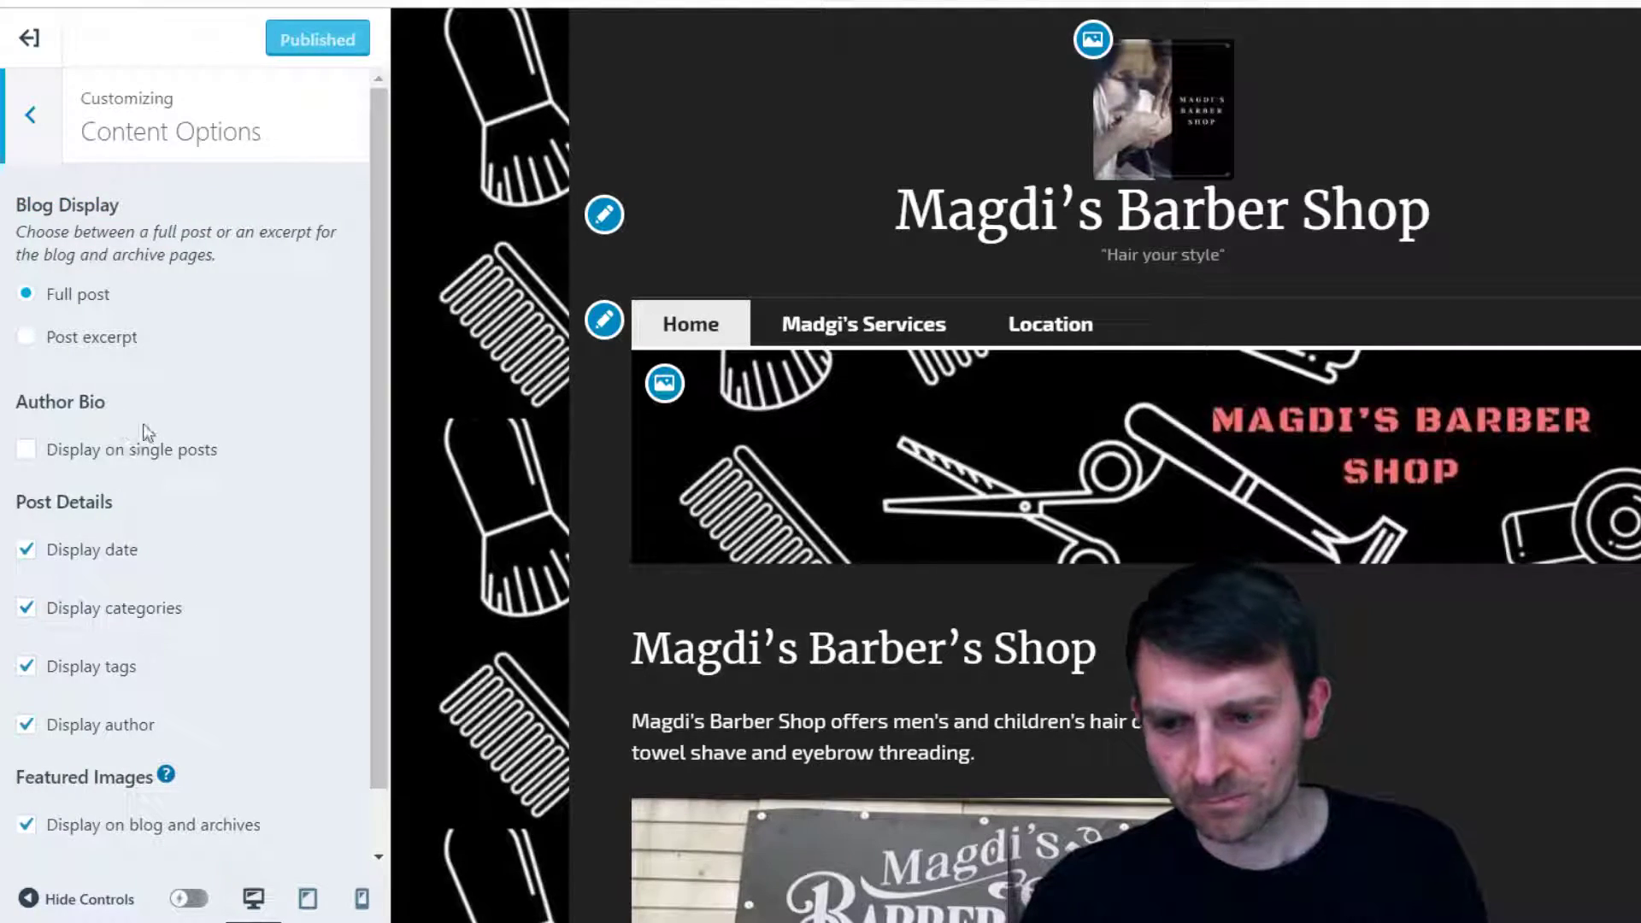
scroll(130, 333, "down", 2)
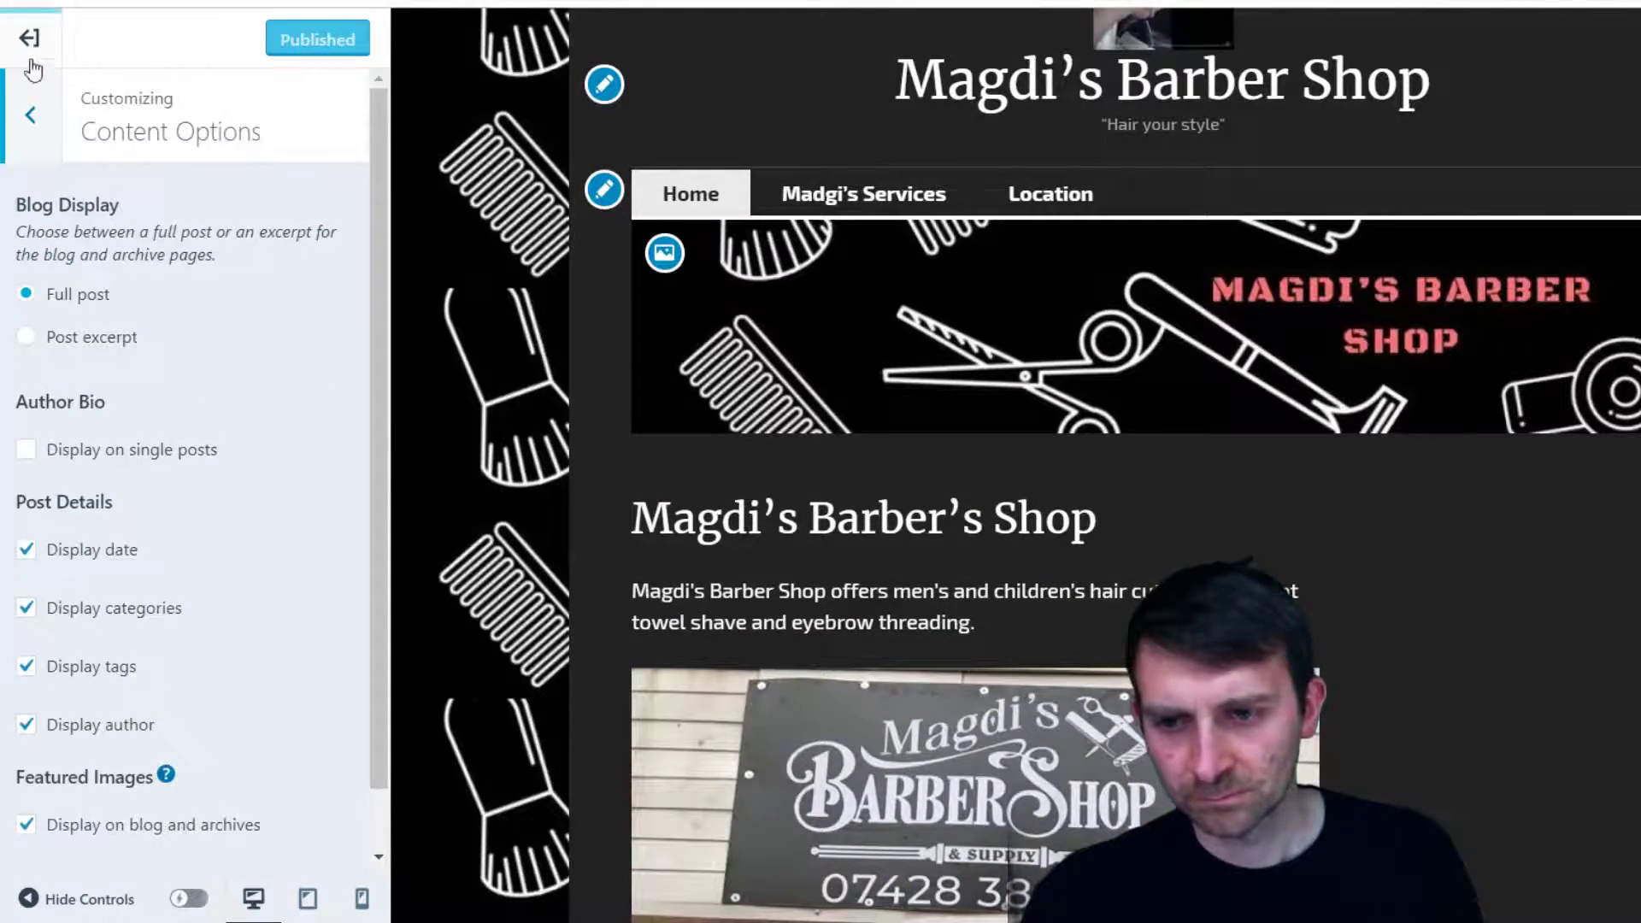
left_click(32, 115)
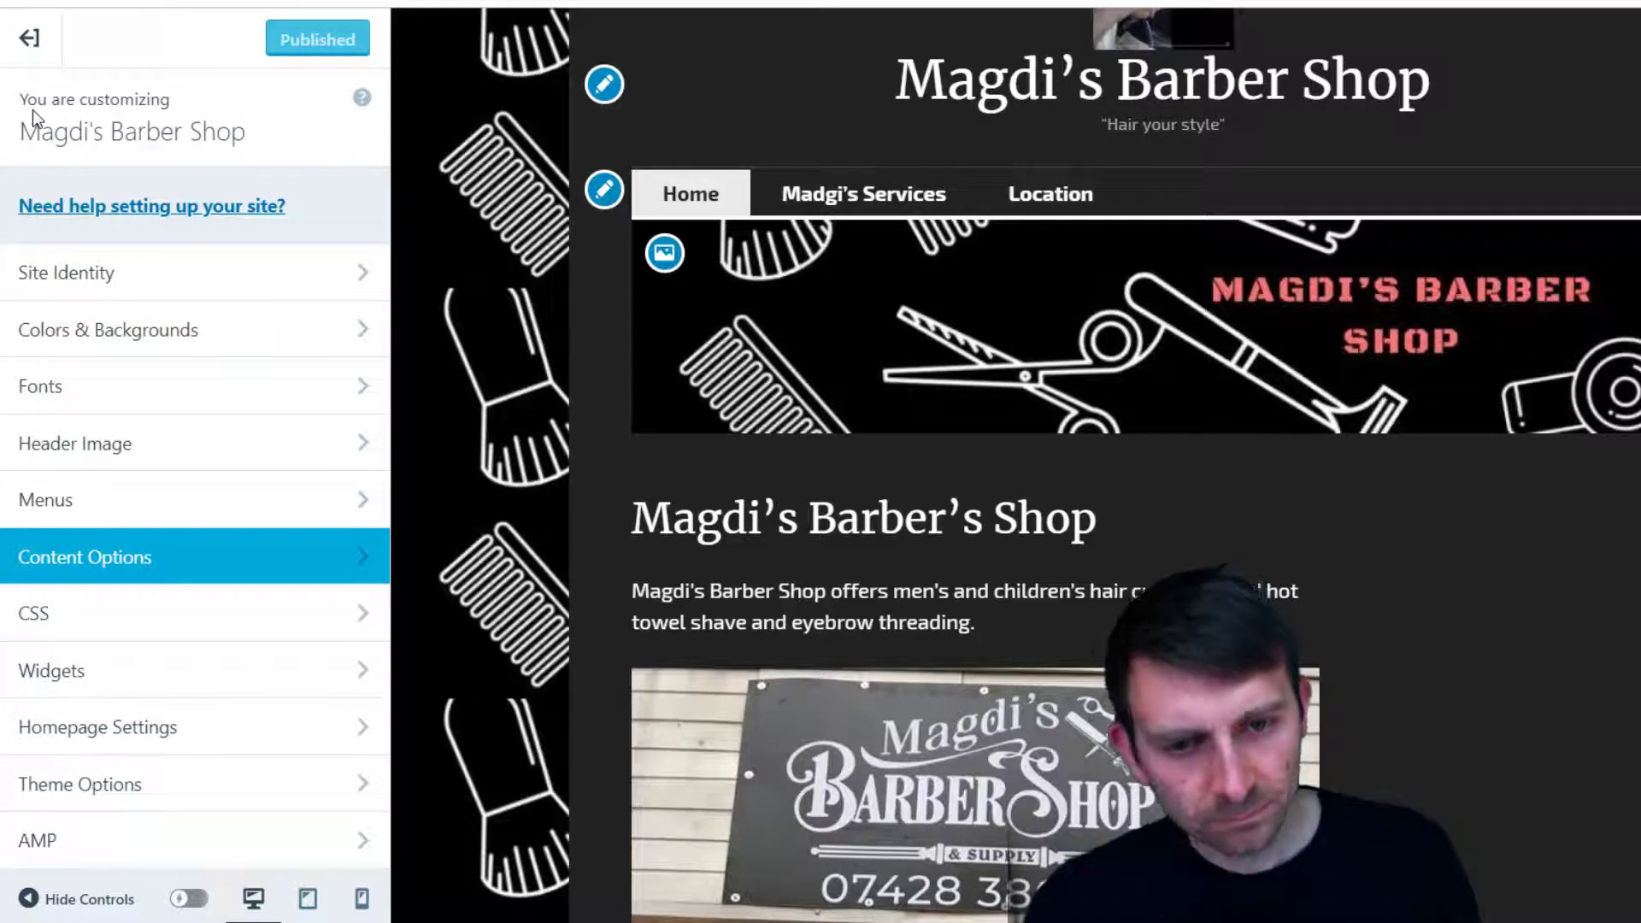
Add a Facebook Page Plugin widget to the Sidebar Right widget area
left_click(173, 670)
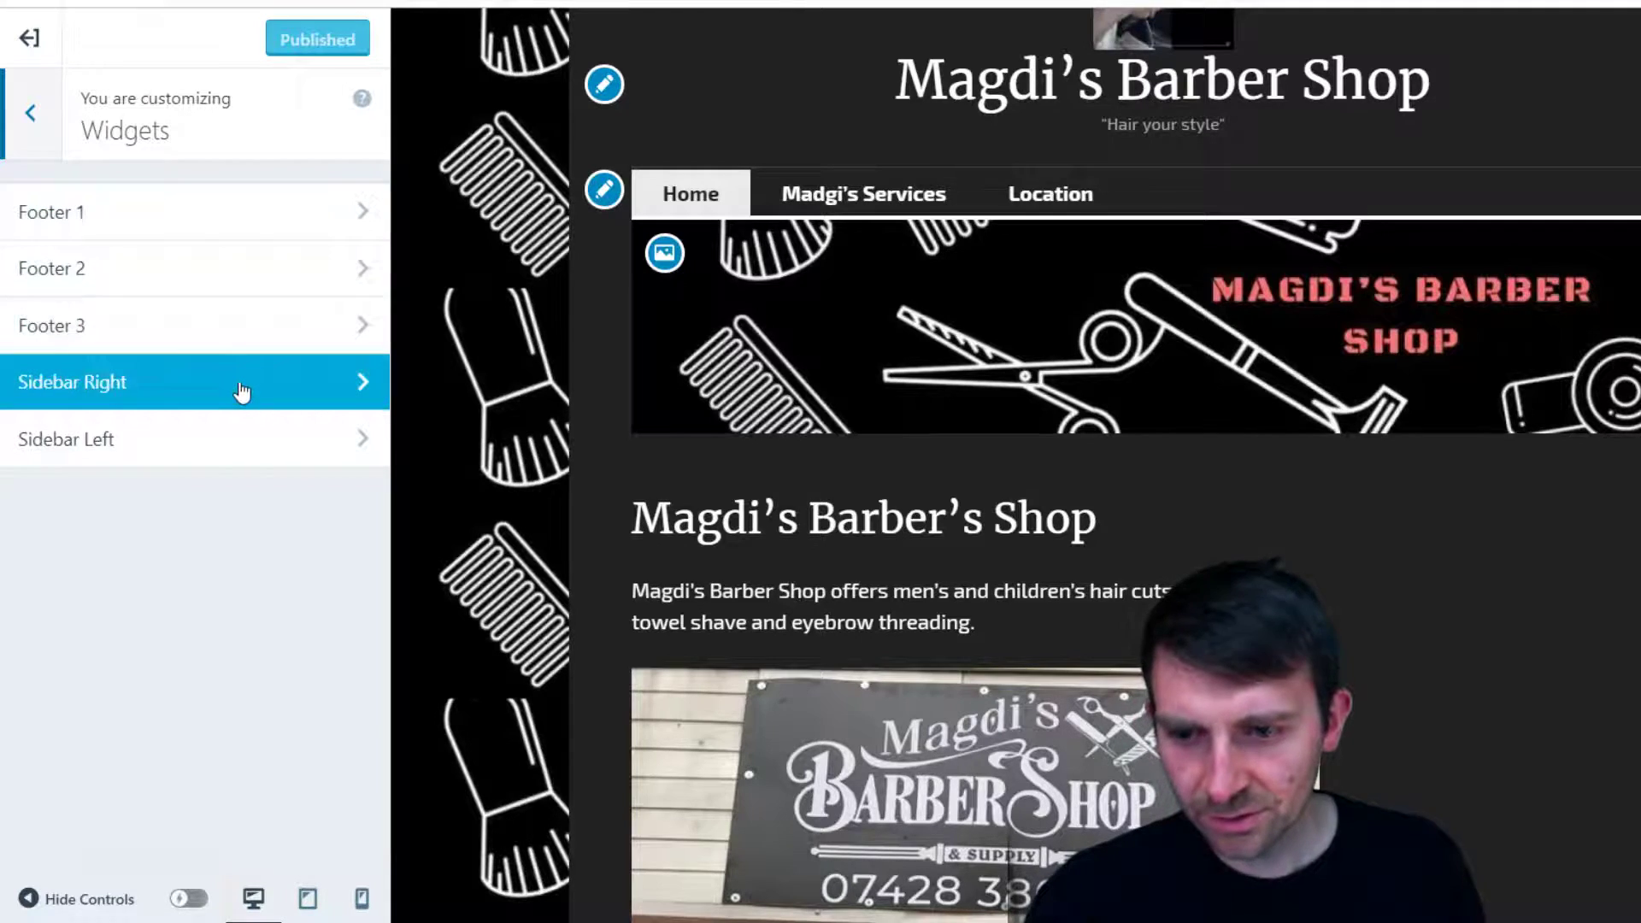
left_click(241, 387)
left_click(31, 114)
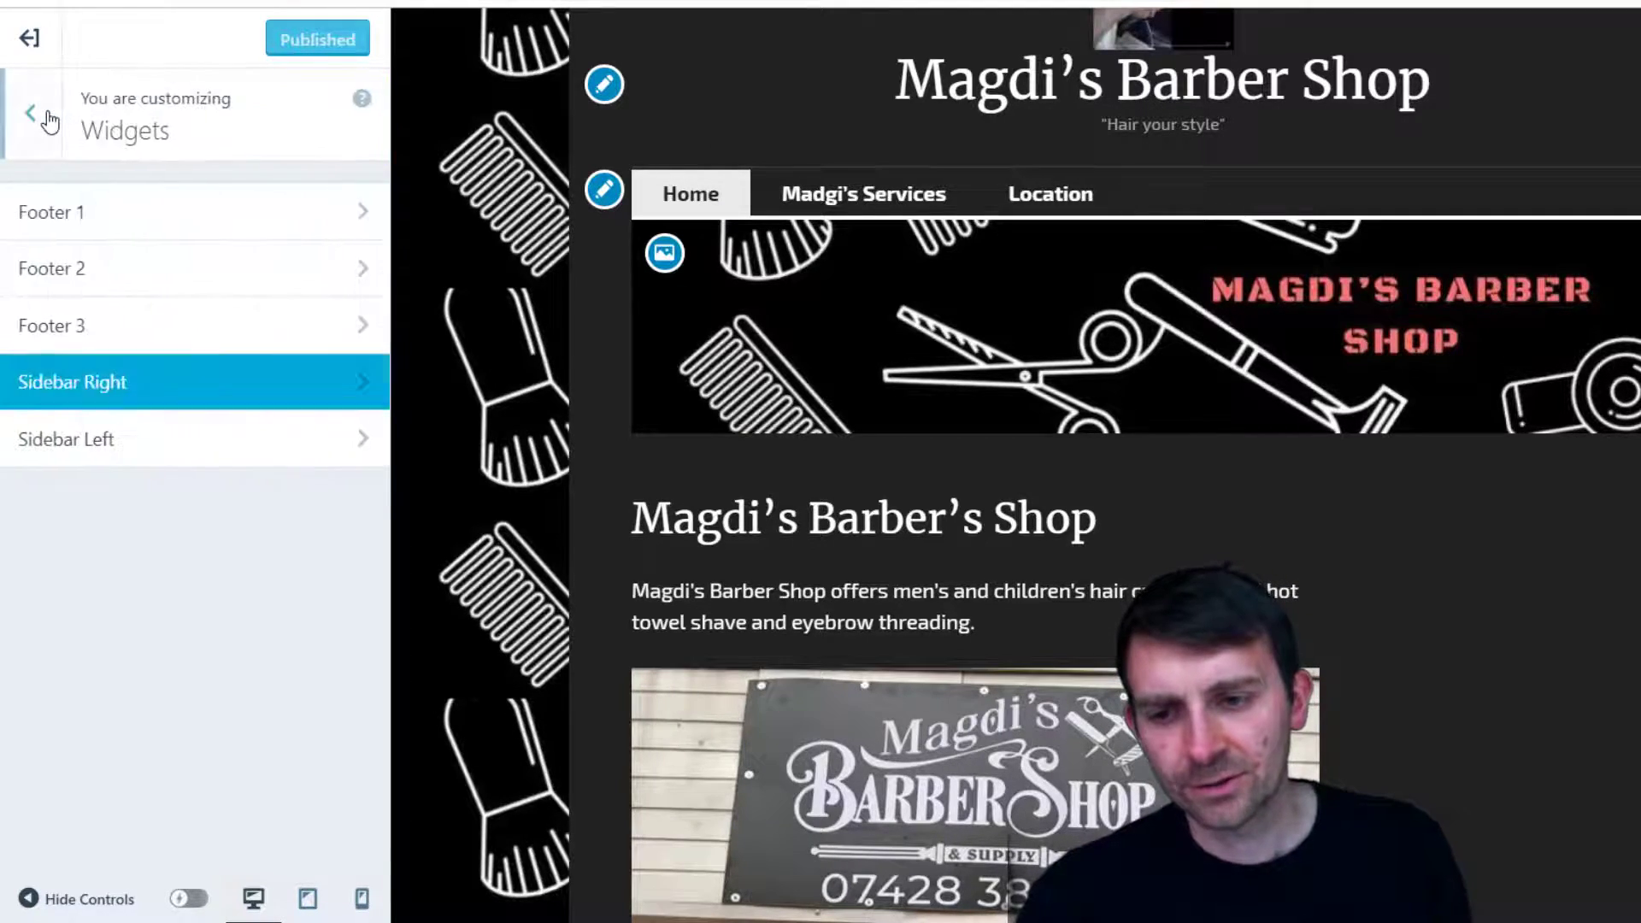
left_click(267, 388)
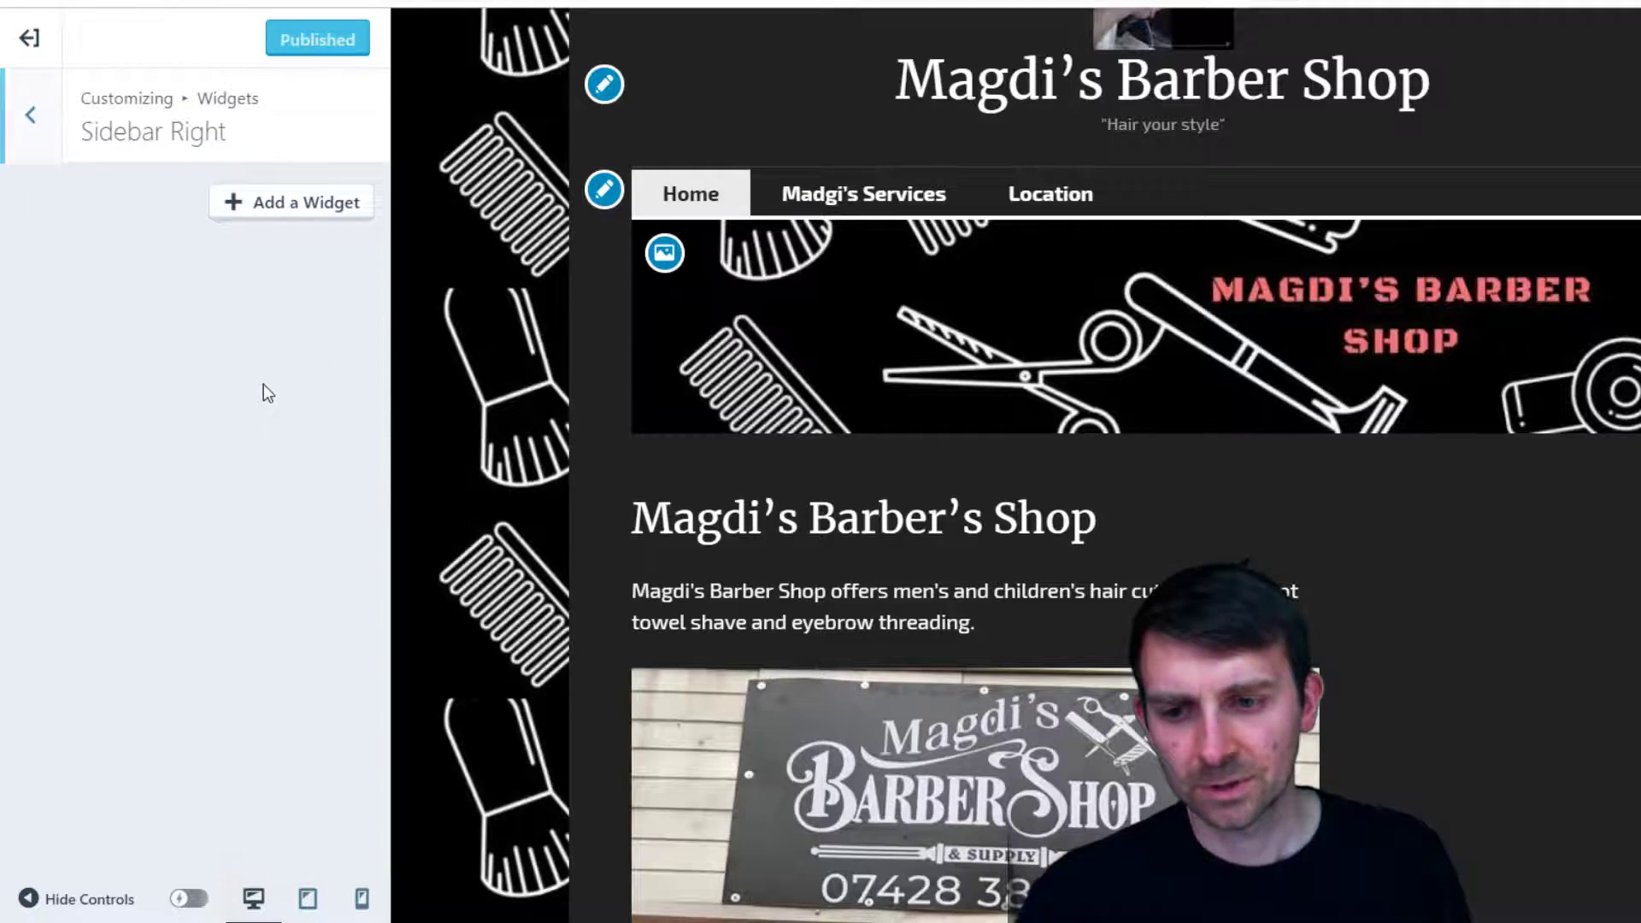
left_click(296, 194)
scroll(623, 578, "down", 8)
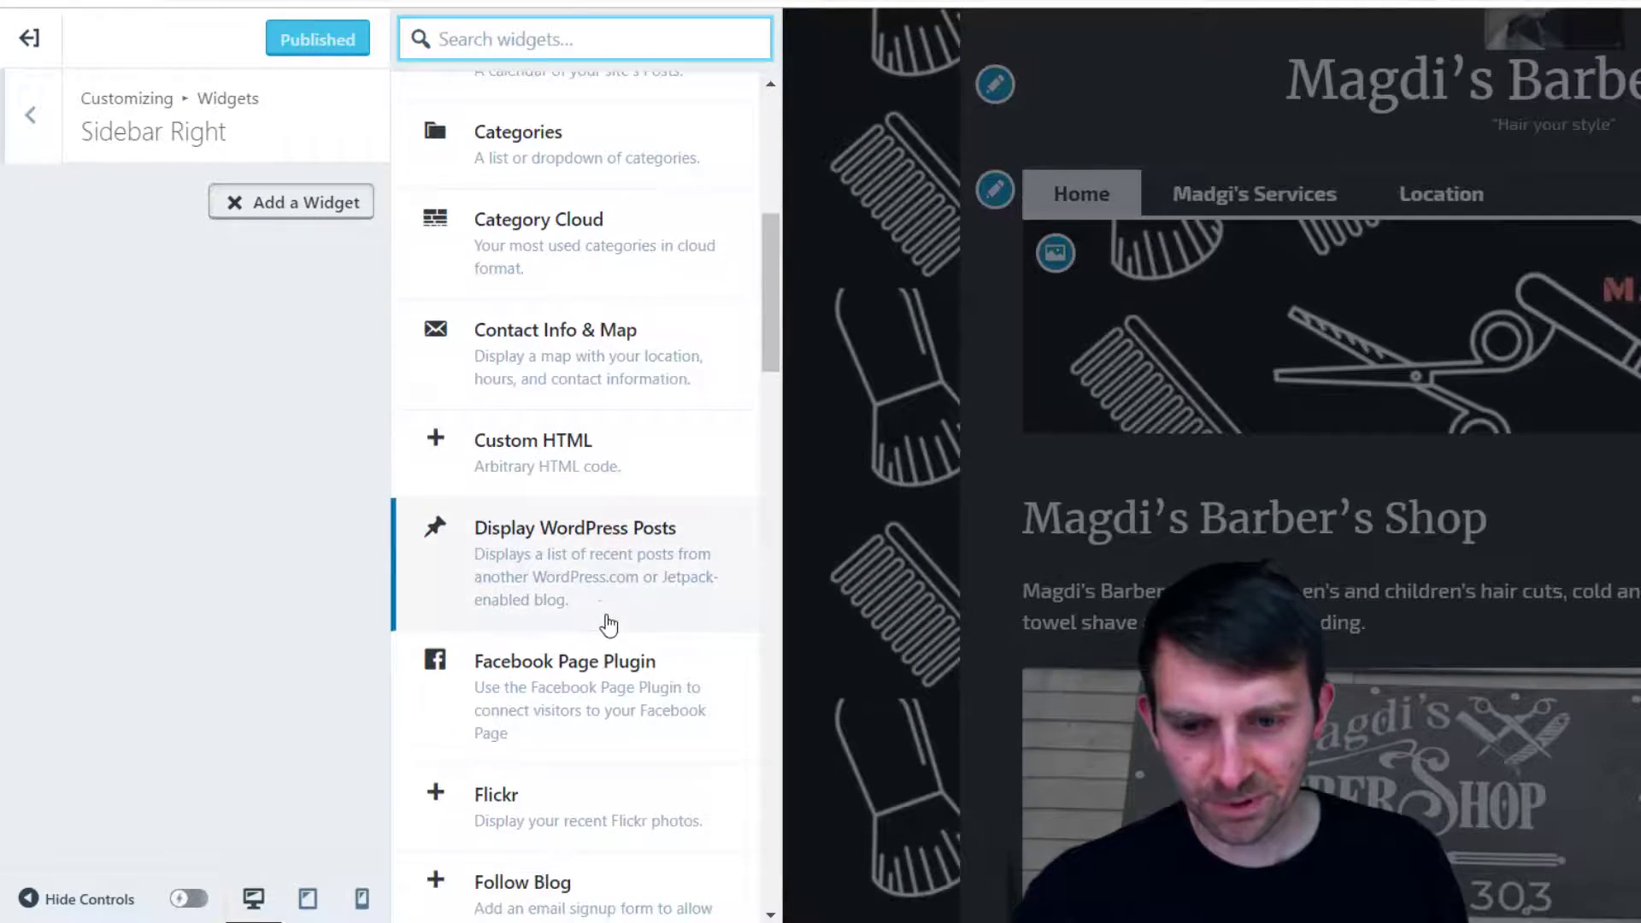
left_click(598, 662)
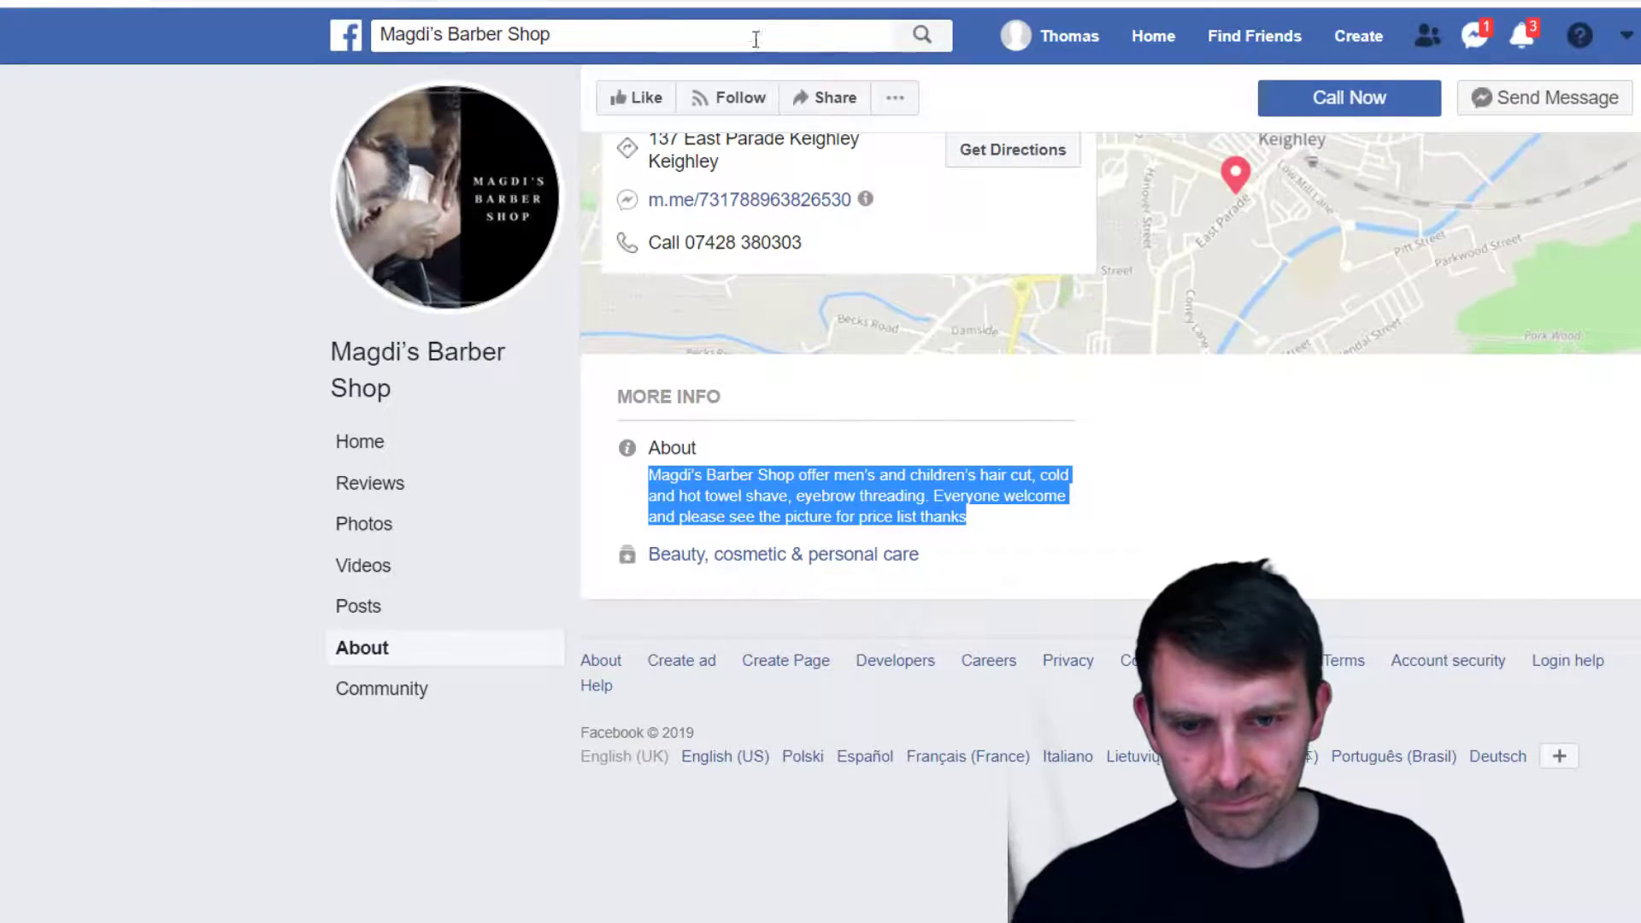
Copy the address of the Magdi's Barber Shop home page on Facebook into the widget's Facebook Page URL
scroll(629, 194, "up", 6)
left_click(366, 445)
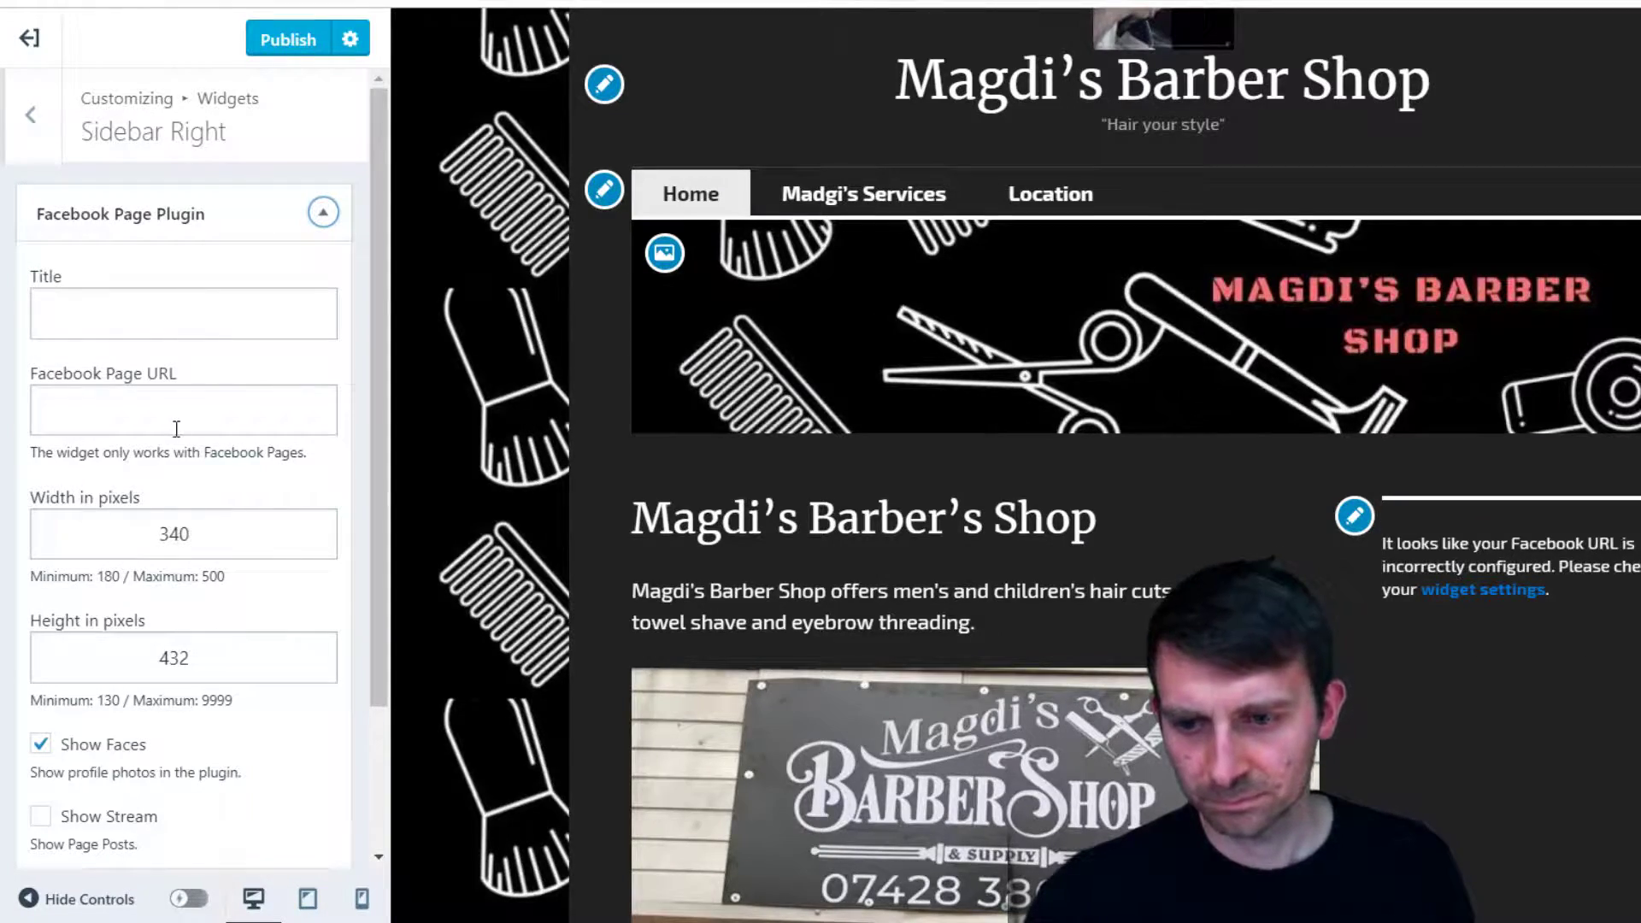
Title the Facebook Page Plugin widget "Like Me on Facebook!"
left_click(165, 314)
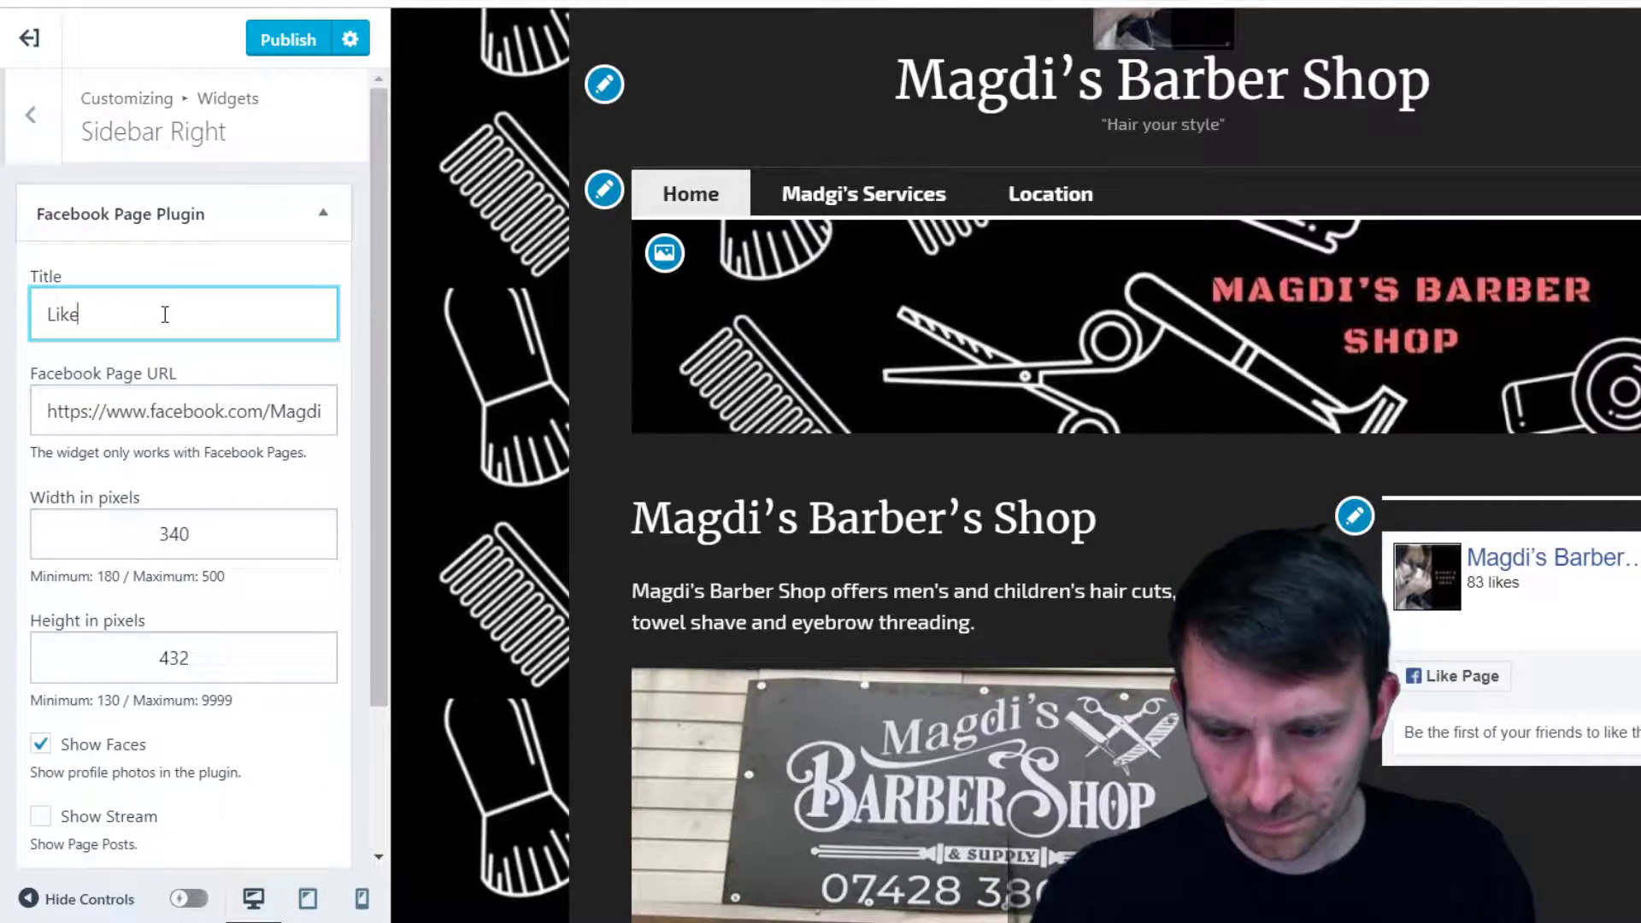
key("BackSpace")
key("BackSpace")
key("BackSpace")
key("BackSpace")
type("Like Me o")
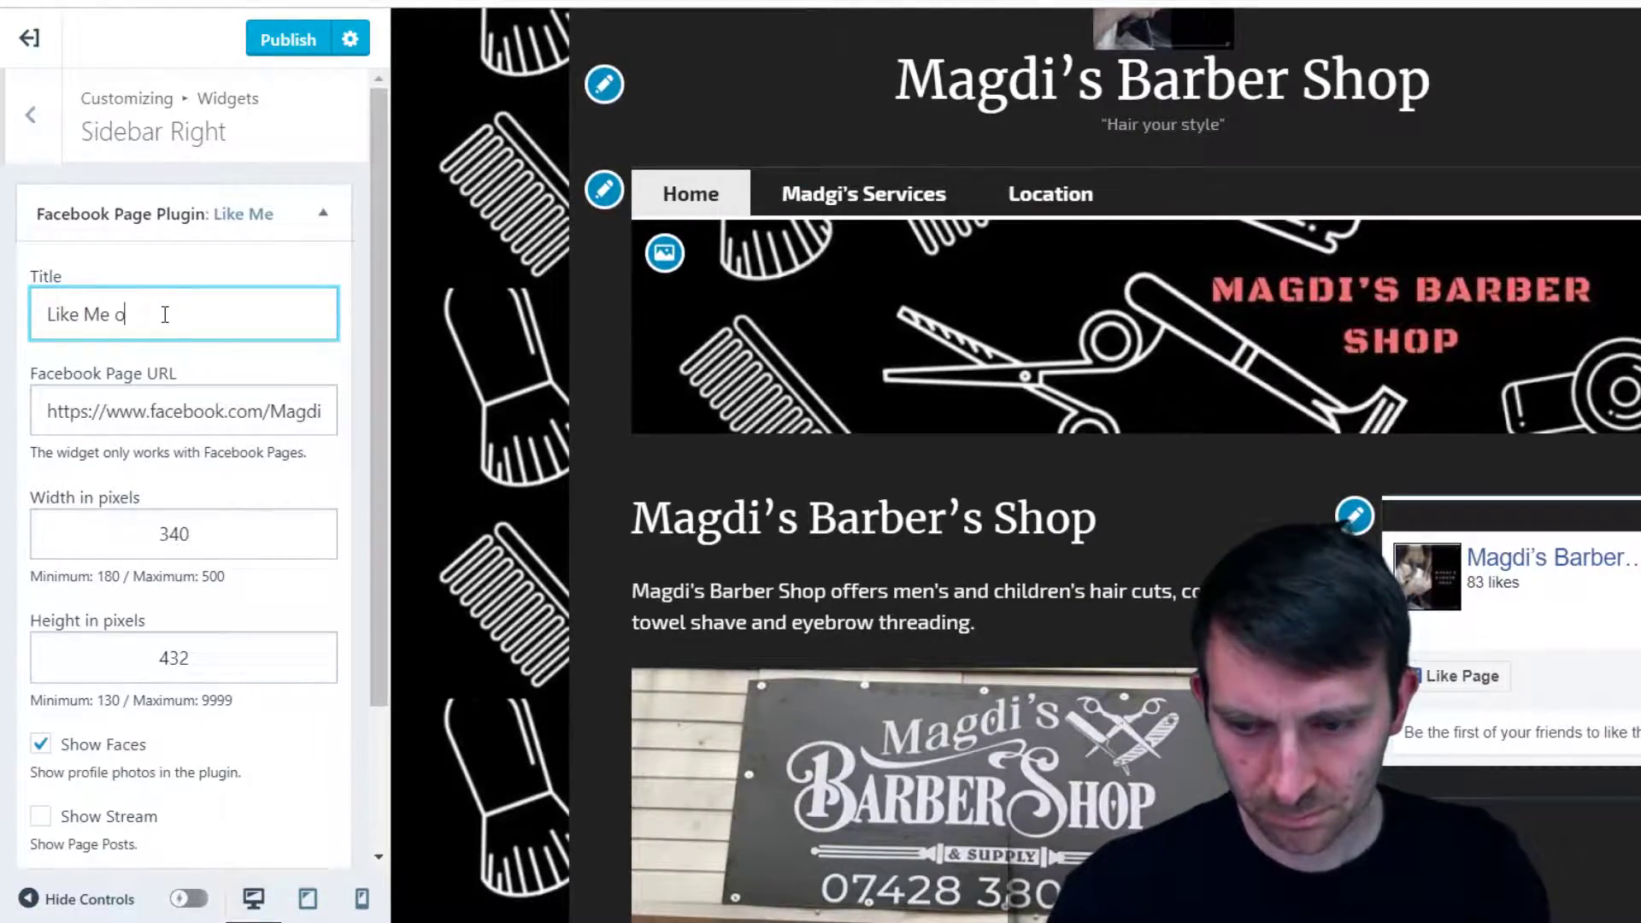
type("n Faceboo")
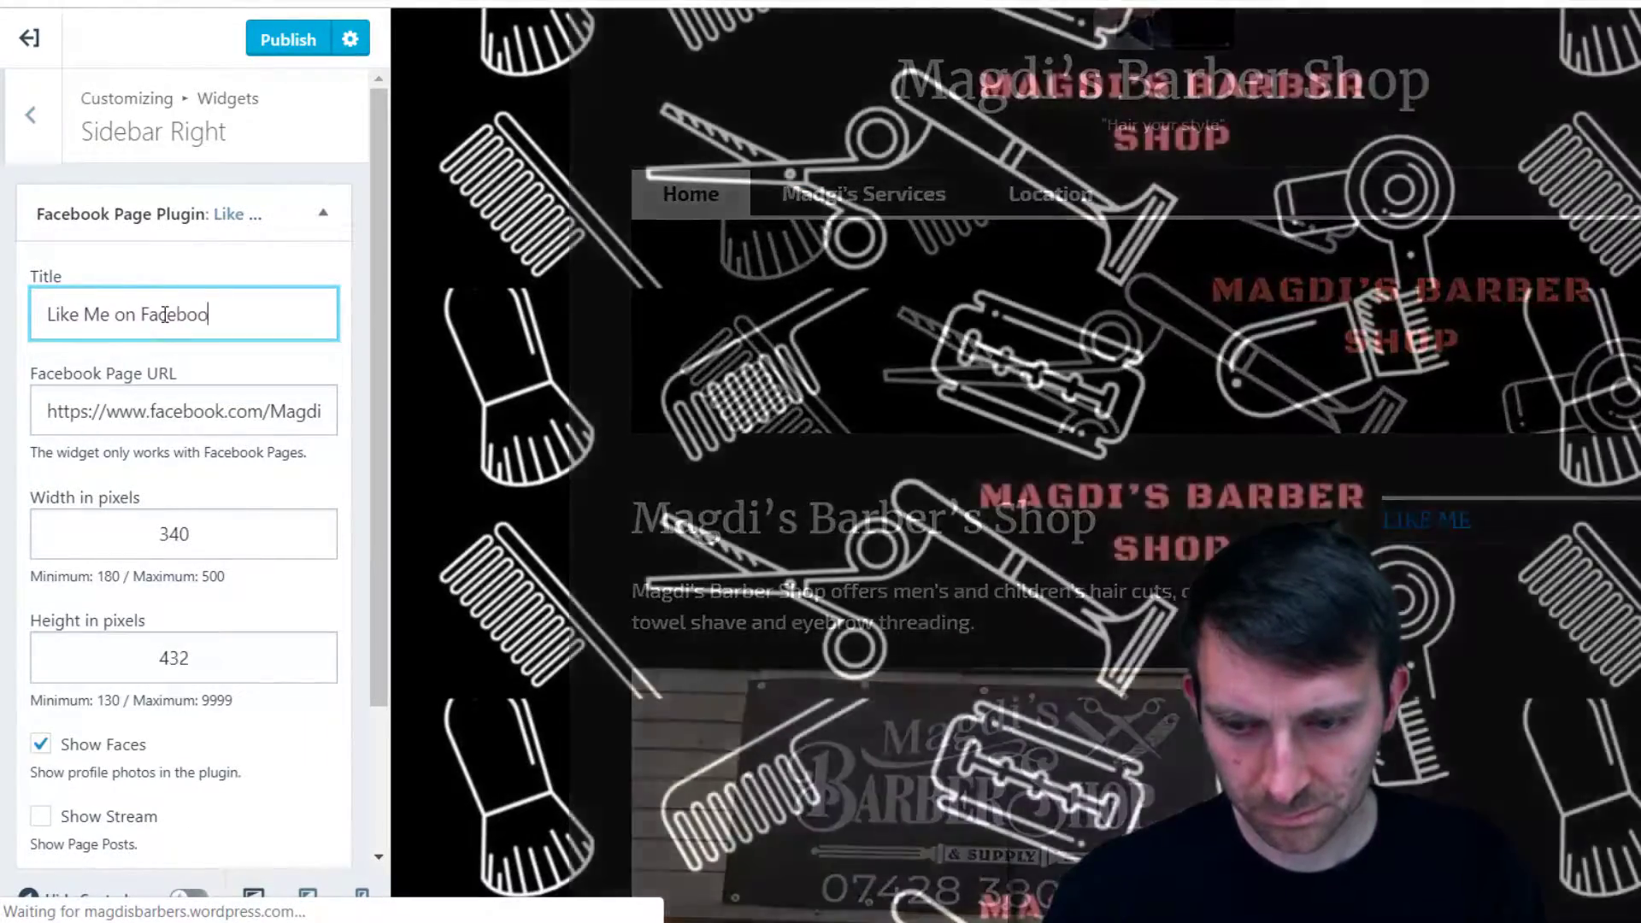
type("k!")
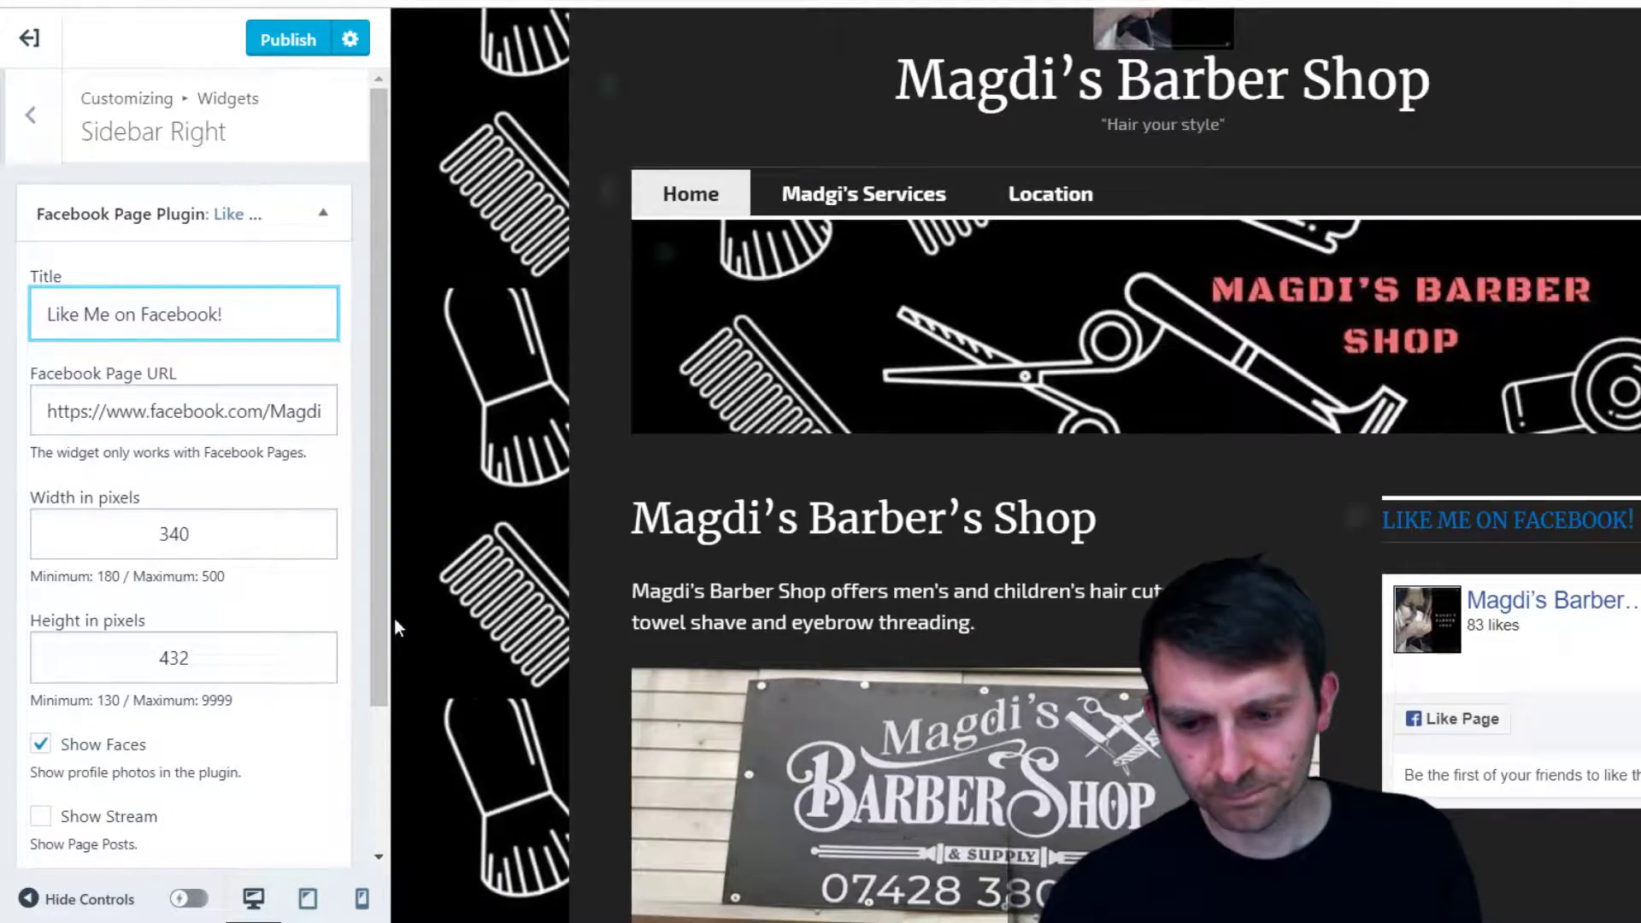
Enable Show Stream for the Facebook Page Plugin widget and check the page posts in the site preview
scroll(299, 593, "down", 2)
left_click(40, 635)
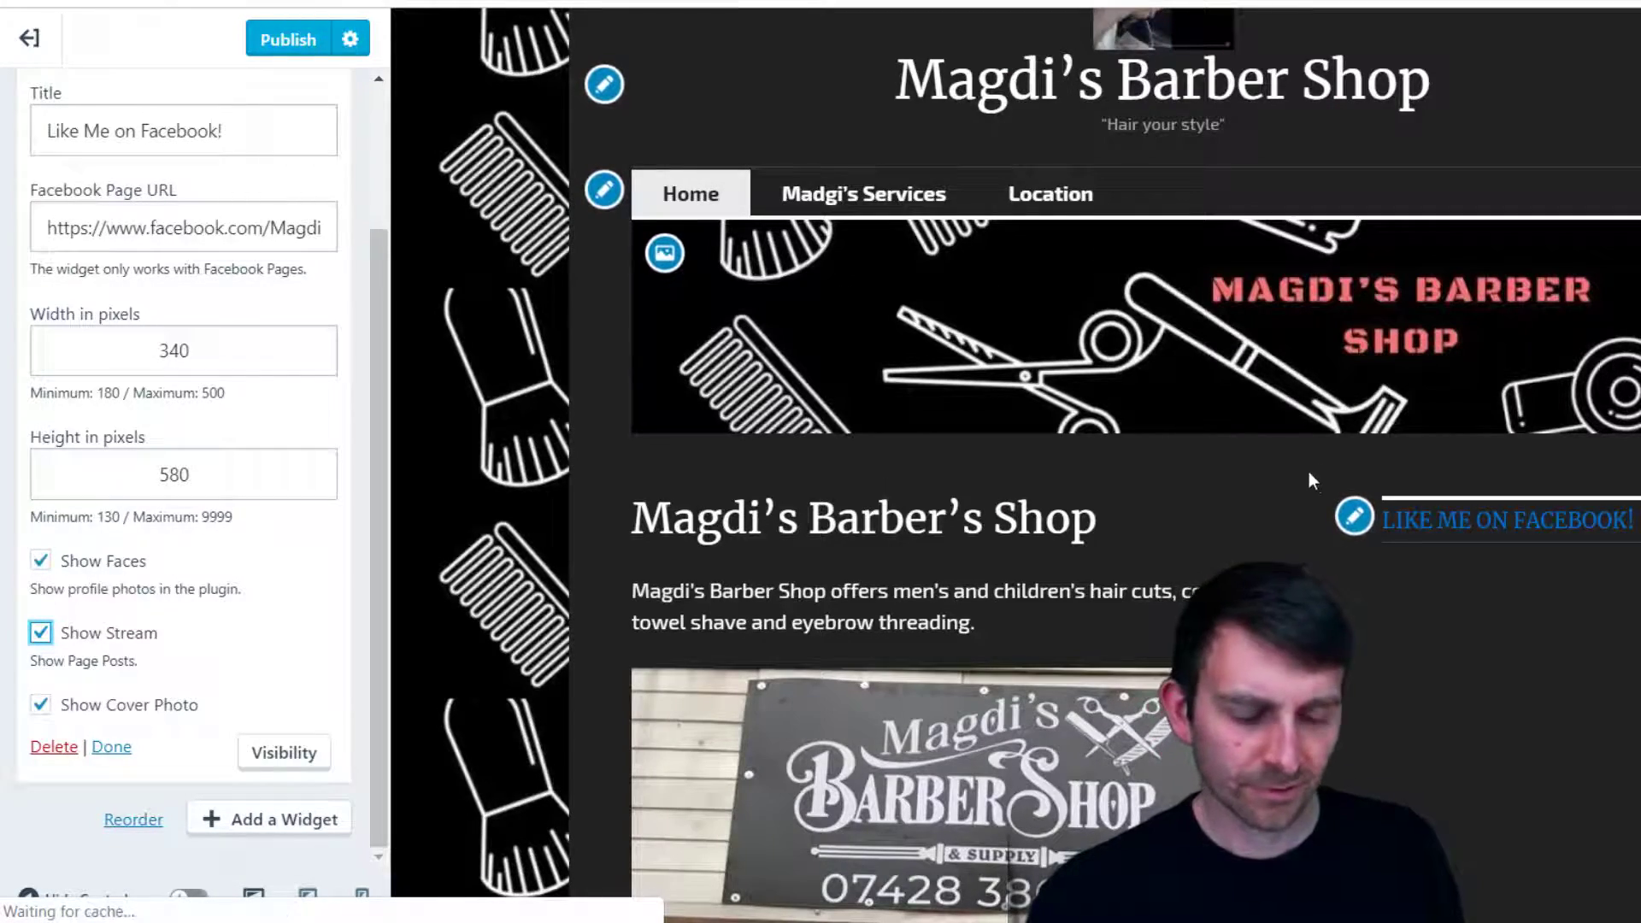
scroll(782, 662, "down", 5)
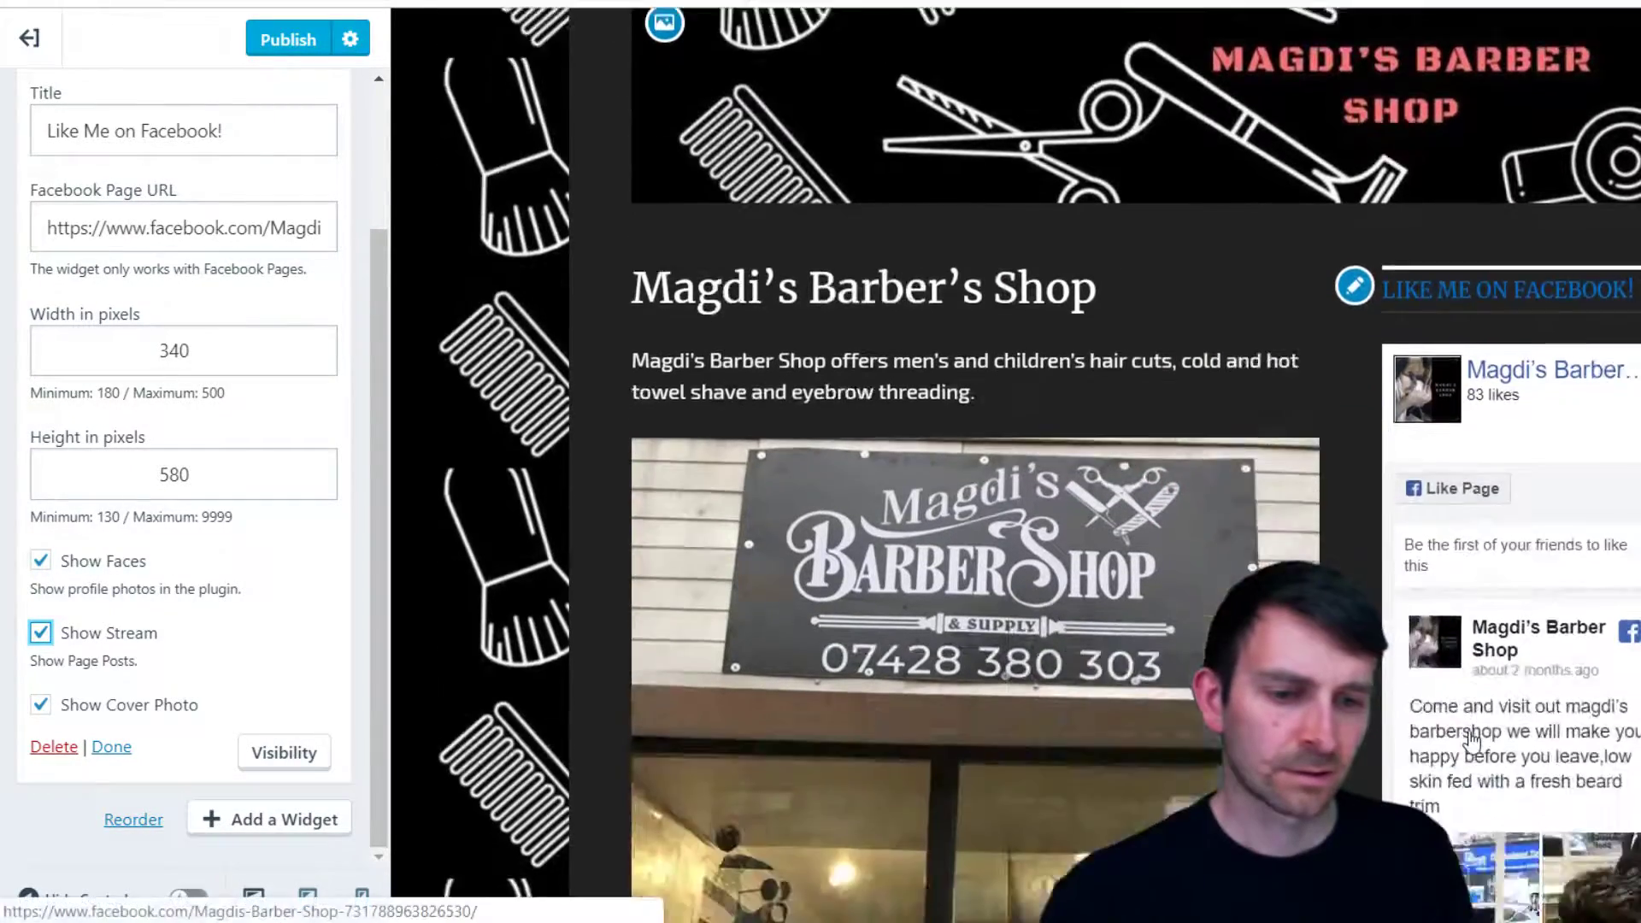
scroll(783, 662, "up", 5)
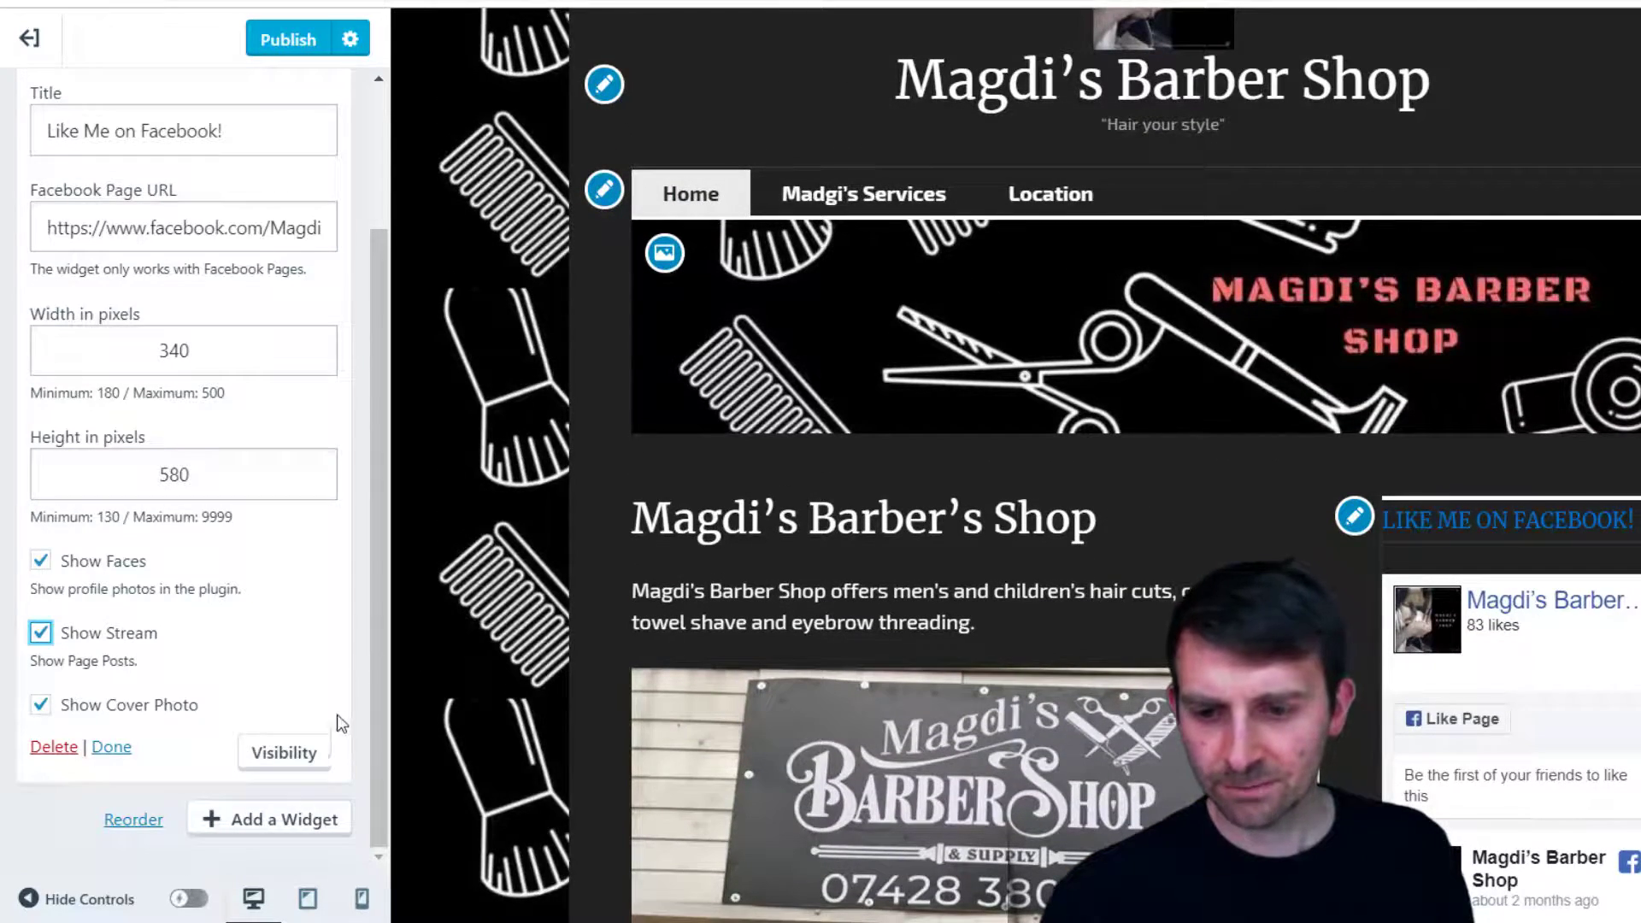
scroll(371, 409, "up", 3)
scroll(369, 502, "down", 3)
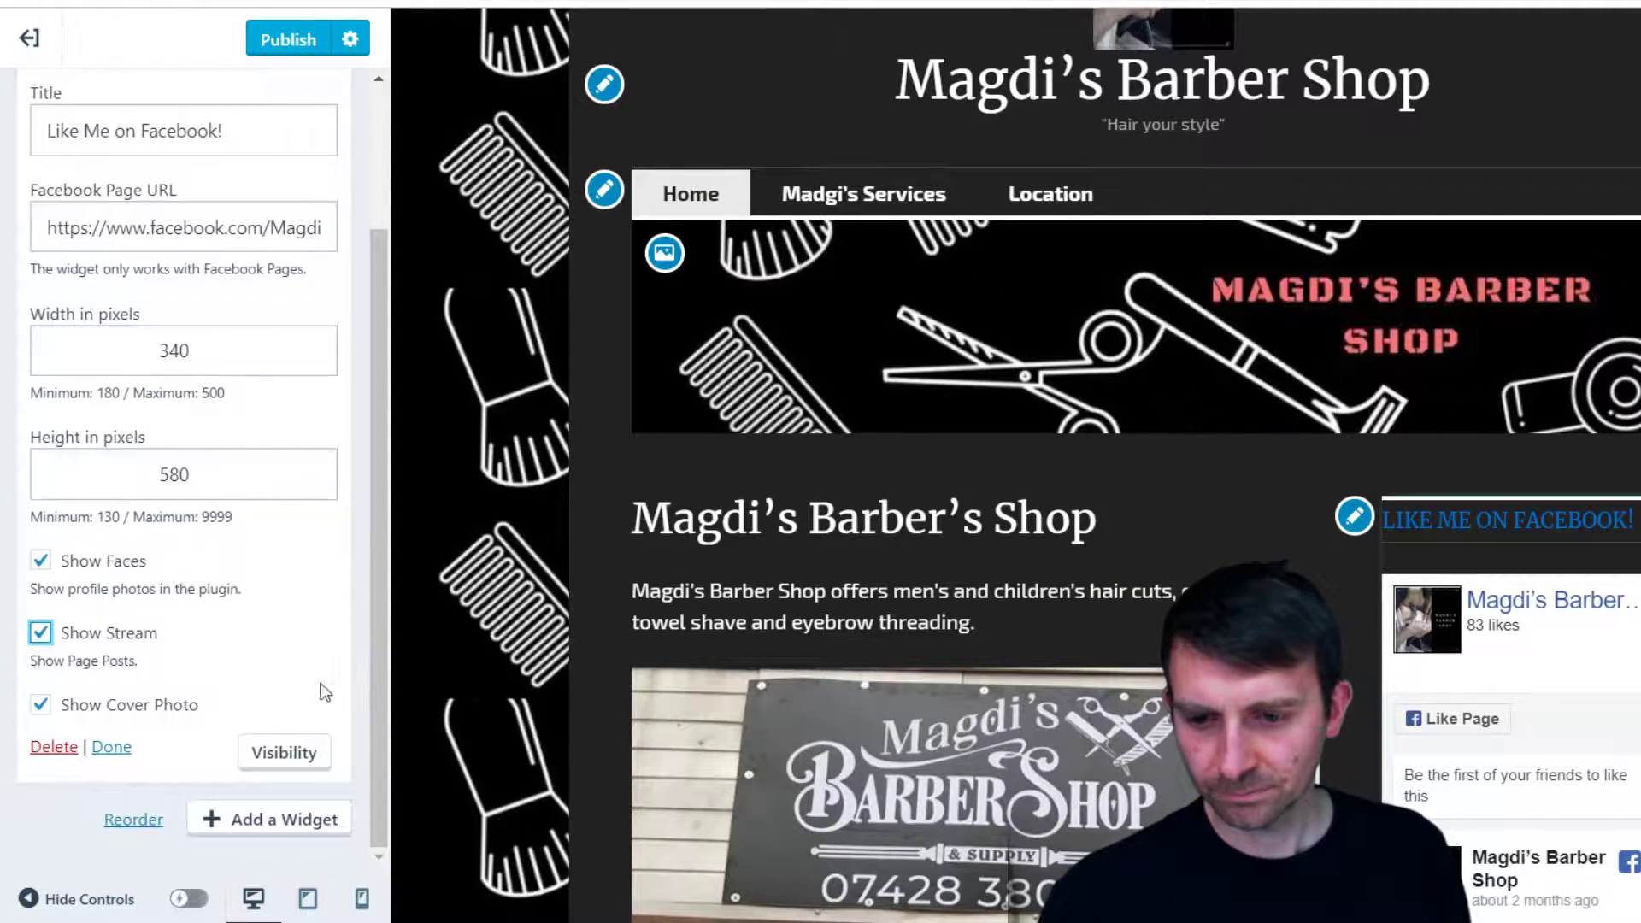
scroll(278, 689, "up", 2)
scroll(1147, 571, "down", 8)
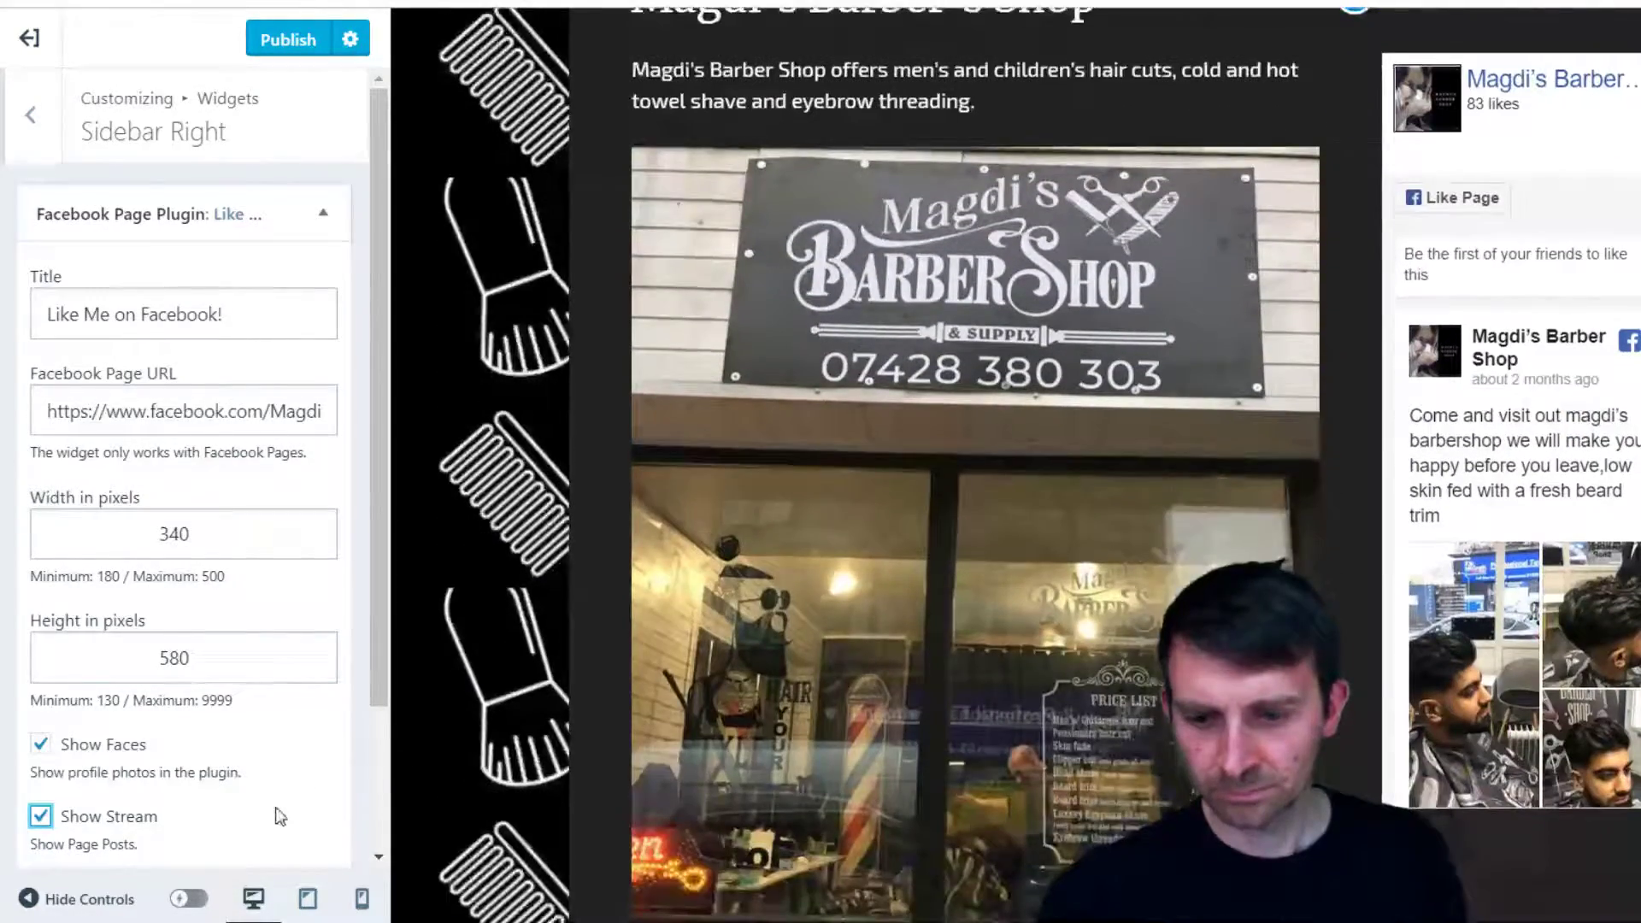
scroll(313, 716, "down", 2)
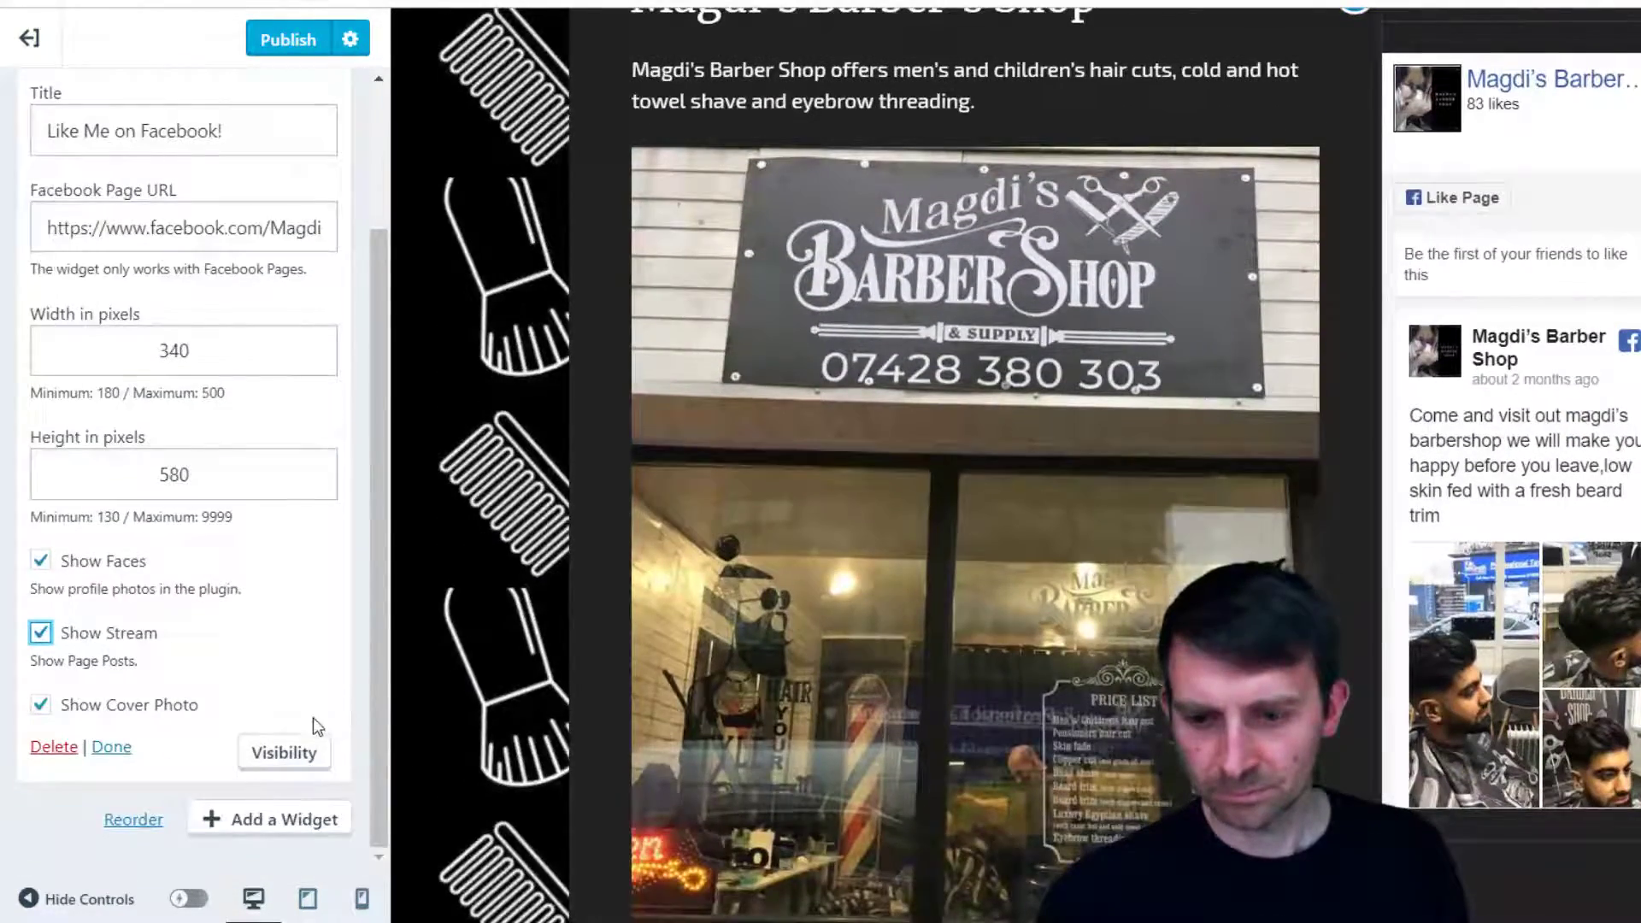
Add an Instagram widget to the right sidebar below the Facebook widget
left_click(259, 823)
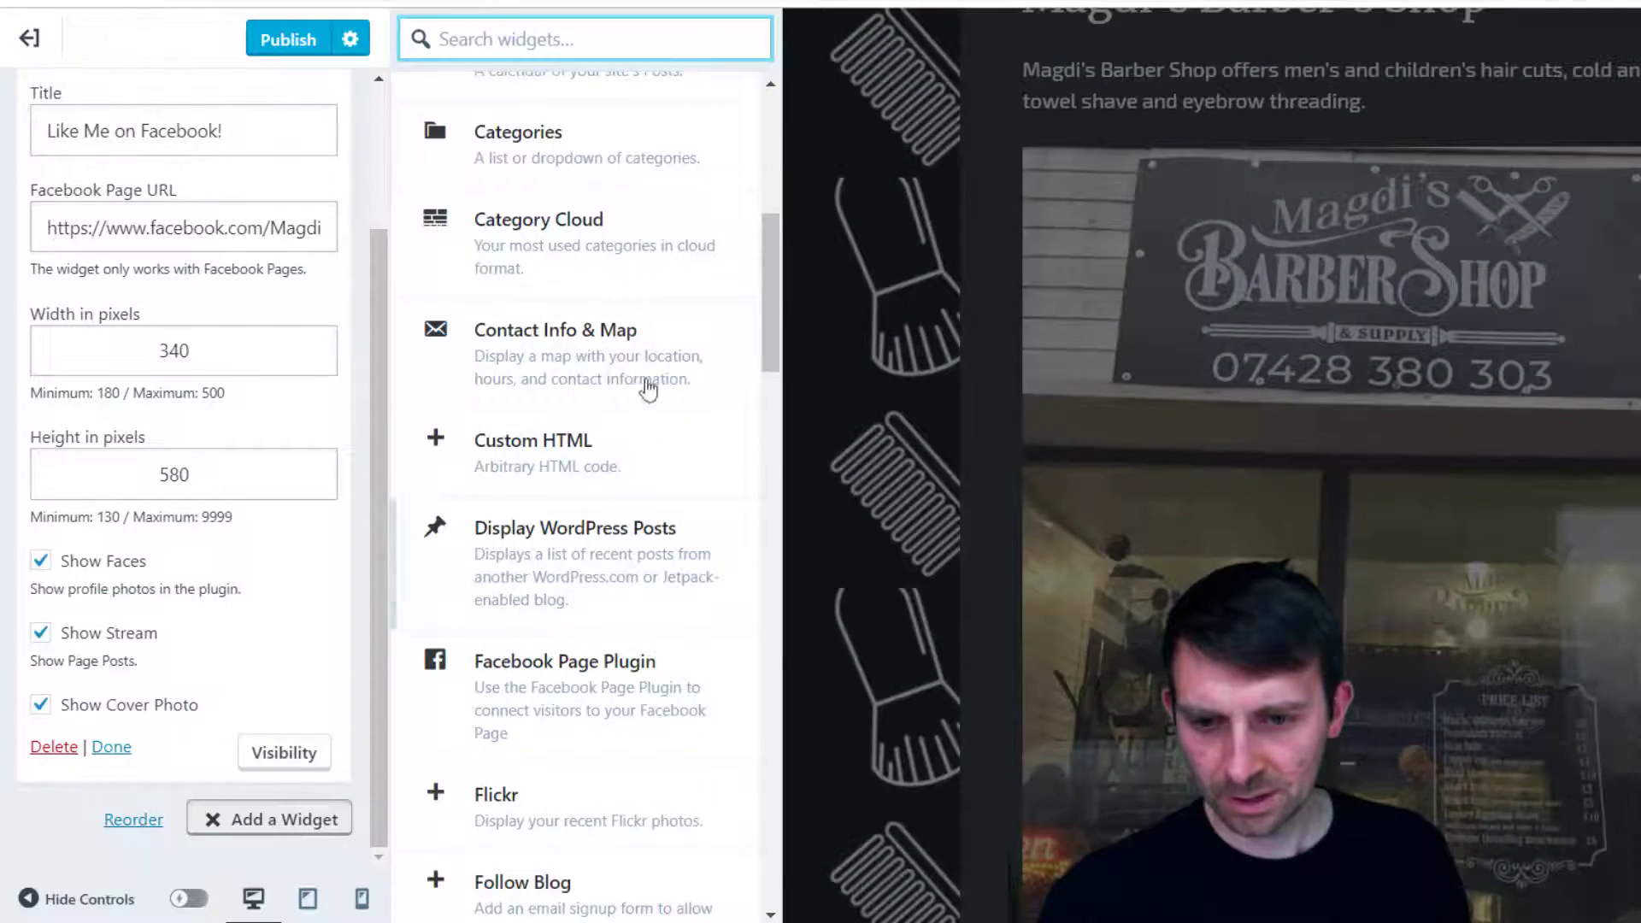
scroll(623, 653, "down", 10)
scroll(607, 667, "up", 2)
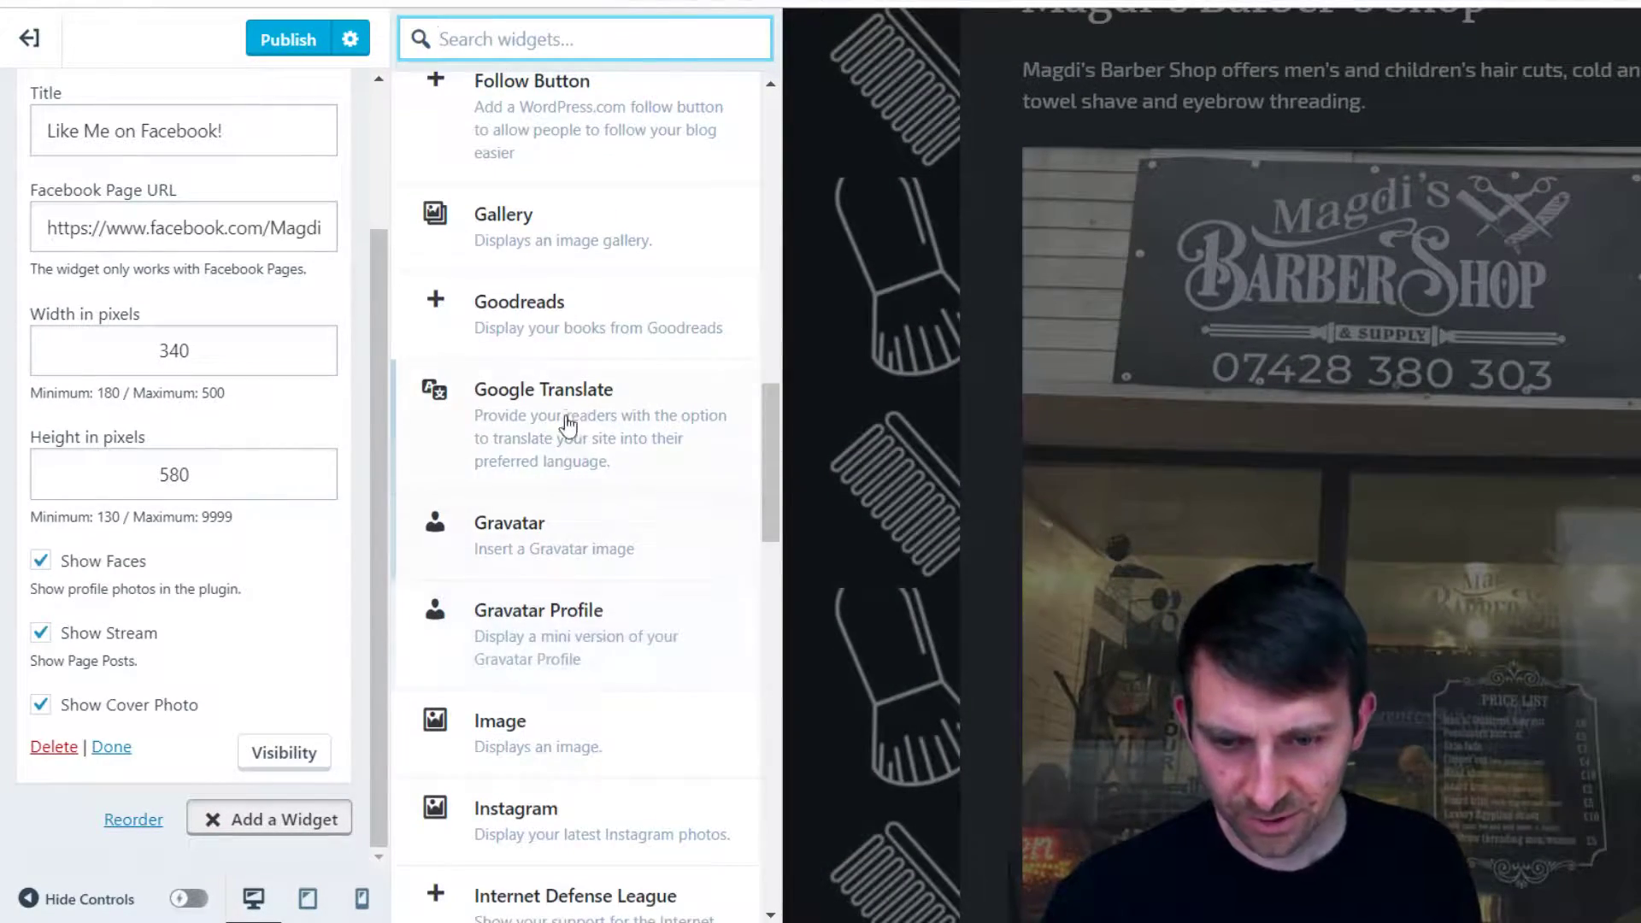
scroll(590, 744, "down", 10)
scroll(595, 751, "up", 5)
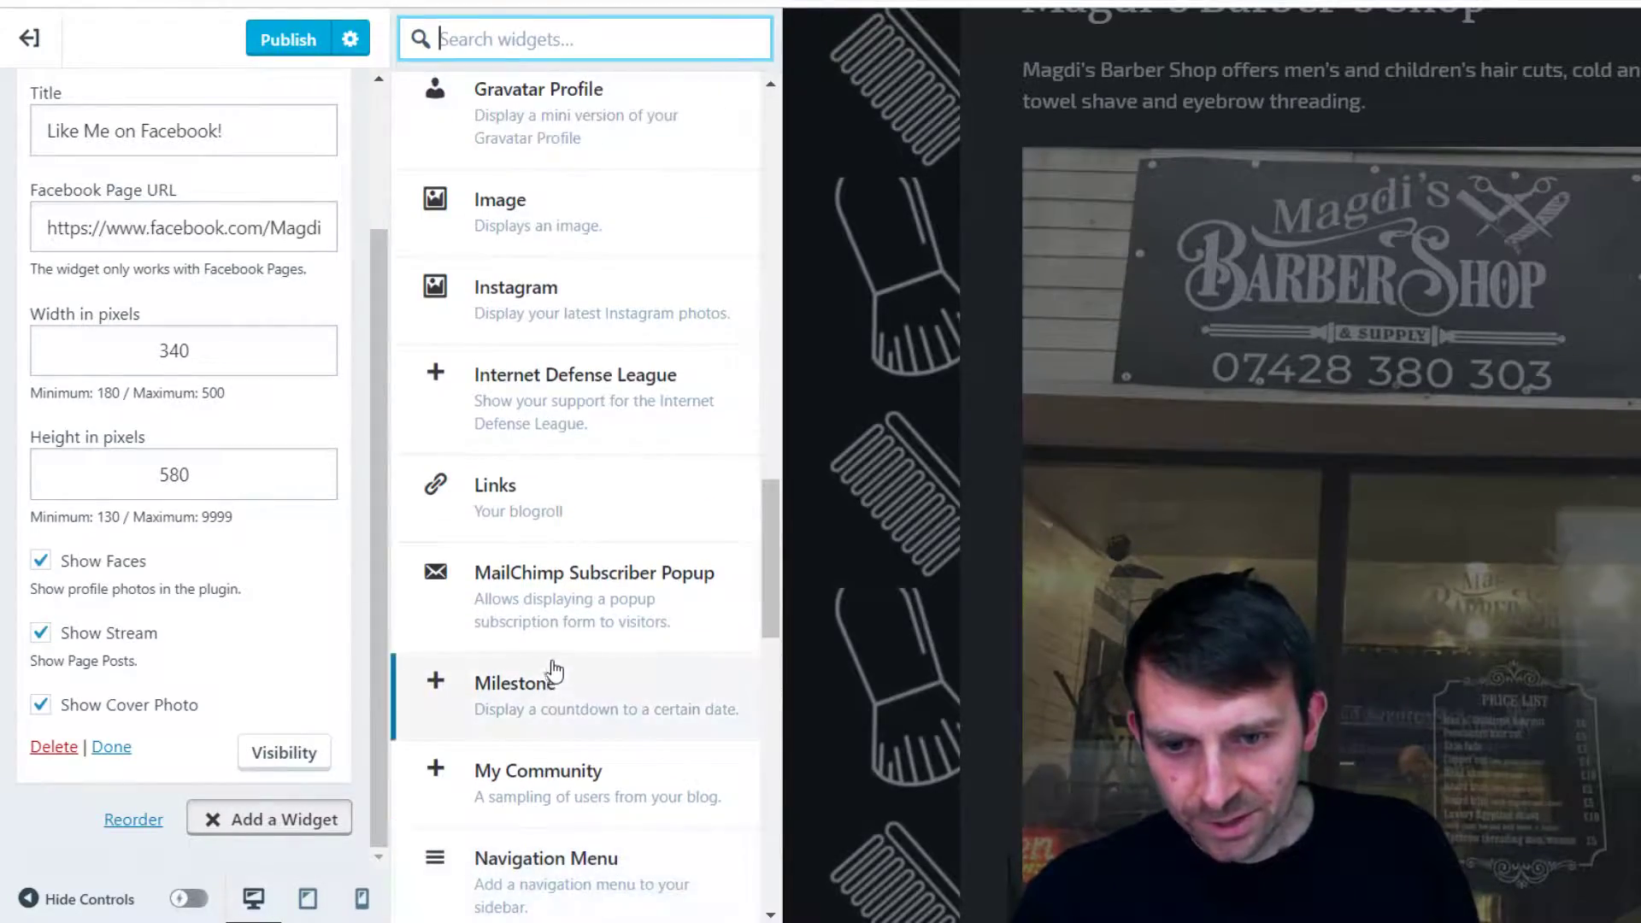
left_click(641, 311)
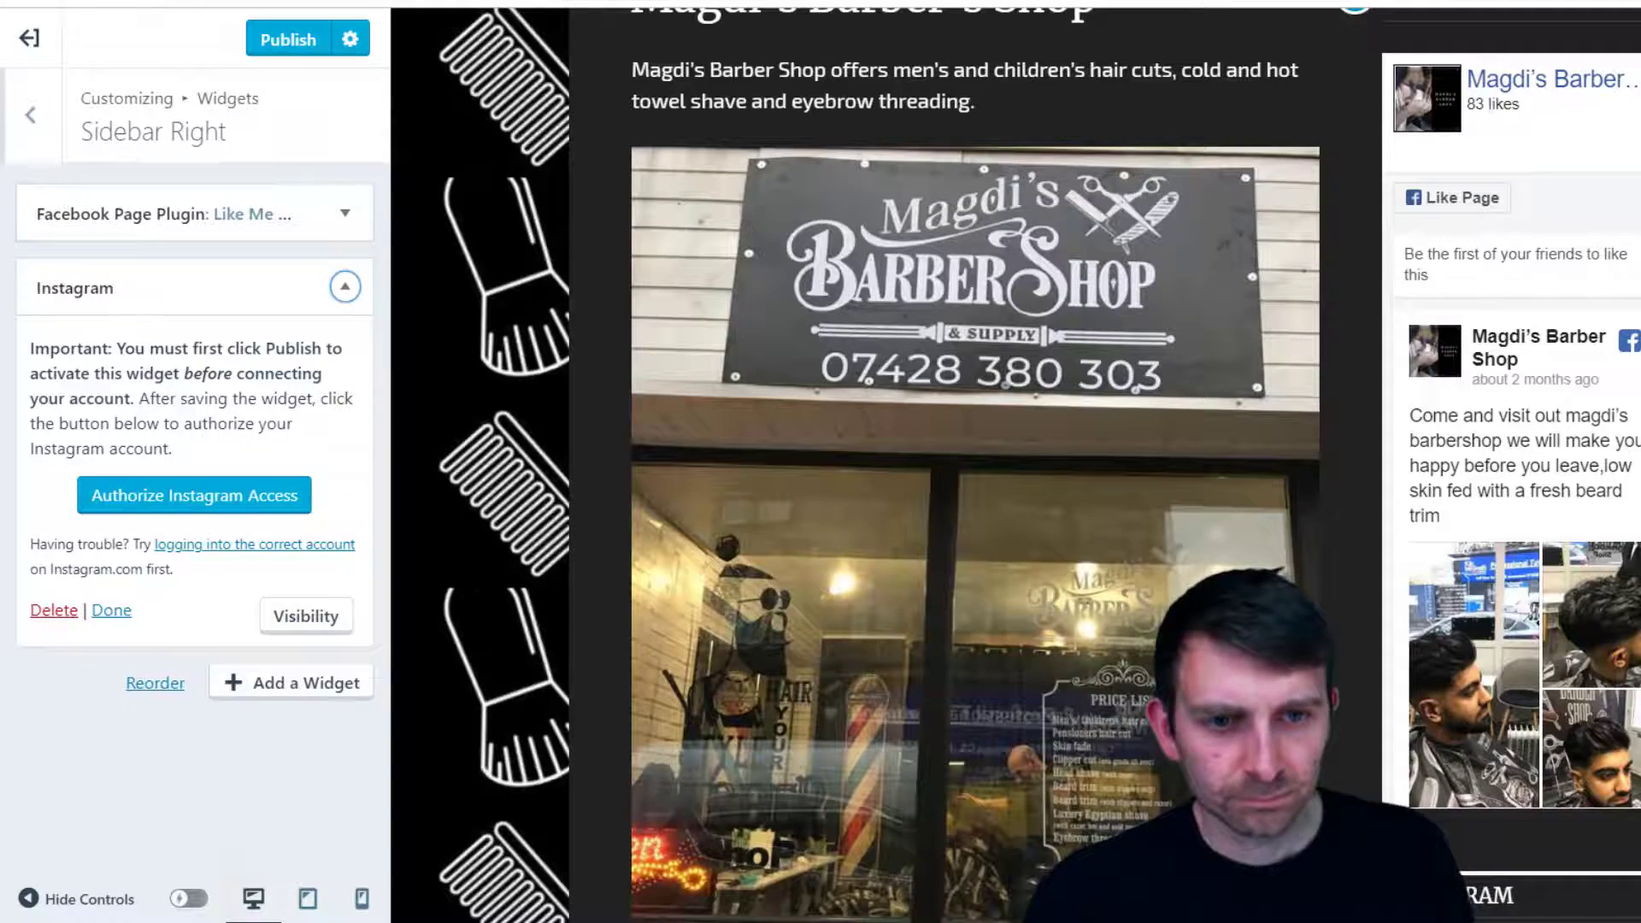
Switch to the Magdi's Barber Shop Facebook page and examine its home and photos sections for an Instagram account
key("ctrl+Tab")
key("ctrl+l")
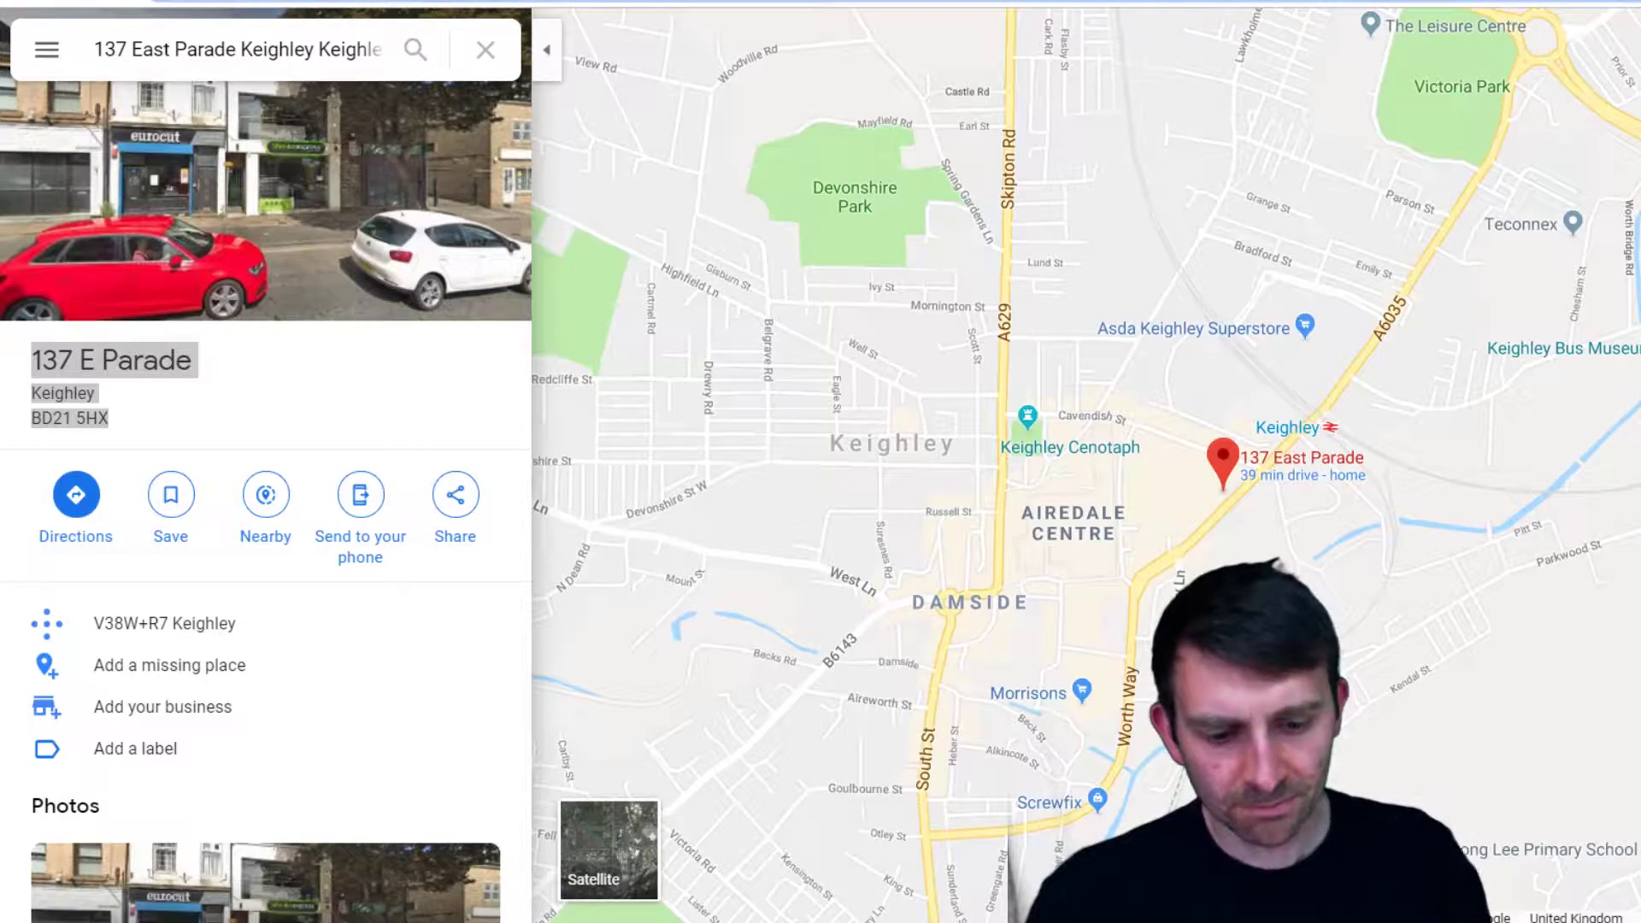
type("instagram")
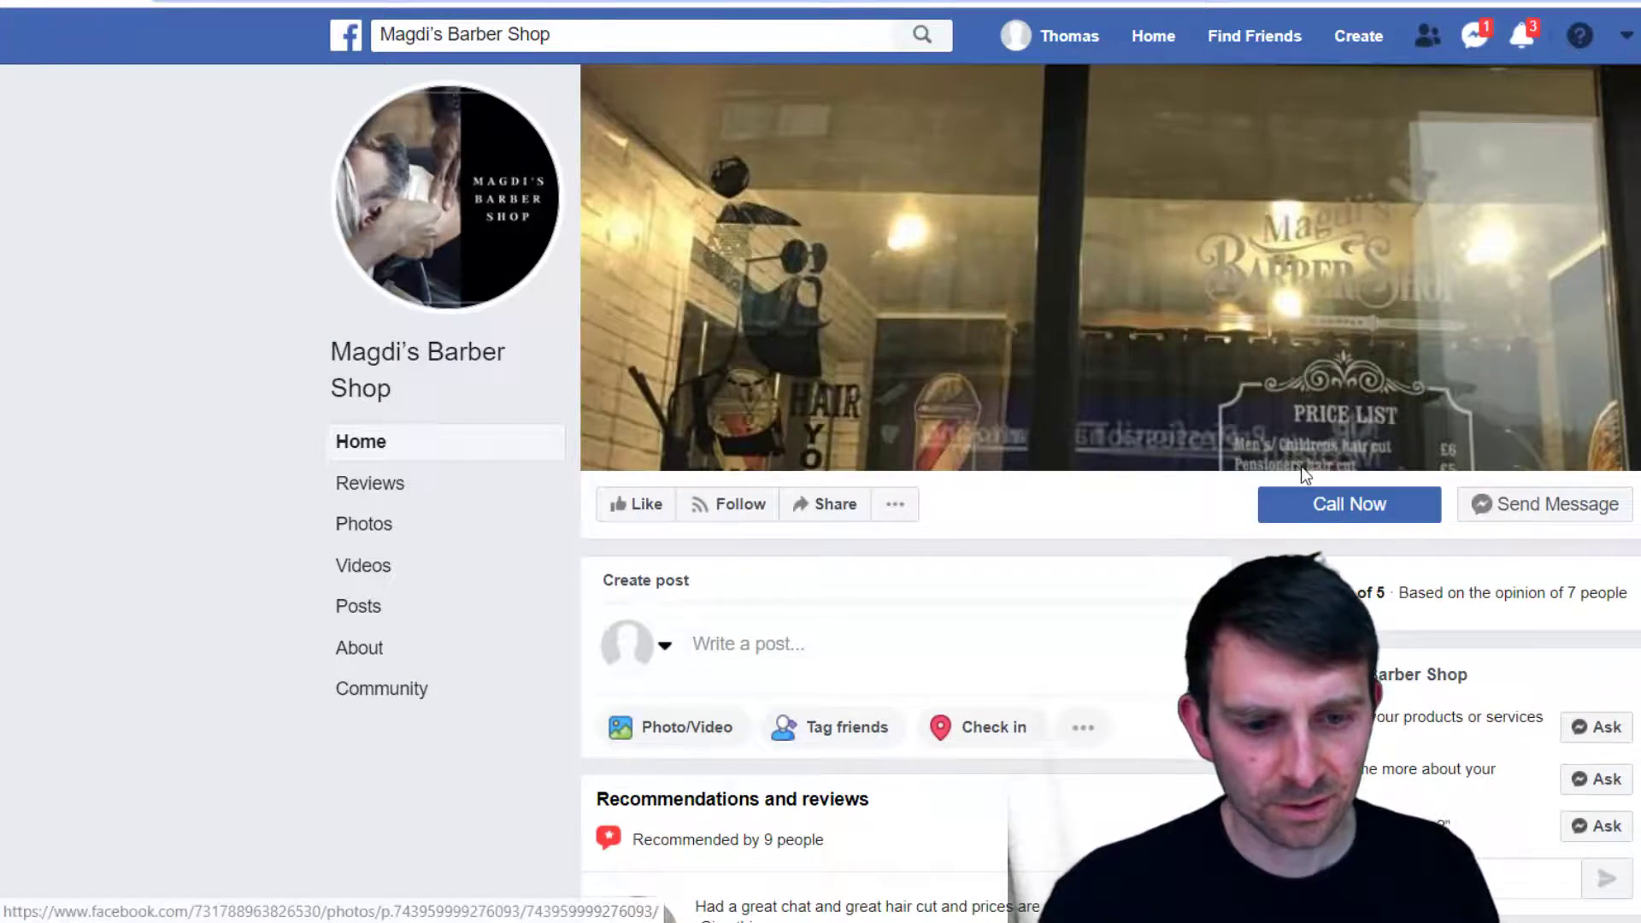
left_click(1304, 491)
scroll(855, 556, "down", 5)
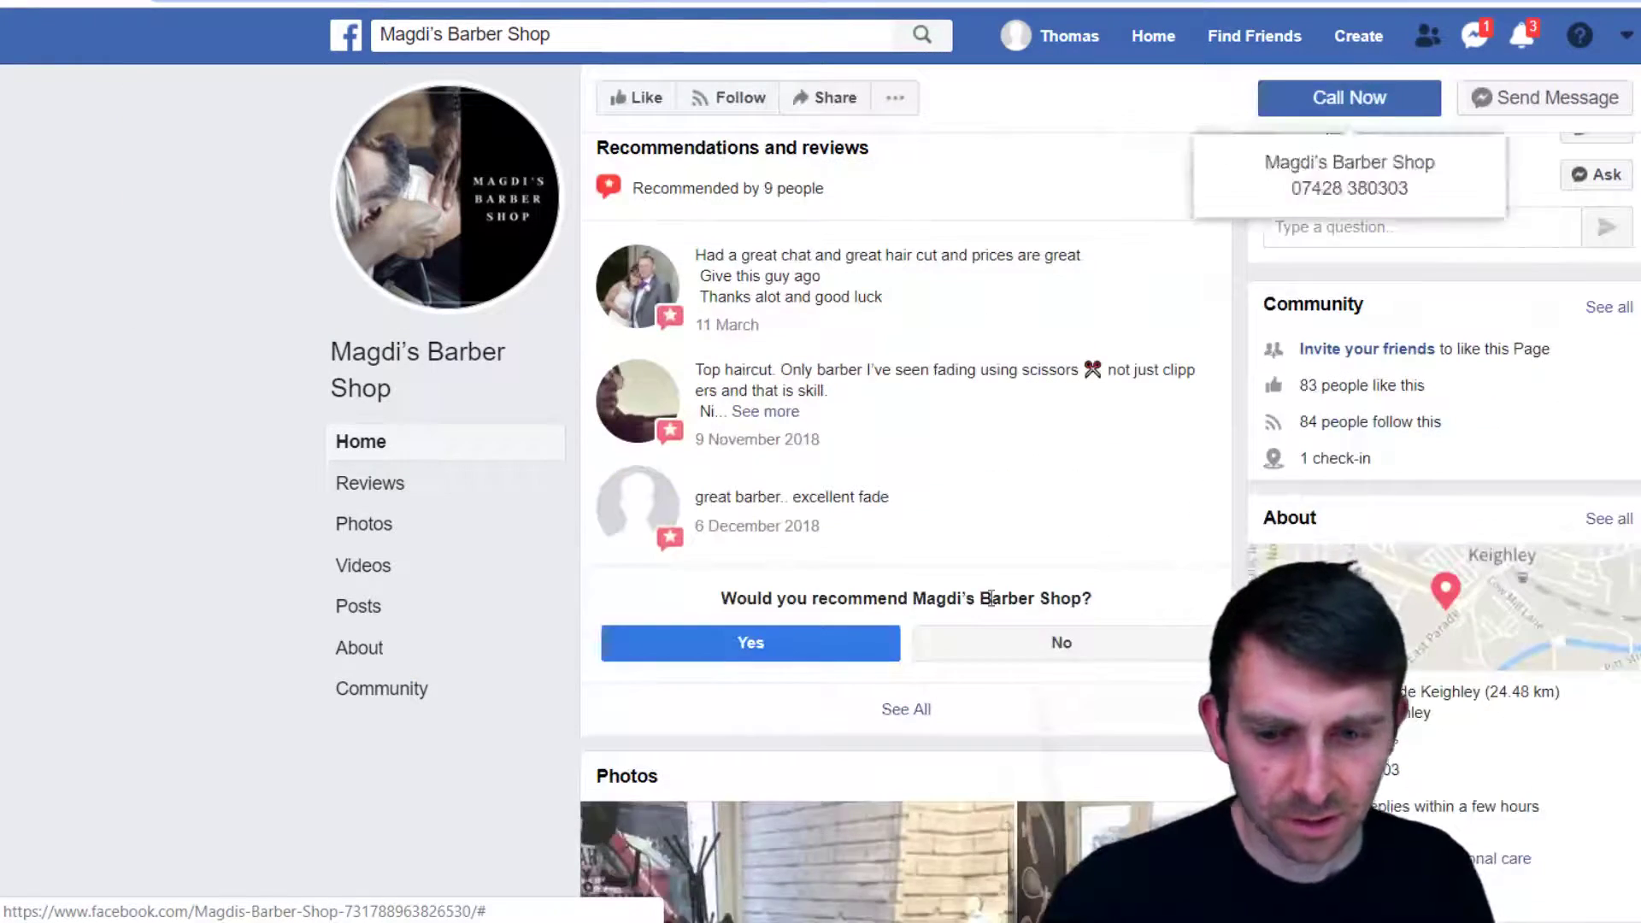
scroll(427, 645, "up", 1)
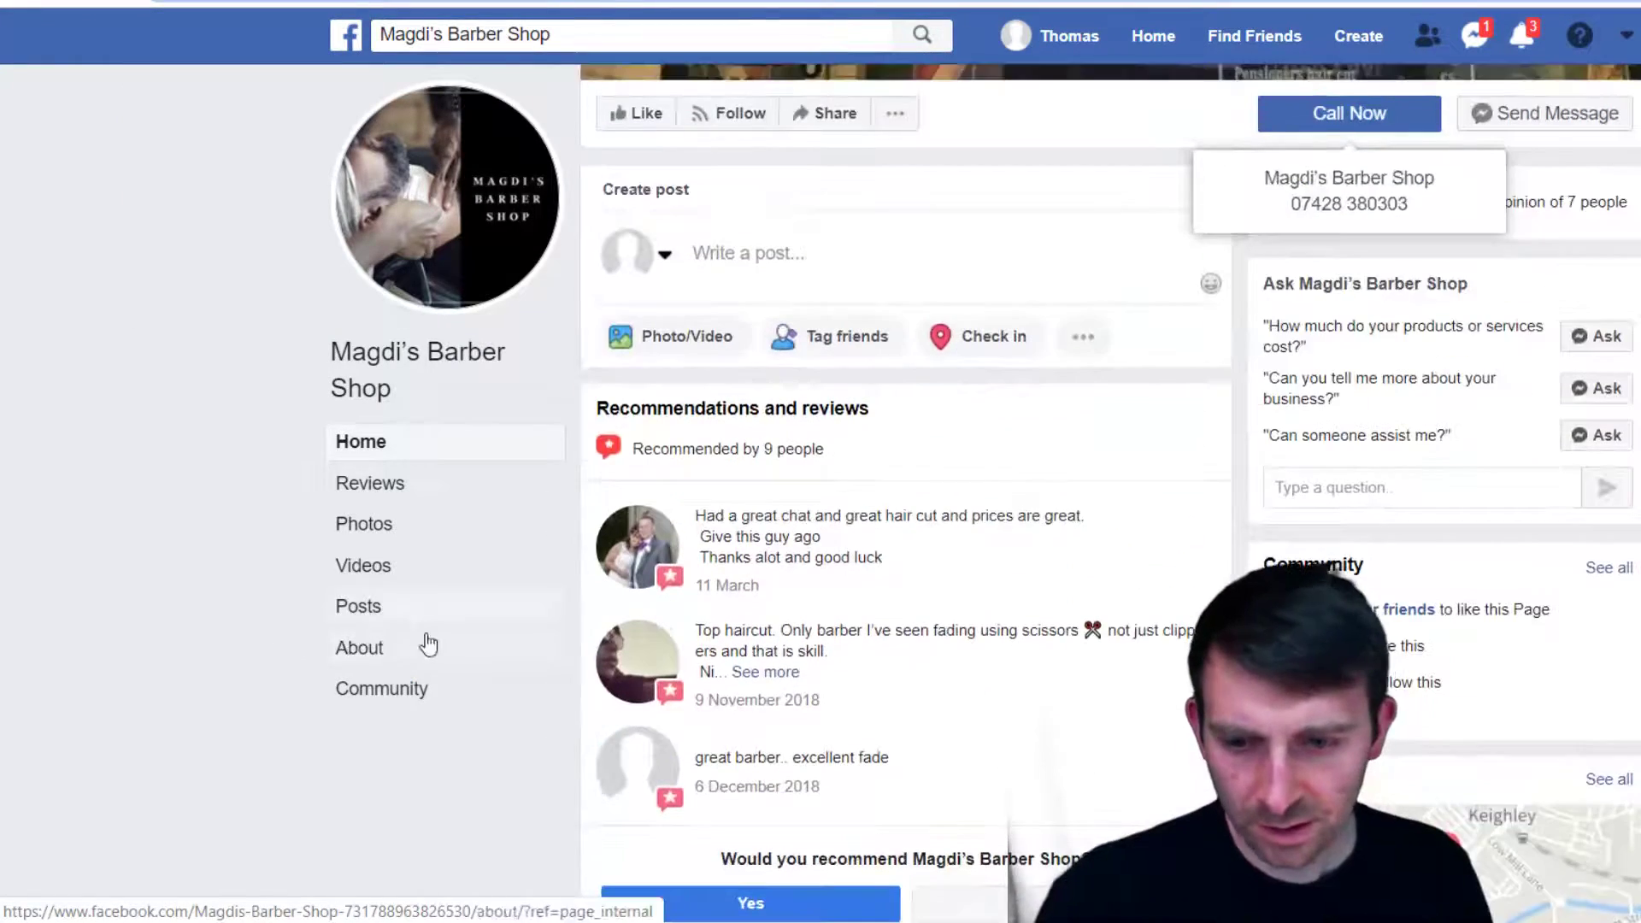
left_click(382, 518)
scroll(964, 726, "down", 5)
scroll(458, 543, "up", 3)
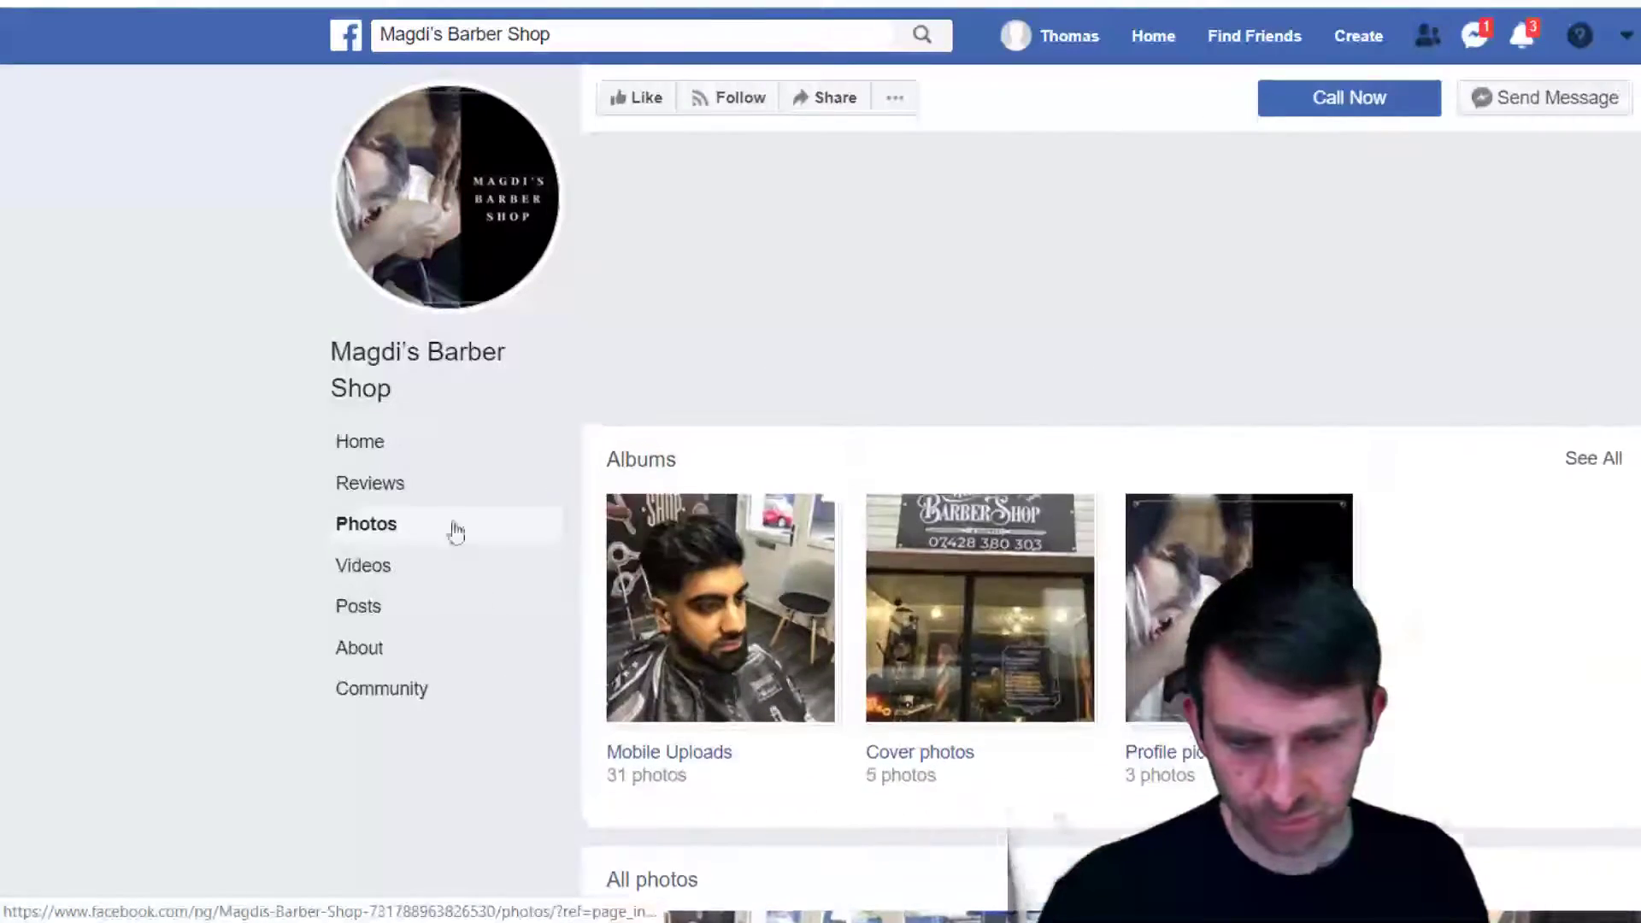
Examine the reviews, about, community and videos sections of the barber shop's Facebook page for an Instagram link
left_click(374, 498)
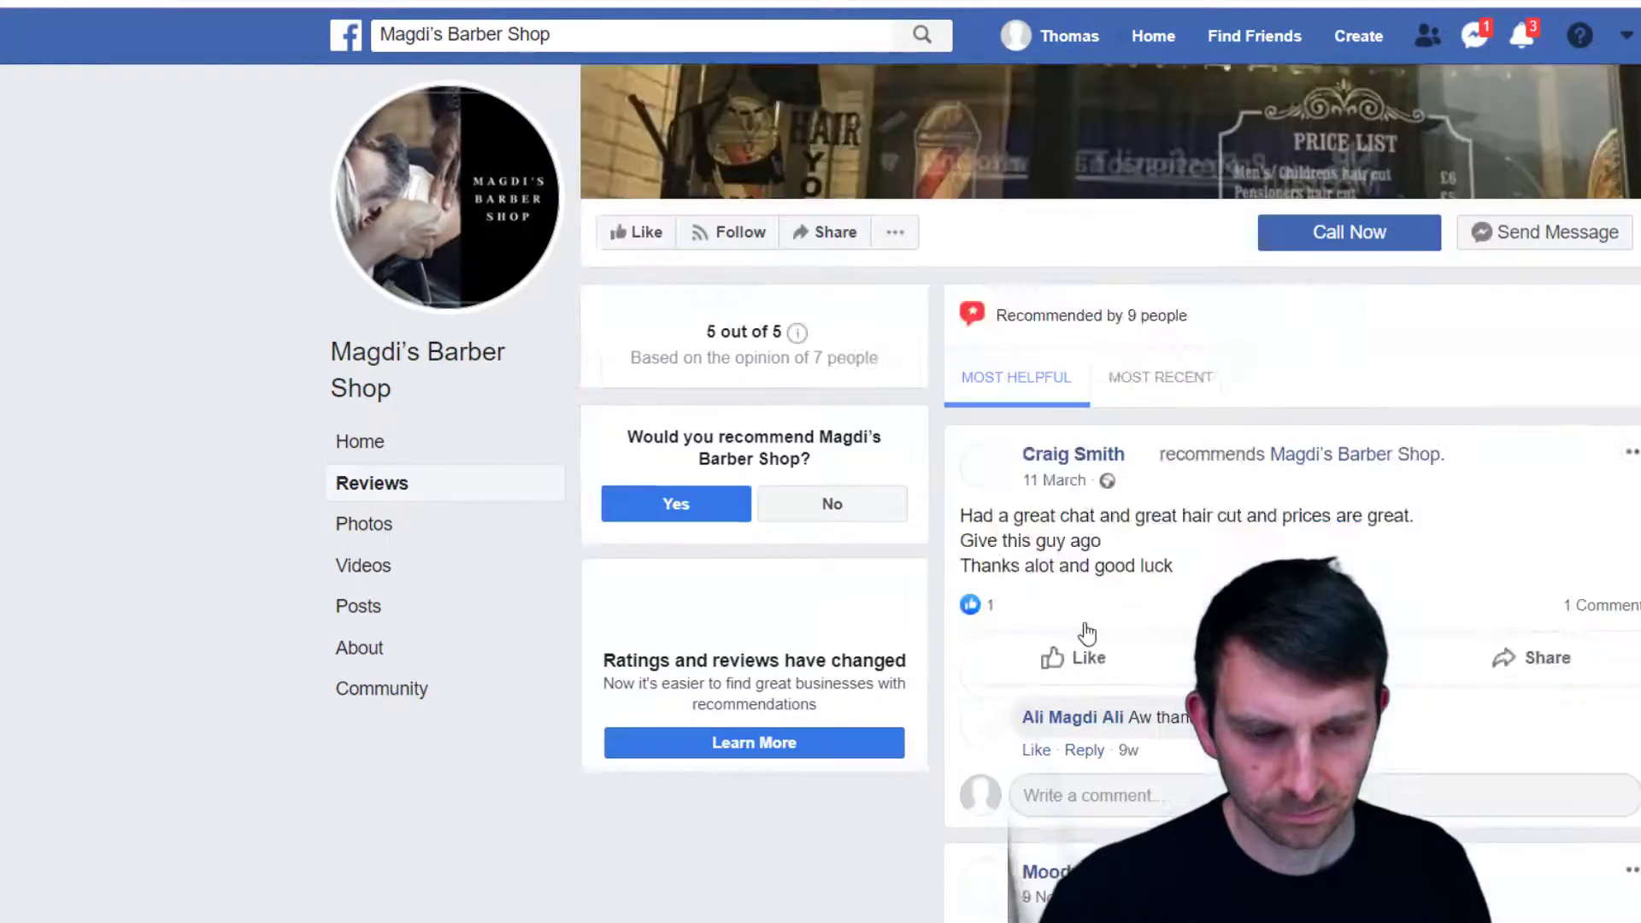
scroll(1068, 641, "down", 5)
left_click(380, 647)
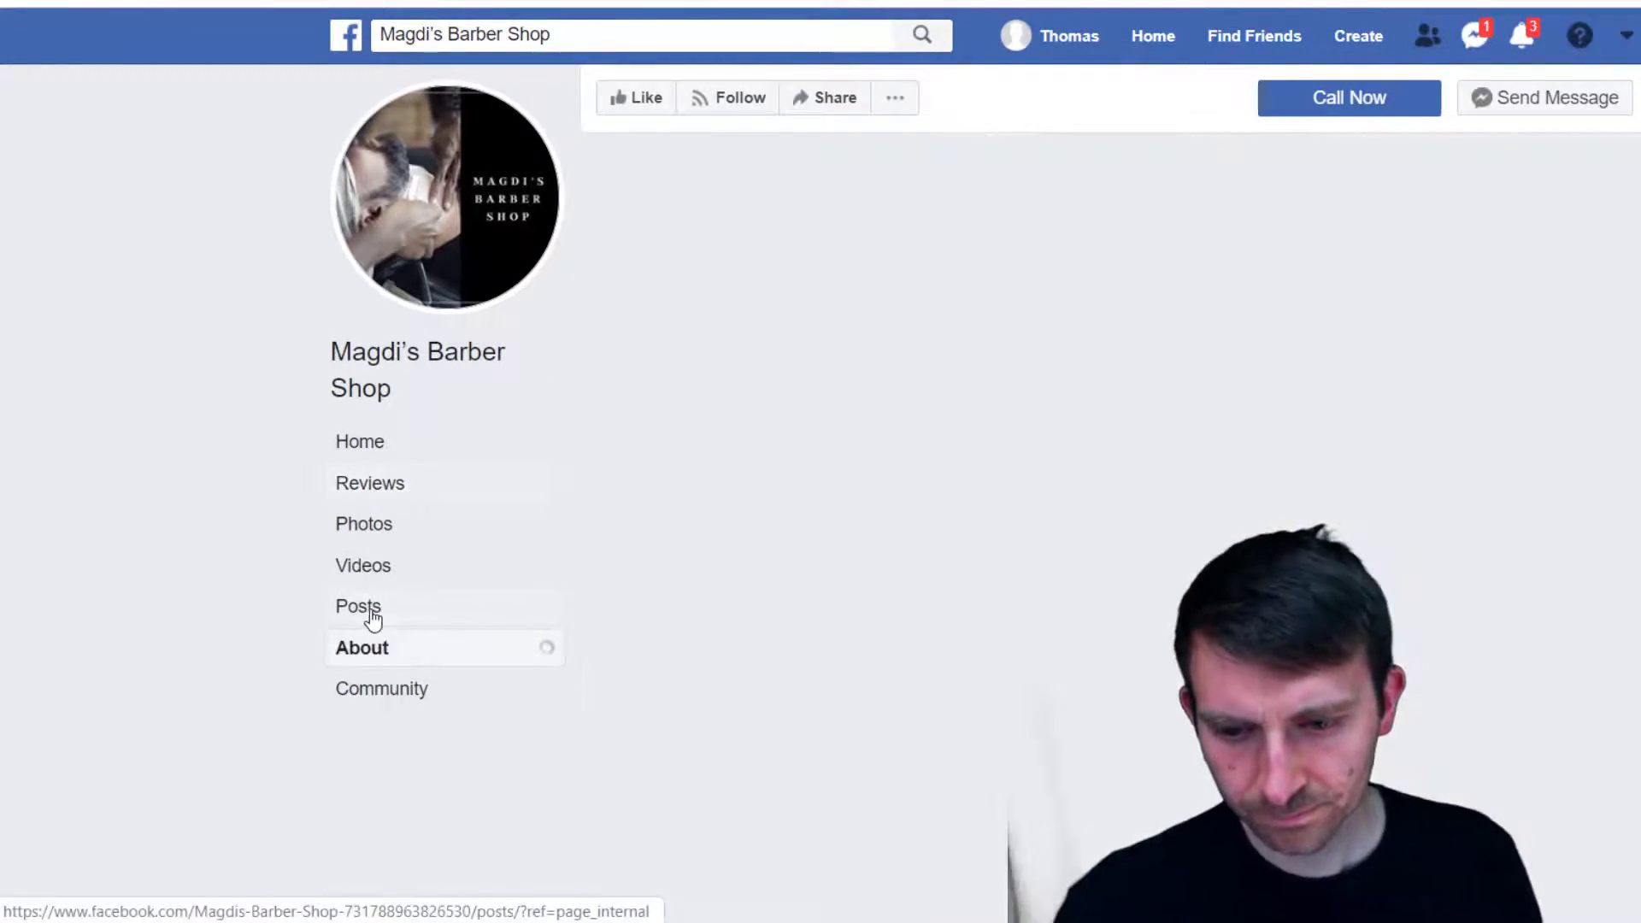
scroll(687, 484, "down", 7)
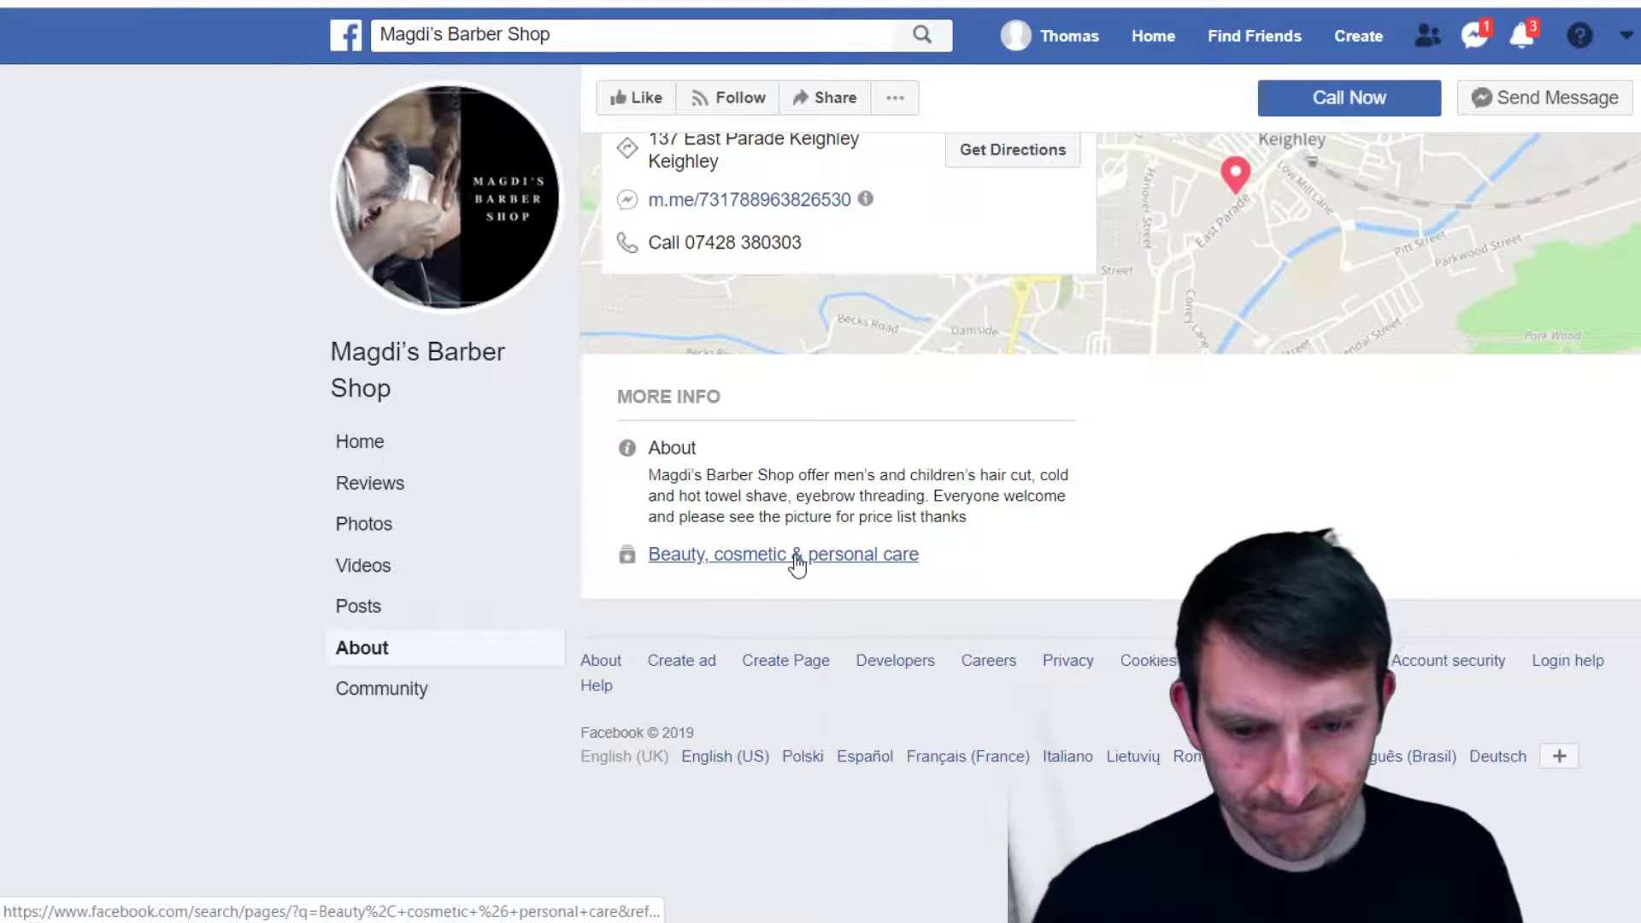
scroll(811, 560, "up", 5)
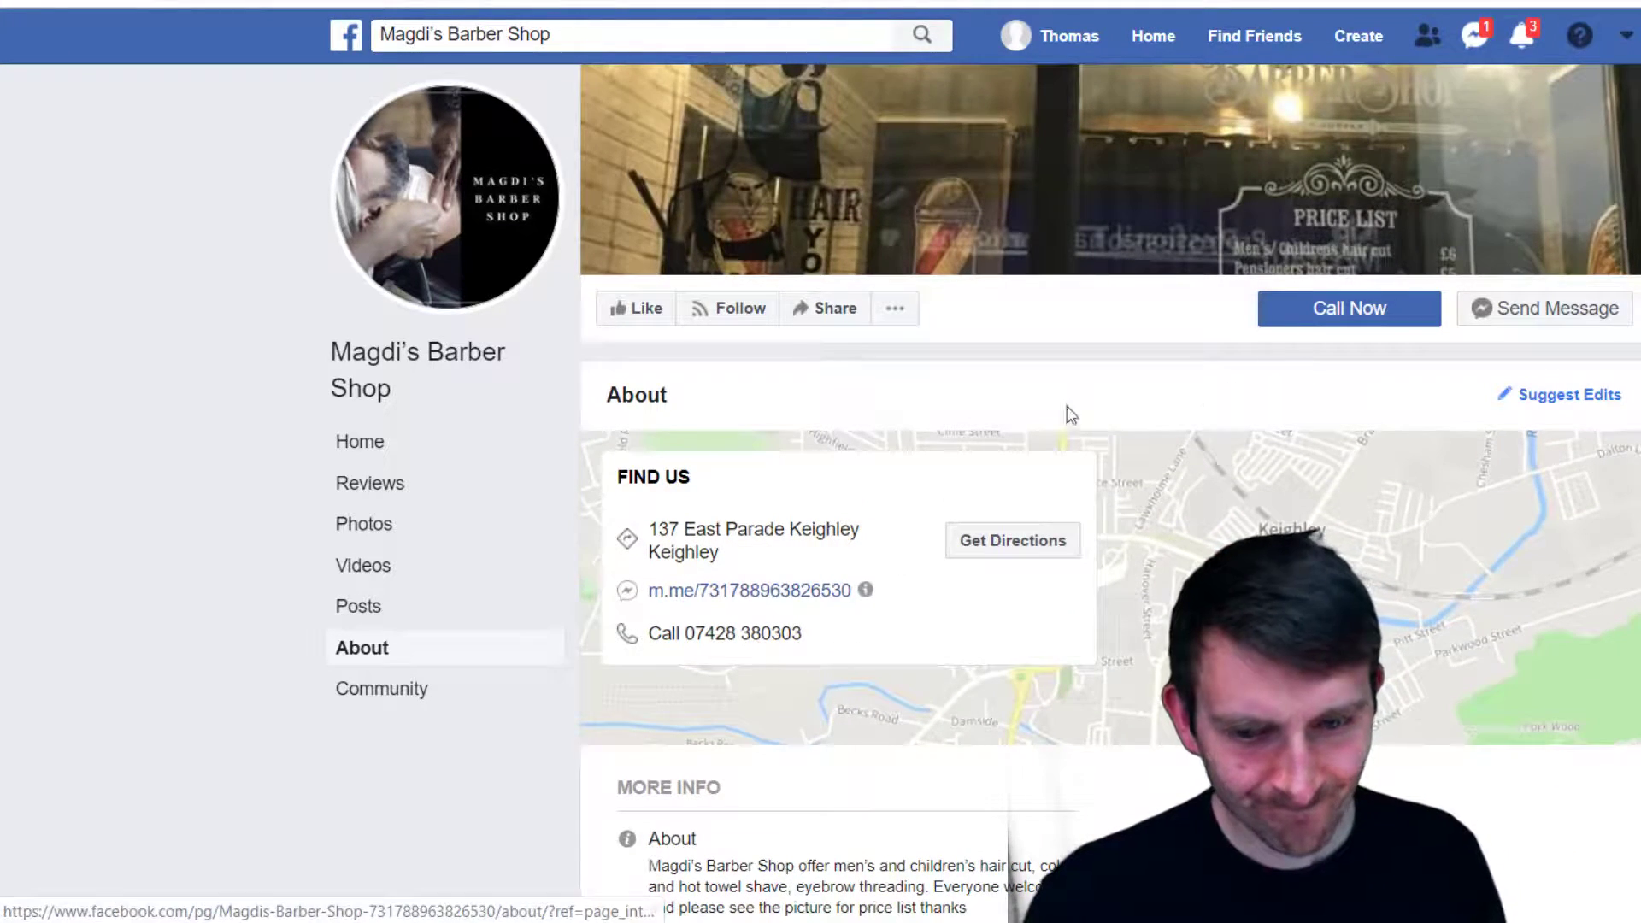
left_click(392, 691)
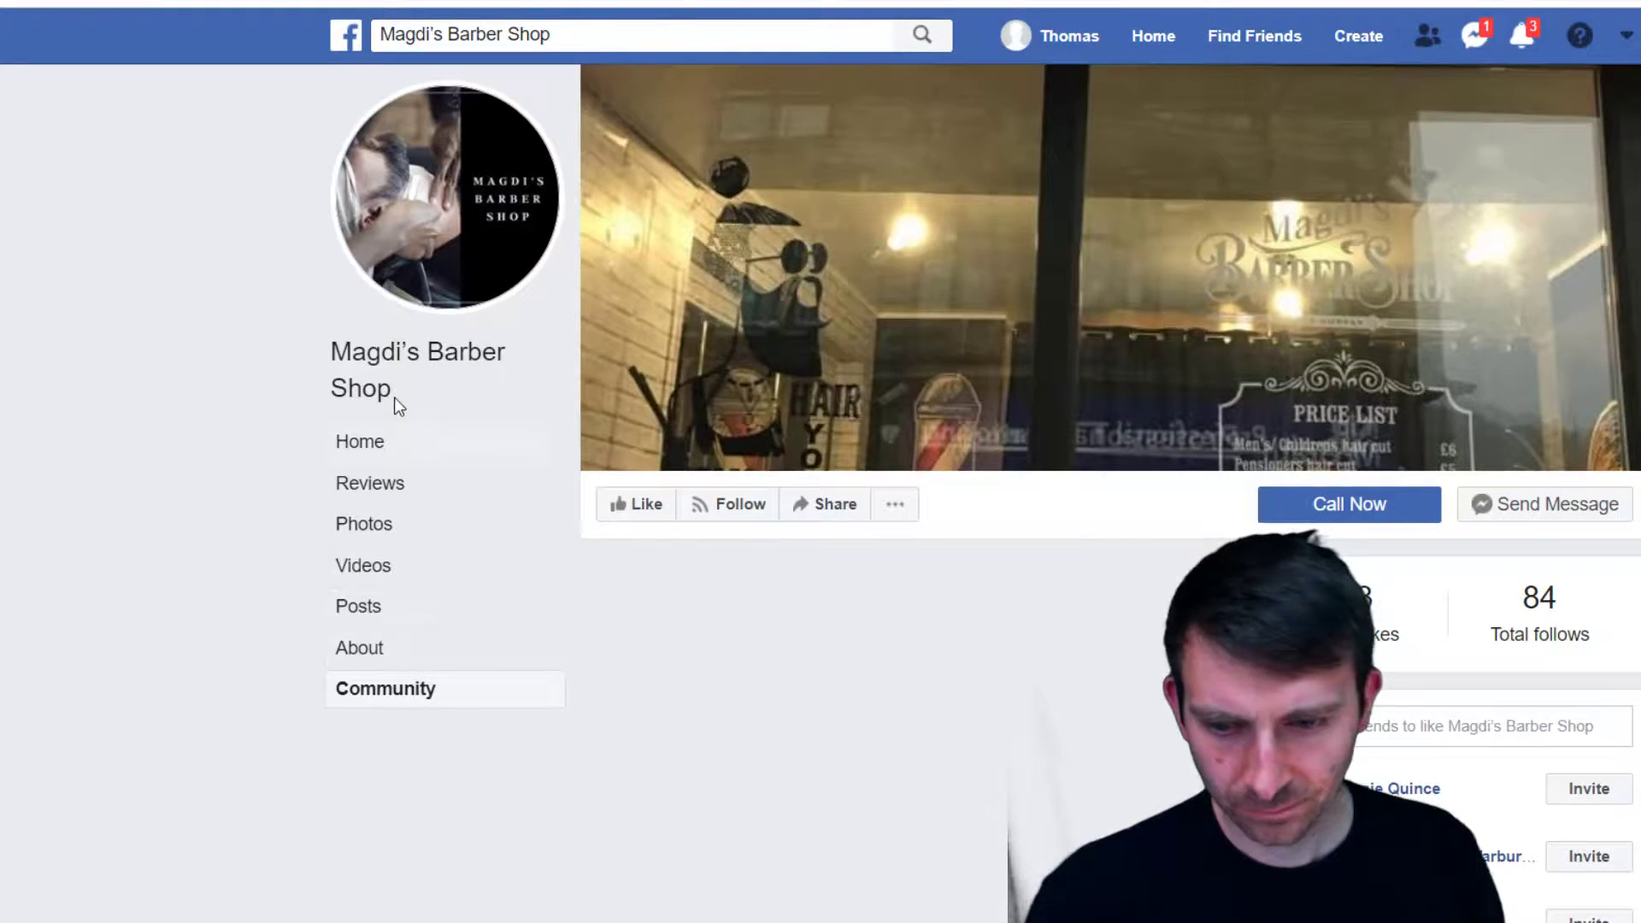
left_click(395, 444)
left_click(374, 569)
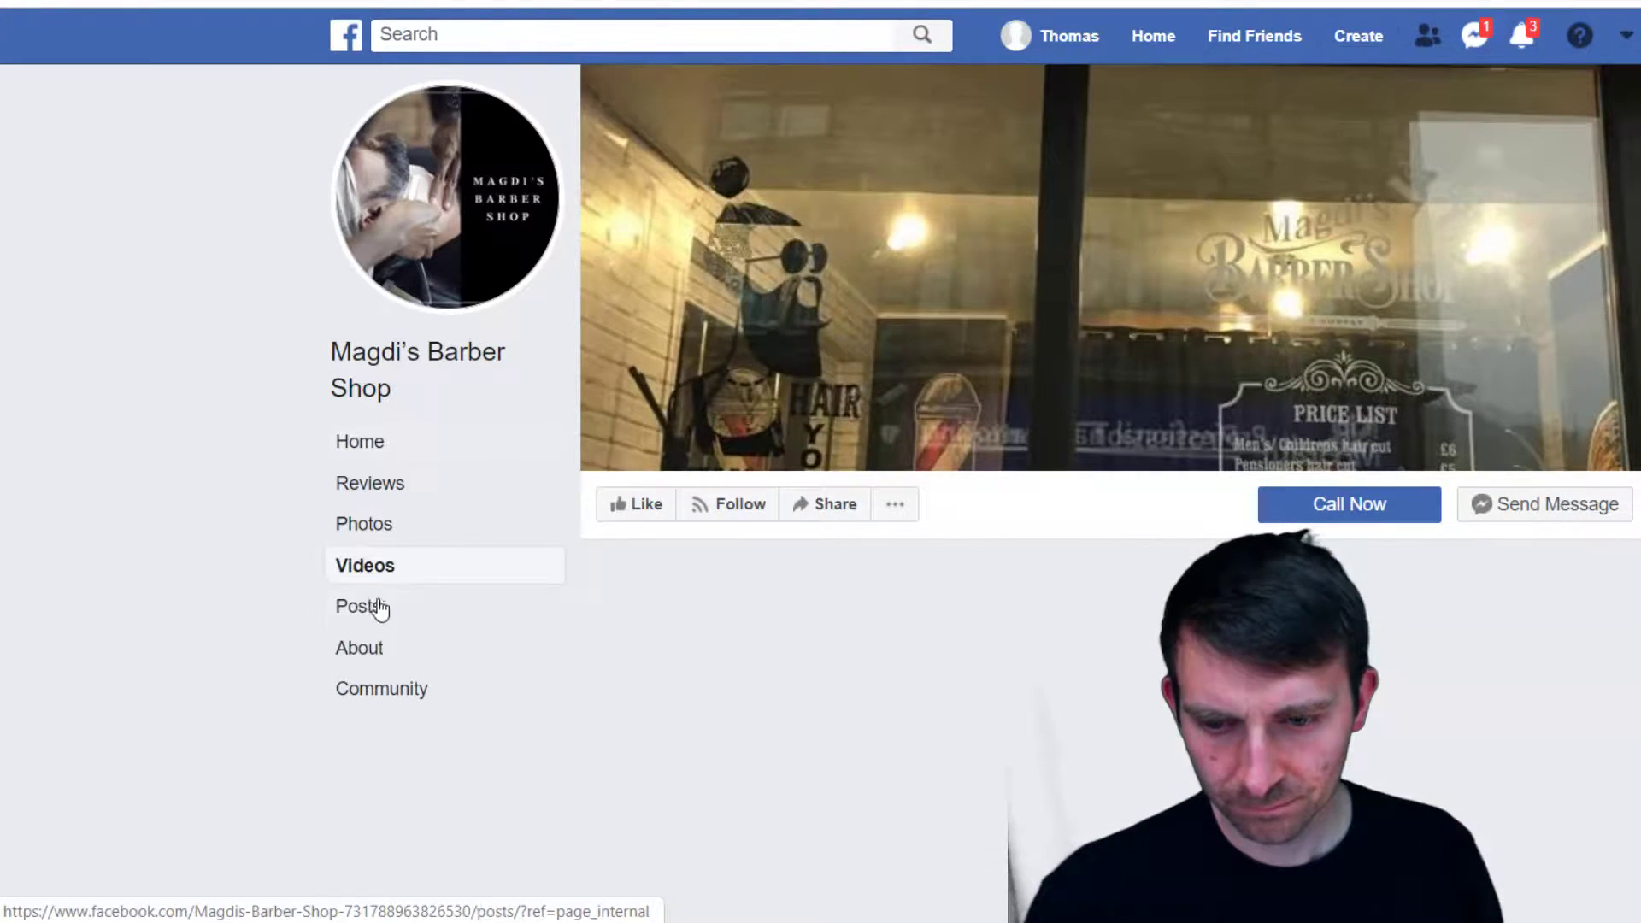
scroll(787, 593, "down", 4)
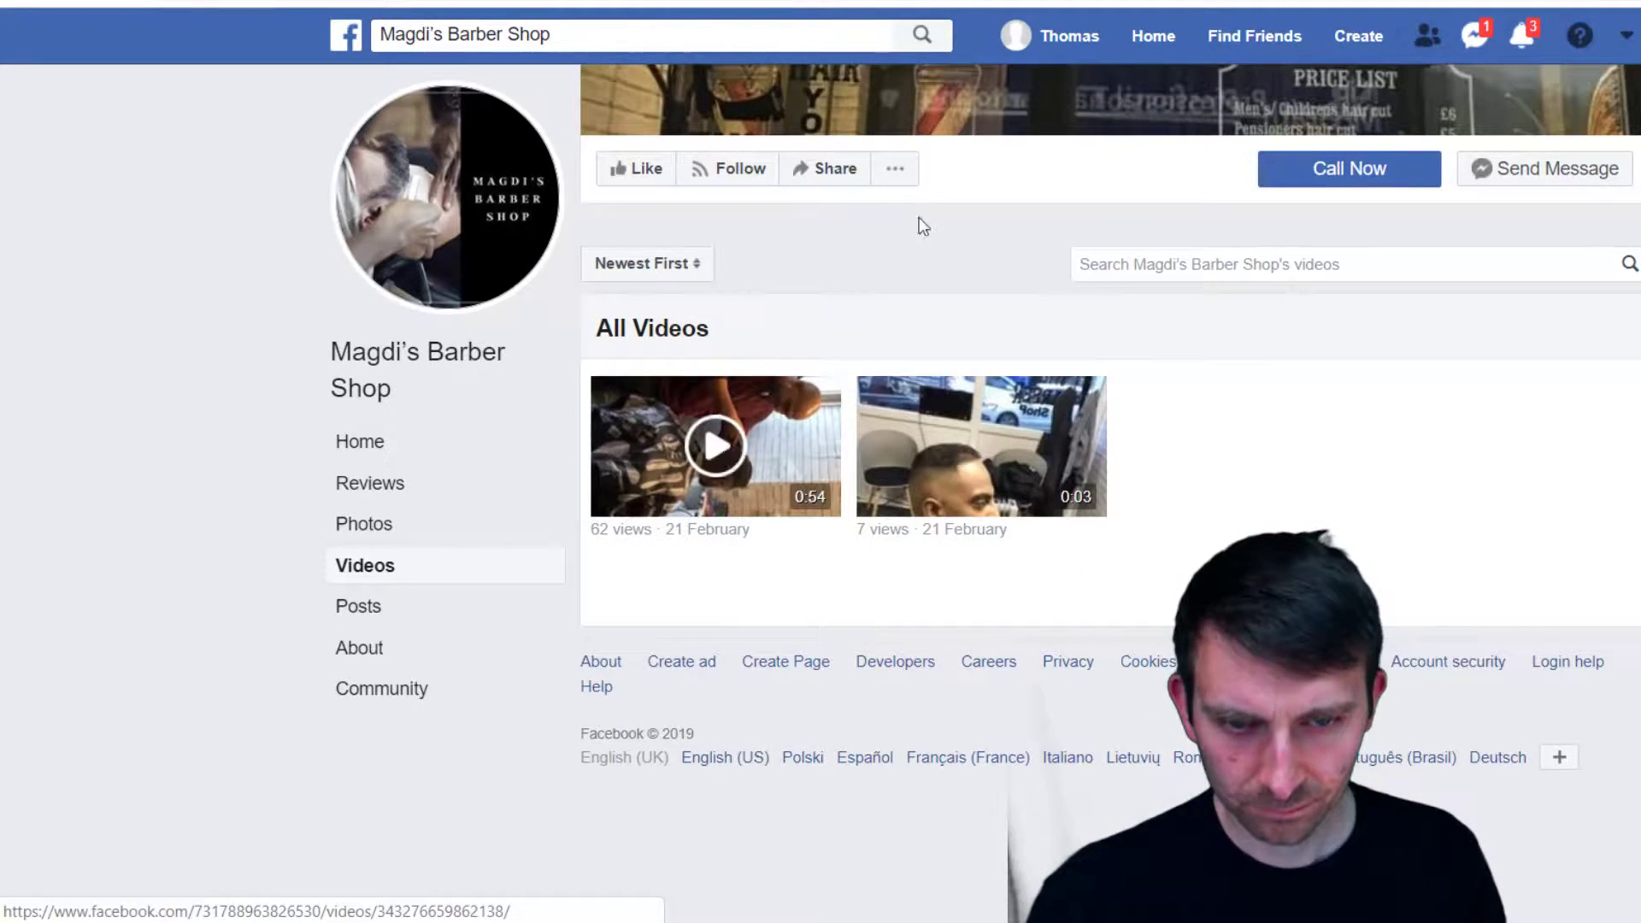
Return to the WordPress customizer, check the site preview and delete the Instagram widget from the right sidebar
key("ctrl+Tab")
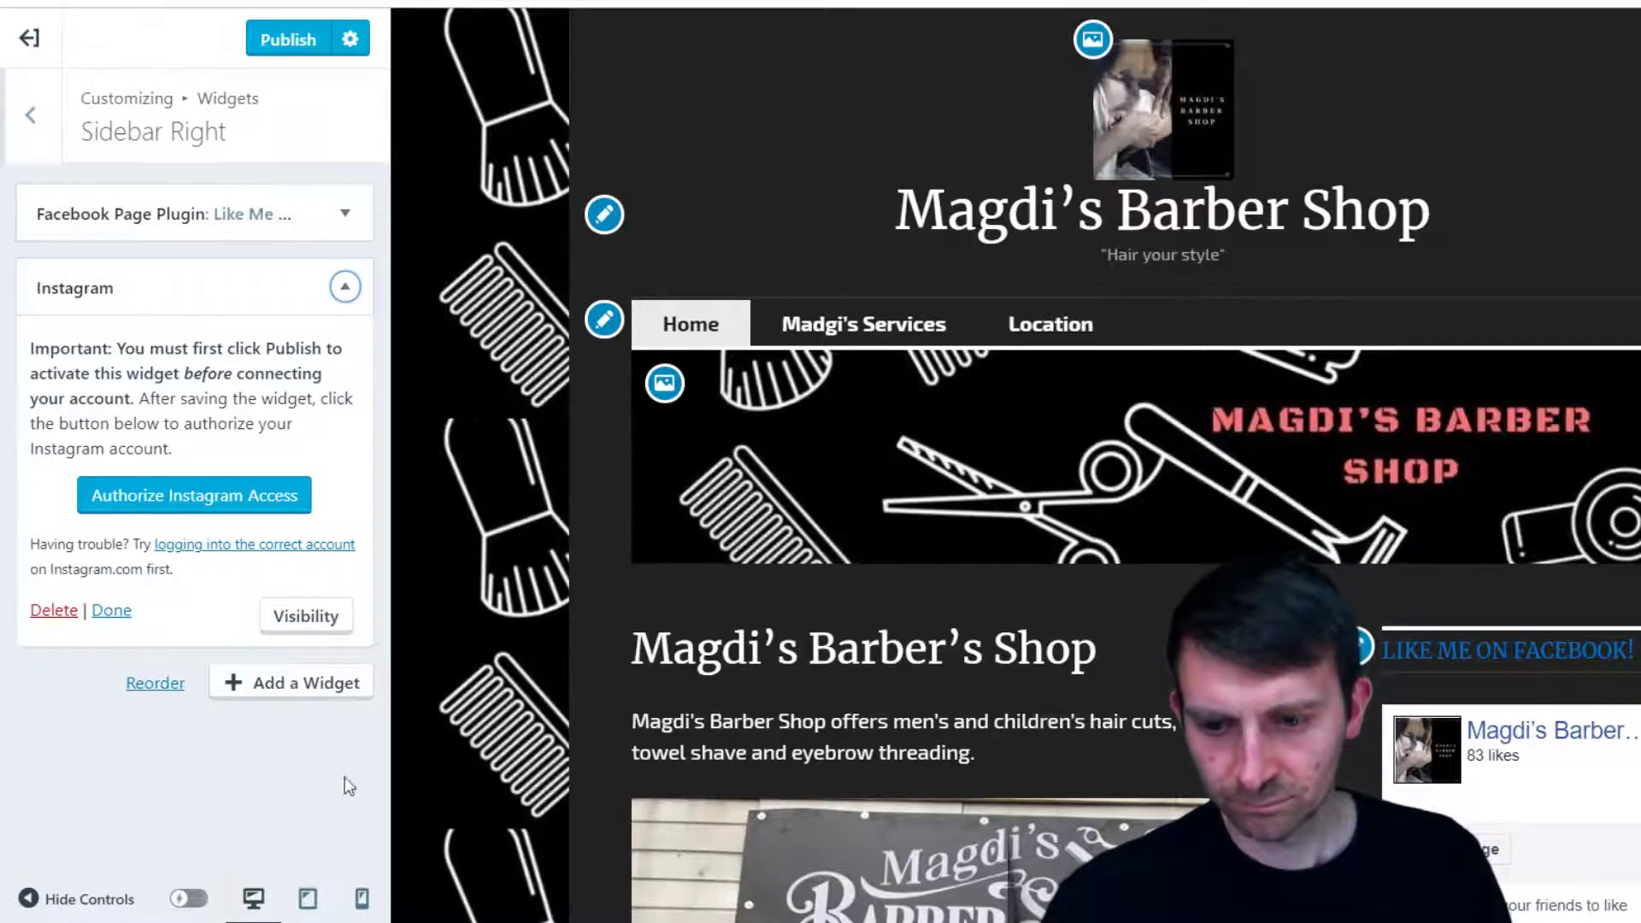
scroll(469, 680, "down", 10)
scroll(972, 731, "up", 8)
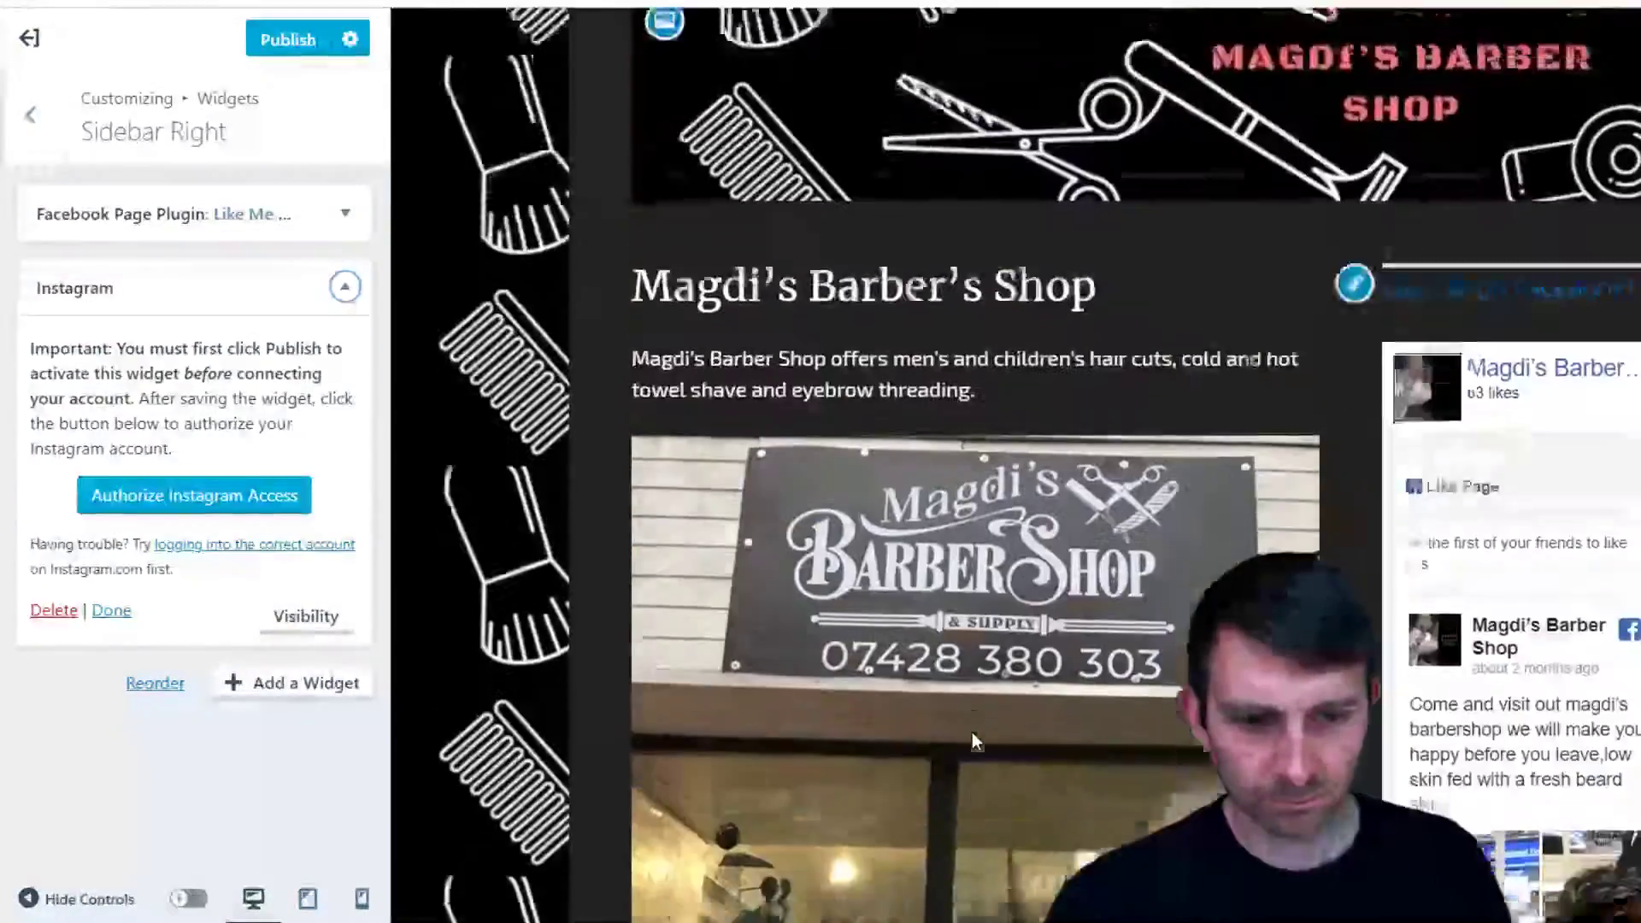
scroll(971, 731, "down", 10)
scroll(969, 731, "up", 15)
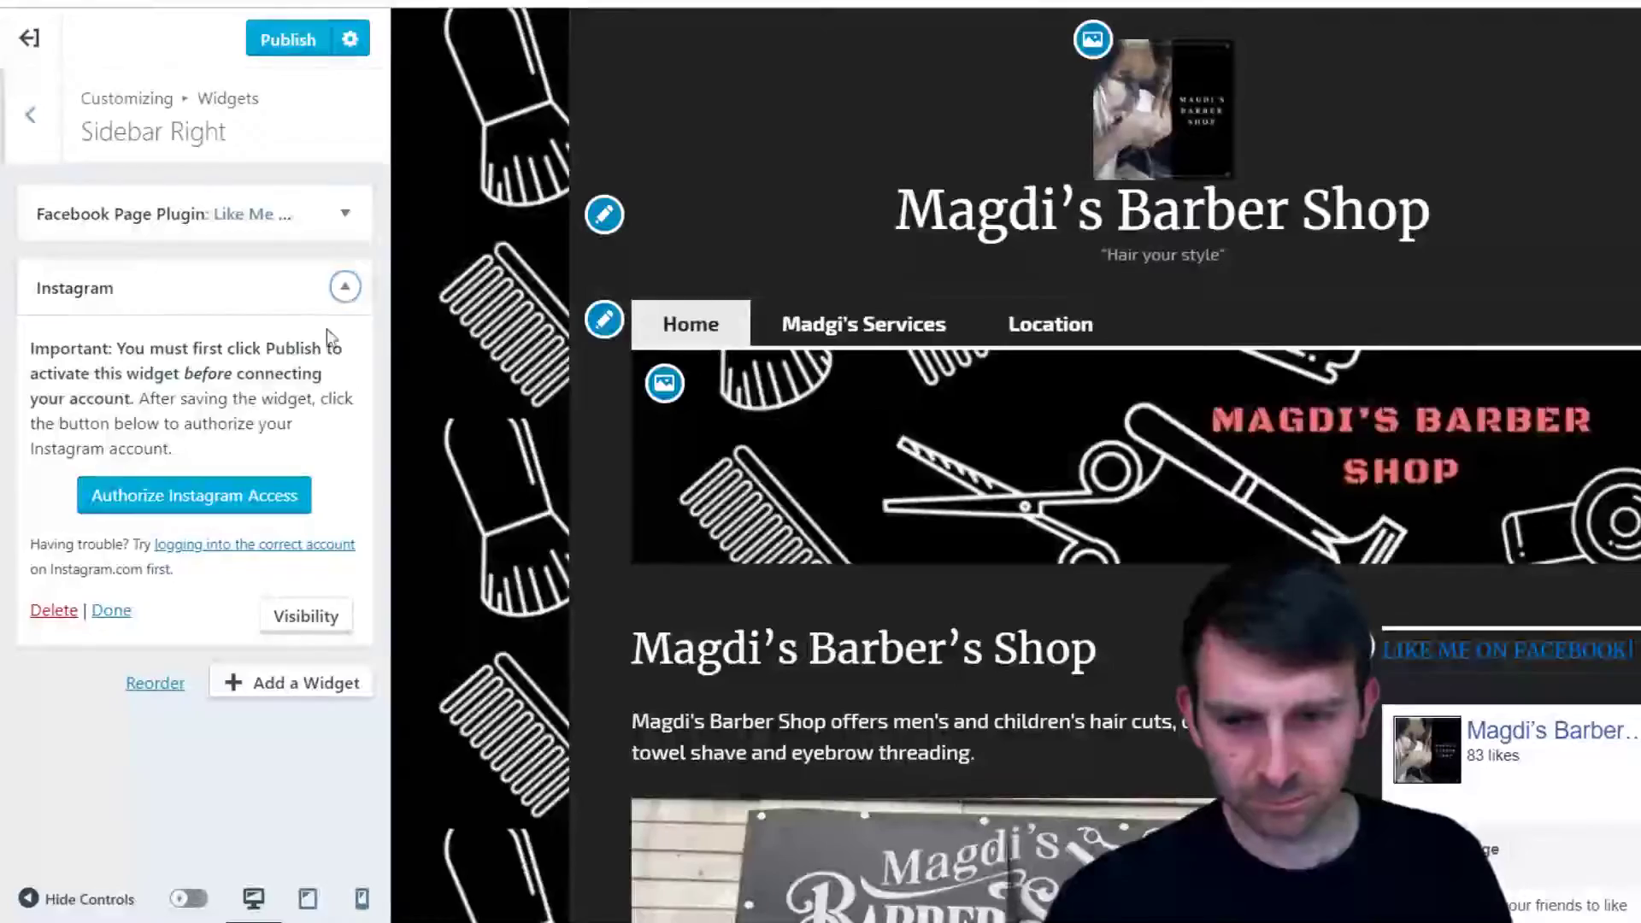
scroll(444, 675, "down", 10)
scroll(444, 676, "up", 12)
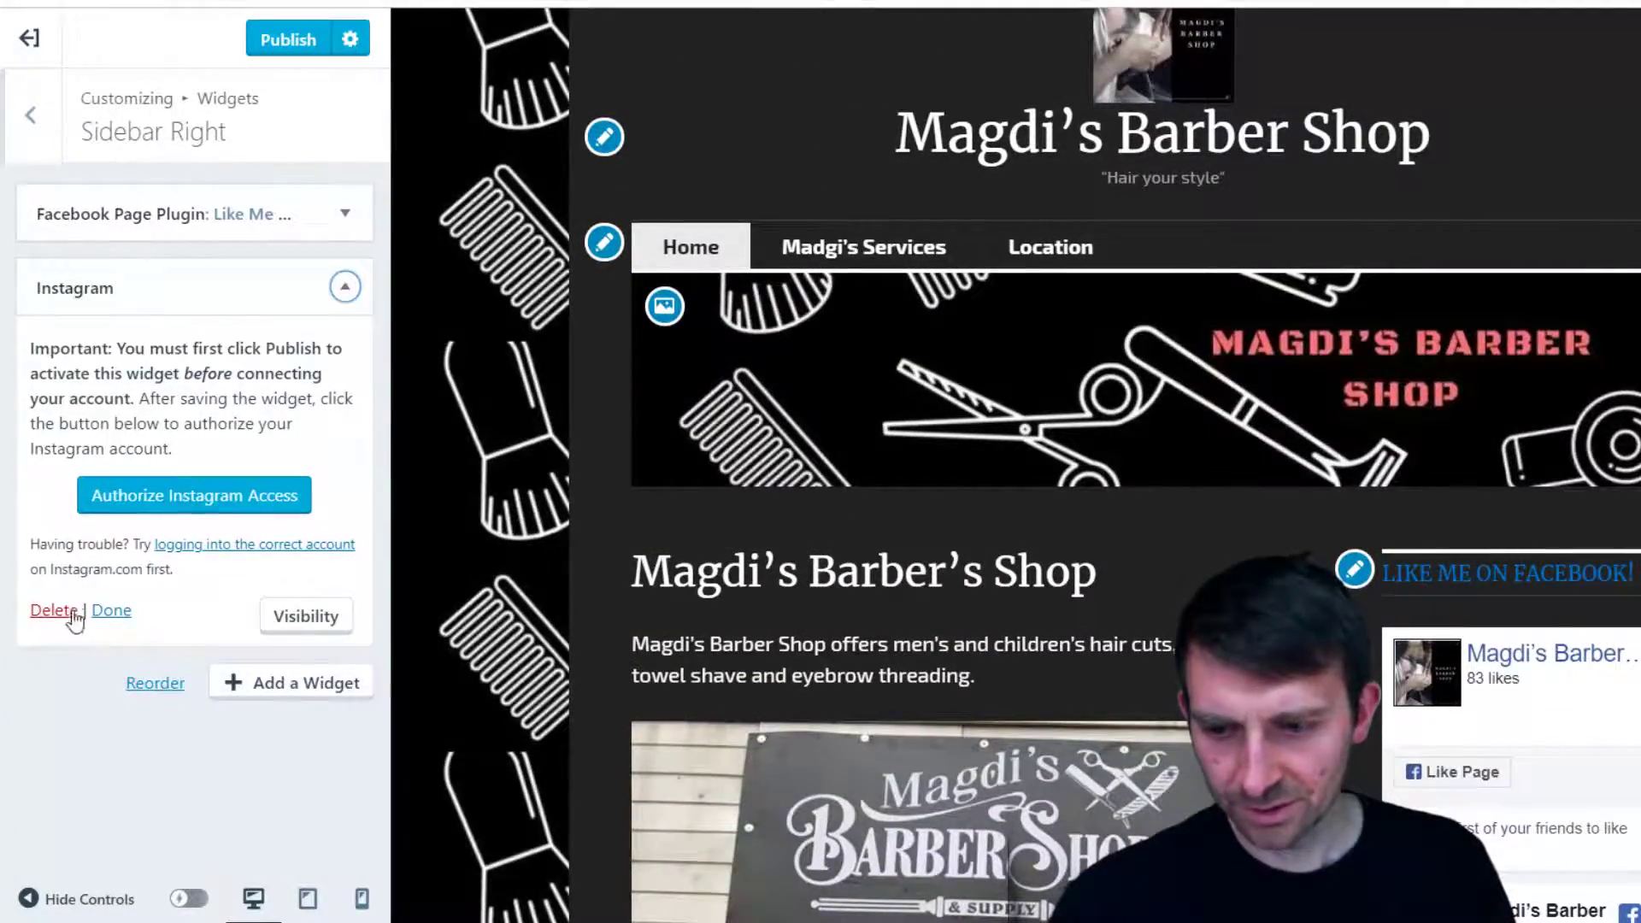
left_click(74, 613)
Add a Video widget to the right sidebar below the Facebook Page Plugin widget
left_click(274, 288)
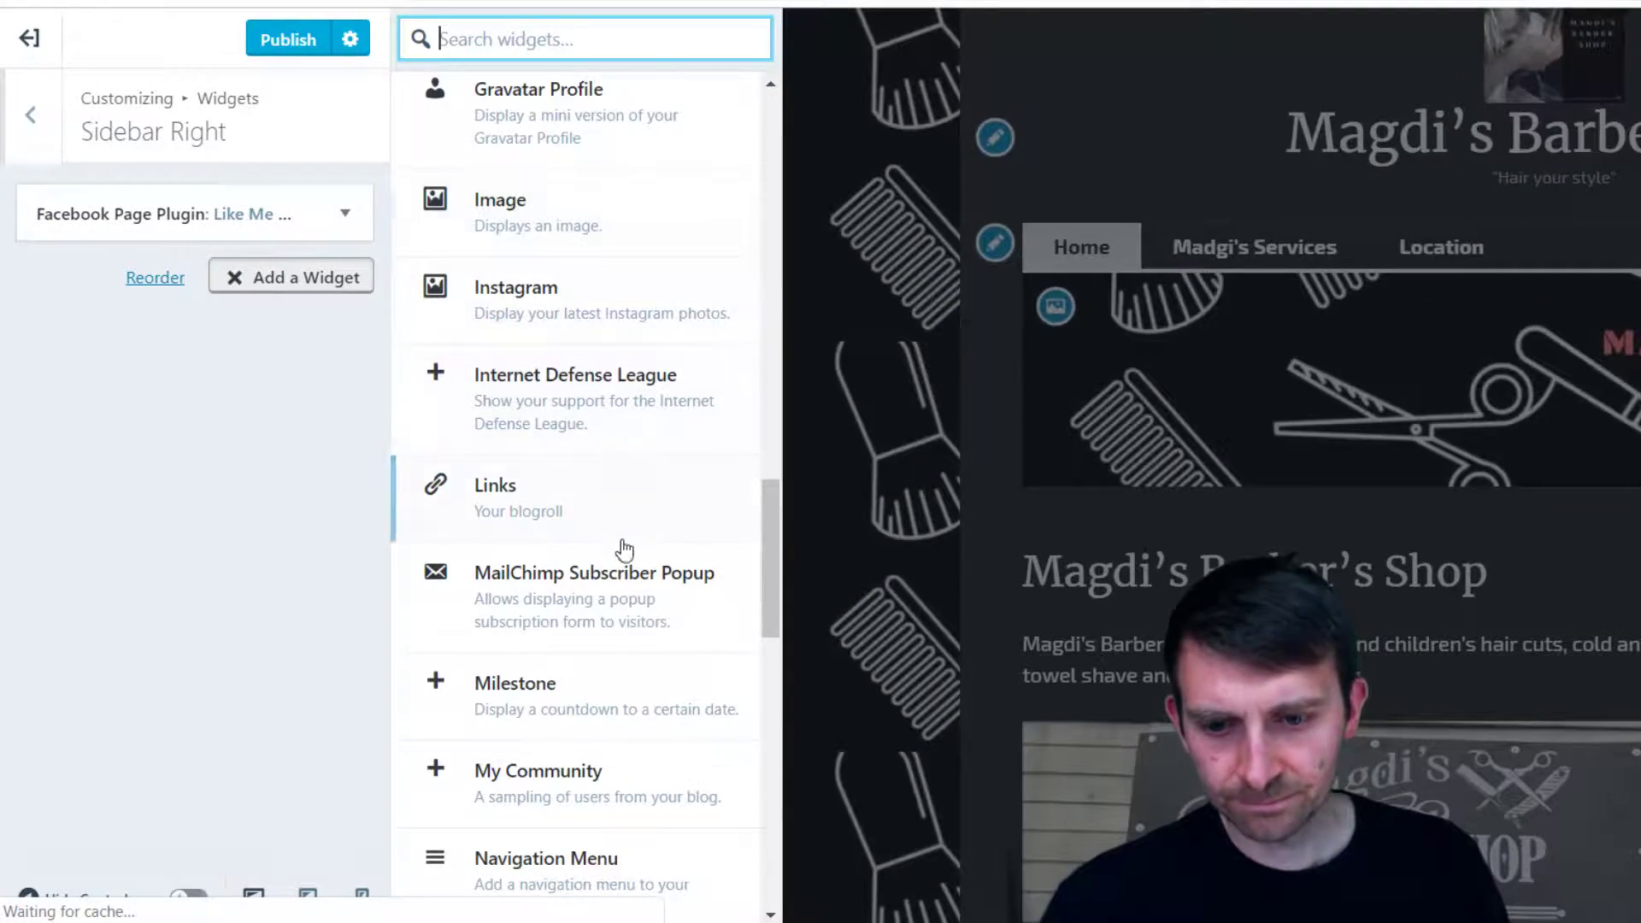
scroll(623, 547, "down", 6)
scroll(619, 692, "down", 7)
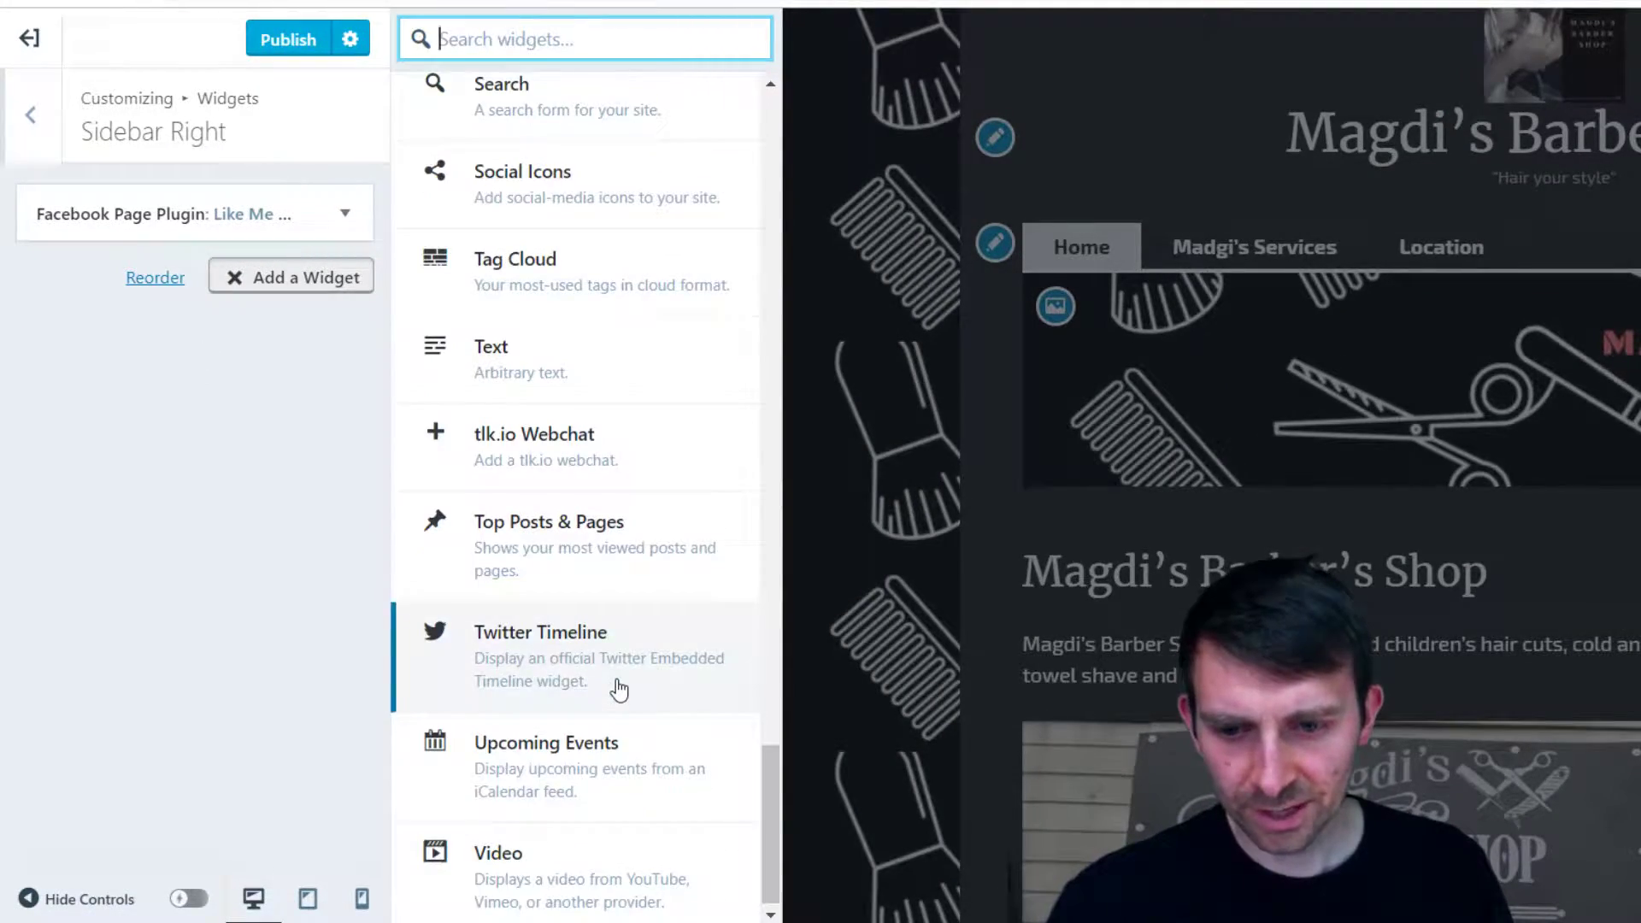
scroll(637, 655, "down", 1)
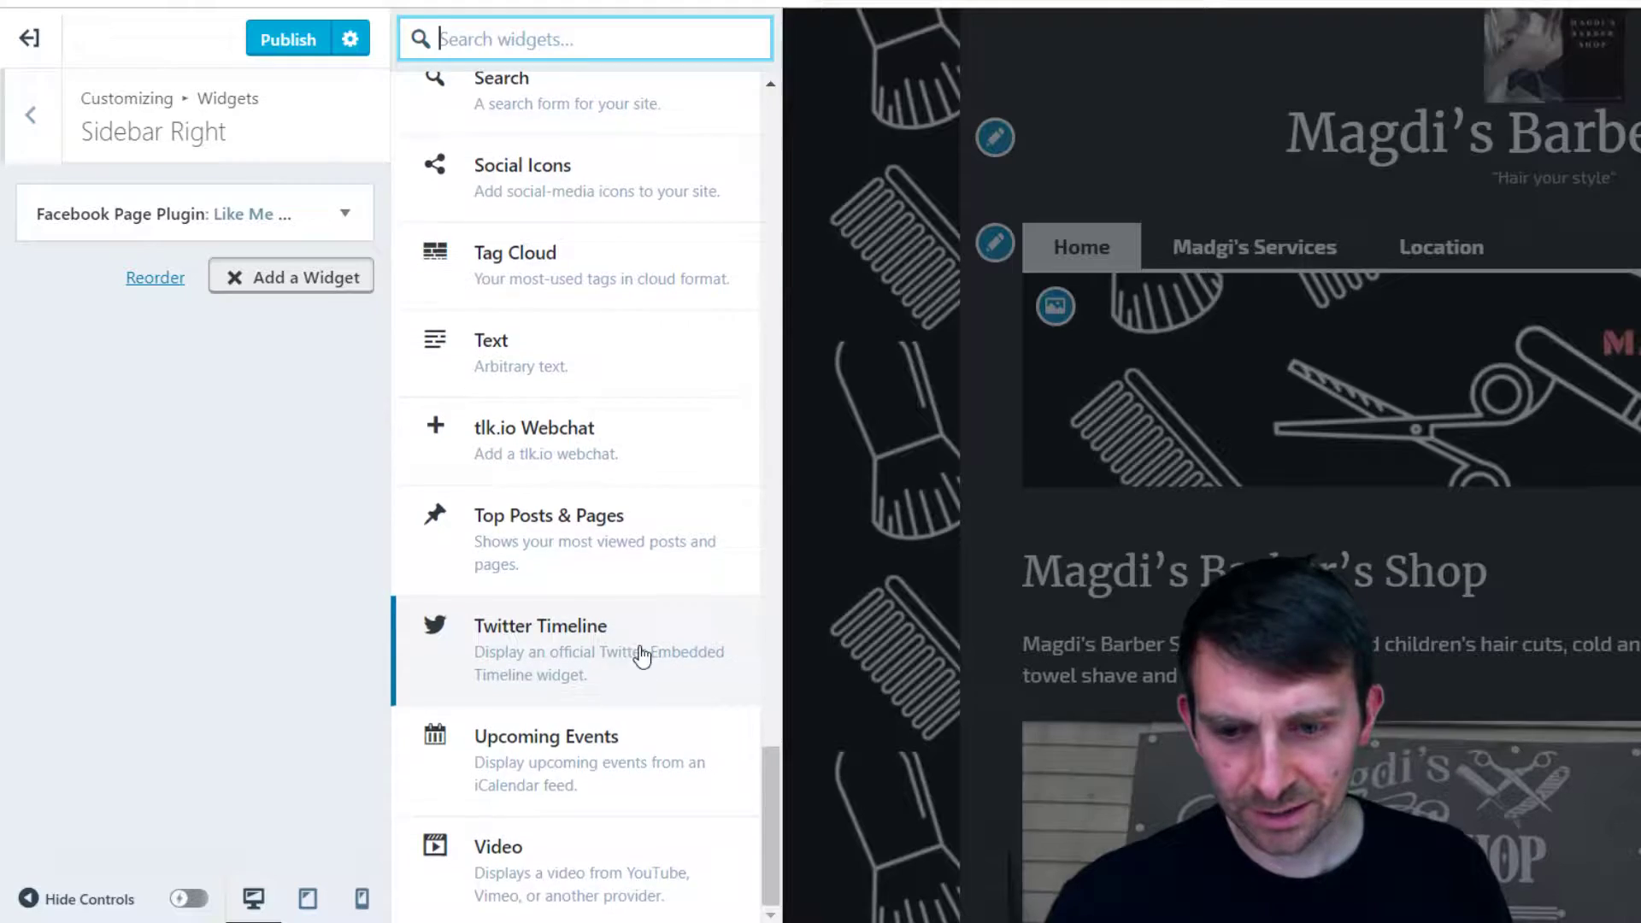
left_click(508, 857)
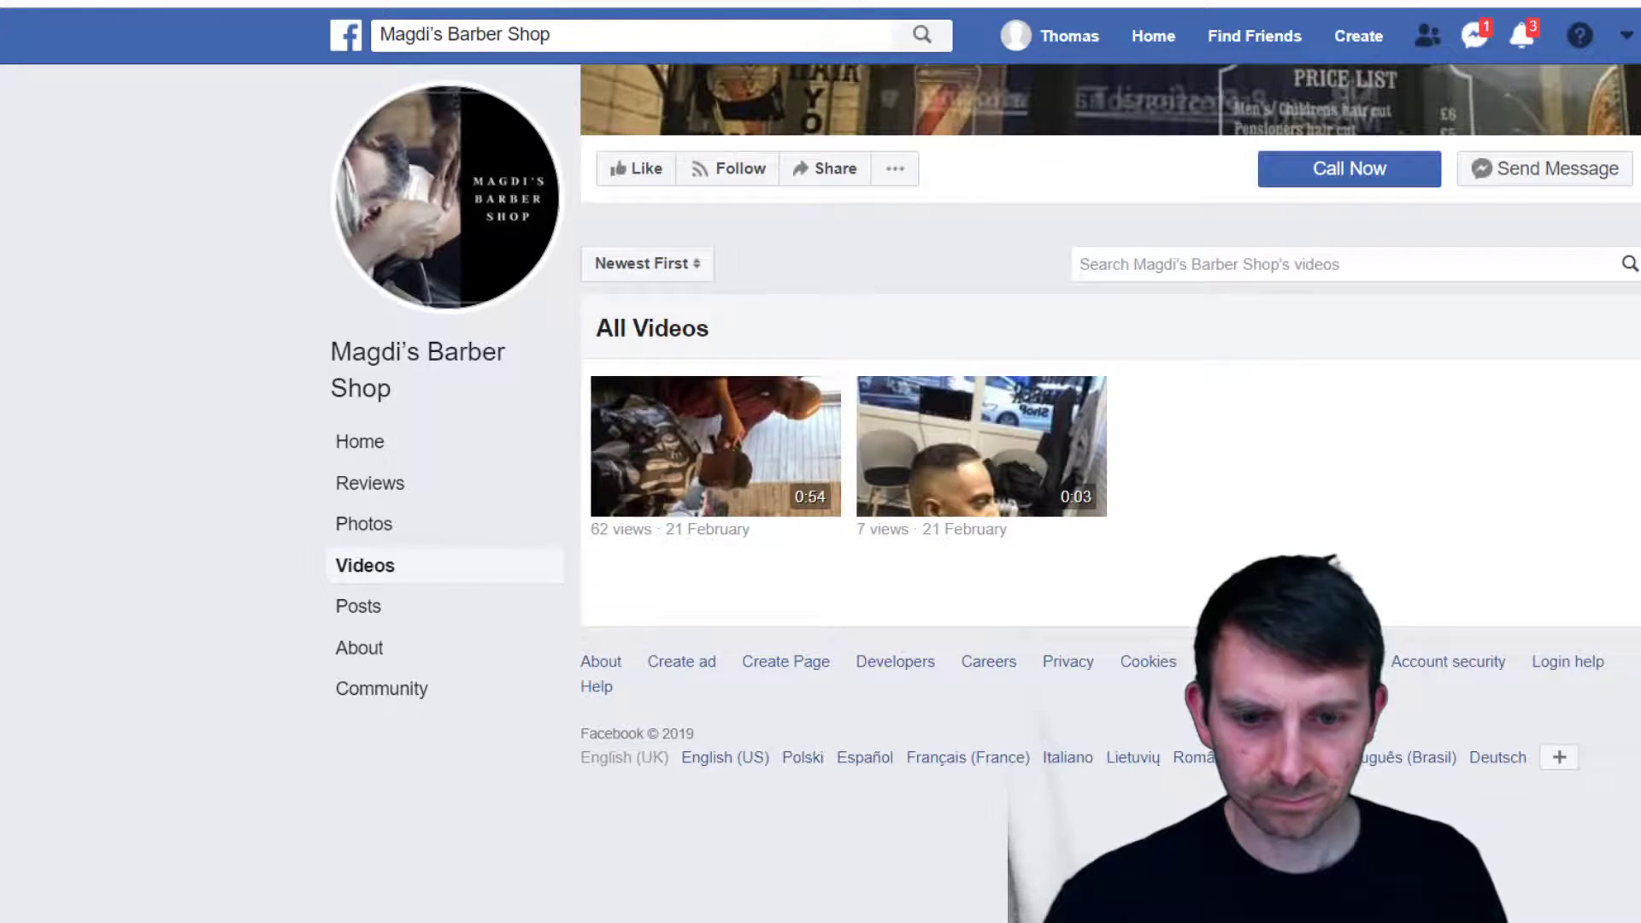
Open the 0:54 haircut video on the barber shop's Facebook page, pause it and copy its address
left_click(722, 448)
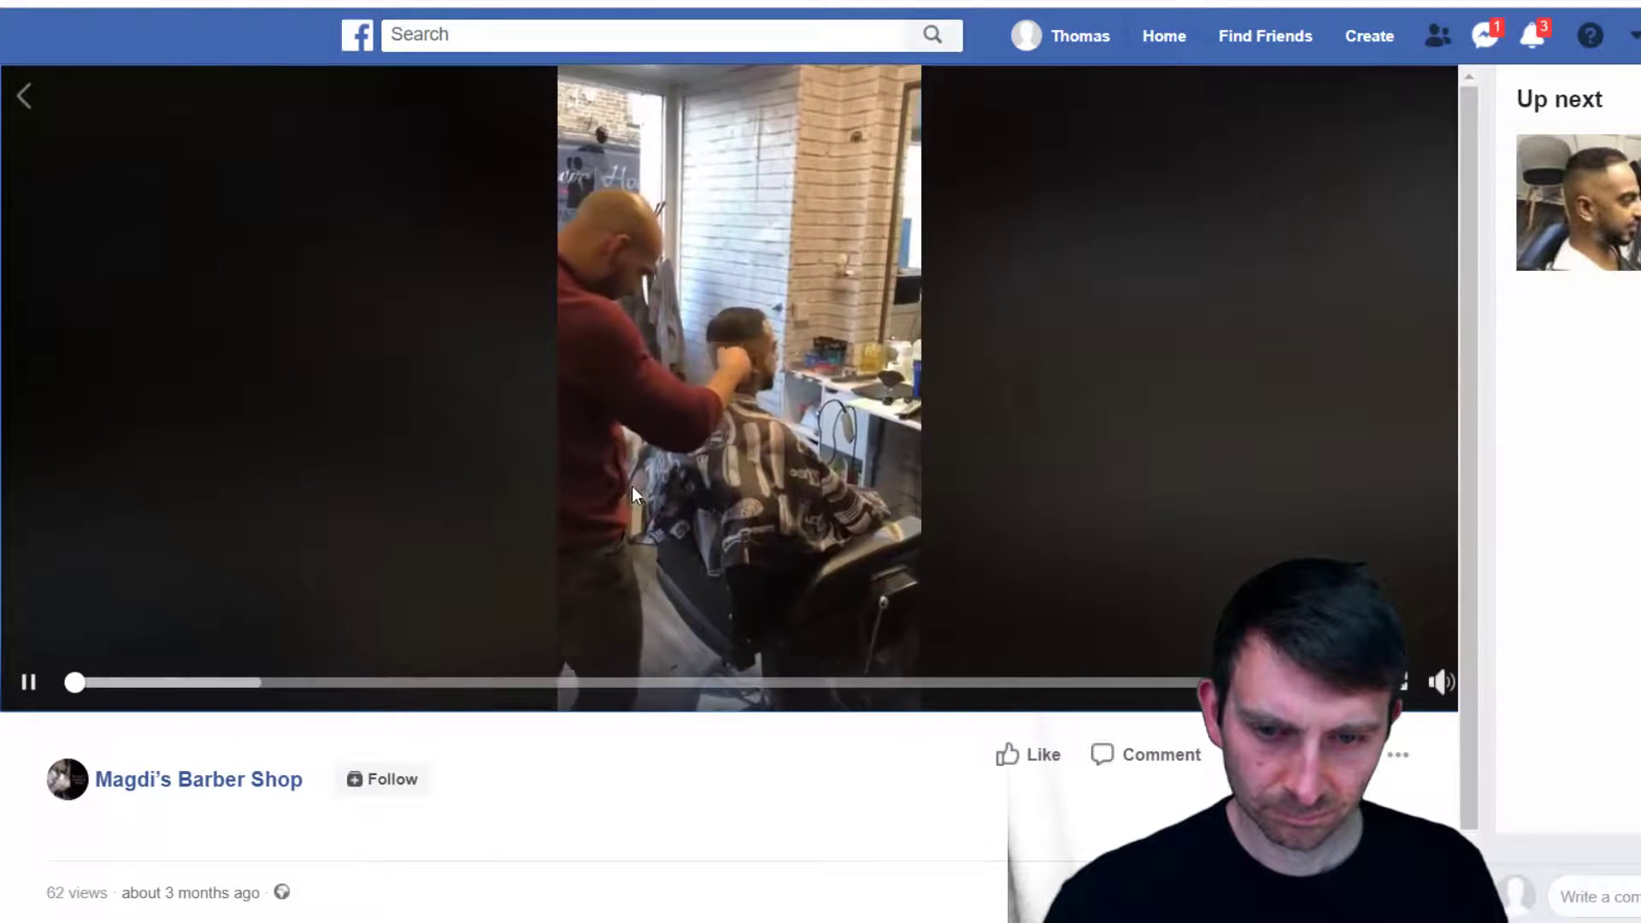
left_click(28, 681)
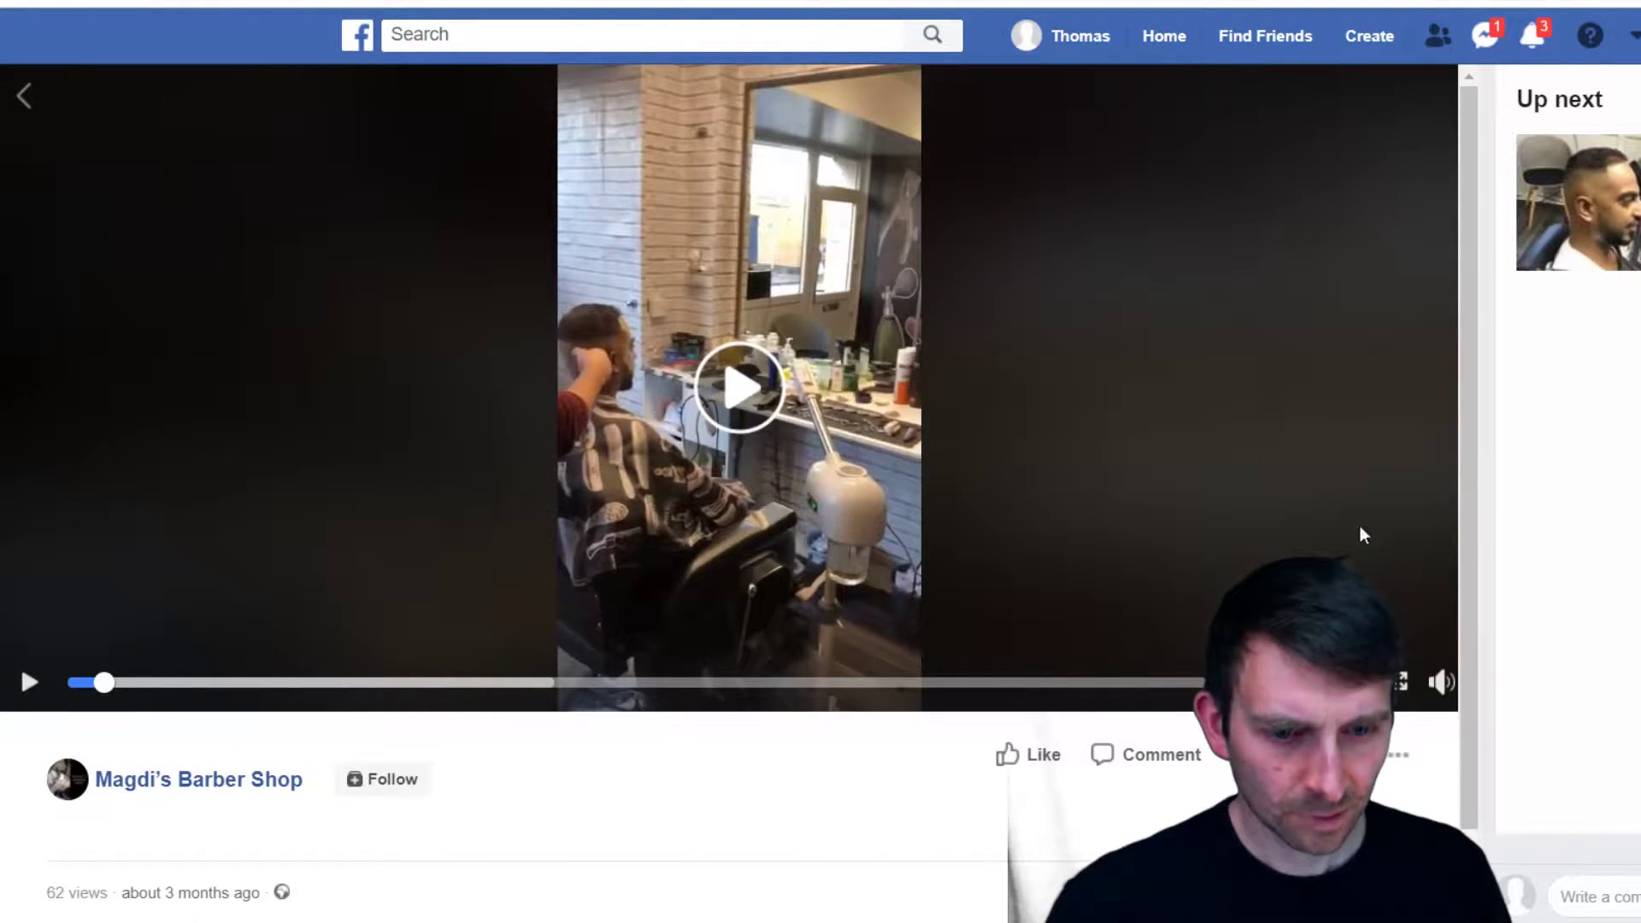
scroll(1391, 460, "down", 1)
left_click(1398, 666)
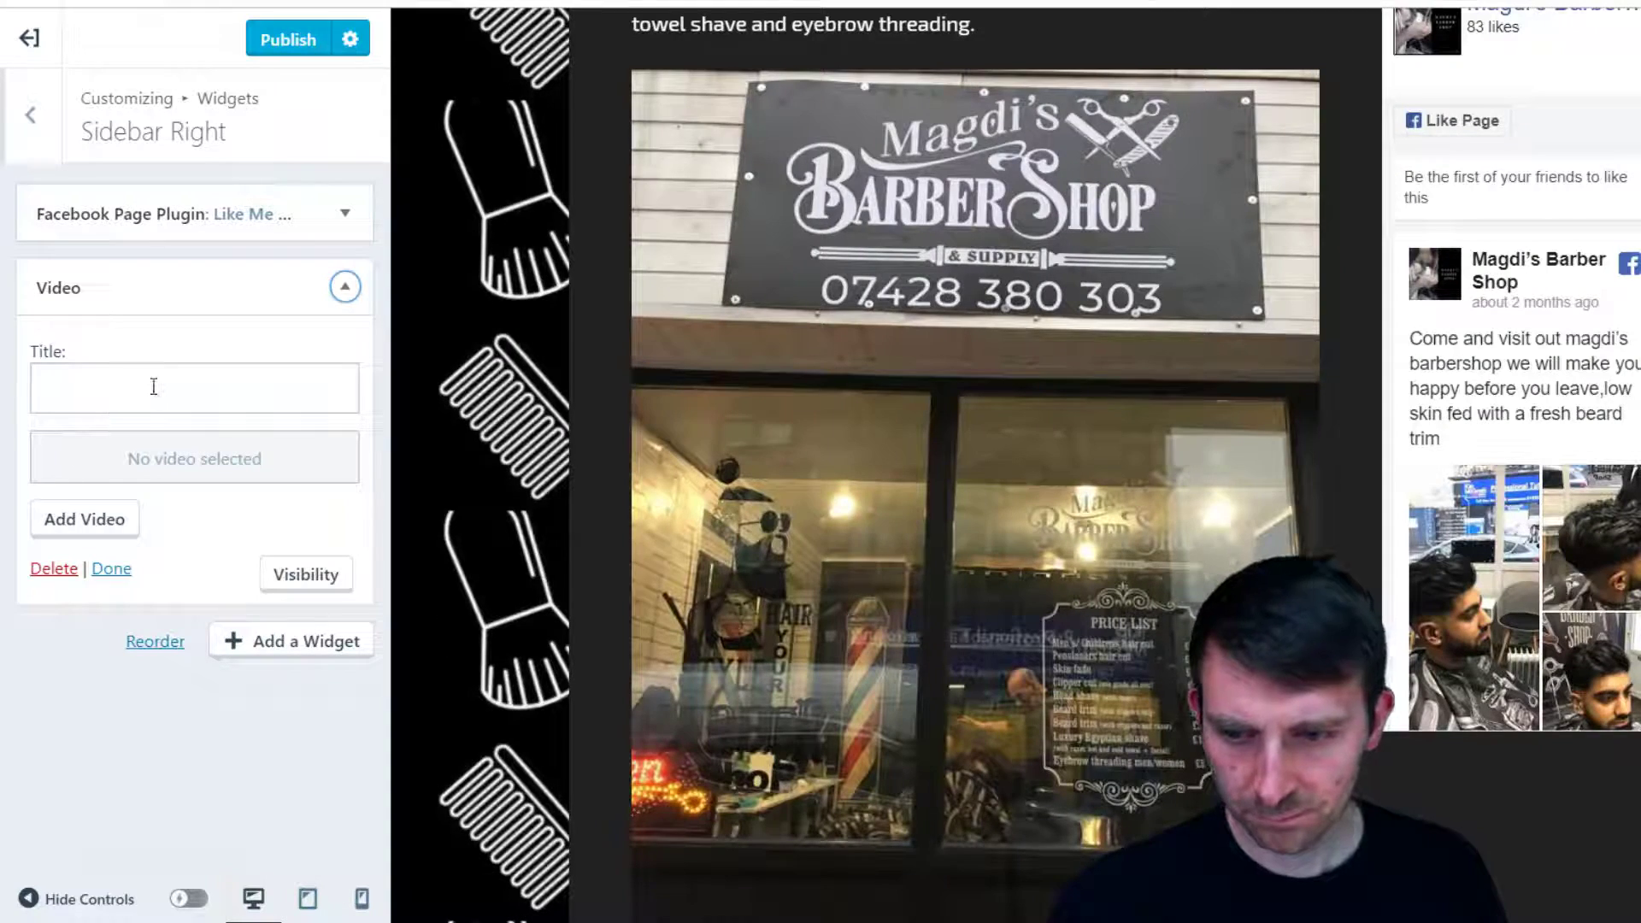
Insert the copied Facebook video address from URL as the Video widget's video
left_click(154, 386)
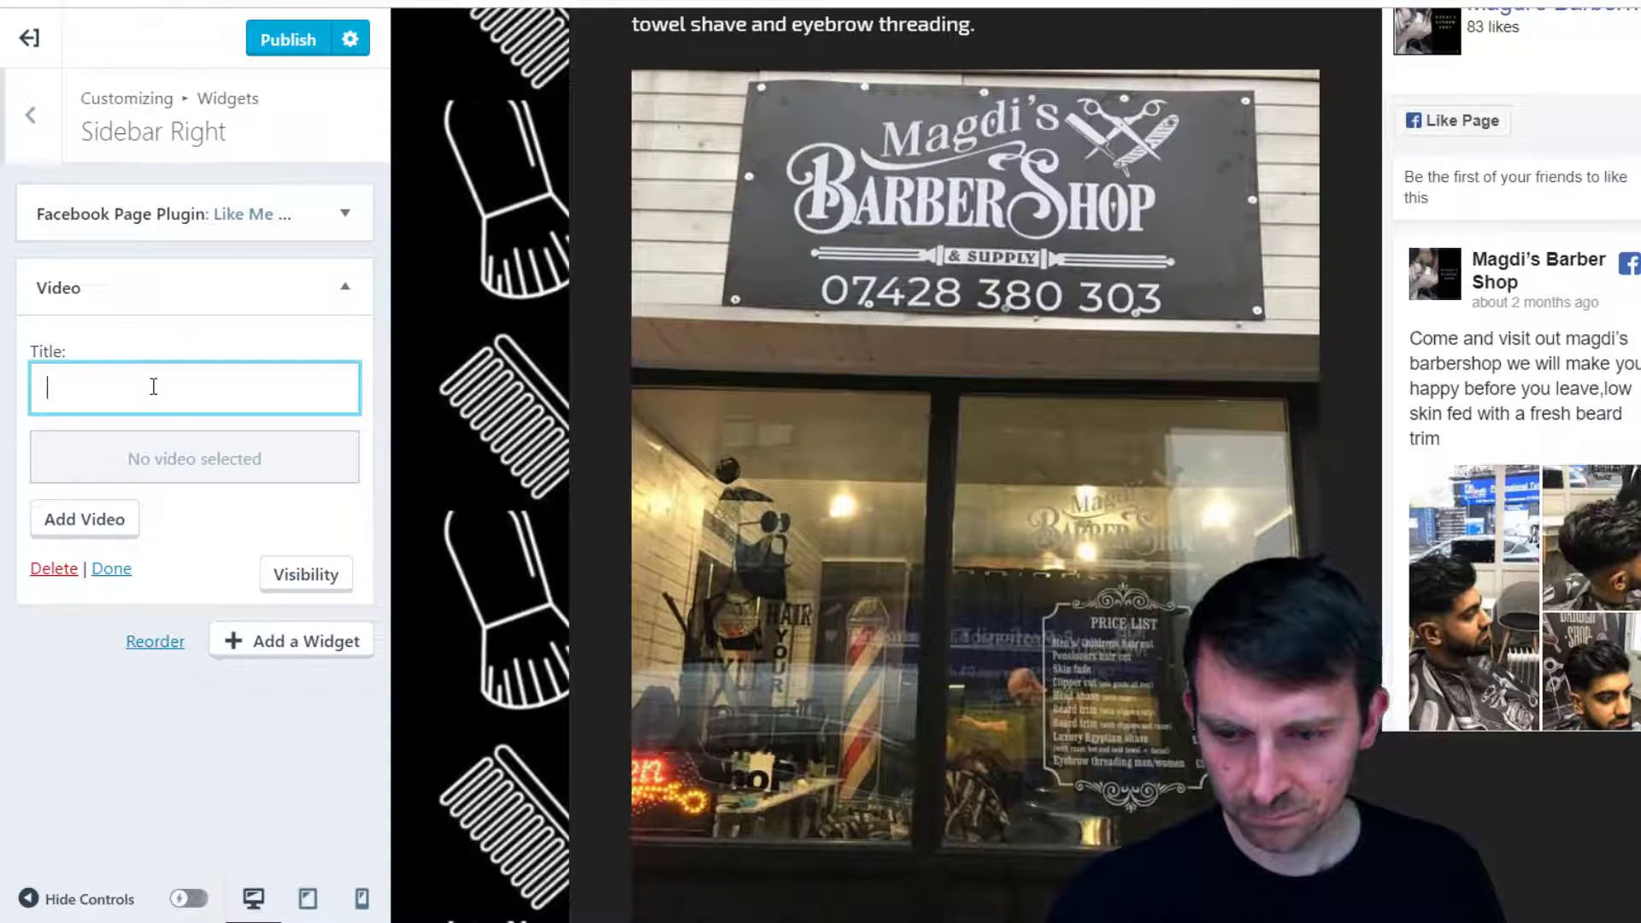
left_click(94, 521)
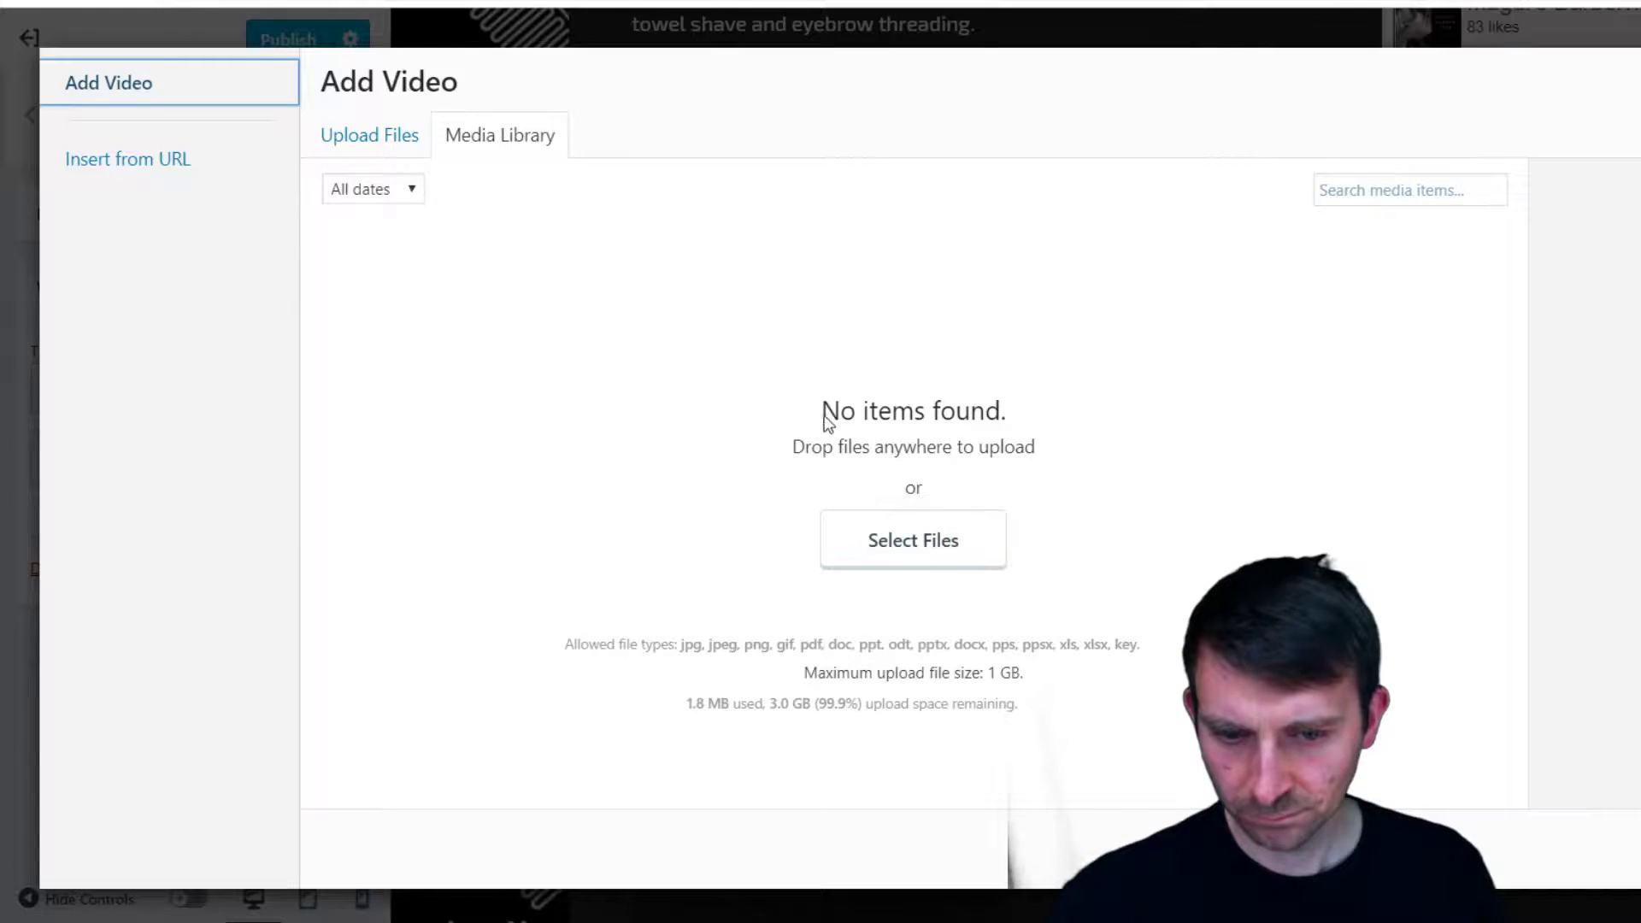
left_click_drag(366, 135, 276, 172)
left_click(277, 170)
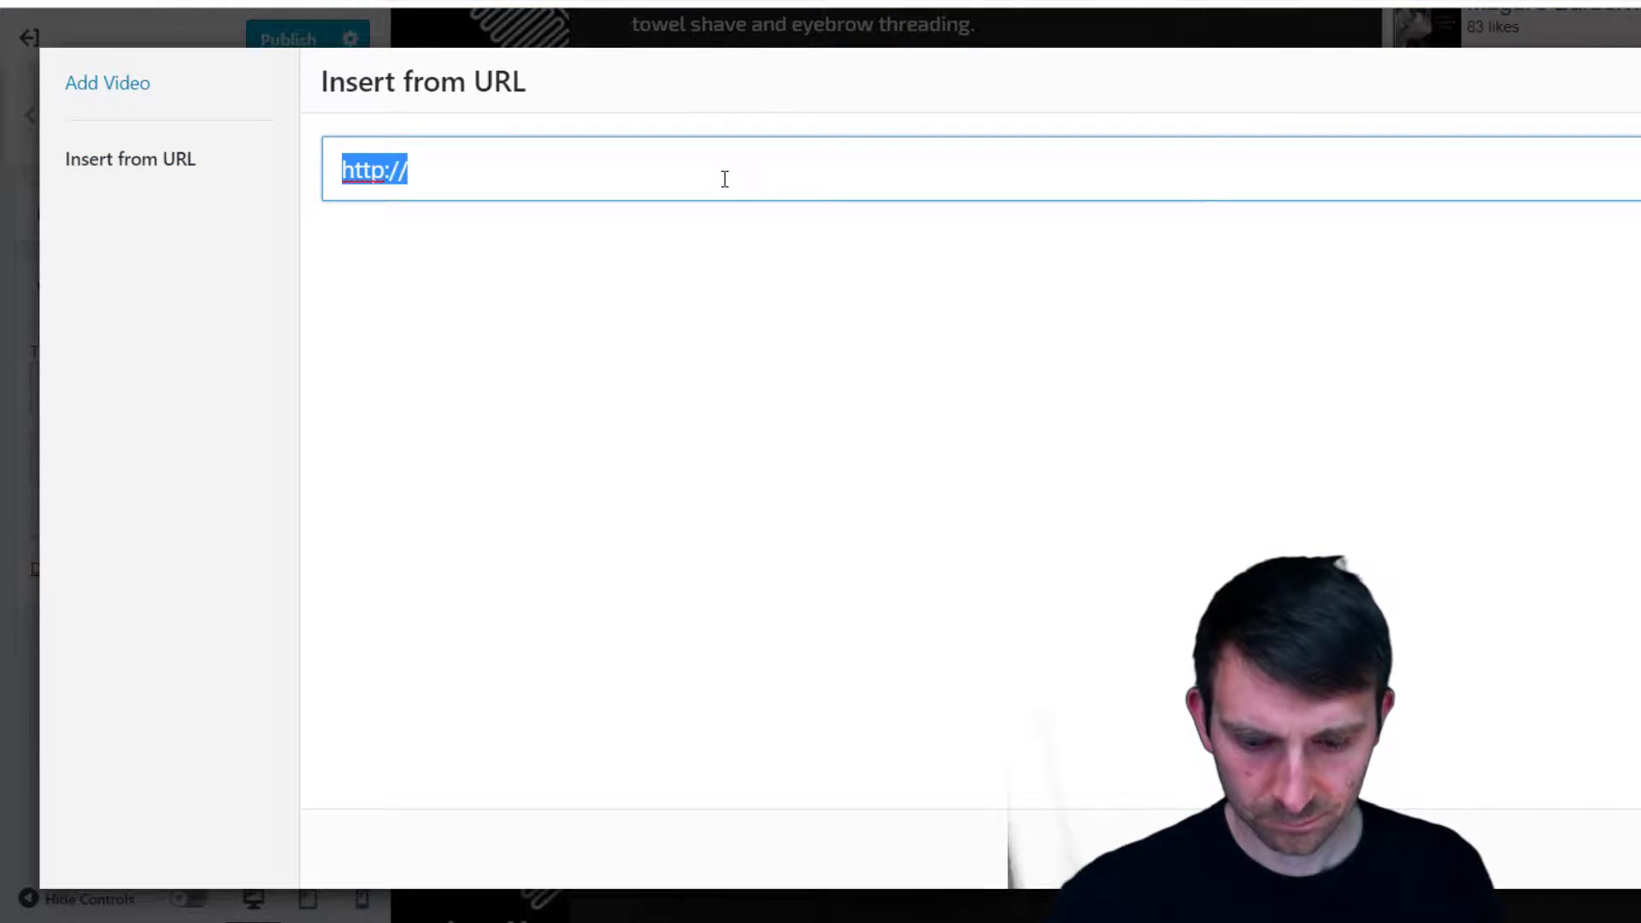
left_click(715, 179)
left_click(271, 190)
key("ctrl+v")
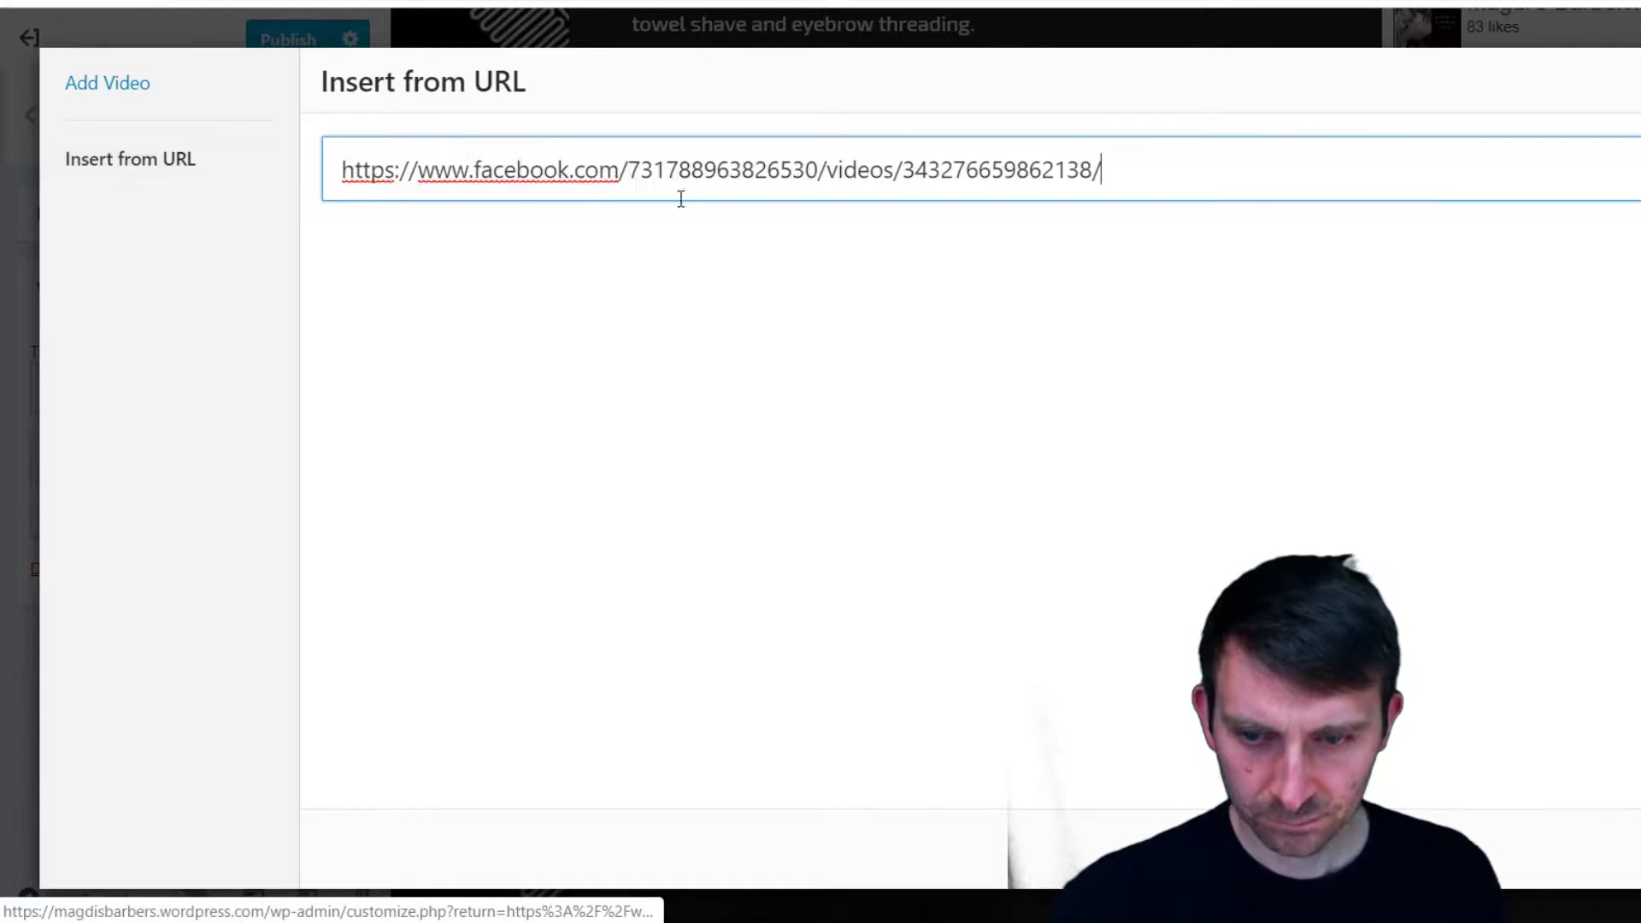
key("Return")
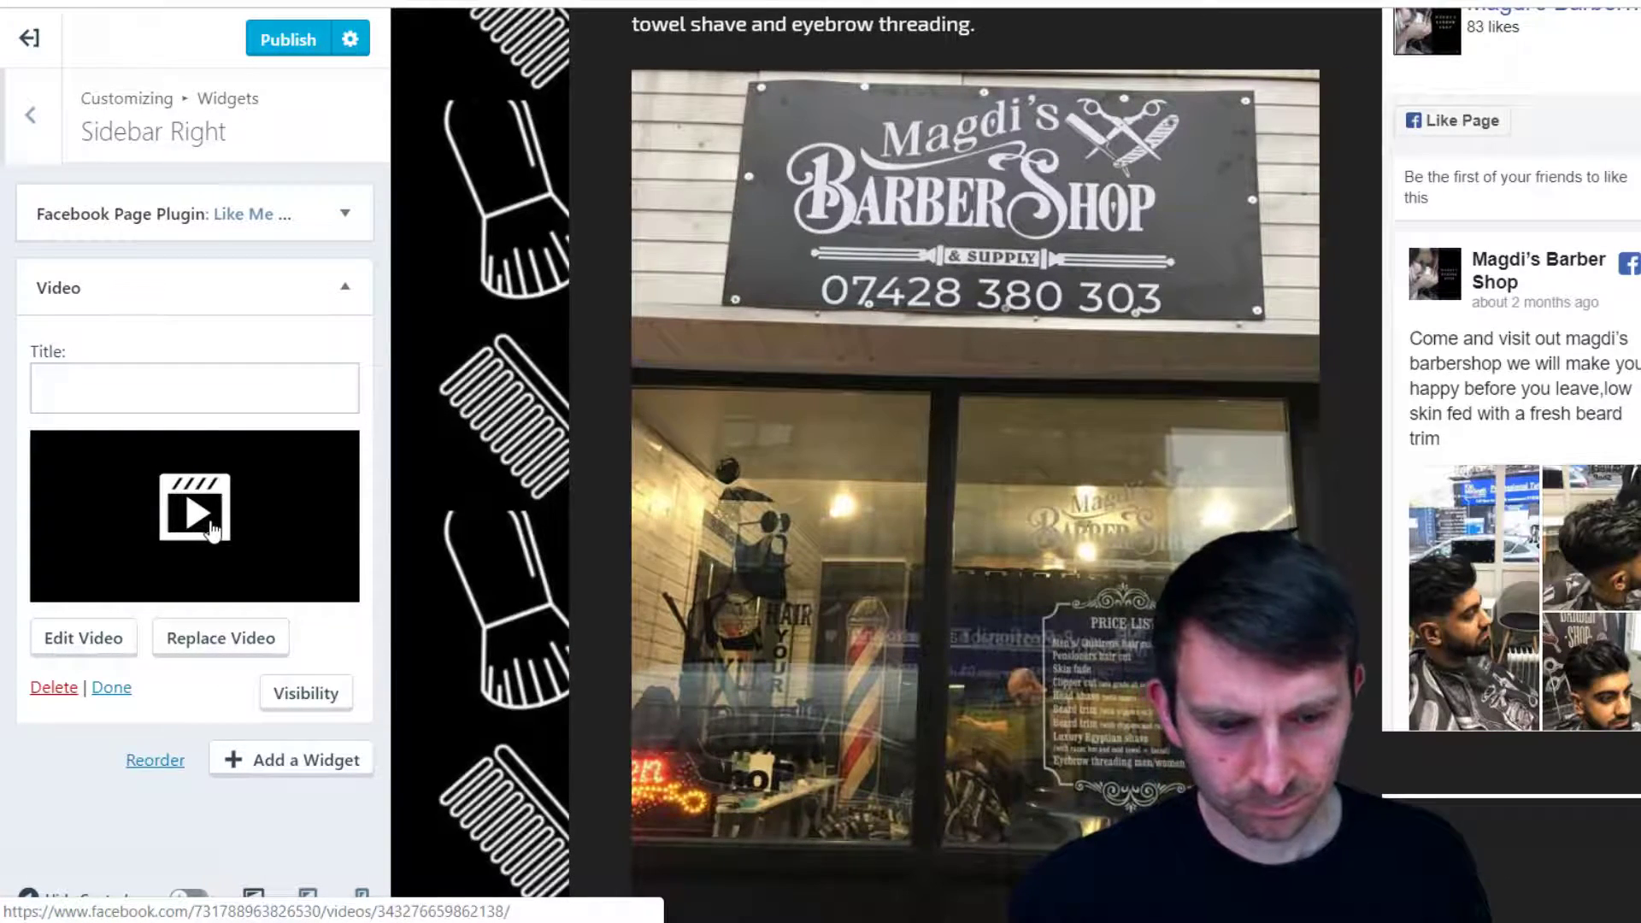
Test the video link from the widget's thumbnail and delete the Video widget from the right sidebar
left_click(212, 532)
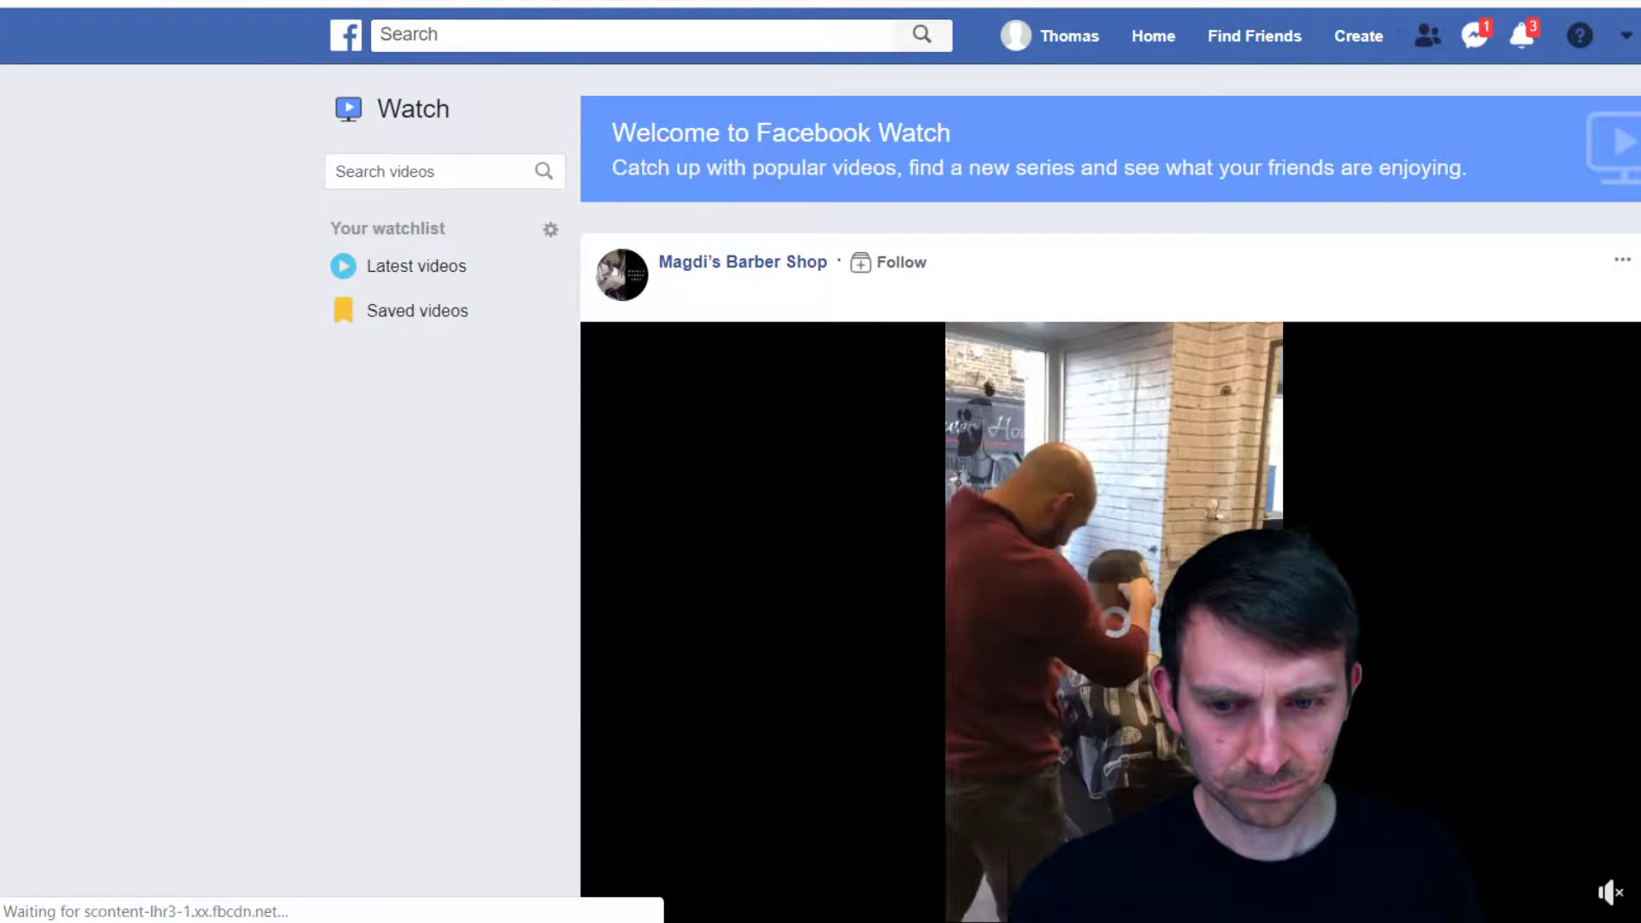
key("ctrl+w")
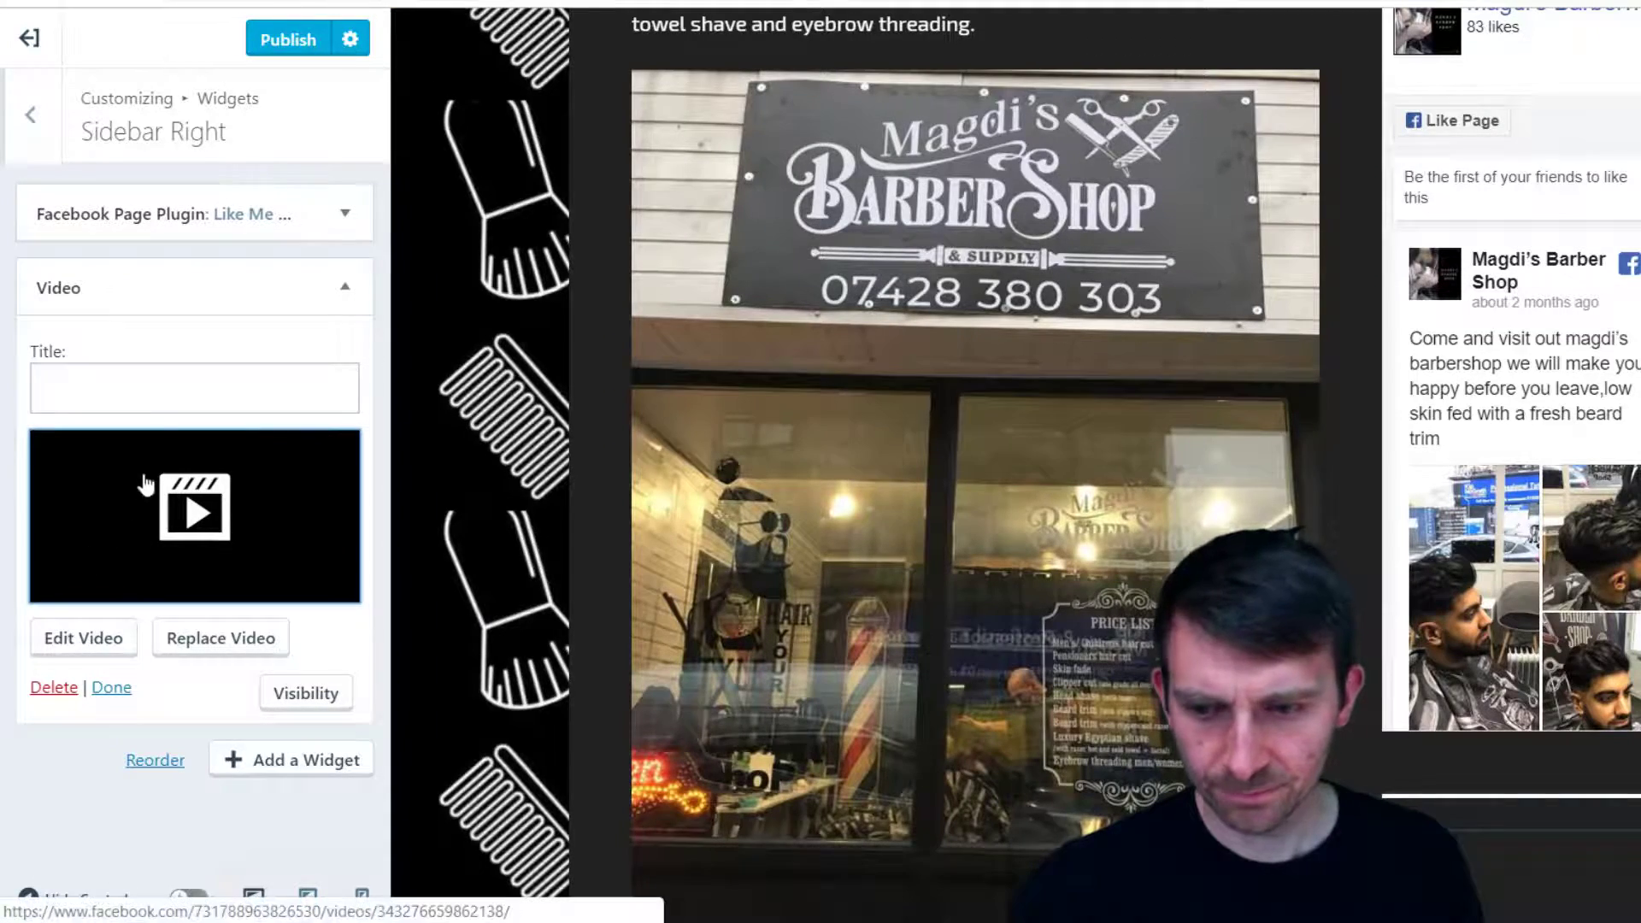
left_click(72, 688)
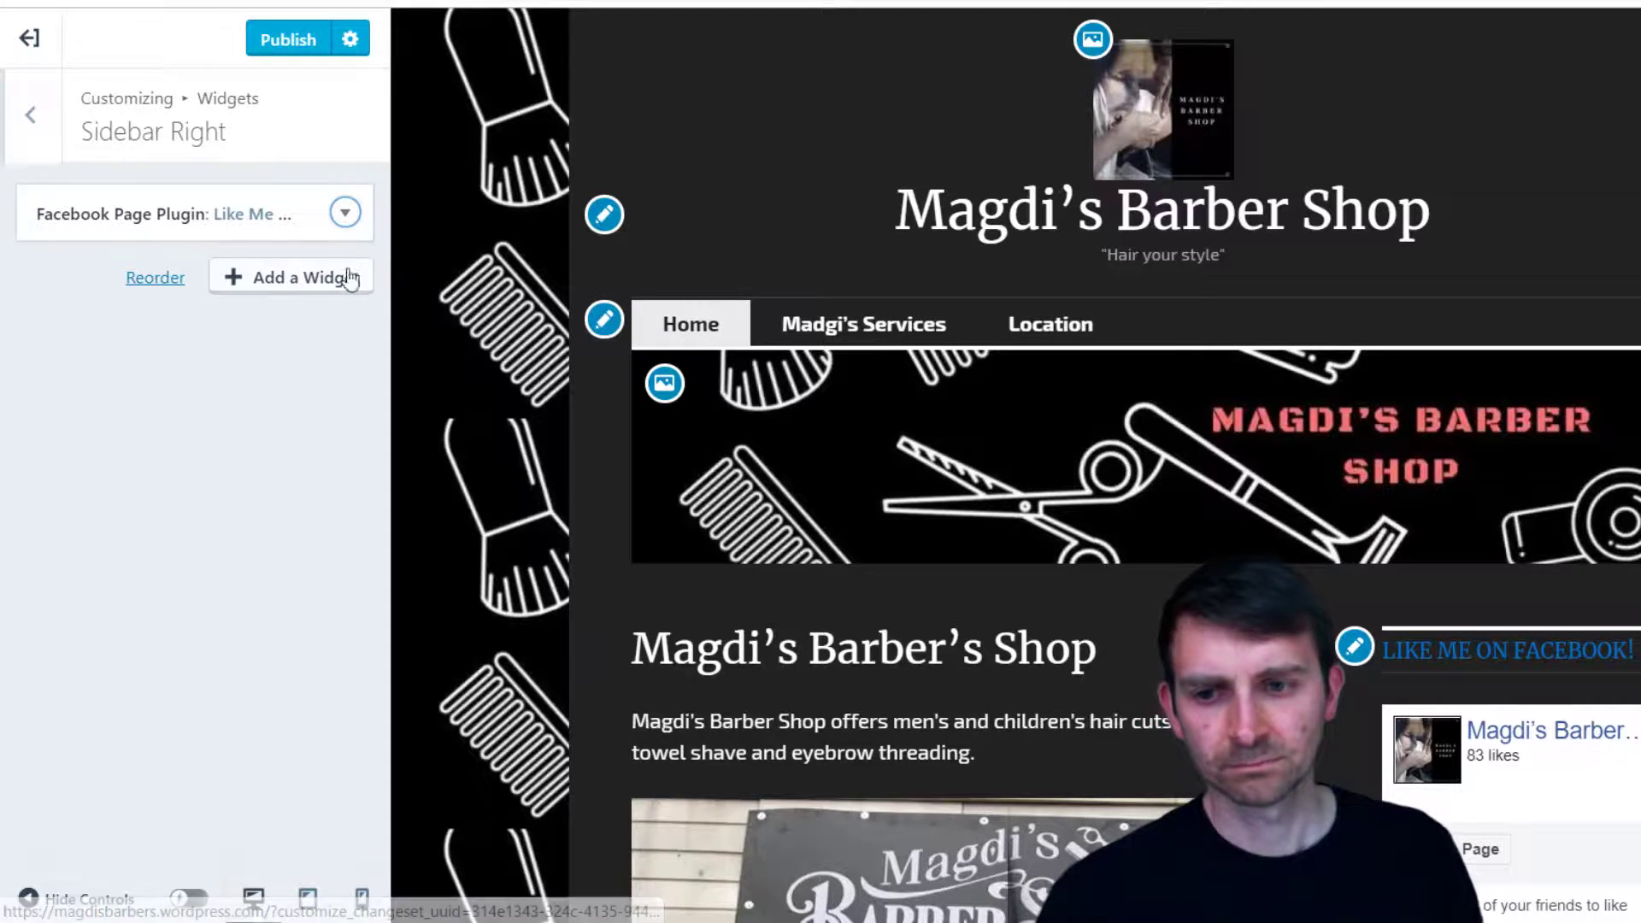
Publish the site changes and review the whole home page preview from the list of widget areas
left_click(294, 41)
left_click(28, 118)
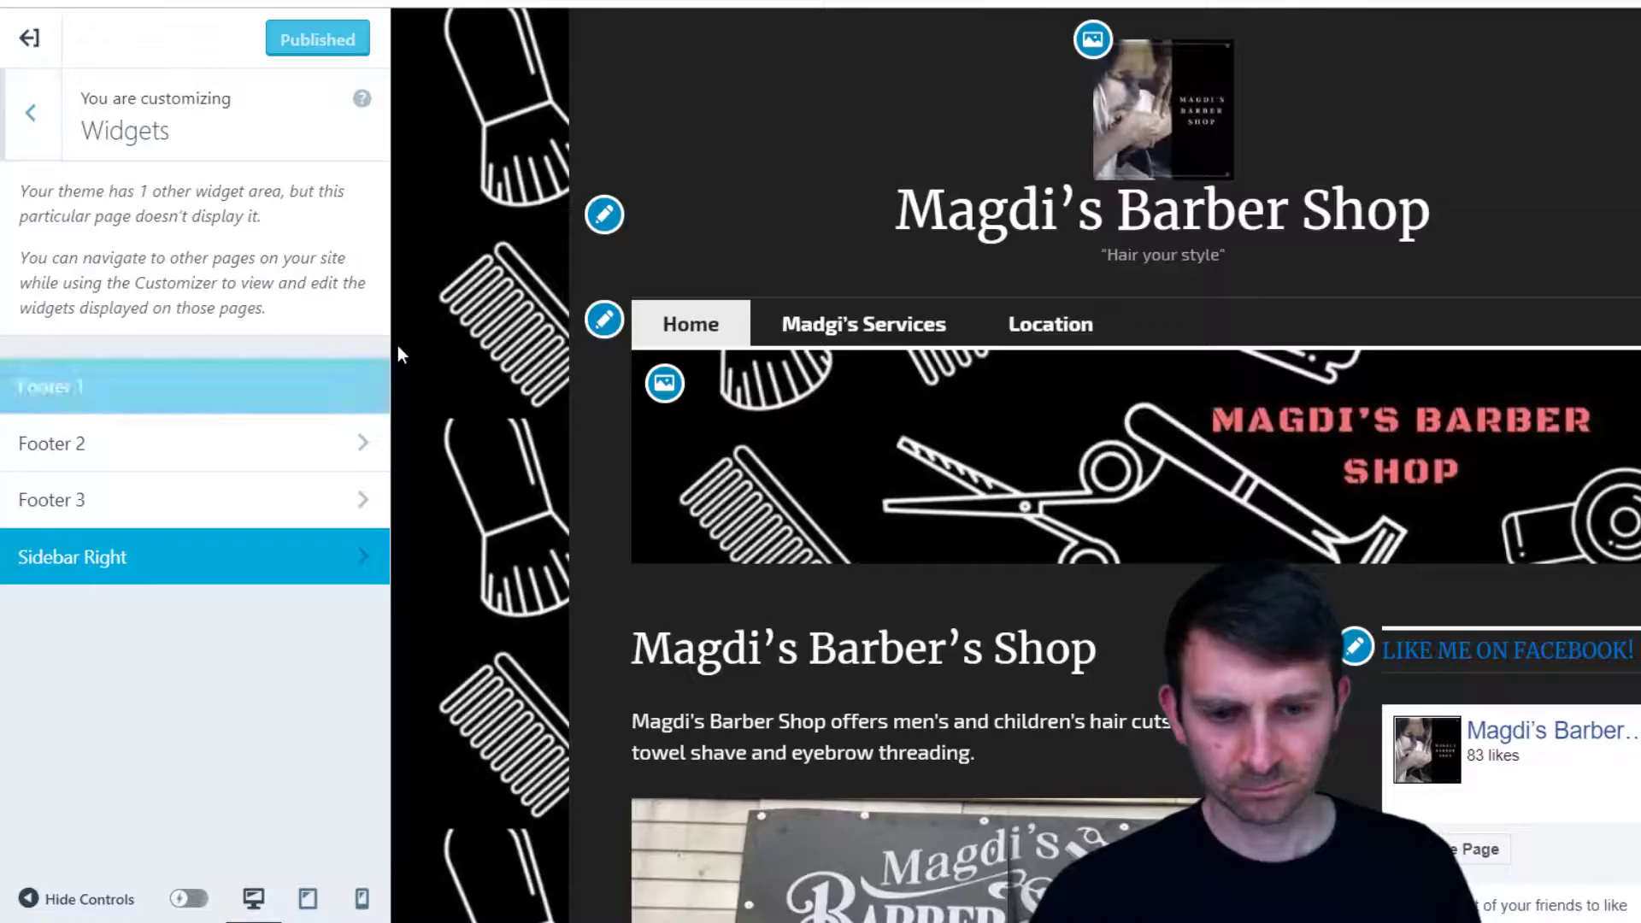
scroll(925, 632, "down", 3)
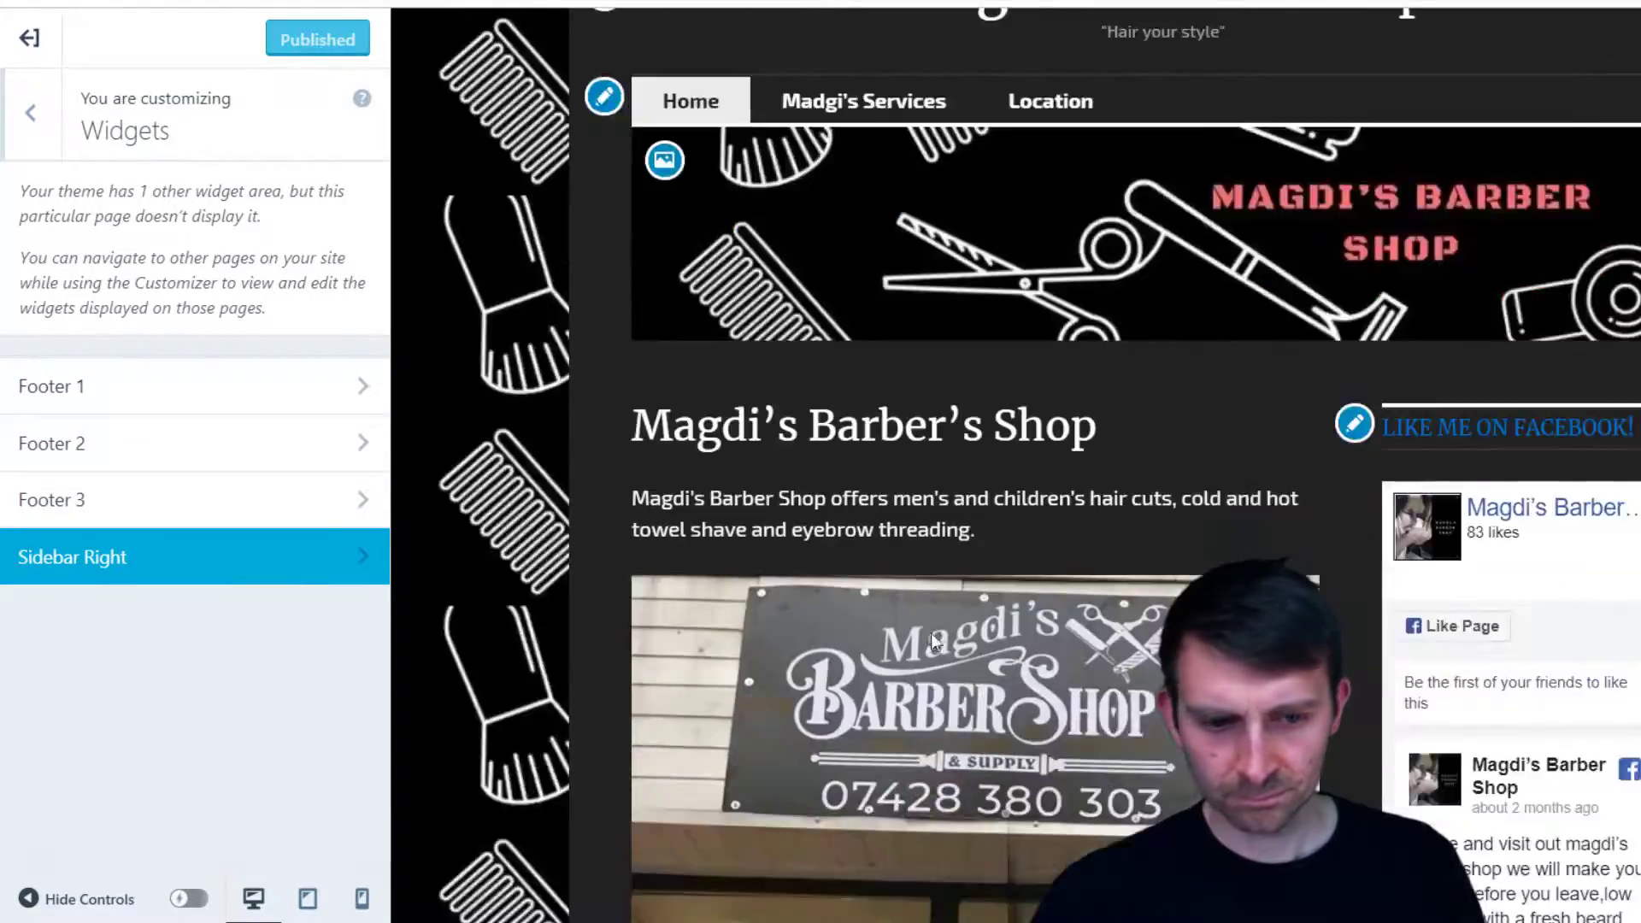
scroll(968, 643, "down", 15)
scroll(968, 645, "up", 20)
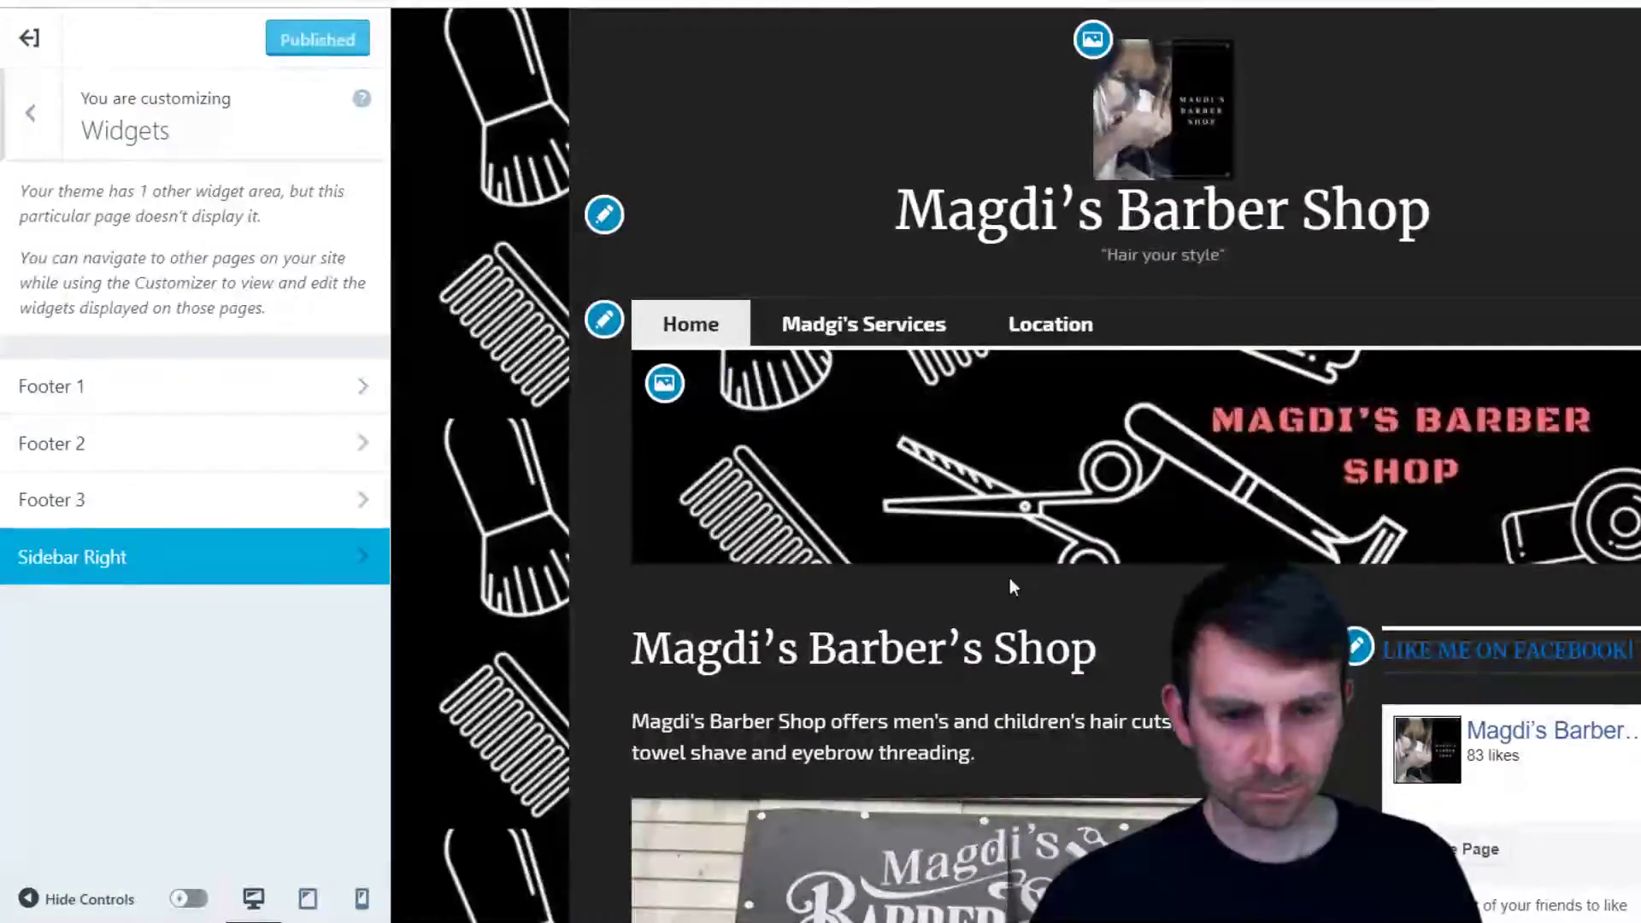
scroll(1131, 578, "down", 15)
scroll(1132, 577, "up", 14)
scroll(1131, 578, "up", 2)
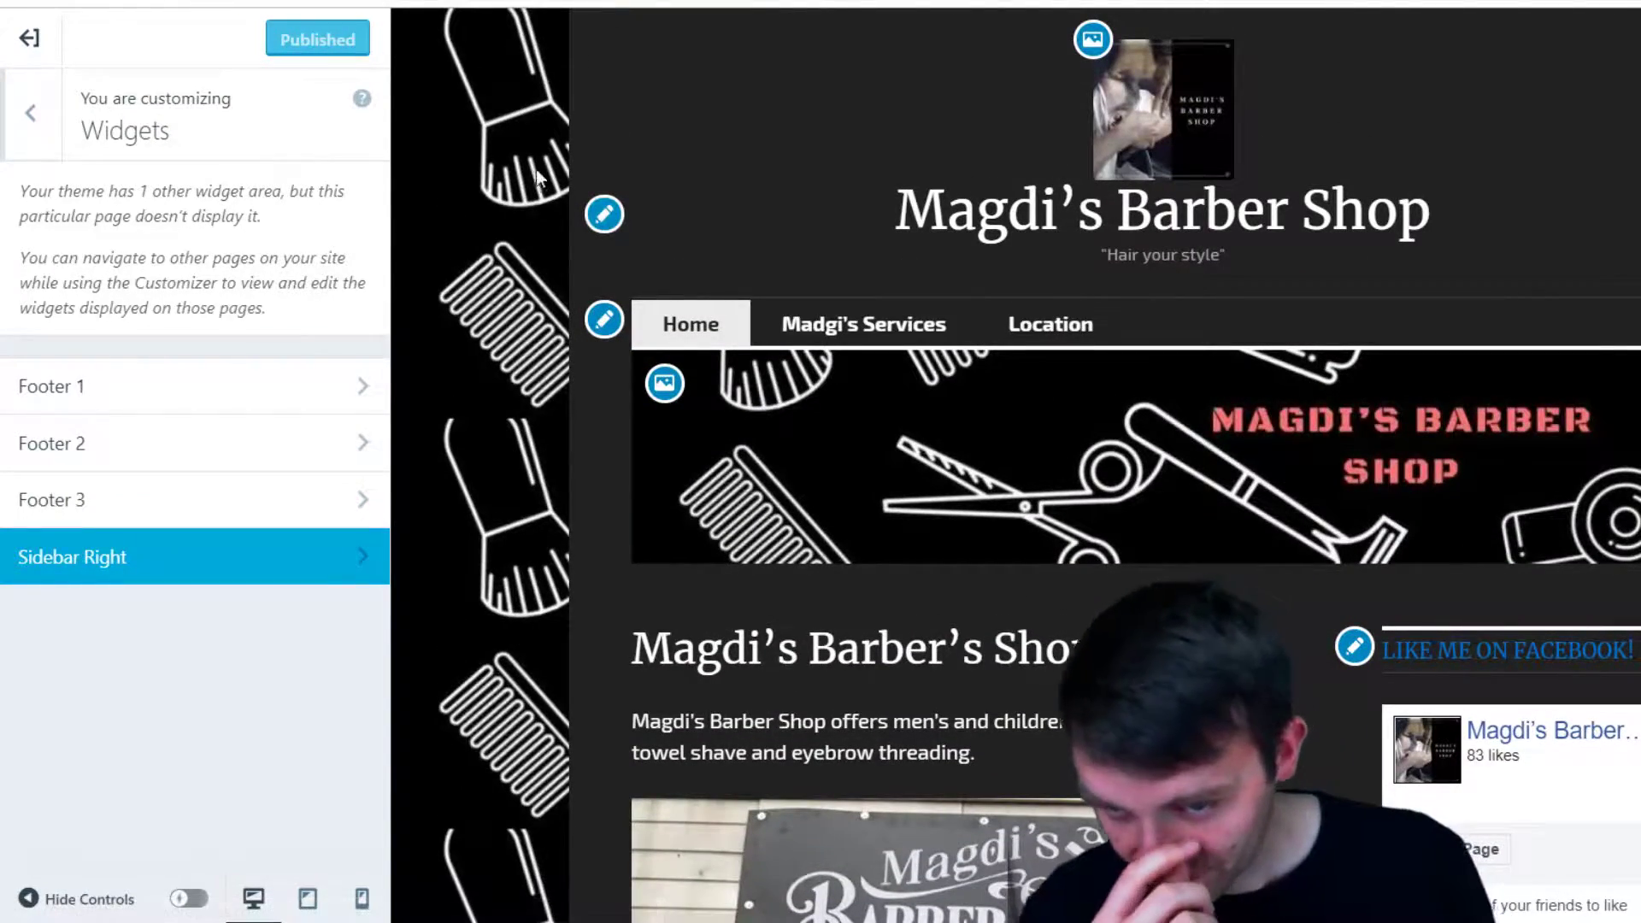
Set the site's base font to Merriweather, trying Merriweather Sans first, and publish the change
left_click(28, 129)
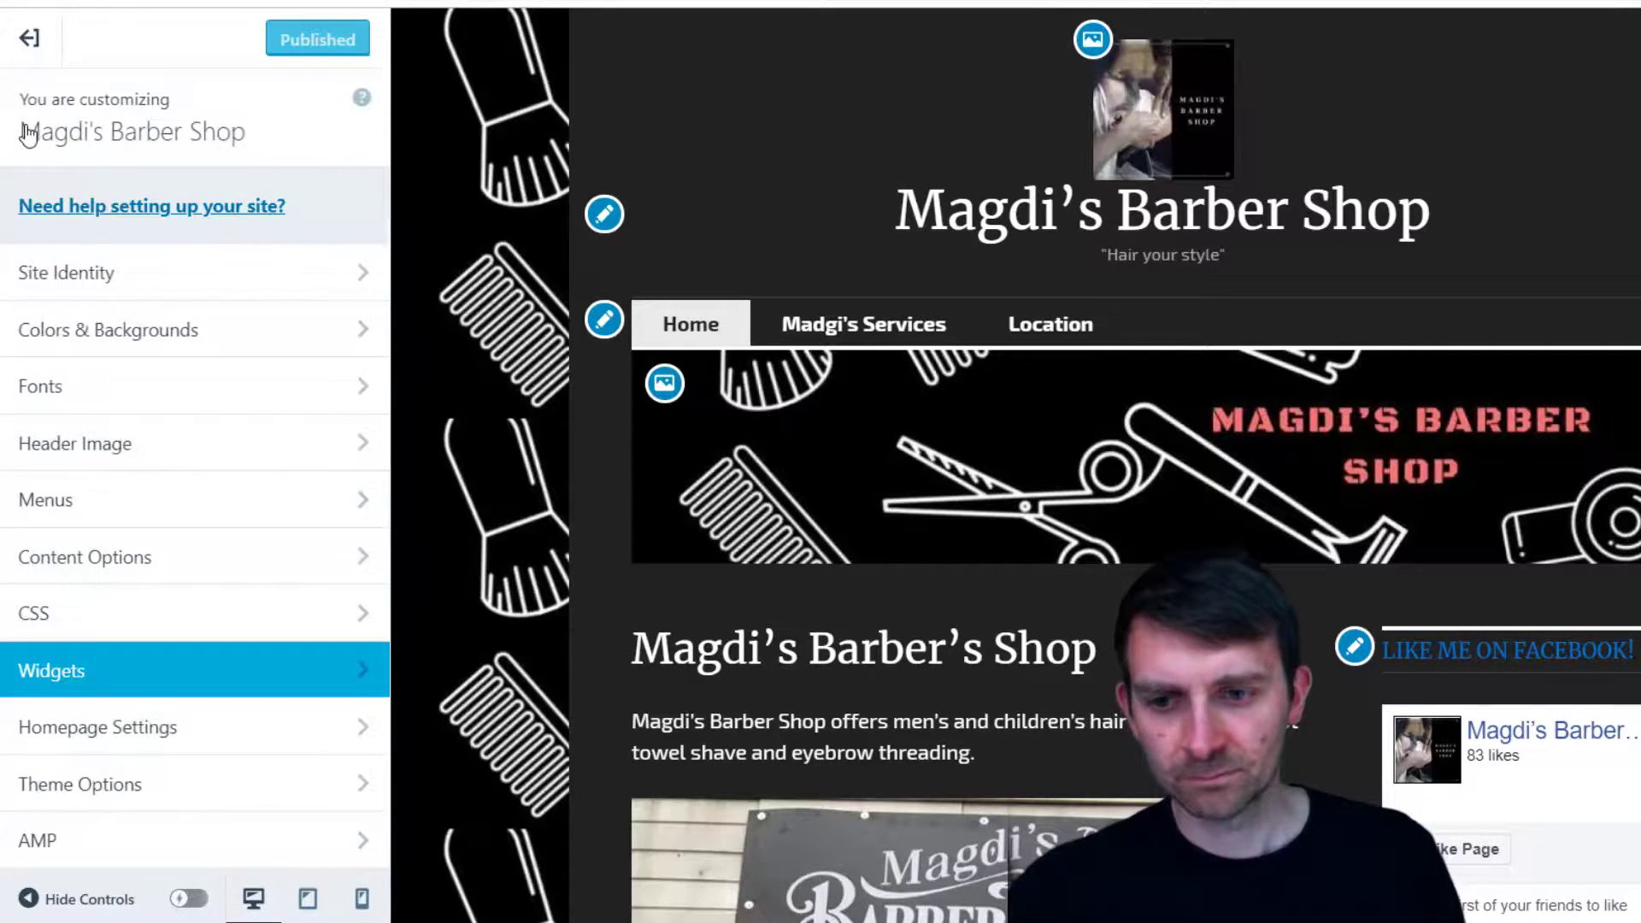
left_click(194, 399)
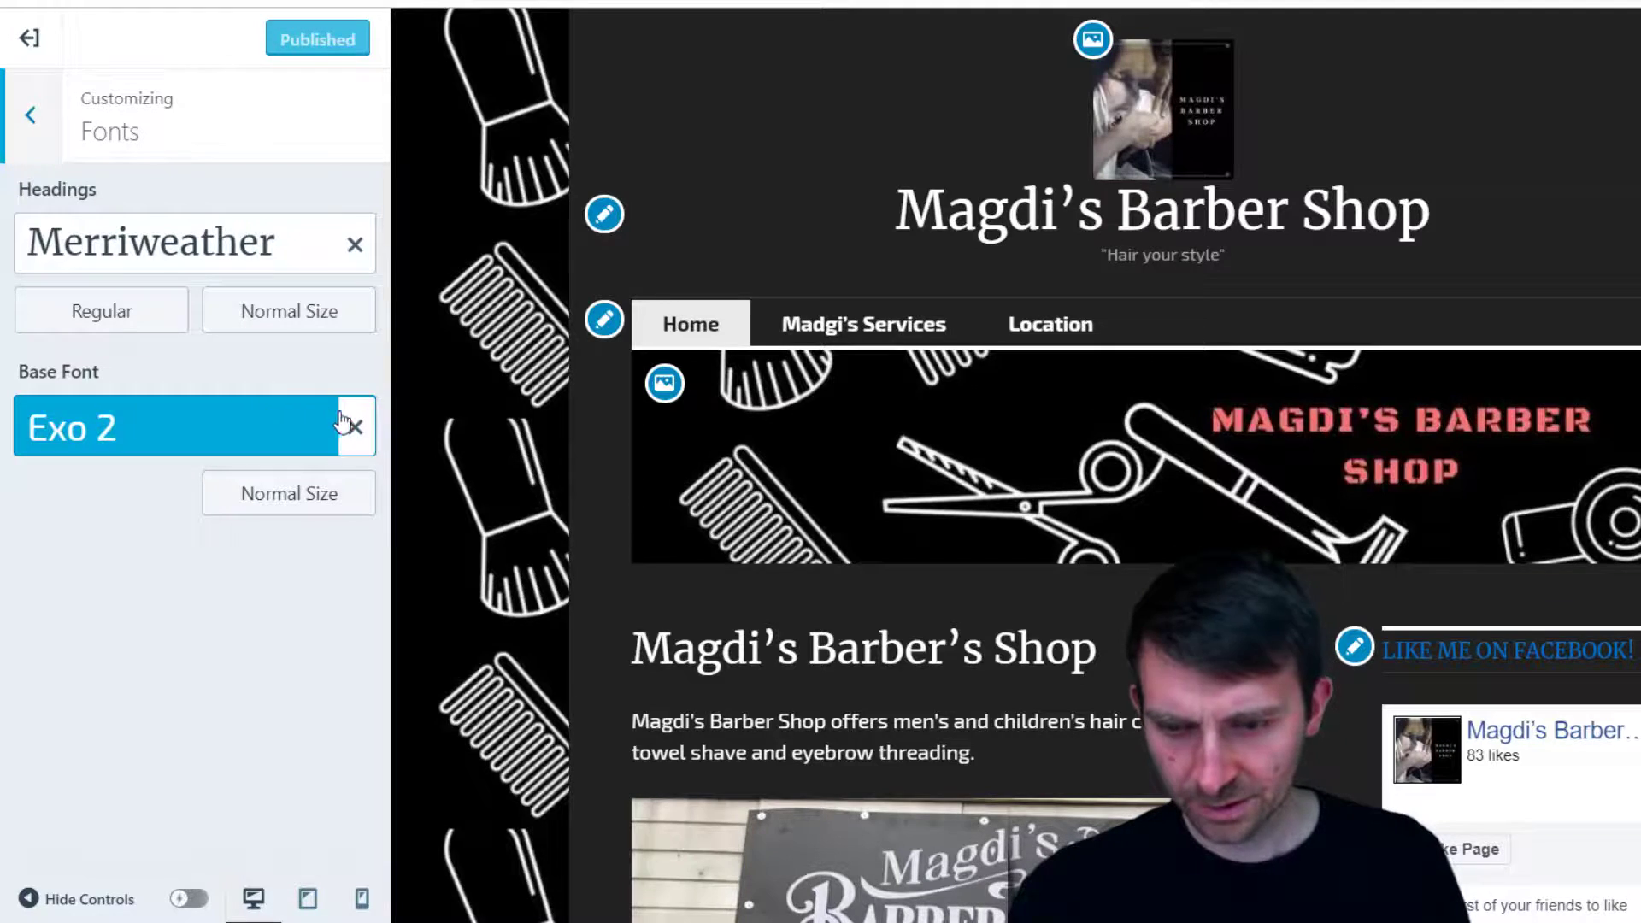
left_click(304, 445)
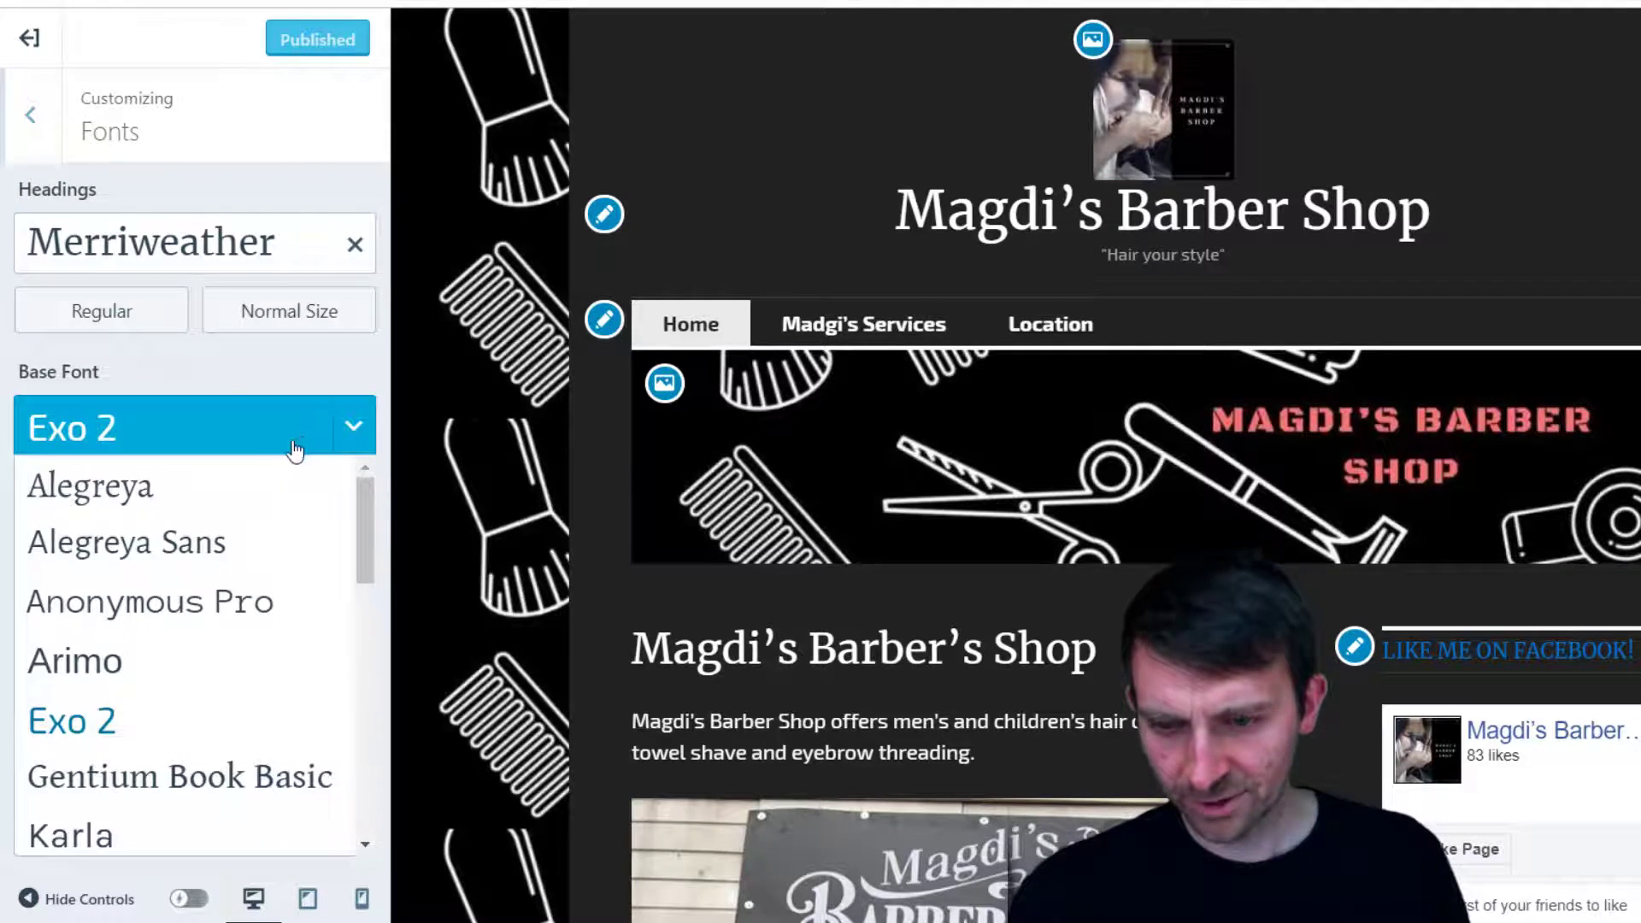
scroll(235, 741, "down", 8)
scroll(239, 742, "up", 2)
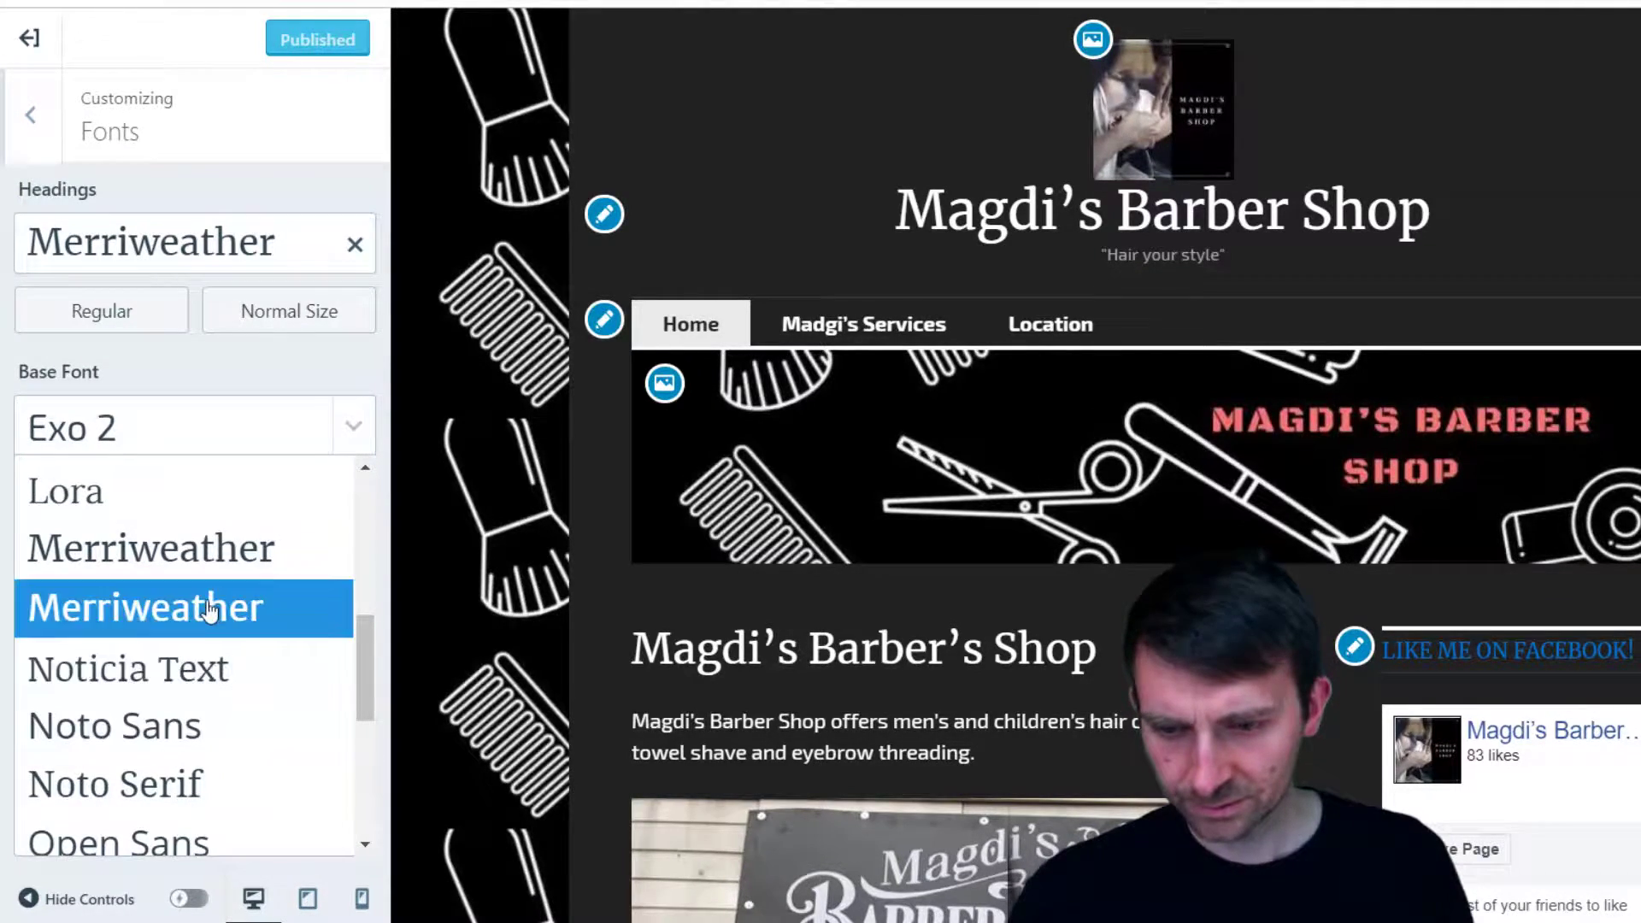
left_click(213, 605)
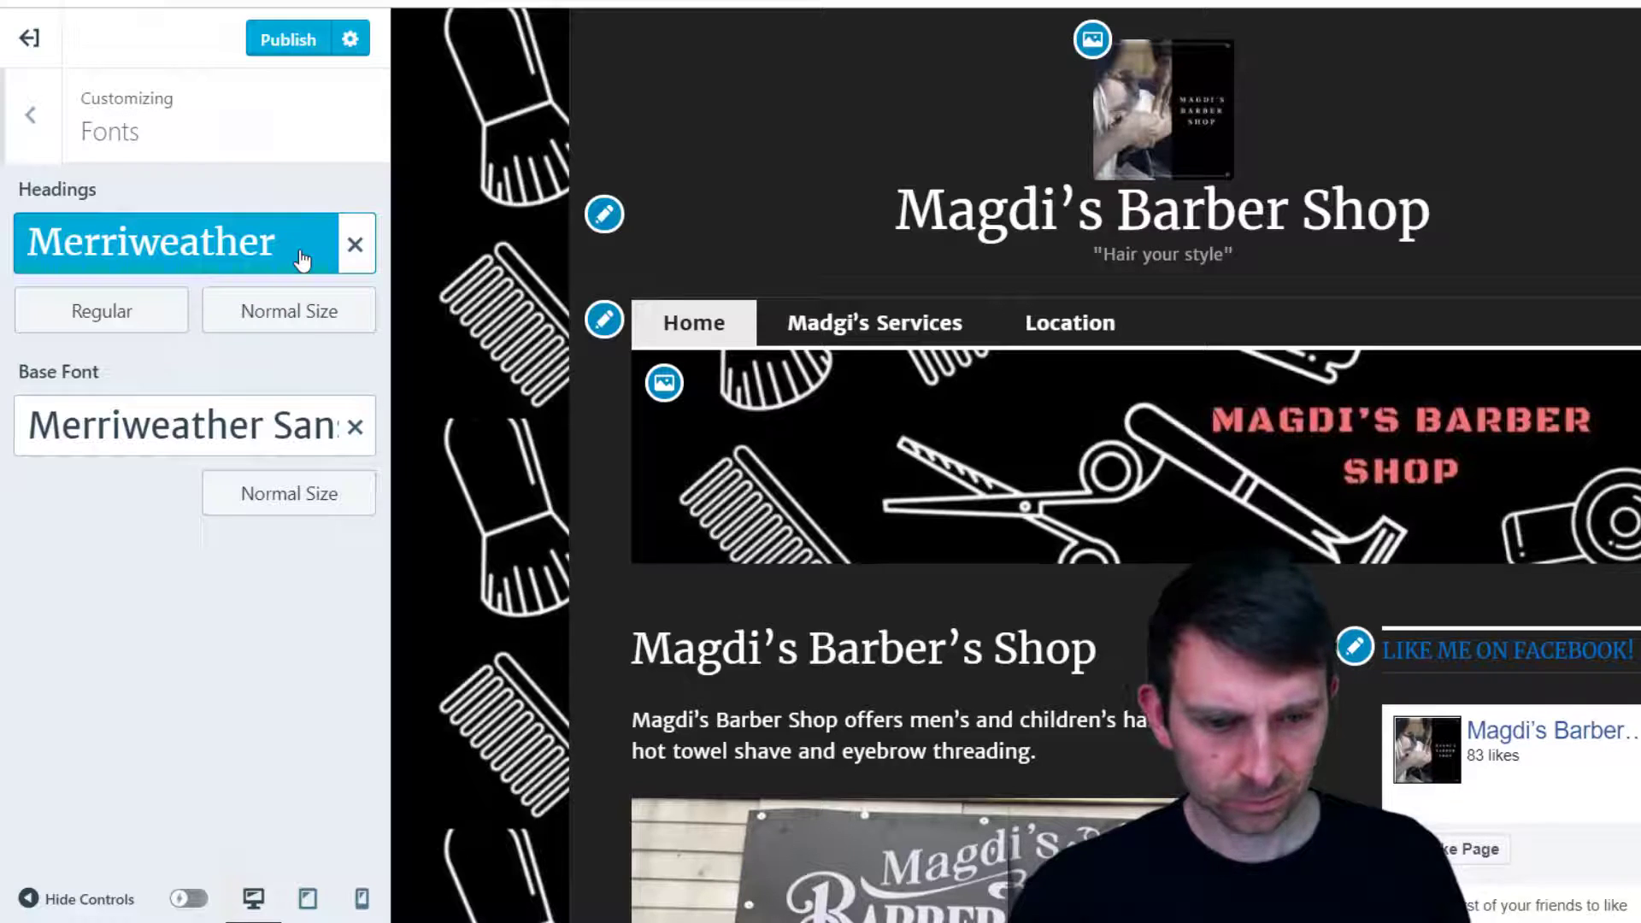
left_click(273, 435)
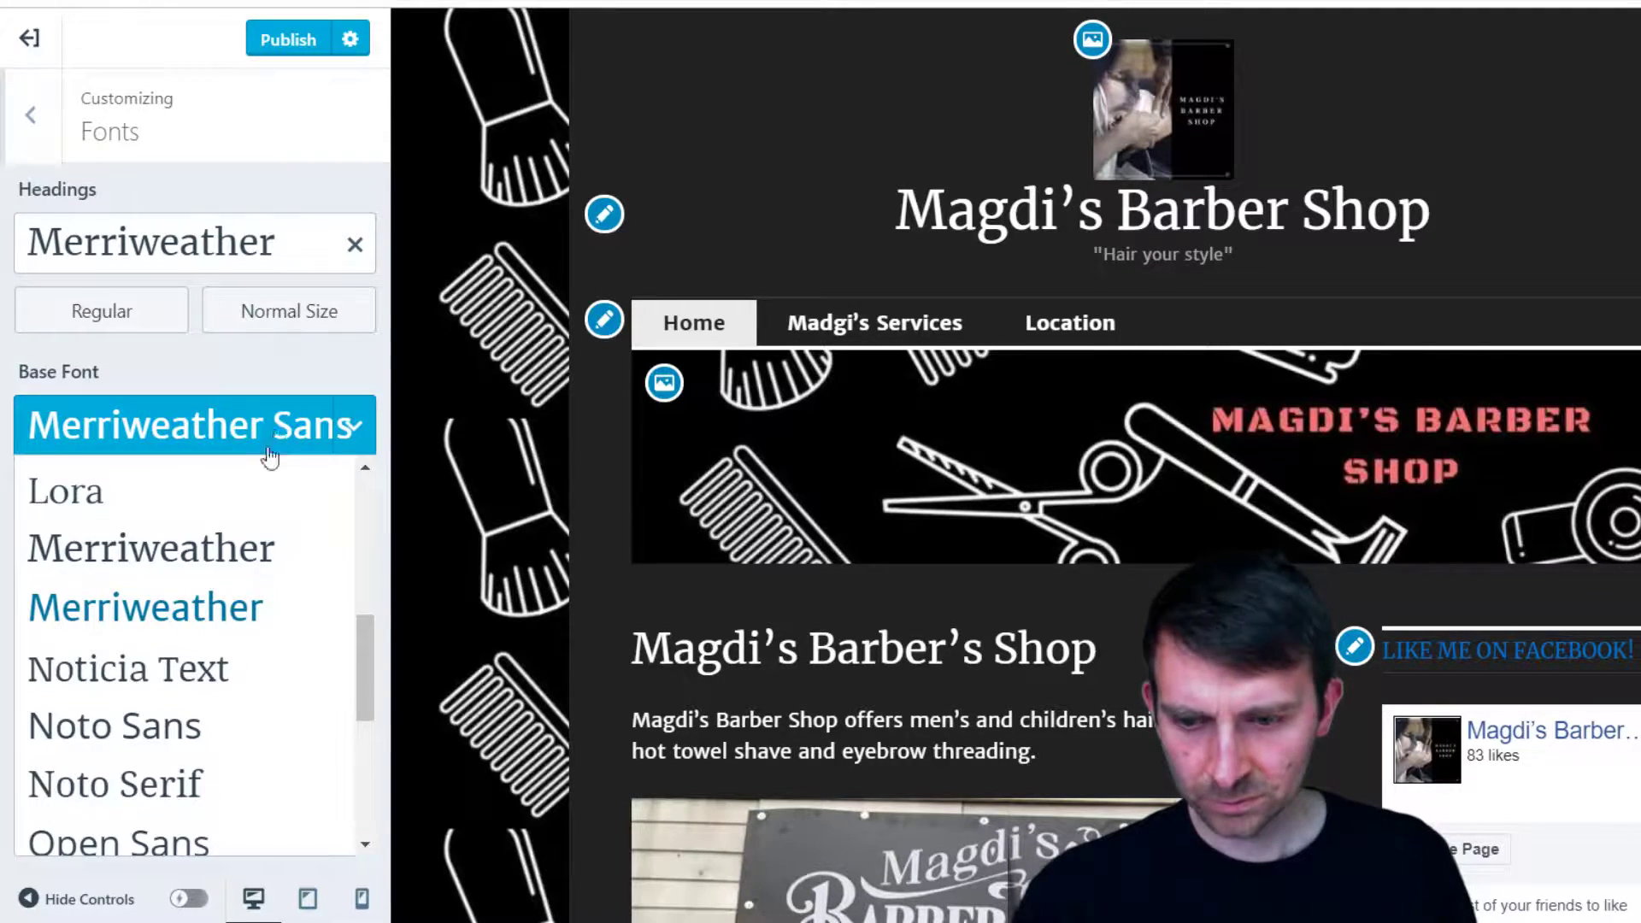
left_click(209, 566)
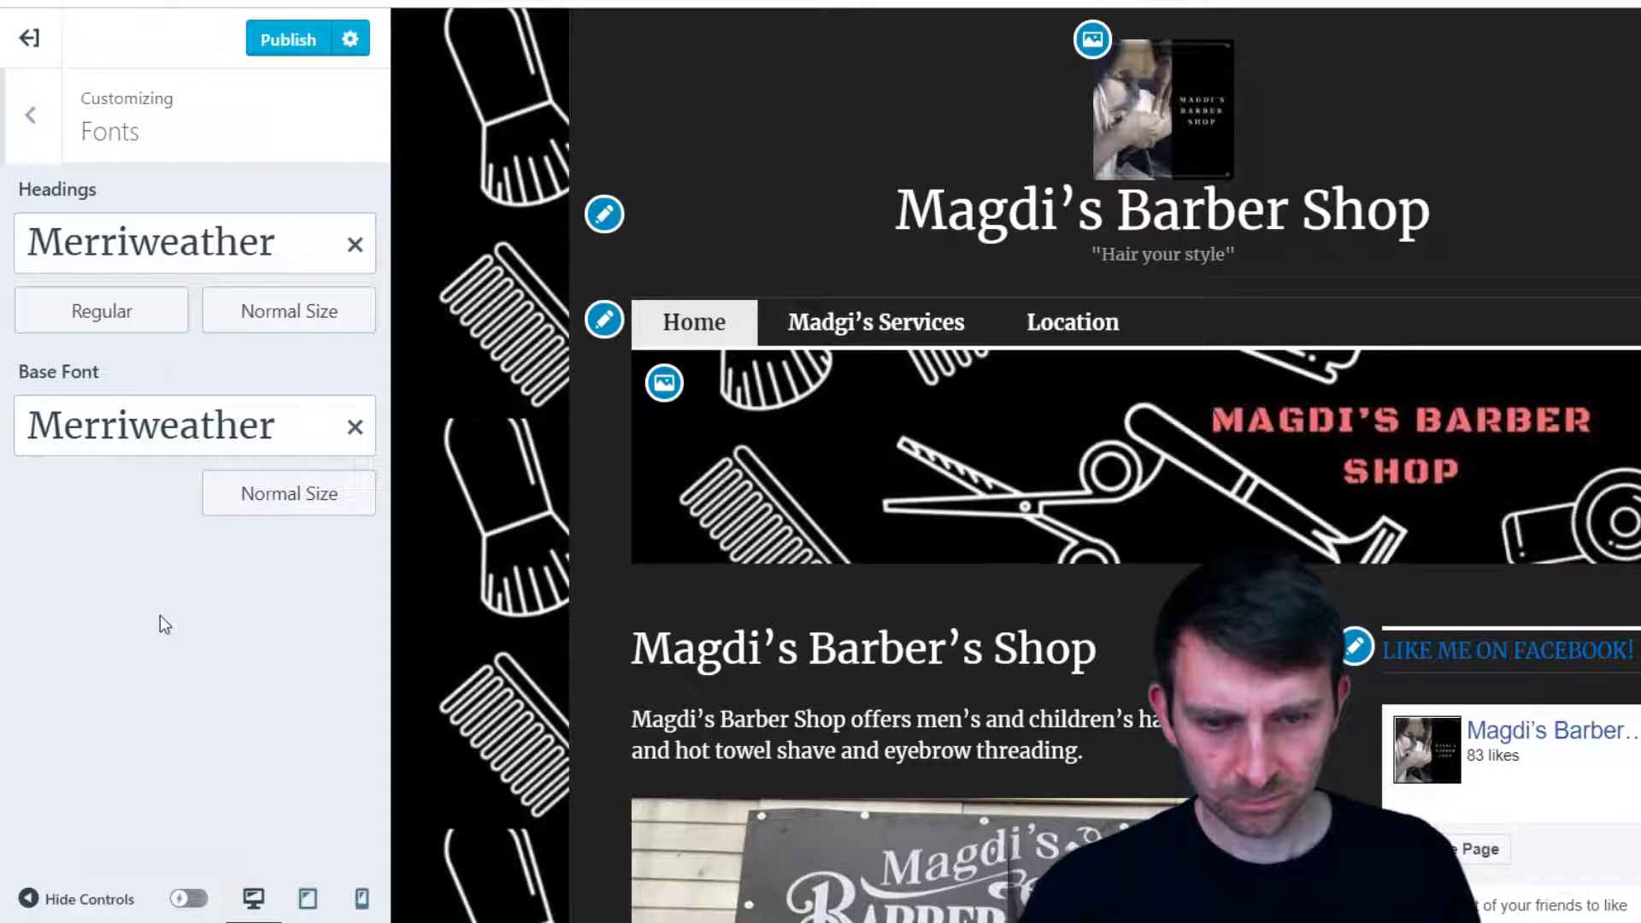
left_click(295, 51)
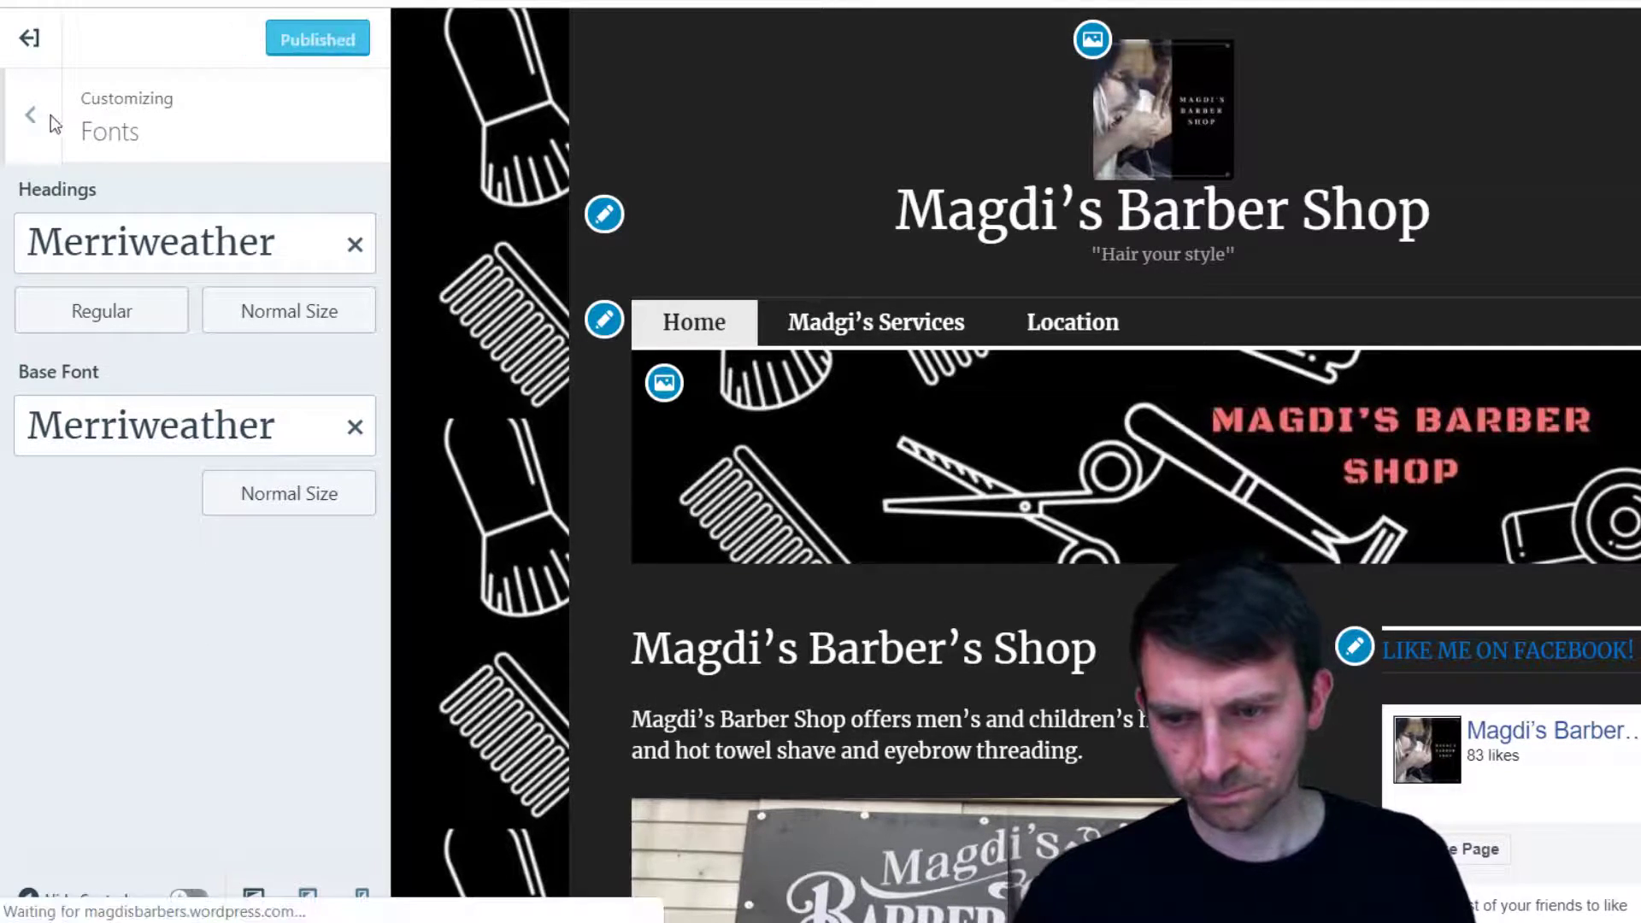
Try the 1 Sidebar Left layout in the theme options, restore 1 Sidebar Right, publish and review the home page preview
left_click(34, 117)
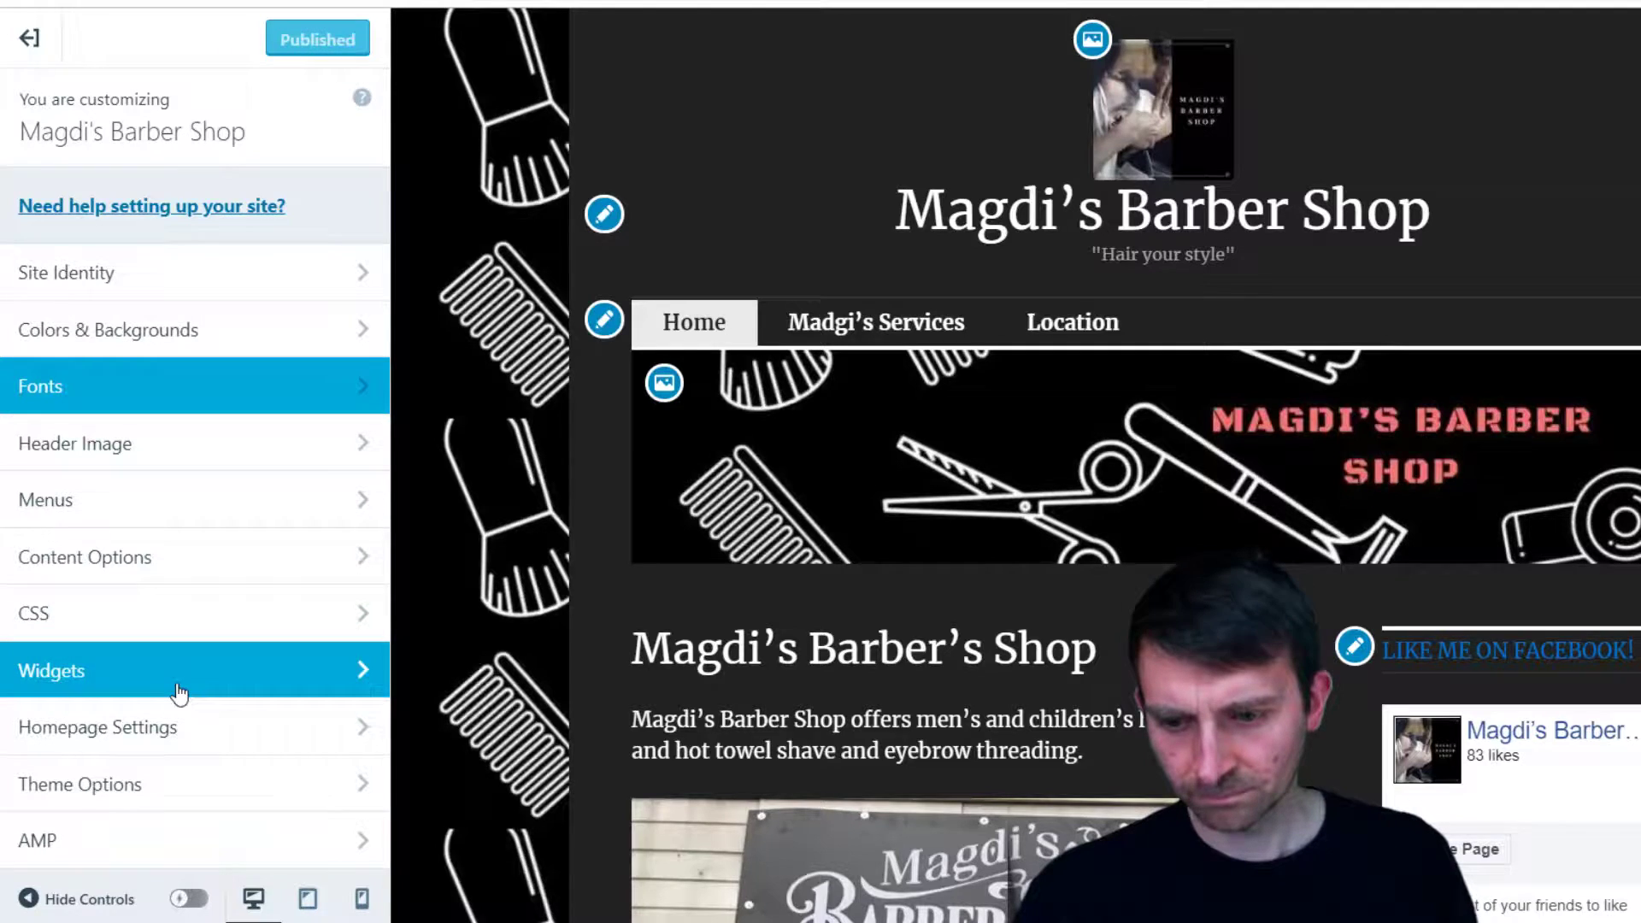
left_click(200, 791)
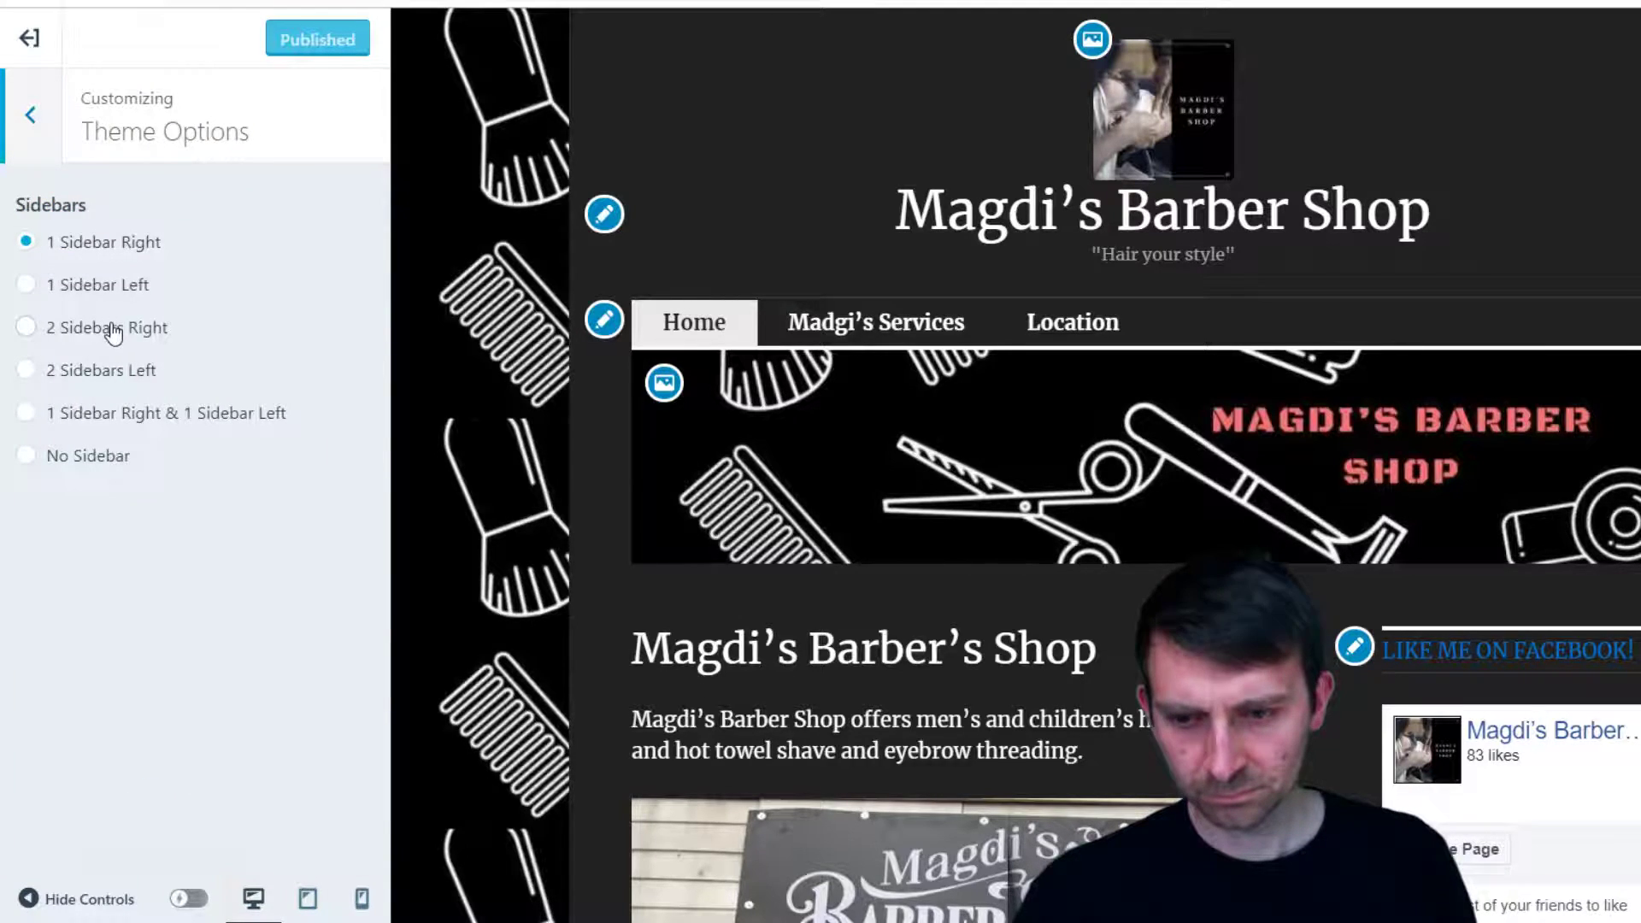
left_click(122, 291)
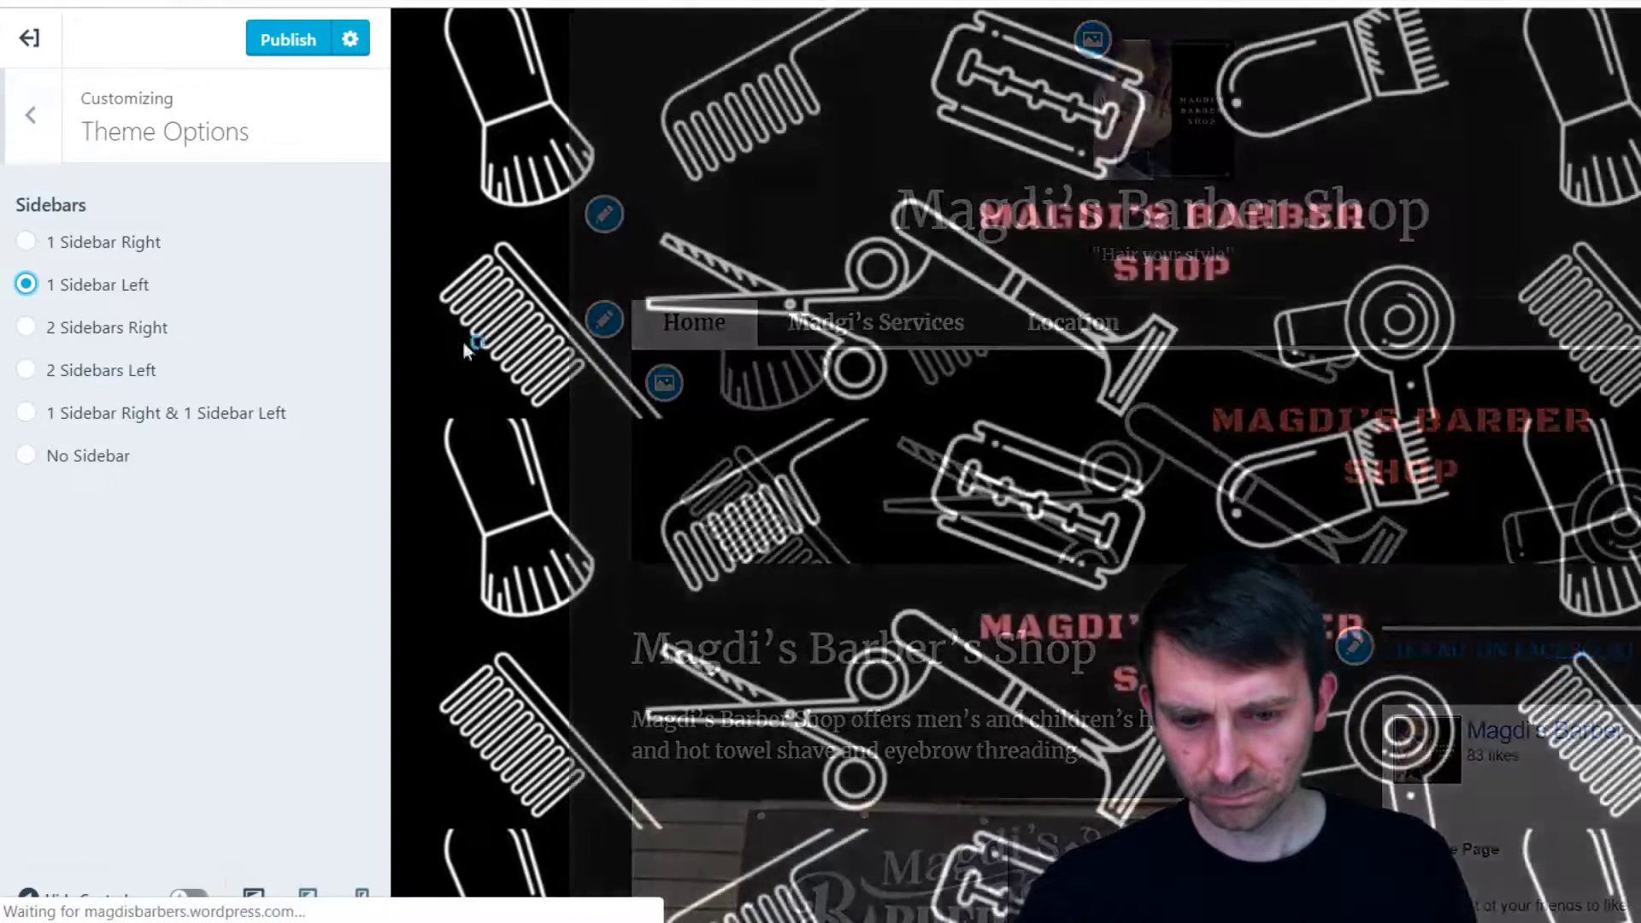
scroll(797, 670, "down", 6)
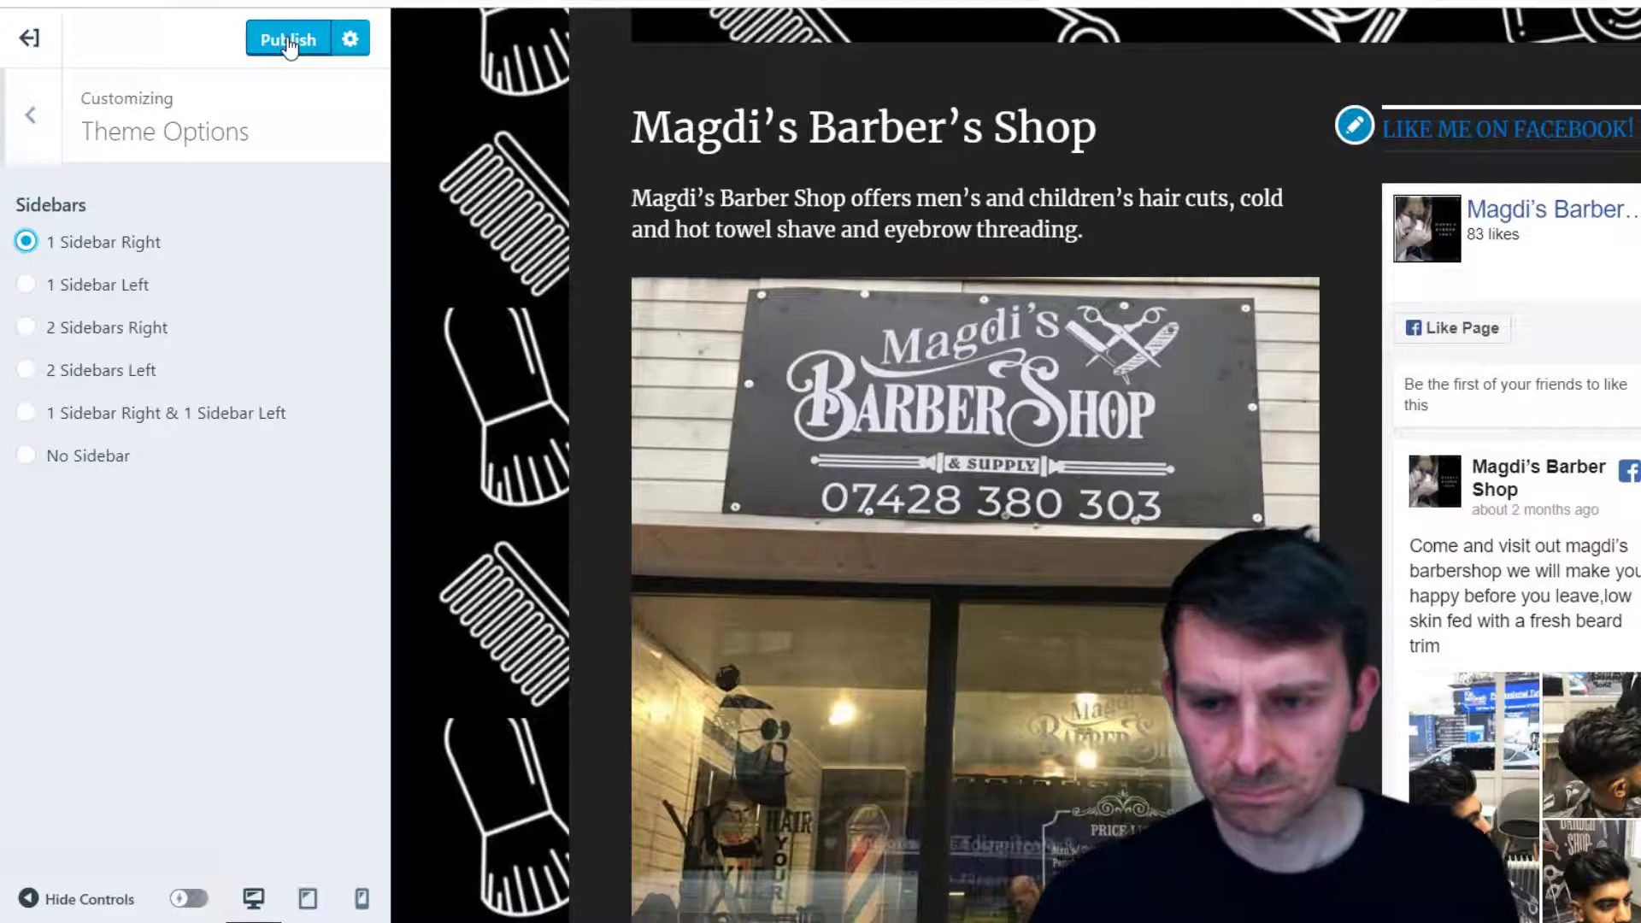
left_click(289, 43)
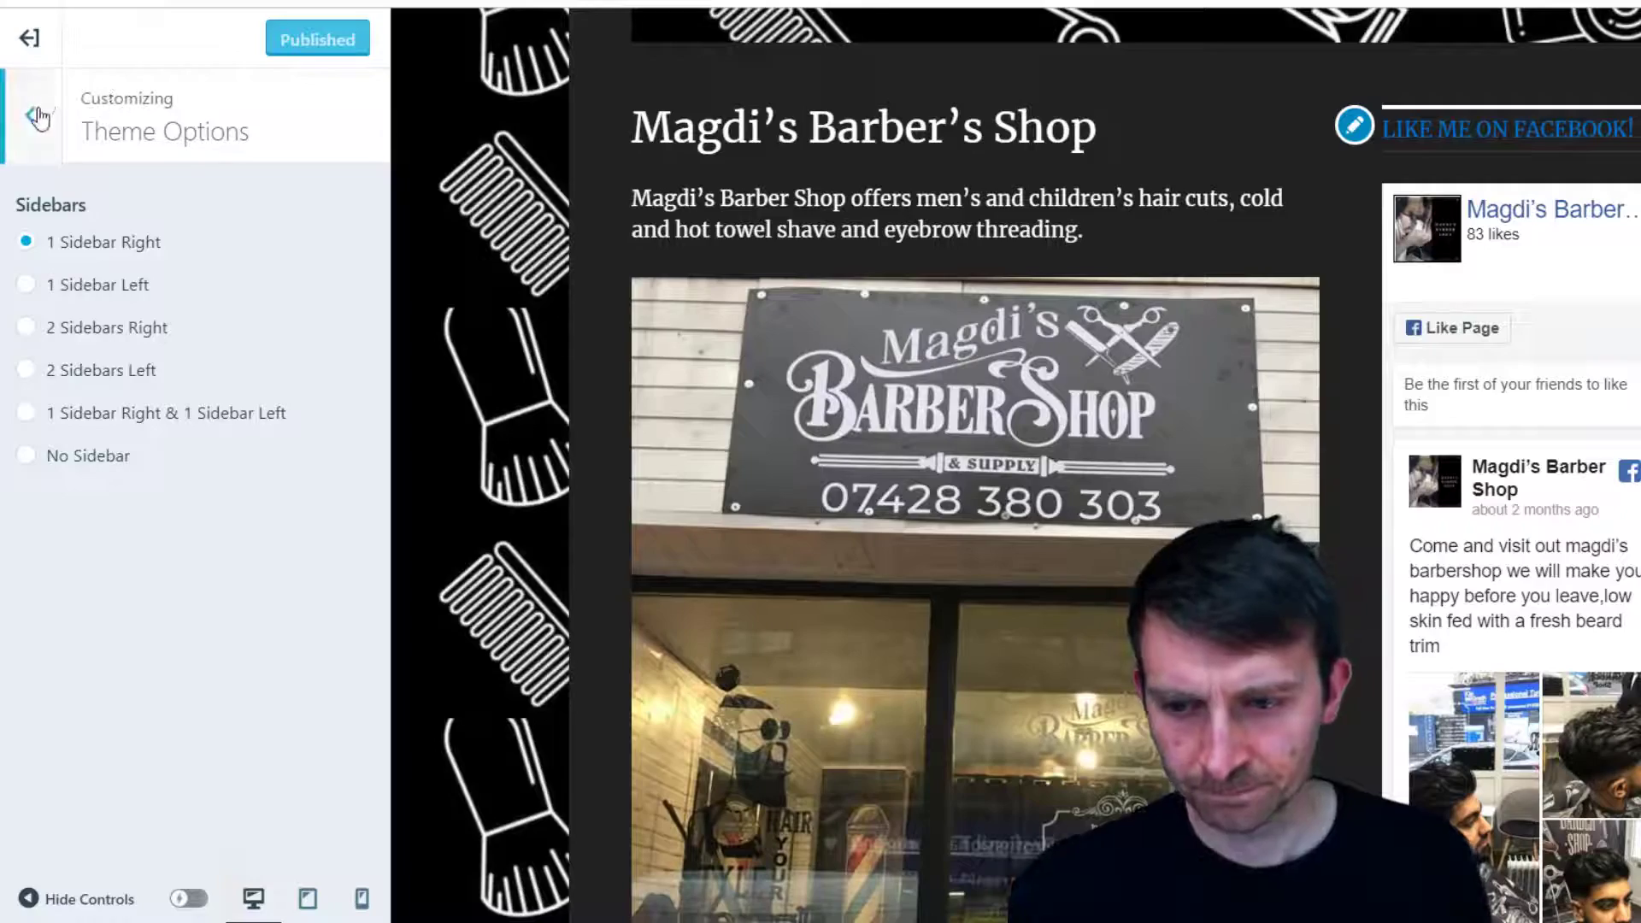
scroll(1116, 802, "down", 20)
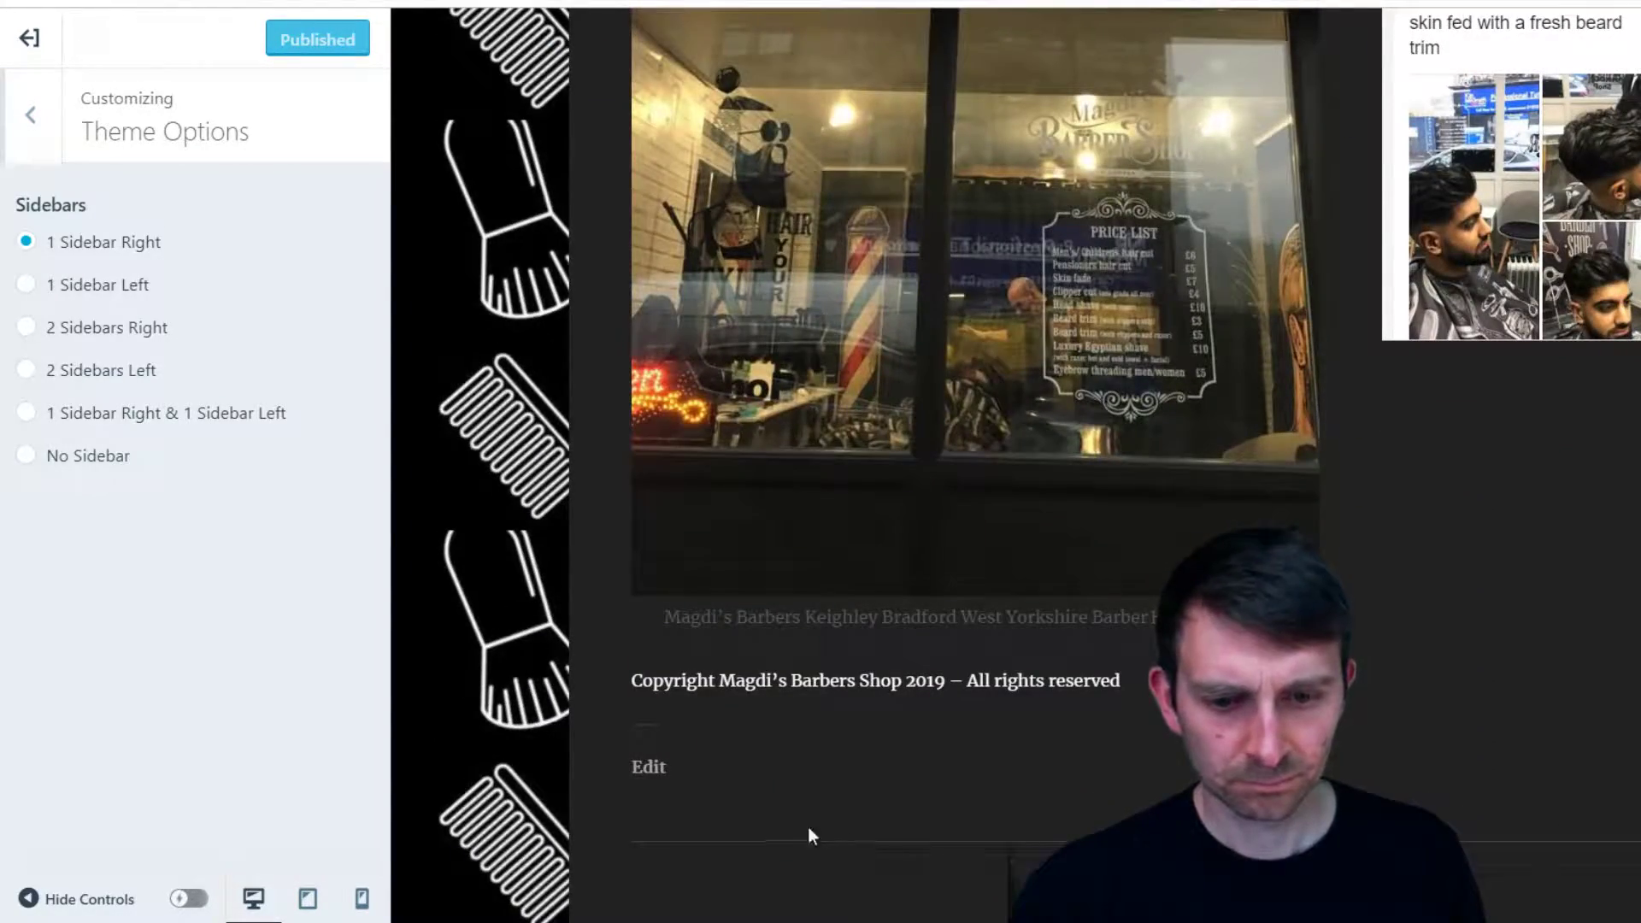
scroll(726, 802, "up", 15)
scroll(725, 802, "up", 4)
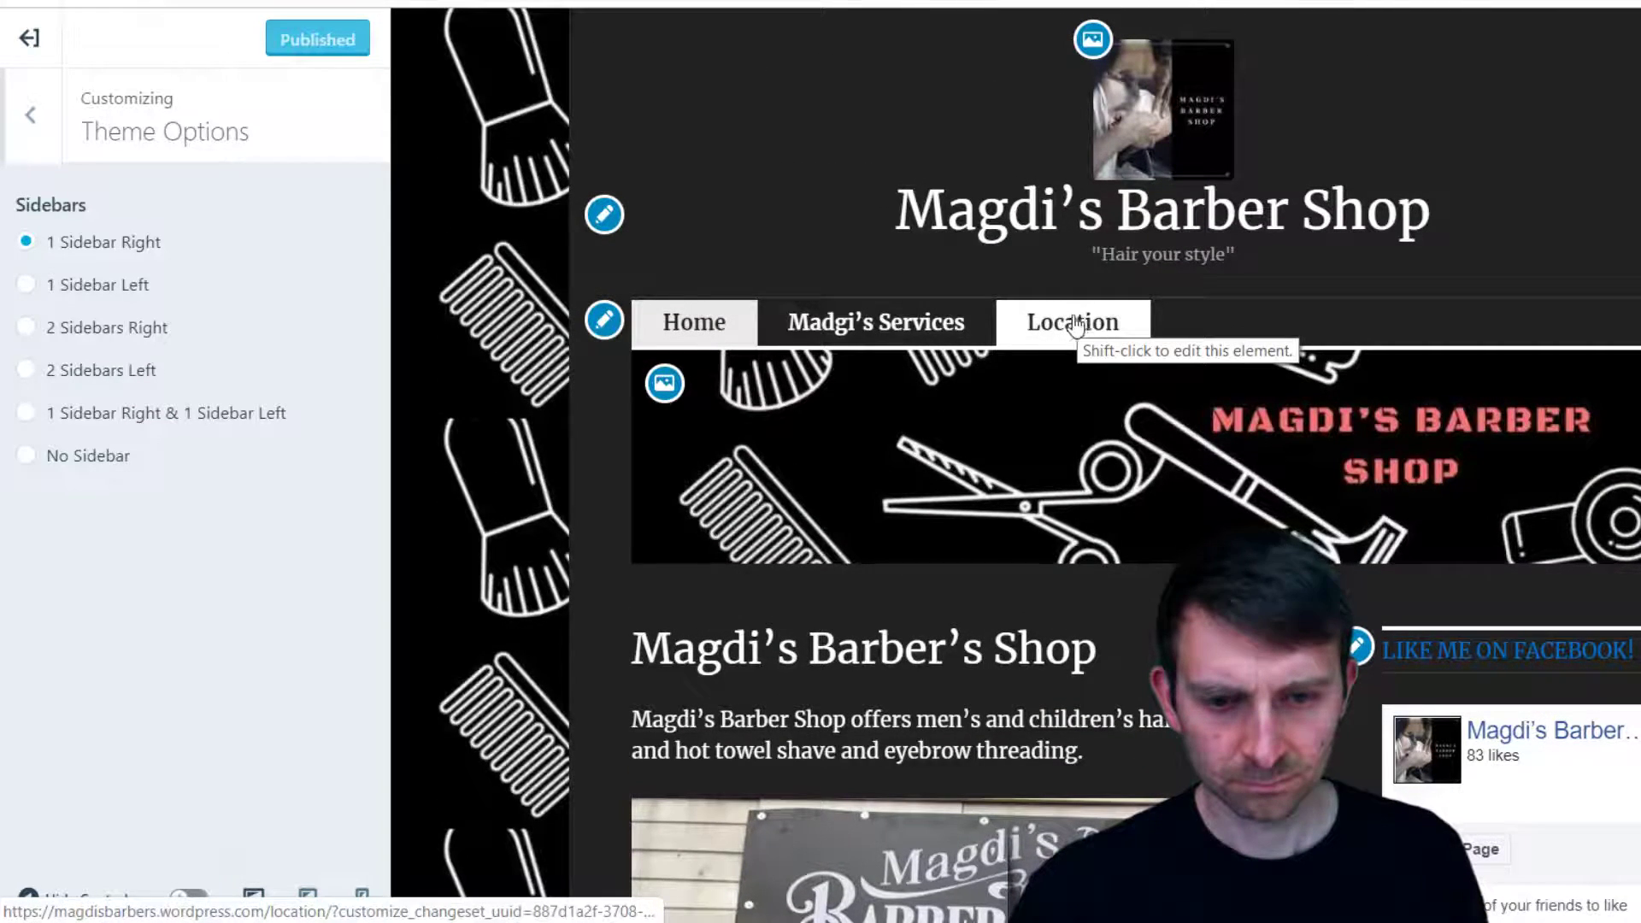
Leave the customizer and add a new page titled "Make a booking" from the site's list of pages
left_click(31, 116)
left_click(28, 38)
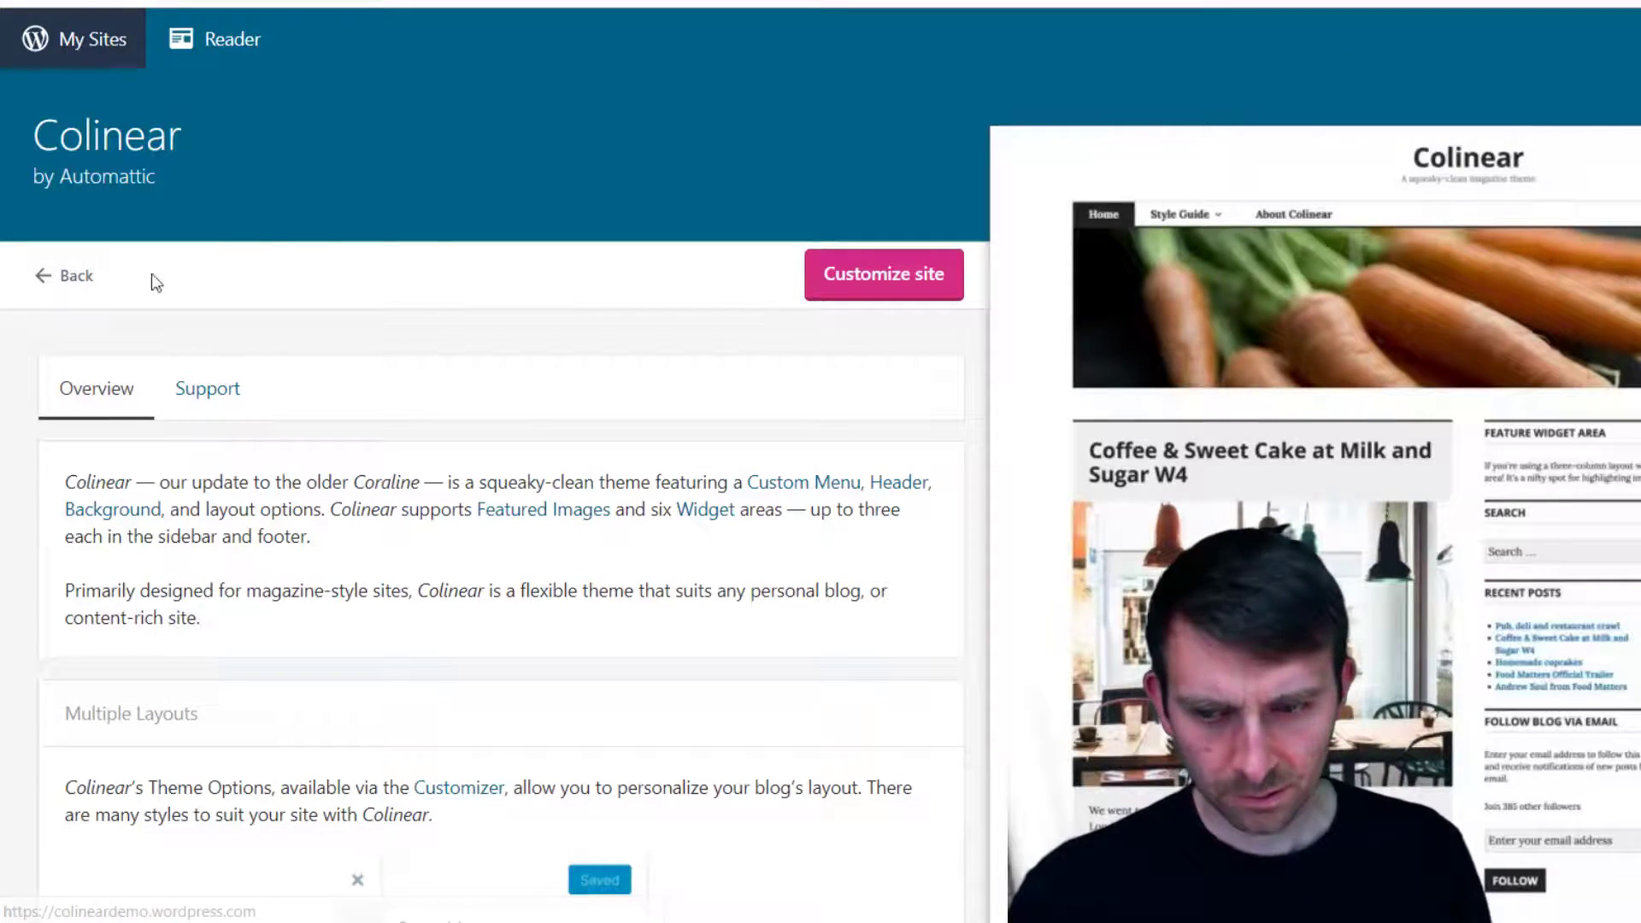
left_click(39, 275)
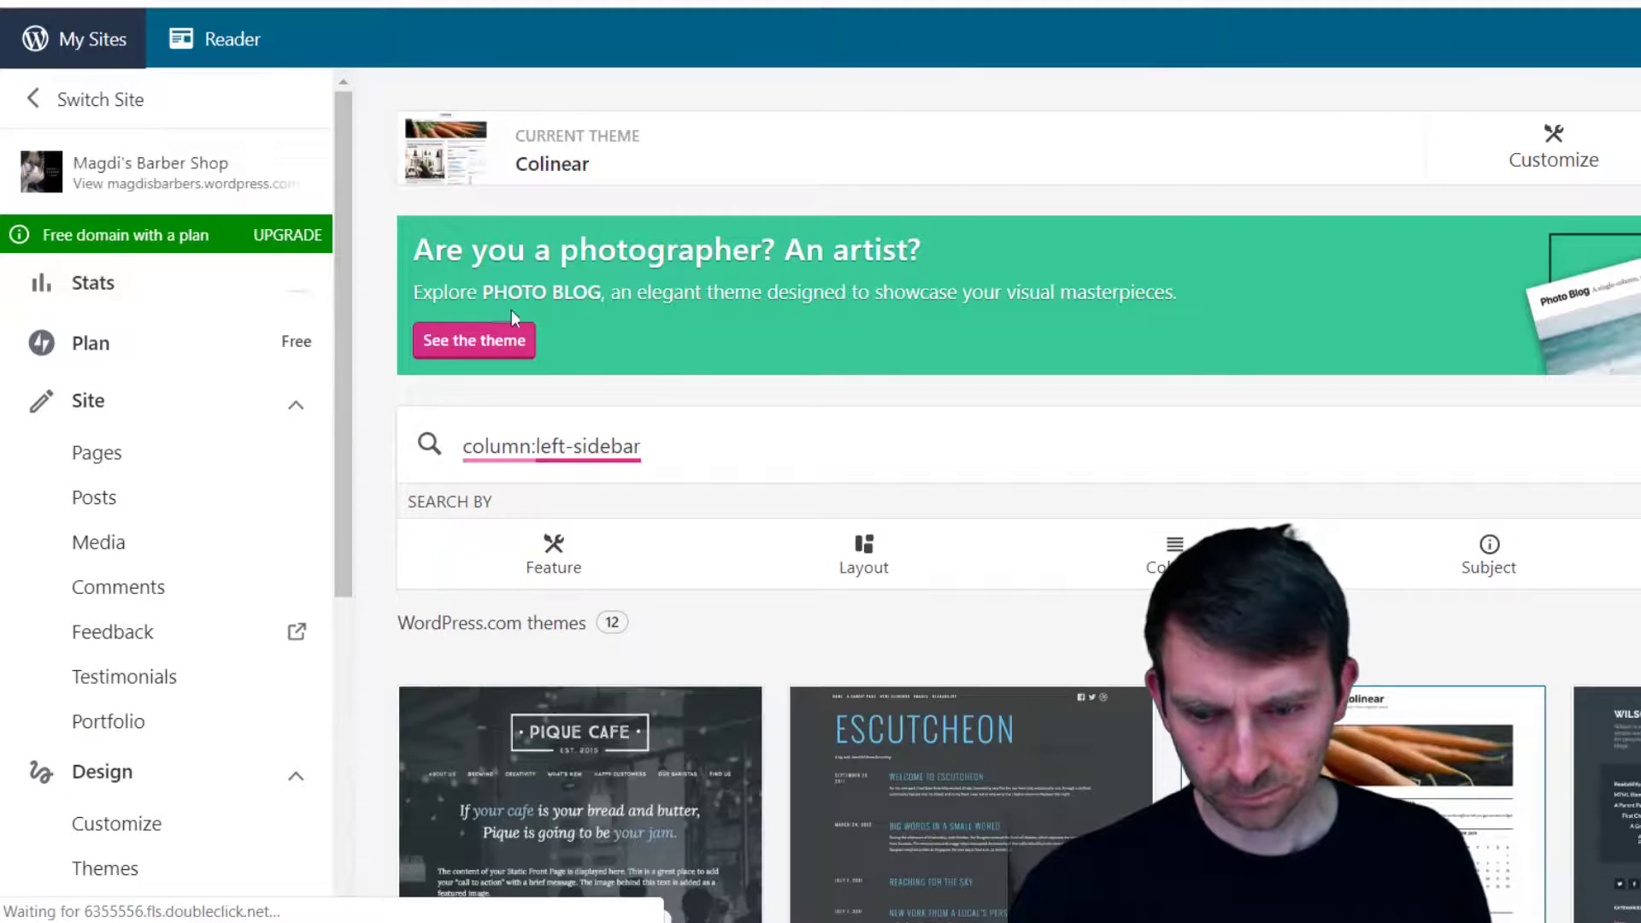
left_click(101, 453)
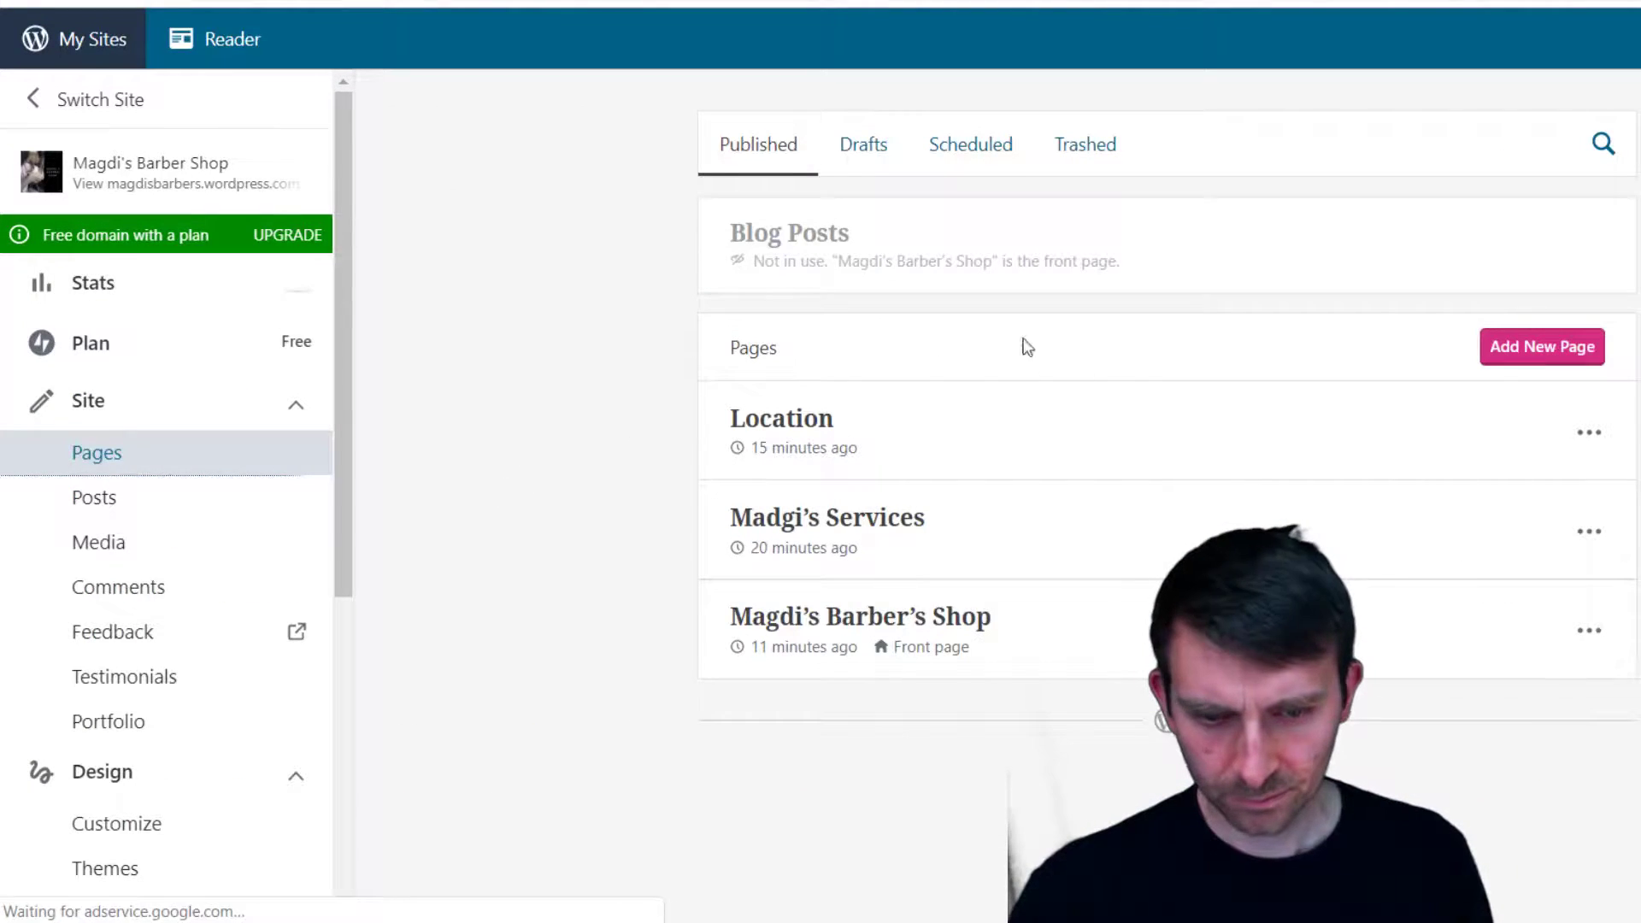
left_click(1538, 351)
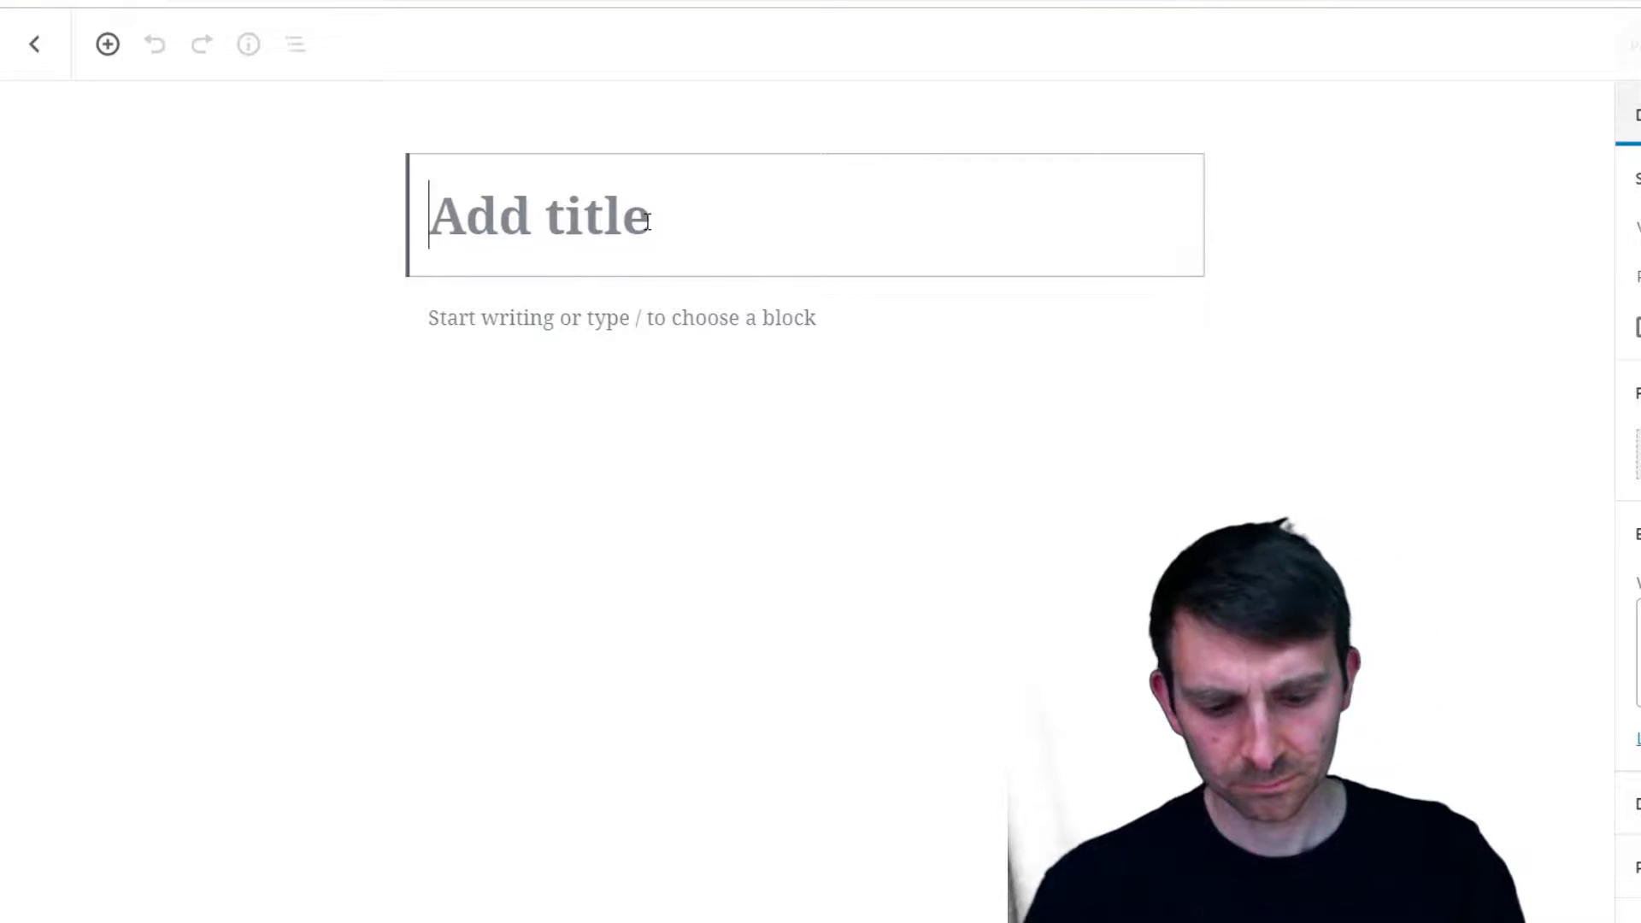
type("Make a Booking")
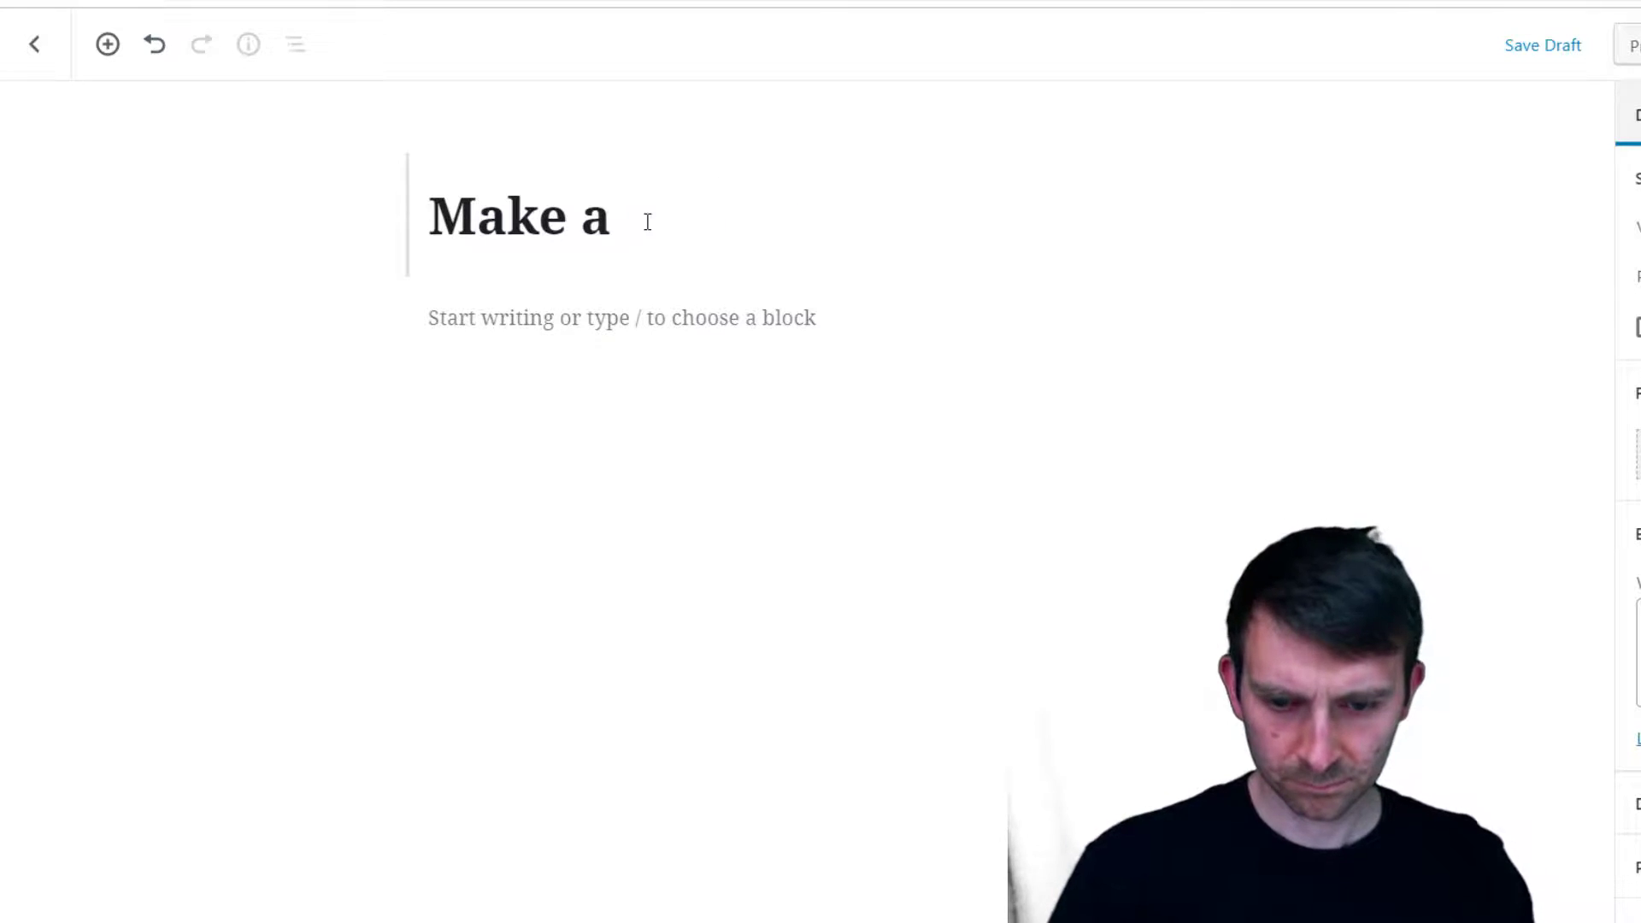
type("ookin")
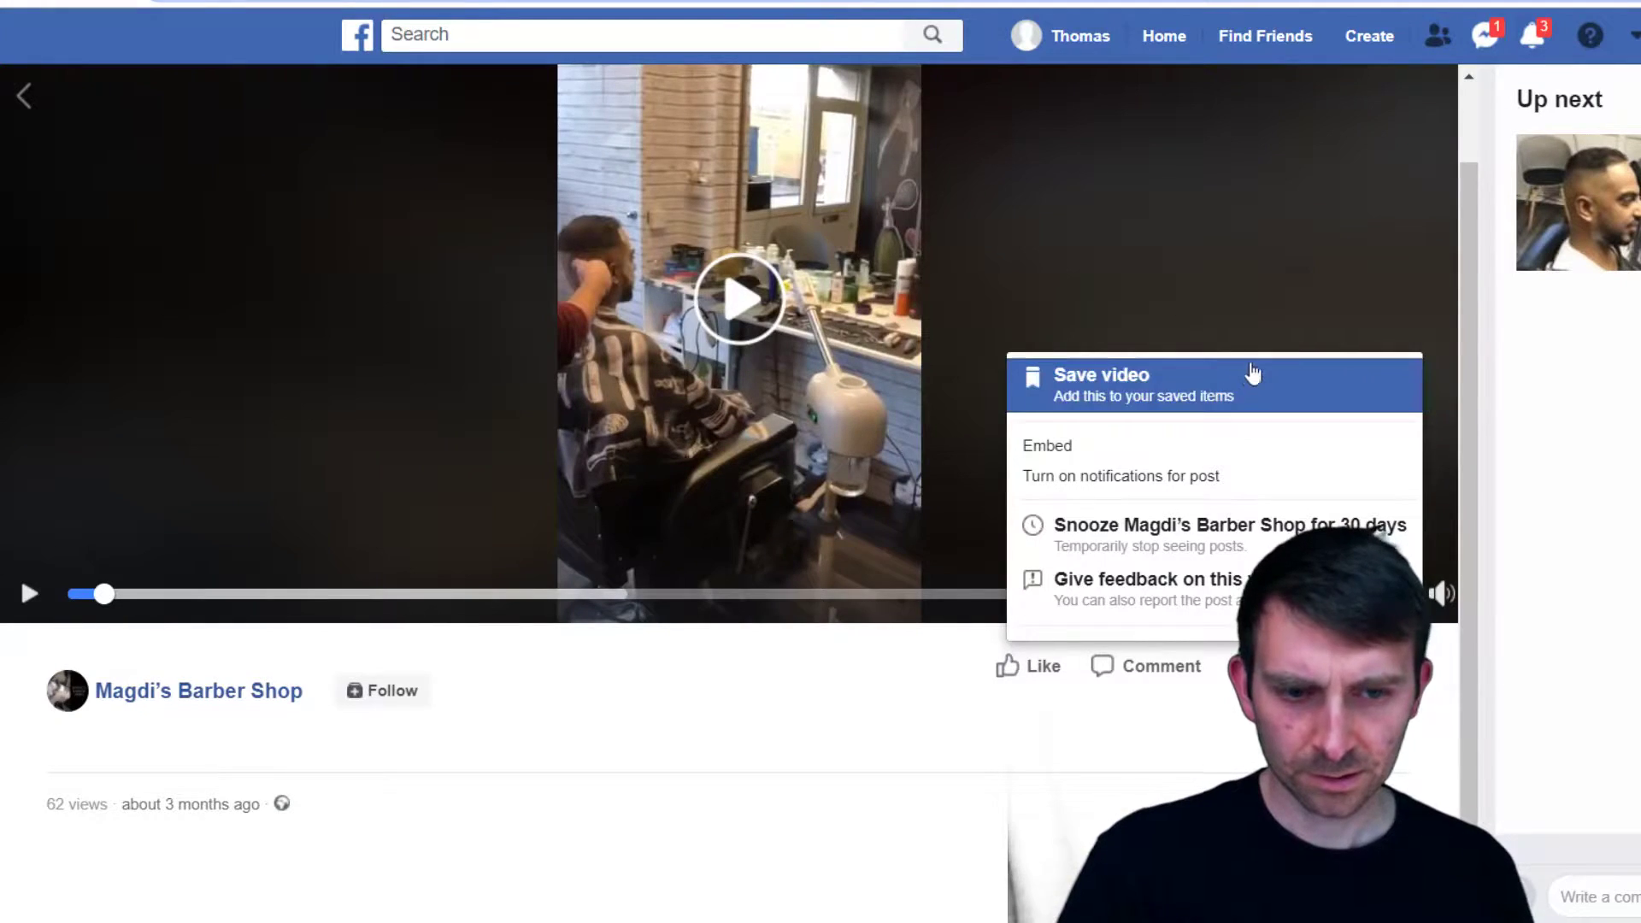
Switch to the barber shop's Facebook page and copy the phone number from its About section
left_click(1249, 373)
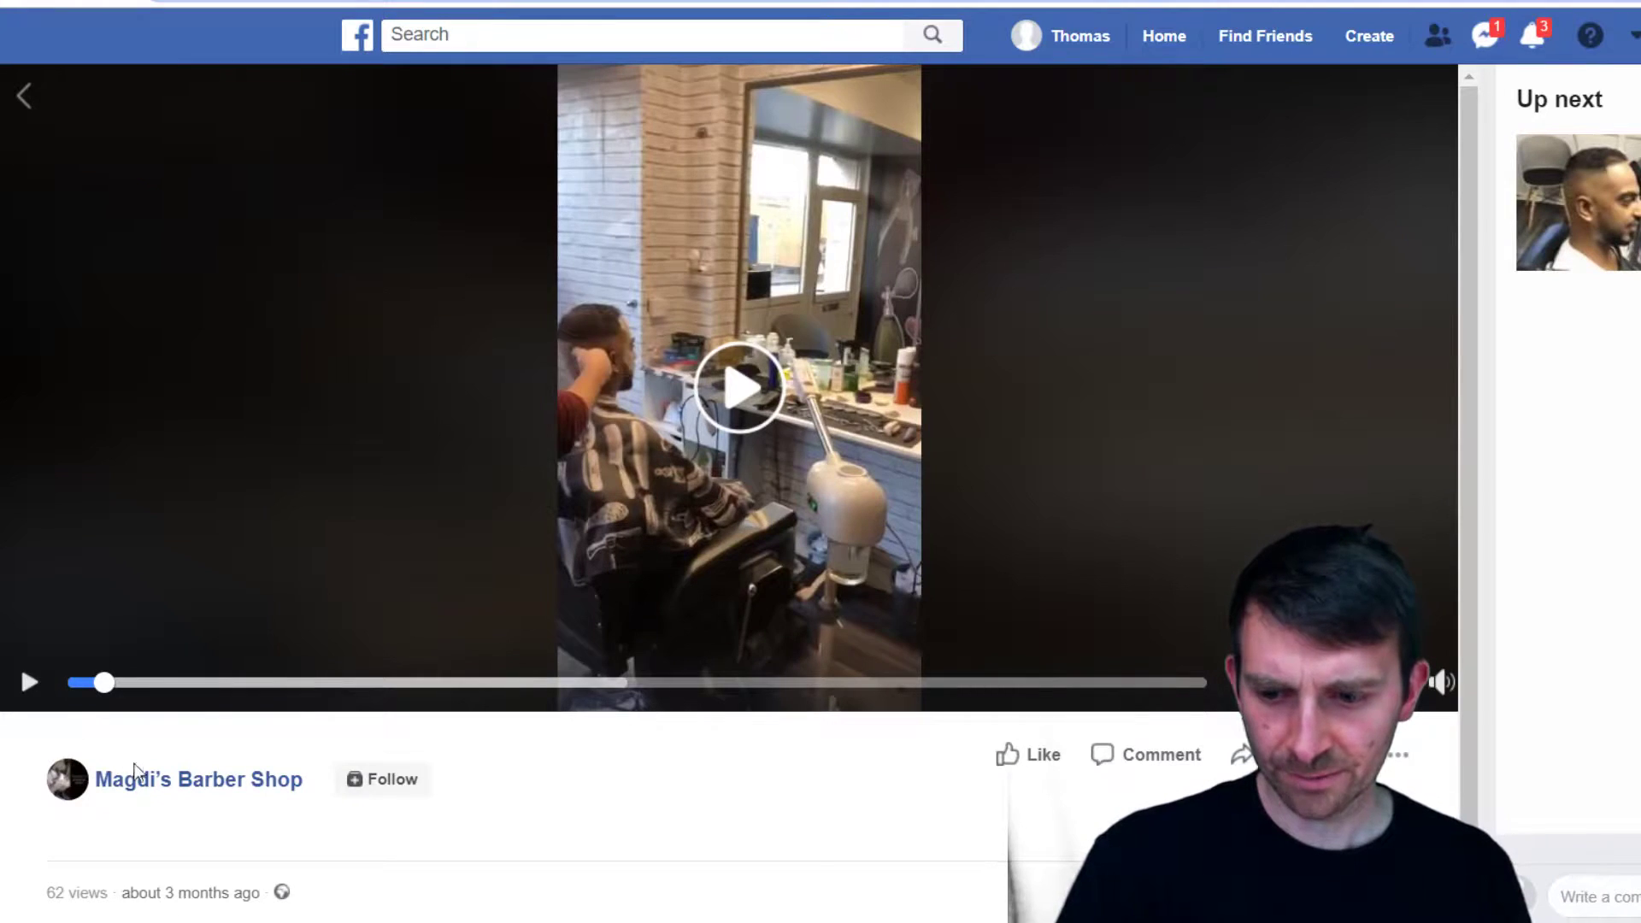
left_click(244, 781)
left_click(357, 650)
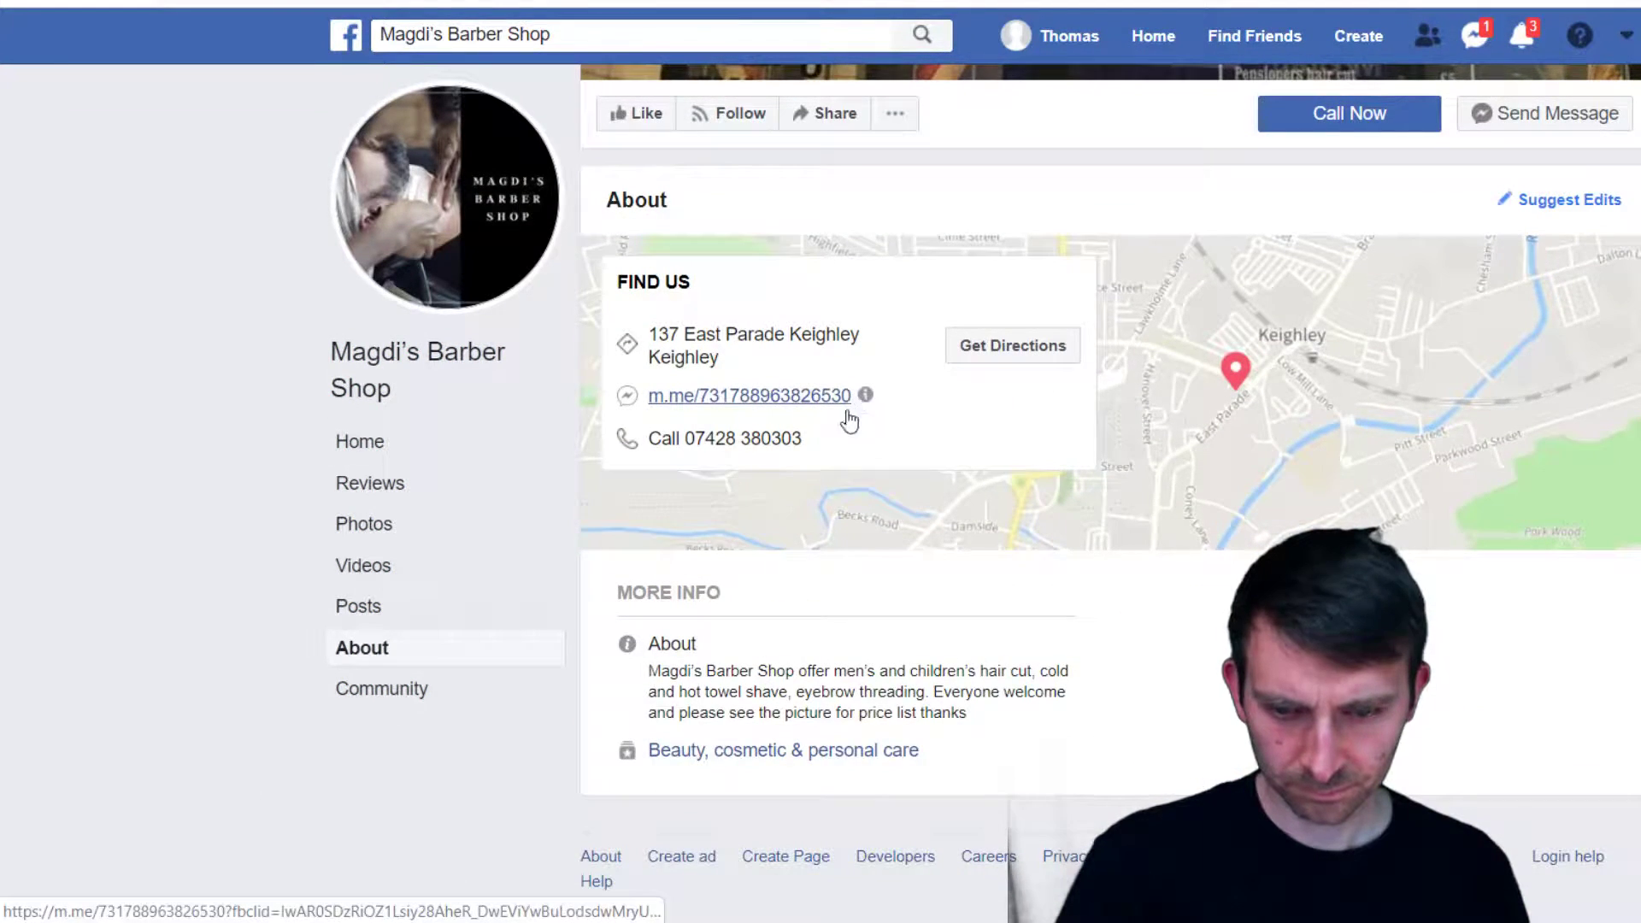
left_click_drag(835, 436, 694, 439)
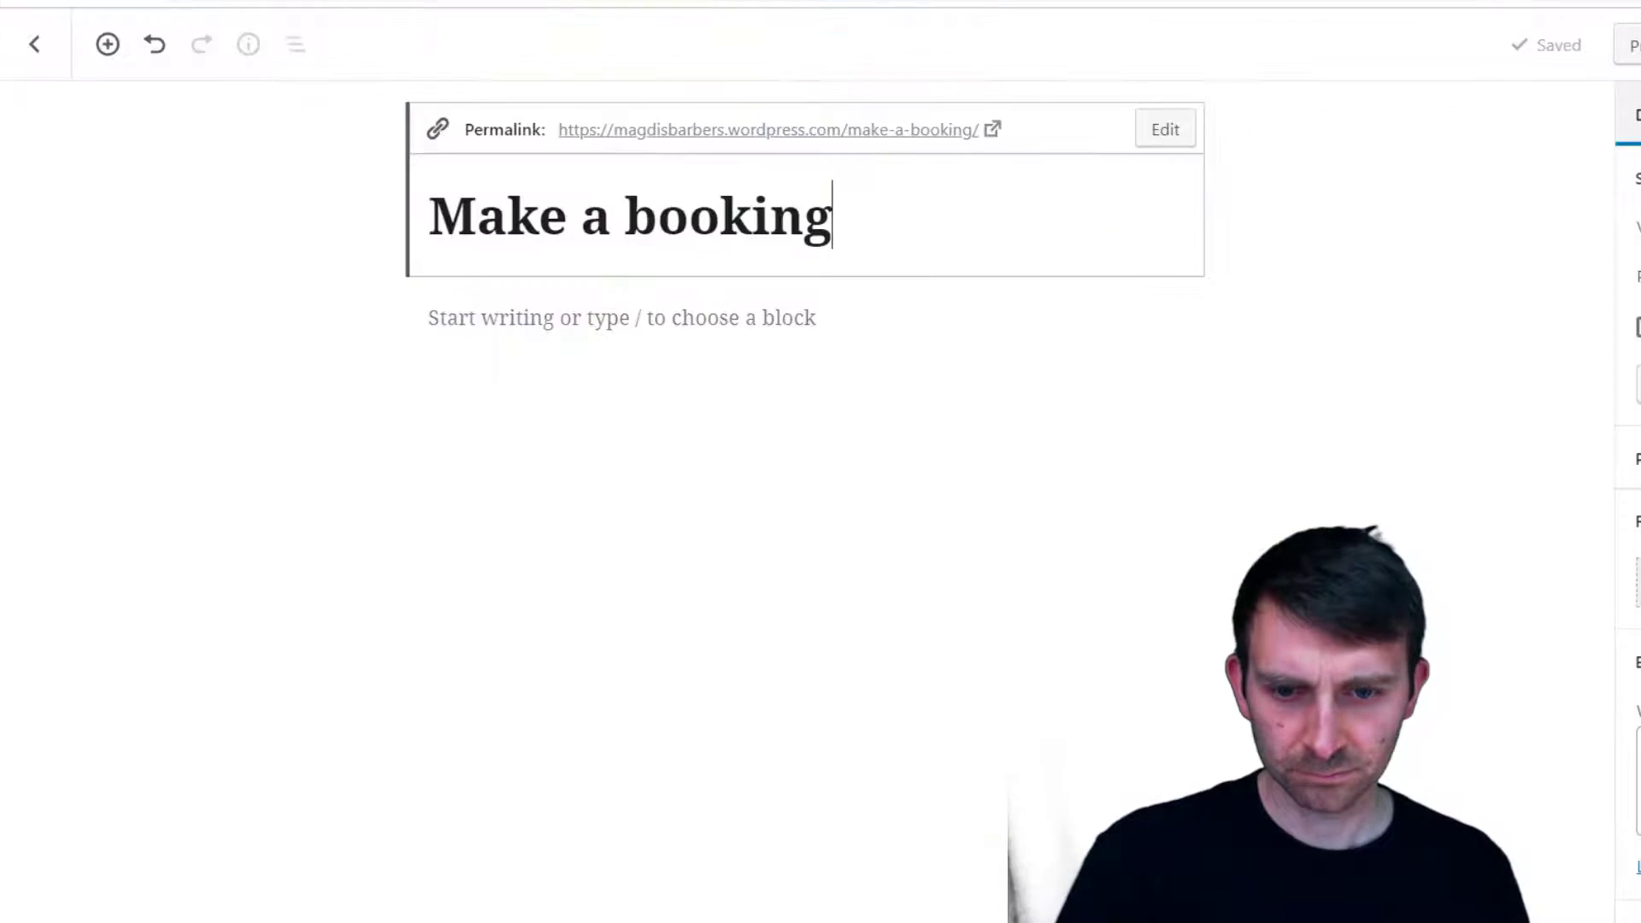
Write "Call now:" with the copied phone number on one line in the booking page, followed by a paragraph "Or visit me on Facebook!"
left_click(838, 326)
type("Call now")
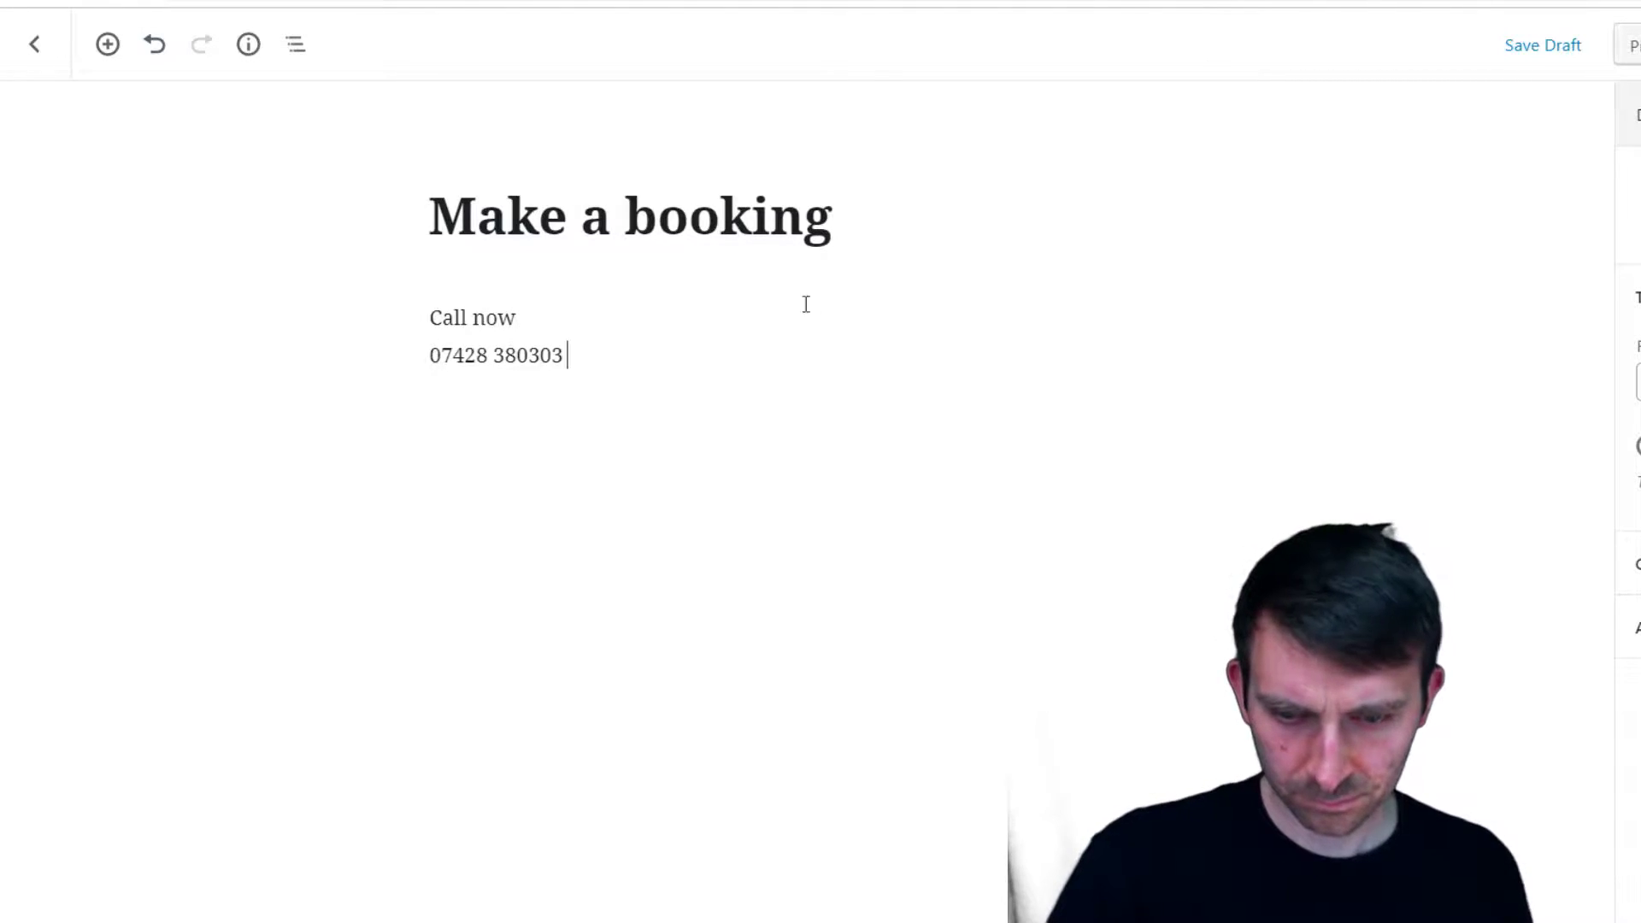
type(" :")
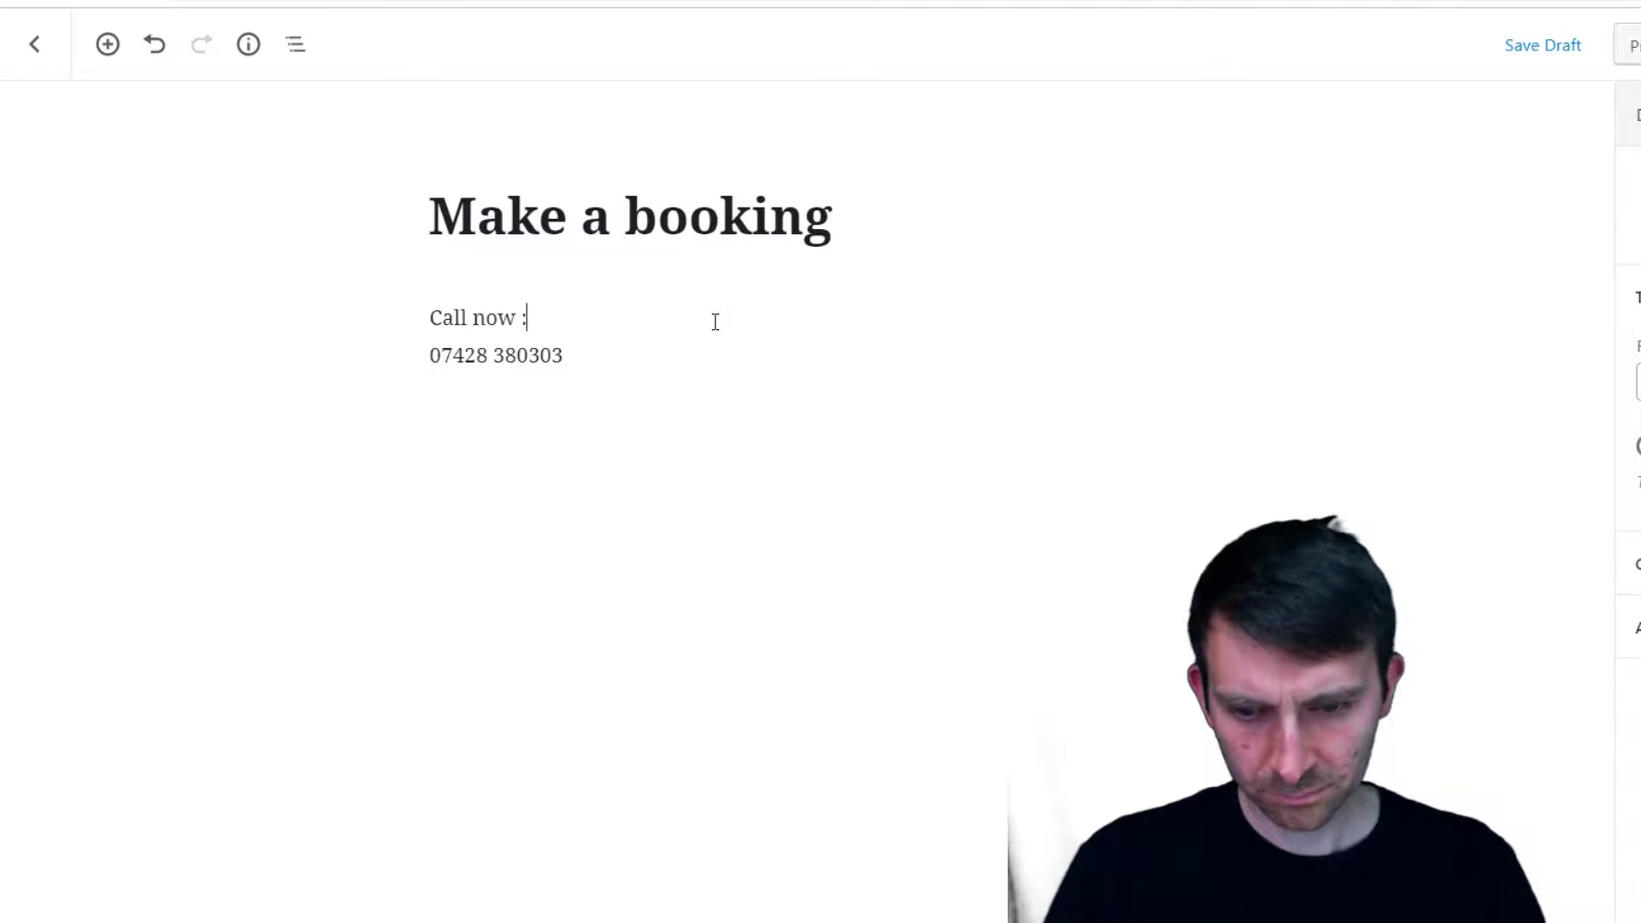
key("BackSpace")
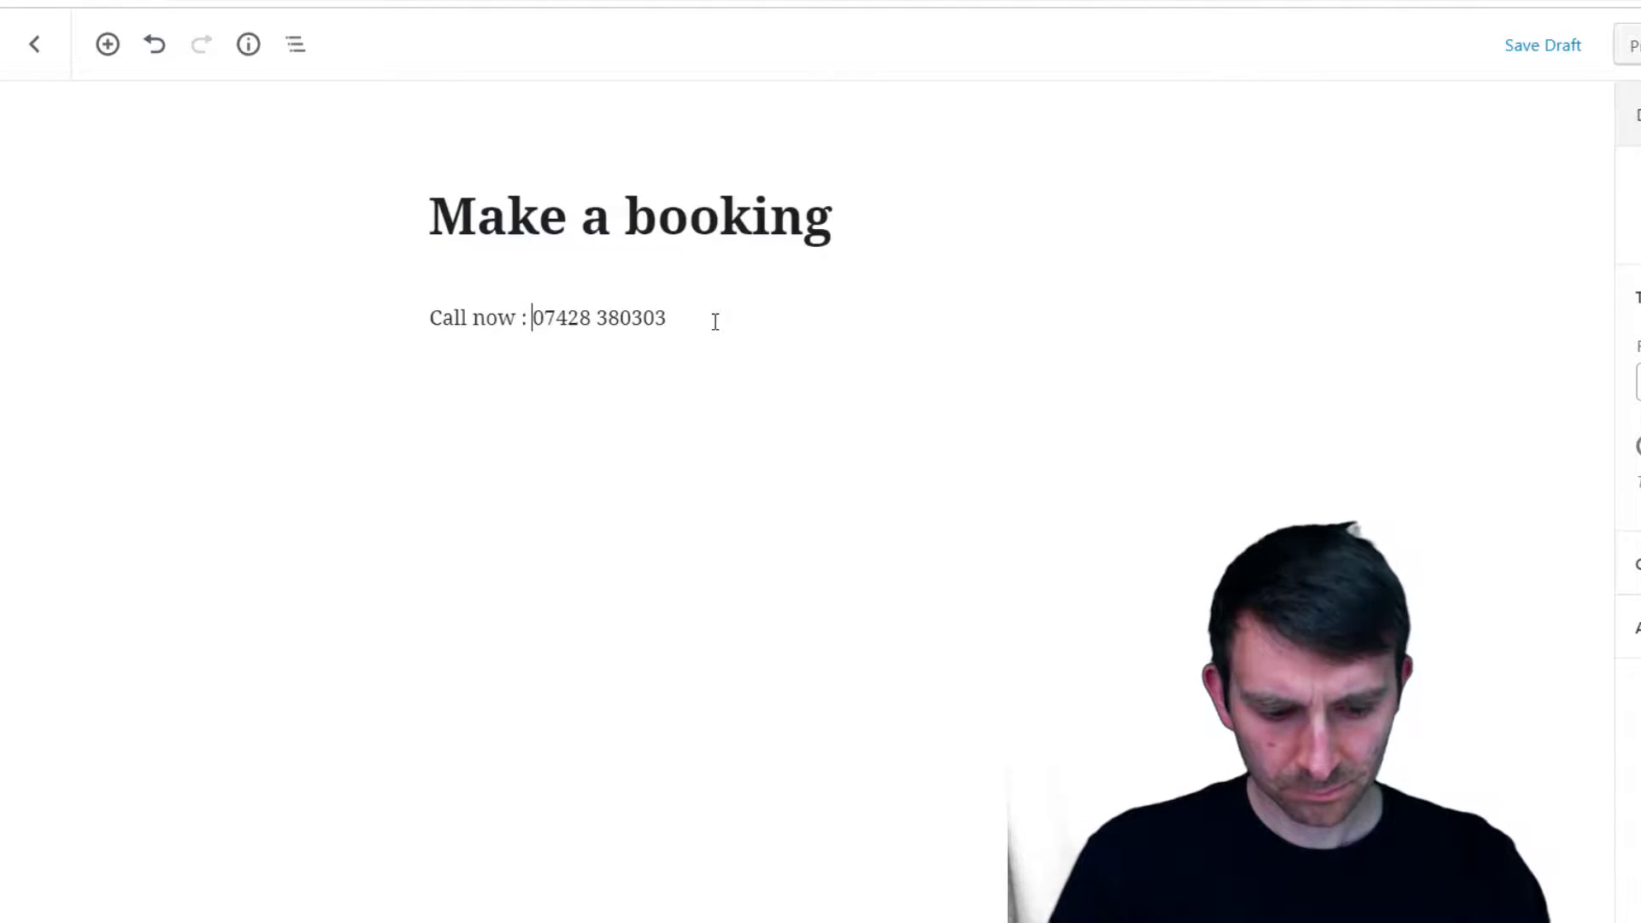
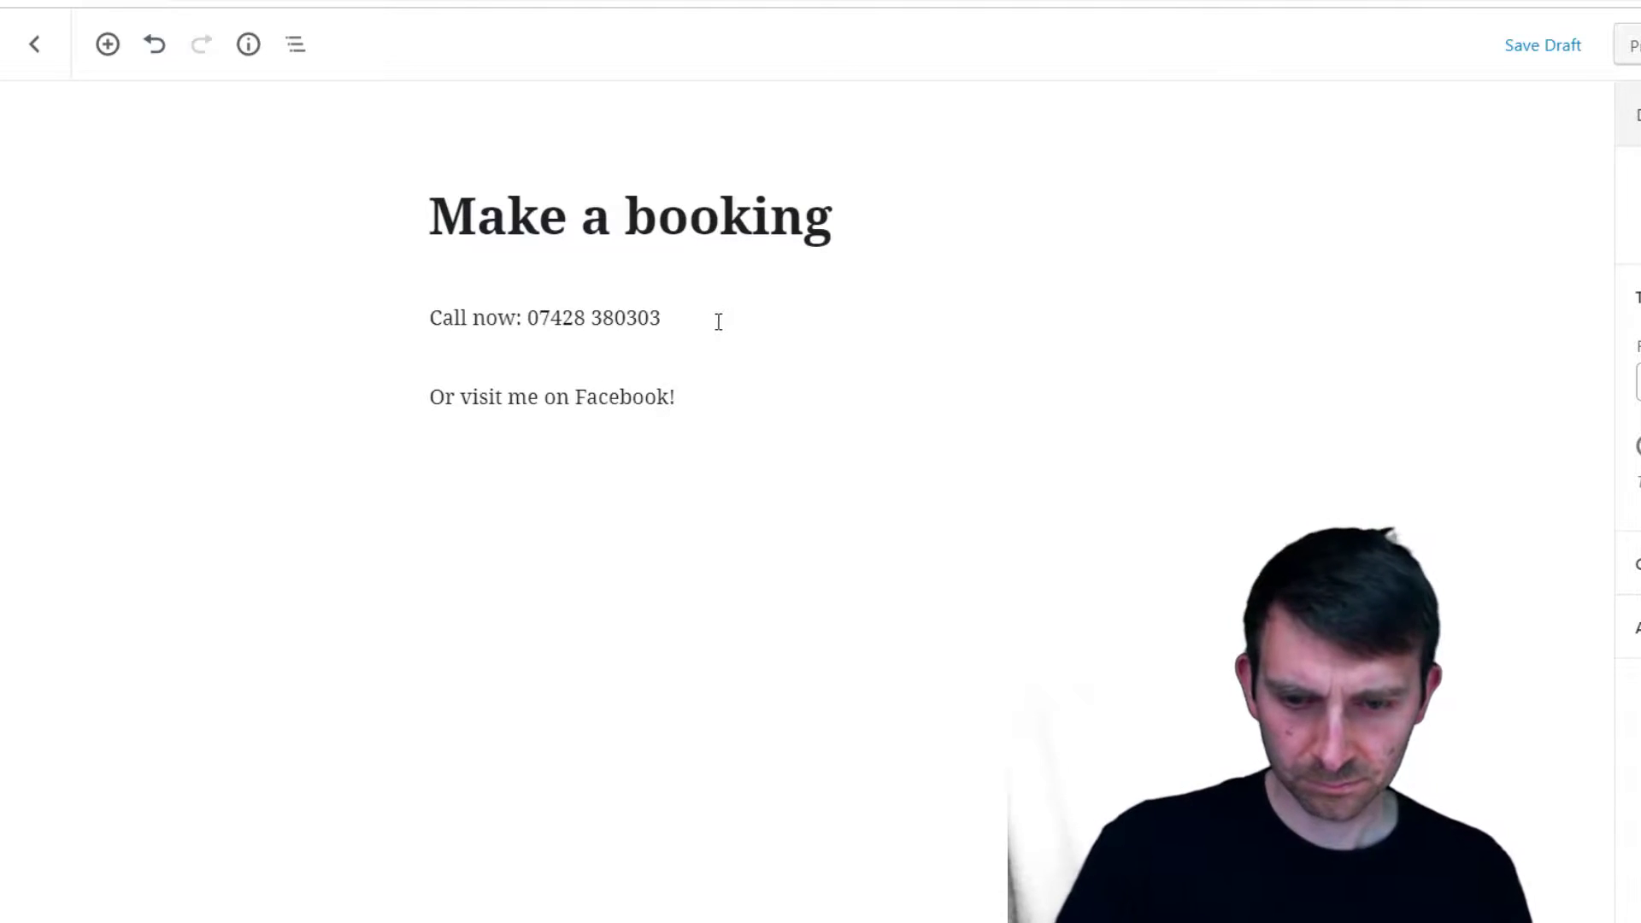
Reword the second paragraph of the booking page as "Or message me on Facebook!"
left_click(732, 389)
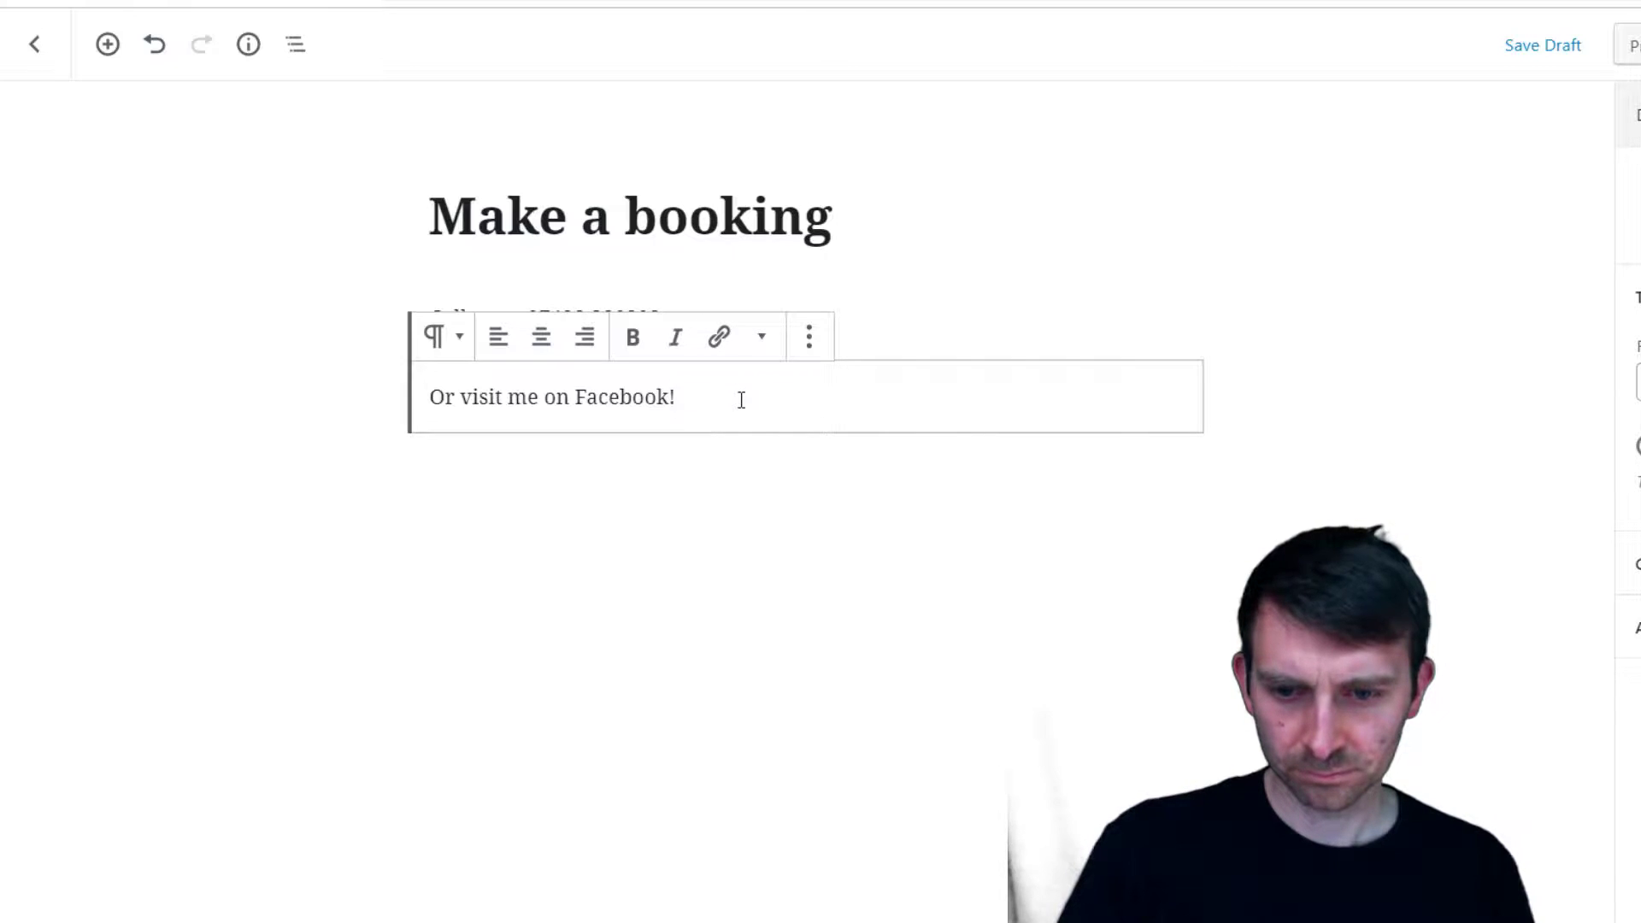
left_click_drag(731, 400, 422, 400)
left_click_drag(707, 396, 450, 385)
left_click(683, 397)
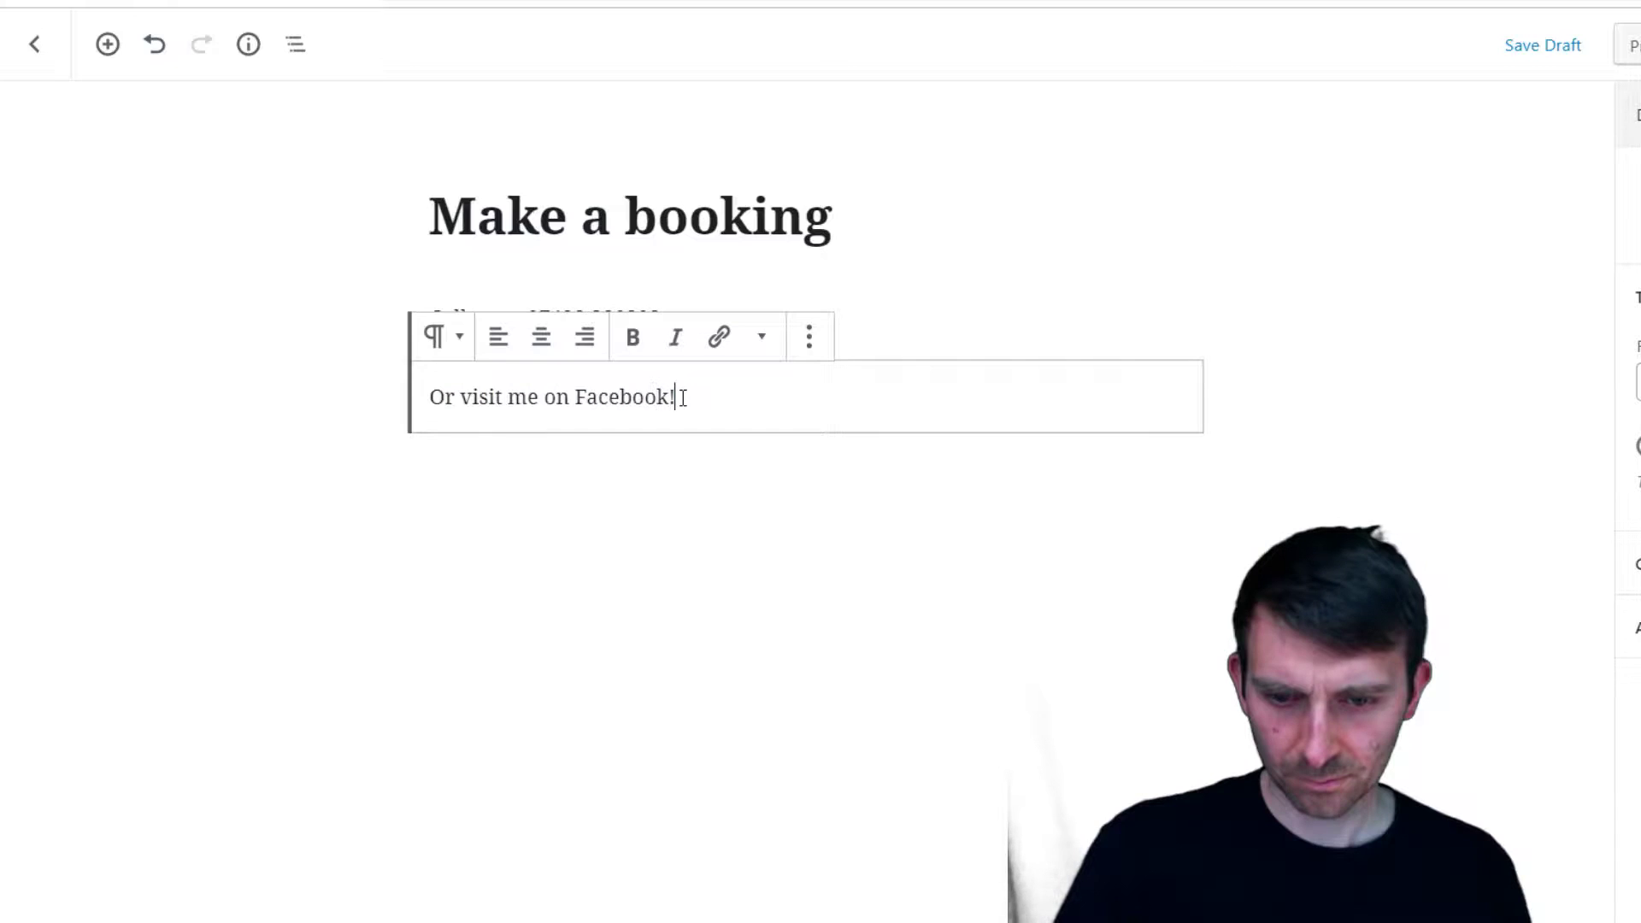
key("BackSpace")
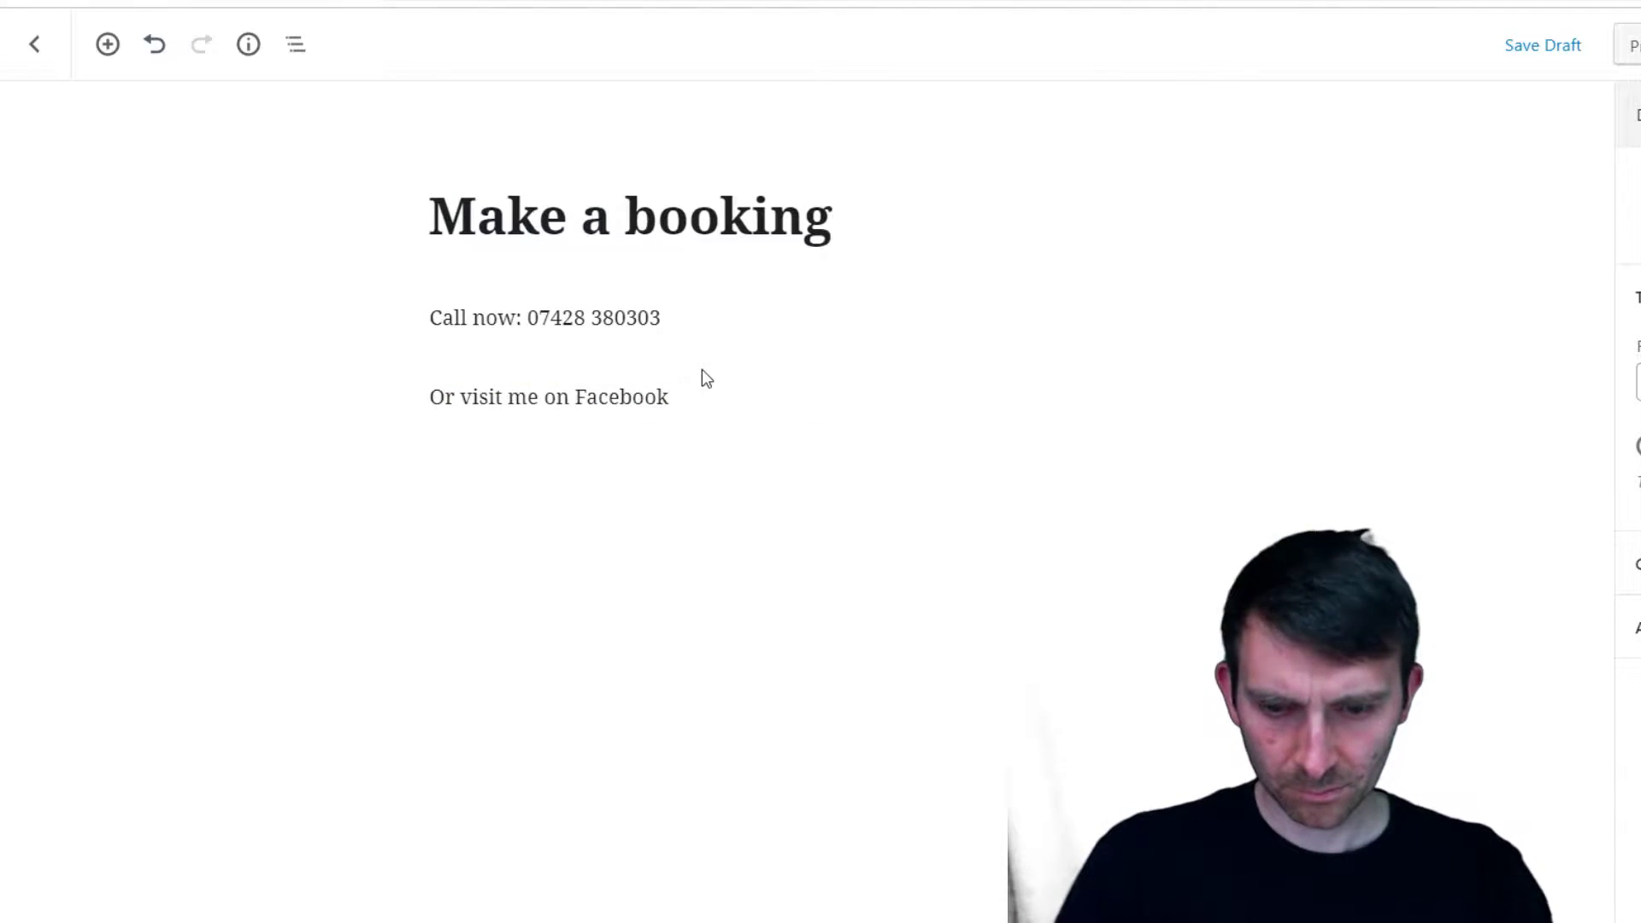
key("BackSpace")
key("BackSpace")
key("BackSpace")
key("BackSpace")
key("BackSpace")
key("BackSpace")
key("BackSpace")
key("BackSpace")
key("BackSpace")
key("BackSpace")
key("BackSpace")
key("BackSpace")
key("BackSpace")
key("BackSpace")
key("BackSpace")
key("BackSpace")
key("BackSpace")
key("BackSpace")
key("BackSpace")
key("BackSpace")
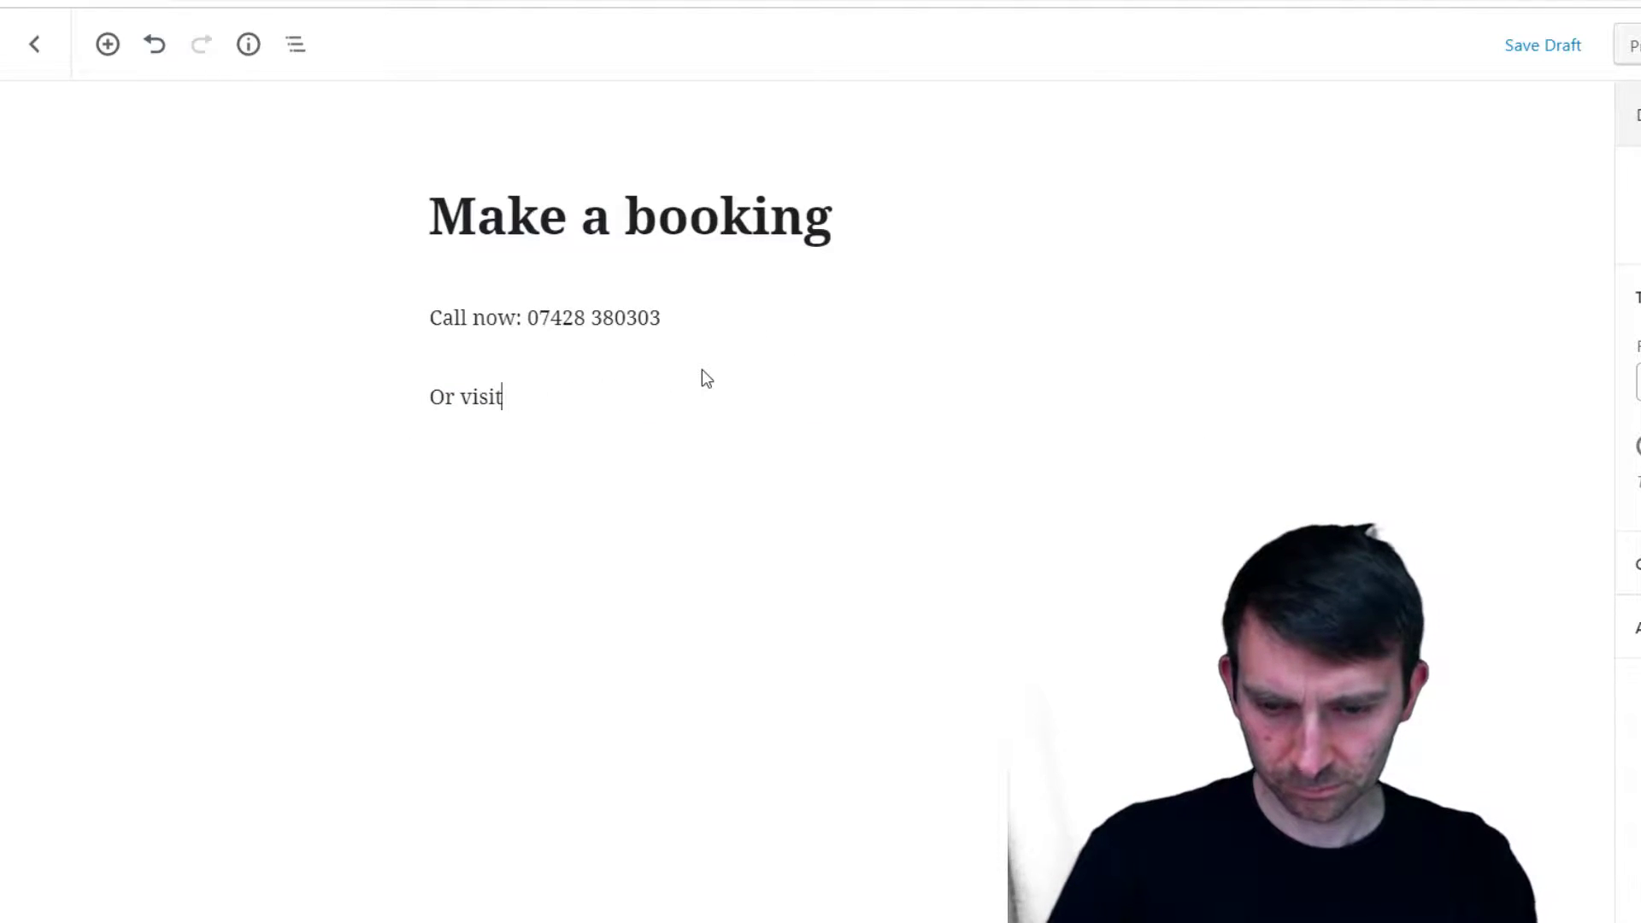
type("messa")
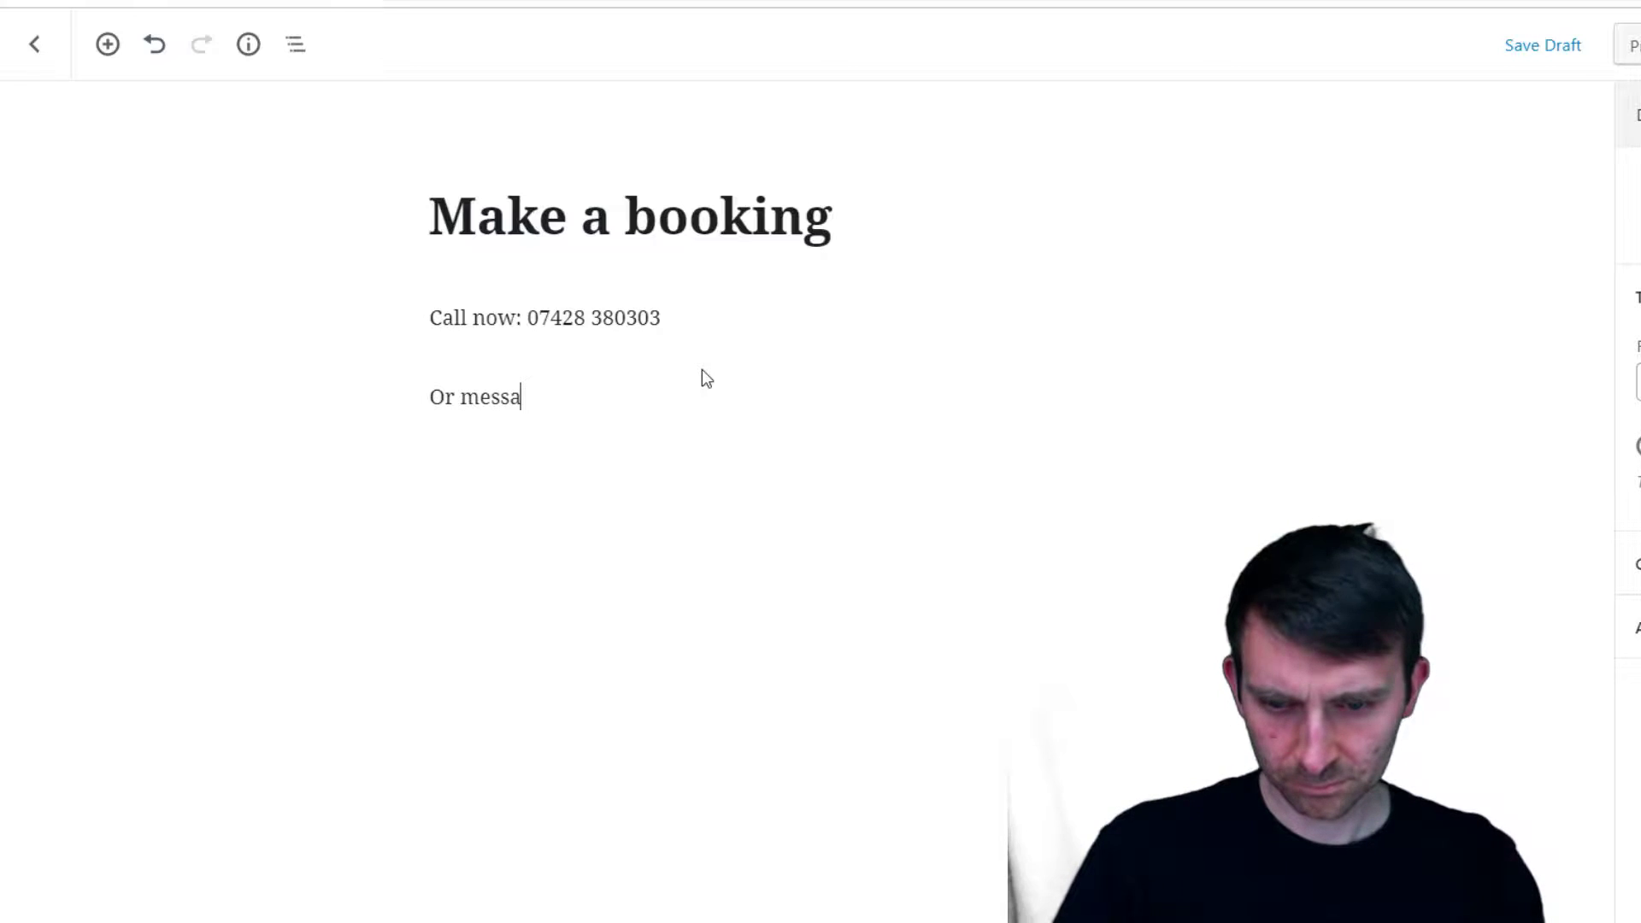
type("ge me on Facebook!")
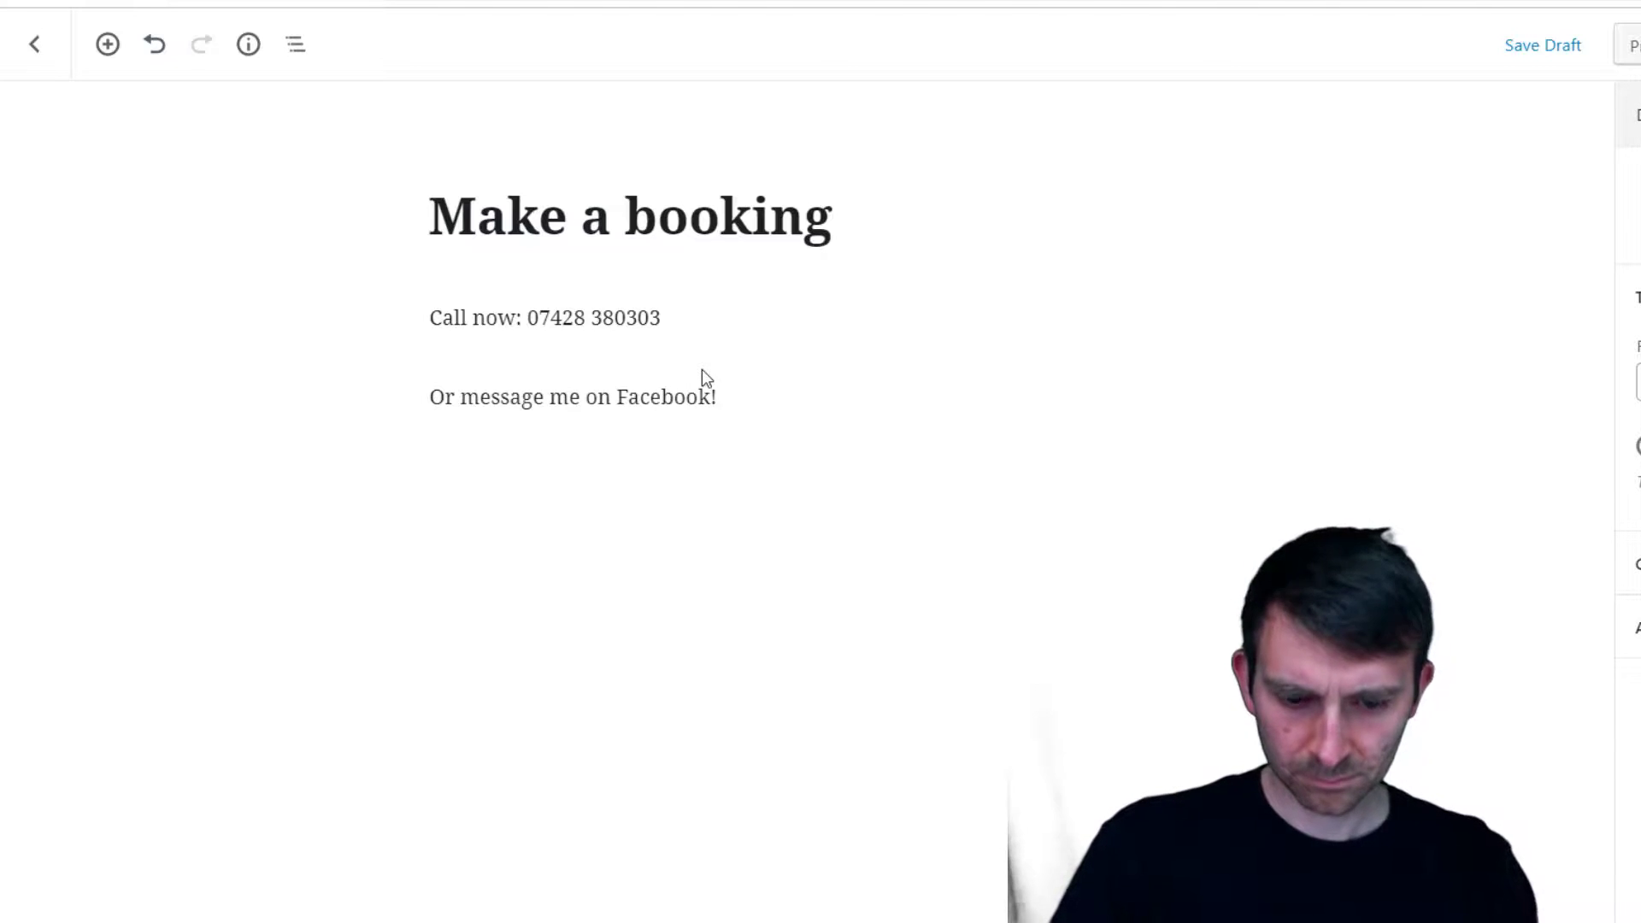
Start a link on the "Or message me on Facebook!" paragraph and get the address of the barber shop's Facebook home page
left_click(740, 414)
left_click_drag(741, 414, 466, 395)
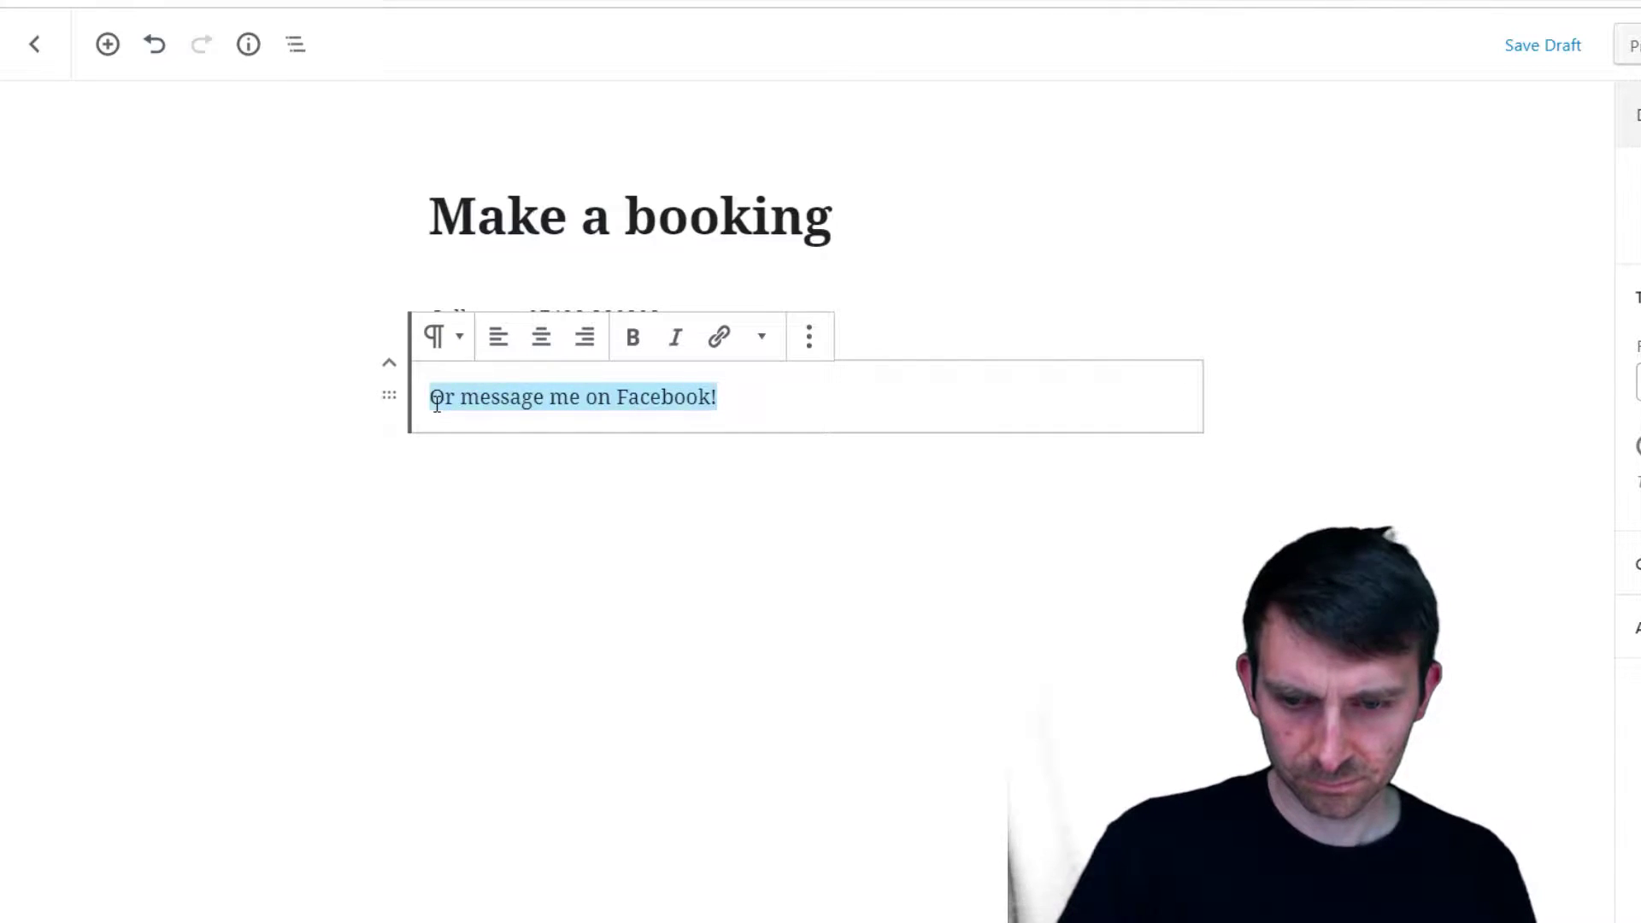
left_click(723, 342)
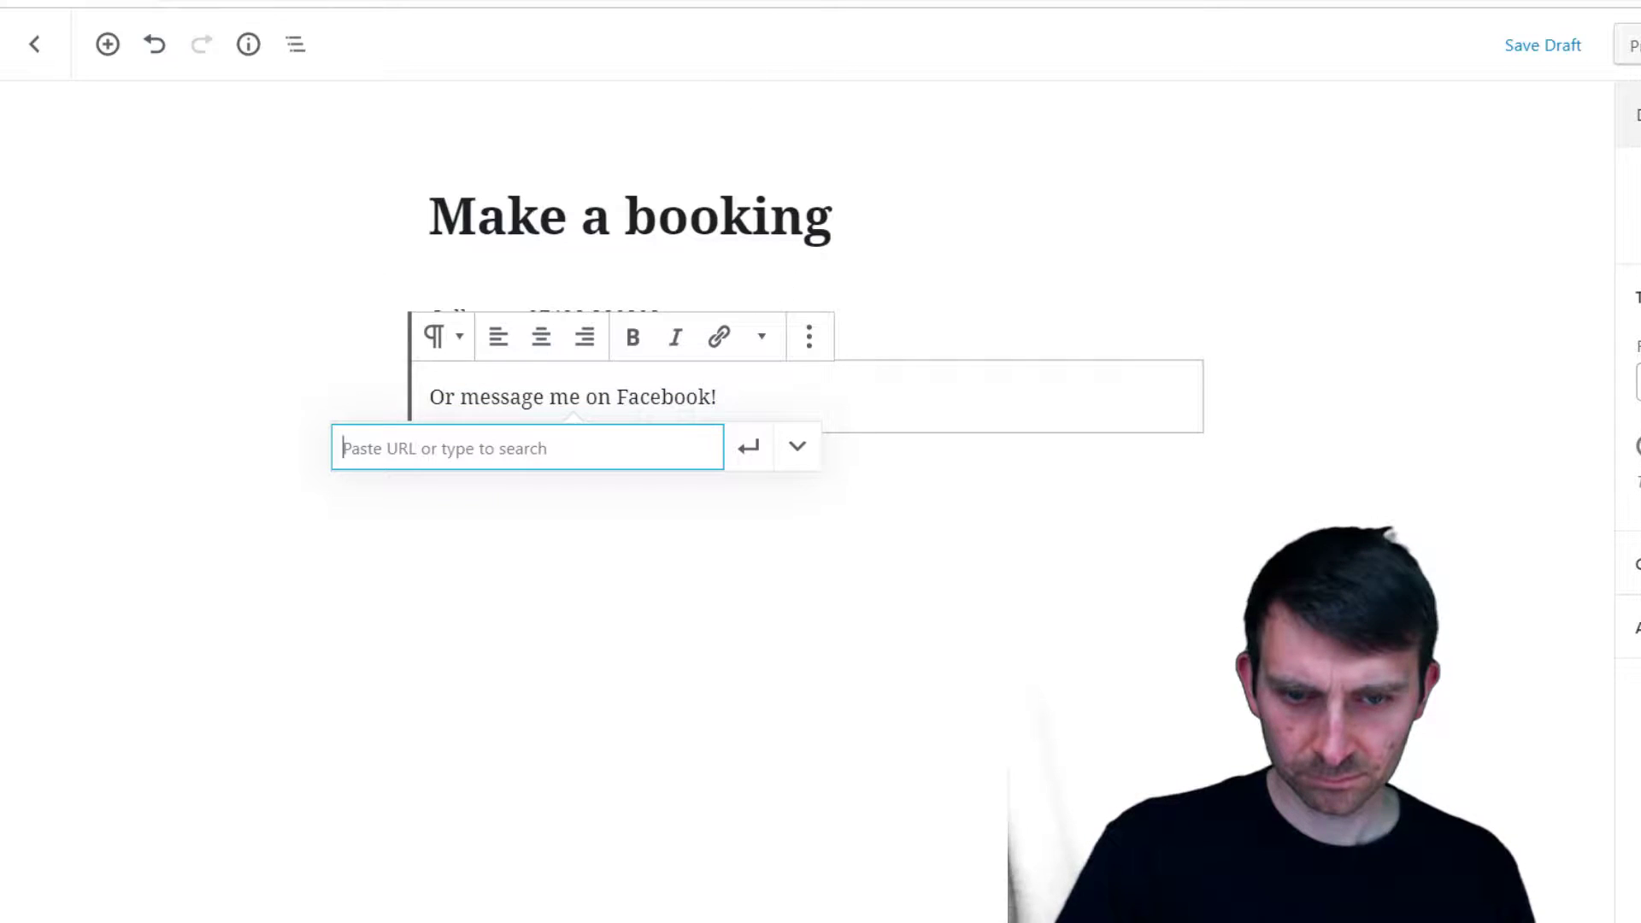
key("ctrl+Tab")
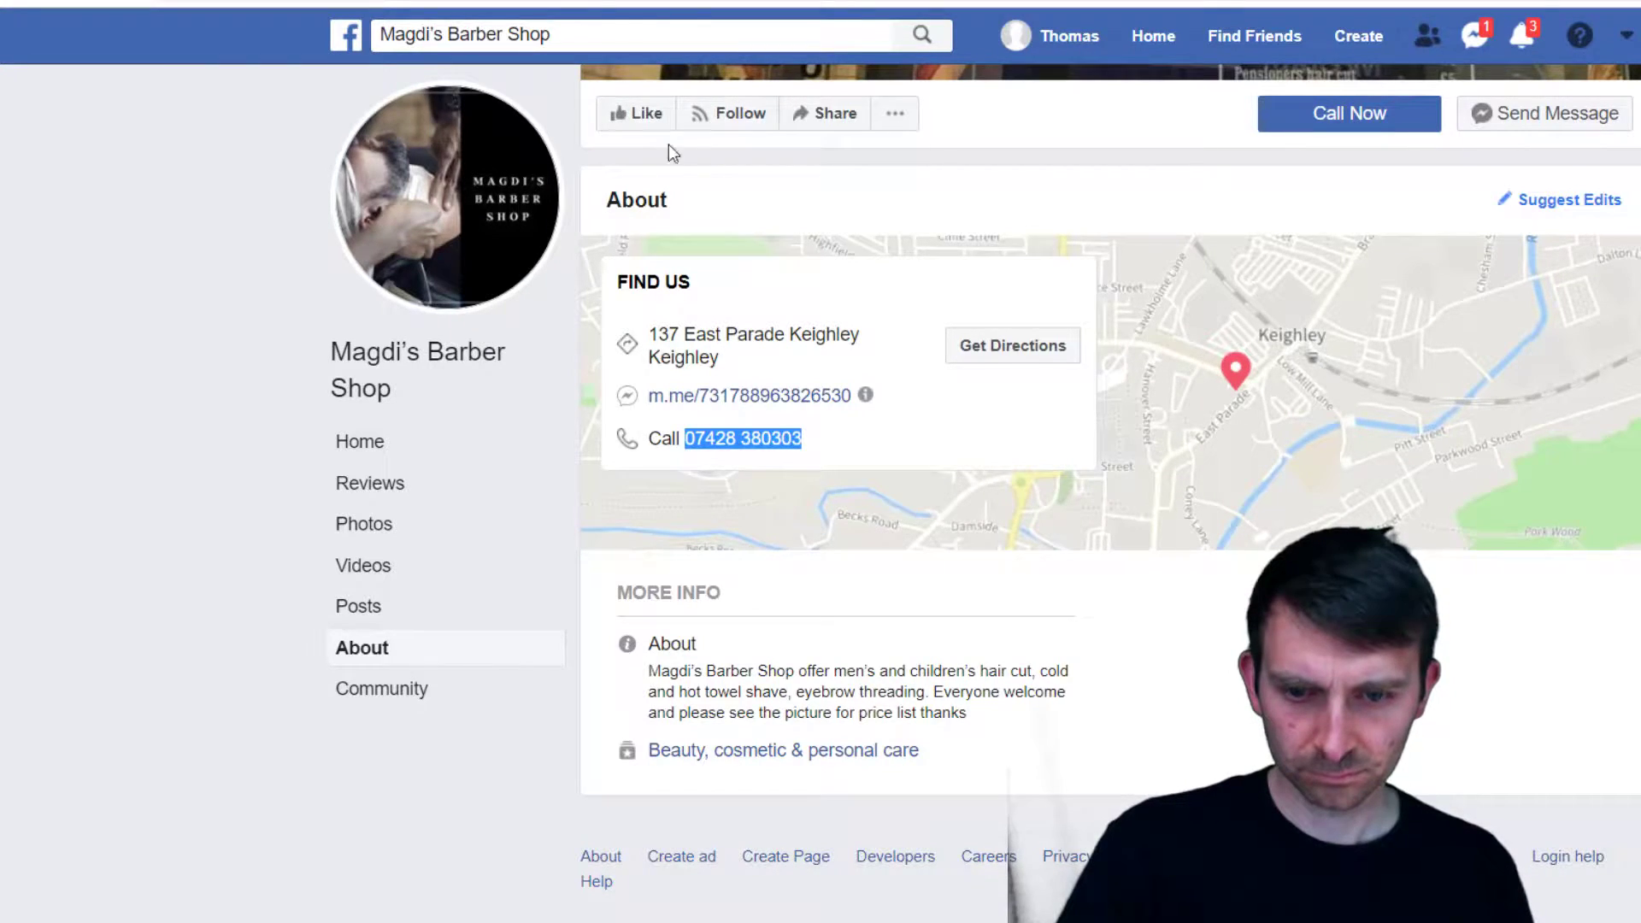
scroll(667, 141, "up", 5)
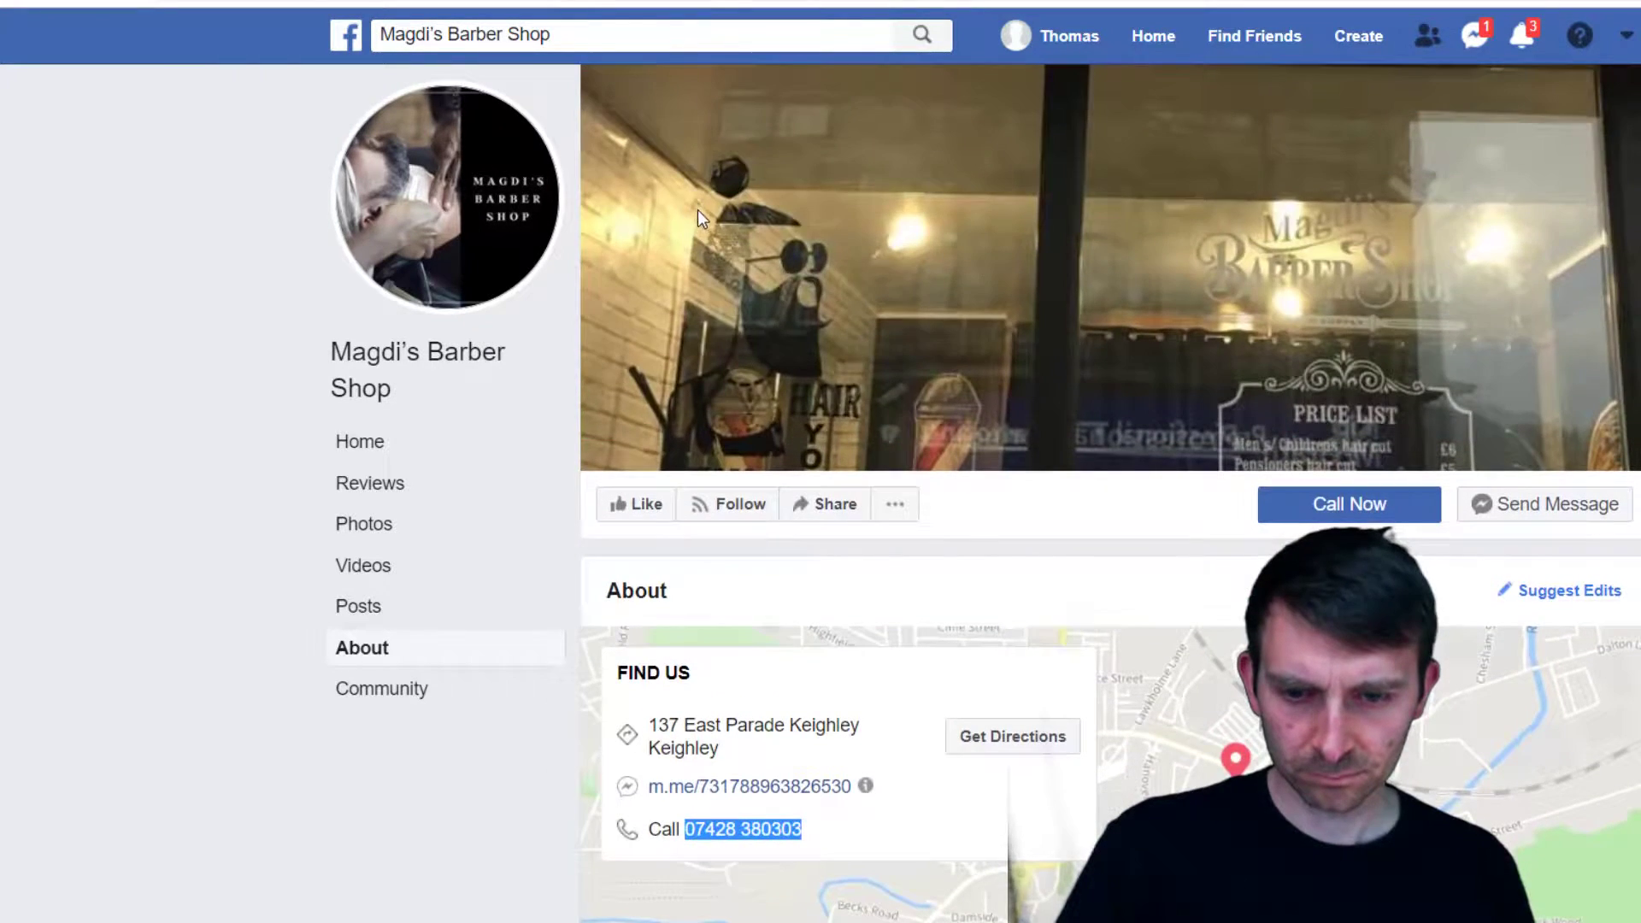
left_click(370, 440)
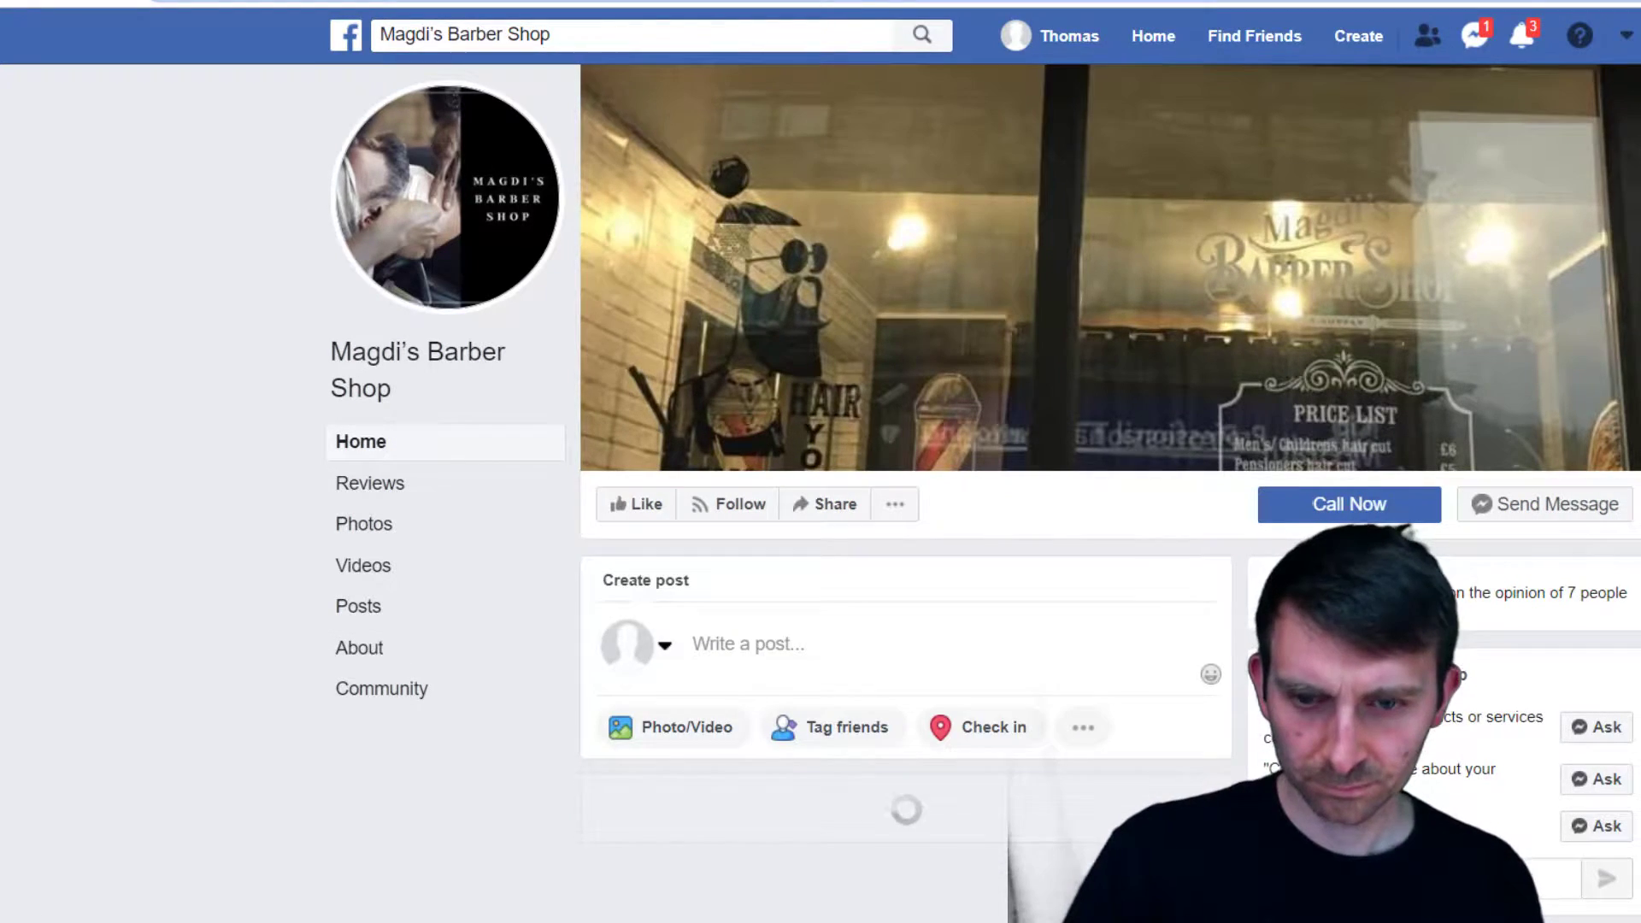
key("ctrl+shift+Tab")
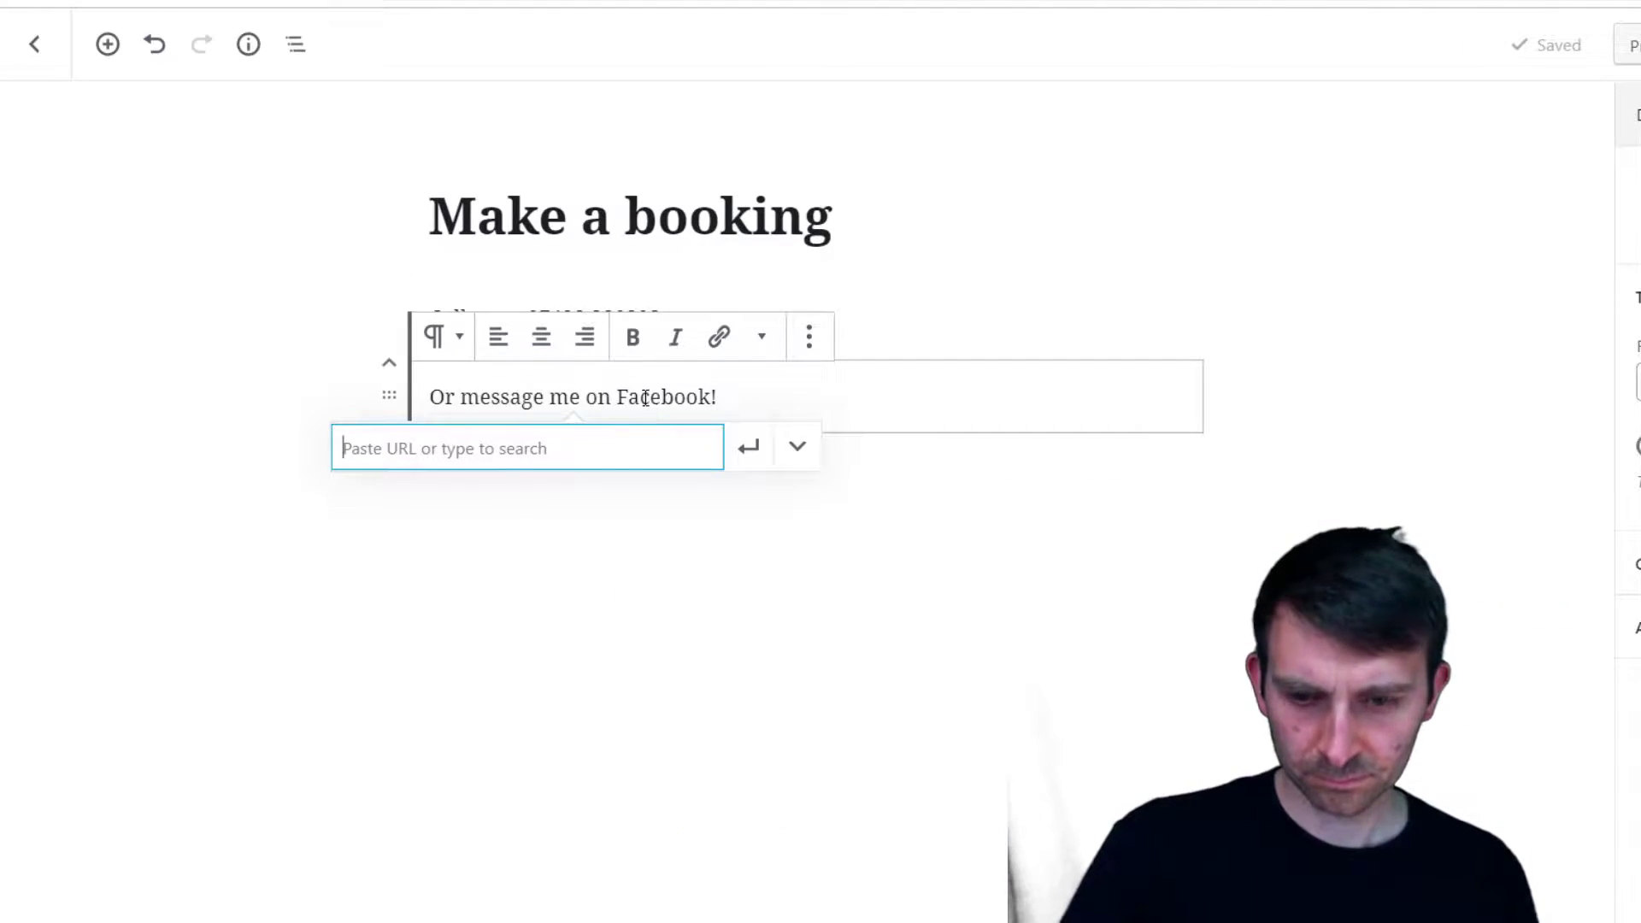
Link the whole "Or message me on Facebook!" paragraph to the barber shop's Facebook page address
key("ctrl+v")
key("Return")
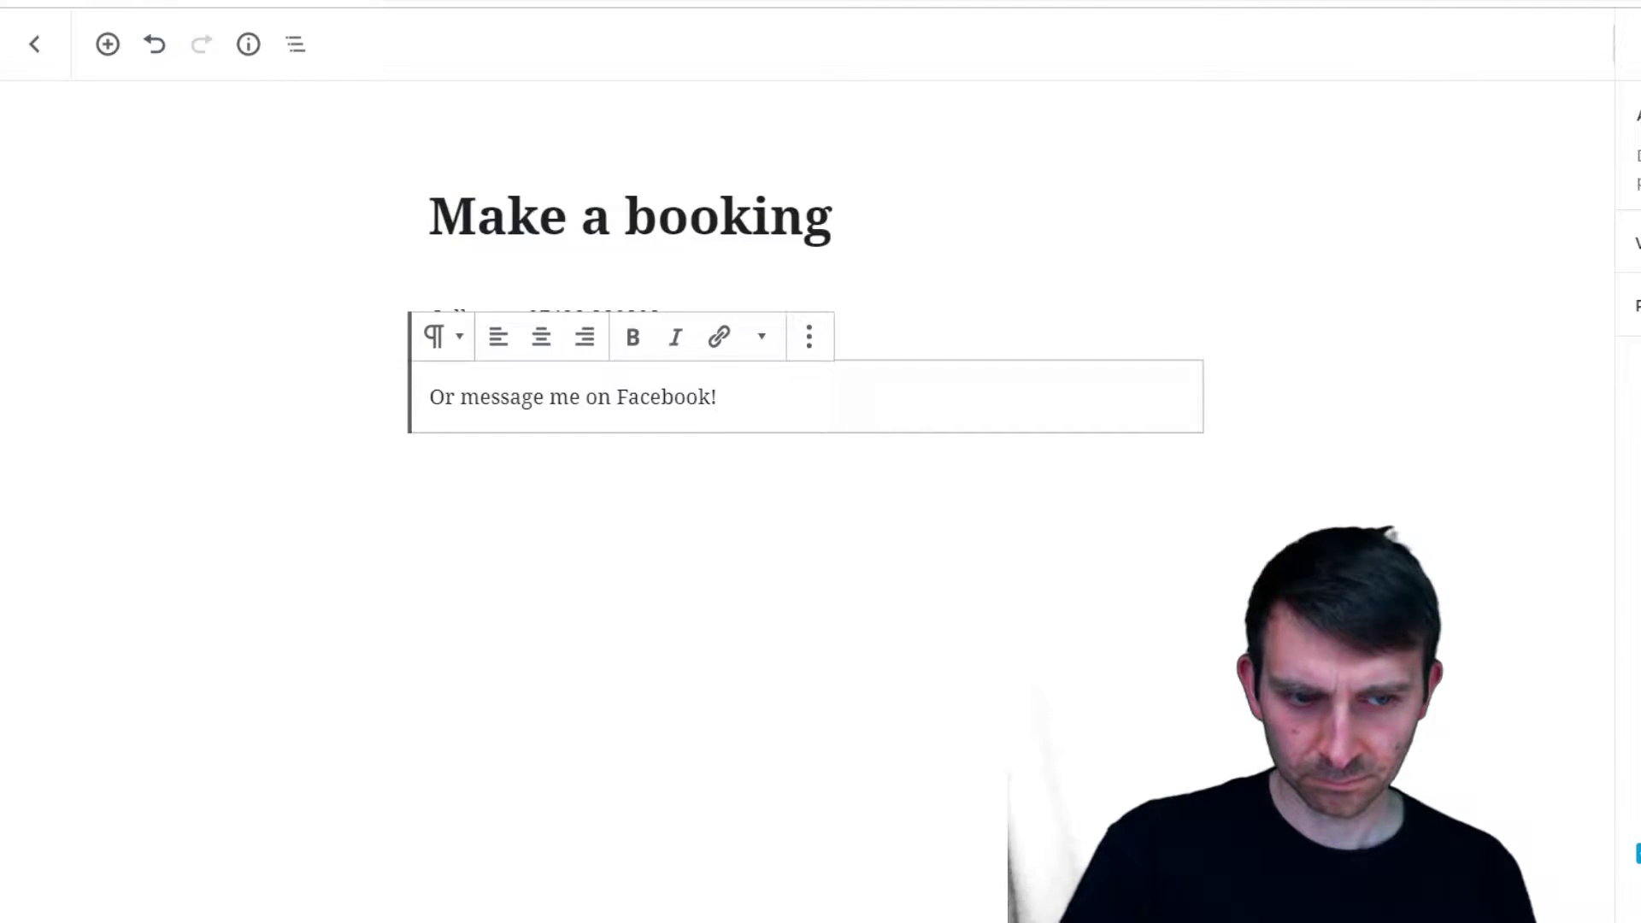
left_click_drag(769, 400, 488, 410)
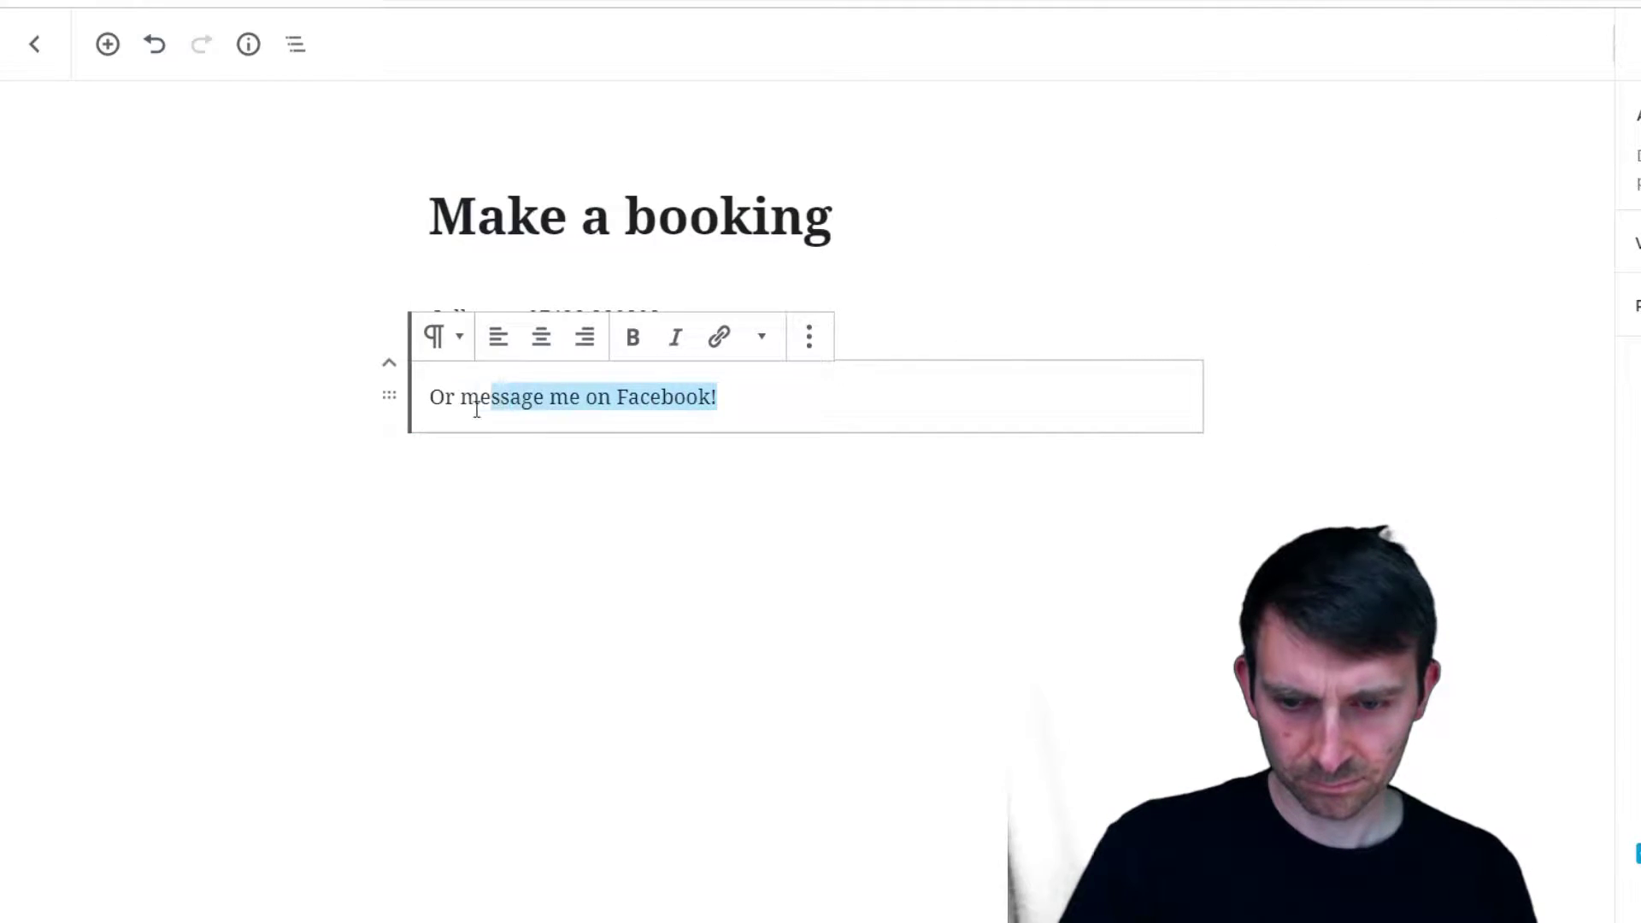
left_click(718, 337)
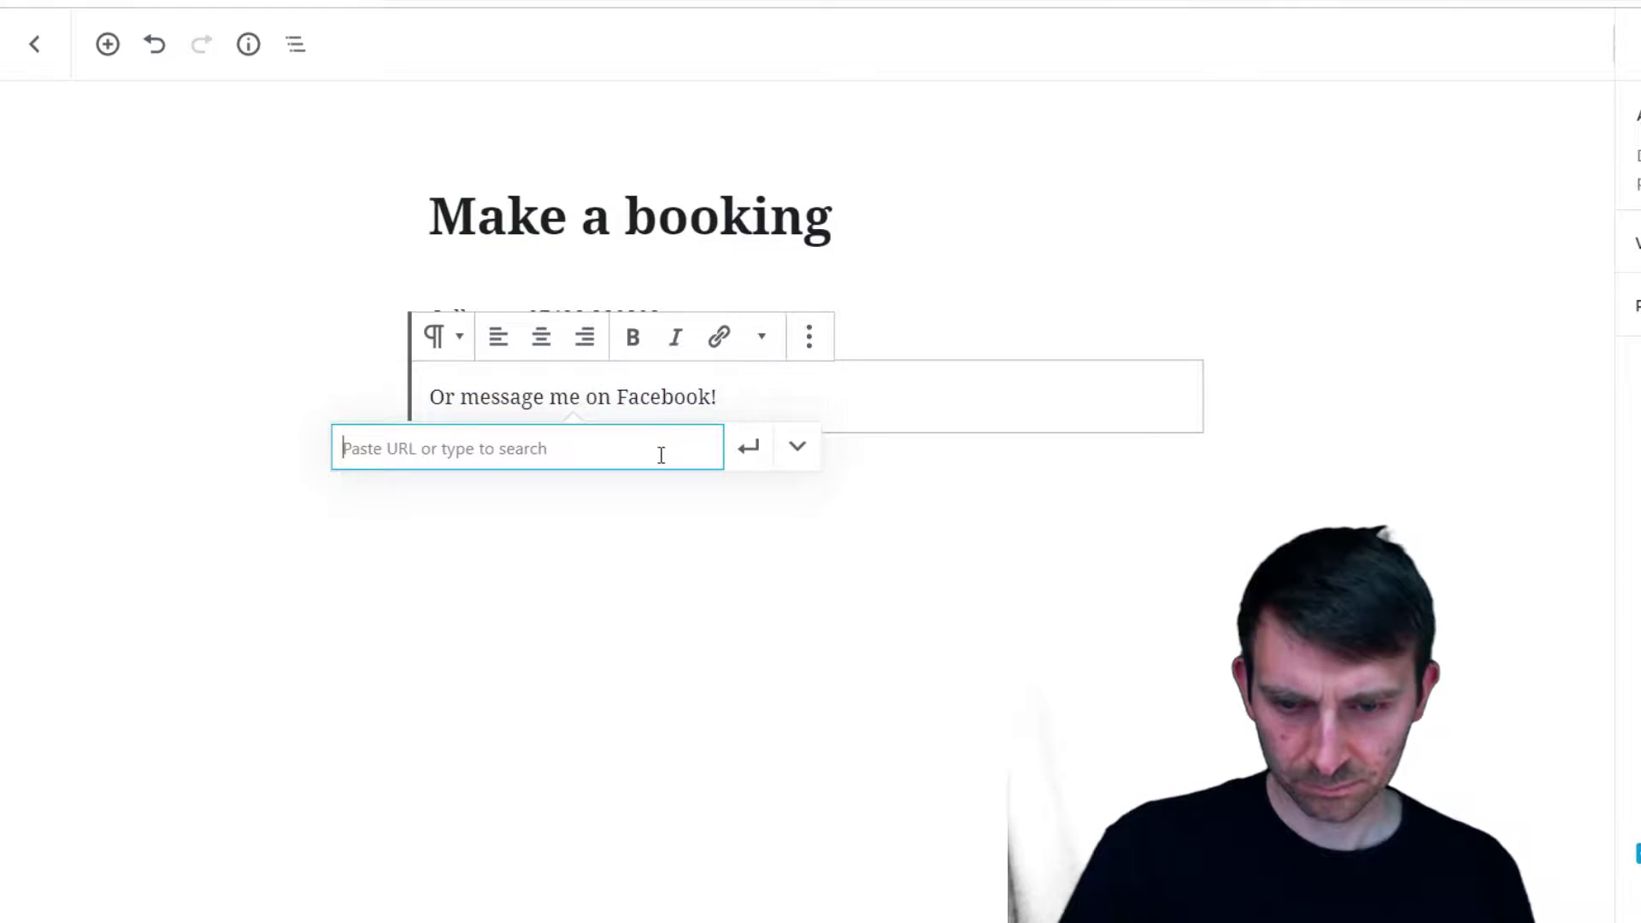
key("ctrl+v")
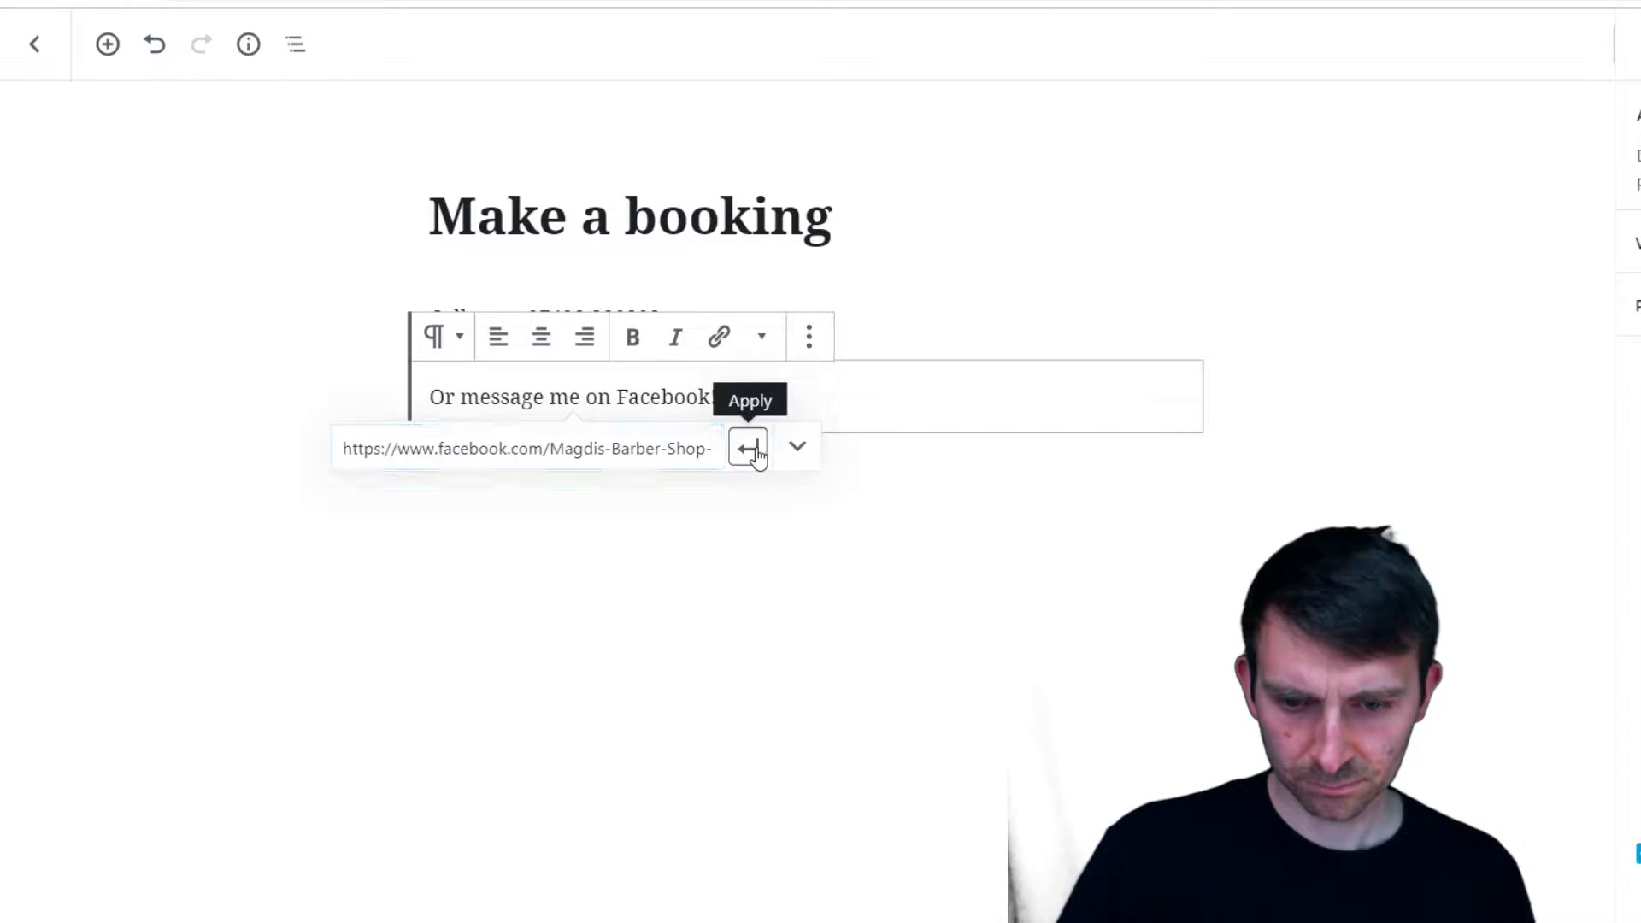
left_click(750, 450)
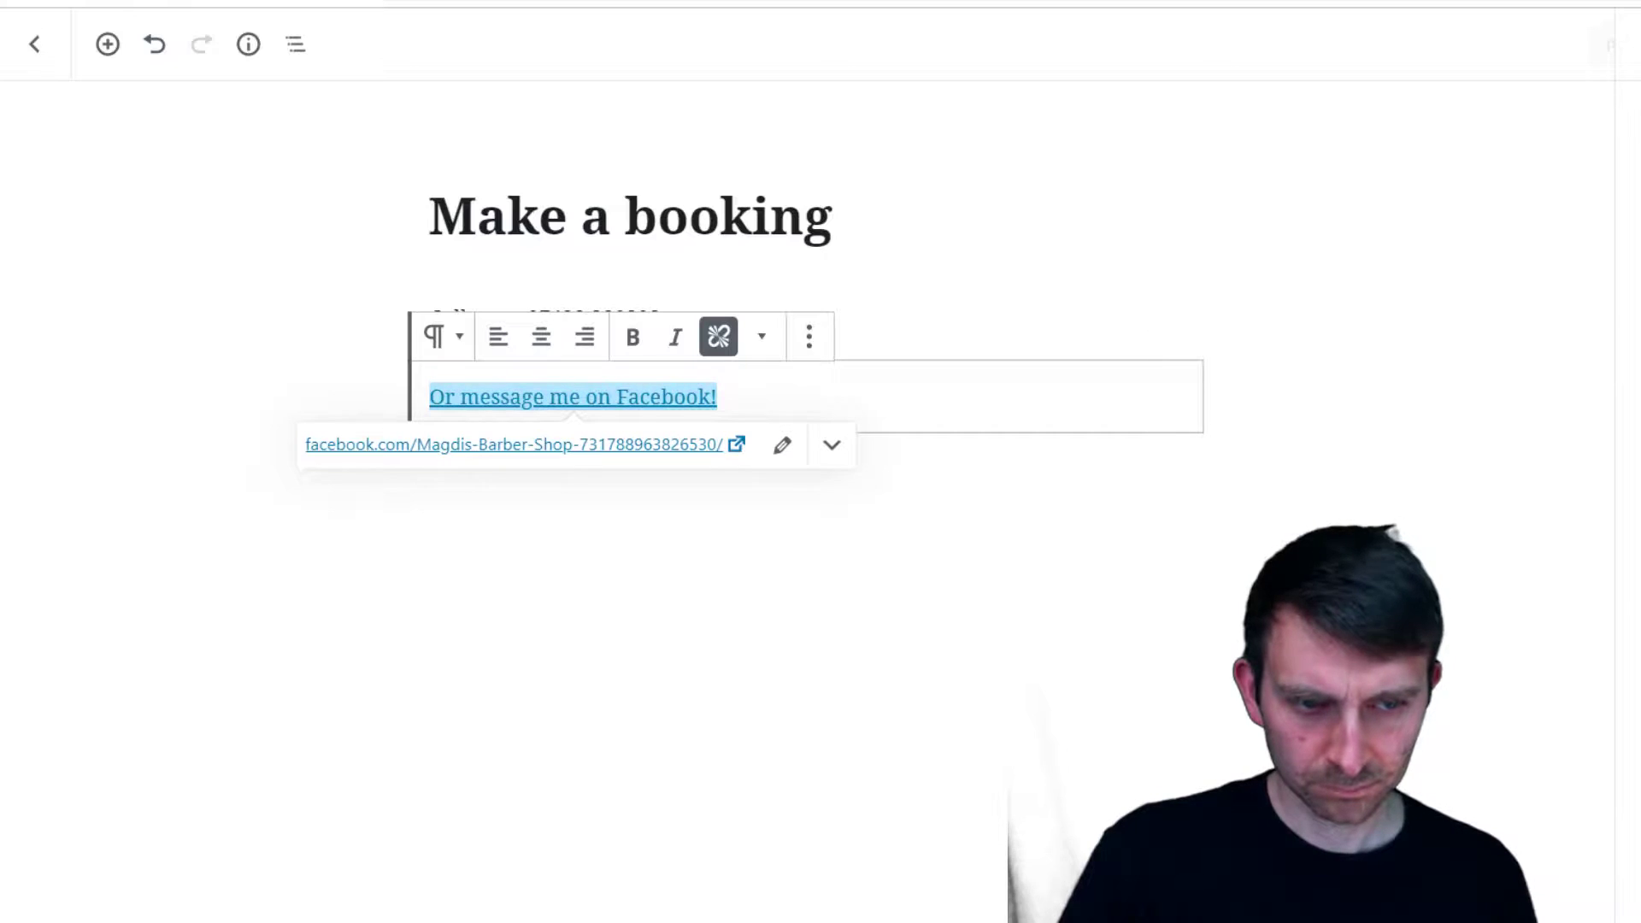
Publish the "Make a booking" page and return to the site's list of pages
left_click(962, 376)
left_click(875, 474)
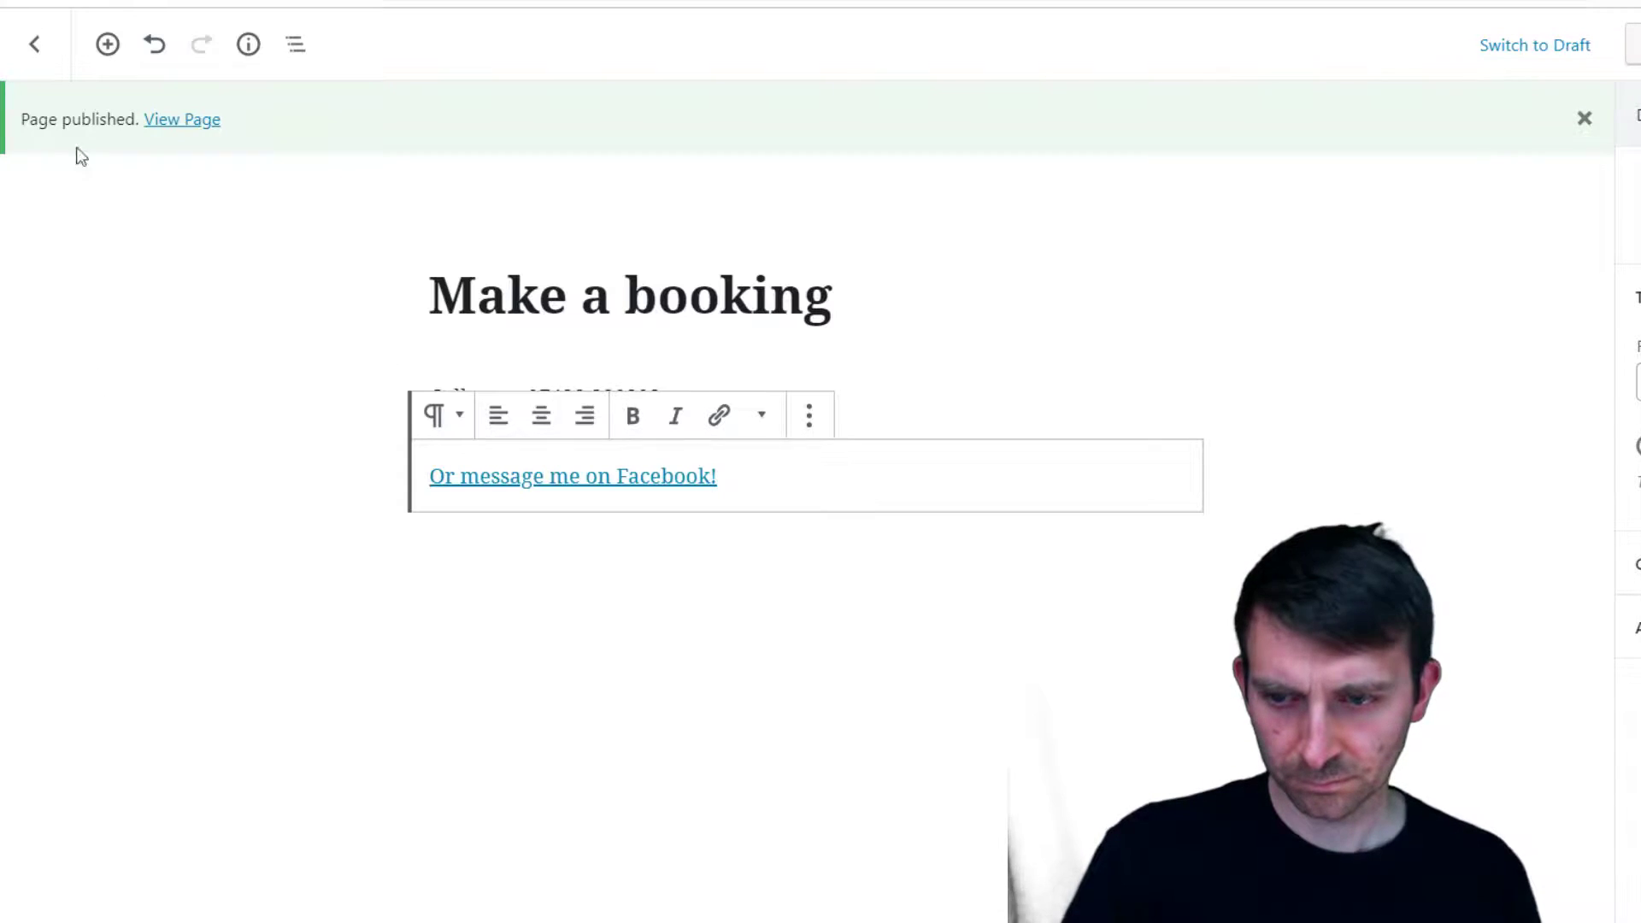
left_click(32, 44)
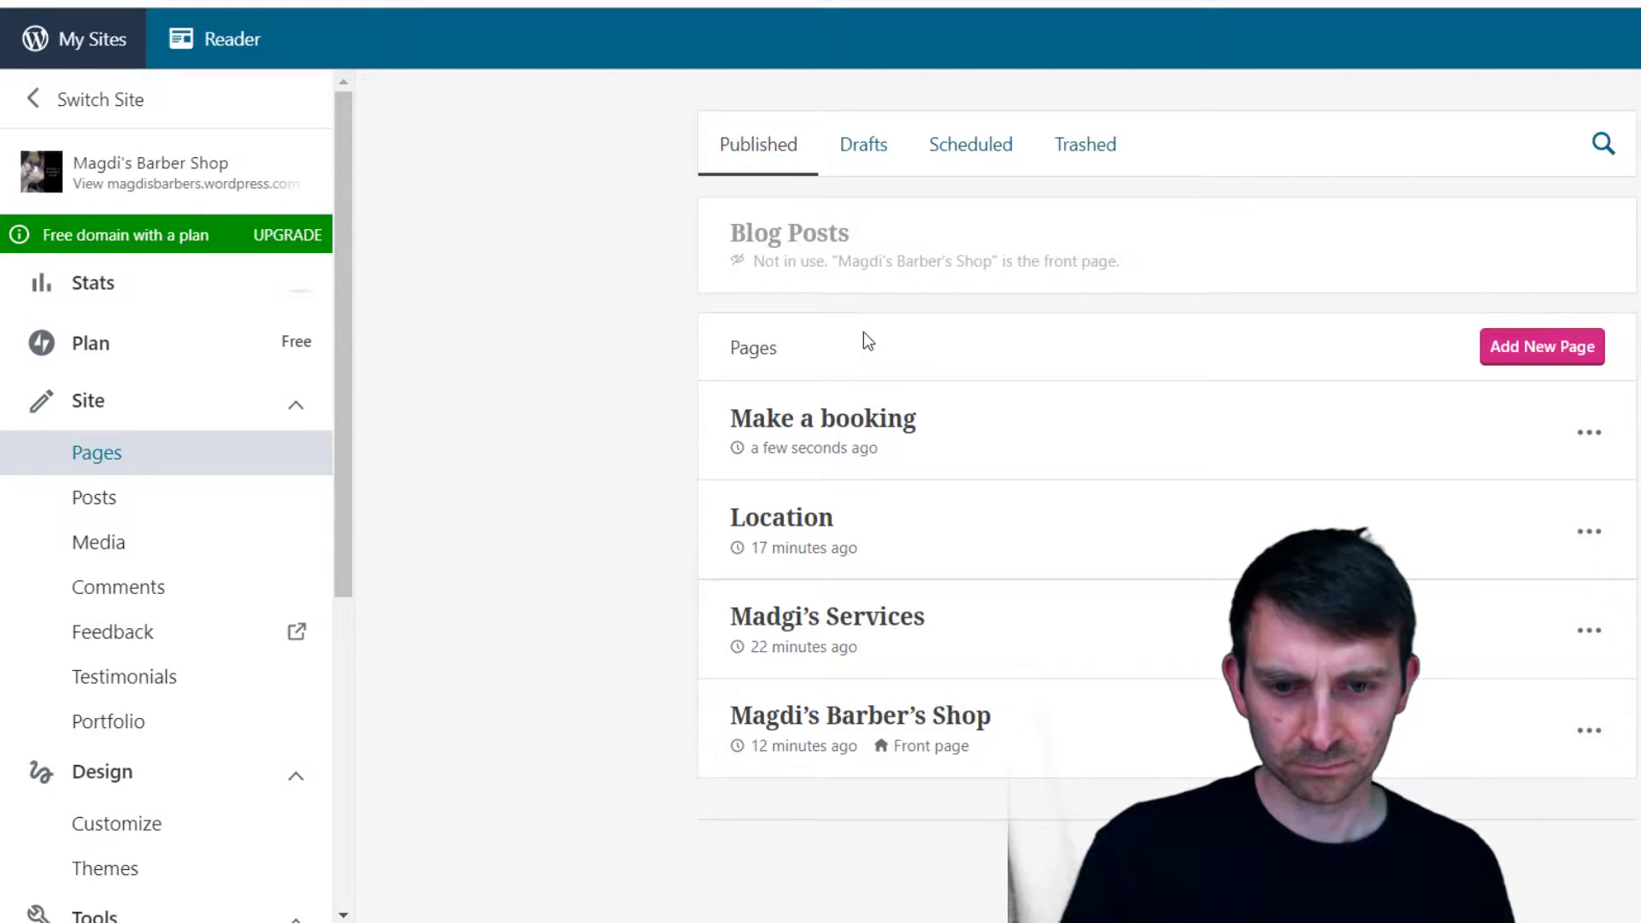
Add a new page to the site and title it "Gallery"
scroll(213, 598, "down", 5)
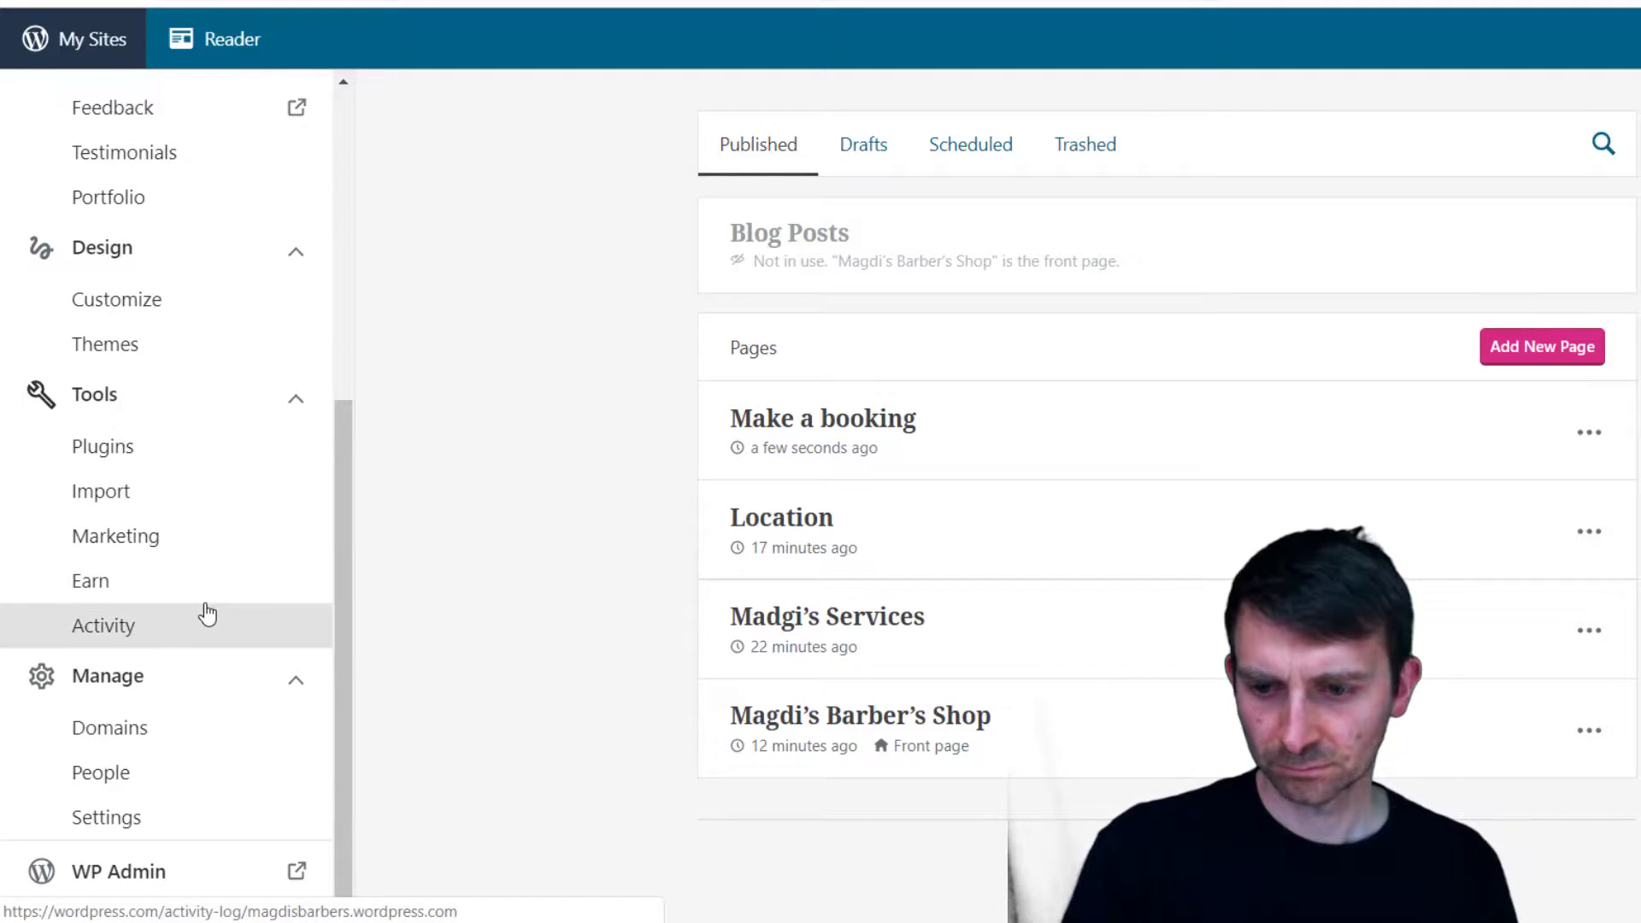
scroll(208, 614, "up", 5)
left_click(1580, 350)
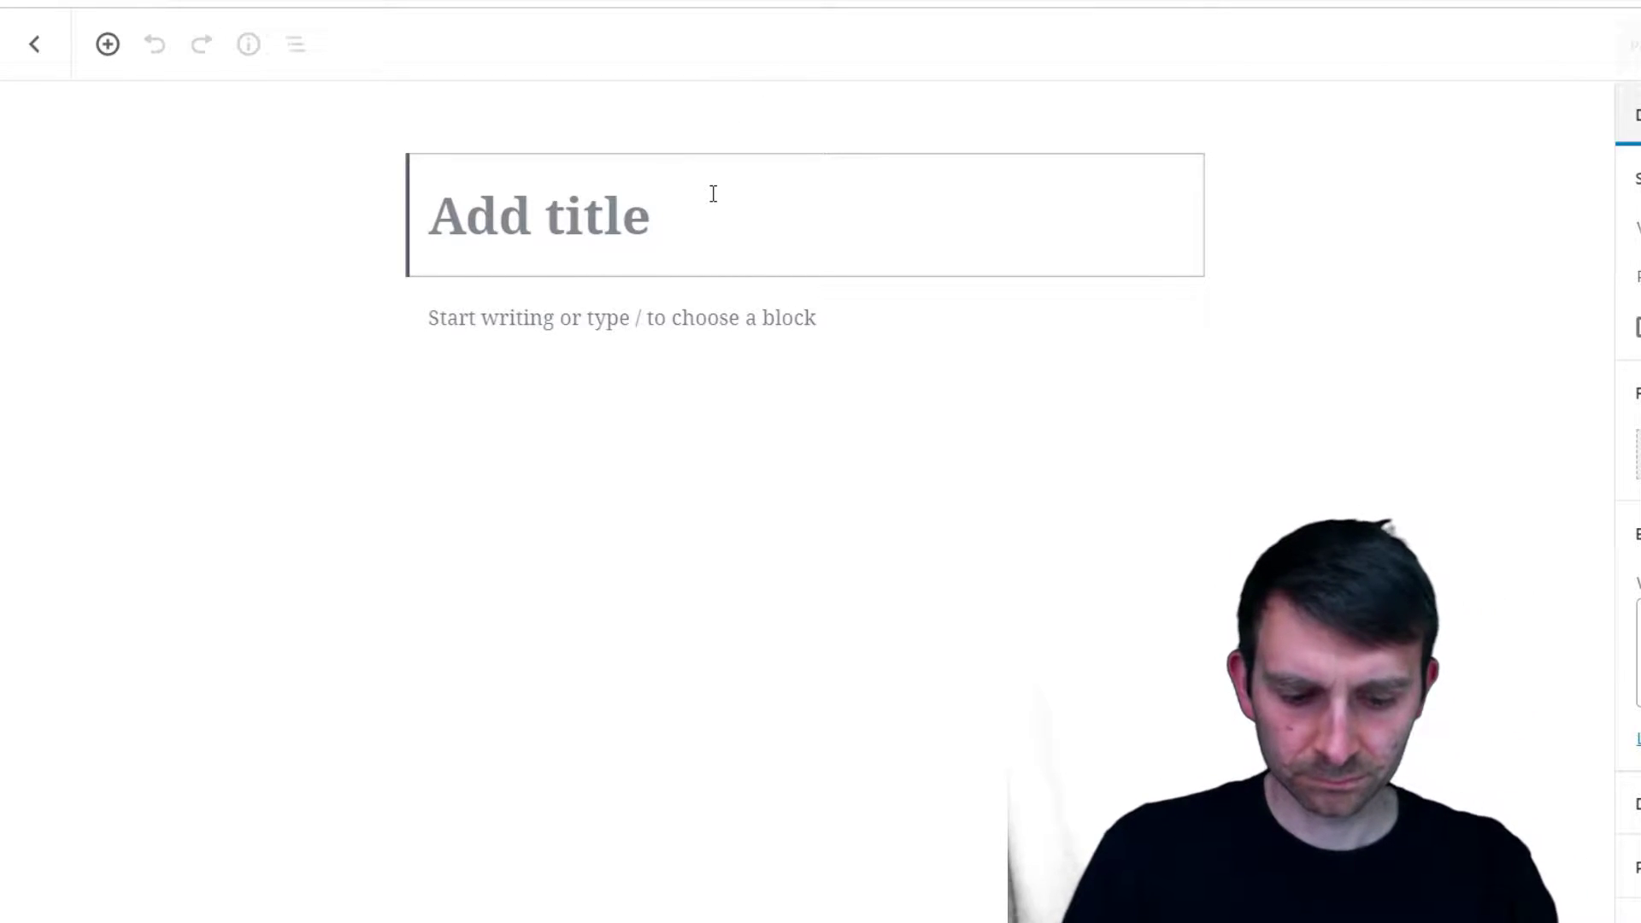
type("Gal")
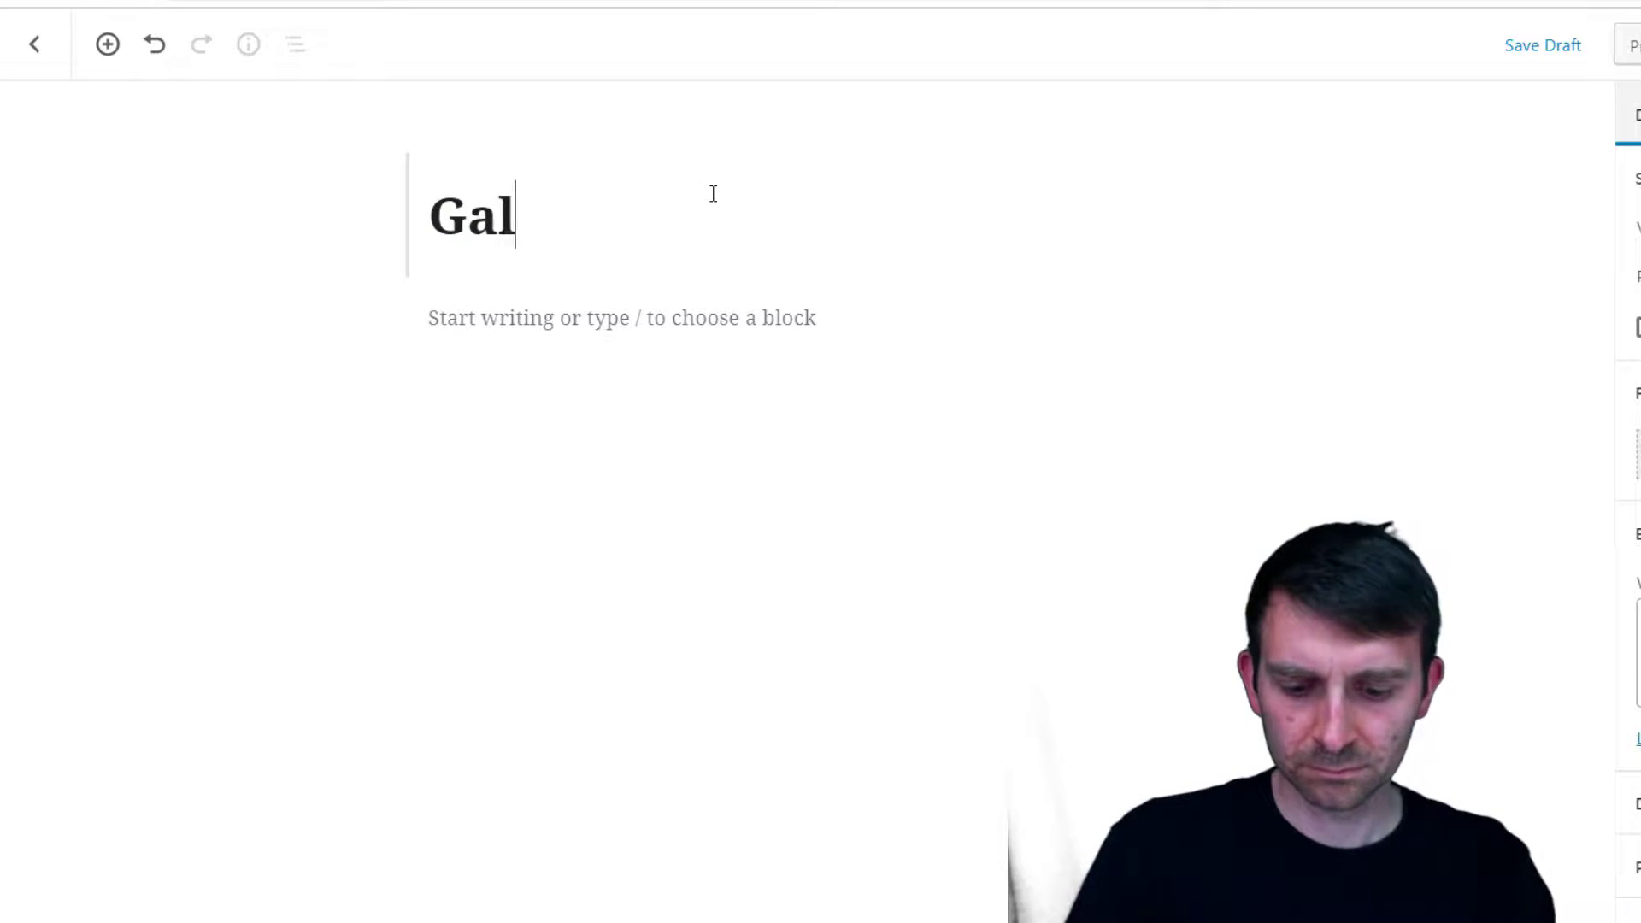
type("lery")
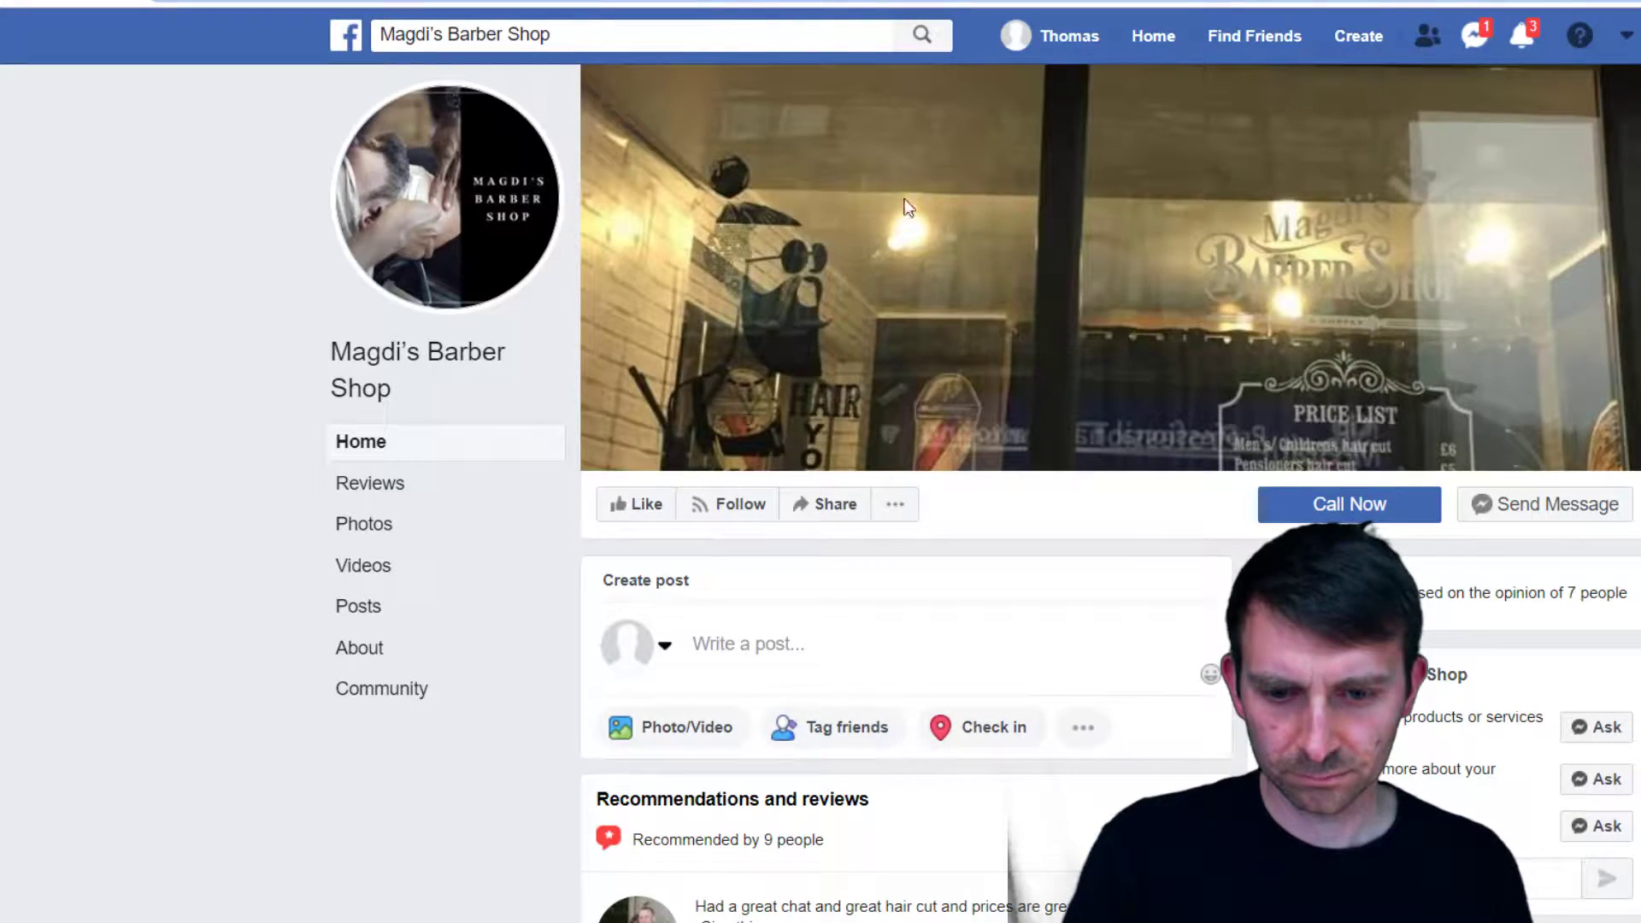
Switch to the barber shop's Facebook page and open the Mobile Uploads album among its photos
scroll(846, 513, "down", 10)
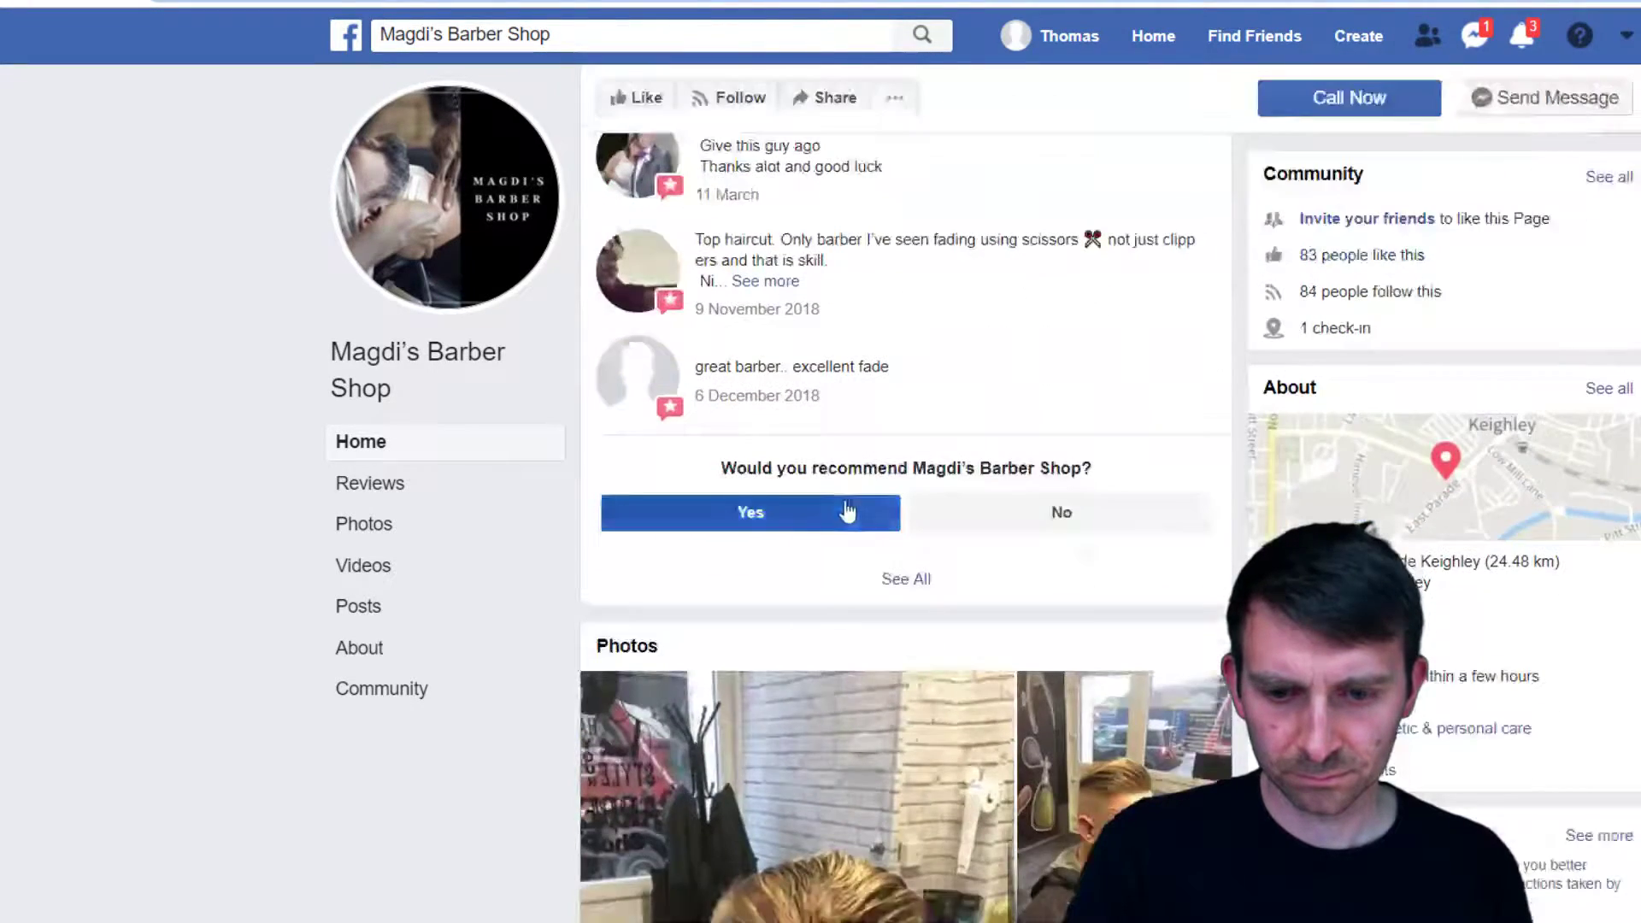
scroll(846, 512, "up", 5)
left_click(461, 525)
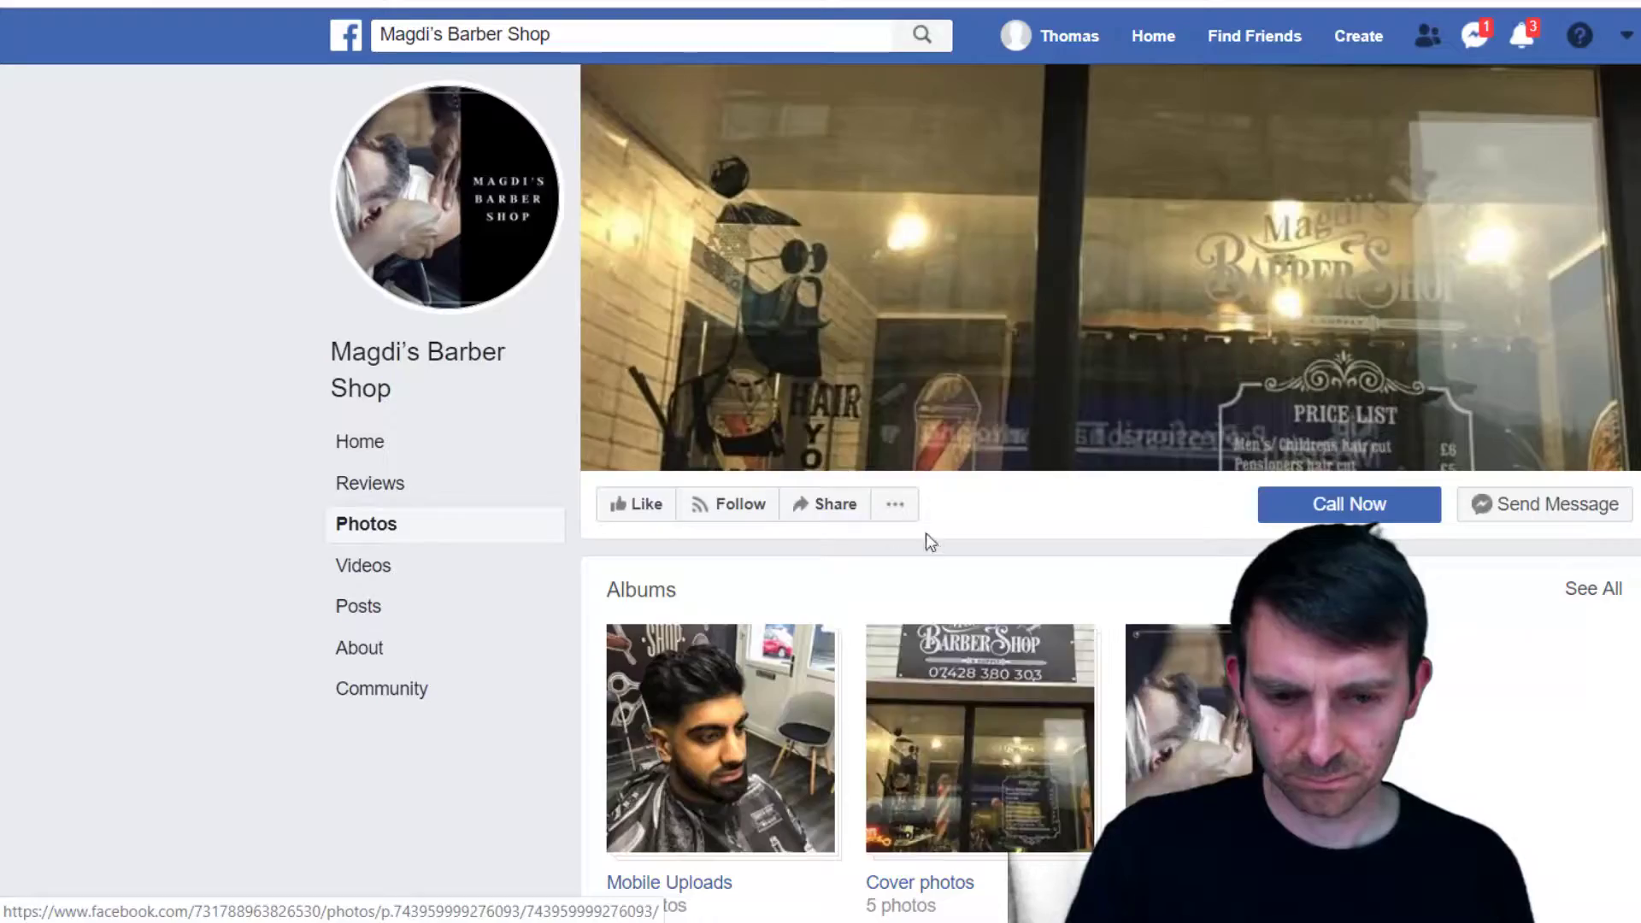
scroll(855, 513, "down", 8)
scroll(746, 485, "up", 5)
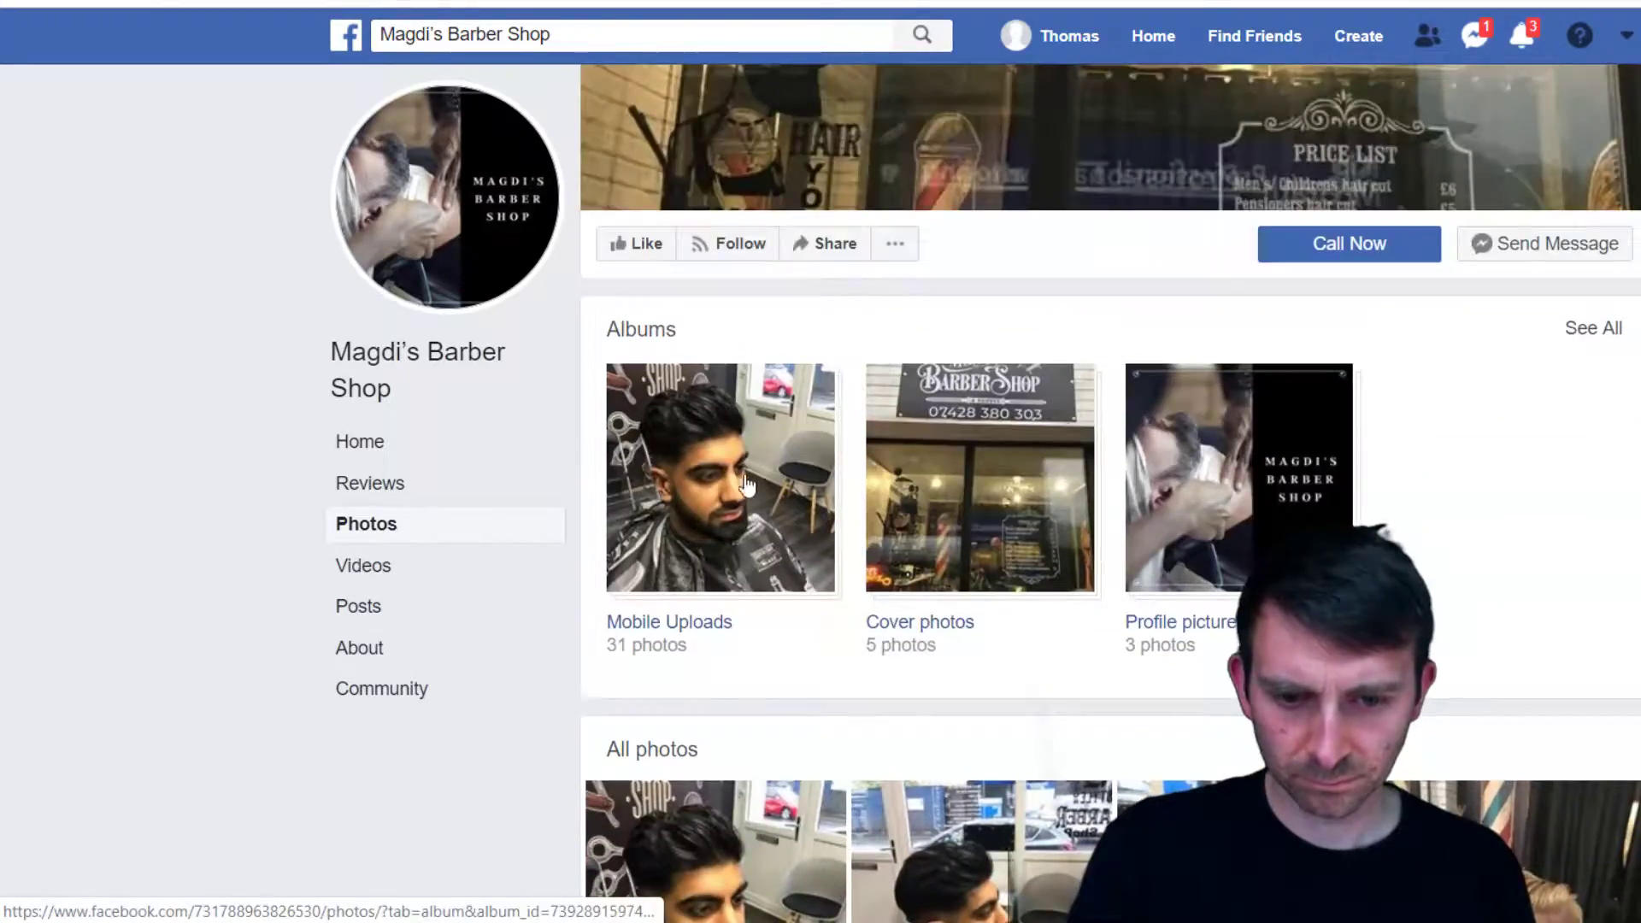
left_click(724, 534)
scroll(1147, 524, "down", 10)
scroll(714, 478, "down", 5)
scroll(715, 479, "up", 15)
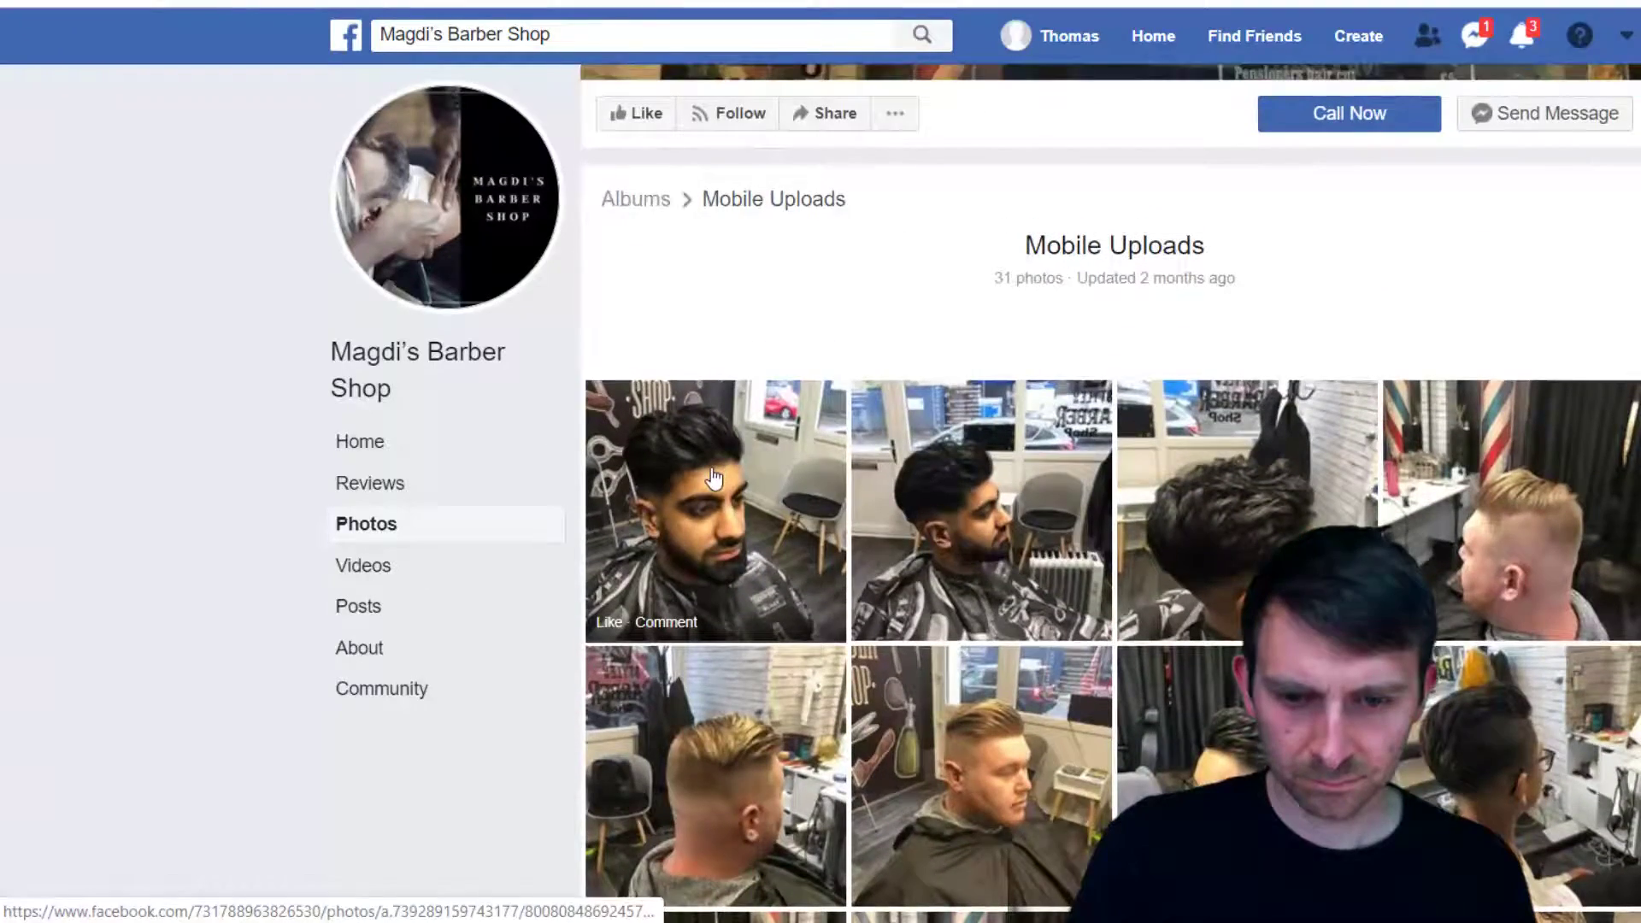
Save the first photo of the Mobile Uploads album as a JPEG in the barber shop's folder on the Desktop
right_click(722, 492)
left_click(868, 722)
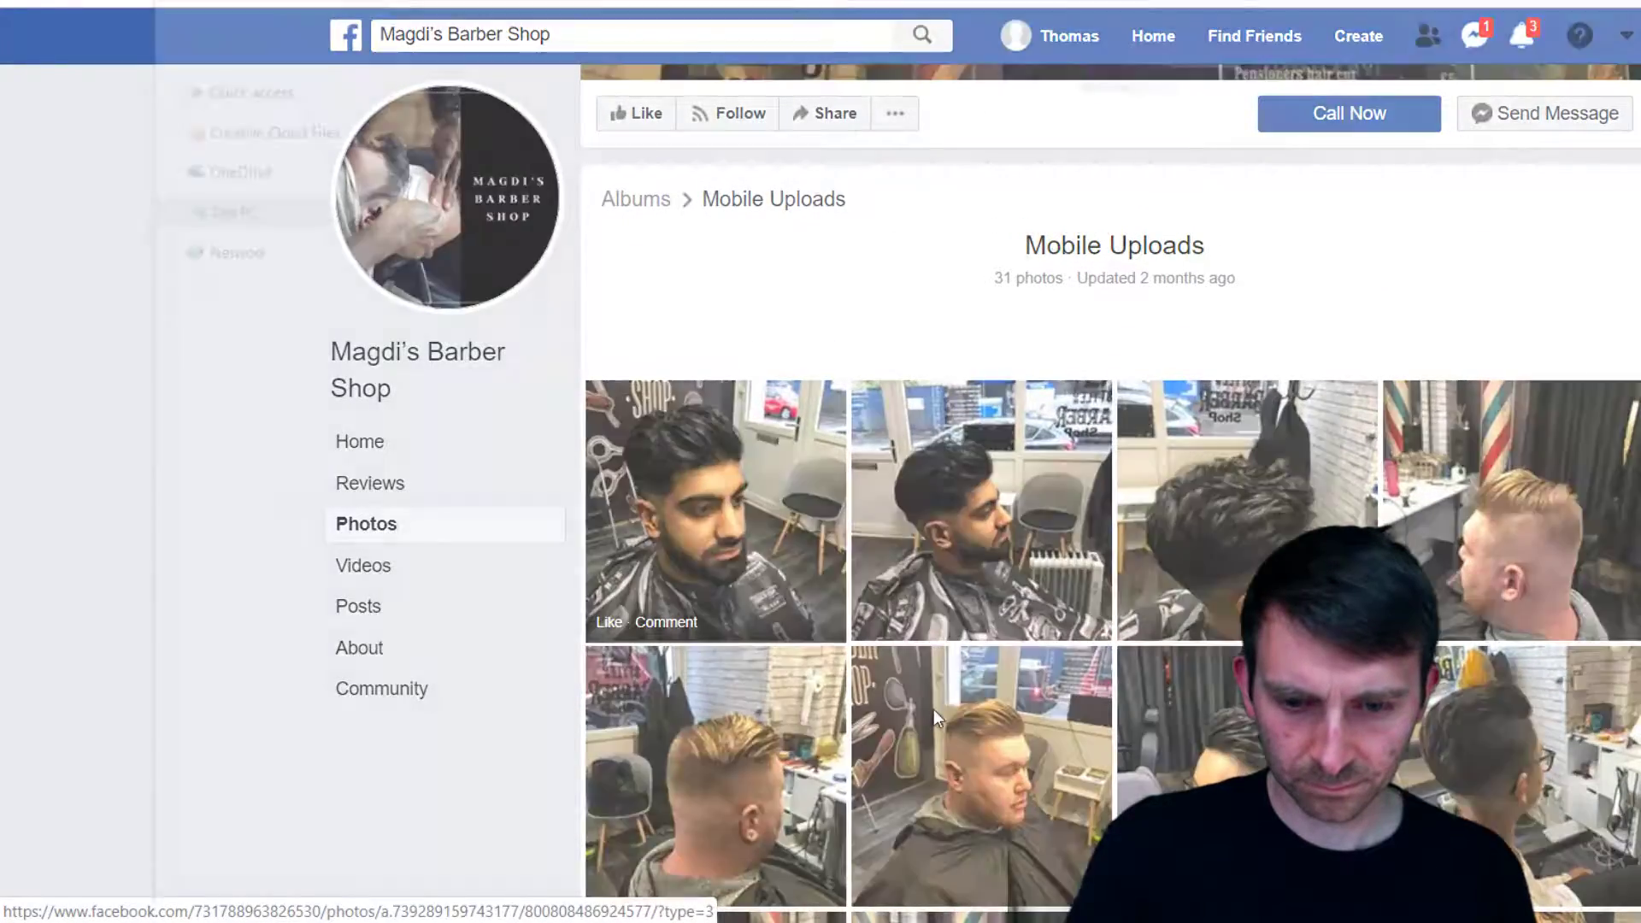
double_click(992, 128)
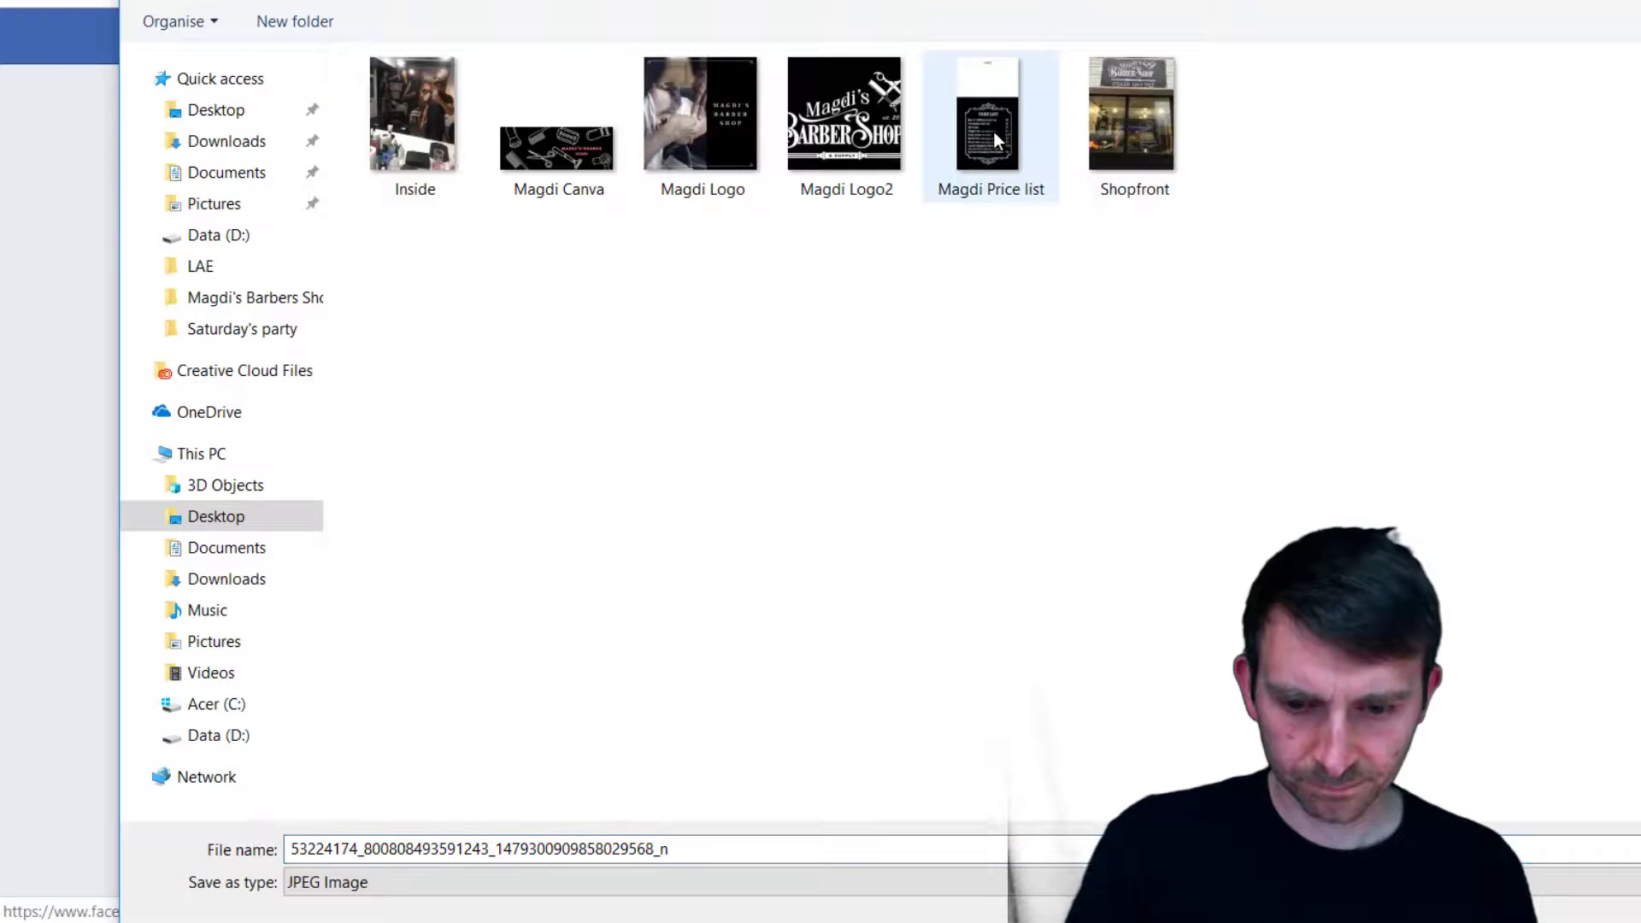
key("Return")
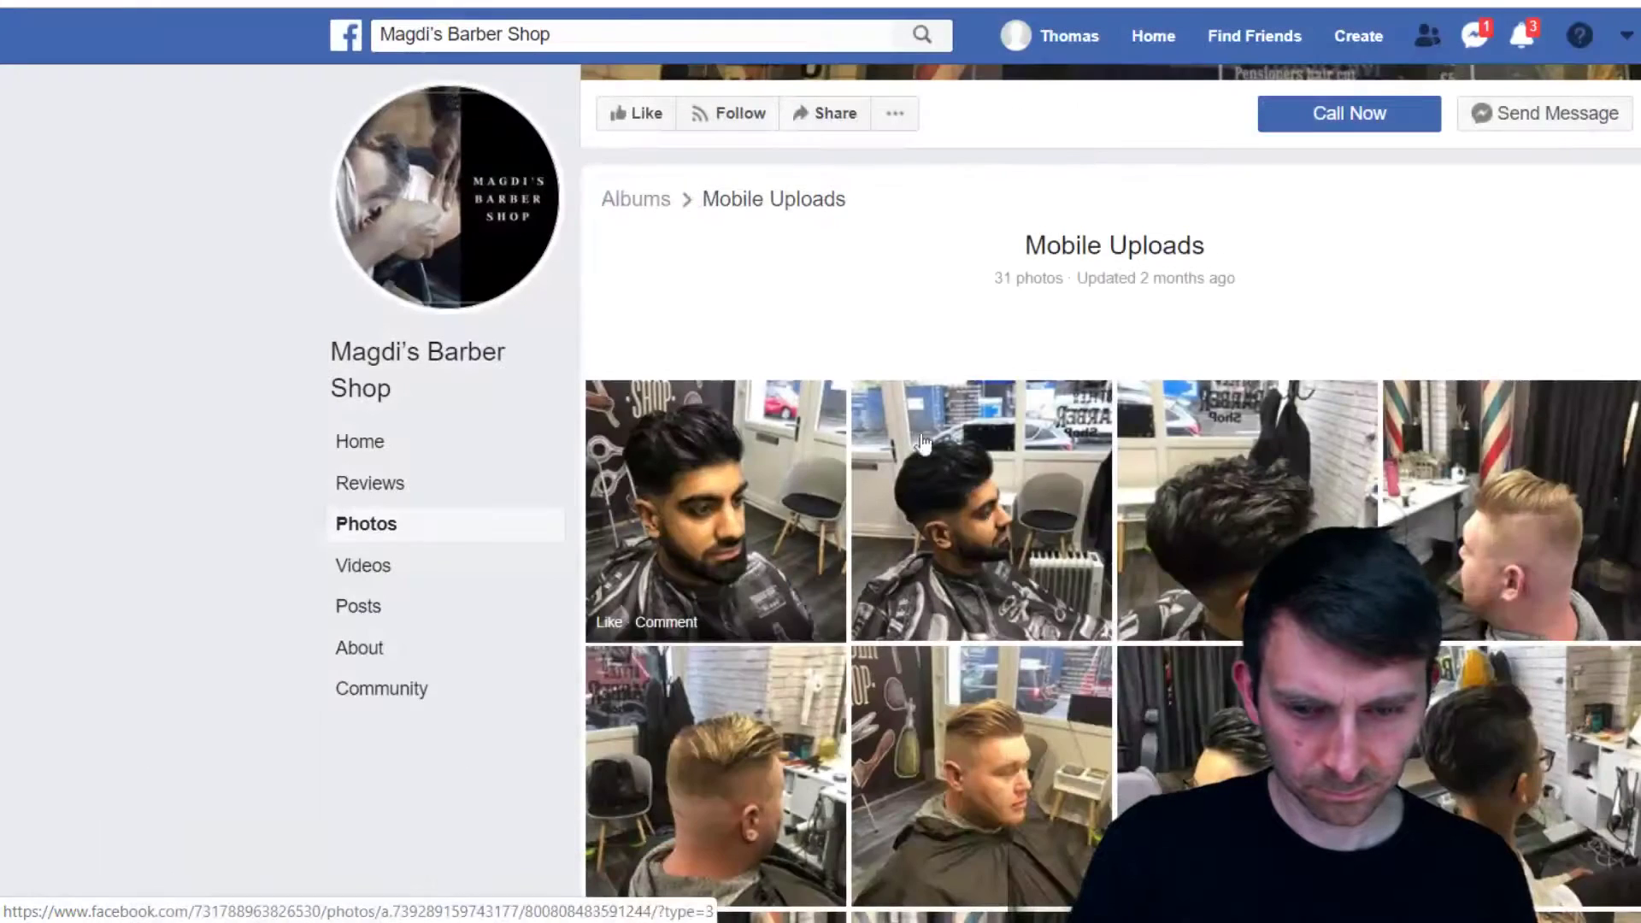
Save the second photo of the Mobile Uploads album, the side view of the dark-haired customer, to the same folder
left_click(952, 494)
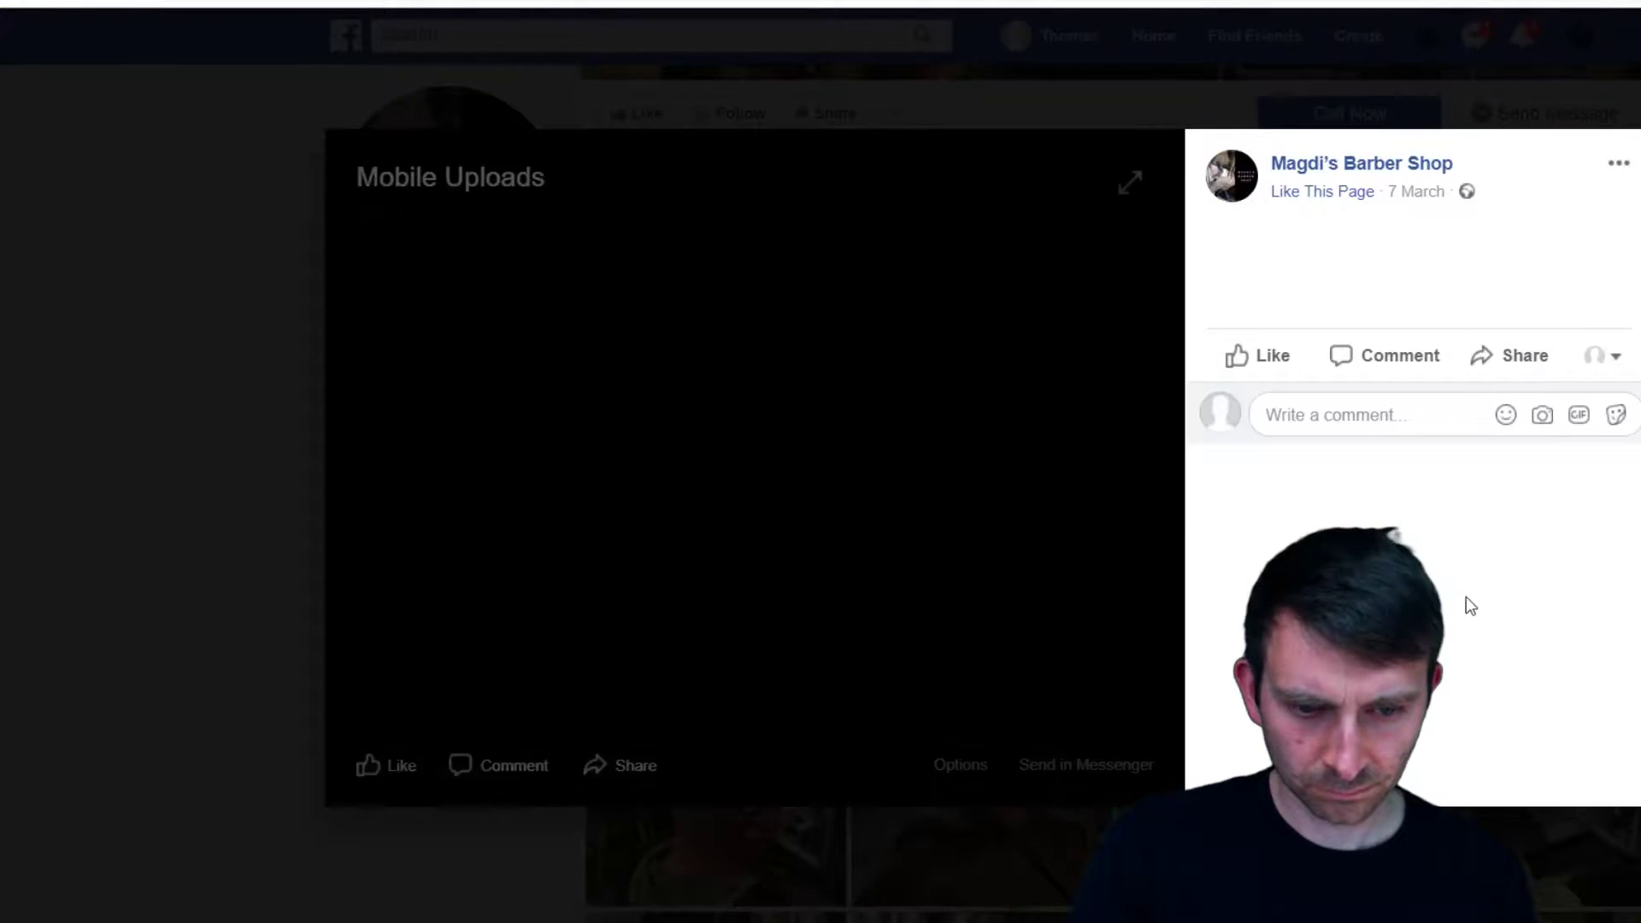
key("Escape")
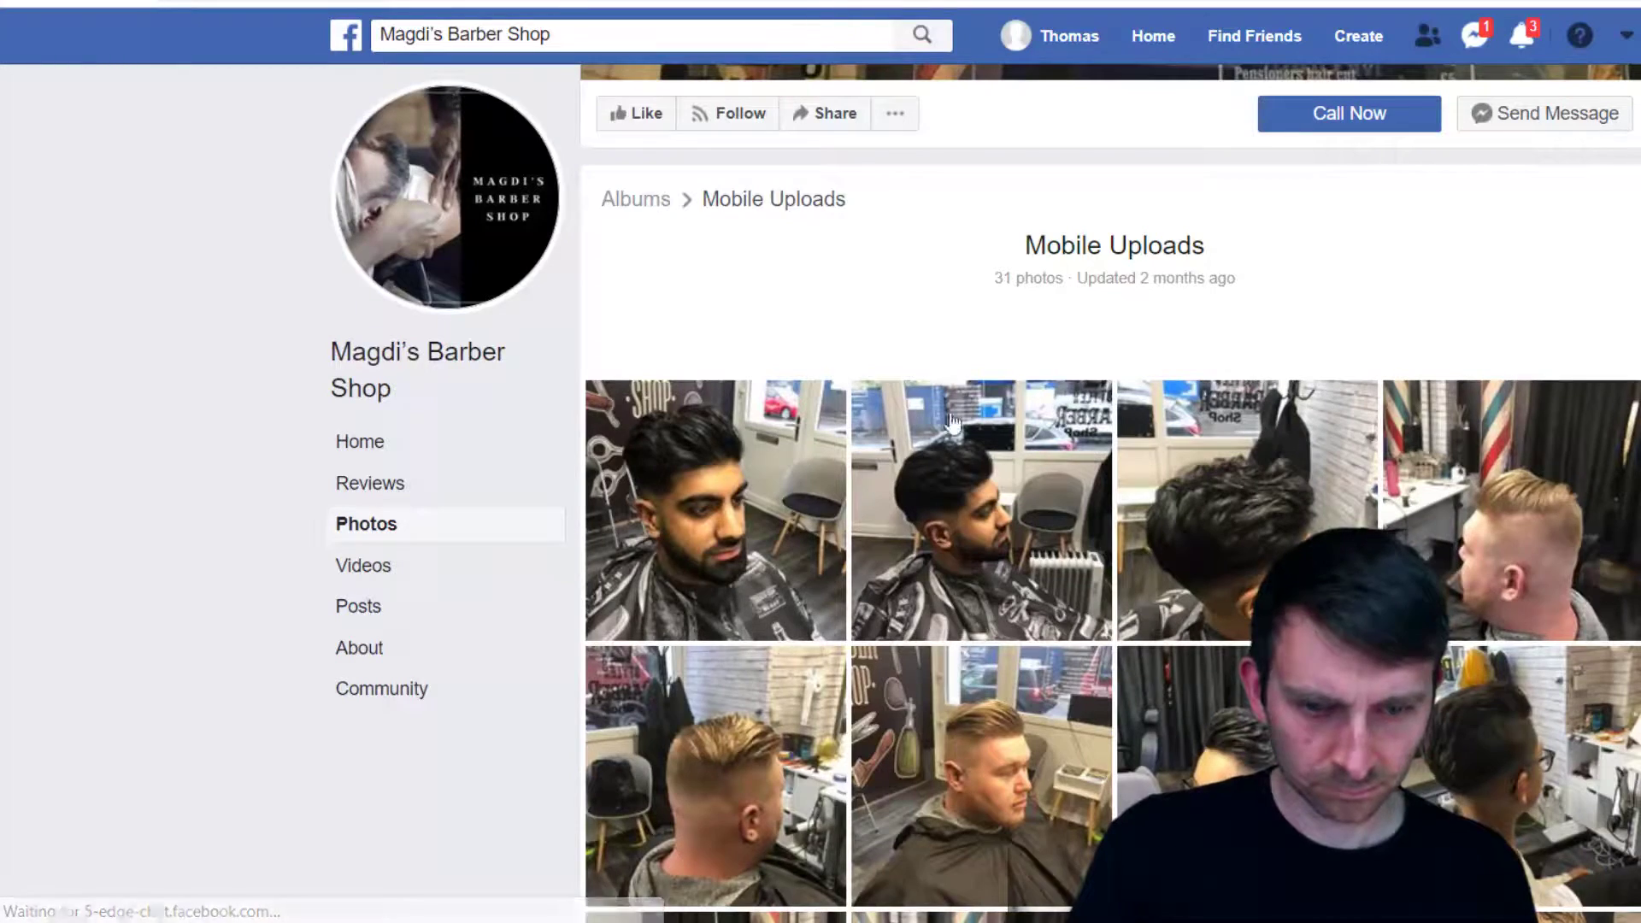
right_click(1016, 494)
left_click(1102, 729)
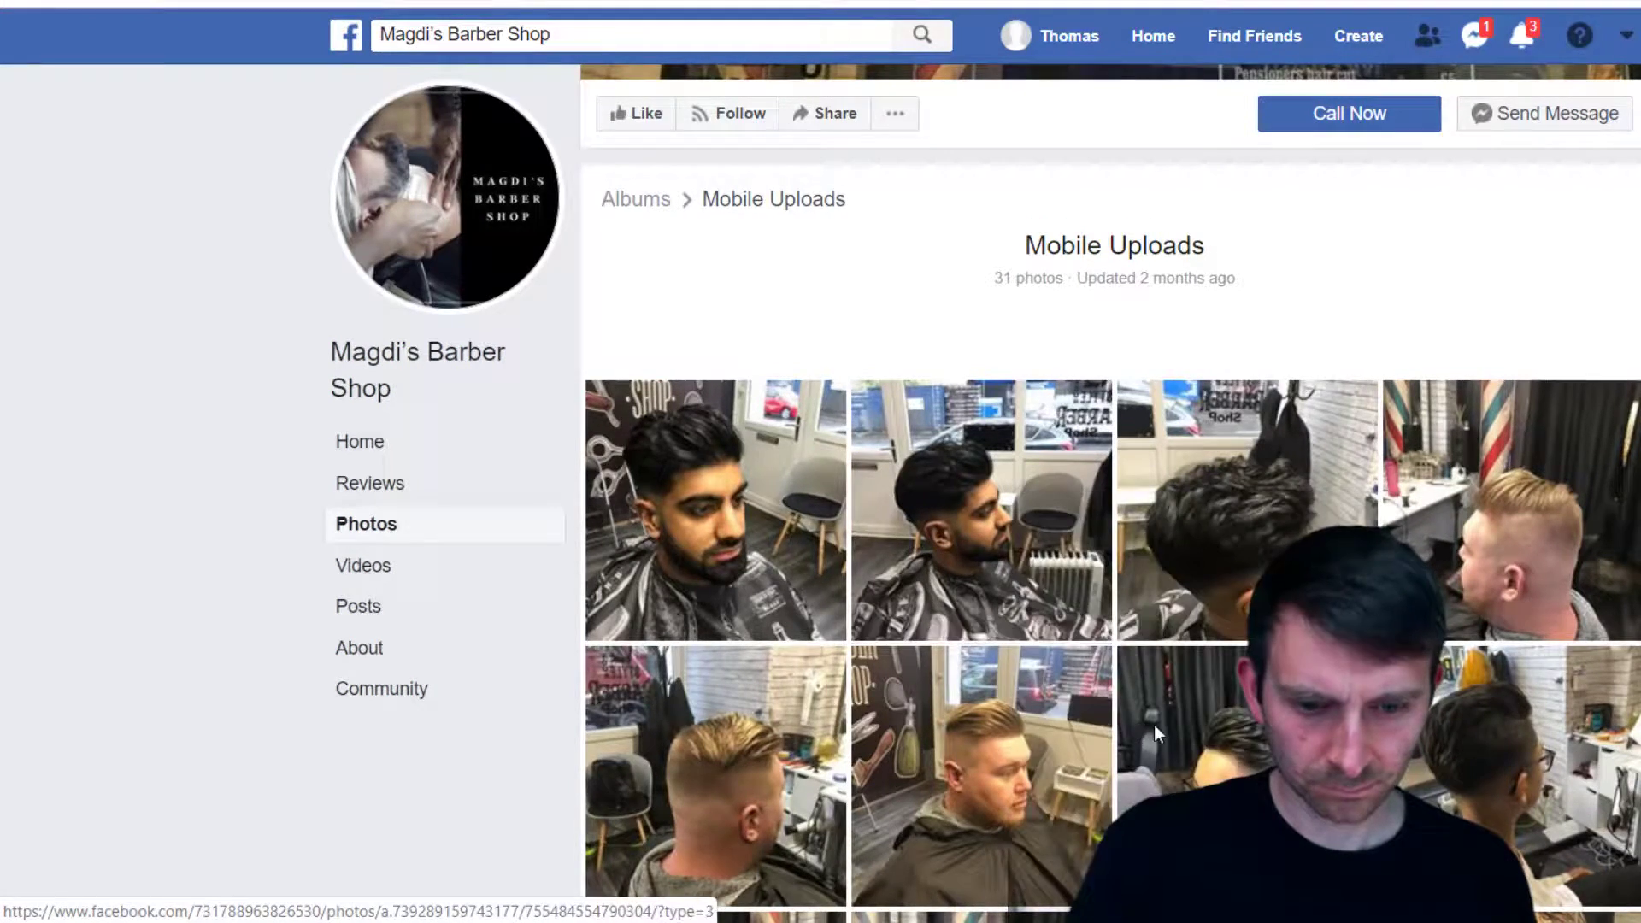
key("Return")
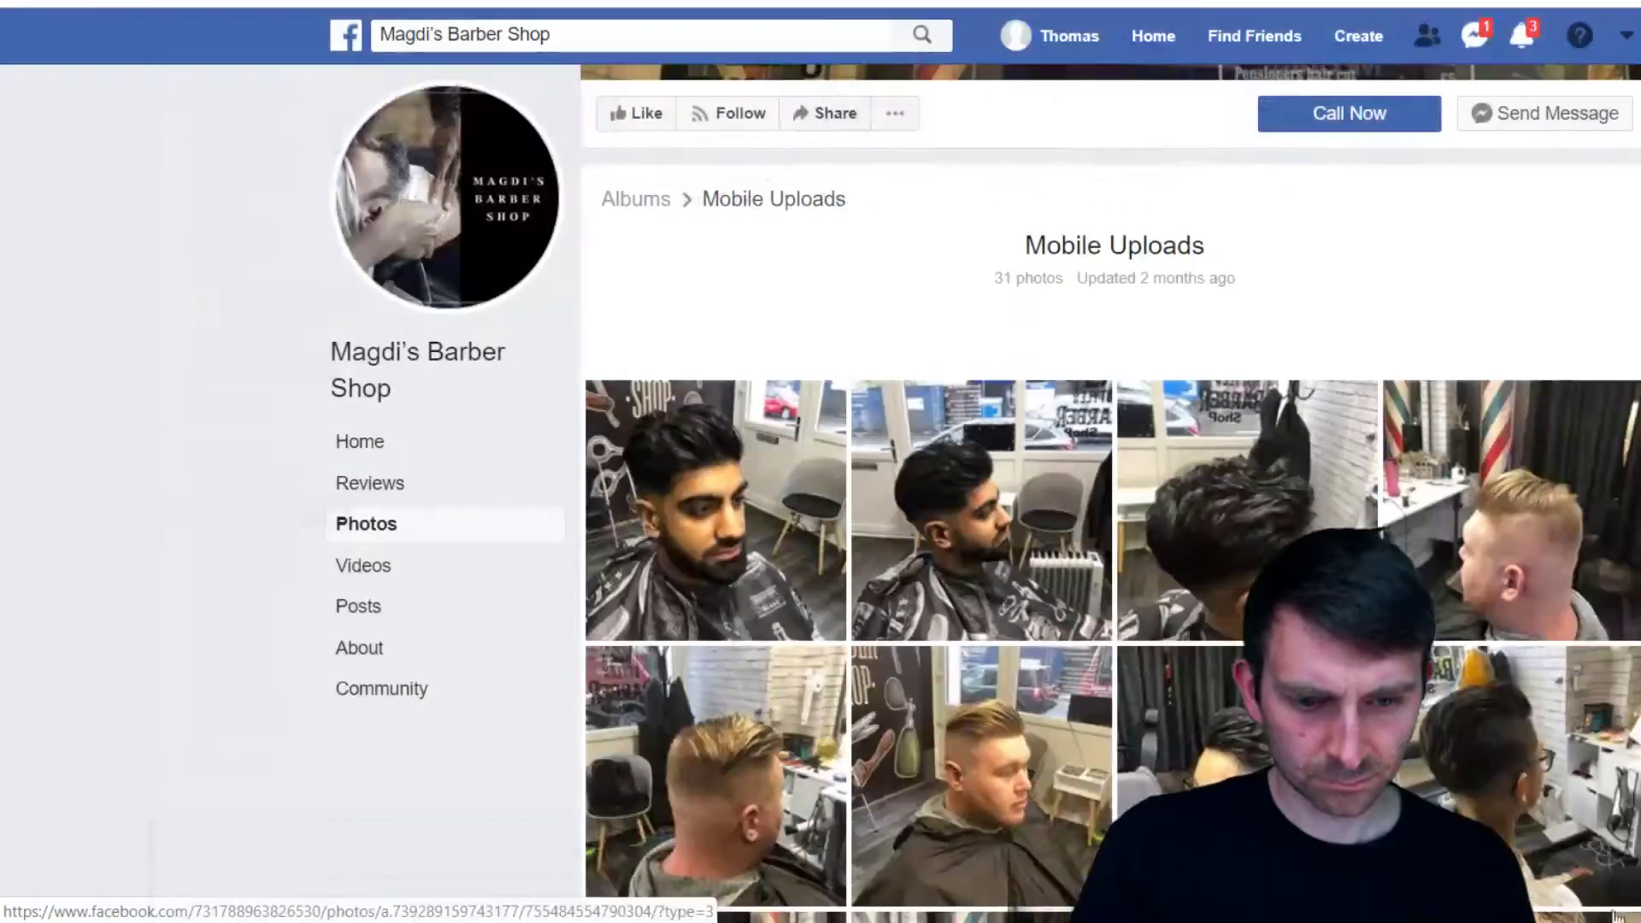
Save the third and fourth photos in the album's first row to the barber shop's image folder
left_click(1282, 806)
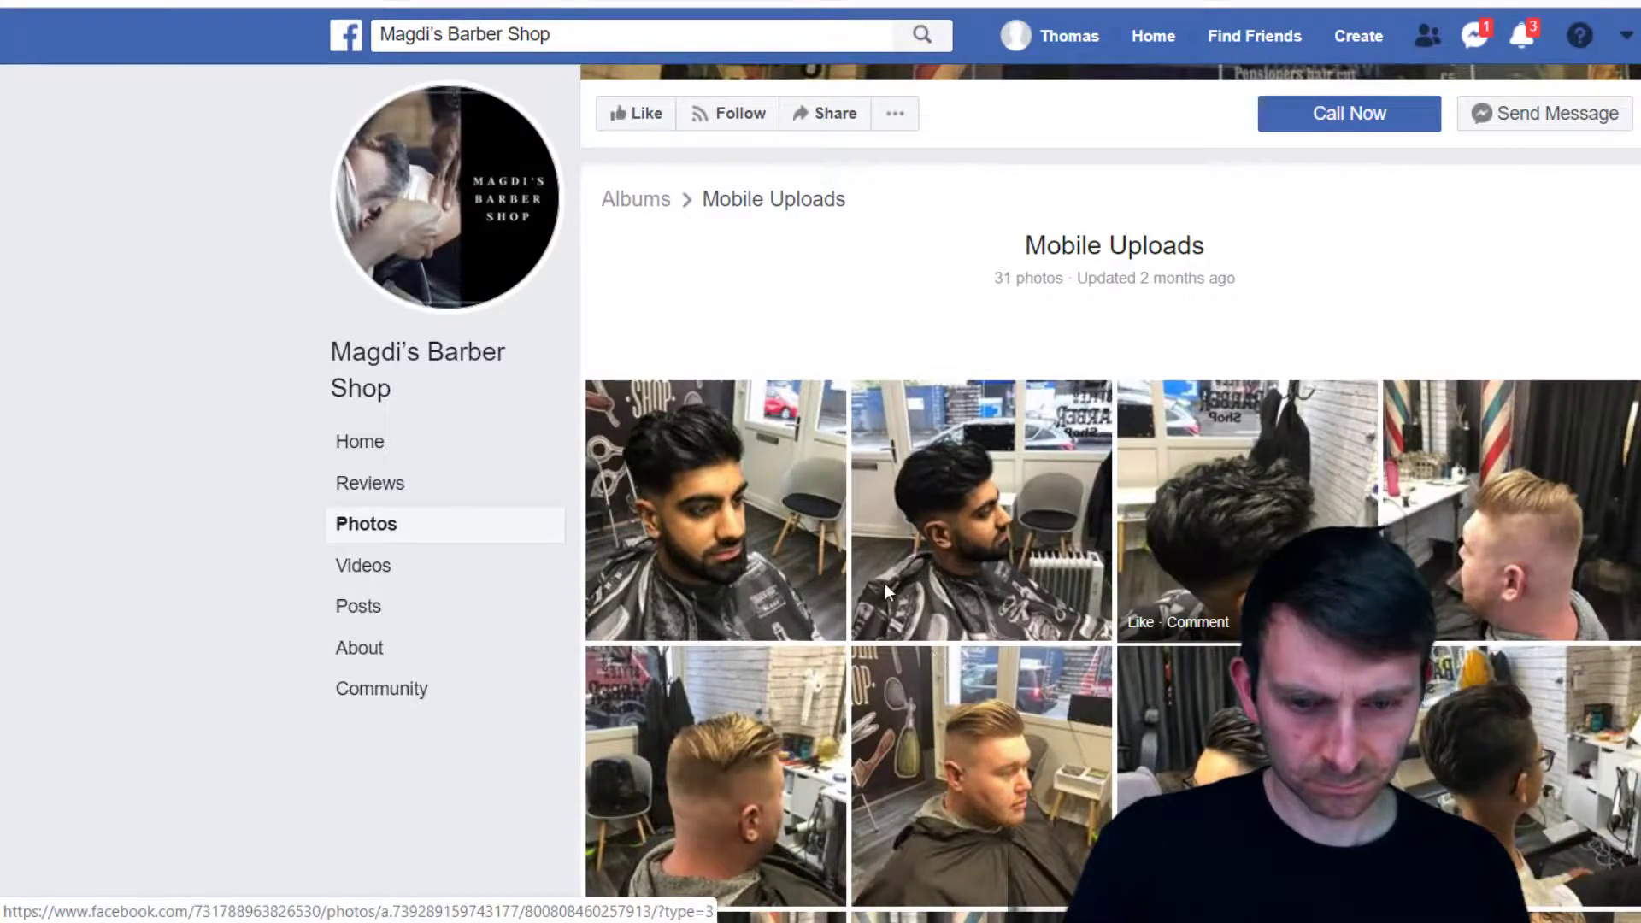
key("Return")
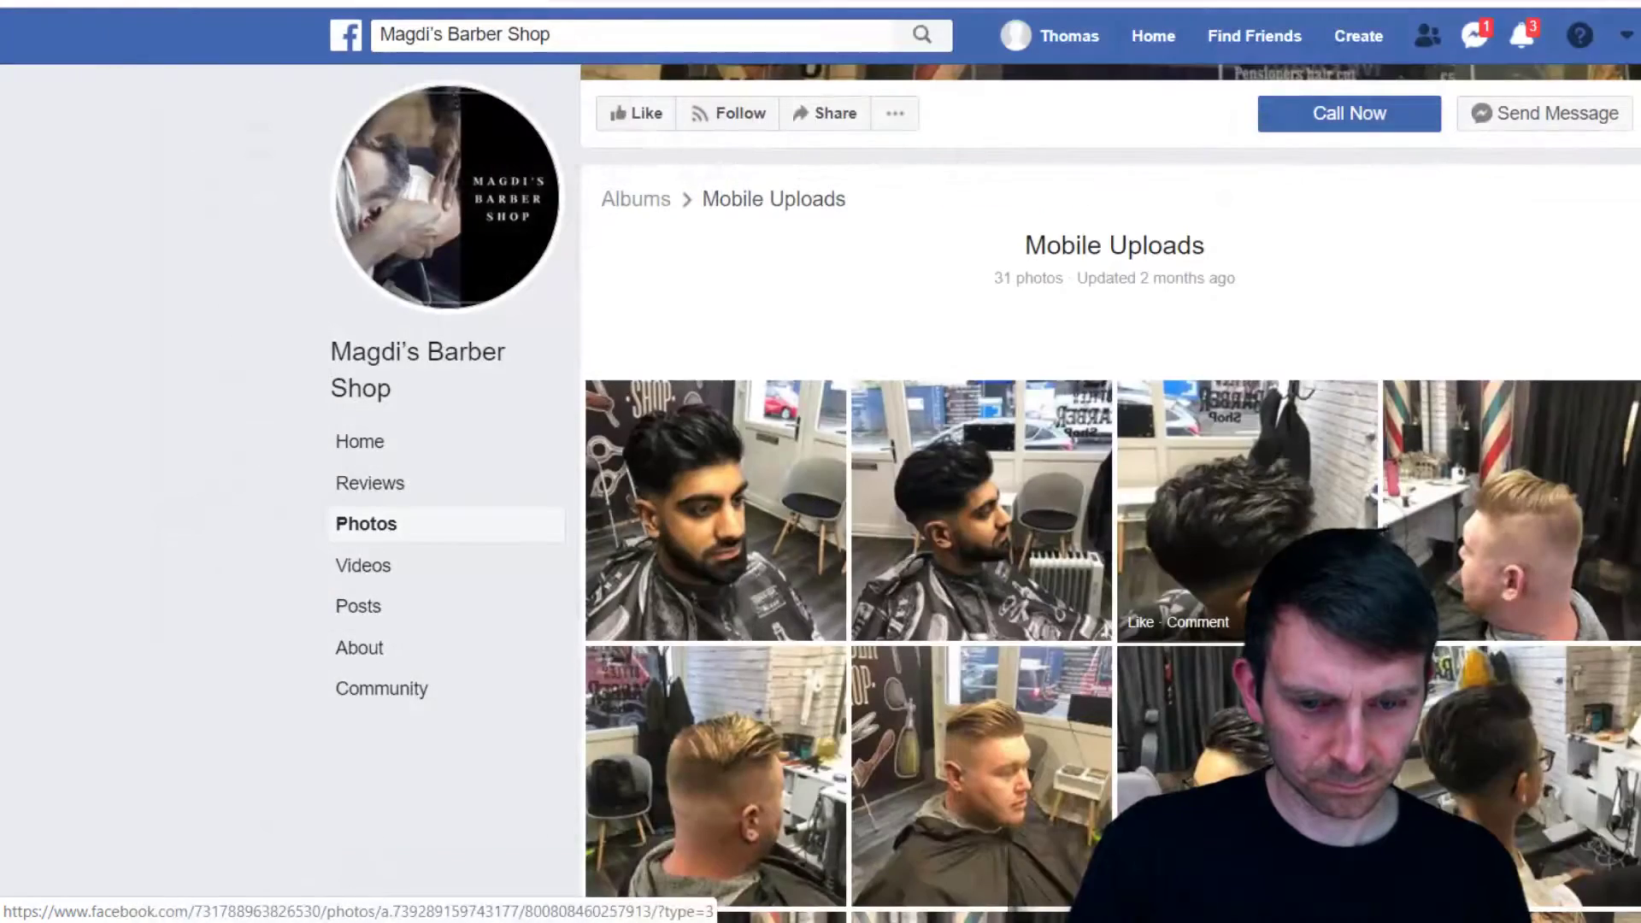
right_click(1539, 570)
left_click(1599, 807)
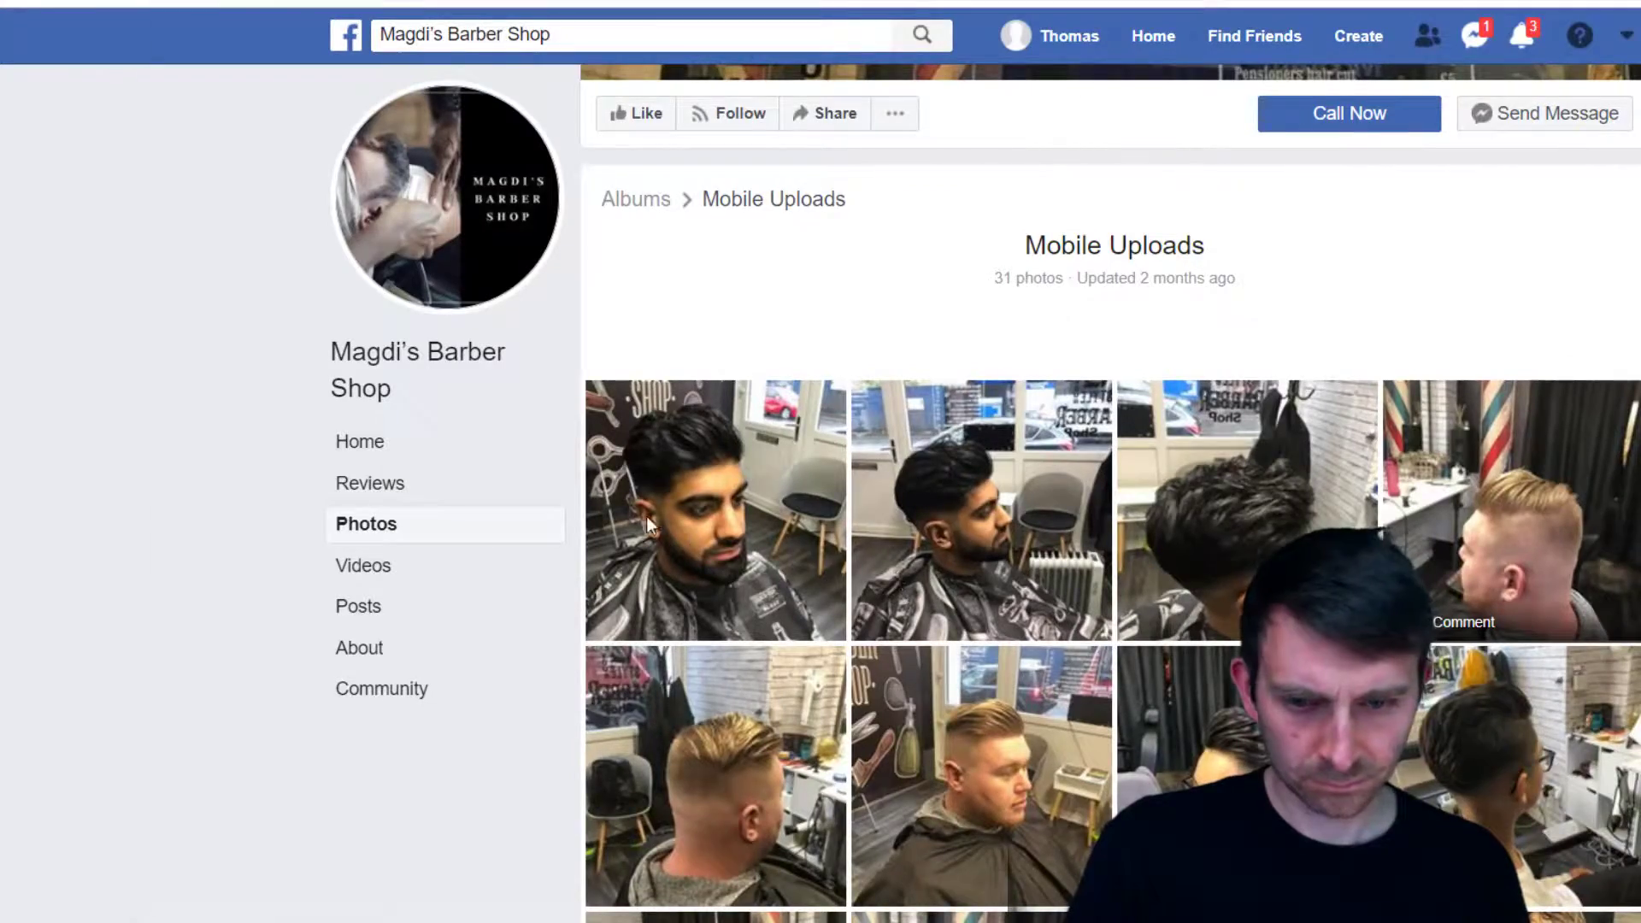
key("Return")
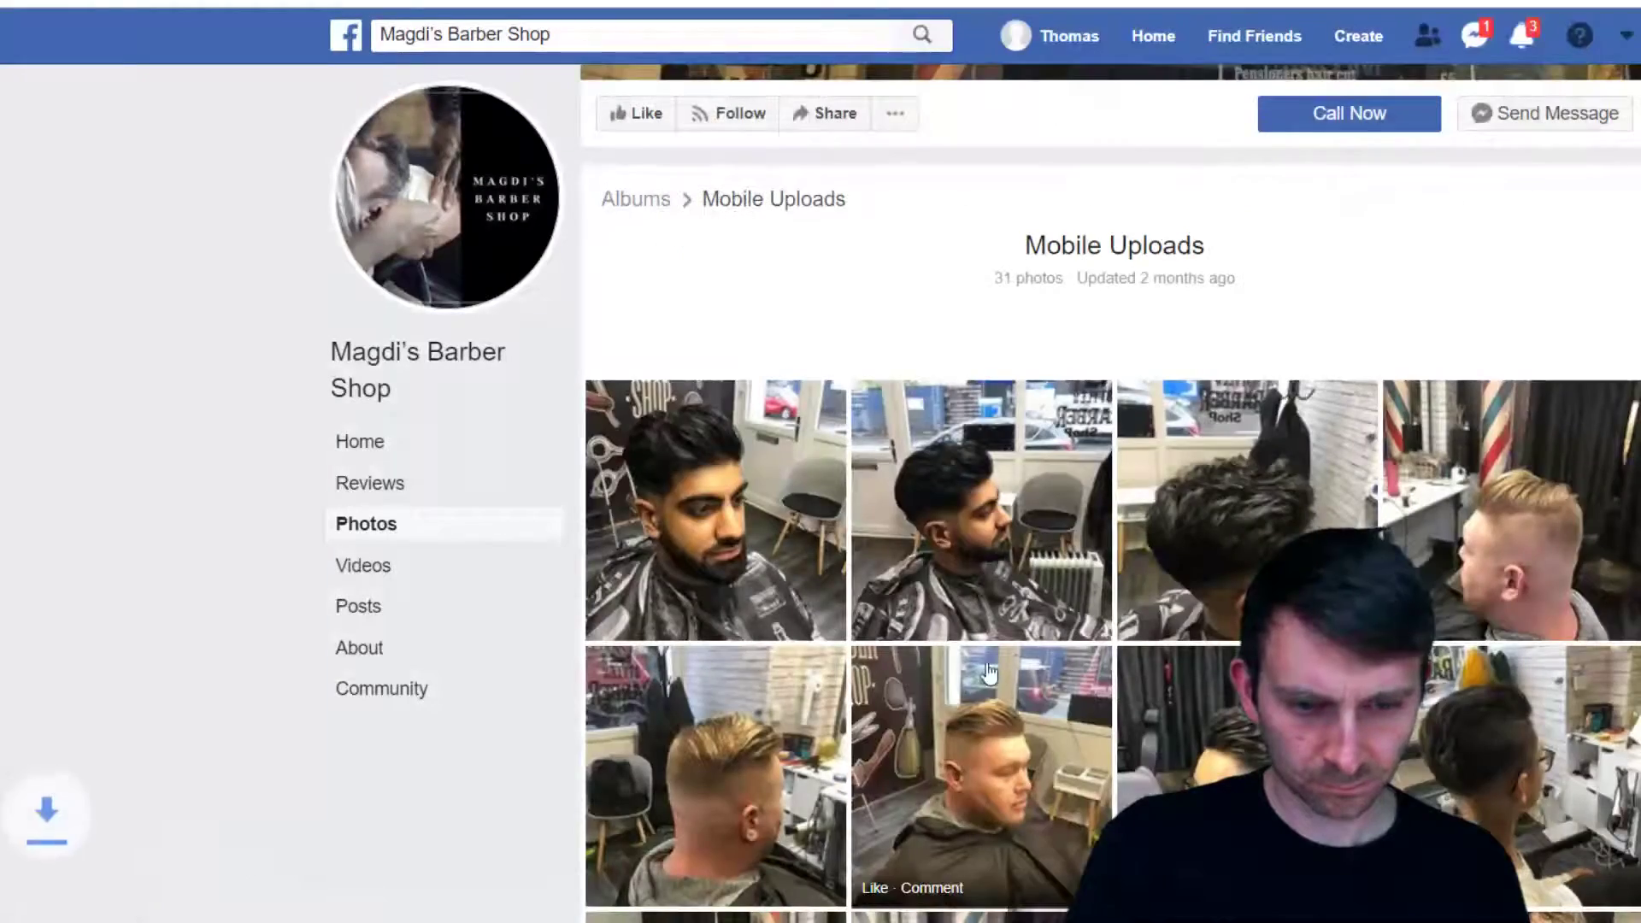
Save the first two photos of the album's second row, the fair-haired customer's back and front views, to the barber shop's folder
scroll(752, 555, "down", 3)
right_click(748, 556)
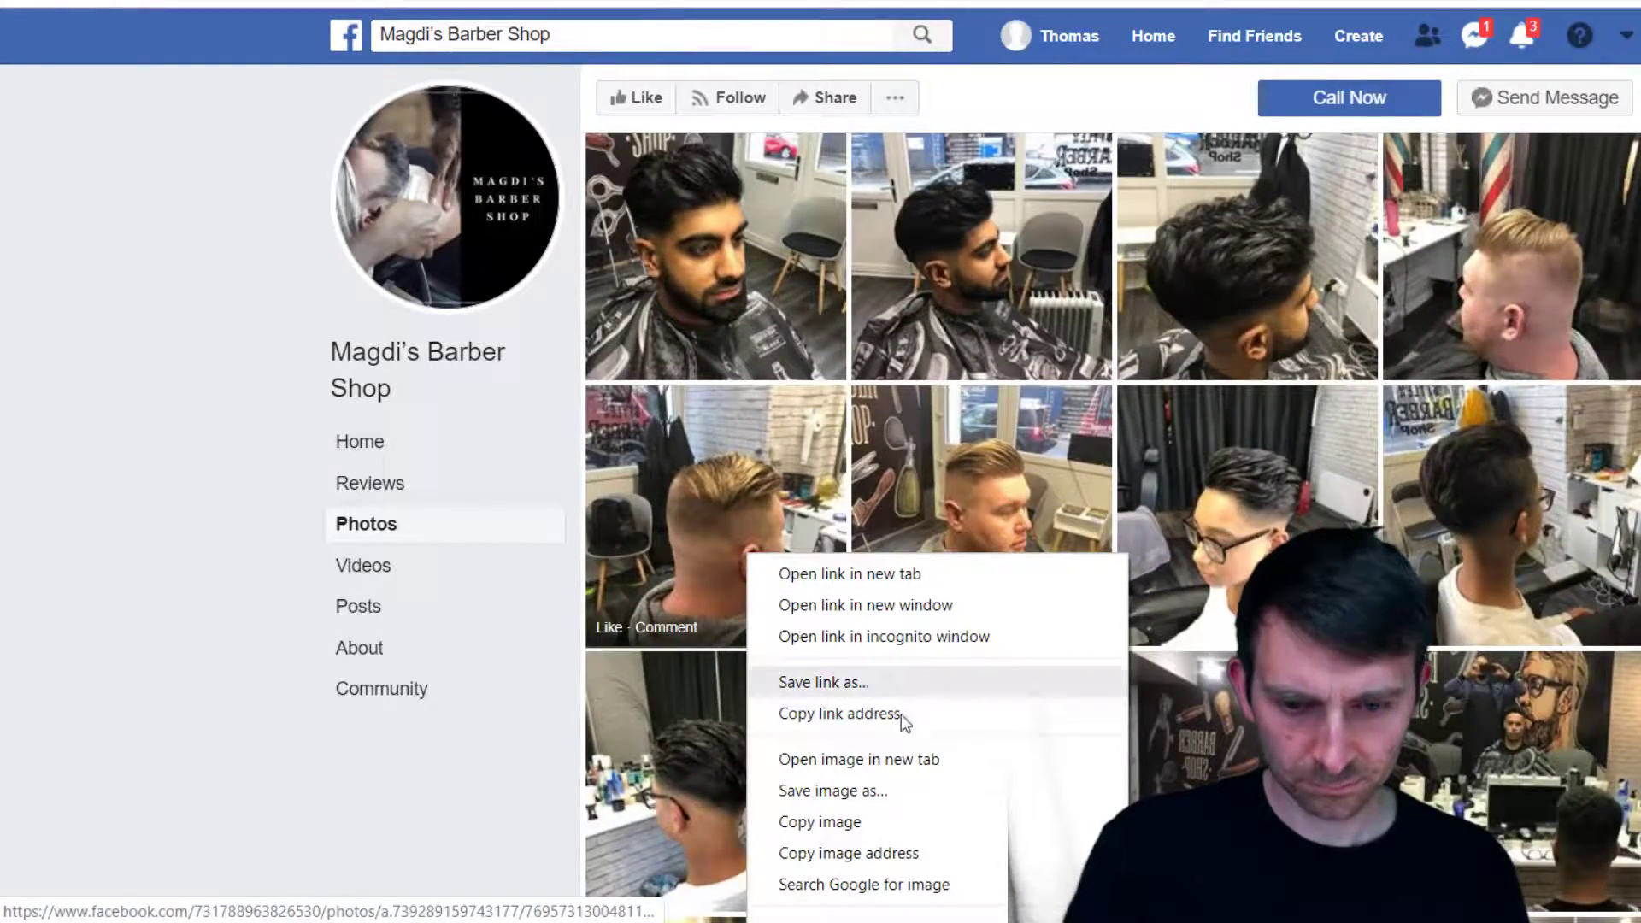
left_click(889, 792)
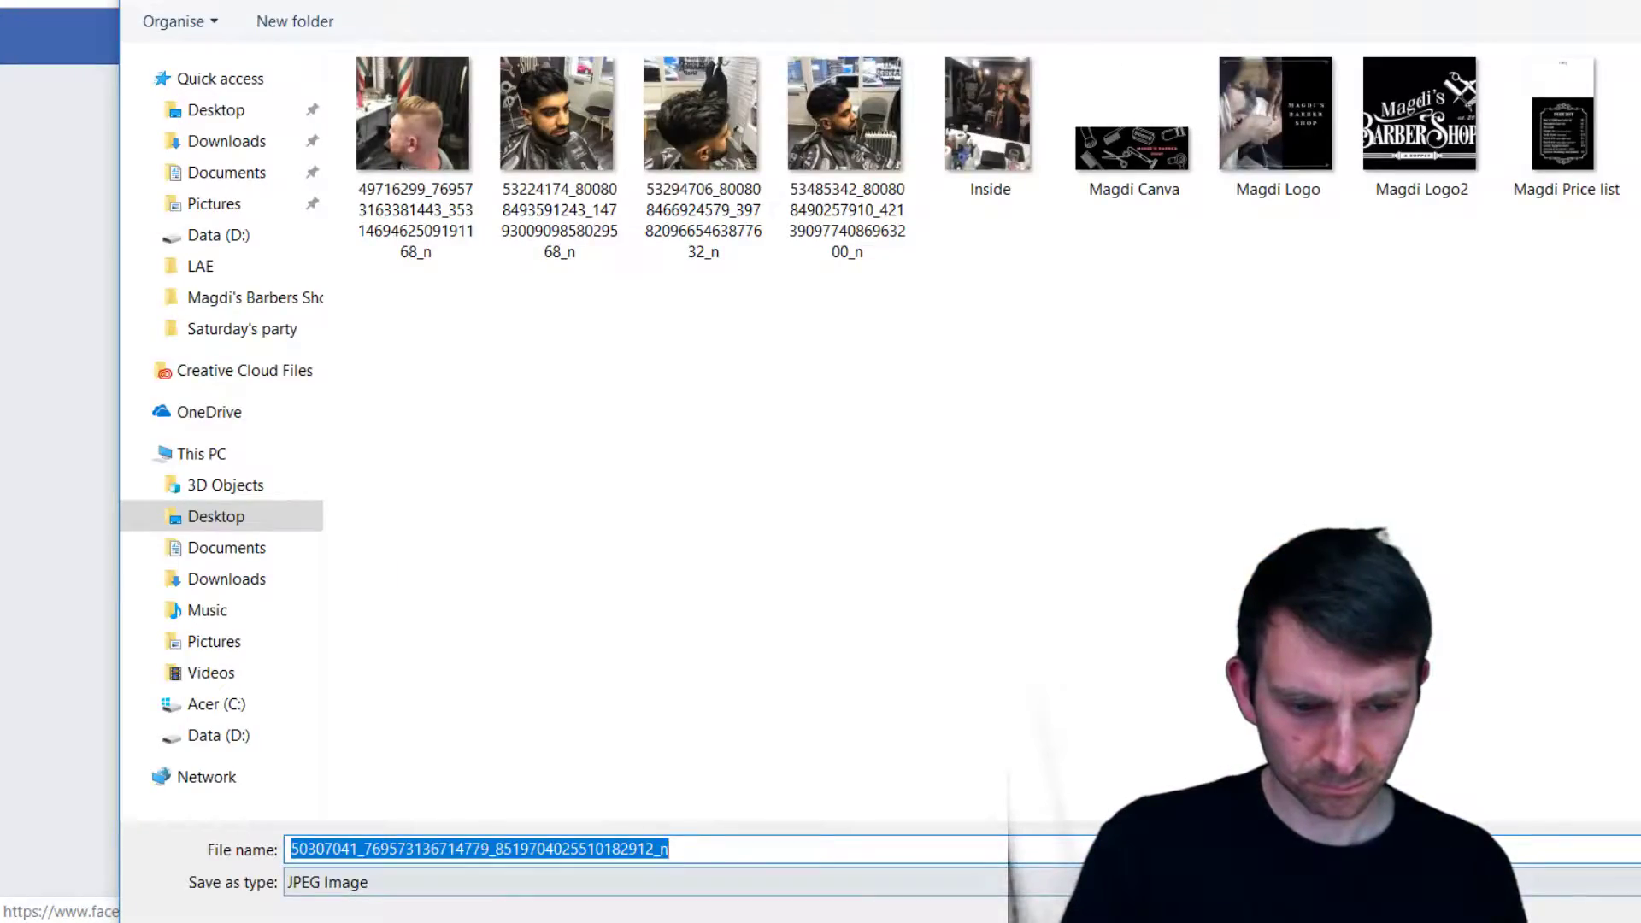
key("Return")
right_click(963, 584)
left_click(1079, 817)
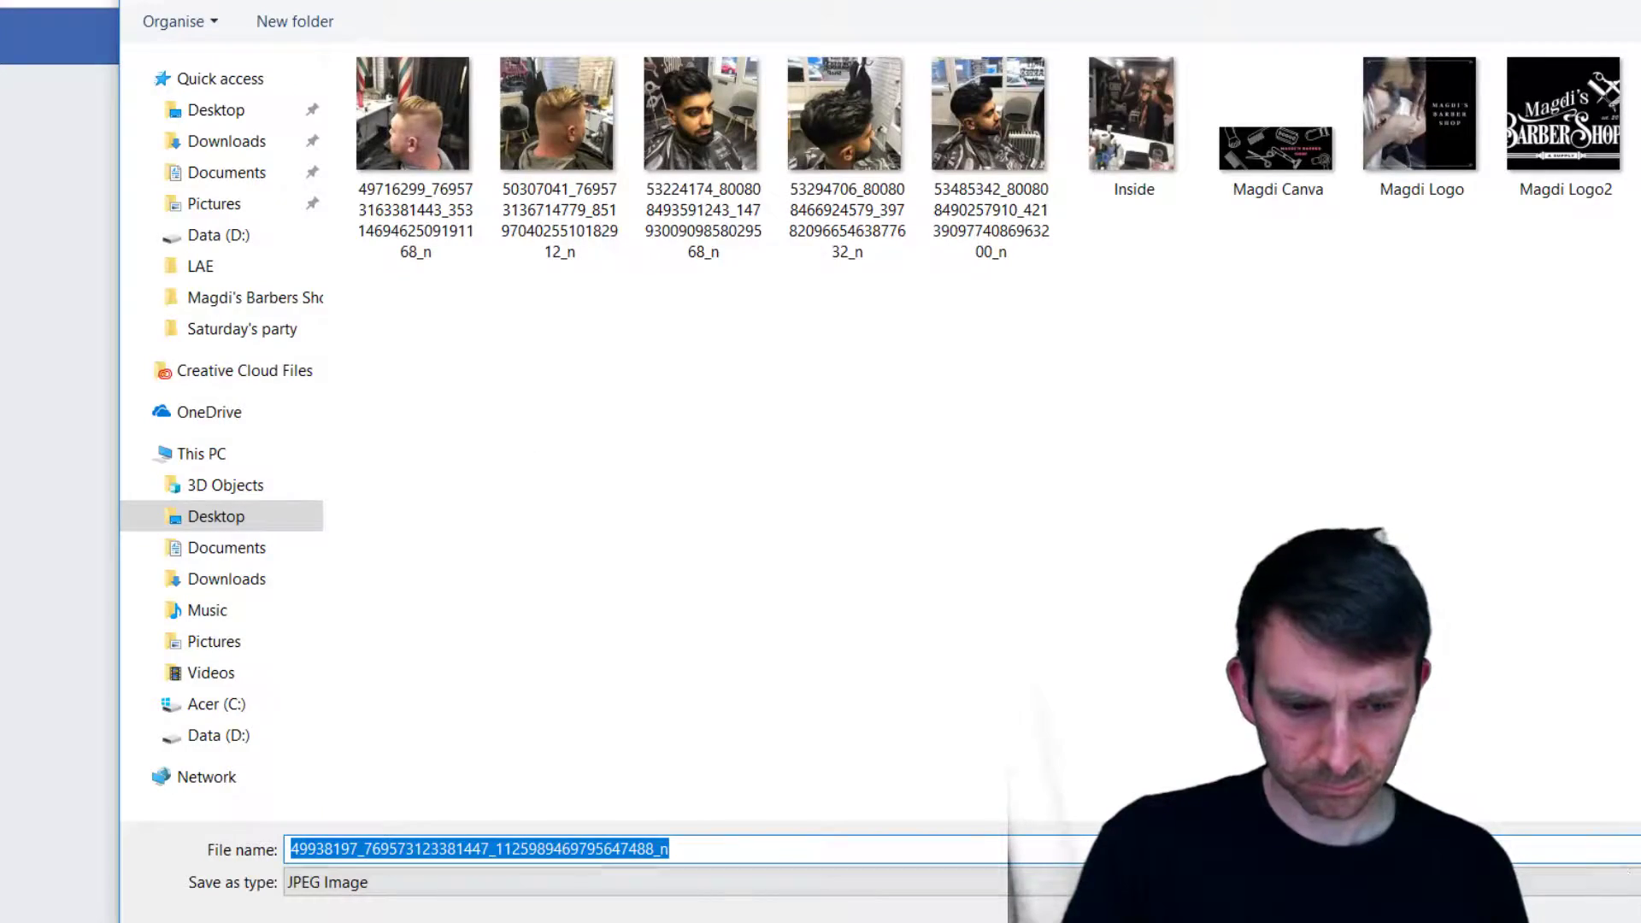
key("Return")
Save the last two photos of the album's second row, both of the boy with glasses, as JPEG images
right_click(1210, 576)
left_click(1326, 809)
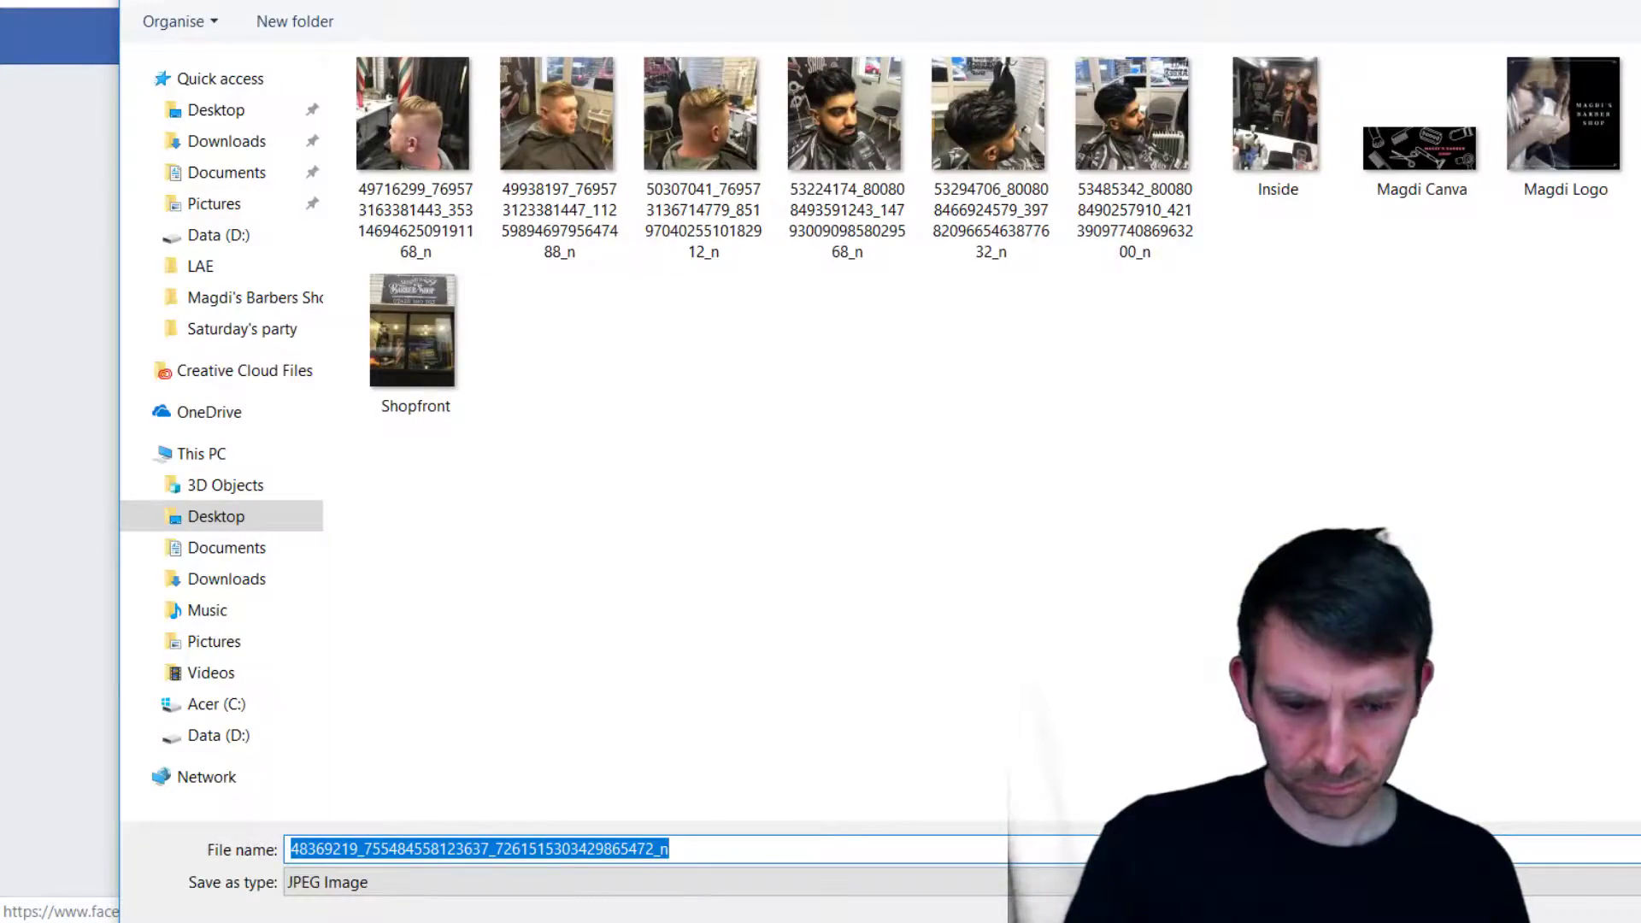
key("Return")
right_click(1537, 581)
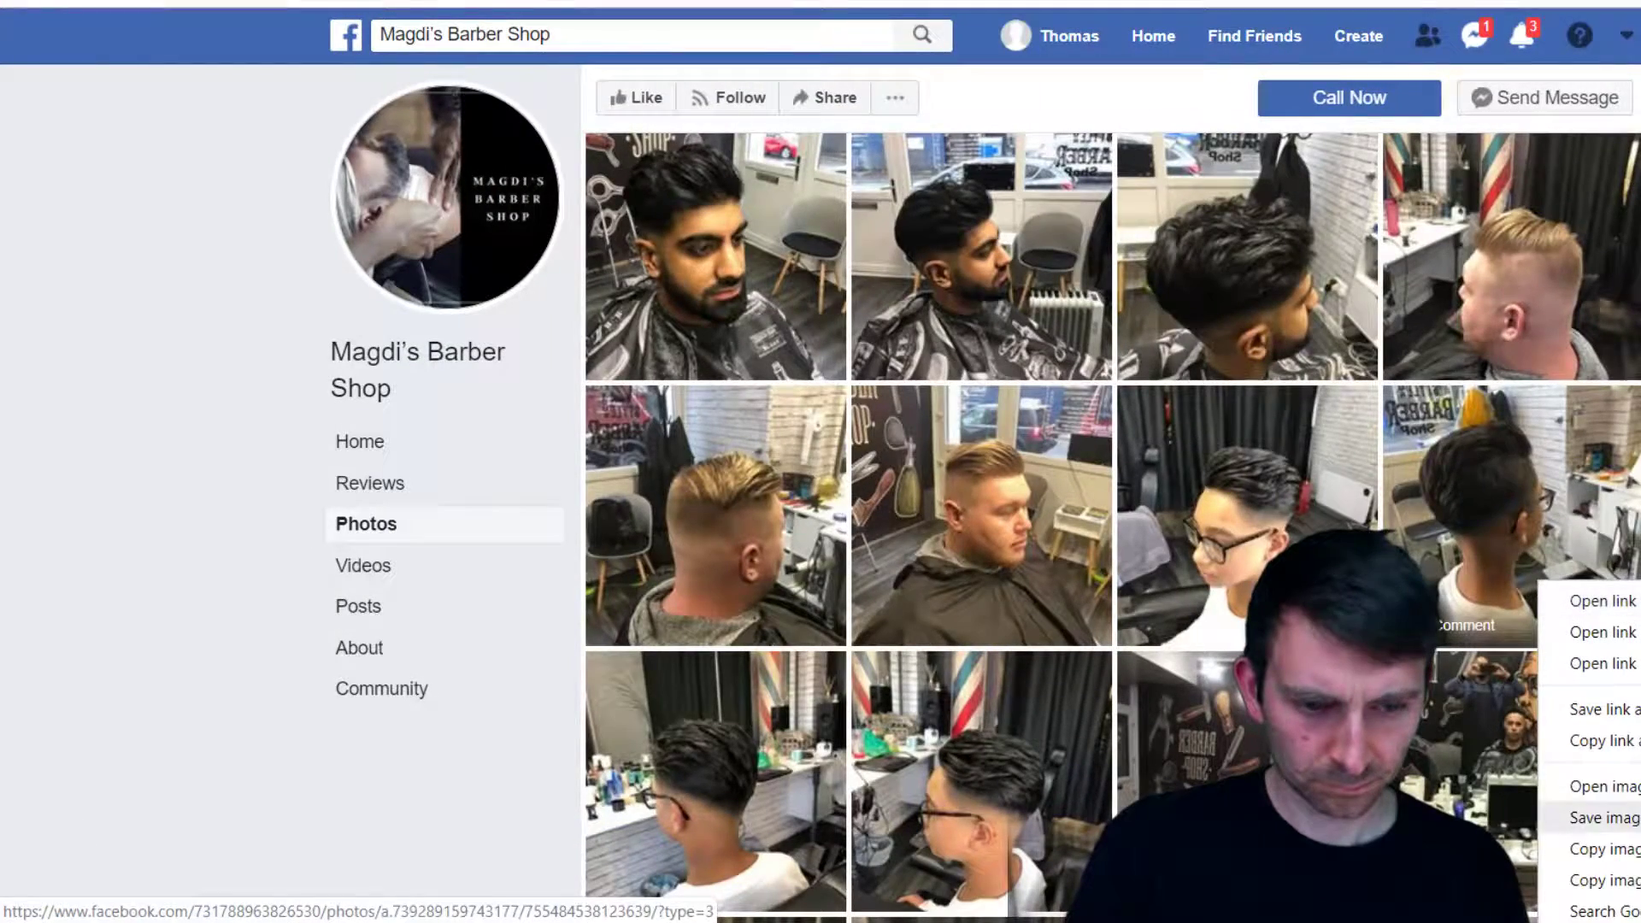
left_click(1598, 817)
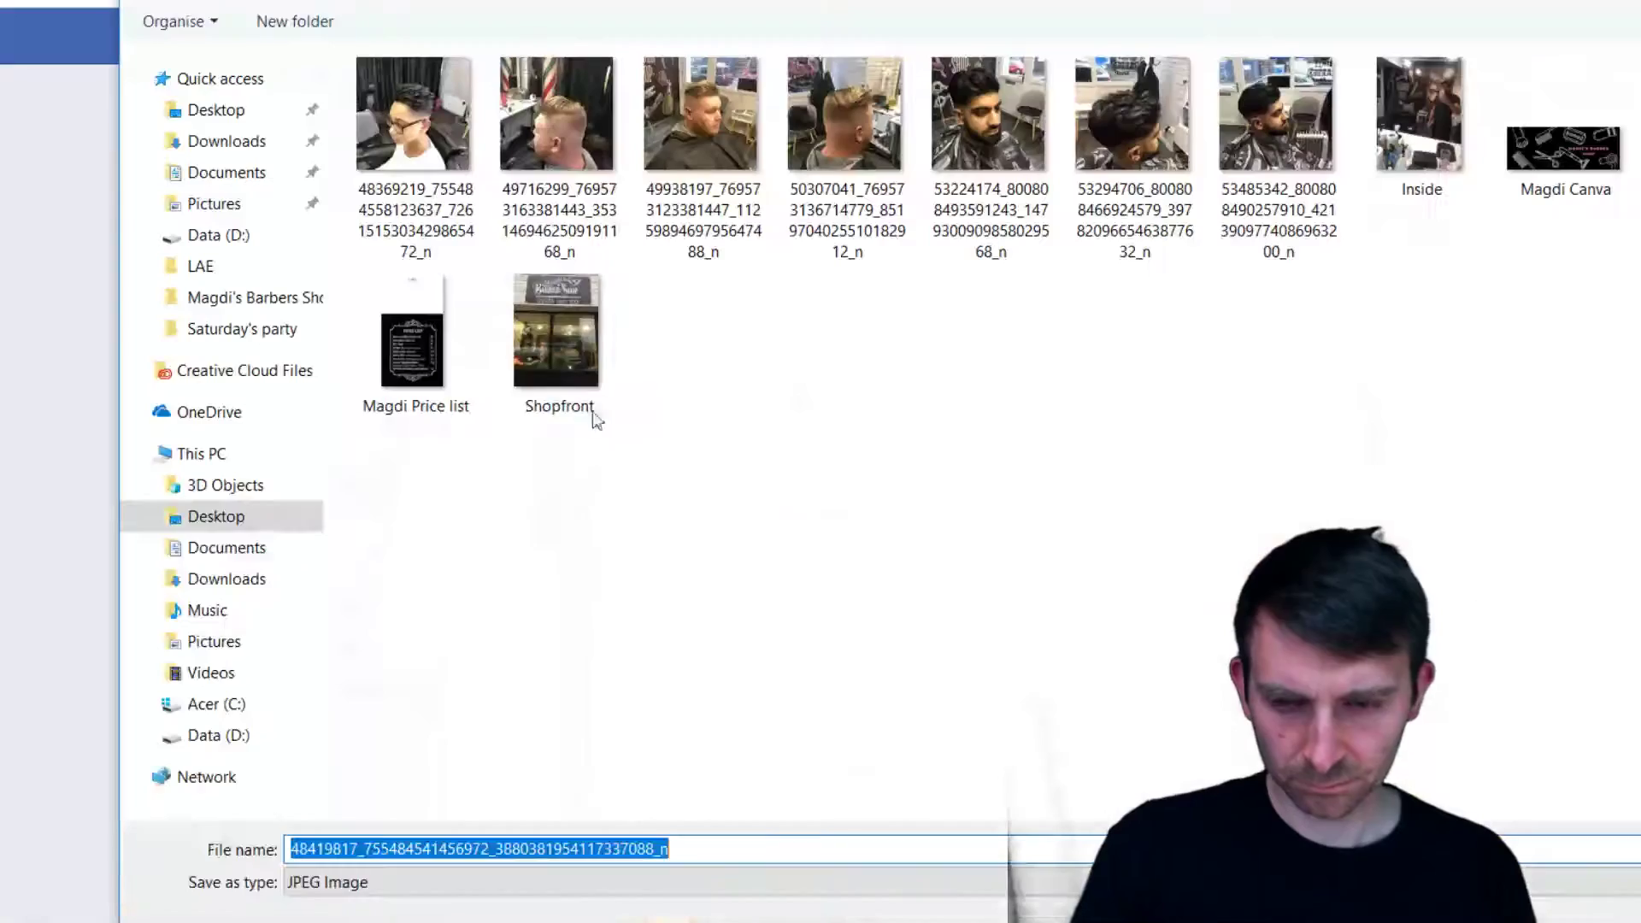
key("Return")
Save the first two photos of the album's third row, the boy's views beside the barber poles, to the same folder
scroll(819, 619, "down", 3)
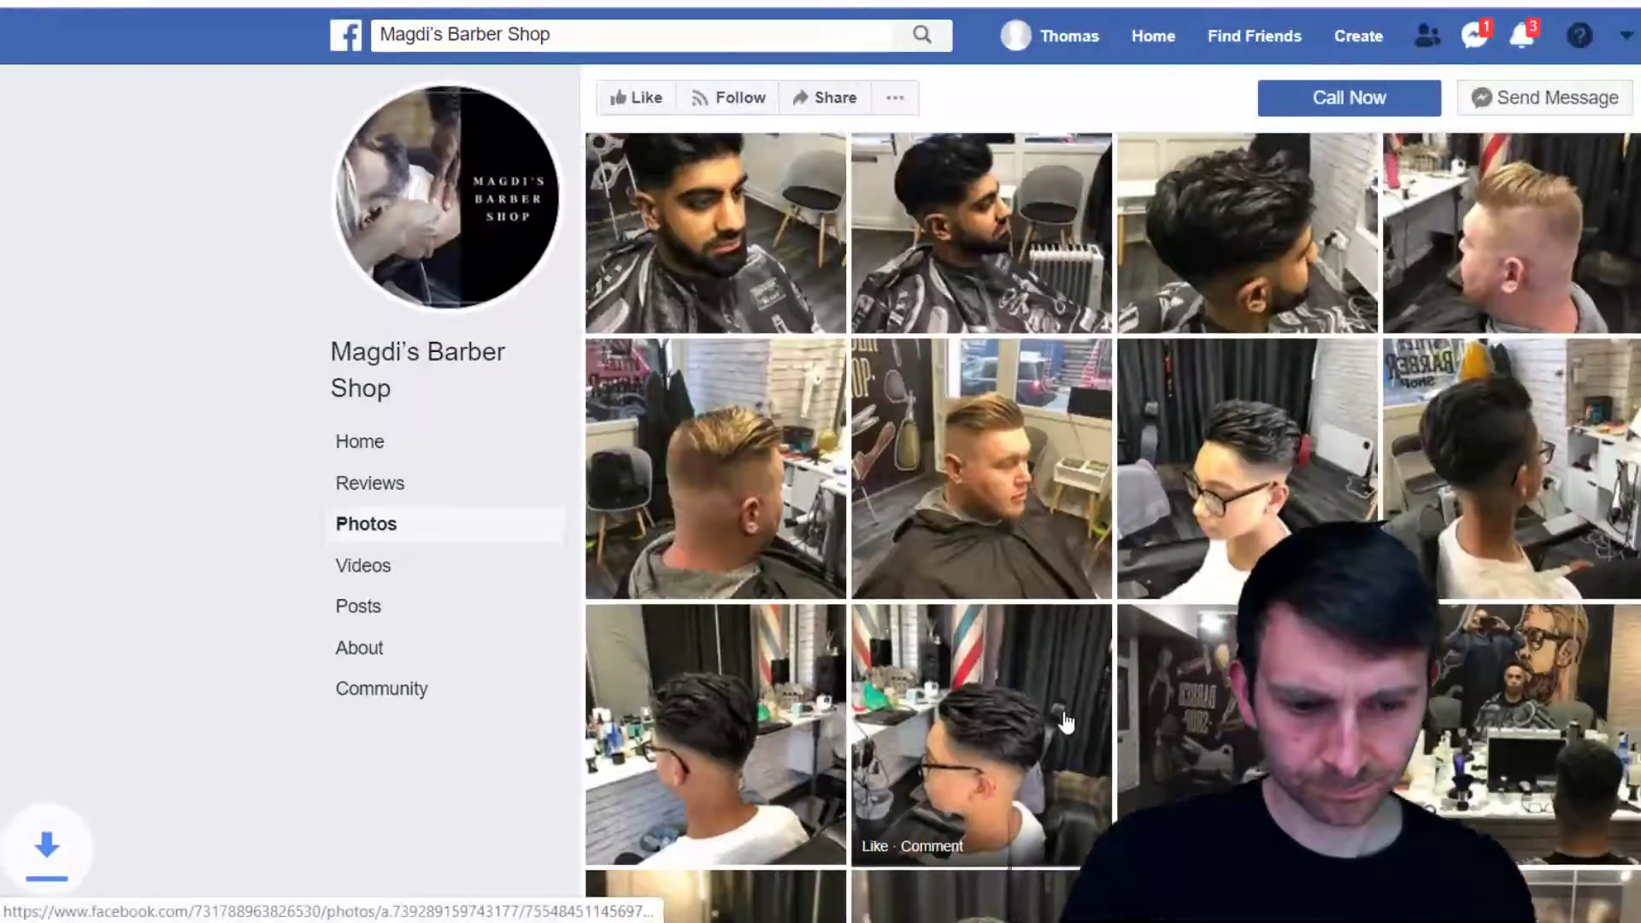
right_click(669, 547)
left_click(753, 781)
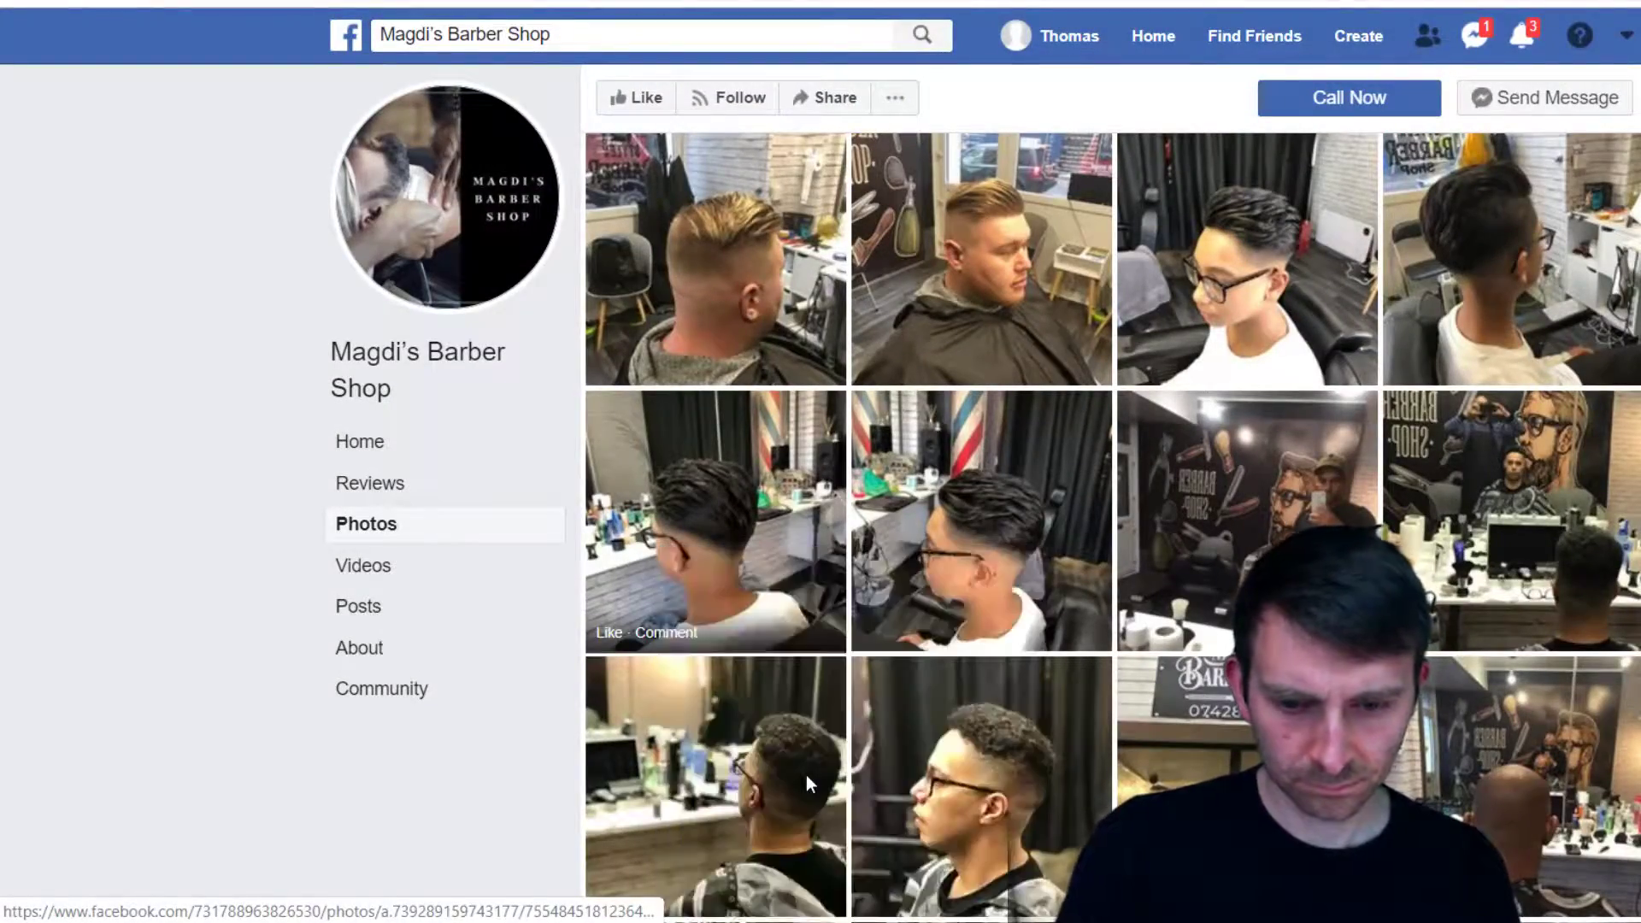
key("Return")
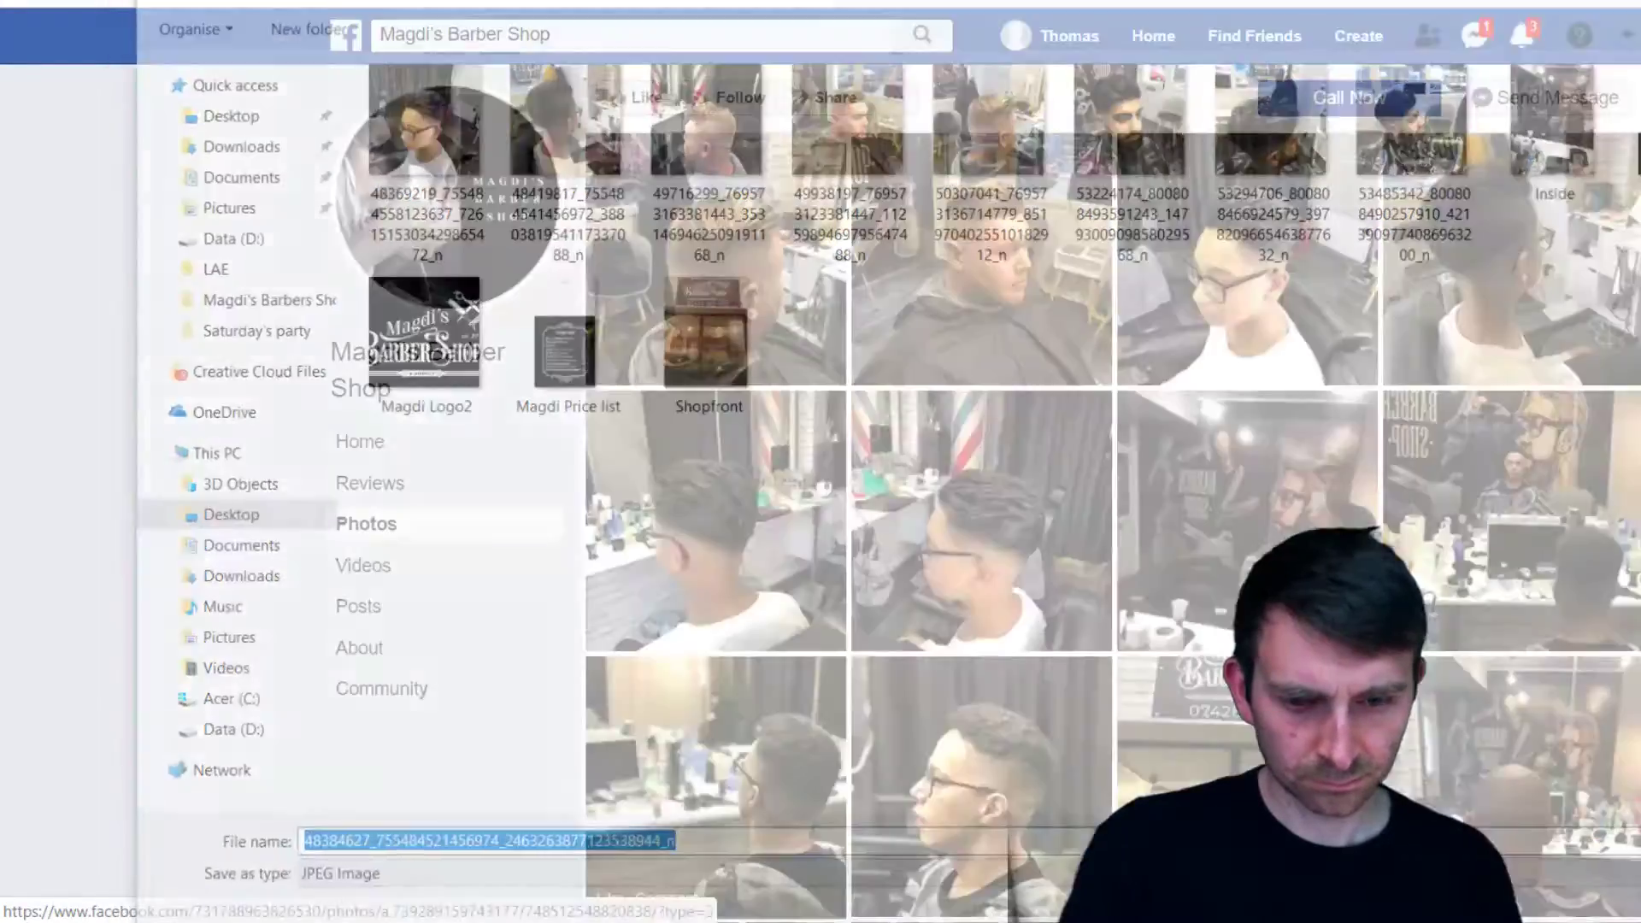
right_click(962, 571)
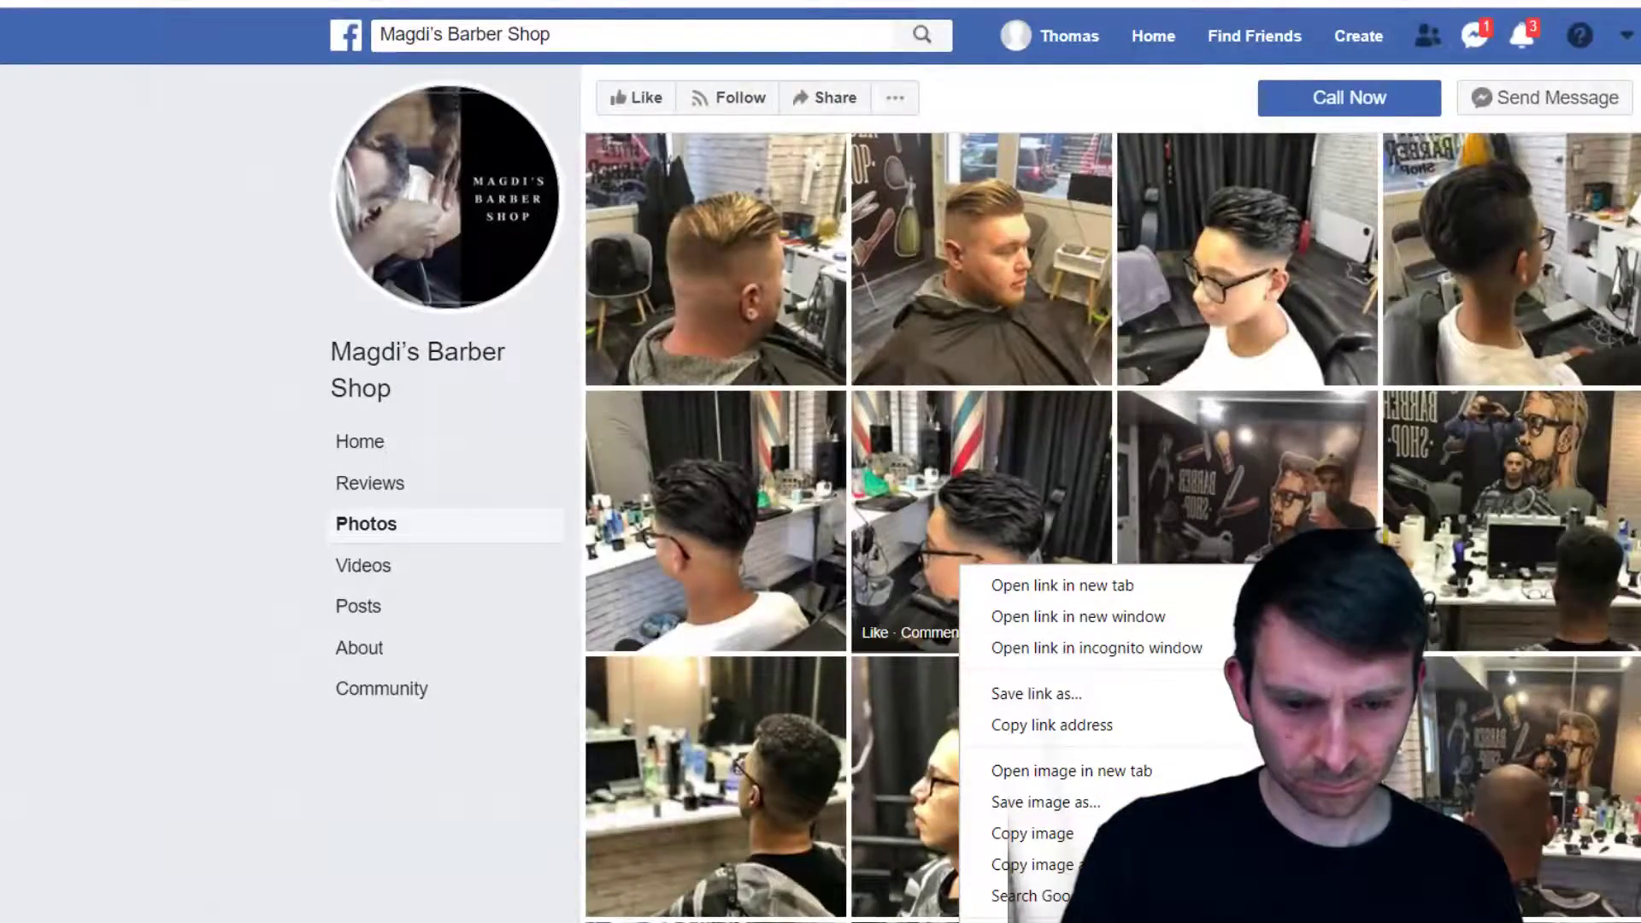
left_click(1039, 803)
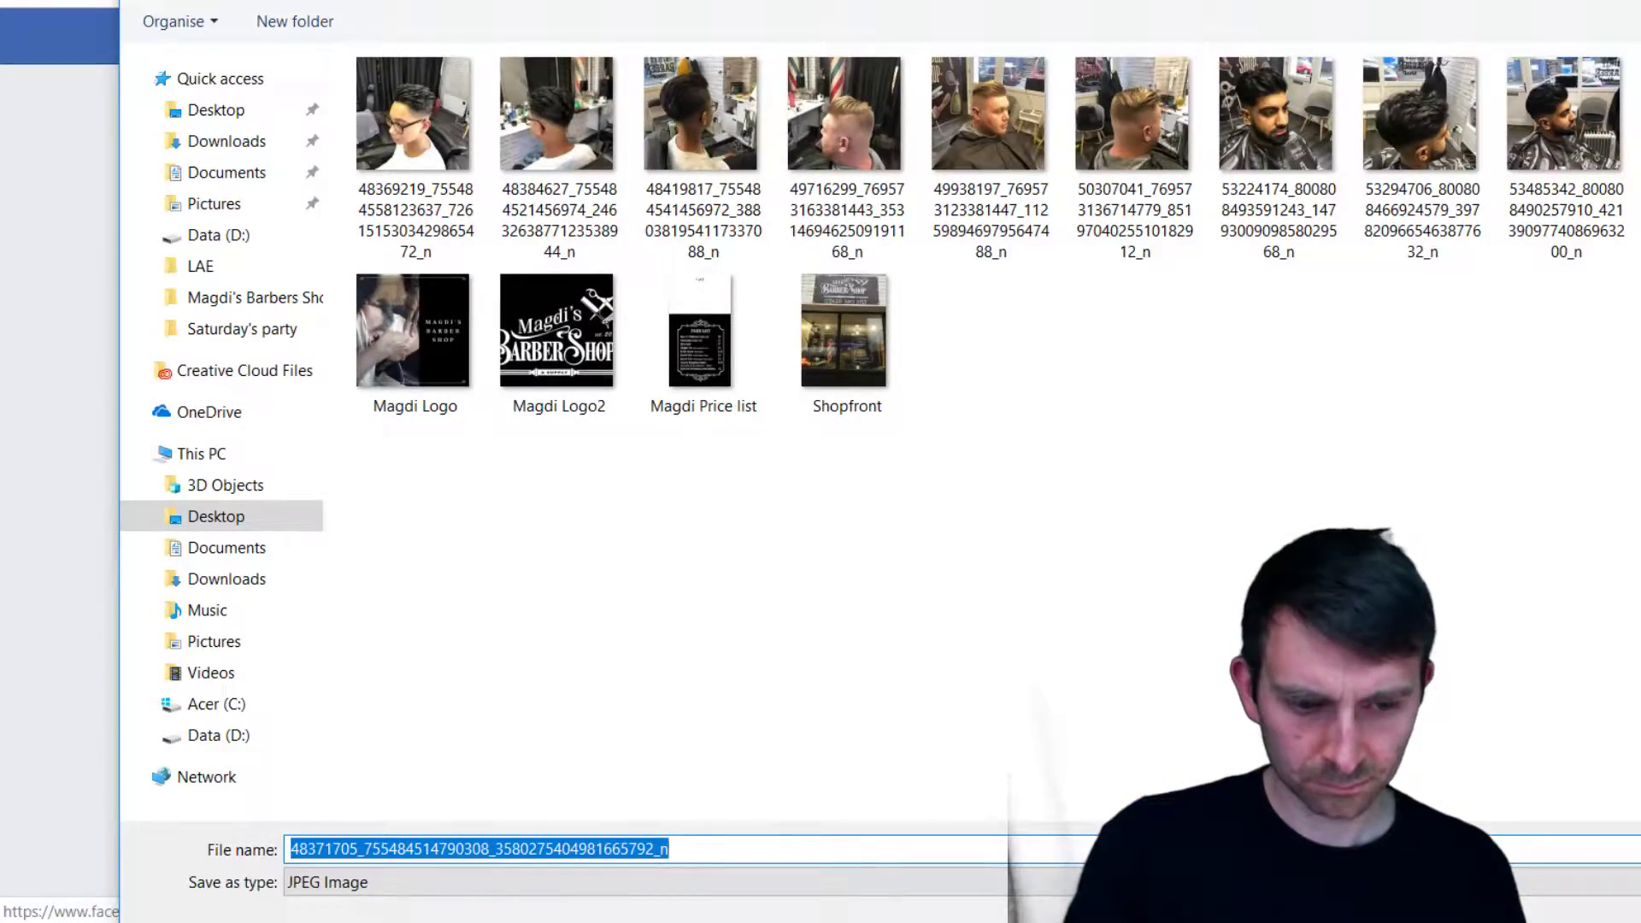
key("Return")
Save the last two photos of the album's third row, both taken in front of the barber shop mural
right_click(1224, 558)
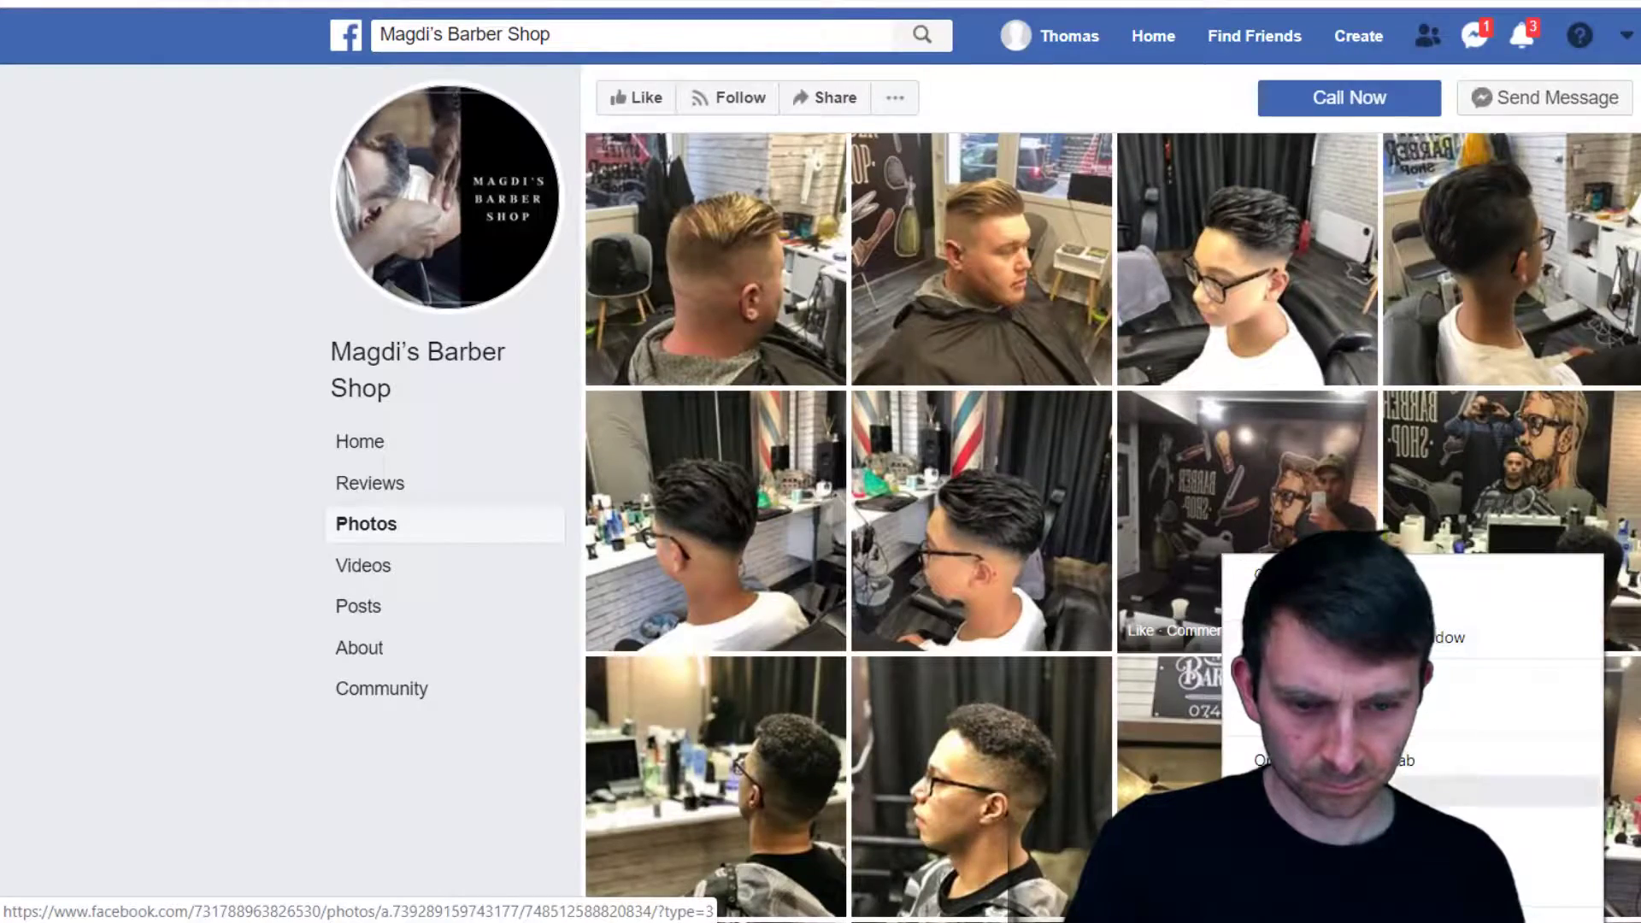
left_click(1301, 790)
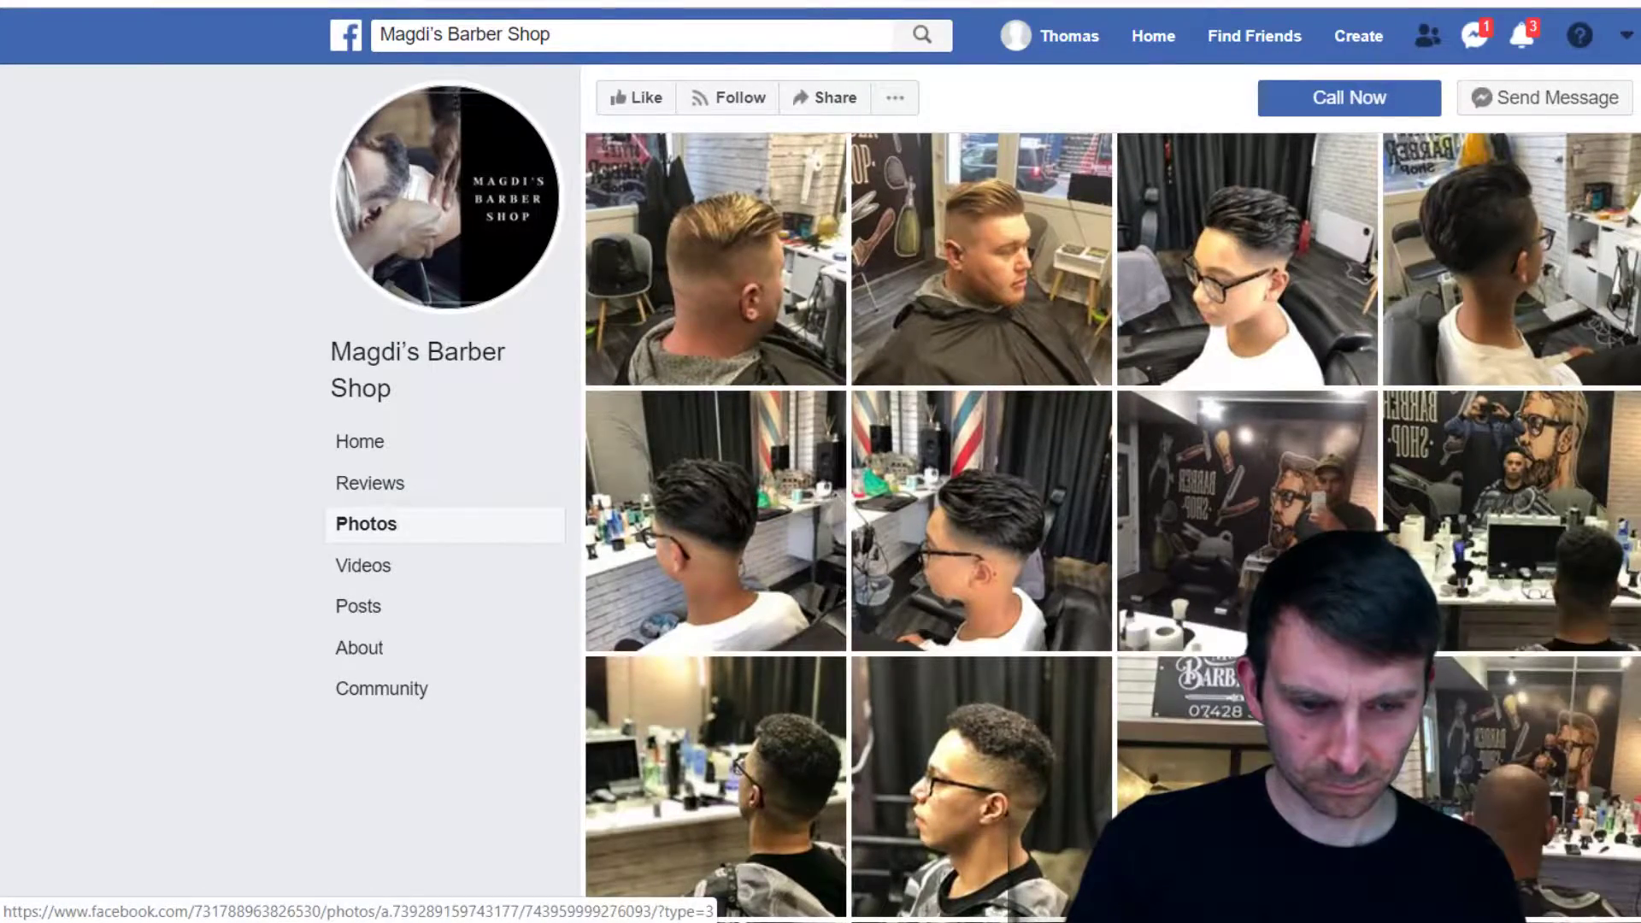
key("Return")
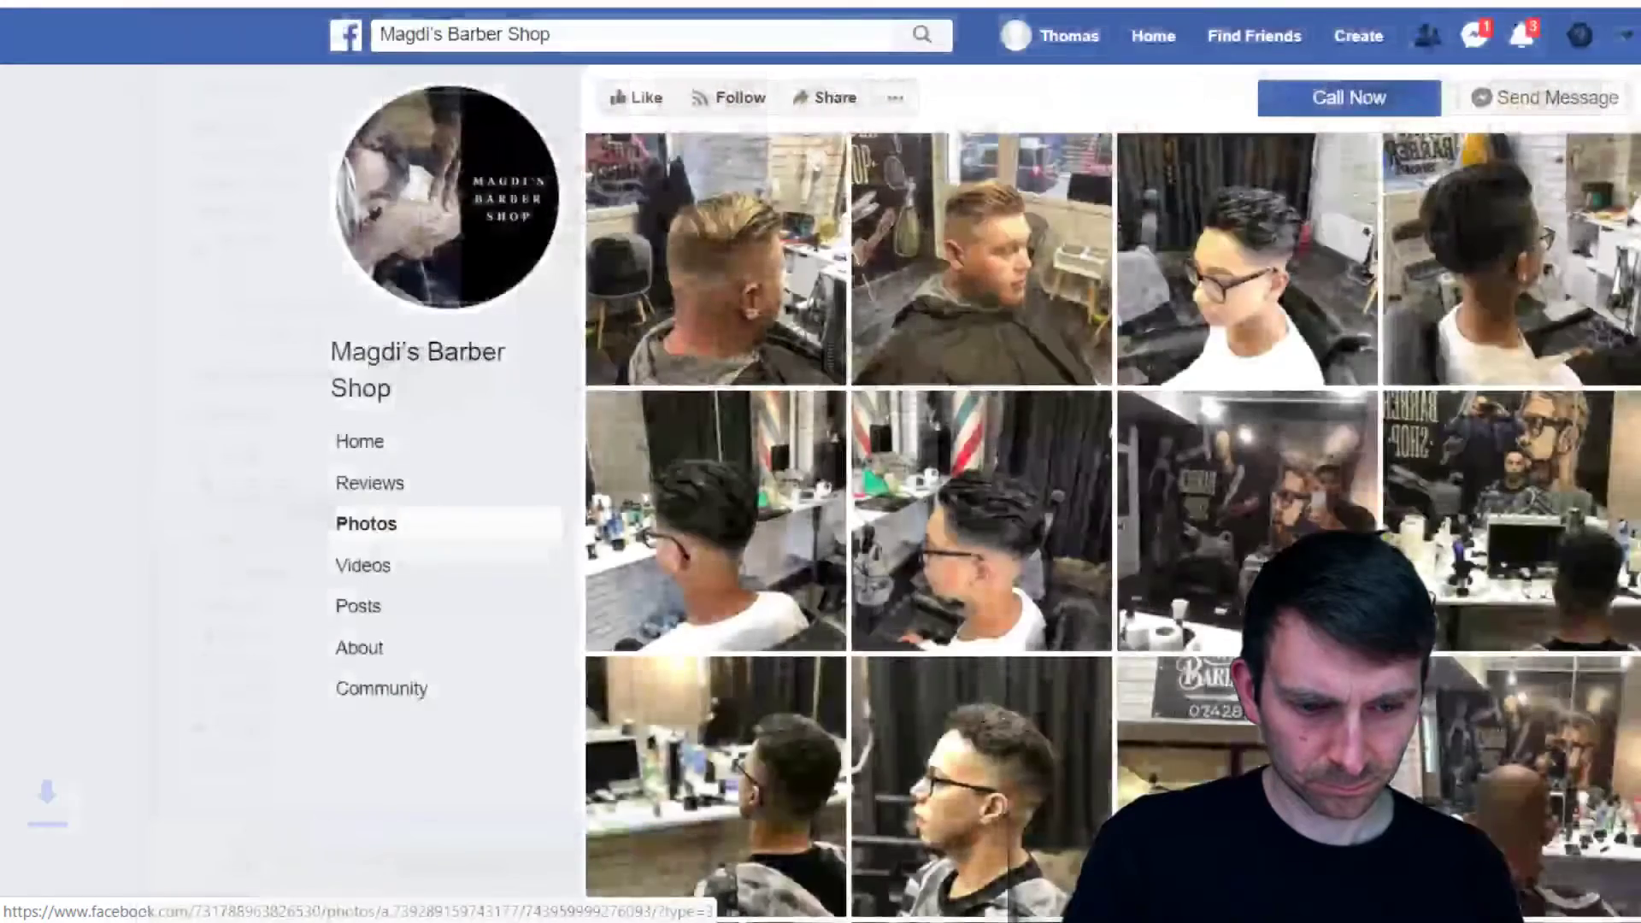
right_click(1559, 540)
left_click(1611, 769)
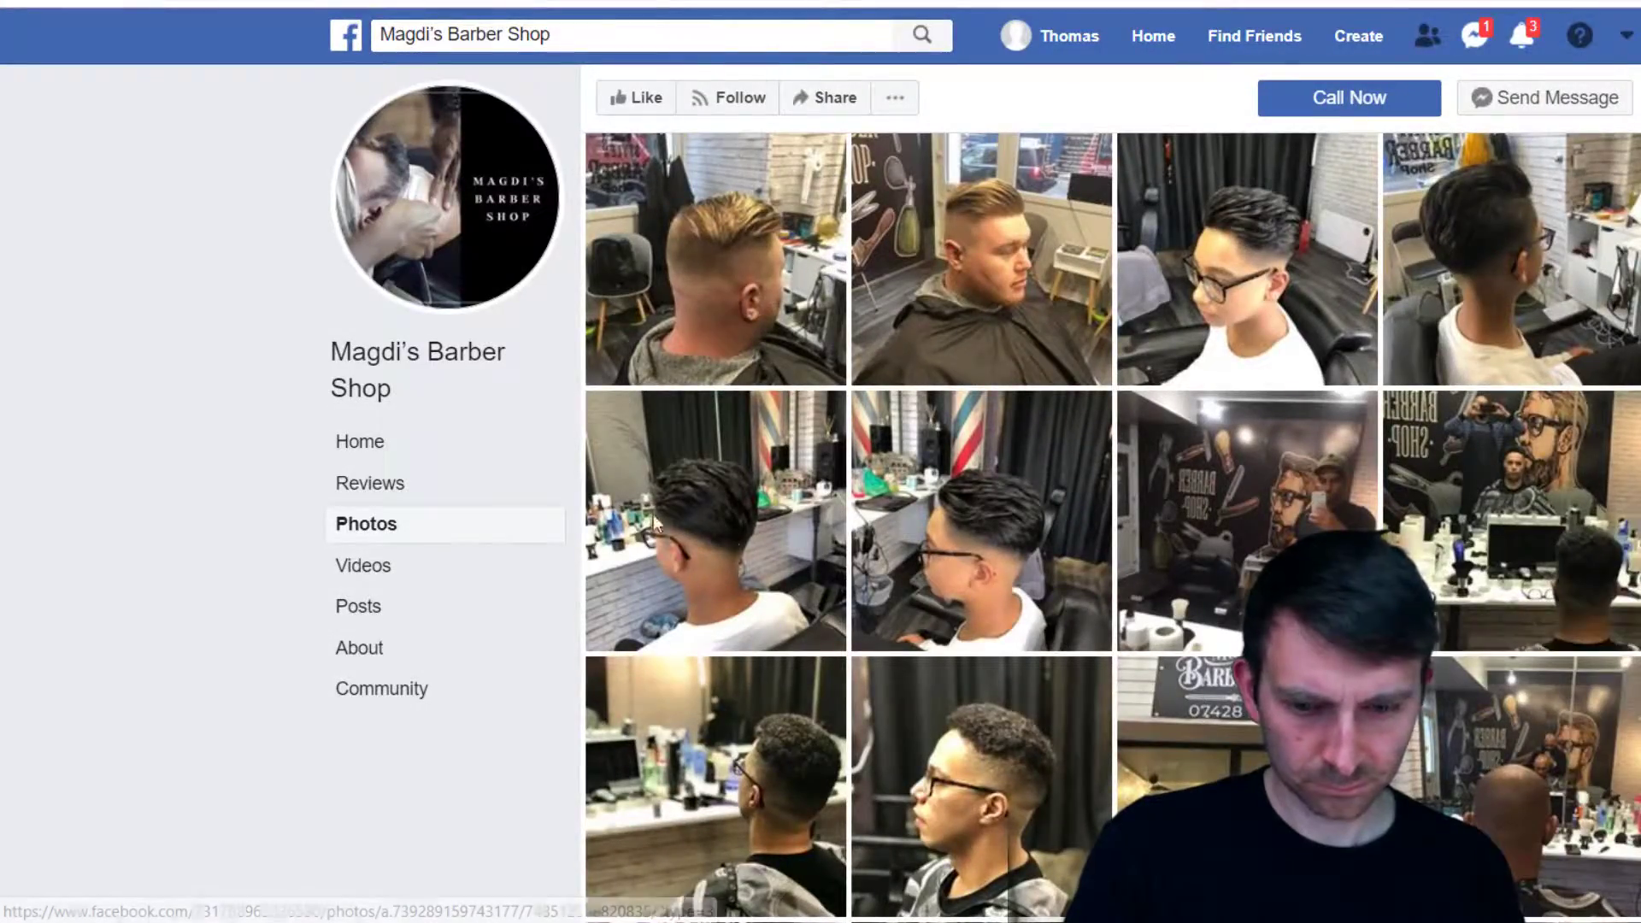
key("Return")
Save the two side-view photos of the bald customer beside the scissors logo image to the barber shop's folder
scroll(714, 342, "down", 6)
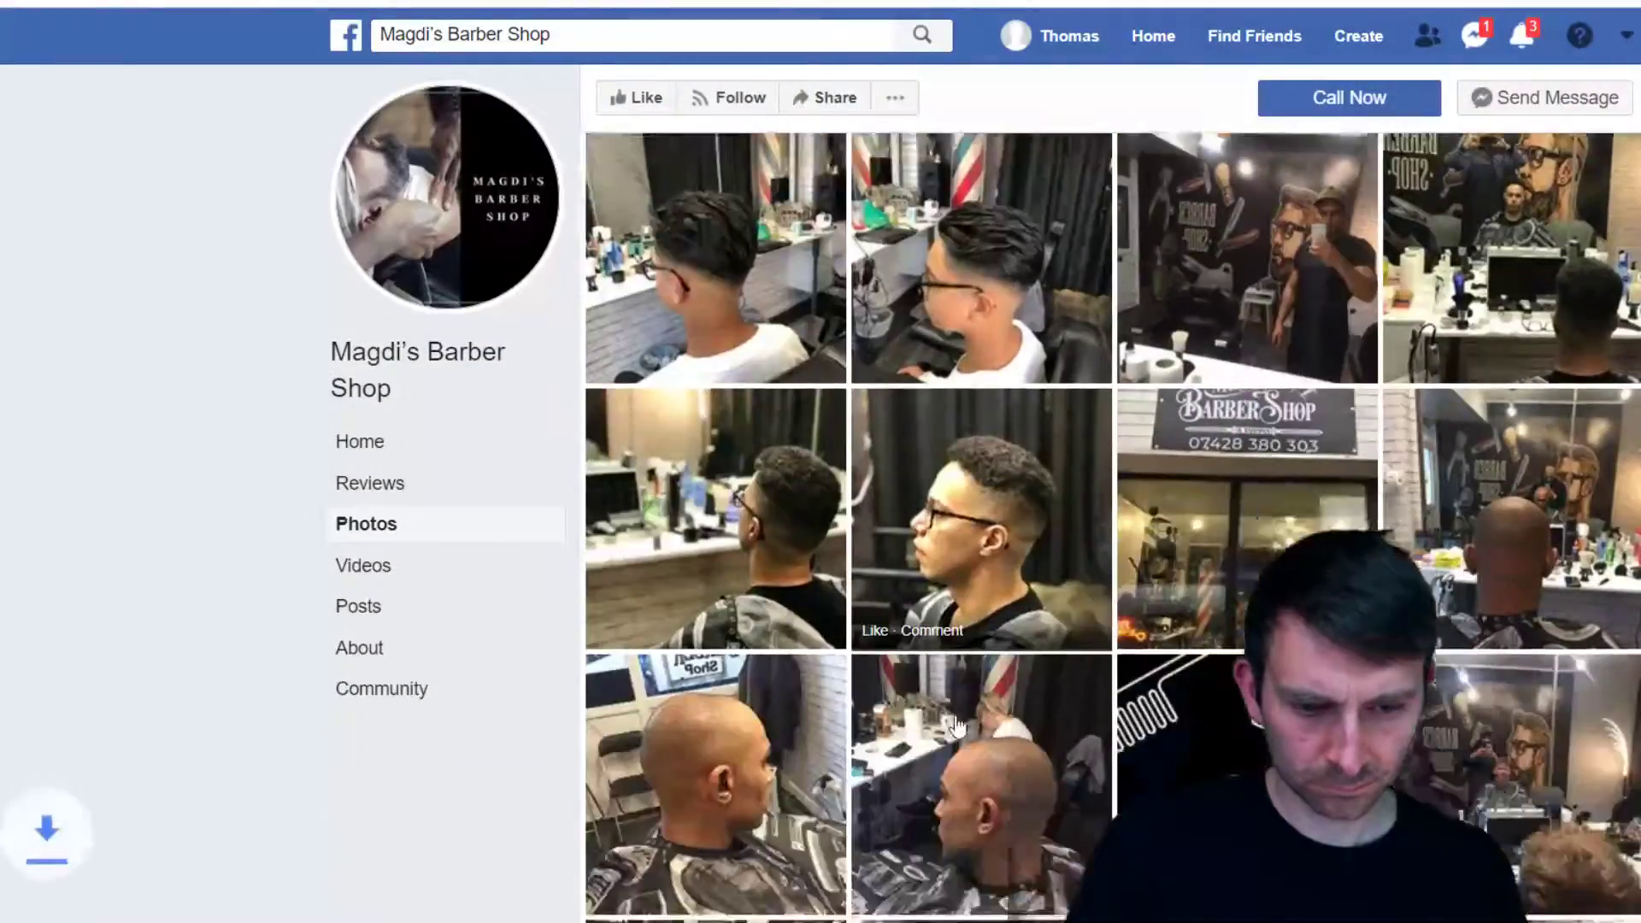
right_click(709, 315)
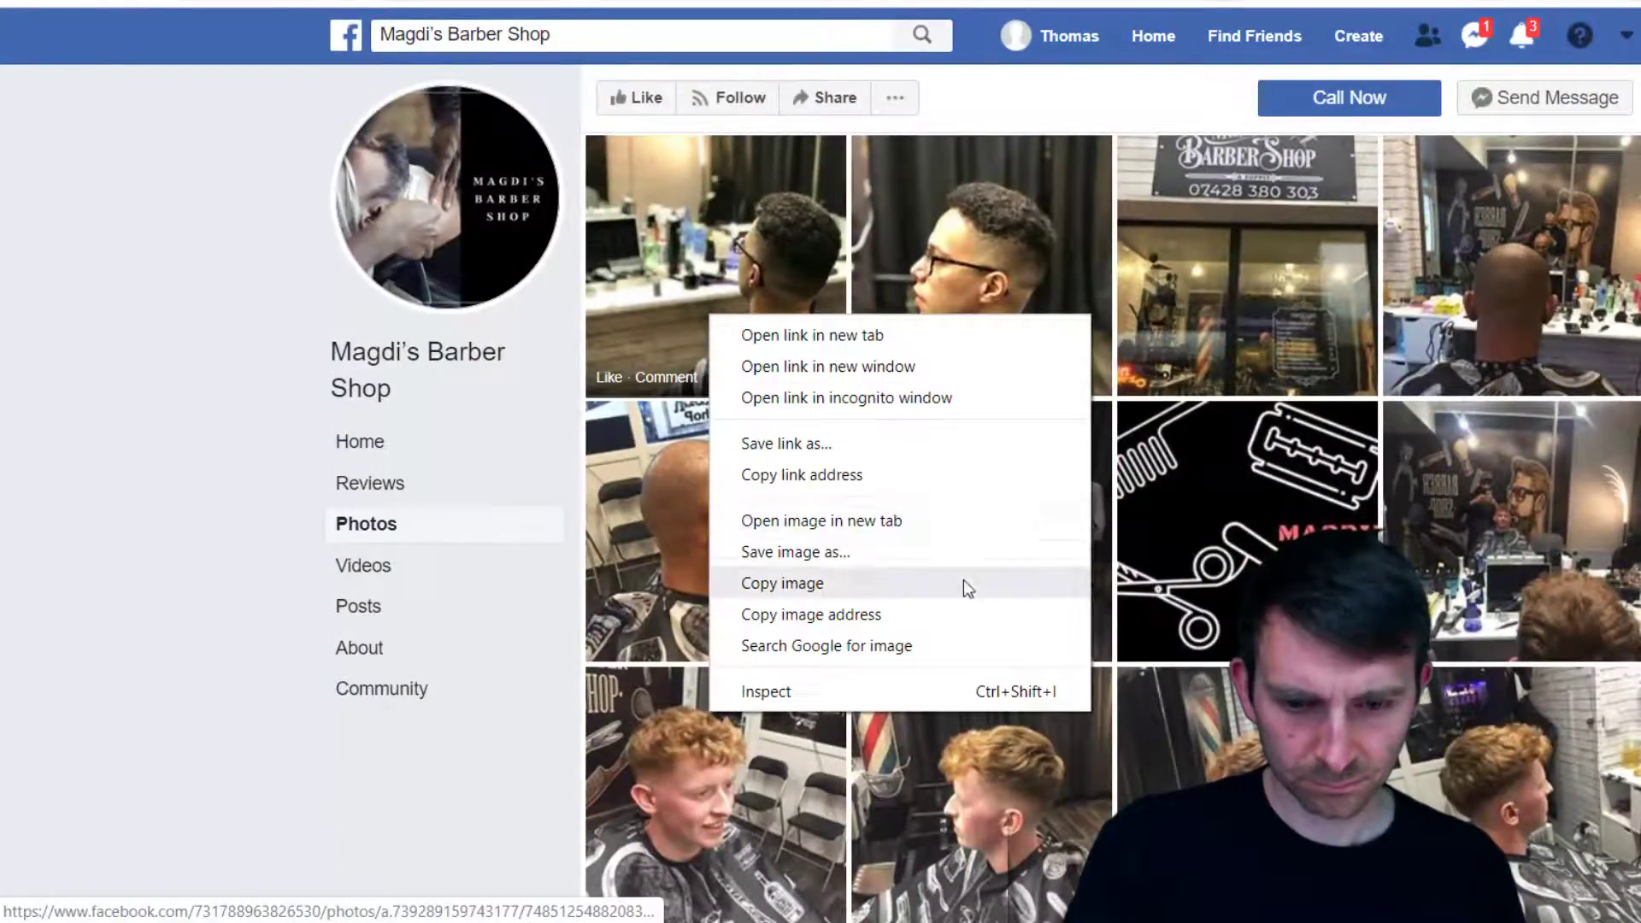
left_click(824, 582)
right_click(741, 539)
left_click(877, 774)
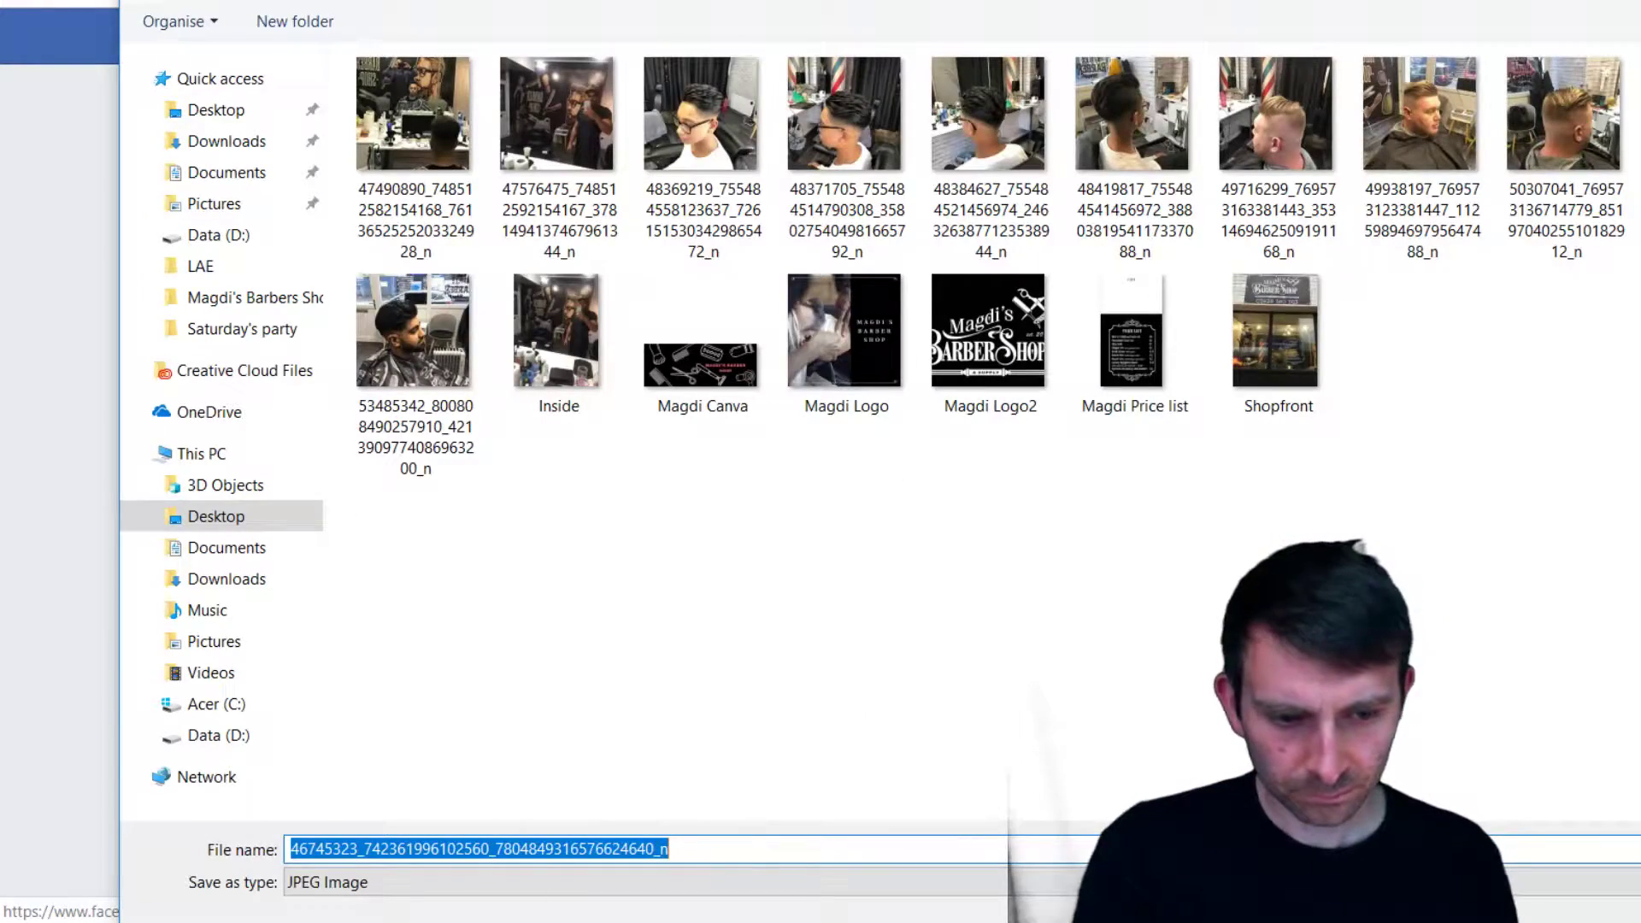
key("Return")
right_click(981, 548)
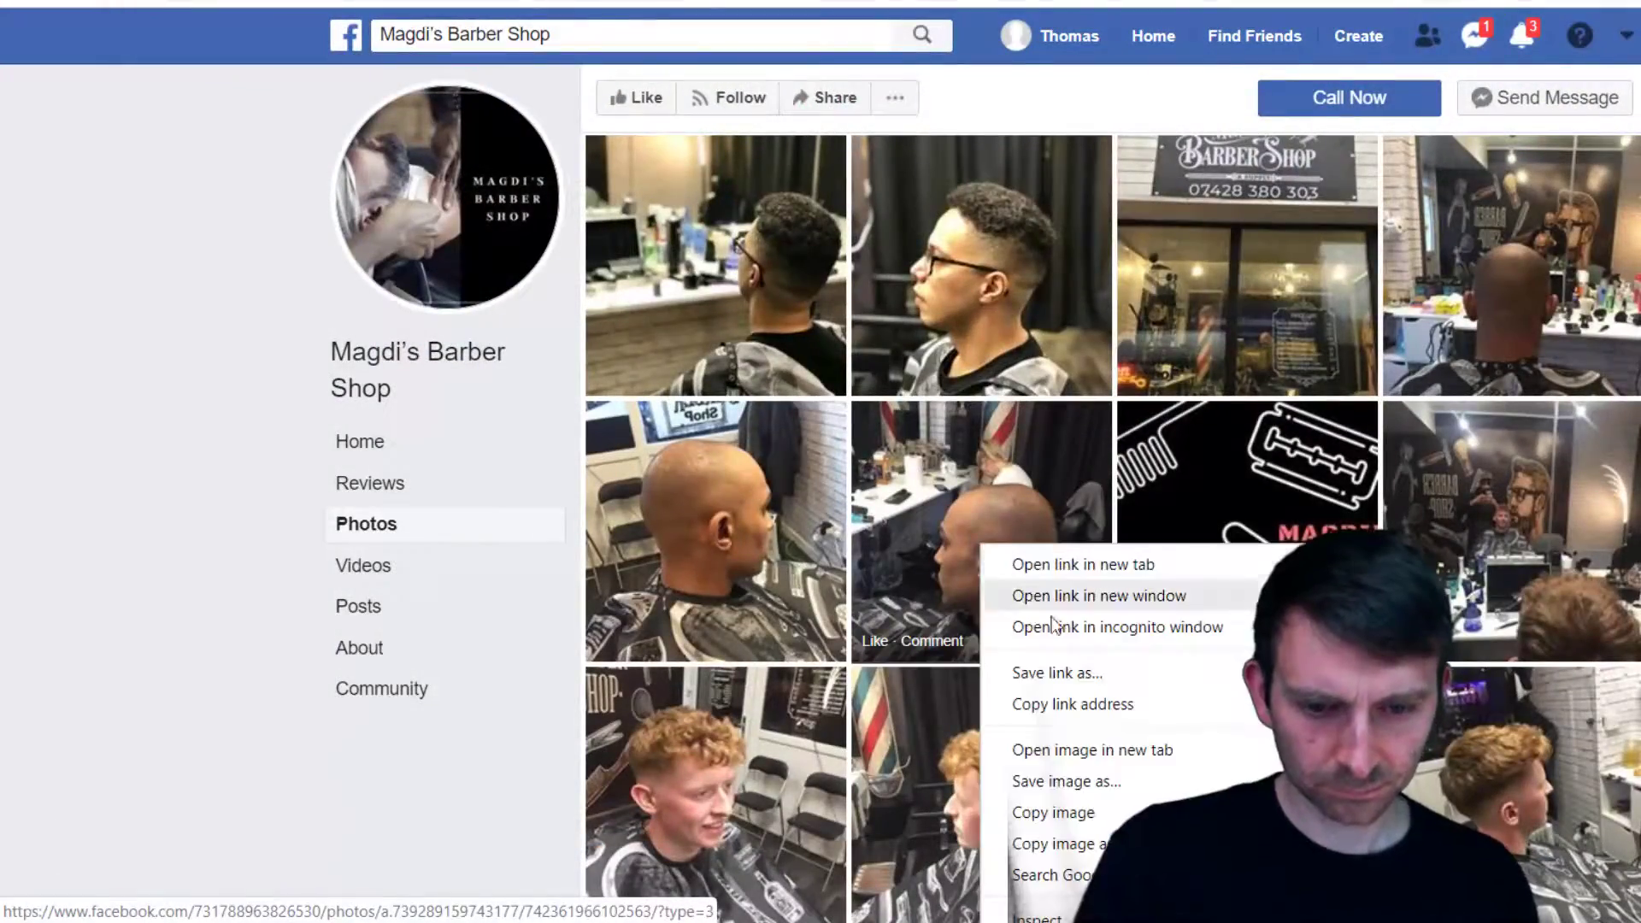
left_click(1119, 788)
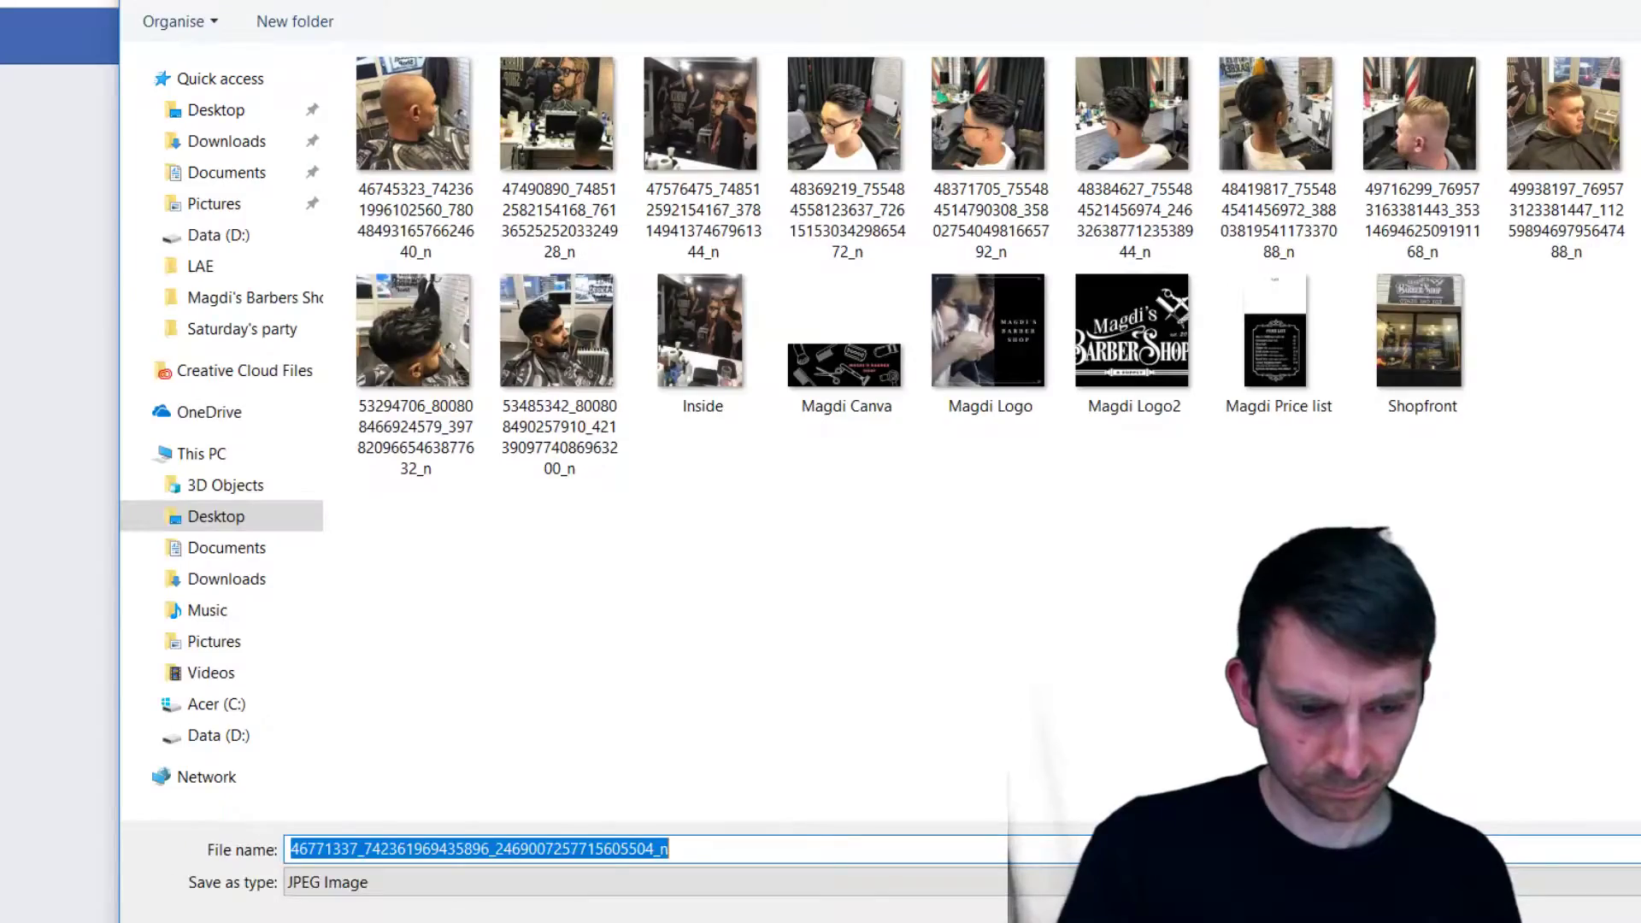
key("Return")
Save the album page as a complete web page under the proposed file name
scroll(1517, 242, "down", 5)
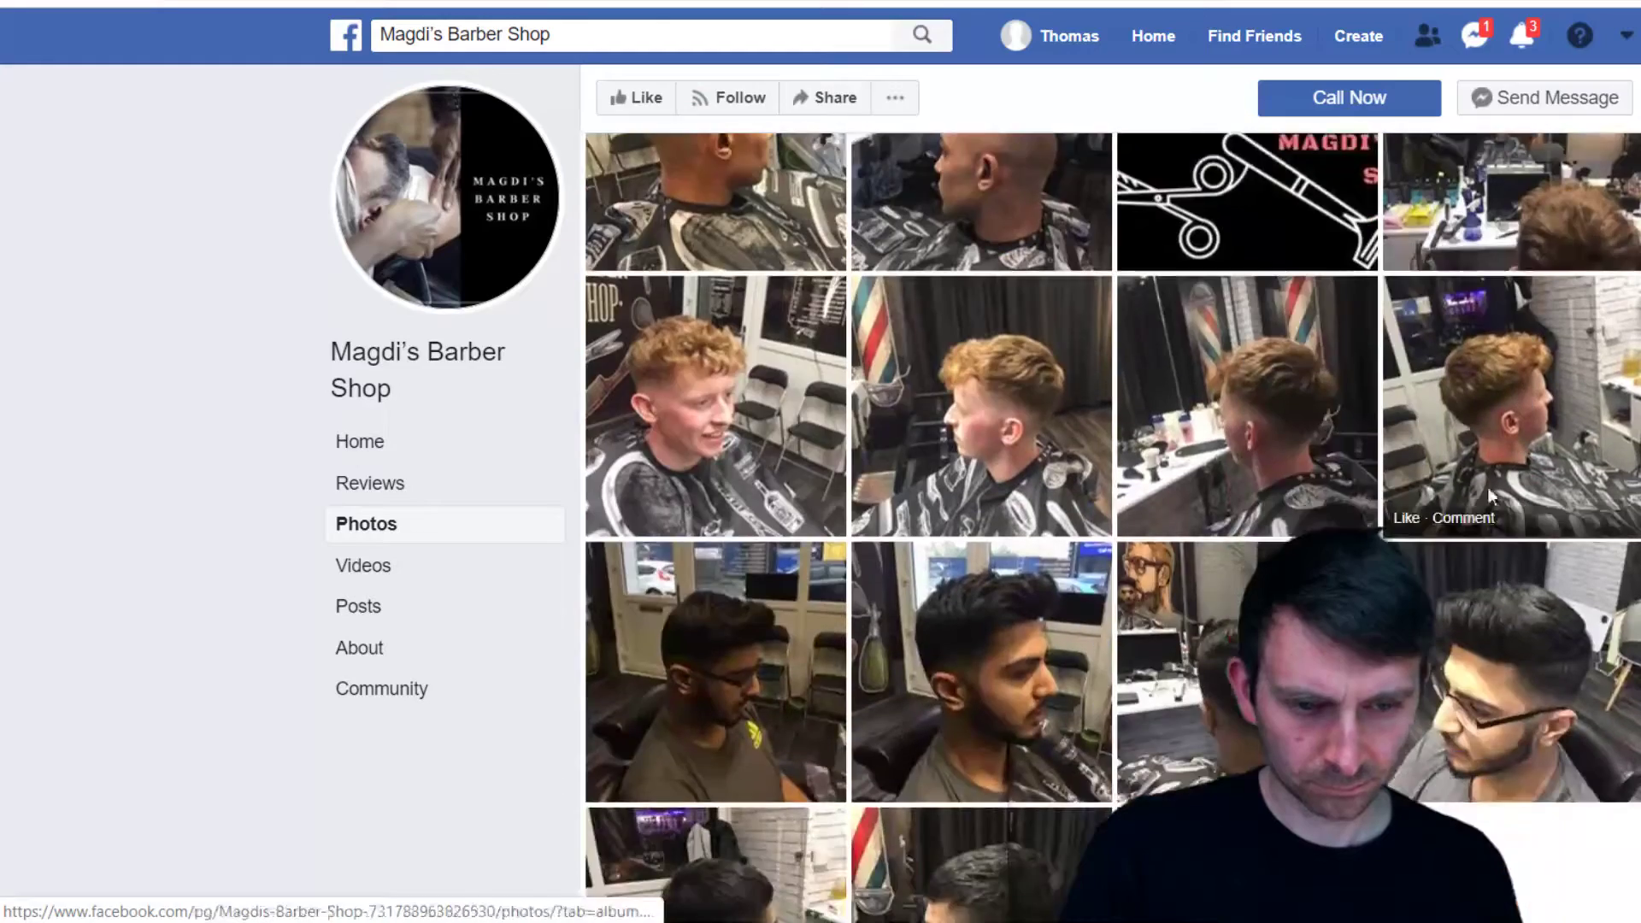
right_click(1517, 242)
left_click(1590, 360)
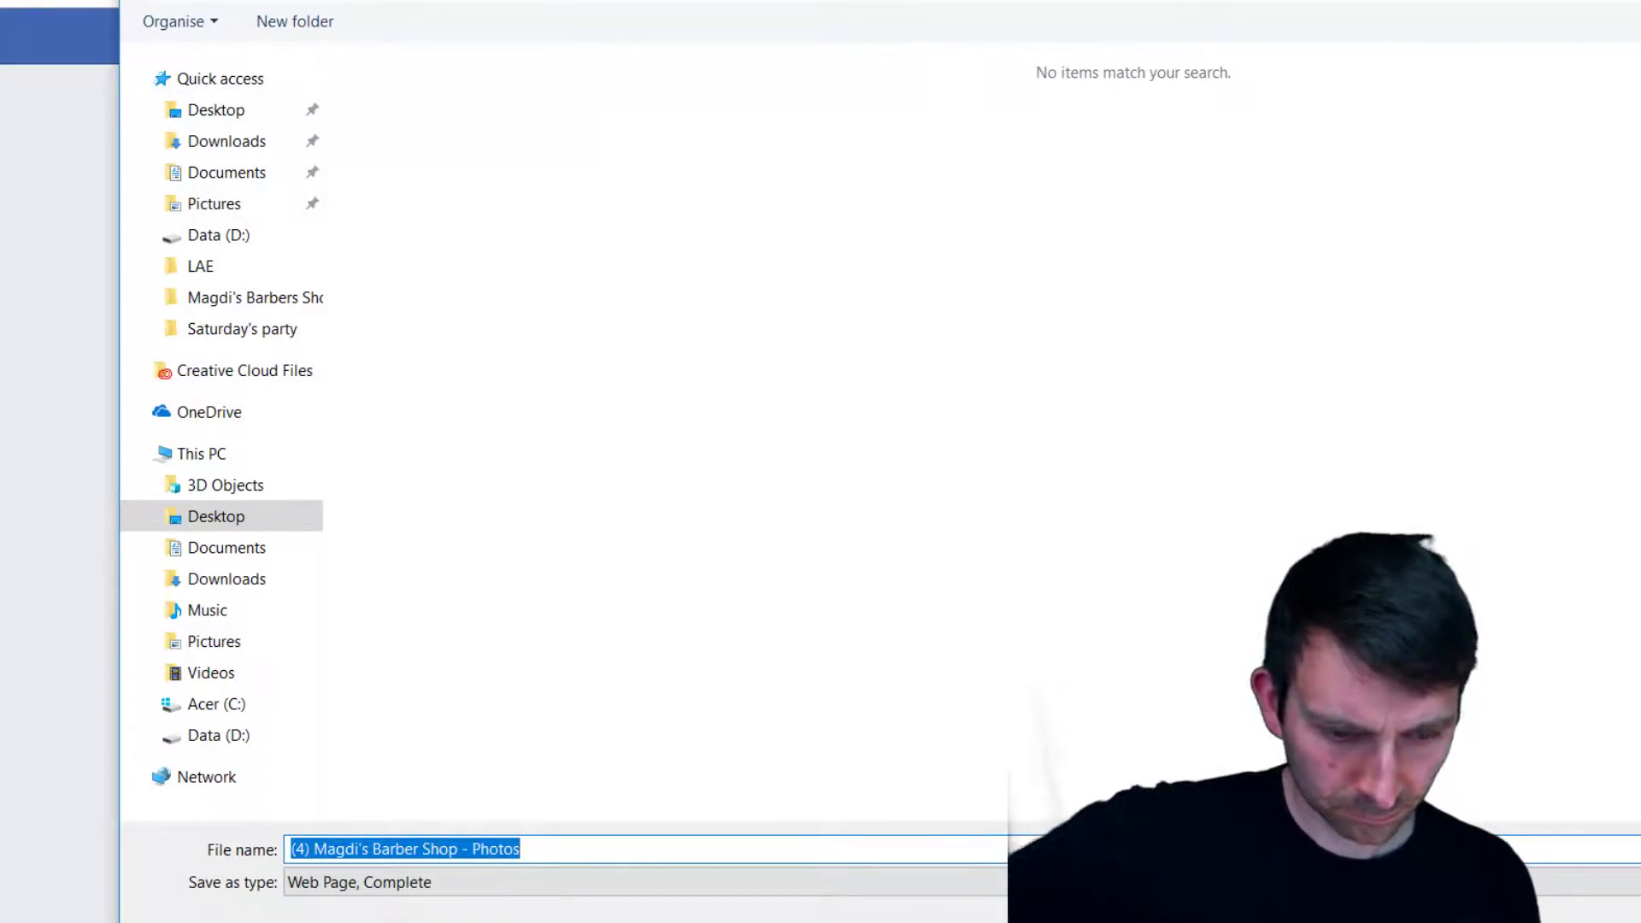
left_click(1611, 913)
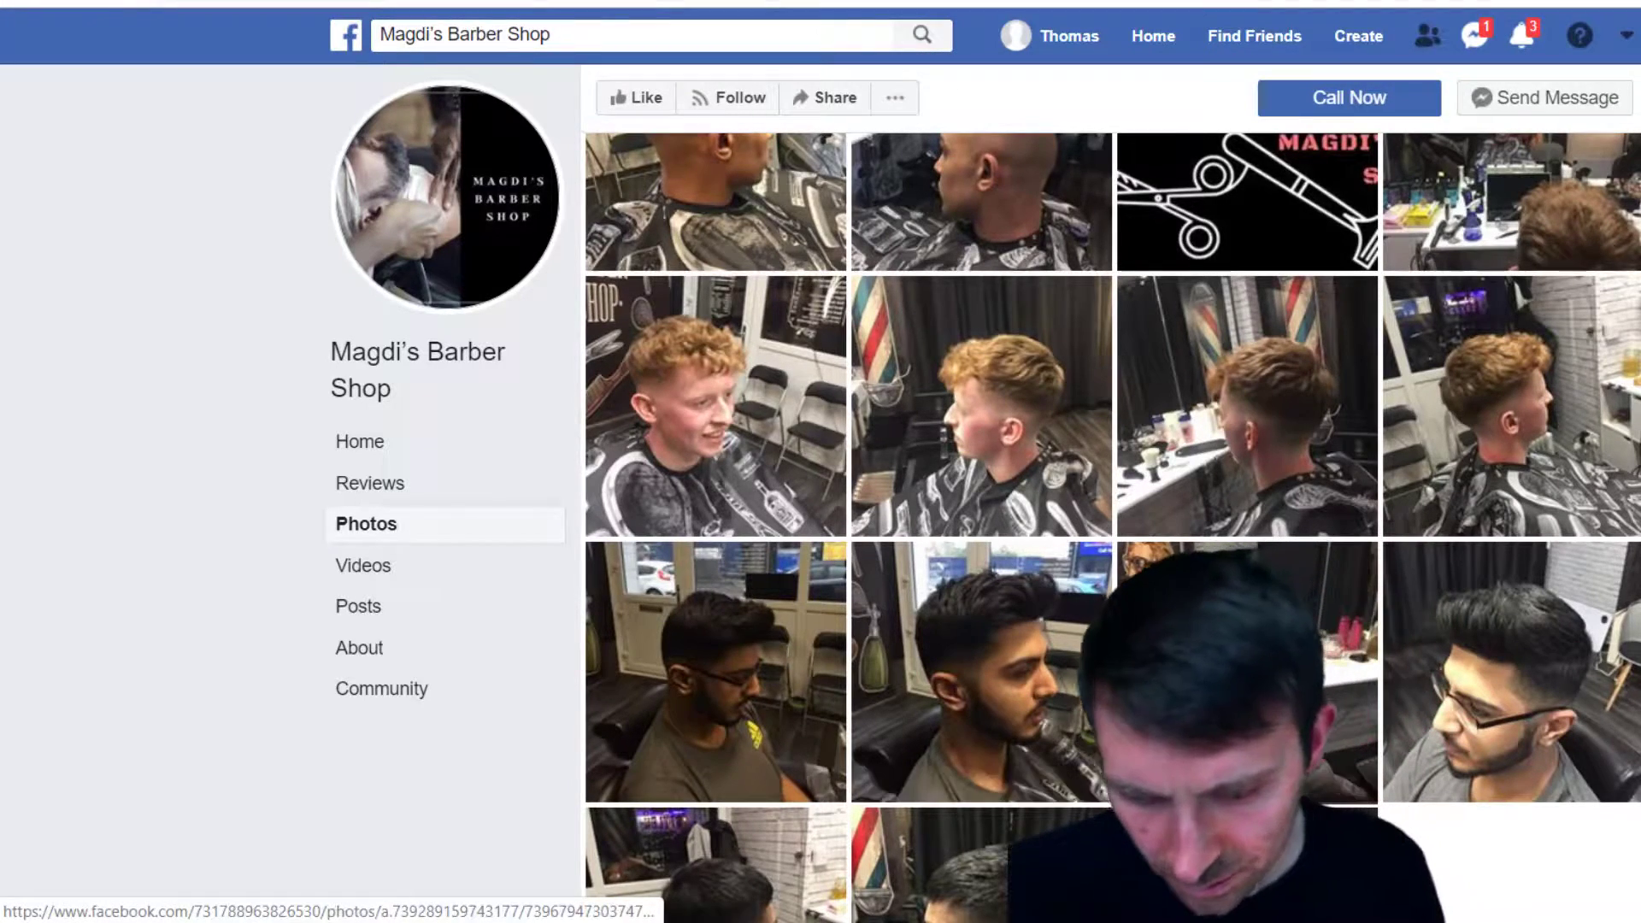
Start saving the mirror photo beside the scissors logo and the front view of the curly-haired customer below it
scroll(945, 802, "up", 2)
scroll(1511, 402, "up", 2)
right_click(1510, 401)
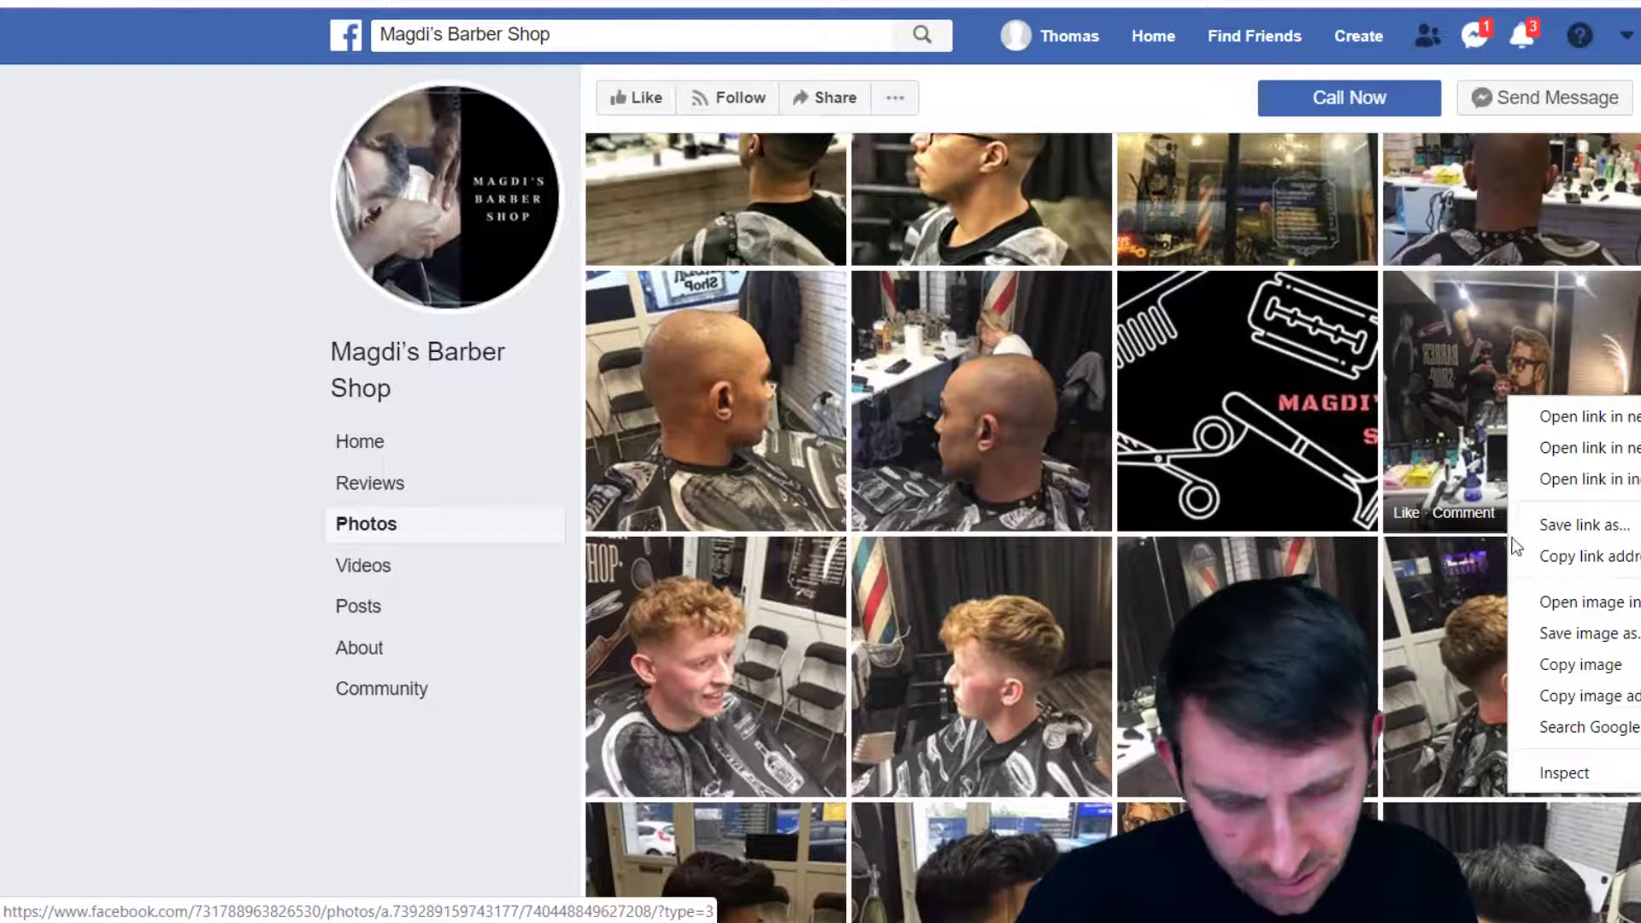
left_click(1613, 631)
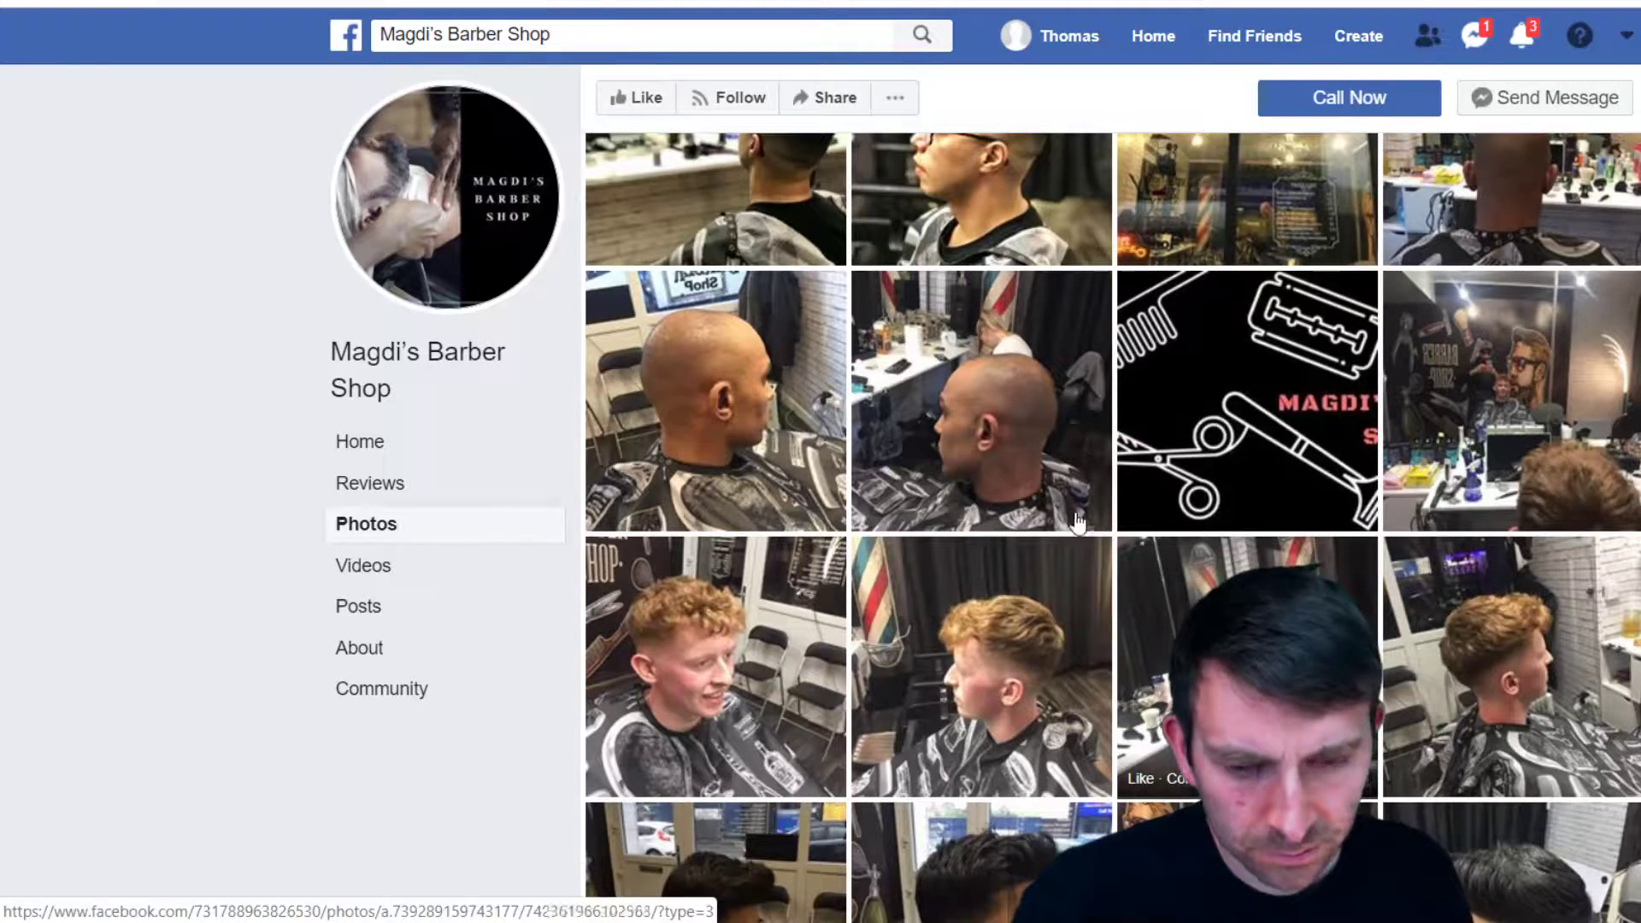
right_click(1498, 388)
left_click(1562, 629)
right_click(725, 636)
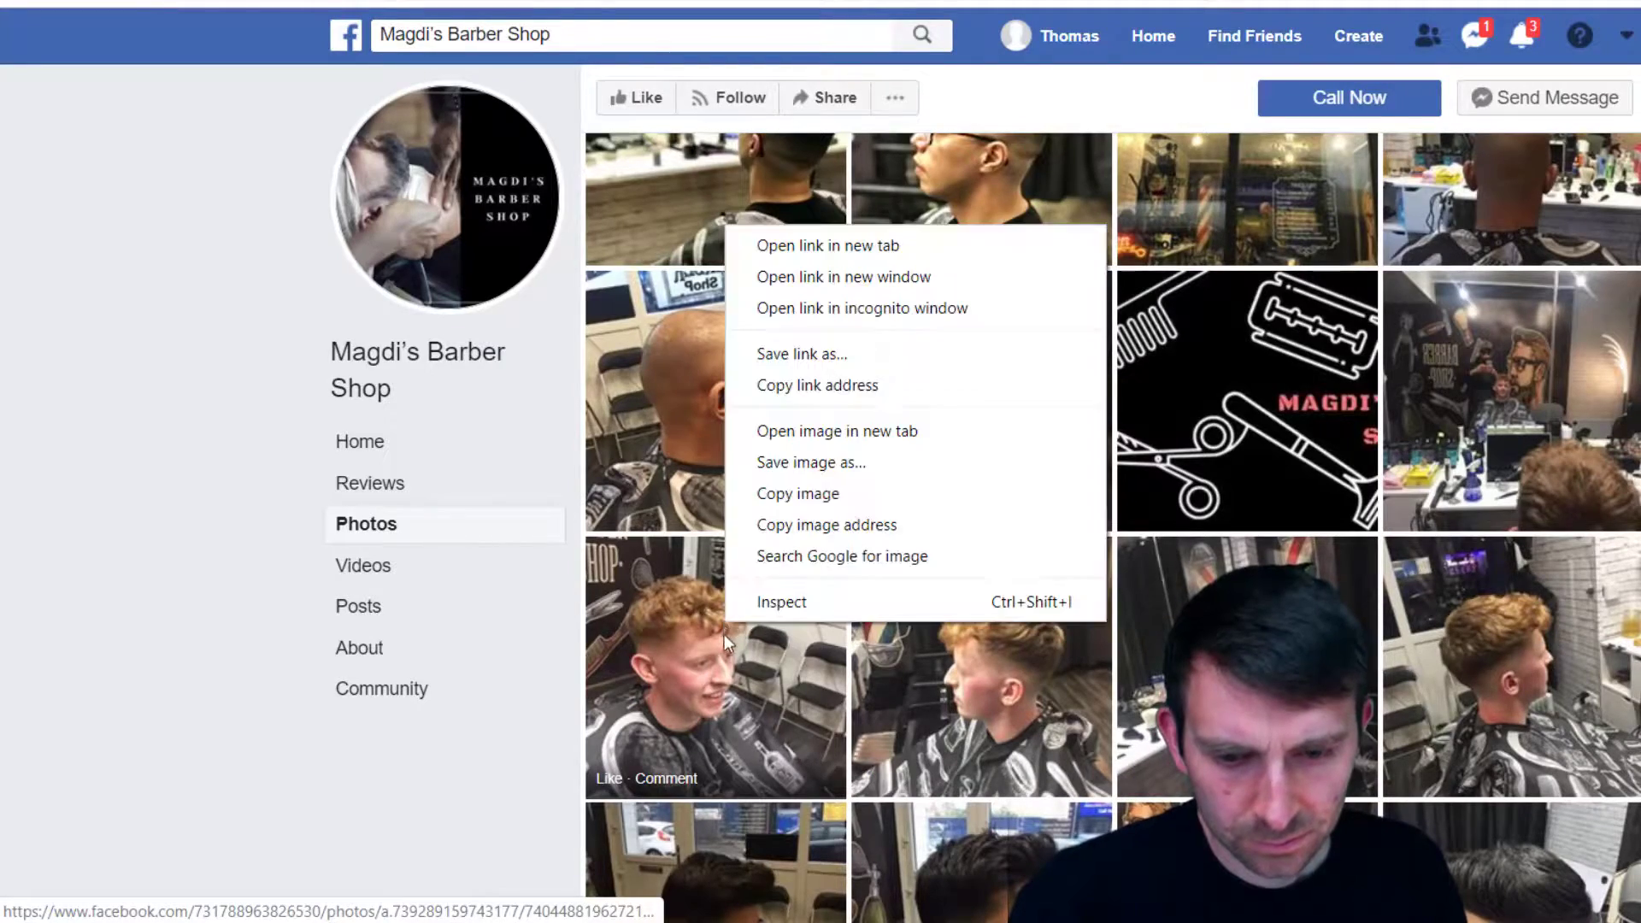
left_click(831, 462)
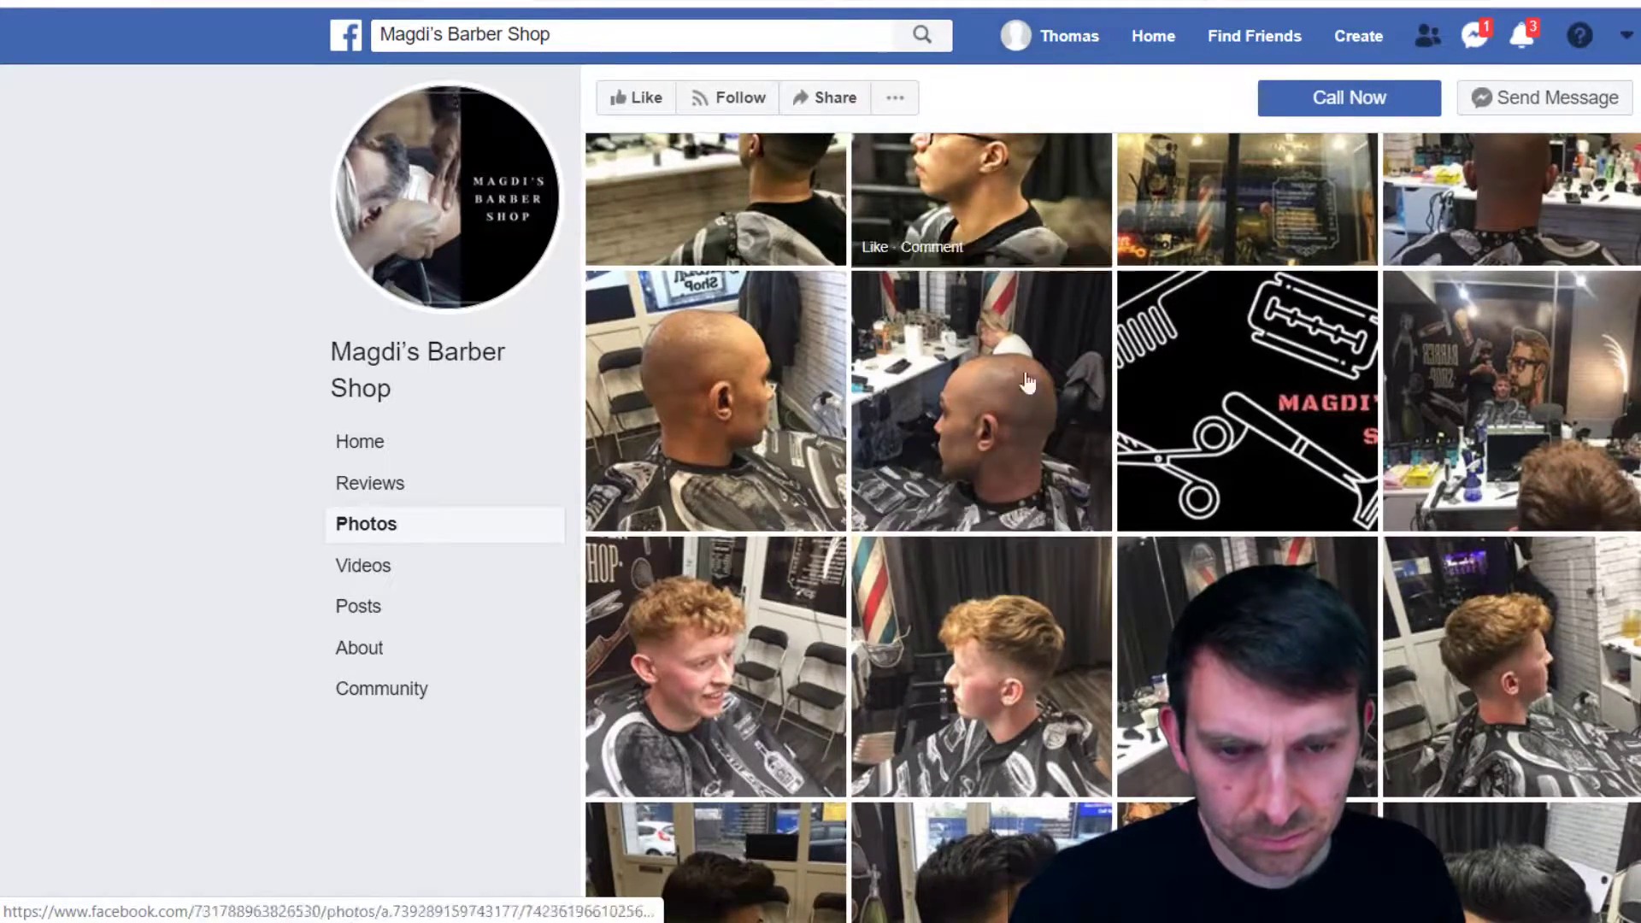
Cancel the web page download that is still in progress
scroll(921, 537, "down", 2)
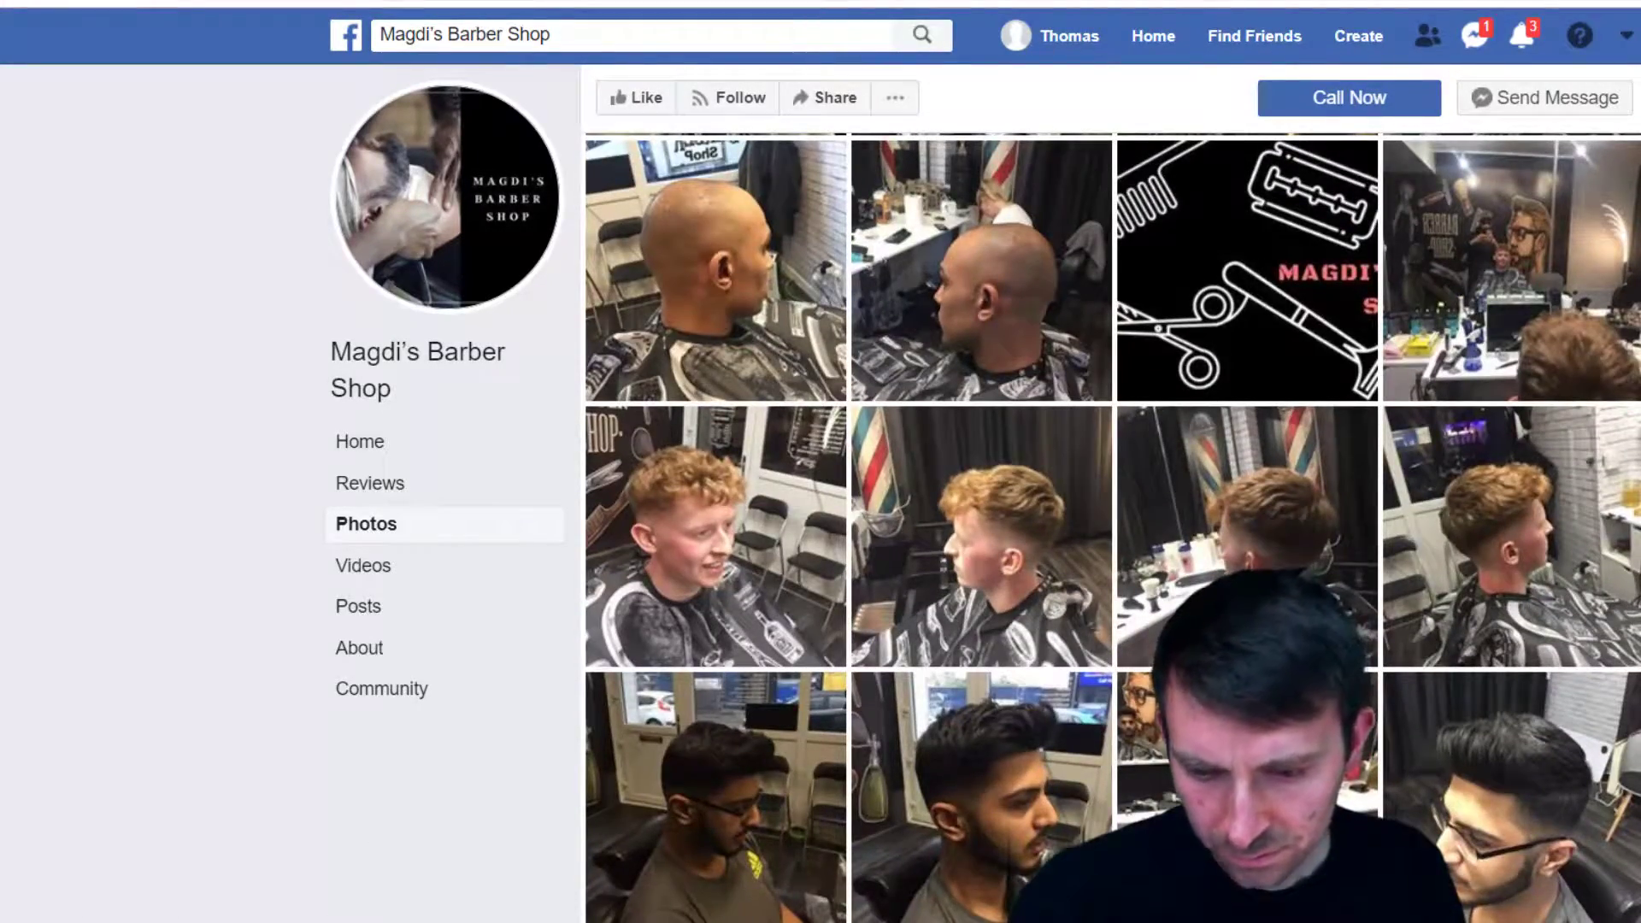
left_click(341, 922)
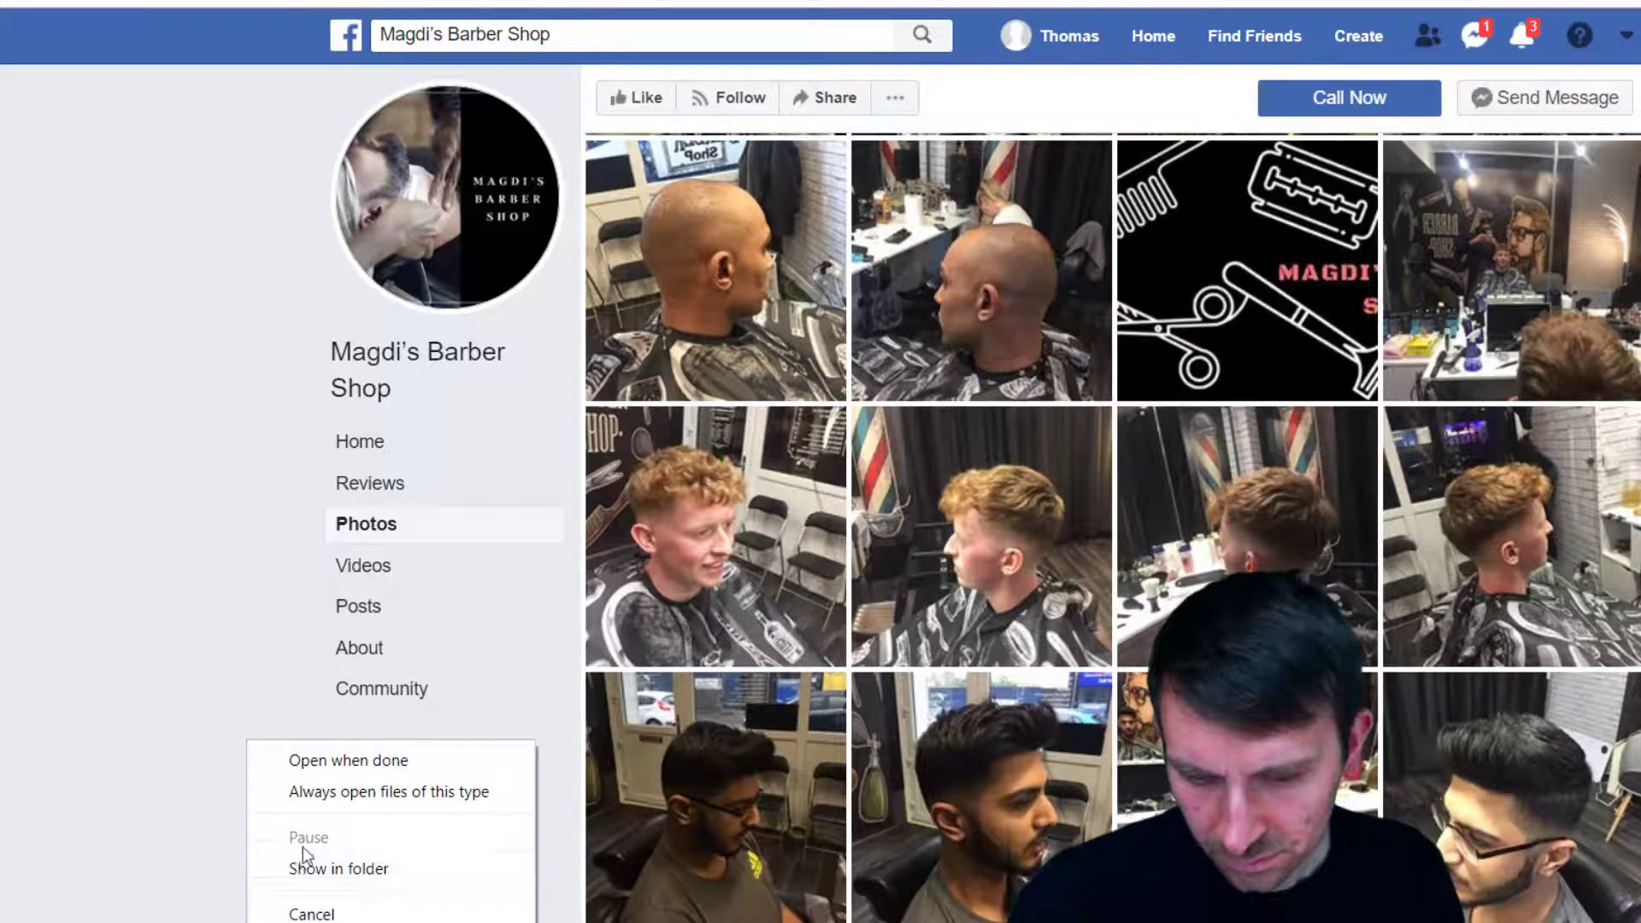
left_click(329, 913)
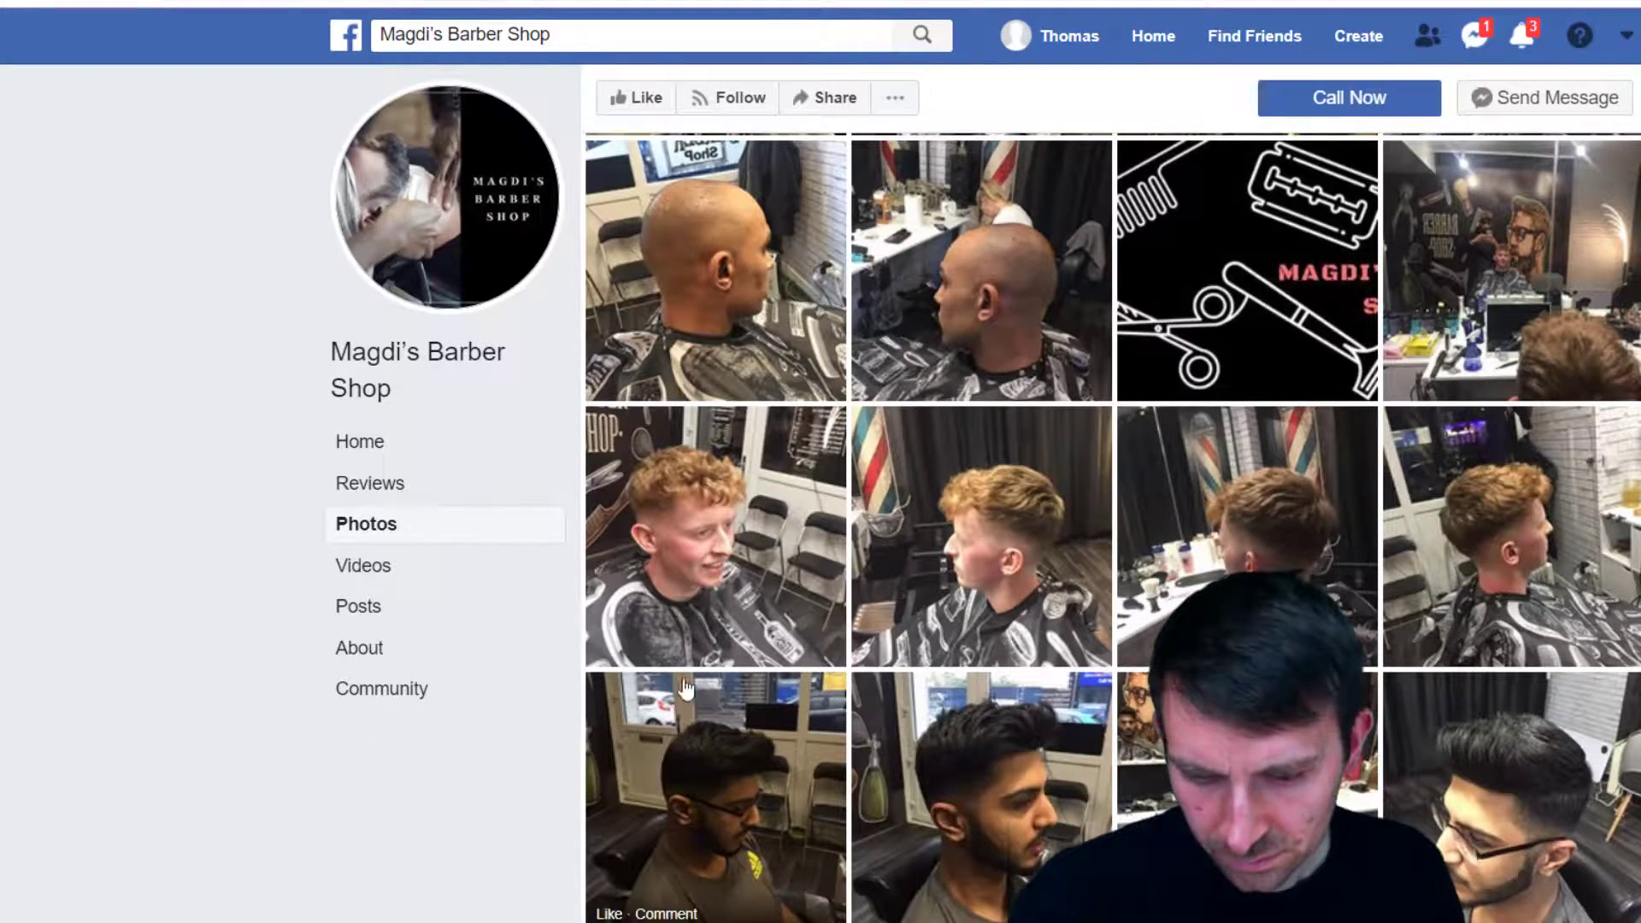
Request saving the rear view of the curly-haired customer and accept all pending photo saves as JPEG images in the barber shop's folder
right_click(1282, 502)
left_click(1372, 716)
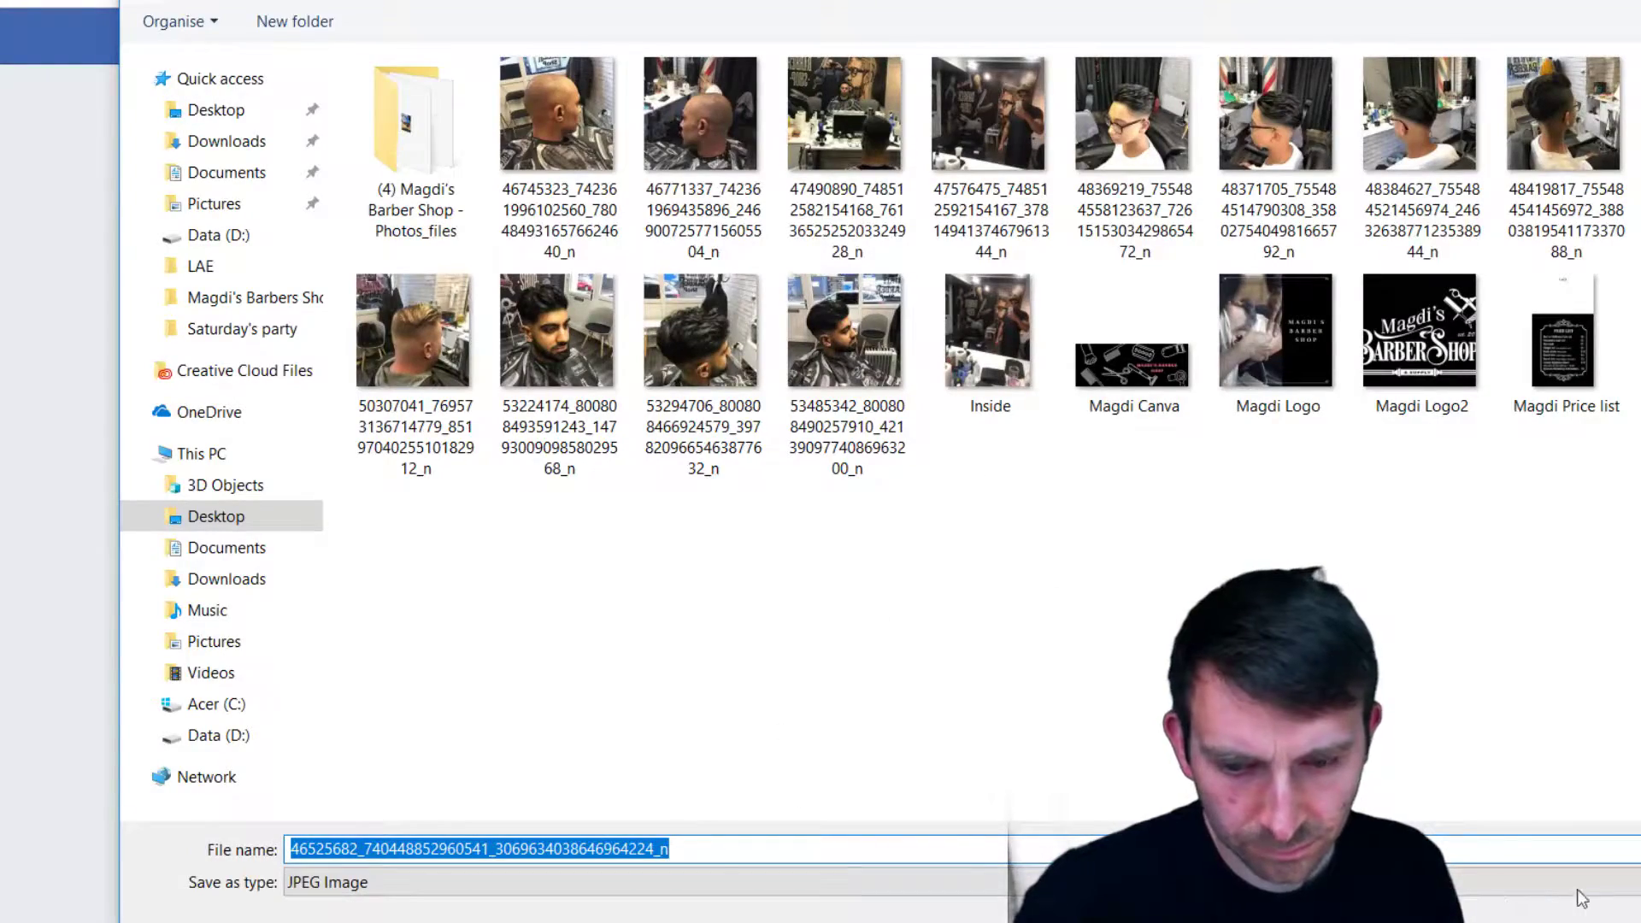
left_click(1582, 899)
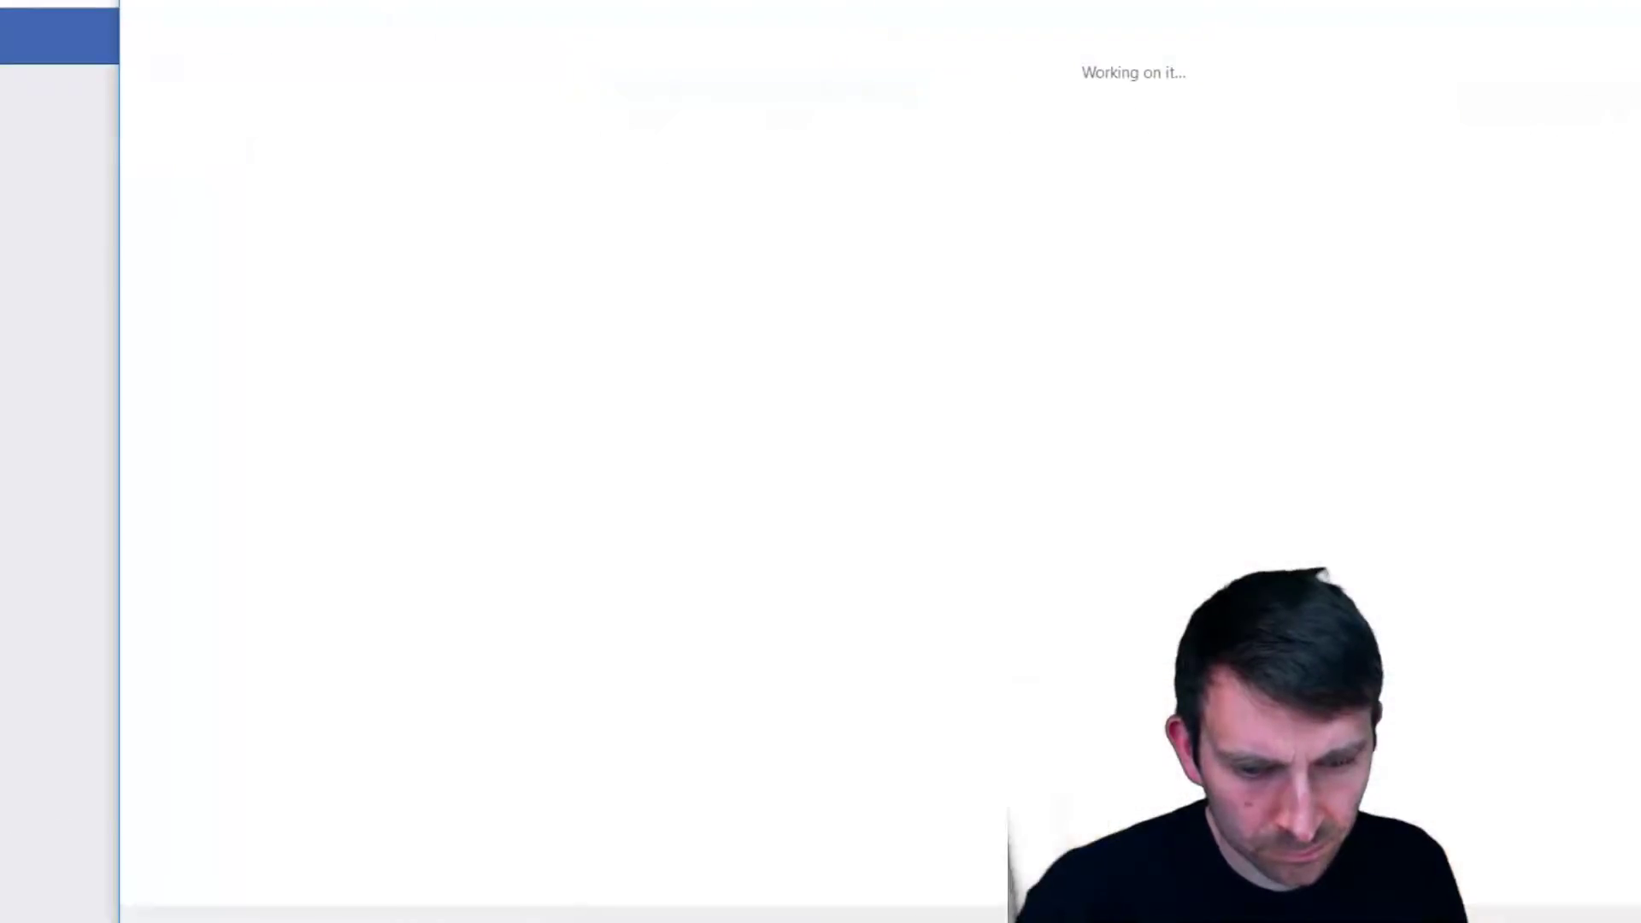
key("Return")
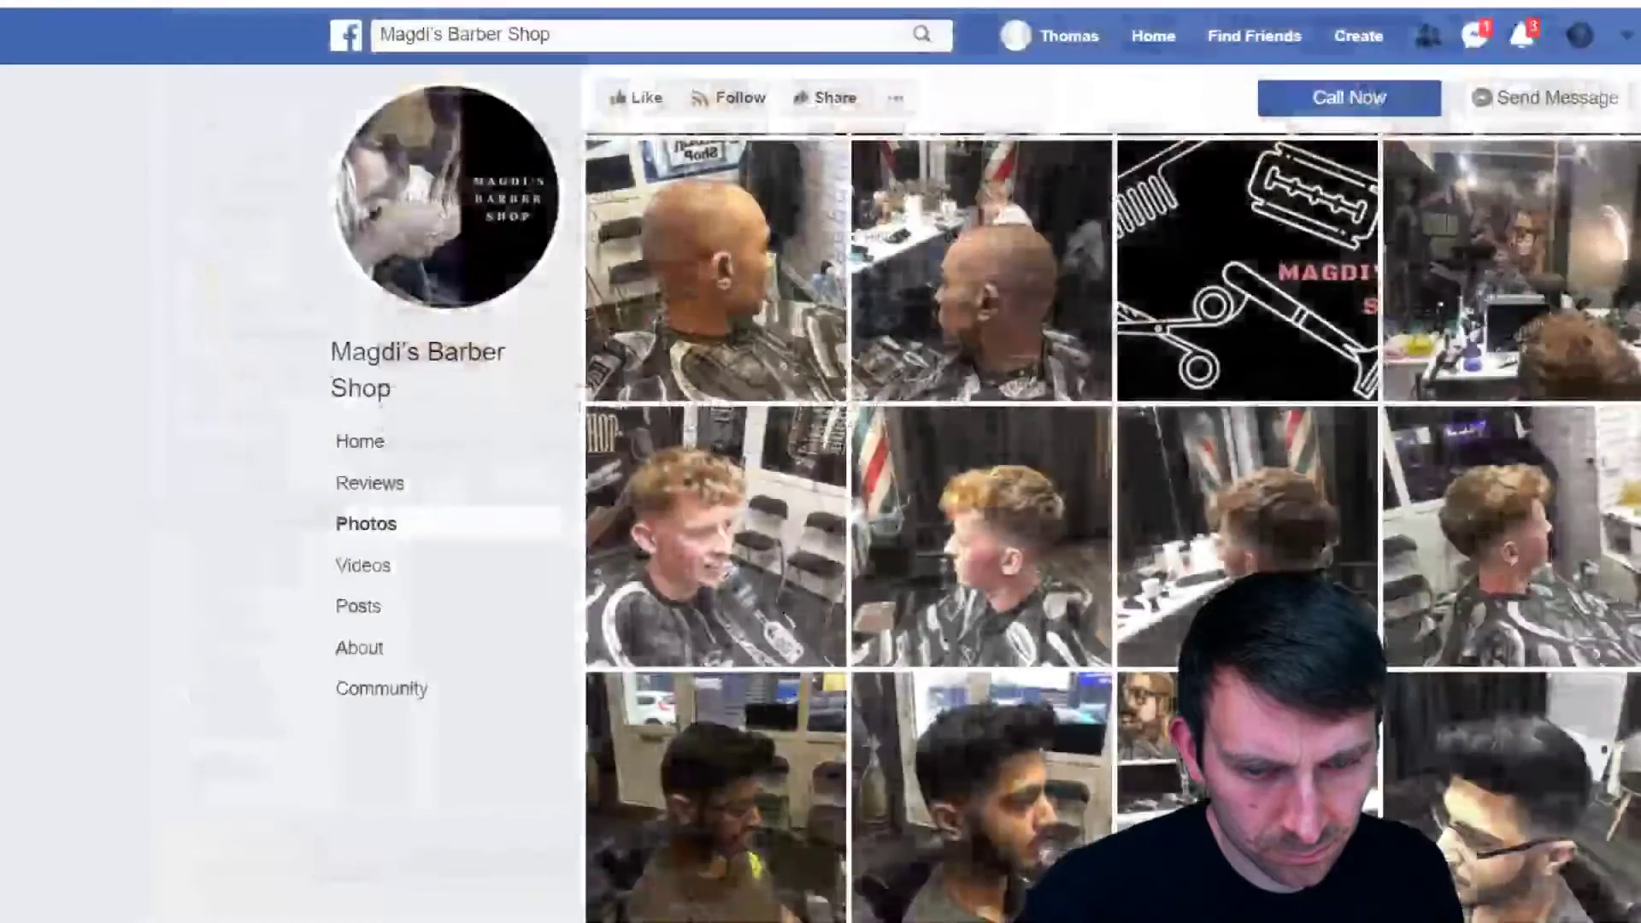
key("Return")
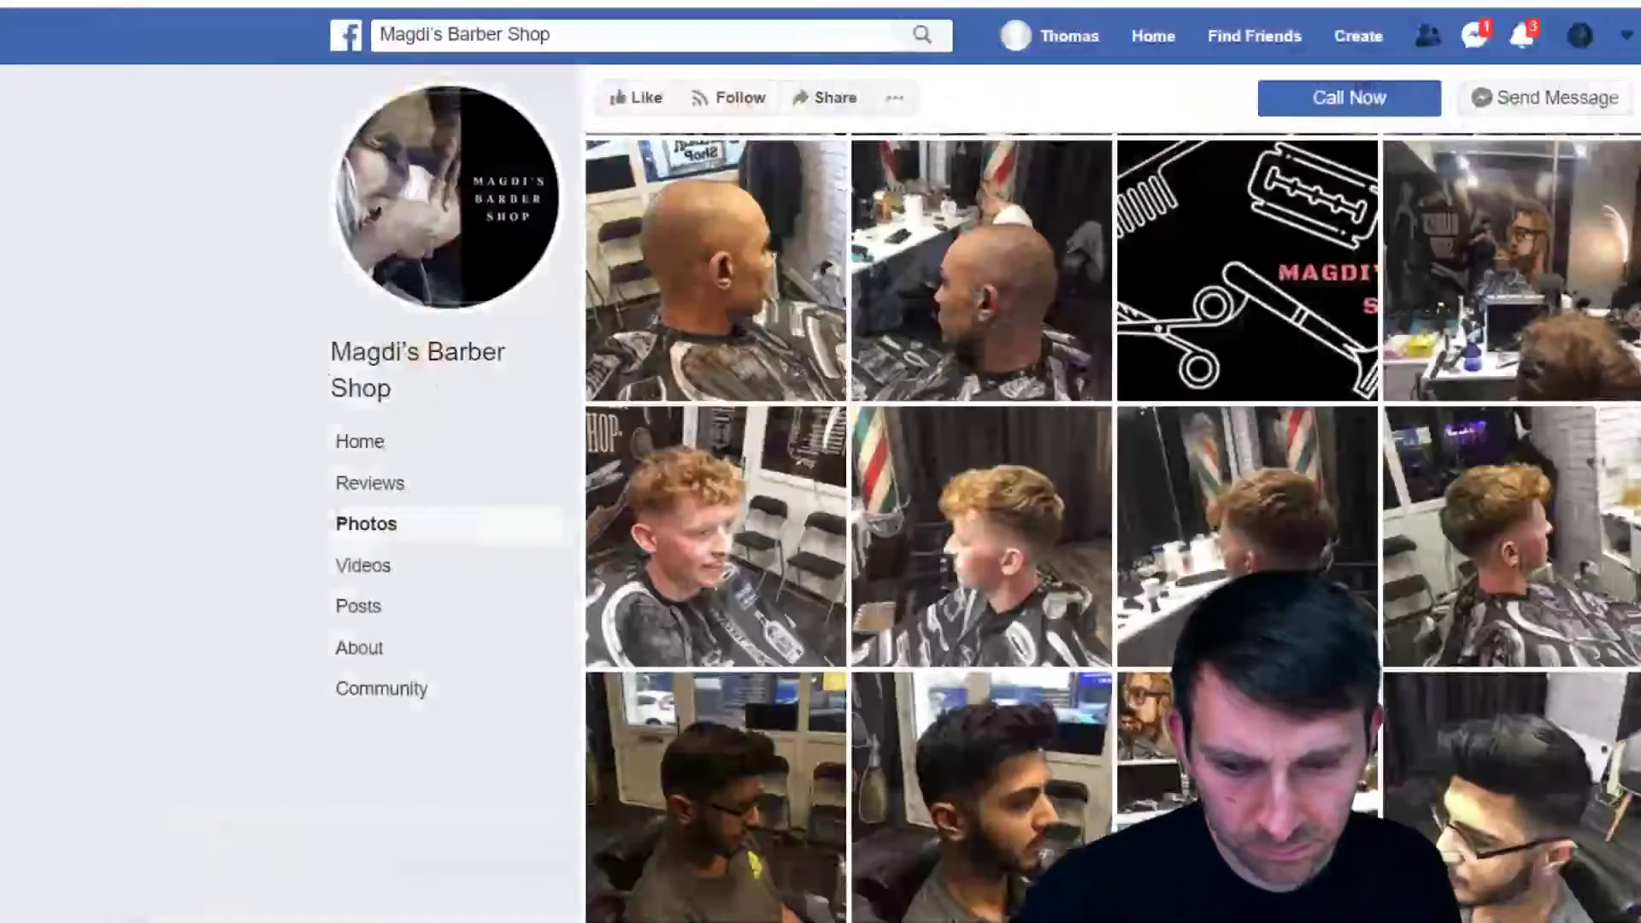
key("Return")
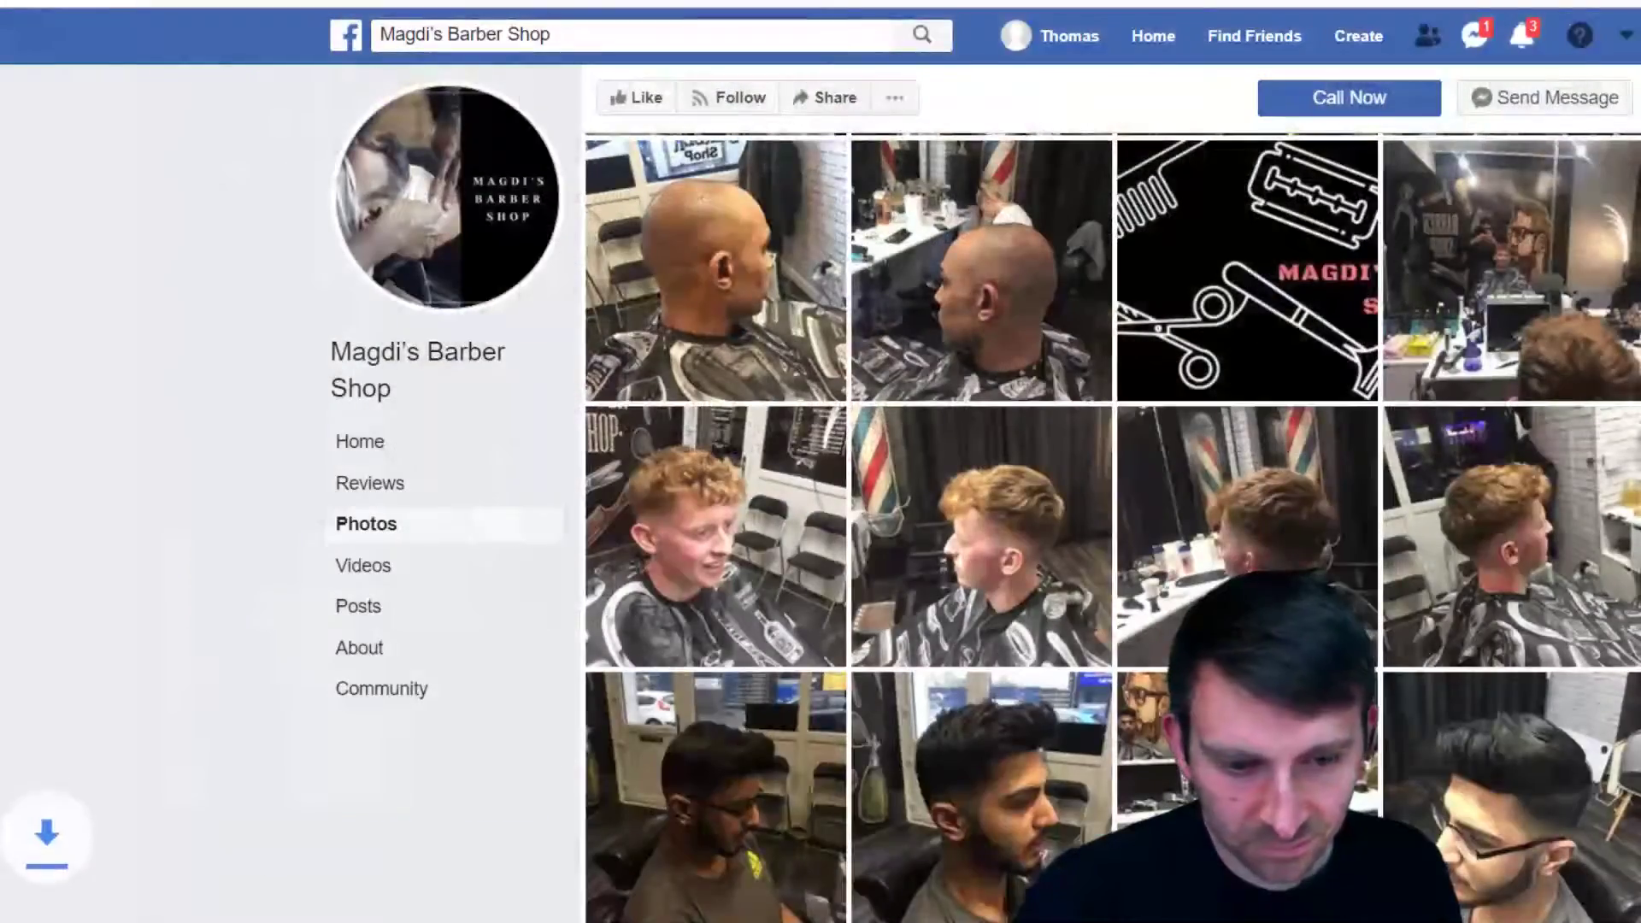
Save the three photos of the dark-haired customer in the album's last row as JPEG images in the barber shop's folder
scroll(1518, 846, "down", 8)
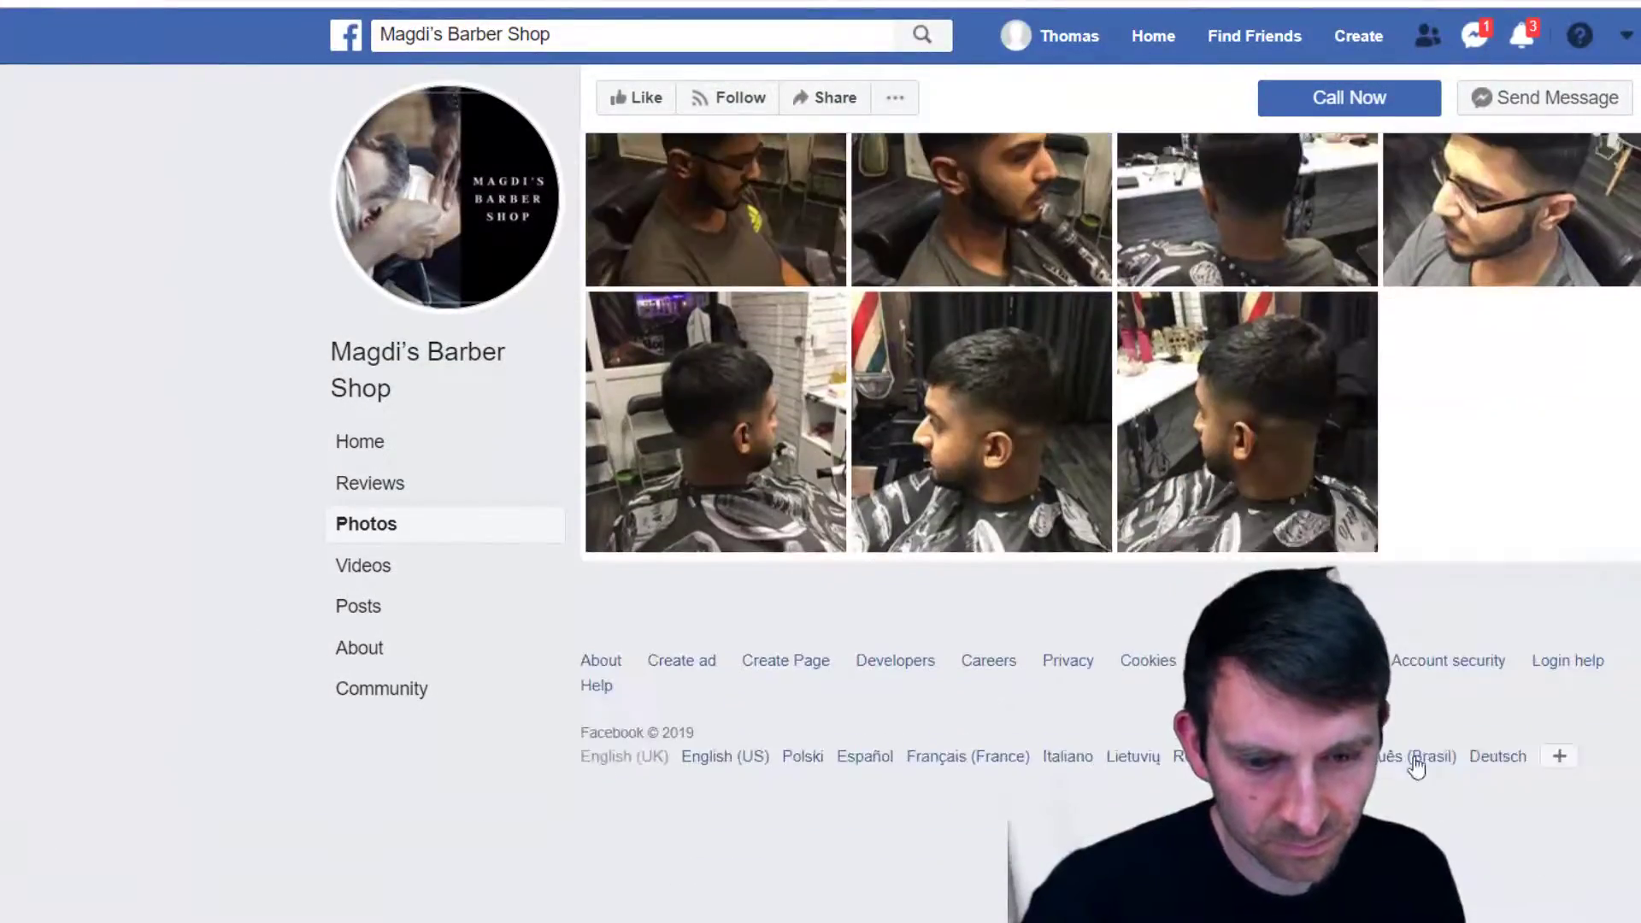
right_click(1231, 413)
left_click(1308, 648)
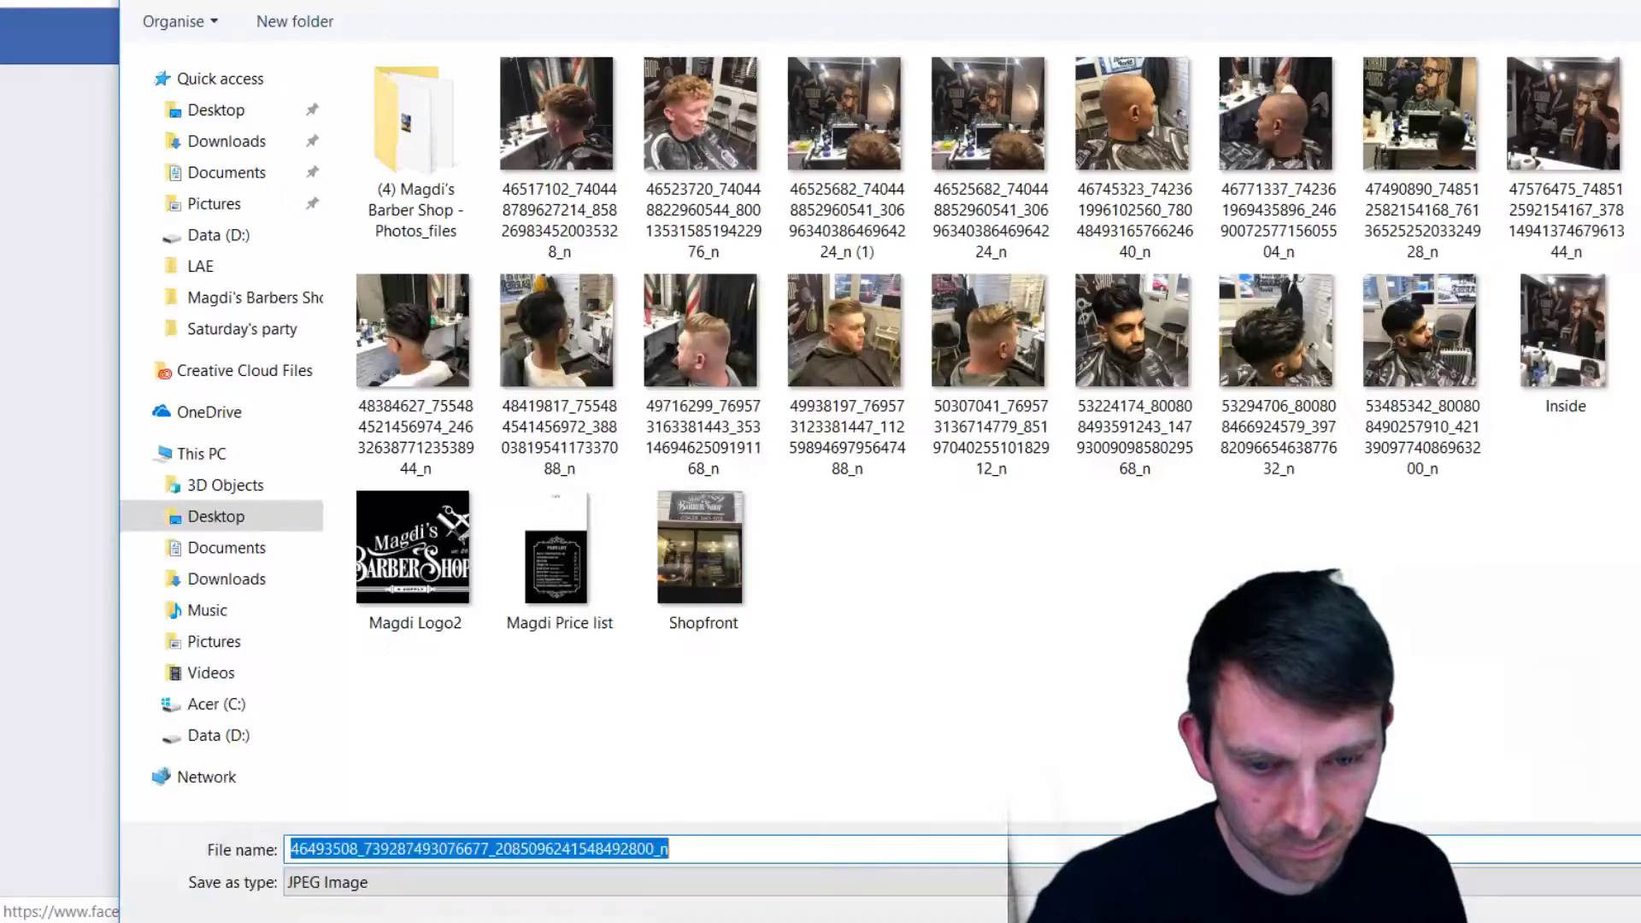
key("Return")
right_click(1000, 435)
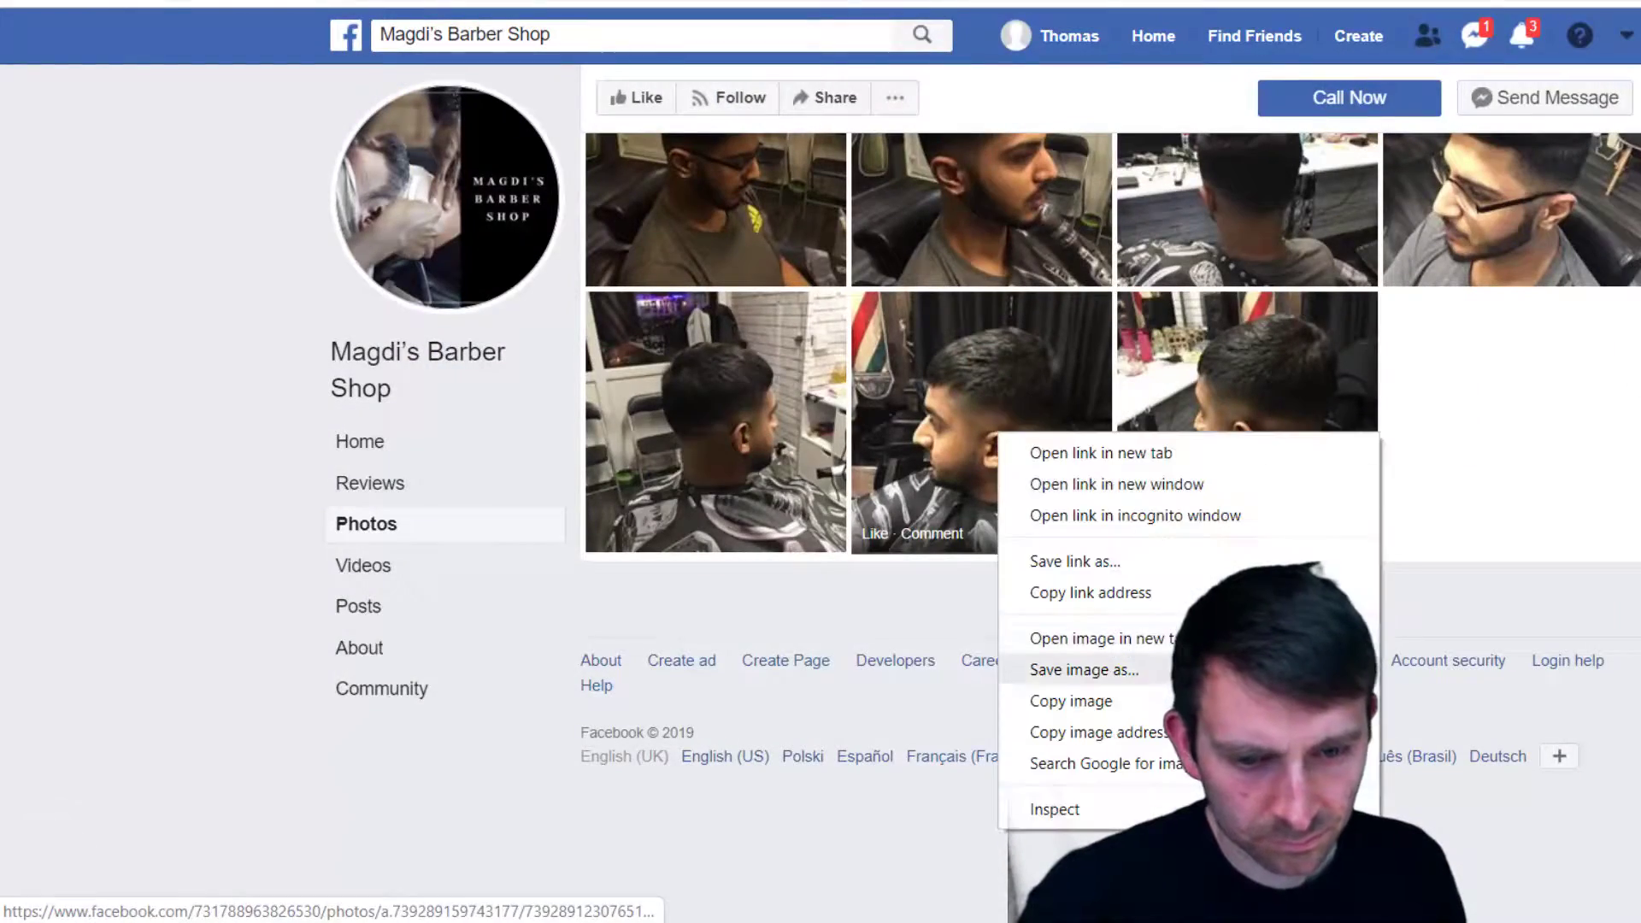
left_click(1154, 666)
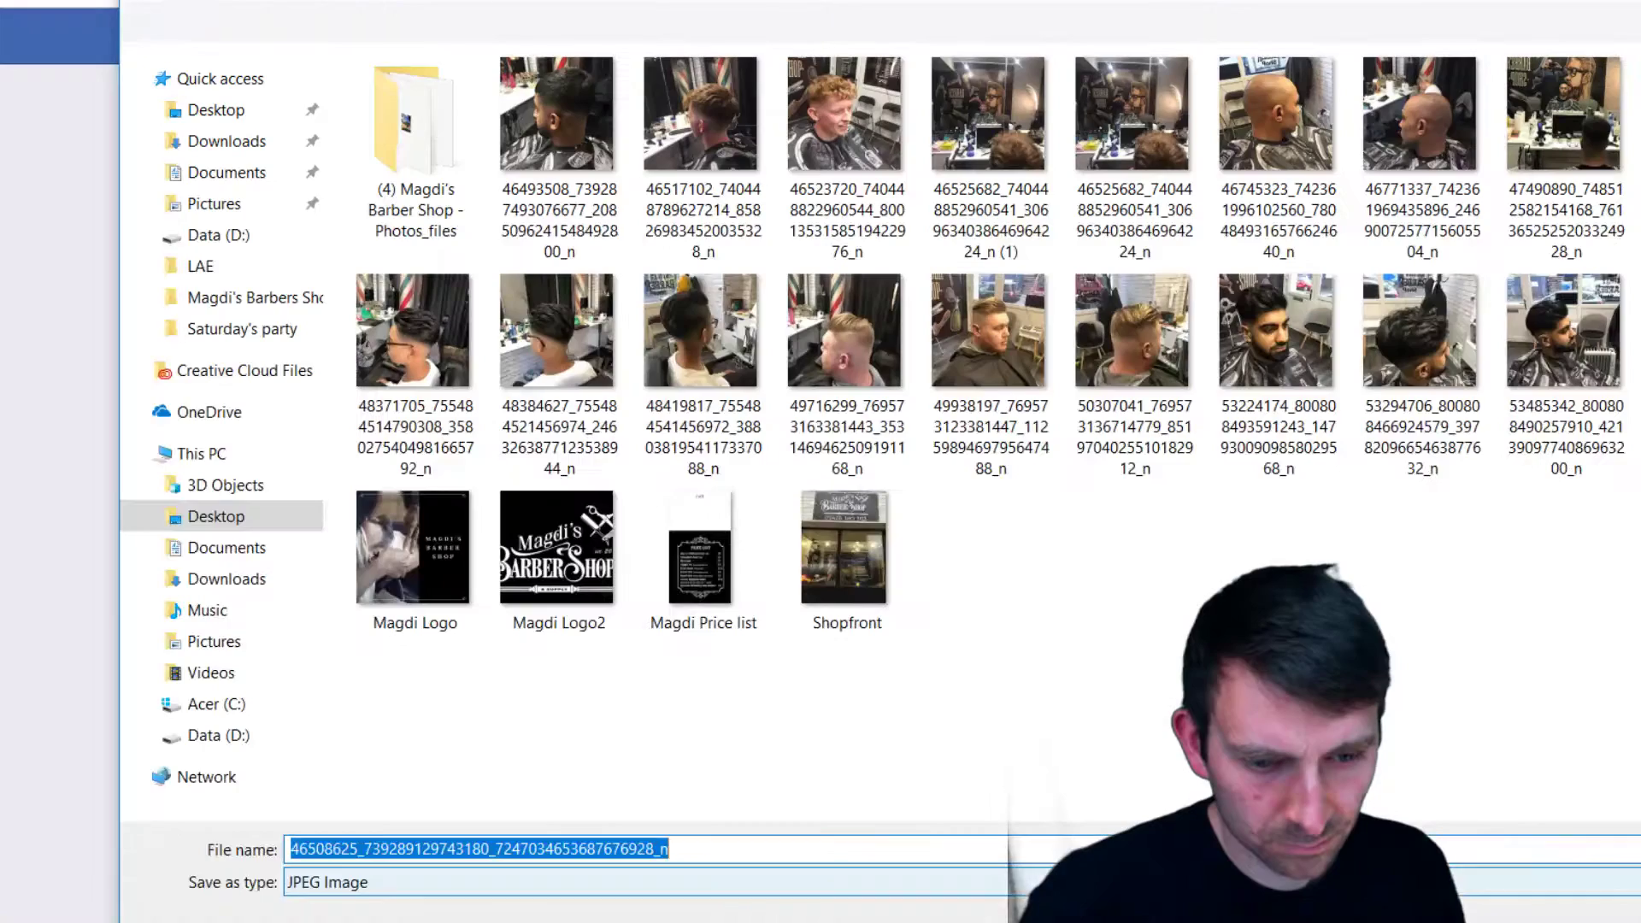
key("Return")
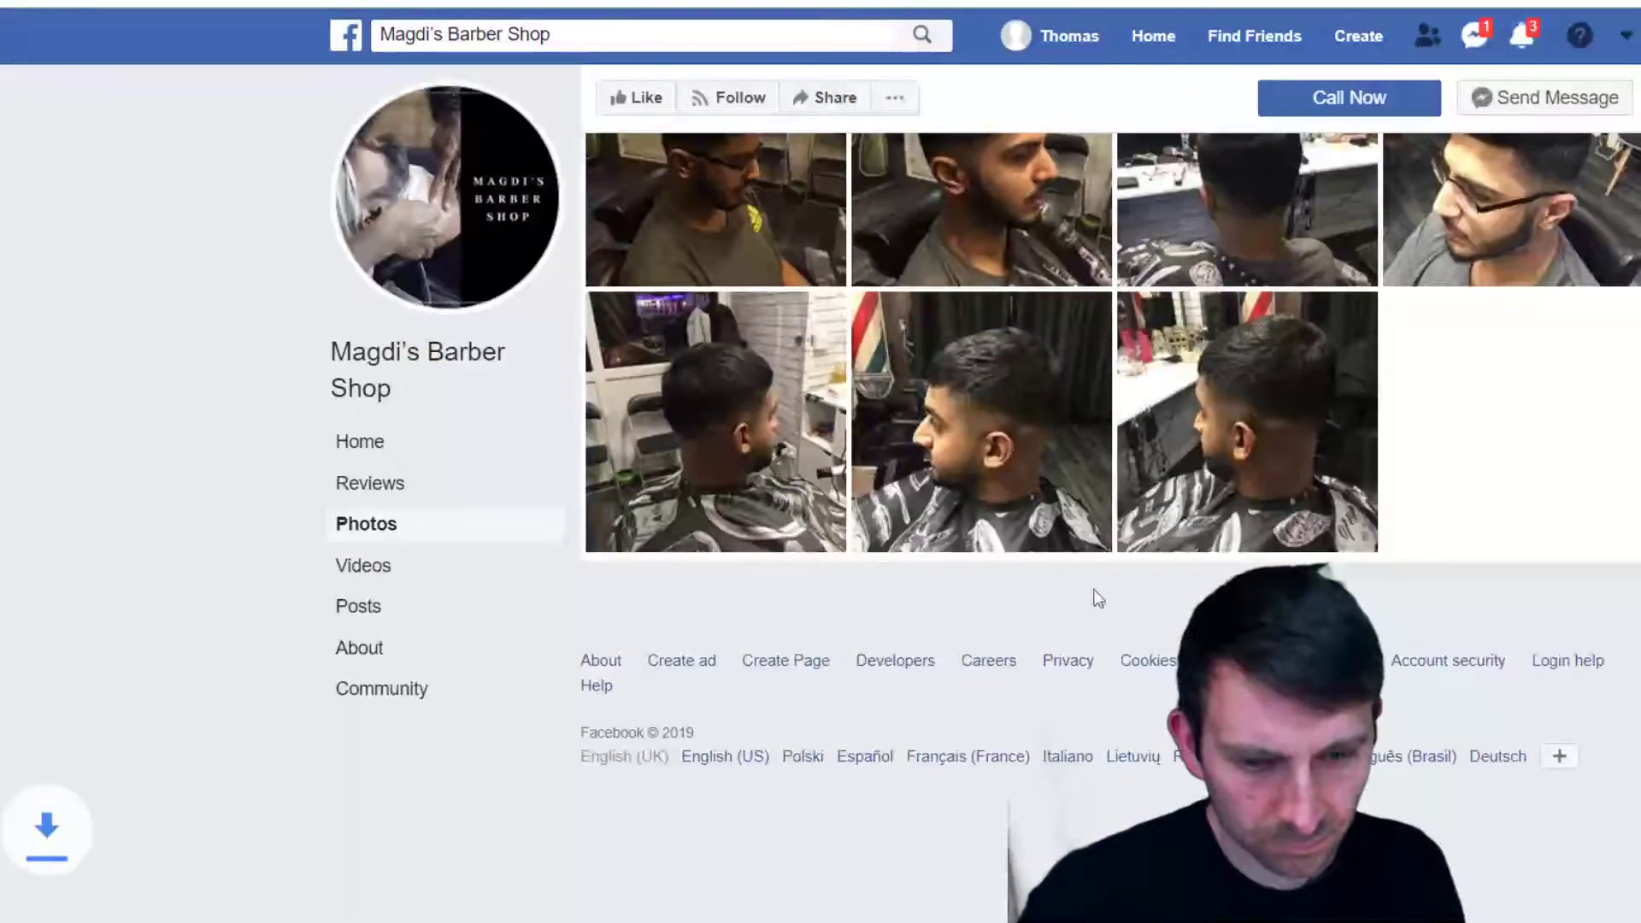
right_click(692, 363)
left_click(781, 598)
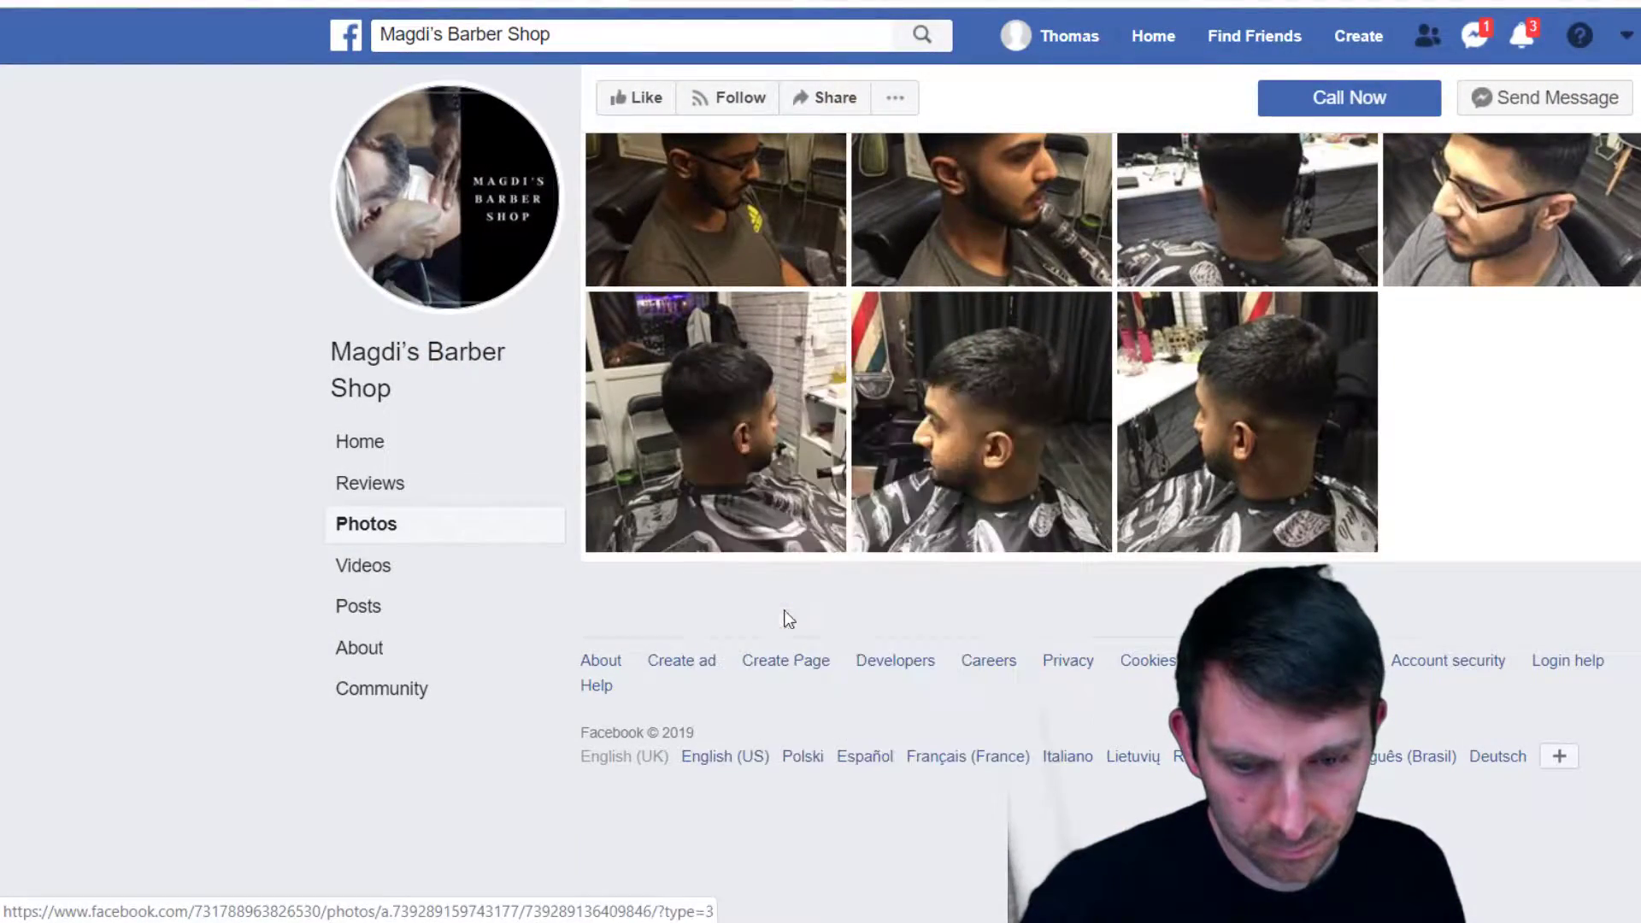
key("Return")
Save two photos from the row above as JPEG images: the customer in glasses facing left and the bearded customer facing right
scroll(1484, 487, "up", 3)
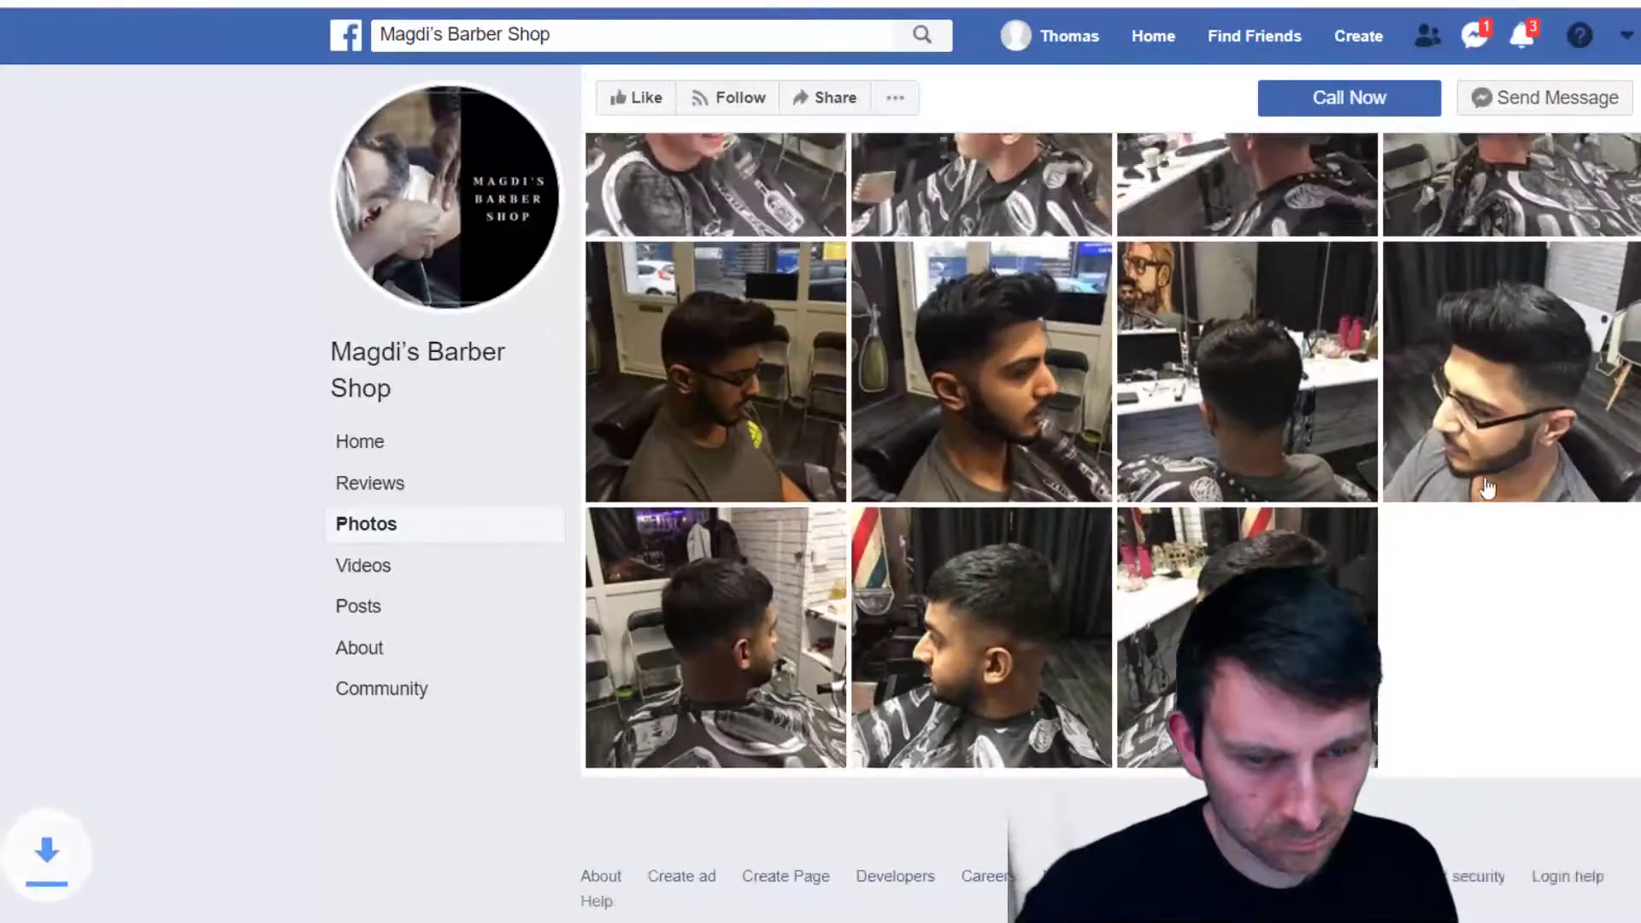
right_click(1498, 447)
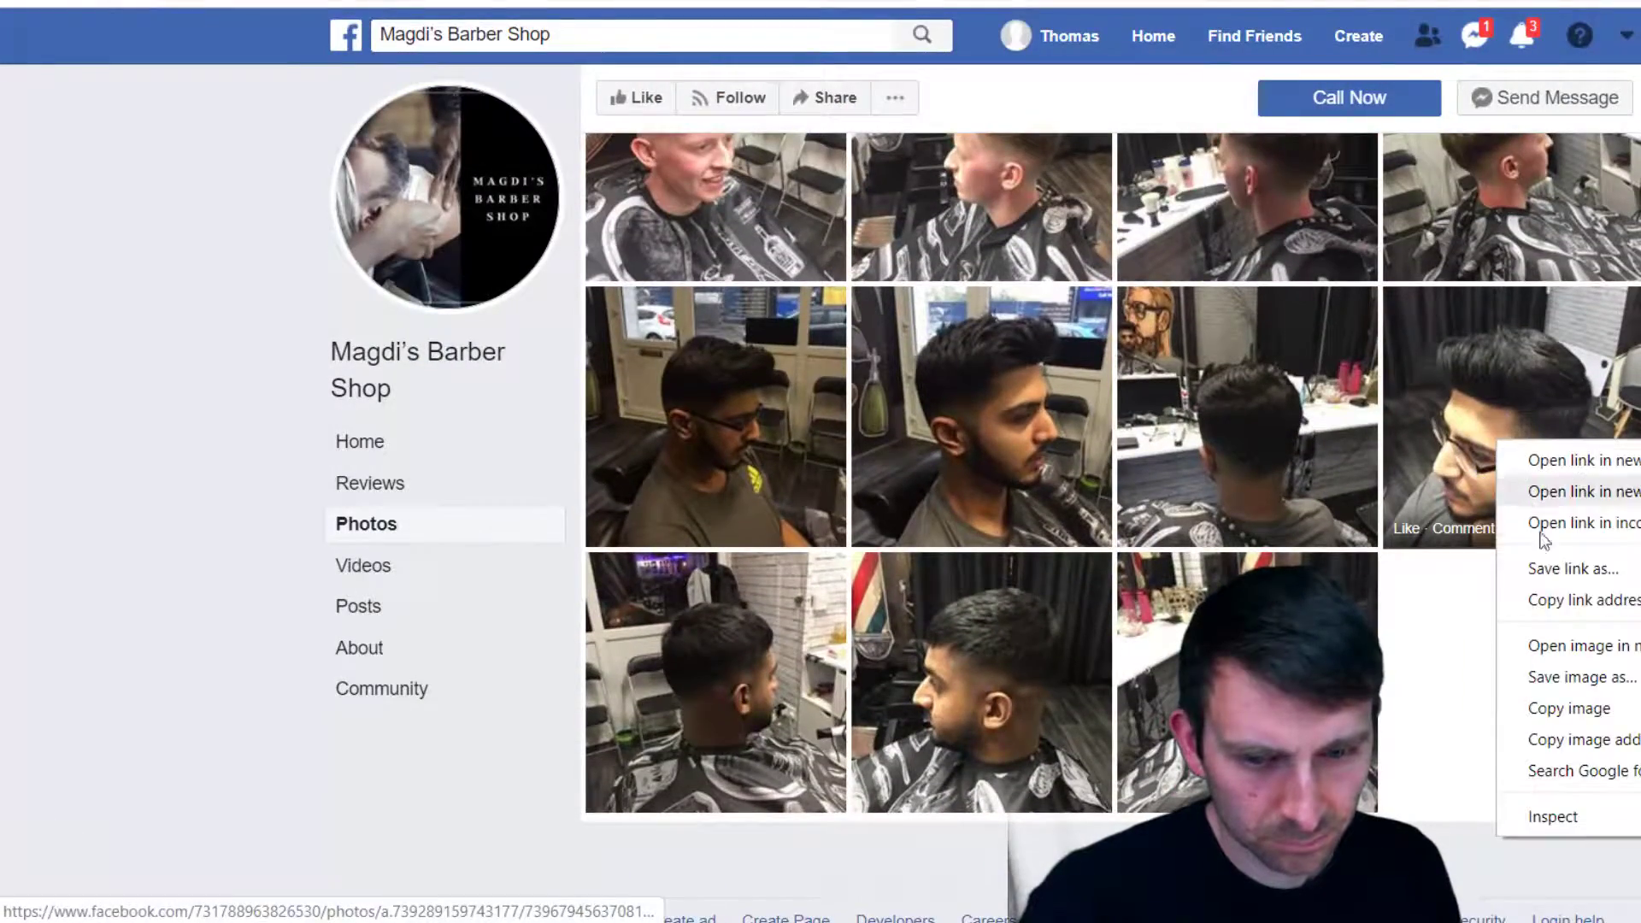
left_click(1581, 683)
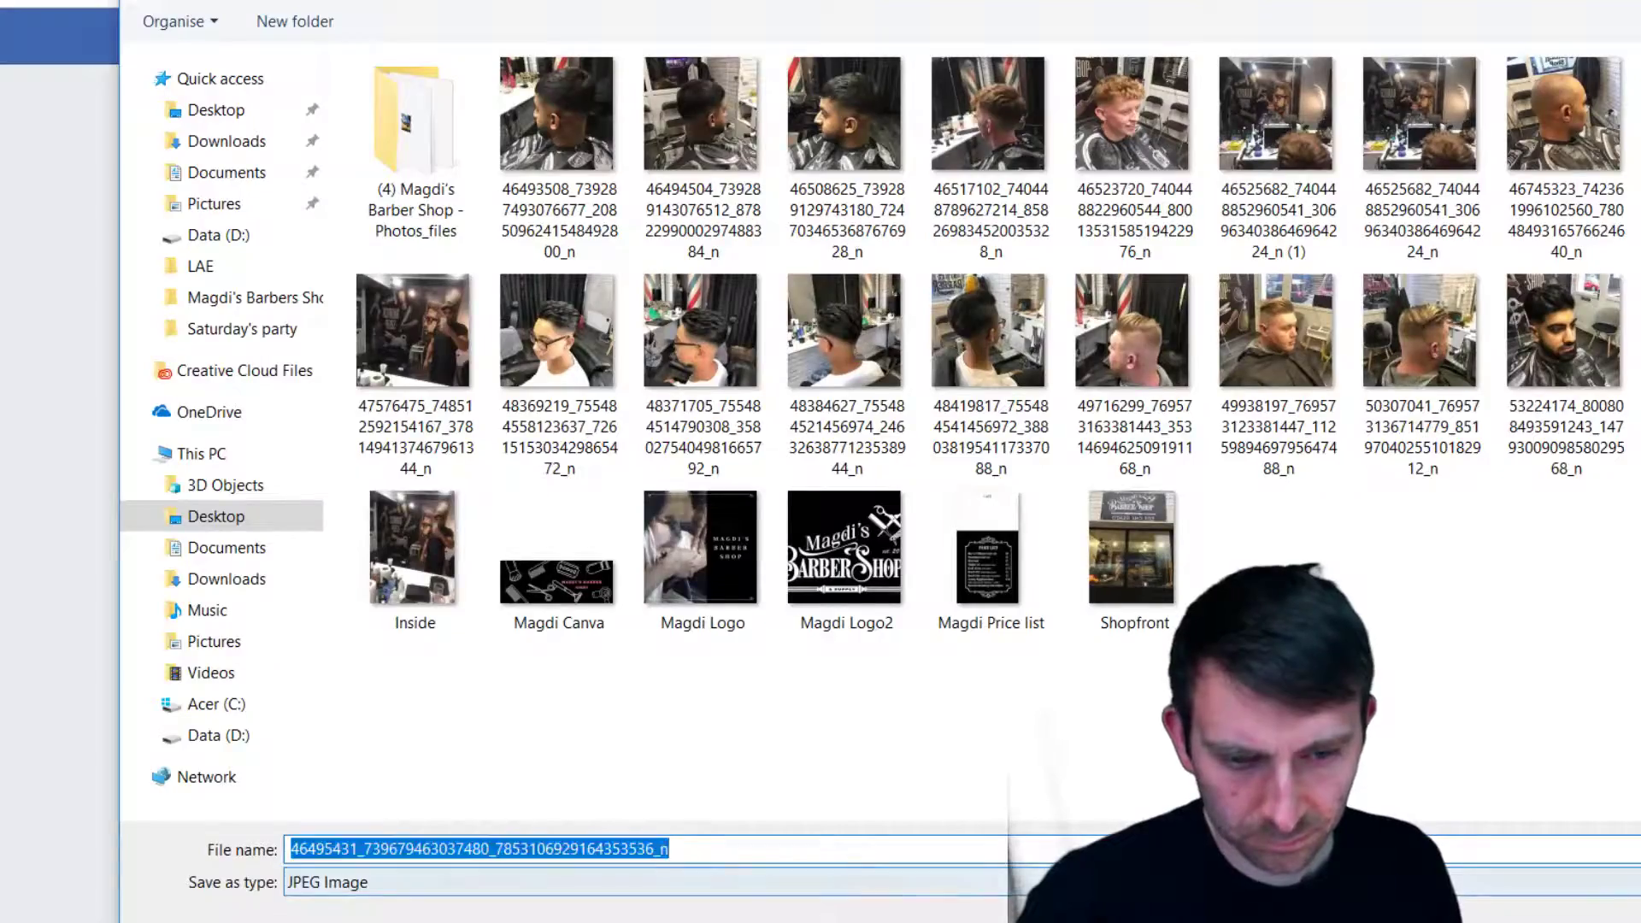
key("Return")
right_click(1011, 413)
left_click(1142, 650)
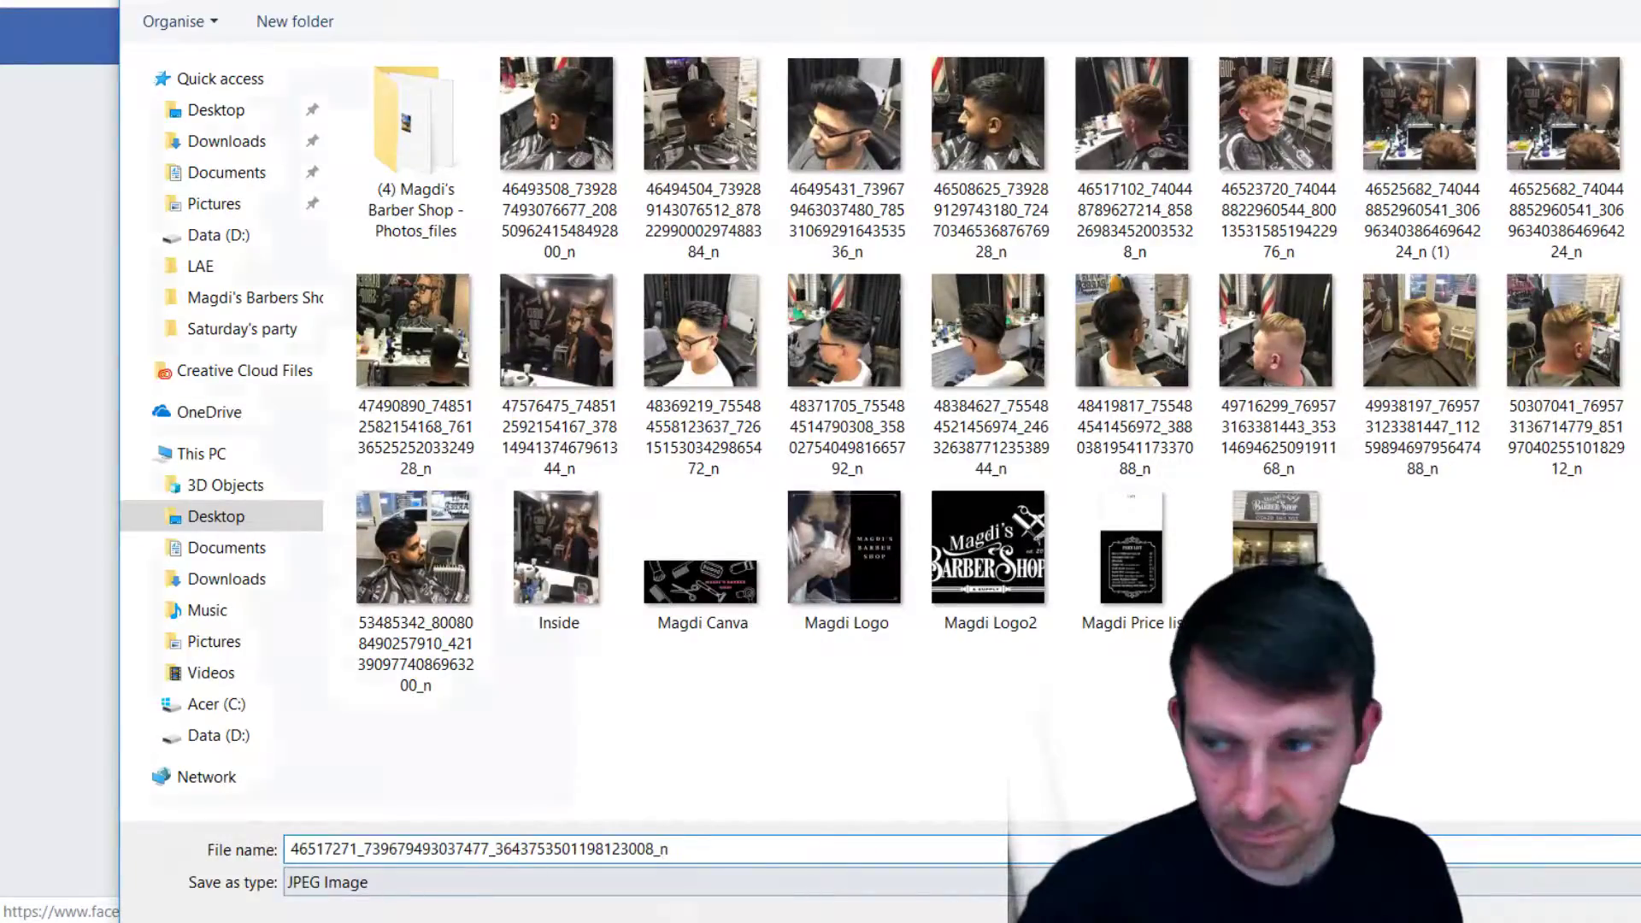
key("Return")
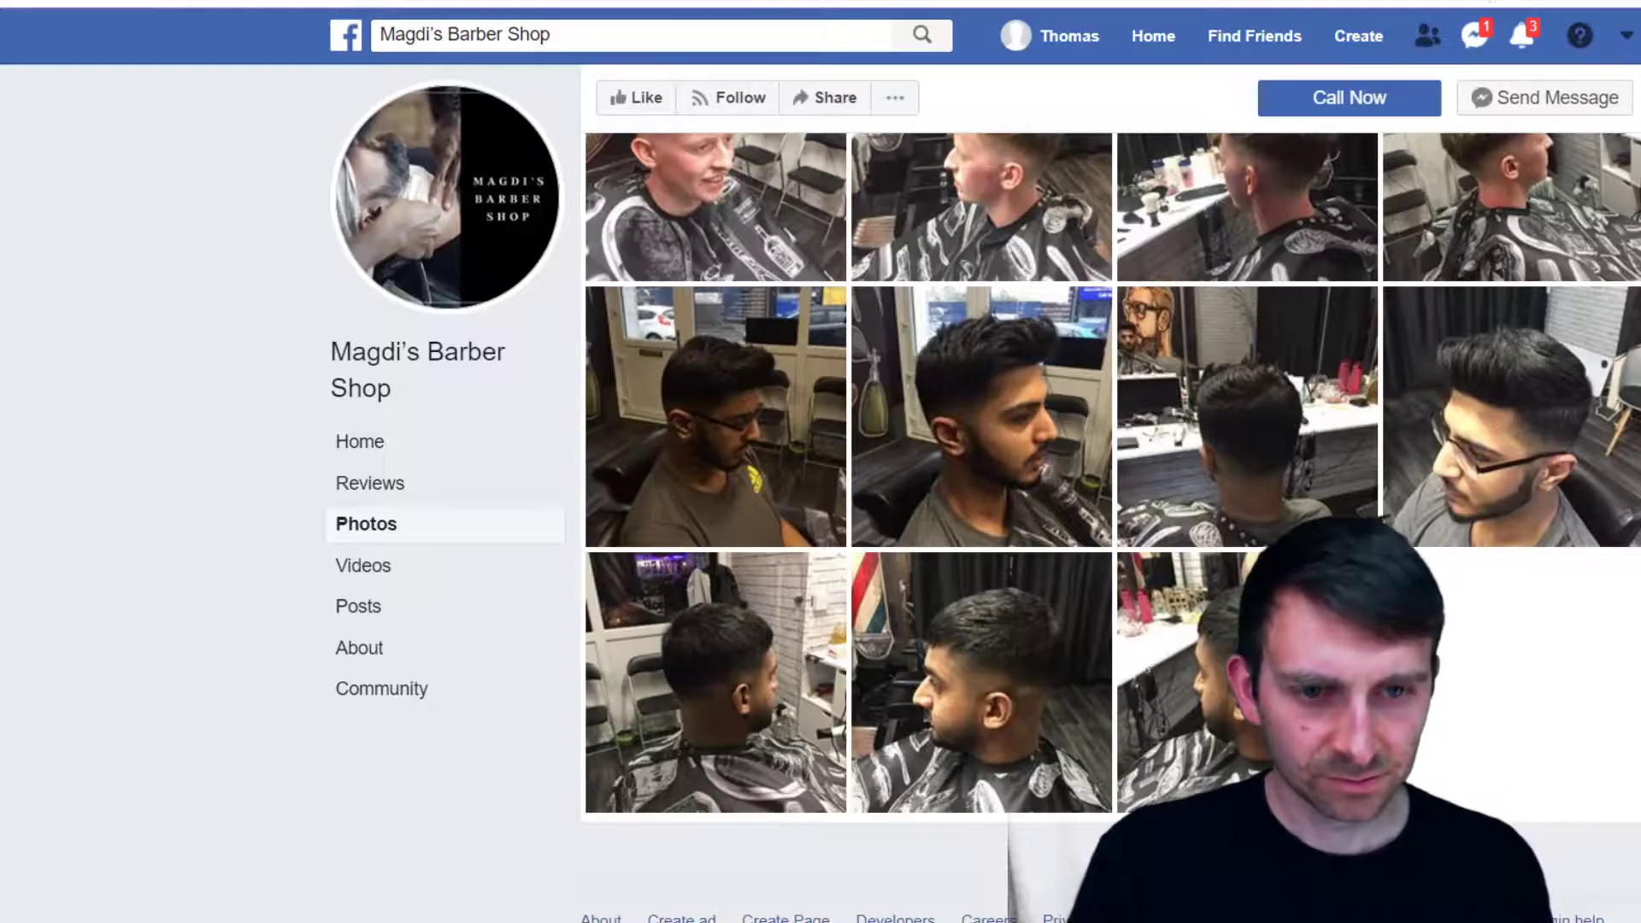
Switch to the WordPress editor, add an image block below the Gallery title and open its file upload
scroll(968, 511, "down", 10)
scroll(966, 517, "up", 2)
scroll(965, 517, "down", 10)
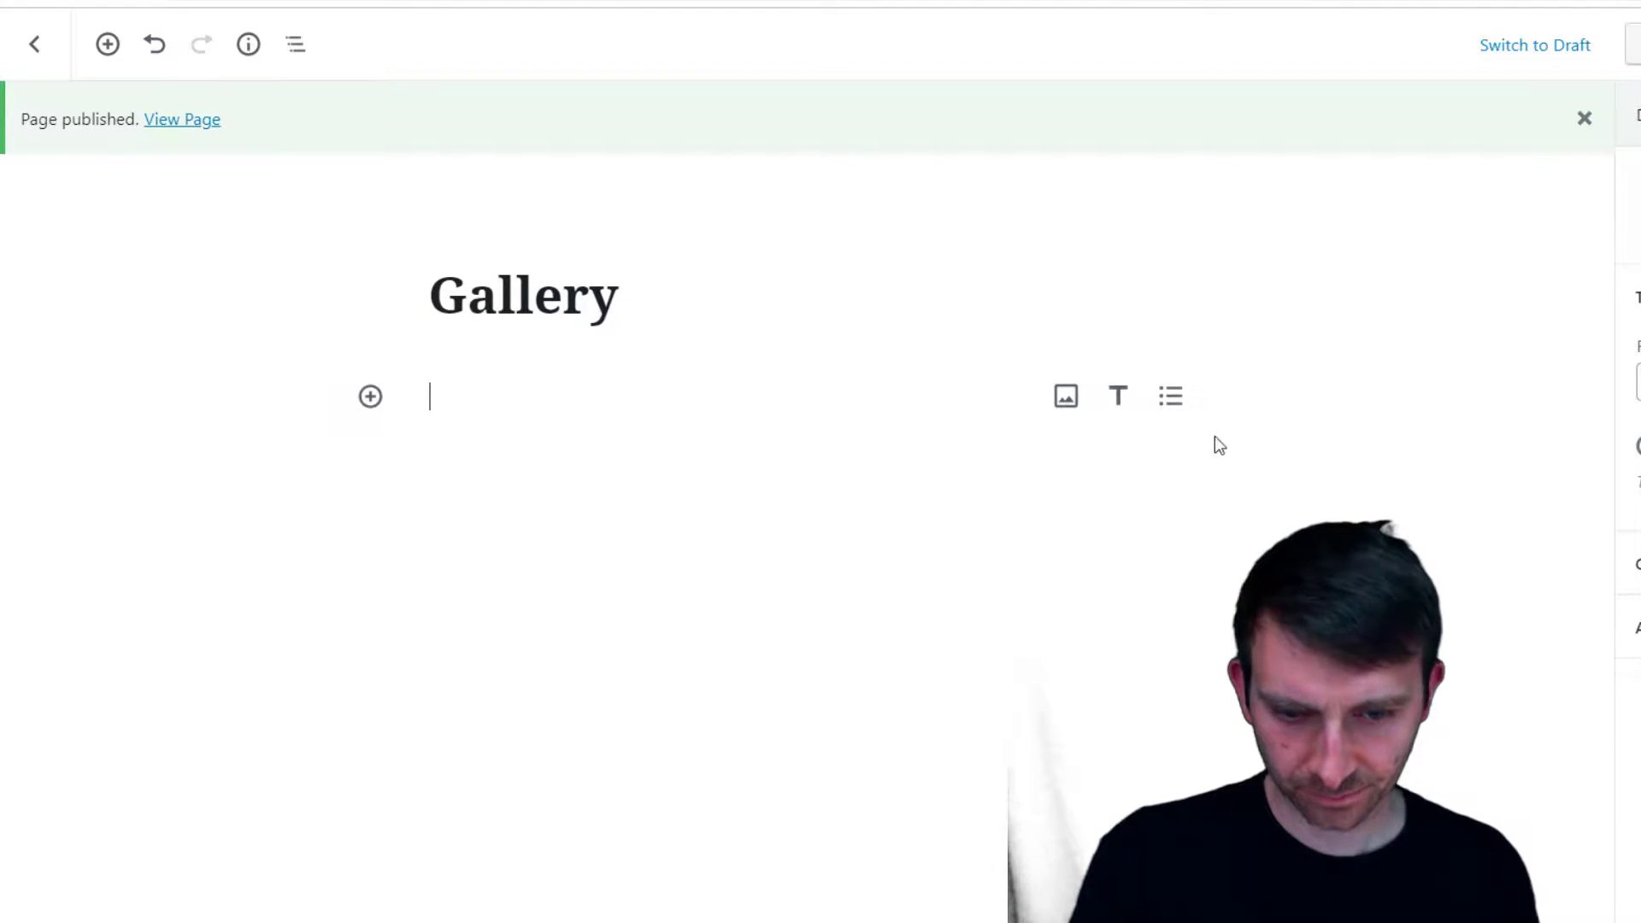
left_click(1065, 397)
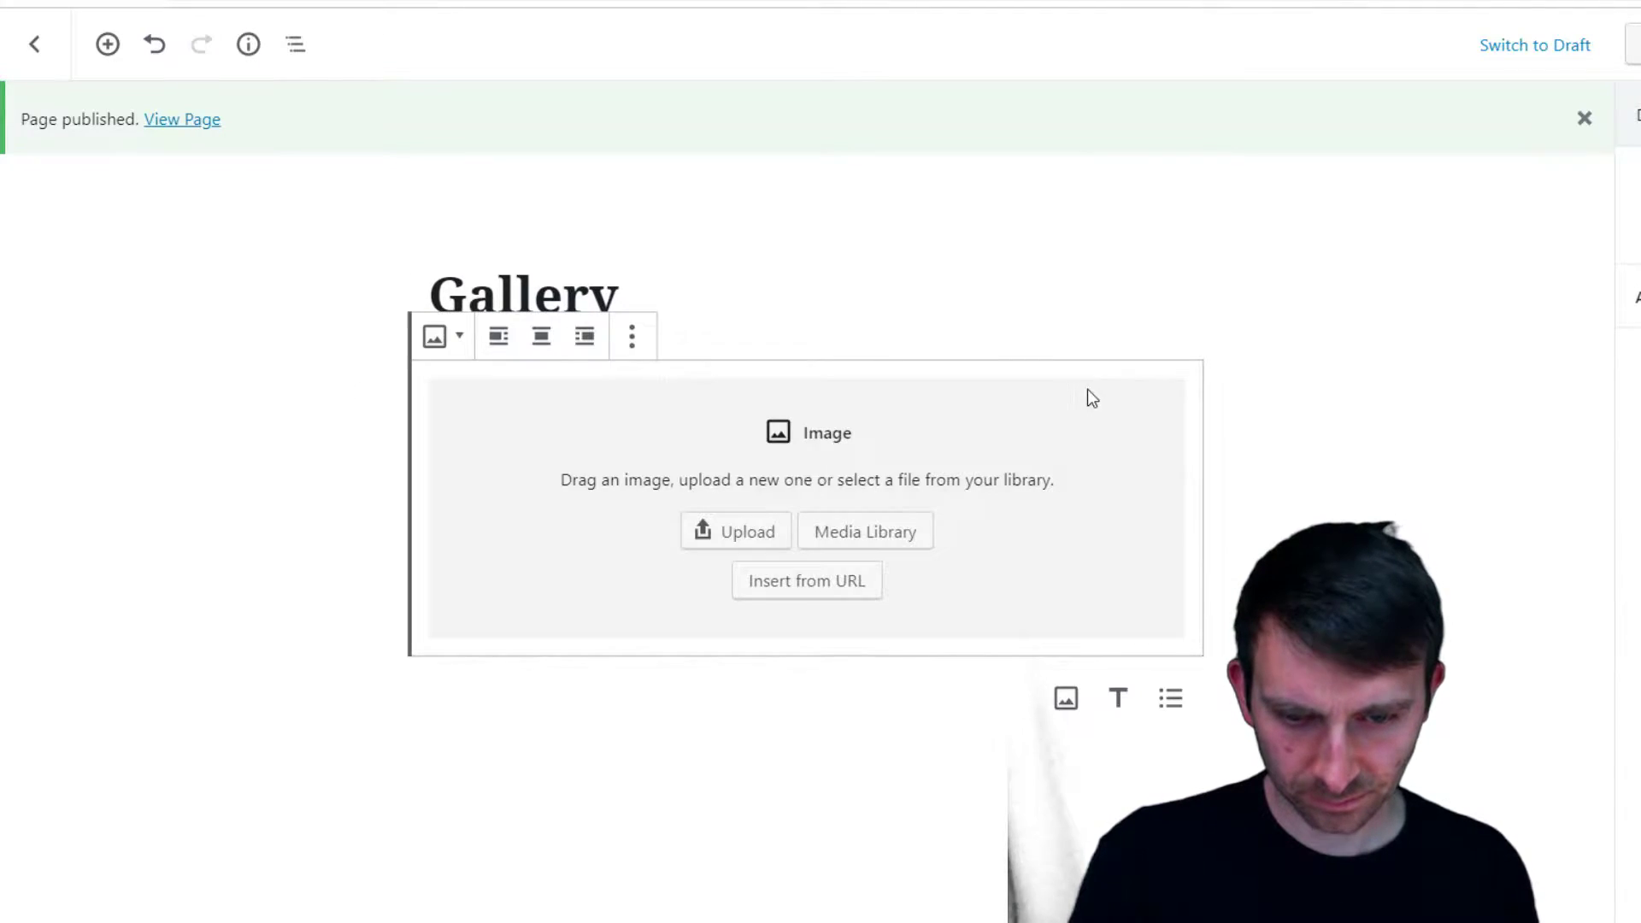
left_click(753, 540)
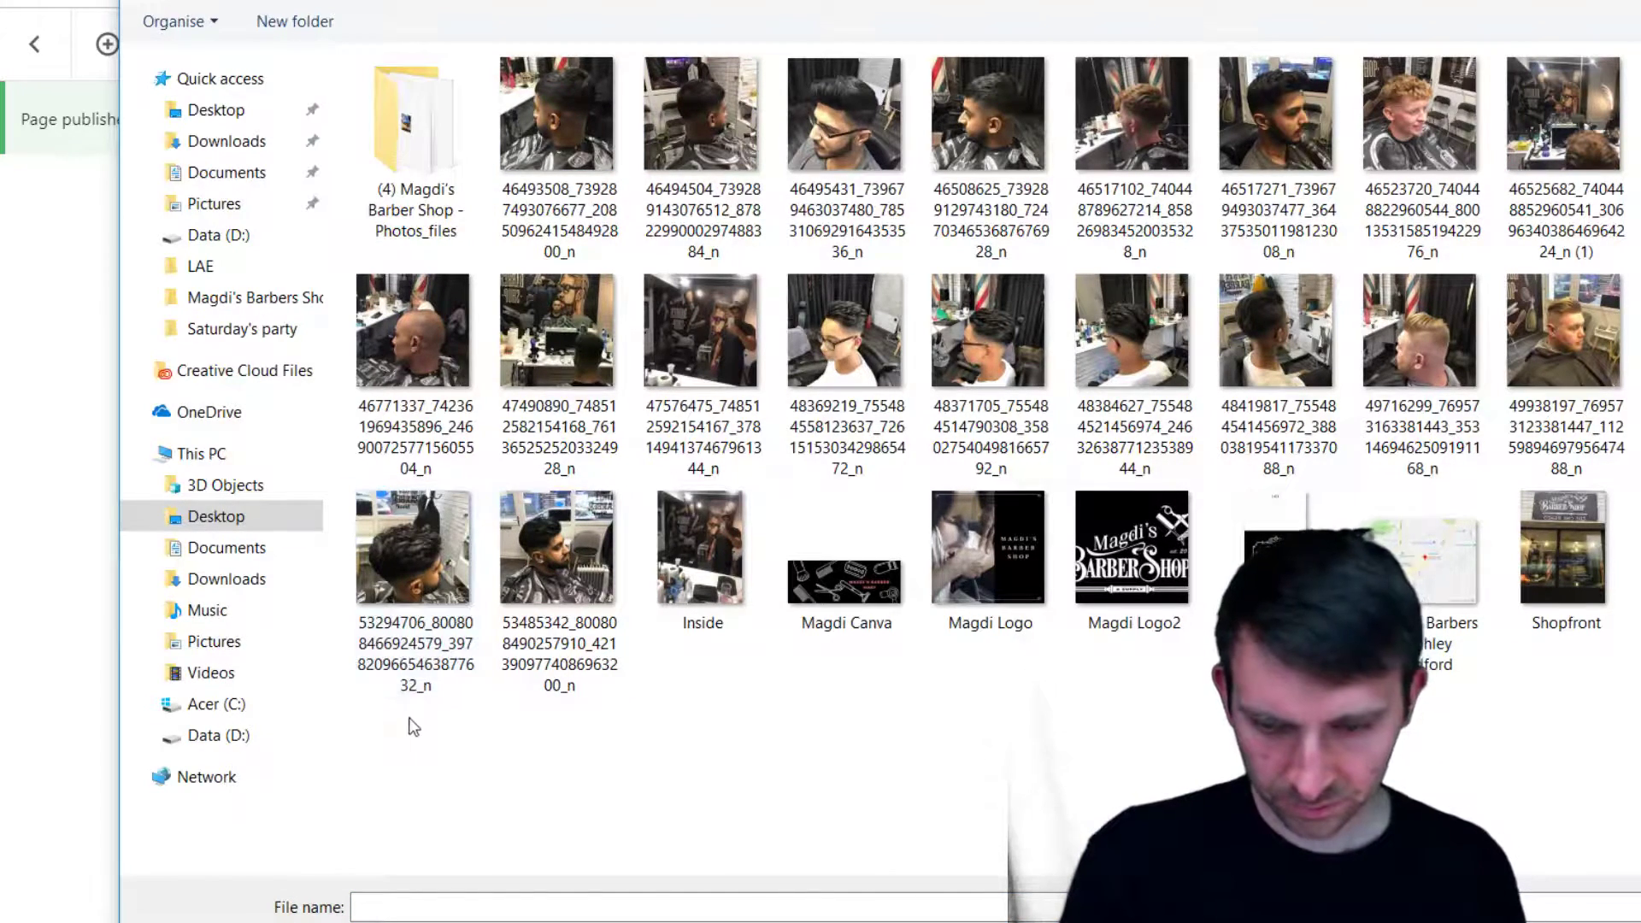
left_click(577, 106)
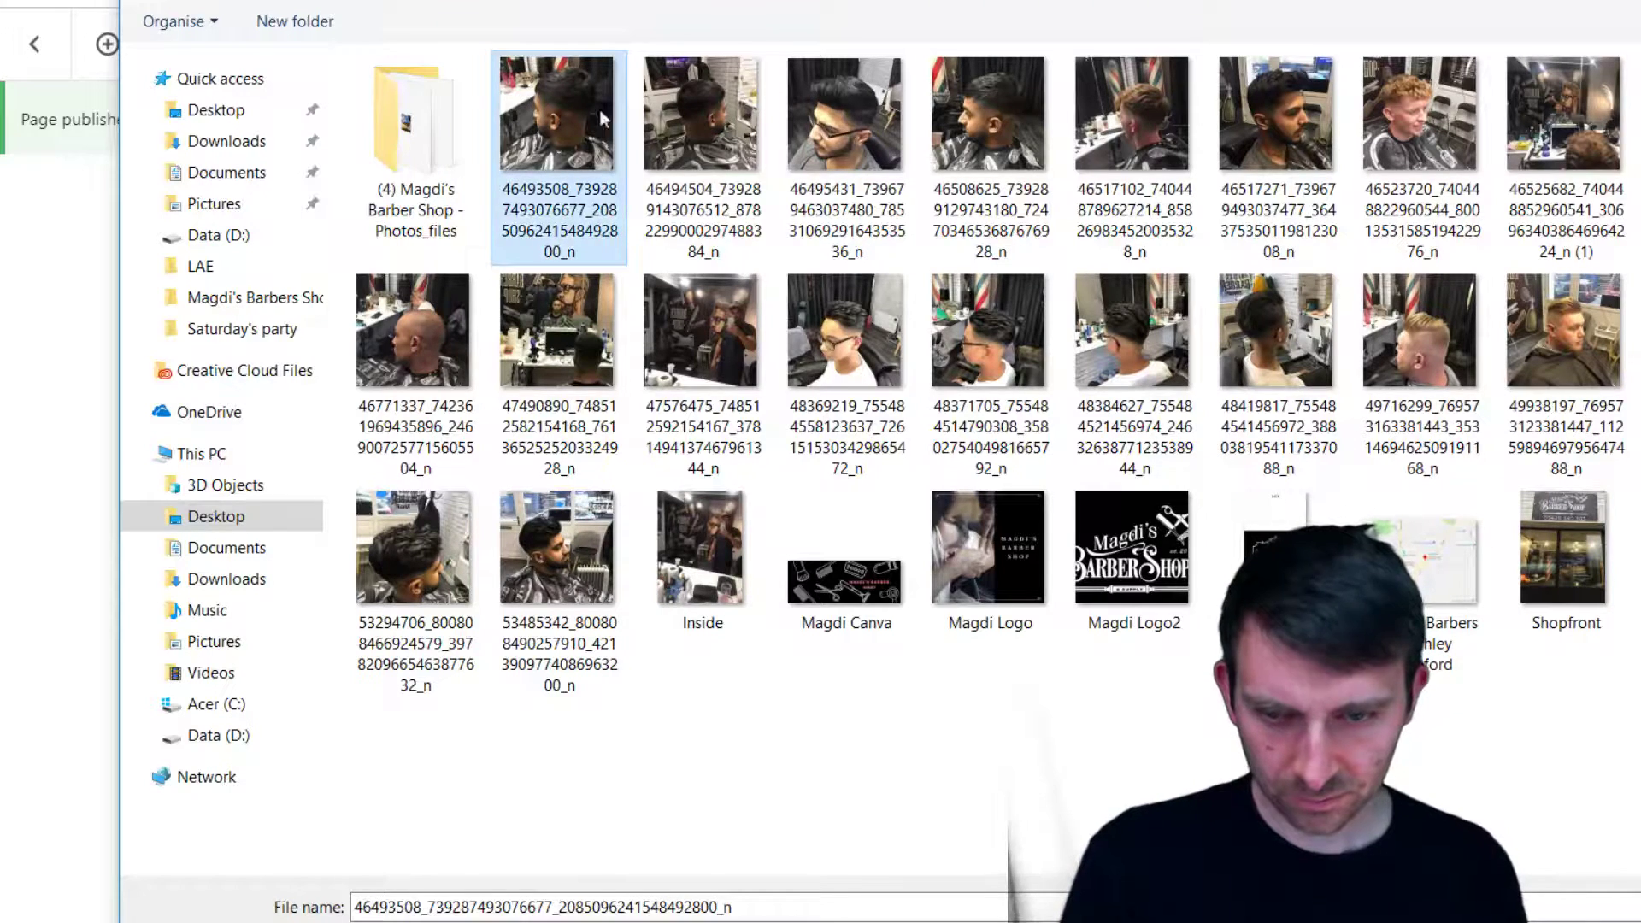
left_click(872, 116)
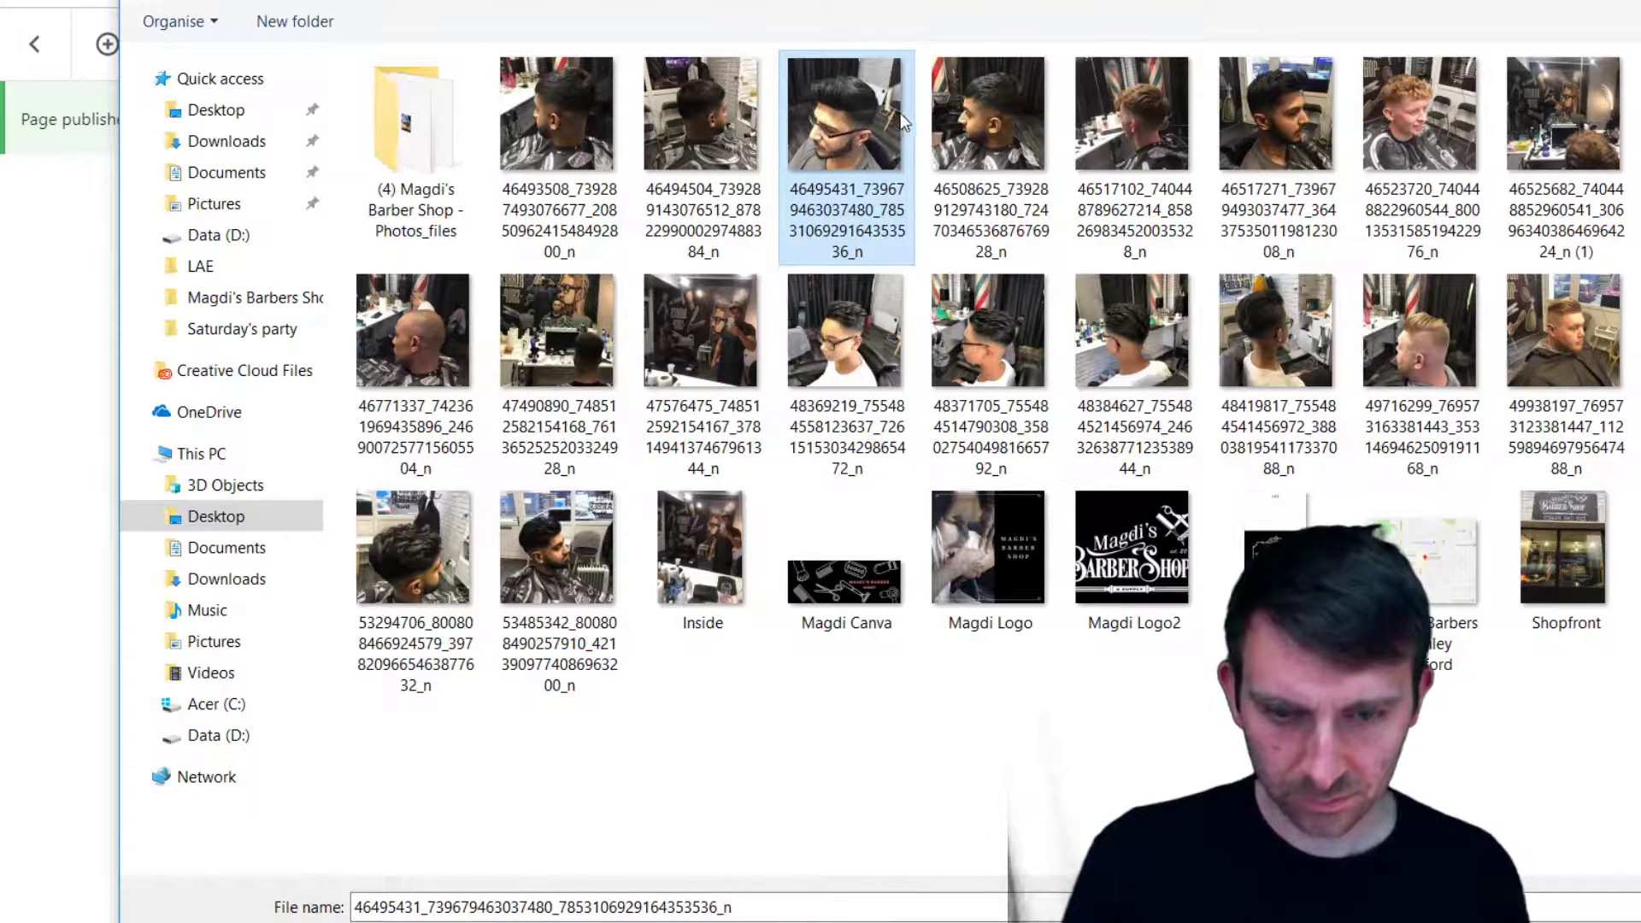
left_click(983, 120)
left_click(555, 119)
left_click(691, 139)
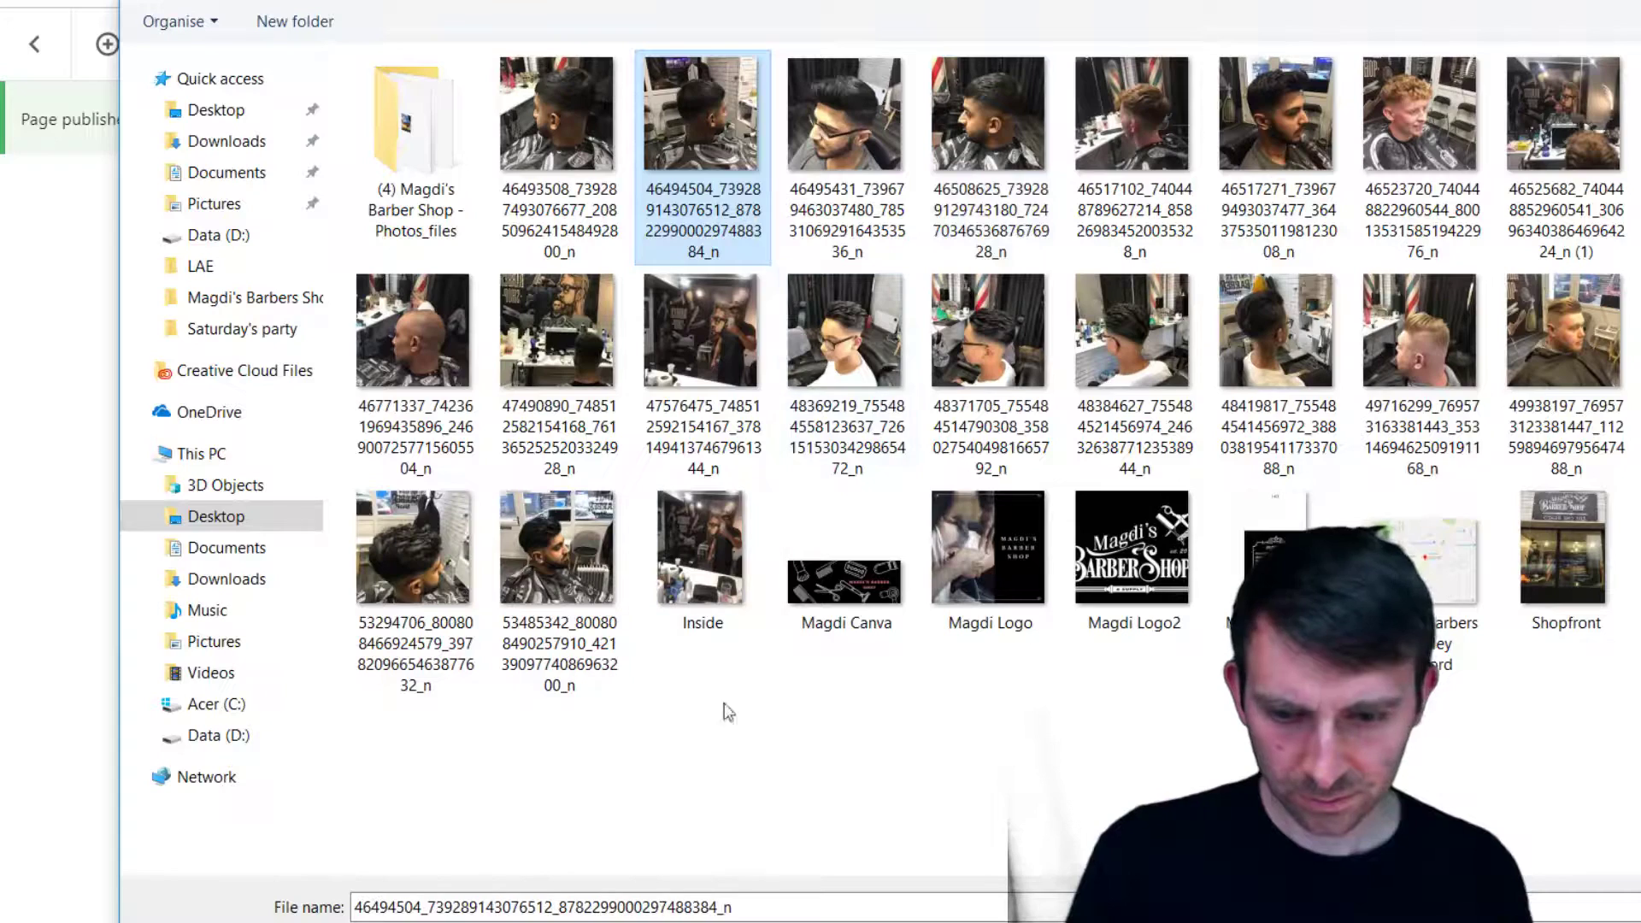
left_click(460, 757)
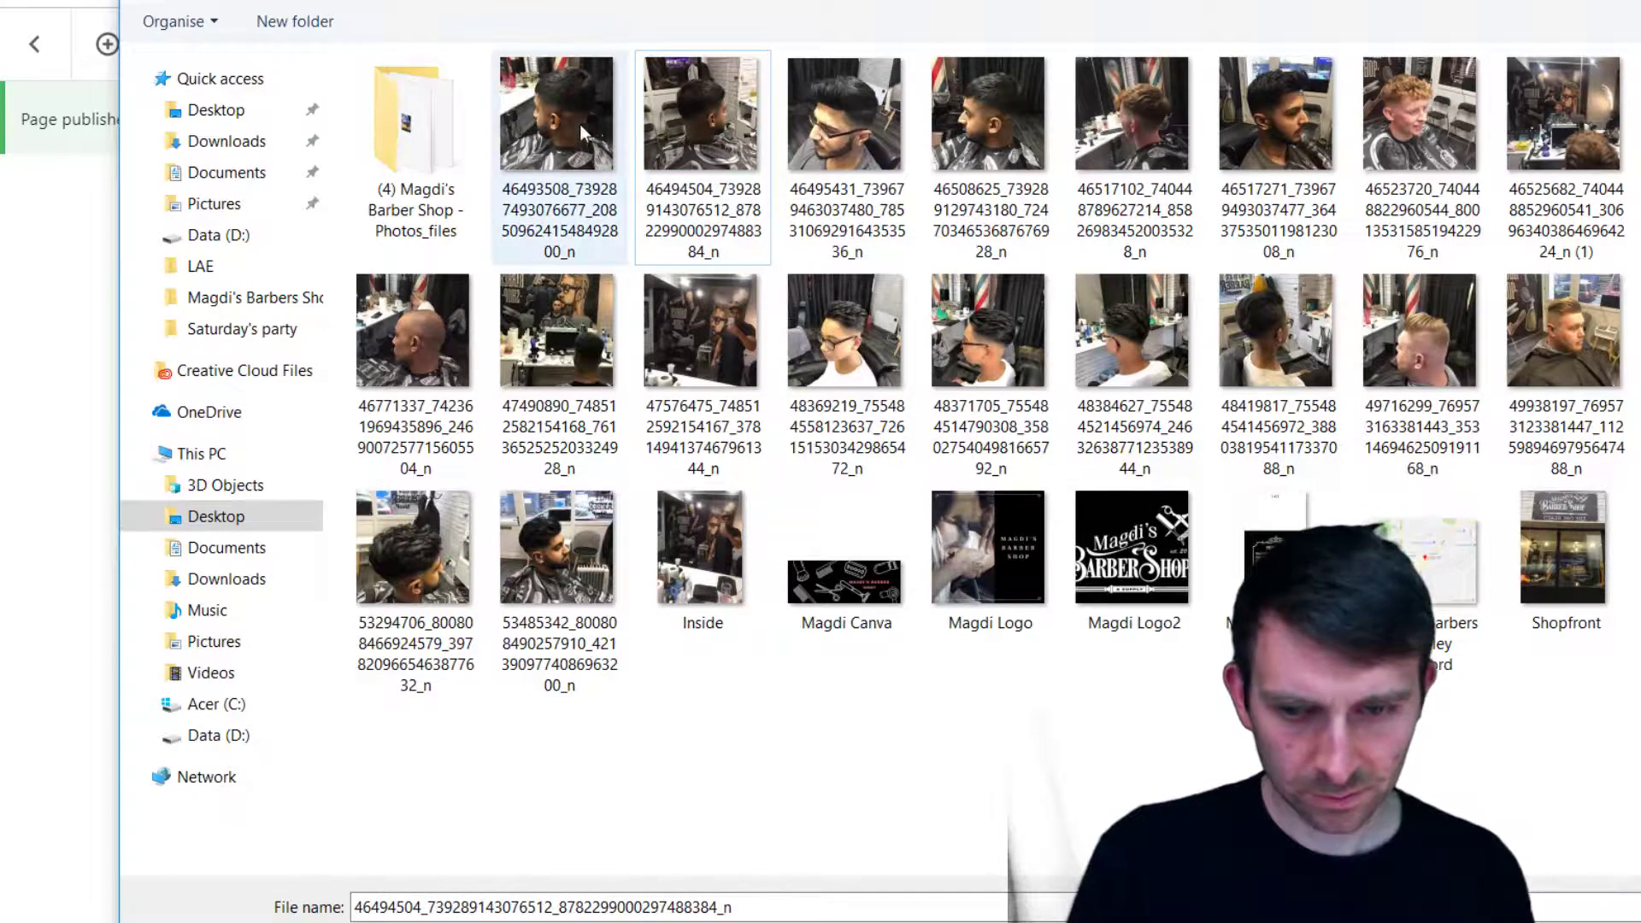
Upload the first haircut photo into the image block and transform the block into a slideshow
left_click(556, 120)
key("Return")
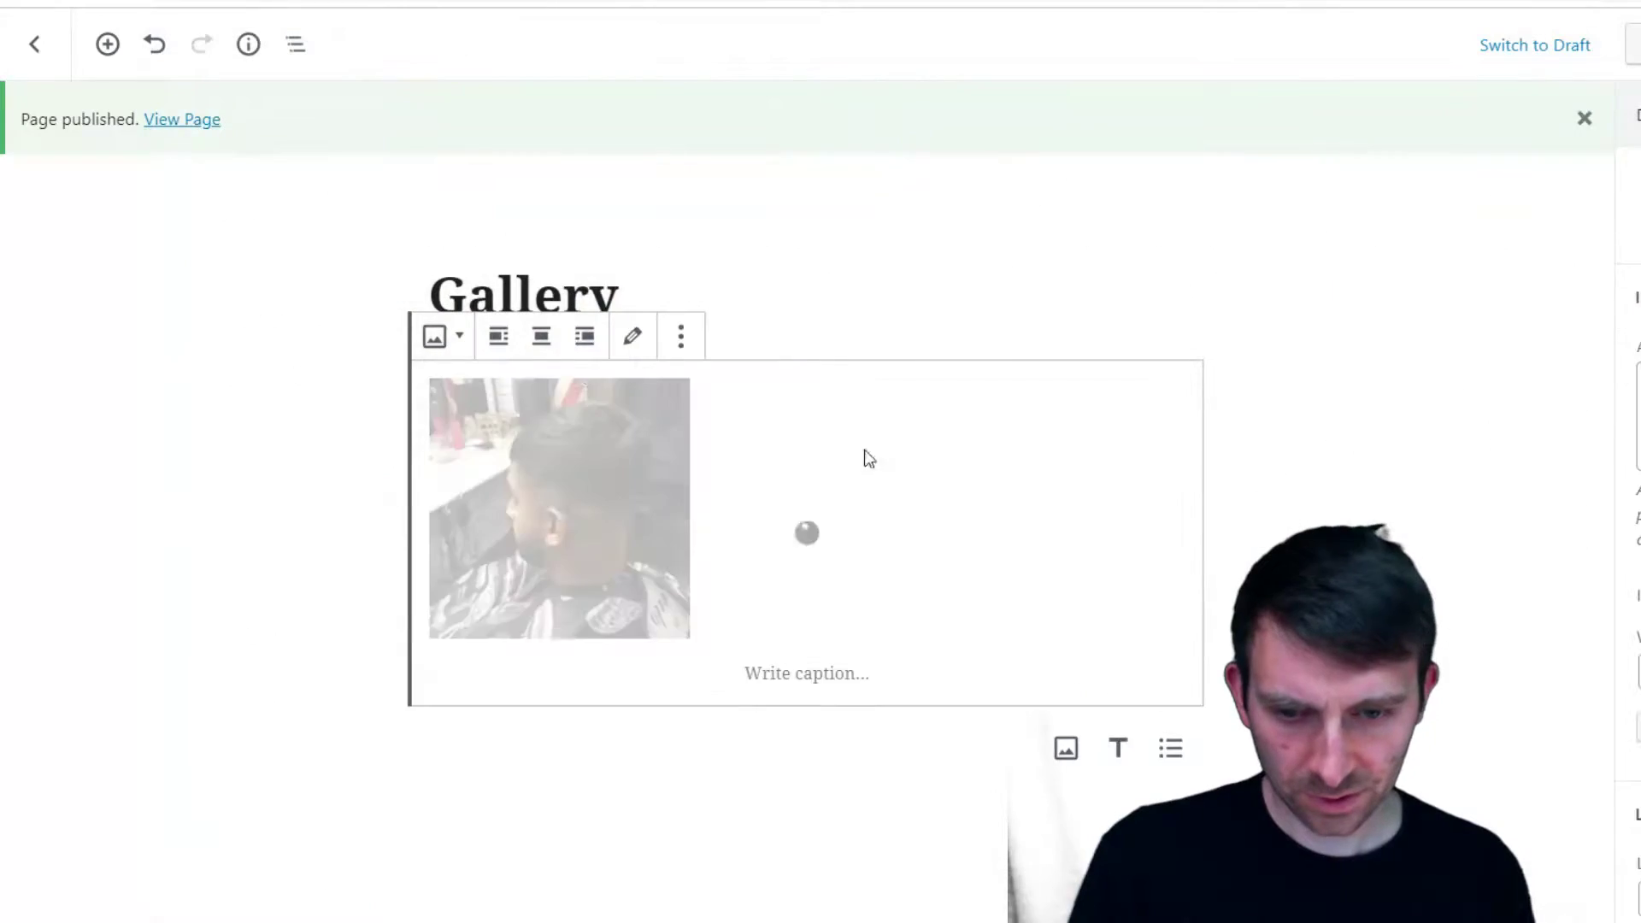
left_click(443, 338)
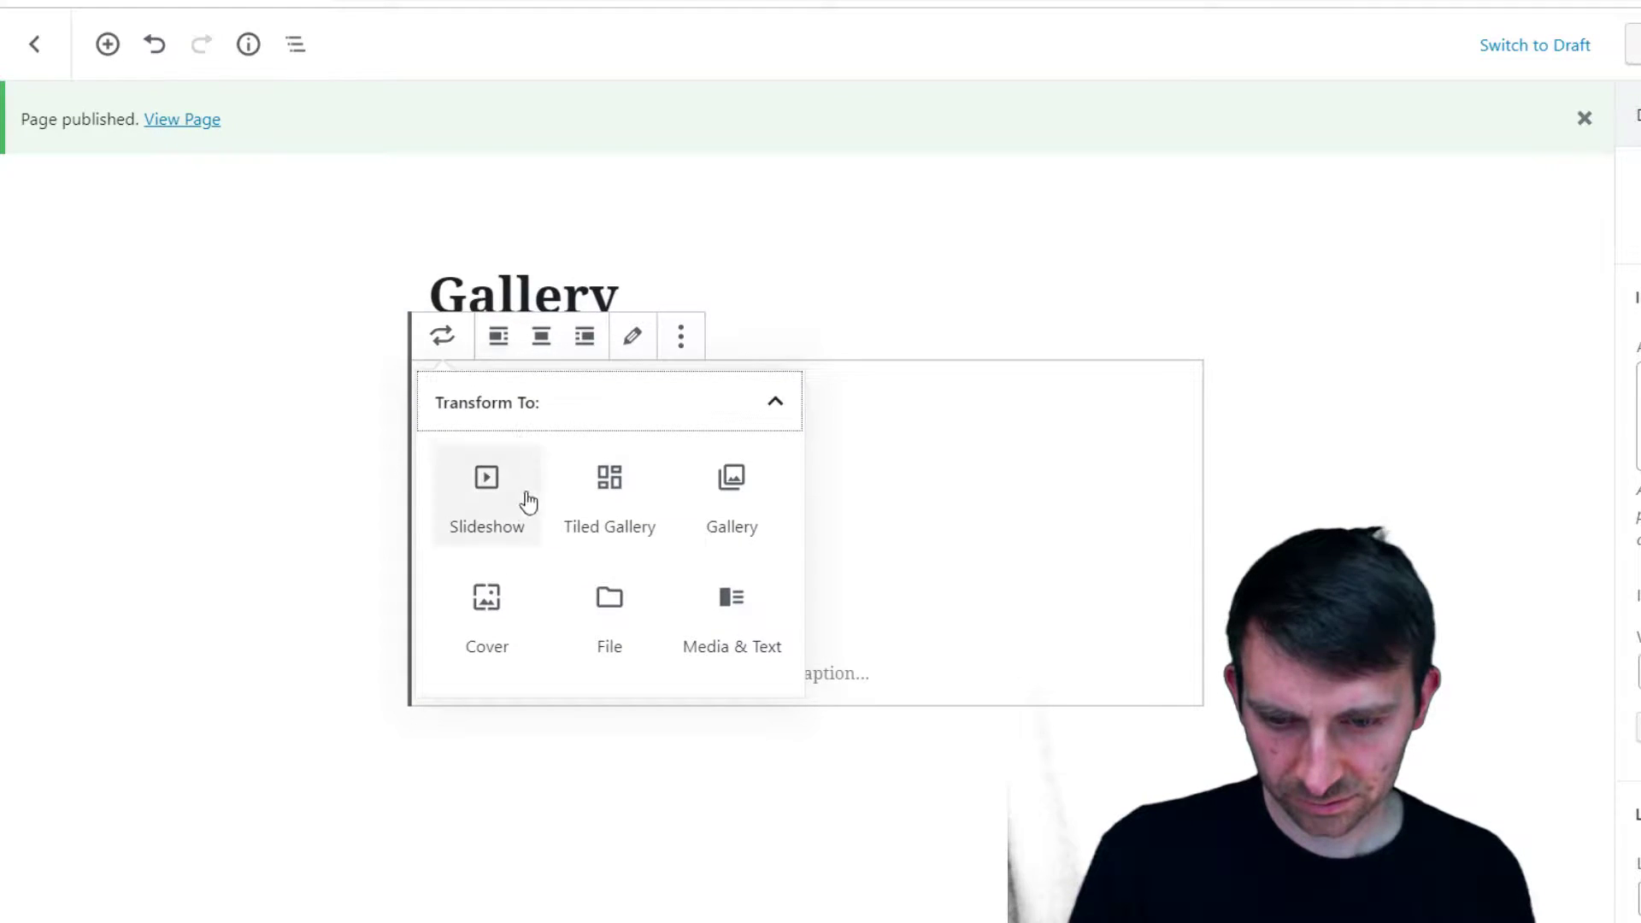
left_click(495, 503)
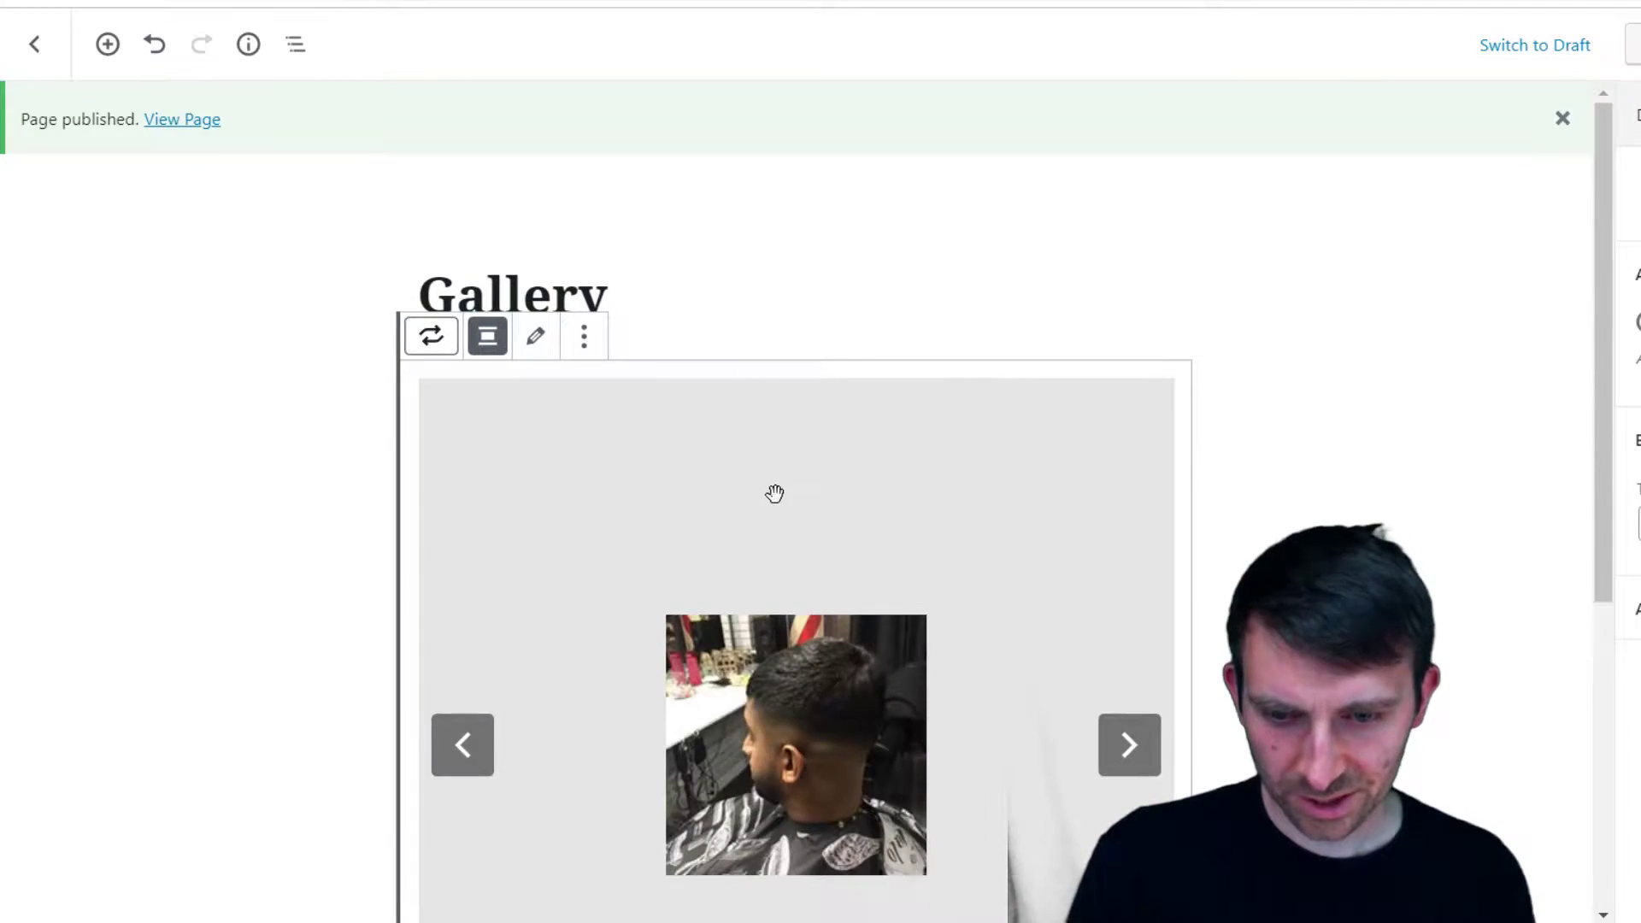
scroll(726, 470, "down", 5)
scroll(770, 453, "up", 4)
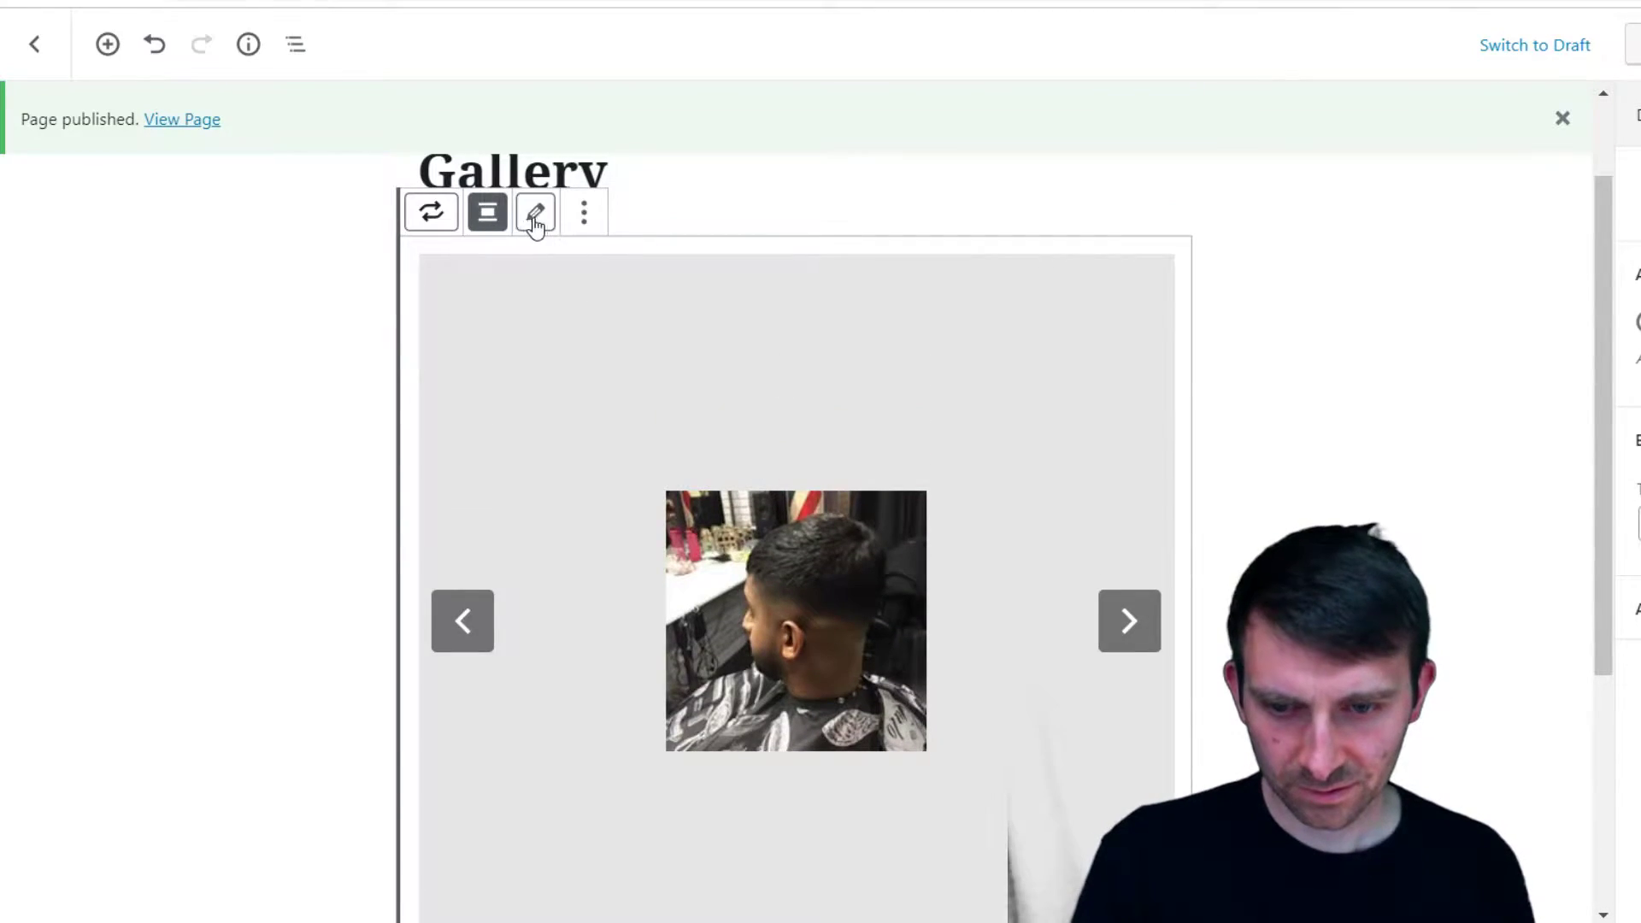
Edit the slideshow's images and upload all the numbered barber shop photos together with the Inside photo to the media library
left_click(536, 215)
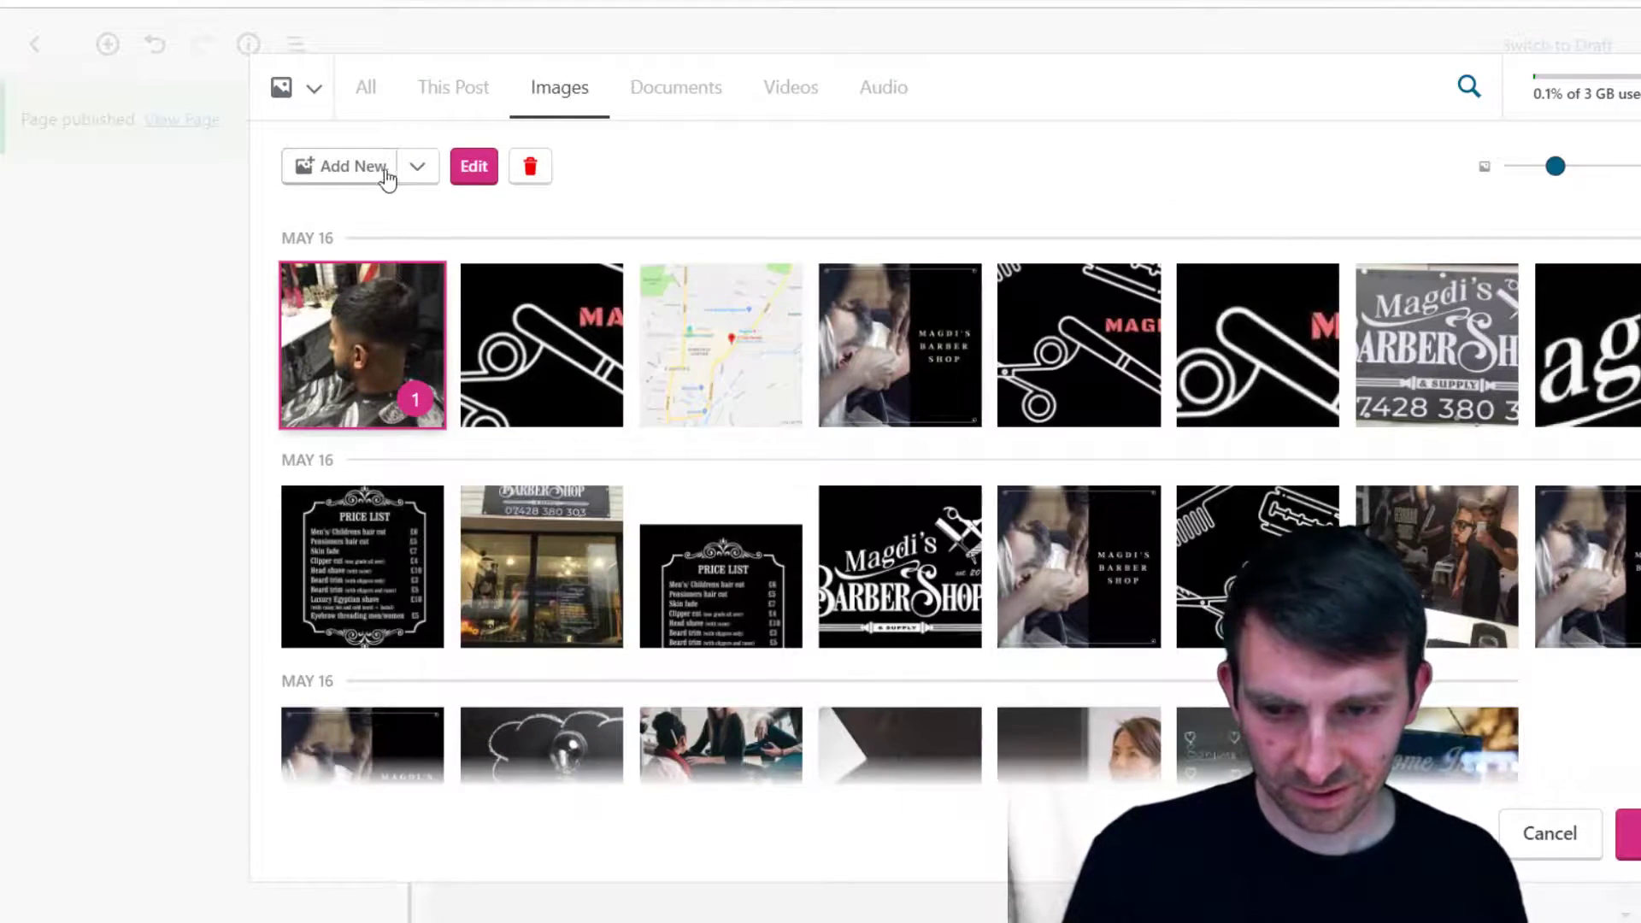
left_click(336, 165)
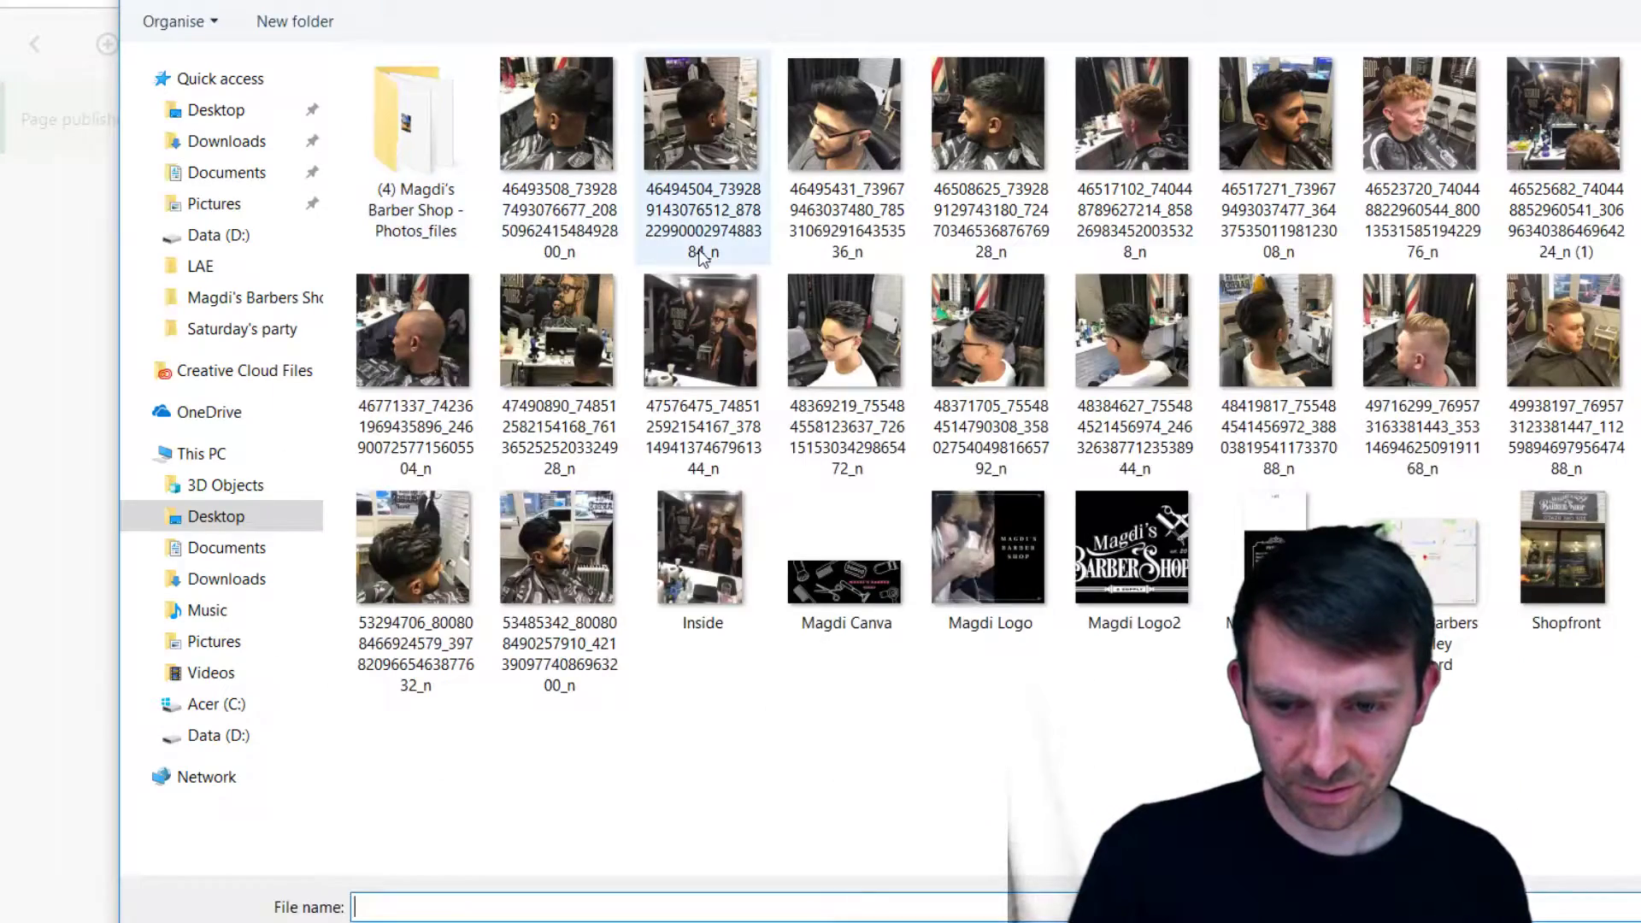
left_click(556, 120)
left_click(690, 161, "ctrl")
left_click(844, 155, "ctrl")
left_click(988, 158, "ctrl")
left_click(1132, 160, "ctrl")
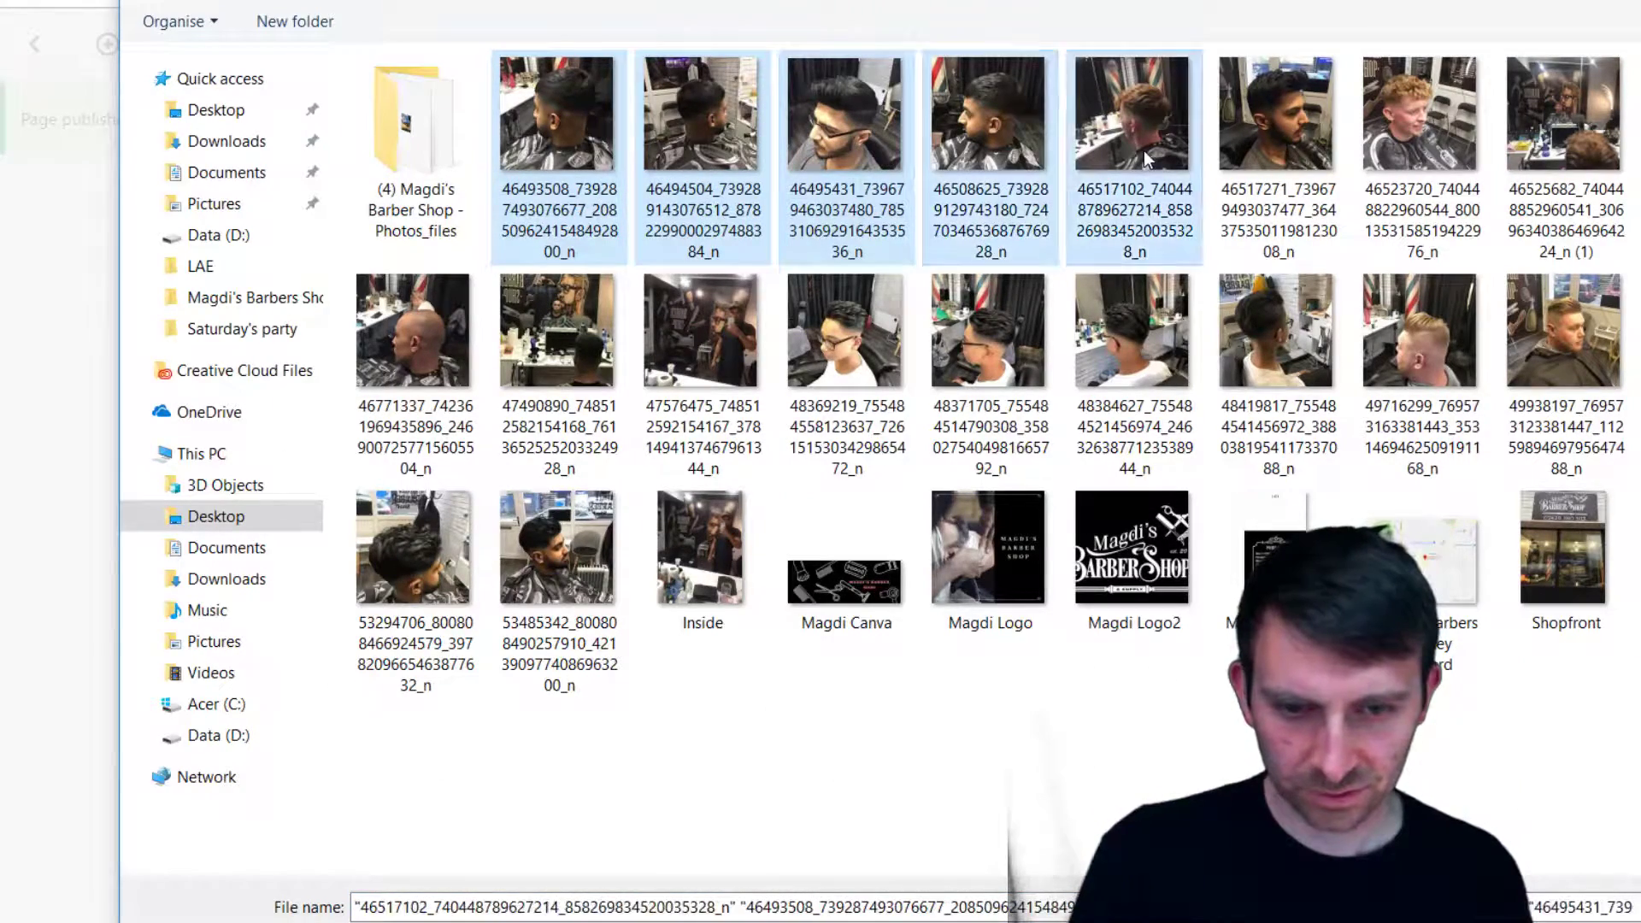
left_click(1276, 160, "ctrl")
left_click(1419, 160, "ctrl")
left_click(1562, 161, "ctrl")
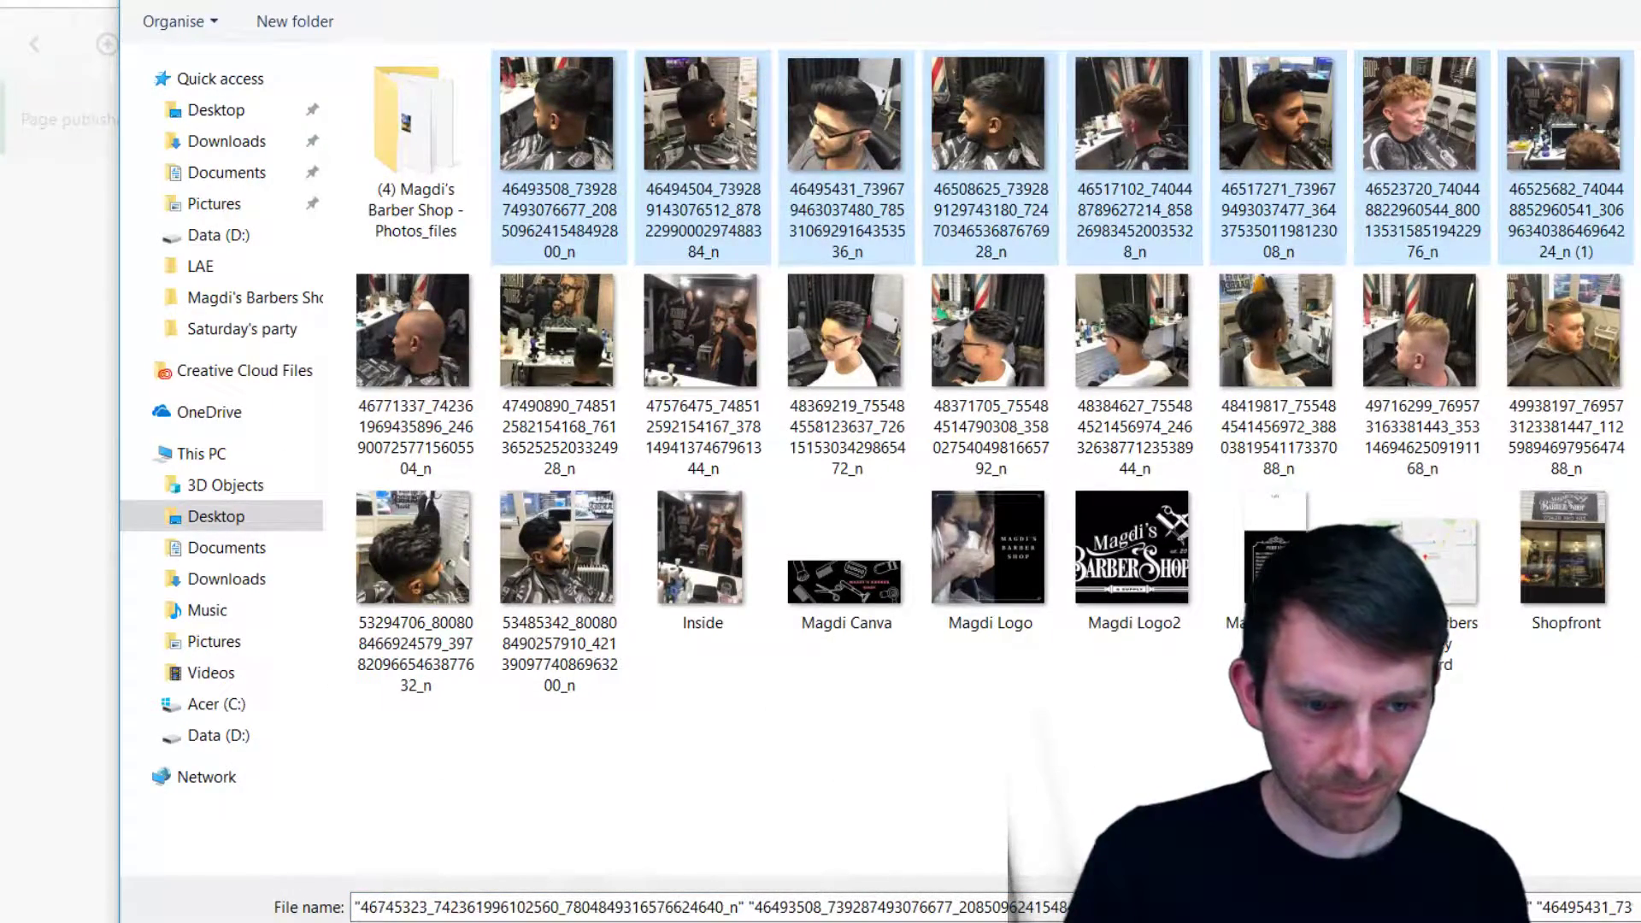
key("ctrl+shift+Down")
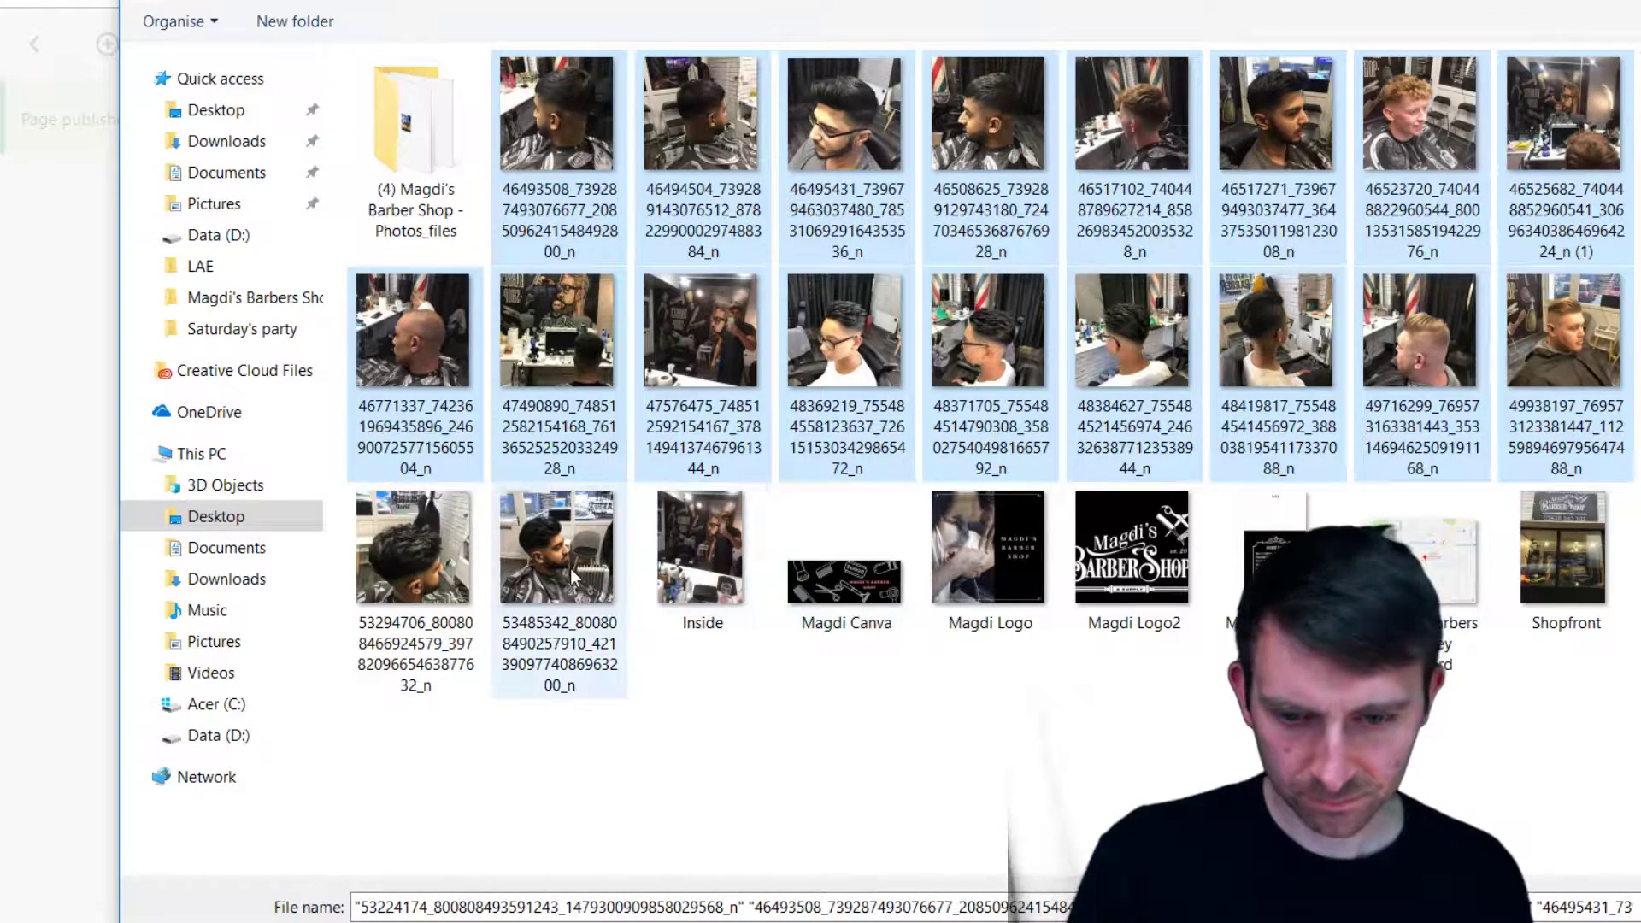
left_click(450, 584, "ctrl")
left_click(564, 590, "ctrl")
left_click(718, 599, "ctrl")
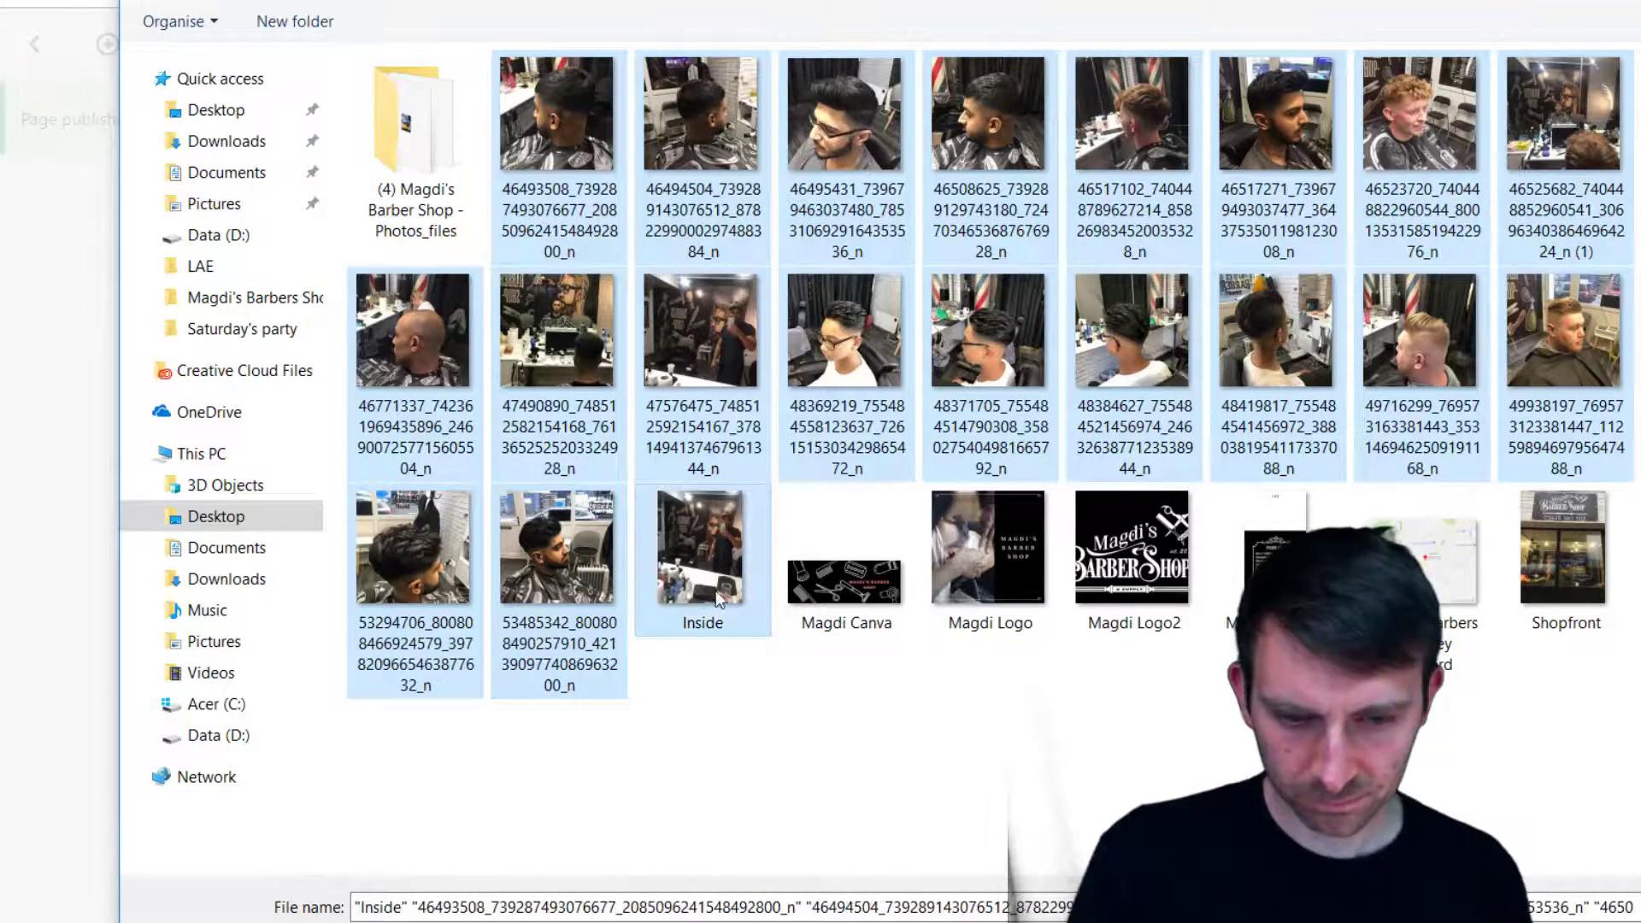
key("Return")
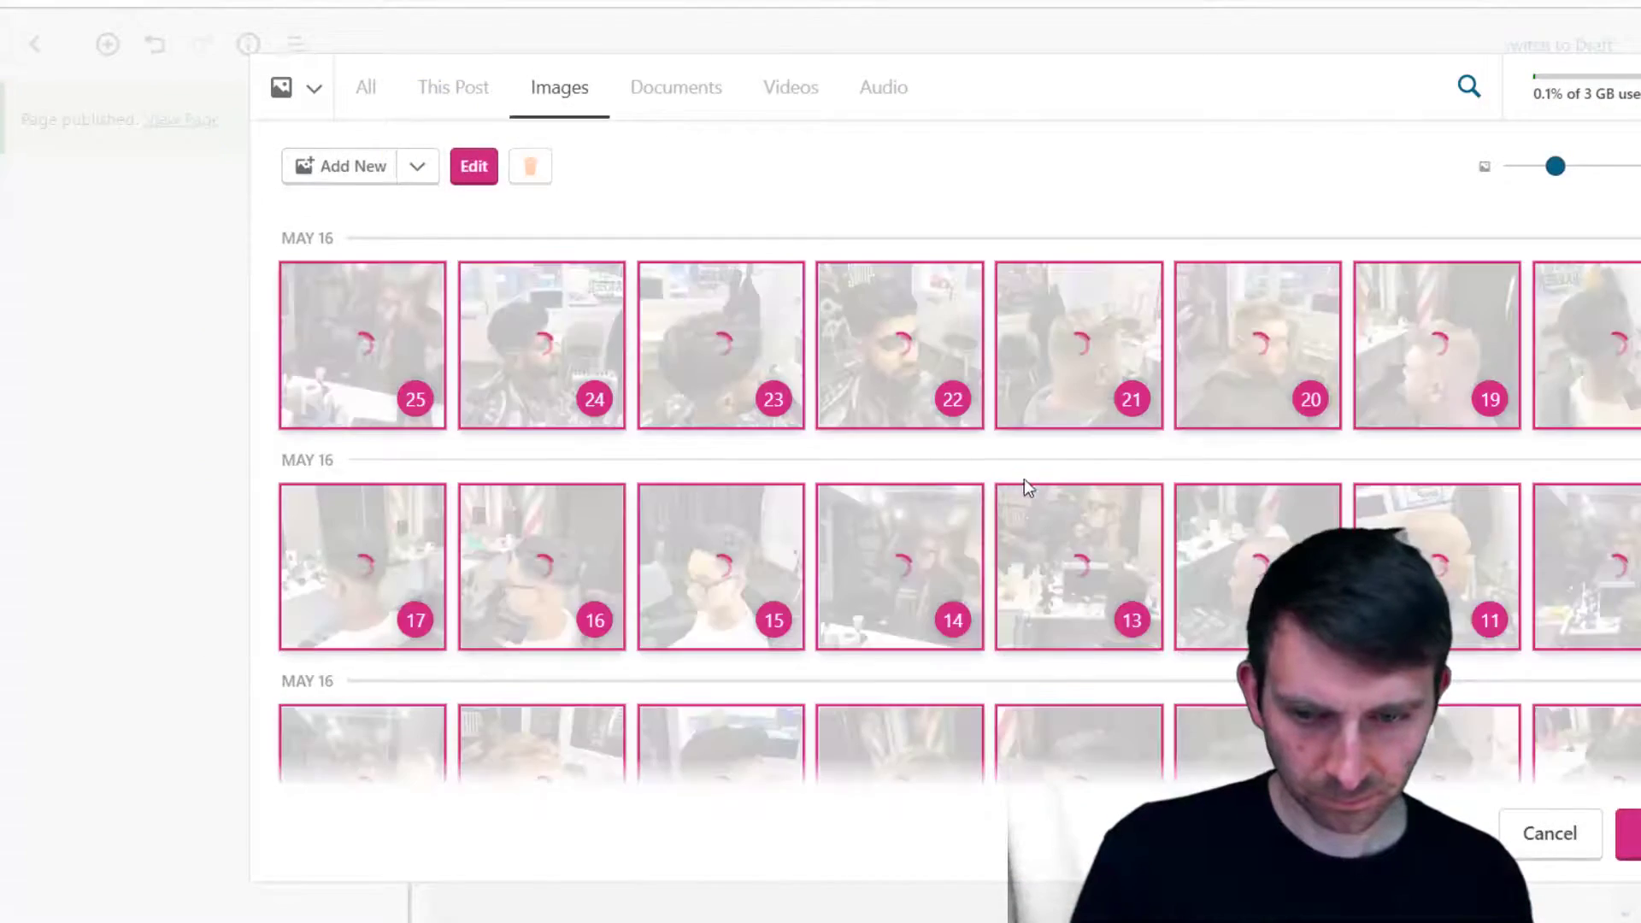
Check the photo selection, insert all selected photos into the slideshow and page through its slides
scroll(1143, 590, "down", 3)
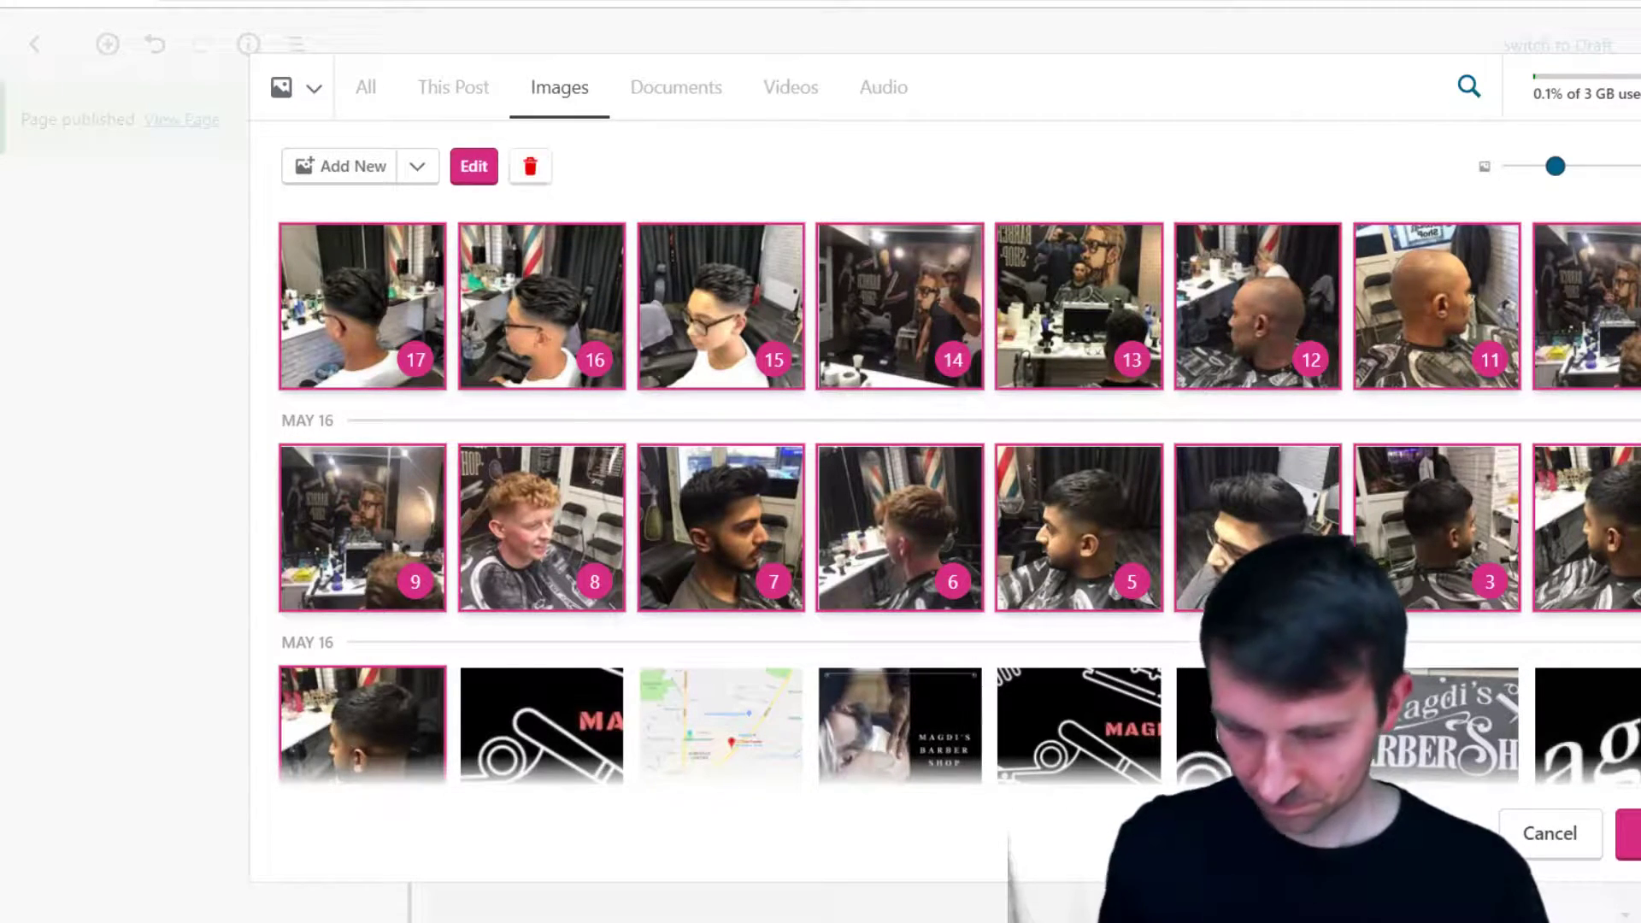
scroll(1558, 485, "down", 2)
scroll(1623, 678, "down", 4)
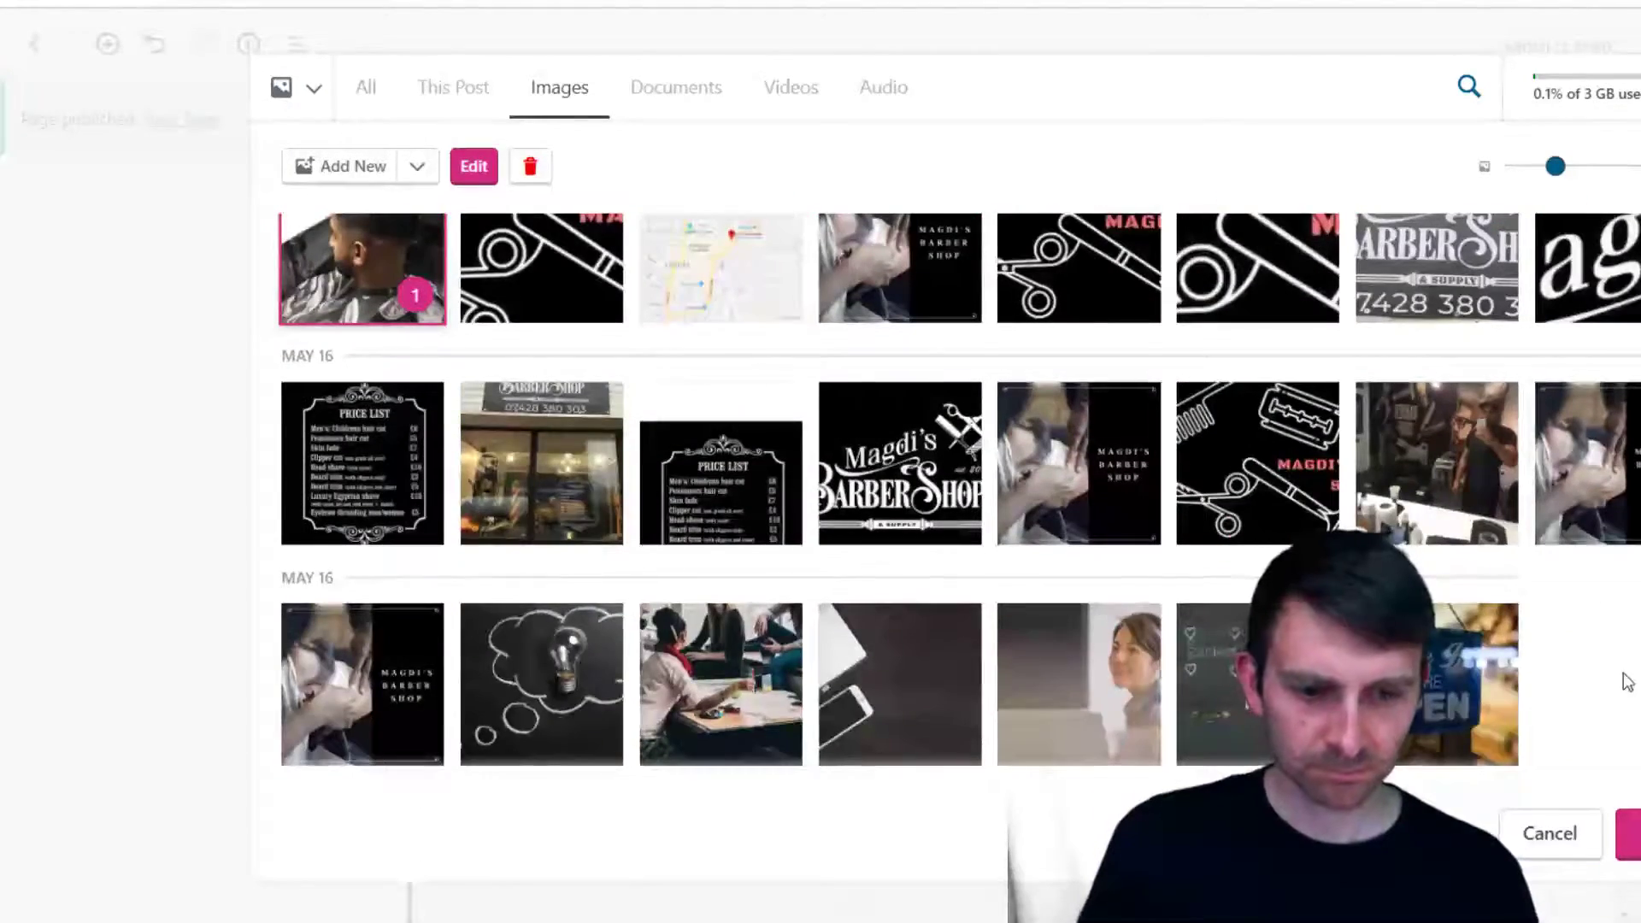
scroll(1624, 677, "up", 5)
left_click(1628, 833)
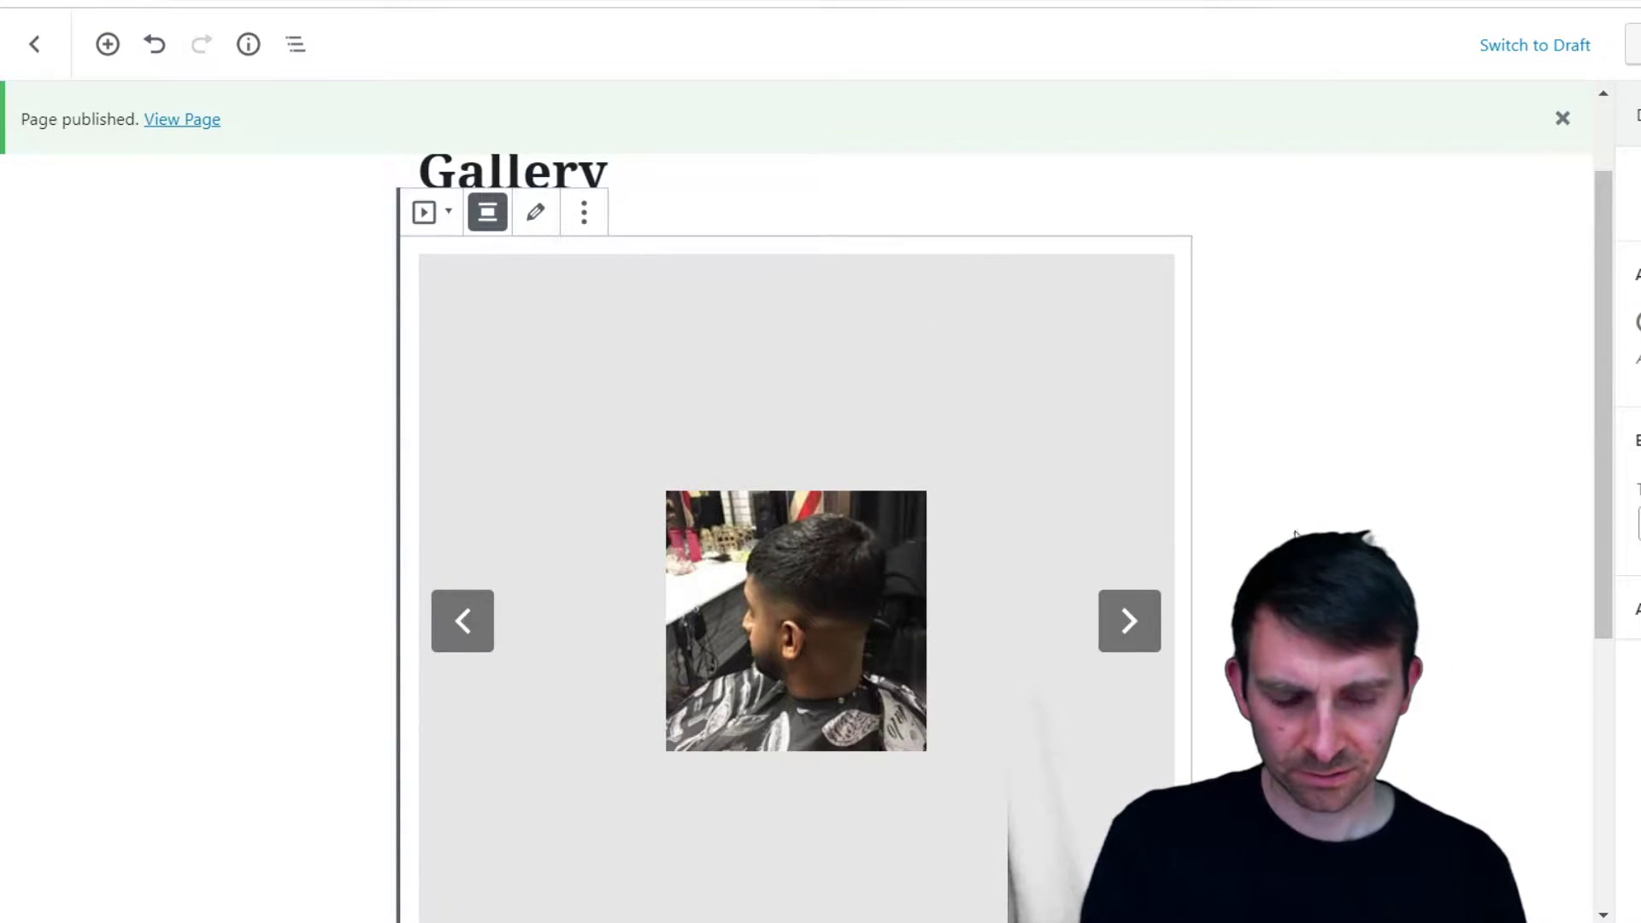
left_click(1130, 657)
left_click(1129, 643)
left_click(1132, 641)
scroll(1473, 751, "up", 1)
scroll(1441, 763, "down", 4)
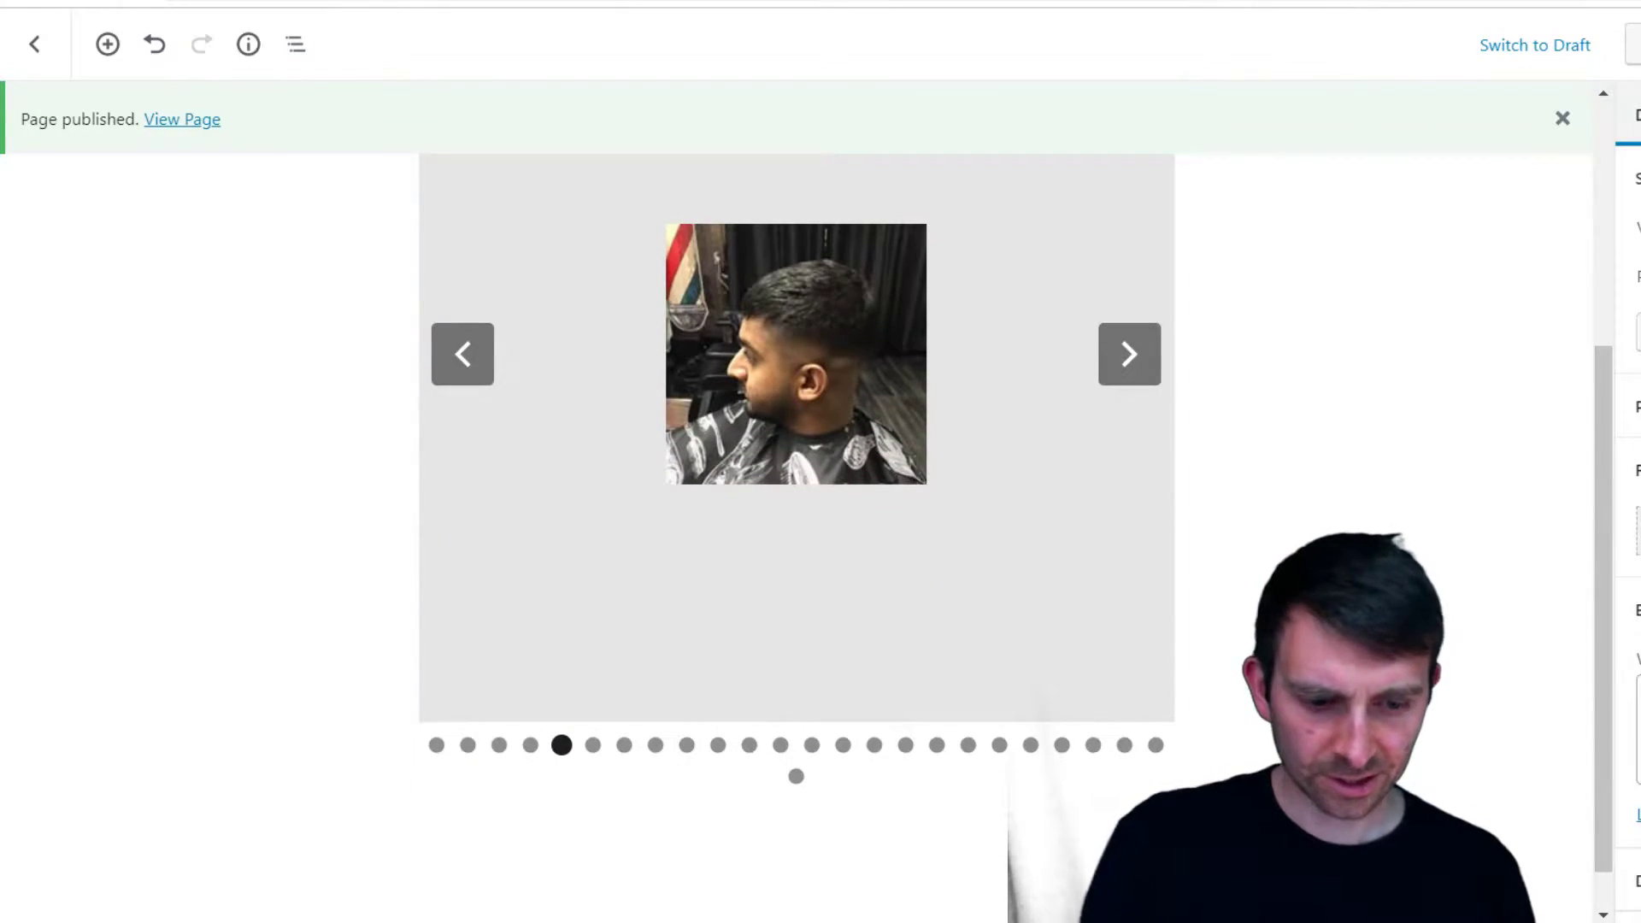
Delete the slideshow block from the Gallery page and update the page
left_click(1206, 699)
key("Delete")
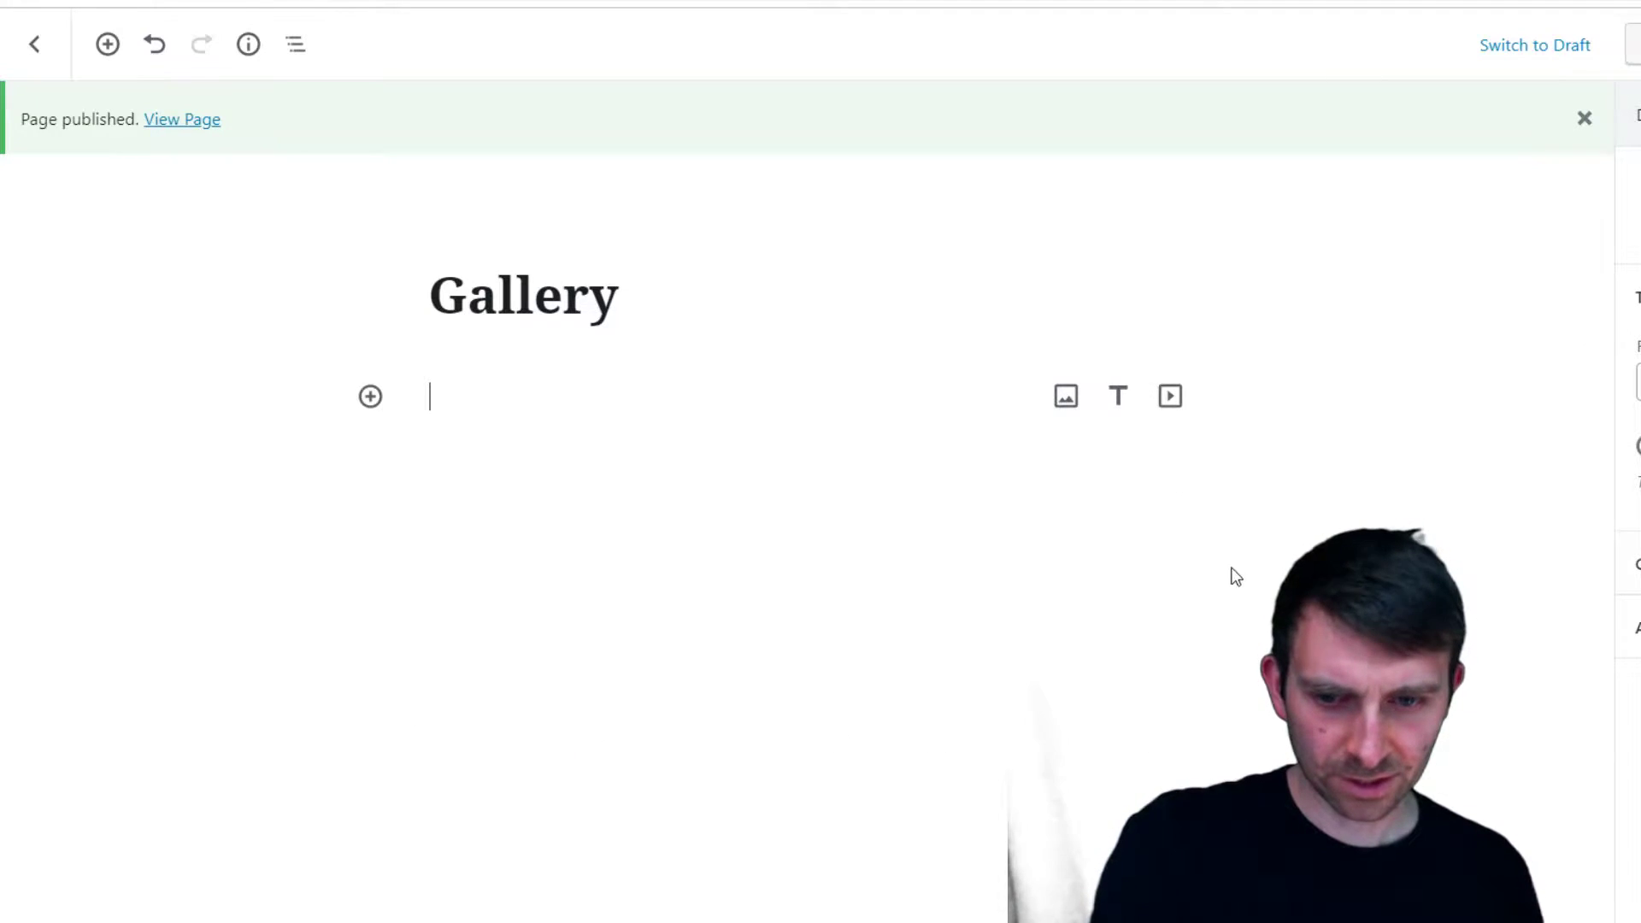
left_click(1631, 44)
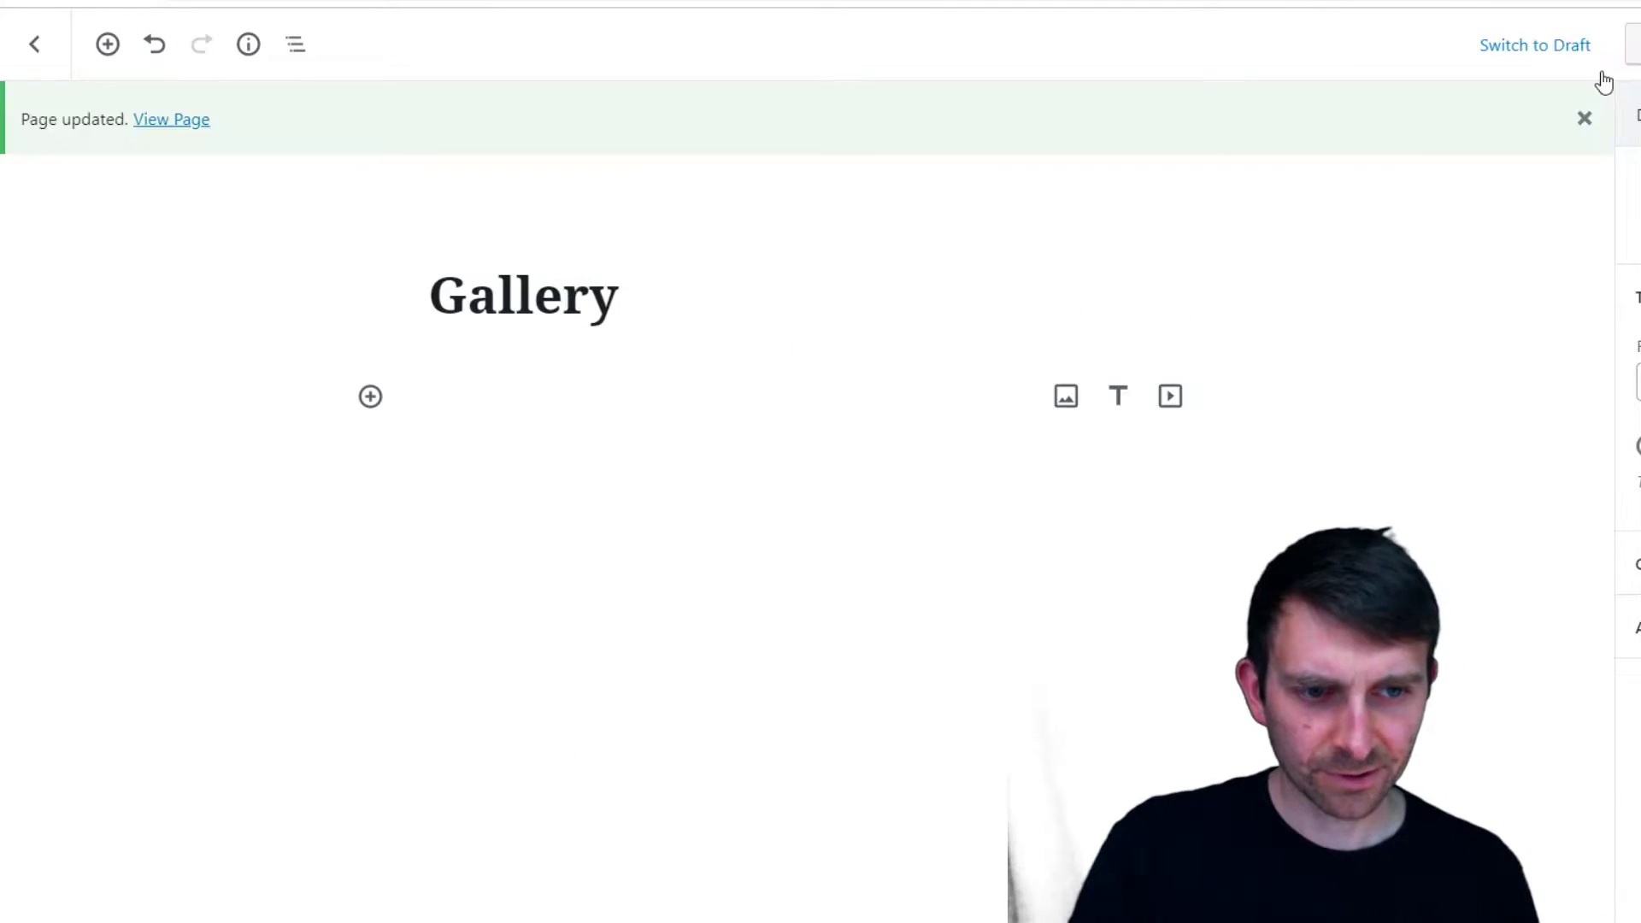
Leave the Gallery page editor and open the site's Empty Menu for editing in the theme customizer
left_click(31, 45)
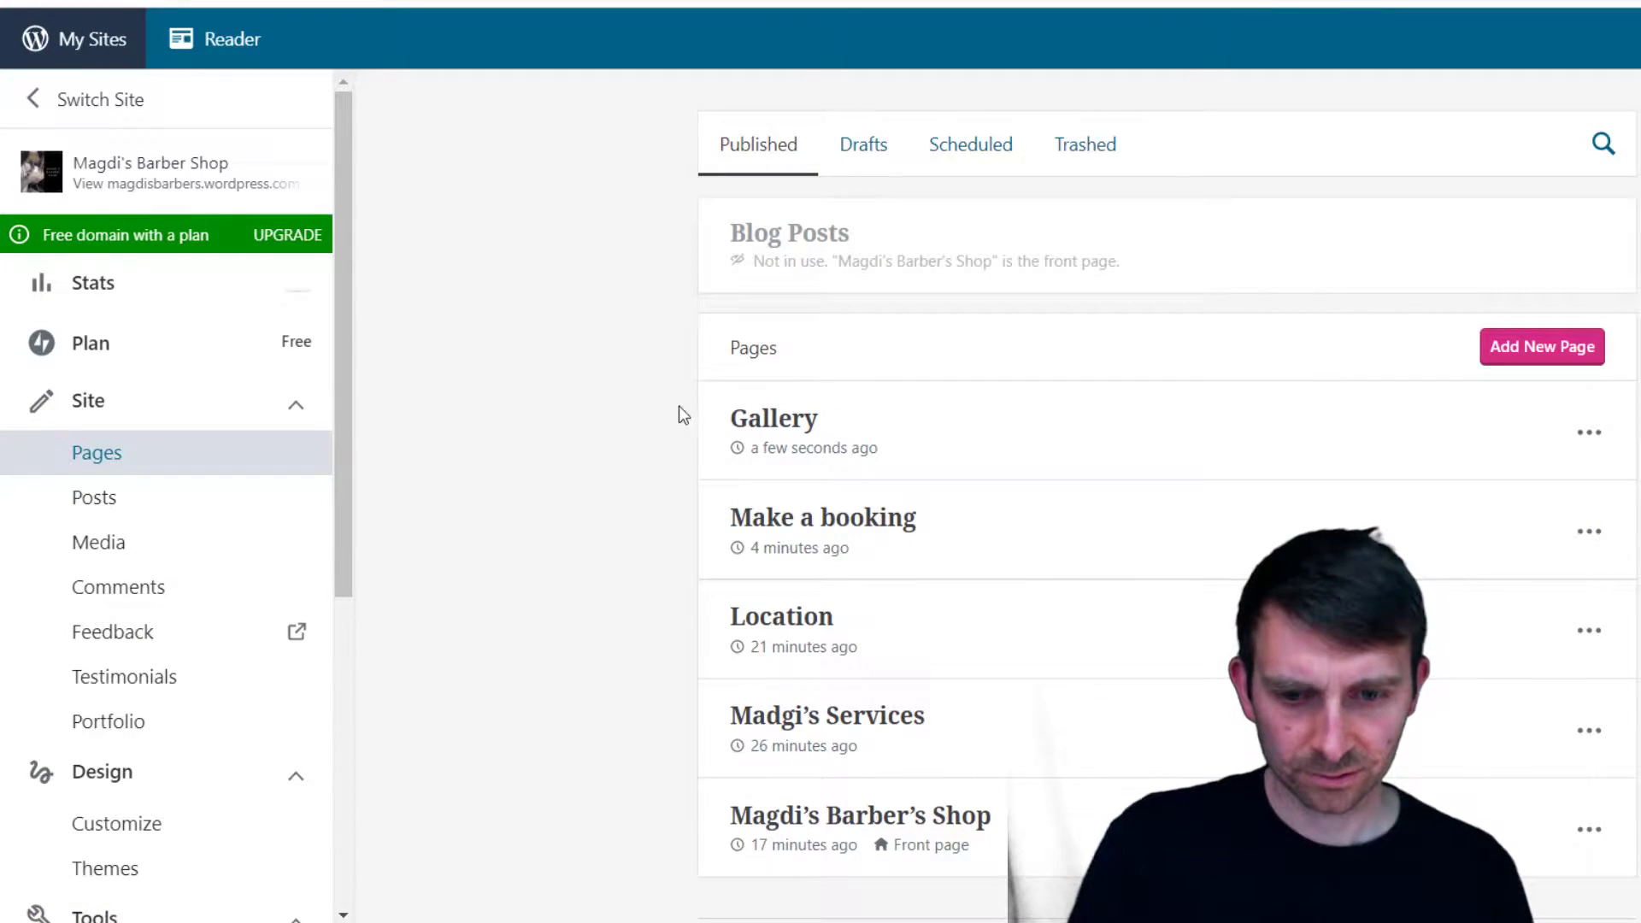
scroll(924, 557, "down", 1)
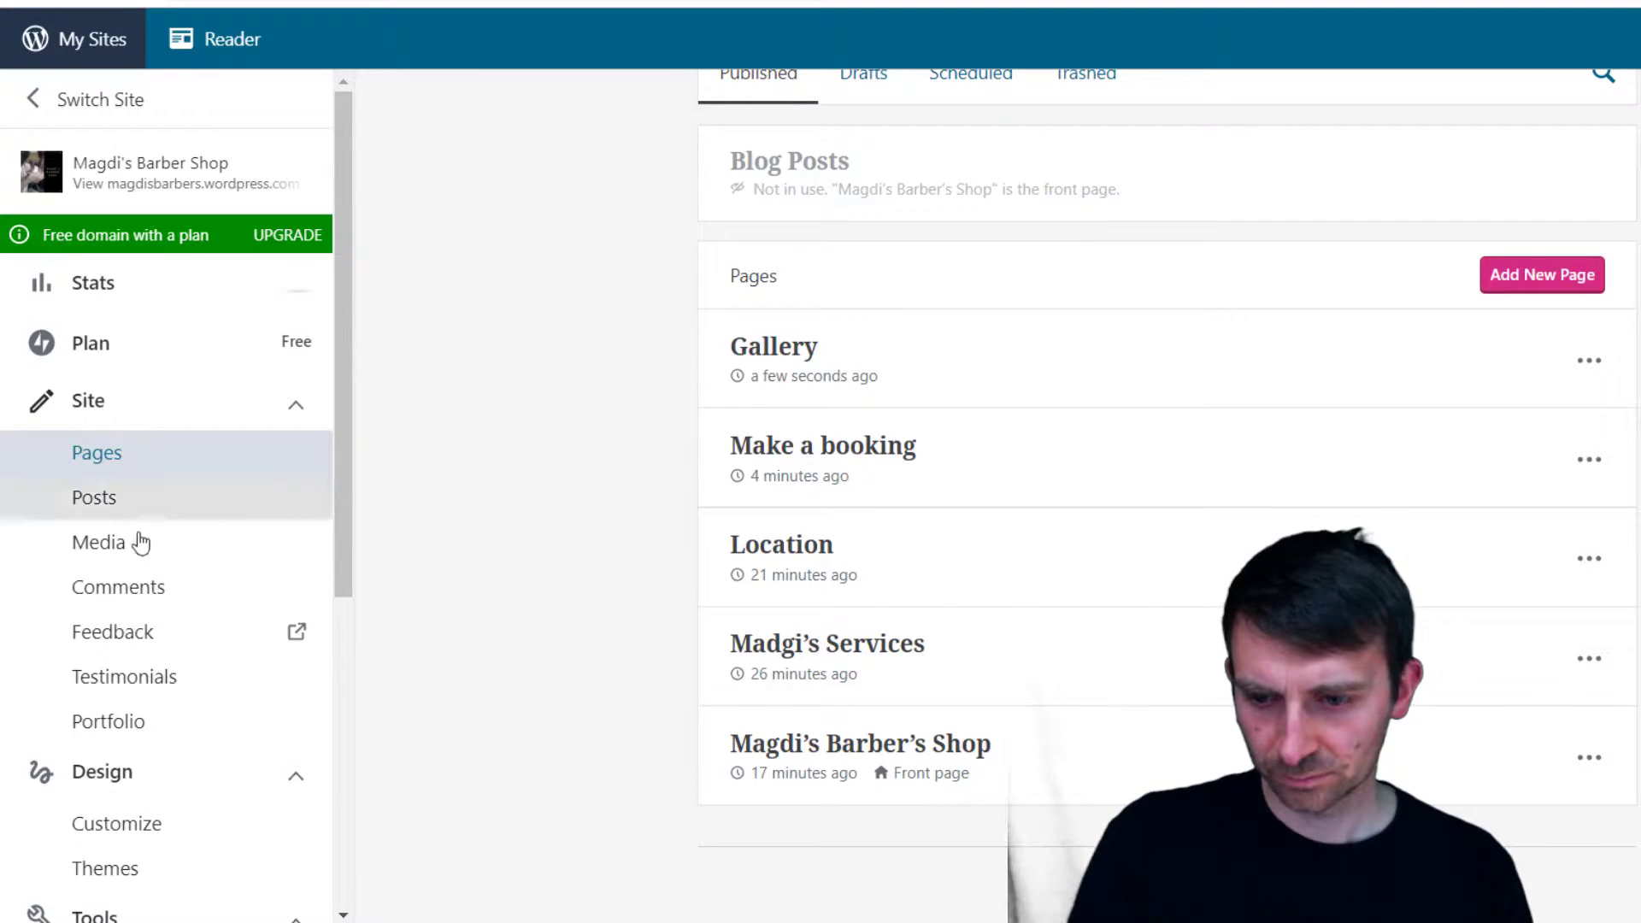
scroll(145, 650, "down", 6)
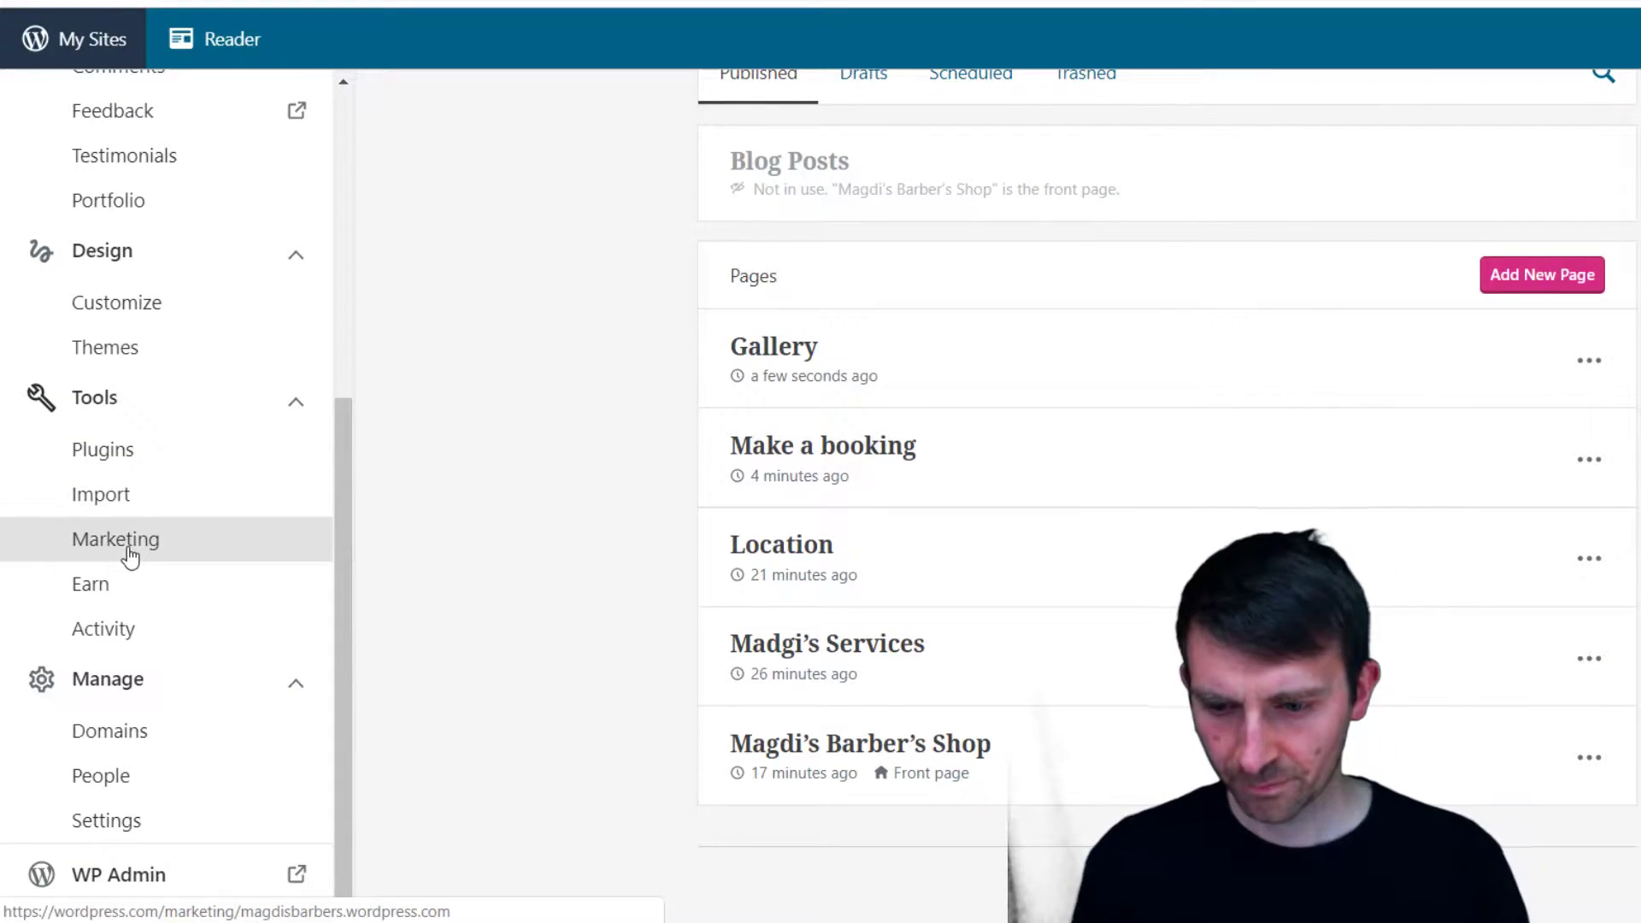
scroll(171, 650, "up", 6)
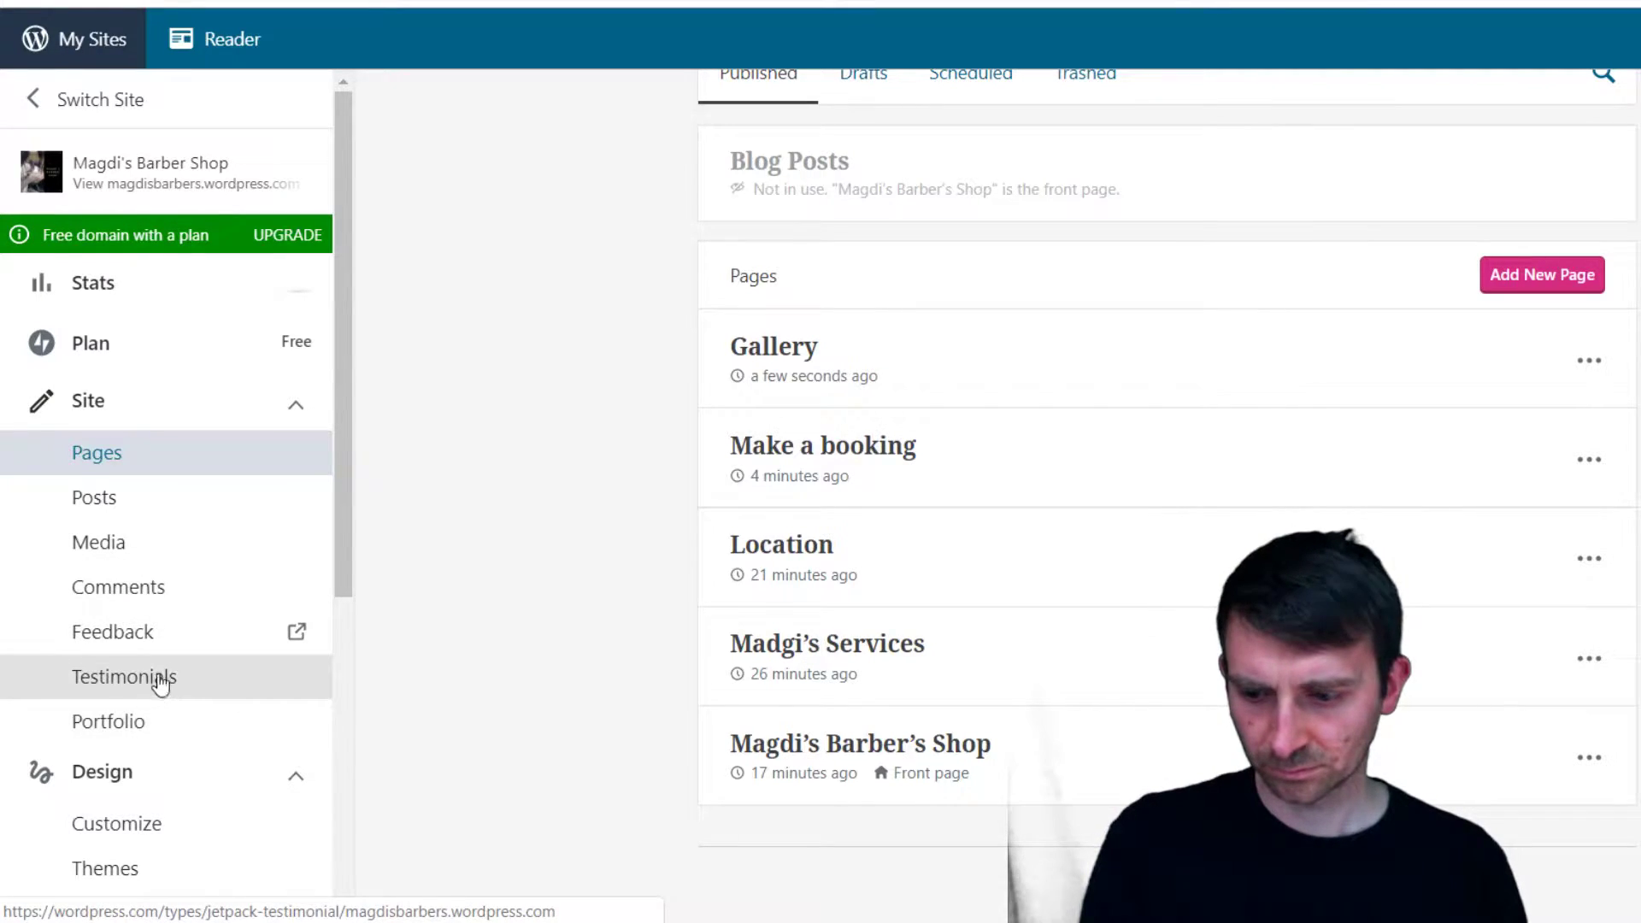
left_click(95, 436)
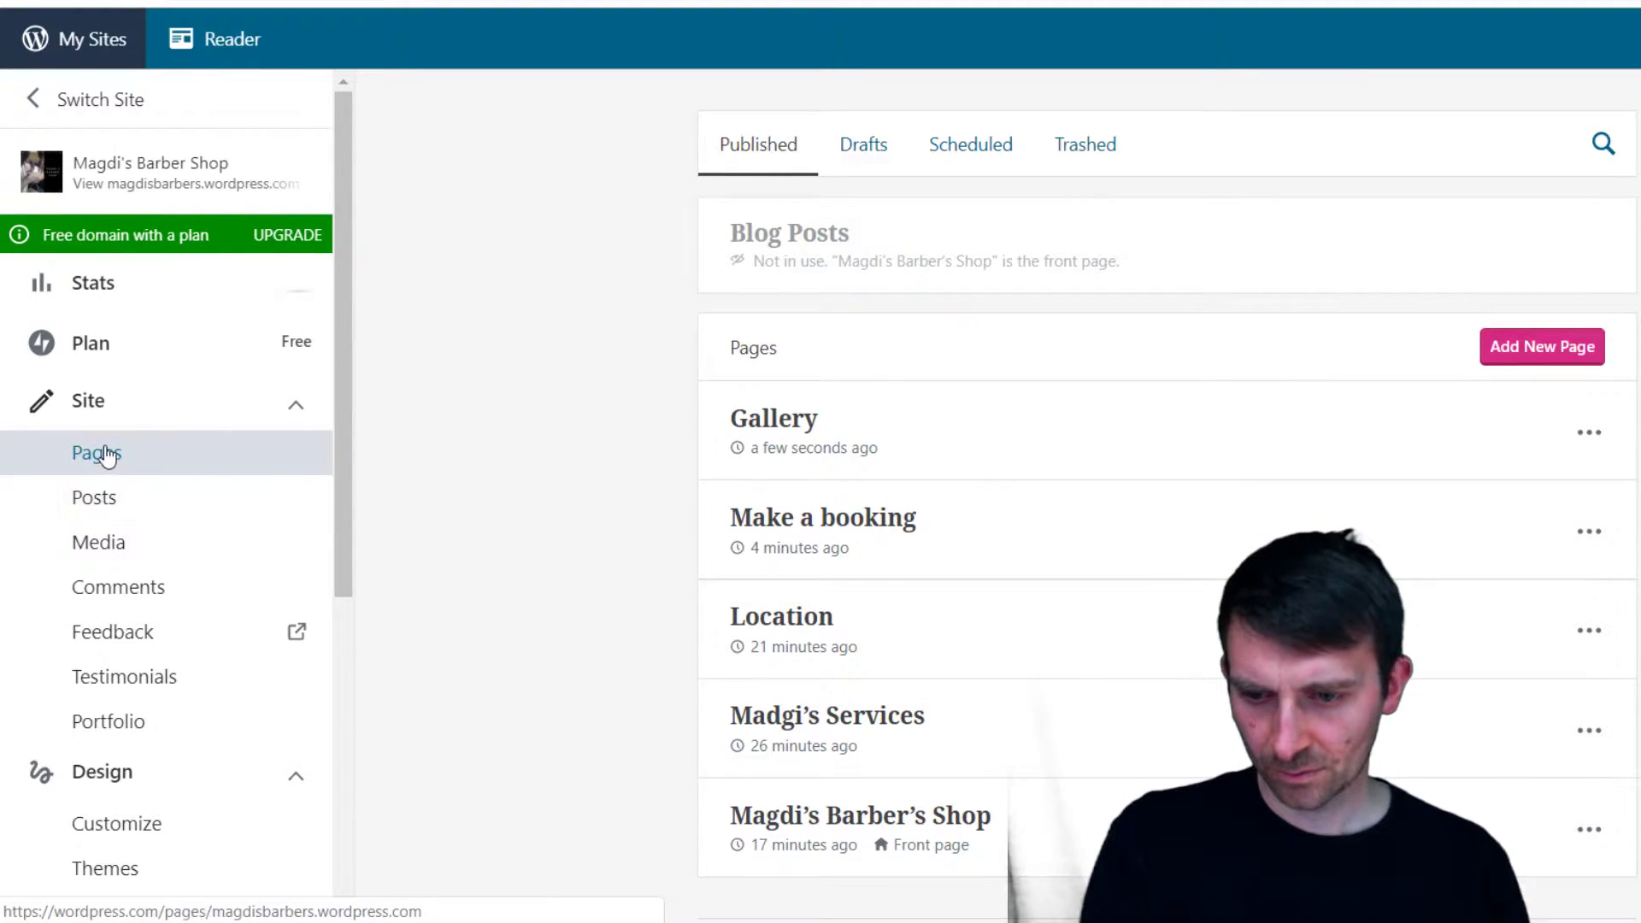
scroll(176, 612, "down", 6)
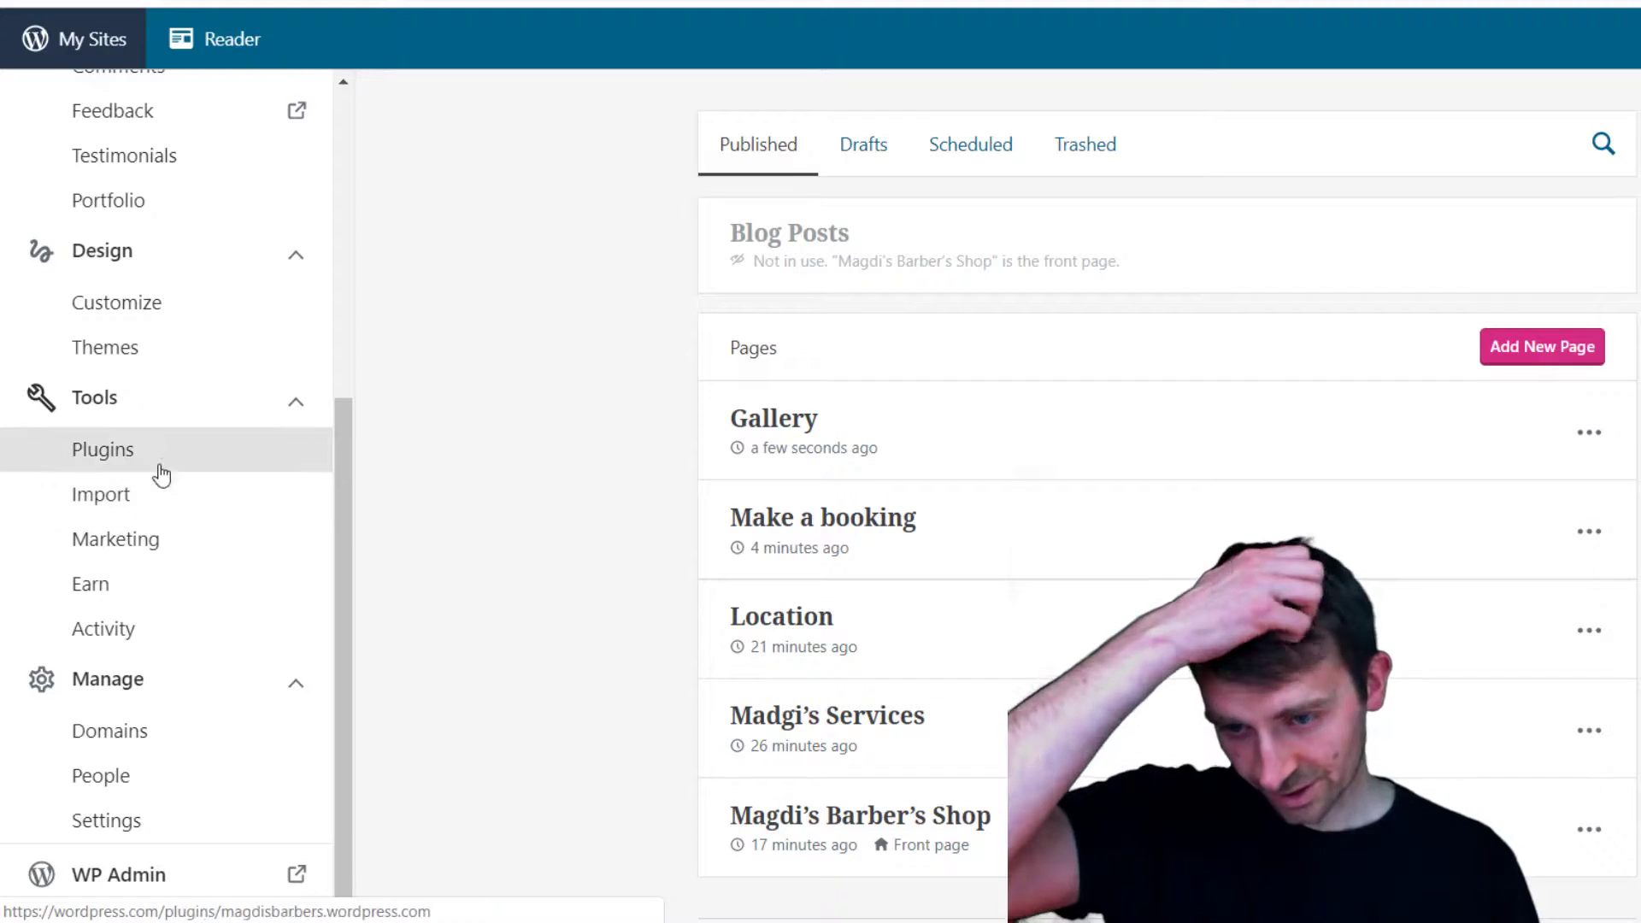
left_click(120, 305)
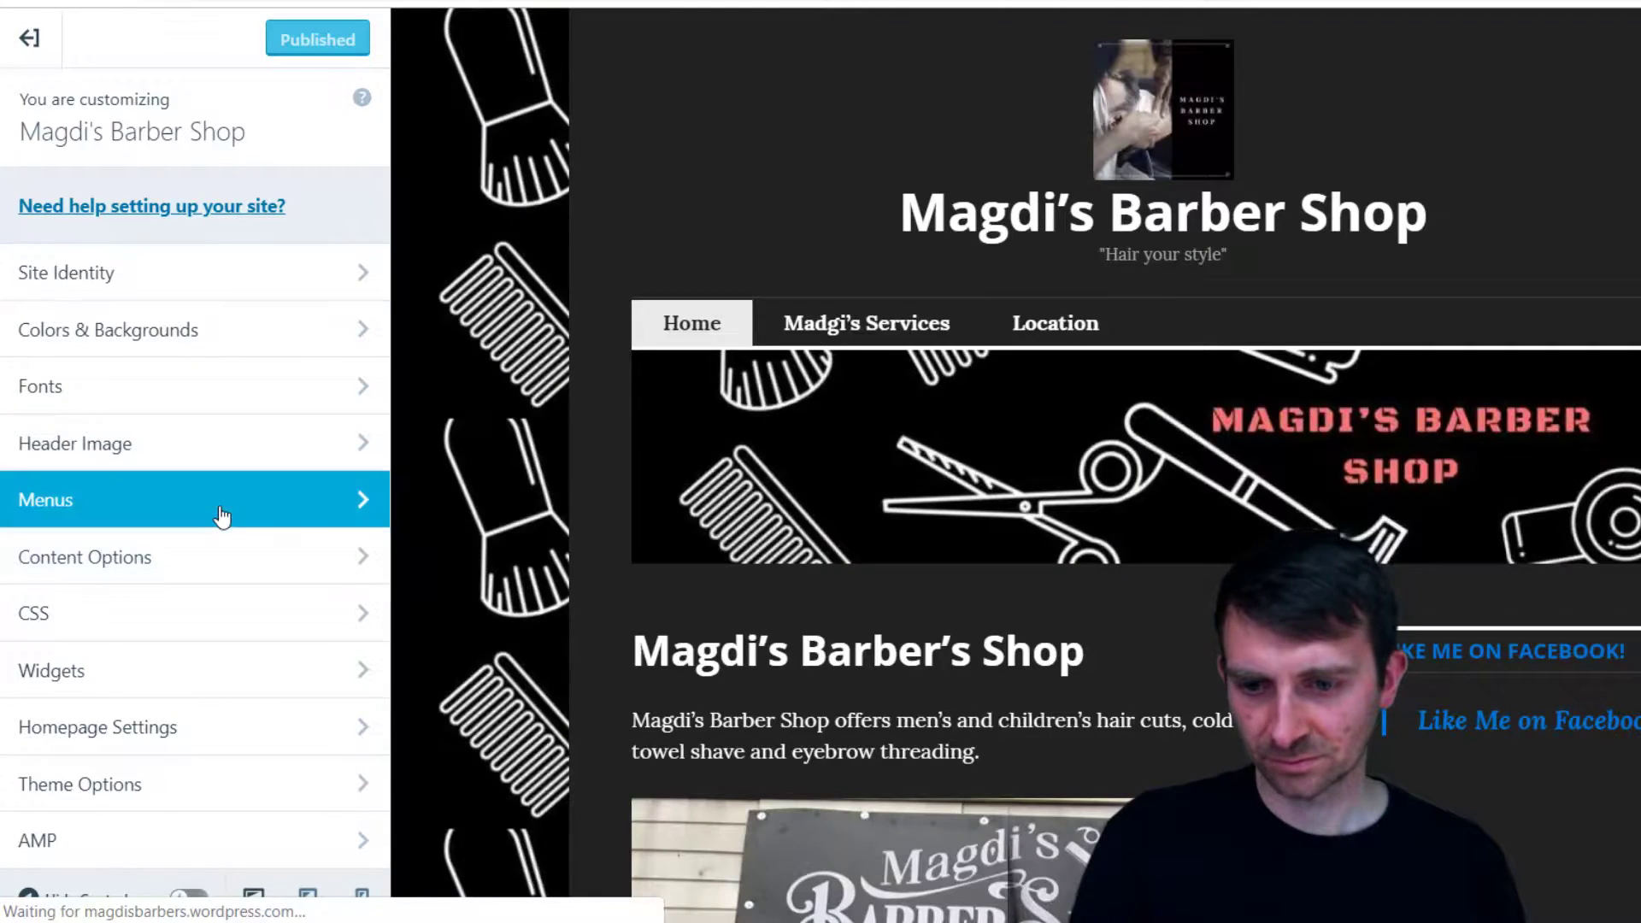
left_click(222, 514)
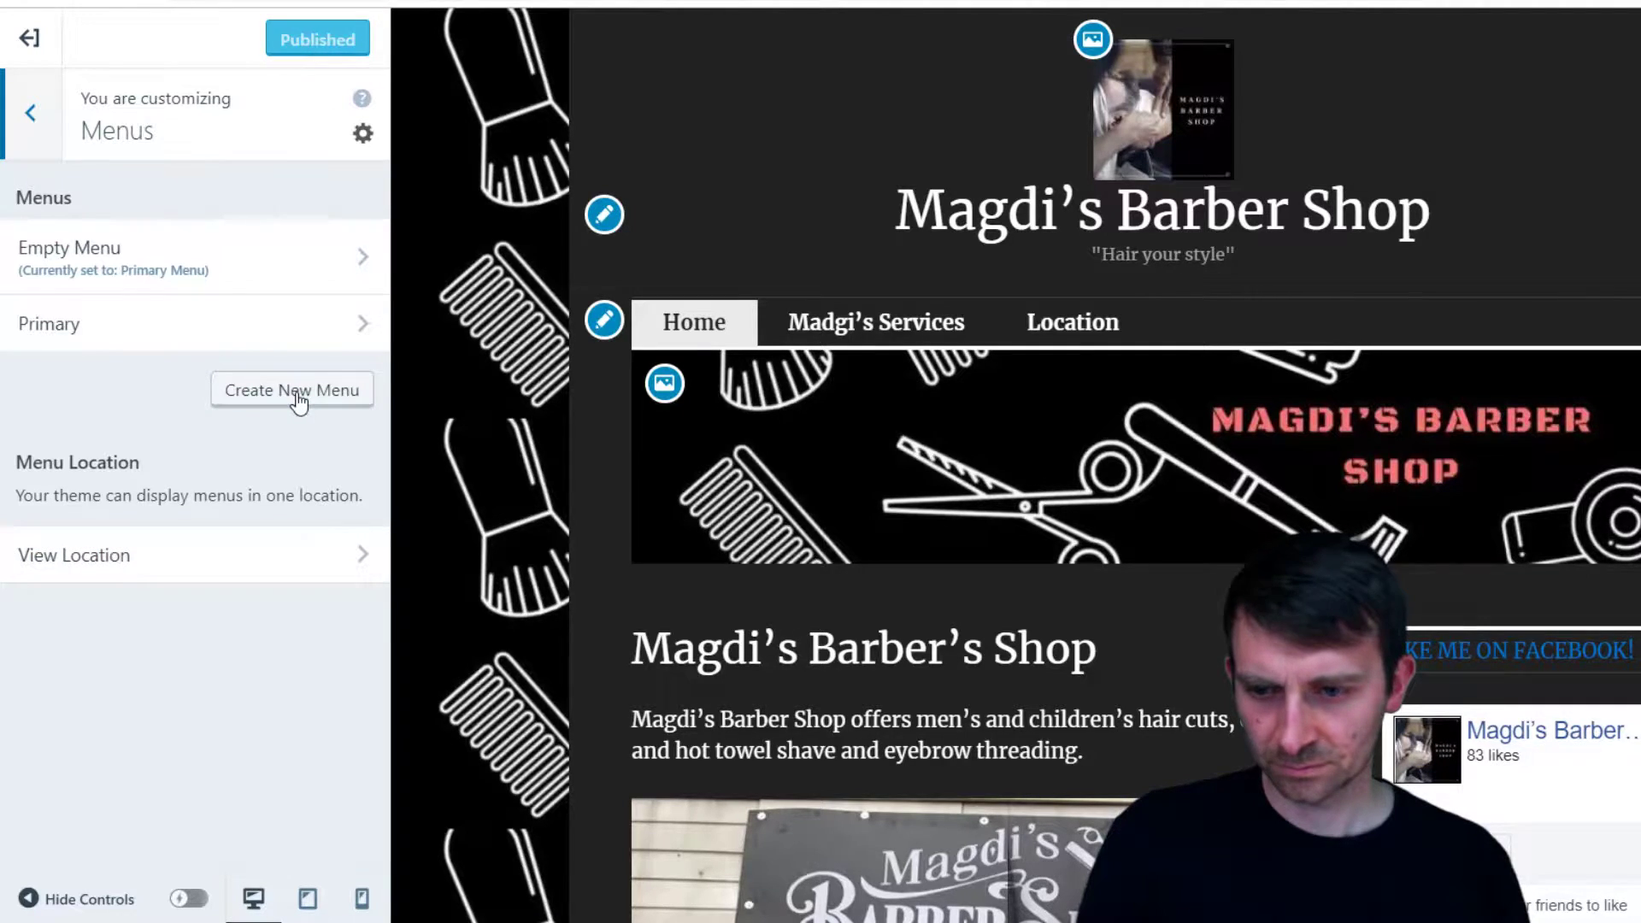
left_click(282, 265)
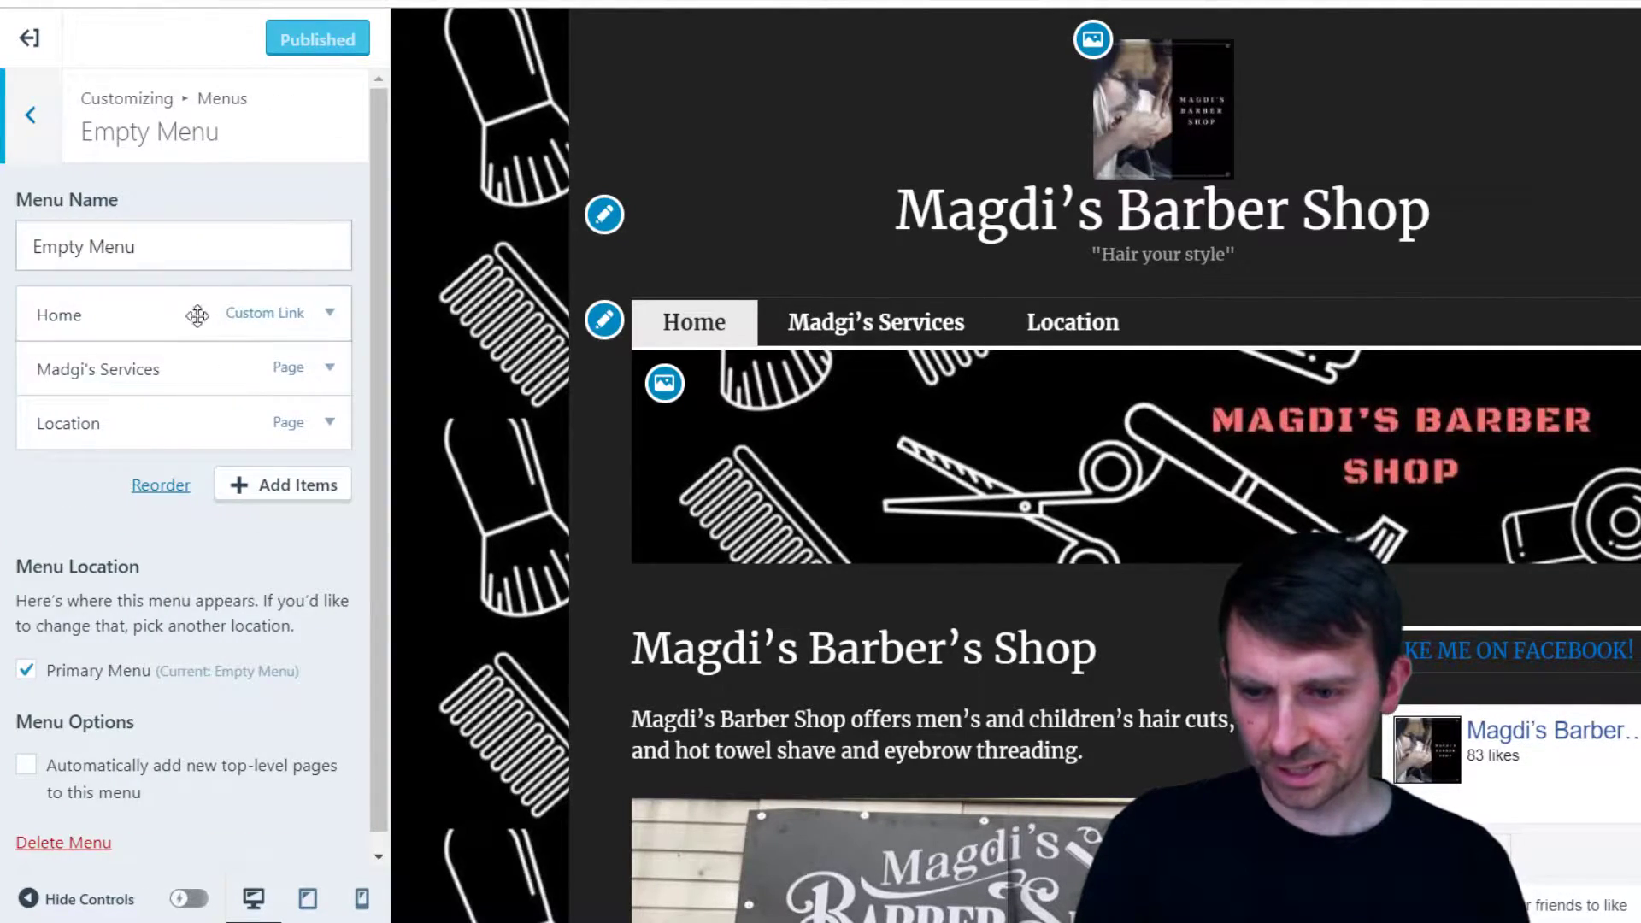
Add the Make a booking page to the menu, place it above Location and publish the change
left_click(318, 487)
scroll(576, 434, "down", 3)
scroll(596, 391, "up", 3)
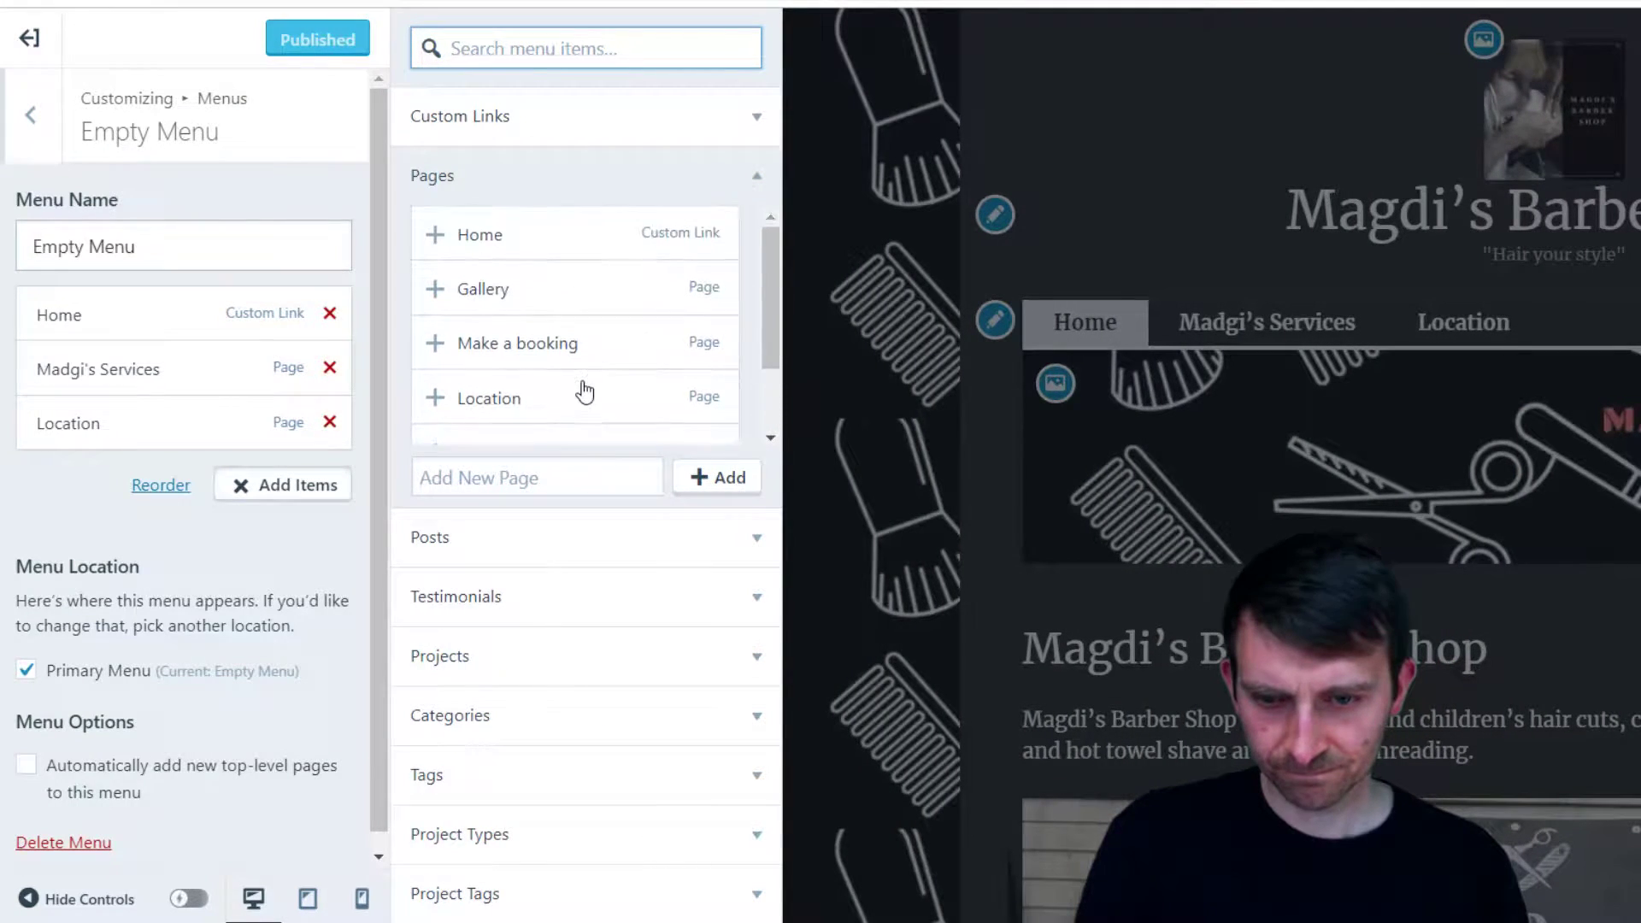
left_click(434, 348)
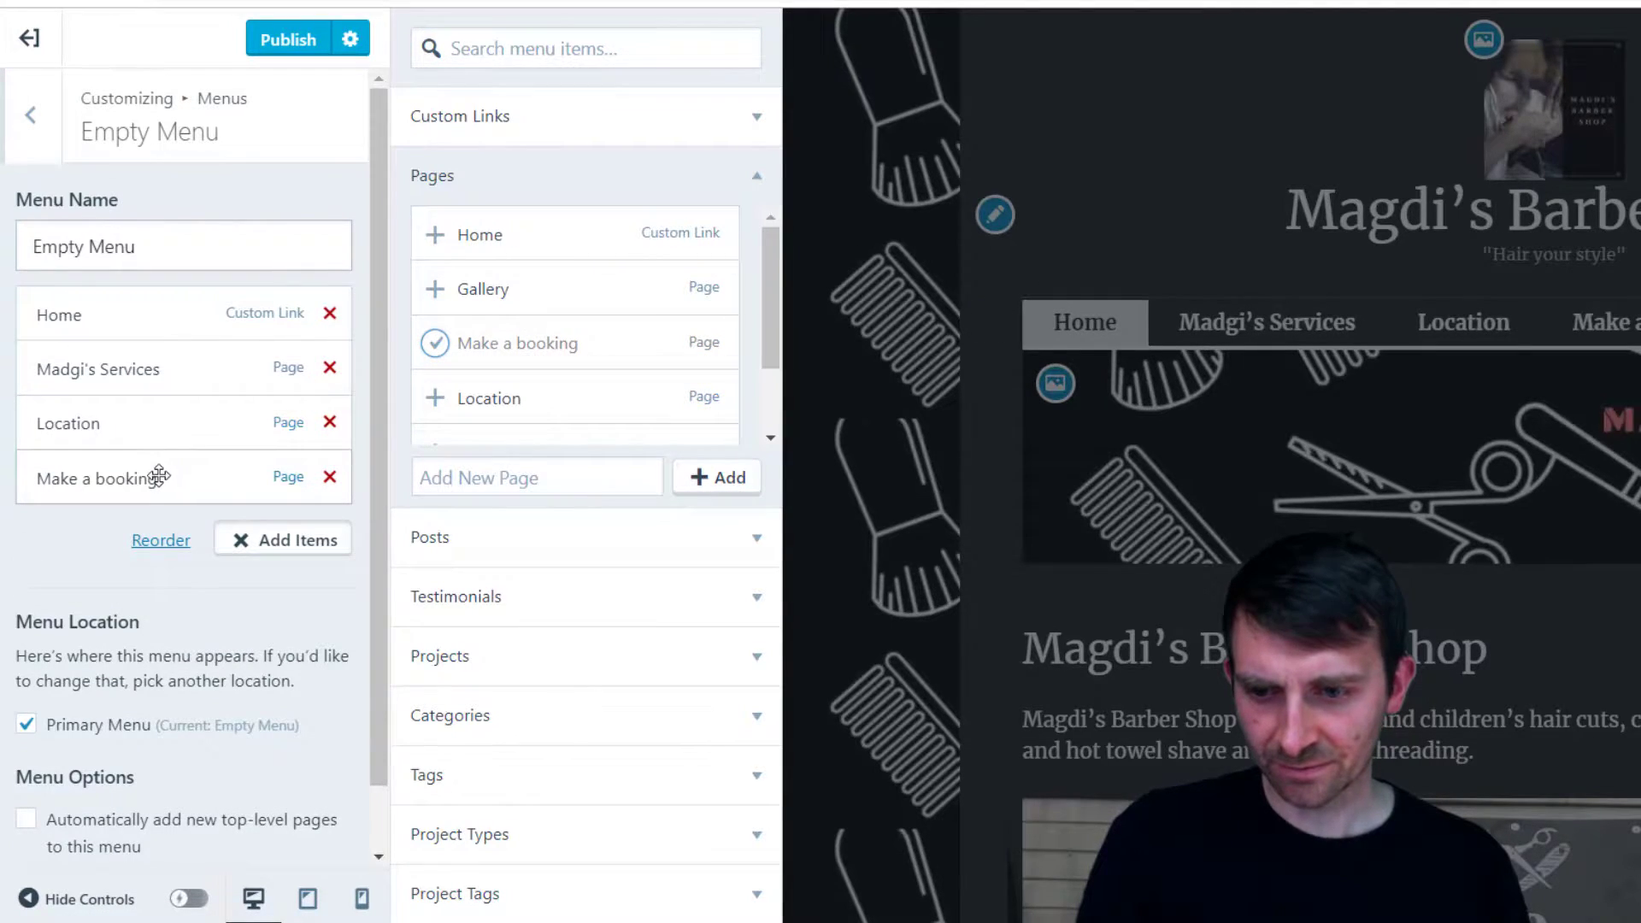
left_click_drag(160, 440, 156, 484)
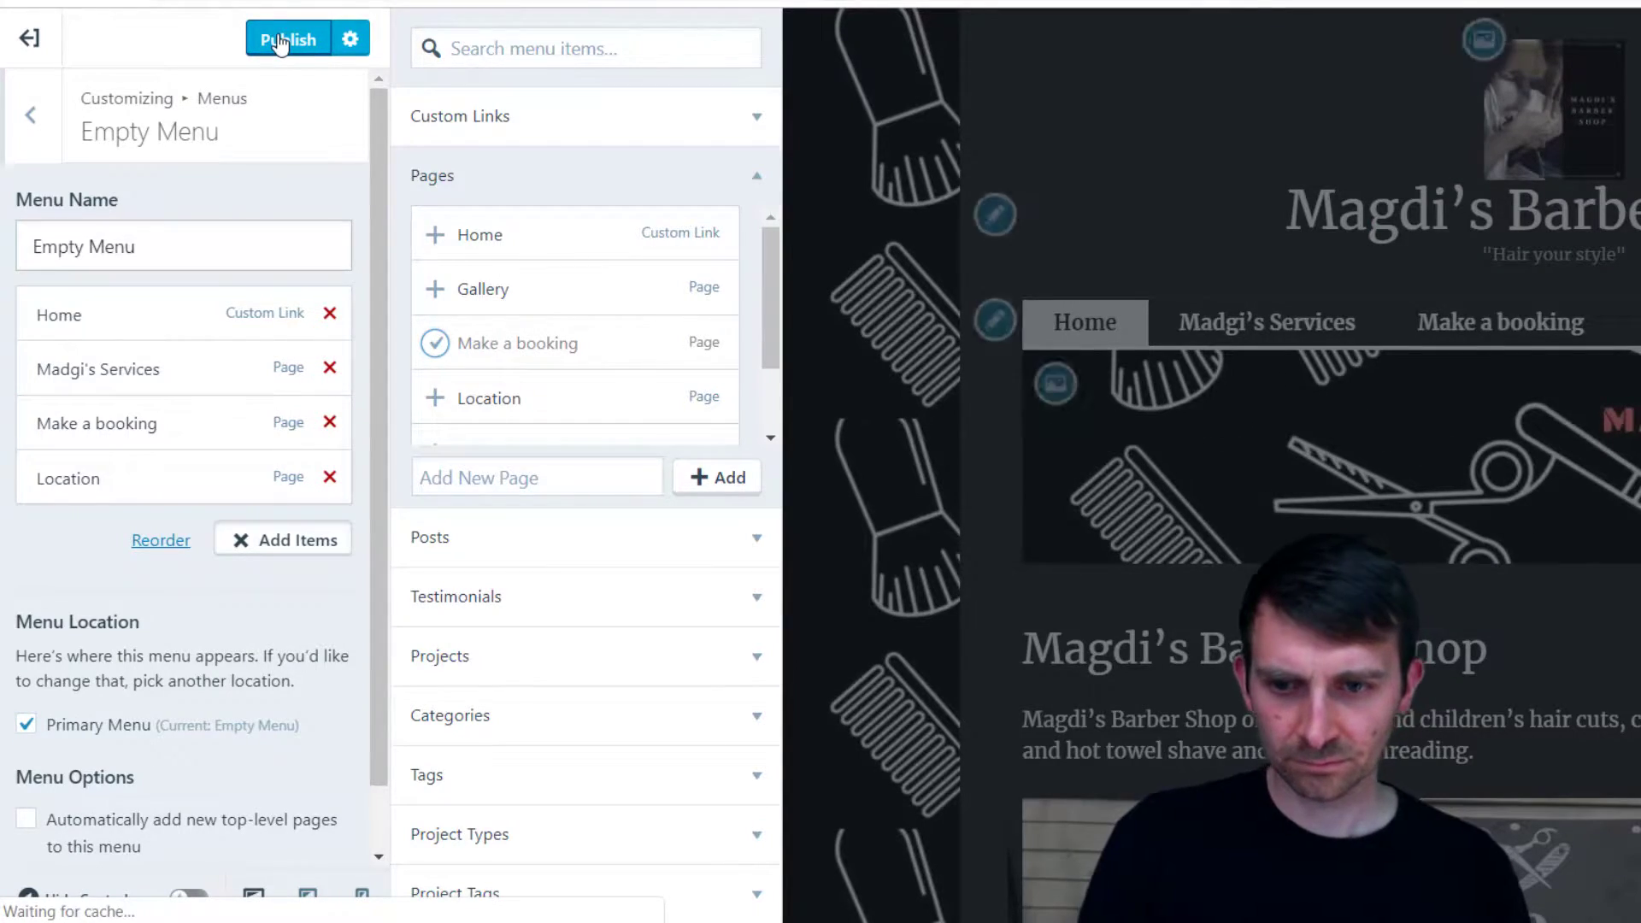
left_click(280, 41)
scroll(1091, 668, "down", 10)
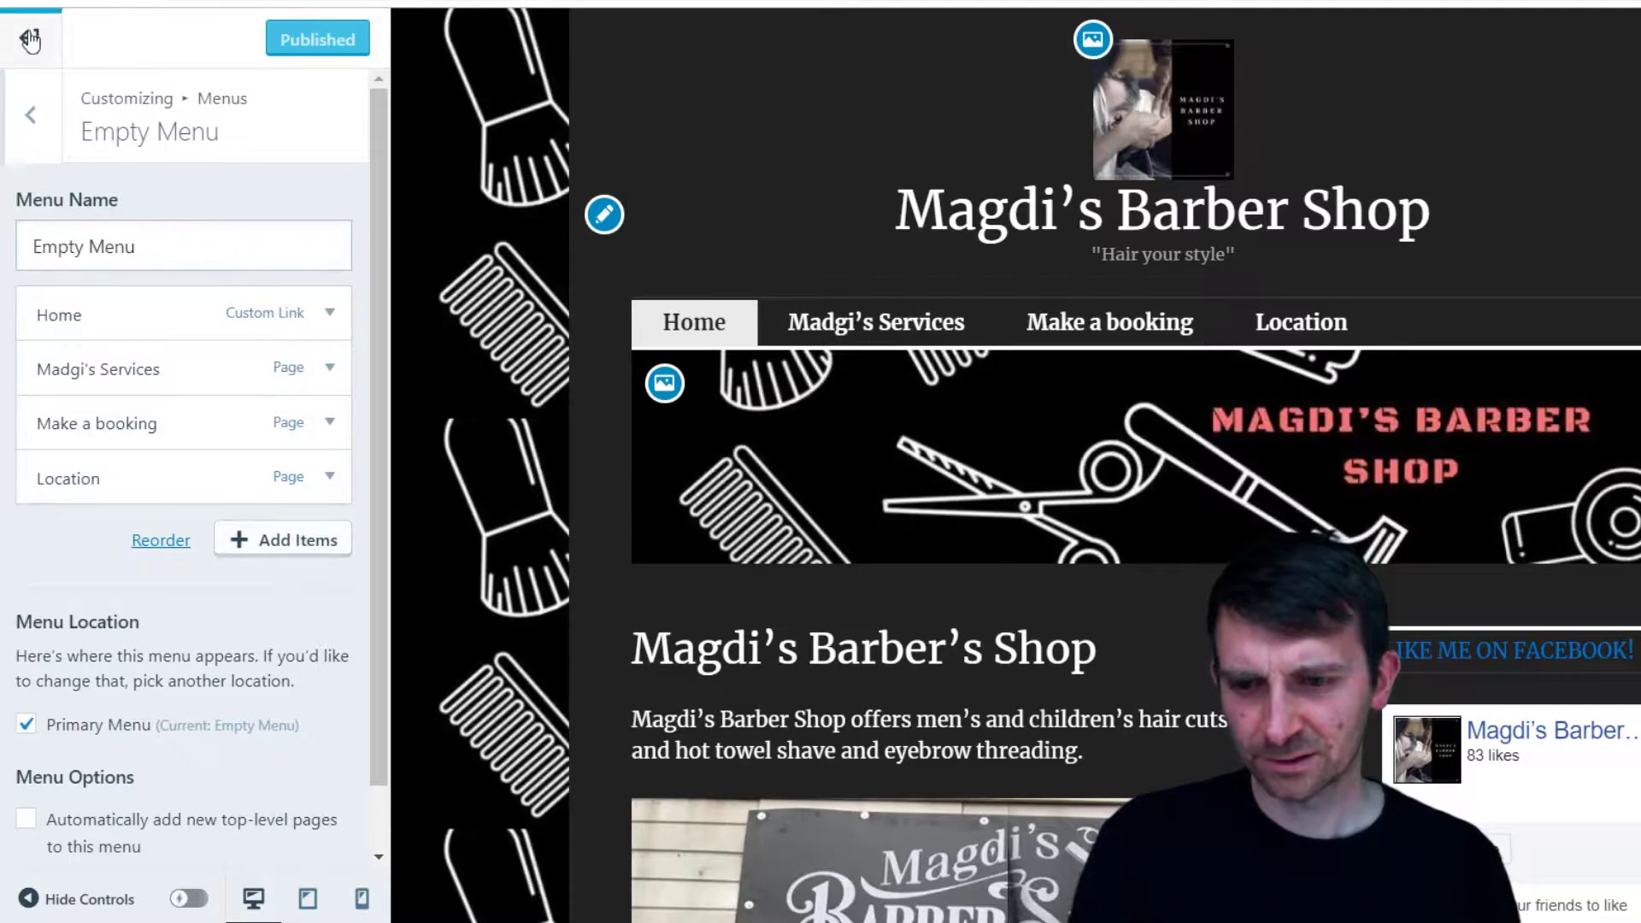
Add a Gallery widget to the Sidebar Right widget area, below the Facebook Page Plugin
left_click(31, 114)
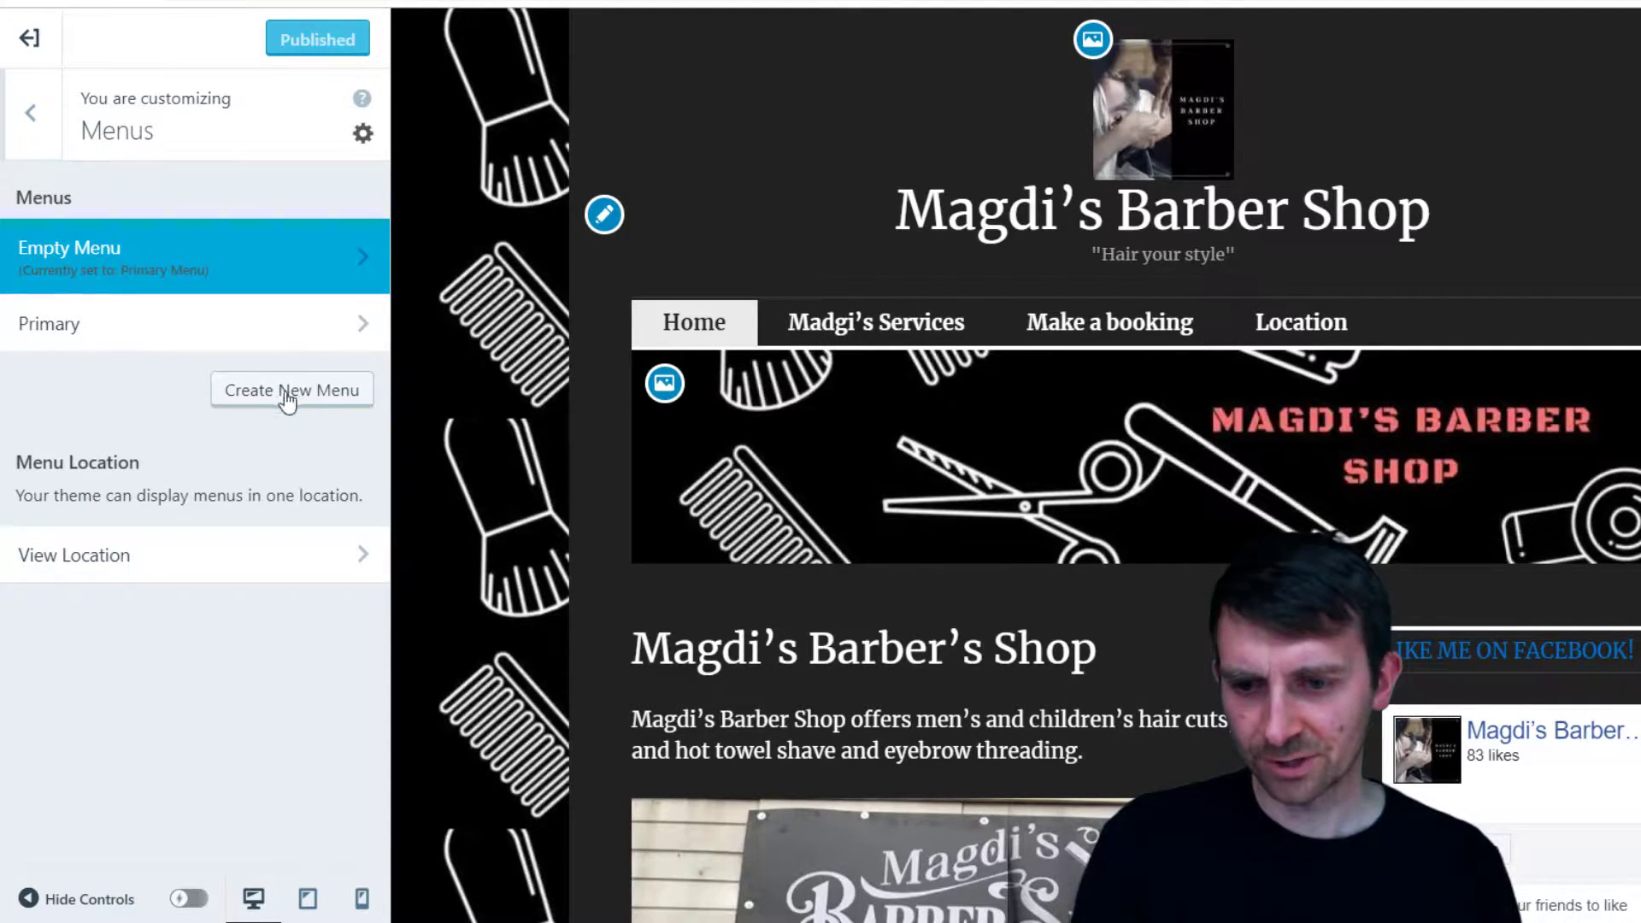
left_click(51, 107)
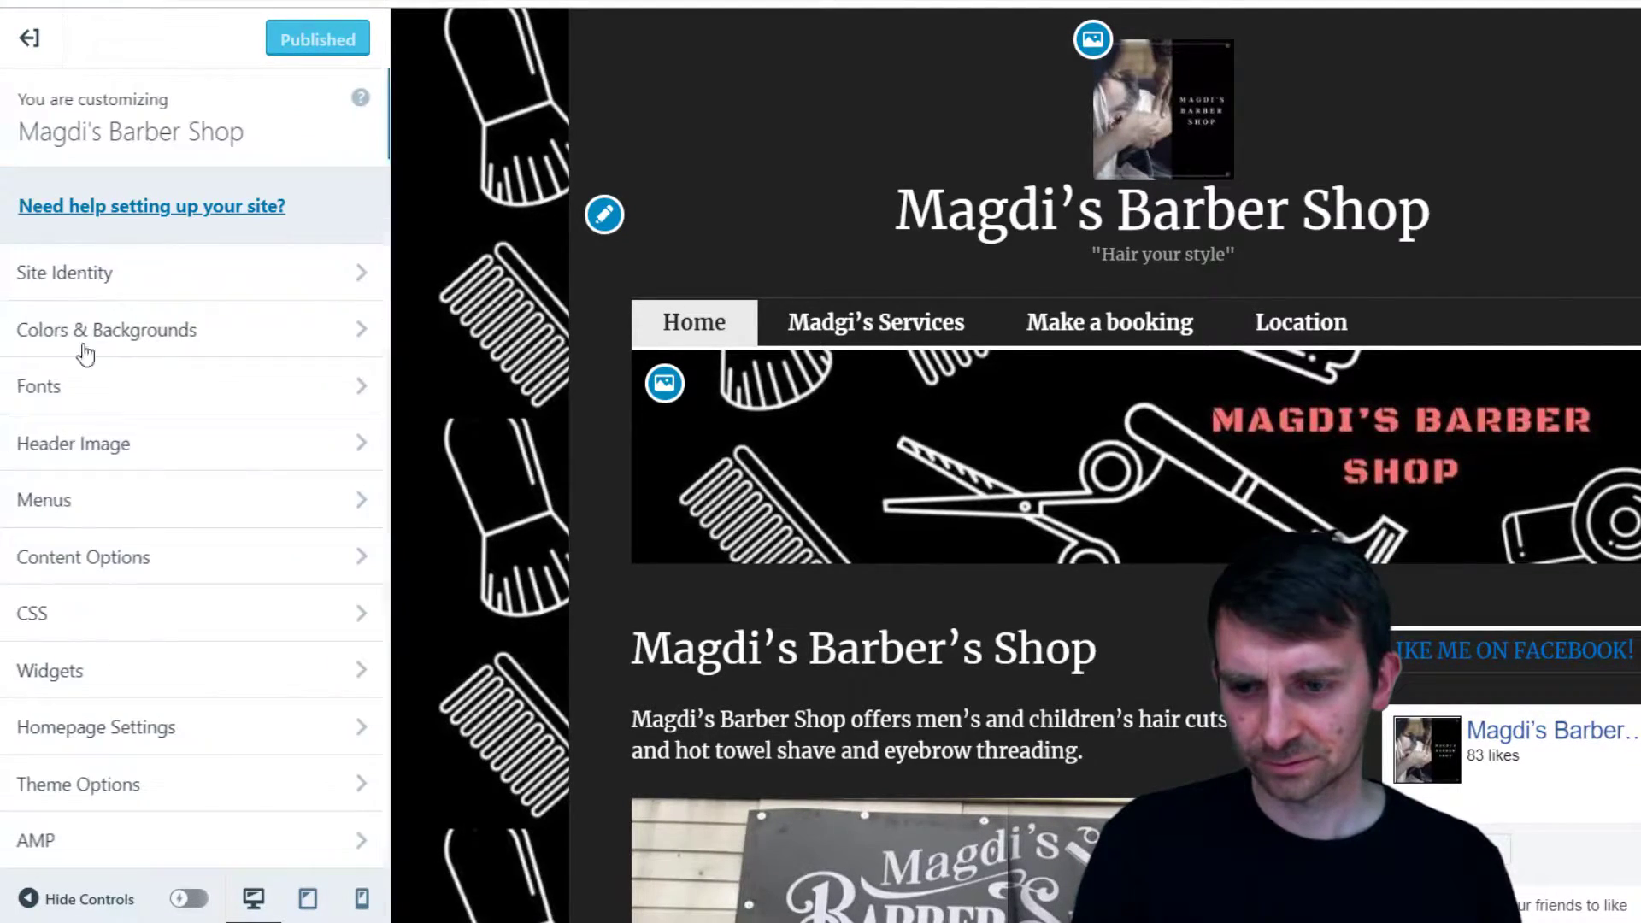
left_click(181, 682)
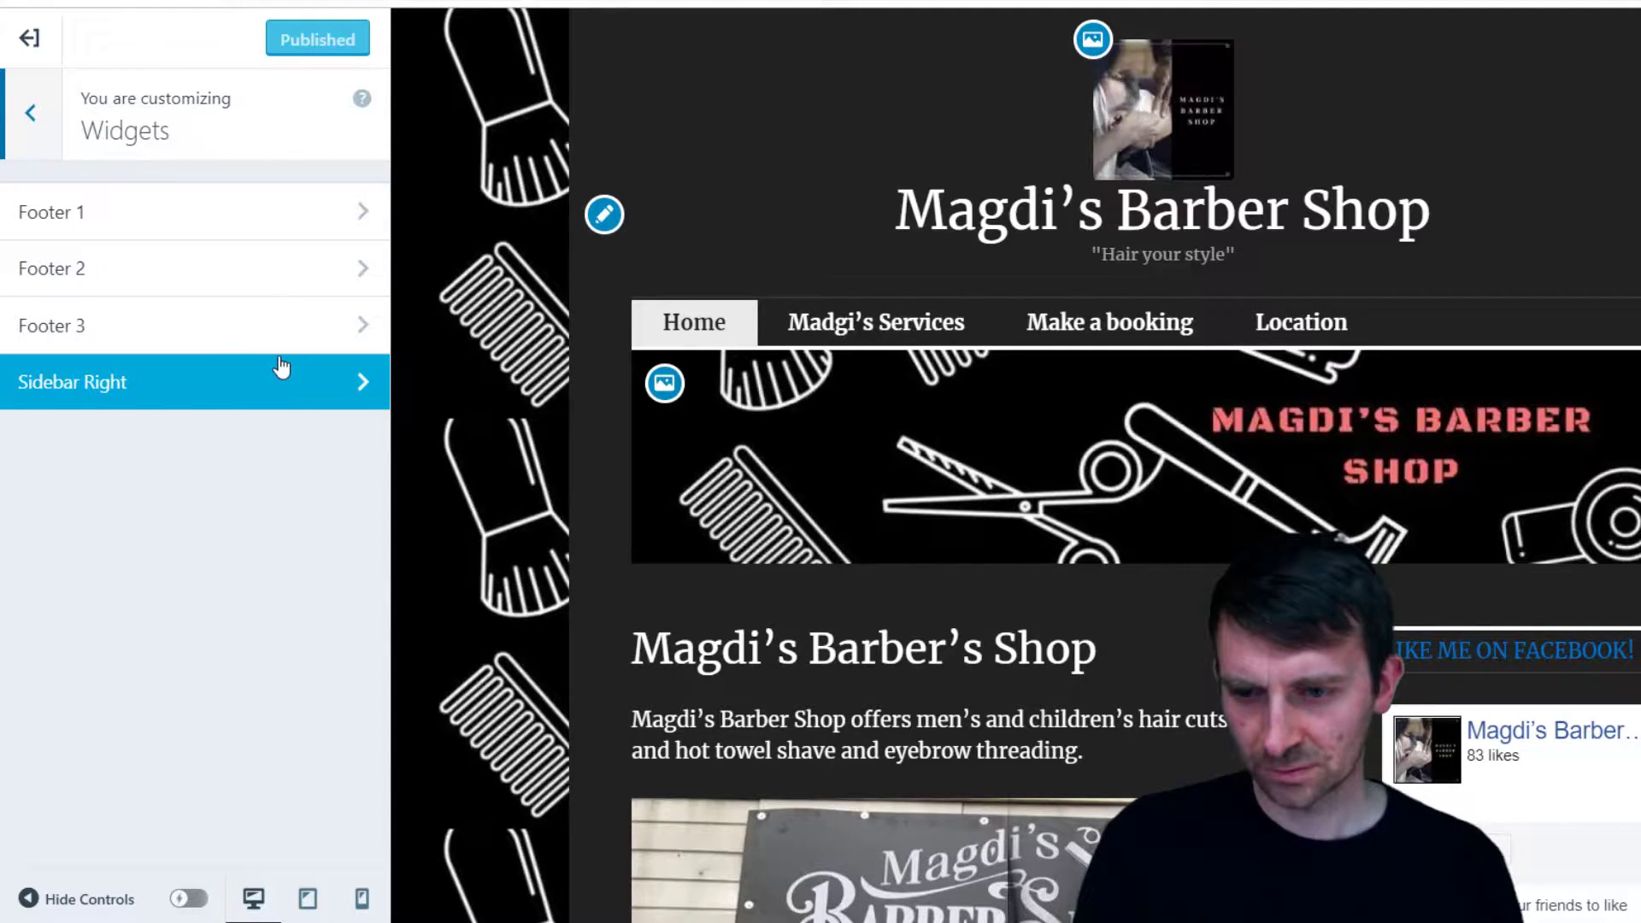
left_click(297, 408)
left_click(32, 161)
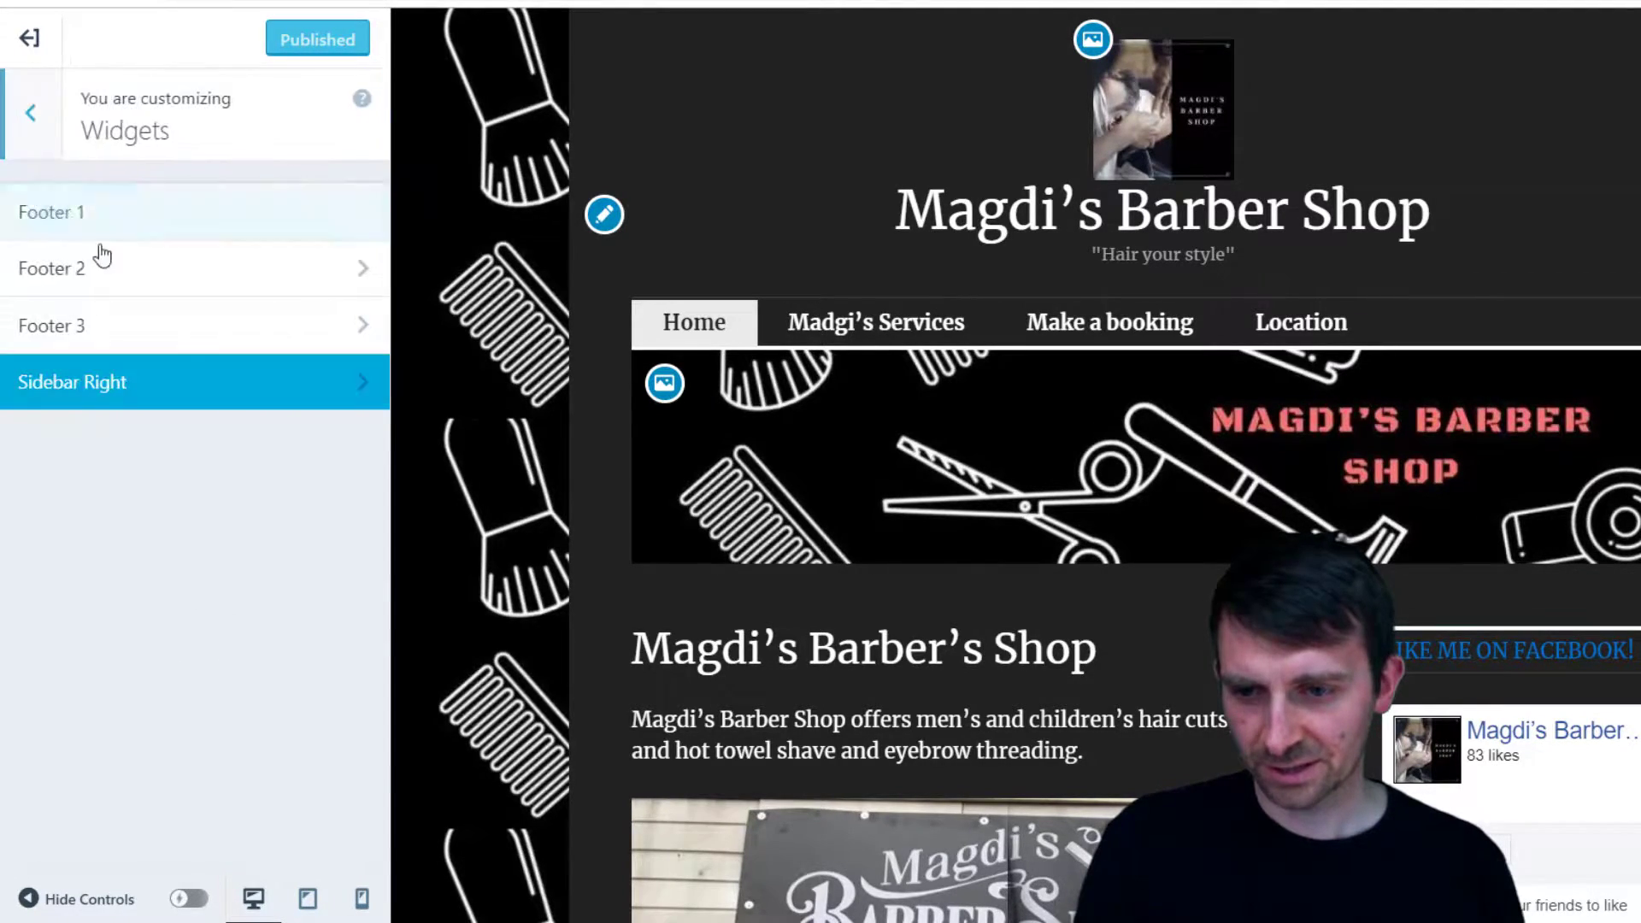
left_click(240, 403)
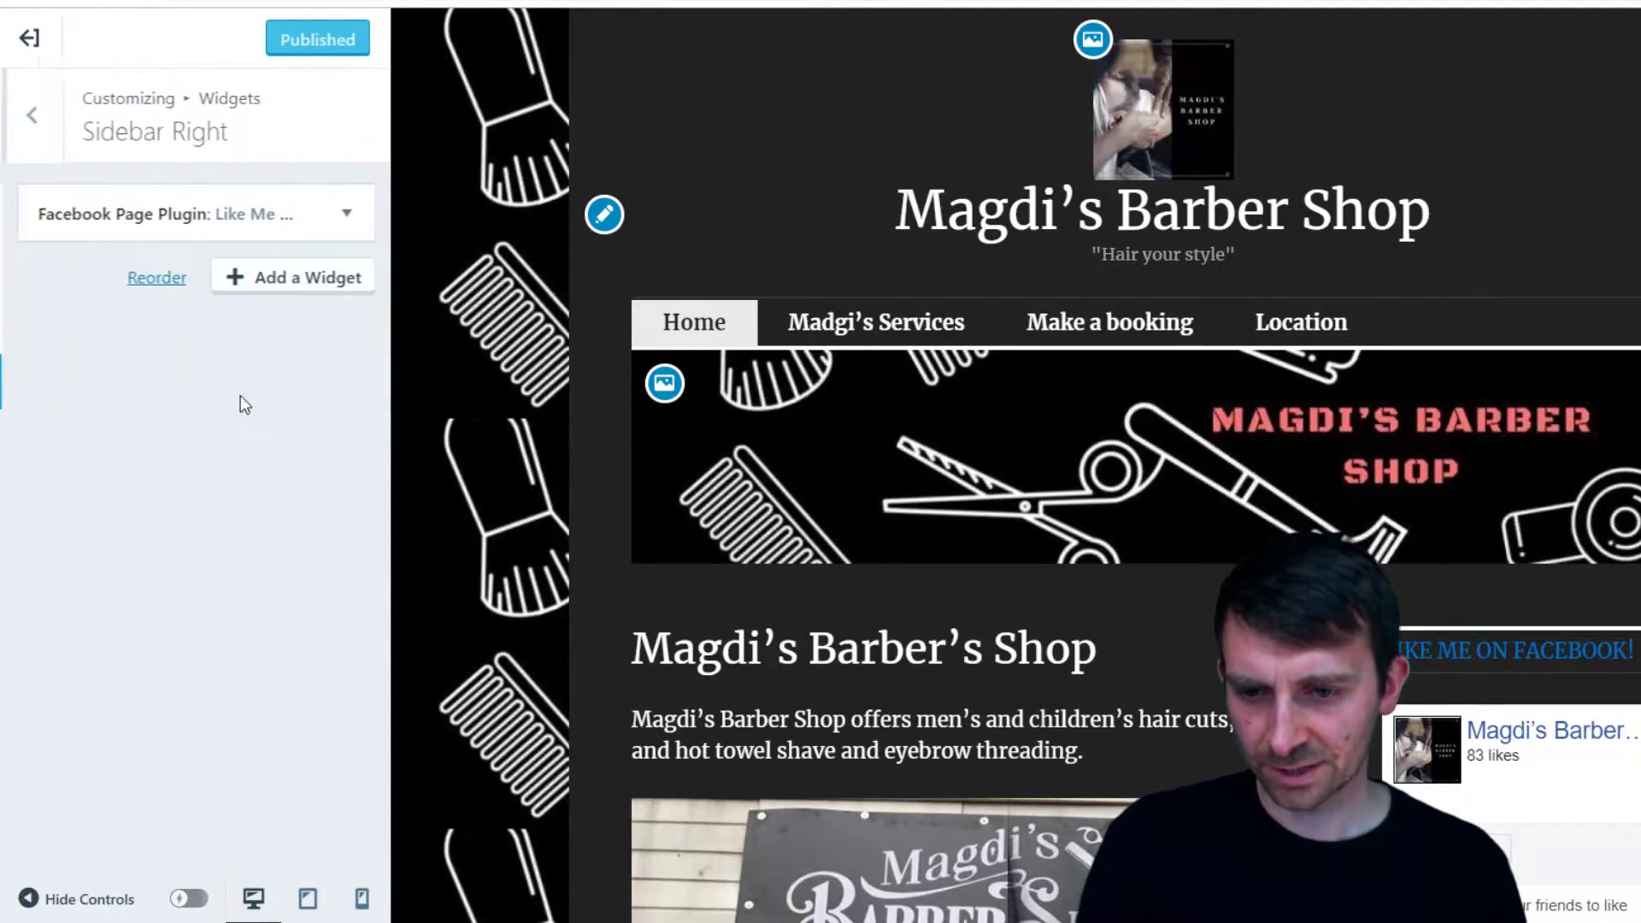
left_click(290, 277)
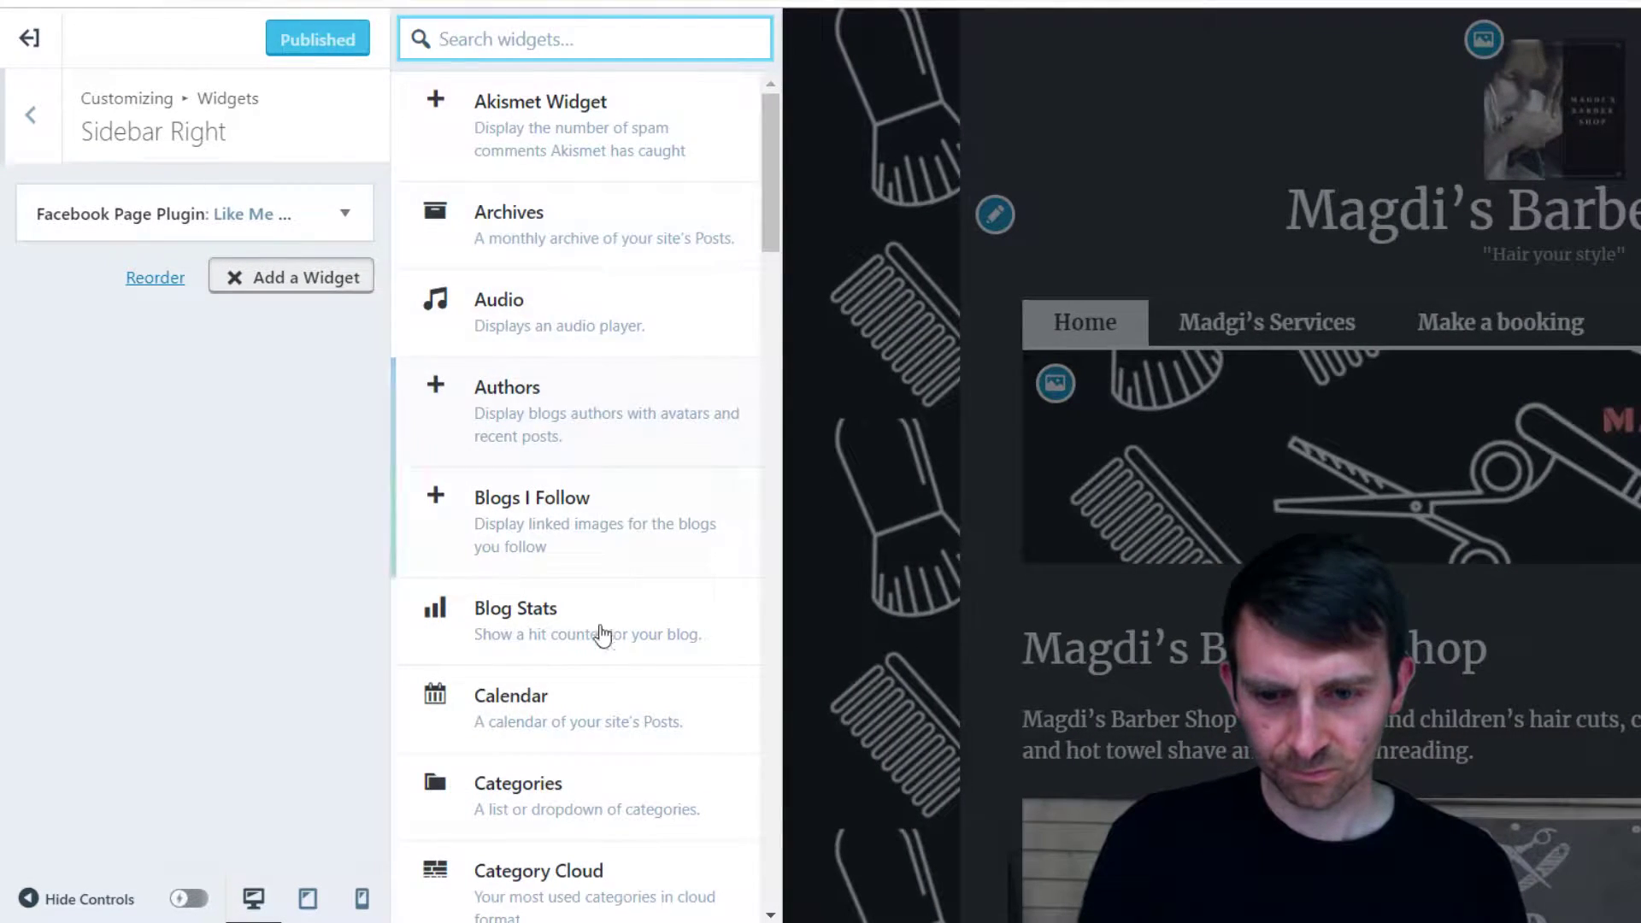
scroll(589, 673, "down", 7)
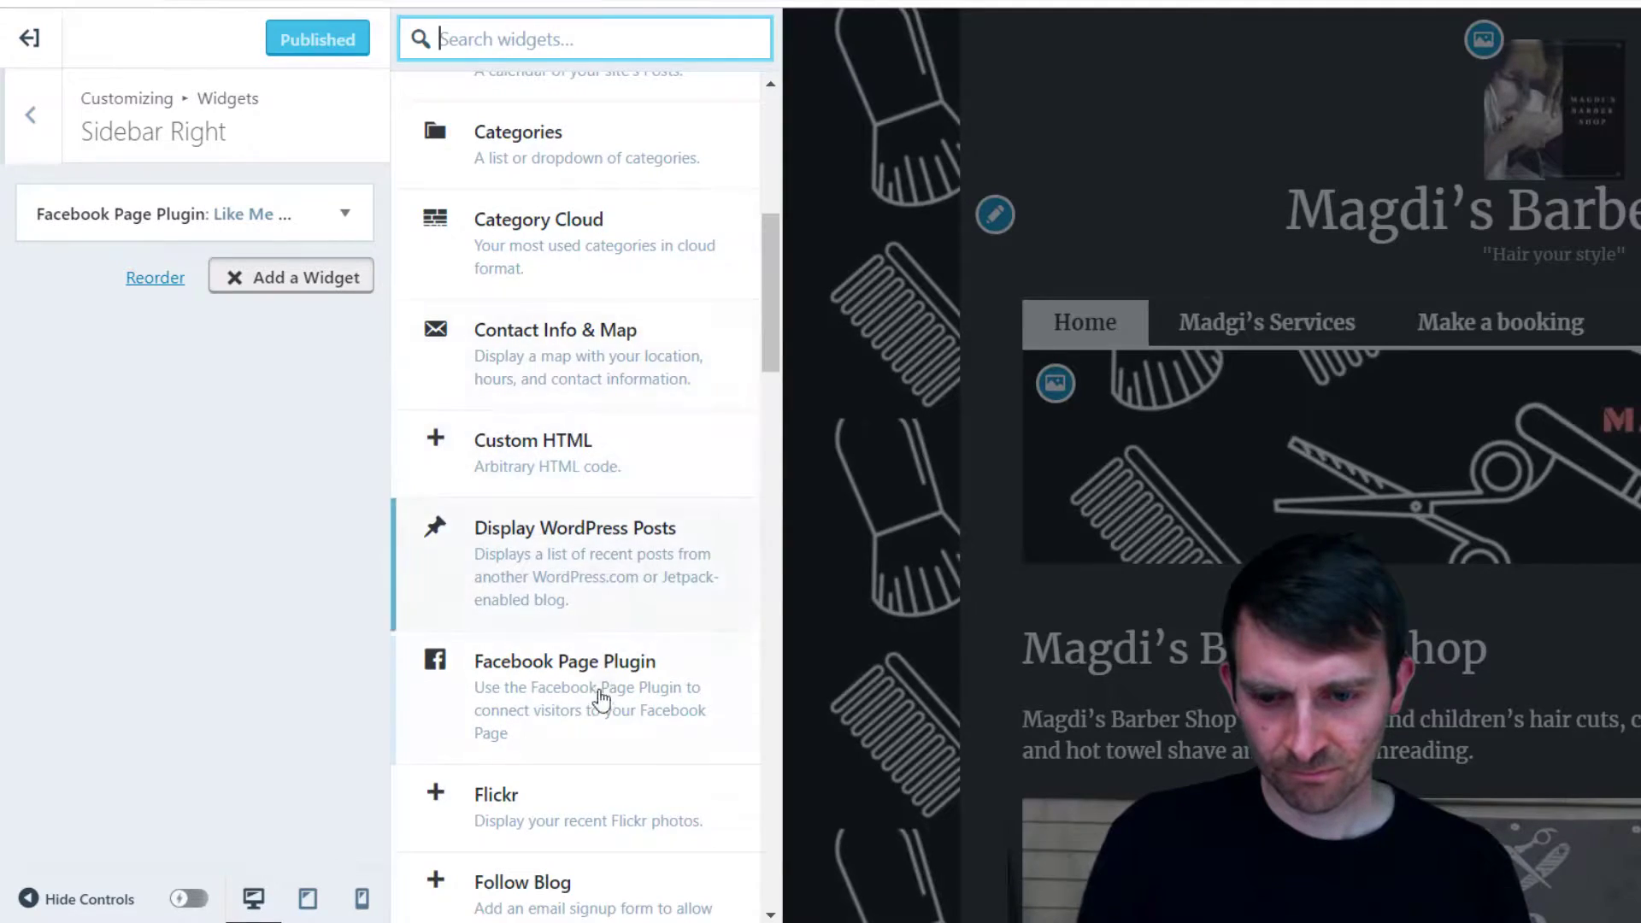
scroll(588, 752, "down", 9)
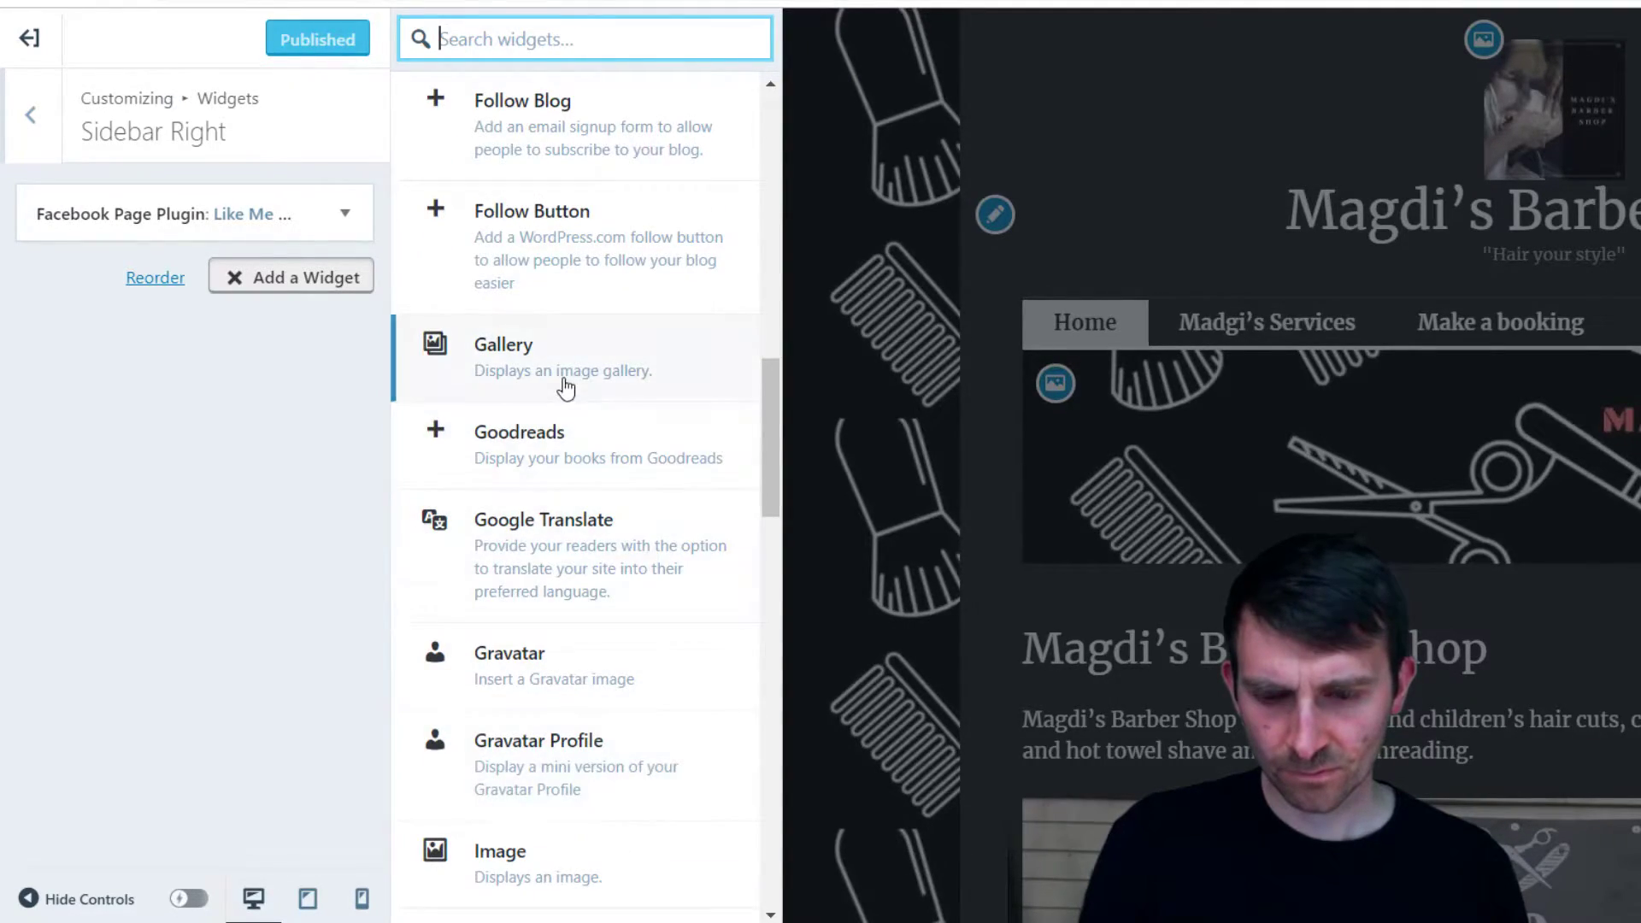
left_click(579, 368)
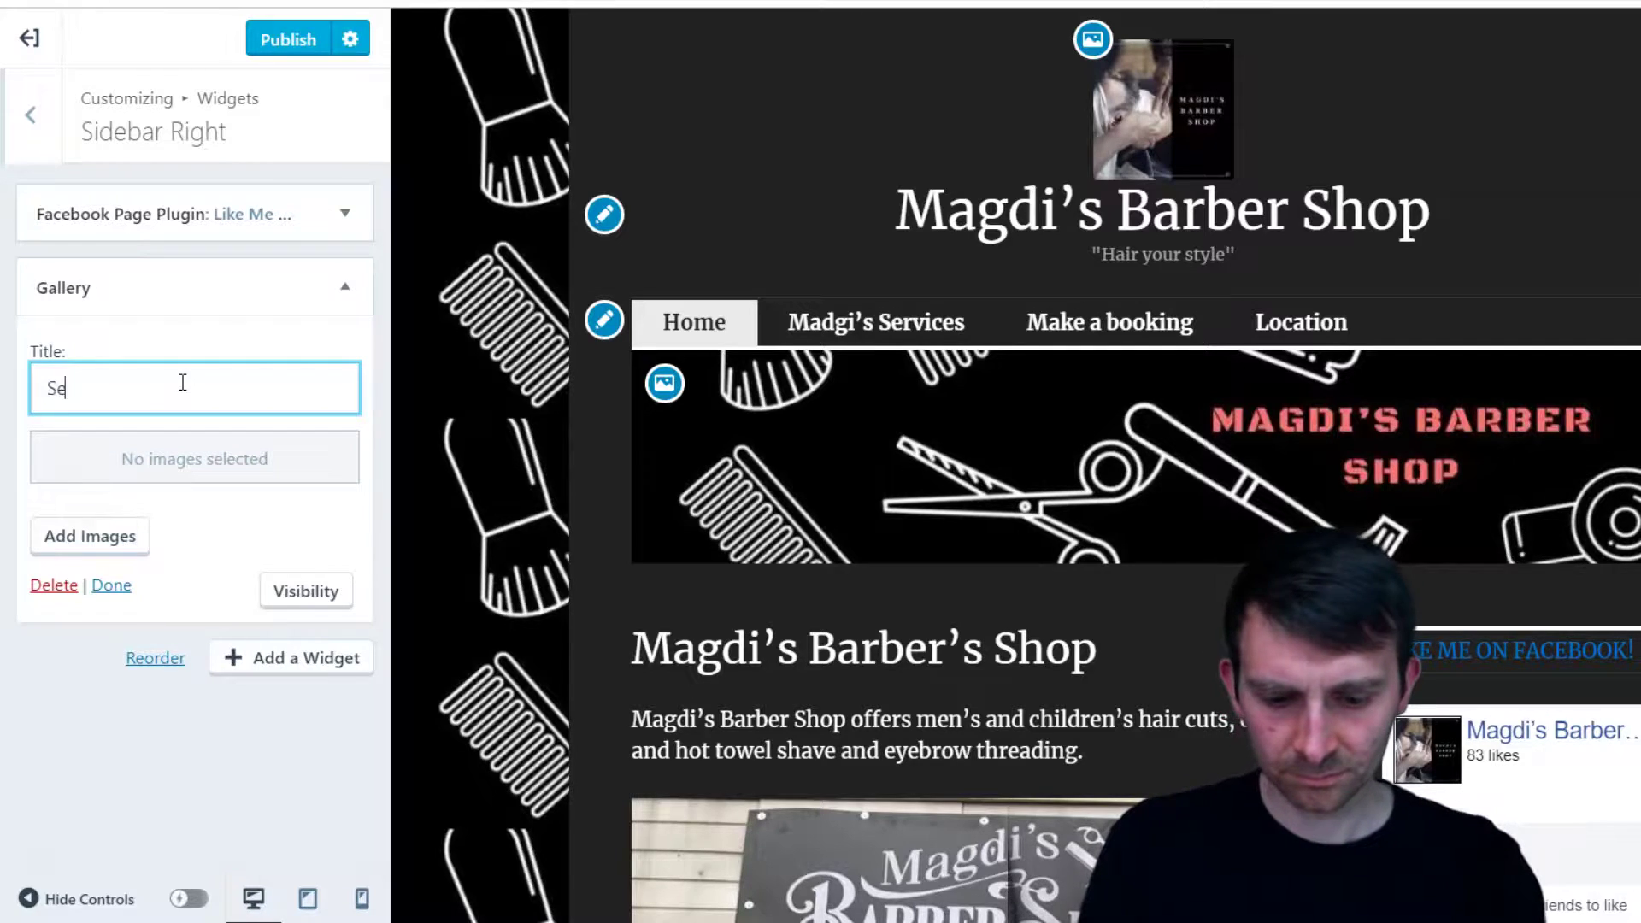
type("M")
key("BackSpace")
key("BackSpace")
key("BackSpace")
key("BackSpace")
key("BackSpace")
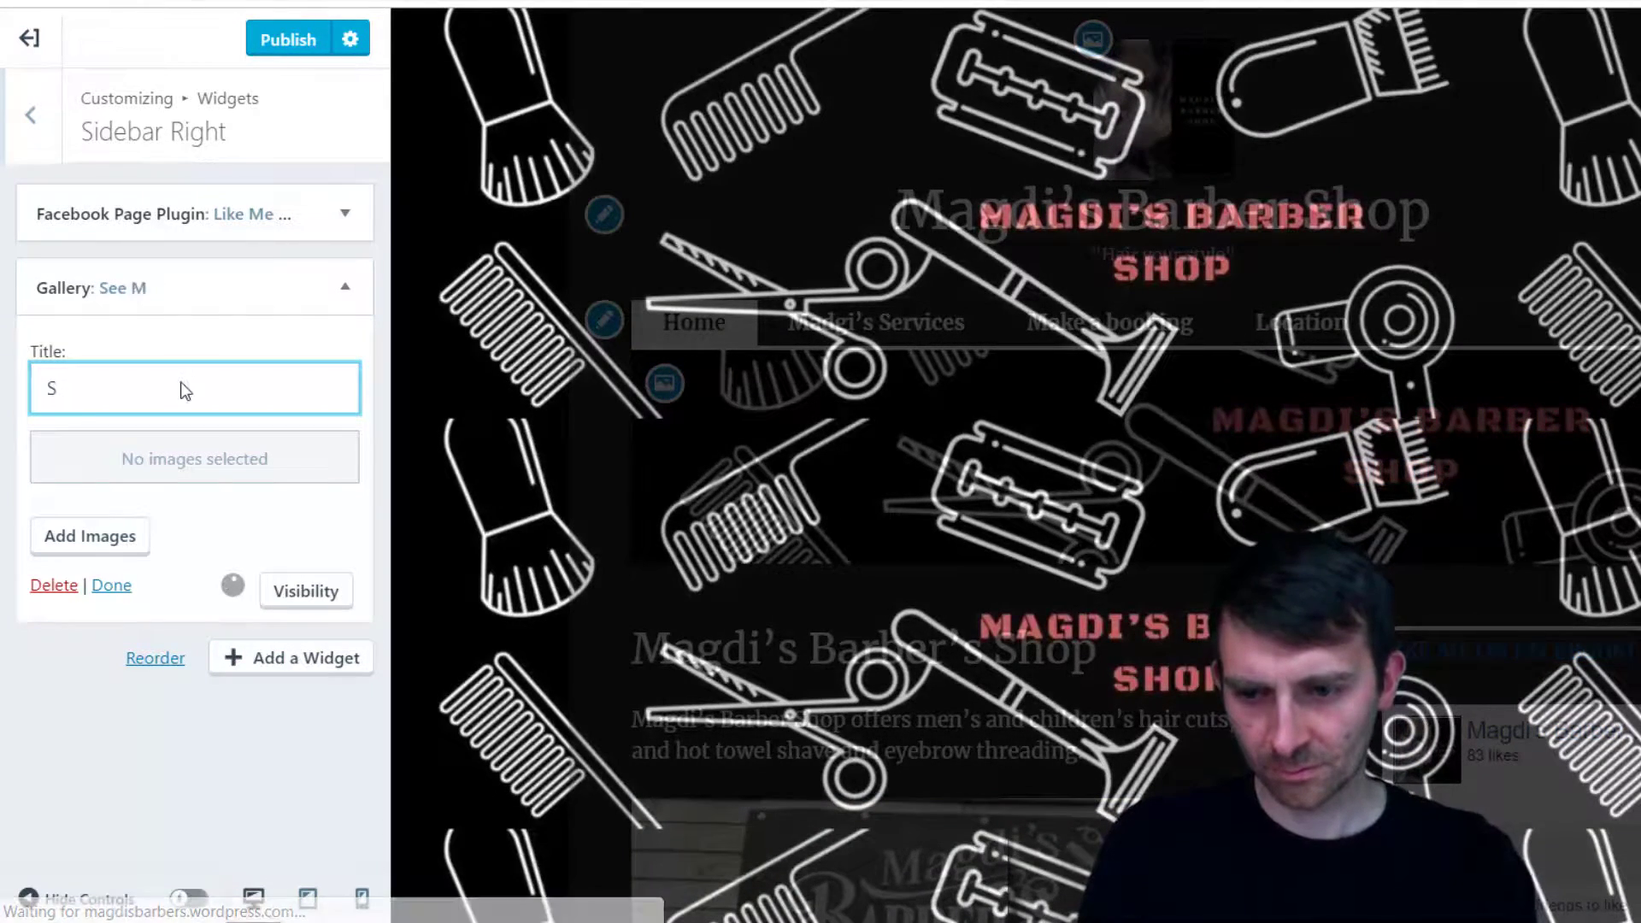
type("My work")
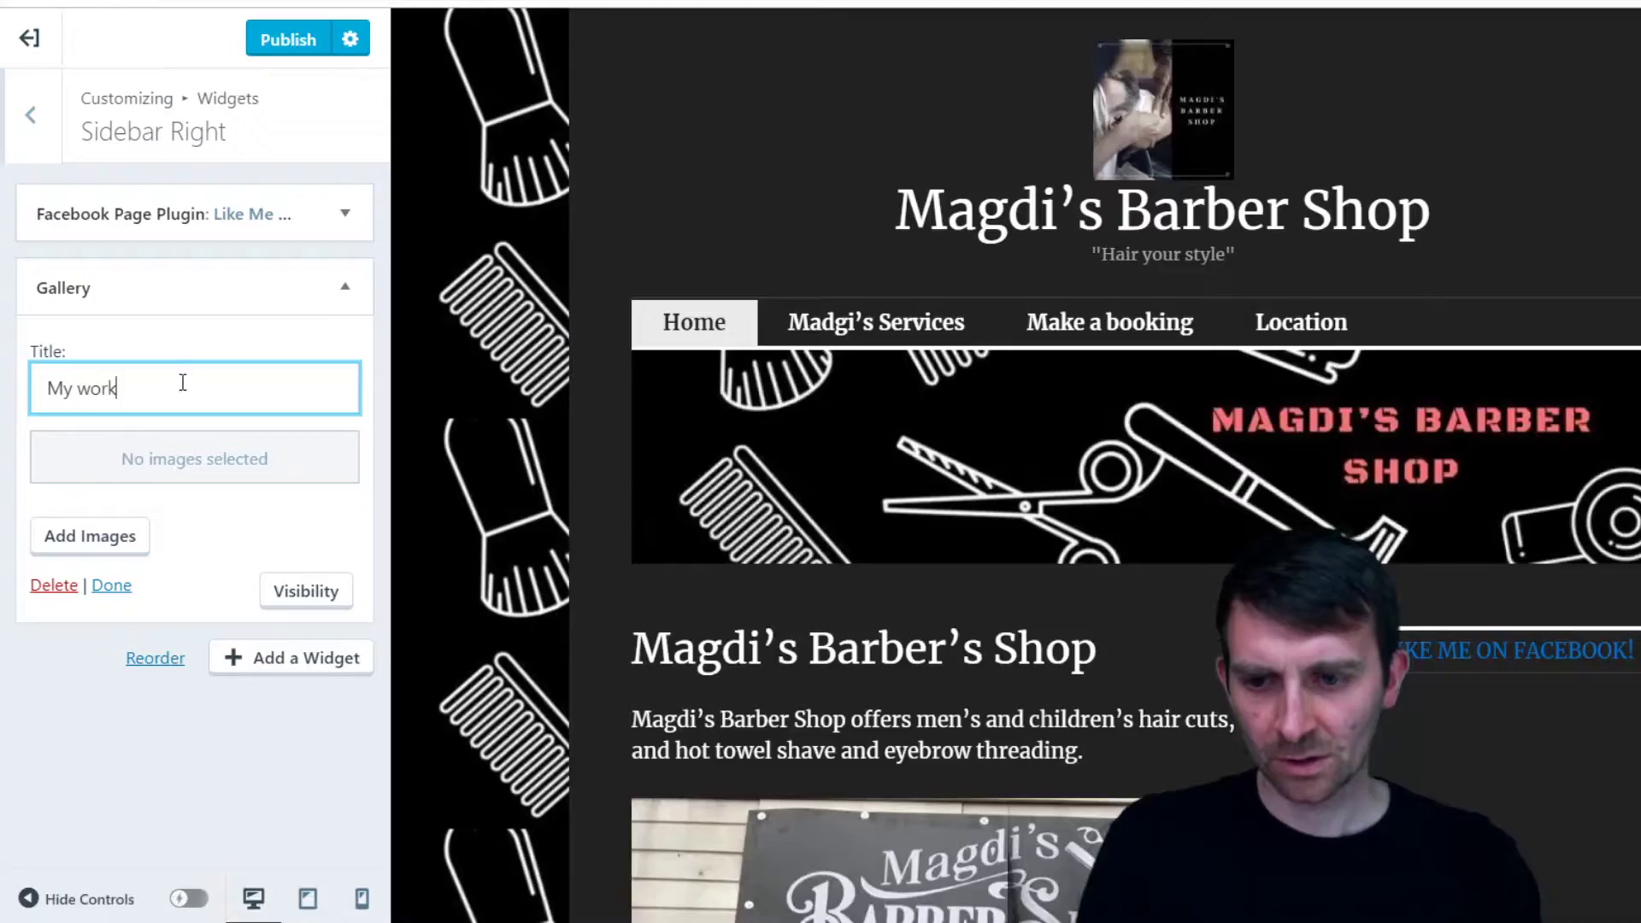
key("BackSpace")
key("BackSpace")
key("BackSpace")
key("BackSpace")
key("BackSpace")
key("BackSpace")
key("BackSpace")
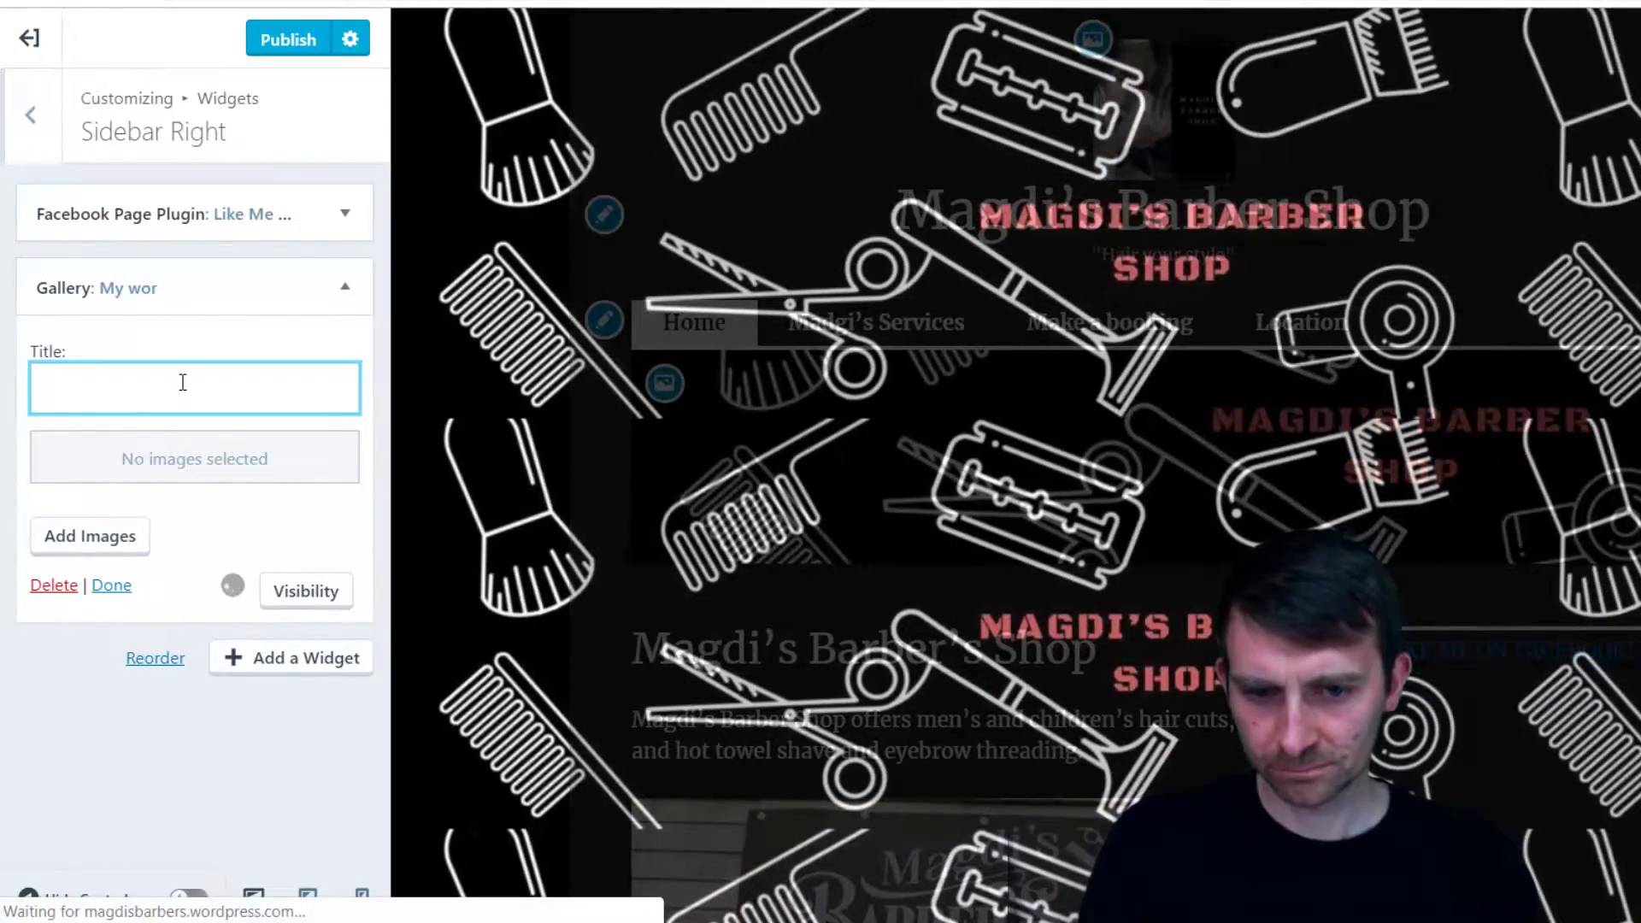
Title the Gallery widget "Magdi's Styles"
type("Magdi's Cuts")
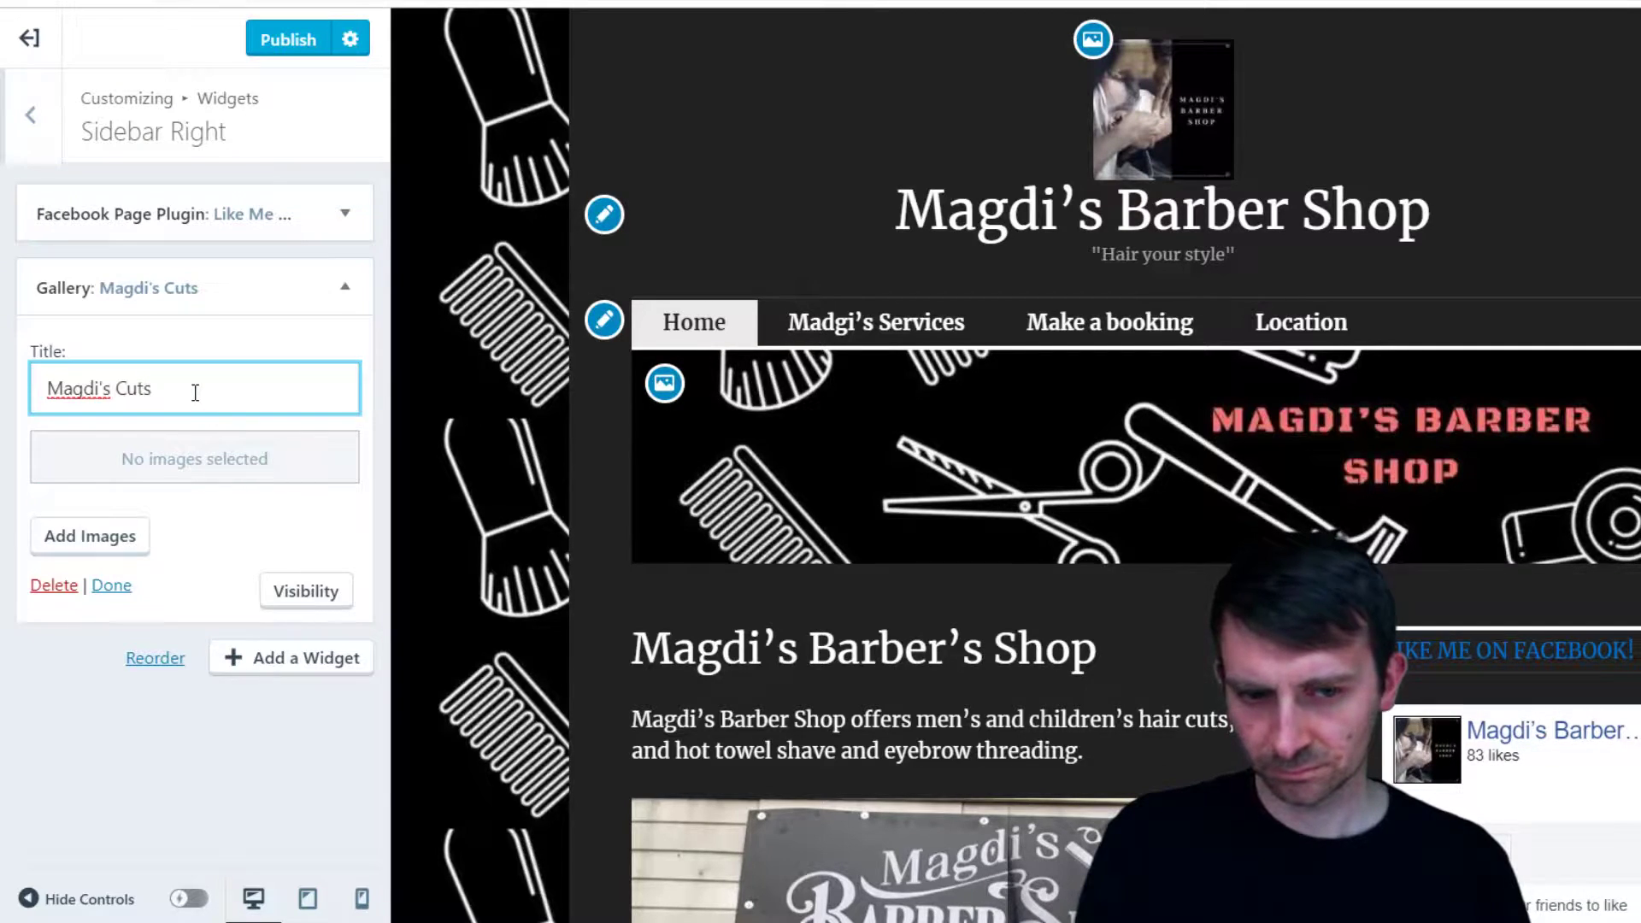
left_click_drag(189, 392, 115, 393)
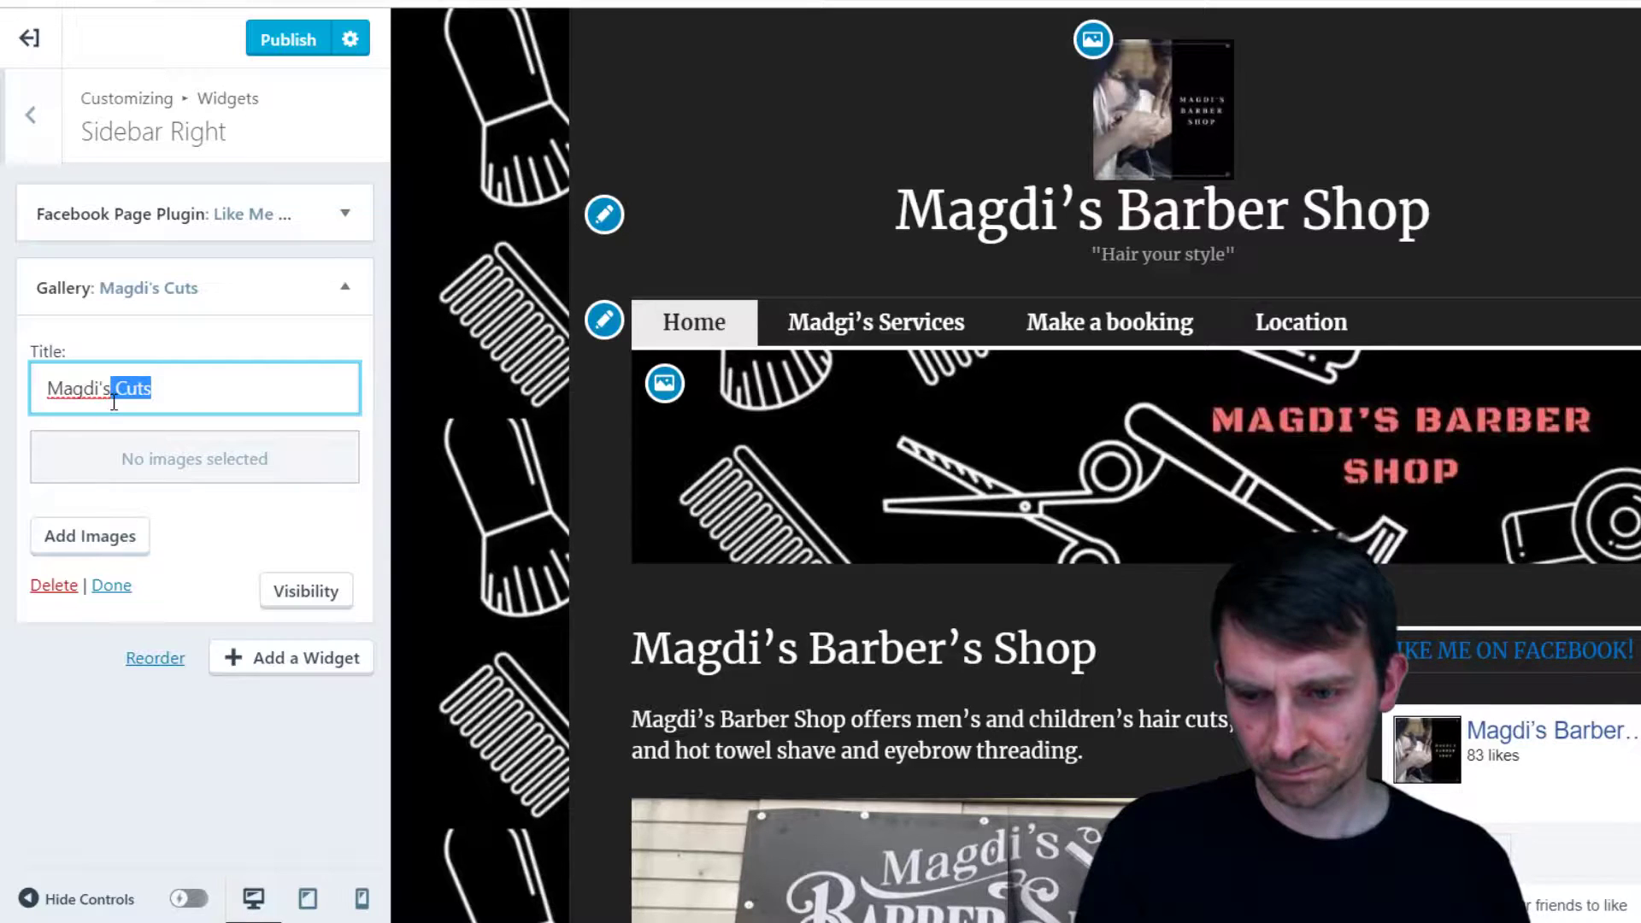
type("Styles")
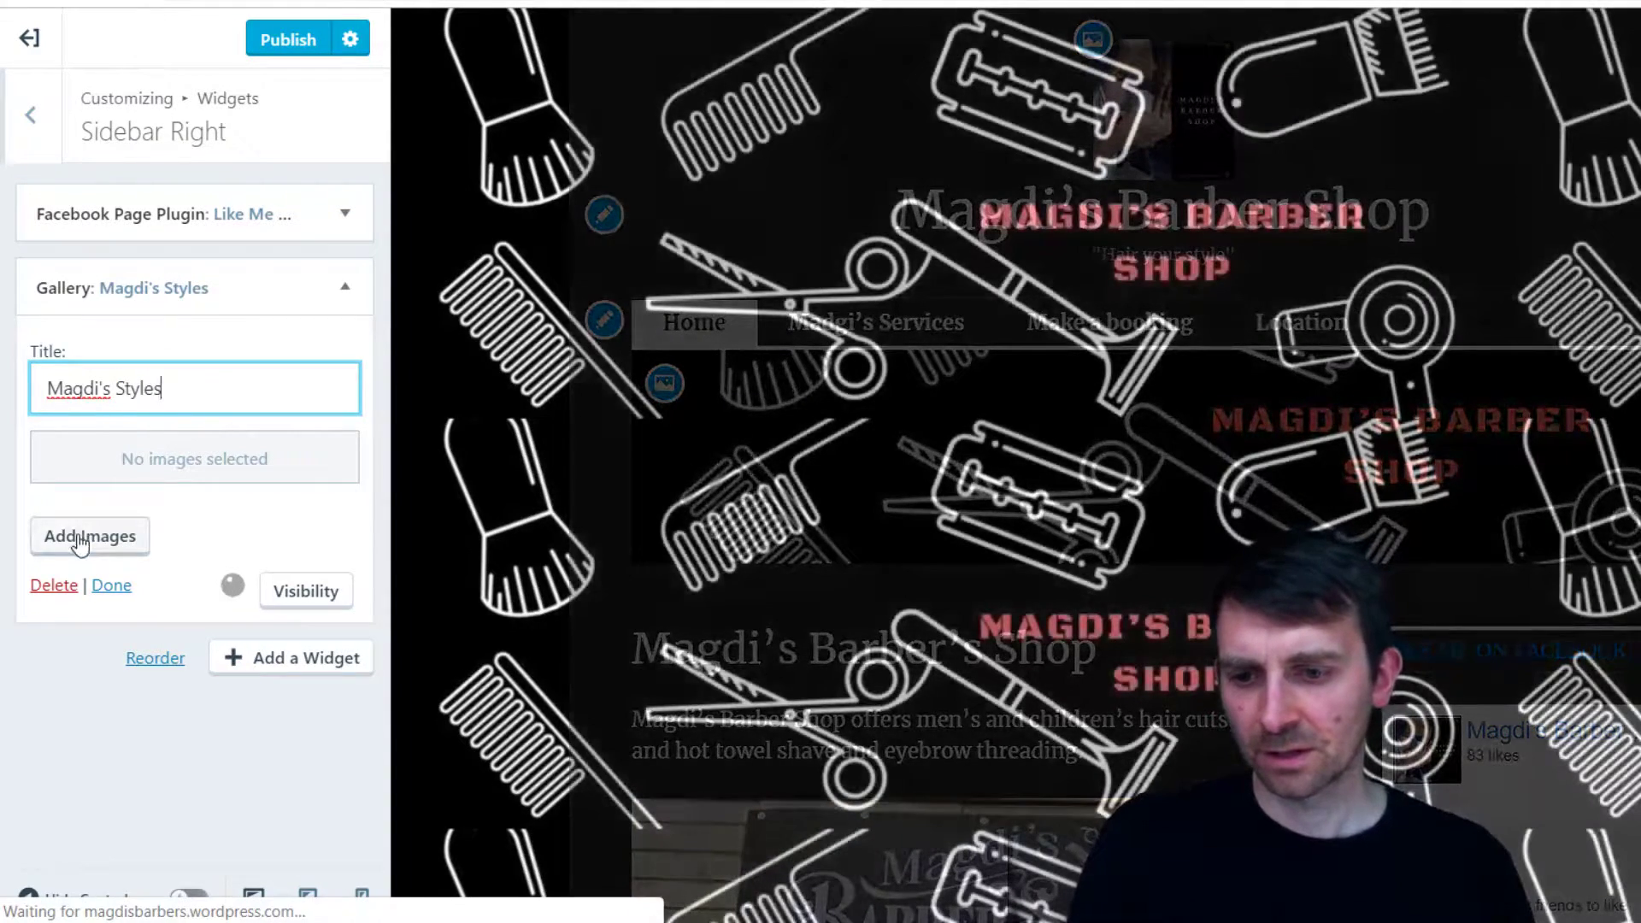
Start adding images to the Magdi's Styles gallery and select four haircut photos from the first two rows of the media library
left_click(85, 537)
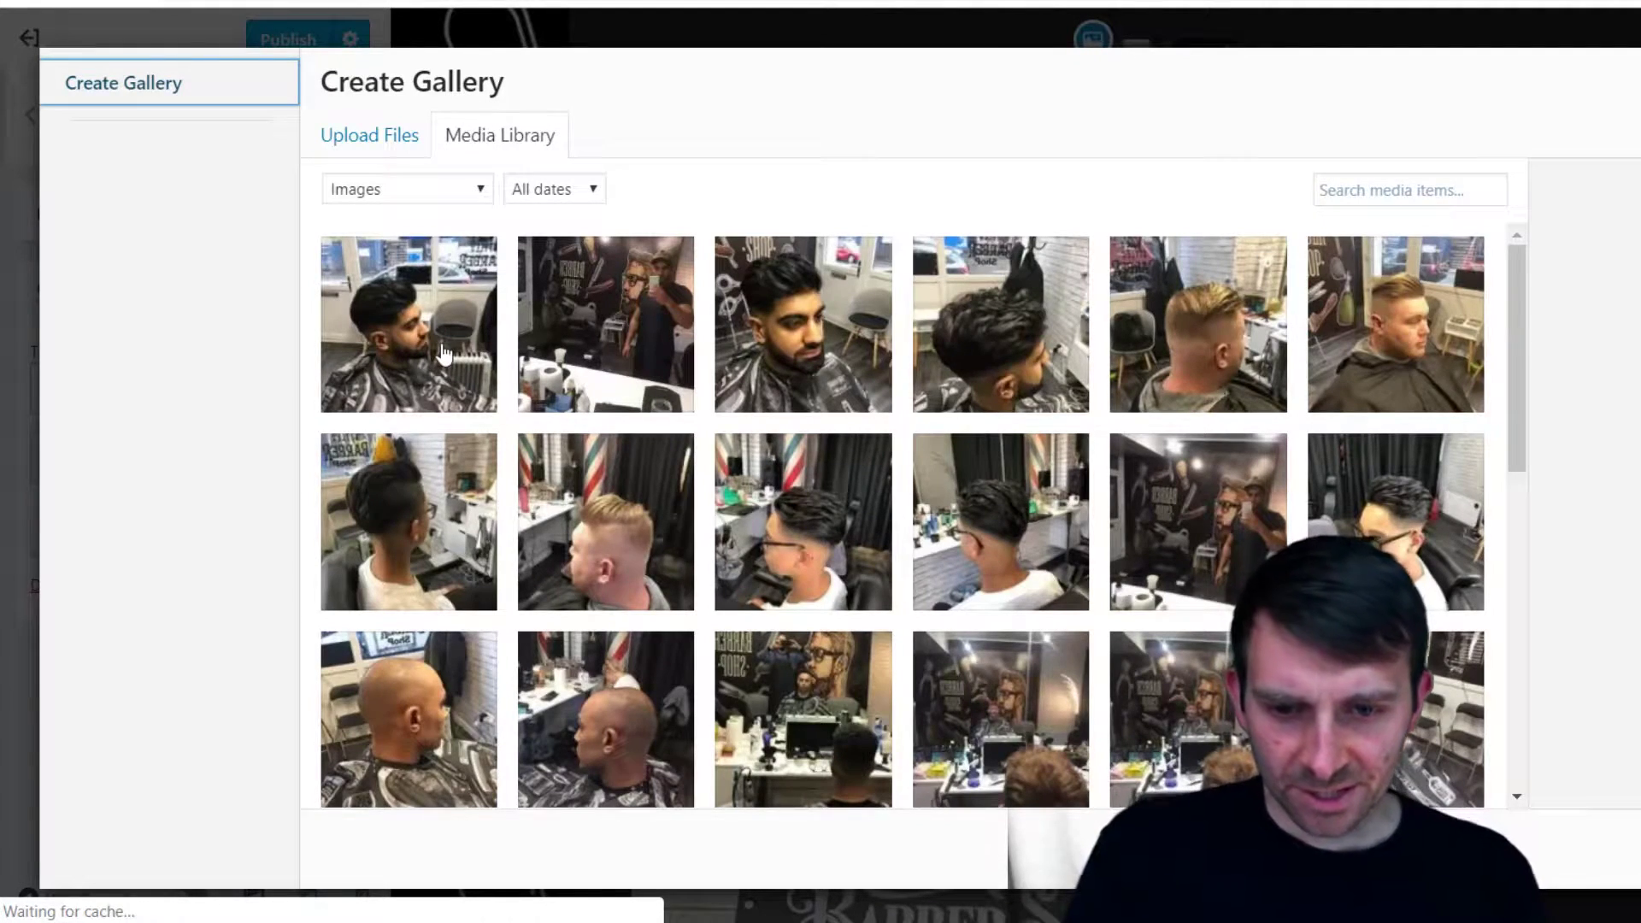
left_click(436, 359)
left_click(846, 371)
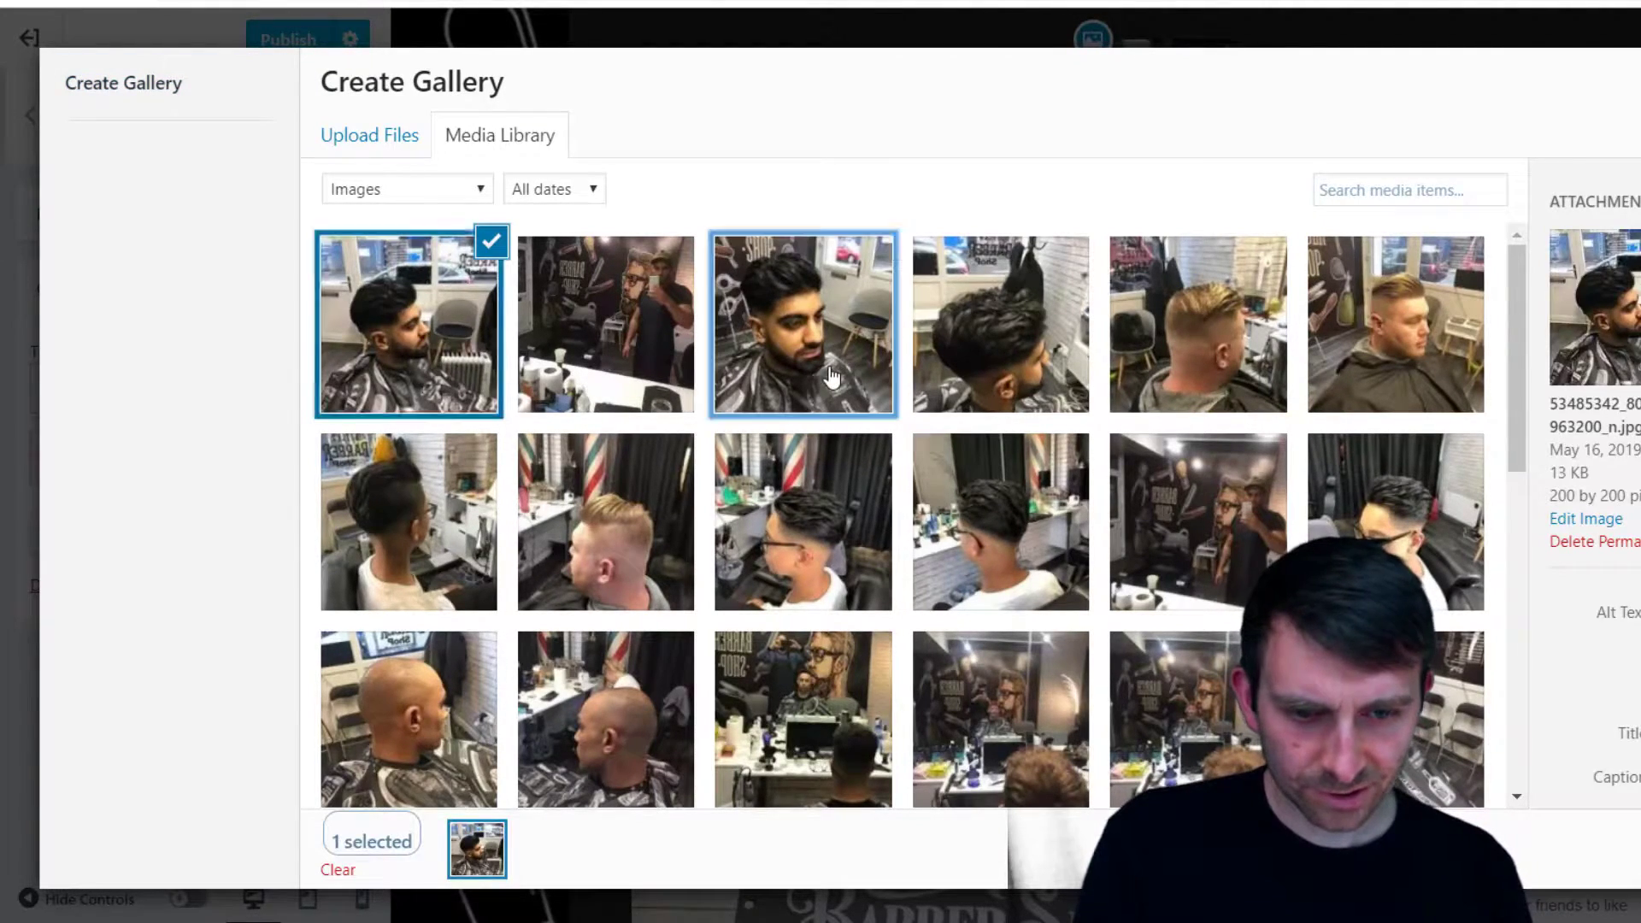
left_click(1127, 353)
left_click(804, 569)
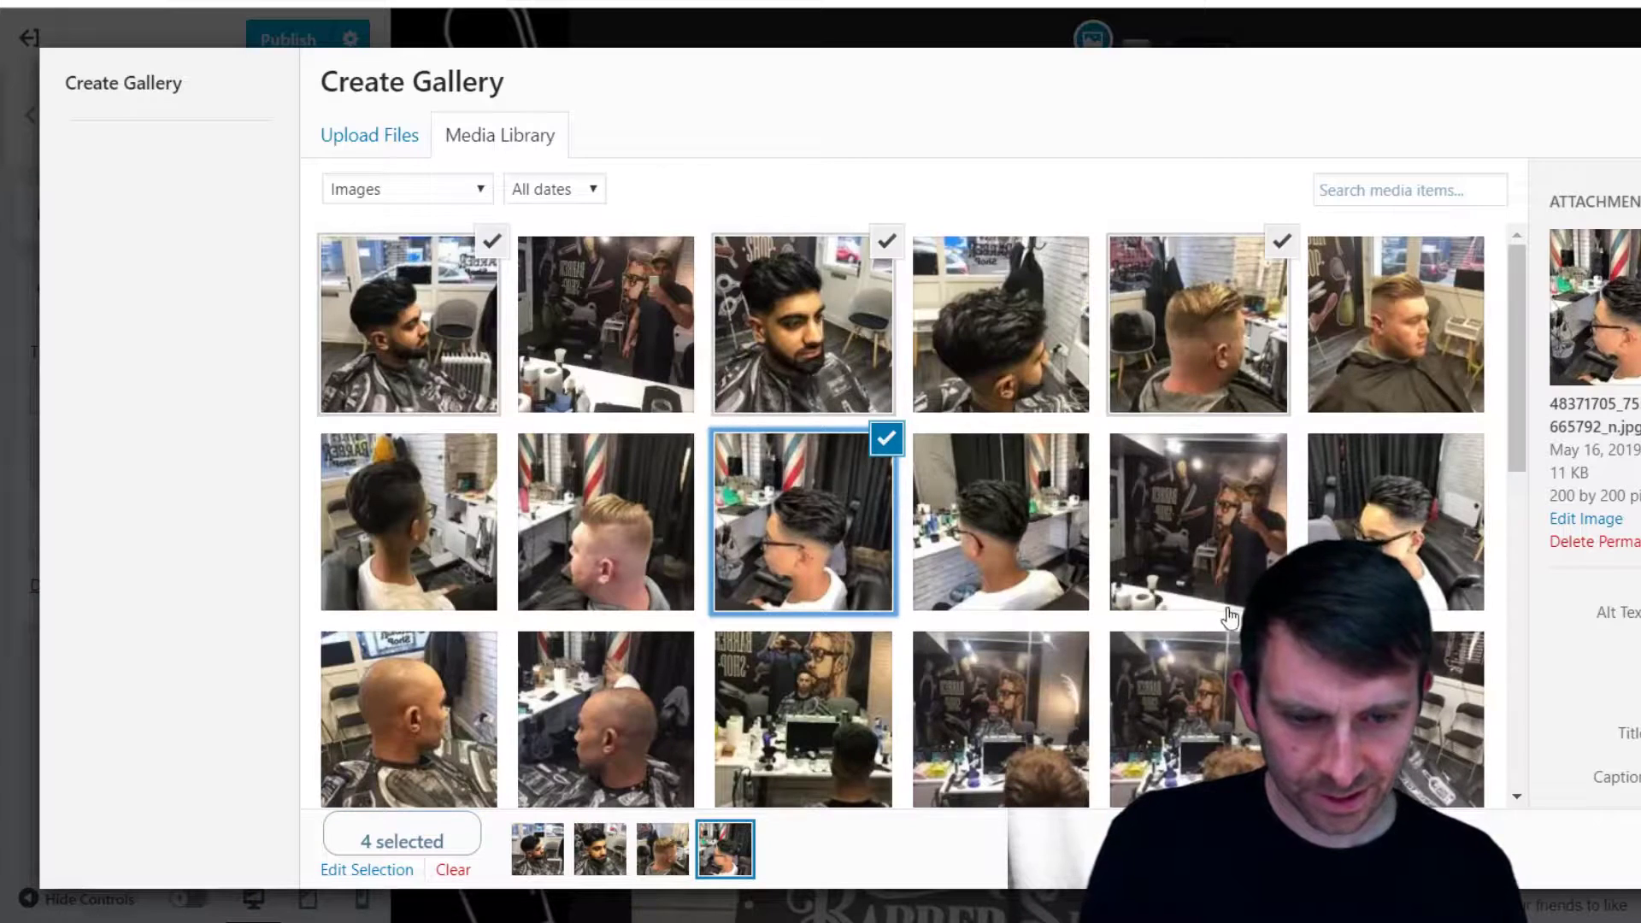
Add seven more haircut photos from the media library to the gallery selection, including the bald, red-haired and blond side-view cuts
scroll(803, 569, "down", 3)
left_click(1396, 461)
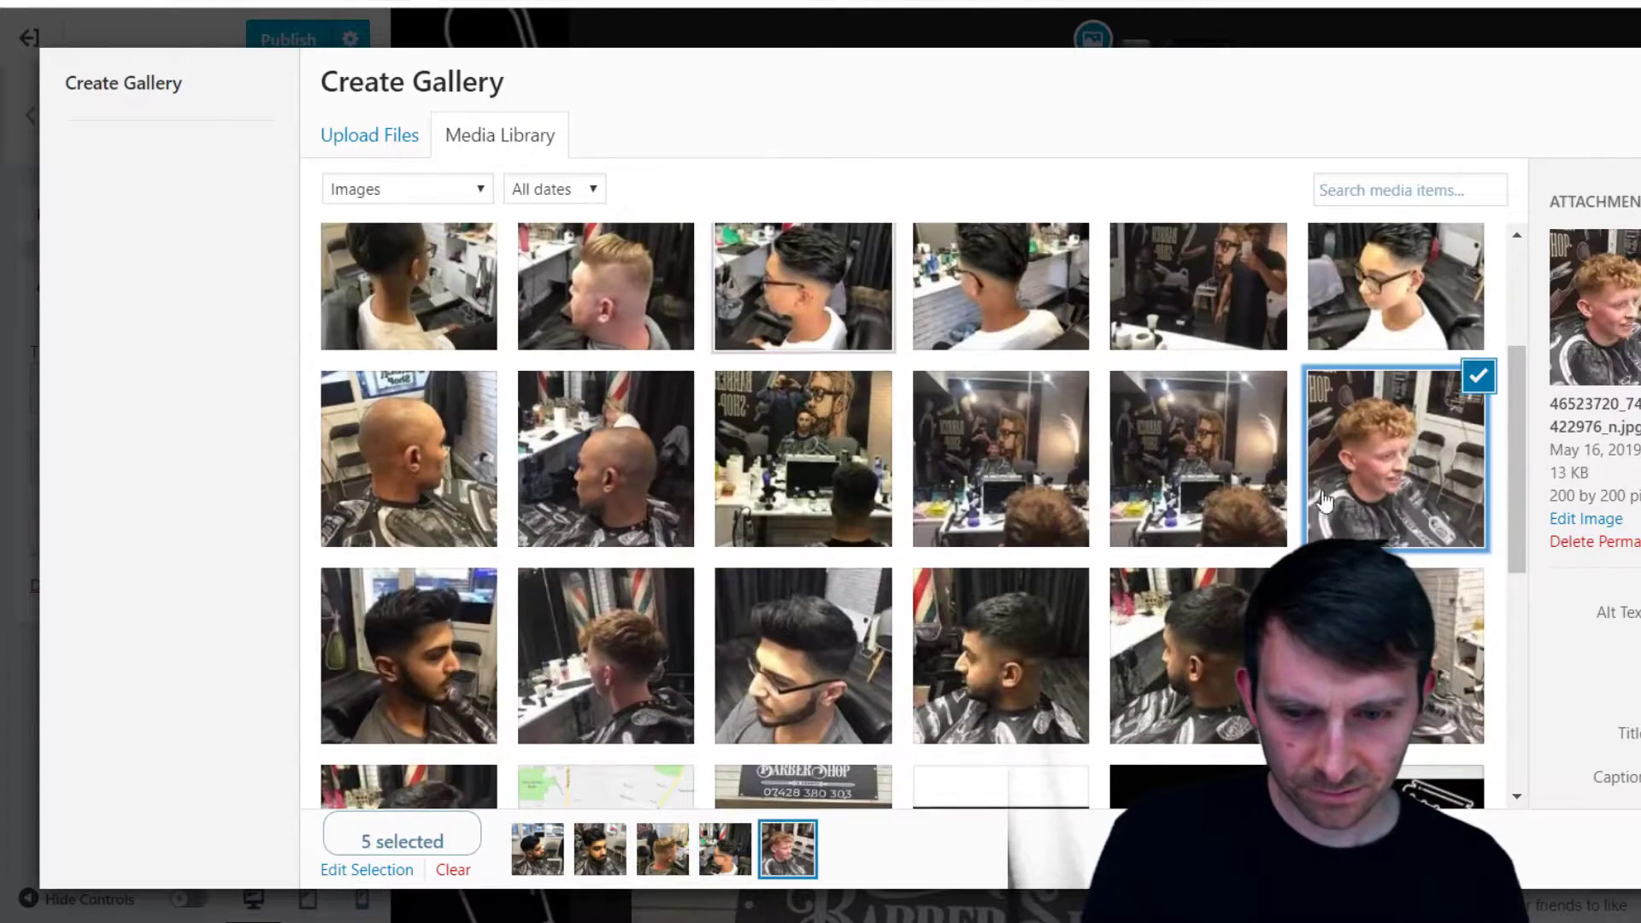
left_click(440, 521)
scroll(625, 588, "down", 3)
left_click(803, 393)
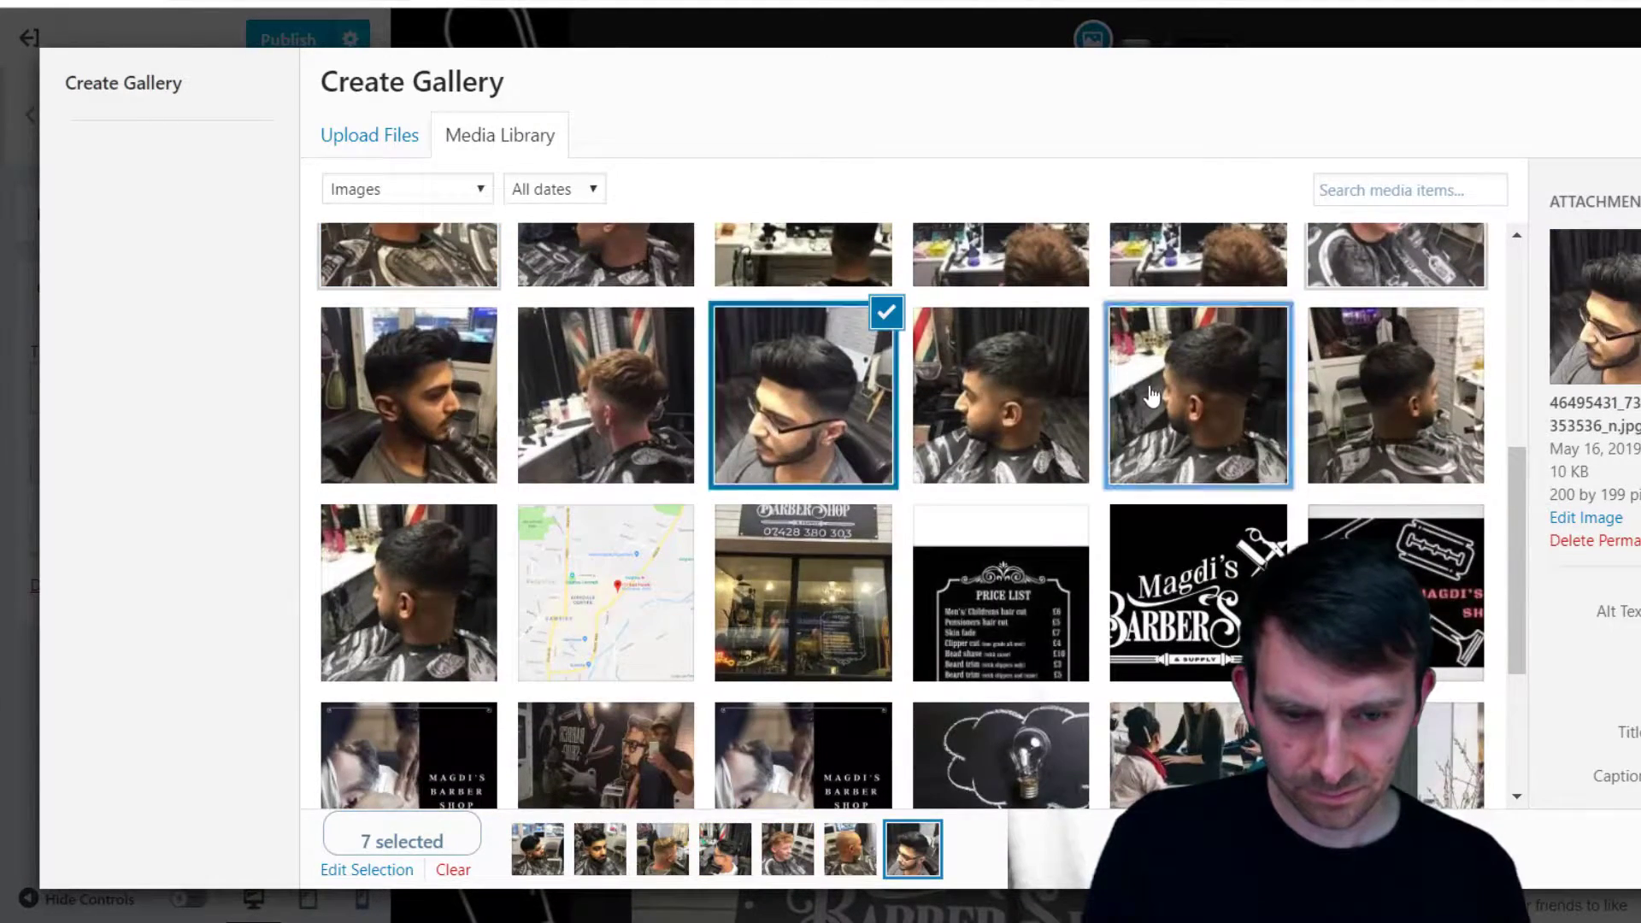
left_click(1197, 393)
scroll(599, 667, "up", 2)
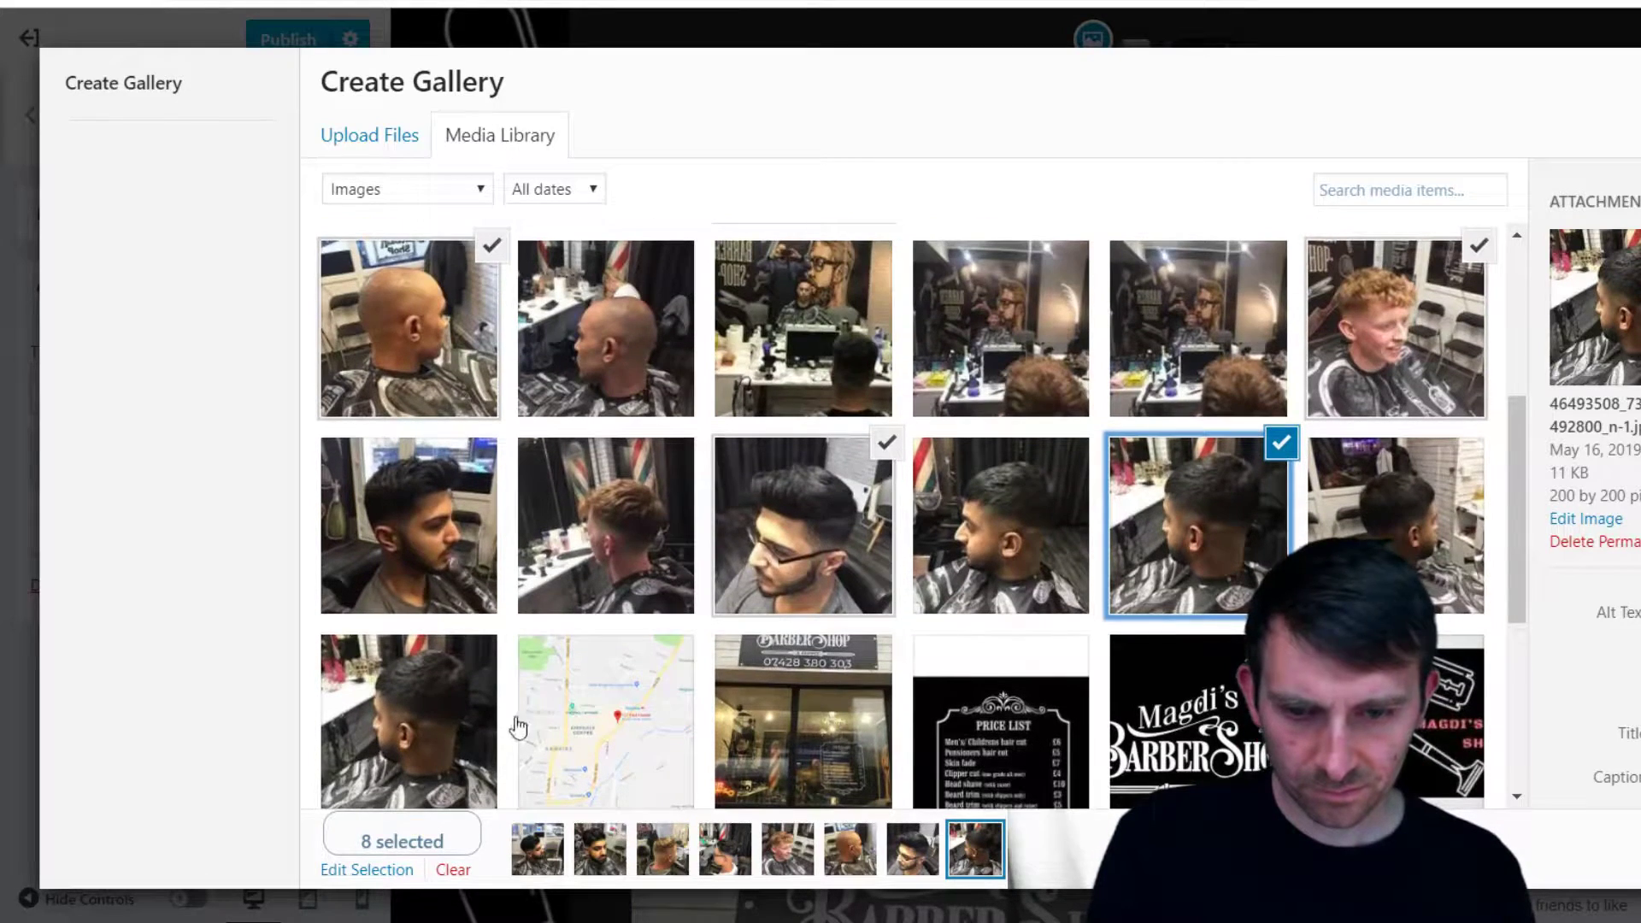
left_click(440, 750)
left_click(436, 511)
scroll(658, 589, "up", 5)
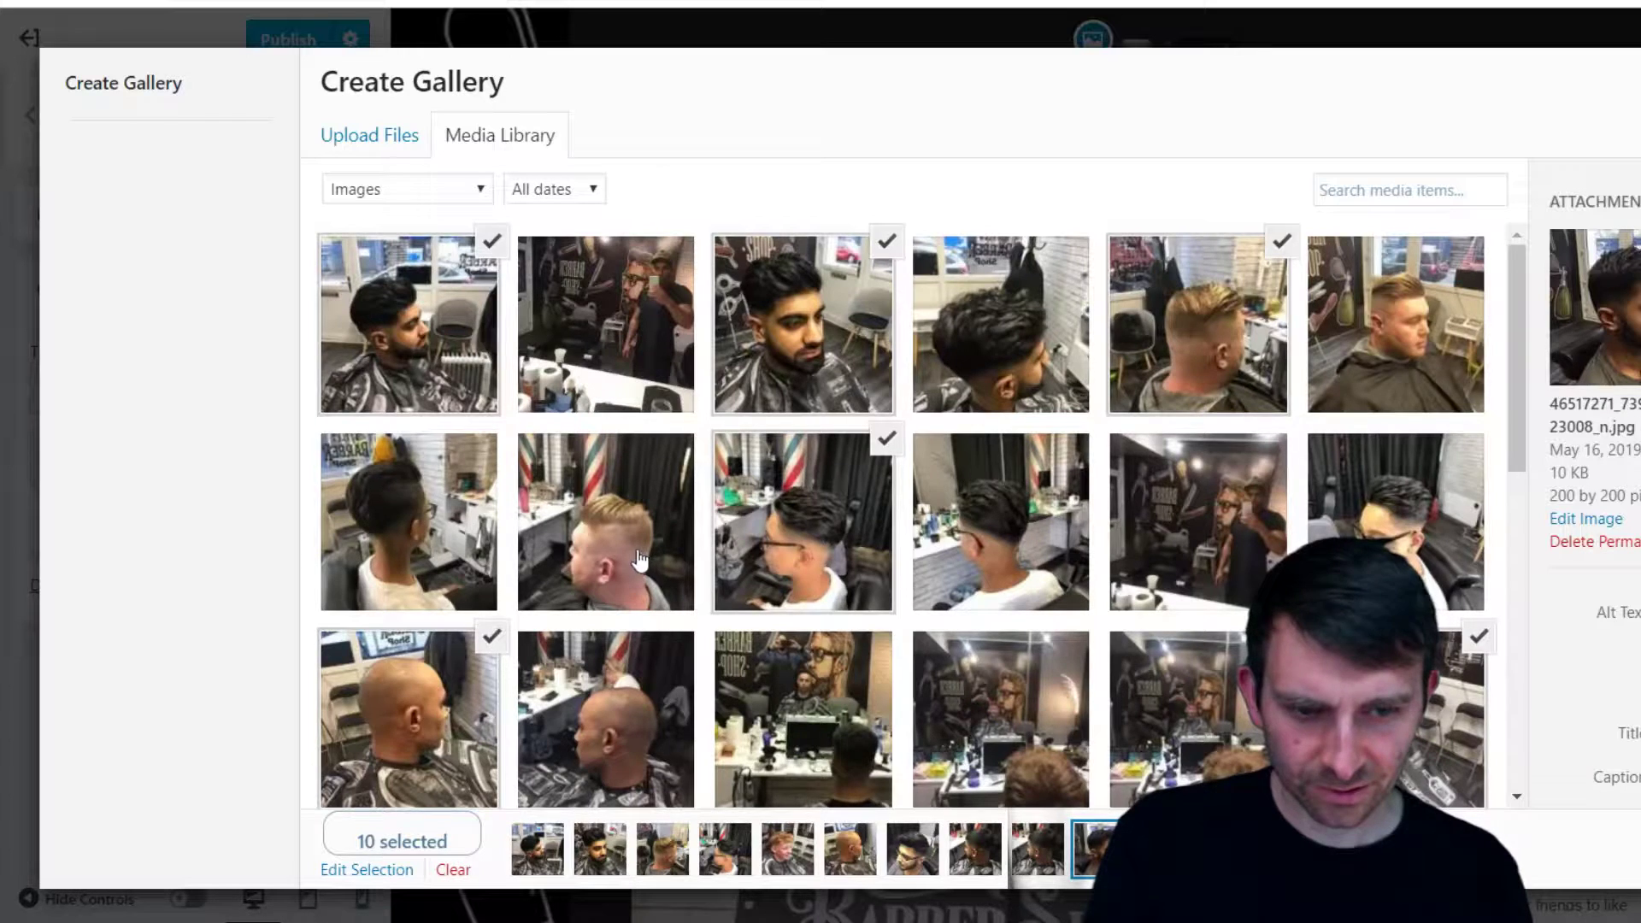
left_click(1382, 344)
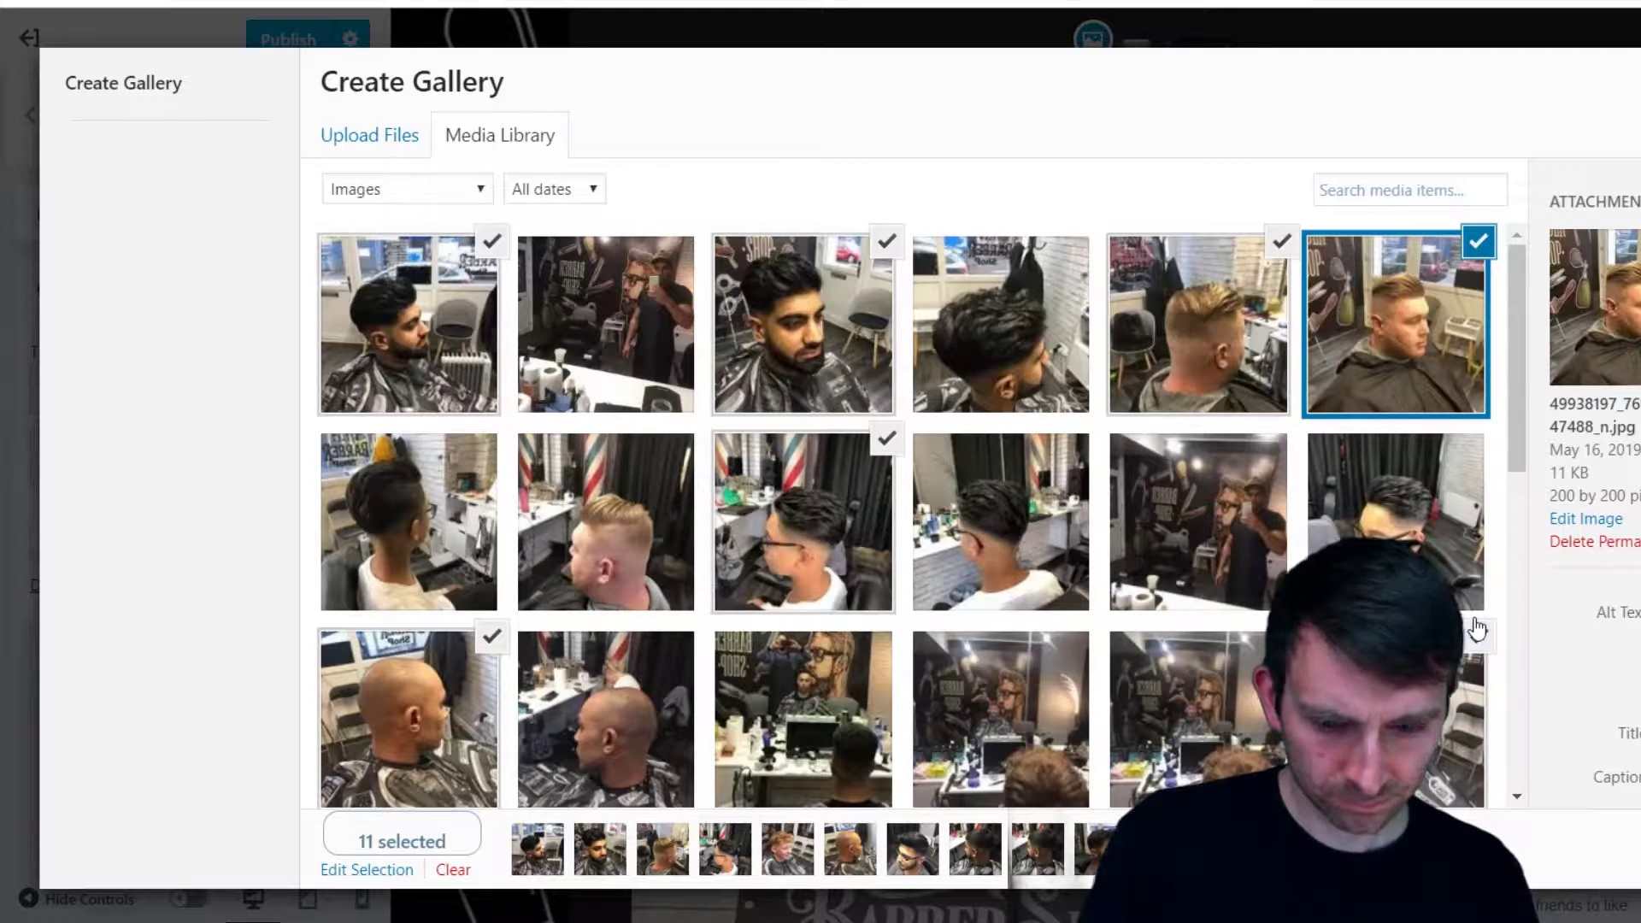
Caption the selected photos in the first three rows of the media library with the text beginning "Magdi's Barbers Keighley"
scroll(1634, 667, "down", 3)
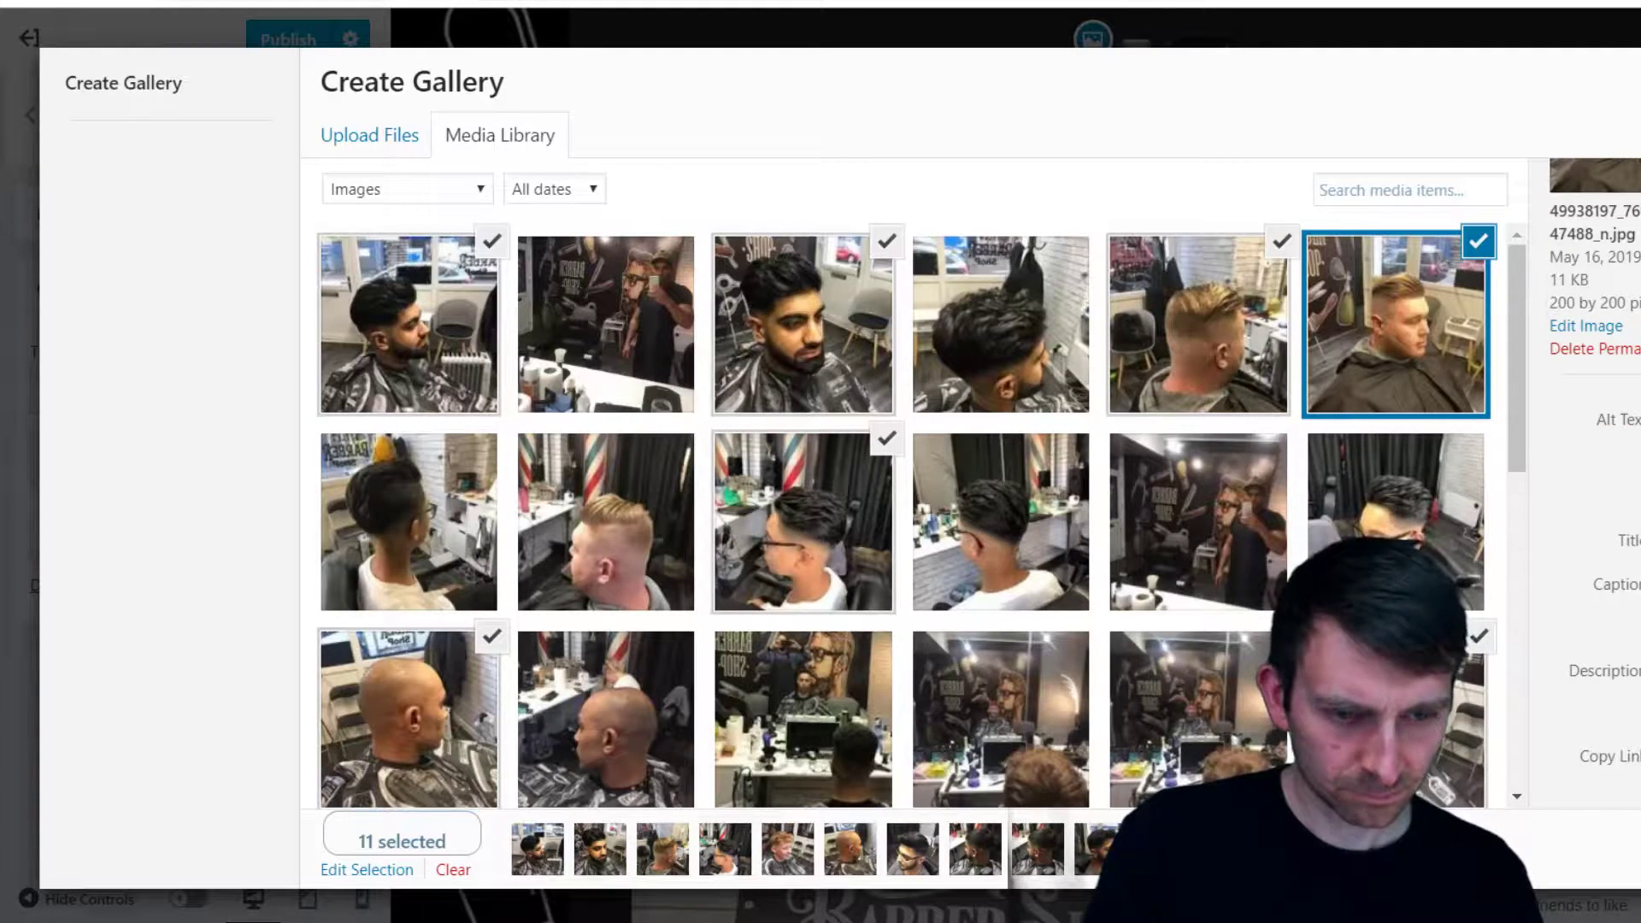
left_click(461, 343)
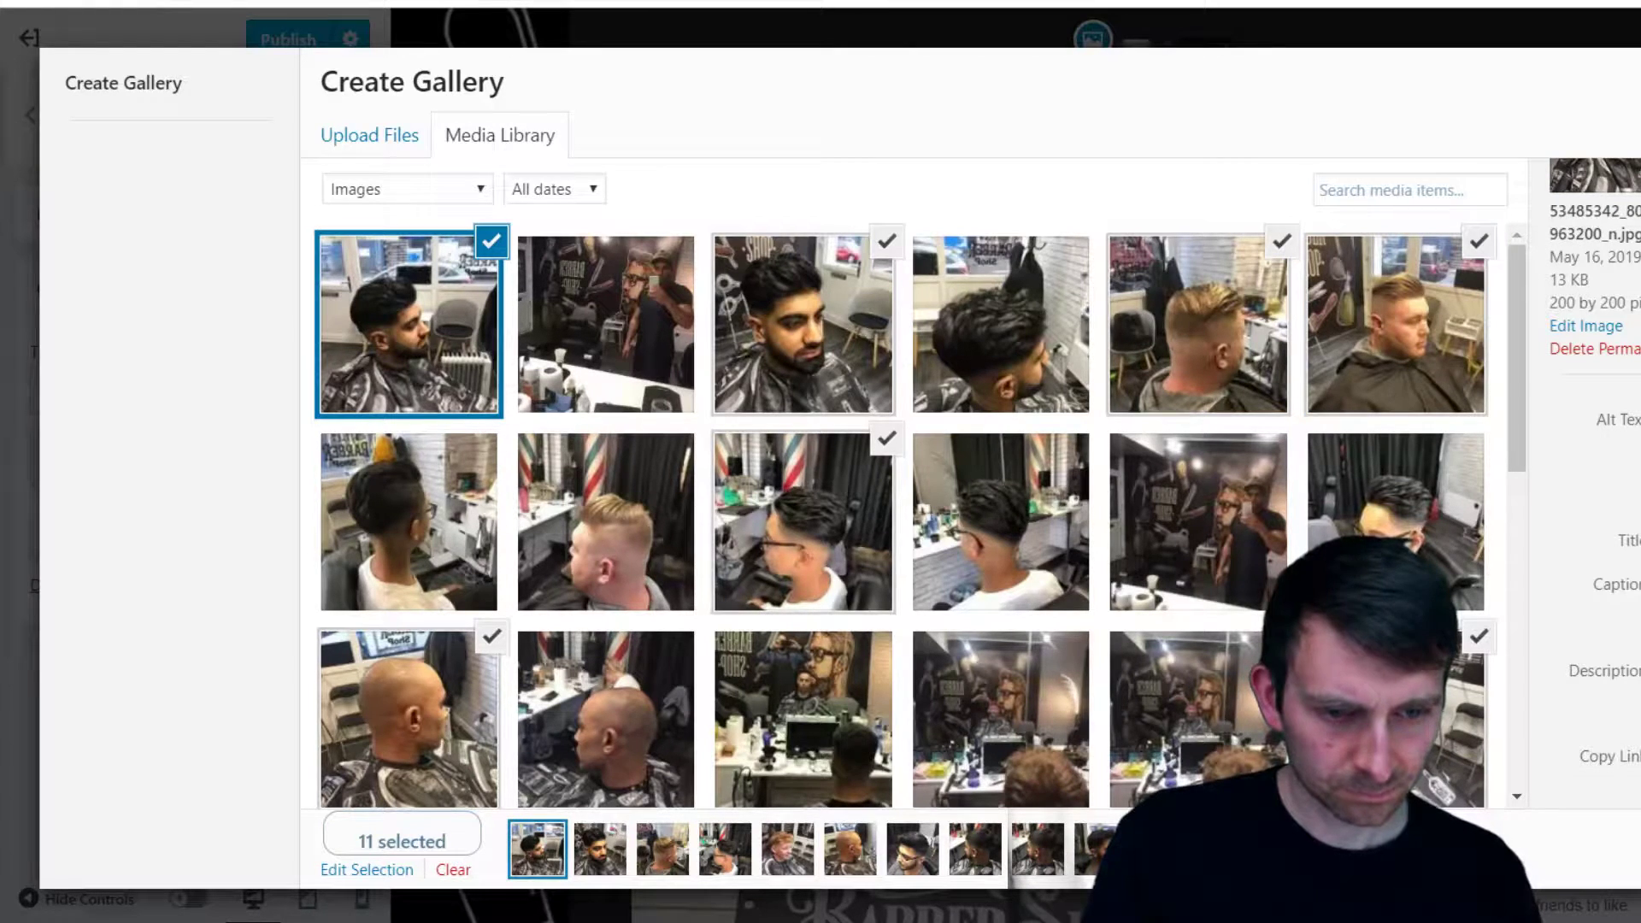
left_click(834, 325)
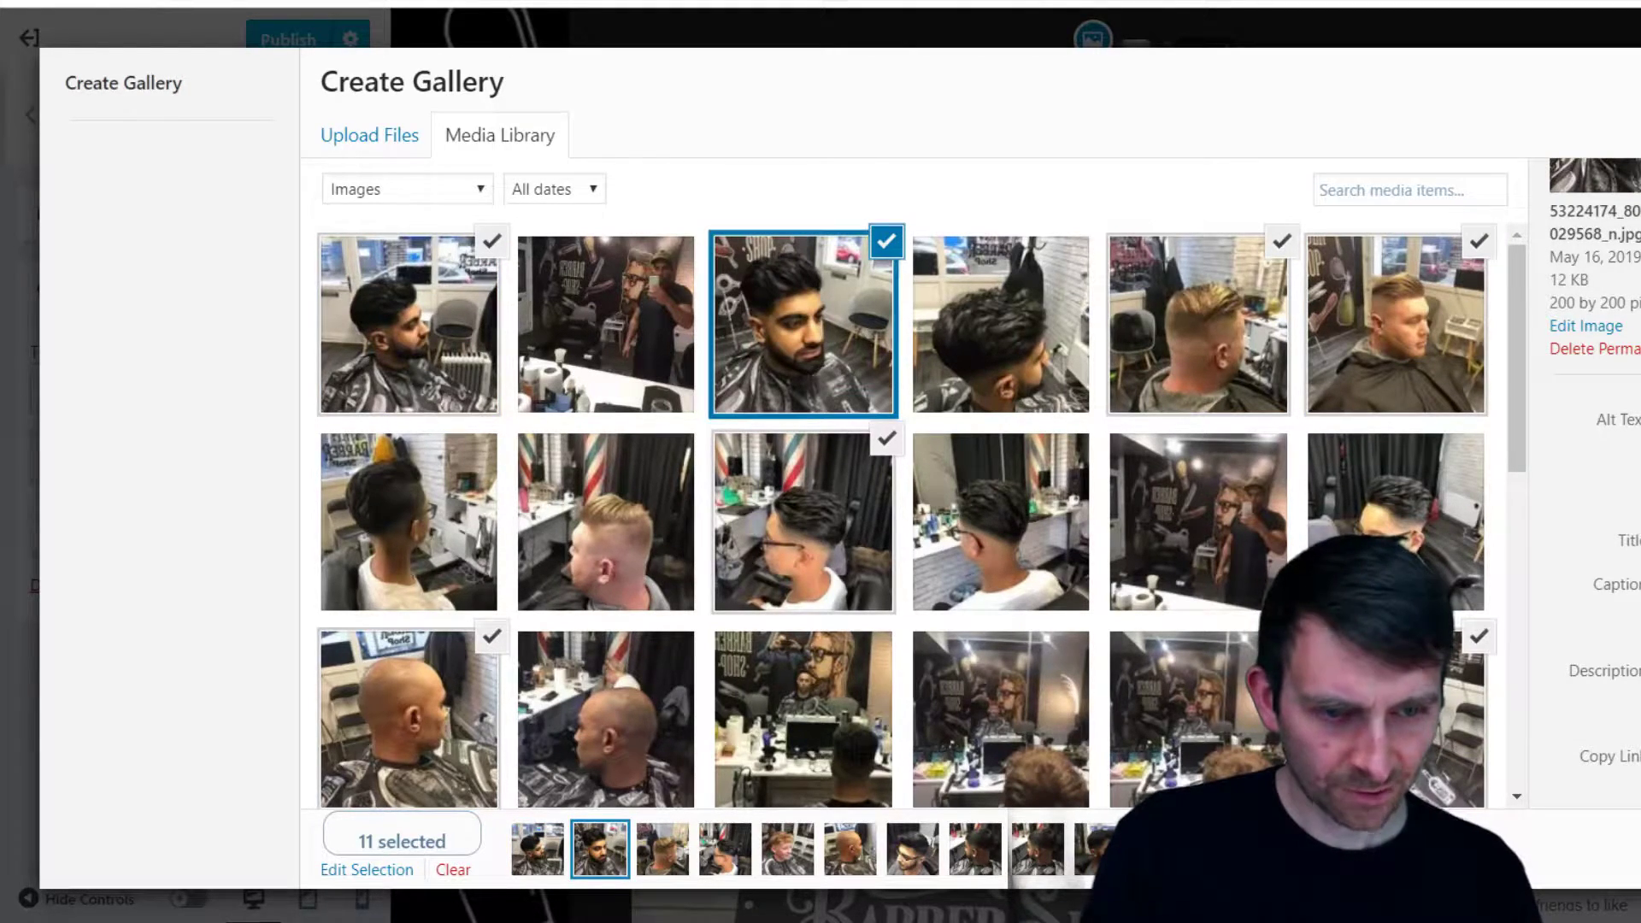
left_click(1212, 342)
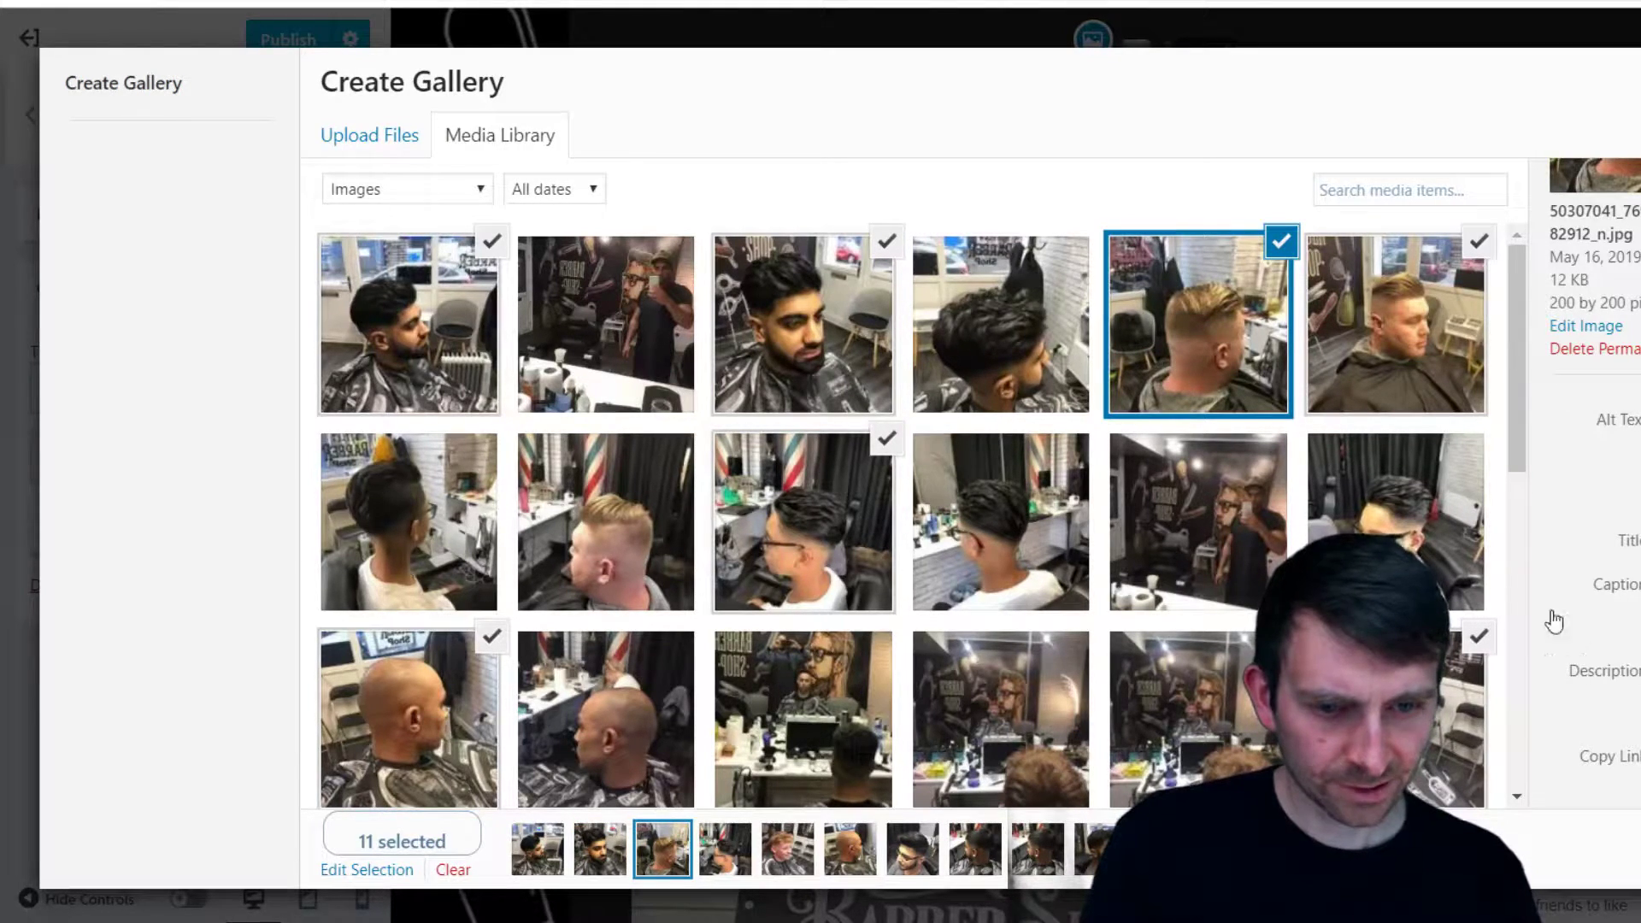
scroll(819, 515, "down", 2)
left_click(808, 410)
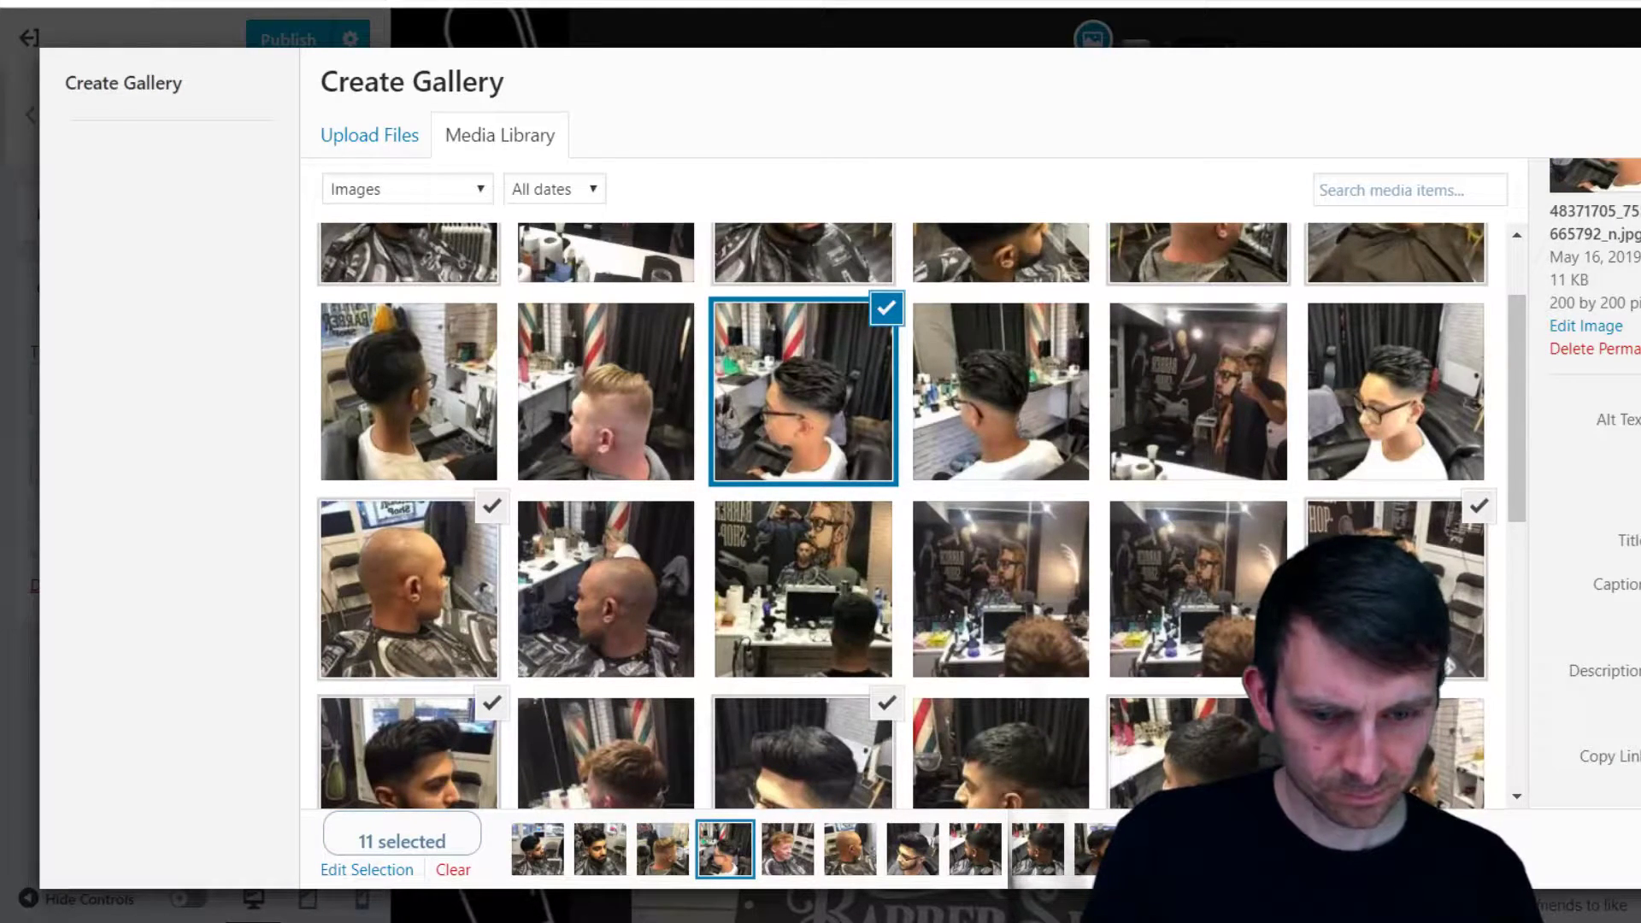
left_click(1462, 581)
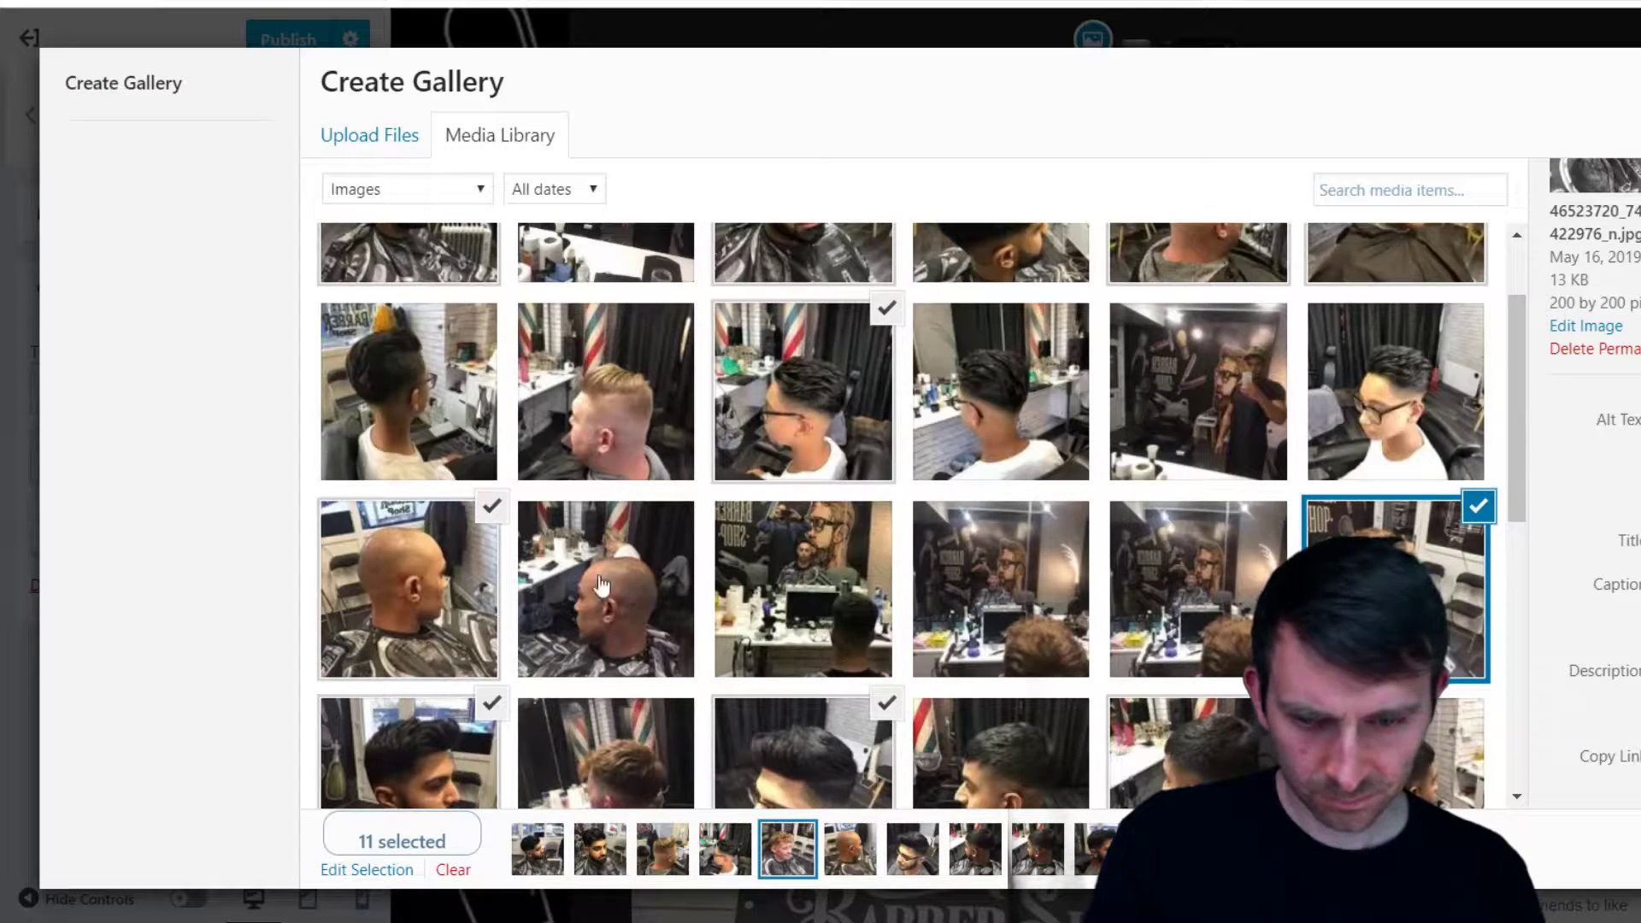
left_click(467, 610)
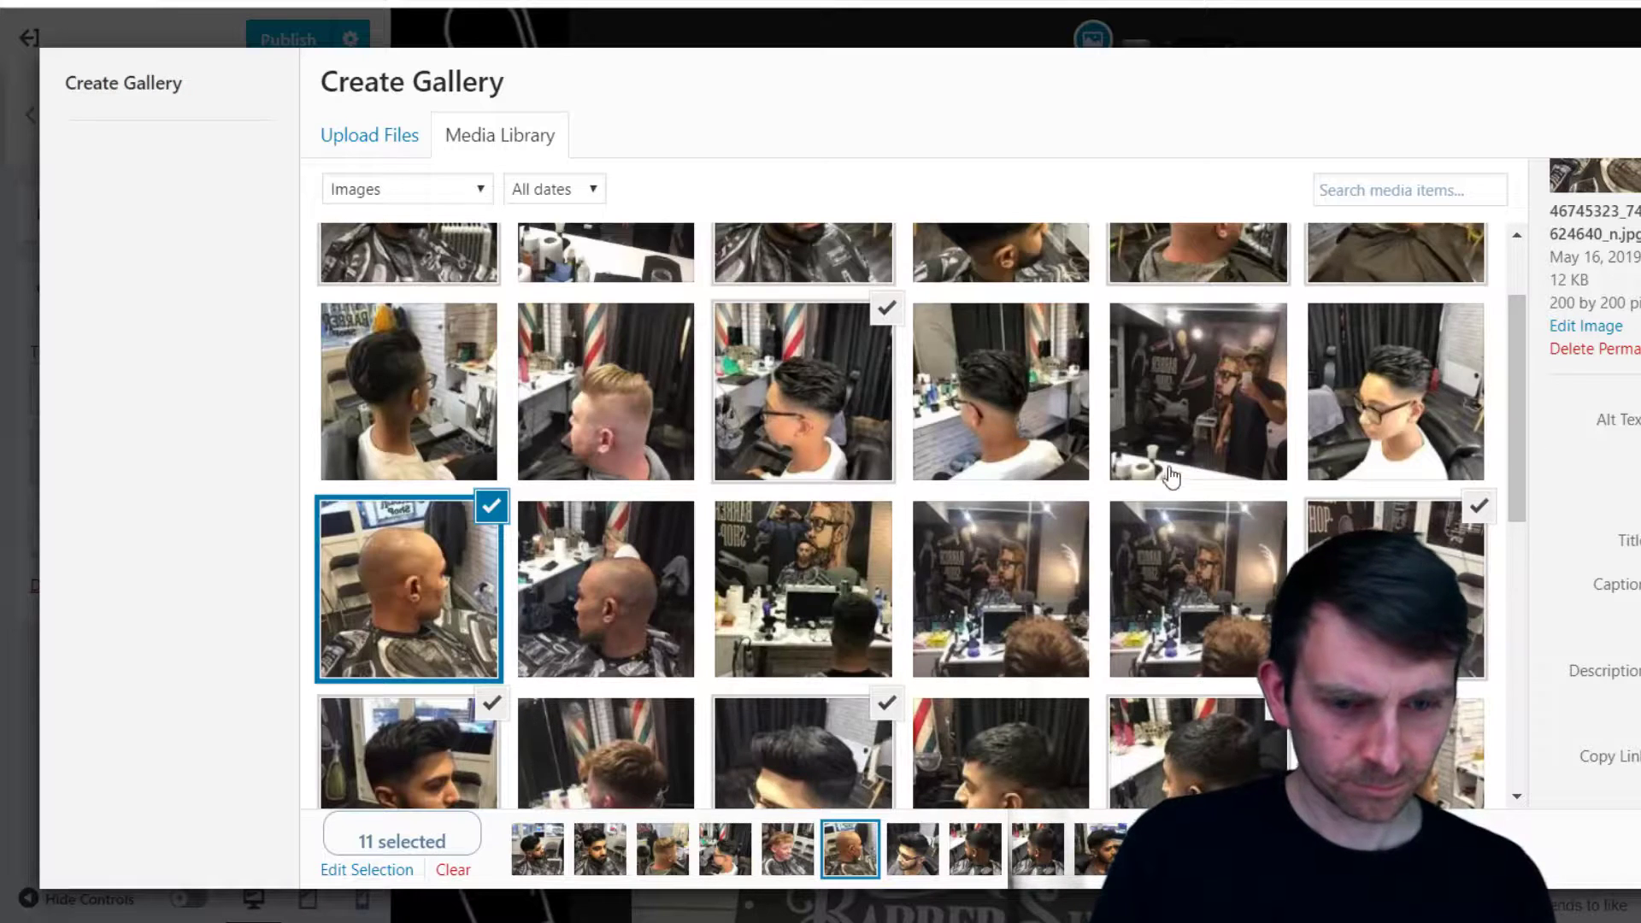
Give the remaining selected photos further down the media library the same "Magdi's Barbers Keighley" caption
scroll(1177, 474, "down", 5)
scroll(1300, 487, "up", 2)
left_click(1395, 369)
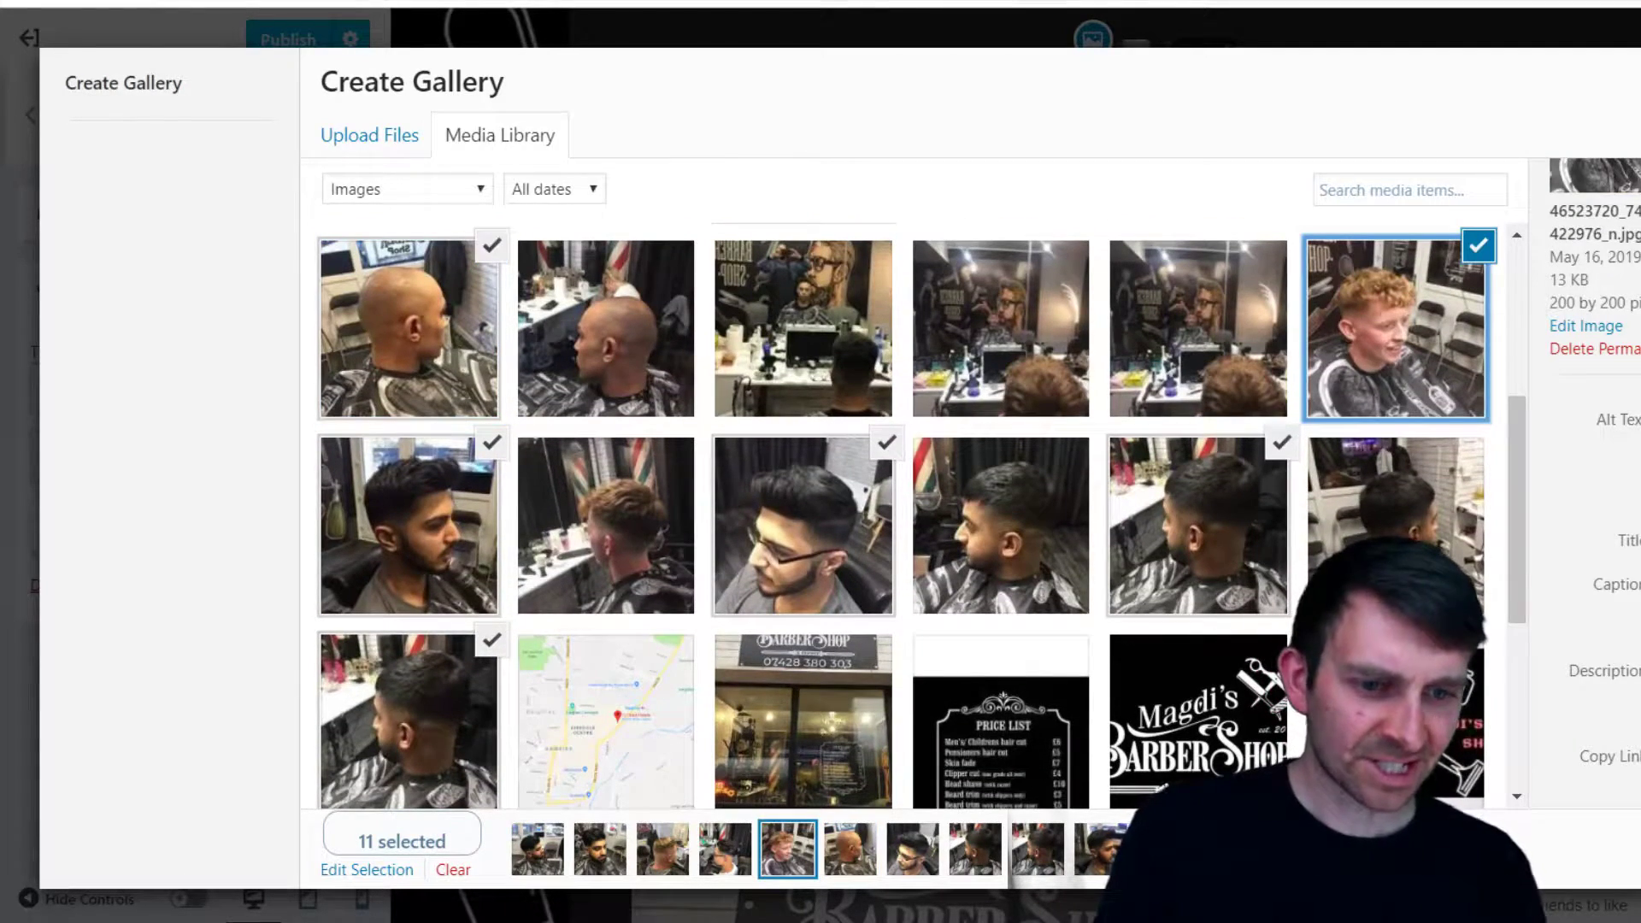
left_click(1250, 530)
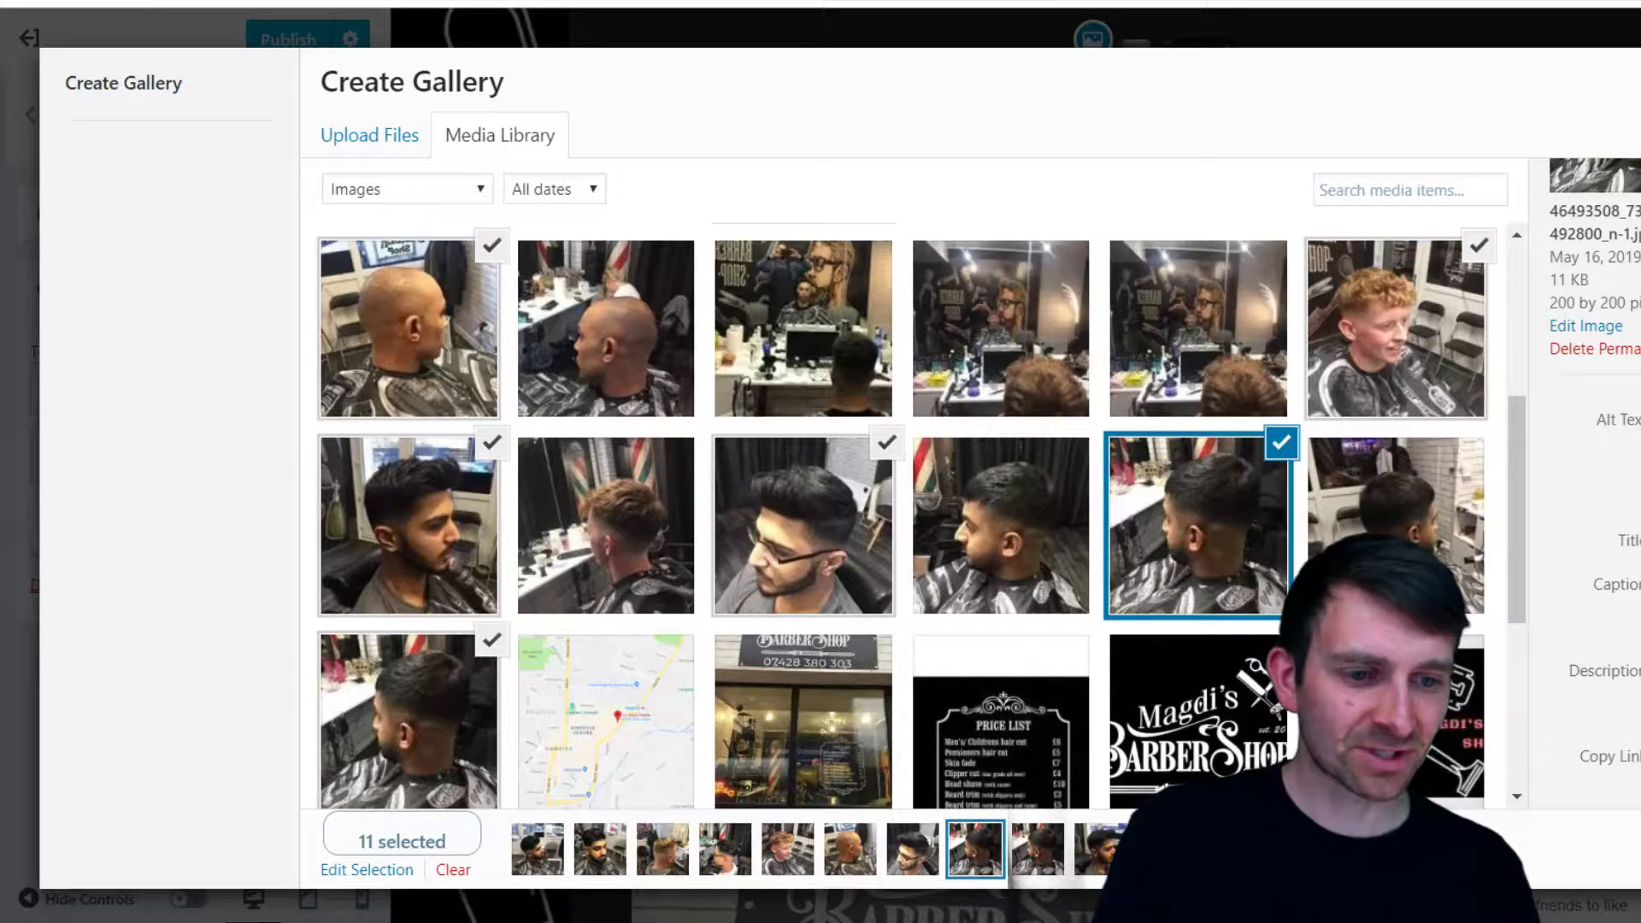
left_click(816, 544)
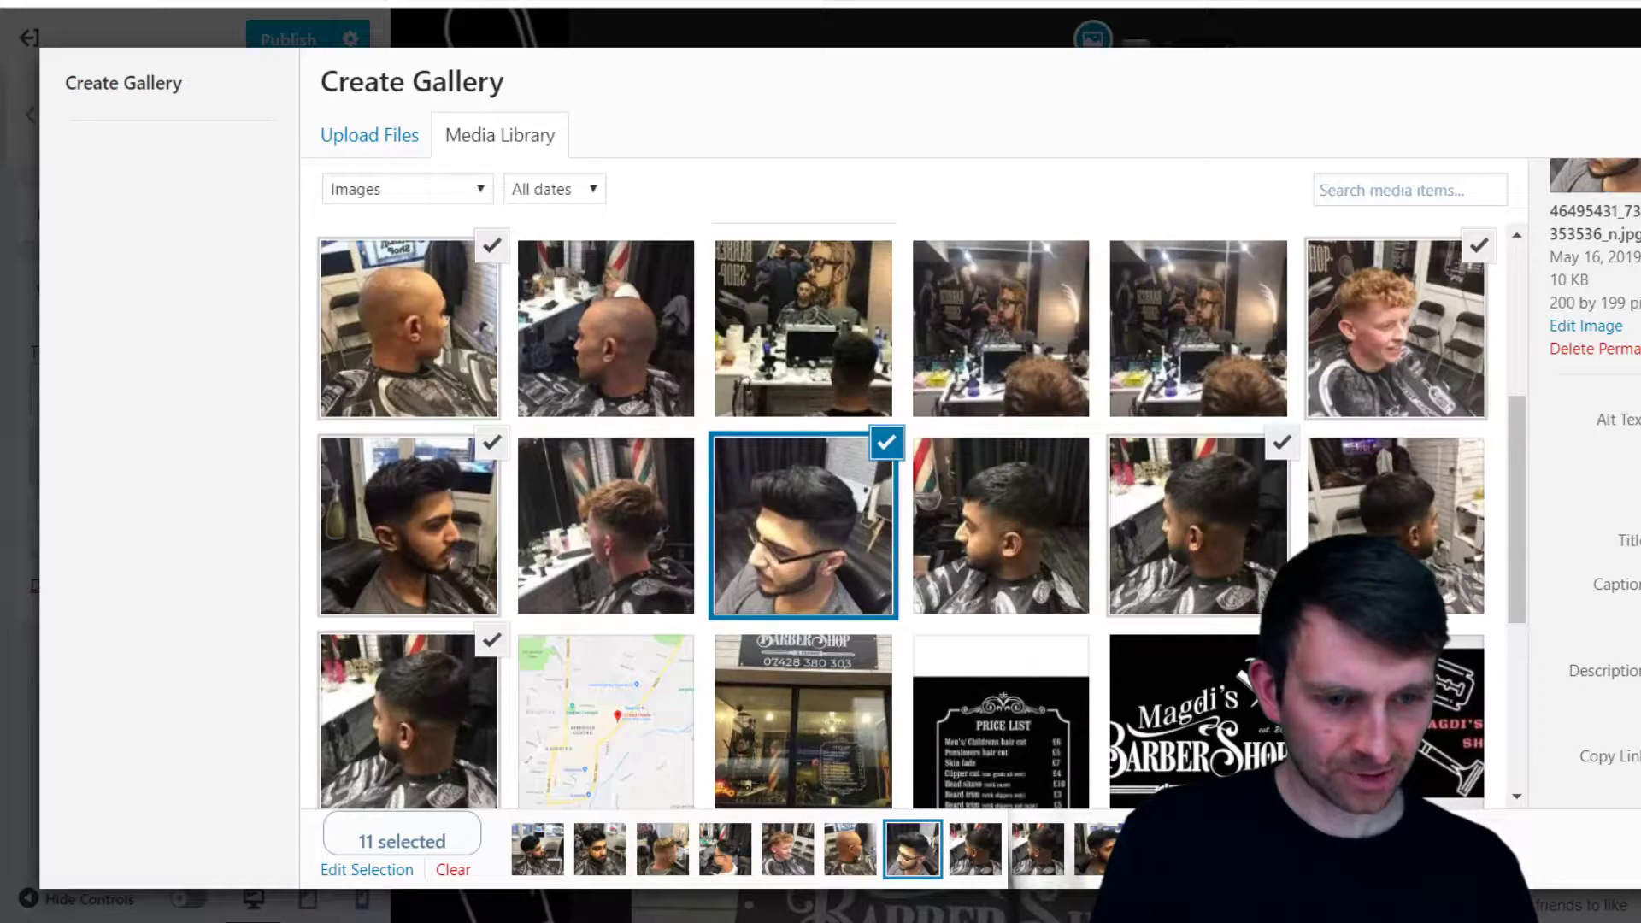
left_click(427, 530)
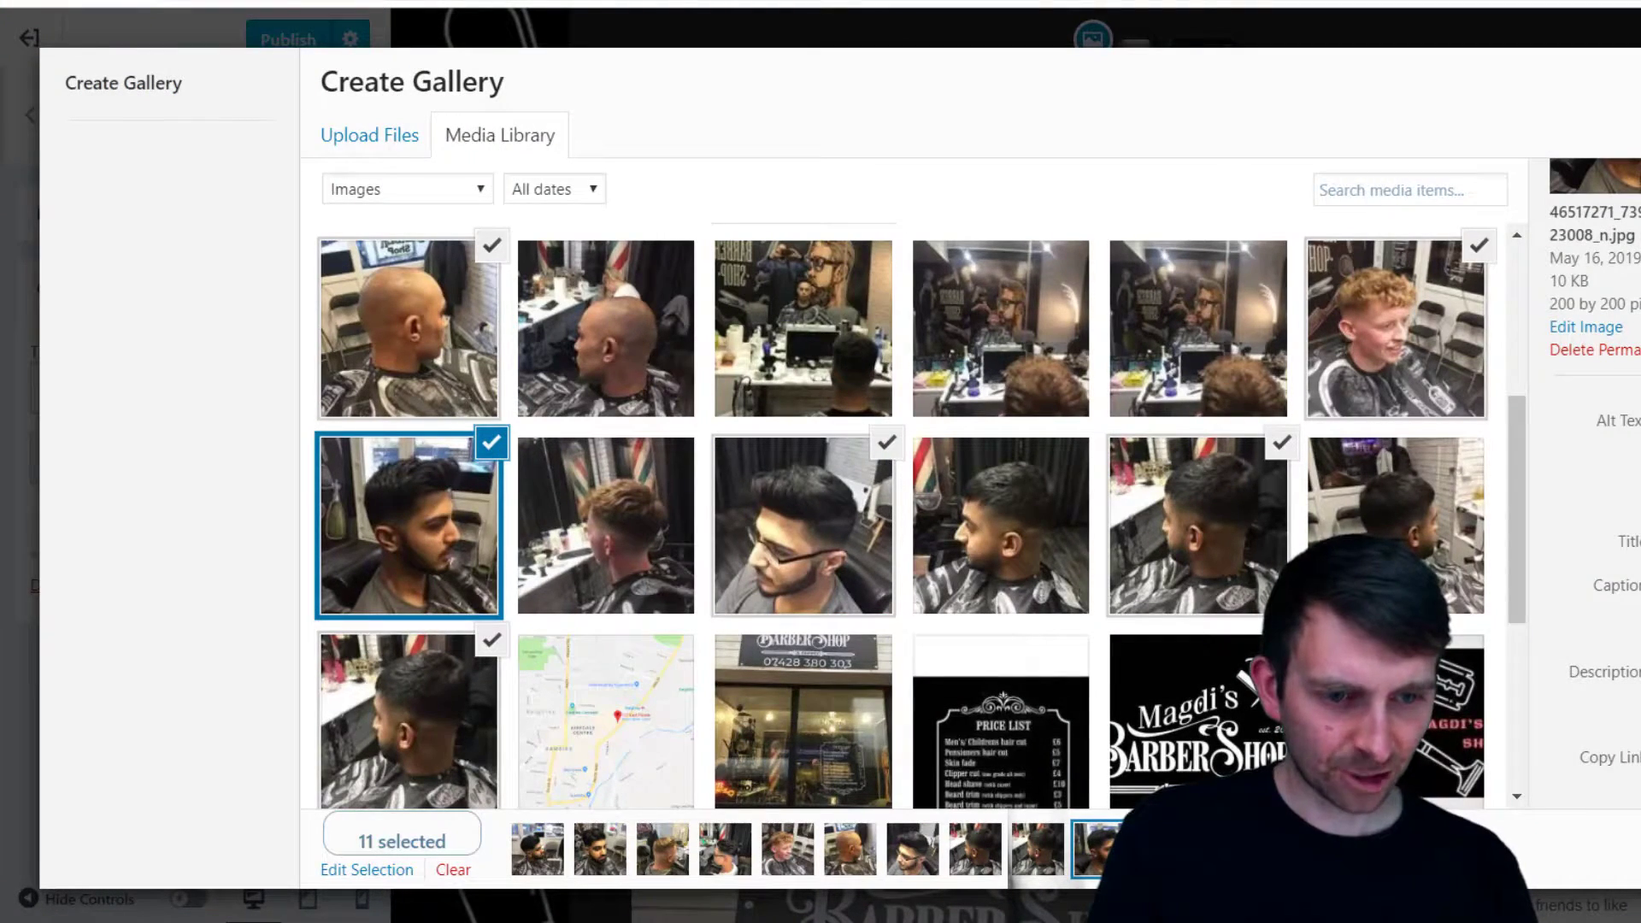
left_click(1278, 531)
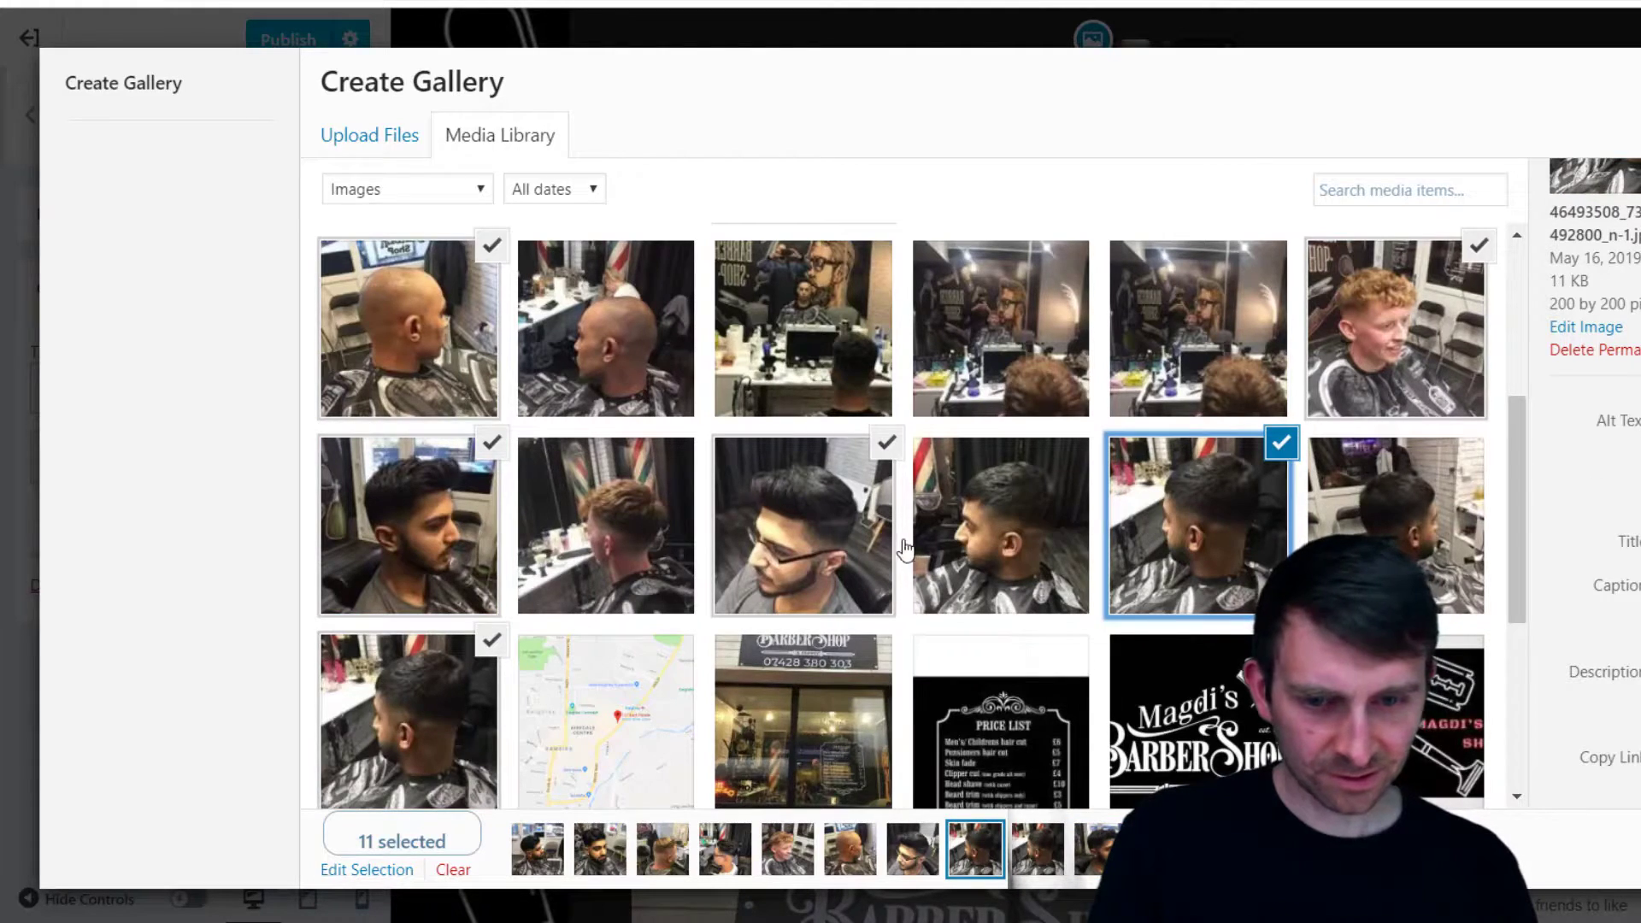
left_click(804, 525)
left_click(409, 722)
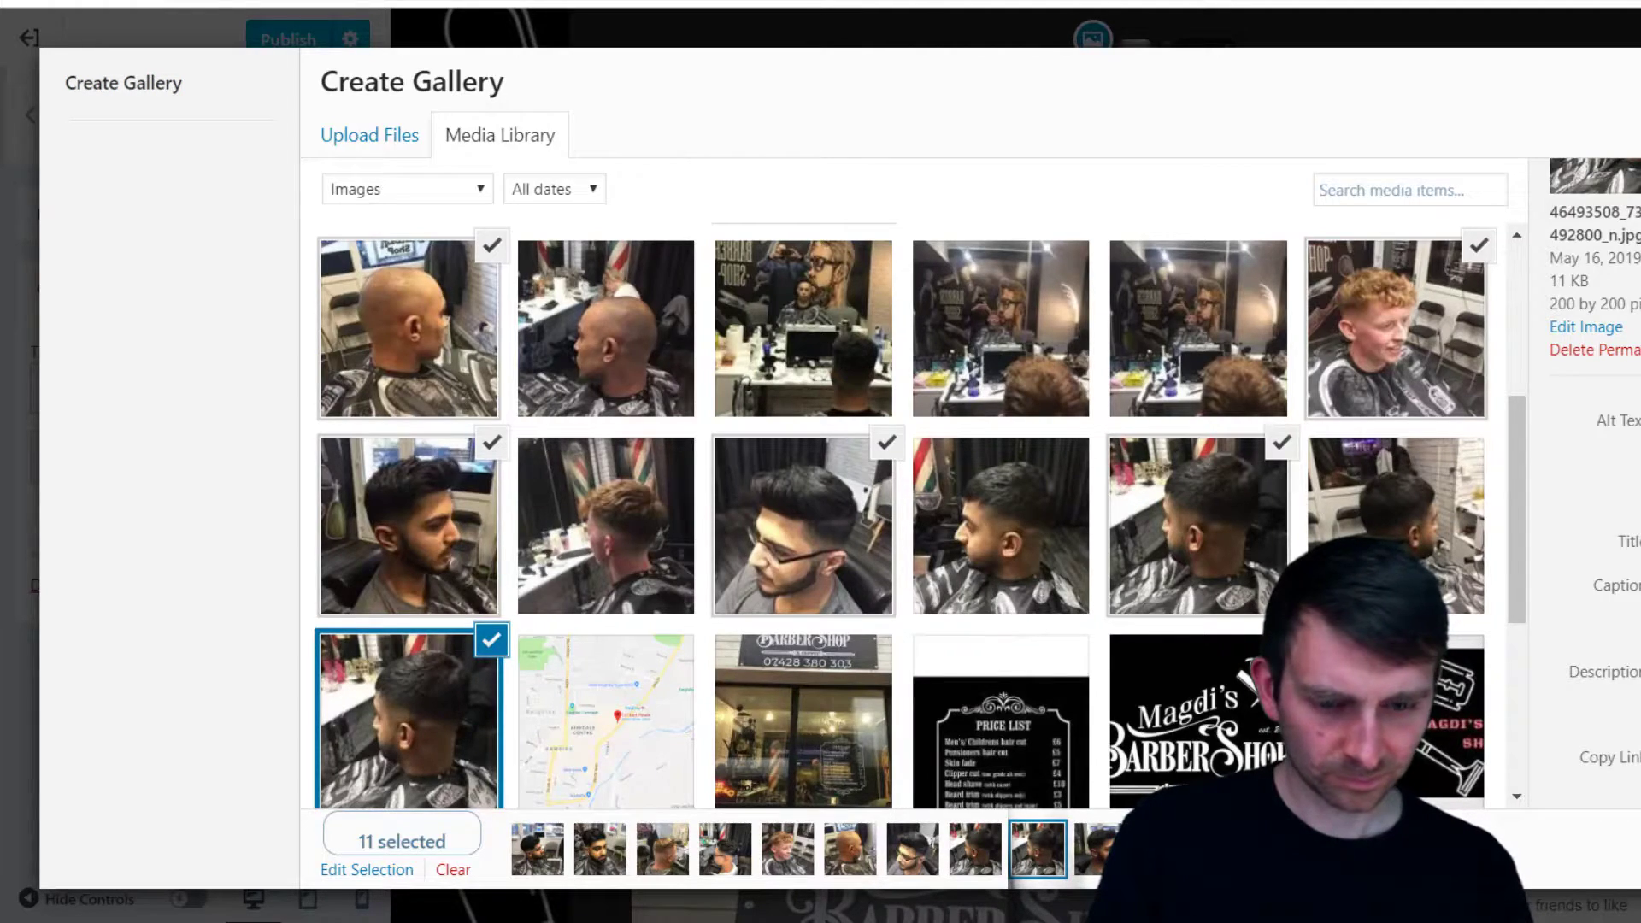
Create the gallery from the selected photos and set its type to a tiled layout
left_click(1573, 859)
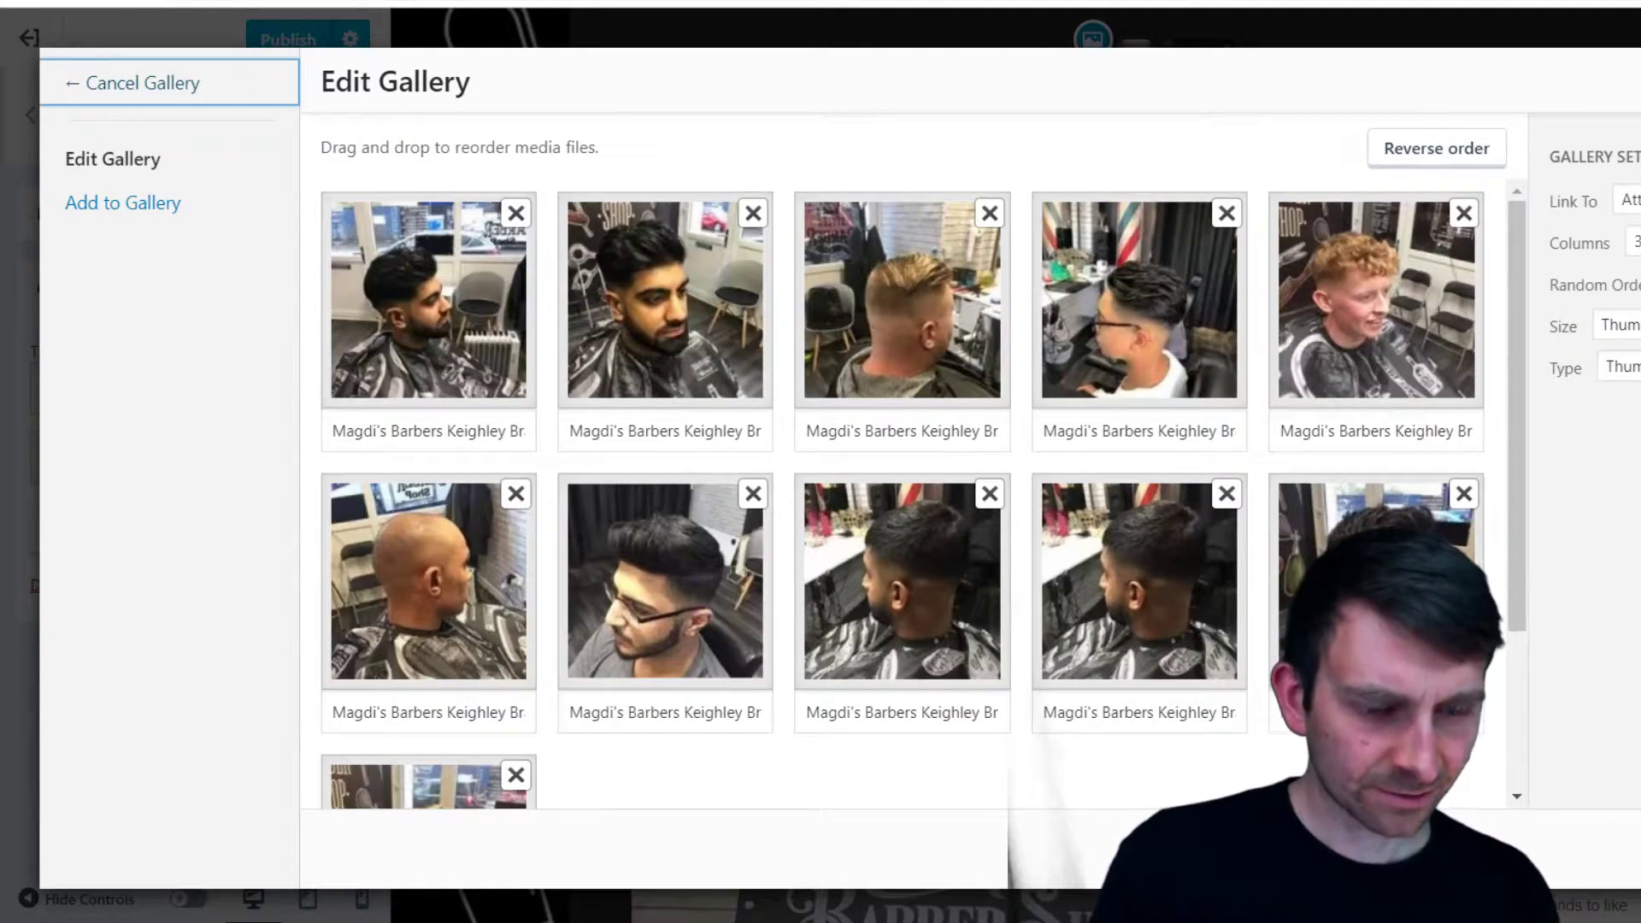
left_click(1633, 243)
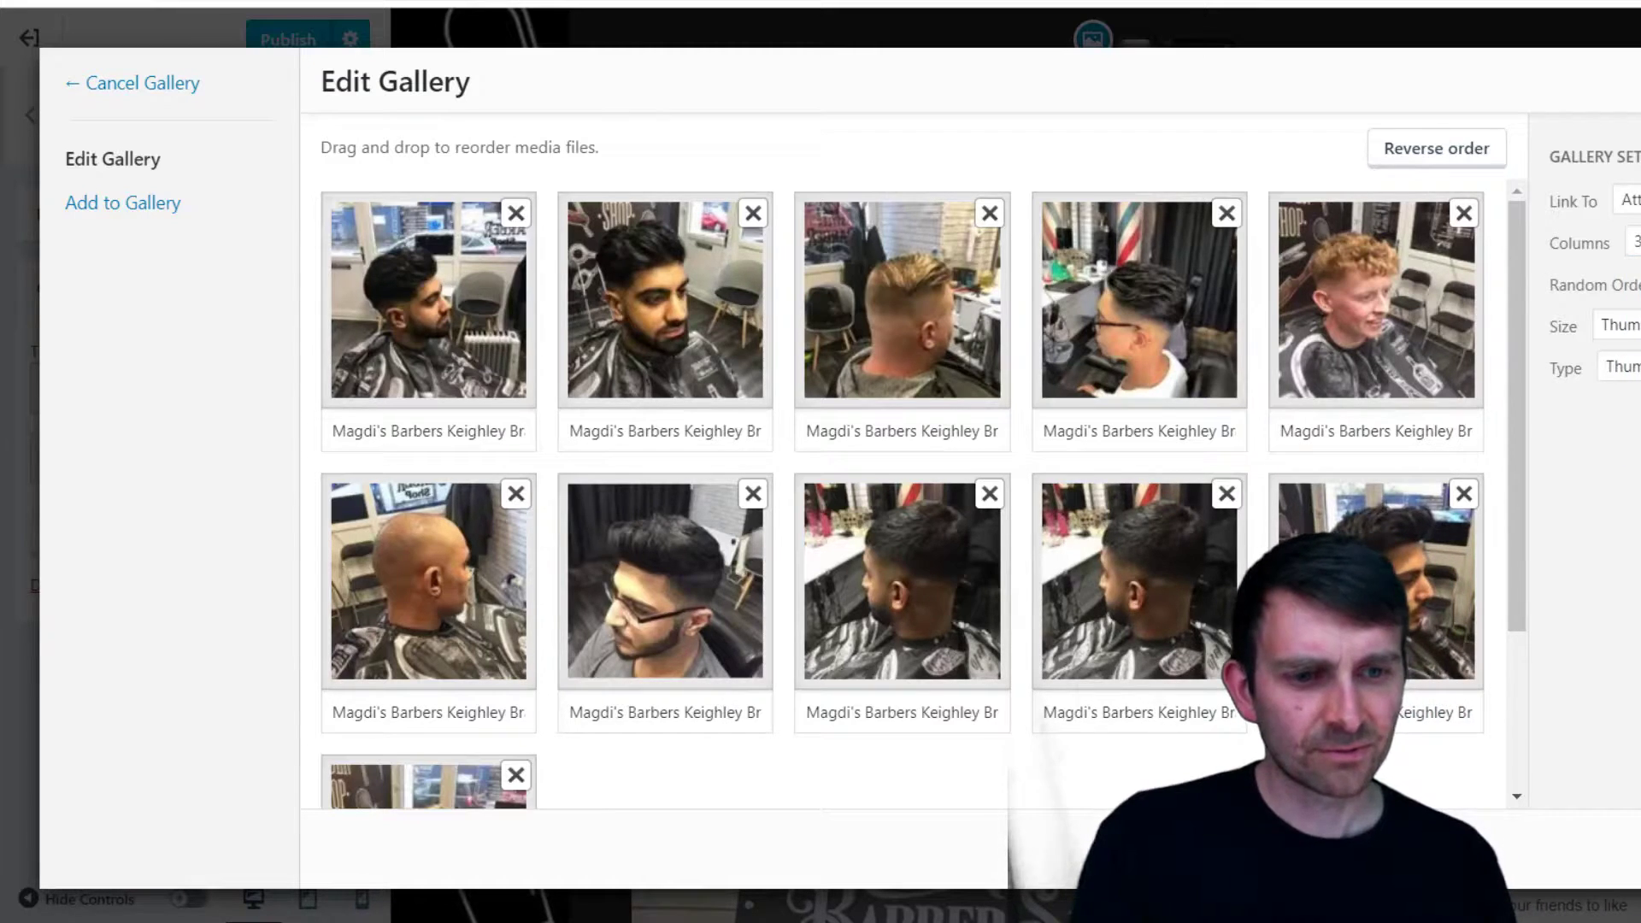
left_click(1619, 366)
left_click(1622, 413)
Set the gallery's image size to Medium and insert the gallery into the Magdi's Styles widget
left_click(1619, 283)
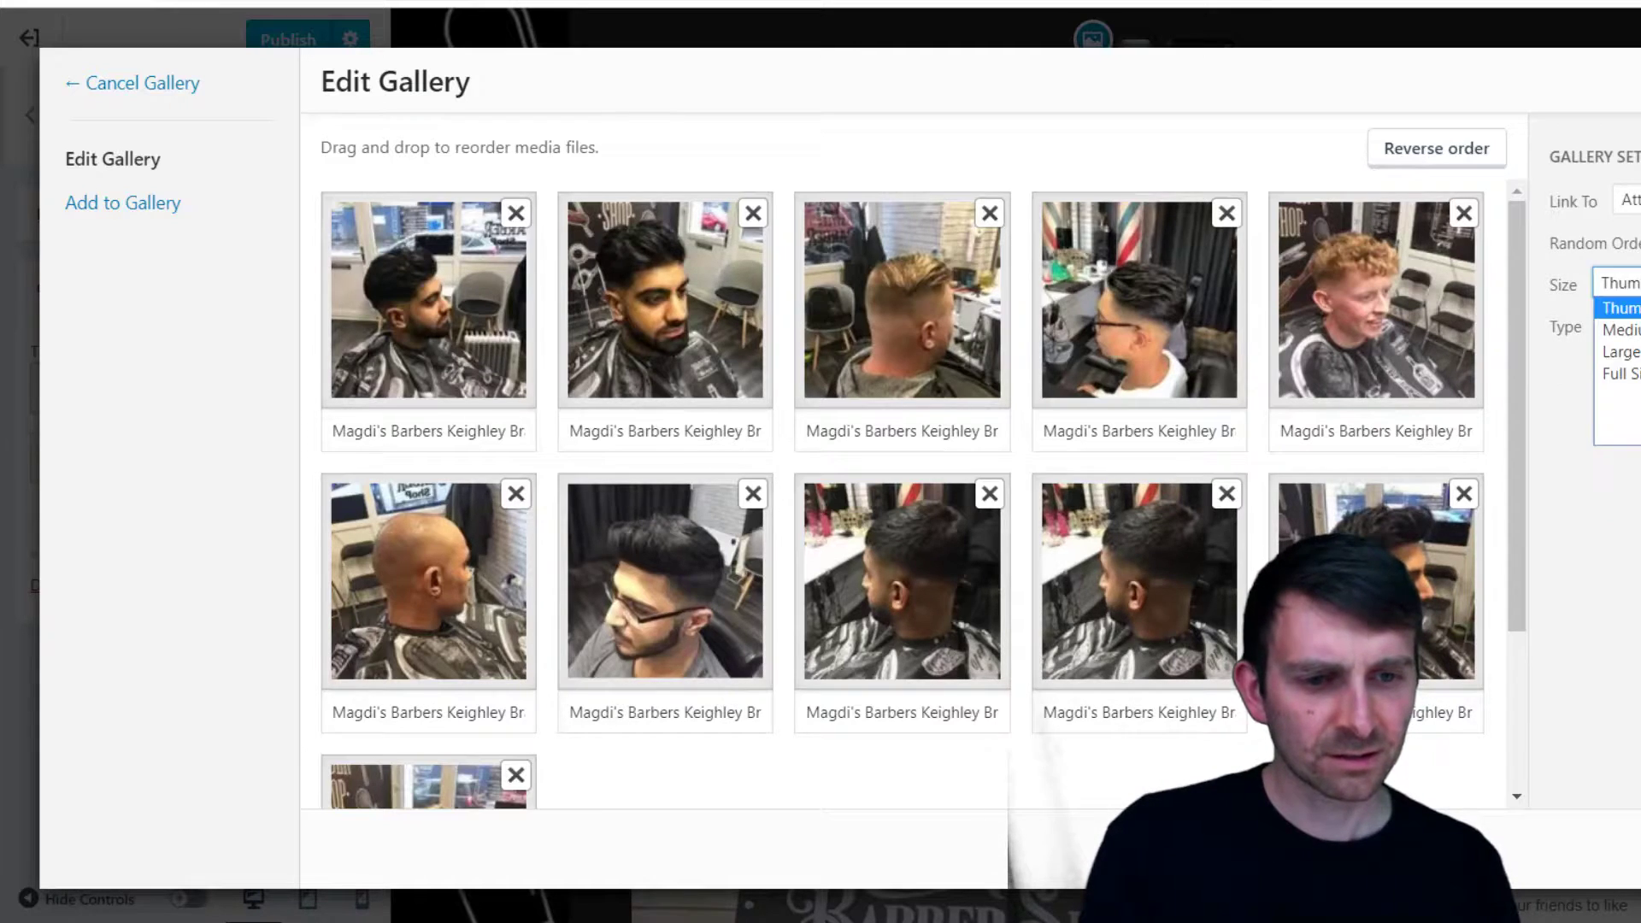
left_click(1622, 322)
left_click(1619, 283)
left_click(1622, 326)
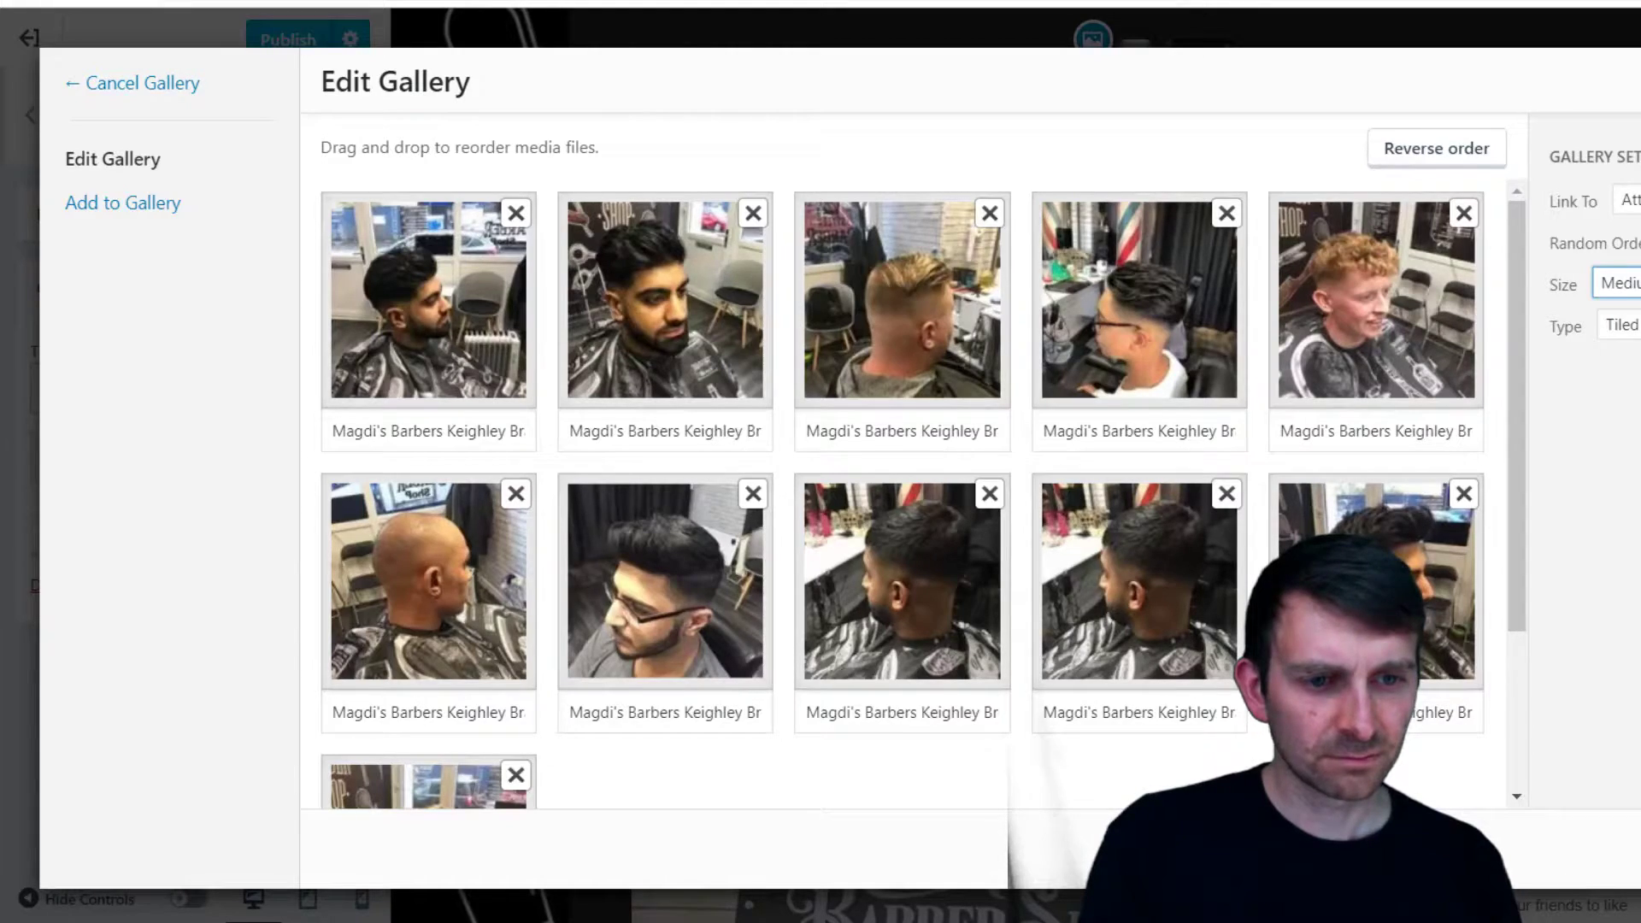
left_click(1581, 848)
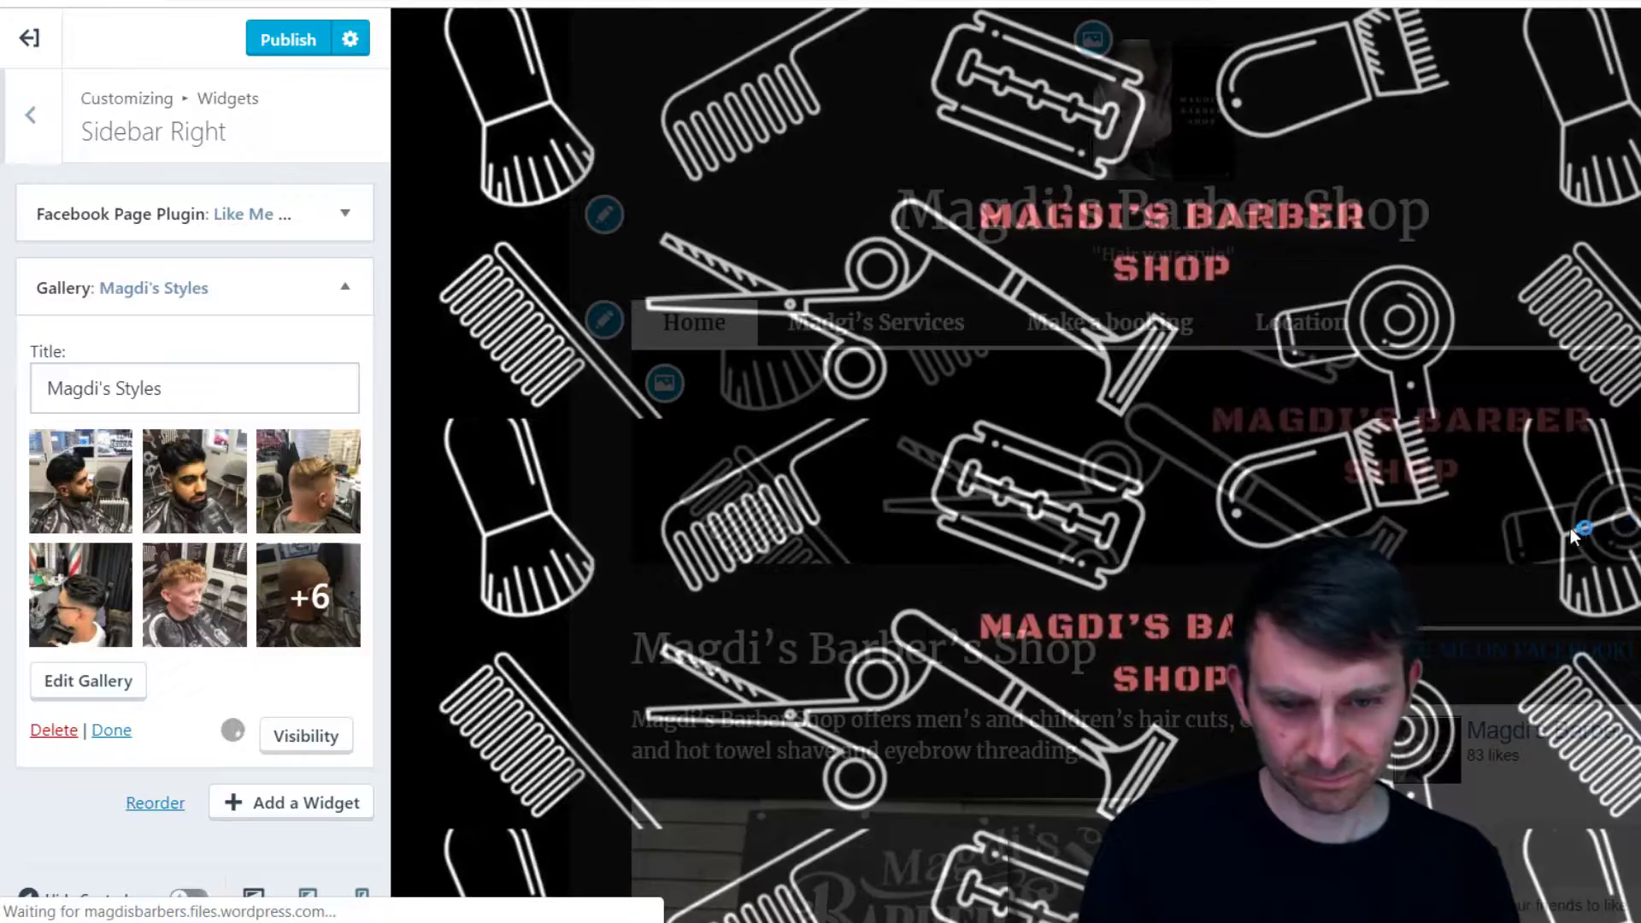
Check the Magdi's Styles gallery in the site preview's sidebar and publish the change
scroll(1605, 556, "down", 10)
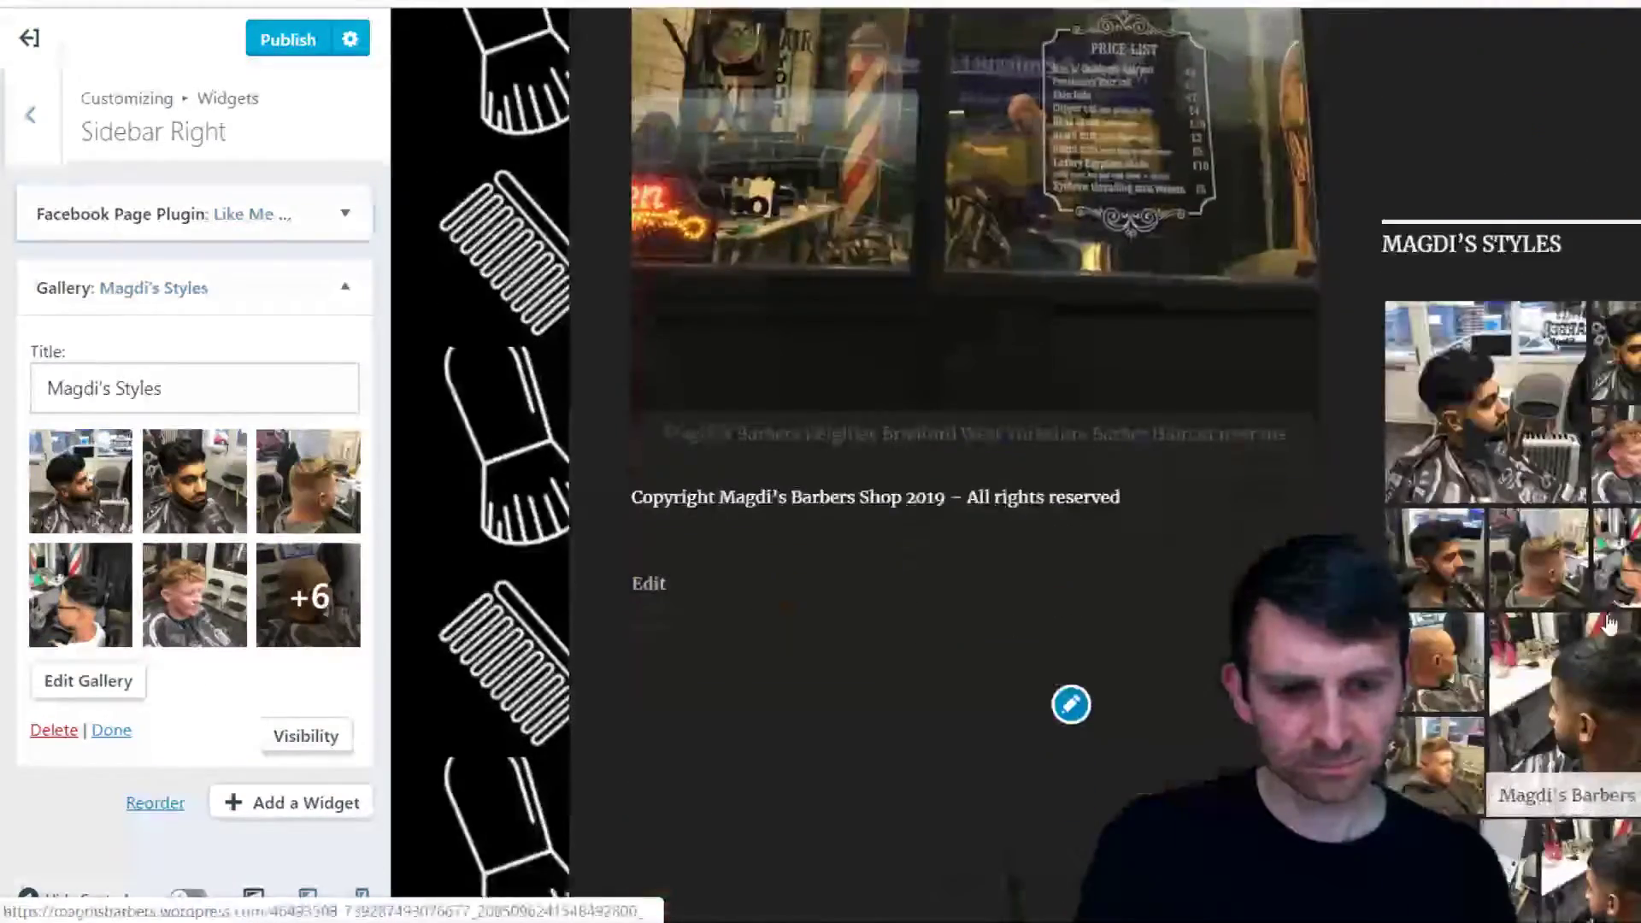
scroll(1605, 633, "up", 10)
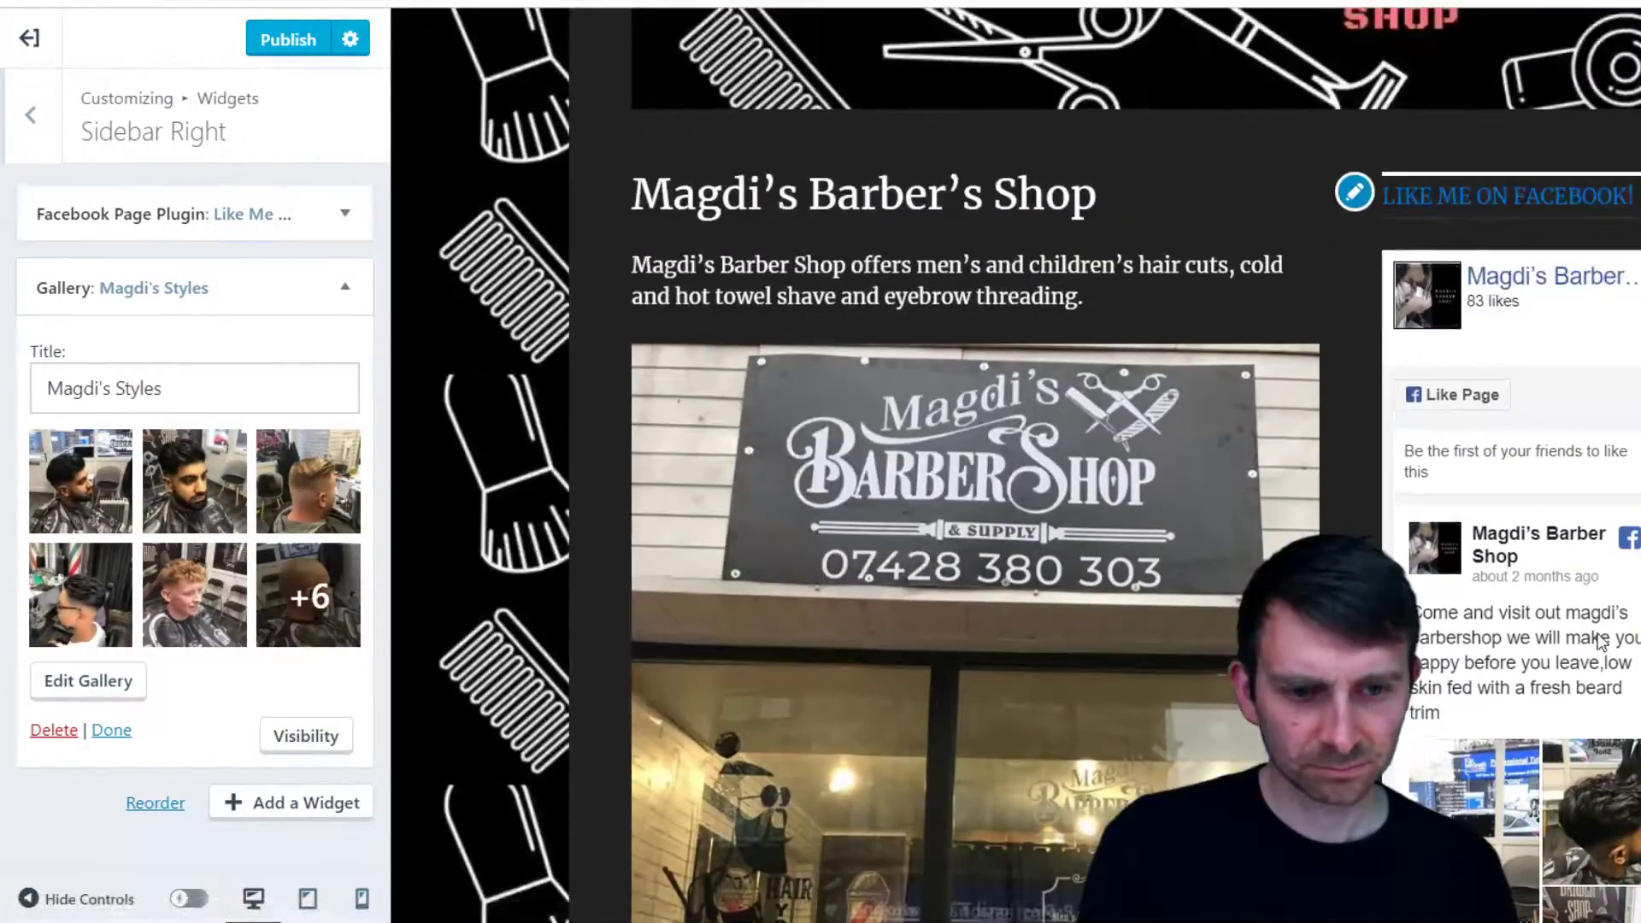
scroll(1601, 642, "down", 15)
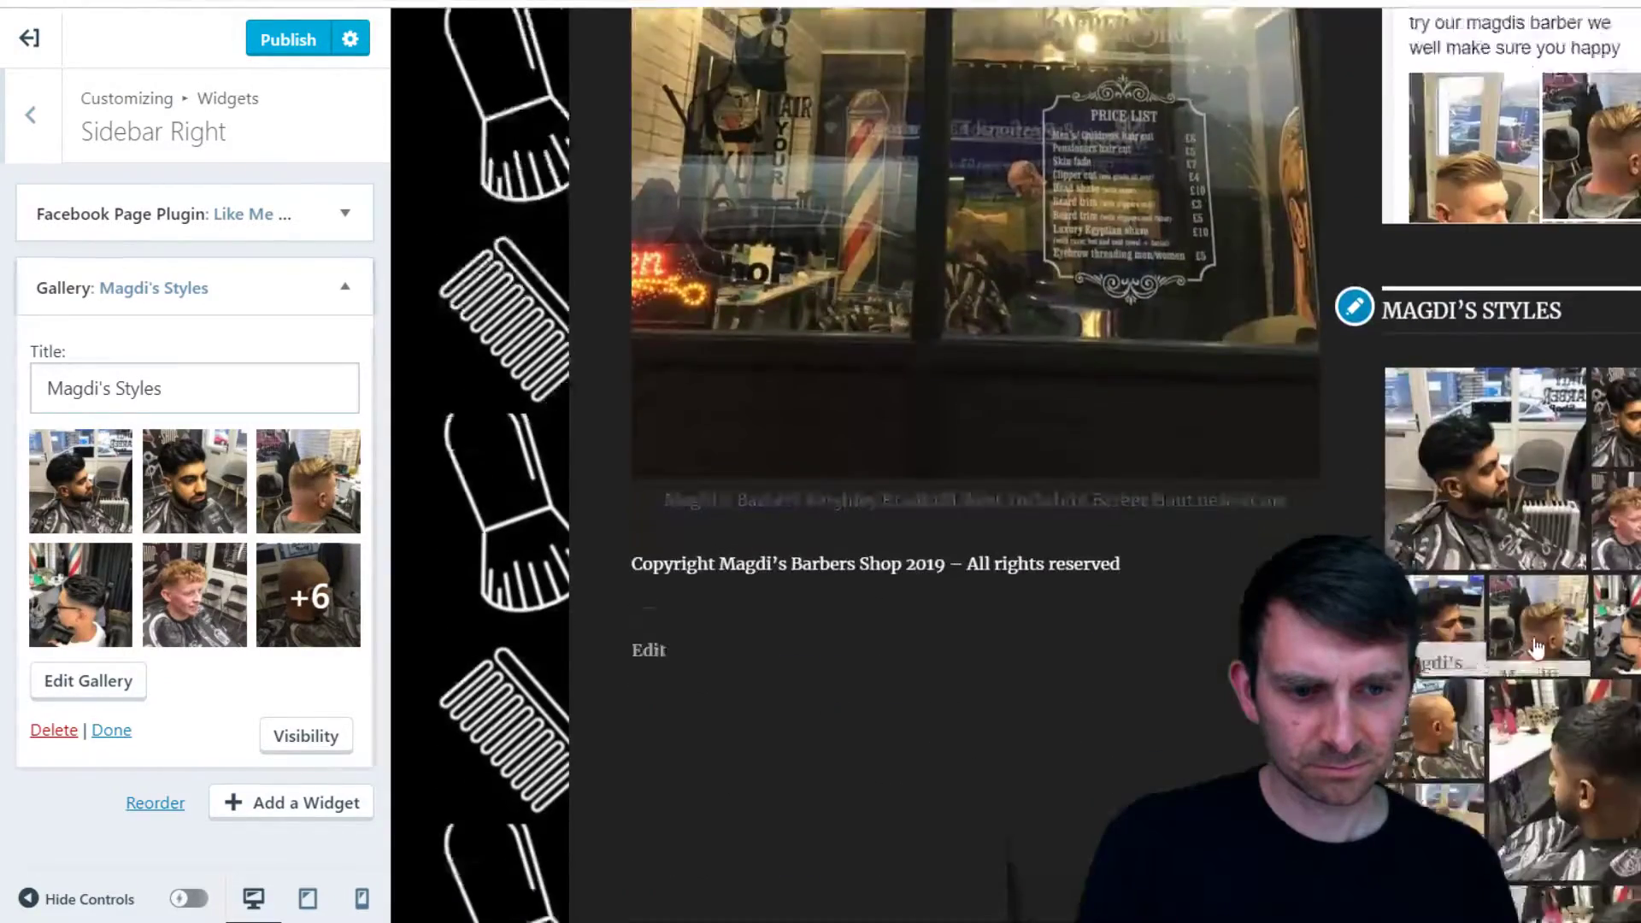
scroll(1529, 676, "up", 10)
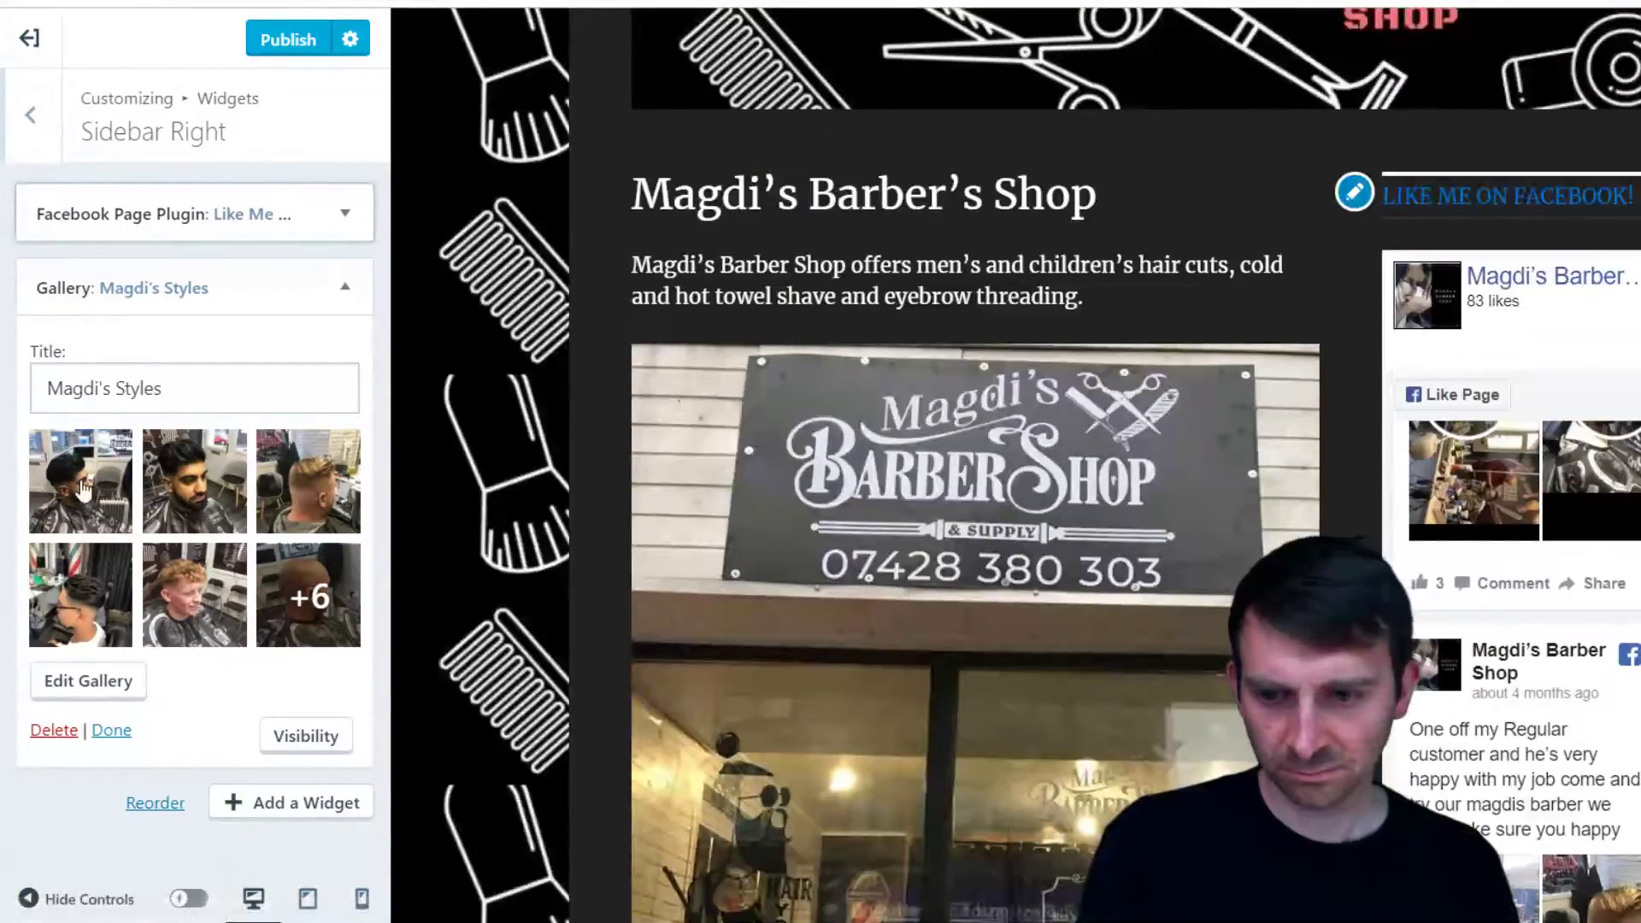
left_click(287, 39)
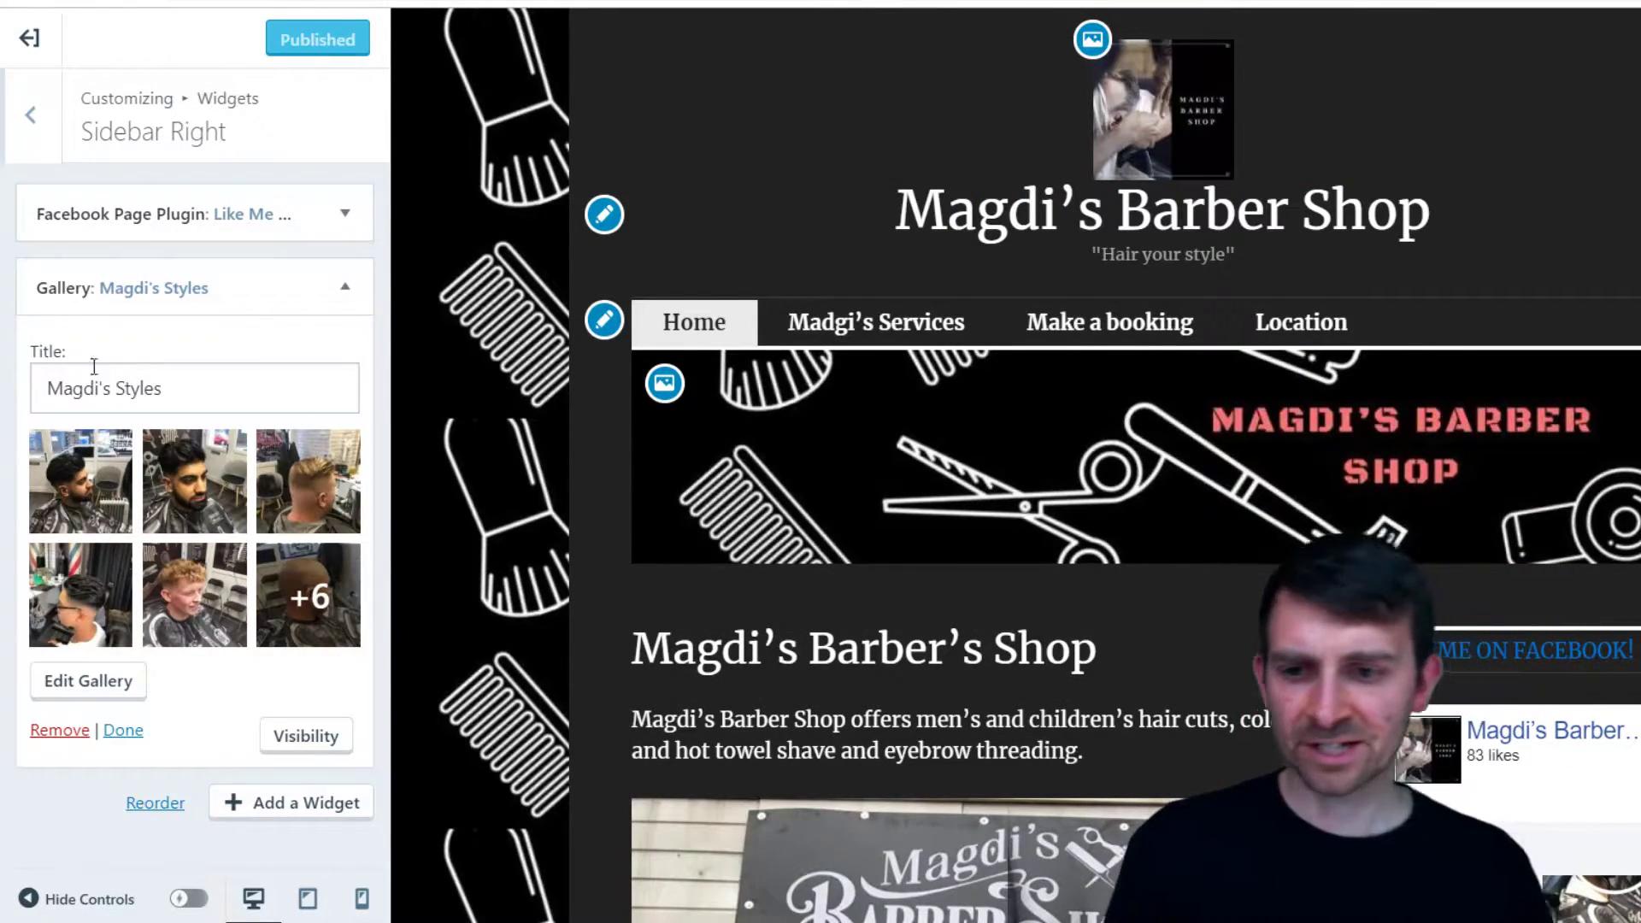
Open the site identity settings and try turning off the display of the site title and tagline, restoring it again
left_click(34, 134)
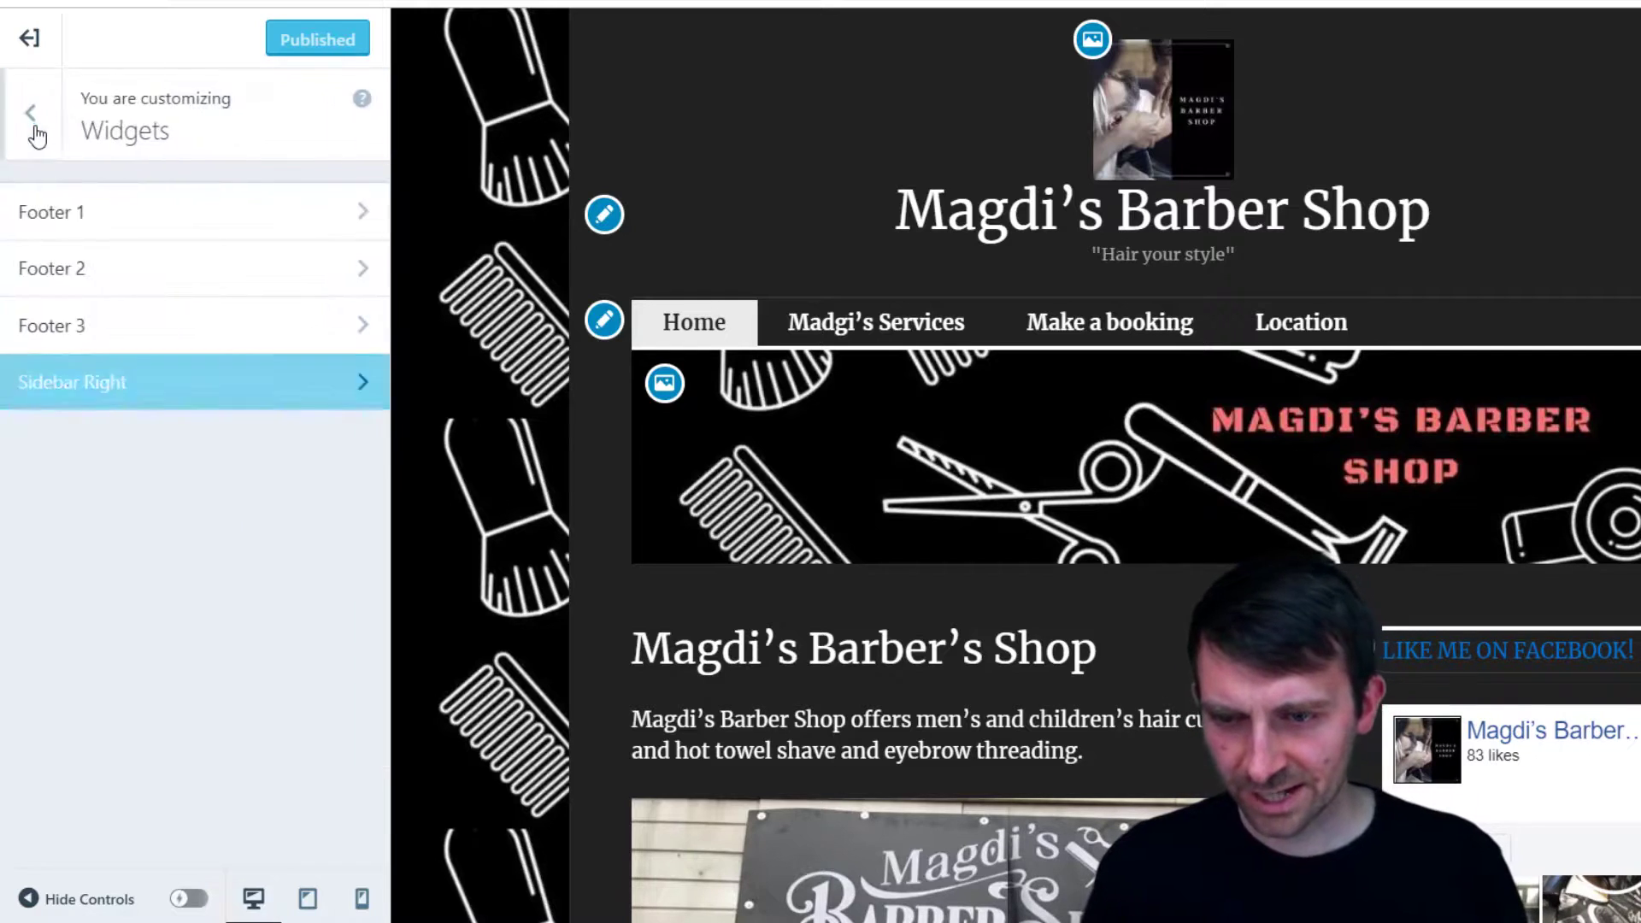
left_click(33, 141)
left_click(101, 274)
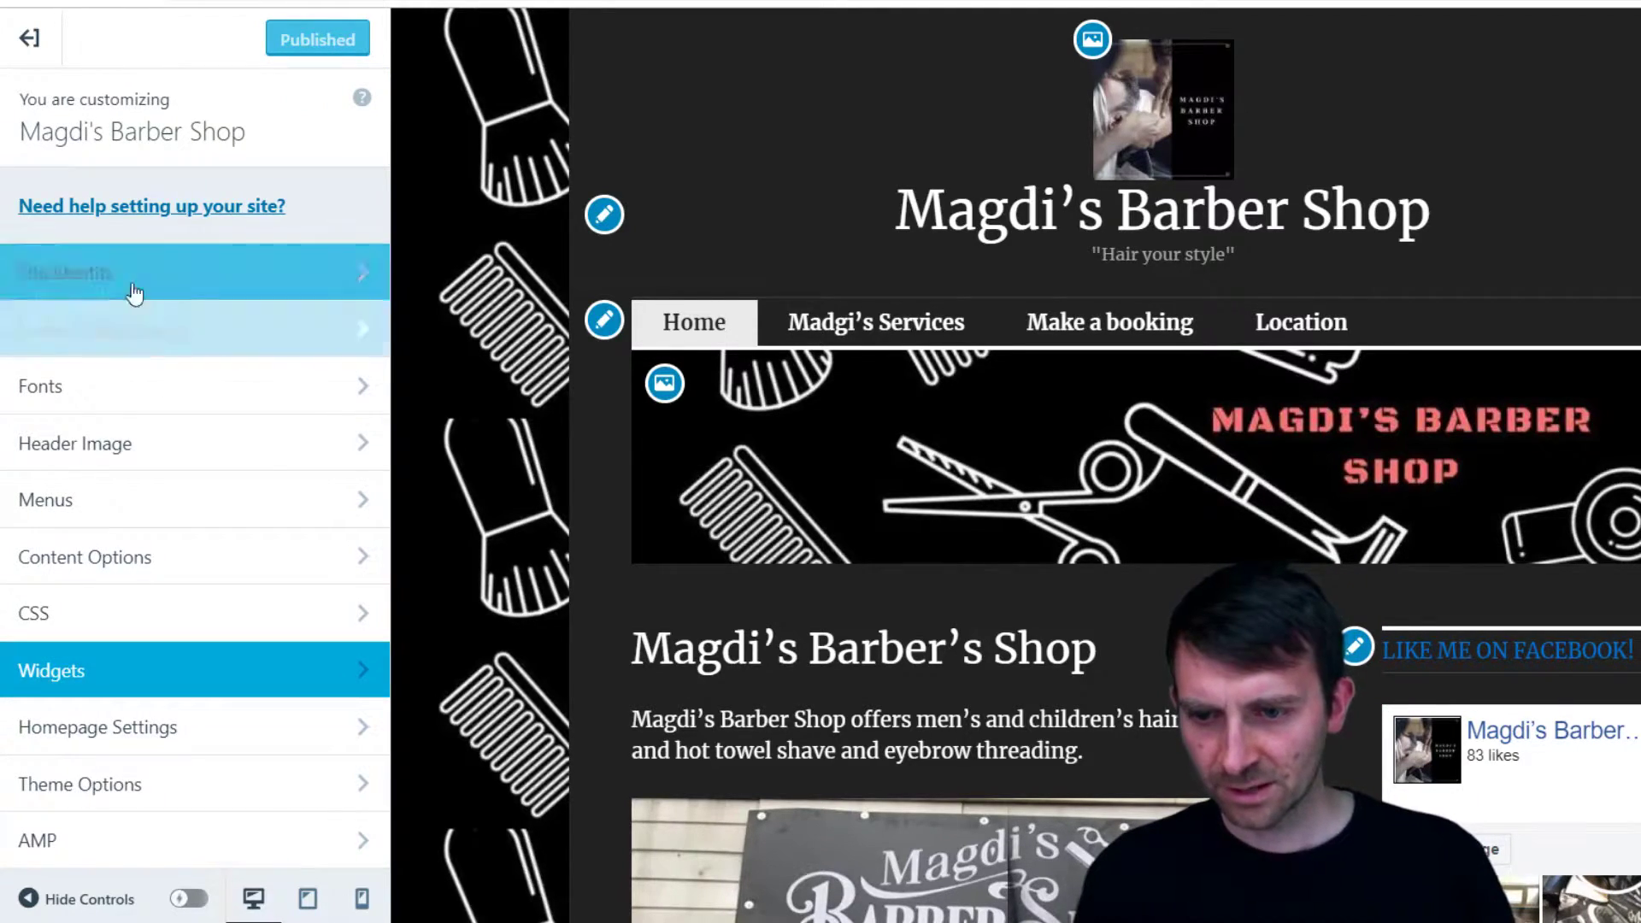
scroll(205, 494, "down", 5)
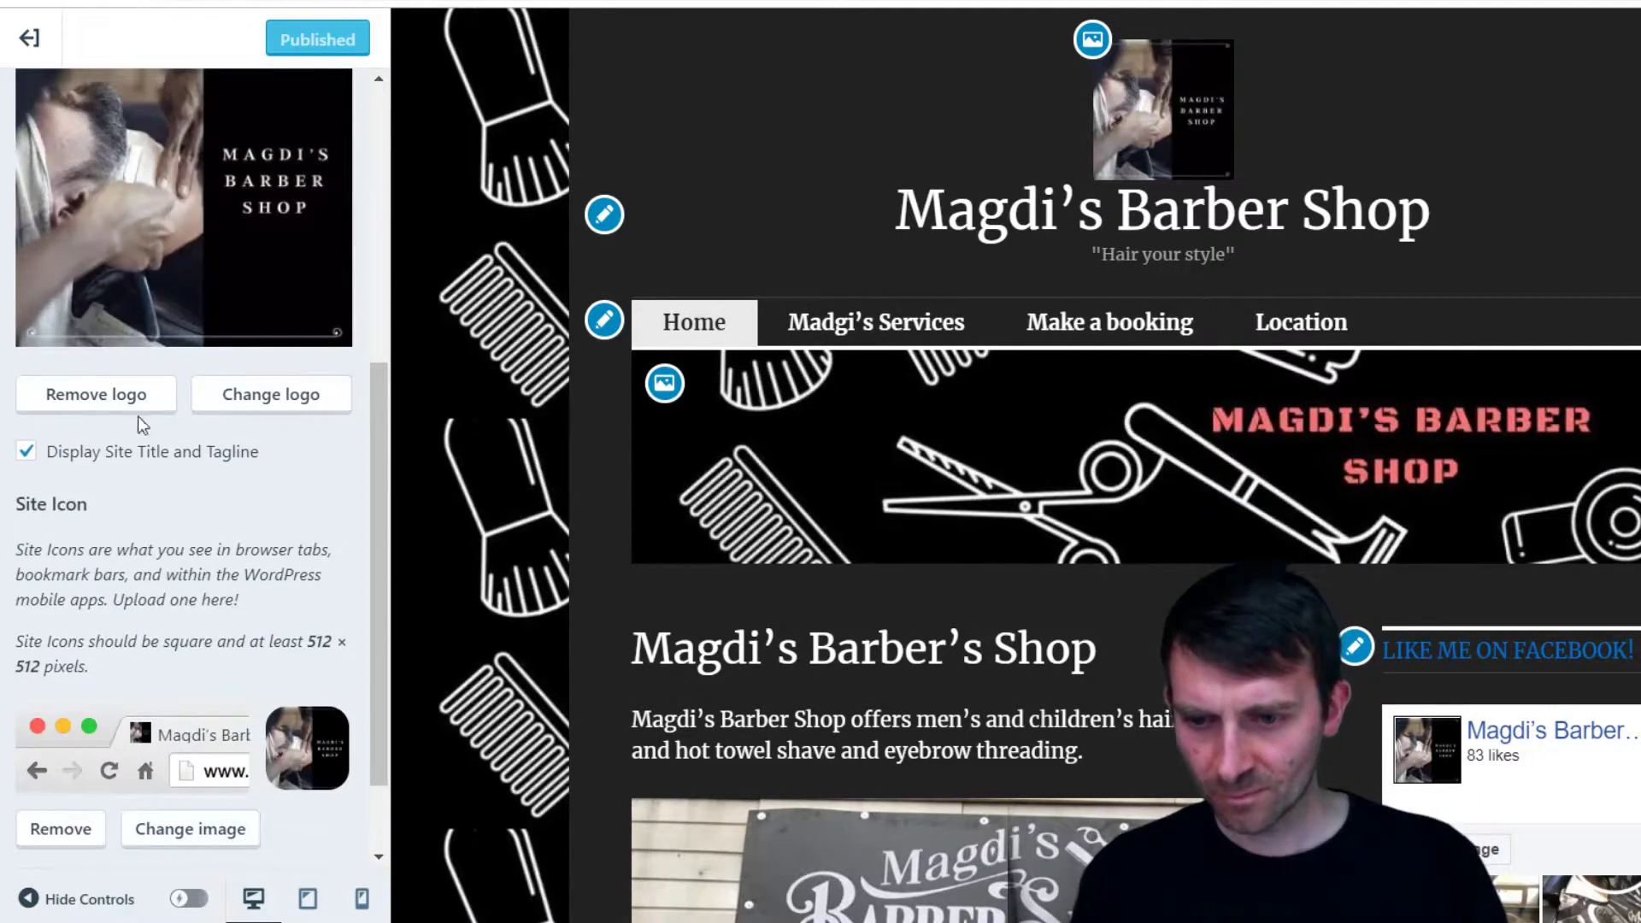
left_click(27, 453)
left_click(27, 453)
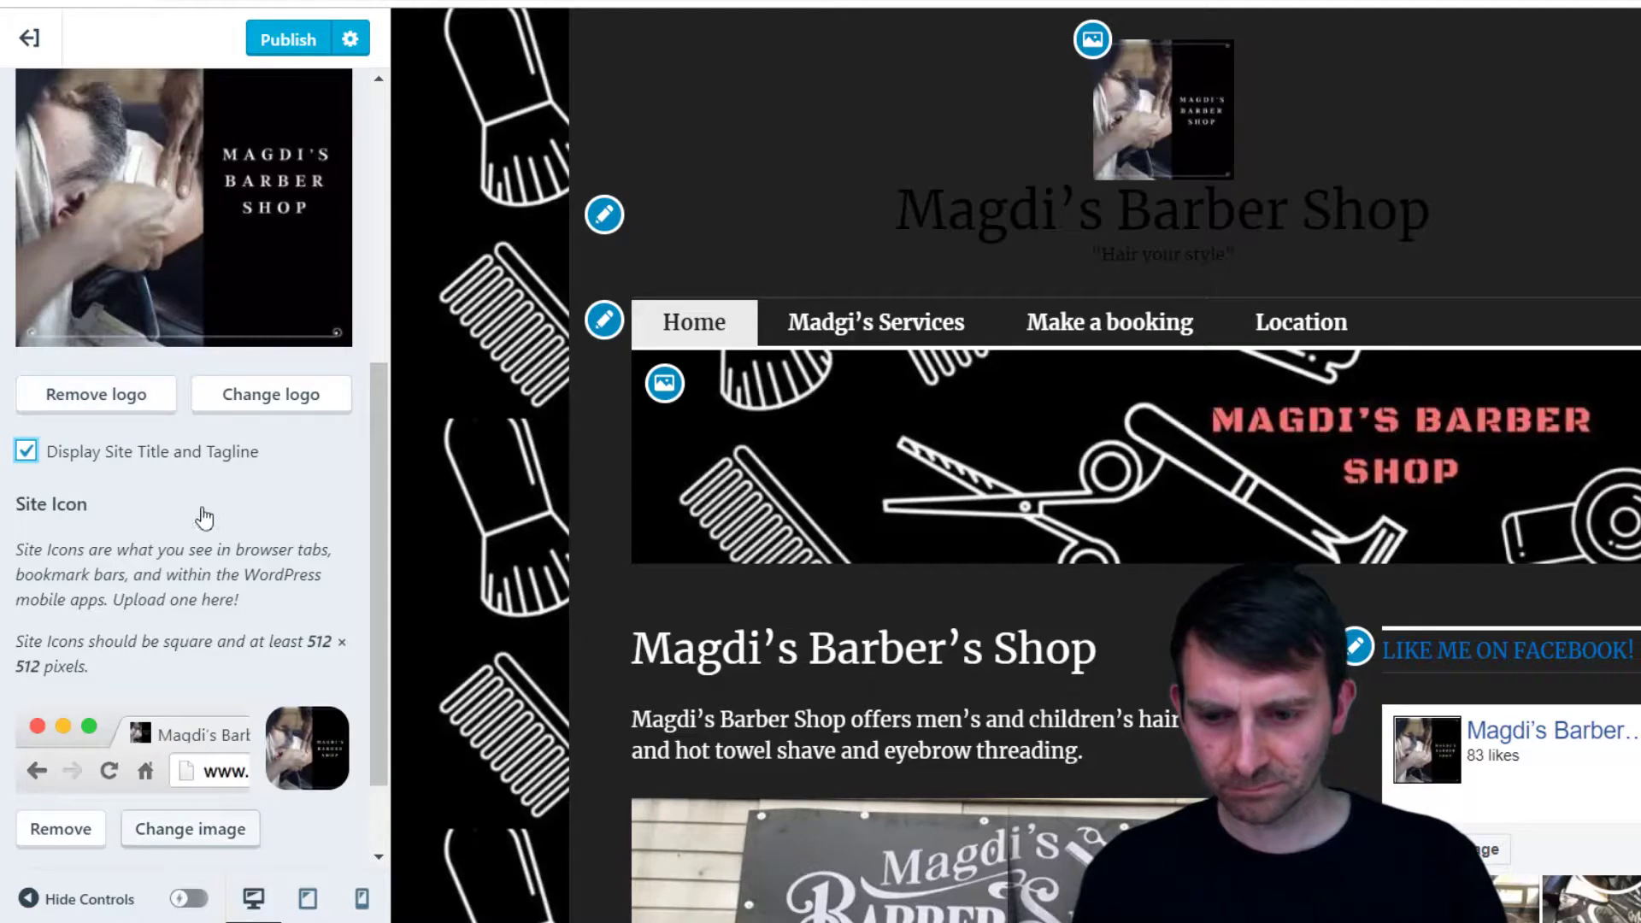
Check the home page in the site preview, open the Madgi's Services page there and publish the site identity settings
scroll(179, 590, "down", 2)
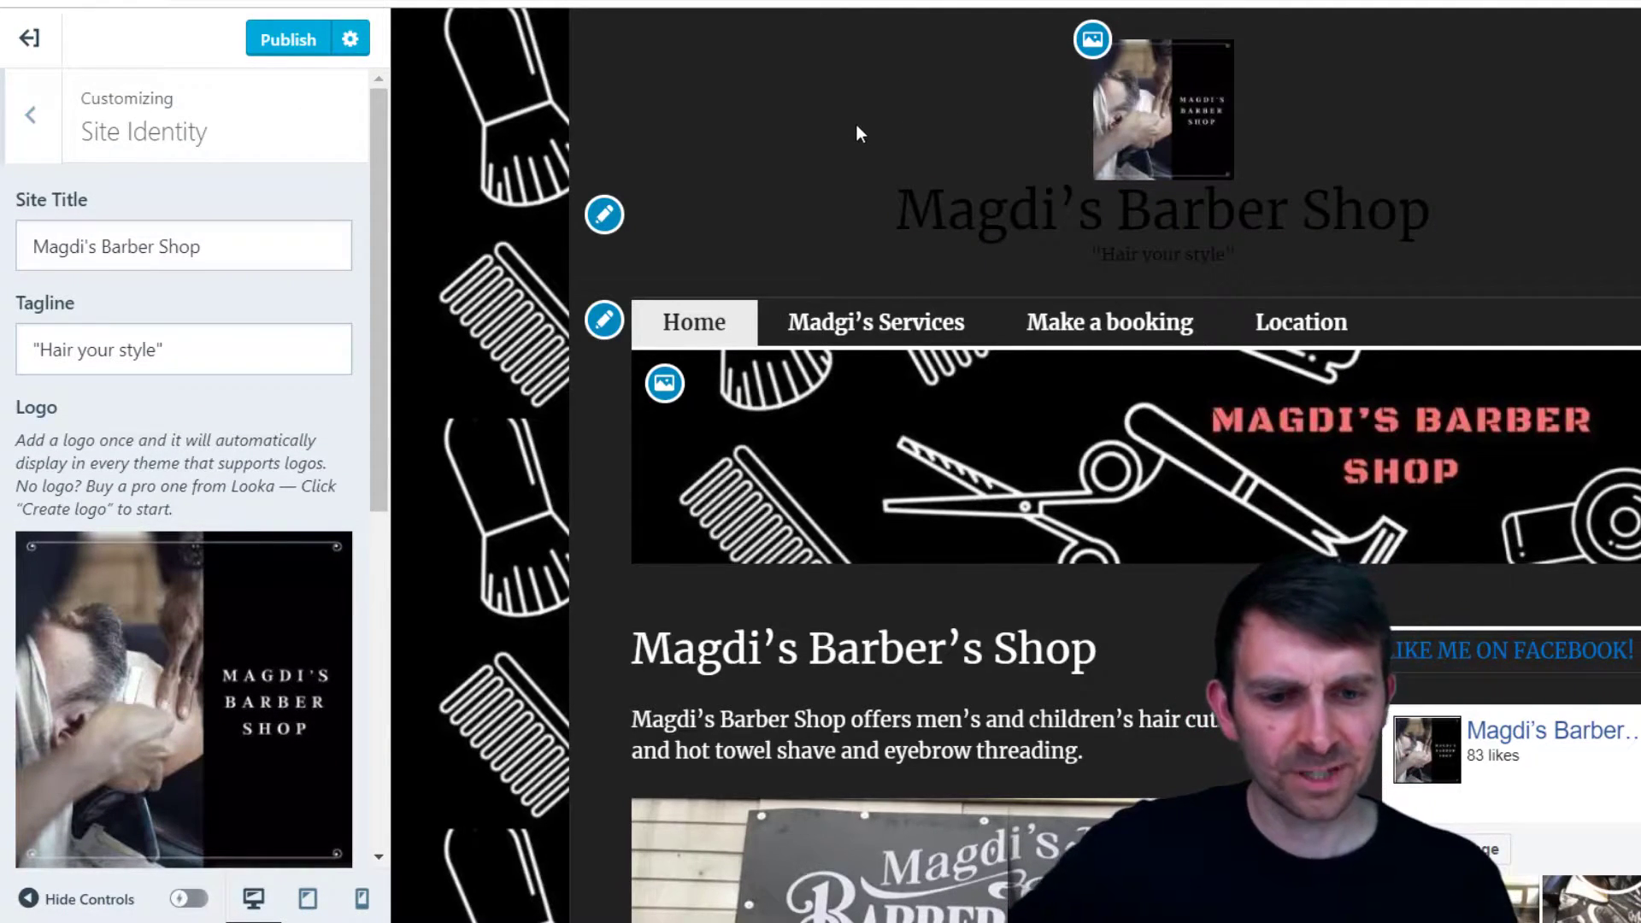
scroll(839, 237, "down", 15)
scroll(1120, 569, "up", 9)
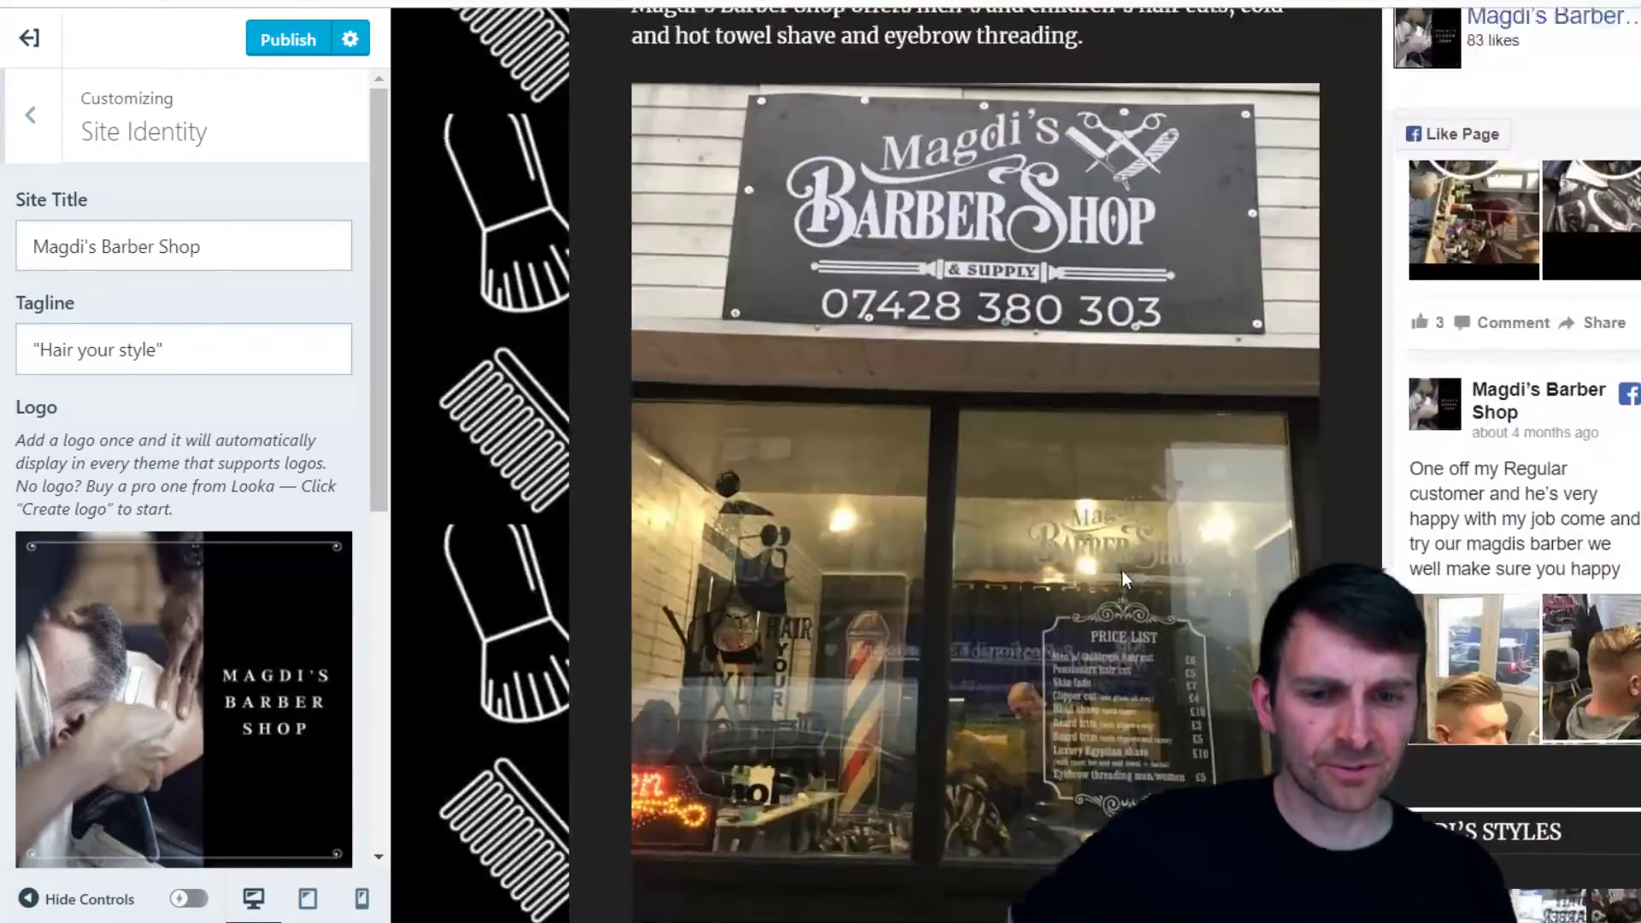
scroll(1121, 571, "up", 8)
left_click(863, 322)
scroll(1197, 432, "down", 6)
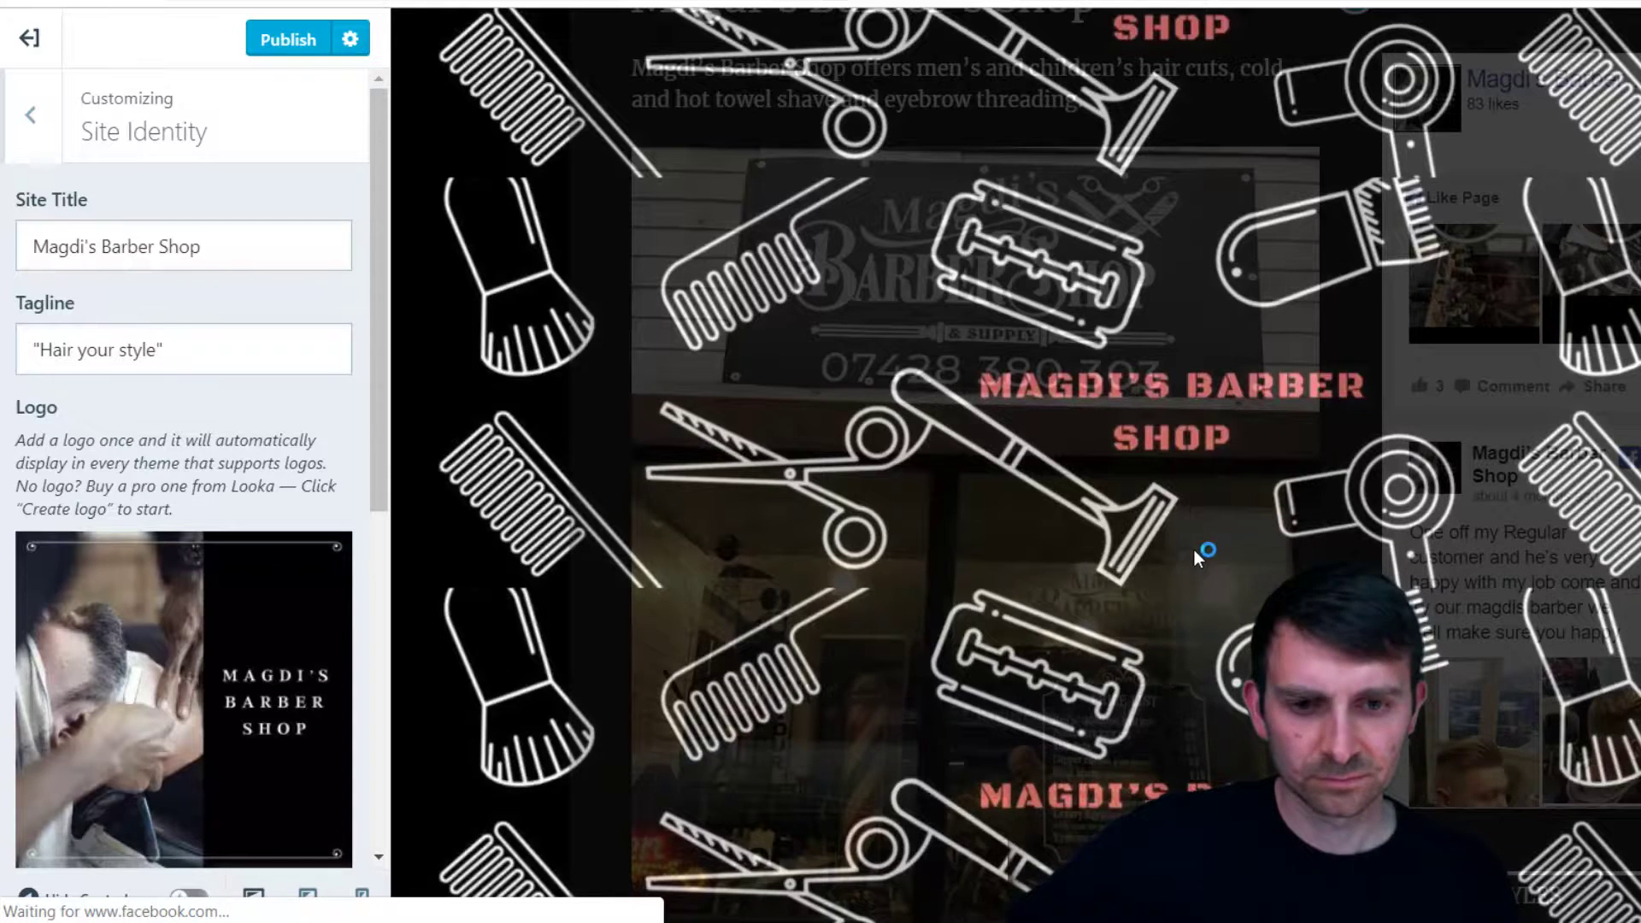
left_click(305, 39)
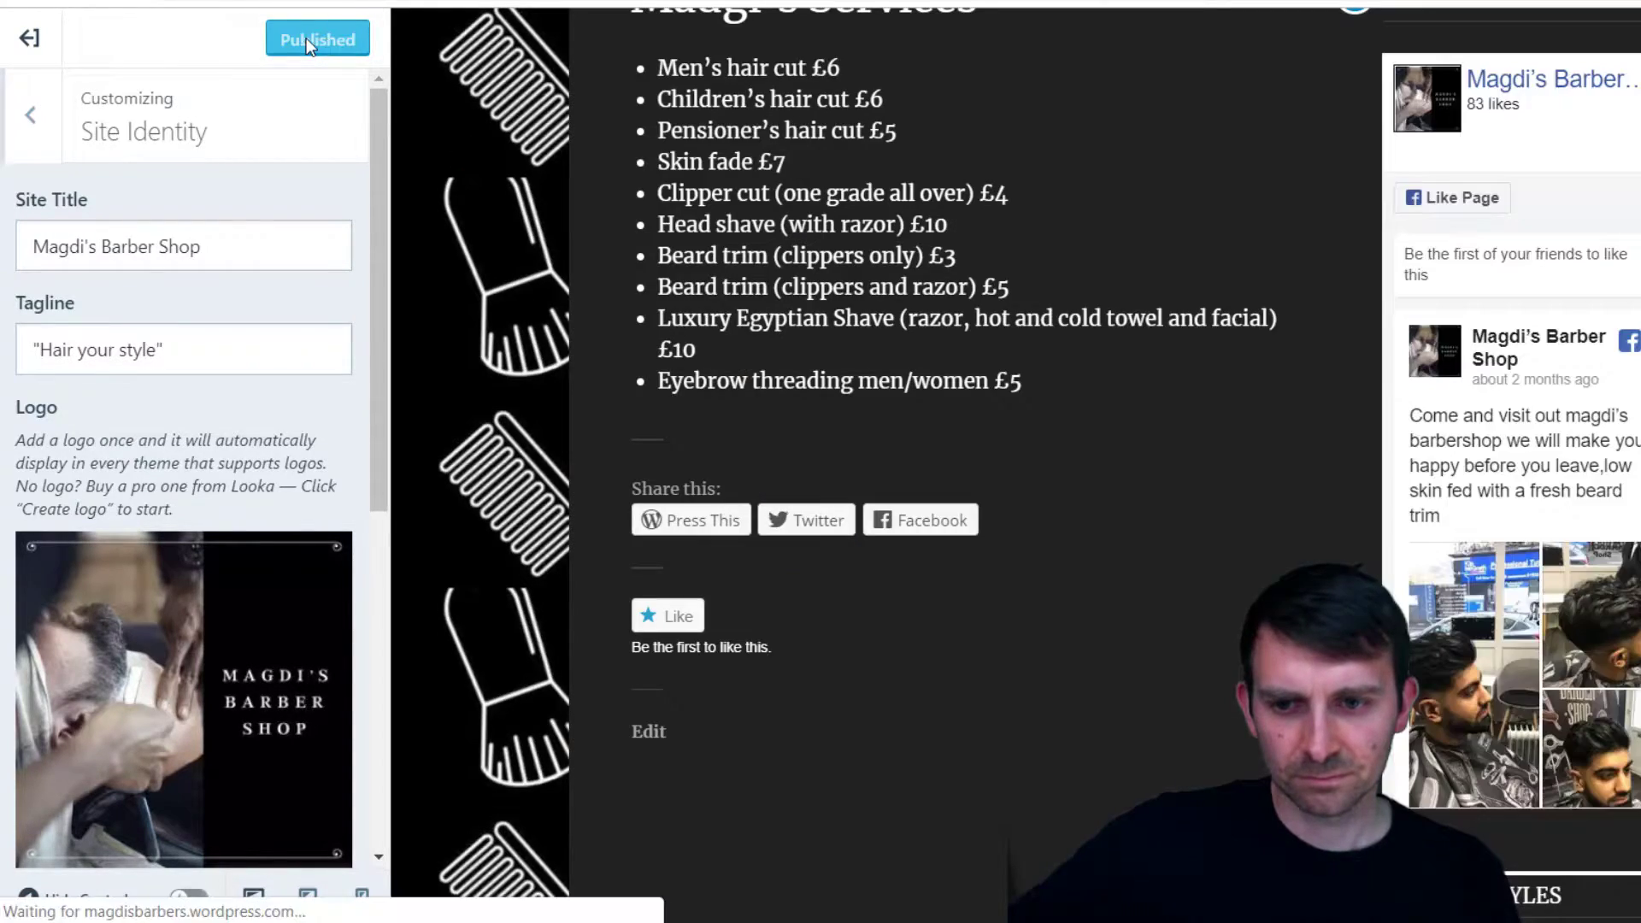
Review the Madgi's Services page in the preview, return to the home page and open the home page for editing
scroll(961, 562, "down", 6)
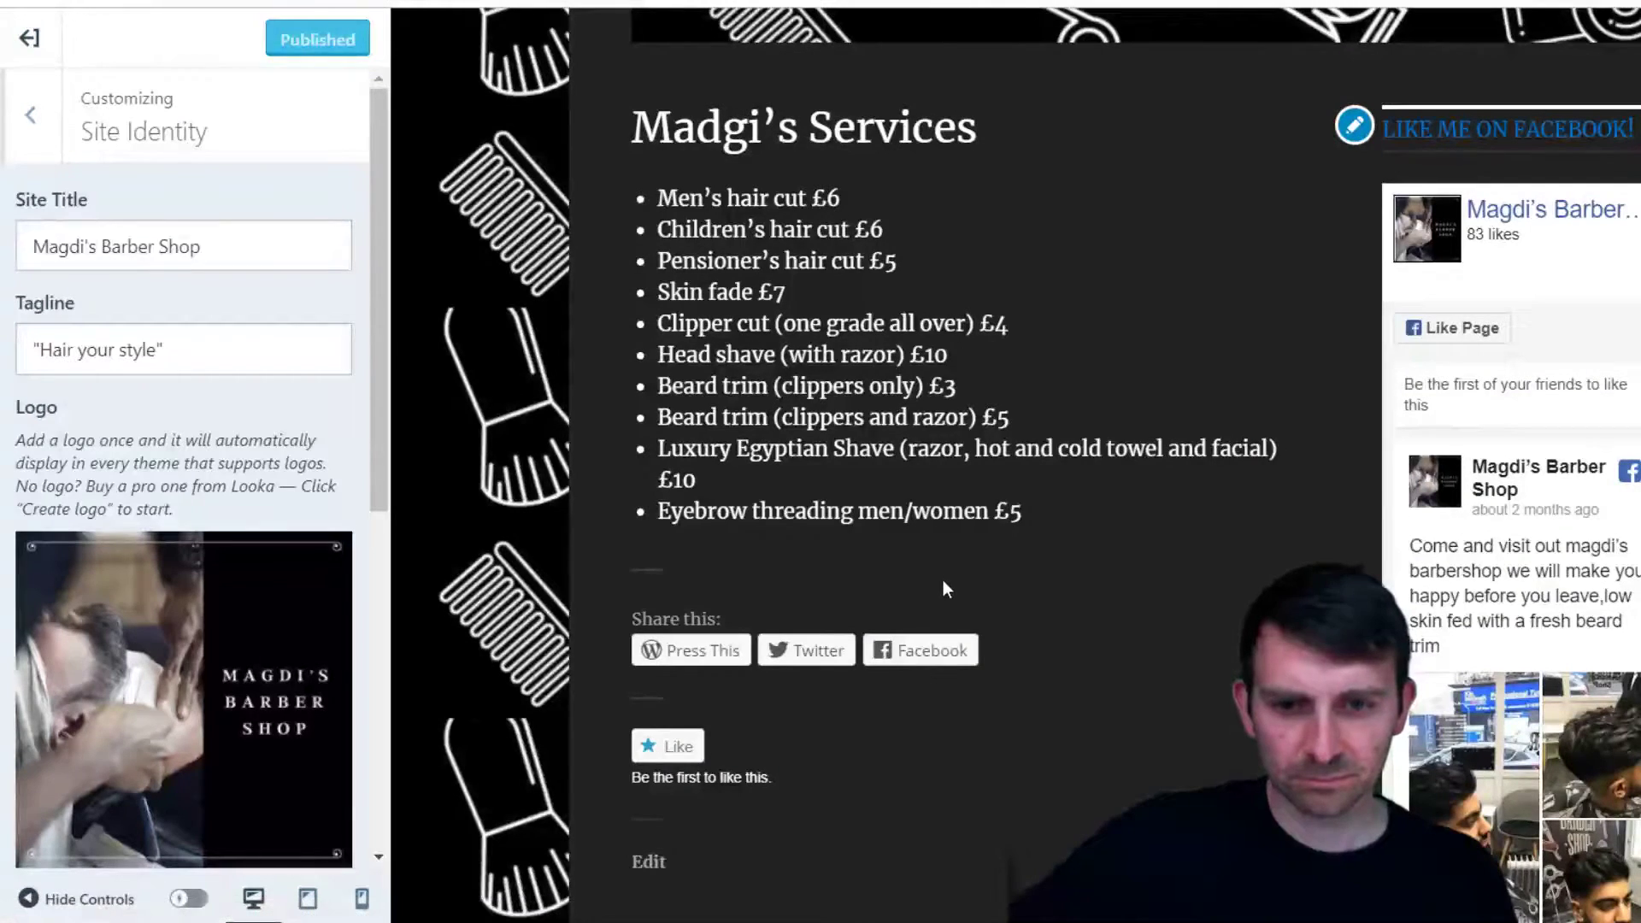
scroll(1040, 658, "up", 4)
scroll(1037, 675, "up", 2)
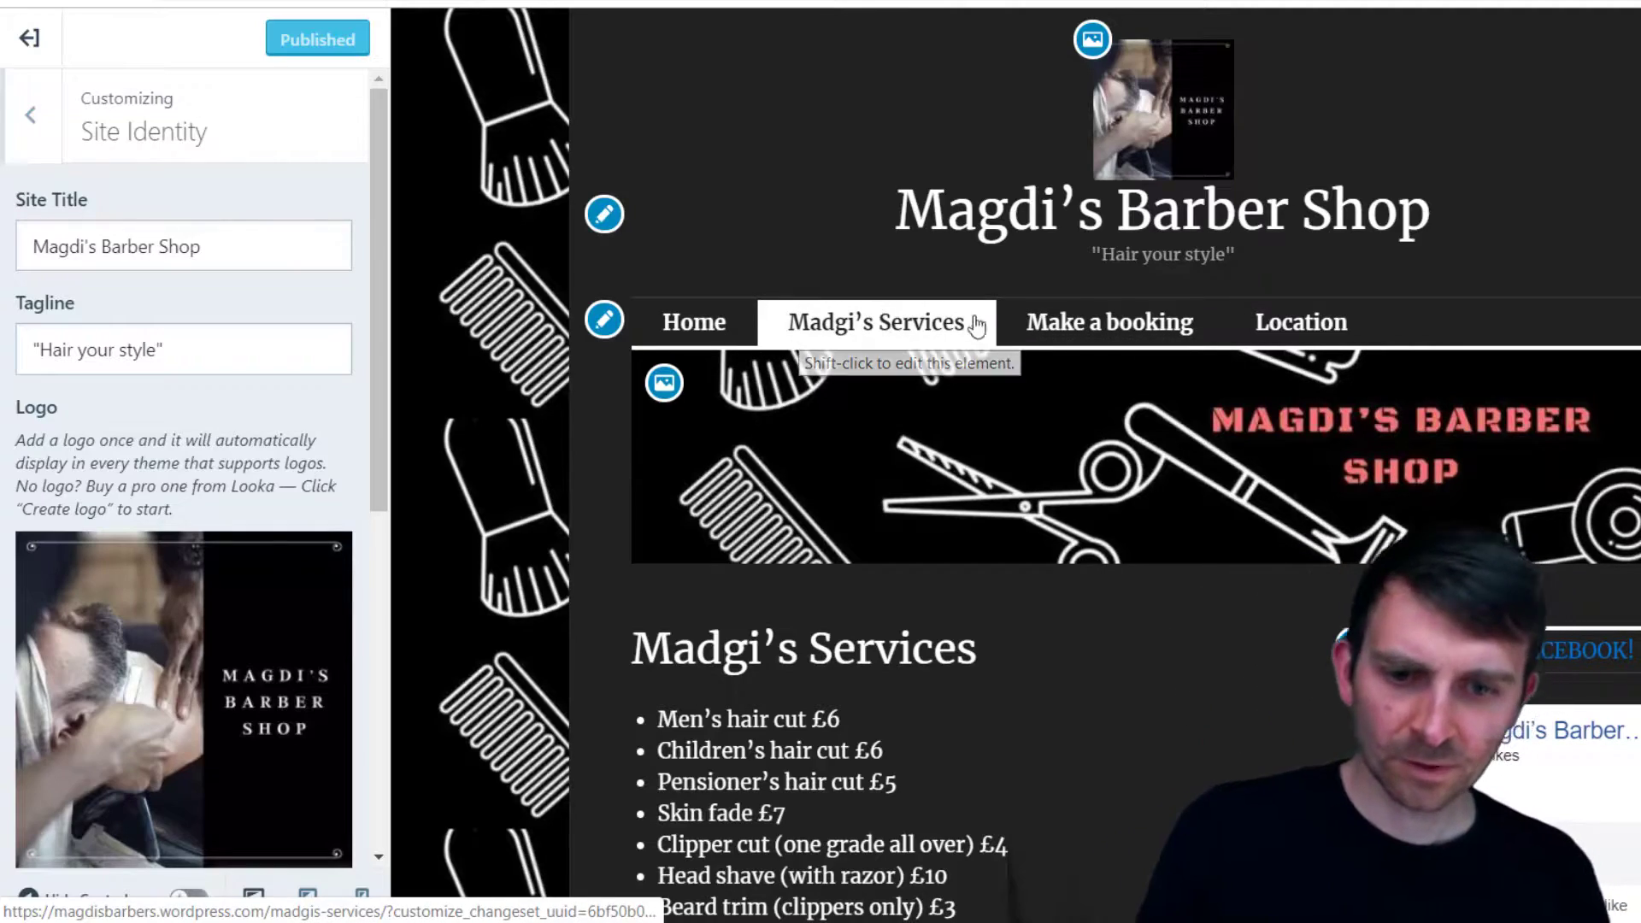
left_click(913, 323)
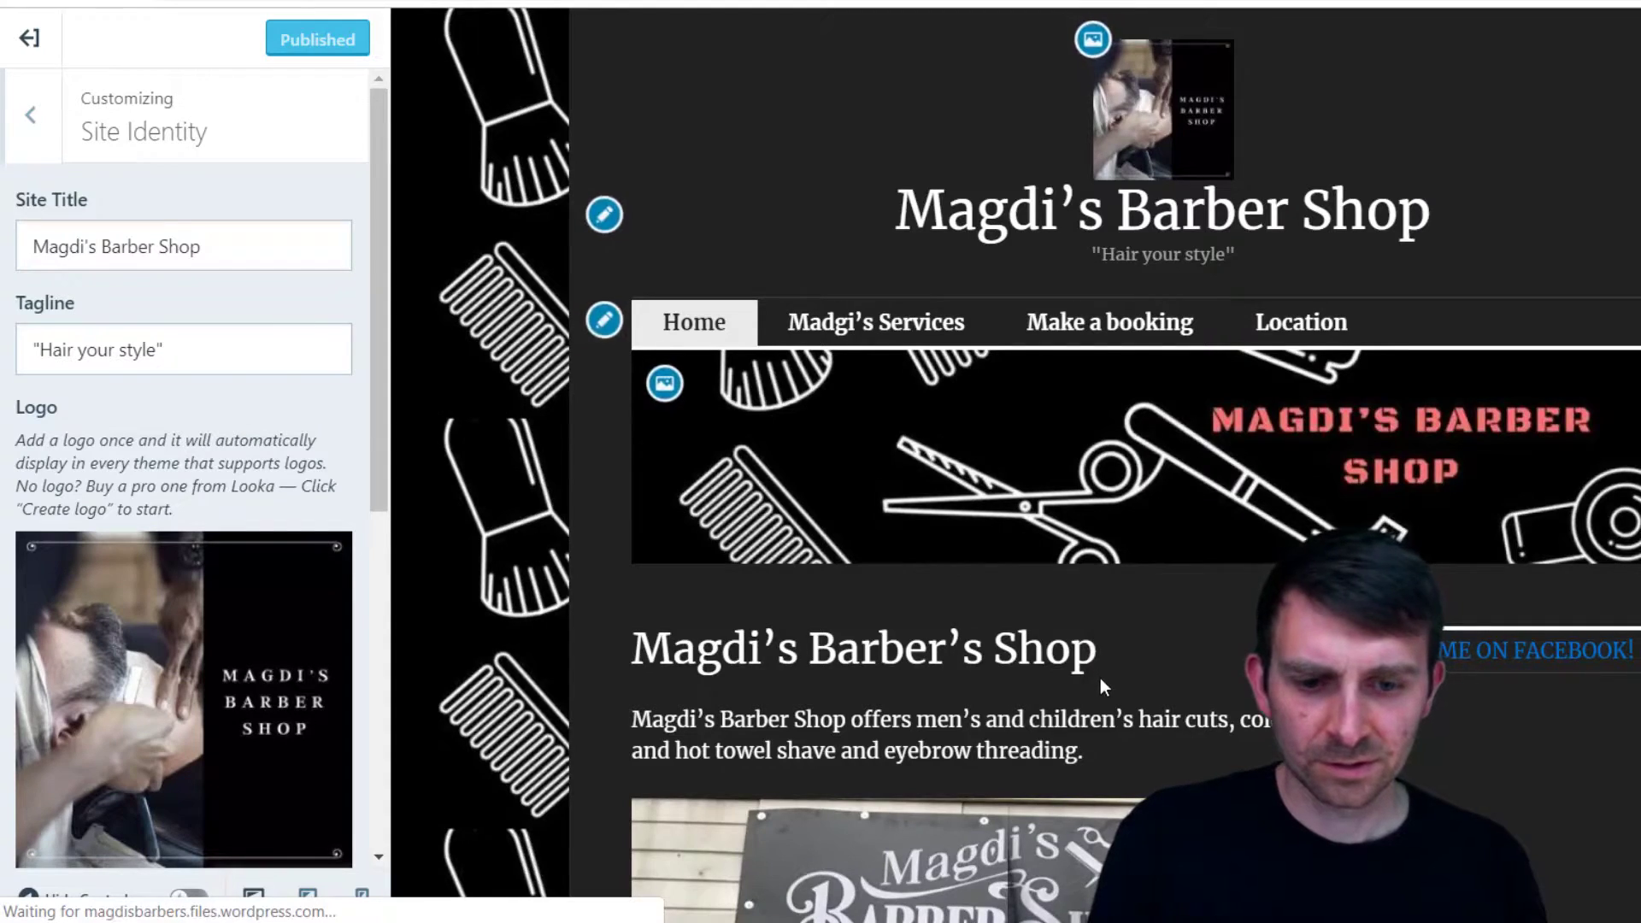
scroll(1100, 676, "down", 15)
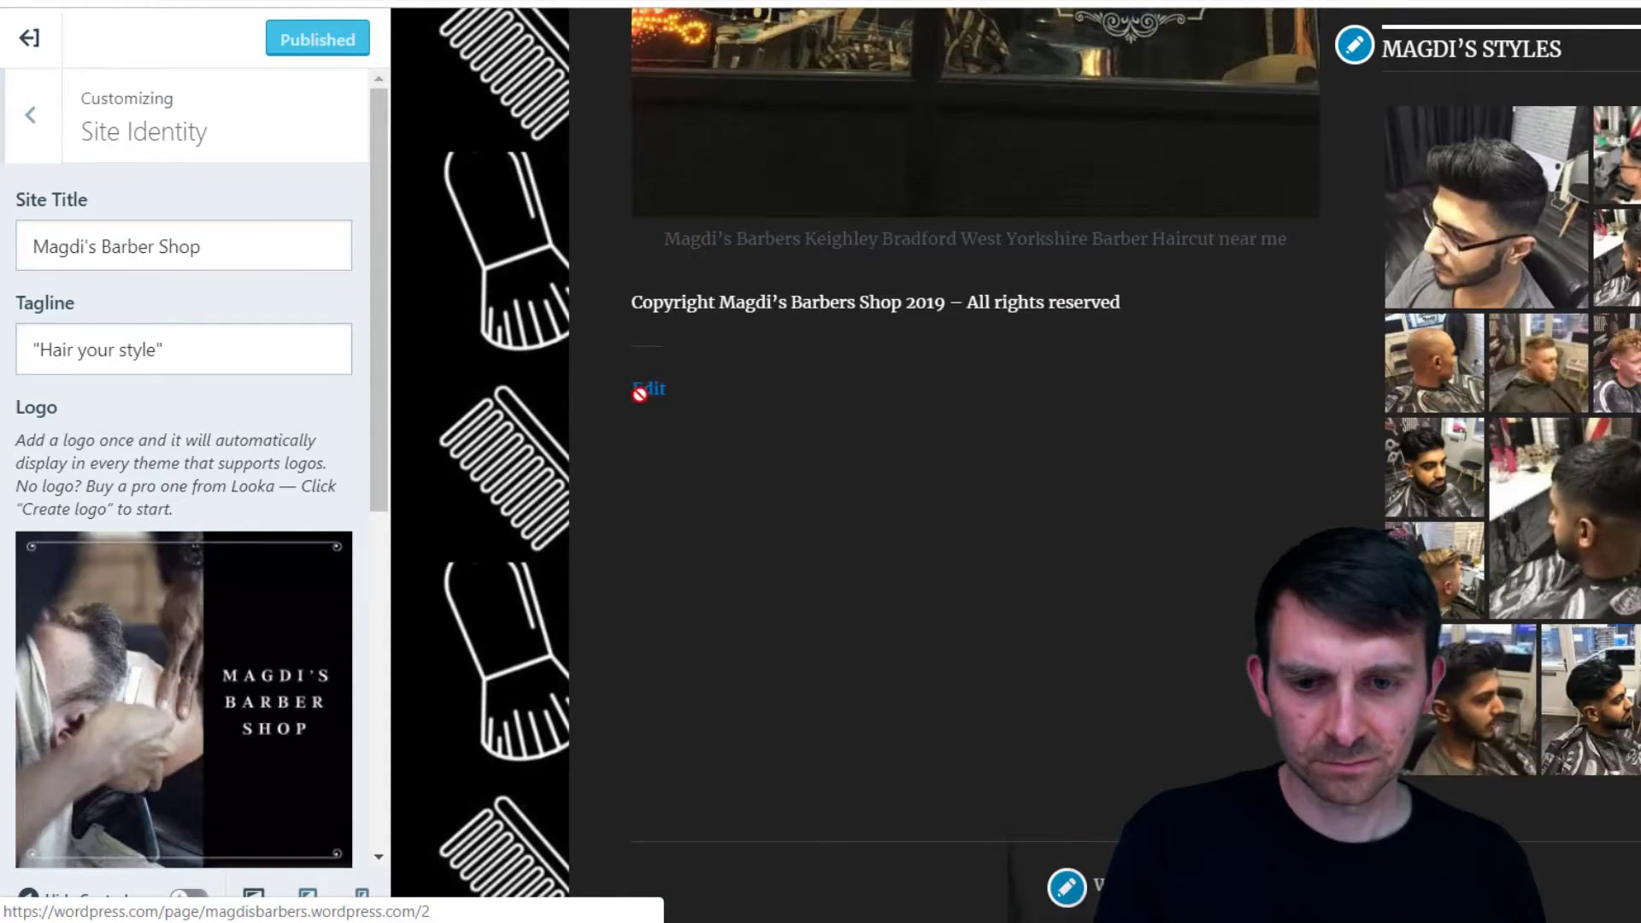
left_click(637, 391)
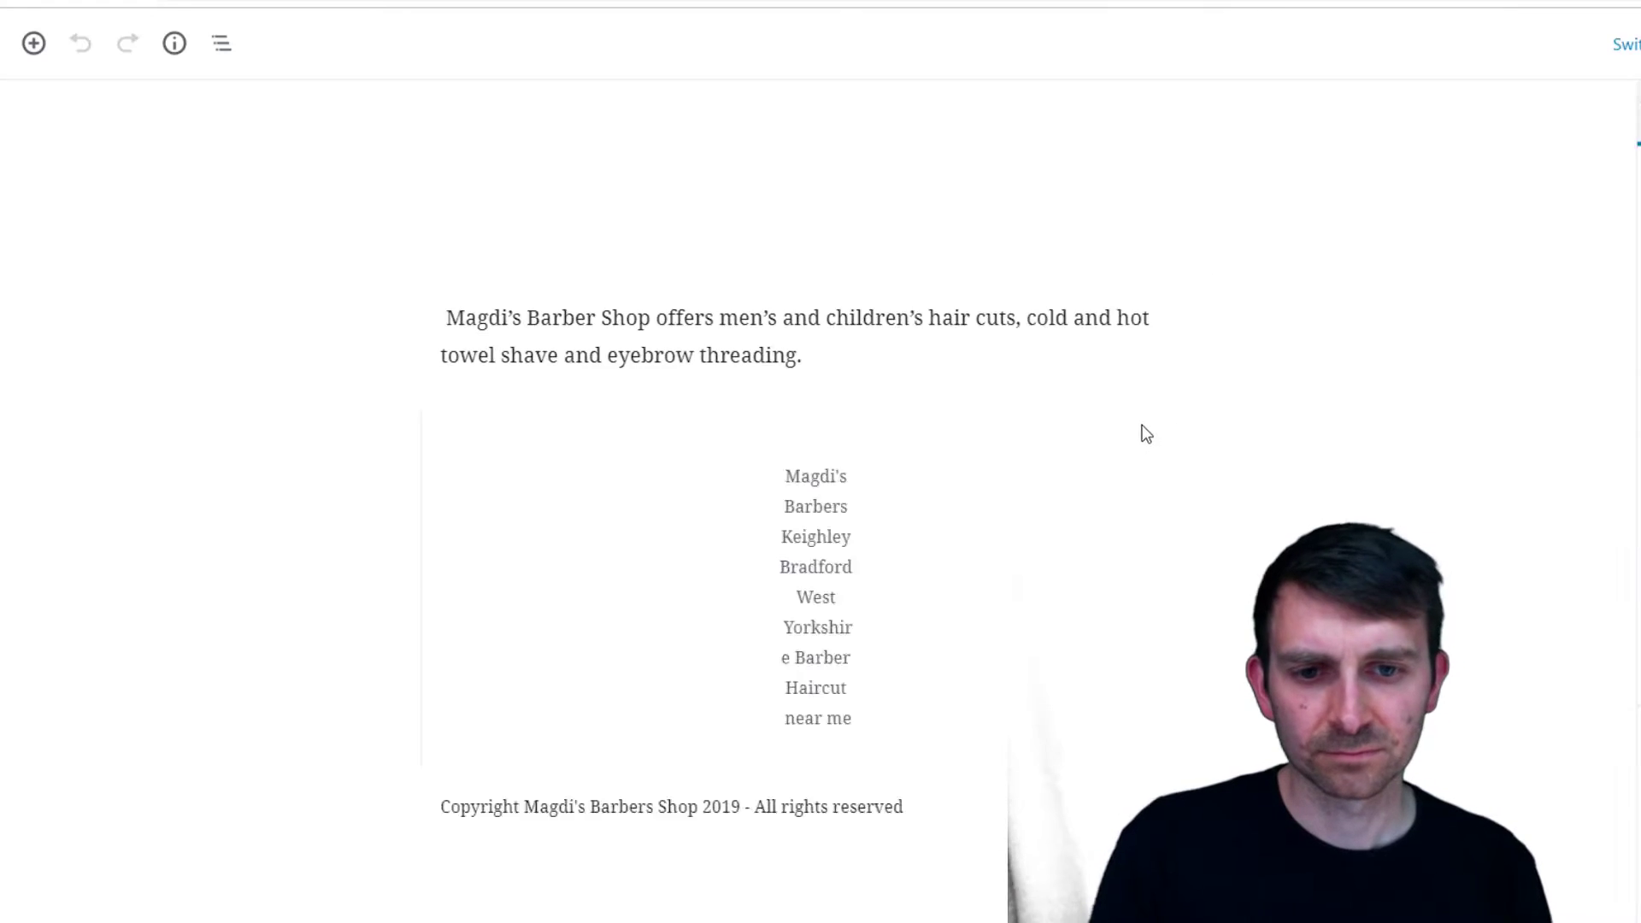
Insert empty paragraphs between the shopfront photo and the copyright line, clearing the stray character from the first one
scroll(991, 638, "down", 5)
scroll(707, 746, "up", 5)
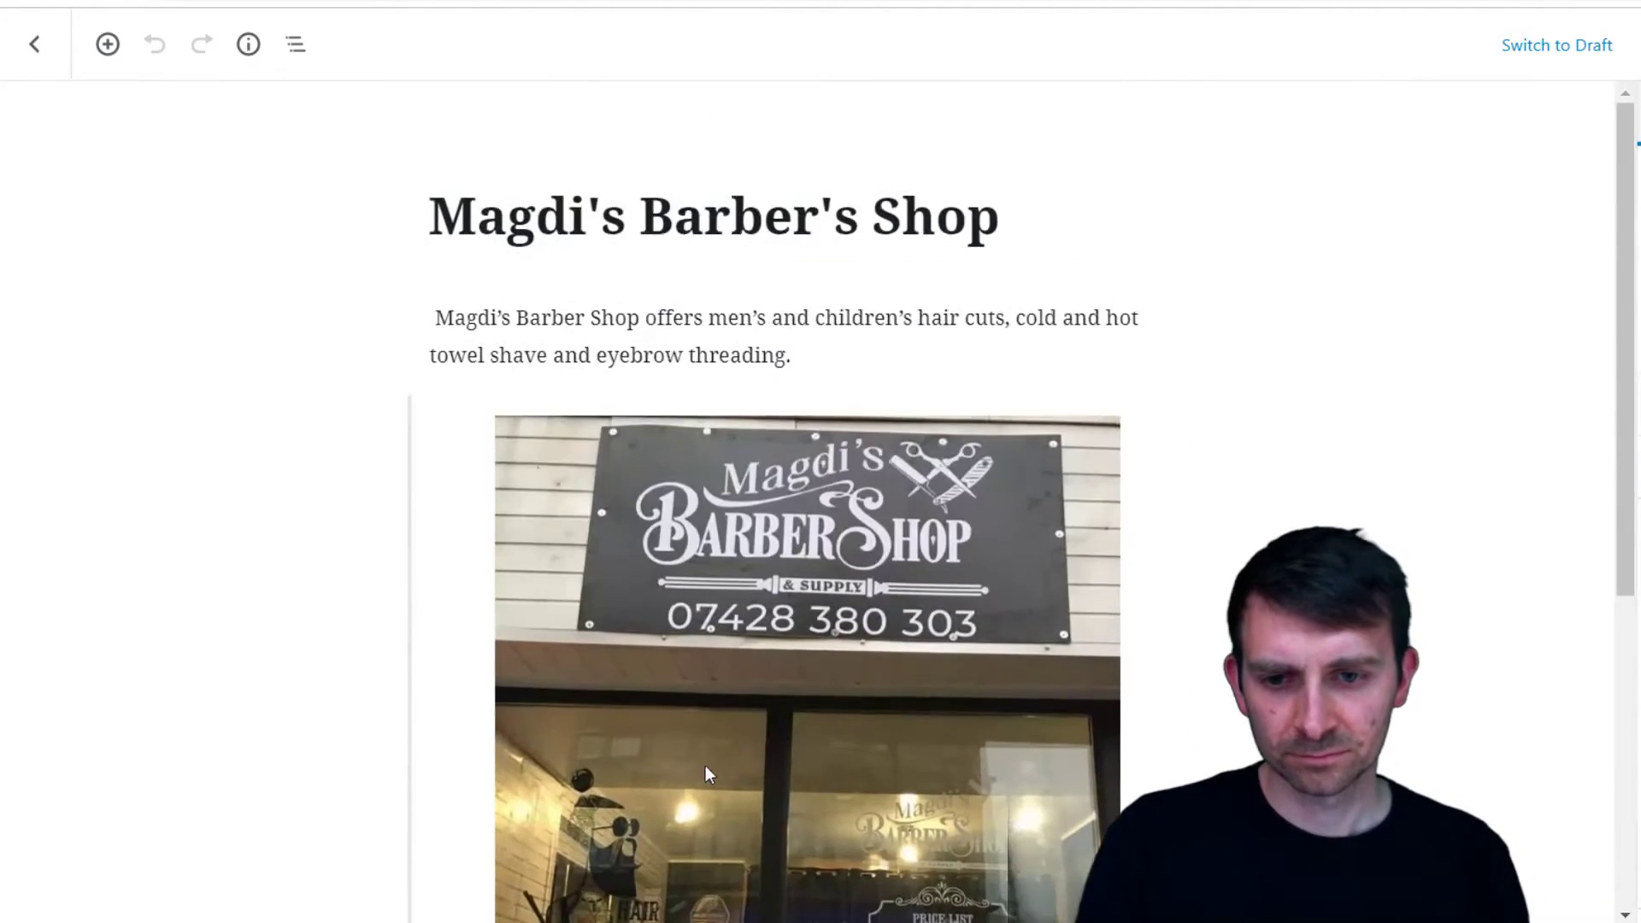
scroll(838, 536, "down", 5)
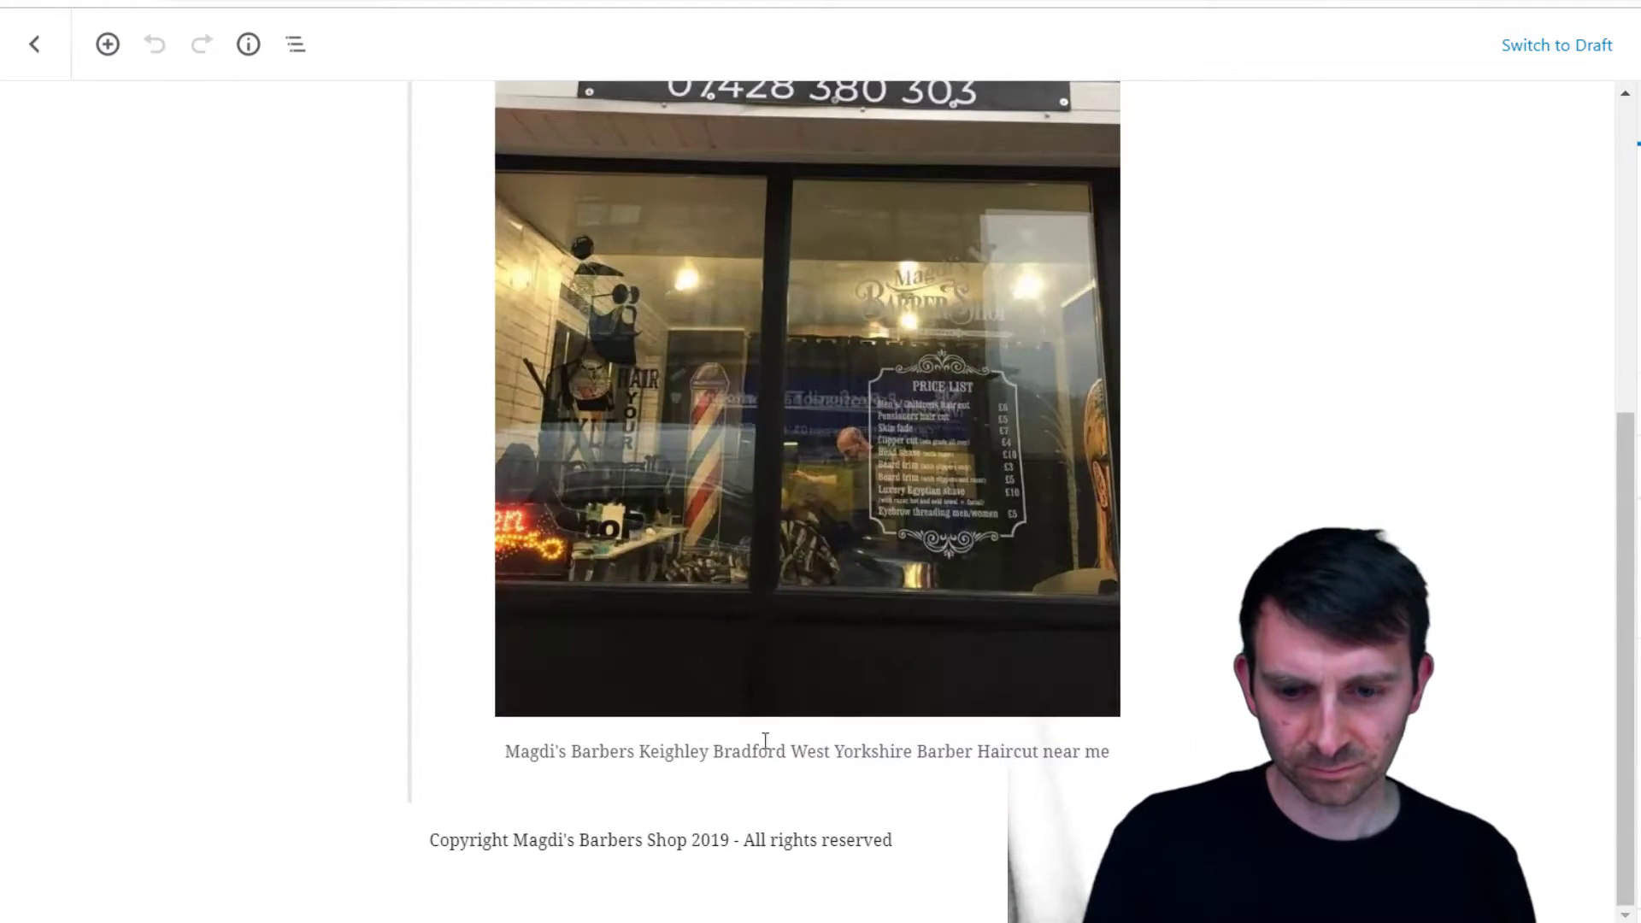
left_click(436, 840)
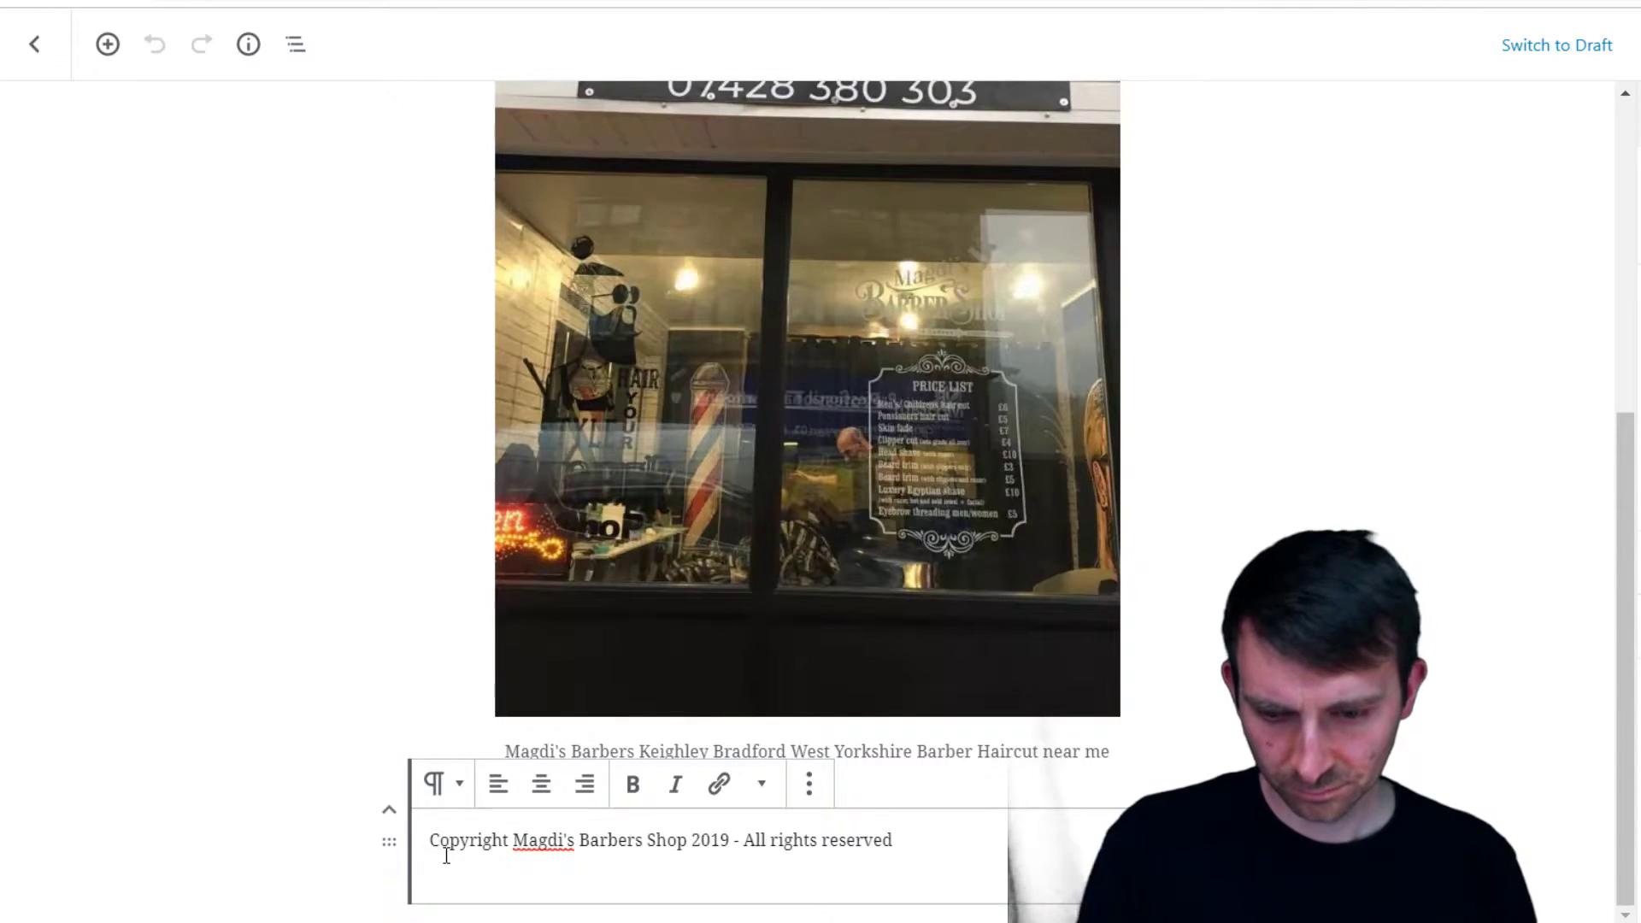
type("7")
key("Return")
key("Return")
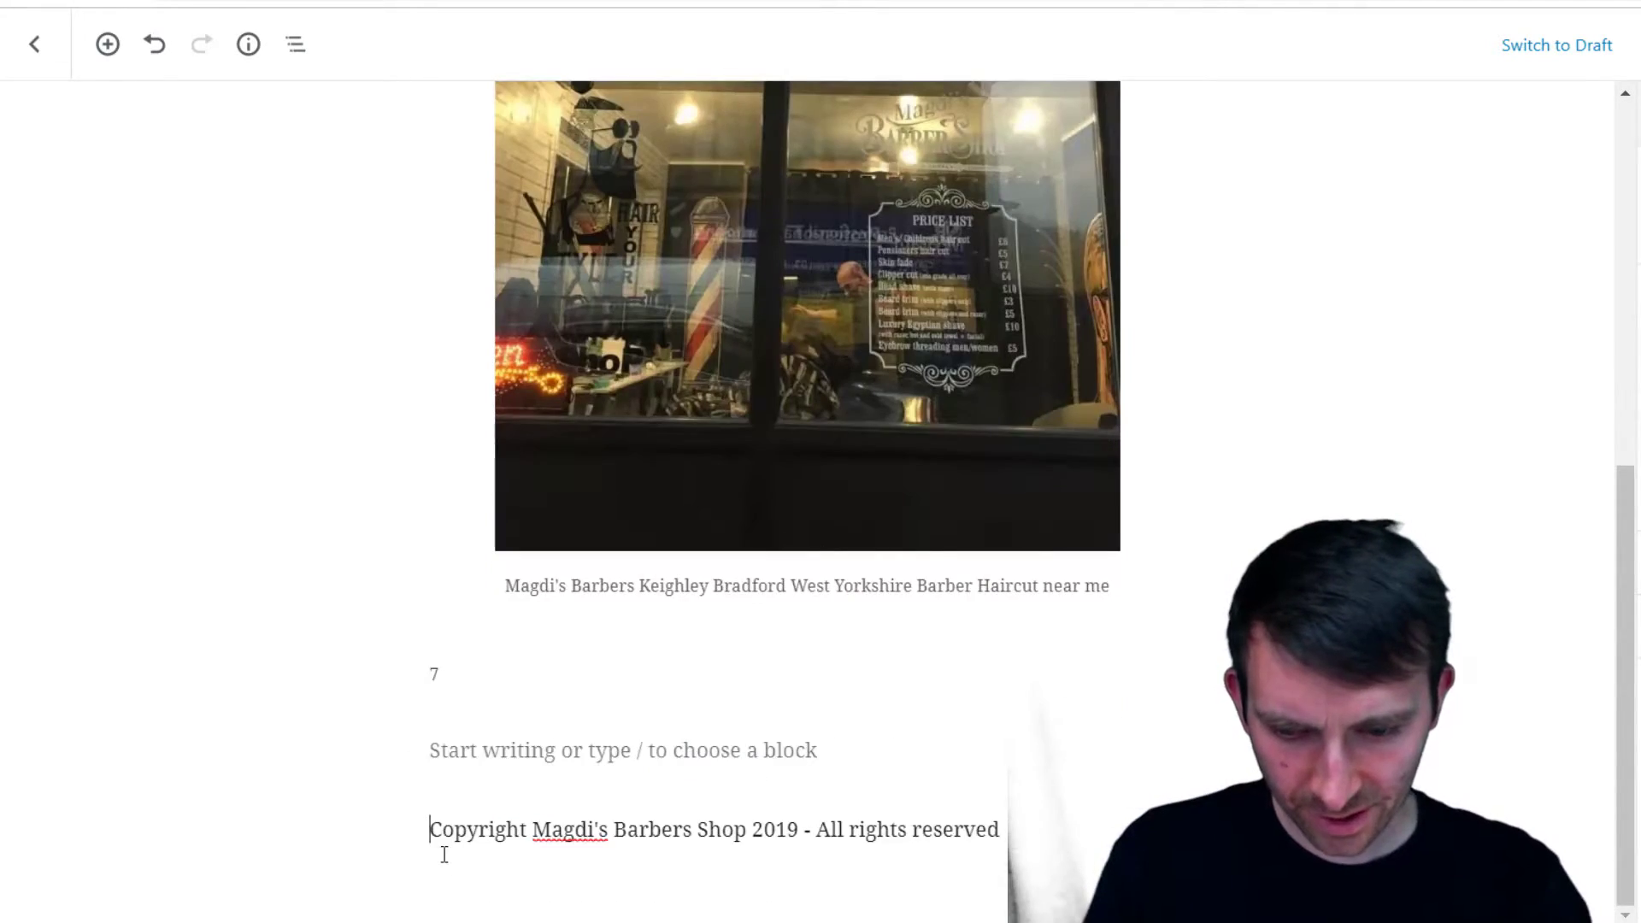
key("Left")
key("Left")
key("Right")
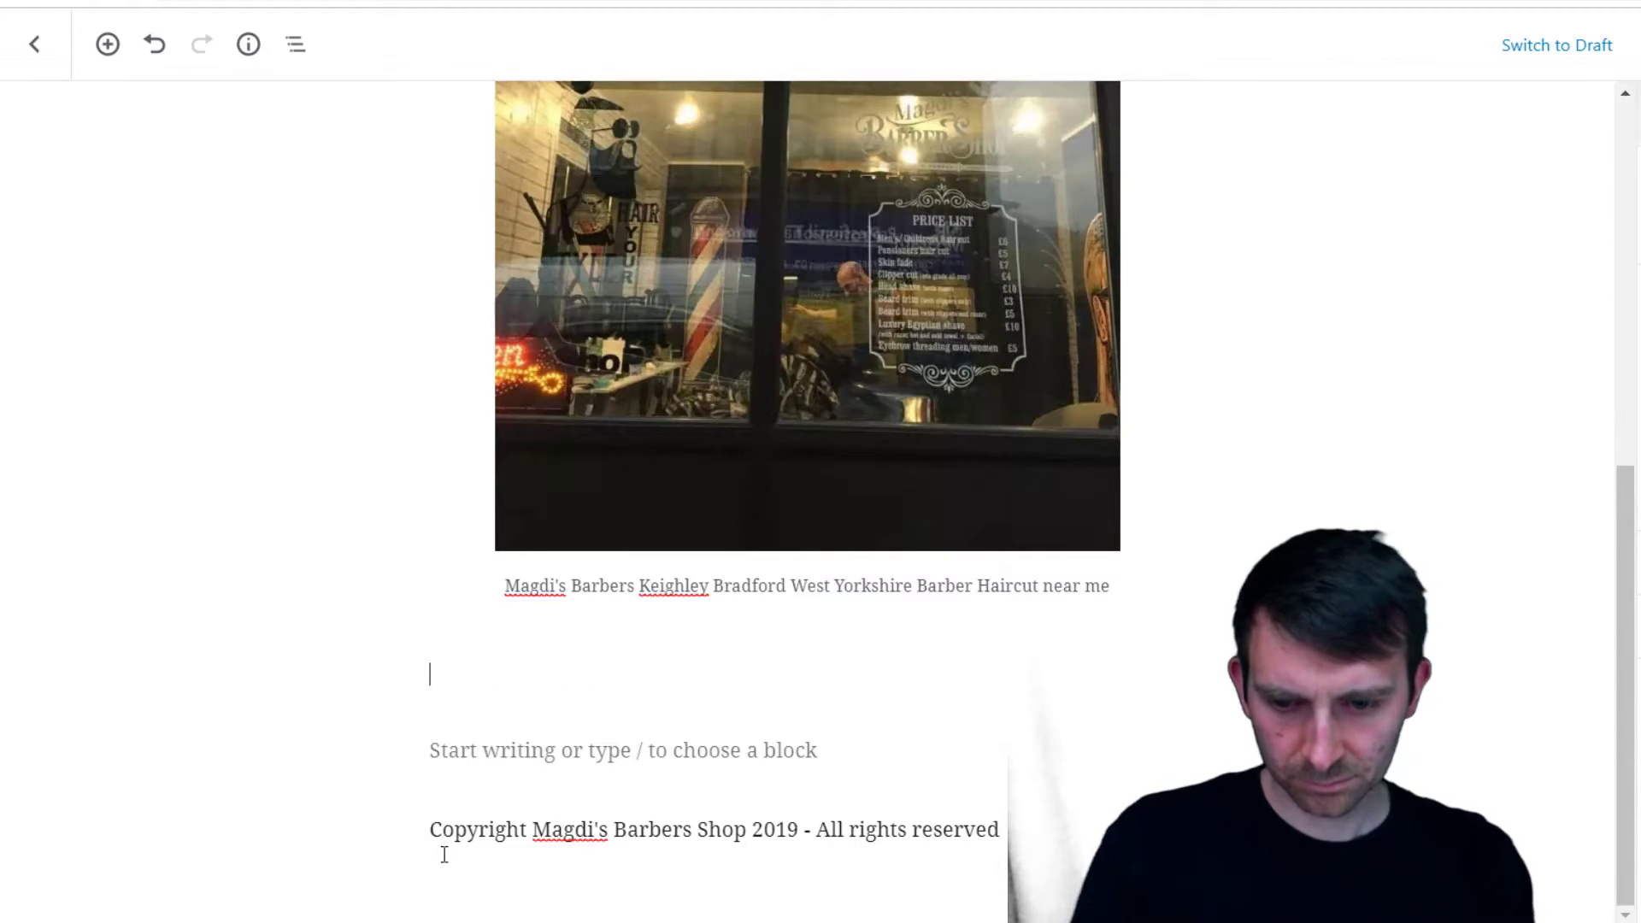
key("Up")
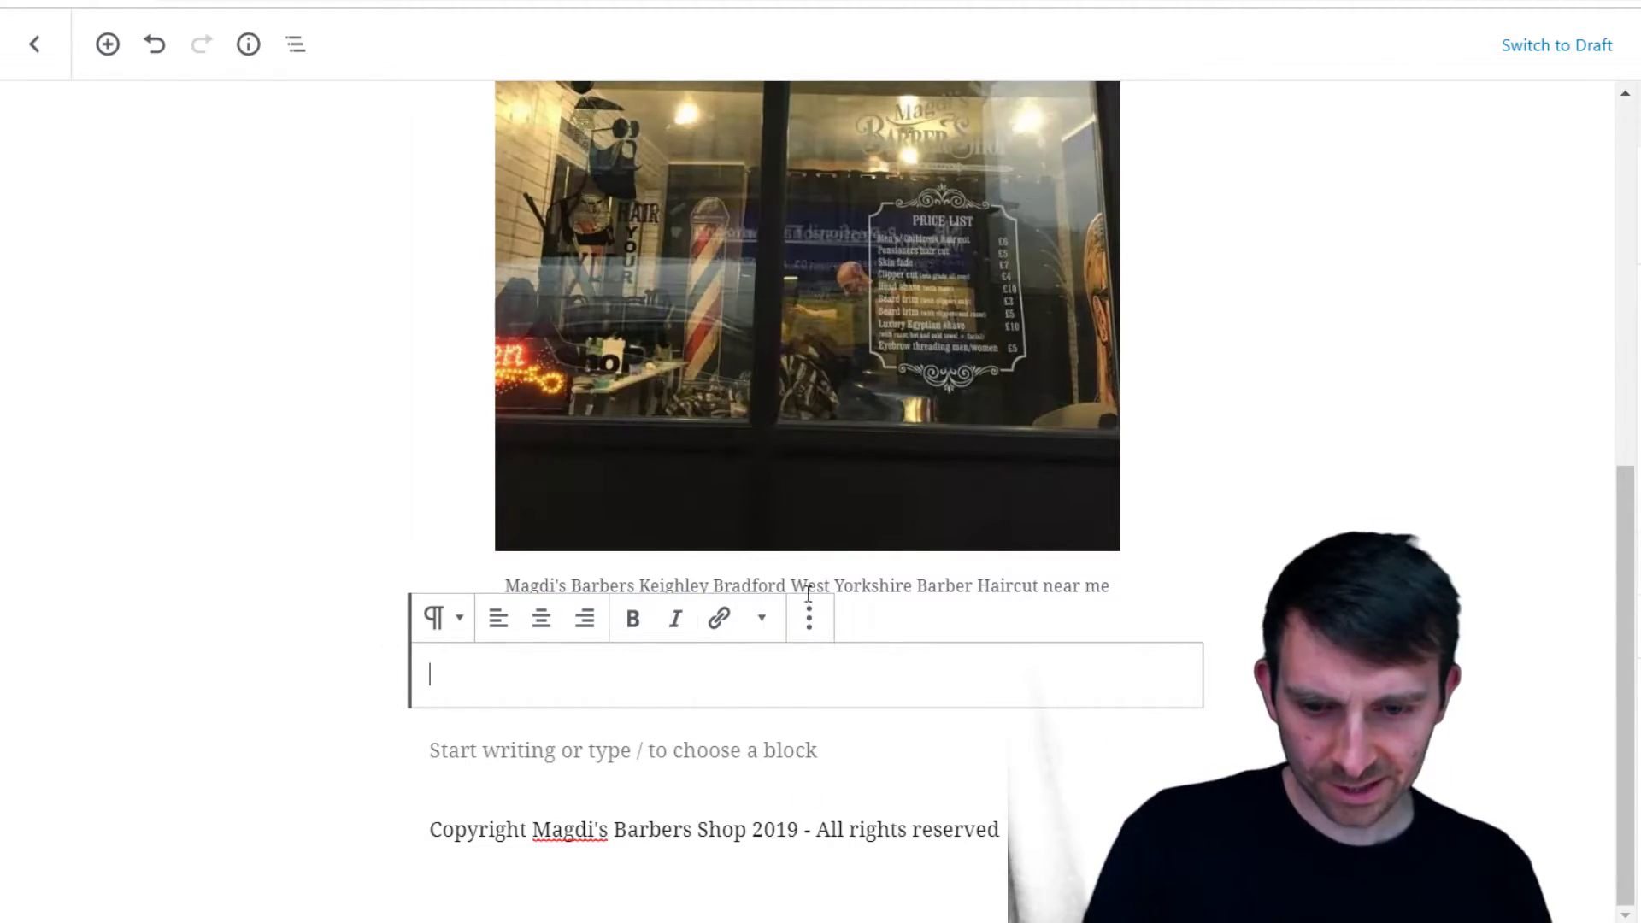
Look through the formatting options of the first empty paragraph and delete that surplus paragraph beneath the shopfront photo
left_click(761, 618)
left_click(762, 618)
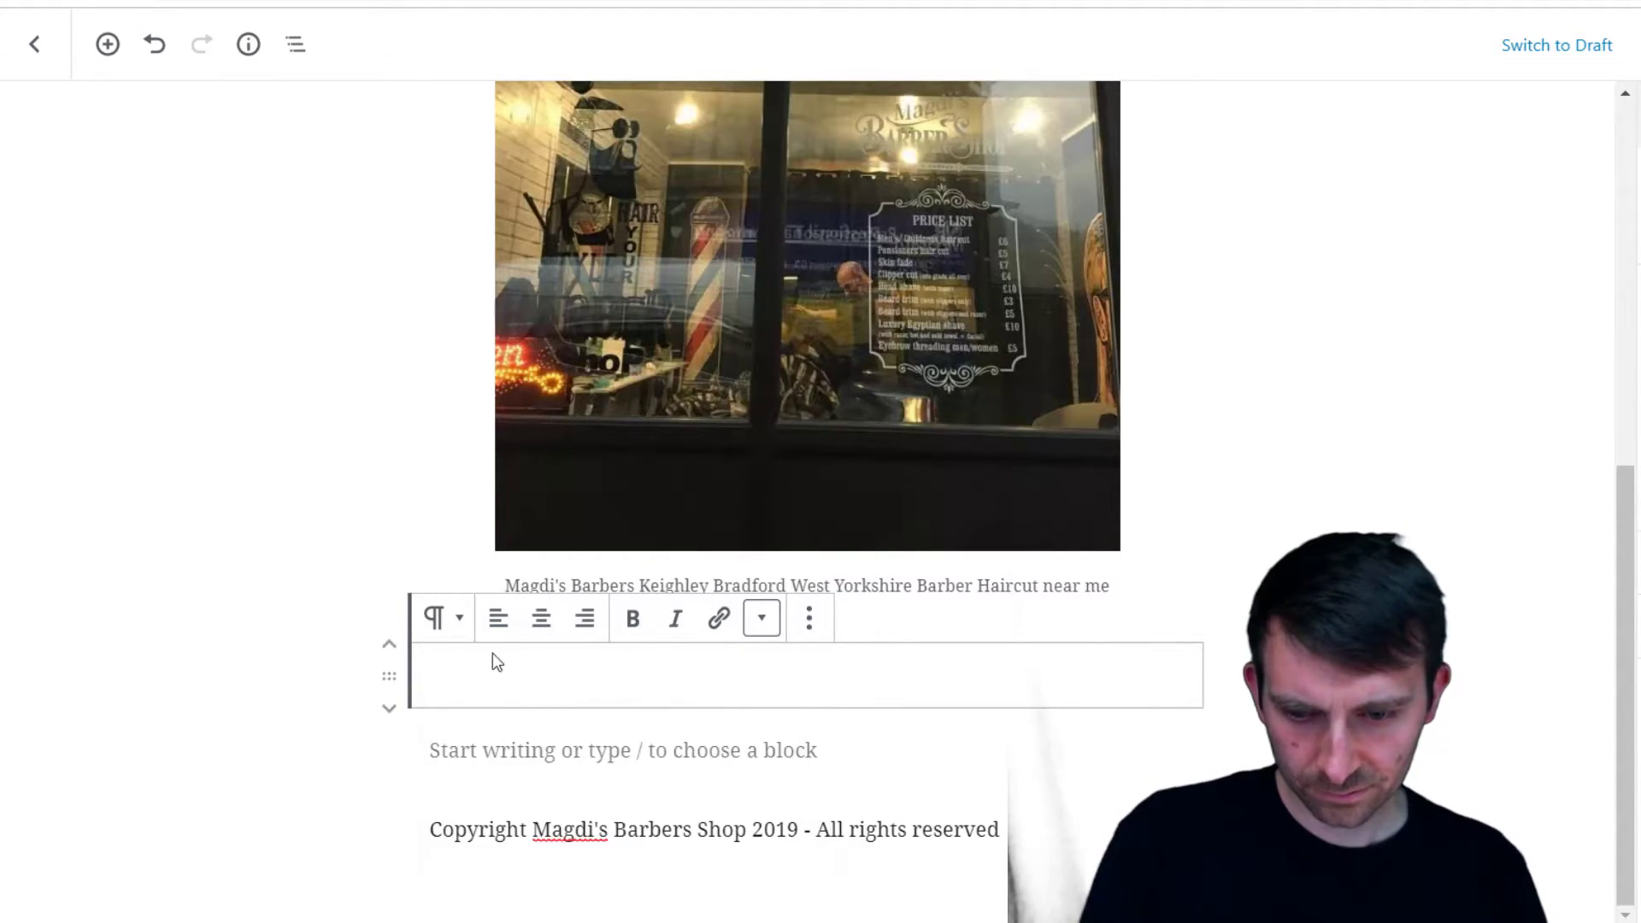
left_click(443, 618)
left_click(493, 671)
left_click(421, 713)
left_click(484, 681)
key("BackSpace")
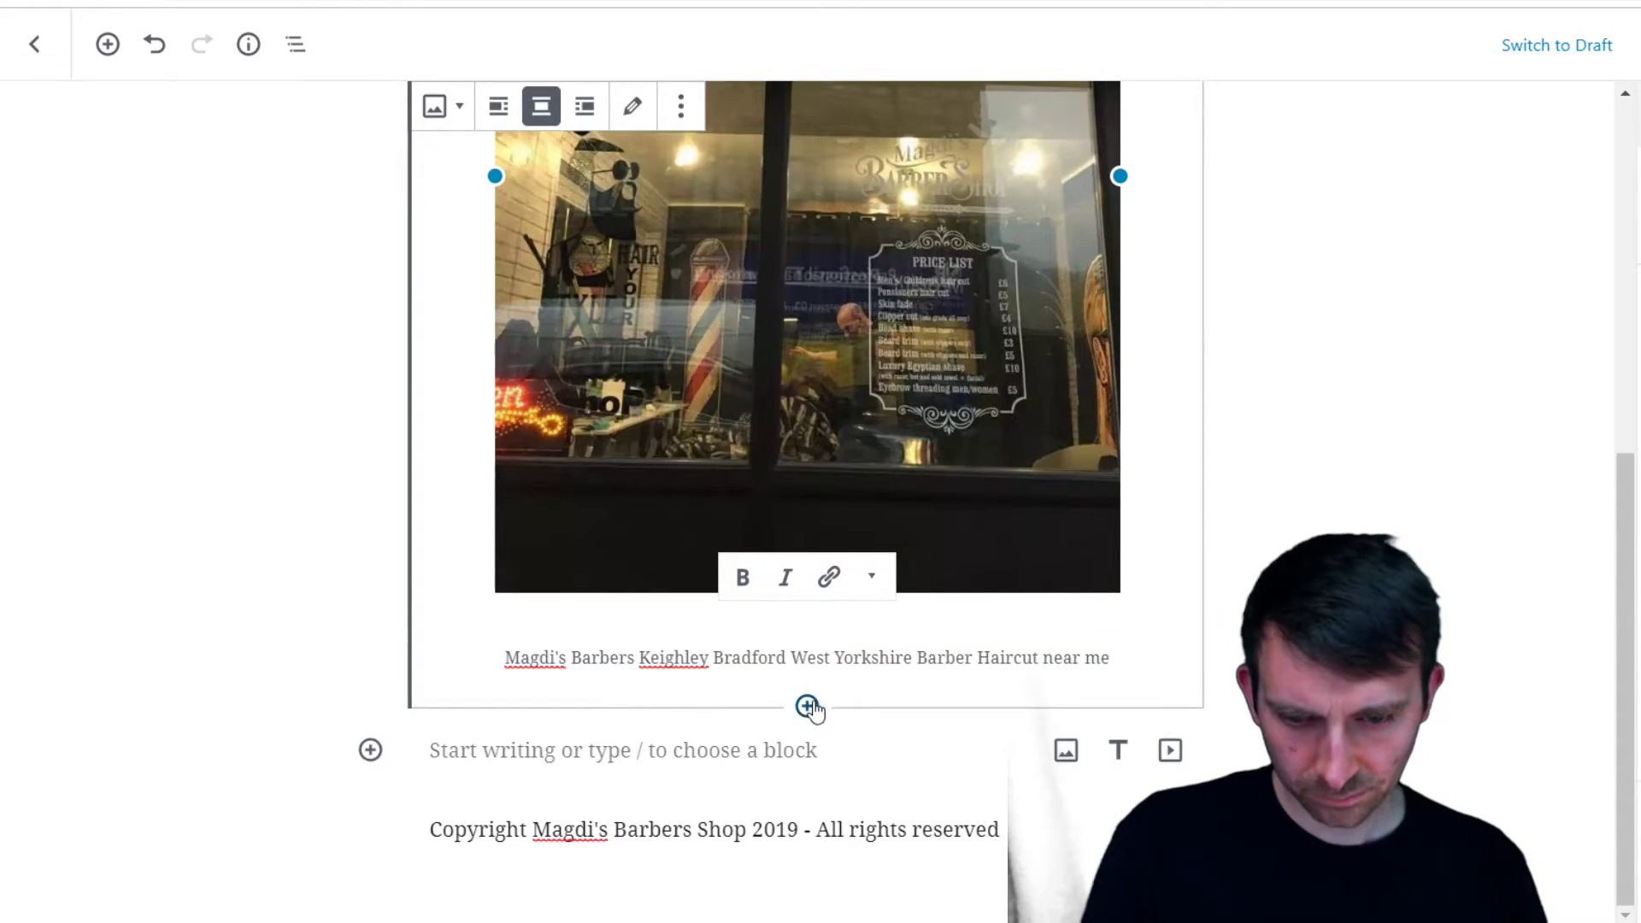
Turn the remaining empty paragraph into an image block and insert the price list picture from the media library
left_click(527, 745)
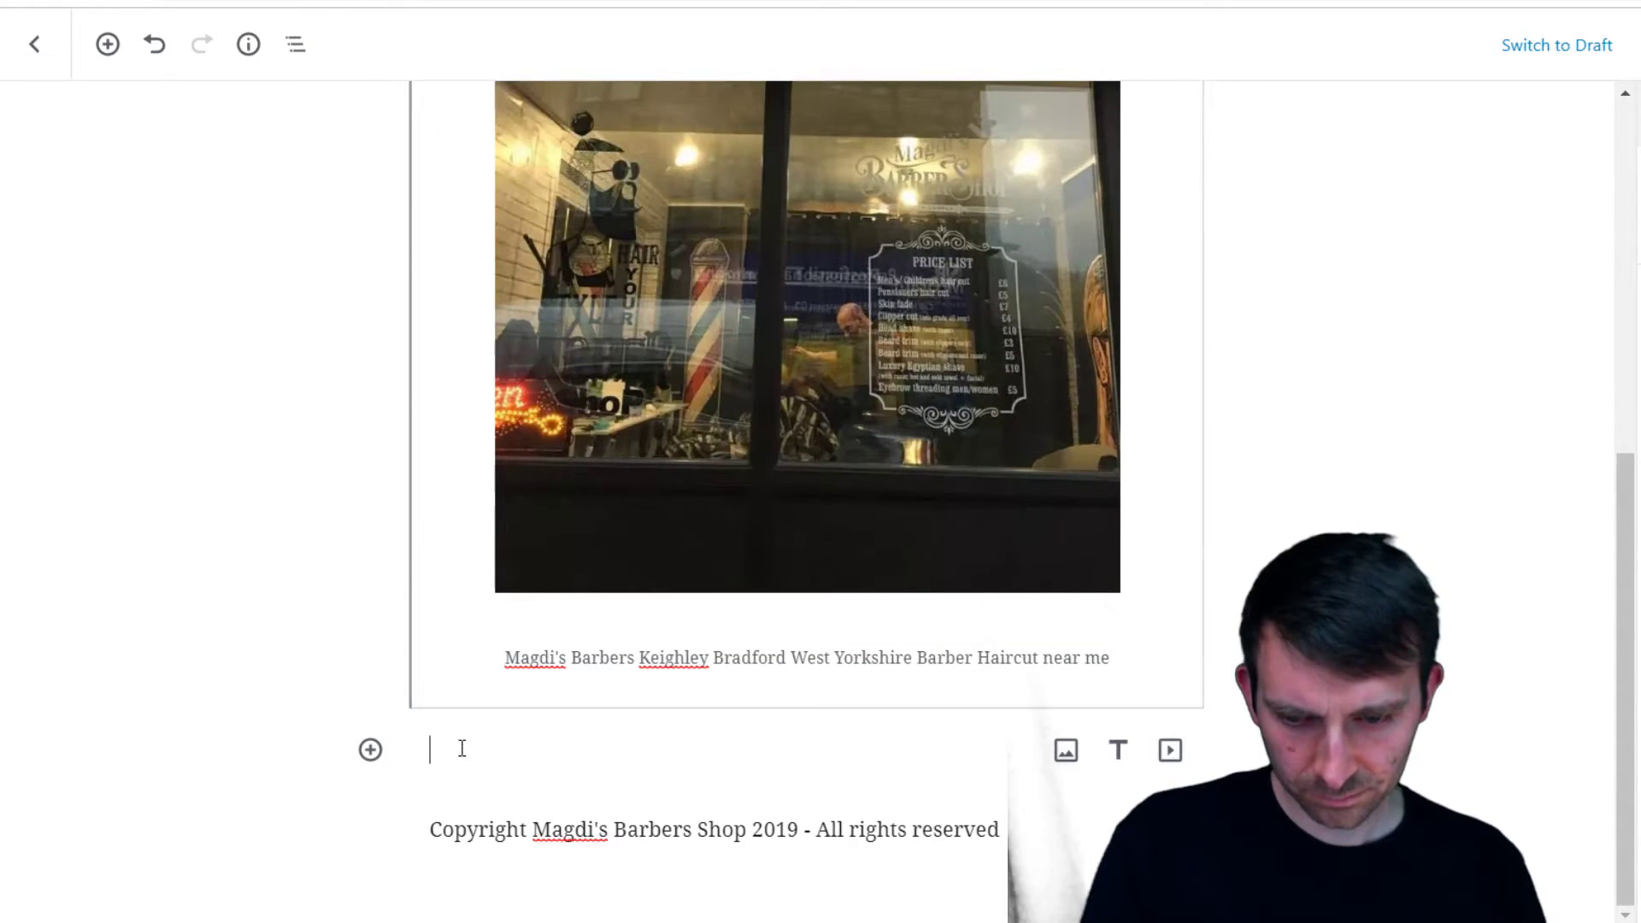
left_click(1066, 750)
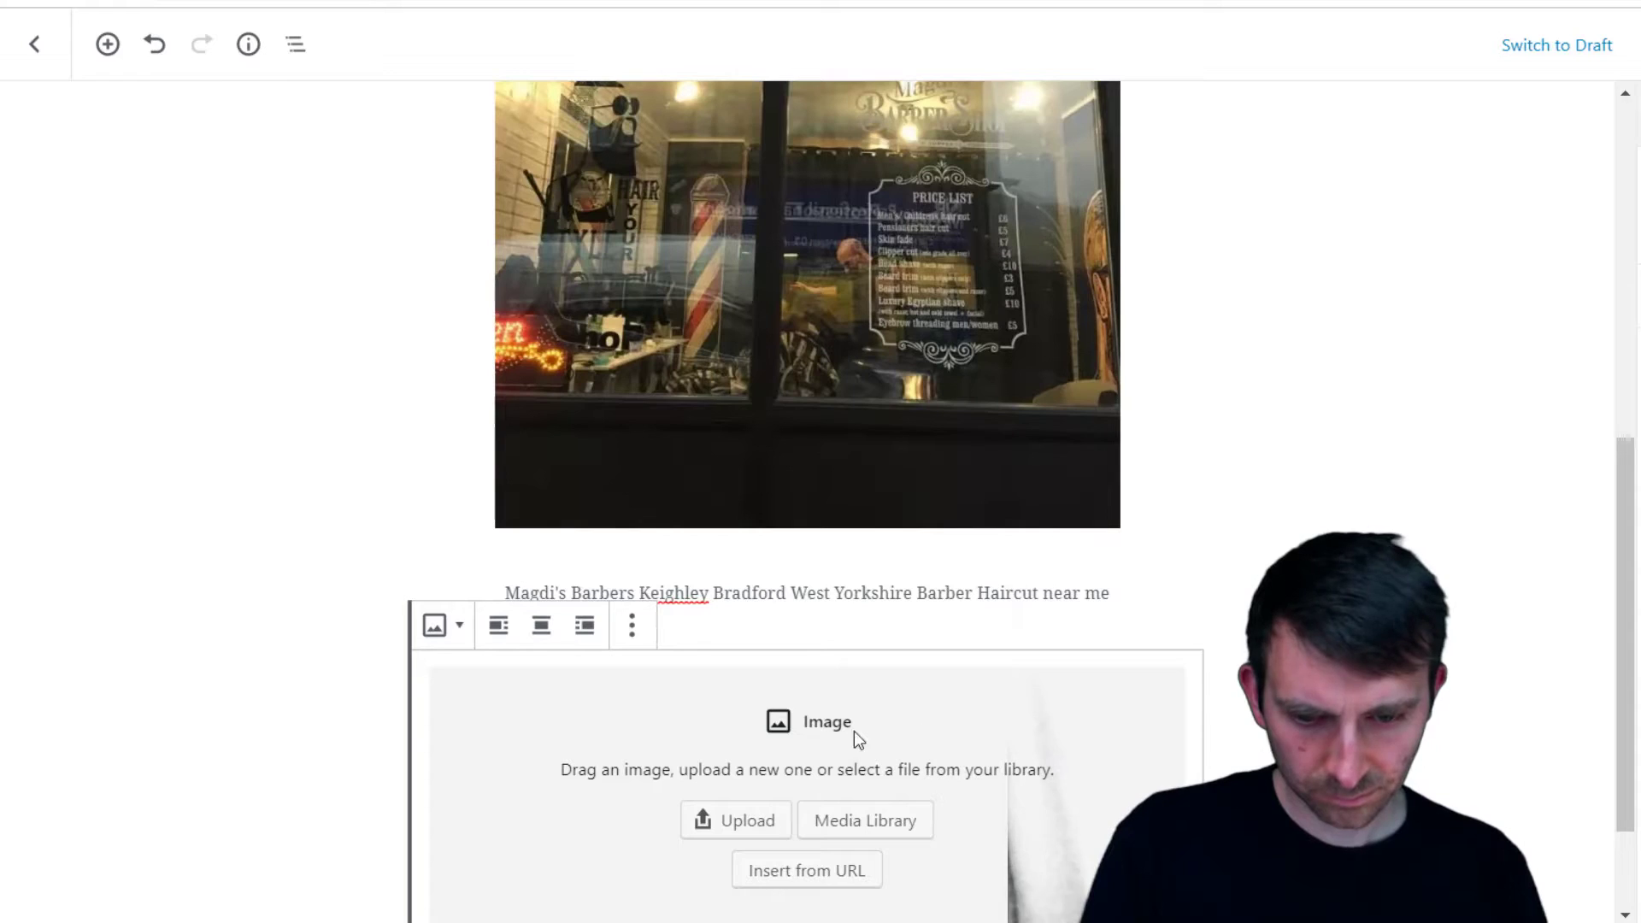
left_click(787, 871)
left_click(1037, 787)
left_click(864, 821)
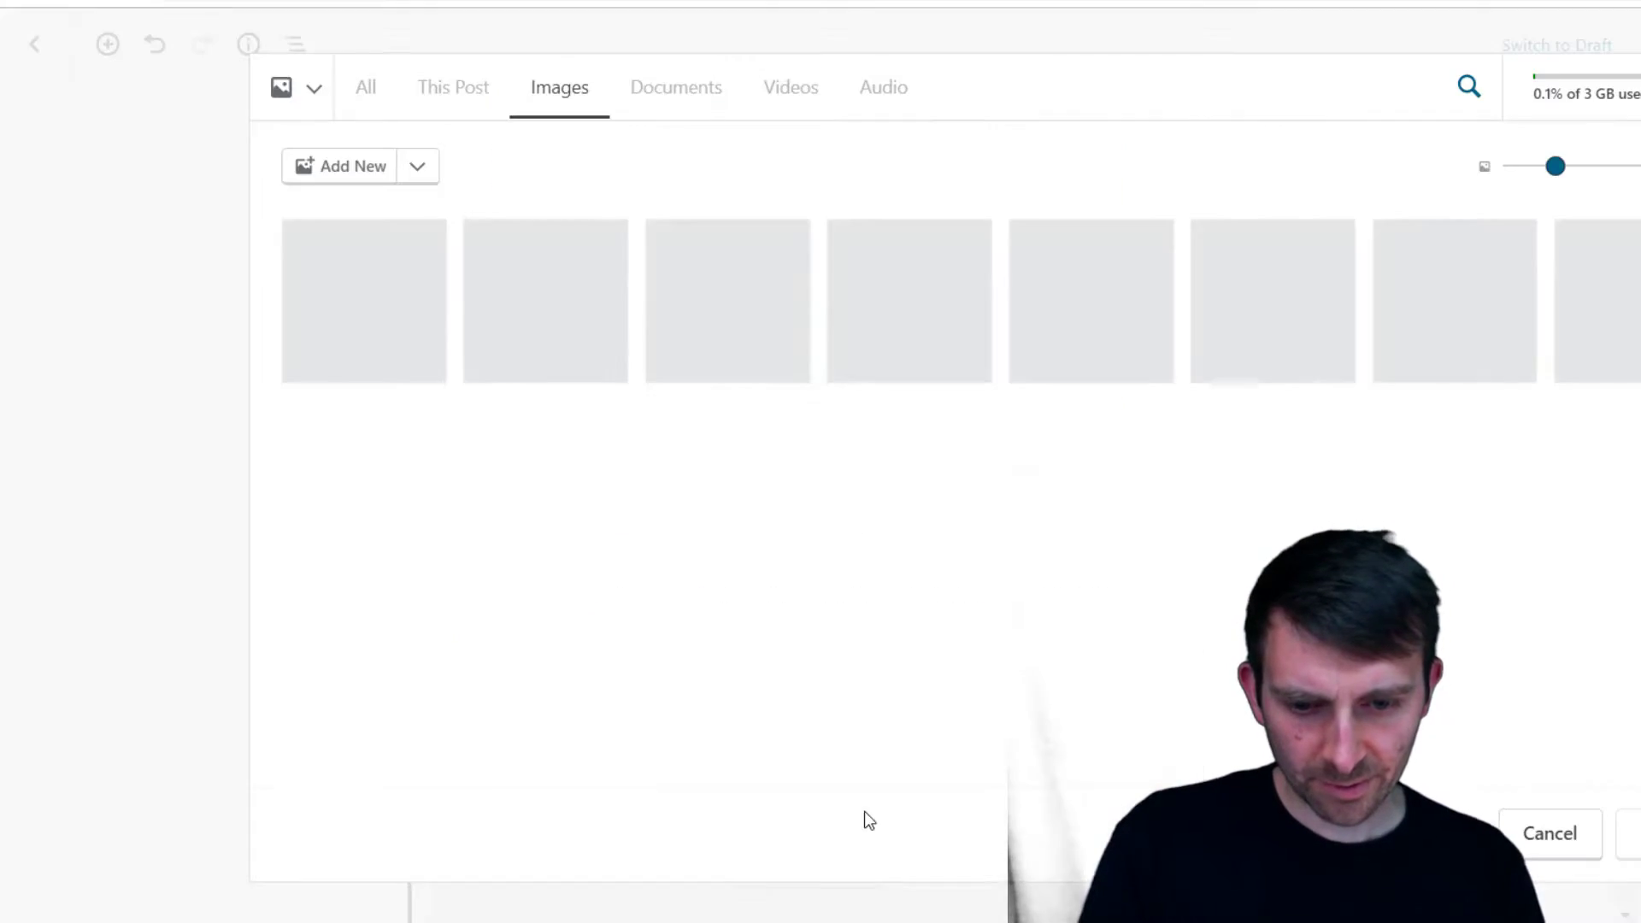
scroll(537, 505, "down", 5)
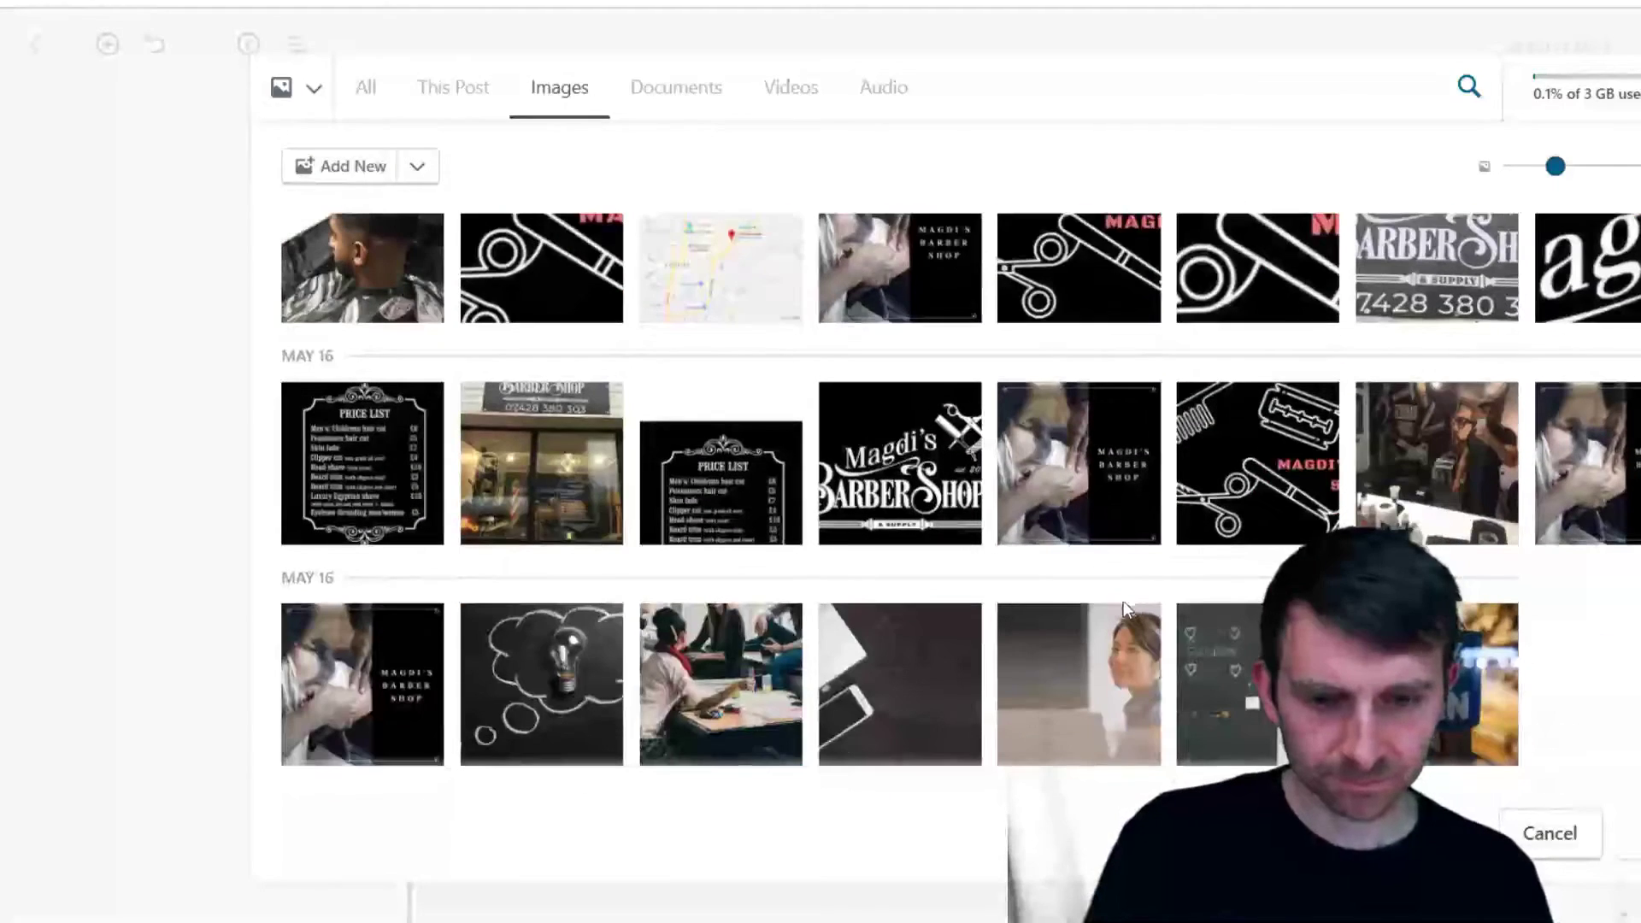
left_click(373, 495)
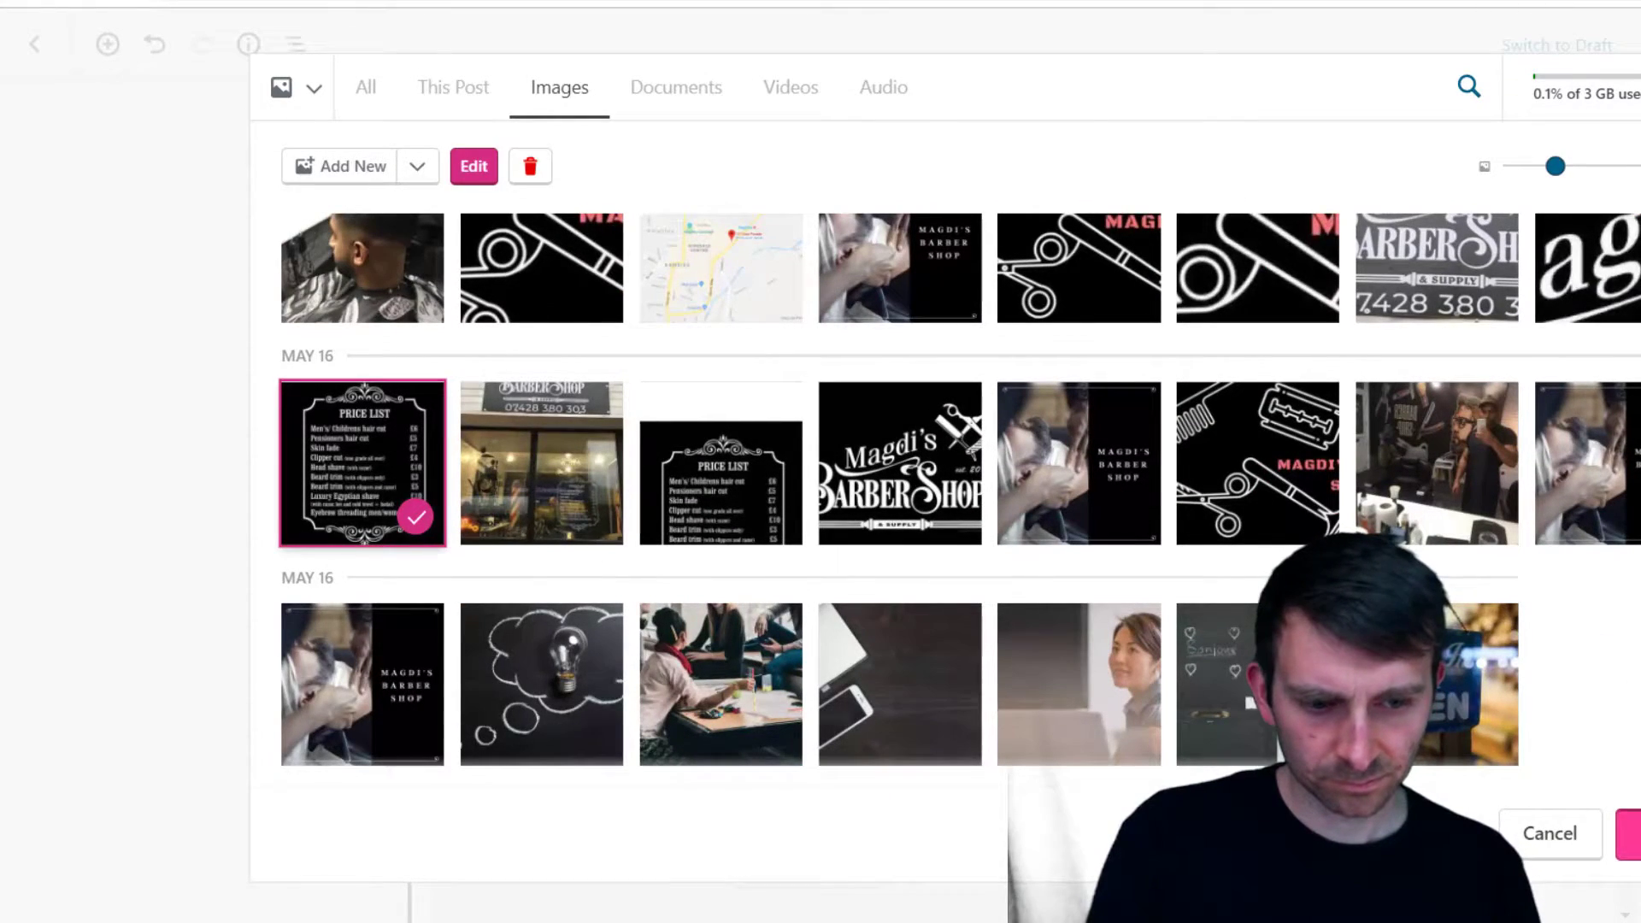
left_click(1629, 833)
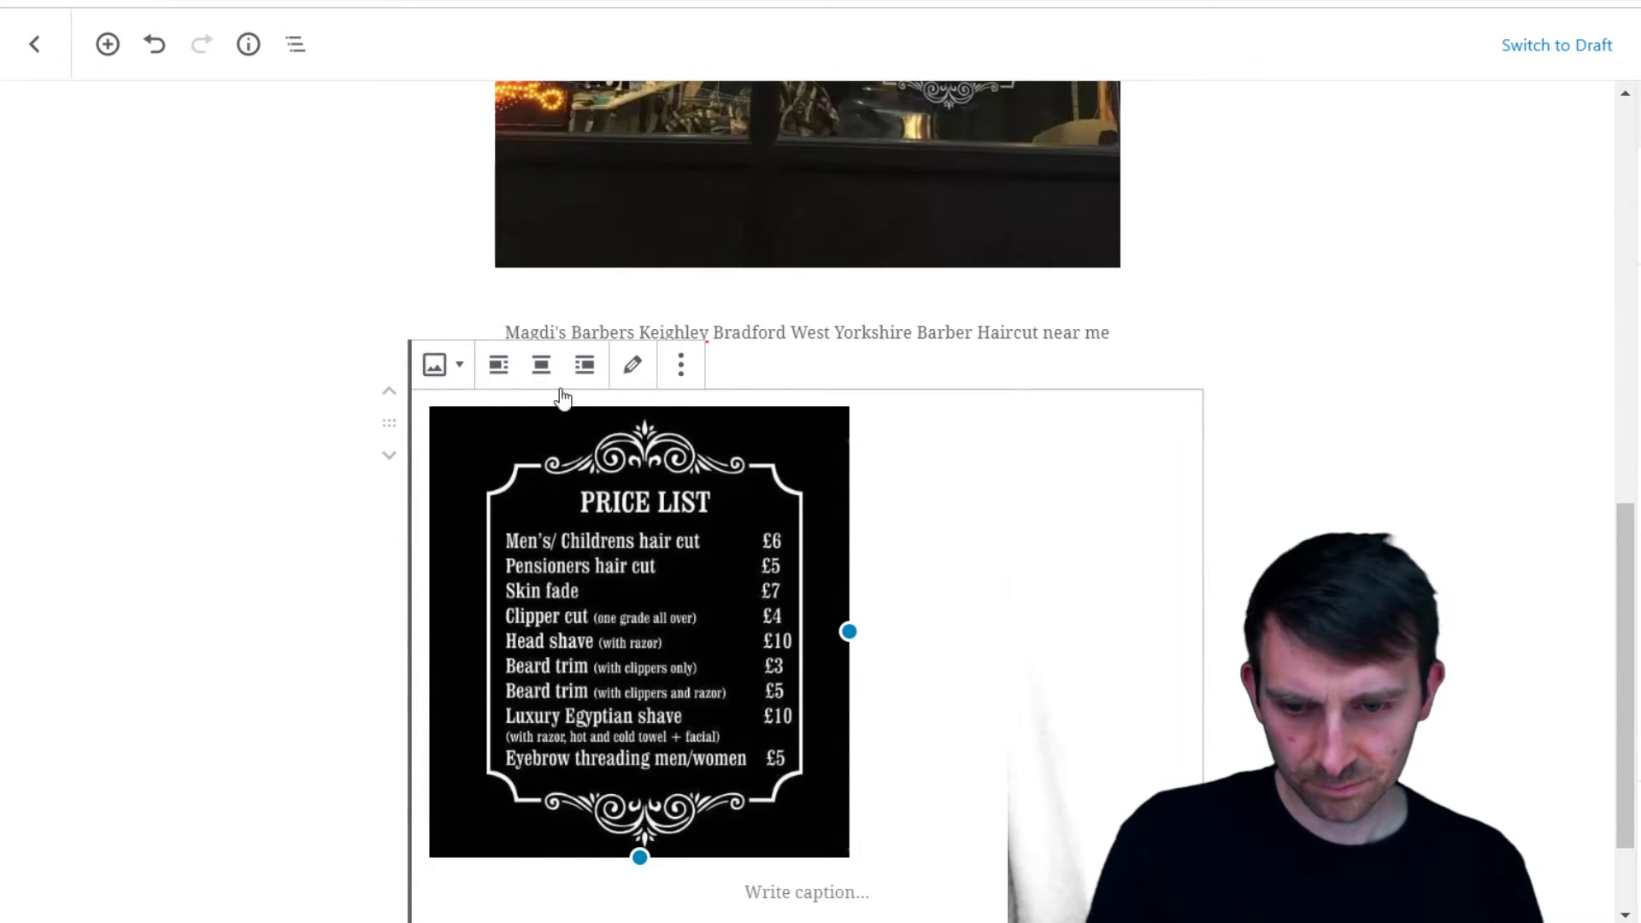
Centre the price list image and enlarge it to slightly more than the width of the shopfront photo
left_click(544, 365)
scroll(726, 600, "down", 2)
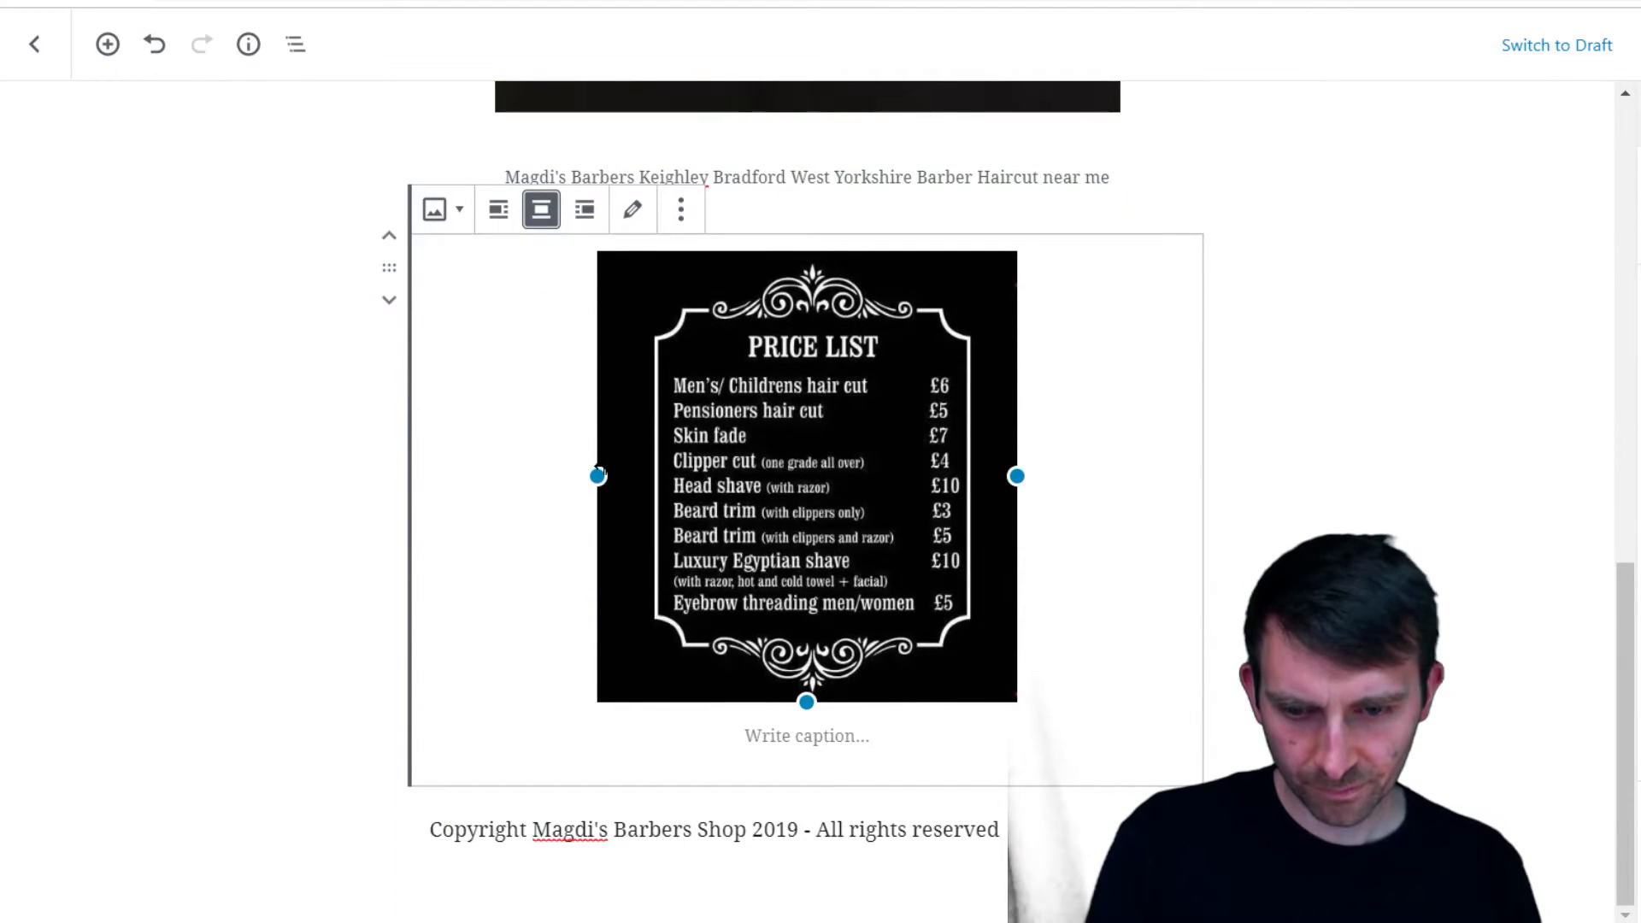
left_click_drag(598, 475, 357, 503)
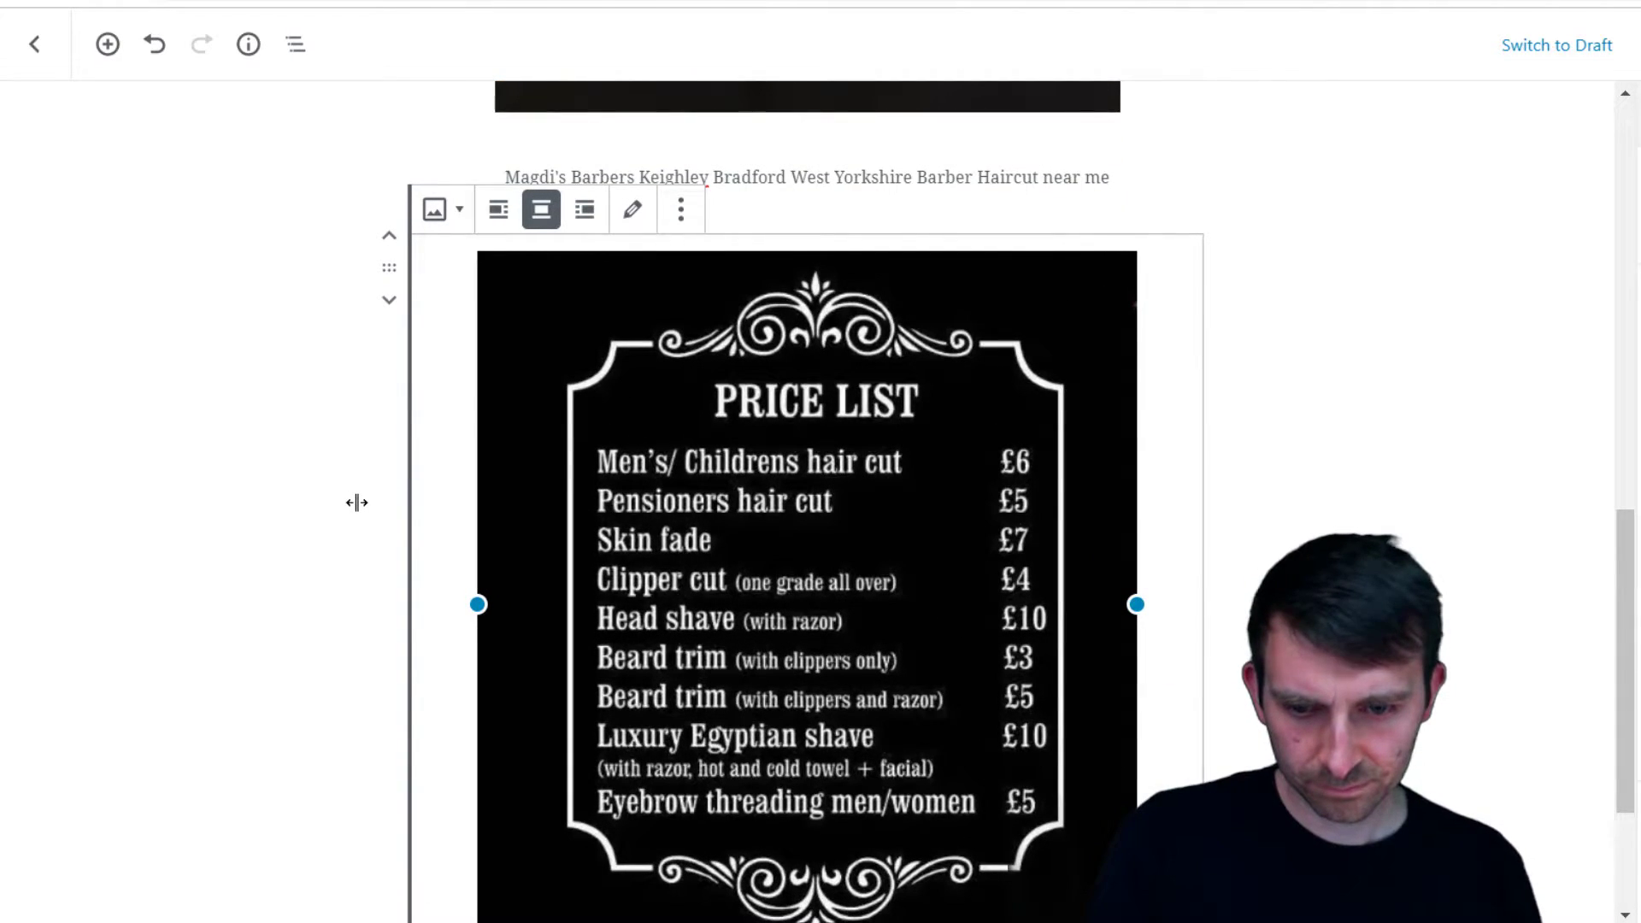
scroll(1242, 480, "up", 10)
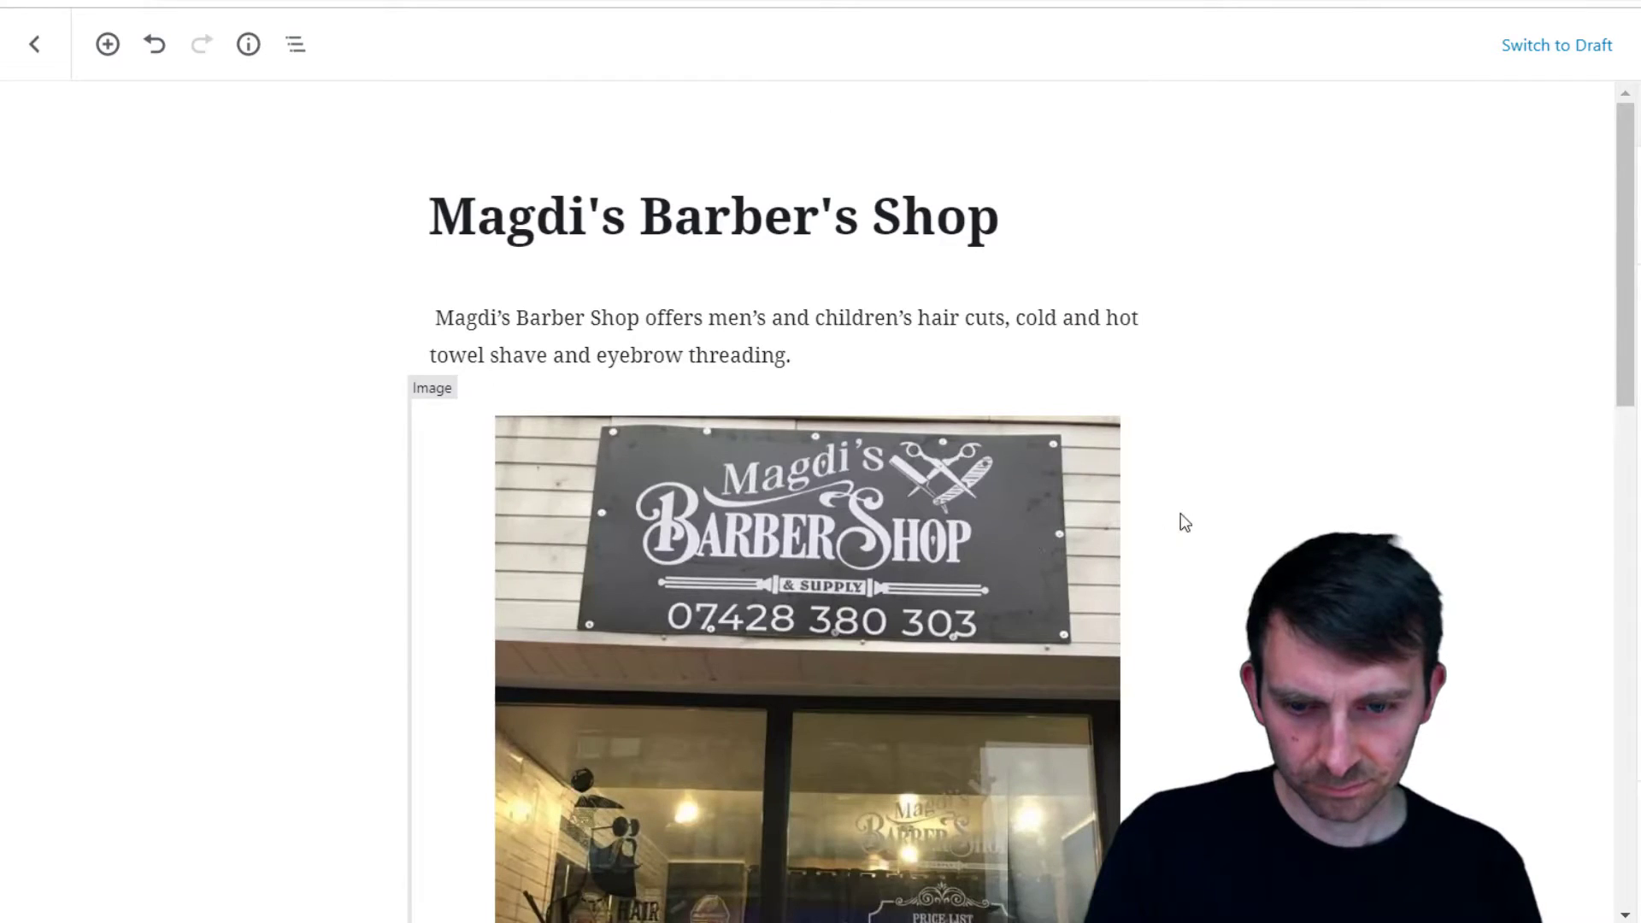
Add an empty image block between the price list and the copyright line, and view the local image files available for upload
scroll(1181, 513, "down", 10)
left_click(999, 829)
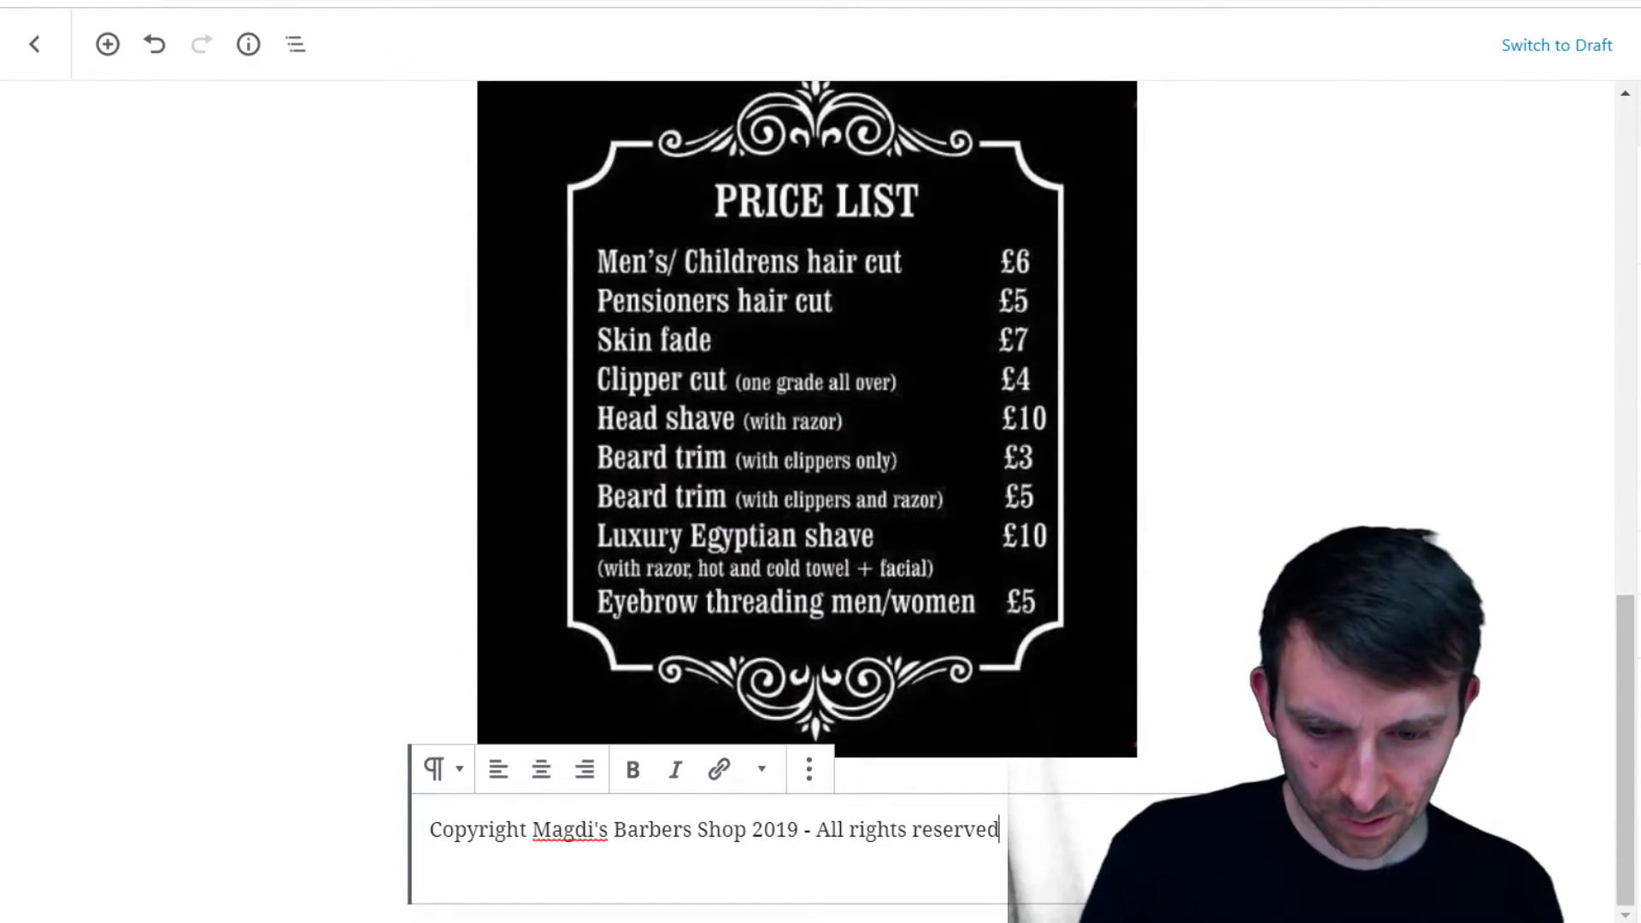
left_click(430, 829)
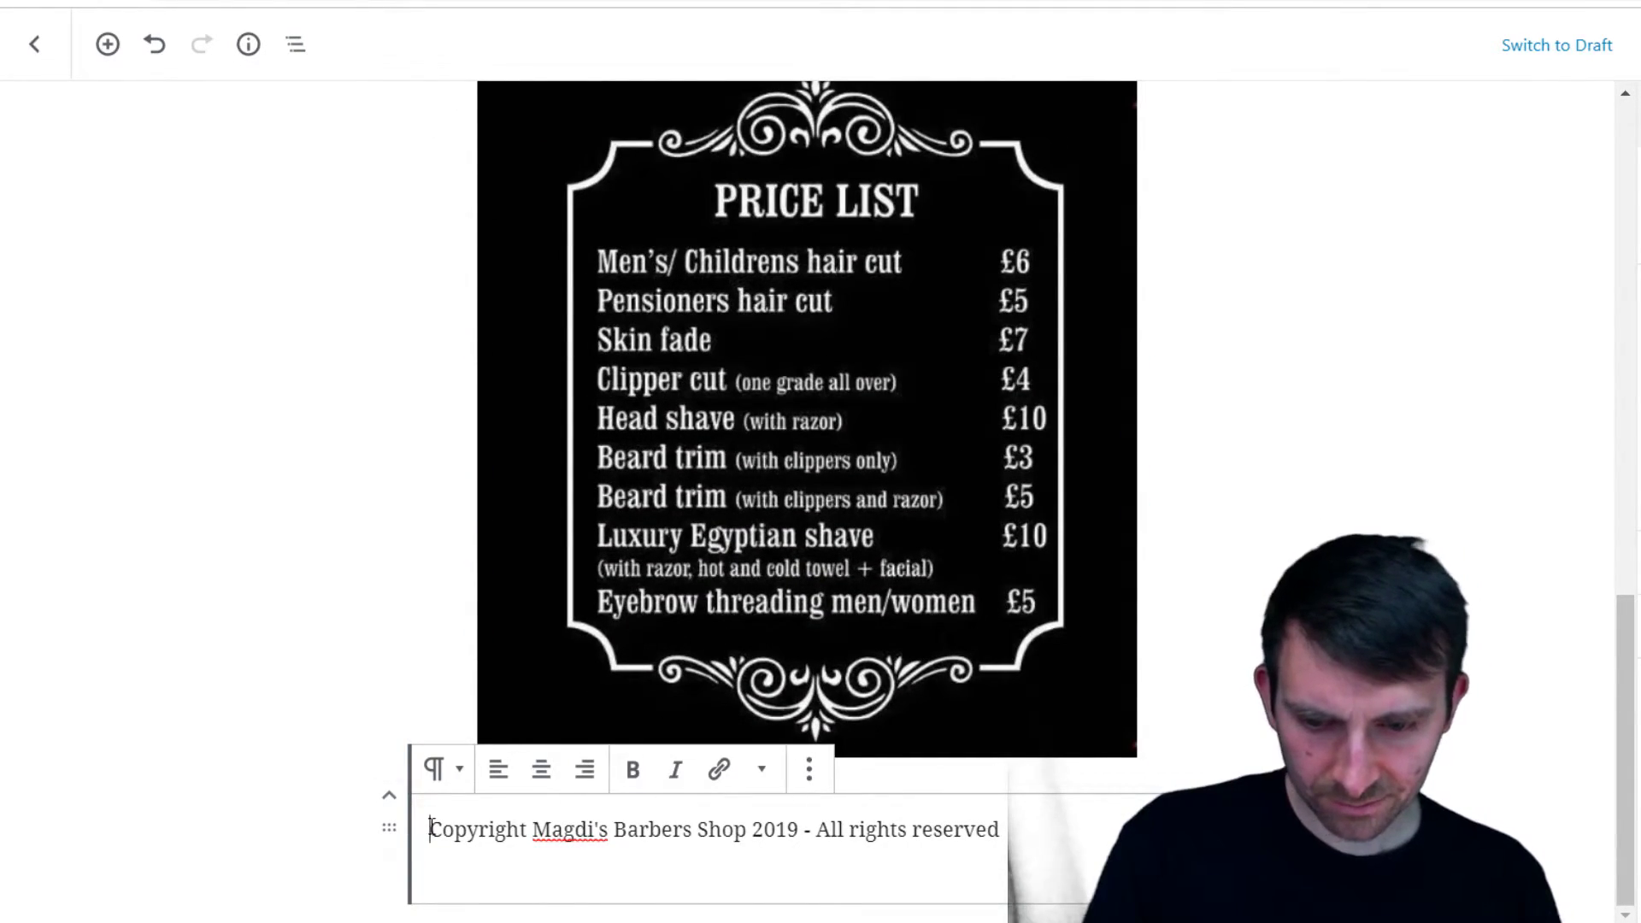
key("Return")
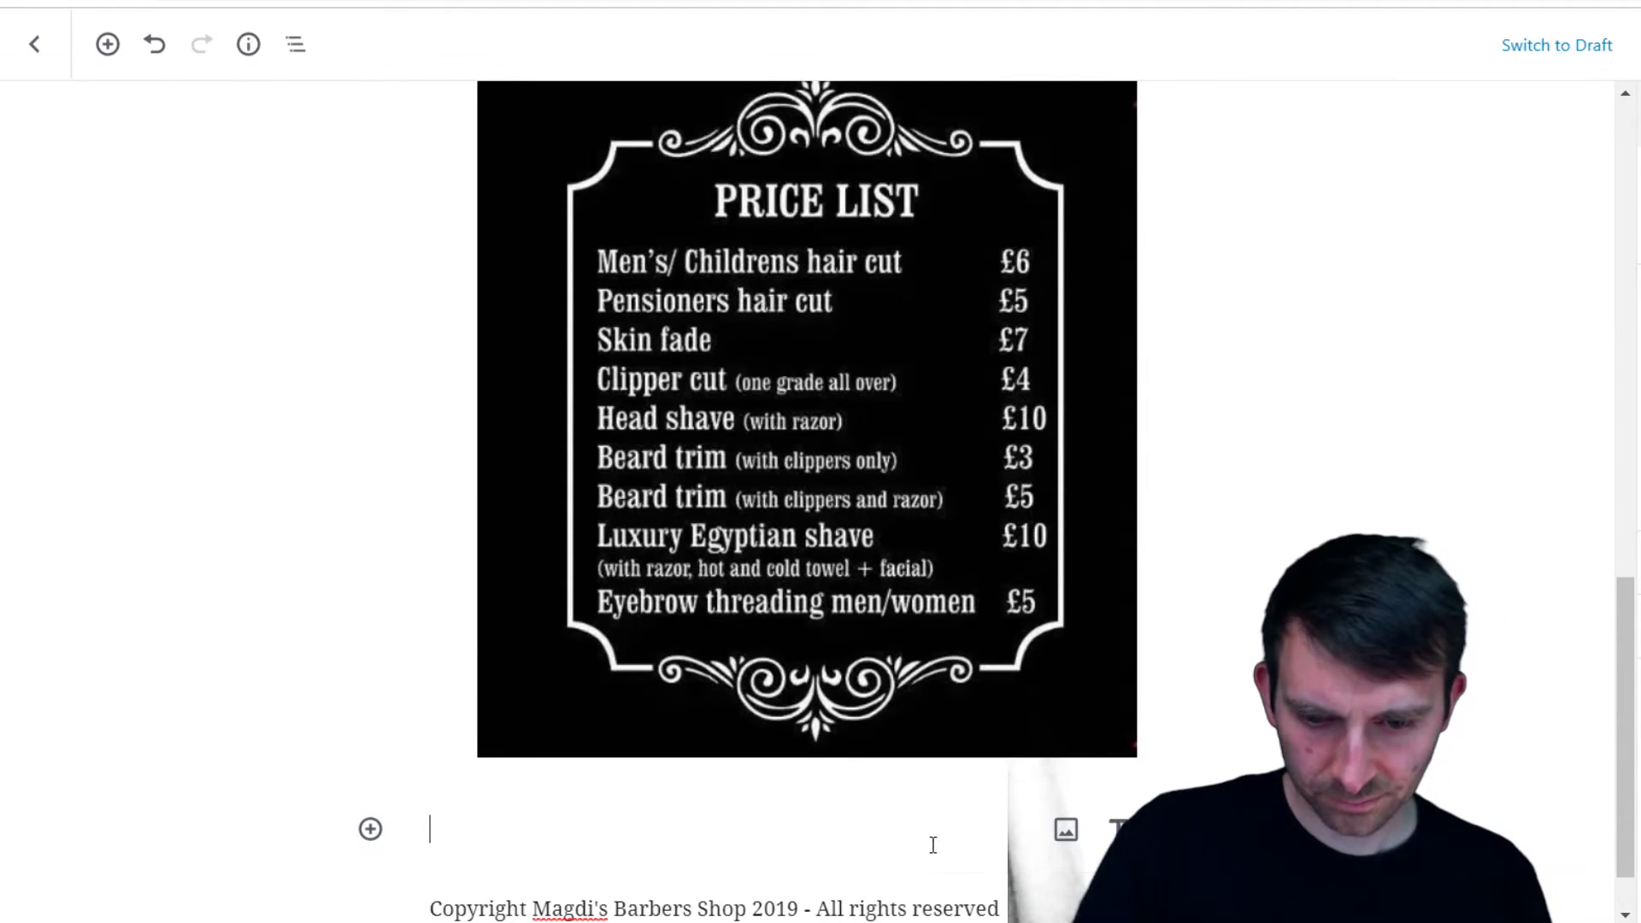
left_click(1065, 829)
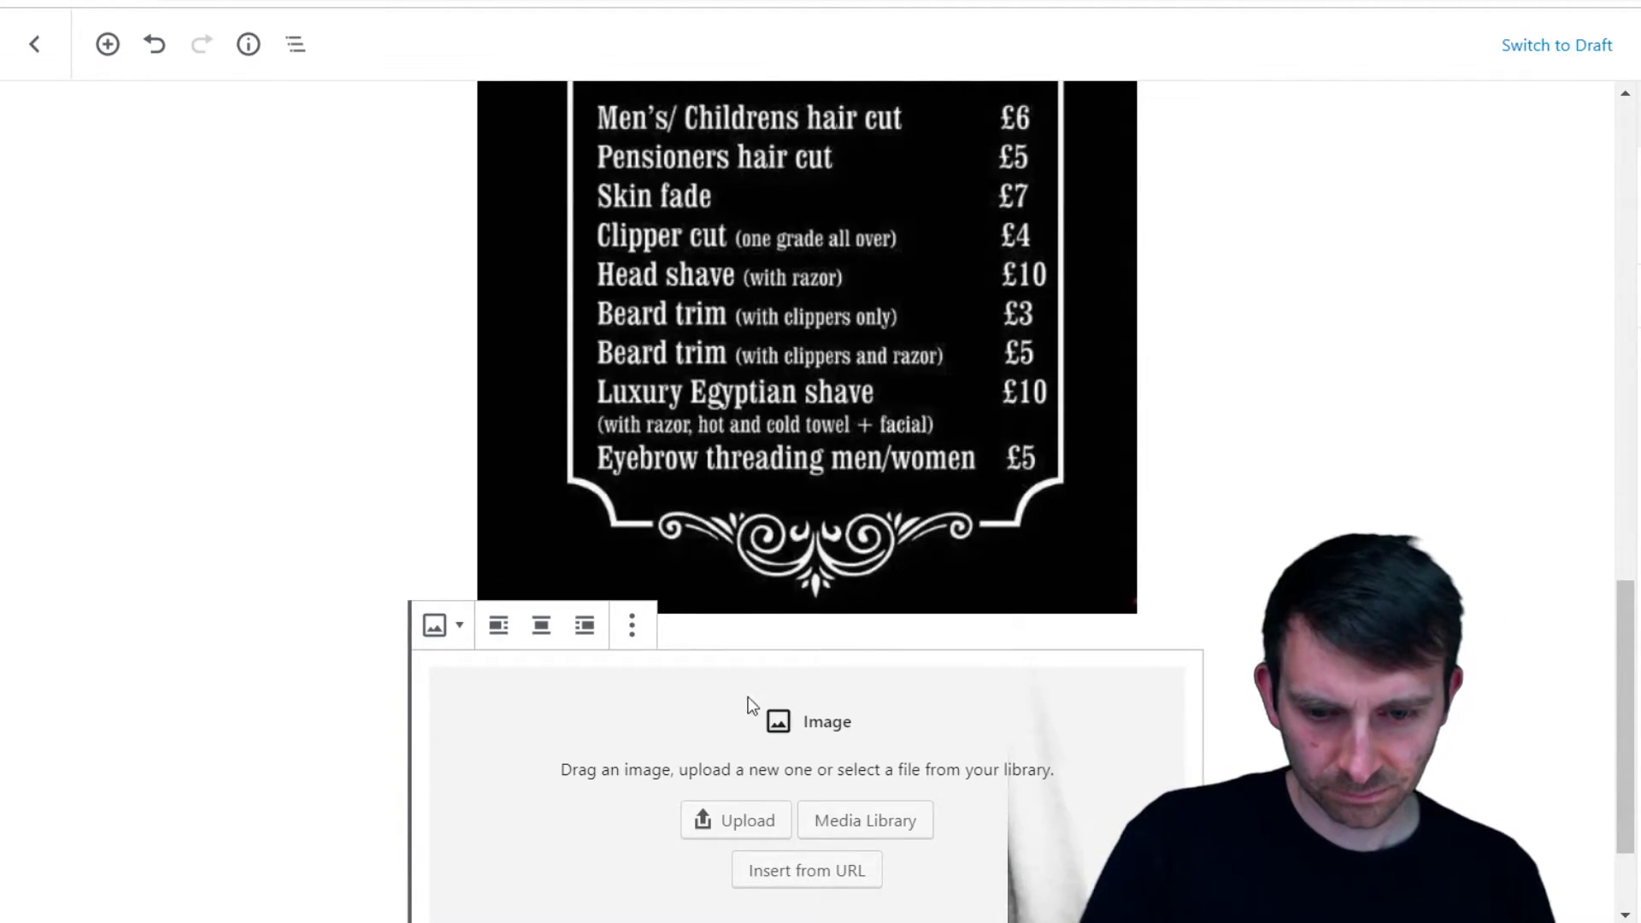
left_click(804, 660)
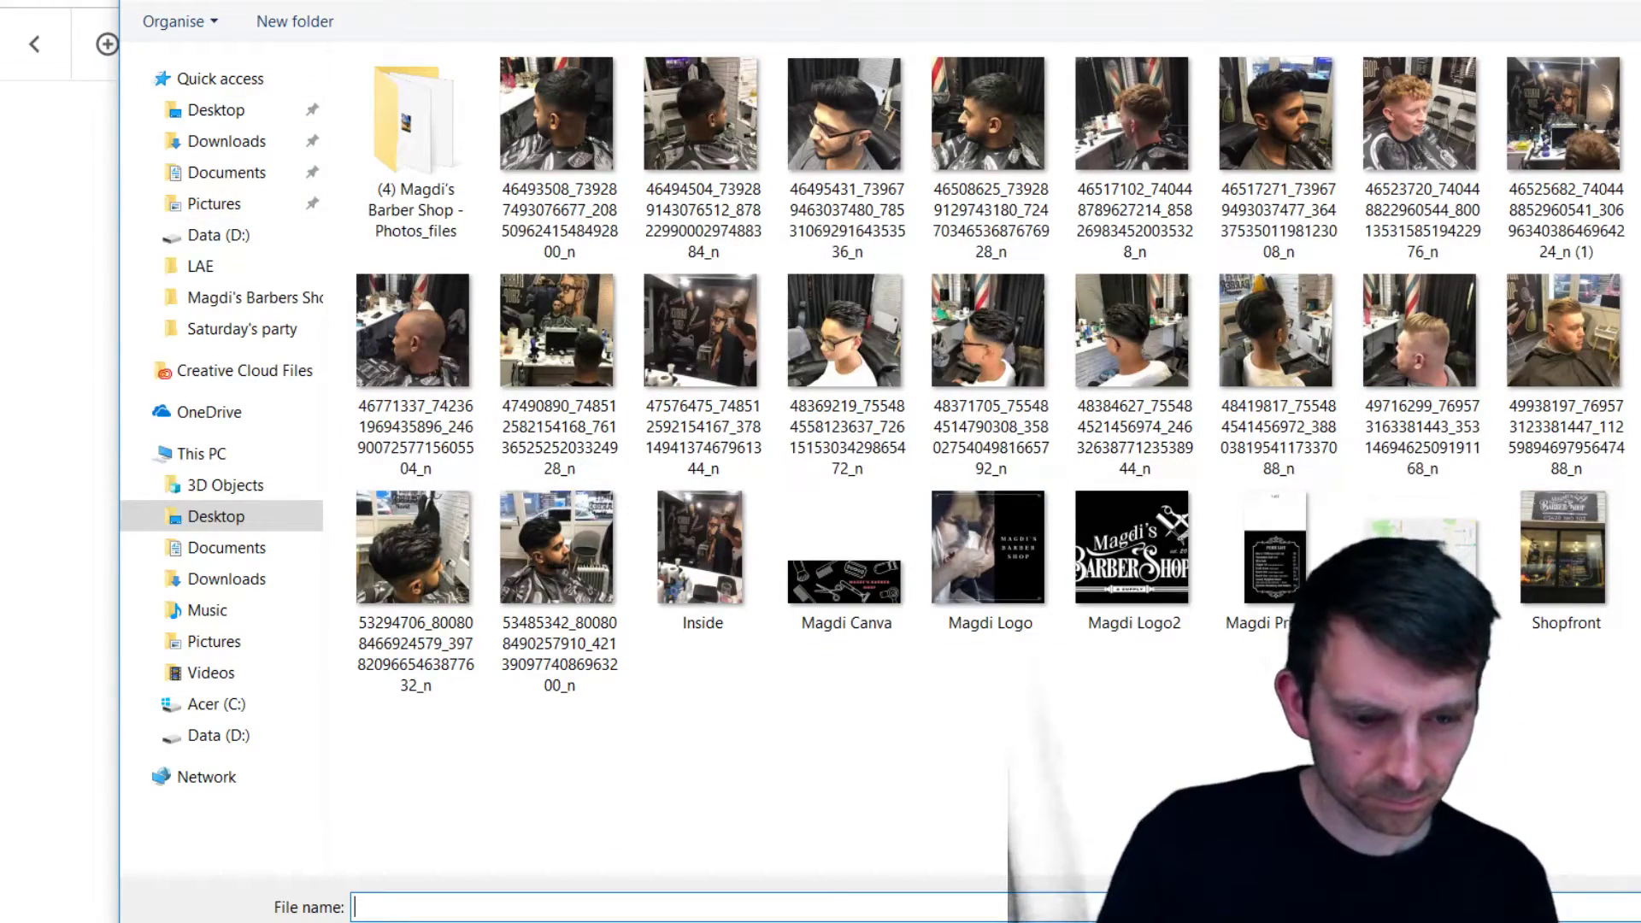
key("Escape")
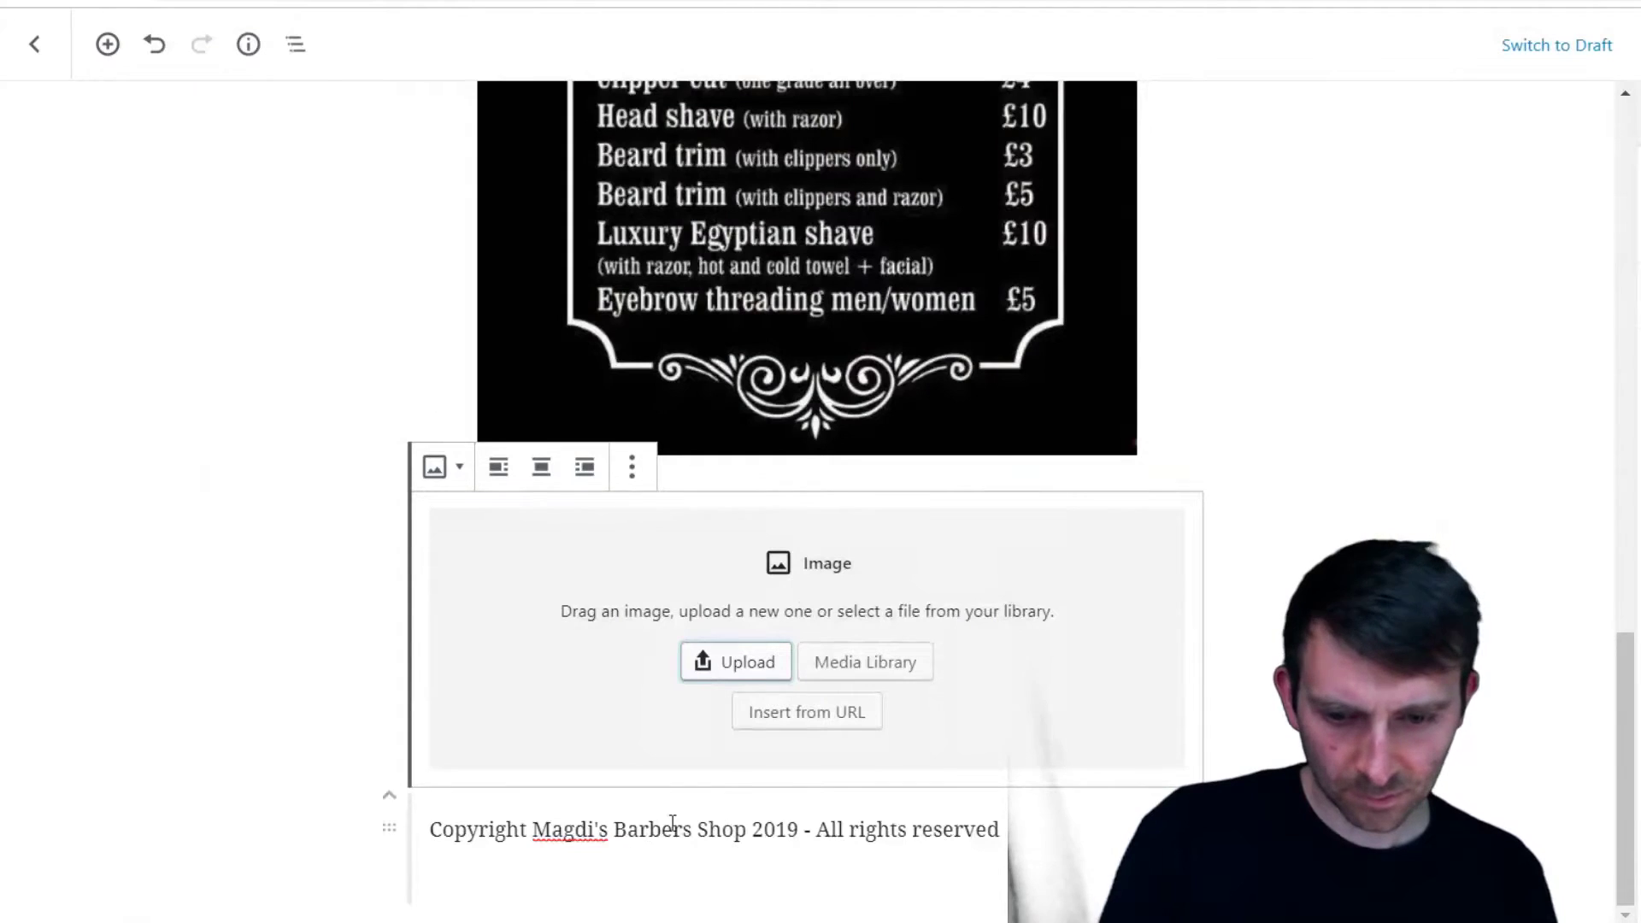
Insert the barber's mirror photo of the shop interior from the media library into the empty image block
left_click(854, 668)
scroll(994, 532, "down", 10)
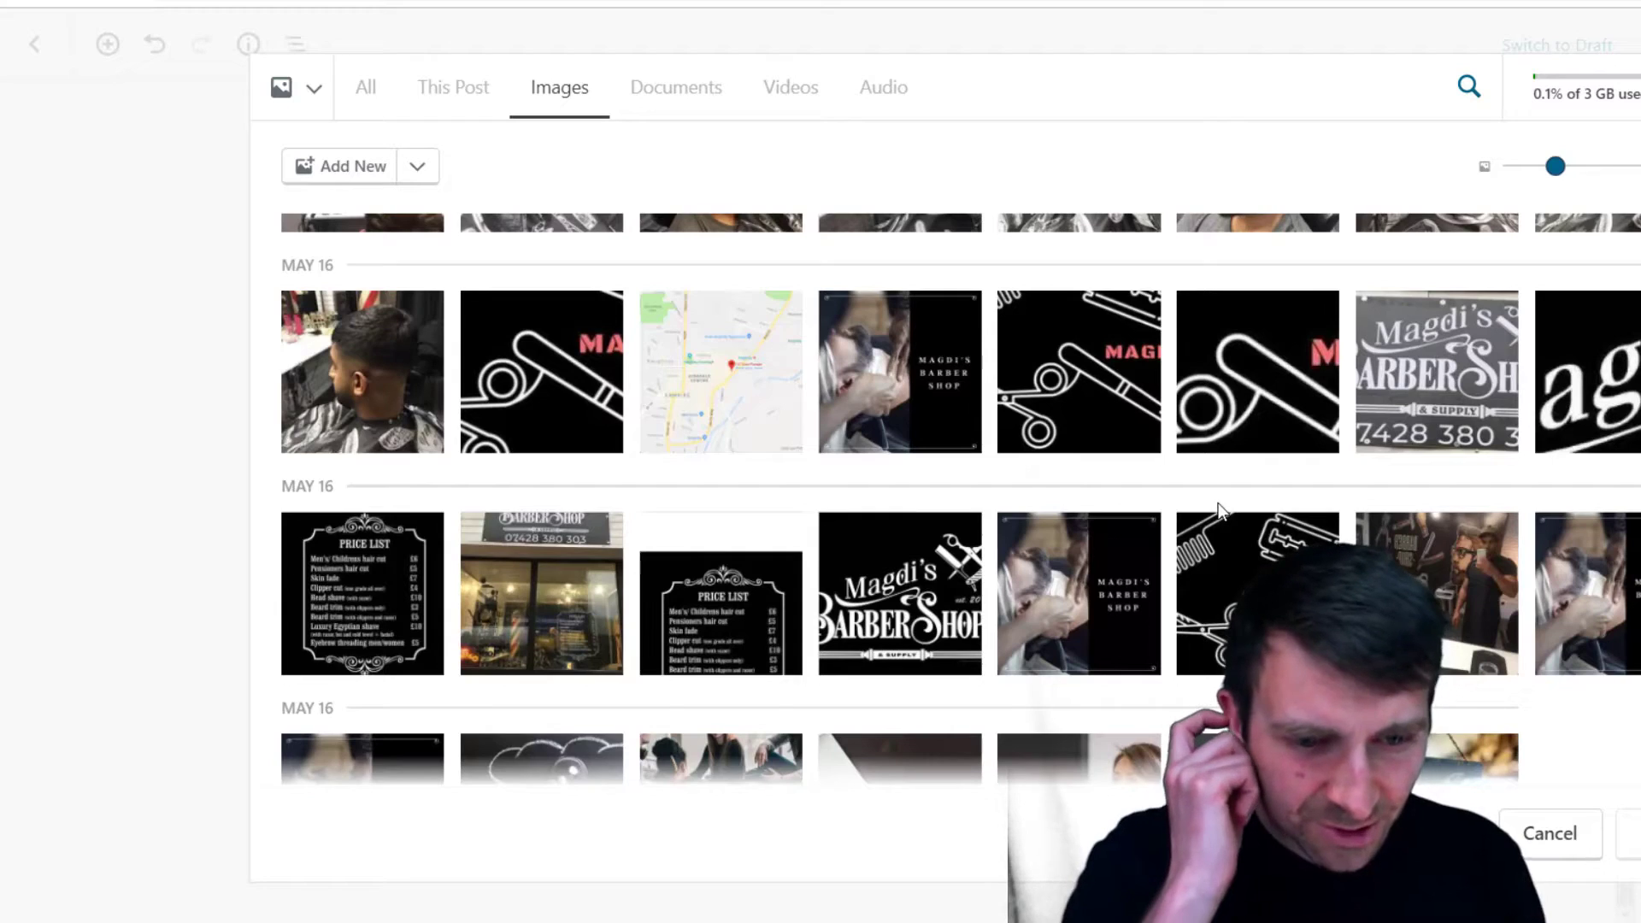
scroll(1277, 486, "down", 2)
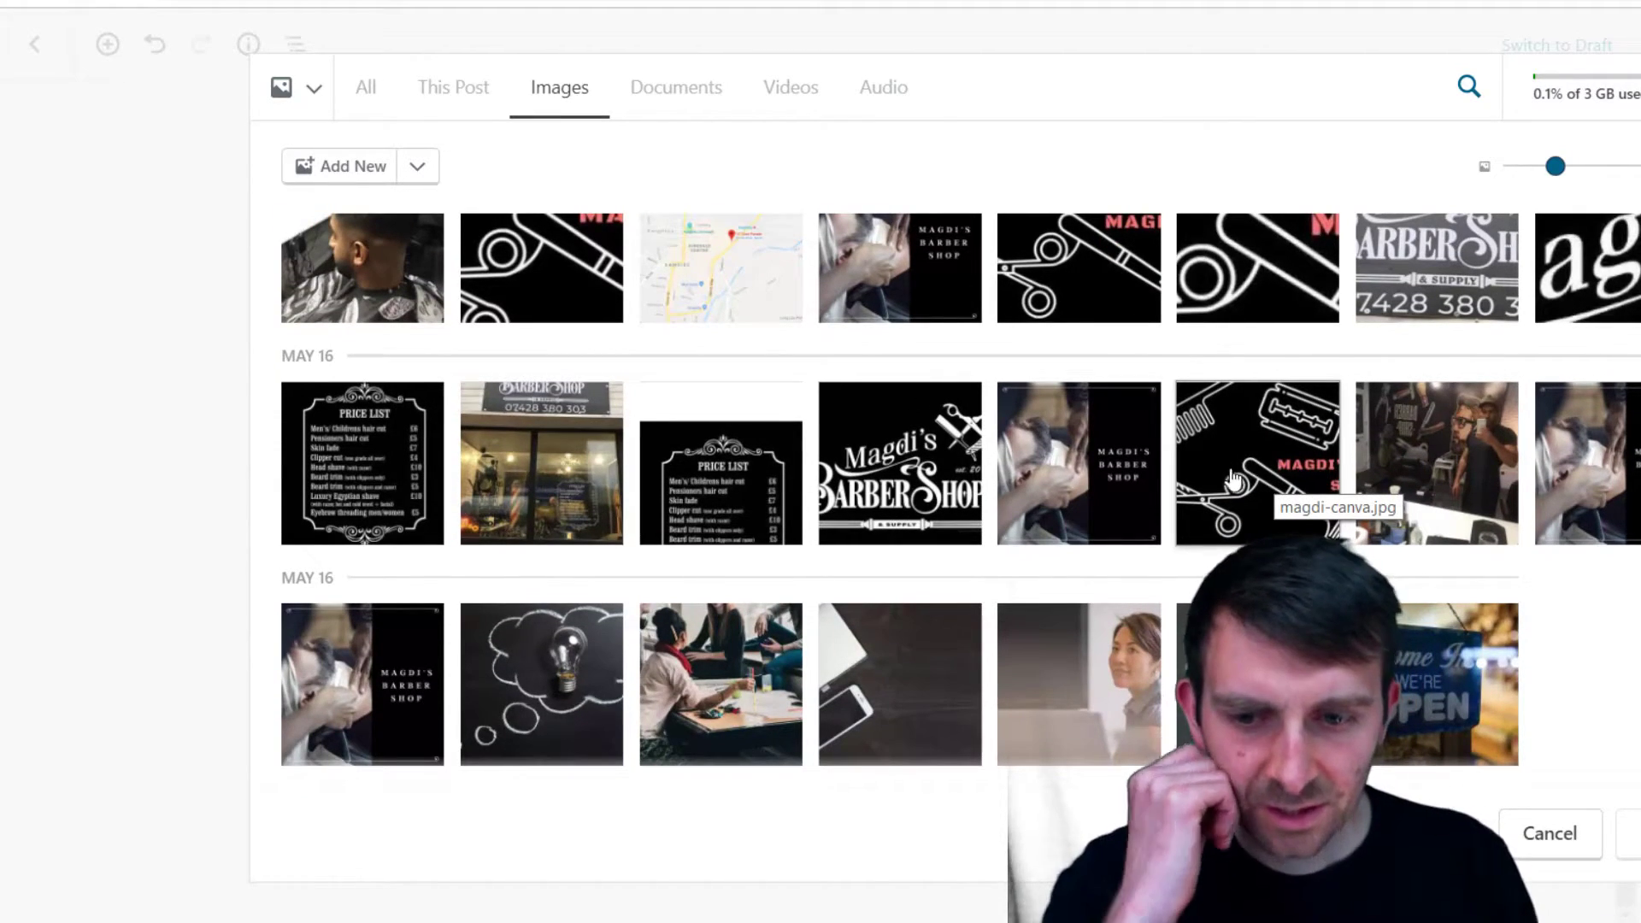
scroll(1231, 494, "up", 2)
scroll(1235, 488, "up", 2)
scroll(1240, 513, "down", 2)
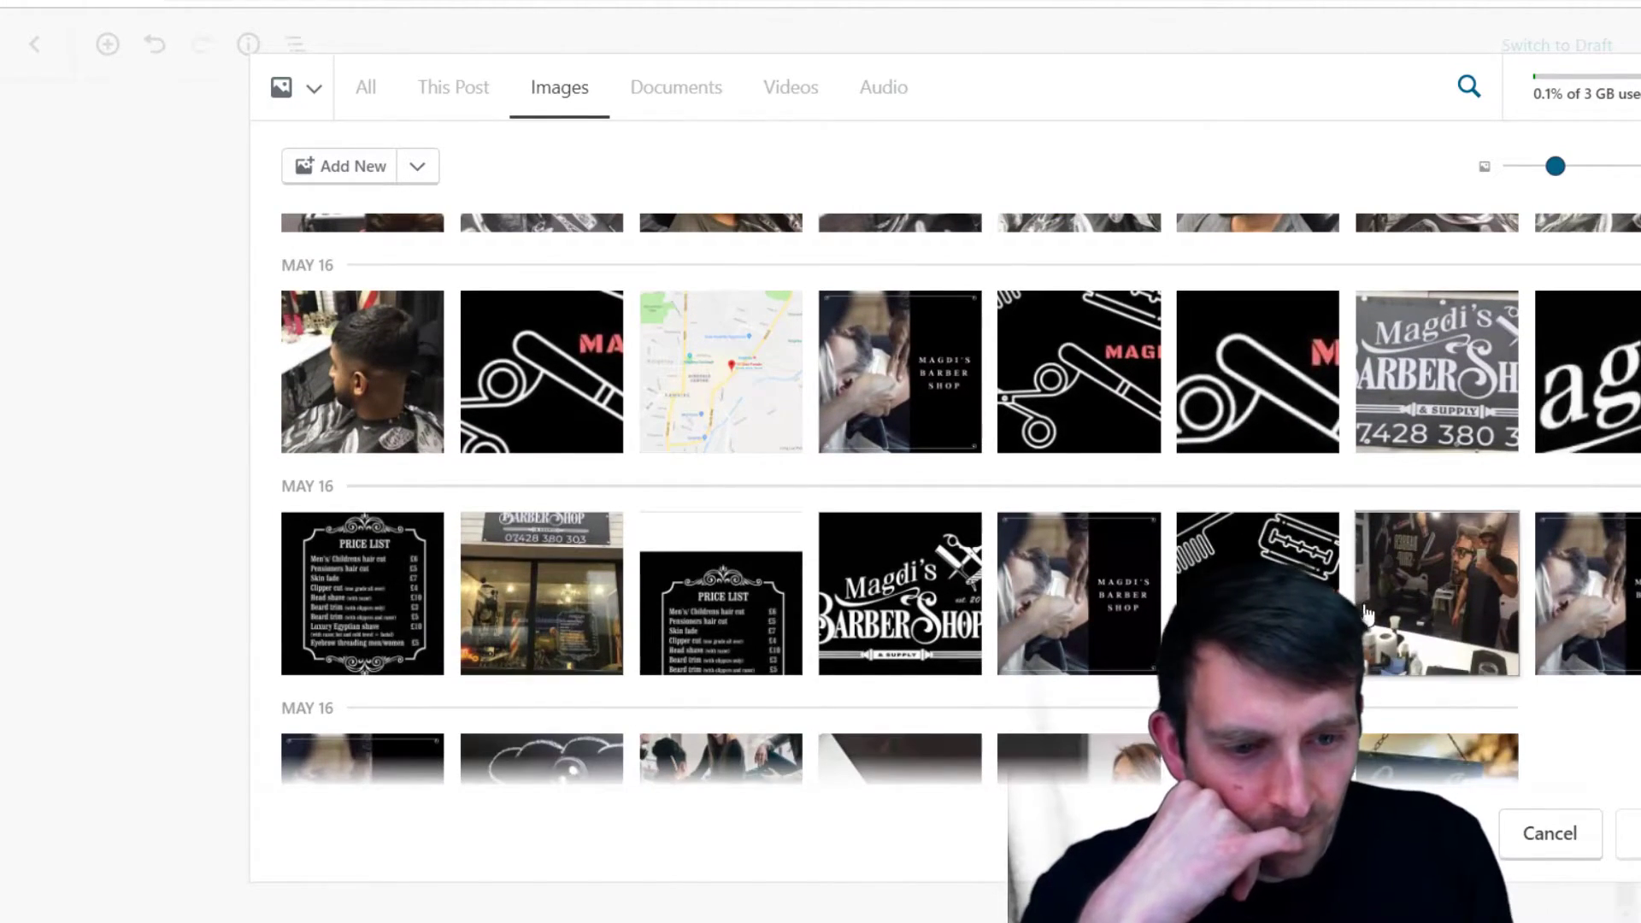
scroll(1449, 605, "up", 4)
scroll(1449, 614, "down", 2)
scroll(1451, 613, "down", 4)
left_click(1453, 496)
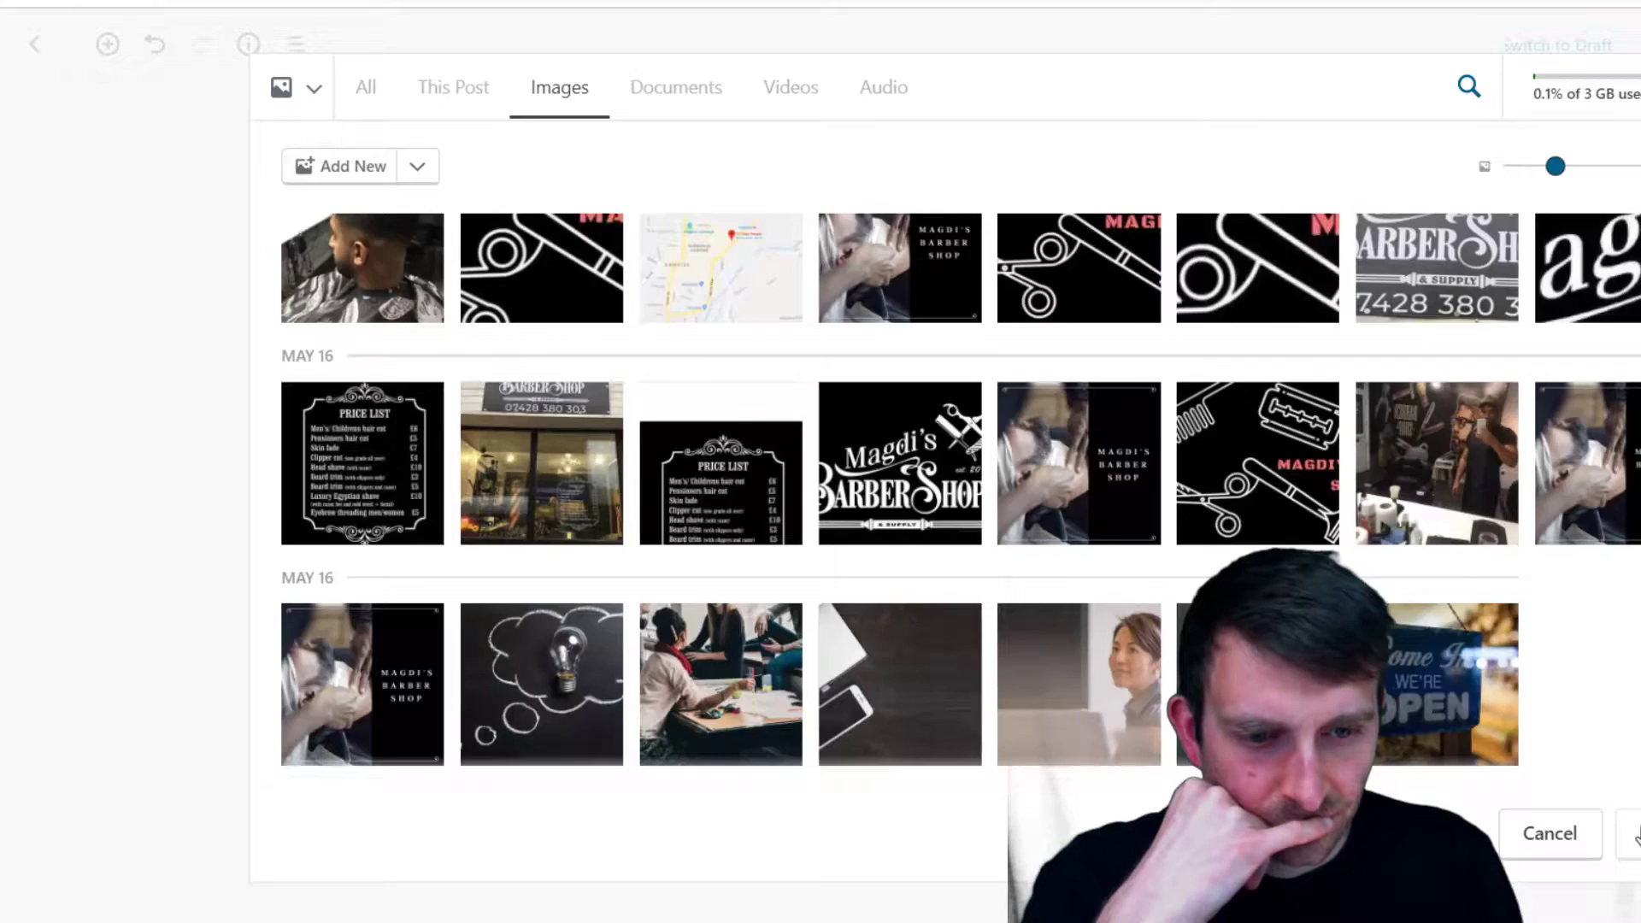
left_click(1628, 834)
Centre the shop interior photo beneath the price list and check it against the rest of the page
scroll(1111, 737, "up", 5)
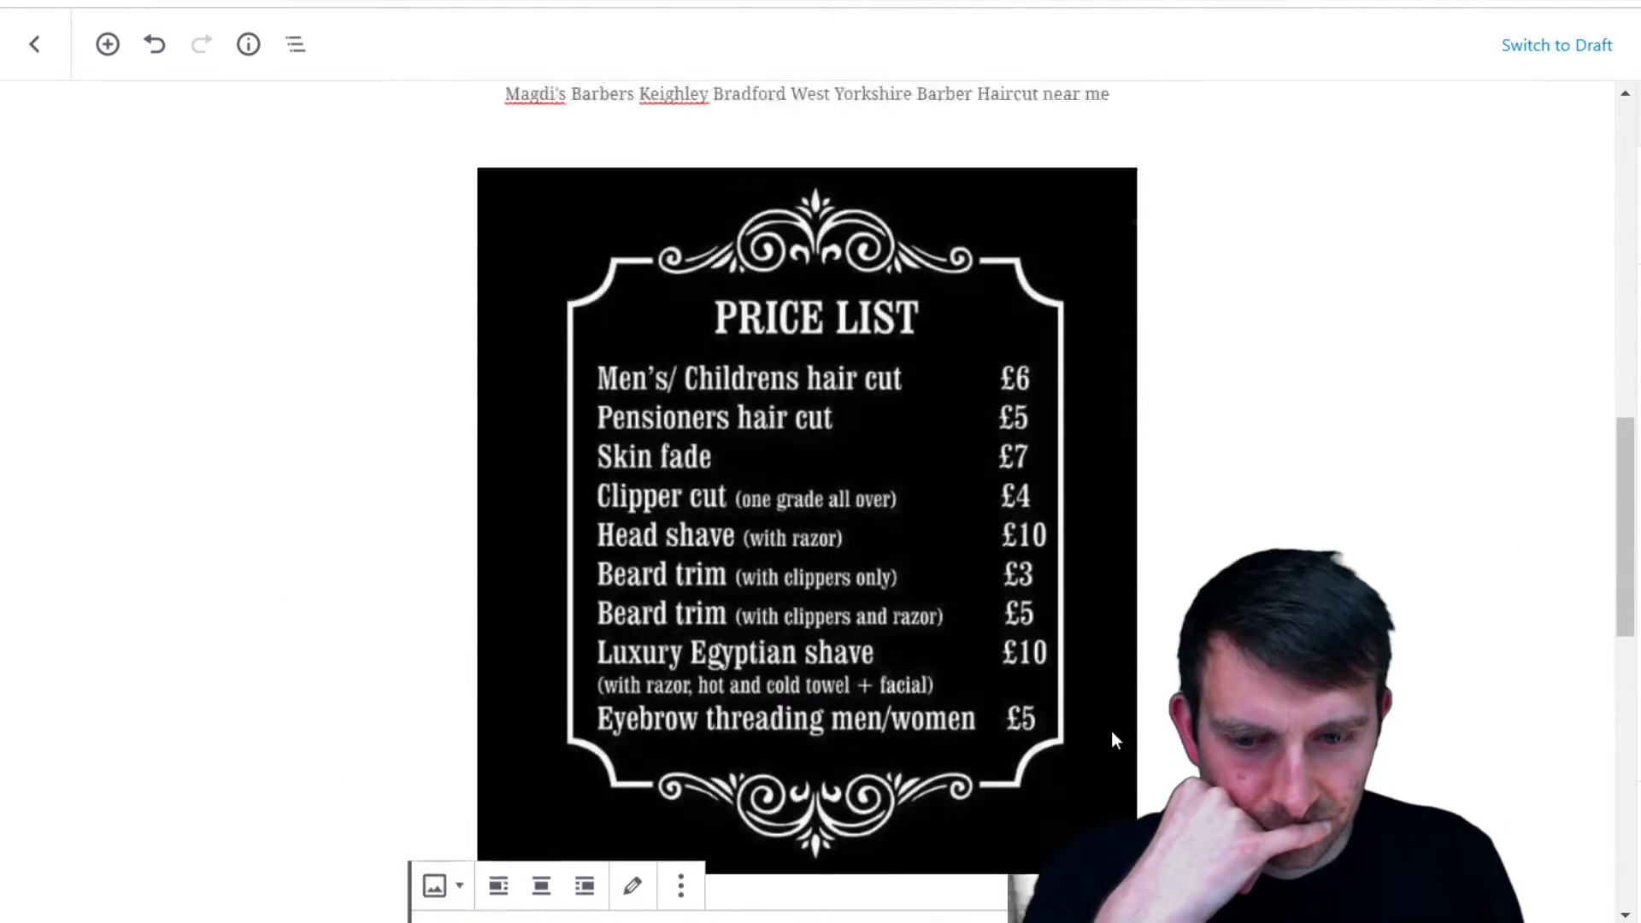
scroll(1111, 737, "down", 12)
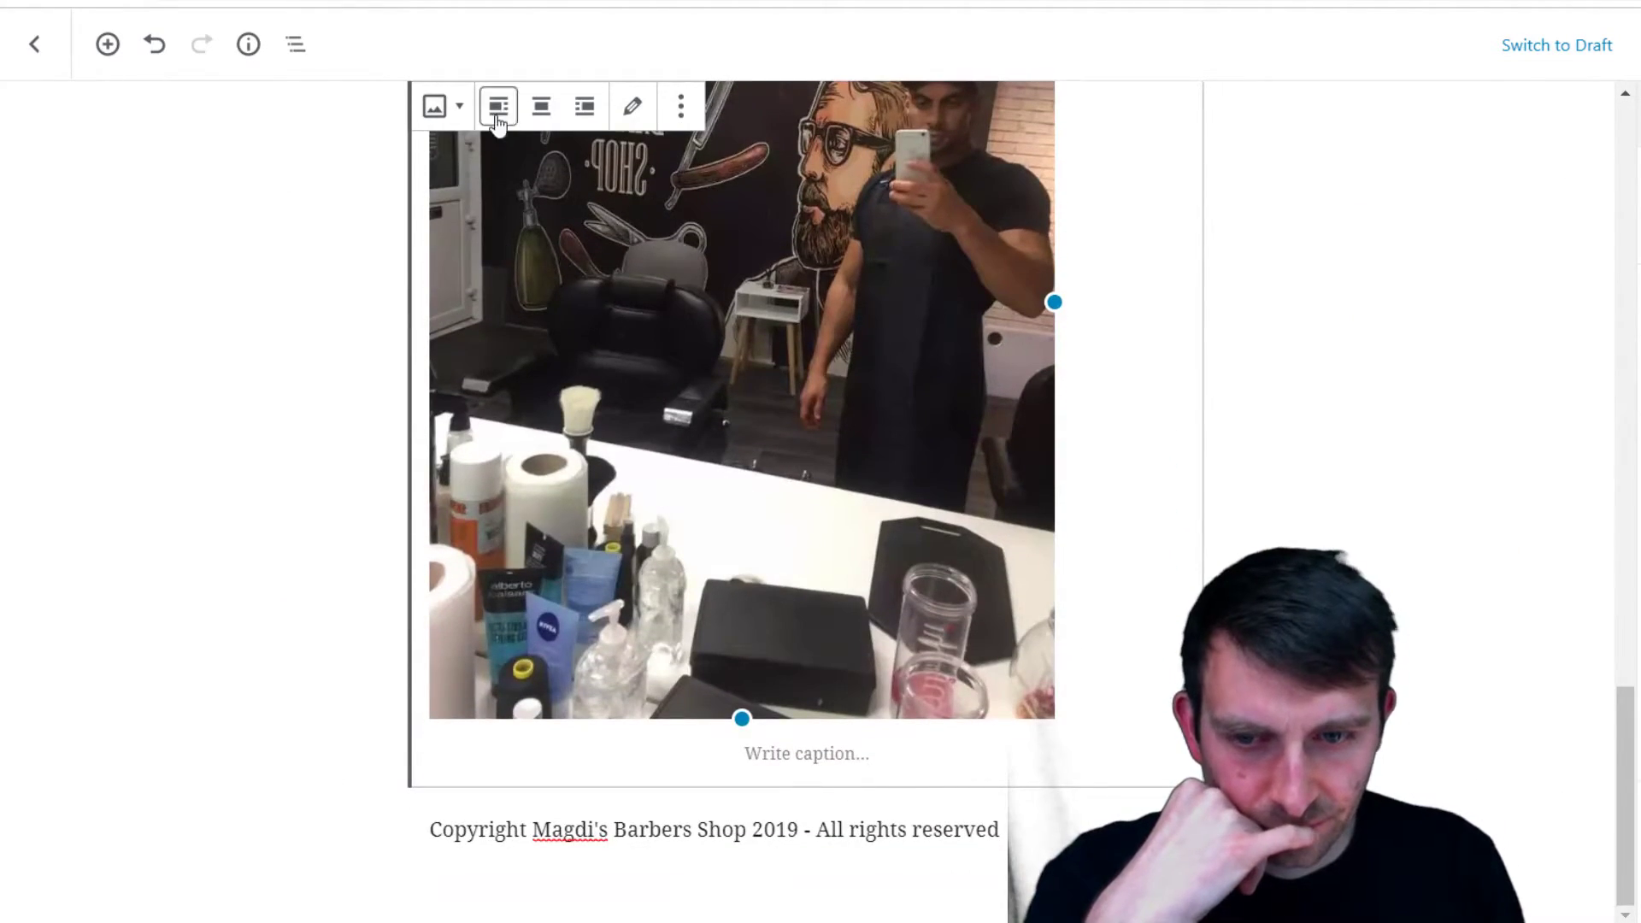
left_click(541, 106)
scroll(879, 768, "up", 15)
scroll(879, 768, "up", 10)
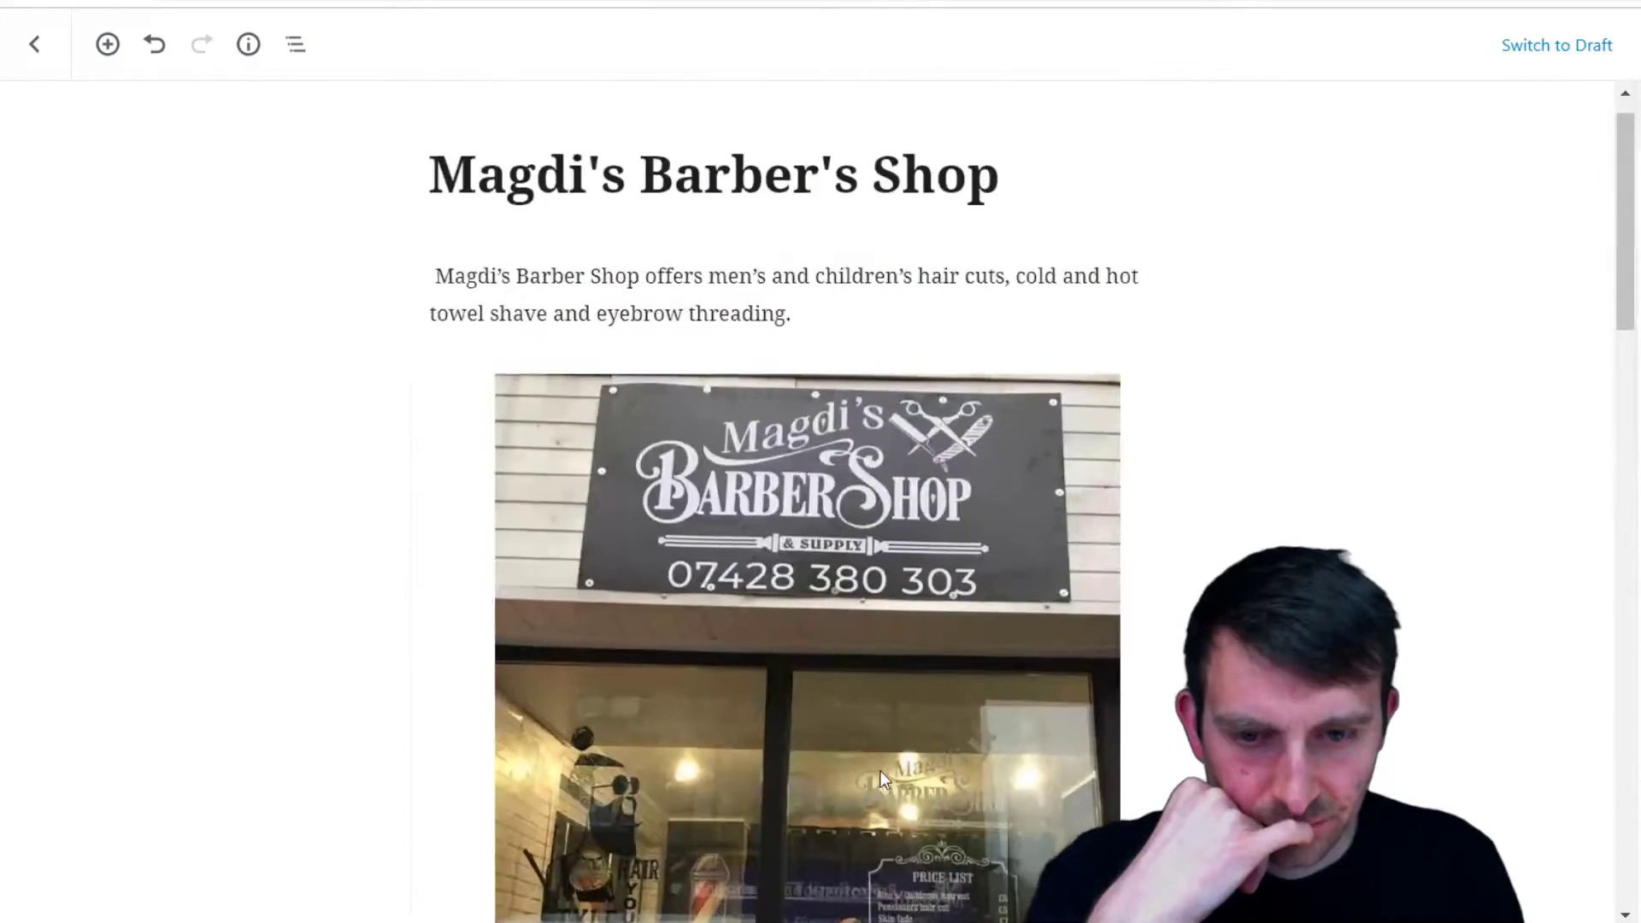
scroll(859, 566, "down", 10)
scroll(901, 663, "down", 12)
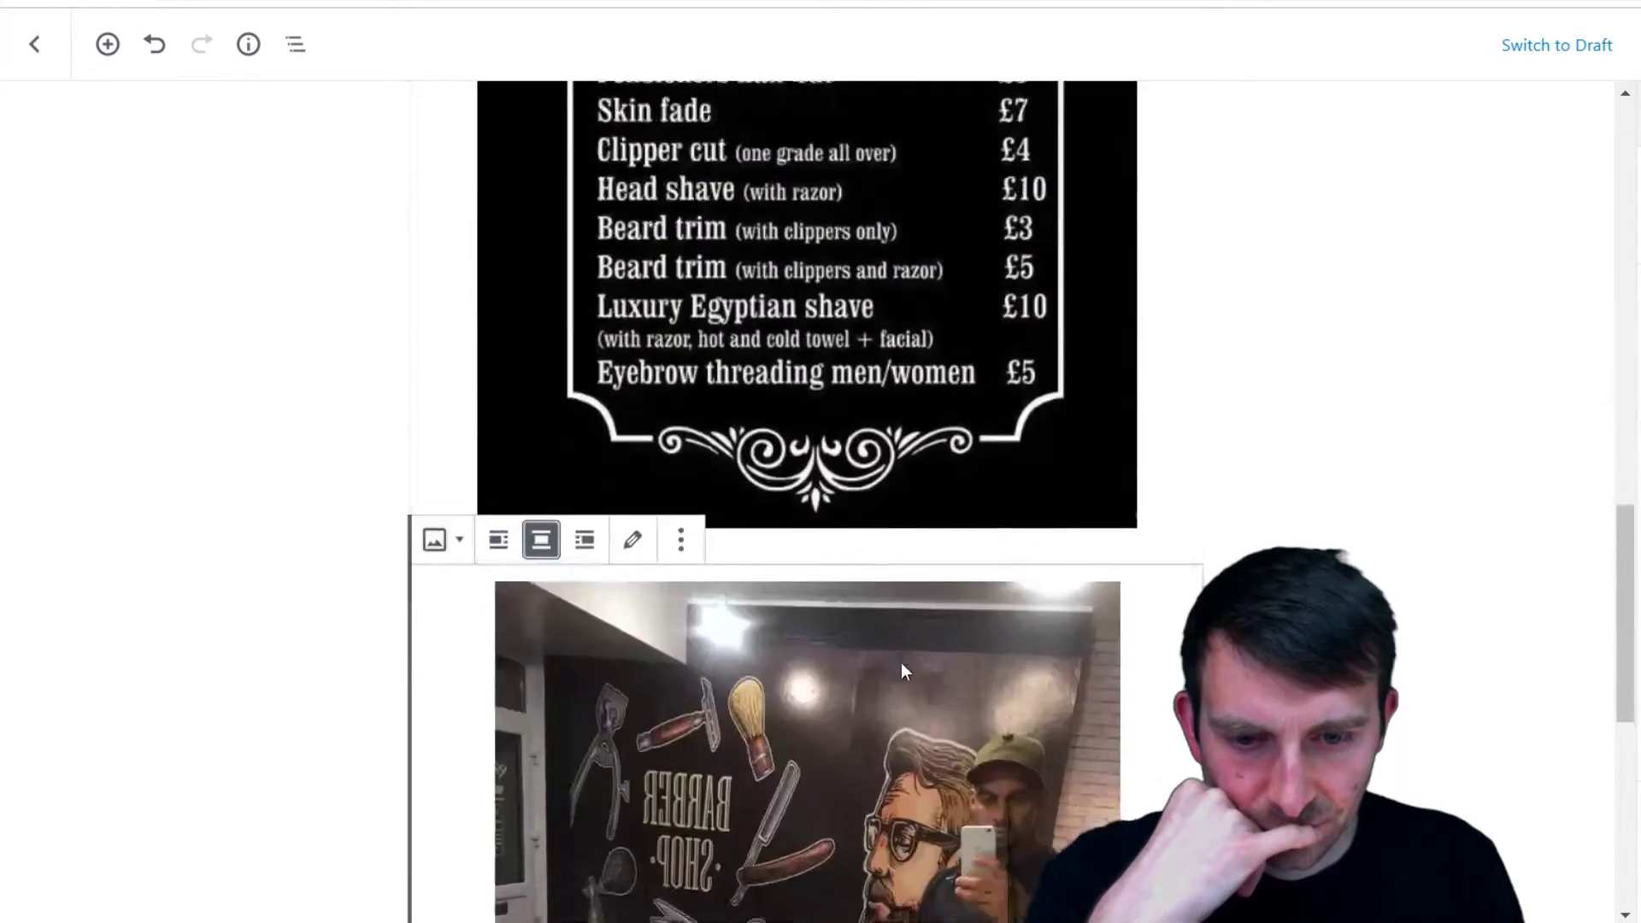
Add an image block between the price list and the interior photo with the location map from the media library, and save the page
scroll(1172, 443, "up", 4)
left_click(1169, 442)
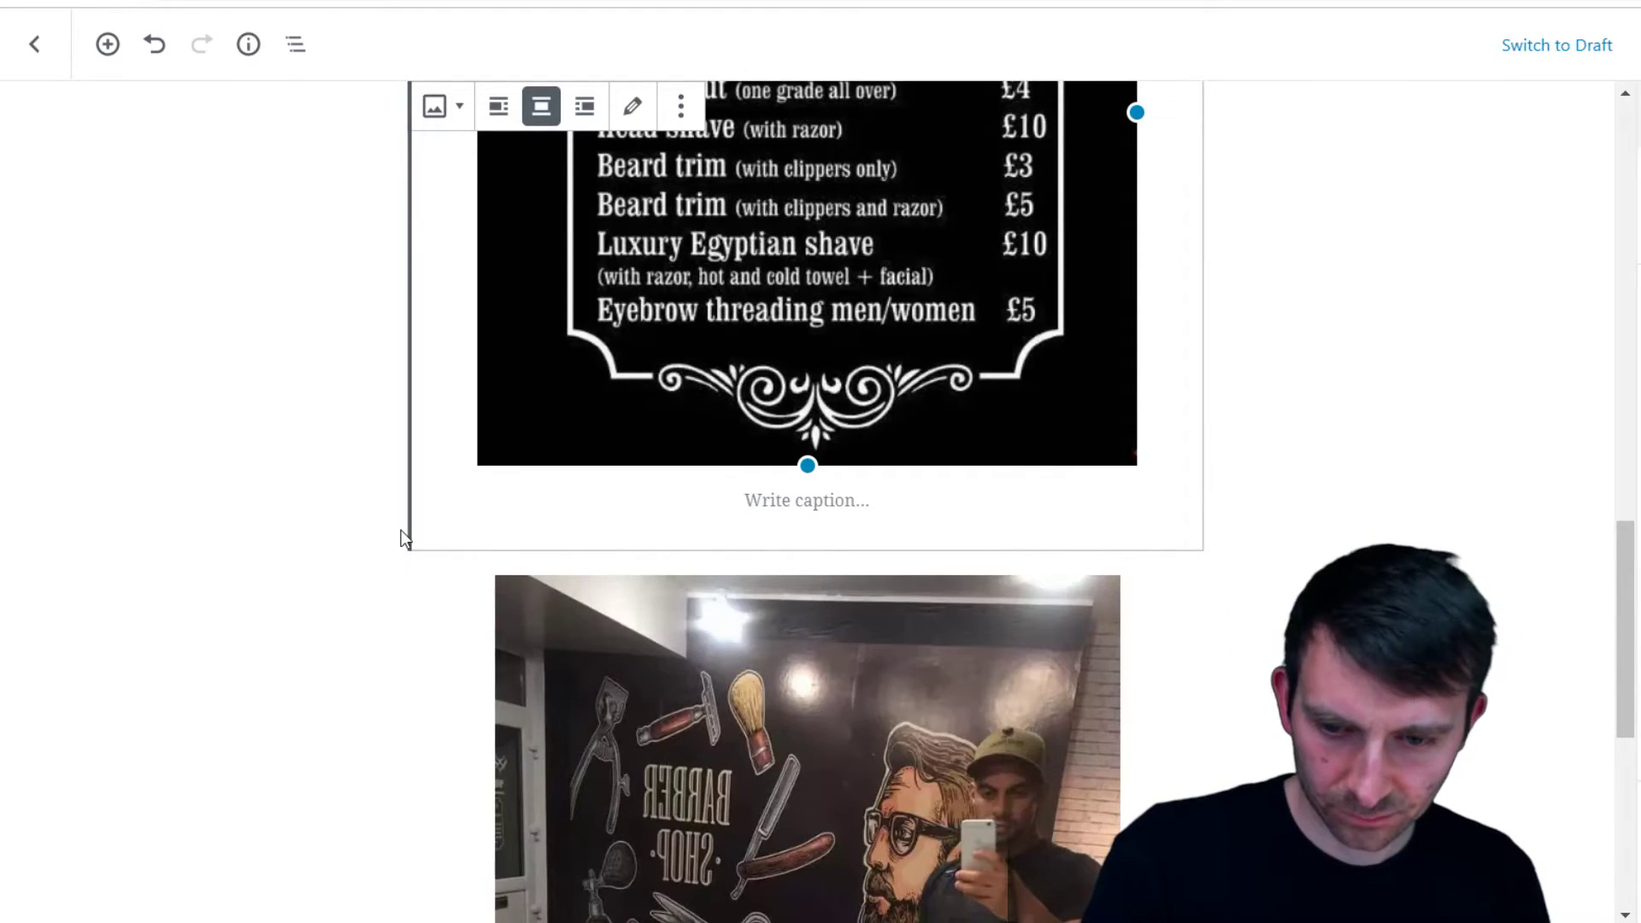
left_click(807, 548)
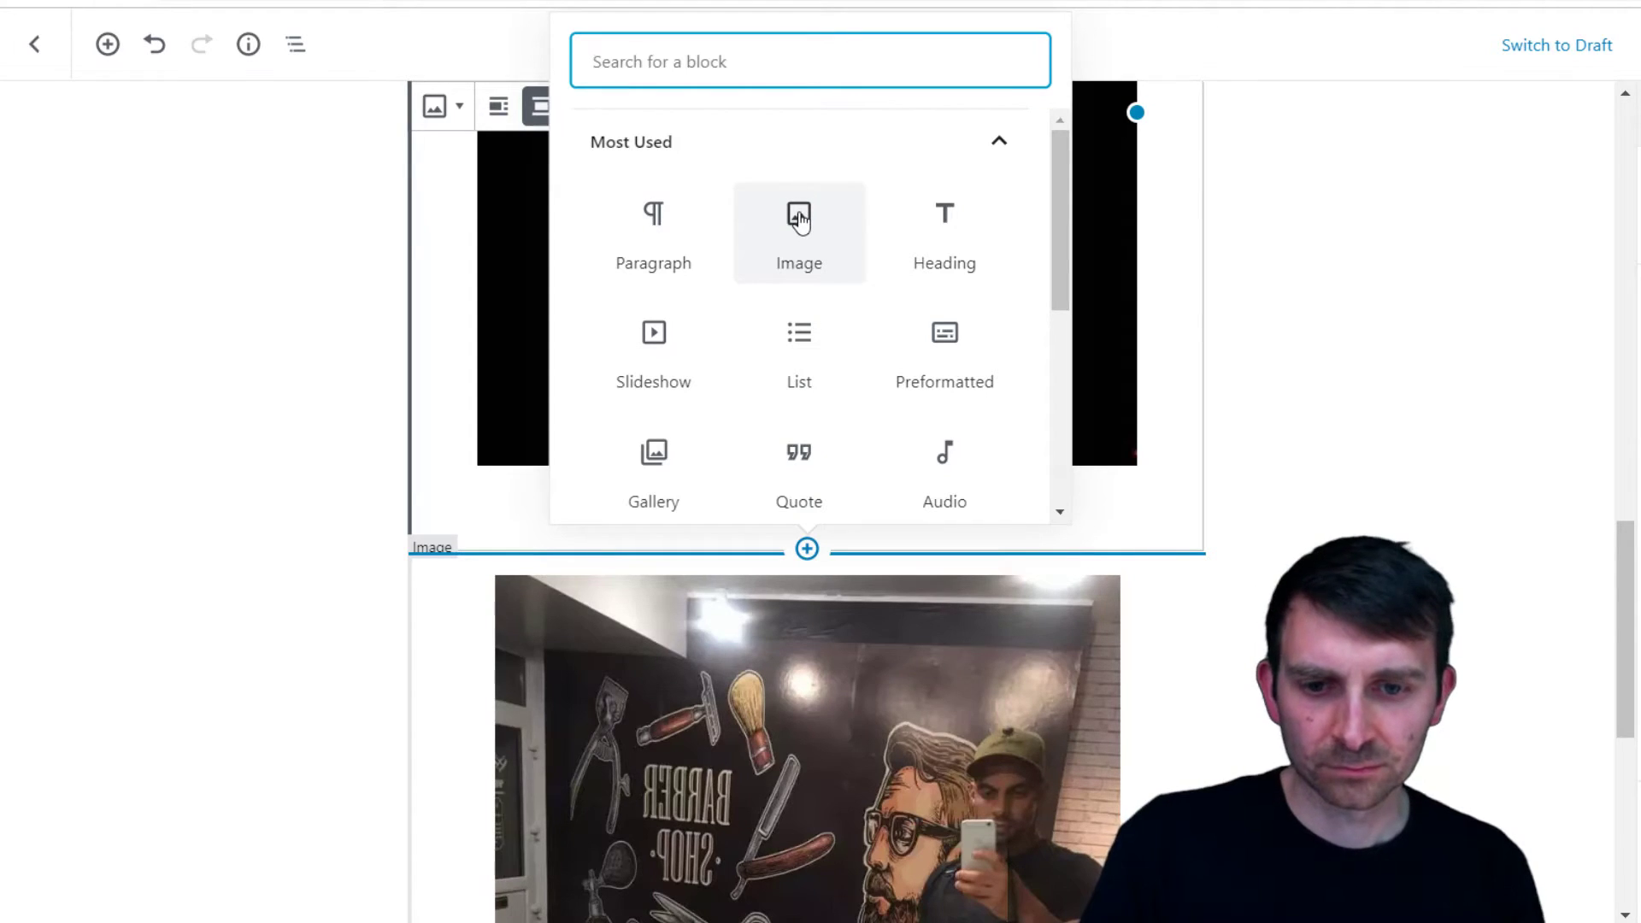
left_click(812, 234)
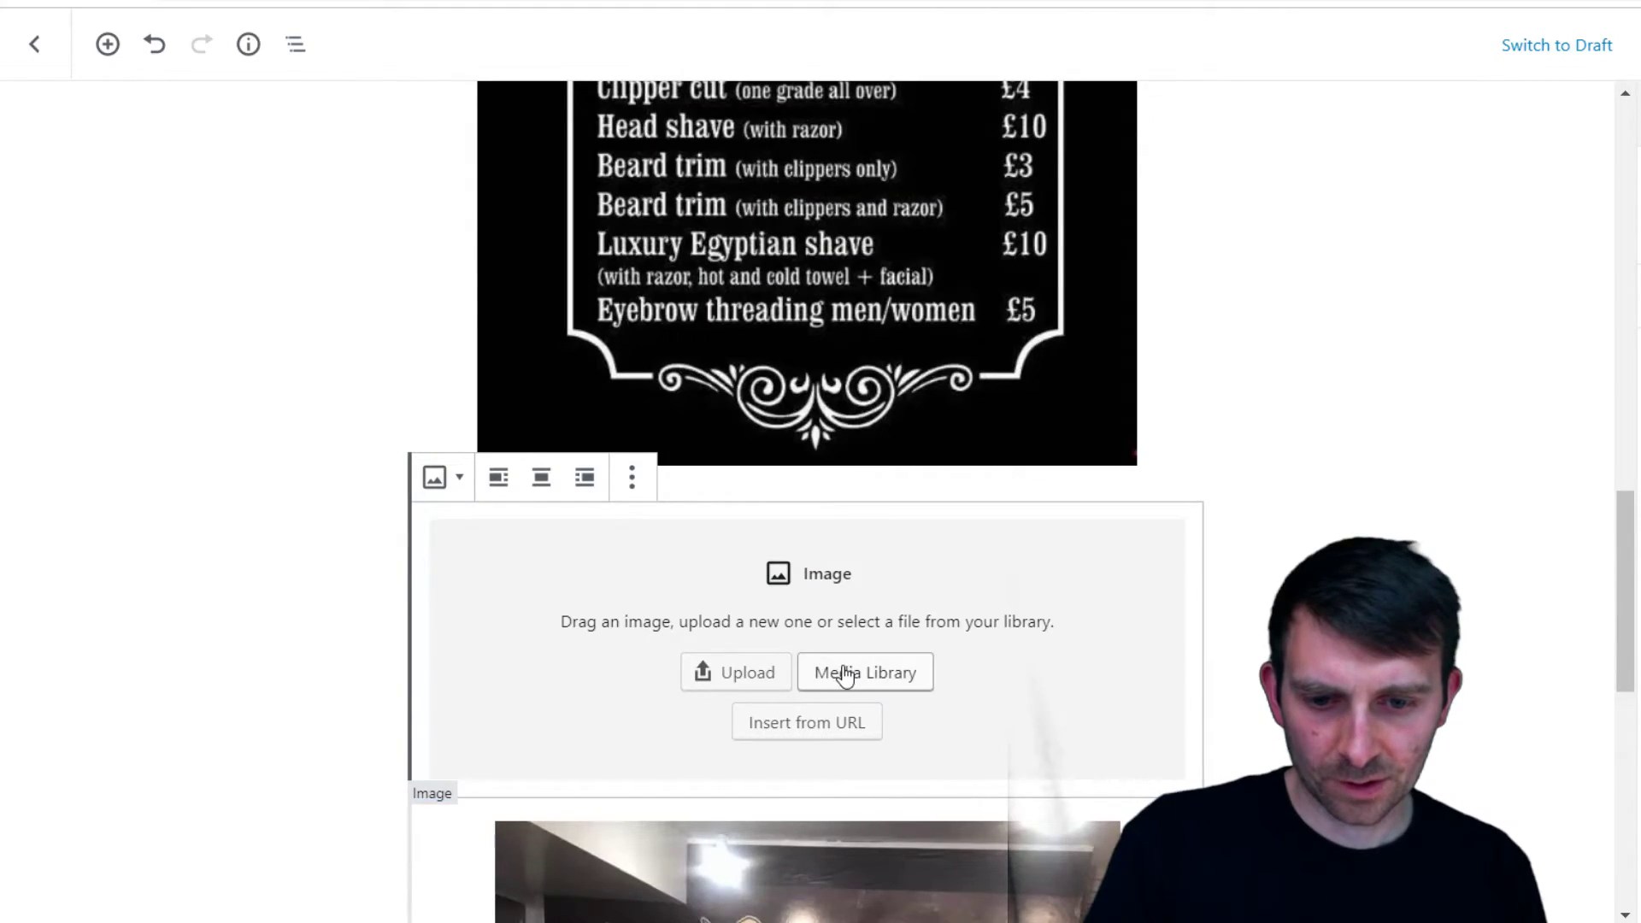
left_click(843, 675)
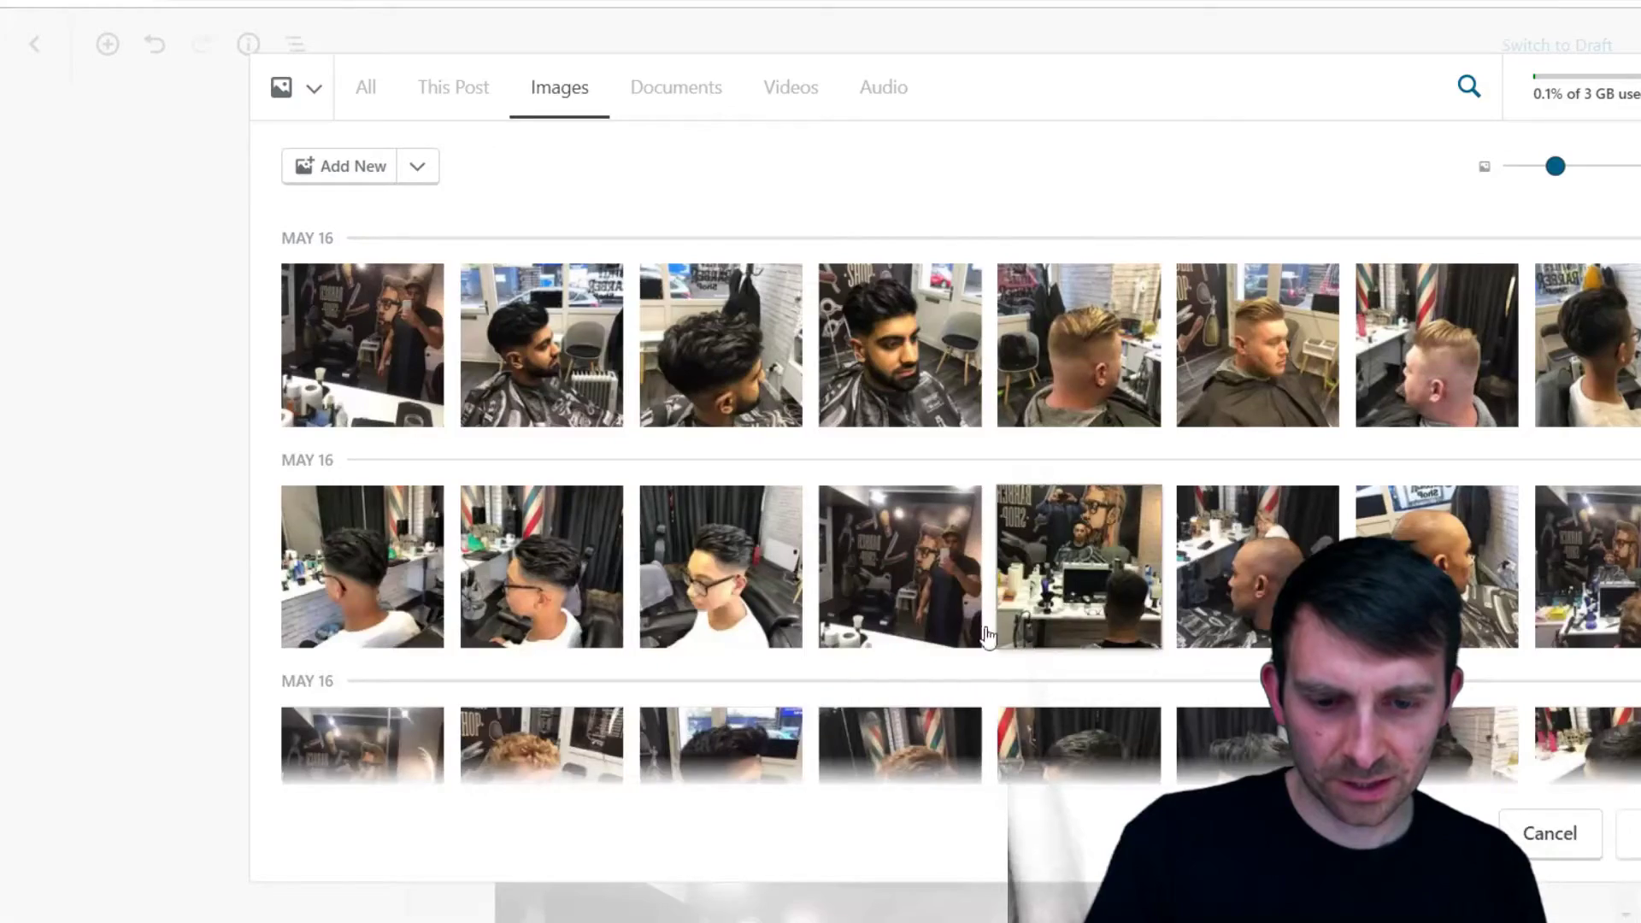
scroll(1025, 636, "down", 5)
scroll(1043, 633, "up", 5)
scroll(766, 572, "down", 4)
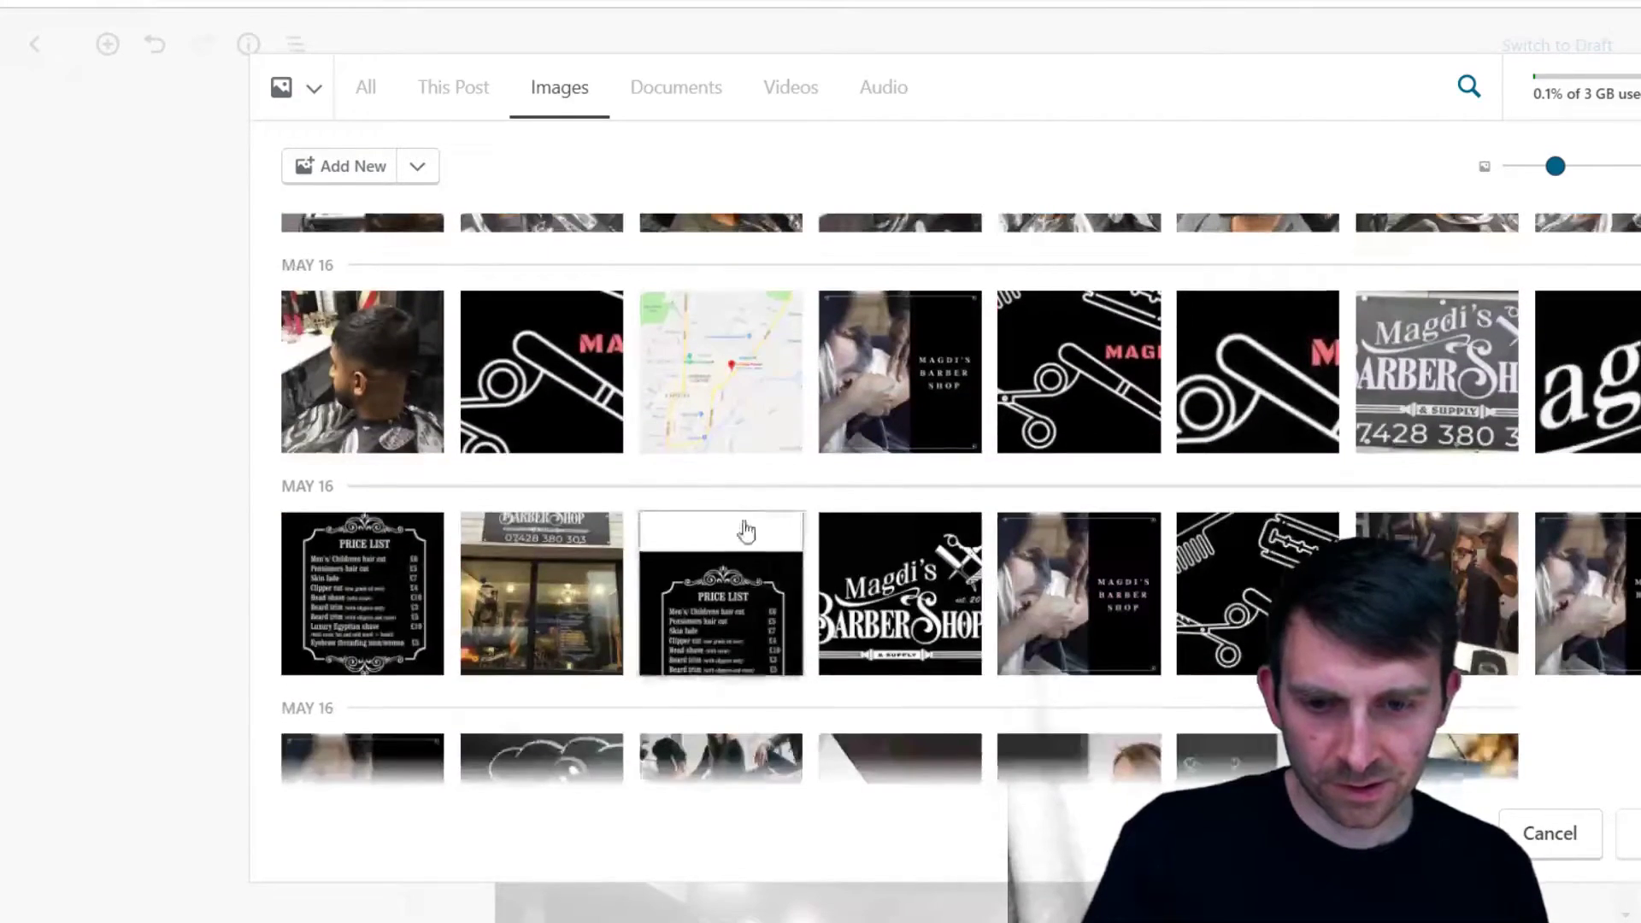
left_click(769, 380)
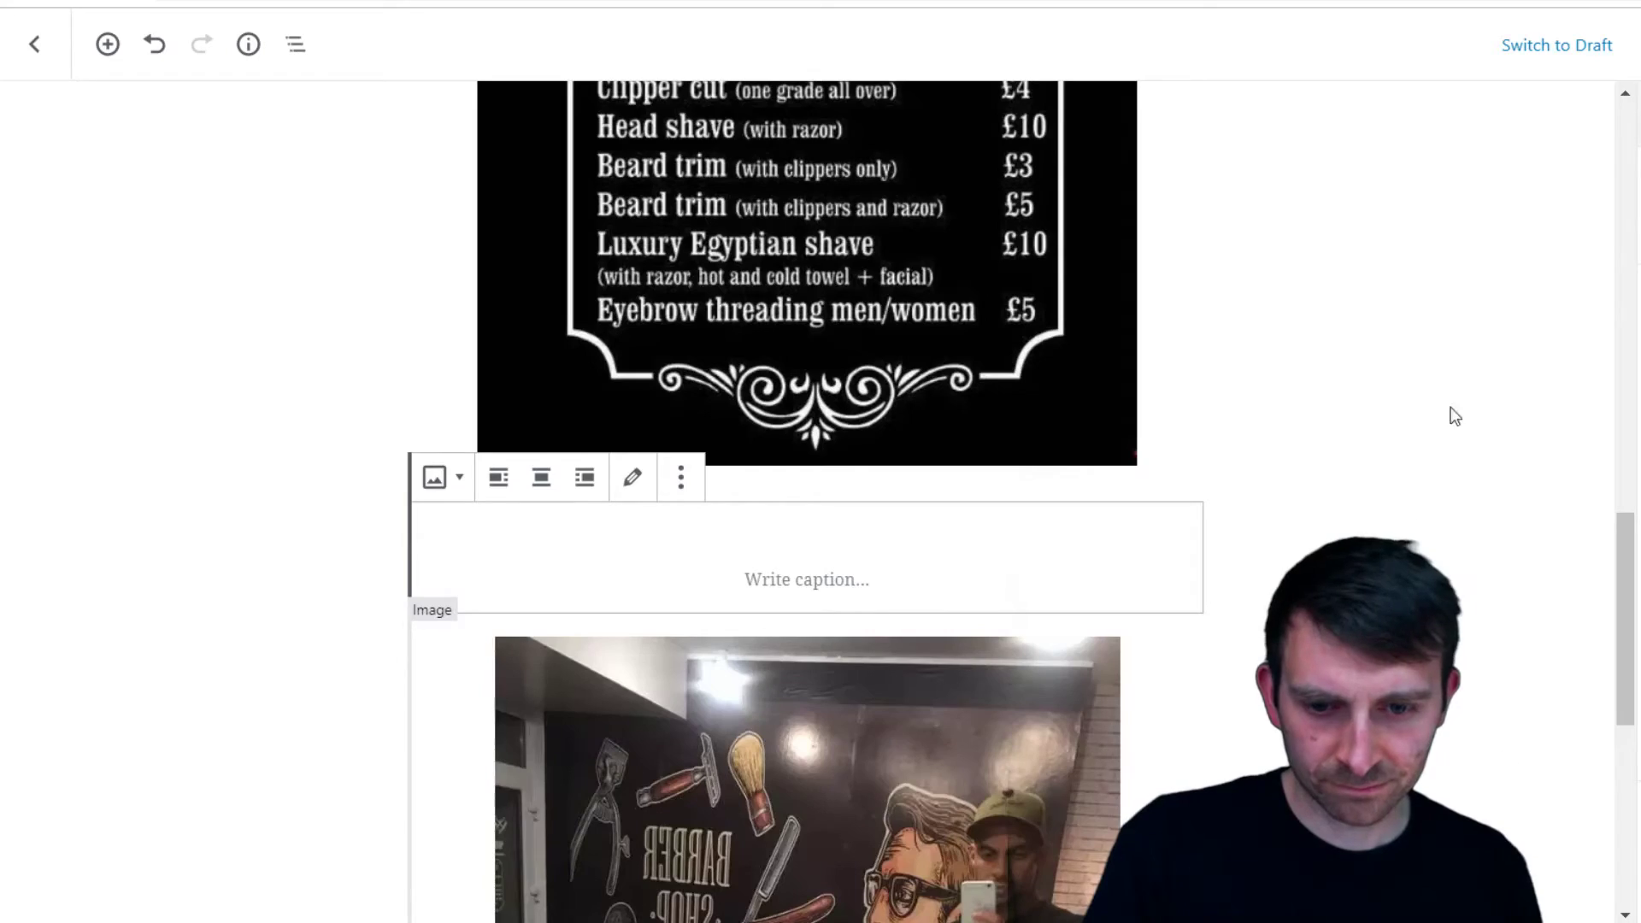
key("ctrl+s")
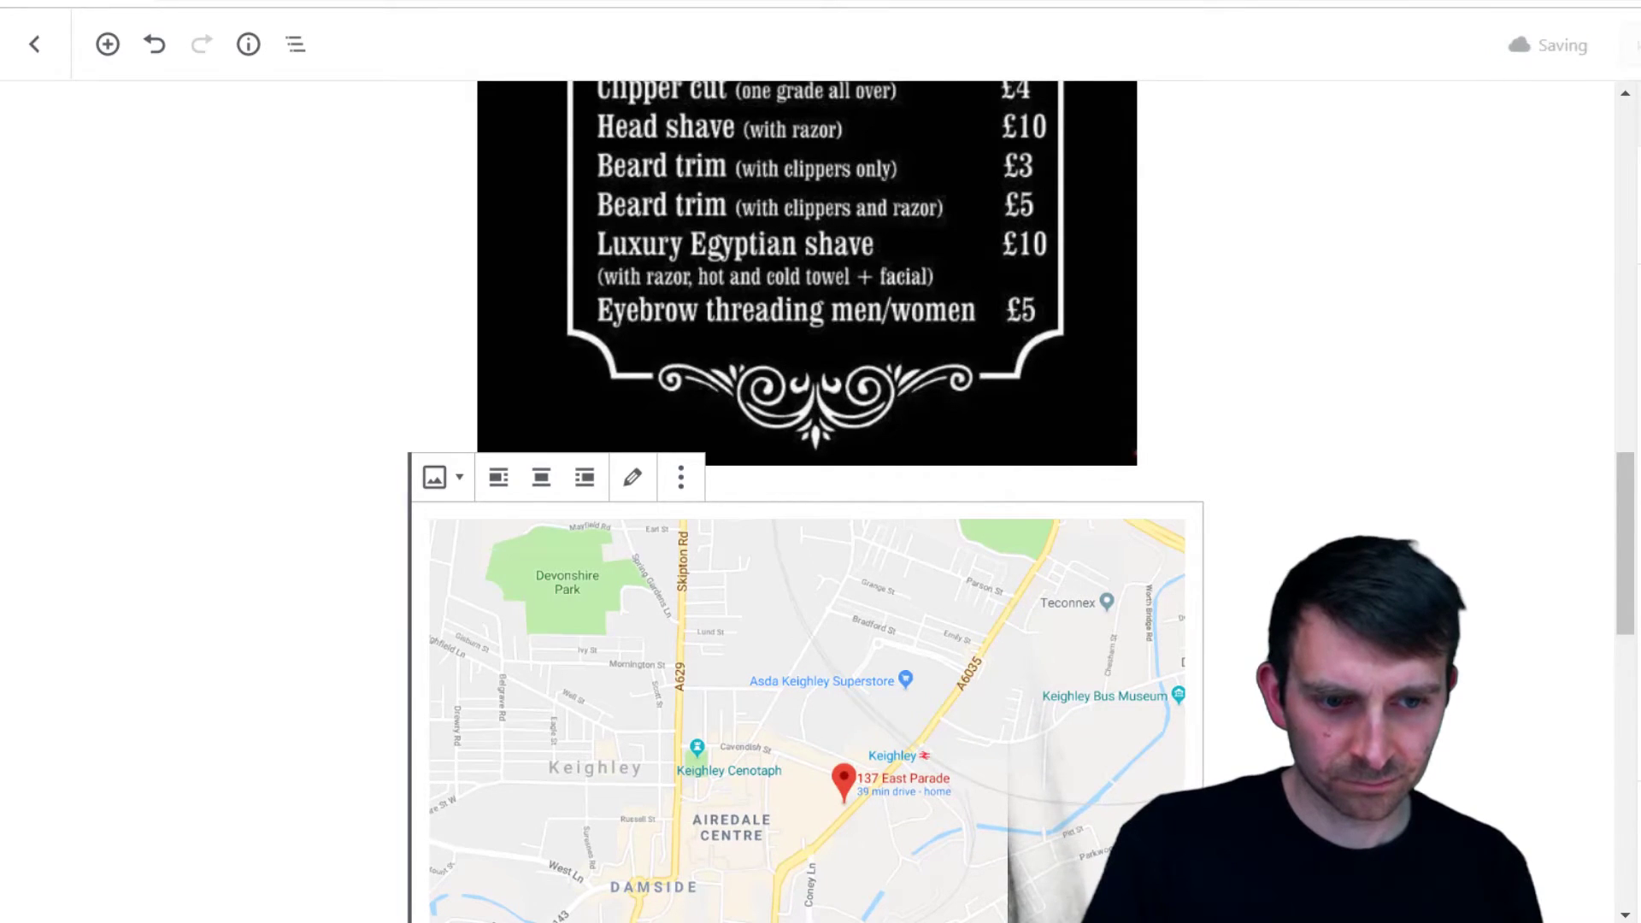
Open the live site at magdisbarbers.wordpress.com
scroll(311, 254, "up", 5)
scroll(312, 256, "up", 10)
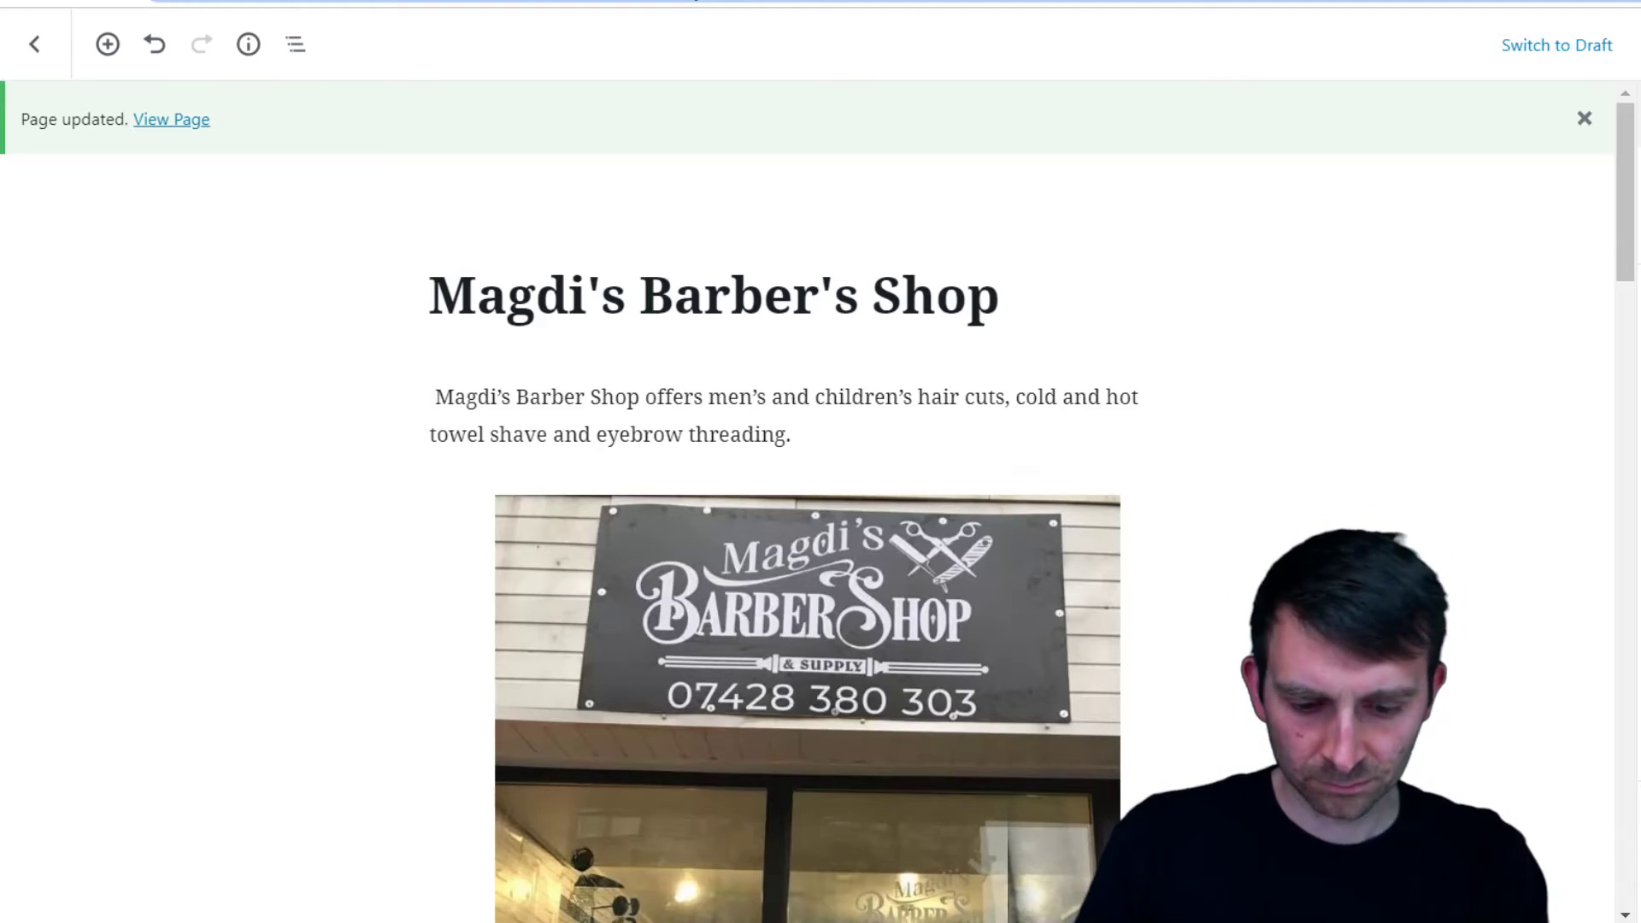
left_click(932, 2)
type("magdis")
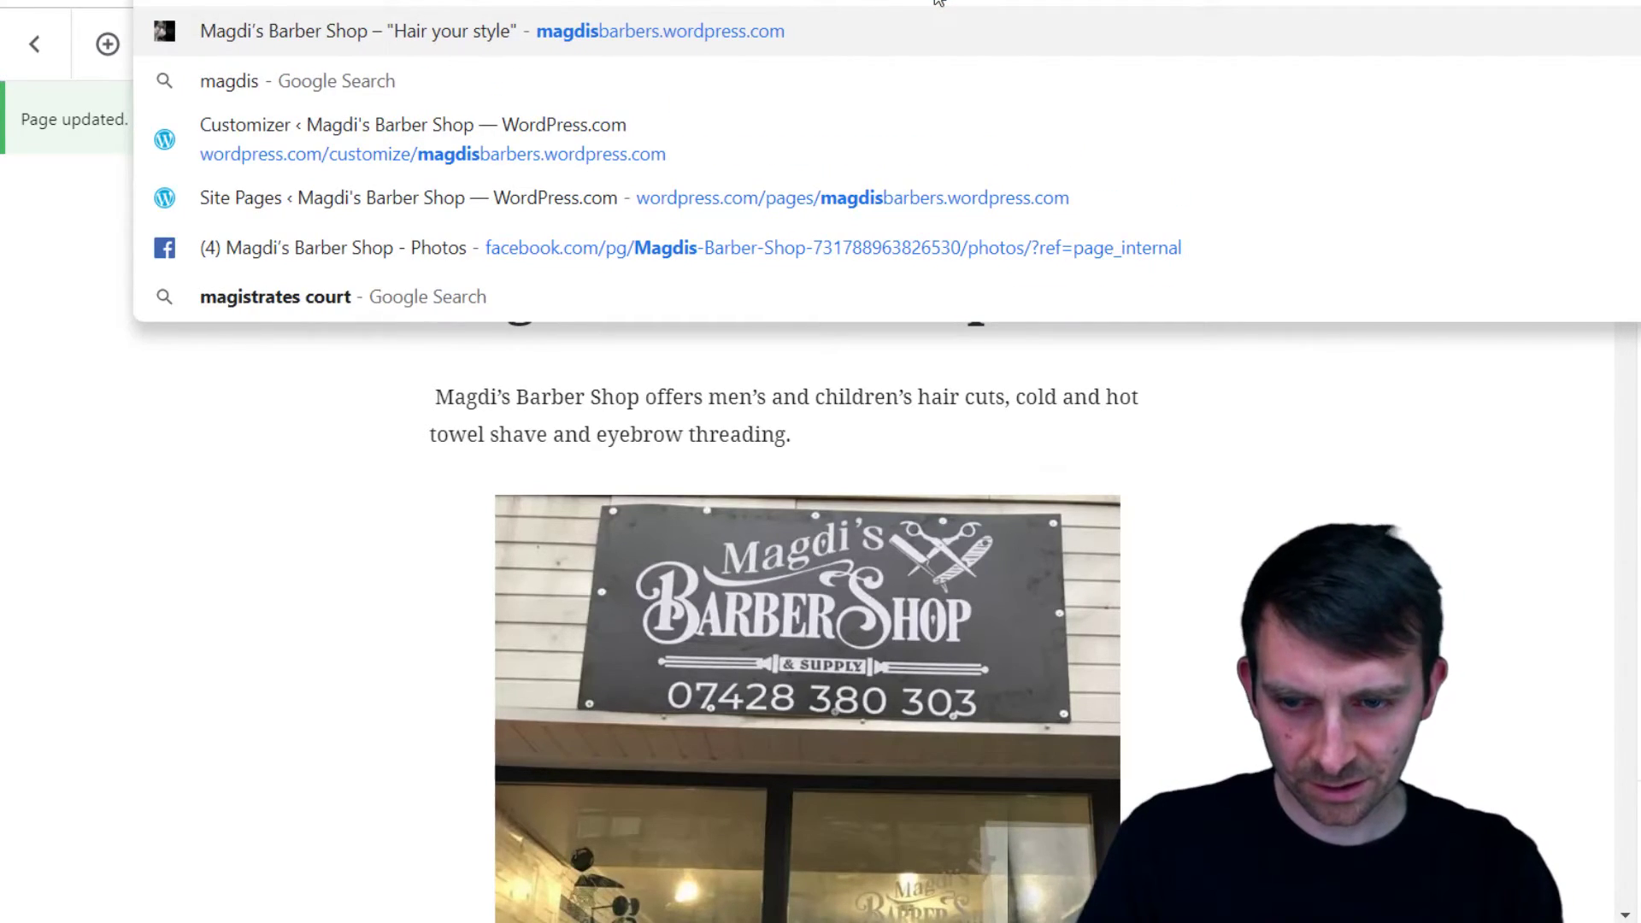
key("Return")
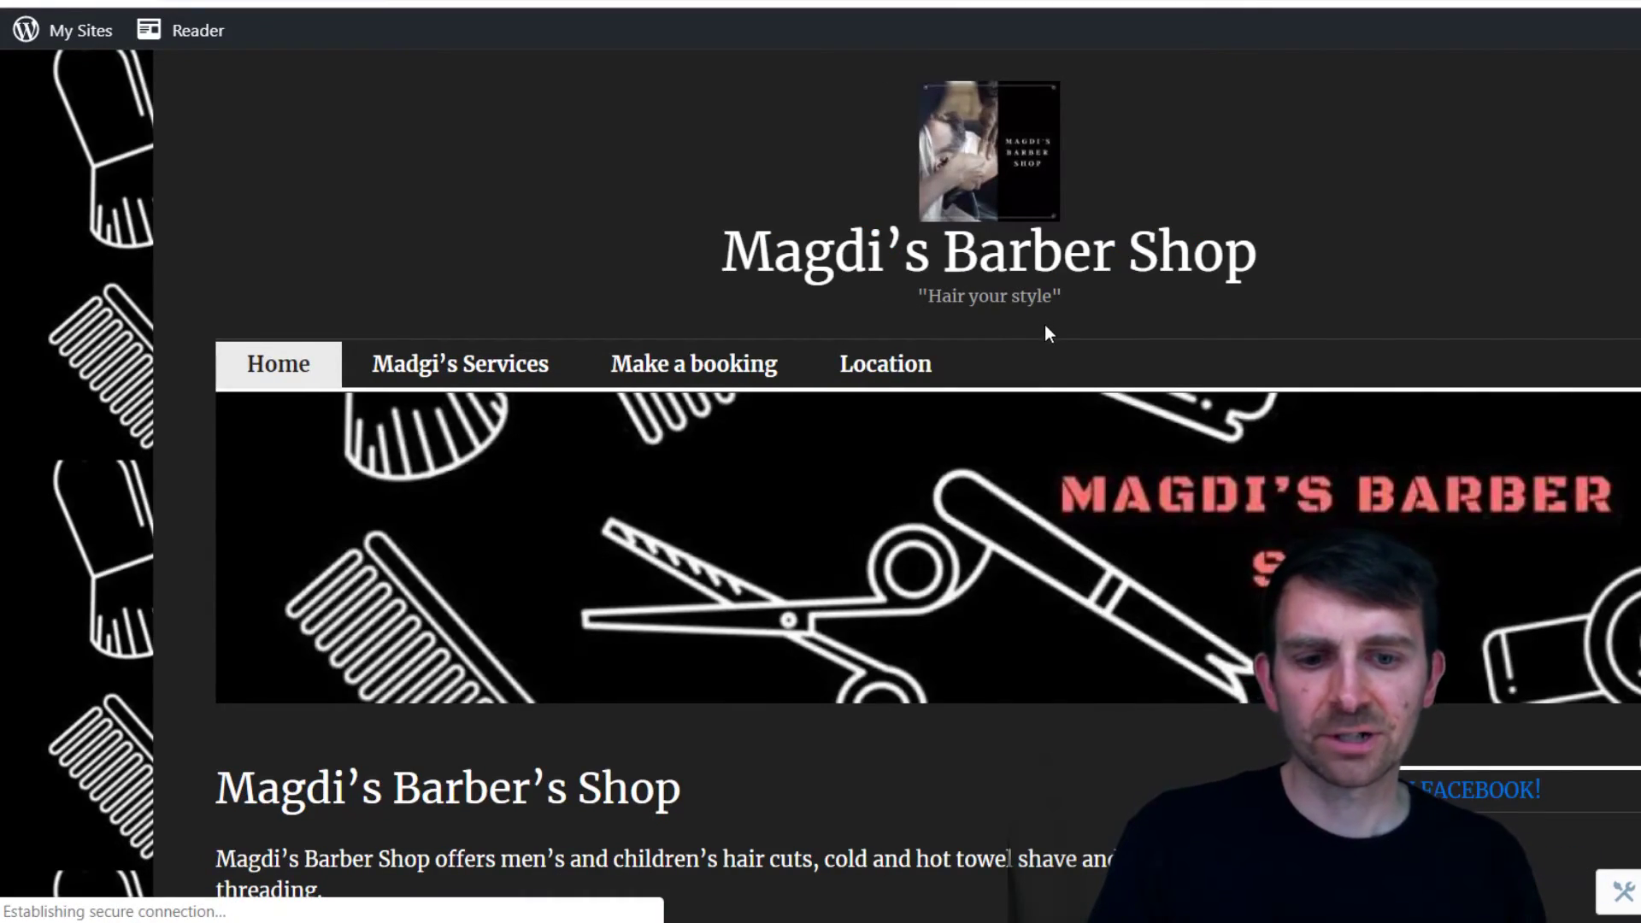
Examine the published home page from the header to the copyright line, including the shopfront photo, price list, map and interior photo
scroll(1156, 315, "down", 10)
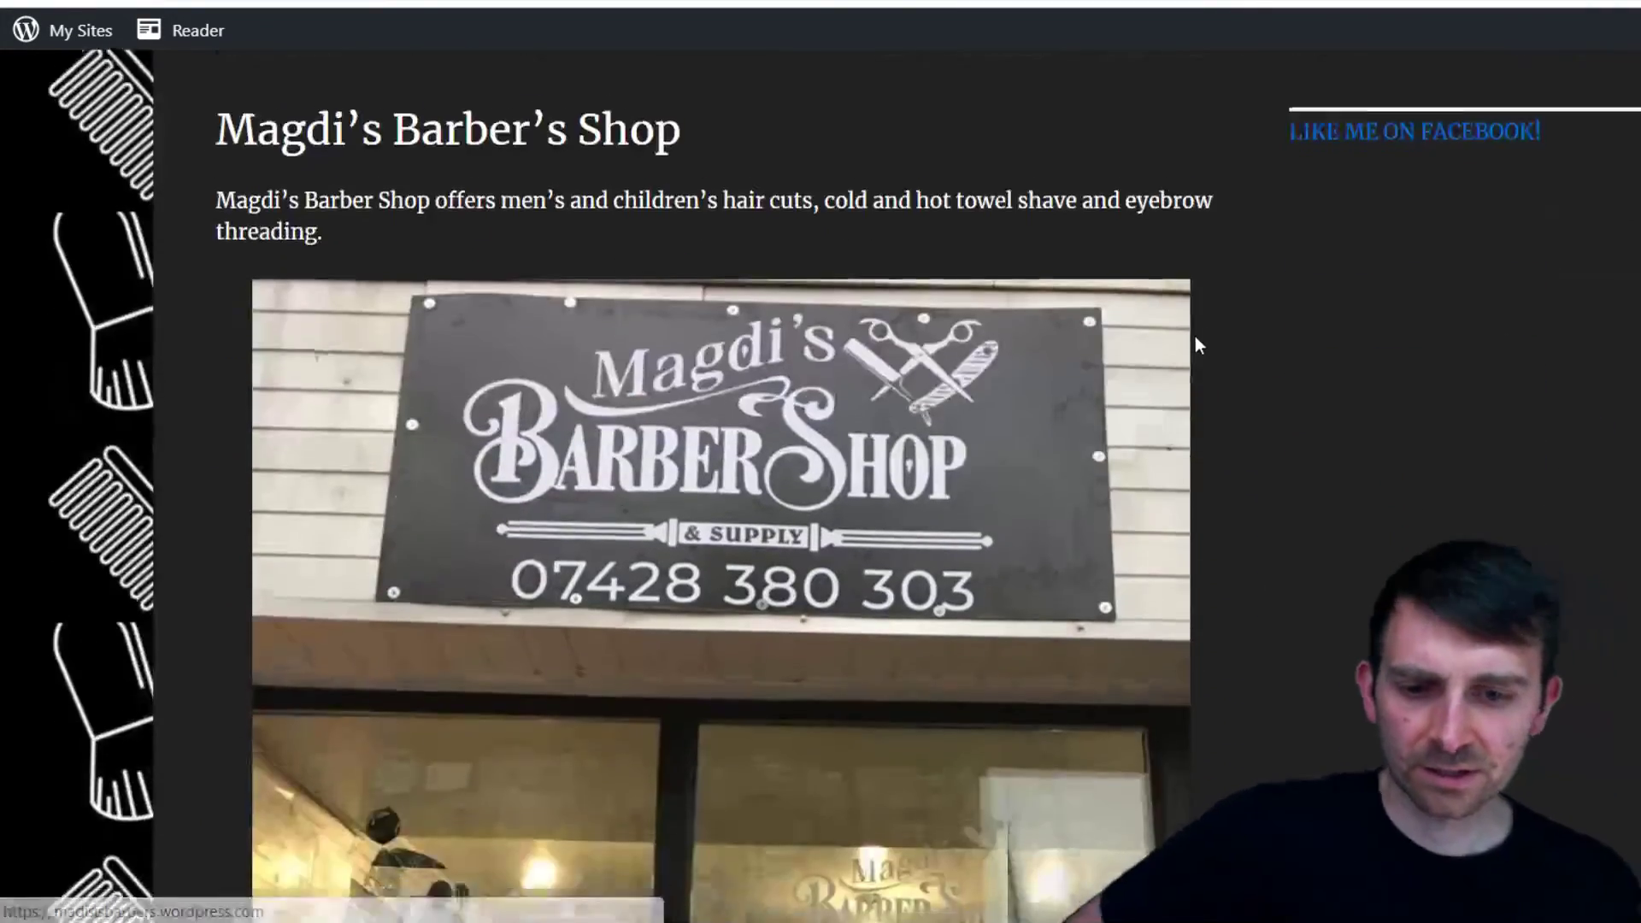
scroll(1203, 349, "down", 10)
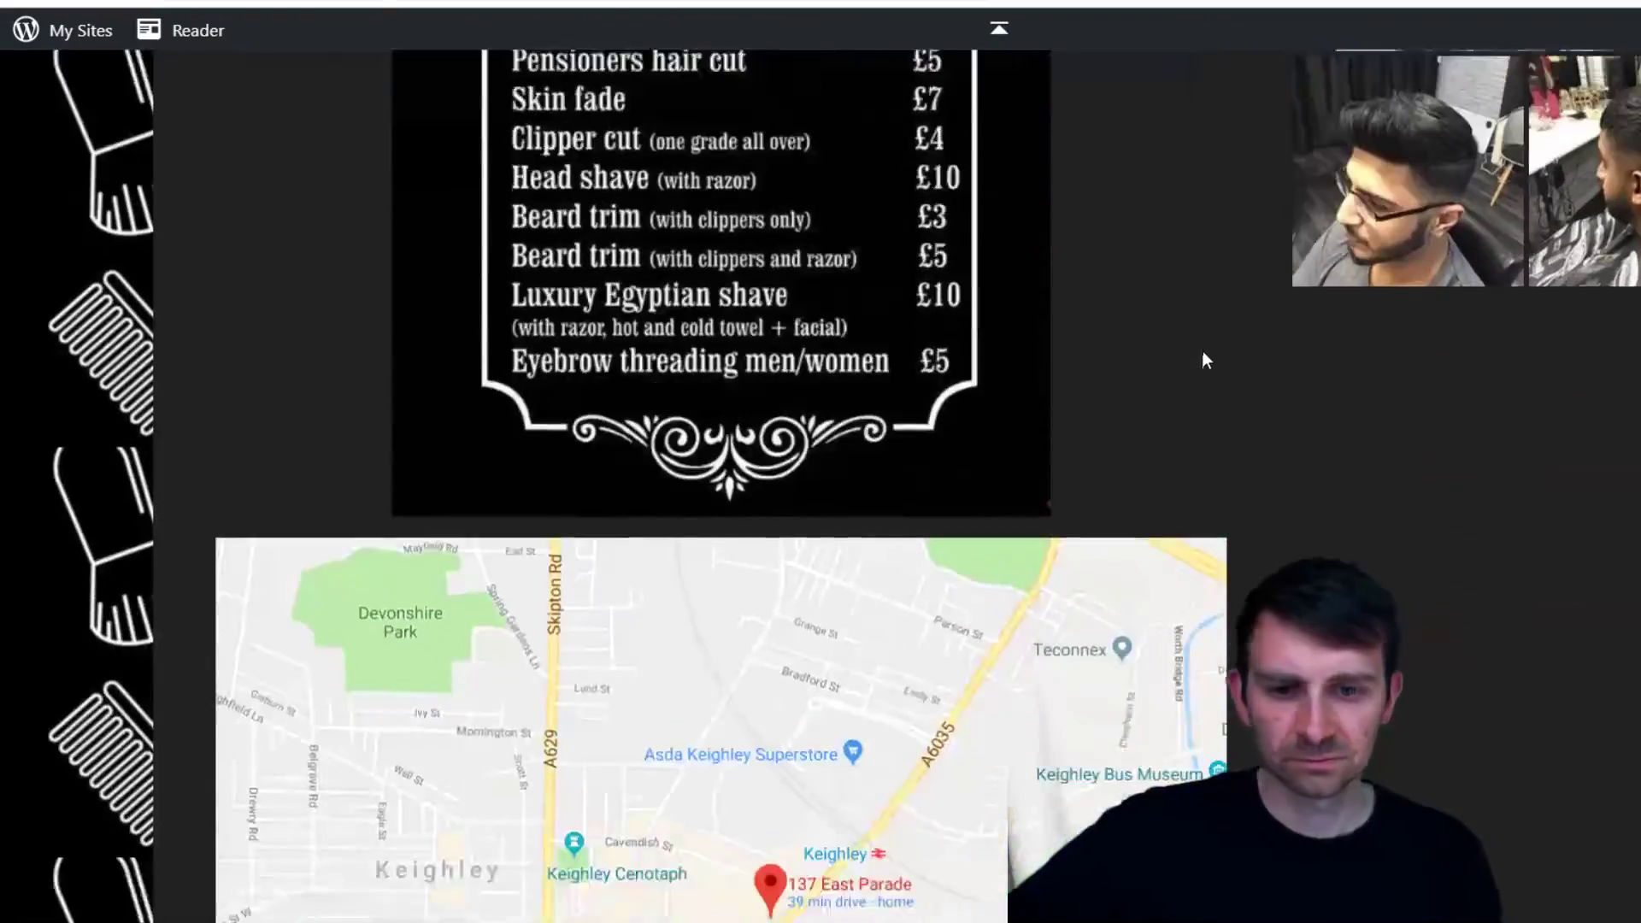
scroll(1203, 348, "up", 8)
scroll(1154, 397, "up", 3)
scroll(1101, 412, "down", 10)
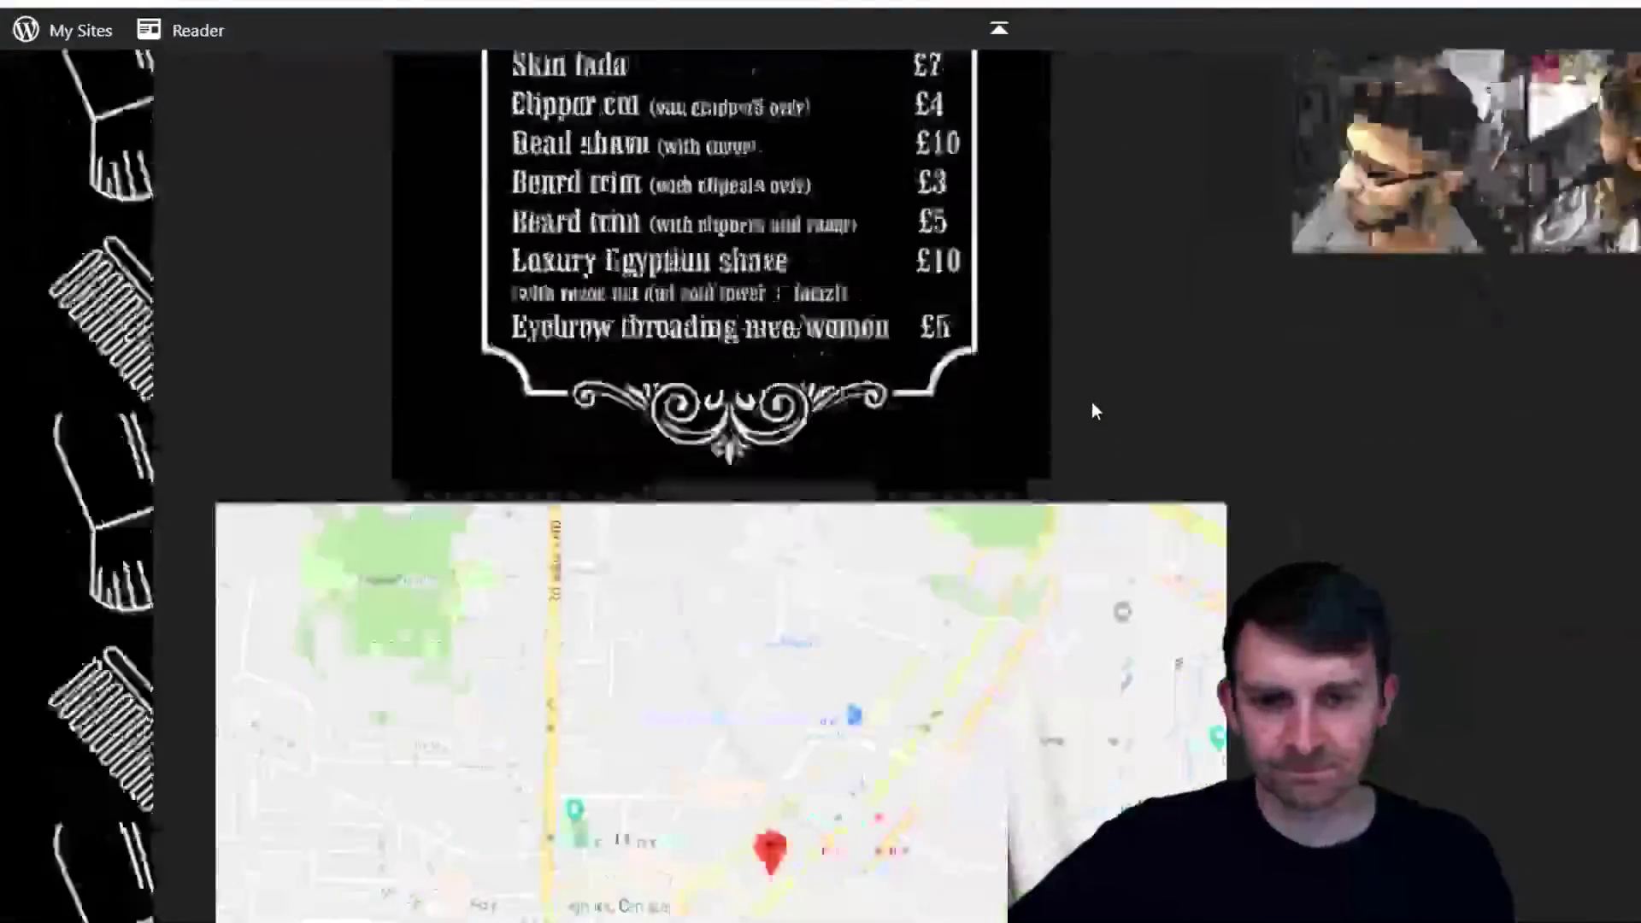
scroll(1091, 398, "down", 10)
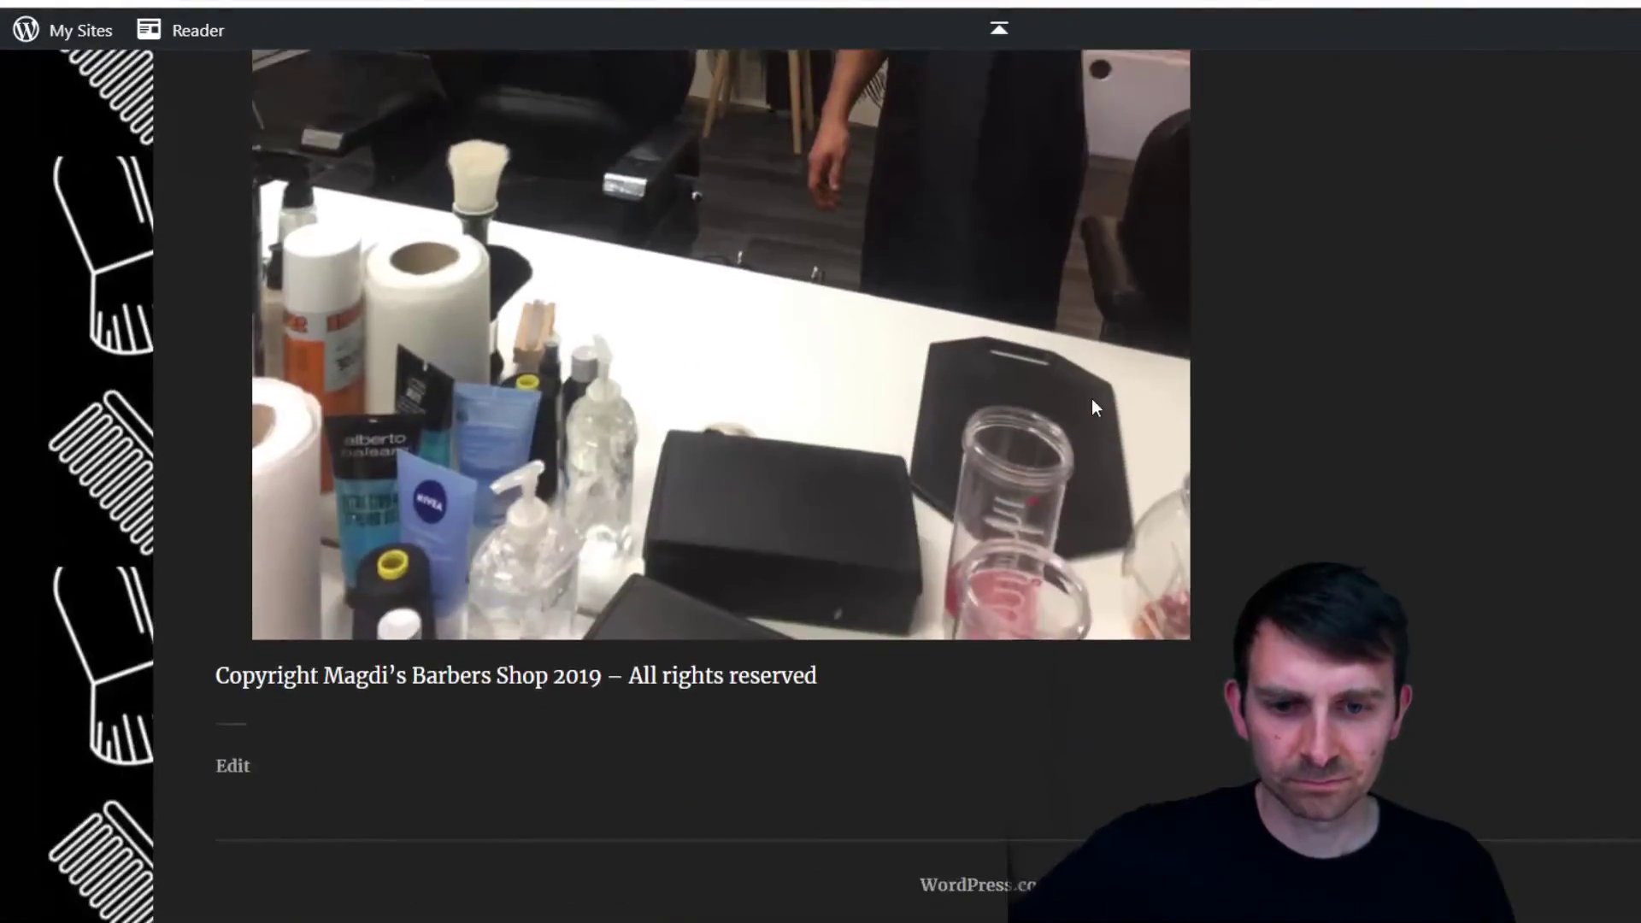
scroll(1090, 398, "up", 15)
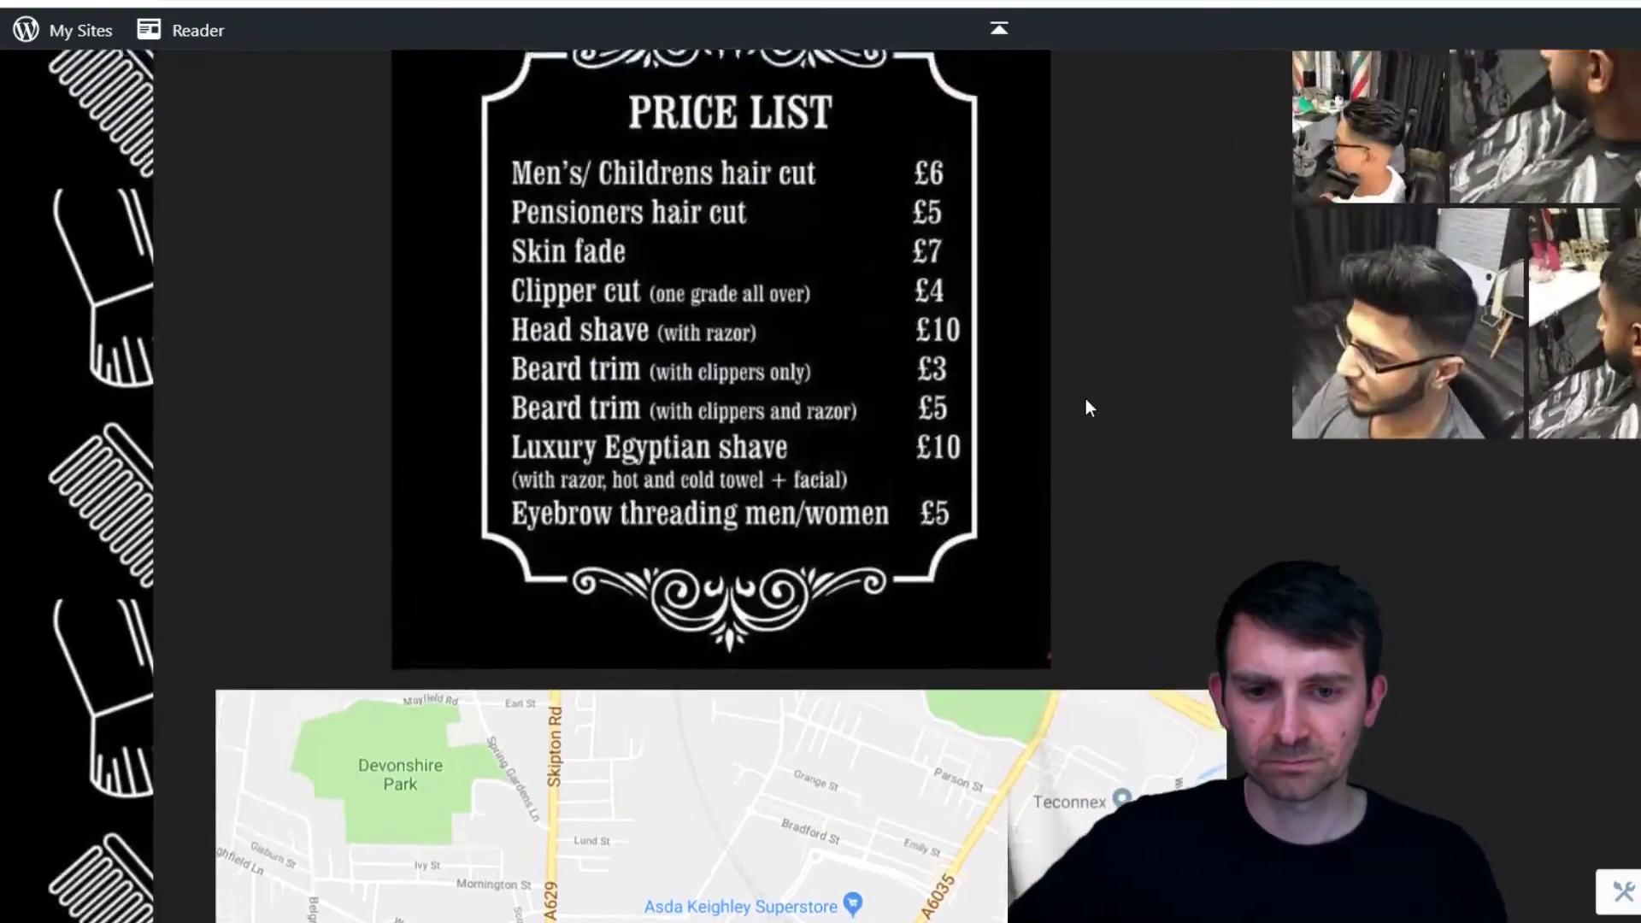
scroll(1086, 398, "up", 8)
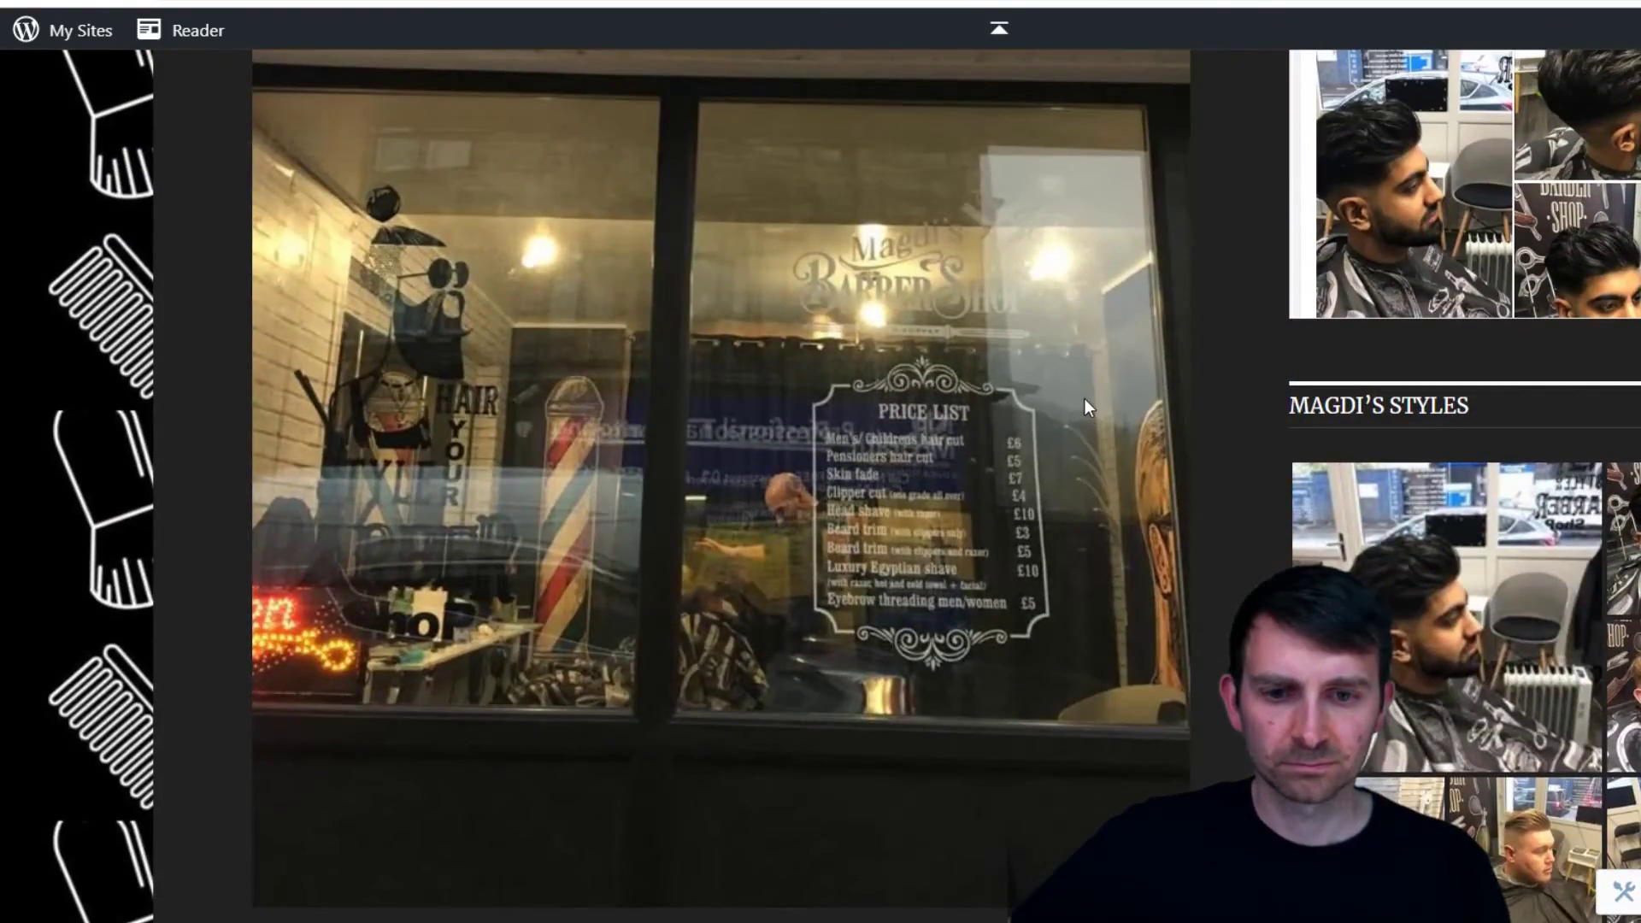
scroll(1085, 402, "up", 7)
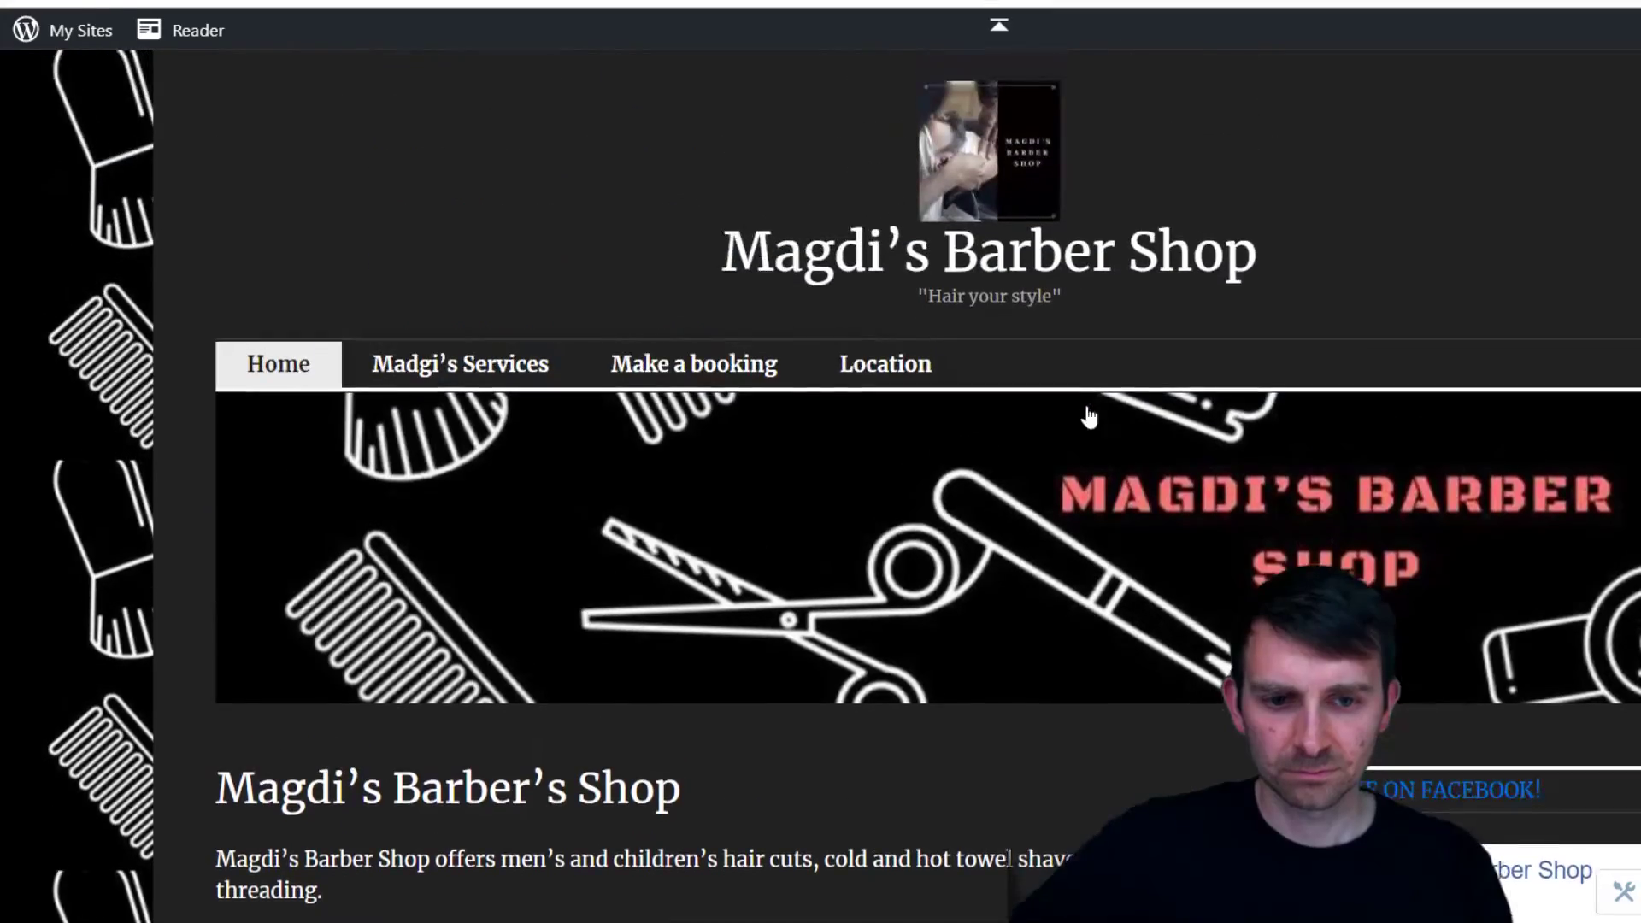
scroll(1085, 406, "down", 12)
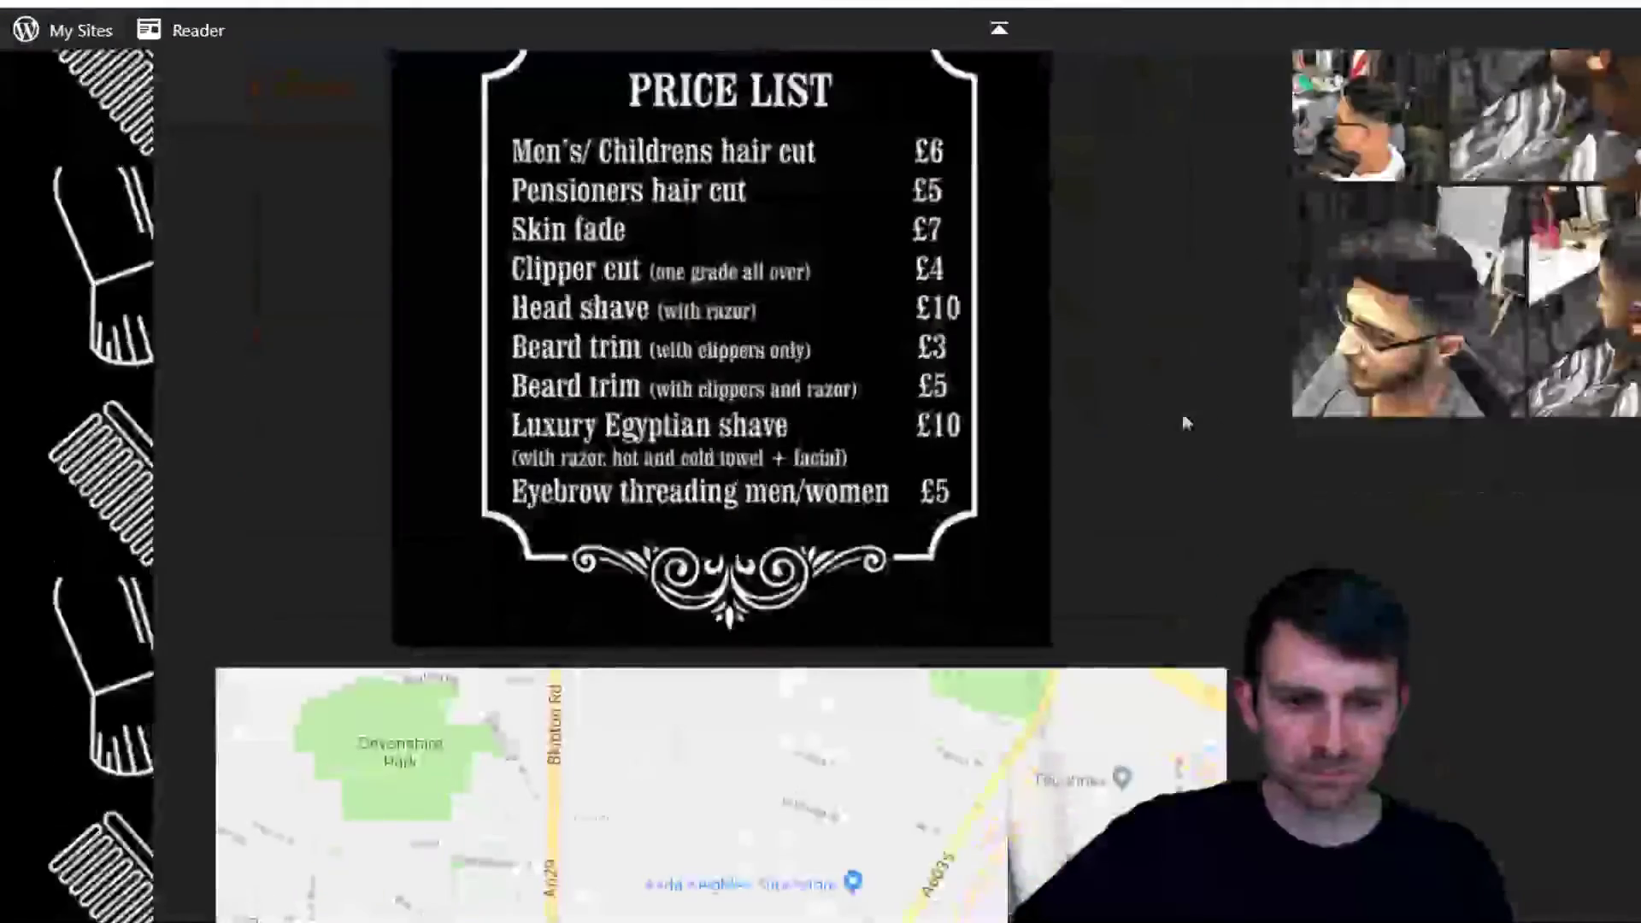
scroll(1357, 437, "up", 12)
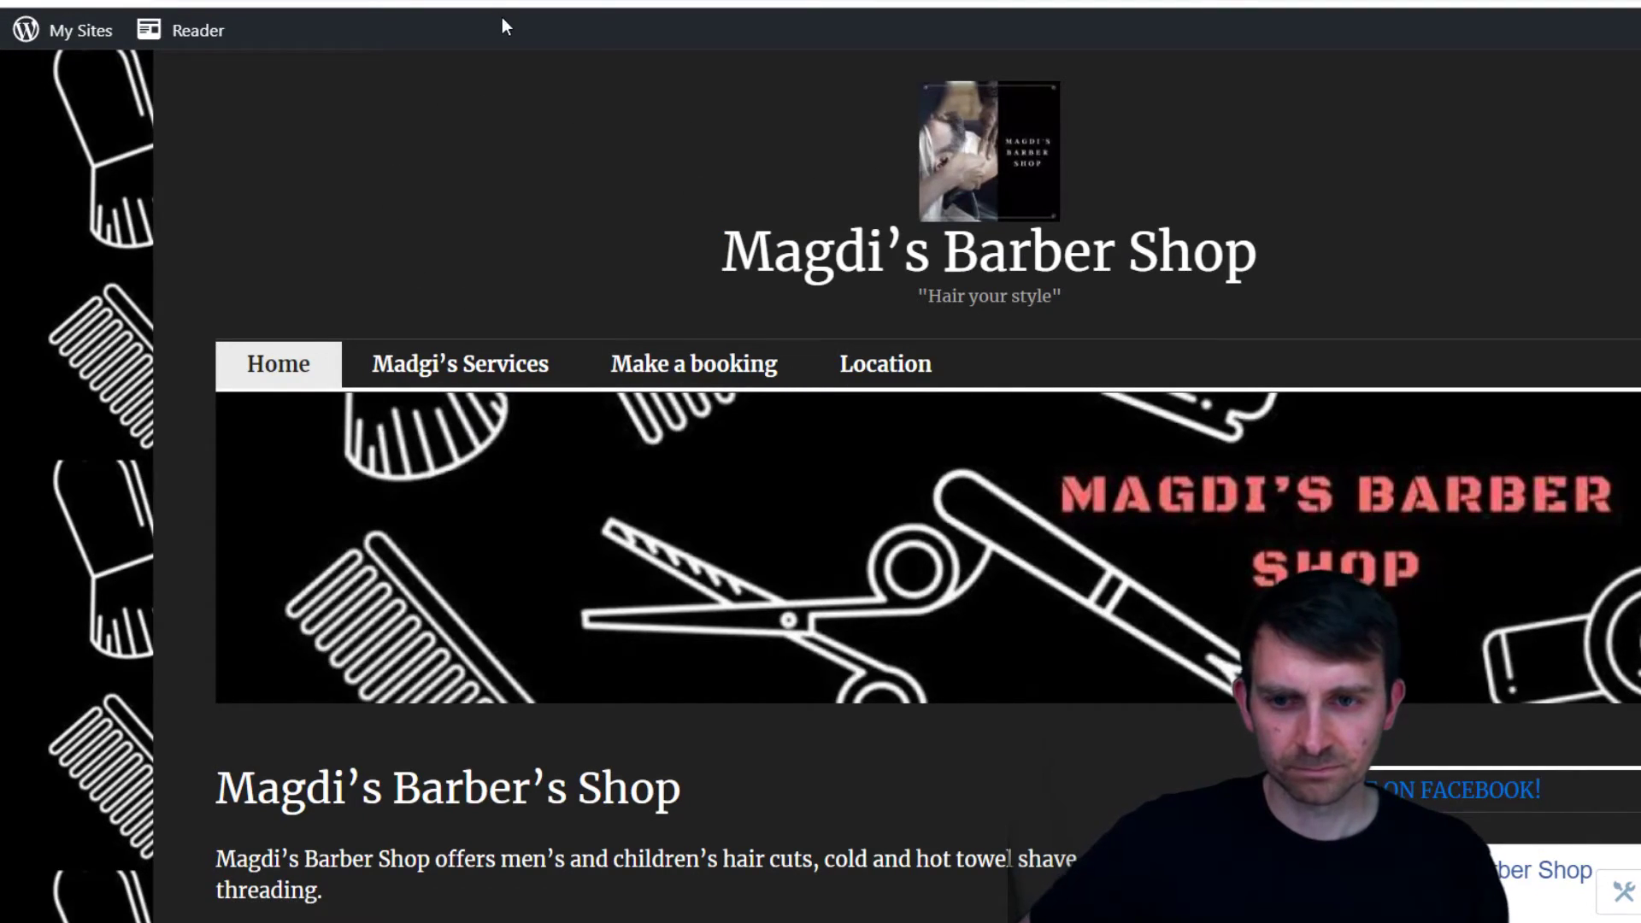
Switch to the barber shop's Facebook page to view its call and message options, and return to the live site
key("ctrl+Tab")
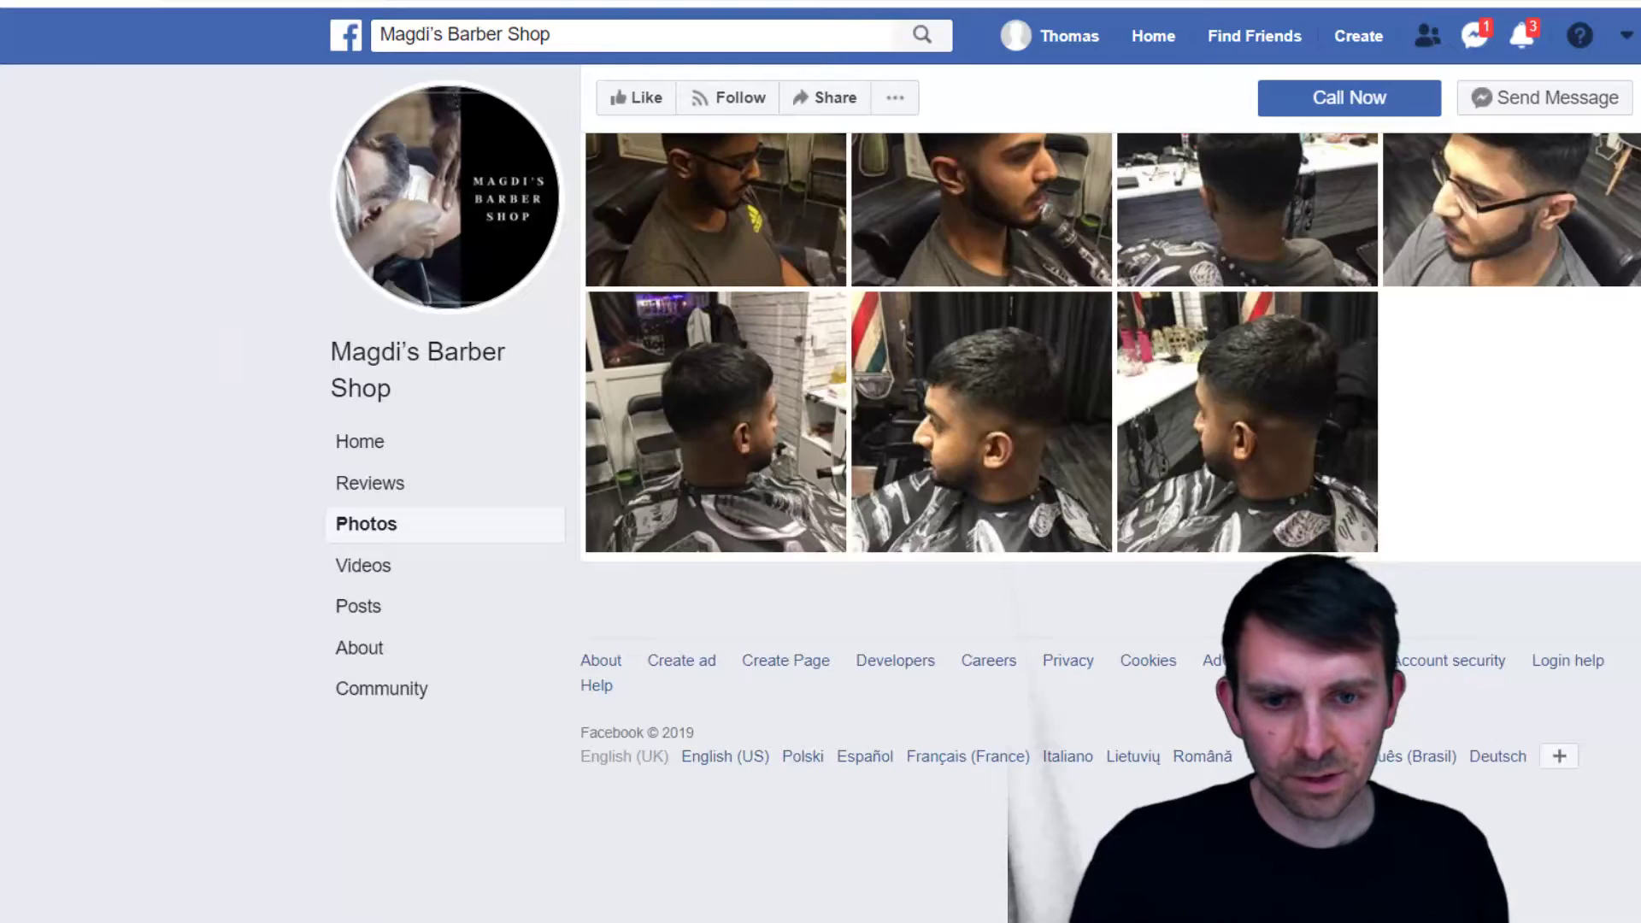
left_click(1350, 97)
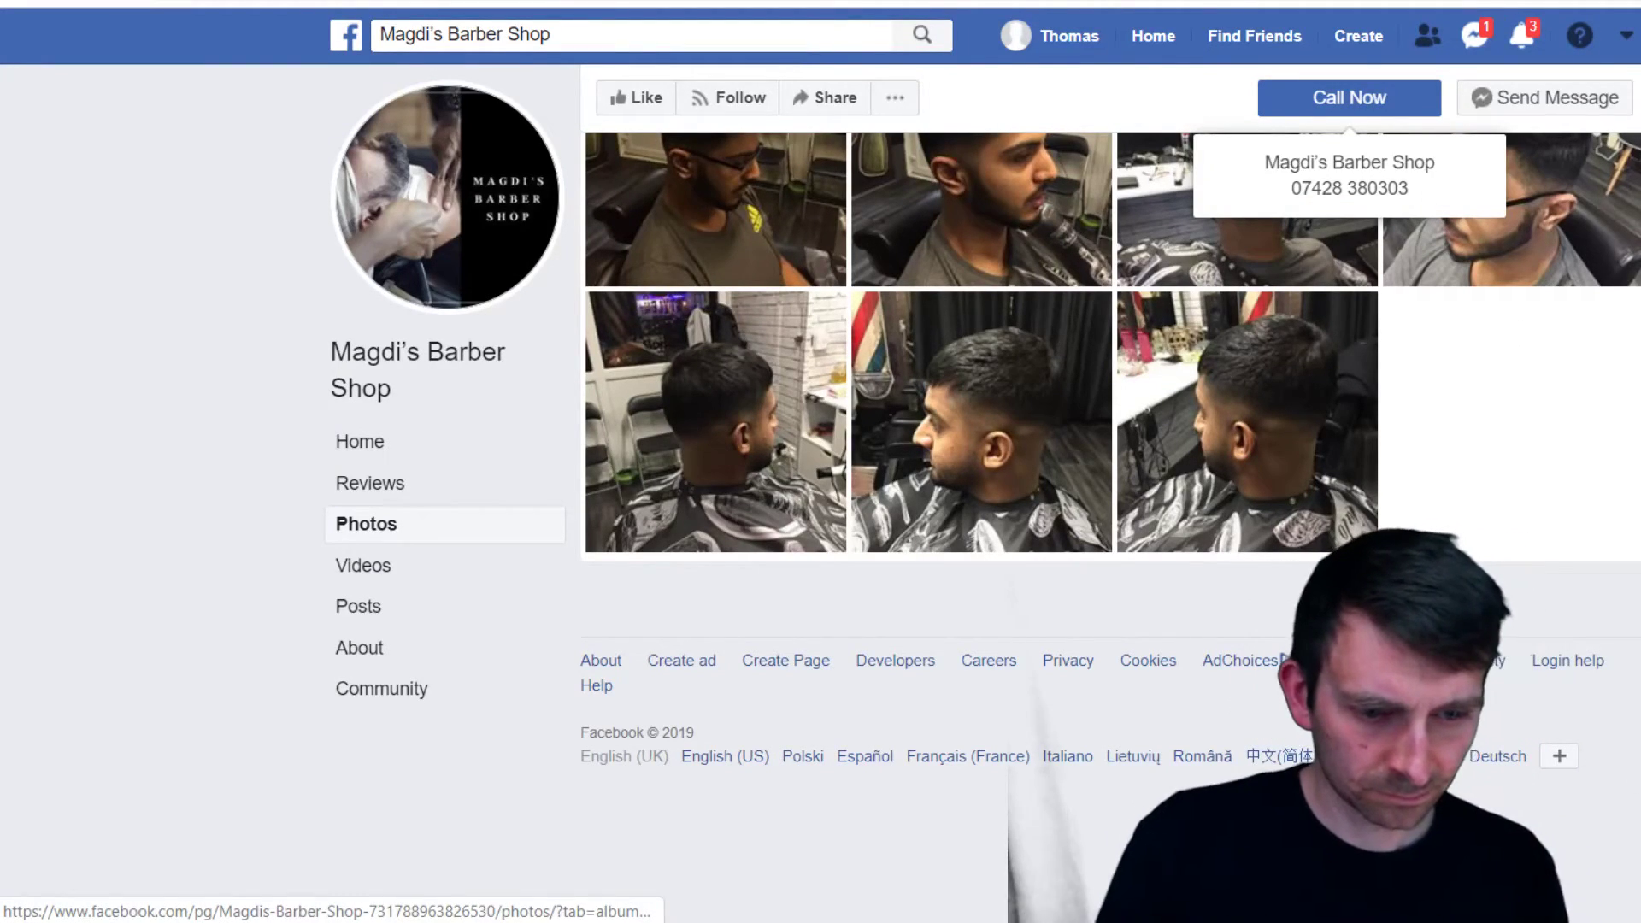
left_click(1545, 107)
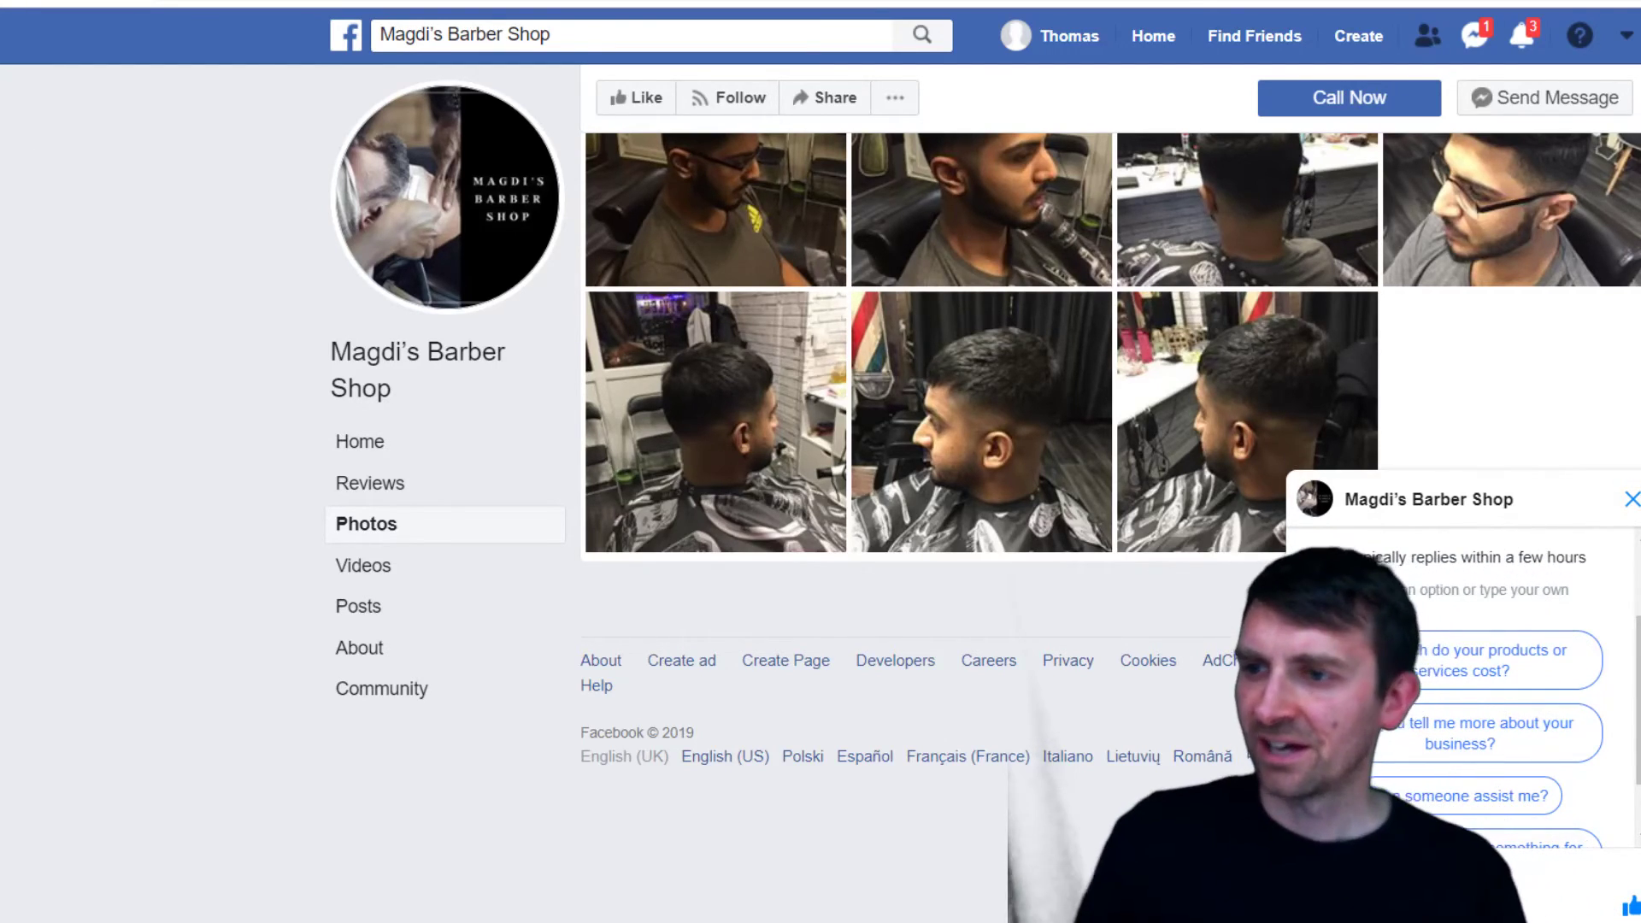
key("ctrl+Tab")
left_click(1103, 290)
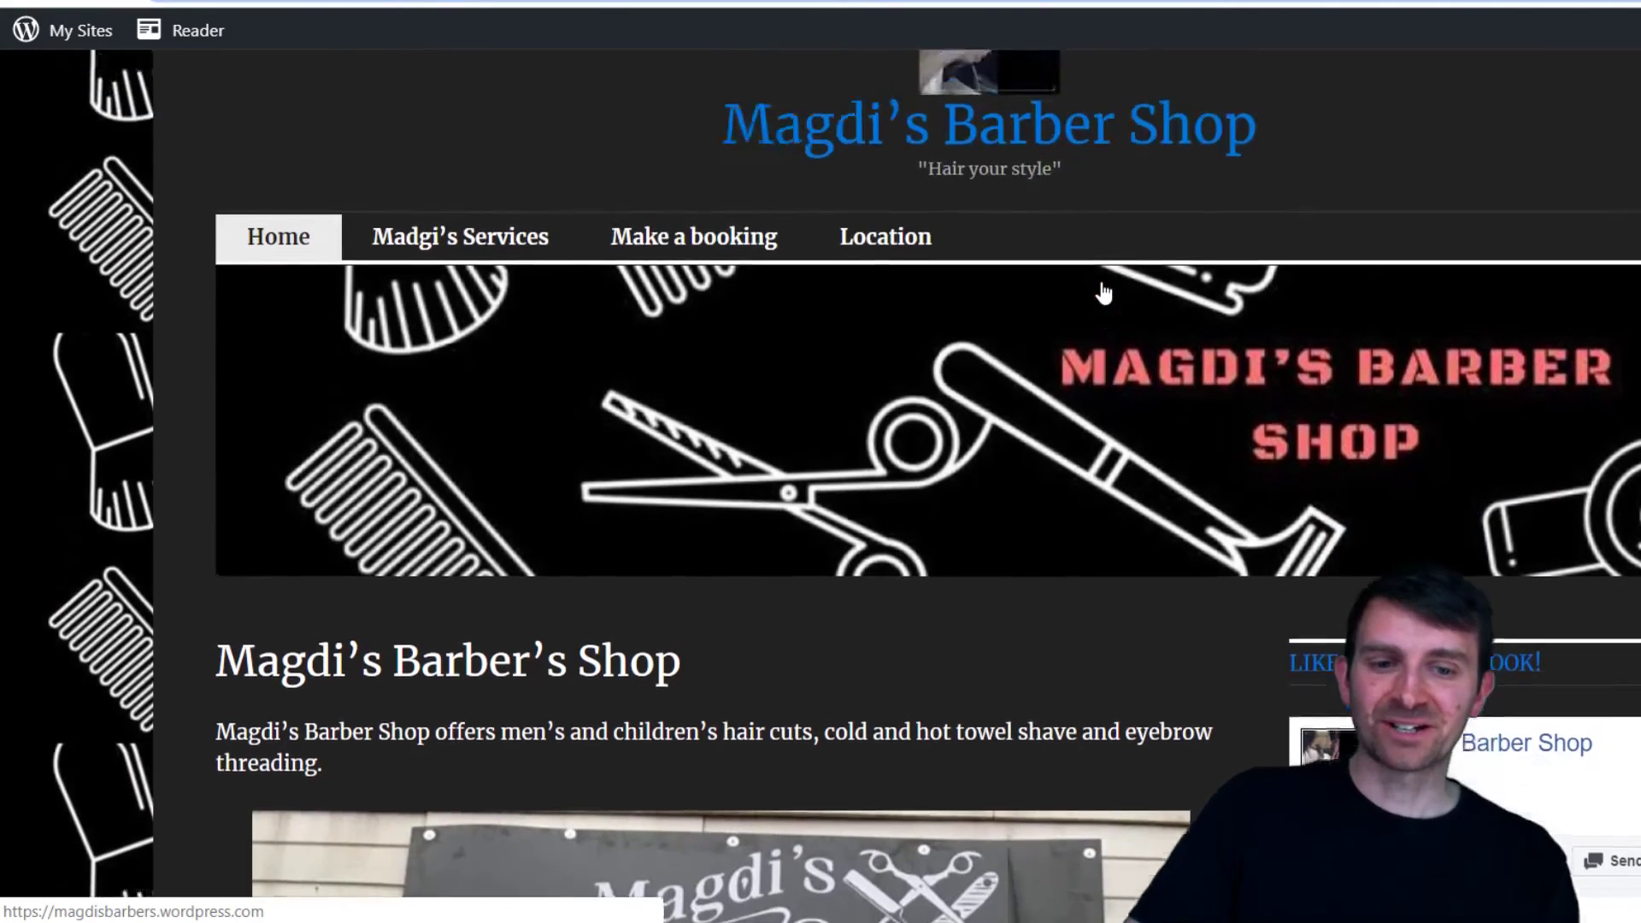